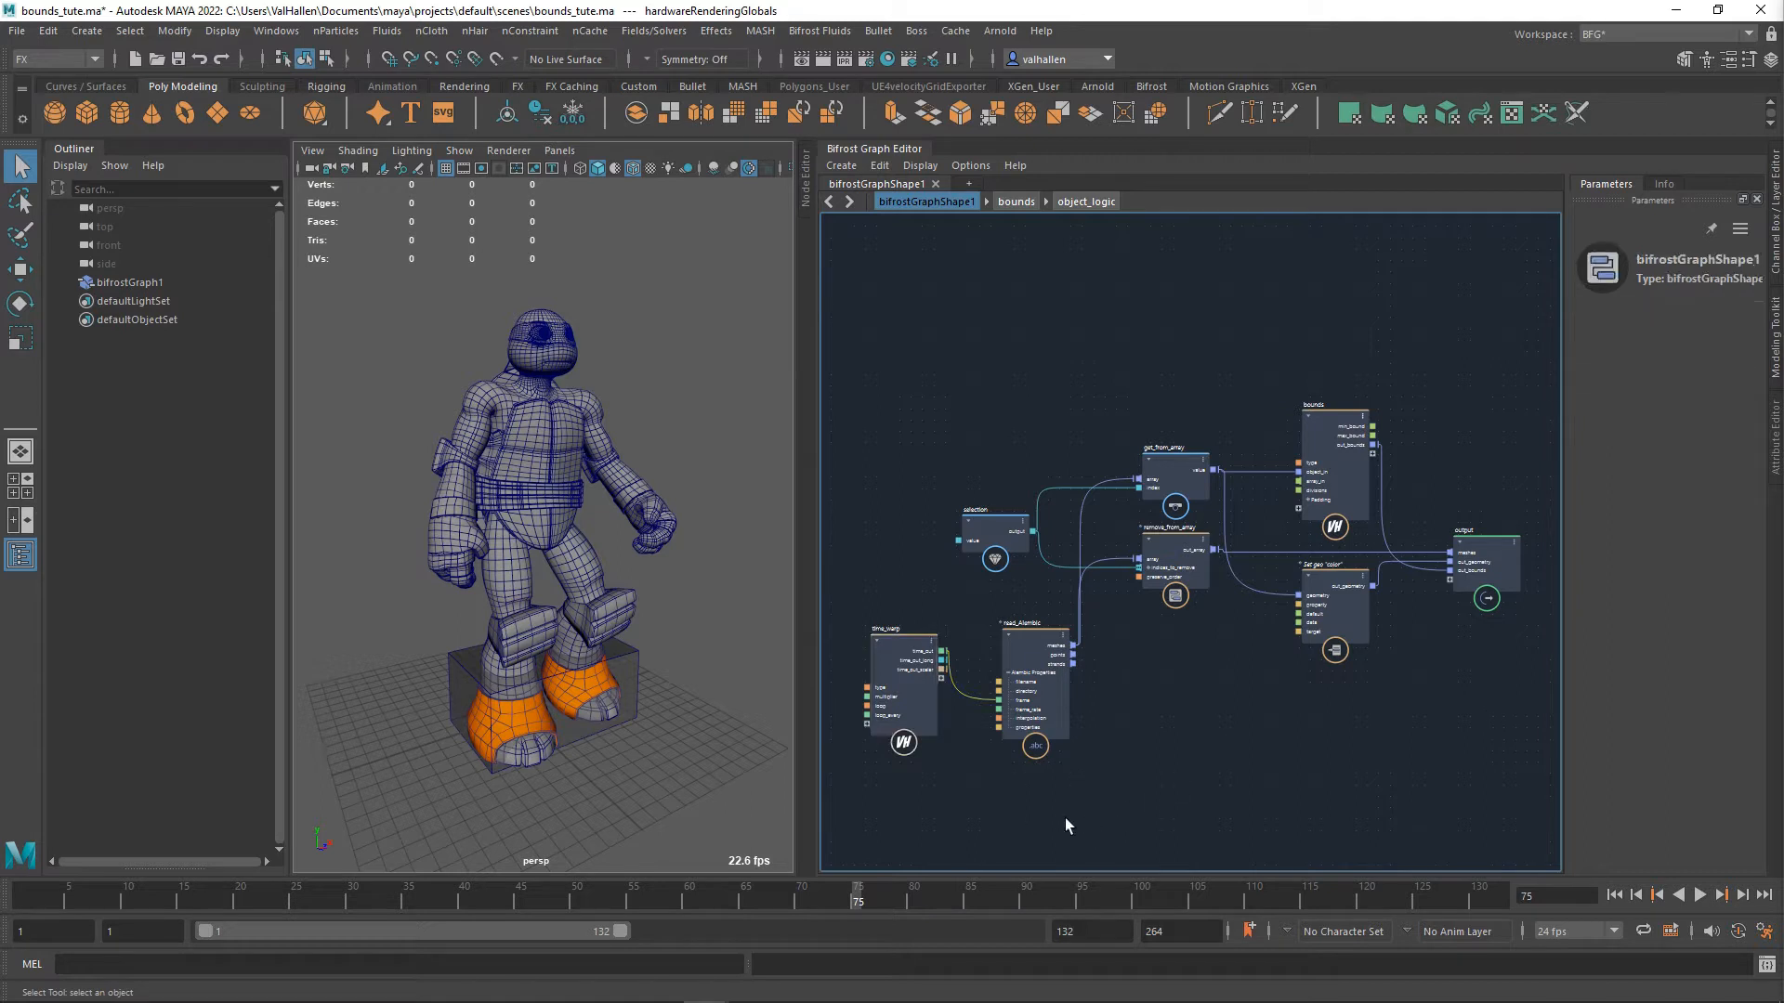
- Move the time_warp node slightly lower beside the read_Alembic node and preview the walk animation briefly
click(1040, 643)
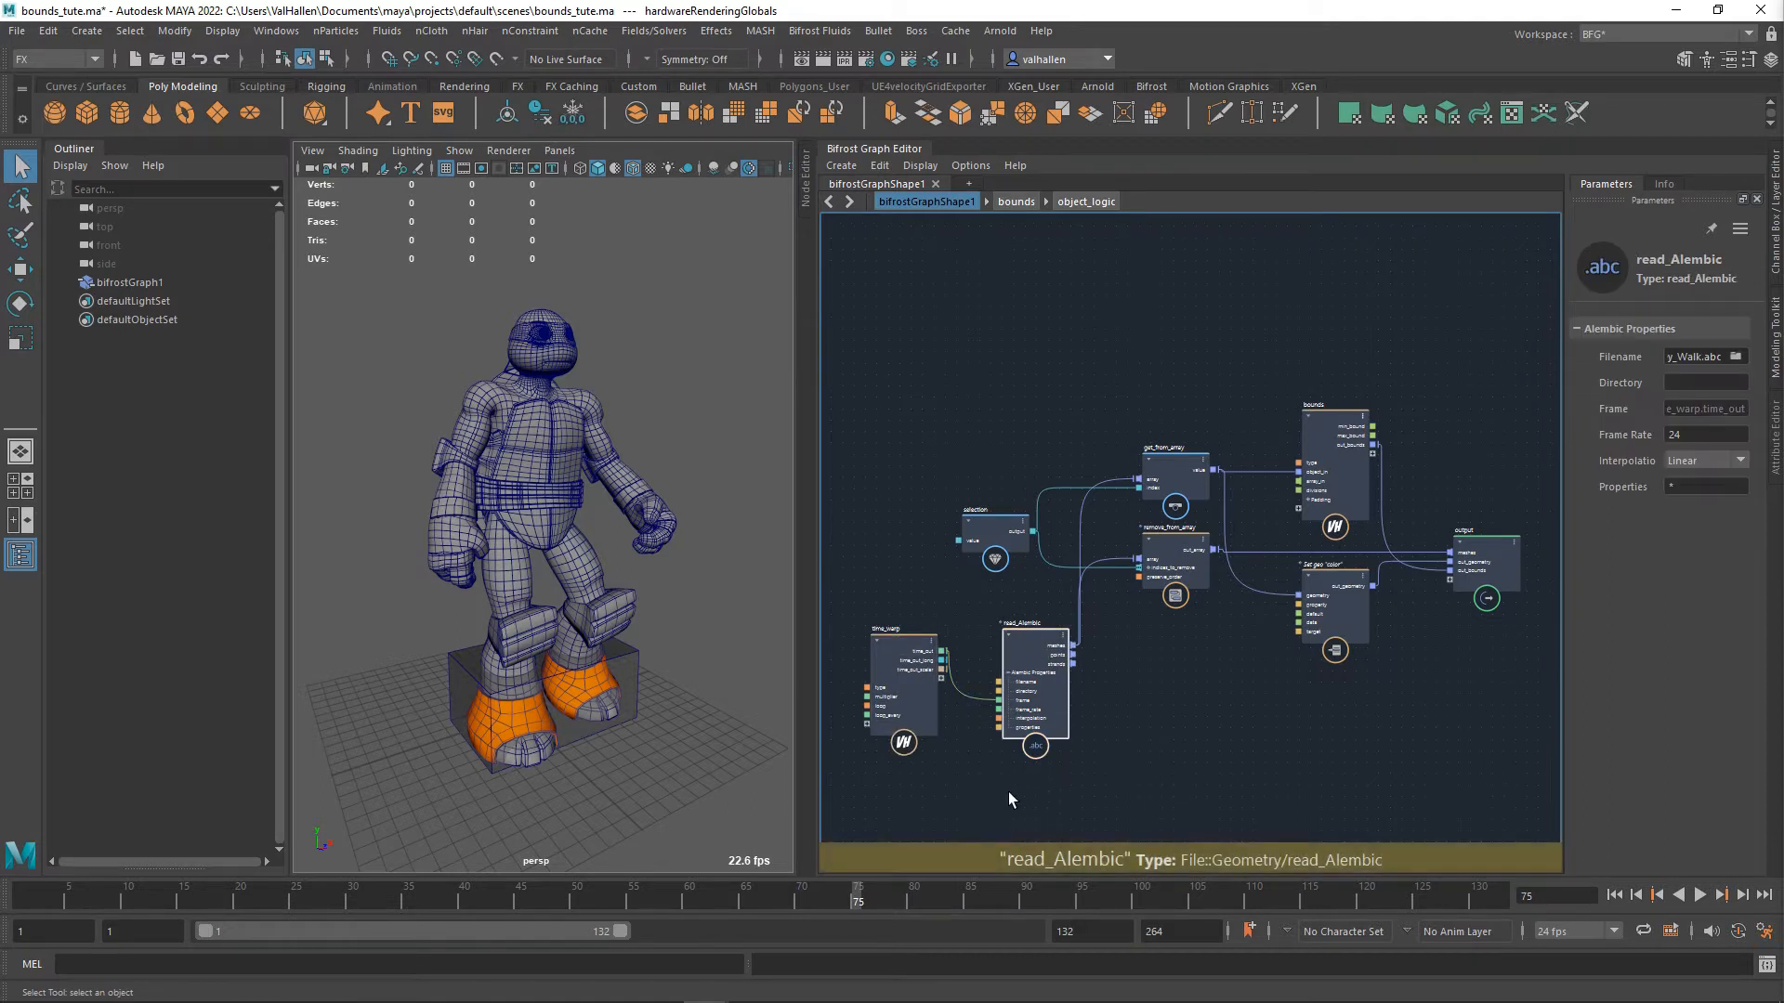
drag(896, 654, 897, 691)
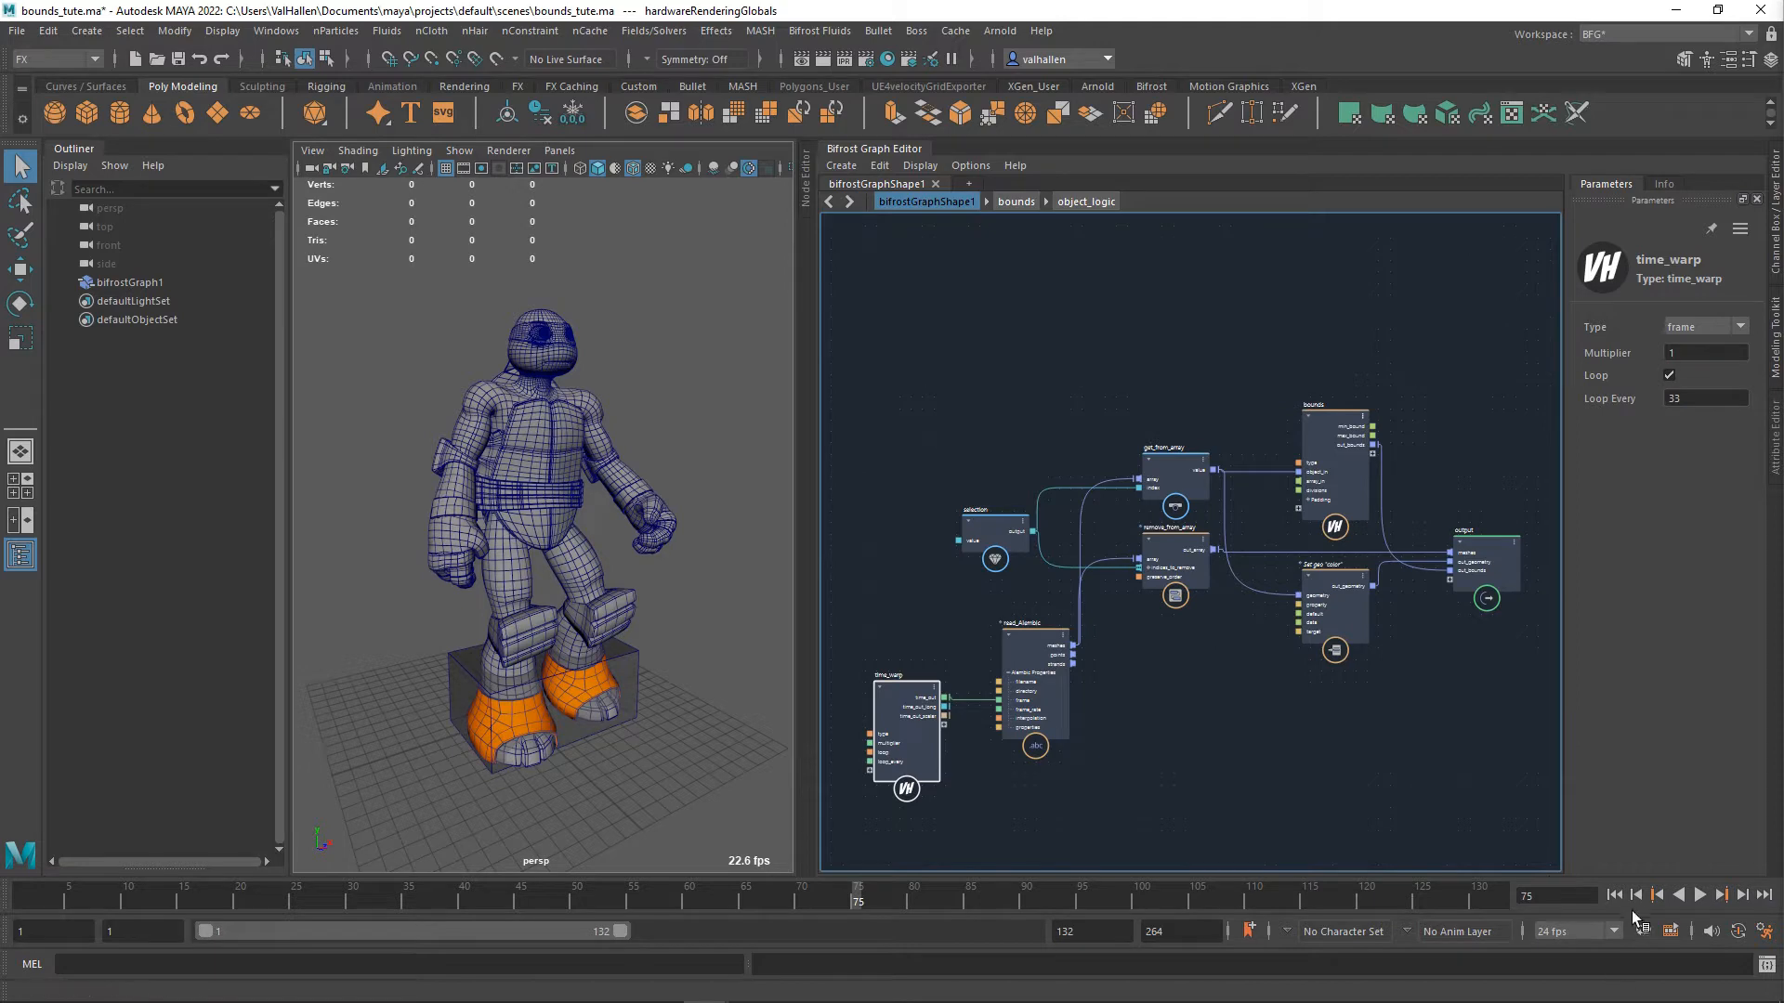
click(1700, 904)
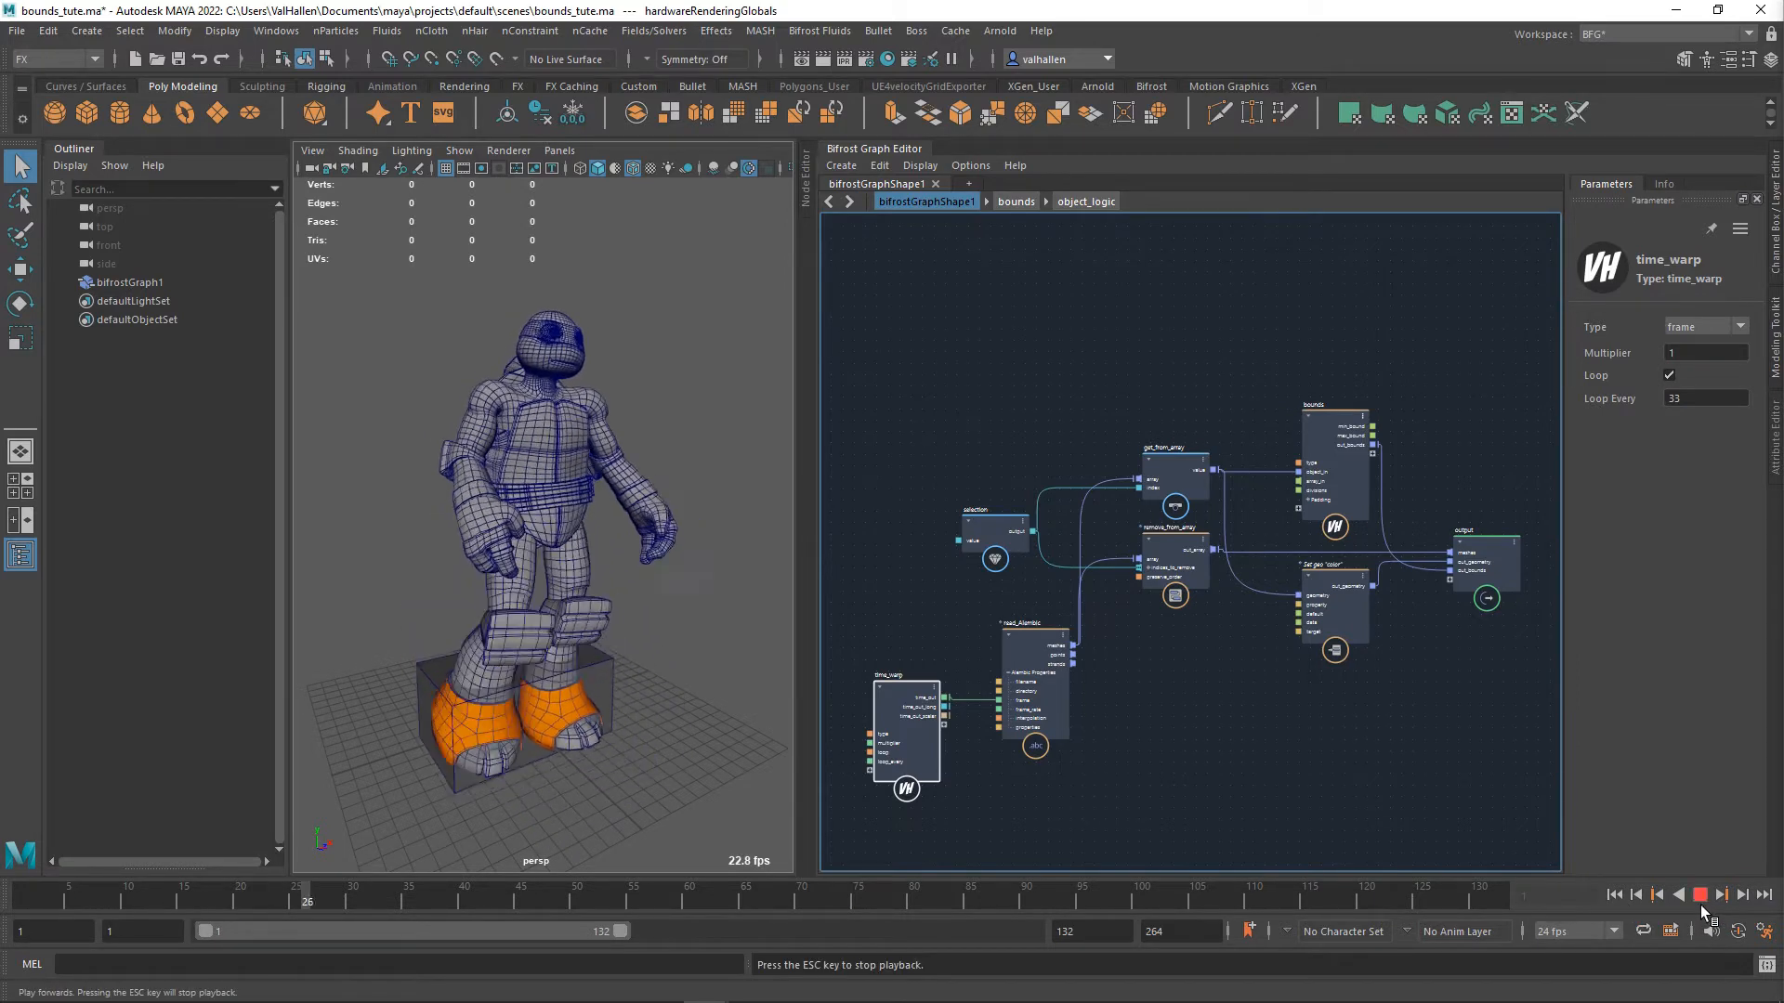
click(1700, 897)
- Set the read_Alembic node's interpolation to Quadratic and play the animation from the first frame
click(1031, 655)
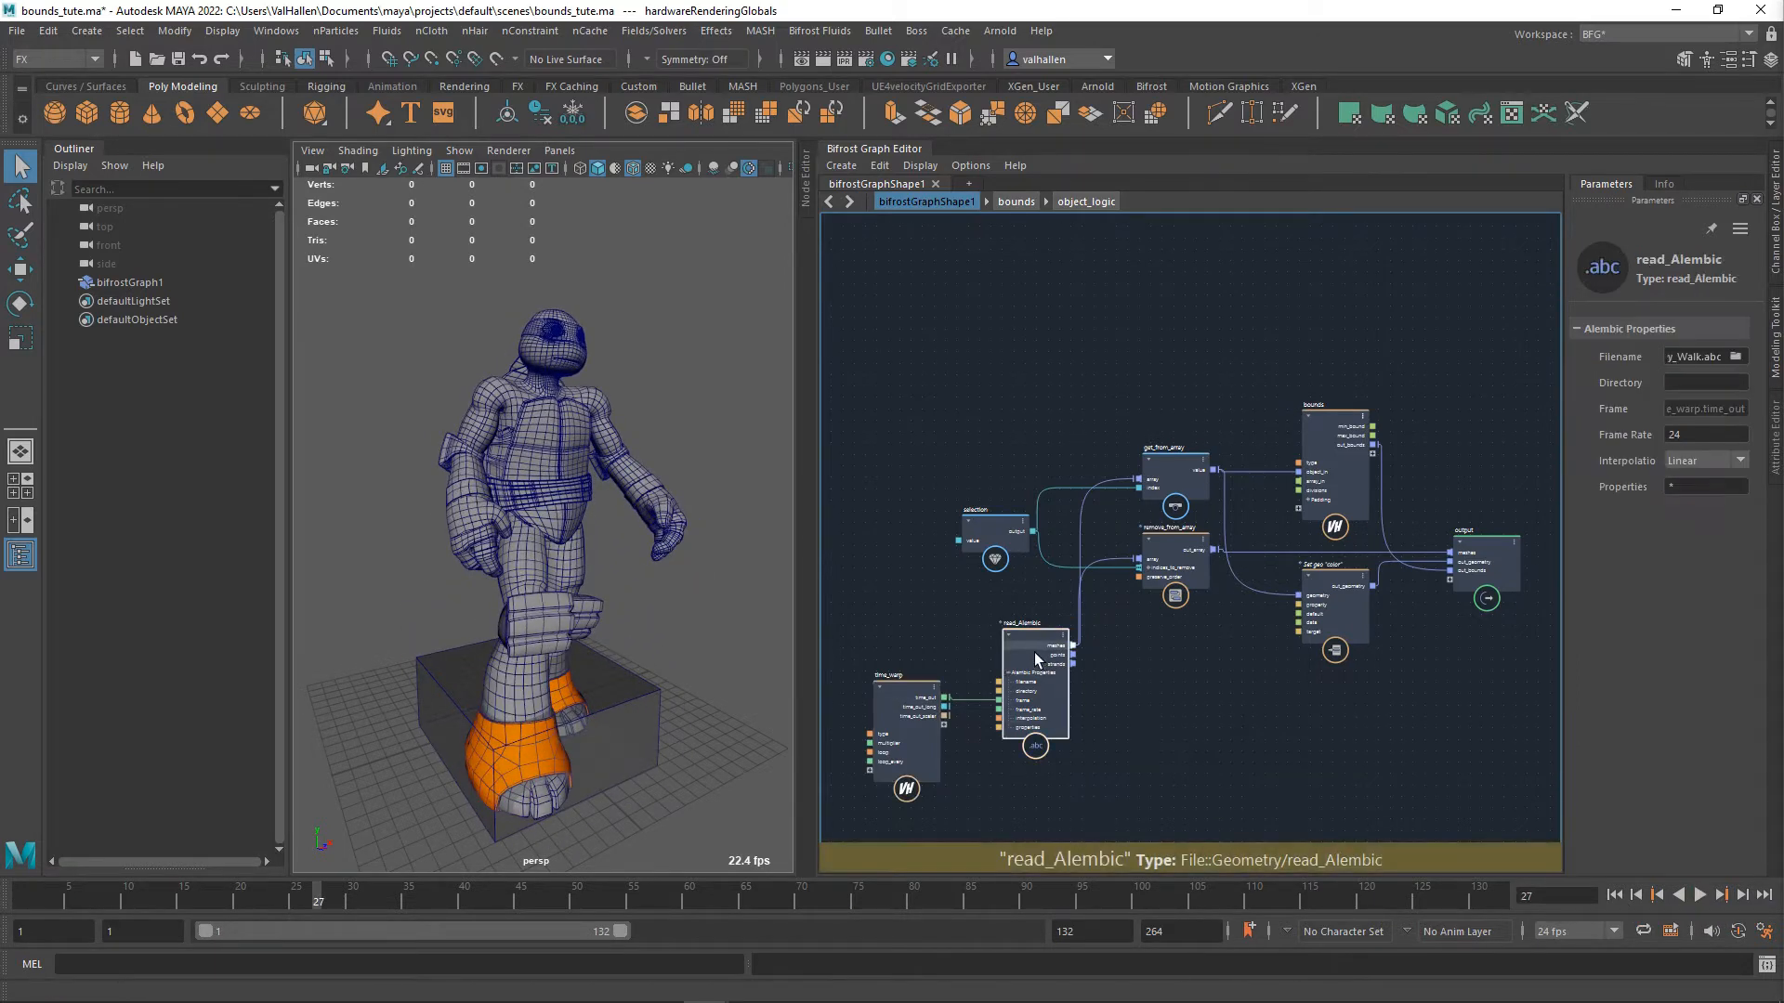
click(1699, 463)
click(1620, 901)
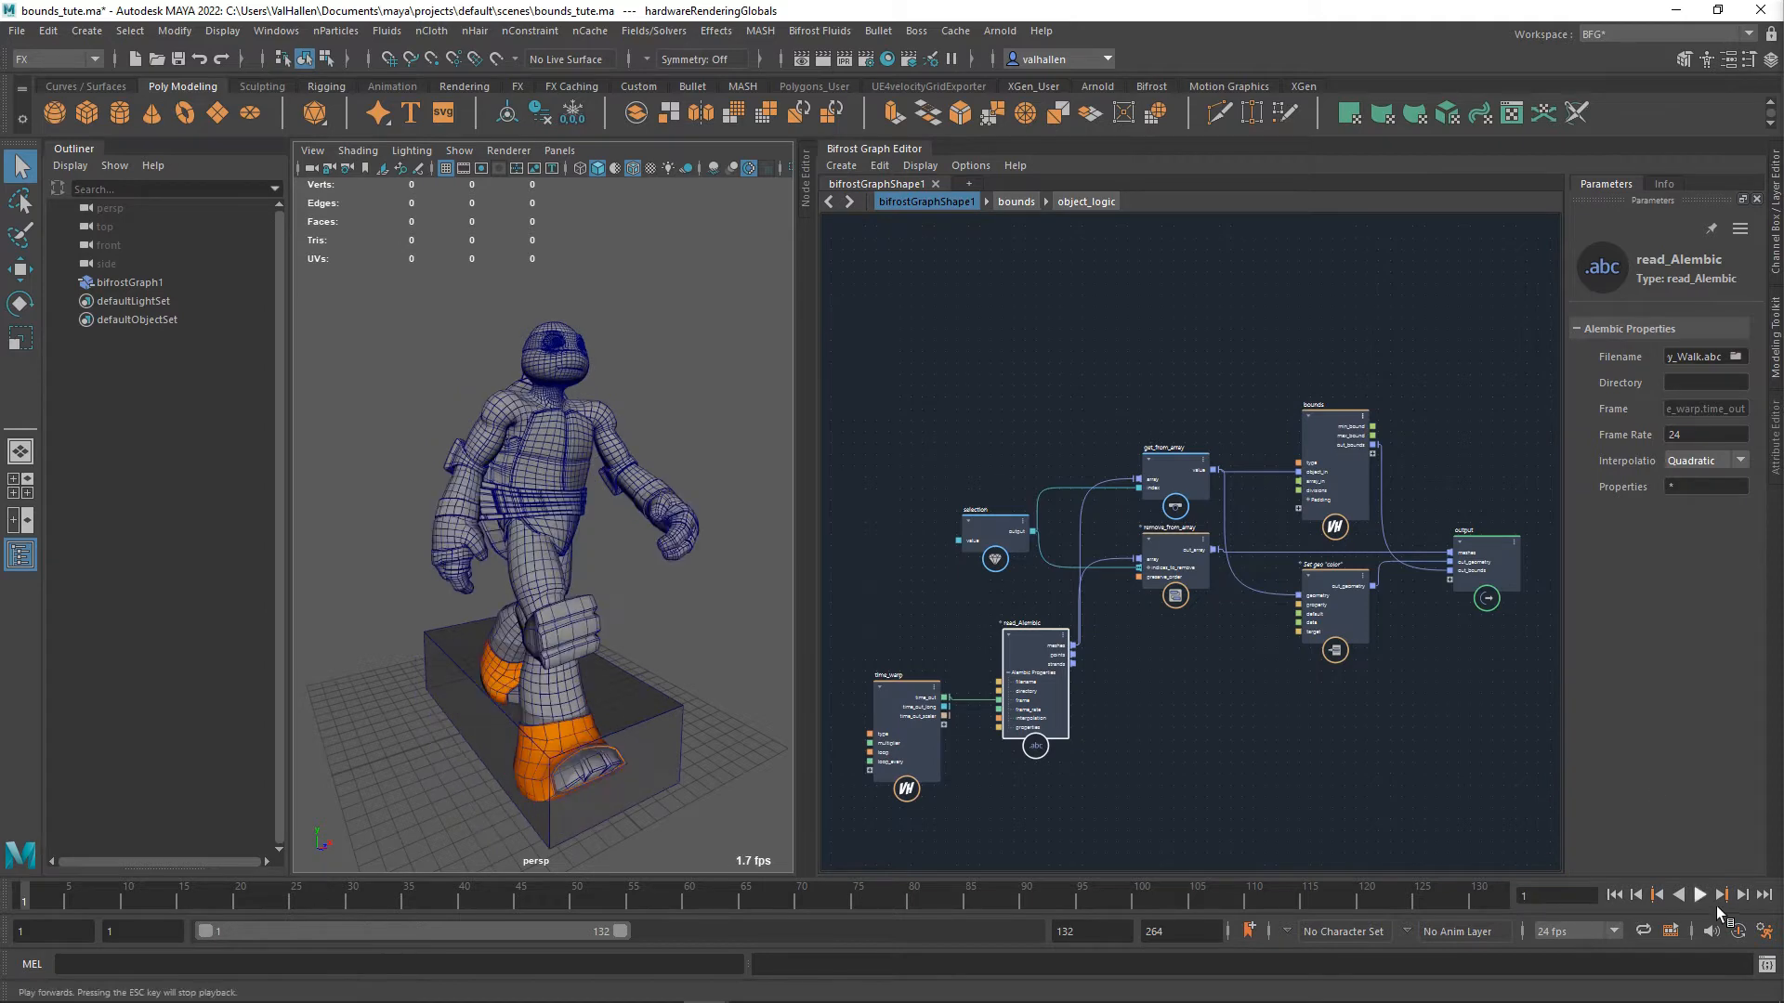
click(1710, 904)
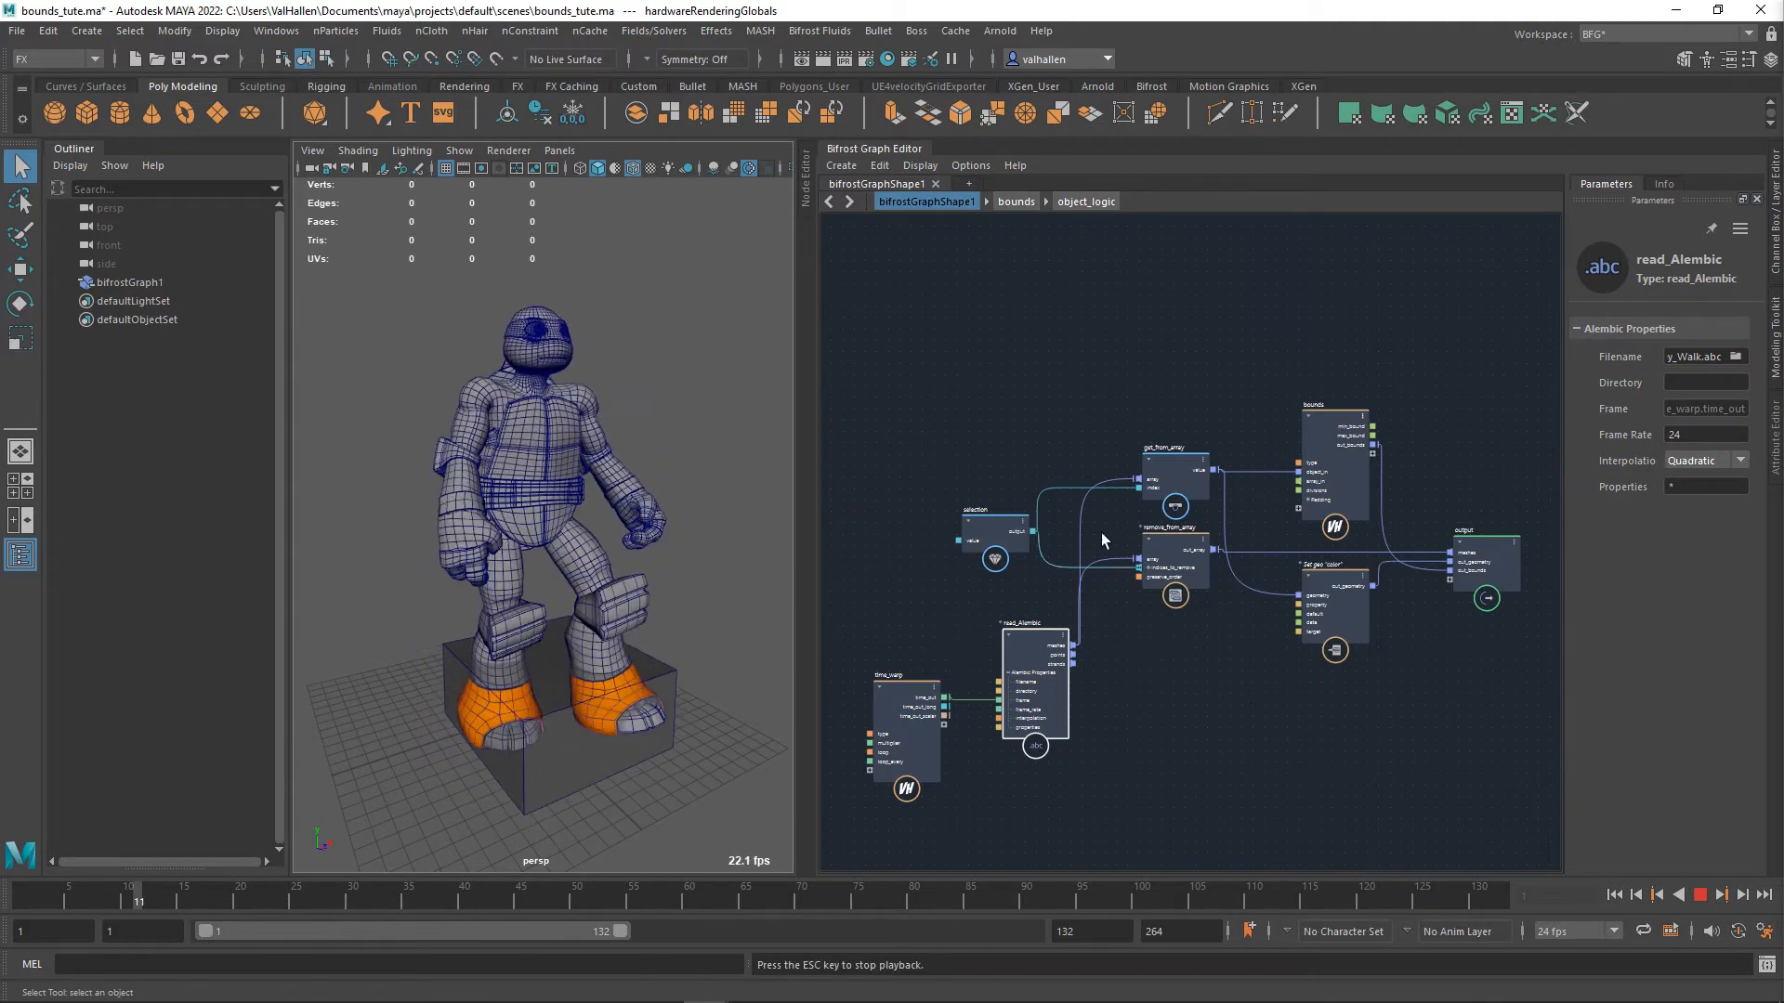
- Examine the selection, get_from_array and remove_from_array nodes, their parameters and how they feed the rest of the graph
click(1001, 532)
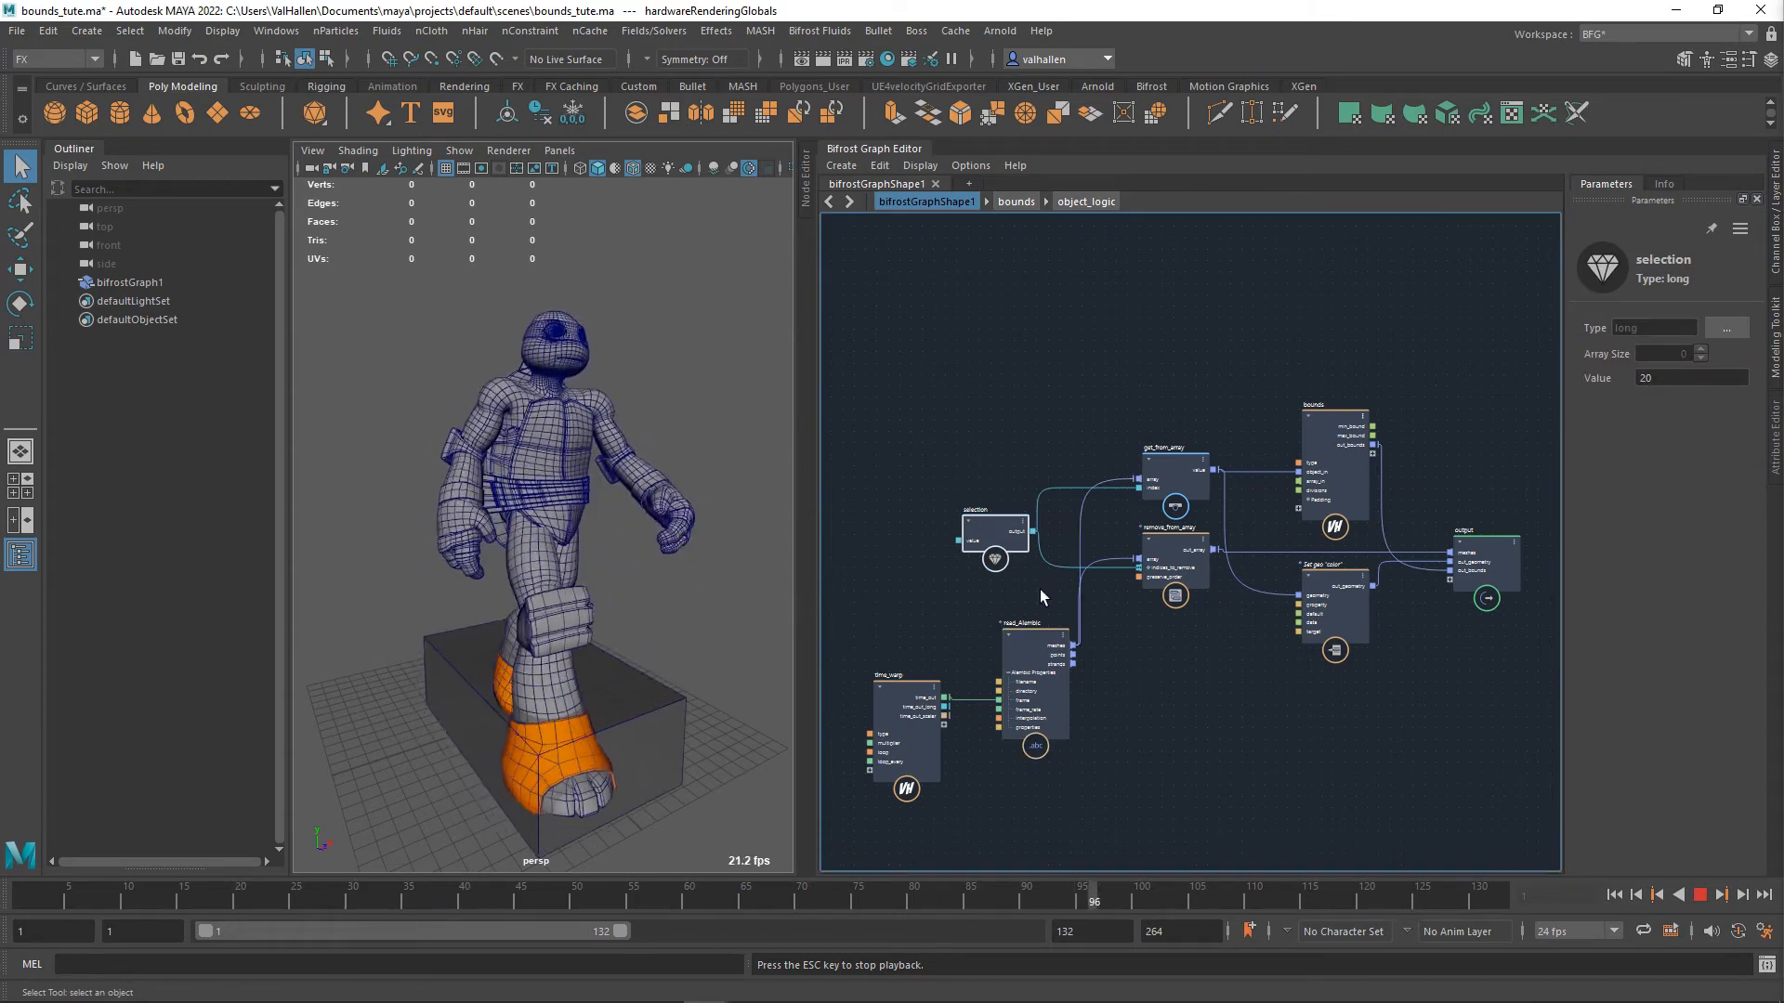
scroll(1169, 546, up, 1)
scroll(1171, 595, up, 2)
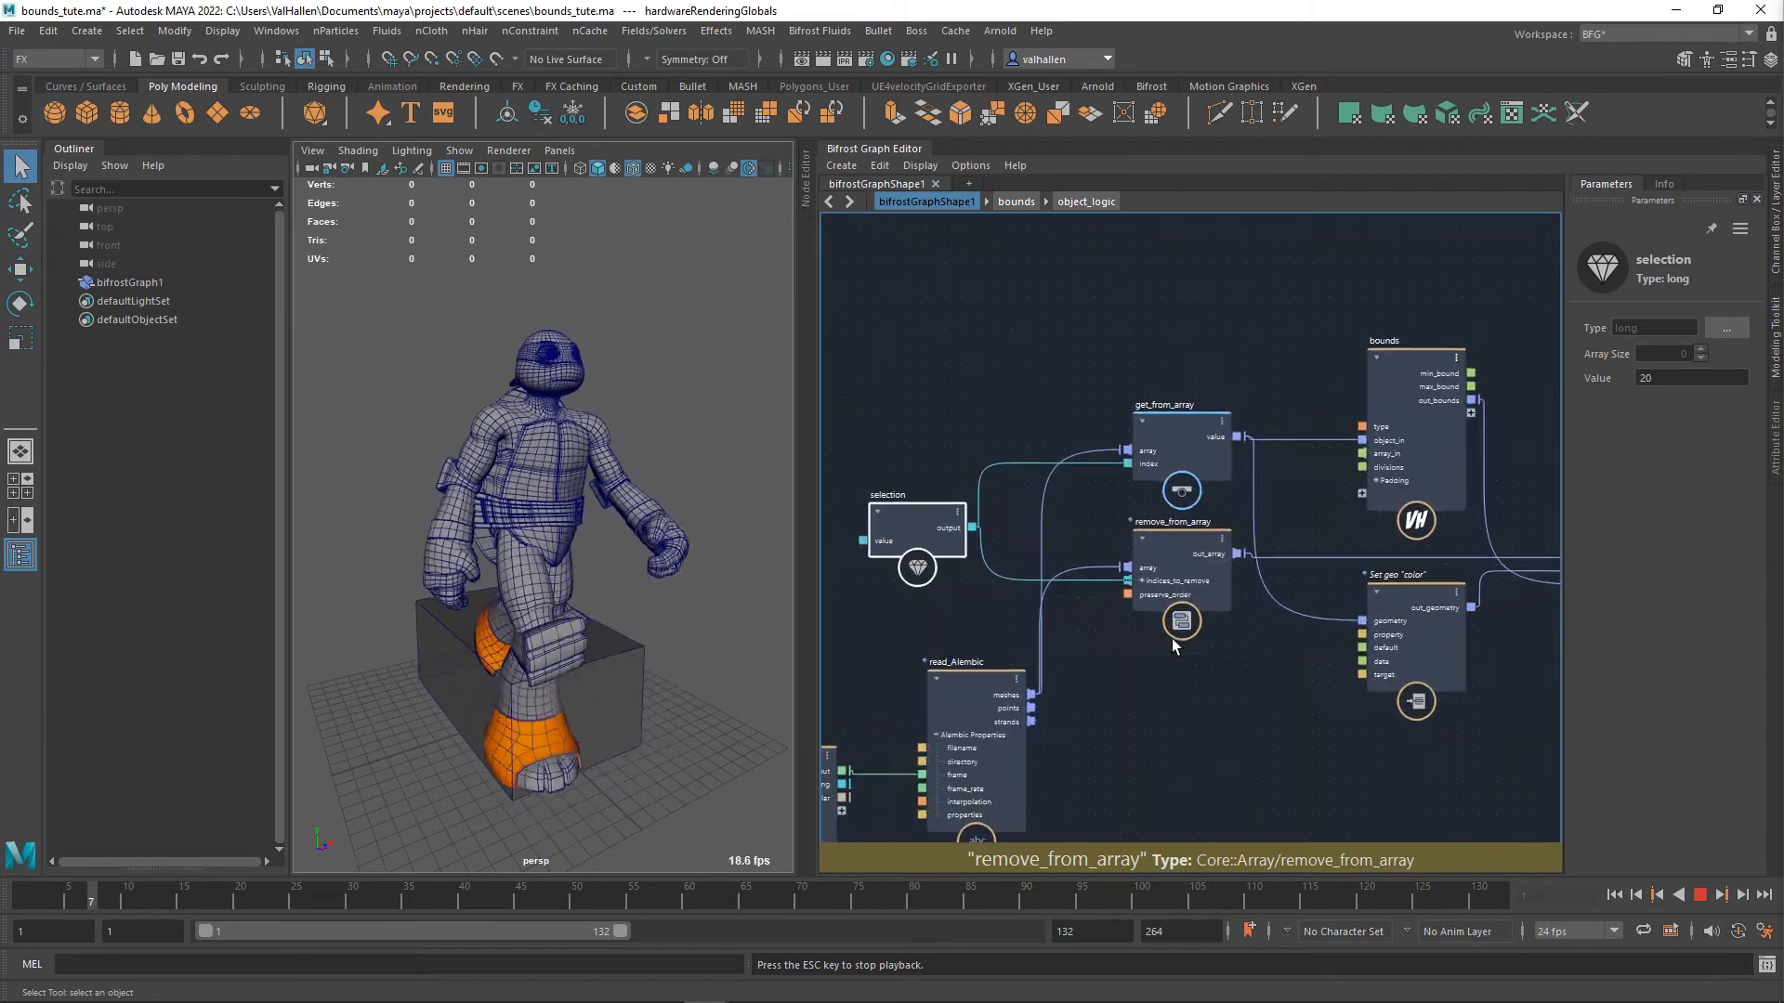
scroll(1112, 695, up, 1)
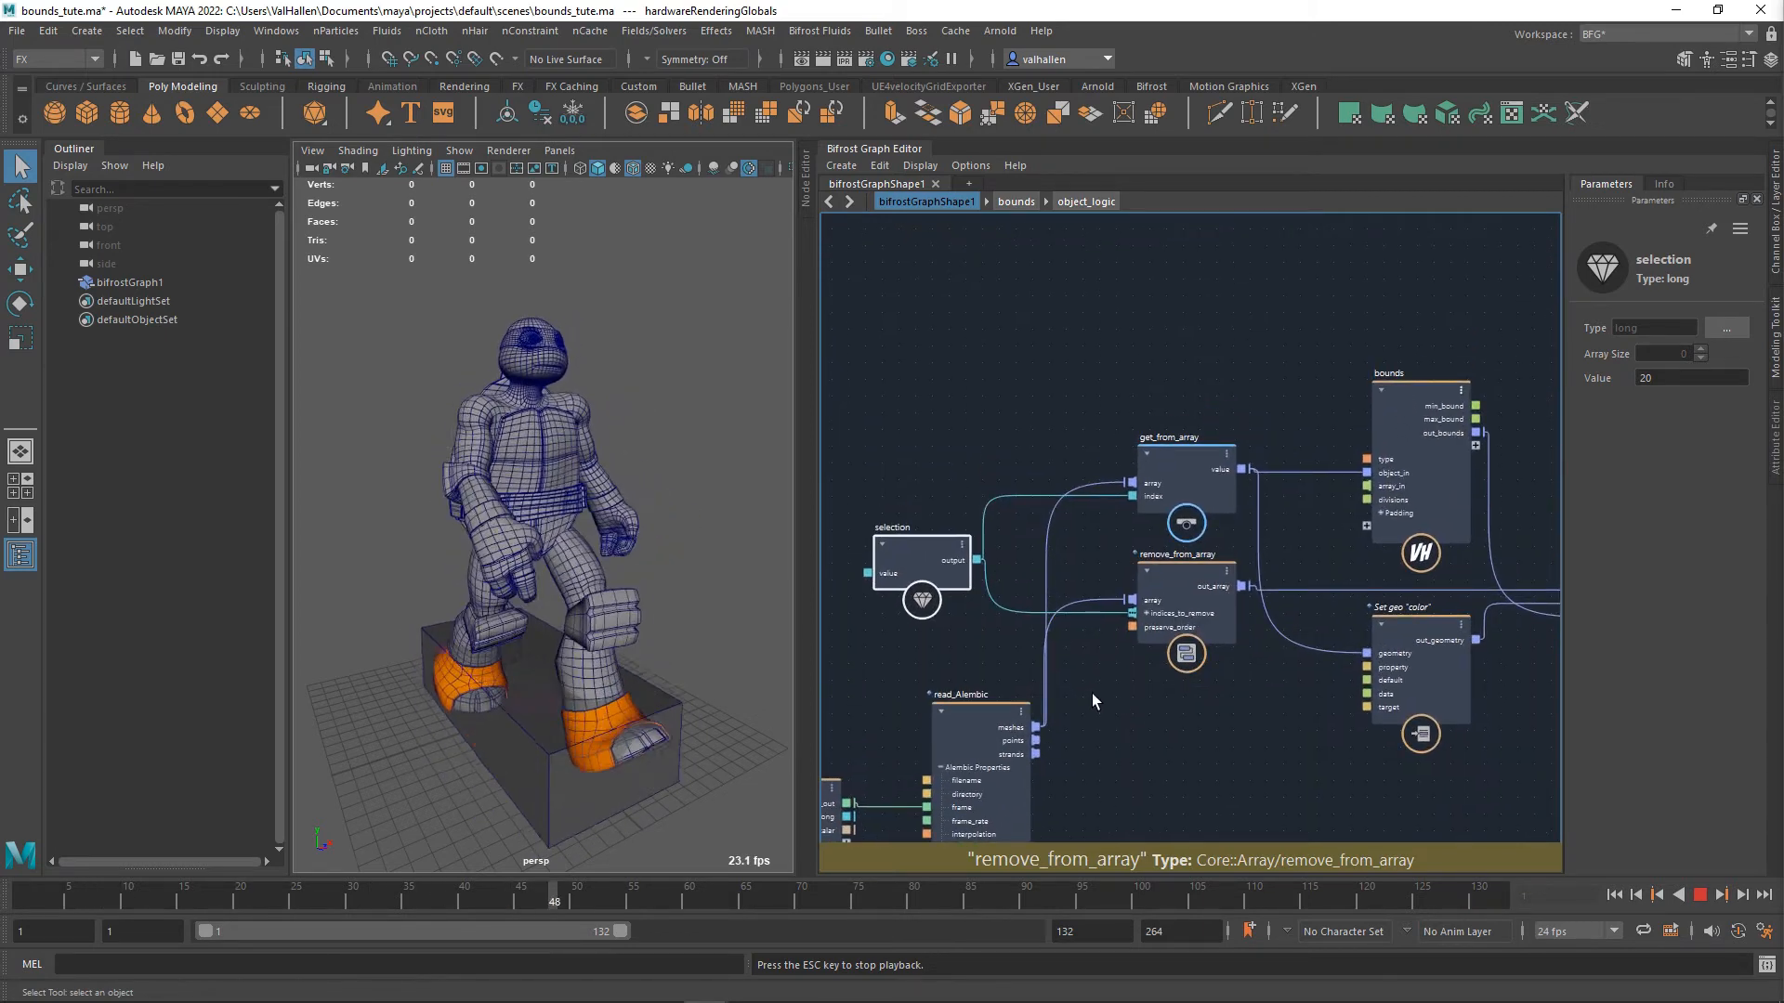
click(1196, 461)
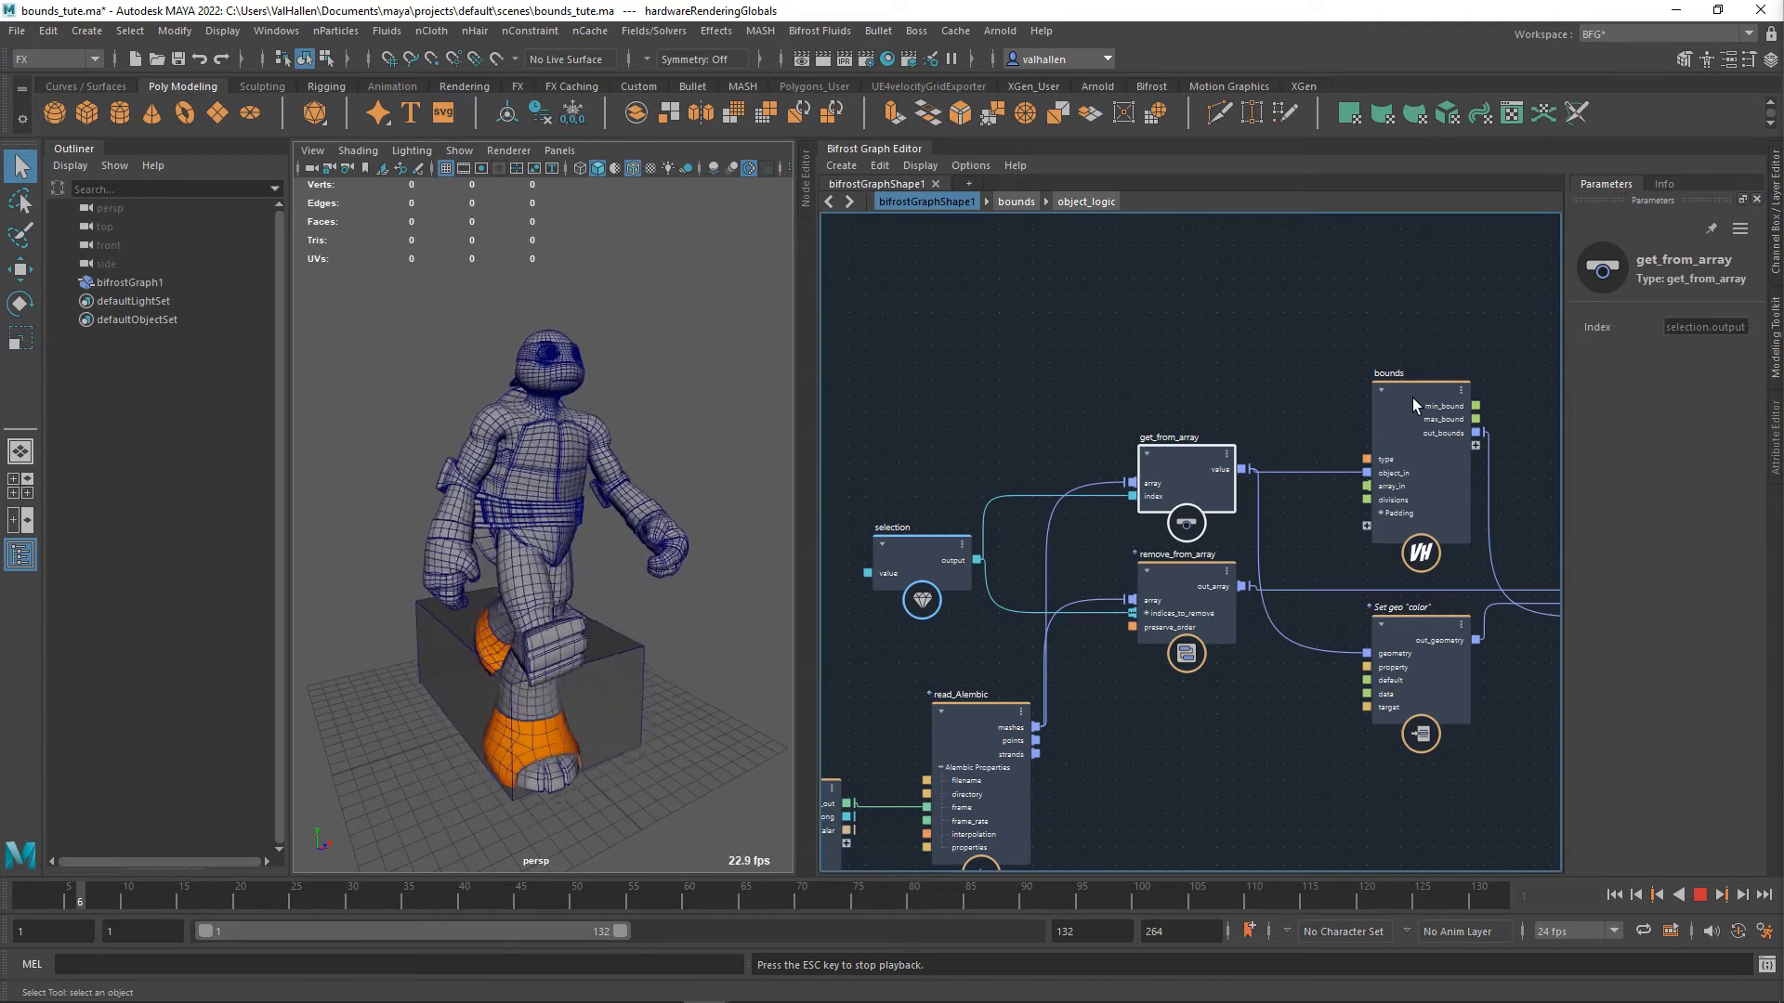
click(1189, 583)
middle_drag(1291, 785, 1035, 795)
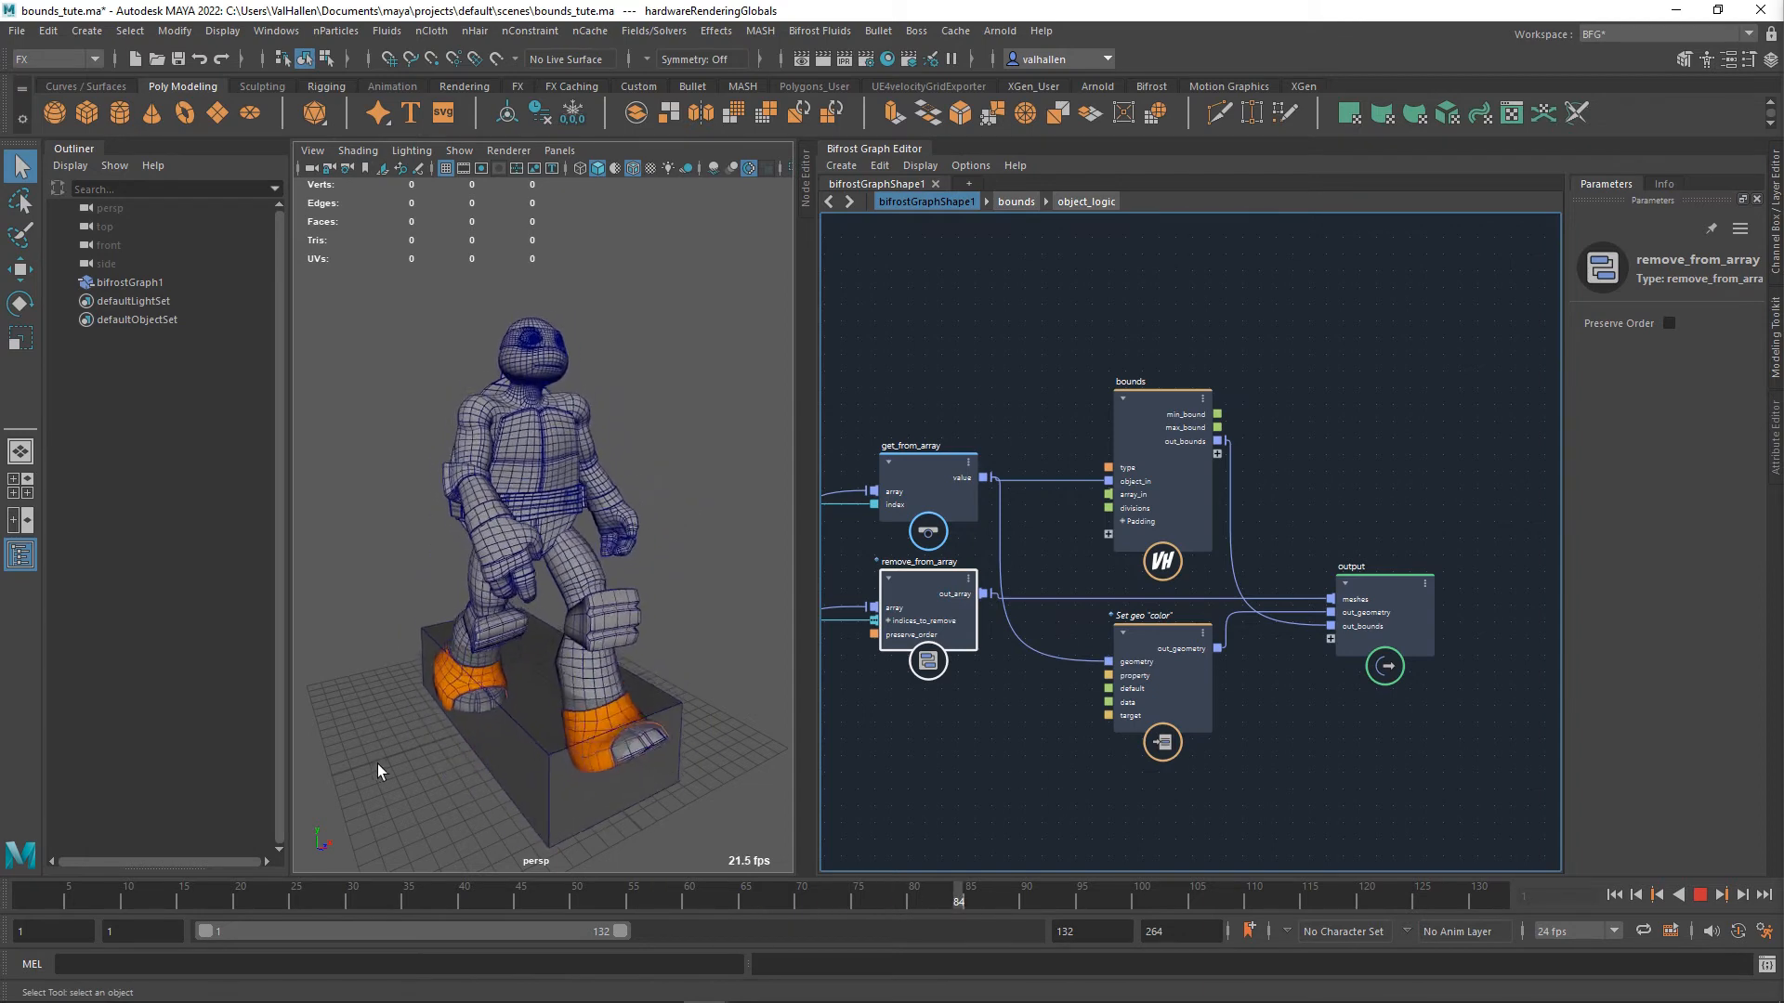
- Try the sphere, rect_x and rect_y types on the bounds node and return it to box
click(1165, 493)
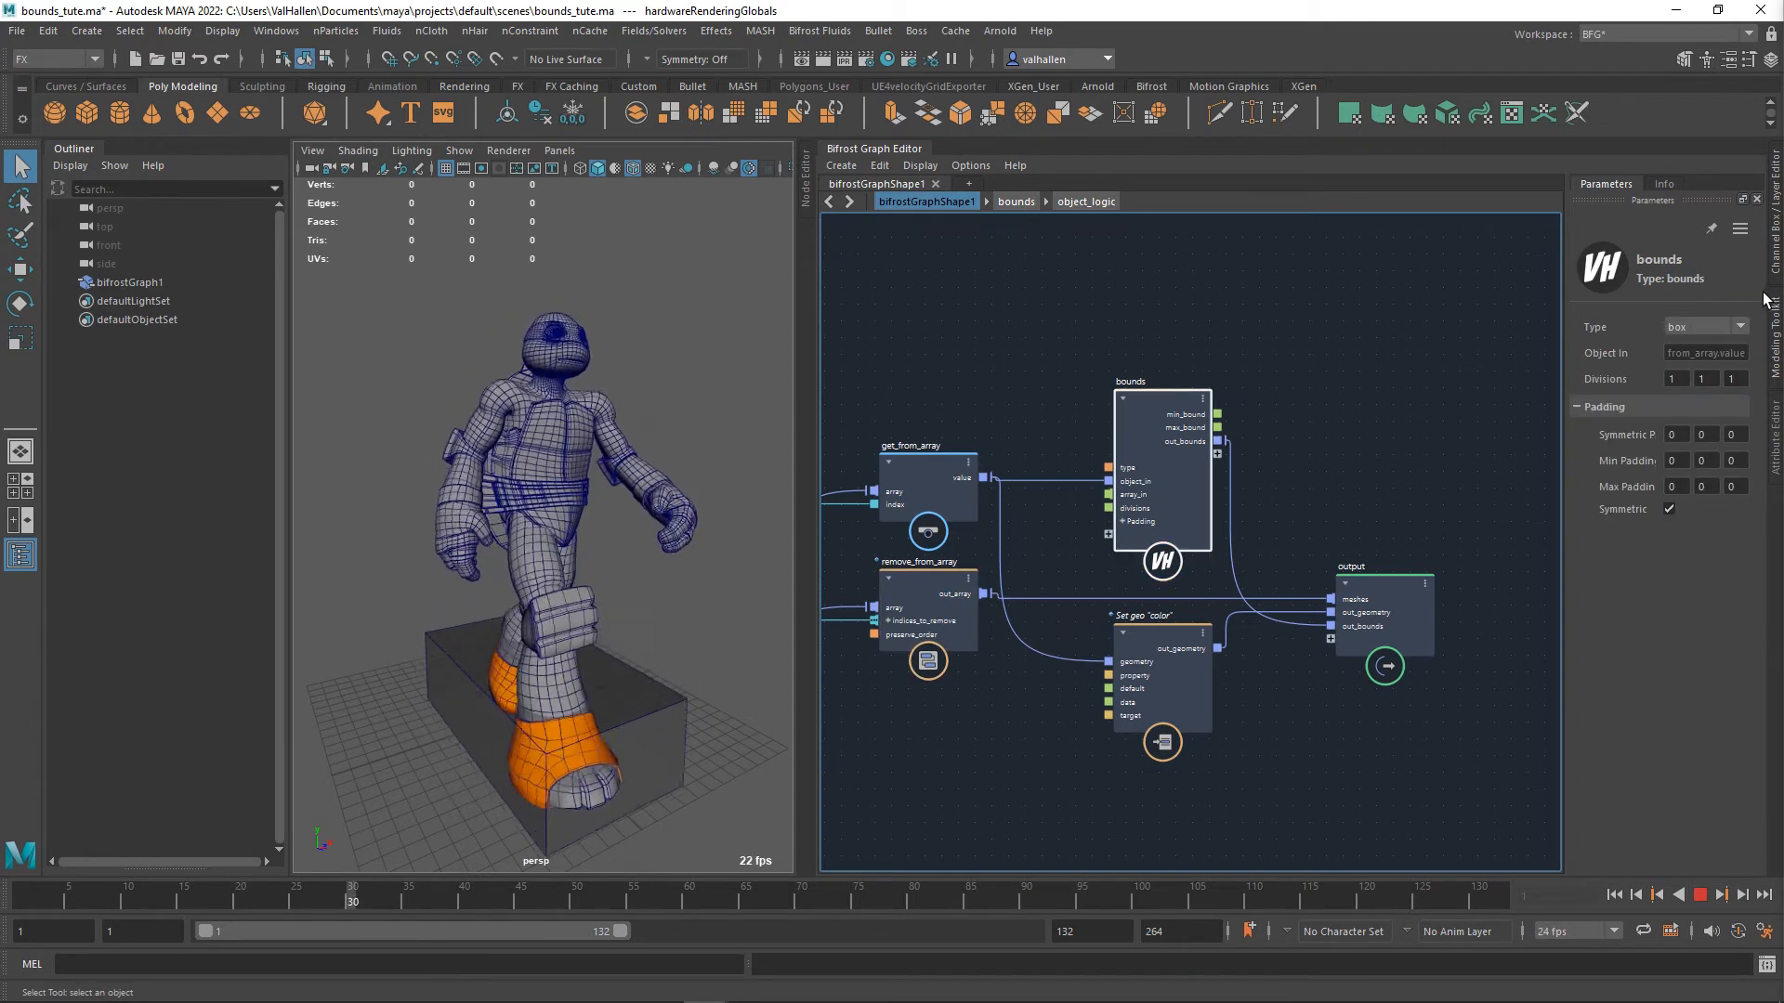
click(1700, 327)
click(1697, 354)
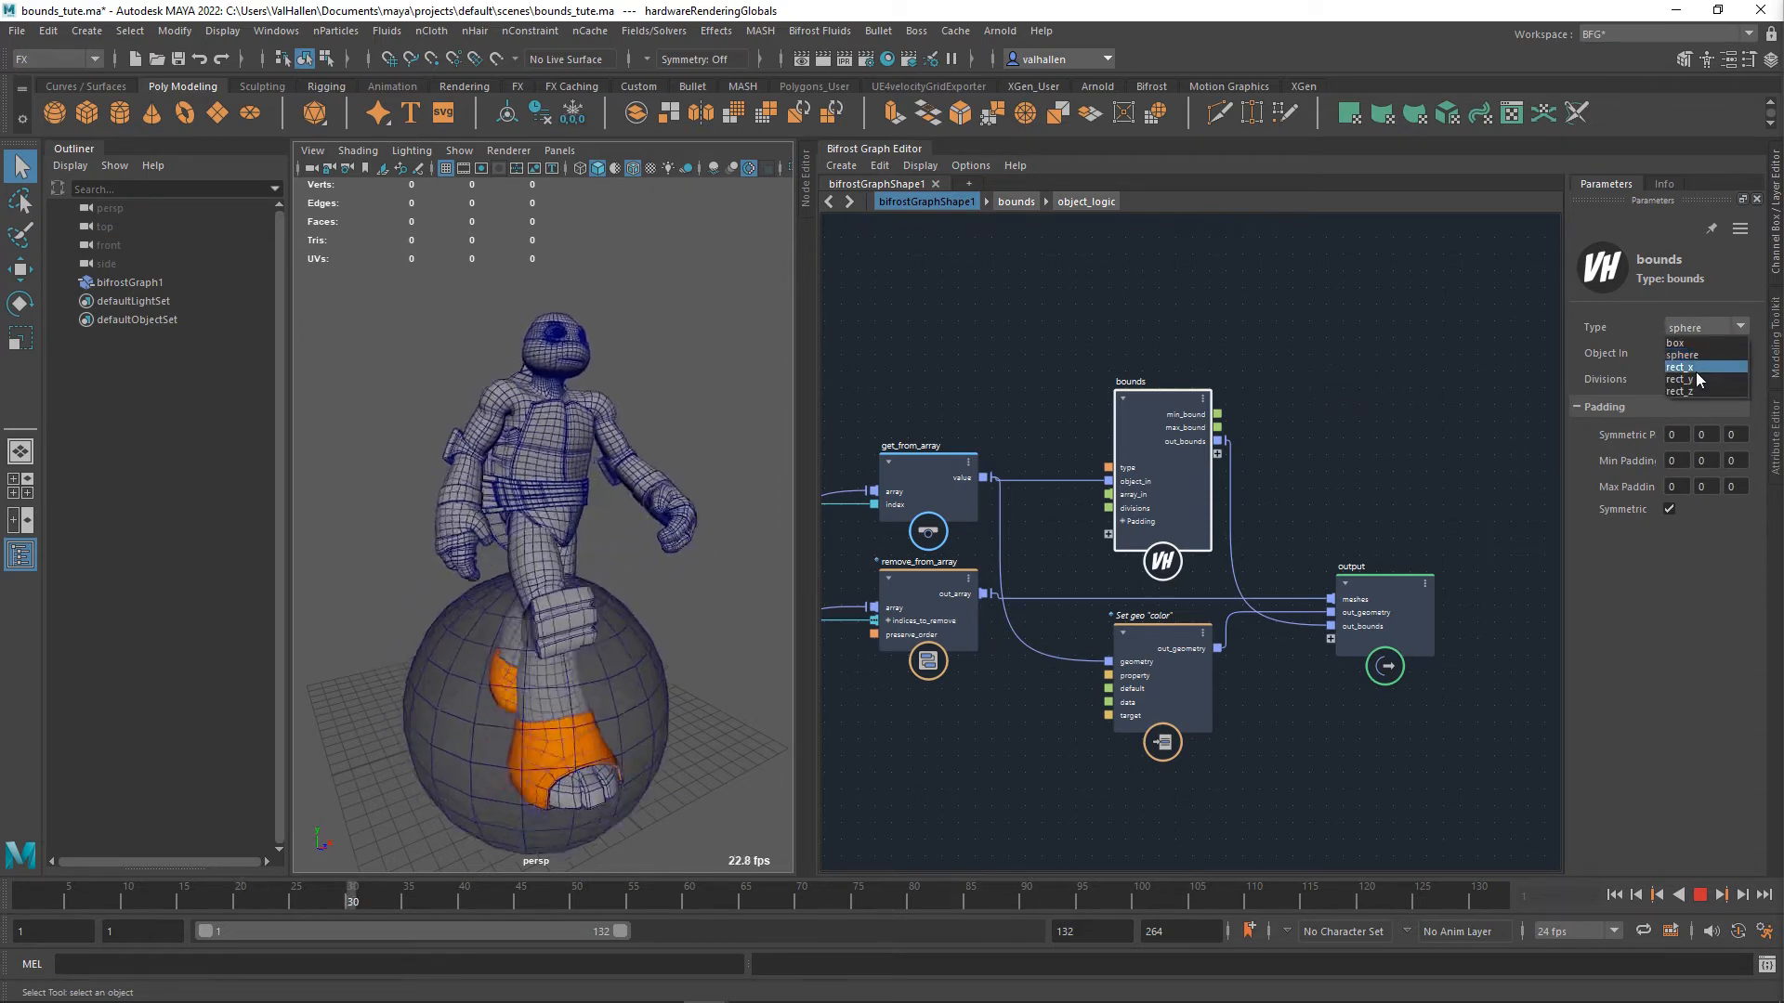
click(1697, 368)
click(1702, 328)
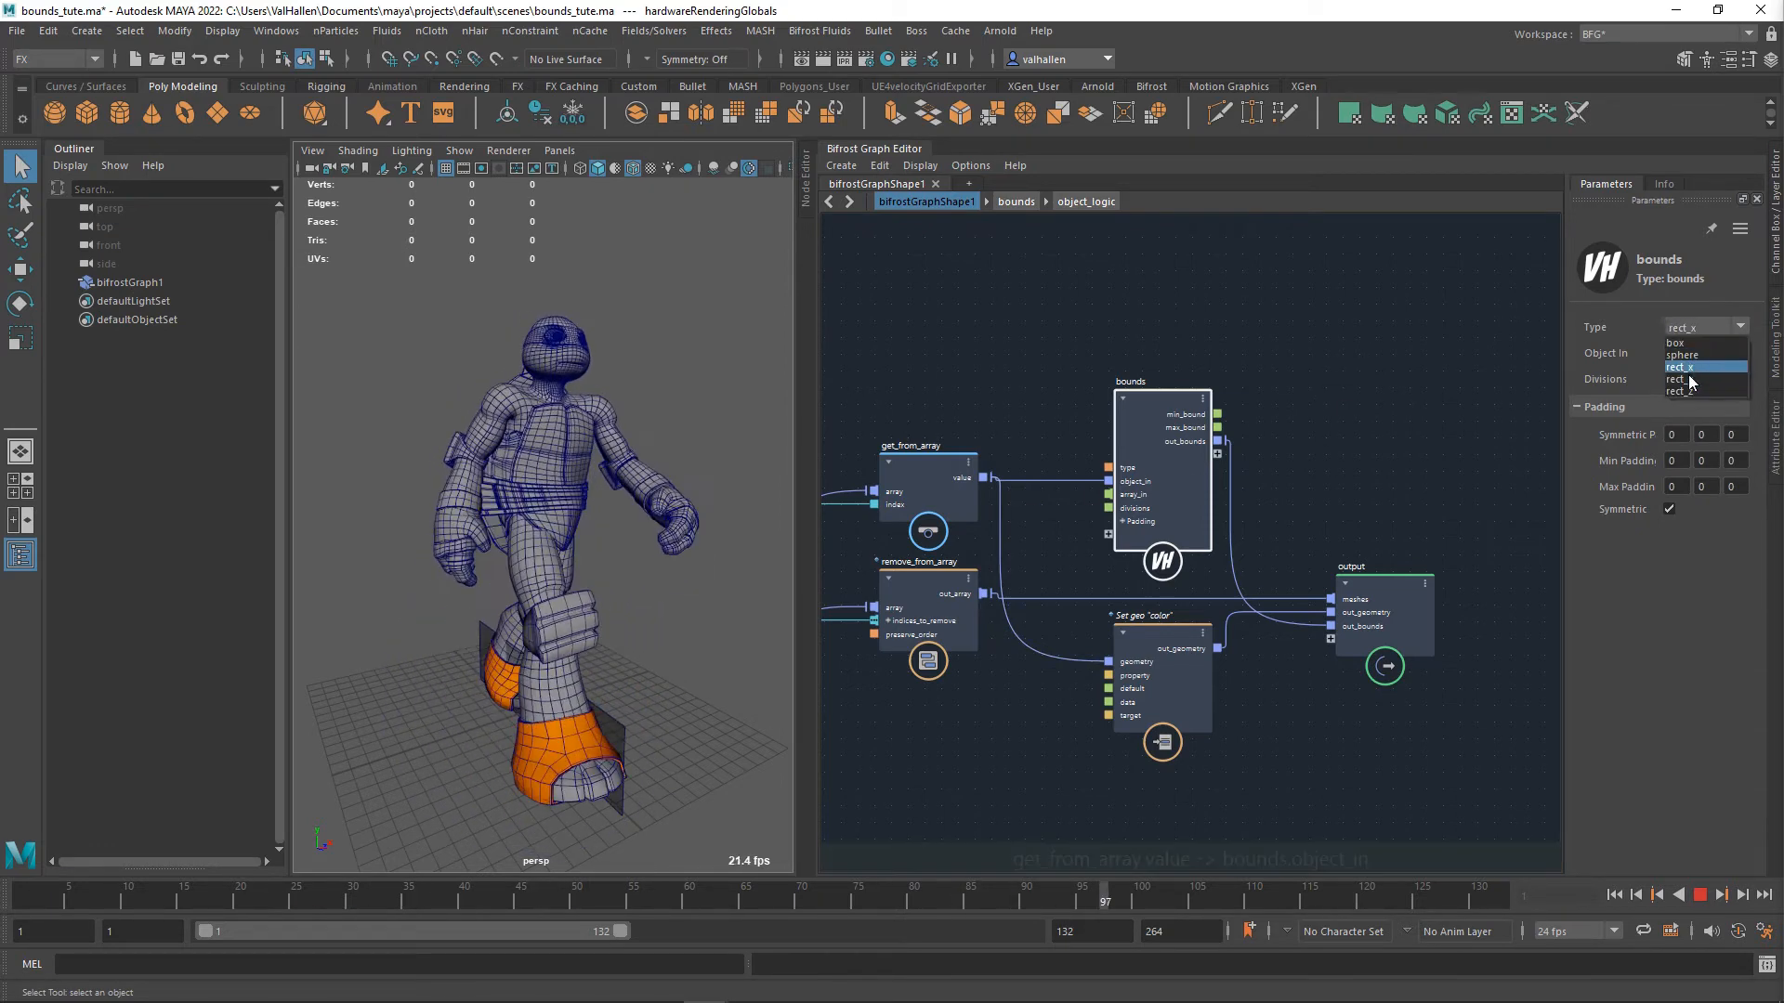
click(1702, 379)
click(1704, 328)
click(1677, 343)
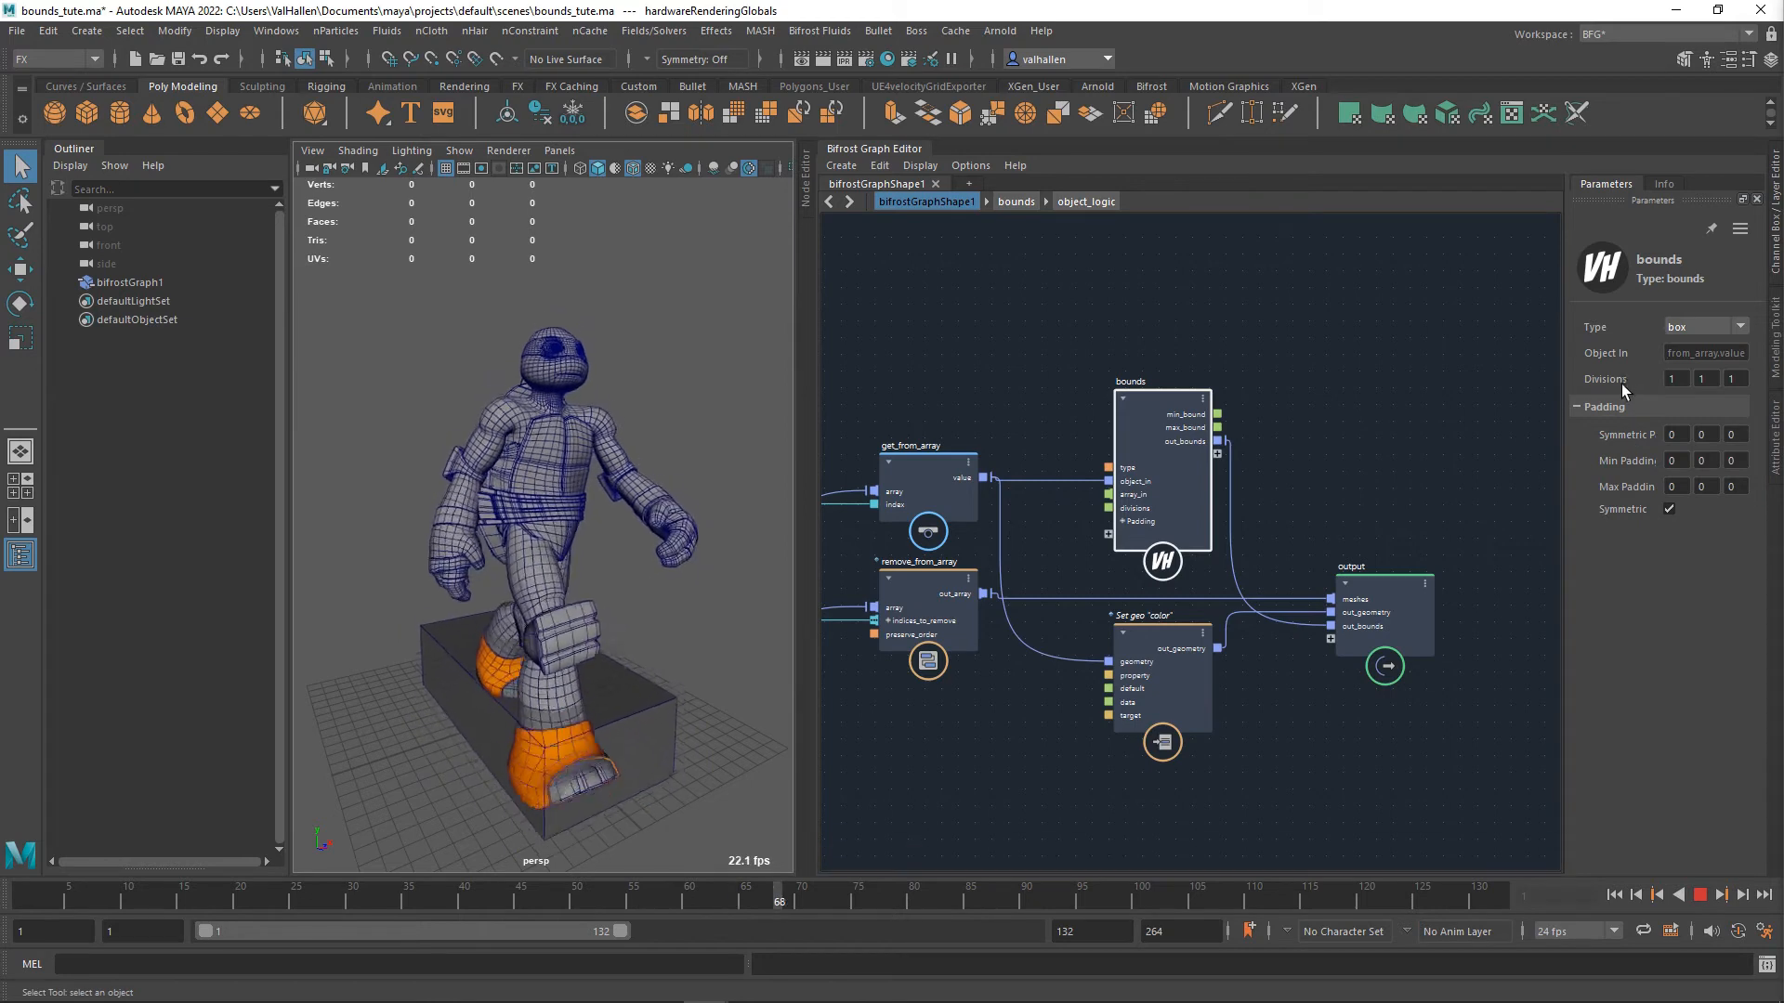
- Set the bounds node's type to rect_y and its divisions to 4, 4, 4
click(1682, 386)
click(1697, 332)
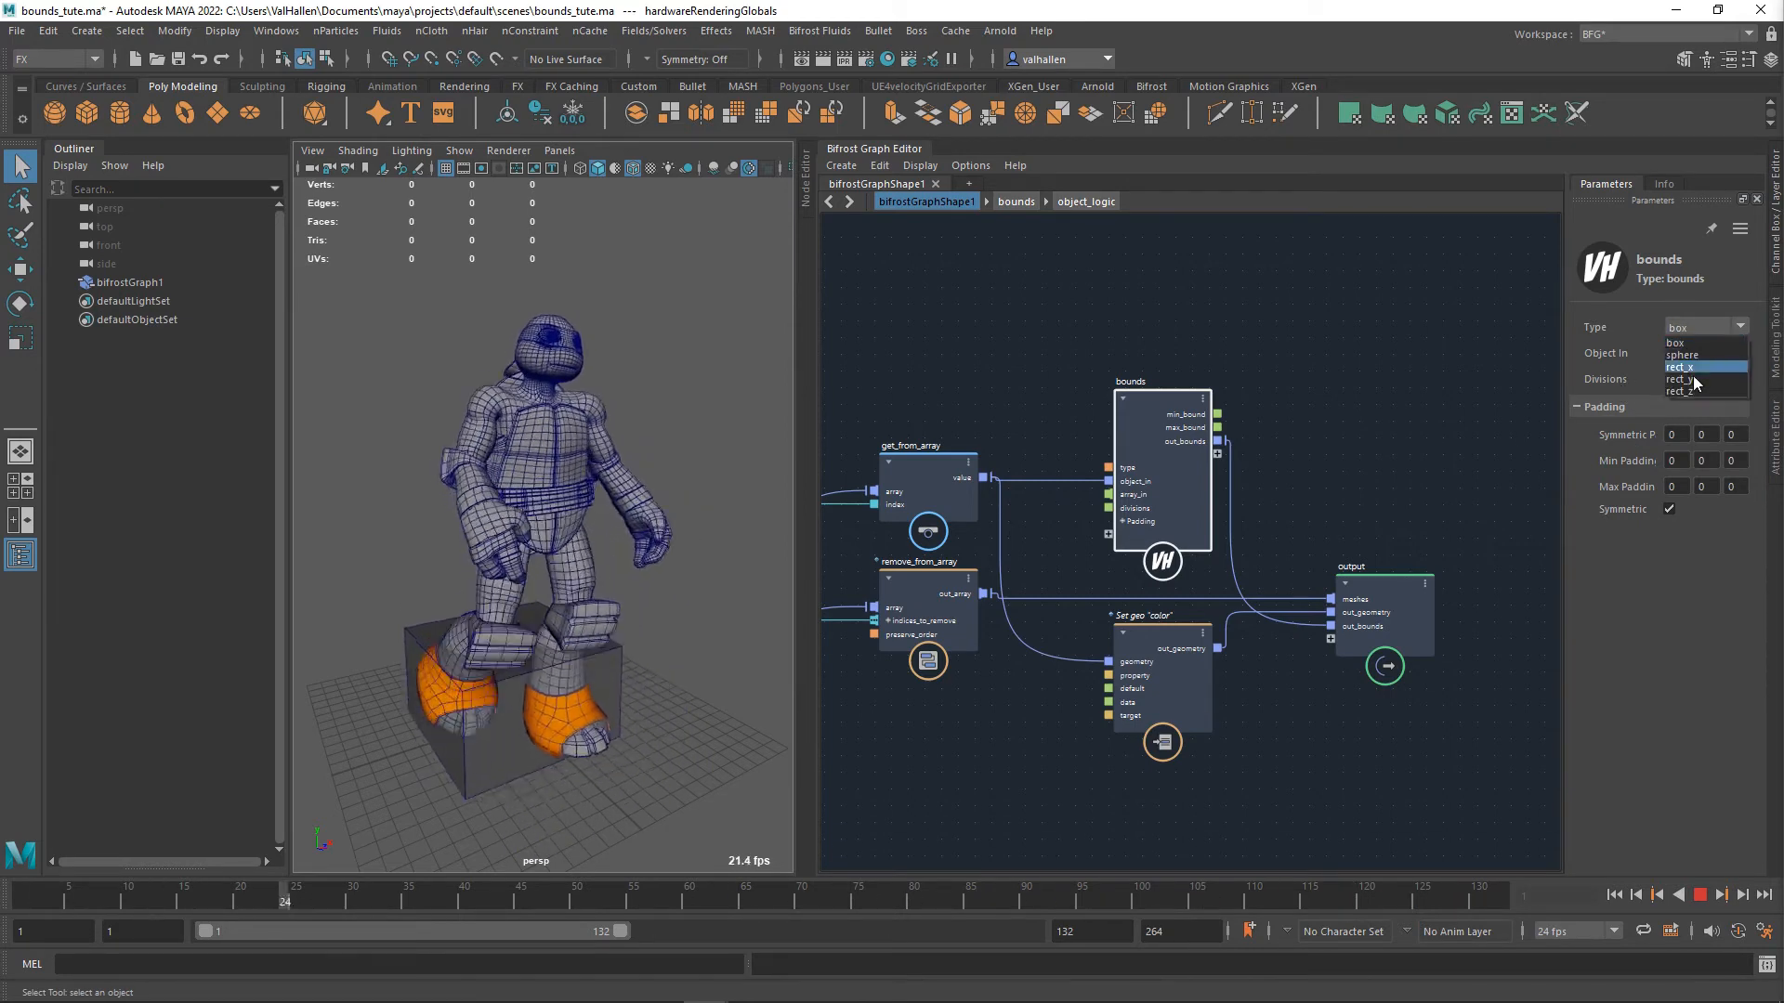
click(1446, 431)
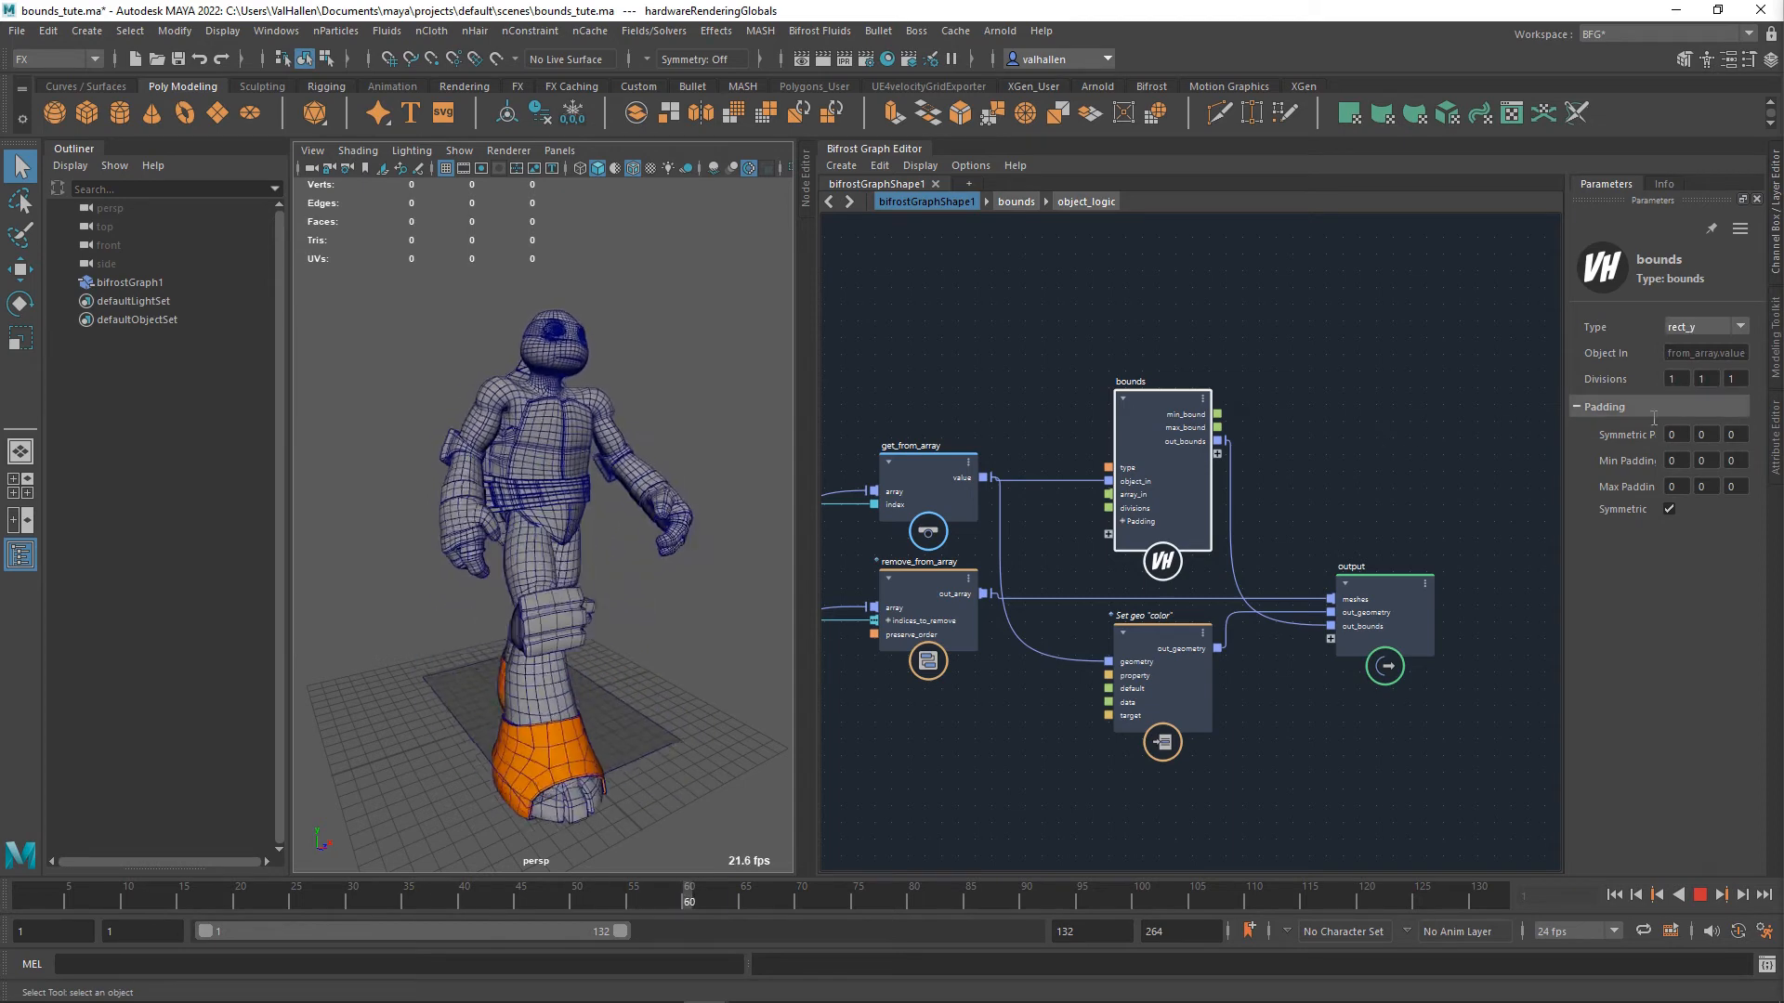
drag(1677, 383, 1658, 390)
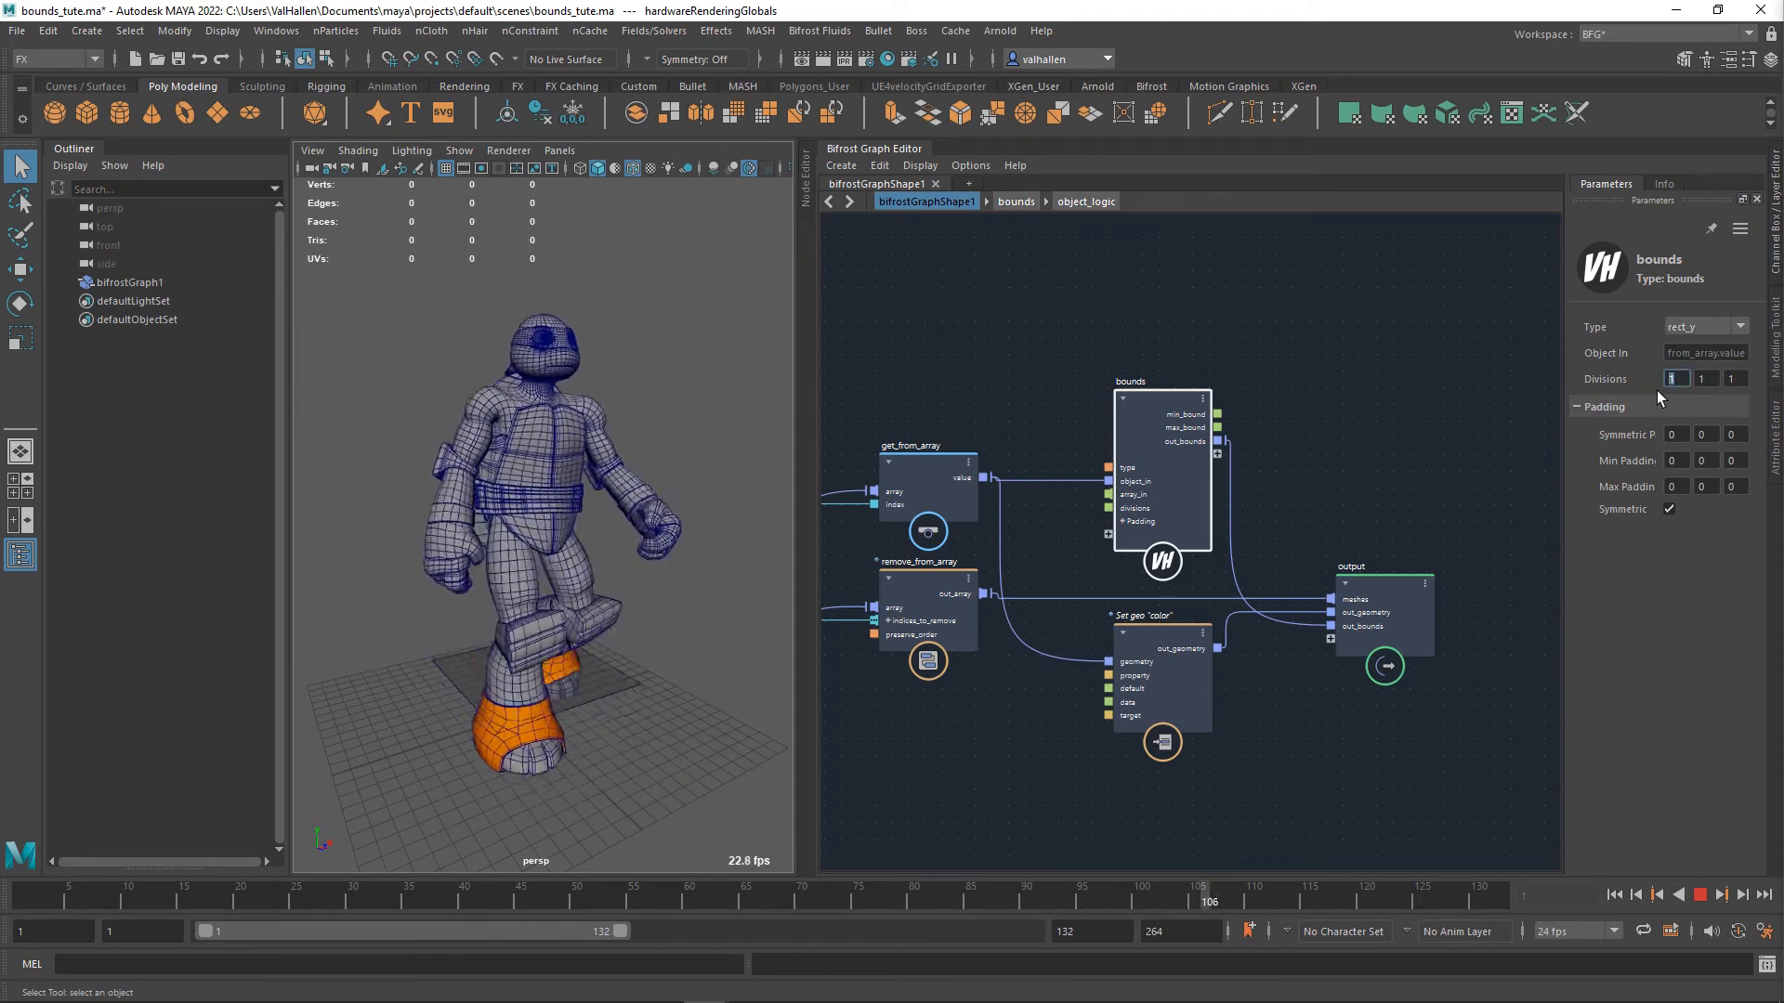
text(4)
key(Tab)
text(4)
key(Tab)
text(4)
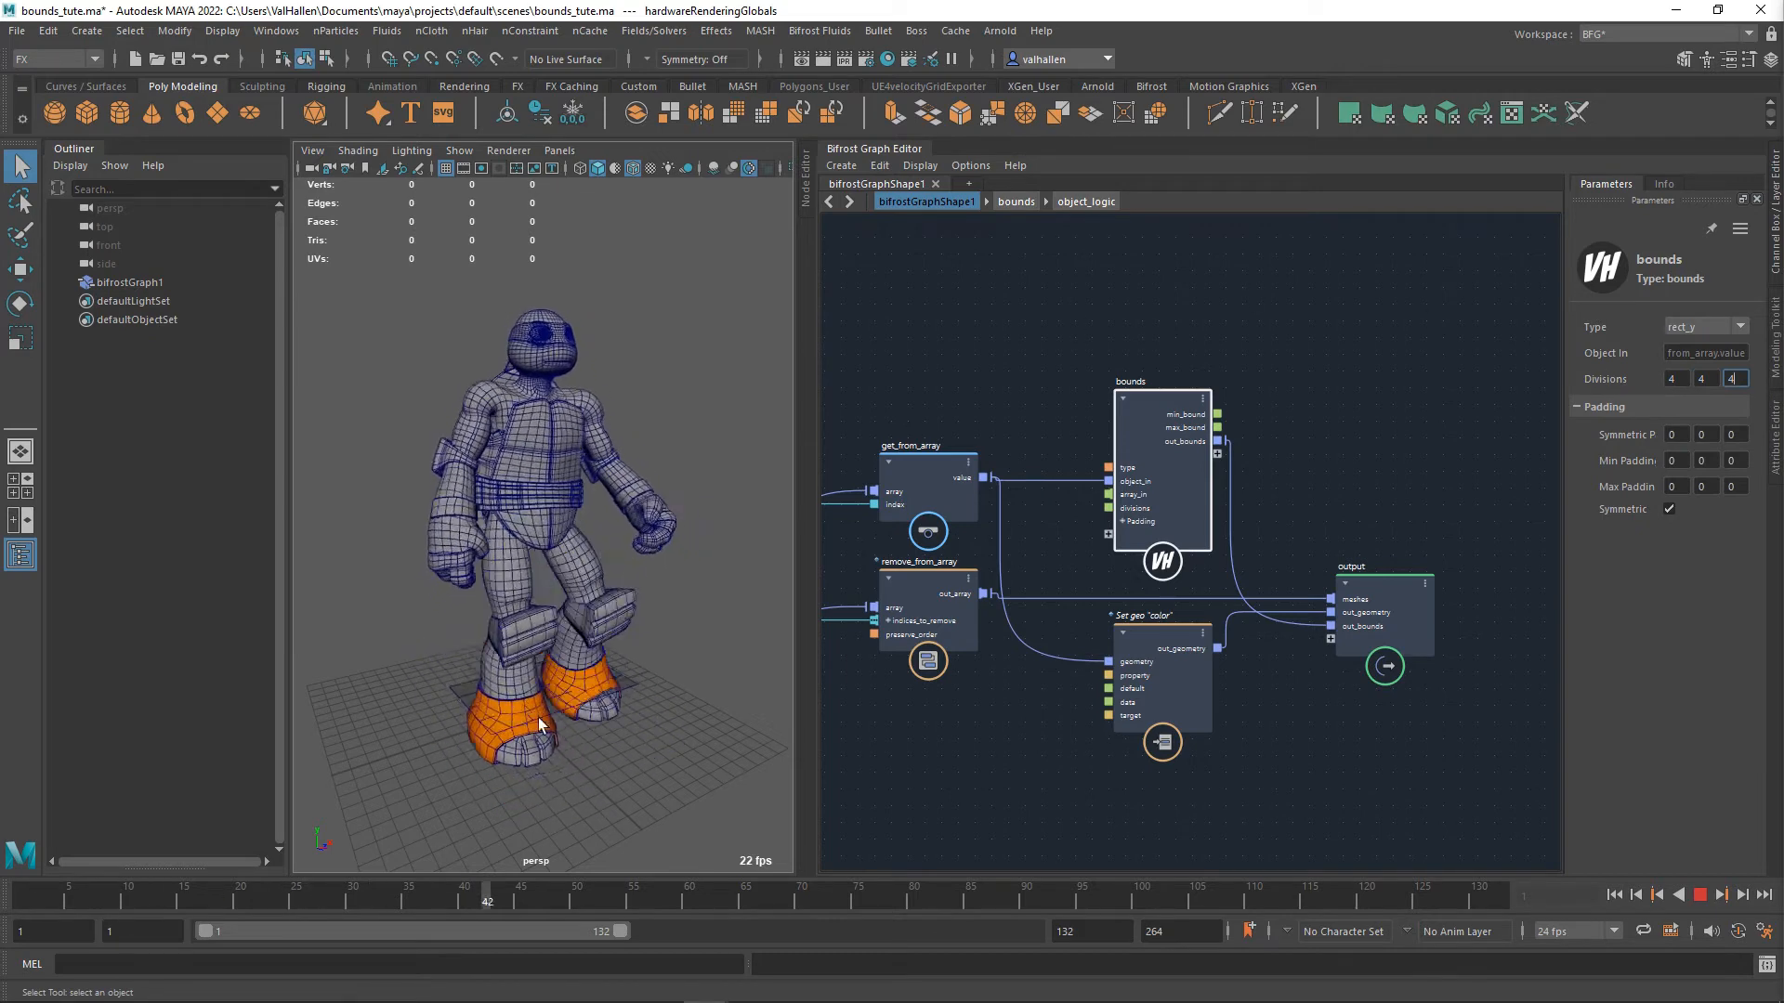
drag(1682, 382, 1652, 392)
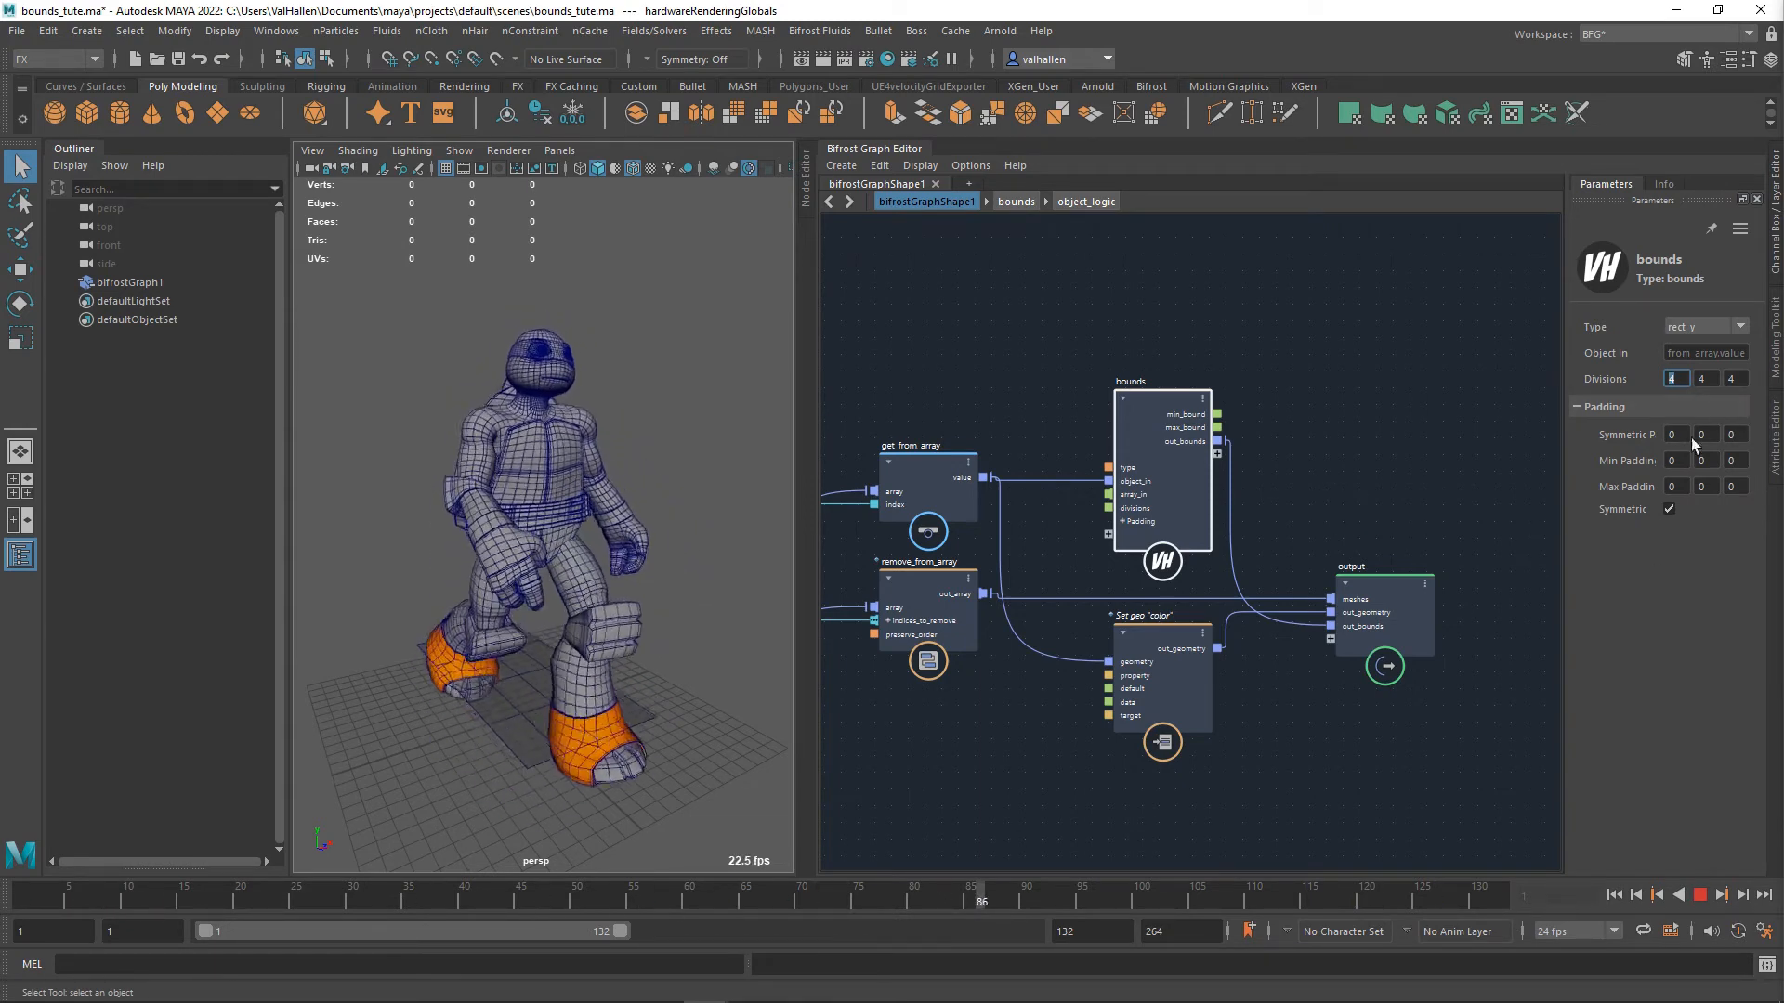
- Keep the symmetric option enabled on the bounds node and set its symmetric padding to 1, 1, 1
click(1670, 510)
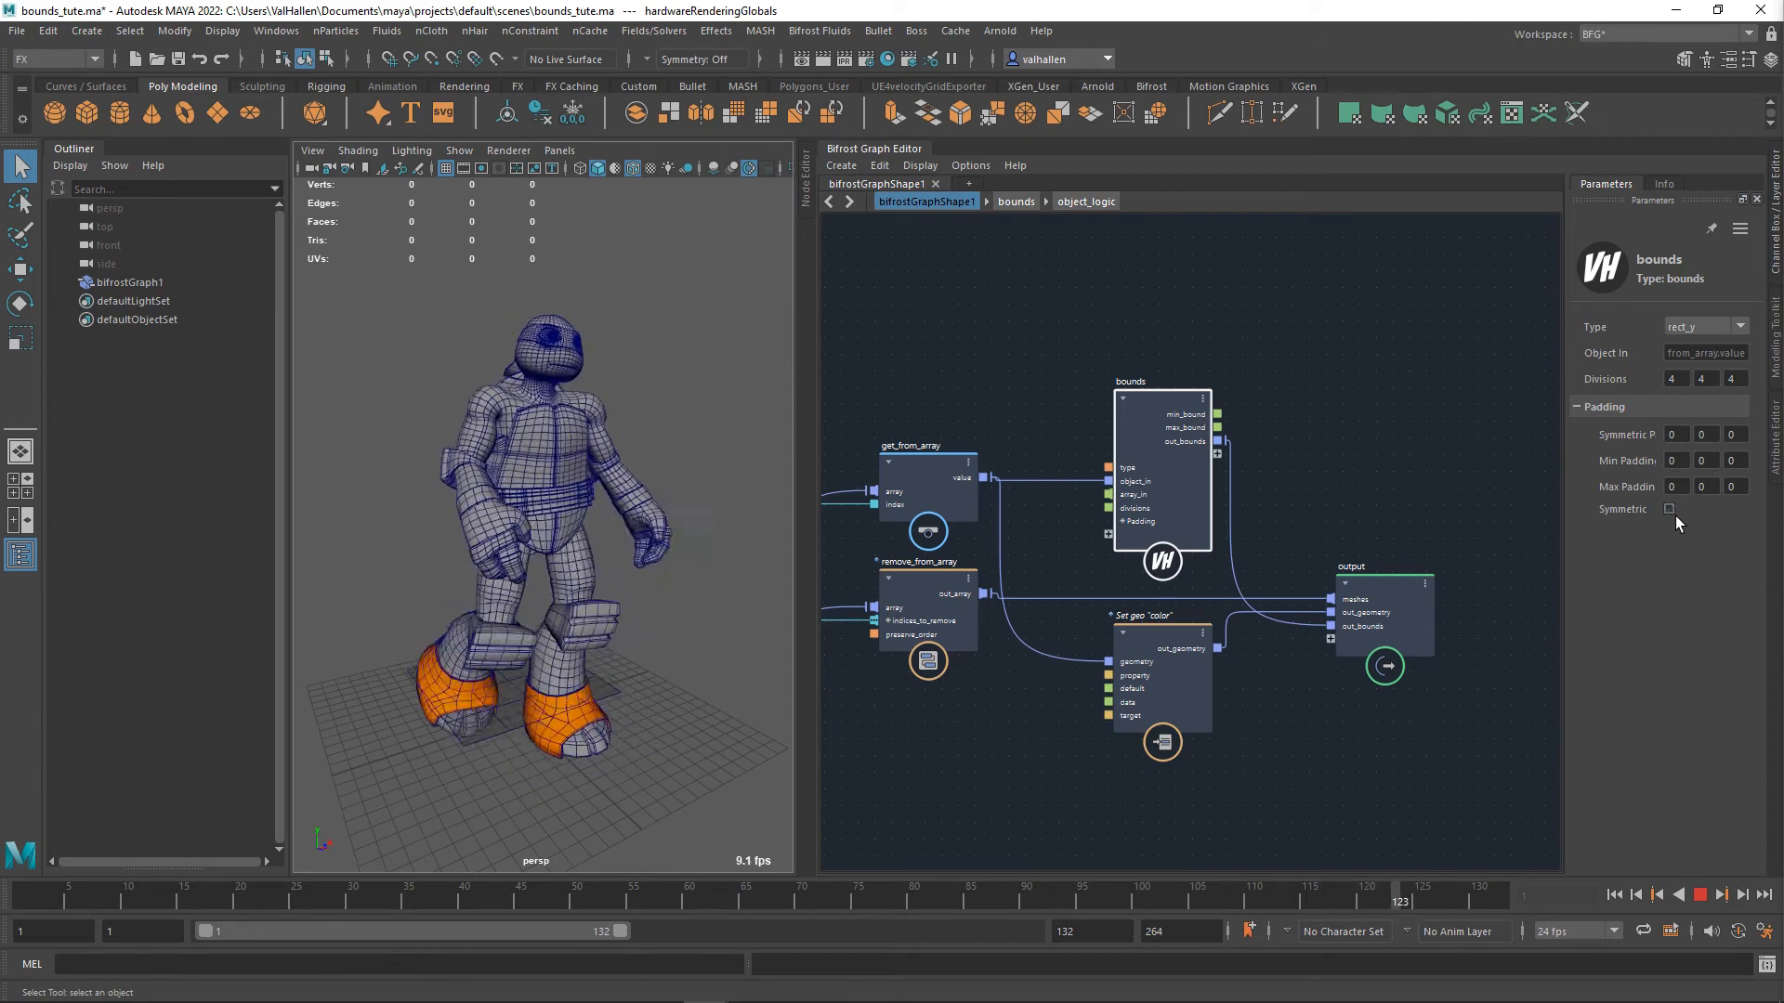
click(1670, 510)
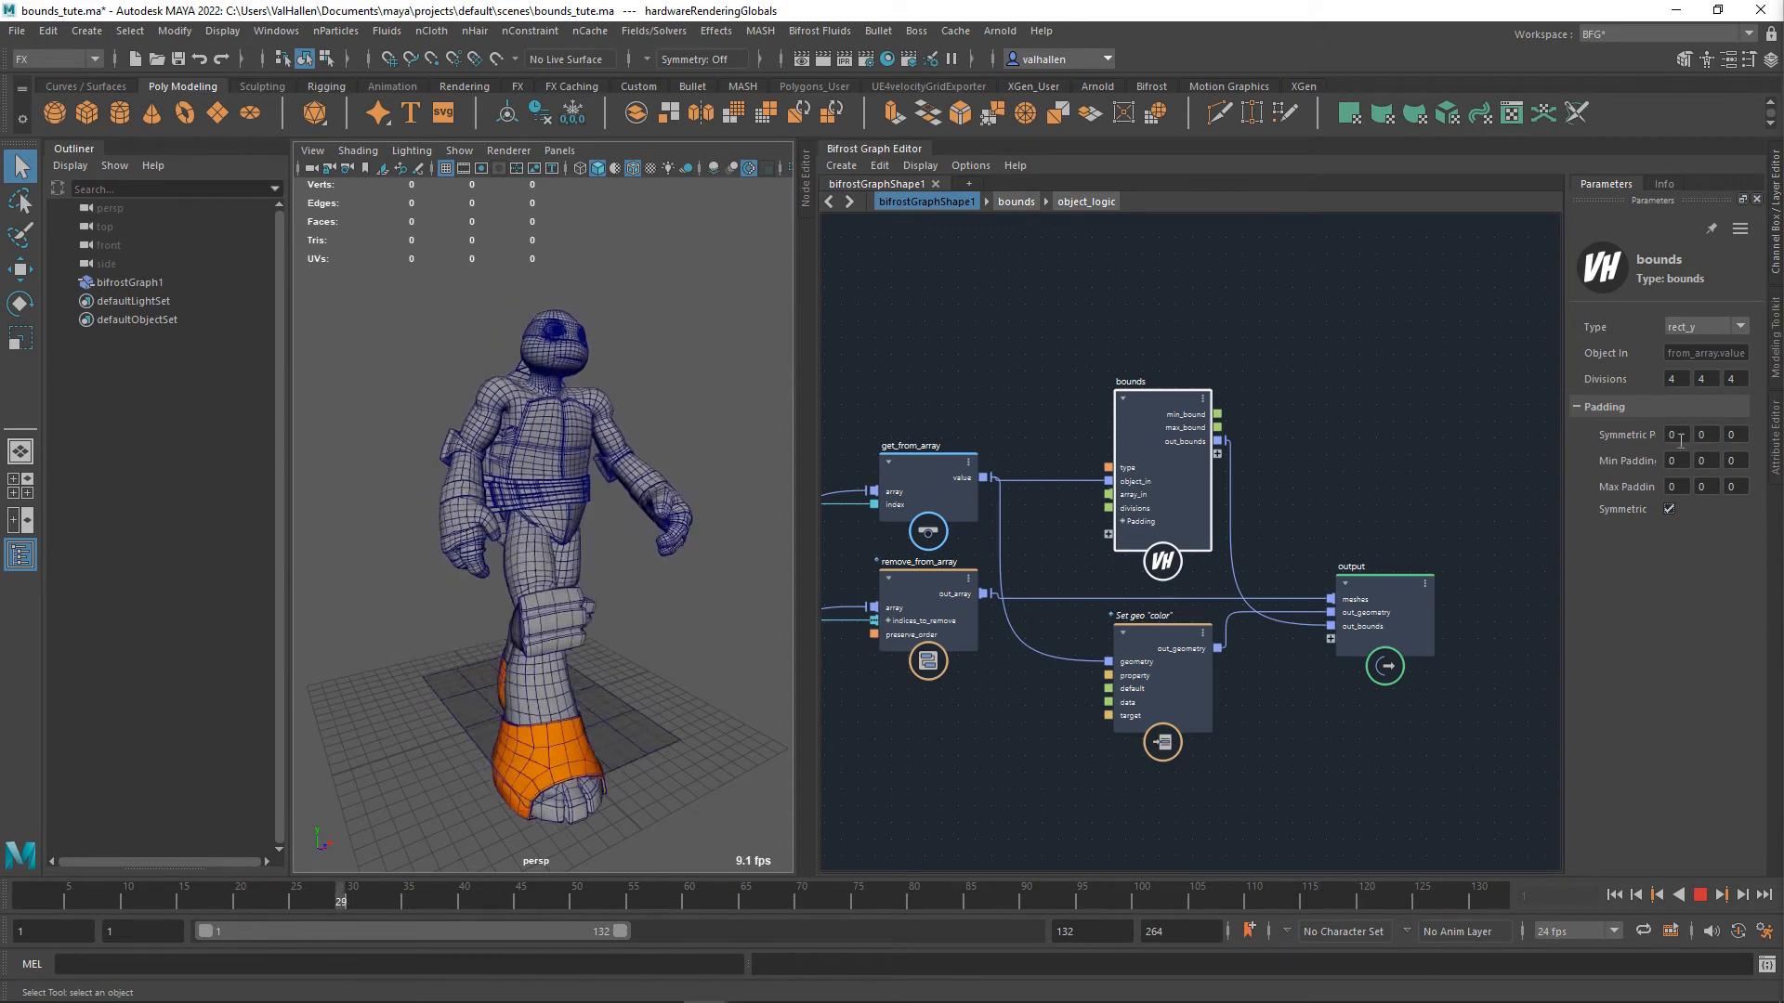
click(1675, 436)
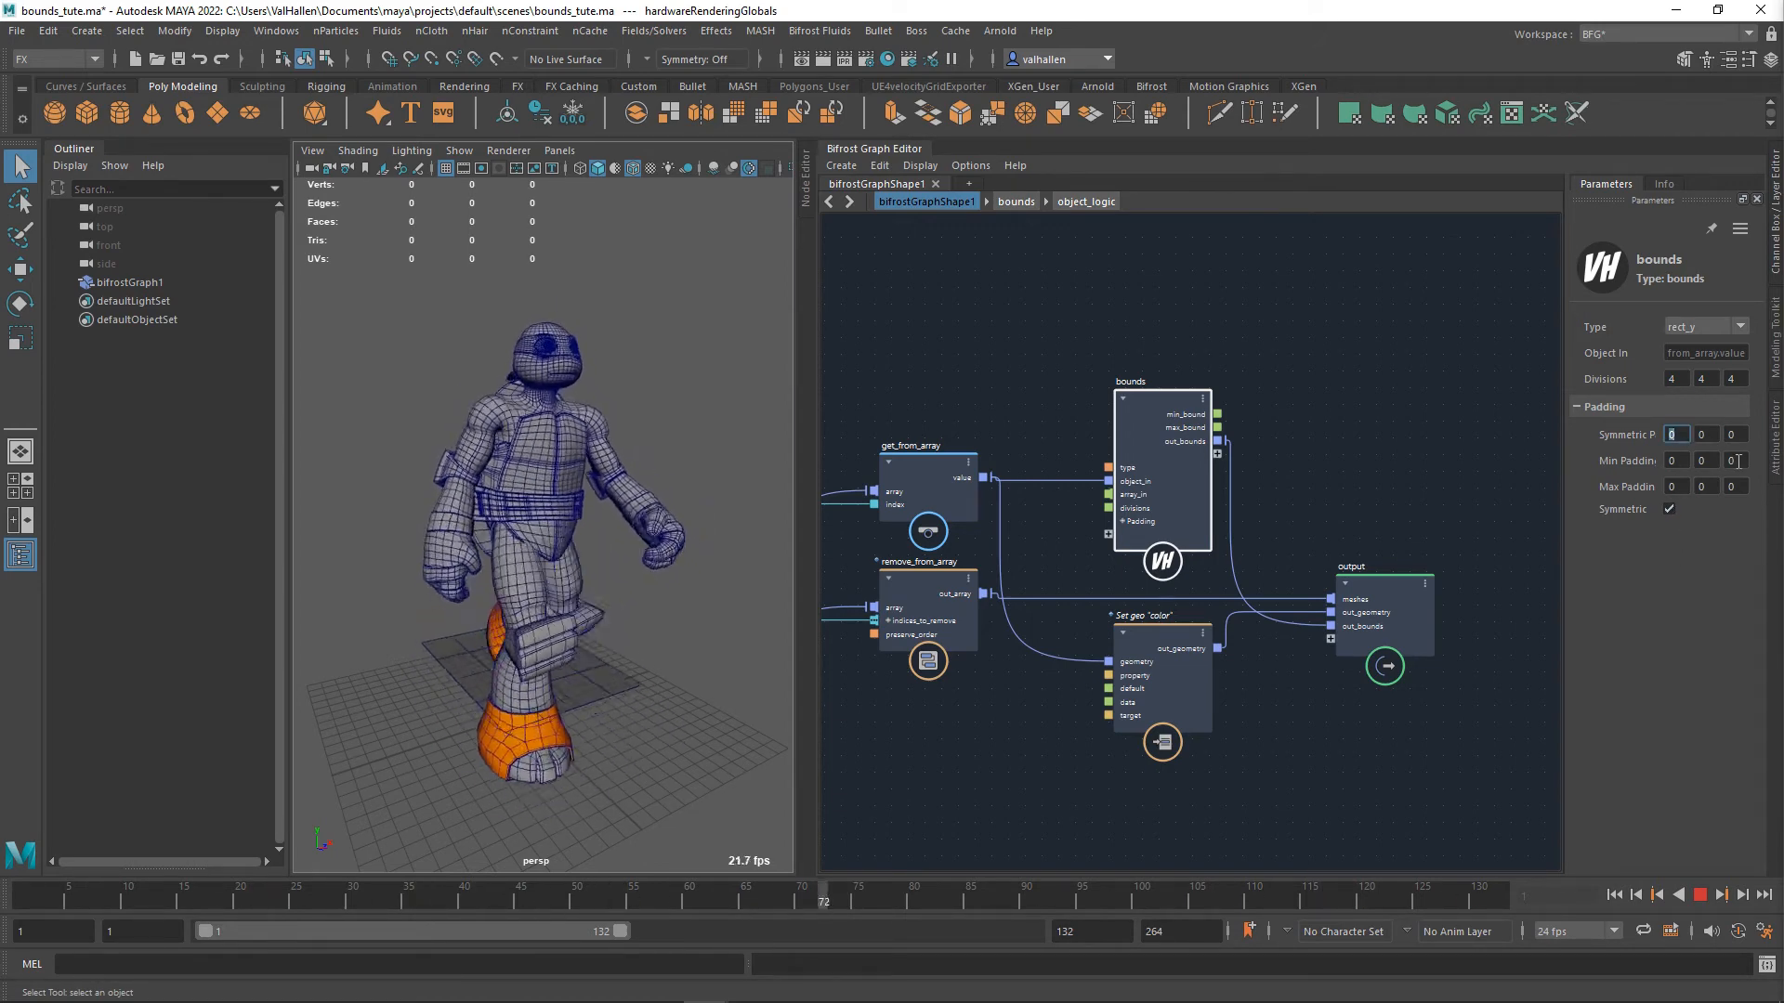
text(1)
key(Tab)
text(1)
key(Tab)
text(1)
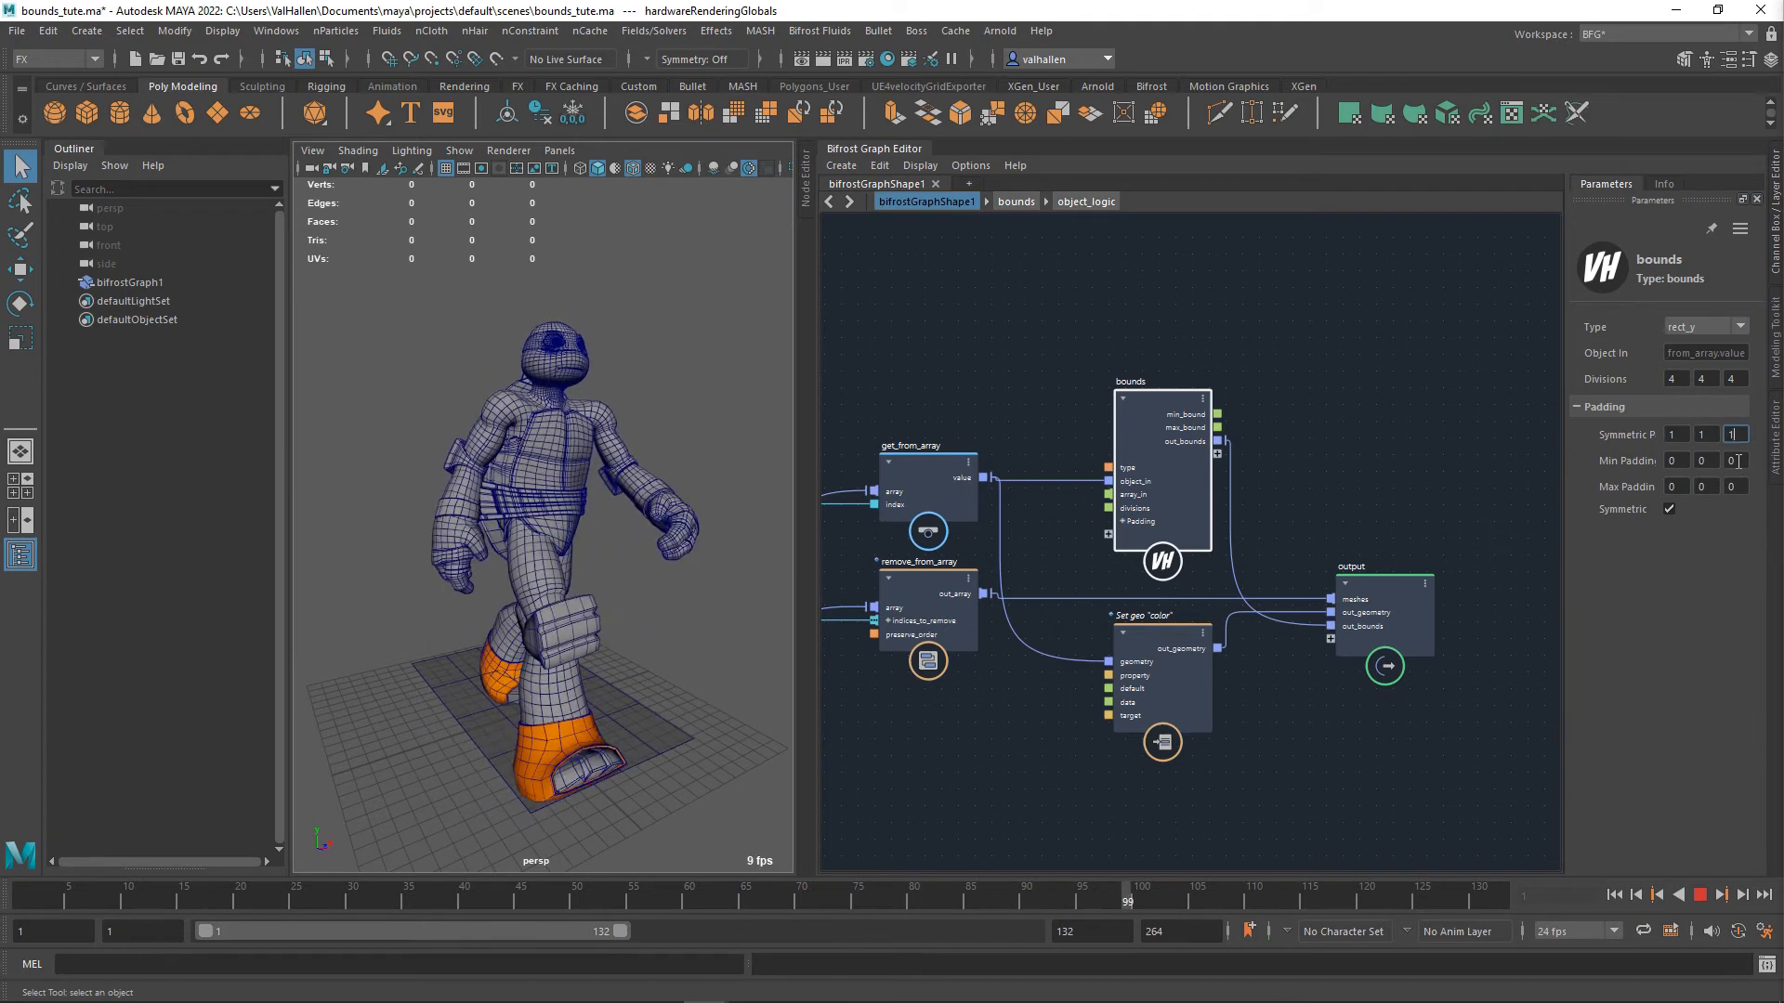
key(Tab)
alt+drag(594, 723, 536, 851)
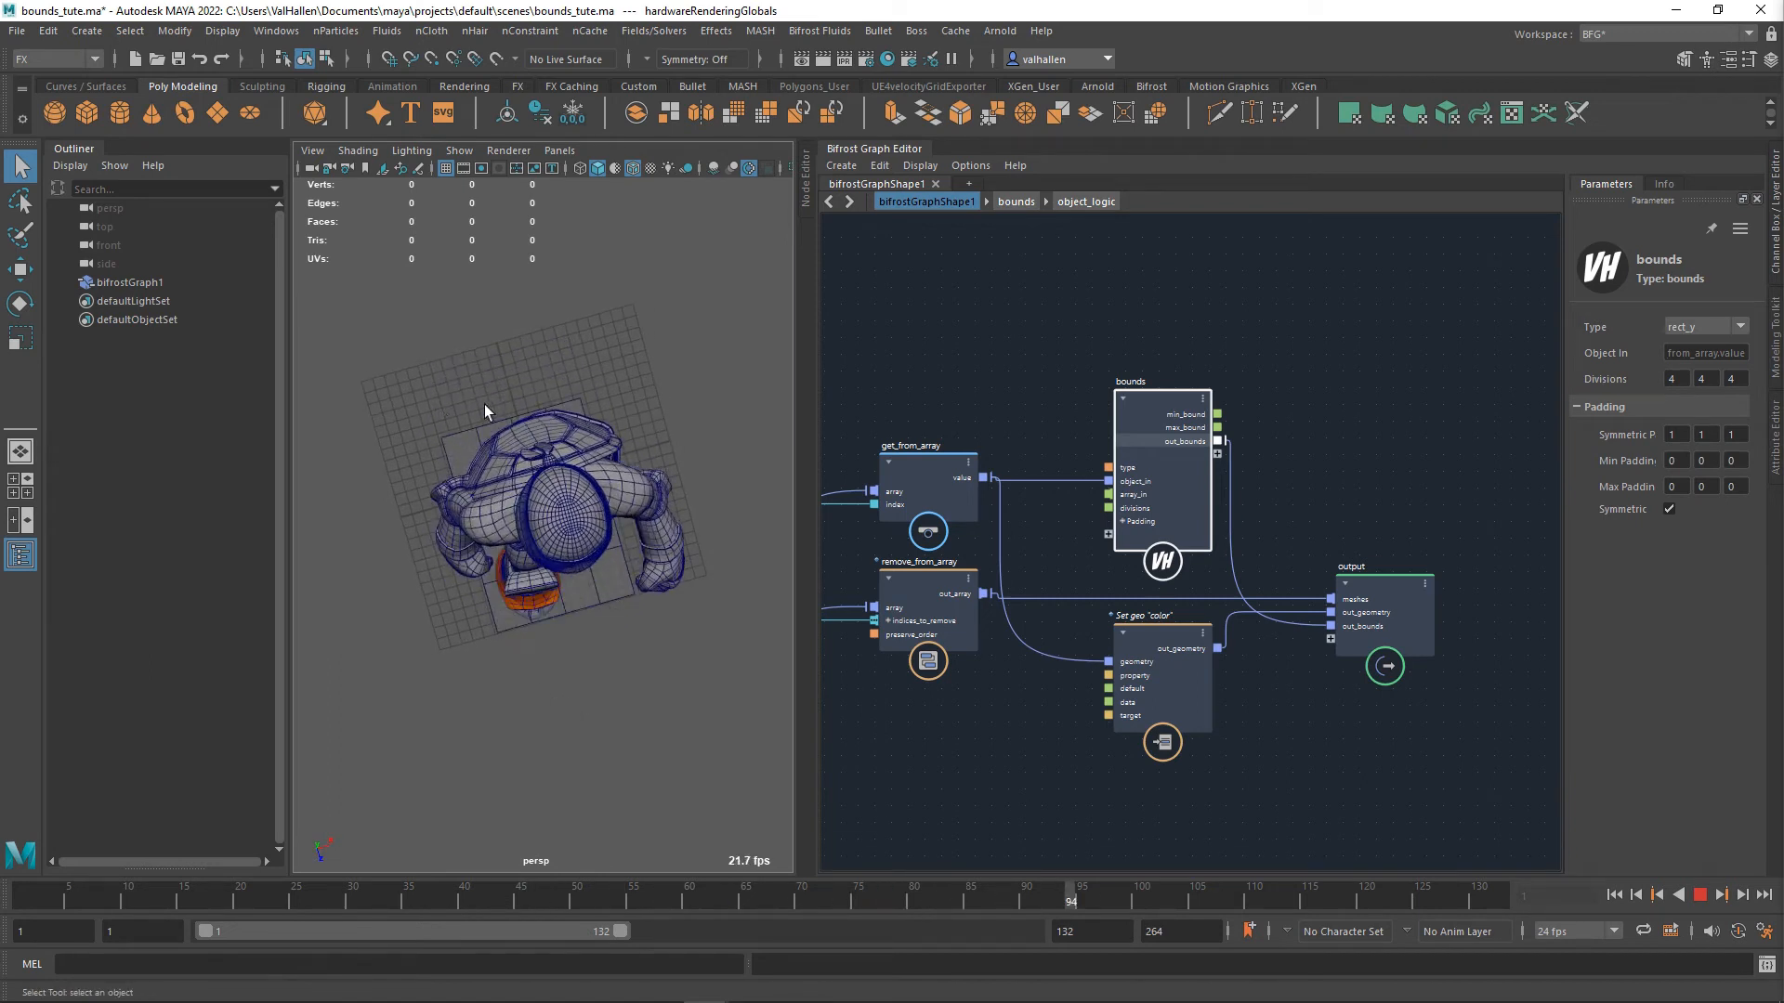
- Change the bounds node's type to box and view the character from the side
click(1689, 329)
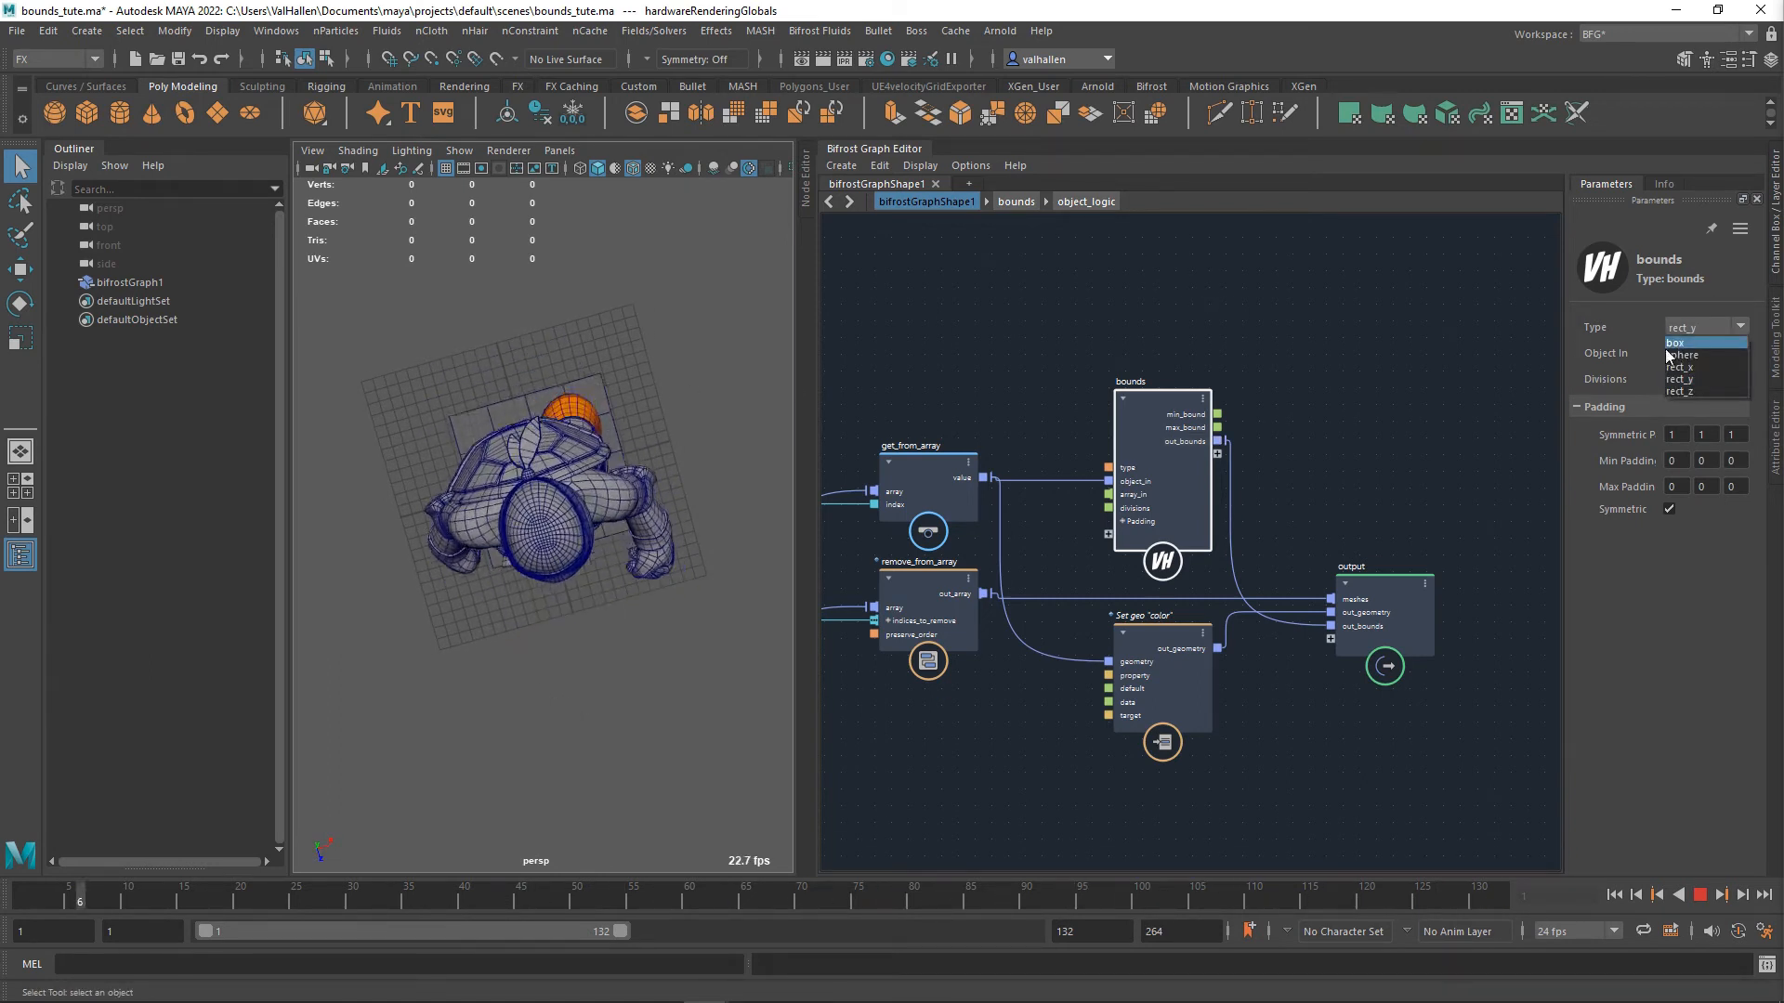
click(1675, 343)
alt+drag(641, 391, 816, 444)
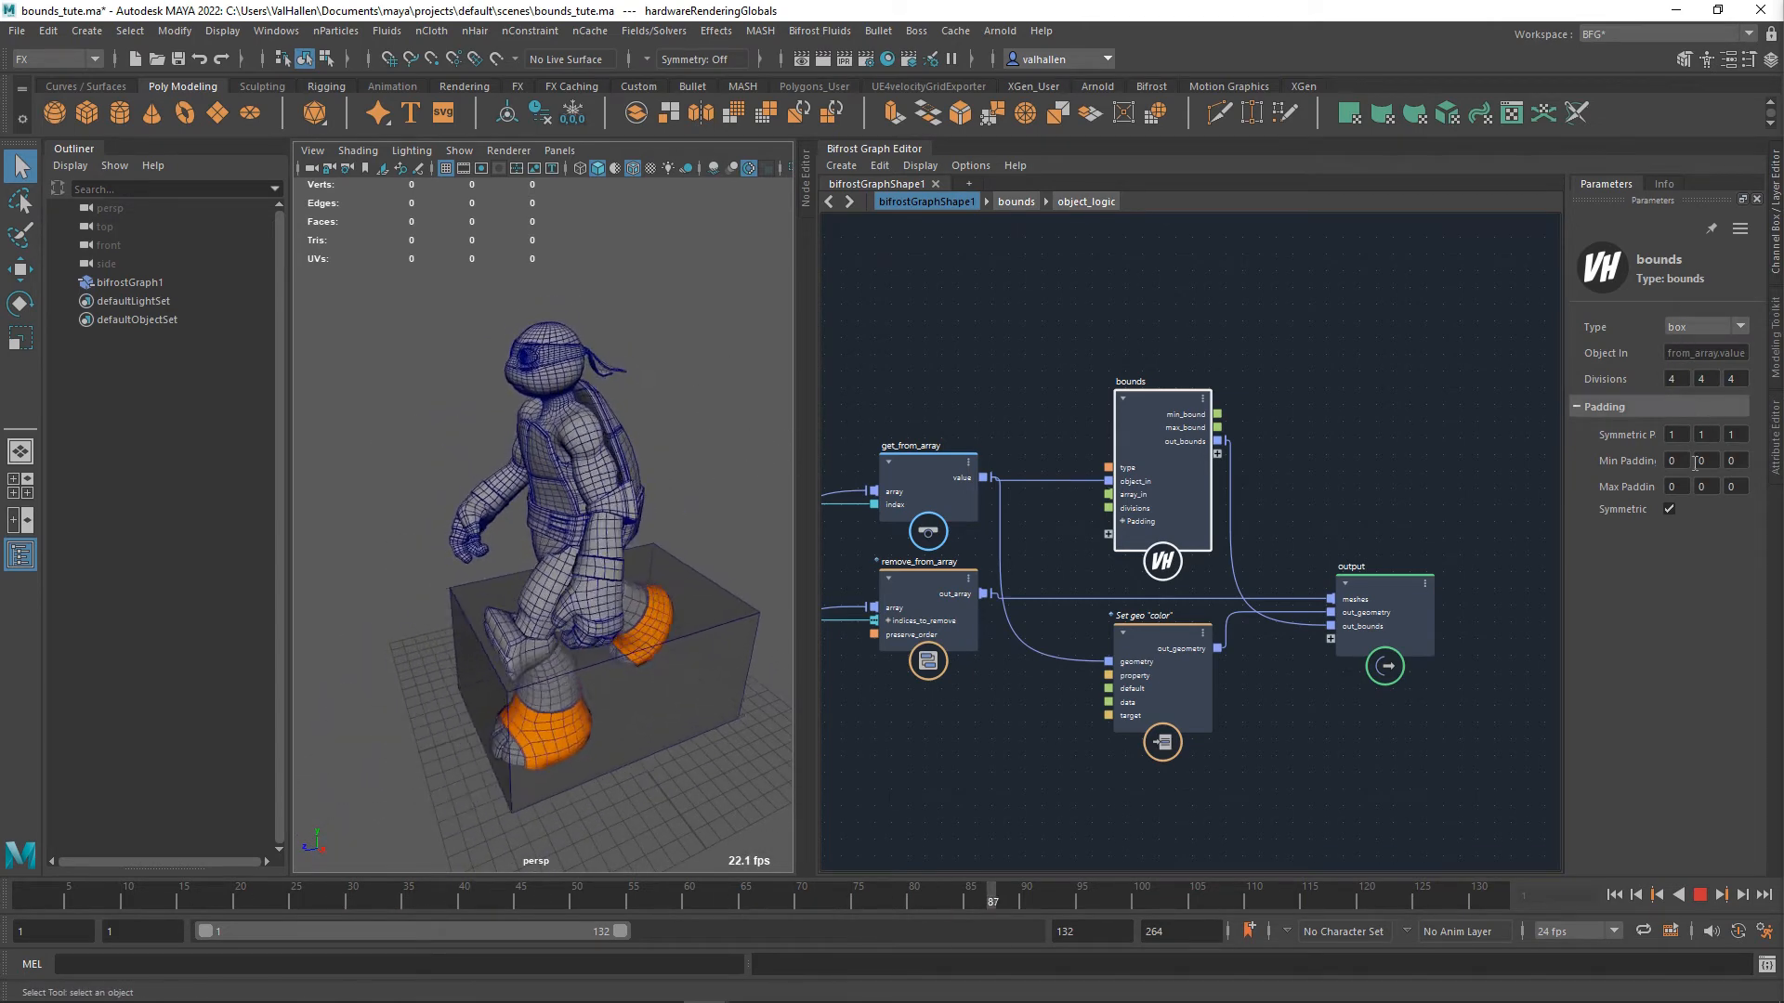
- Try a symmetric padding of 10, 1, 10 on the bounds node
click(1675, 435)
text(10)
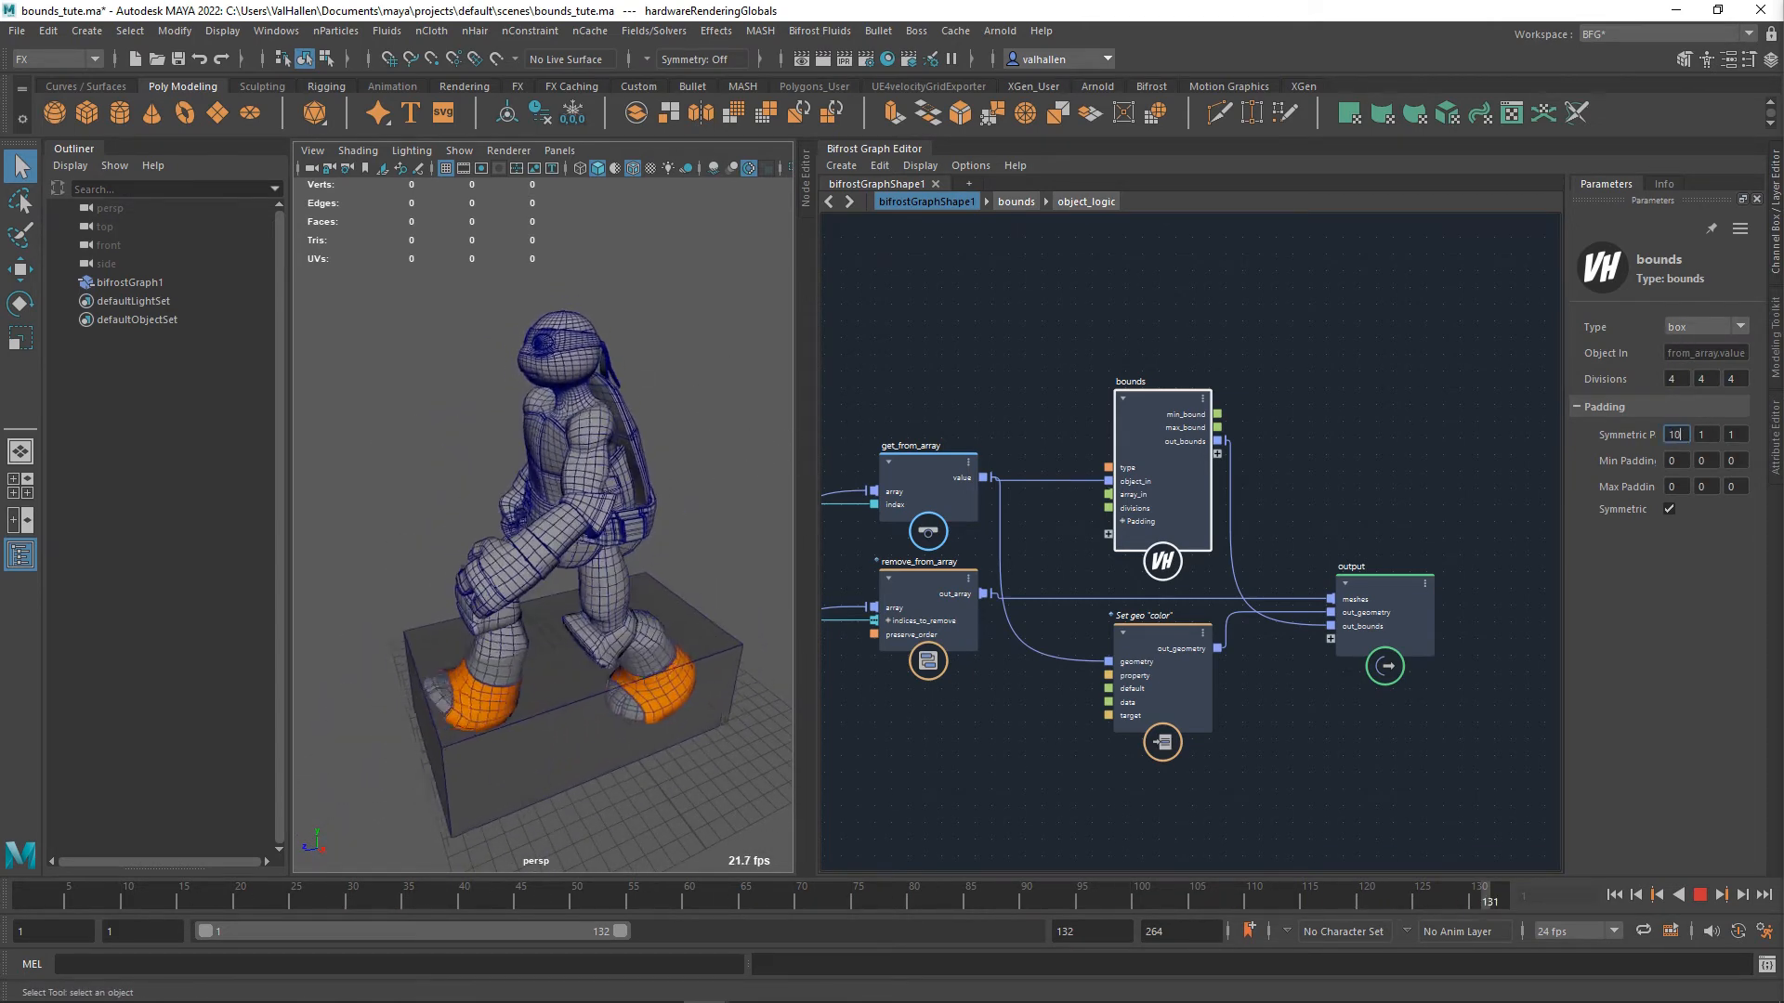
key(Tab)
key(Tab)
text(10)
key(Return)
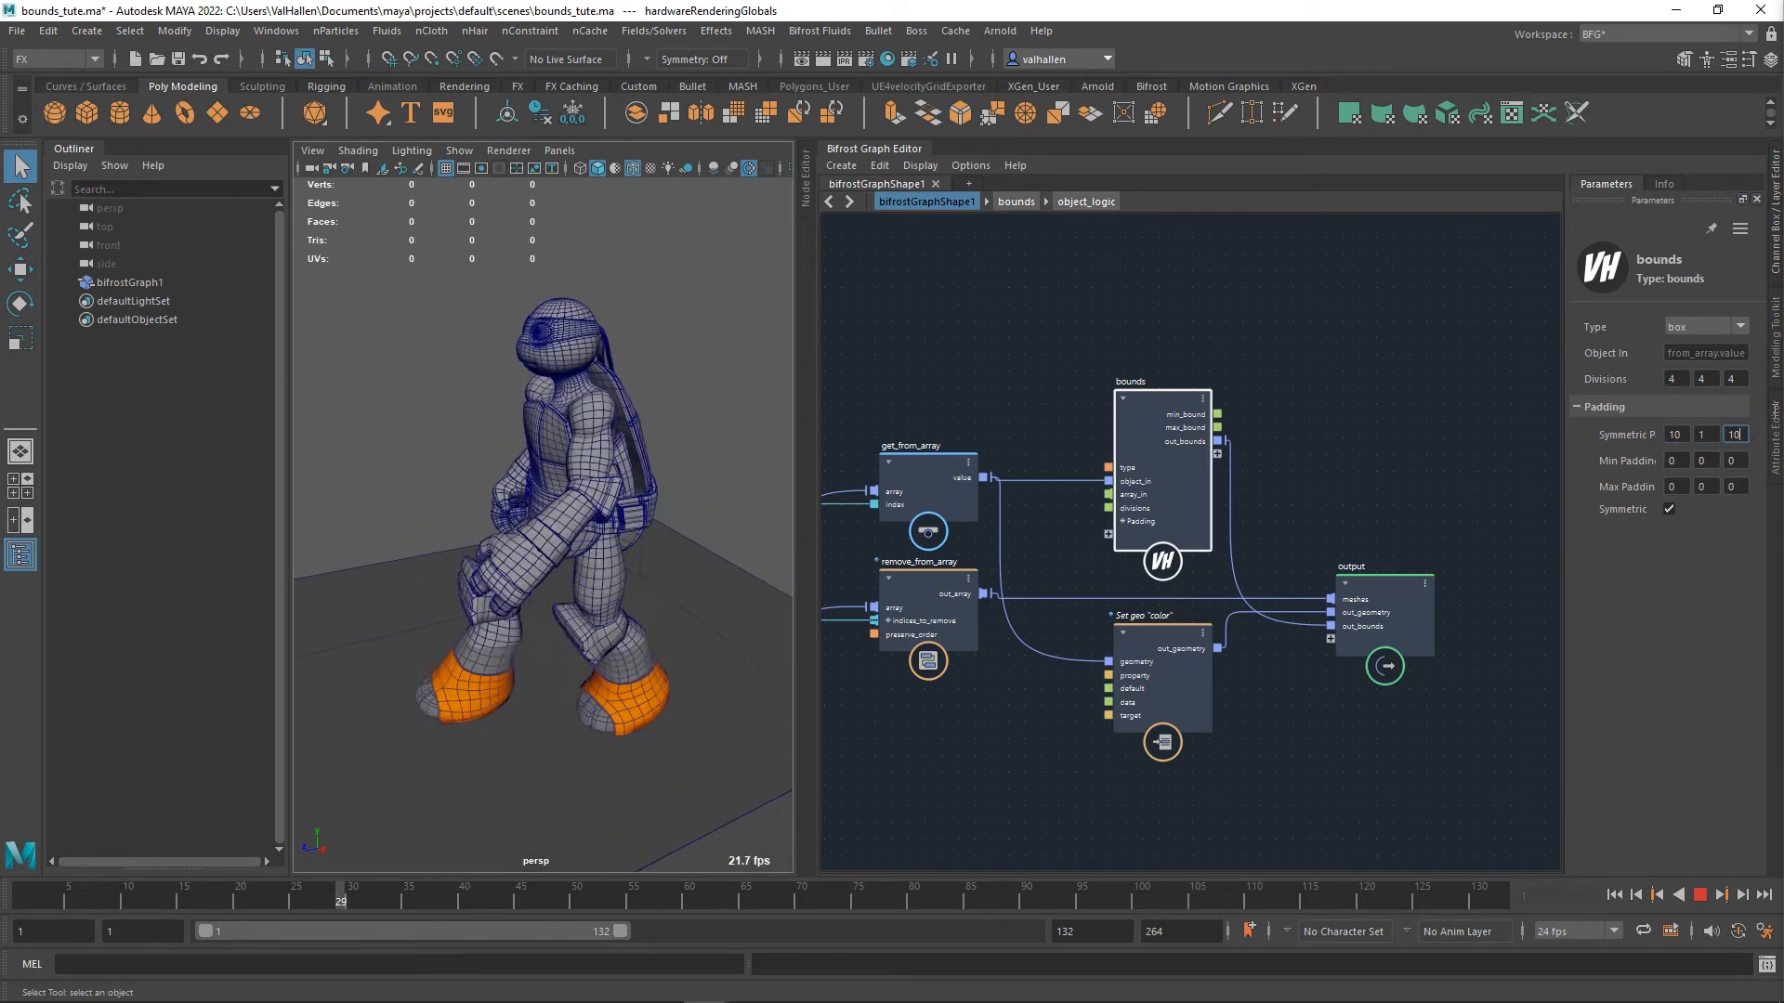
scroll(633, 524, down, 5)
alt+drag(621, 613, 673, 638)
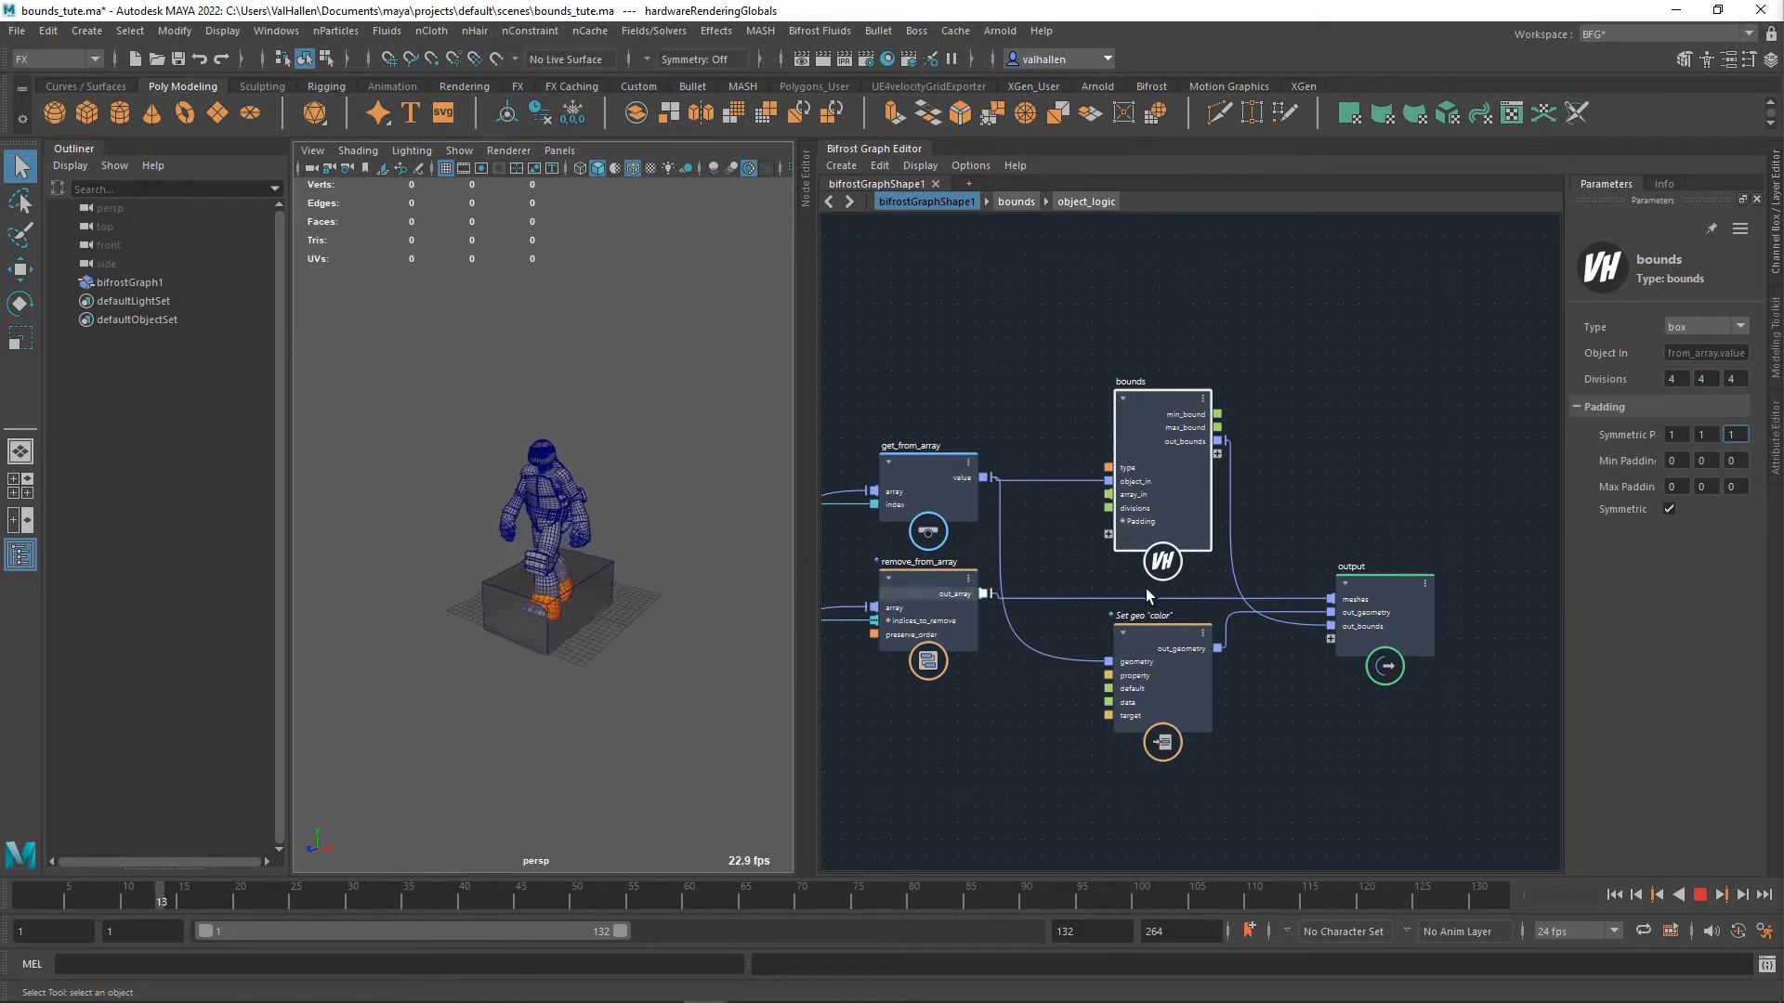
- Turn off the symmetric option on the bounds node and set its minimum padding on Z to 10
click(1670, 511)
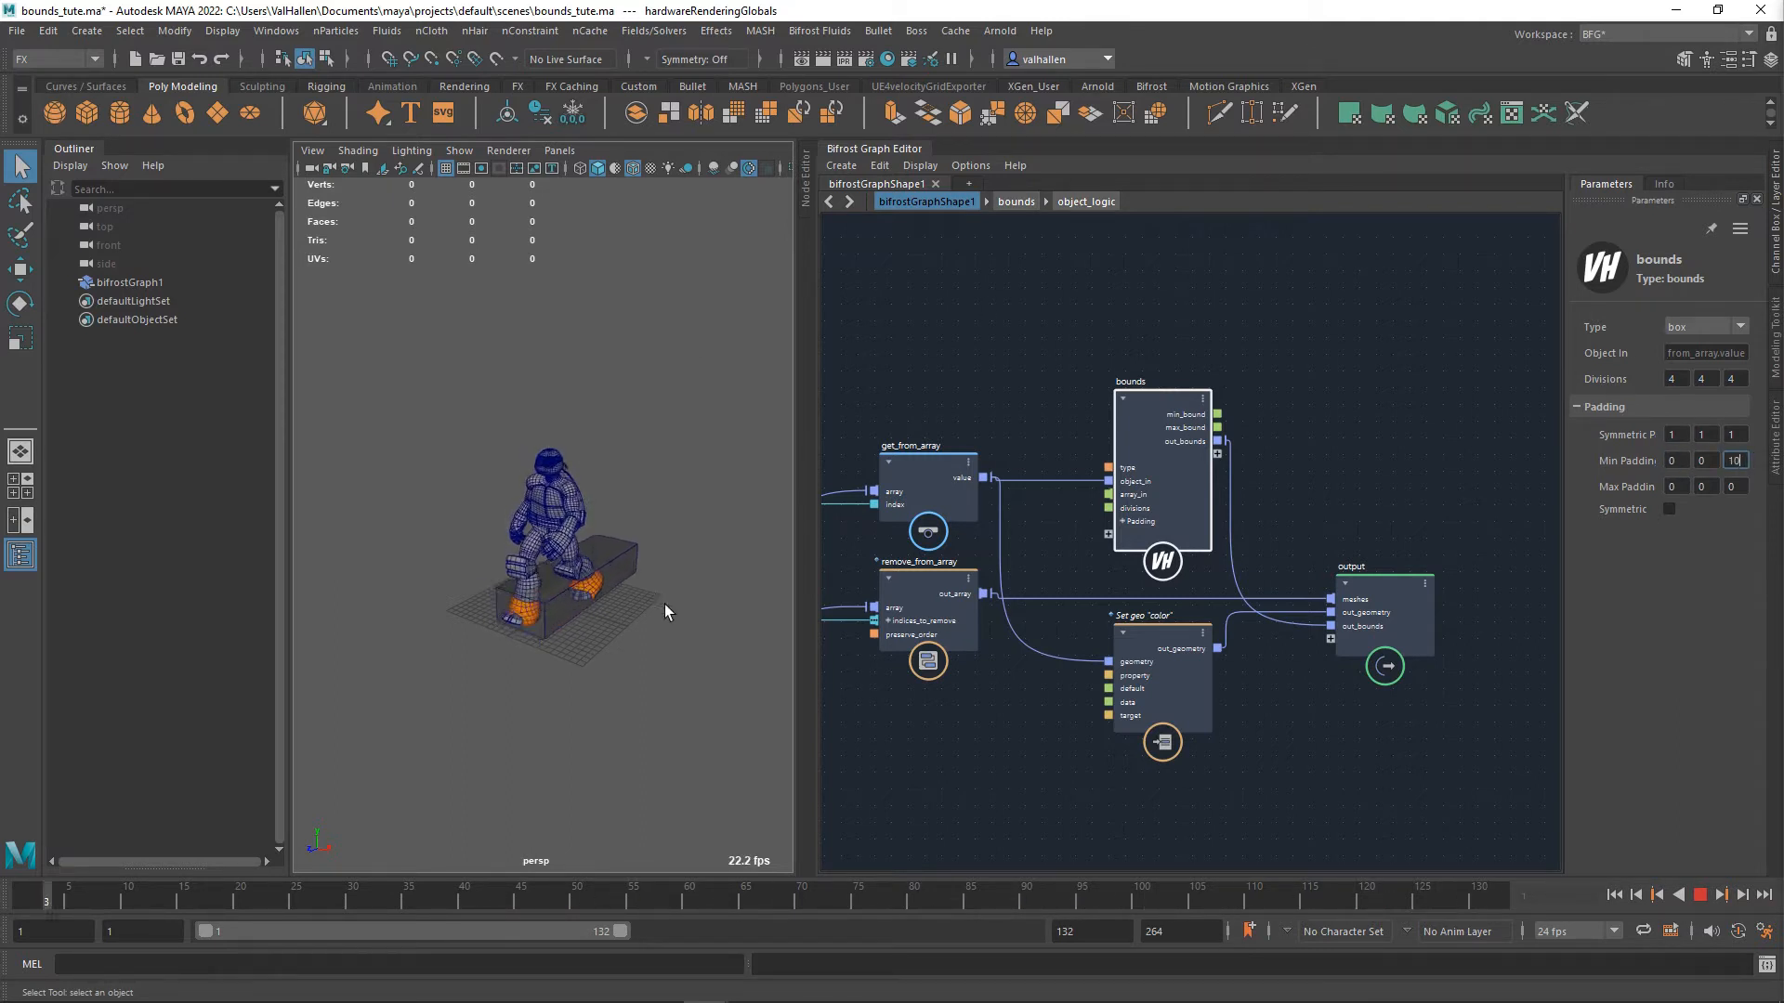
scroll(654, 585, up, 6)
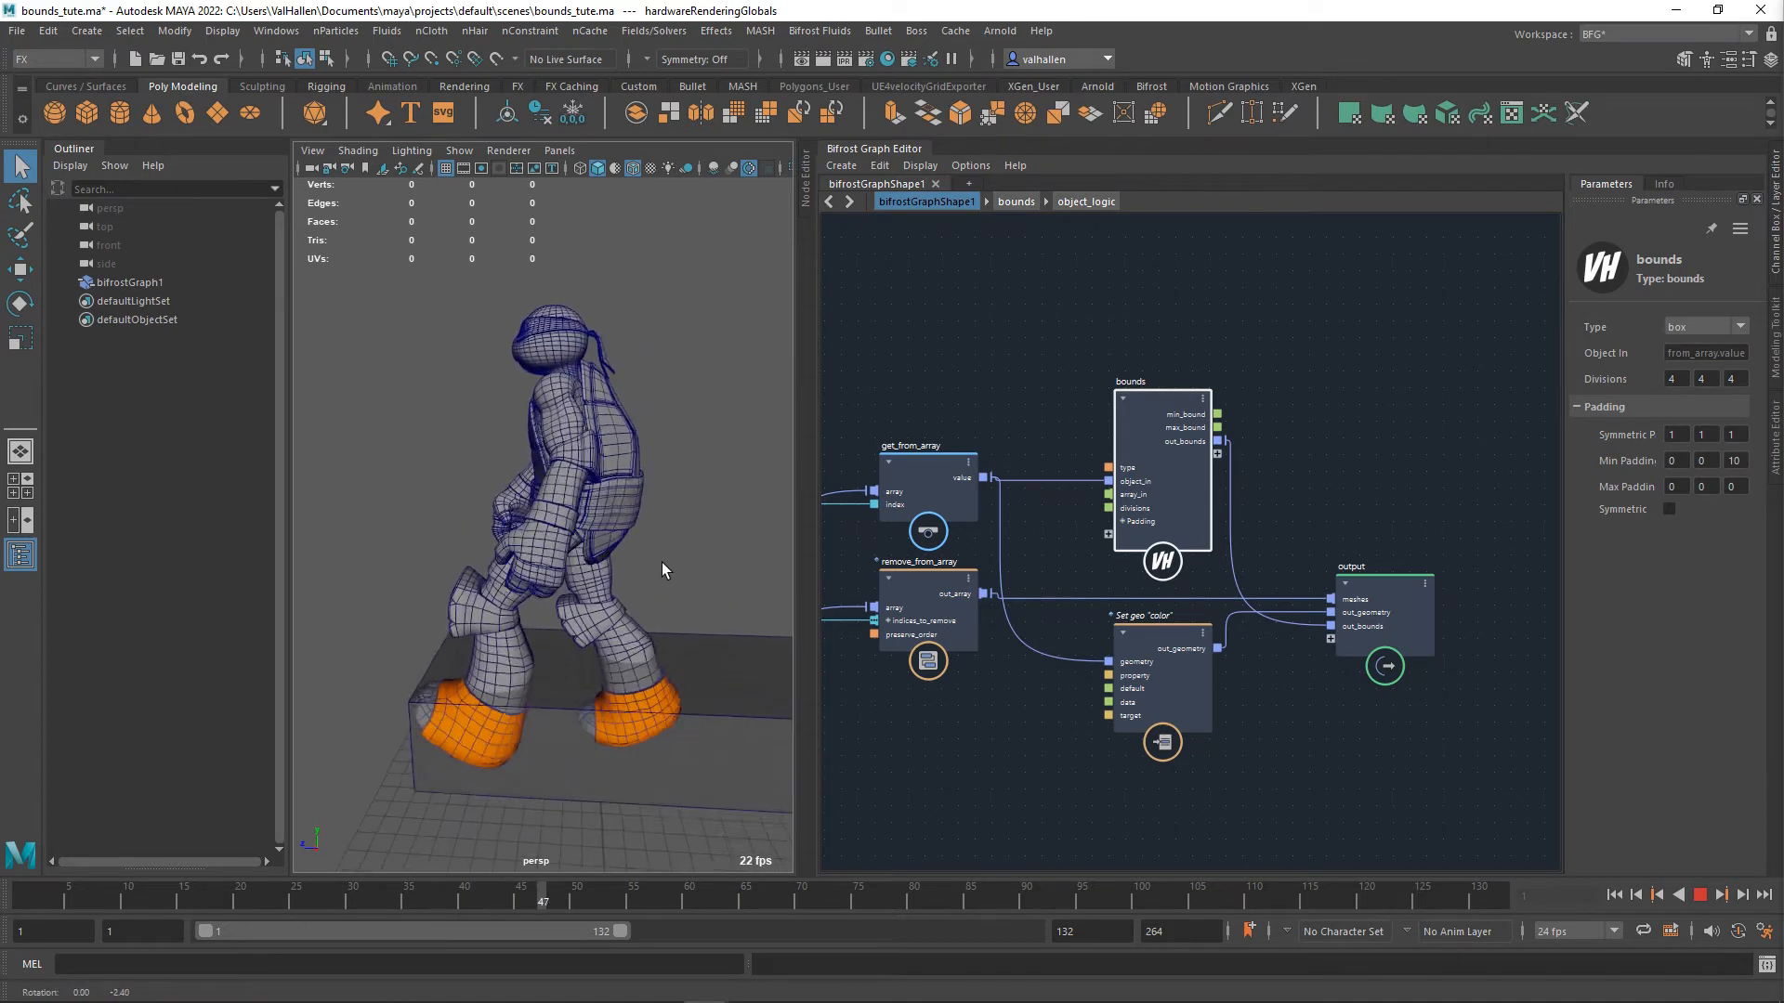
alt+drag(661, 561, 672, 543)
alt+middle_drag(673, 543, 510, 446)
scroll(566, 483, down, 5)
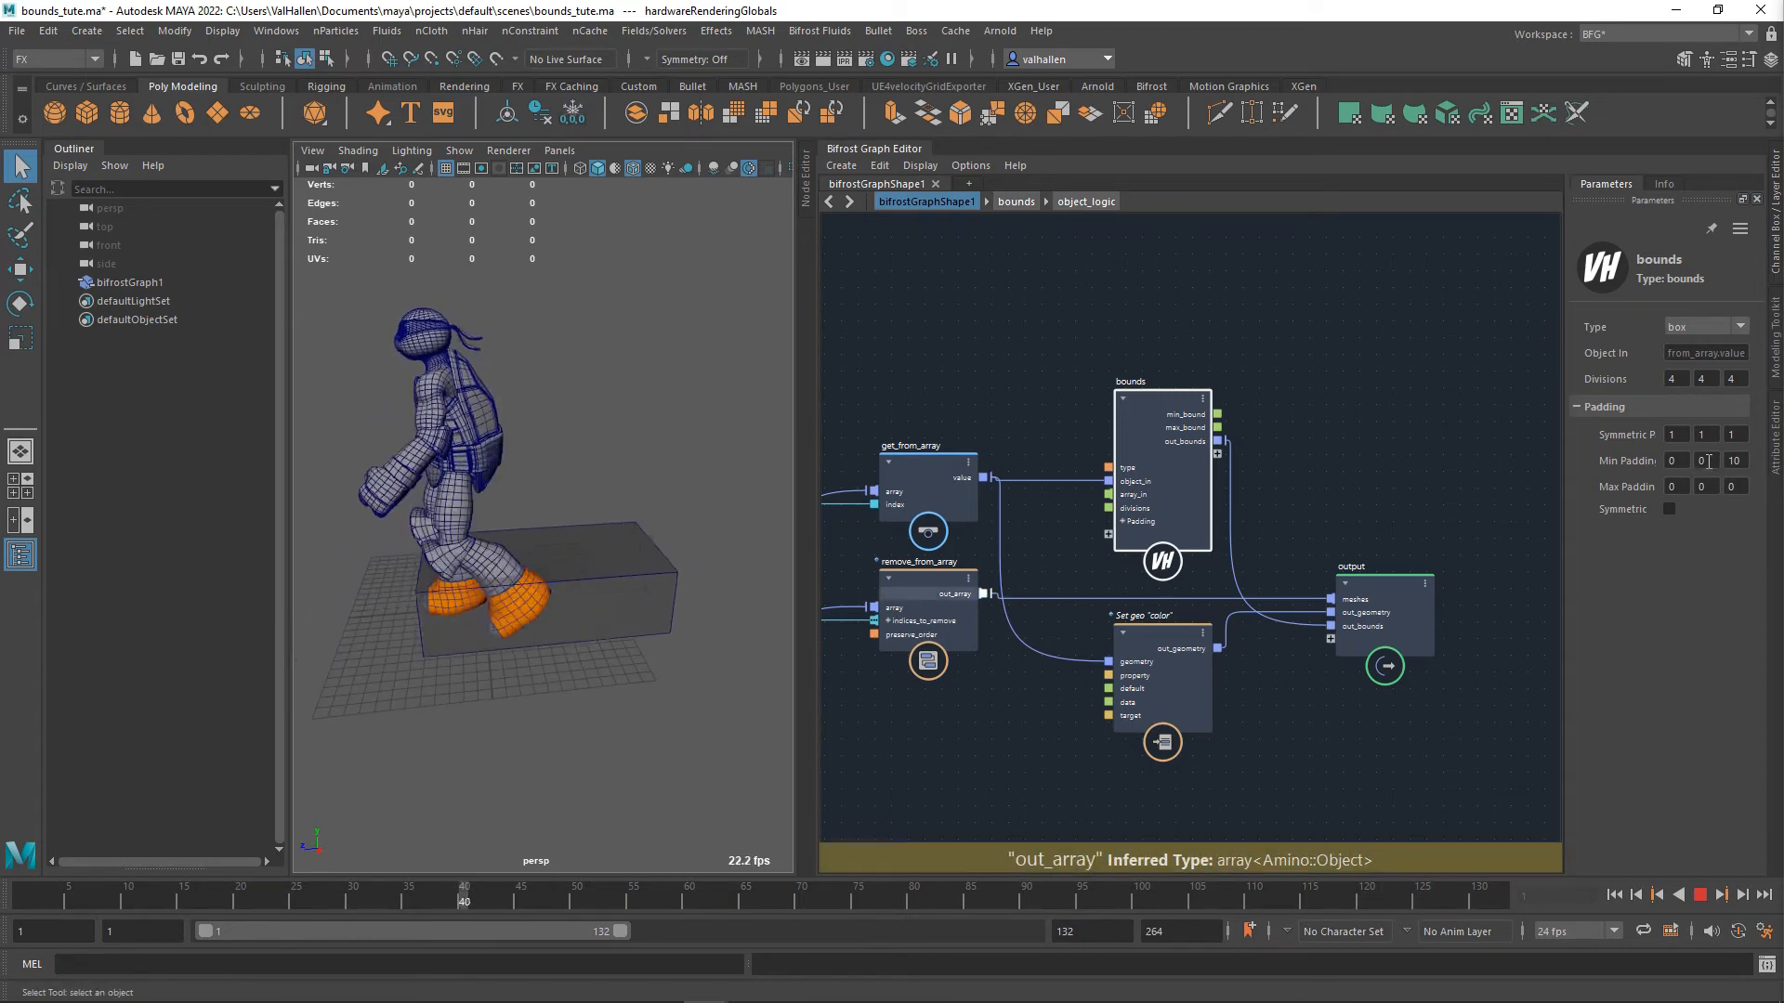
- Set both the minimum and the maximum padding on X to 2 for the bounds node
drag(1680, 463, 1643, 470)
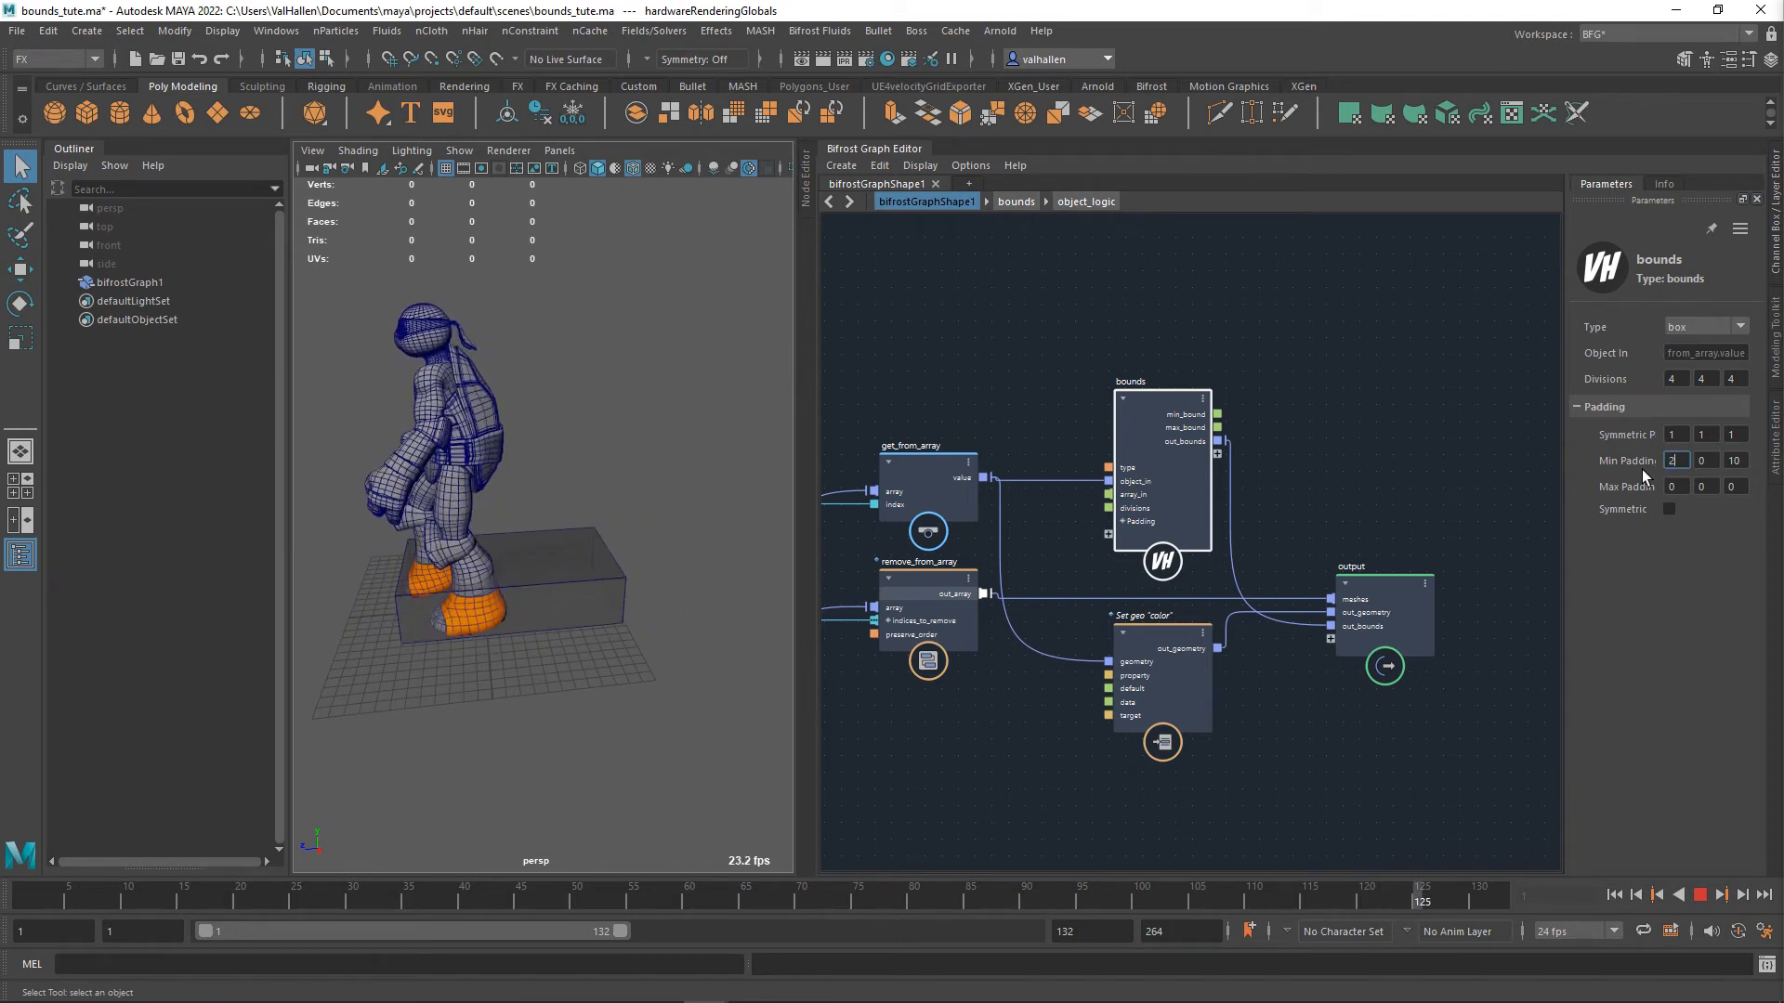
text(2)
key(Tab)
key(Tab)
key(Tab)
text(2)
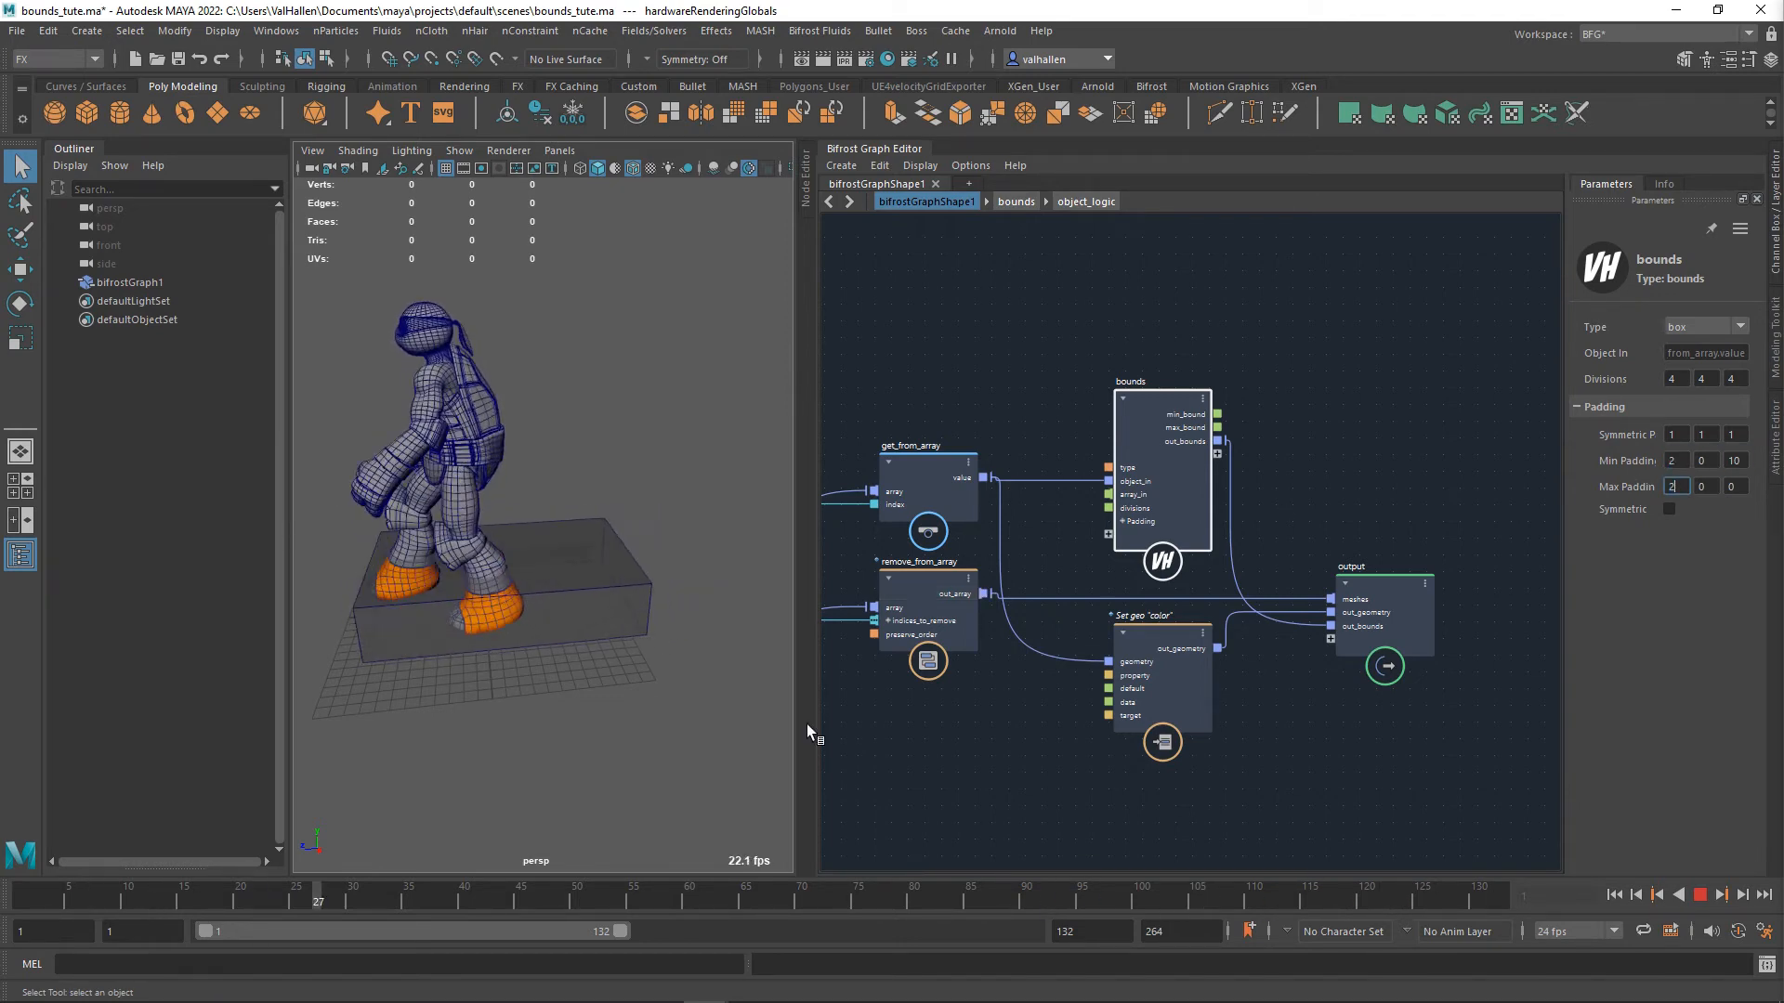
- Examine the padded bounding box around the animated character's feet from several angles and distances
mouse_move(762, 715)
alt+mouse_down()
mouse_move(658, 700)
mouse_move(749, 740)
alt+mouse_up()
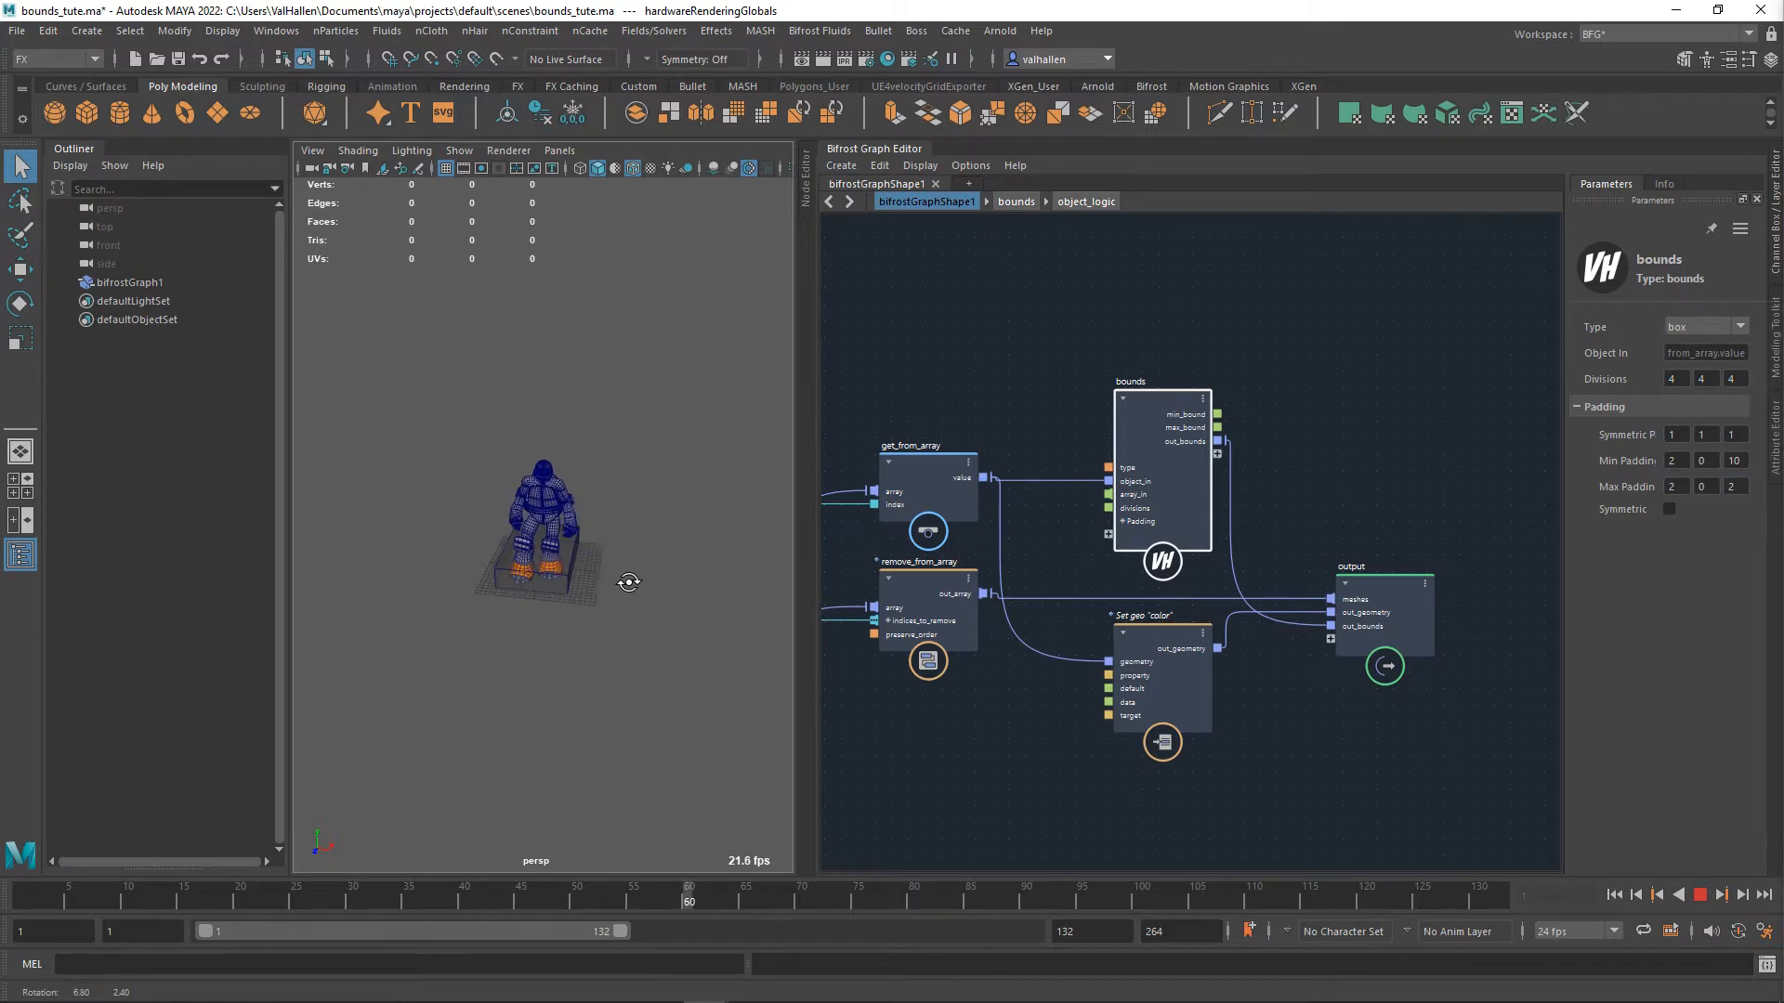
scroll(548, 570, up, 10)
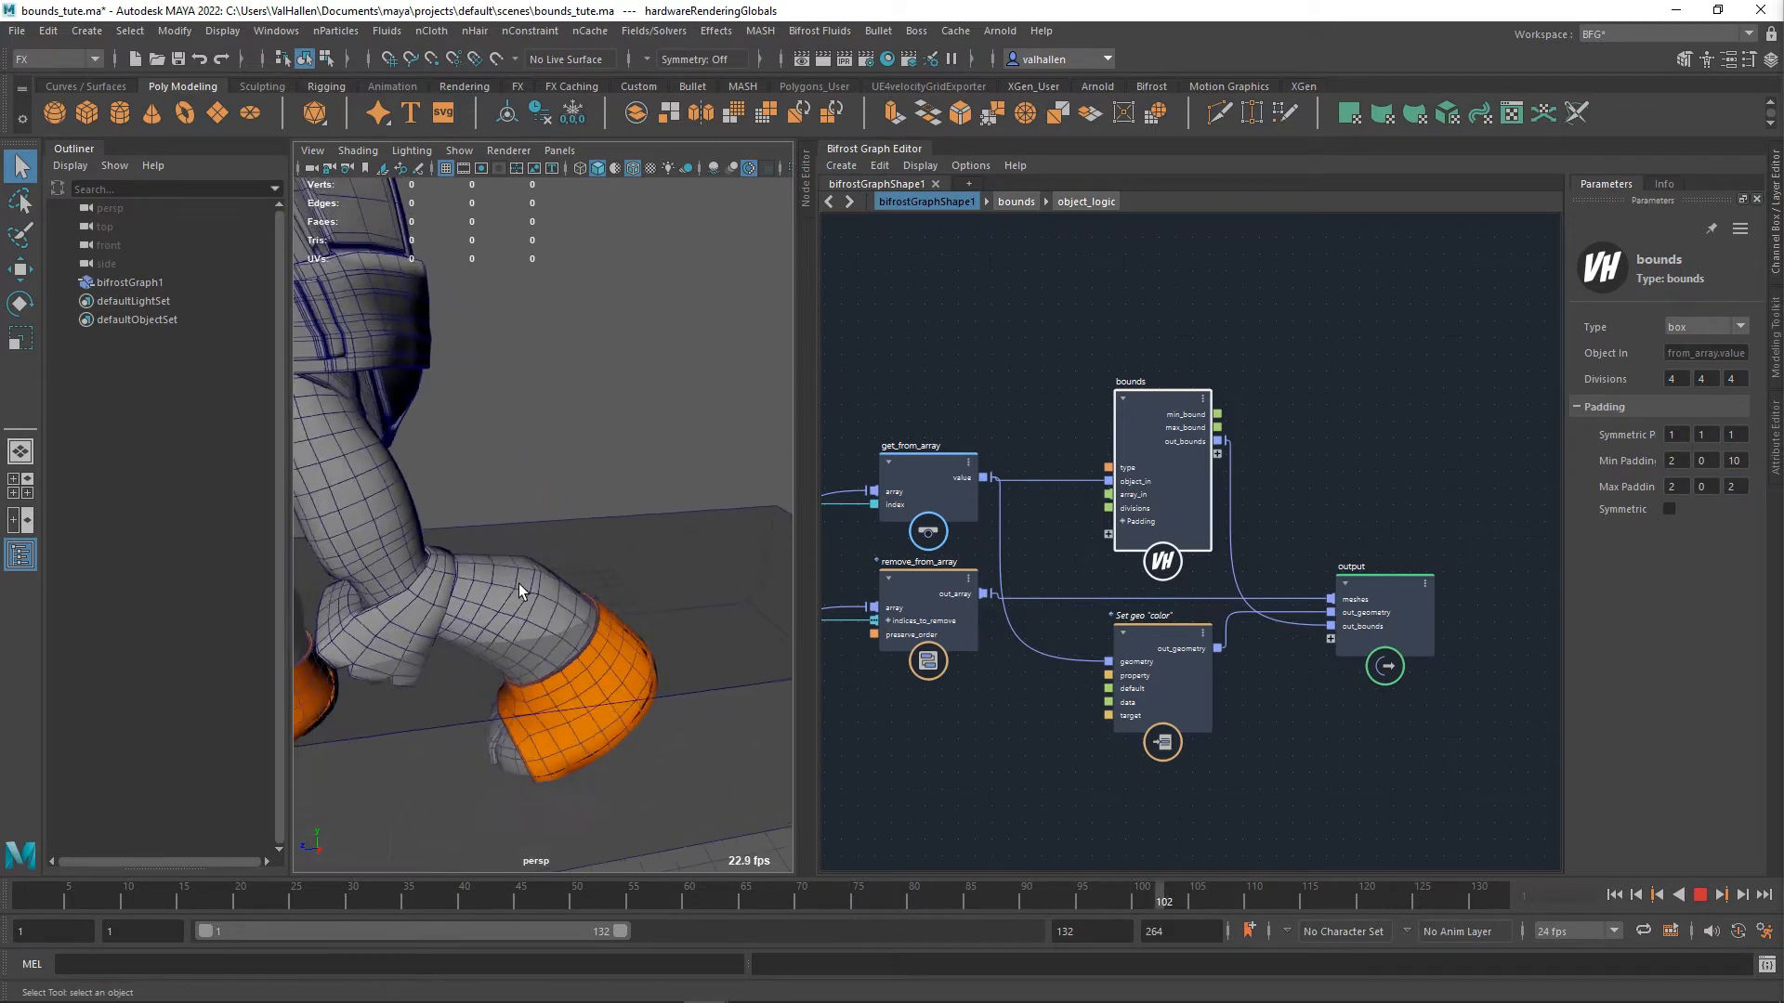
scroll(518, 585, down, 5)
alt+drag(510, 637, 626, 639)
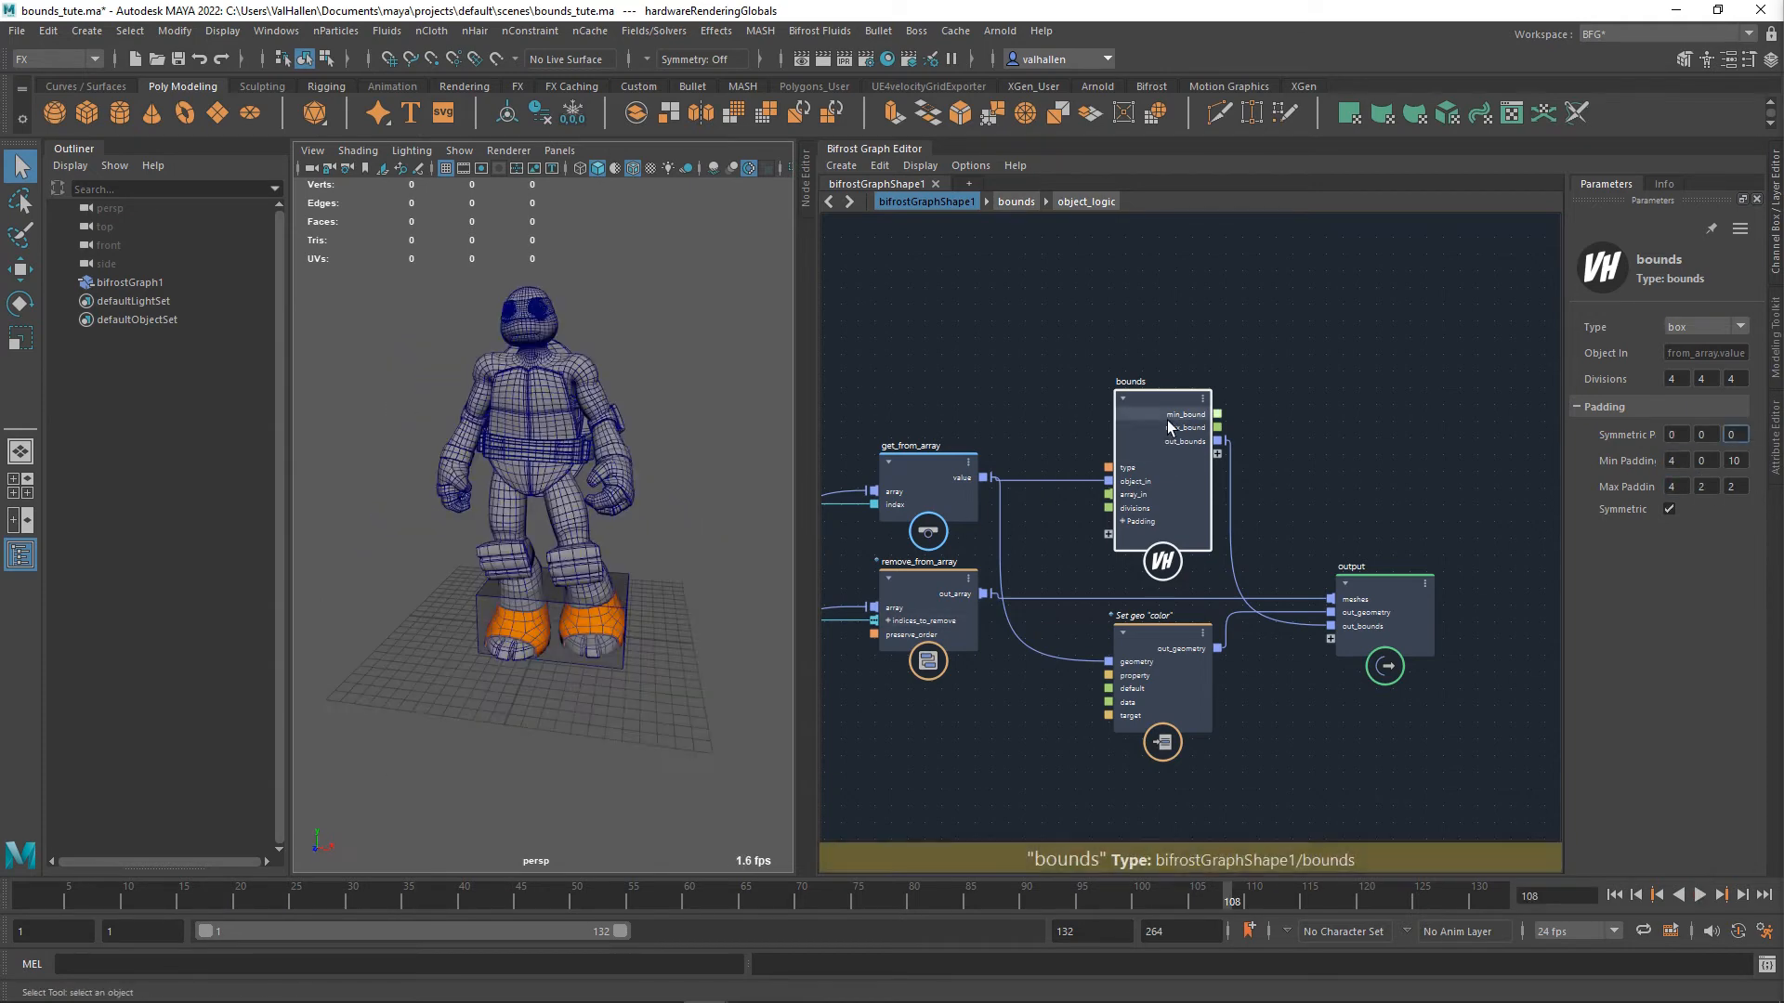
- Open the bounds compound and examine the ports of its input node
double_click(1164, 416)
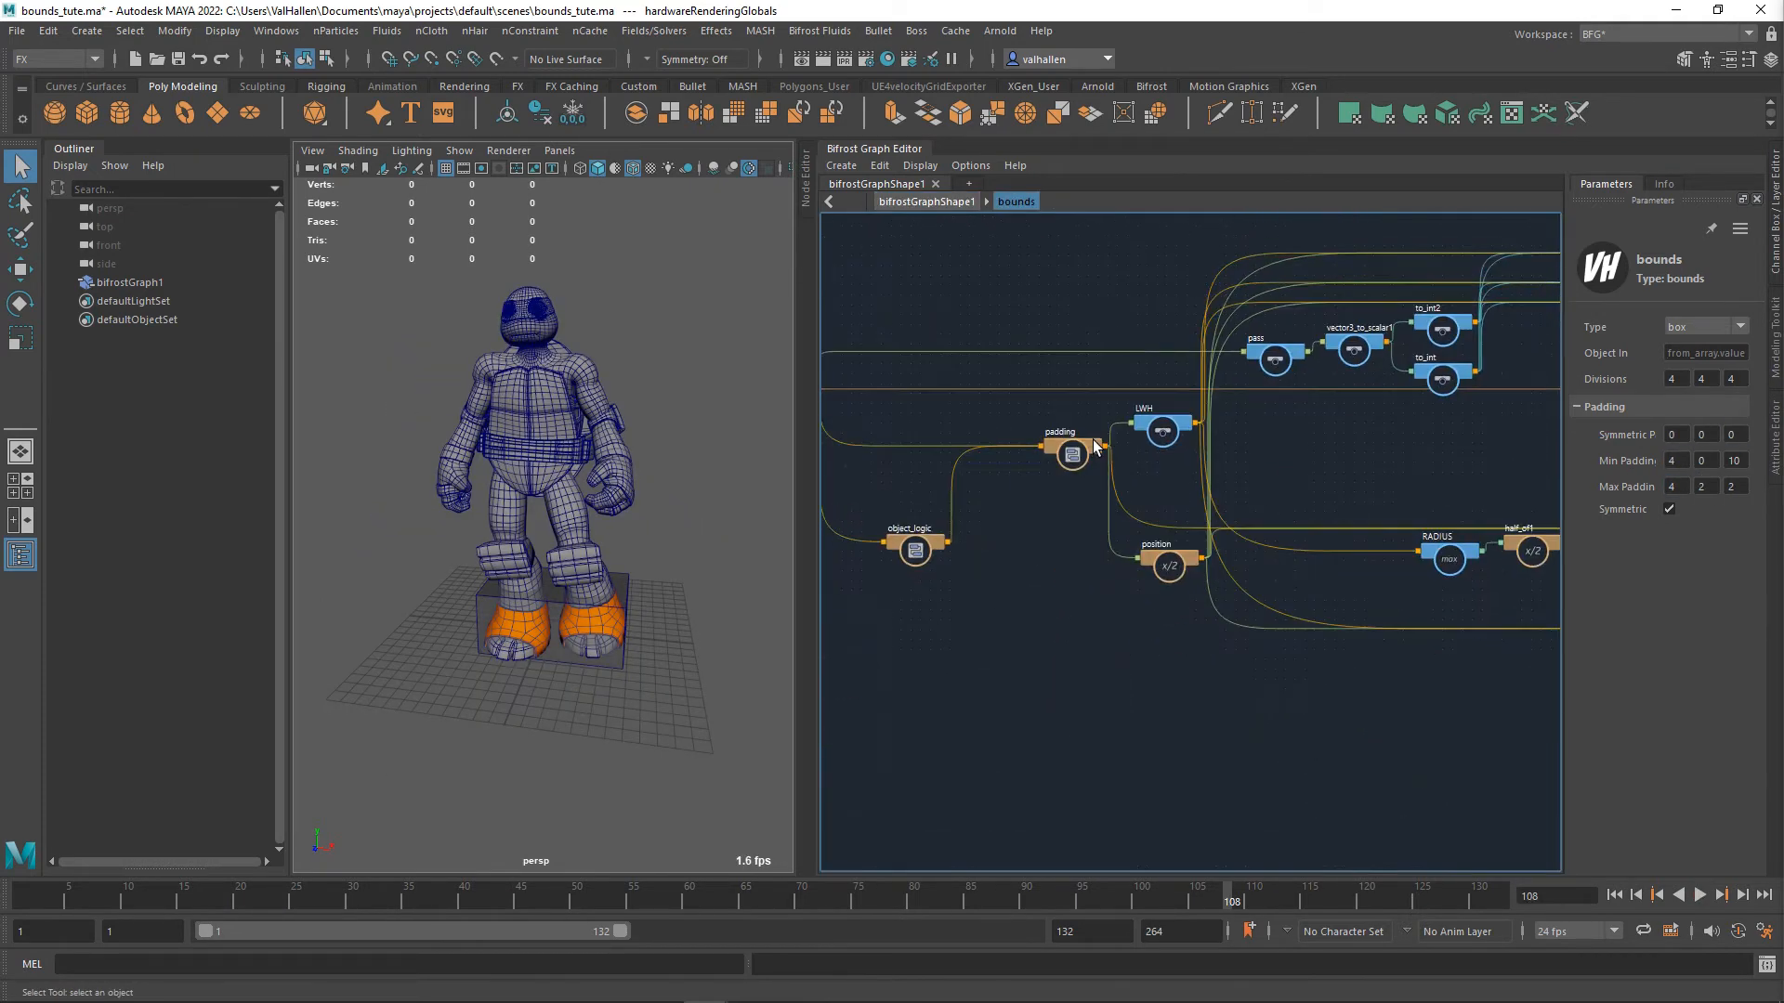
scroll(1198, 591, up, 3)
alt+middle_drag(1176, 648, 1241, 764)
scroll(1224, 649, up, 3)
click(982, 464)
scroll(984, 523, up, 2)
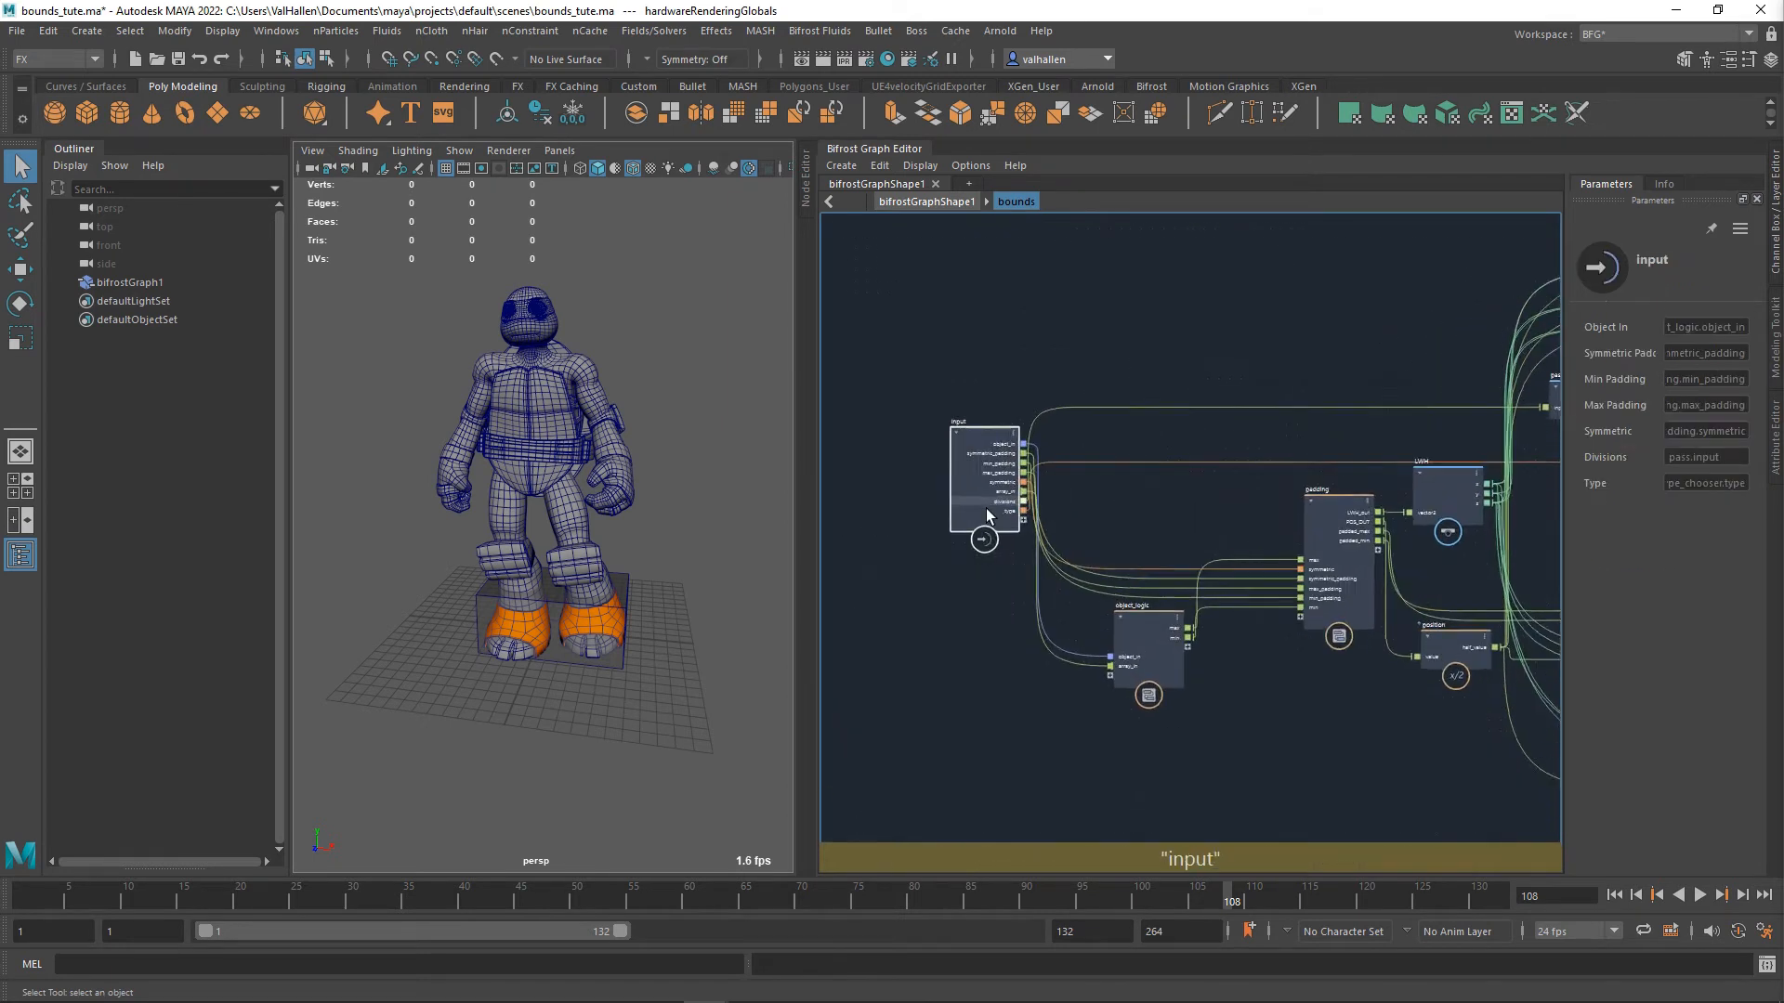
alt+middle_drag(912, 532, 897, 551)
drag(962, 442, 946, 485)
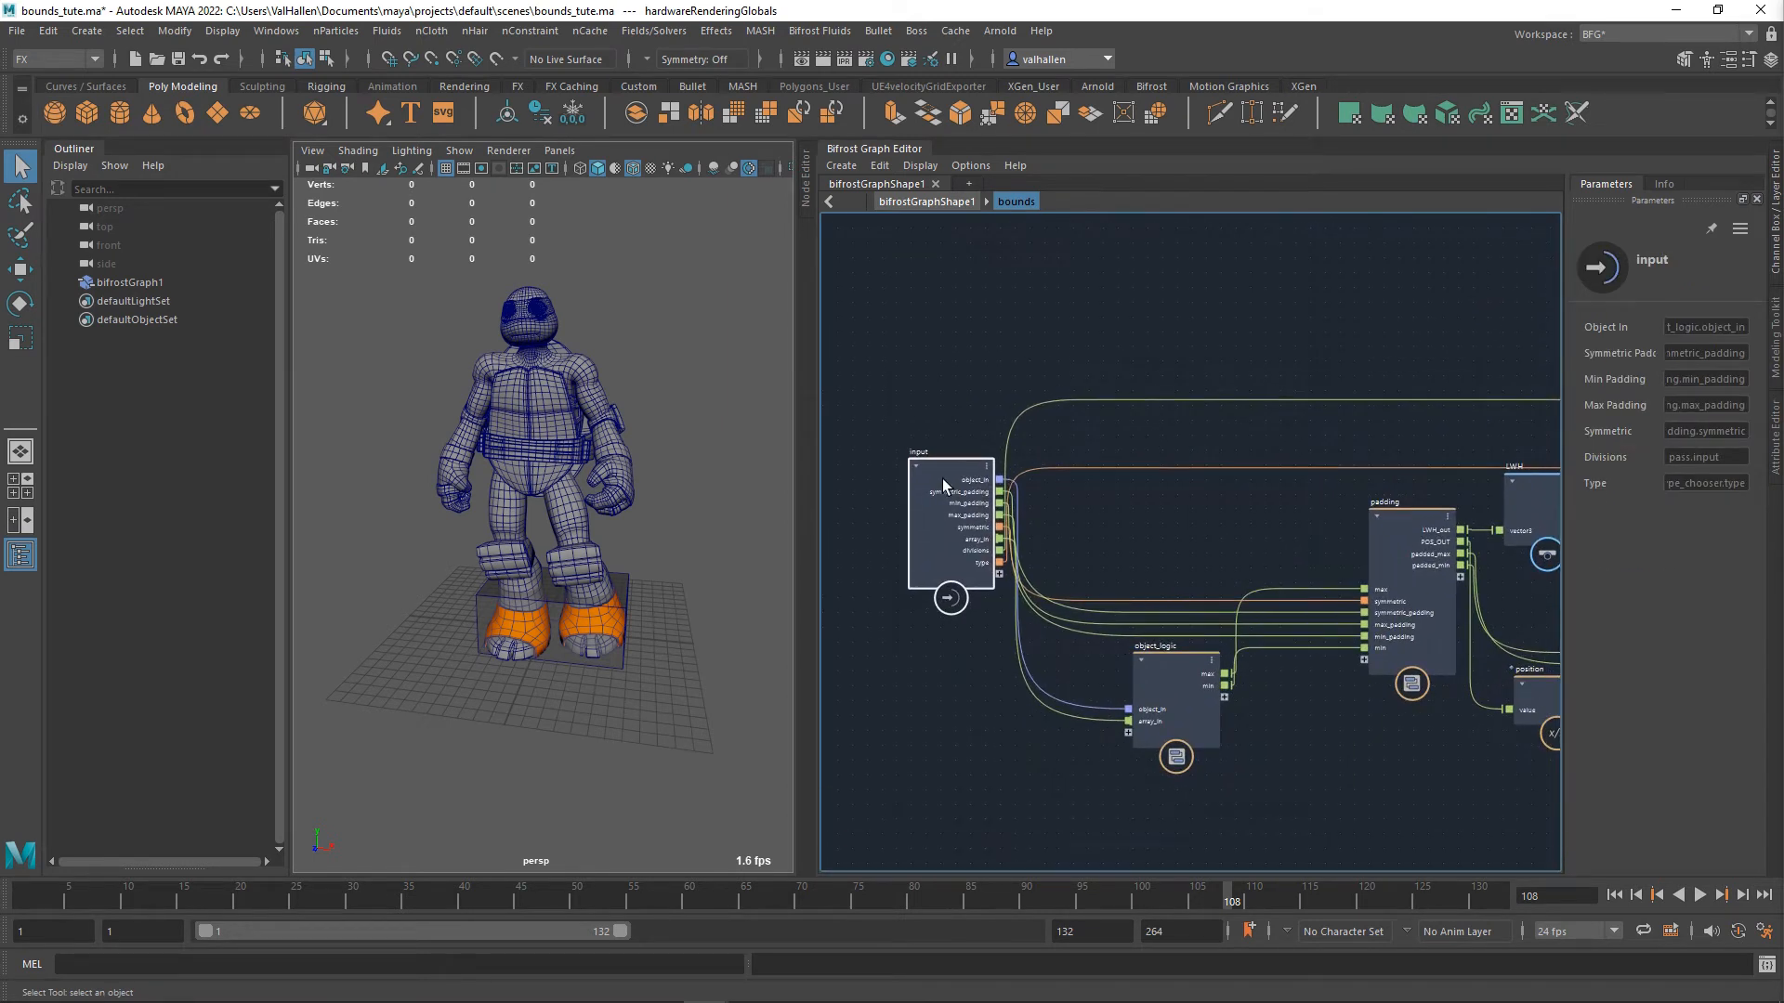
scroll(1066, 550, up, 1)
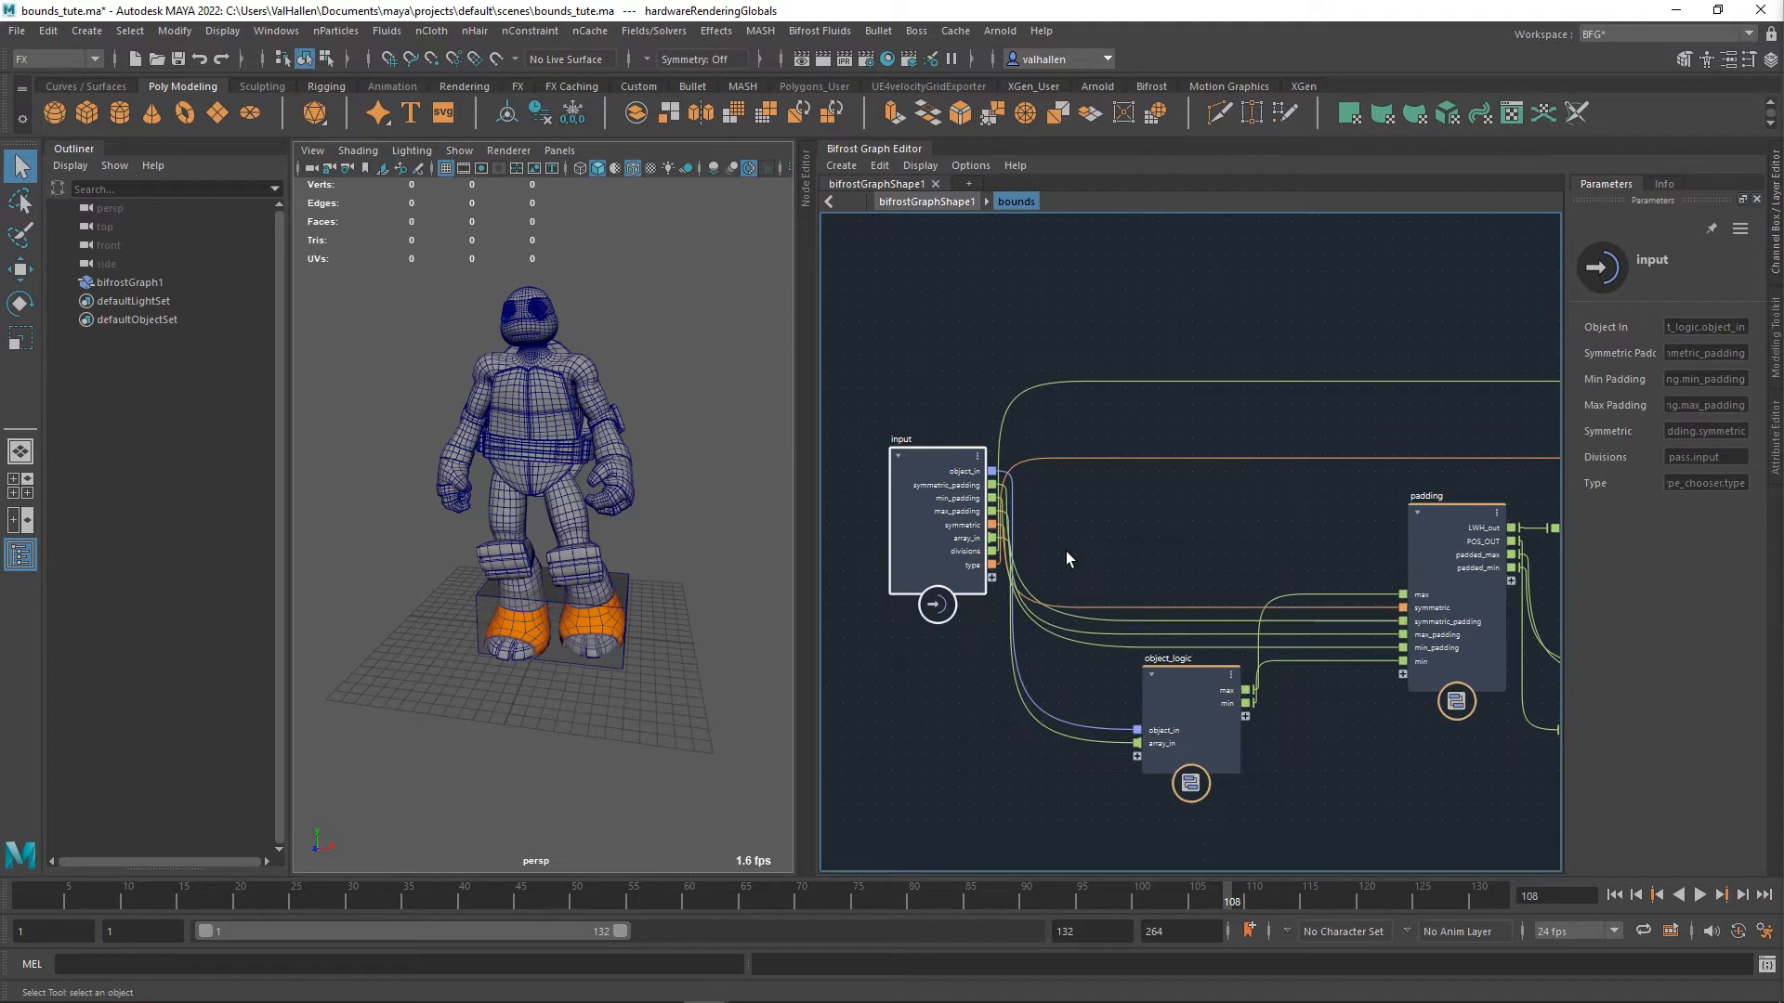
right_click(982, 550)
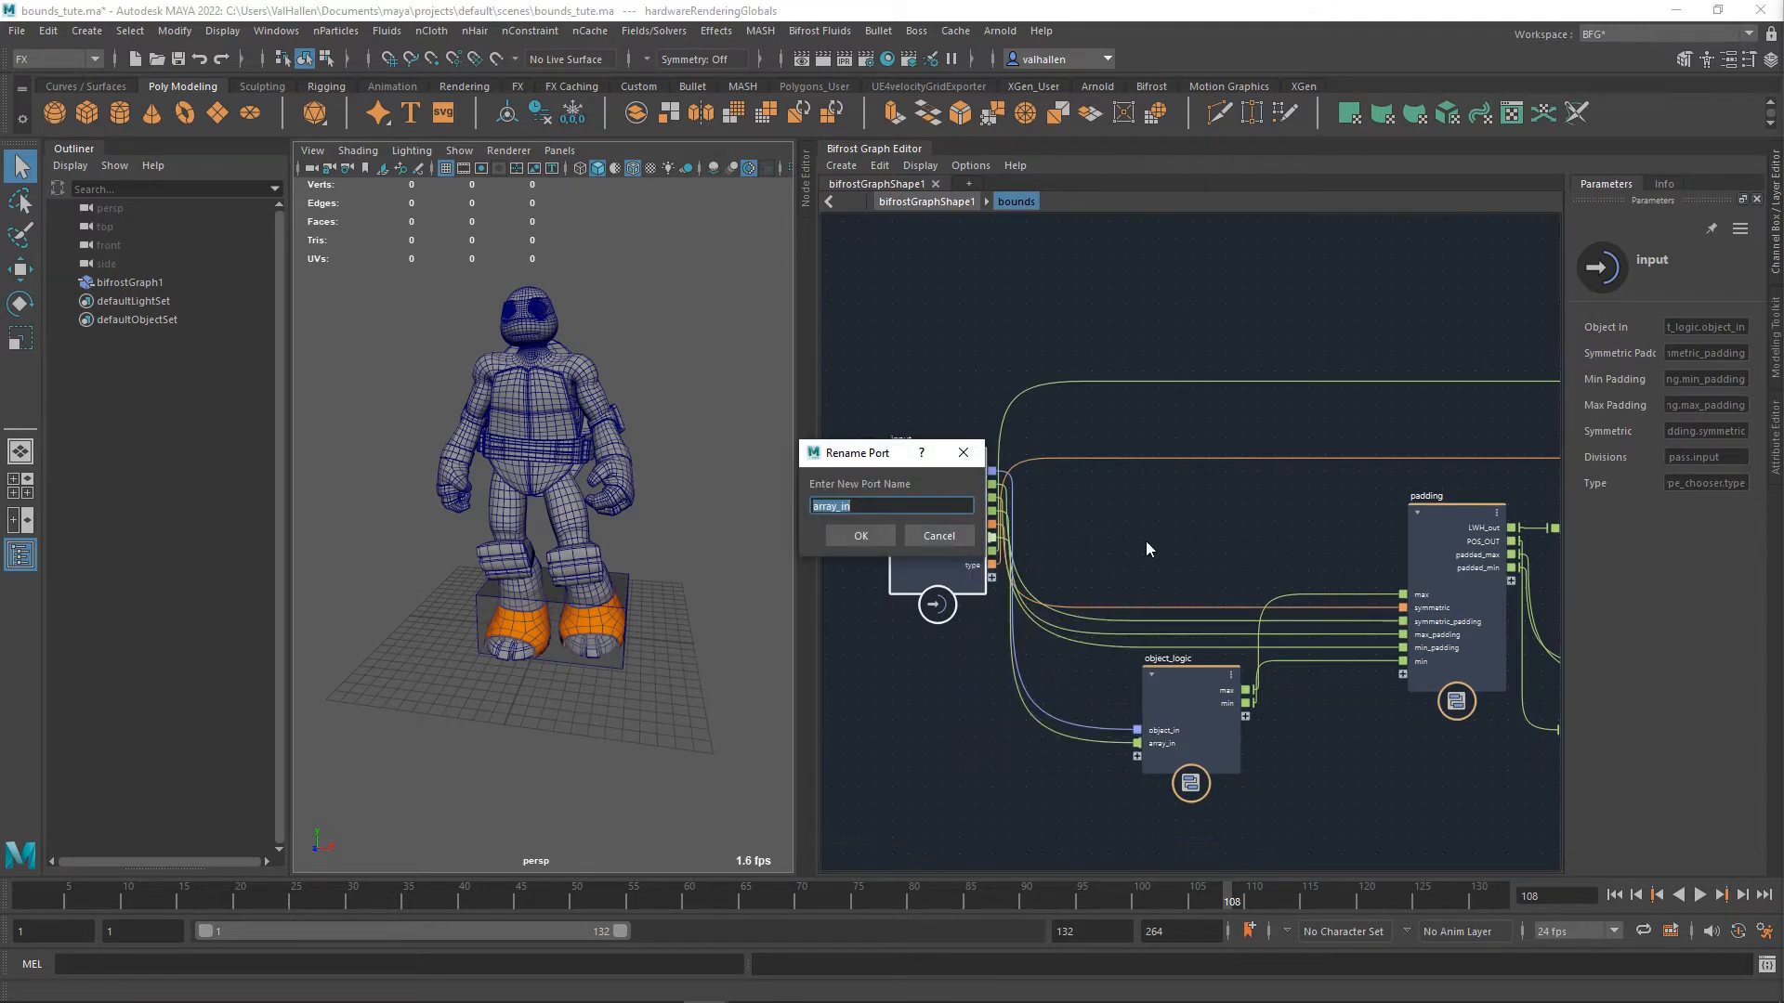
text(divisions)
click(860, 536)
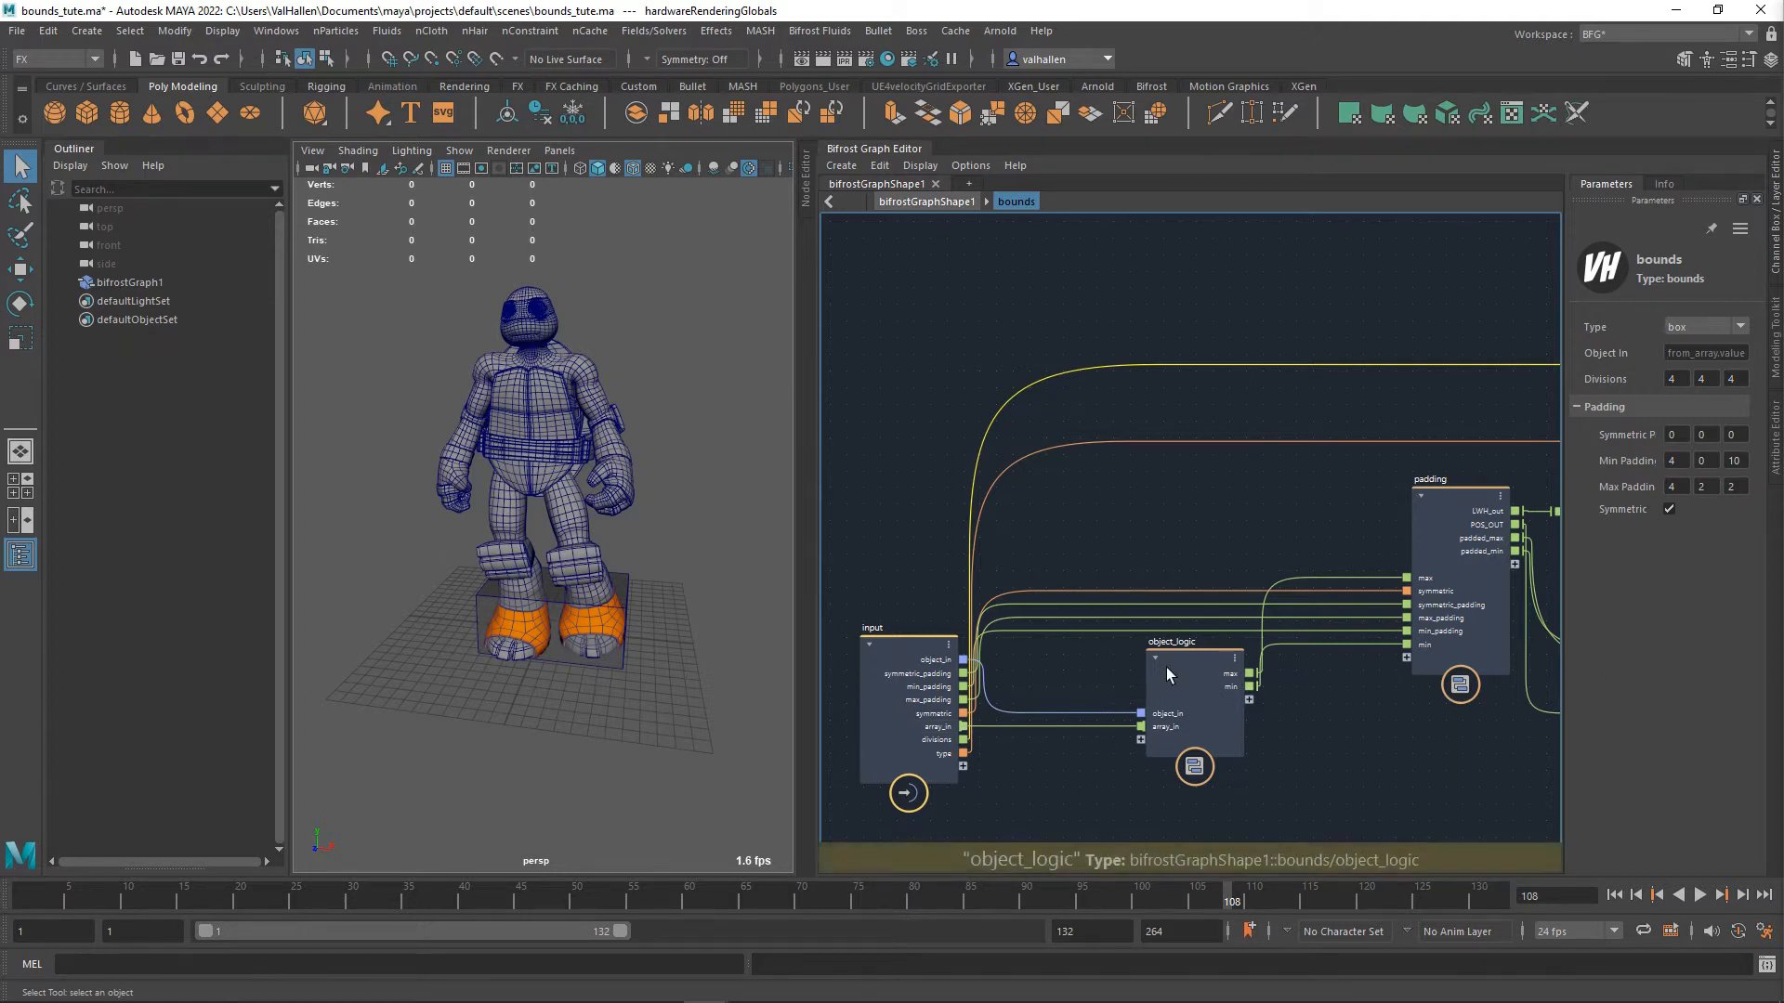
- Check the type options offered by the bounds node
middle_drag(1062, 785, 1079, 745)
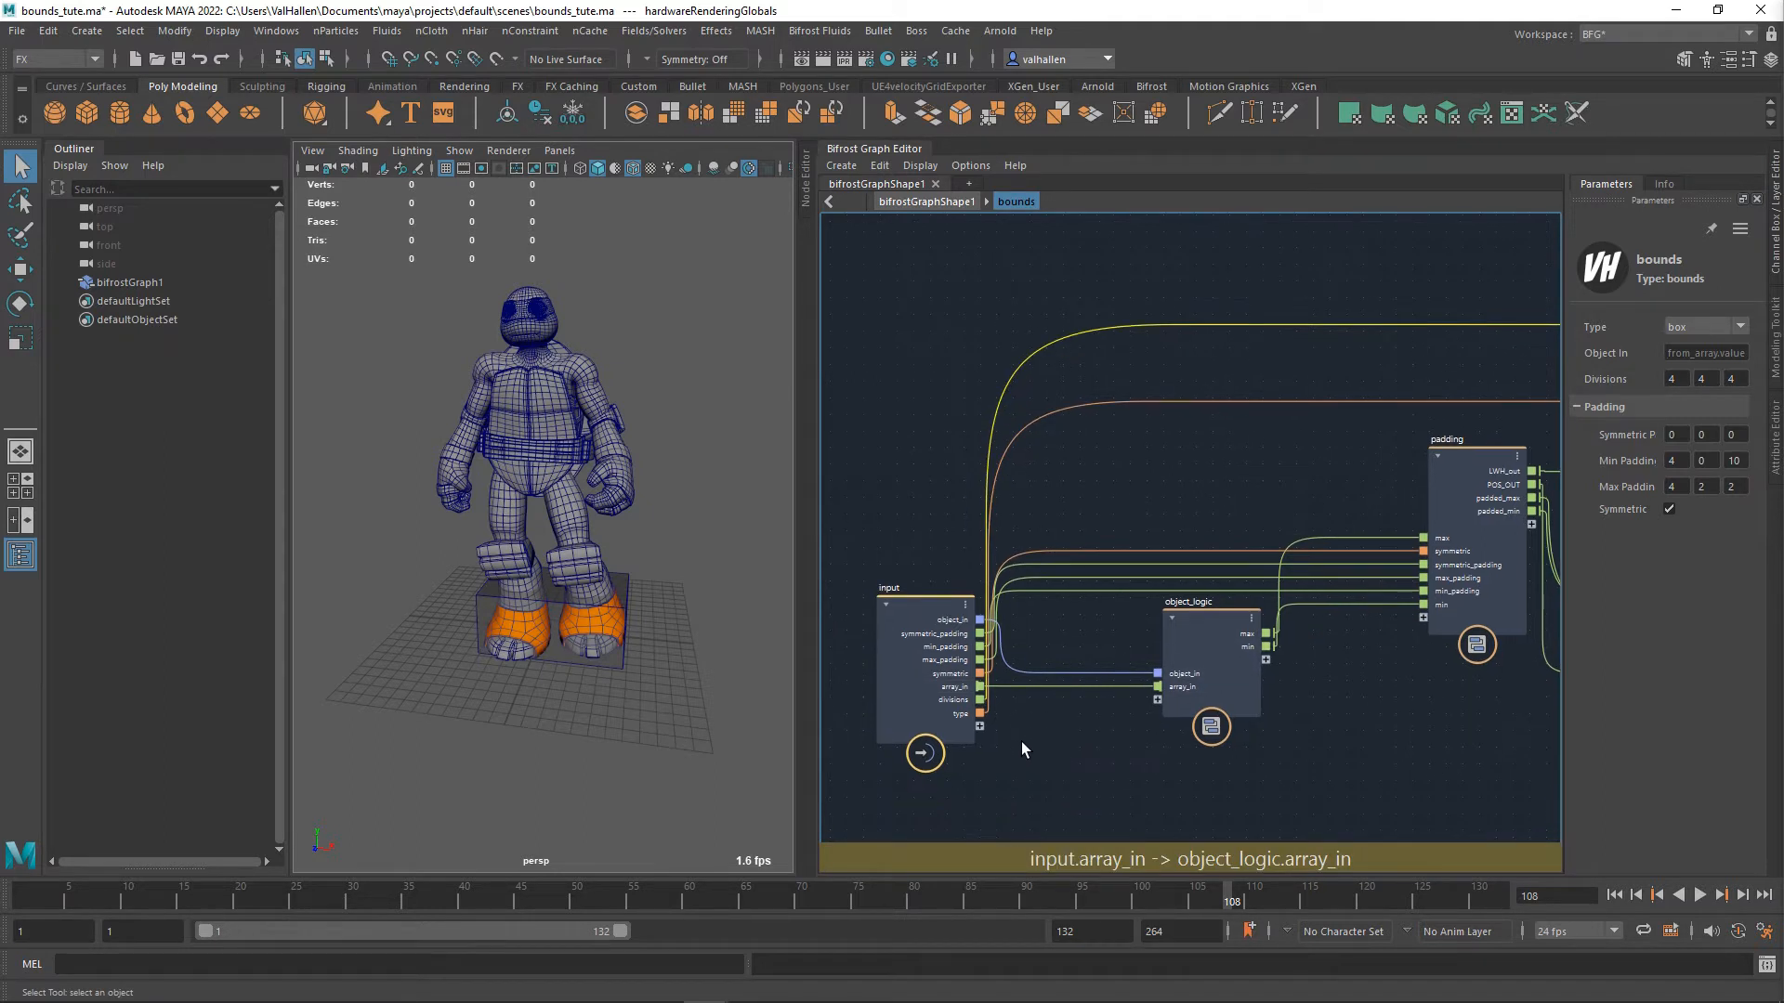
click(1693, 328)
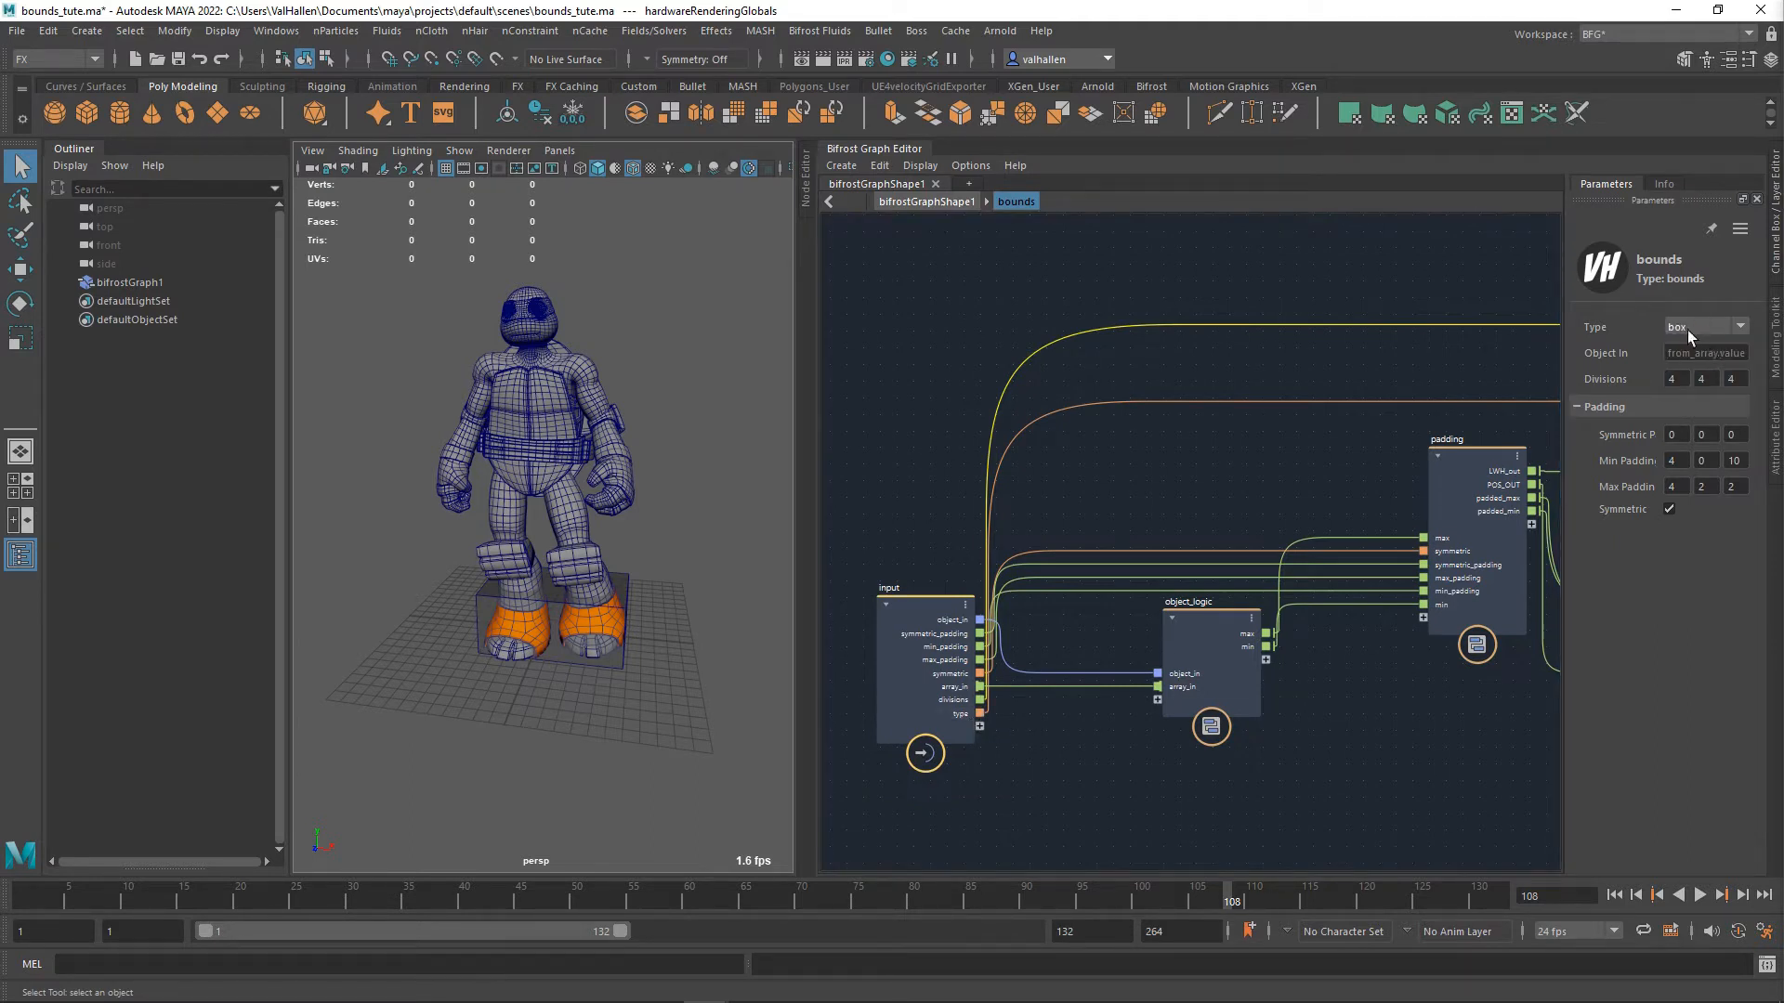
click(1691, 344)
- Rearrange the bounds compound by moving the input node up and bringing the object_logic node closer to it
drag(944, 619, 900, 527)
alt+middle_drag(1059, 487, 1115, 461)
mouse_move(1269, 610)
mouse_down()
mouse_move(1117, 605)
mouse_move(1270, 610)
mouse_up()
alt+middle_drag(1191, 574, 1172, 564)
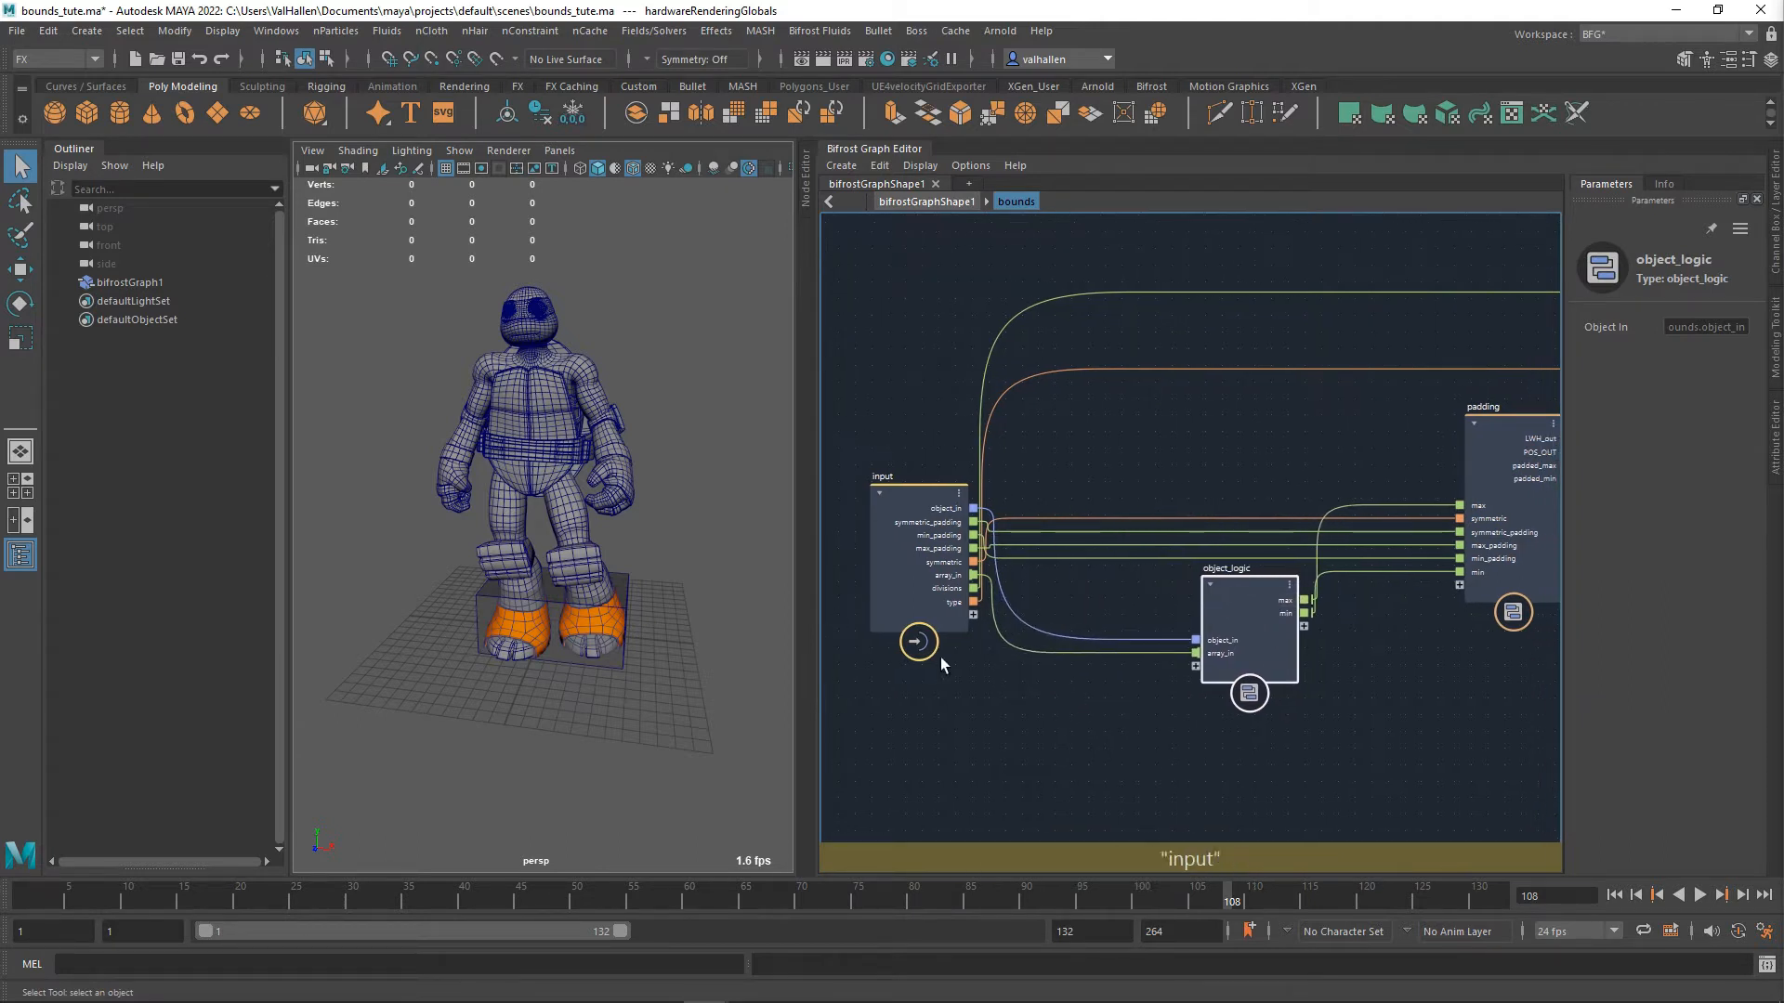
alt+middle_drag(1197, 504, 1096, 425)
scroll(1210, 584, up, 3)
alt+middle_drag(1210, 584, 1348, 592)
drag(1202, 558, 1012, 566)
alt+middle_drag(1233, 593, 1412, 549)
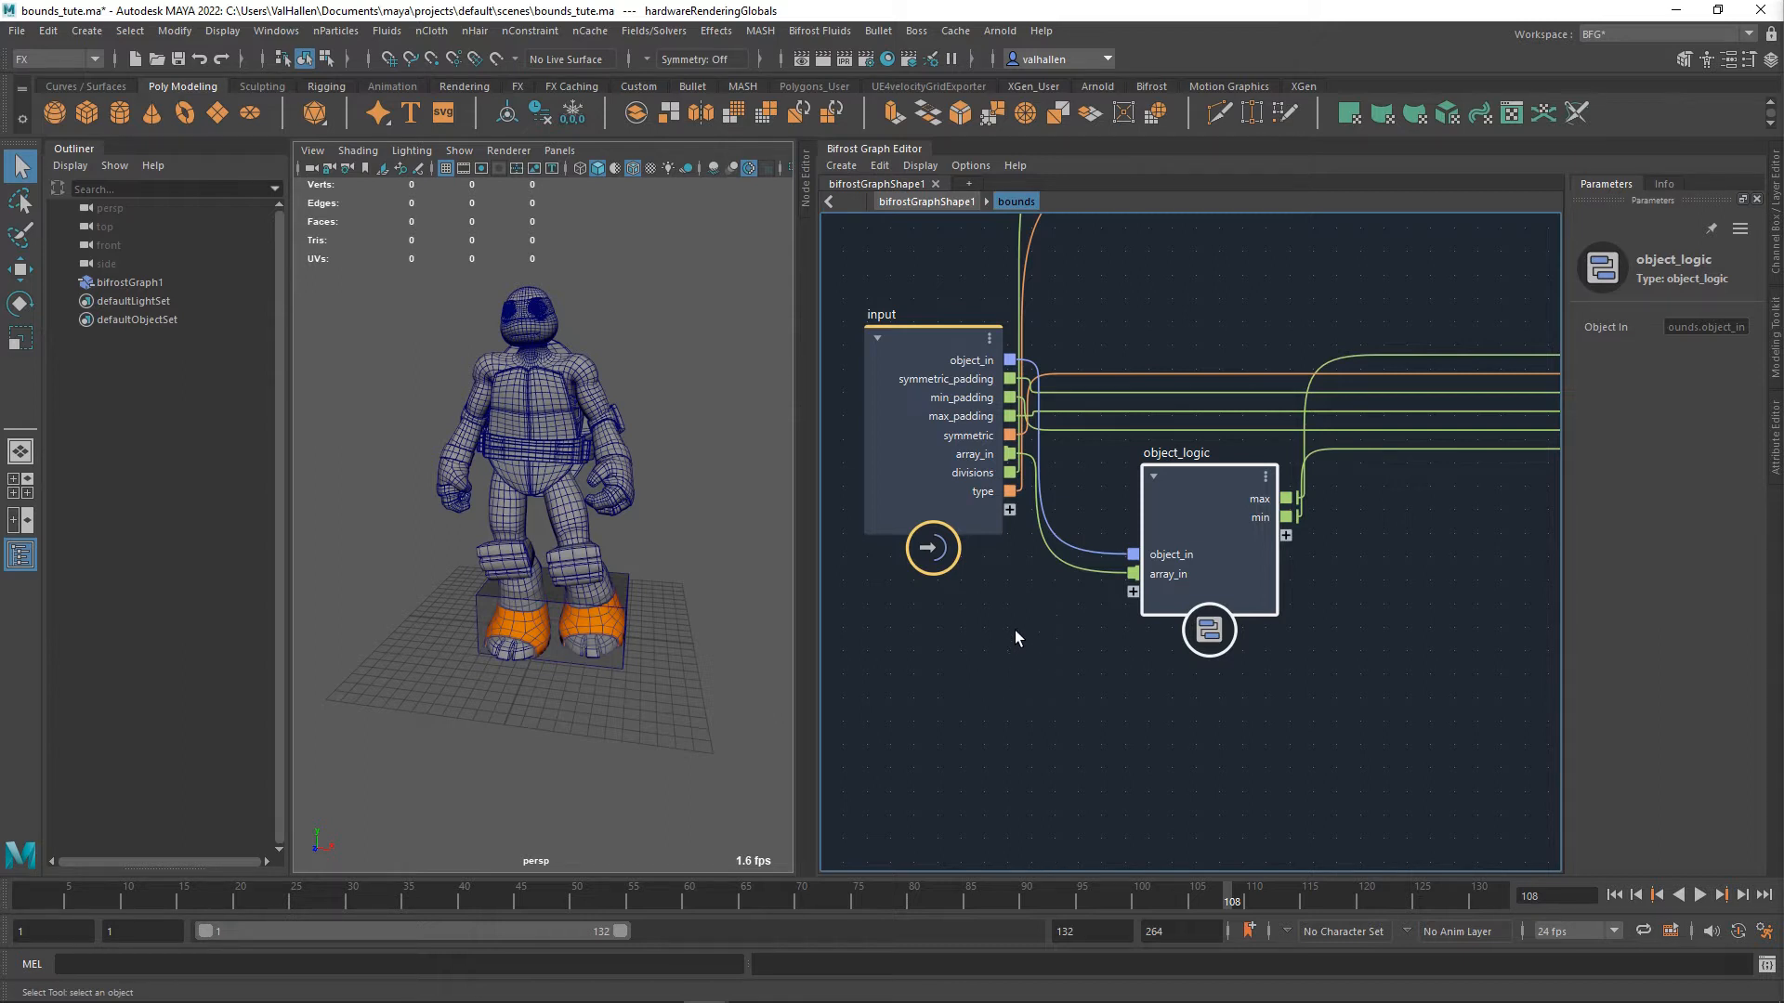
- Open the object_logic compound and examine how its input node's object_in and array_in ports feed the bounds branches
double_click(1174, 532)
scroll(1178, 509, down, 7)
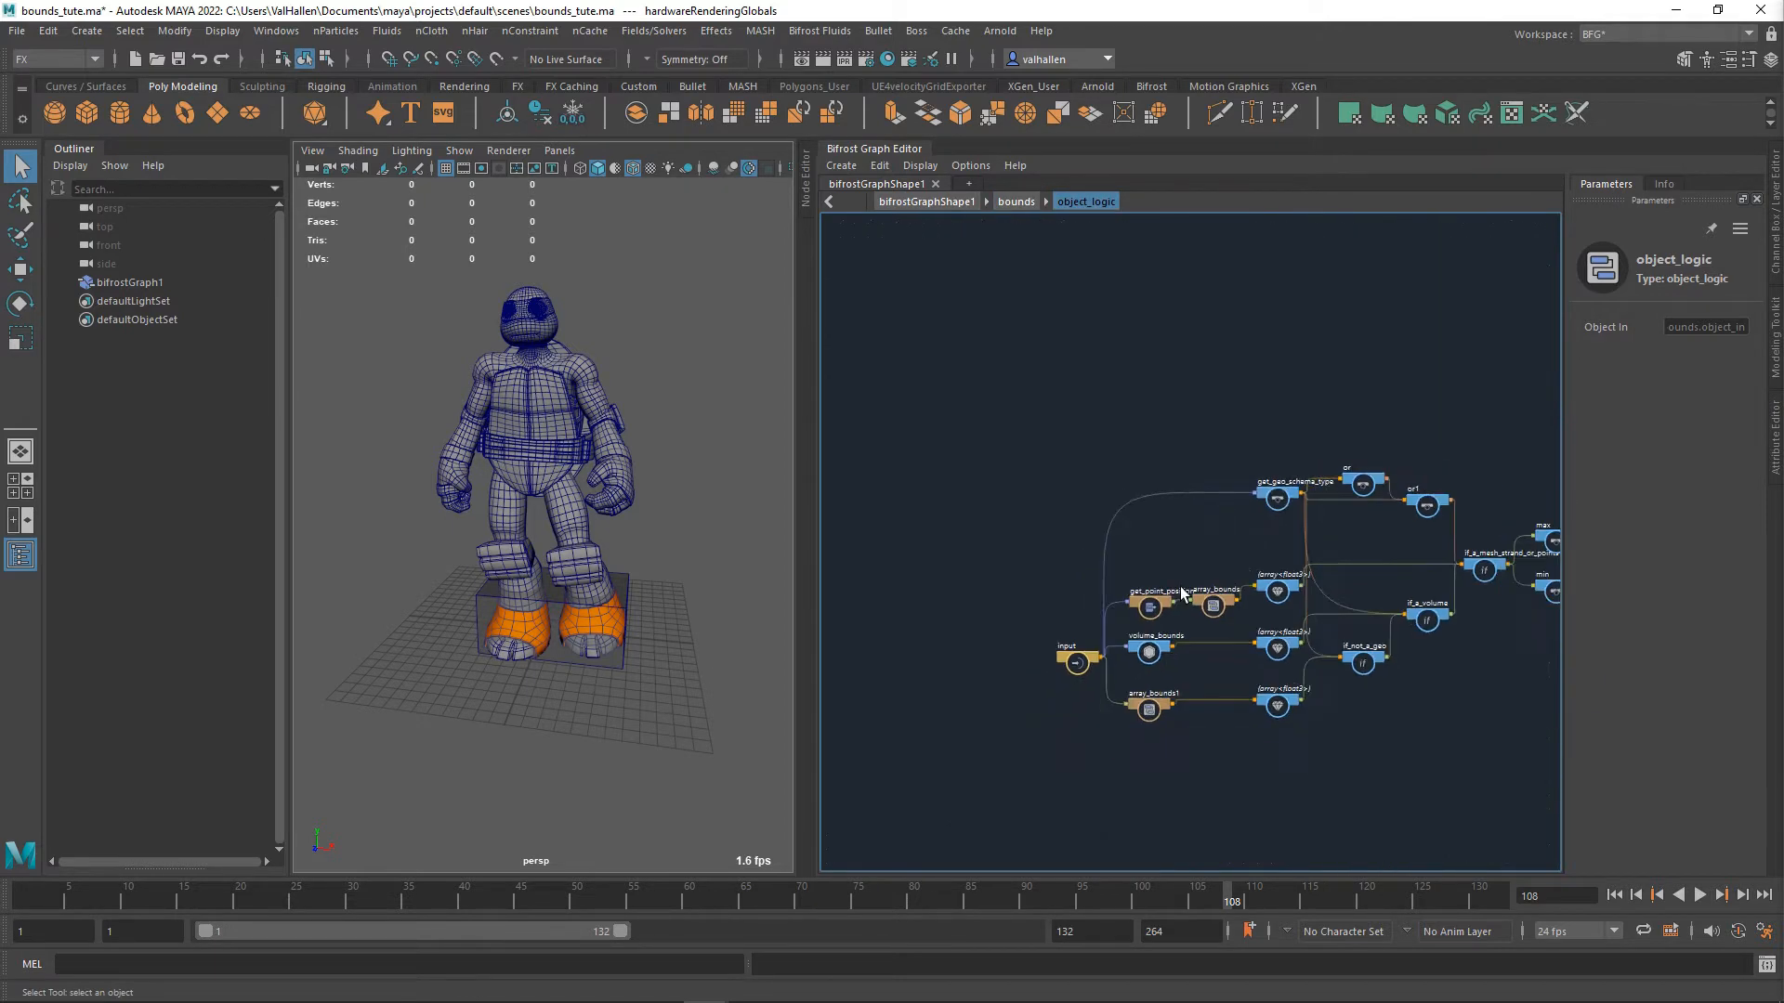
alt+middle_drag(1180, 587, 1147, 498)
scroll(1147, 498, down, 4)
scroll(1147, 496, up, 5)
alt+middle_drag(1222, 595, 1187, 605)
scroll(1200, 569, down, 1)
scroll(1172, 608, up, 3)
click(949, 611)
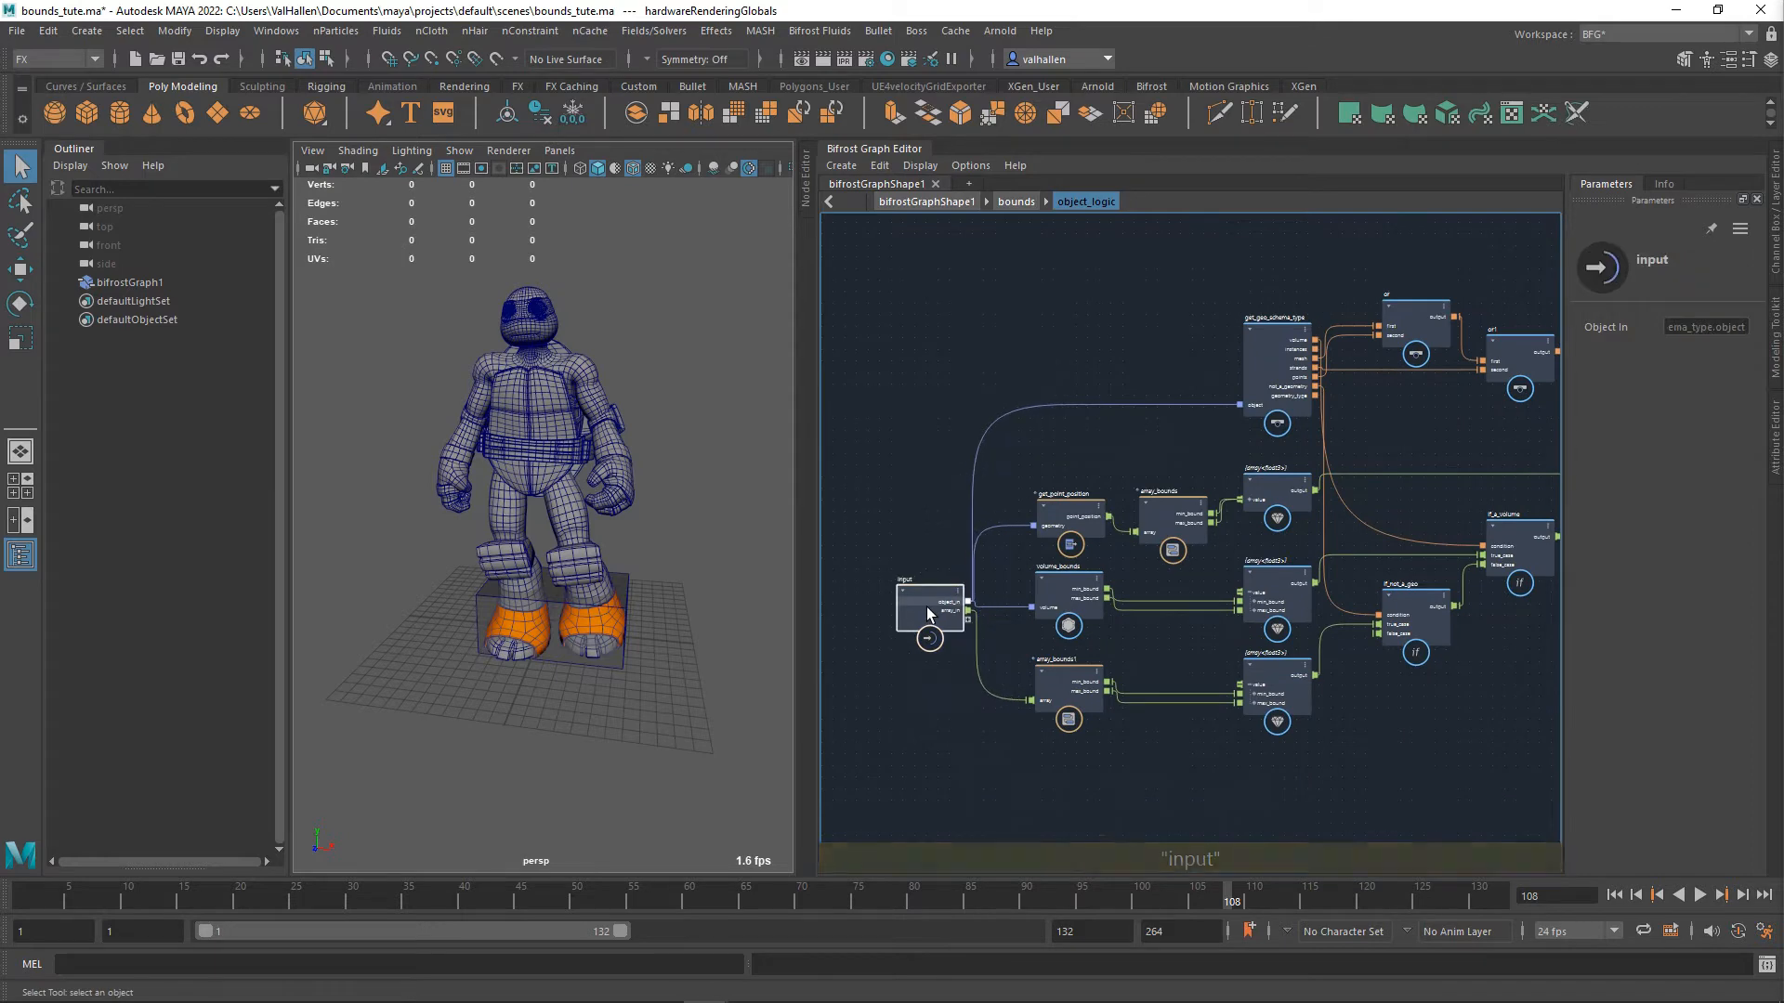
scroll(990, 658, up, 3)
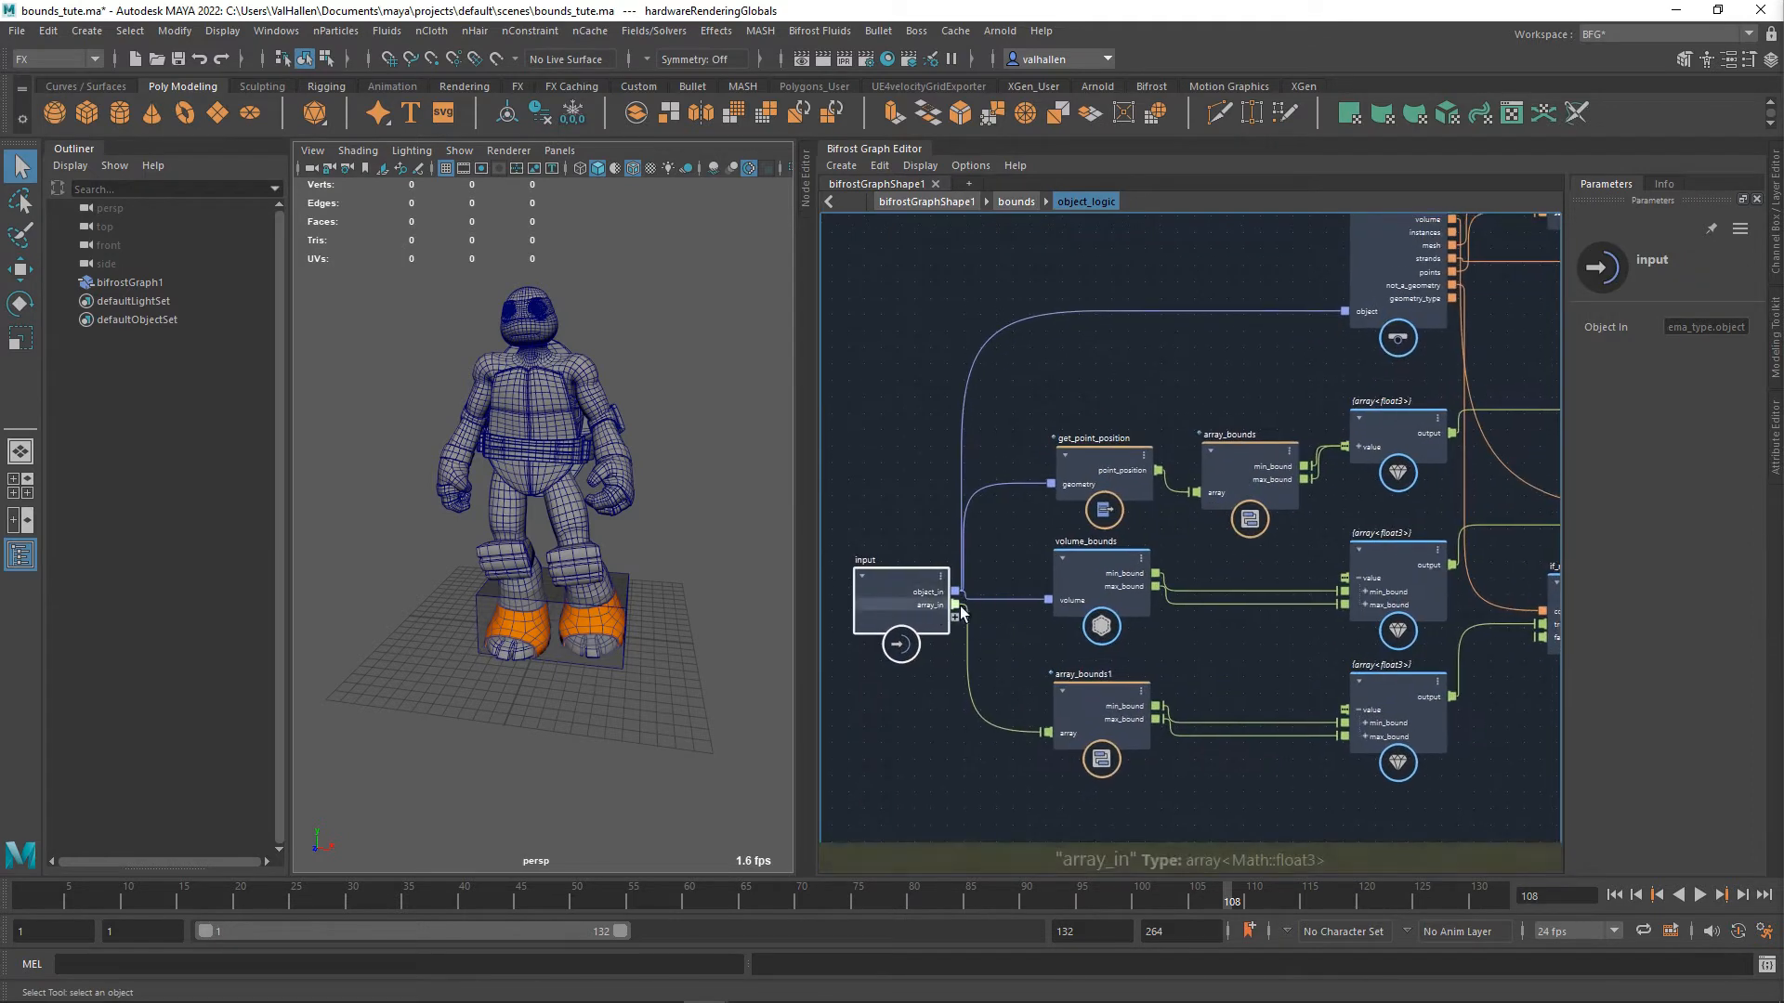
alt+middle_drag(1008, 639, 1009, 626)
drag(921, 607, 915, 618)
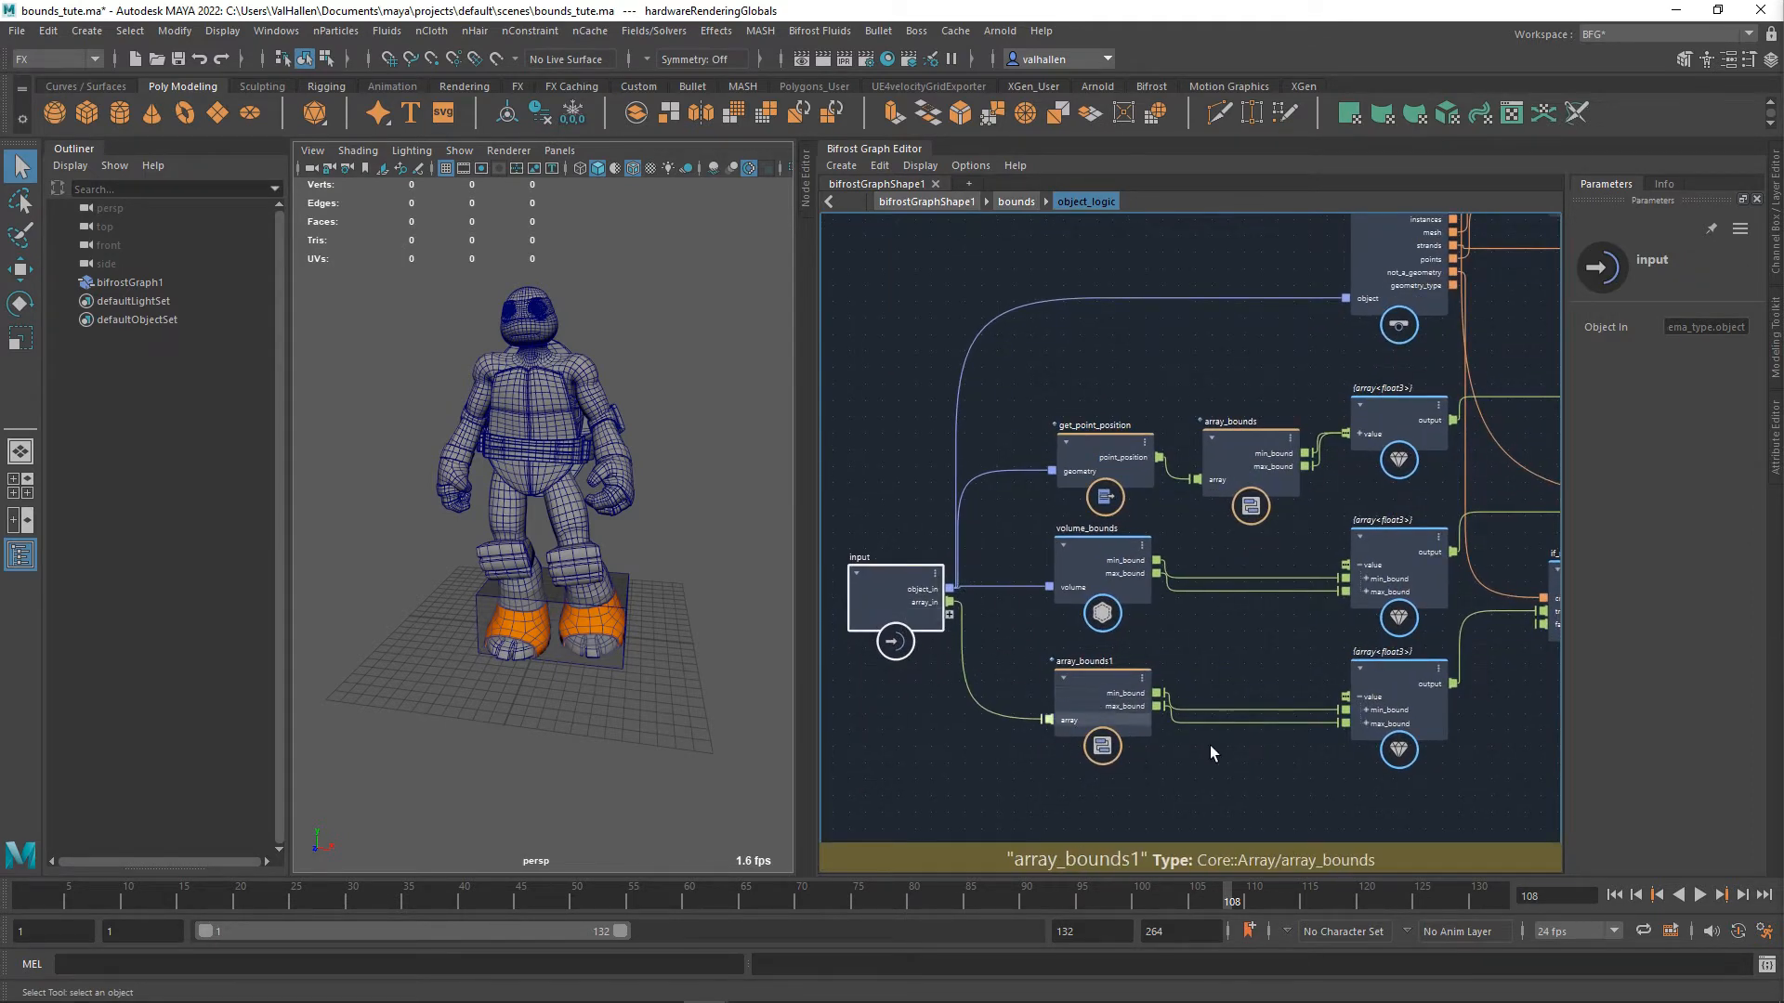
- Examine the array_bounds1, volume_bounds and get_point_position branches and the float3 array nodes they feed
alt+middle_drag(1253, 729, 1085, 721)
click(1232, 693)
scroll(1281, 630, up, 1)
alt+middle_drag(1440, 684, 1330, 624)
alt+middle_drag(1213, 730, 1314, 746)
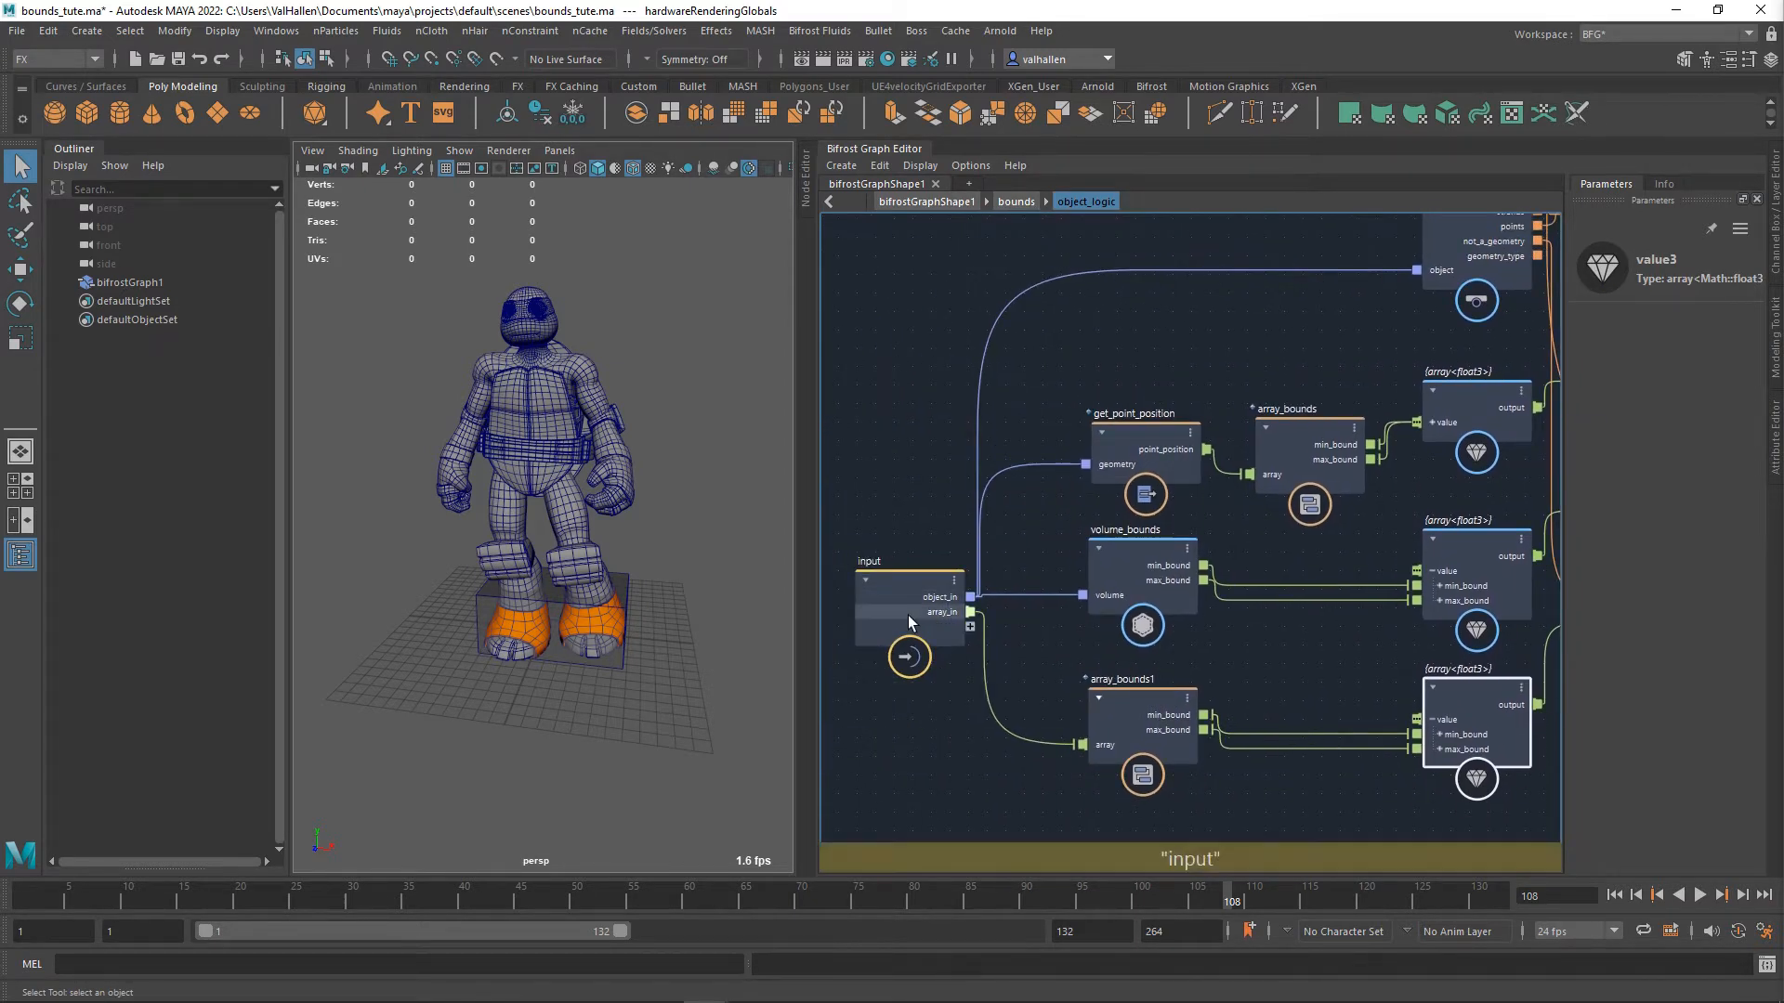
alt+middle_drag(1271, 562, 1222, 683)
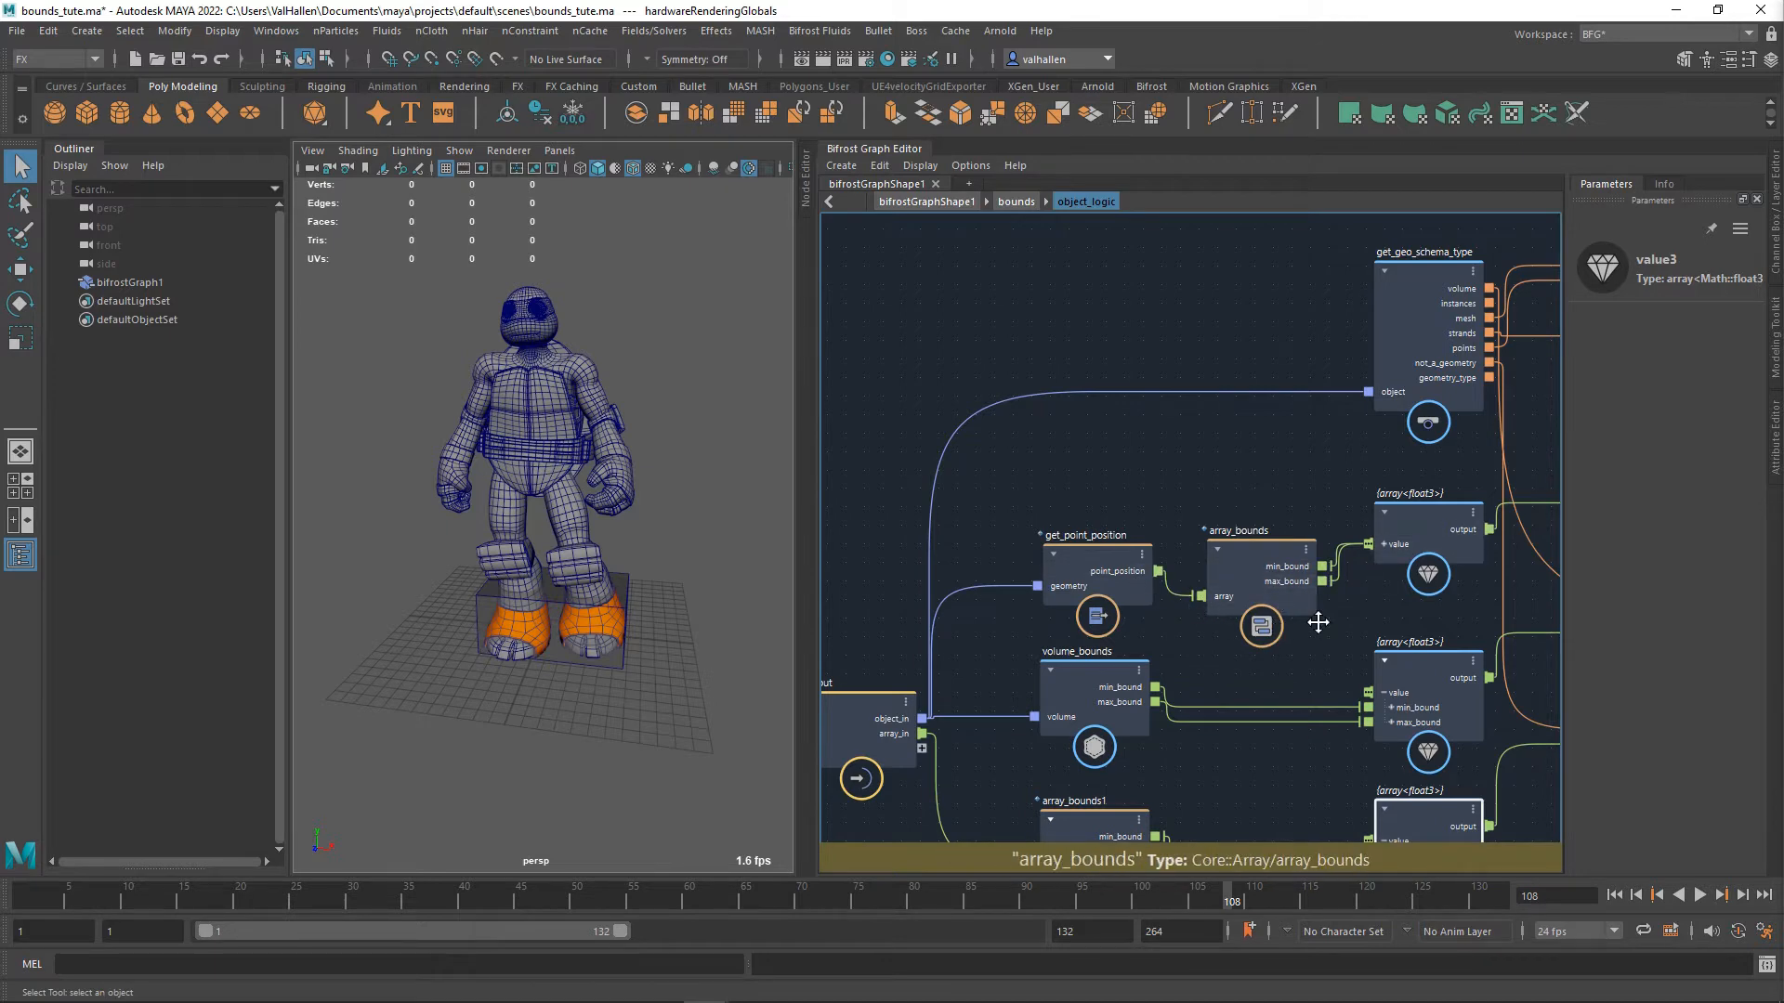
alt+middle_drag(1319, 621, 980, 623)
alt+middle_drag(1234, 537, 1360, 514)
scroll(1085, 477, down, 3)
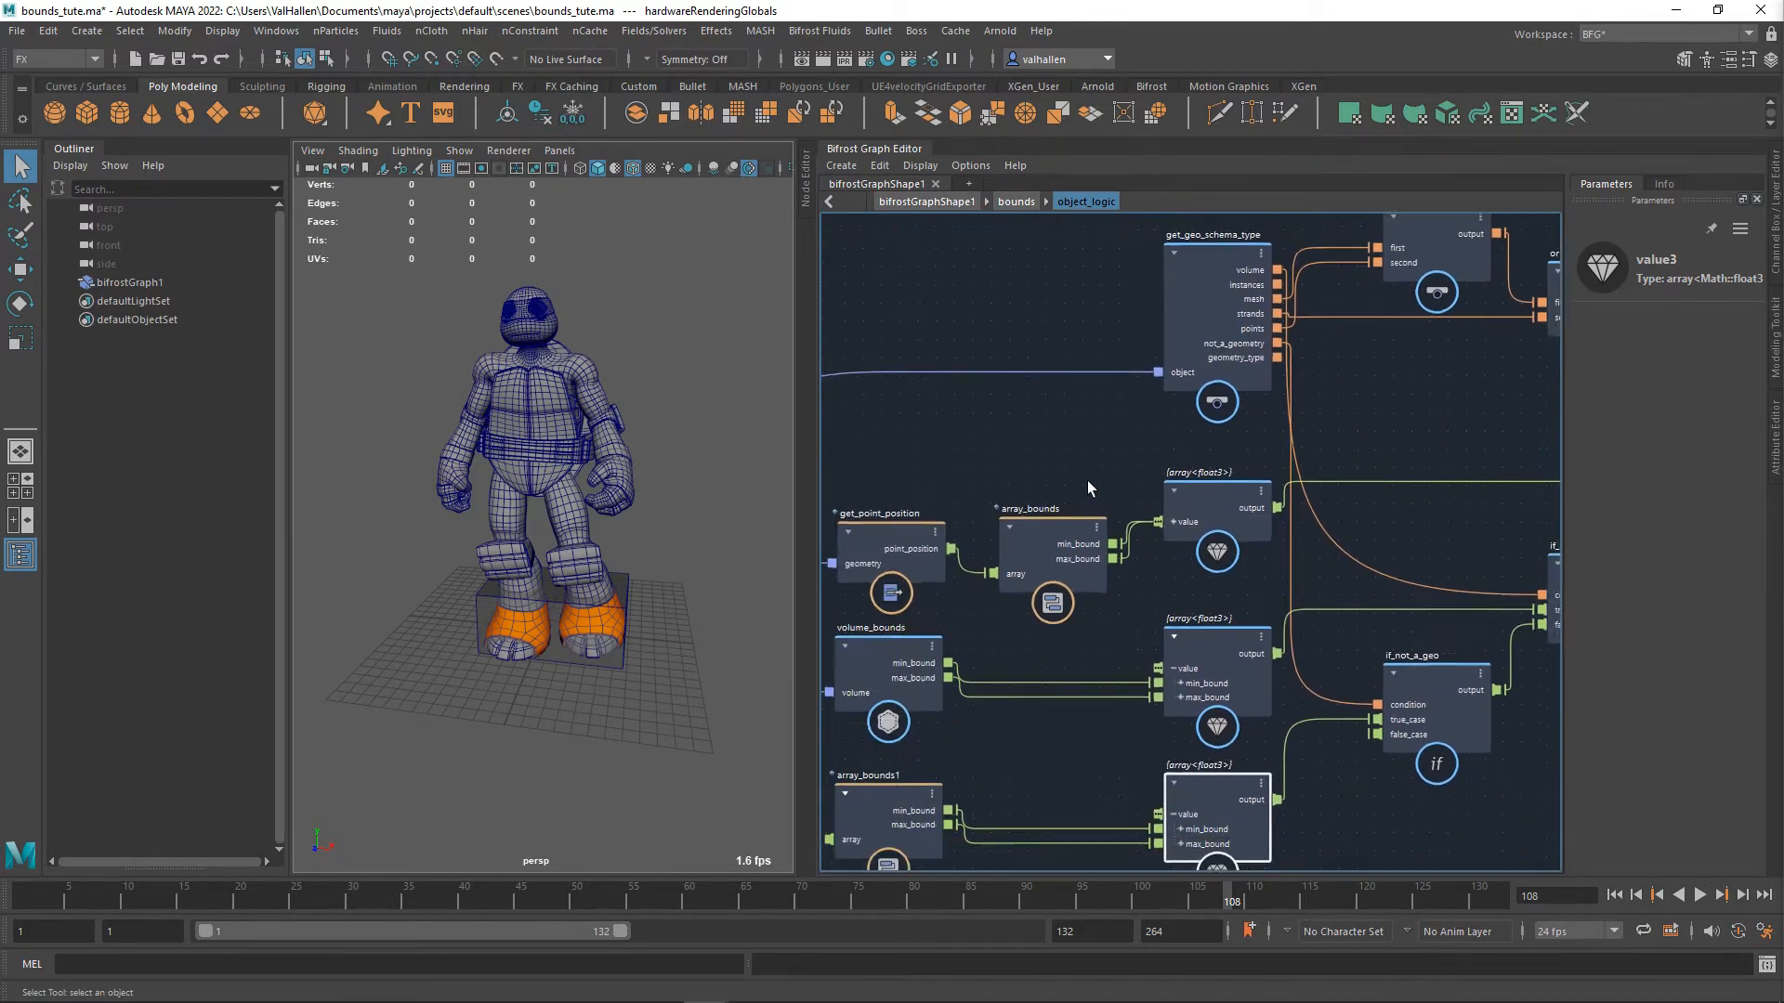
alt+middle_drag(1143, 462, 1241, 449)
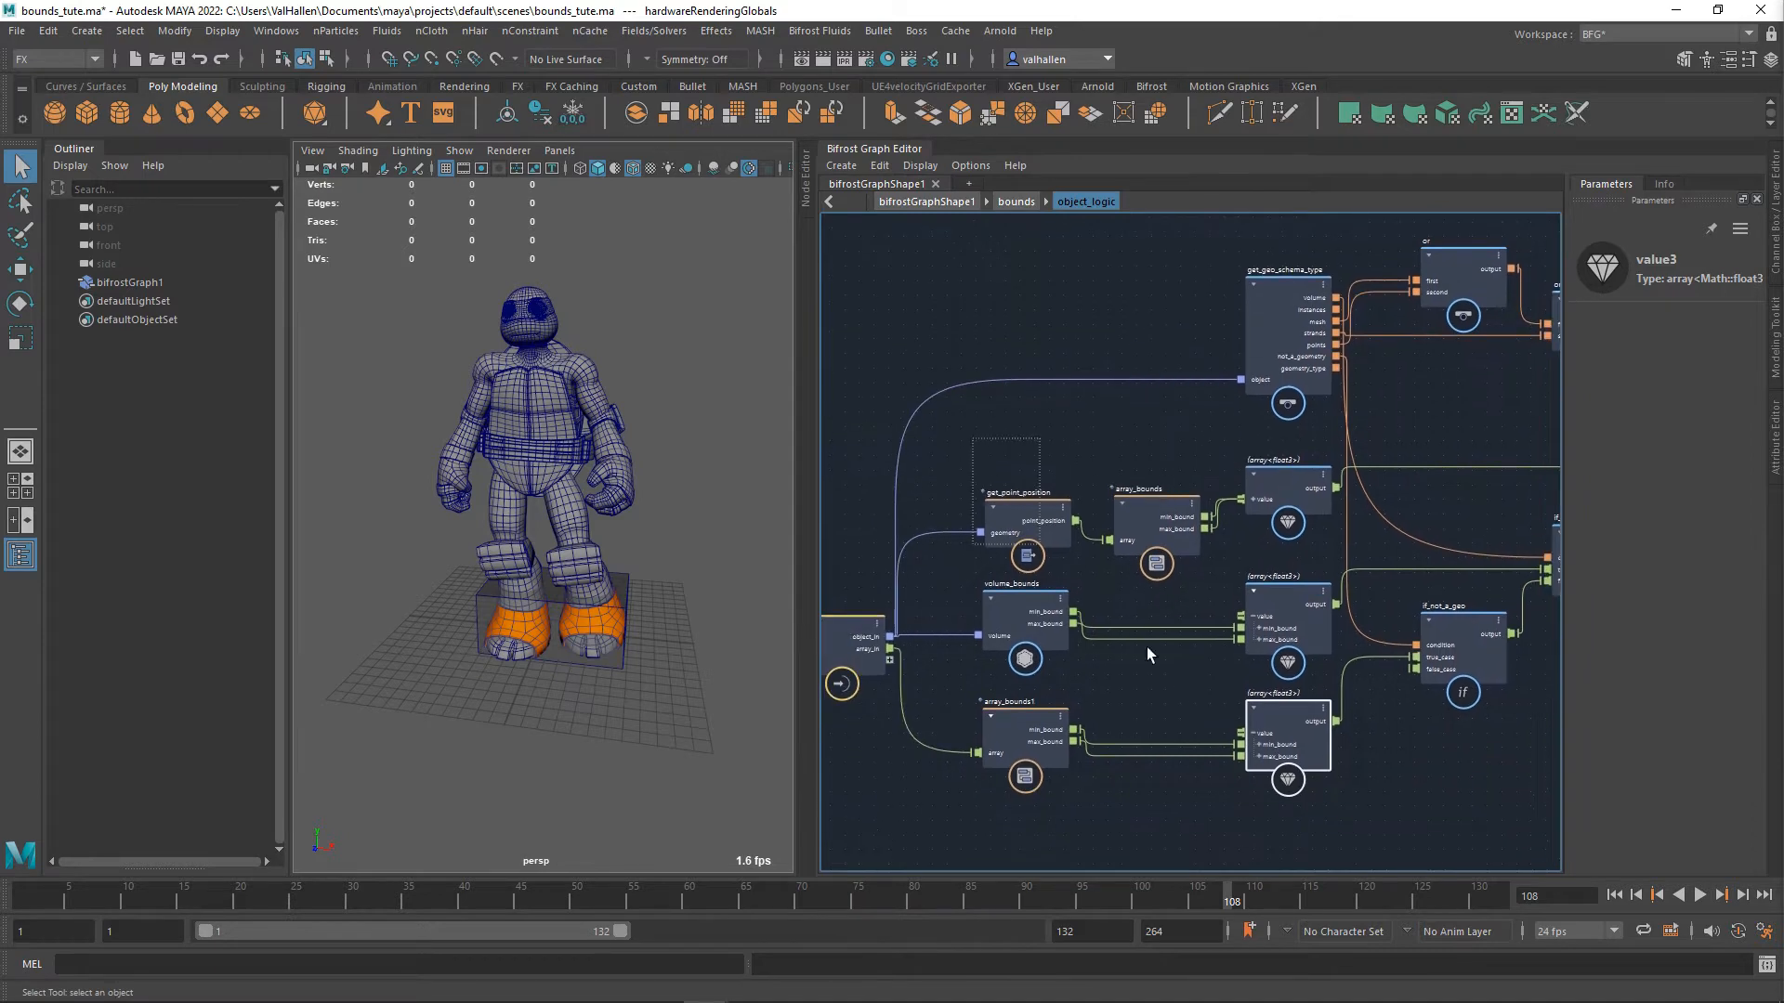
drag(1343, 873, 1347, 871)
alt+middle_drag(1457, 761, 1398, 809)
- Examine the get_geo_schema_type node and trace its mesh, points and strands outputs into the or and or1 nodes
click(1234, 338)
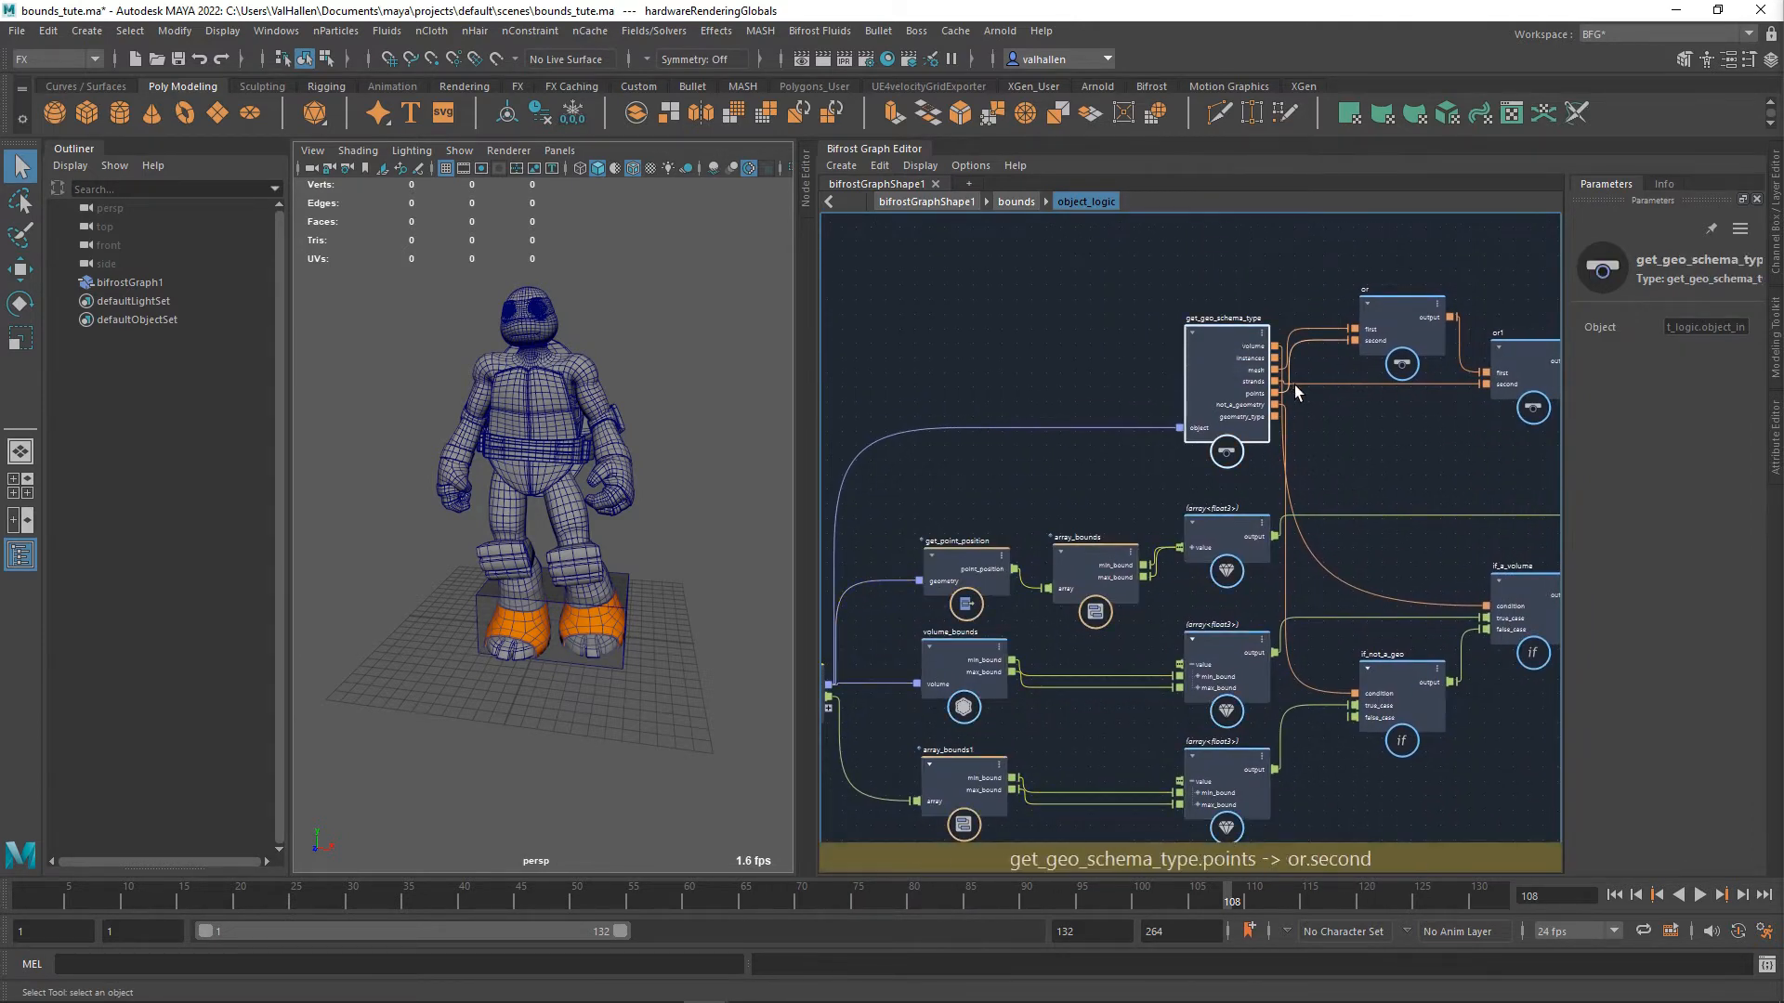
scroll(1297, 384, up, 3)
scroll(1375, 464, up, 2)
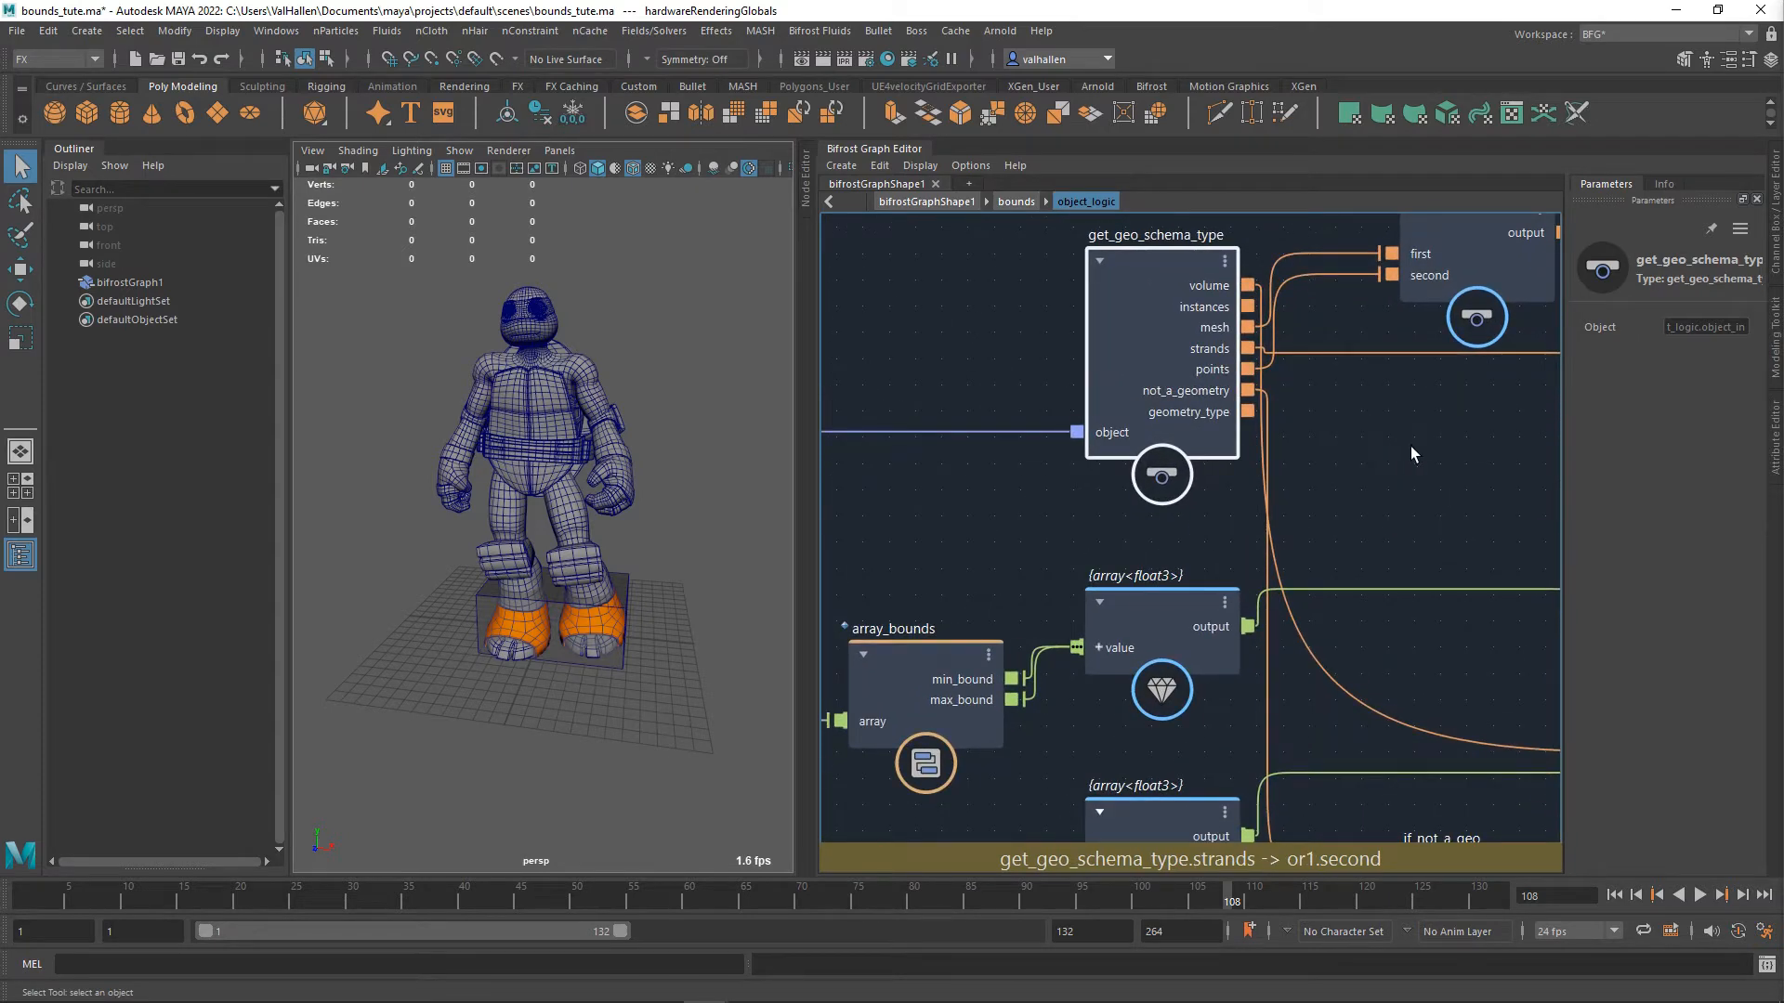
scroll(1410, 453, down, 2)
alt+middle_drag(1409, 465, 1271, 522)
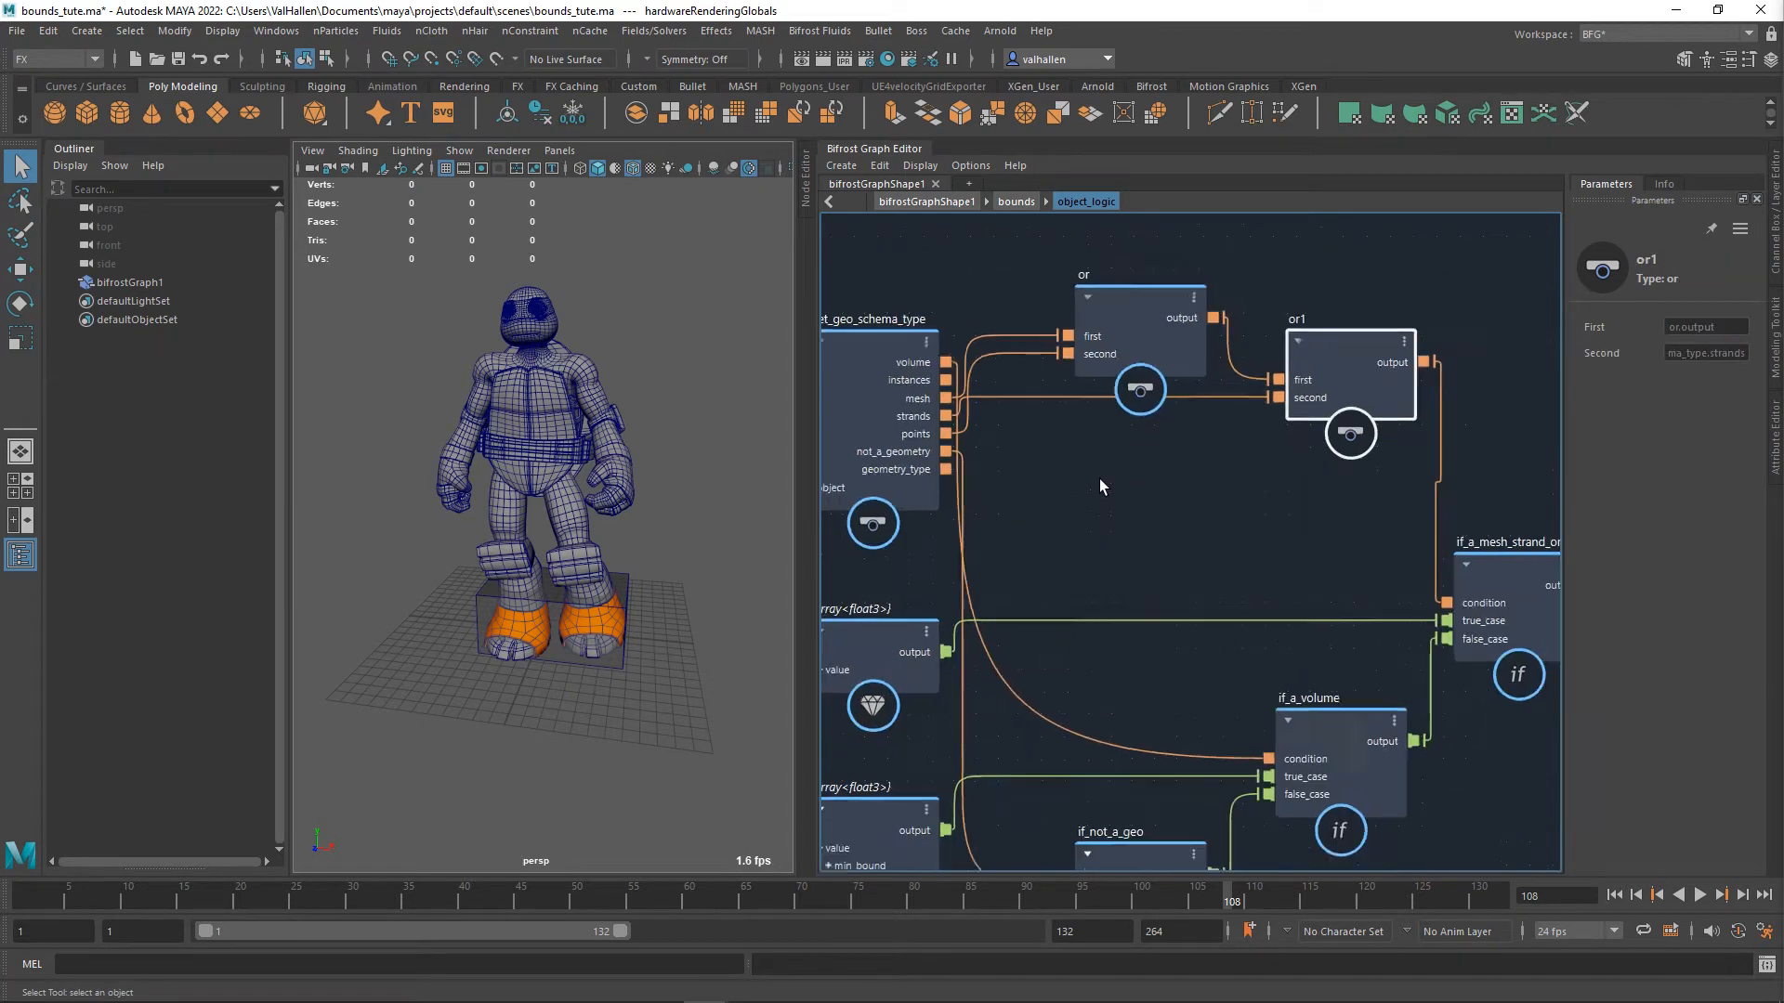
scroll(1100, 477, down, 2)
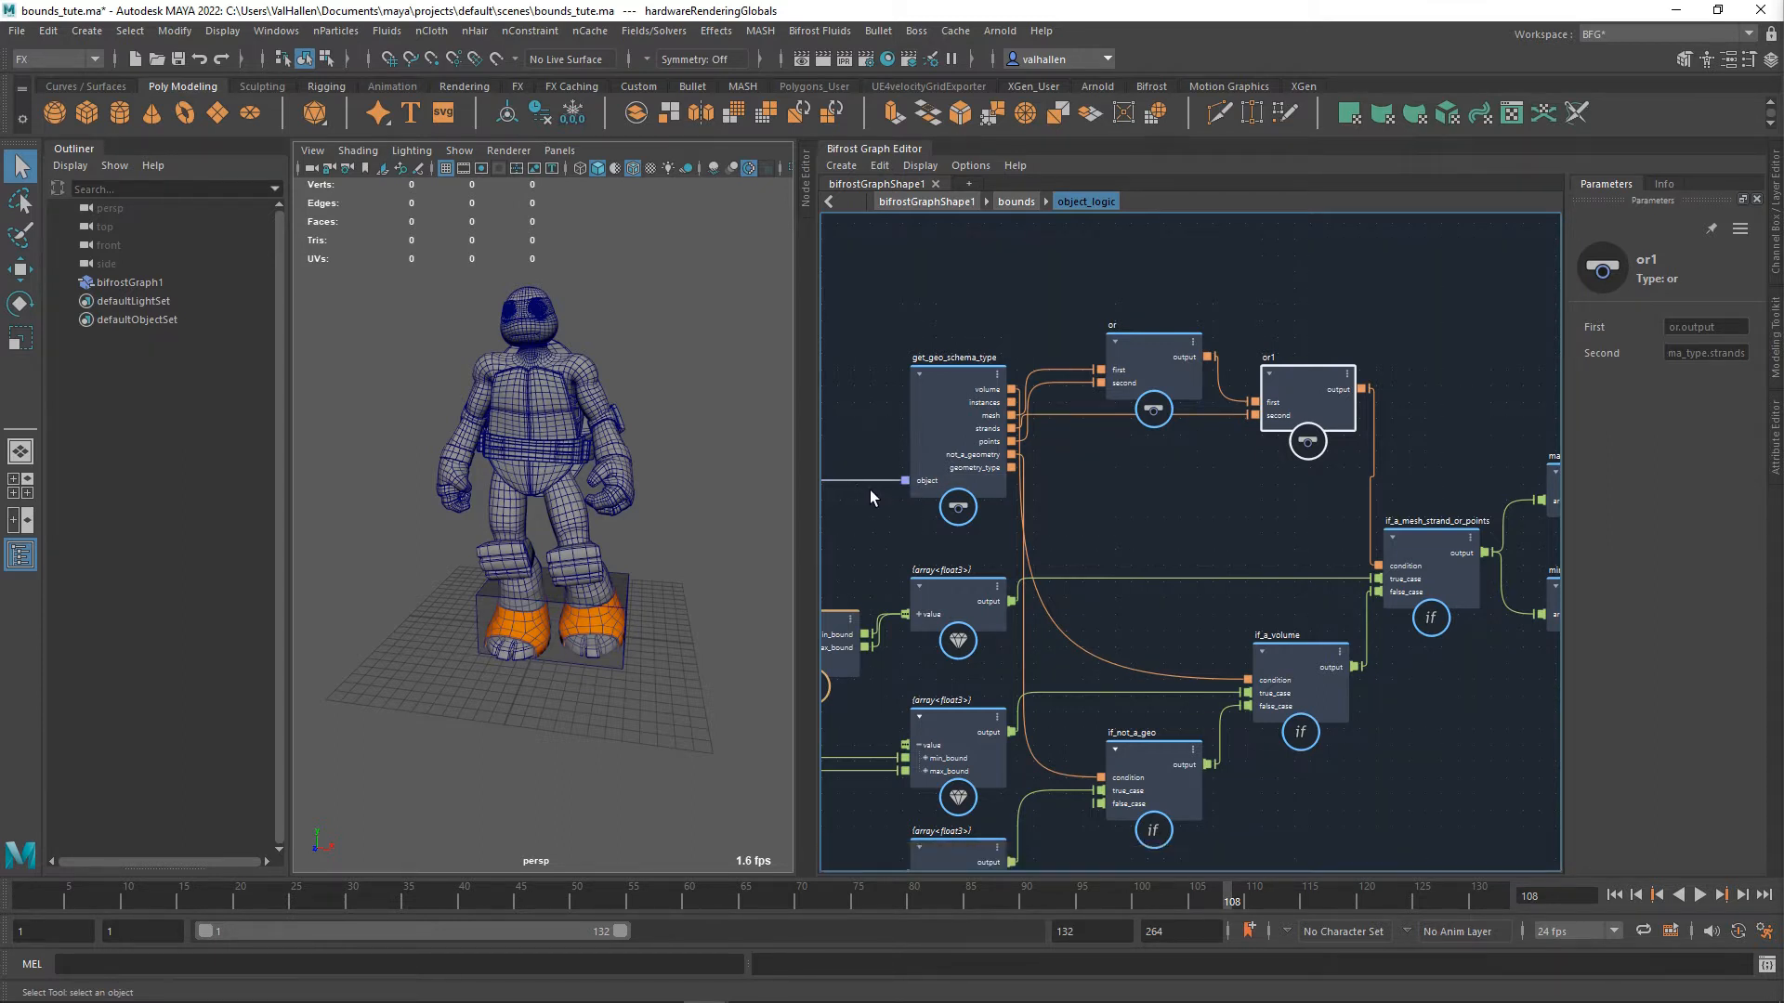
- Move the get_geo_schema_type, or and or1 nodes slightly upward in the object_logic compound
drag(985, 394, 957, 362)
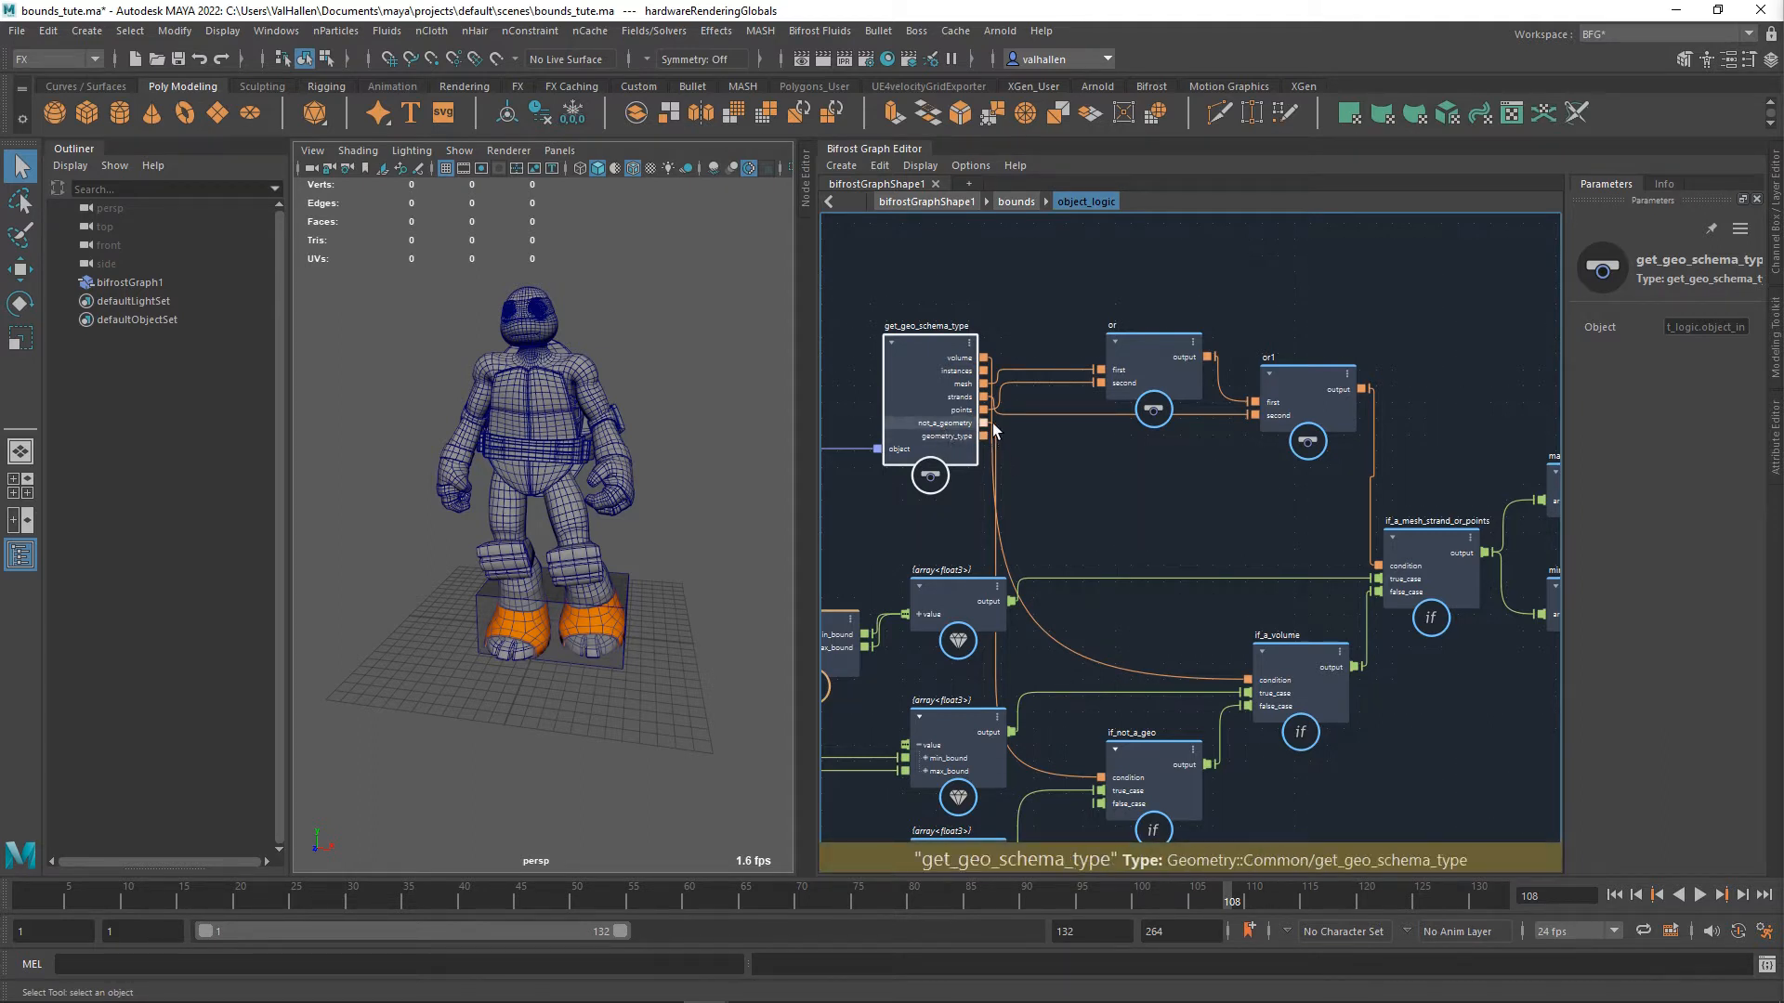
mouse_move(1150, 355)
mouse_down()
mouse_move(1150, 391)
mouse_move(1167, 328)
mouse_up()
drag(1290, 389, 1287, 360)
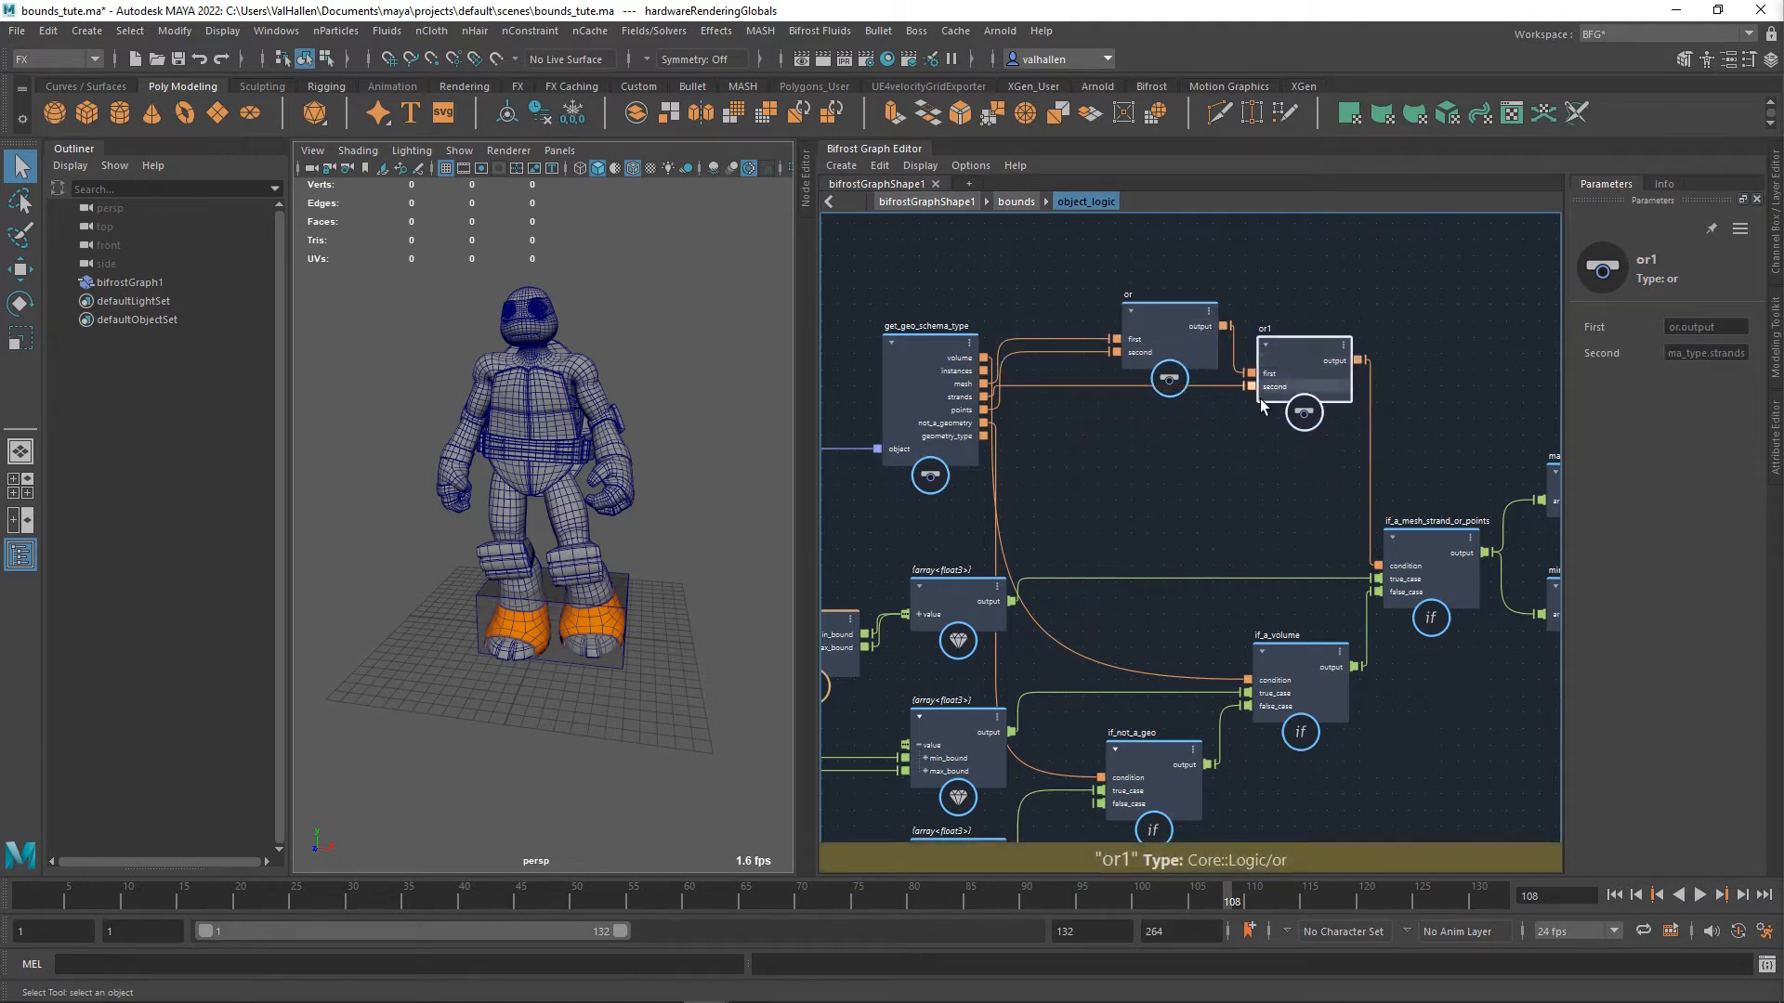
- Trace the type checks through the if nodes to the max and min outputs, and review the branches supplying their cases
mouse_move(1196, 443)
middle_down()
mouse_move(1235, 458)
mouse_move(1302, 426)
mouse_move(1480, 425)
mouse_move(1366, 432)
mouse_move(1282, 466)
mouse_move(1168, 465)
middle_up()
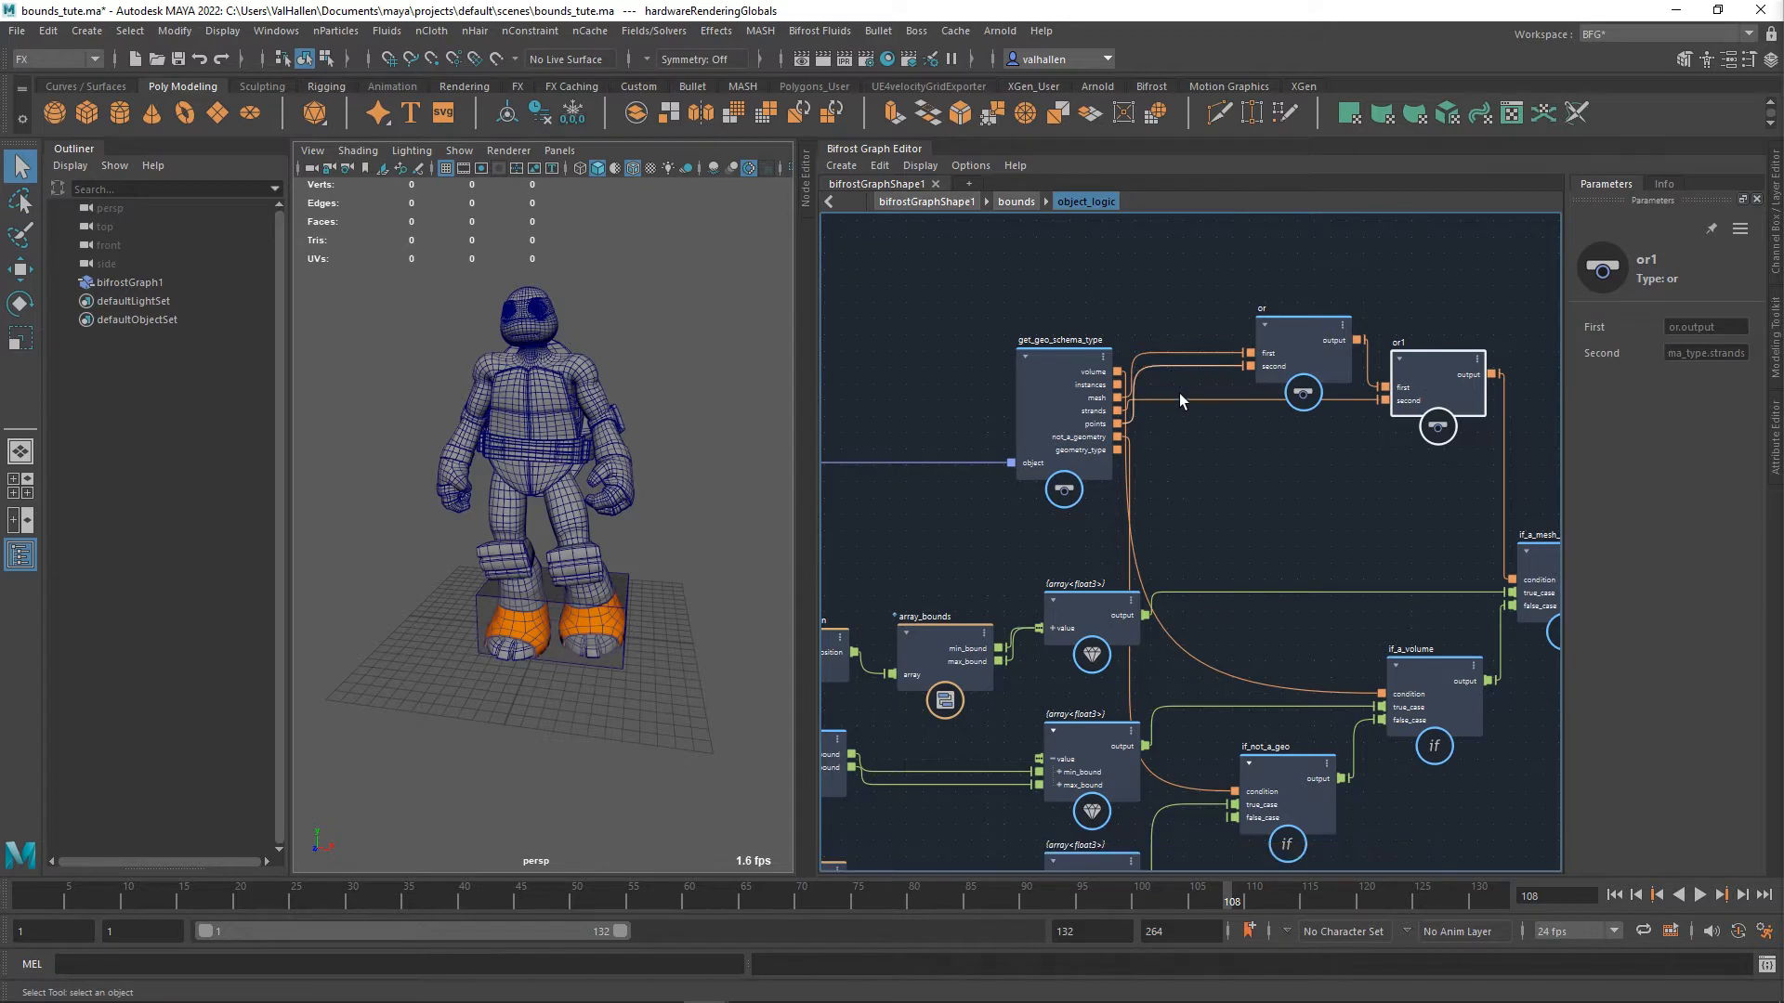
scroll(1253, 485, down, 2)
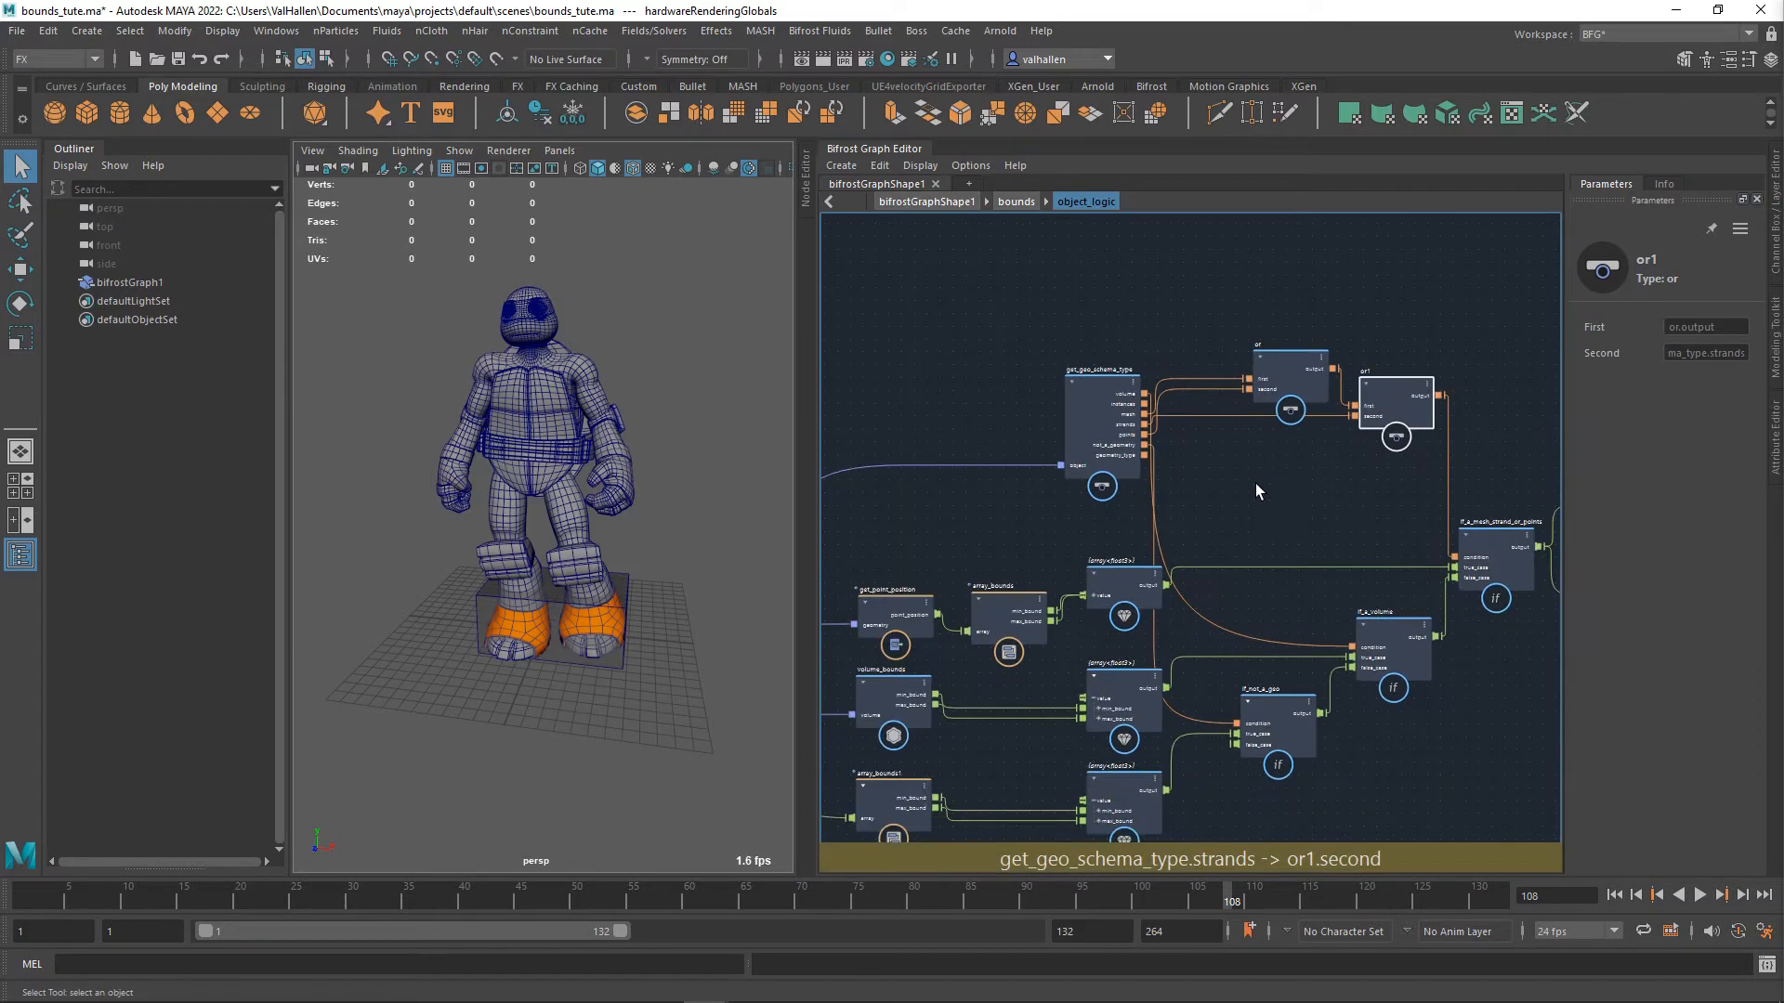
scroll(1247, 486, up, 2)
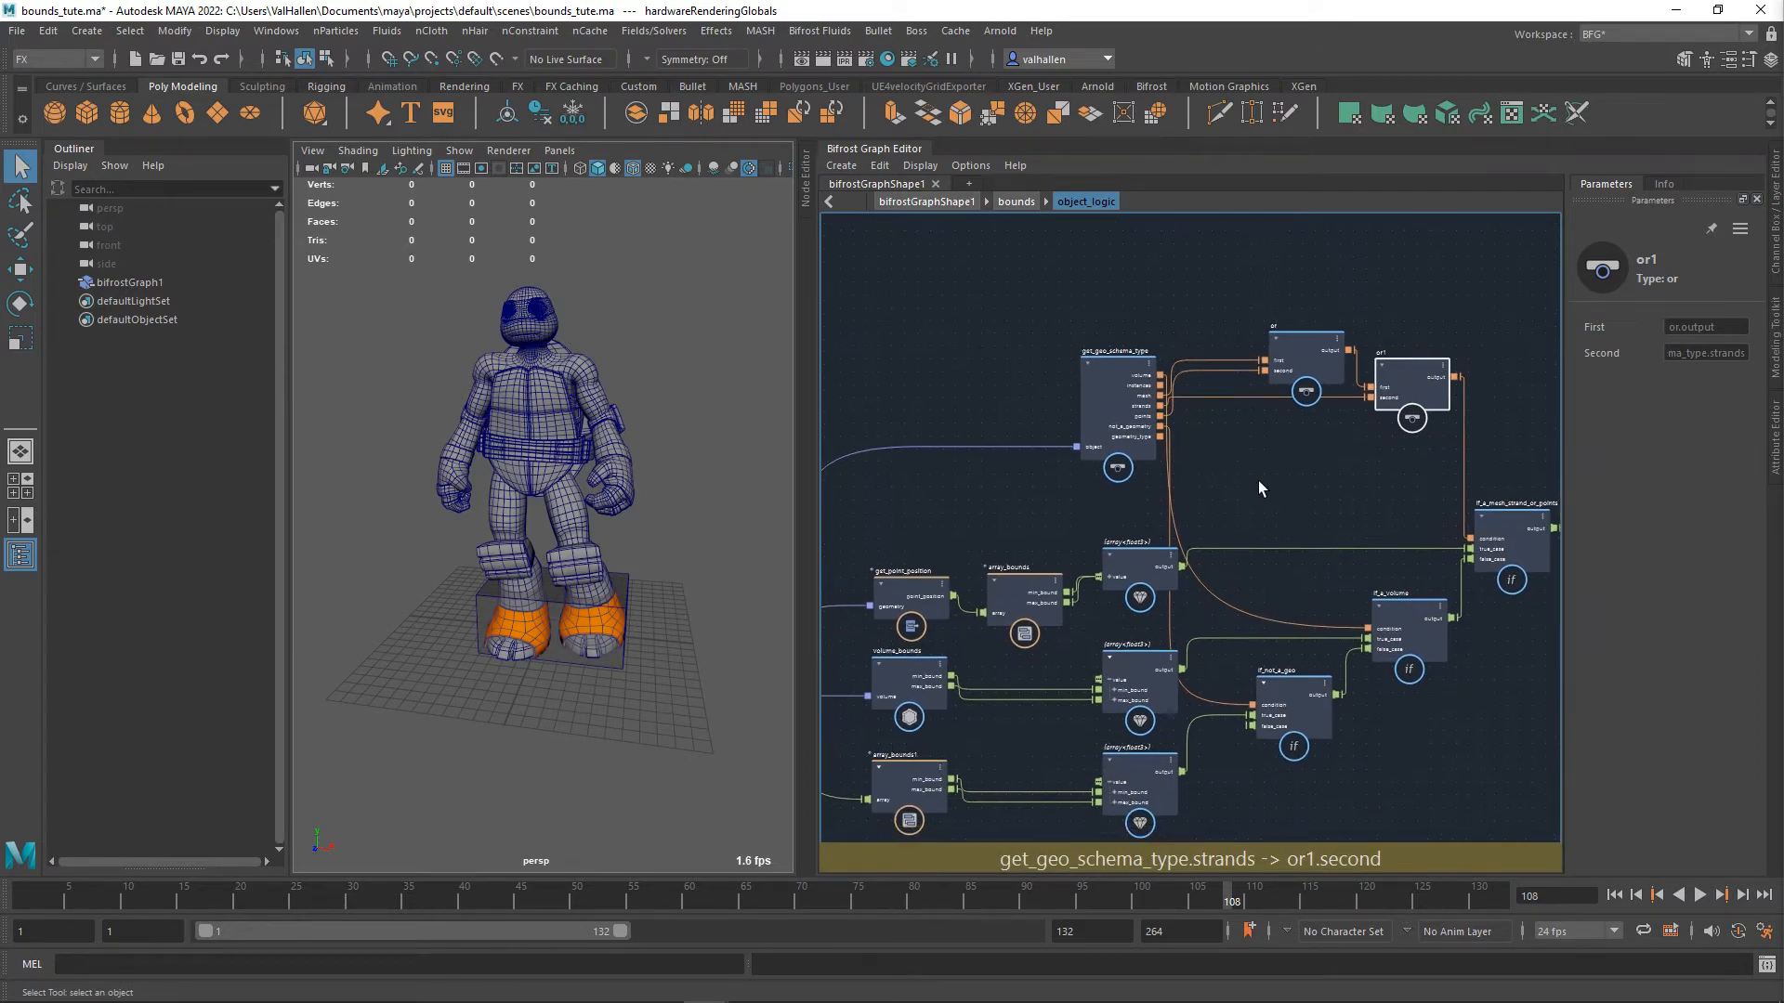
middle_drag(1231, 474, 1108, 523)
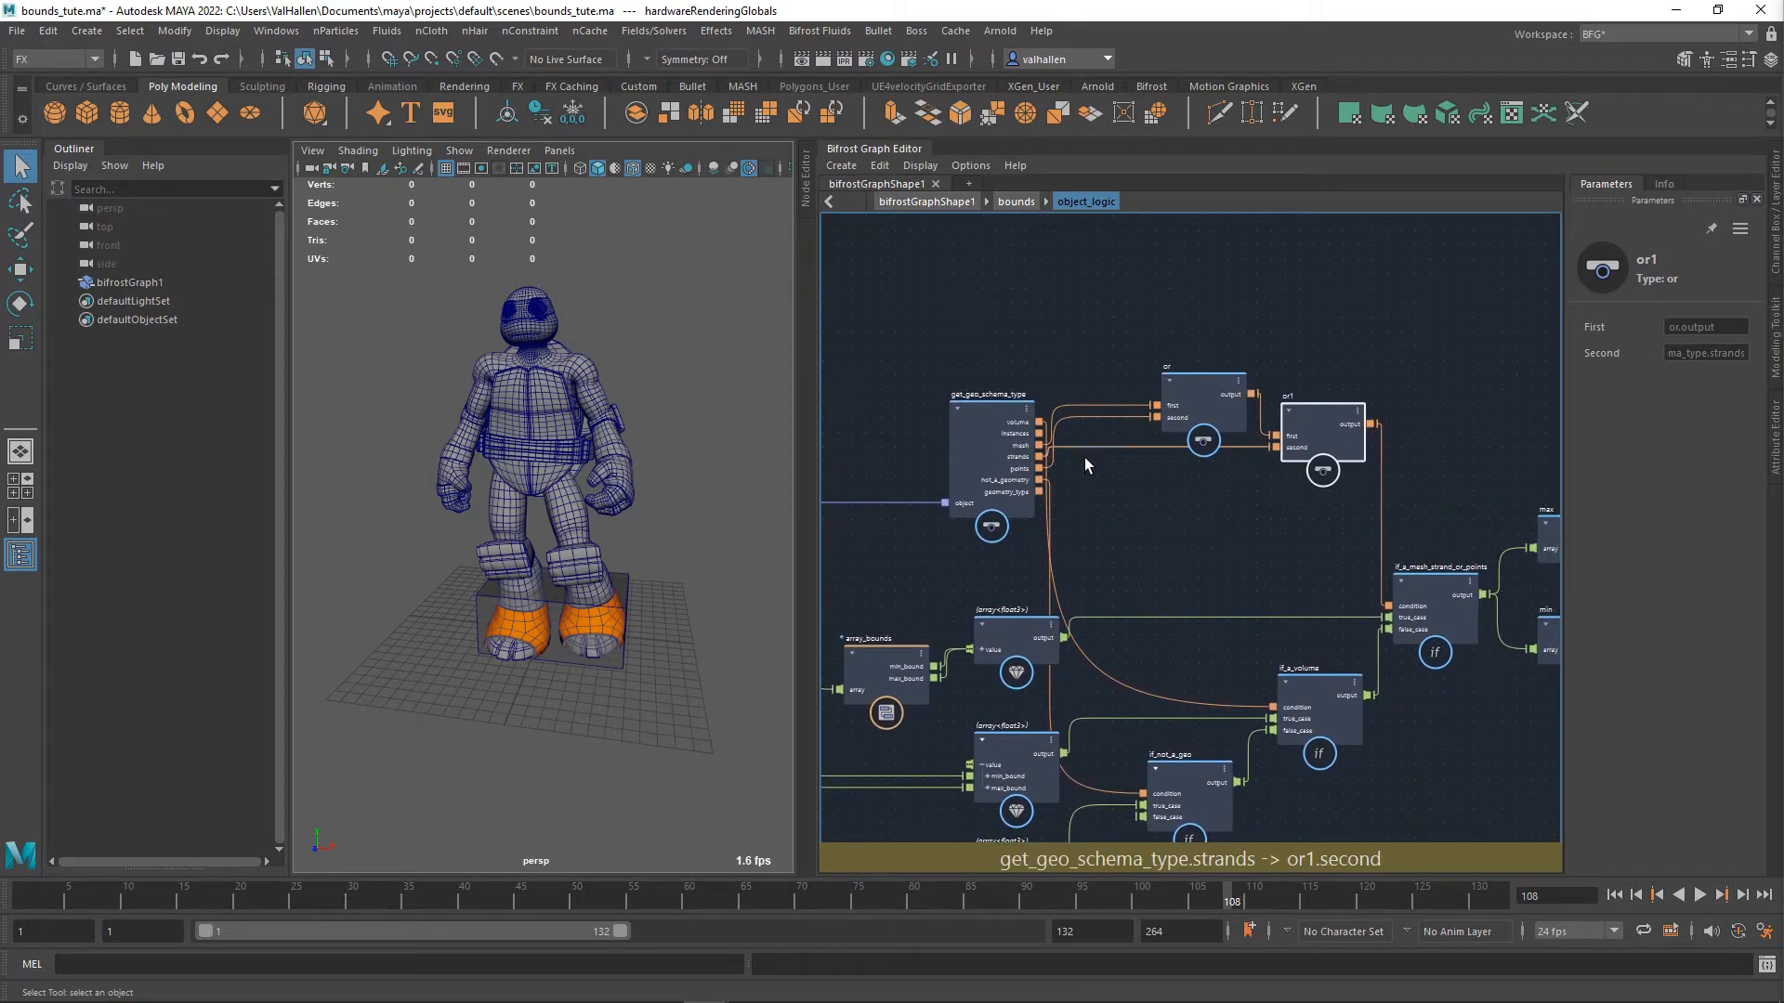
middle_drag(1320, 545, 1051, 506)
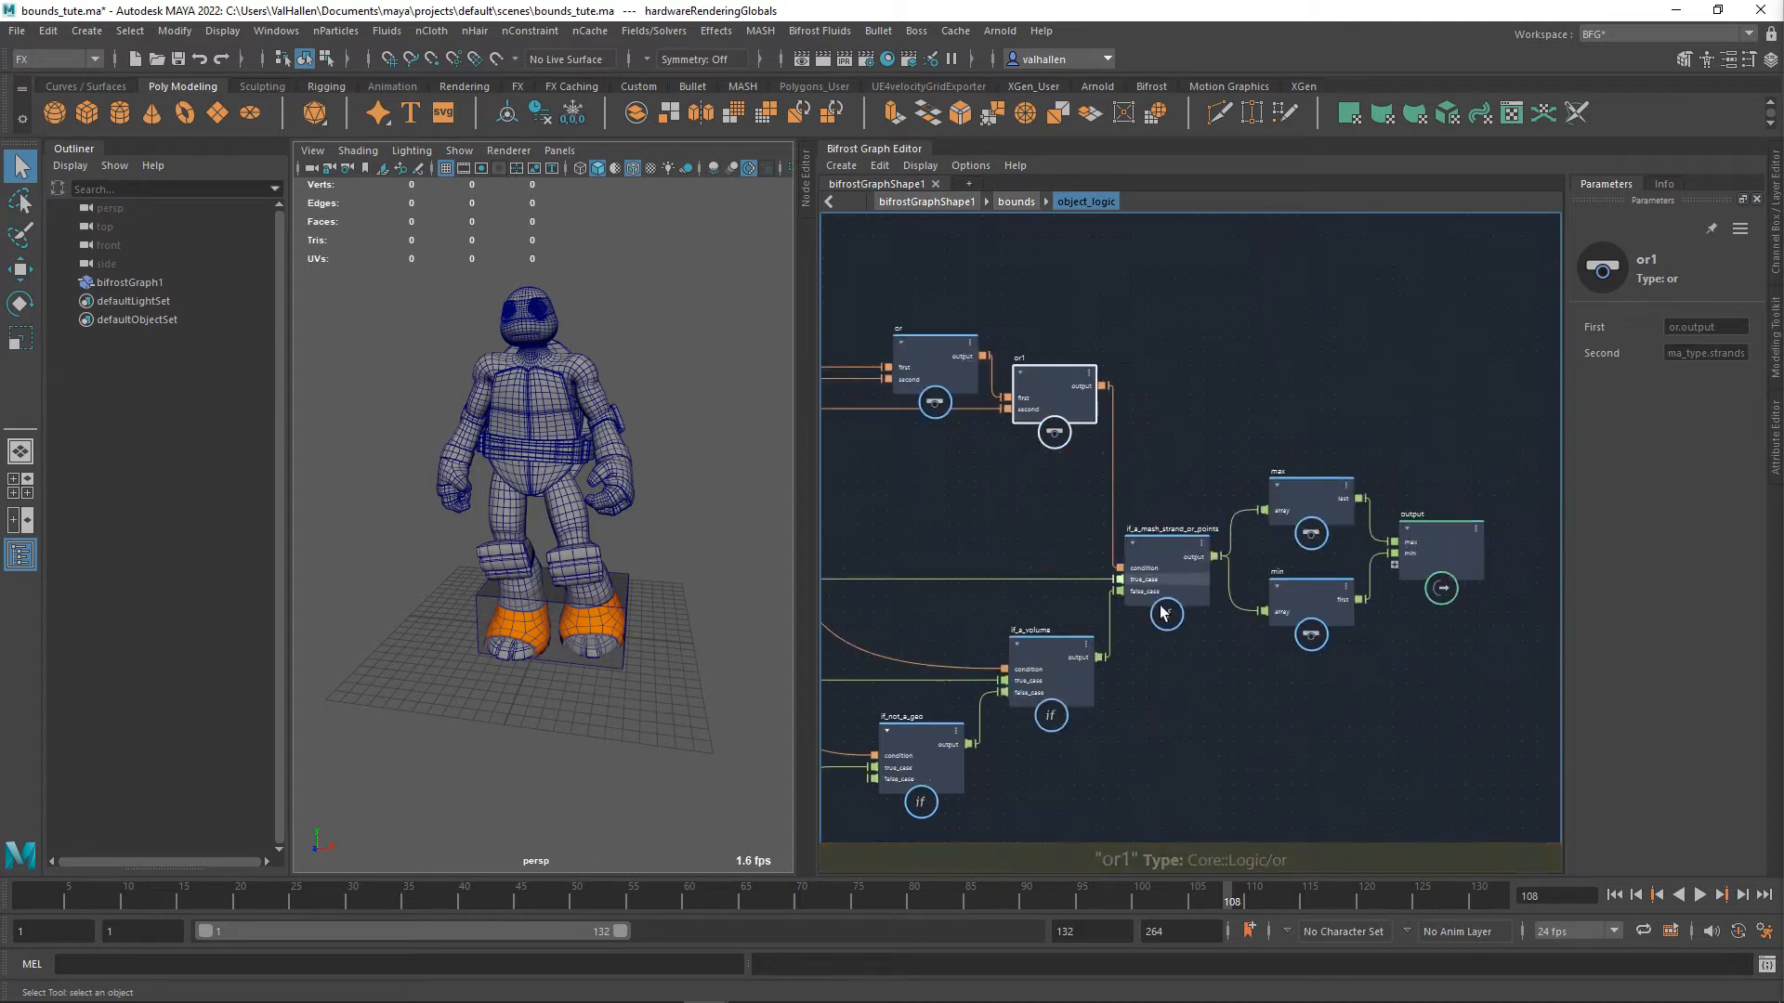
scroll(1162, 613, up, 2)
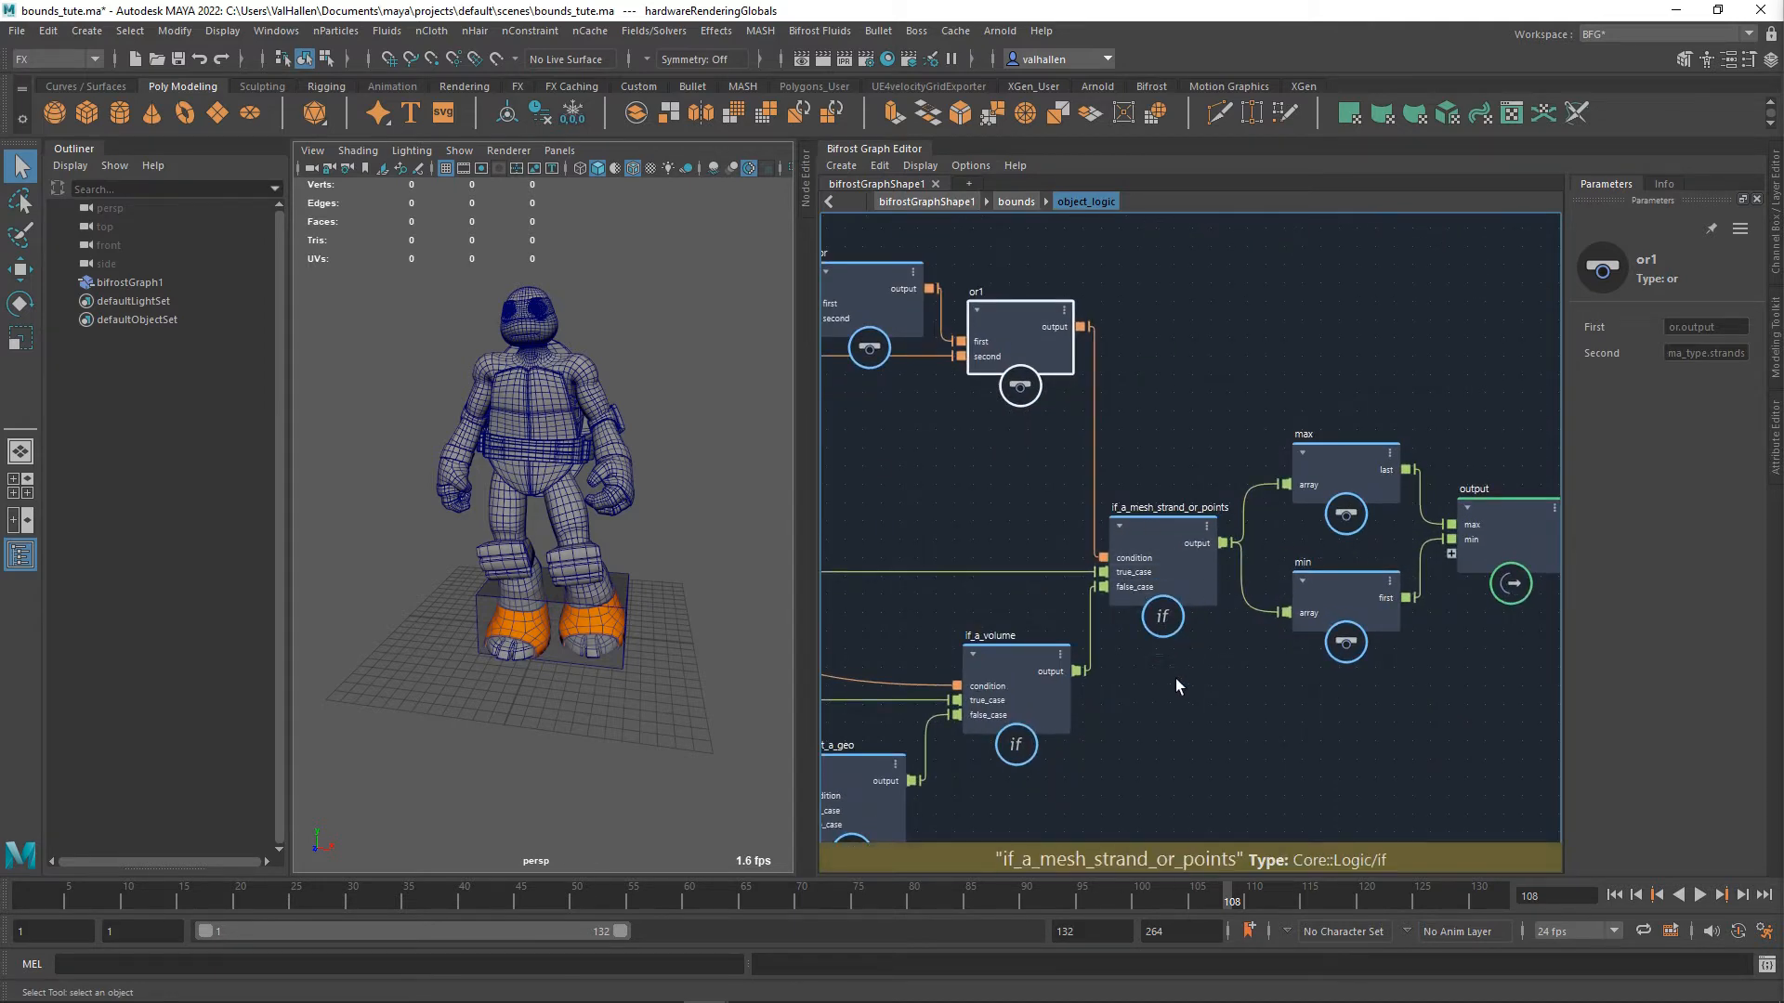
scroll(1176, 686, down, 3)
click(1250, 606)
scroll(1039, 621, up, 3)
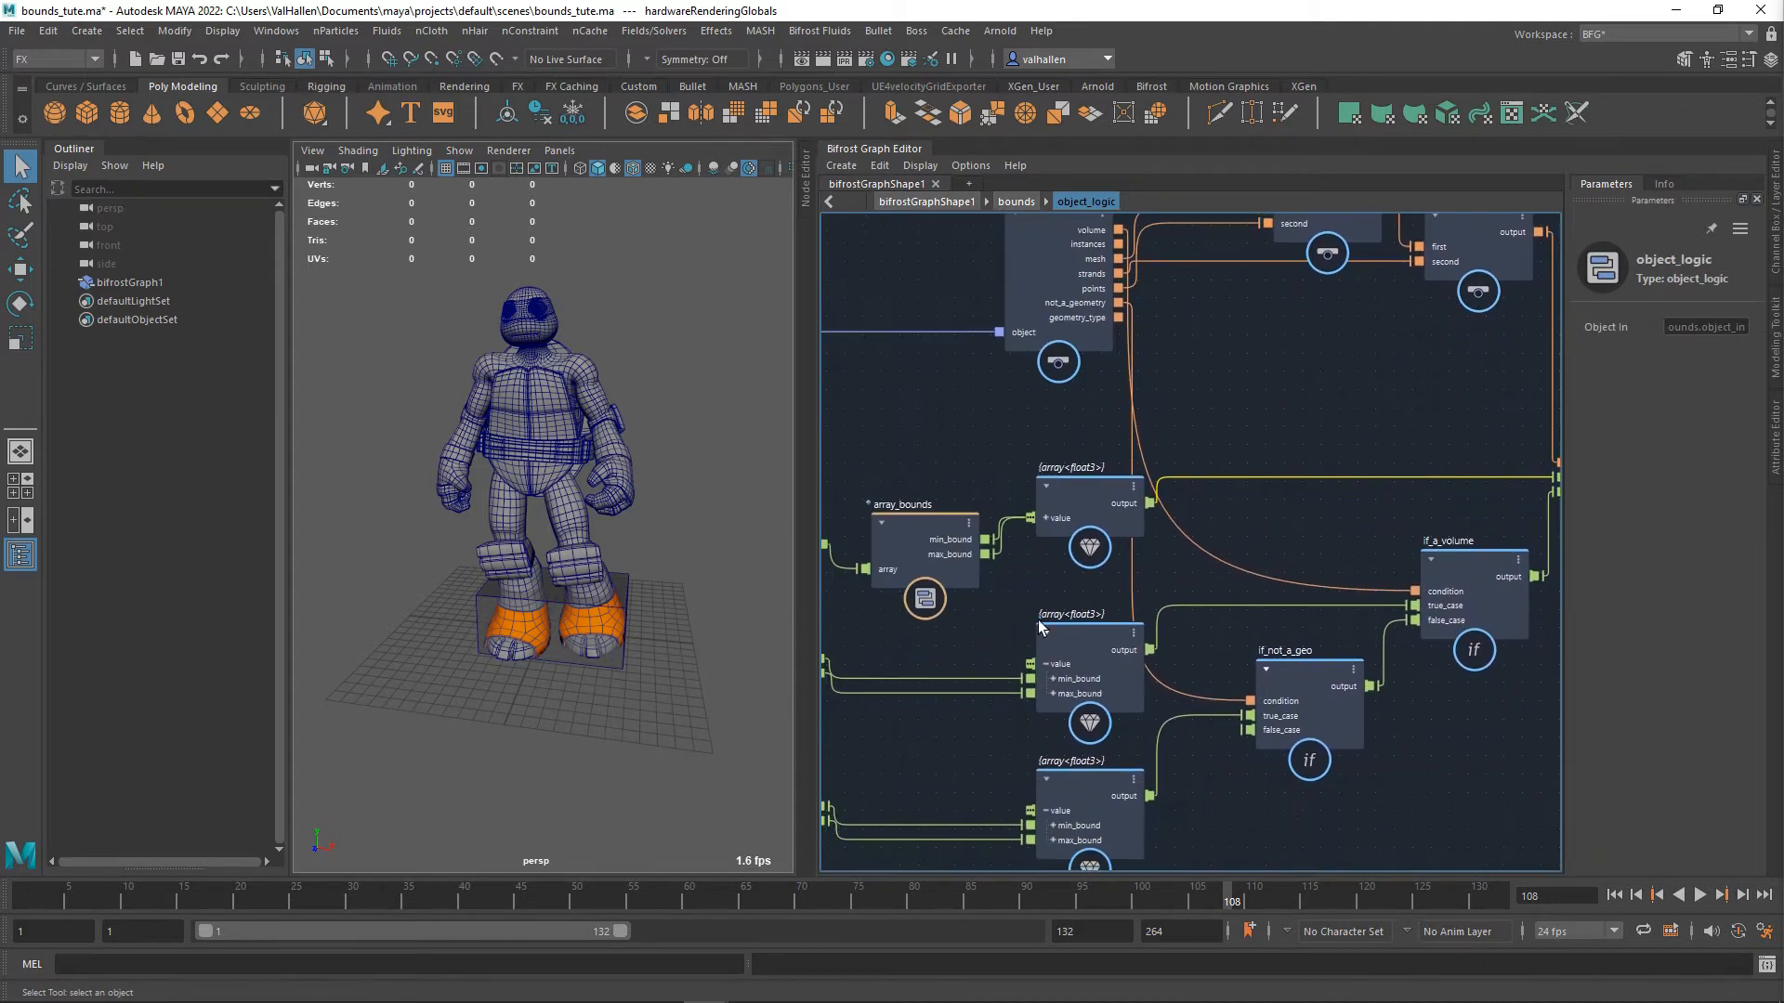
middle_drag(939, 543, 1115, 523)
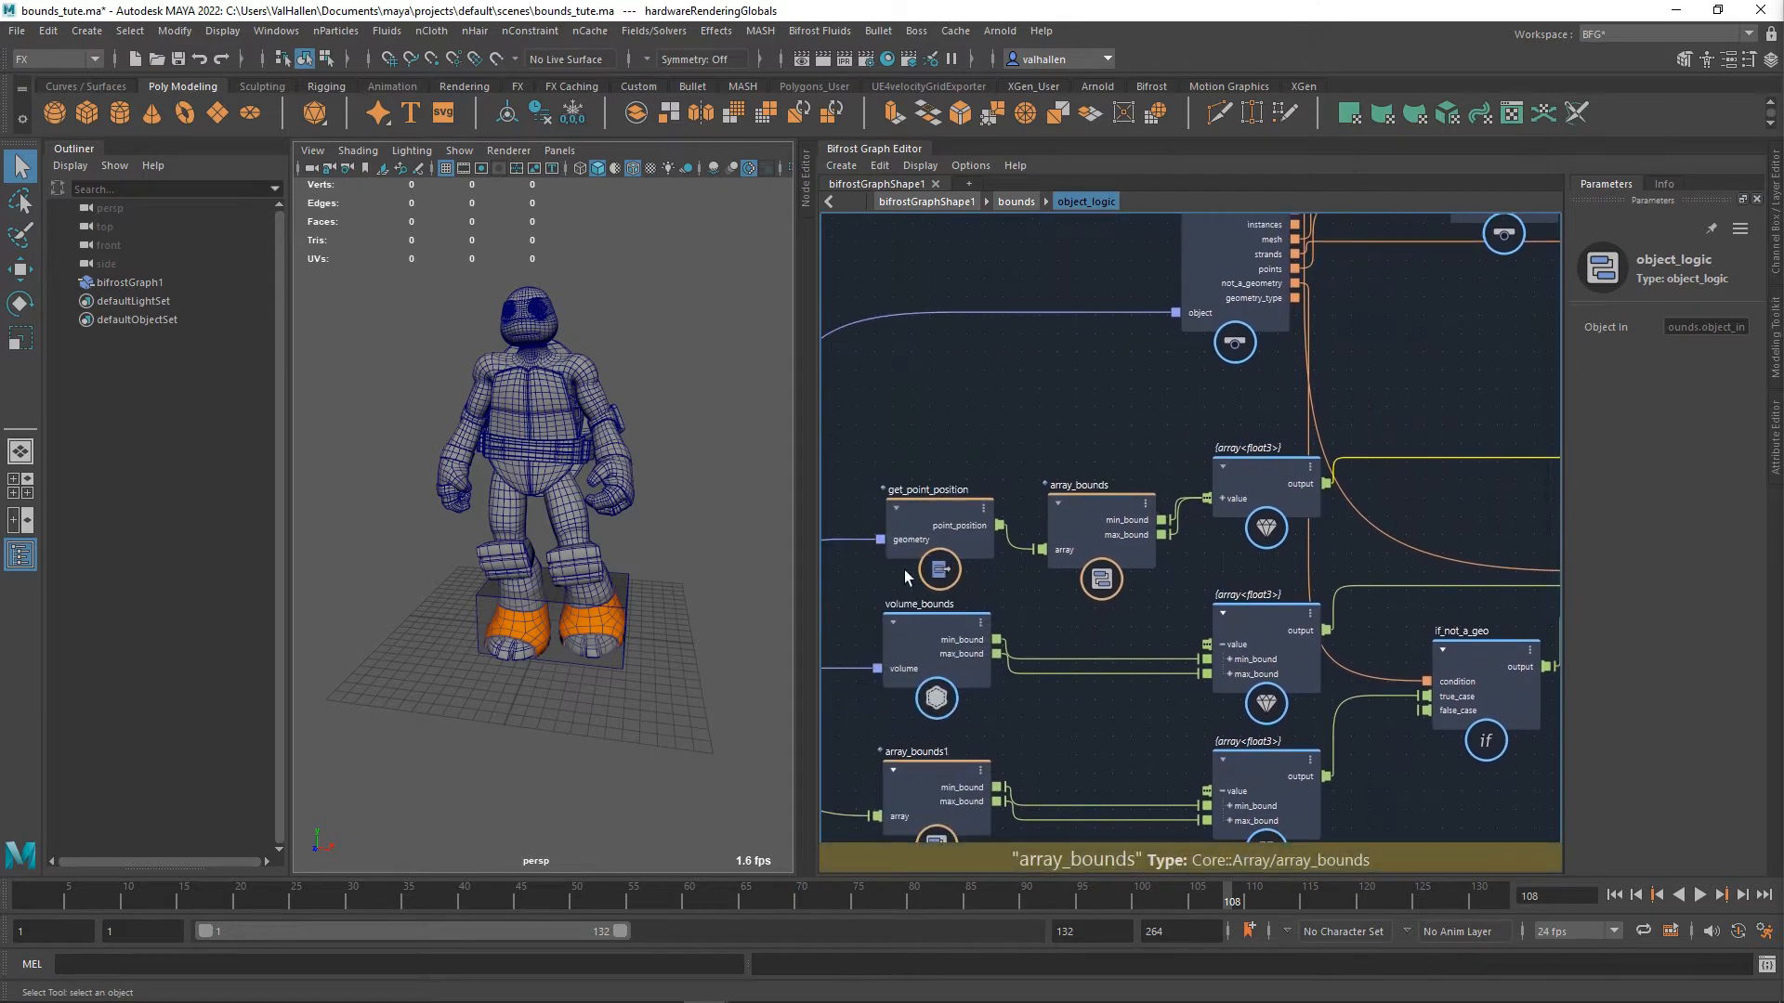
- Trace the array_bounds, volume_bounds and array_bounds1 branches through their float3 arrays into the if nodes, inspecting the volume_bounds node
middle_drag(1409, 424, 1481, 404)
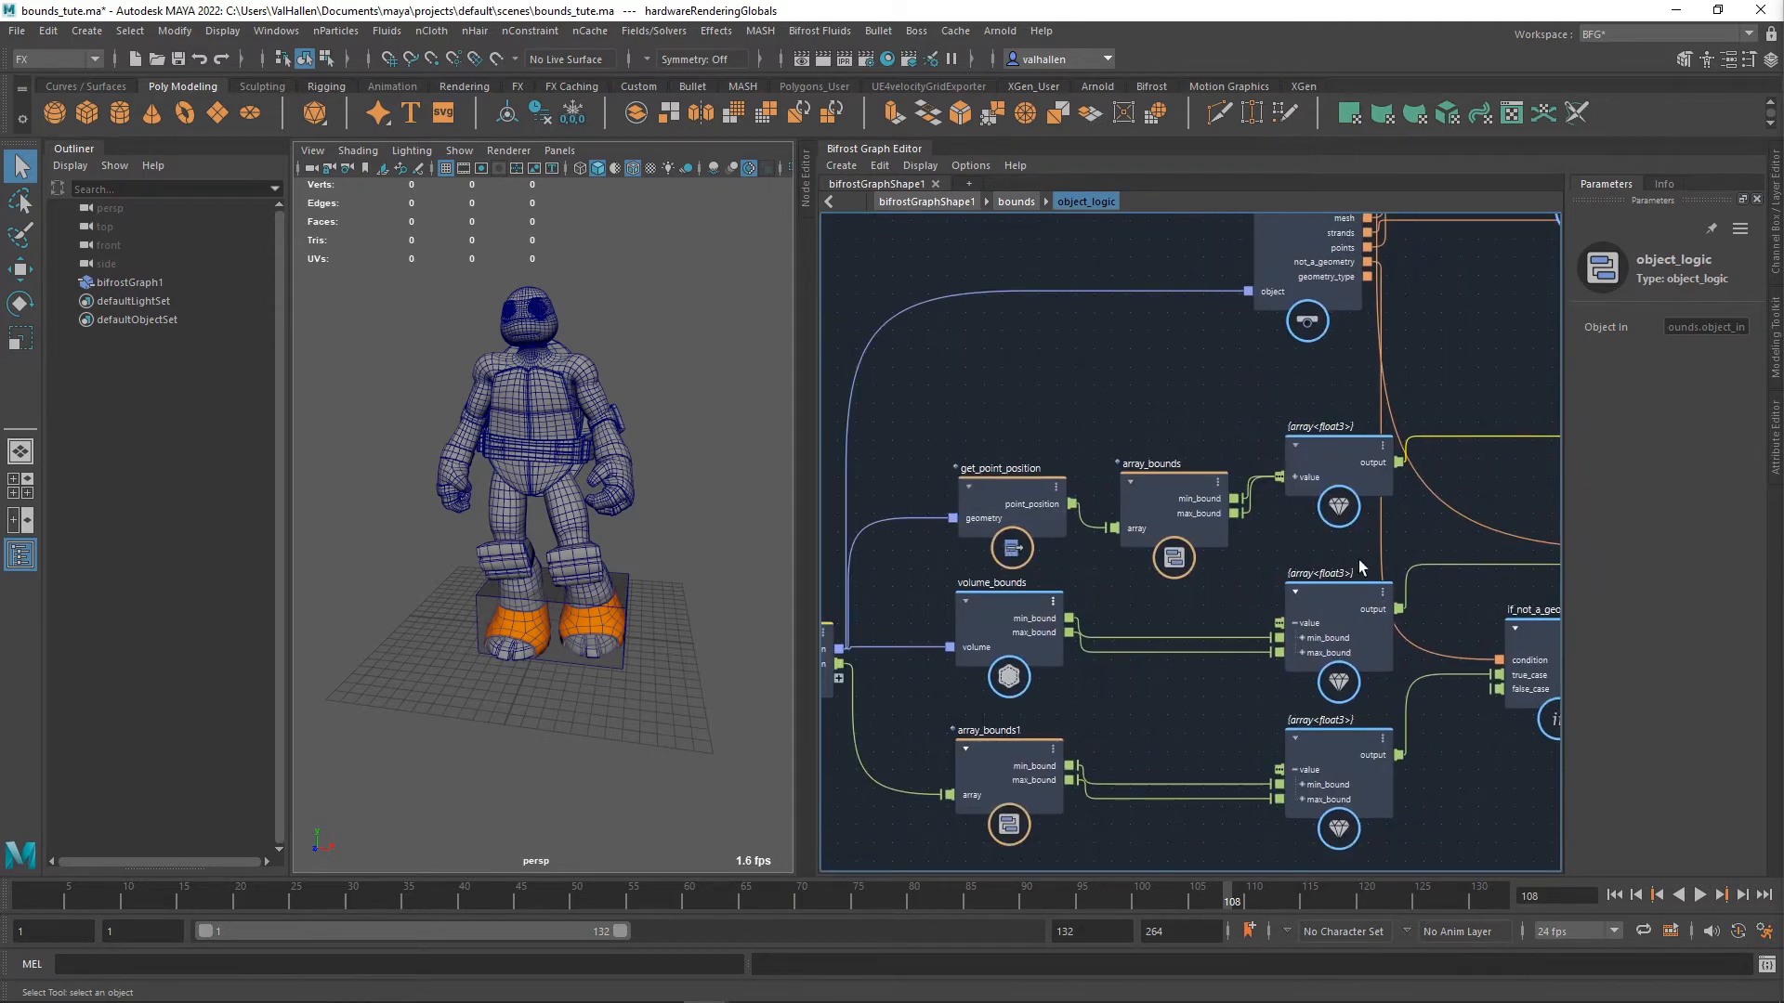
middle_drag(1456, 837, 1377, 825)
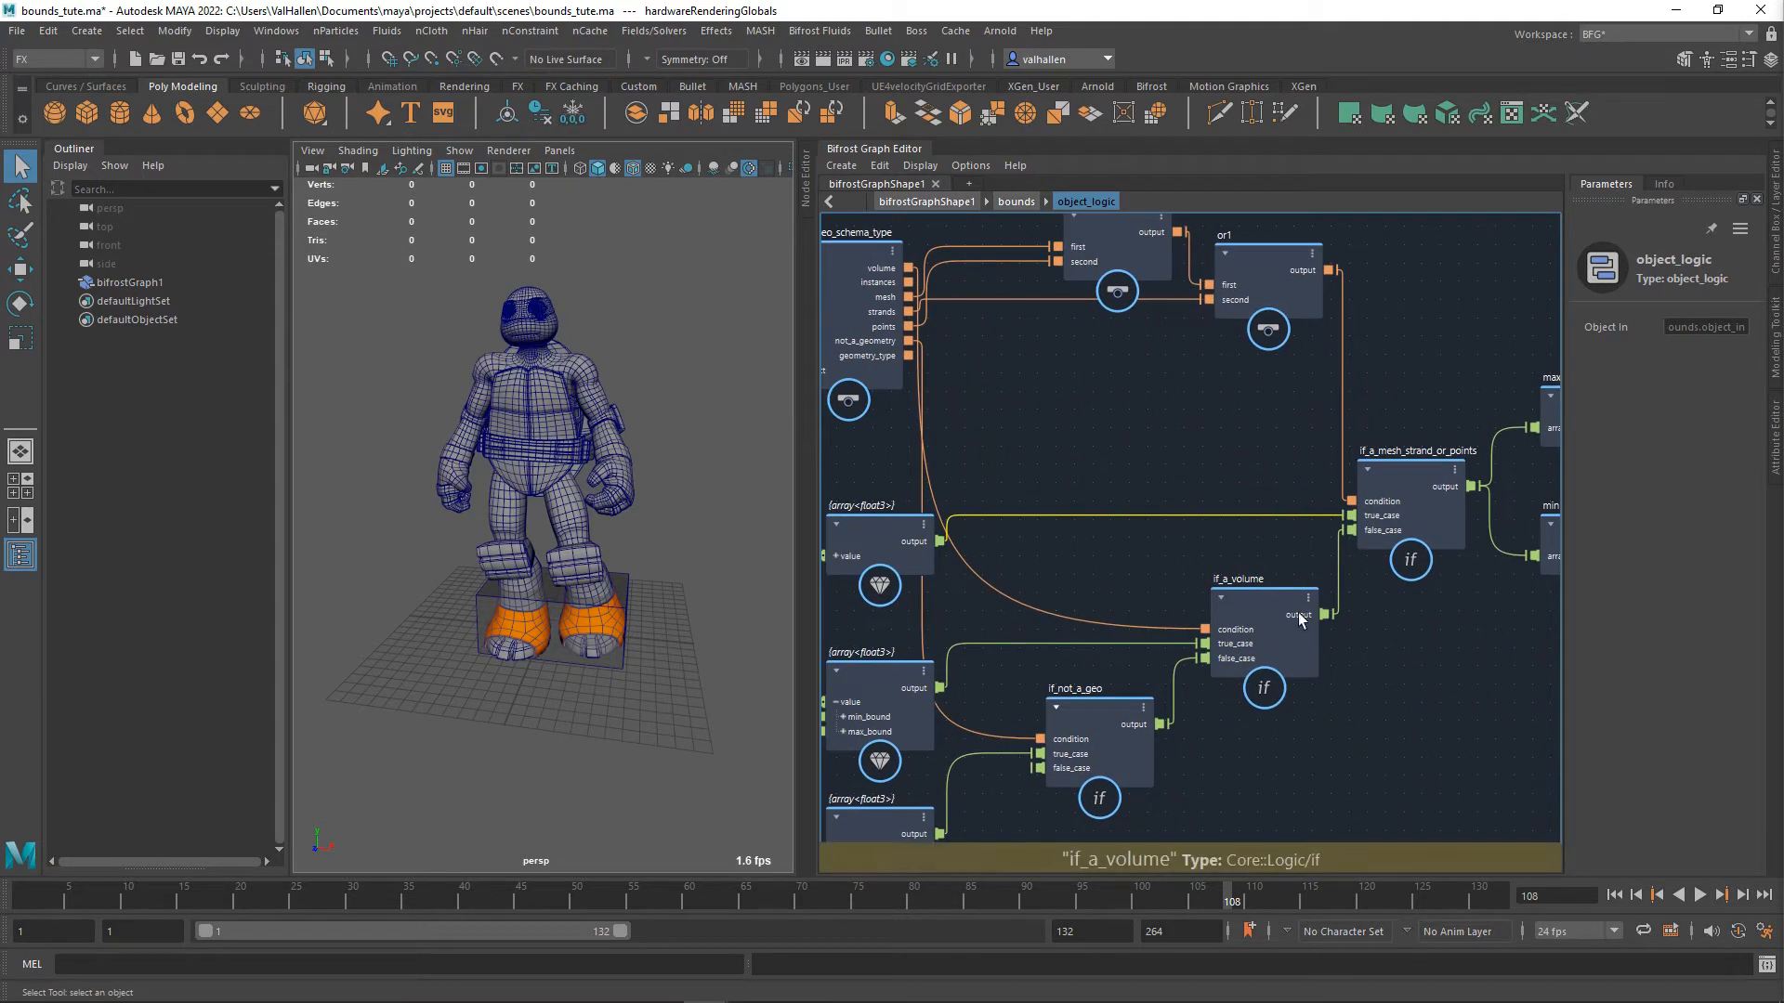
middle_drag(1109, 532, 1412, 442)
middle_drag(1024, 707, 1172, 628)
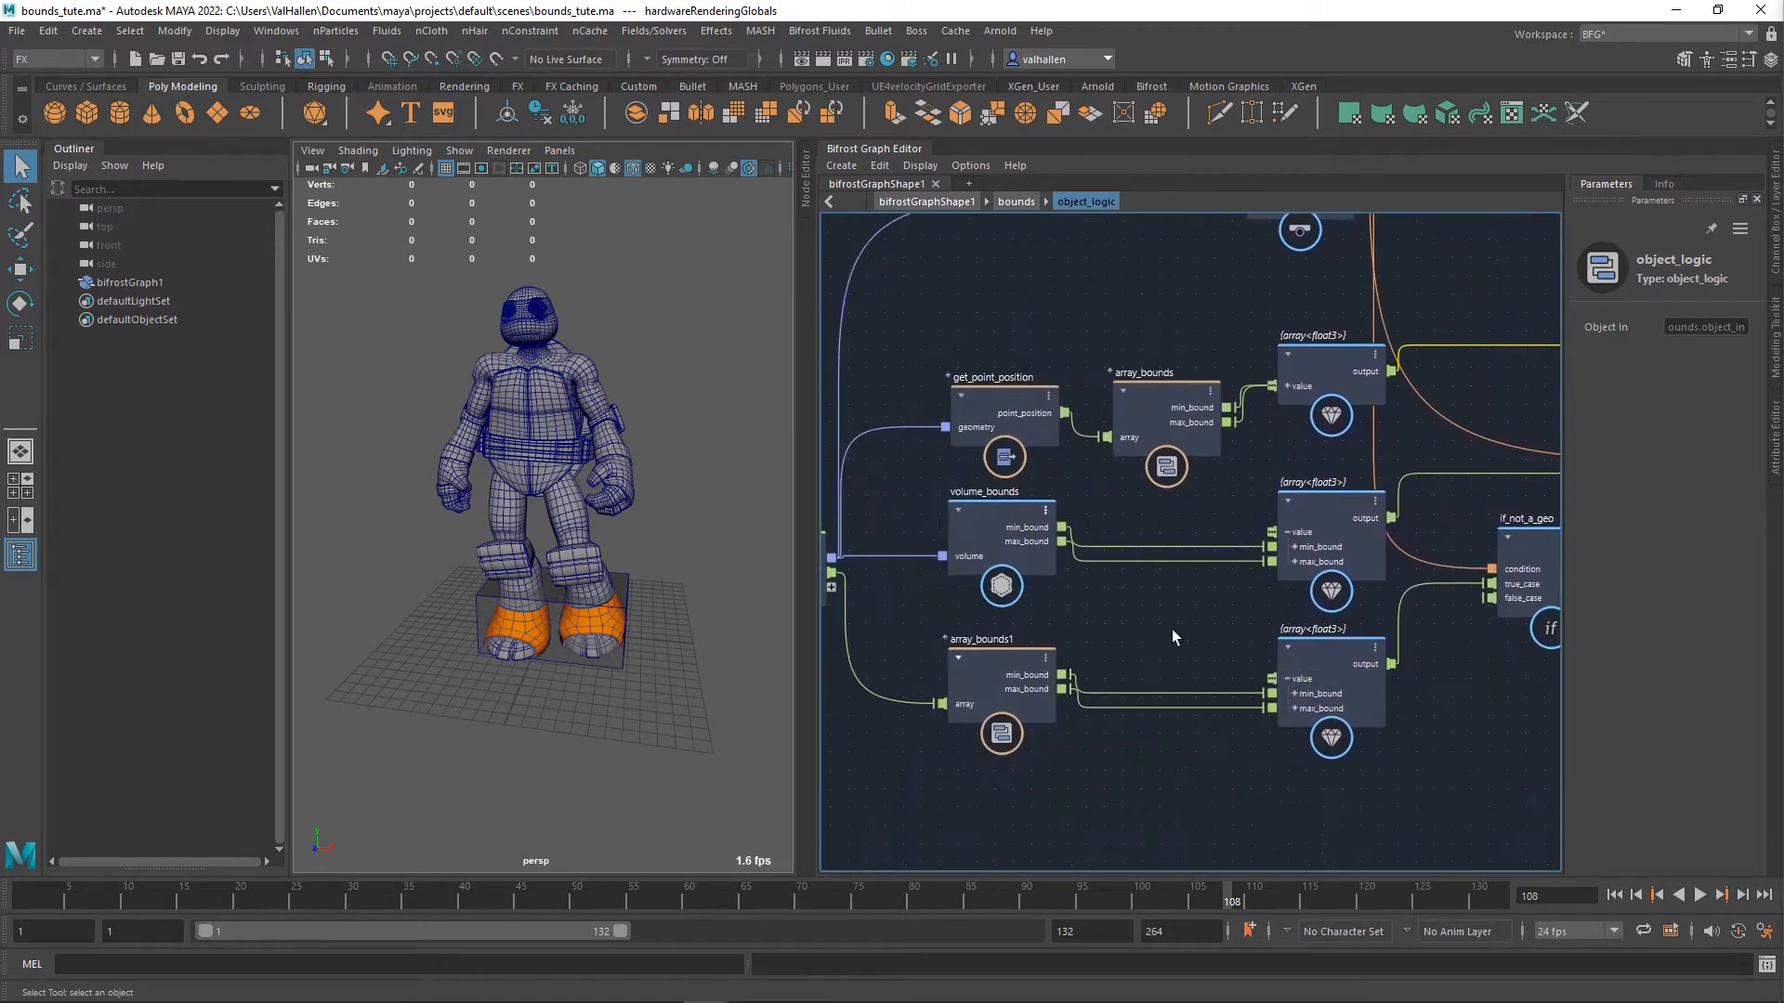
middle_drag(997, 596, 1033, 630)
drag(1001, 550, 1012, 568)
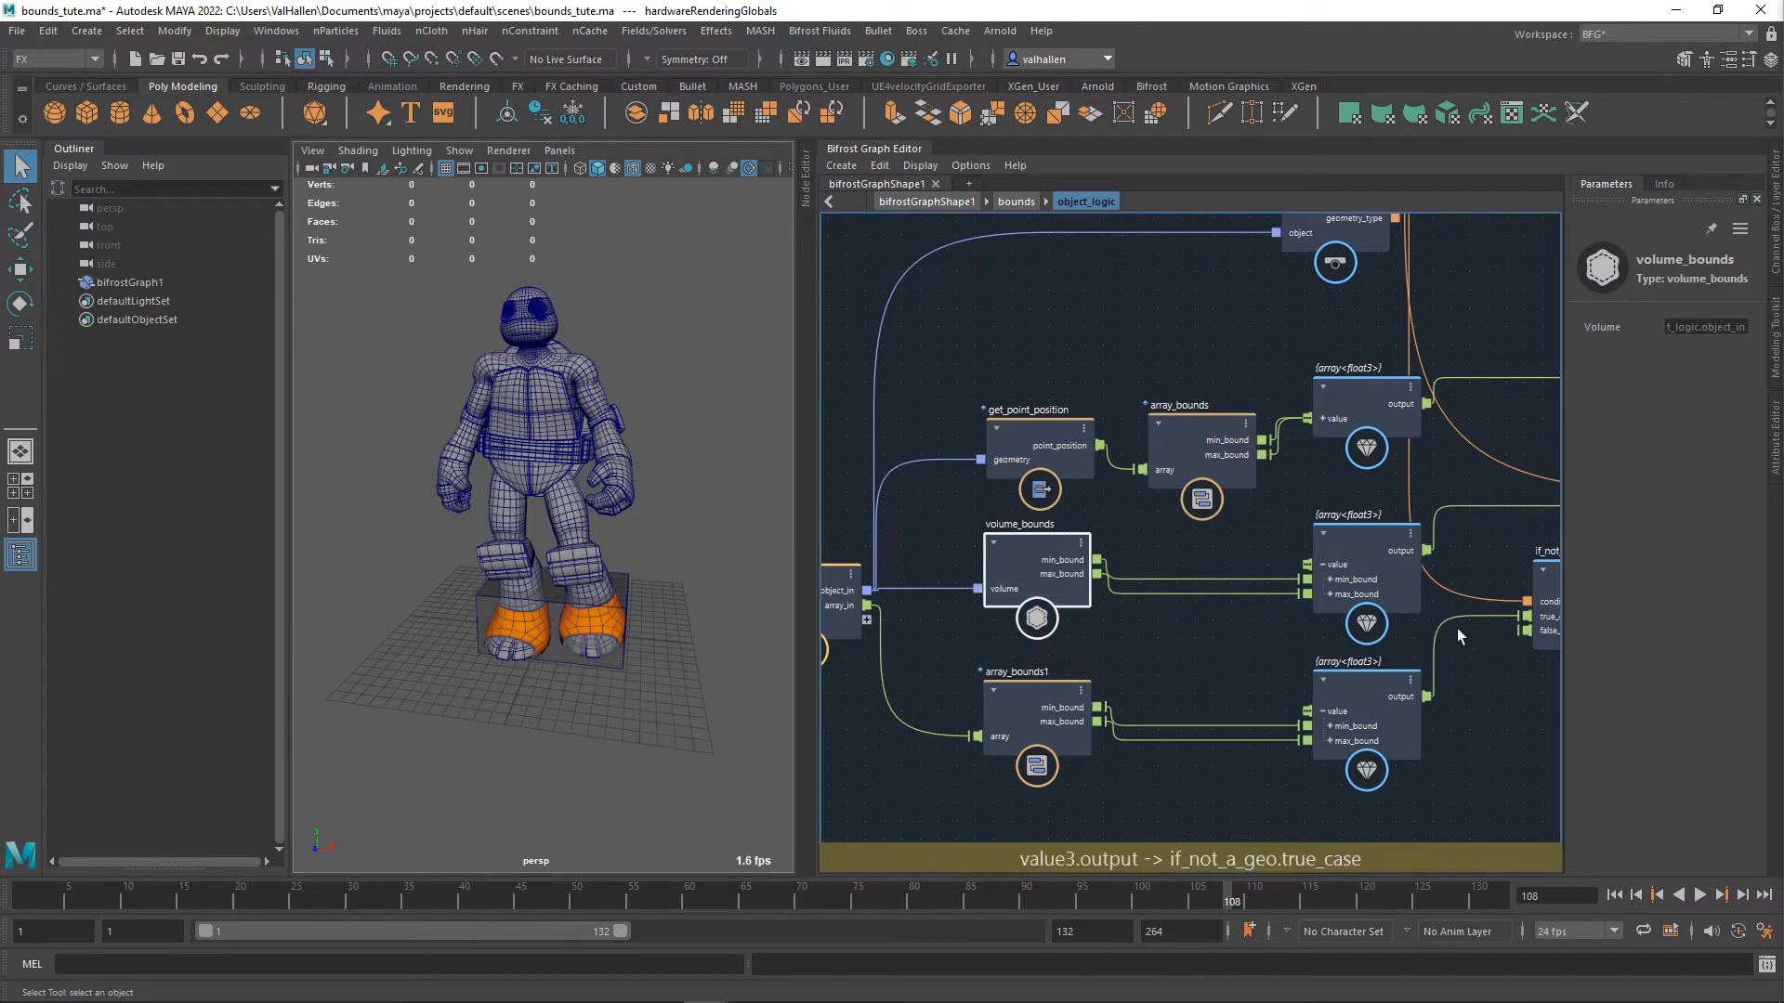
middle_drag(1422, 714, 1130, 711)
middle_drag(1250, 705, 1082, 775)
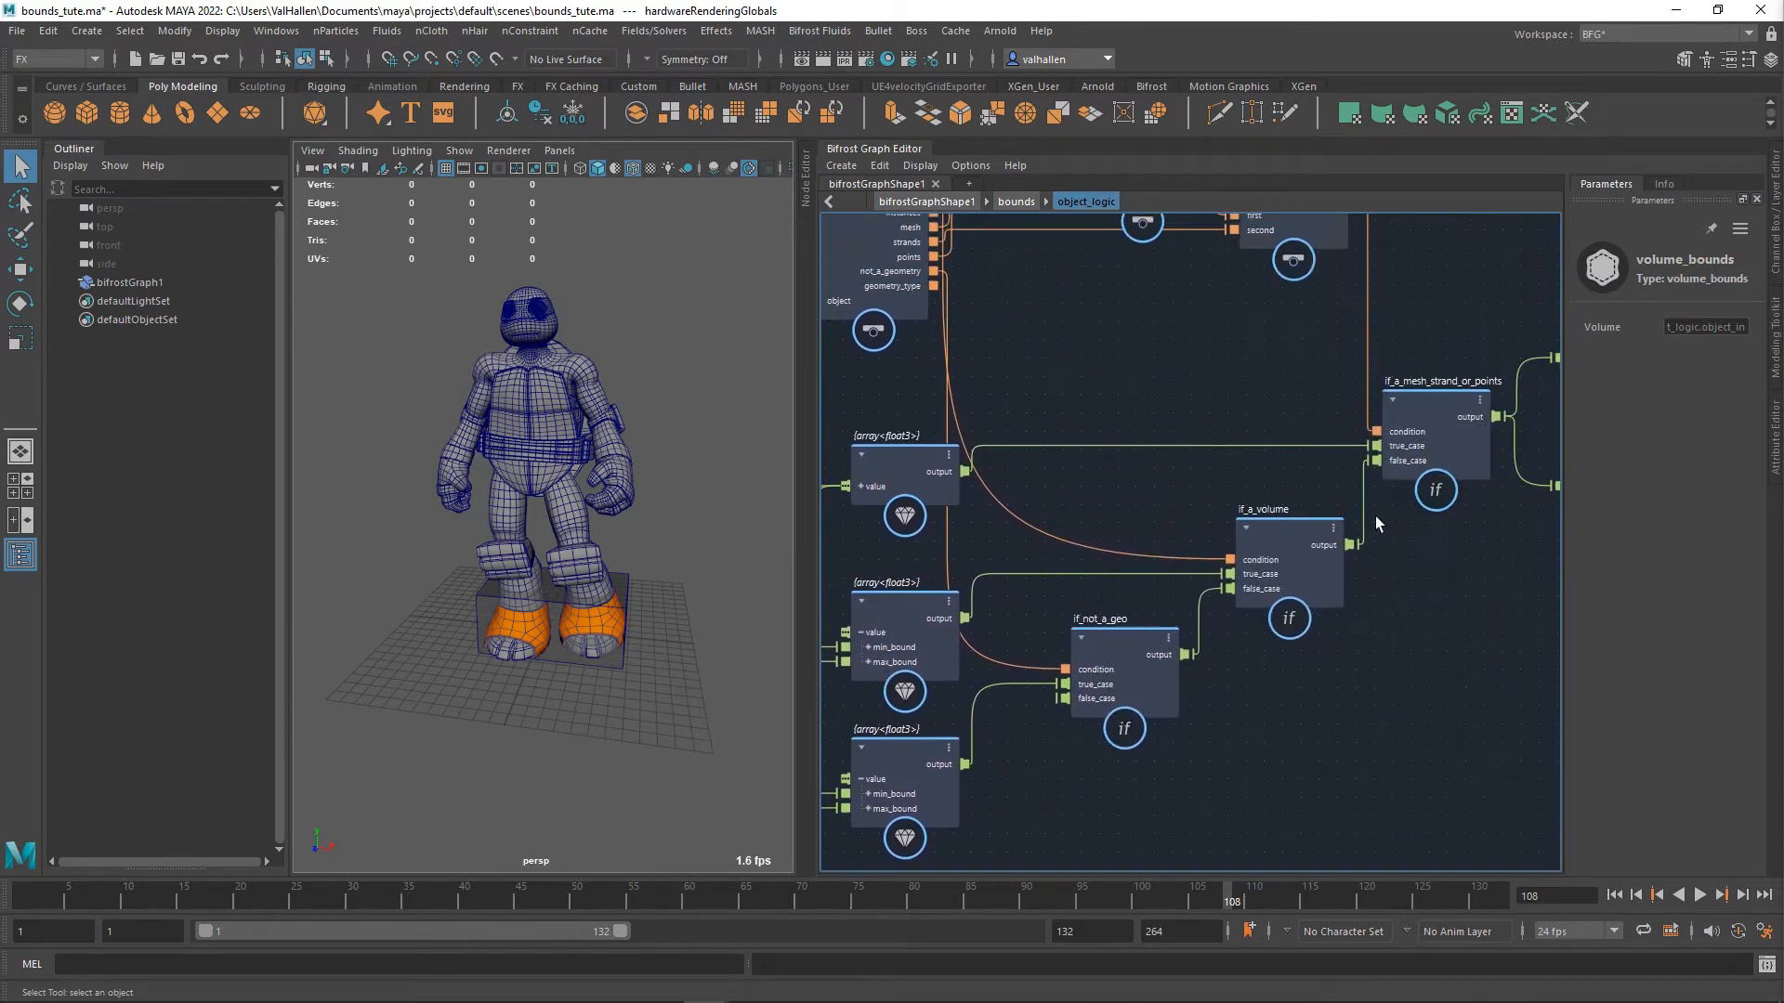
middle_drag(1332, 708, 1441, 654)
middle_drag(1226, 455, 1283, 523)
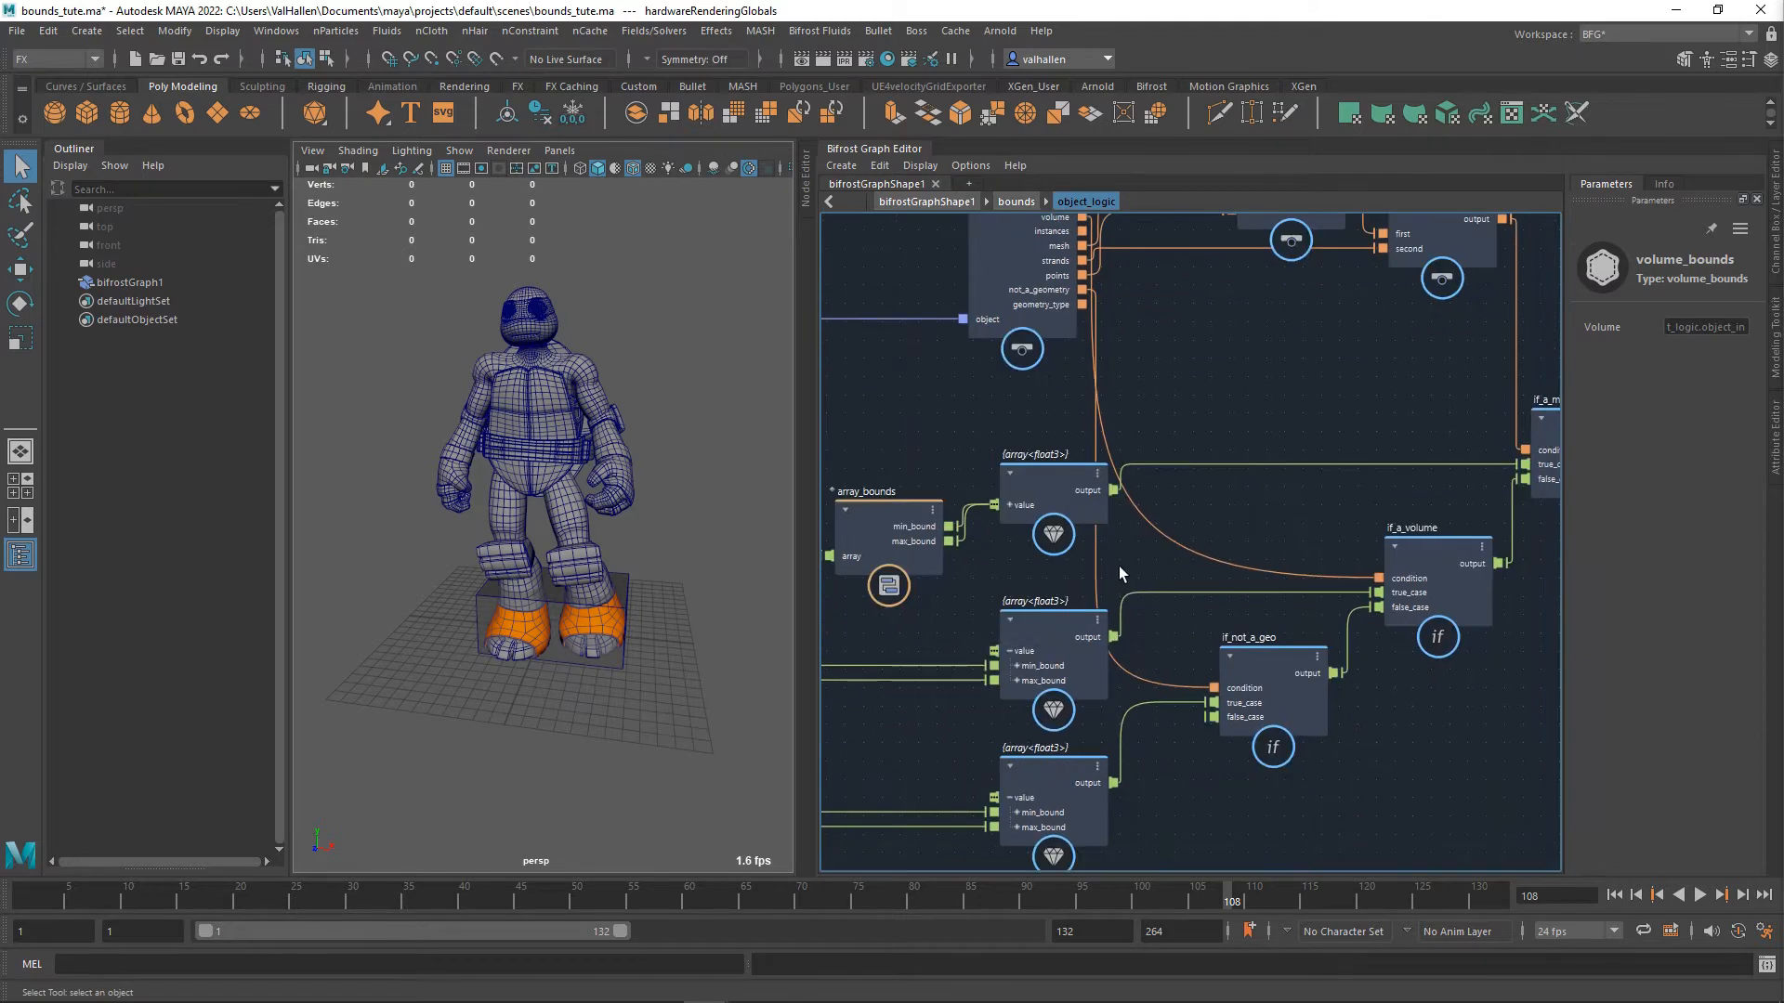
- Examine how the input node's object_in and array_in feed get_geo_schema_type and the three bounds branches
scroll(1121, 568, down, 3)
middle_drag(993, 482, 1167, 506)
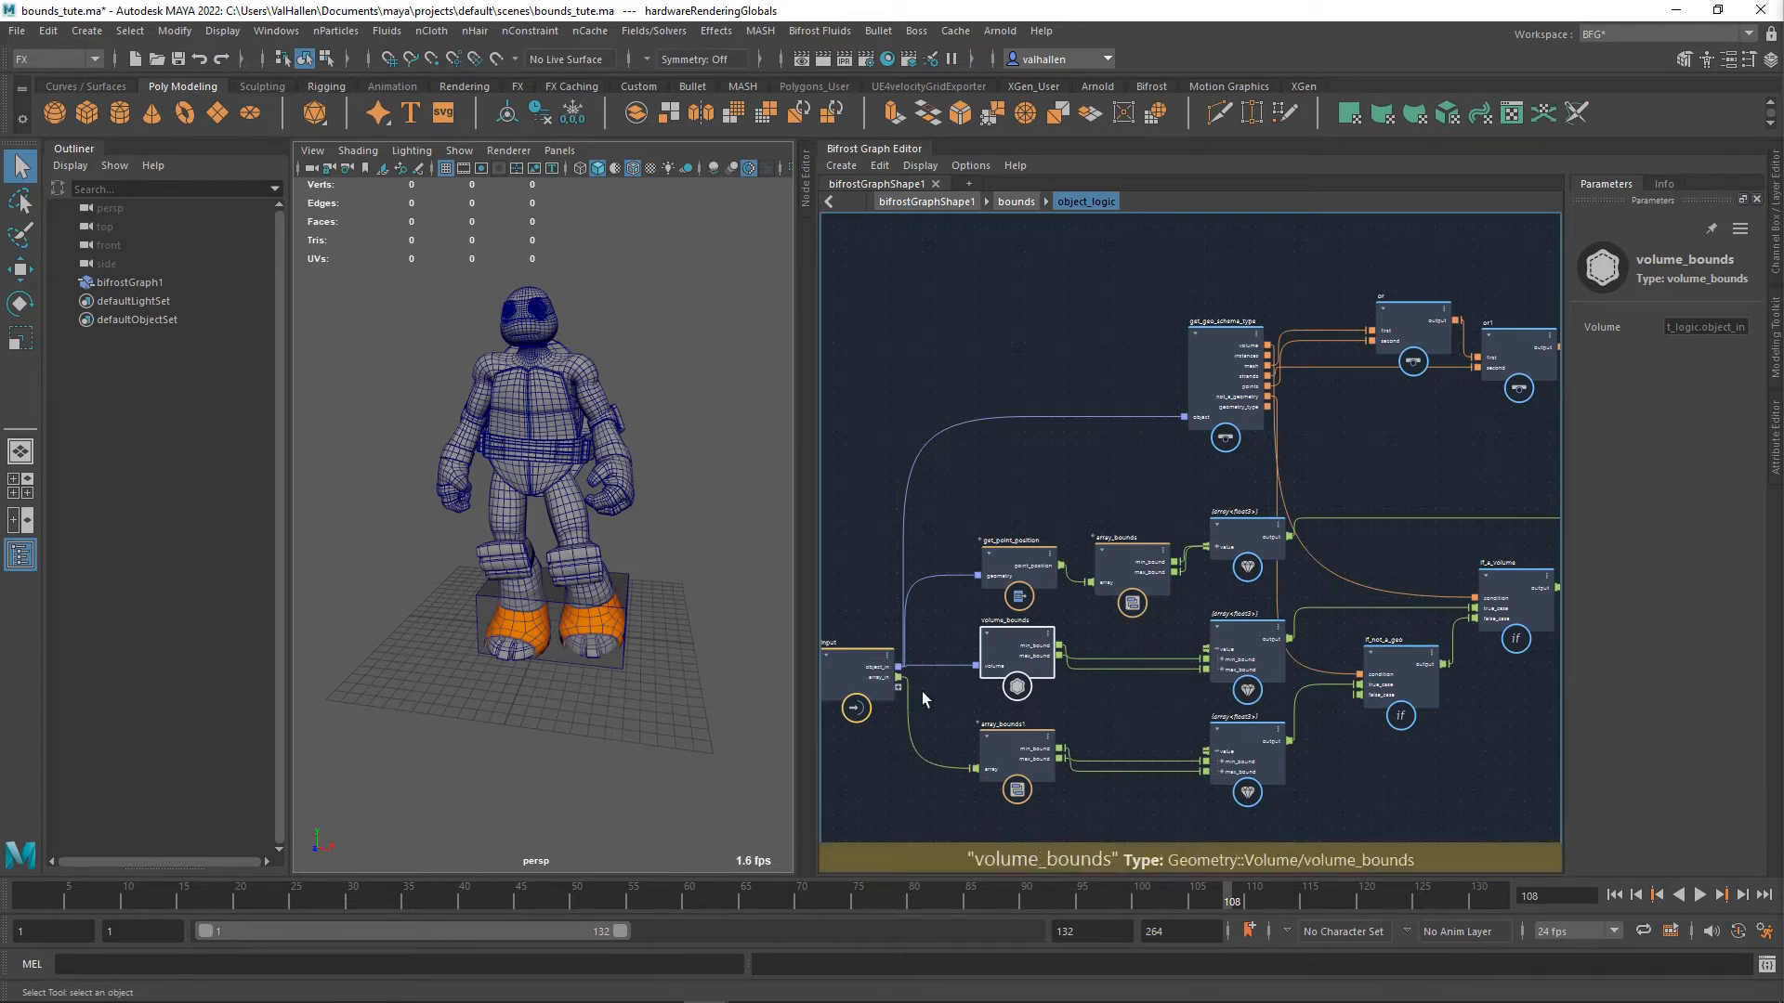
alt+middle_drag(1353, 792, 1365, 740)
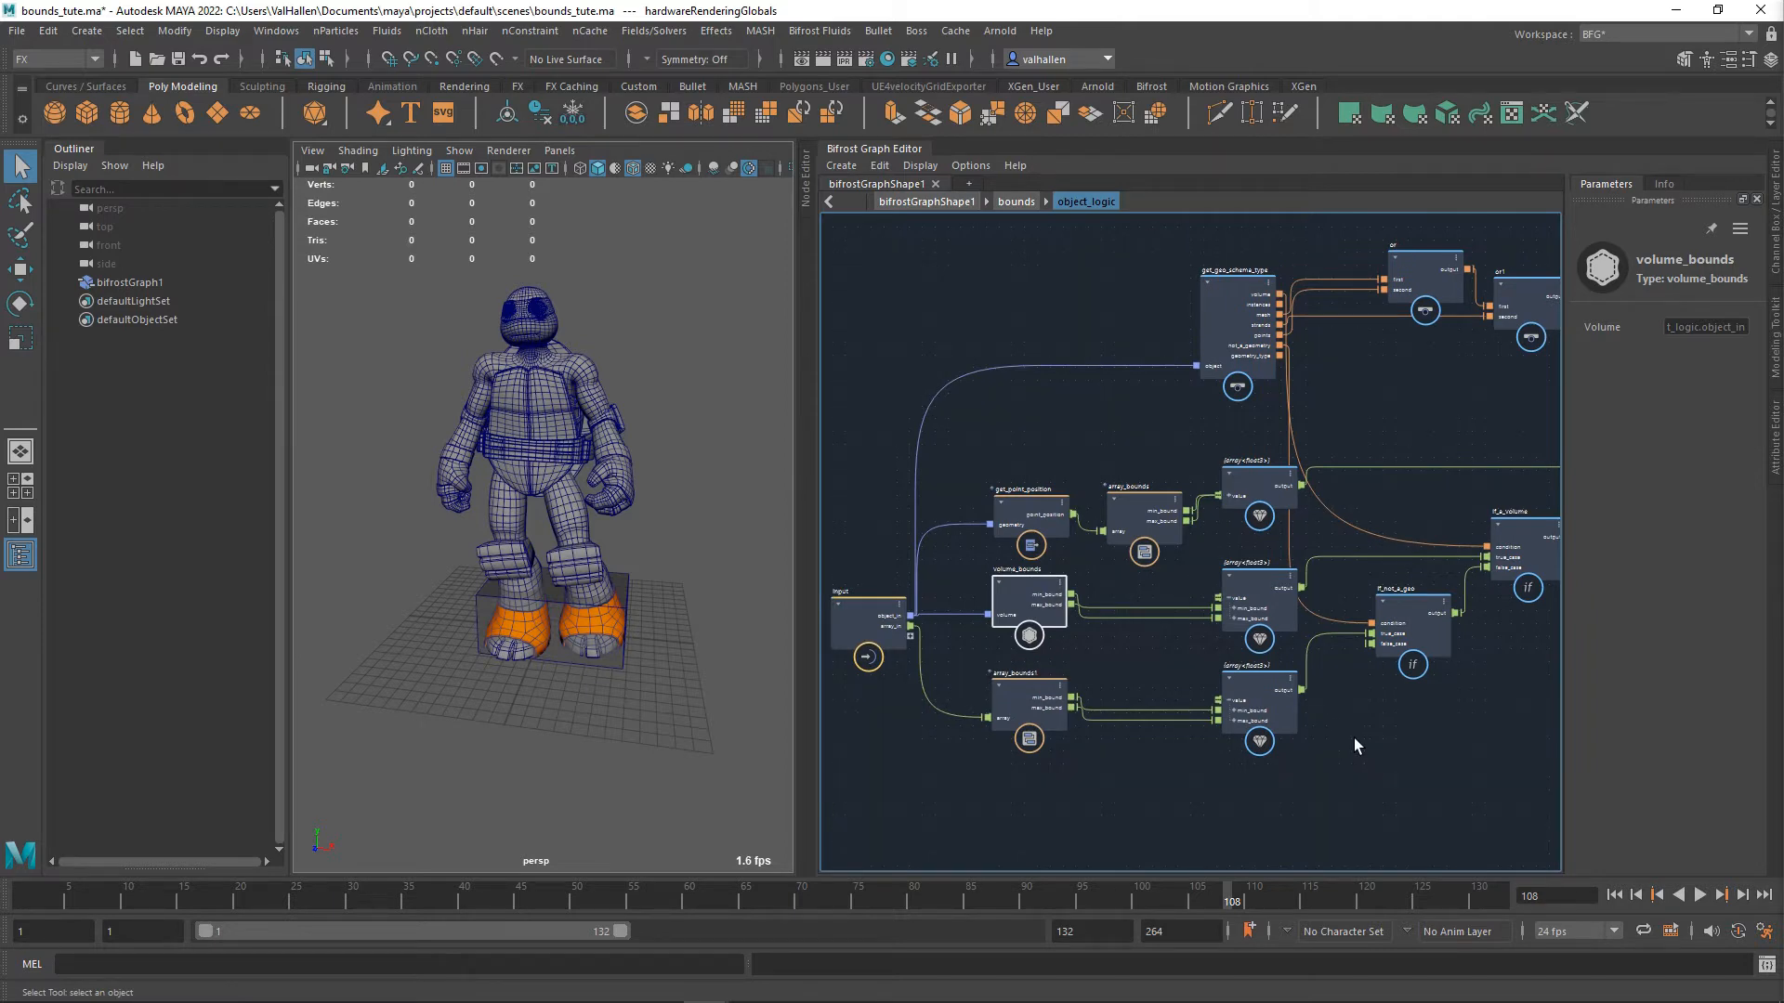
alt+middle_drag(1354, 739, 1308, 744)
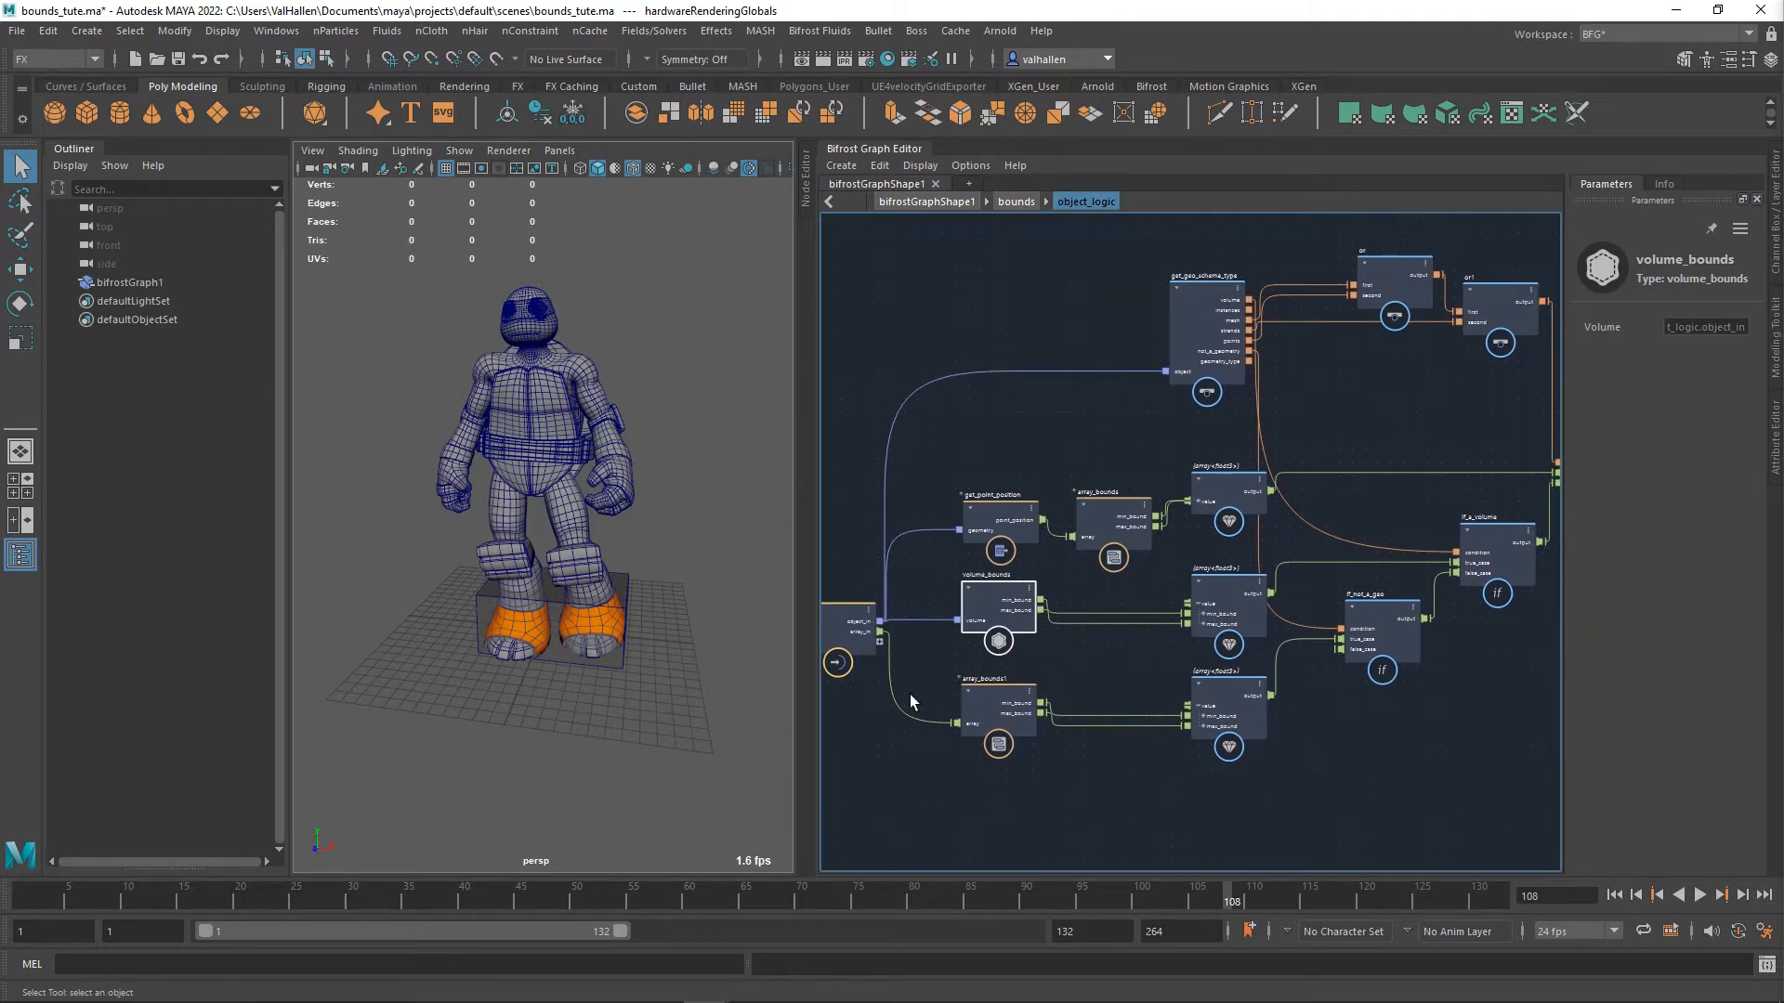
alt+middle_drag(1134, 623, 1104, 628)
alt+middle_drag(1093, 469, 1124, 460)
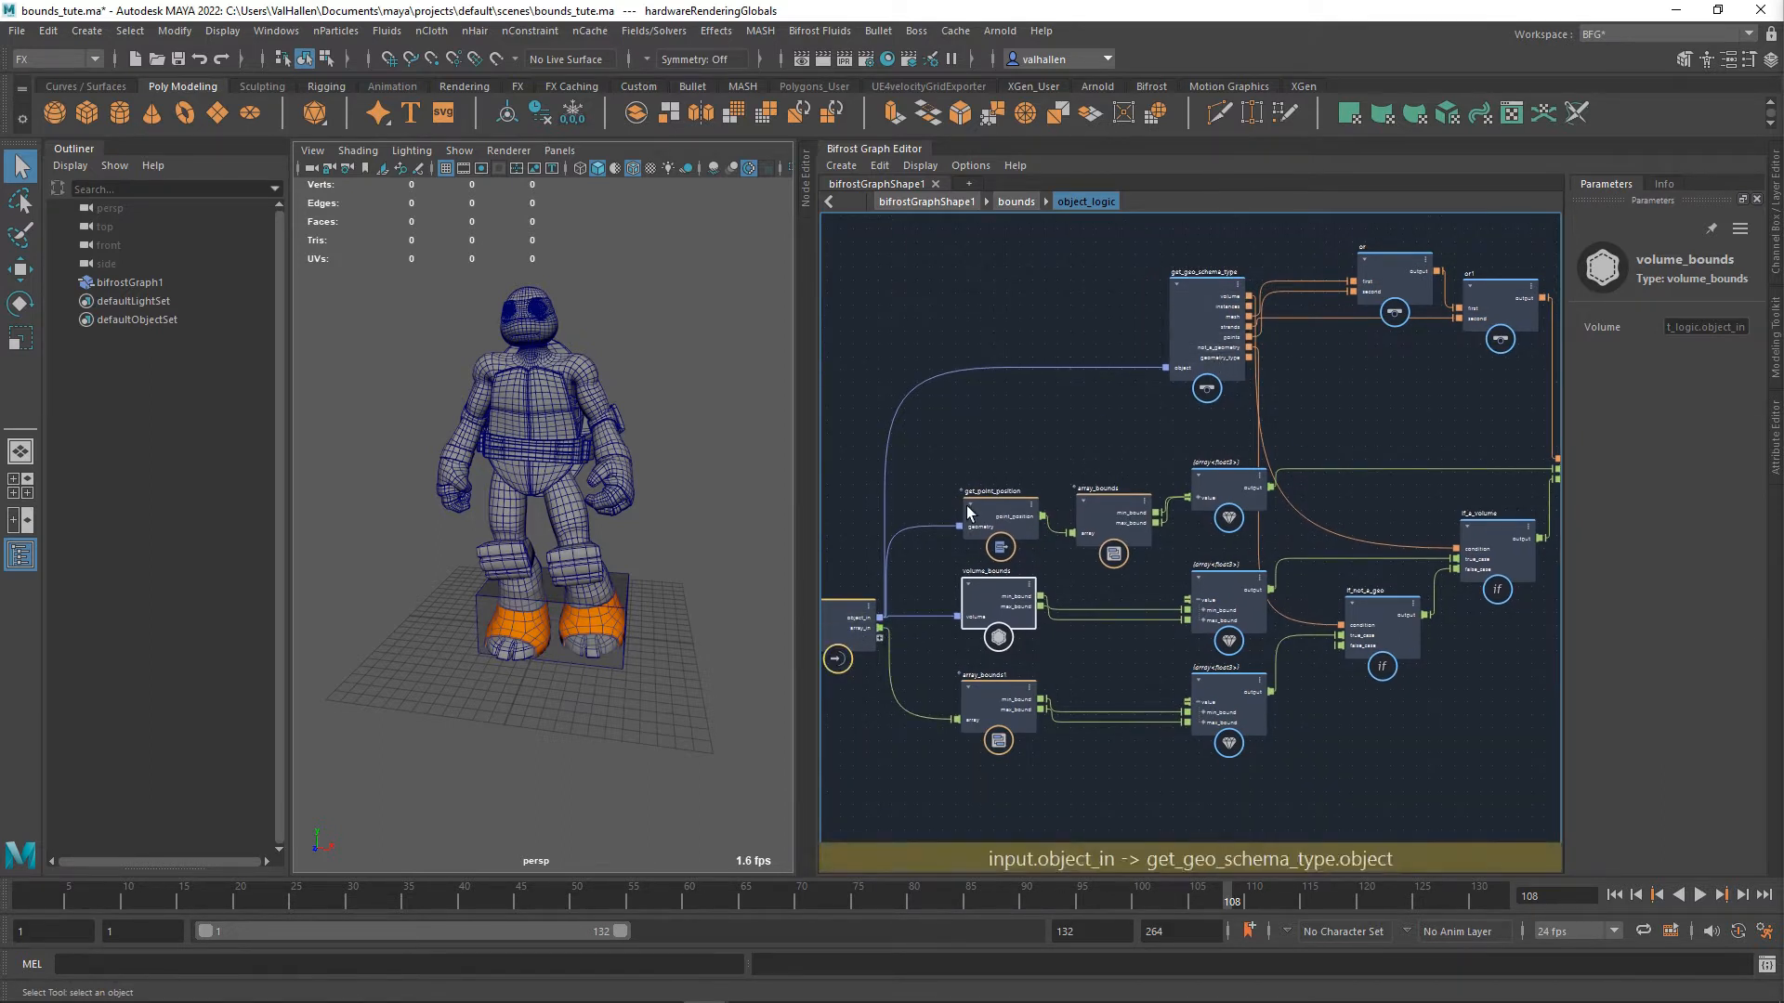
alt+middle_drag(1383, 700, 1423, 657)
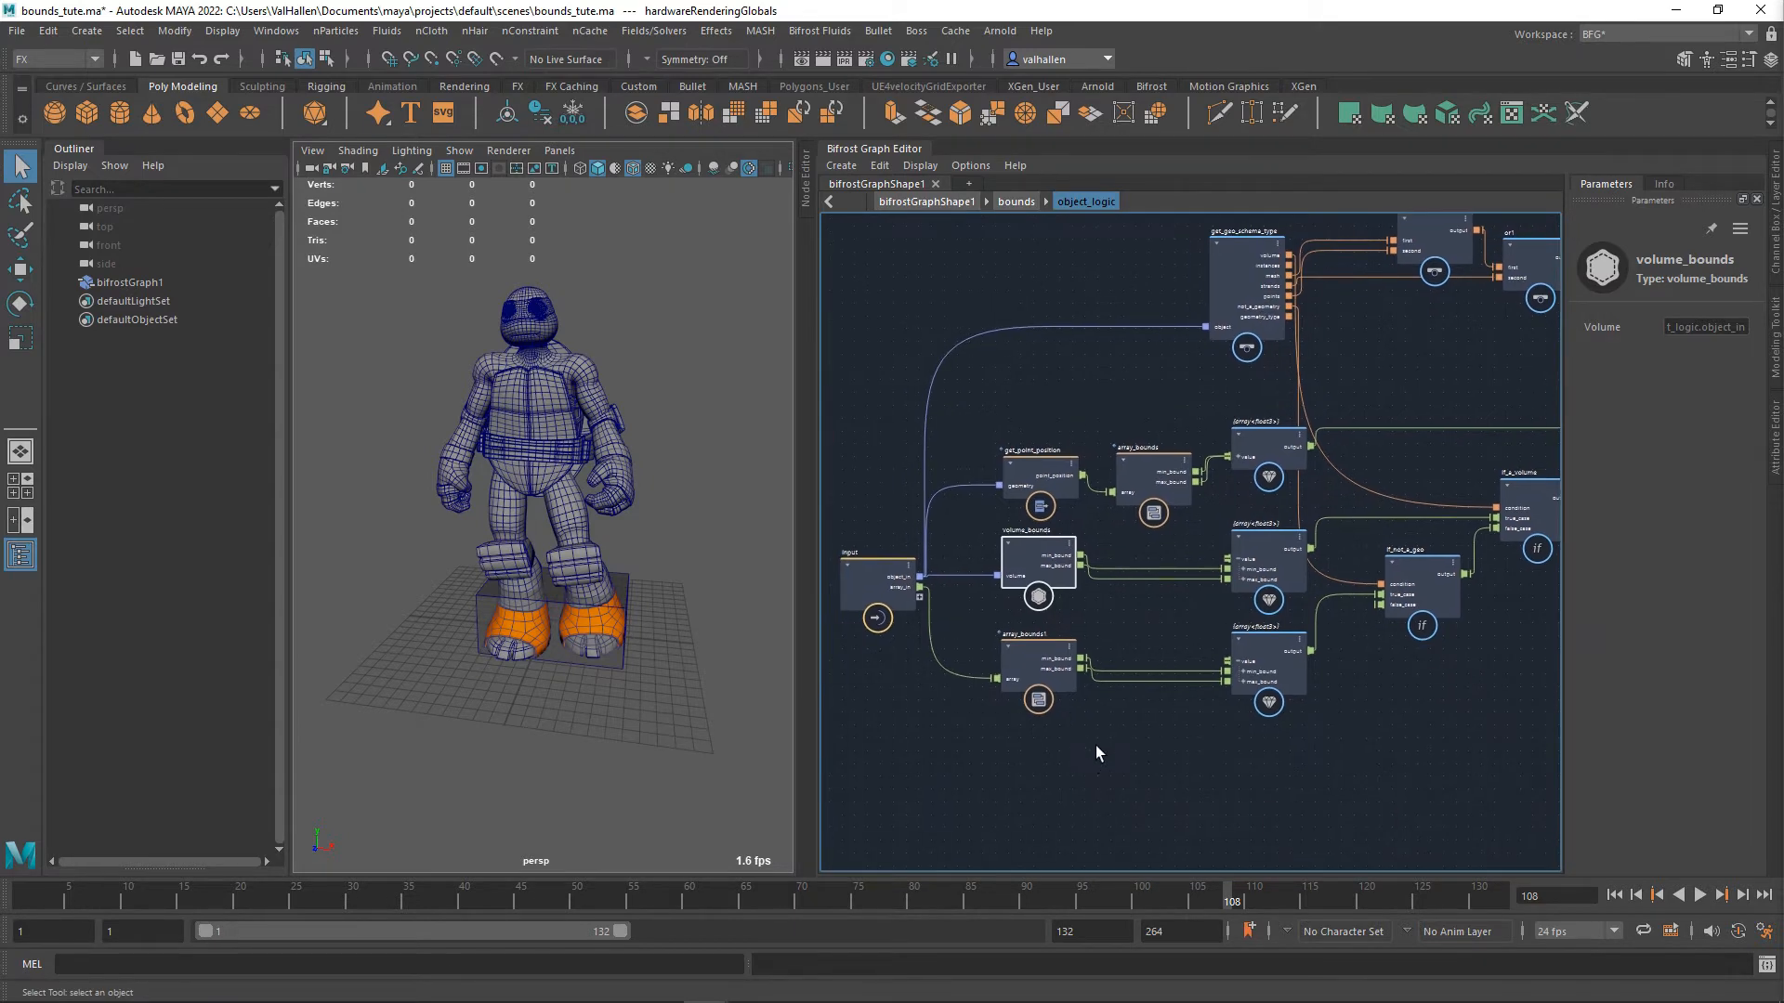
- Follow the array_bounds1 branch into the if_not_a_geo node and select that node to inspect its condition
scroll(1092, 738, up, 3)
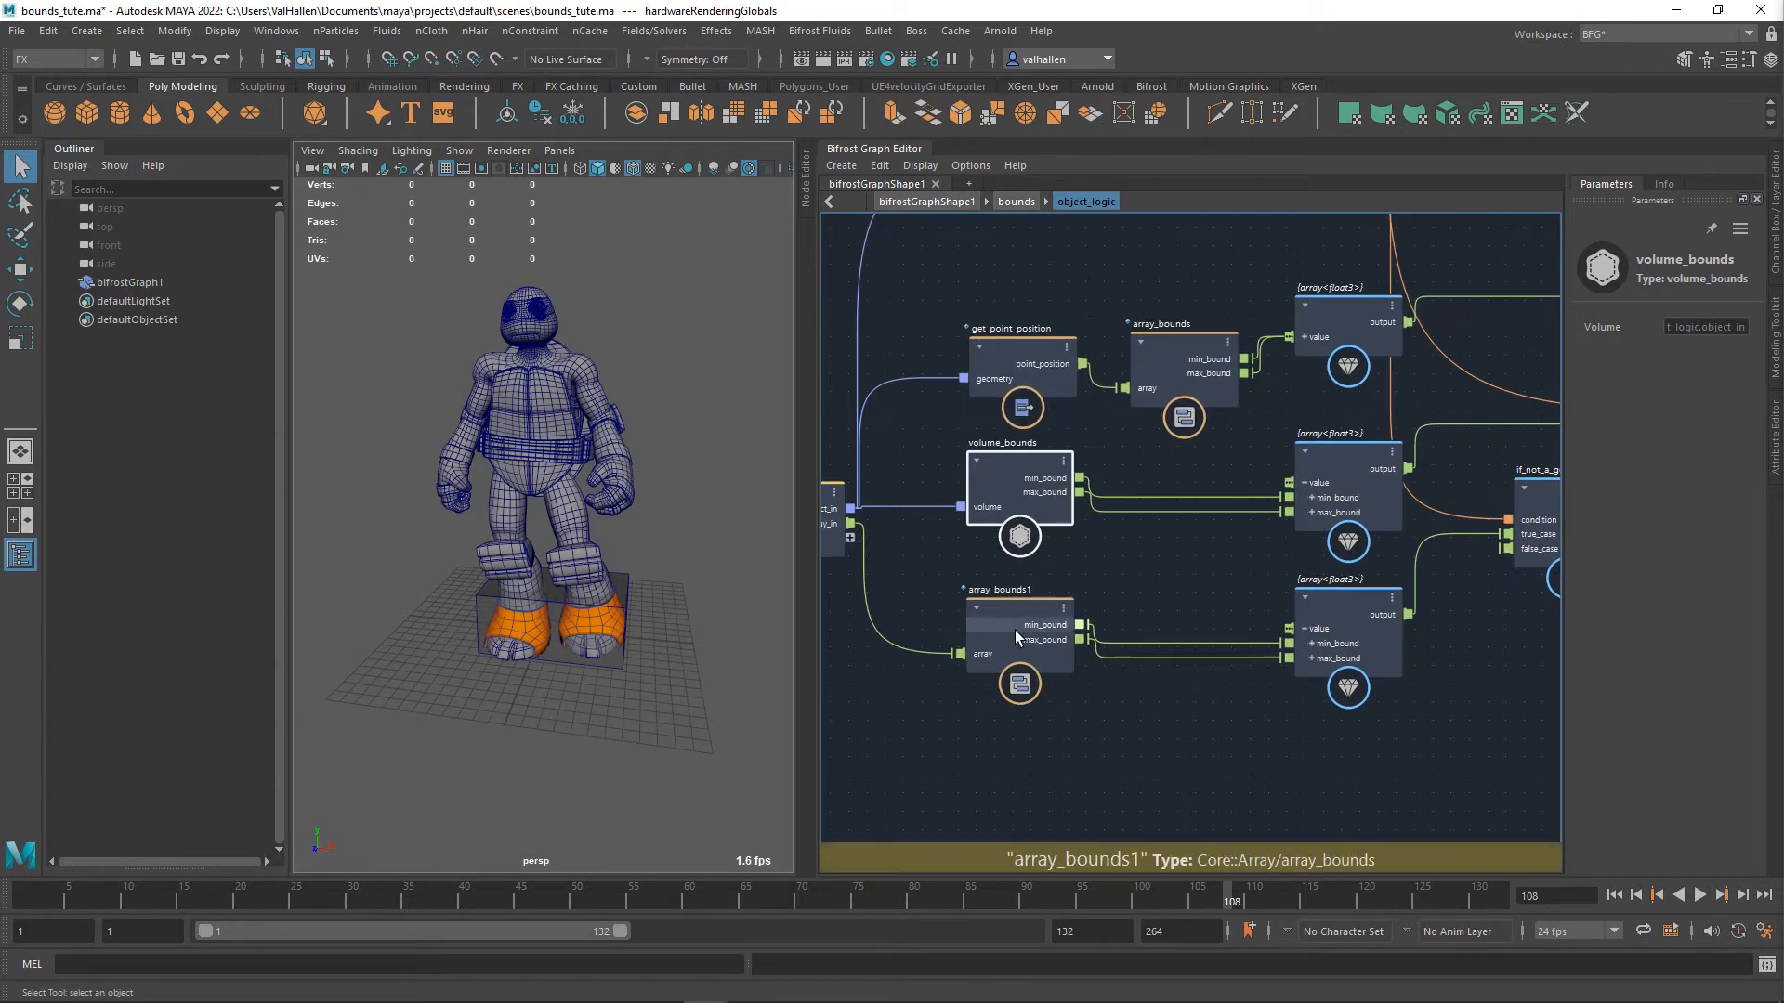
alt+middle_drag(1290, 765, 1254, 771)
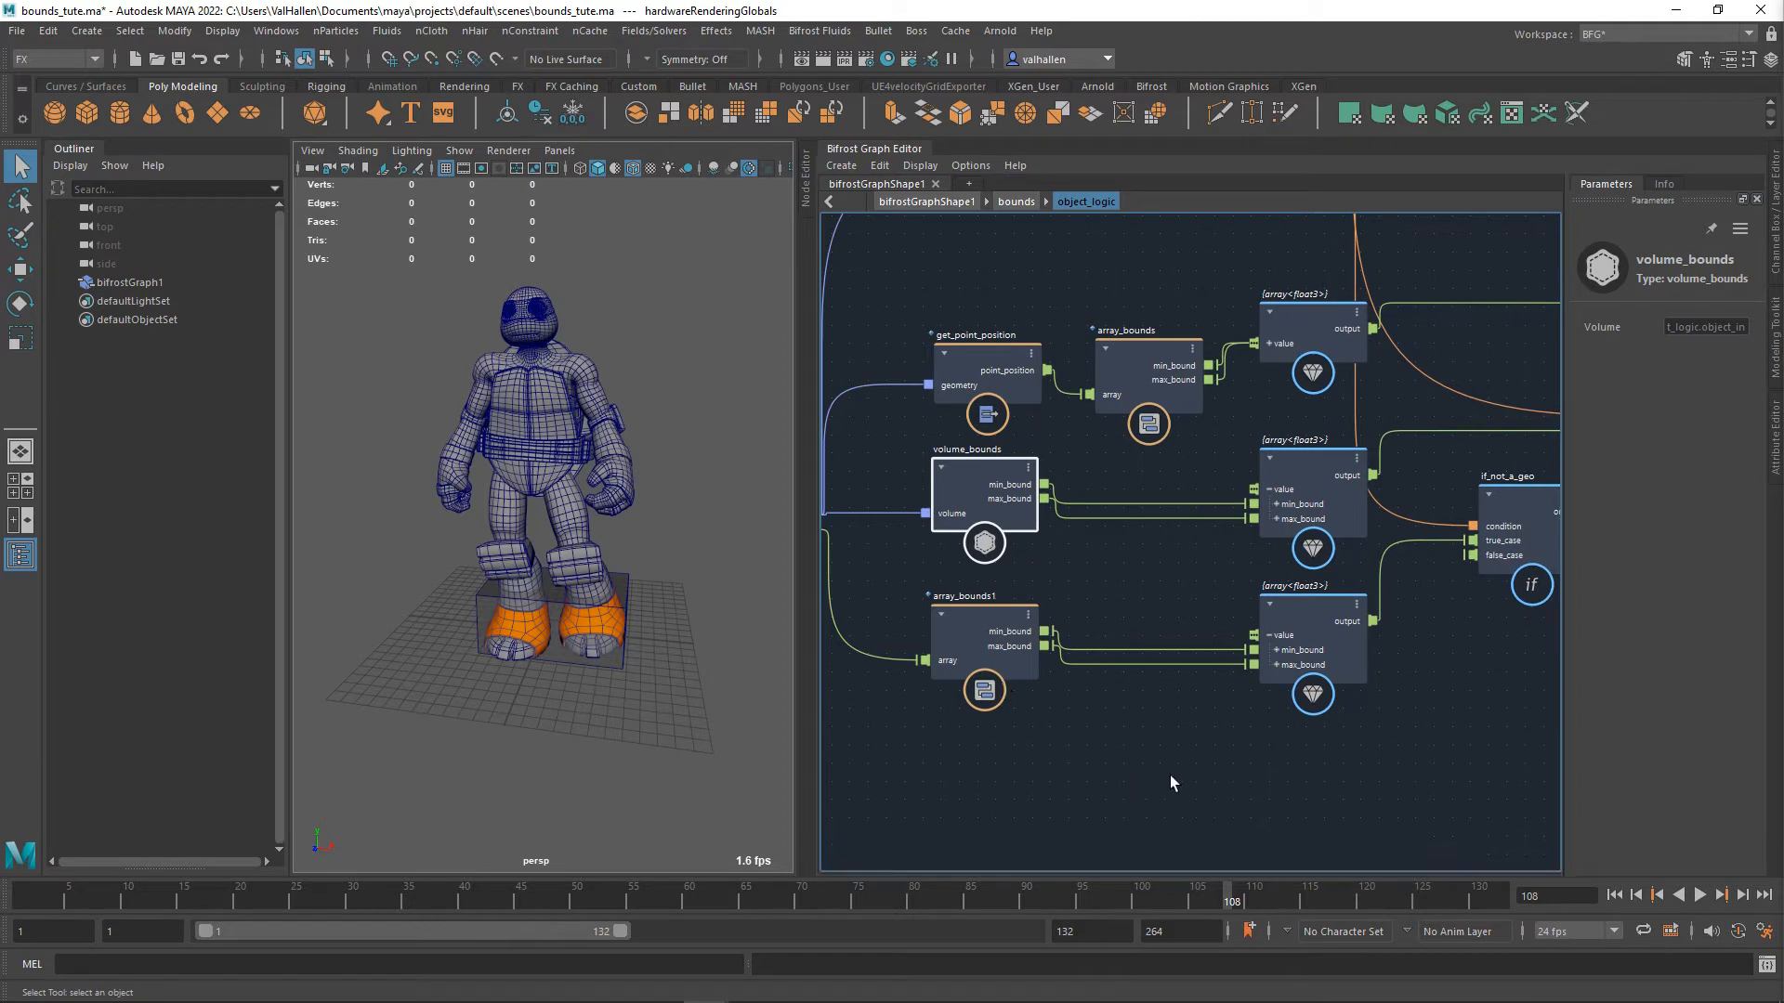
alt+middle_drag(1233, 783, 1021, 806)
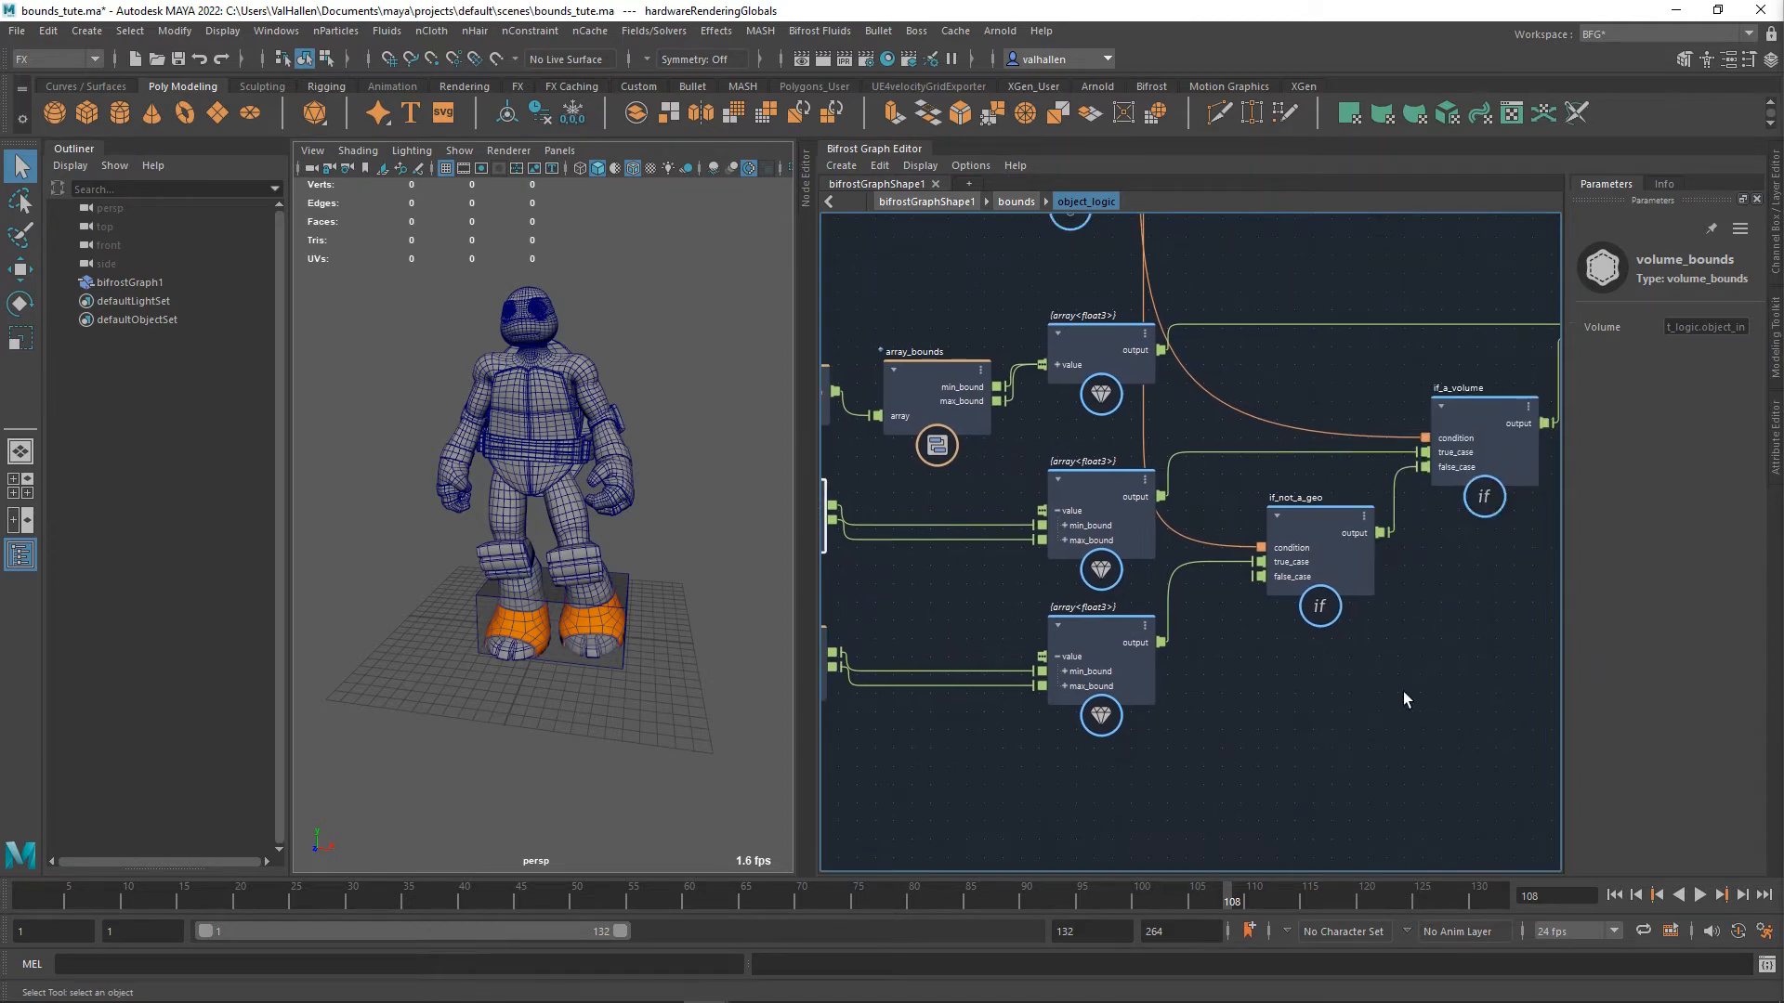
alt+middle_drag(1405, 699, 1349, 721)
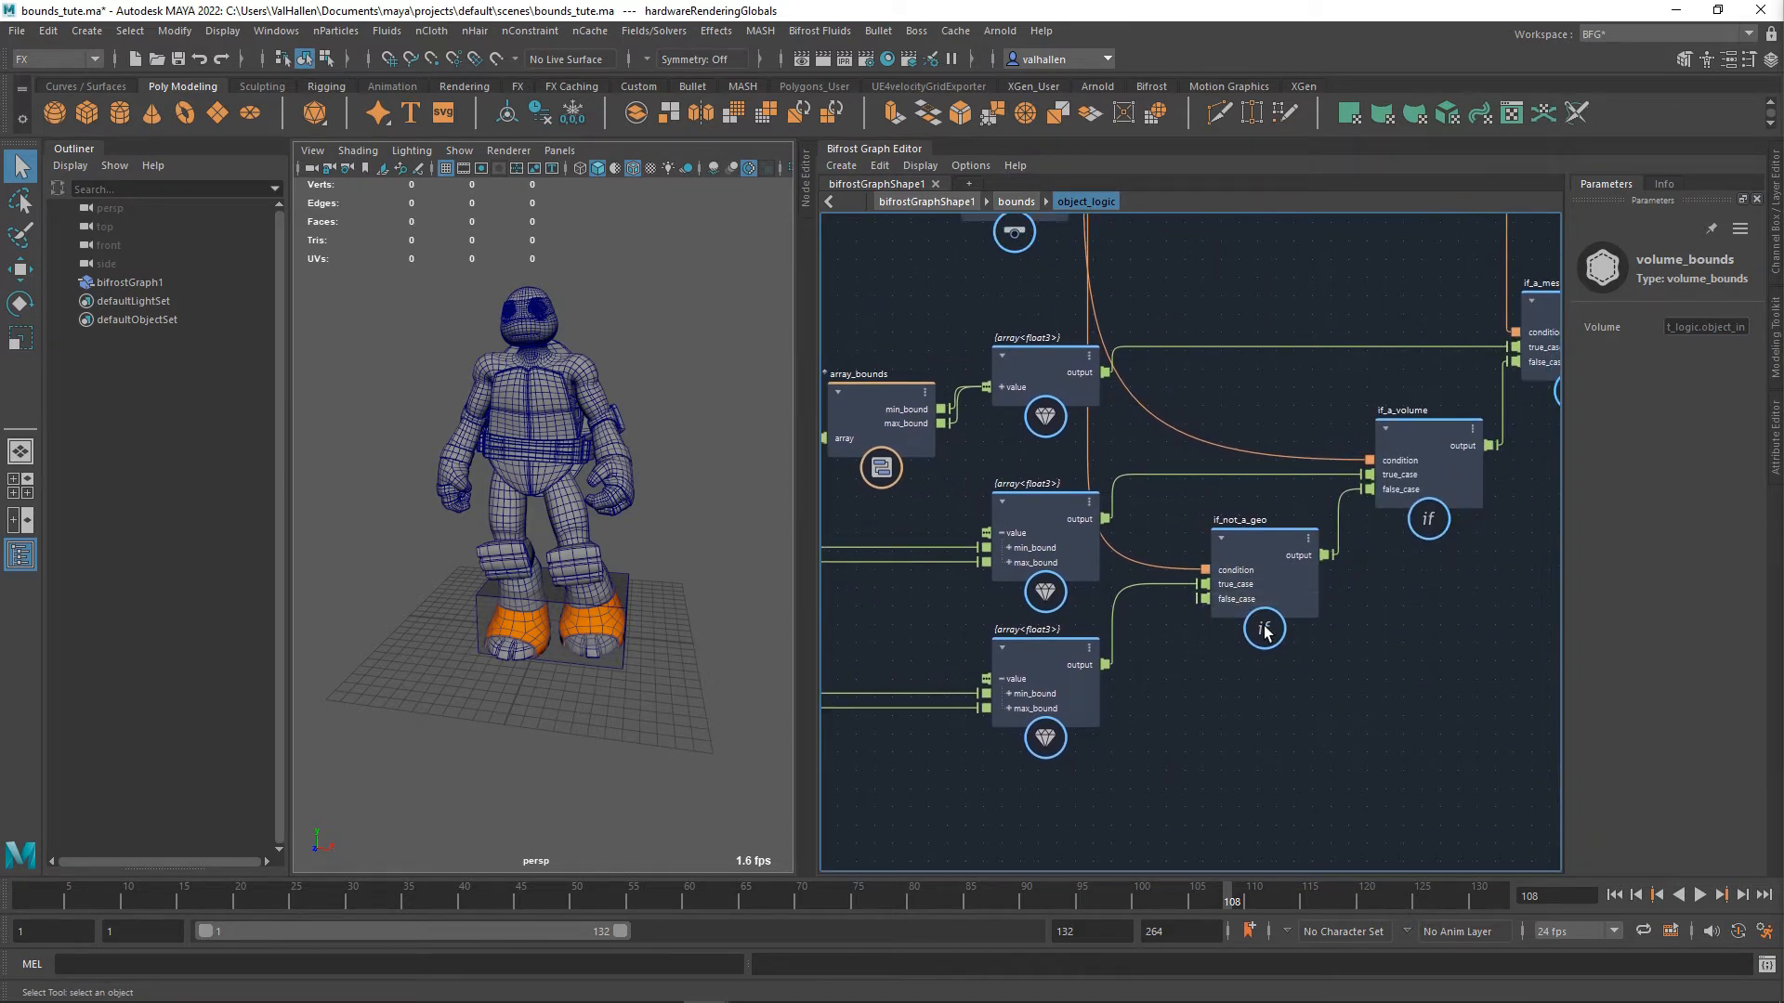
drag(1287, 579, 1293, 571)
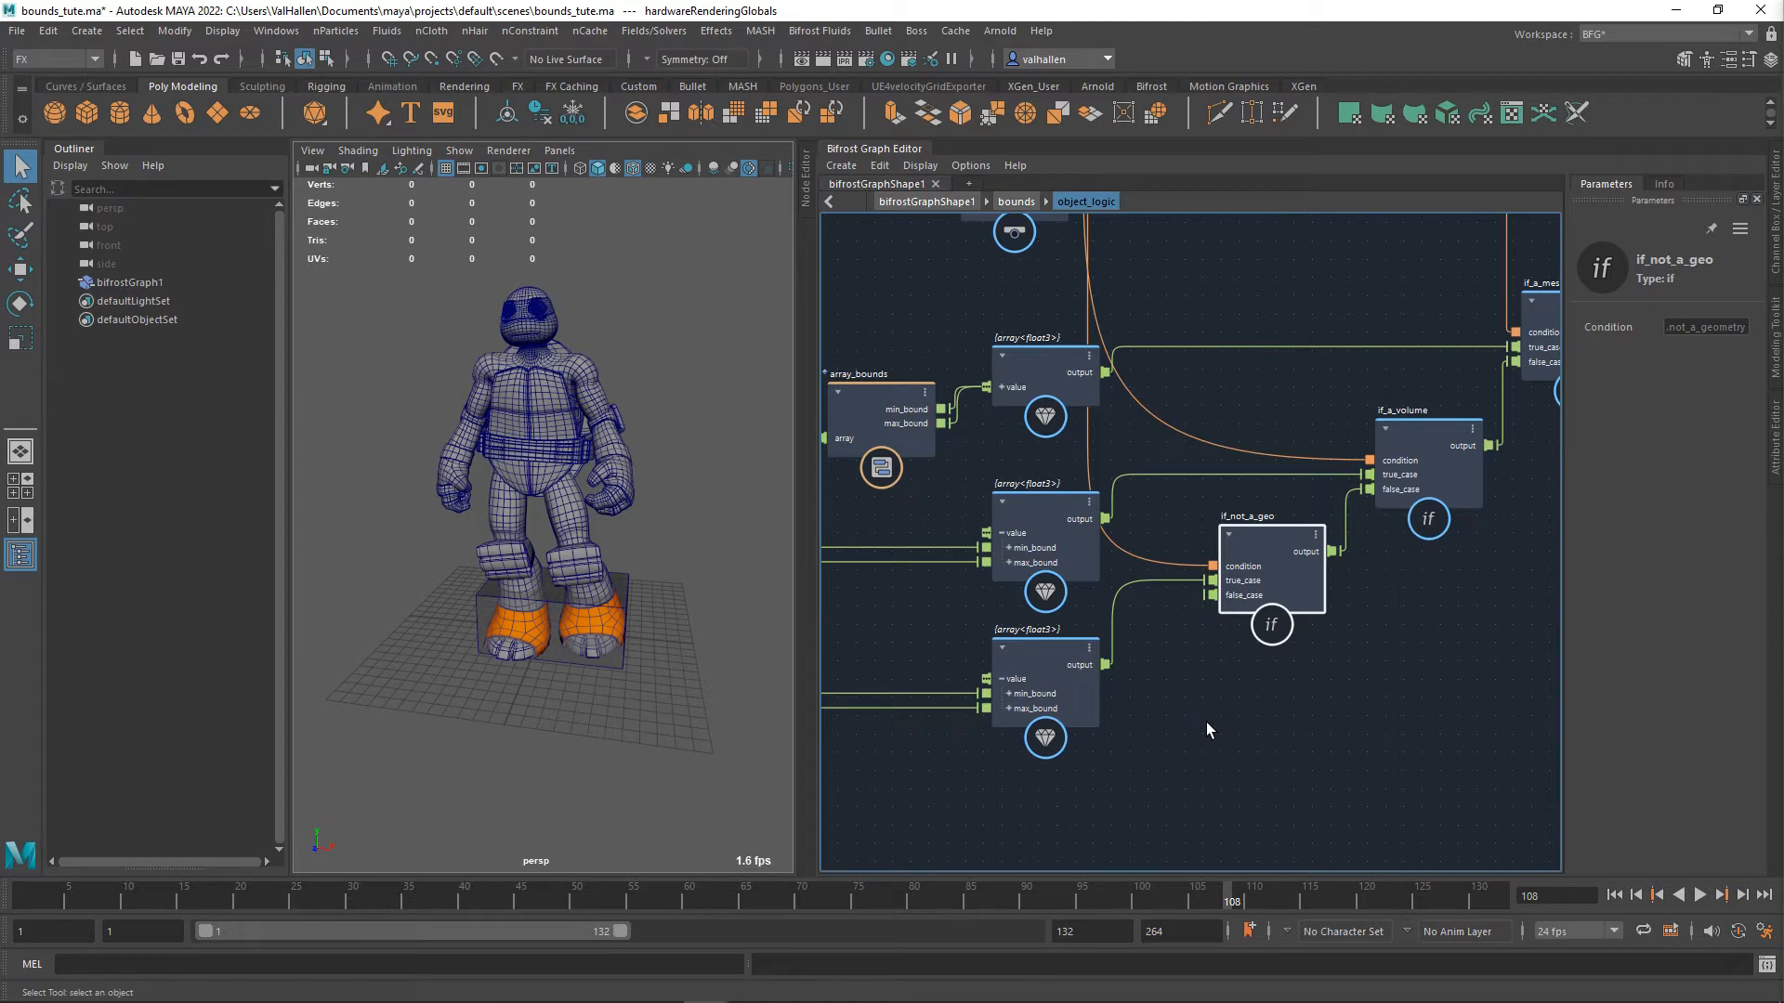
- Review the whole object_logic graph, from the max and min outputs back to the get_geo_schema_type checks
key(a)
scroll(1154, 786, up, 5)
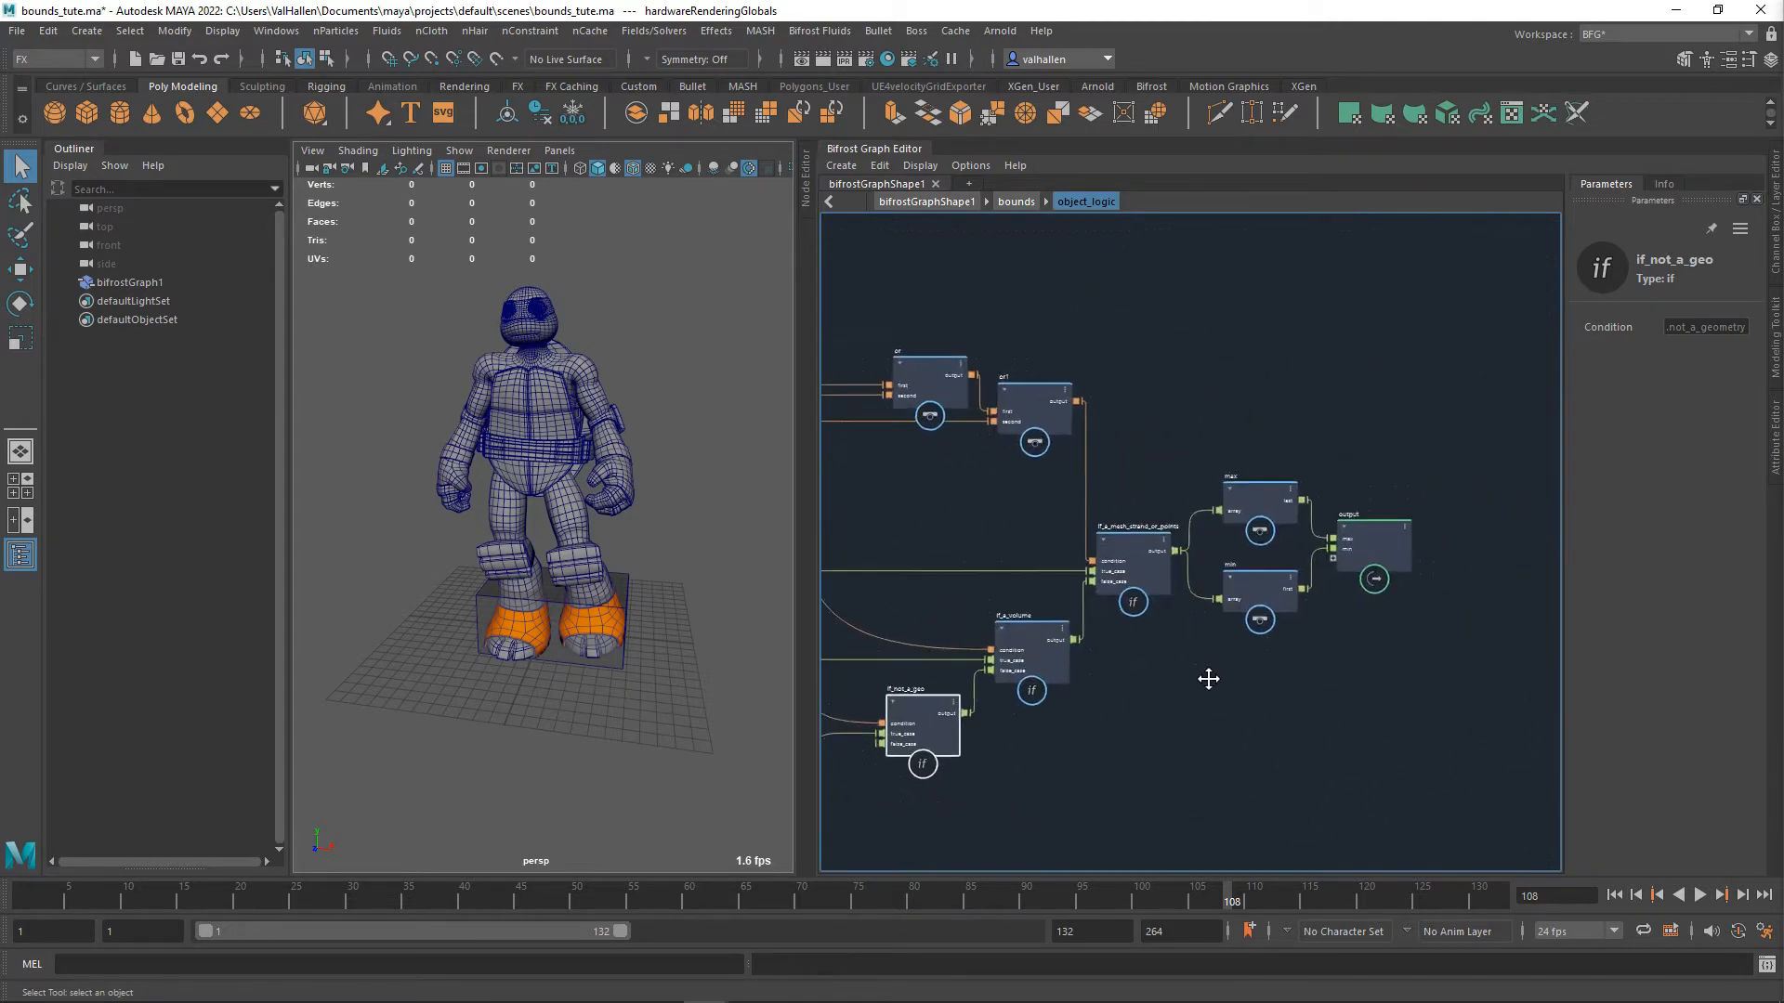
alt+middle_drag(1263, 714, 1106, 716)
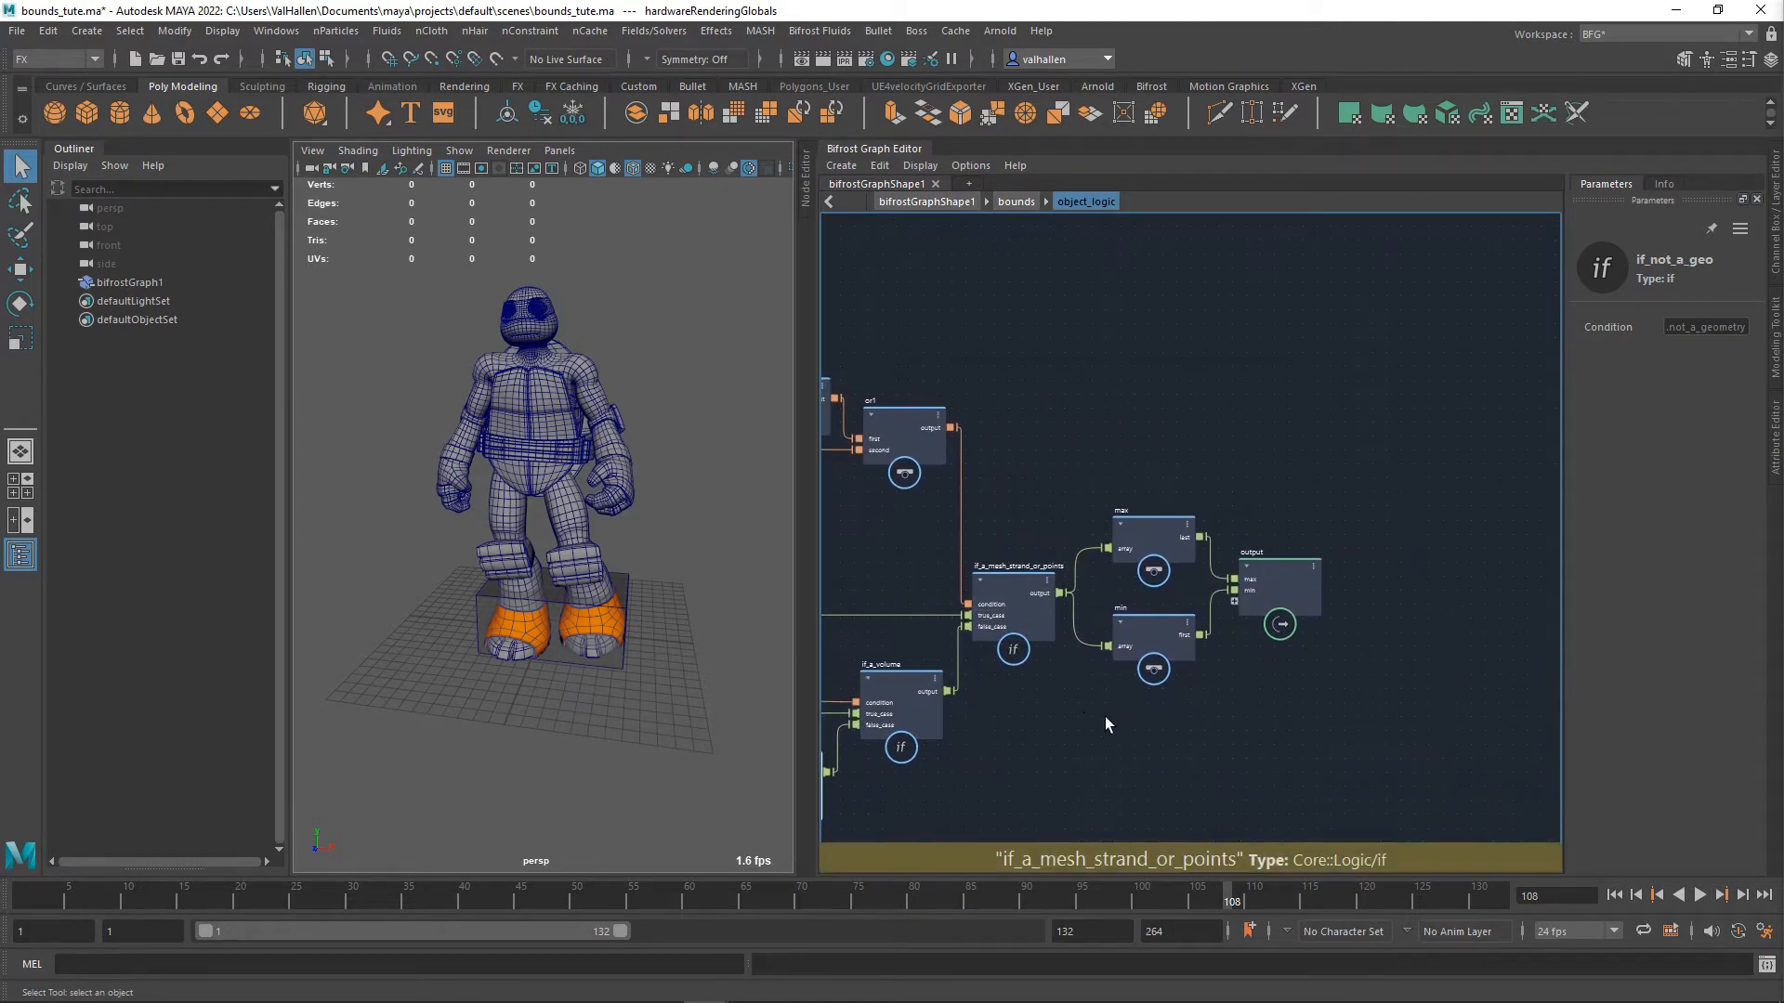
scroll(1068, 714, up, 2)
alt+middle_drag(976, 742, 1349, 672)
scroll(1170, 655, down, 1)
alt+middle_drag(1050, 629, 1264, 637)
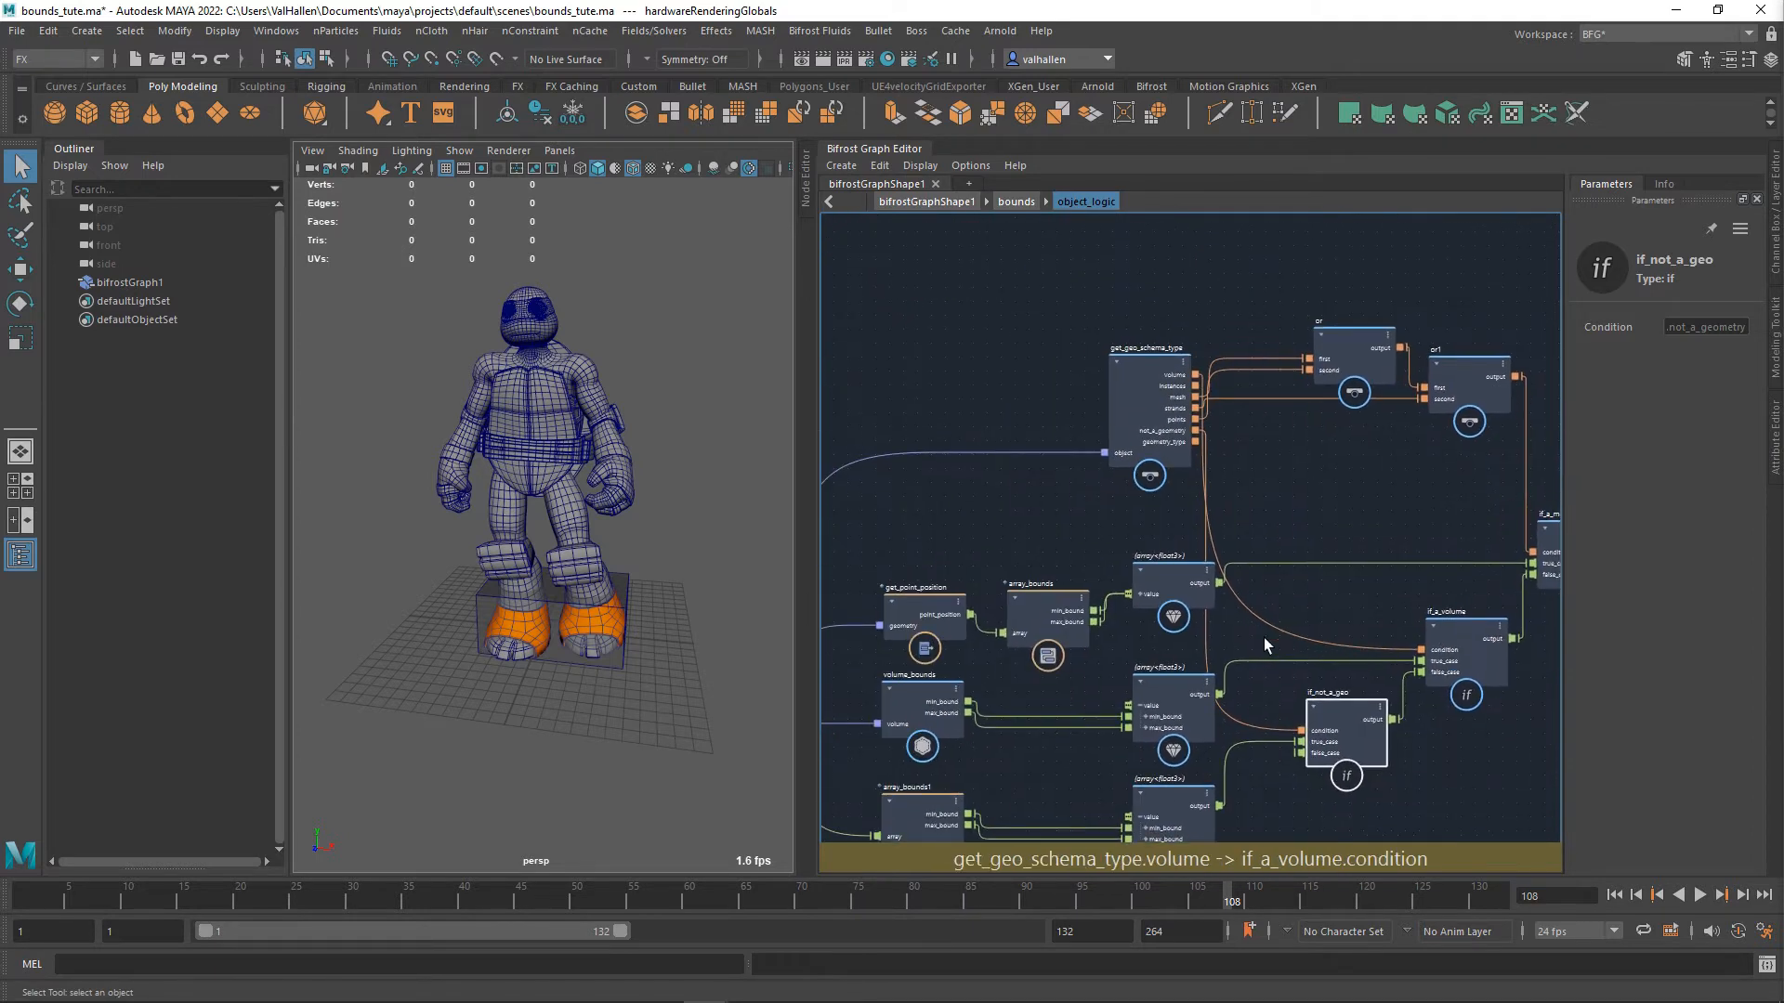
scroll(1264, 638, up, 1)
- Inspect the float3 array node fed by array_bounds and follow its output to if_a_mesh_strand_or_points
click(1193, 549)
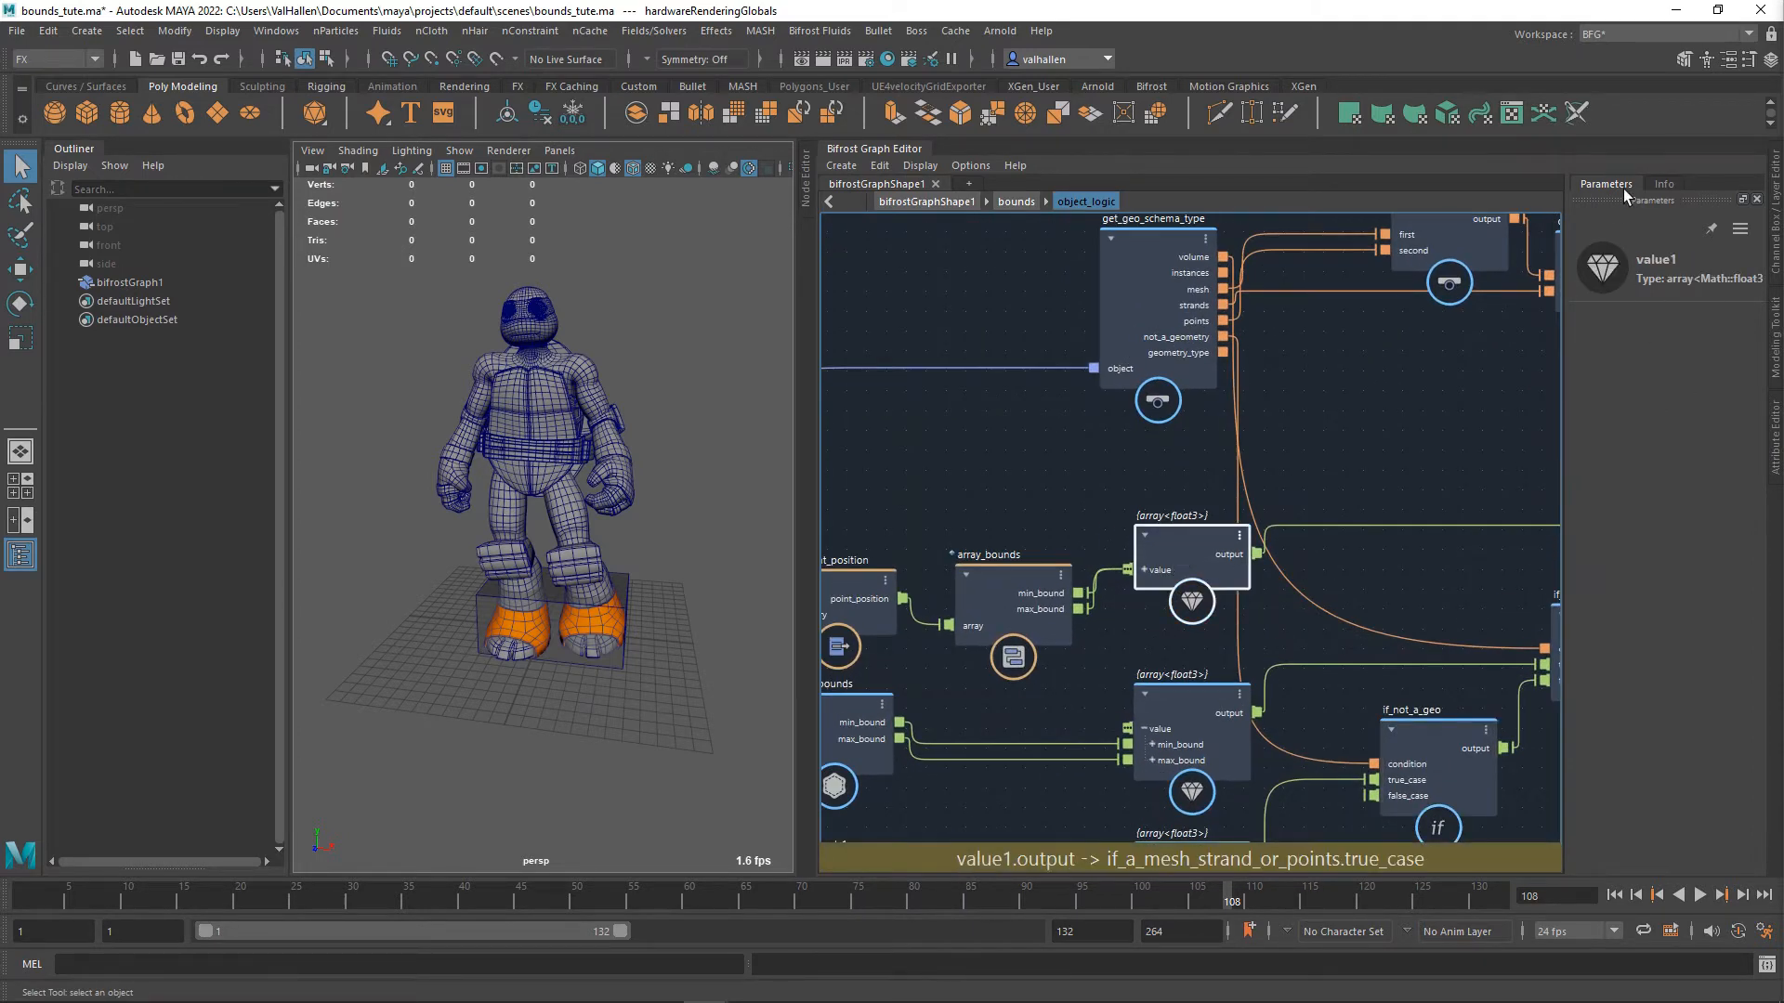
alt+middle_drag(1390, 537, 1258, 544)
right_click(1239, 537)
click(1184, 546)
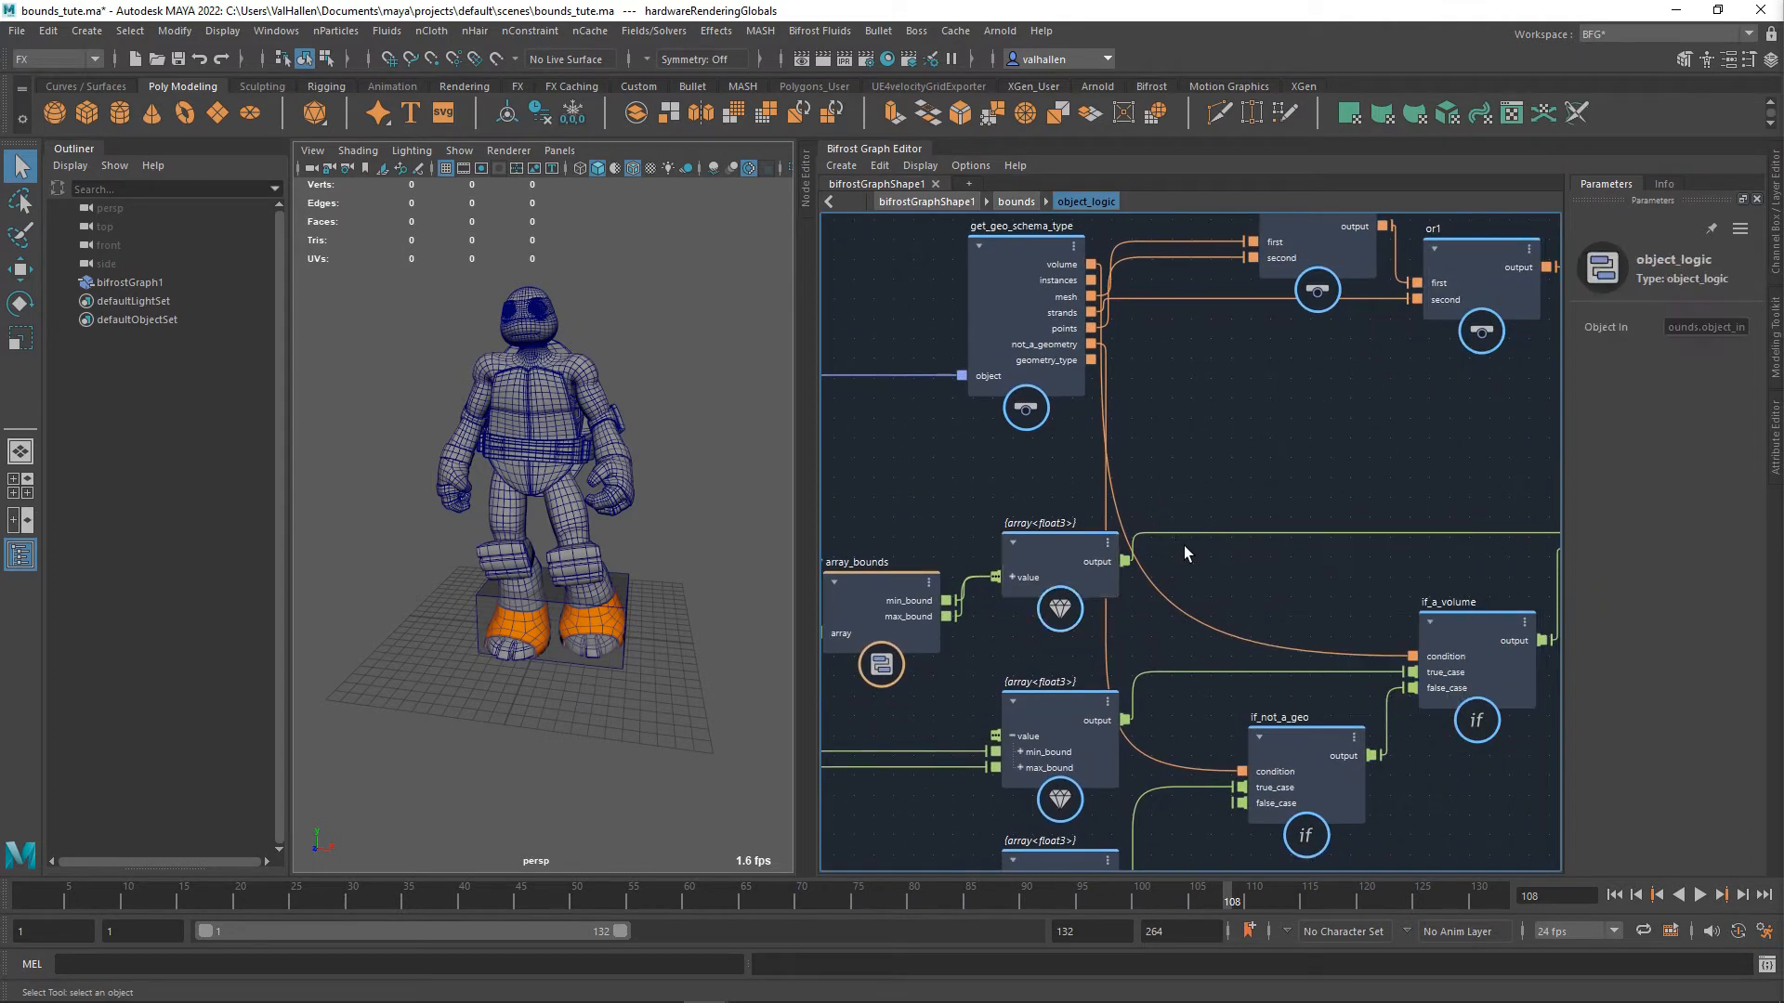
right_click(1185, 534)
click(1242, 568)
alt+middle_drag(1342, 598, 1115, 619)
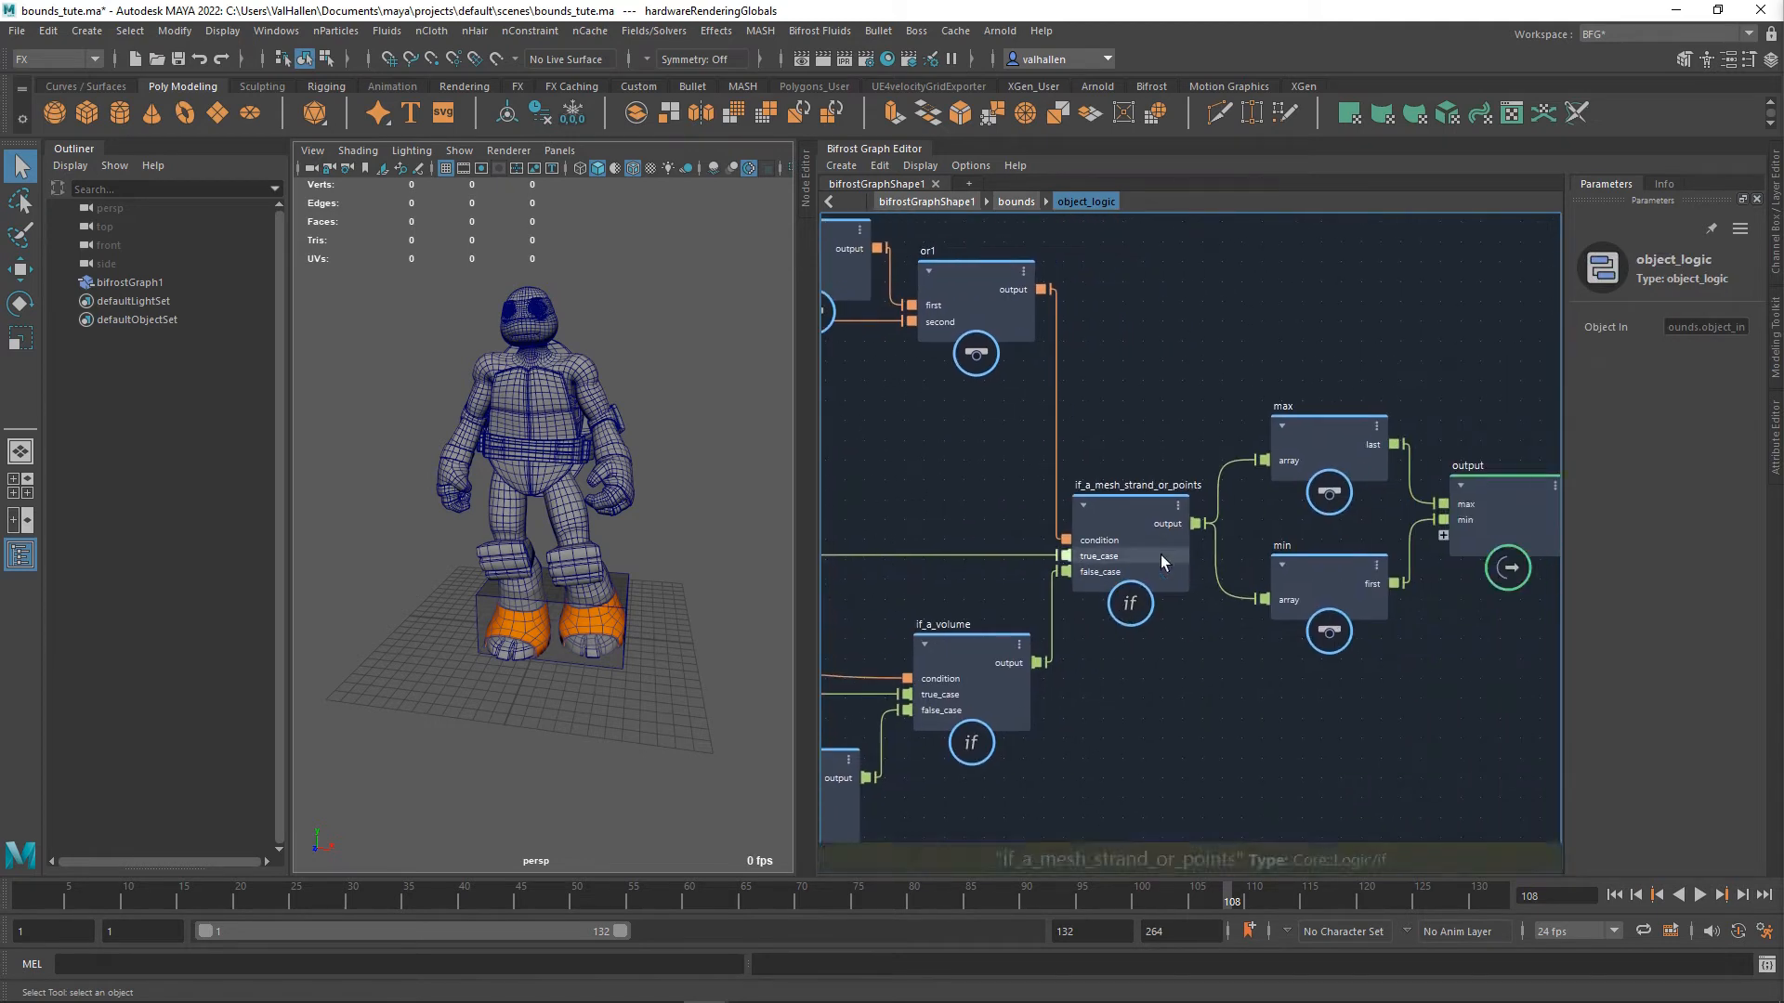
- Inspect the min and max nodes' types and move the output node slightly to the right
alt+middle_drag(1335, 600, 1188, 617)
click(1190, 617)
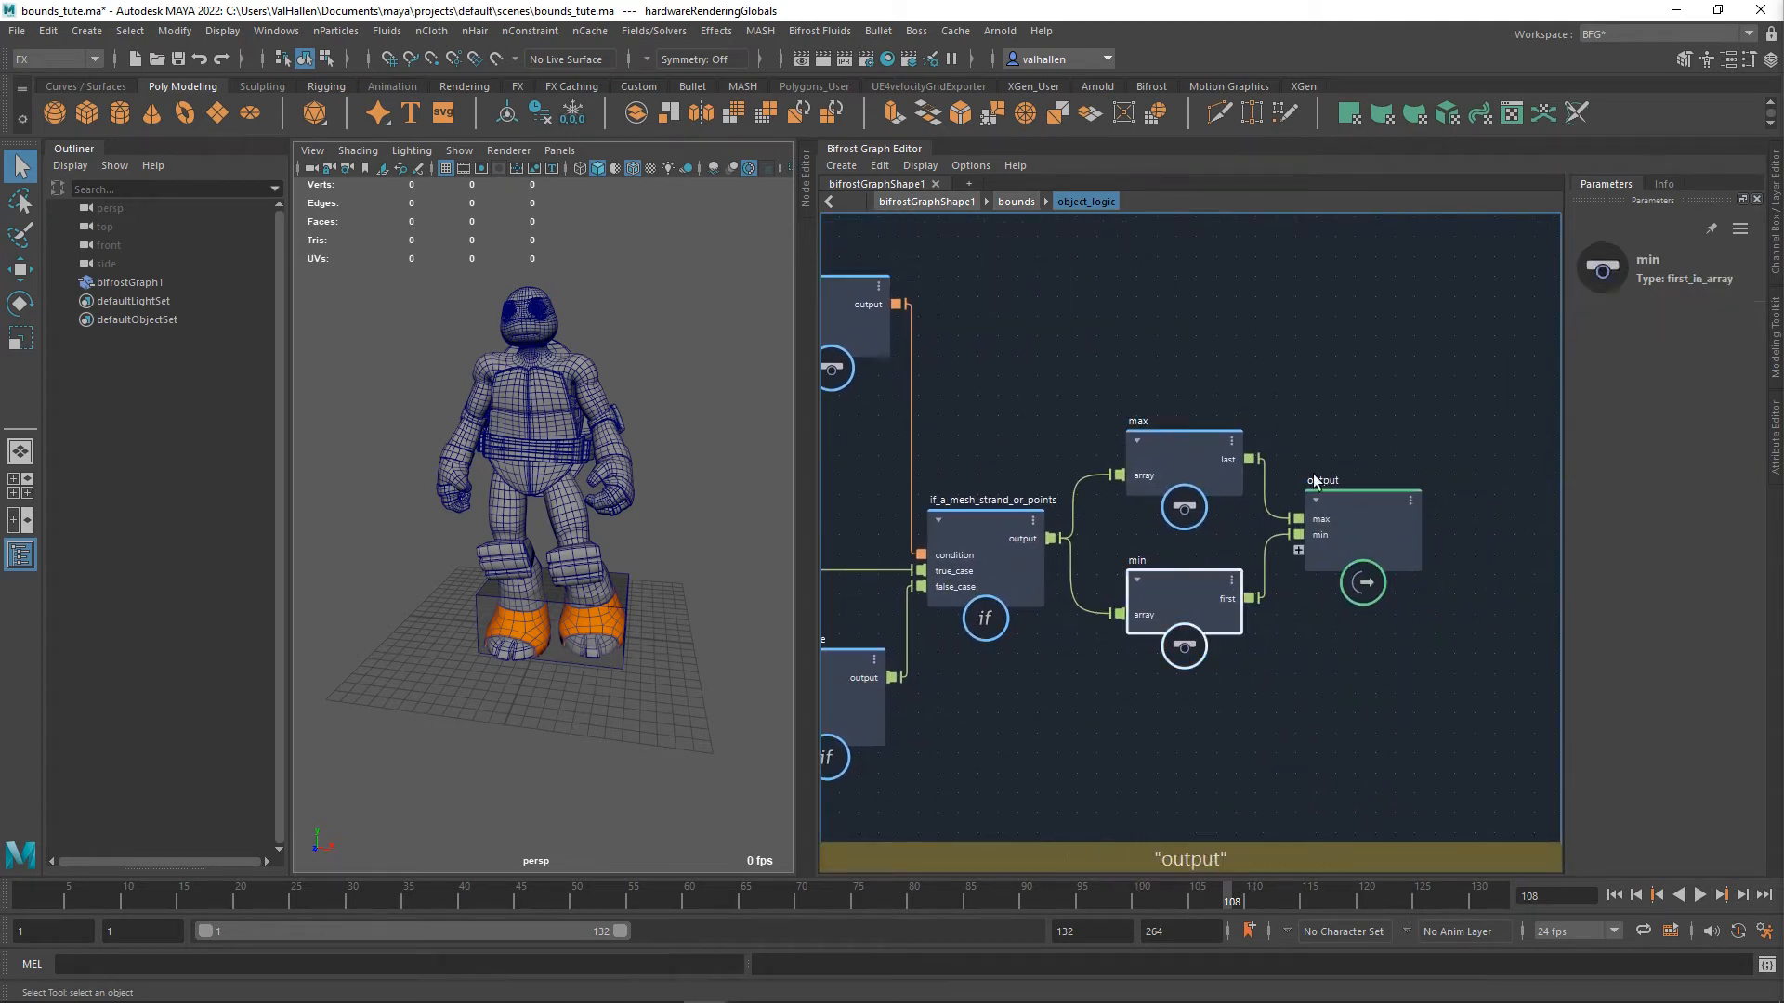
click(1182, 455)
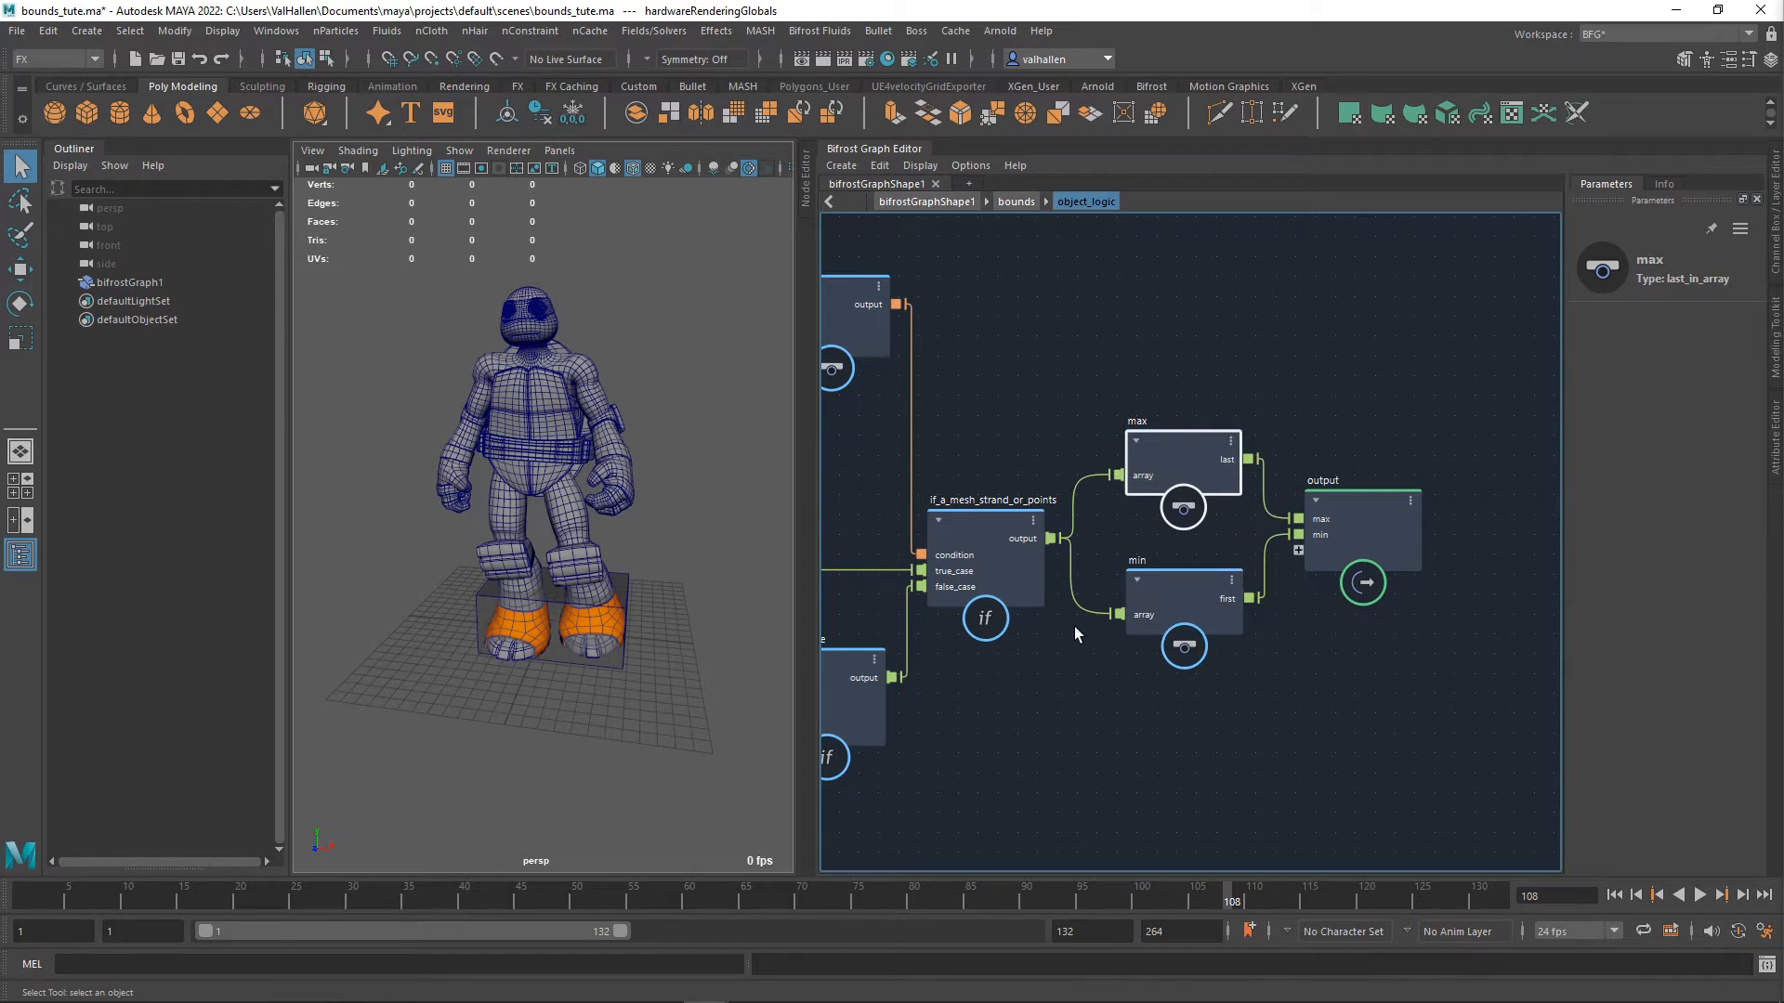
drag(1384, 534, 1413, 540)
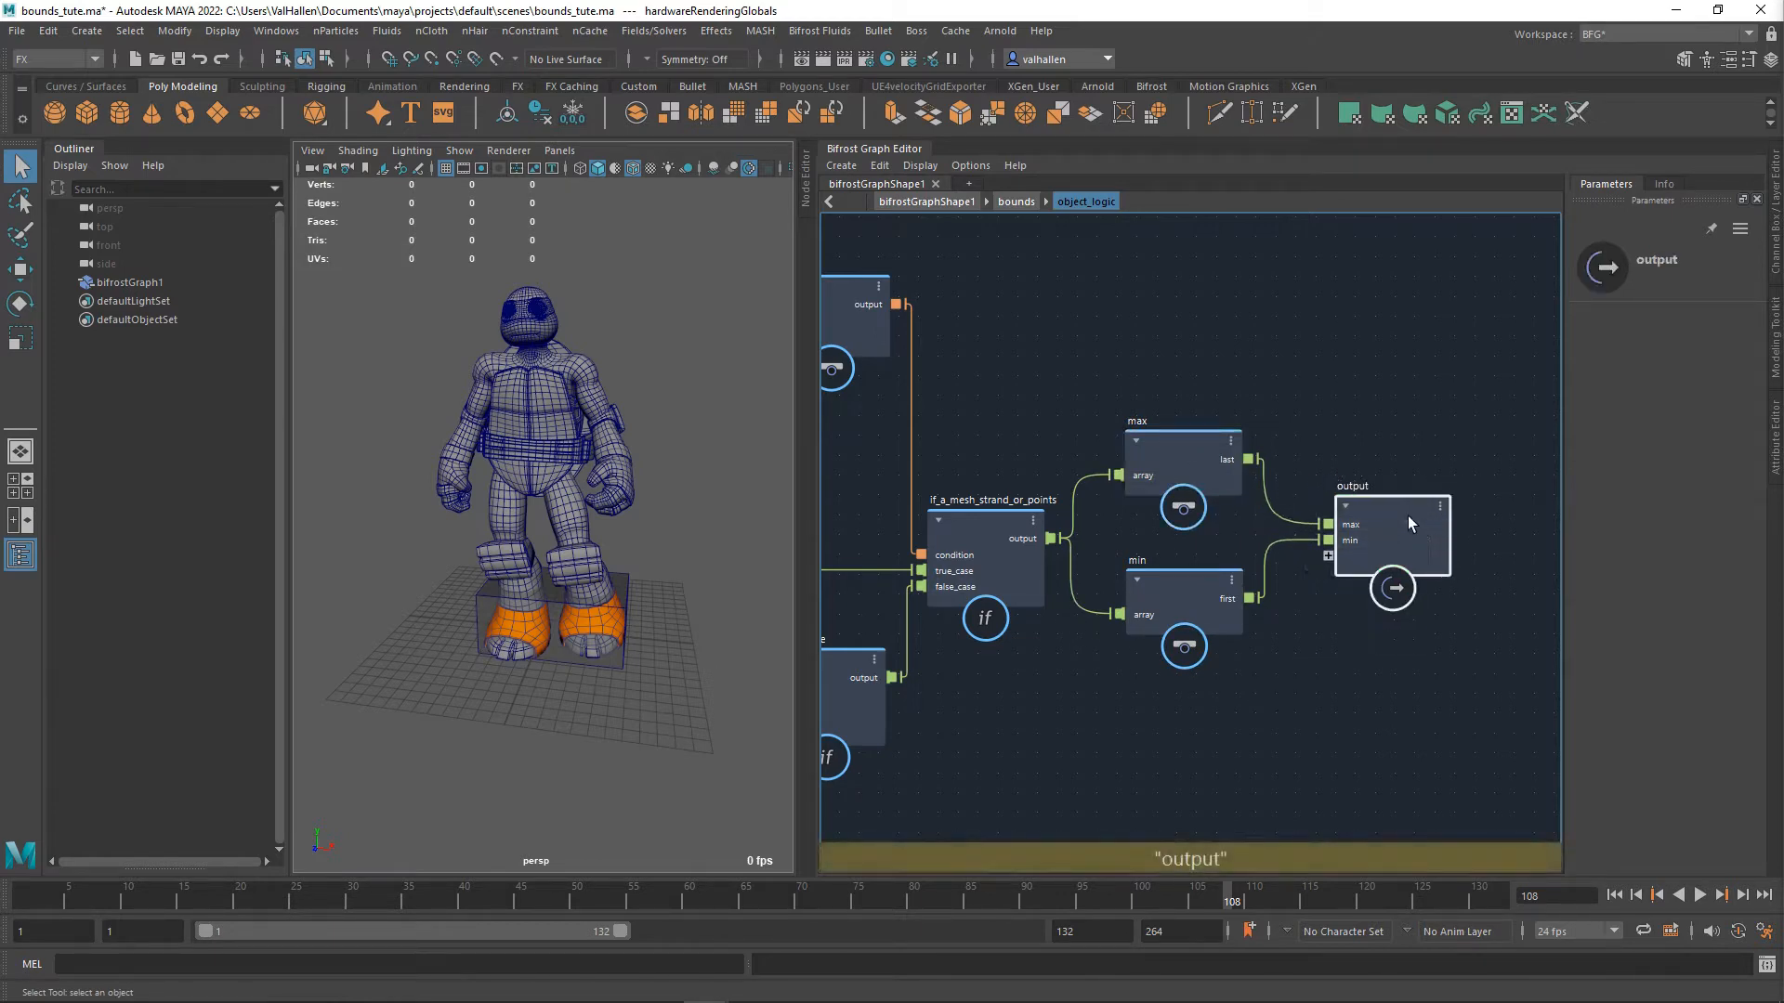
- Return to the bounds compound, follow object_logic's max and min to the padding node, and move that node slightly left
key(shift+Return)
scroll(1357, 602, down, 3)
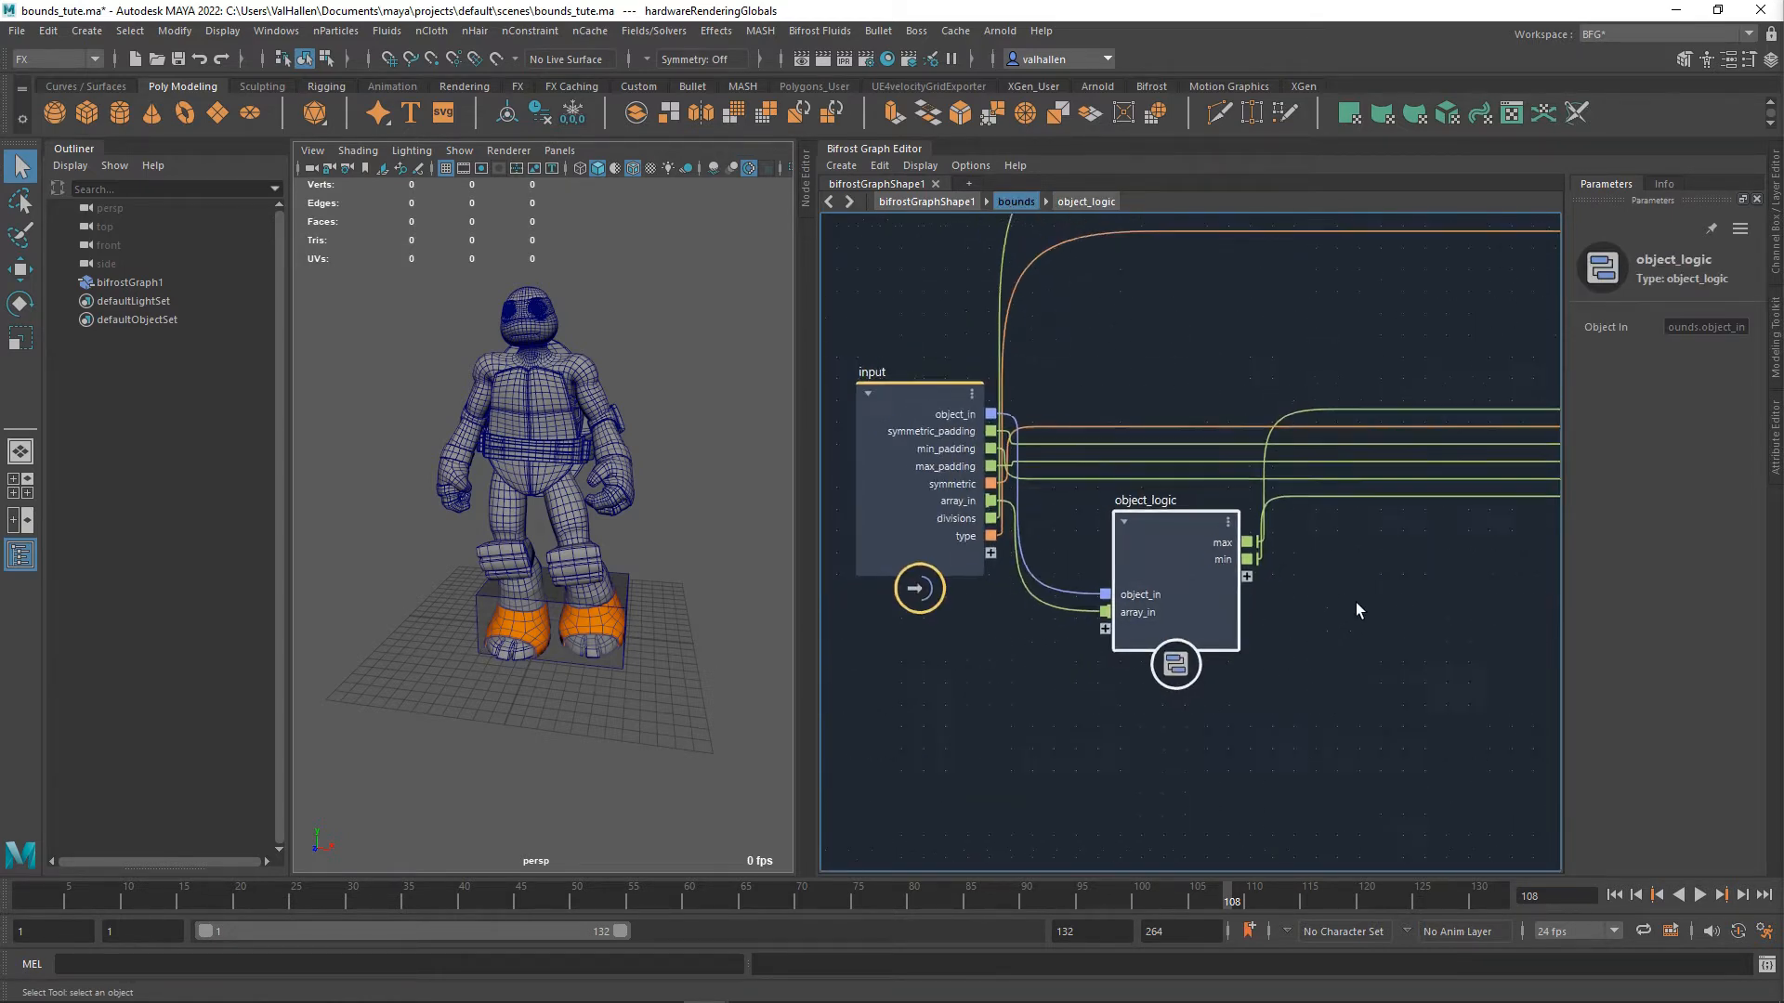
alt+middle_drag(1436, 599, 1122, 671)
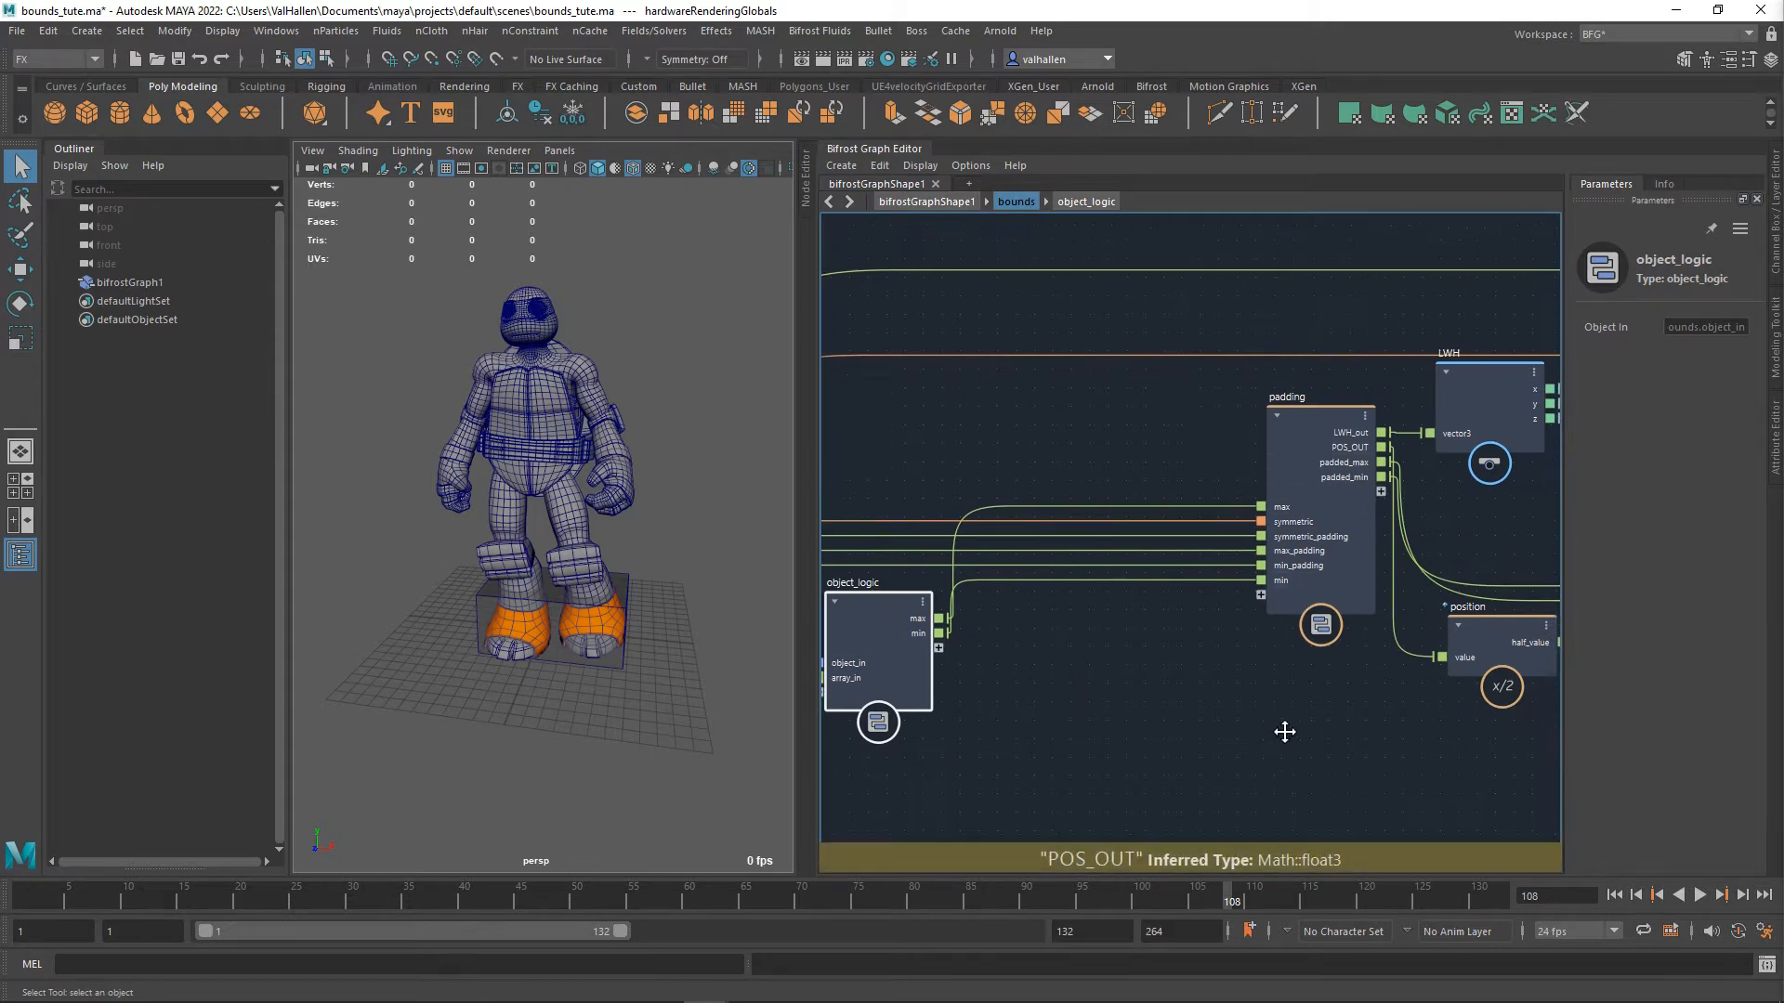
alt+middle_drag(1305, 427, 1264, 422)
drag(1264, 422, 1179, 424)
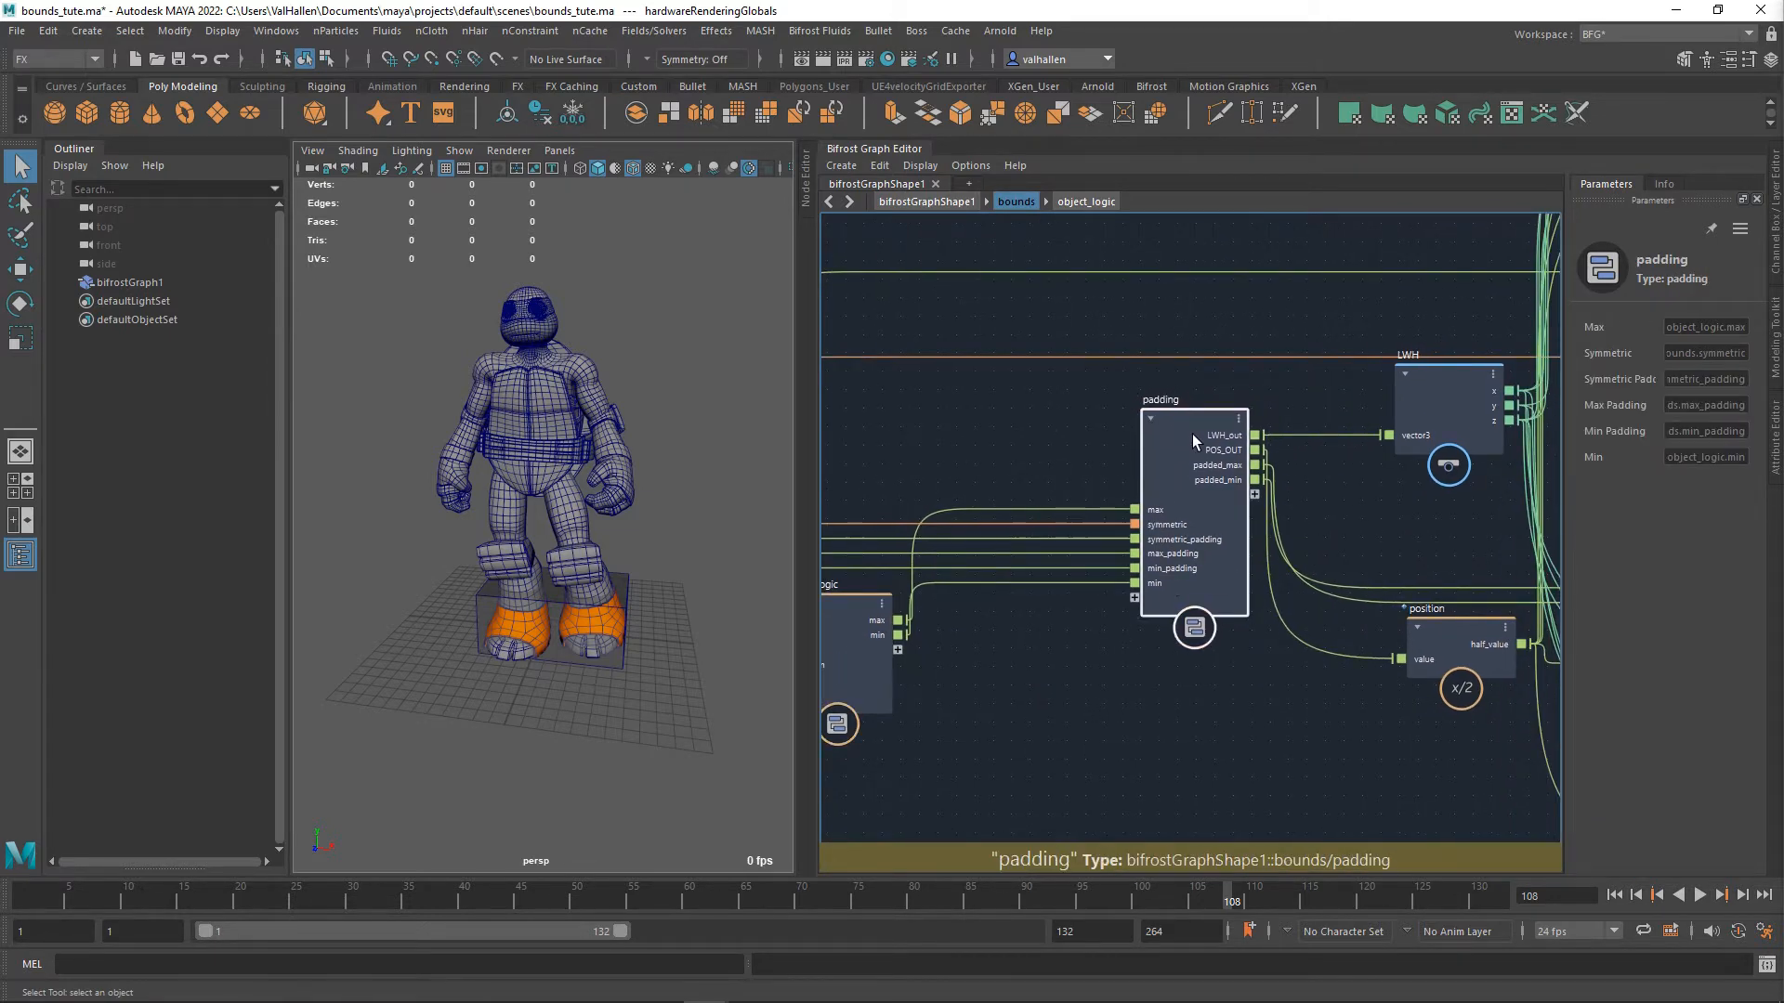
- Open the padding compound and inspect the if and if1 nodes that choose between symmetric and separate max or min padding
double_click(1191, 433)
alt+middle_drag(1217, 518, 1202, 554)
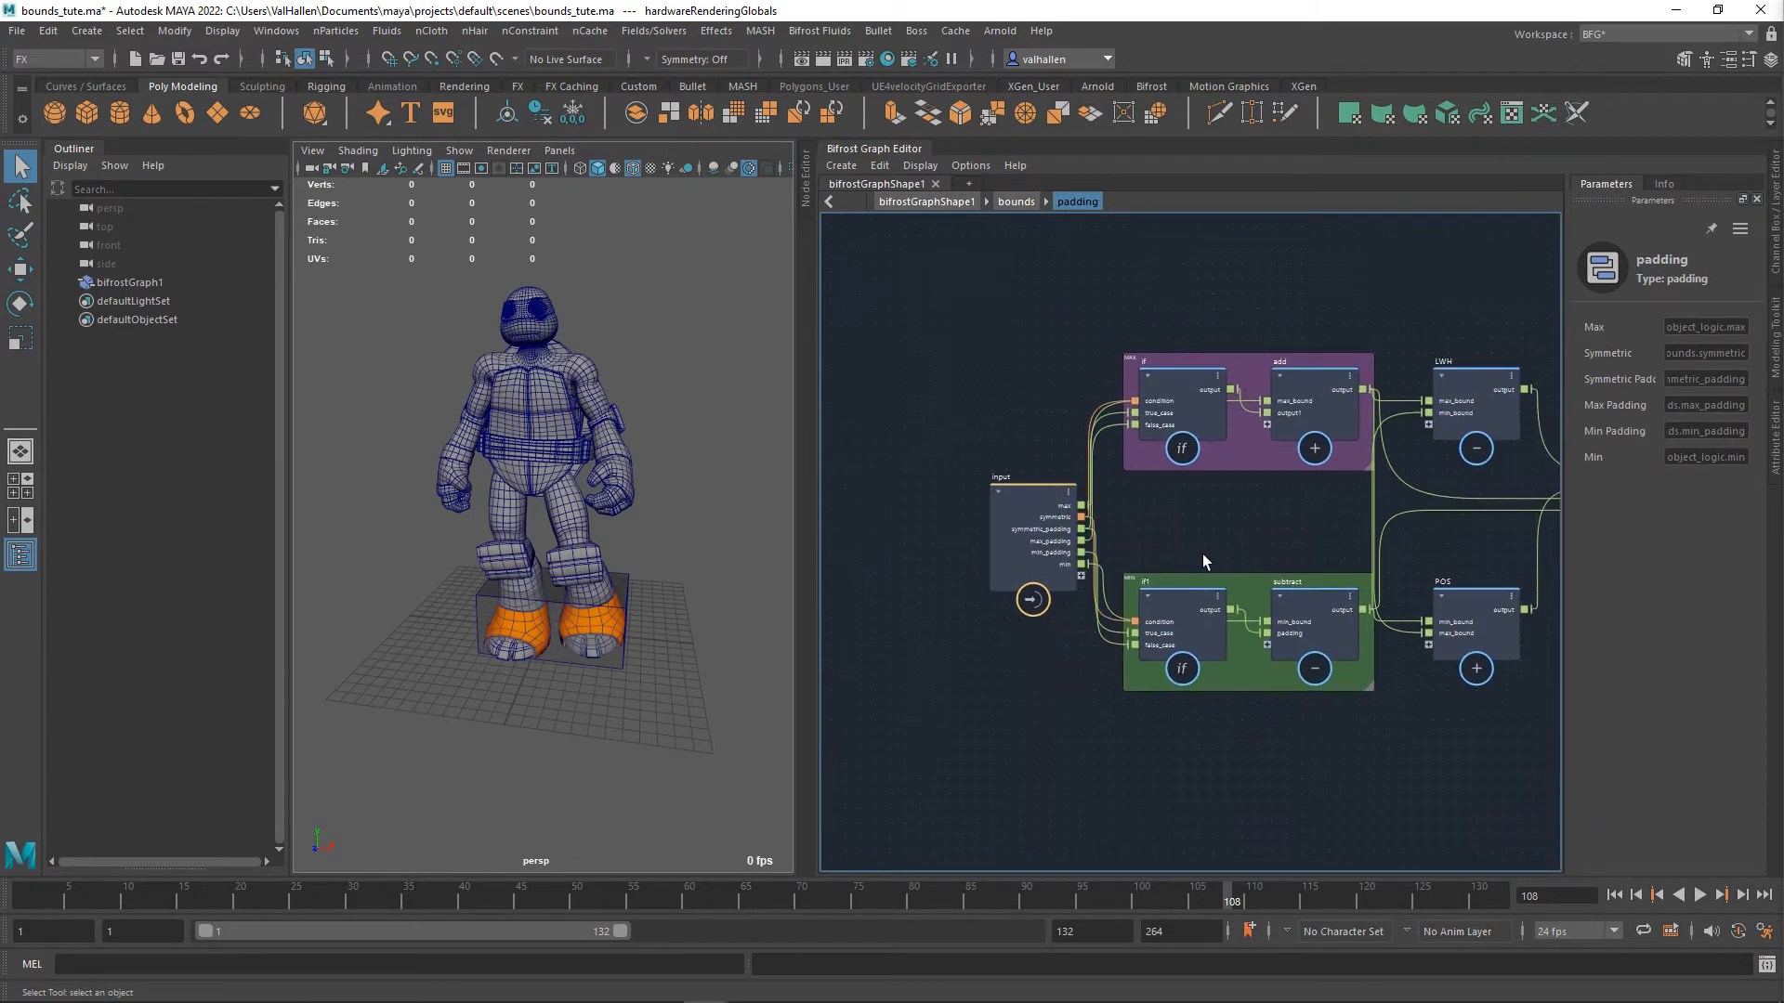
scroll(1199, 549, up, 3)
click(1179, 363)
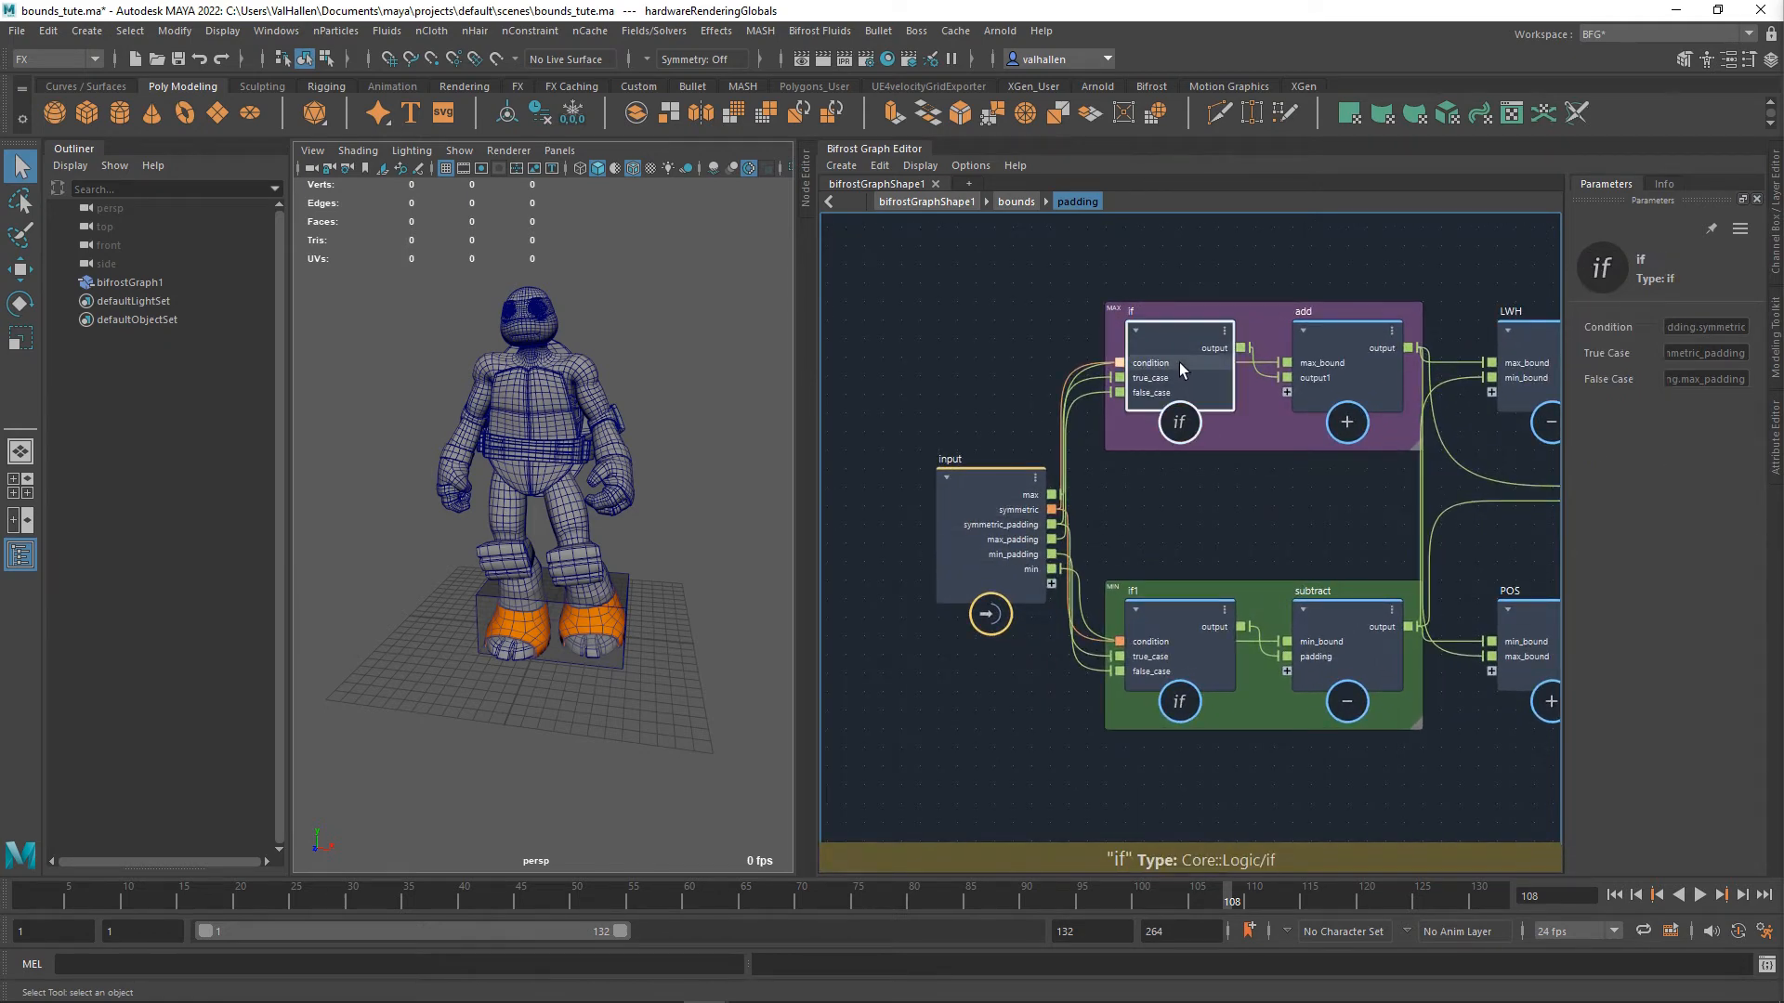
click(1158, 632)
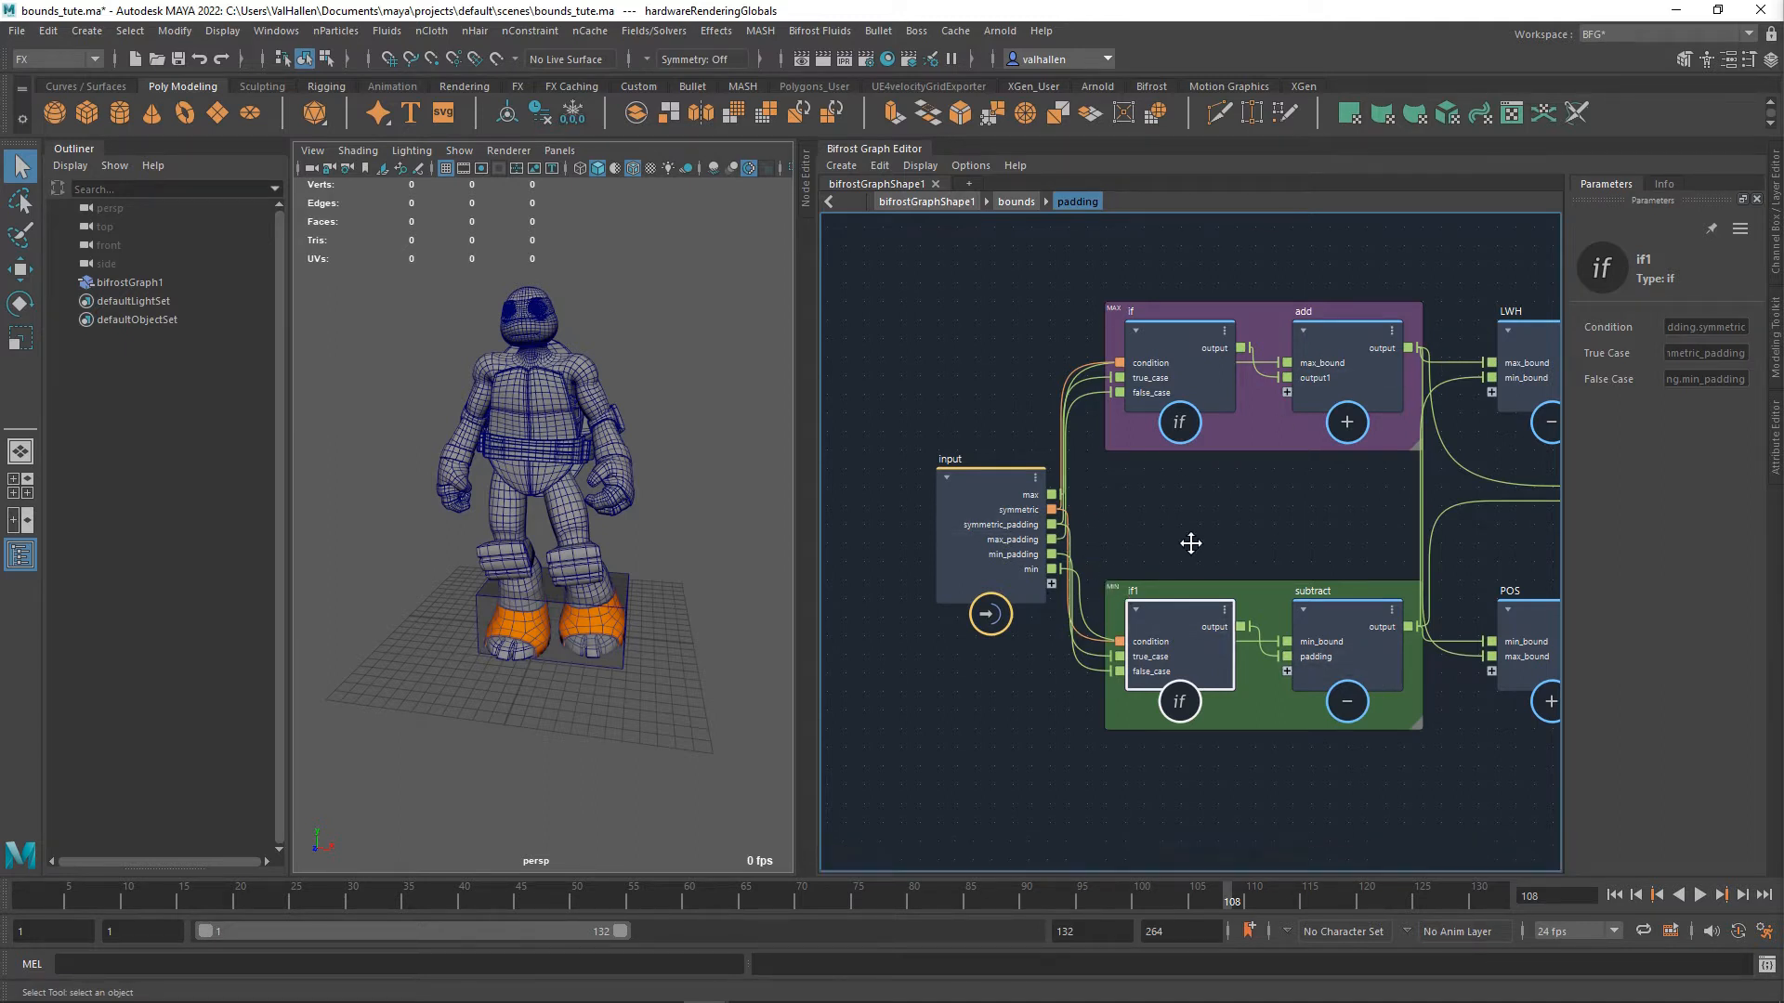
middle_drag(1191, 543, 1152, 521)
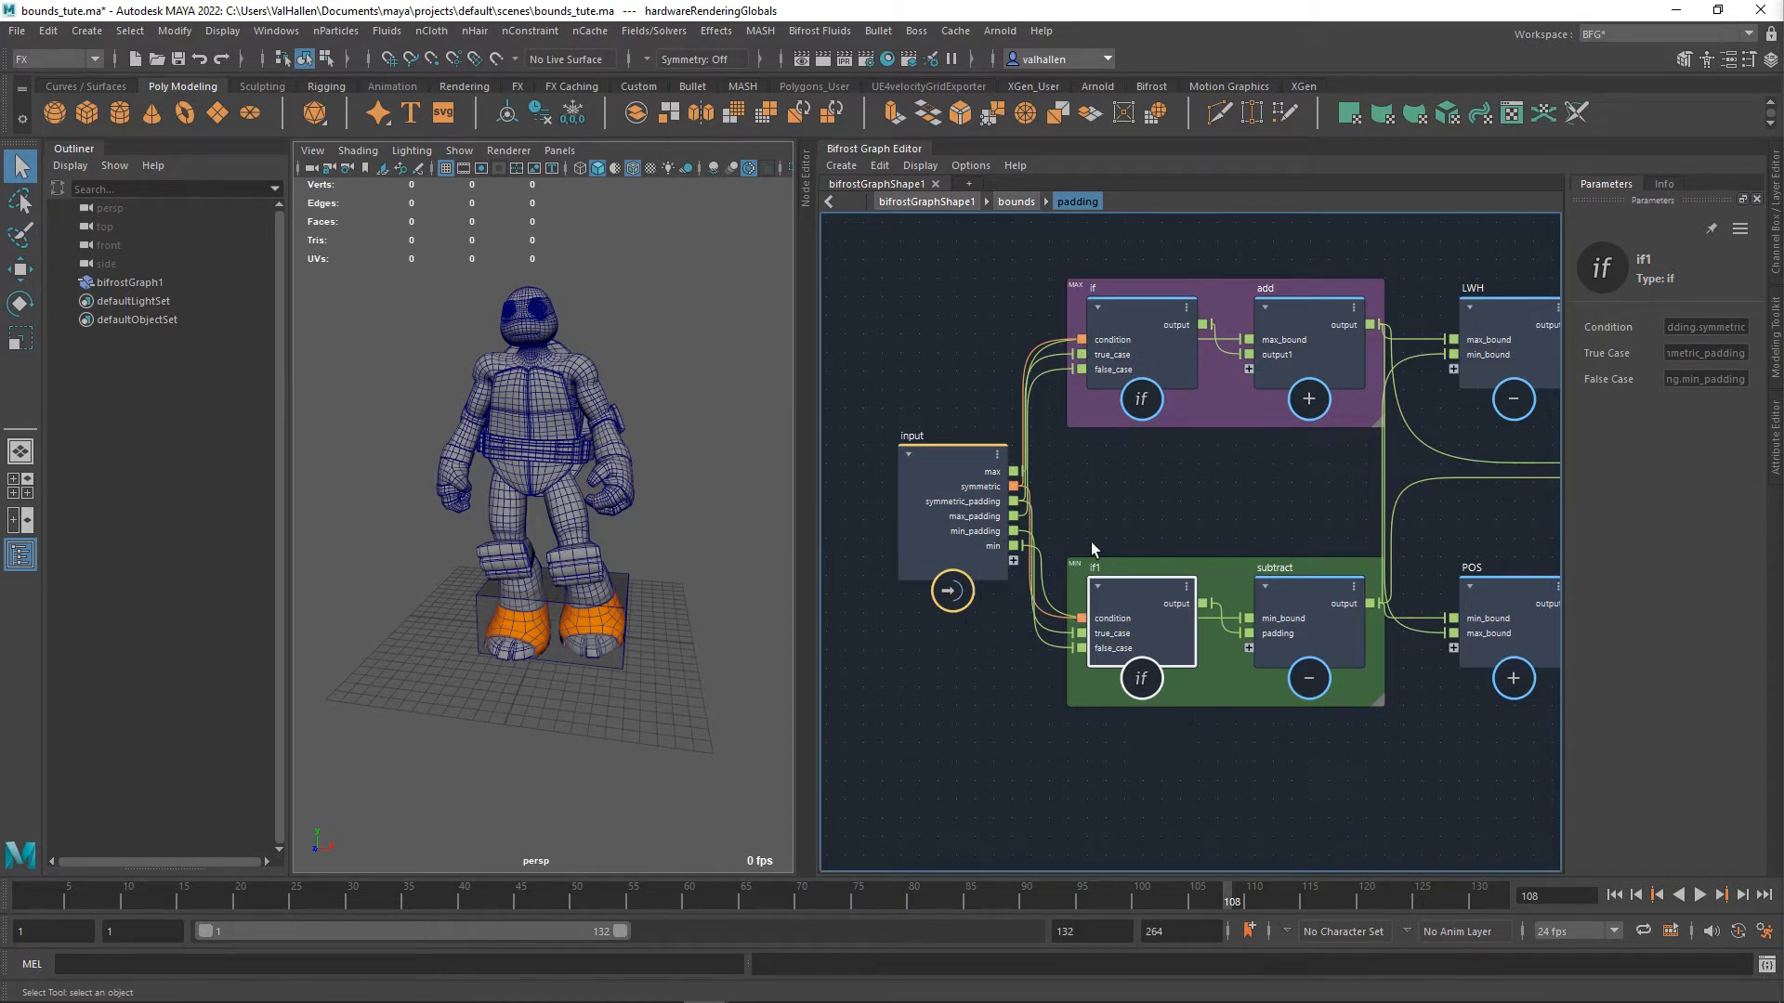
- Inspect the LWH subtract node and trace the LWH, POS and padded bounds connections to the padding compound's output
middle_drag(1249, 509, 930, 530)
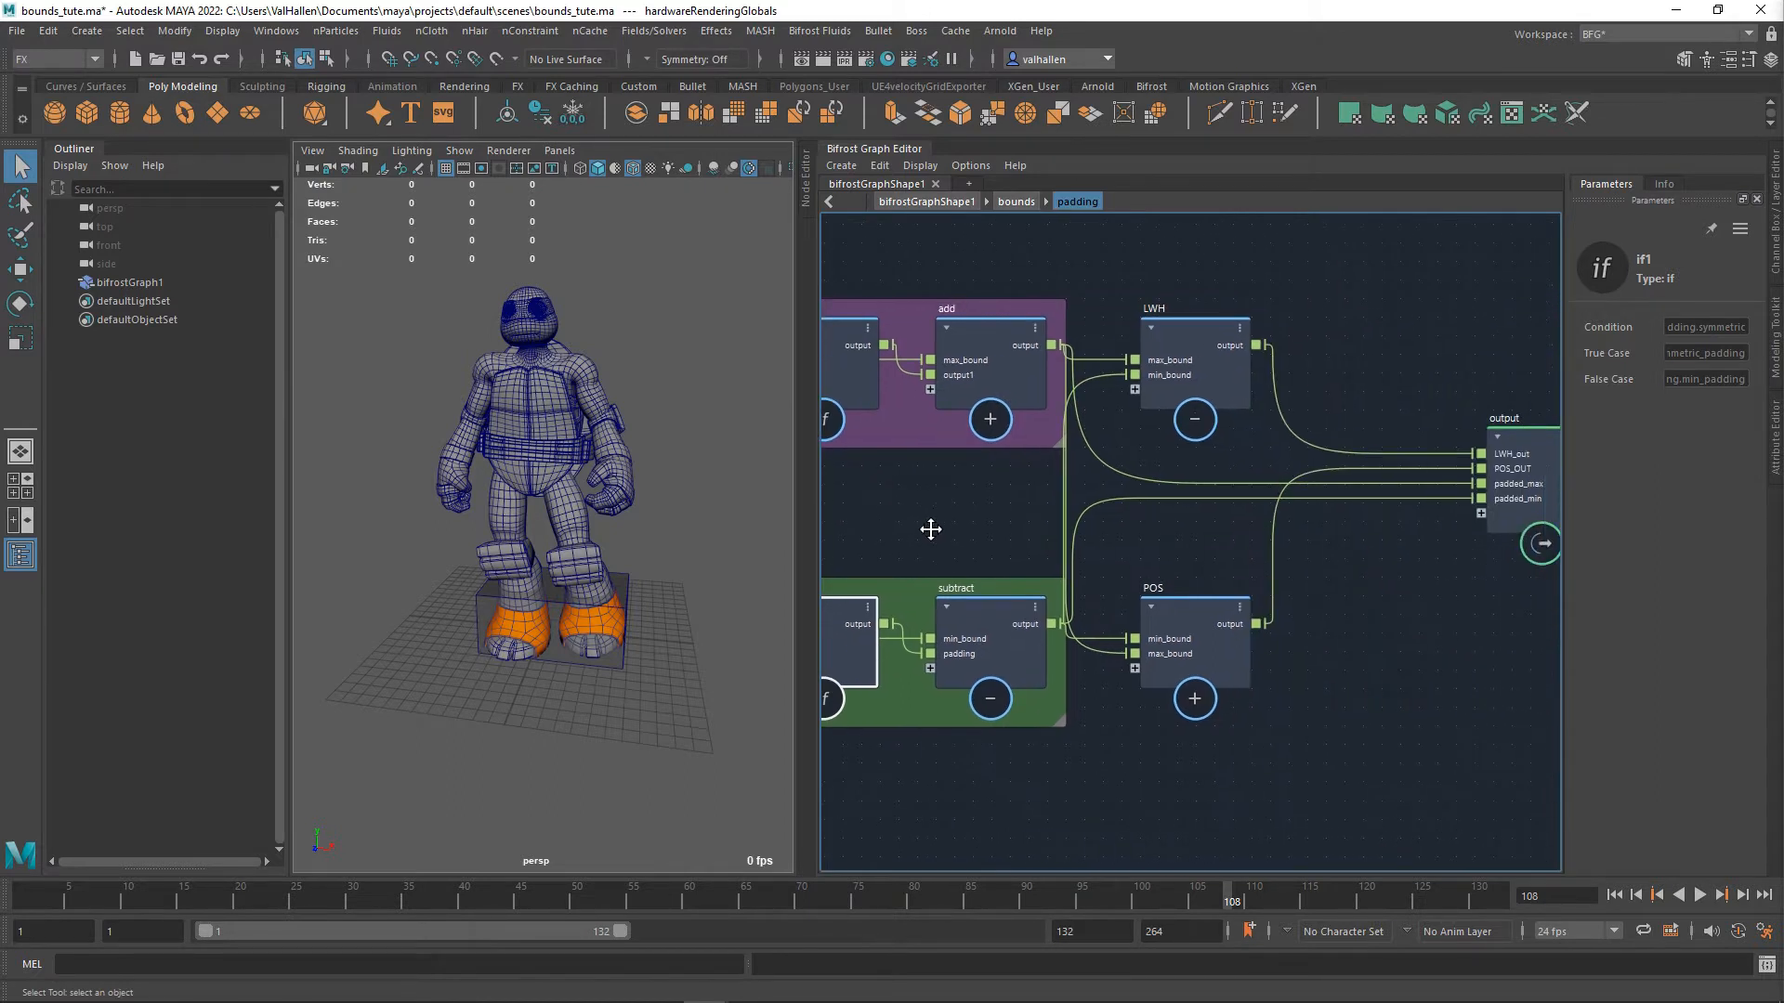
click(1208, 327)
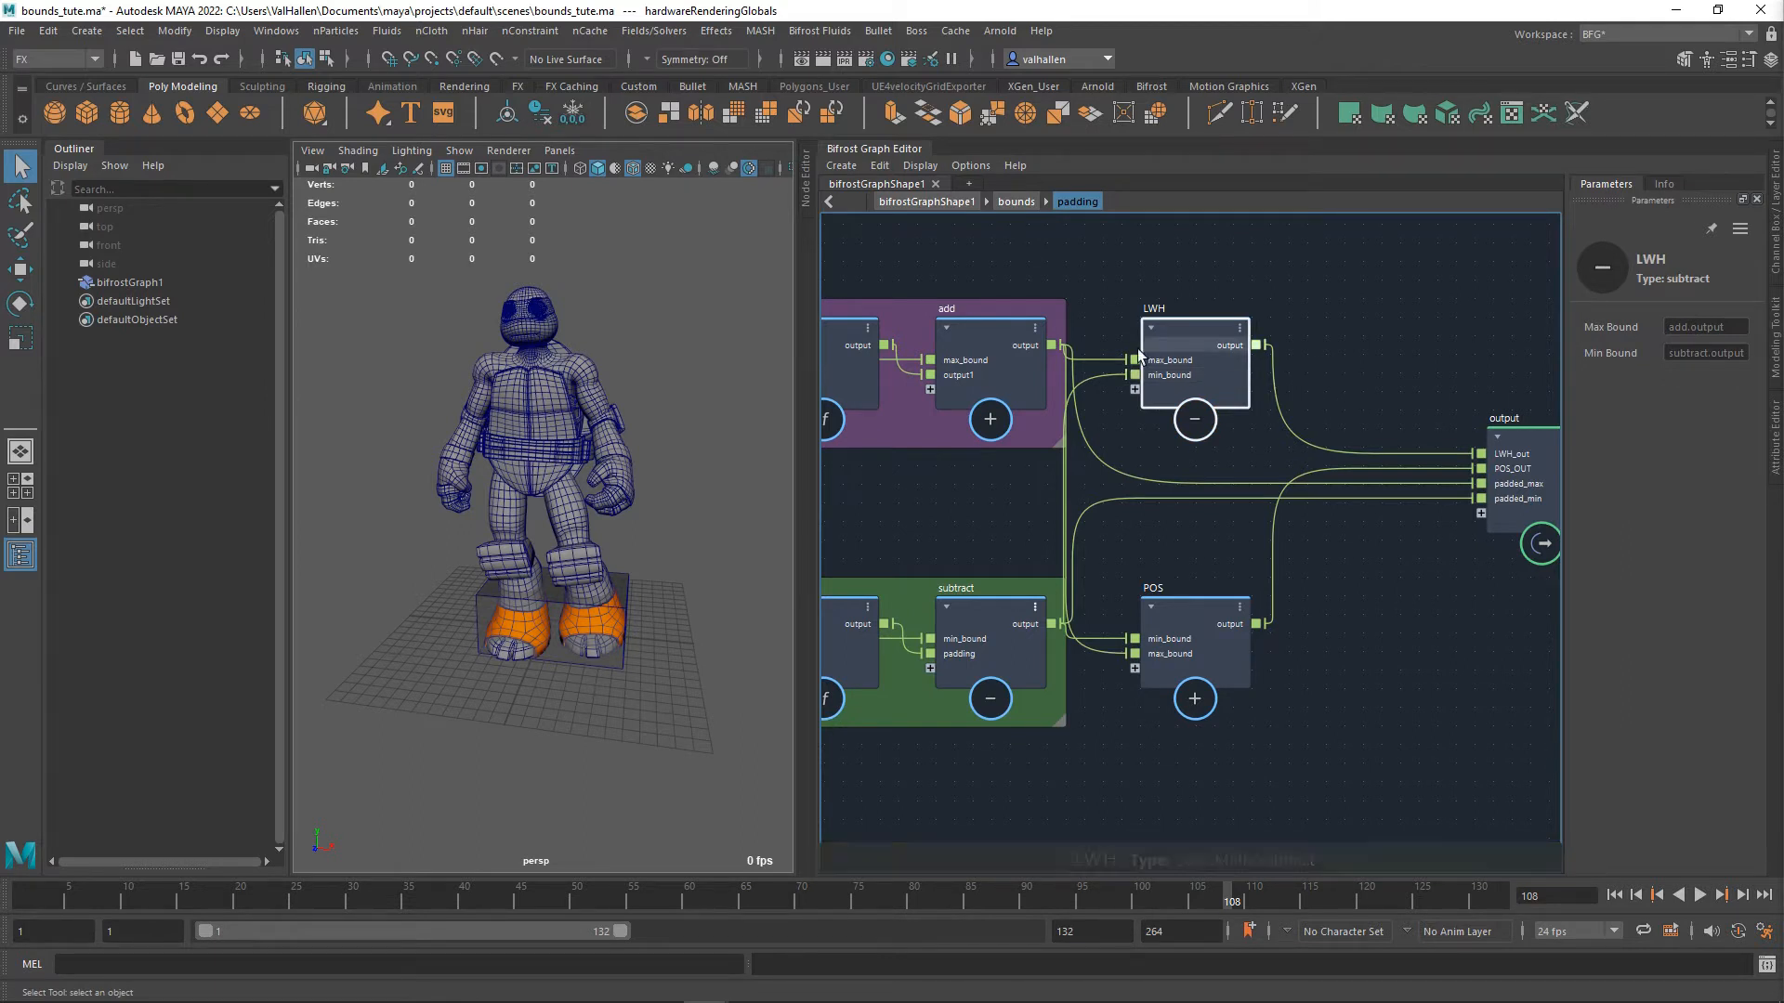
middle_drag(1332, 370, 1304, 357)
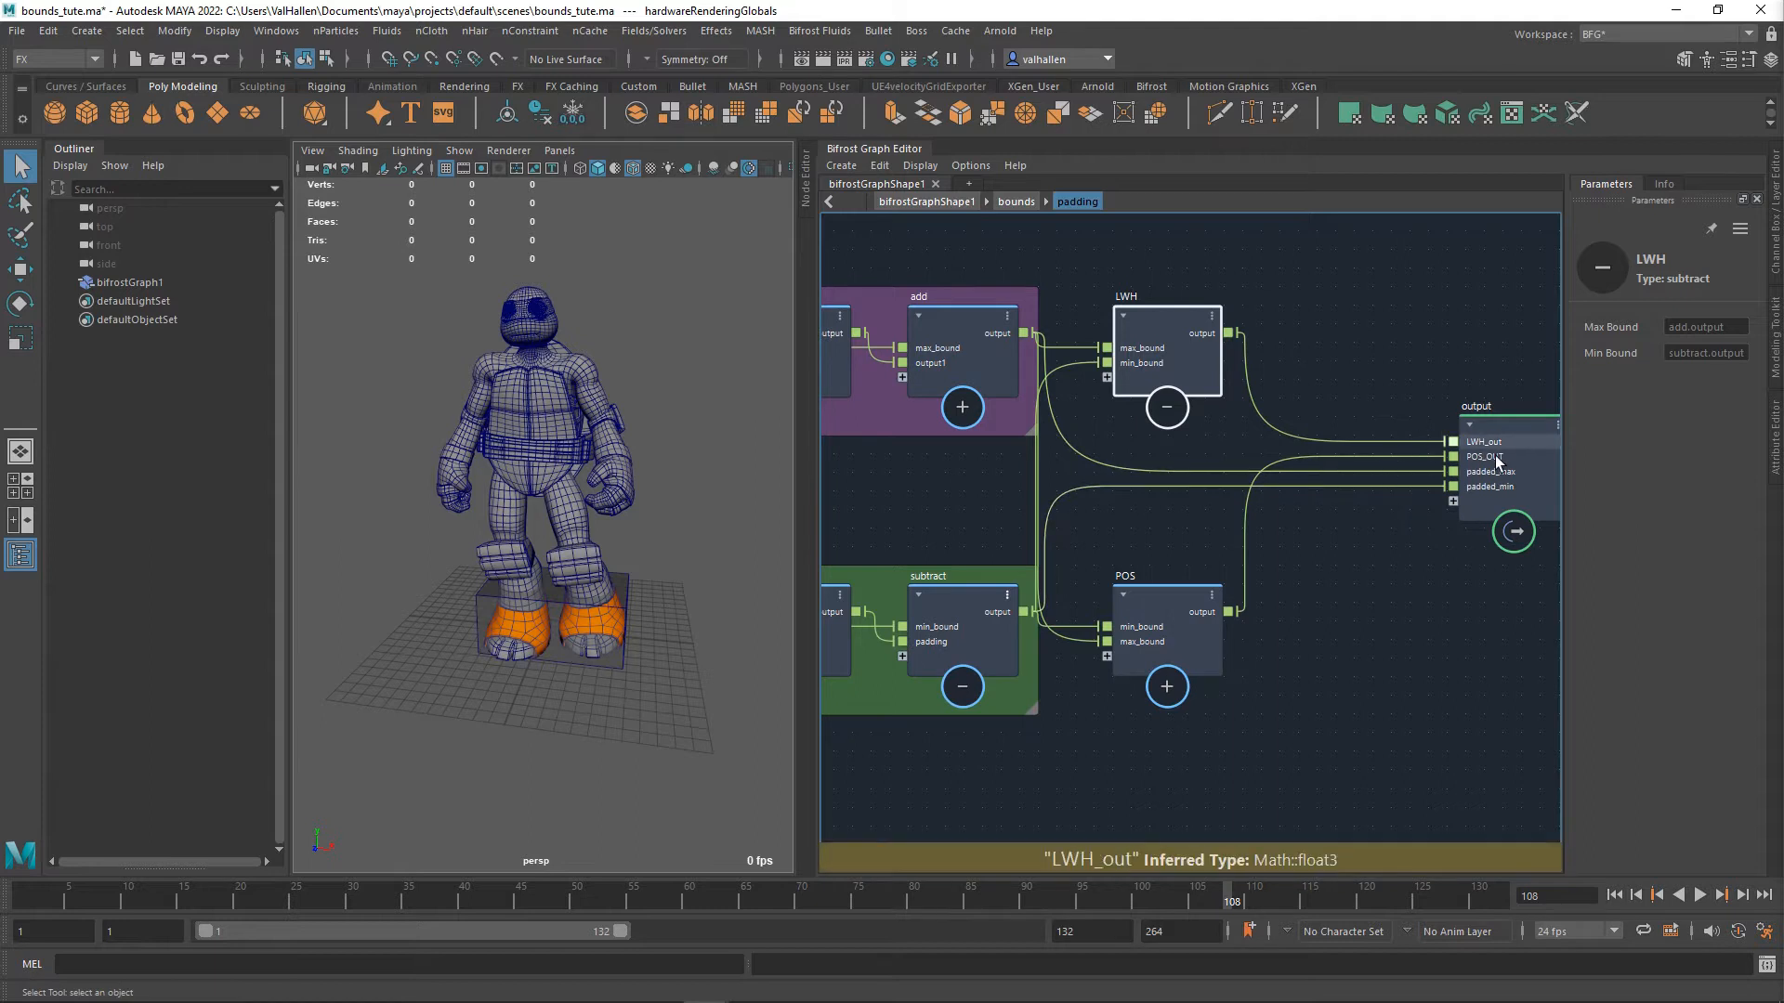
- Inspect the POS add node's min and max bound inputs and its link to the padding compound's output node
middle_drag(1312, 667, 1337, 645)
click(1212, 604)
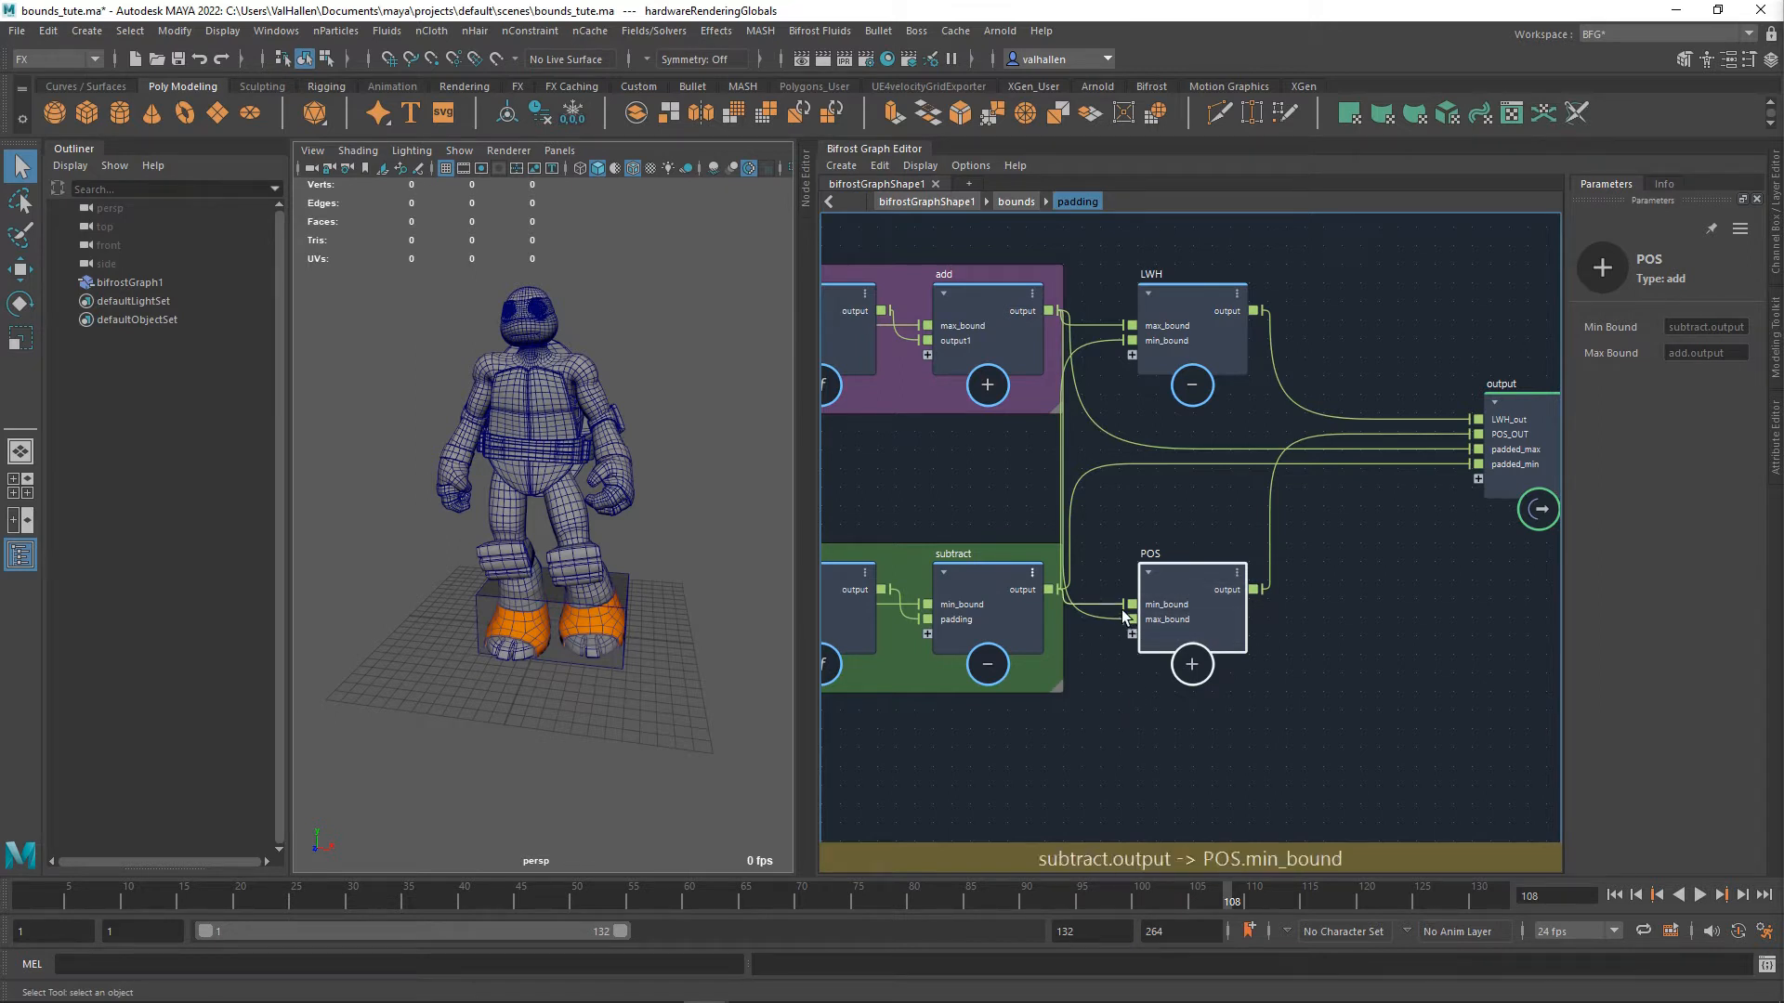
middle_drag(1401, 651, 1260, 690)
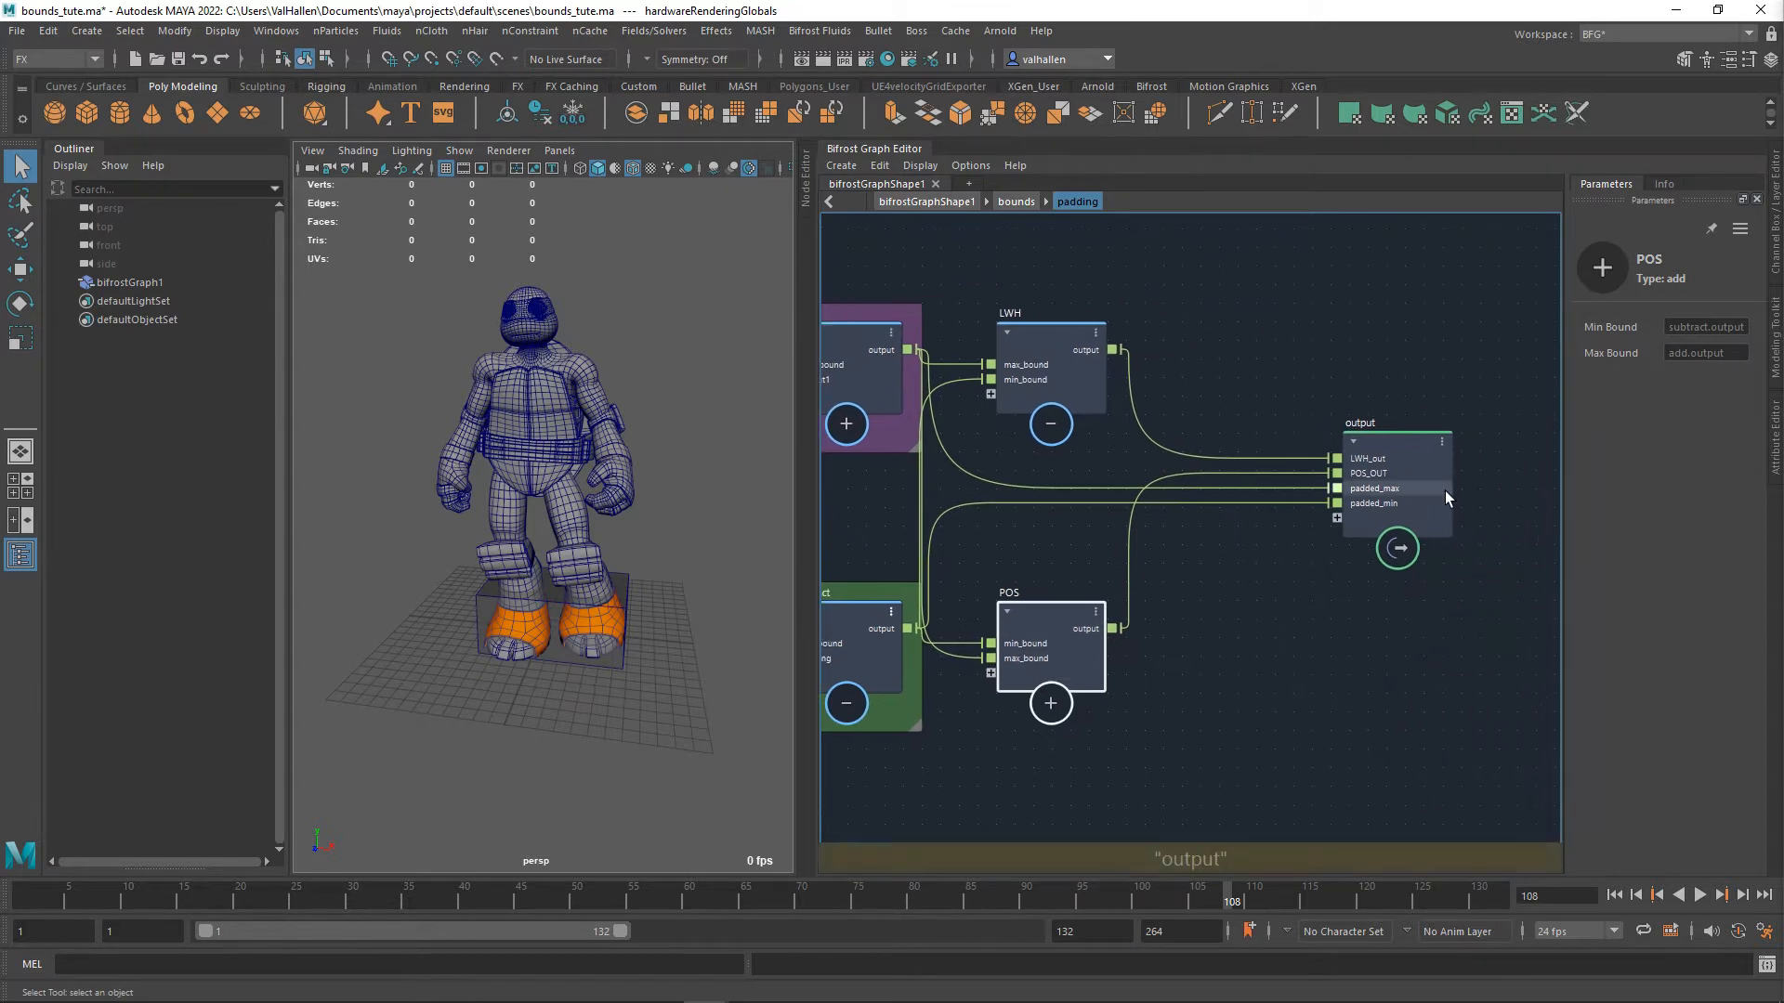
- Return to the bounds compound, inspect the half_of position node, and move the LWH node slightly left
key(BackSpace)
middle_drag(1317, 626, 1084, 634)
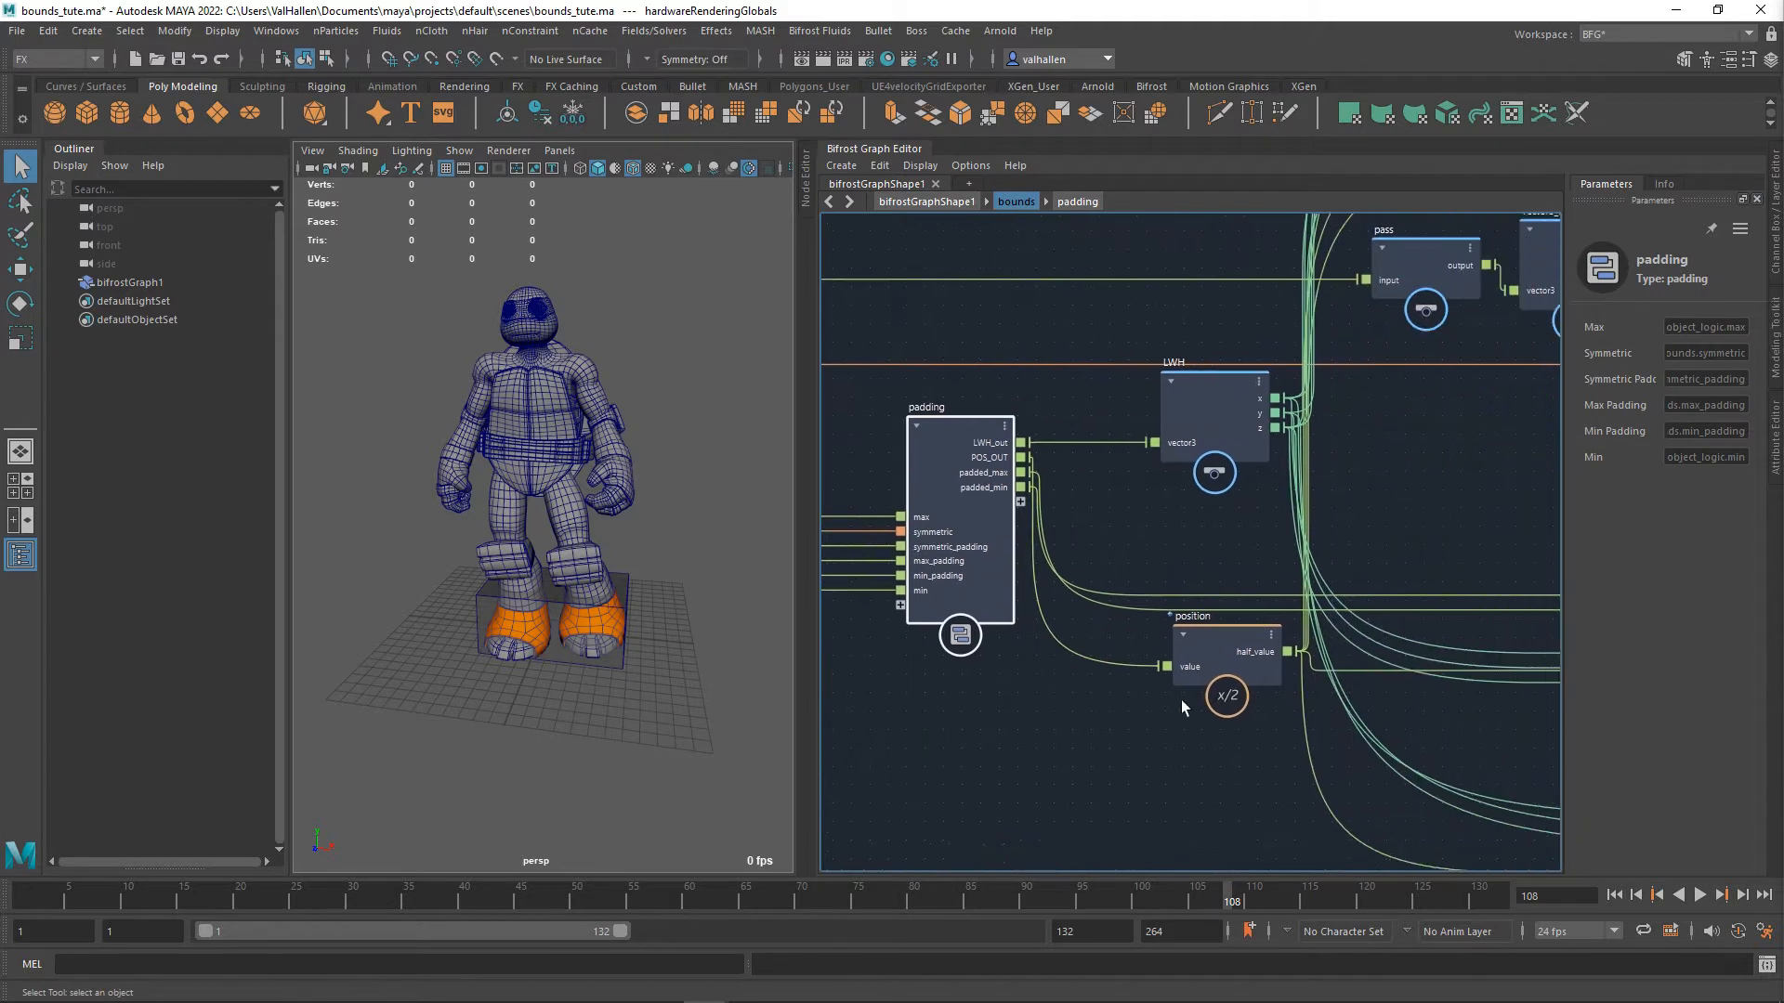
click(1239, 663)
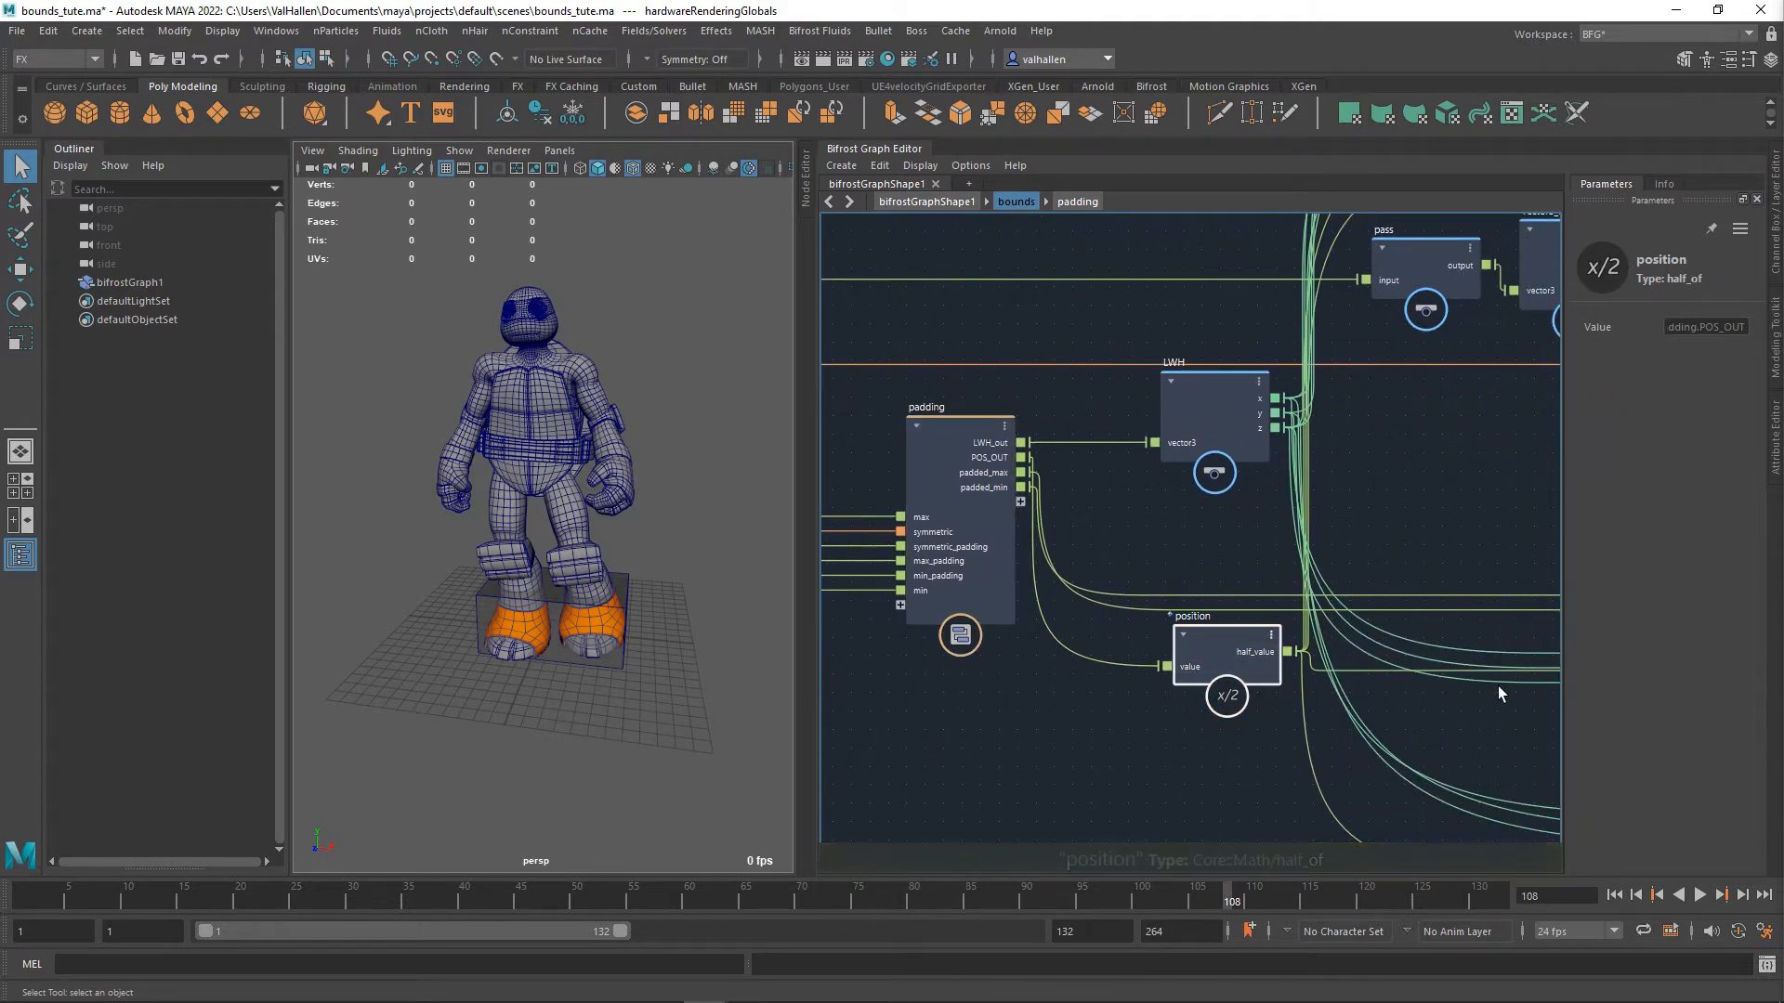
drag(1250, 448, 1167, 443)
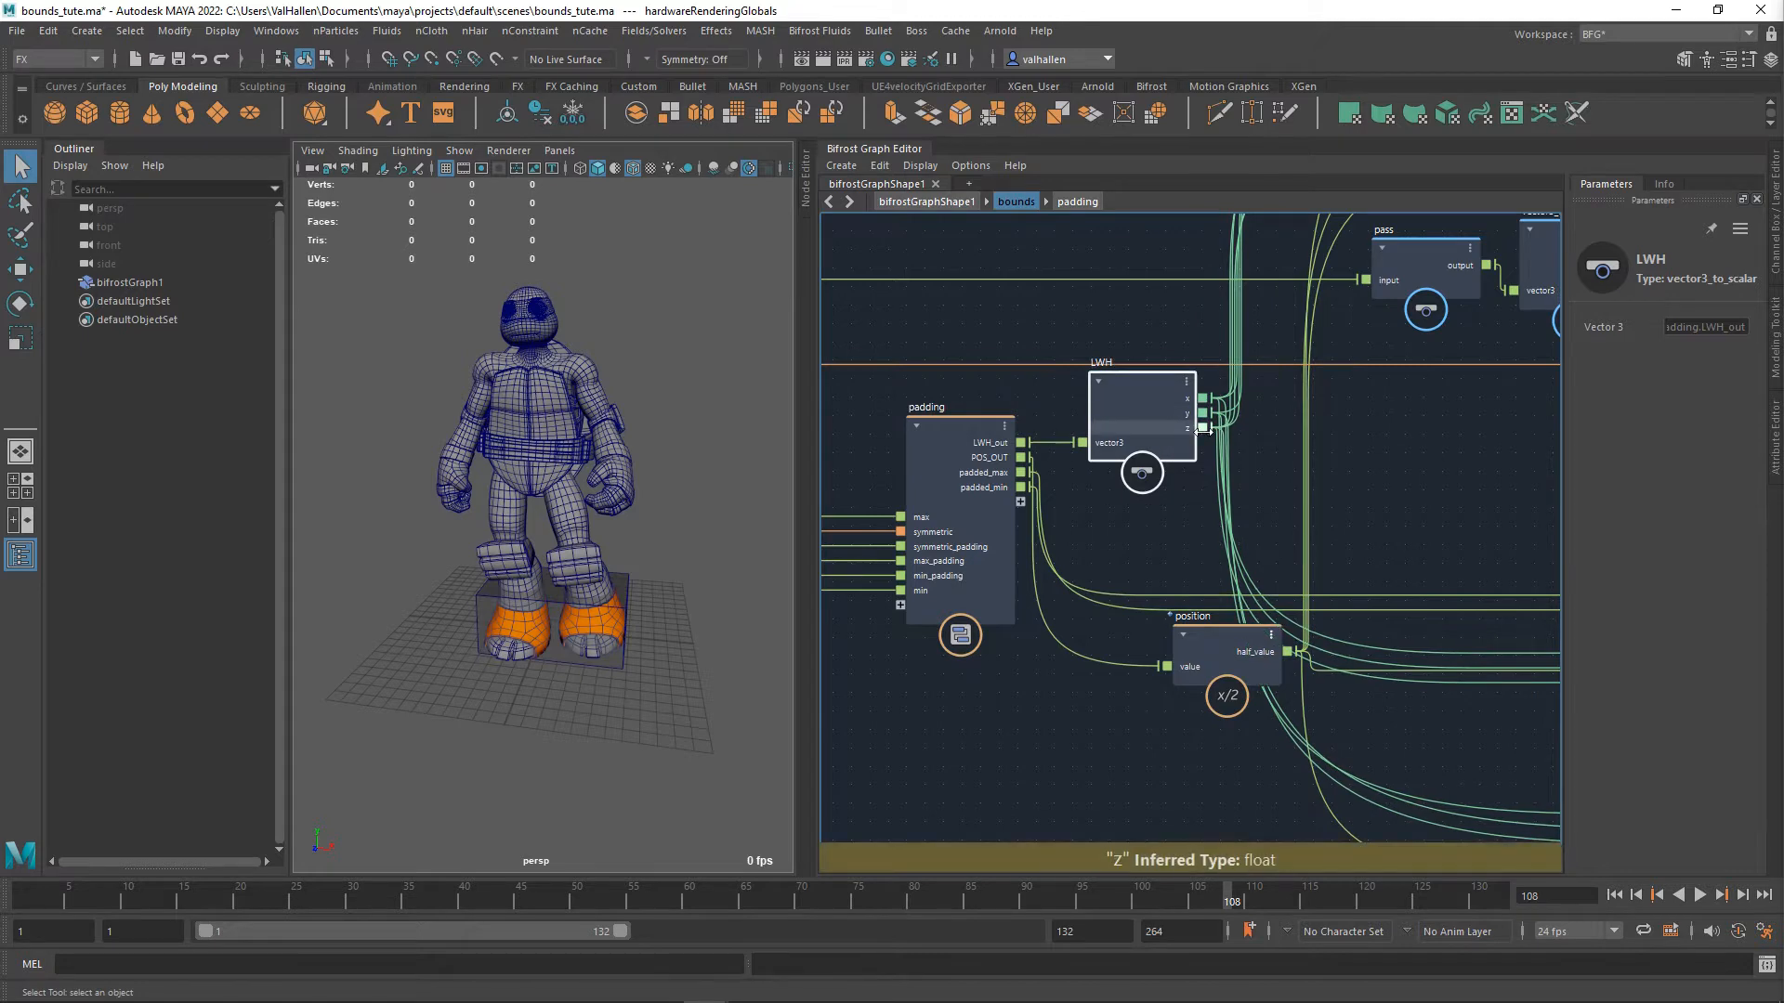
- Space out the three create_mesh_plane nodes by moving zPlane down and yPlane up
scroll(1403, 532, down, 4)
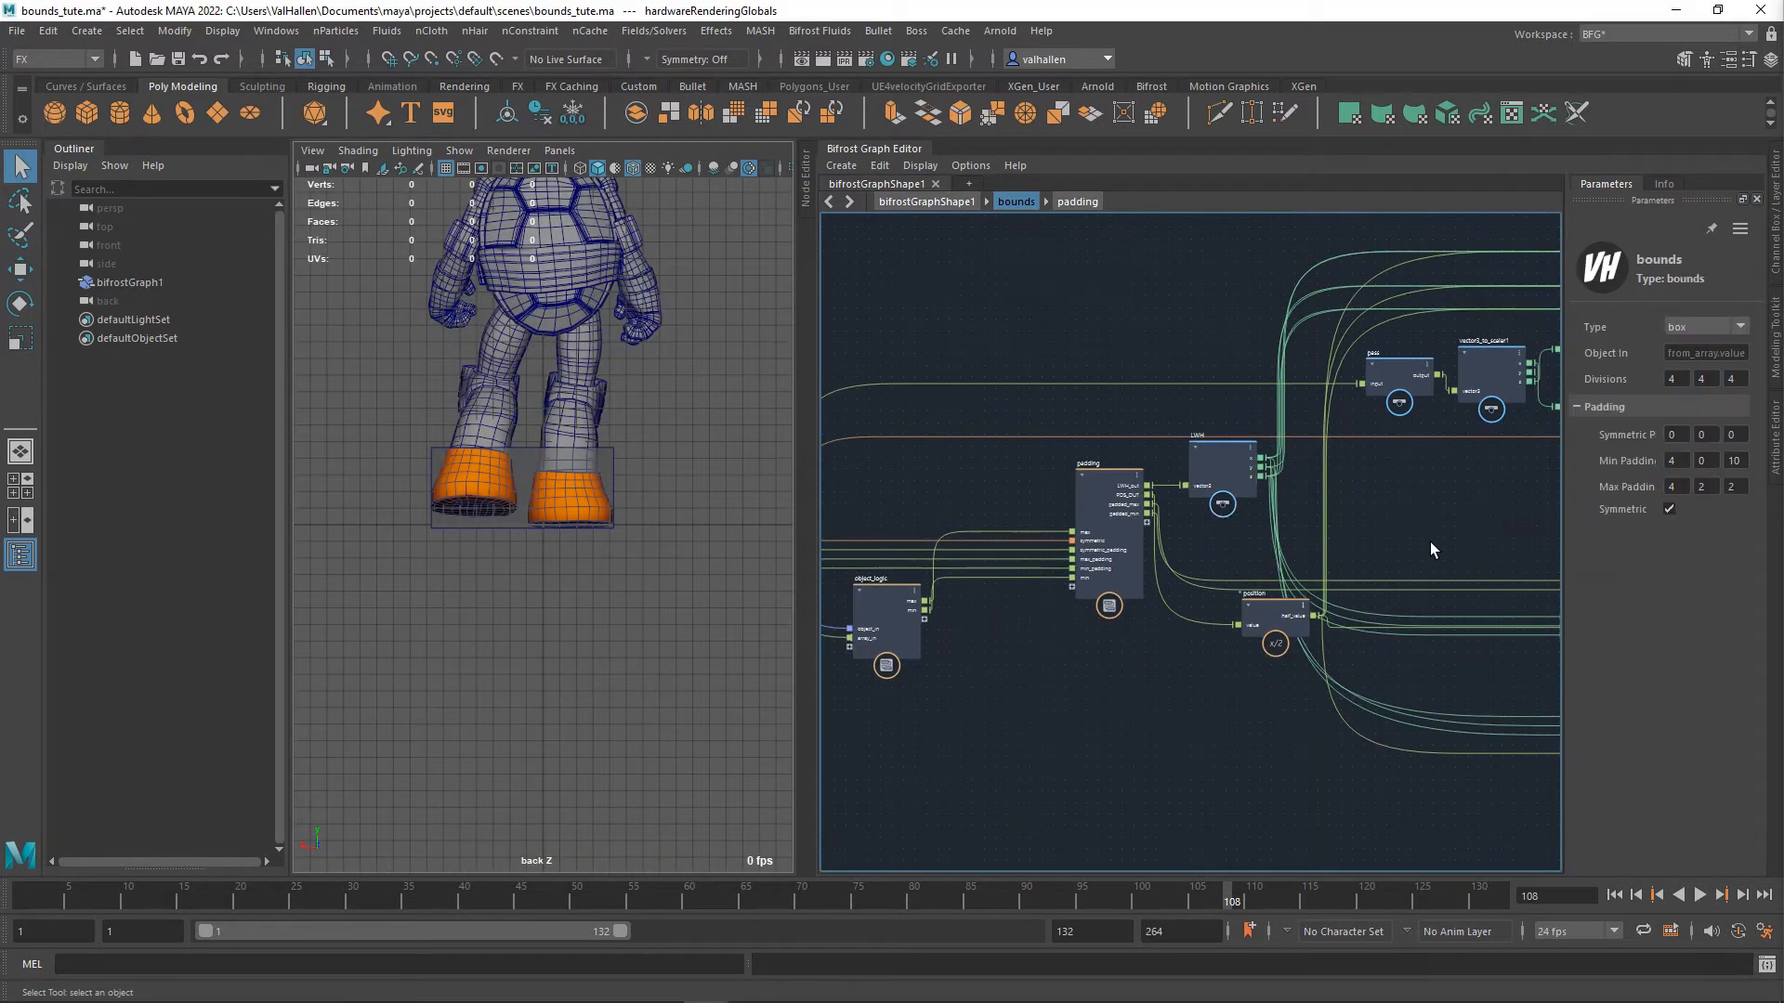
alt+middle_drag(1423, 543, 1135, 737)
alt+middle_drag(1299, 668, 1156, 663)
scroll(1135, 638, up, 5)
scroll(1160, 671, up, 1)
alt+middle_drag(1209, 729, 990, 761)
scroll(1207, 721, down, 2)
scroll(1211, 723, up, 1)
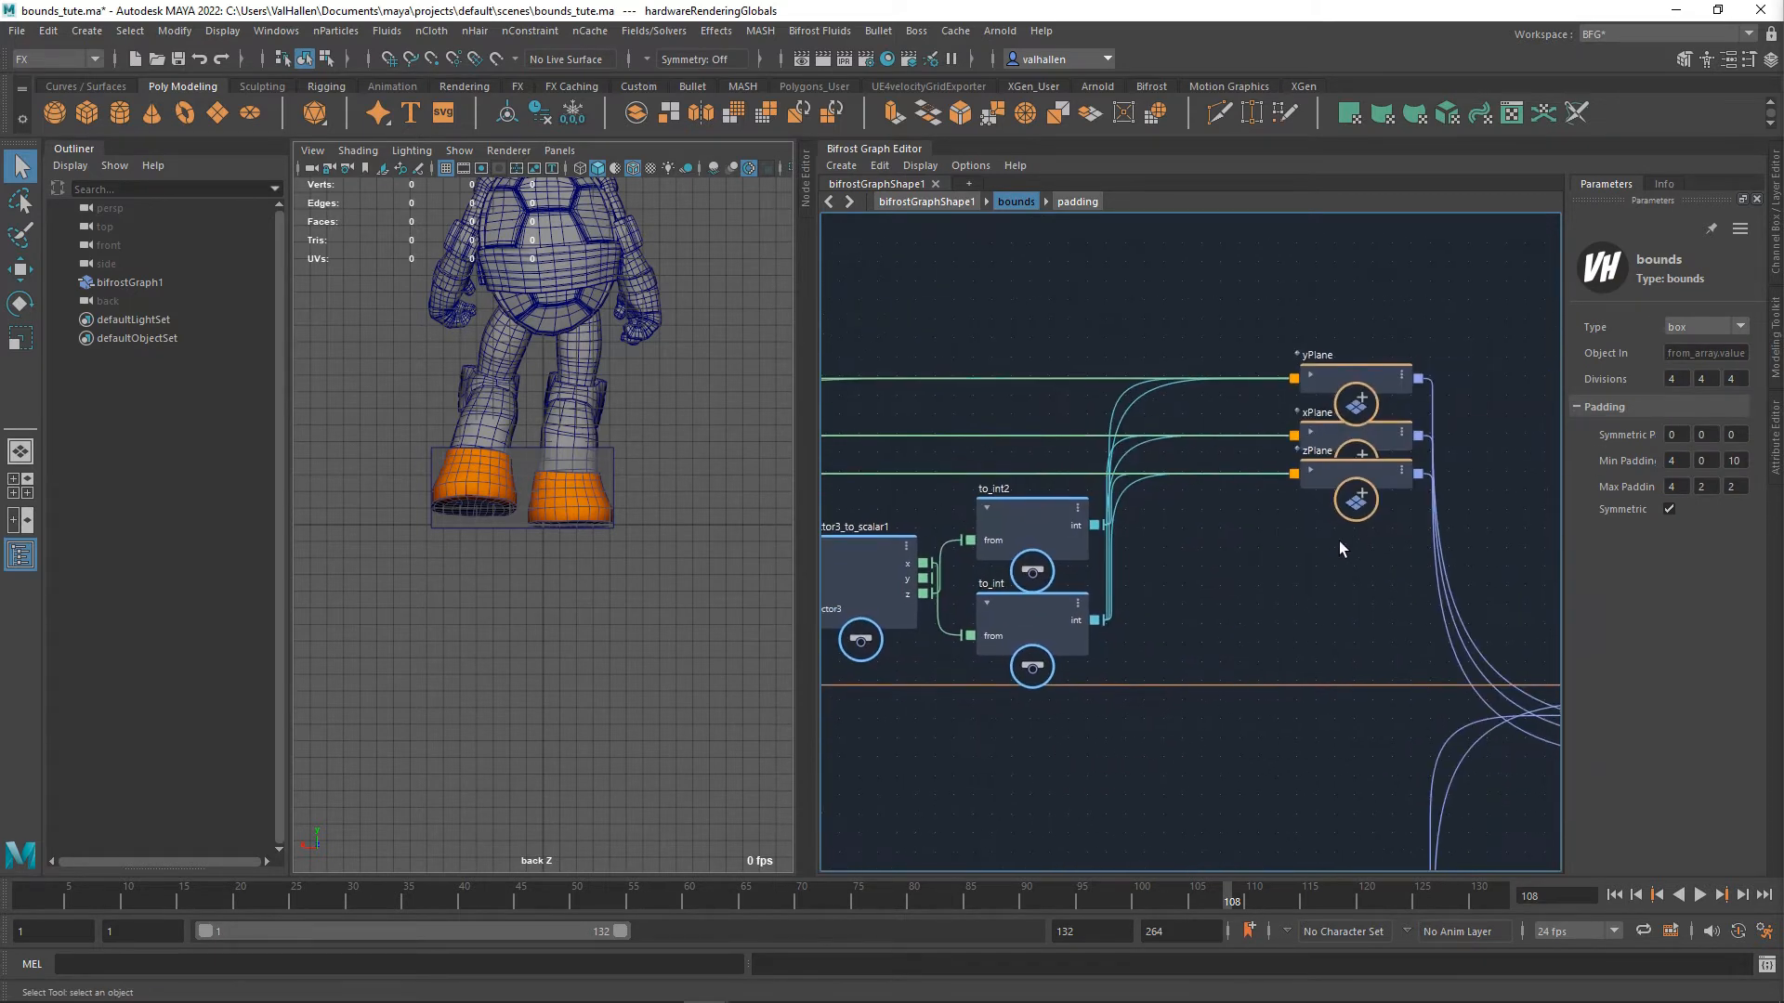
drag(1378, 487, 1378, 539)
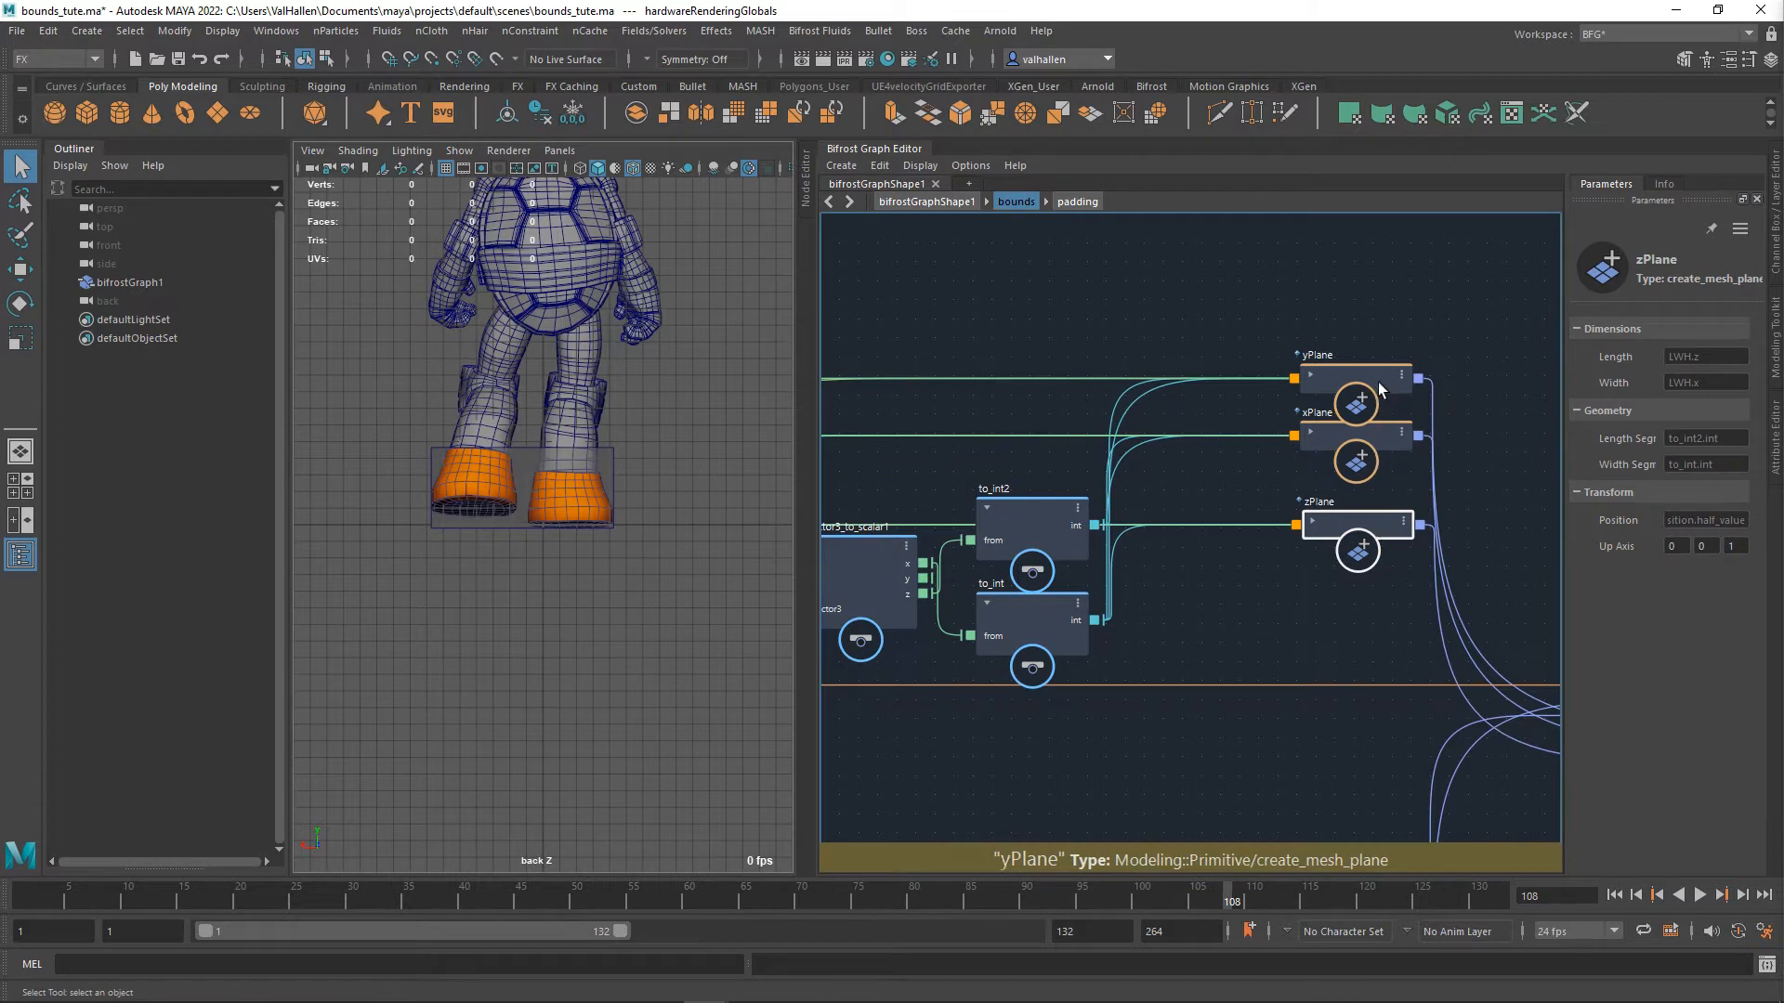
drag(1379, 390, 1380, 335)
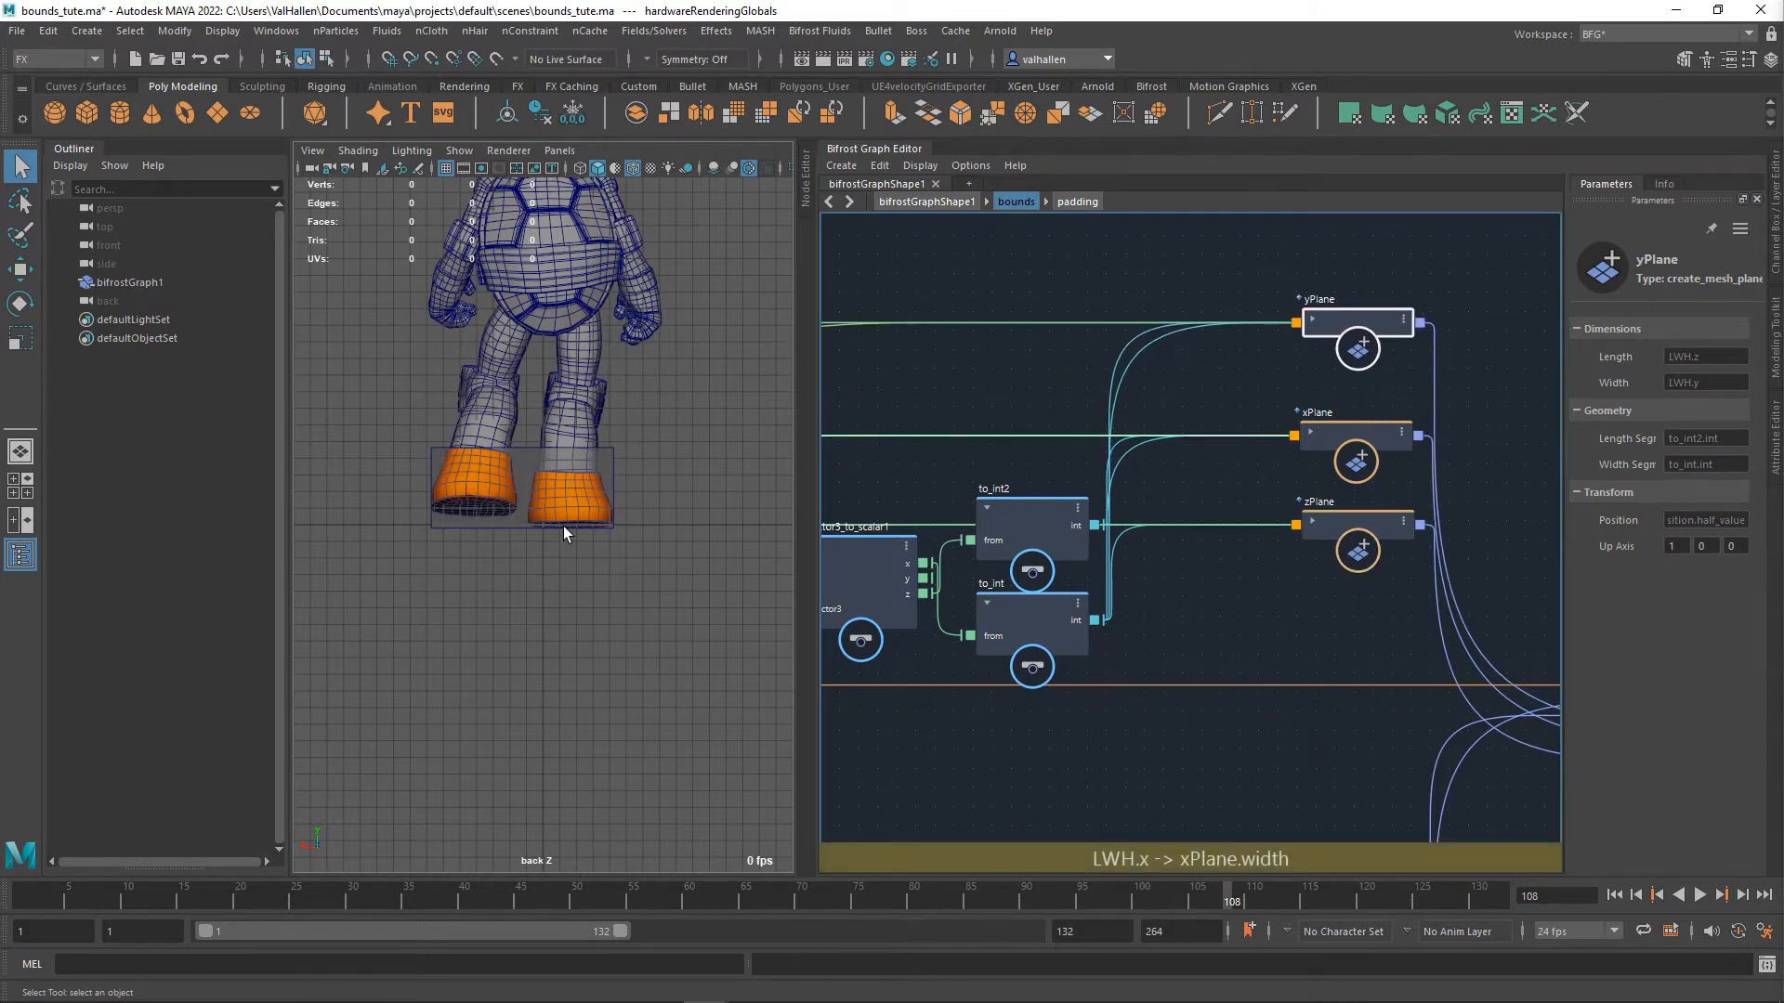
- Switch the viewport from the back view to perspective and clear the node selection to show the bounds parameters
click(576, 554)
click(590, 520)
click(589, 563)
key(space)
drag(589, 565, 603, 516)
click(1270, 615)
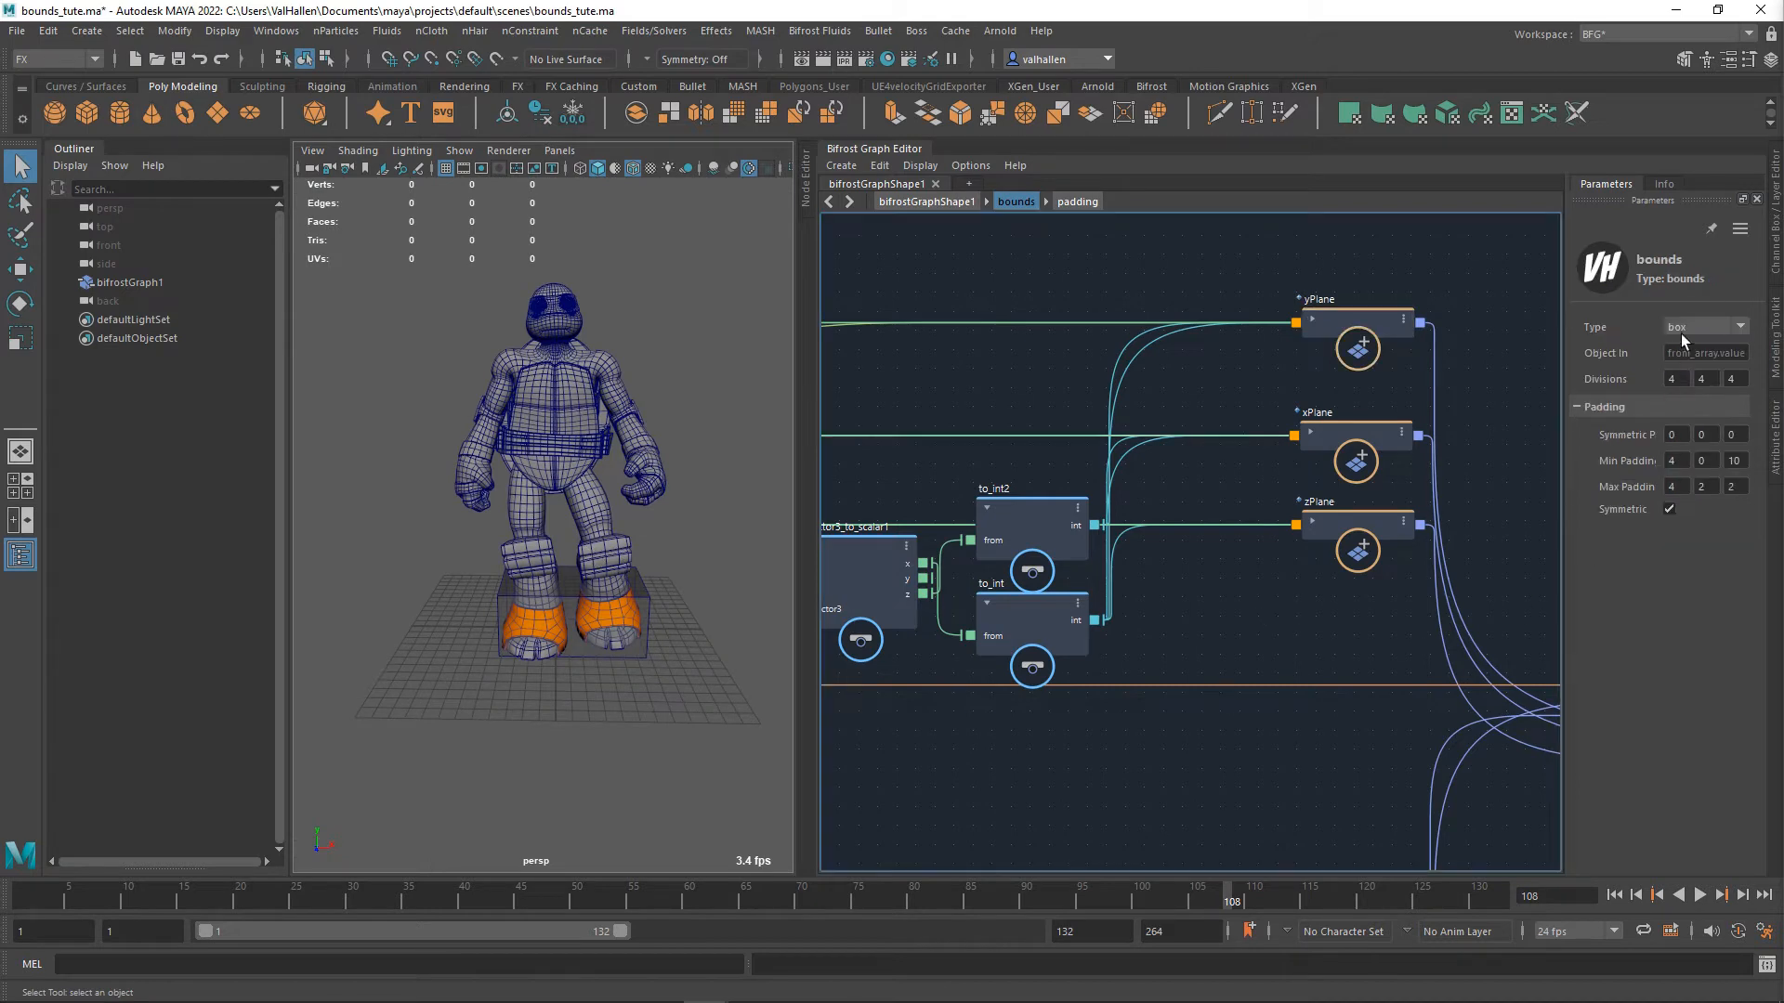
- Change the bounds Type to rect_y, rect_z and finally rect_x, checking each rectangle around the feet
click(1684, 333)
click(1683, 379)
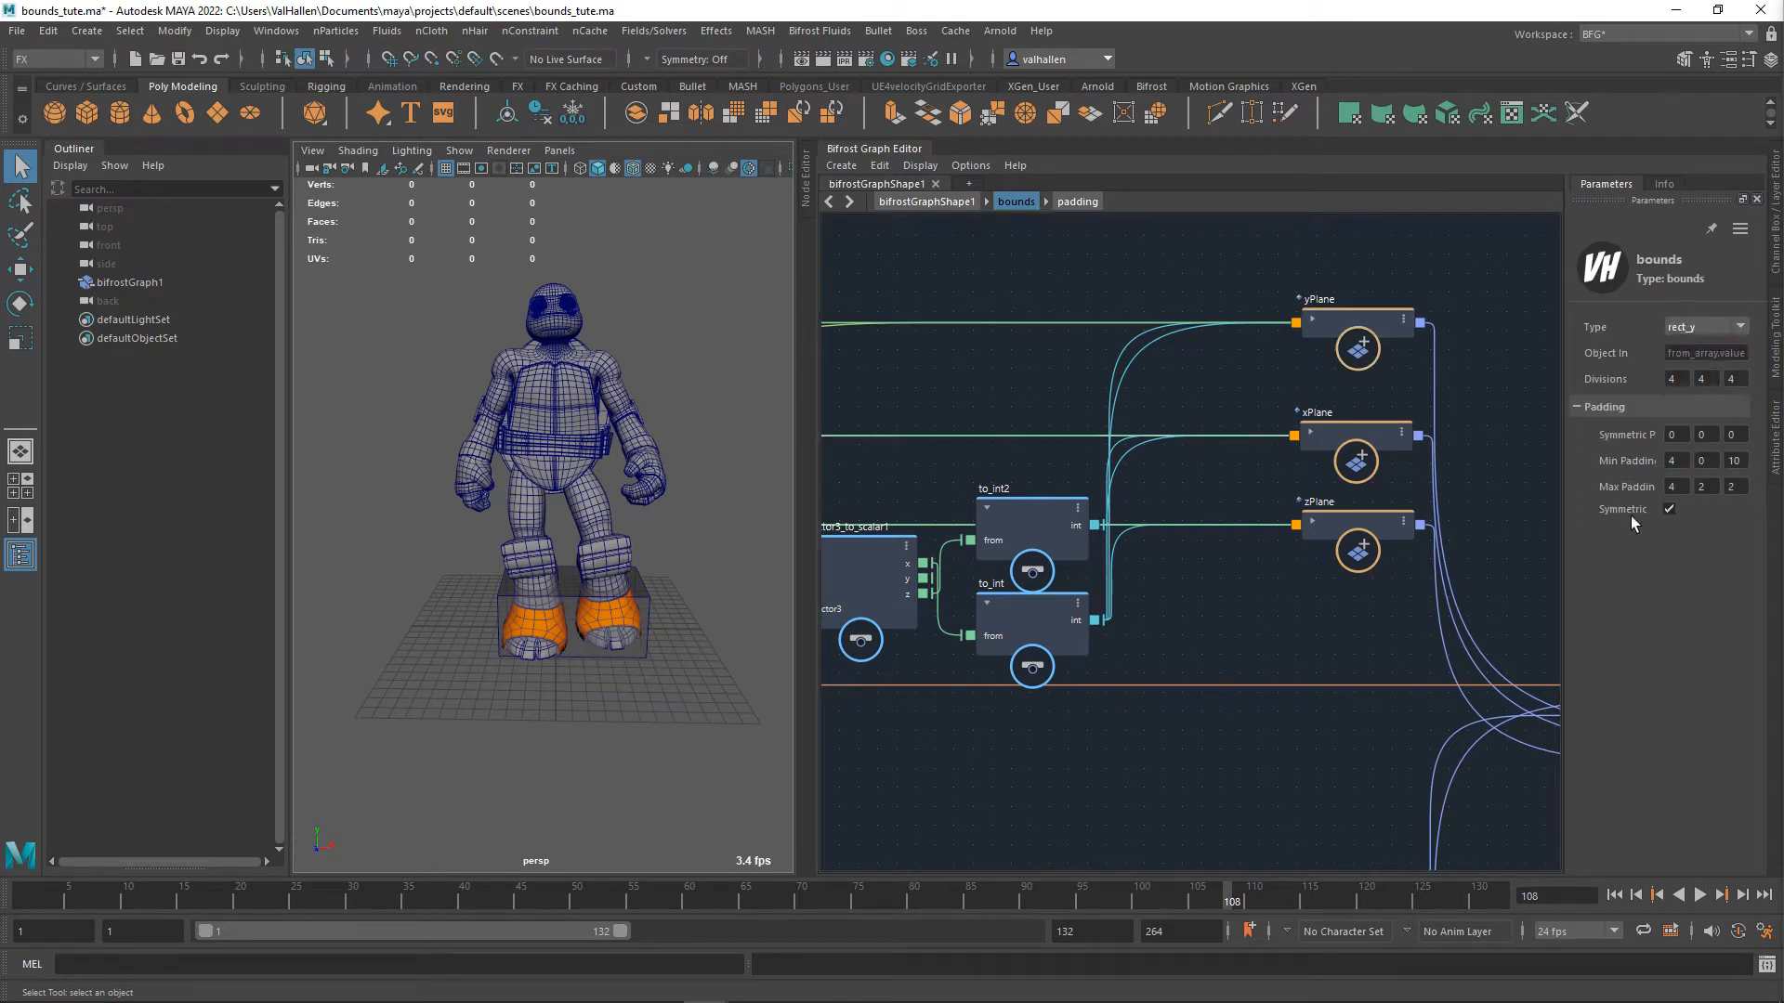
alt+drag(522, 633, 525, 643)
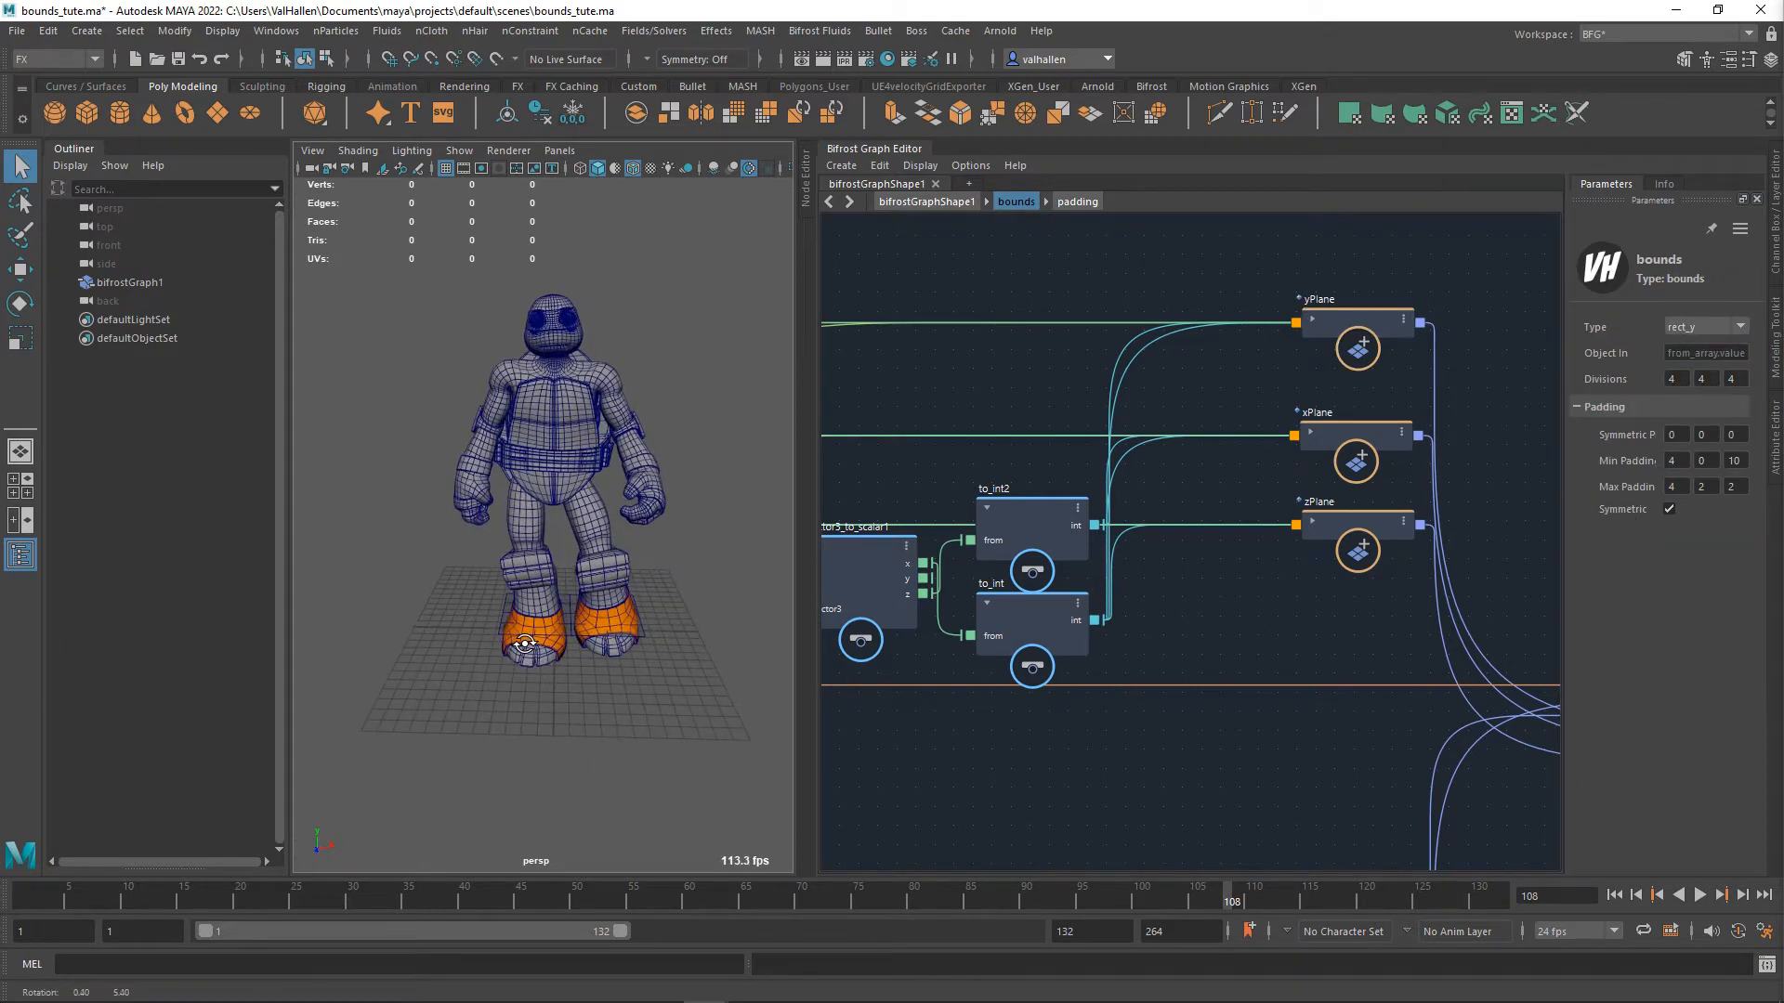
click(1696, 329)
click(1692, 393)
mouse_move(543, 622)
alt+mouse_down()
mouse_move(703, 609)
mouse_move(536, 596)
alt+mouse_up()
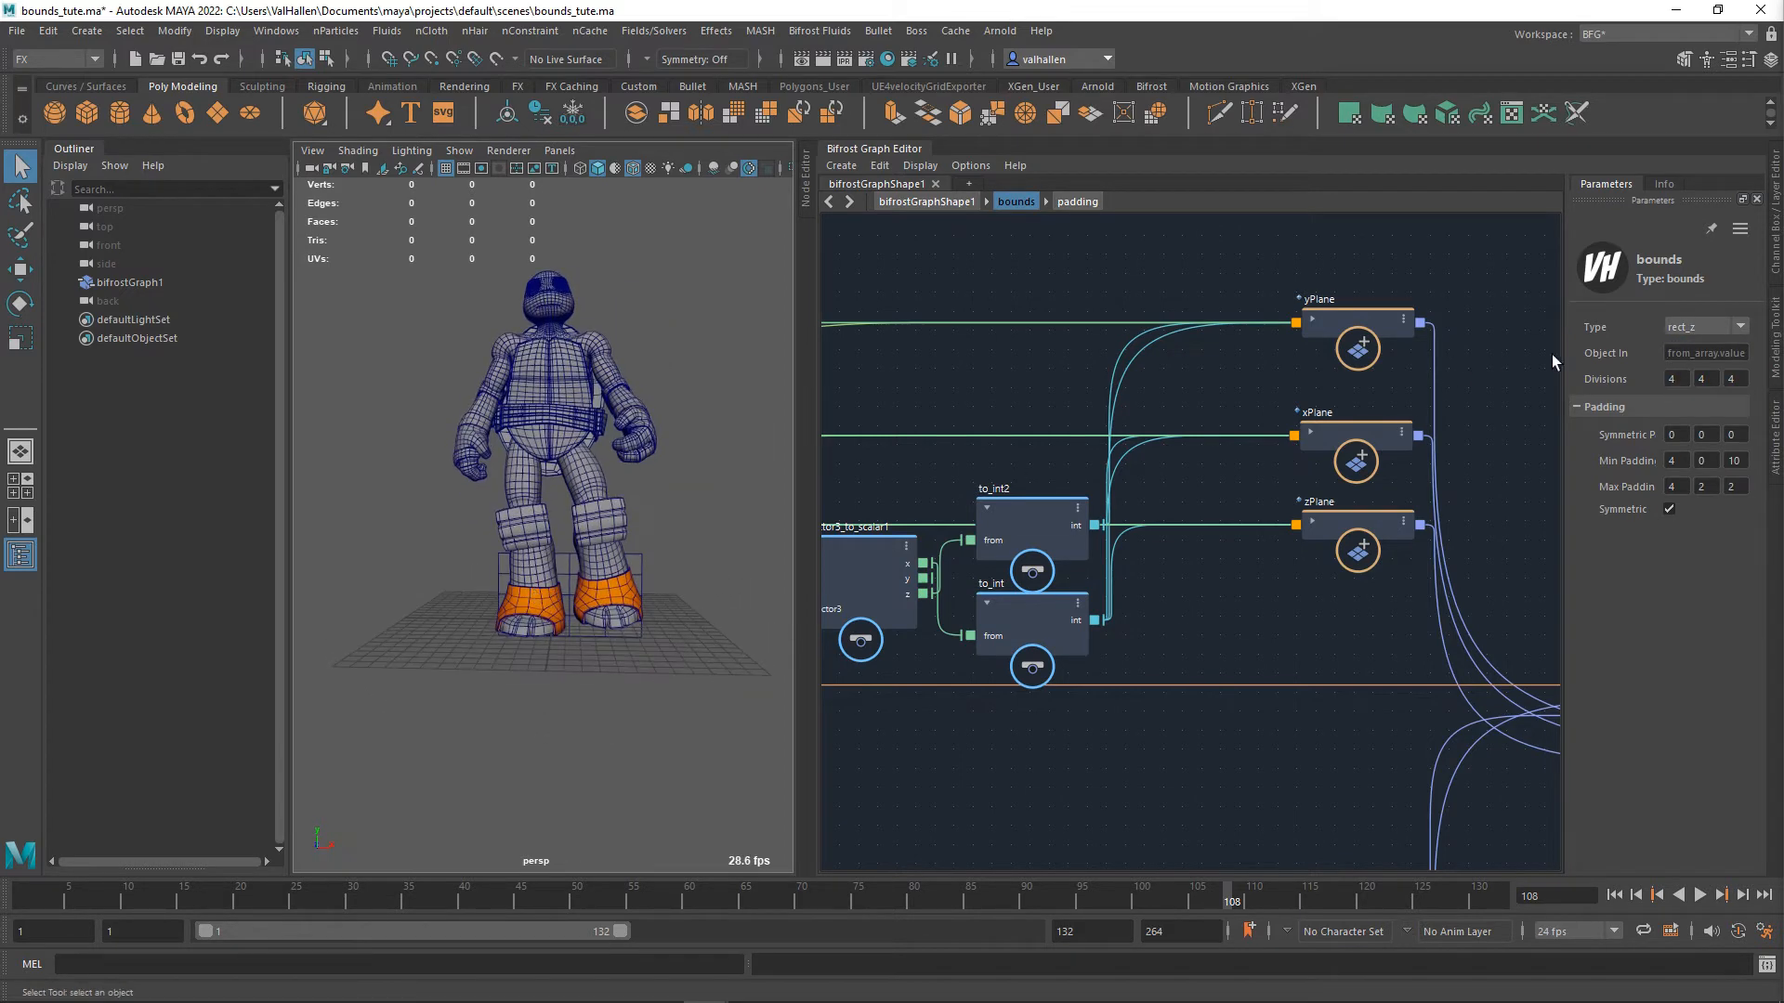
click(1684, 369)
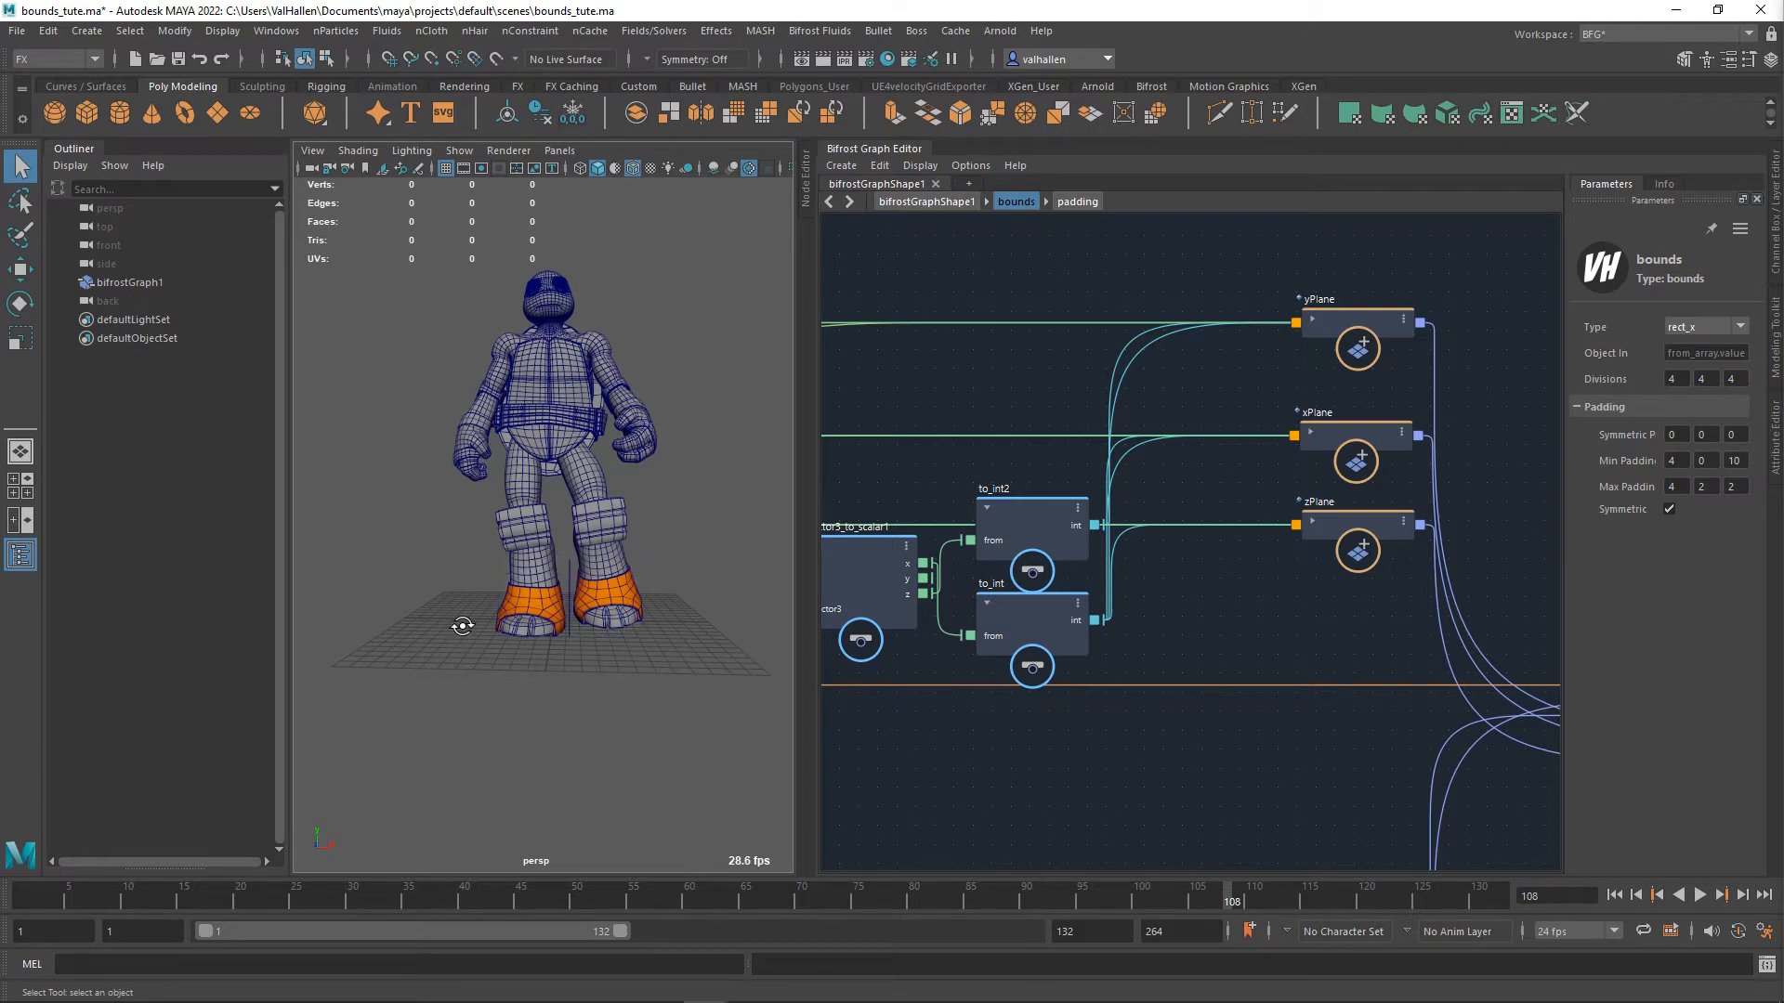
alt+drag(461, 625, 656, 641)
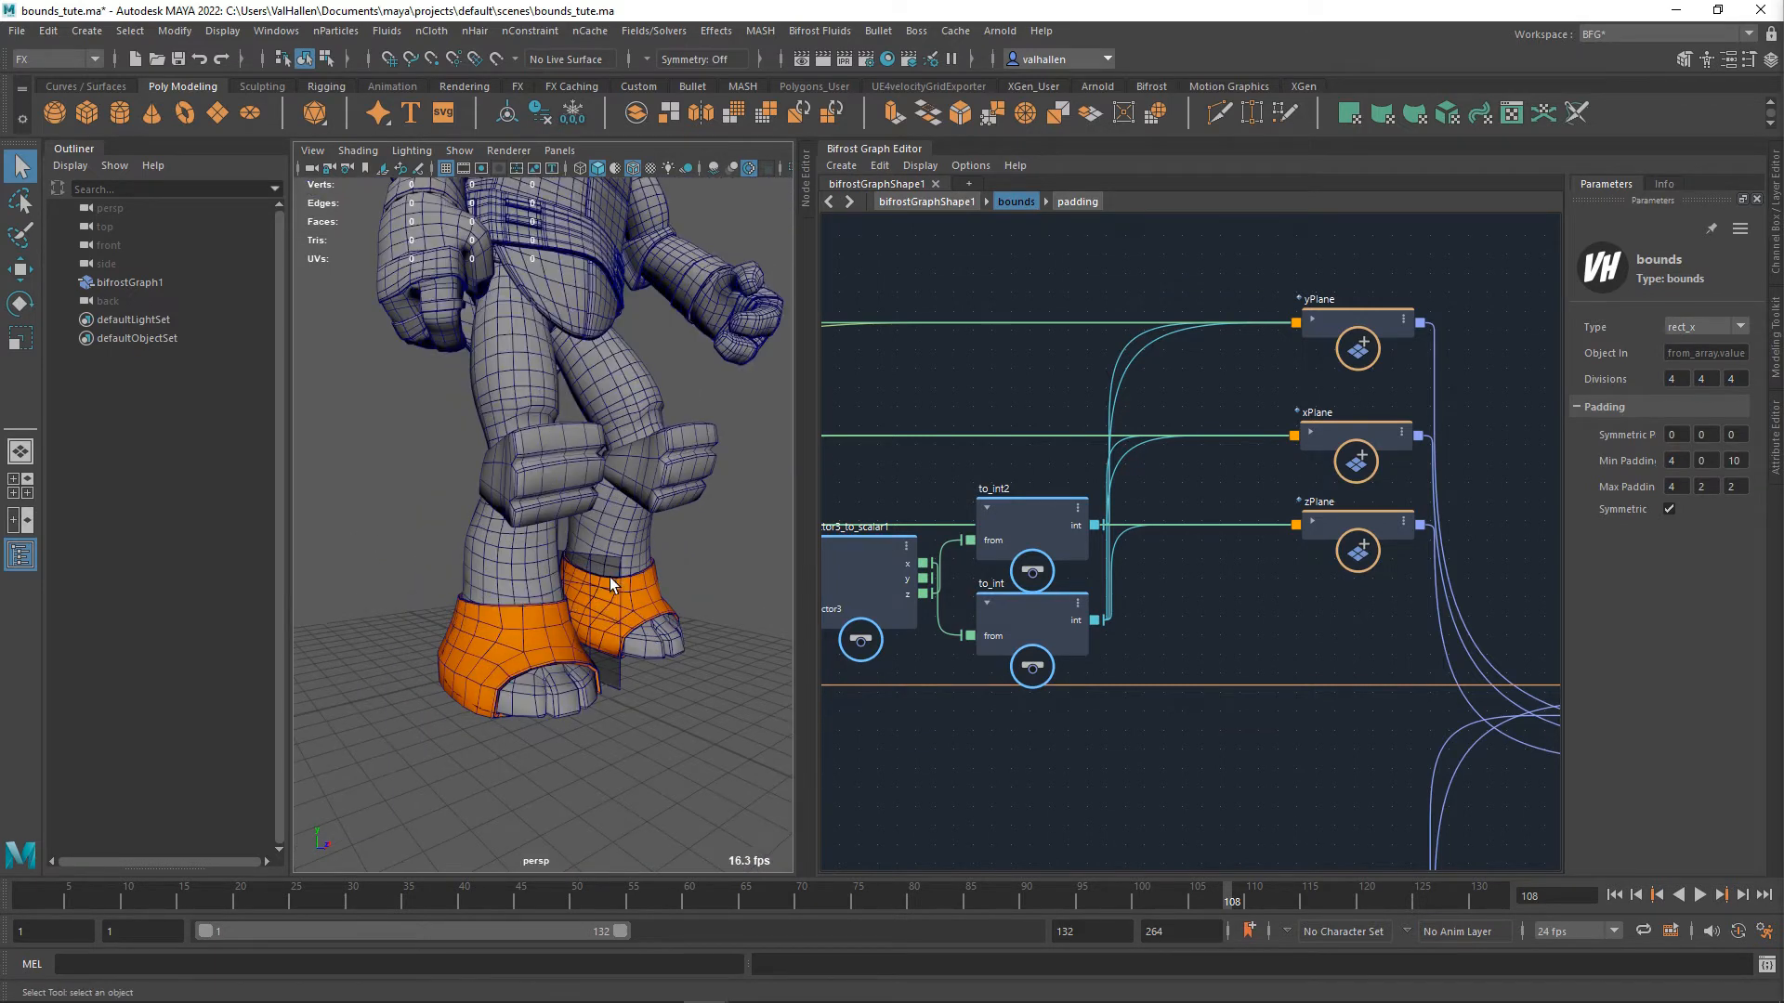
- Expand the yPlane node to show its ports and move it higher in the graph
click(1352, 353)
mouse_move(1355, 311)
drag(1358, 294, 1328, 220)
- Select the two LWH connections and follow them into yPlane's length and width inputs
alt+middle_drag(1228, 422, 1656, 426)
alt+middle_drag(1393, 415, 1432, 381)
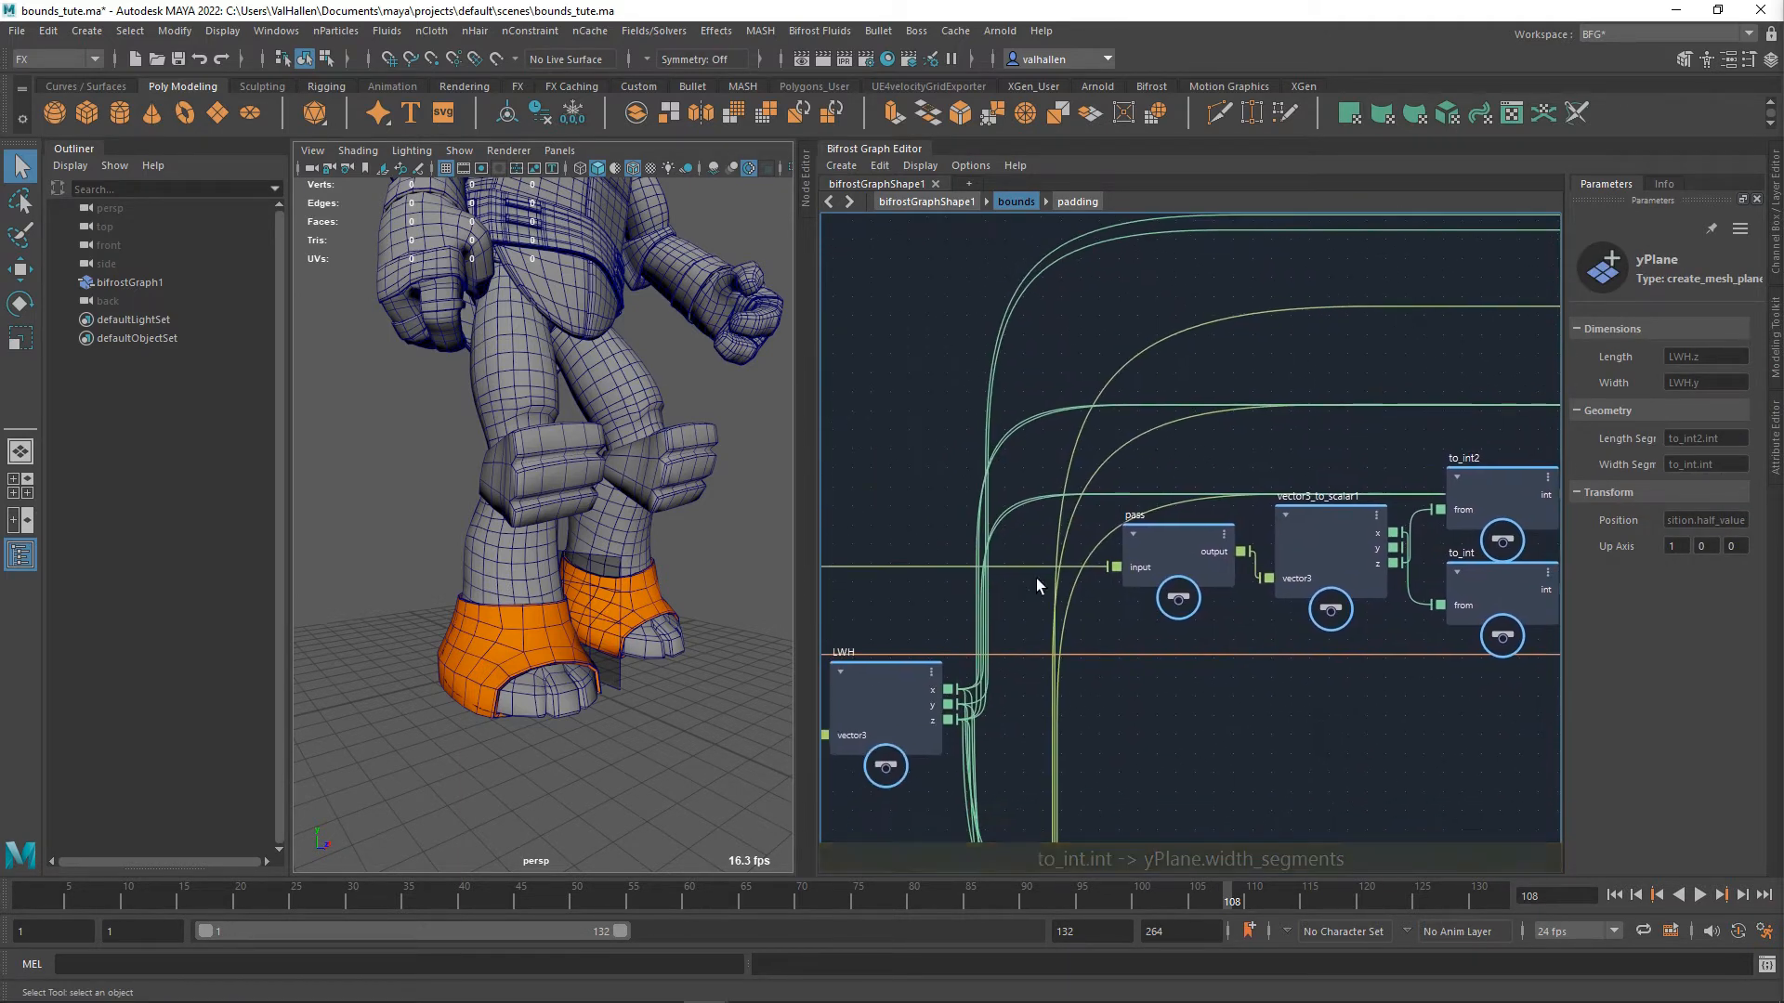
alt+middle_drag(1215, 747, 1030, 963)
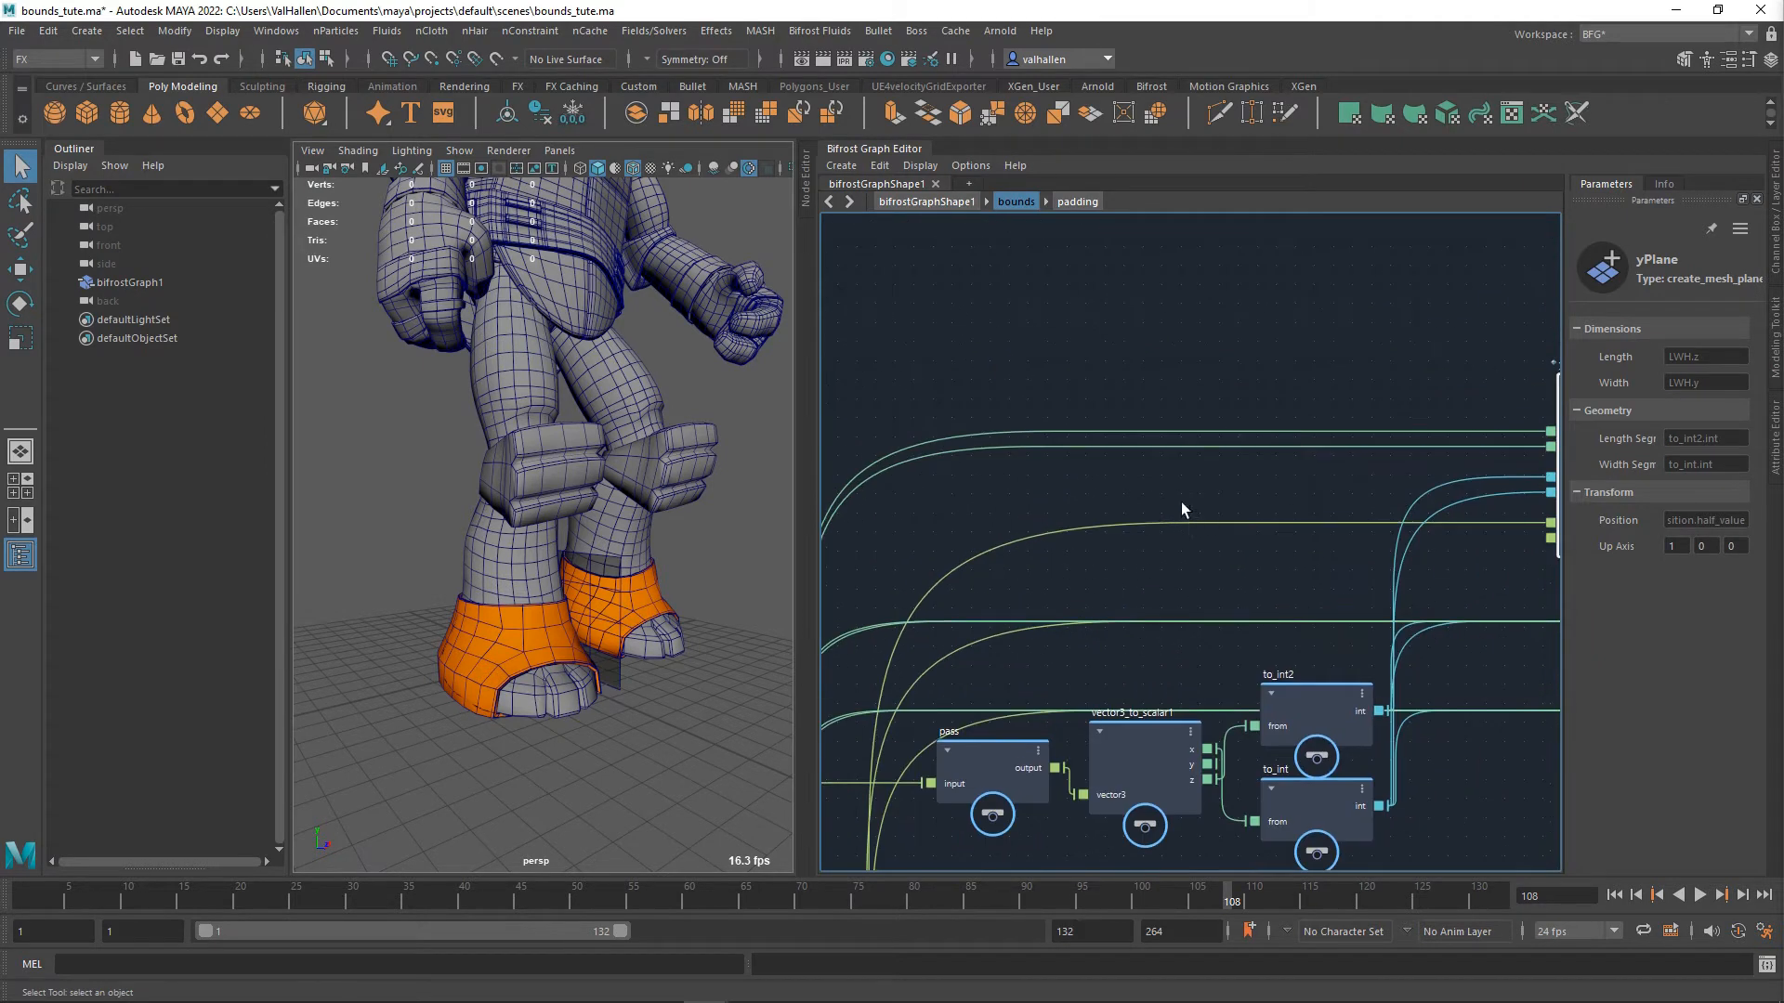
drag(1186, 405, 1236, 478)
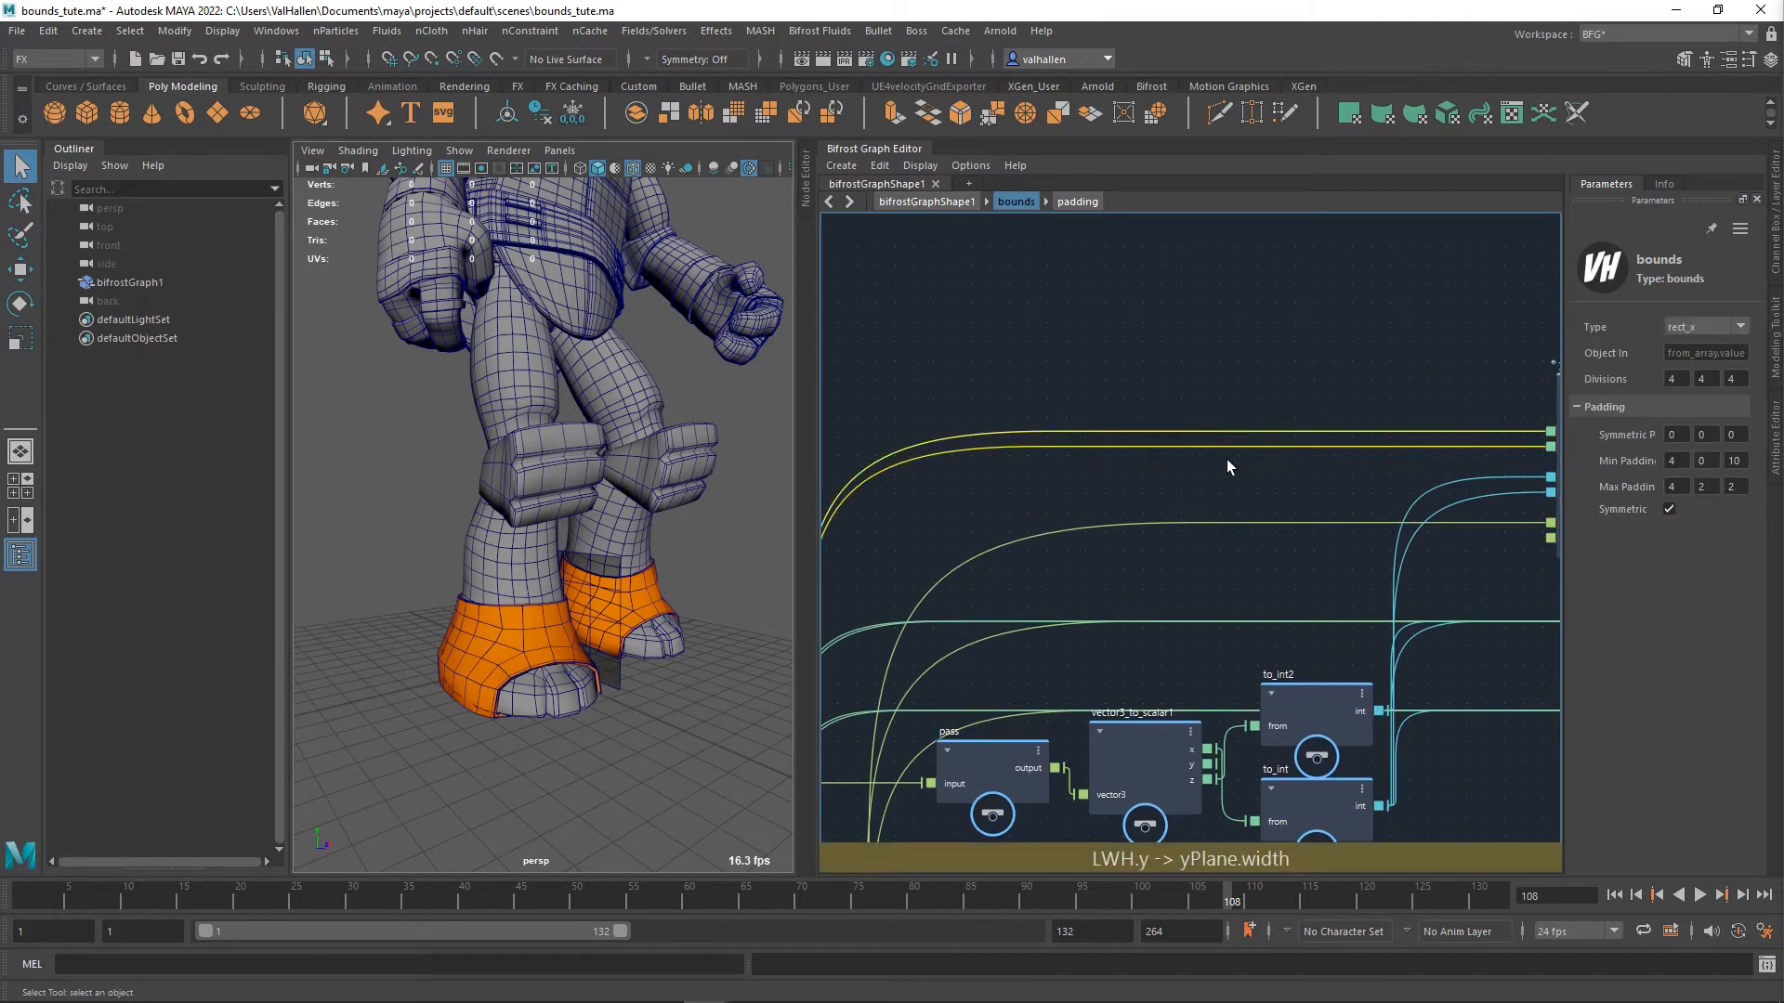
alt+middle_drag(1228, 455, 1006, 517)
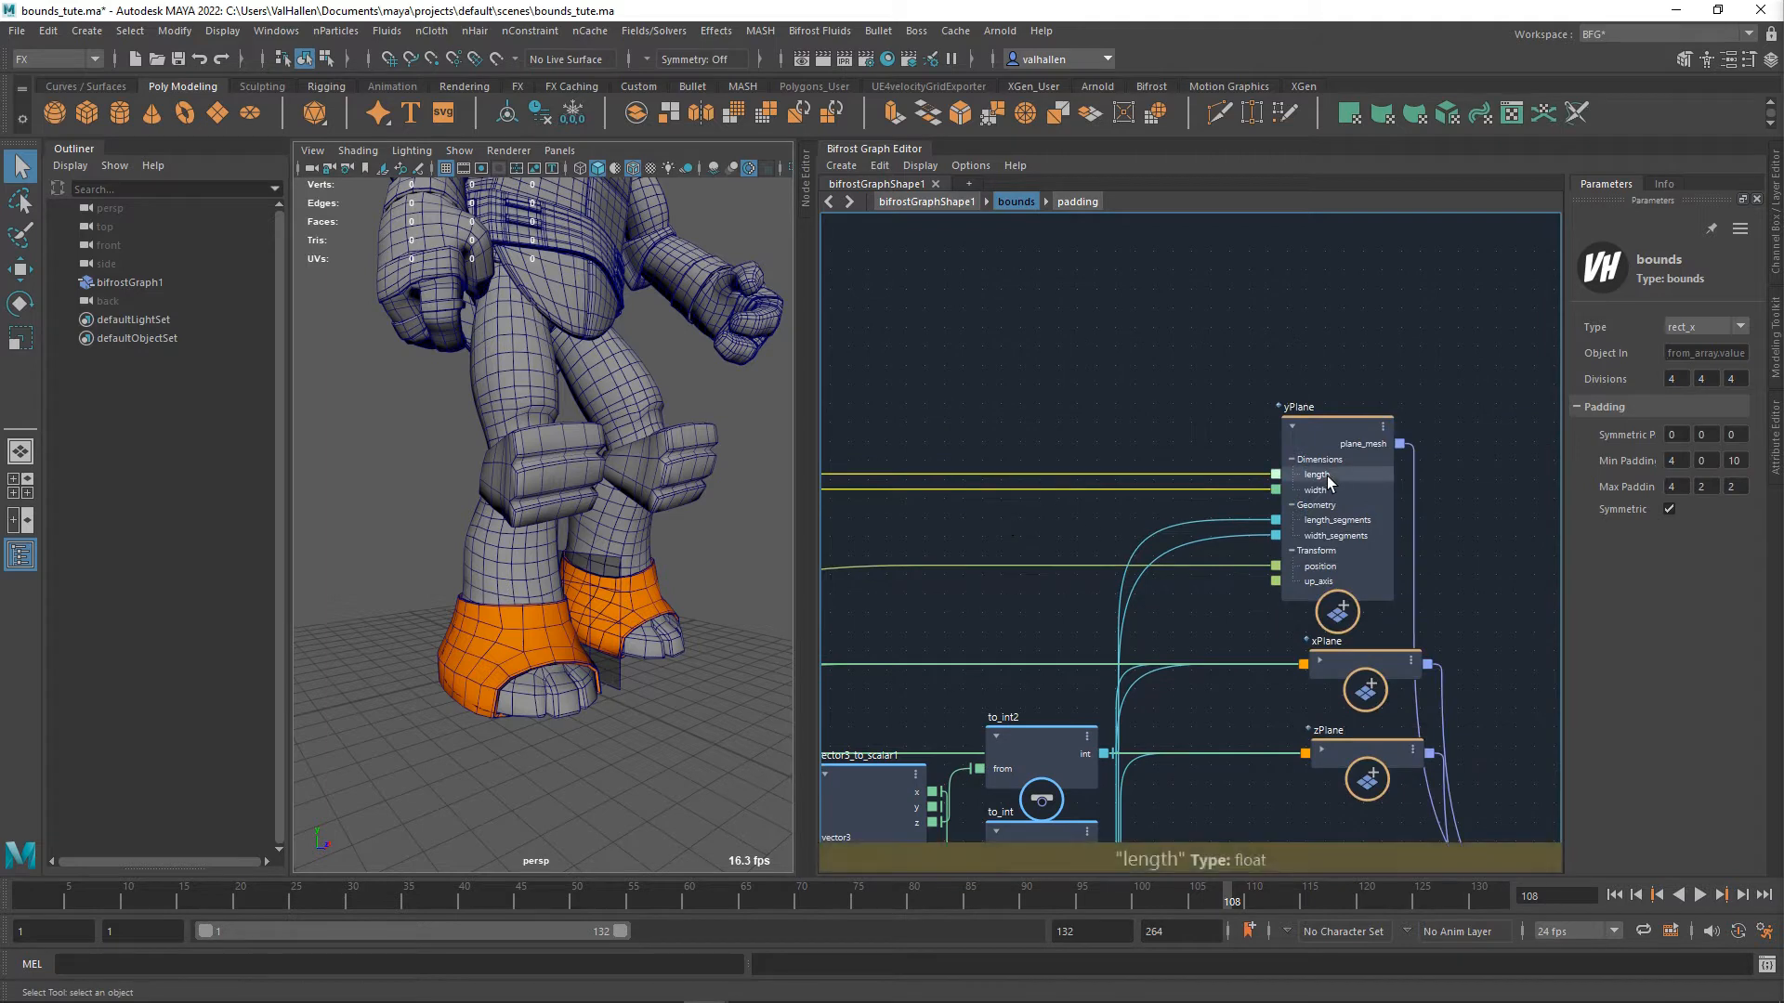
- Rename the yPlane node to xPLane and the original xPlane node to yPlane
double_click(1323, 423)
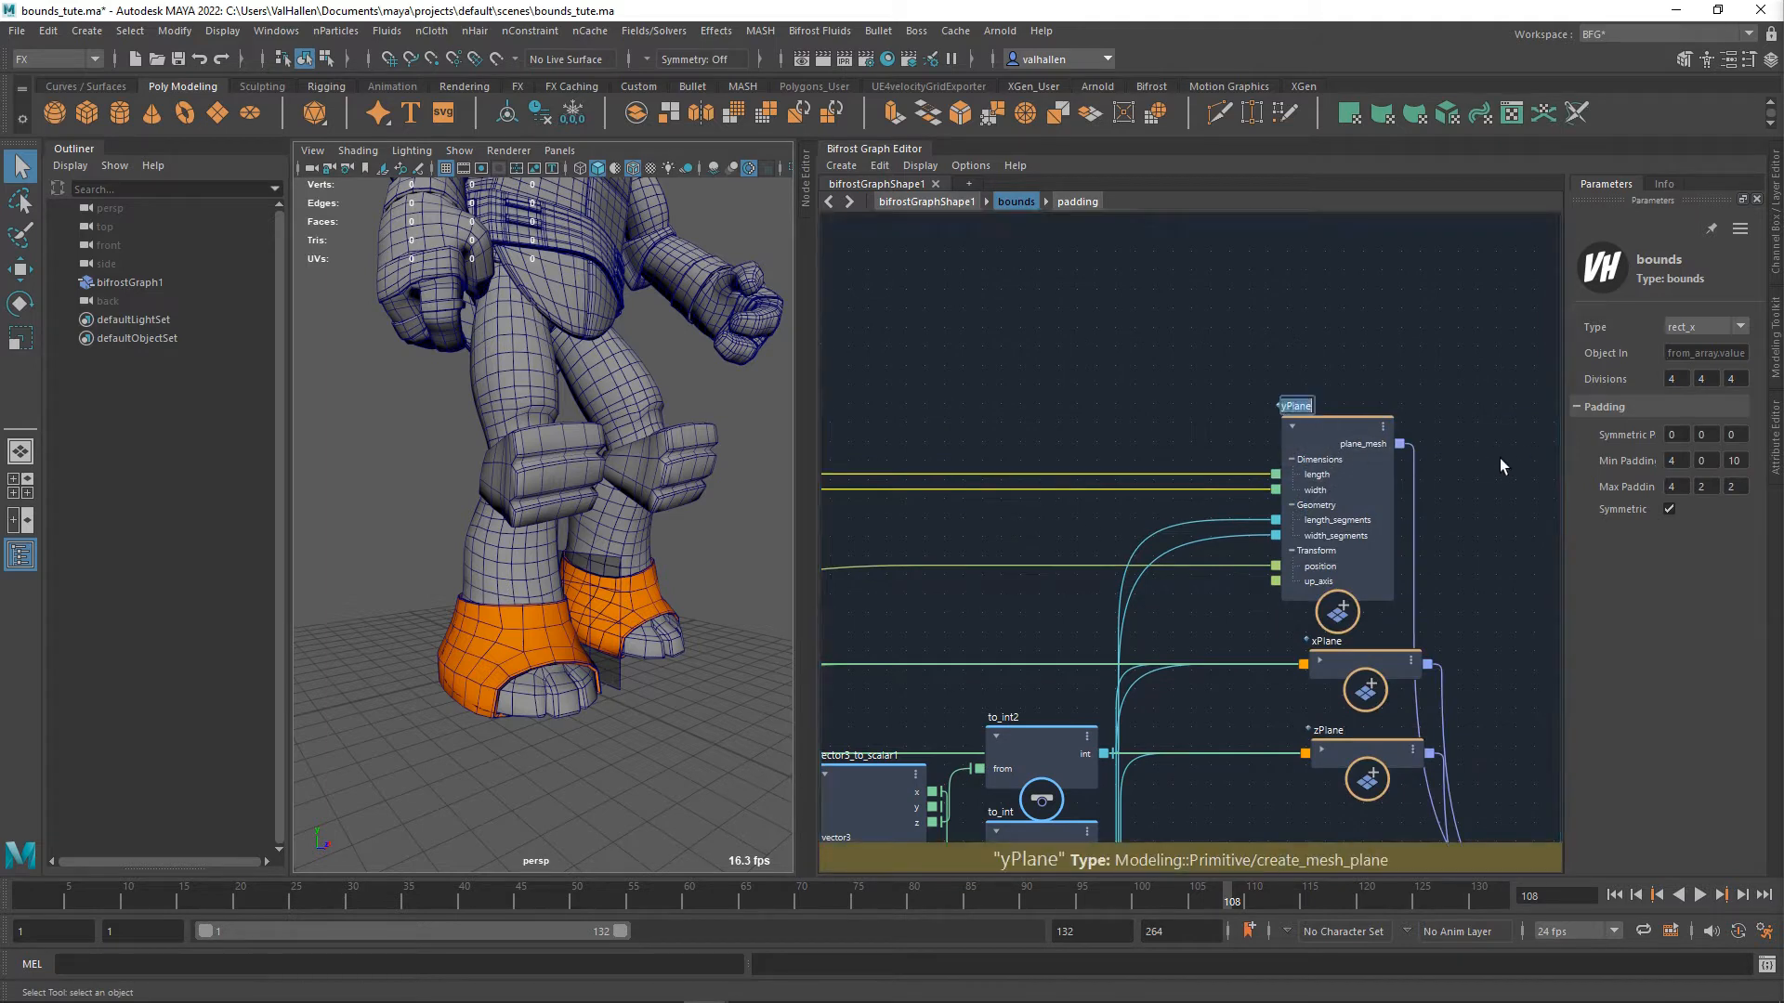
text(xPLane)
key(Return)
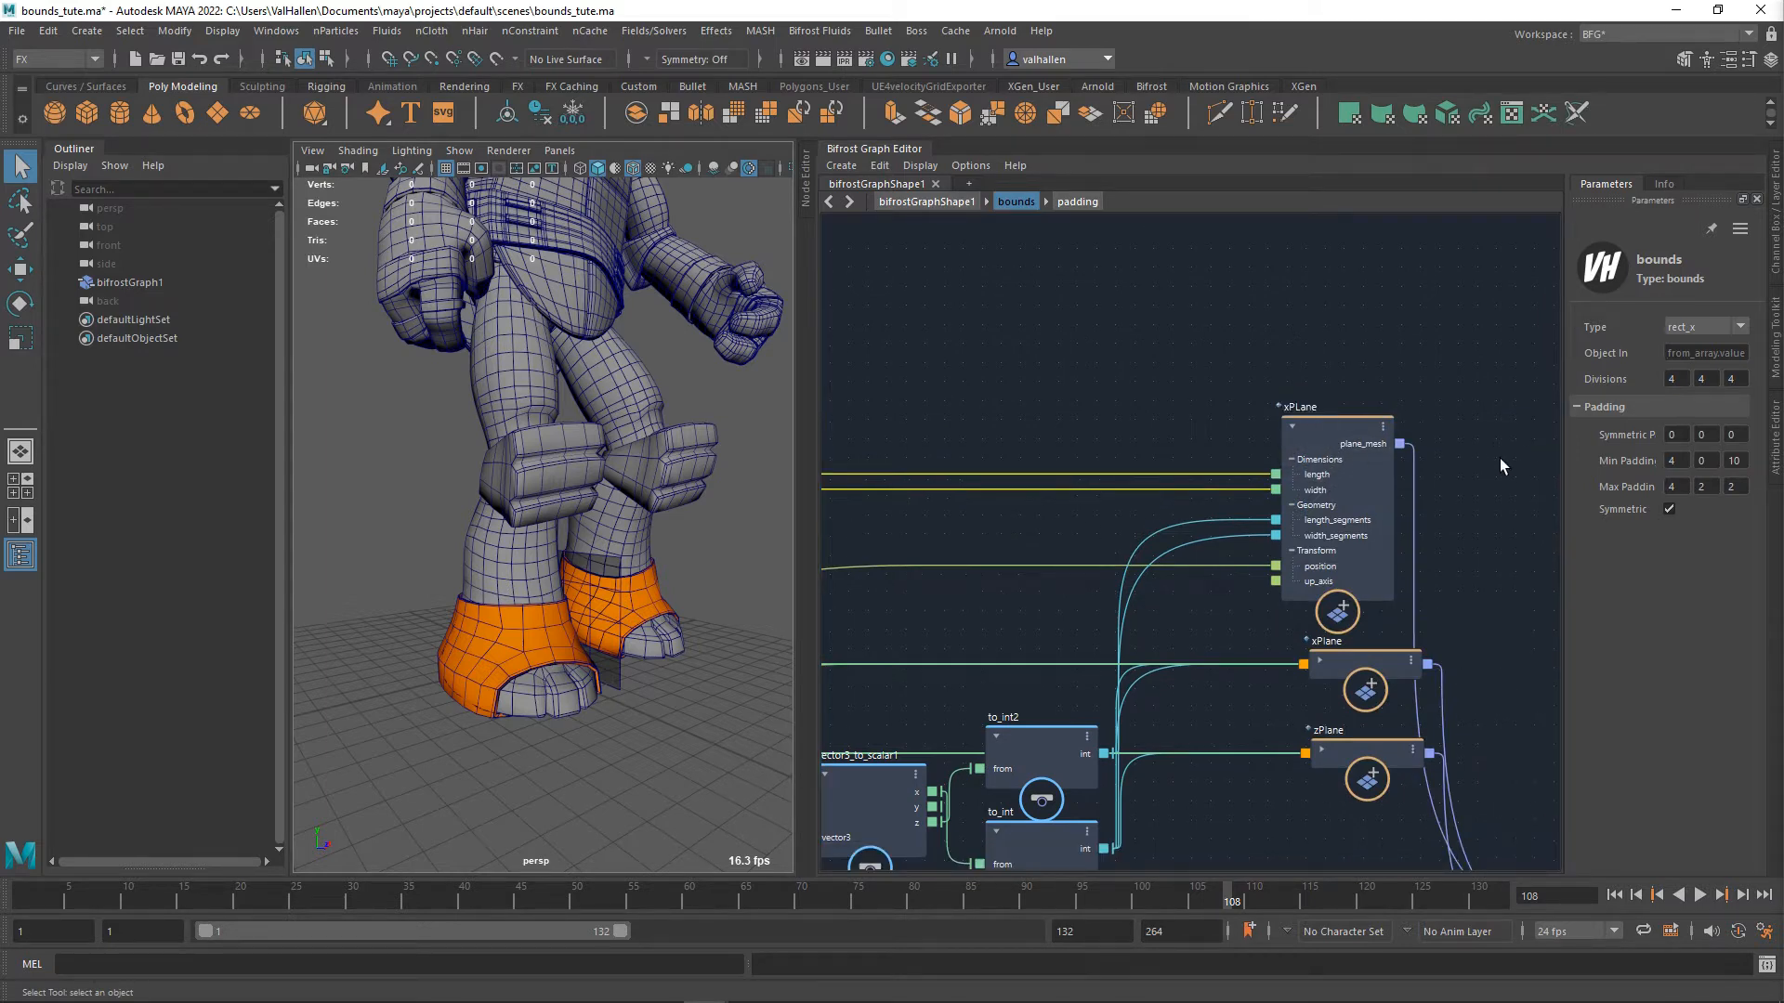
double_click(1332, 656)
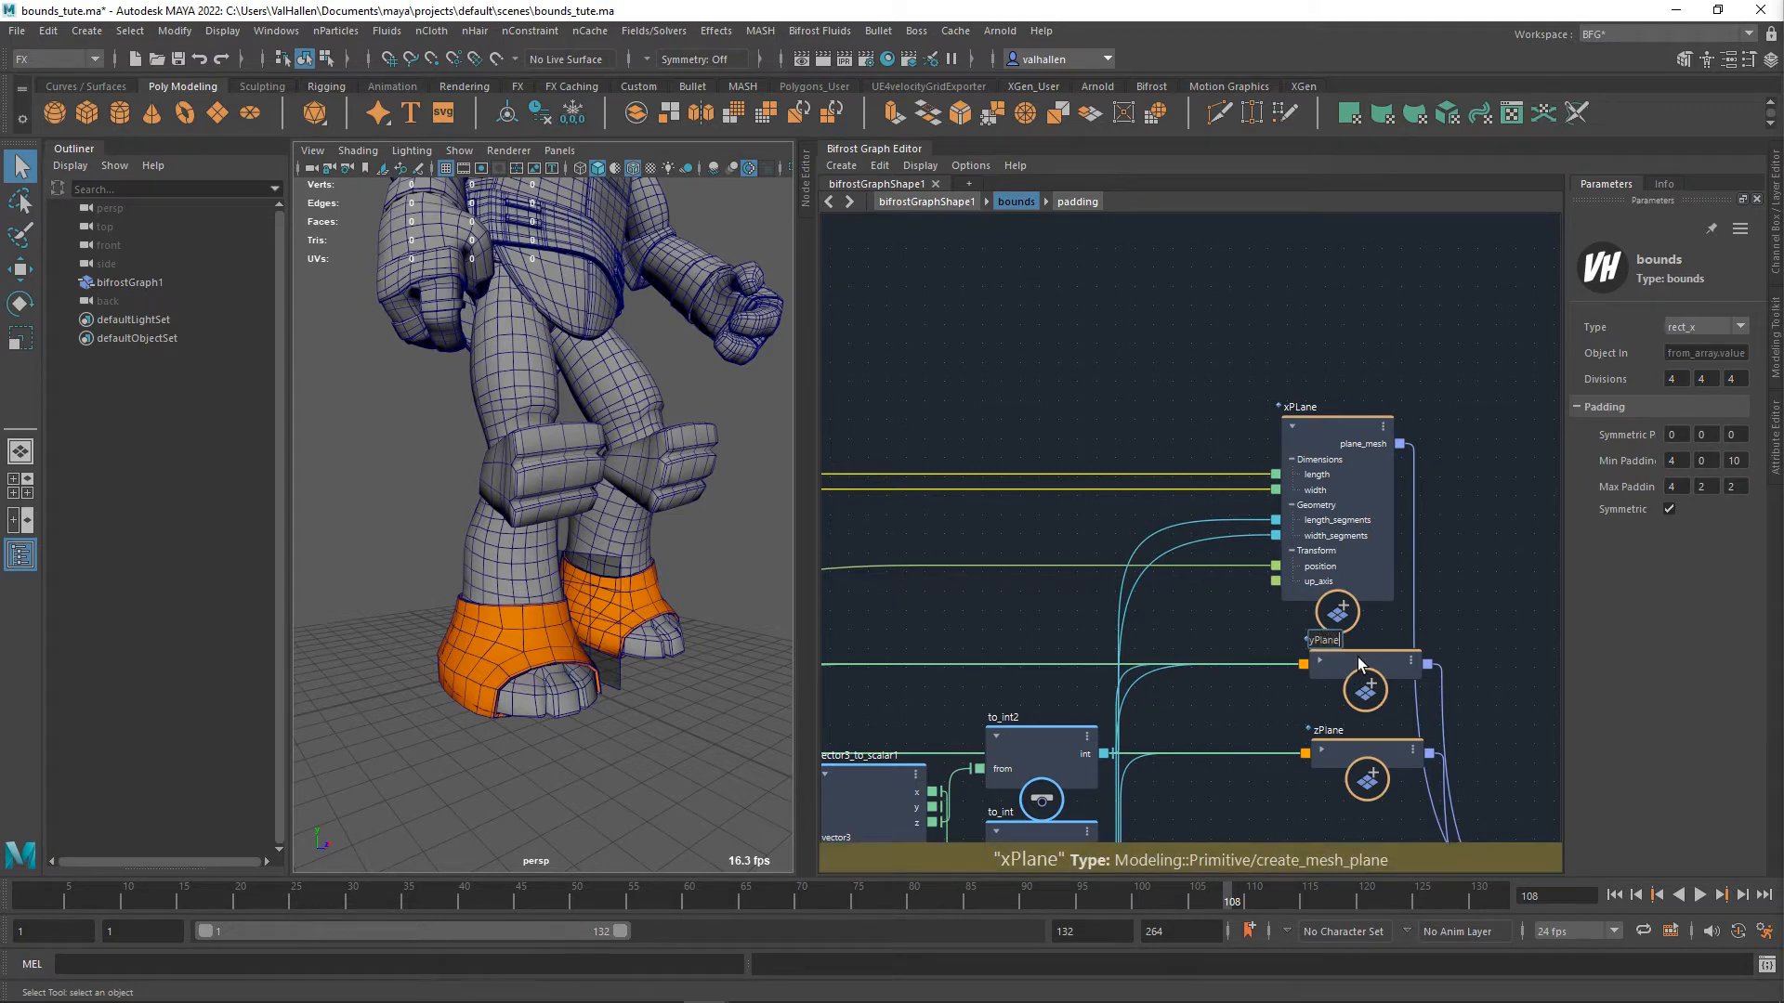
key(Return)
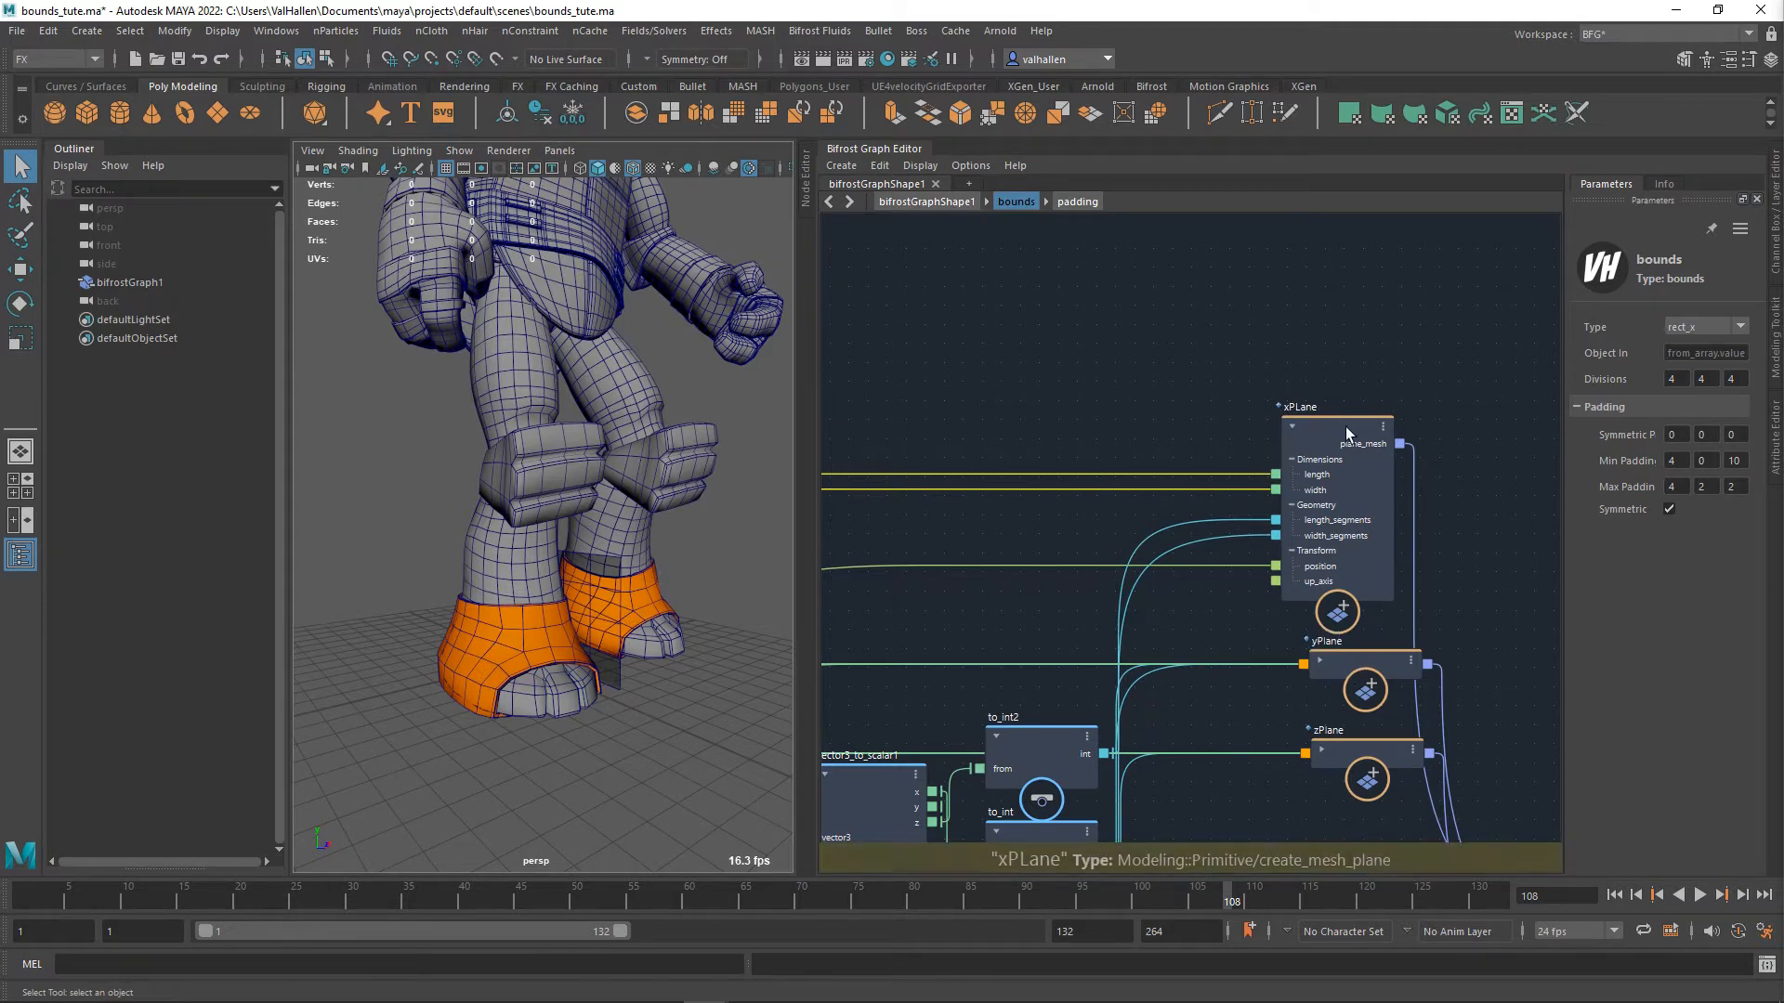
- Move the xPLane node slightly right and select the connections to its length and width inputs
drag(1347, 432, 1381, 437)
alt+middle_drag(1518, 555, 1520, 542)
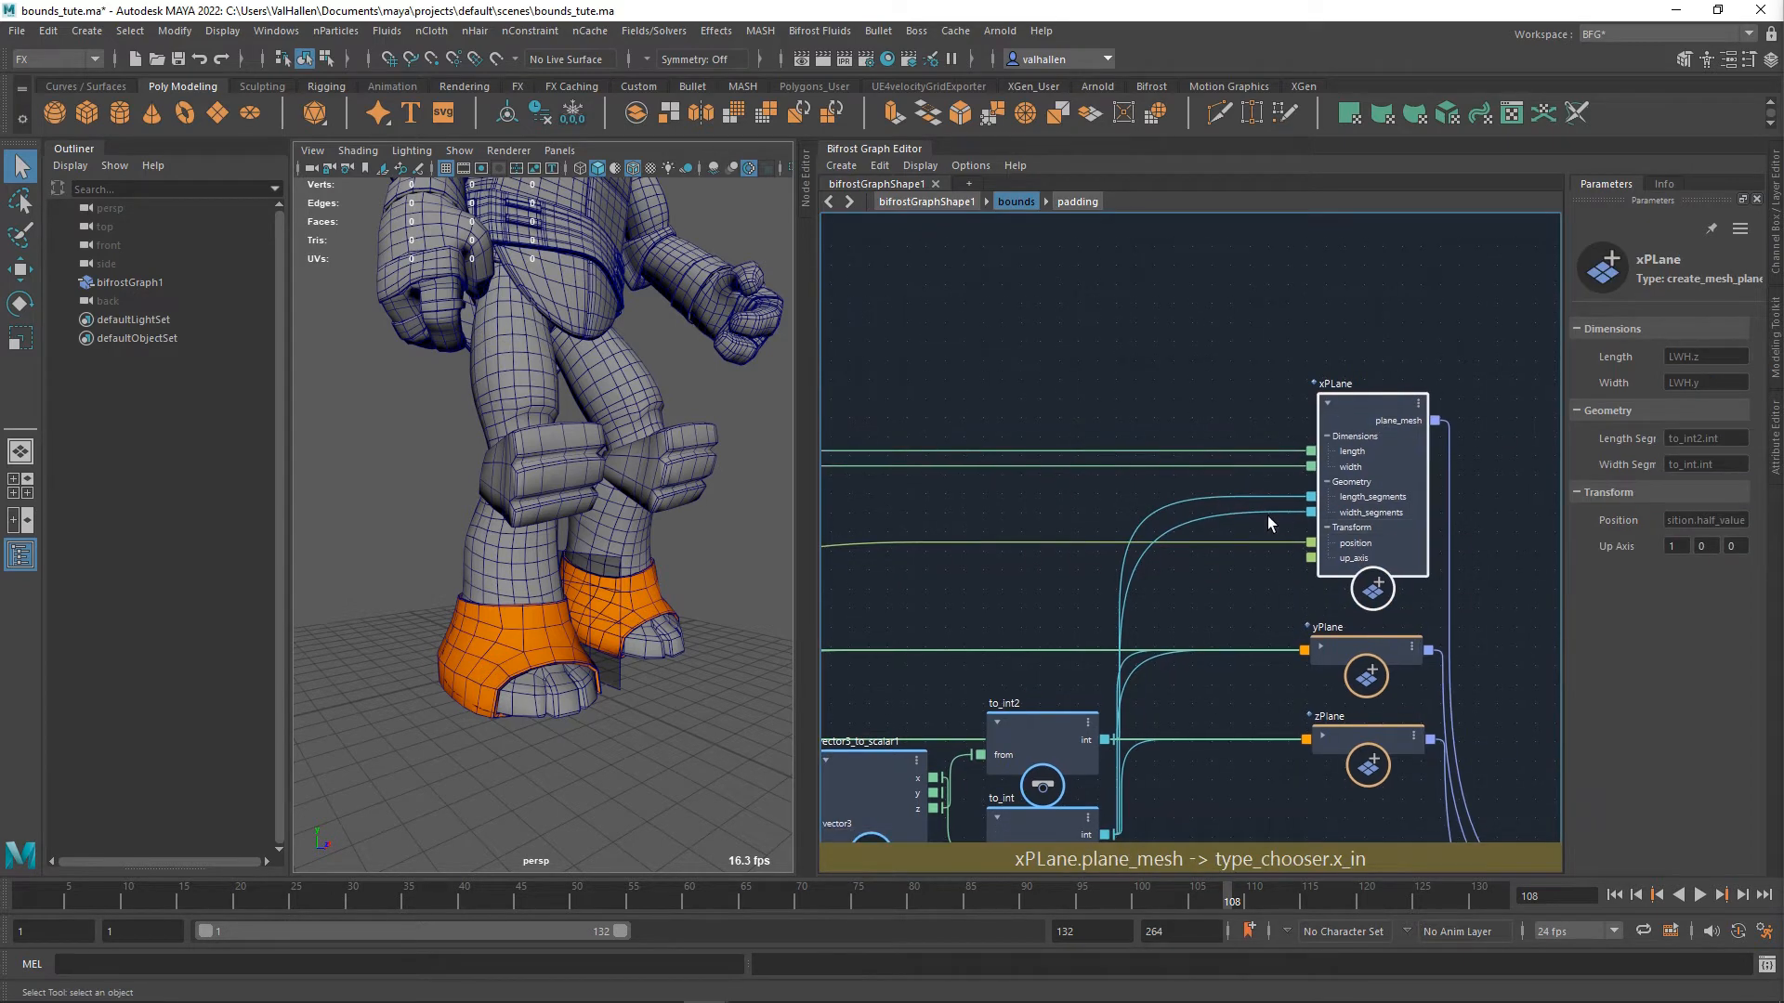
drag(965, 413, 1066, 495)
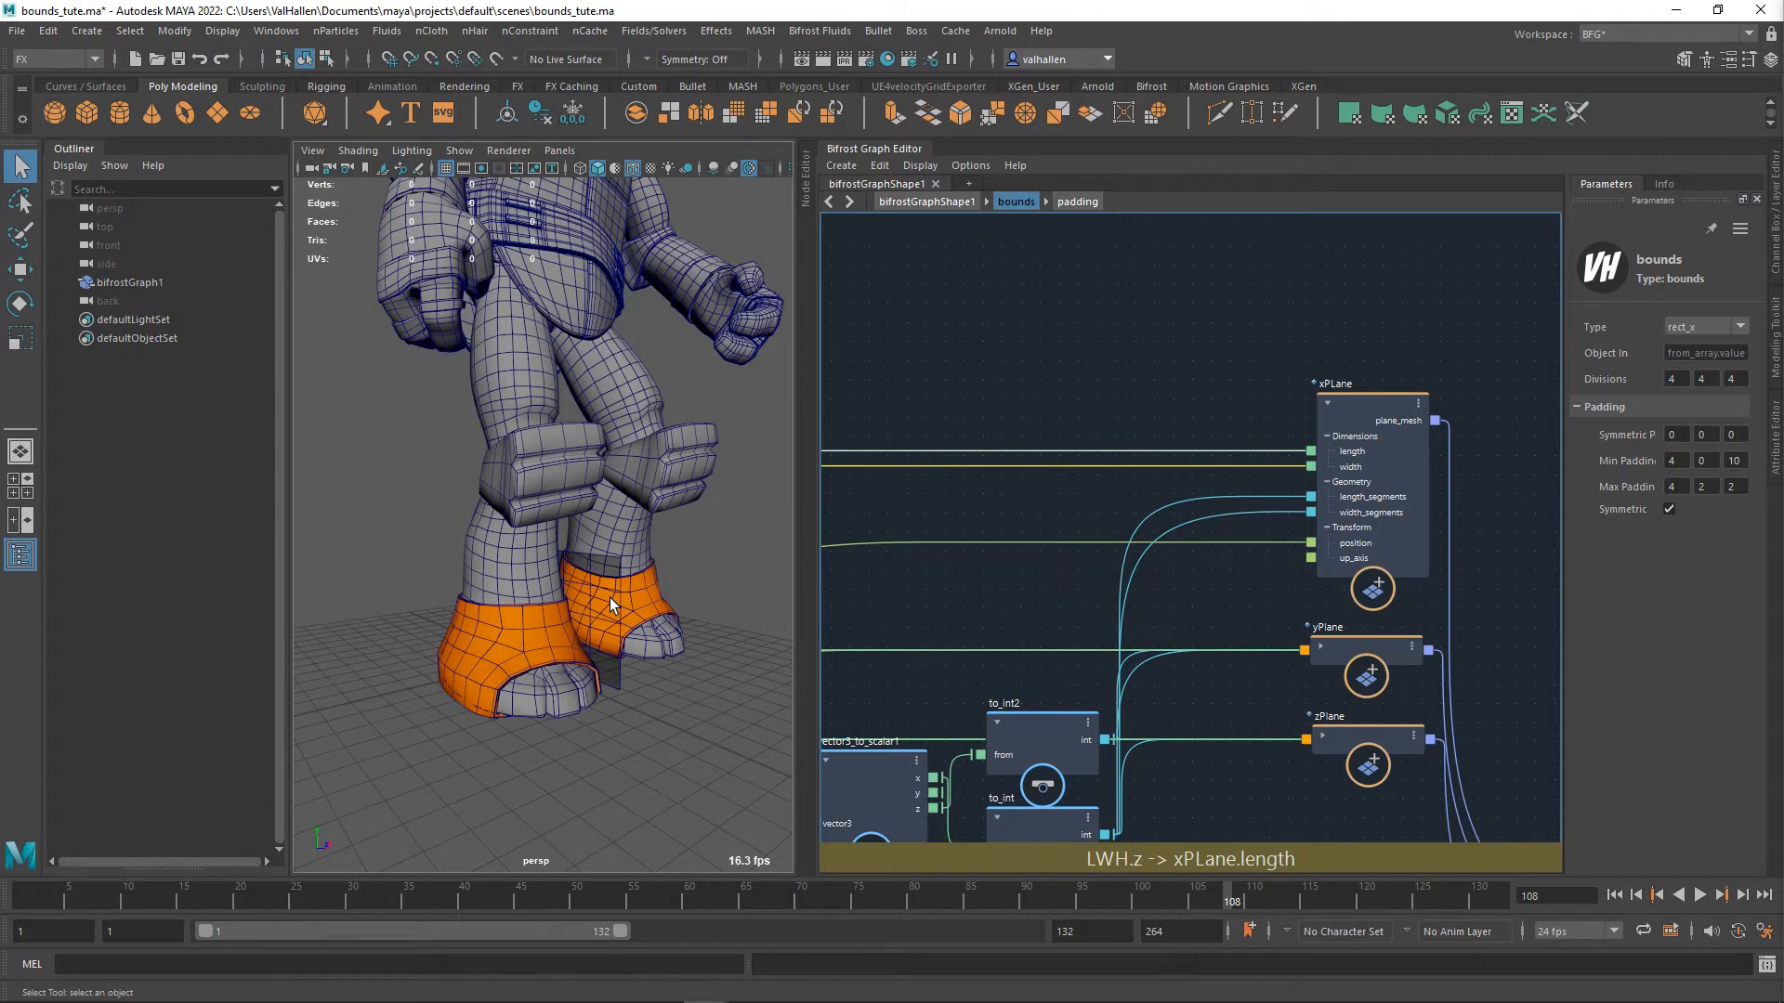
- Examine the rect_x plane between the feet from several angles and trace xPLane's inputs back through LWH and position to padding
alt+drag(625, 665, 540, 699)
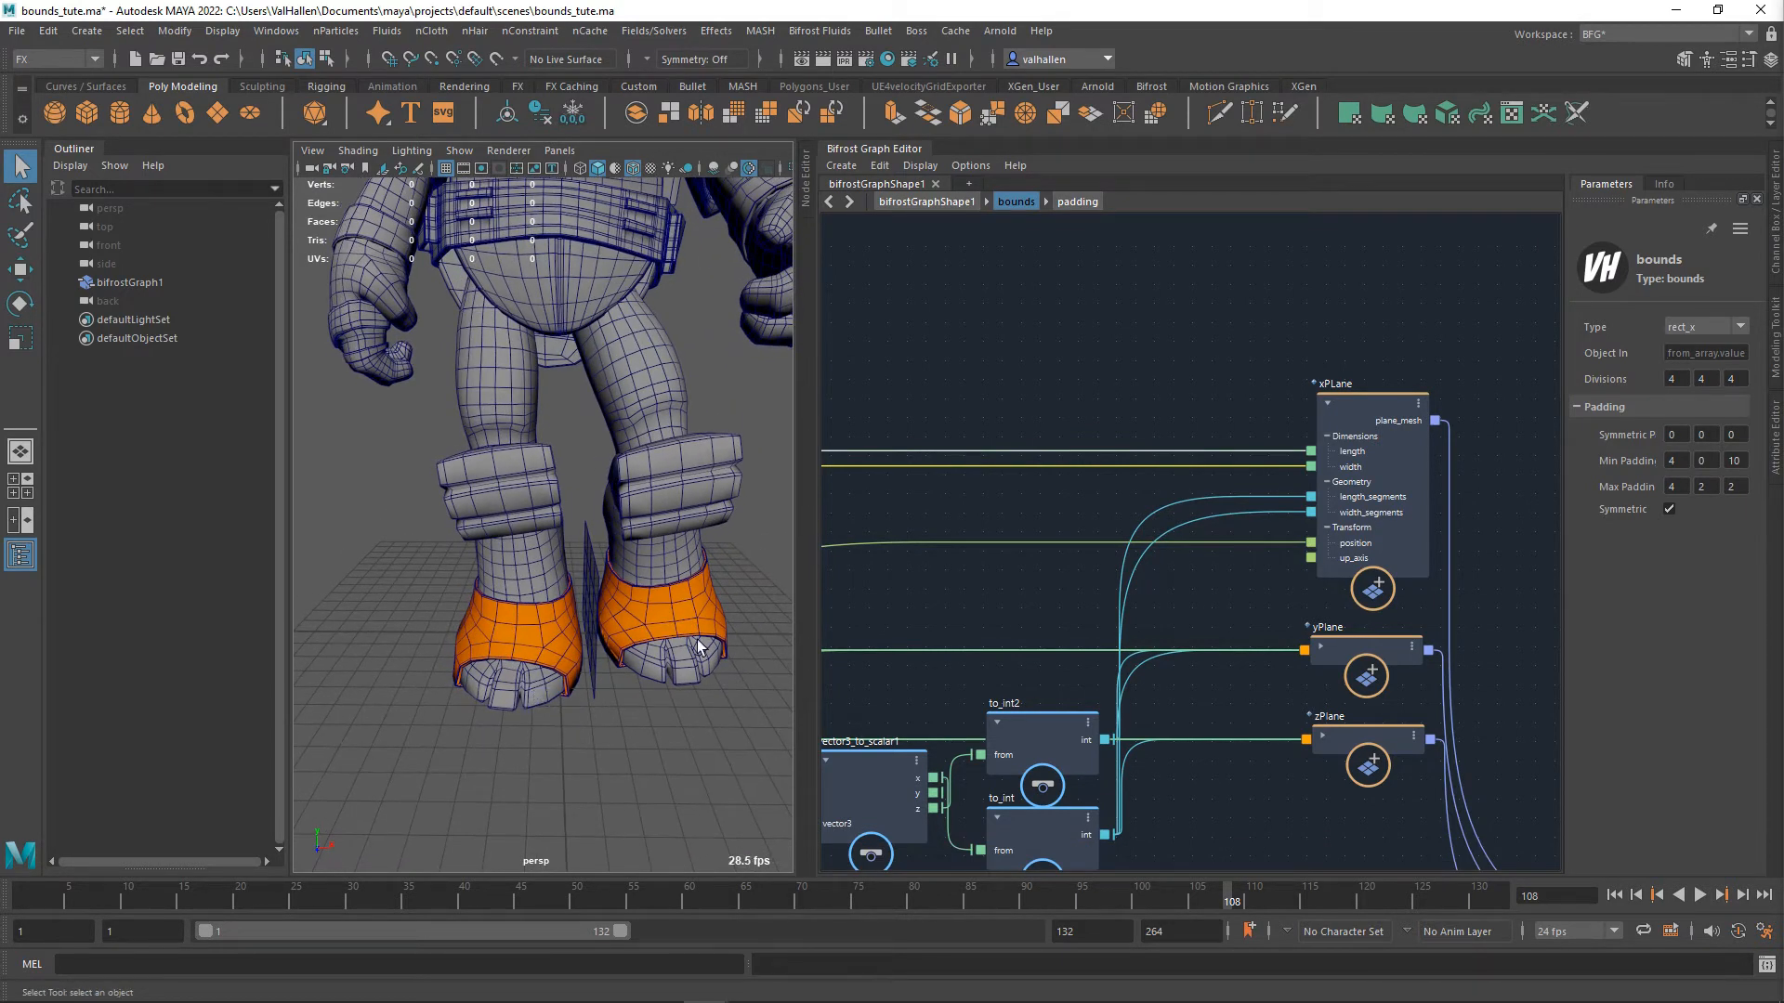
alt+drag(674, 773, 545, 738)
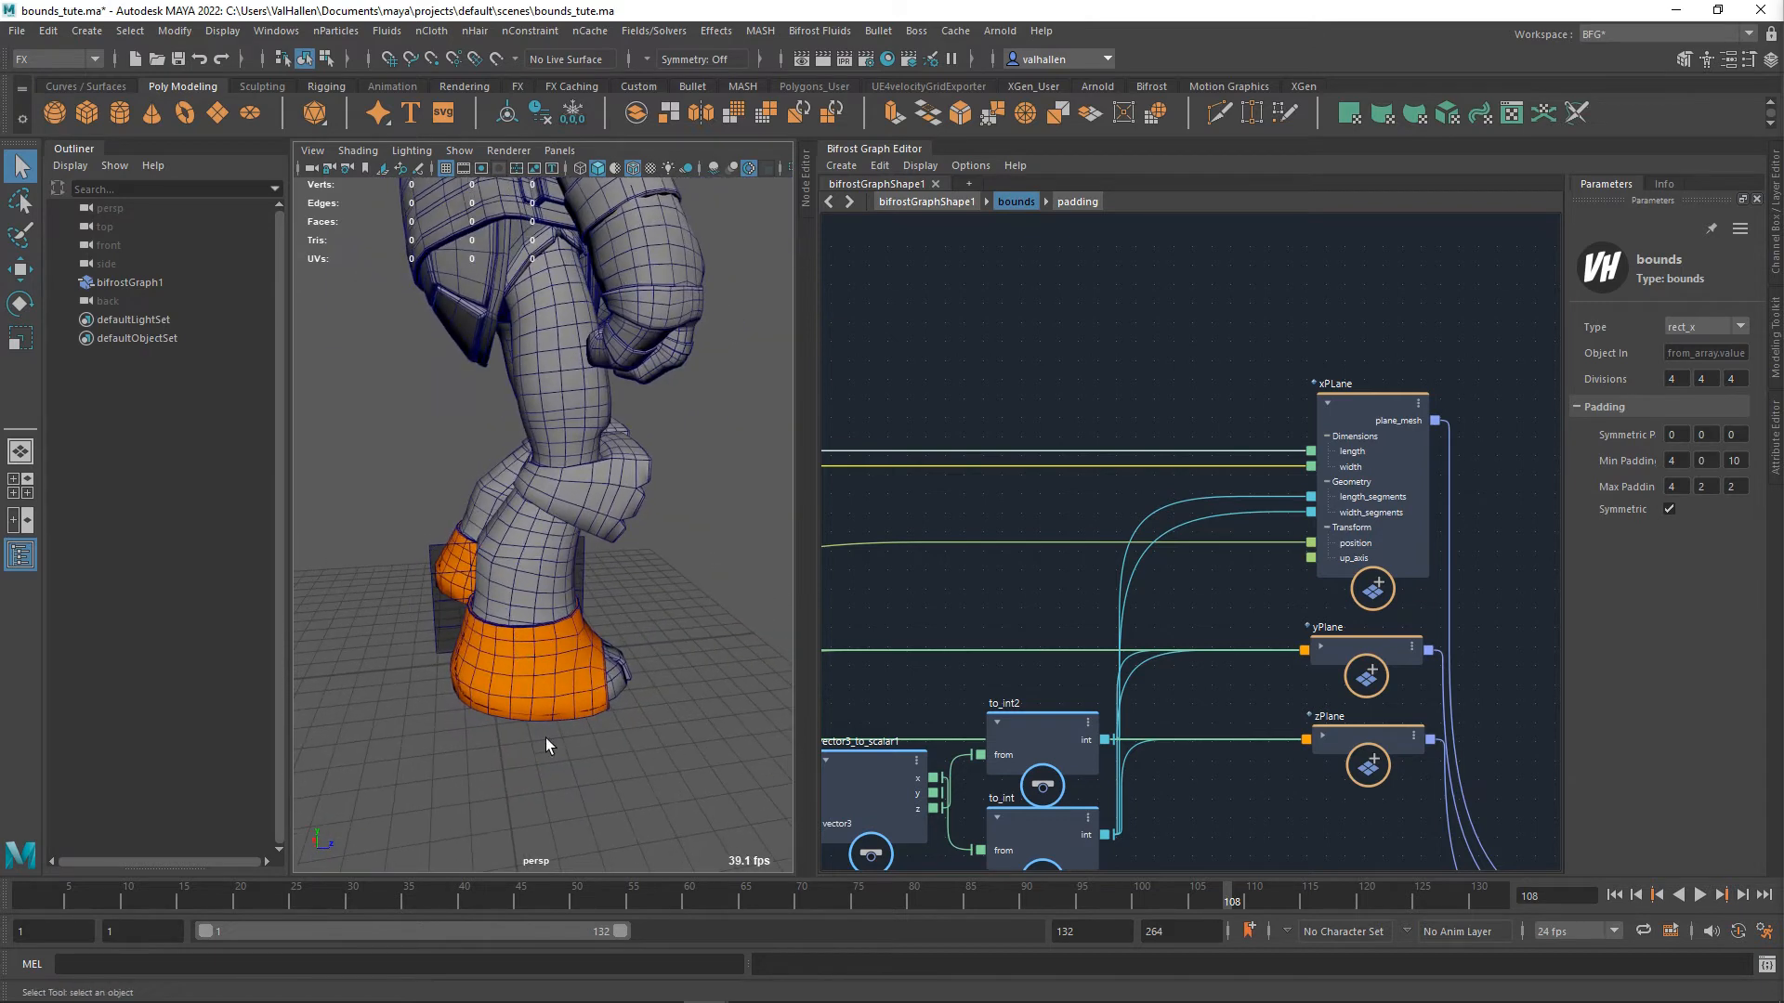
alt+drag(565, 580, 771, 617)
alt+middle_drag(1201, 593, 1172, 579)
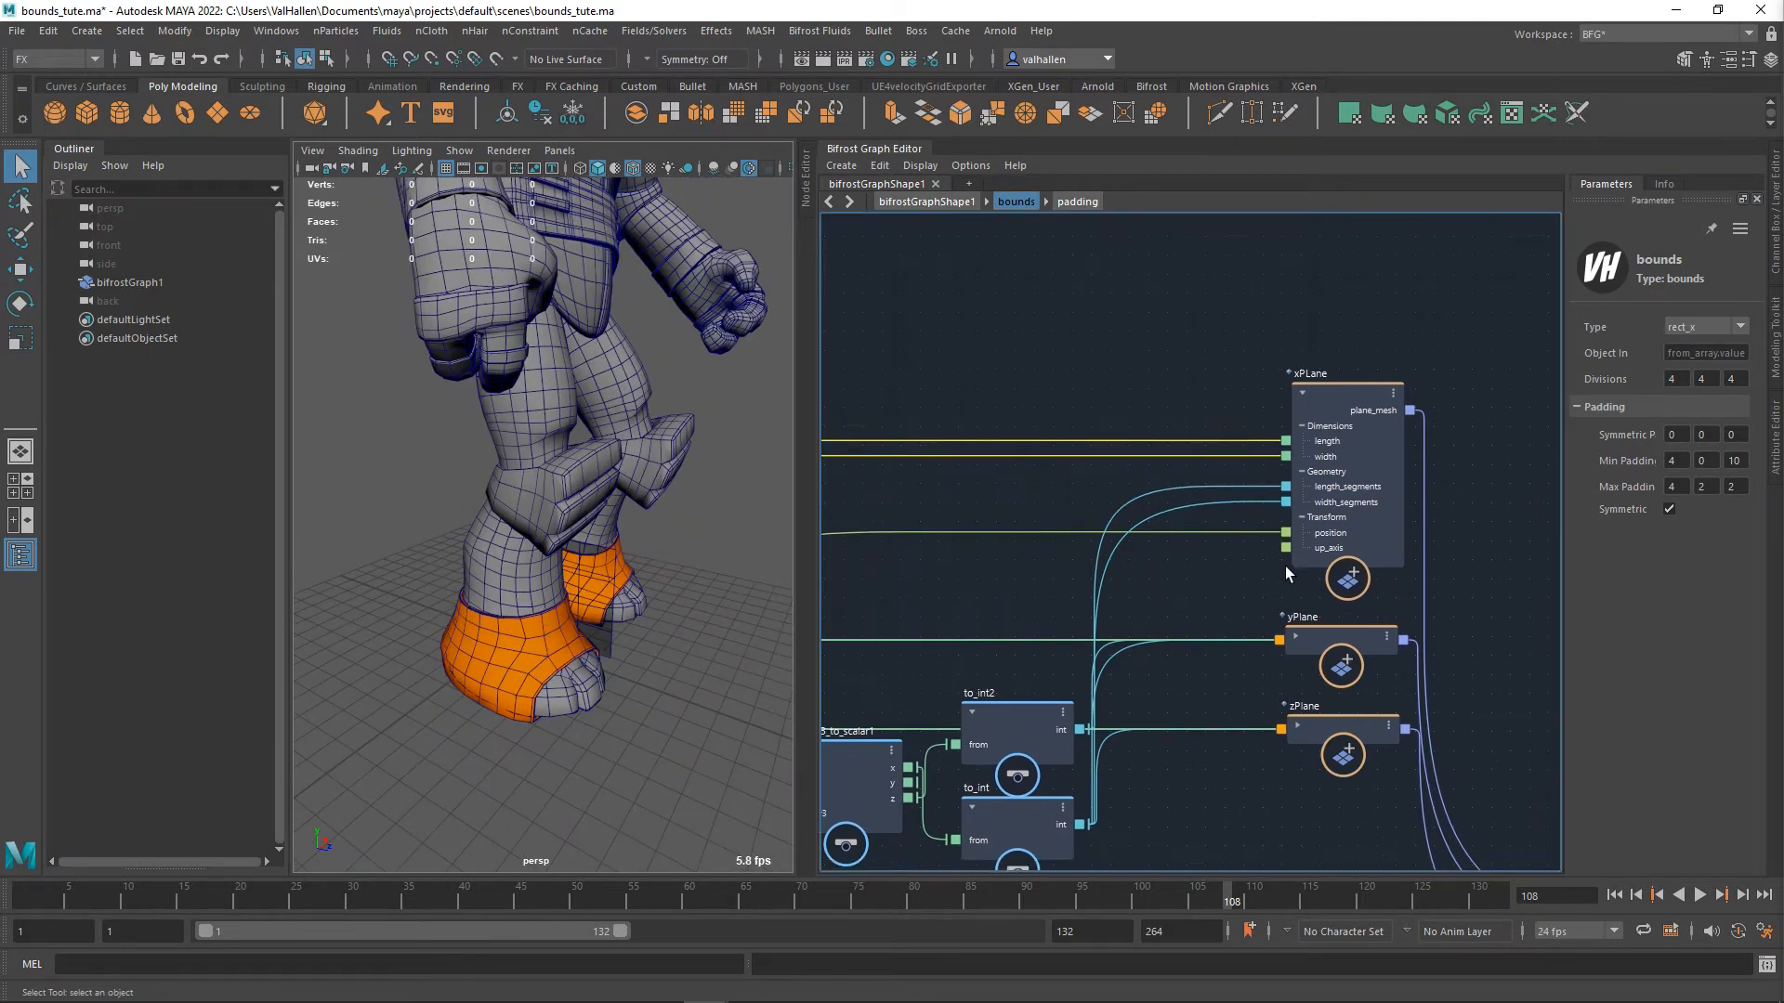
alt+middle_drag(1068, 720, 1081, 692)
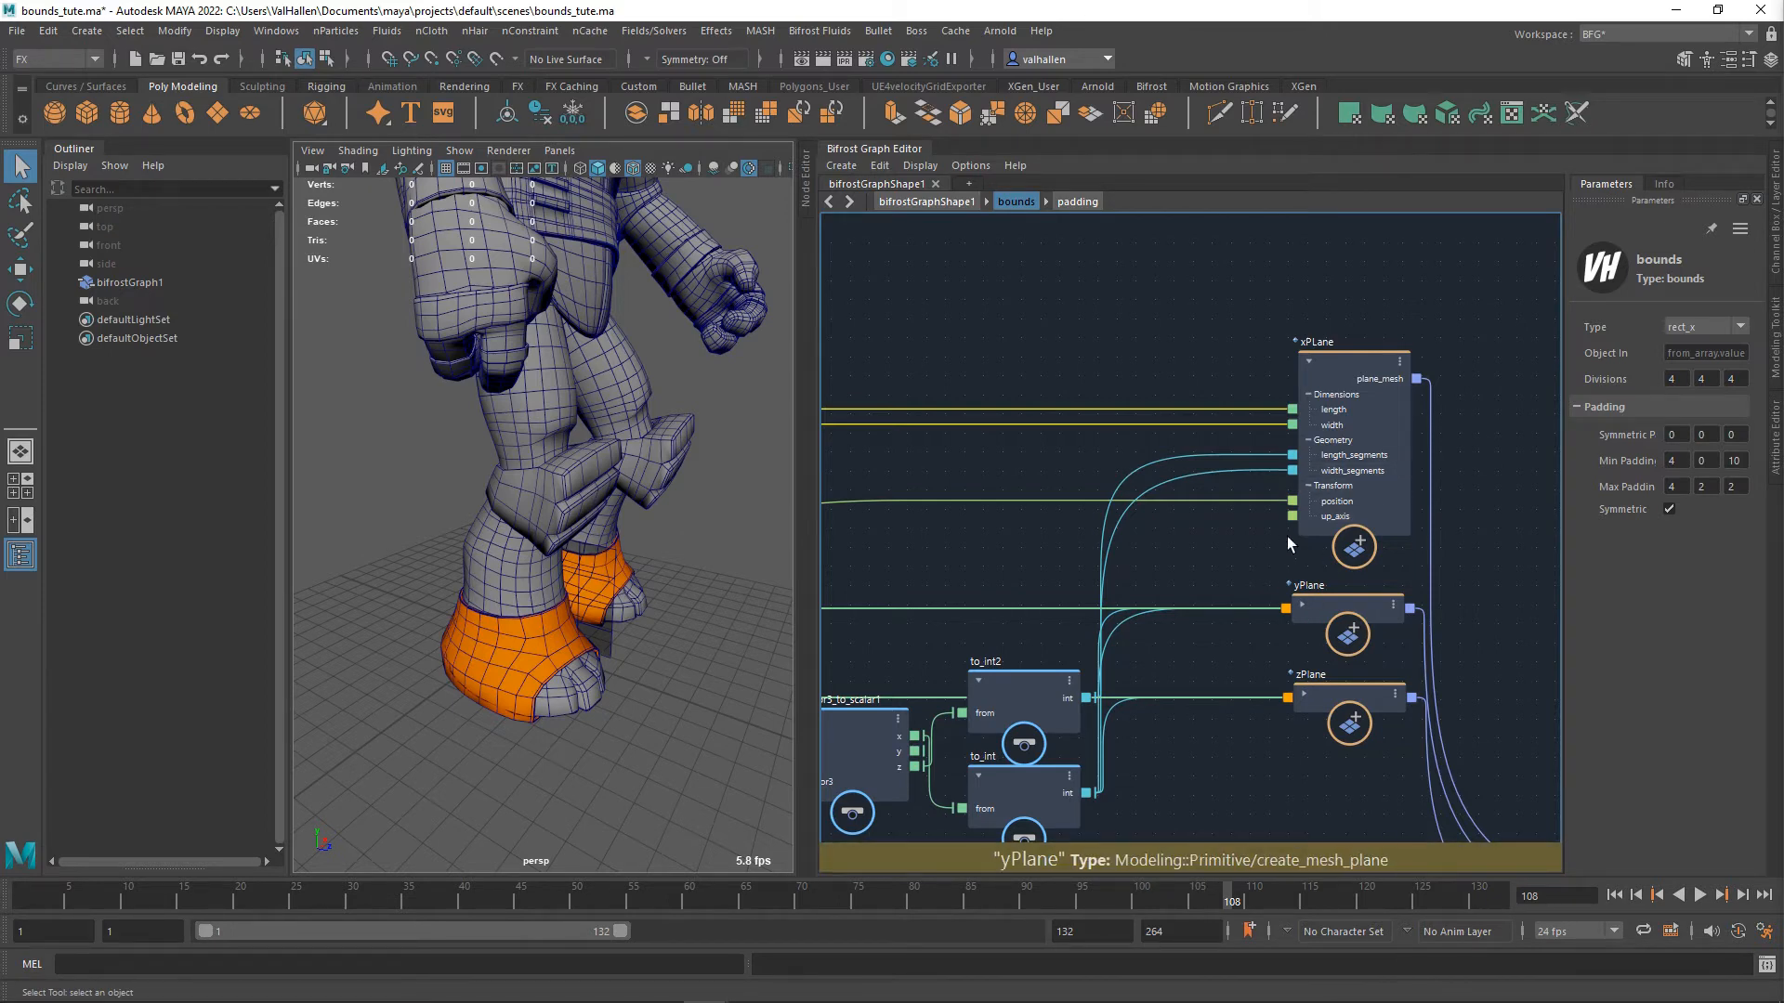
alt+middle_drag(850, 808, 1306, 570)
alt+middle_drag(1206, 761, 1257, 439)
alt+middle_drag(1195, 589, 1202, 557)
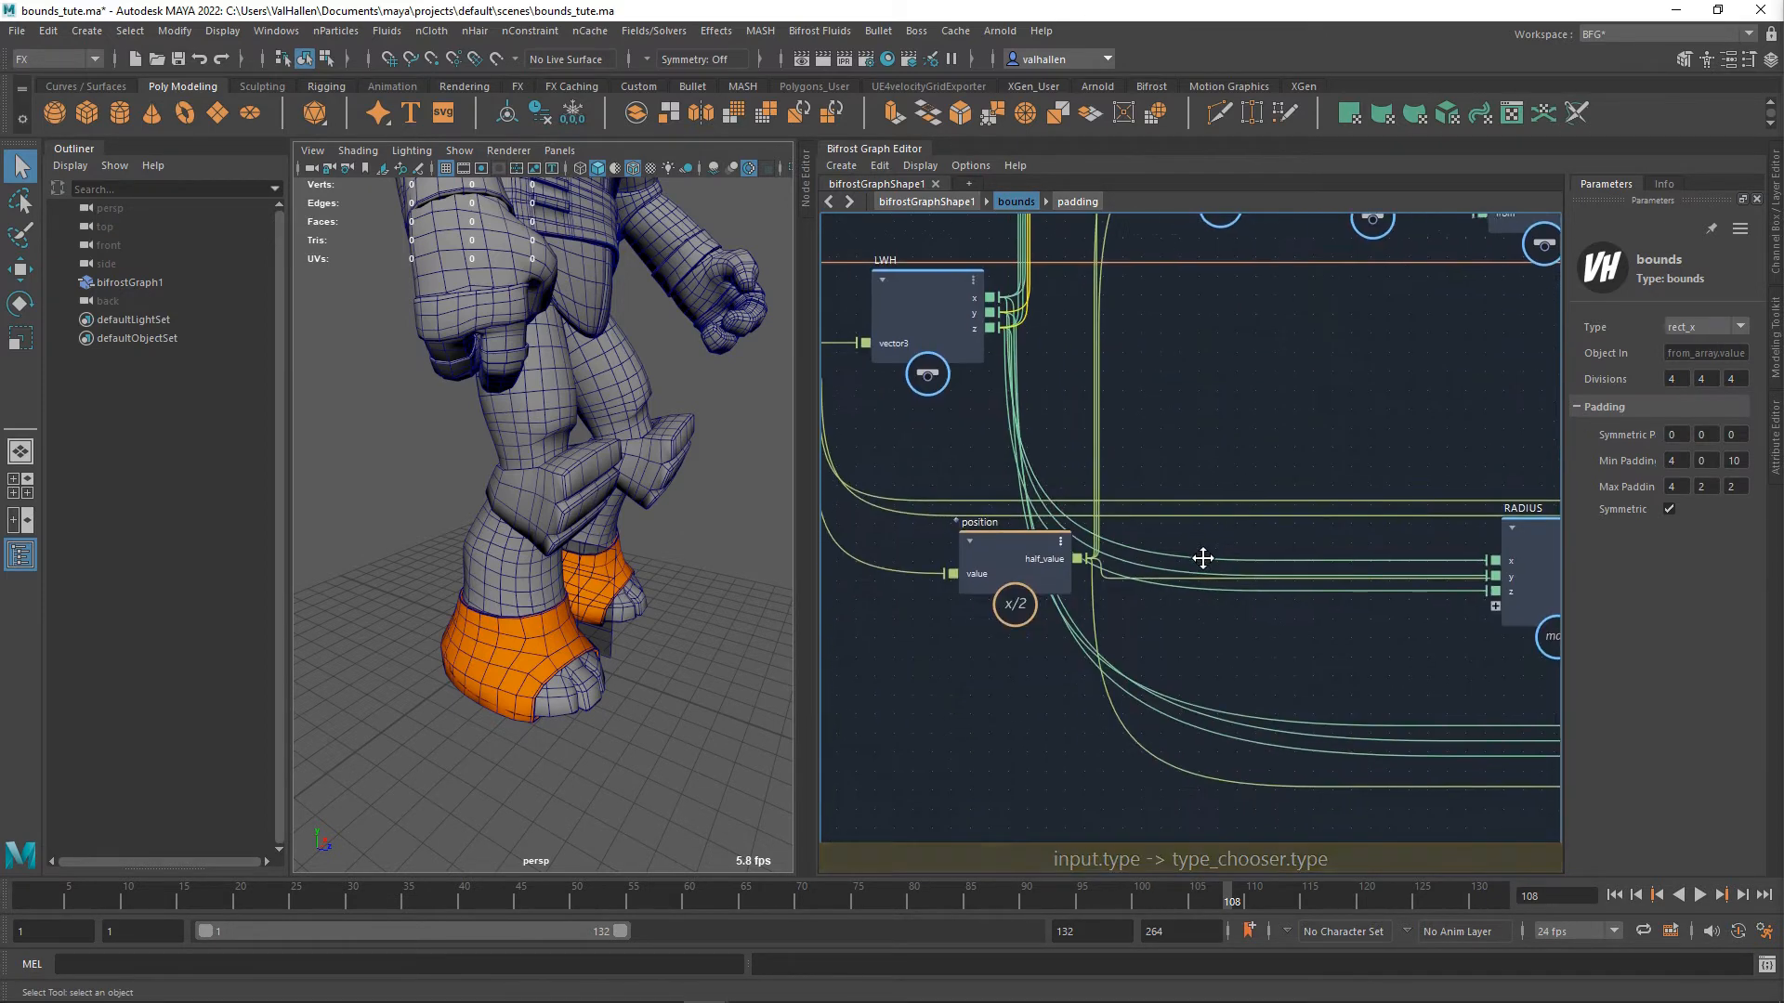
alt+middle_drag(876, 447, 1067, 529)
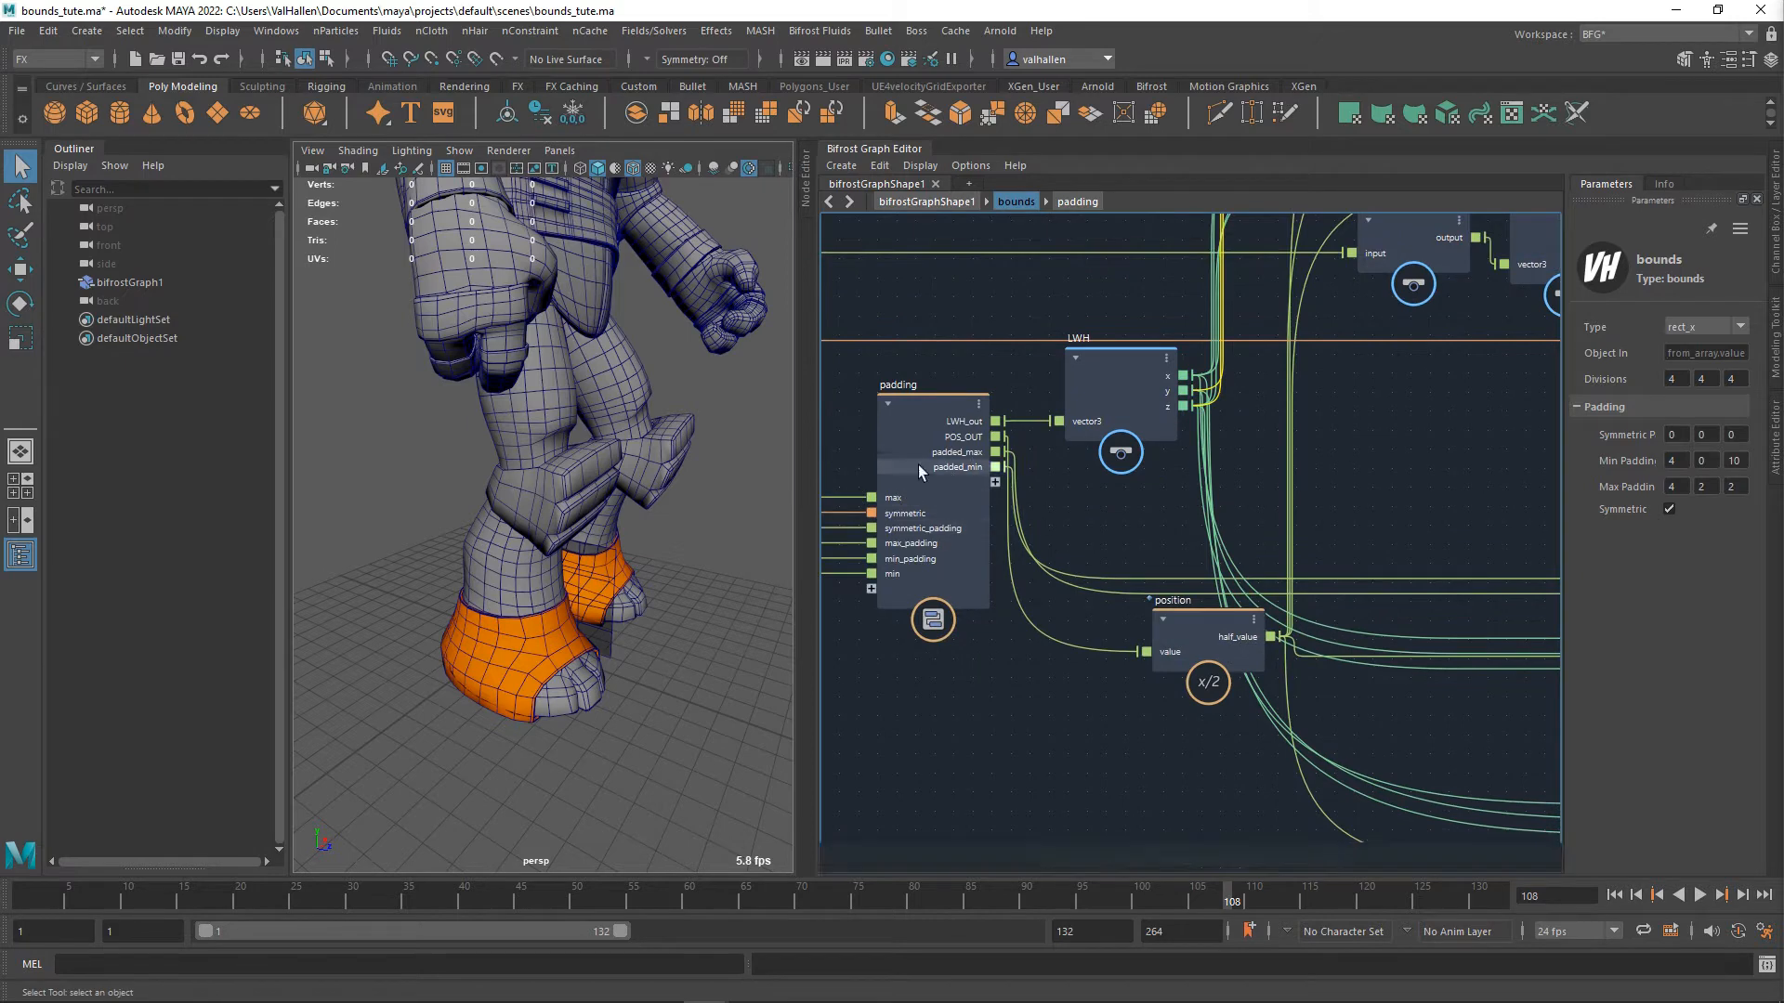
- Collapse the xPLane node and move the xPLane, yPlane and zPlane nodes up together as a group
alt+middle_drag(1304, 523, 840, 525)
alt+middle_drag(1180, 480, 1158, 587)
scroll(1155, 614, down, 3)
alt+middle_drag(1151, 669, 889, 831)
click(1159, 382)
drag(1160, 388, 1180, 491)
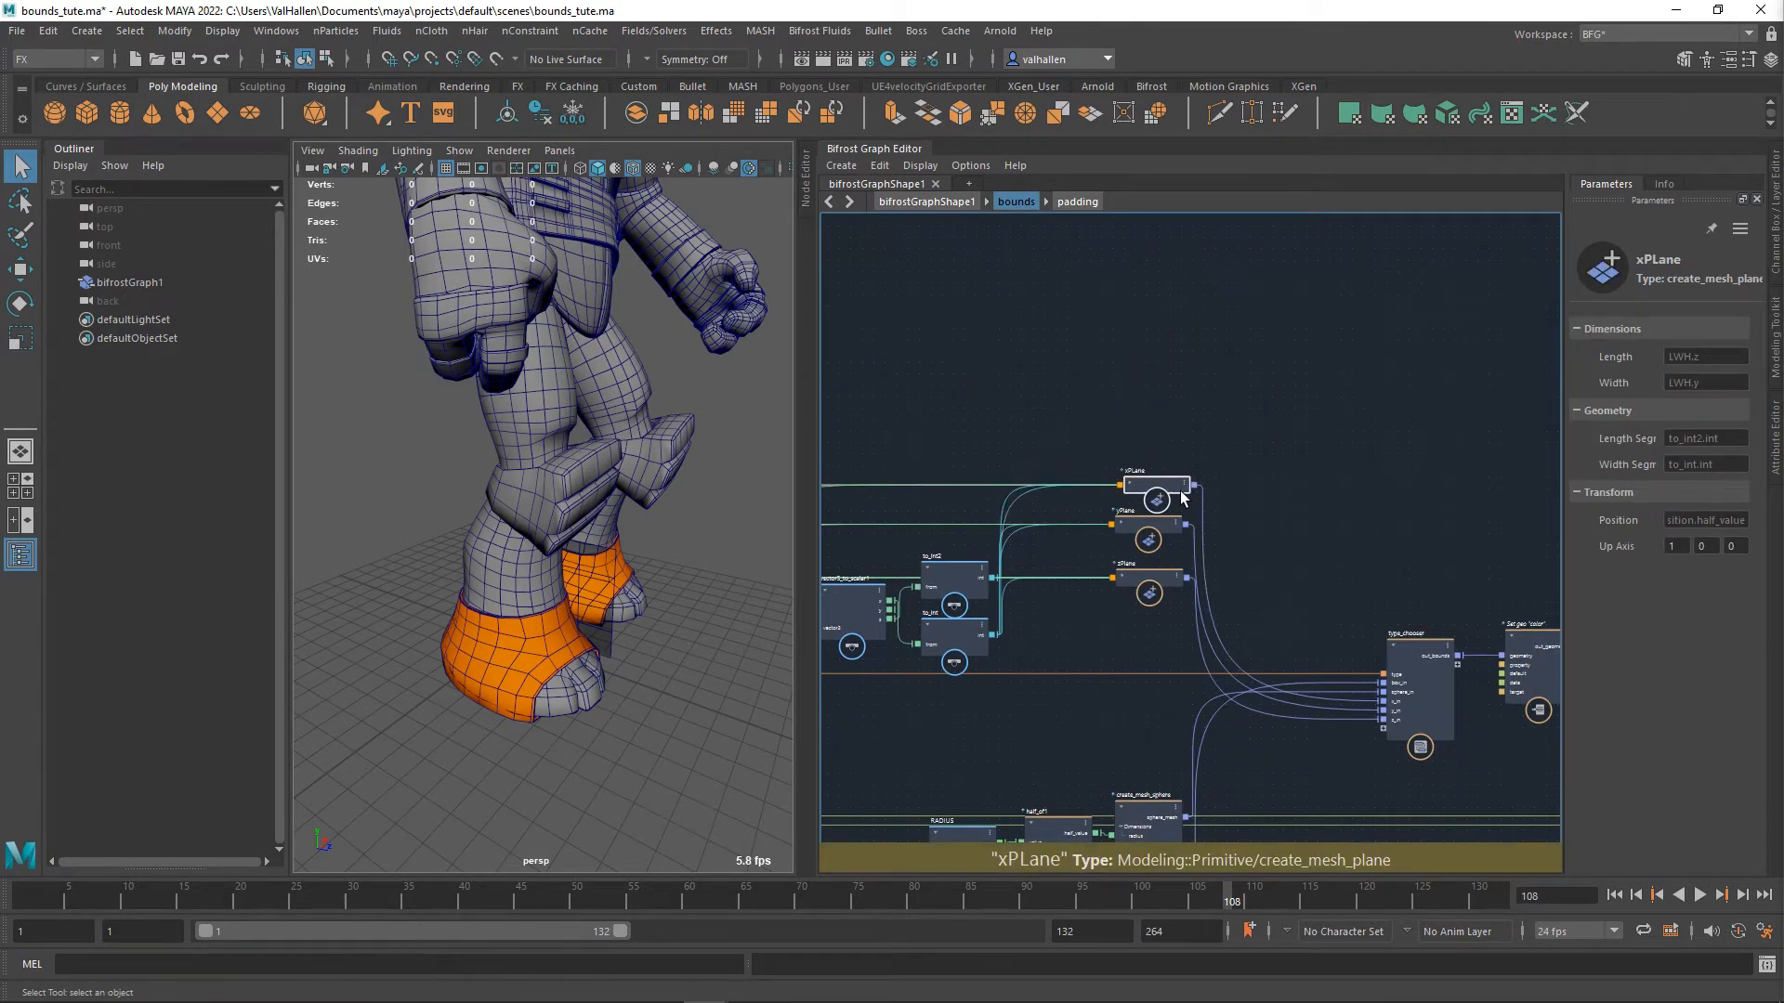
drag(1174, 428, 1175, 433)
drag(1152, 600, 1165, 513)
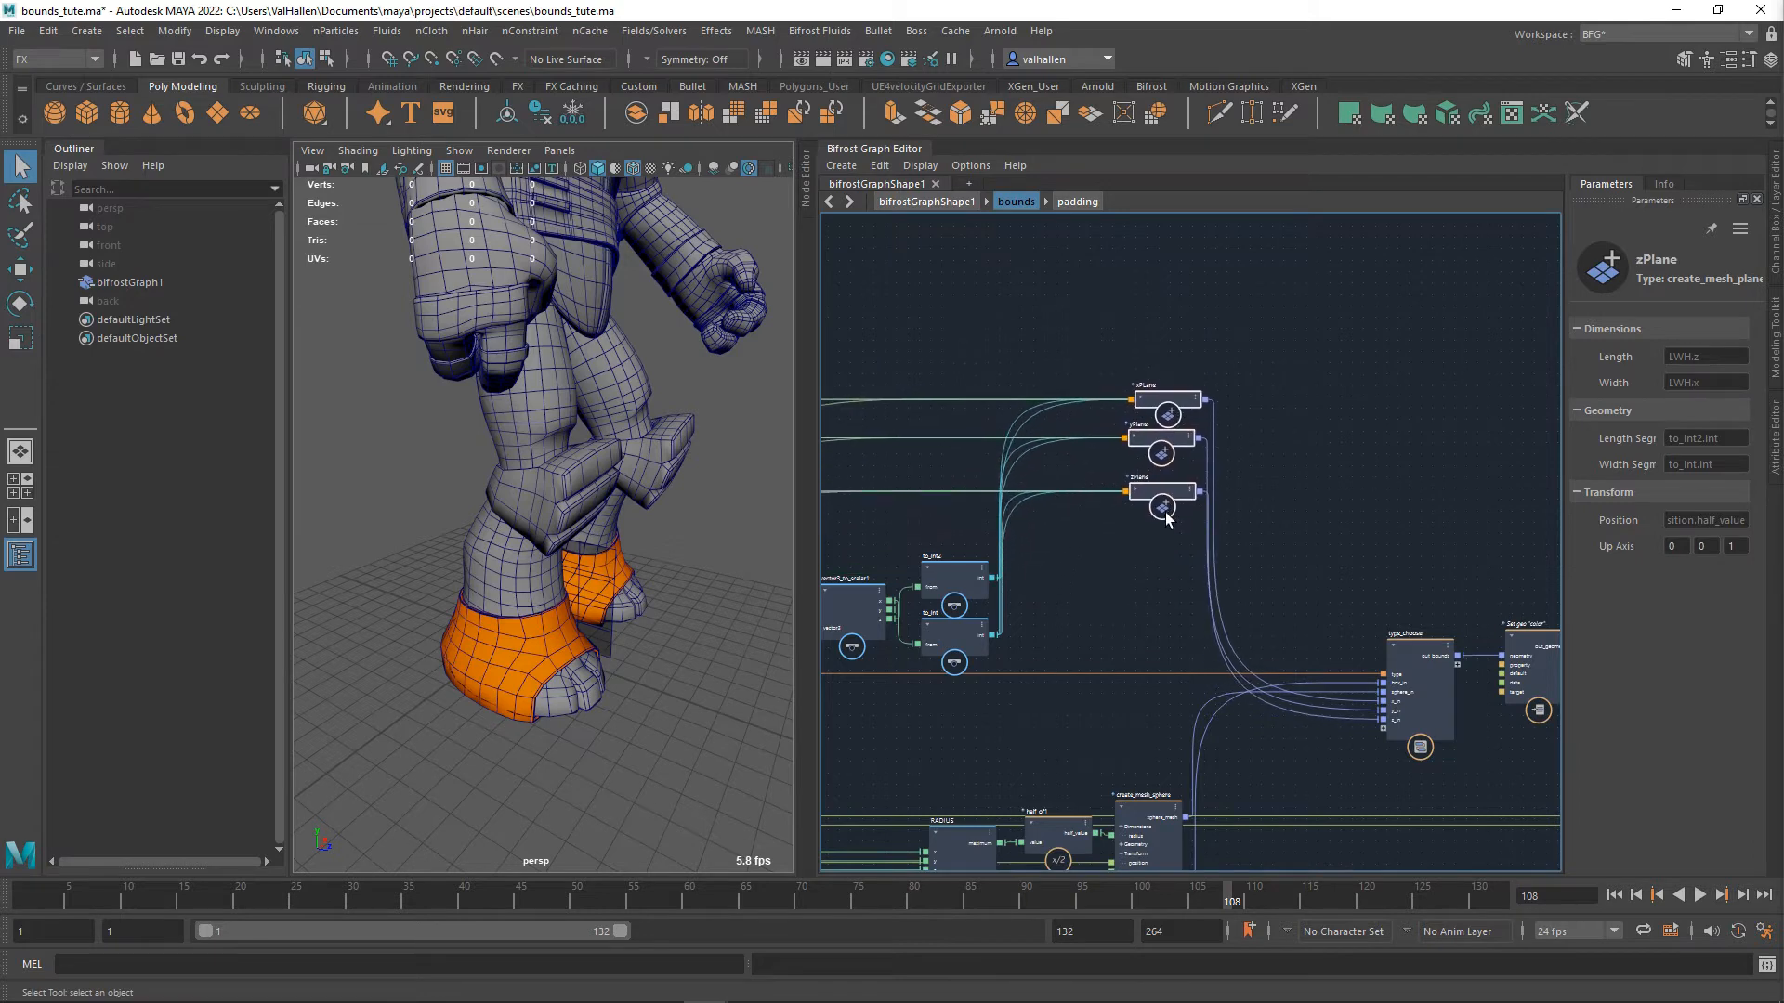
- Move the pass, vector3_to_scalar1, to_int2 and to_int nodes up together, closer to the plane nodes
alt+middle_drag(1117, 589, 1345, 517)
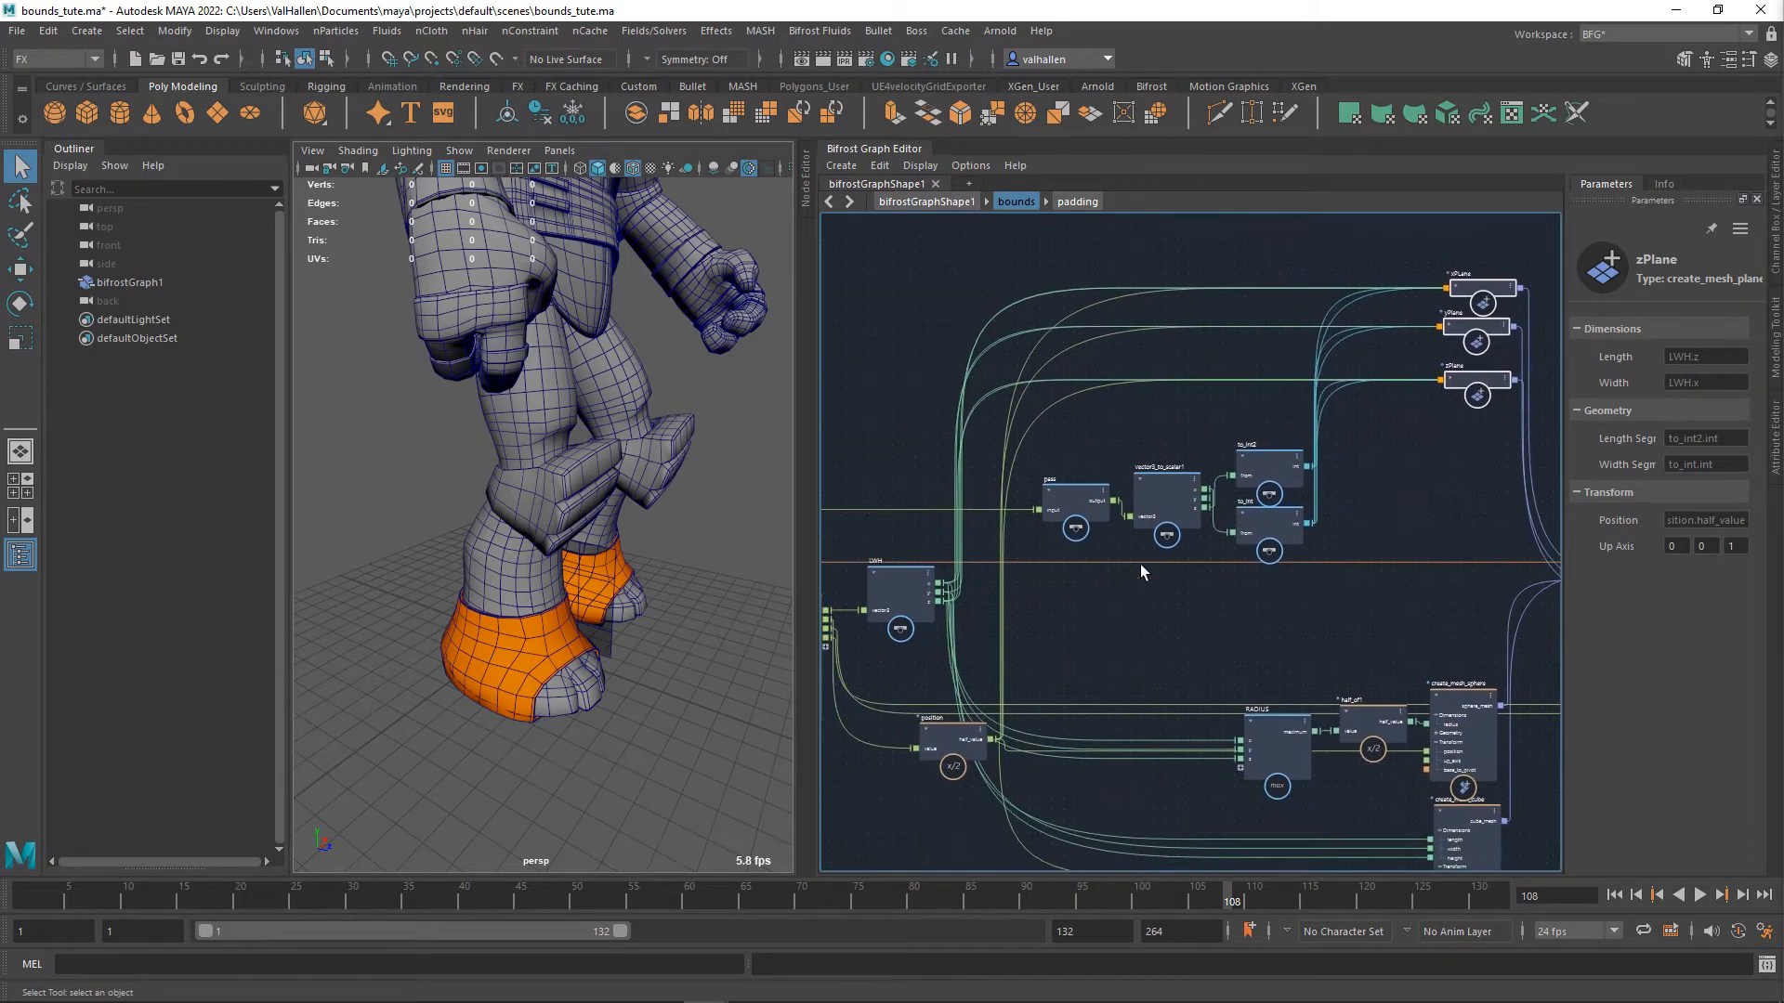
click(1163, 493)
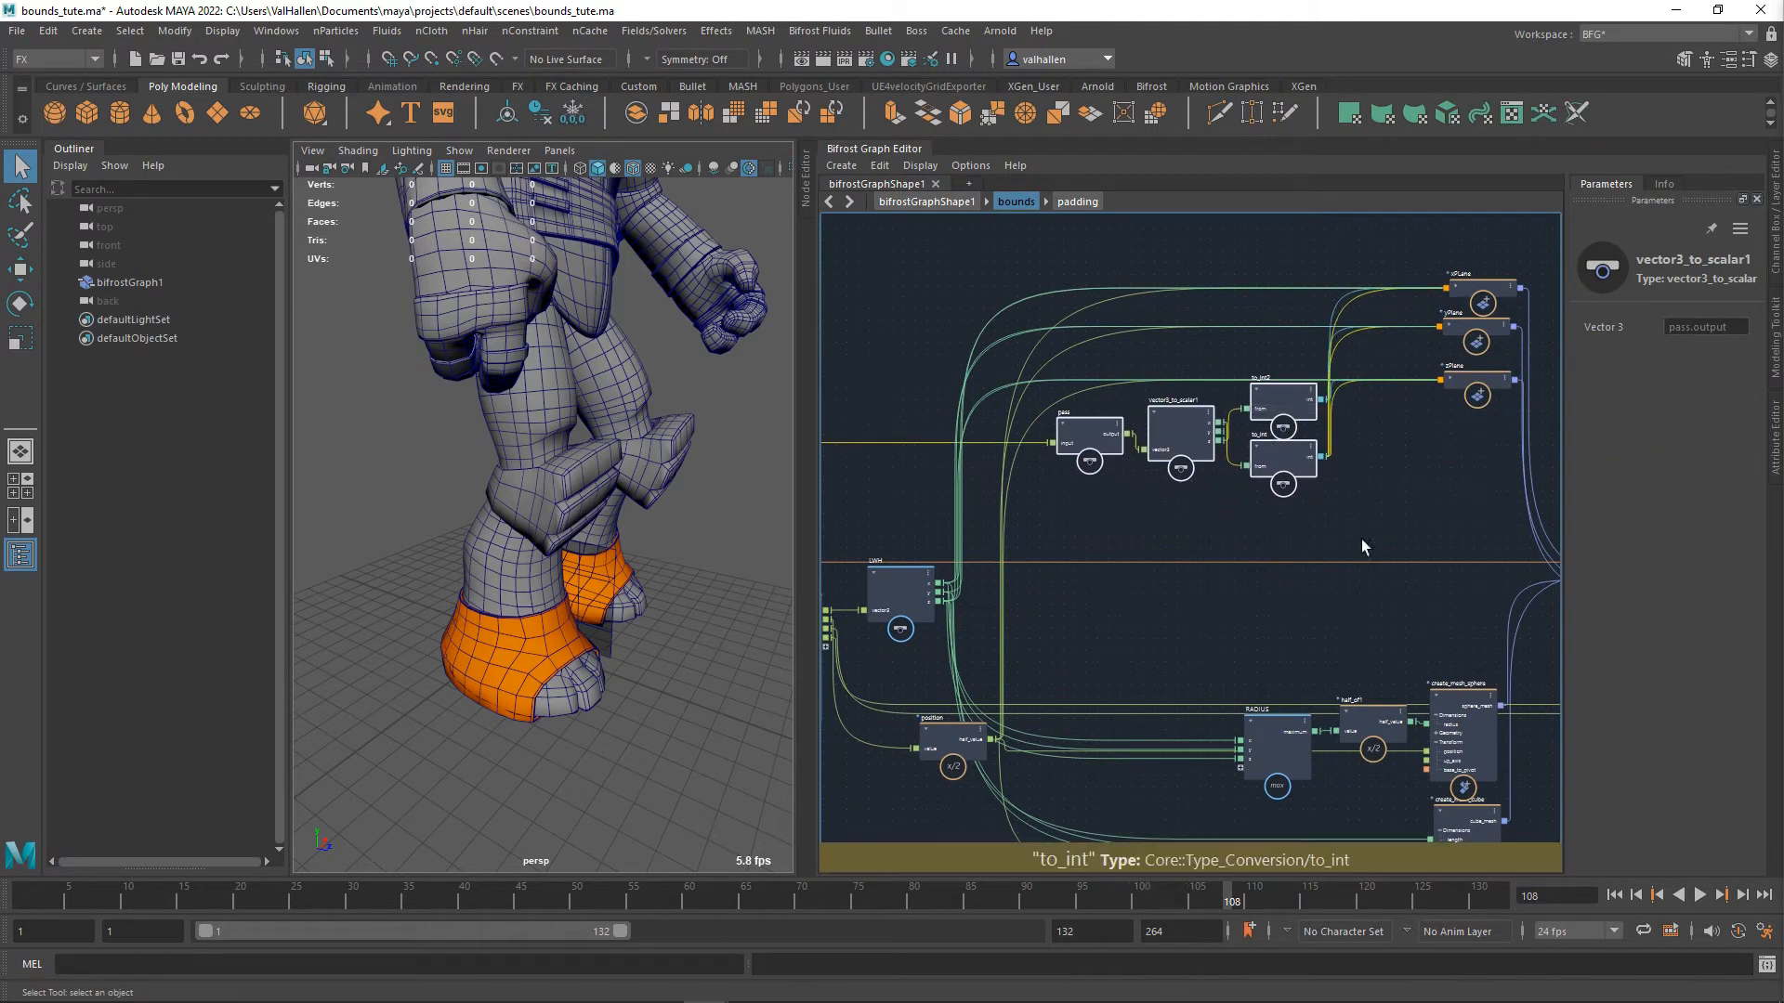
- Move the RADIUS, half_of1 and create_mesh_sphere nodes up together, above the lines running to the output node
alt+middle_drag(1387, 663, 1206, 449)
scroll(1176, 532, up, 2)
click(1328, 536)
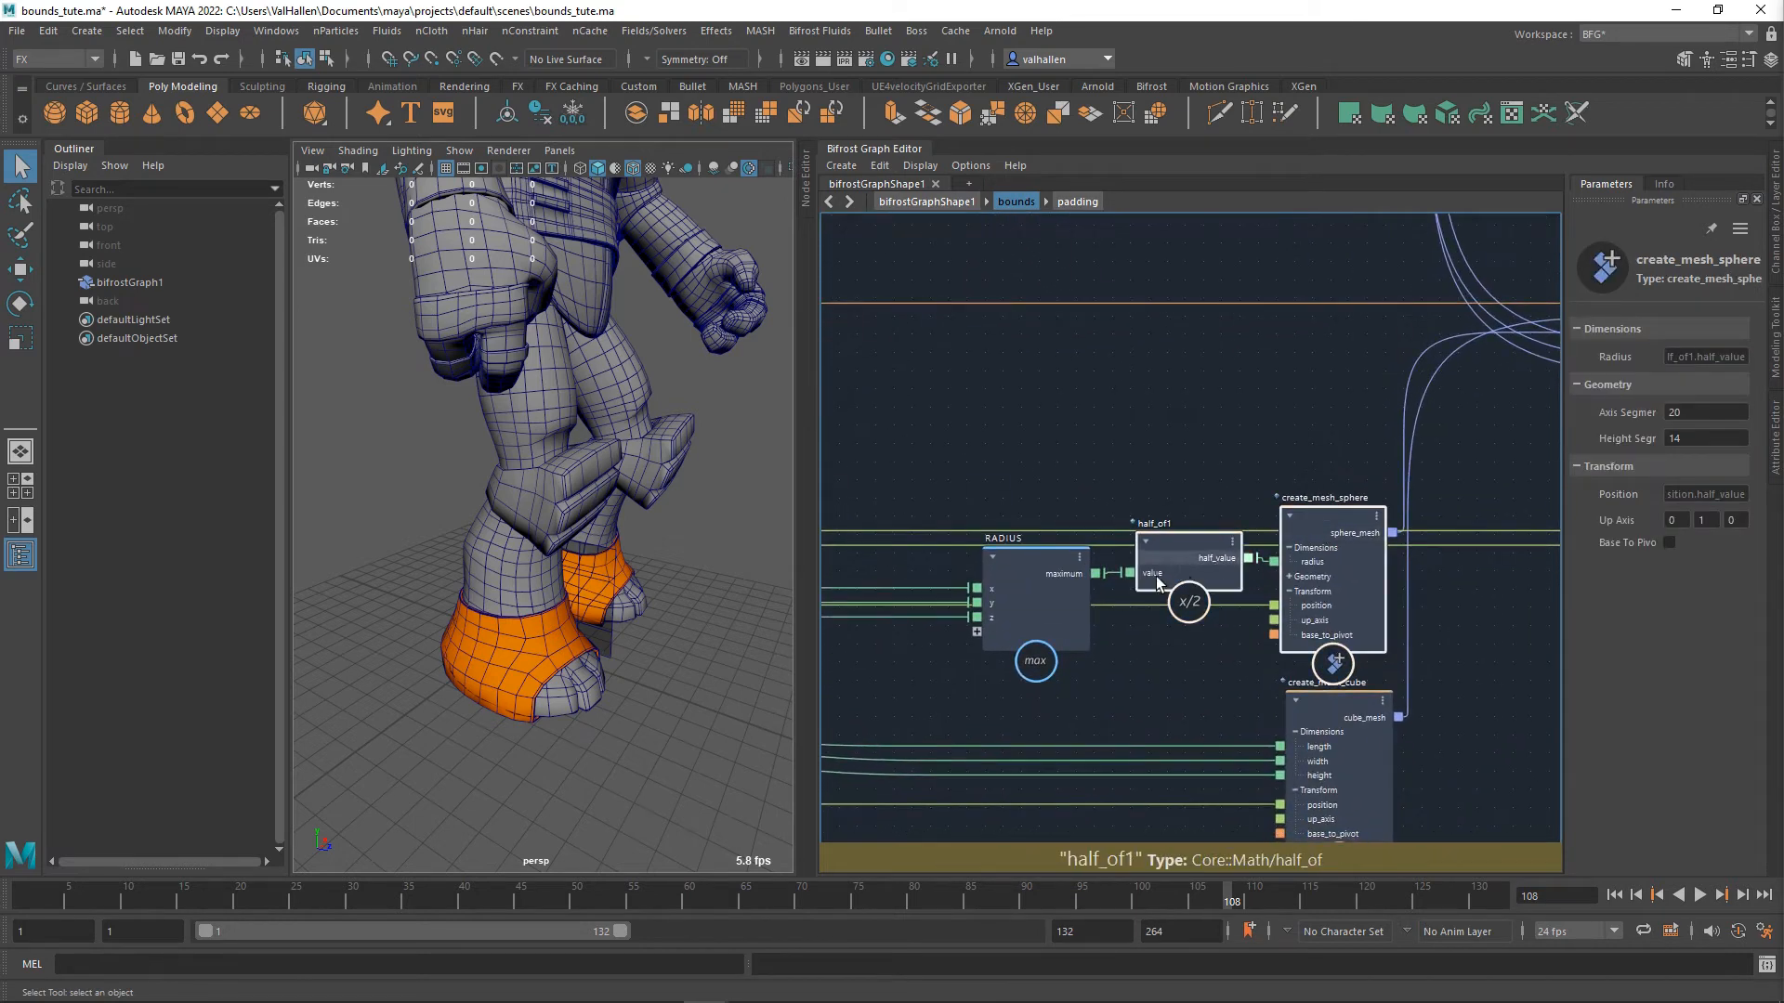
drag(1195, 568, 1173, 400)
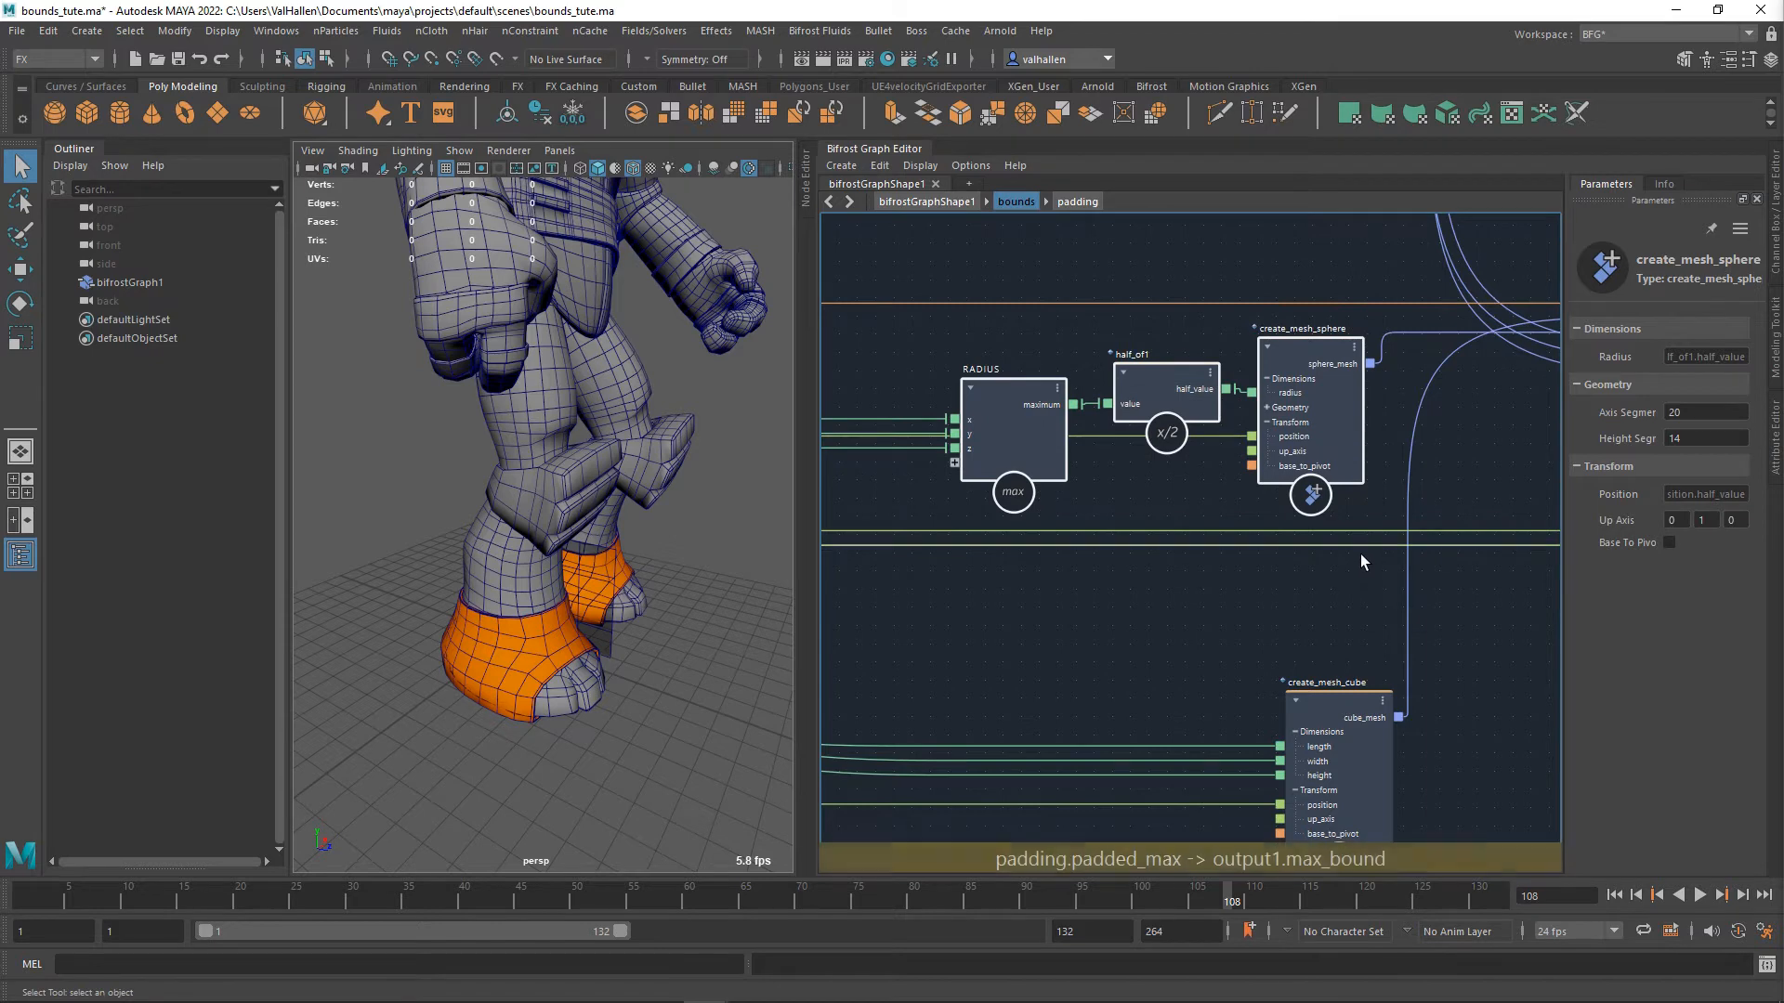
alt+middle_drag(1241, 569, 1242, 649)
scroll(1091, 599, down, 2)
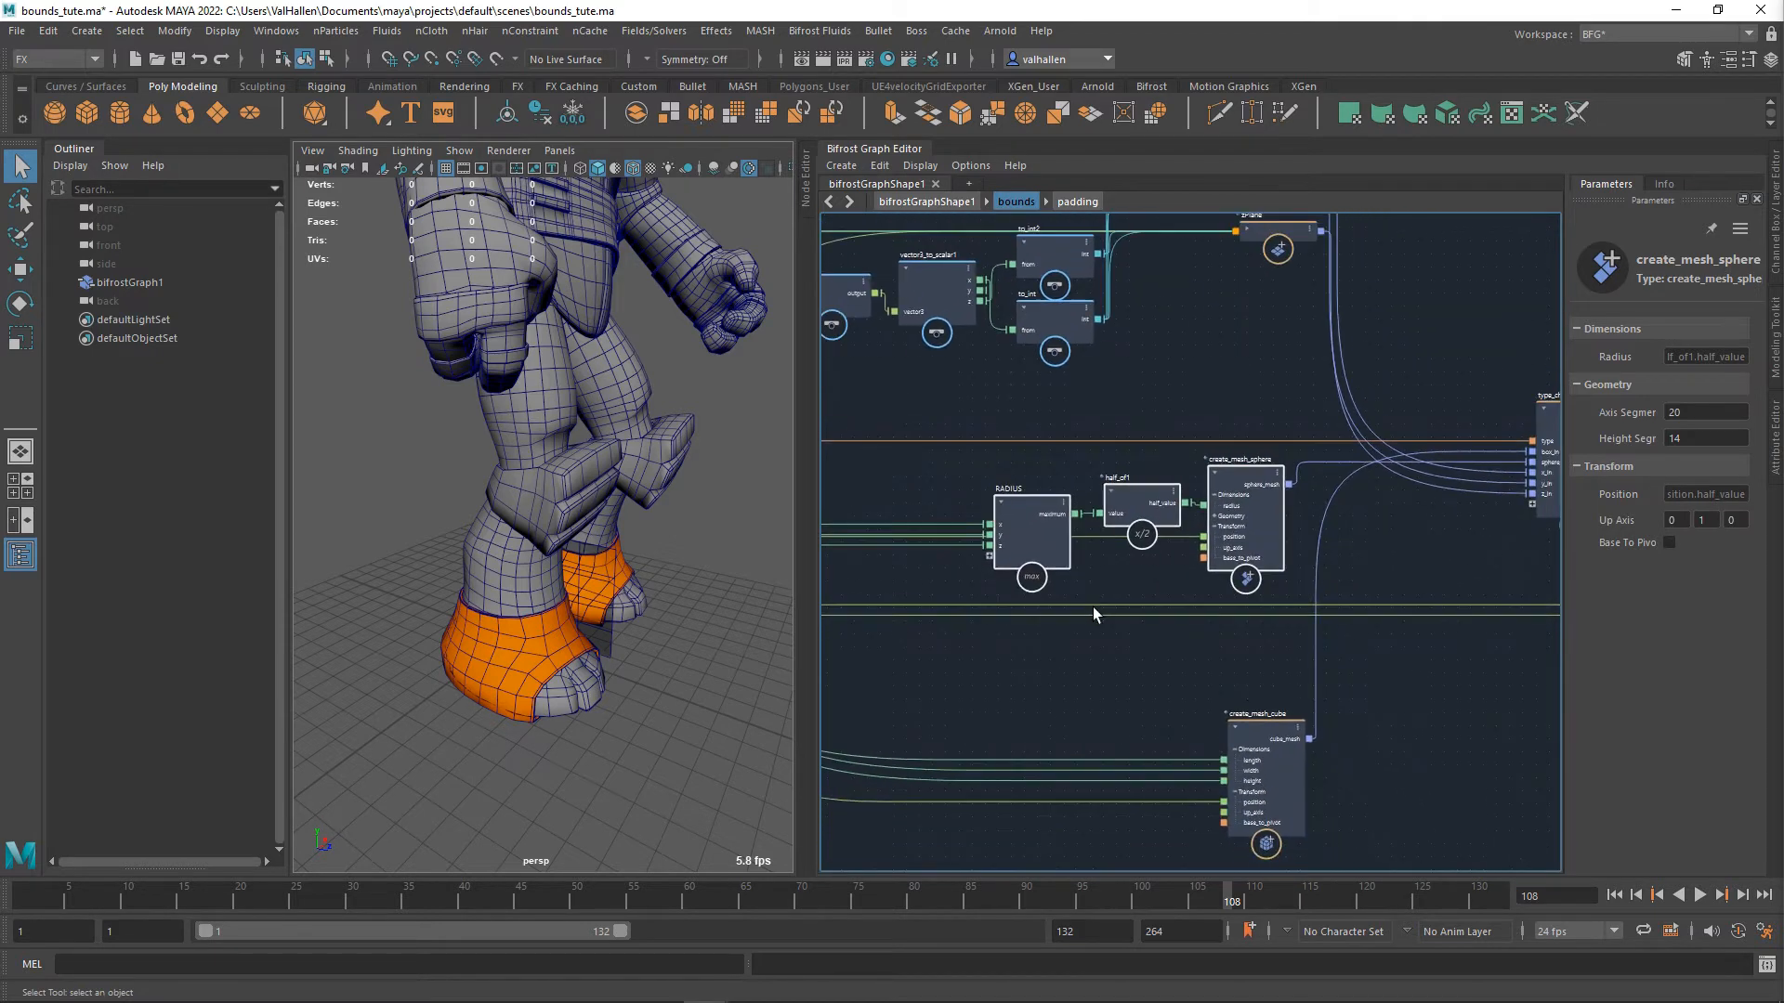
- Adjust the positions of the RADIUS and half_of1 nodes so they sit in a row before create_mesh_sphere
alt+middle_drag(1008, 606, 1146, 637)
click(1148, 650)
drag(1189, 582, 1186, 544)
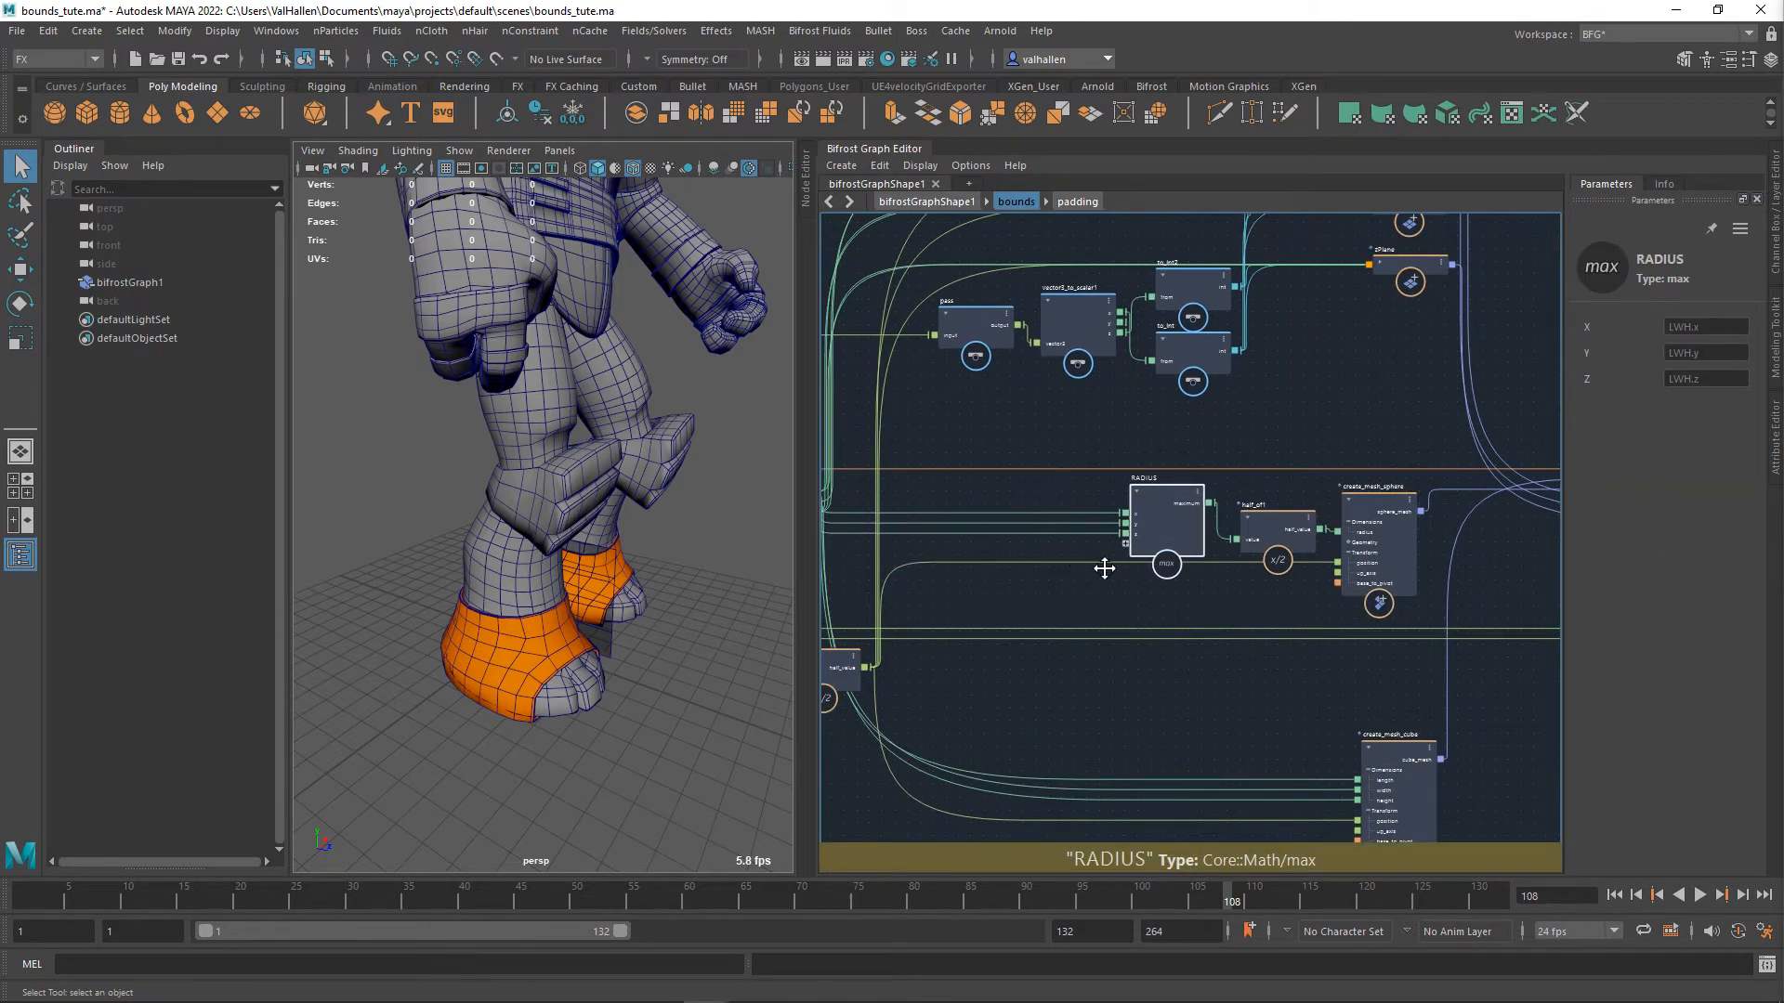
alt+middle_drag(1103, 566, 1061, 611)
scroll(1061, 610, up, 2)
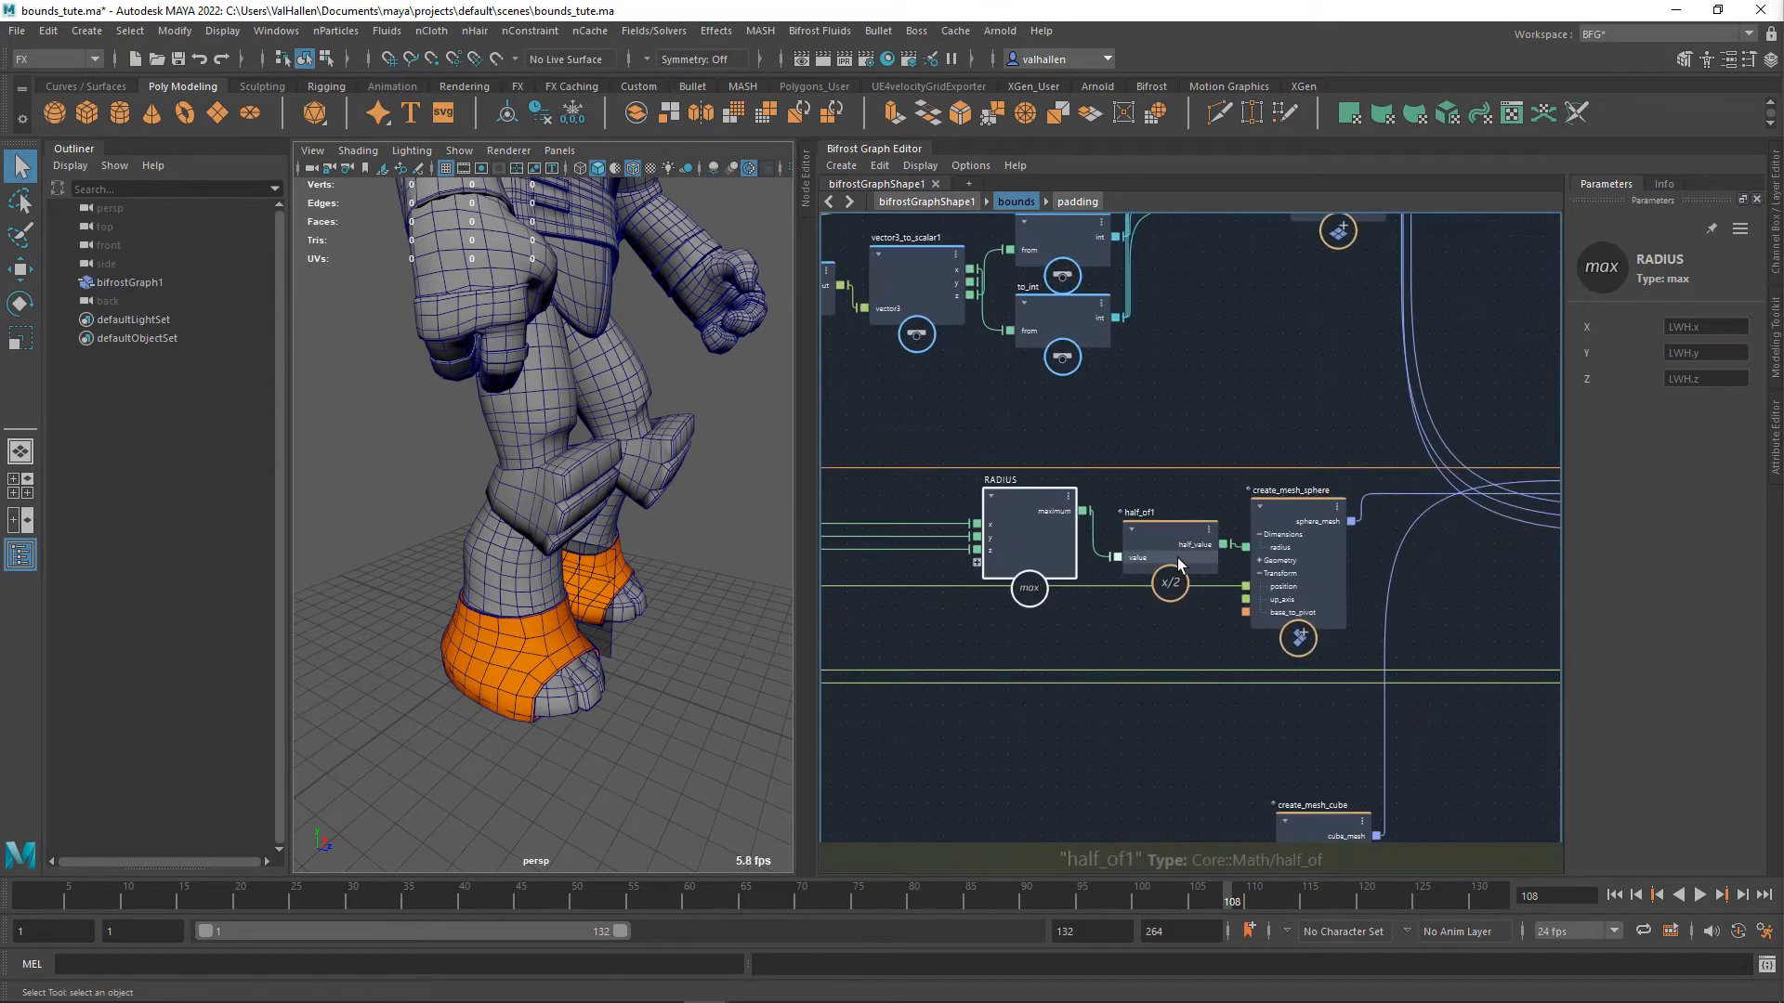
scroll(1100, 544, up, 3)
drag(996, 510, 984, 573)
drag(1199, 536, 1188, 536)
alt+middle_drag(1358, 509, 1192, 516)
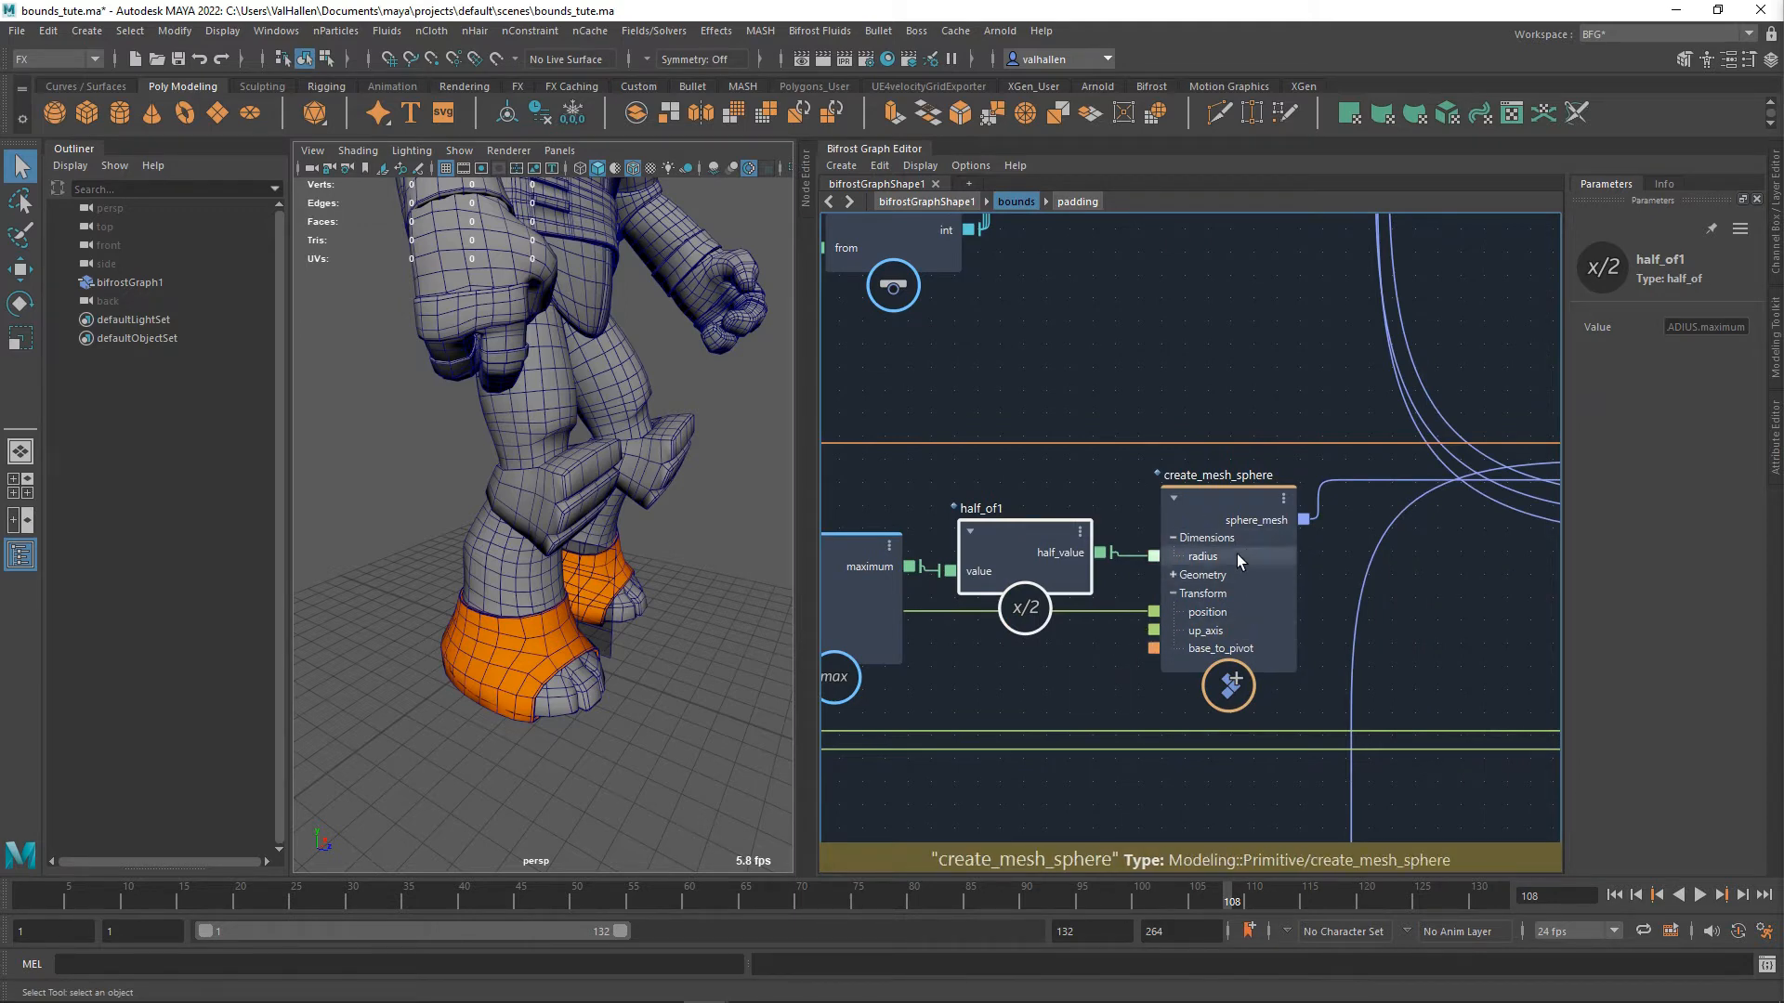
- Set the bounds node's type to sphere and play the animation from the start, stopping at frame 49
click(966, 372)
click(1715, 334)
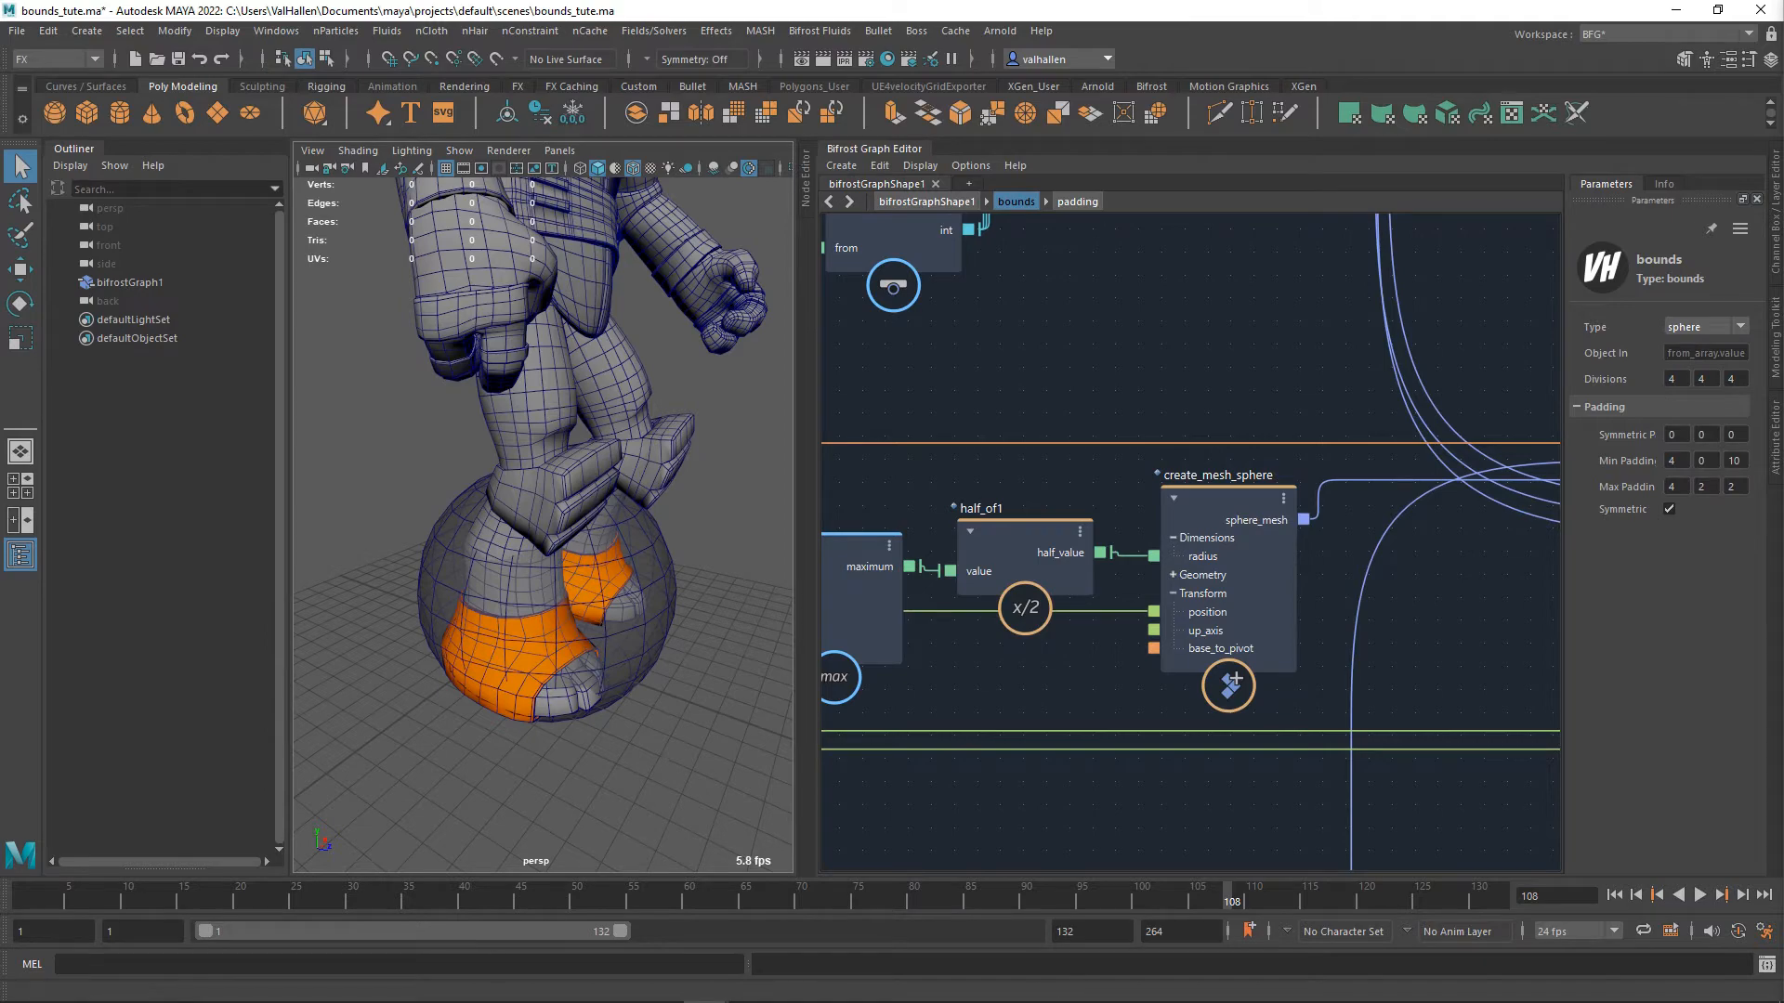
click(1628, 897)
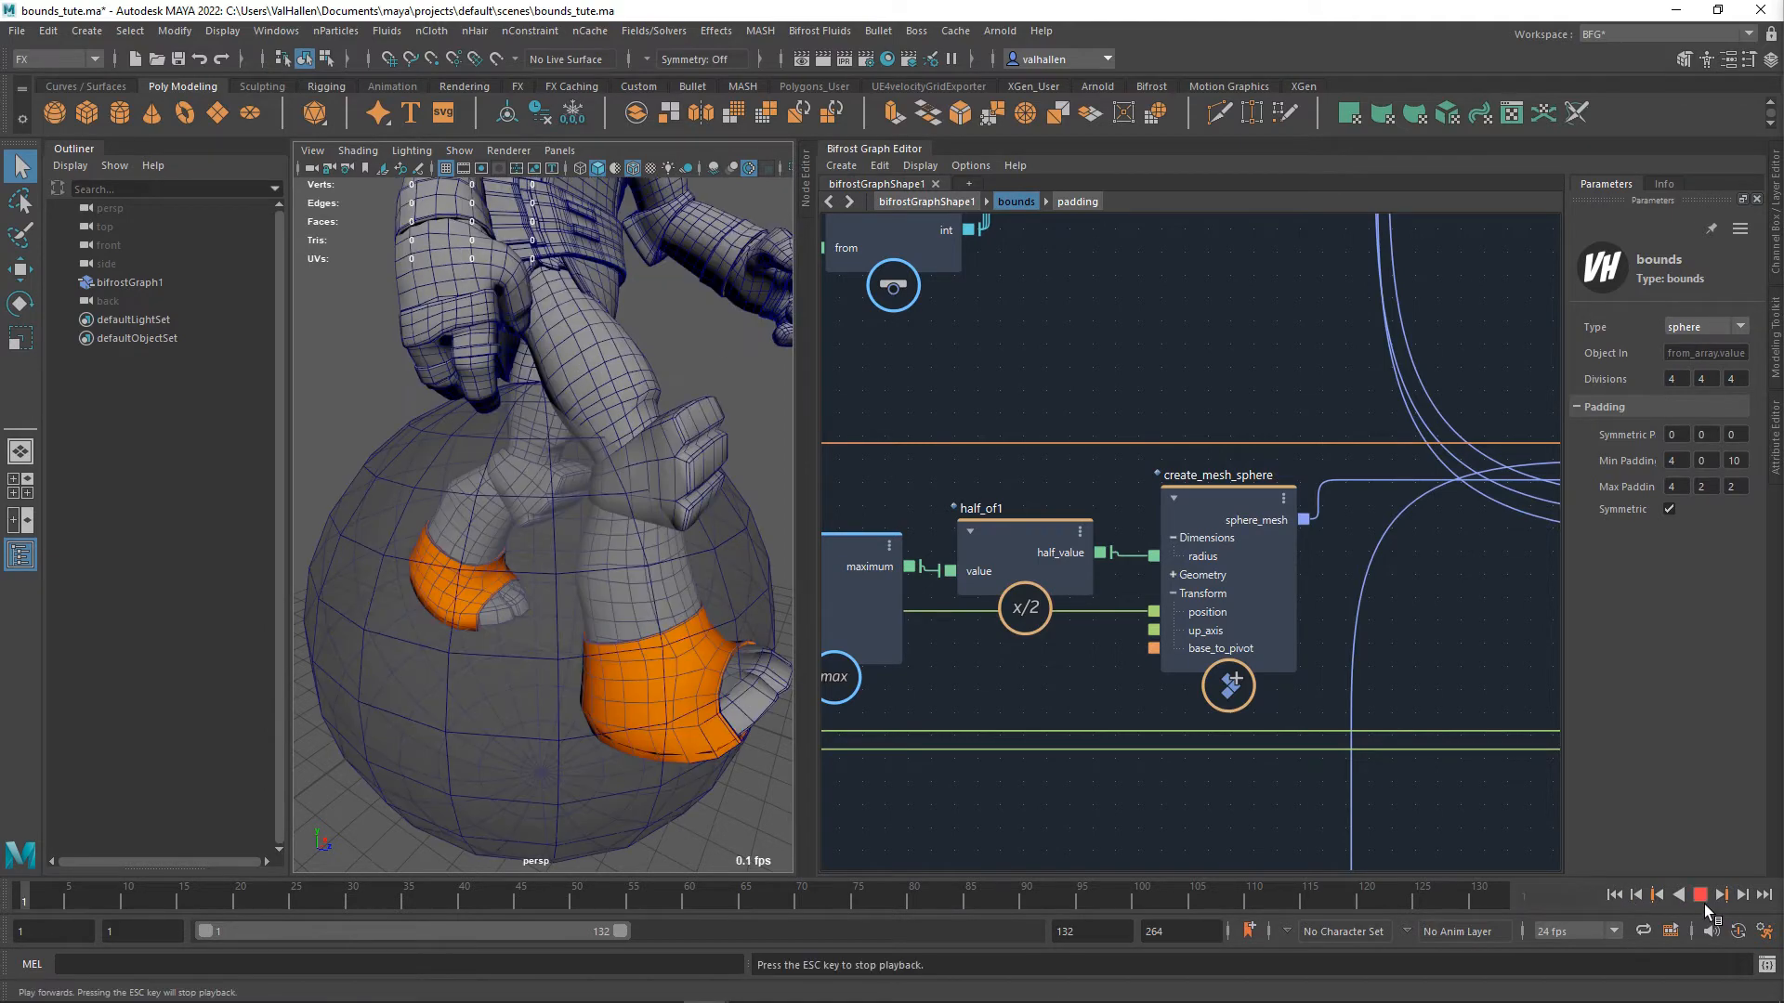
click(1703, 901)
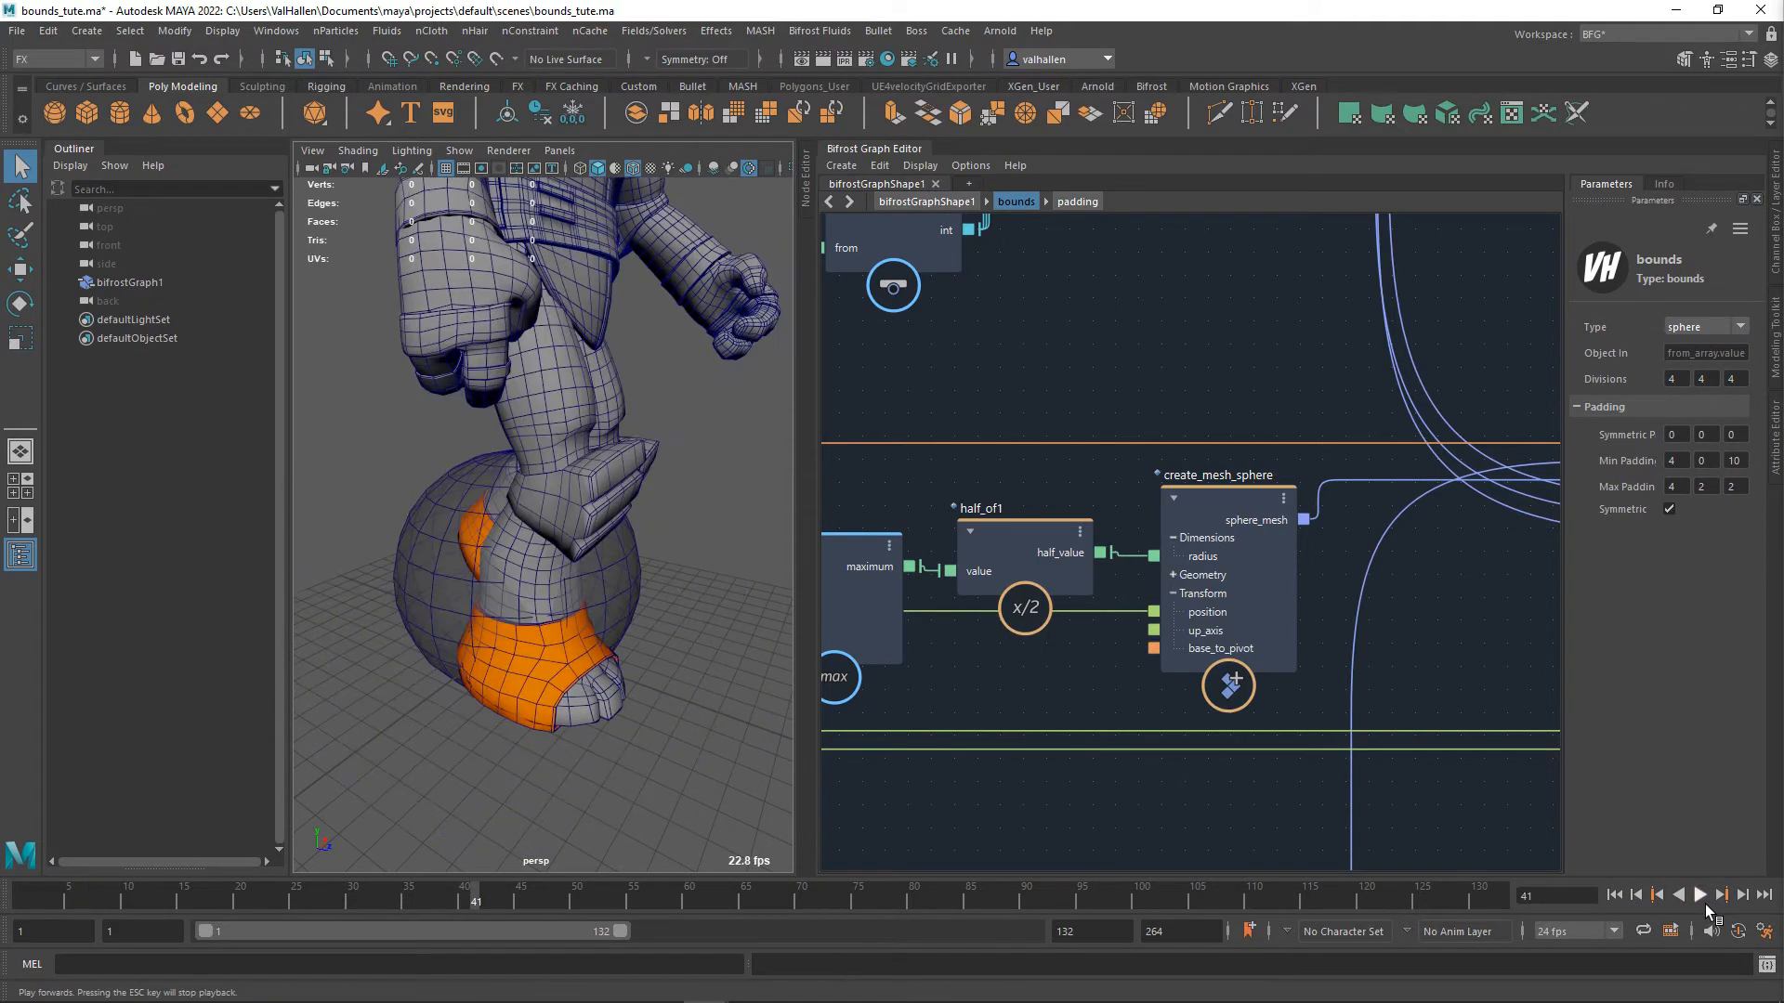
key(alt+v)
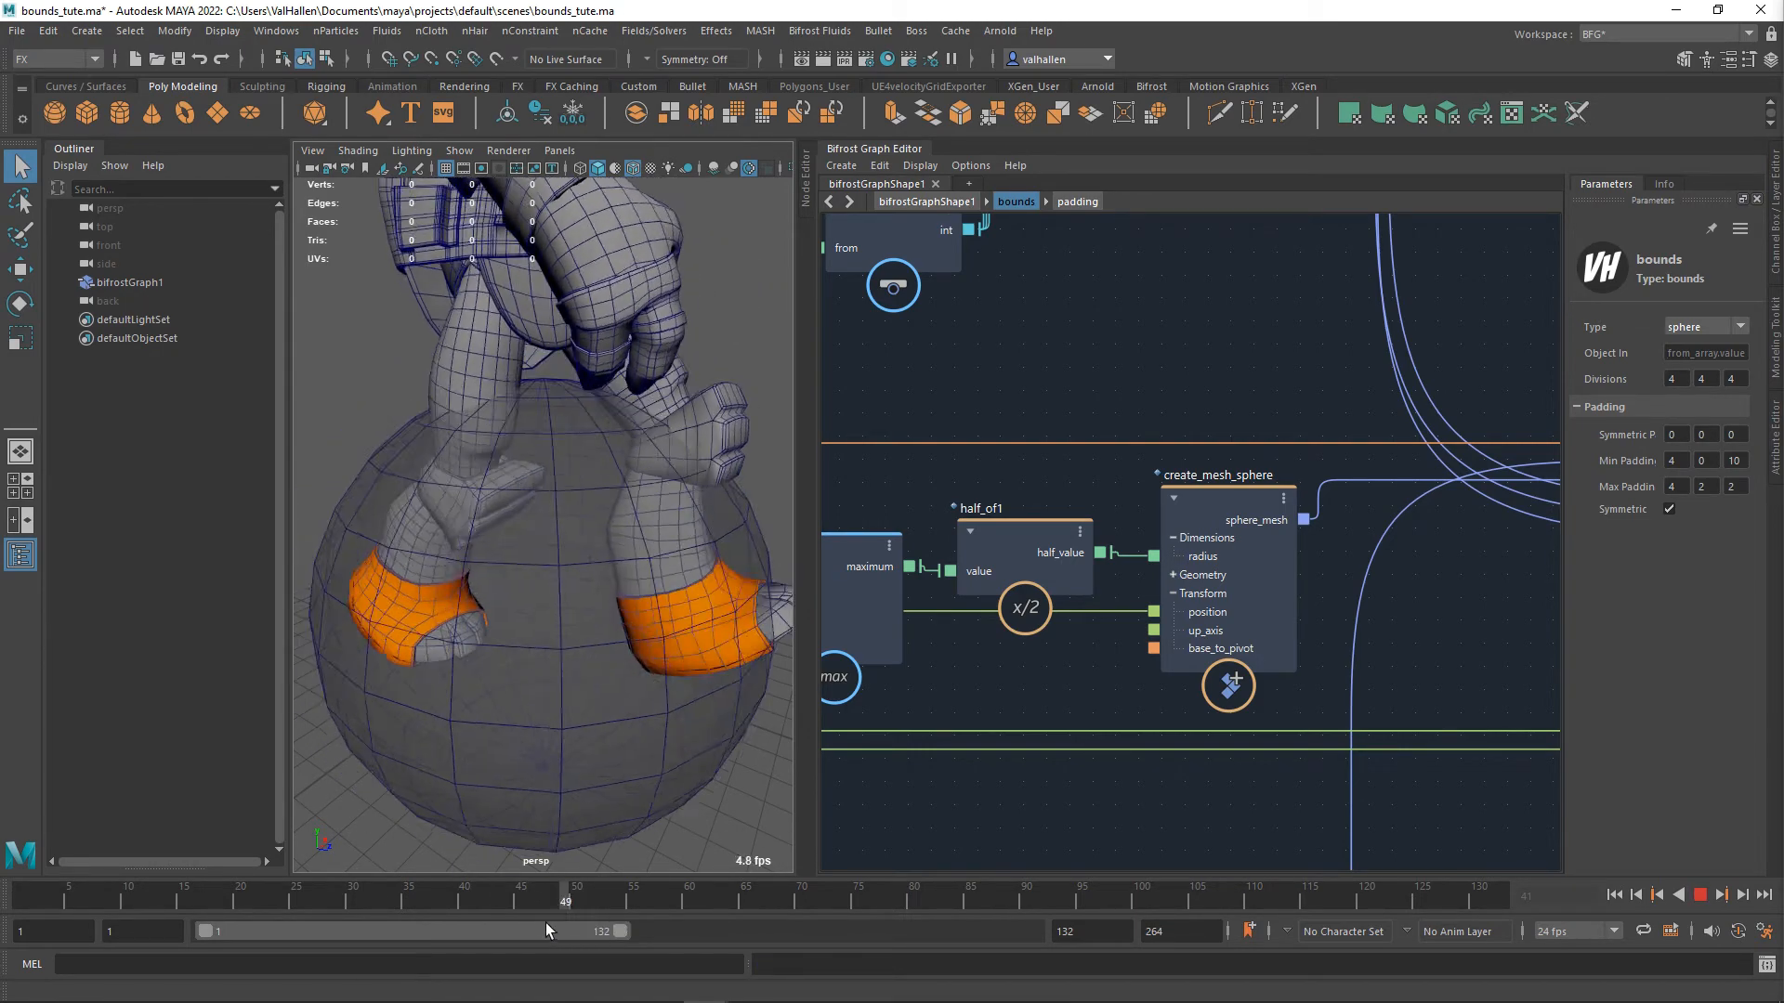
- Examine create_mesh_cube's dimension and position inputs and follow its output to the type_chooser node
scroll(1171, 706, down, 5)
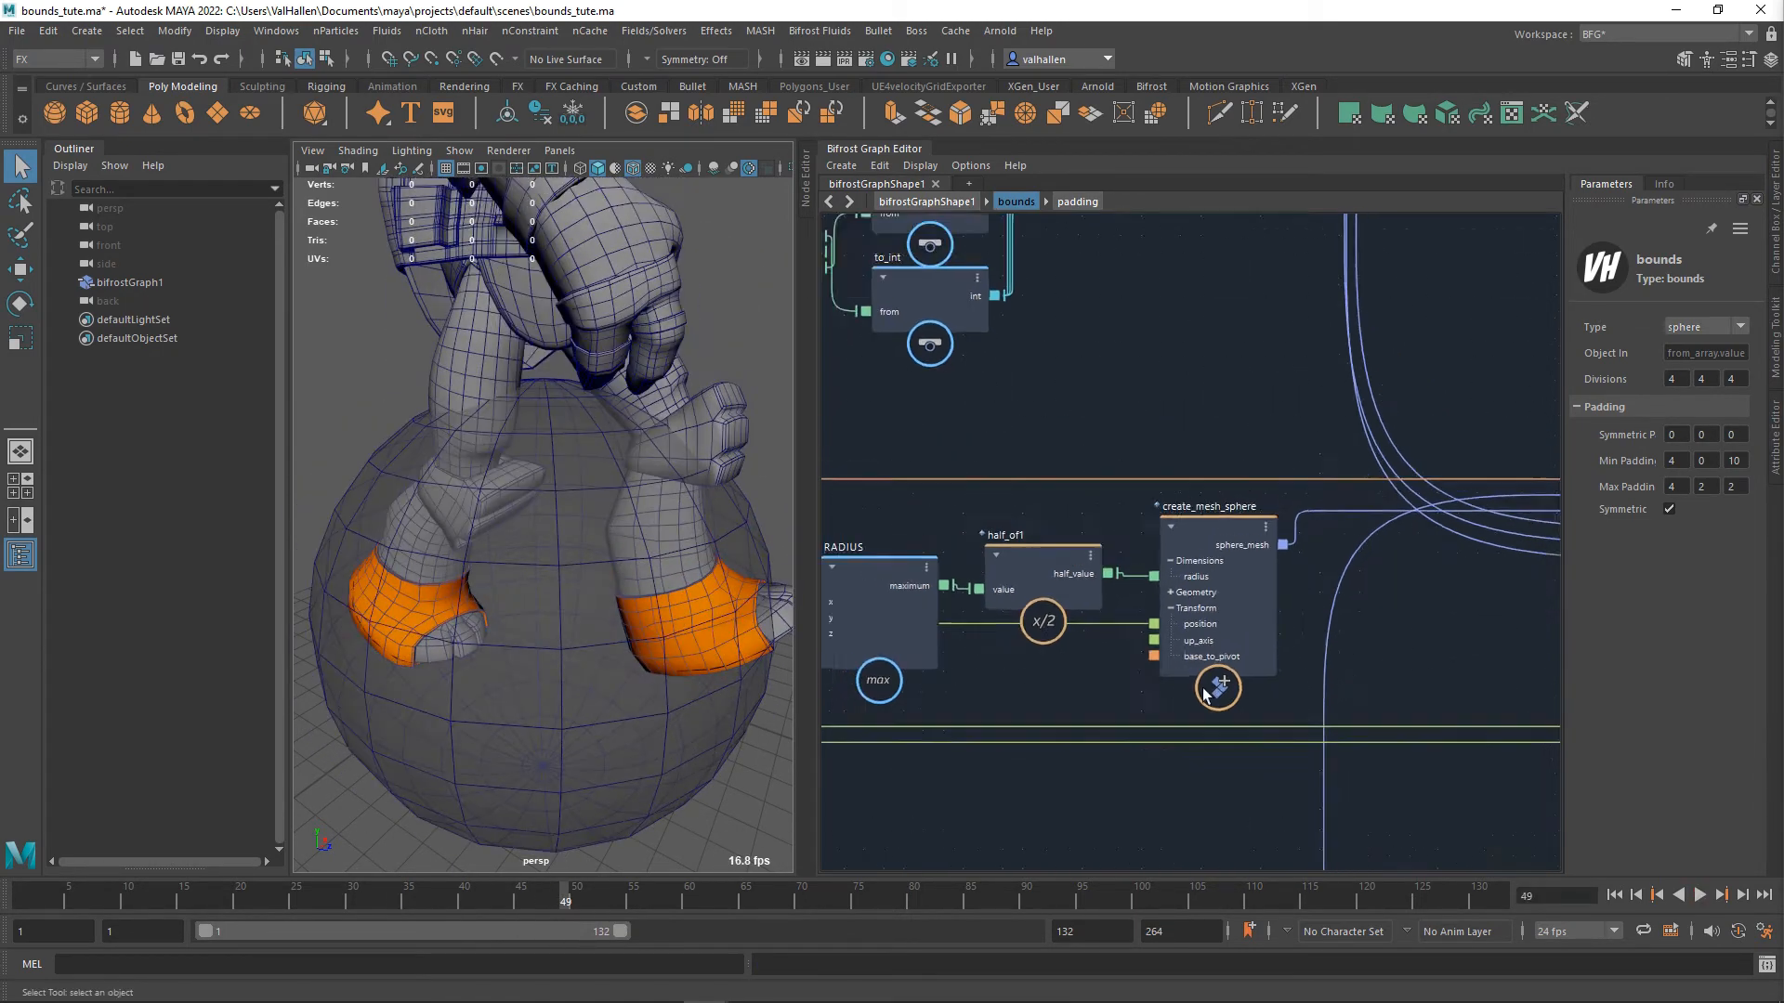
alt+middle_drag(1345, 800, 1500, 580)
scroll(1269, 655, up, 3)
scroll(1269, 656, up, 5)
scroll(1357, 625, down, 5)
click(1270, 593)
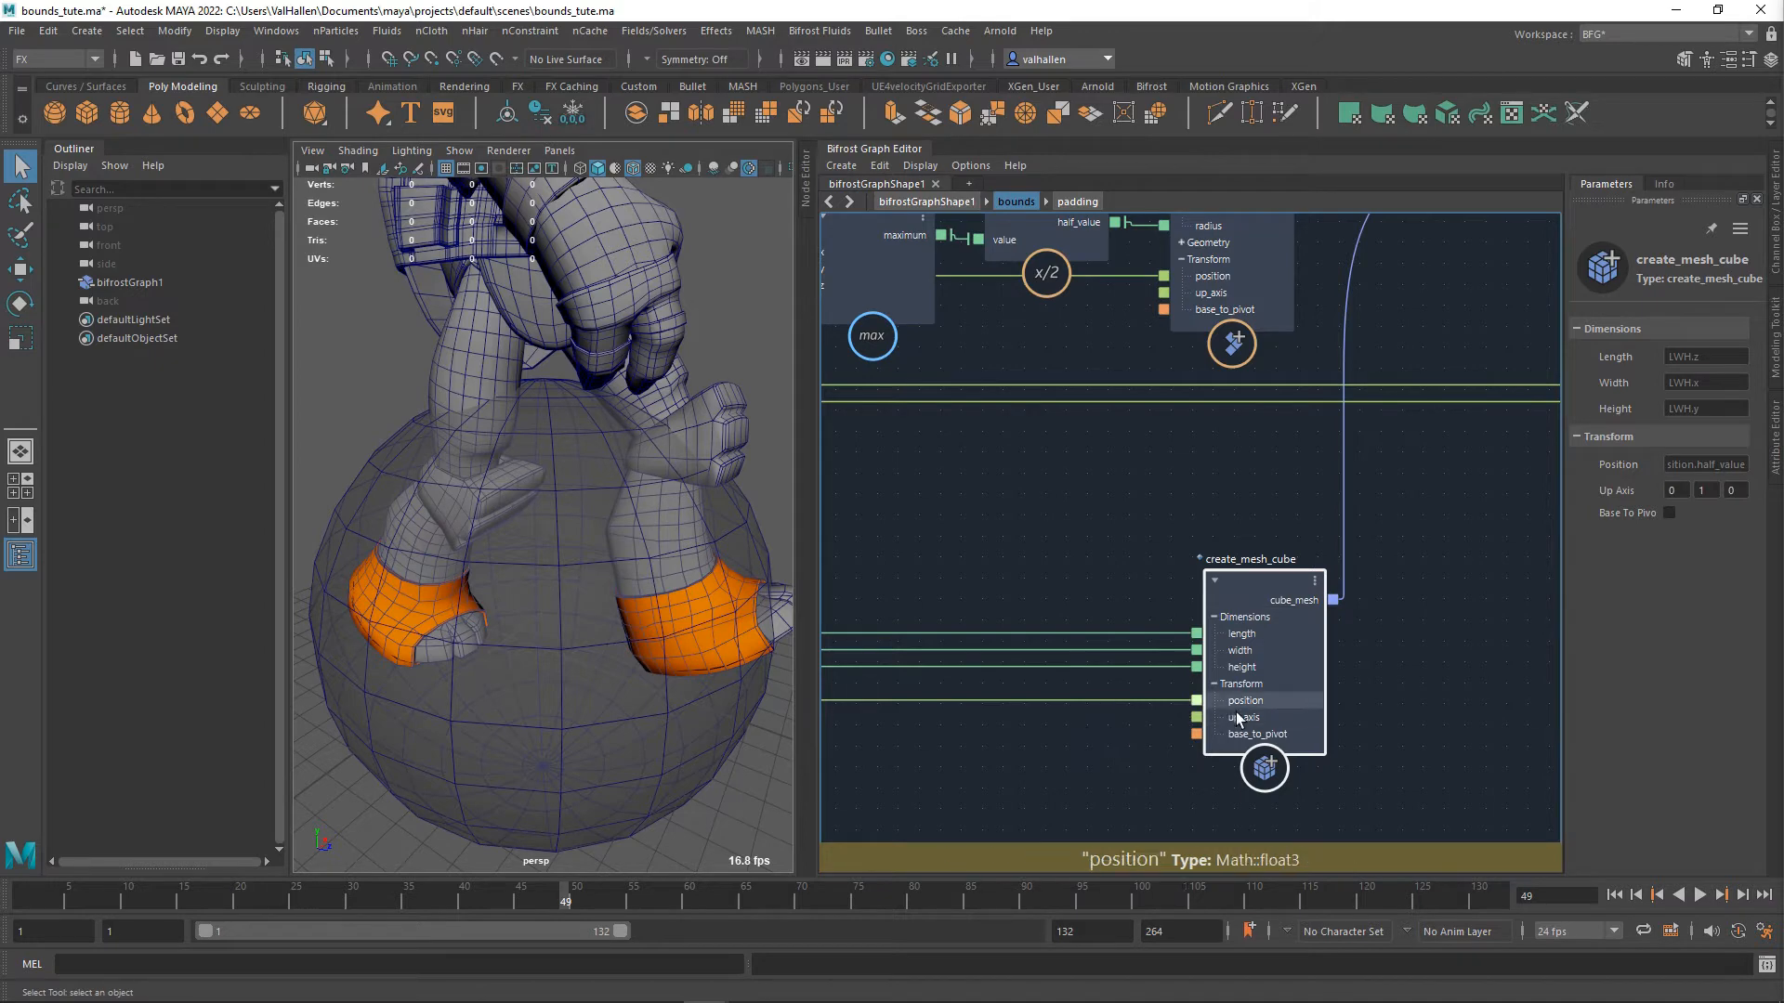
alt+middle_drag(1465, 574, 1030, 862)
alt+middle_drag(1157, 638, 1113, 686)
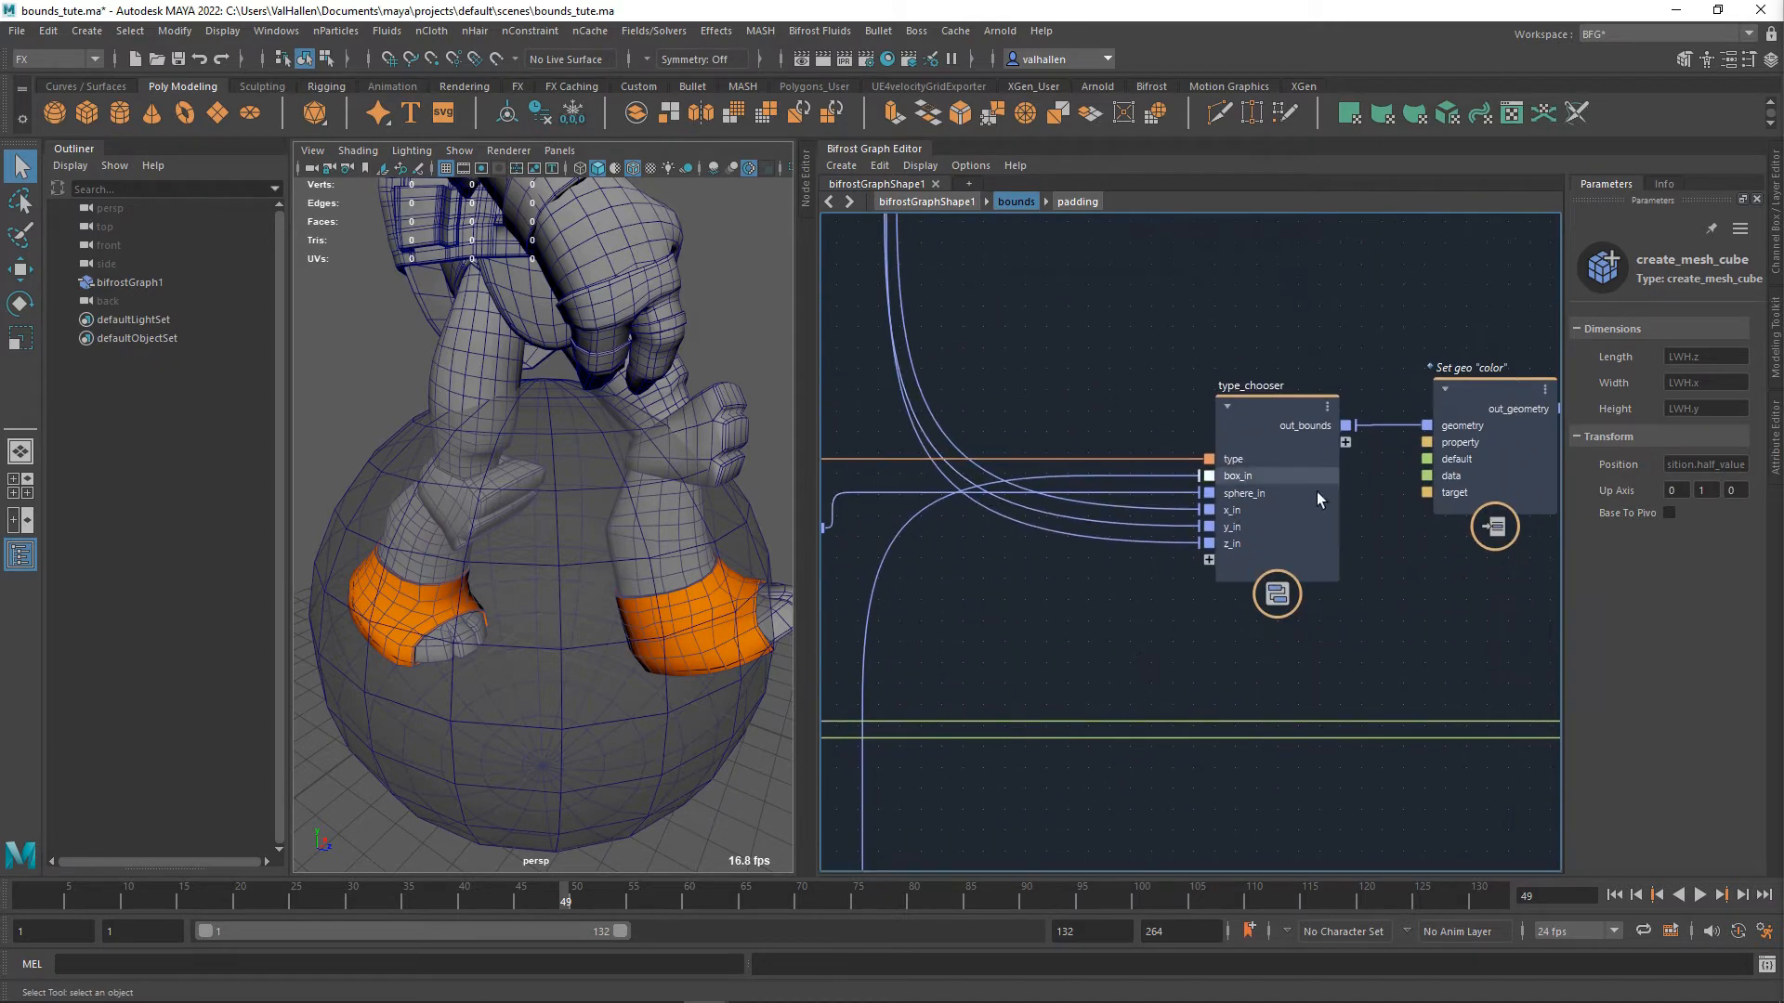
alt+middle_drag(1269, 524, 1179, 582)
- Look inside the type_chooser compound, return to the bounds graph and review the bounds node's type options
double_click(1145, 465)
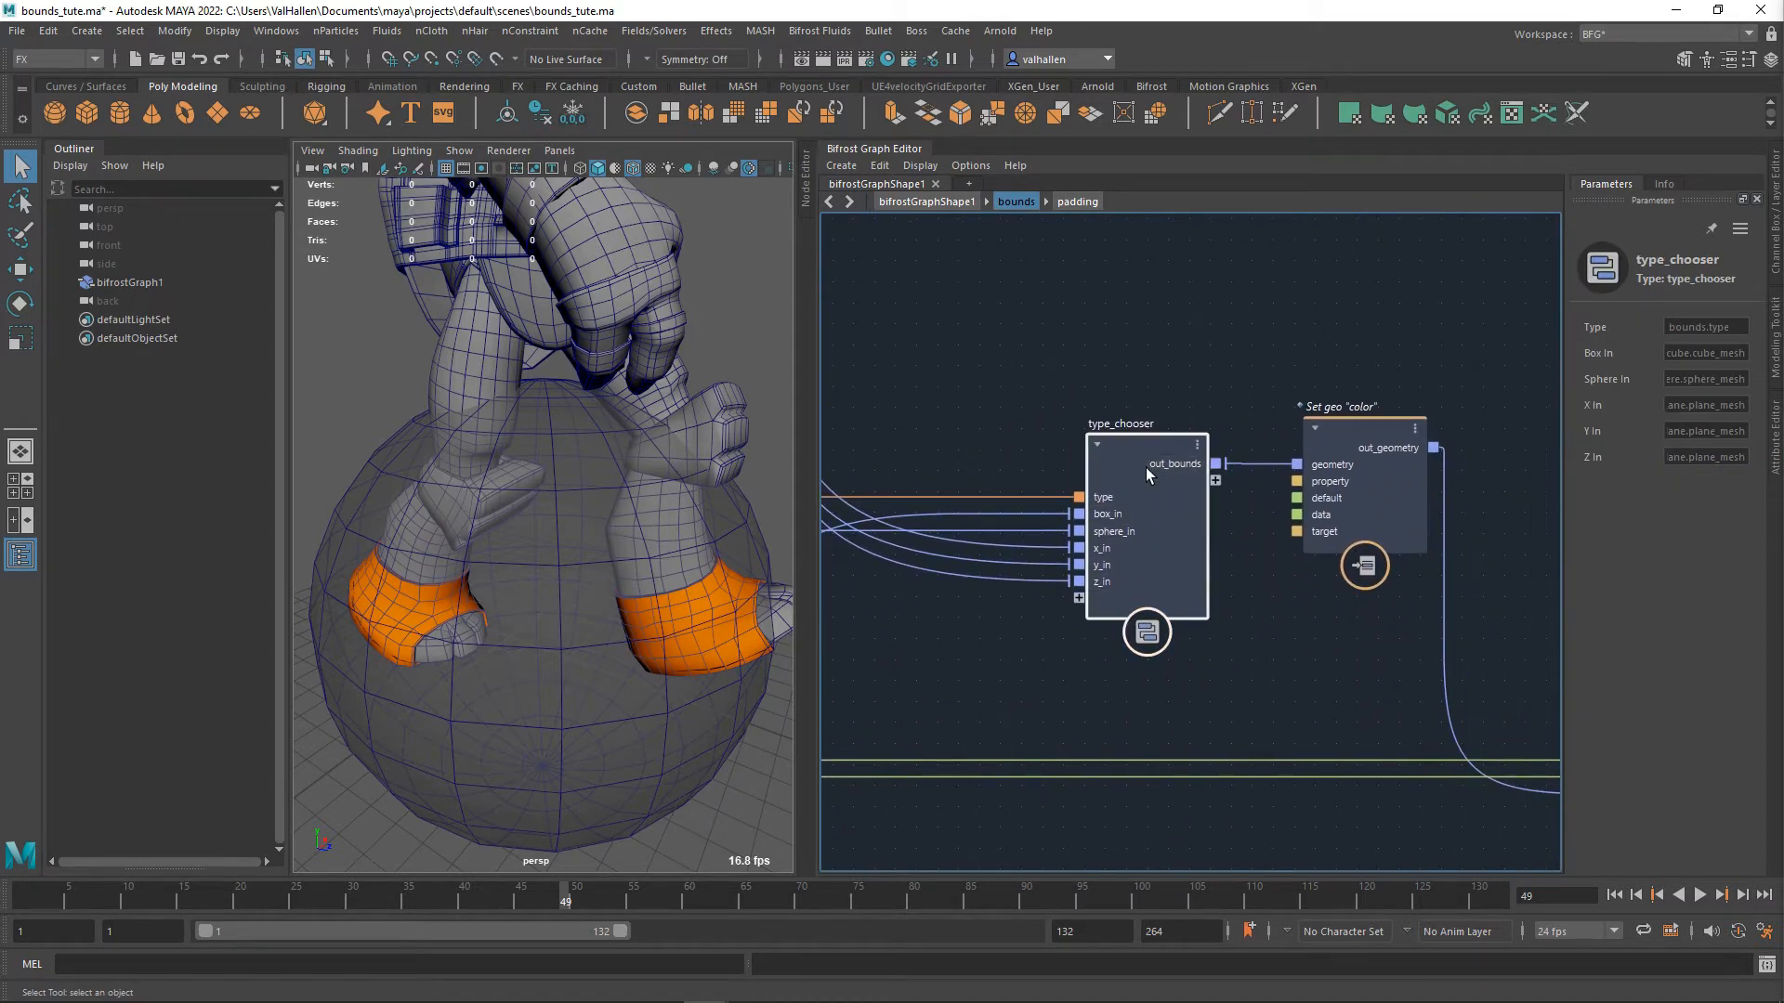
scroll(1126, 406, up, 5)
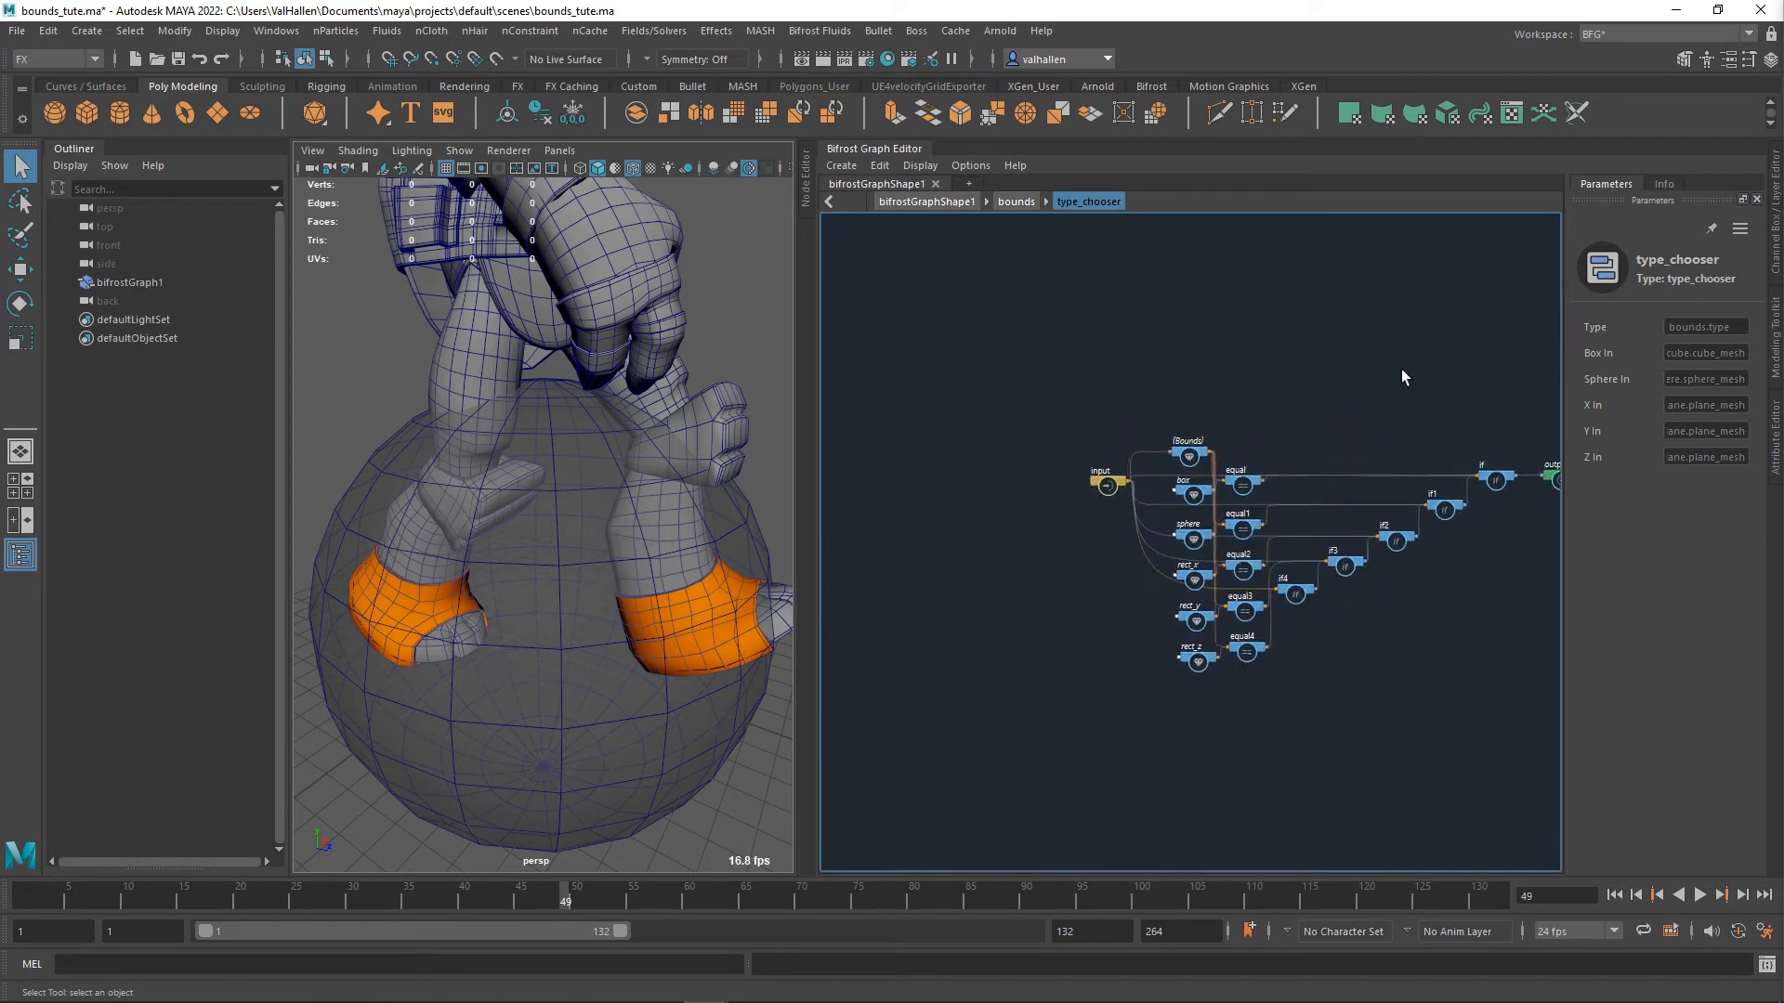
key(u)
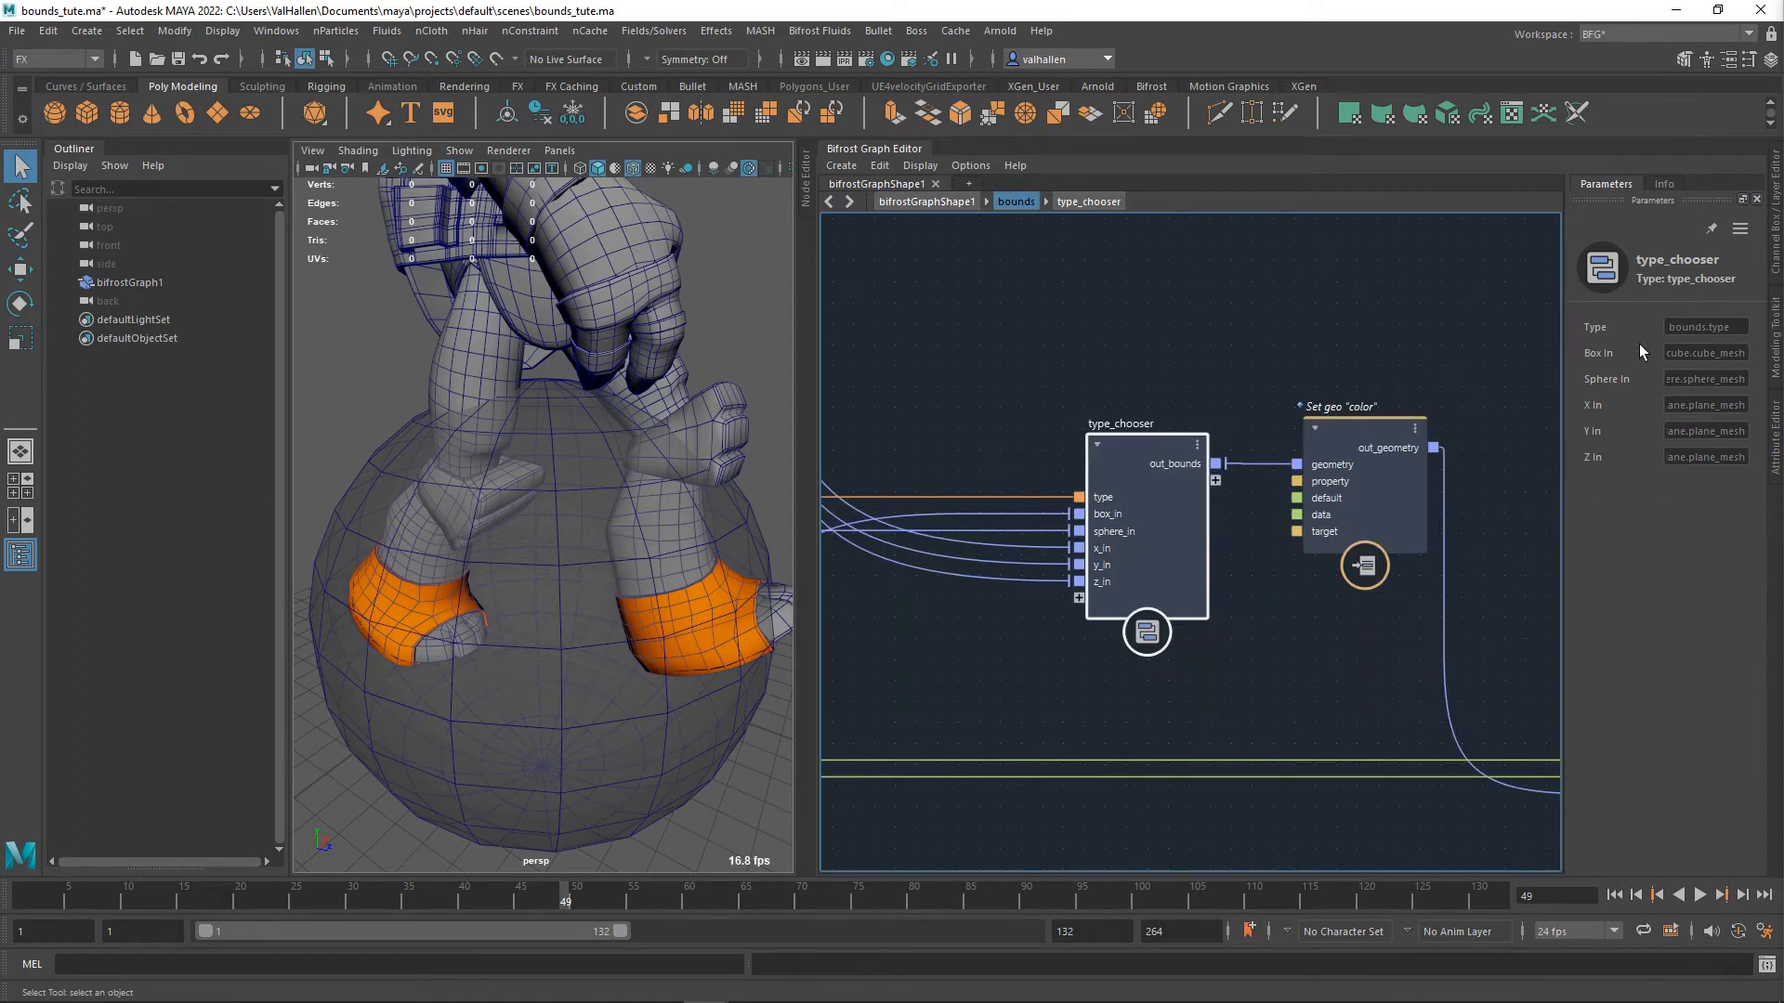
click(1692, 327)
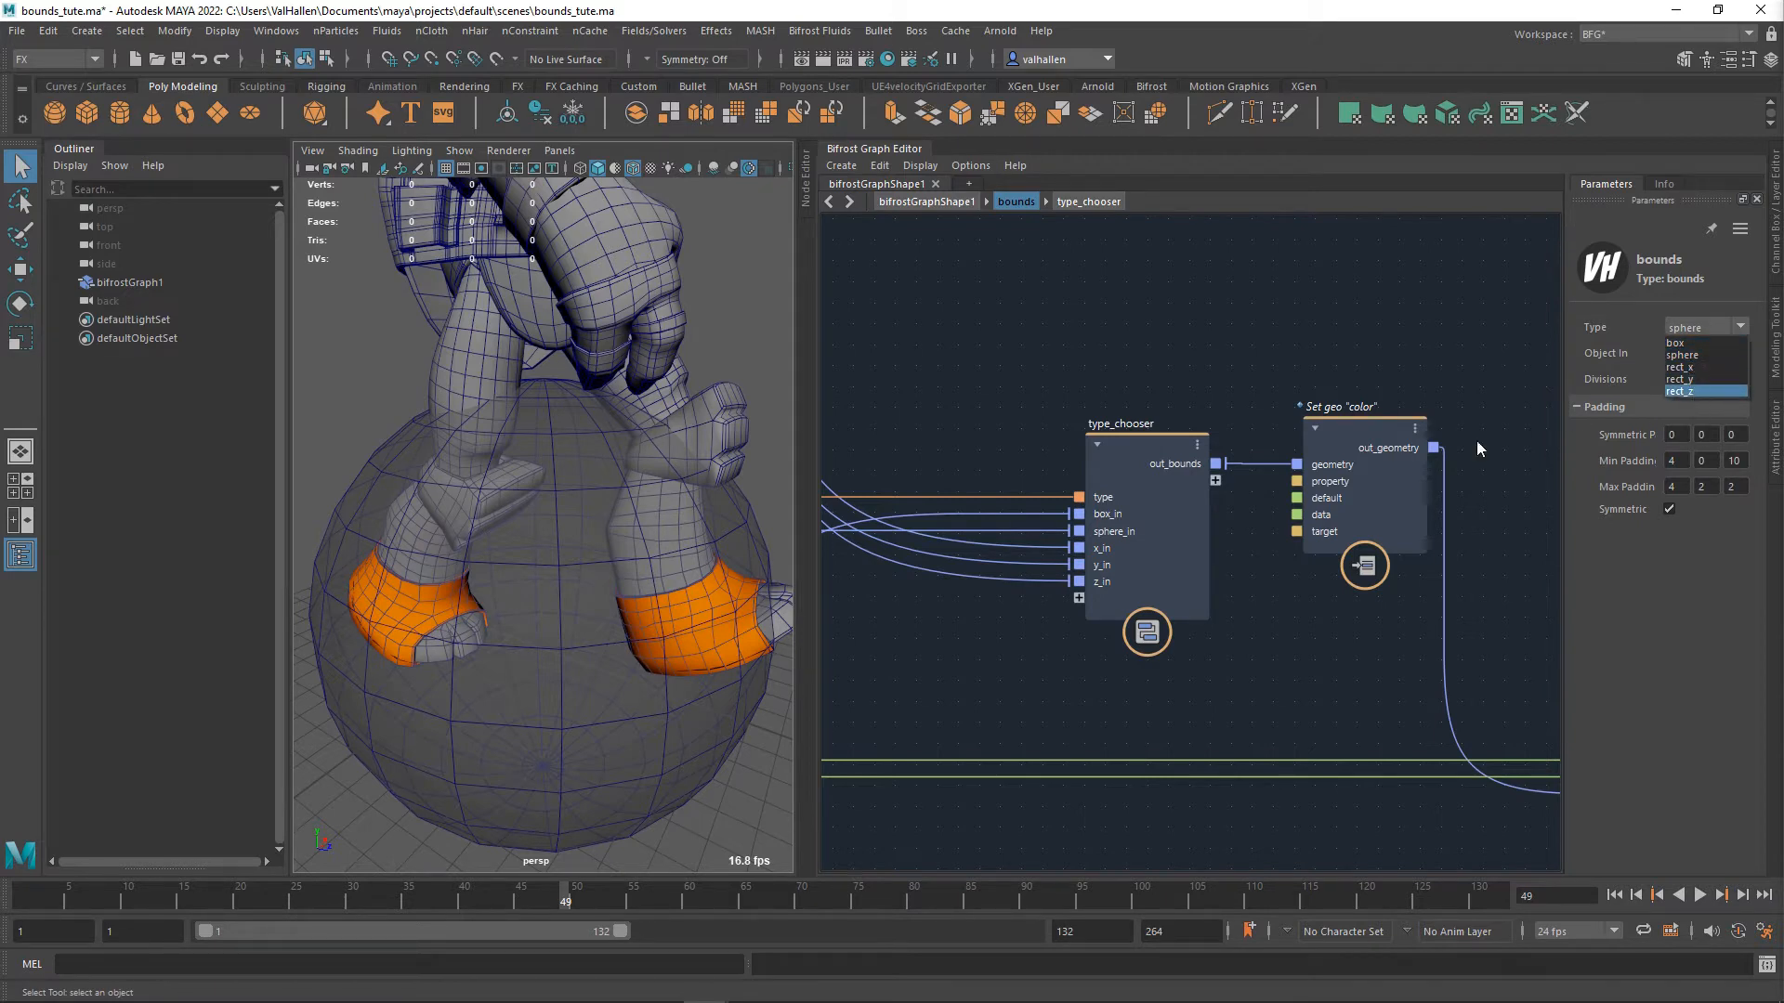
click(1120, 385)
alt+middle_drag(1070, 474, 1112, 448)
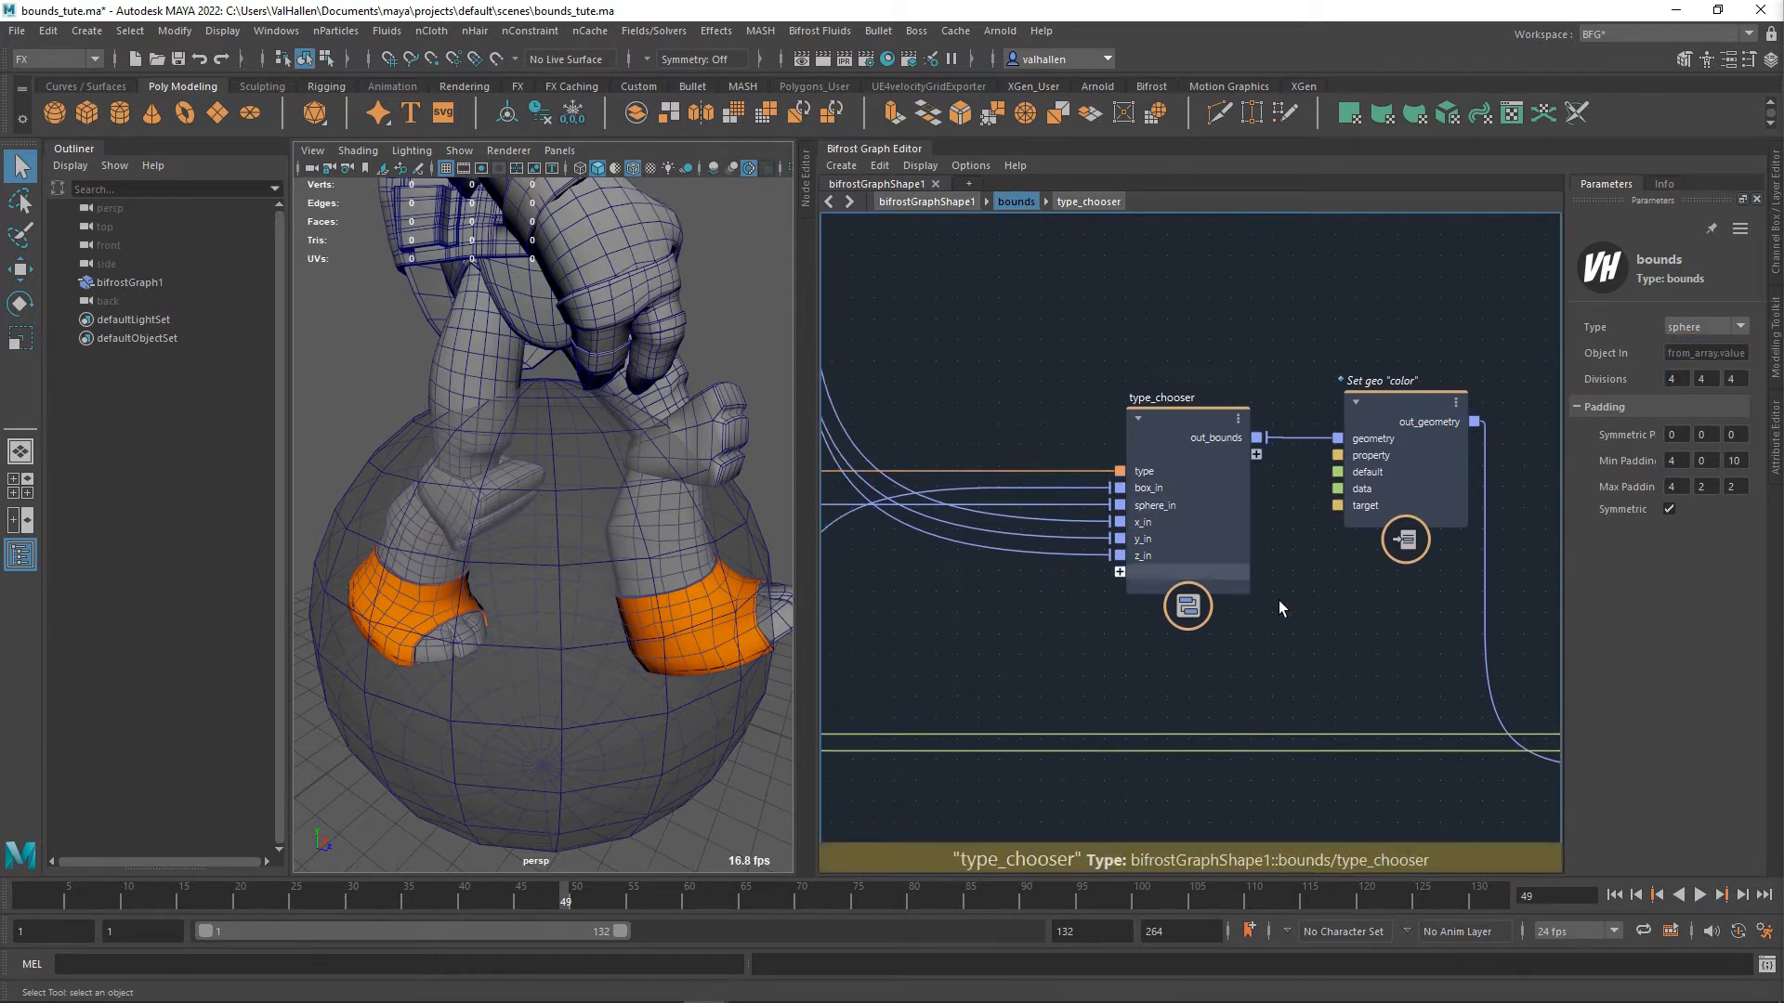
- Reopen type_chooser to examine its type value, equal and if nodes, and go back to the bounds graph
double_click(1144, 456)
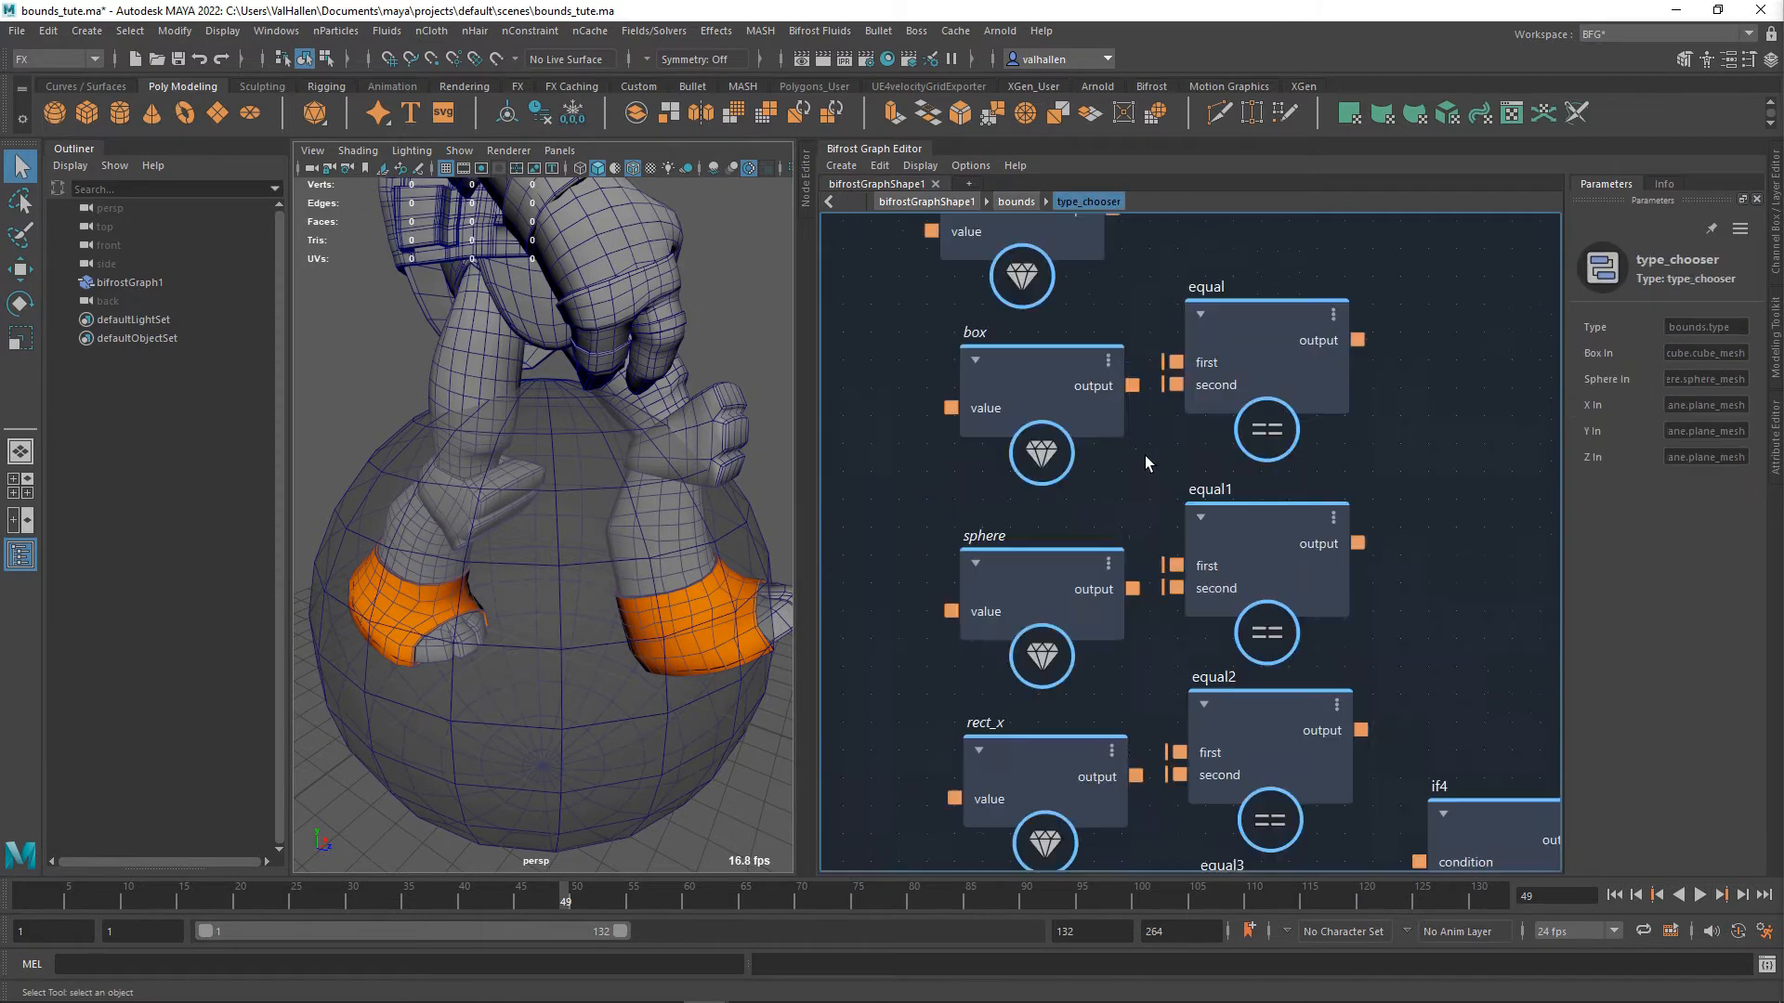
scroll(1198, 462, down, 8)
alt+middle_drag(1289, 589, 1100, 715)
scroll(1208, 576, up, 1)
scroll(1232, 590, up, 1)
double_click(1231, 595)
- Inspect the fourth data value of the Set geo "color" node and orbit to view the sphere's transparency
alt+middle_drag(1279, 608, 1080, 644)
click(1174, 507)
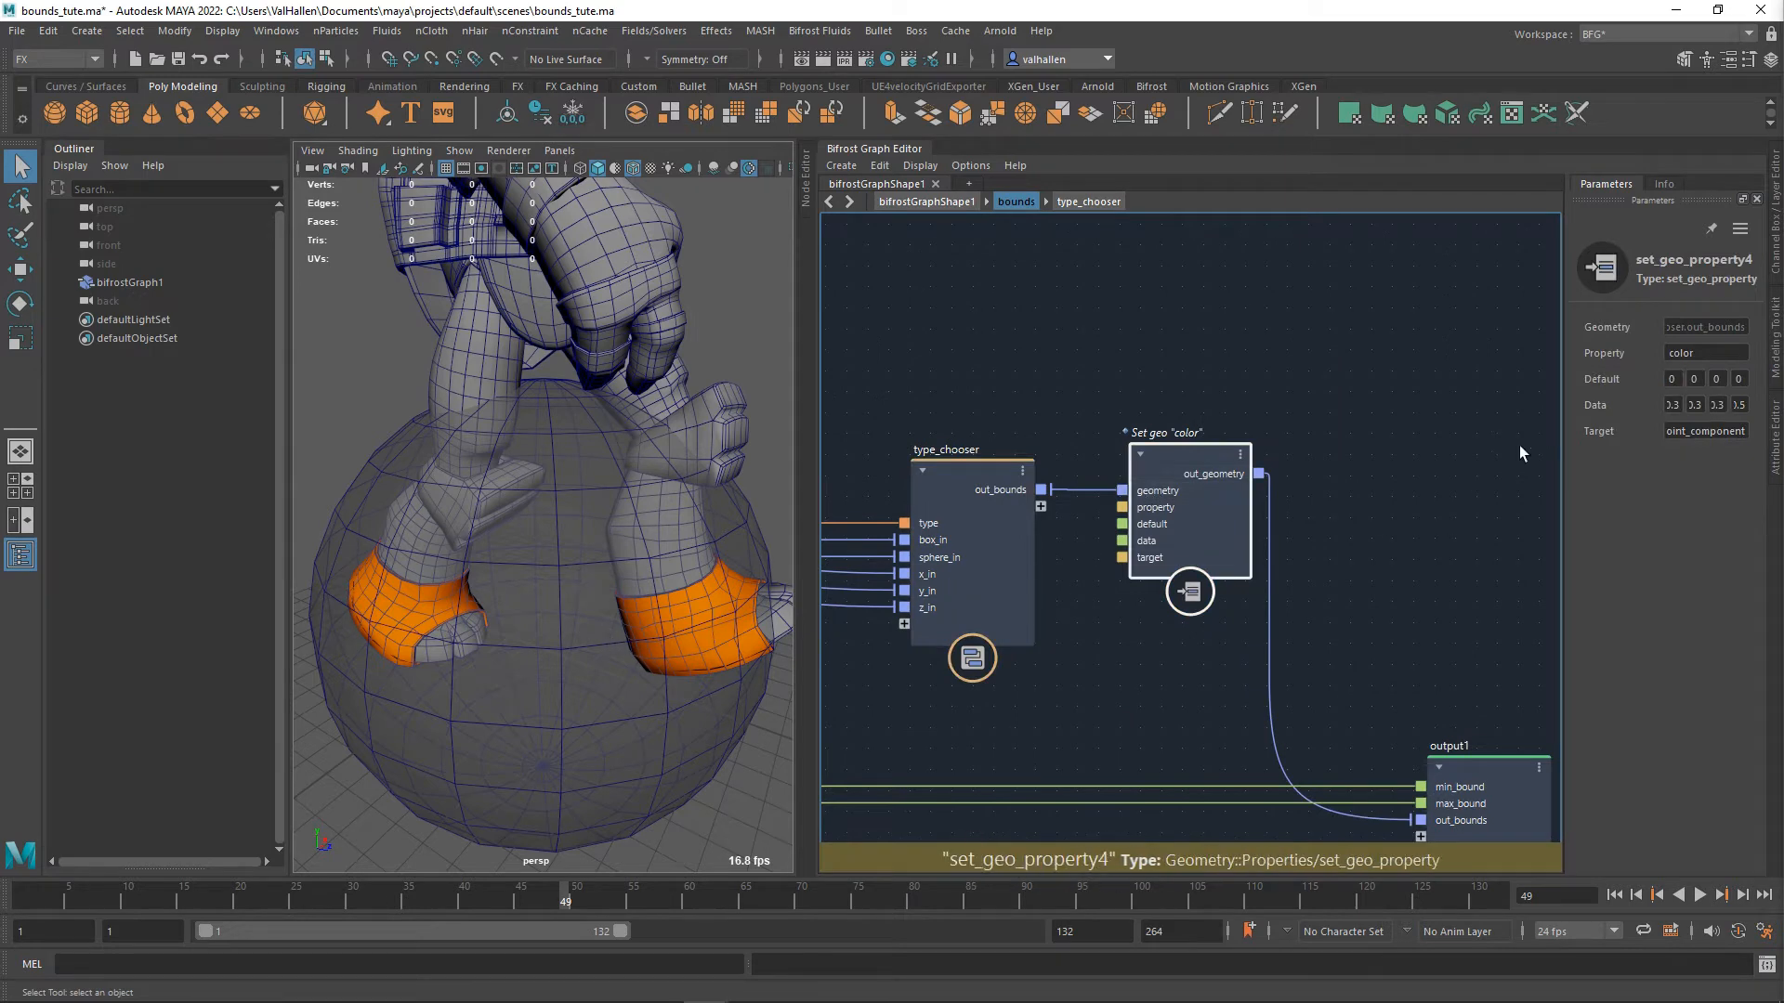
click(1739, 405)
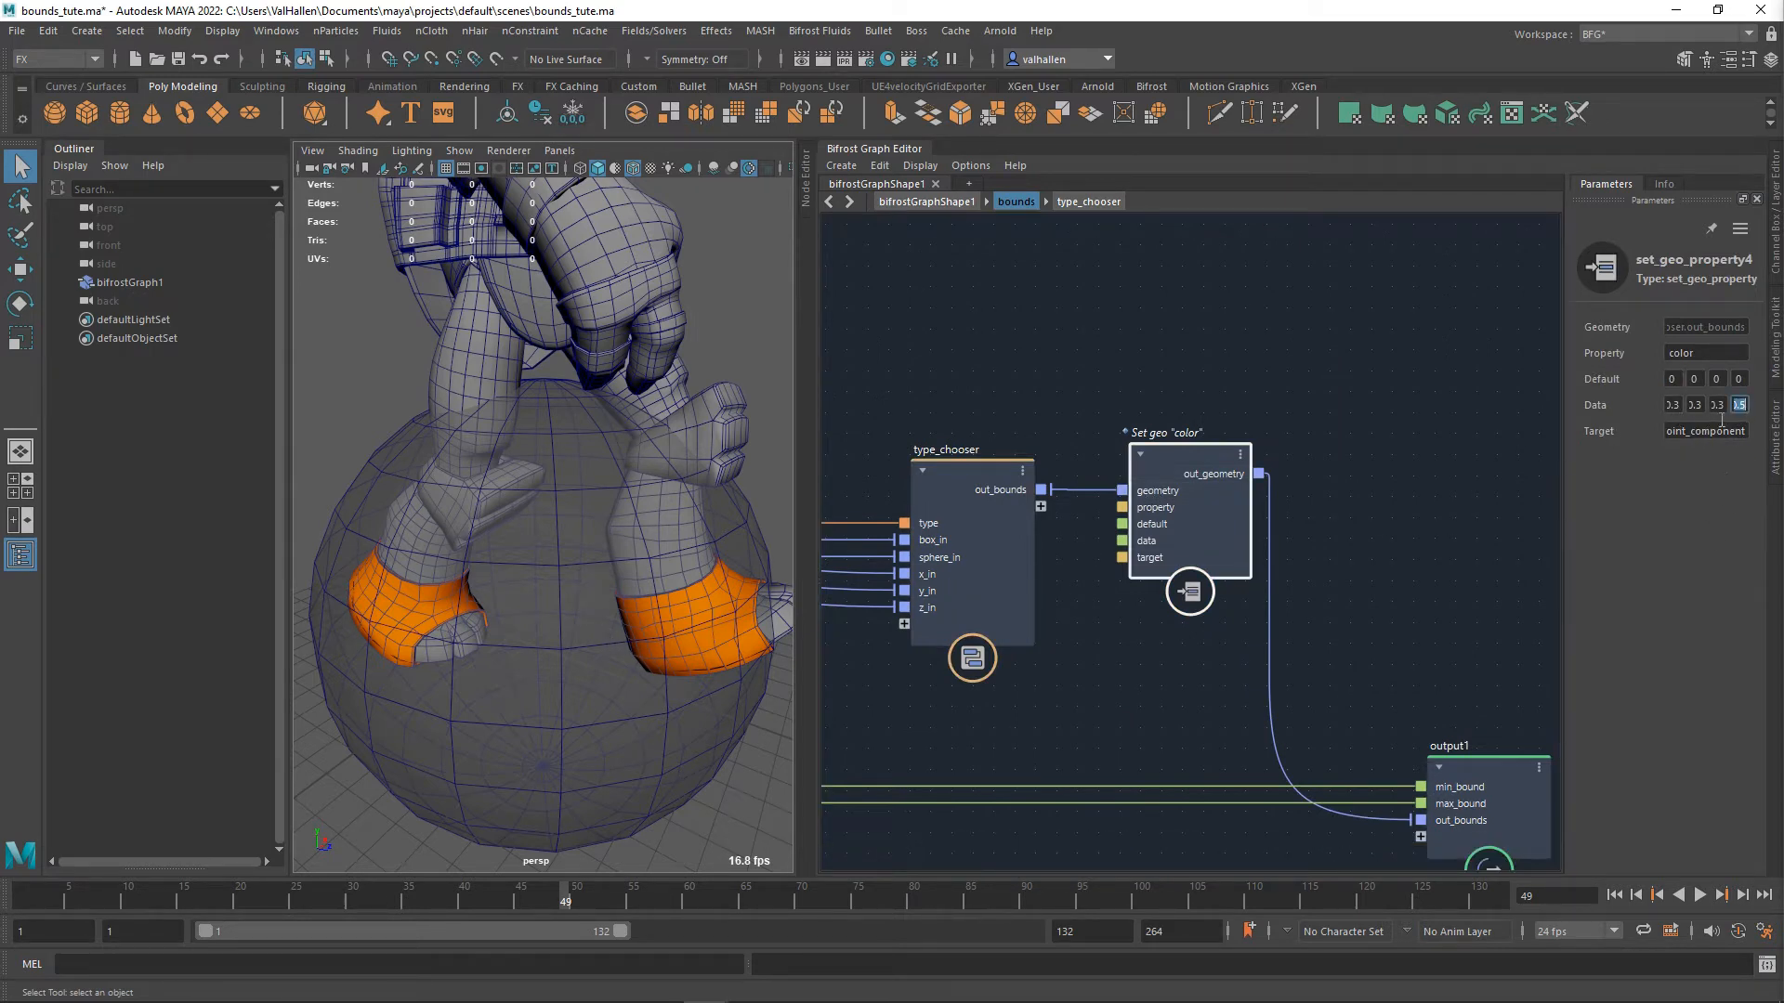
alt+drag(743, 449, 553, 485)
scroll(1153, 582, down, 3)
- Inspect the min_bound, max_bound and out_bounds connections on output1 and return to the top-level bifrostGraphShape1 graph
alt+middle_drag(1291, 633, 1170, 513)
scroll(1170, 513, up, 4)
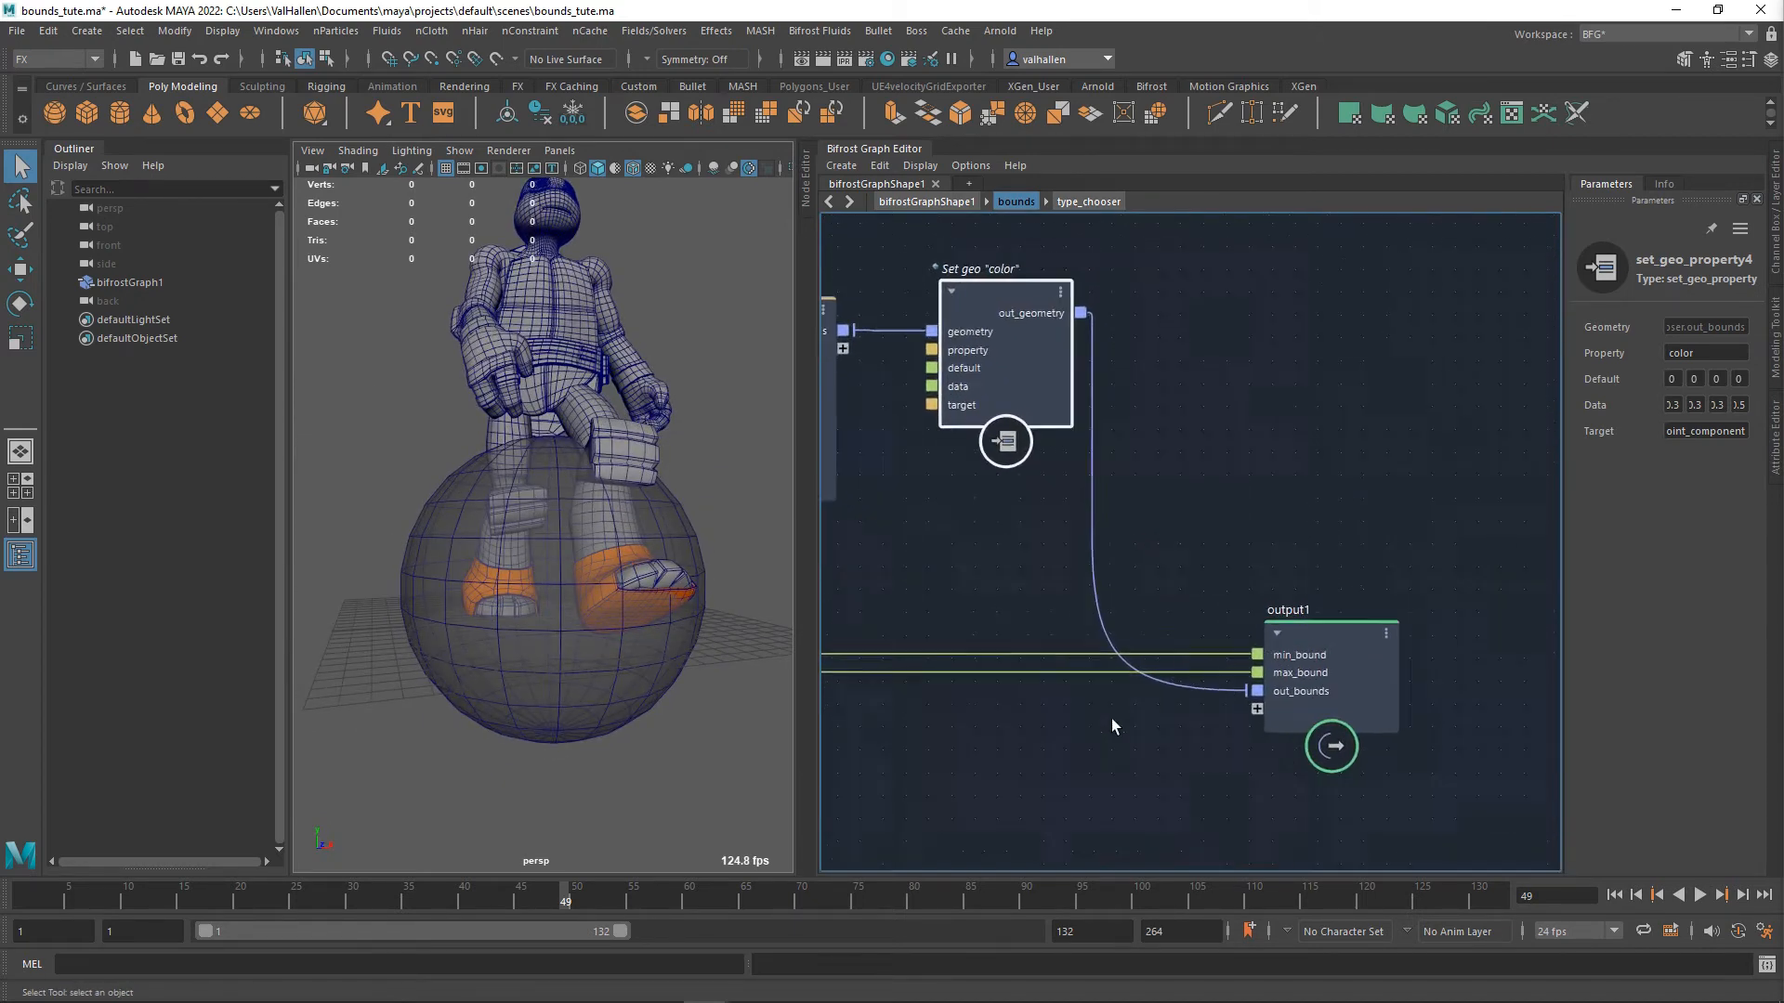
alt+right_drag(1112, 717, 1122, 723)
alt+middle_drag(1274, 724, 1301, 716)
drag(989, 591, 1093, 780)
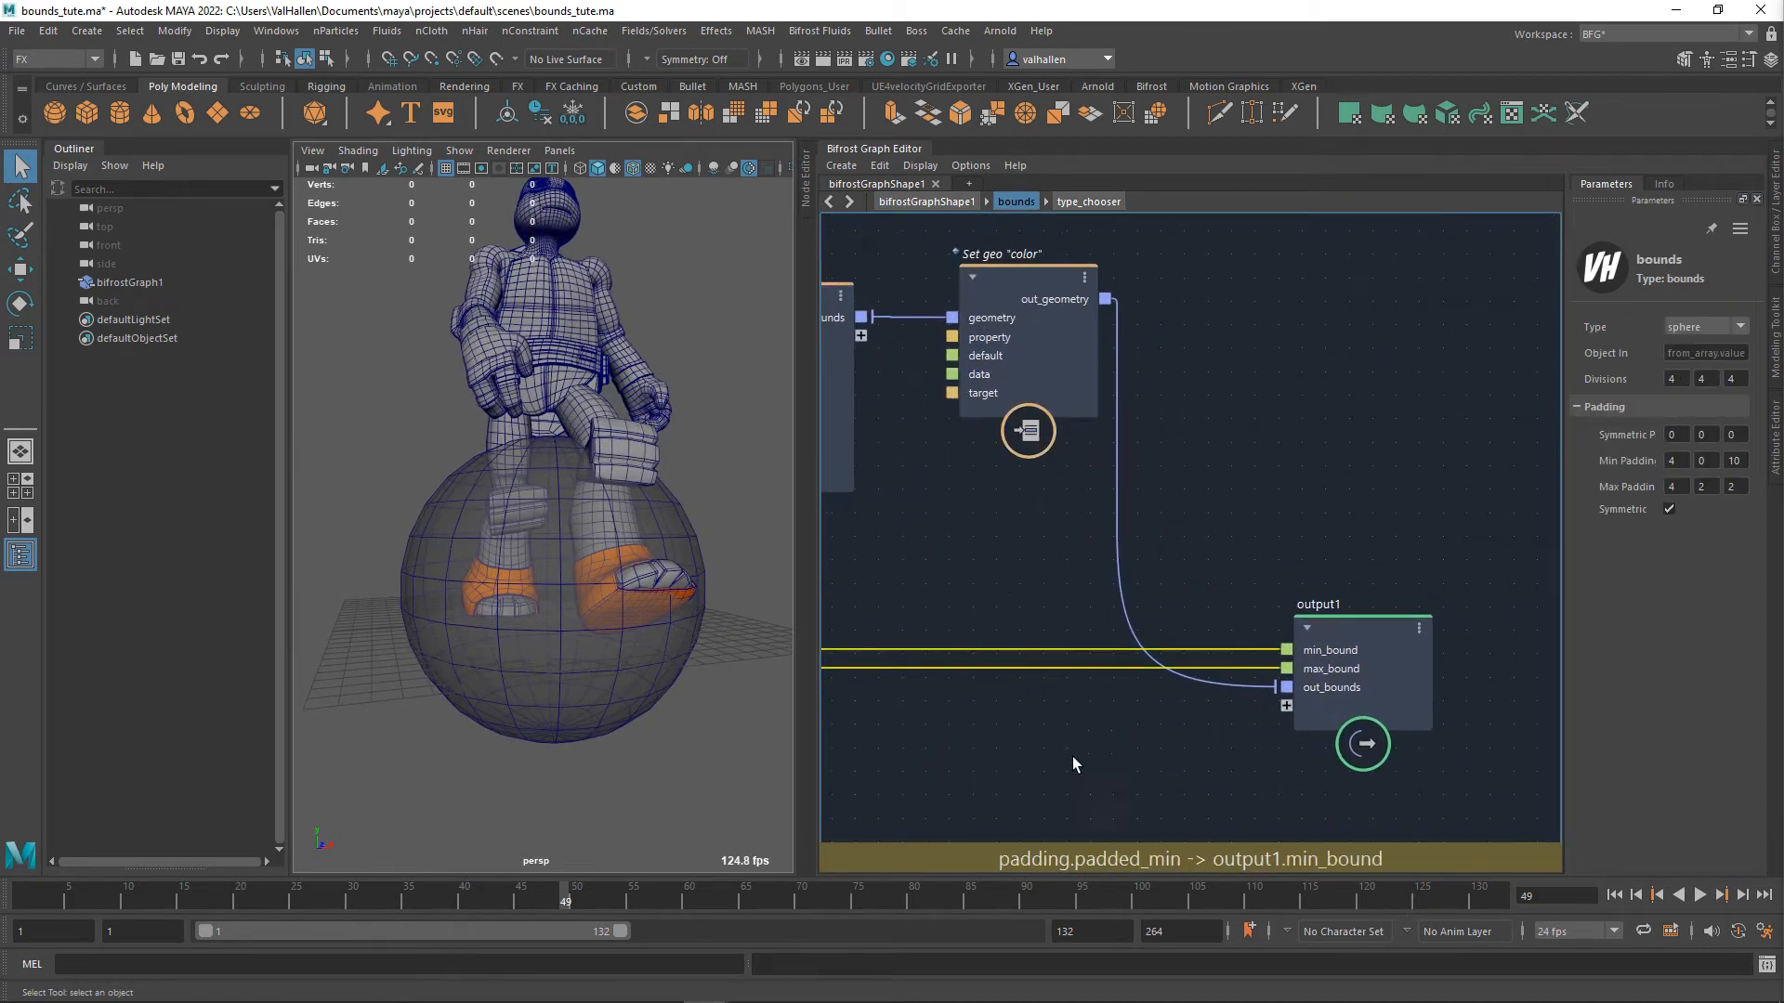
key(u)
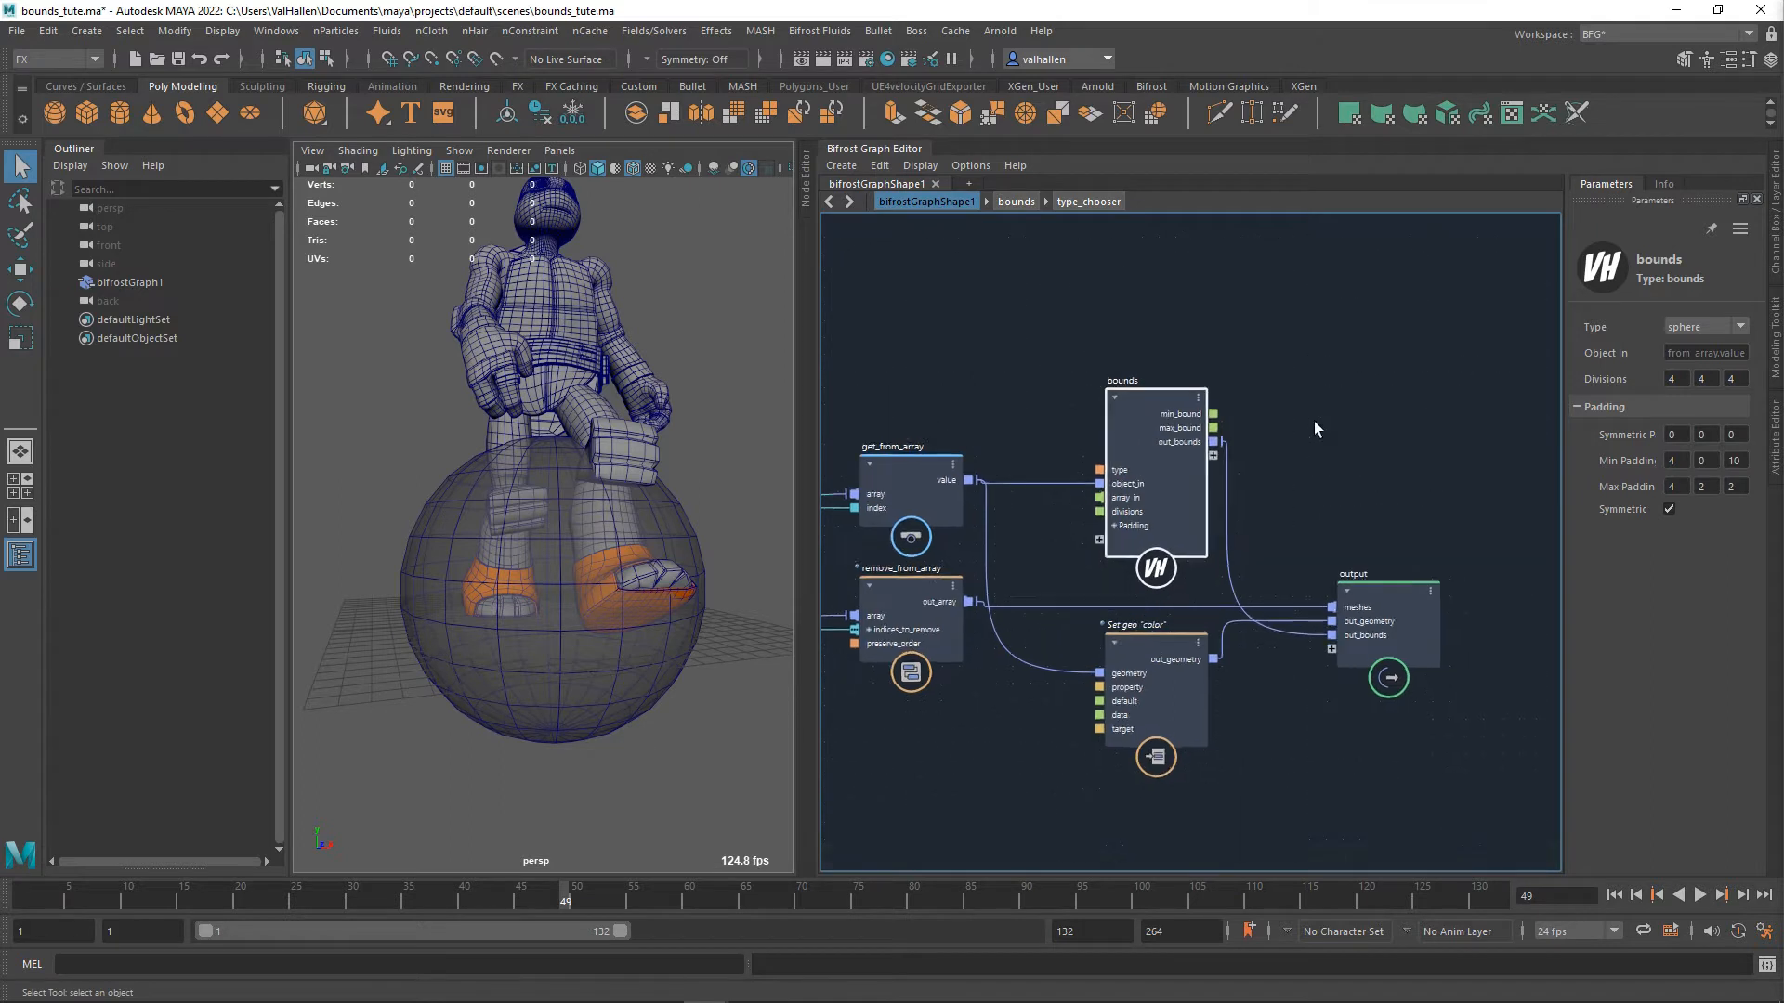
- Set the bounds node's type to box and view the box around the feet from another angle
alt+right_drag(1315, 423, 1340, 428)
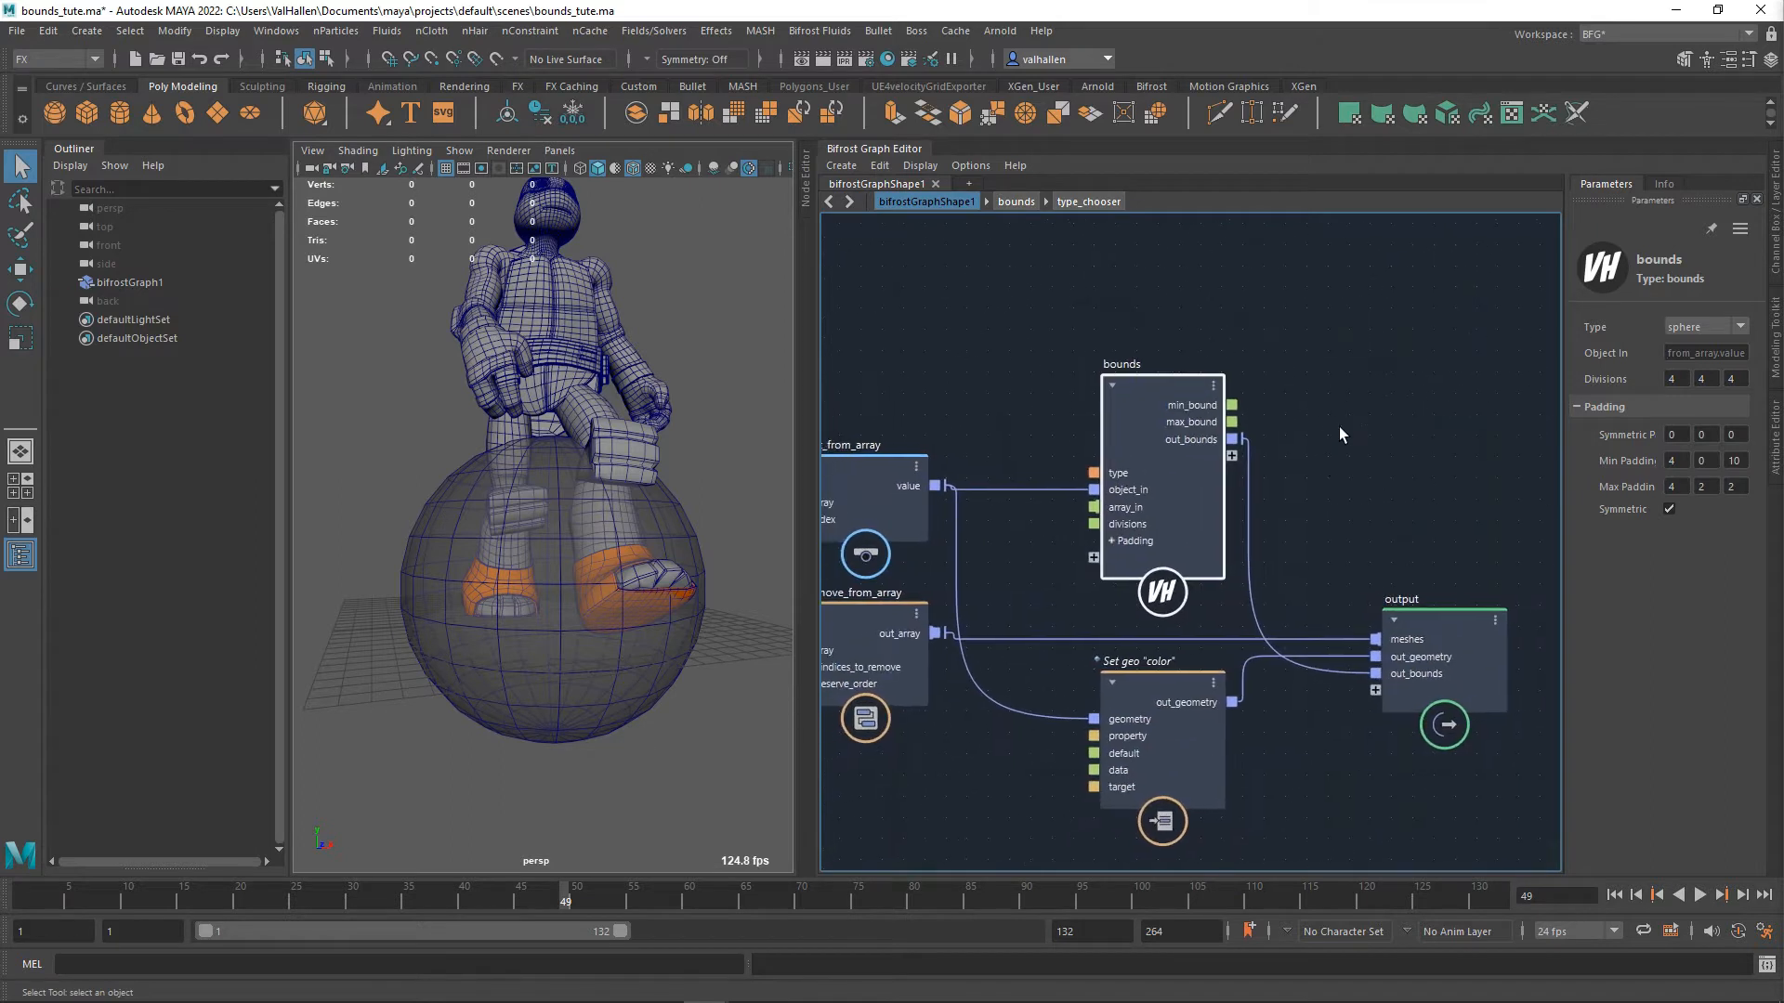
click(1119, 551)
click(1119, 552)
alt+drag(555, 591, 611, 617)
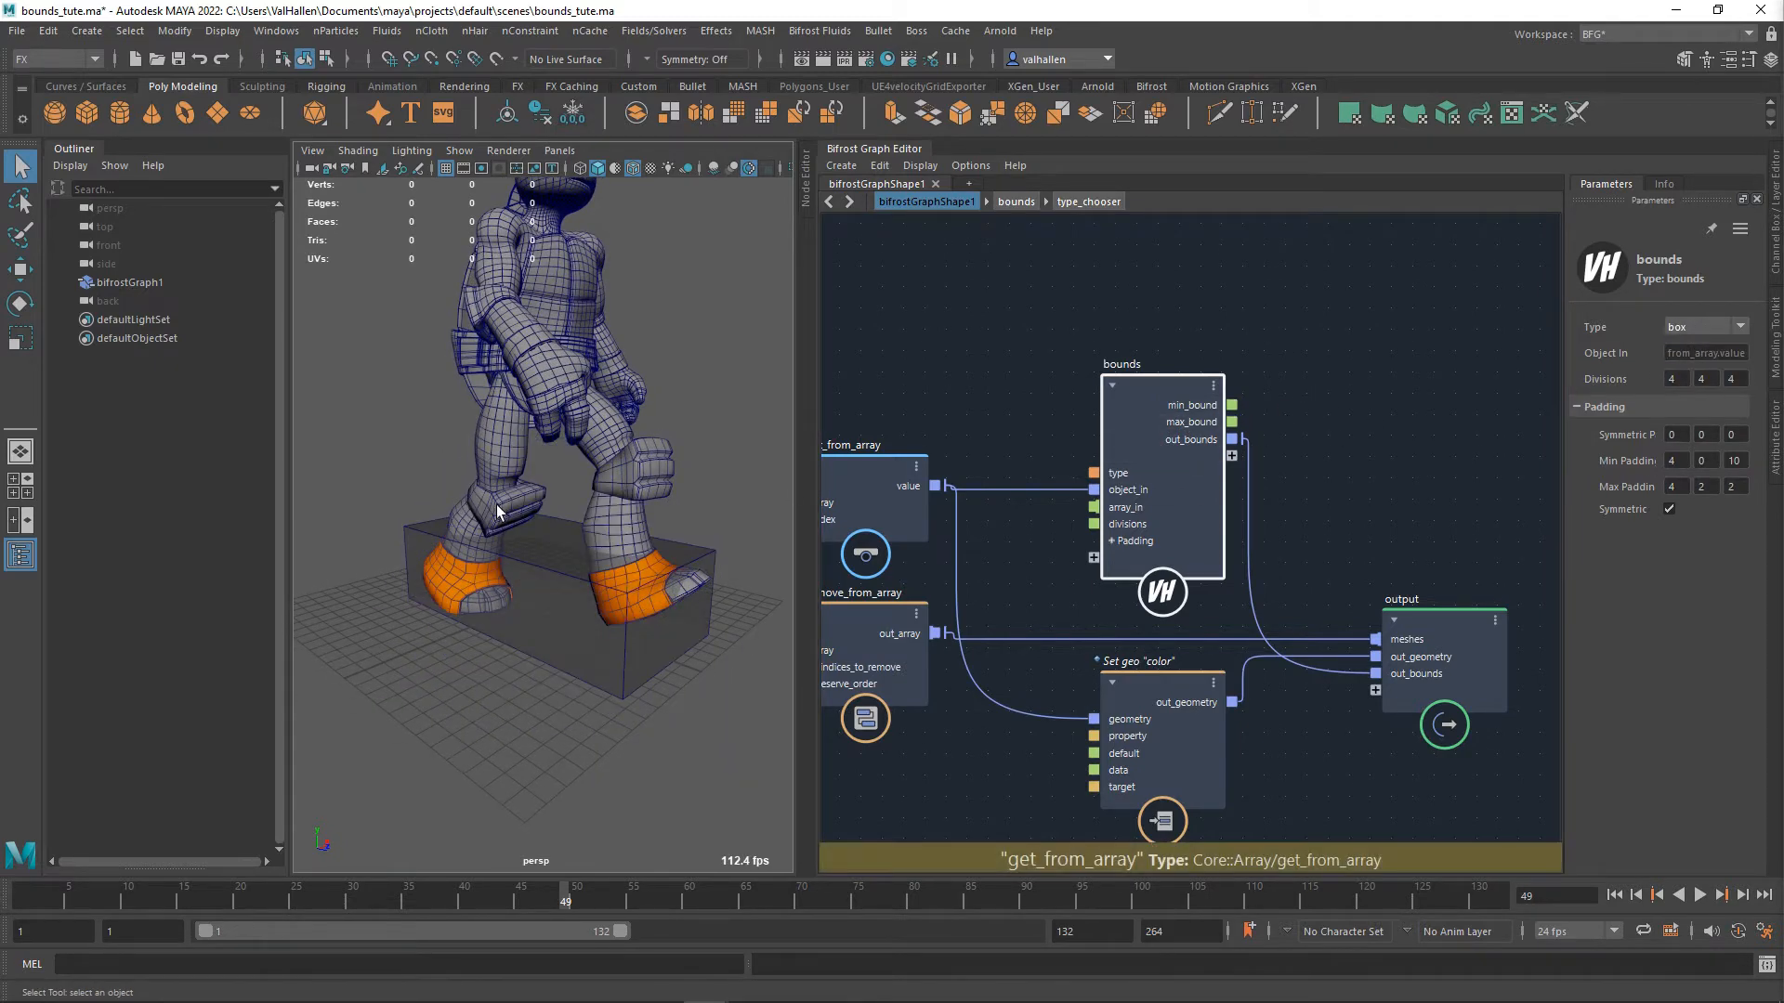
alt+drag(488, 558, 558, 595)
- Move the bounds node up, away from the get_from_array and Set geo "color" nodes
scroll(1311, 477, down, 3)
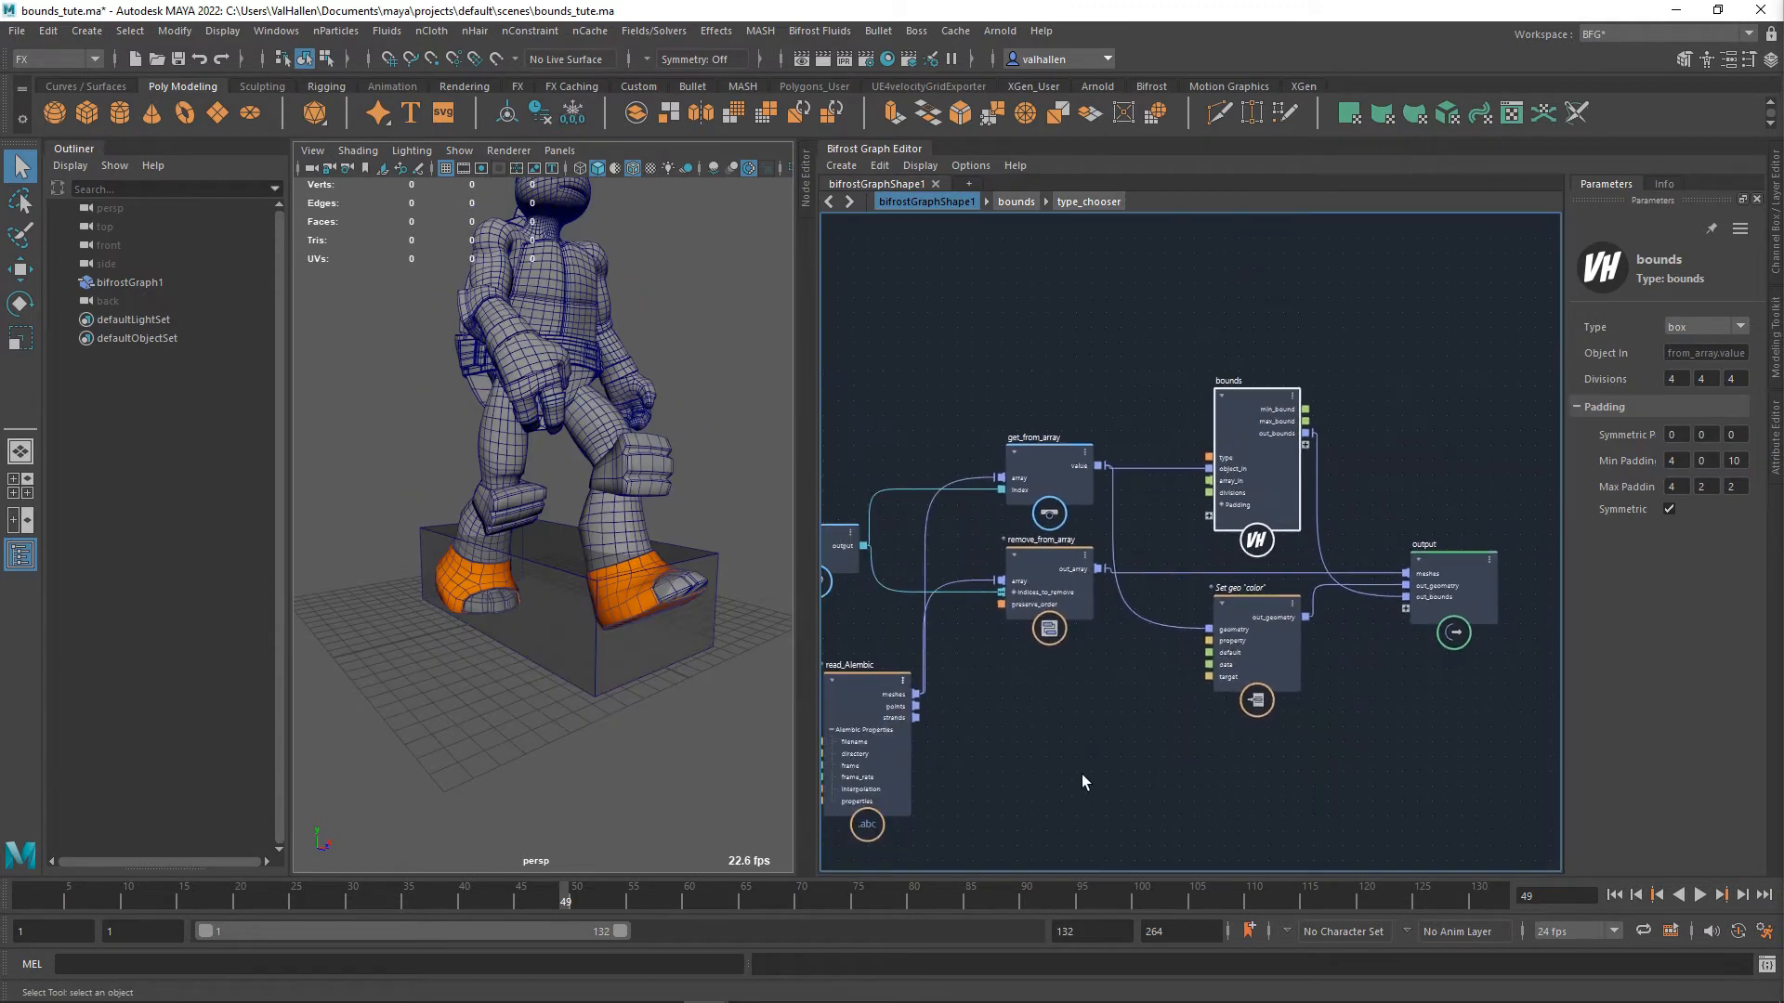
middle_drag(1037, 714, 1181, 665)
scroll(1252, 683, down, 3)
scroll(1253, 683, up, 4)
scroll(1137, 673, down, 4)
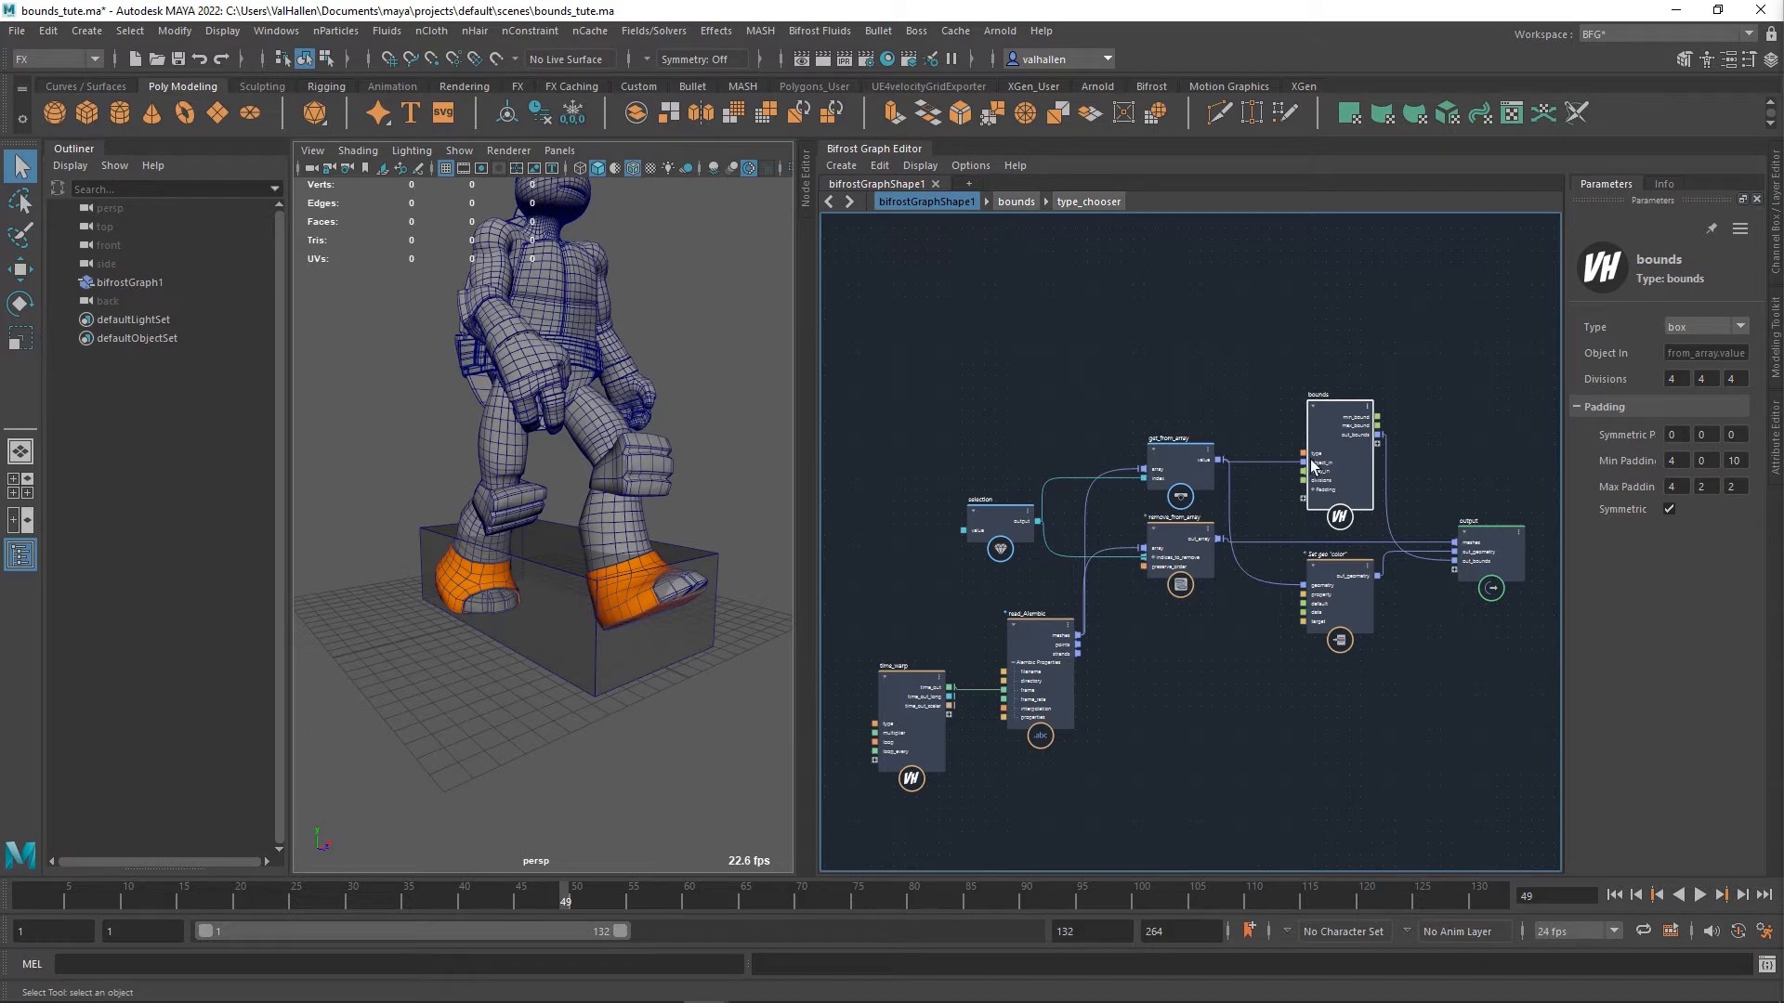
alt+middle_drag(1315, 721, 1301, 710)
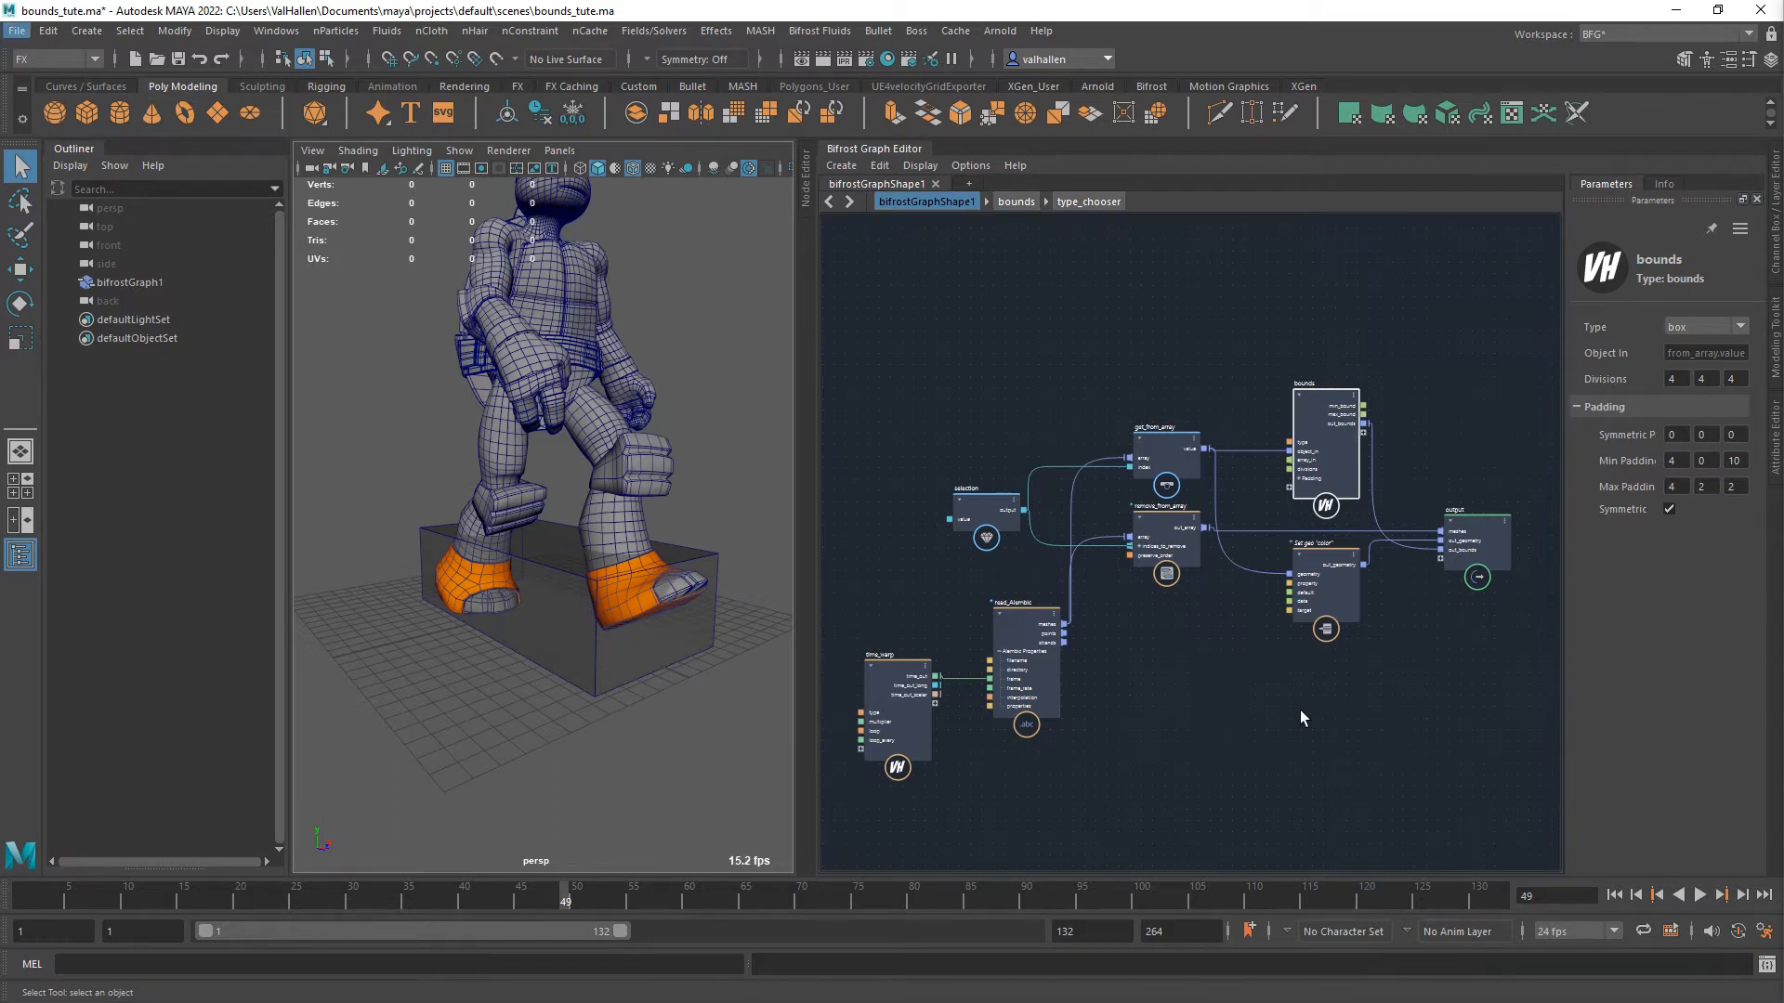
drag(1335, 426, 1331, 335)
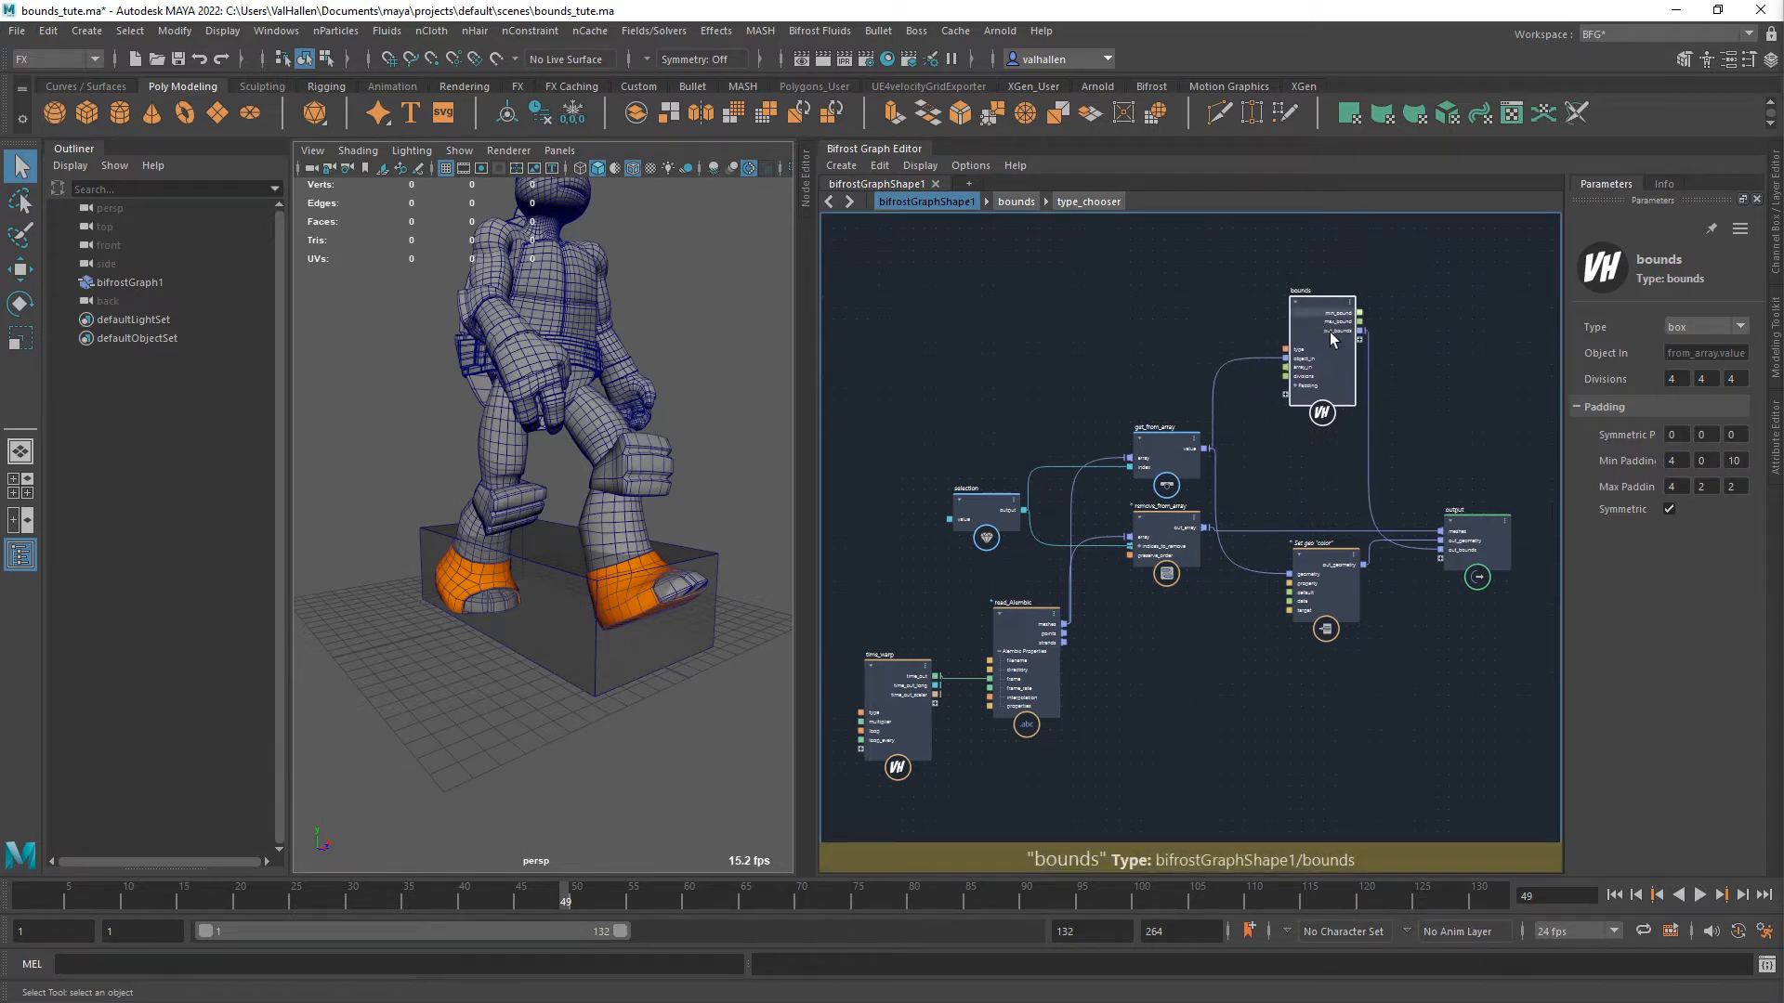
- Disconnect the bounds node's out_bounds from the output node and move bounds further up
alt+middle_drag(1412, 382, 1287, 446)
drag(1252, 420, 1413, 498)
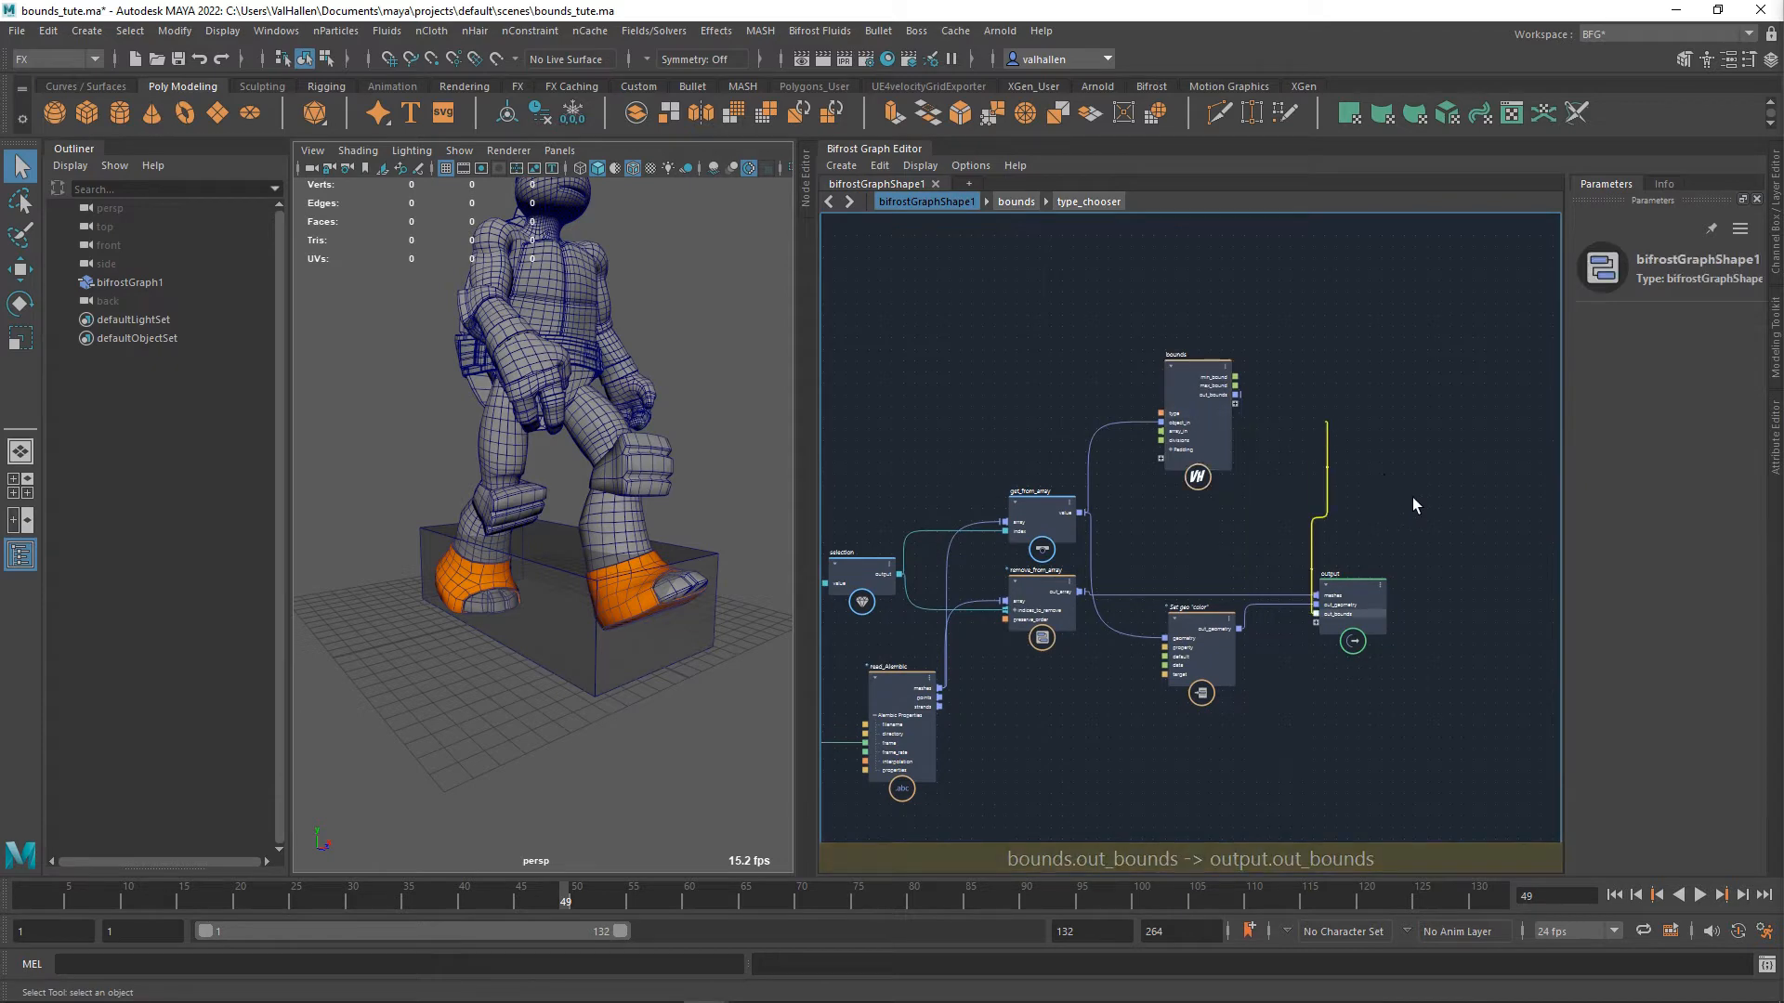
alt+middle_drag(1243, 509, 1282, 506)
drag(1260, 458, 1269, 411)
alt+middle_drag(1247, 487, 1250, 474)
- Add a compound node below bounds, fed by get_from_array's value output, and rename it bounds_in_progress
key(Tab)
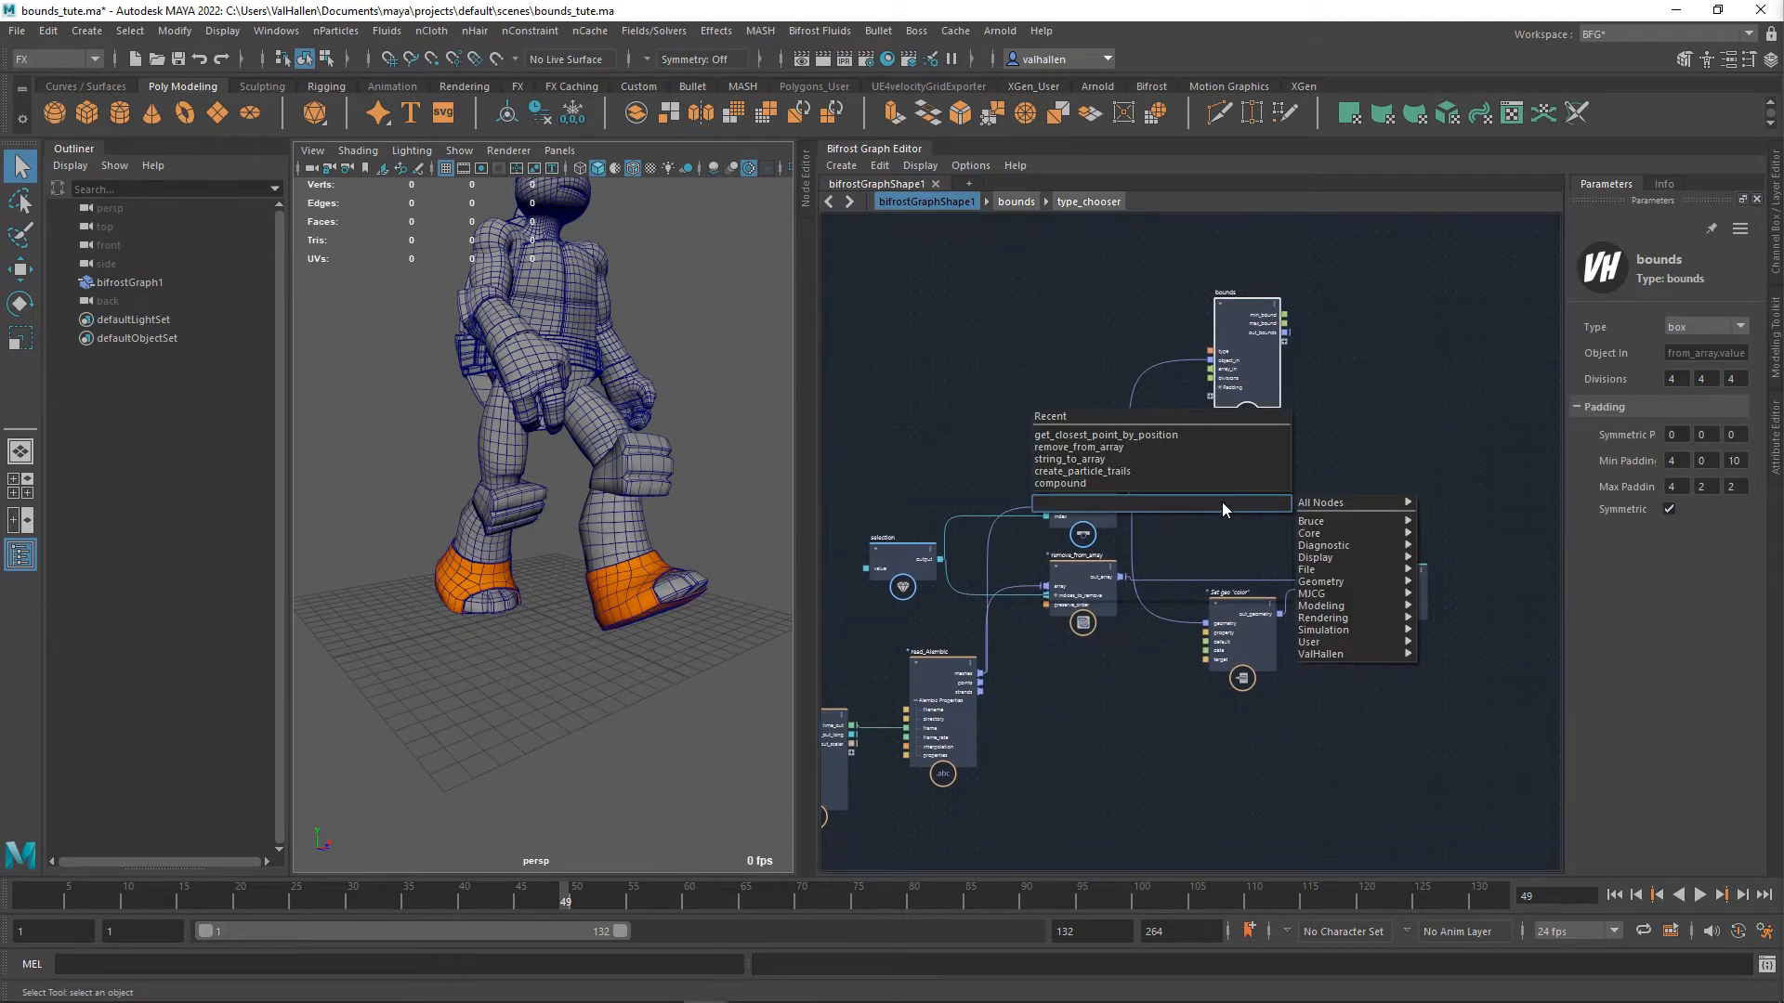
text(compound)
key(Return)
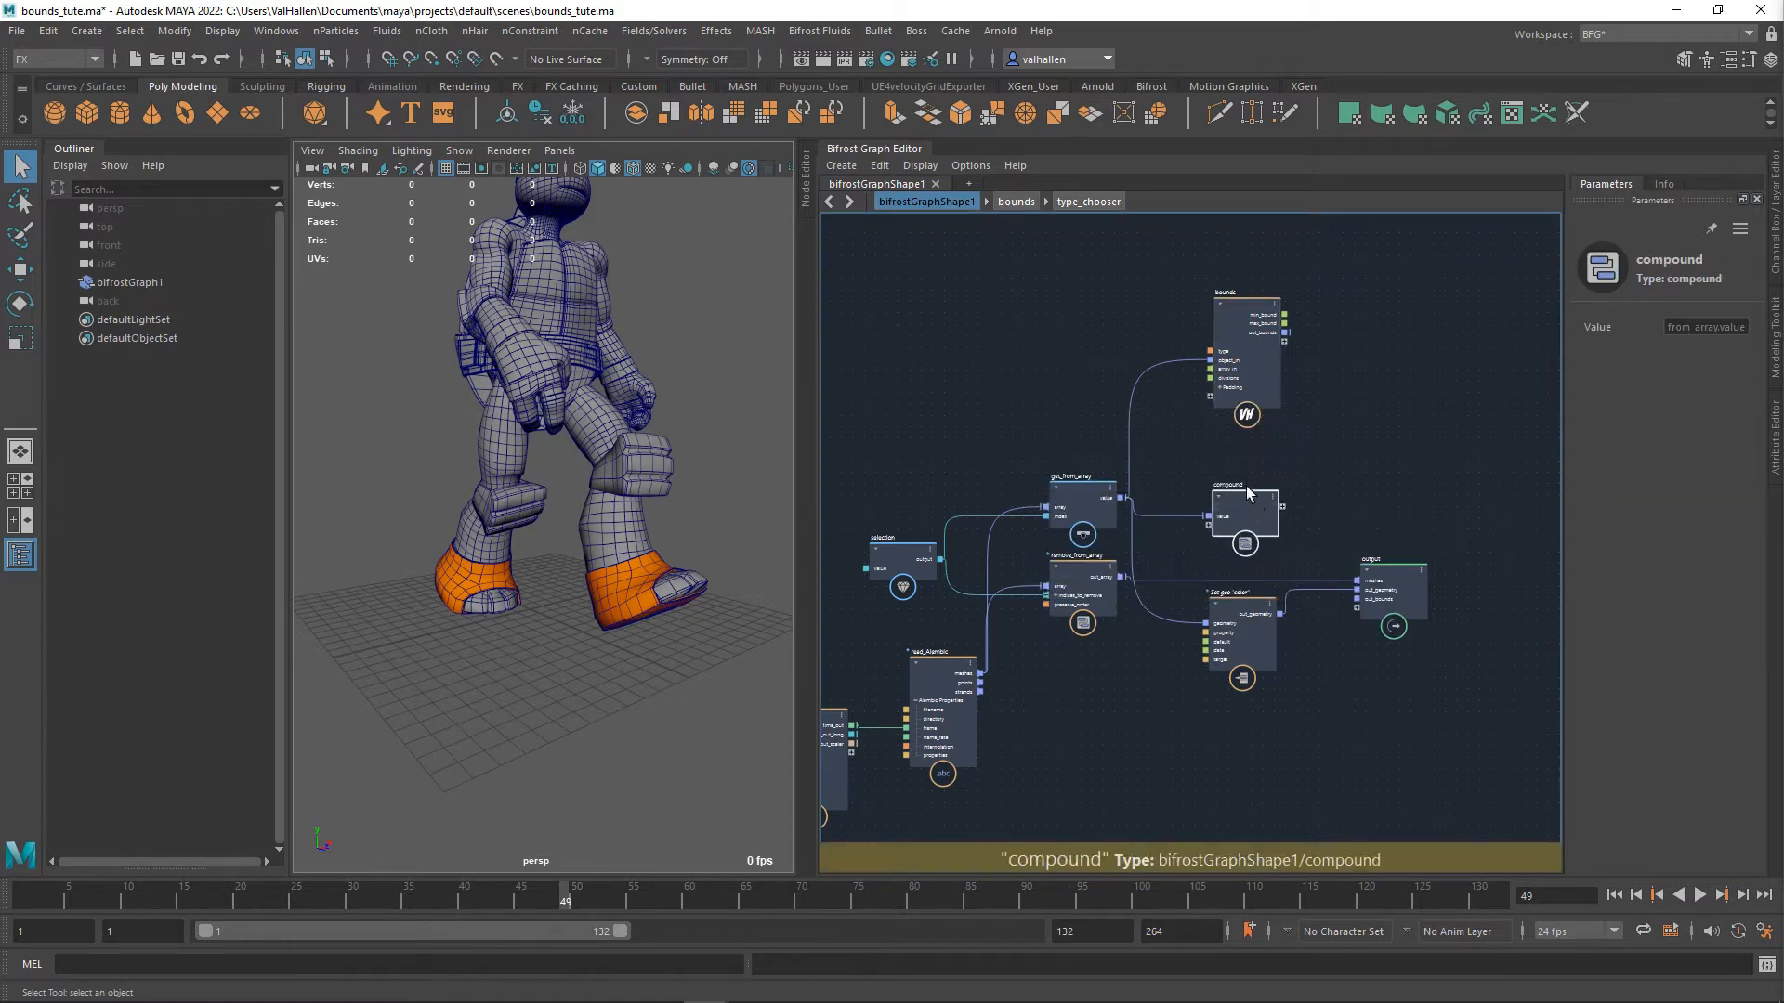
double_click(1245, 486)
text(bounds)
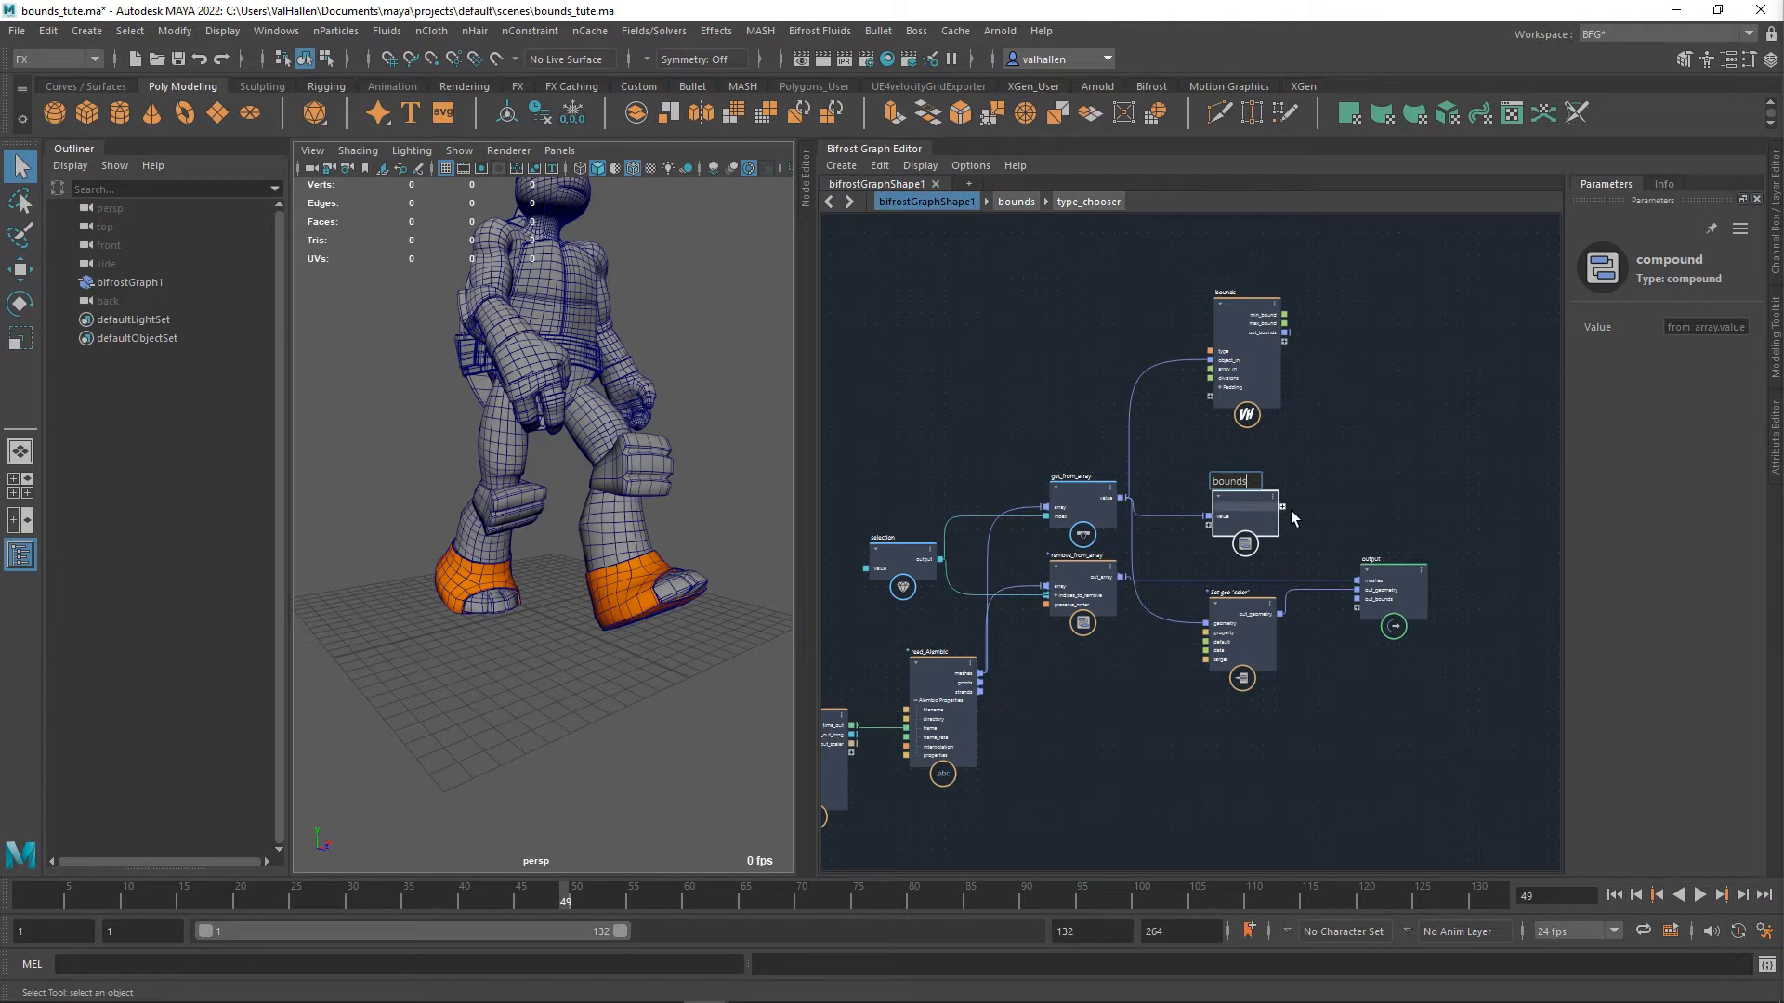
text(_in_progress)
key(Return)
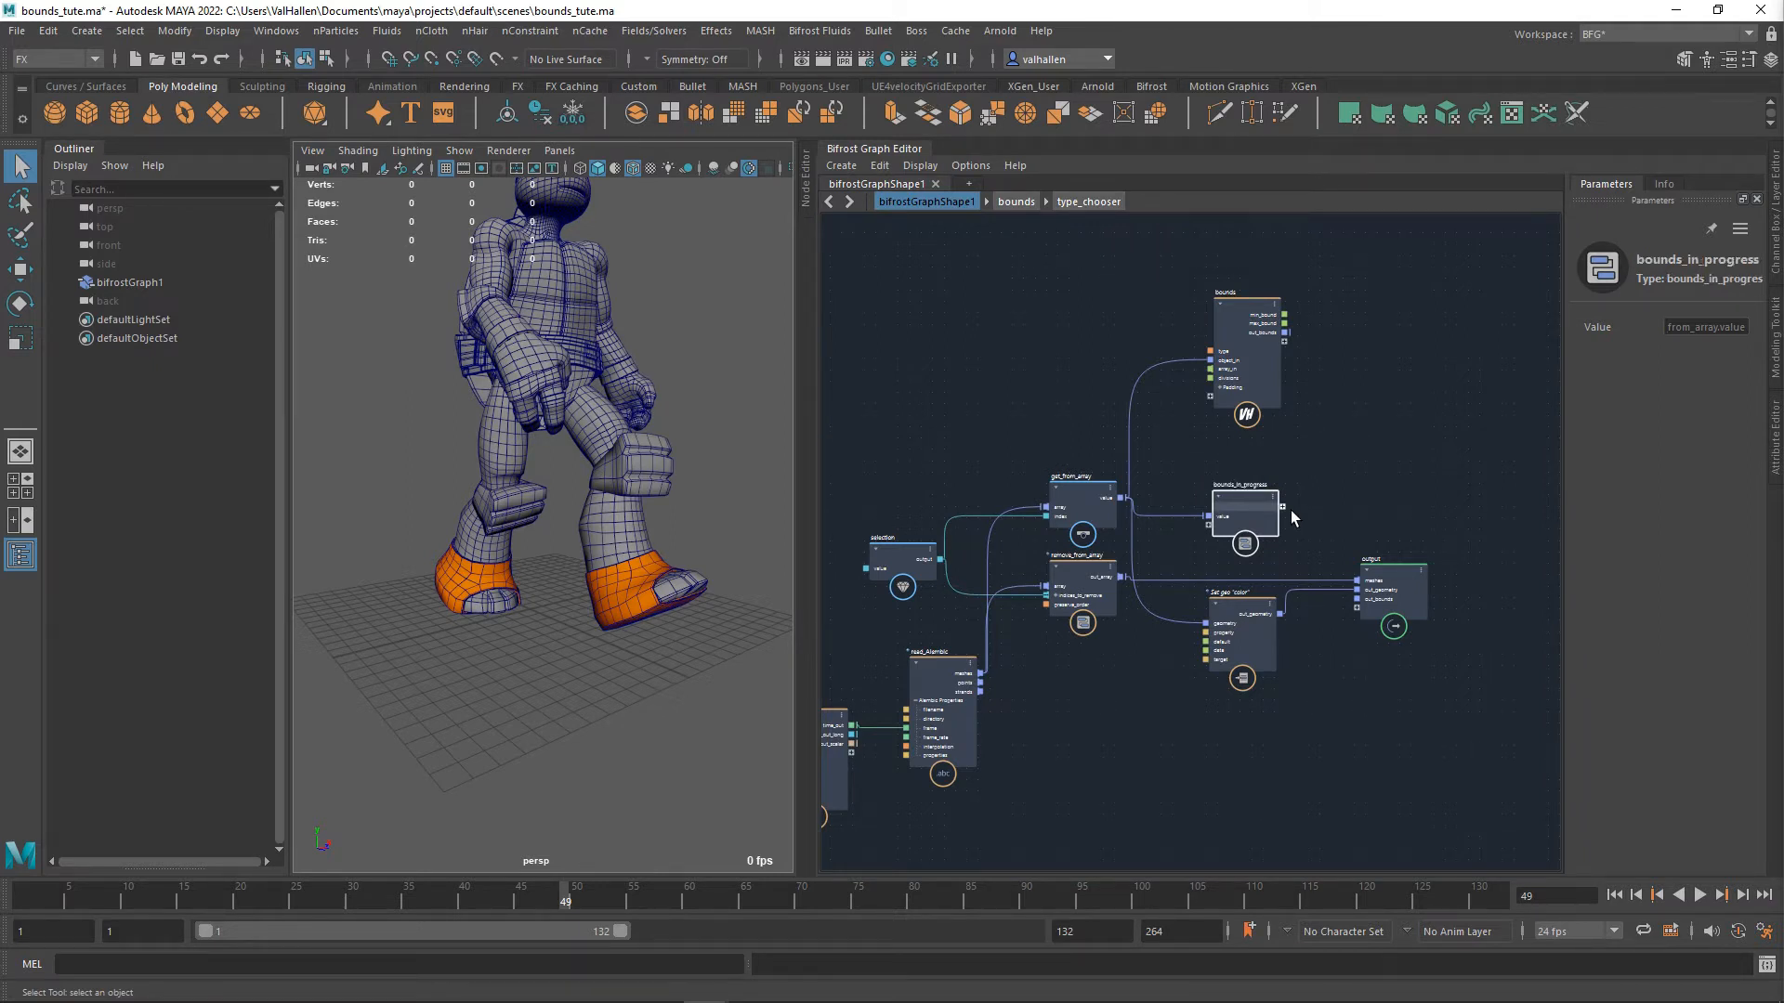
- Open the bounds_in_progress compound to edit its contents and select its output node
scroll(1300, 518, up, 2)
drag(1250, 527, 1250, 522)
double_click(1247, 516)
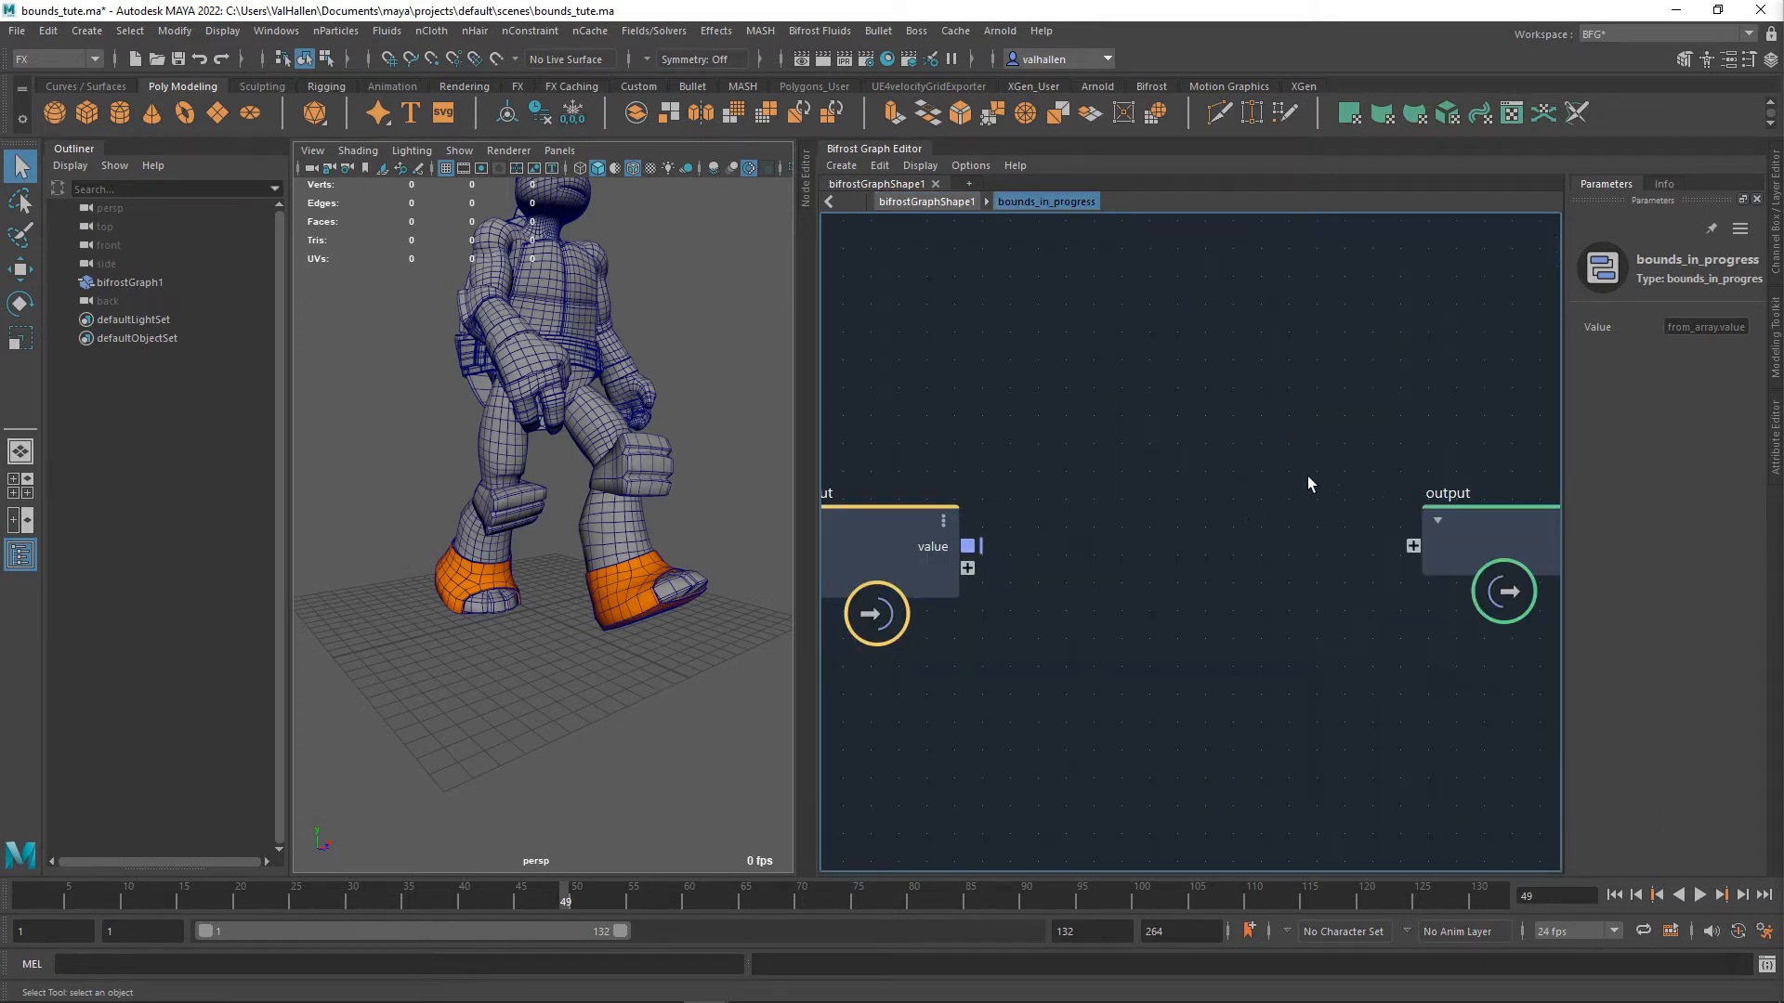
click(1494, 541)
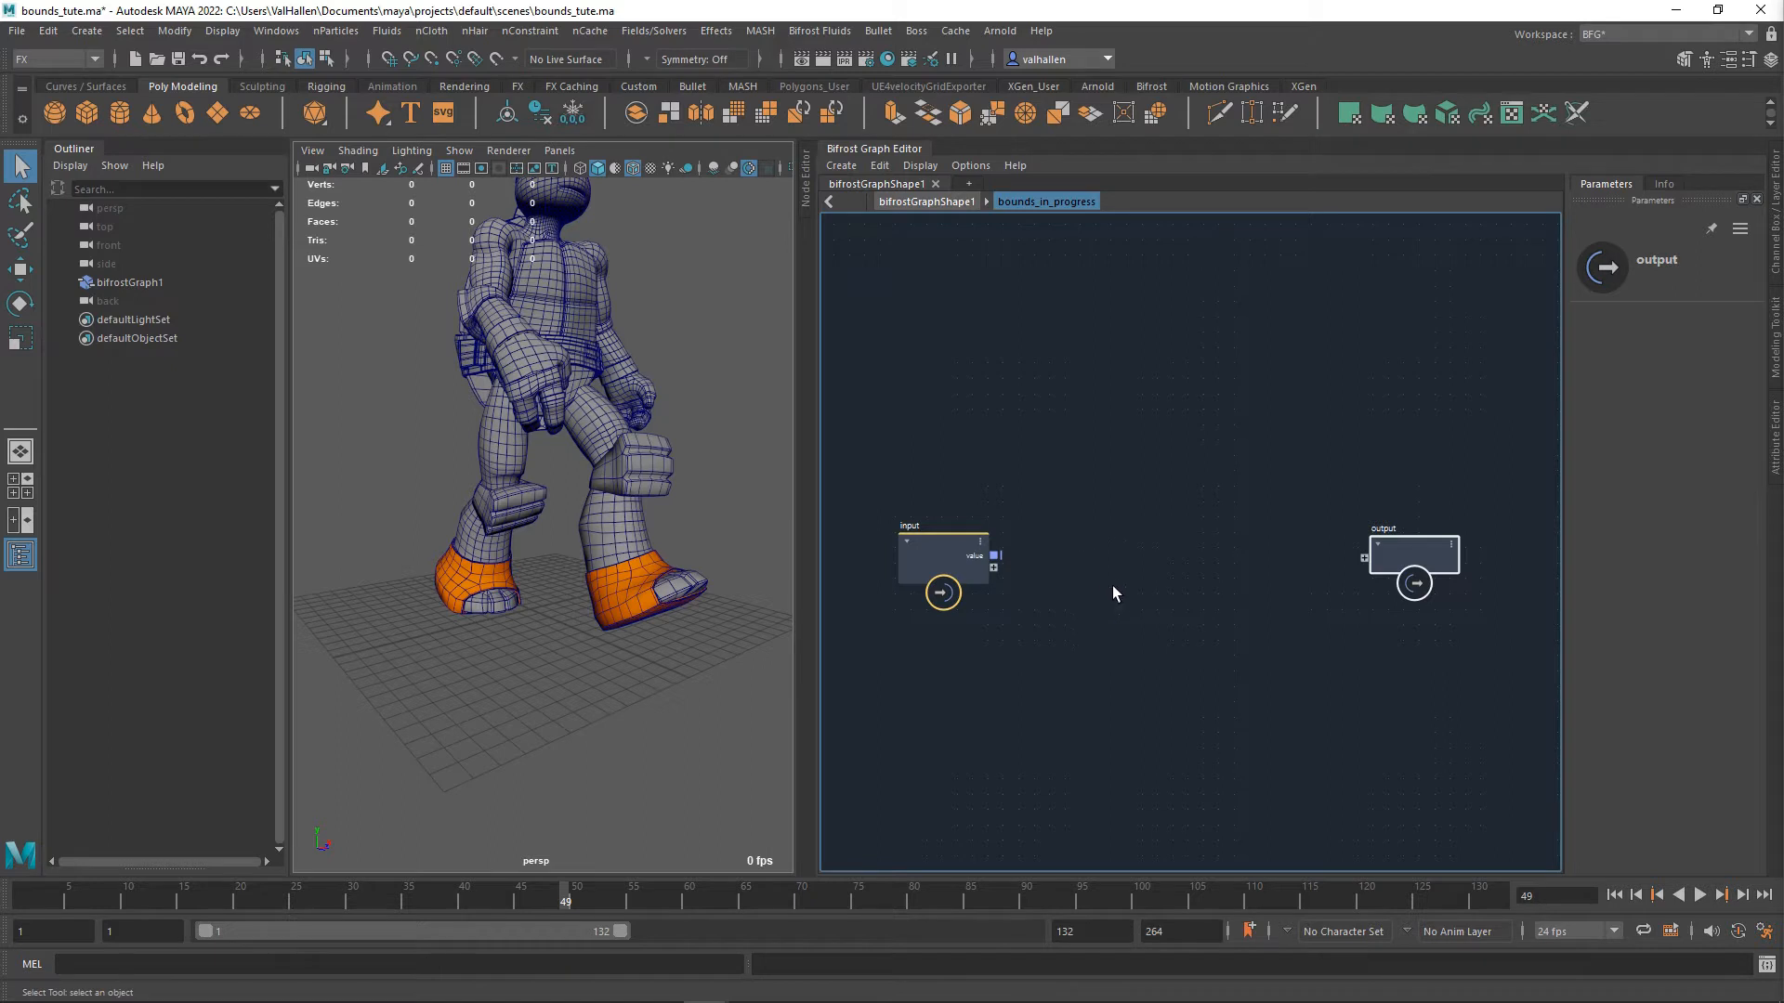
- Add a pono node between the input and output nodes, fed by the input node's value
drag(996, 556, 1076, 620)
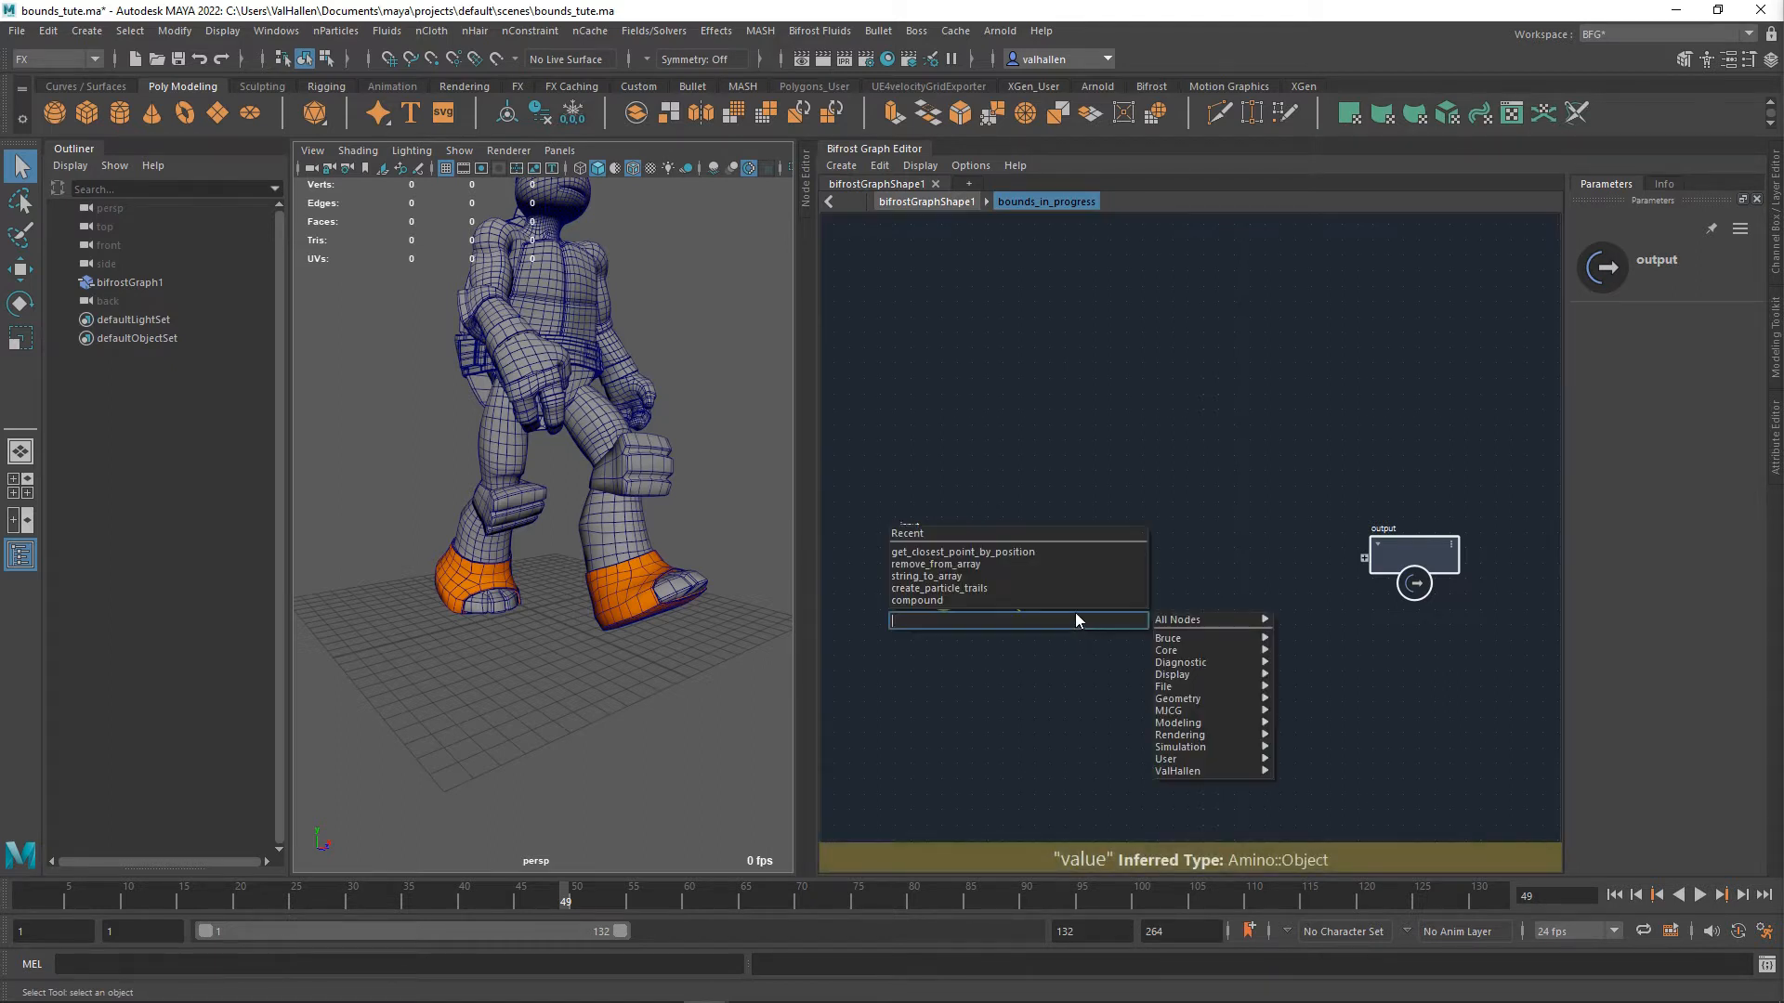
text(point)
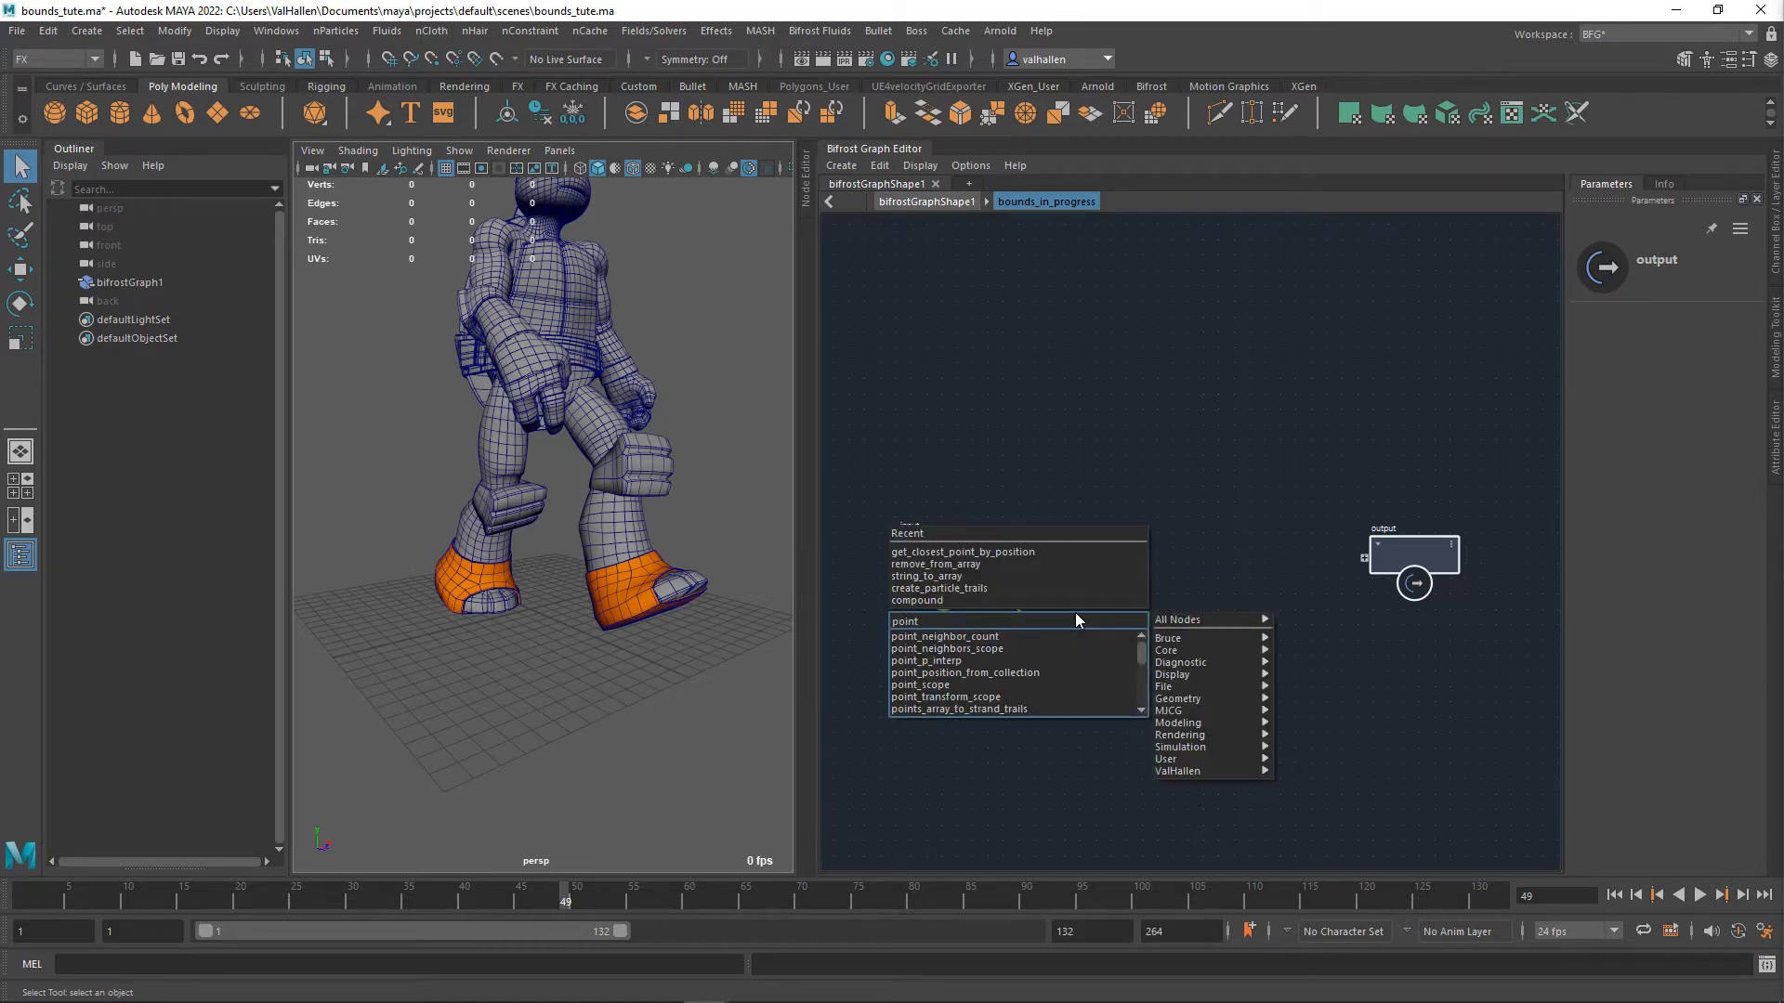
key(BackSpace)
key(BackSpace)
key(BackSpace)
text(n)
key(Down)
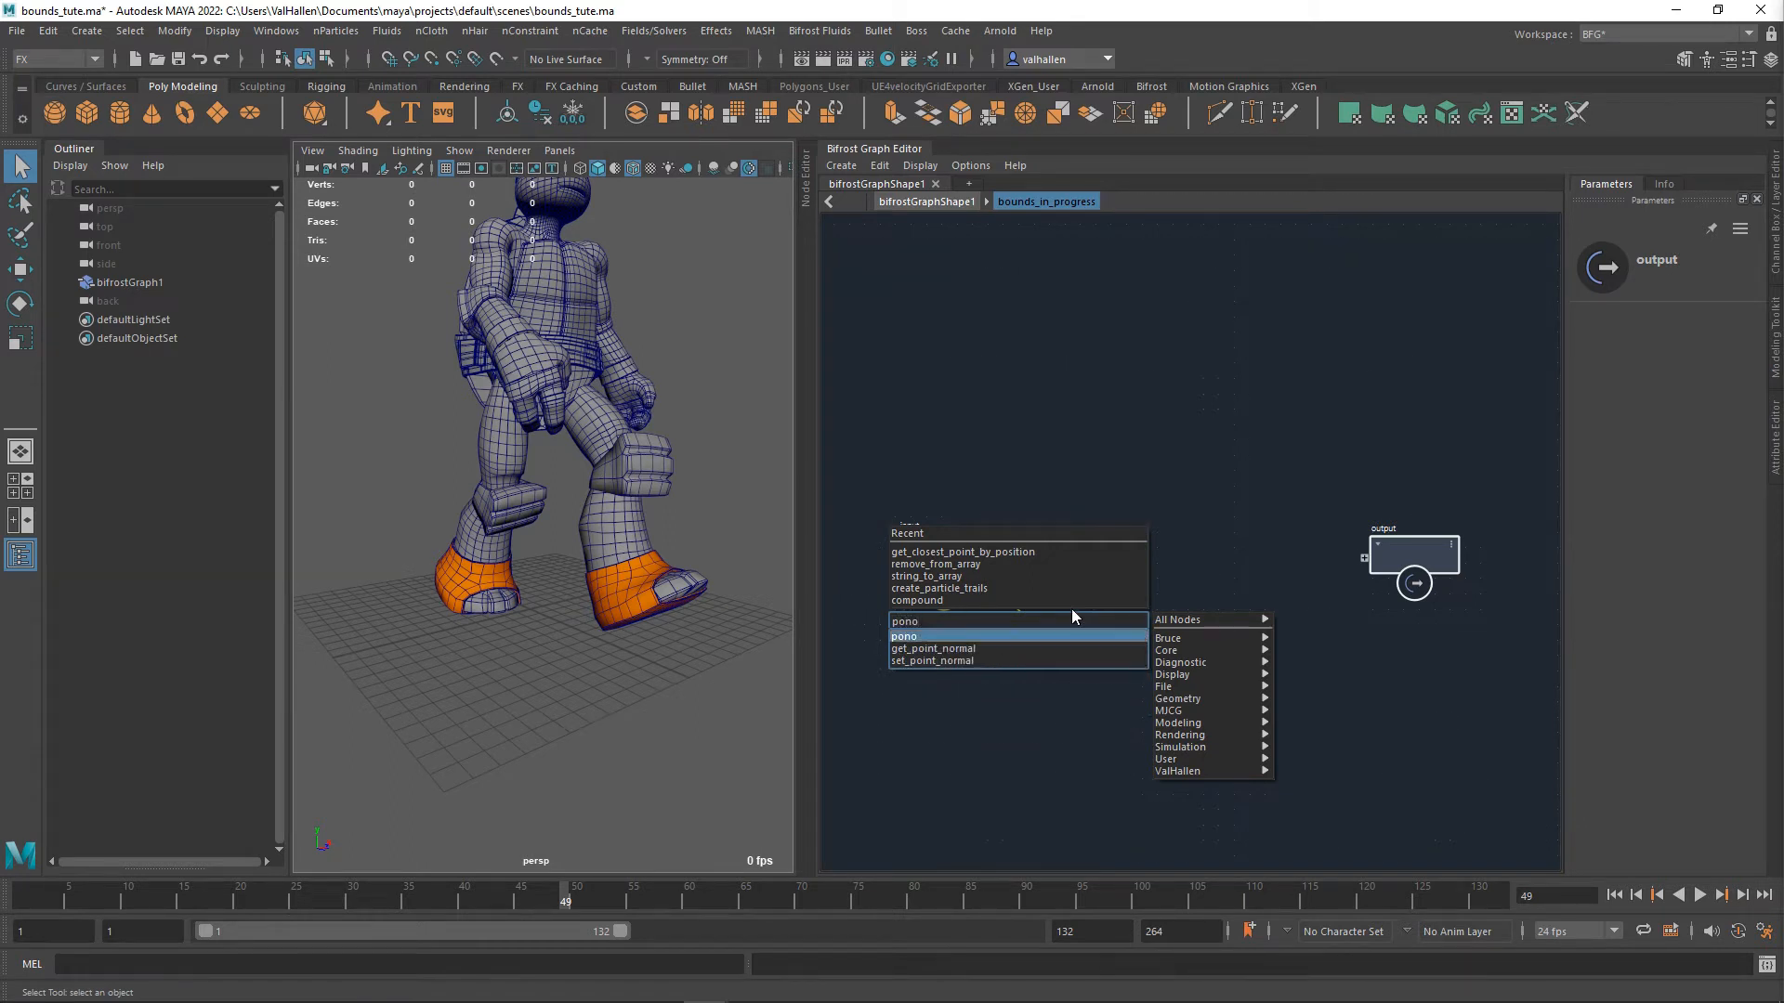
key(Return)
alt+middle_drag(1232, 680, 1182, 693)
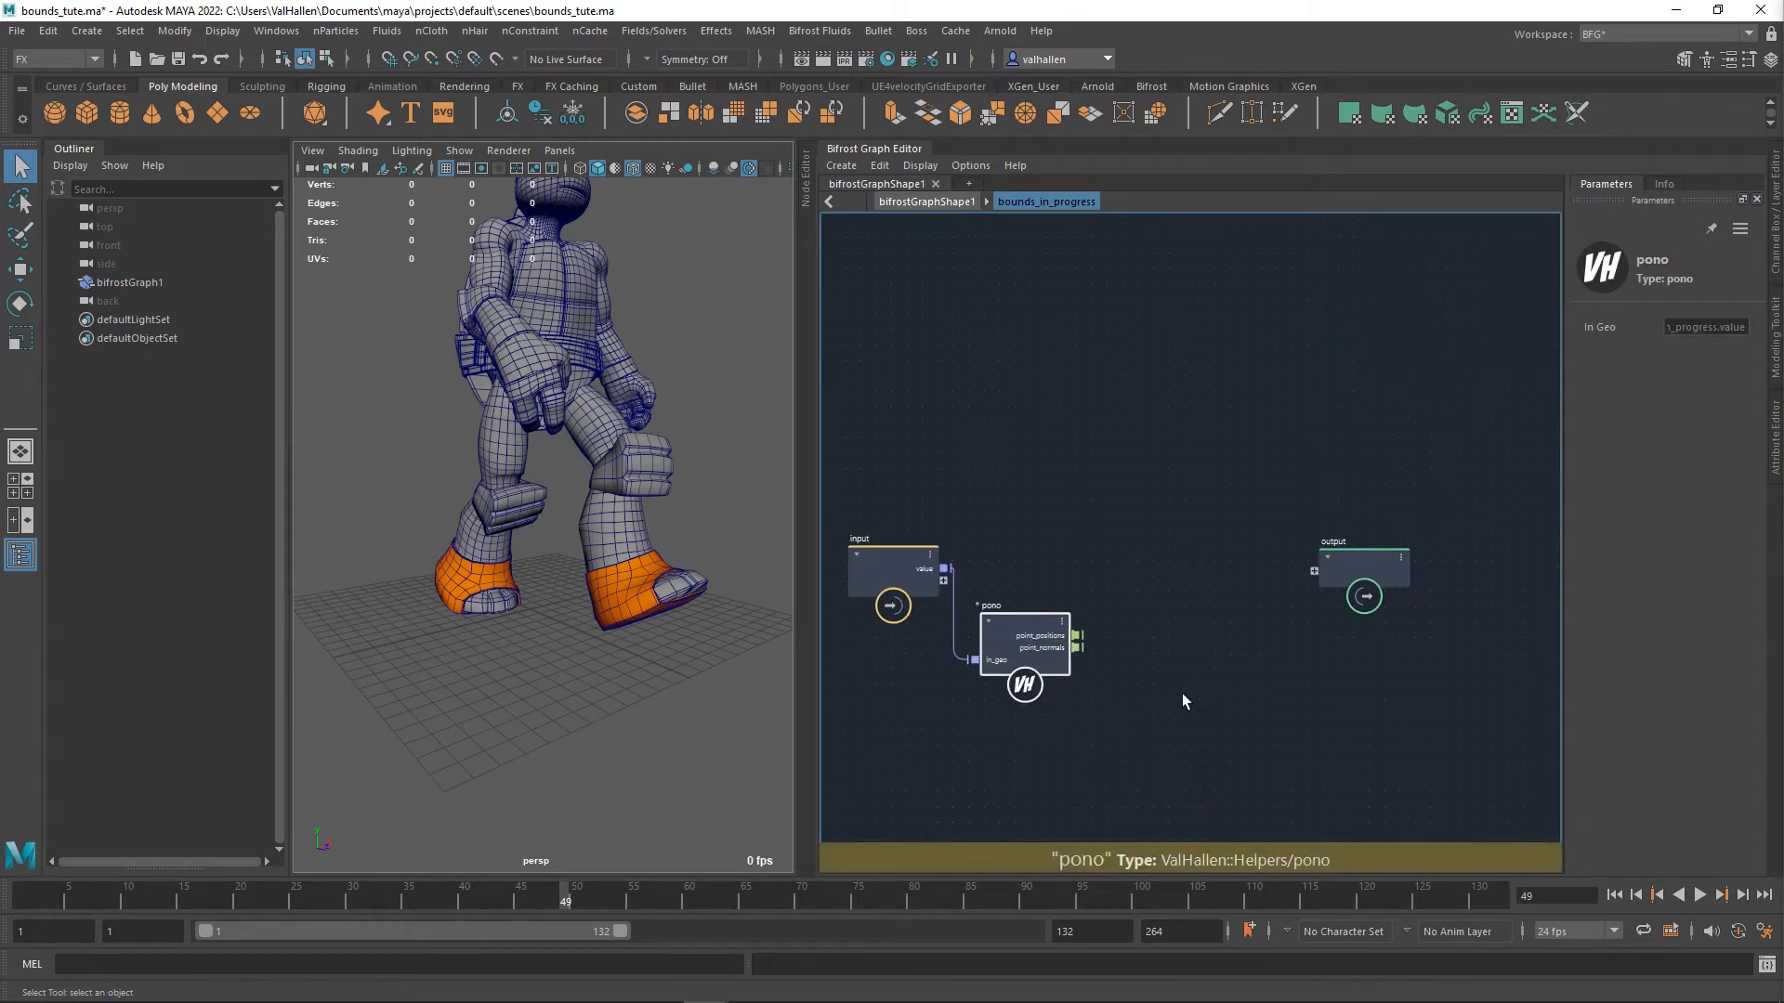
- Add an array_bounds node fed by pono's point_positions and line it up beside pono
click(1130, 651)
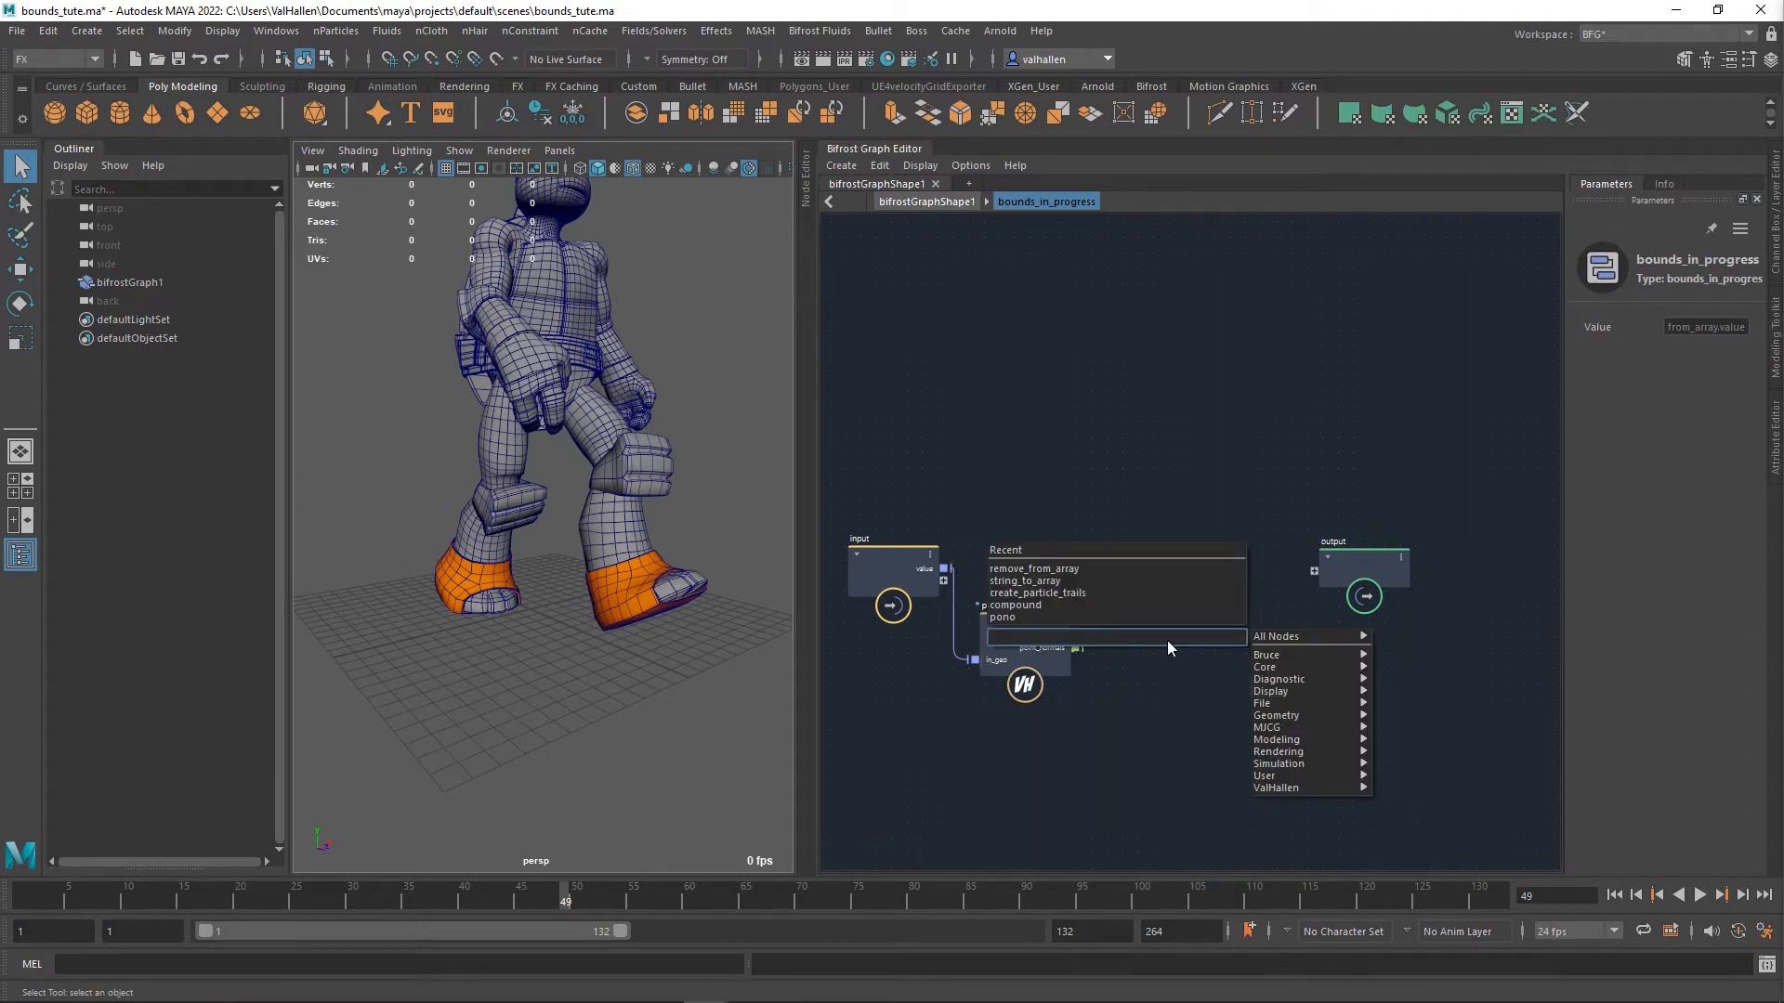
text(array)
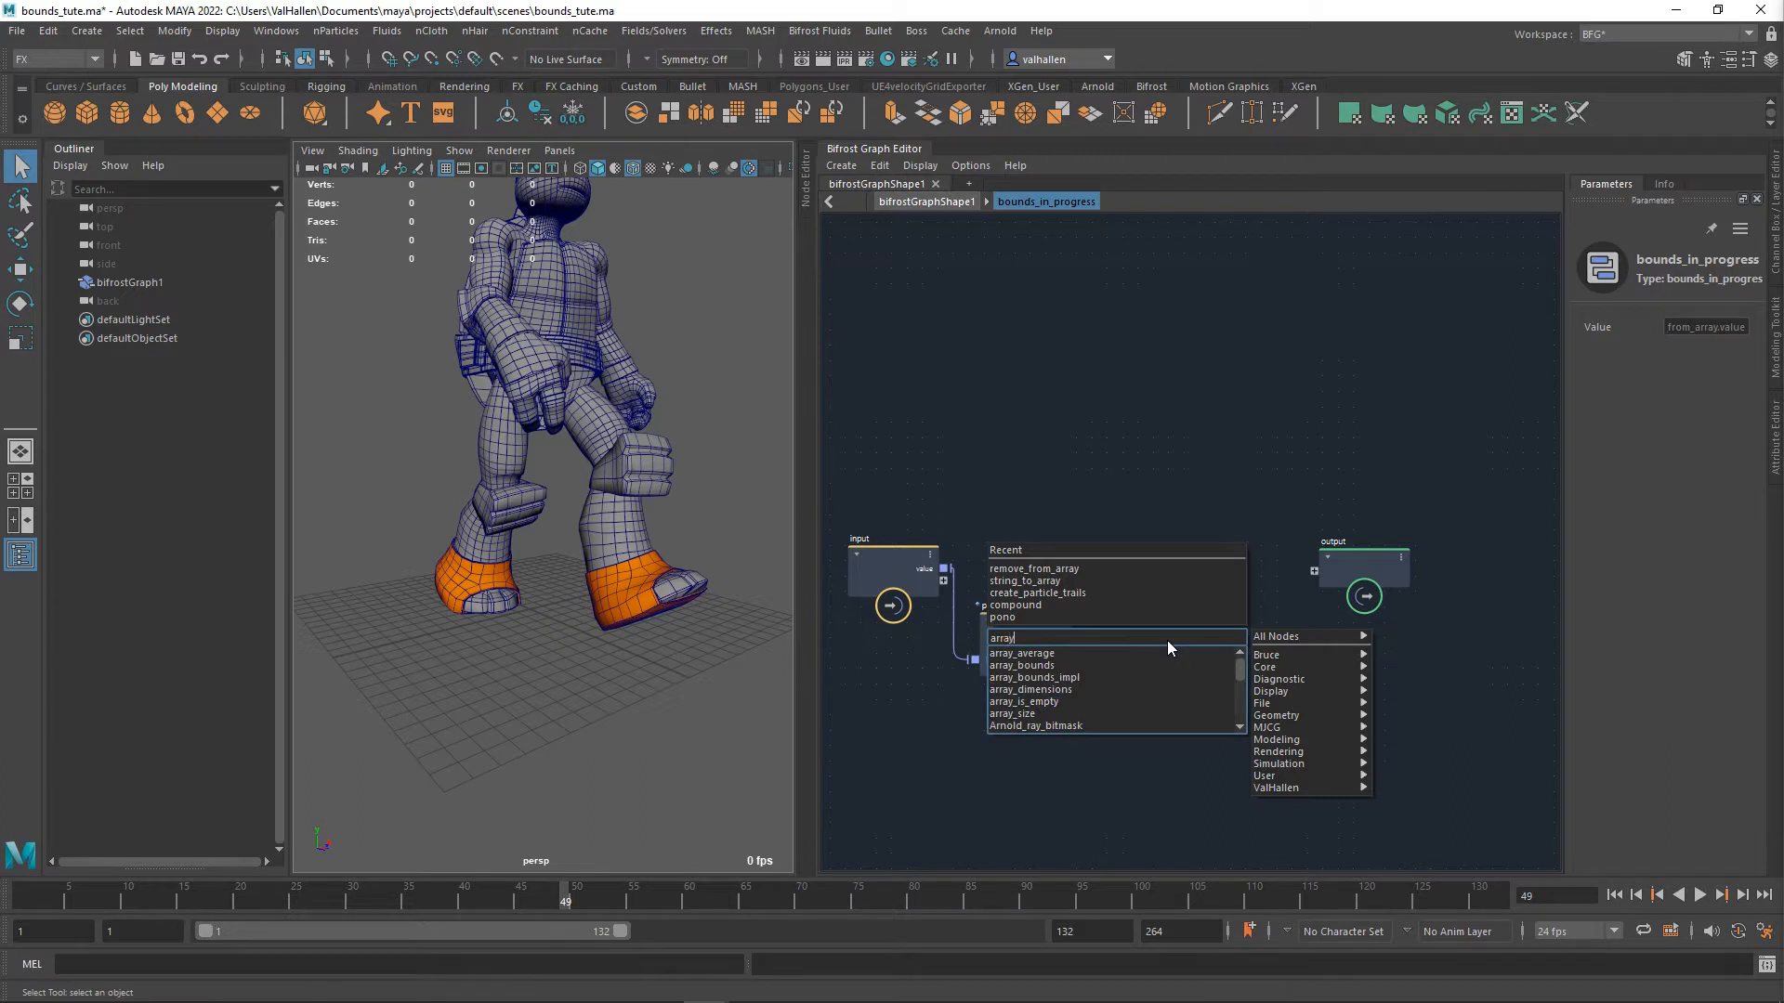
key(Down)
key(Down)
key(Return)
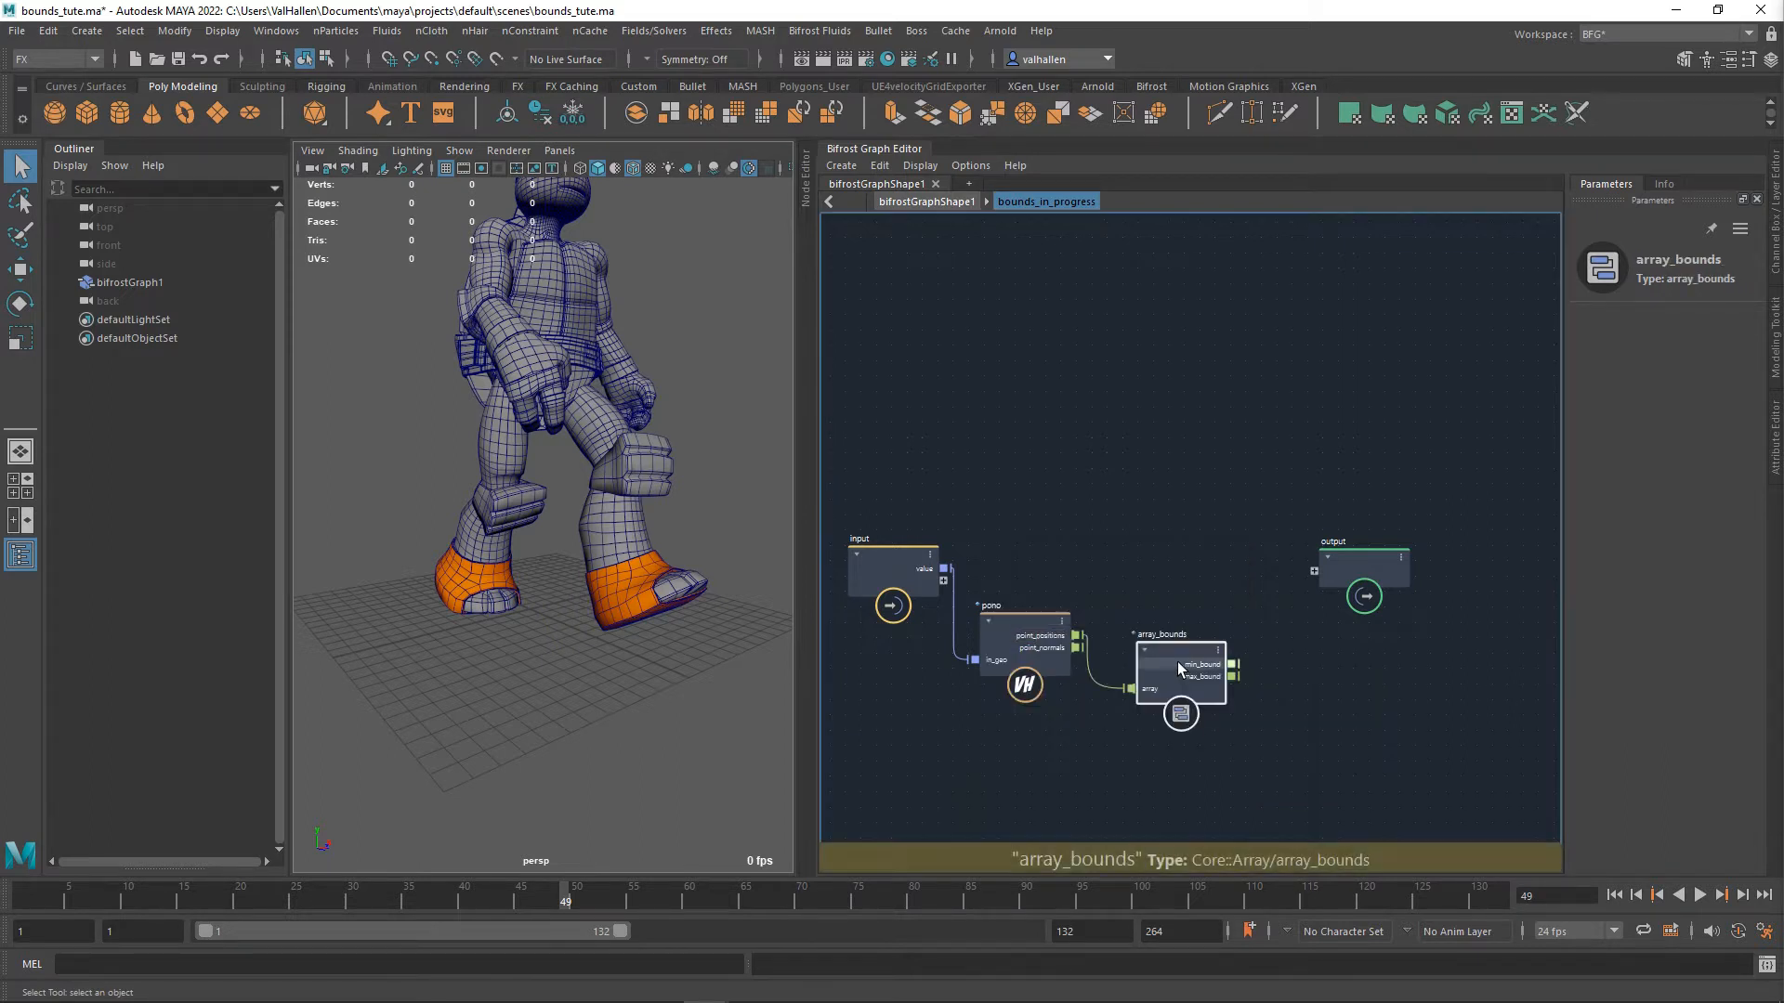
drag(1156, 612, 1152, 611)
alt+middle_drag(1309, 654, 1165, 690)
- Move the output node further right and add a create_mesh_cube node just below array_bounds
drag(1247, 601, 1377, 591)
alt+middle_drag(1236, 656, 1301, 682)
key(Tab)
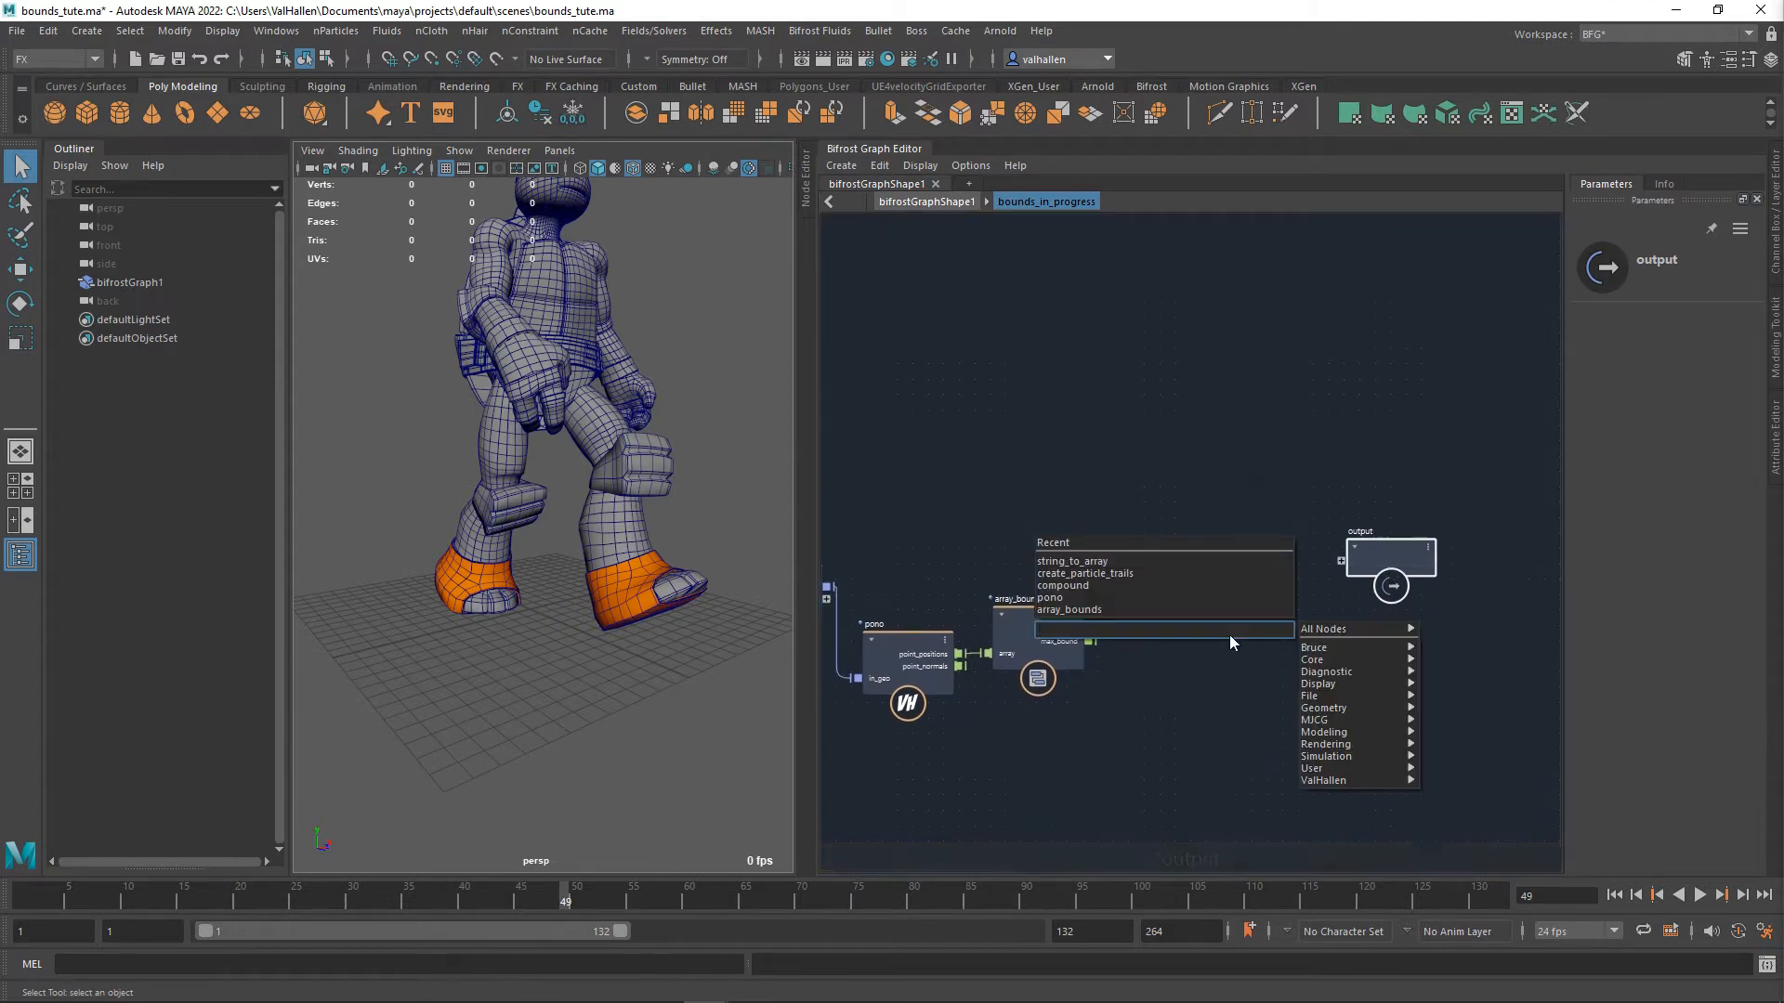
text(mesh)
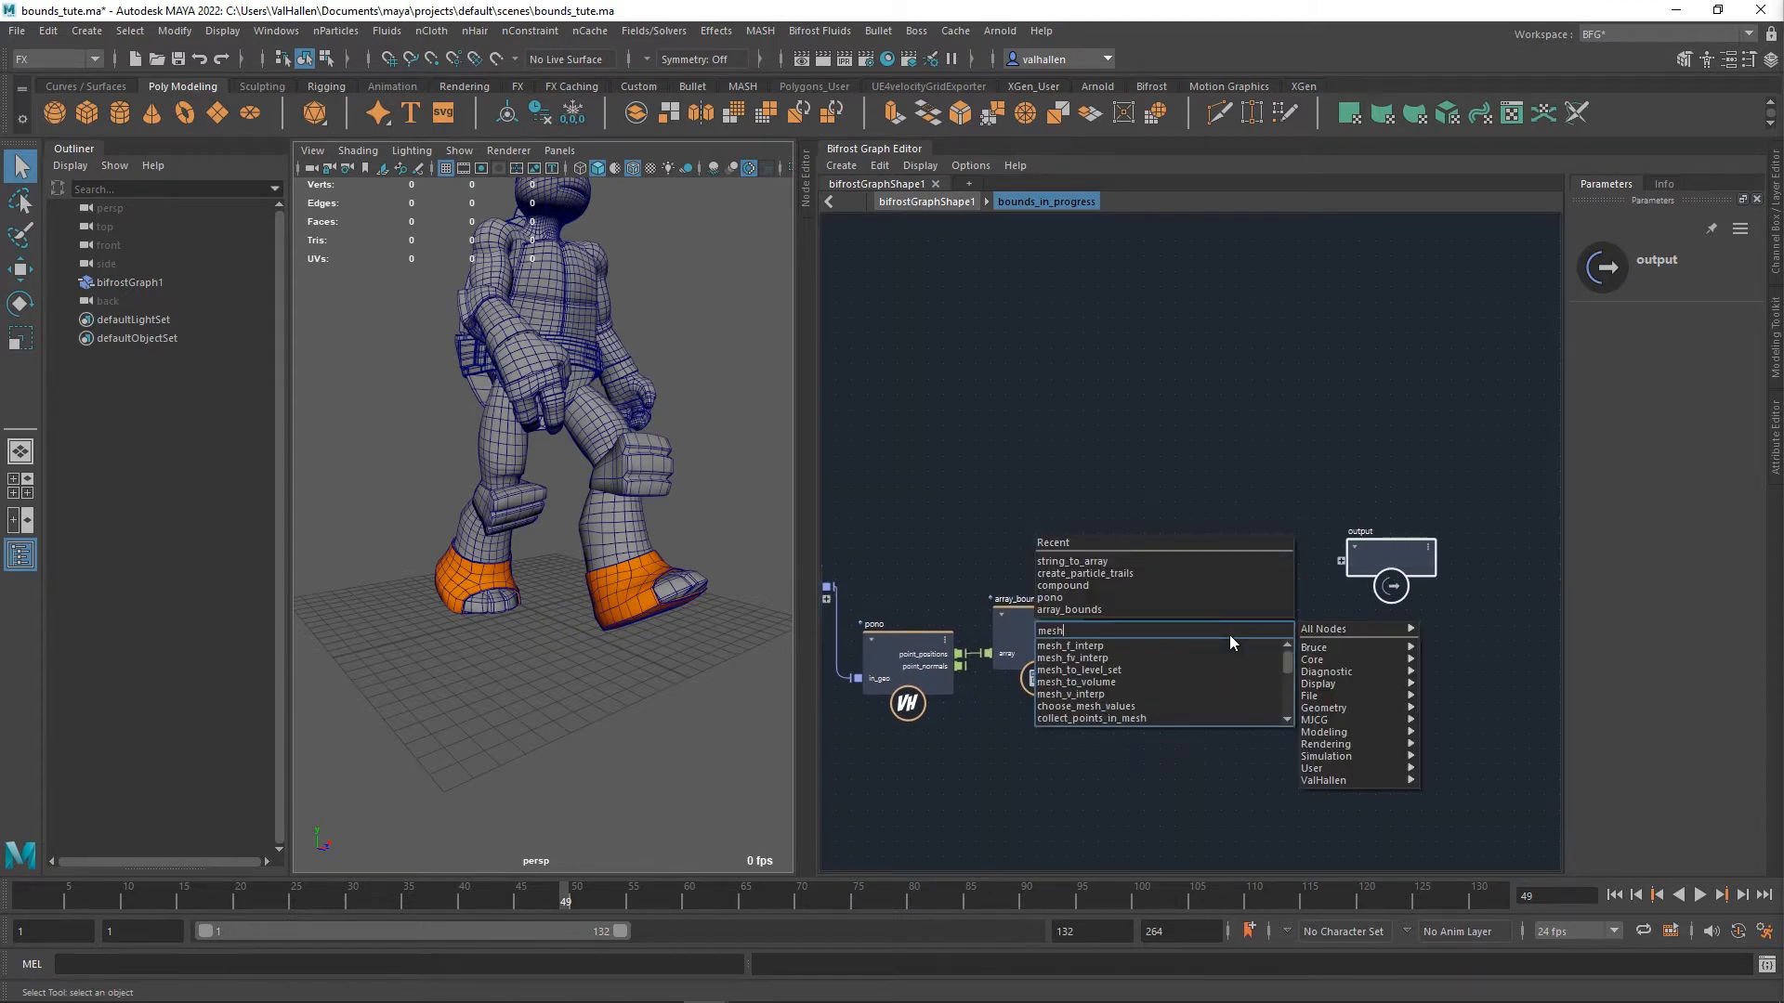
text(_cube)
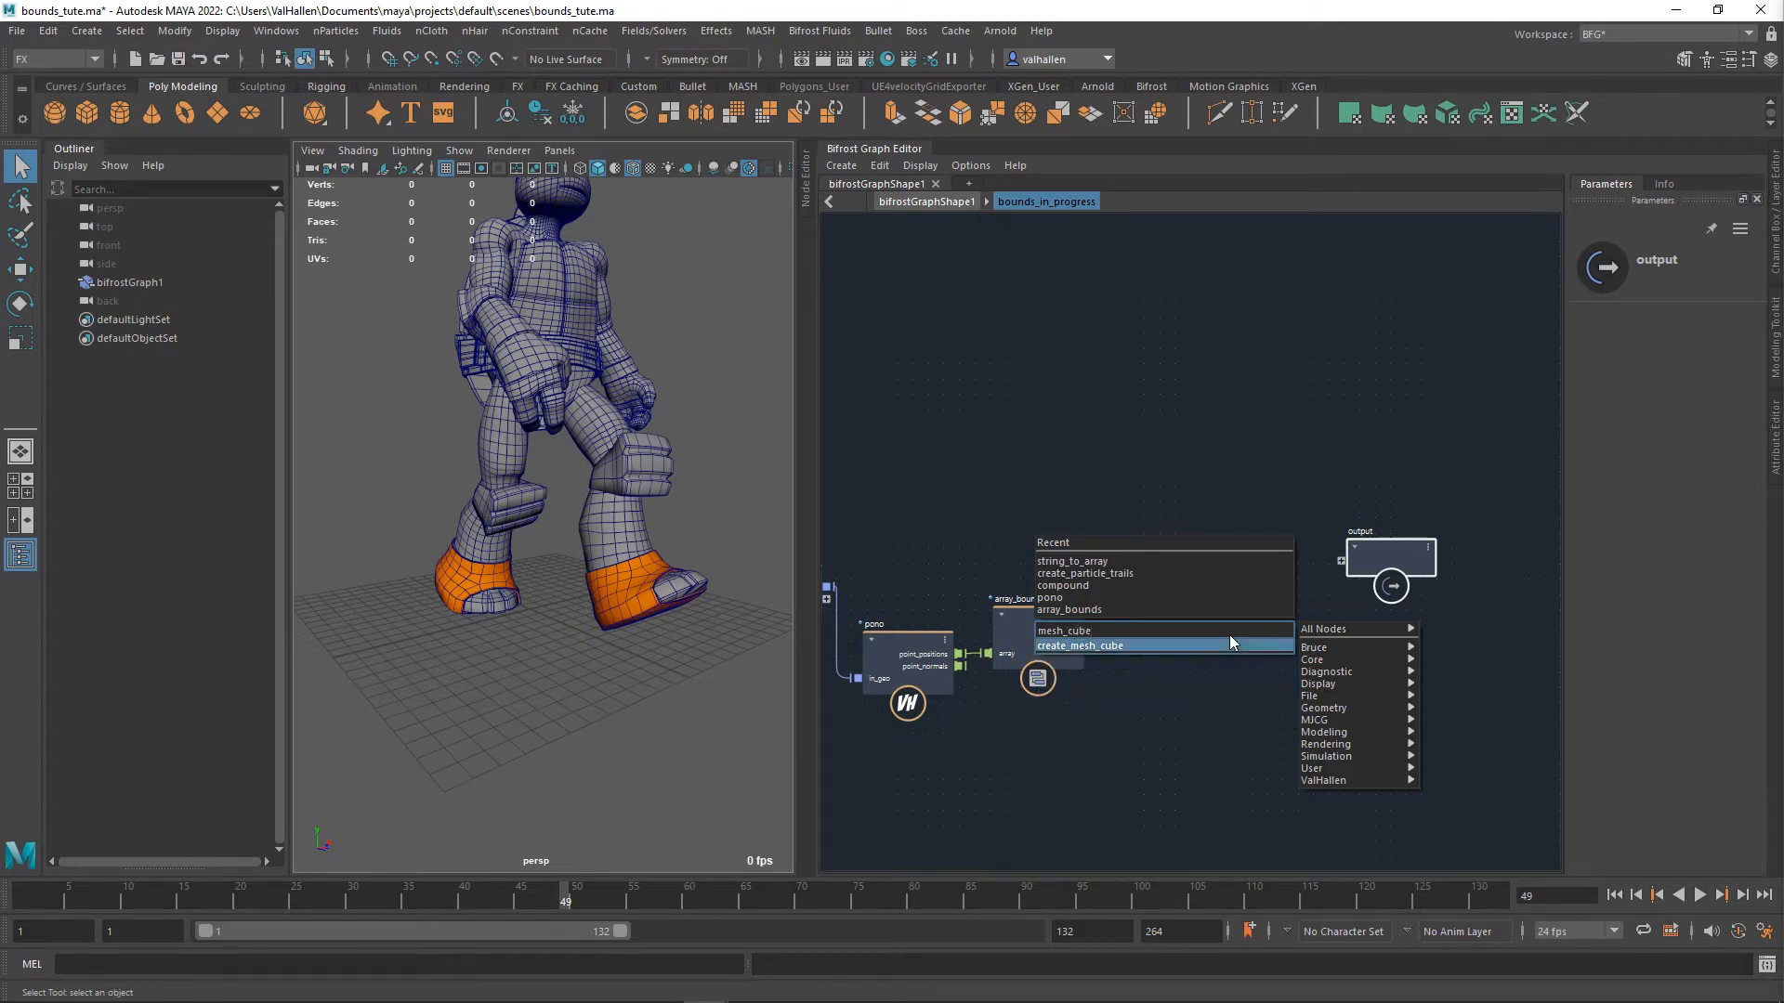
key(Return)
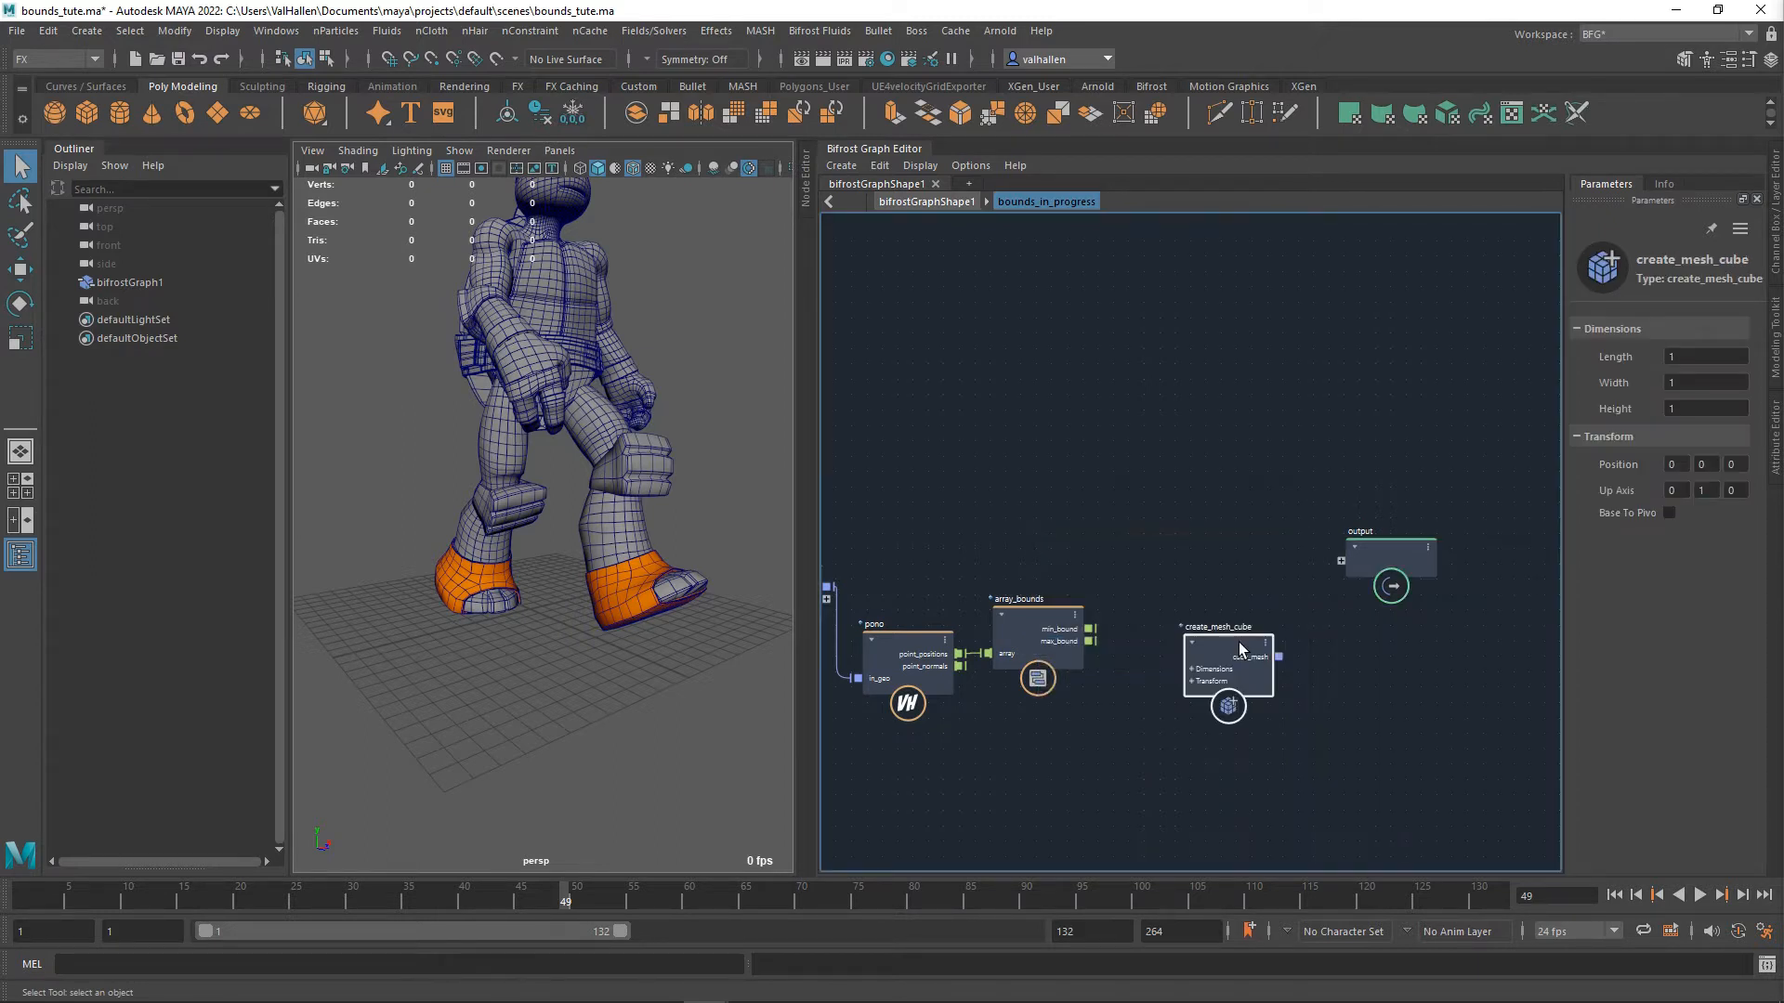
middle_drag(1251, 671, 1268, 660)
drag(1269, 660, 1079, 738)
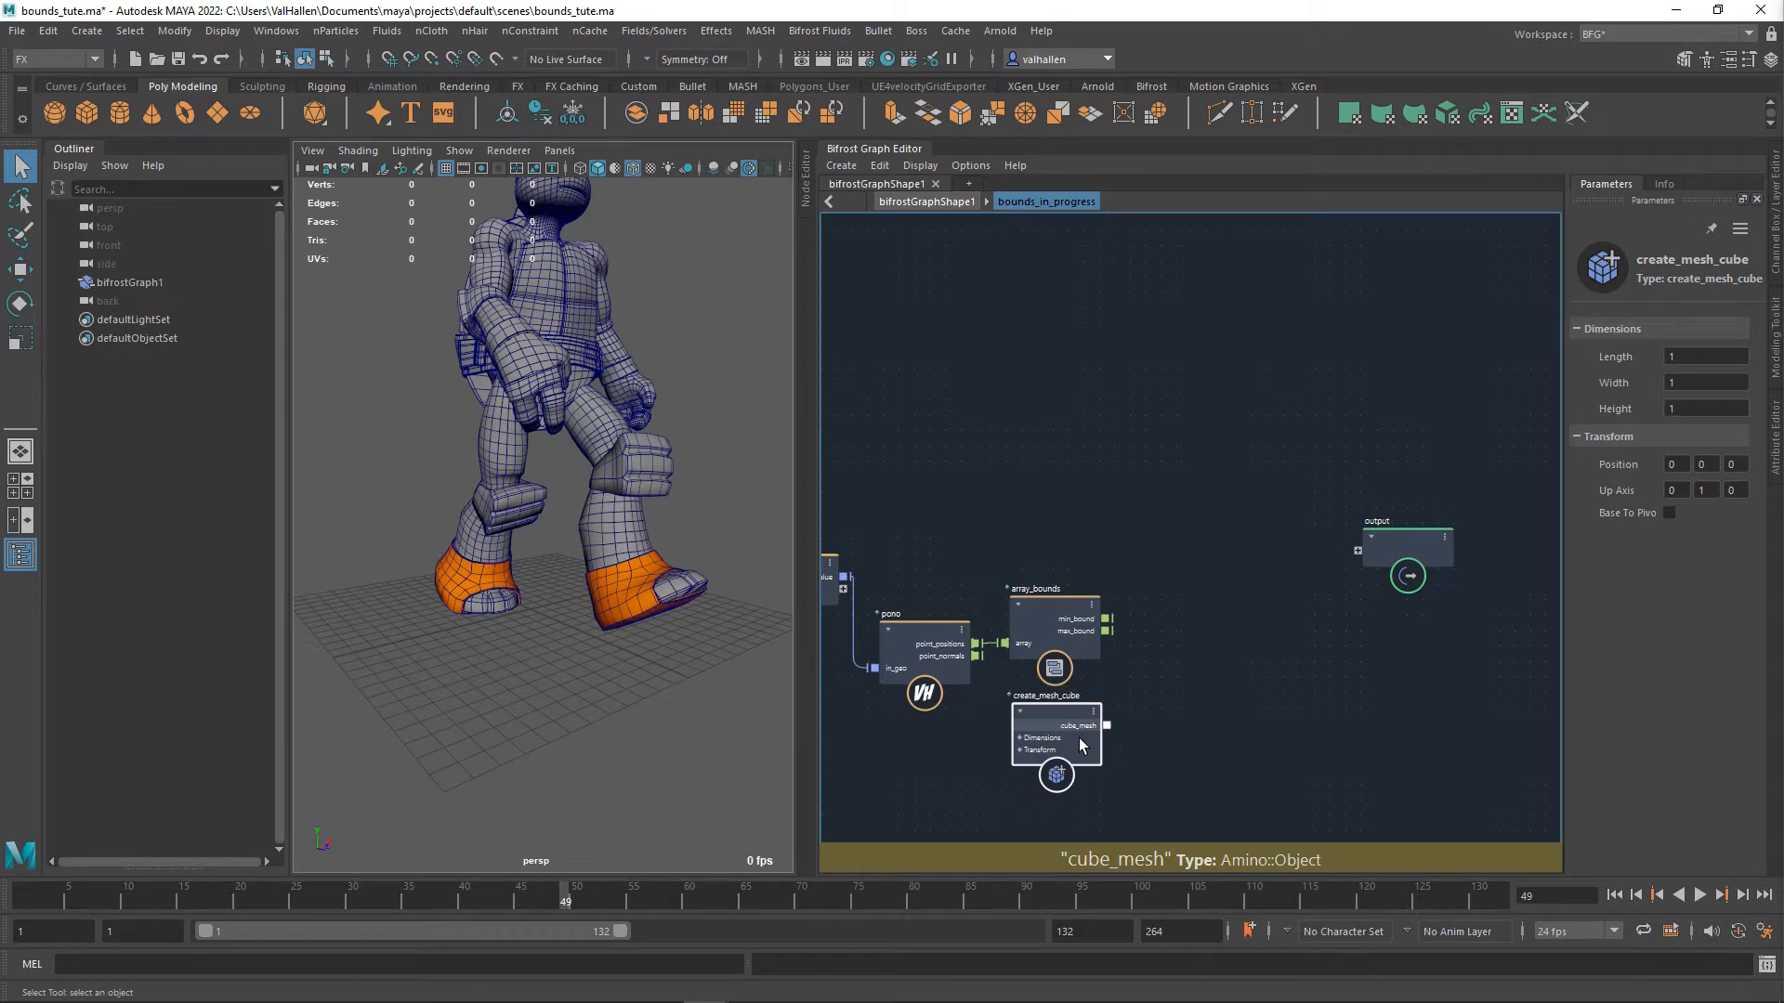
- Move create_mesh_cube away to the right of array_bounds and expand its Dimensions and Transform ports
scroll(1211, 692, up, 3)
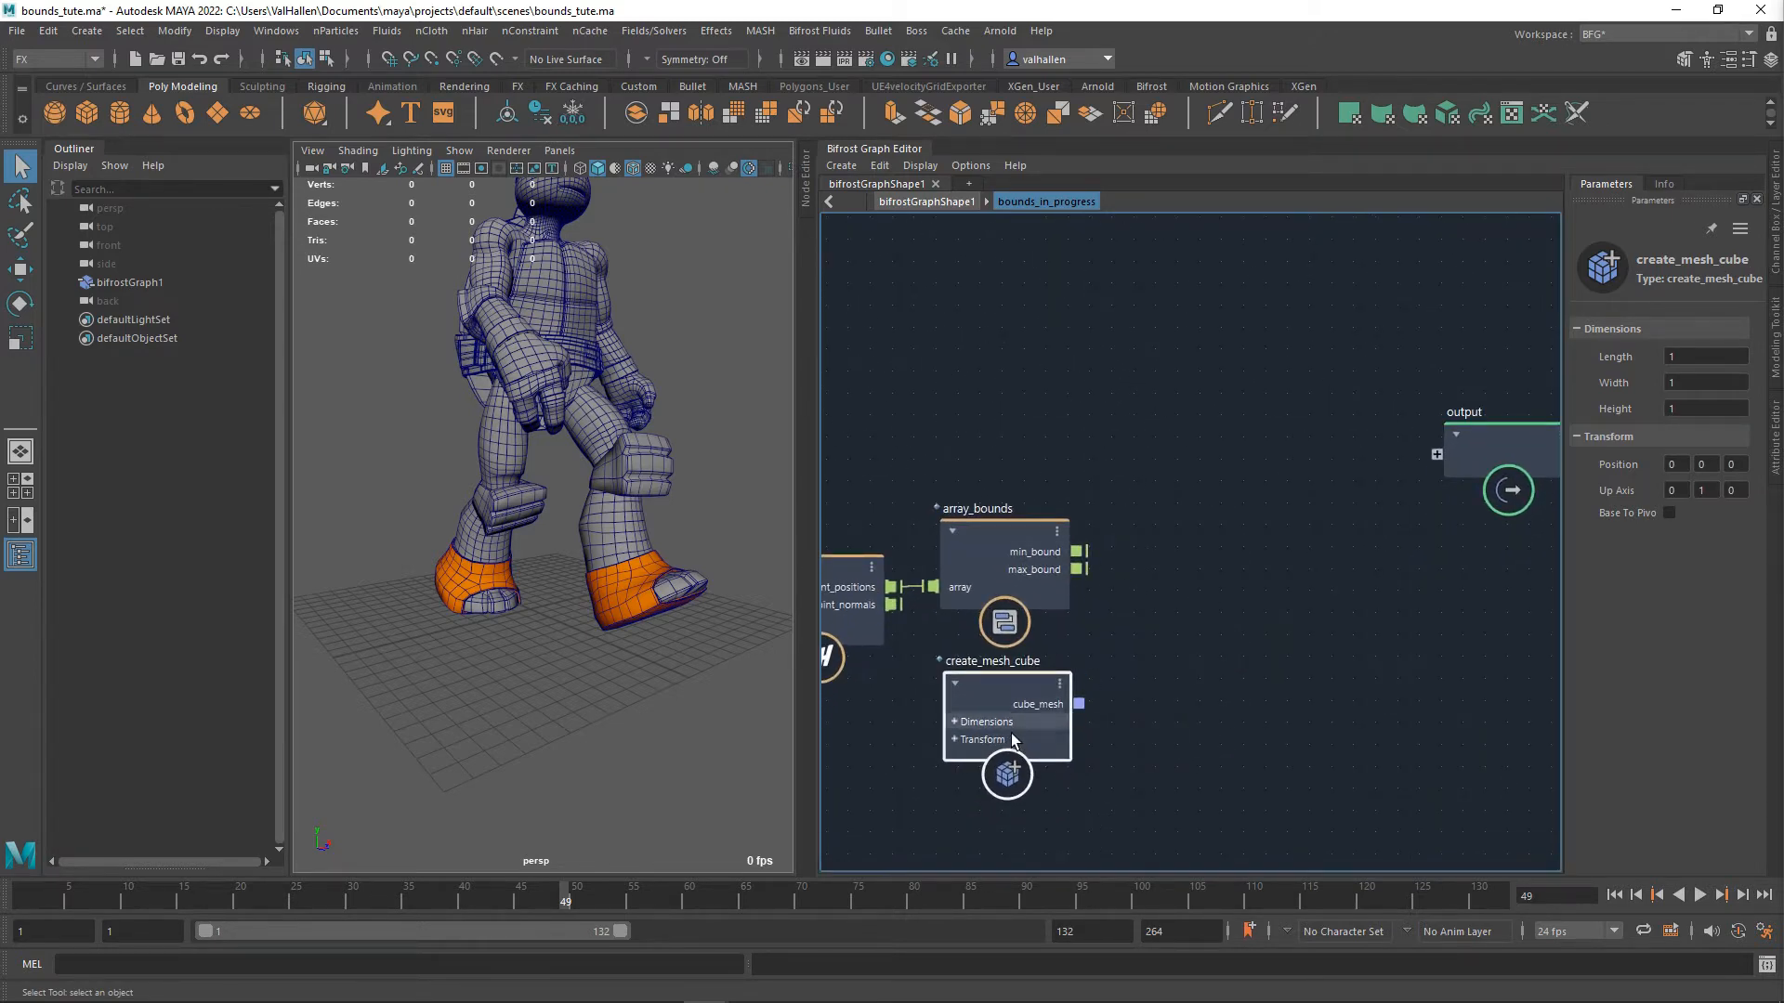
drag(1013, 740, 1278, 687)
click(1282, 760)
click(1283, 742)
- Add a subtract node above array_bounds that takes min_bound away from max_bound
drag(1080, 569, 1209, 404)
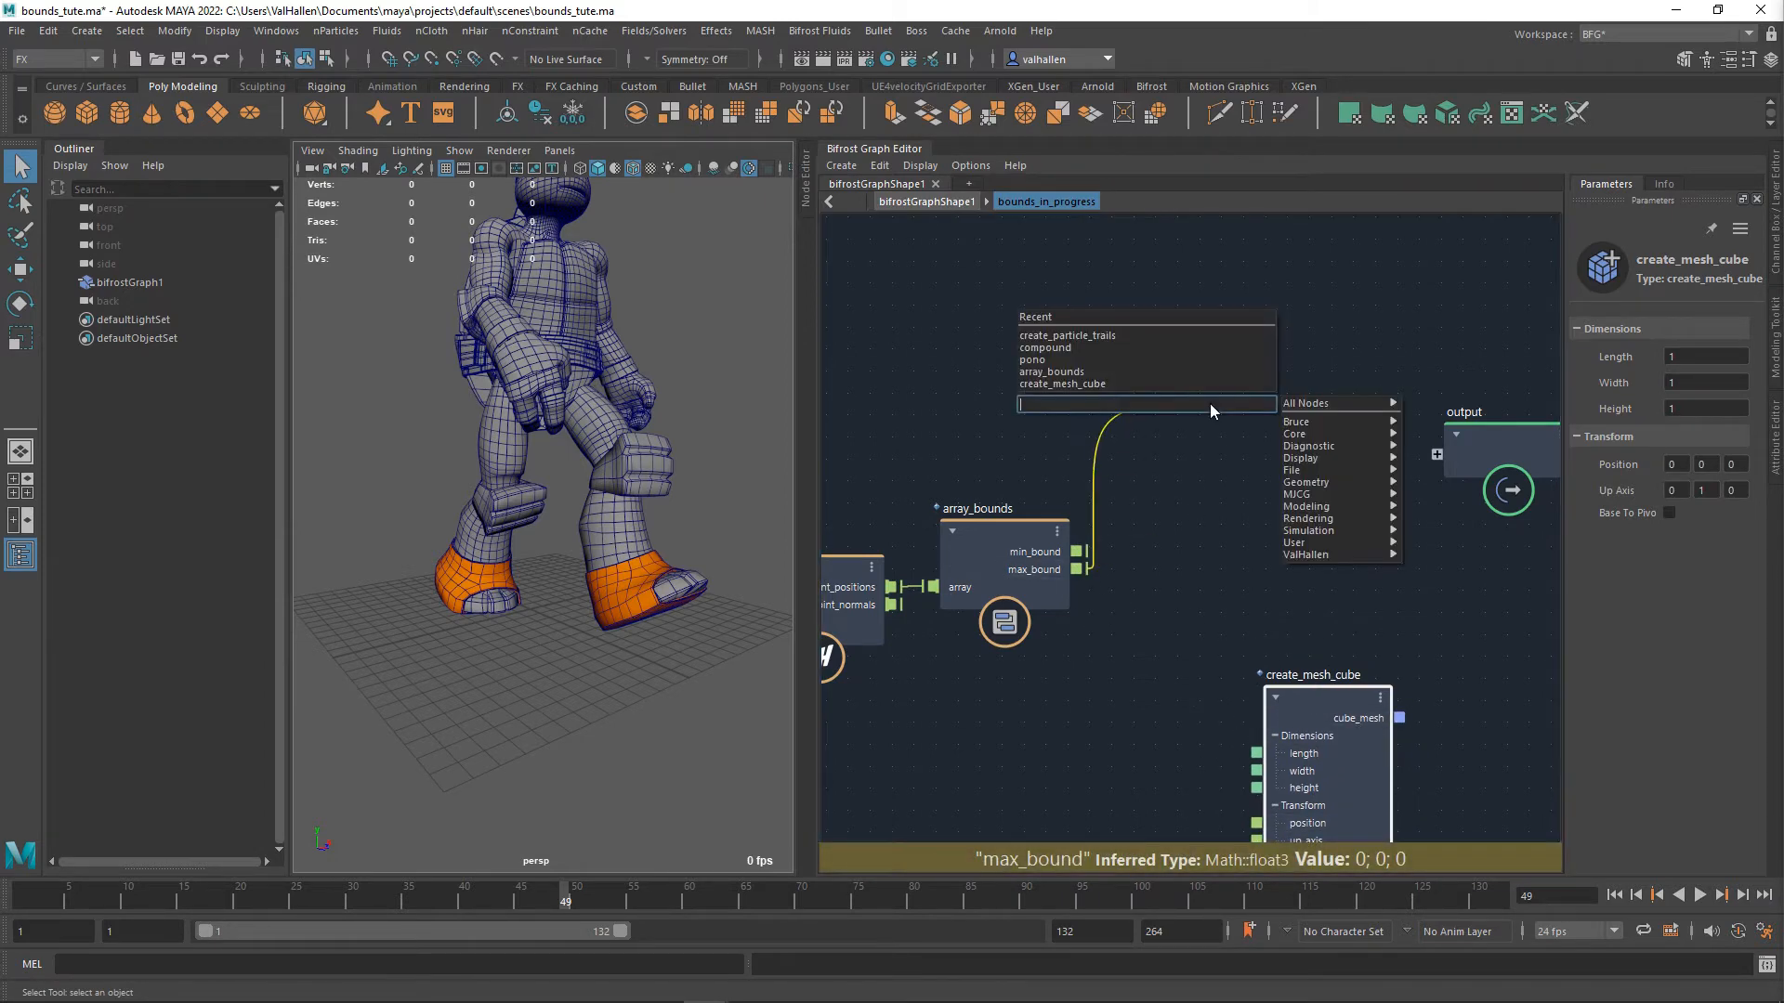
text(sub)
key(Return)
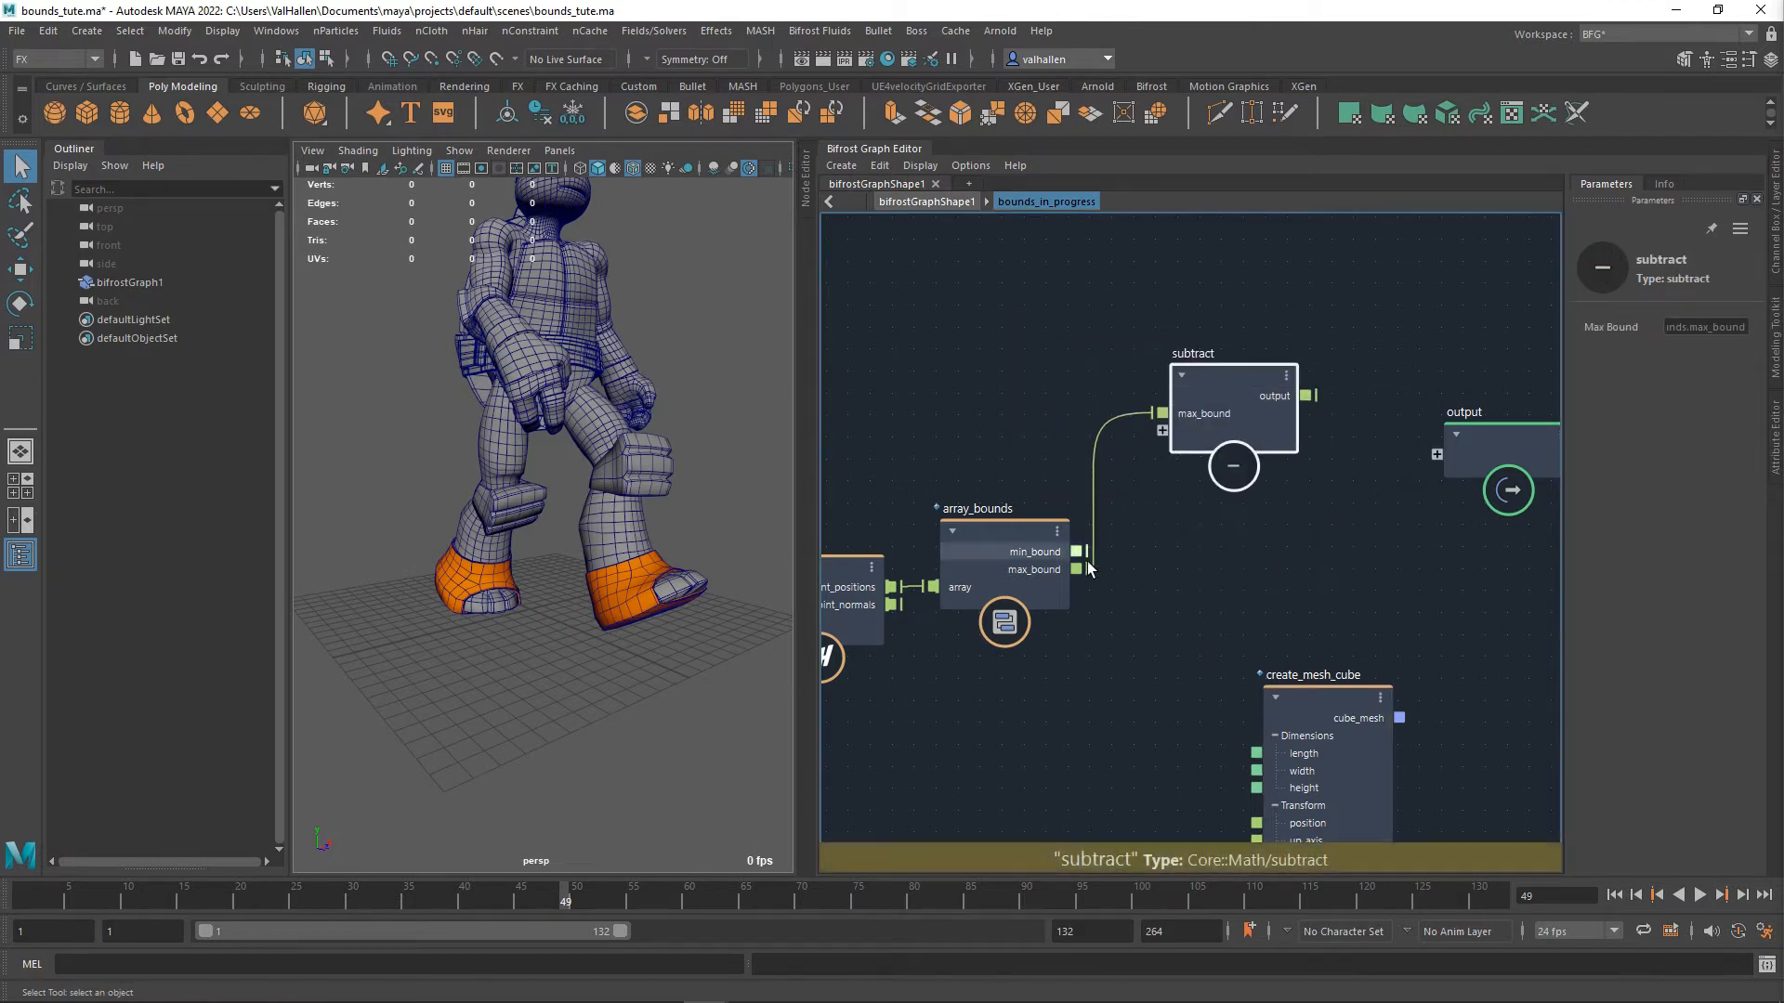
drag(1089, 568, 1182, 447)
- Move the output node aside and add a vector3_to_scalar node beside subtract, fed by its output
alt+middle_drag(1309, 594, 1049, 622)
drag(1231, 488, 1438, 492)
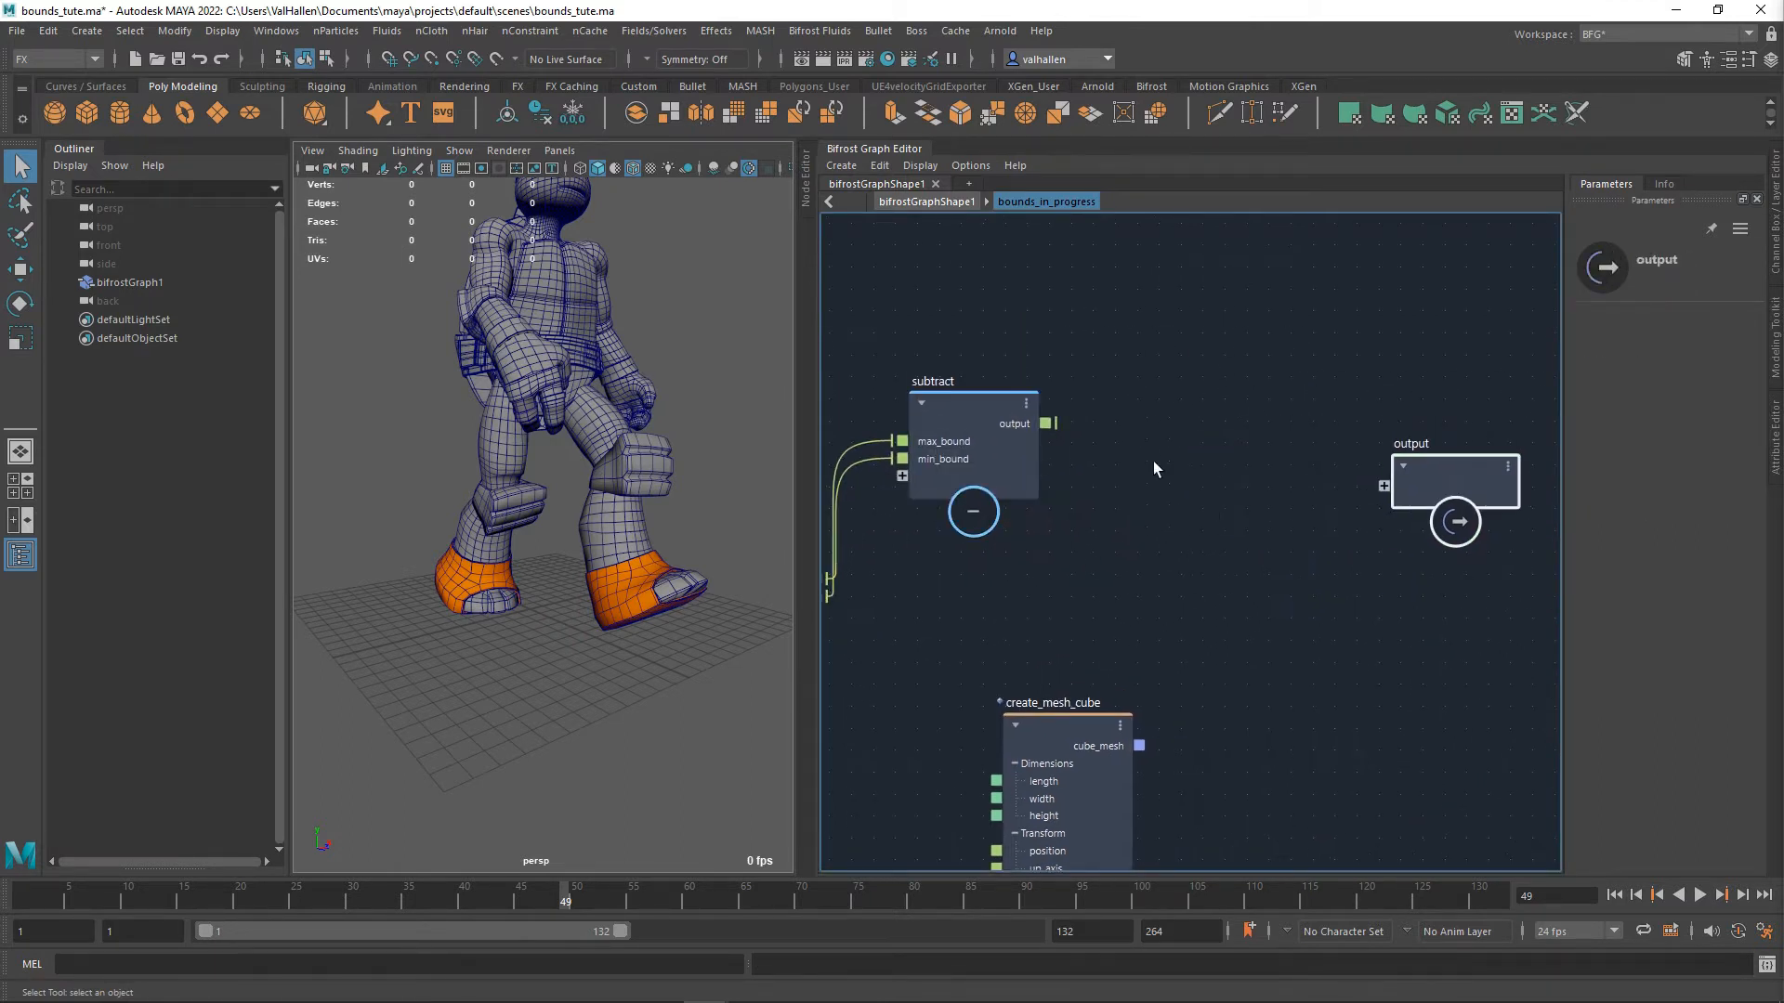
key(Tab)
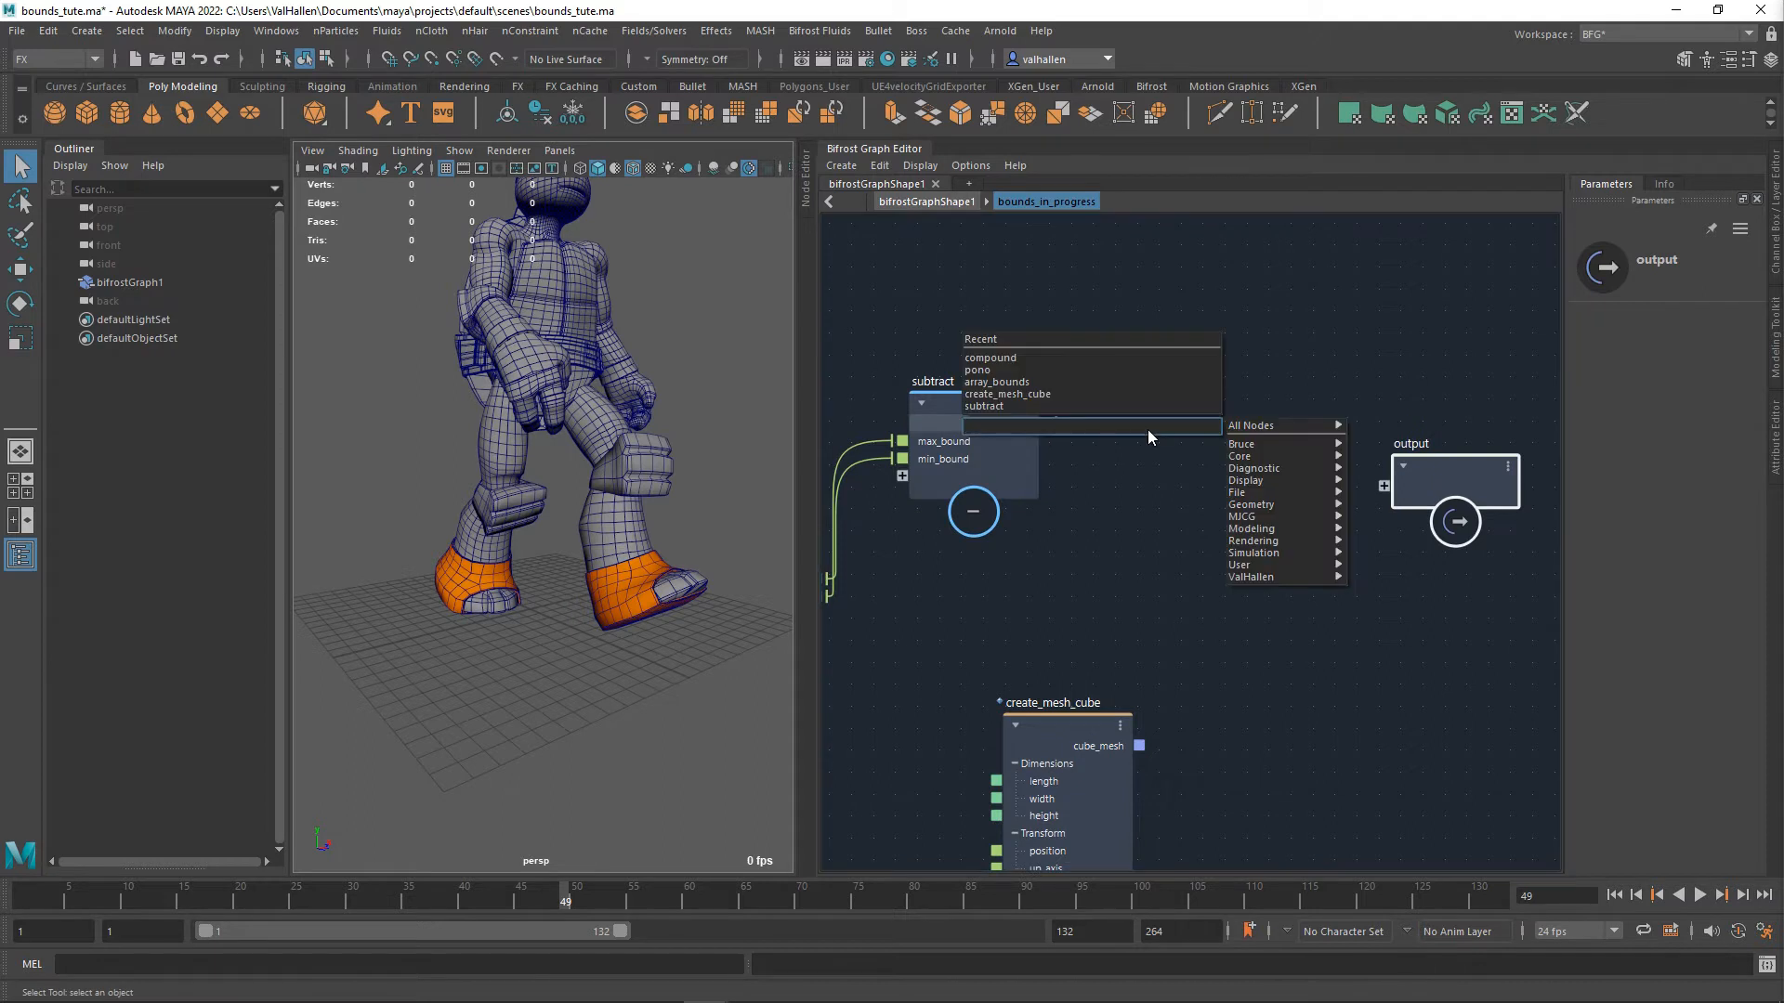
text(vts)
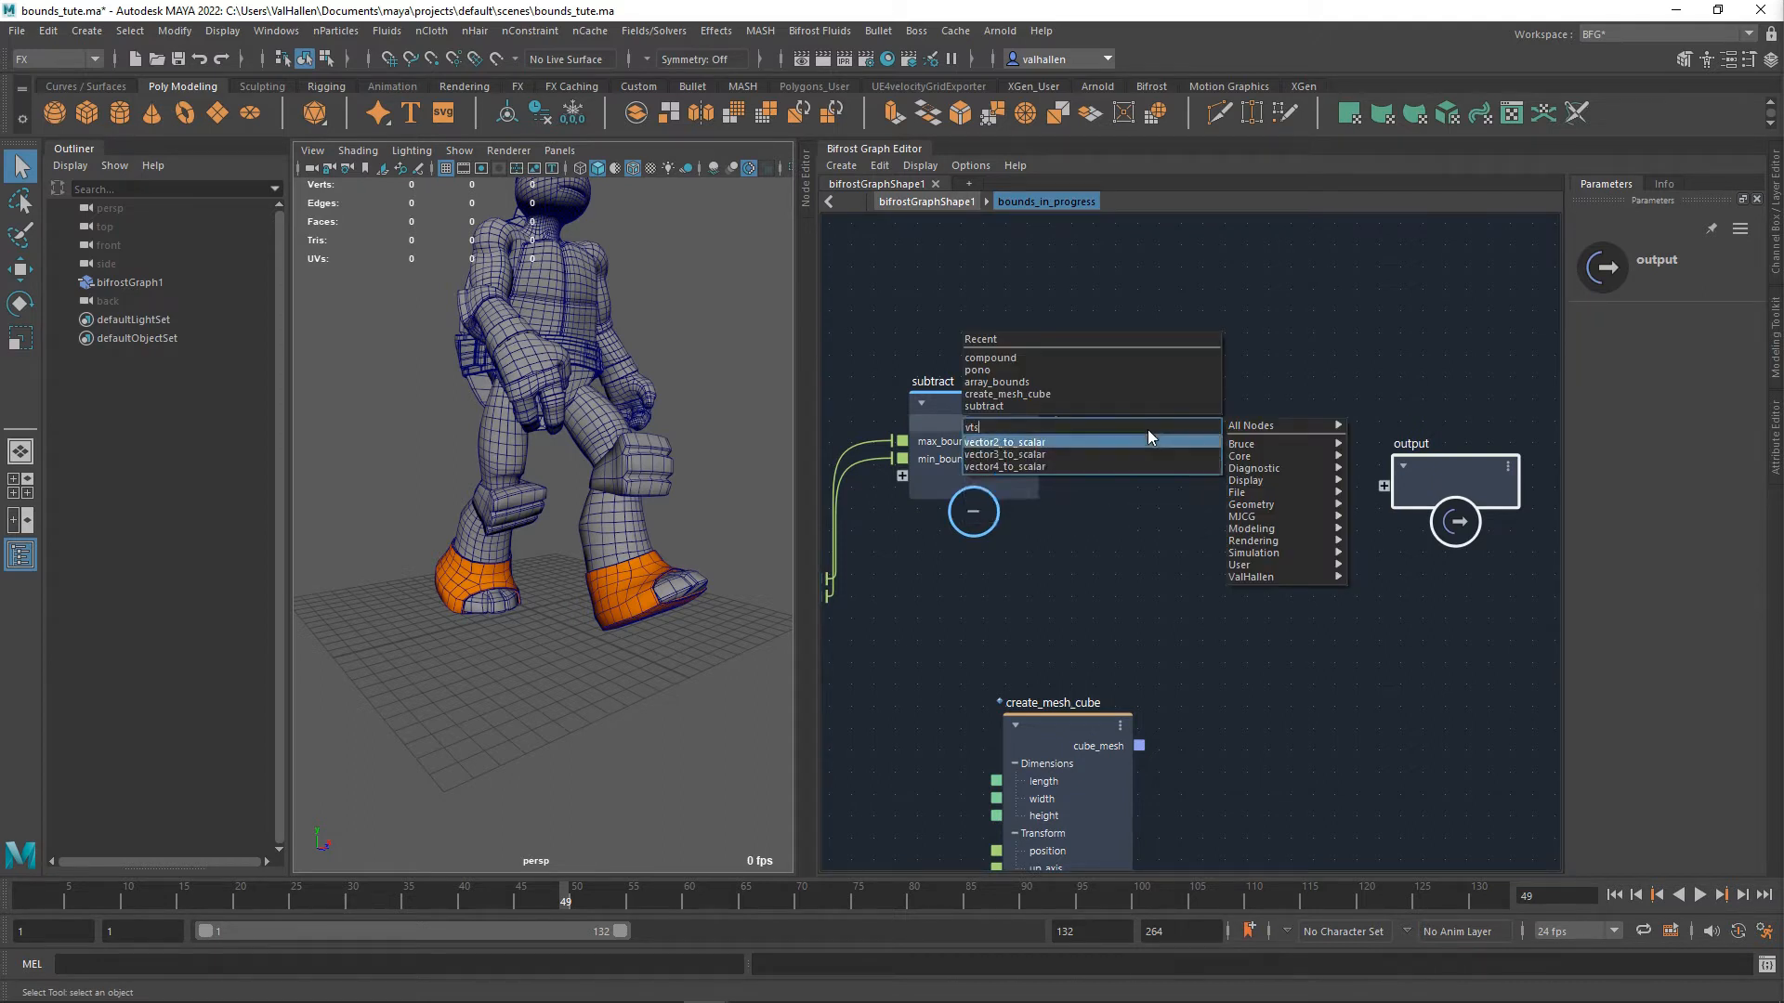
key(Down)
key(Return)
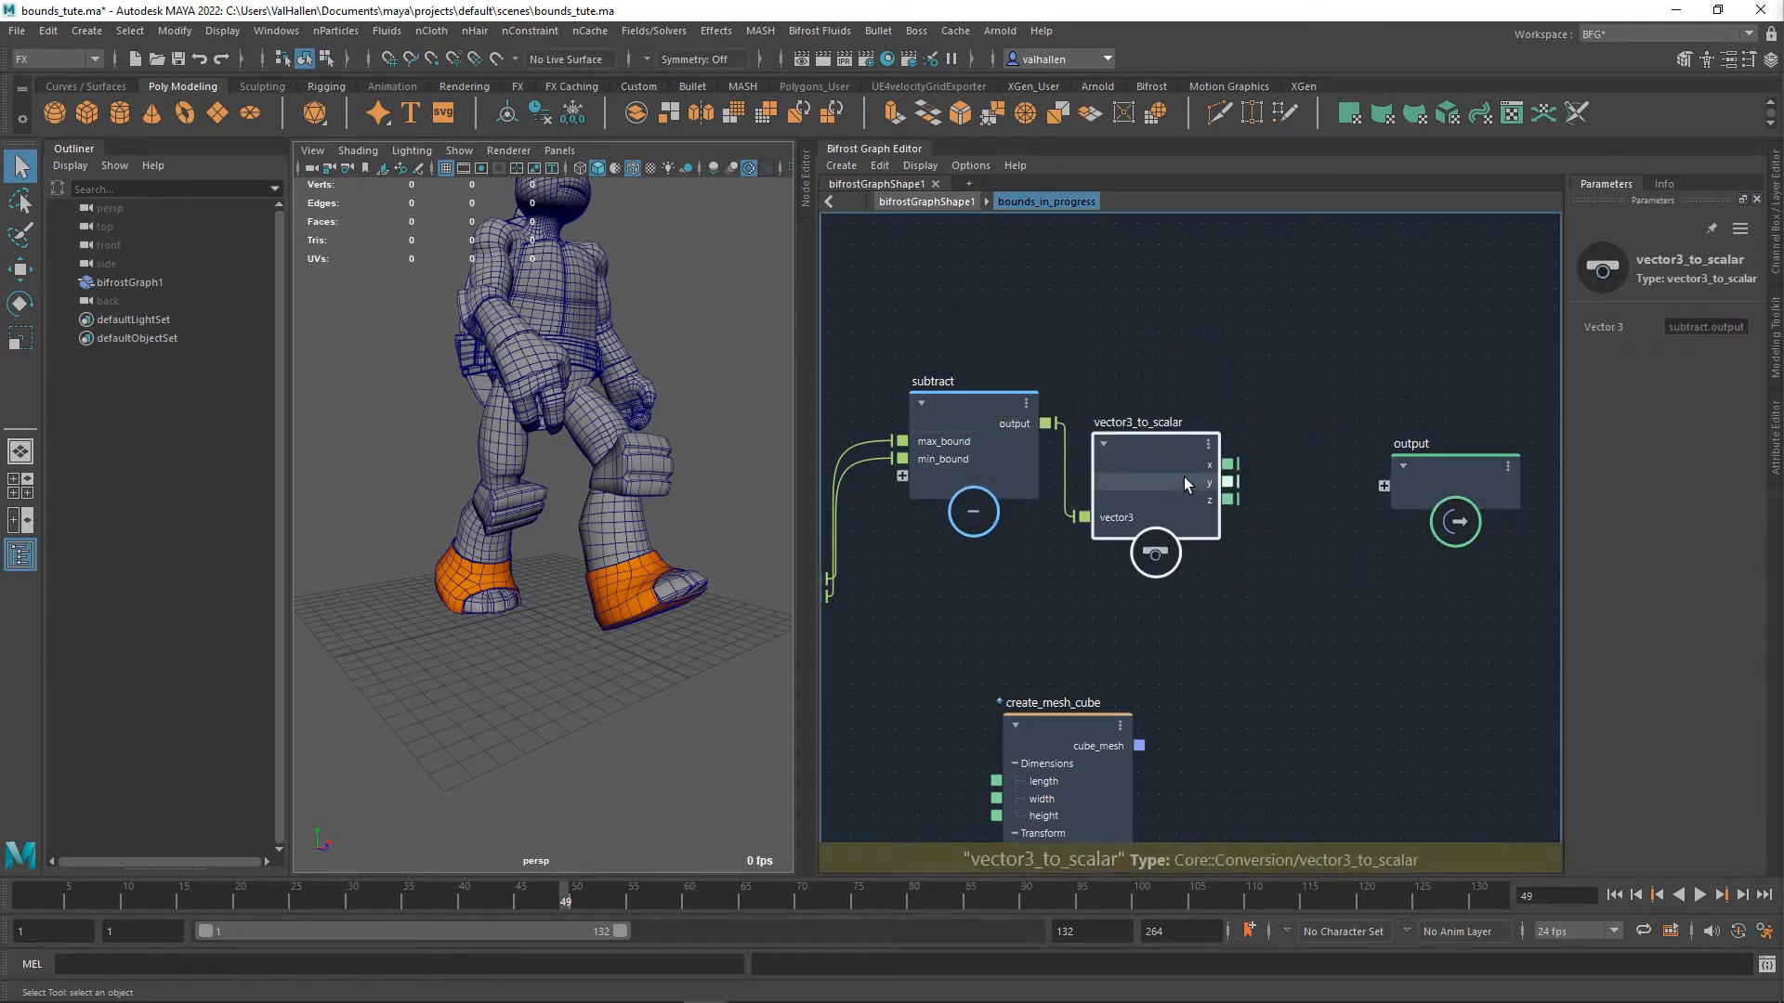
drag(1184, 476, 1189, 389)
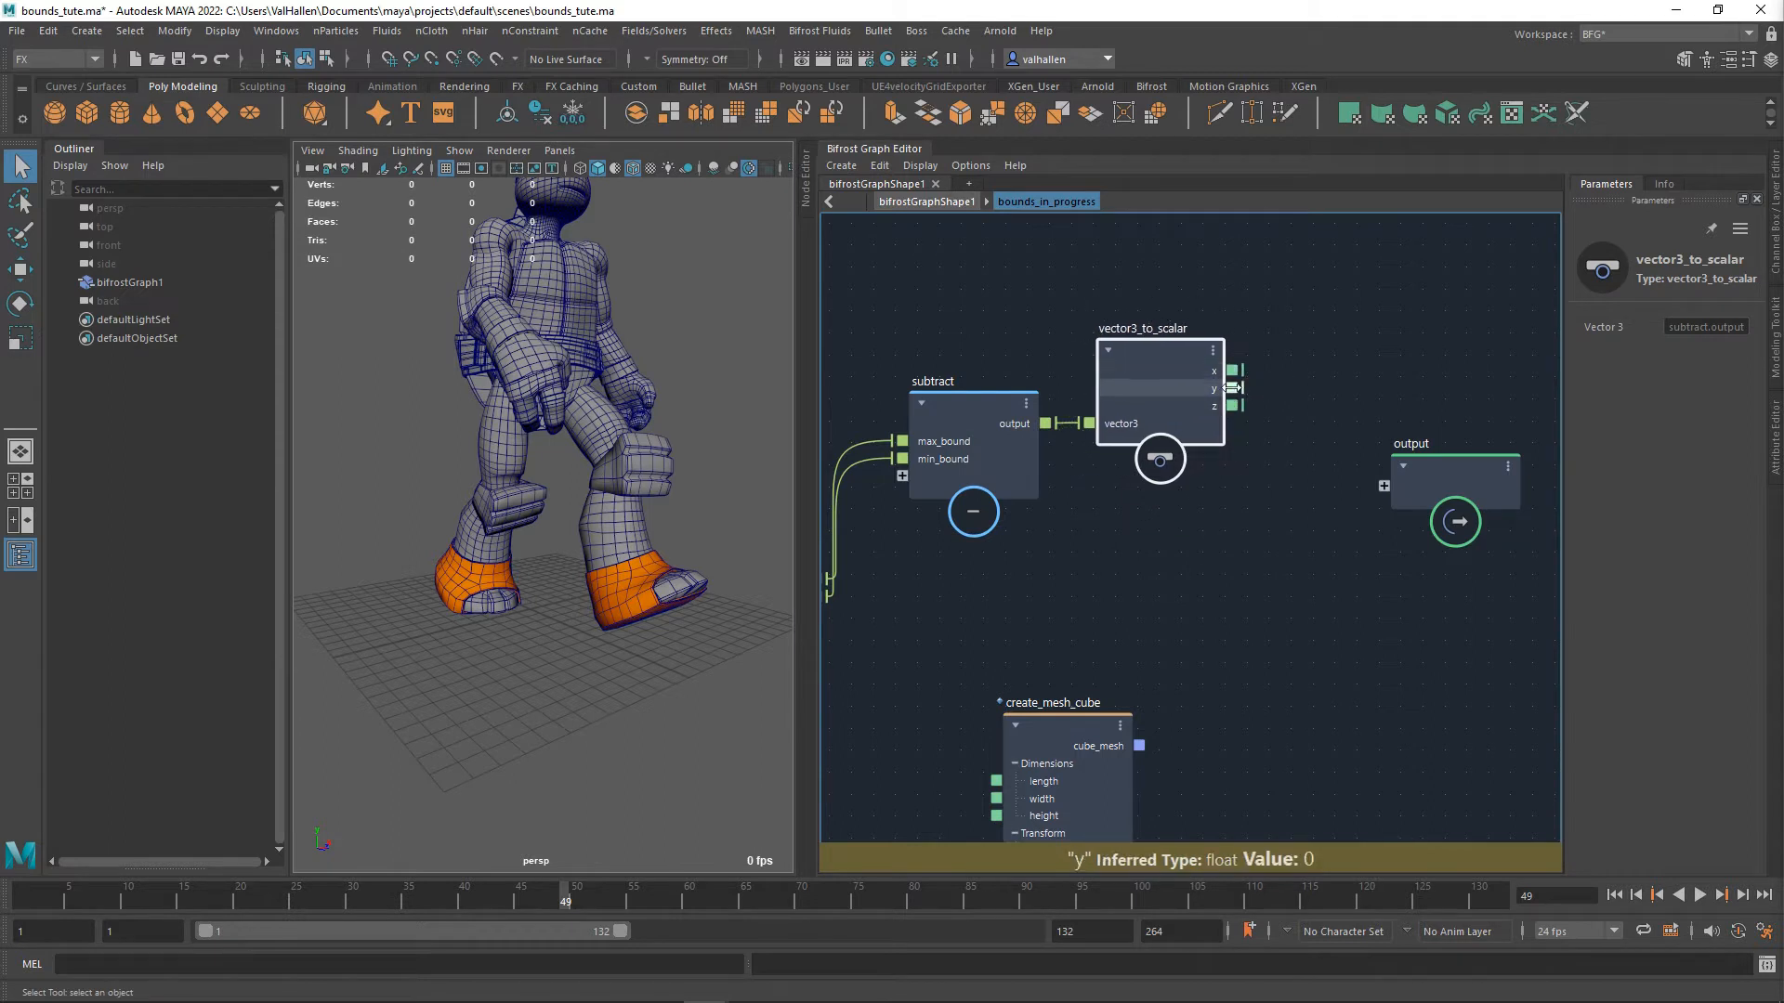
- Place create_mesh_cube to the right of vector3_to_scalar and move the output node lower right
alt+middle_drag(1398, 587, 1335, 568)
drag(1014, 734, 1265, 548)
drag(1423, 472, 1566, 599)
drag(1293, 536, 1377, 318)
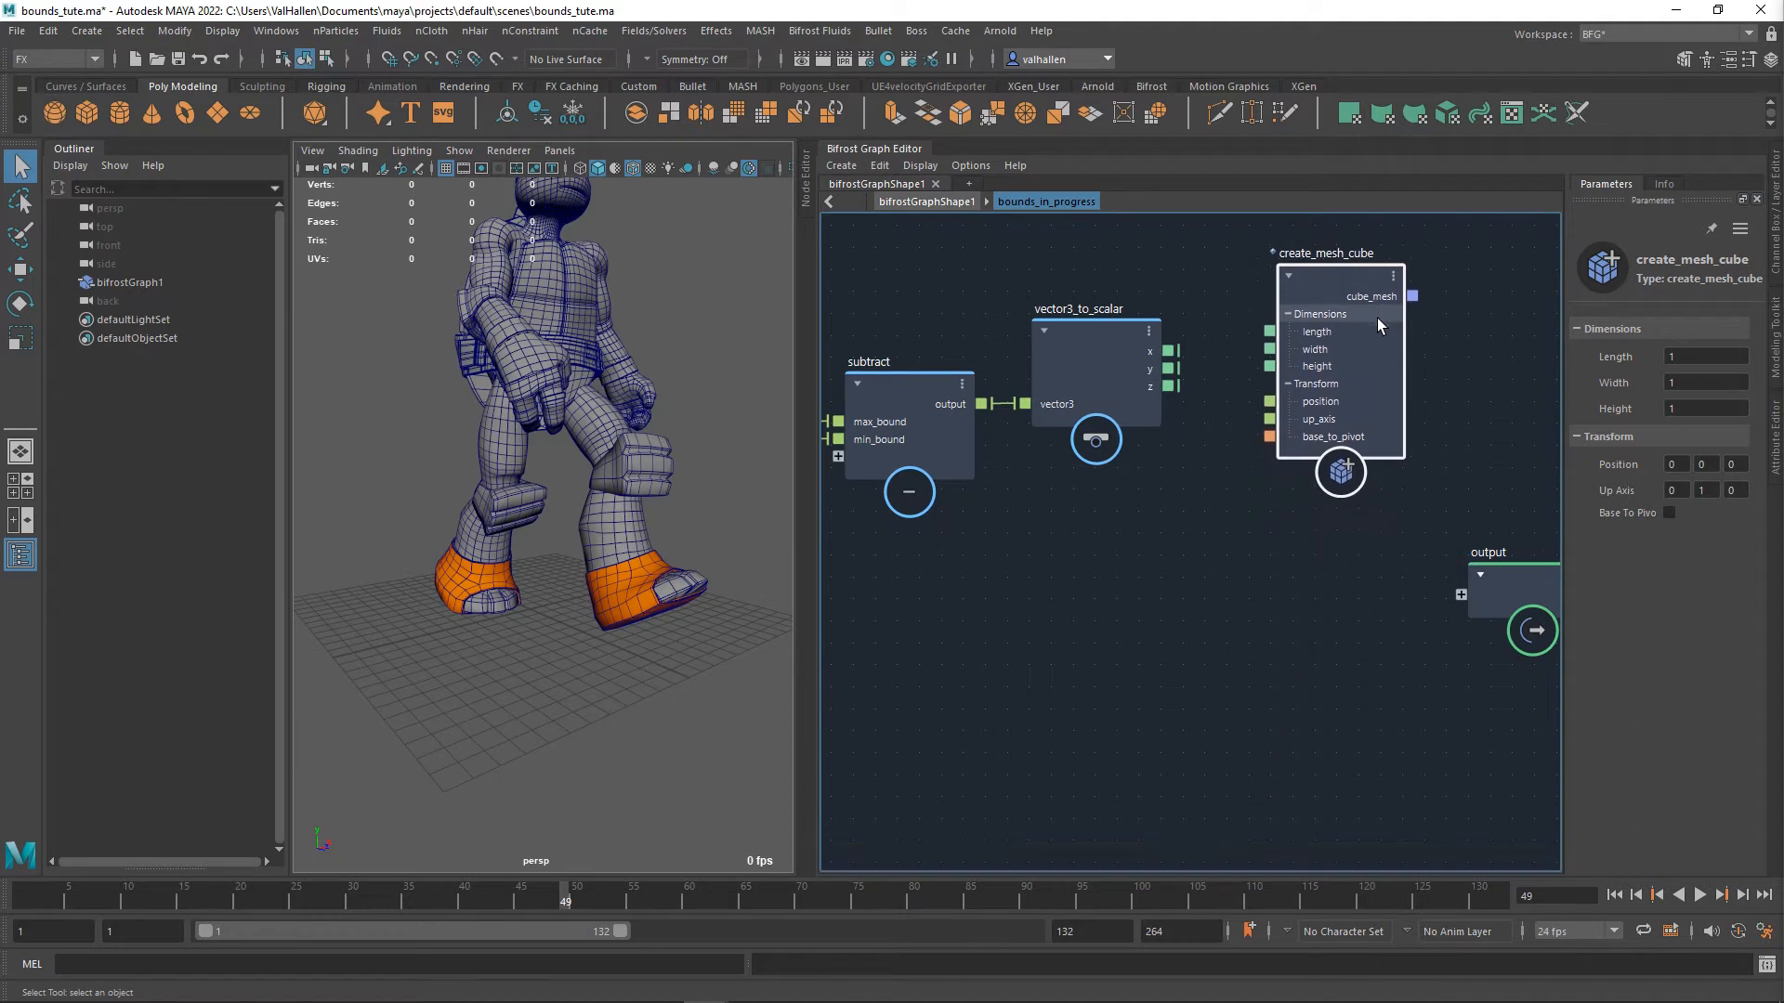
alt+middle_drag(1193, 393, 1160, 444)
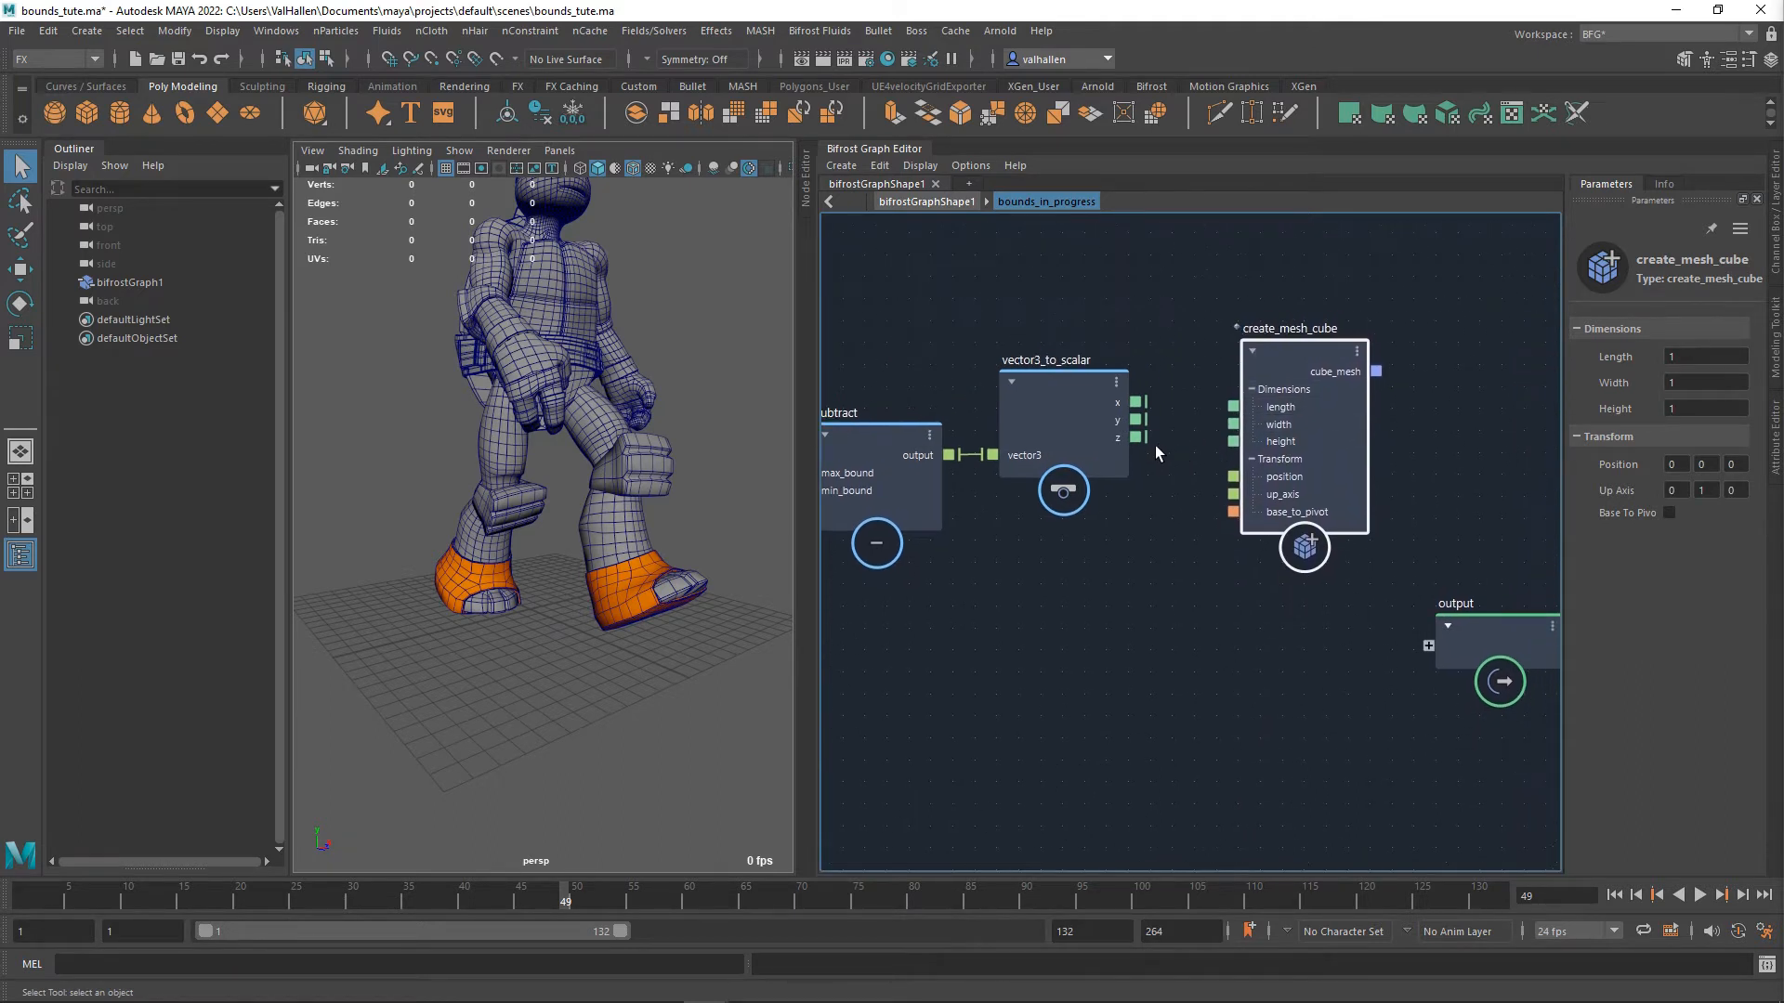
- Connect vector3_to_scalar's z, x and y to the cube's length, width and height, and cube_mesh to the output node
drag(1137, 438, 1233, 424)
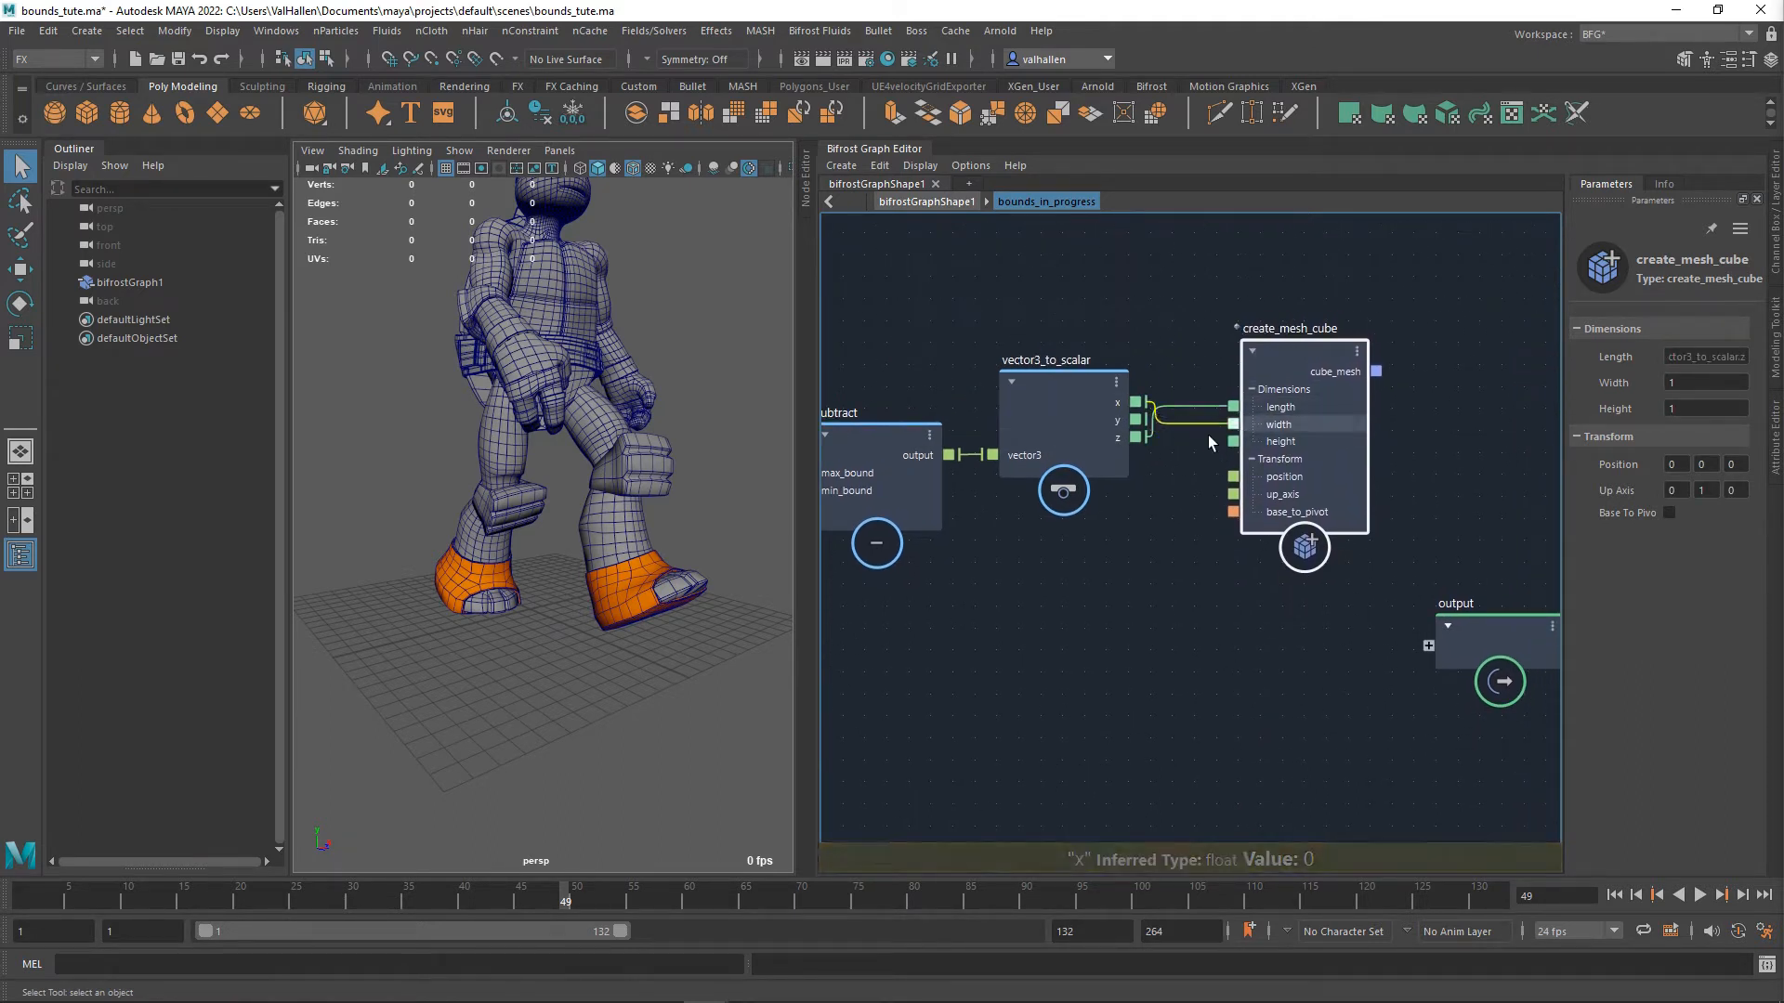
drag(1297, 488, 1296, 543)
alt+middle_drag(1296, 542, 1240, 551)
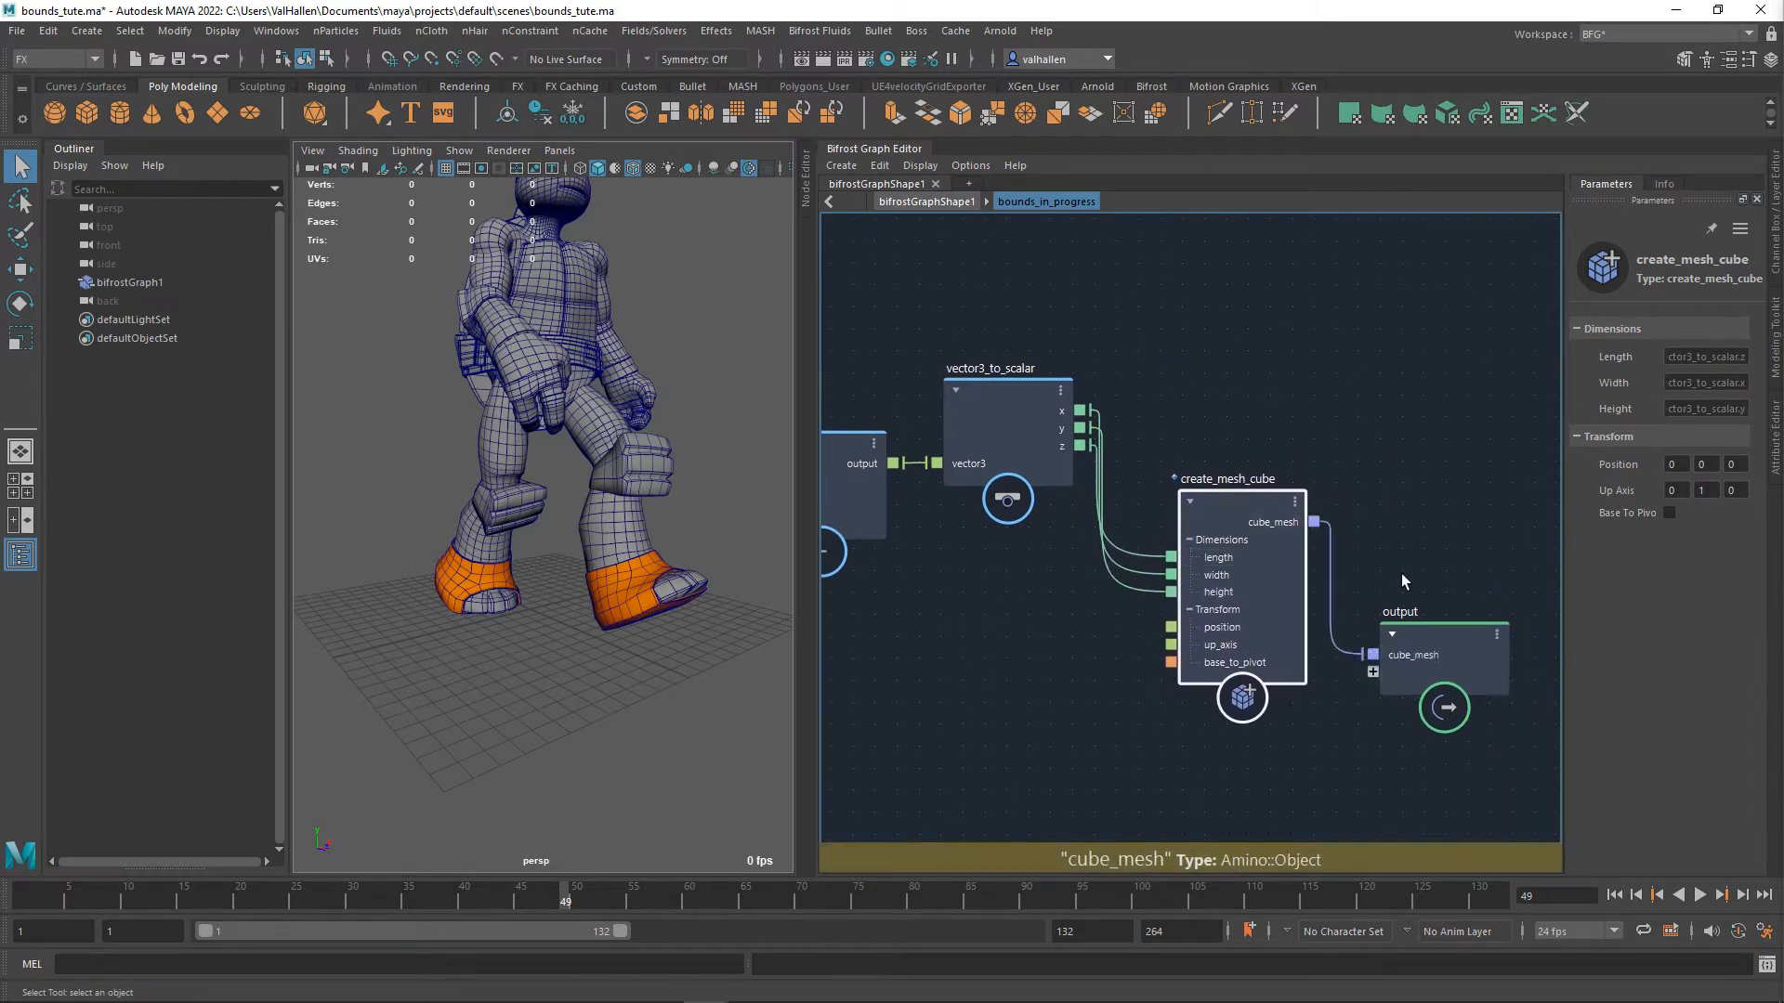
- Return to the parent graph, connect bounds_in_progress's cube_mesh to the output's out_bounds port and orbit around the feet
key(u)
drag(1288, 509, 1373, 643)
alt+drag(639, 660, 457, 649)
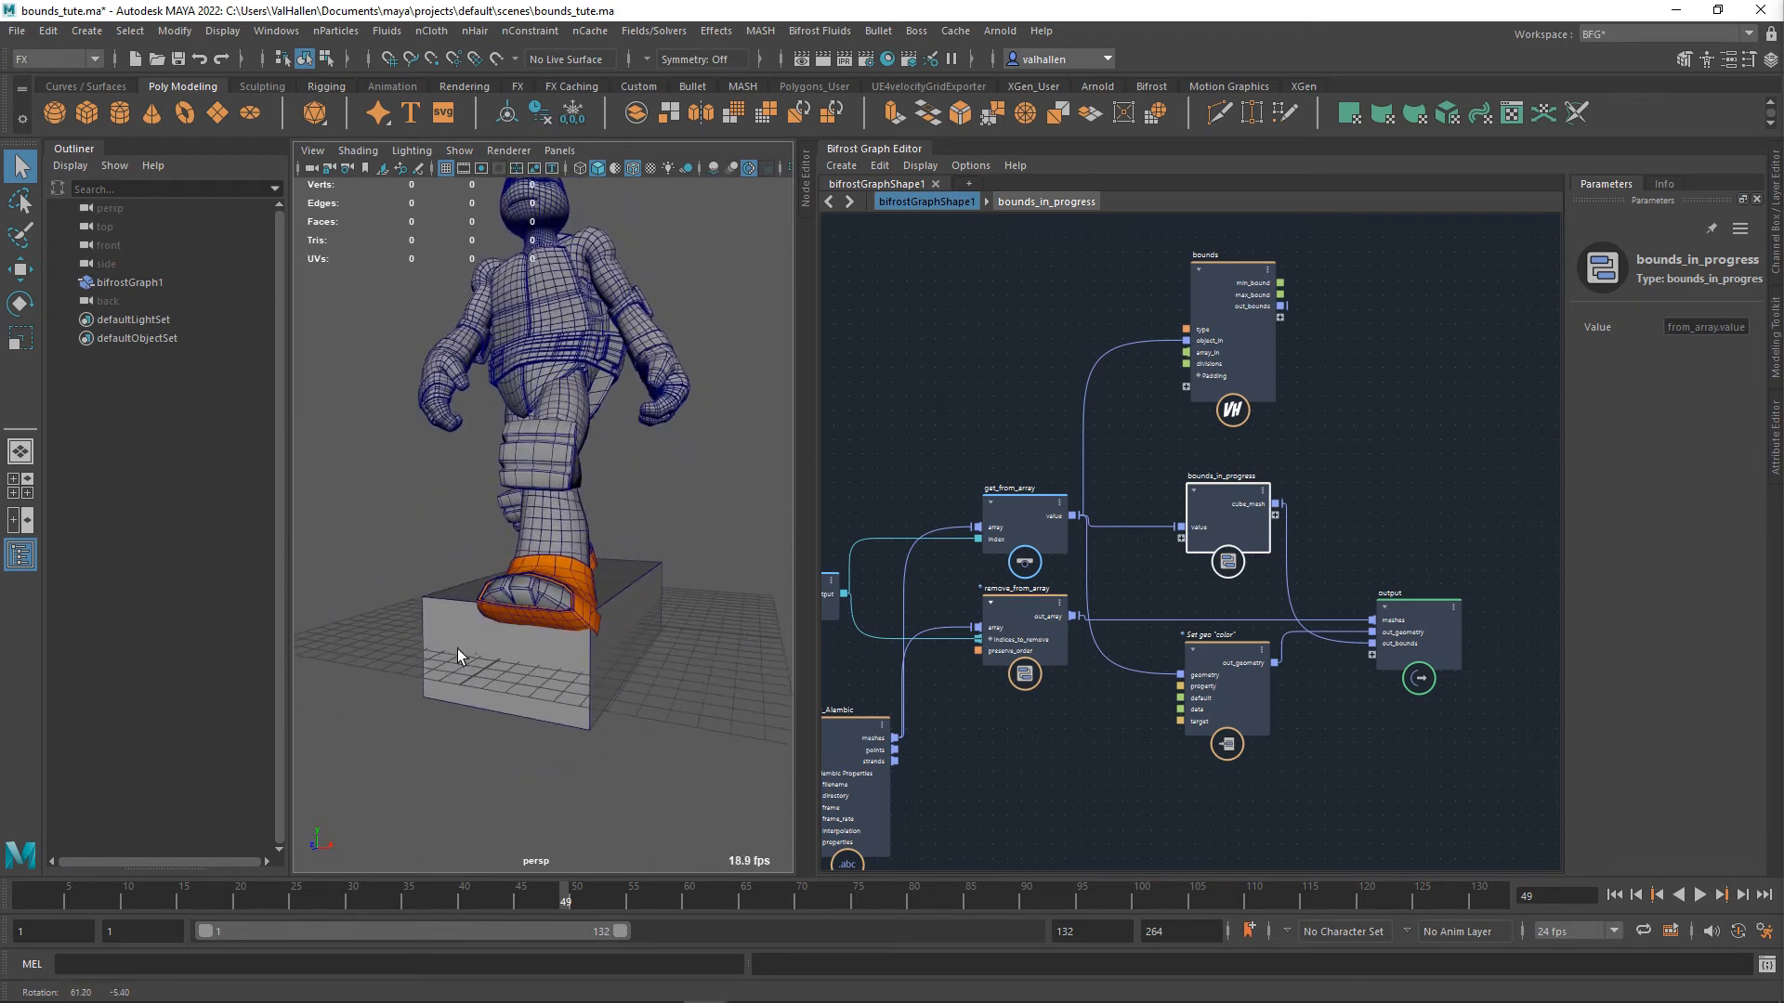
- Reopen bounds_in_progress and create an add node below subtract, summing array_bounds' min_bound and max_bound
mouse_move(1318, 684)
middle_down()
mouse_move(1300, 703)
mouse_move(1315, 686)
middle_up()
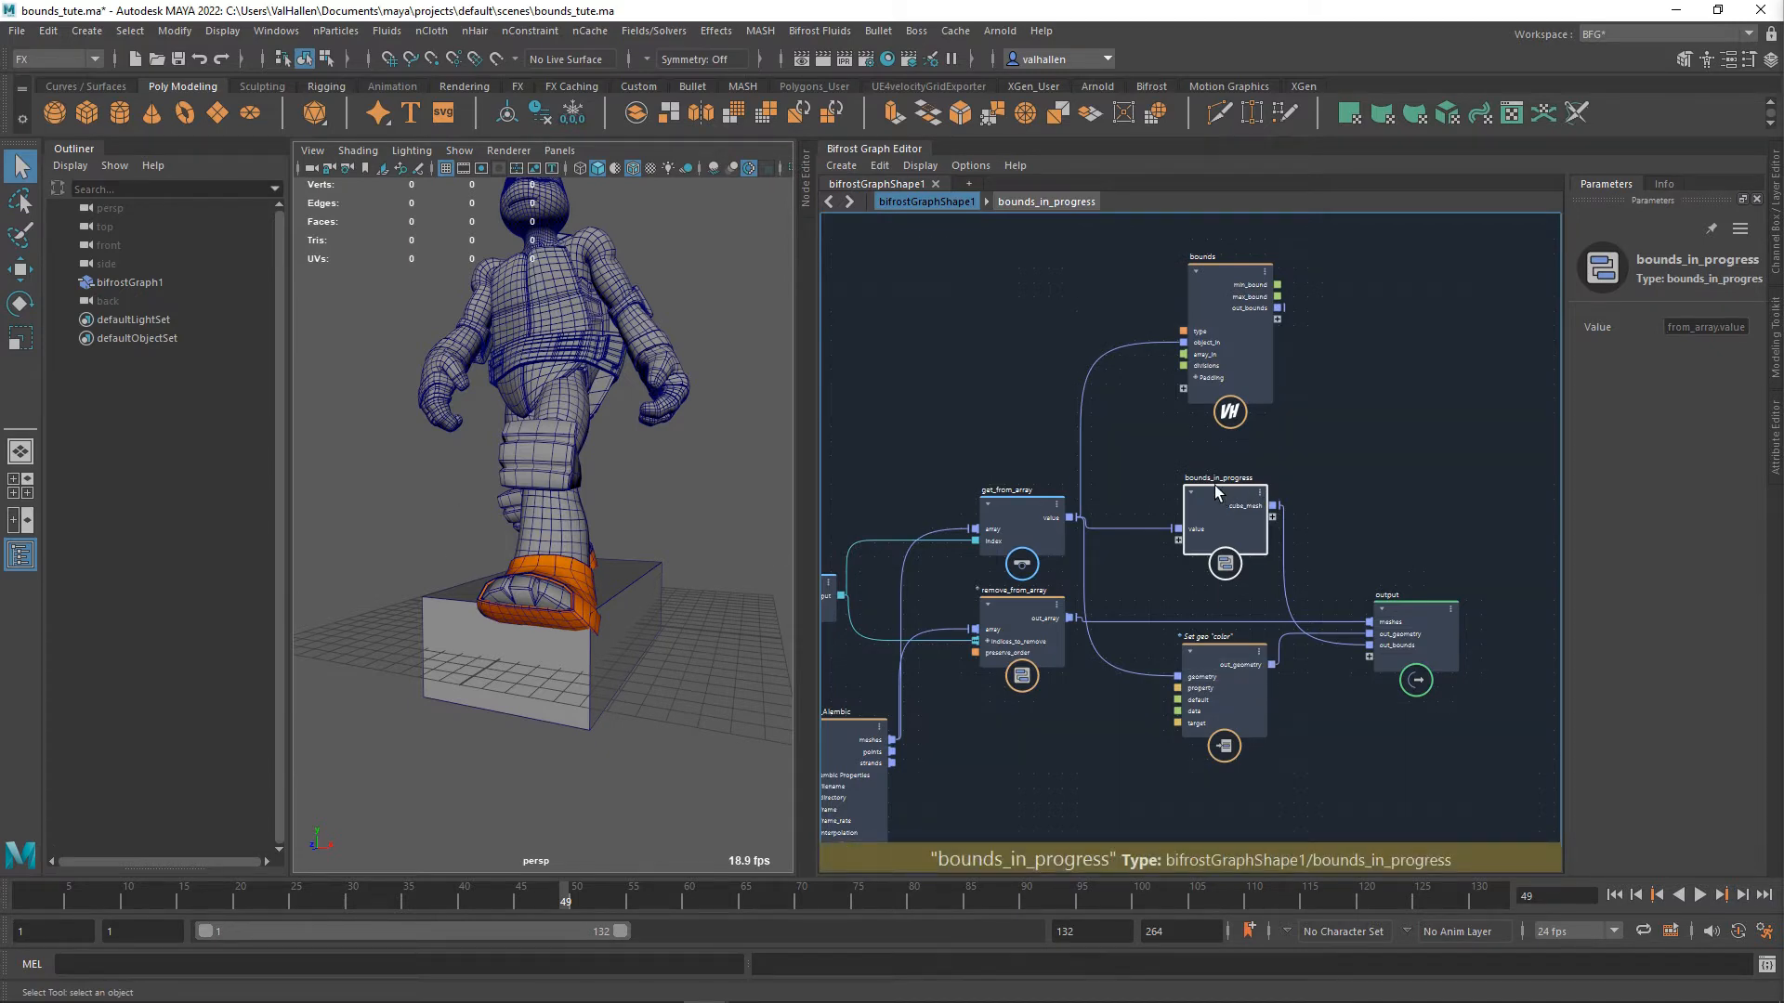
double_click(1229, 520)
middle_drag(1318, 612, 1242, 537)
scroll(1172, 510, down, 4)
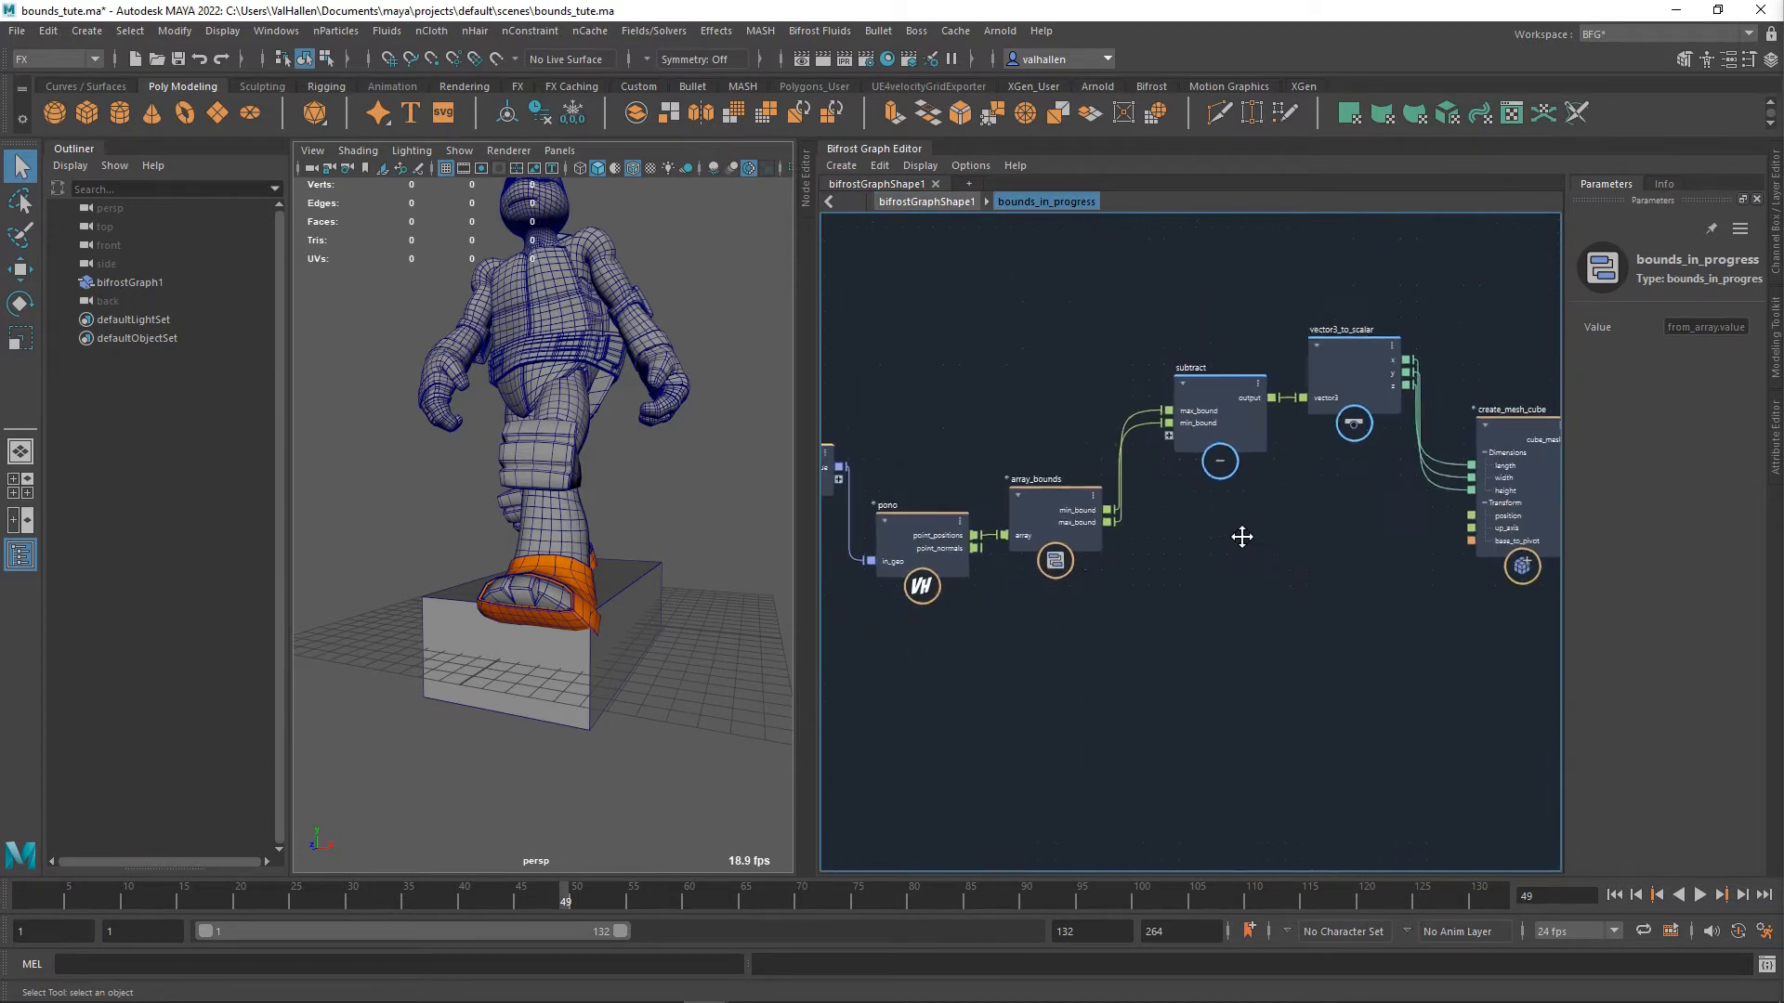
scroll(1171, 537, up, 3)
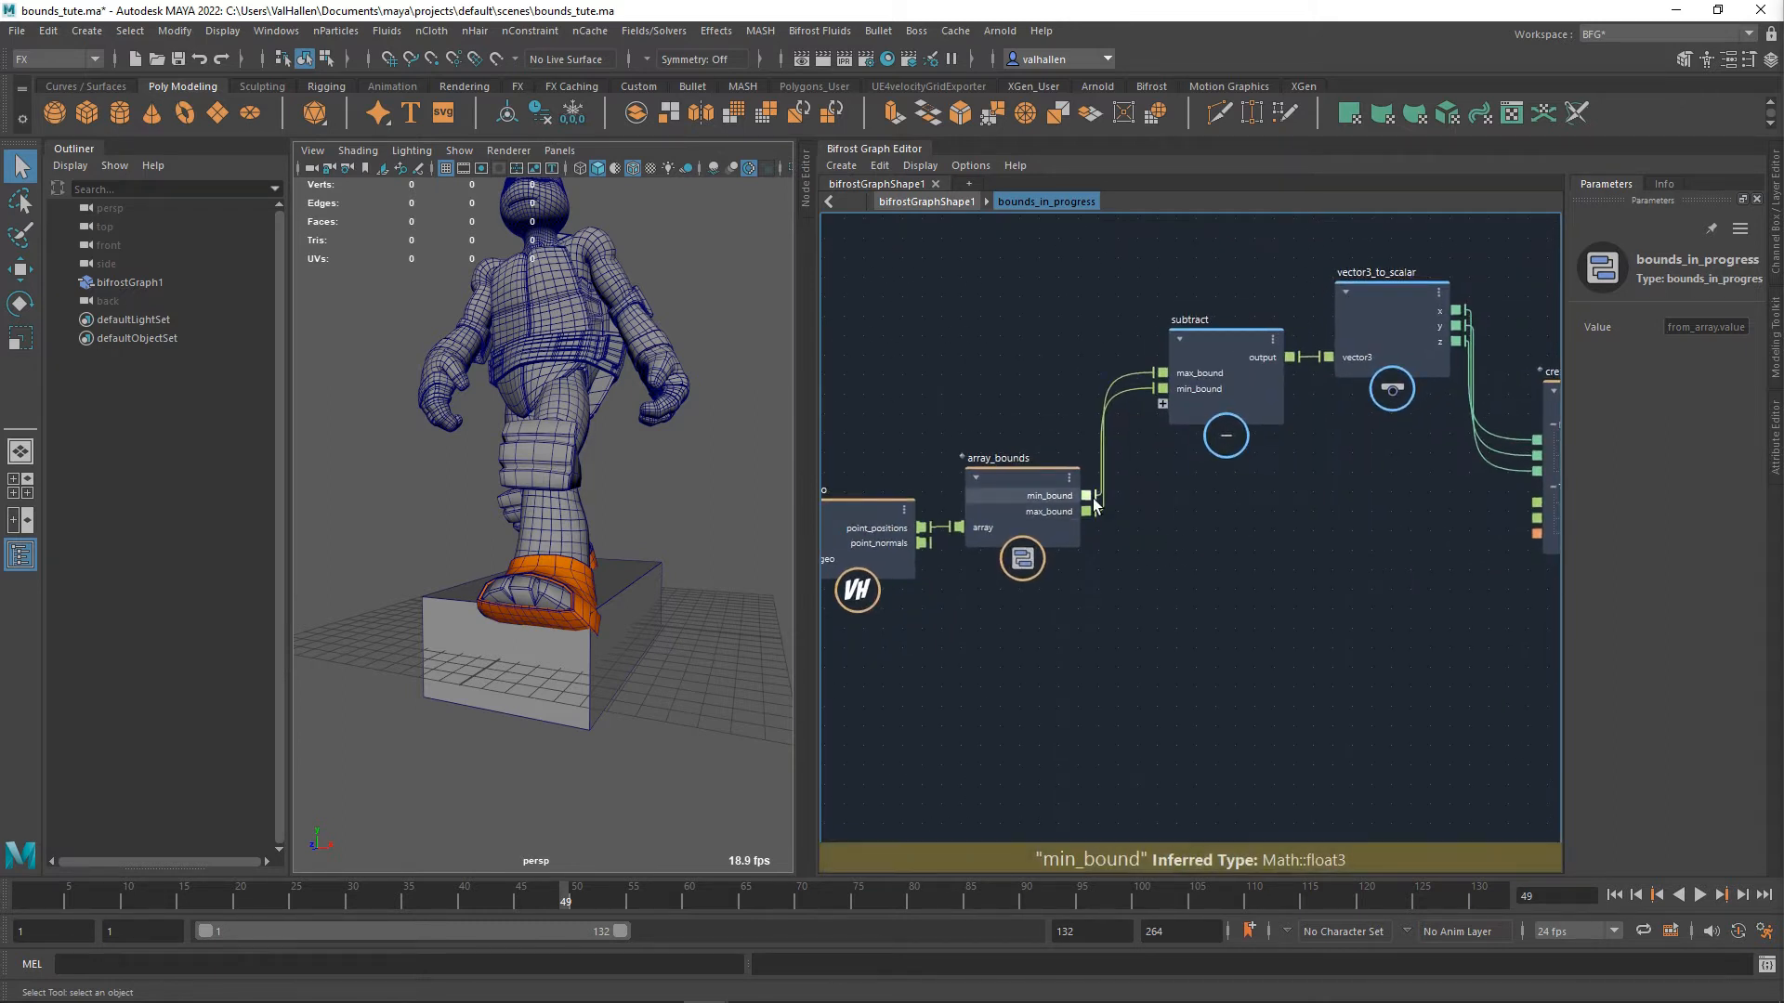
drag(1096, 504, 1208, 546)
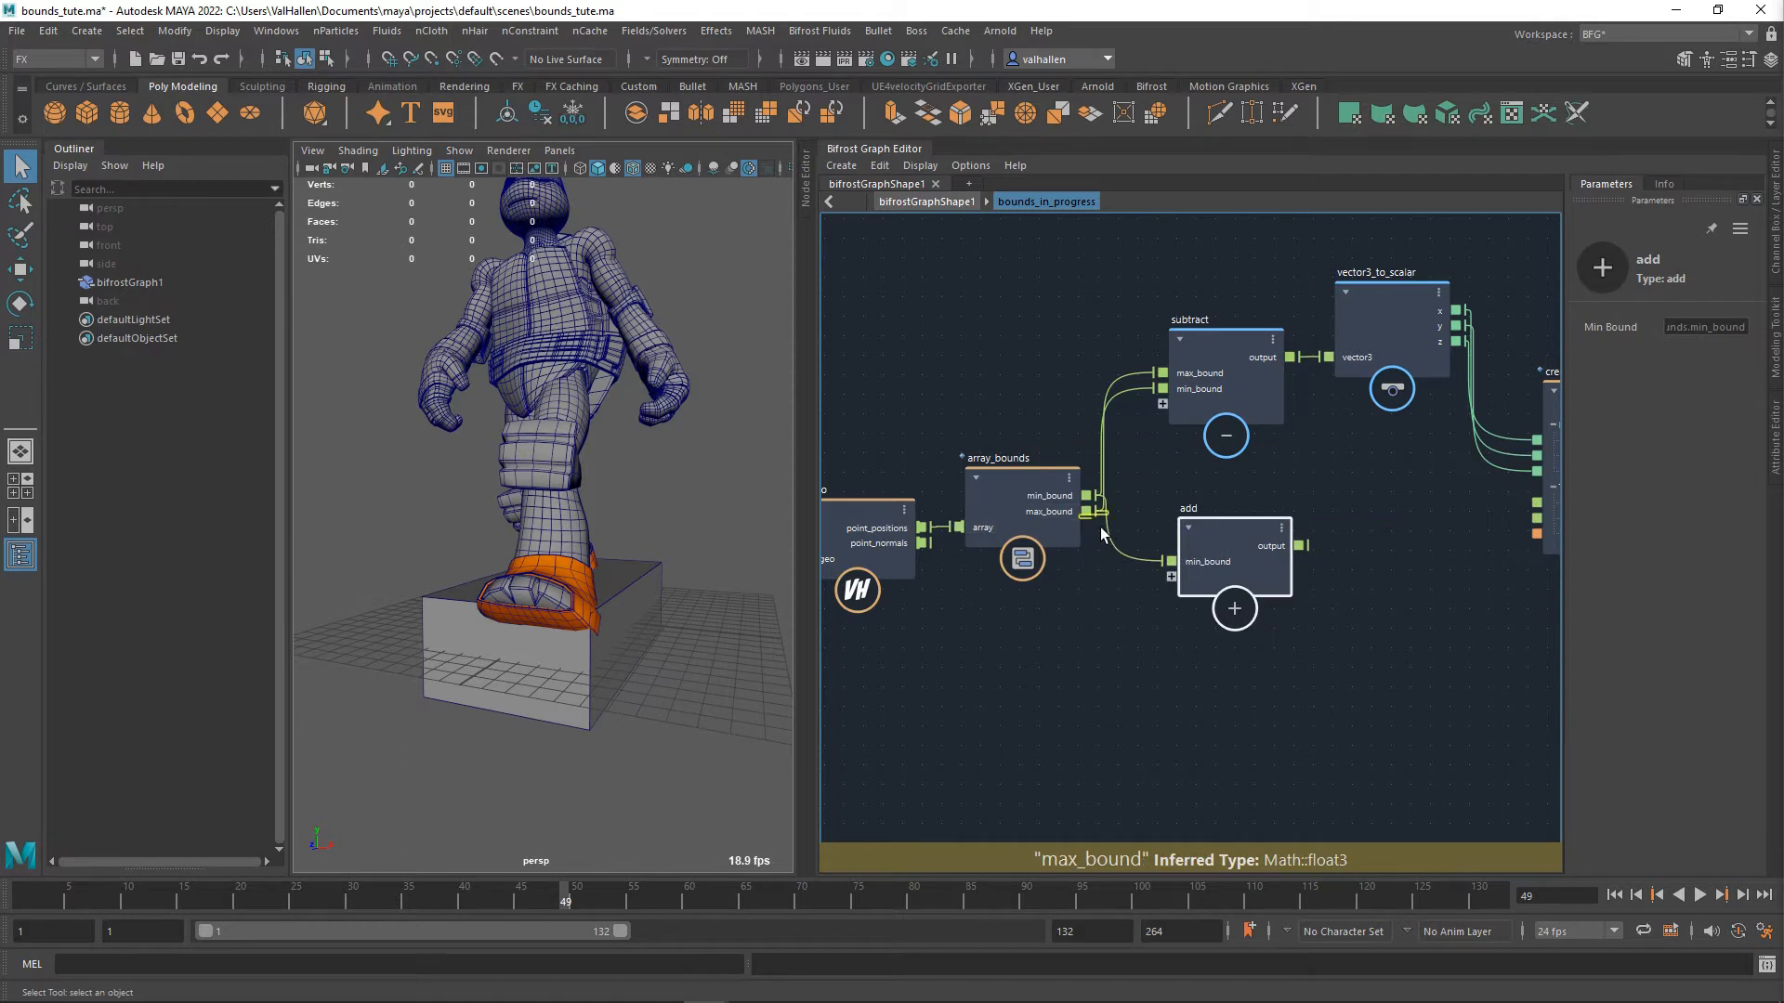
drag(1087, 511, 1182, 582)
- Feed add's output through a new half_of node into create_mesh_cube's position, and check the box while scrubbing to frame 1
drag(1301, 545, 1328, 626)
text(half)
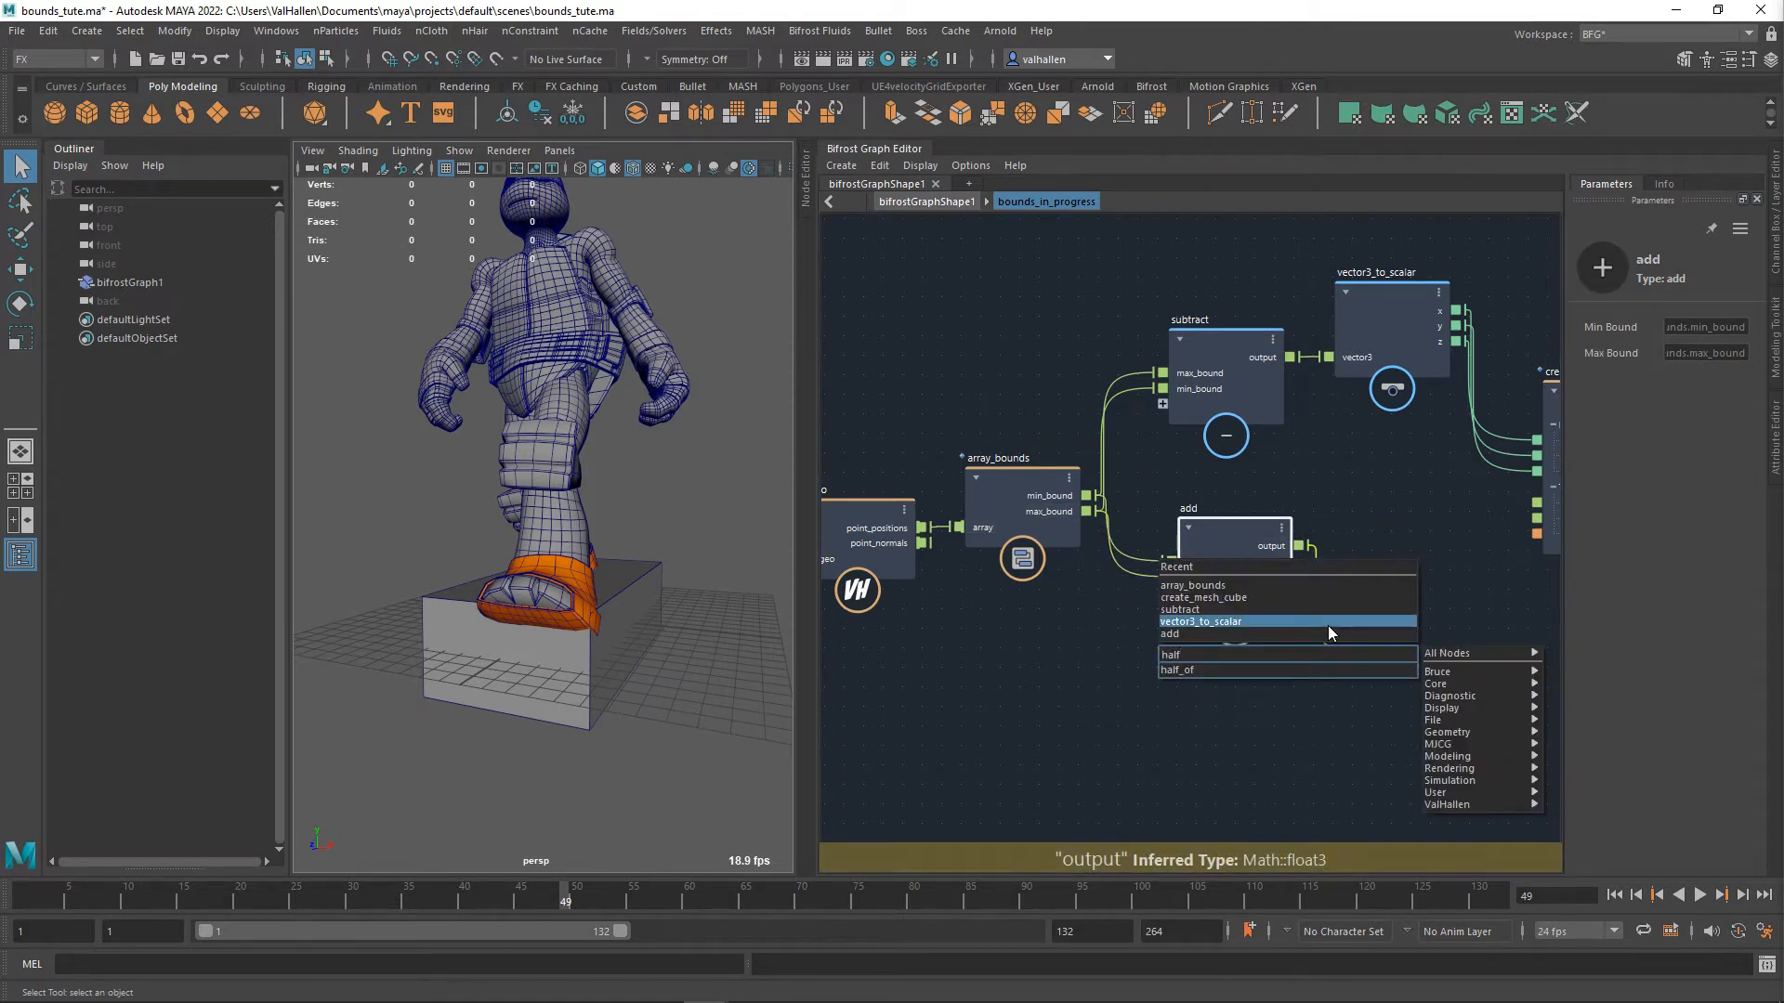
key(Down)
key(Return)
alt+middle_drag(1371, 614, 1237, 653)
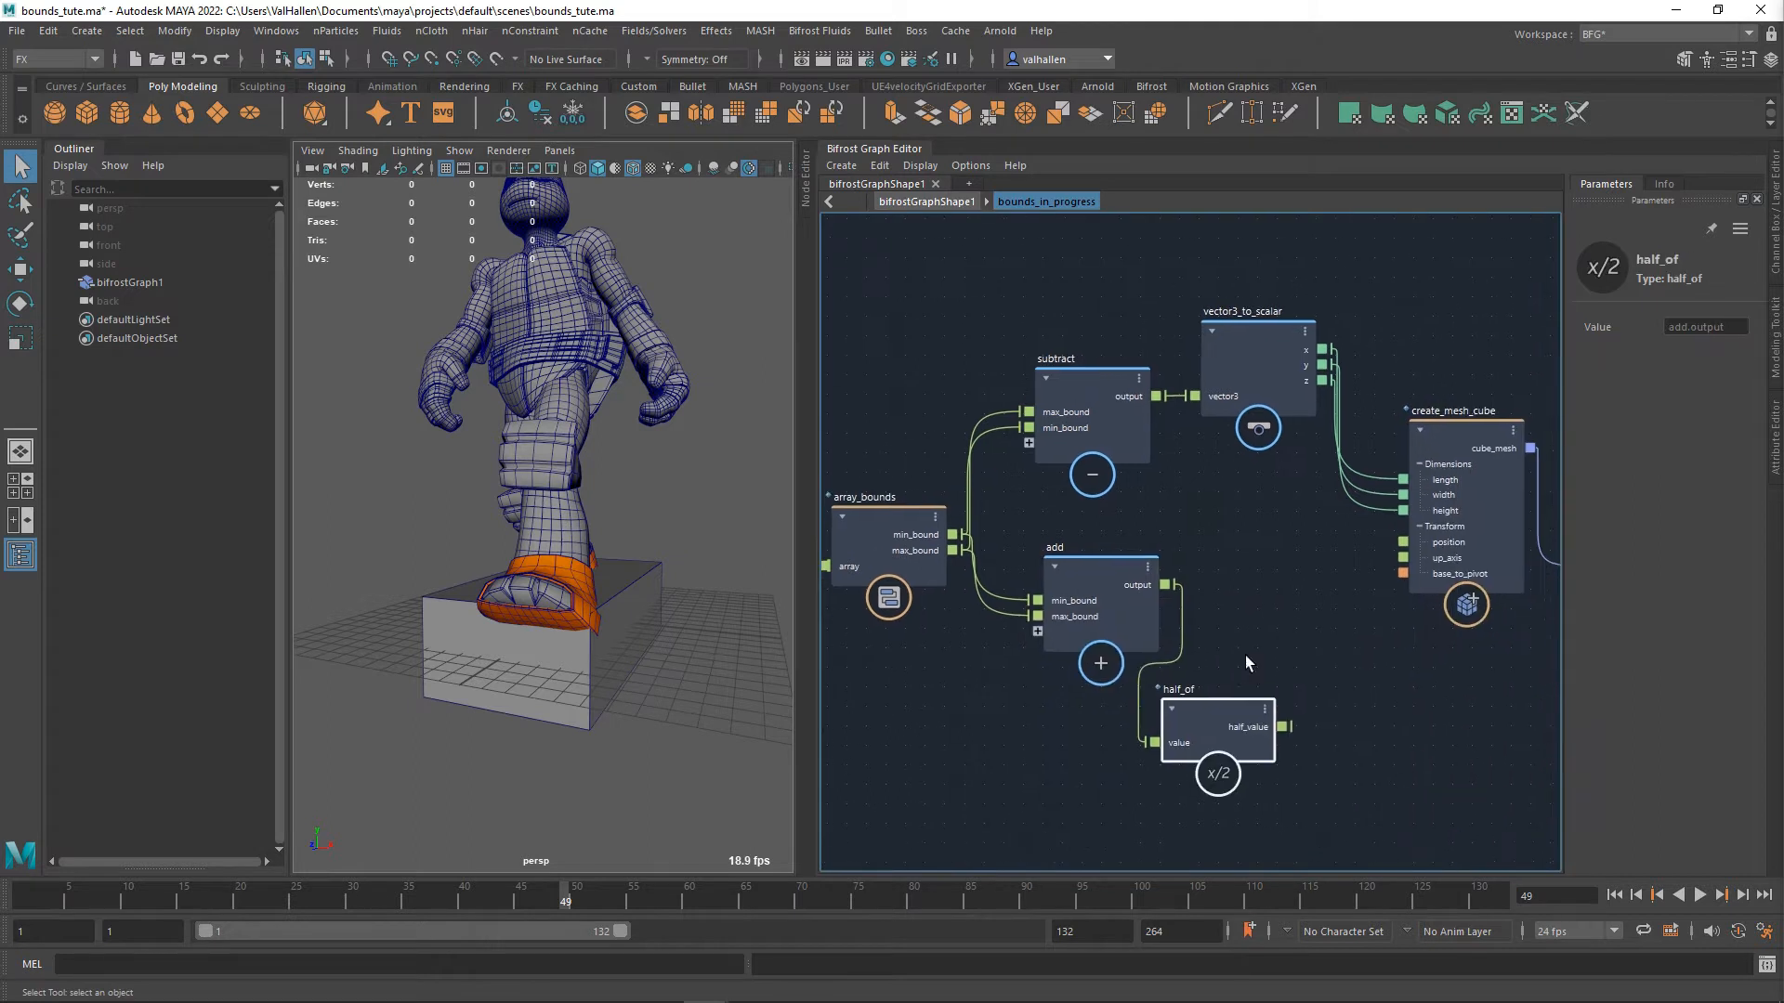
drag(1215, 712, 1405, 545)
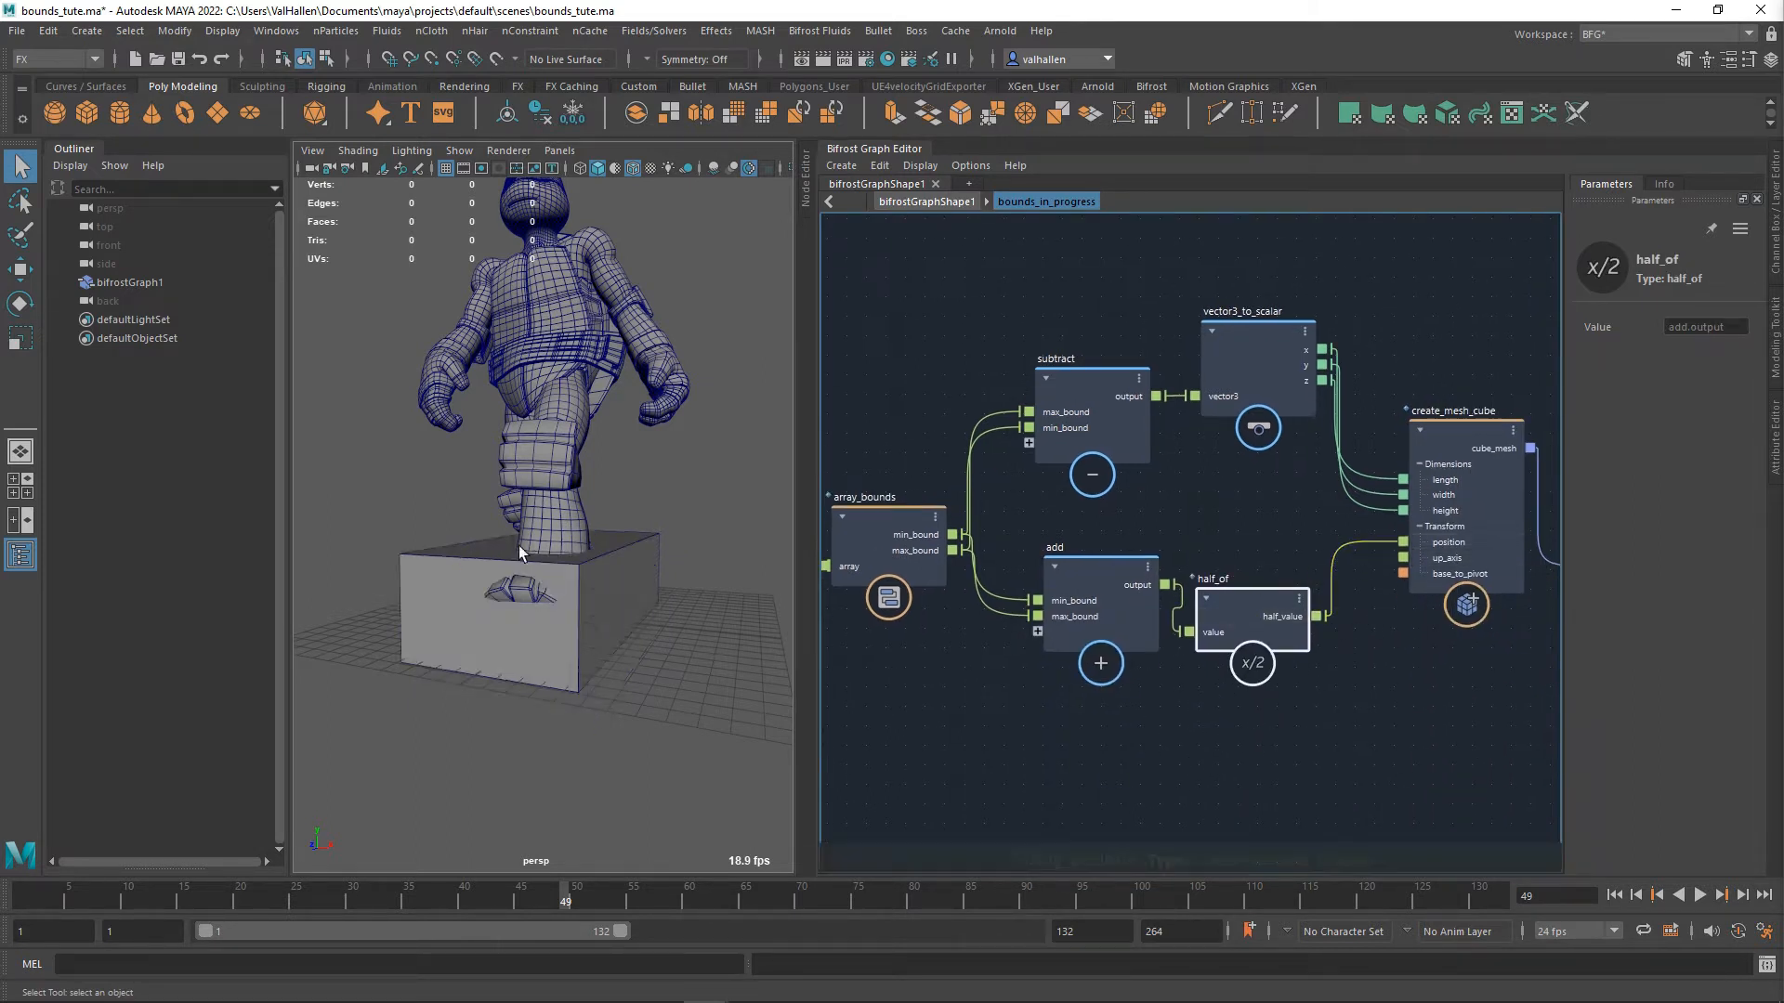
alt+drag(511, 561, 650, 613)
mouse_move(110, 897)
mouse_down()
mouse_move(509, 907)
mouse_move(11, 897)
mouse_up()
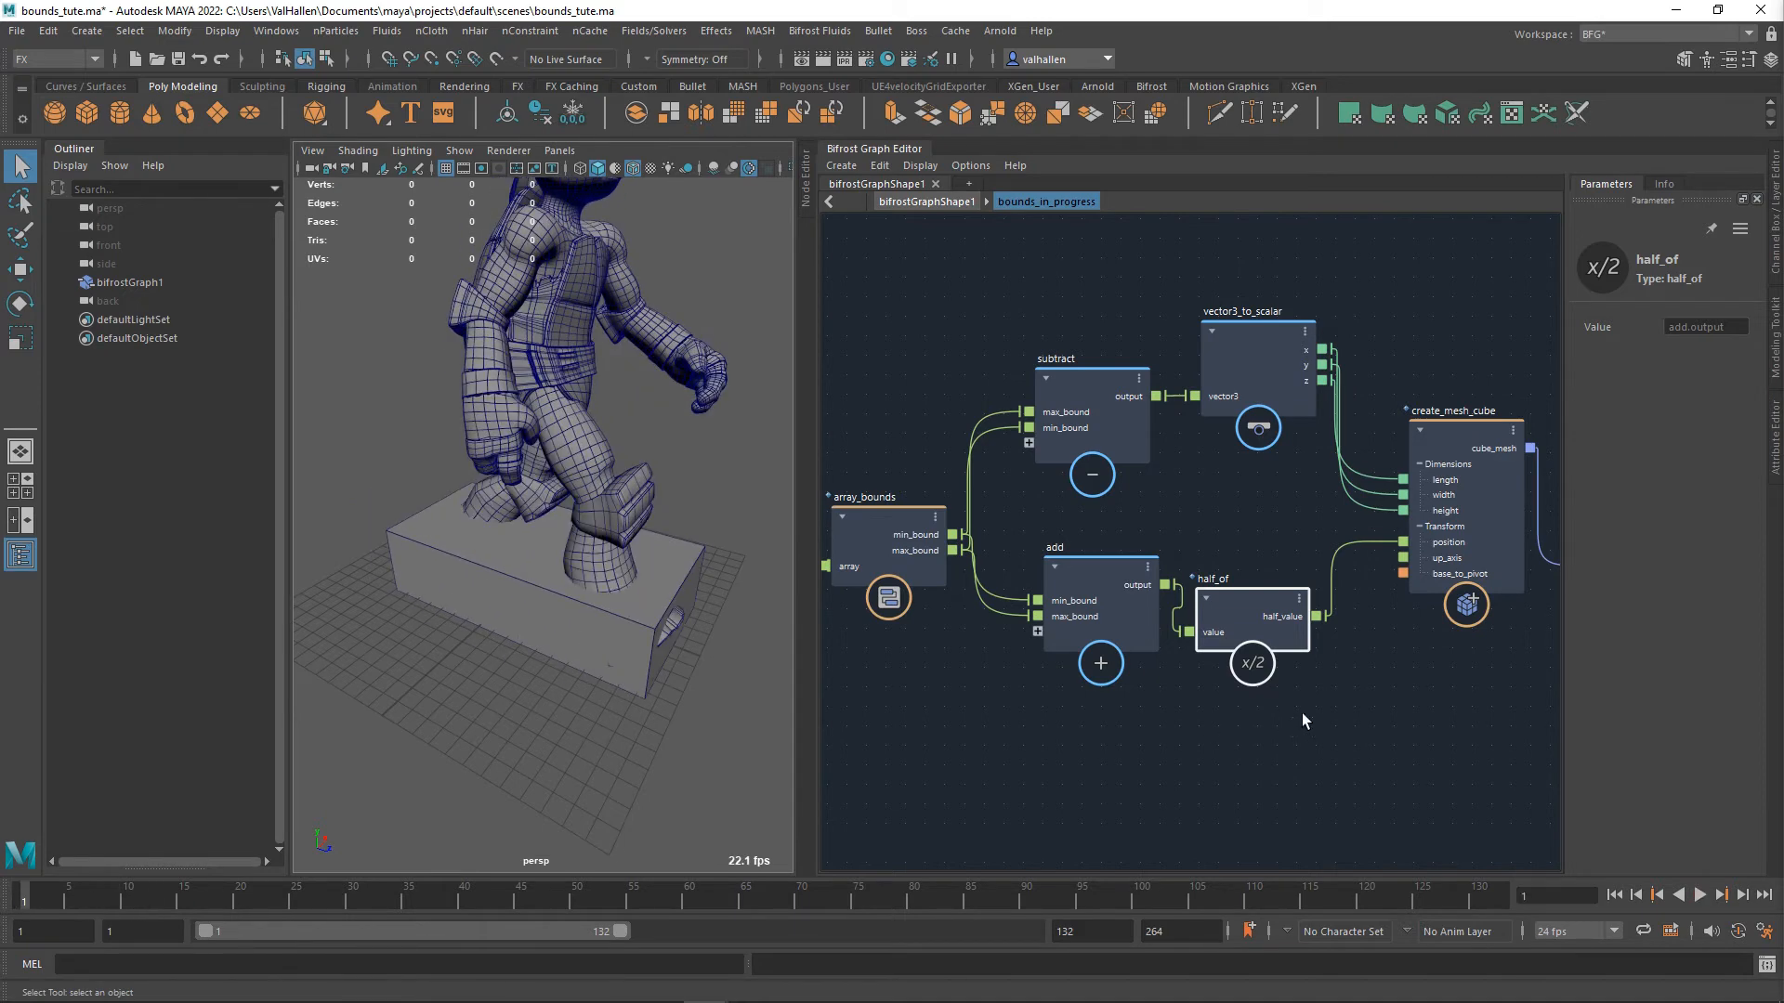
- Insert a set_geo_property node into the connection between create_mesh_cube and the output node
middle_drag(1448, 667, 1195, 717)
drag(1428, 616, 1632, 502)
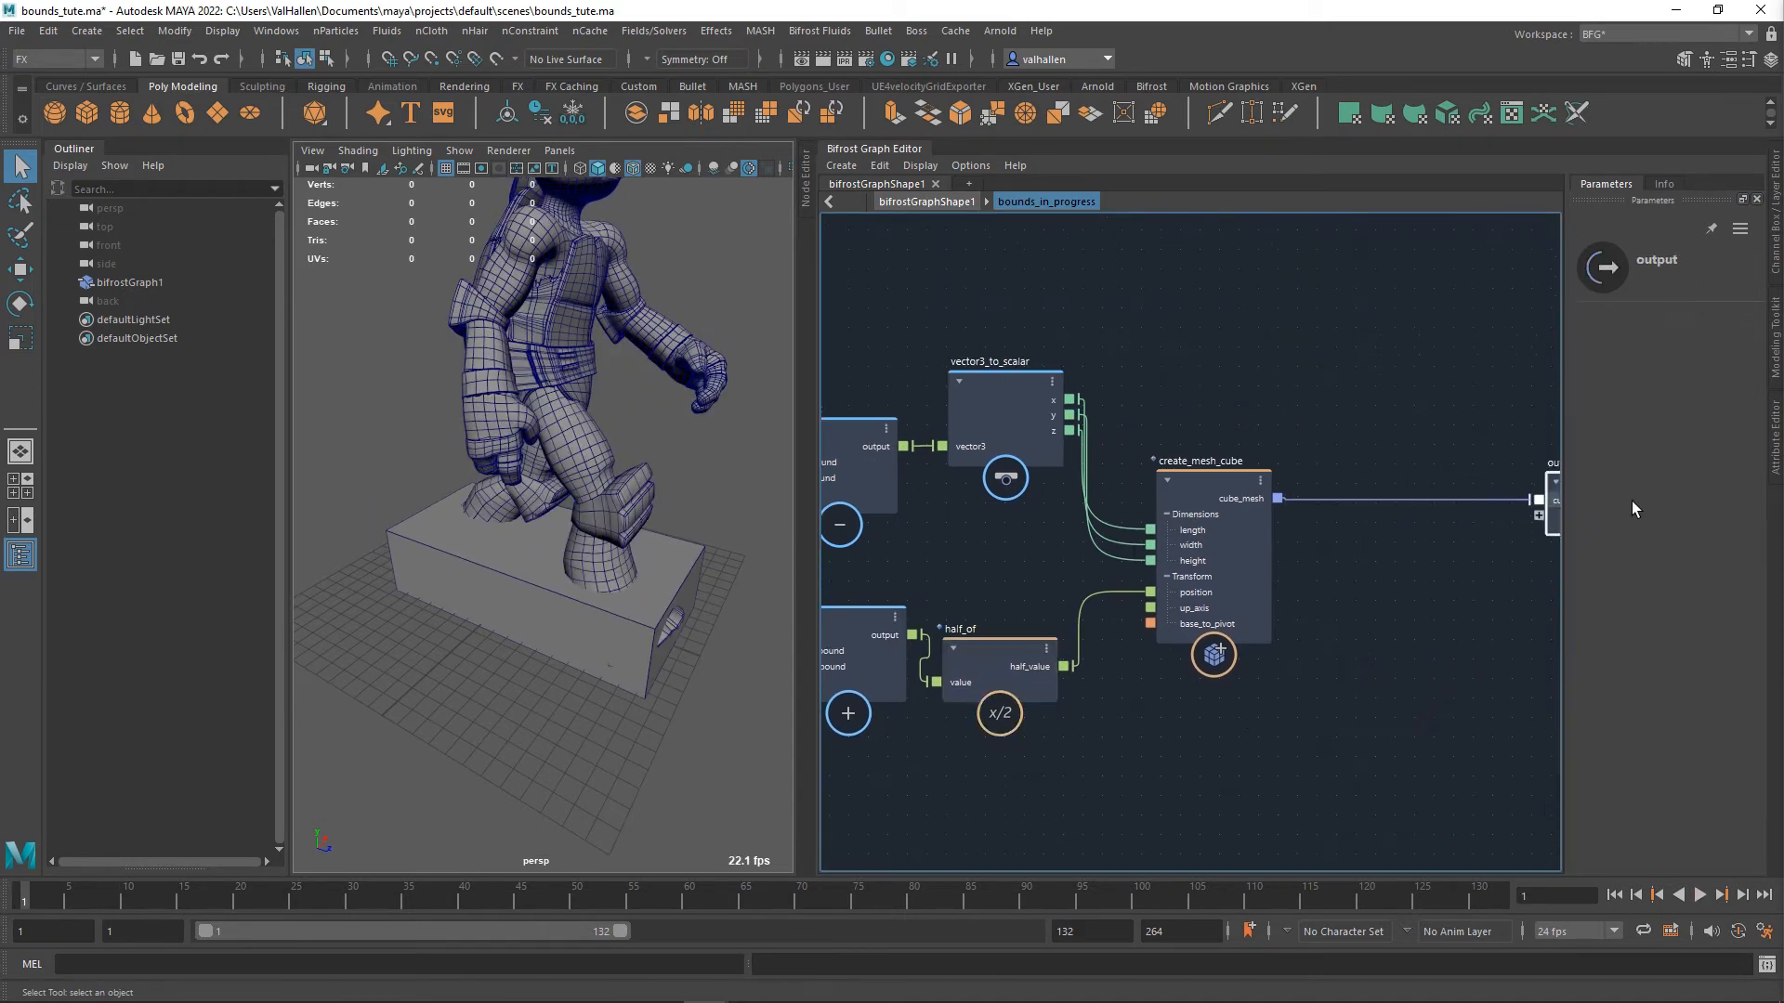
click(1380, 534)
key(Tab)
text(sgp)
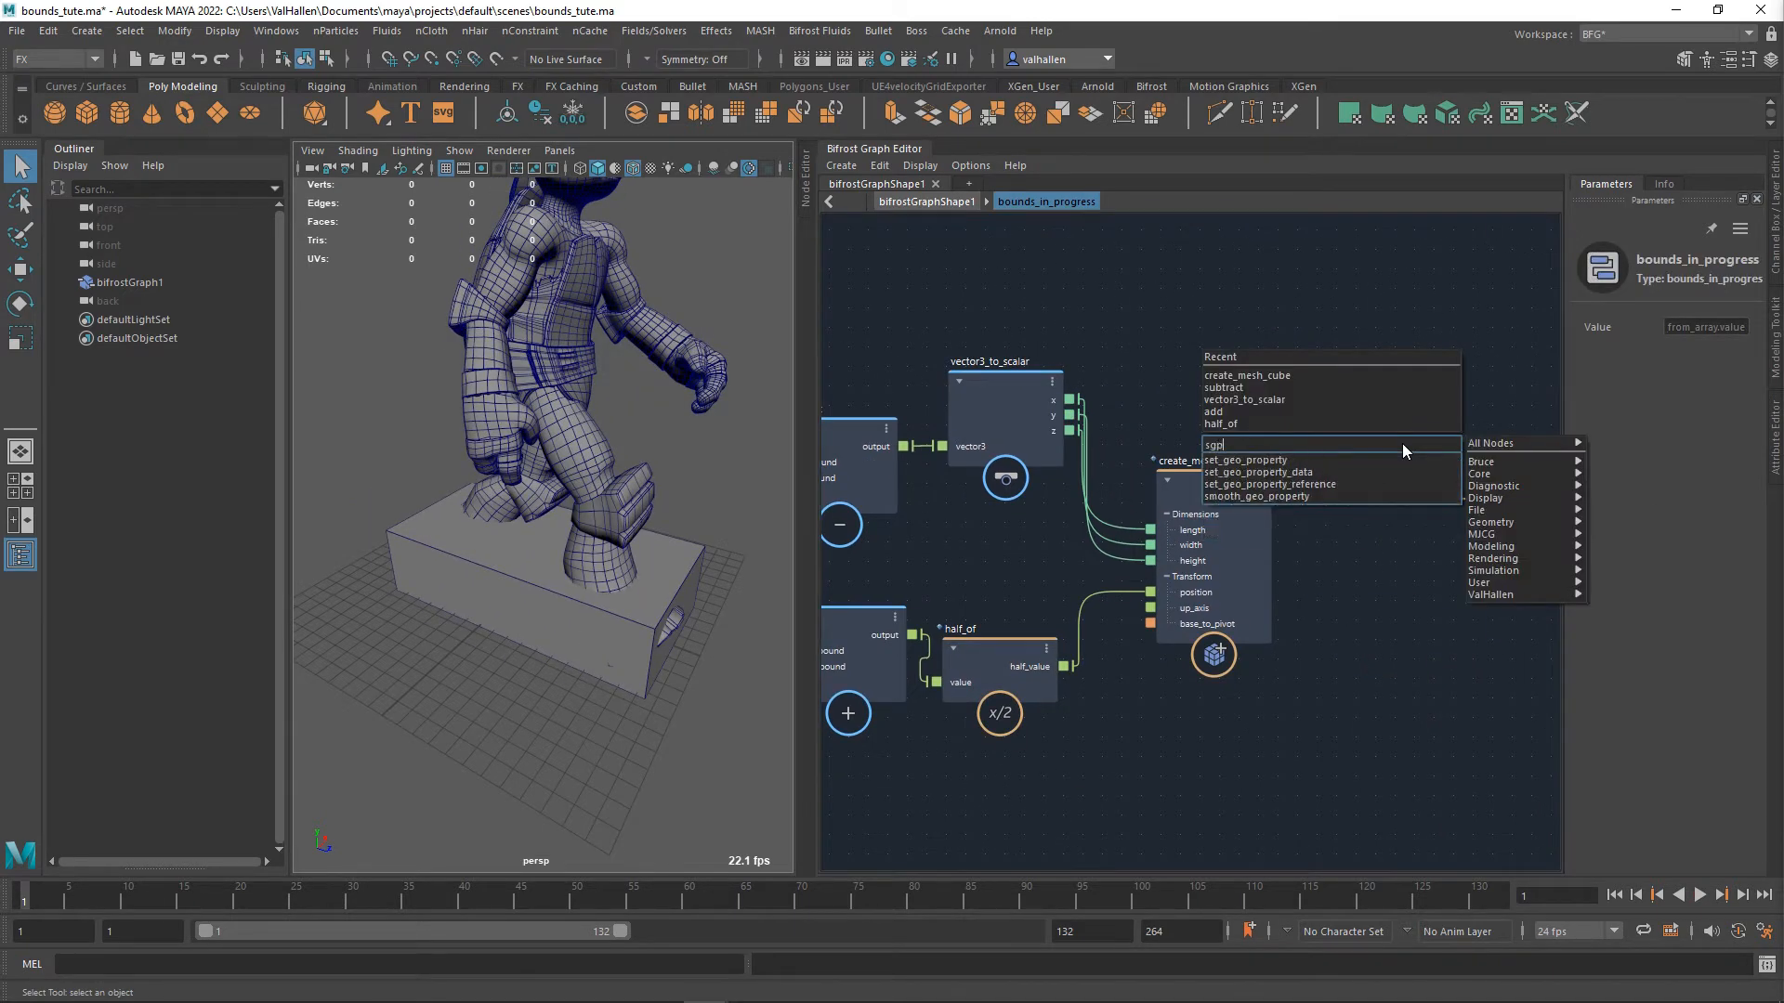
click(1392, 459)
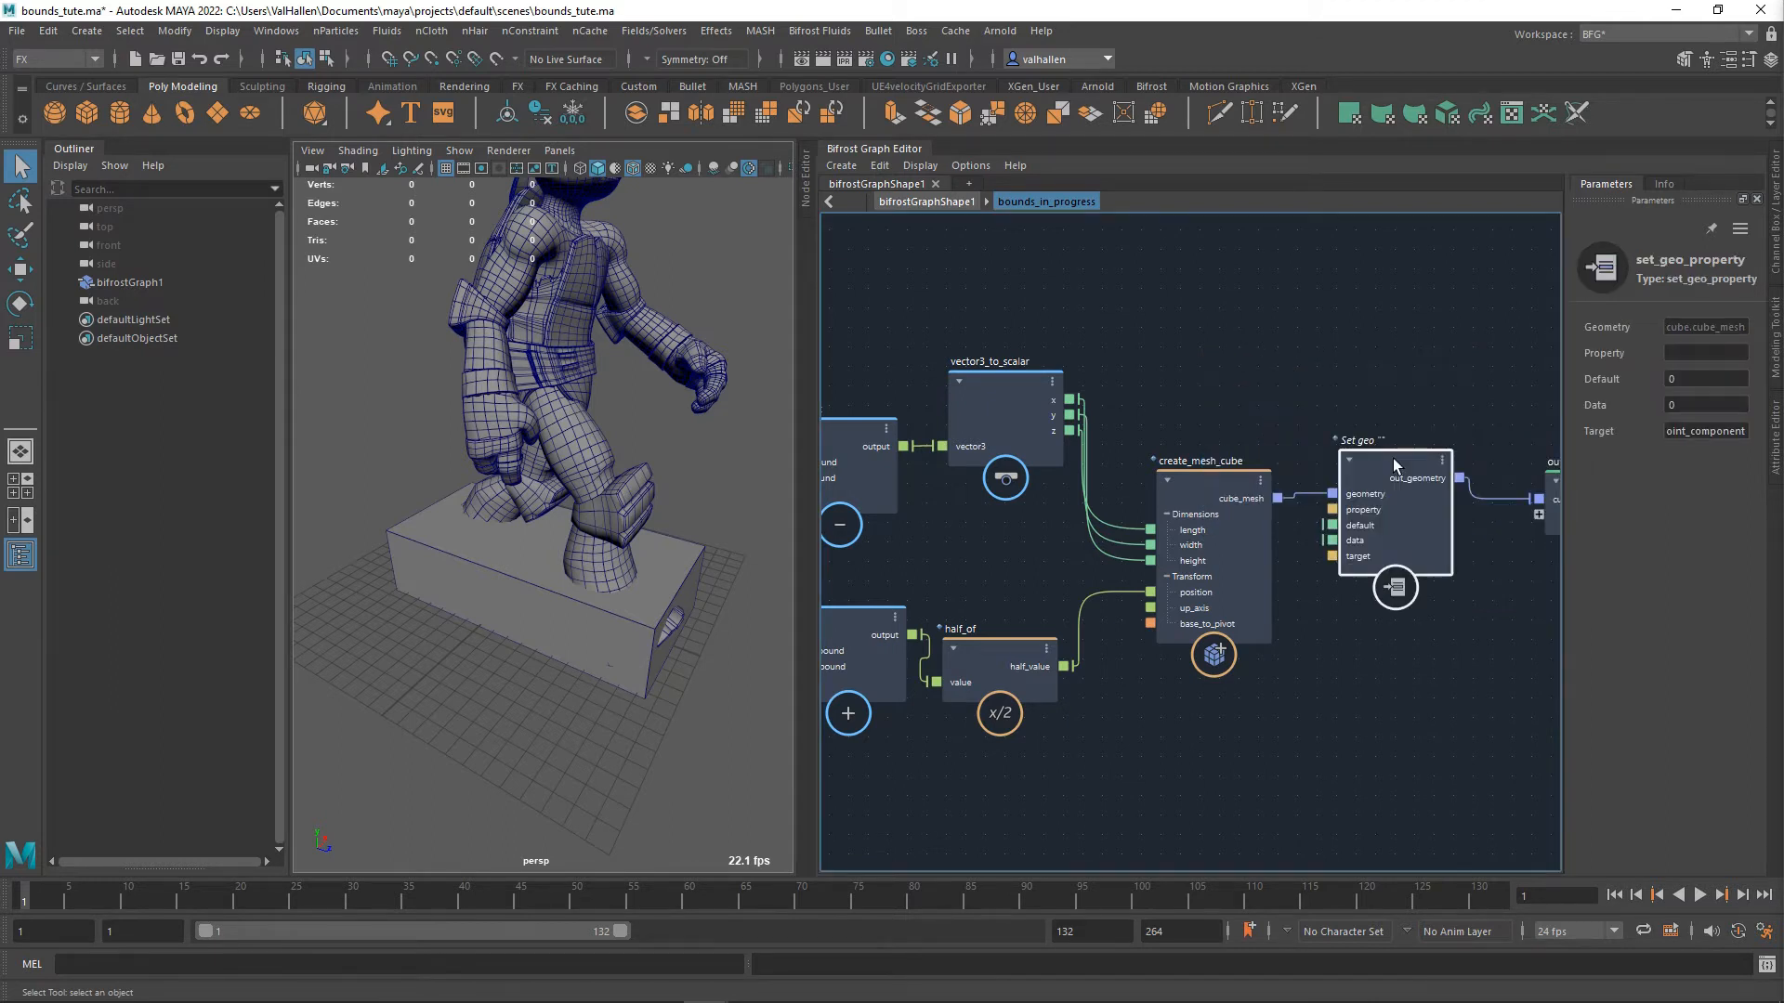
drag(1391, 473, 1397, 487)
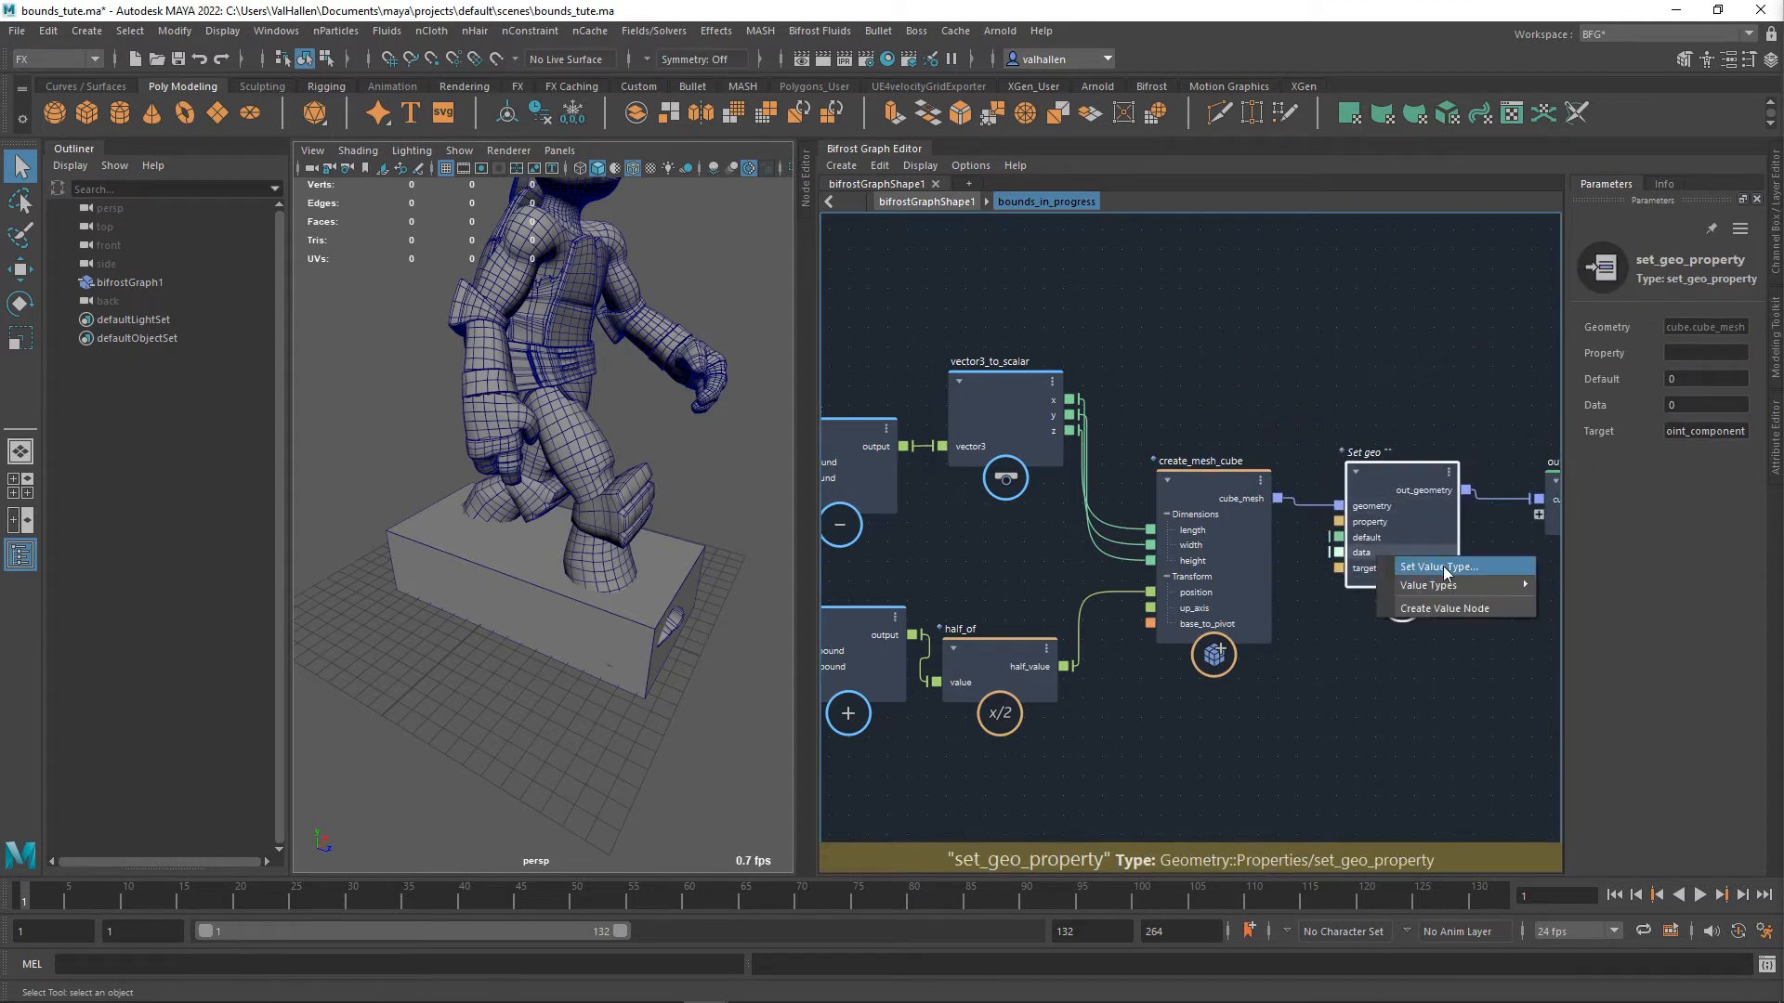
- Set the value type of set_geo_property's data port to Math::float4
click(1440, 567)
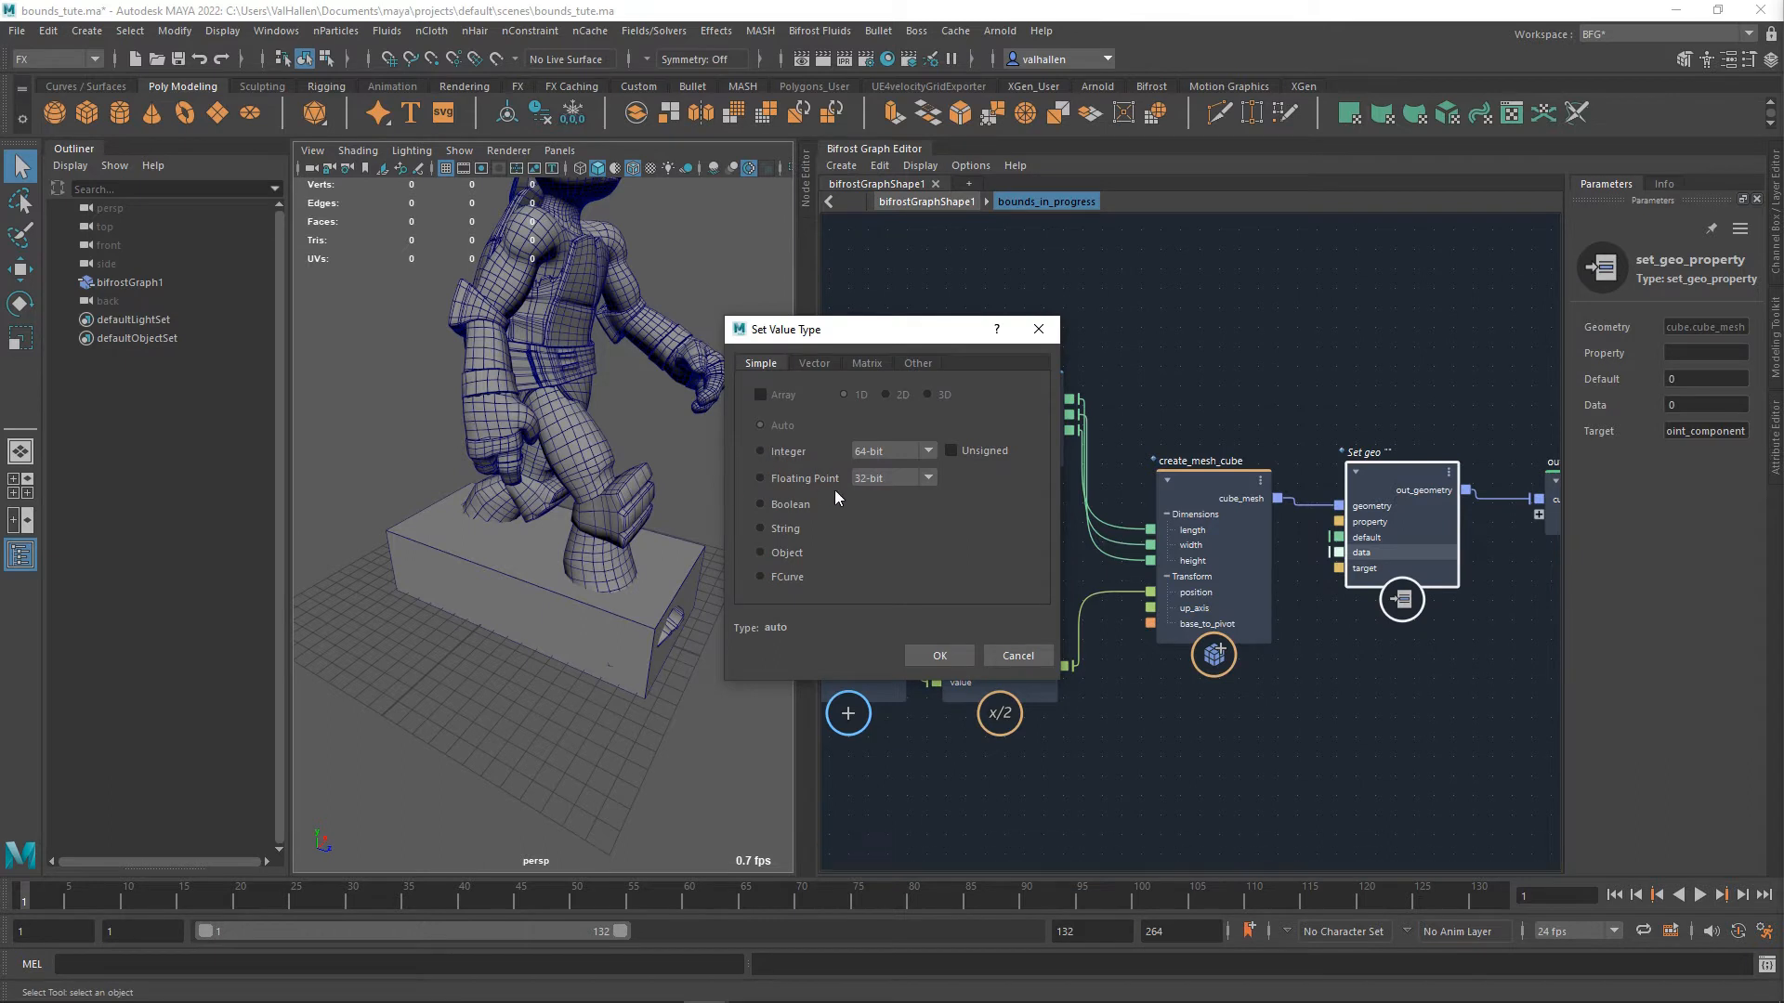
click(1041, 330)
right_click(1386, 565)
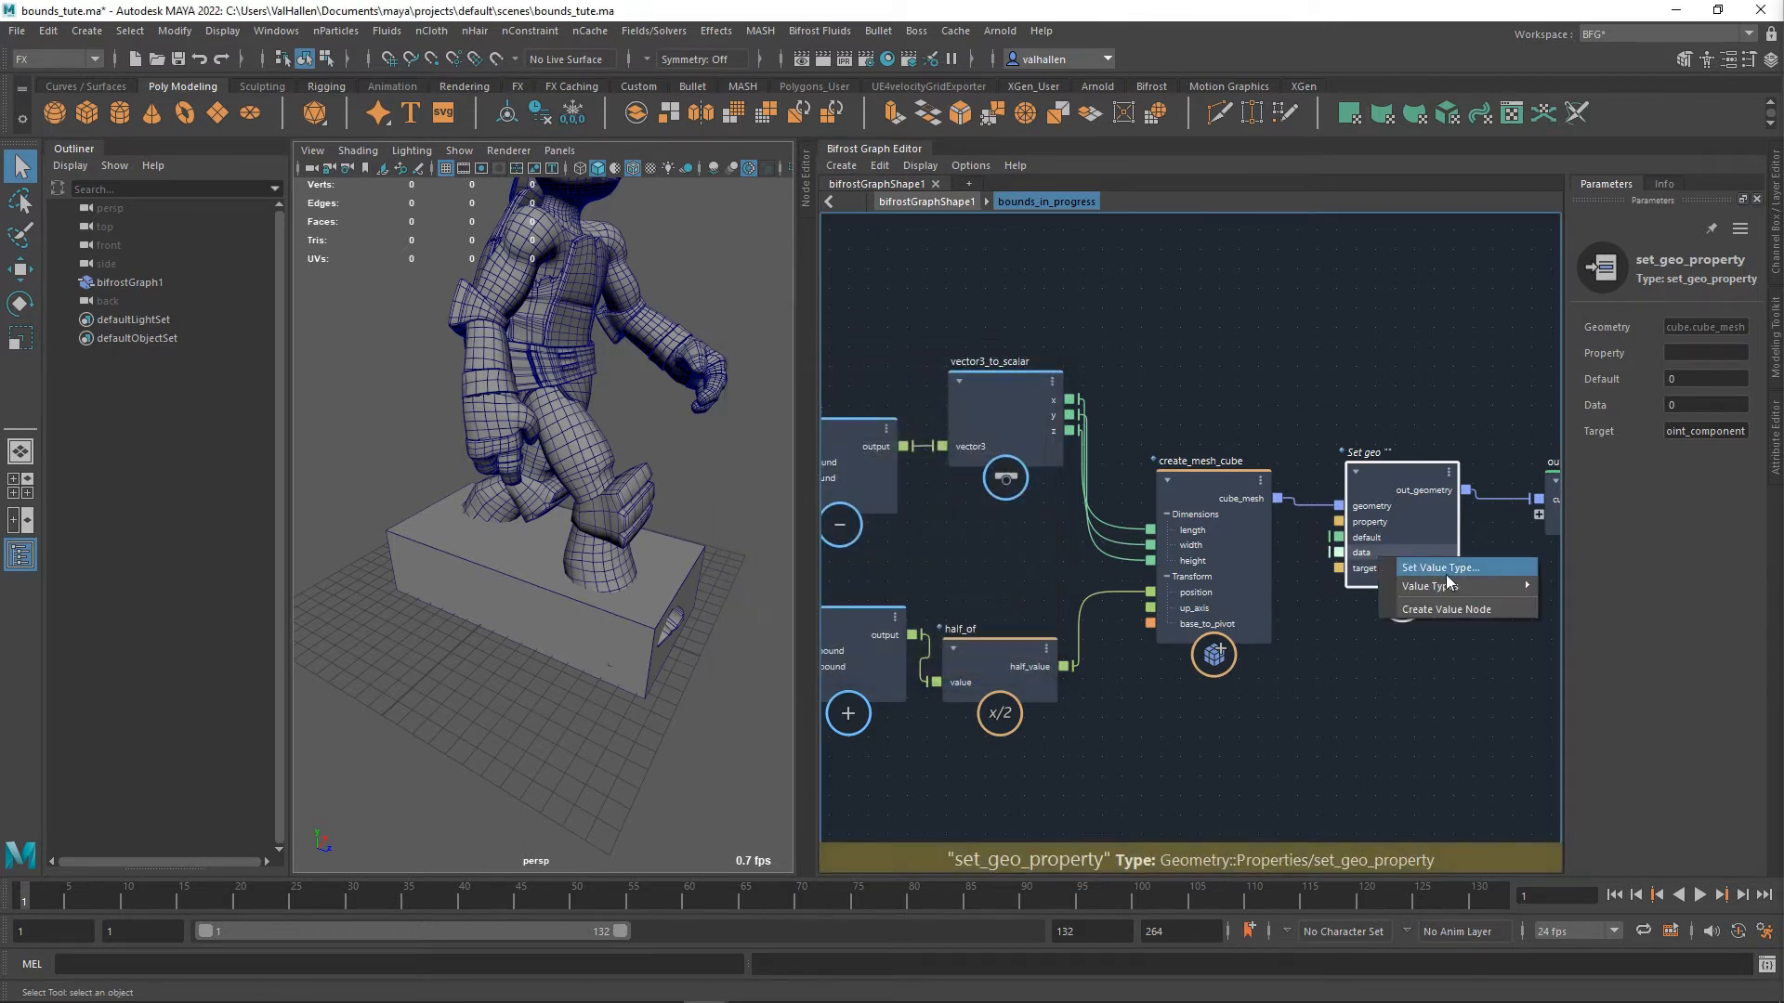
mouse_move(1458, 587)
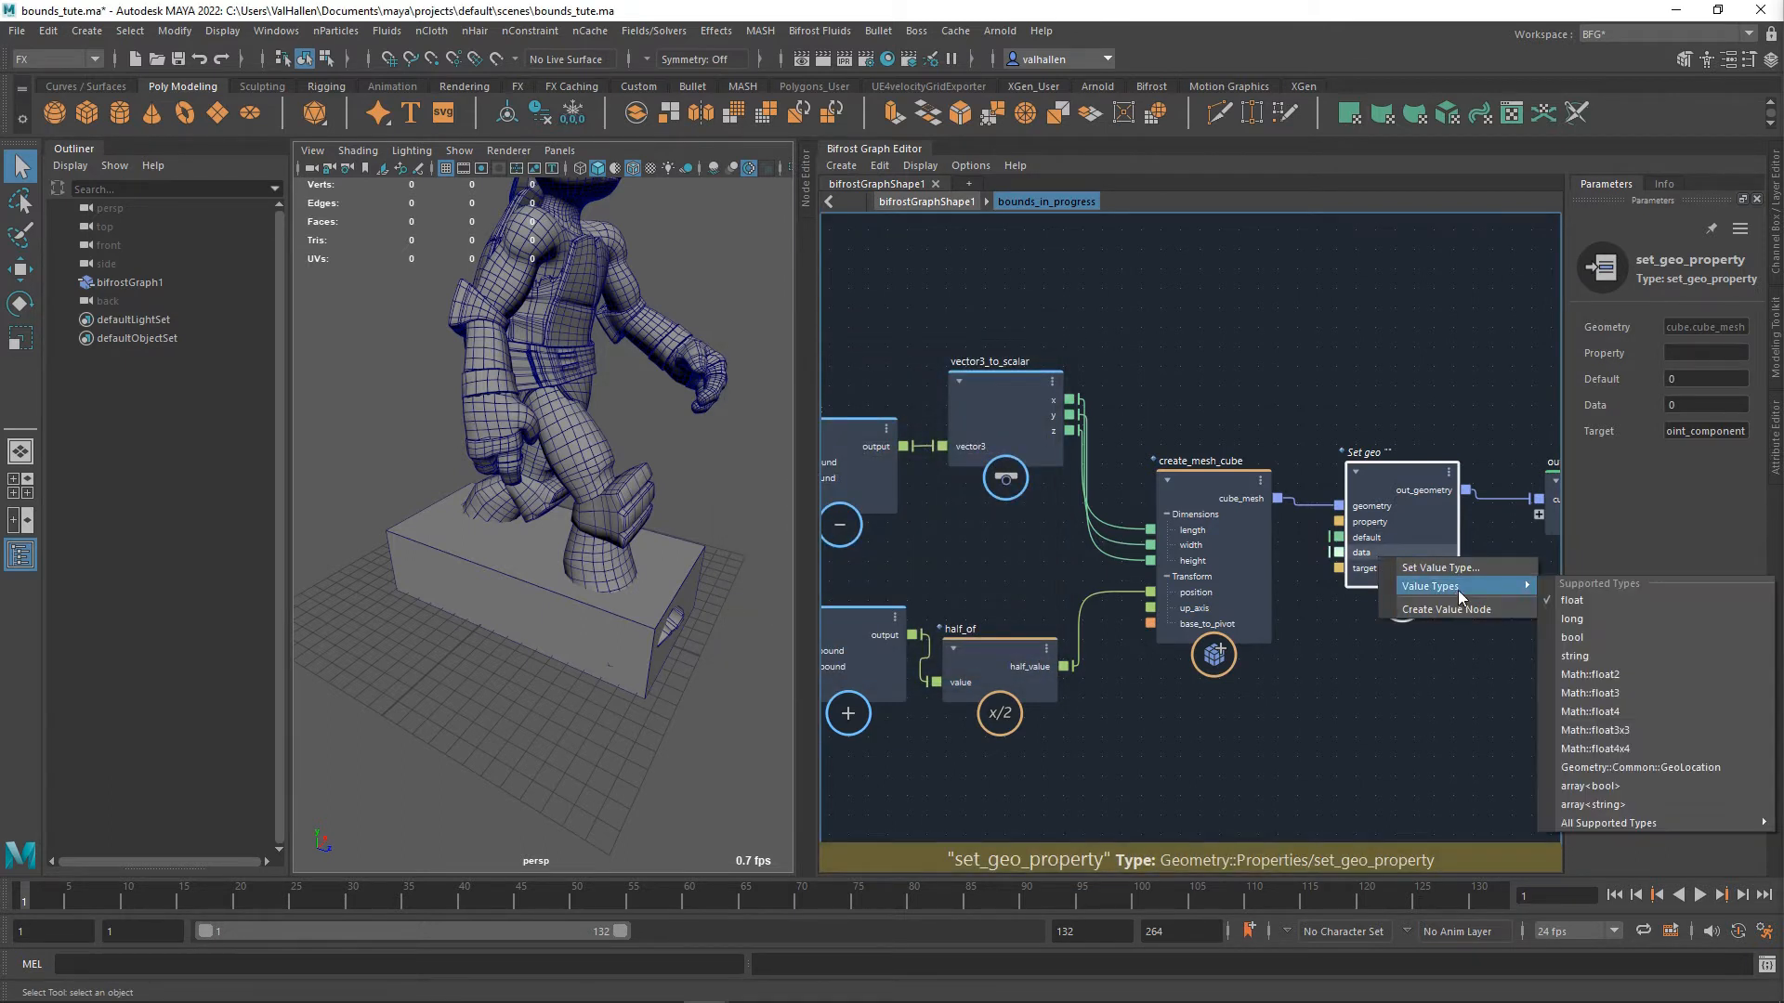
click(1604, 712)
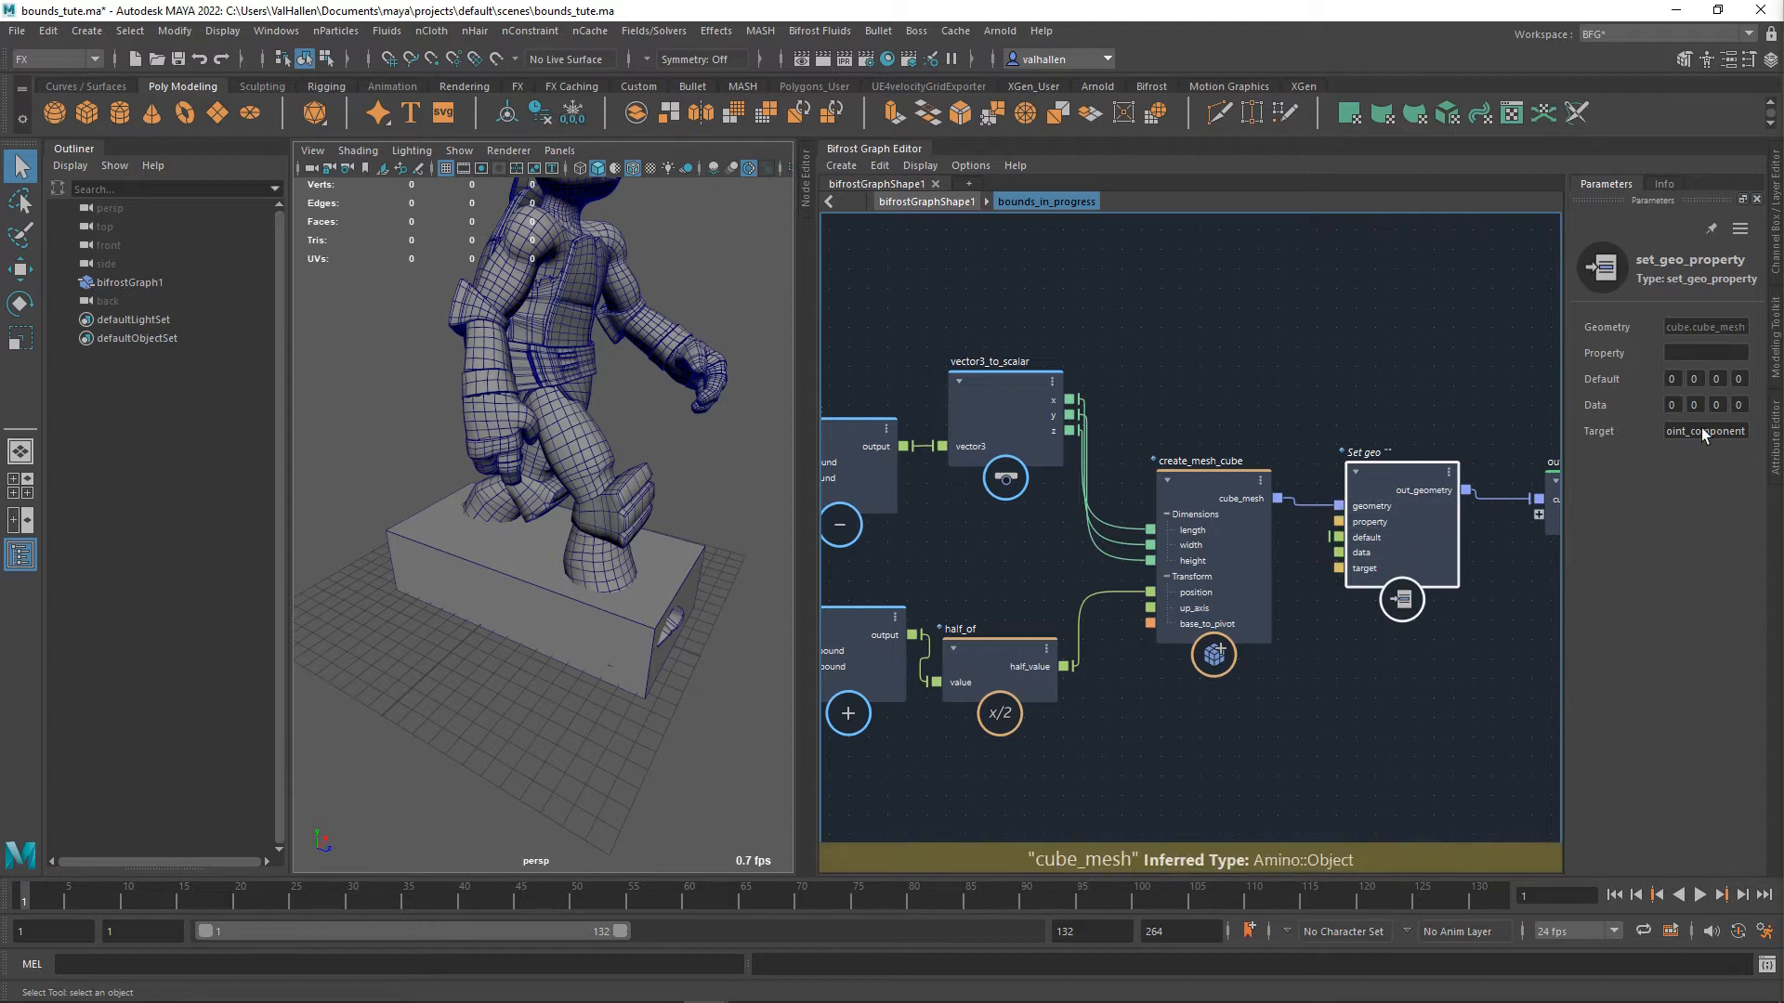
- Set set_geo_property's Data to 0.3, 0.3, 0.3, 0.5 and its Property to color
click(1671, 405)
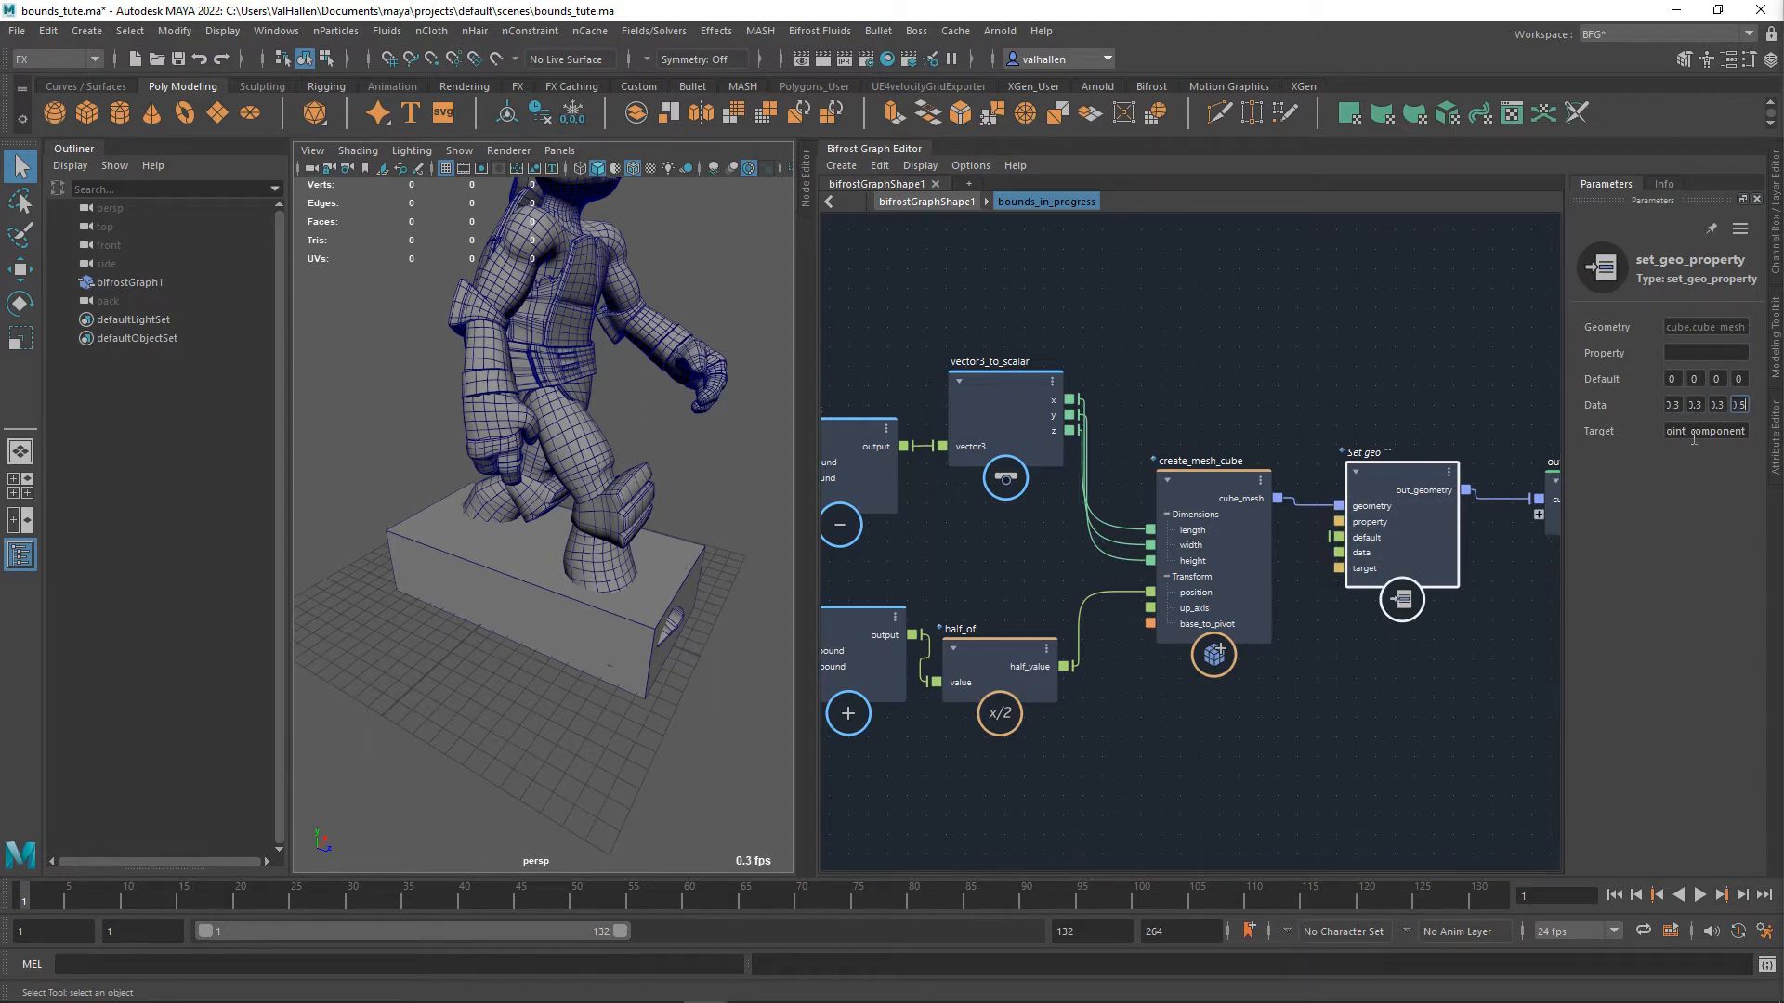
middle_drag(1468, 438, 1401, 455)
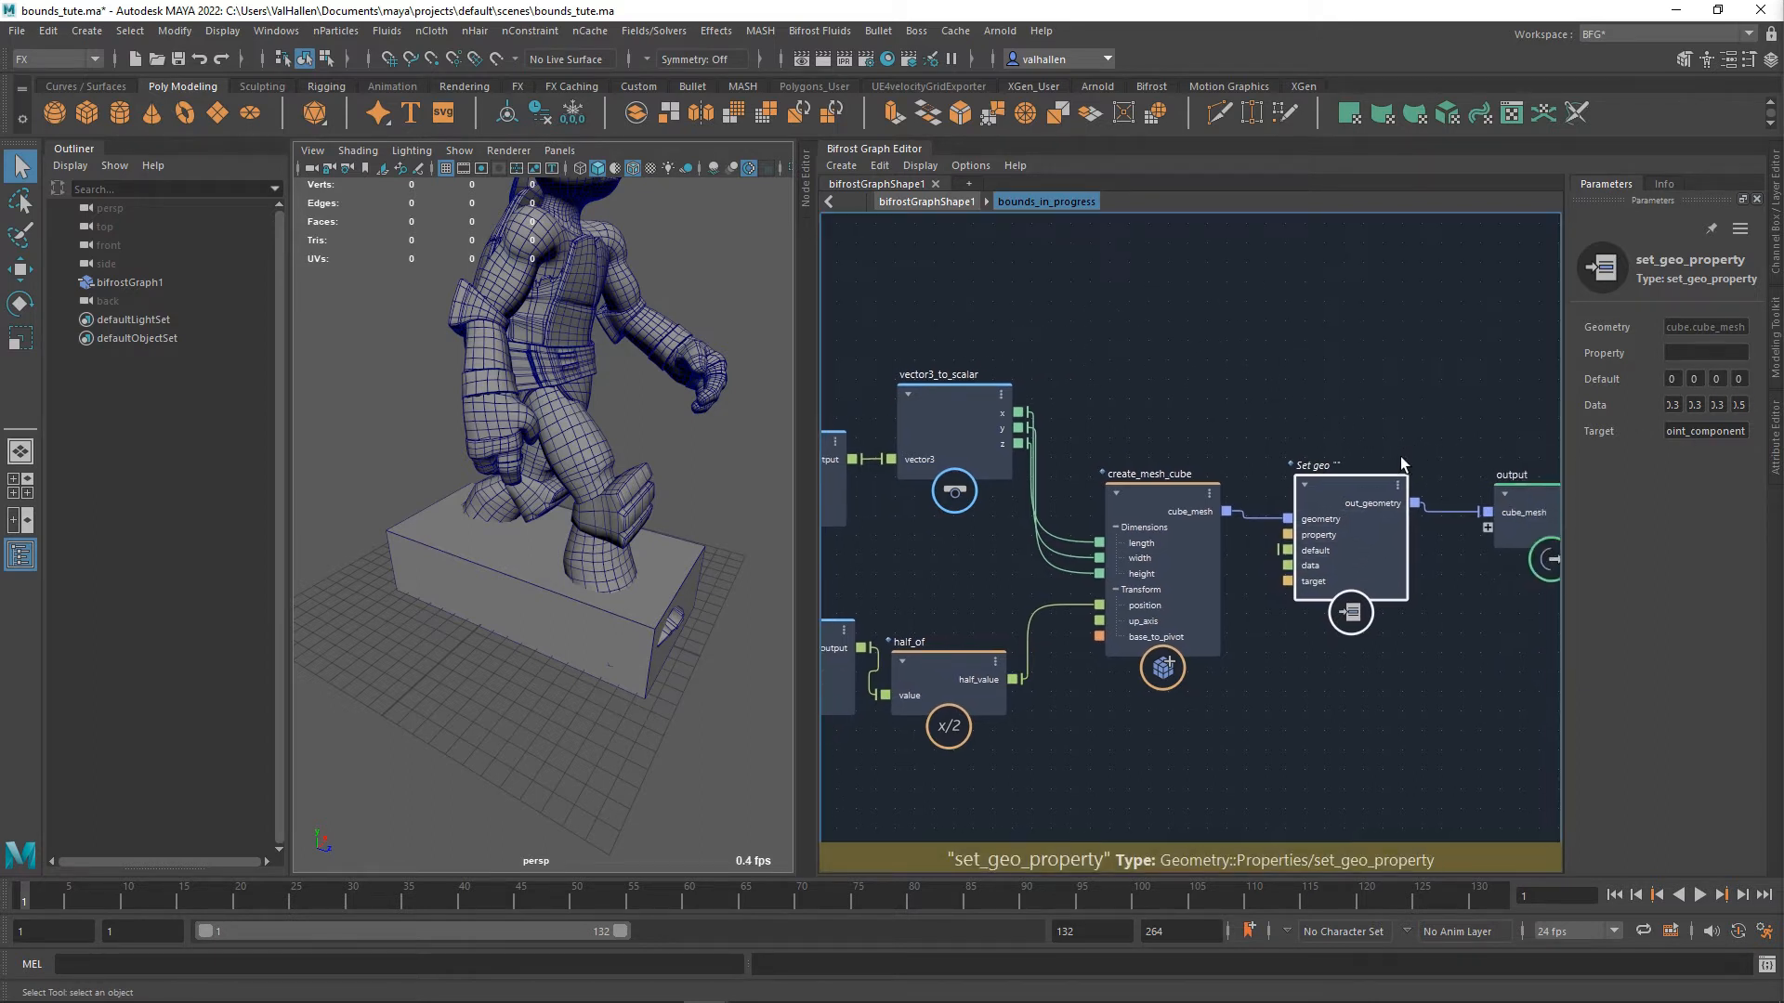
click(1694, 359)
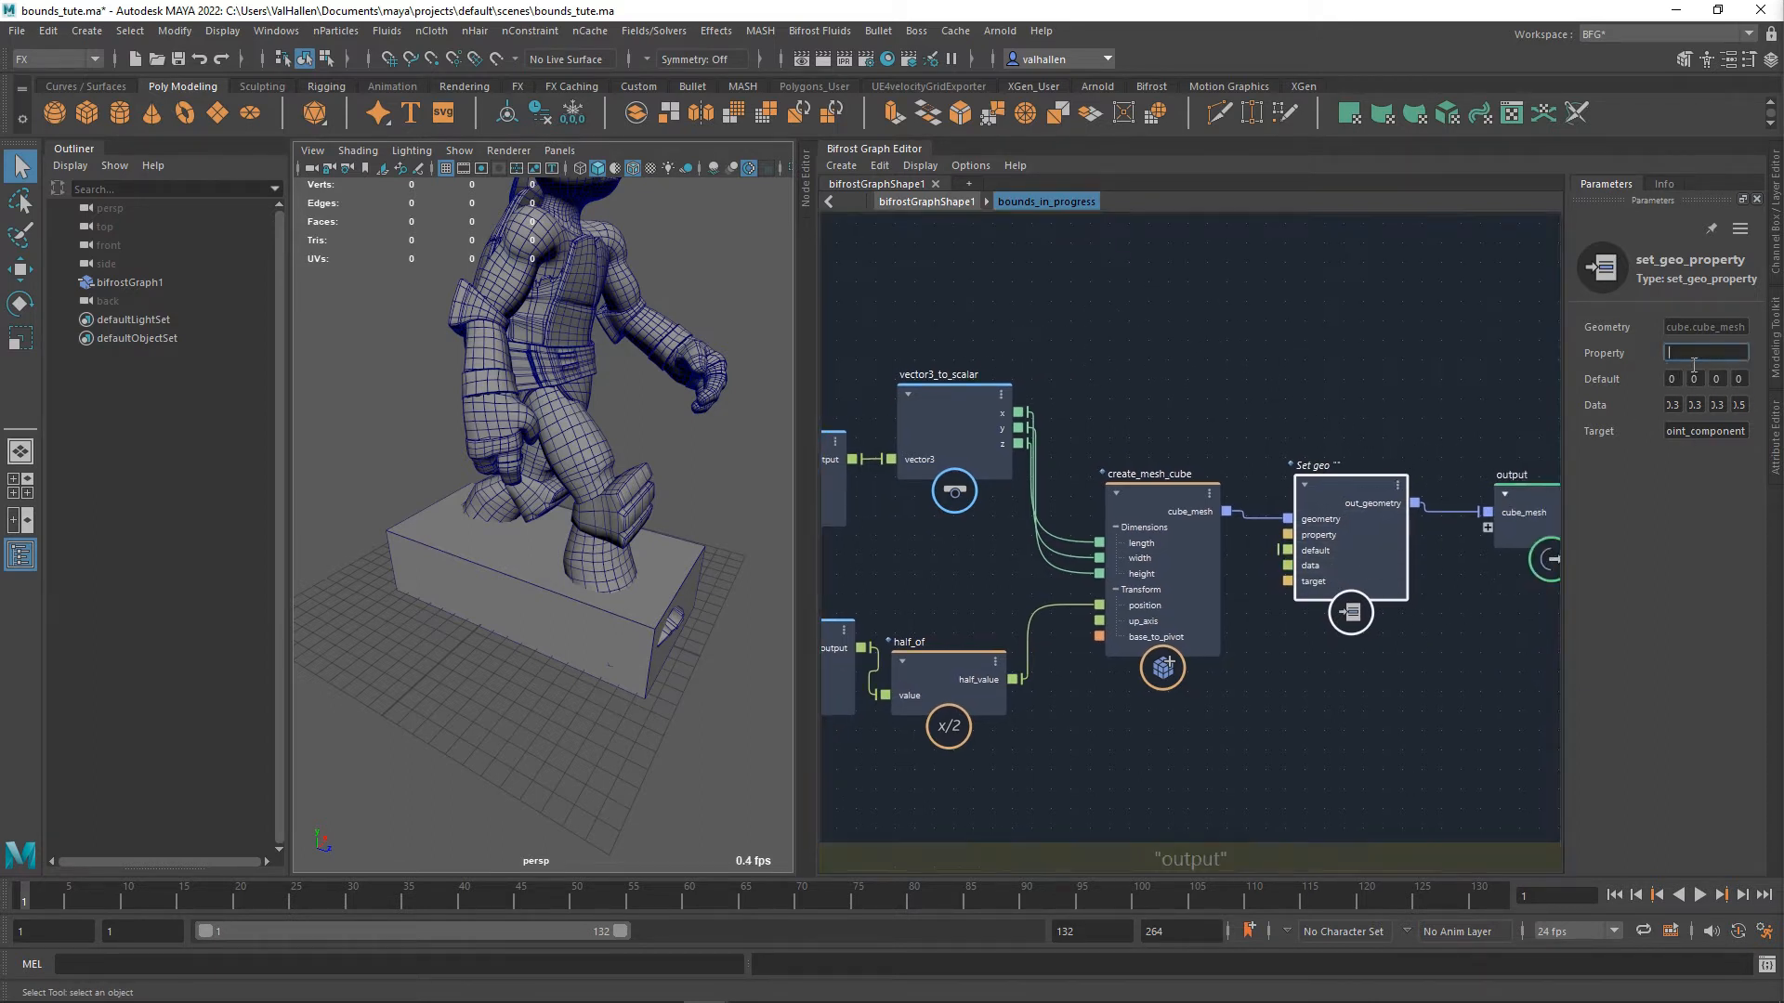
text(color)
key(Return)
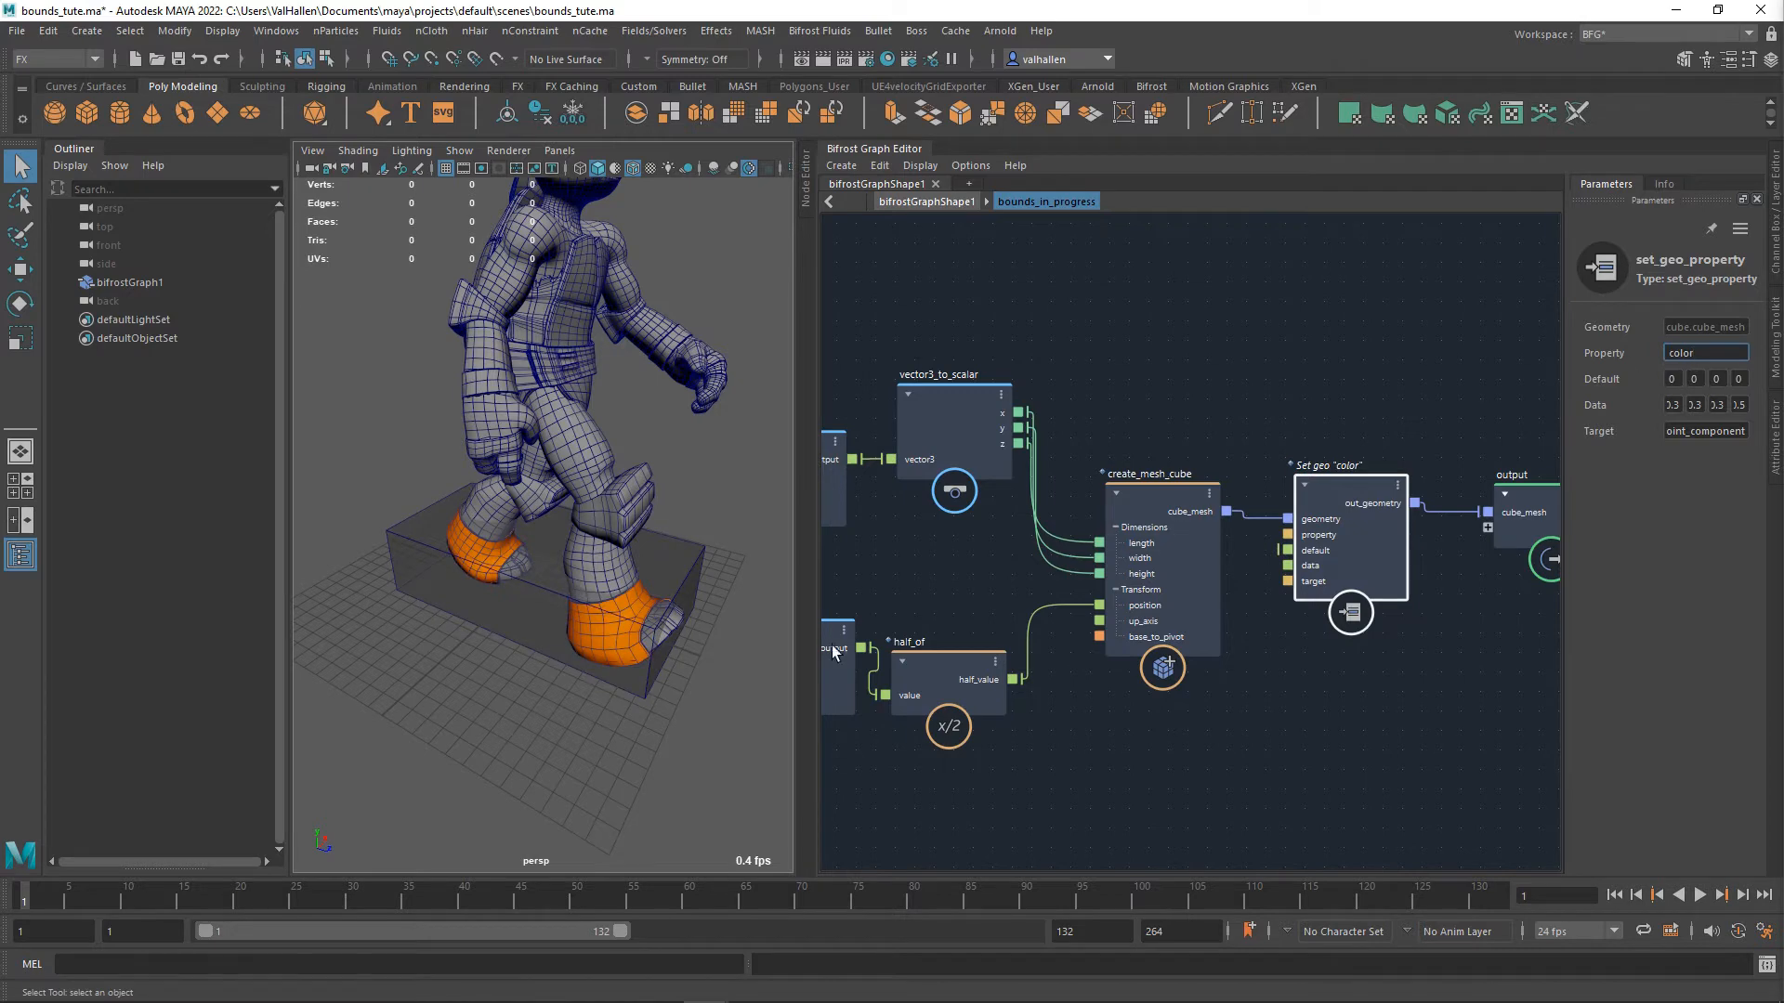
- Play the animation from a side view to check the transparent box around the feet, and return to frame 1
alt+drag(586, 699, 686, 631)
key(alt+v)
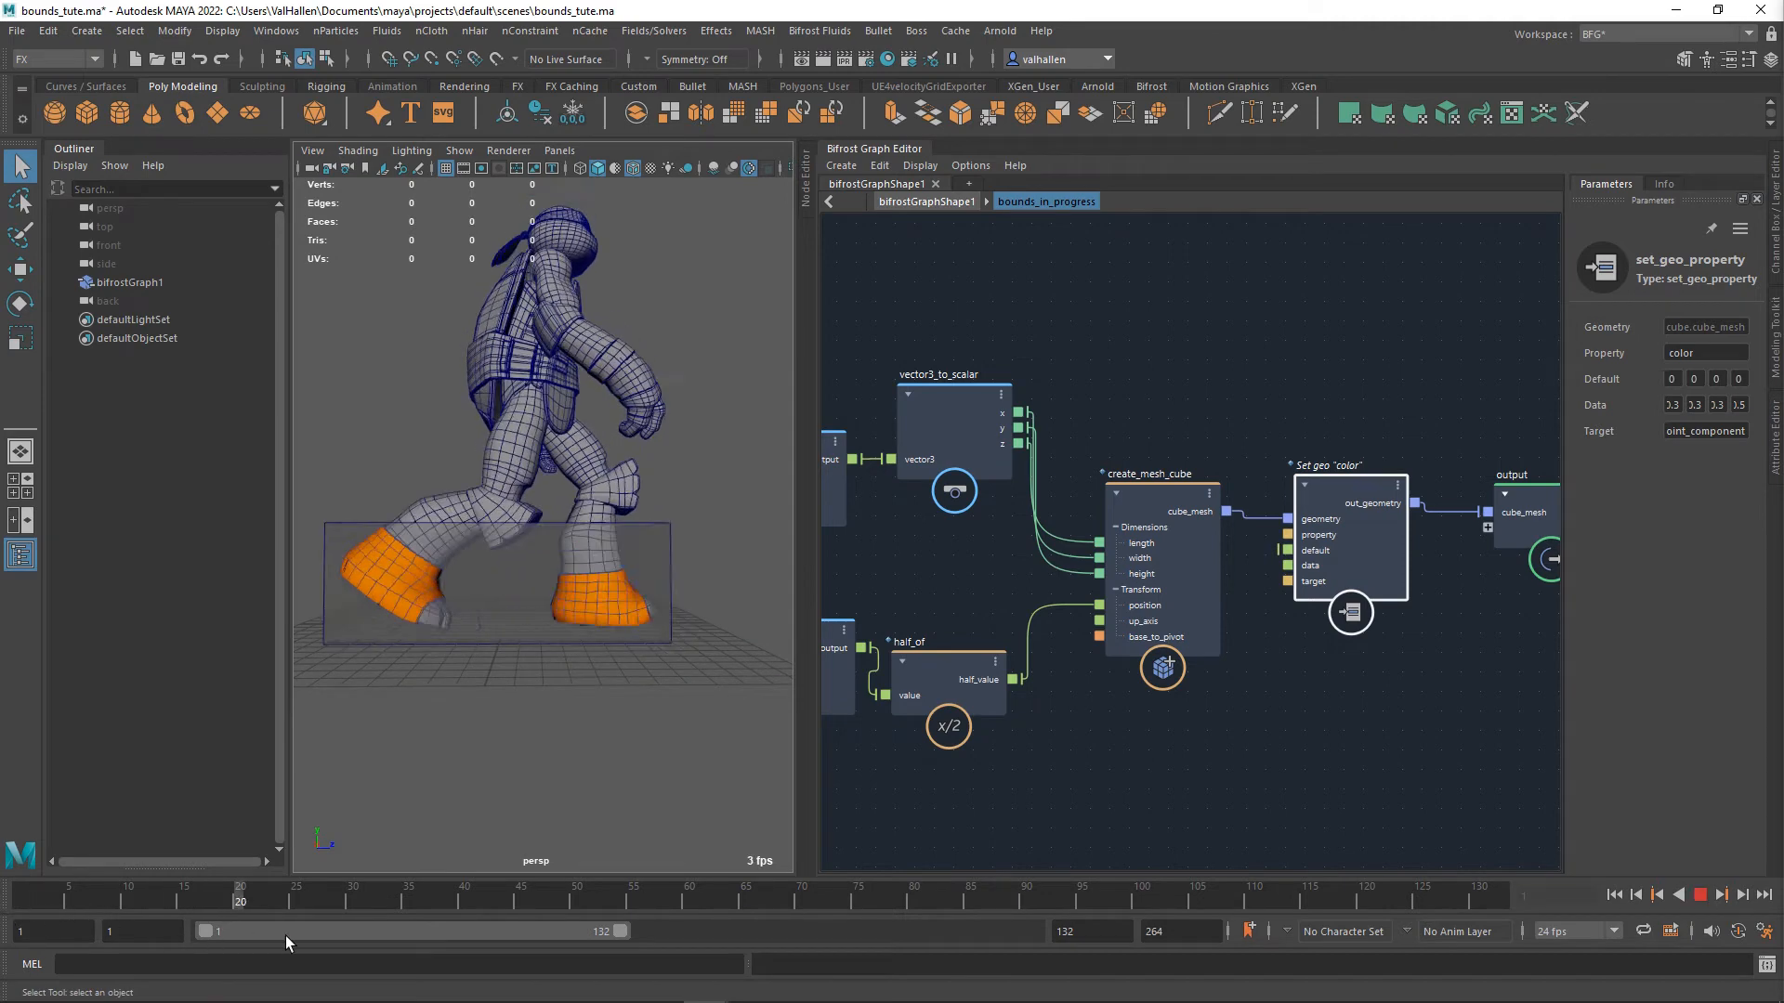
mouse_move(650, 939)
mouse_down()
mouse_move(18, 934)
mouse_move(238, 935)
mouse_up()
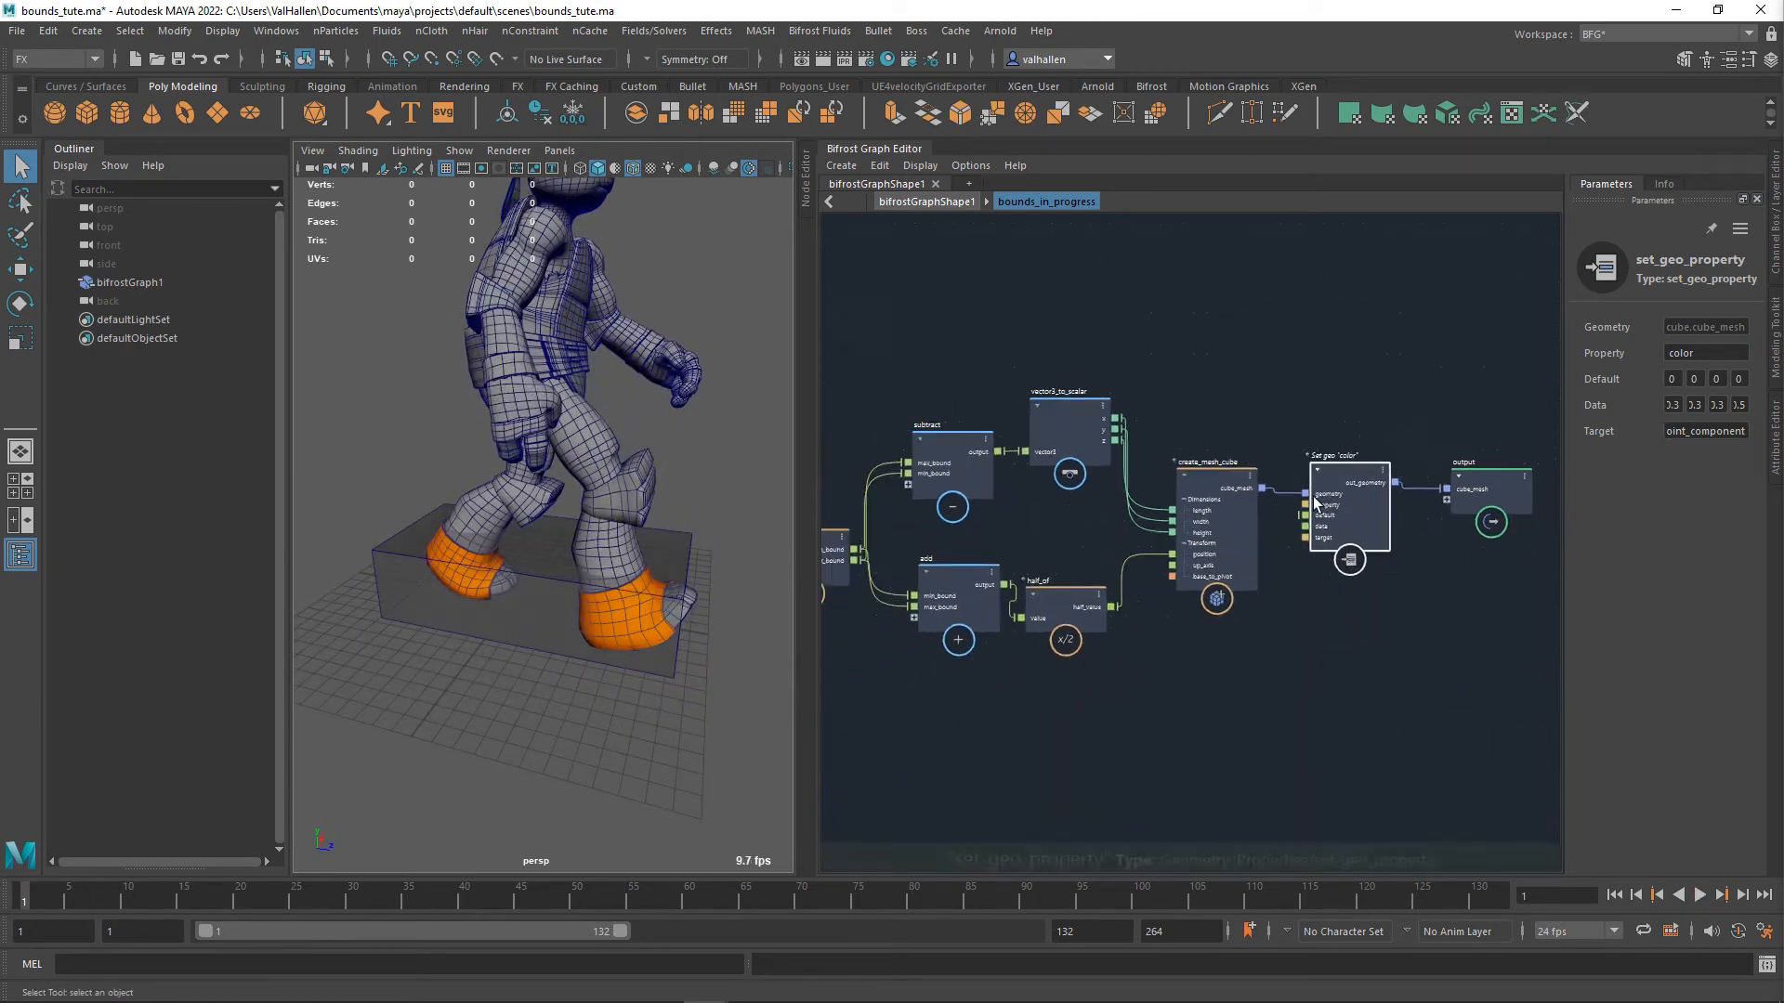
- Move create_mesh_cube, the color property node and the output node down and away from the math nodes to free up space
key(a)
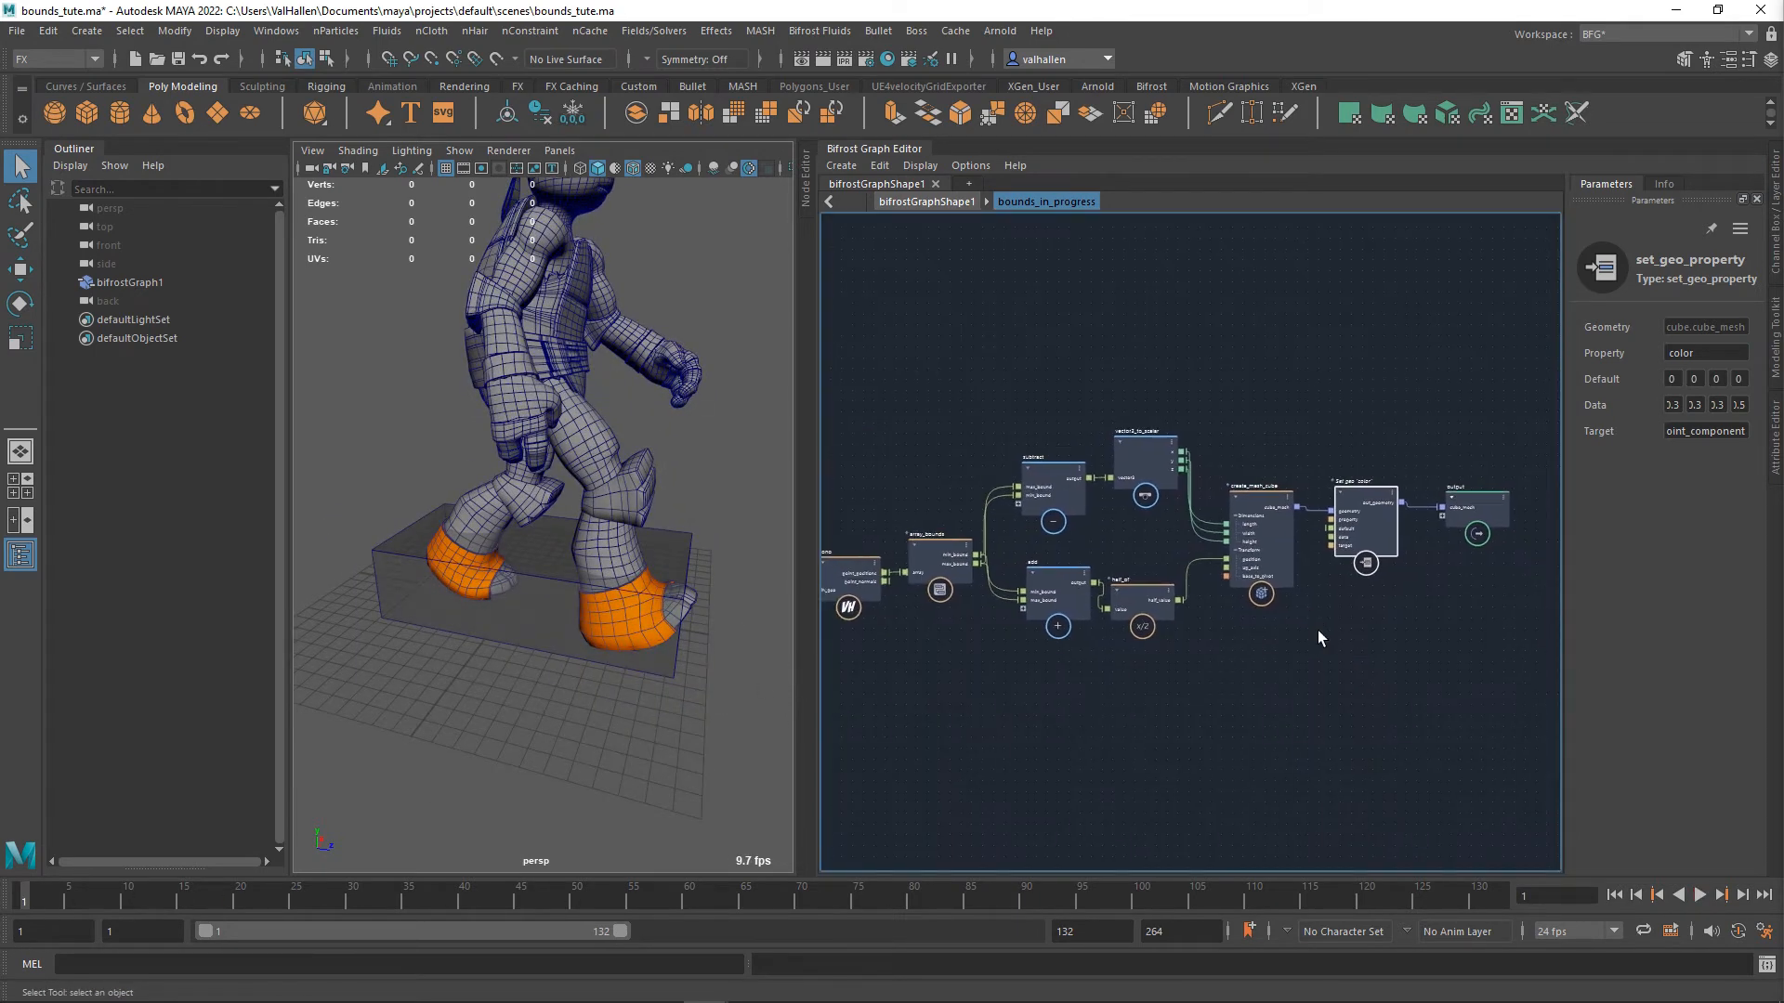
click(1198, 603)
drag(1195, 364, 1073, 715)
alt+middle_drag(1317, 635, 1241, 714)
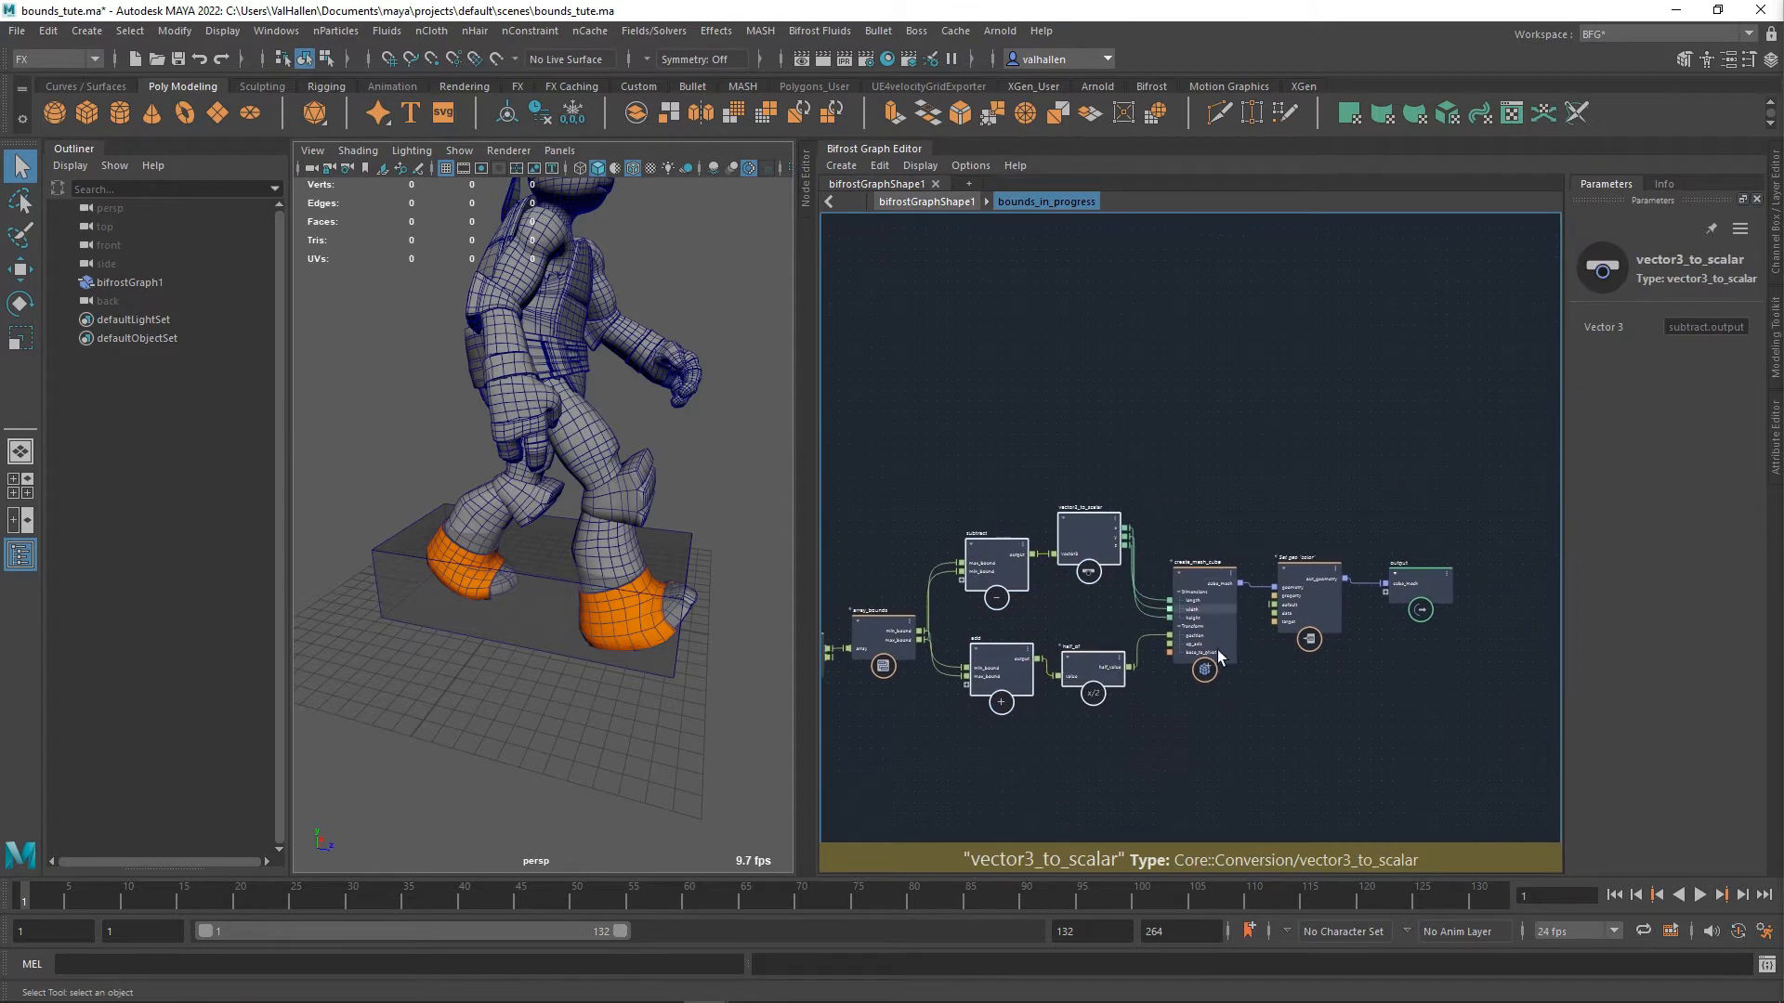
drag(1213, 532, 1496, 766)
drag(1234, 656, 1285, 700)
alt+right_drag(1345, 800, 1358, 754)
click(1314, 775)
alt+middle_drag(1357, 754, 1288, 815)
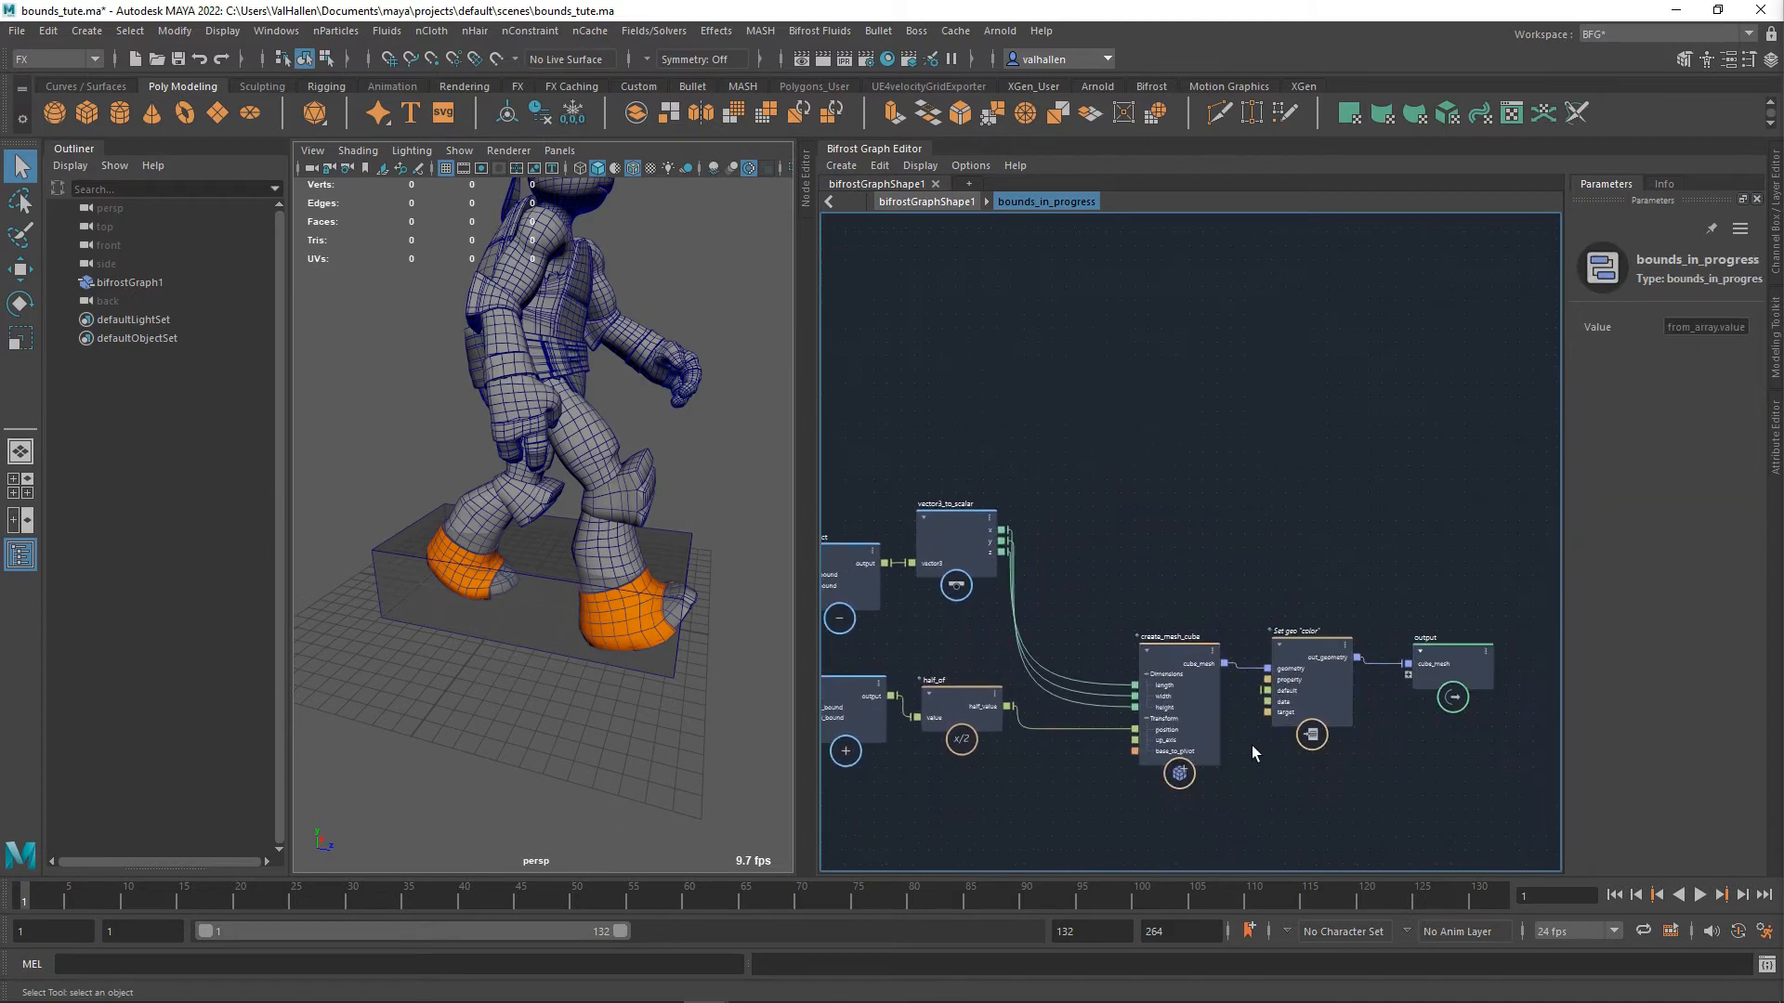
- Create a max node above create_mesh_cube and feed it vector3_to_scalar's x, y and z
key(Tab)
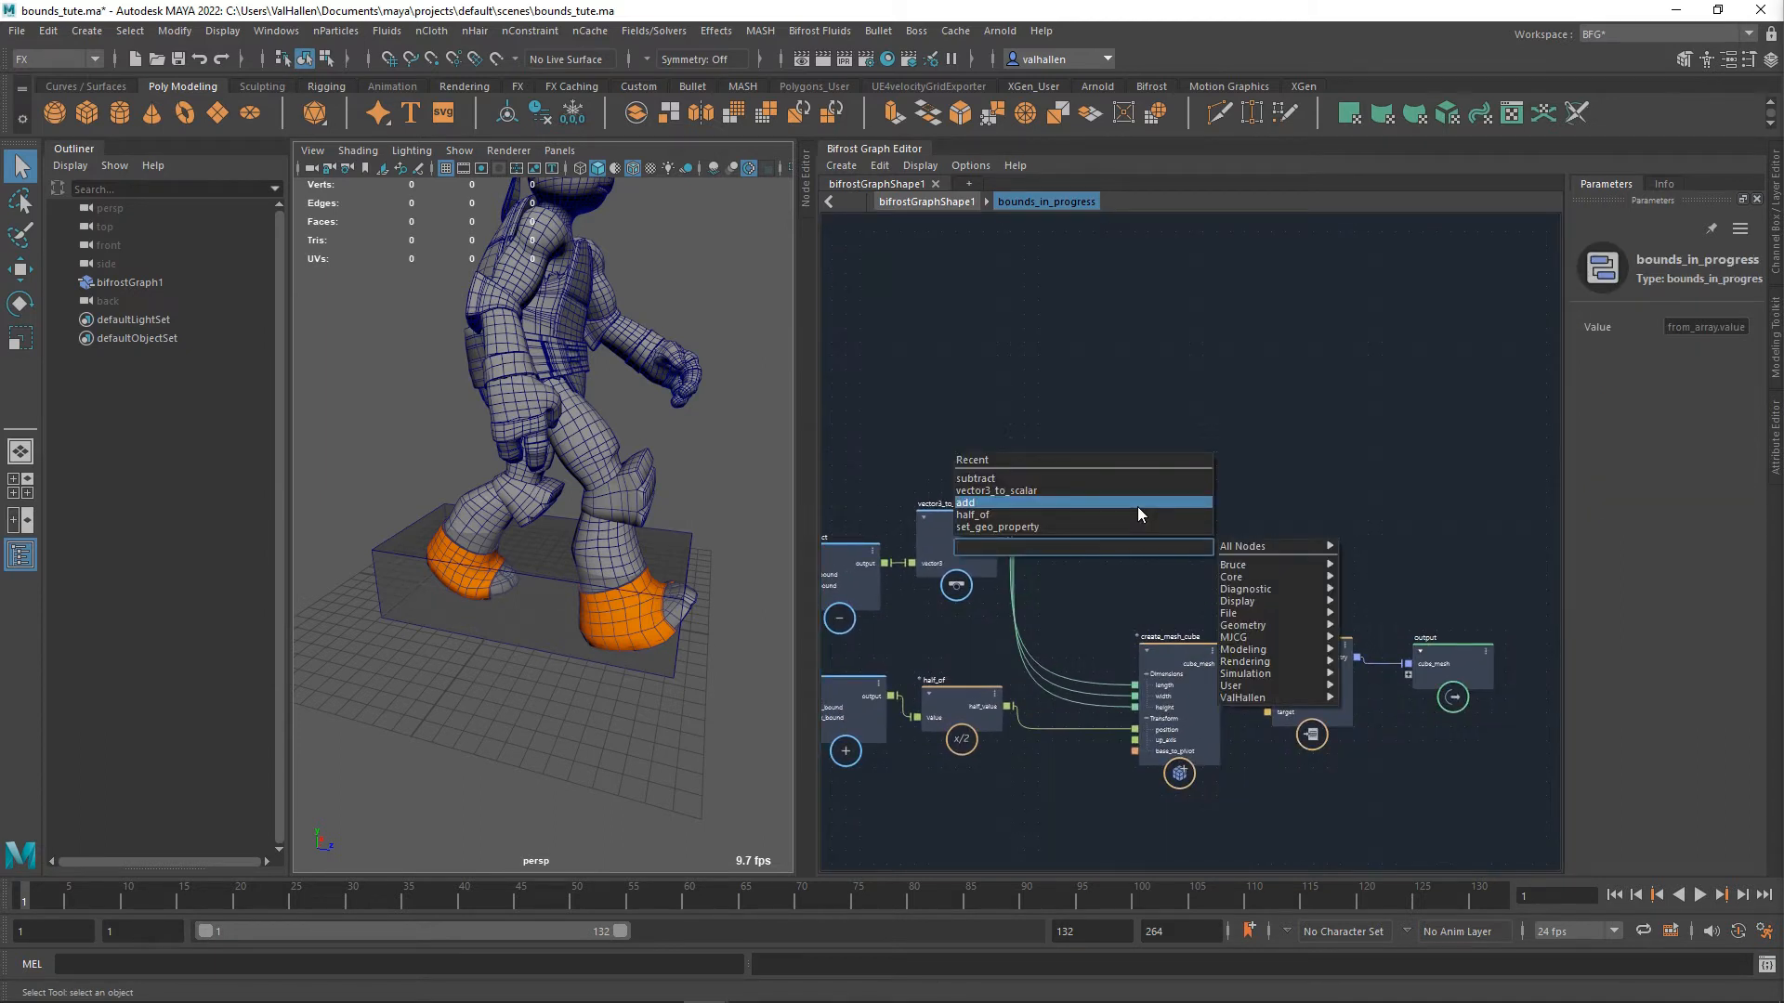
text(max)
key(Return)
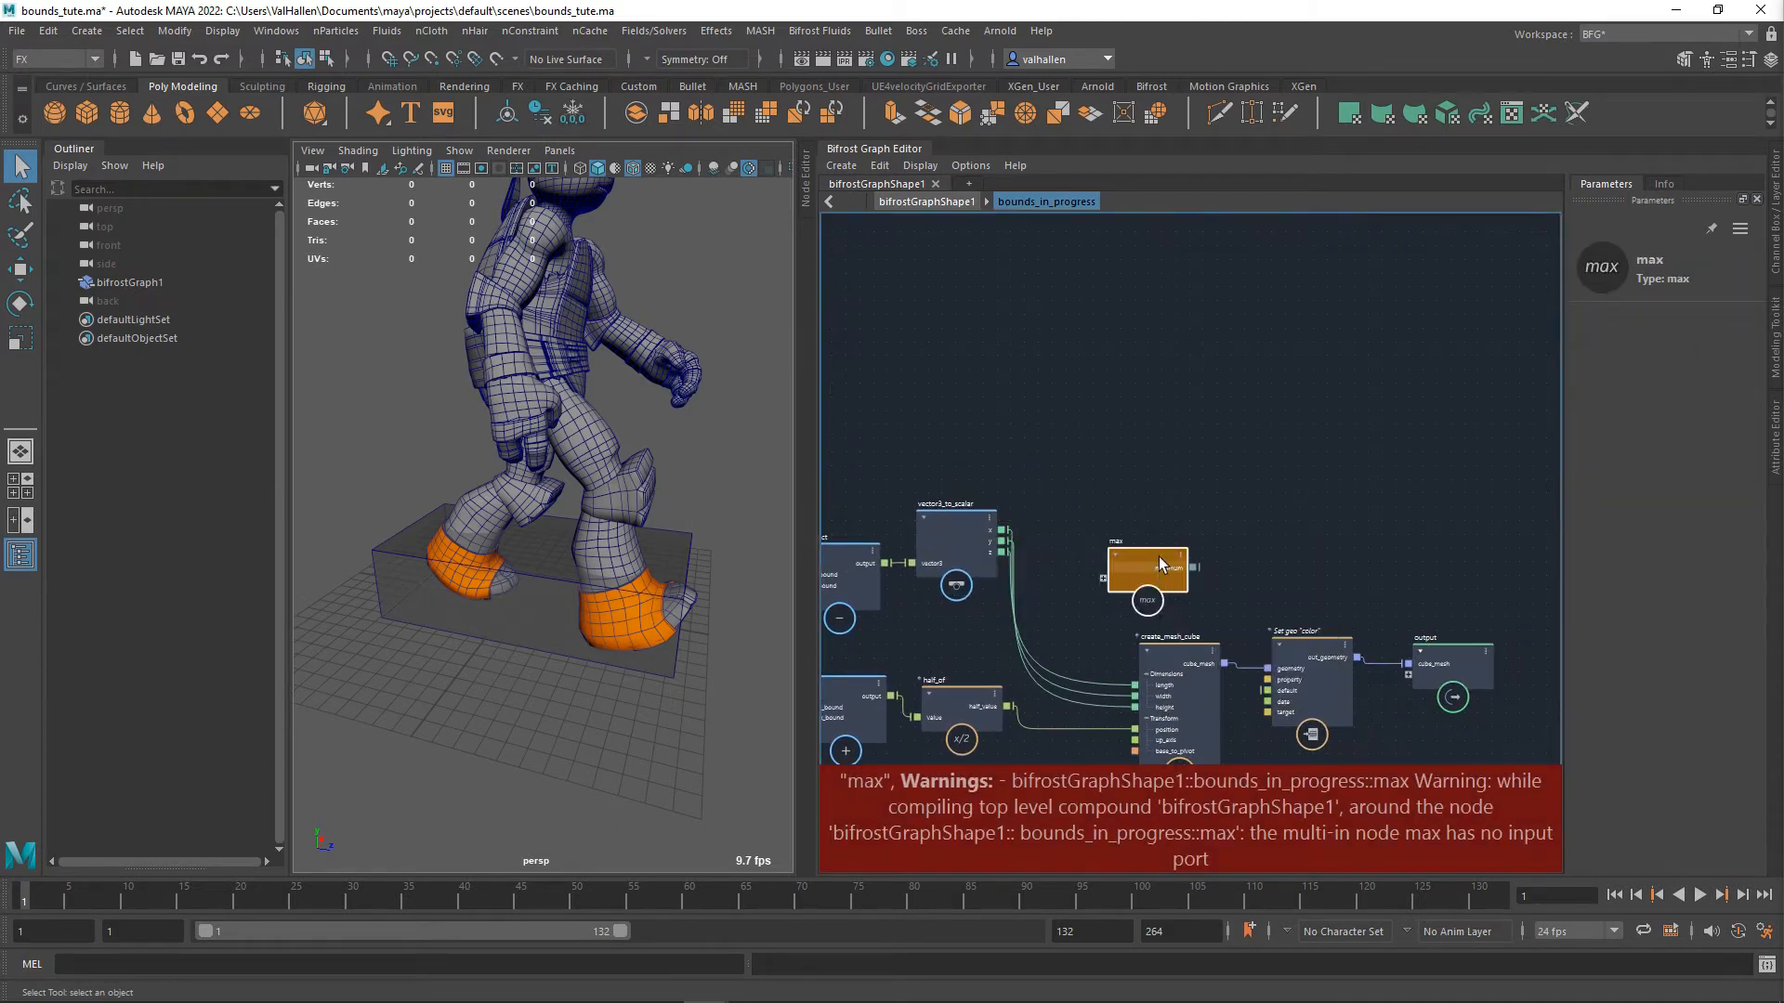
scroll(1051, 554, up, 5)
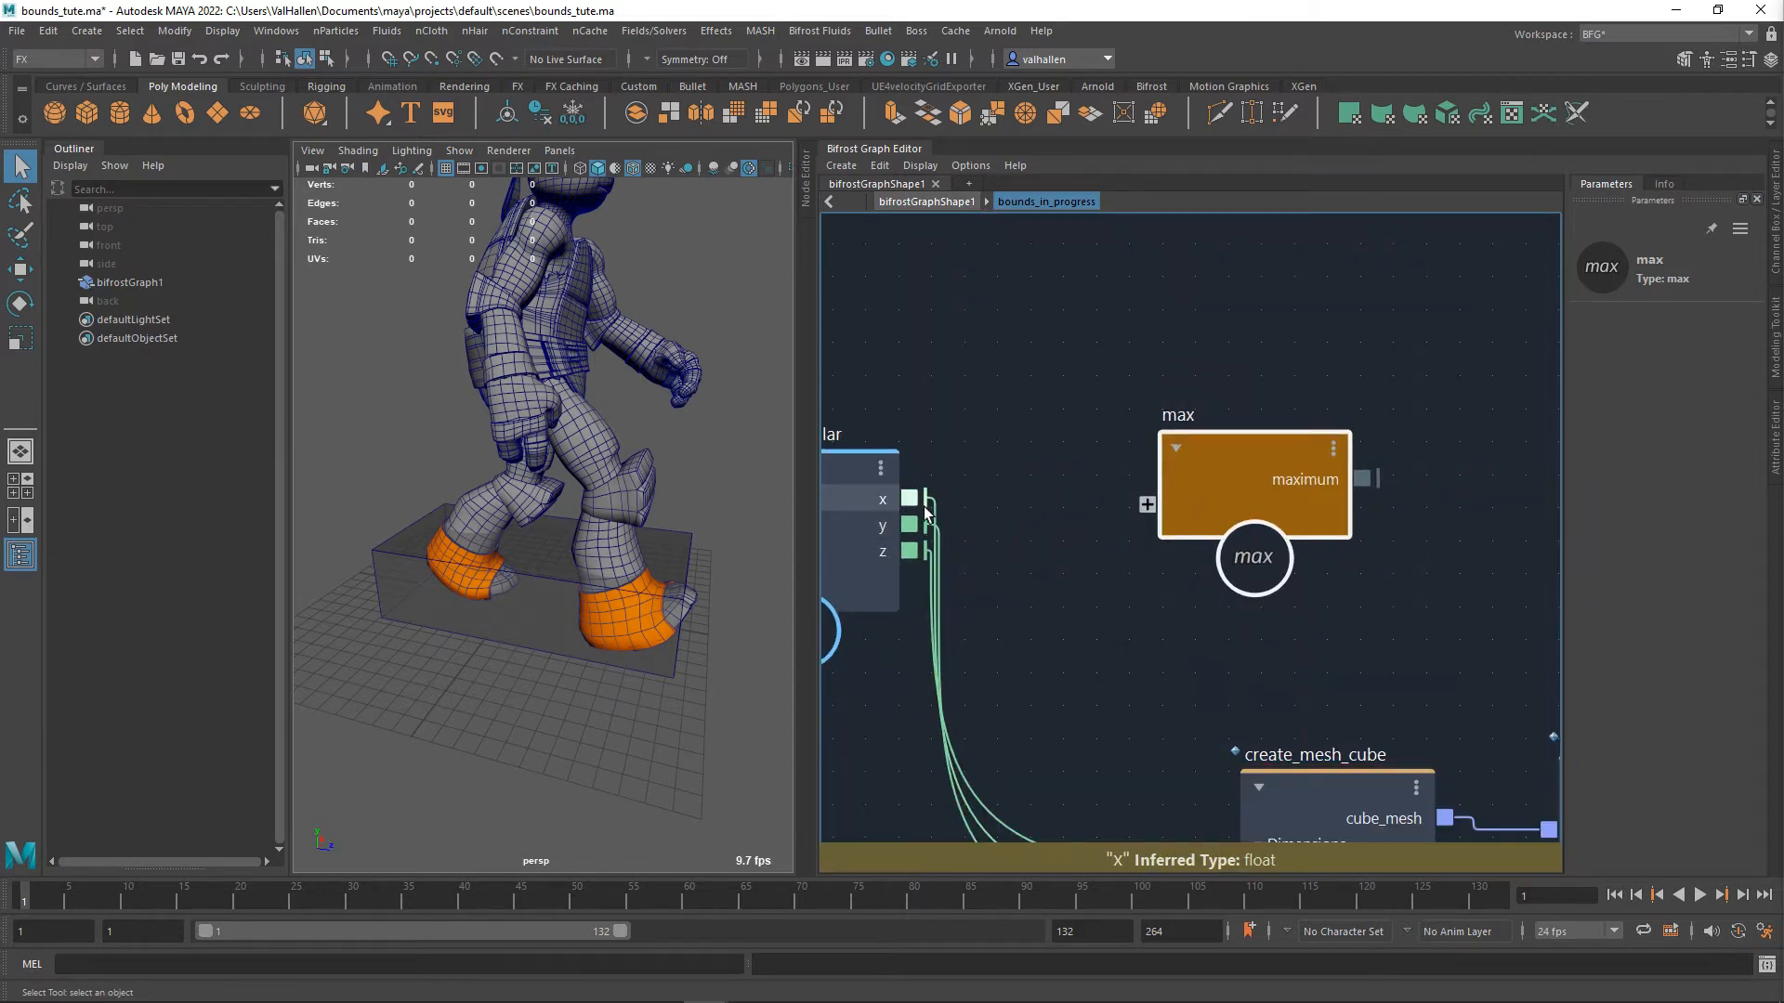
drag(926, 511, 1151, 509)
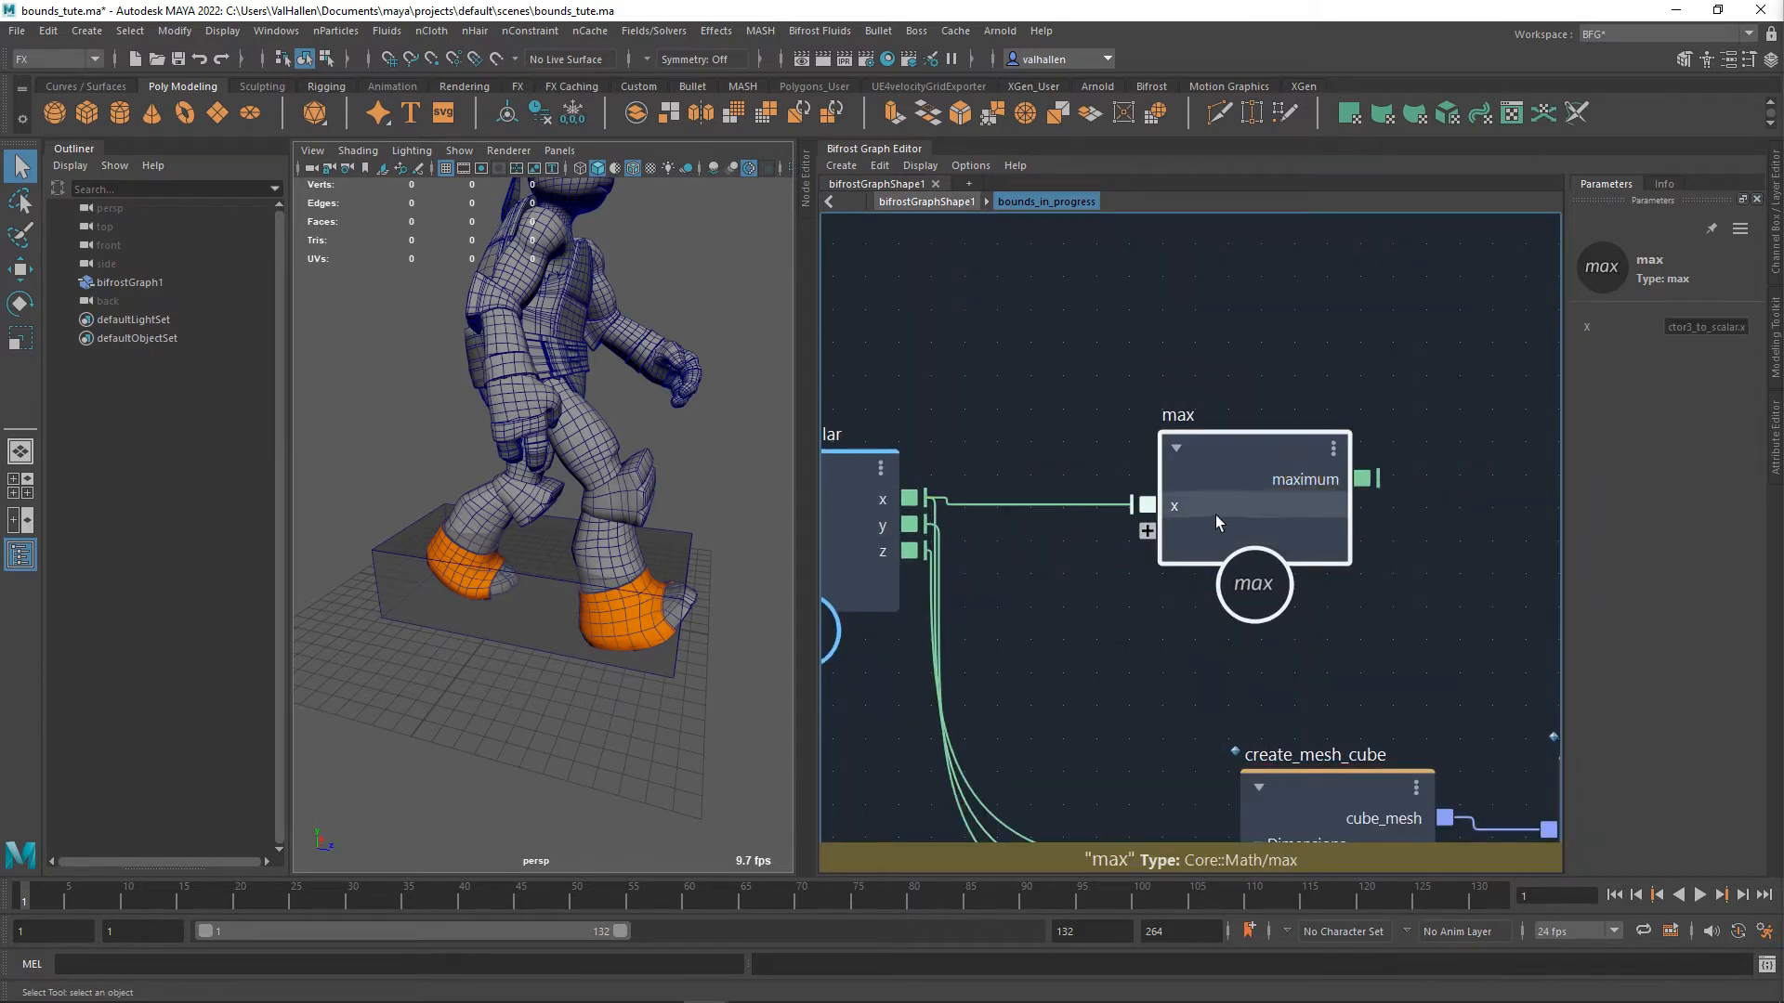
drag(926, 526, 1161, 539)
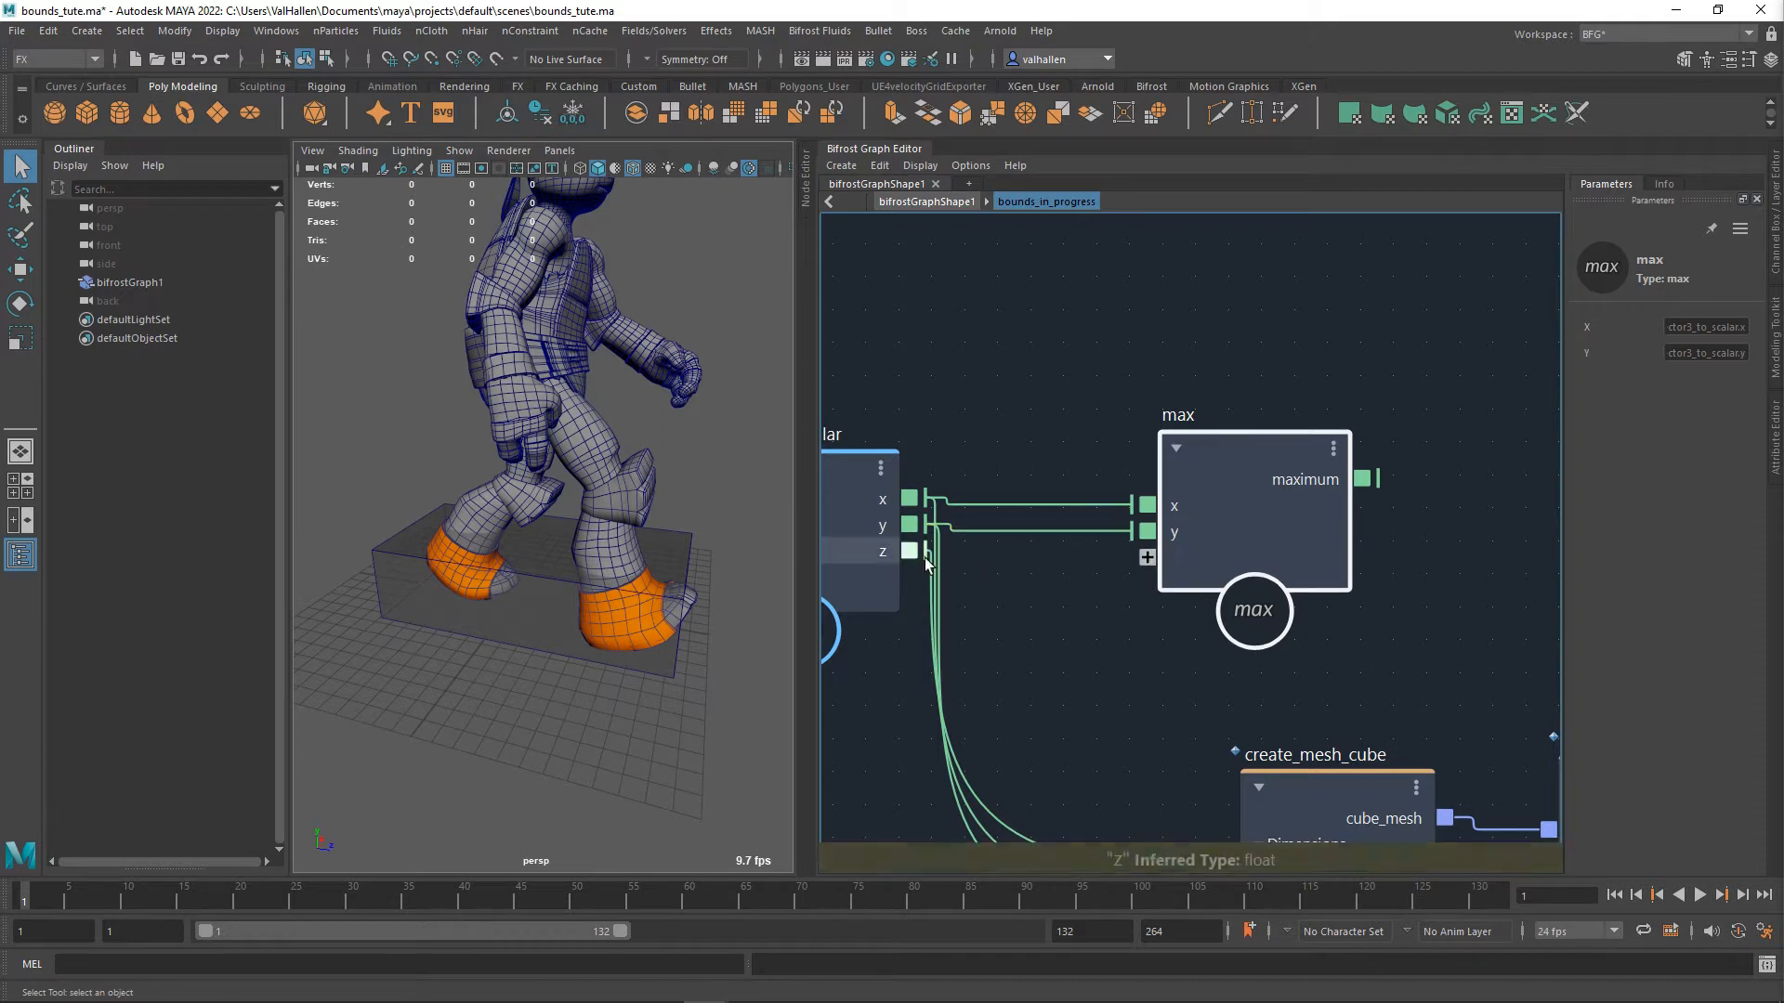
drag(927, 552, 1165, 602)
alt+middle_drag(1380, 659, 1314, 629)
- Feed max's maximum output into a new half_of node and place it beside max
drag(1209, 475, 1287, 445)
scroll(1106, 483, down, 3)
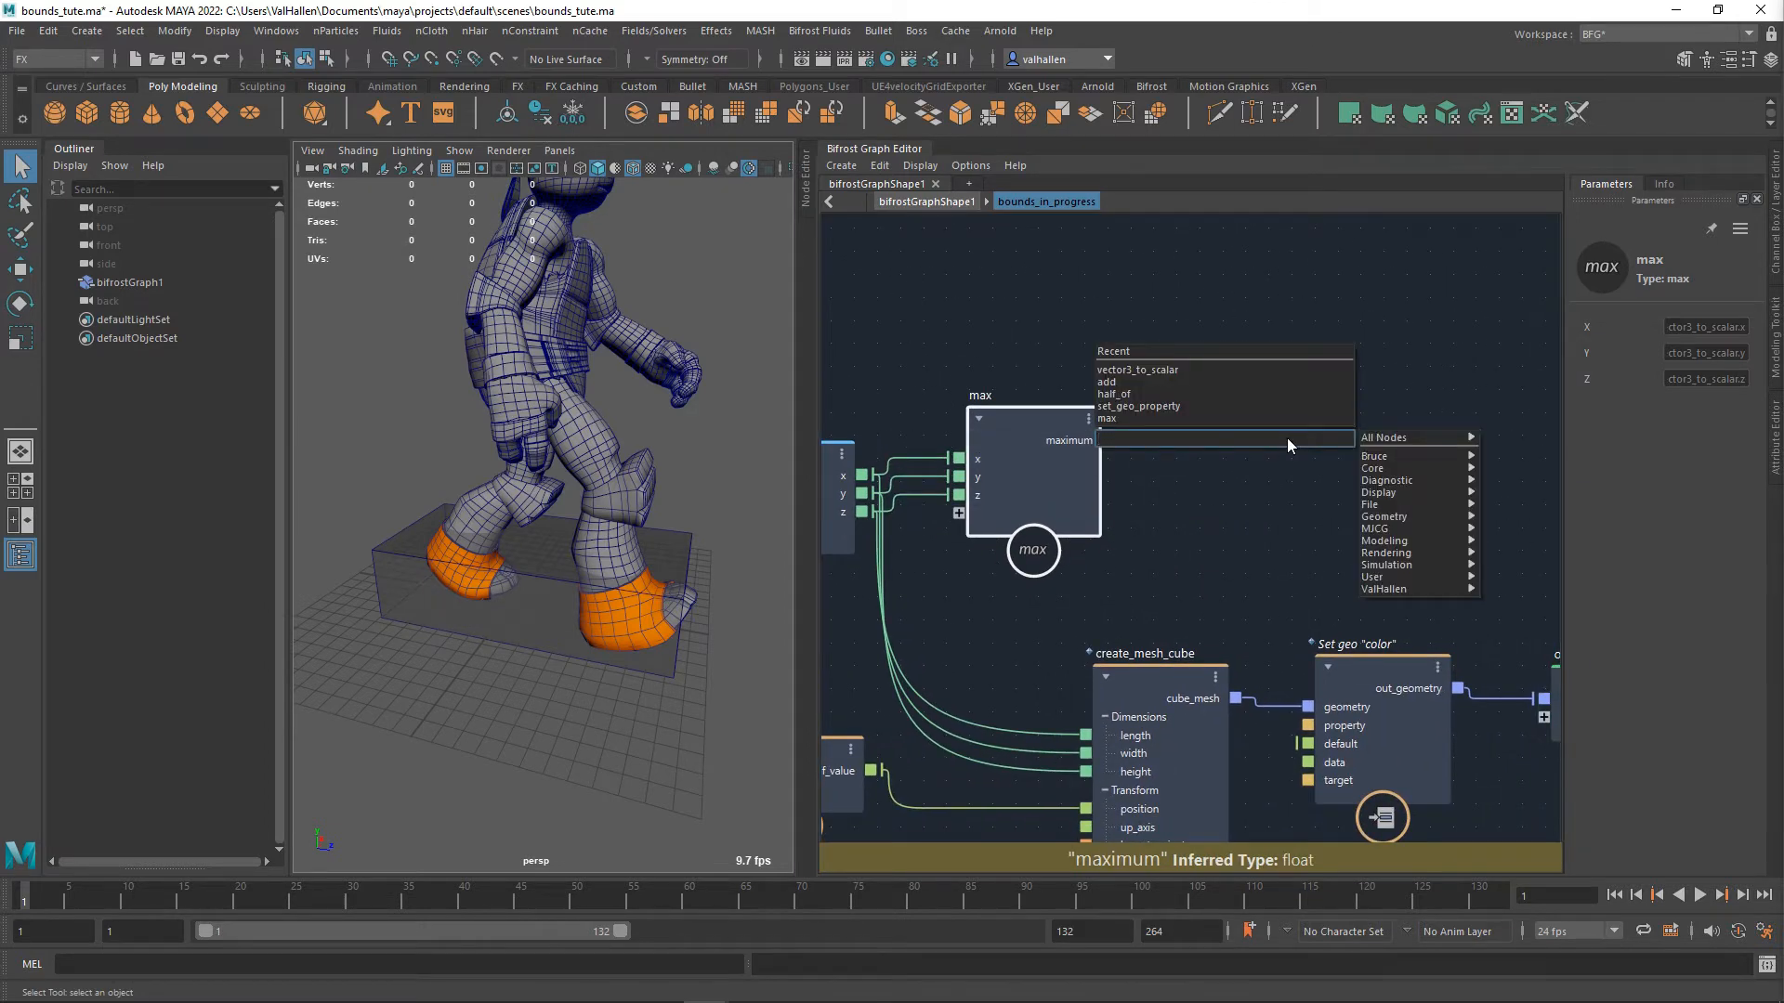
text(half)
key(Return)
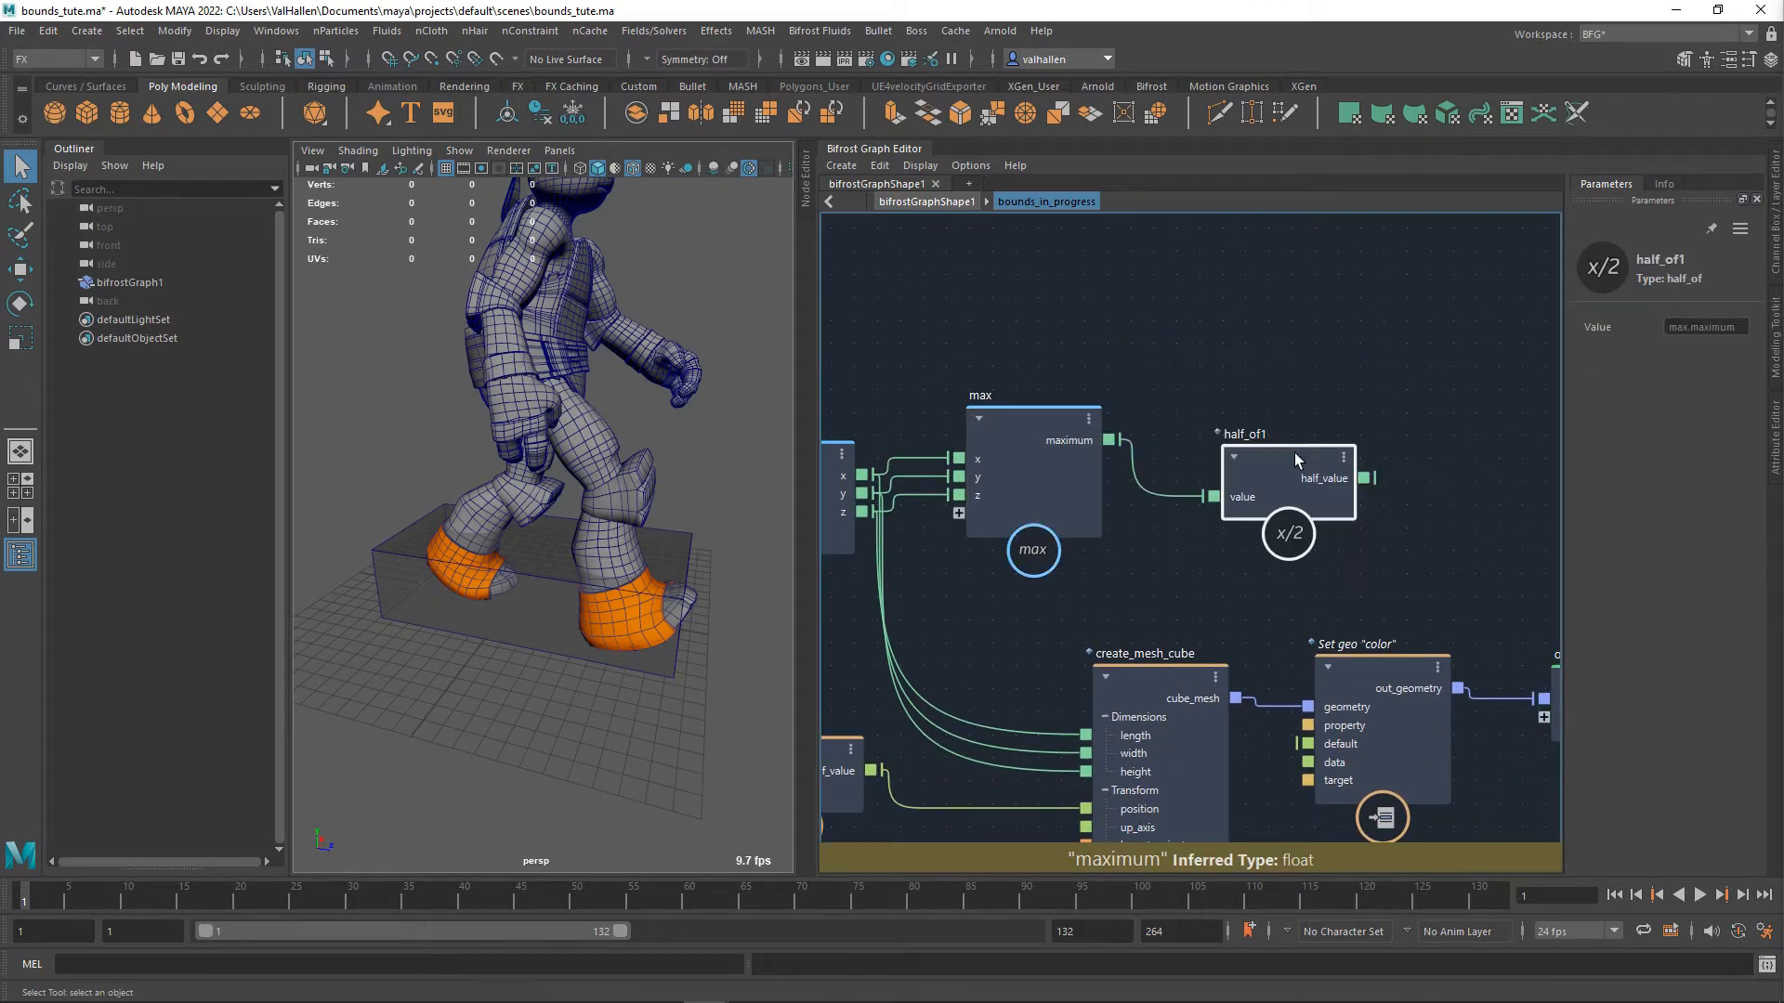
drag(1295, 453, 1230, 422)
scroll(1396, 457, down, 4)
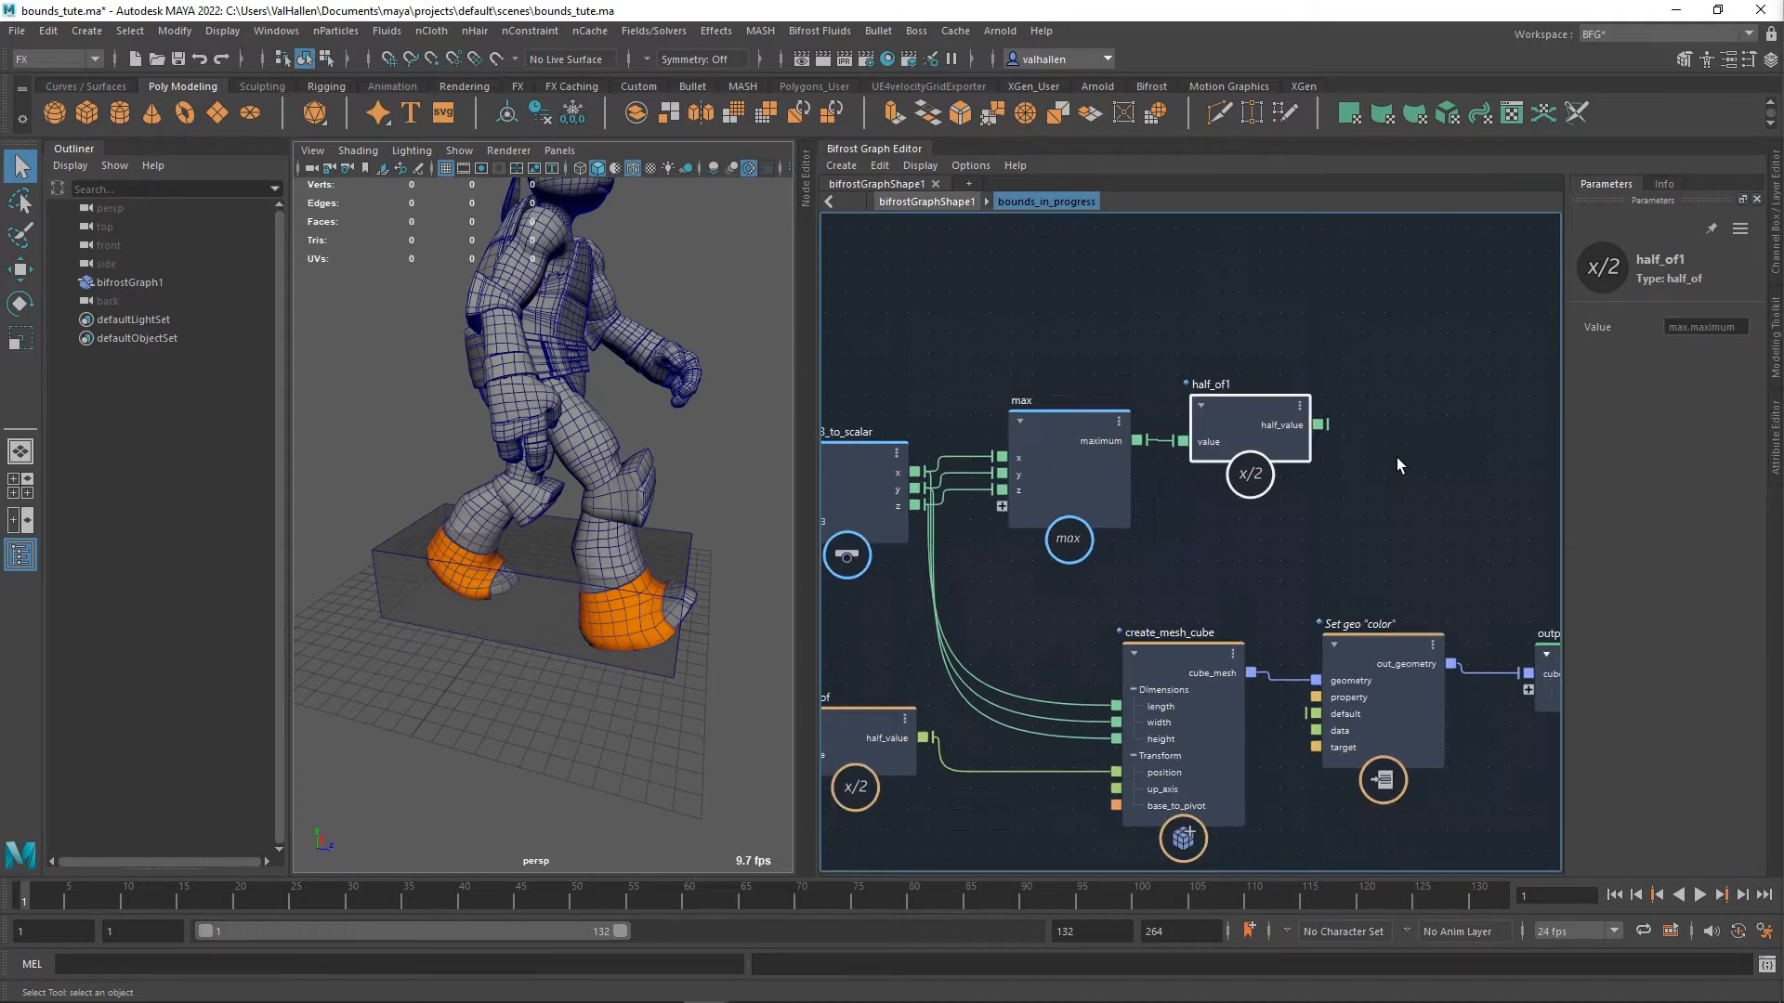
- Shift create_mesh_cube, the color property node and the output node farther right together
alt+middle_drag(1396, 461, 1213, 423)
drag(996, 718, 1325, 490)
drag(1076, 567, 1314, 565)
alt+middle_drag(1312, 566, 1208, 648)
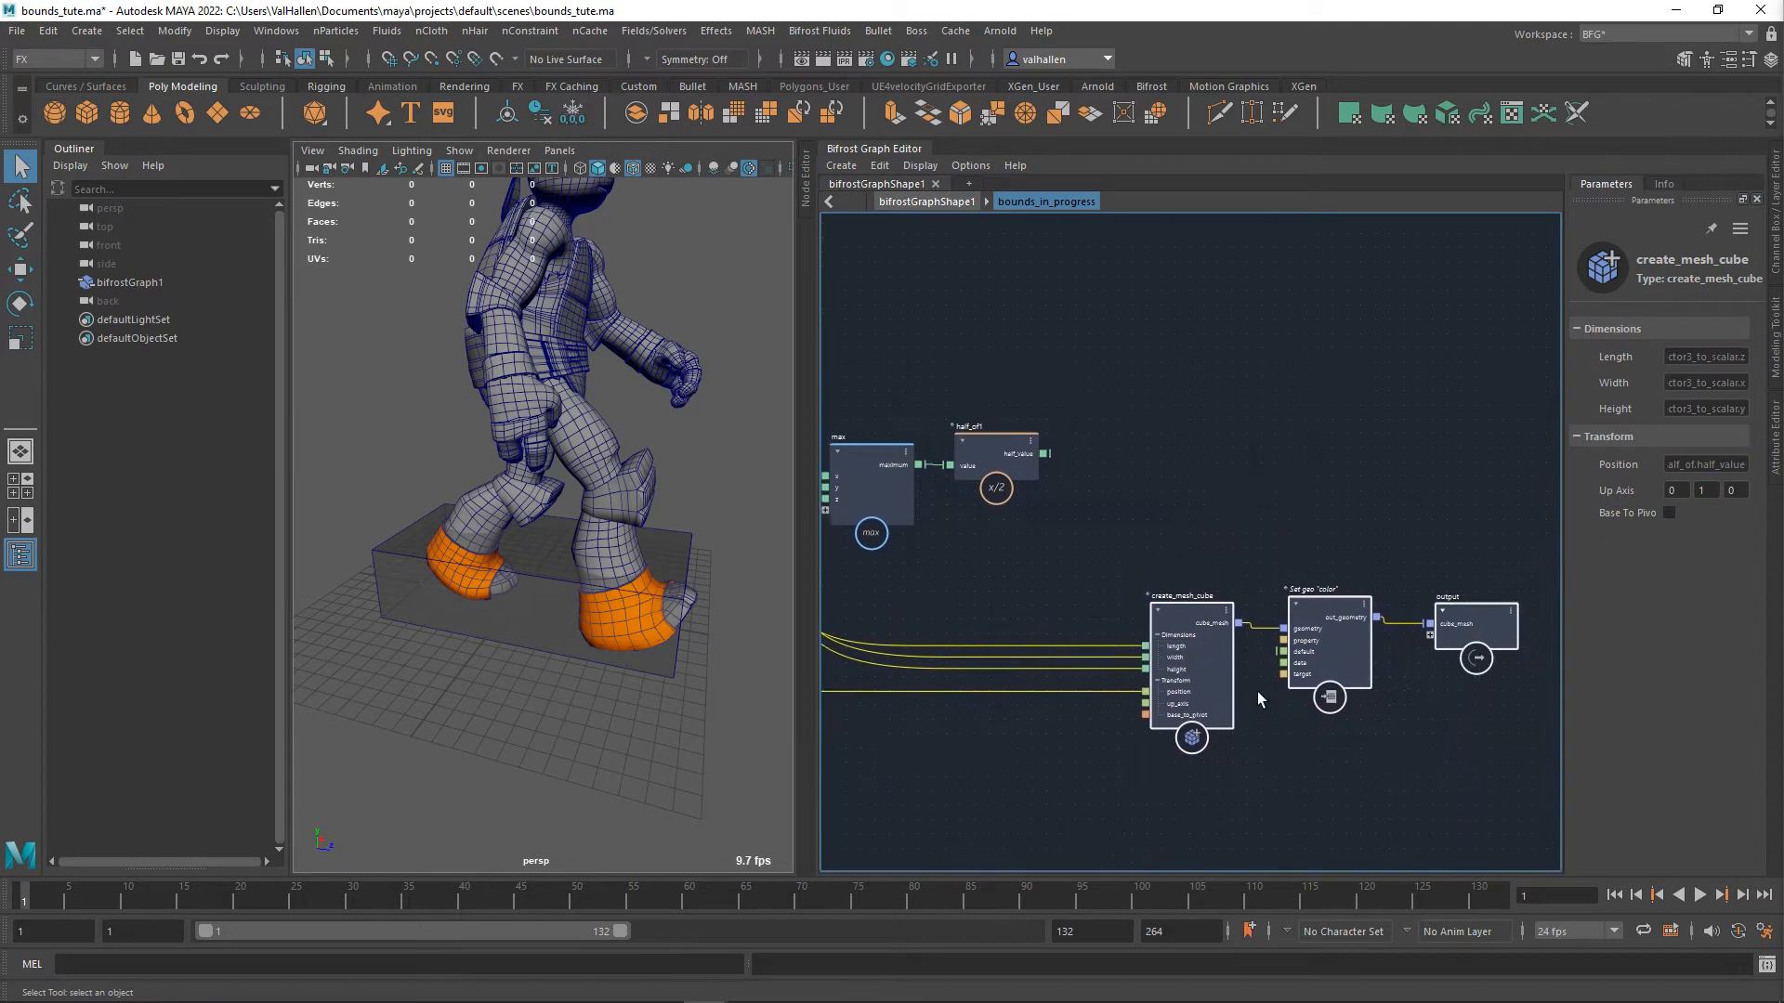
- Create a create_mesh_sphere node above create_mesh_cube, unconnected, and restore the cube's original connections
key(Tab)
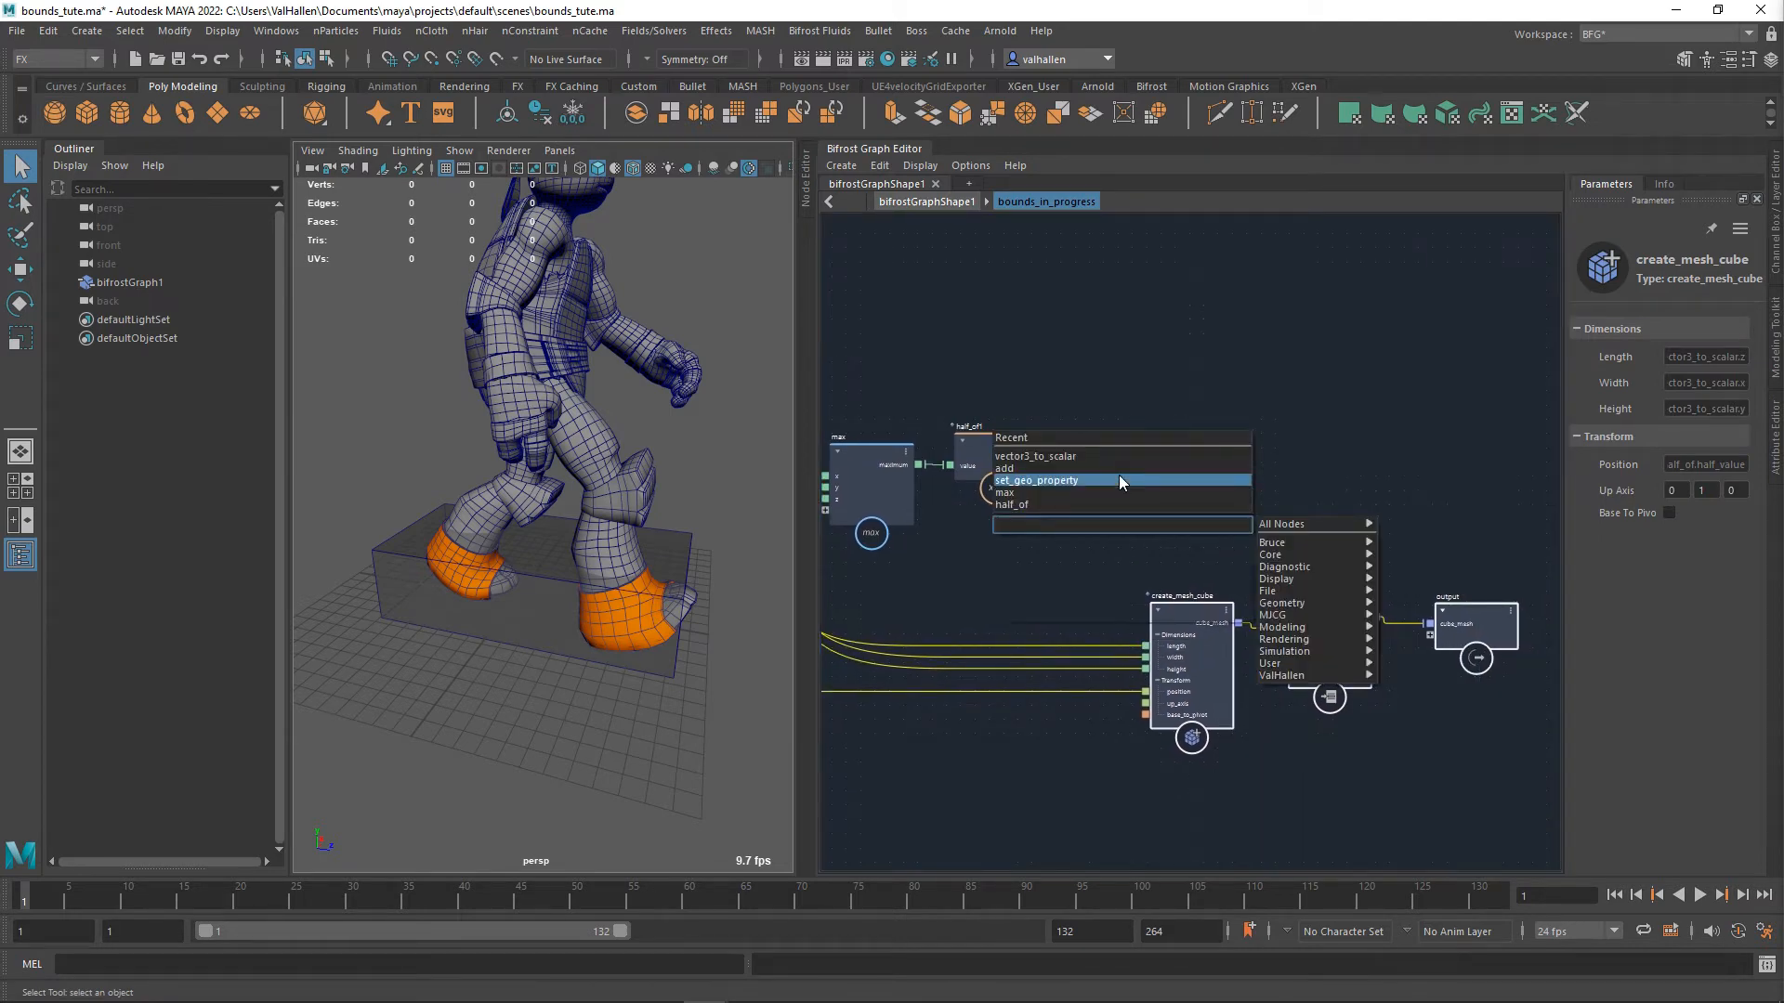
text(mesh_sphere)
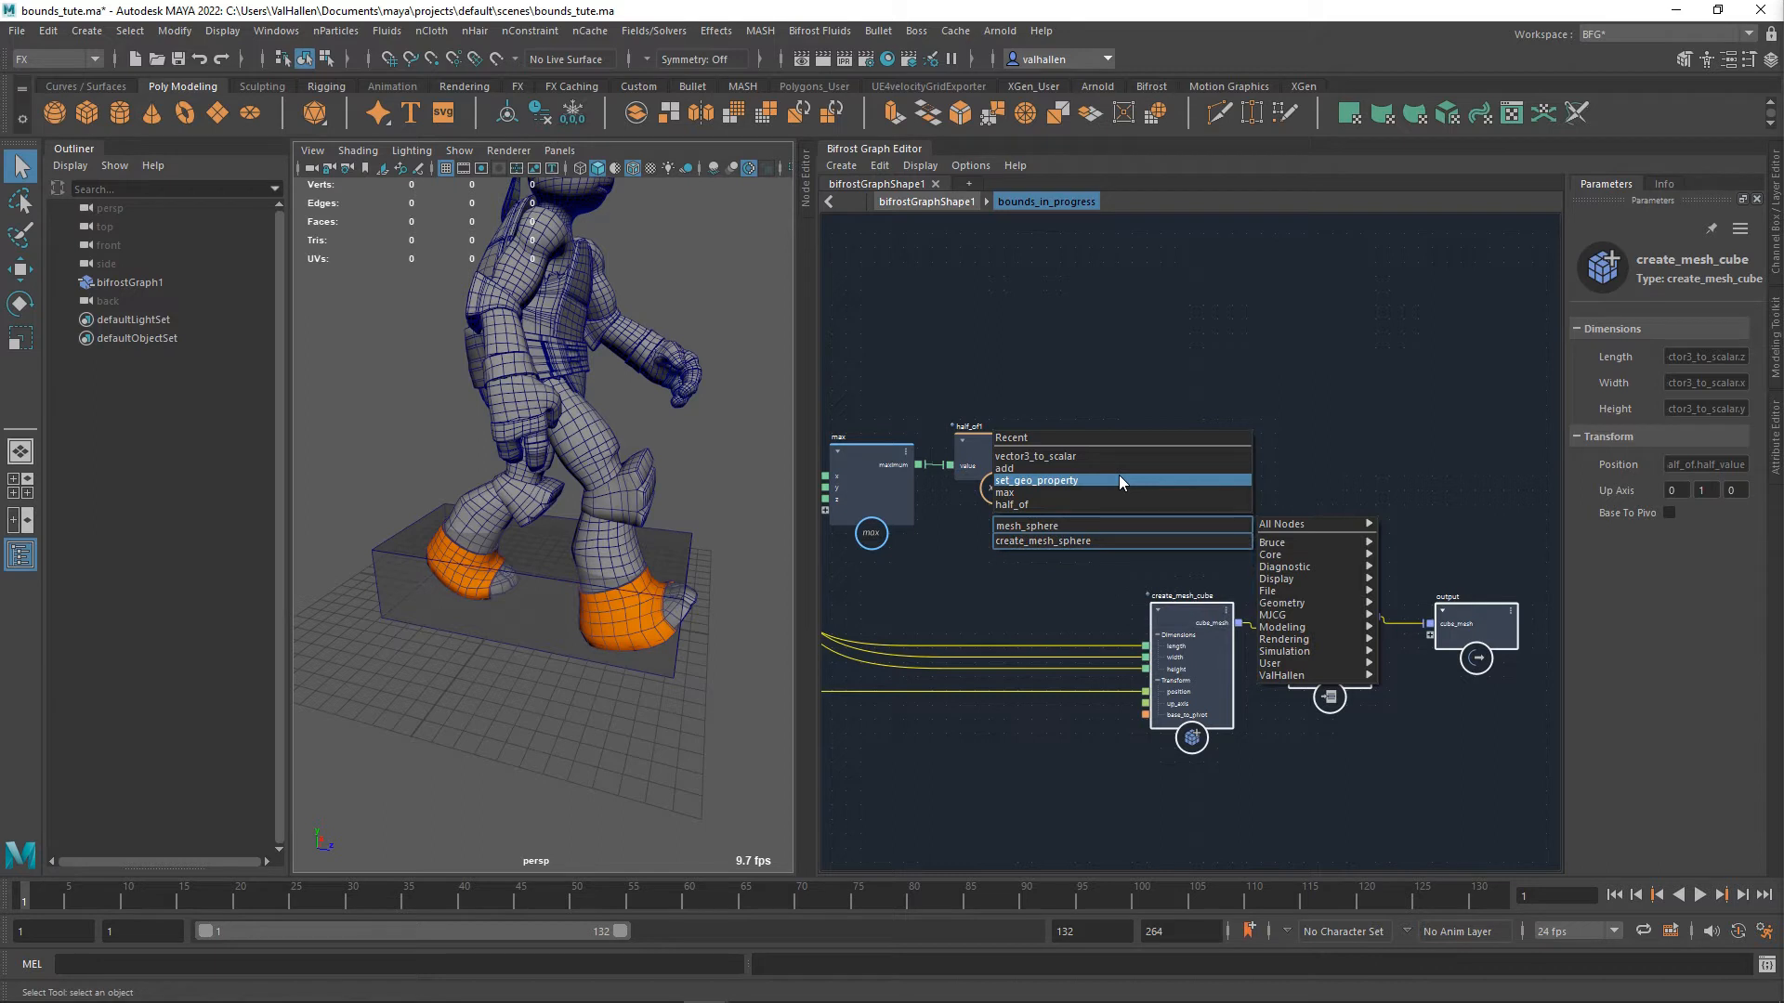
key(Down)
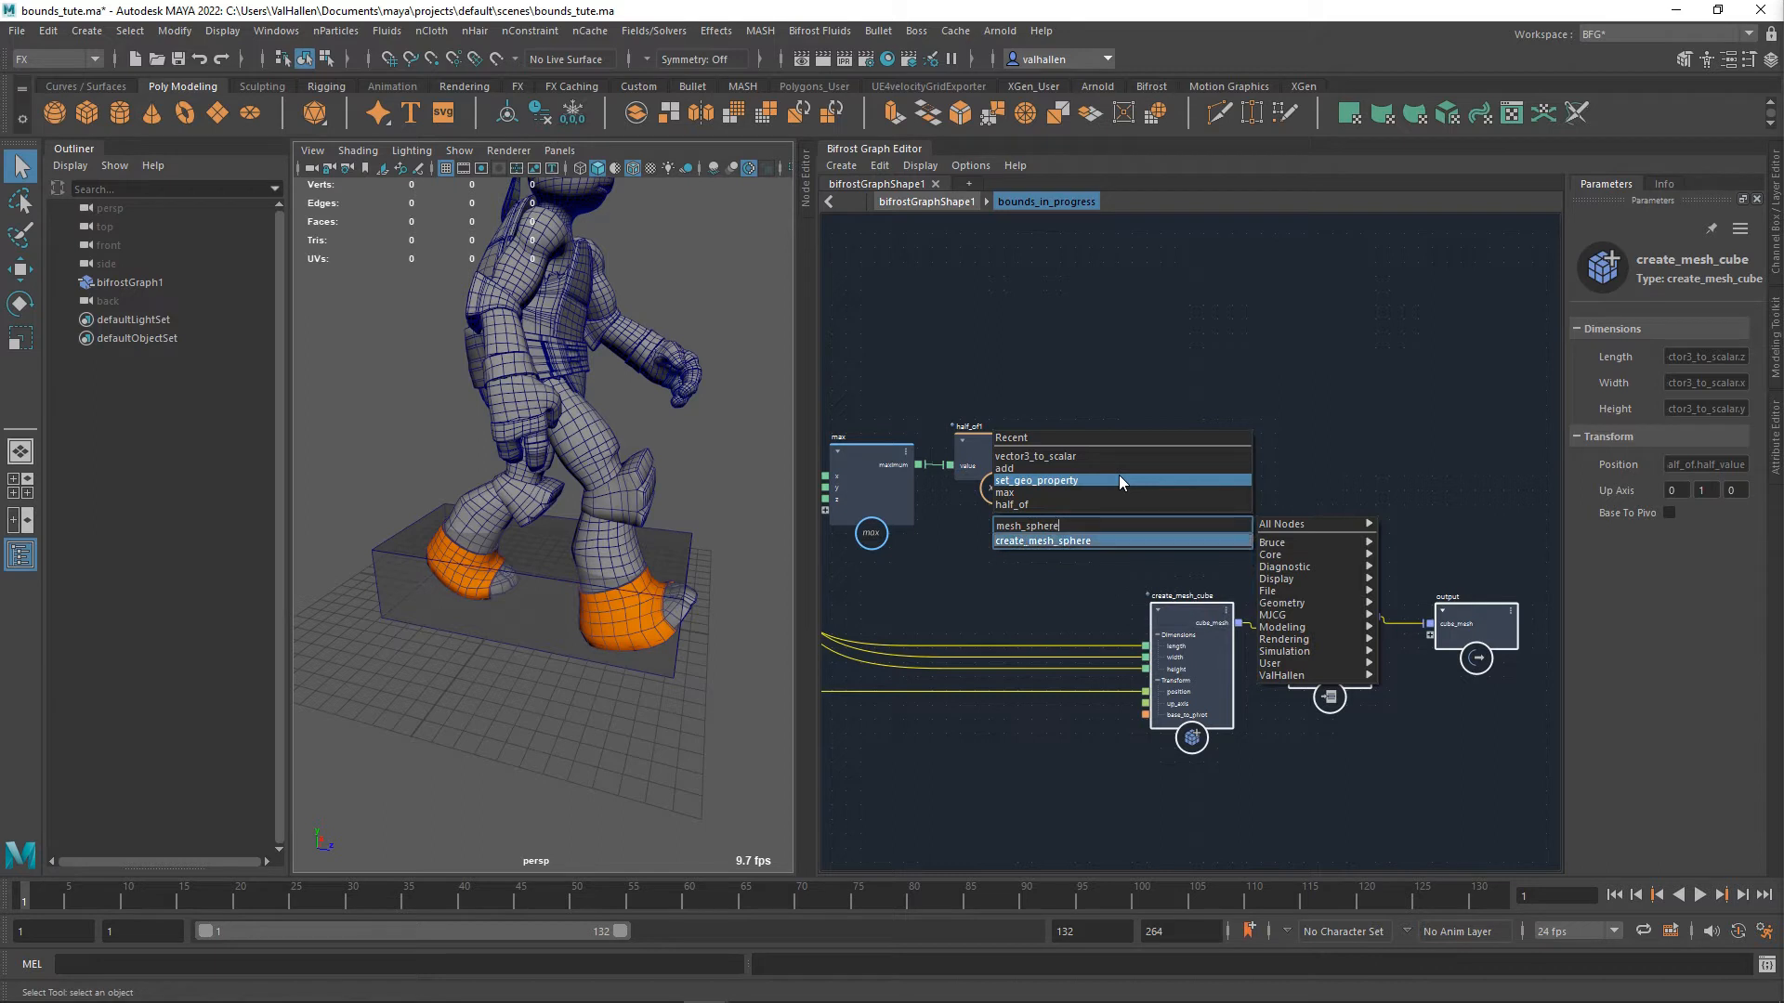
key(Return)
drag(1197, 554, 1196, 459)
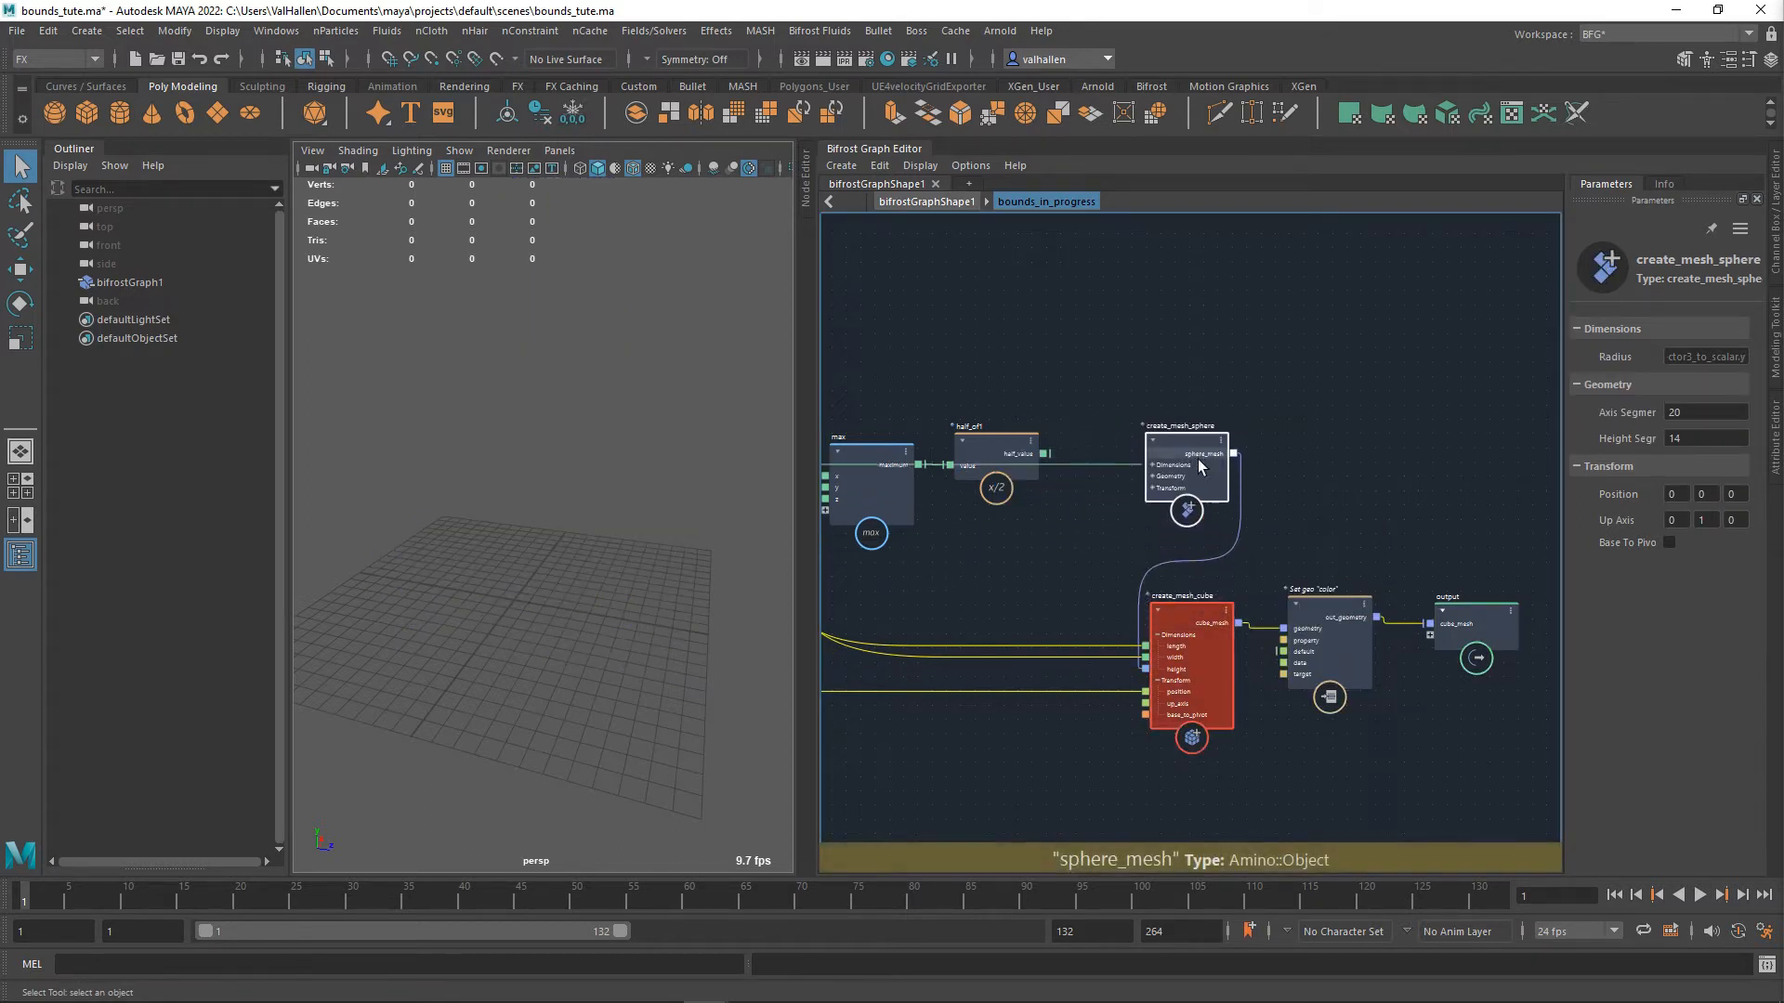
click(1253, 489)
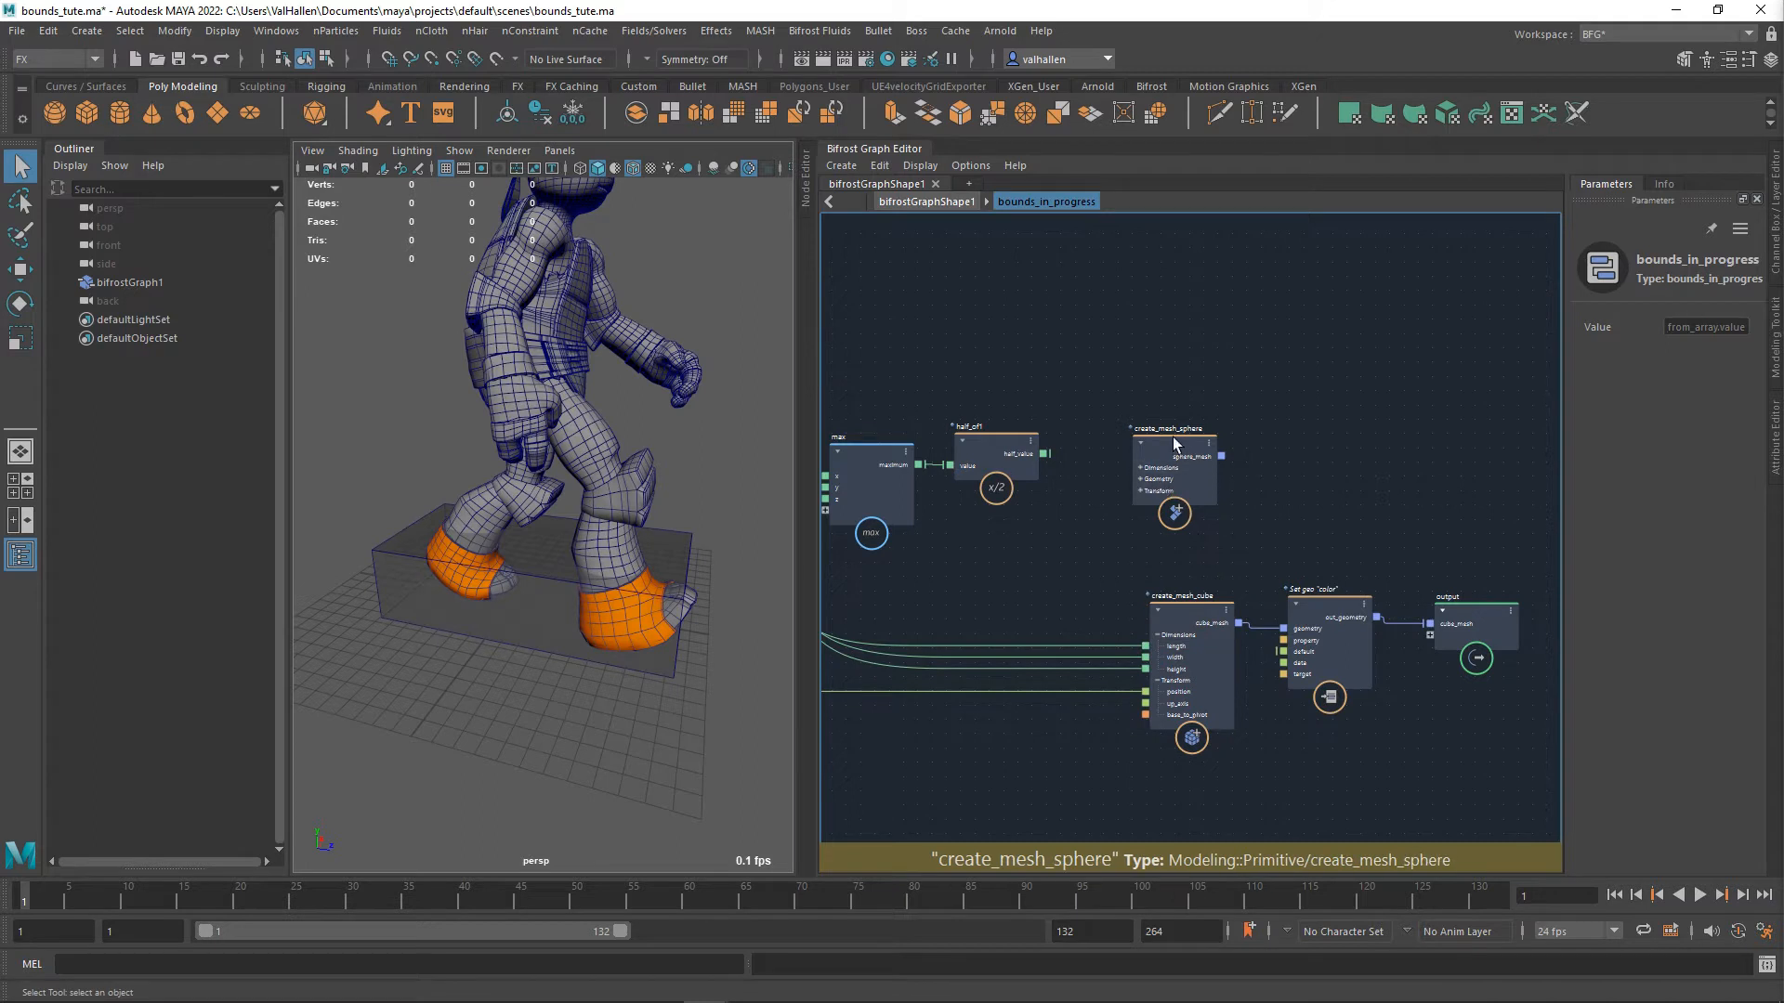
drag(1169, 463, 1174, 440)
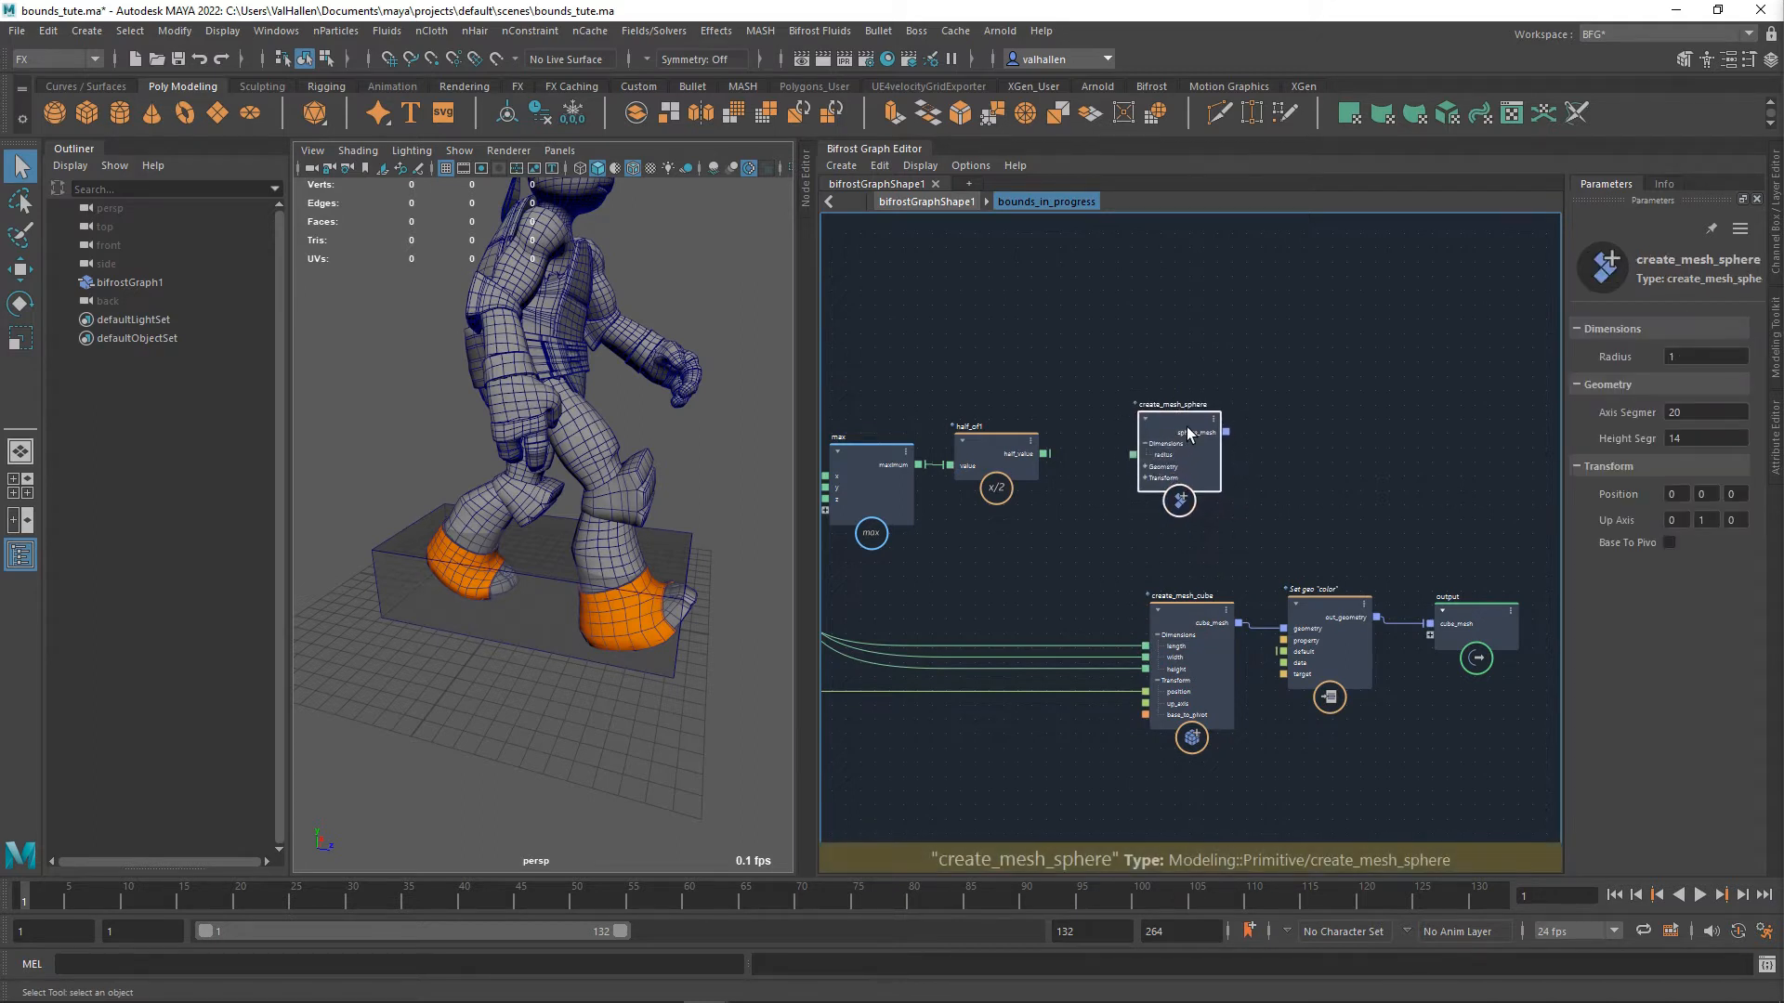
- Connect the half_value of the half_of node beside max to create_mesh_sphere's radius
click(1146, 445)
drag(1045, 453, 1134, 444)
drag(1173, 421, 1174, 431)
- Connect the half_value of the half_of node after add to create_mesh_sphere's transform position
alt+middle_drag(1083, 738, 1324, 714)
click(1019, 653)
alt+middle_drag(1319, 587, 1150, 725)
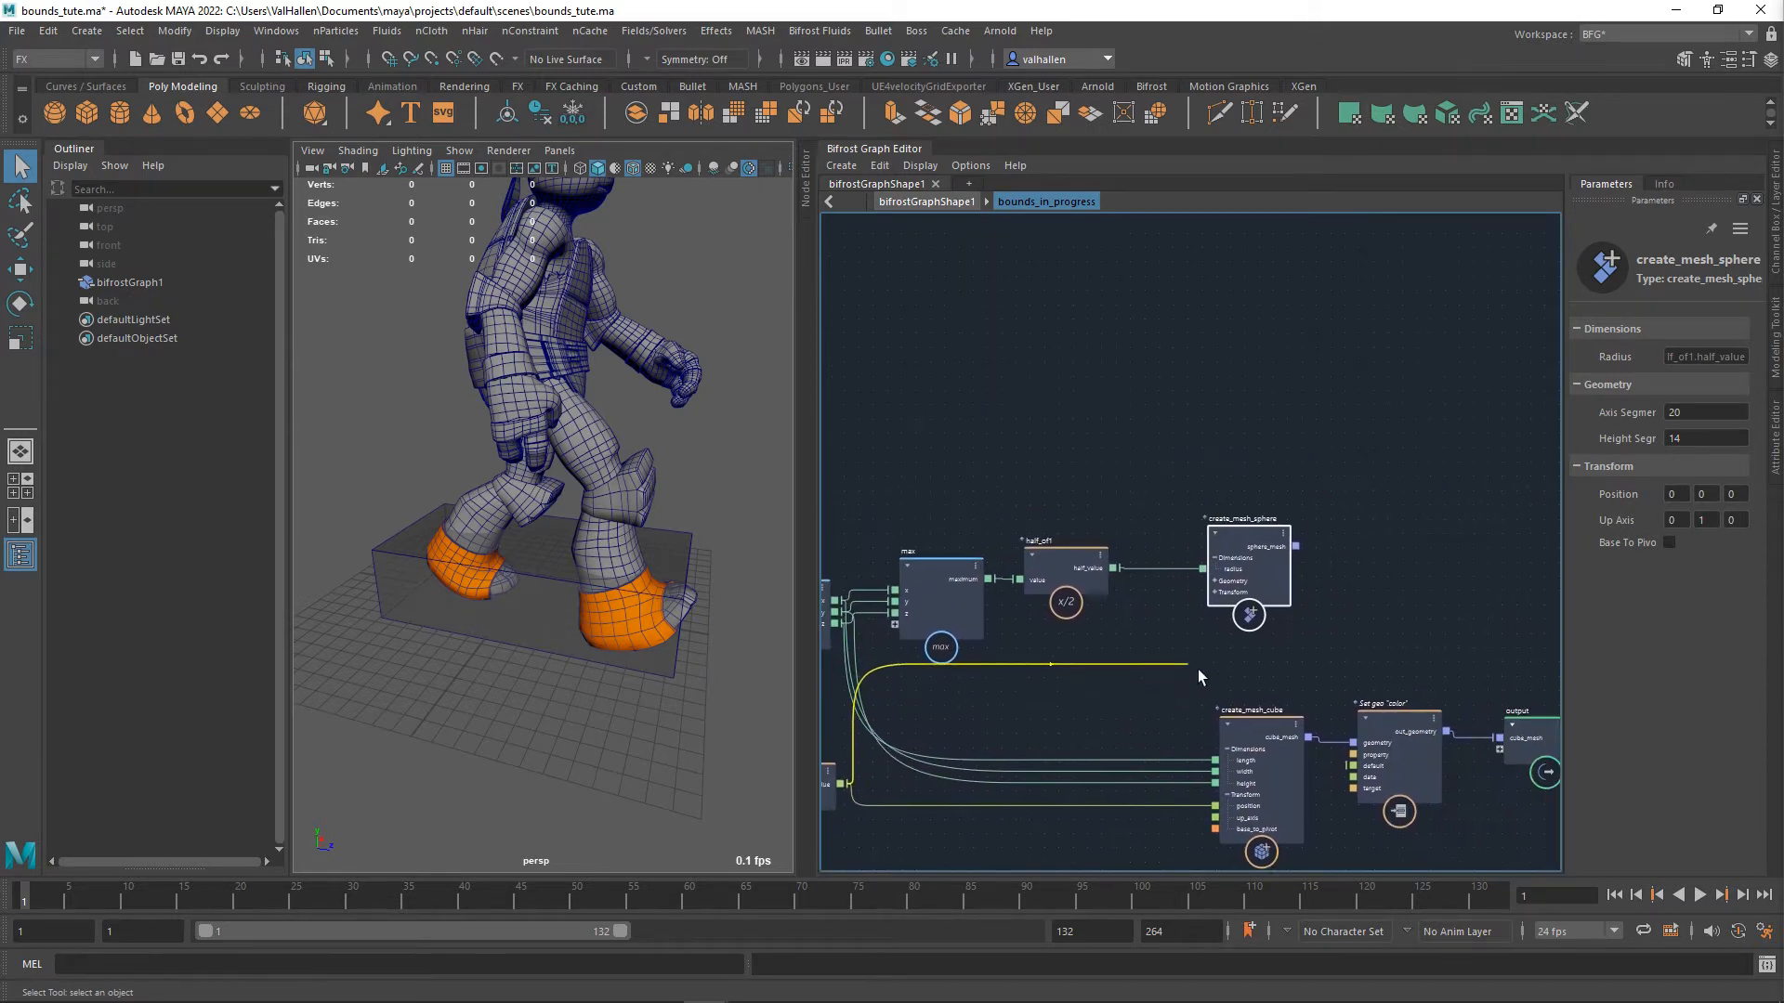
click(1203, 665)
click(1214, 593)
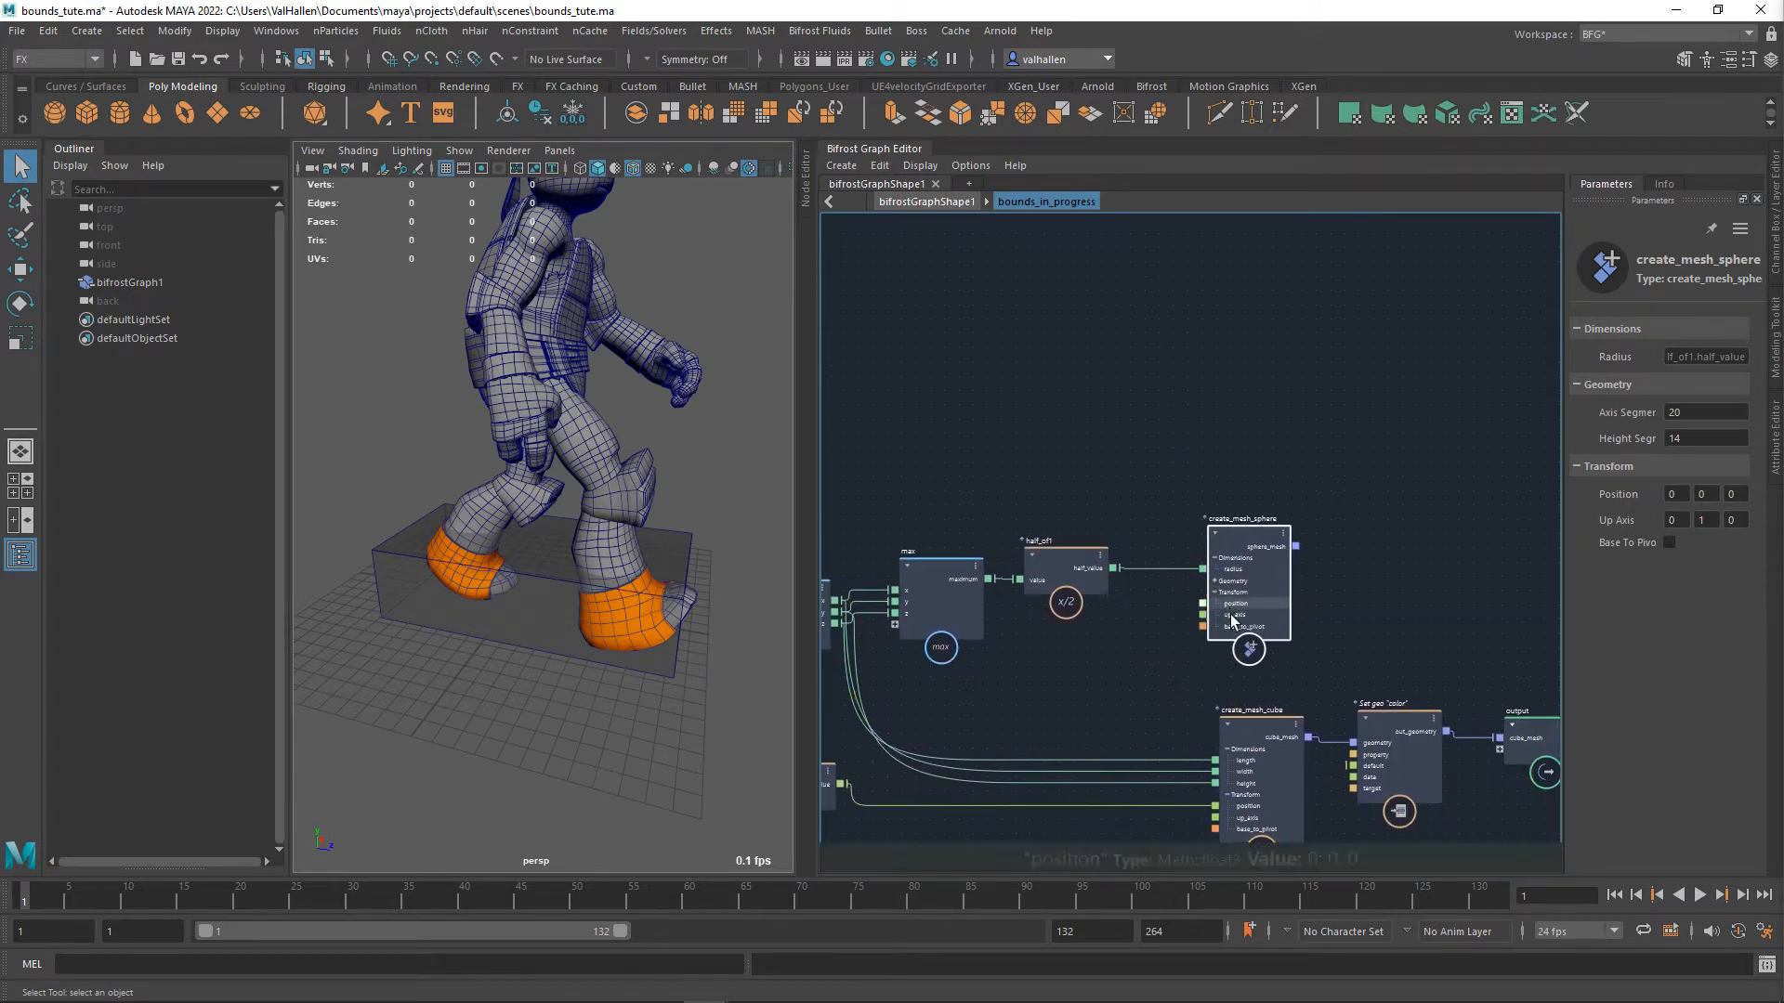
alt+middle_drag(965, 736, 1039, 704)
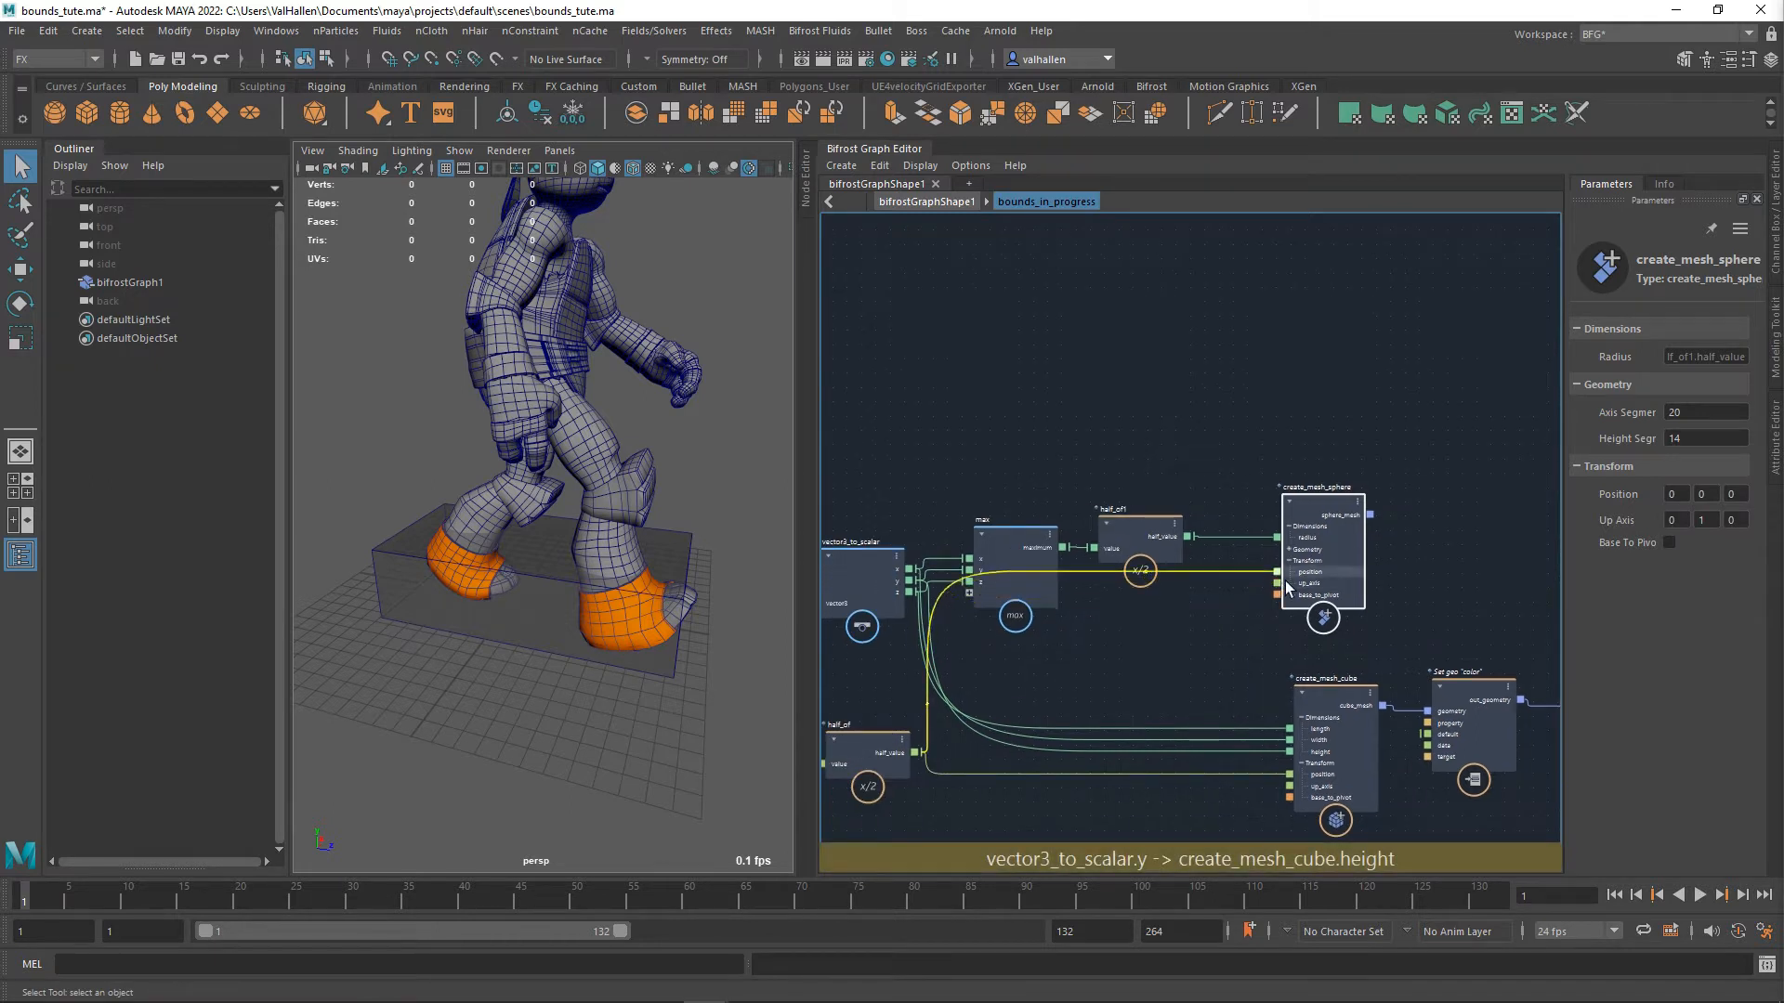
- Feed create_mesh_sphere's sphere_mesh into the color property node's geometry, then play the animation briefly and return to frame 1
alt+middle_drag(1459, 629, 1115, 676)
drag(1035, 565, 1103, 767)
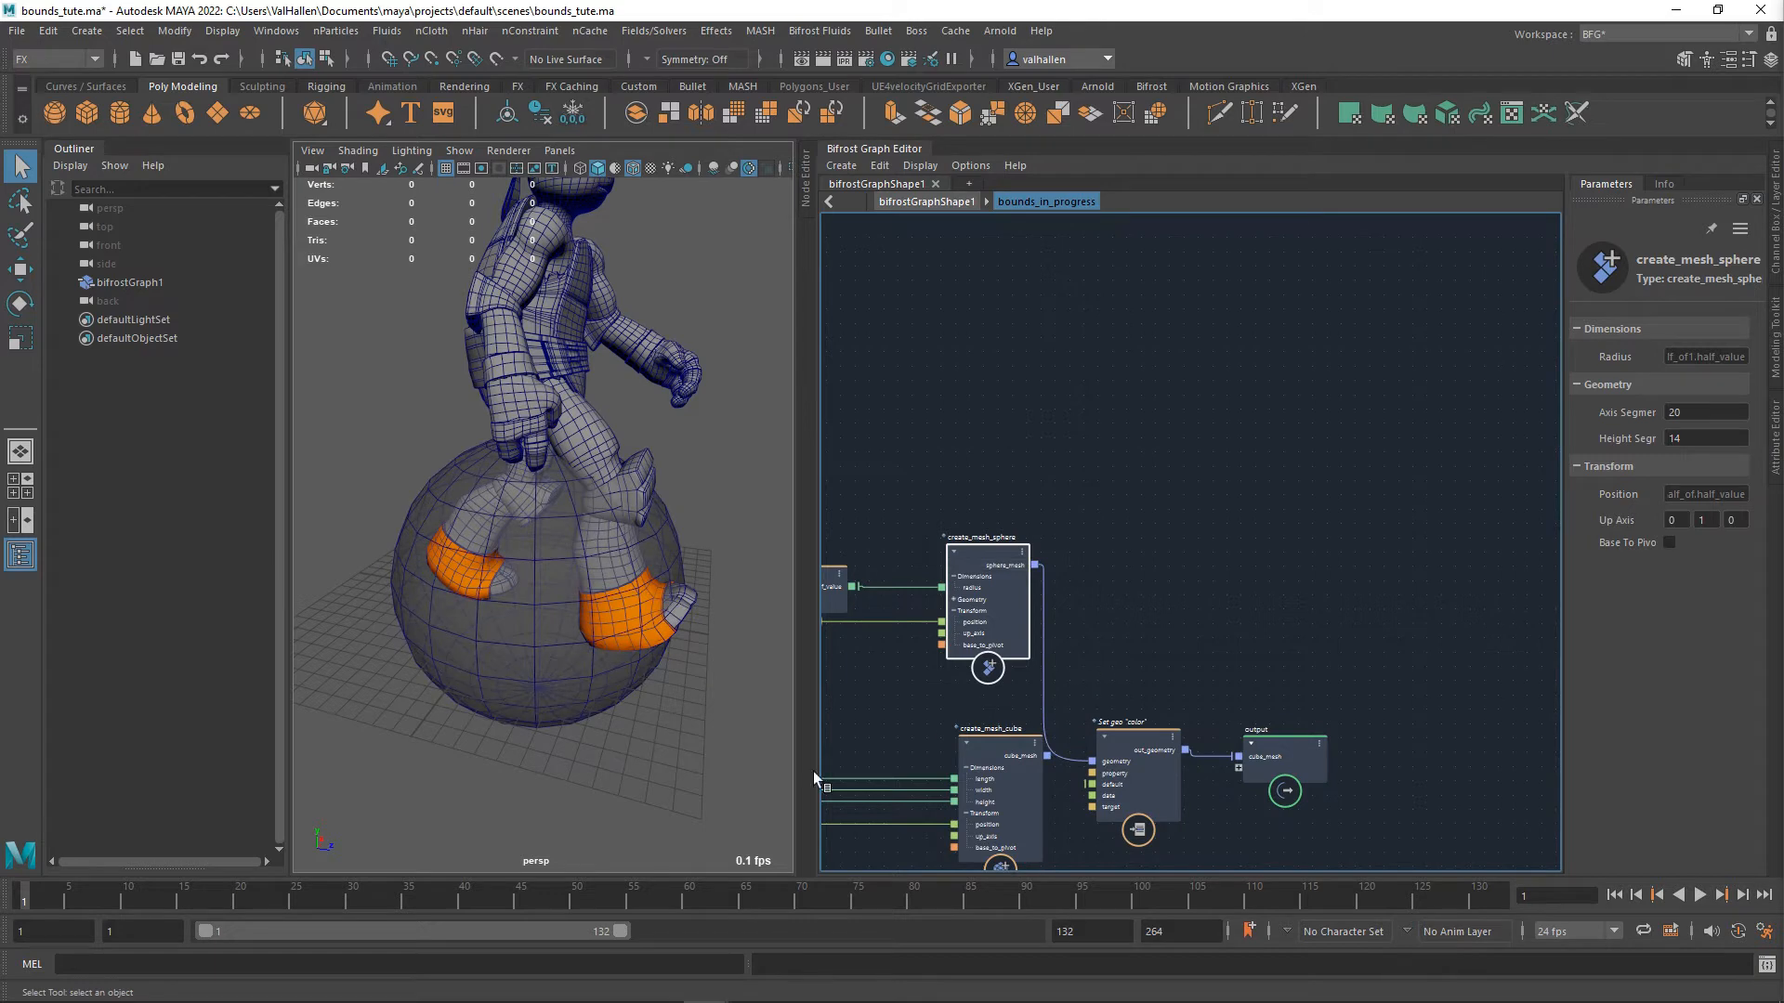
key(alt+v)
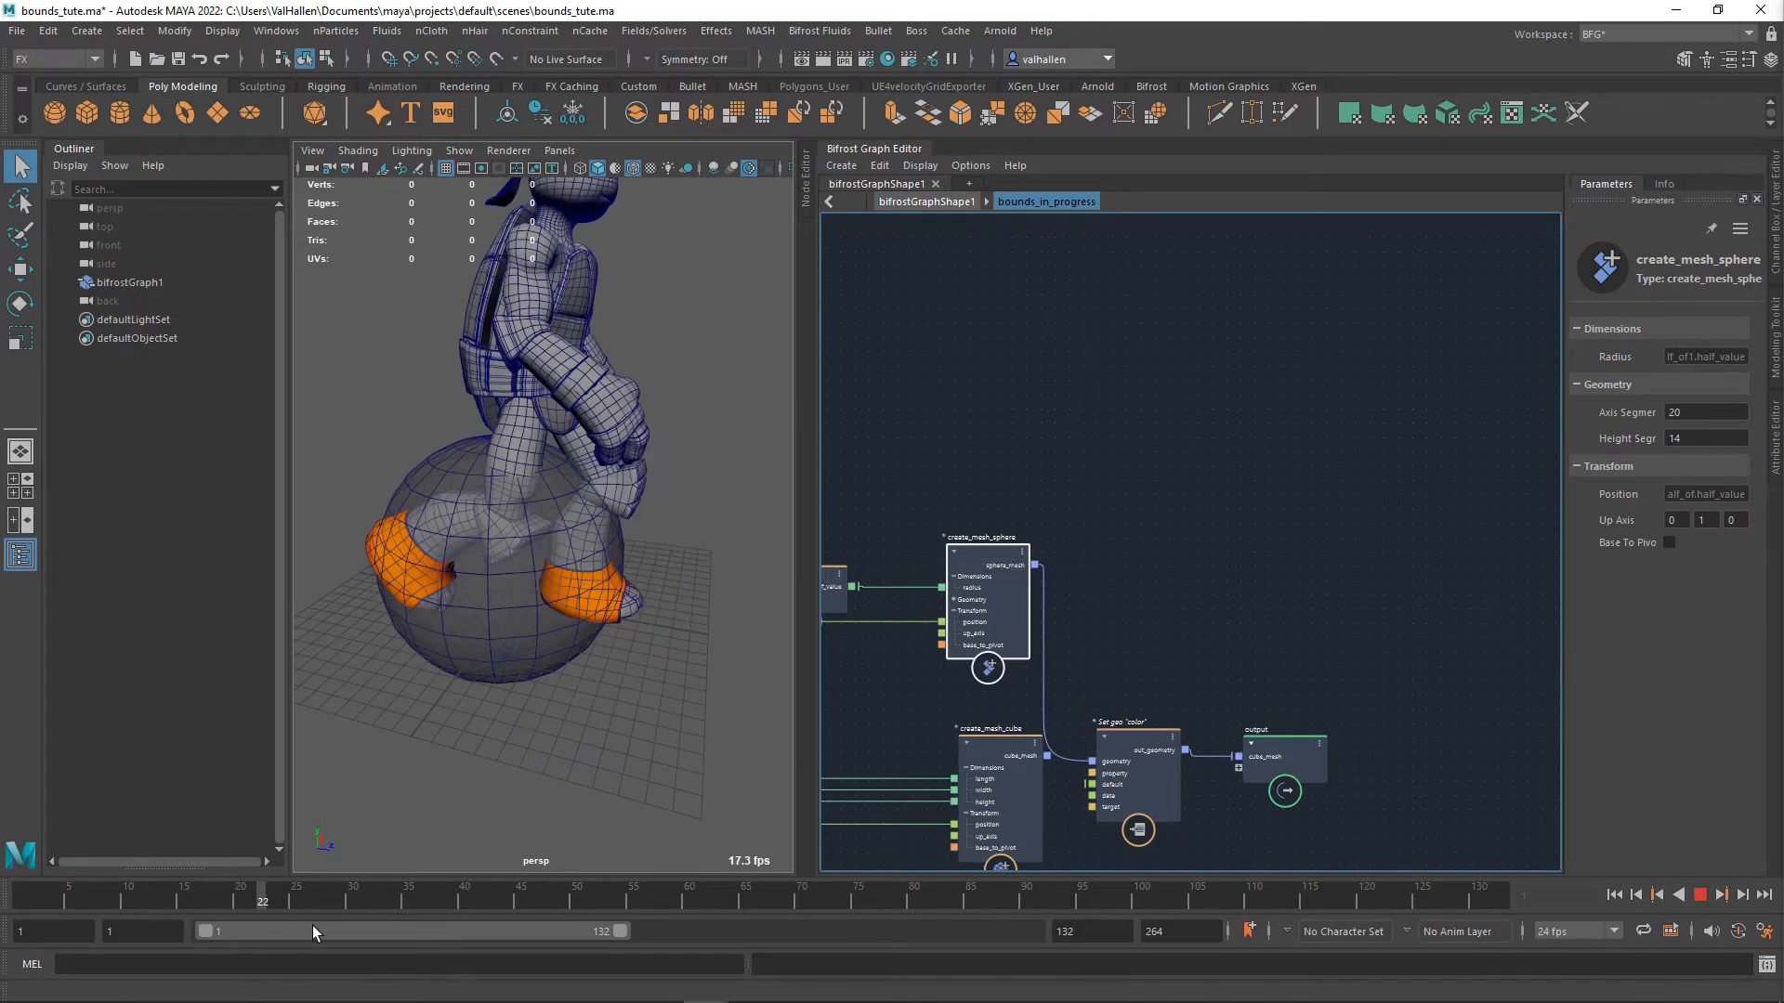
drag(327, 926, 18, 908)
- Move the color property node and the output node up together, in line with create_mesh_sphere
alt+middle_drag(985, 732, 1419, 562)
alt+right_drag(1418, 562, 1174, 693)
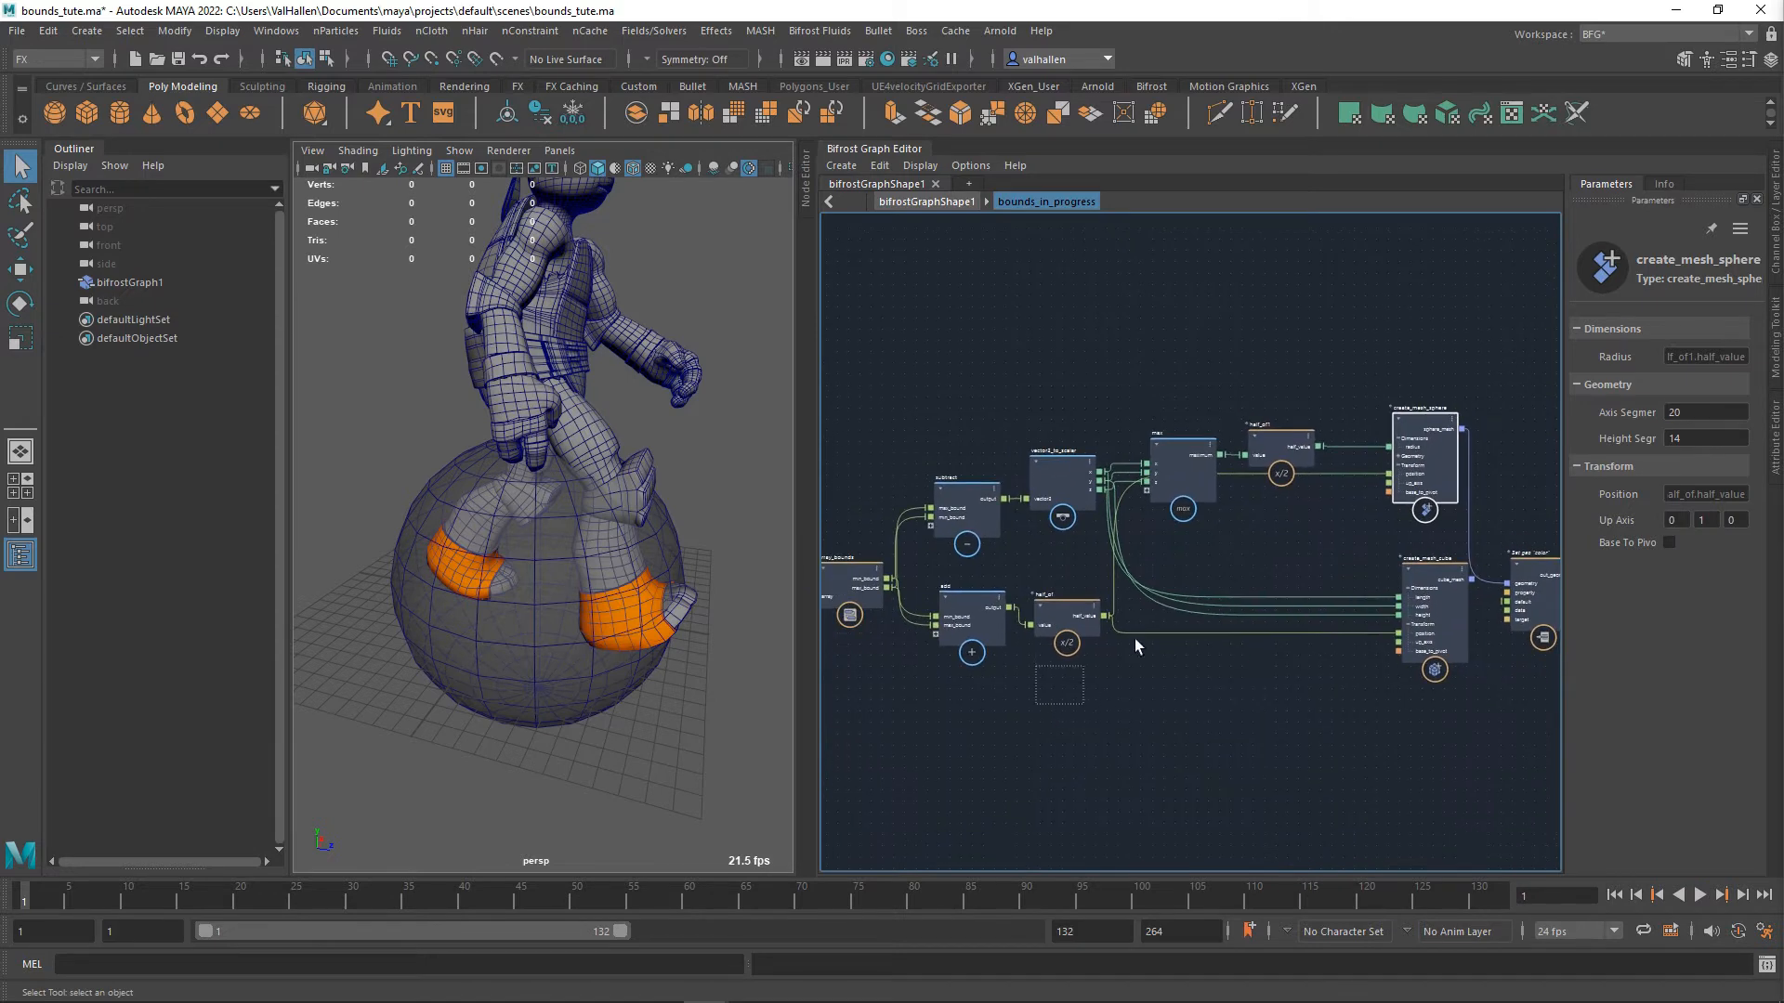
drag(1360, 354, 1360, 368)
alt+middle_drag(1263, 606, 1009, 708)
click(1391, 592)
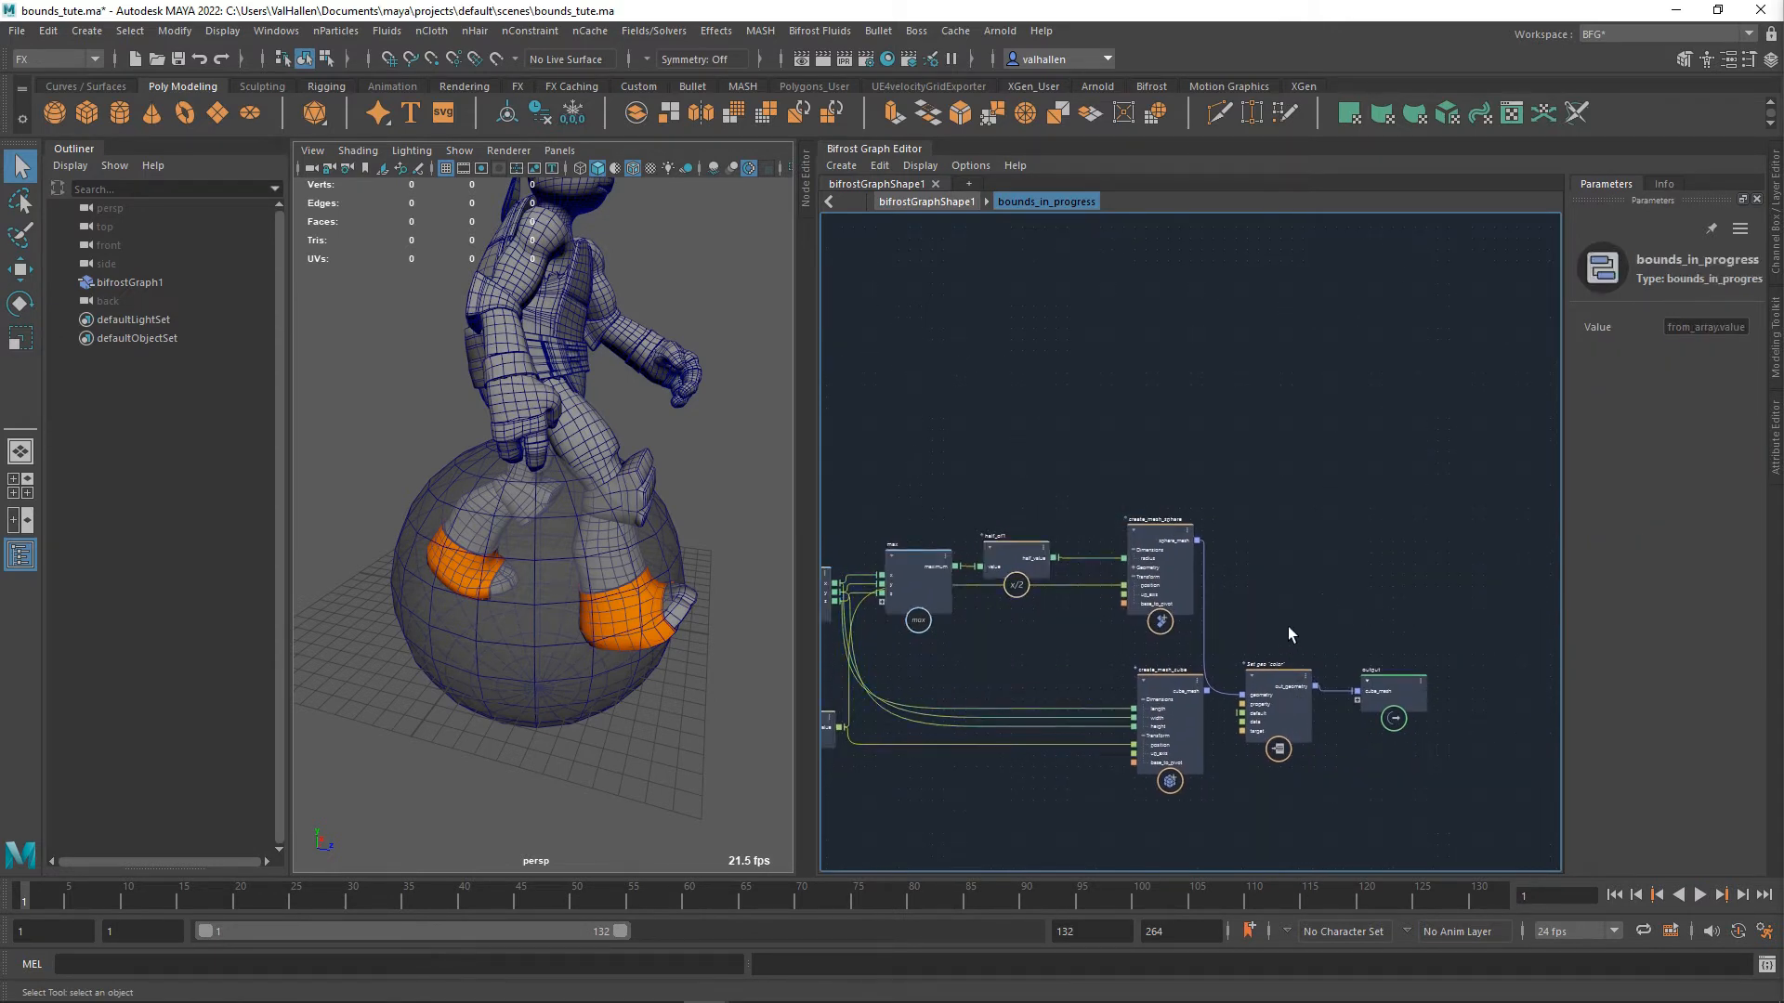
alt+middle_drag(1246, 811, 1282, 777)
drag(1282, 777, 1352, 522)
alt+middle_drag(1333, 595, 1446, 622)
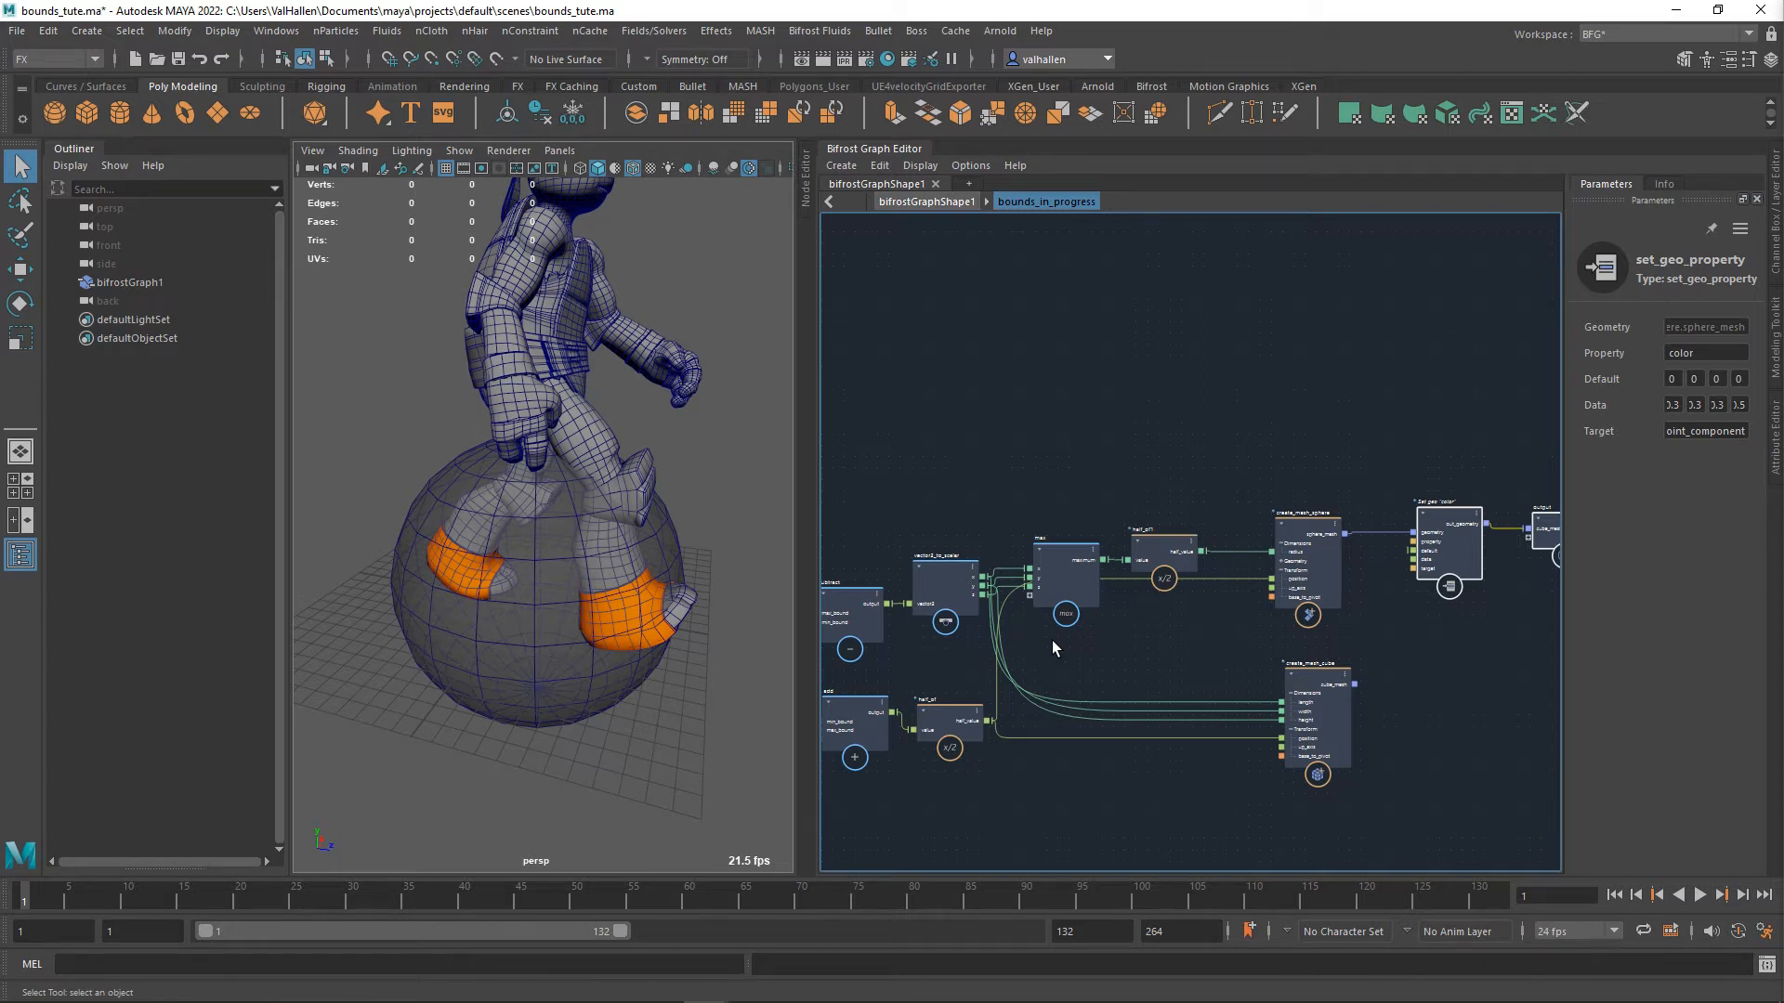
alt+middle_drag(1393, 651, 1294, 659)
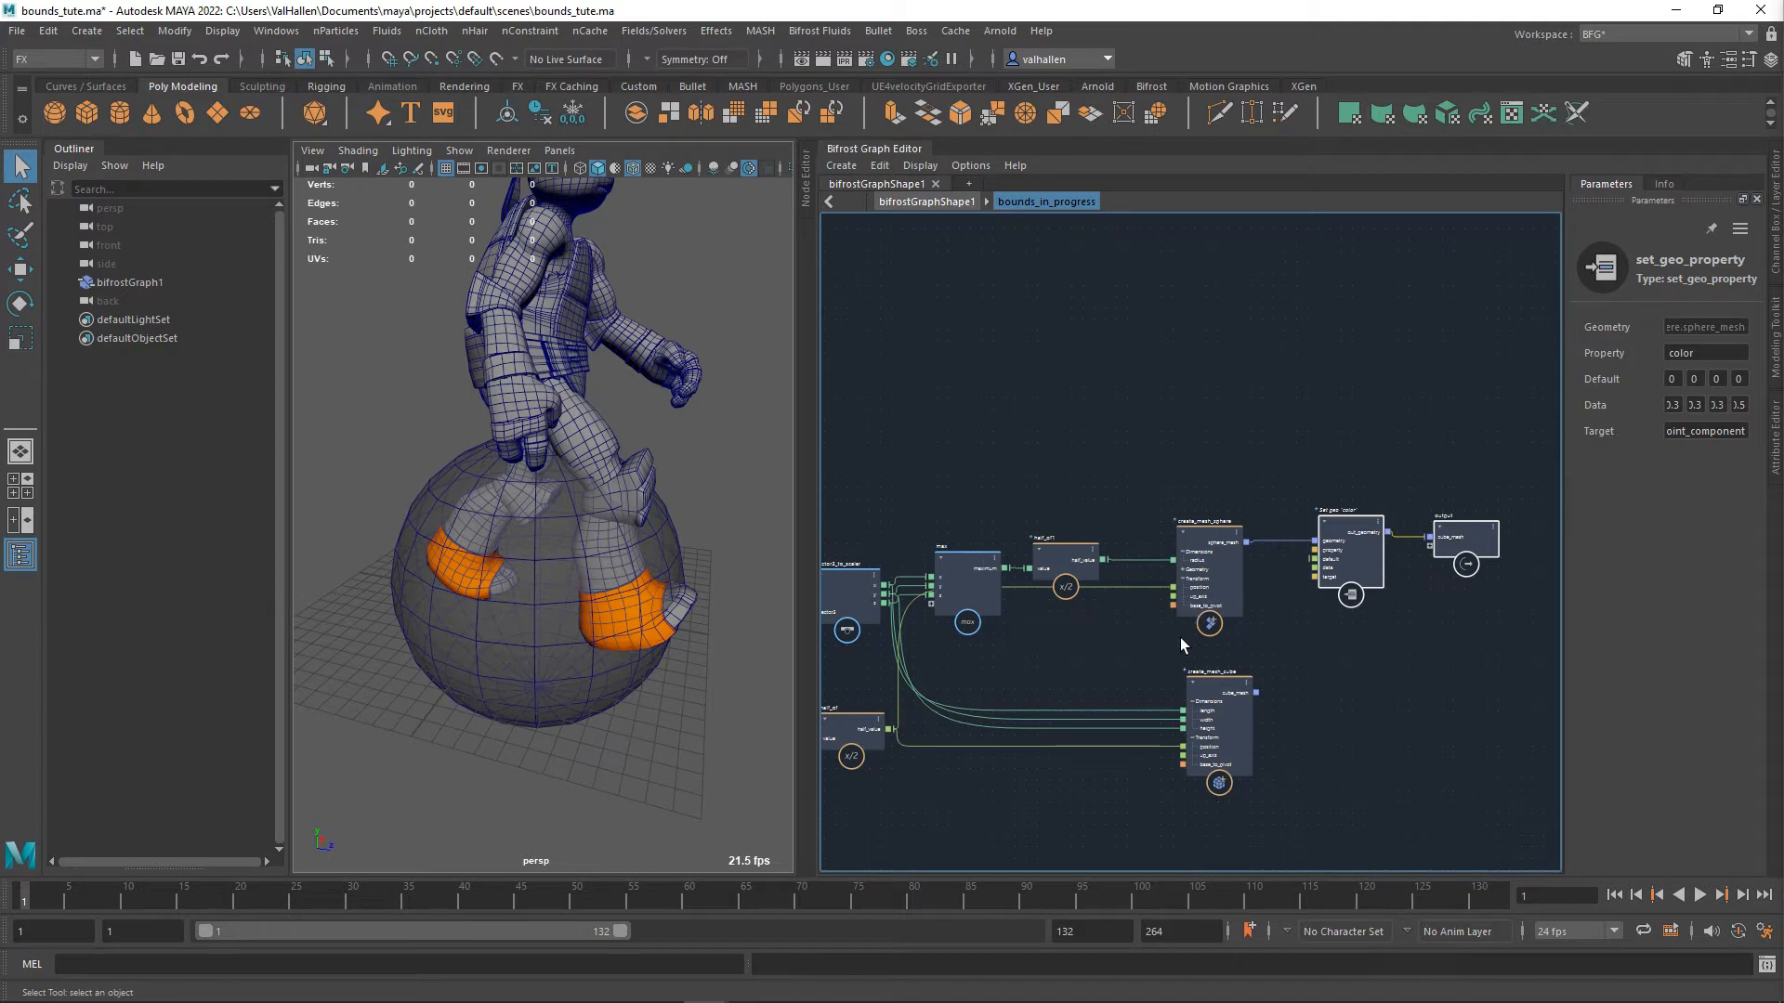
- Shift create_mesh_cube slightly up so it sits closer beneath create_mesh_sphere
scroll(1318, 670, up, 3)
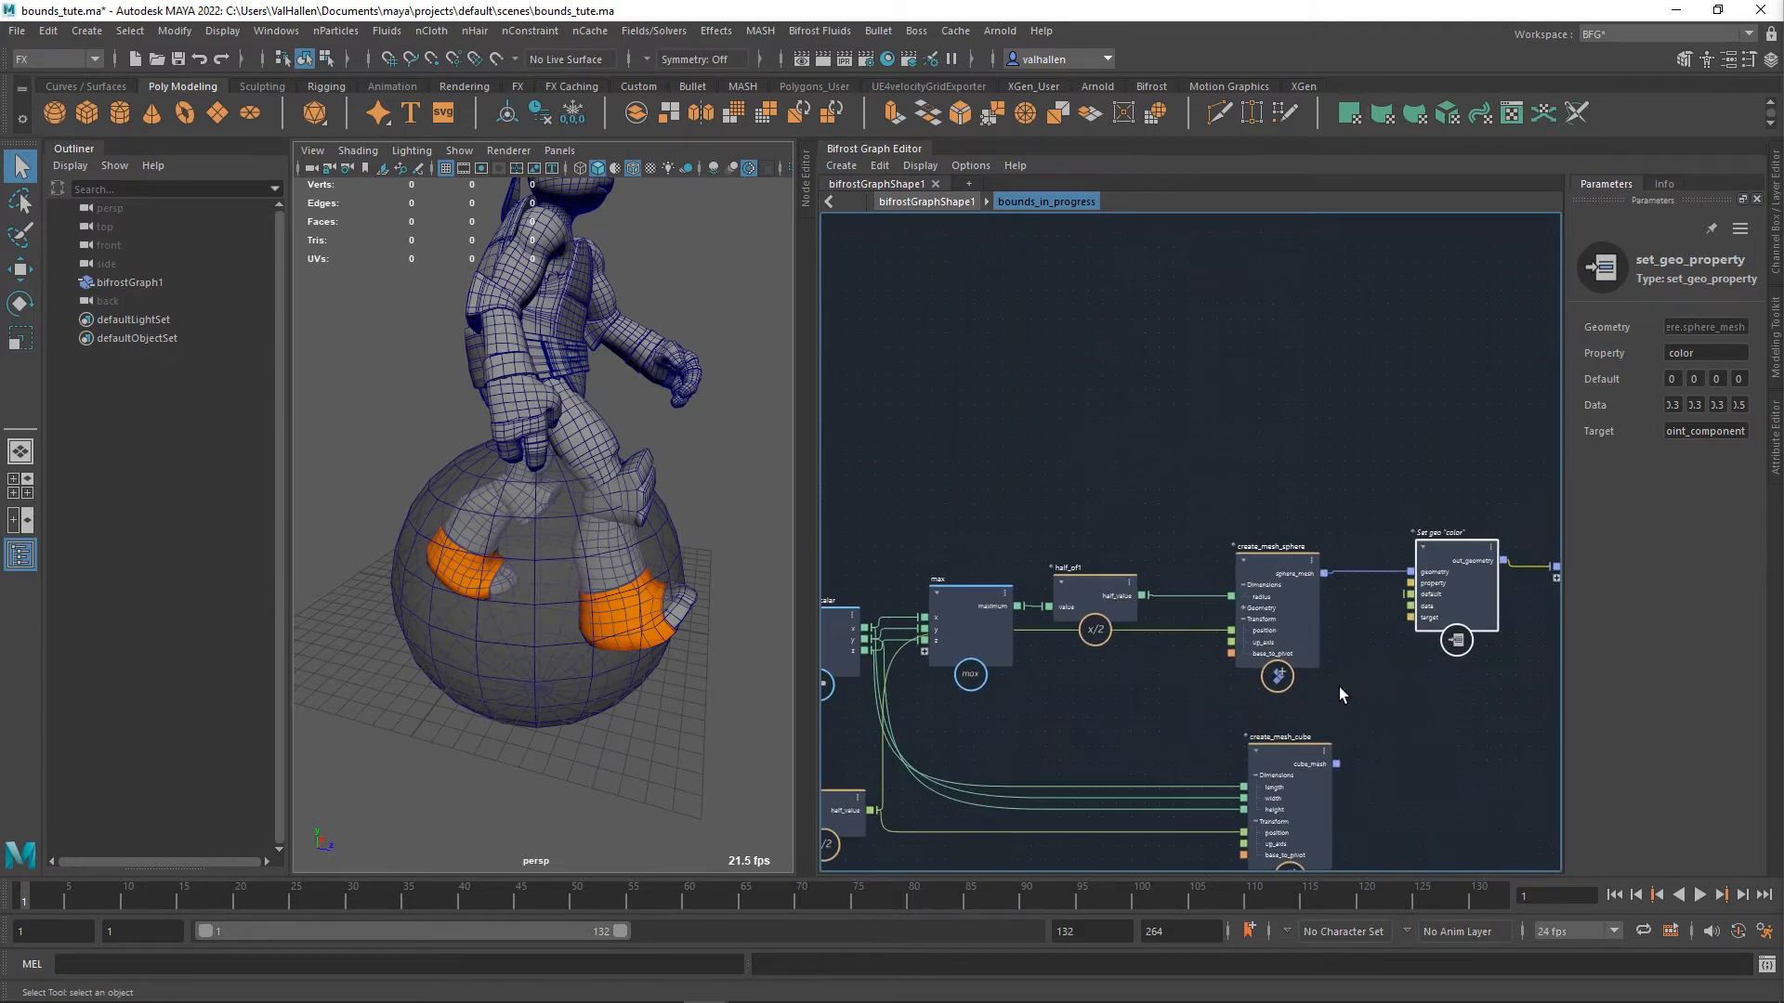
click(1271, 715)
drag(1270, 709, 1269, 702)
alt+middle_drag(1343, 689, 1376, 567)
alt+middle_drag(1383, 654, 1384, 594)
- Add a create_mesh_plane node below create_mesh_cube and rename it X
key(Tab)
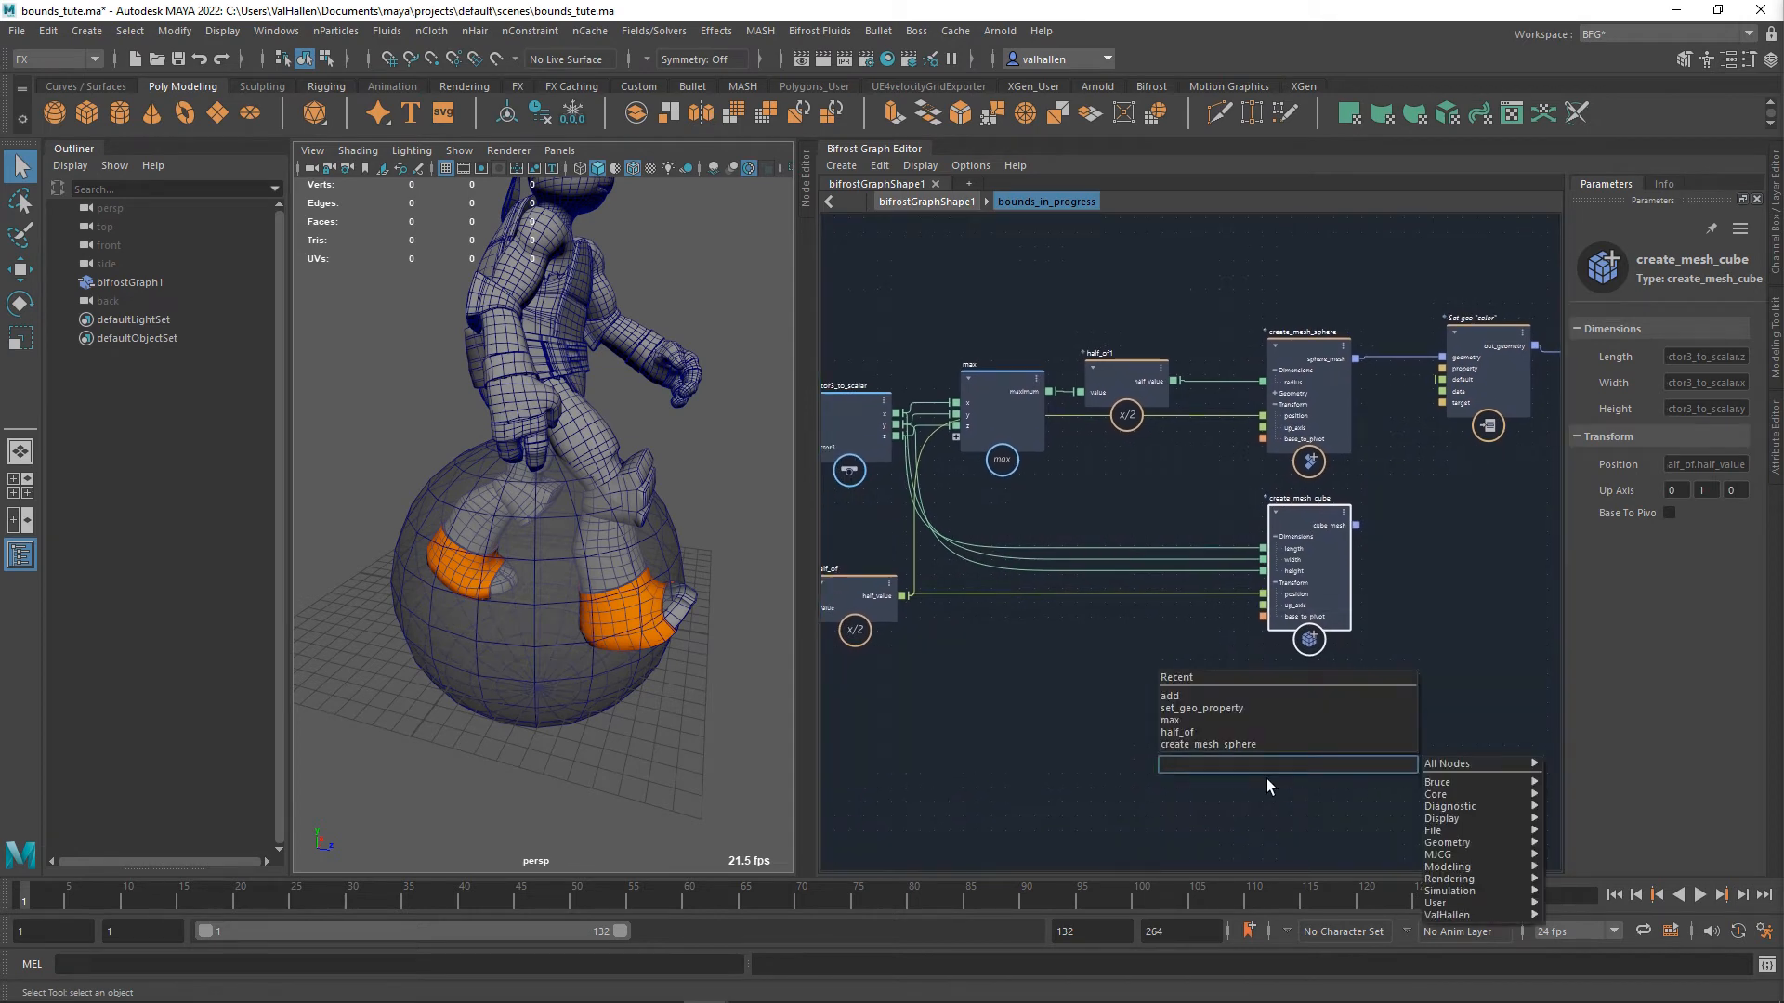
text(plane)
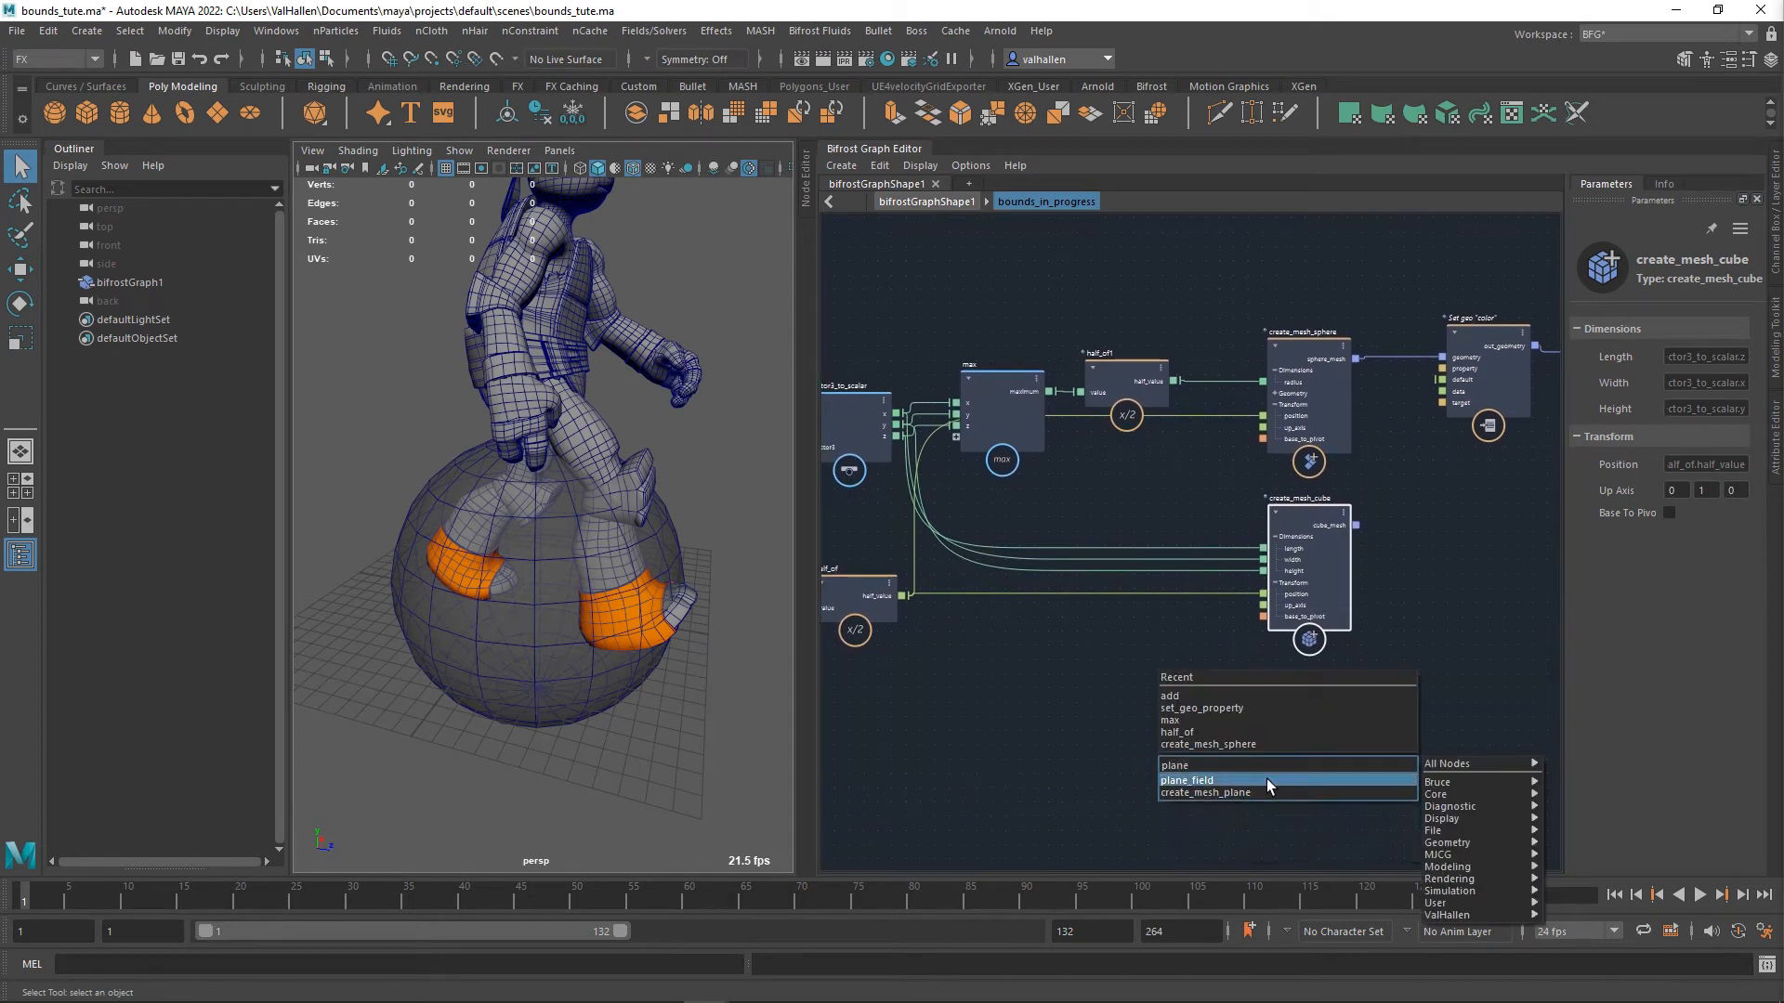
key(Down)
key(Return)
drag(1365, 767, 1196, 675)
double_click(1195, 672)
text(X)
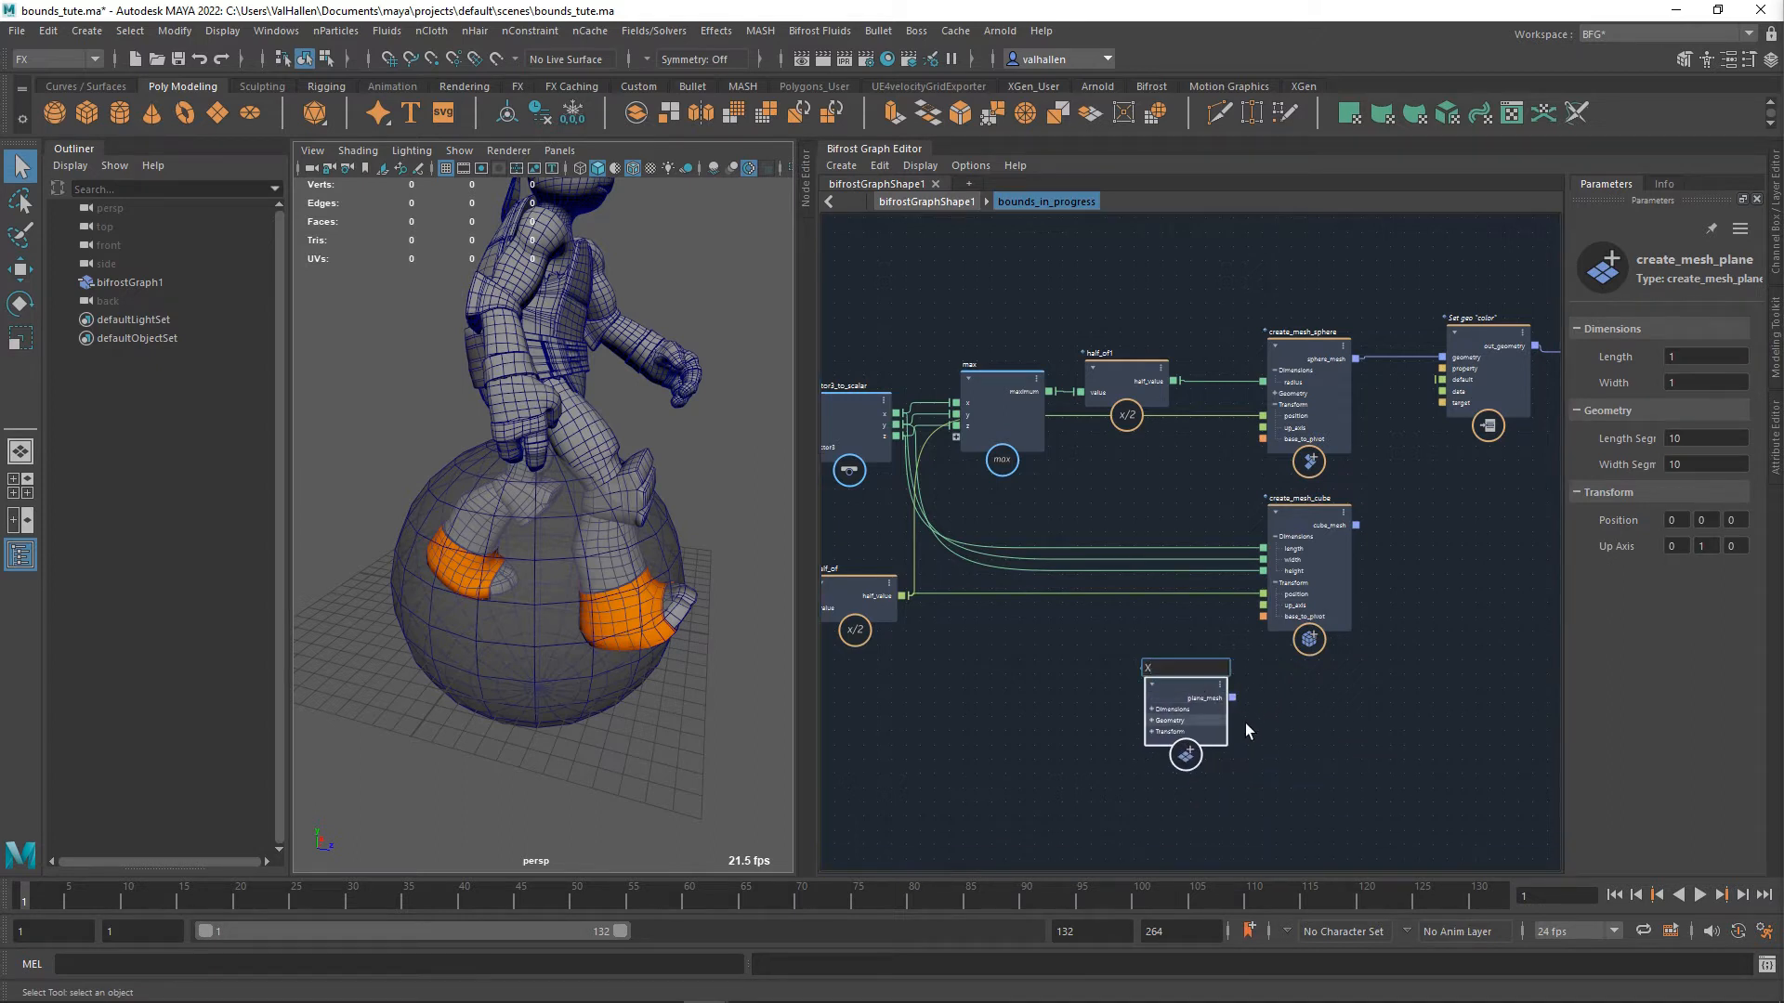
key(Return)
- Duplicate the X plane node, place the copy directly beneath it and rename it Y
key(ctrl+d)
drag(1245, 759, 1198, 810)
click(1158, 778)
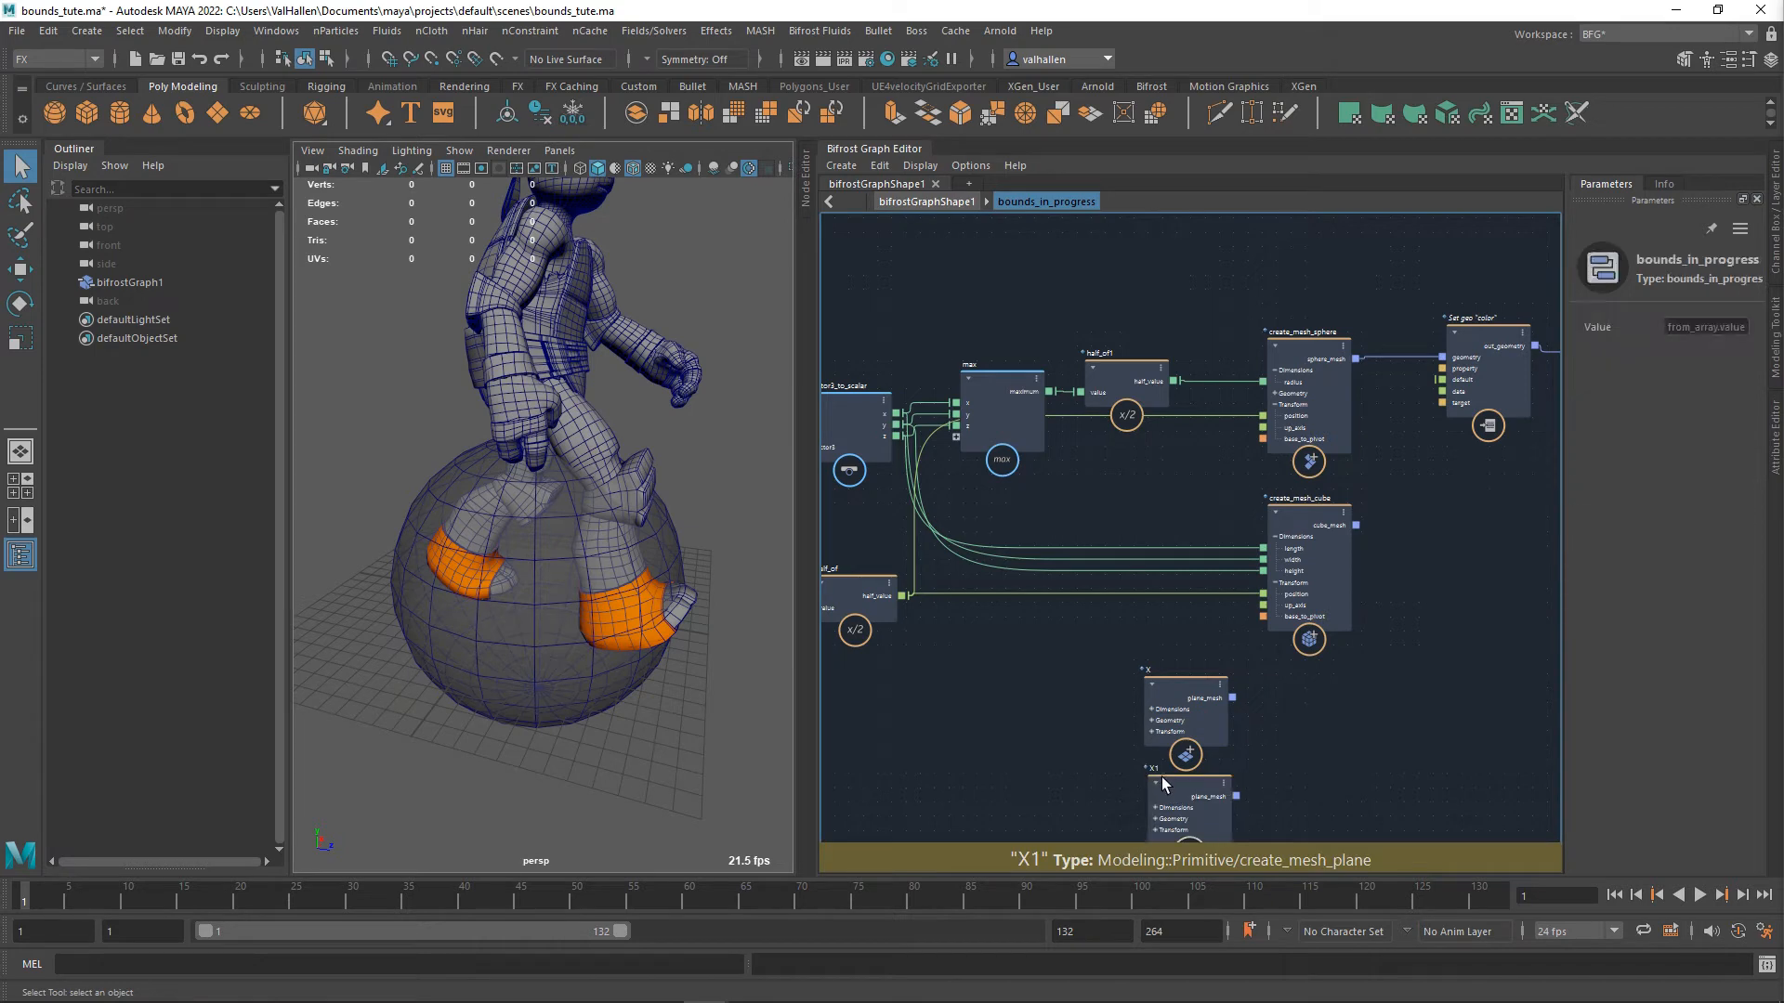
click(1165, 780)
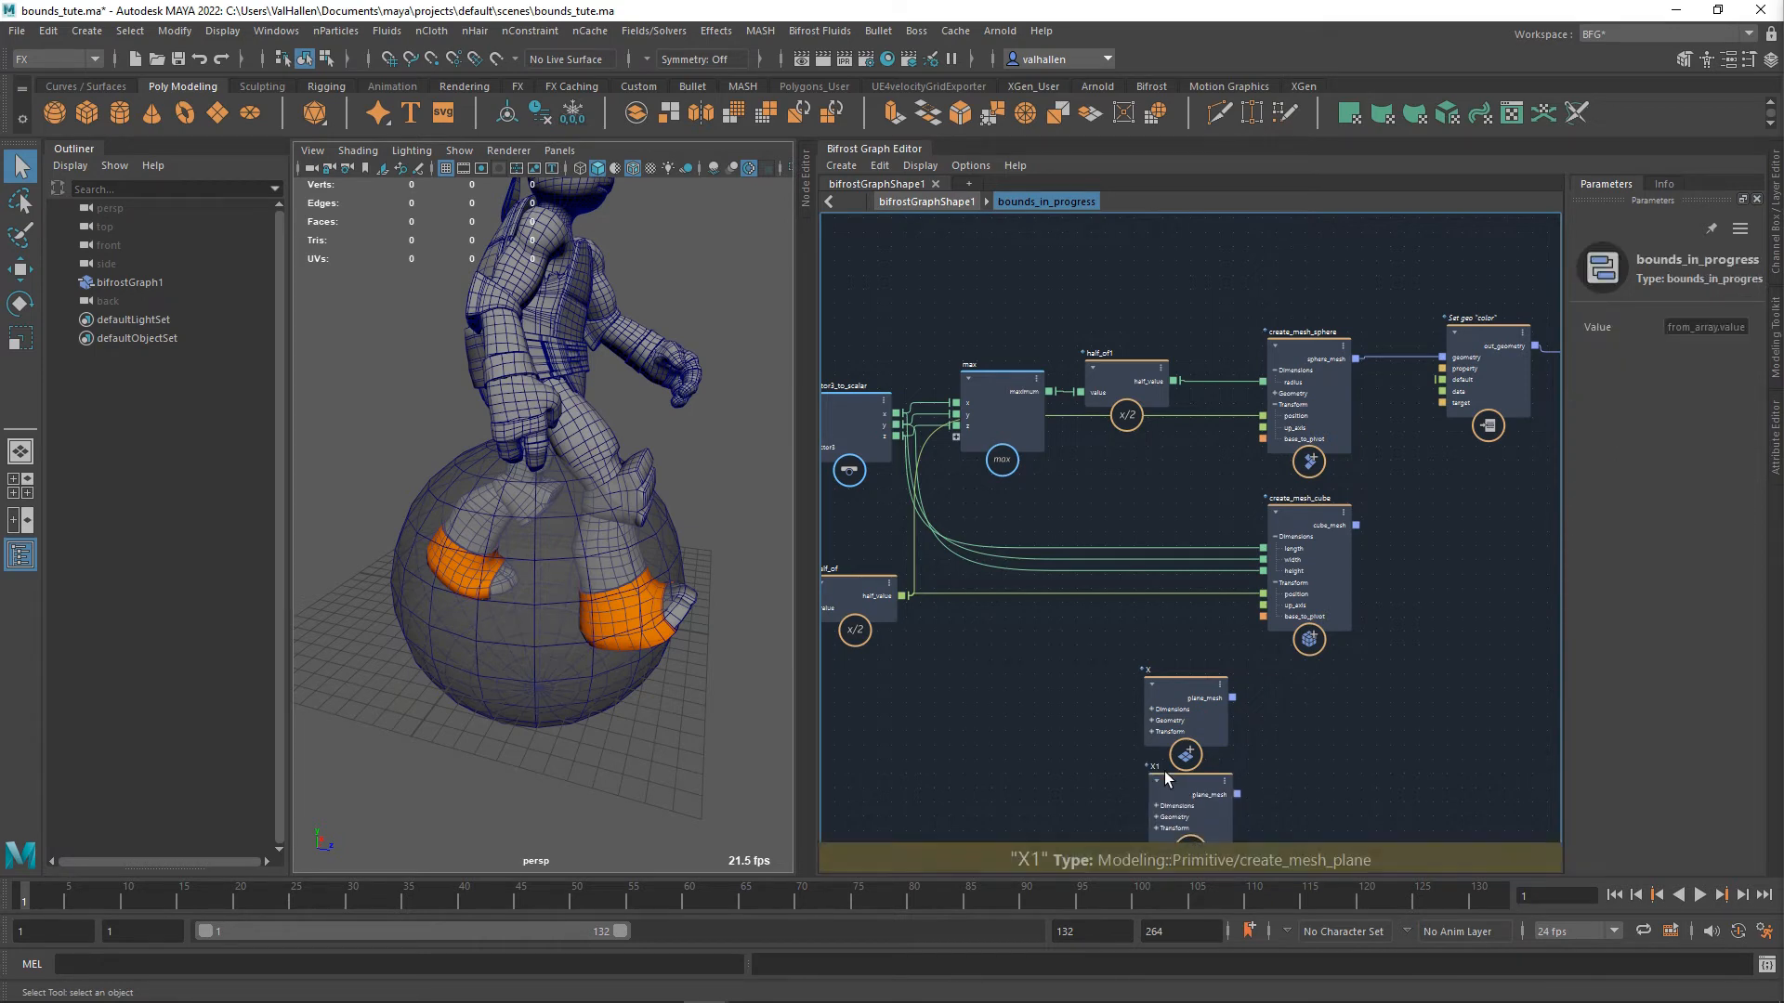
double_click(1158, 768)
text(Y)
key(Return)
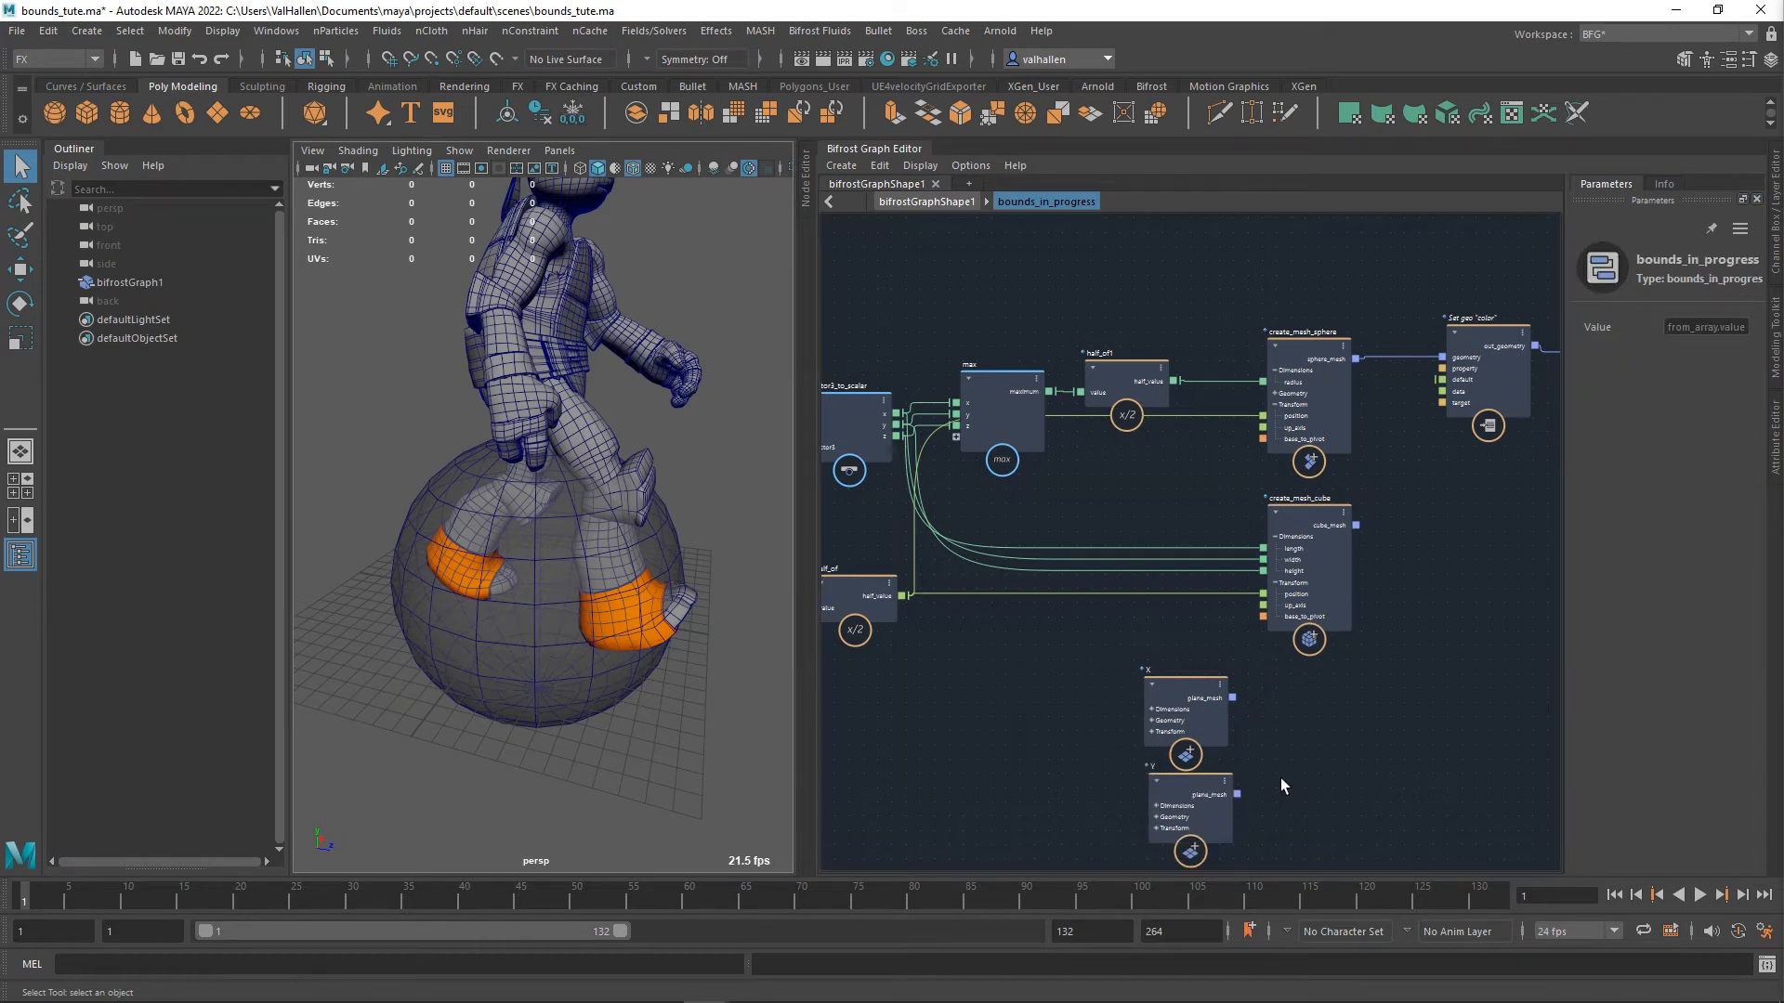
- Paste another copy of the X plane node beneath Y and rename it Z
alt+middle_drag(1282, 783, 1290, 620)
key(ctrl+v)
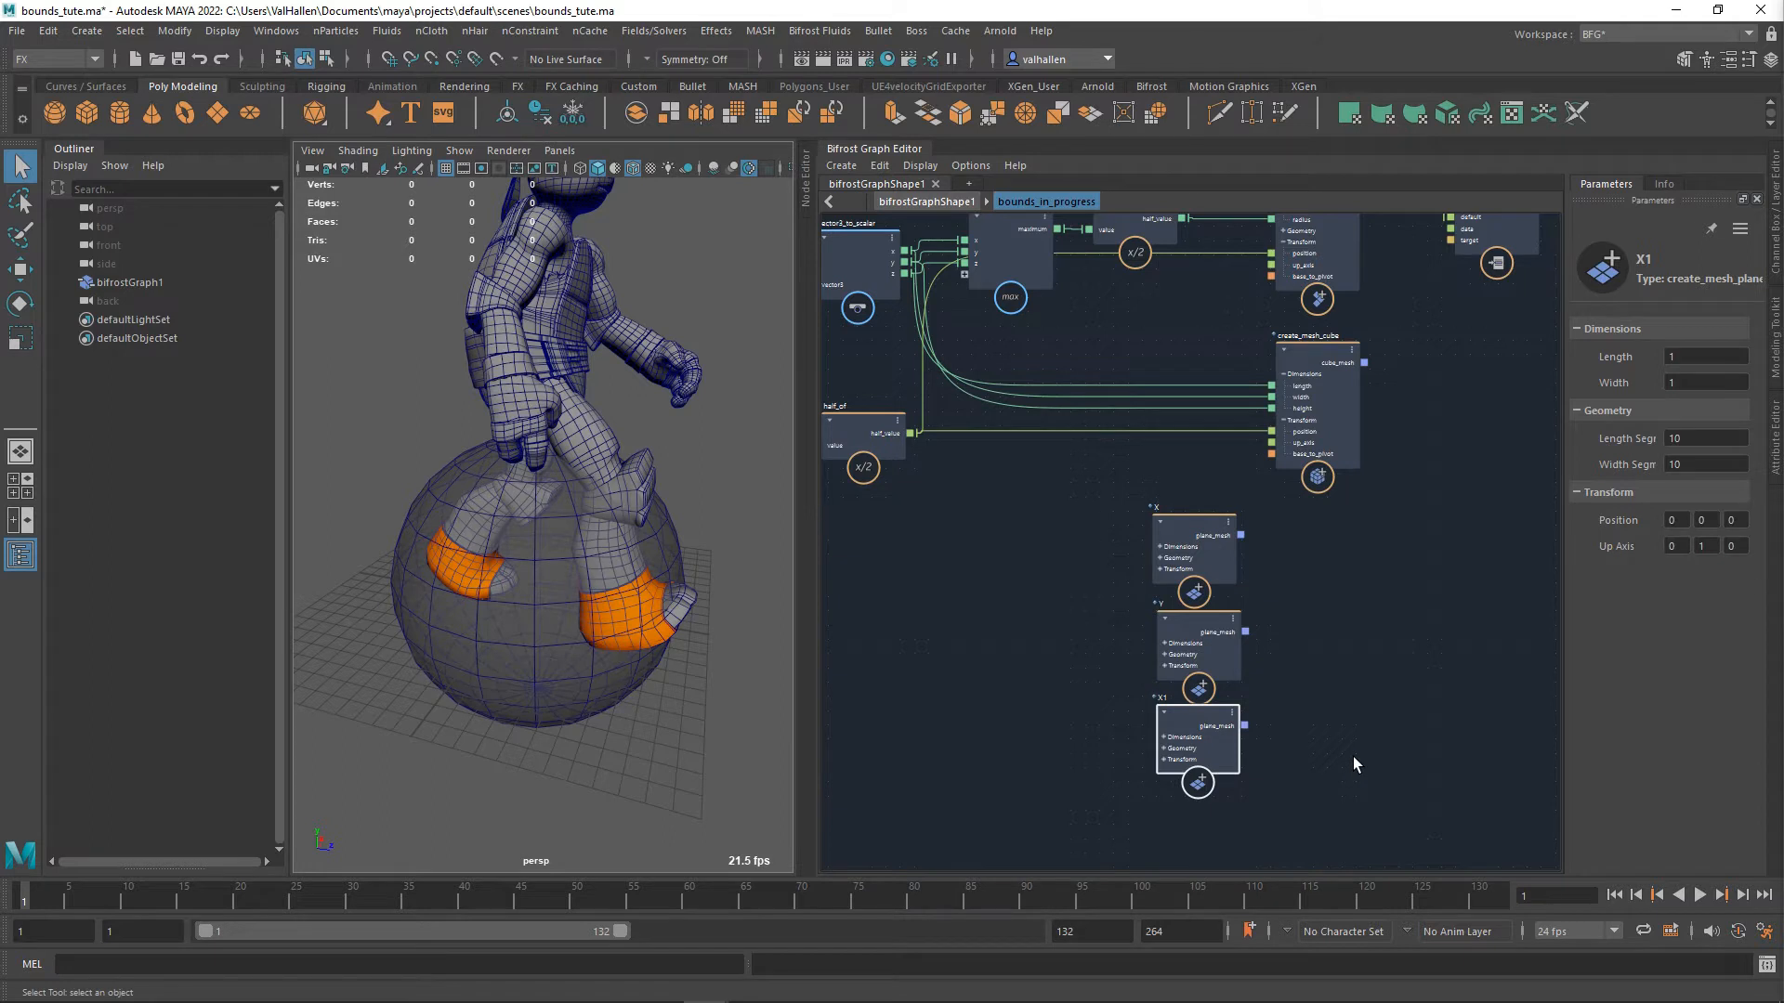
double_click(1161, 696)
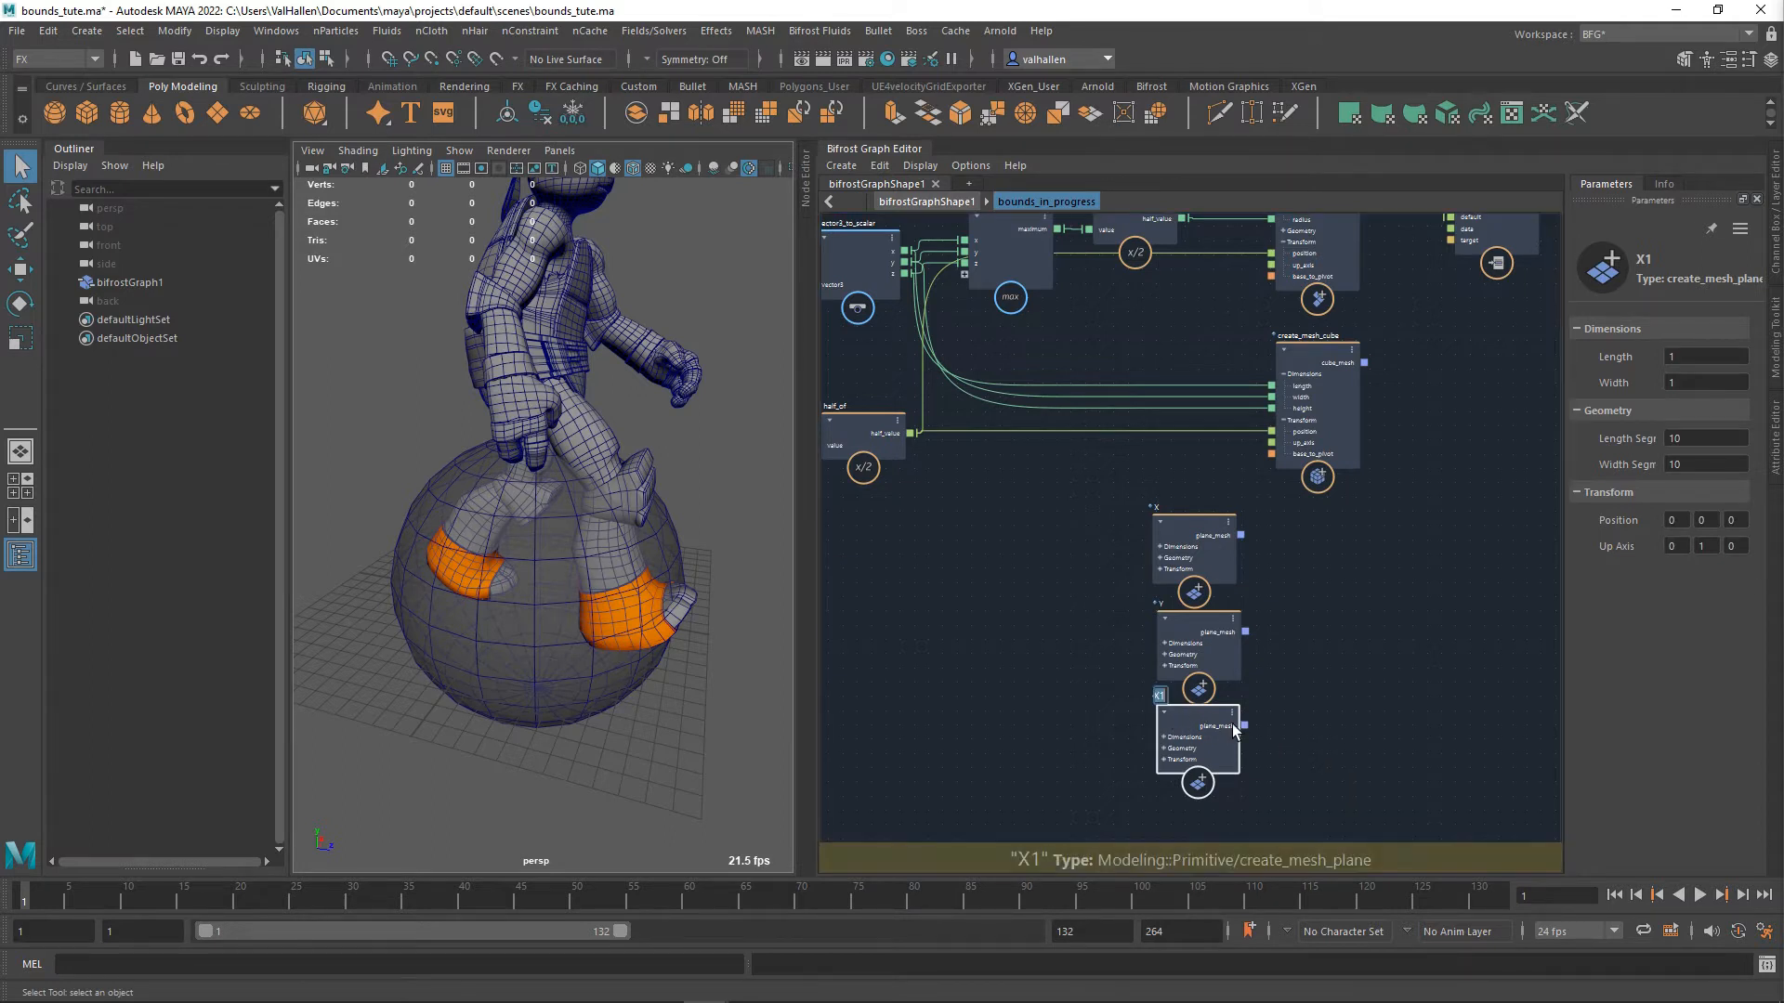
text(Z)
key(Return)
- Feed vector3_to_scalar's x output into a new pass node placed below the half_of node after add
scroll(1336, 680, down, 2)
alt+middle_drag(1336, 680, 1376, 732)
alt+middle_drag(1123, 684, 1142, 706)
scroll(1134, 675, up, 3)
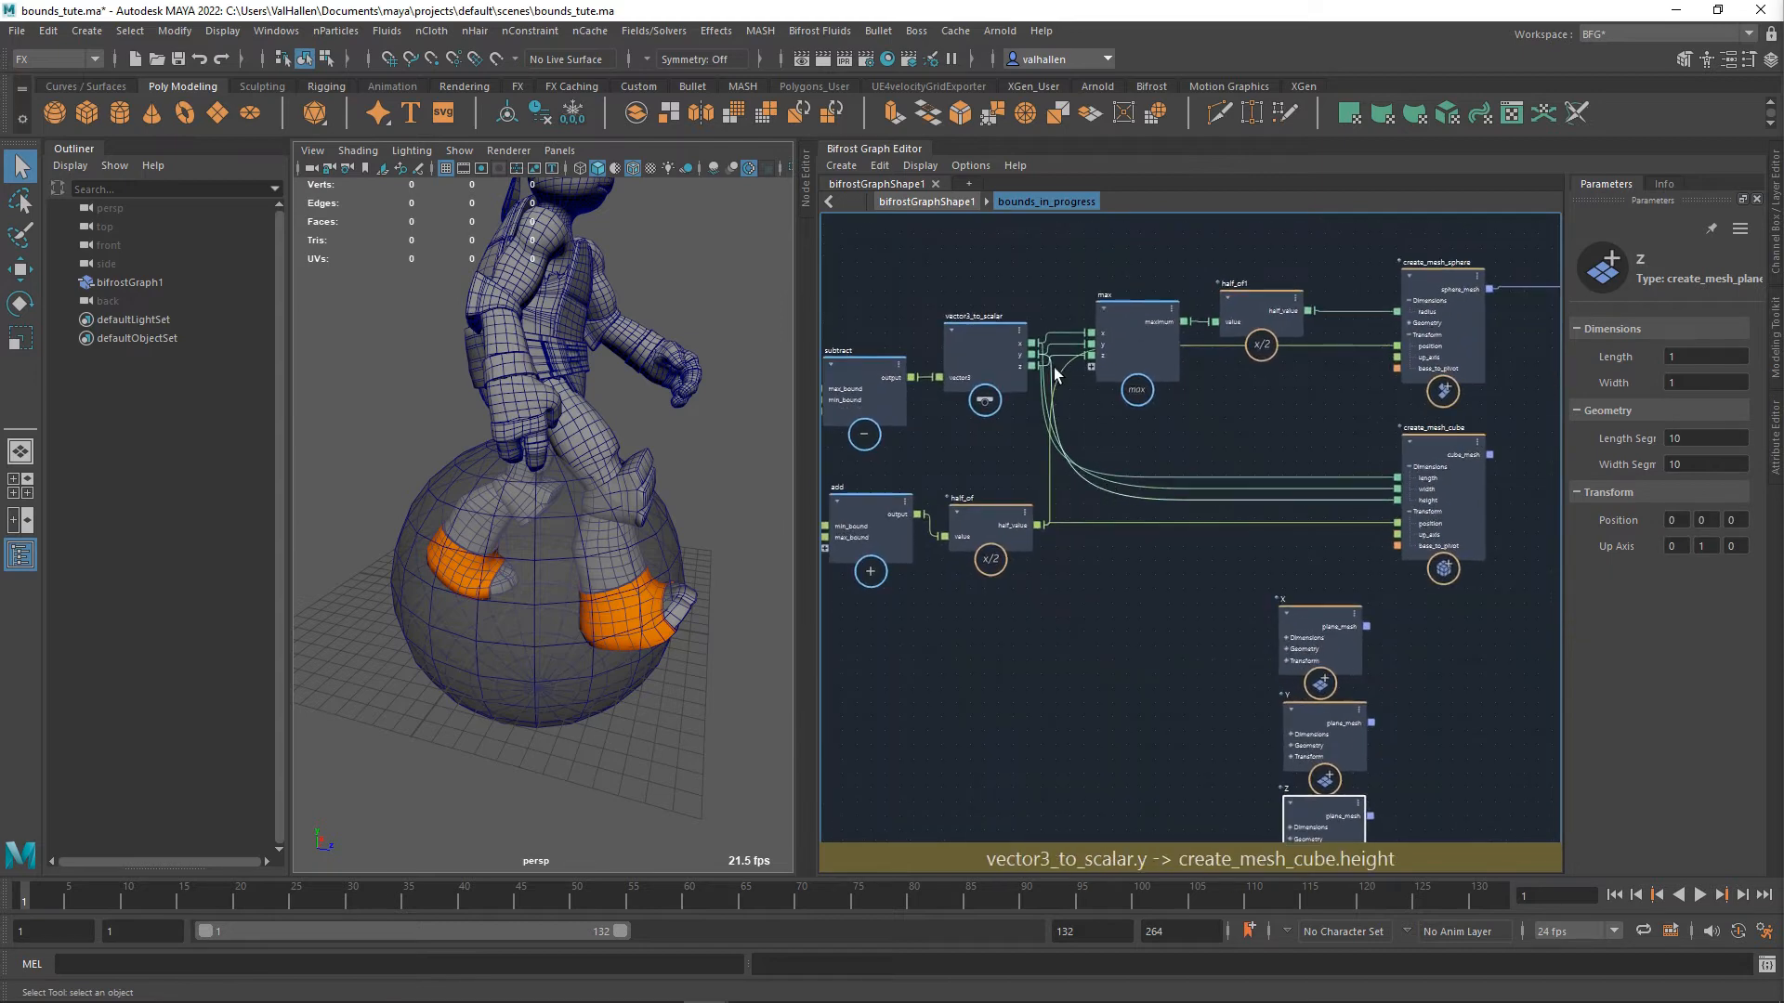
drag(1031, 355, 1064, 677)
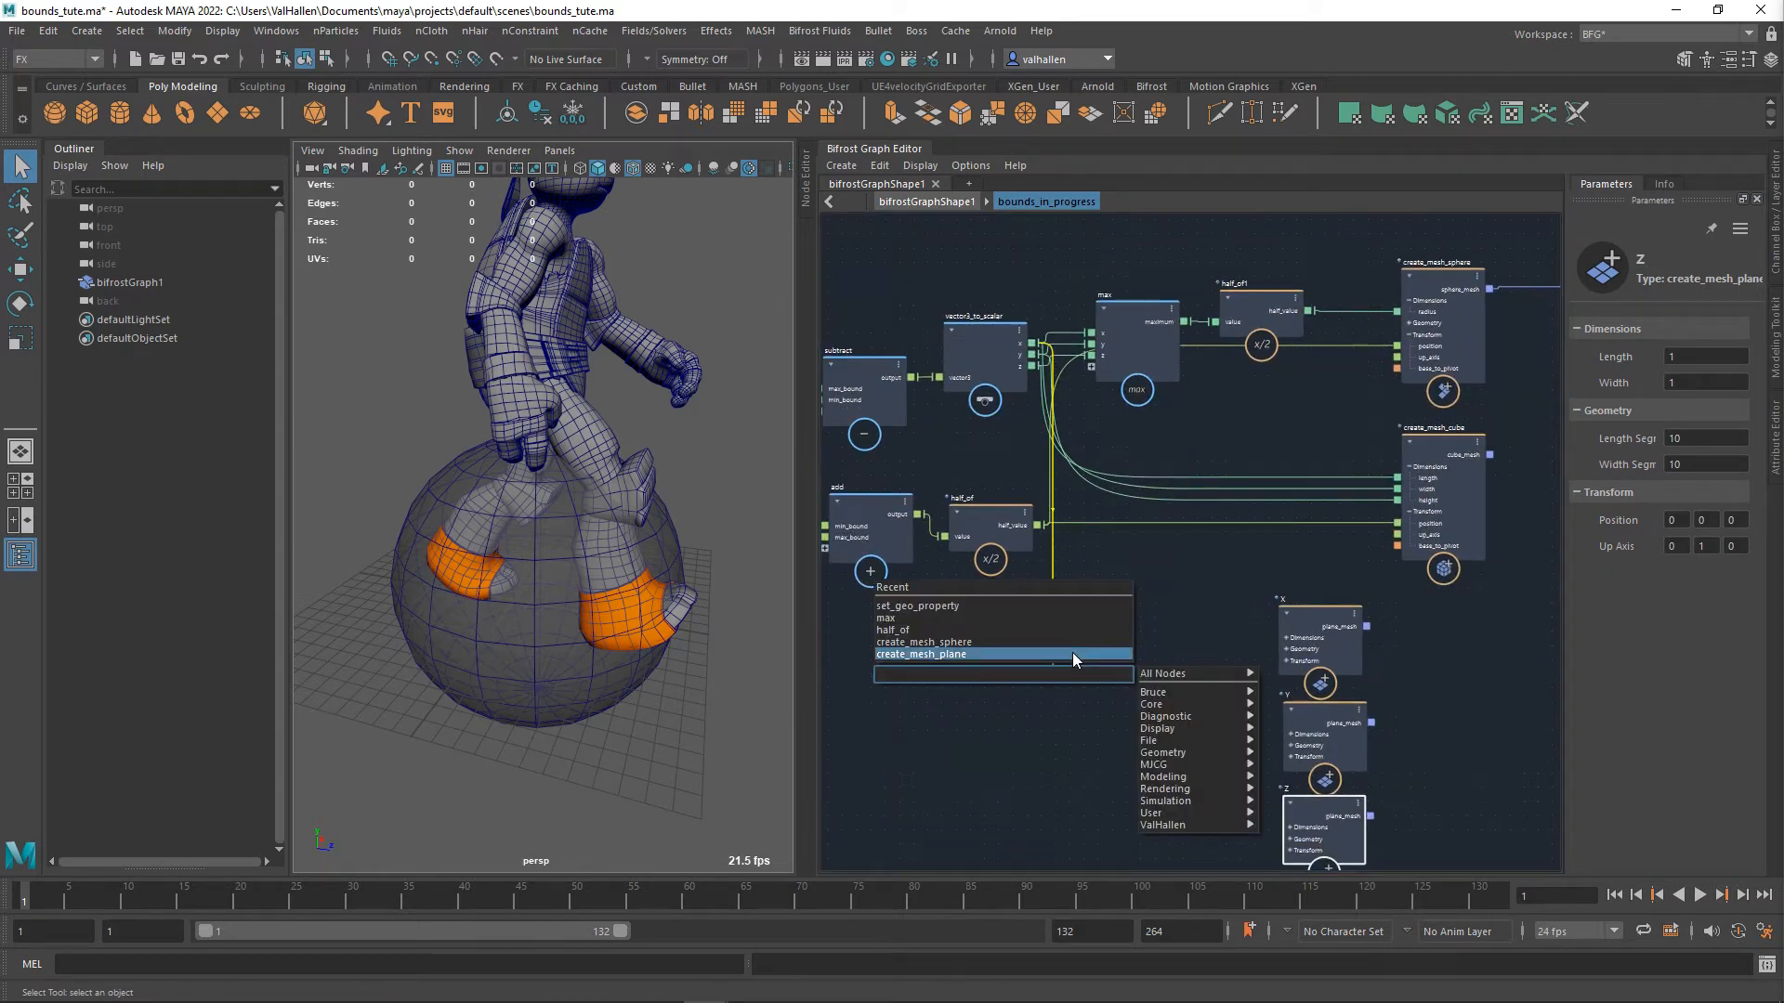
text(pass)
key(Return)
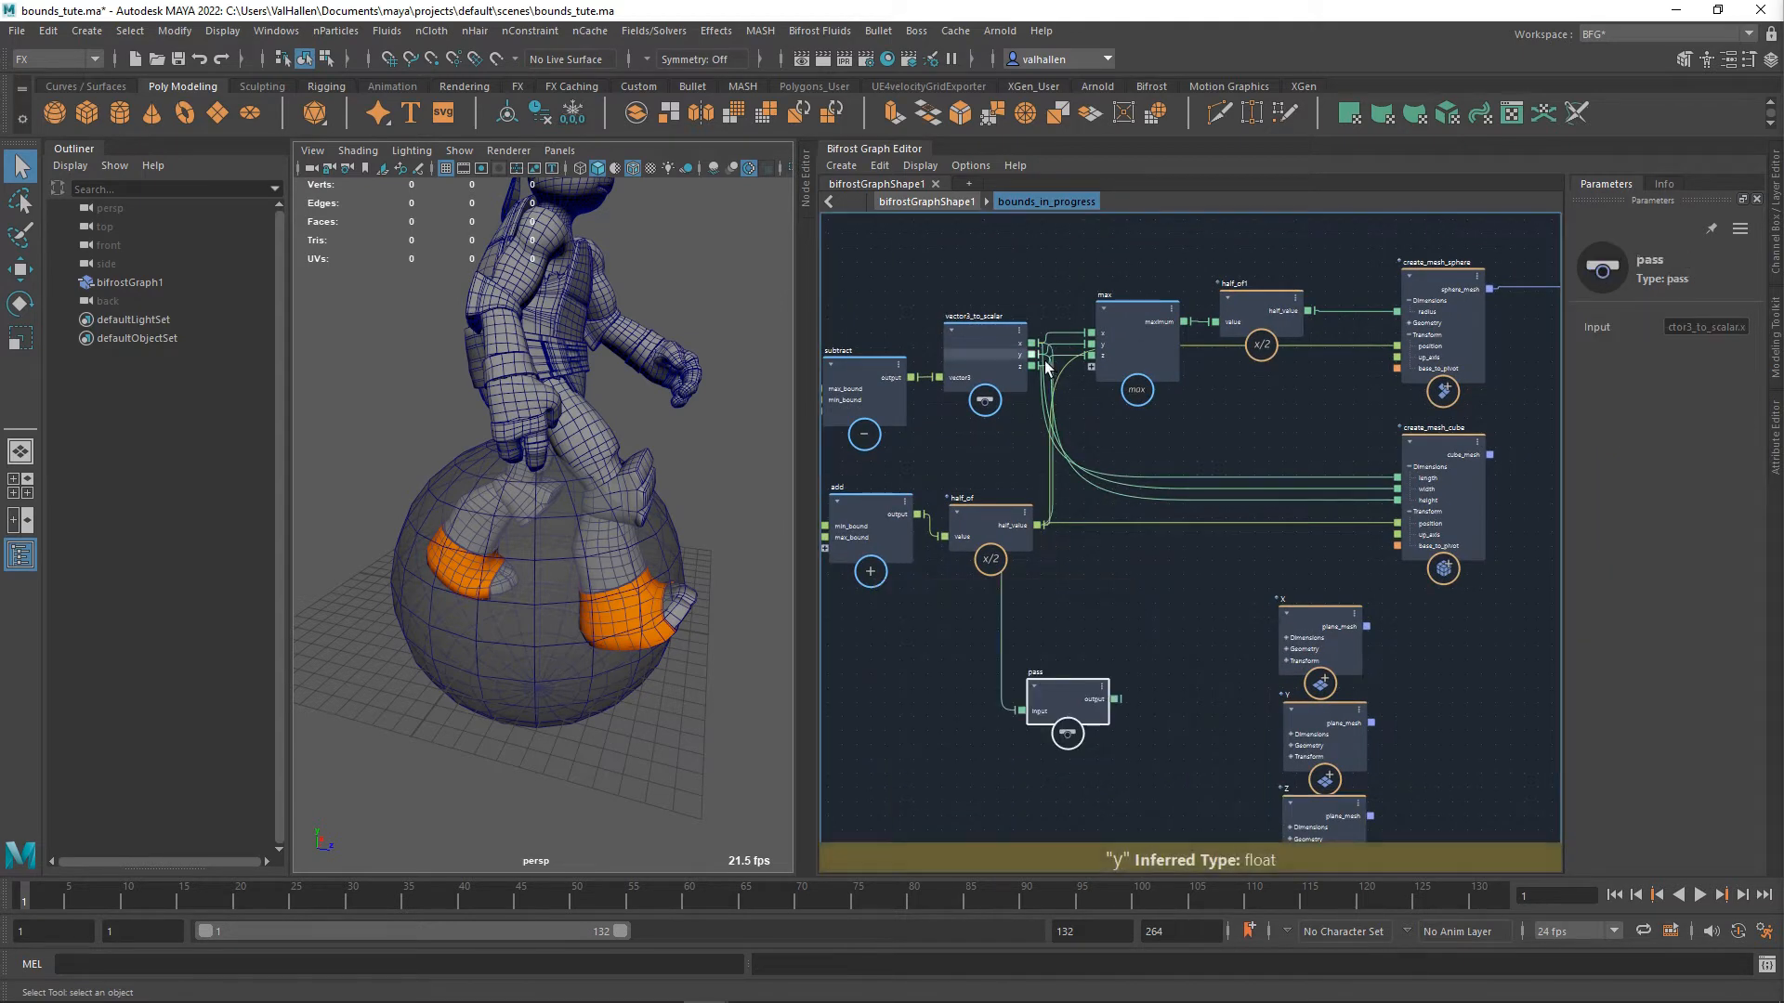
- Feed vector3_to_scalar's y output into a second pass node beneath the first
drag(956, 817, 957, 814)
text(pass)
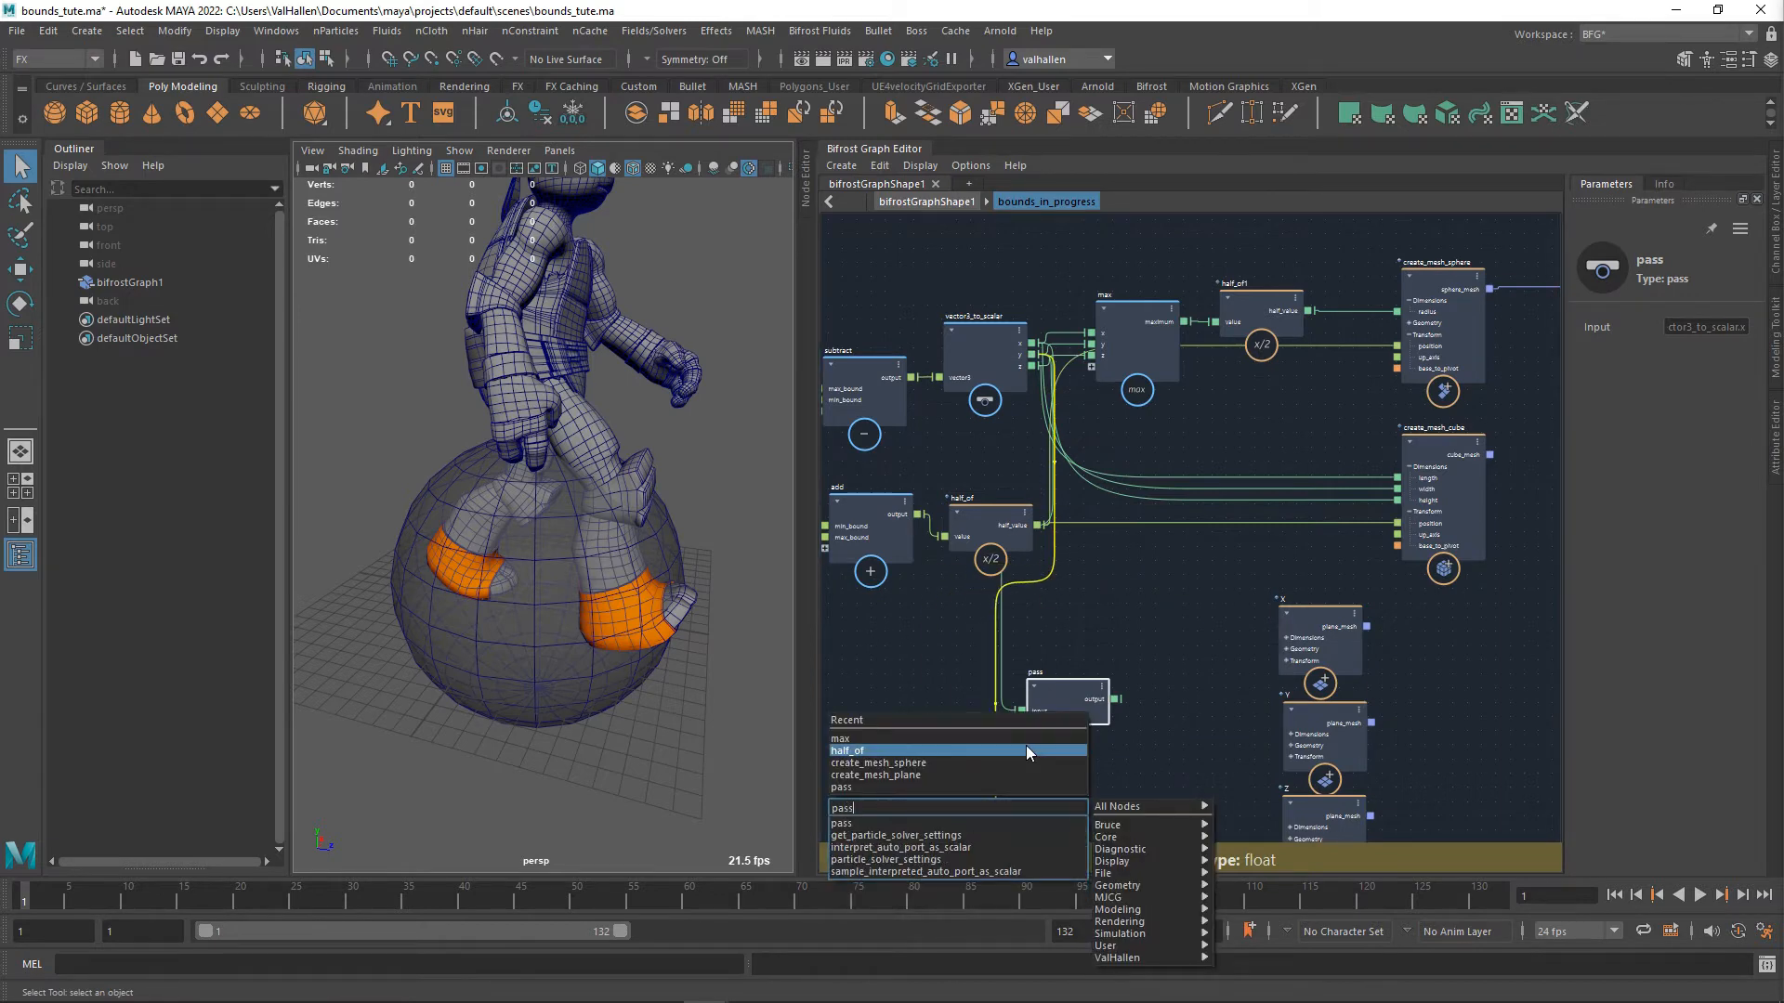
key(Return)
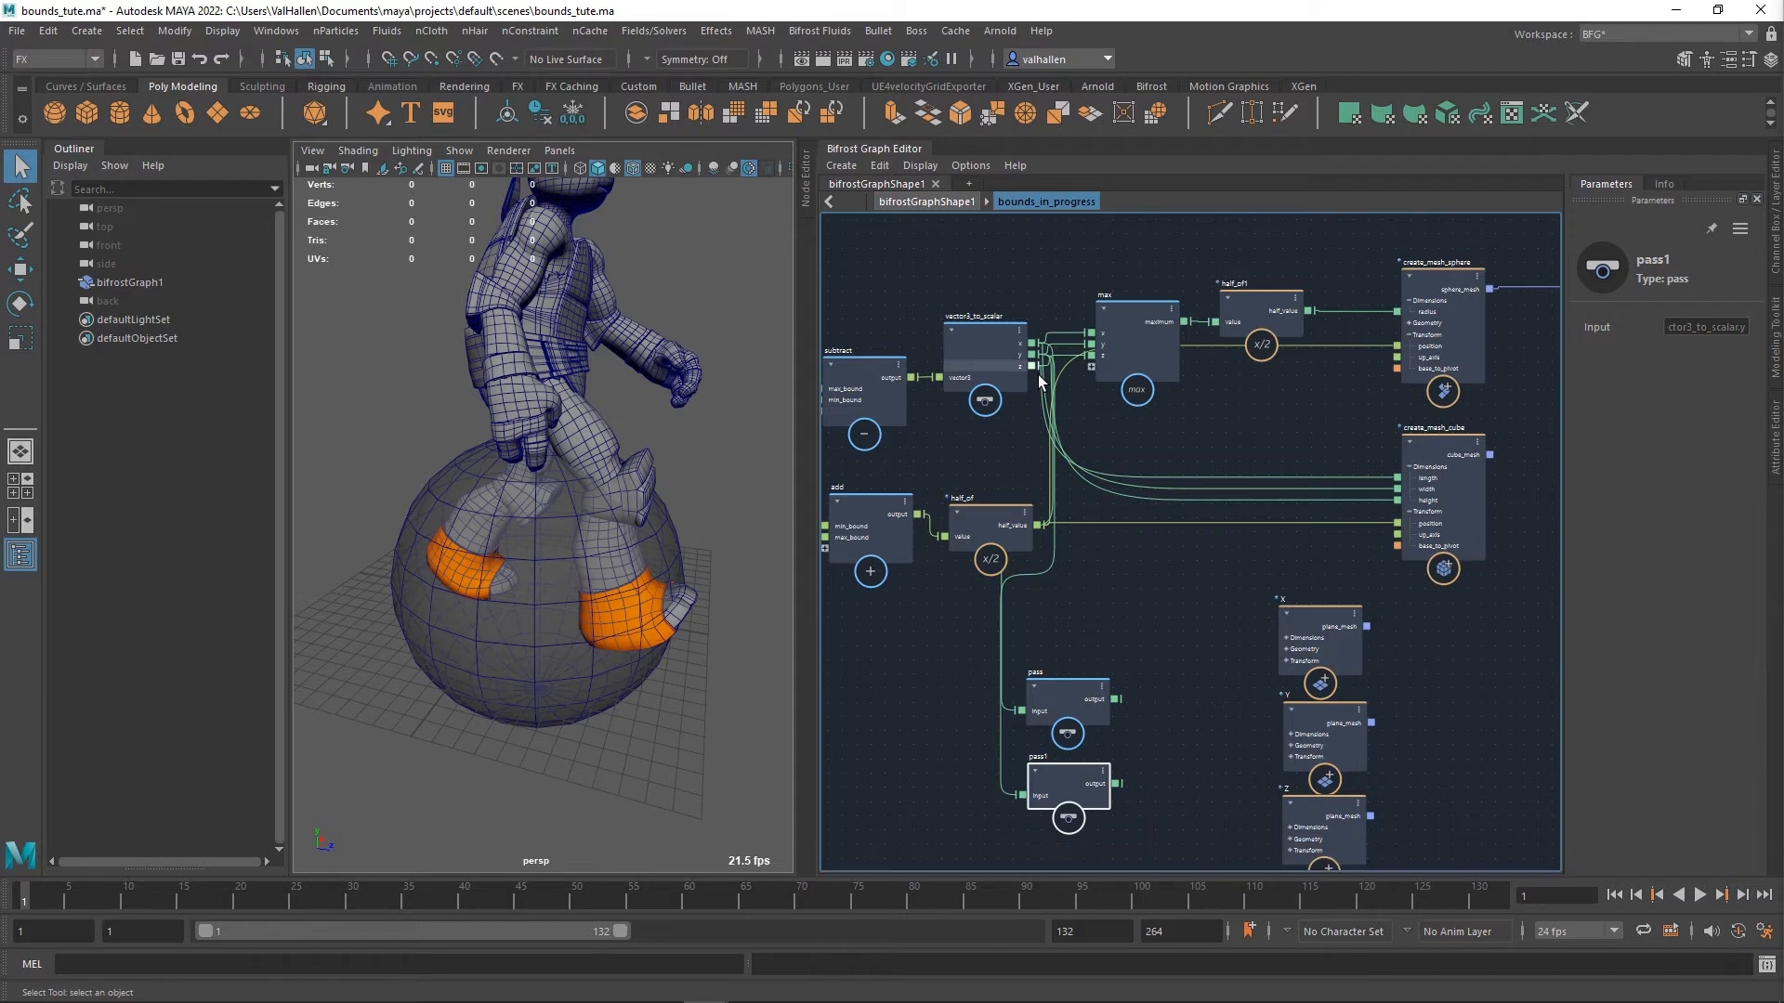
- Feed vector3_to_scalar's z output into a third pass node beneath the other two and rename it z_axis
drag(1039, 375, 1073, 569)
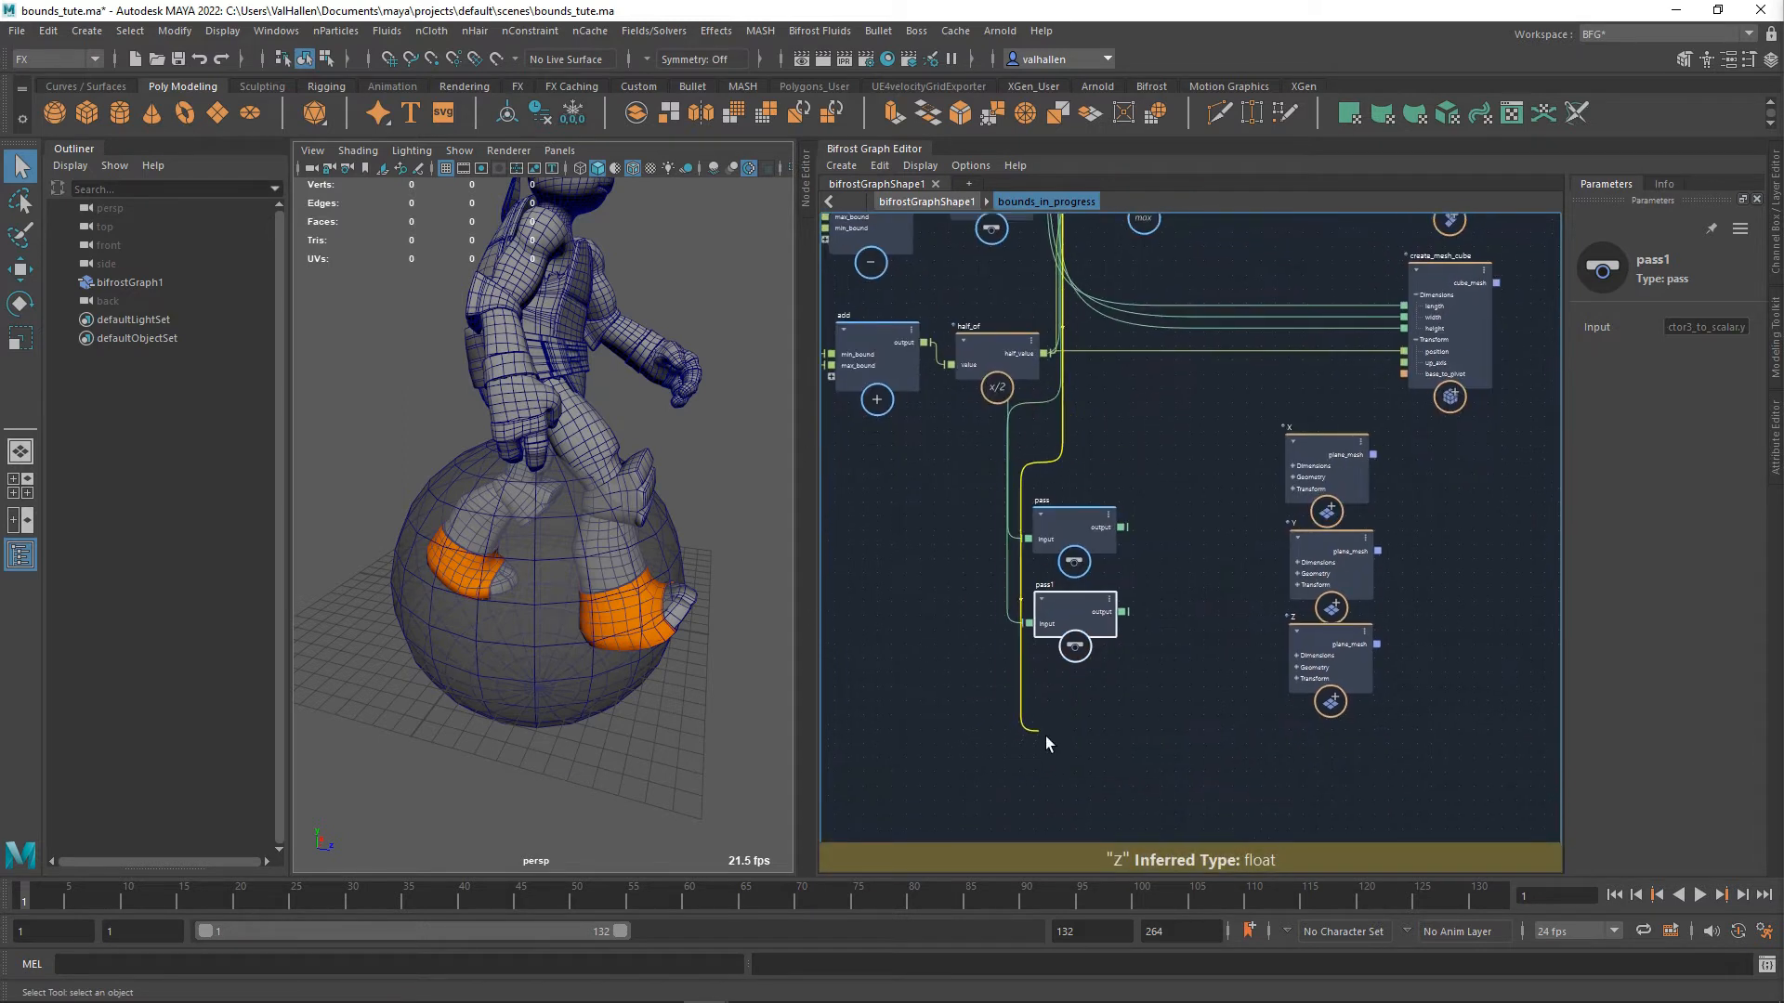
drag(1046, 736, 1092, 701)
text(pass)
key(Return)
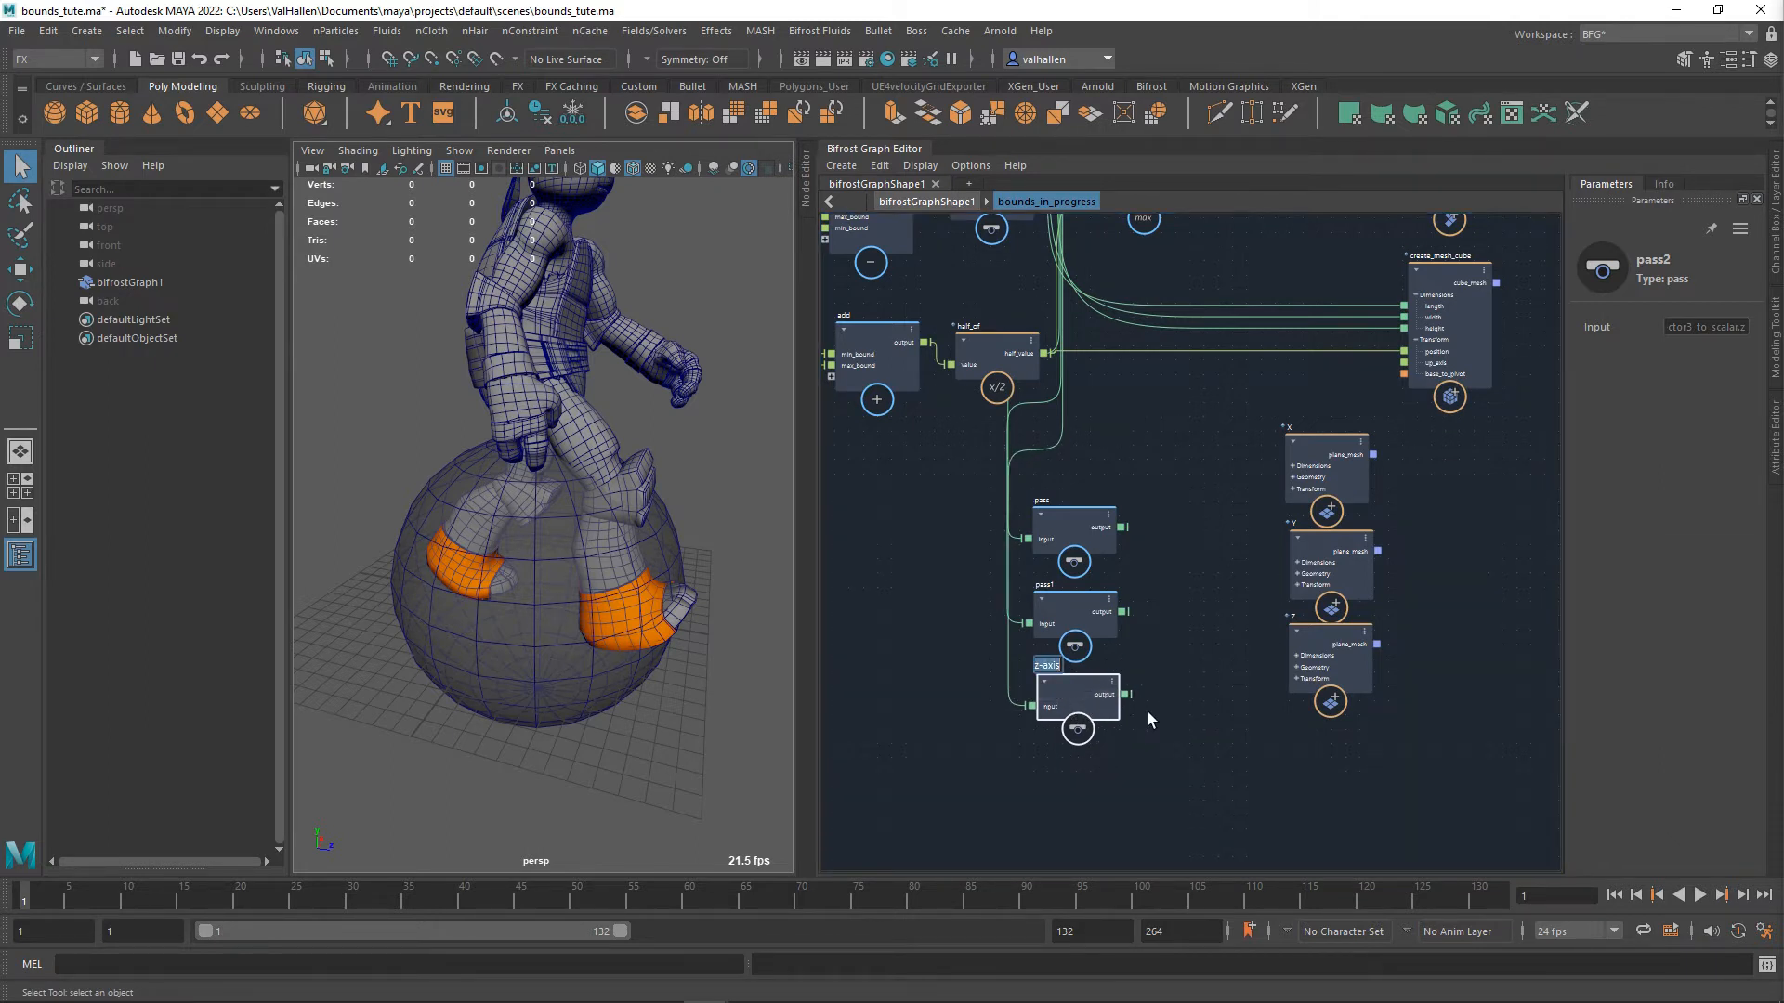
key(Return)
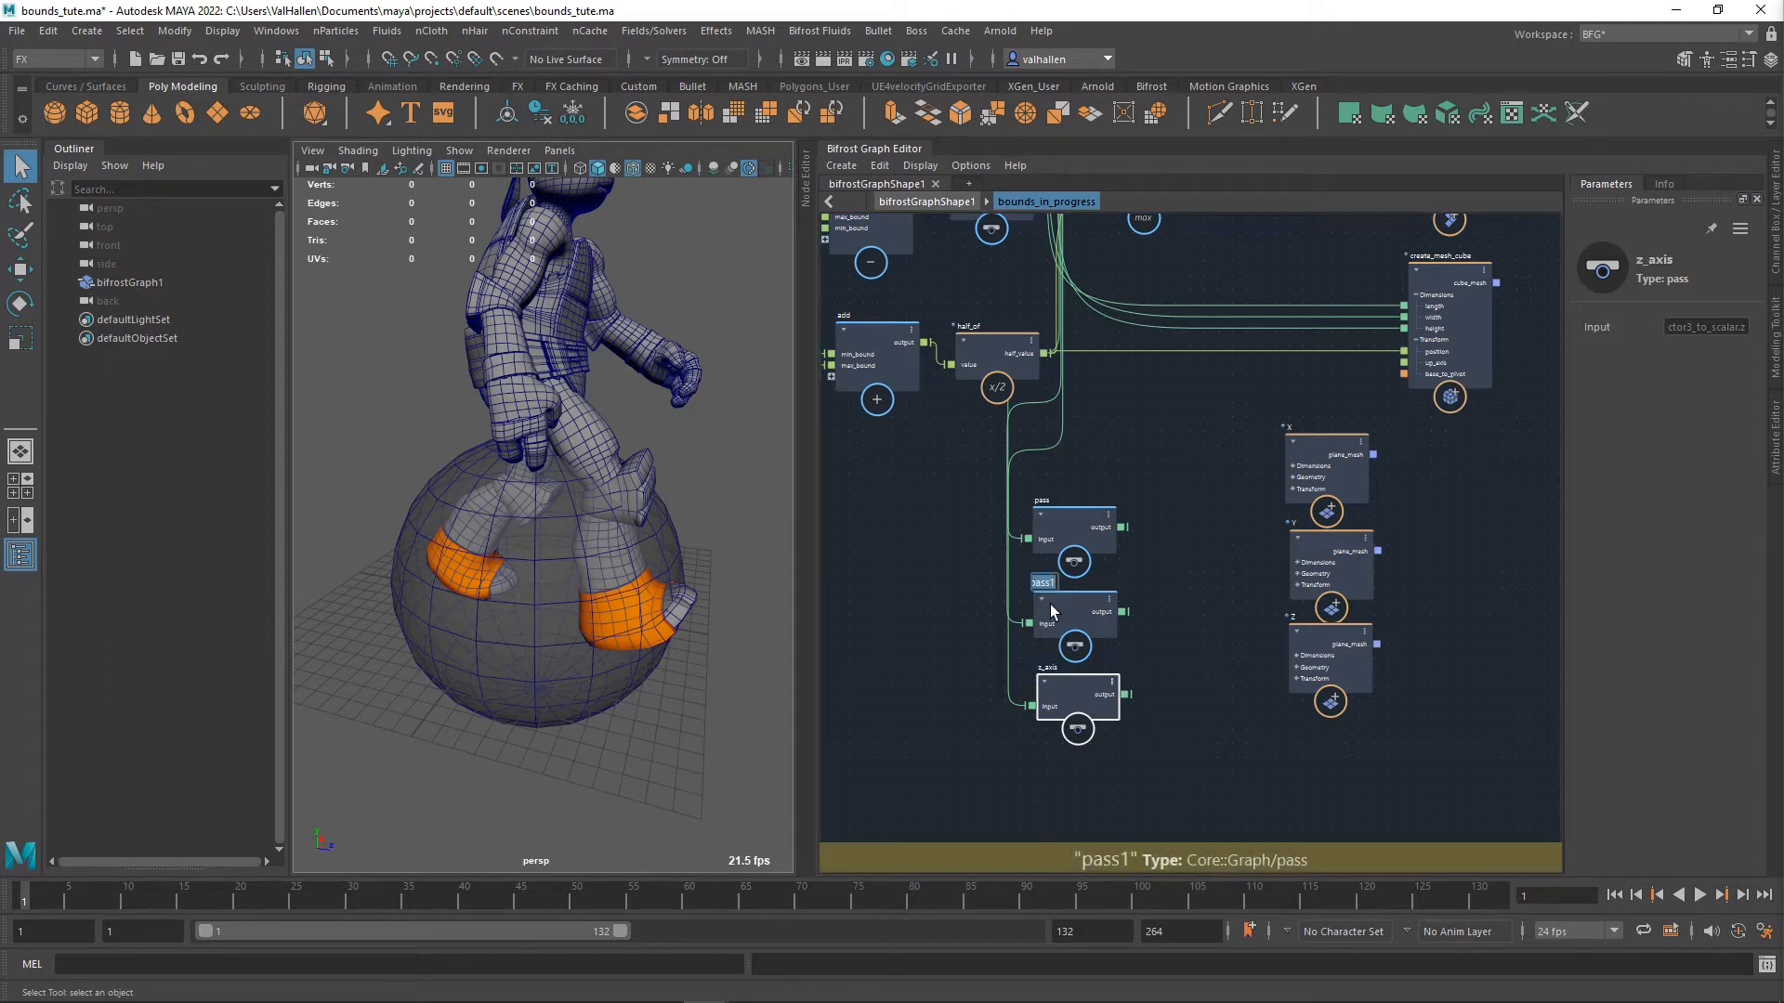
- Place the pass node carrying the y output between the other two pass nodes and rename it y_axis
drag(1109, 621, 1281, 243)
alt+middle_drag(1298, 354, 1244, 477)
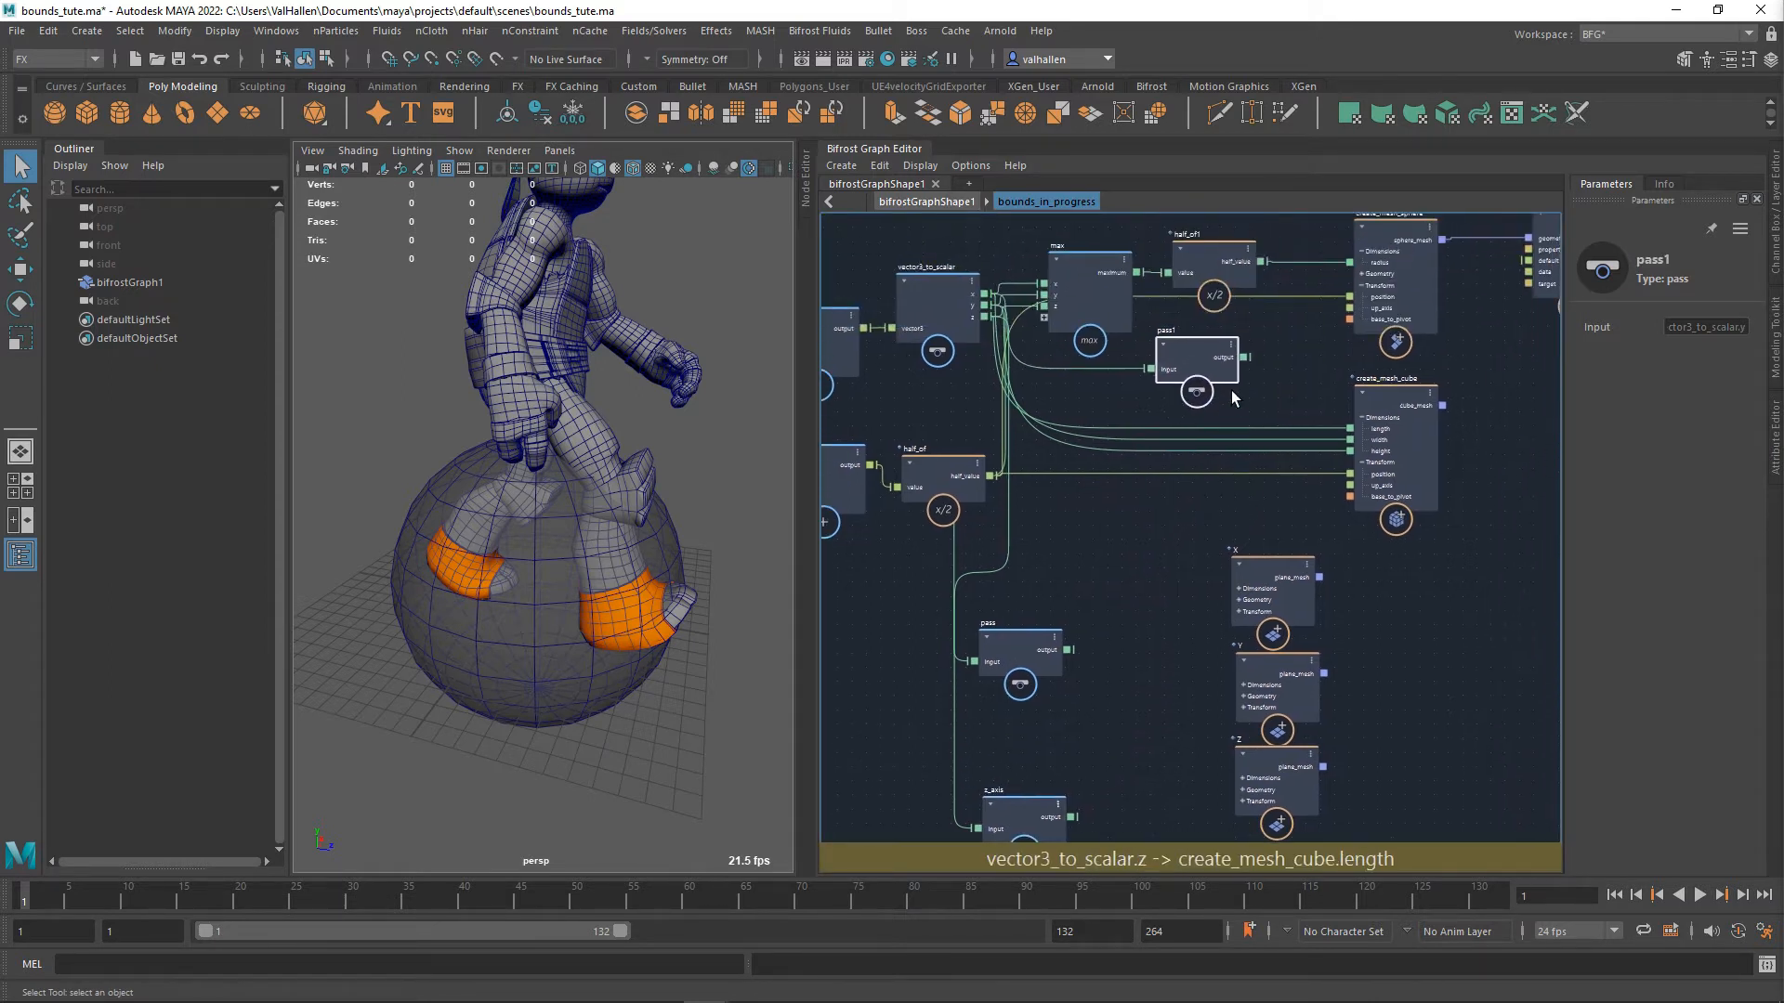
drag(1226, 371, 1011, 740)
key(F2)
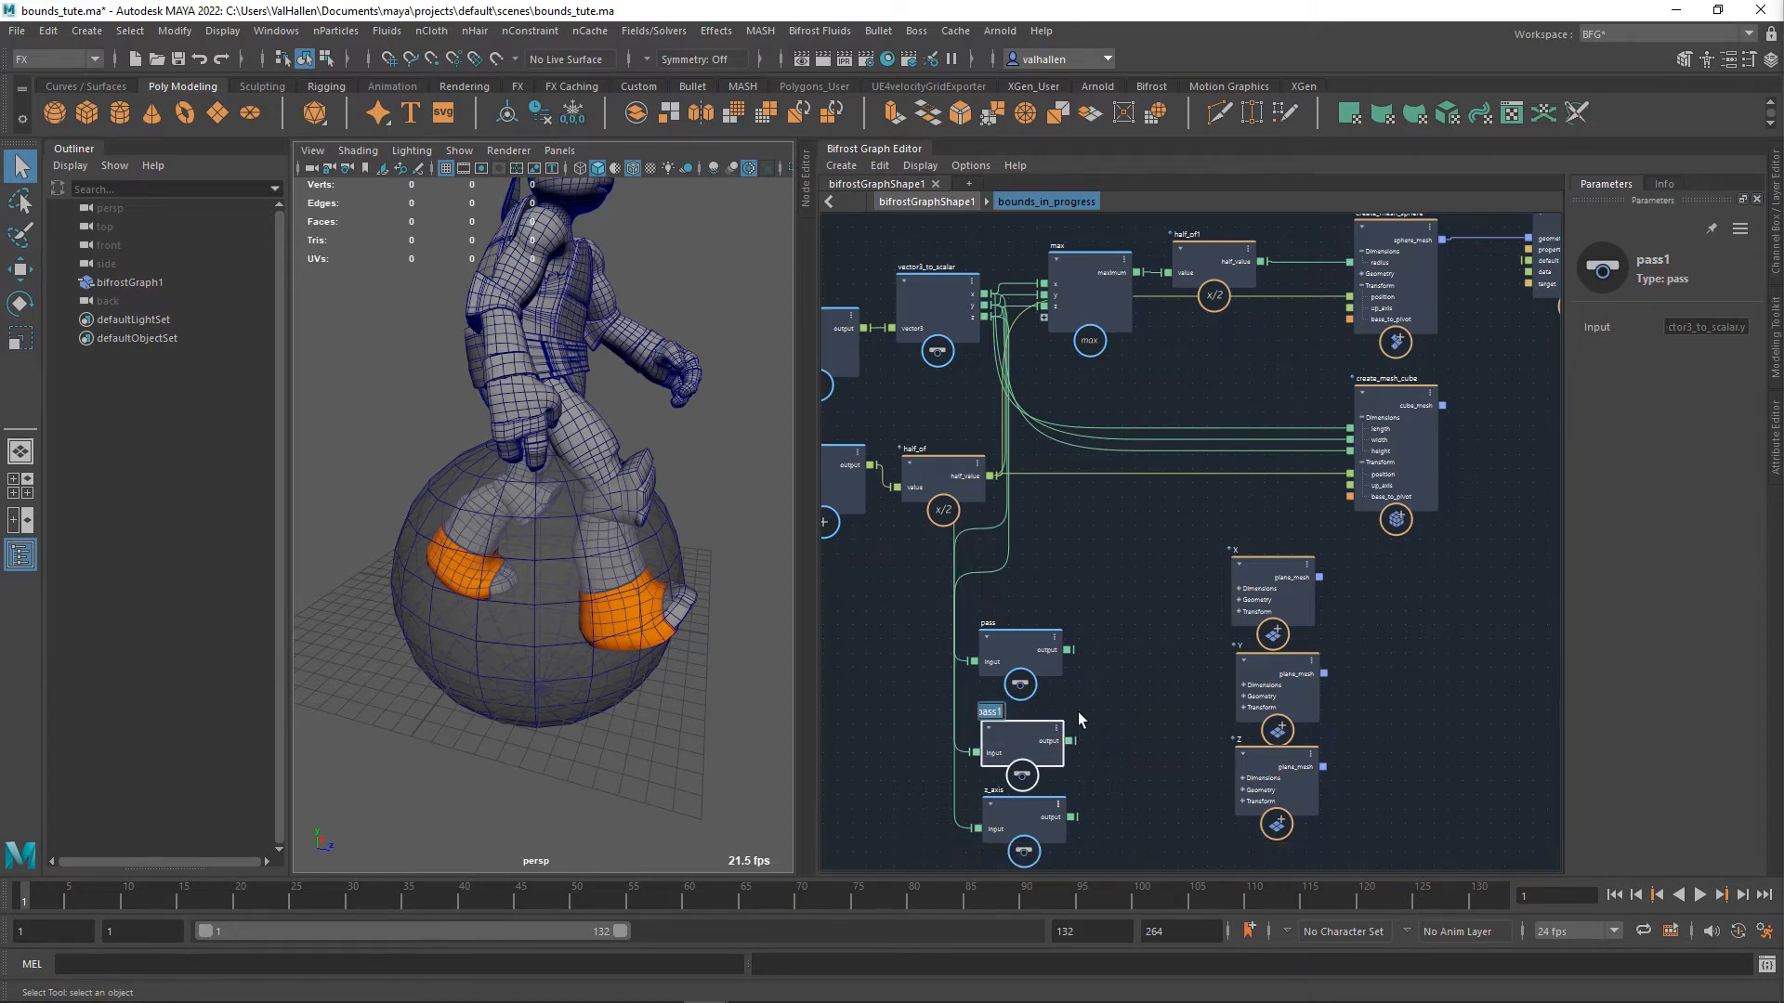
text(y axis)
key(Return)
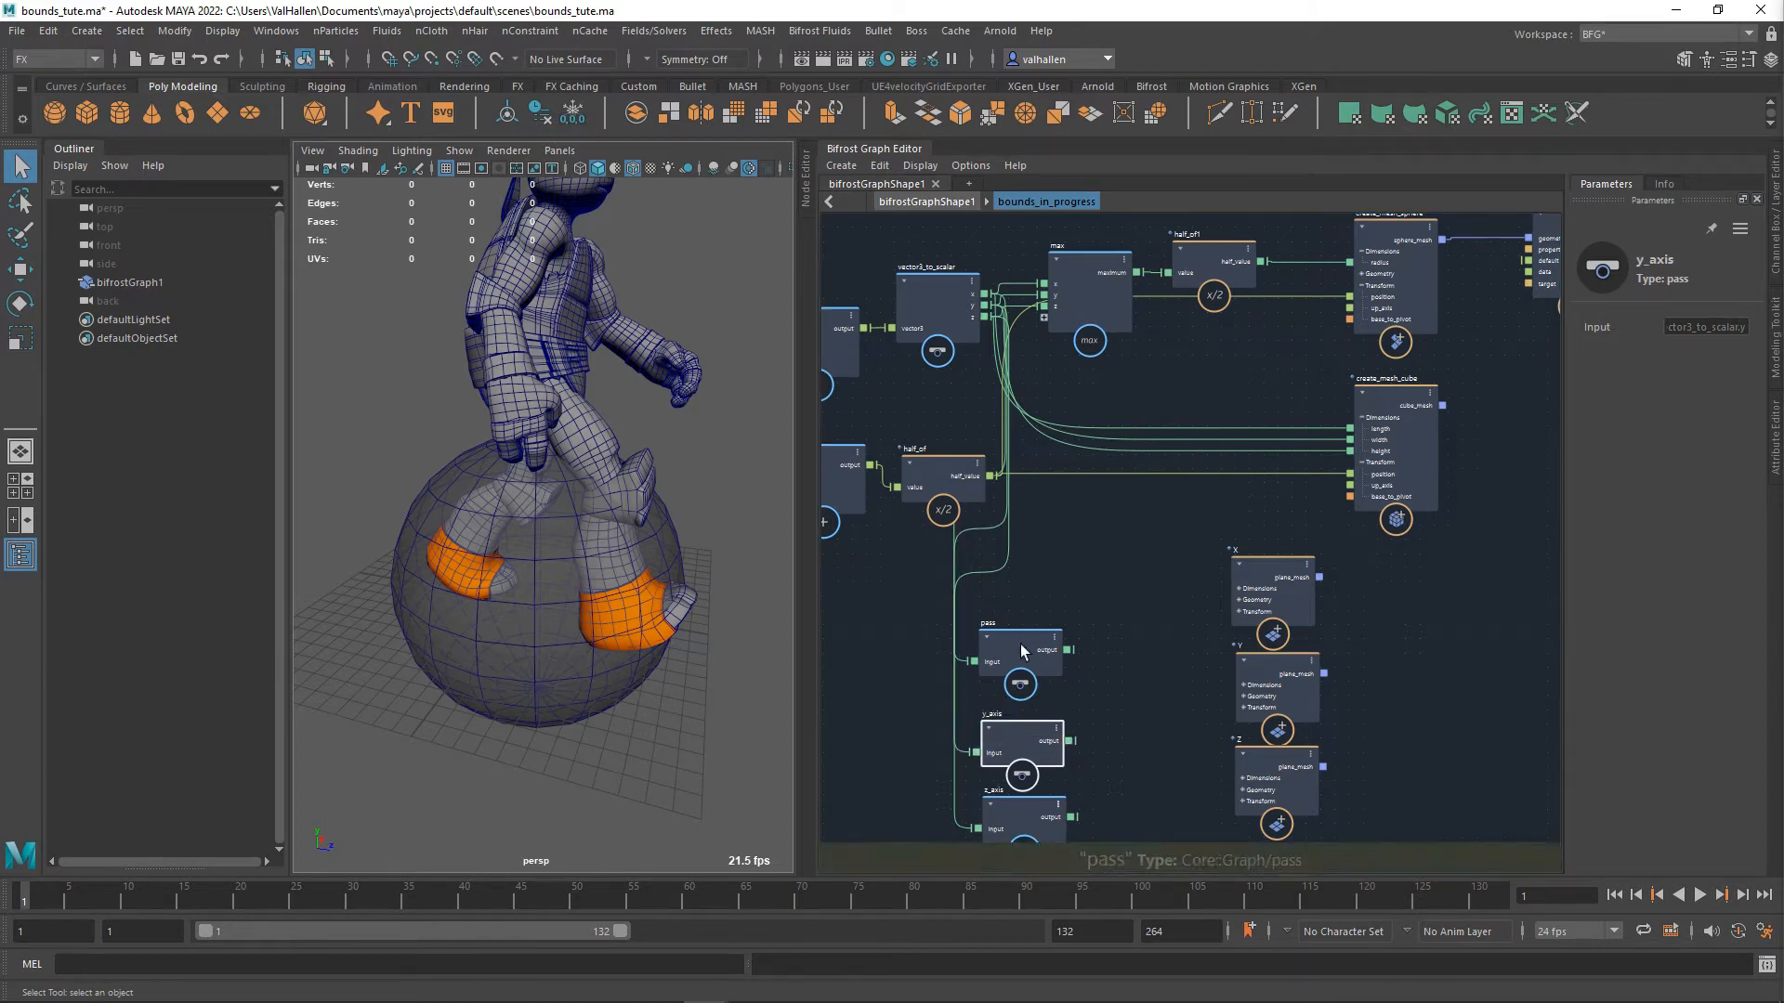
- Rename the pass node carrying the x output as x_axis
double_click(993, 624)
text(x)
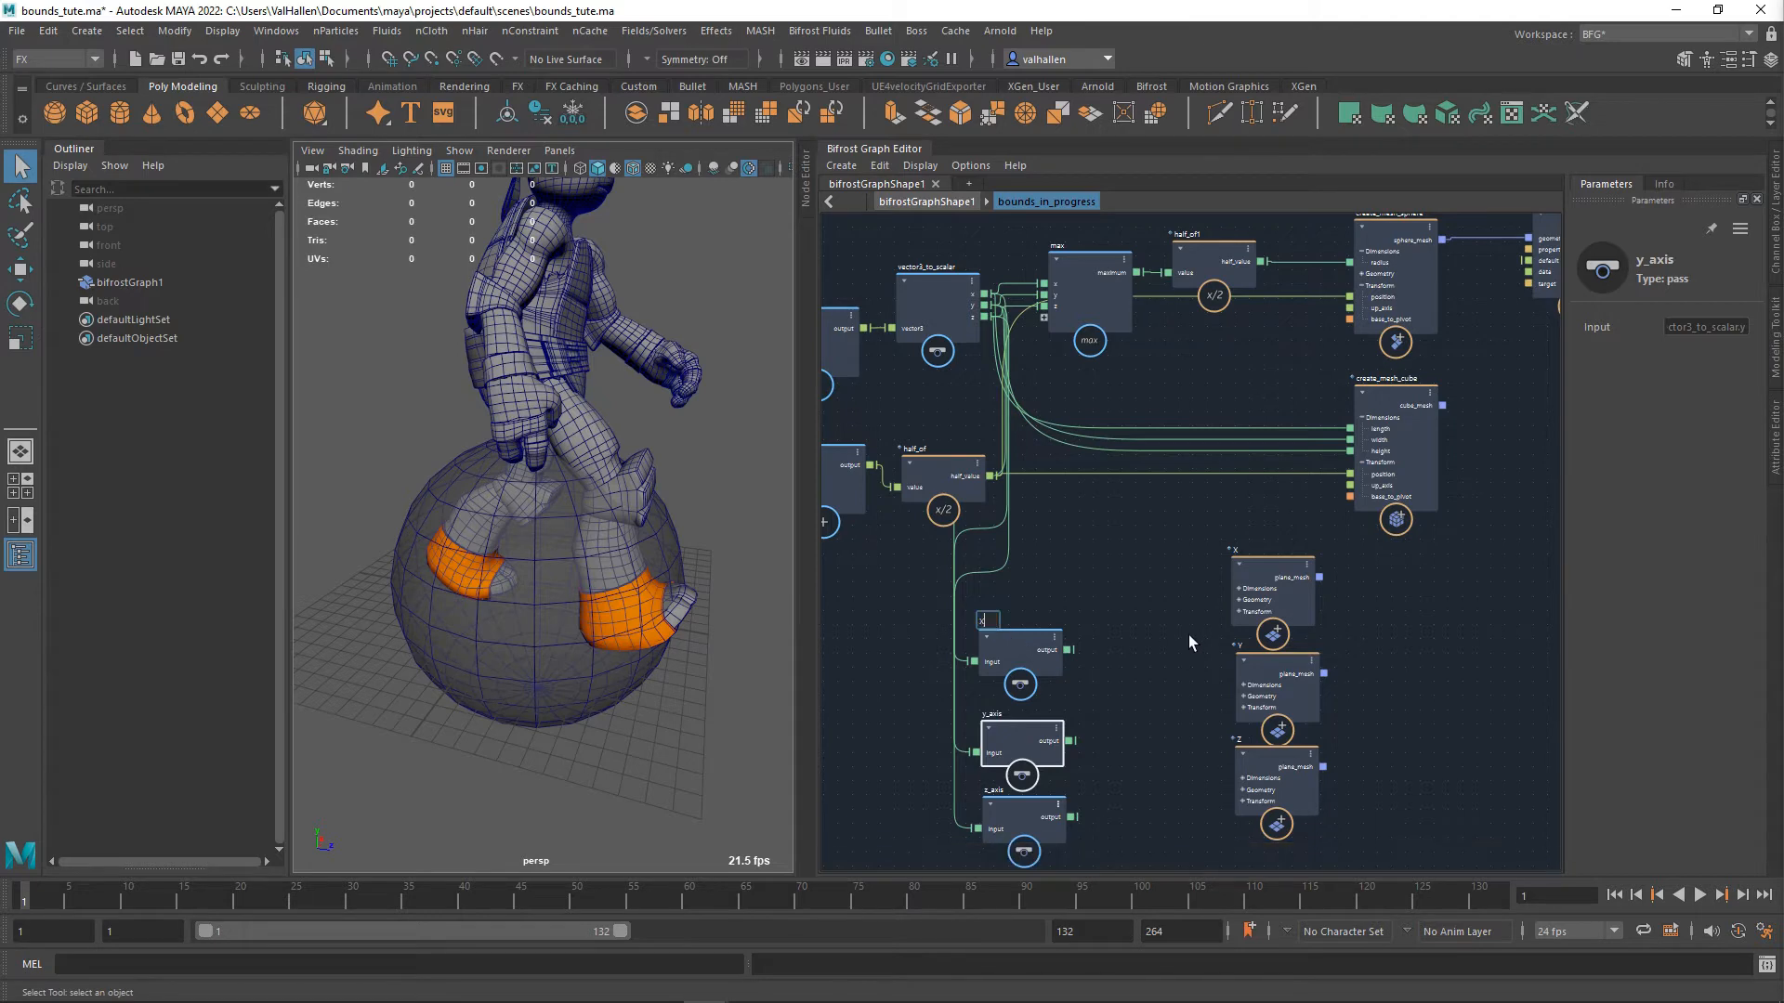
text( axis)
key(Return)
- Line up the x_axis, y_axis and z_axis pass nodes in a column nearer the plane nodes, and raise the X plane node
middle_drag(1212, 647, 1202, 680)
scroll(1203, 680, up, 1)
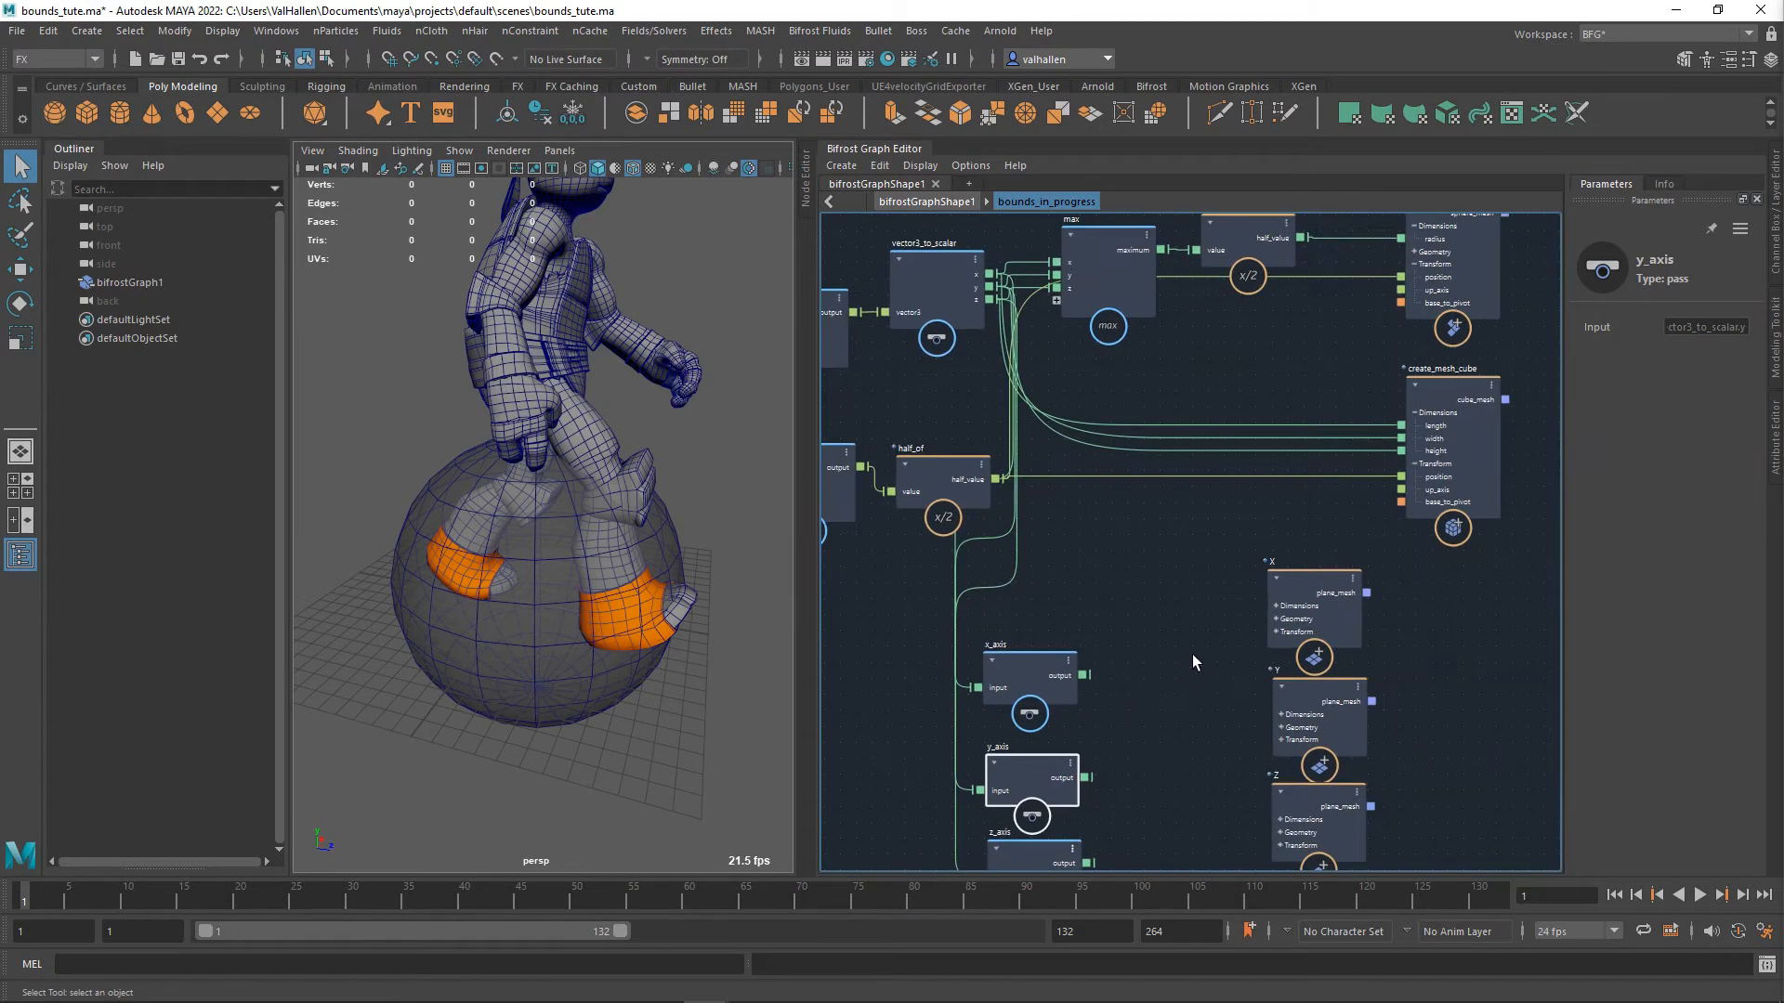
drag(1061, 677, 1121, 660)
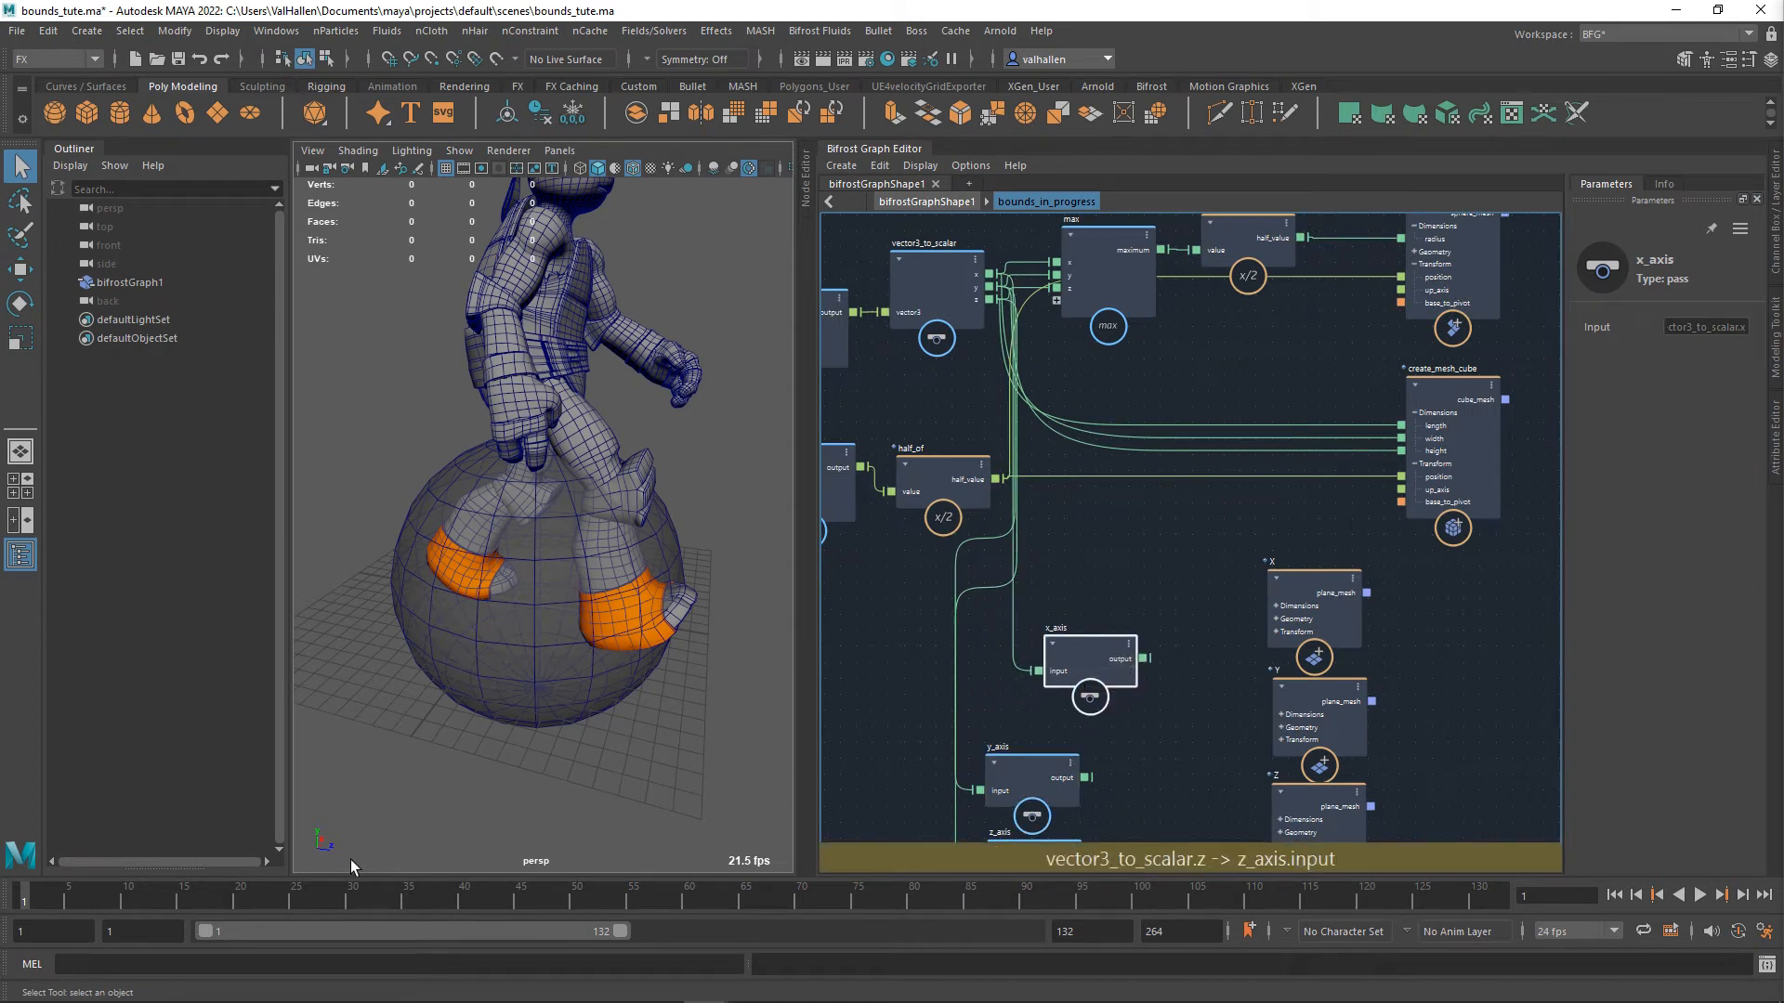
alt+drag(363, 850, 324, 844)
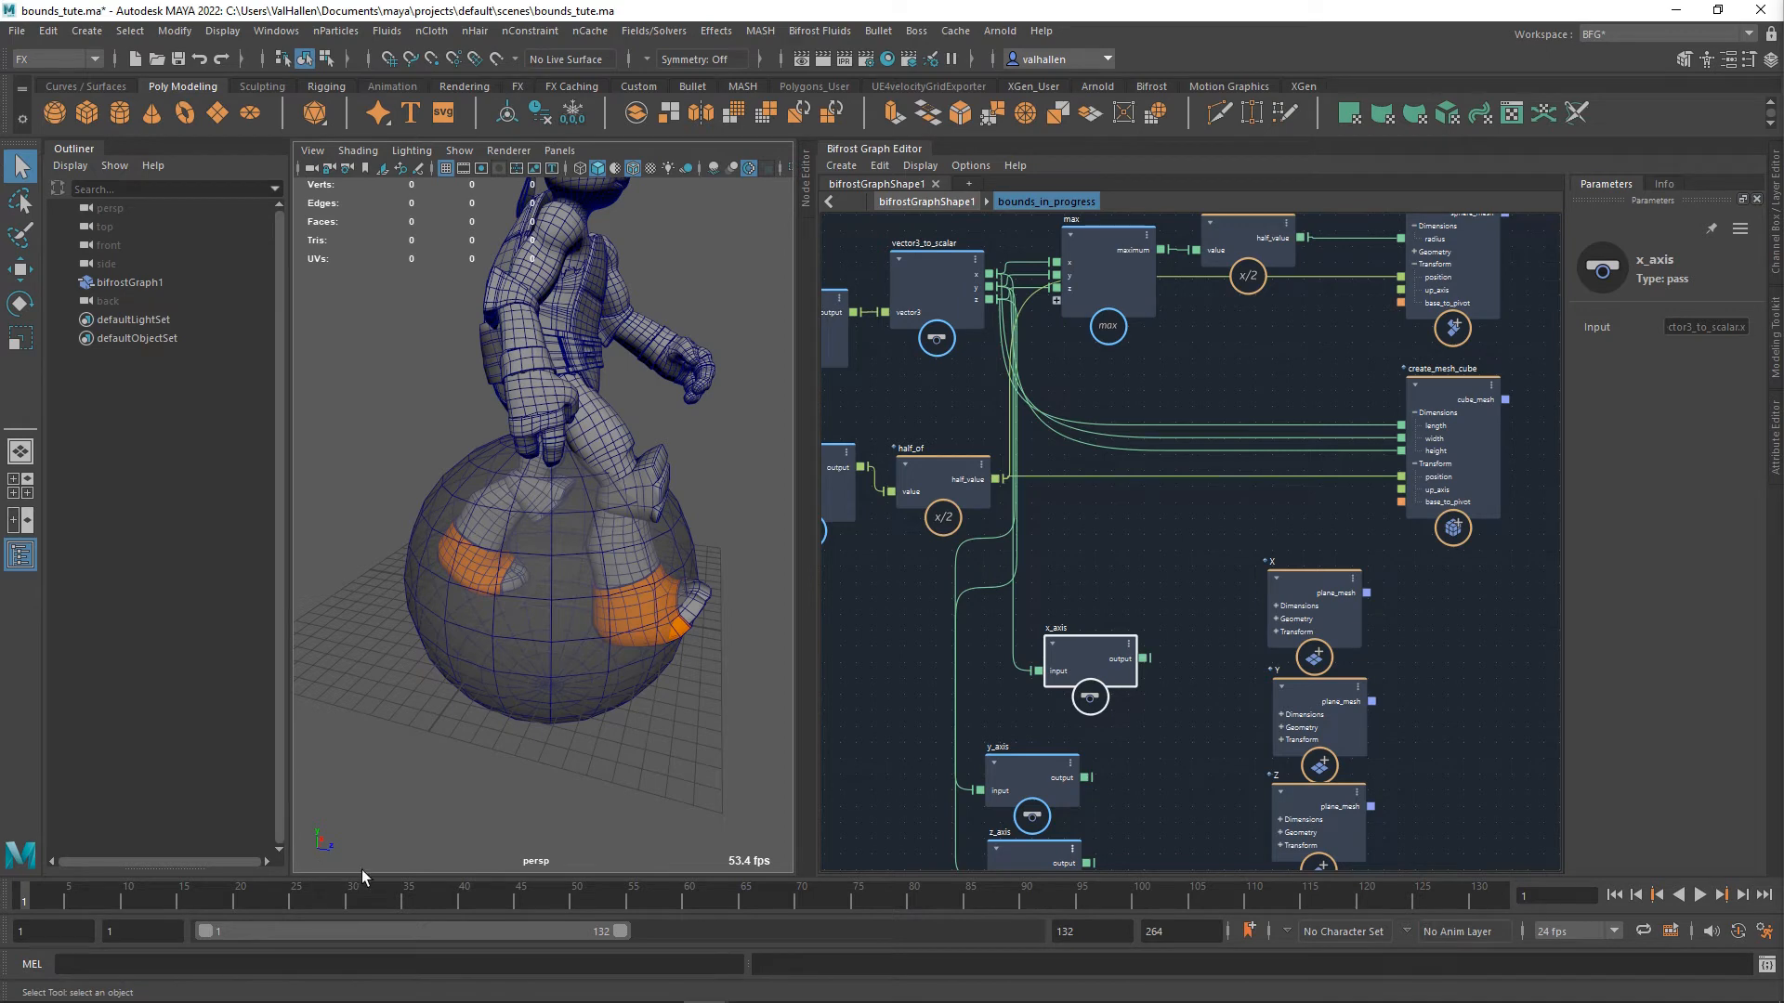
drag(1329, 597, 1323, 570)
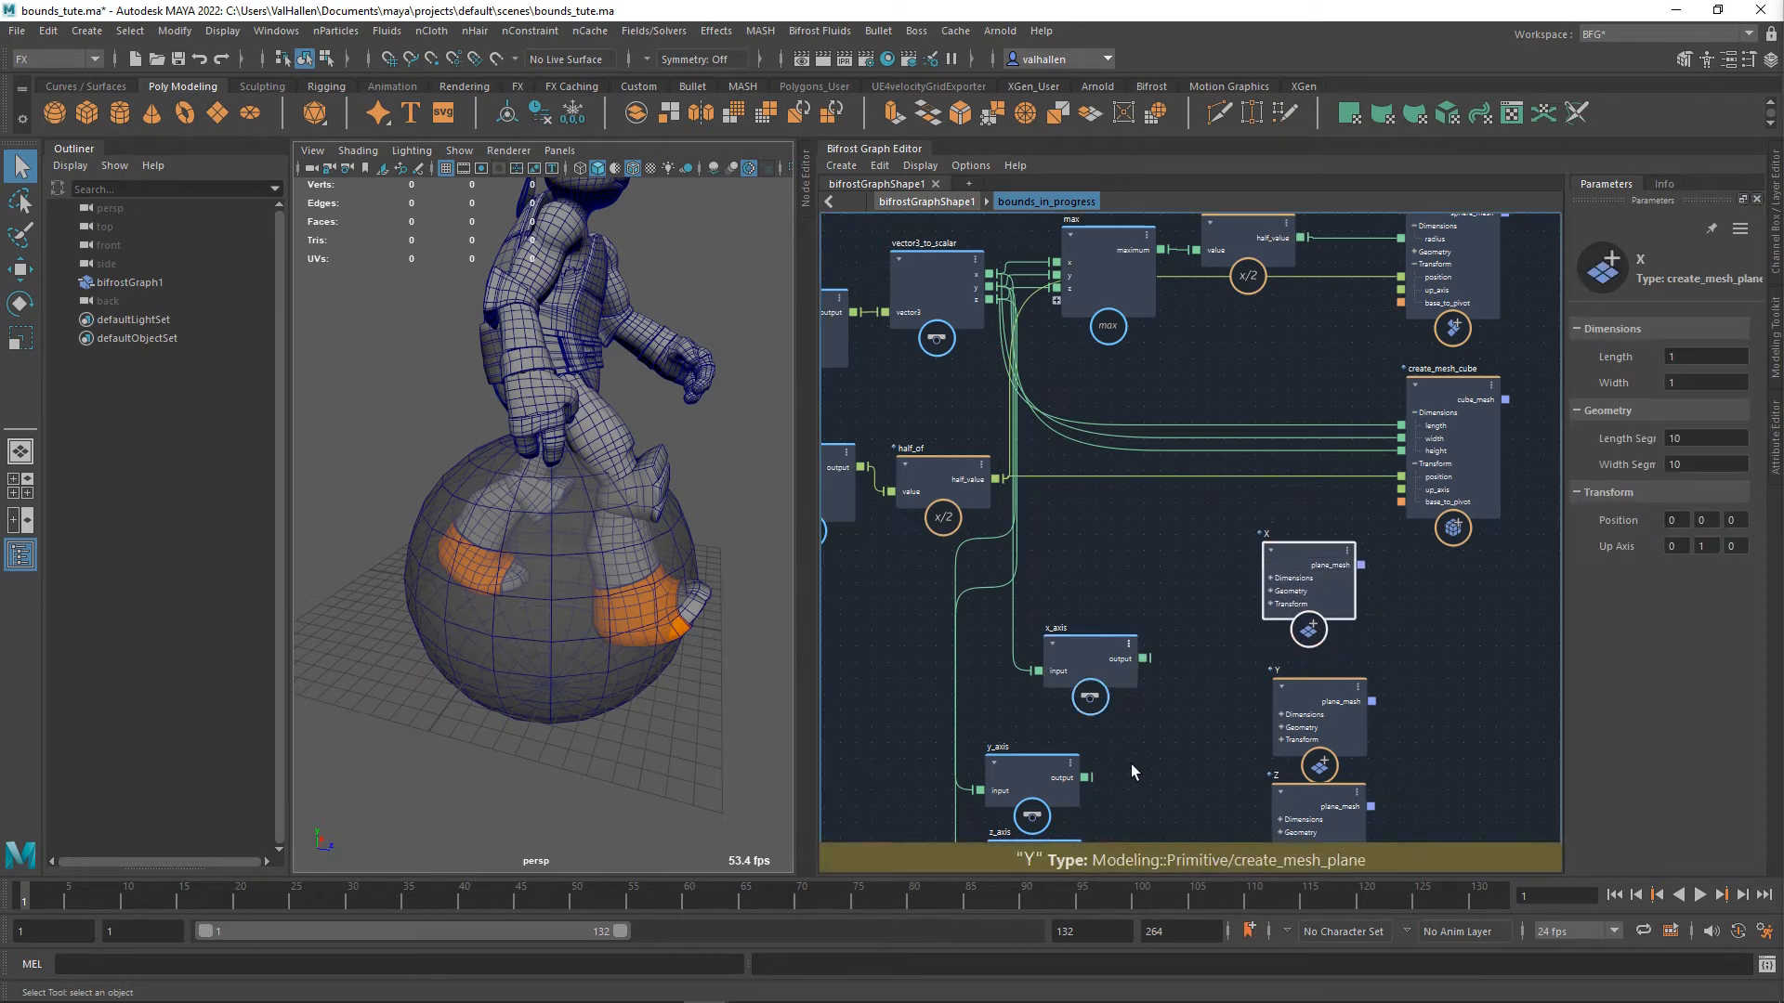
drag(1021, 774, 1082, 749)
alt+middle_drag(1201, 715, 1134, 680)
drag(991, 841, 1051, 814)
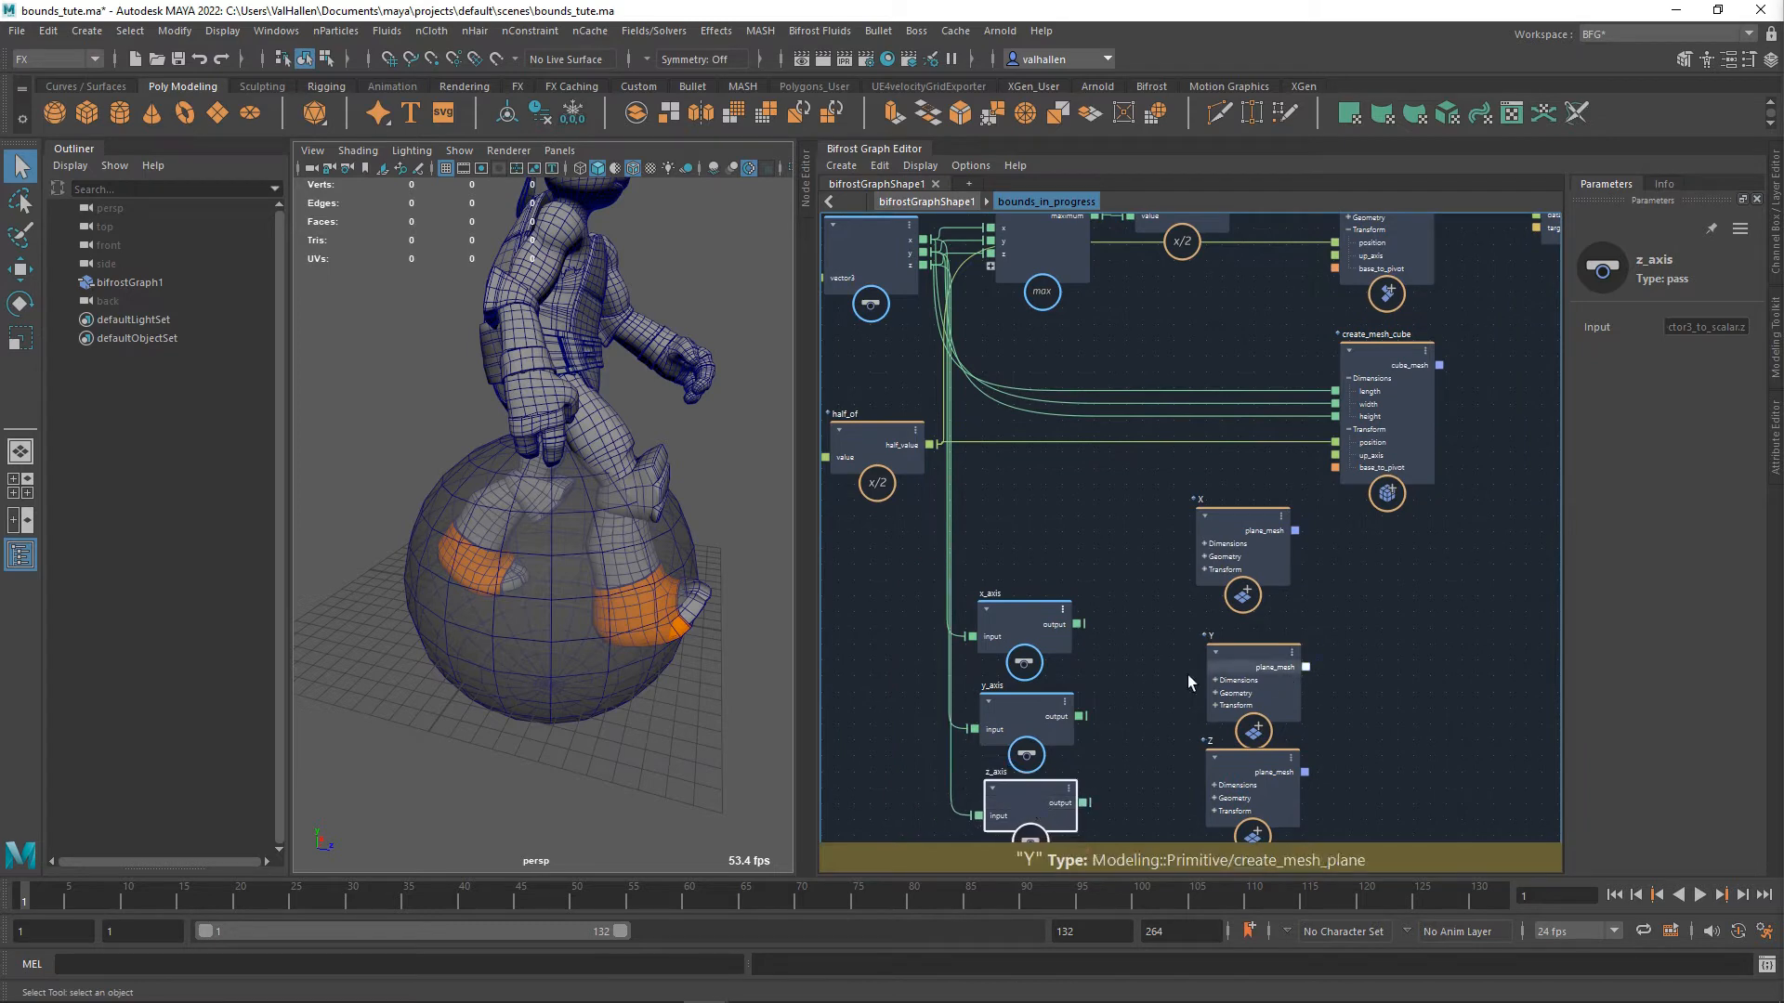
- Move the Y and Z plane nodes down and connect half_of's half_value output to the X plane's position
click(1274, 717)
drag(1275, 718, 1281, 893)
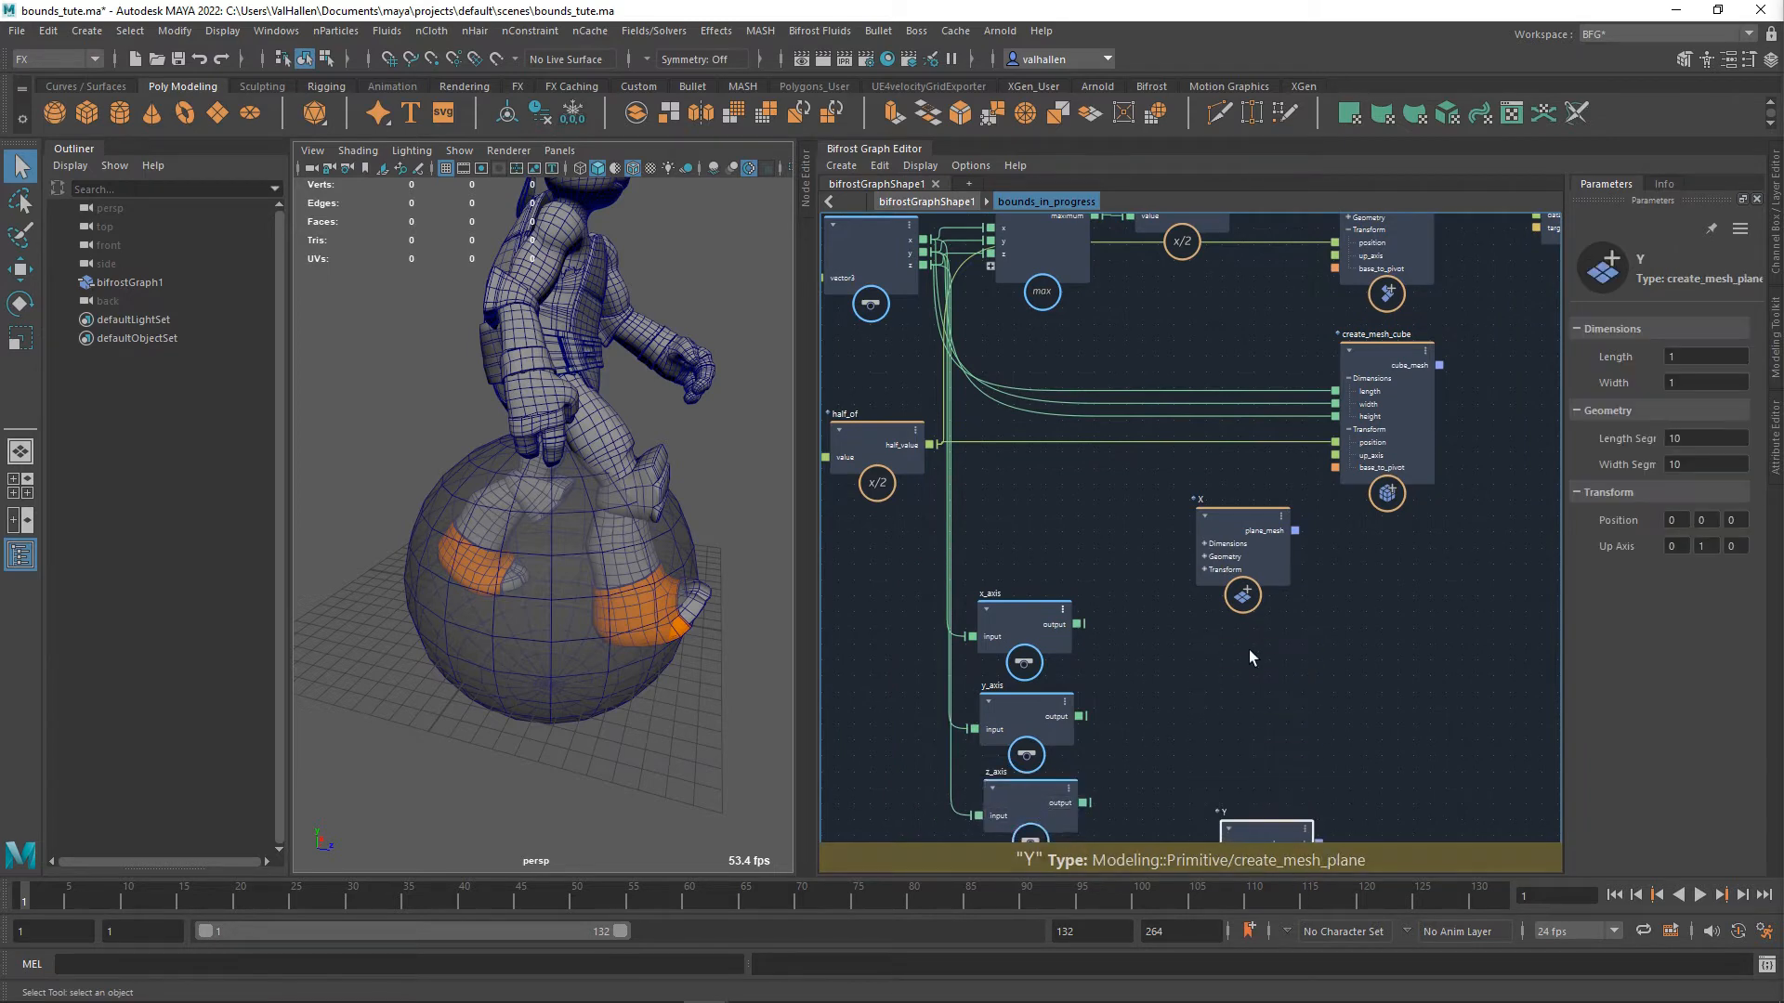
click(1204, 570)
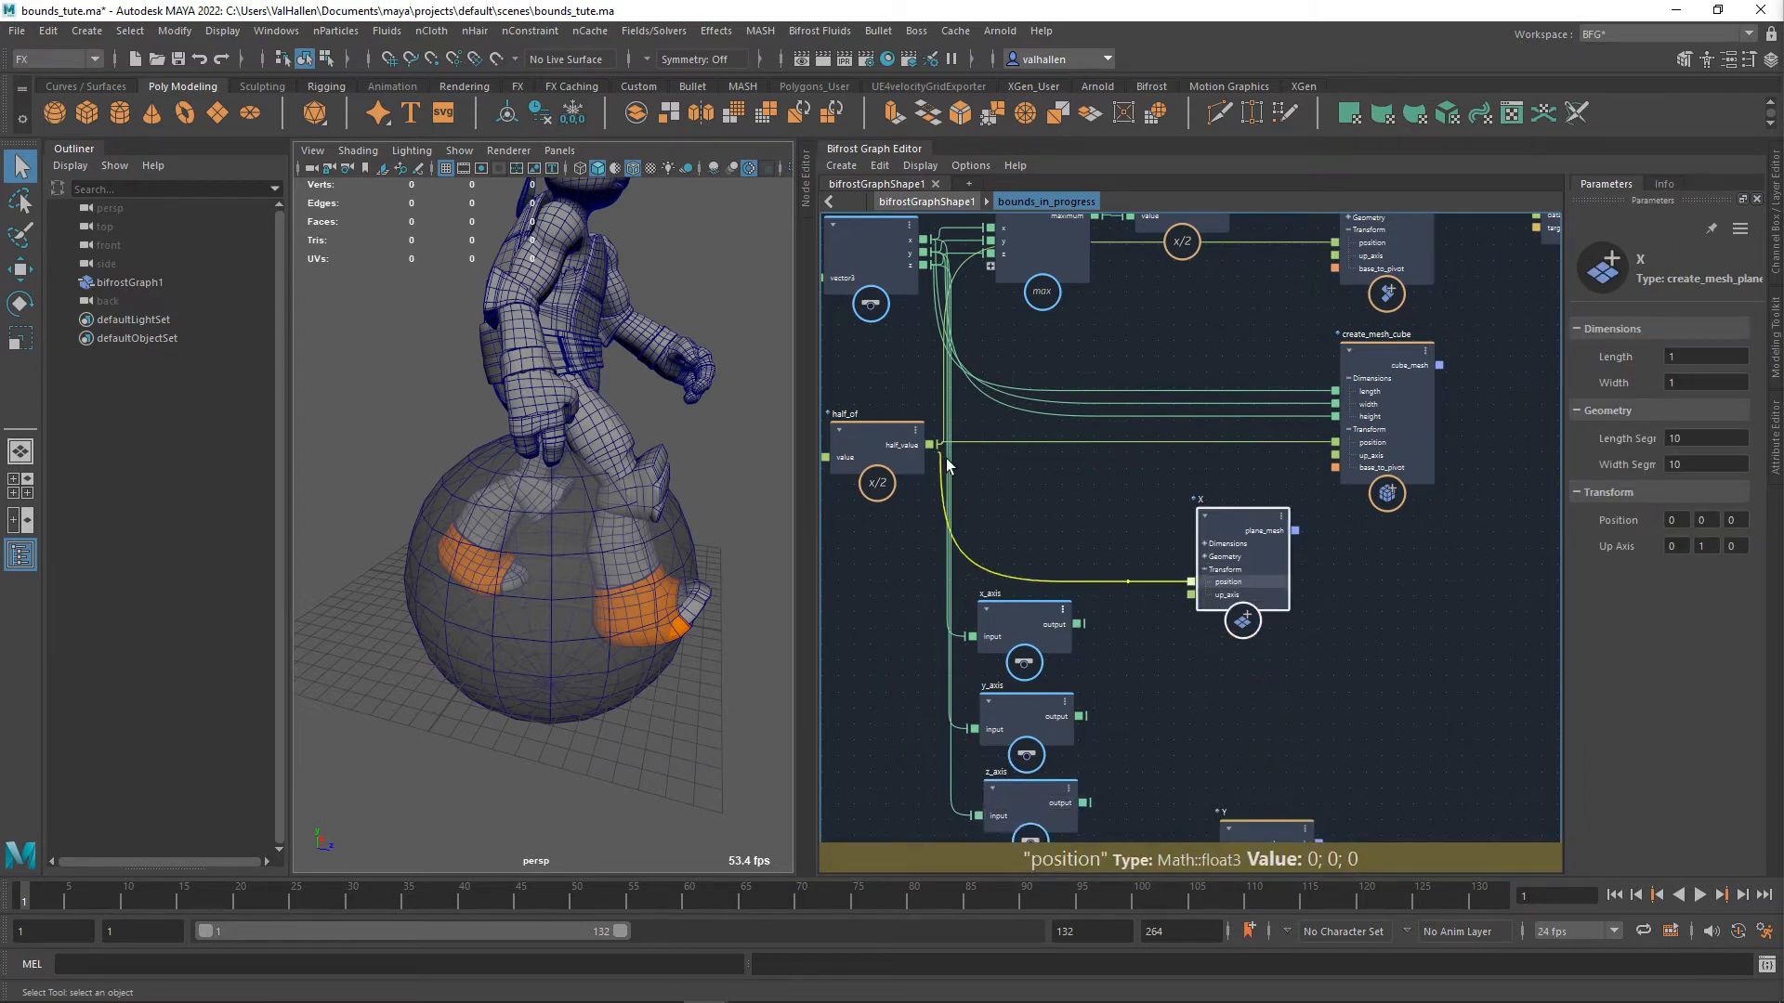
drag(946, 459, 944, 457)
scroll(1085, 539, up, 2)
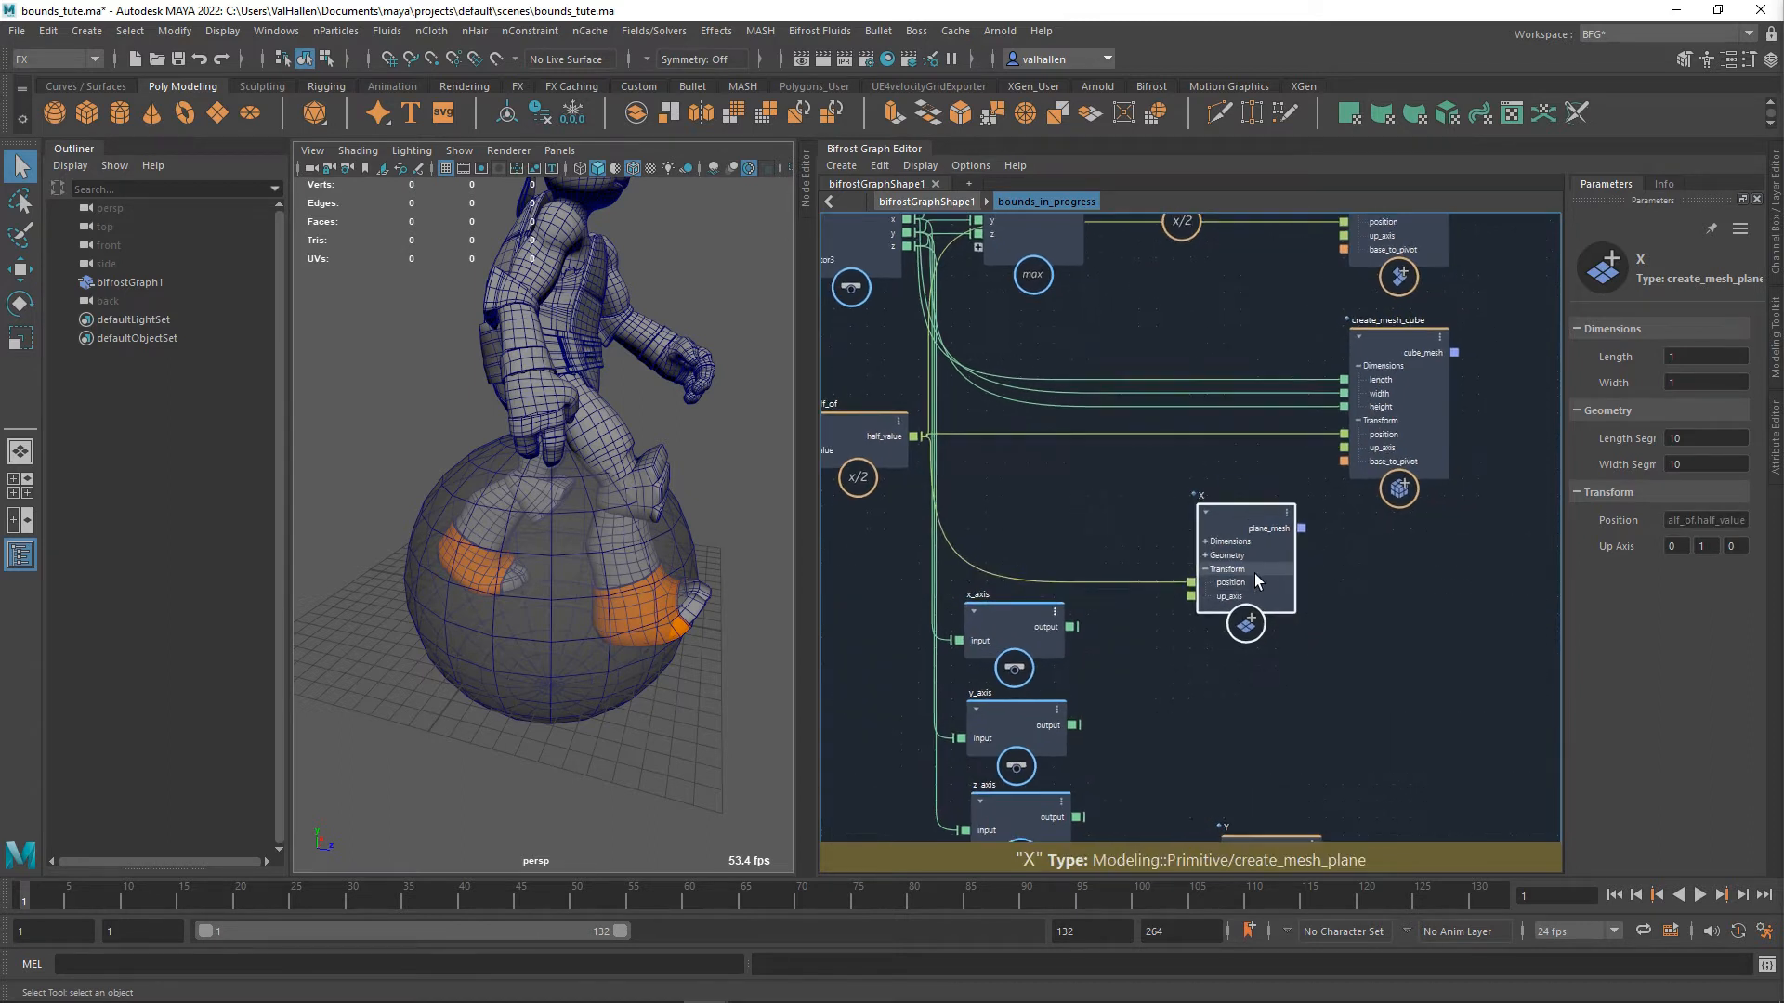
- Connect the z_axis output to the X plane's length and the y_axis output to its width
click(1215, 521)
drag(1263, 509, 1262, 499)
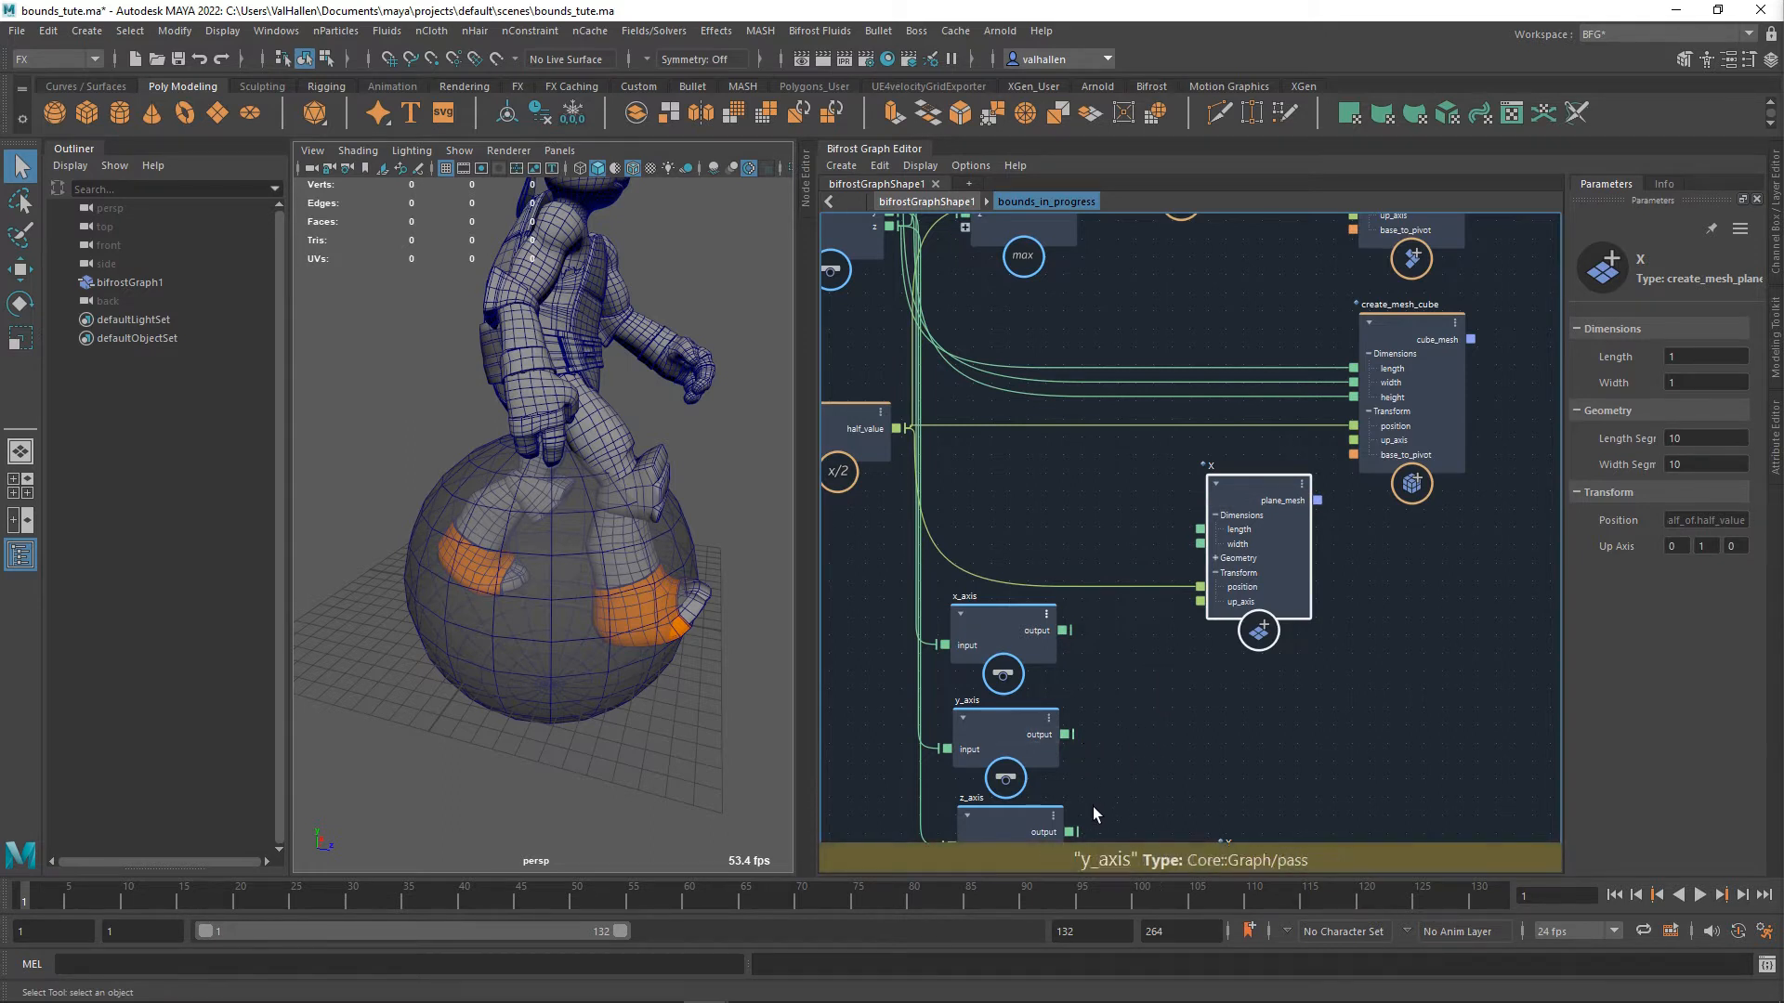
middle_drag(1140, 757, 1133, 722)
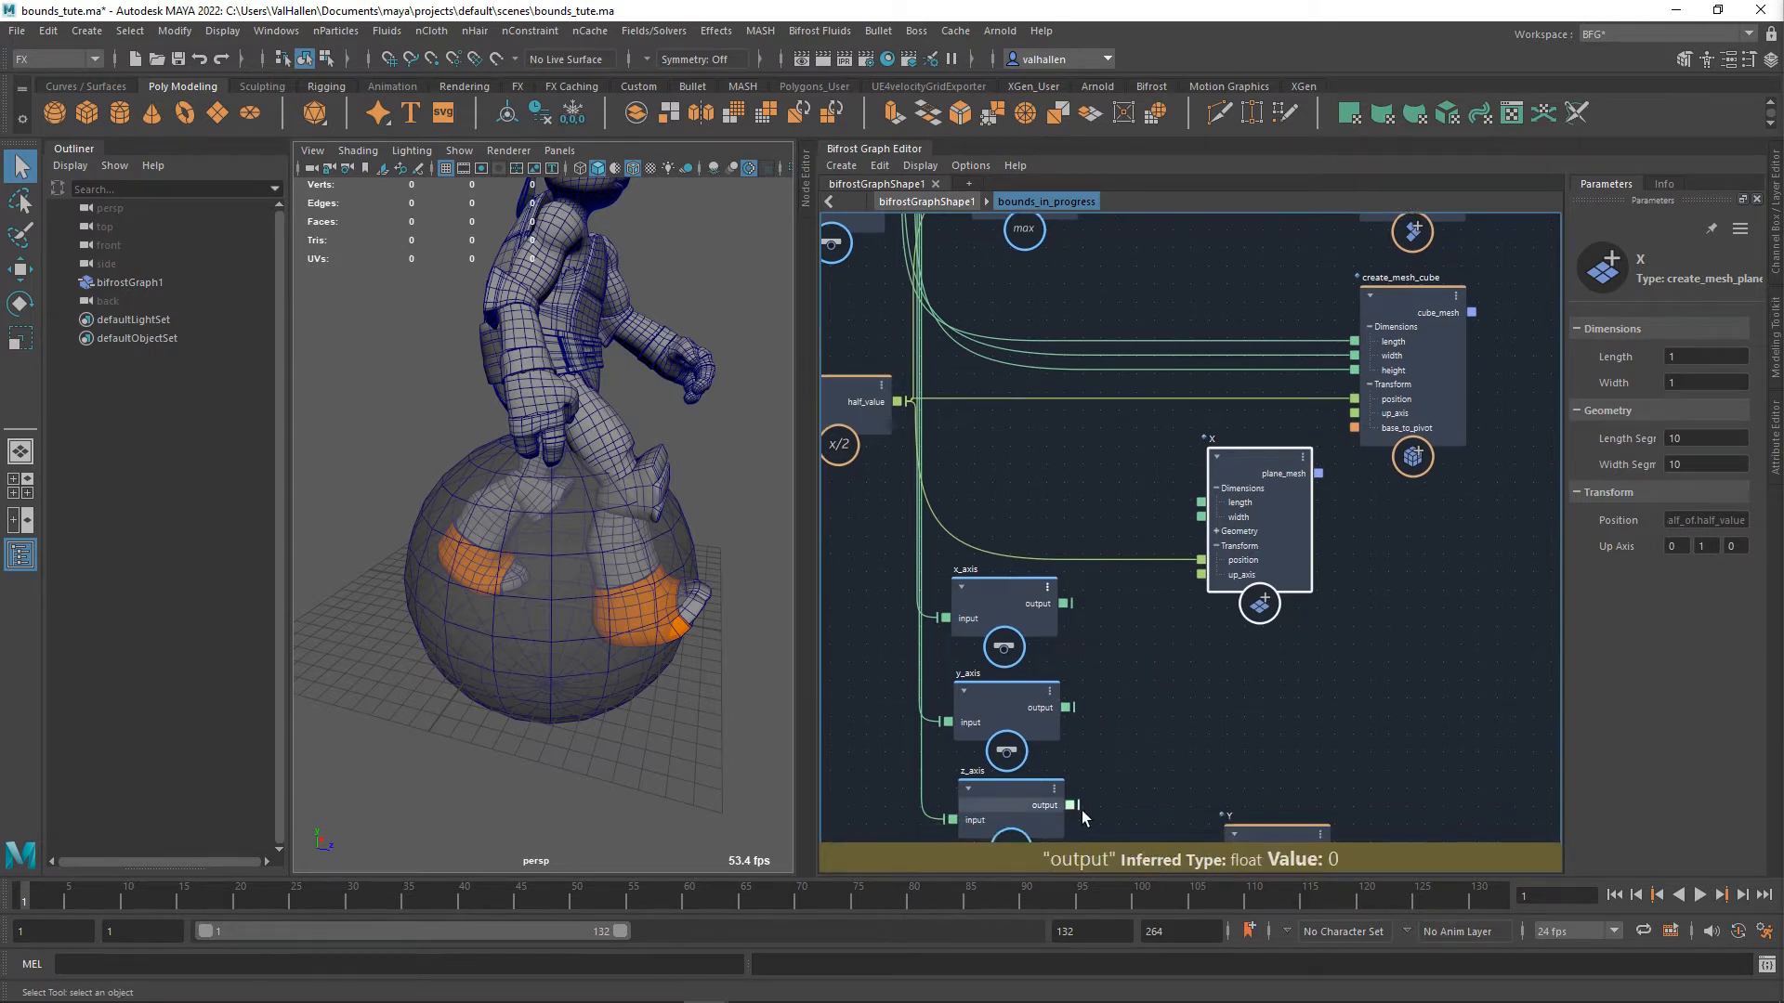
drag(1079, 806, 1214, 509)
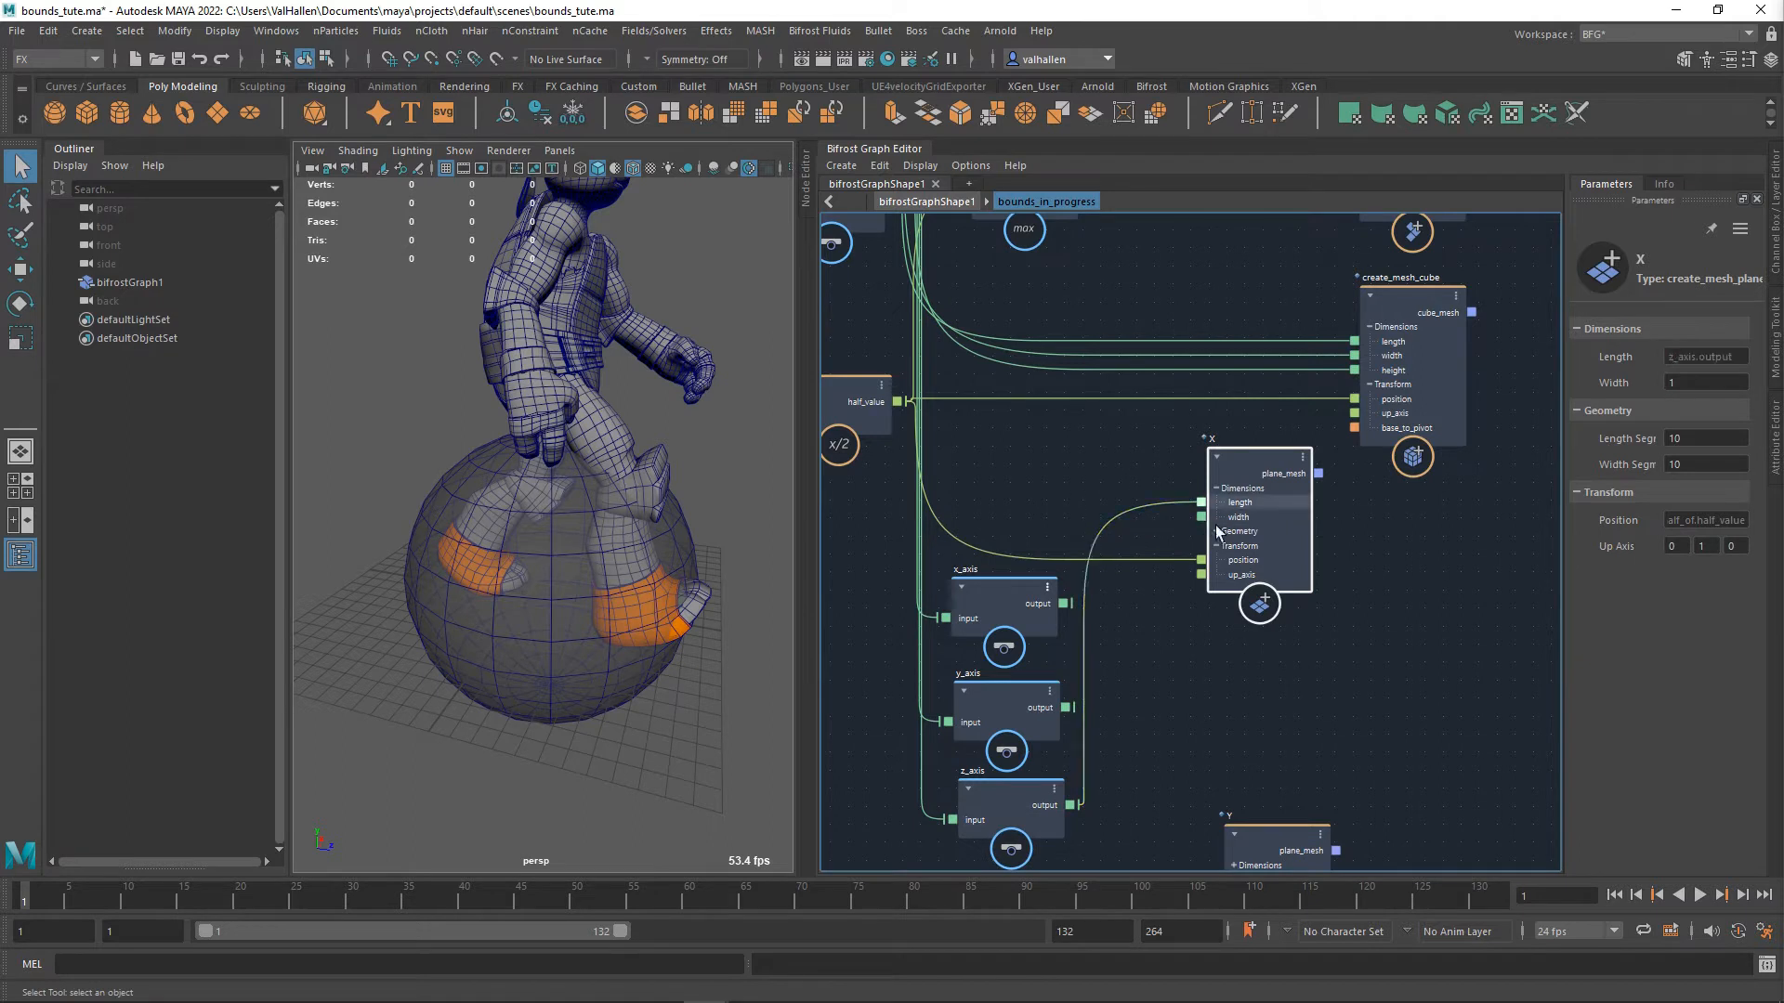
drag(1078, 718, 1203, 518)
- Align the X plane node beneath create_mesh_cube and feed its plane_mesh into the geometry input of Set geo "color"
middle_drag(1285, 565, 1226, 765)
drag(1119, 627, 1381, 638)
middle_drag(1407, 510, 1381, 638)
drag(1380, 637, 1411, 387)
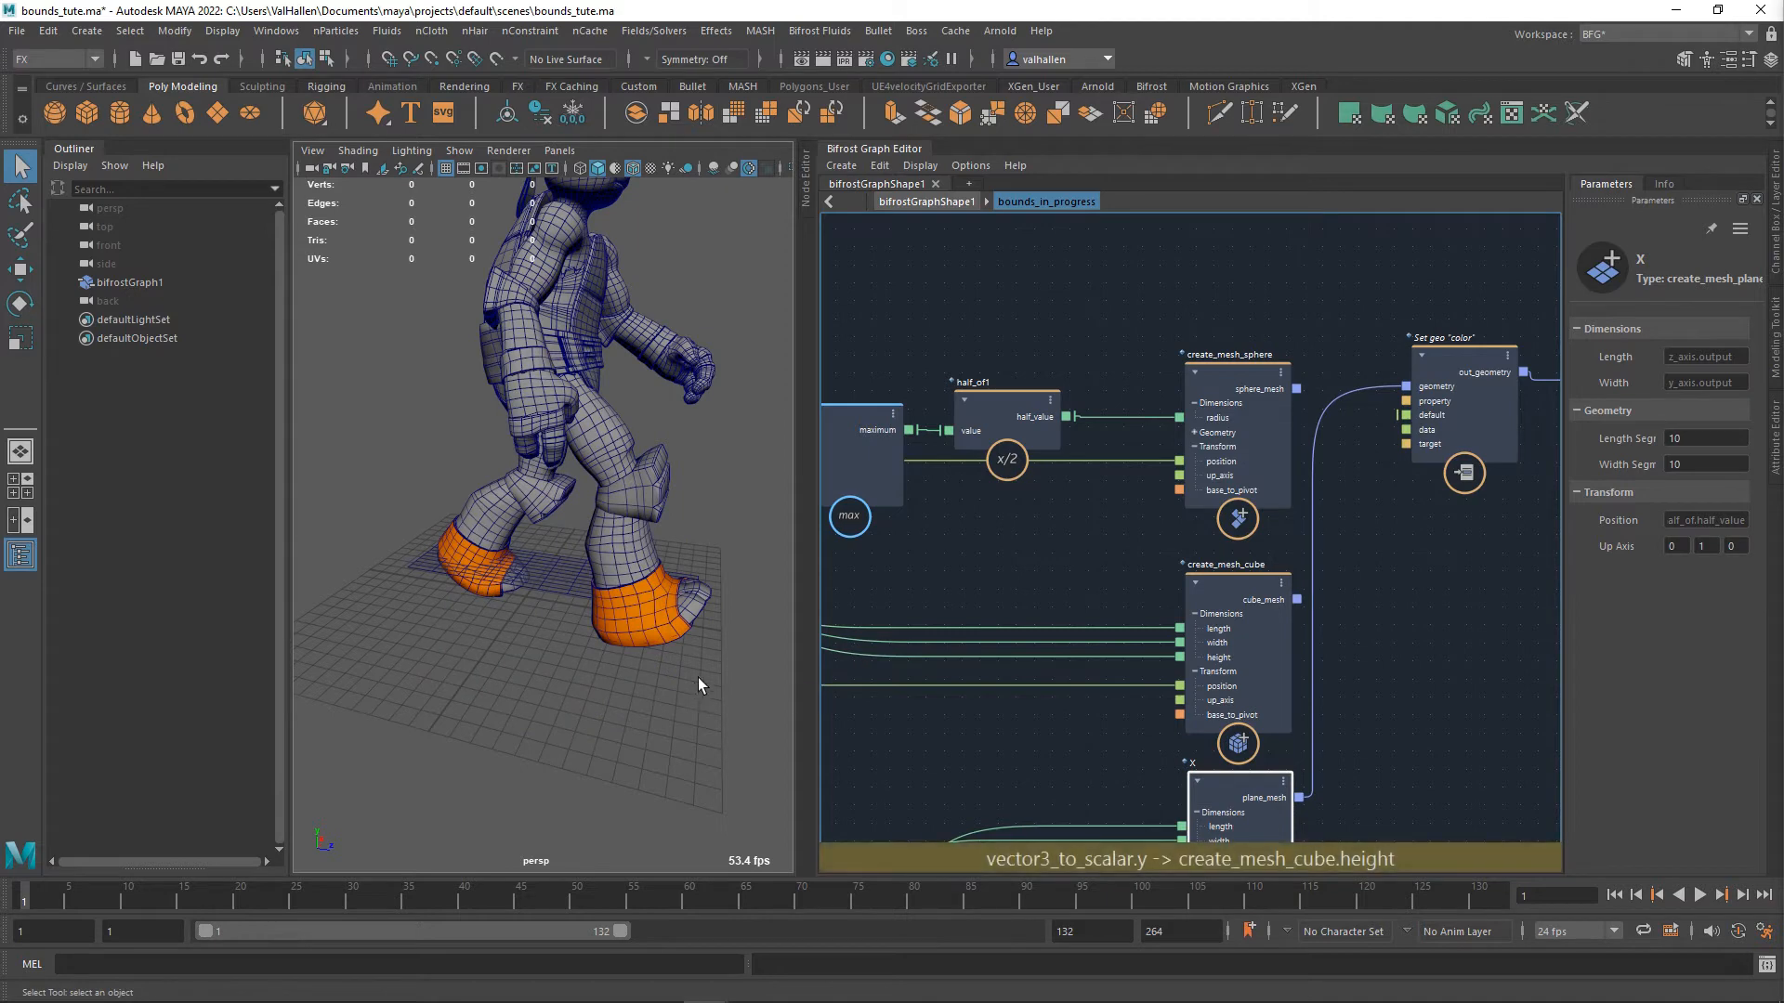
alt+drag(698, 677, 738, 646)
- Set the X plane's up axis to 1, 0, 0 and inspect the plane around the feet
middle_drag(1245, 803, 1366, 477)
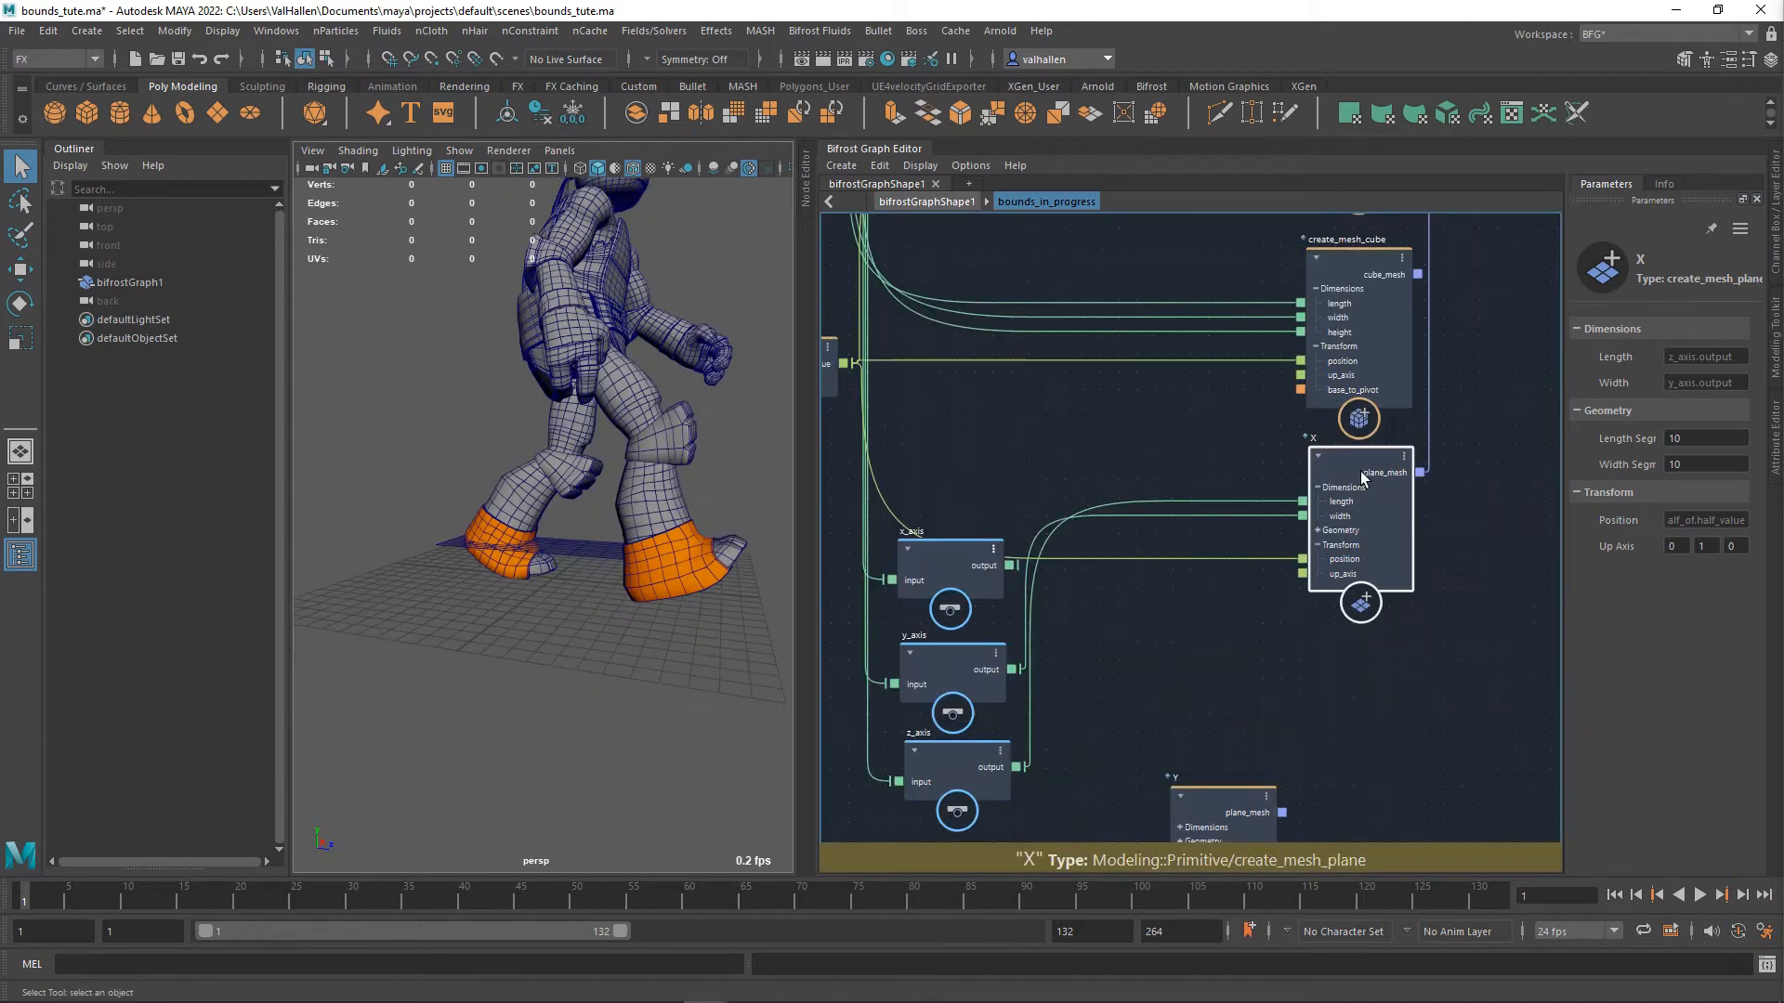
click(1705, 547)
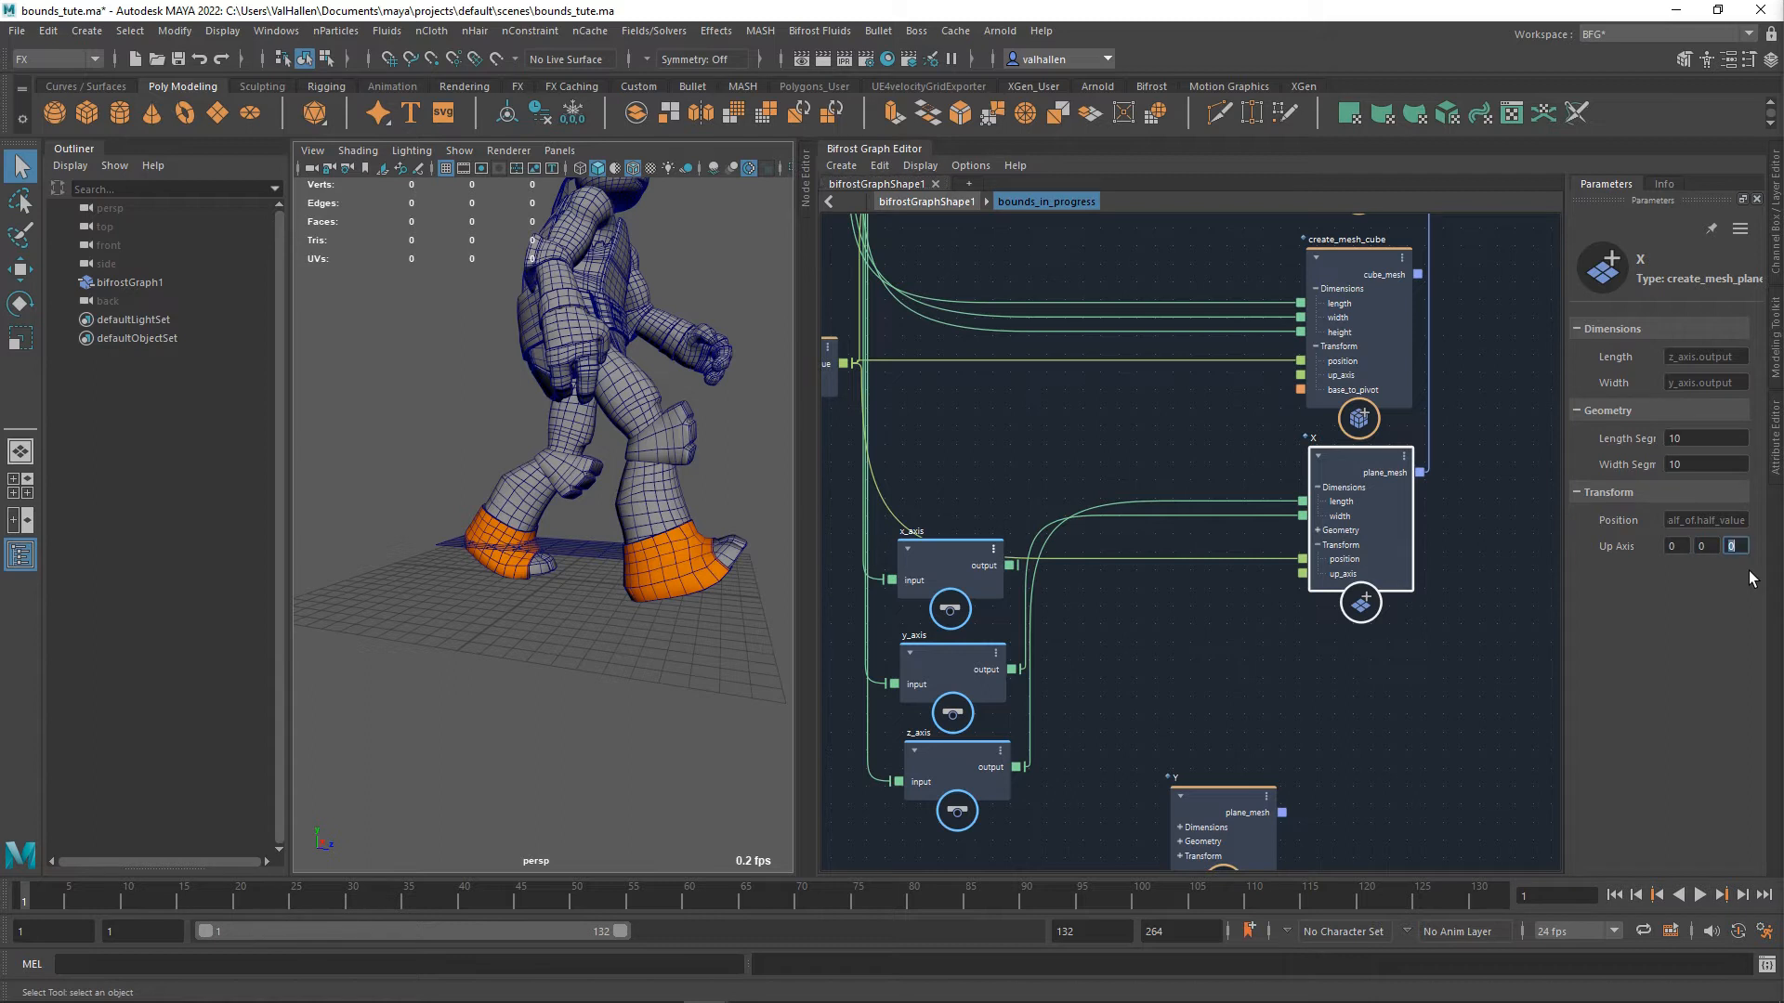
key(Tab)
text(1)
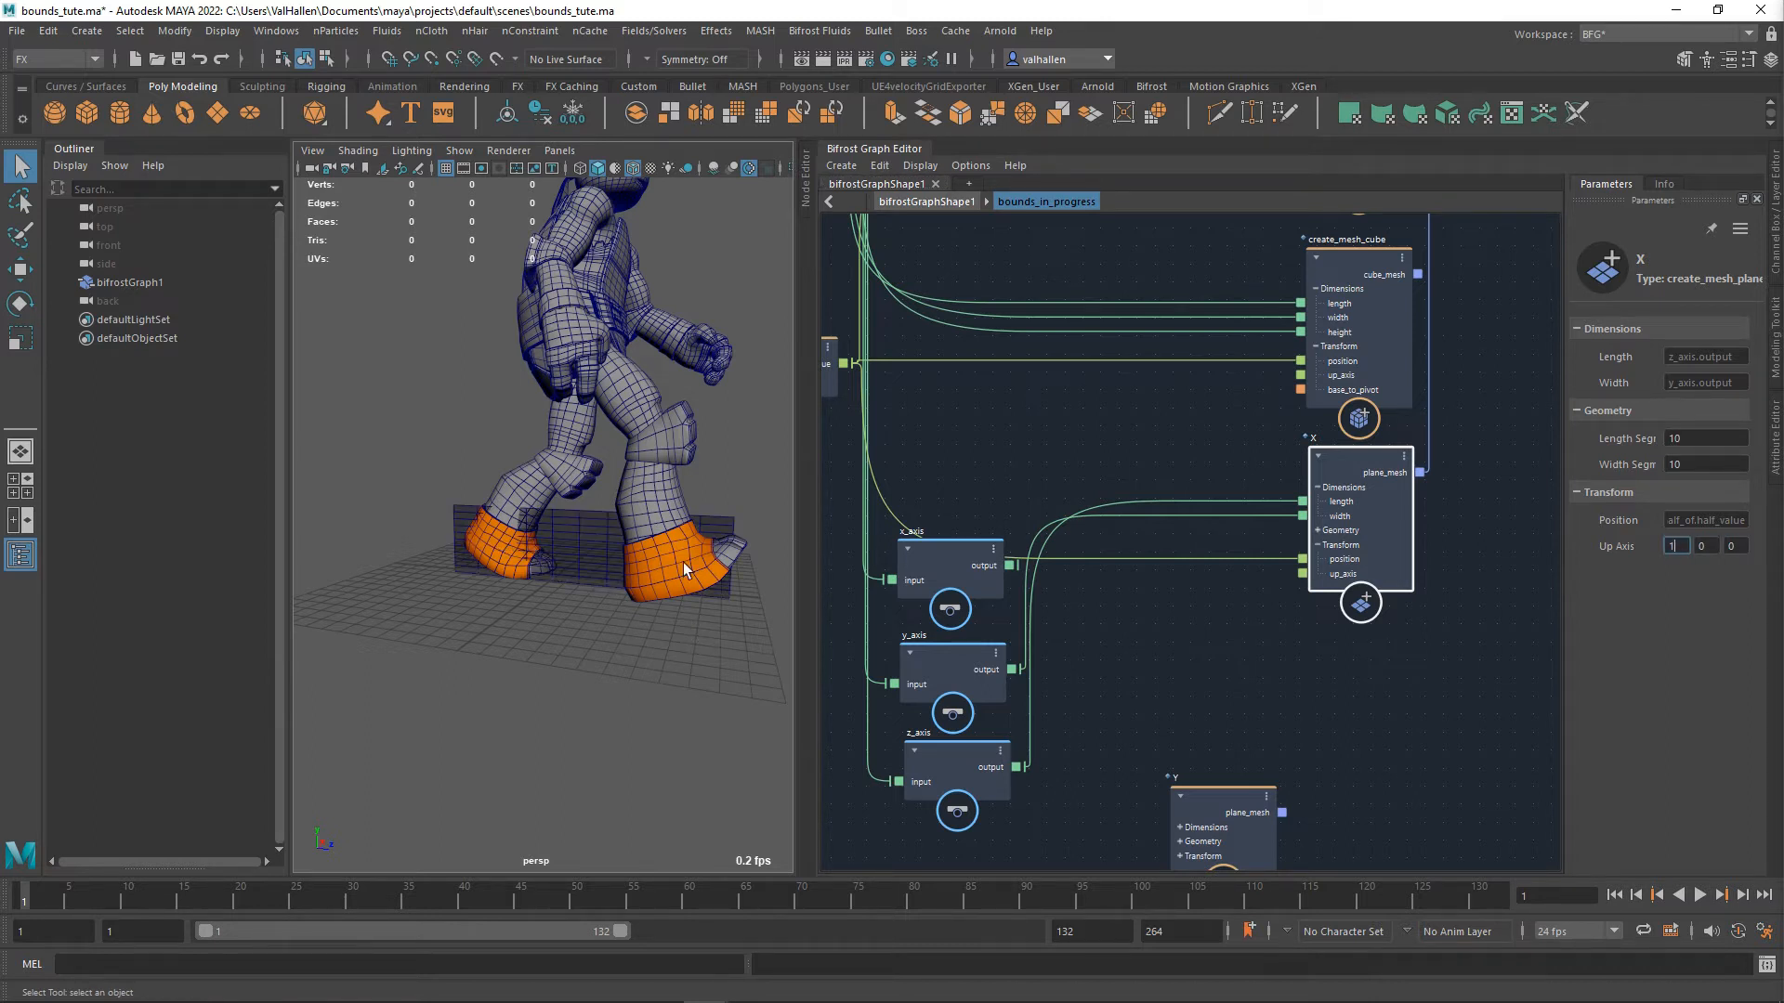
alt+drag(521, 583, 555, 571)
scroll(577, 561, up, 5)
scroll(577, 562, down, 3)
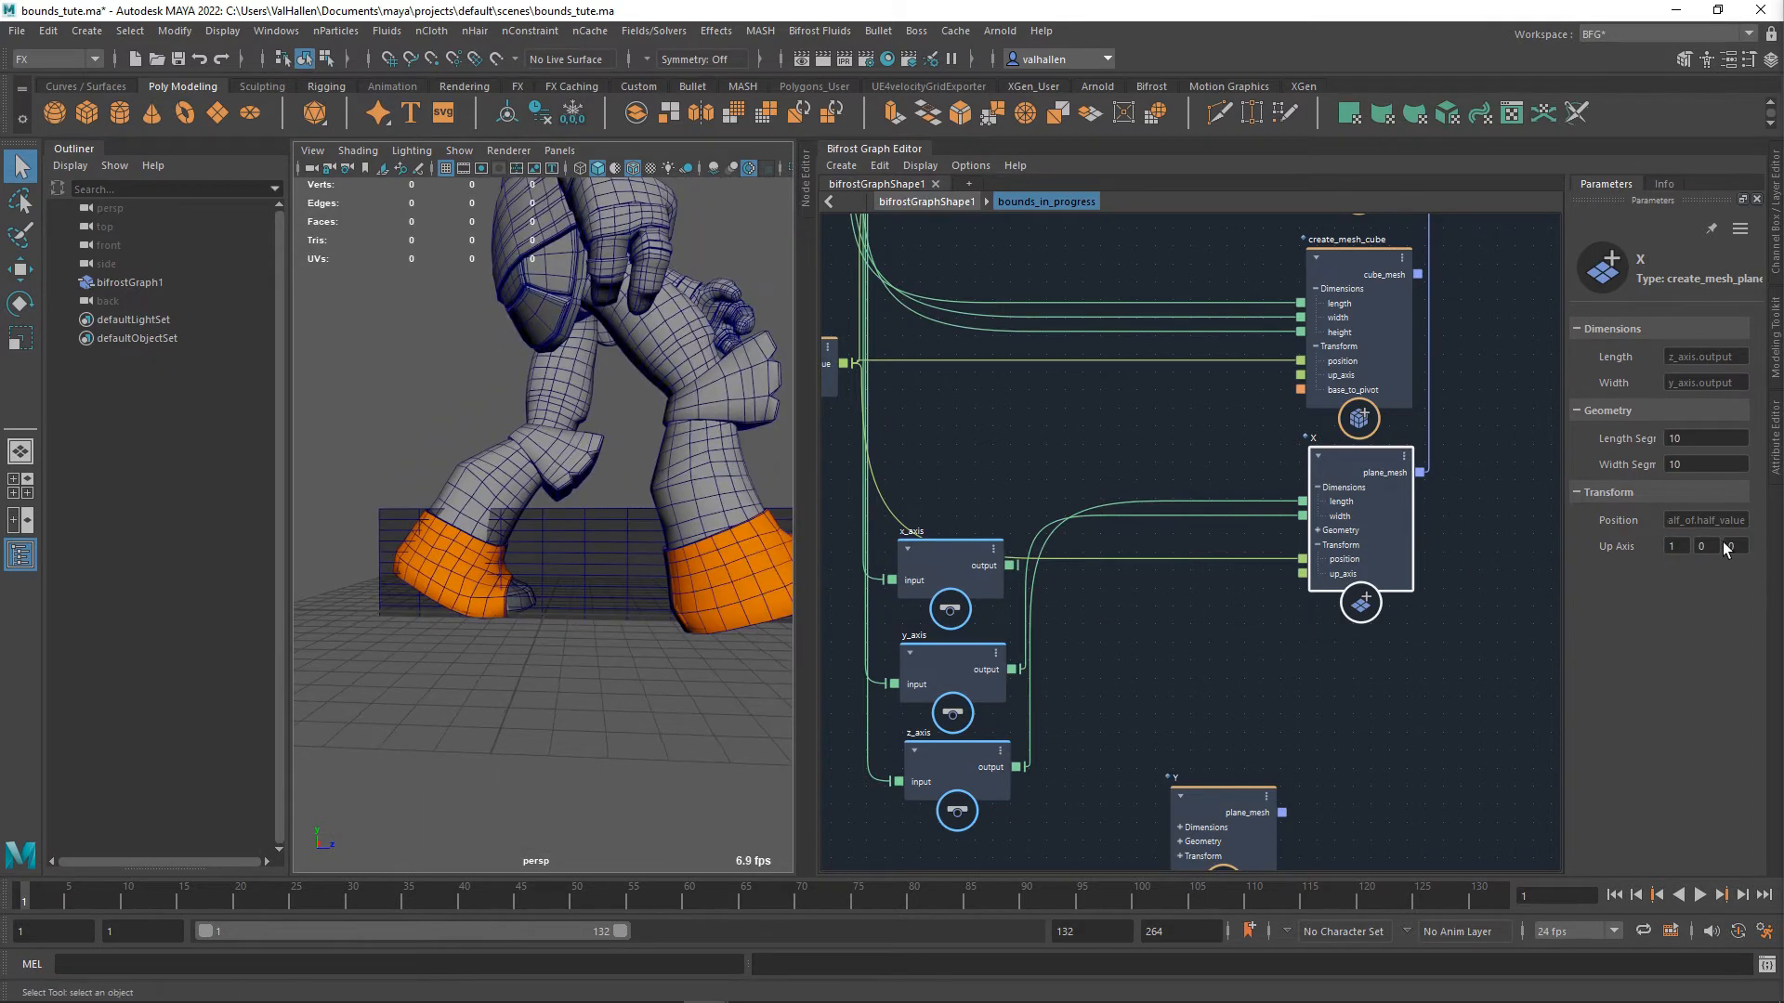
- Set the X plane's length segments and width segments to 1
click(1705, 439)
text(1)
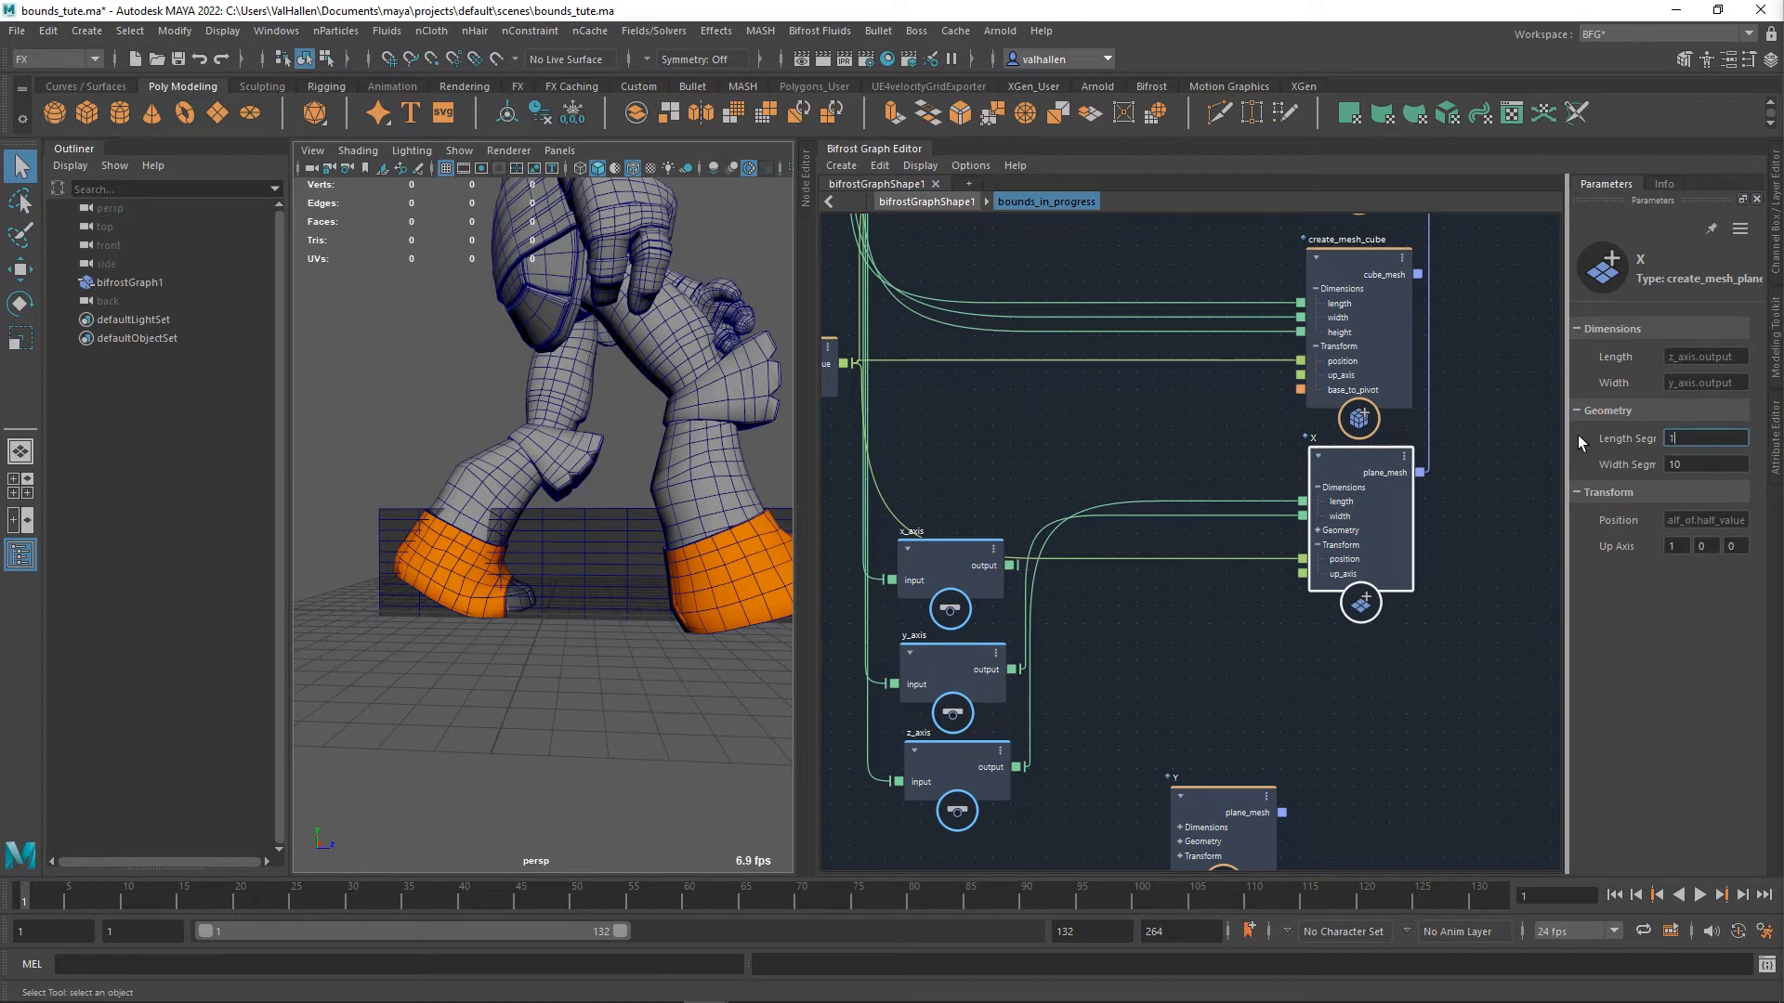
key(Tab)
text(1)
scroll(1384, 613, down, 1)
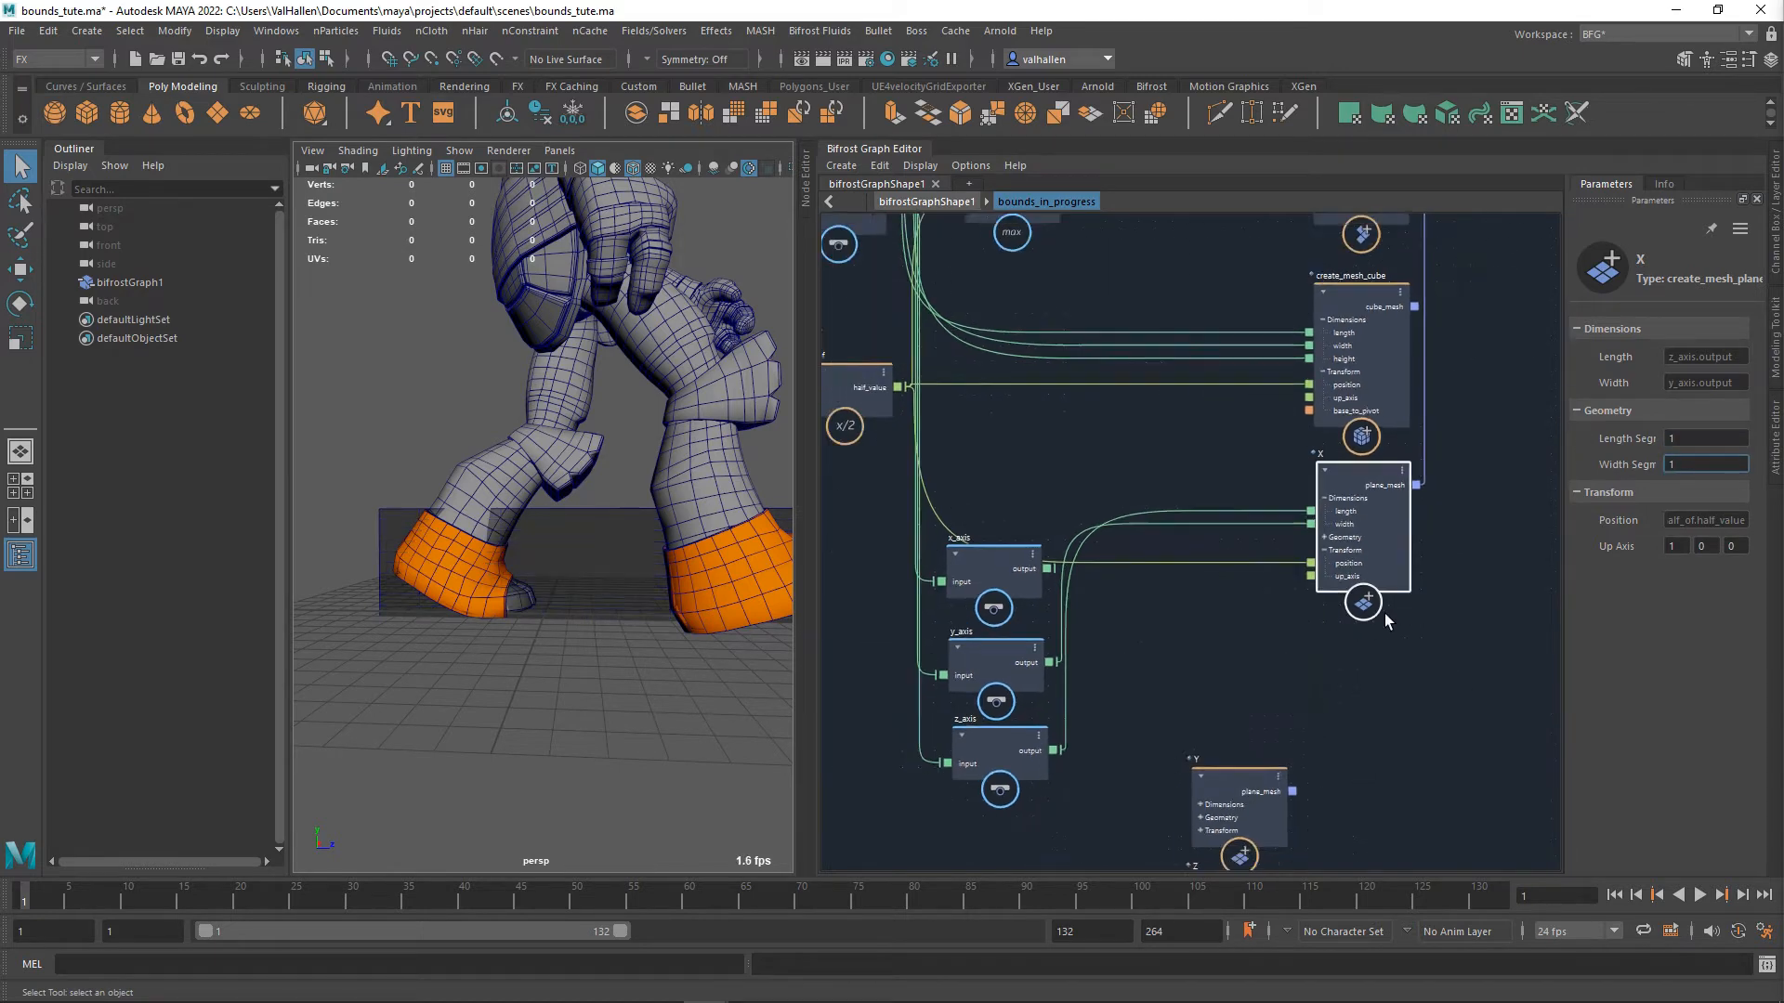
- Move the compound's input node below and to the left of the pono node
scroll(1384, 613, down, 3)
middle_drag(1295, 602, 1388, 643)
middle_drag(1037, 613, 1199, 667)
scroll(1120, 641, up, 2)
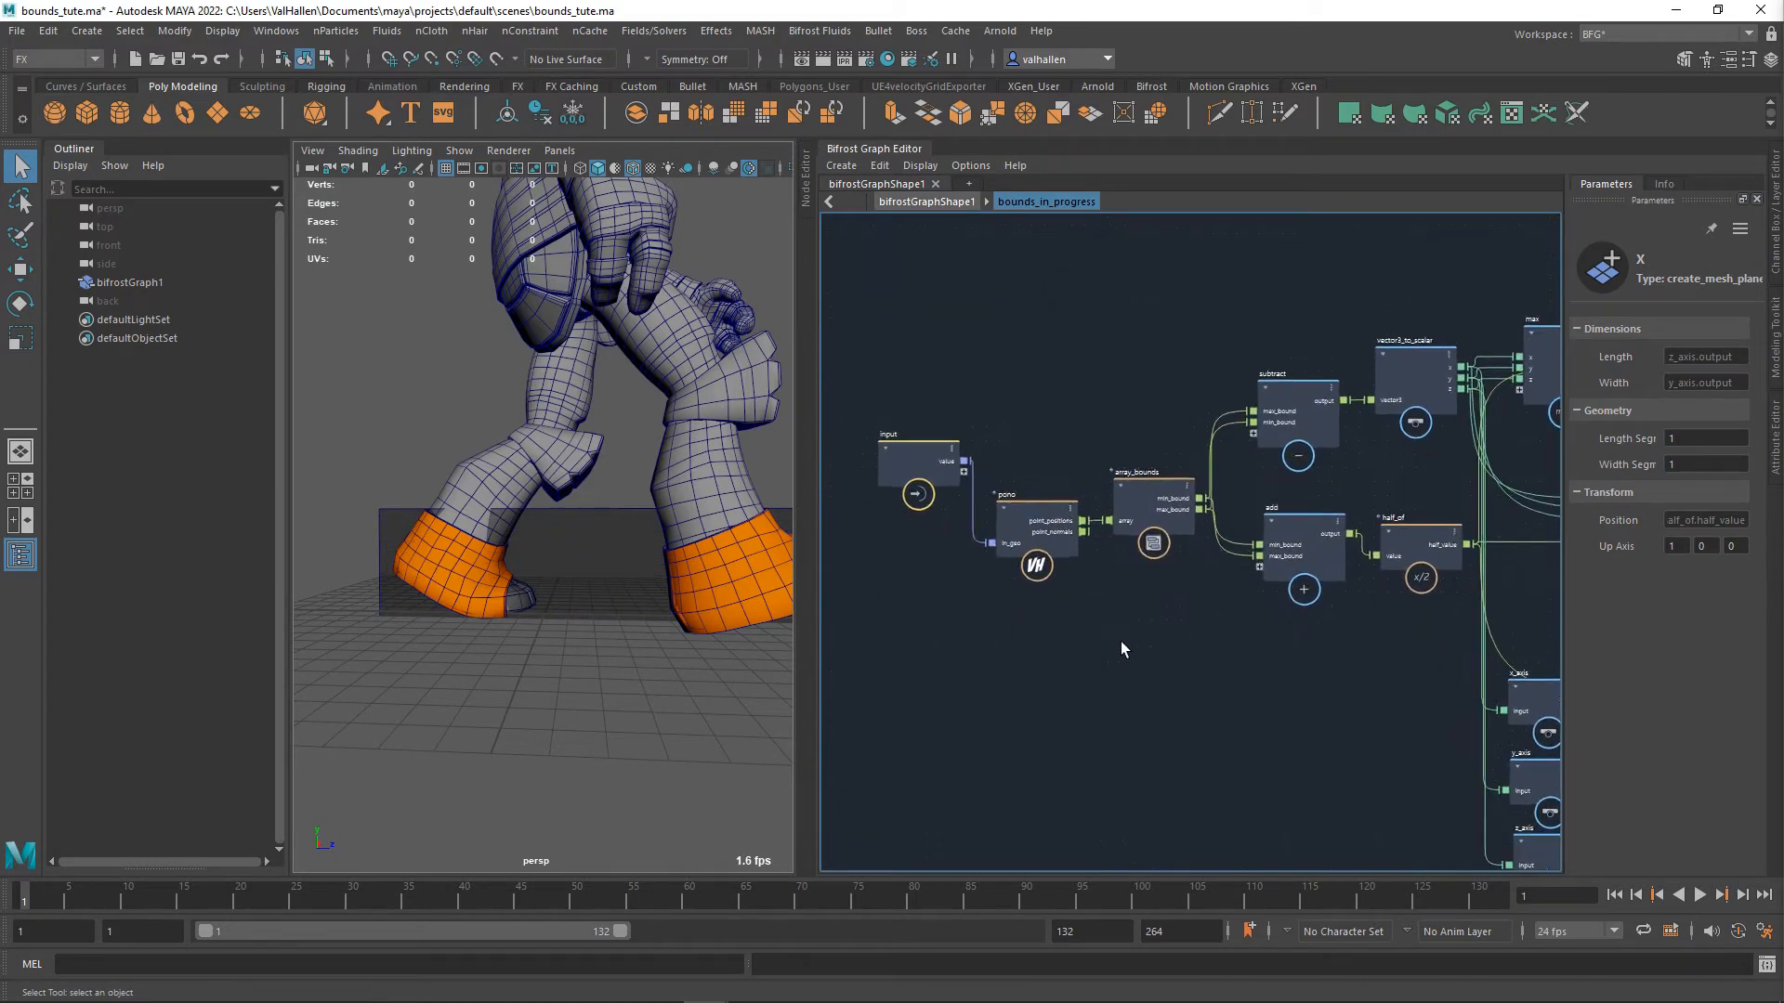
scroll(1115, 650, up, 1)
drag(910, 426, 898, 576)
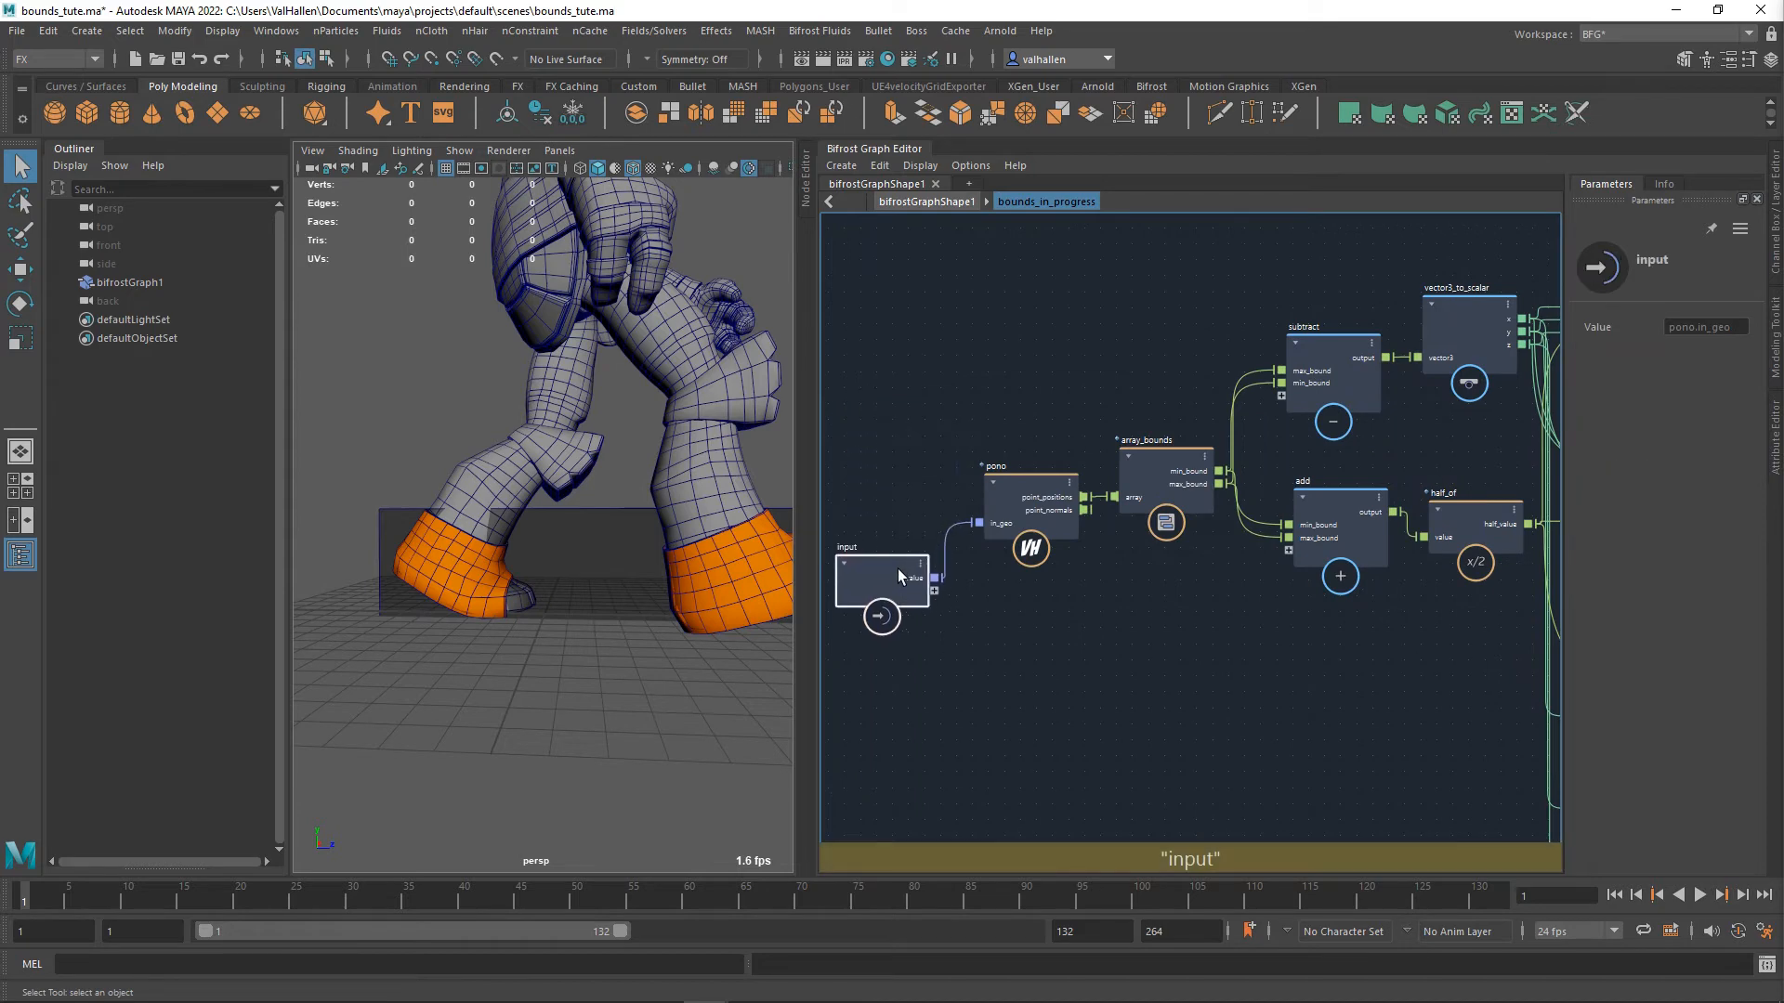
- Create a new port on the input node feeding a new pass node, and place that node beneath z_axis
middle_drag(1204, 704, 1292, 654)
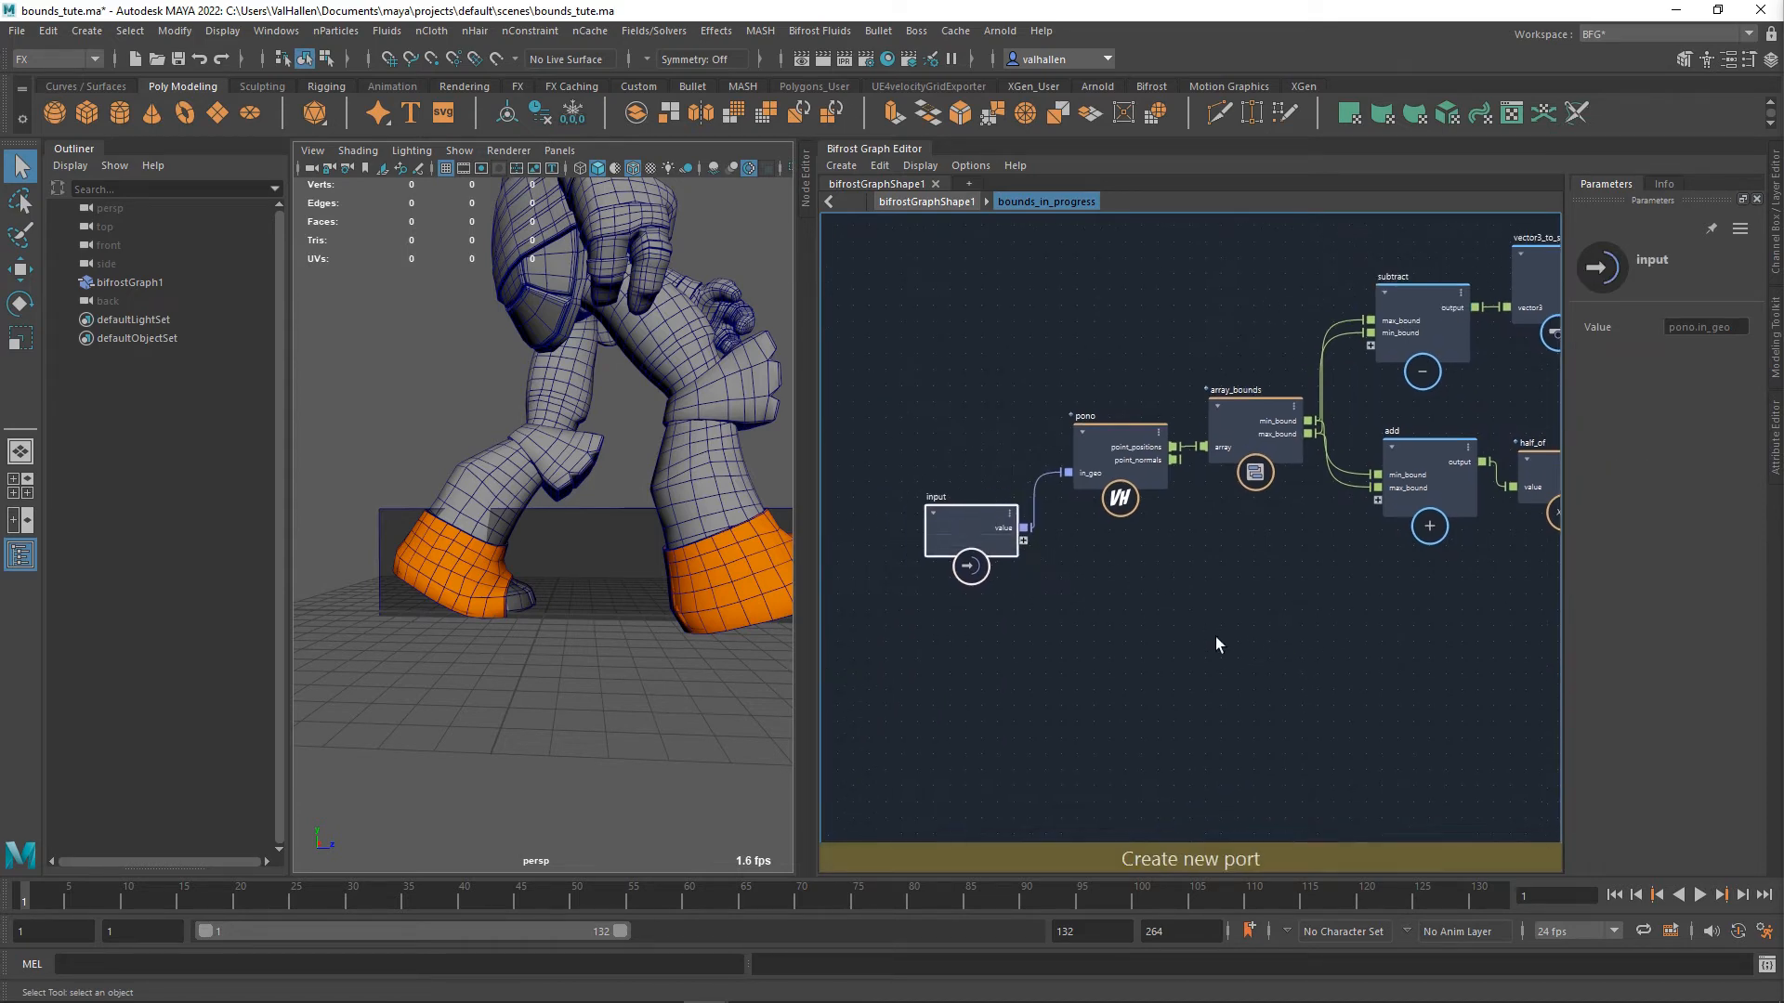
click(1023, 541)
middle_drag(1419, 733, 978, 615)
middle_drag(1146, 671, 934, 598)
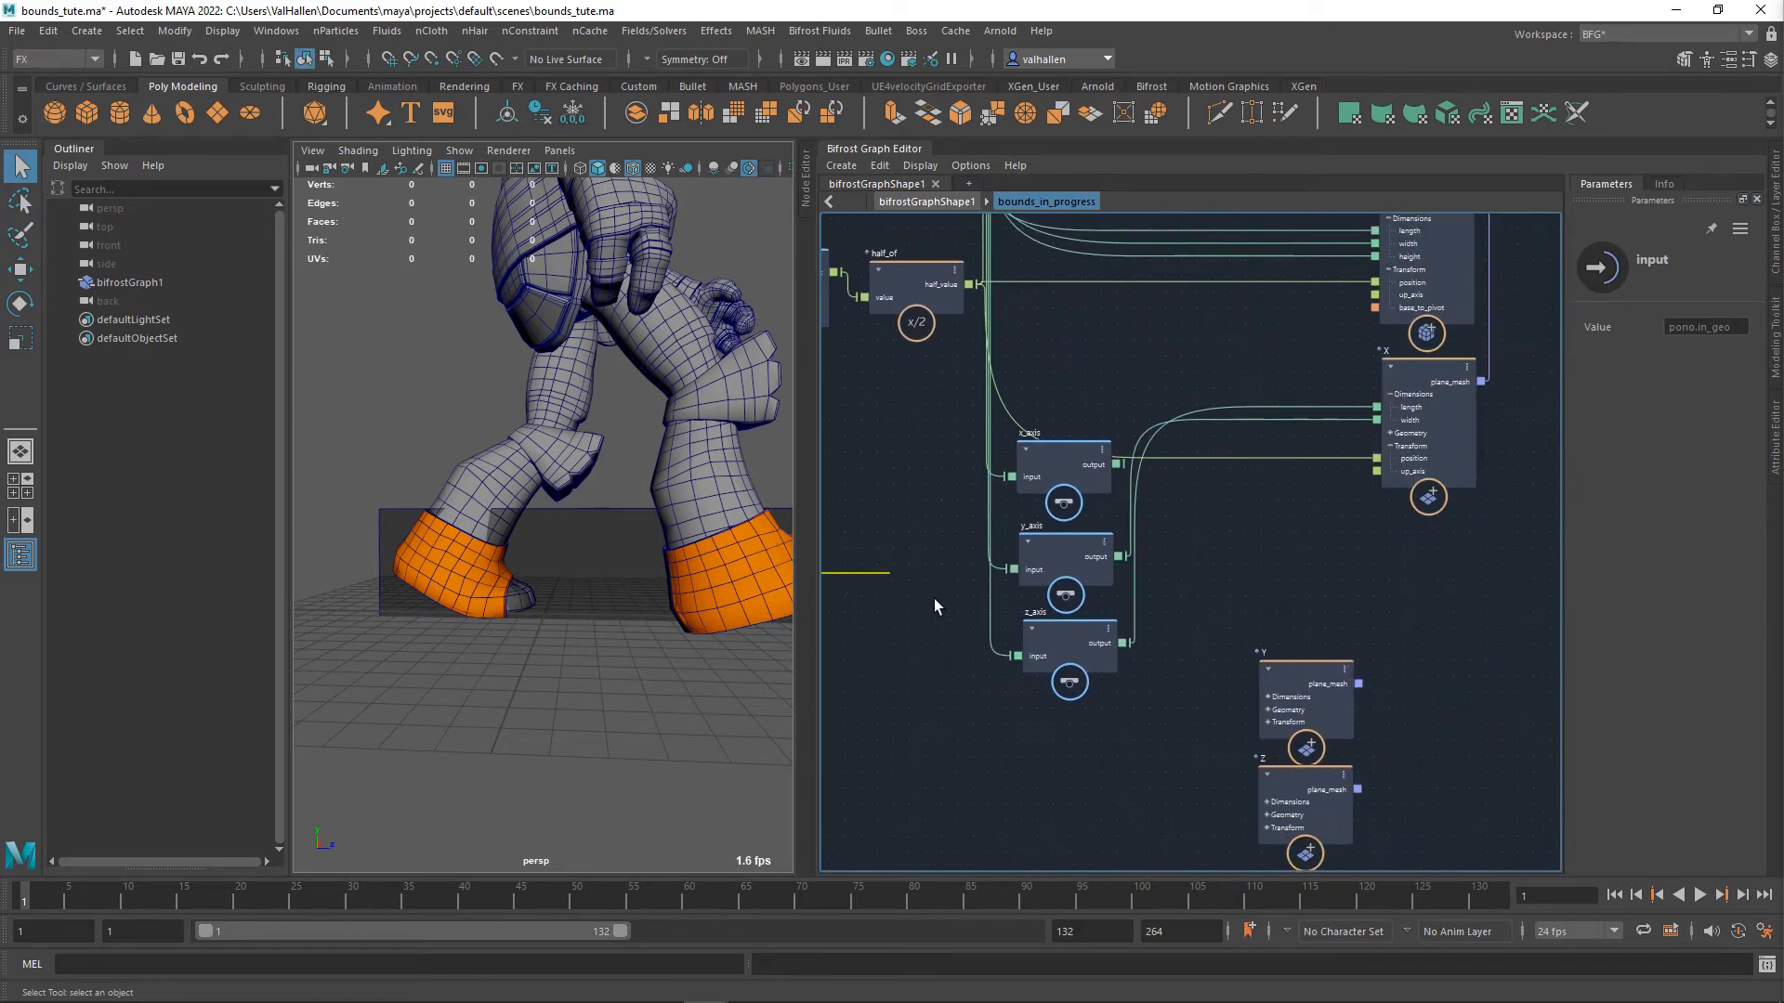
middle_drag(1436, 526, 1351, 615)
click(1262, 629)
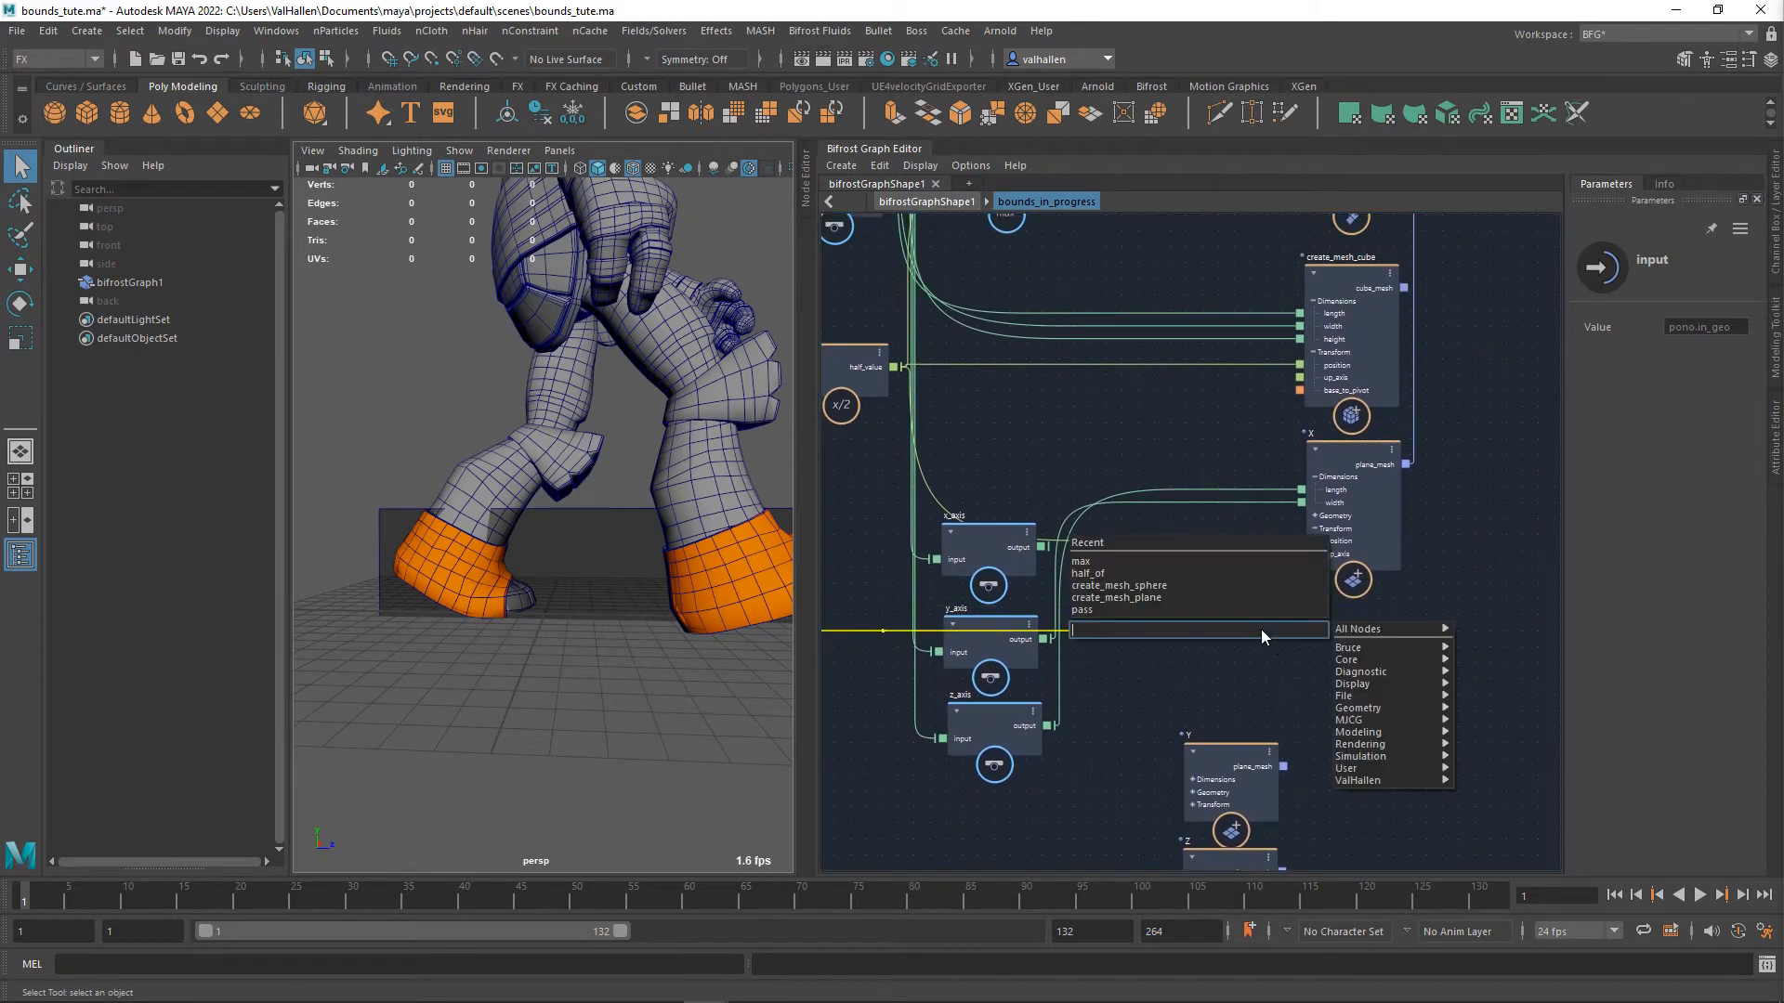
text(pass)
key(Return)
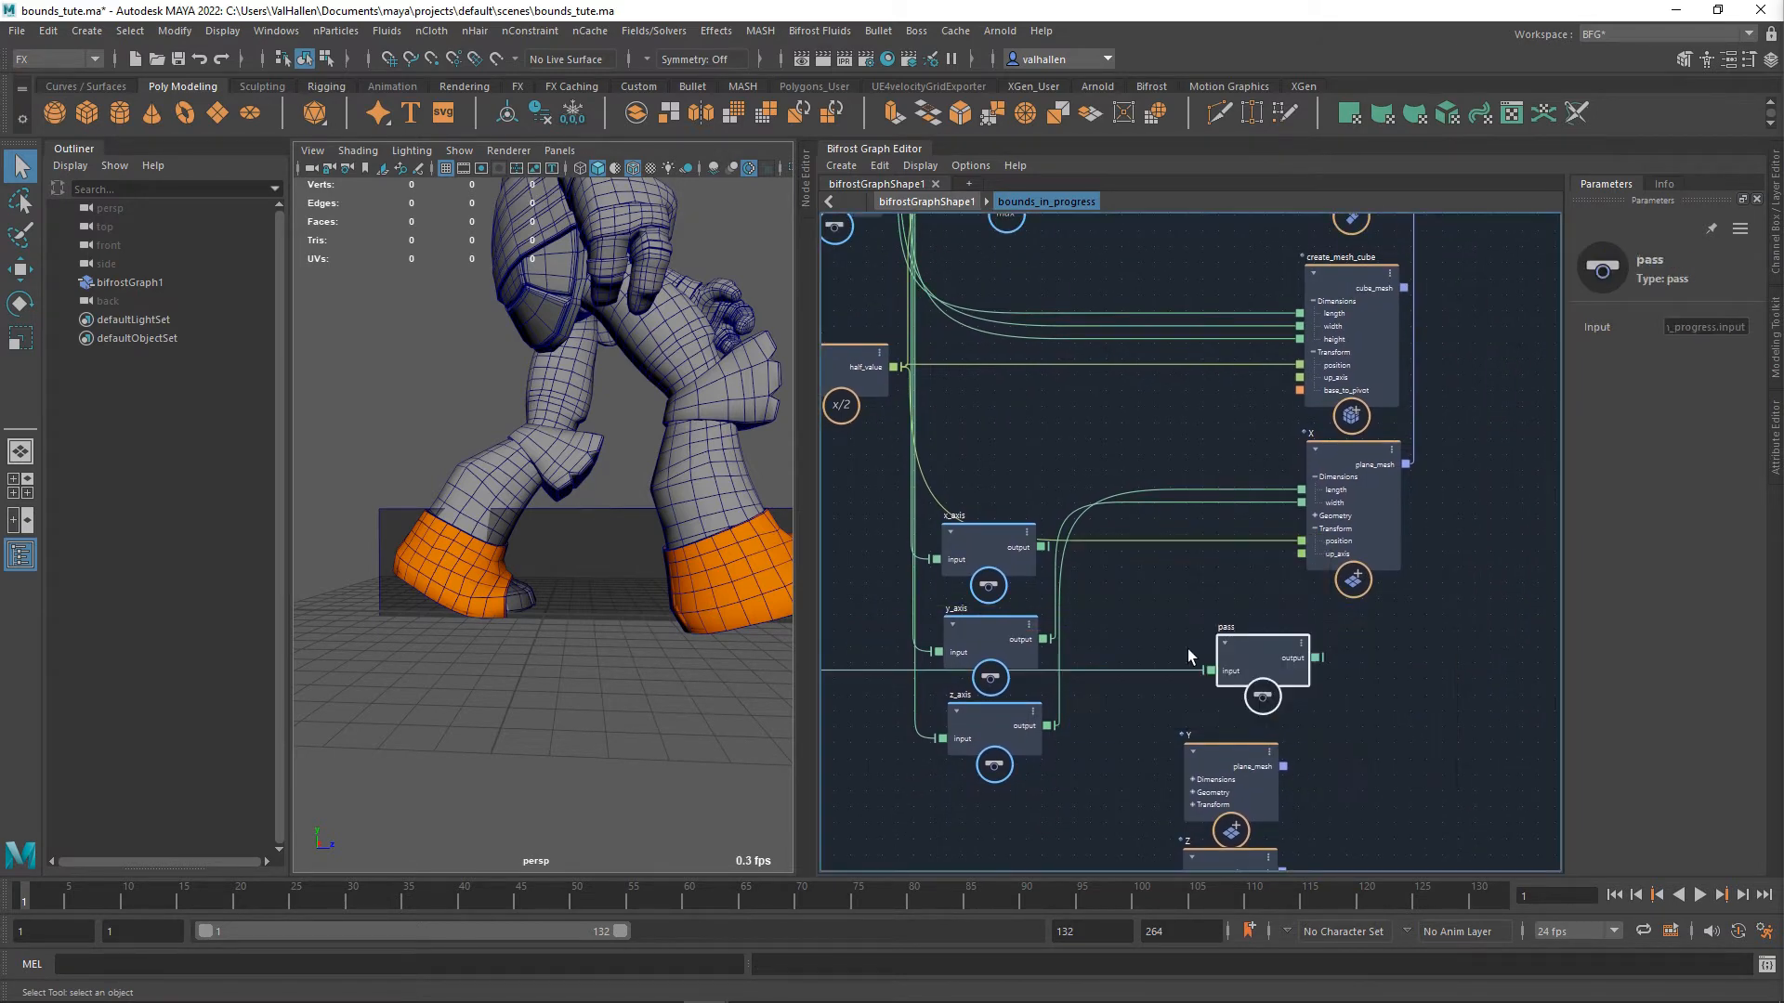
middle_drag(1244, 673, 1301, 590)
drag(1346, 575, 1074, 742)
middle_drag(1342, 628, 1291, 662)
- Expand the X plane node's Geometry group to expose its length_segments and width_segments ports
click(1330, 472)
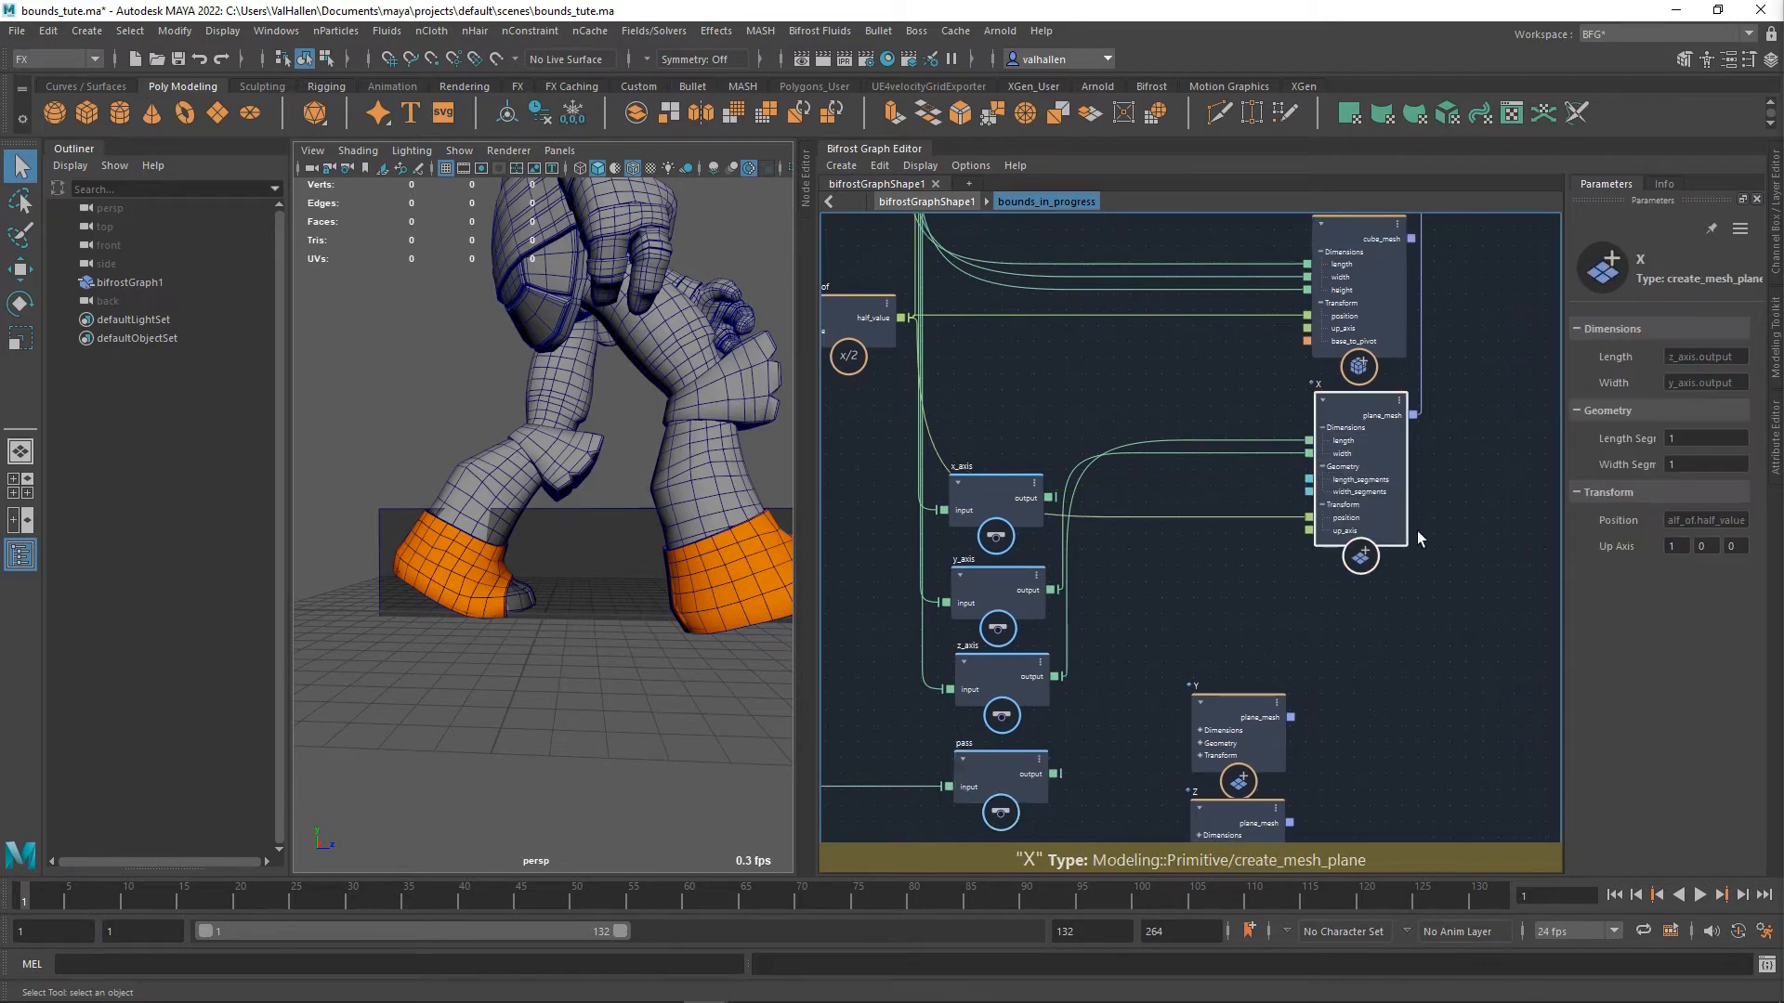
middle_drag(1341, 506, 1364, 472)
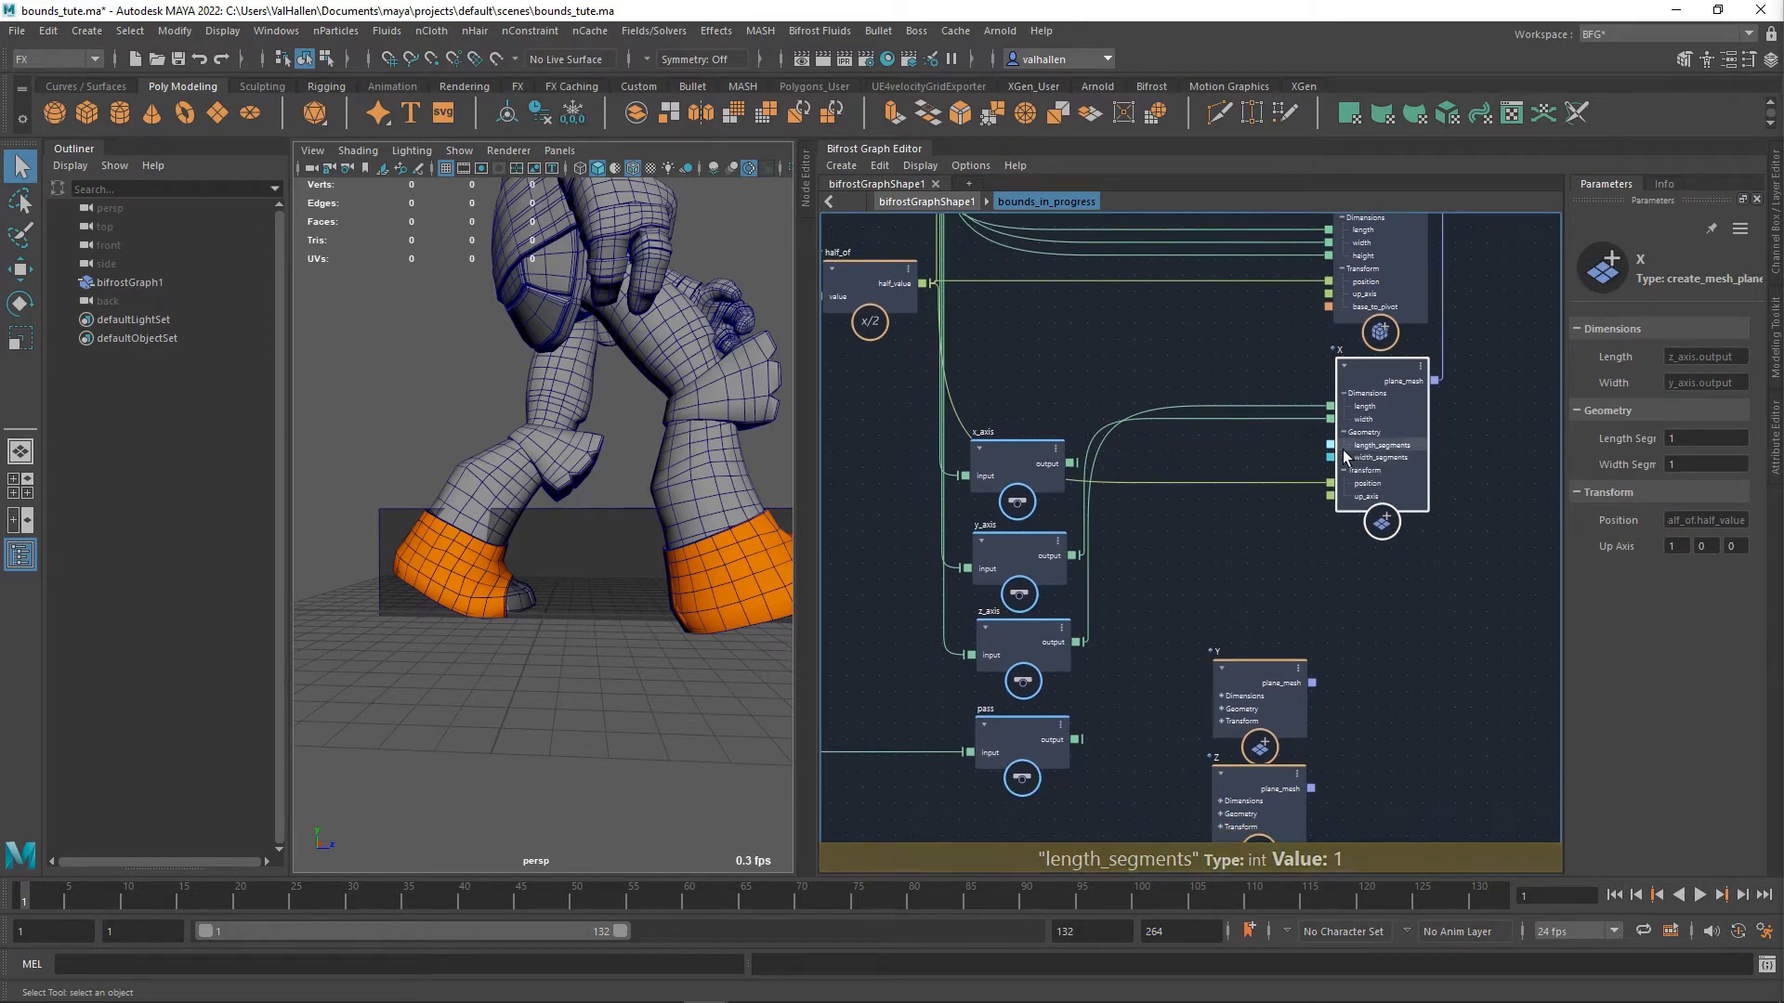
middle_drag(1188, 598, 1253, 461)
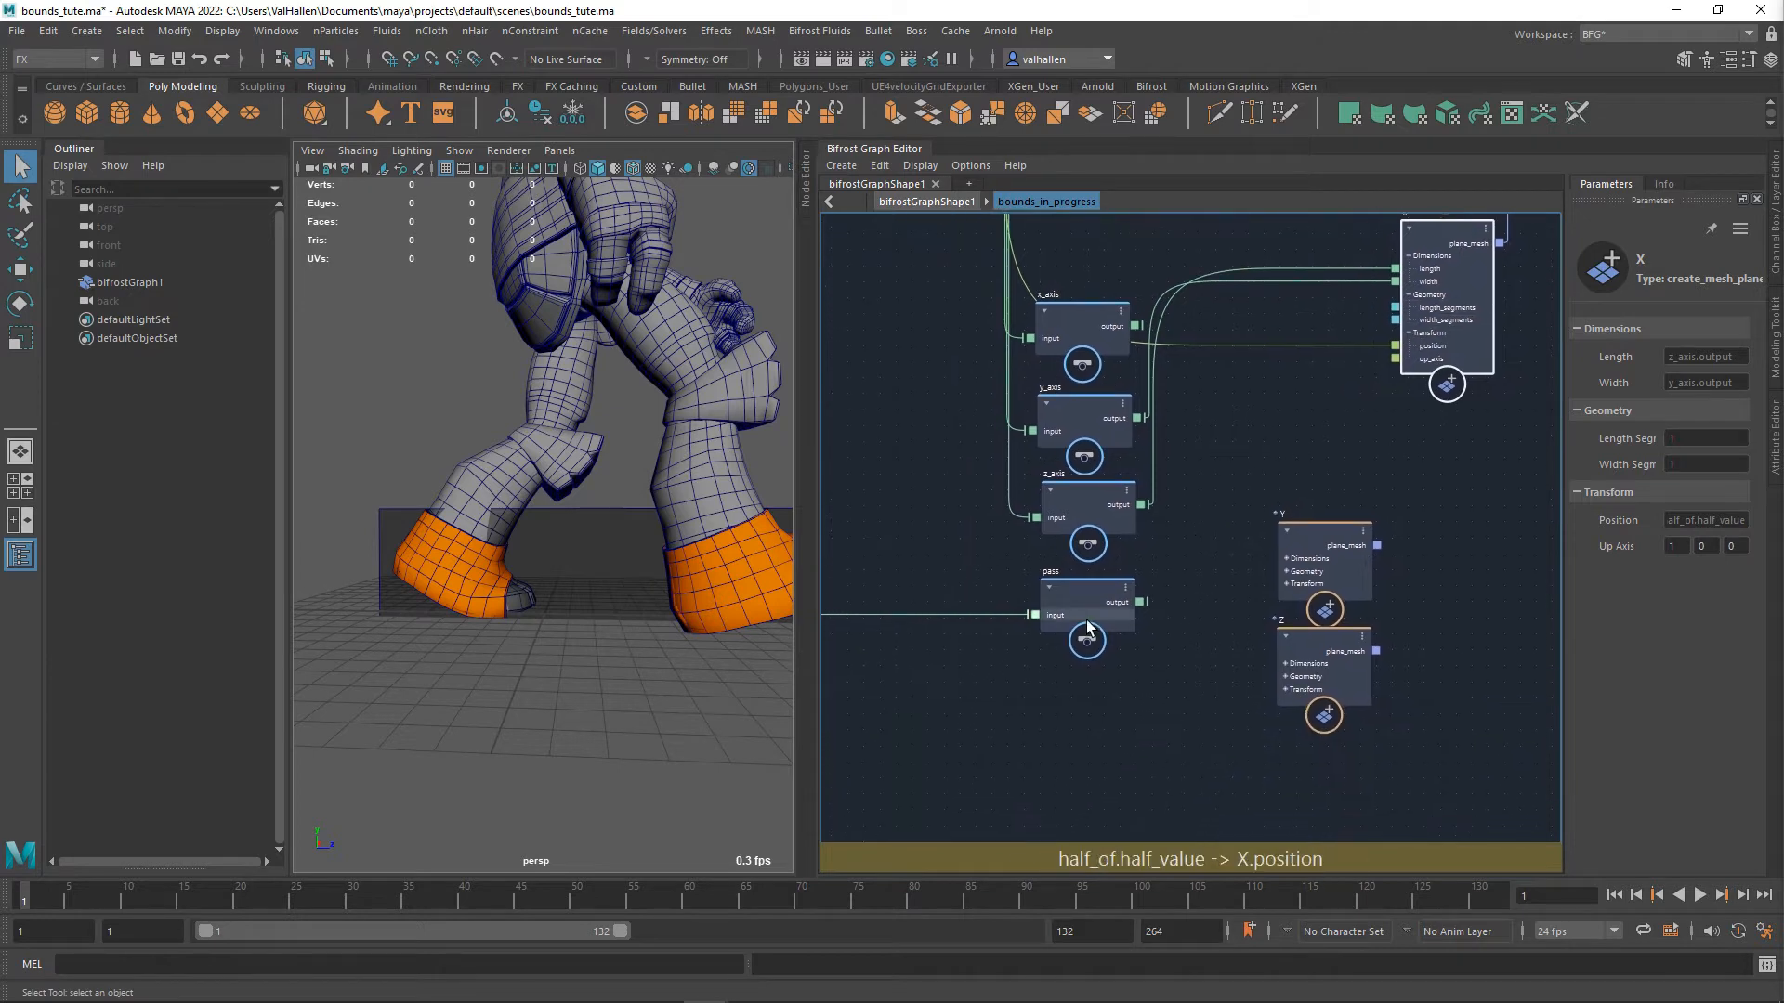
- Shift the new pass node left and add a to_int node fed by its output
drag(1085, 621, 1156, 617)
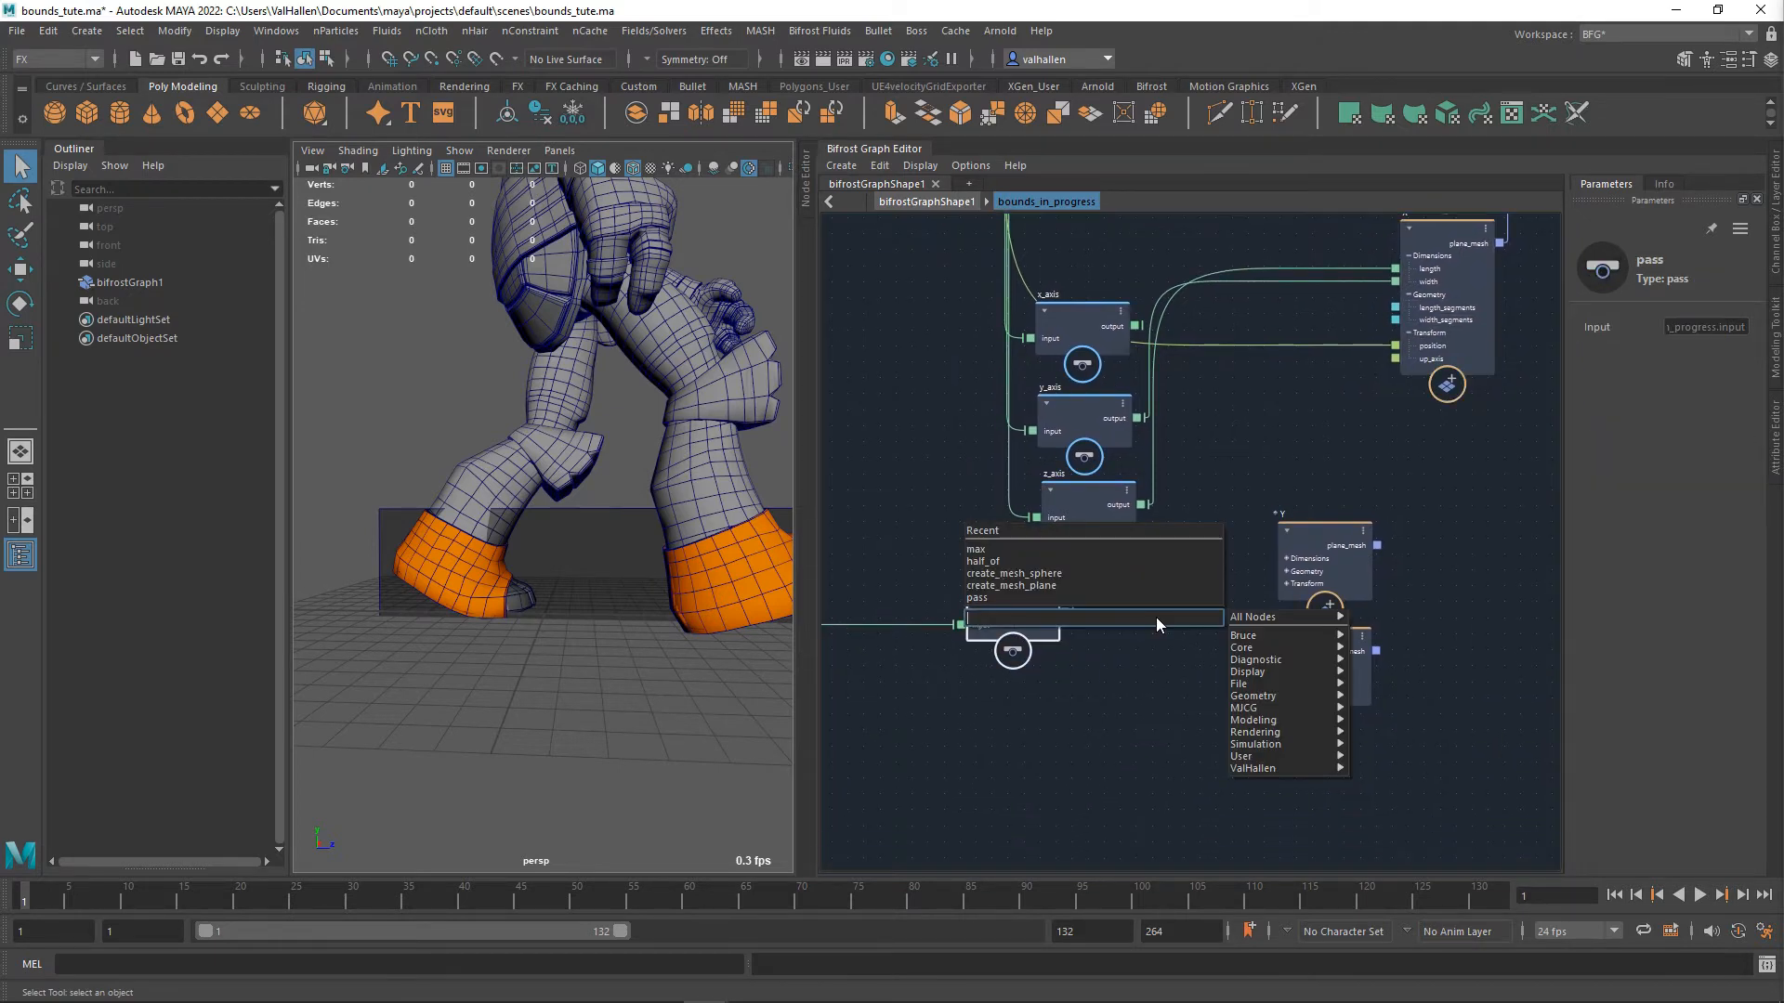
text(to)
key(Down)
key(Down)
key(Down)
key(Down)
key(Down)
key(Down)
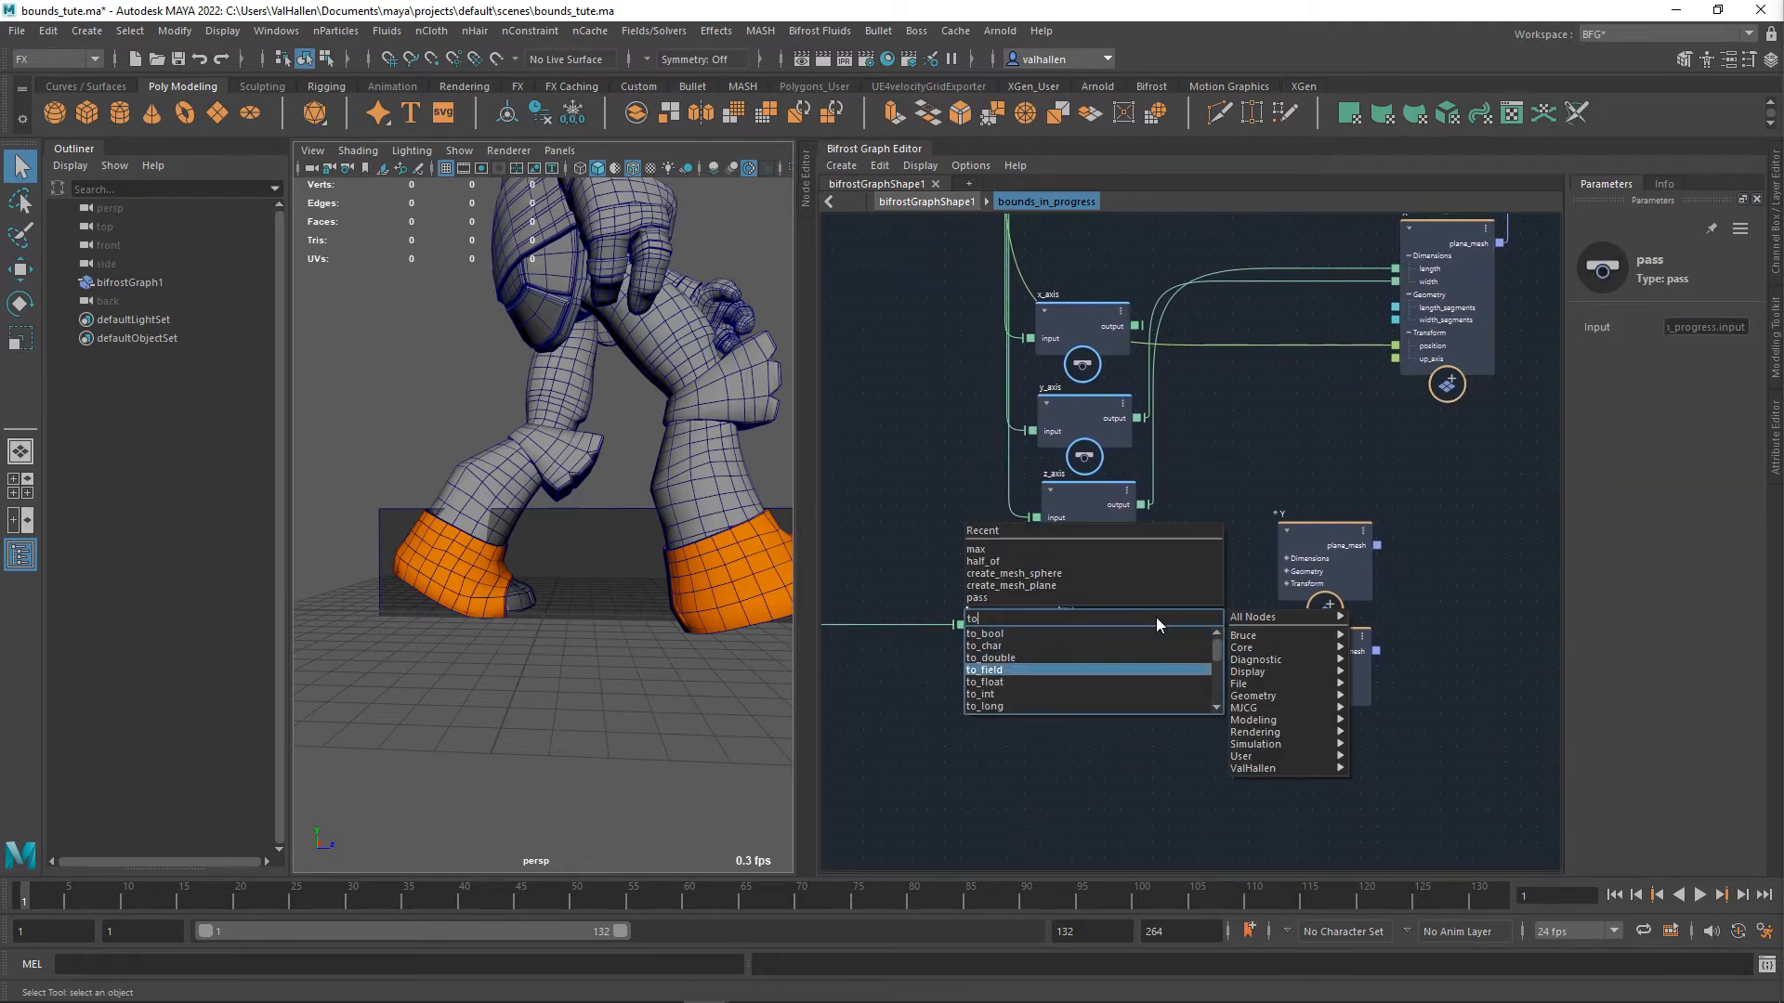
key(Return)
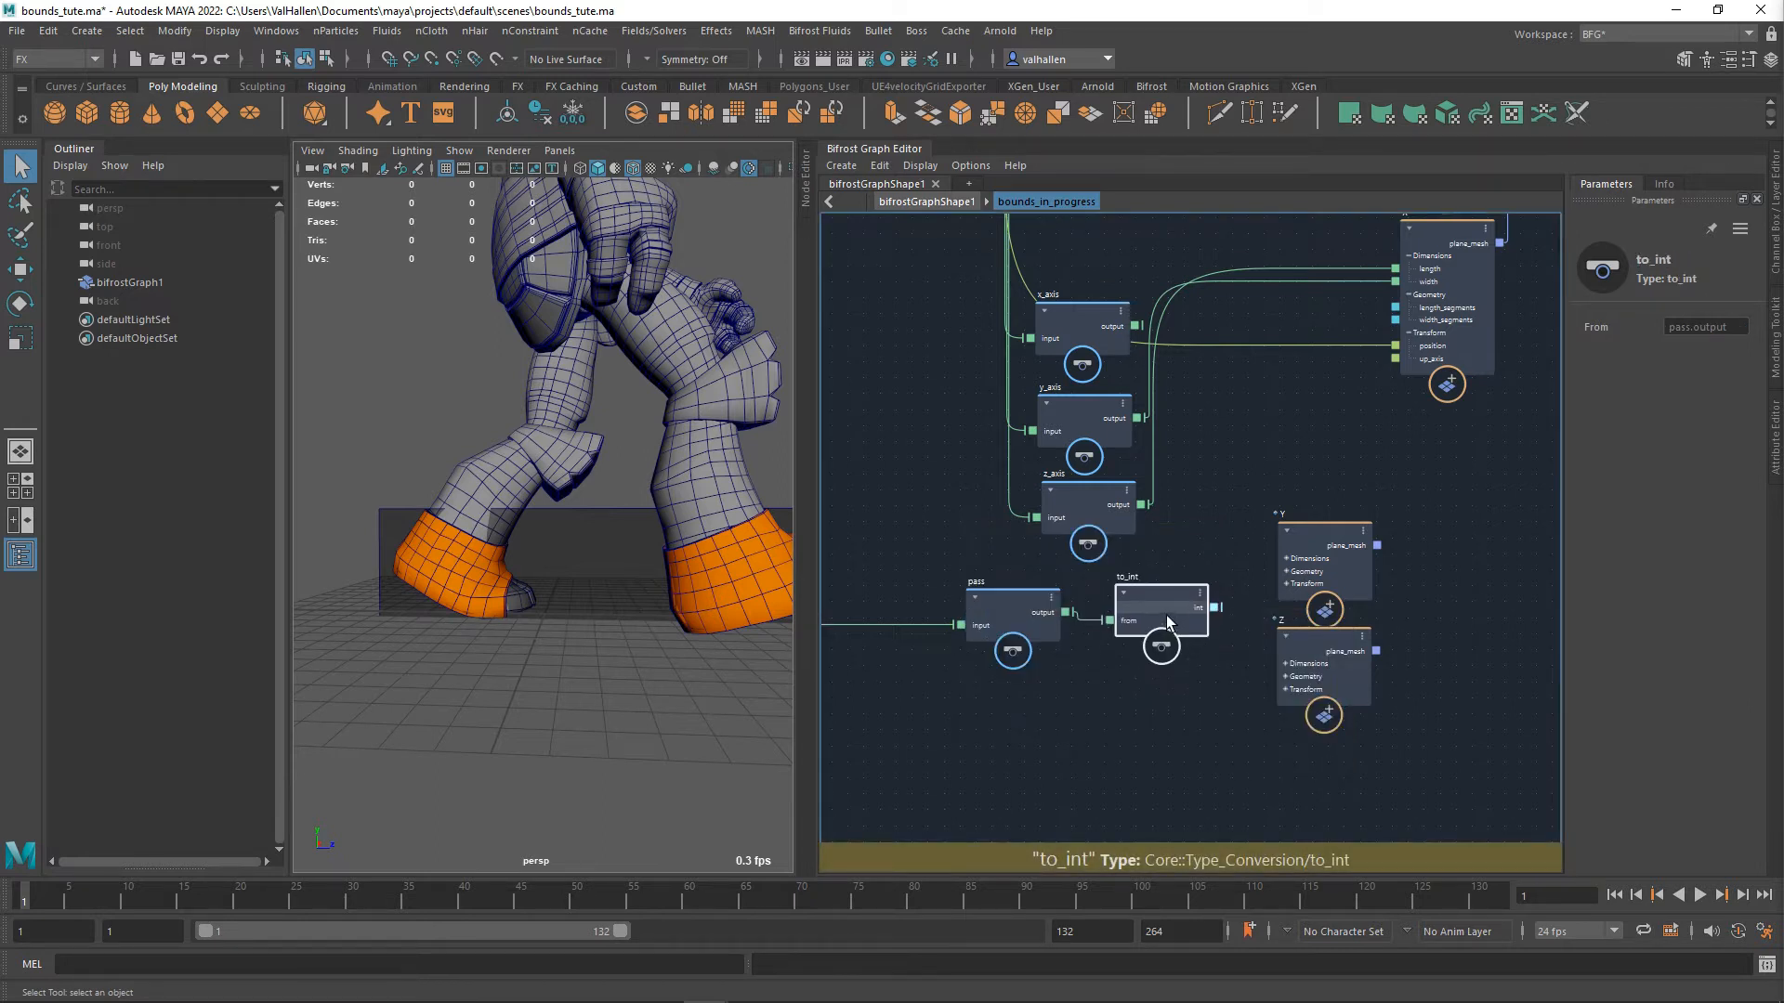
- Move the Y and Z plane nodes together so they sit below the X plane, and adjust the to_int node's position
drag(1245, 482, 1402, 794)
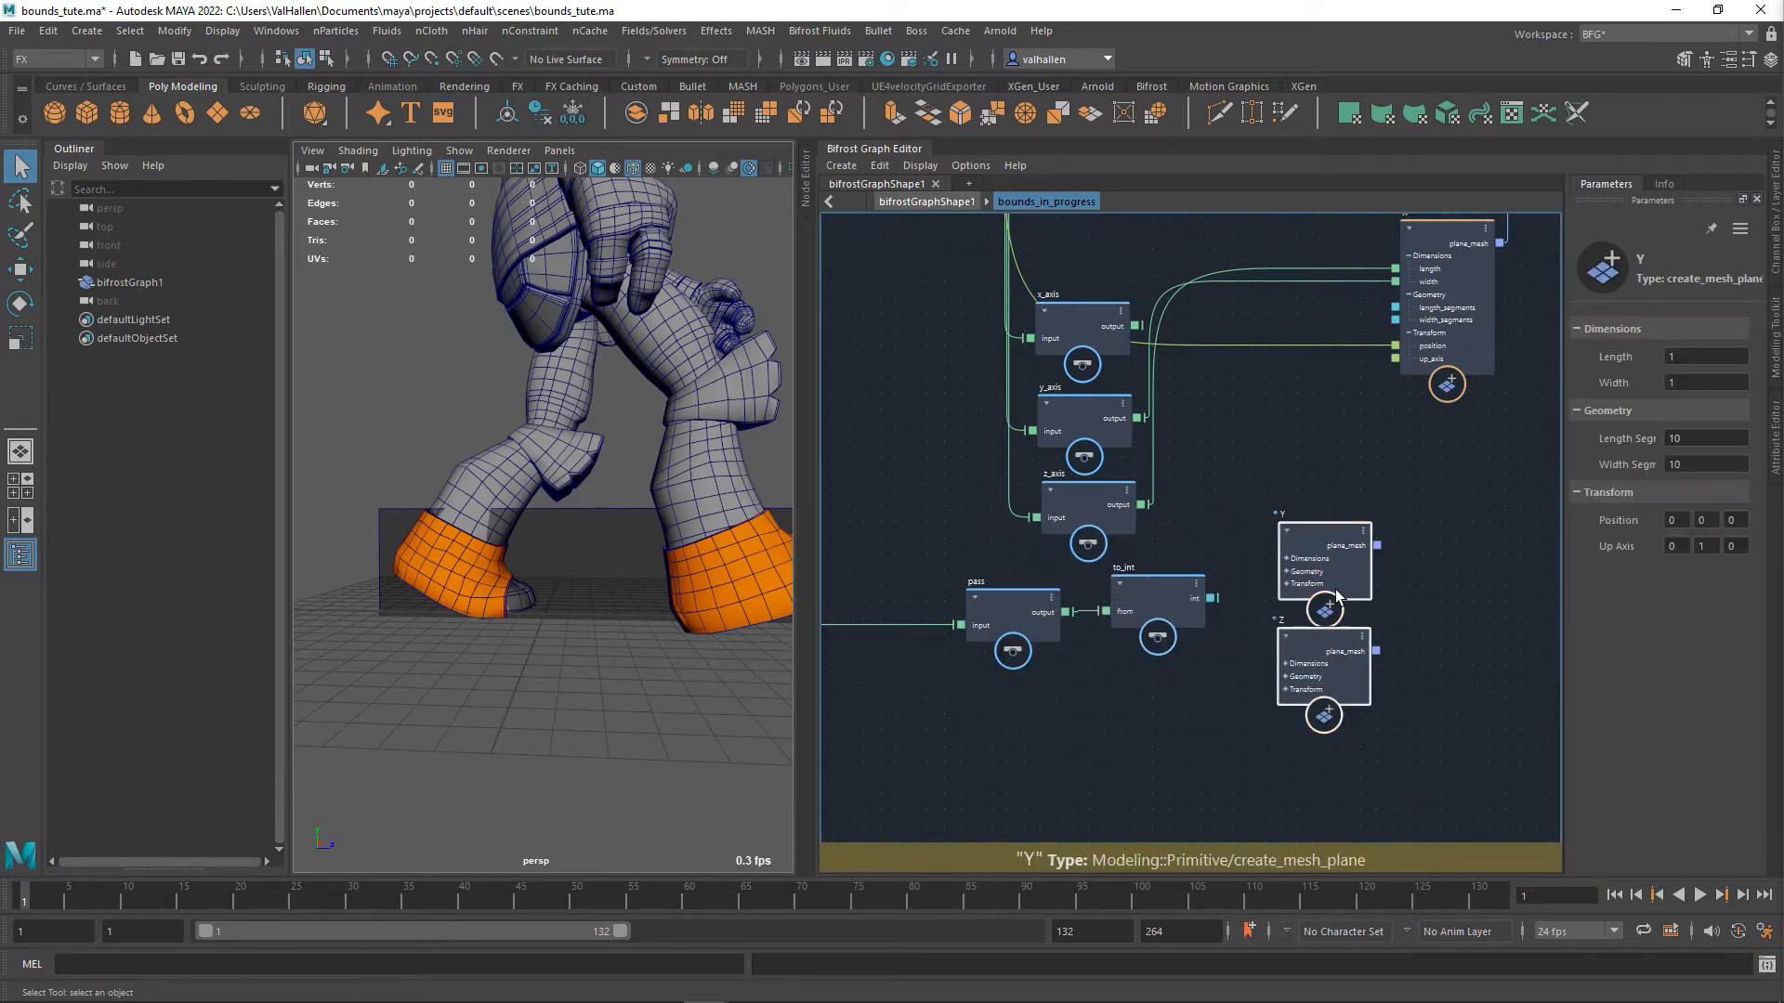
drag(1335, 589, 1447, 662)
middle_drag(1166, 598, 1204, 676)
click(1134, 640)
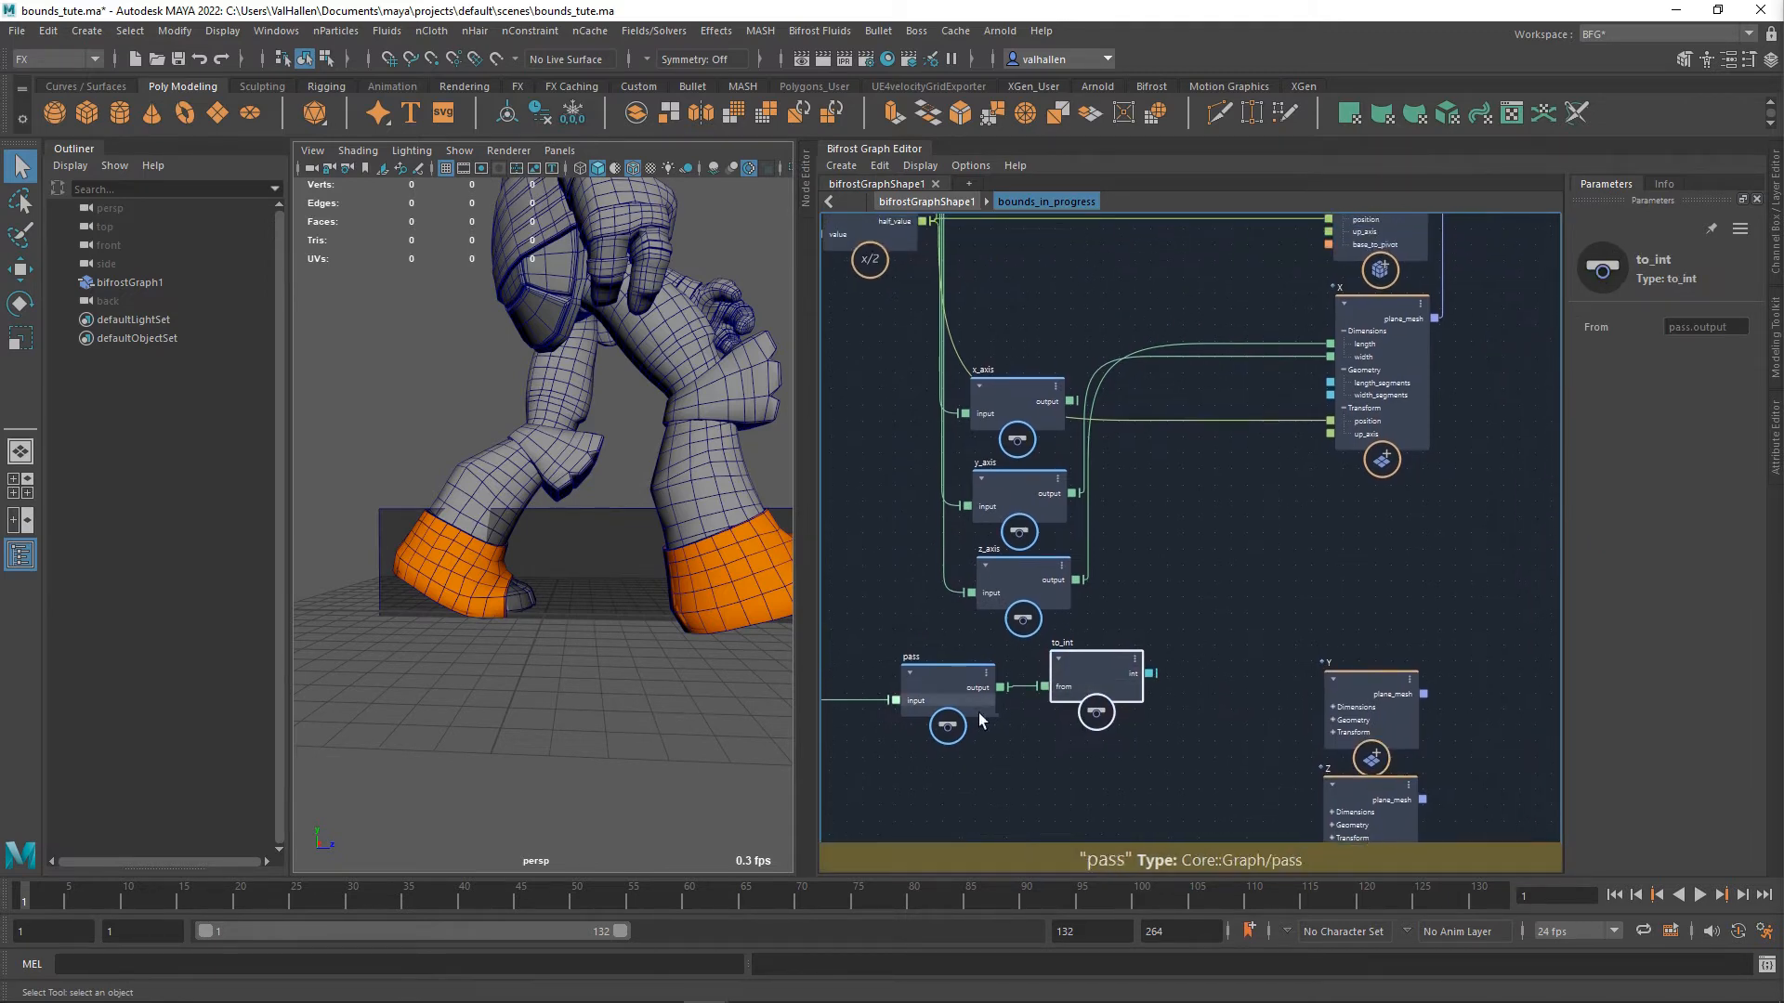
middle_drag(987, 649, 949, 634)
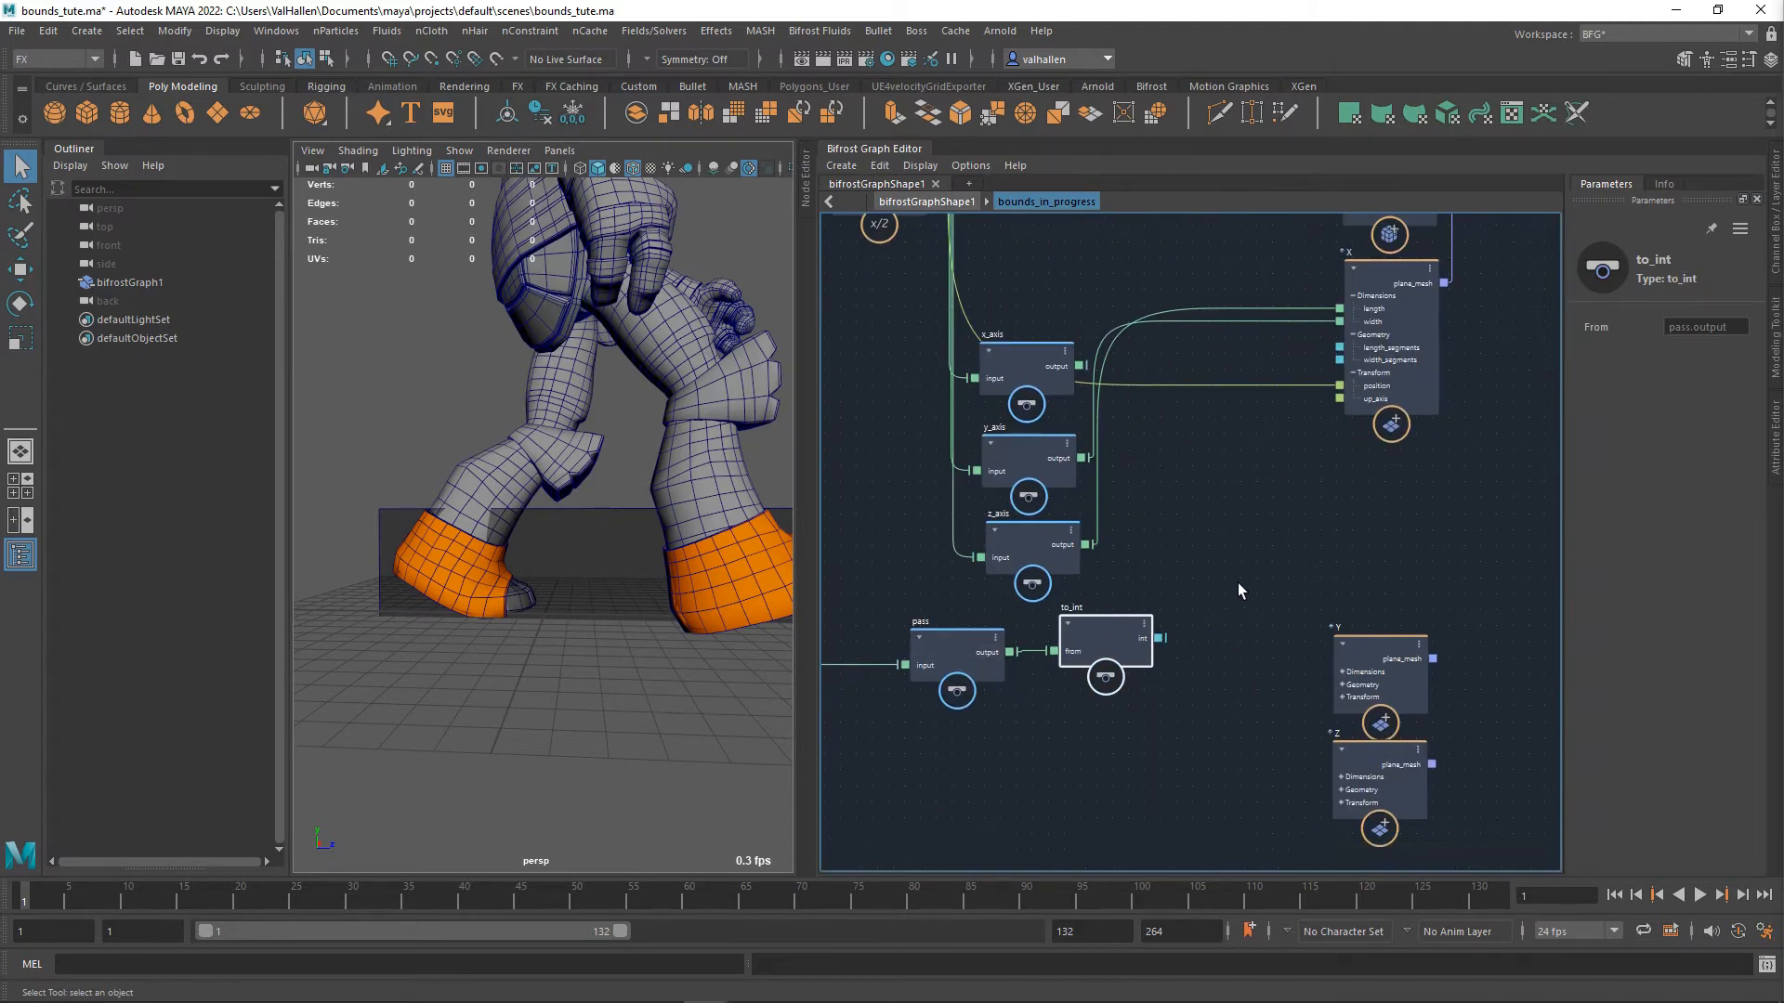
- Connect to_int's int output to both length_segments and width_segments of the X plane
middle_drag(1160, 671, 1135, 694)
drag(1134, 657, 1331, 370)
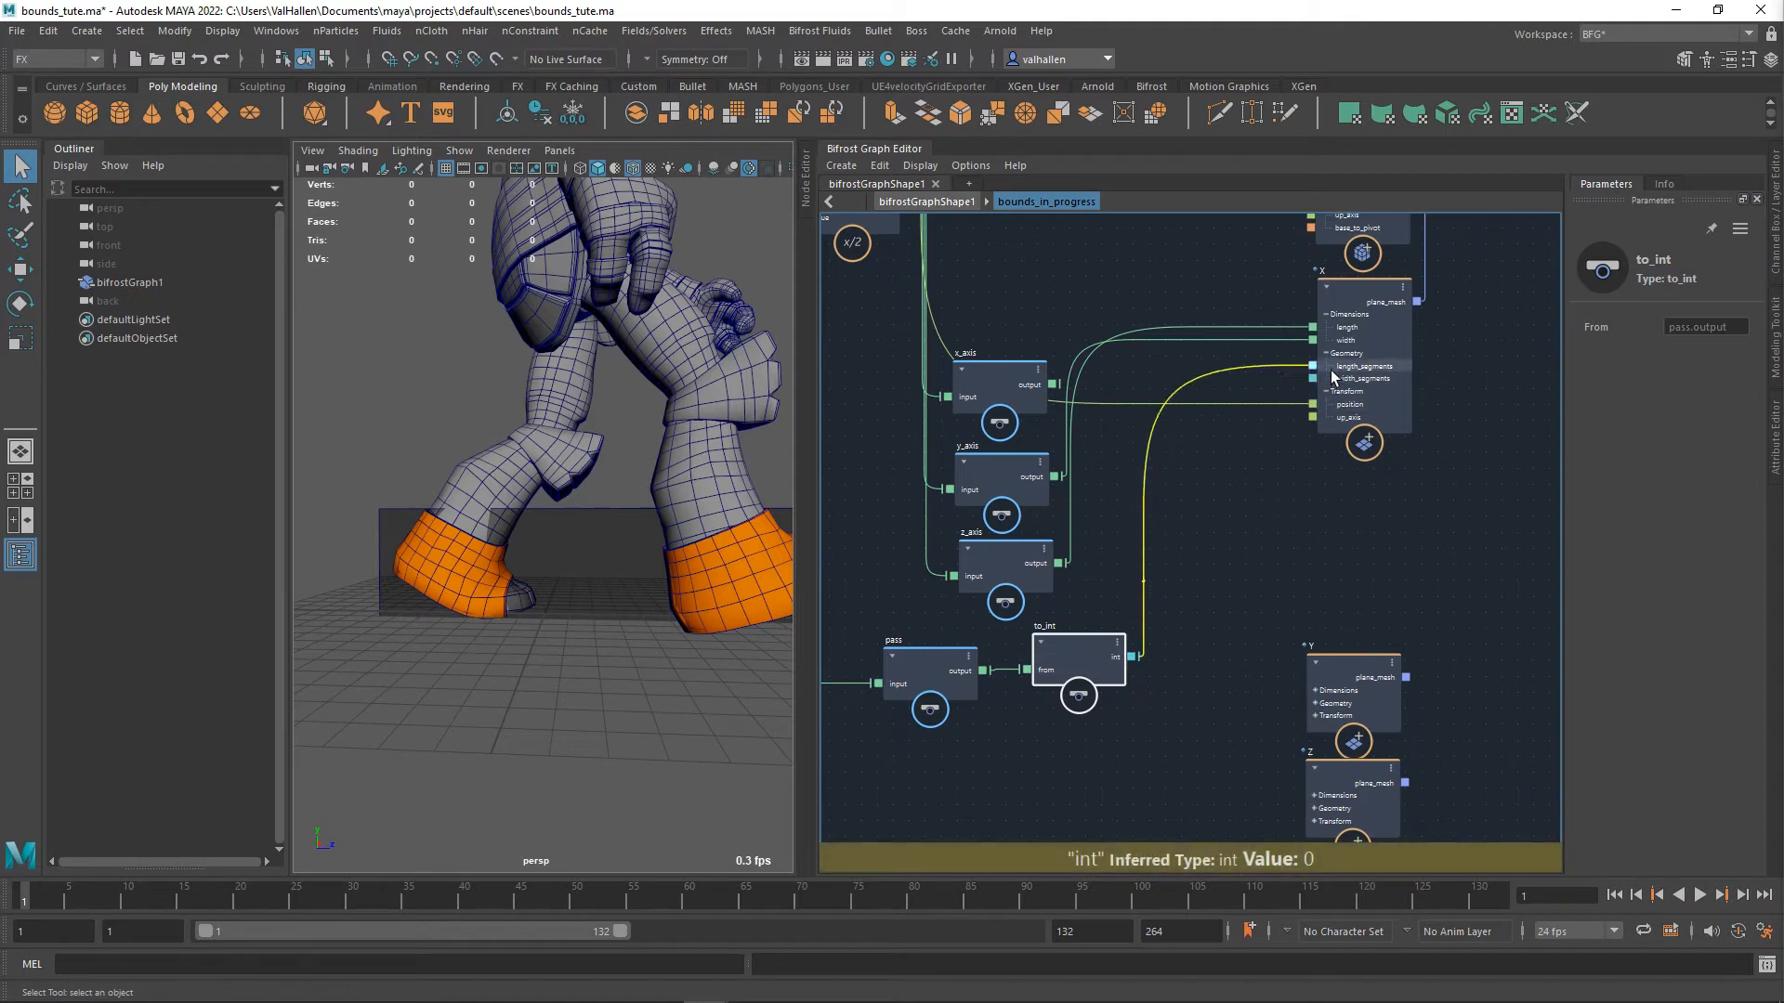
drag(1133, 657, 1328, 381)
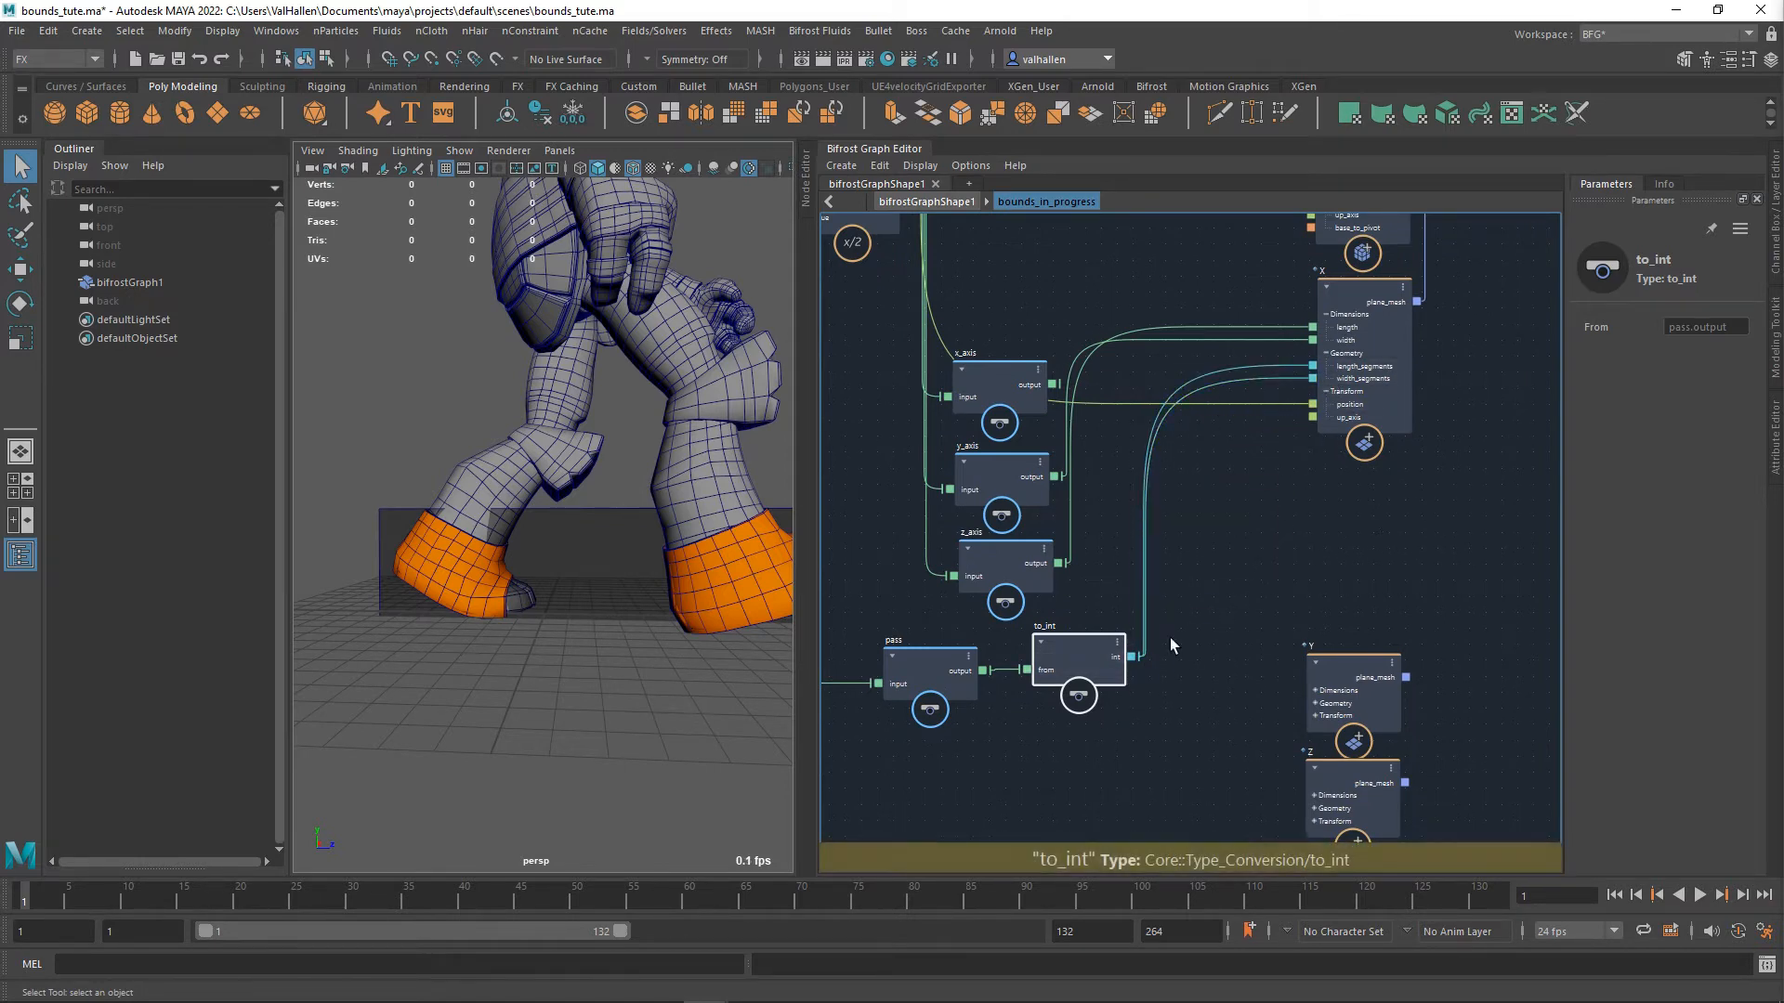
- Test the plane's subdivisions with the compound's Input value at 4 and 6, and finish with it at 0
middle_drag(1168, 638, 1222, 615)
click(1315, 588)
click(1697, 355)
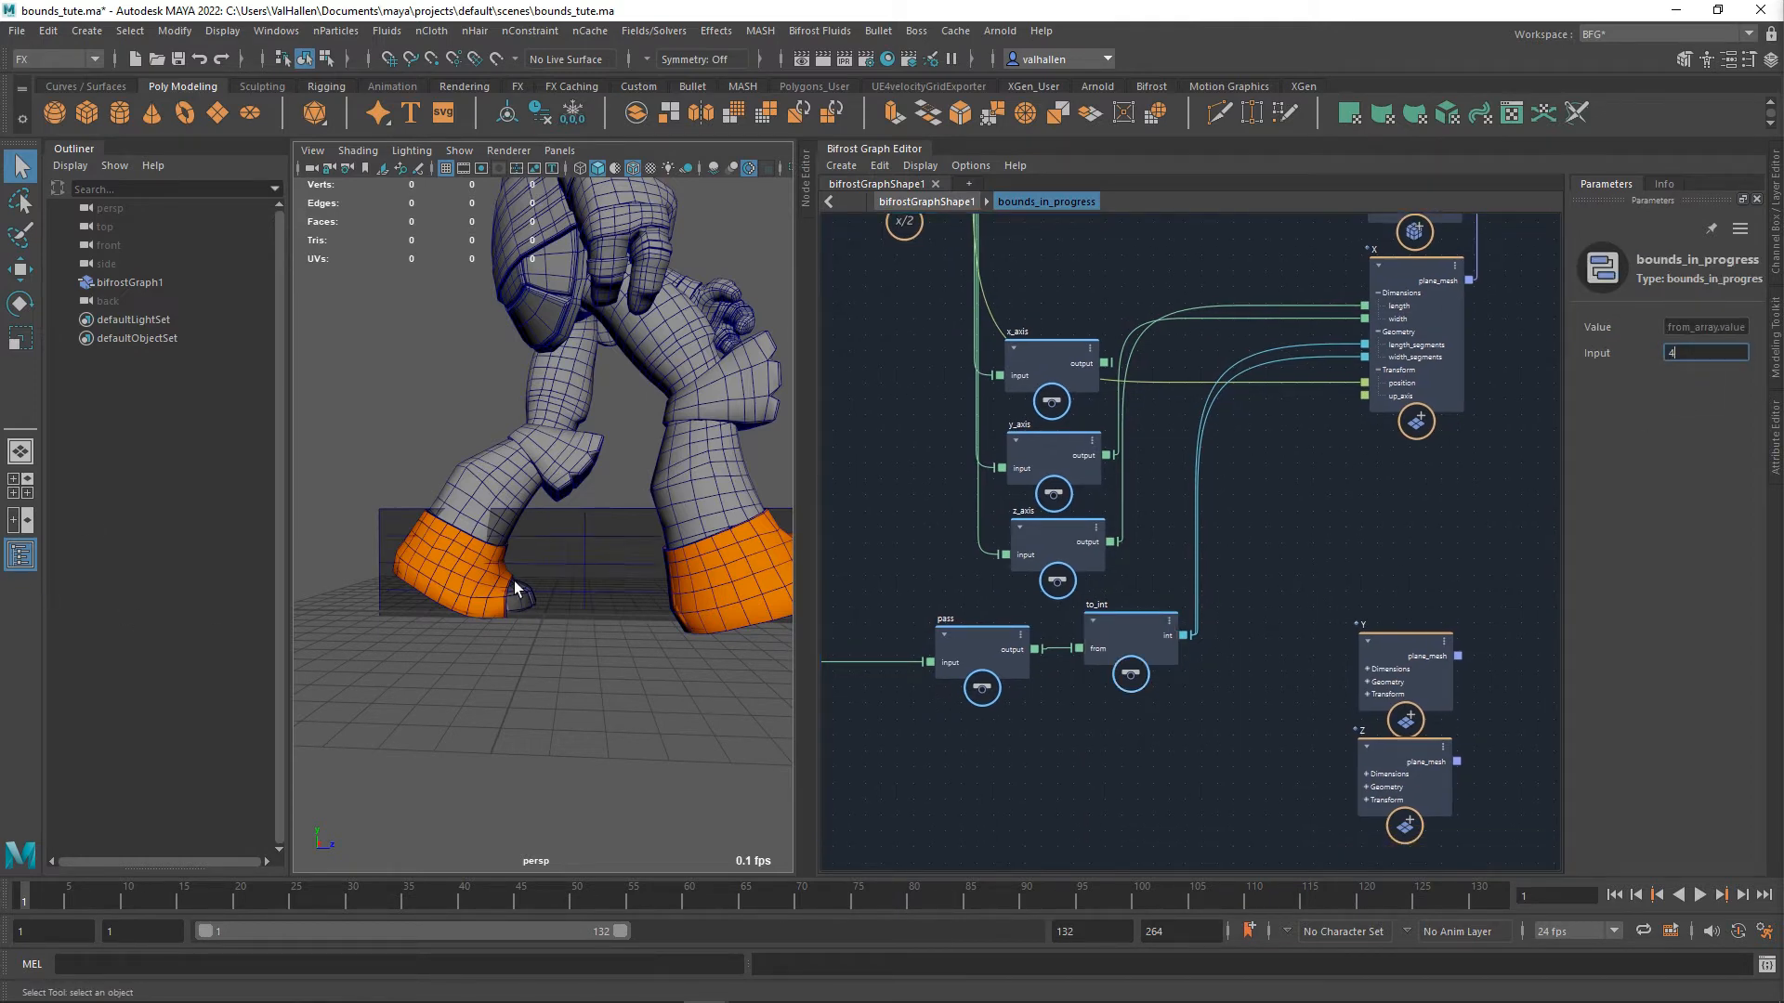
alt+drag(514, 617, 513, 656)
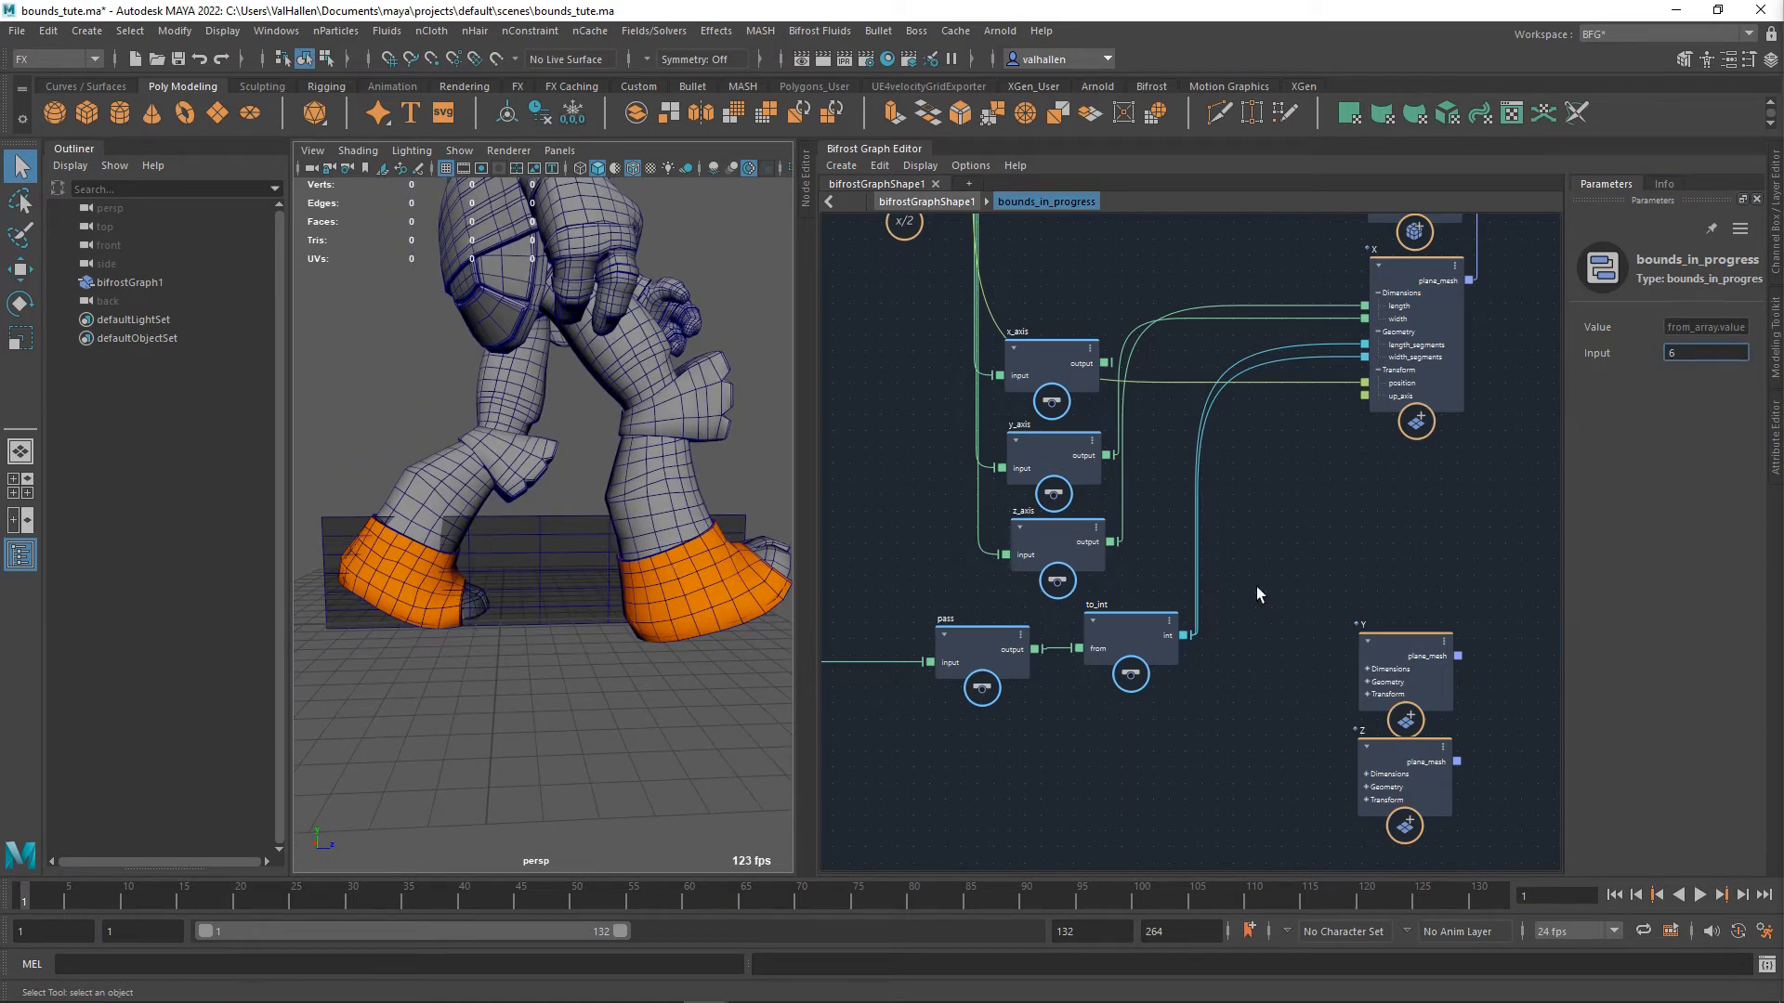
text(0)
- Move the pass and to_int nodes left together so to_int lines up beneath z_axis
alt+middle_drag(1289, 635, 1303, 617)
drag(959, 719, 1065, 631)
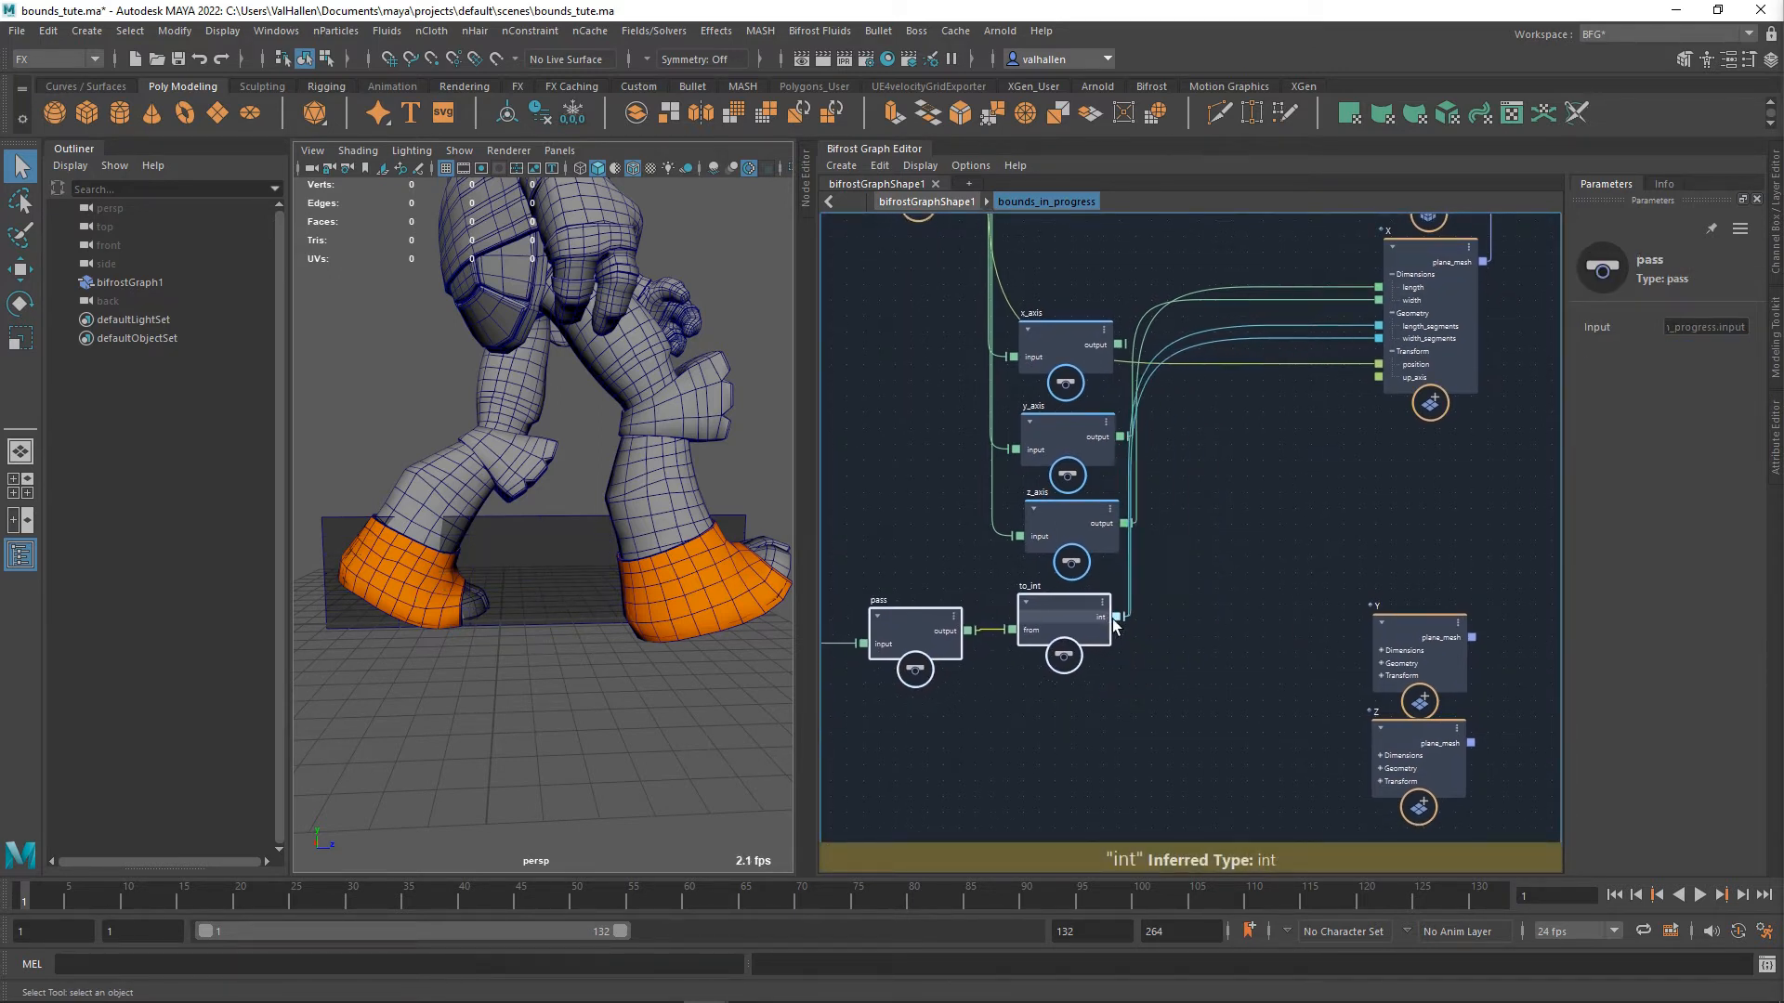
- Move the Y plane node directly beneath the X plane and expand its Dimensions, Geometry and Transform port groups
alt+middle_drag(1325, 600, 1269, 655)
drag(1340, 721, 1351, 533)
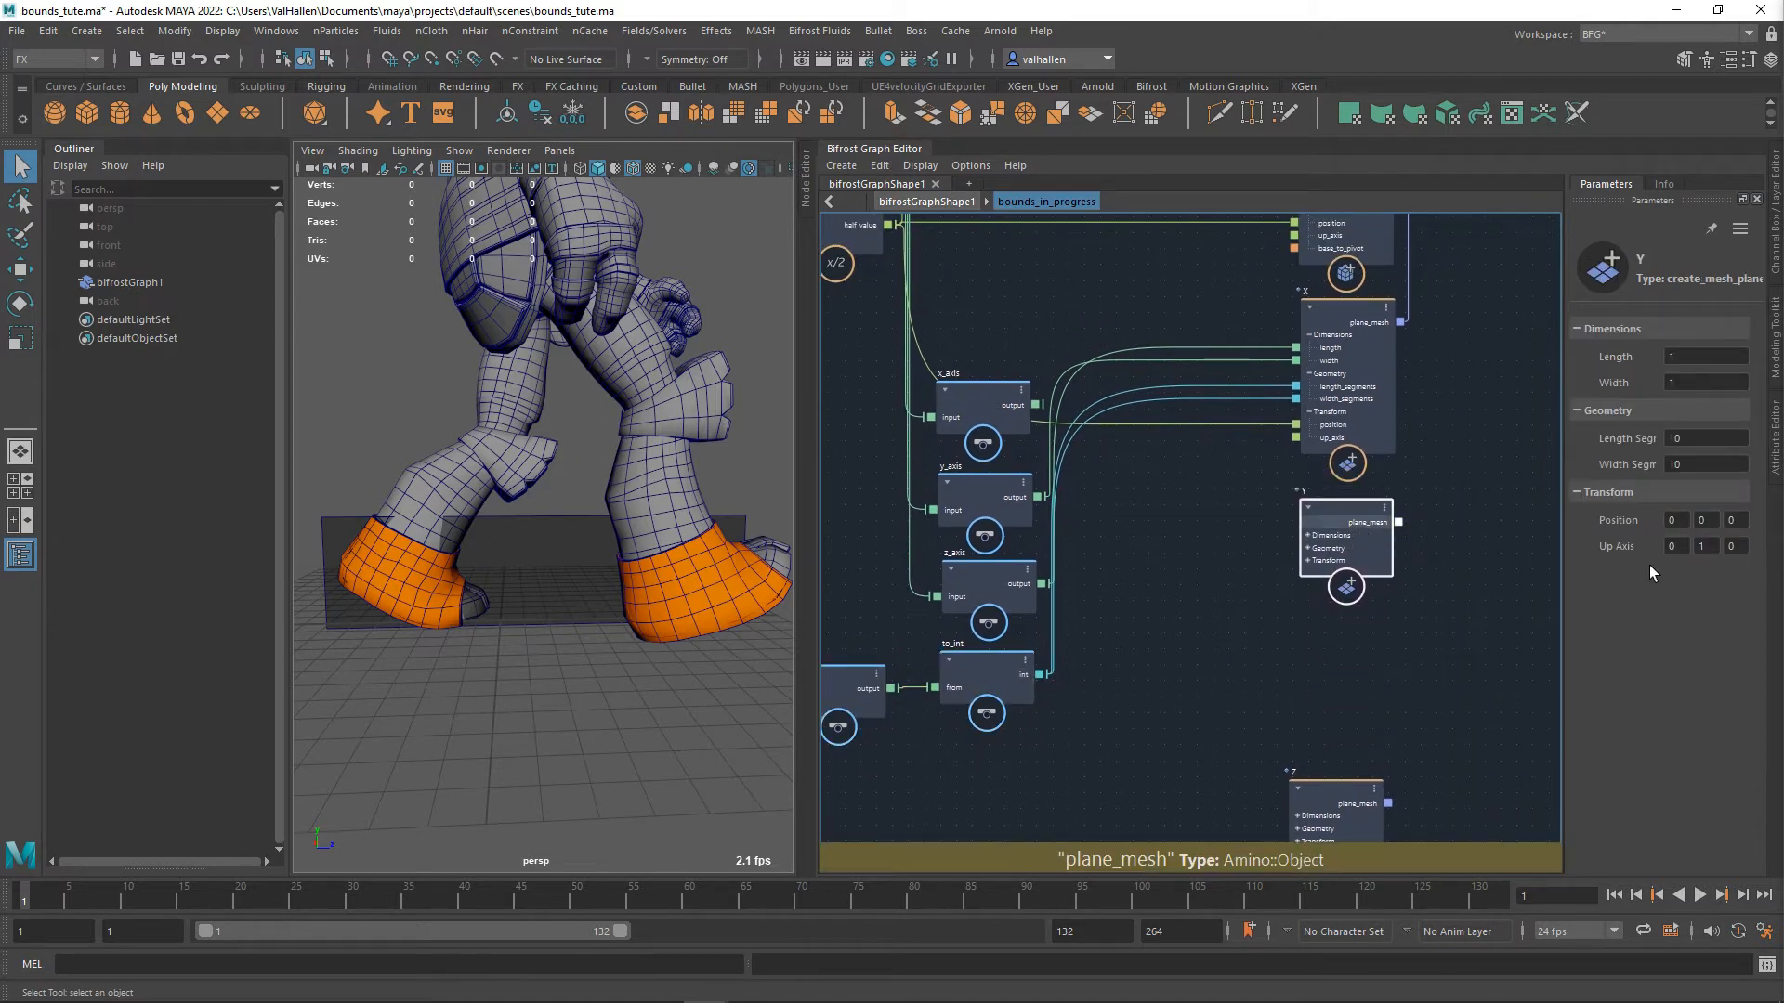
click(1308, 535)
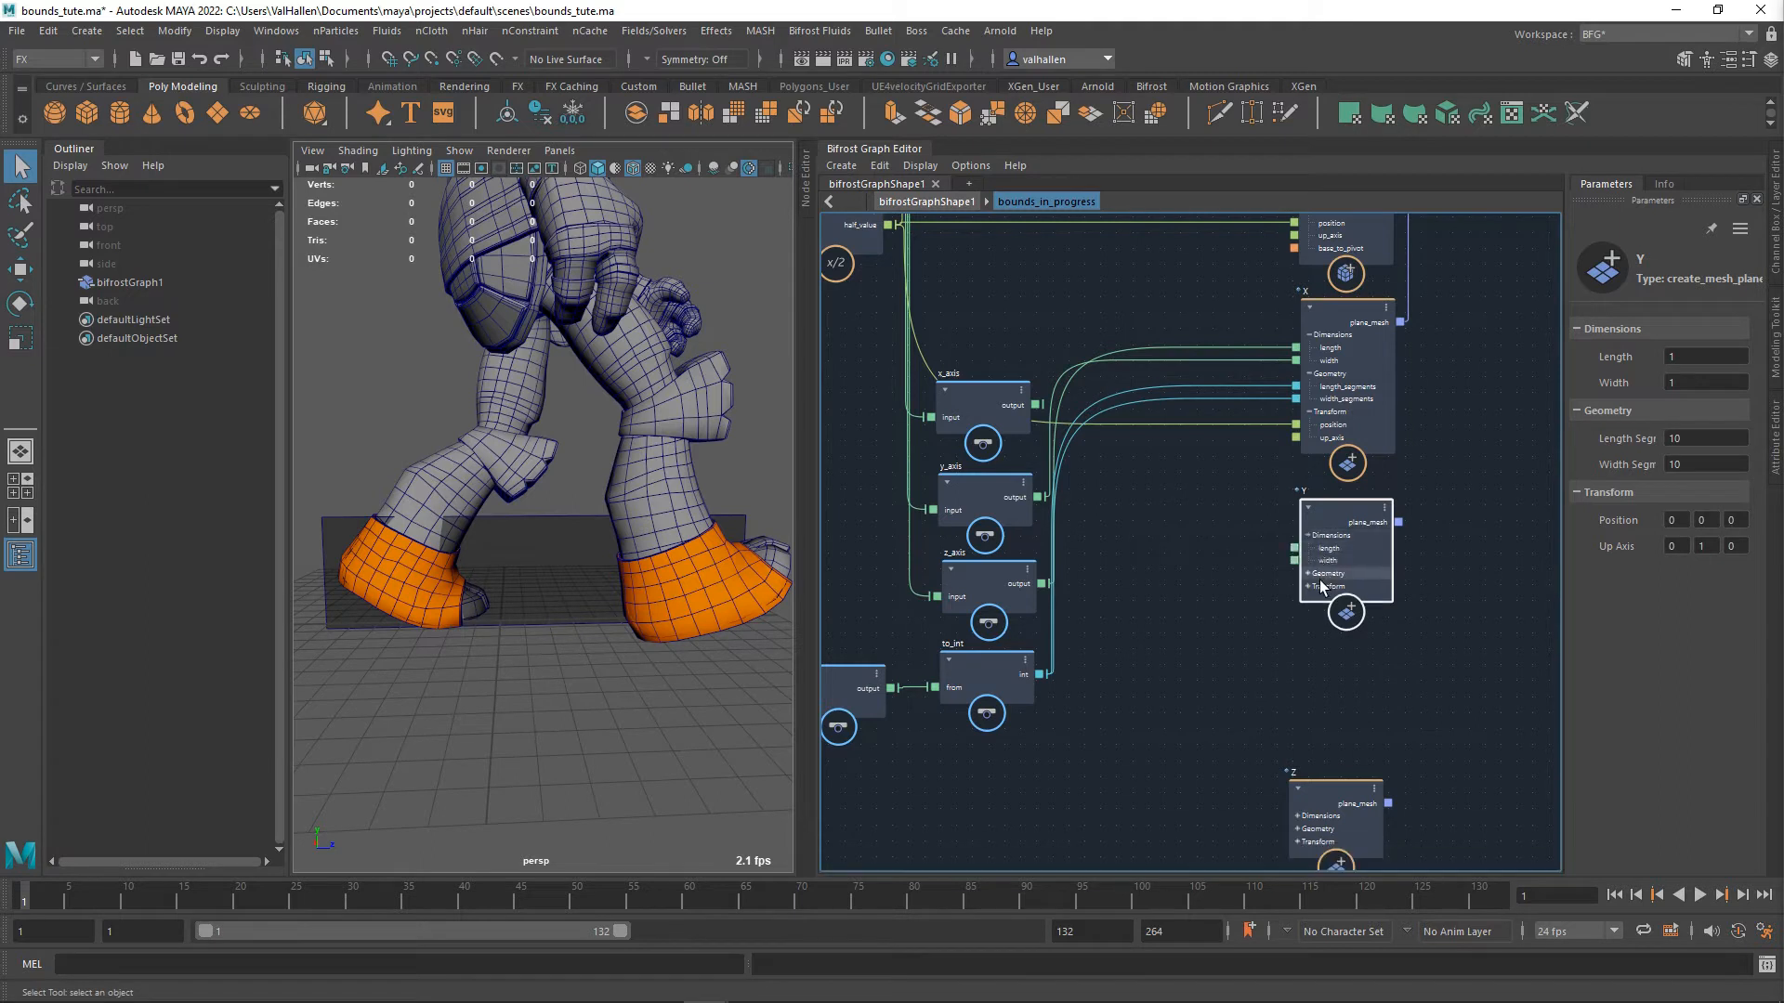
click(1308, 573)
click(1309, 612)
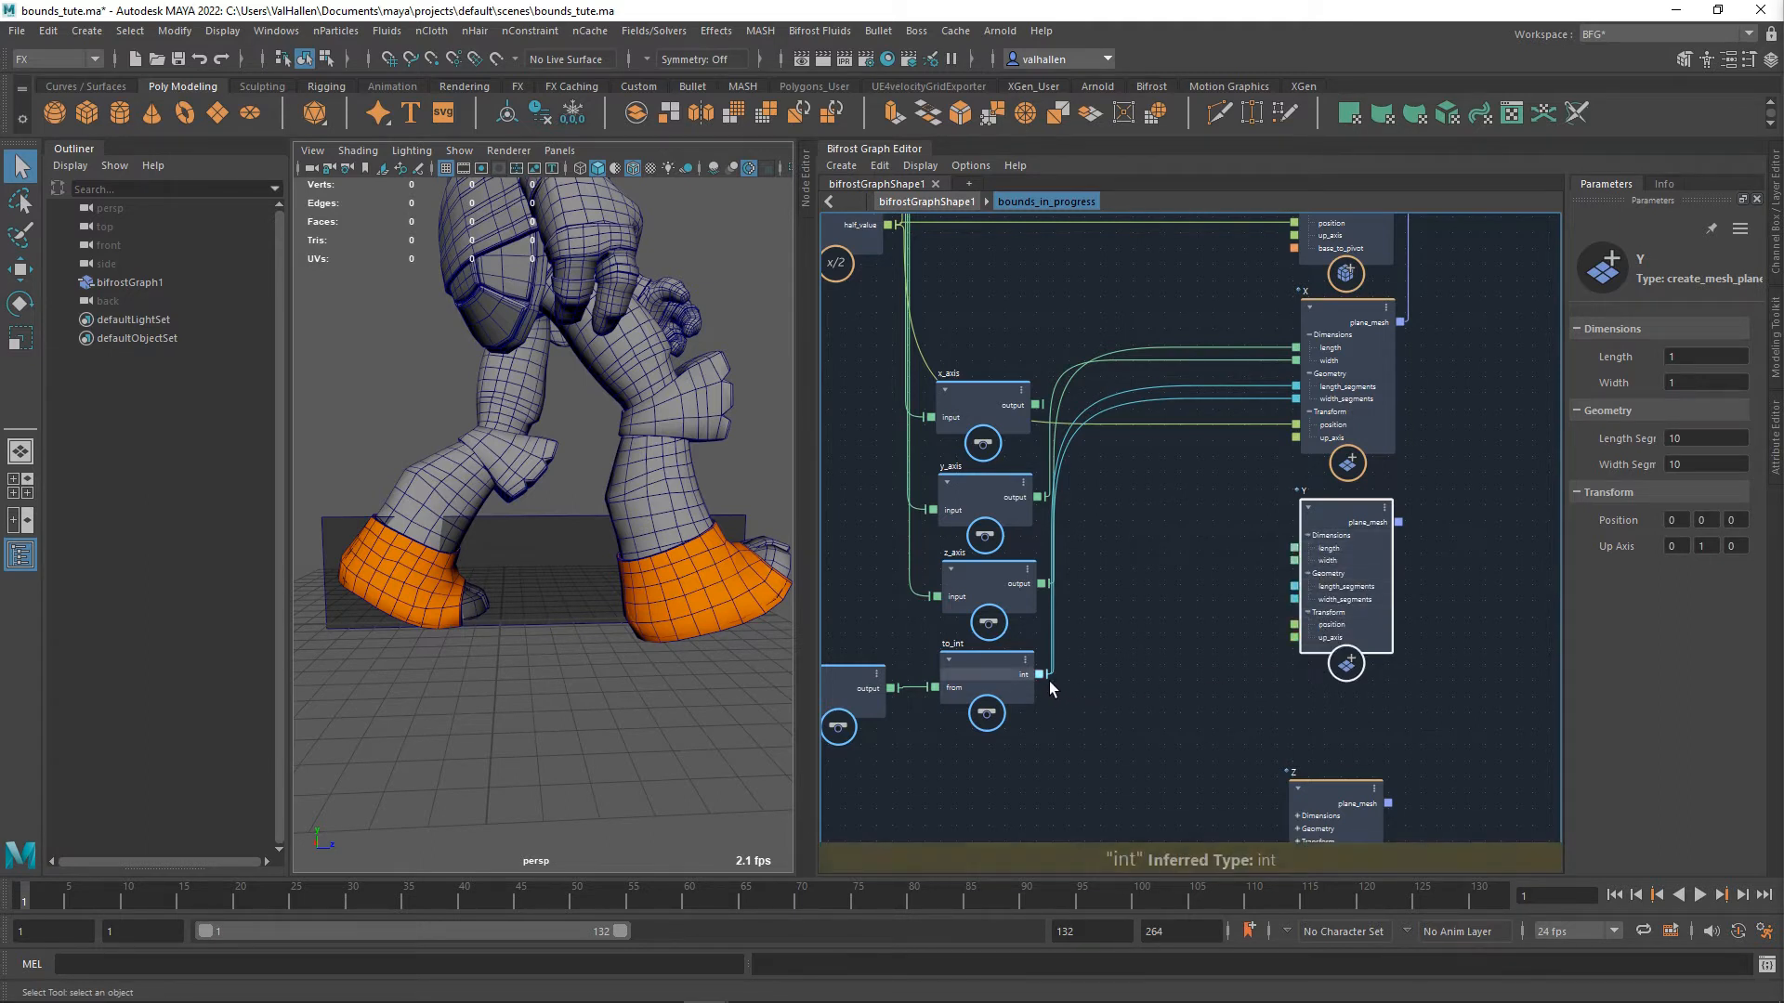
- Connect to_int's int to the Y plane's length_segments and width_segments, z_axis output to its length, and x_axis output to its width
drag(1039, 674, 1294, 586)
drag(1039, 673, 1294, 600)
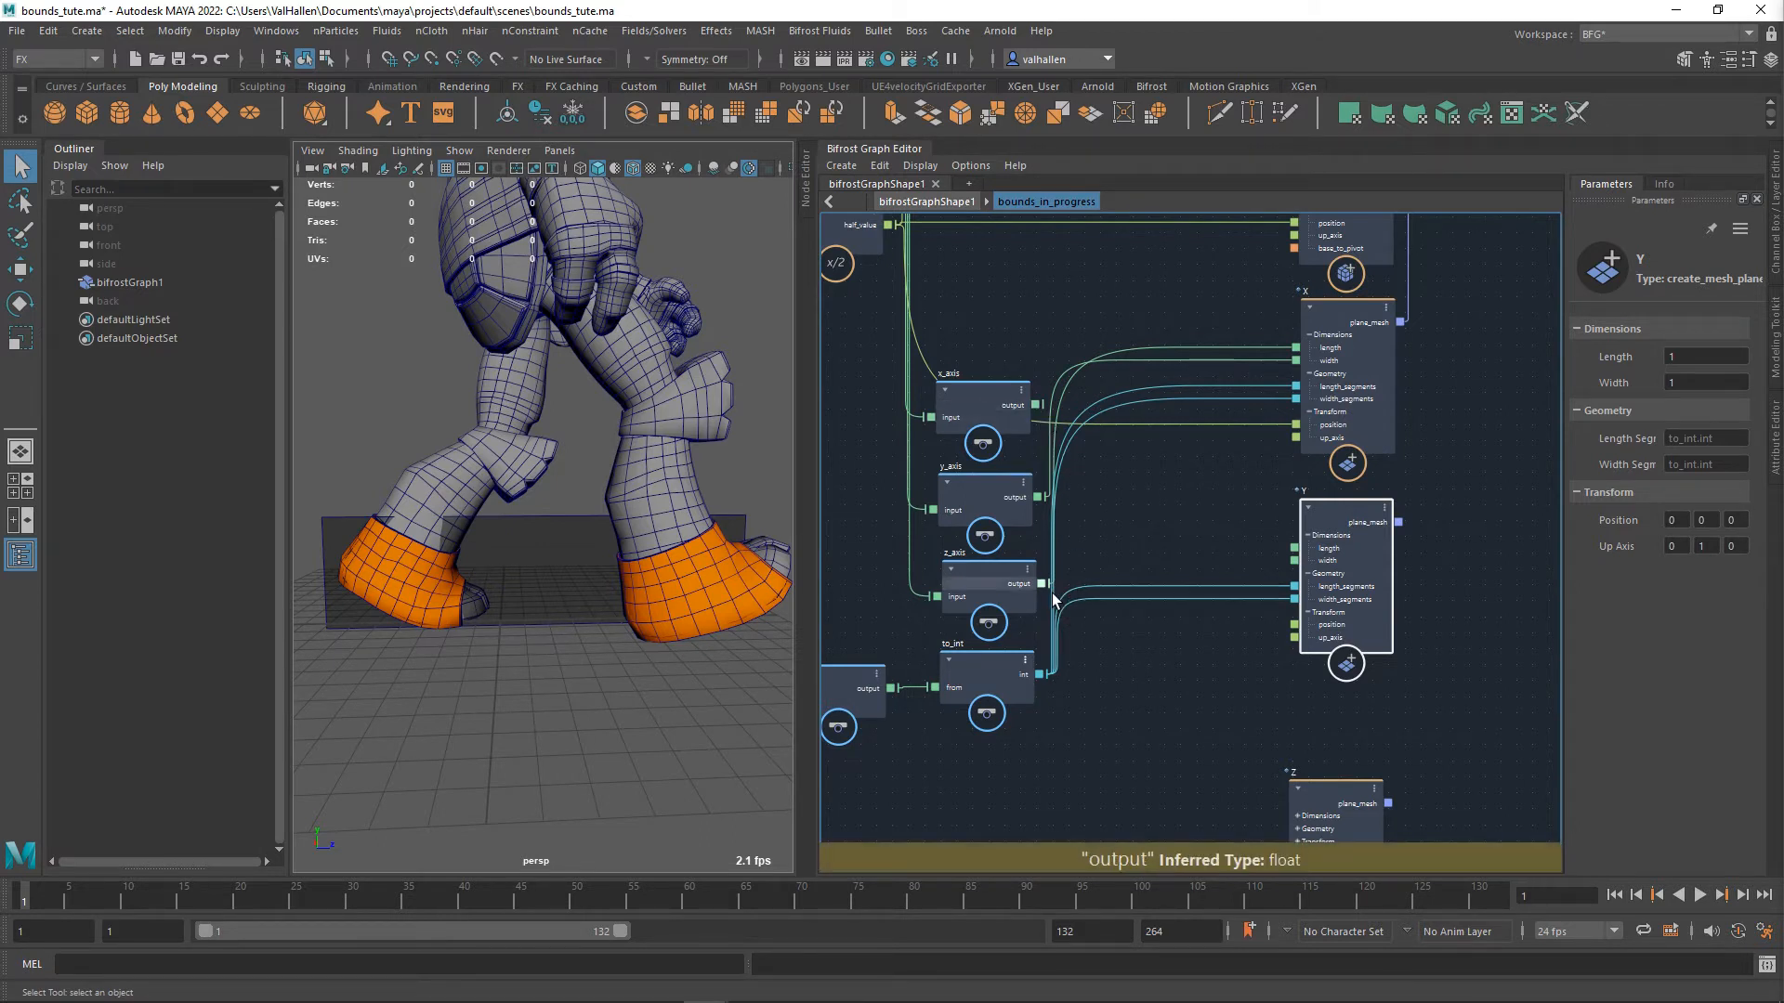
drag(1042, 584, 1306, 555)
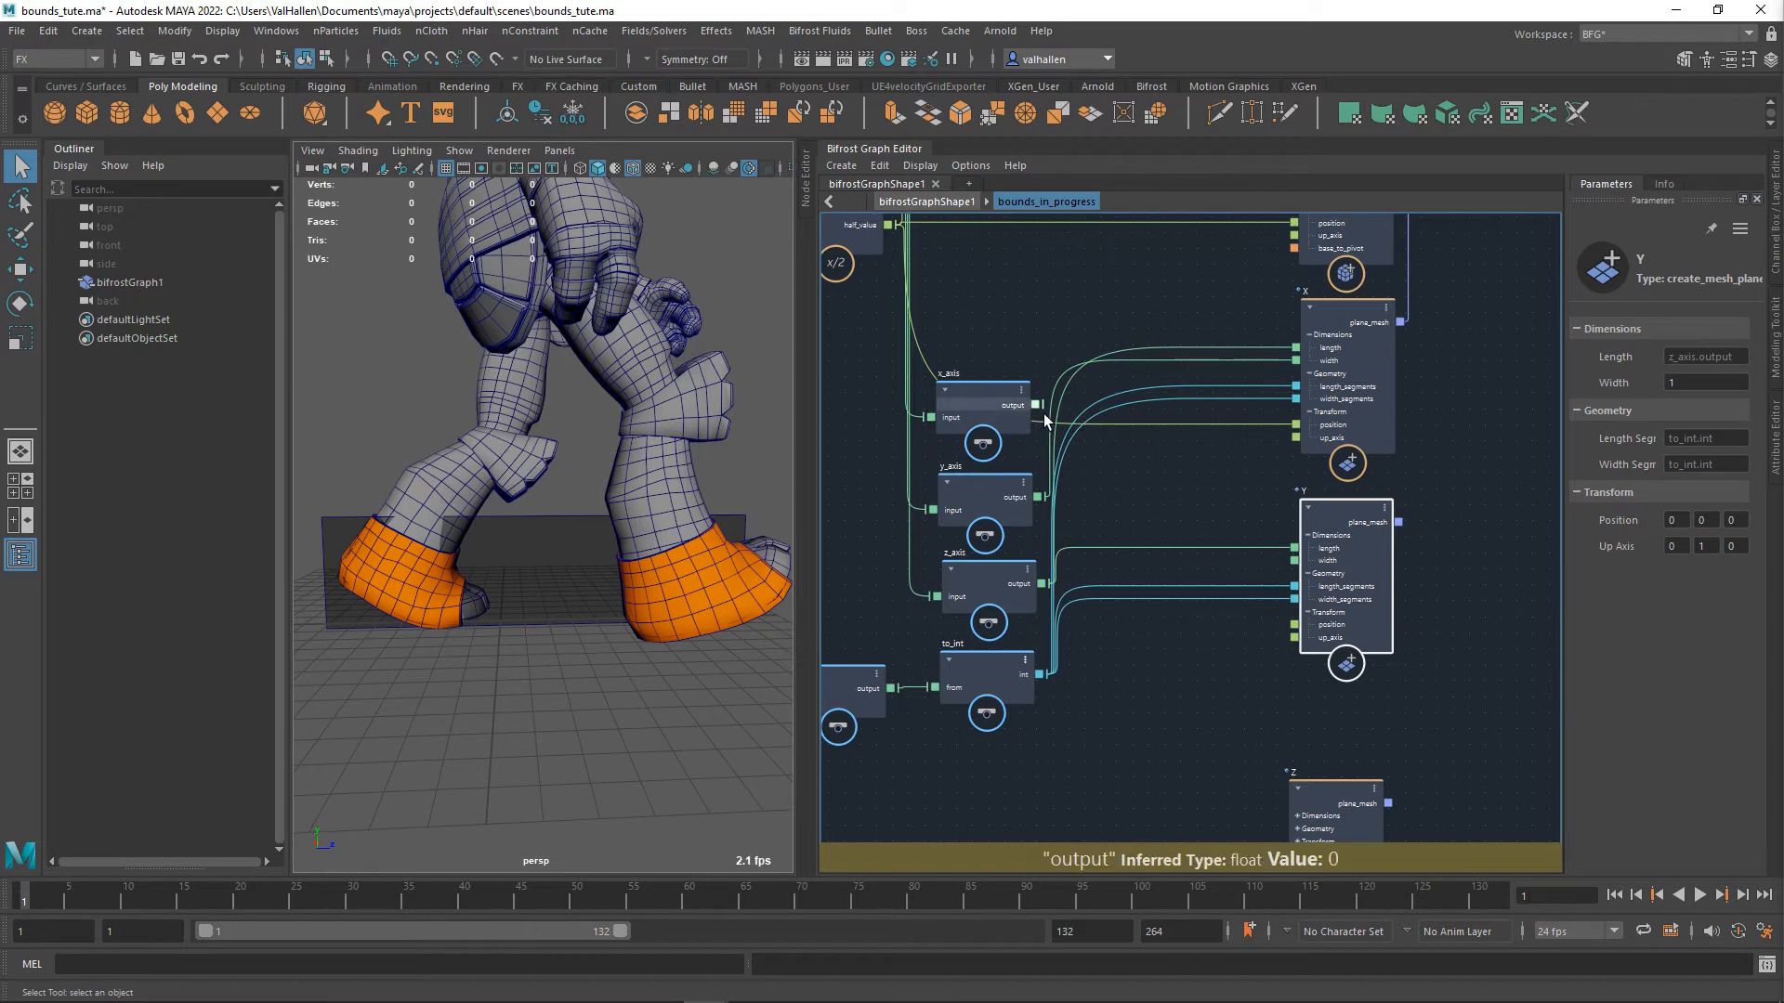
drag(1038, 406, 1310, 606)
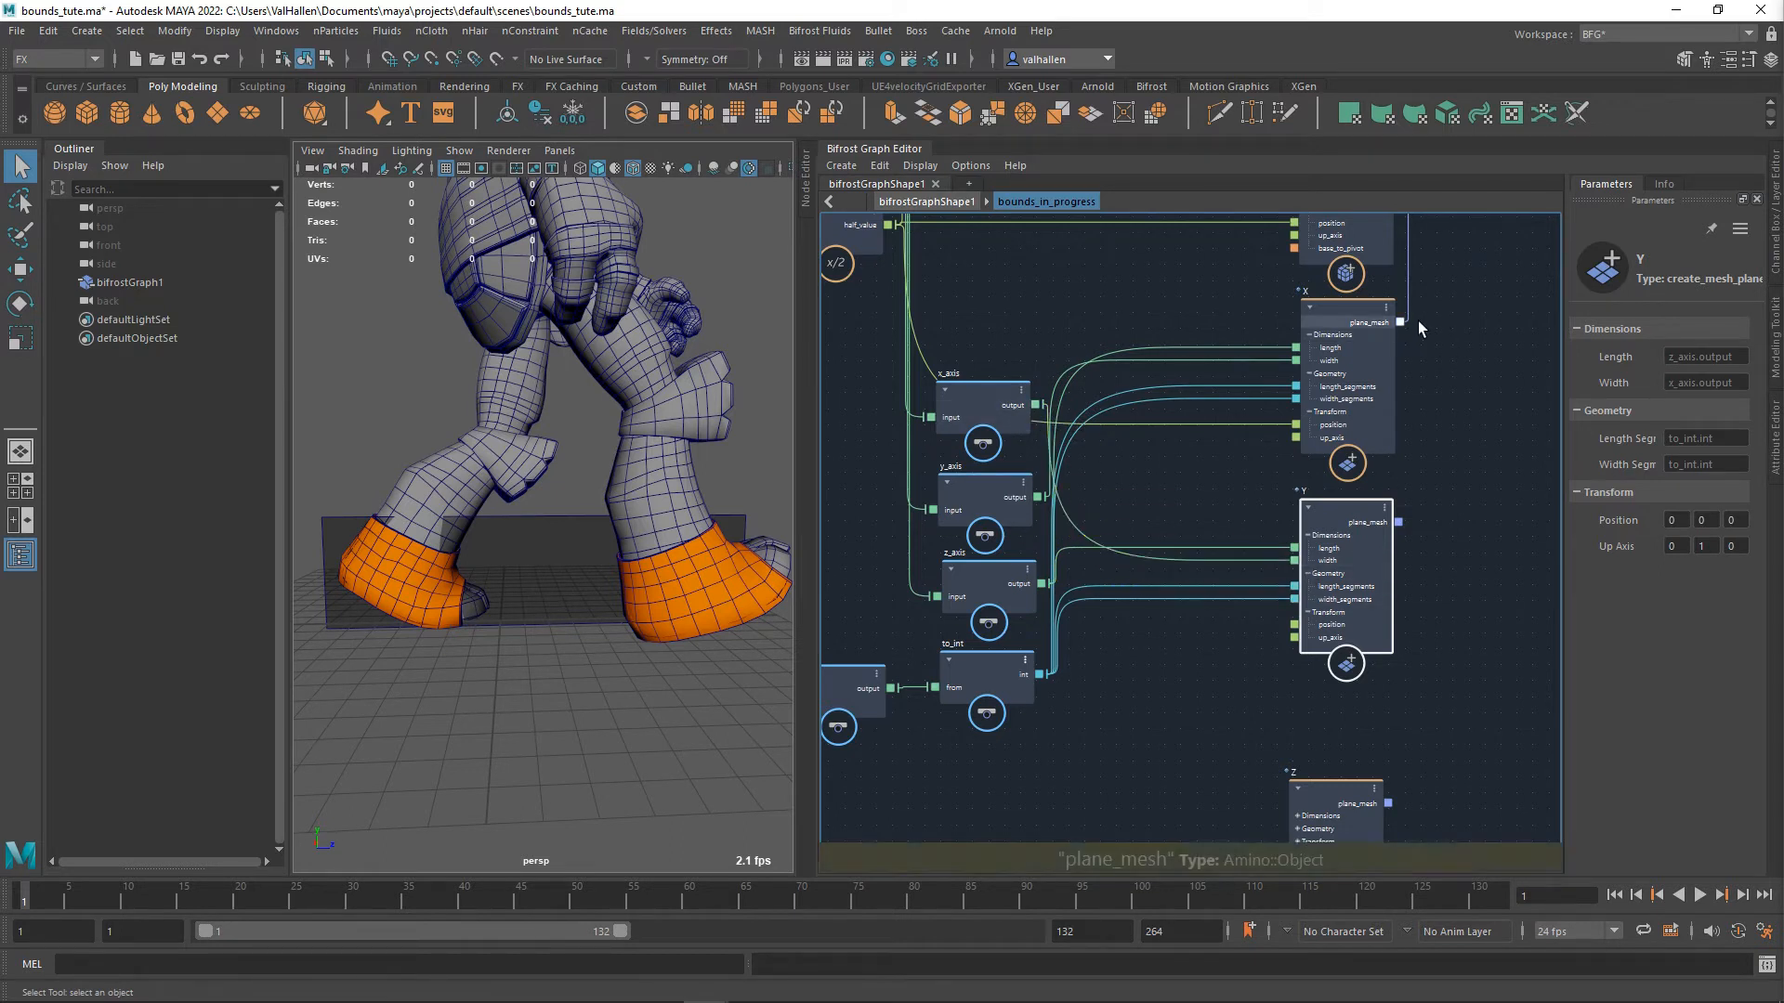
- Feed the Y plane's plane_mesh into set_geo_property's geometry instead of X's, and connect half_of's half_value to the Y plane's position
click(1446, 408)
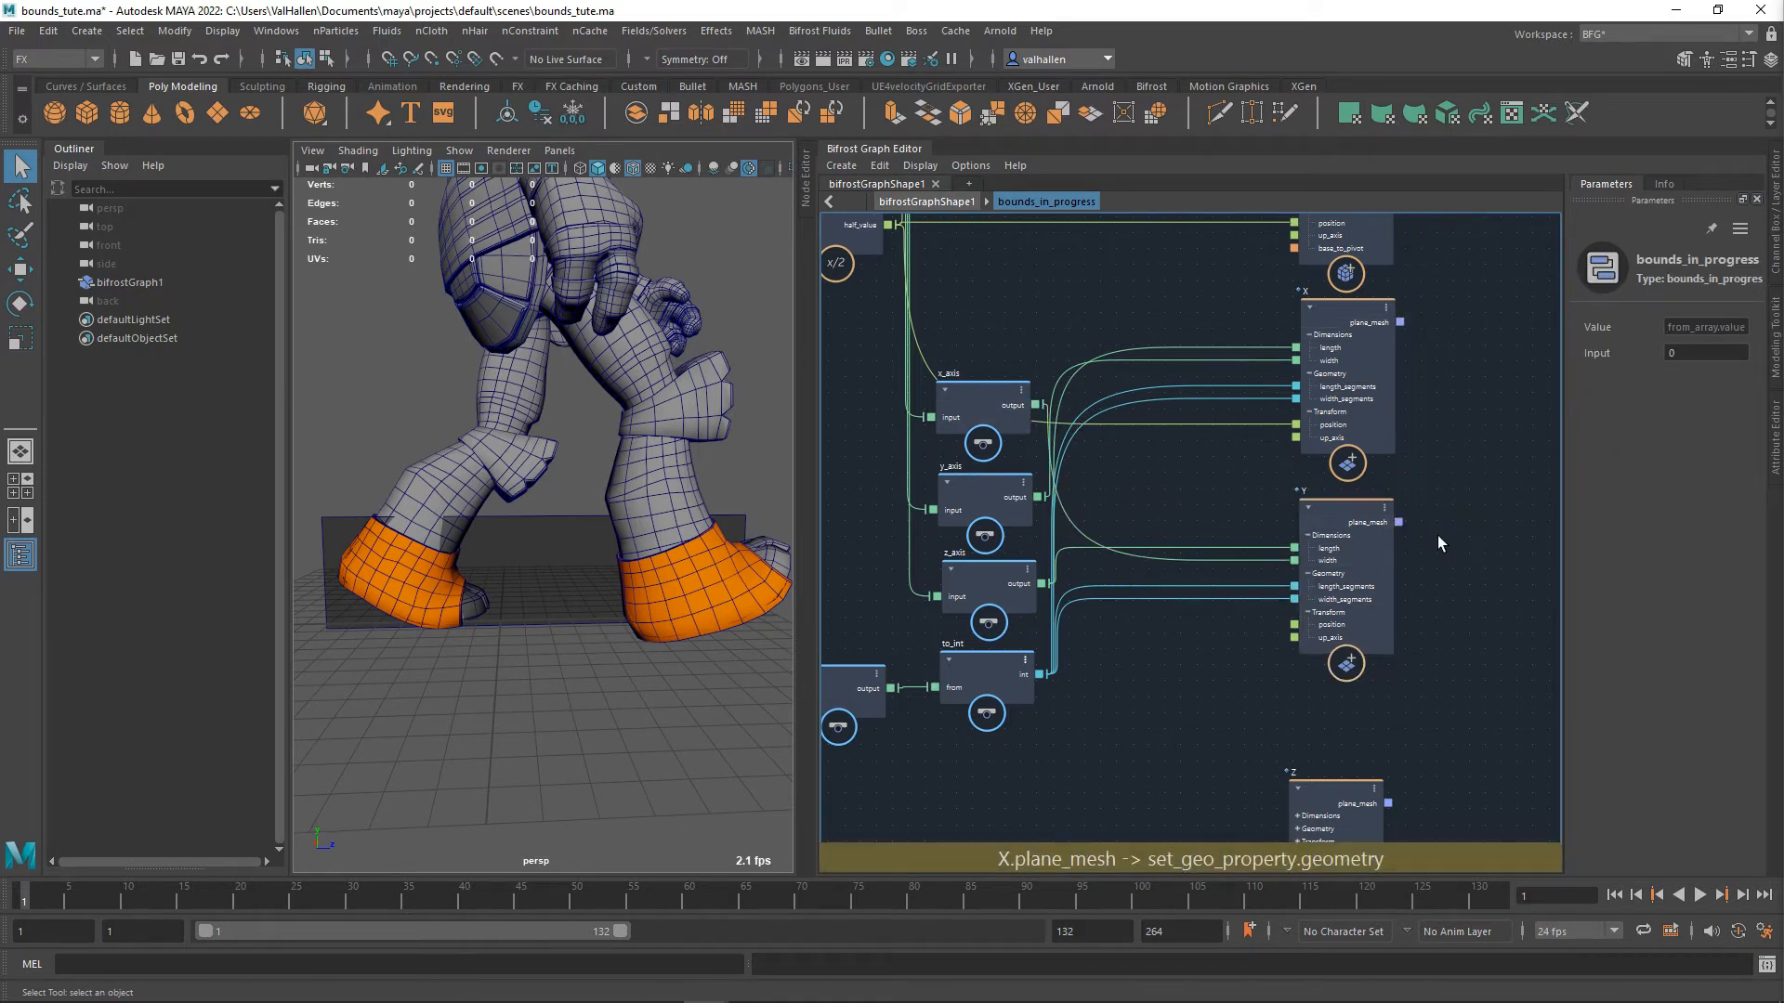
mouse_move(400, 641)
alt+mouse_down()
mouse_move(427, 650)
mouse_move(419, 688)
mouse_move(371, 655)
mouse_move(401, 632)
alt+mouse_up()
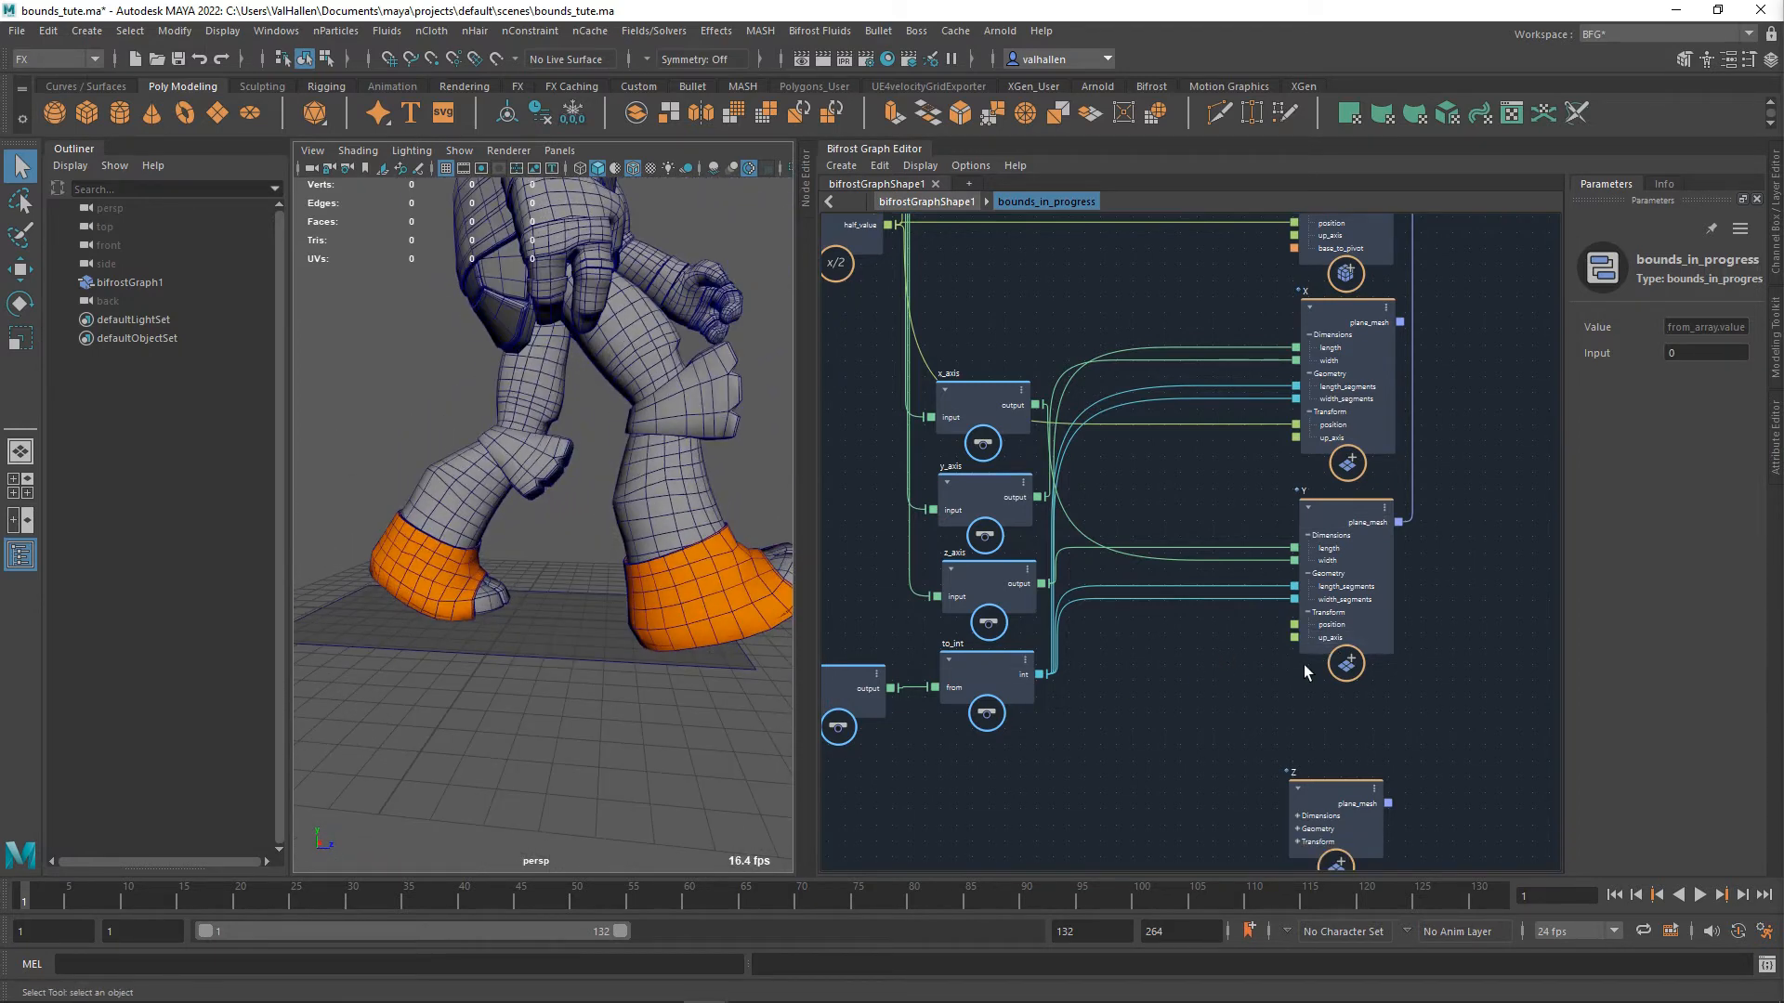
alt+middle_drag(1250, 709, 1287, 807)
scroll(1269, 797, down, 1)
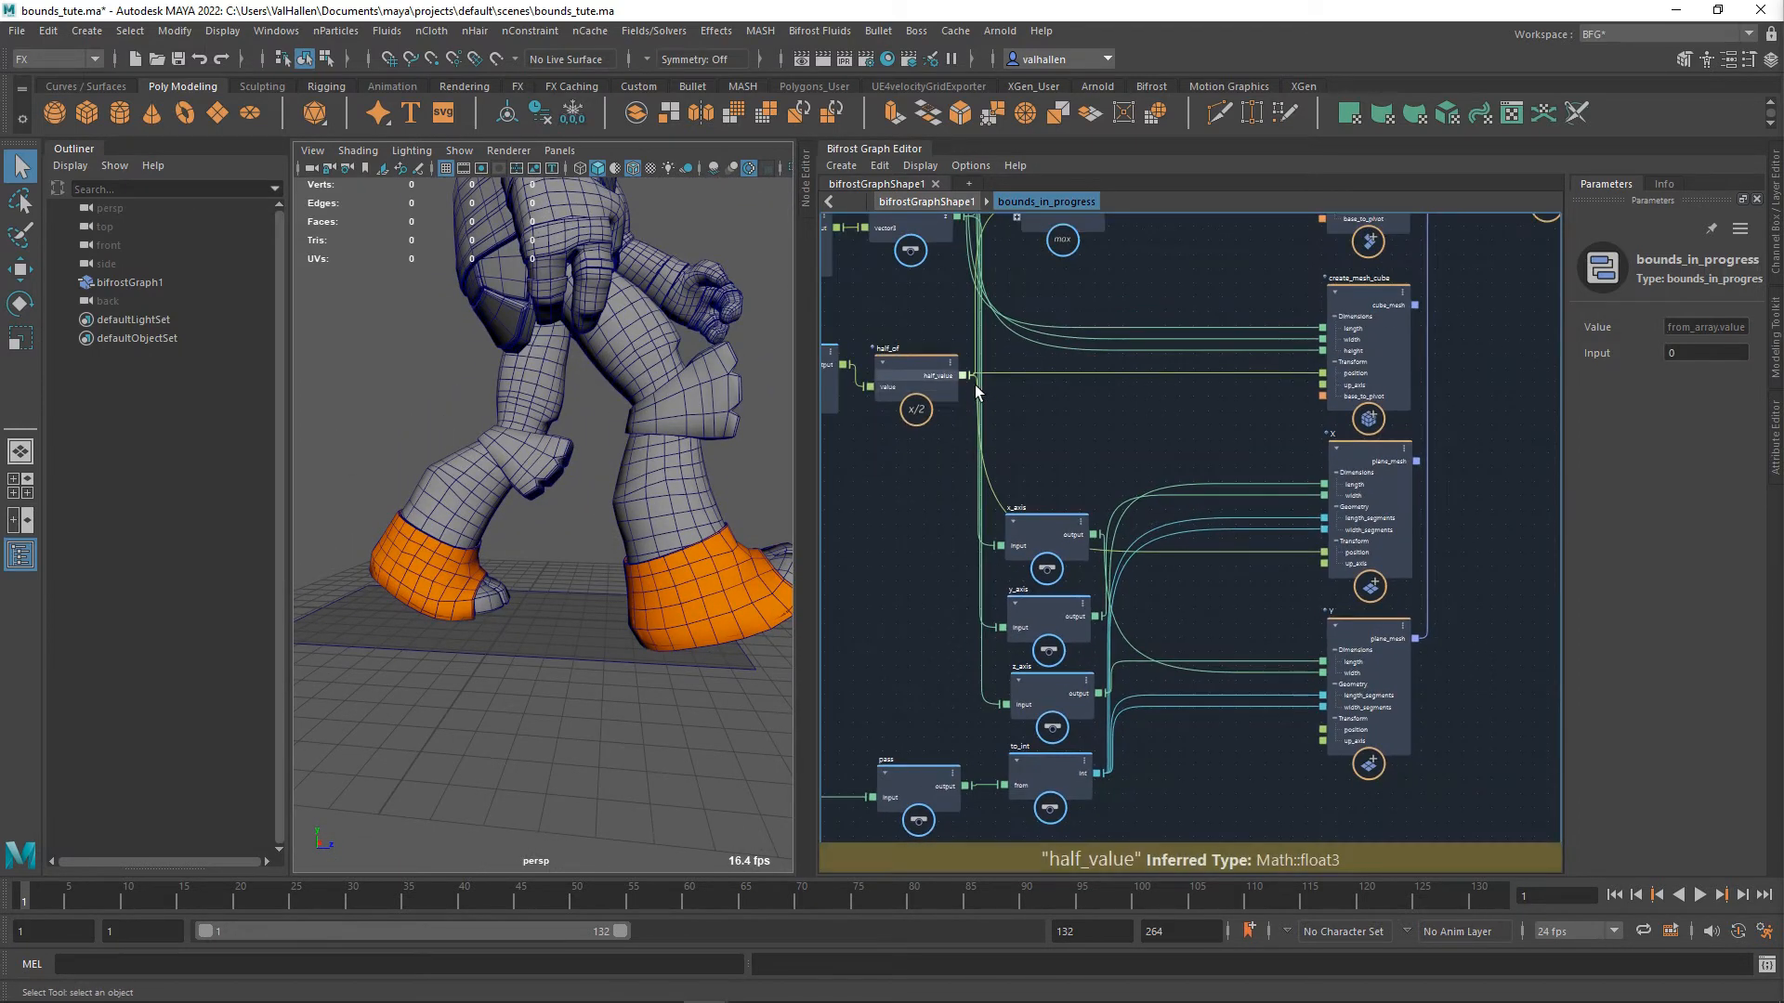
drag(974, 385, 1331, 734)
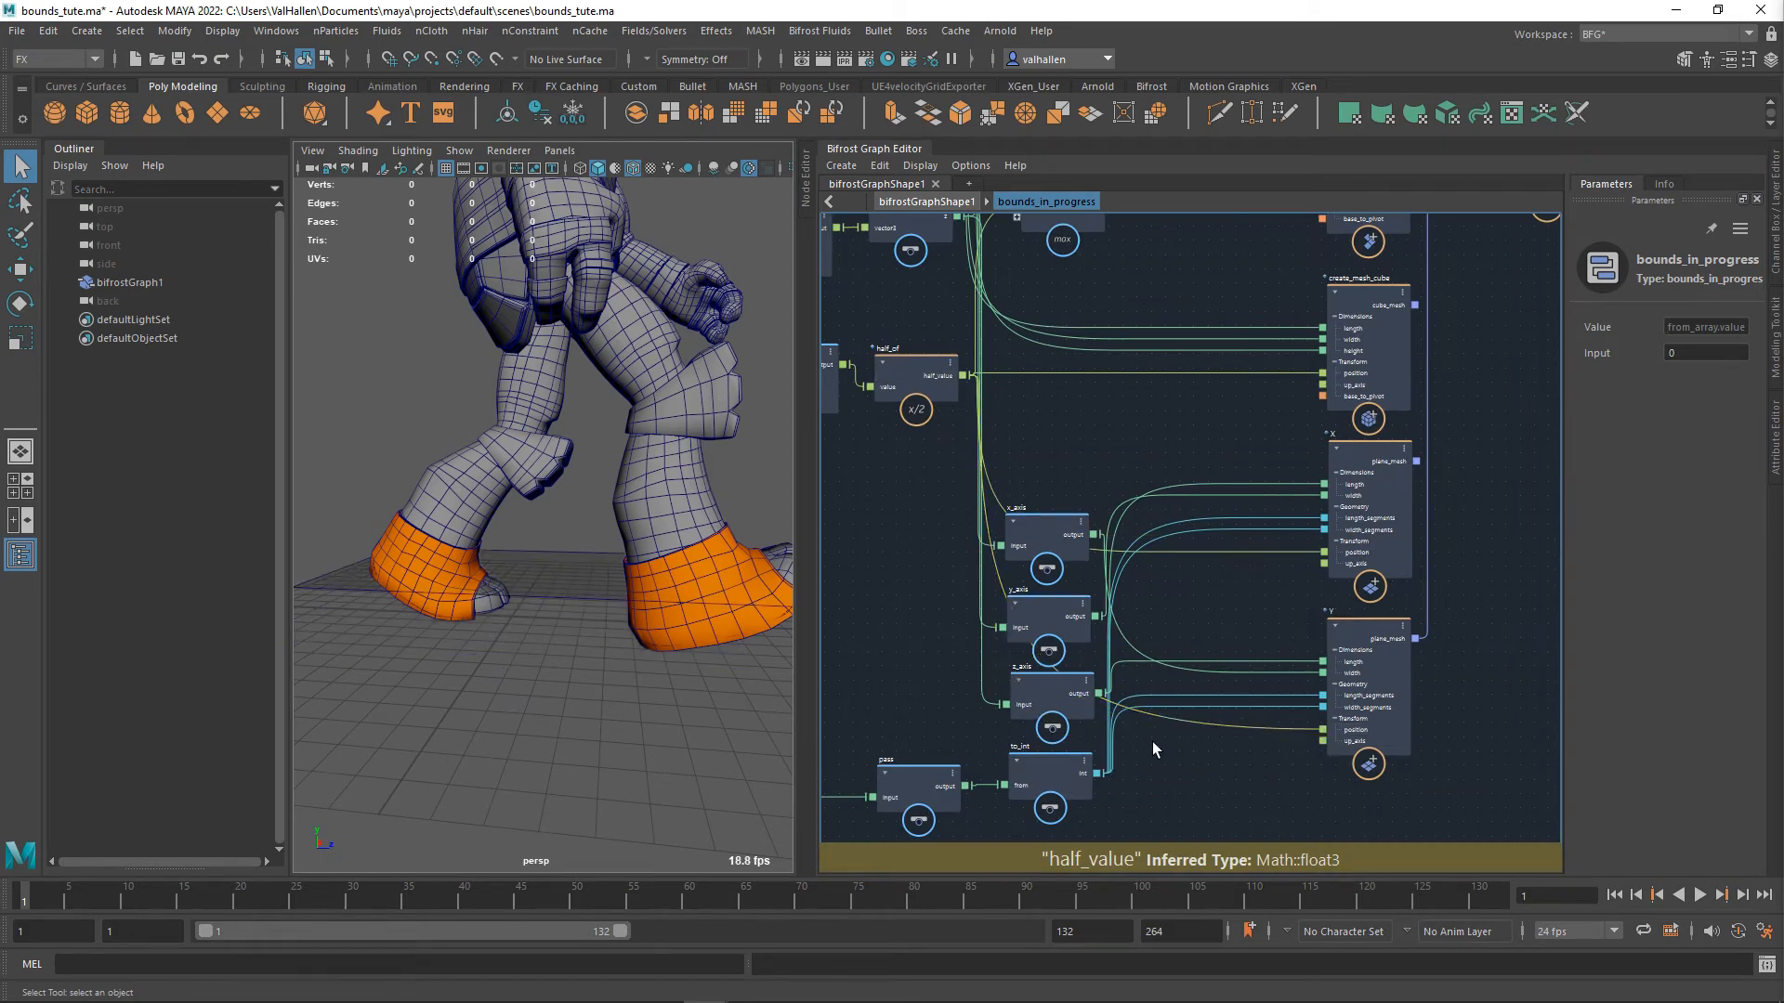
alt+drag(321, 664, 393, 656)
- Move the Z plane node up beneath the Y plane and expand its Dimensions port group
alt+middle_drag(1196, 771, 1160, 626)
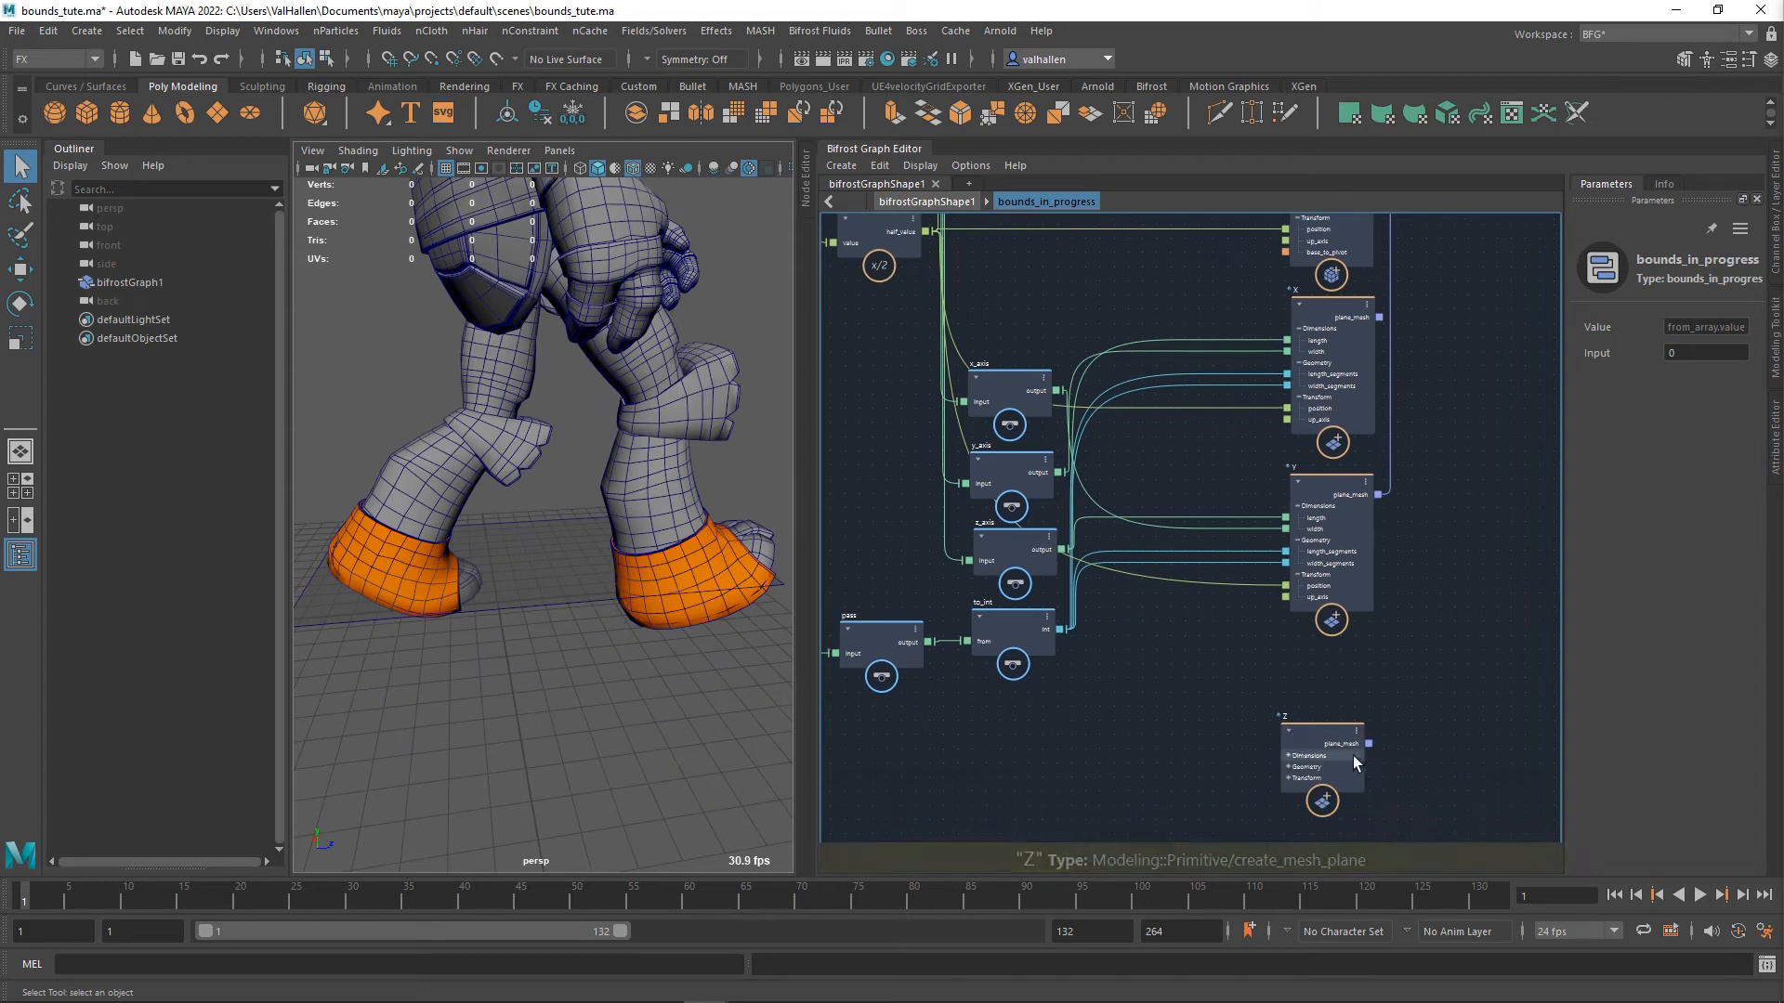
drag(1353, 760, 1351, 688)
click(1312, 689)
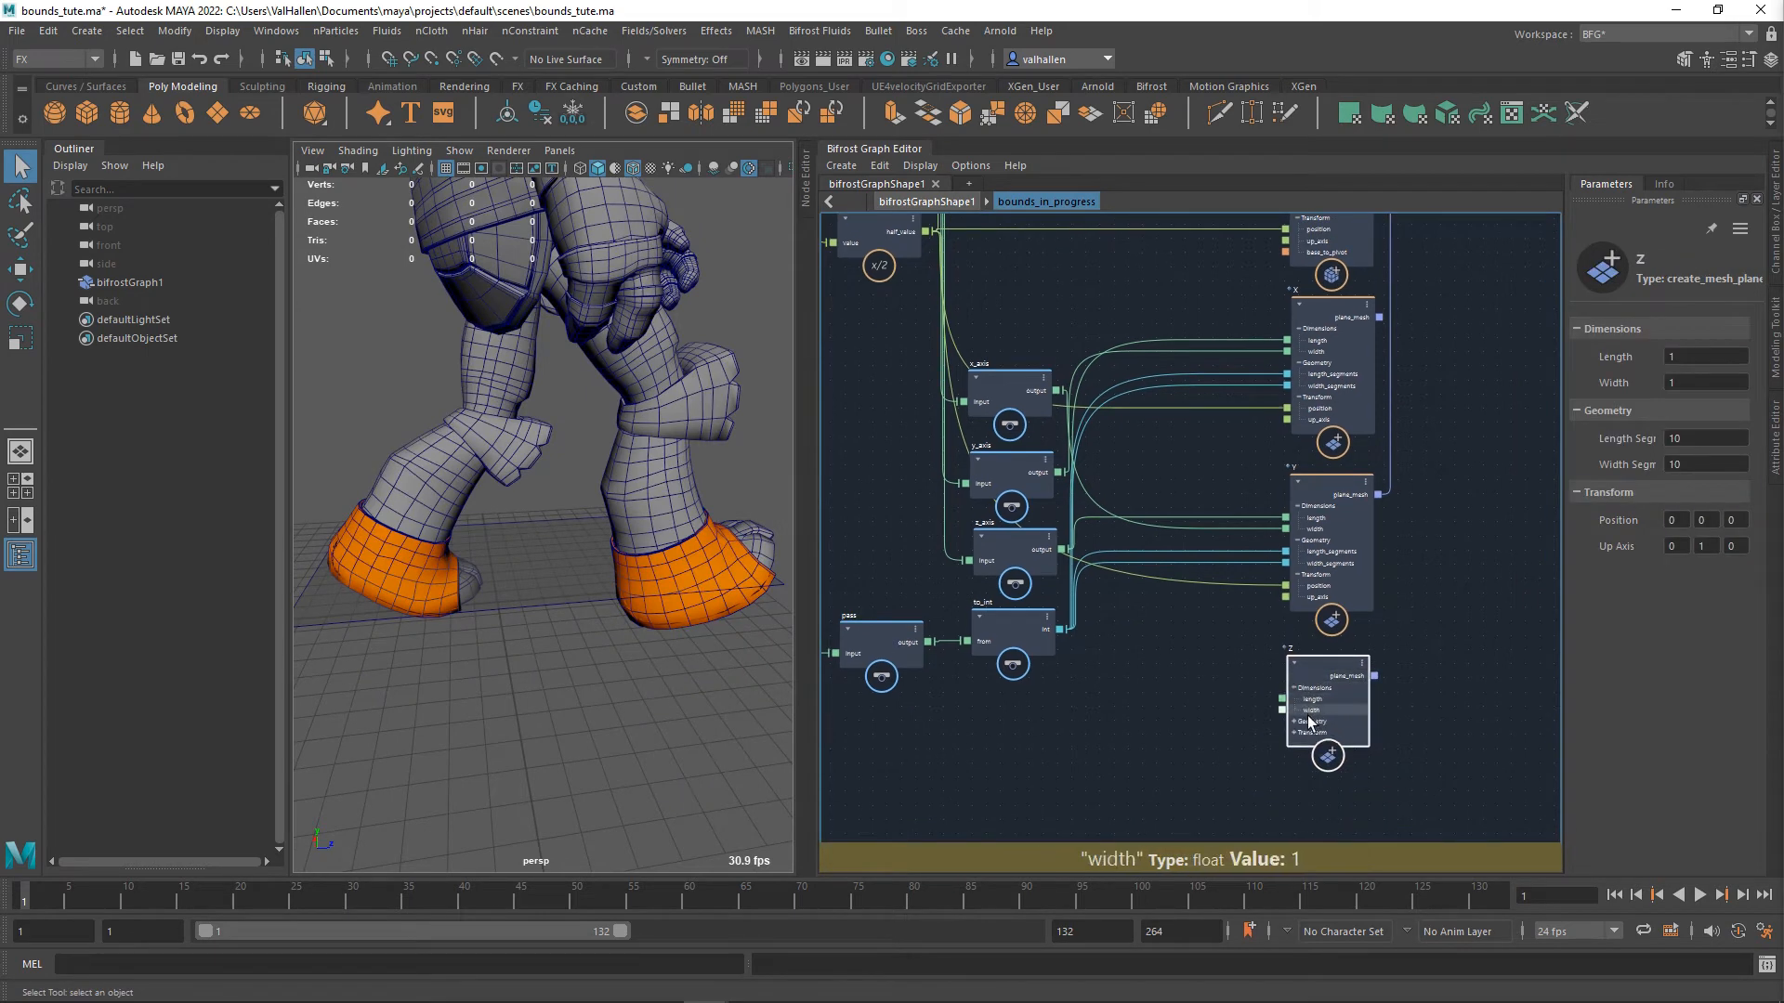
- Expand the Z plane node's geometry and transform inputs and connect the to_int output to its length_segments and width_segments
click(1296, 720)
click(1296, 755)
alt+middle_drag(1203, 728, 1193, 667)
drag(1053, 569, 1272, 672)
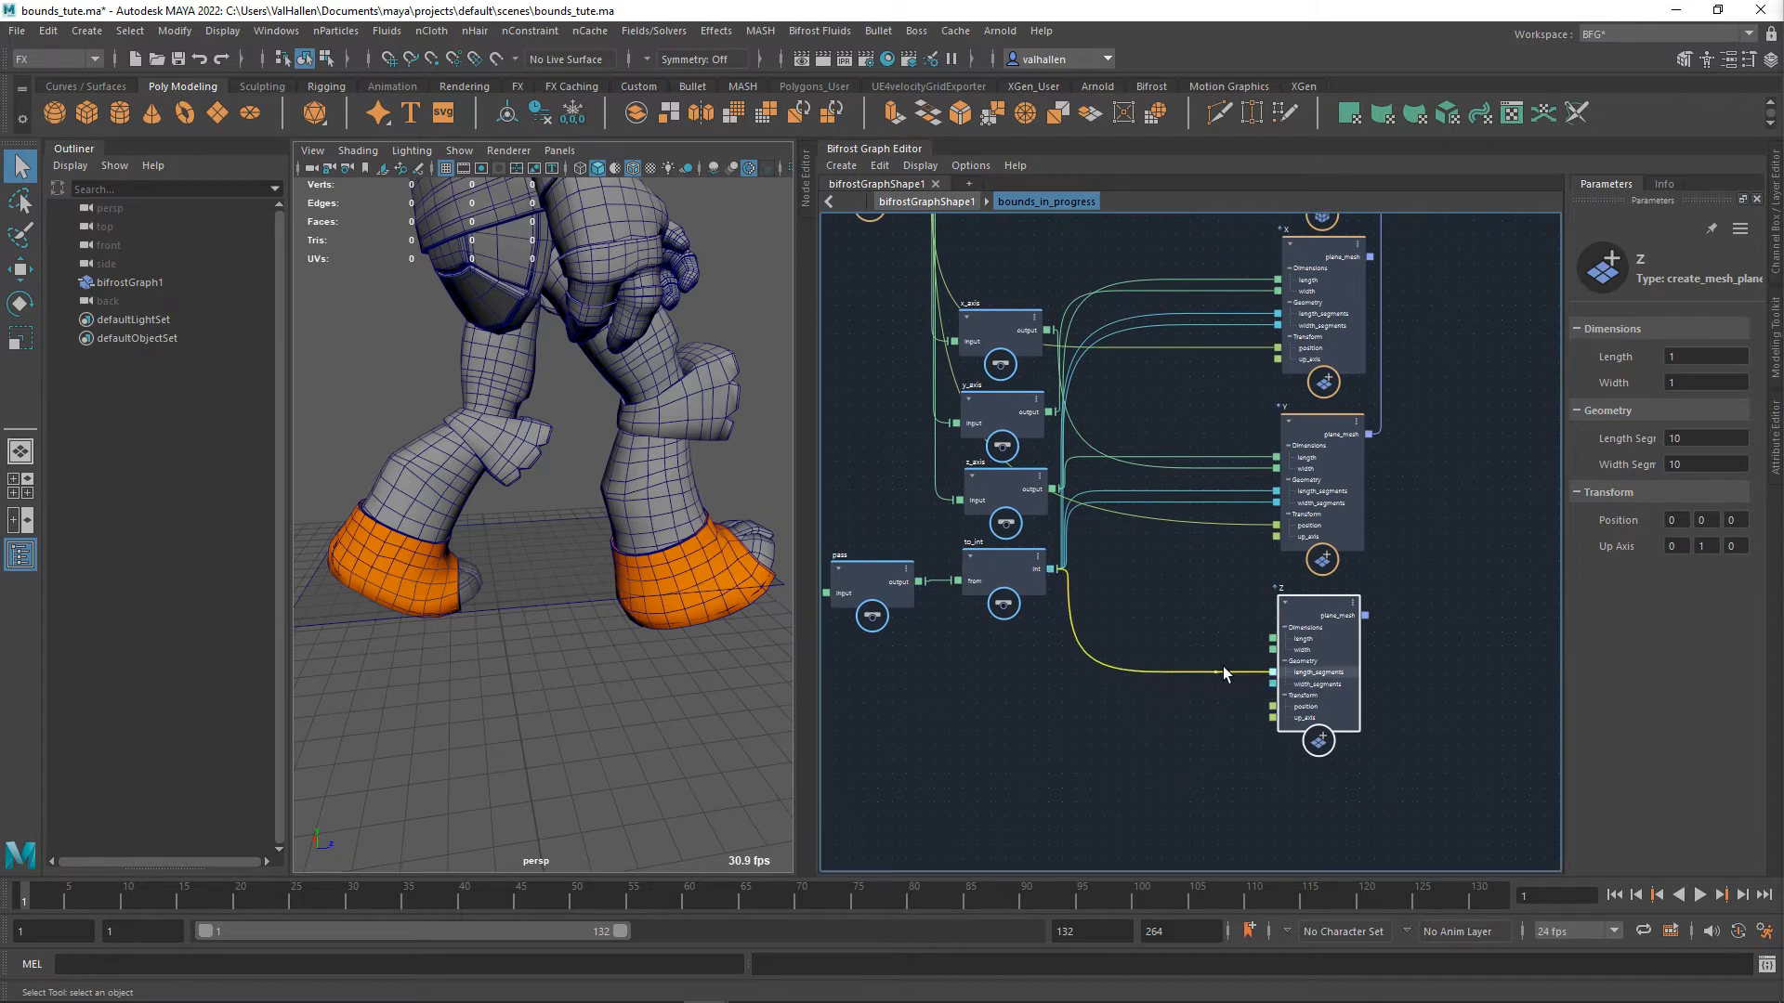
drag(1052, 568, 1273, 684)
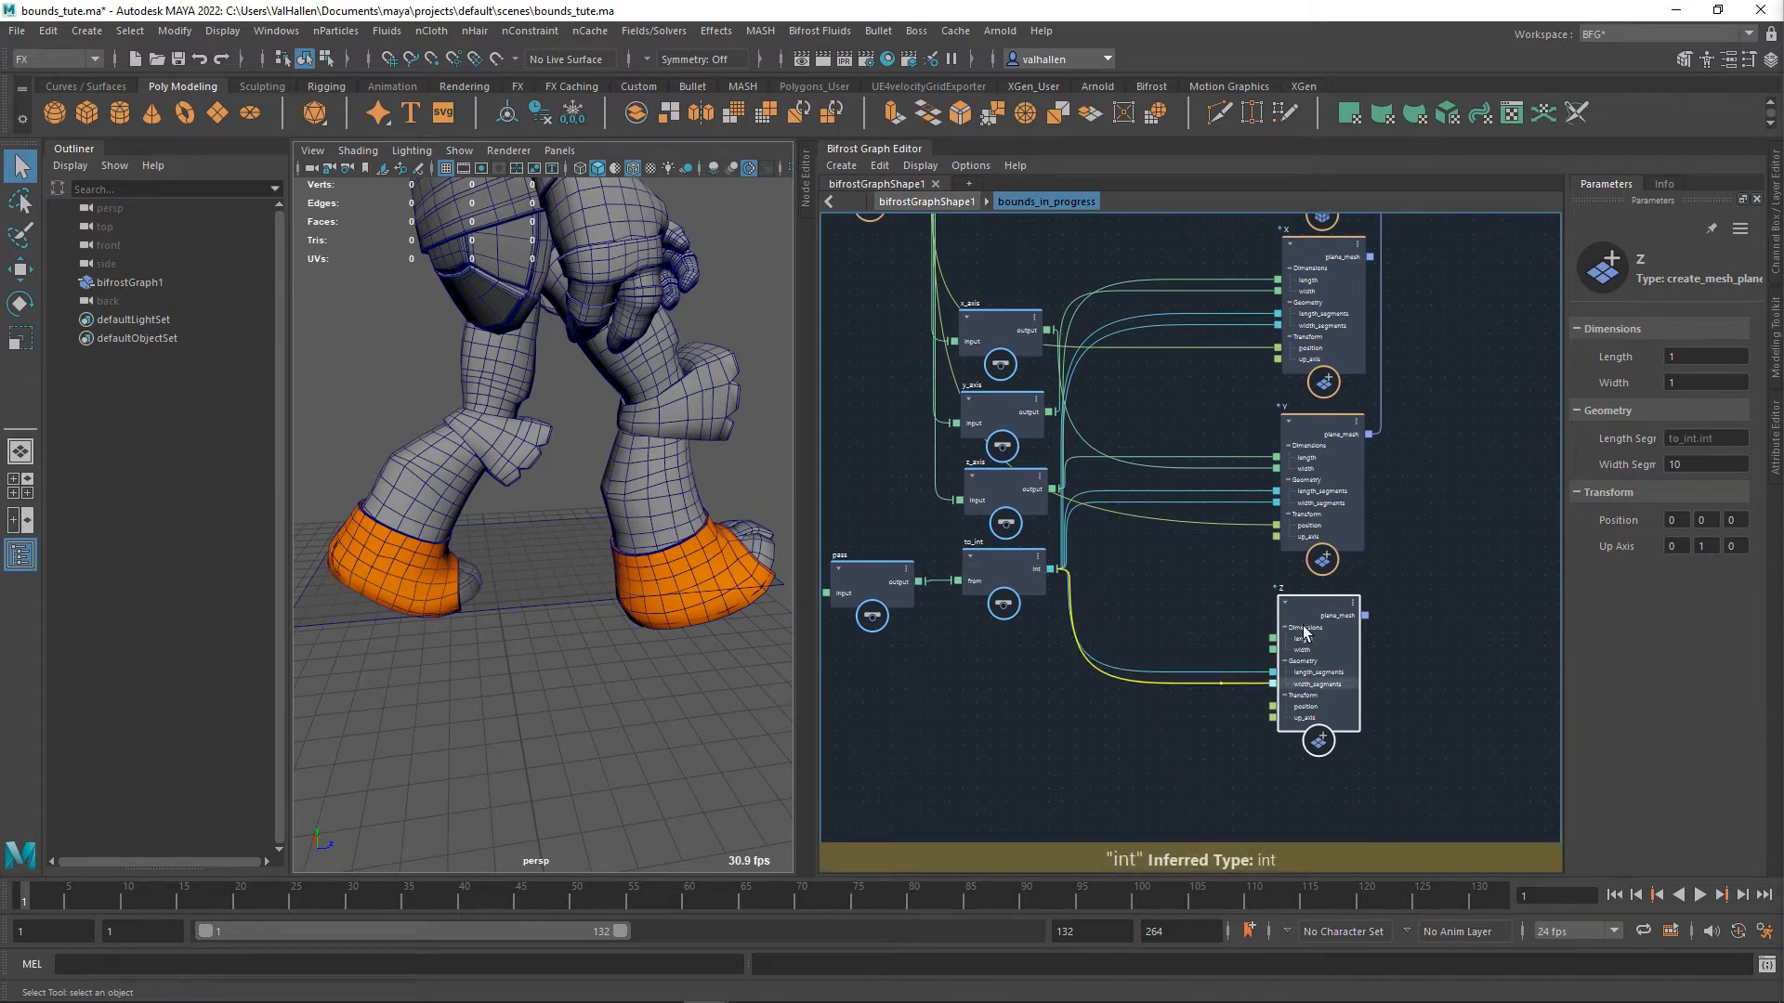
- Set the Z plane's up axis to 0, 0, 1 and feed its plane_mesh into the Set geo "color" geometry input
click(1707, 555)
key(shift+Tab)
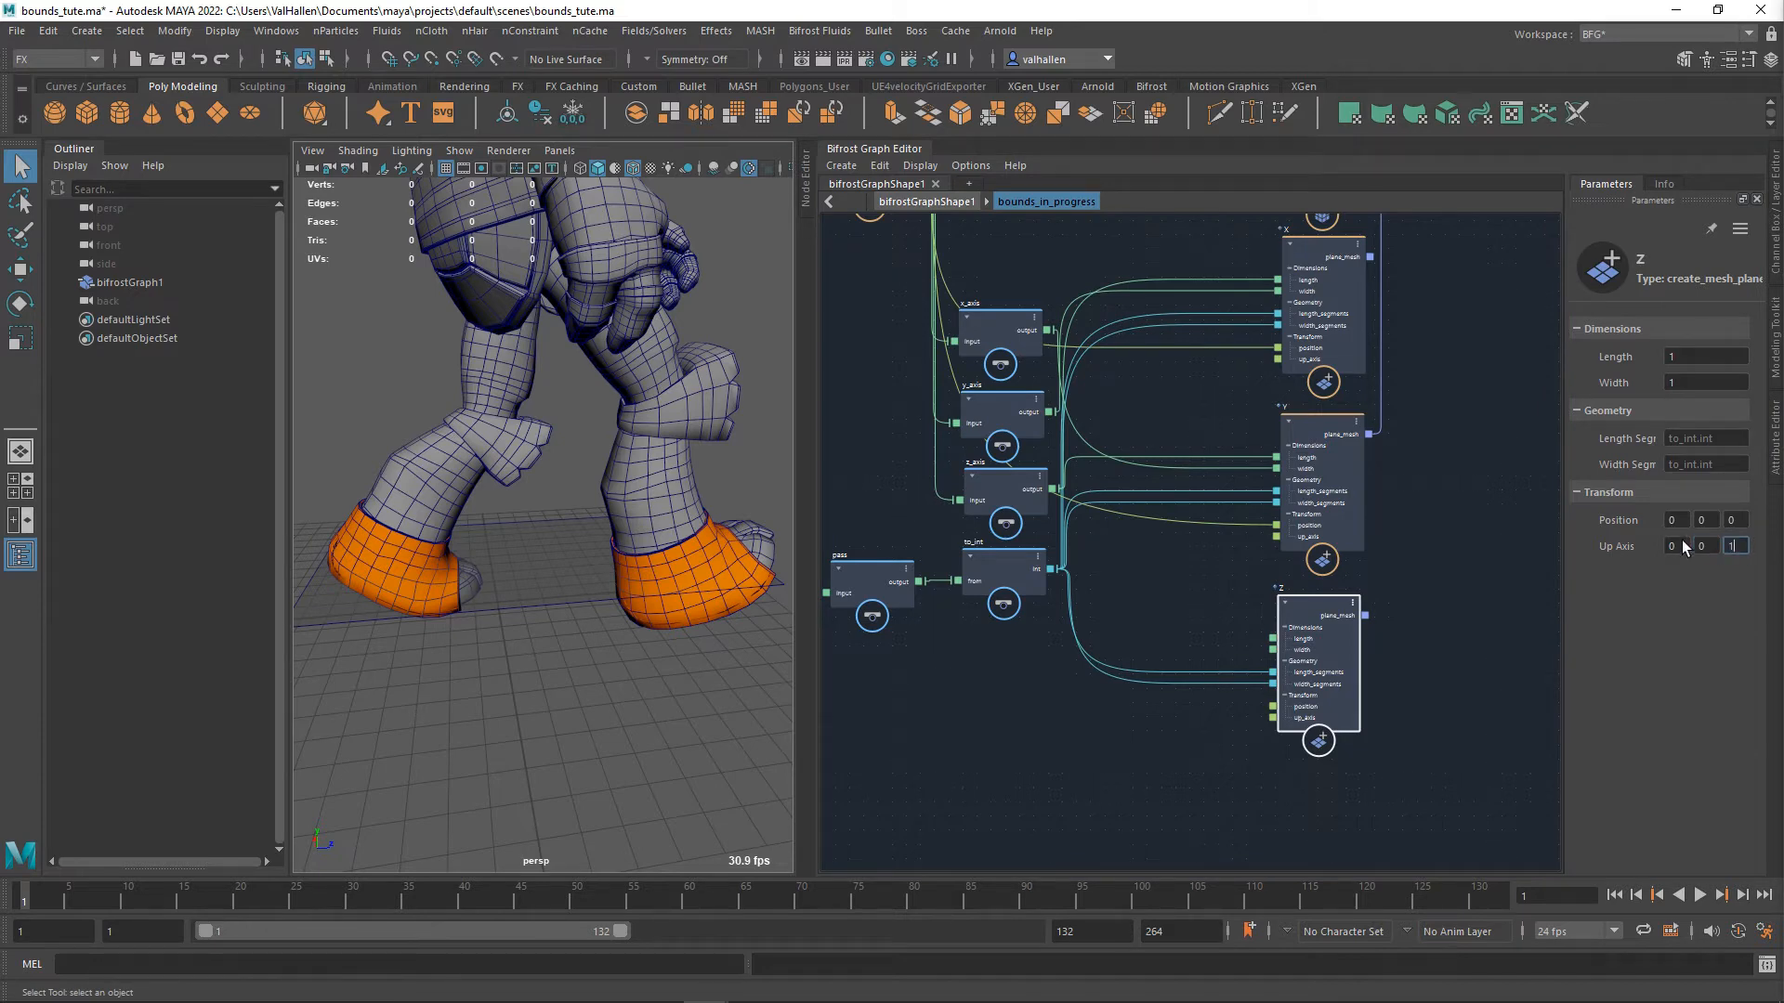
drag(1401, 442, 1366, 616)
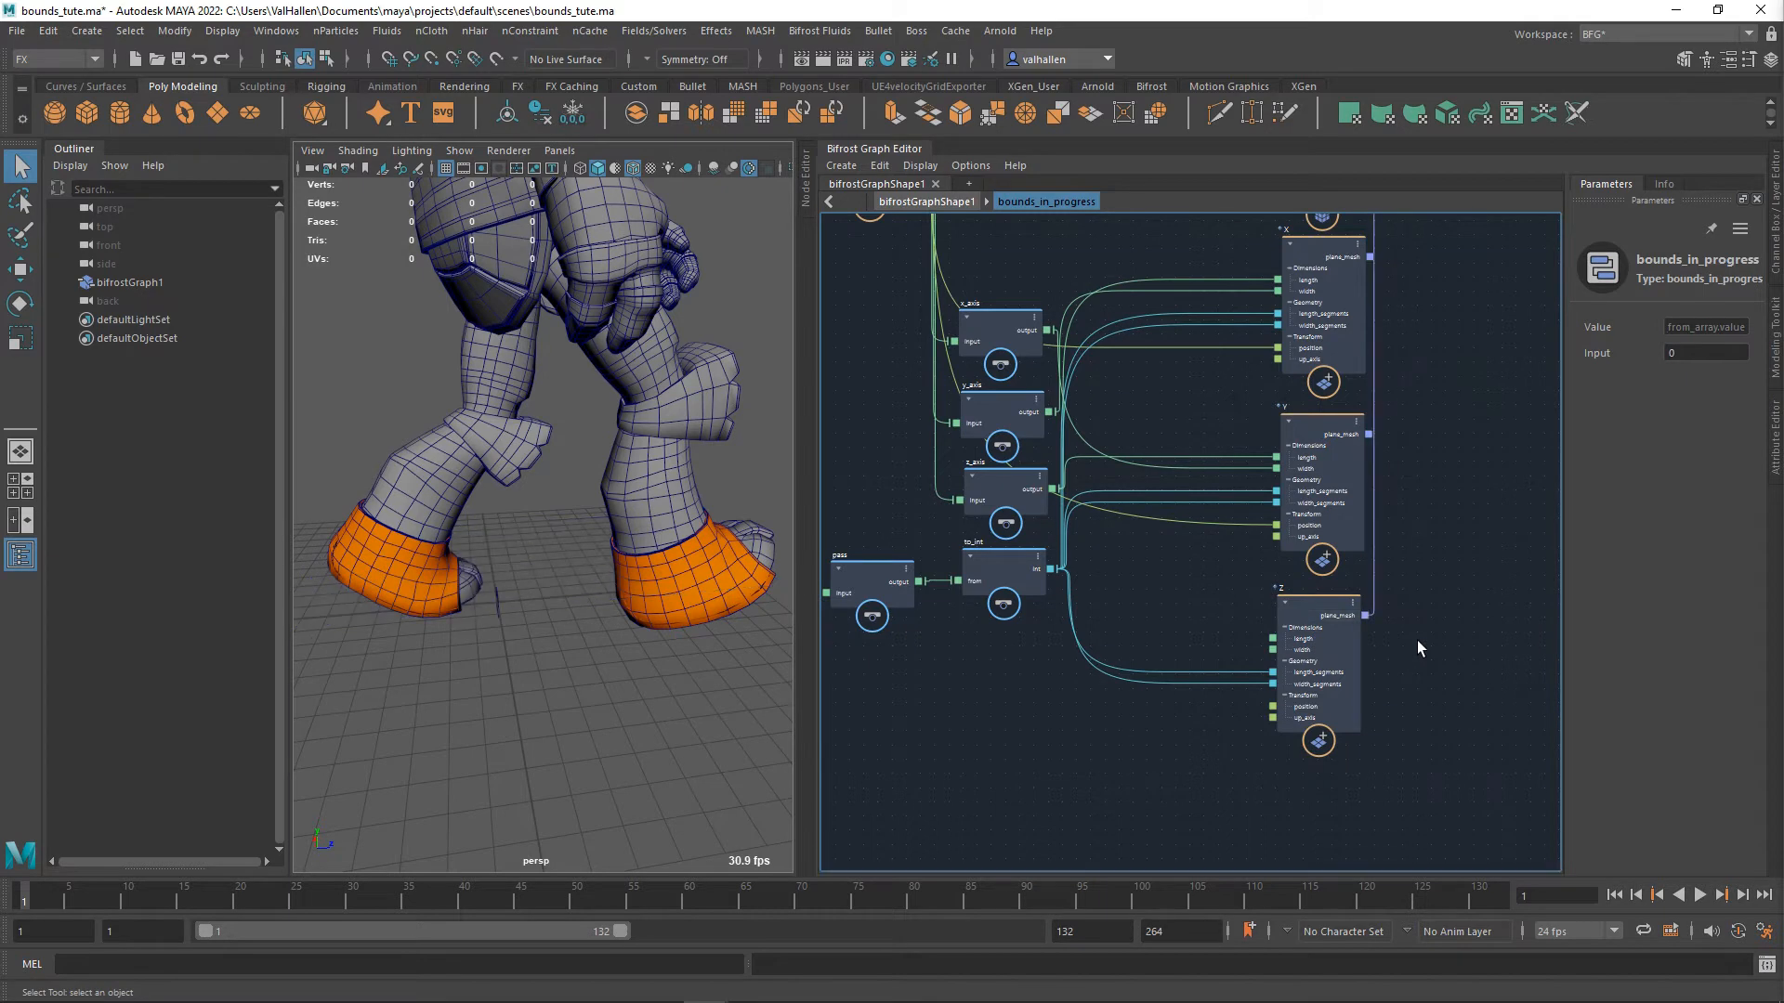
- Connect the x_axis output to the Z plane's width and the y_axis output to its length
alt+drag(546, 619, 418, 615)
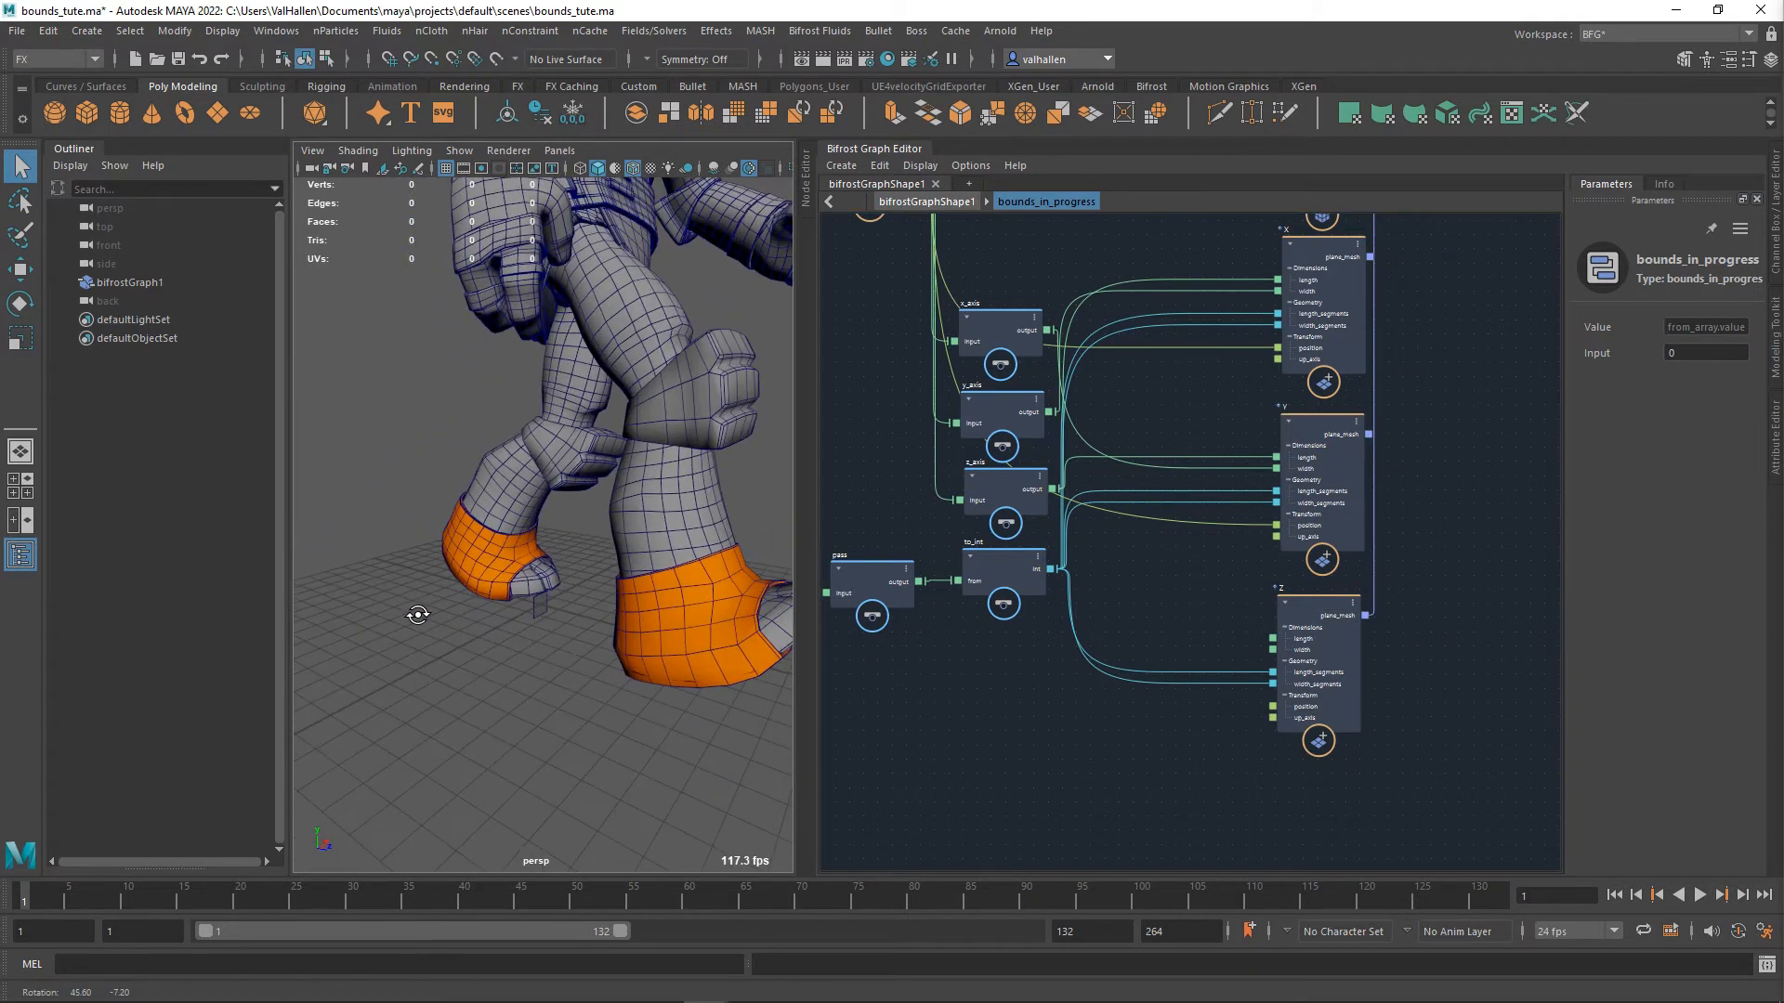
middle_drag(1206, 626, 1173, 644)
alt+drag(339, 857, 429, 886)
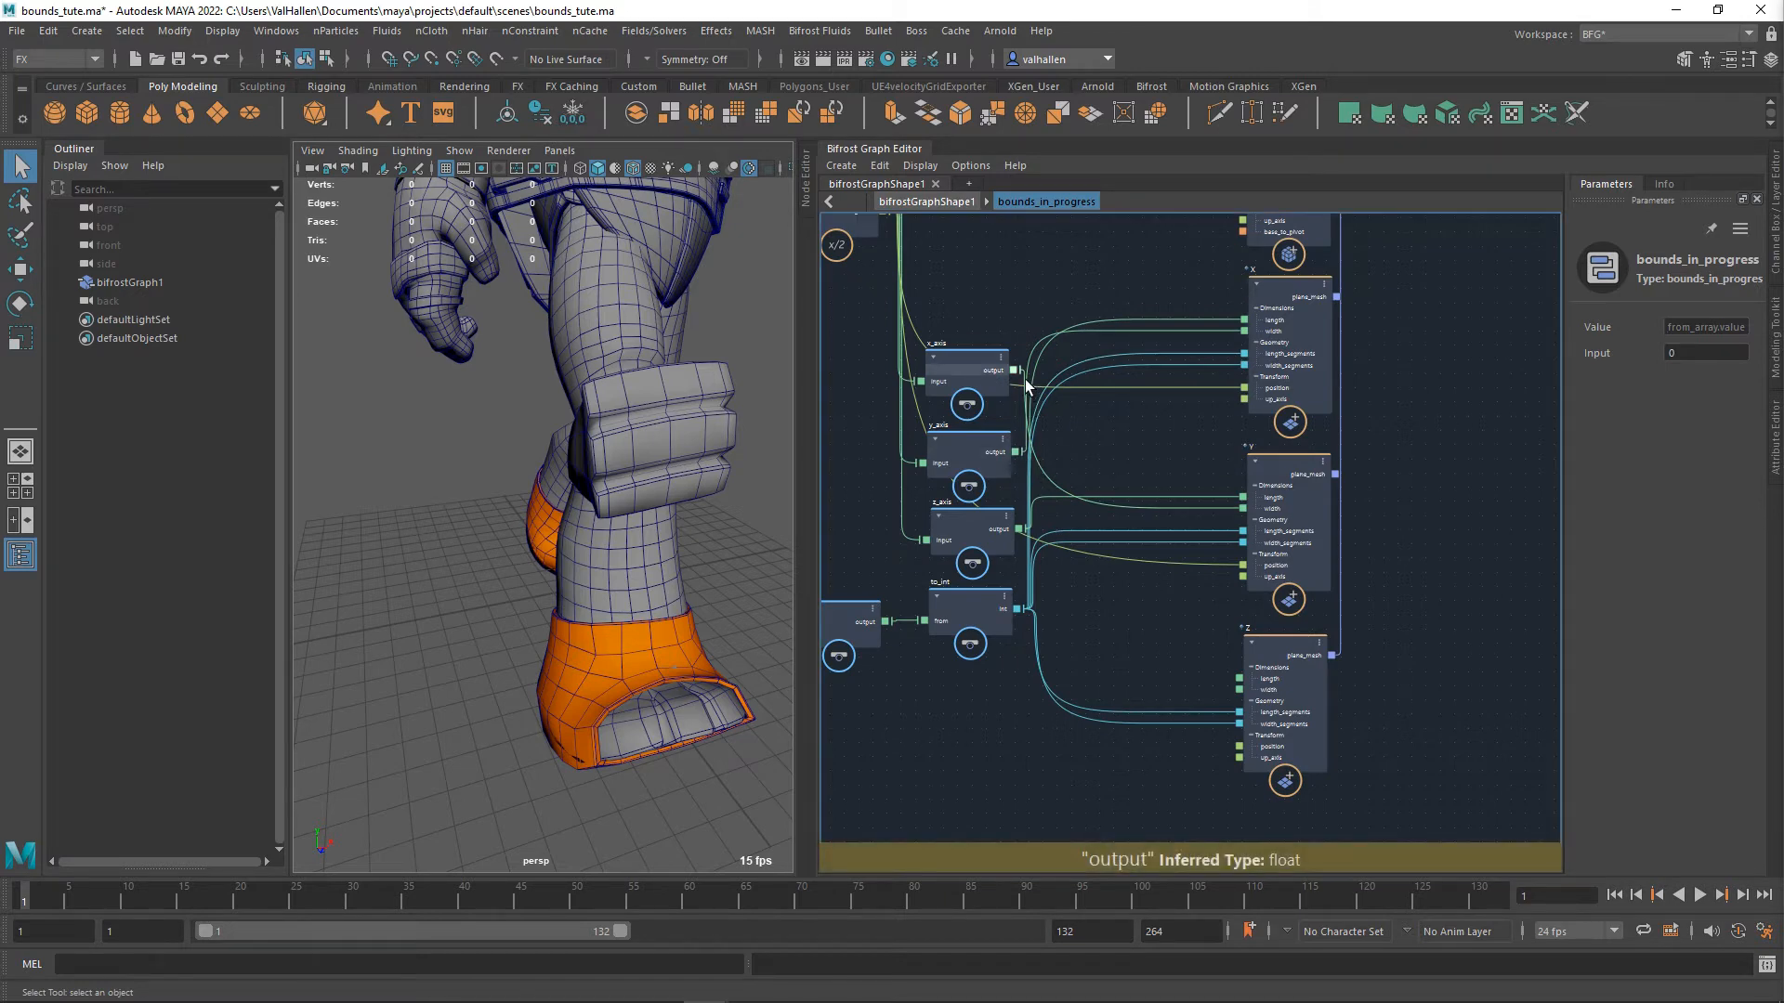
drag(1024, 379, 1252, 694)
drag(1021, 455, 1233, 683)
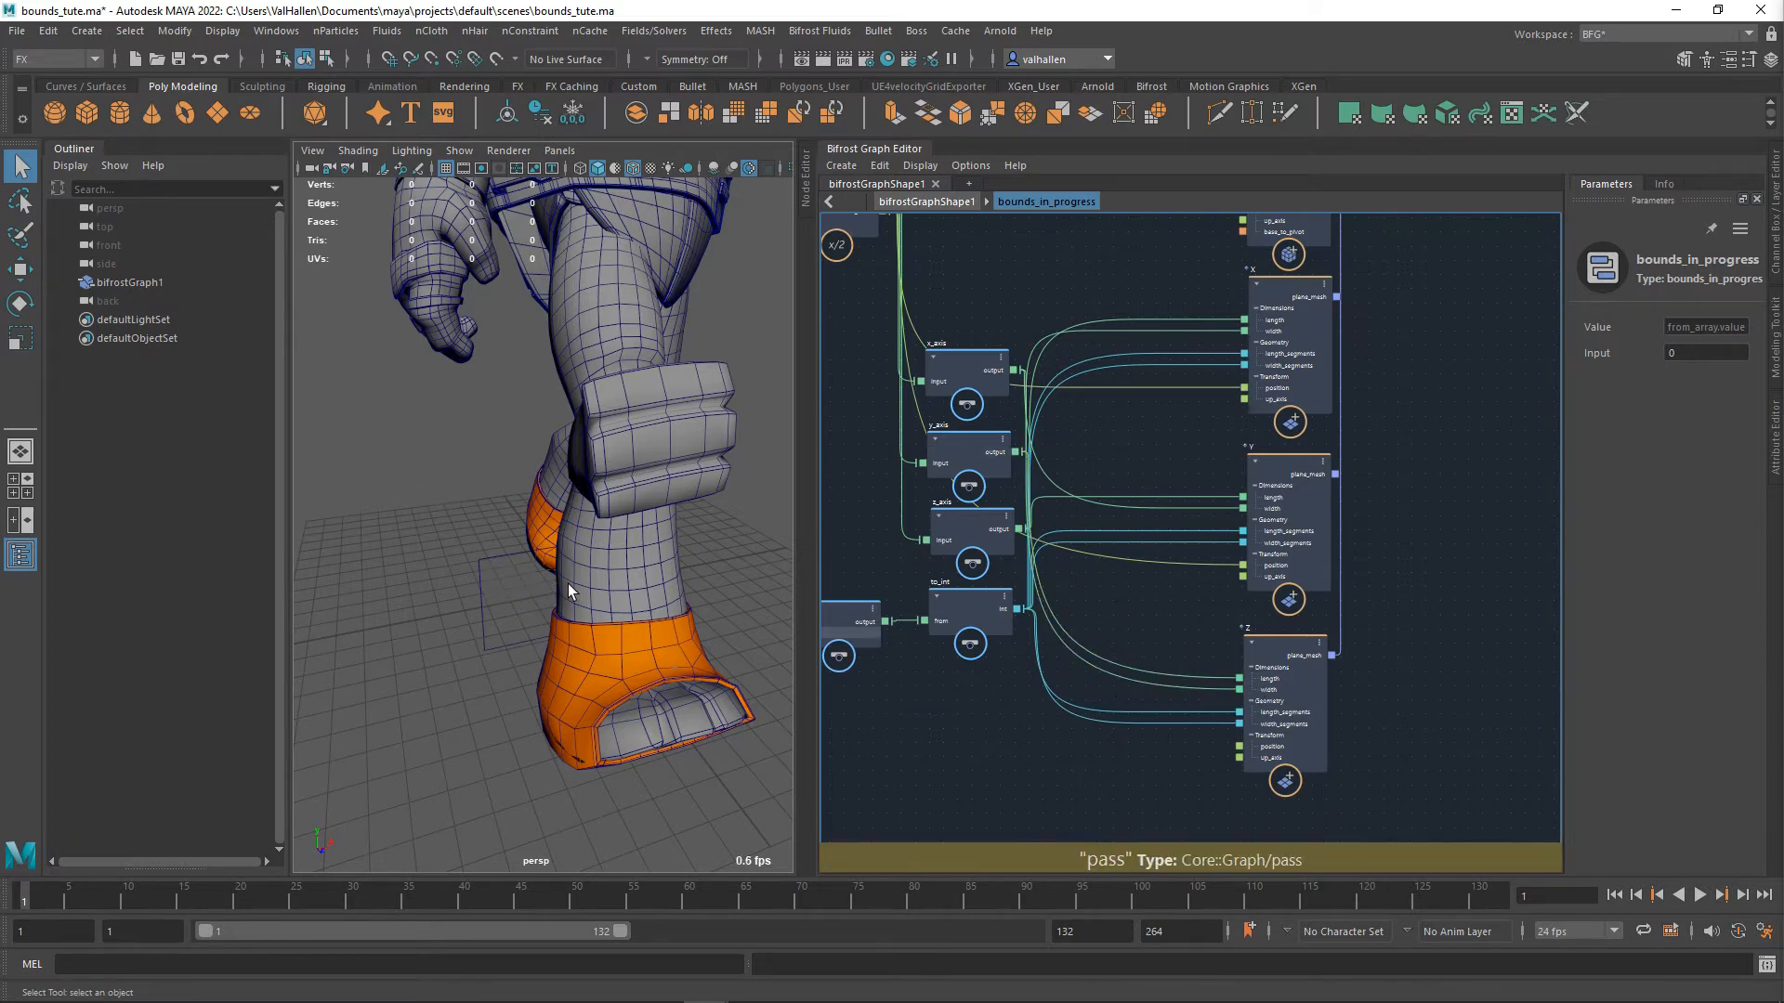
- Connect the half_of node's half_value to the Z plane's position and check the plane around the character
alt+middle_drag(1226, 774, 1251, 761)
alt+middle_drag(1052, 595, 1273, 802)
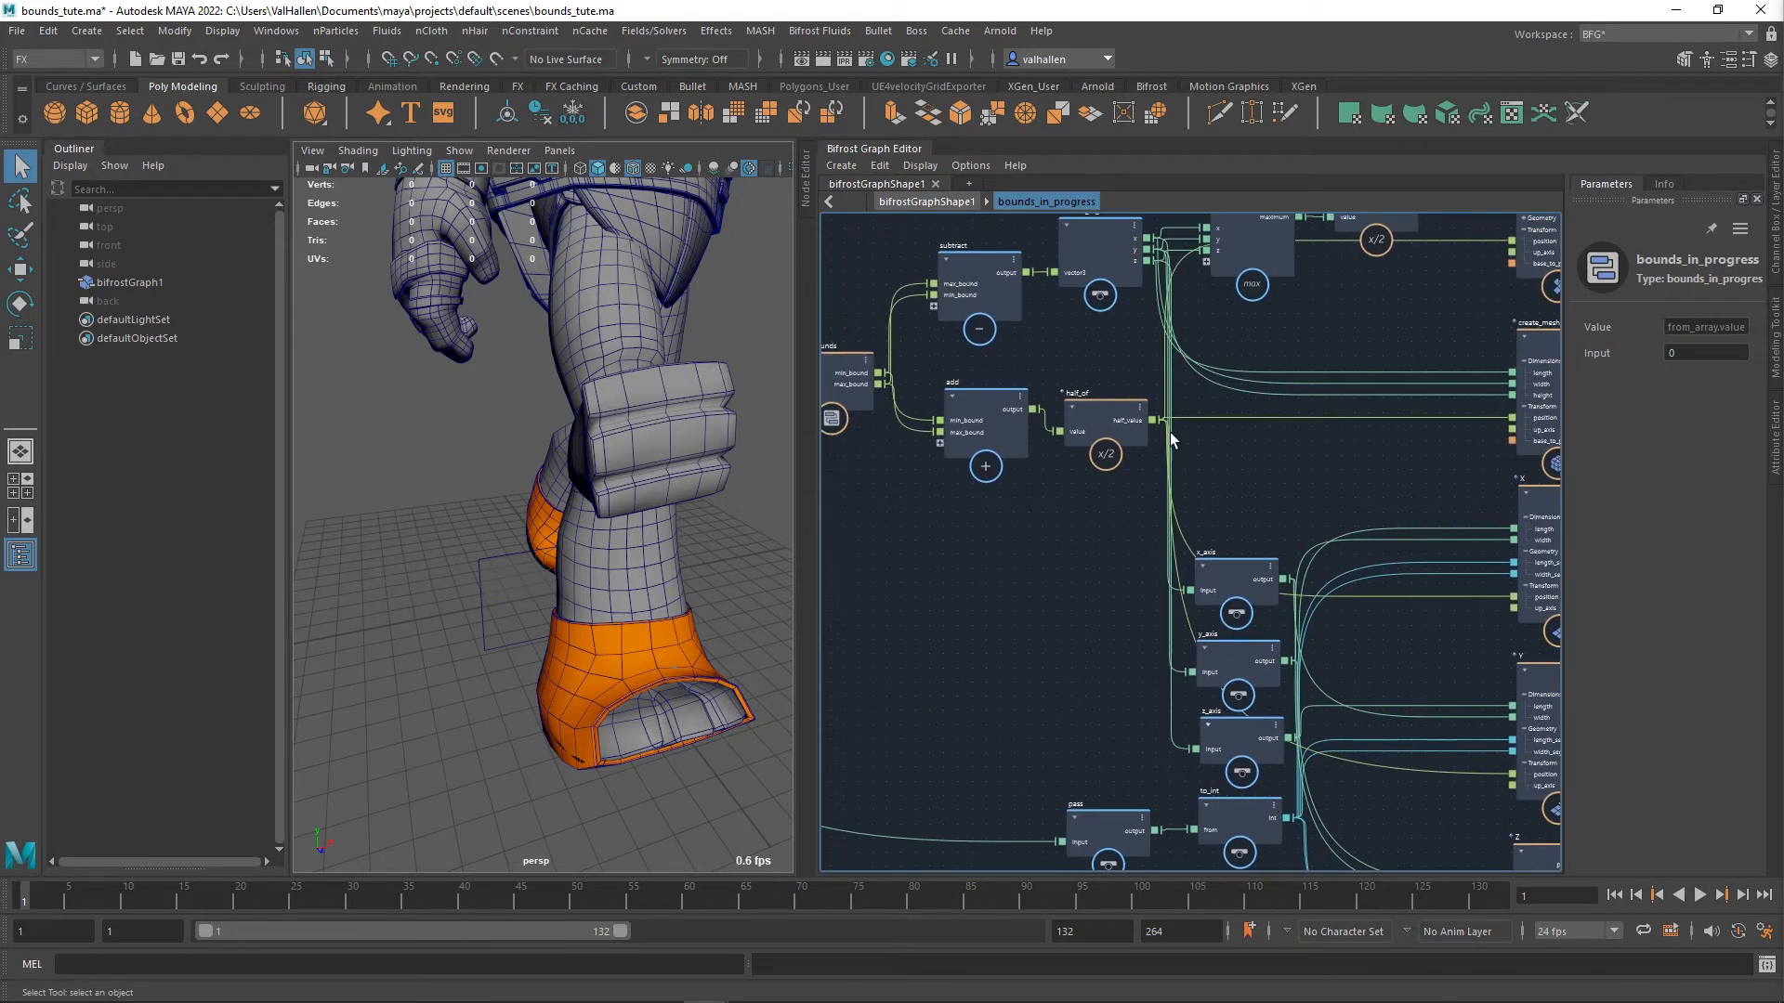
drag(1167, 429, 1304, 698)
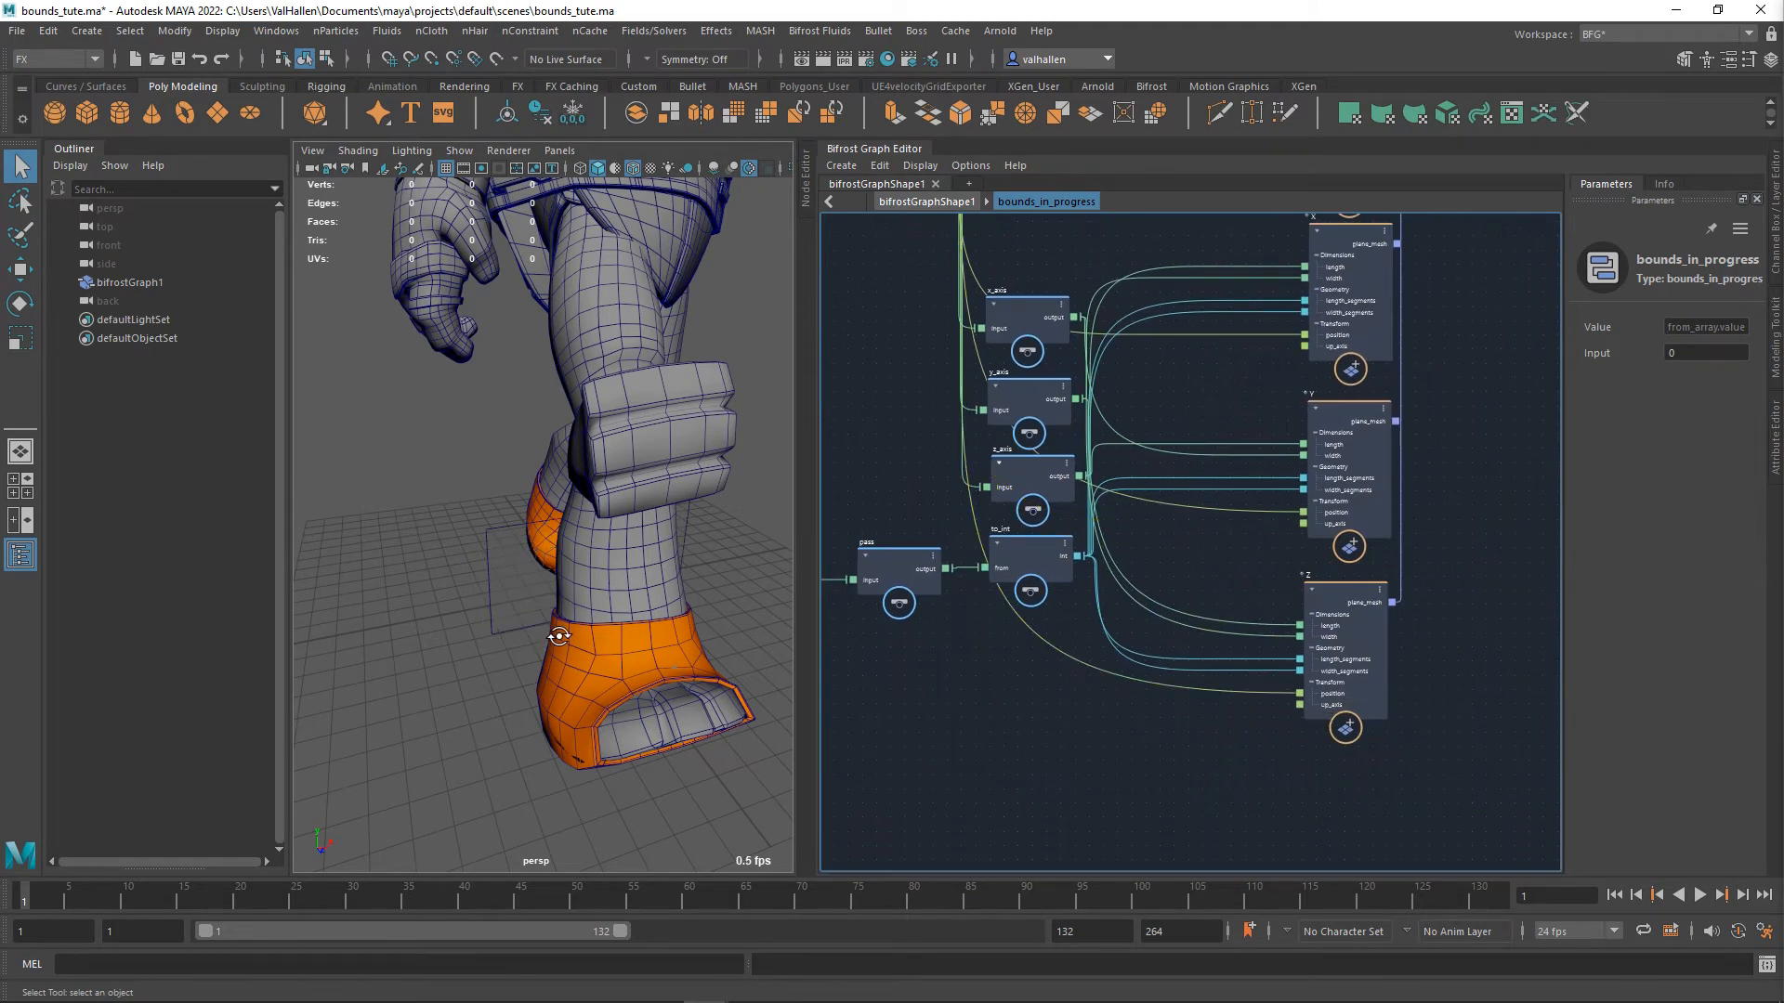
alt+drag(558, 636, 899, 612)
scroll(779, 621, down, 6)
scroll(747, 611, up, 5)
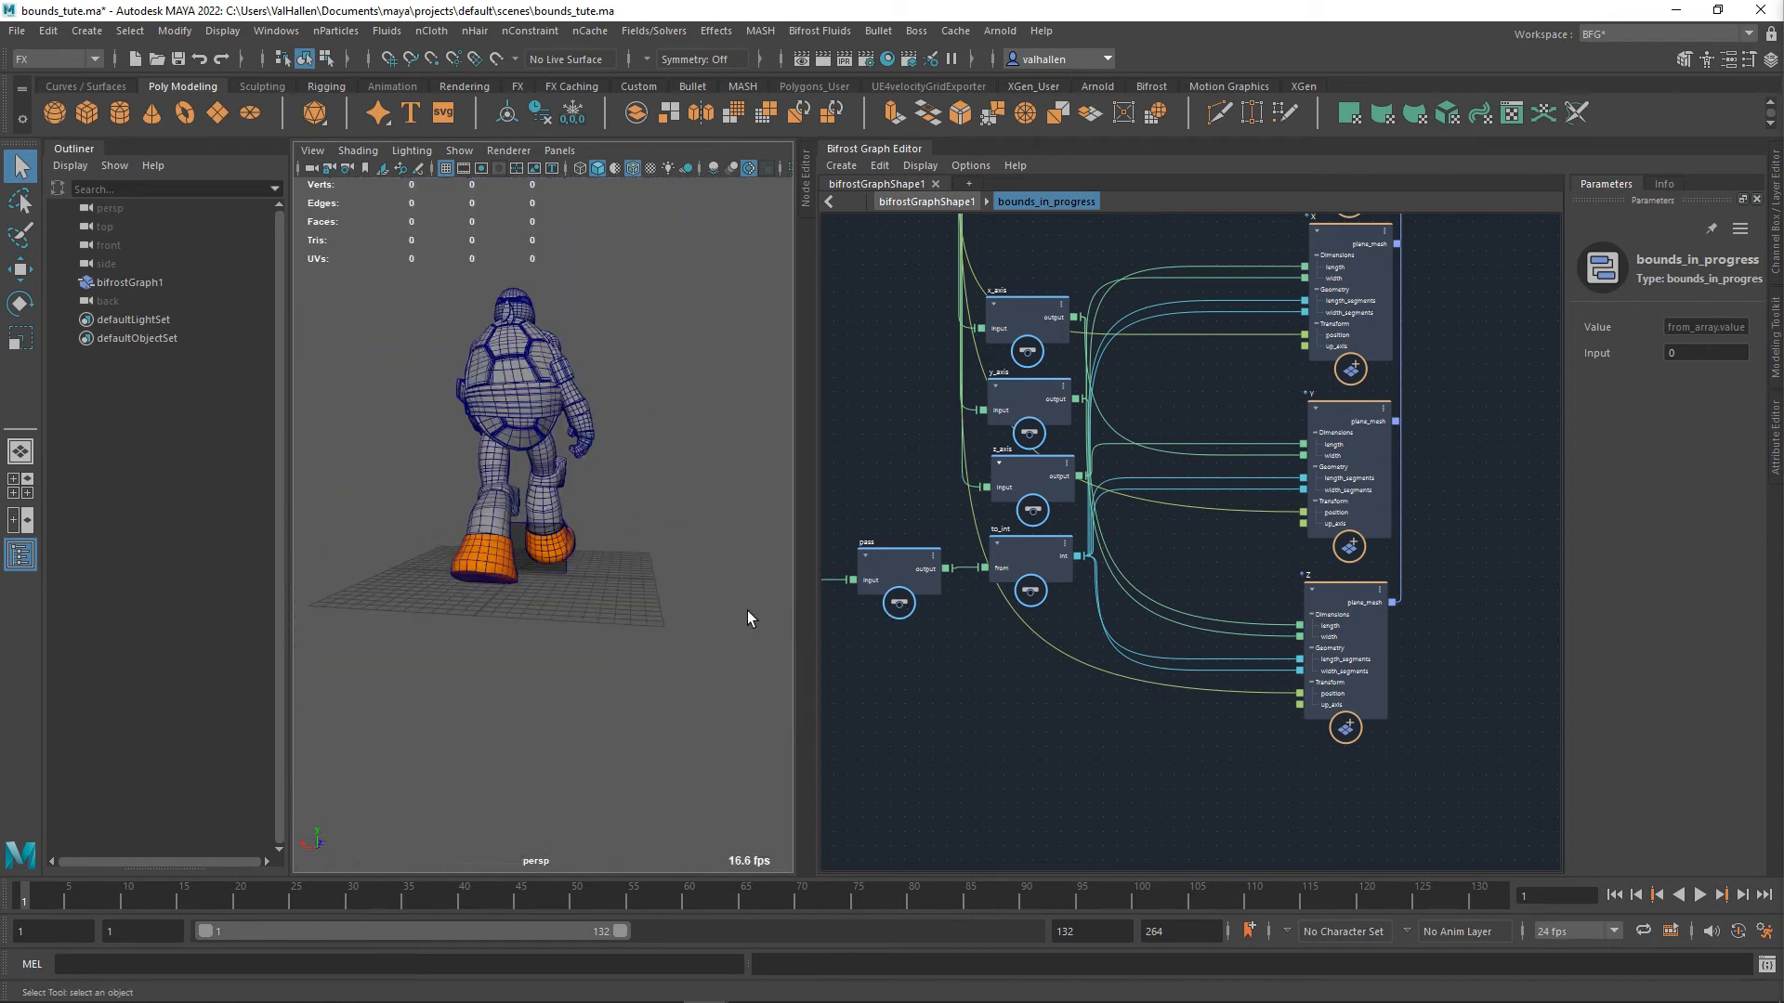
- Tidy the start of the graph by lining up the input node with pono and moving pono closer to it
scroll(1102, 738, down, 6)
scroll(1314, 637, up, 4)
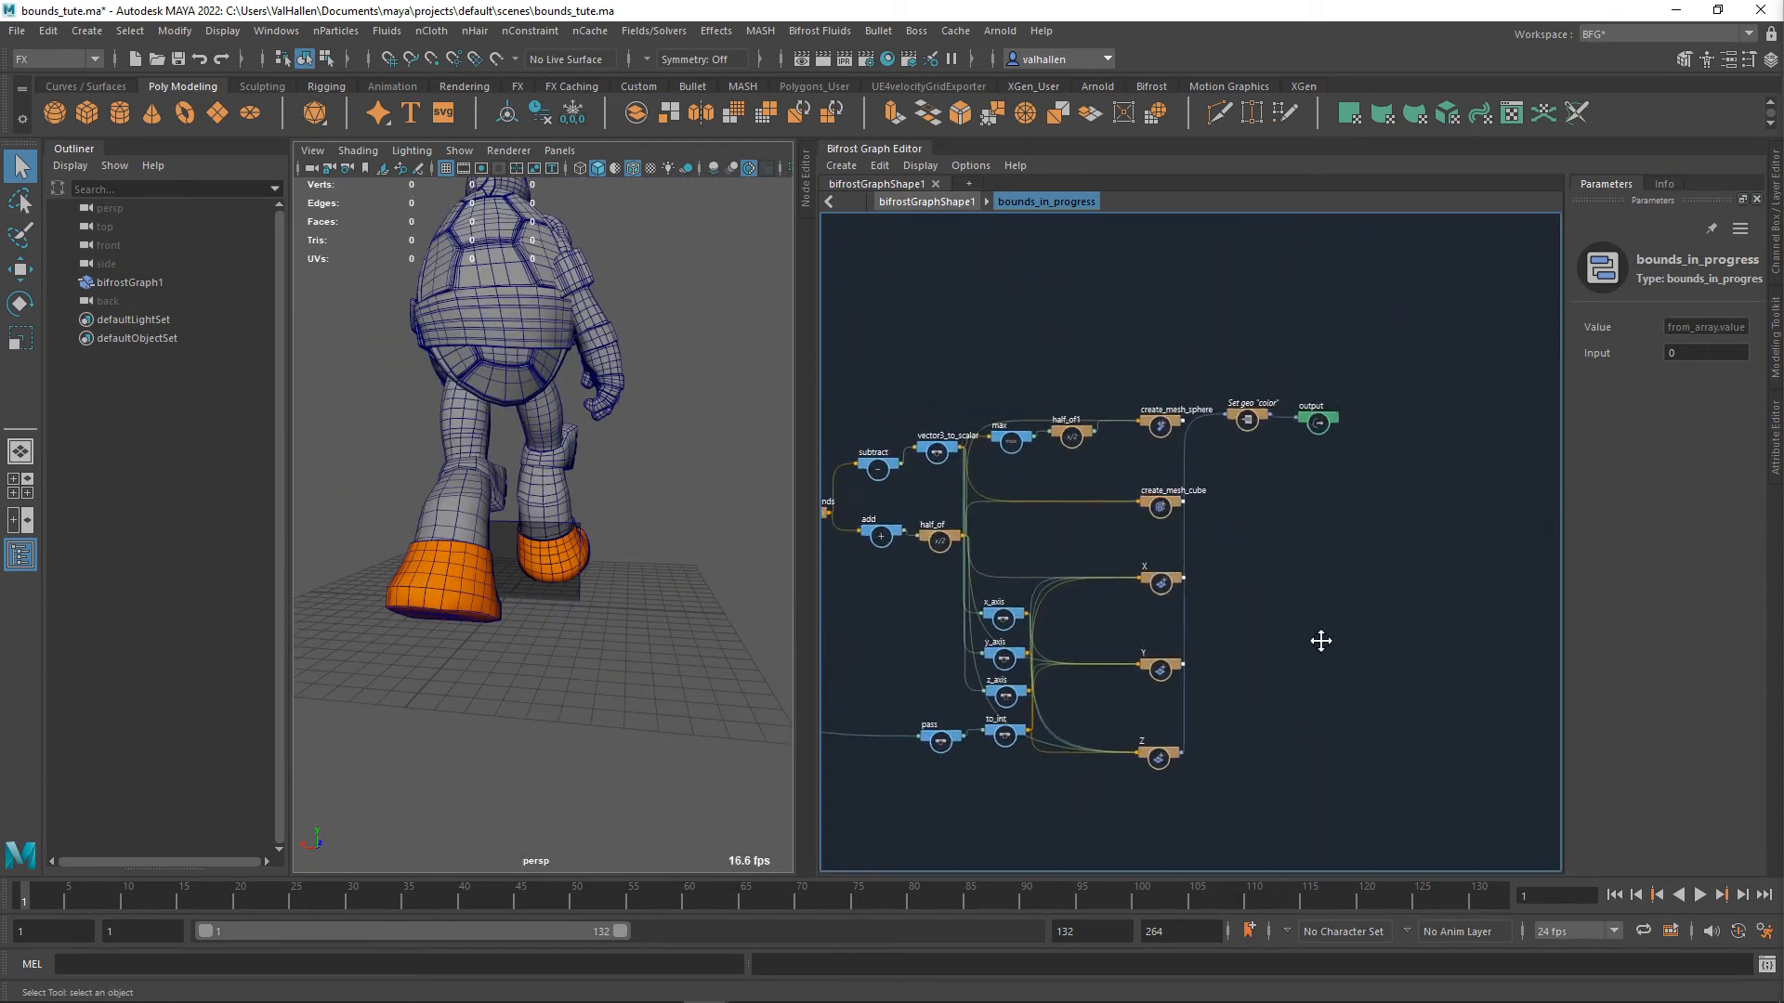
middle_drag(965, 635, 1128, 662)
scroll(1129, 662, down, 1)
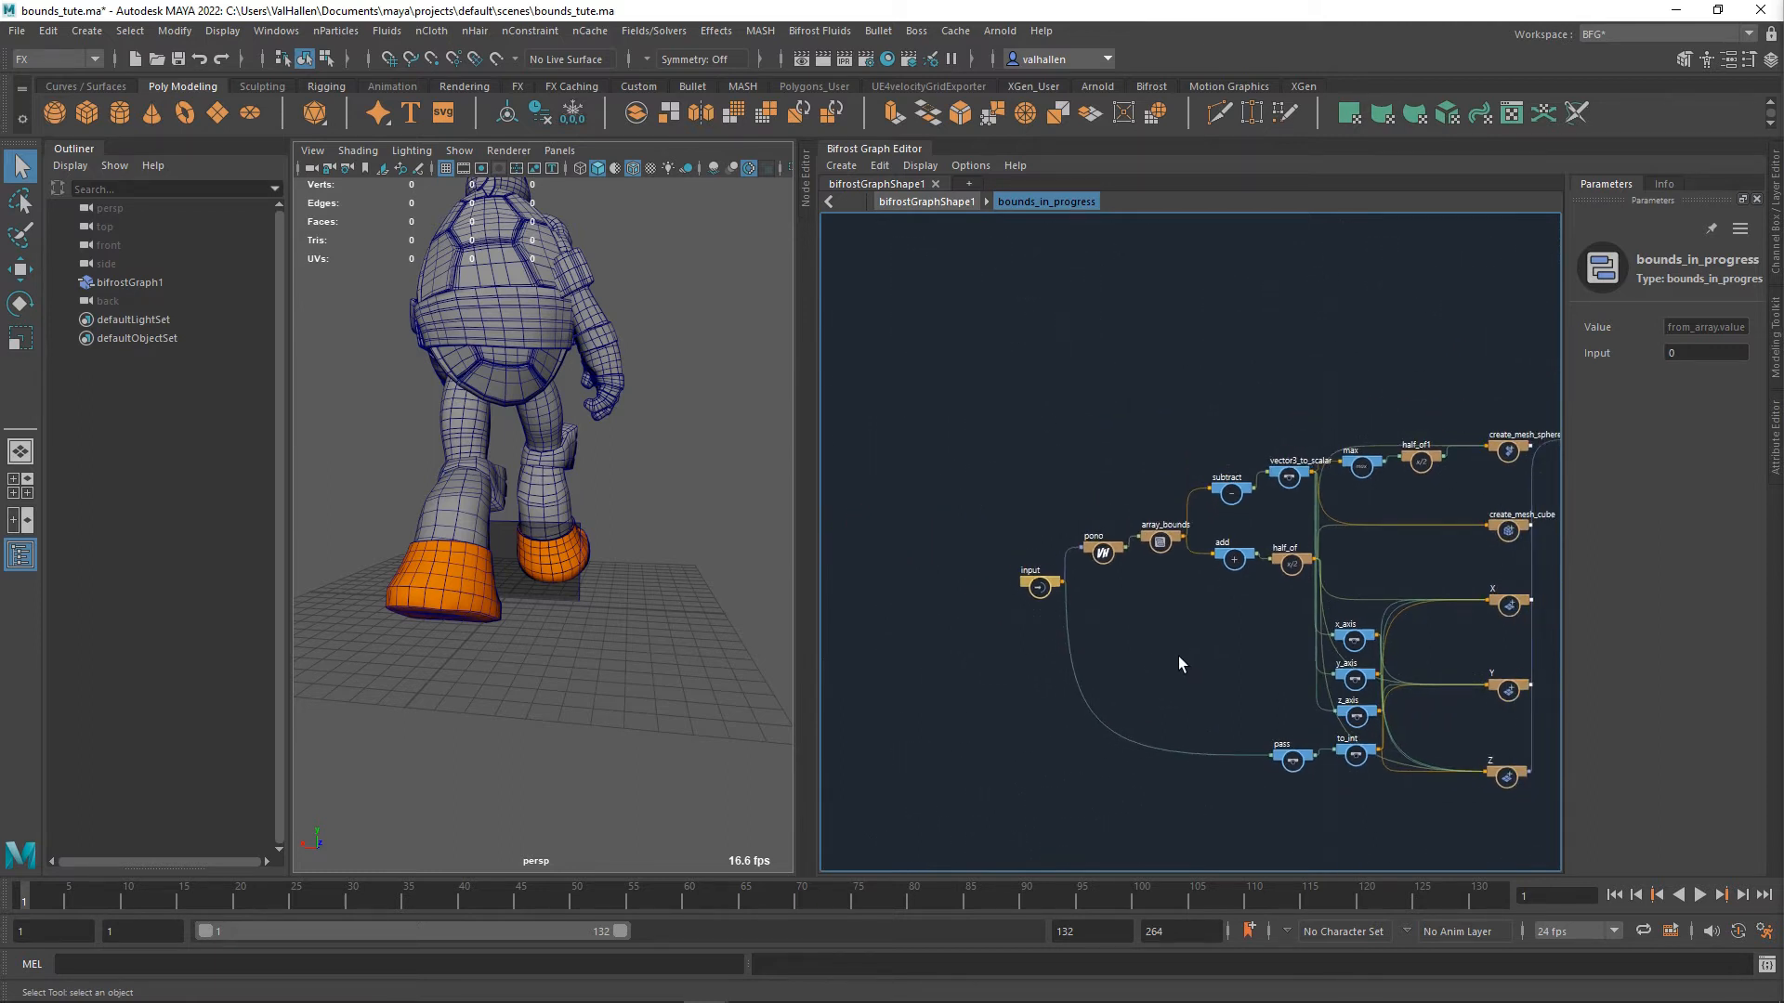
scroll(1150, 652, up, 4)
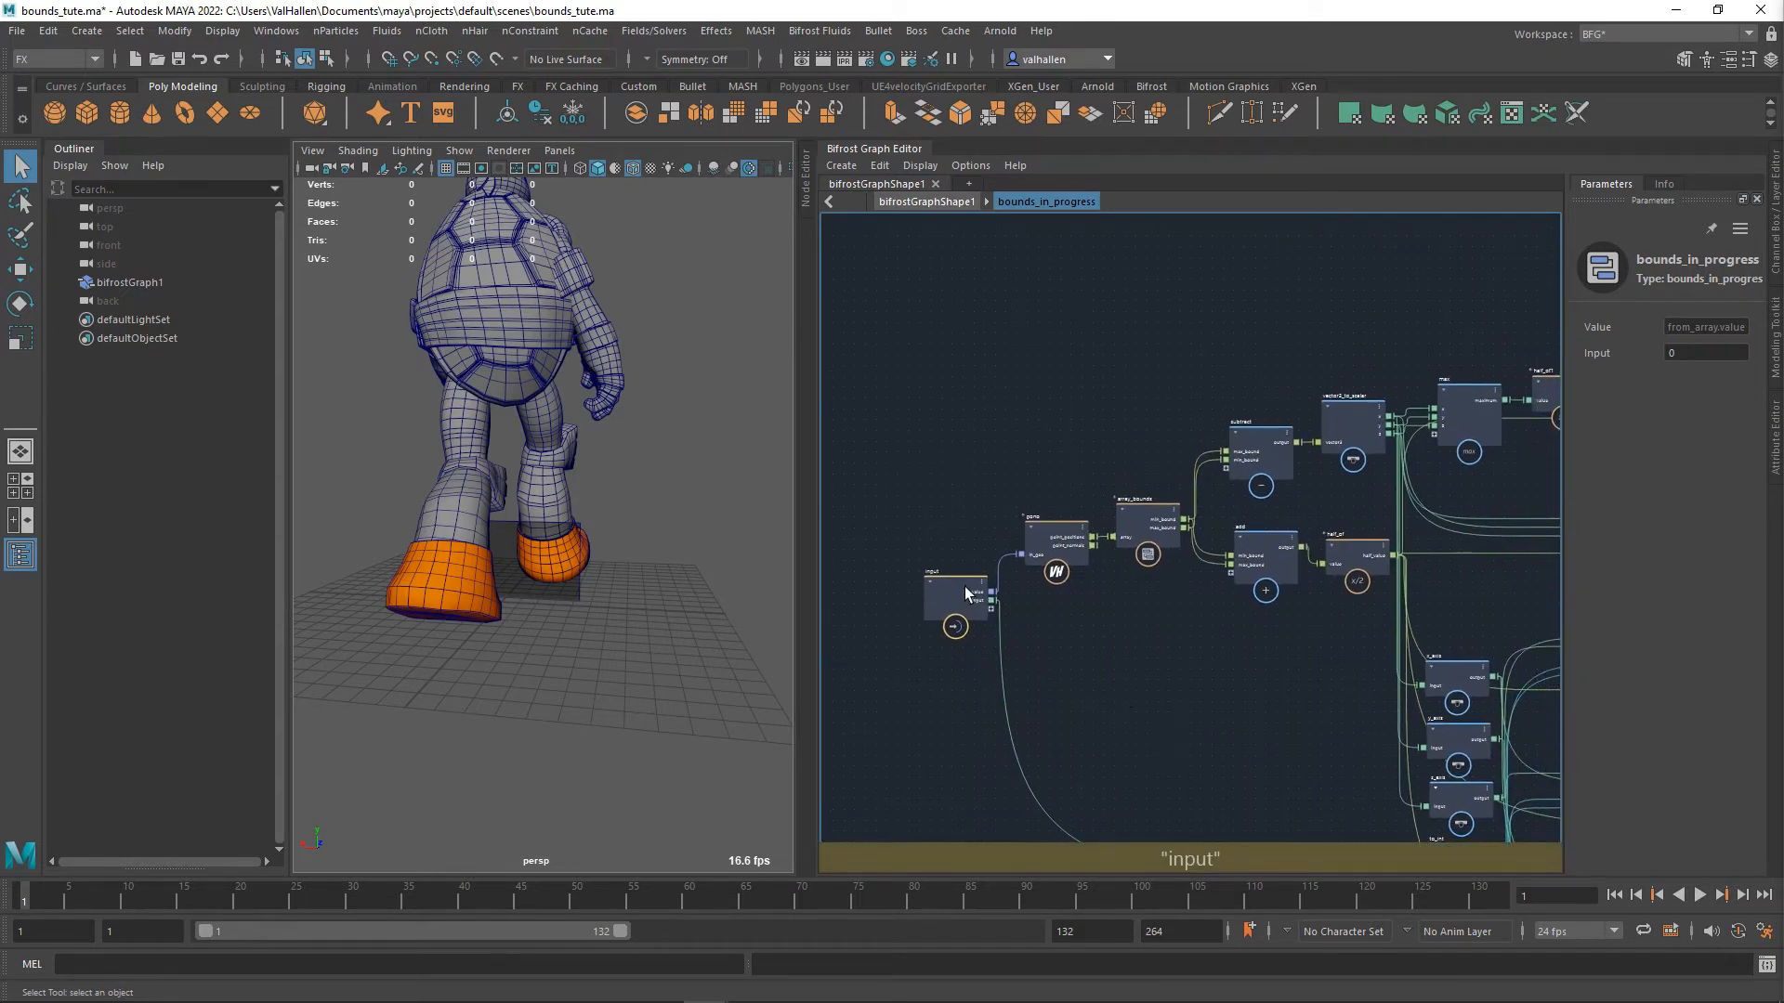
drag(965, 587, 918, 548)
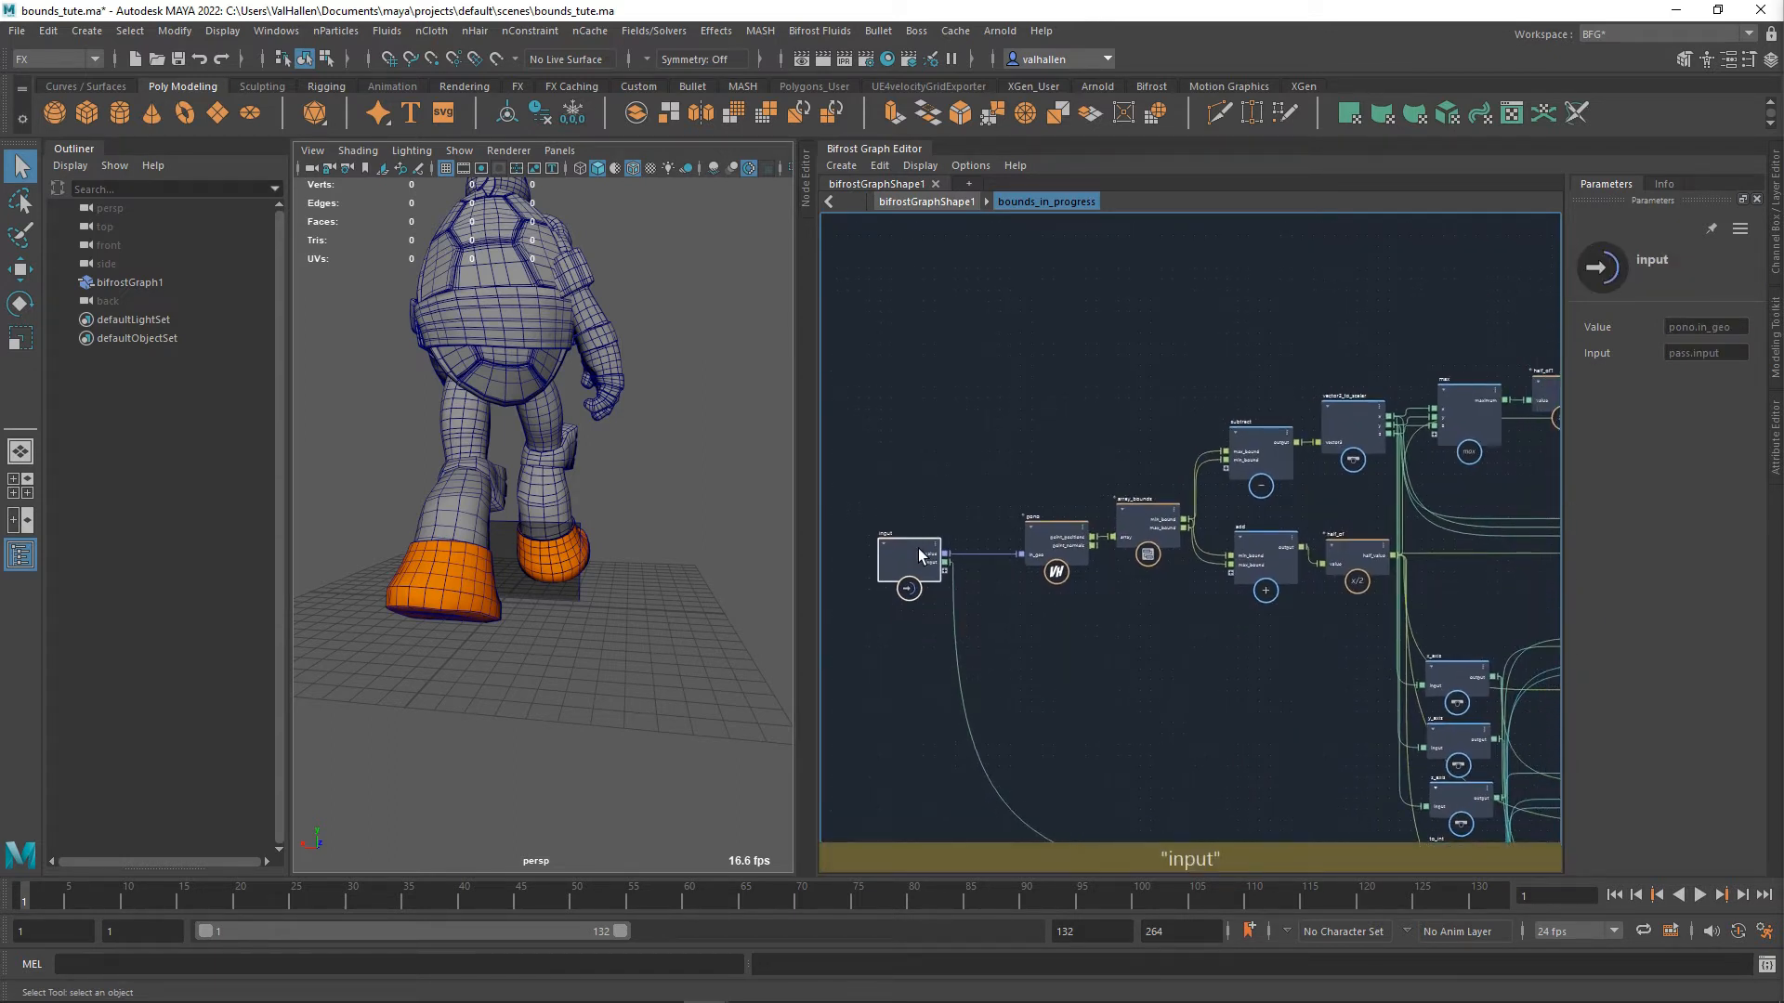
drag(1064, 546, 1006, 544)
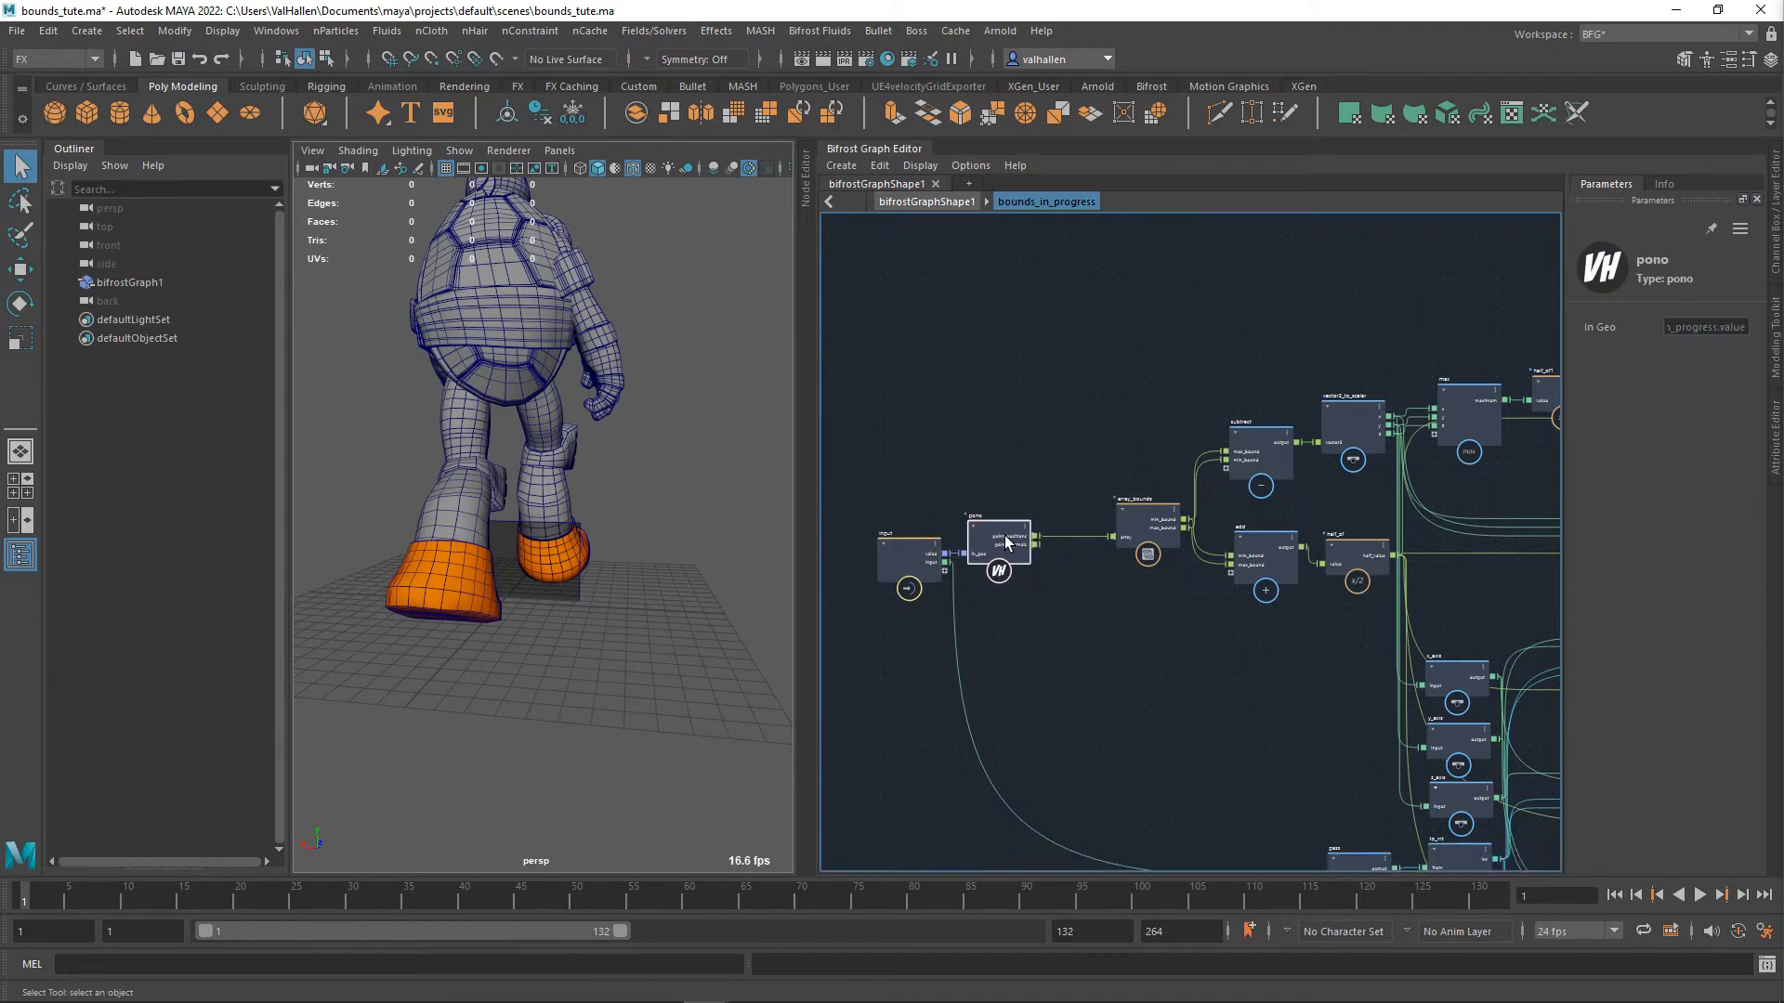
- Examine the node network from pono through the bounds calculation and axis nodes to the mesh nodes and output
alt+right_drag(1086, 580, 1132, 581)
alt+middle_drag(1133, 581, 1052, 496)
scroll(1053, 496, down, 3)
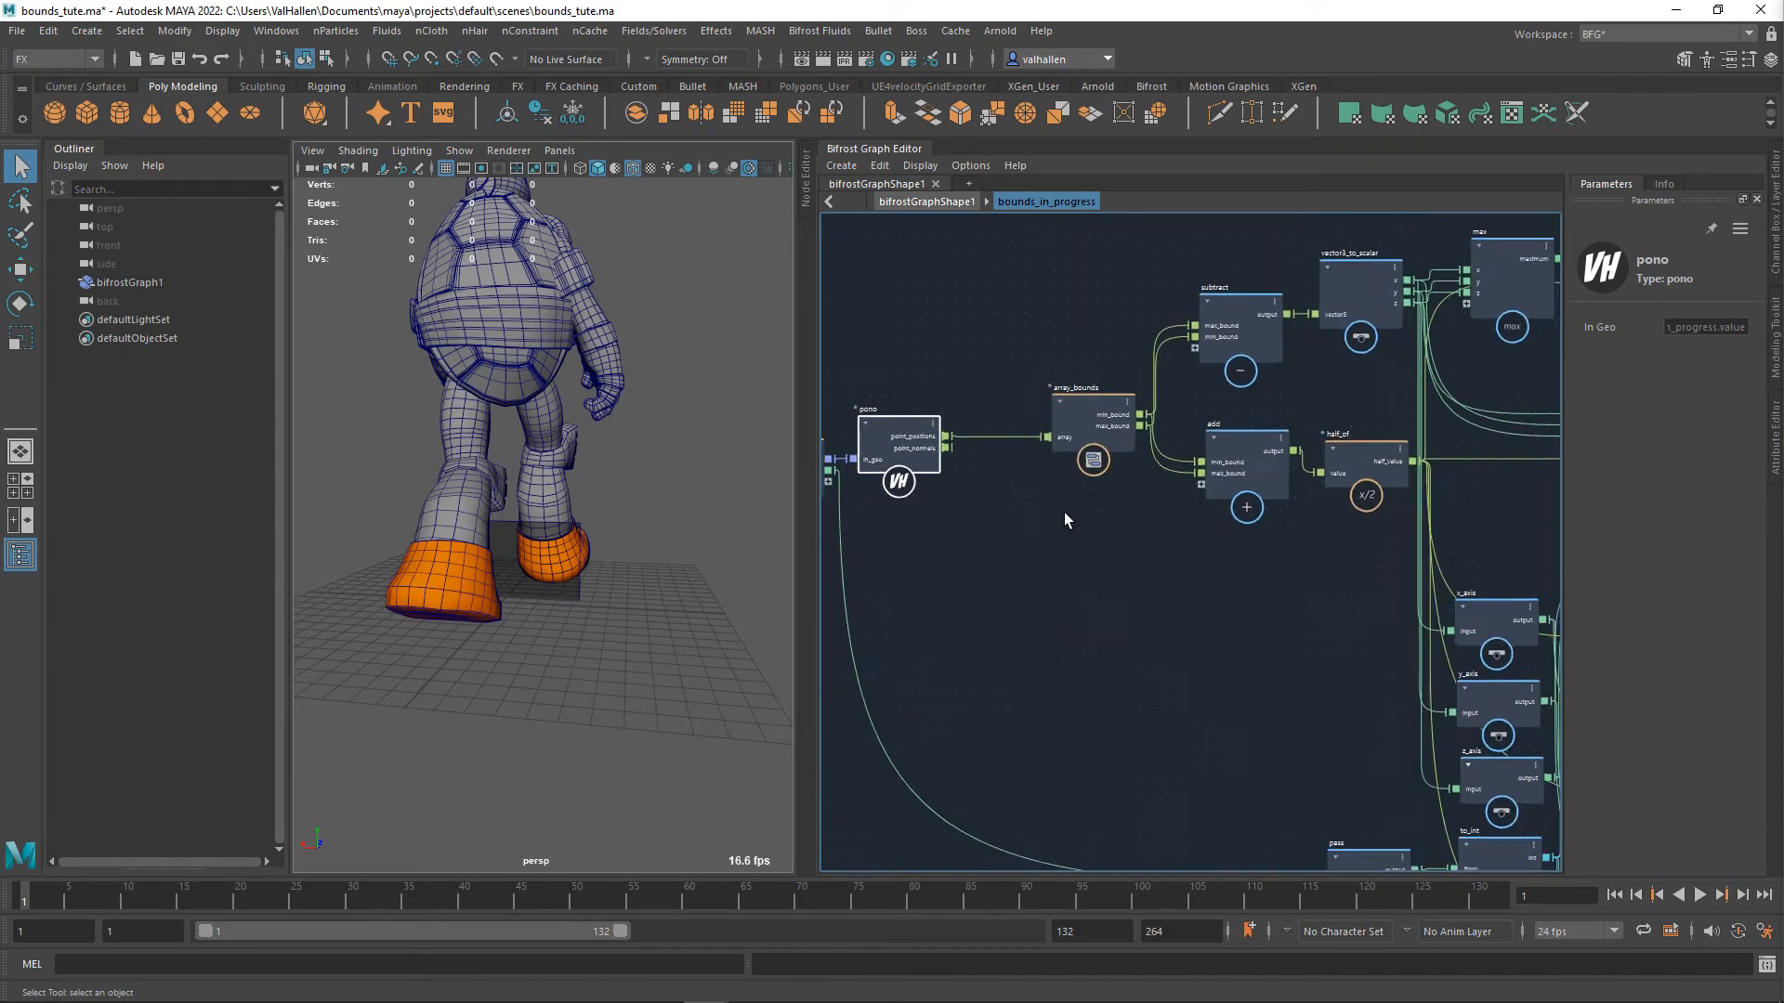
alt+middle_drag(1161, 623, 1143, 656)
alt+middle_drag(1057, 591, 834, 577)
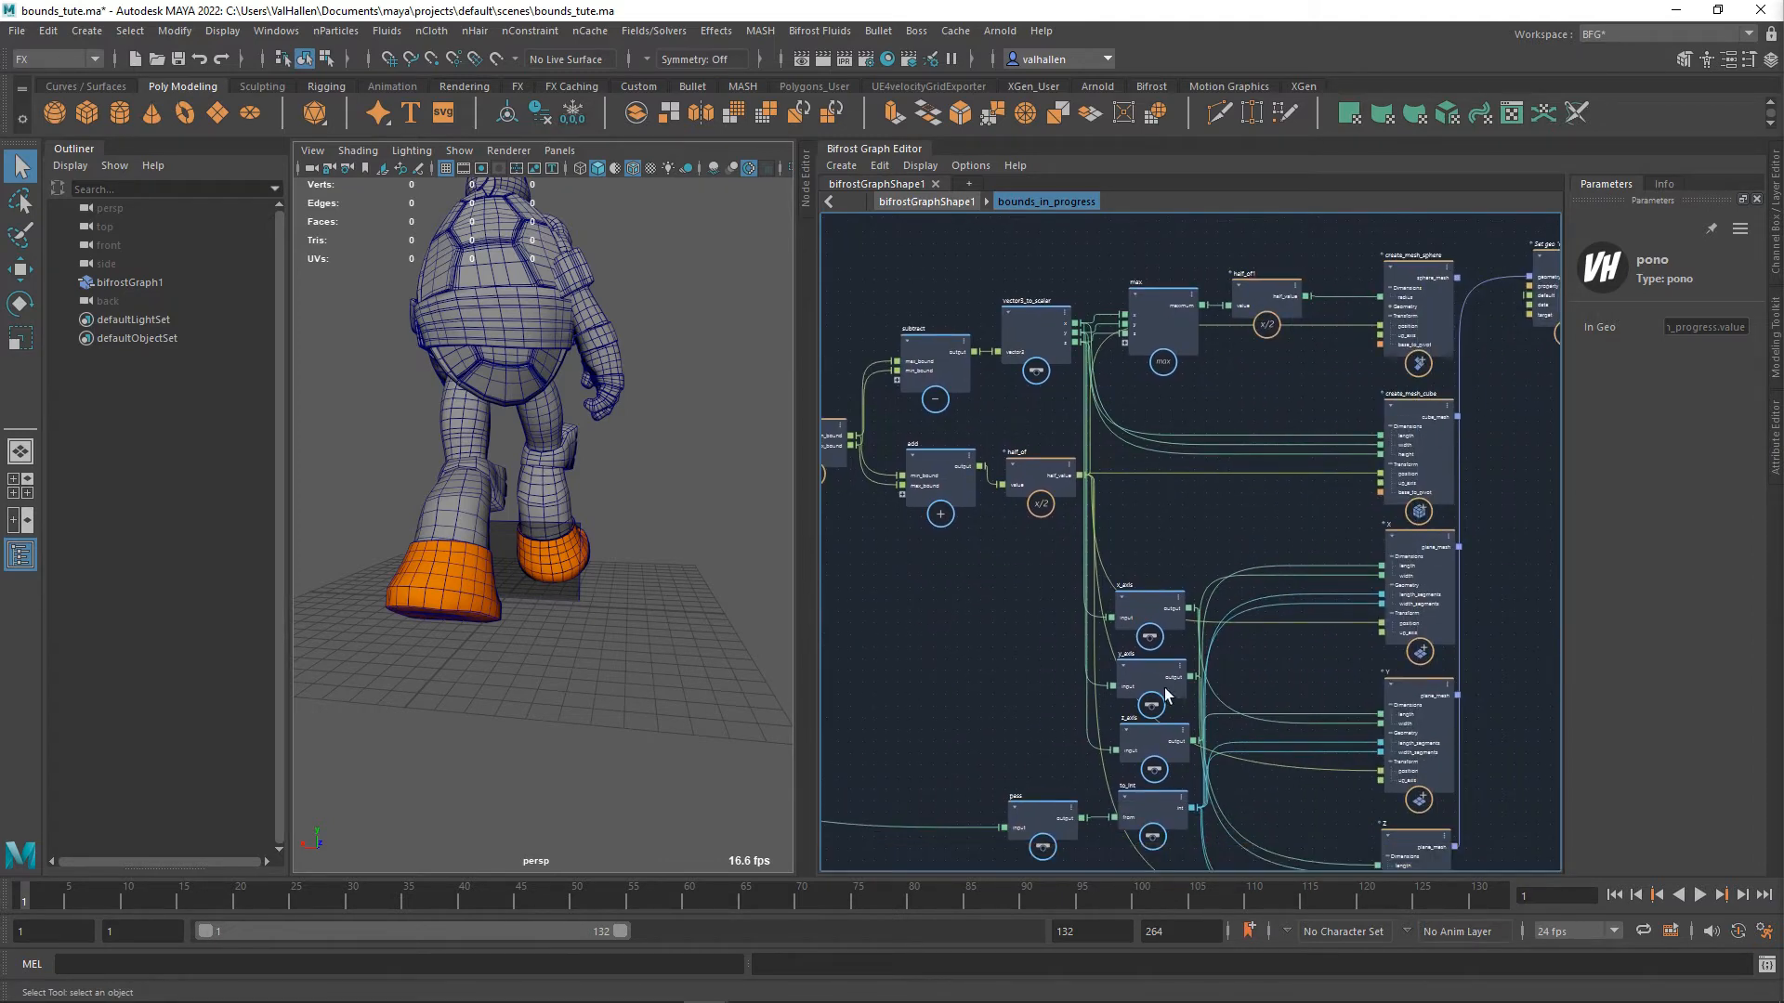
scroll(1354, 434, down, 2)
scroll(1353, 432, down, 2)
scroll(1480, 498, up, 2)
alt+middle_drag(1475, 499, 1258, 600)
scroll(1261, 489, up, 2)
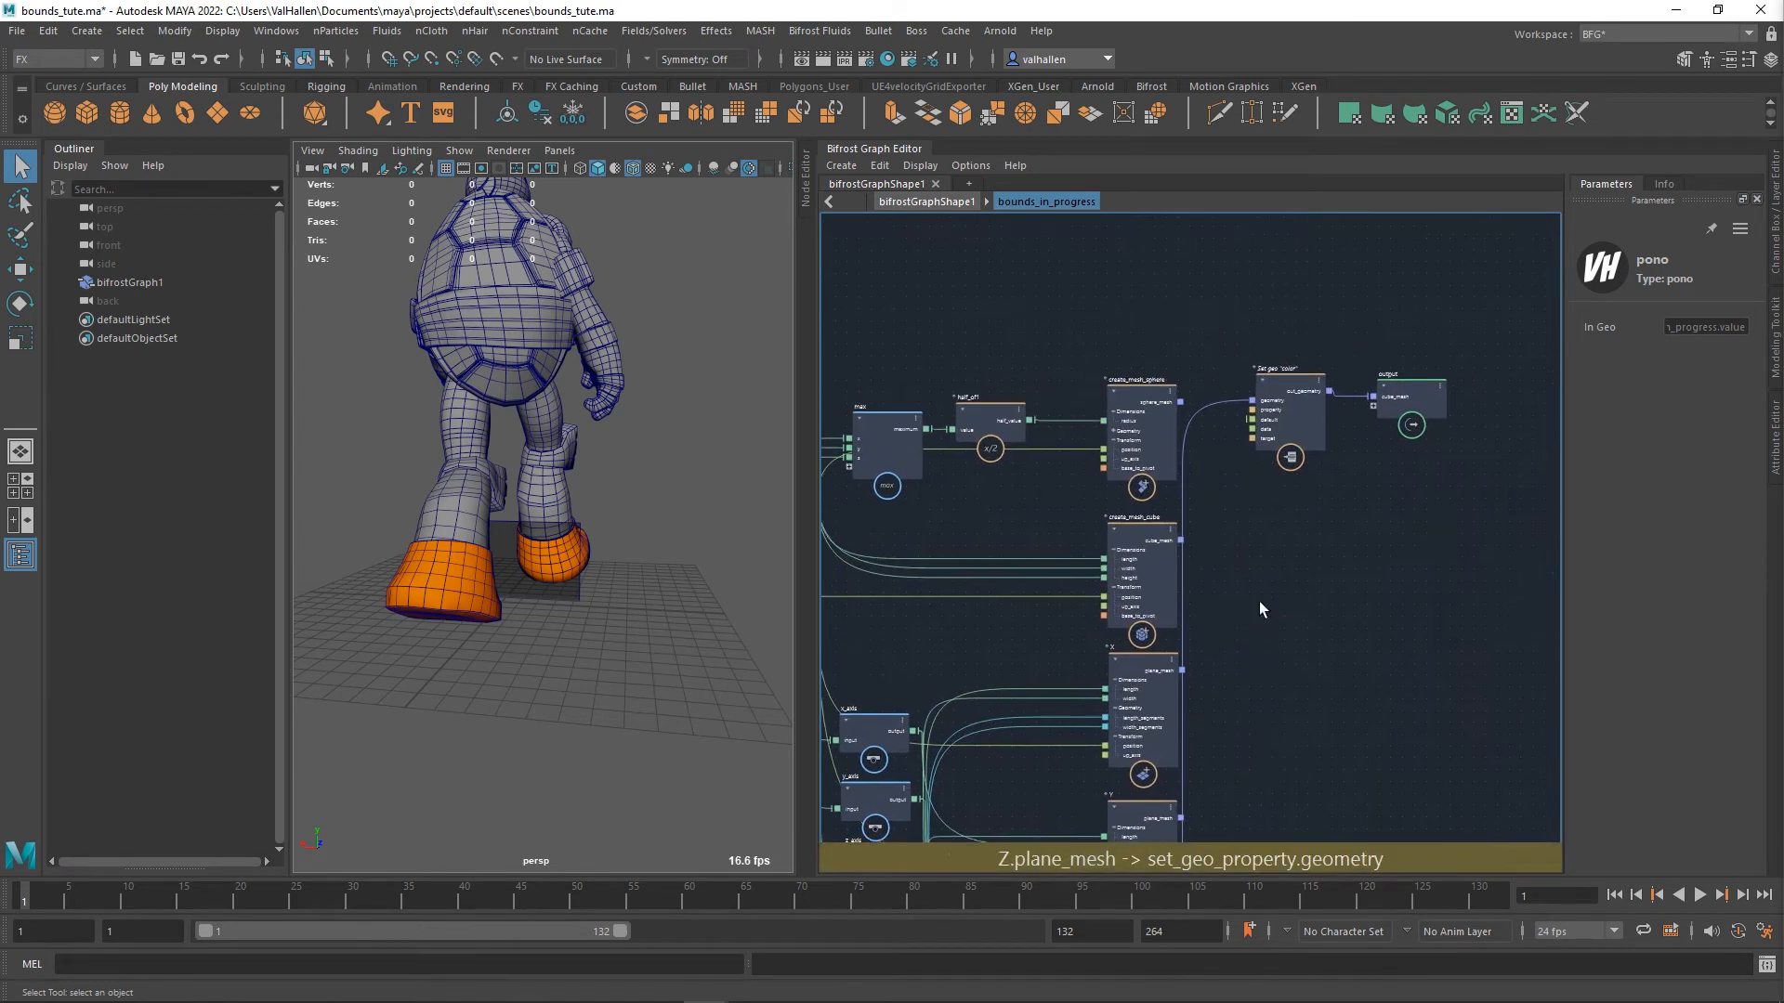
- Move the Set geo "color" and output nodes down so they sit beside the Z plane node
drag(1291, 410, 1370, 771)
alt+middle_drag(1329, 779, 1311, 583)
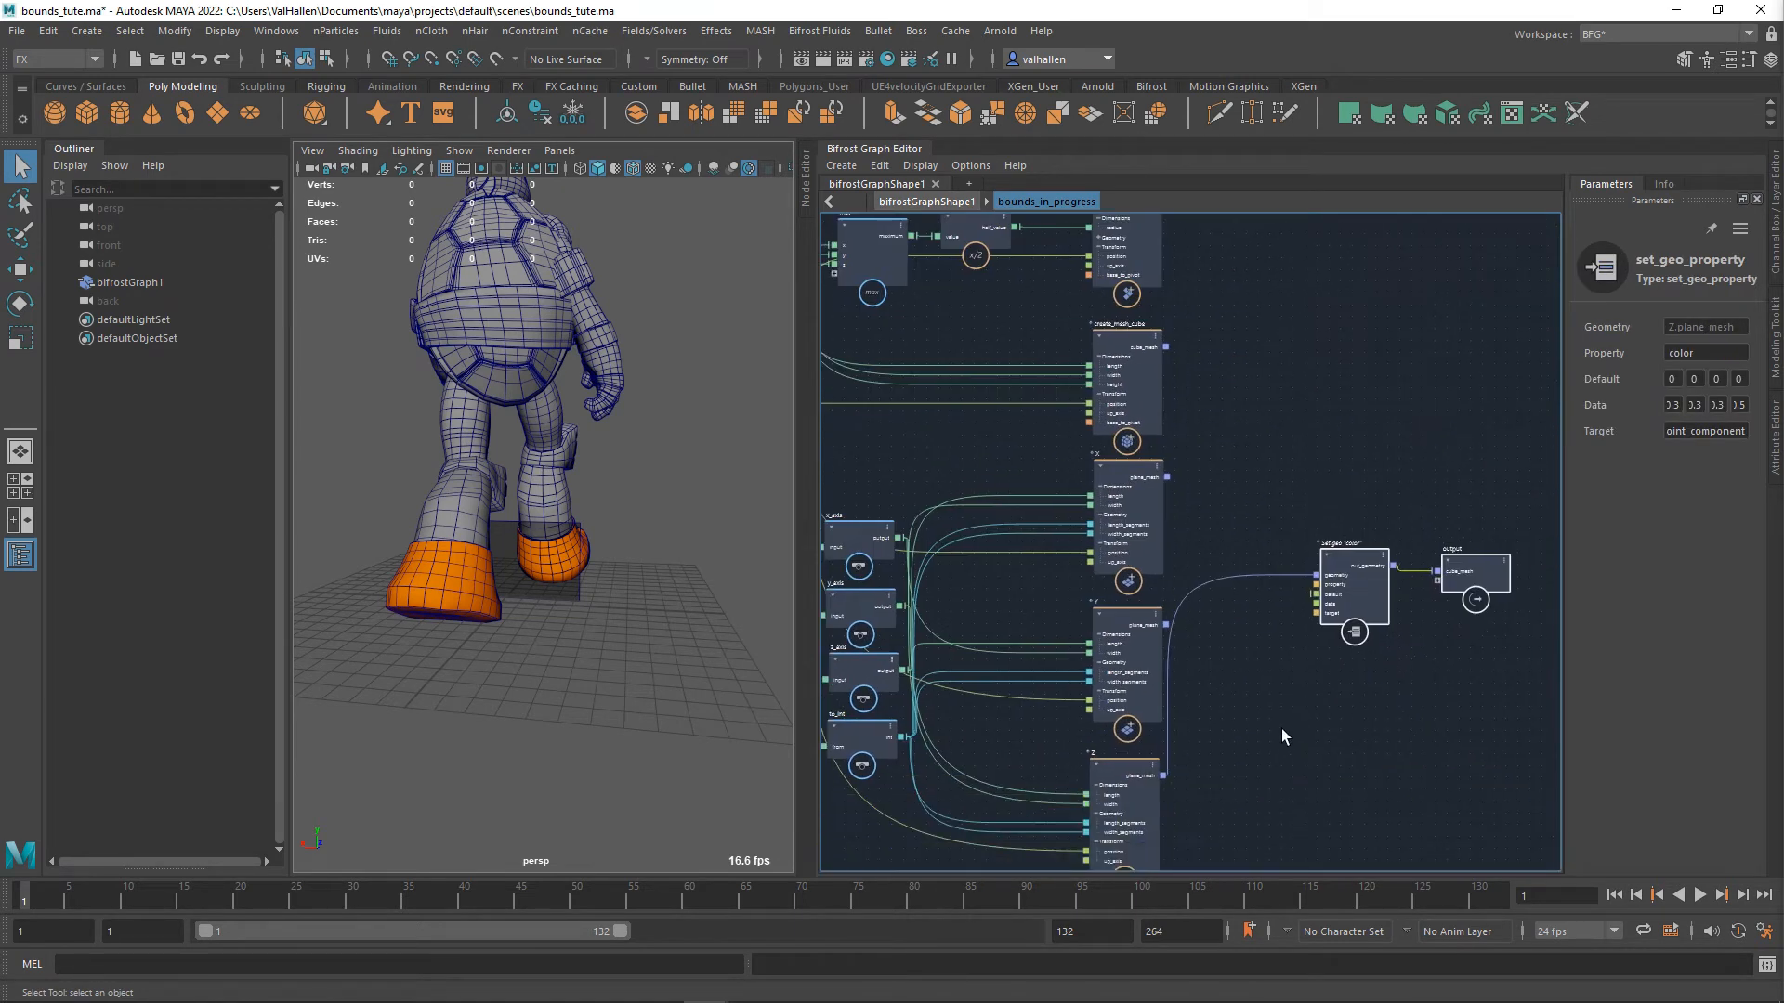
drag(1293, 676, 1578, 492)
drag(1369, 608, 1369, 794)
alt+middle_drag(1369, 794, 1236, 506)
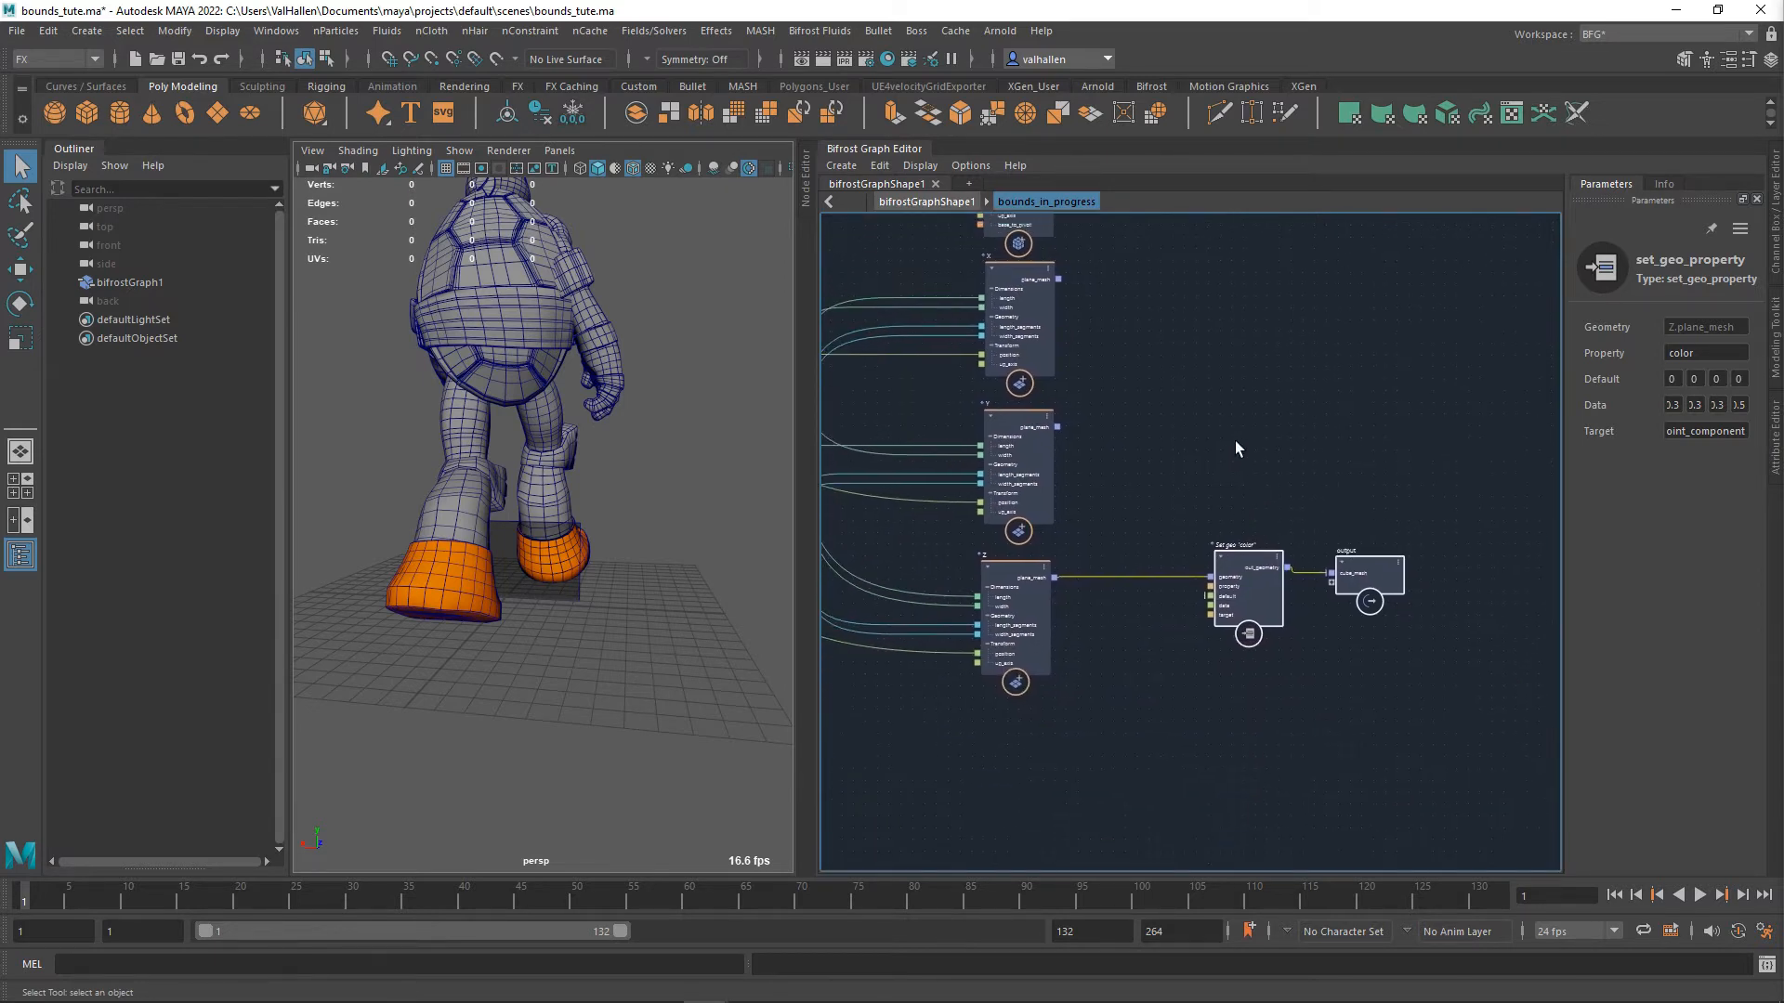
- Add a value node to the graph above the Set geo "color" node
key(Tab)
text(value)
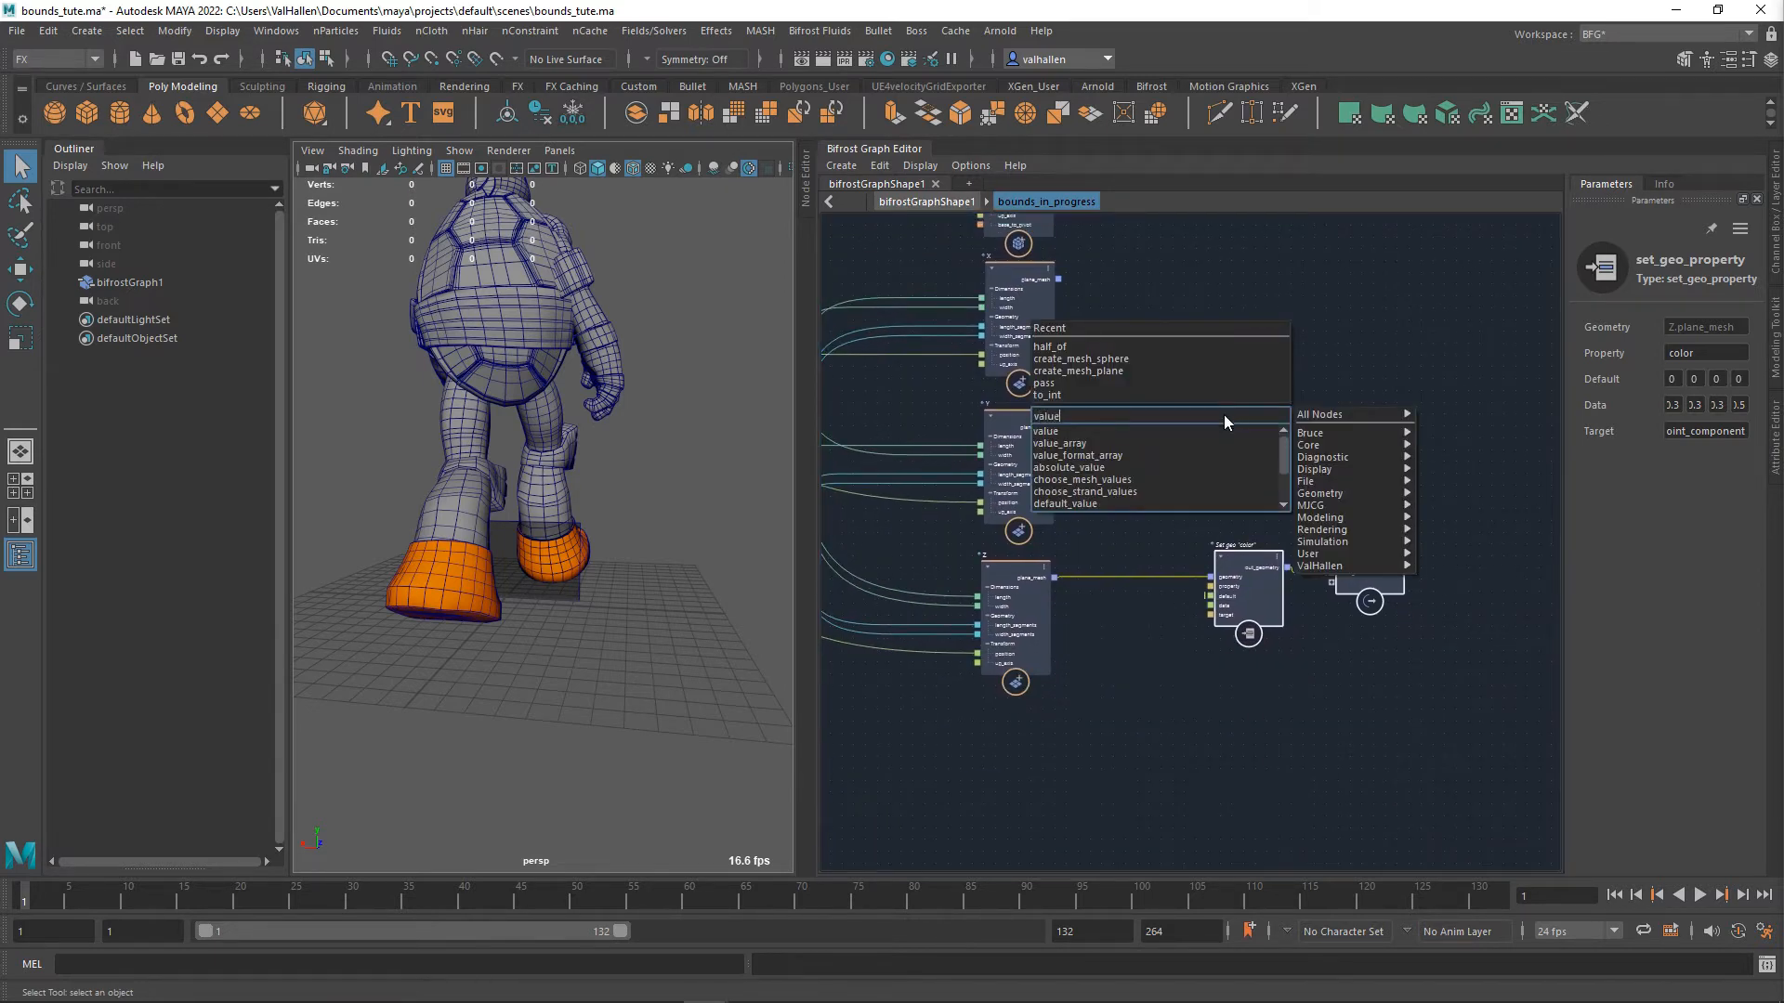
key(Return)
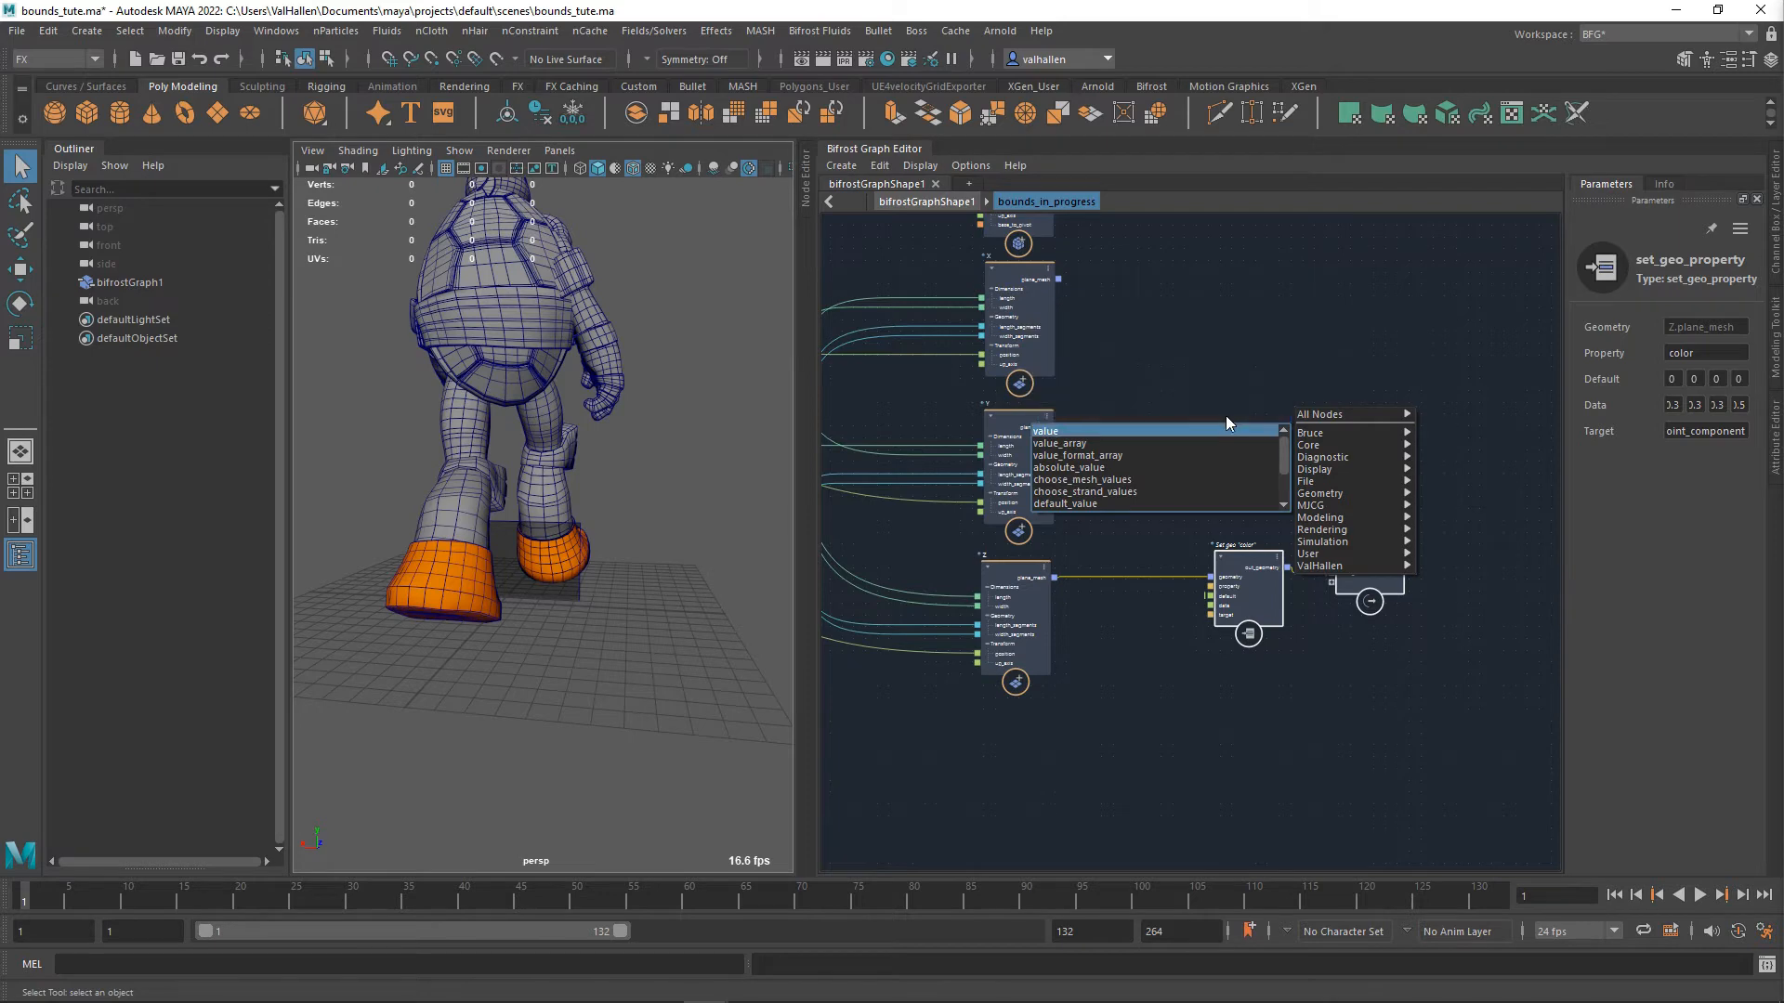
drag(1224, 458, 1235, 581)
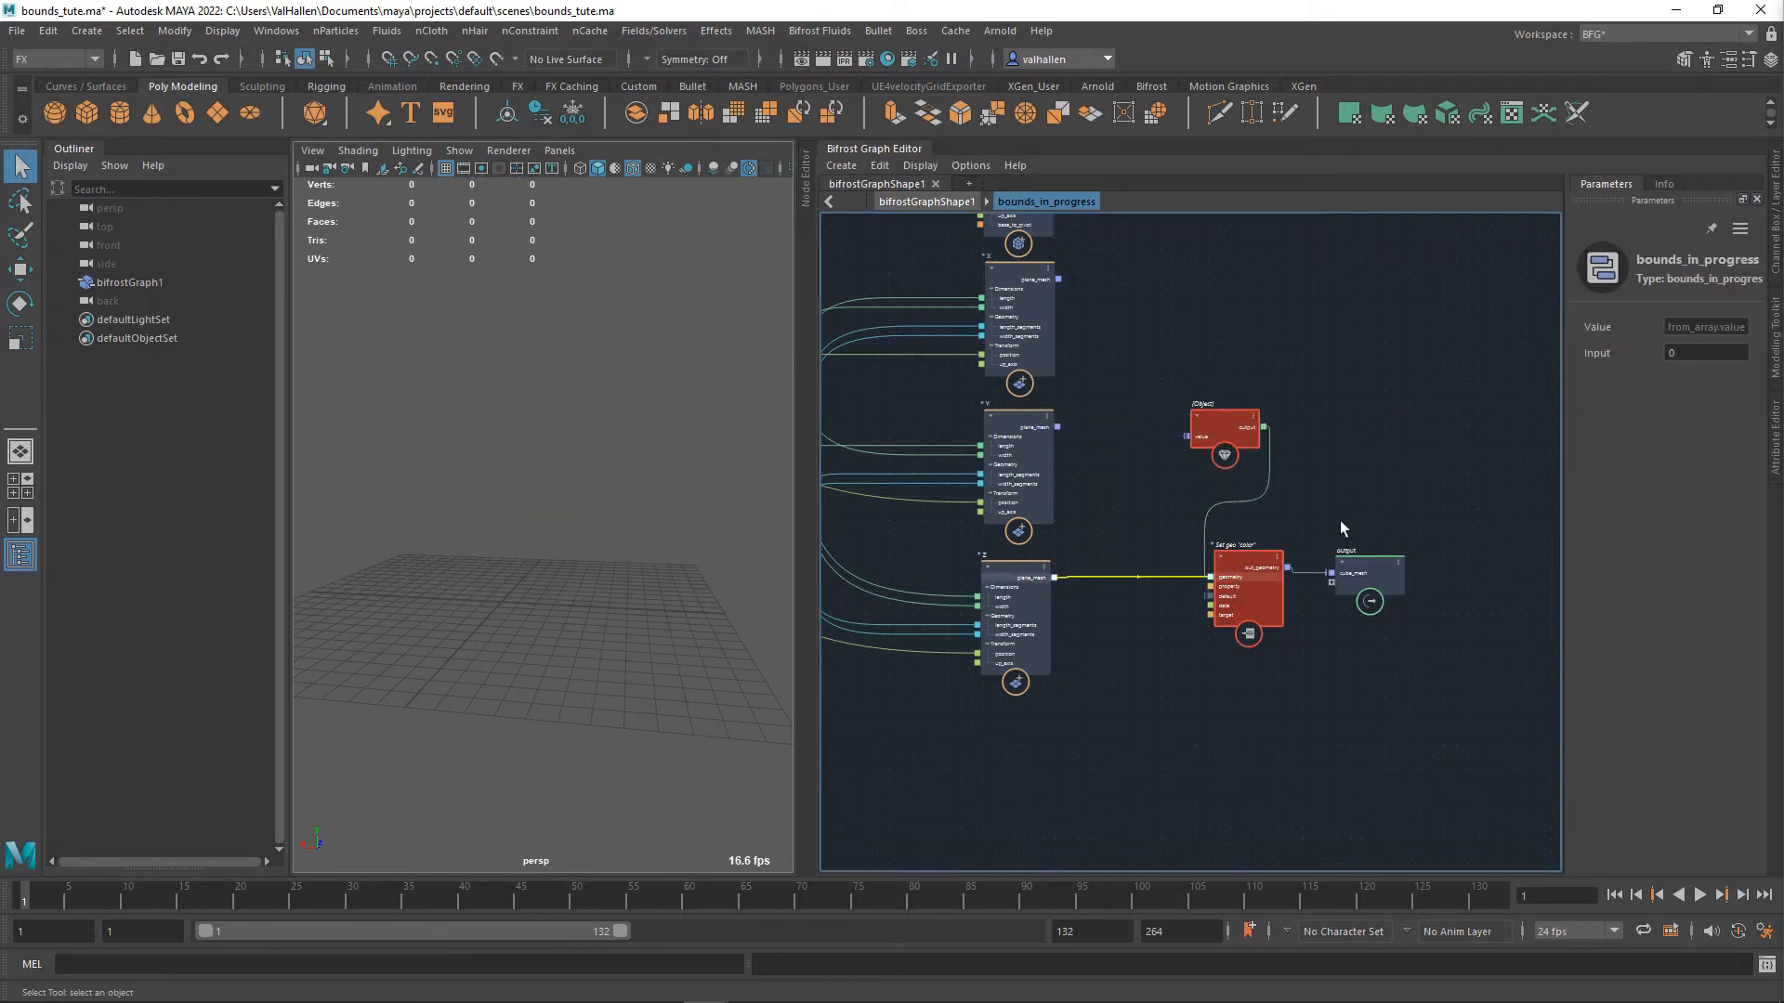
- Change the value node's type to the ValHallen::Bounds enum
click(1226, 439)
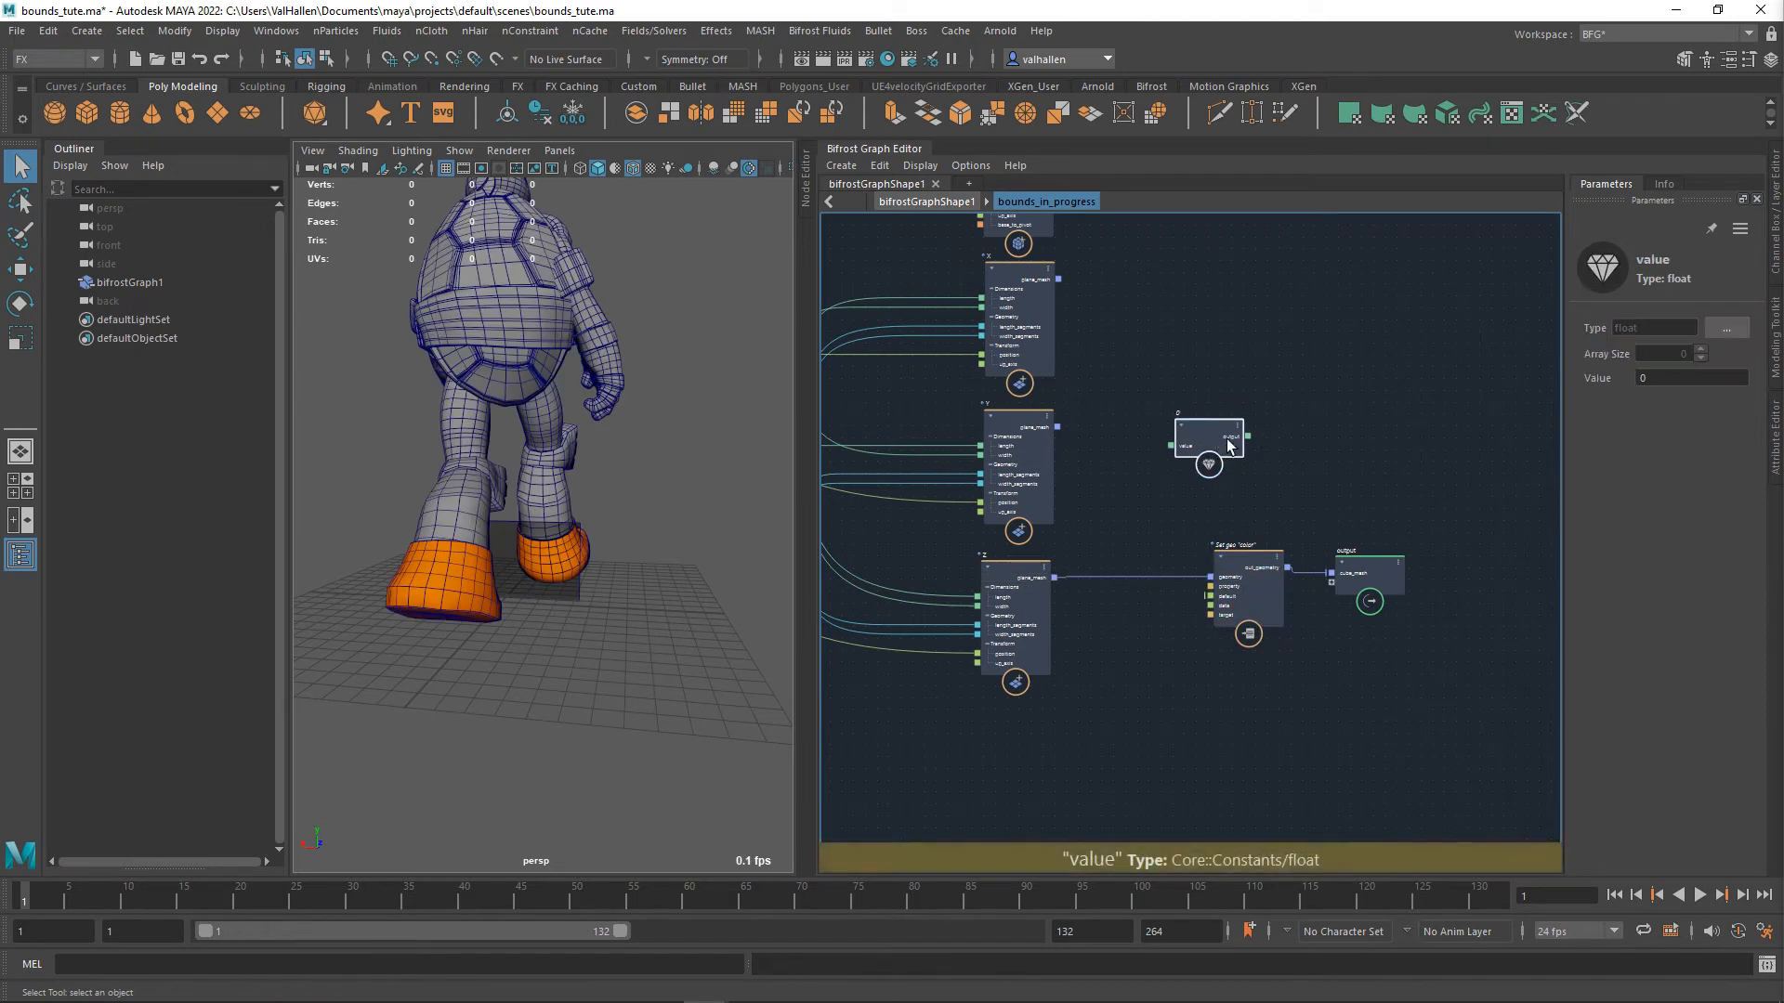
click(1727, 330)
click(916, 364)
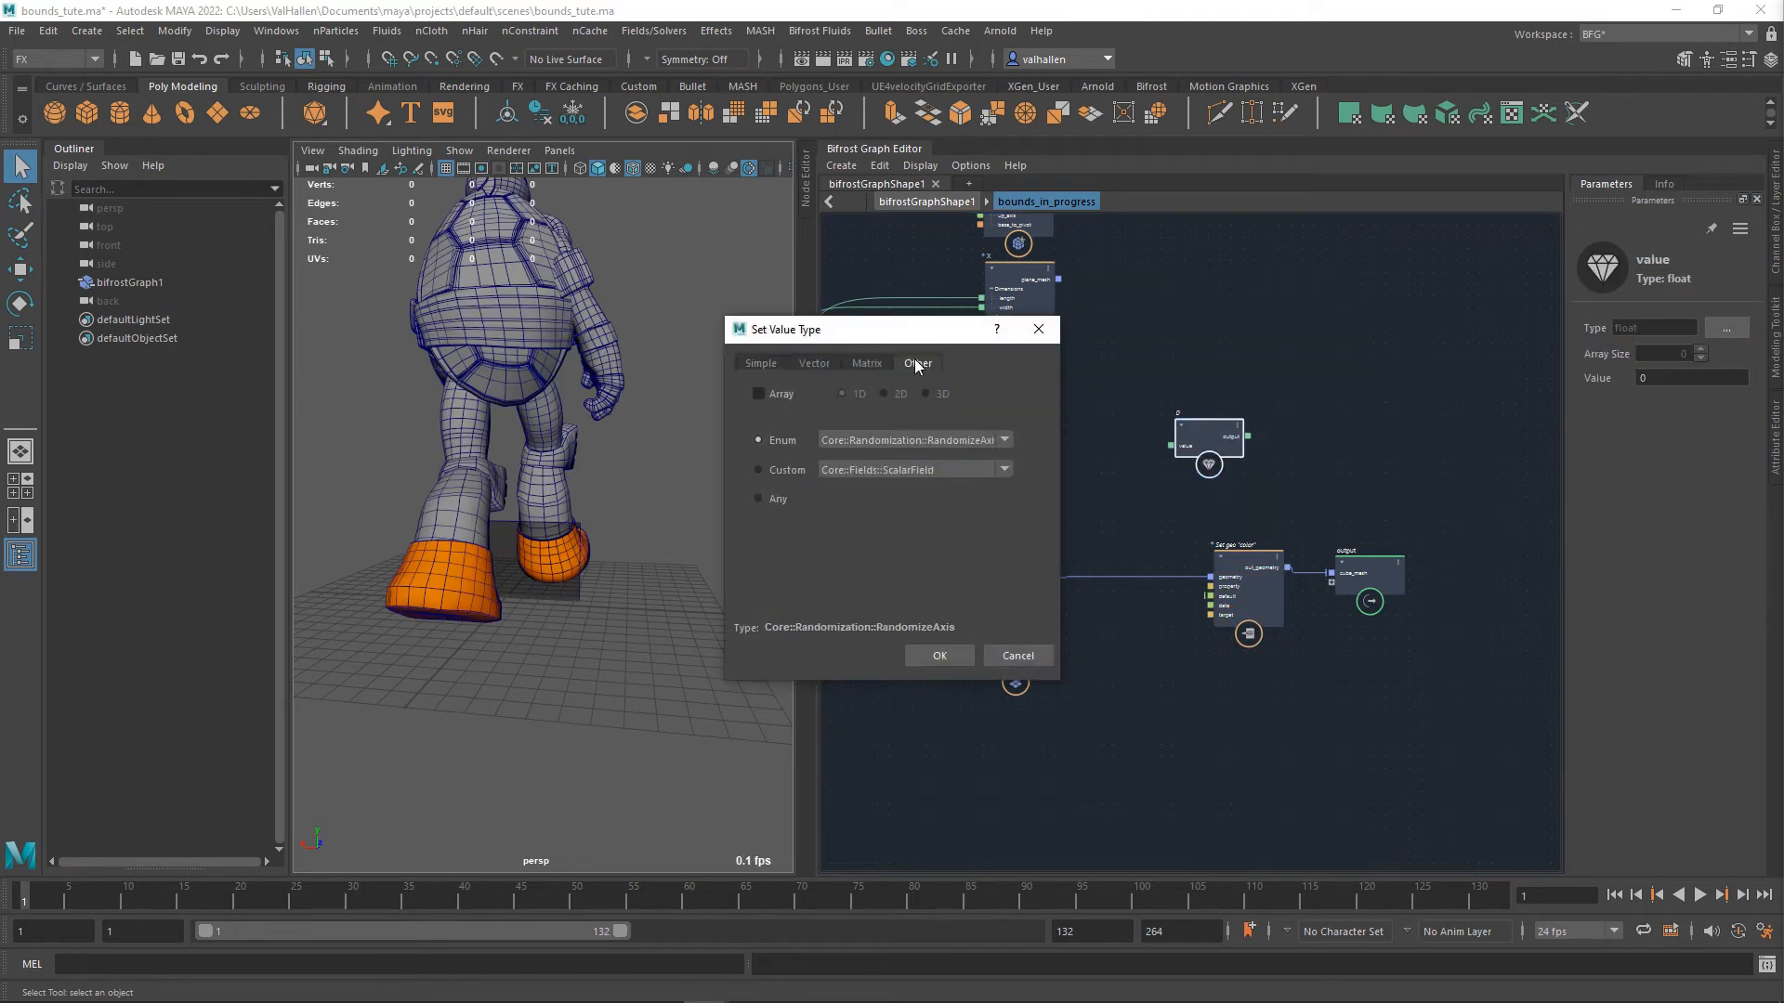
click(984, 441)
drag(1005, 482, 1007, 548)
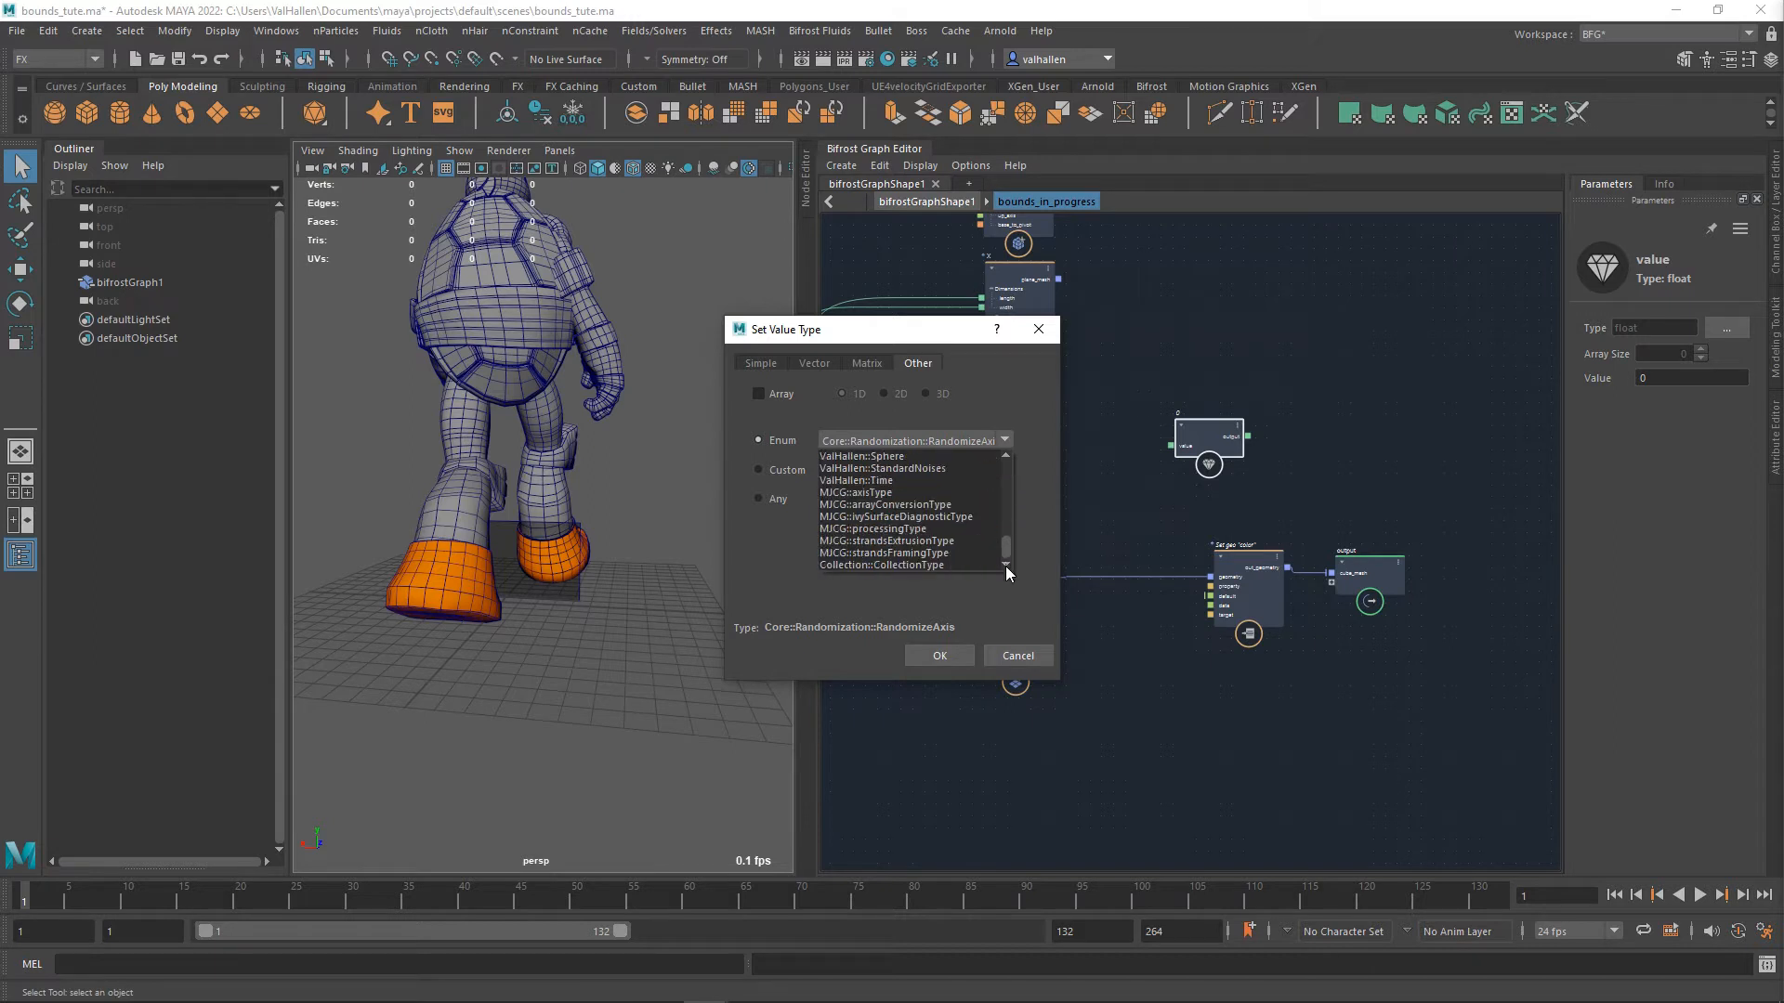
scroll(914, 518, up, 3)
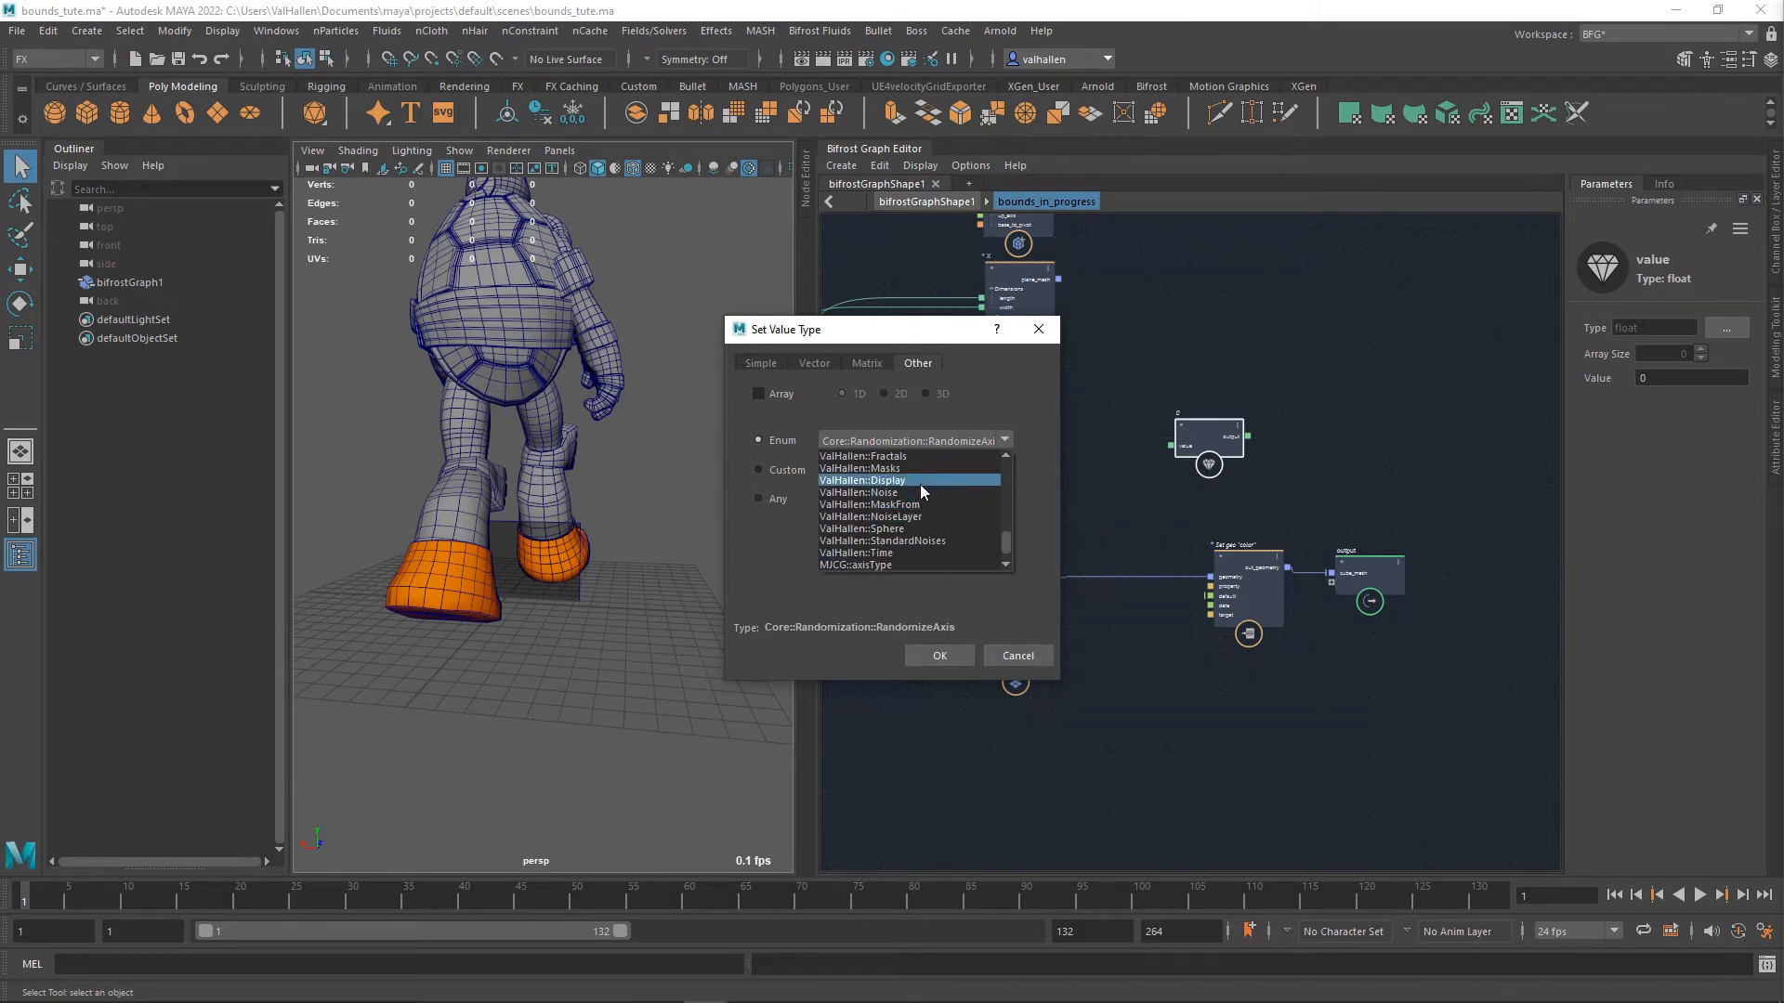
scroll(919, 521, up, 1)
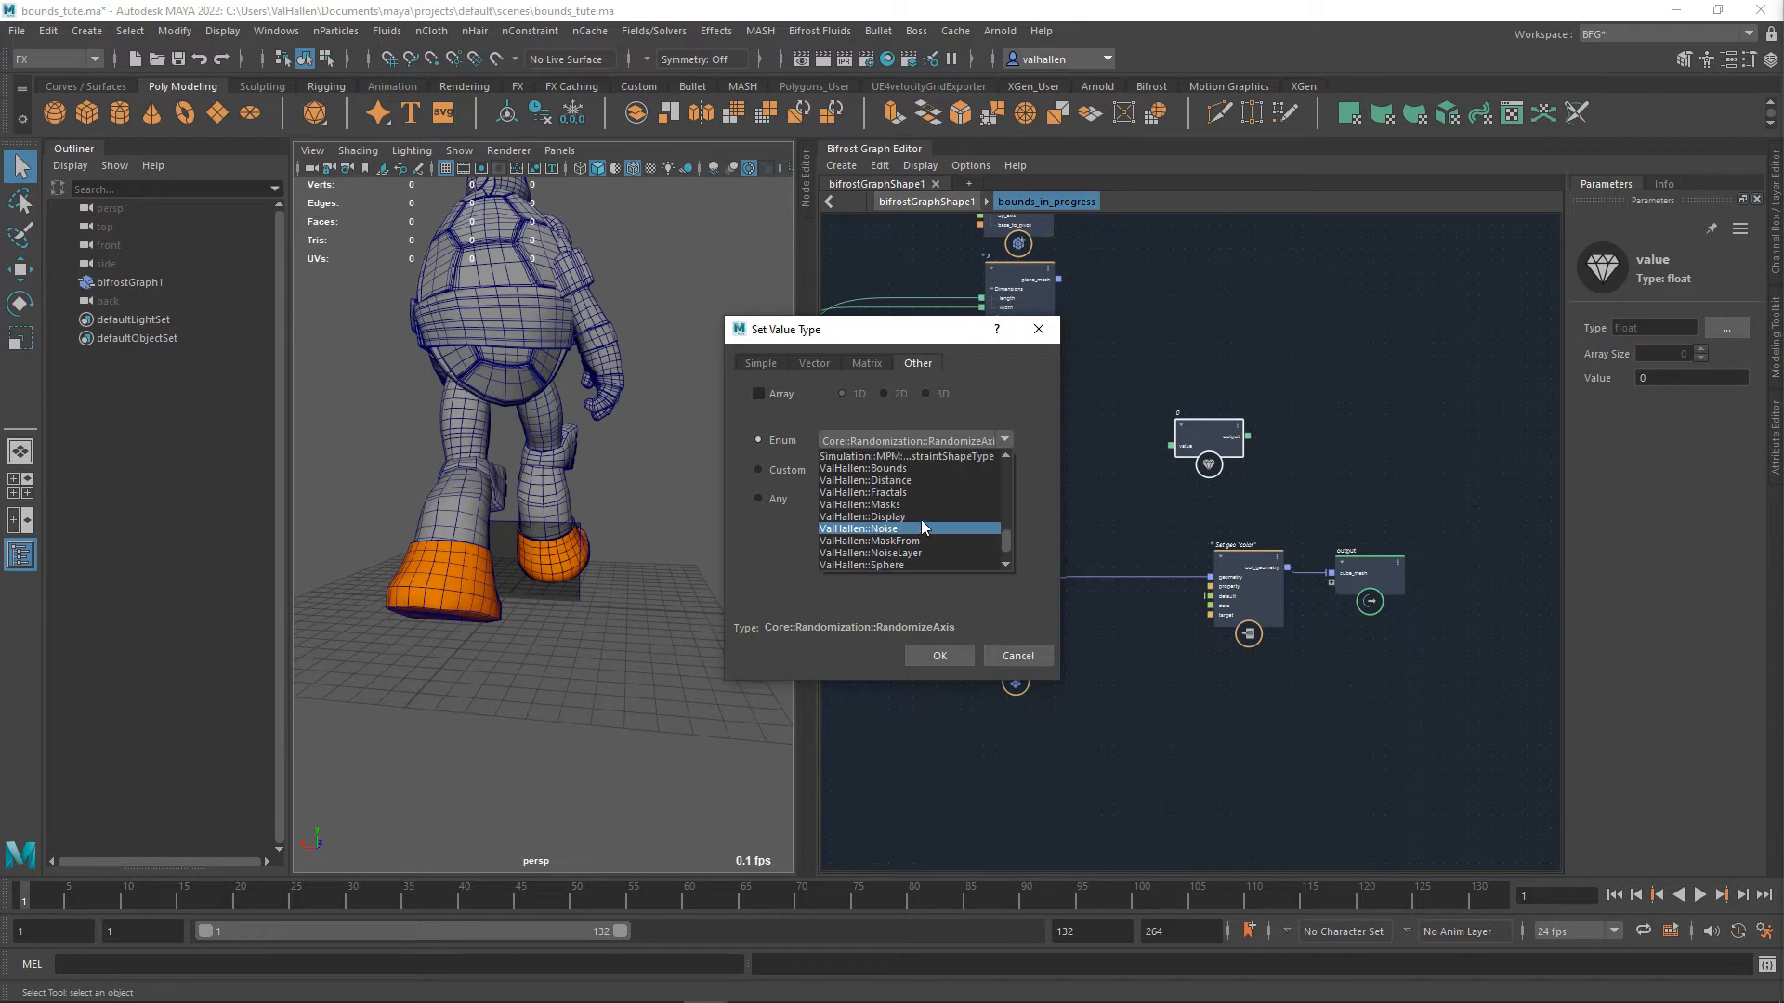
click(898, 470)
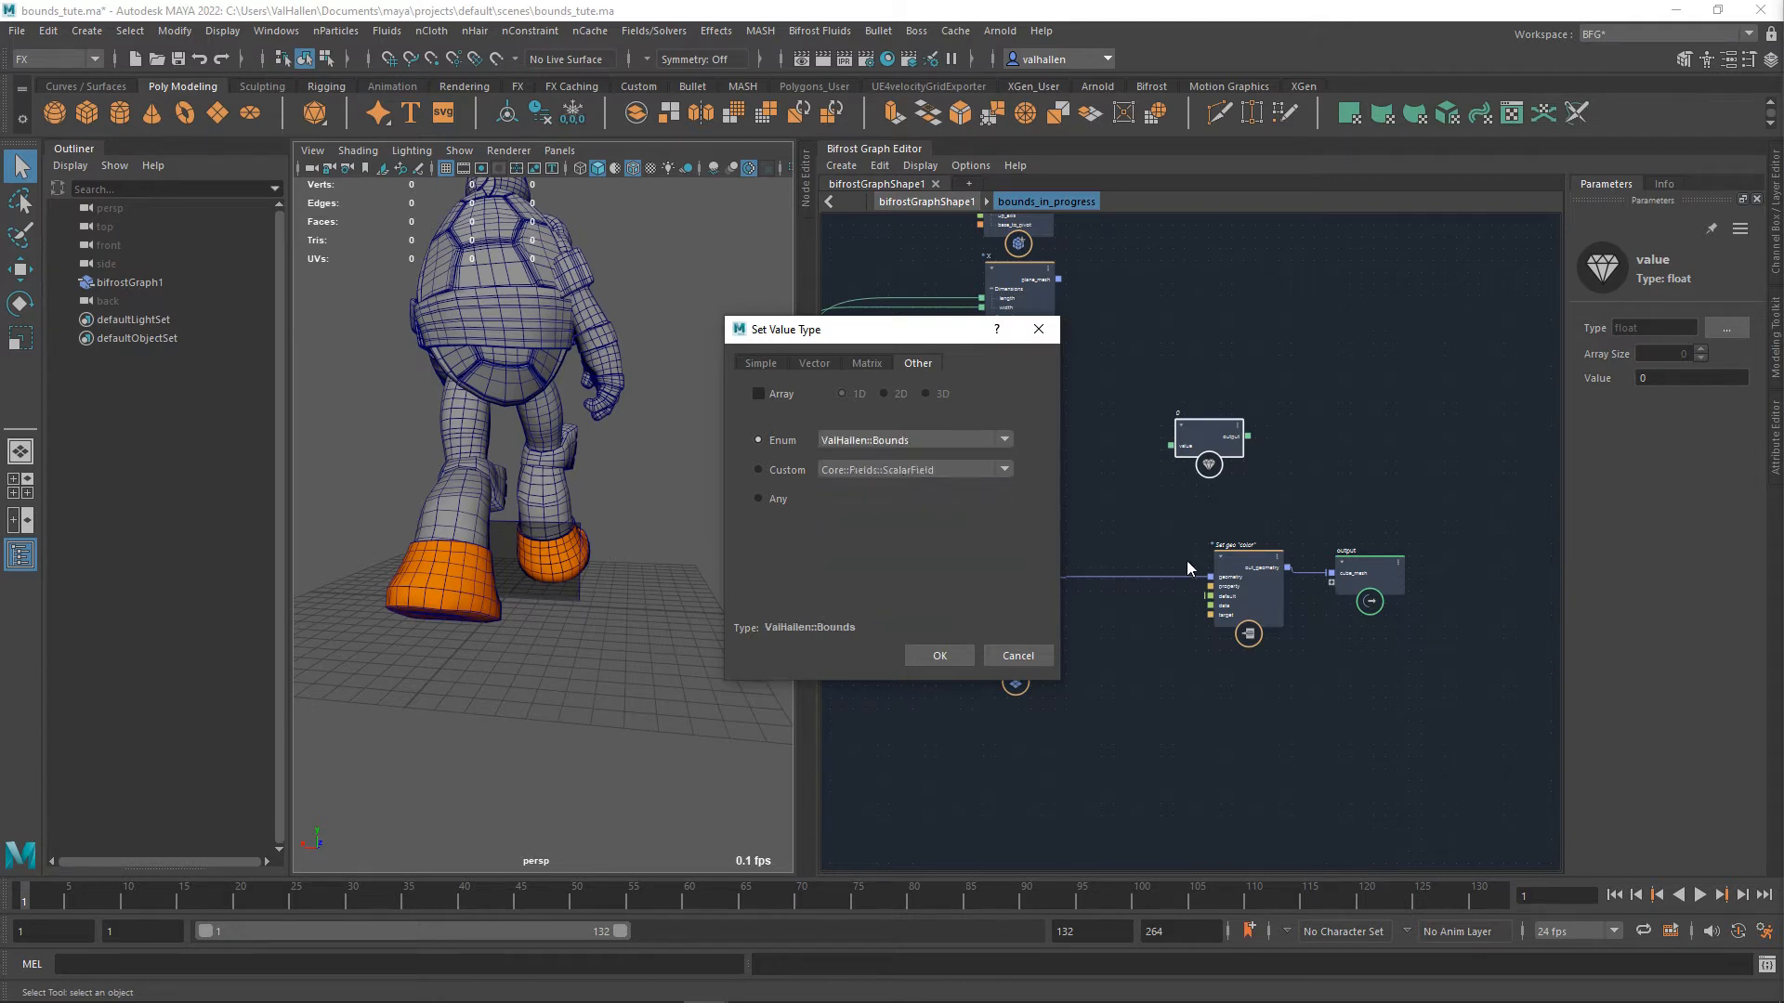
click(941, 656)
- Check the value node's selectable bounds options and reposition the node in the free space beside the plane nodes
click(1713, 378)
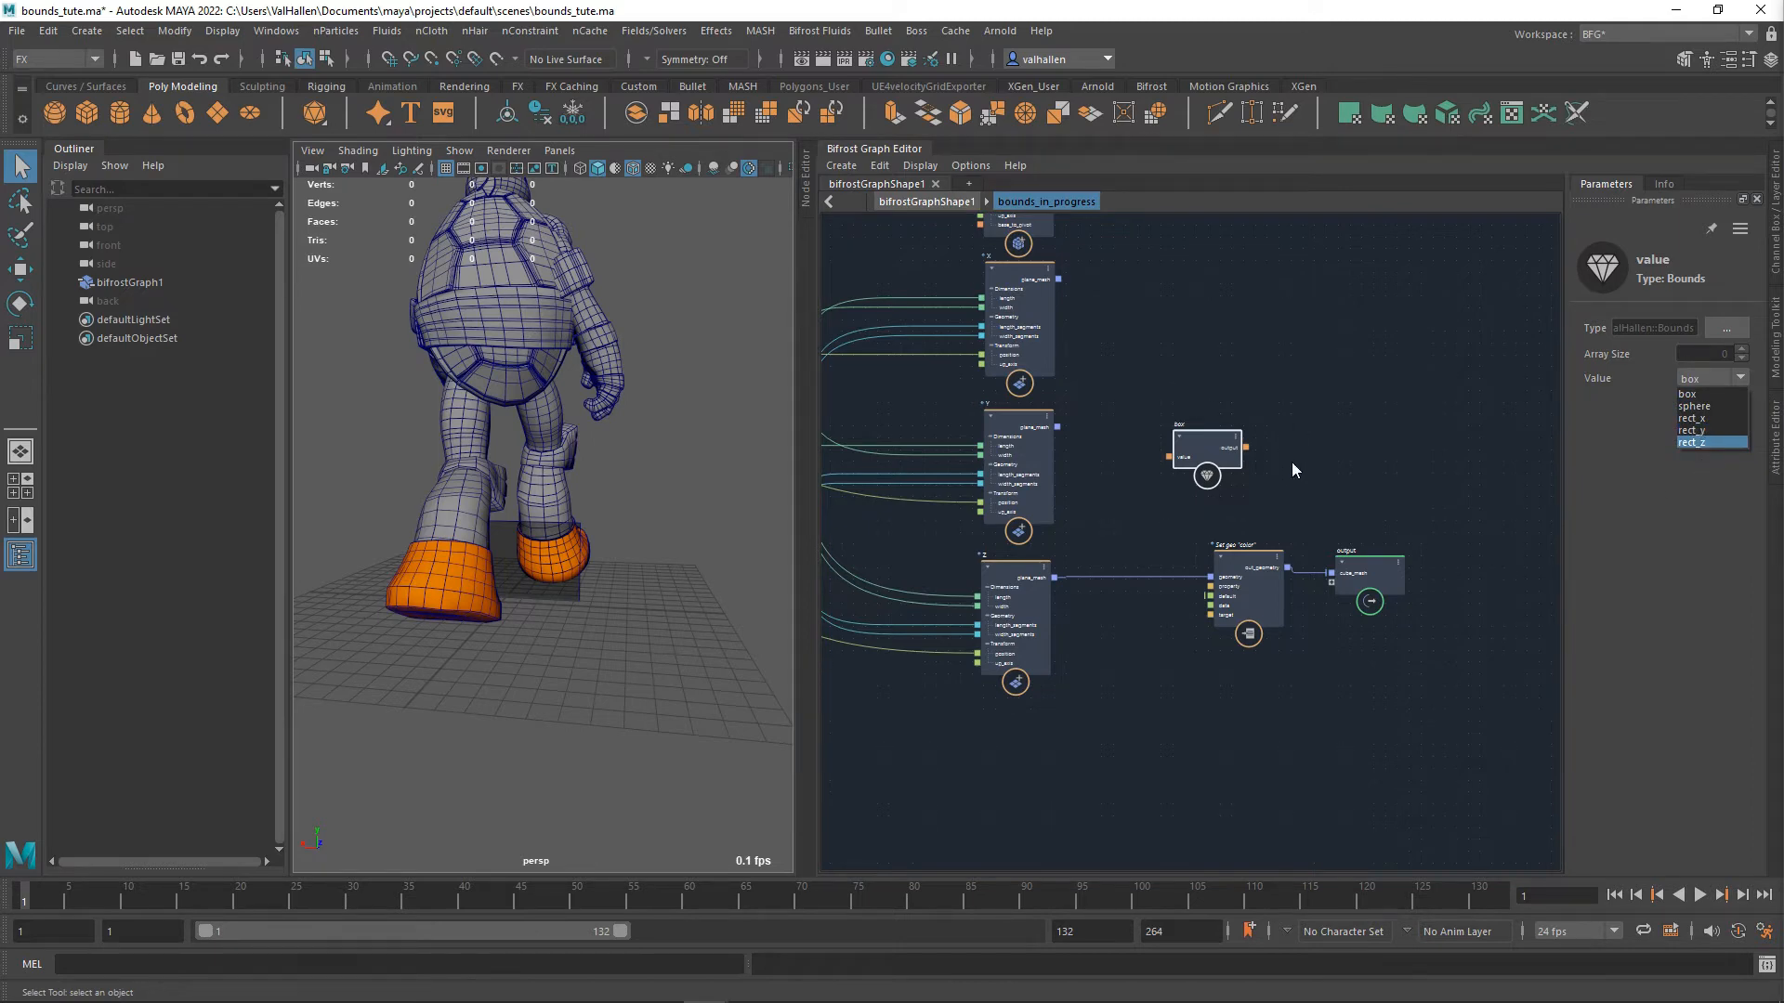
drag(1235, 457, 1286, 406)
alt+middle_drag(1322, 392, 1277, 482)
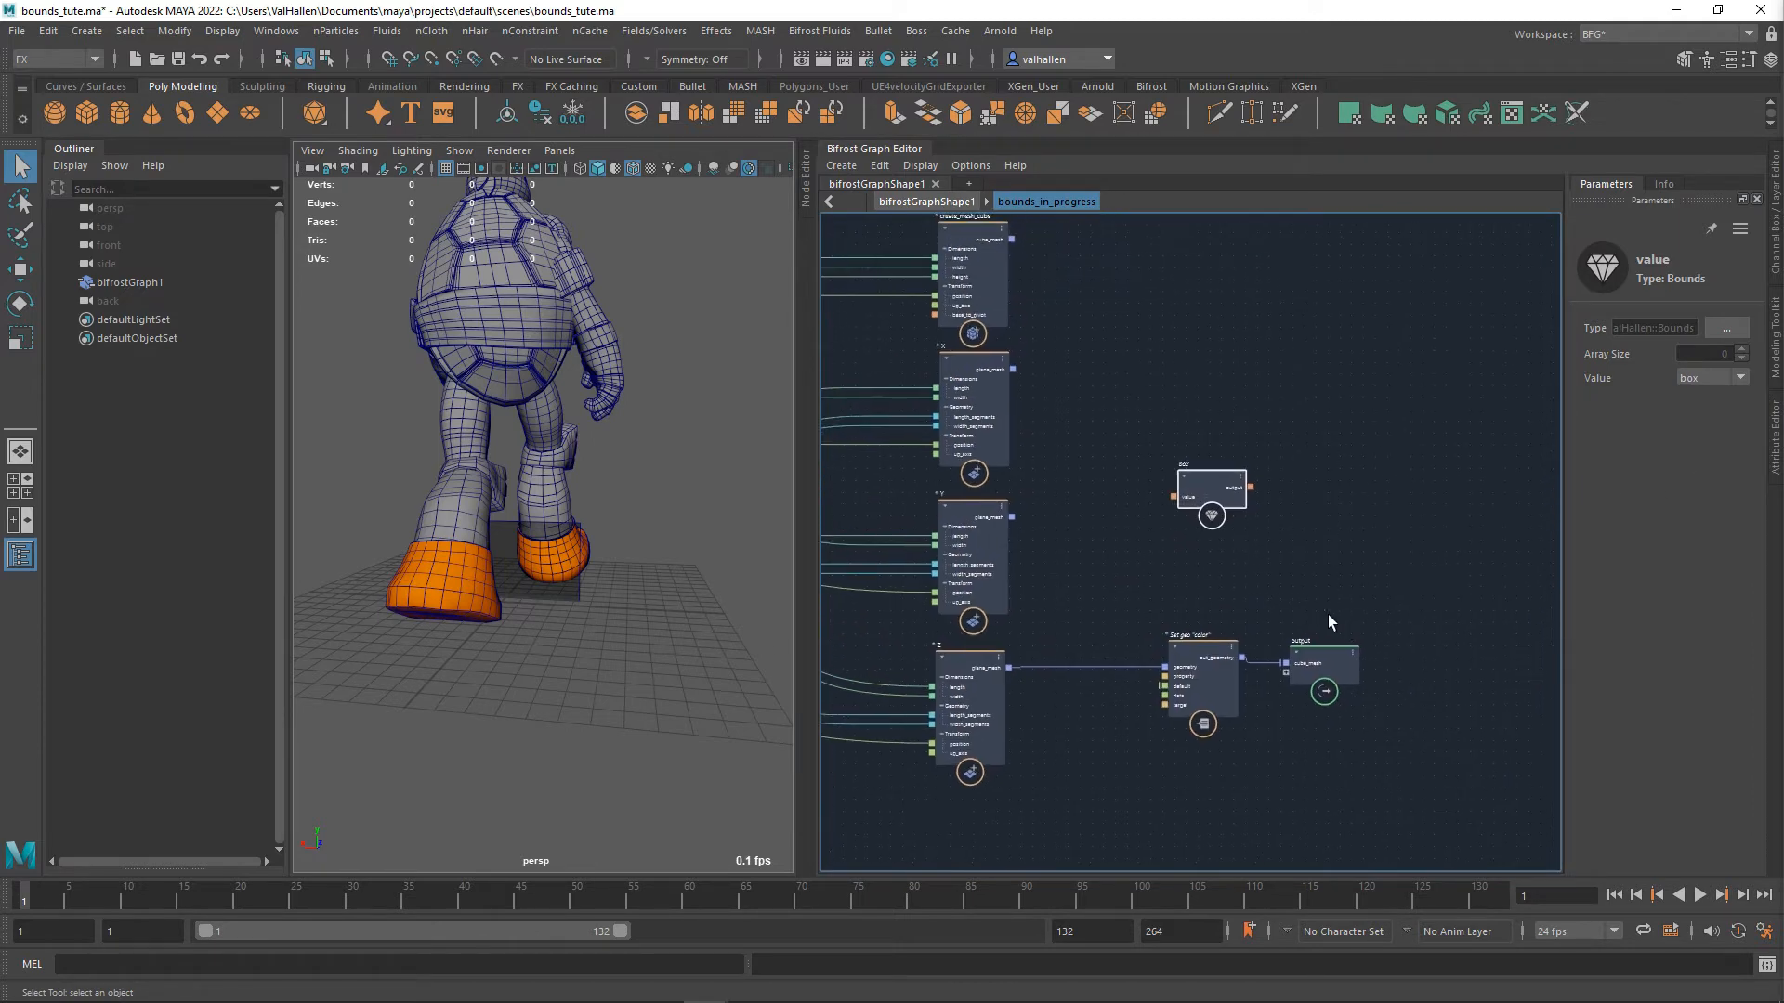
- Group the value node into a compound named output_chooser and place it beside the X plane node
key(ctrl+g)
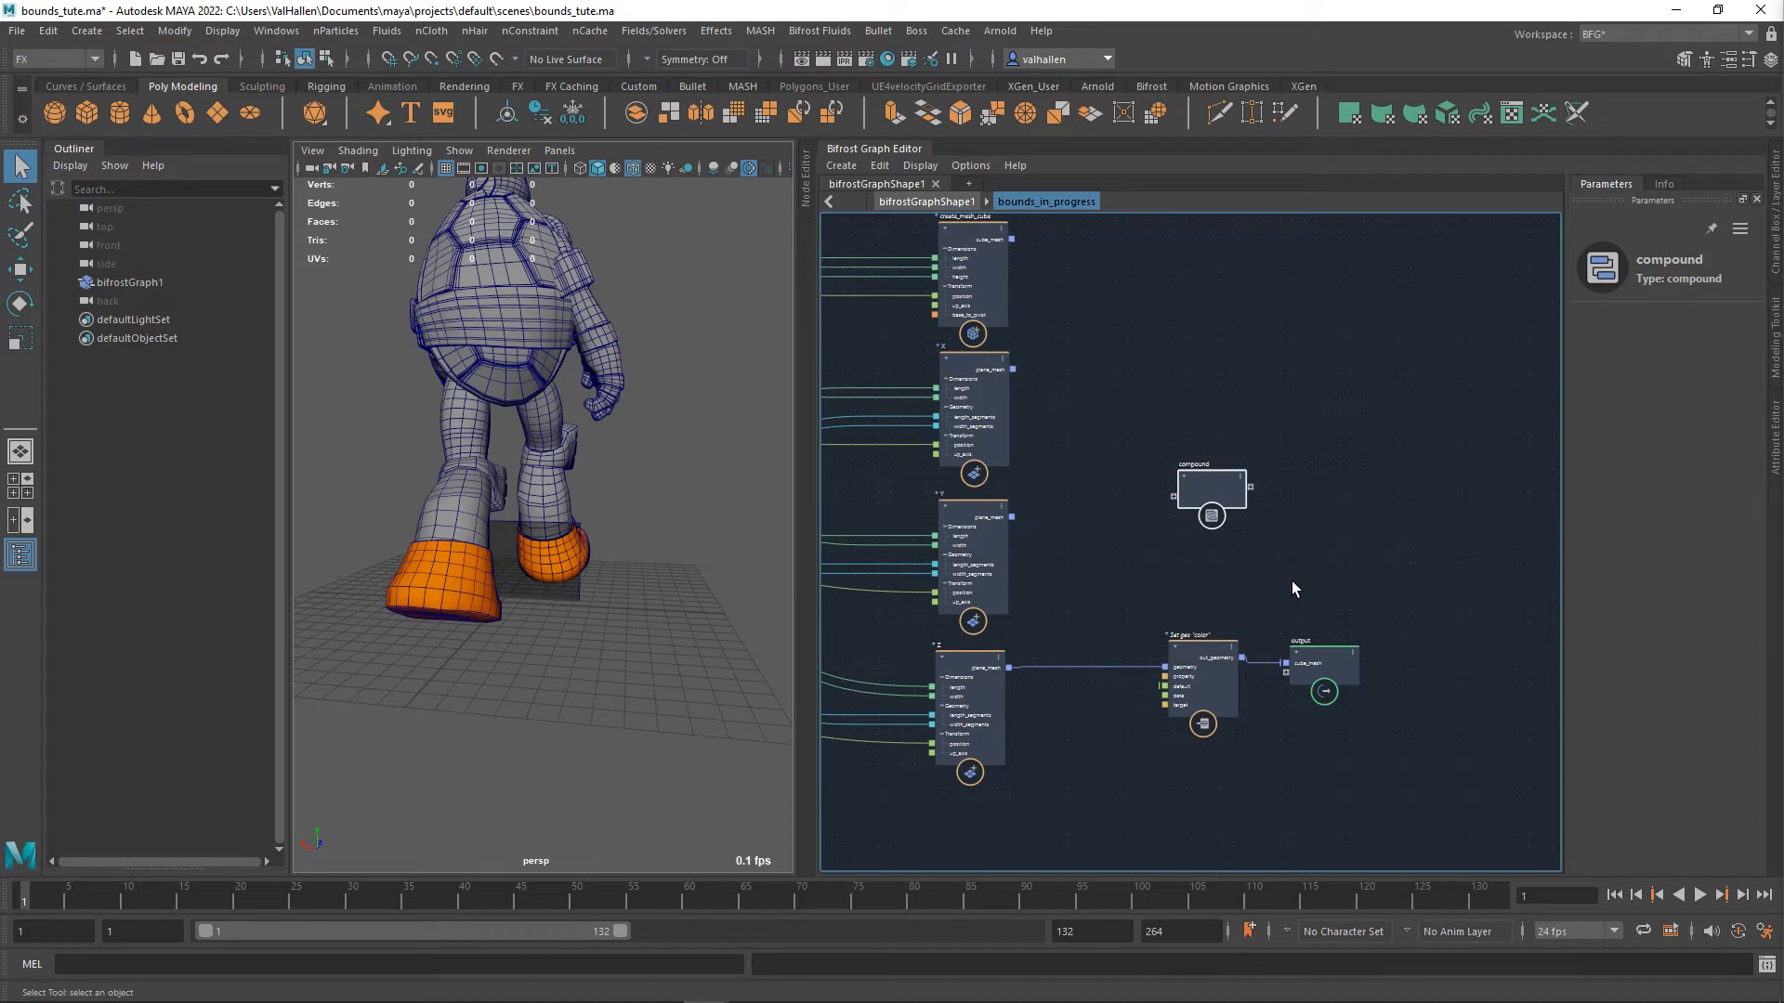
text(o)
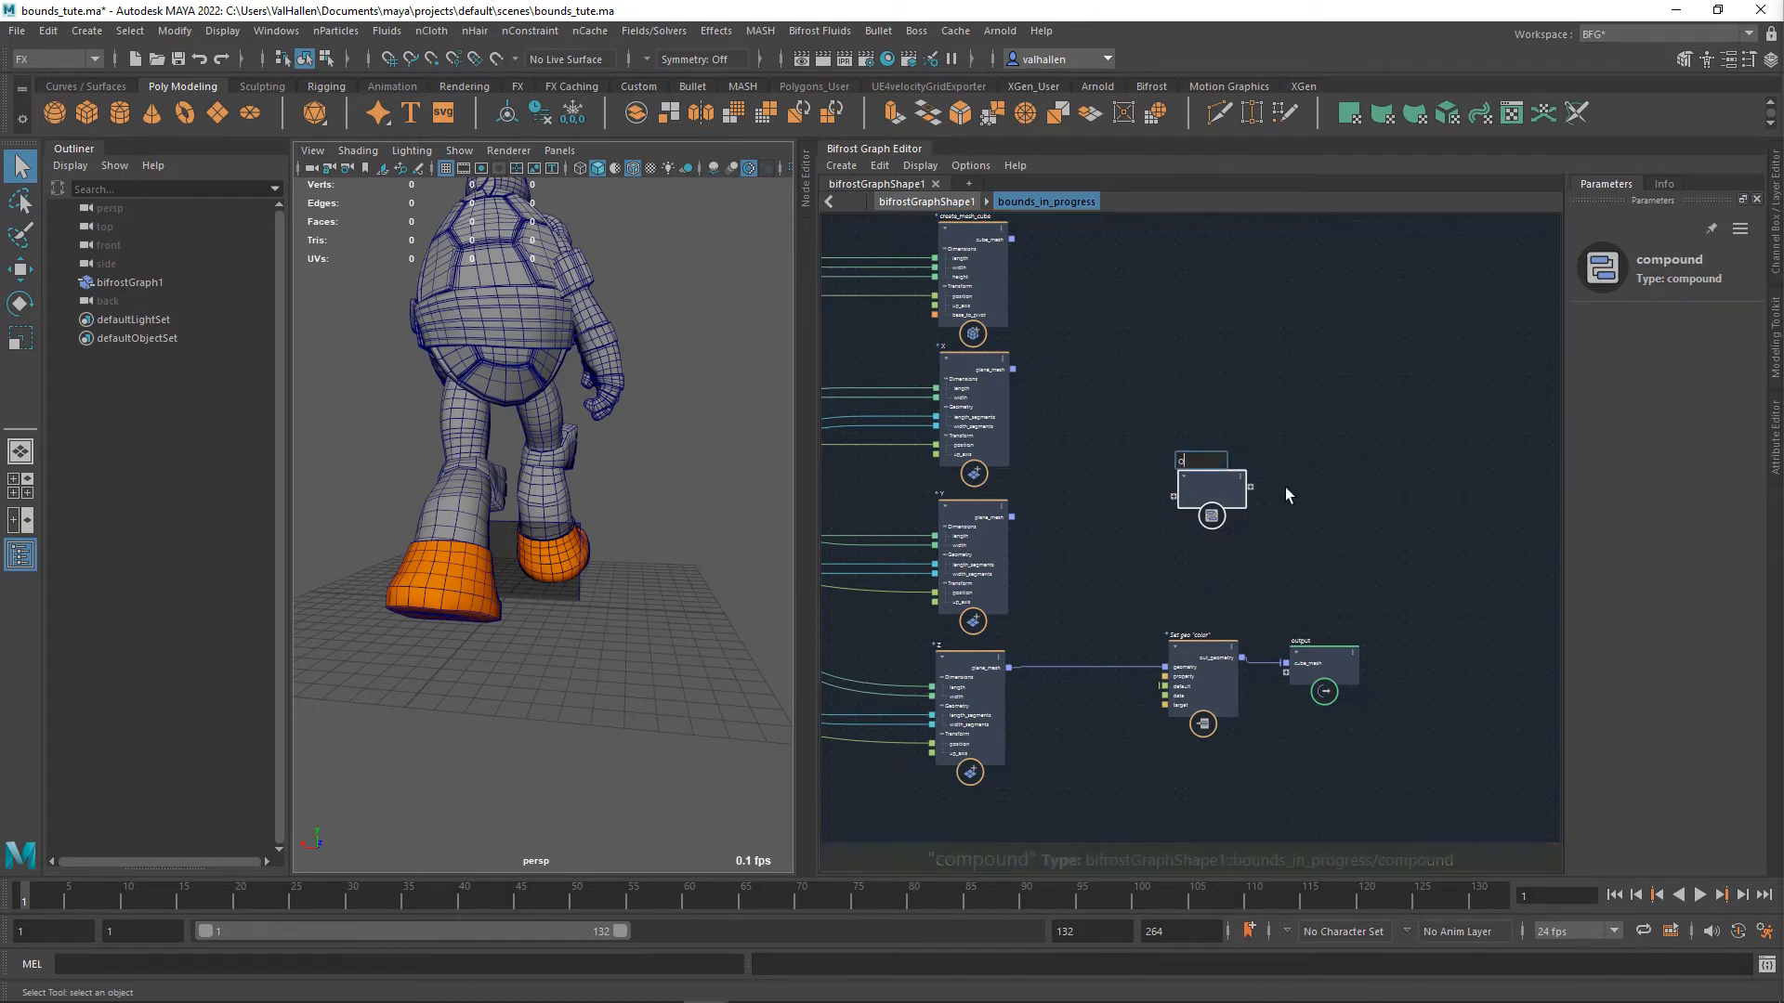
text(utput_chooser)
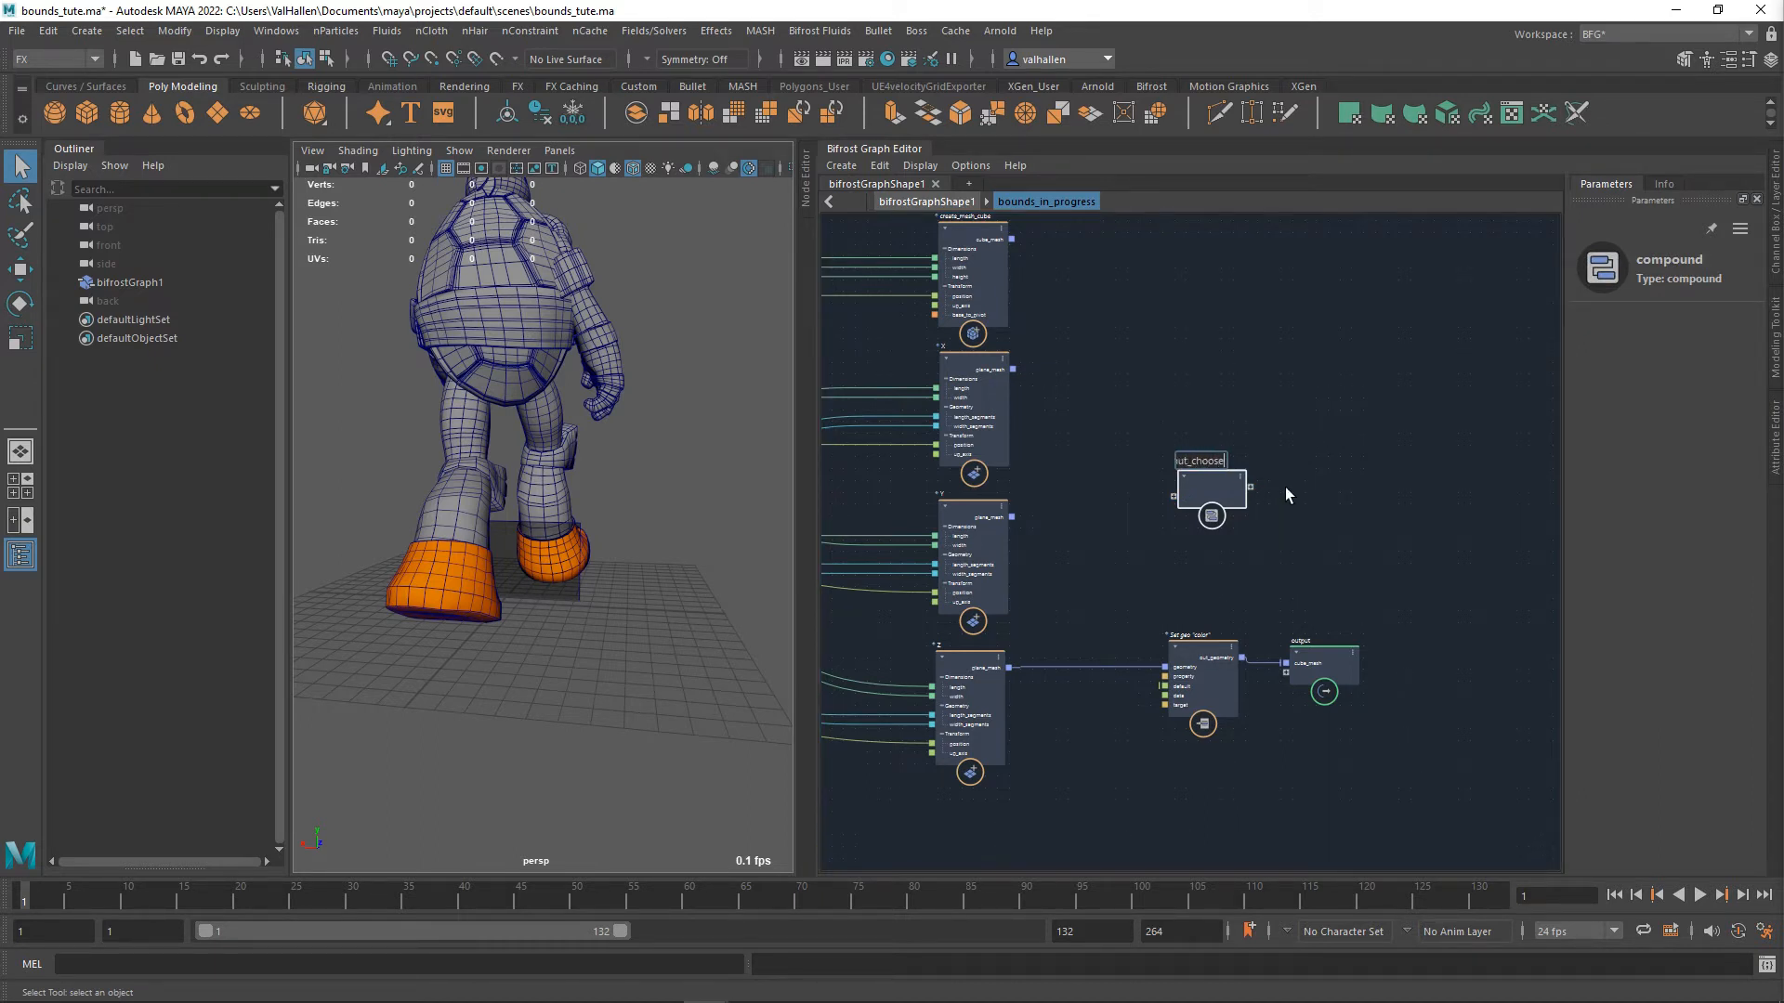
key(Return)
drag(1221, 498, 1144, 400)
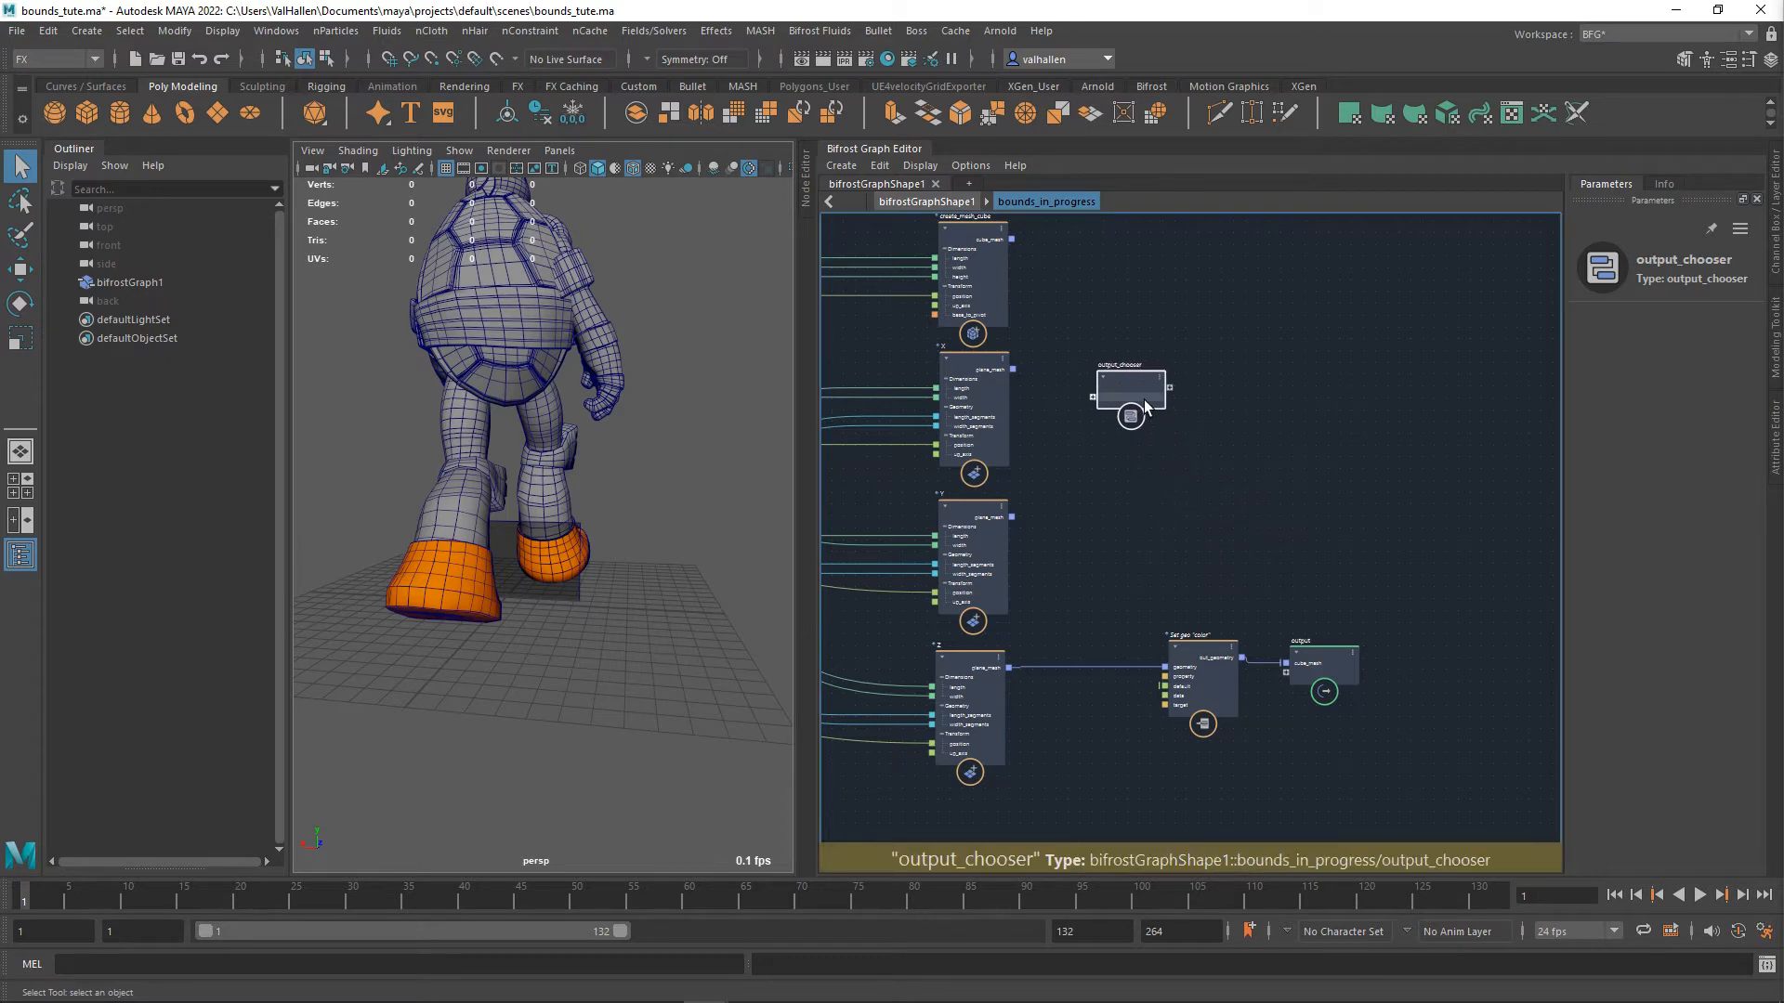
- Move the output_chooser node beside the sphere node and connect the sphere_mesh and cube_mesh outputs to it
scroll(1132, 463, down, 2)
alt+middle_drag(1132, 463, 1150, 572)
scroll(1150, 573, up, 3)
alt+middle_drag(1175, 394, 1208, 561)
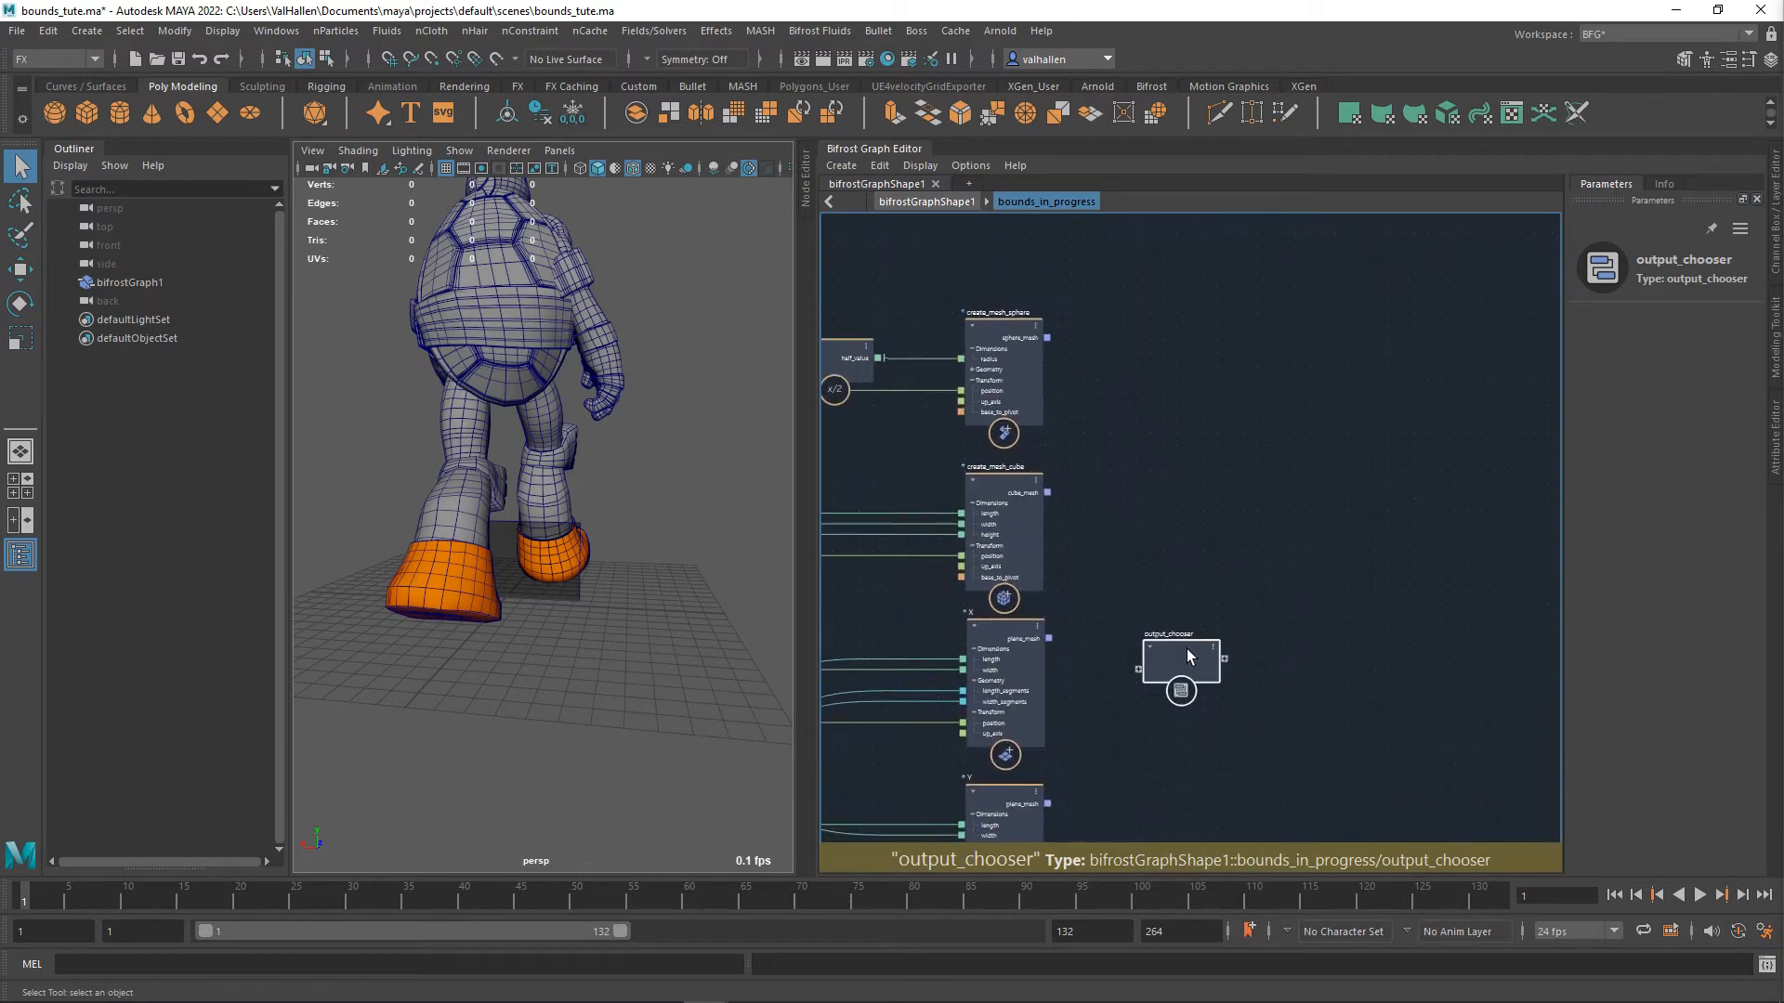
drag(1186, 648, 1181, 404)
alt+middle_drag(1160, 398, 1159, 500)
drag(1045, 440, 1135, 528)
right_click(1157, 528)
click(1123, 561)
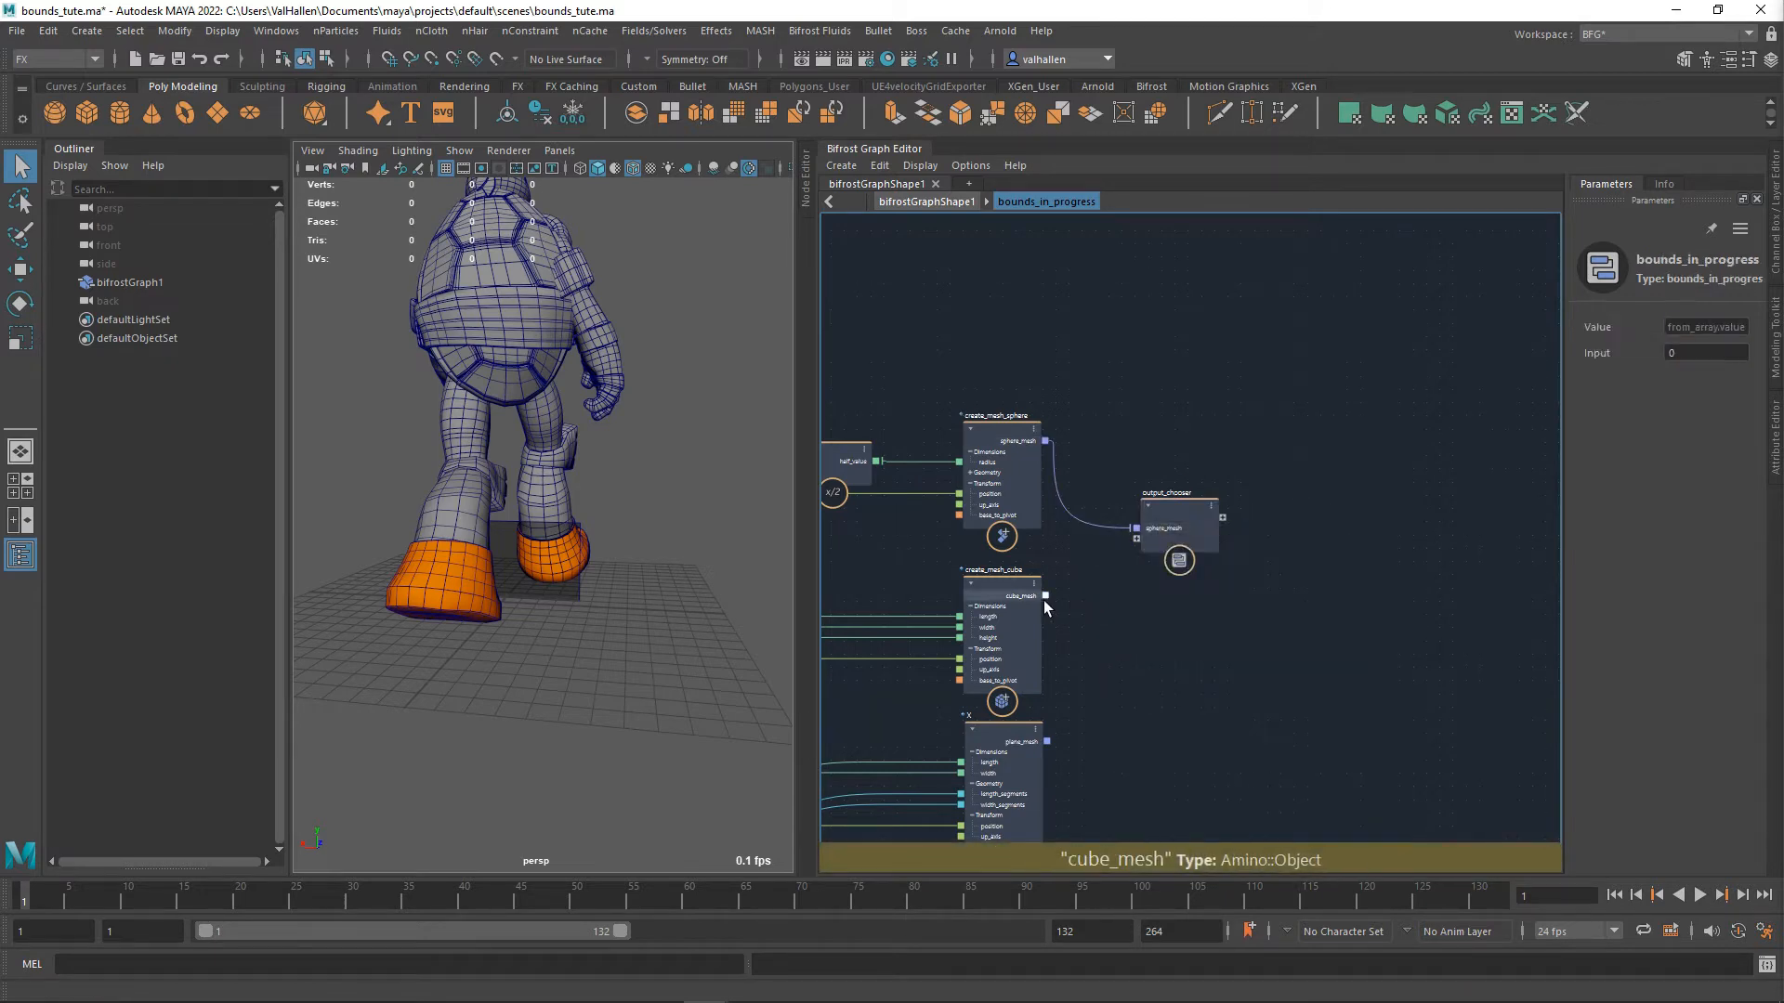
drag(1046, 596, 1137, 538)
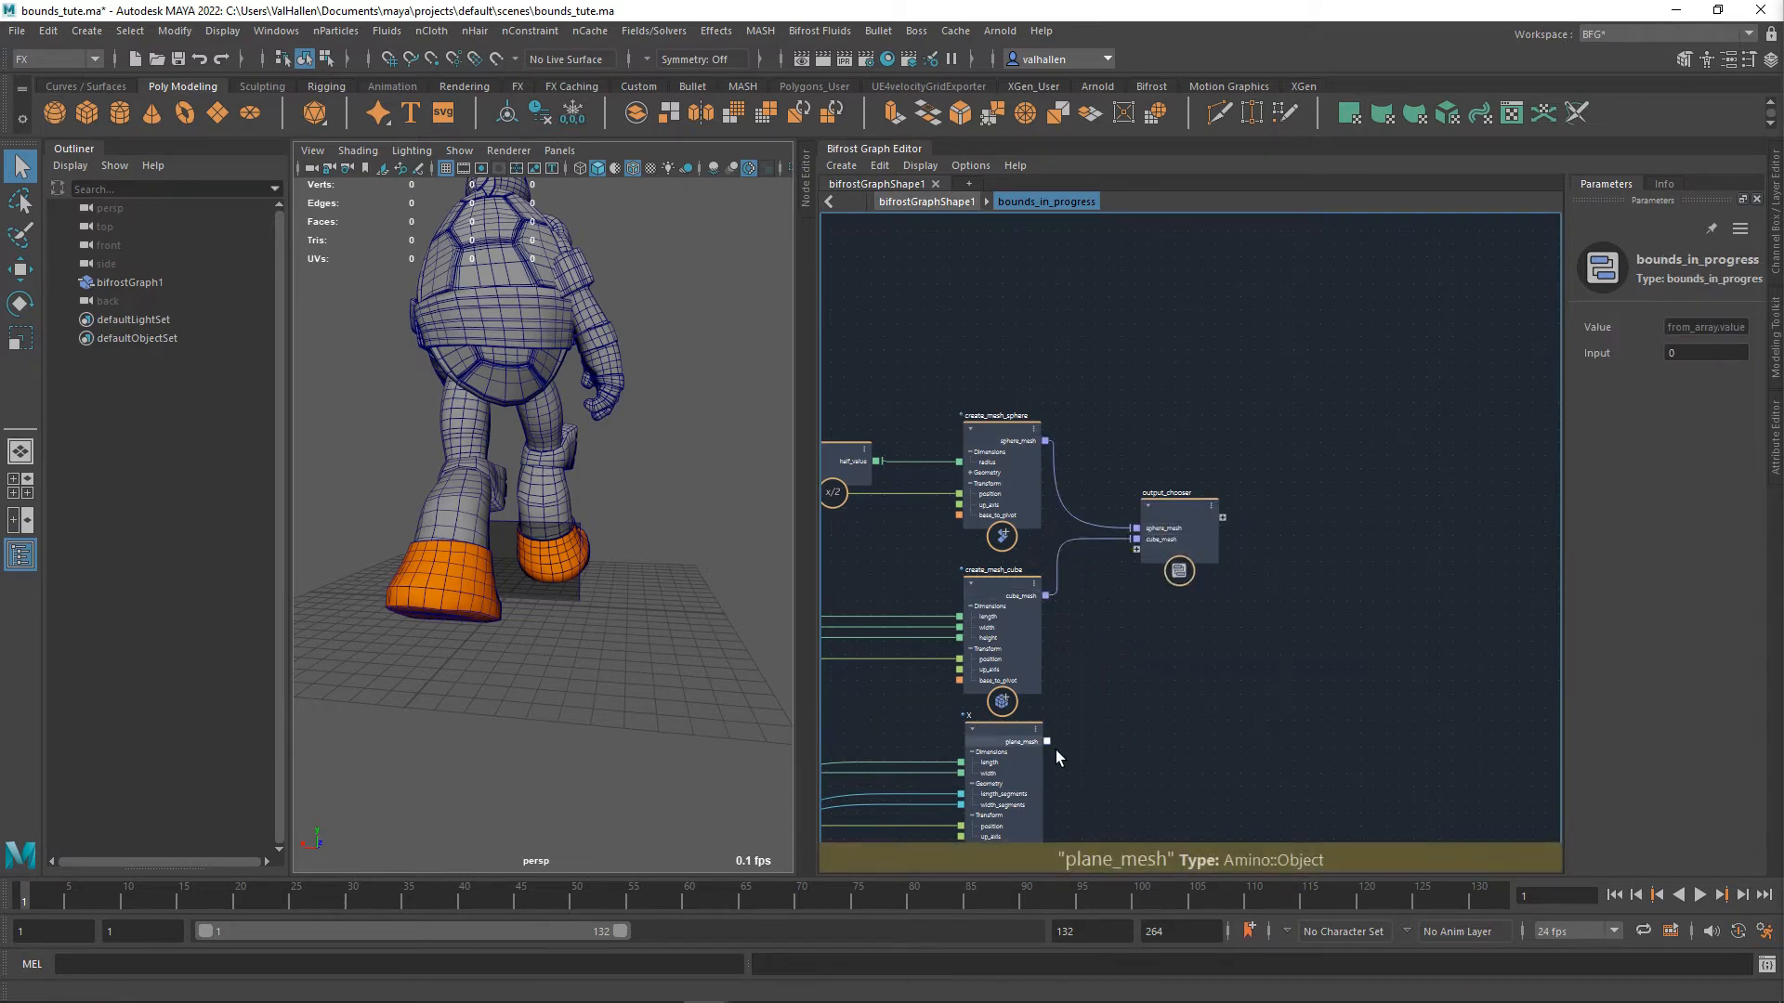
- Connect the X plane's mesh output to output_chooser and rename the new port plane_mesh_X
drag(1048, 742, 1175, 584)
right_click(1186, 555)
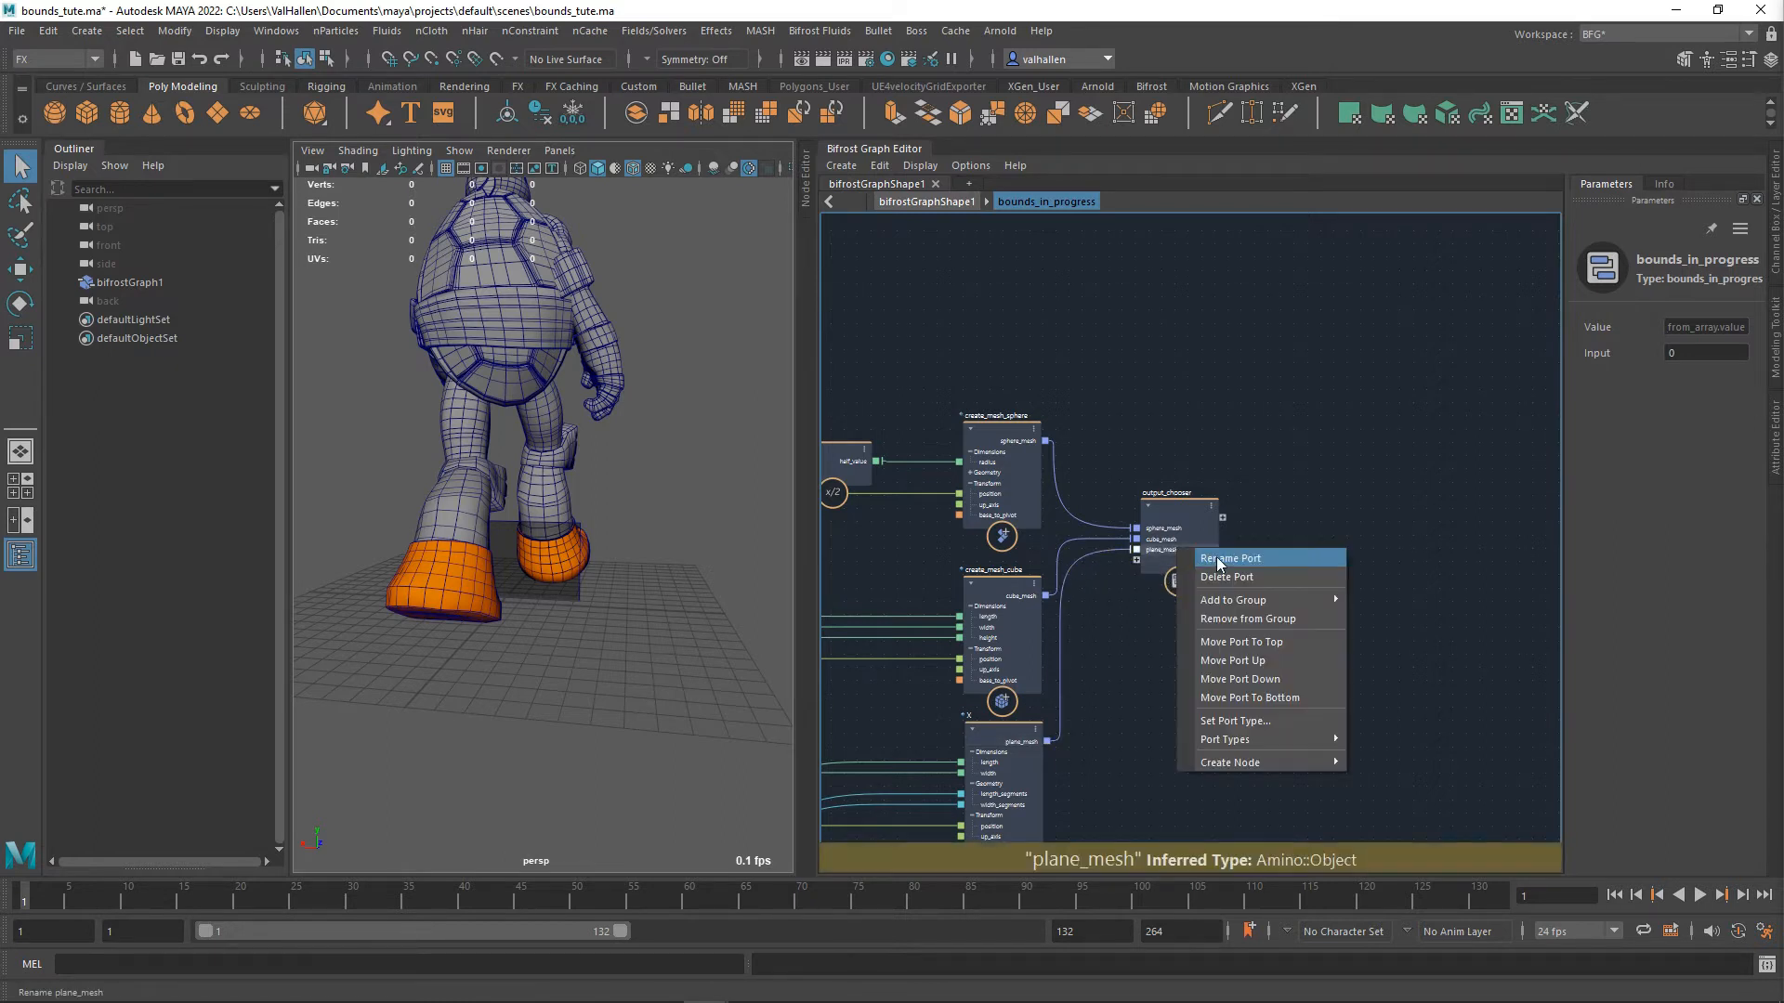
click(1313, 559)
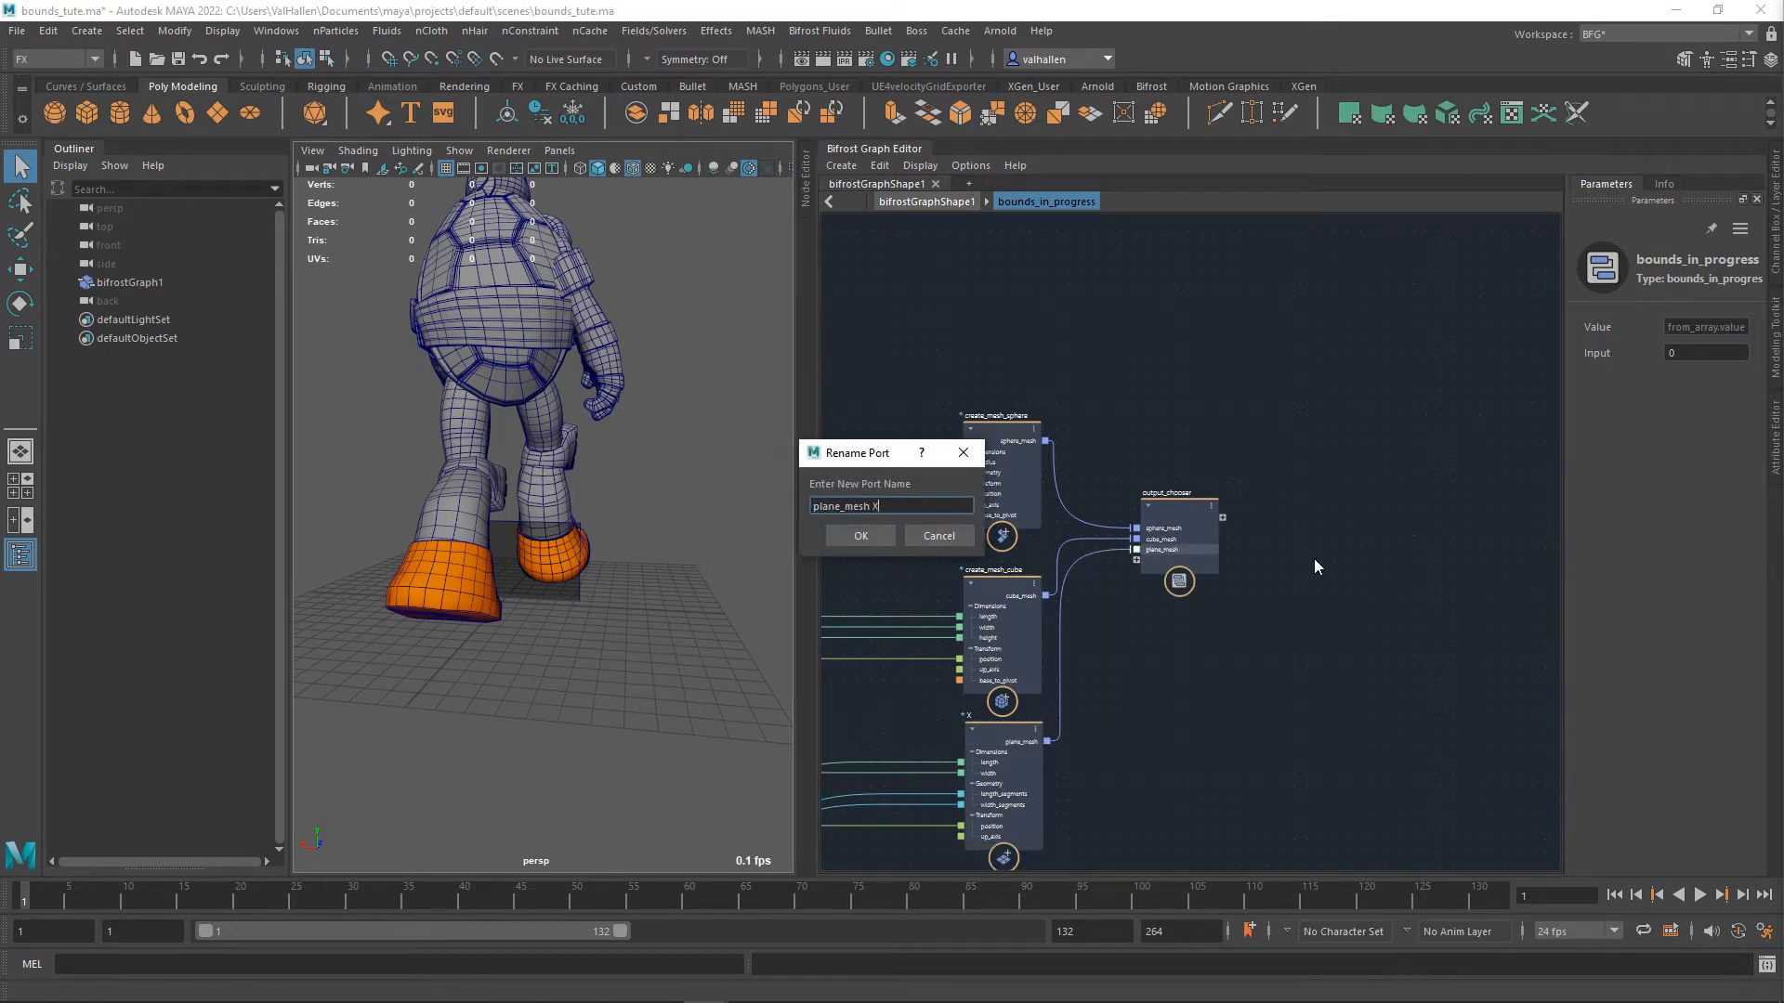
key(Return)
- Connect the Y plane's mesh output to output_chooser and rename the new port plane_mesh_Y
scroll(1202, 625, down, 4)
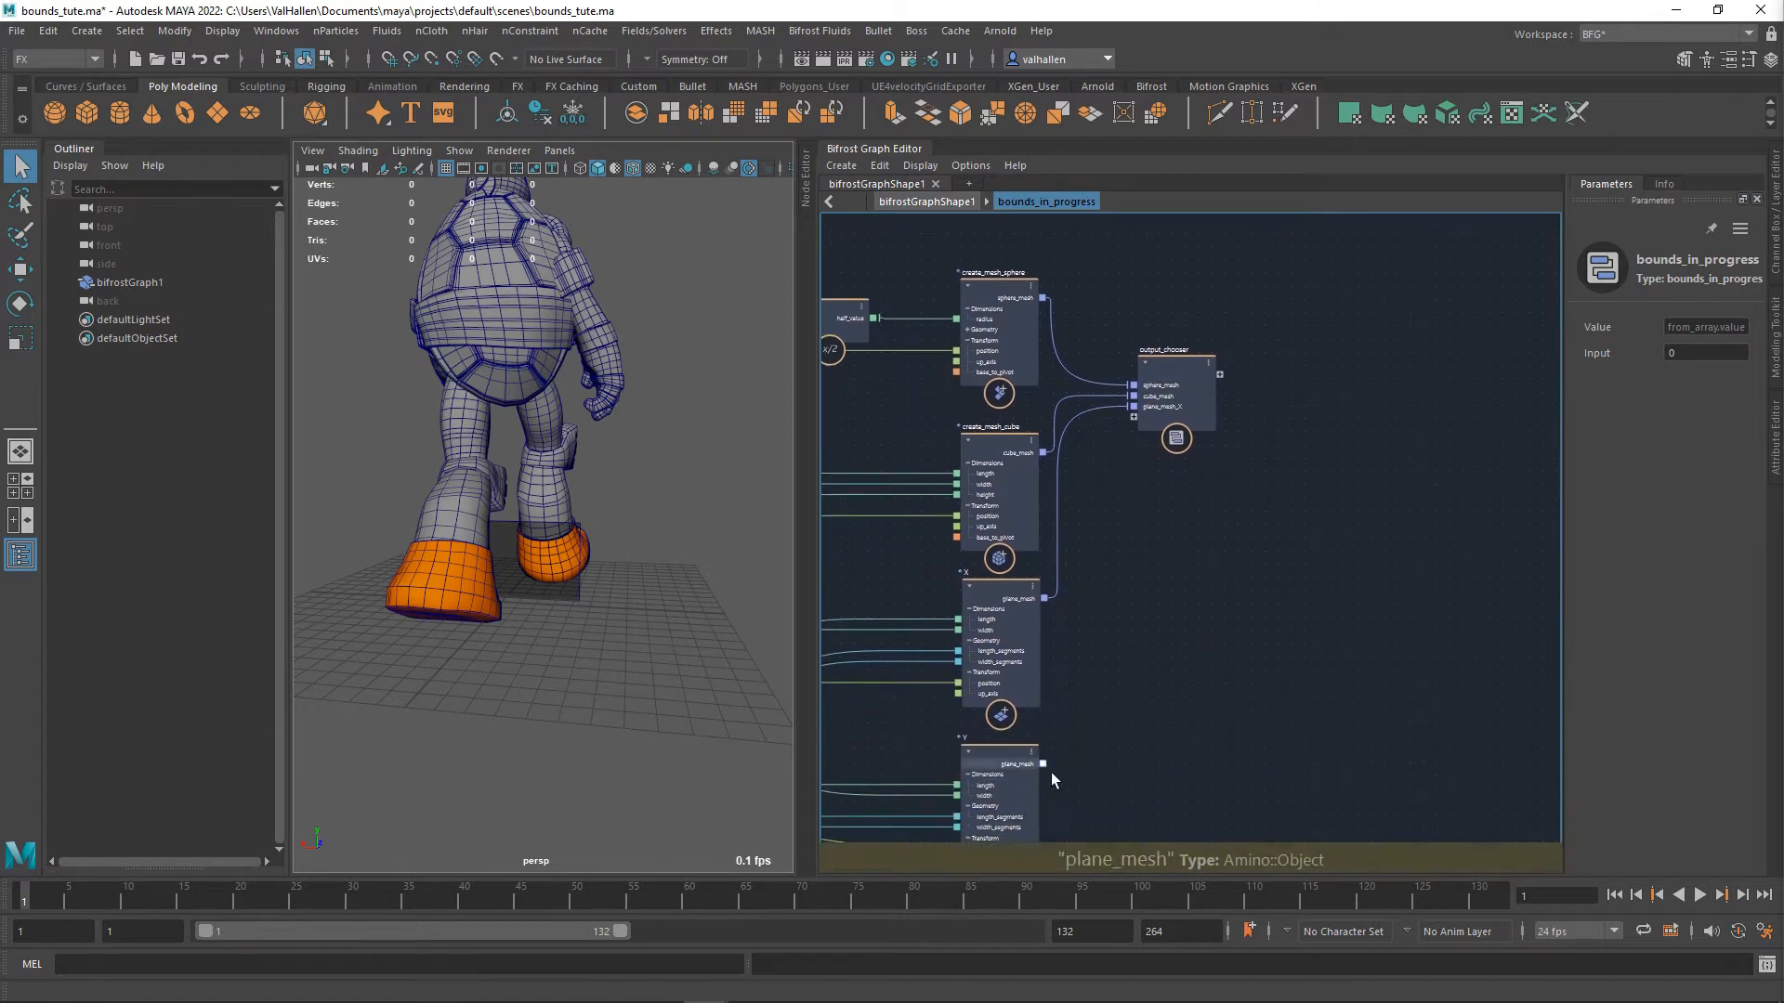
drag(1051, 772, 1163, 416)
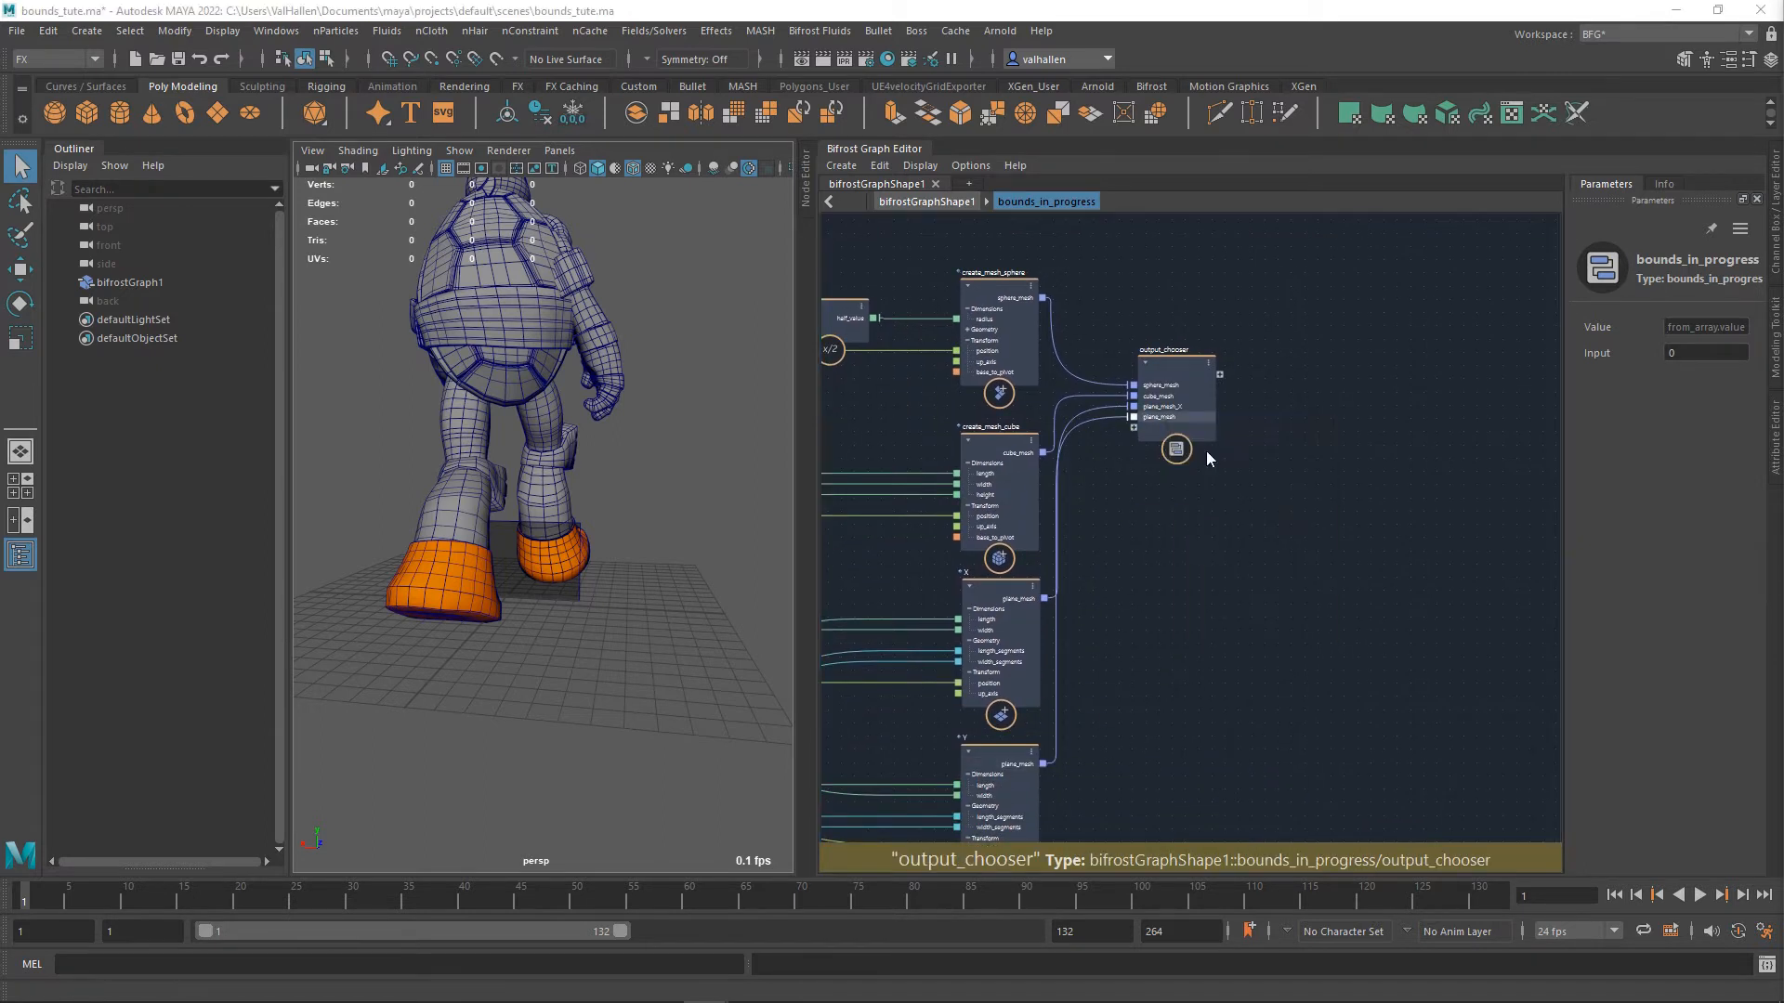
key(Right)
text(_Y)
key(Return)
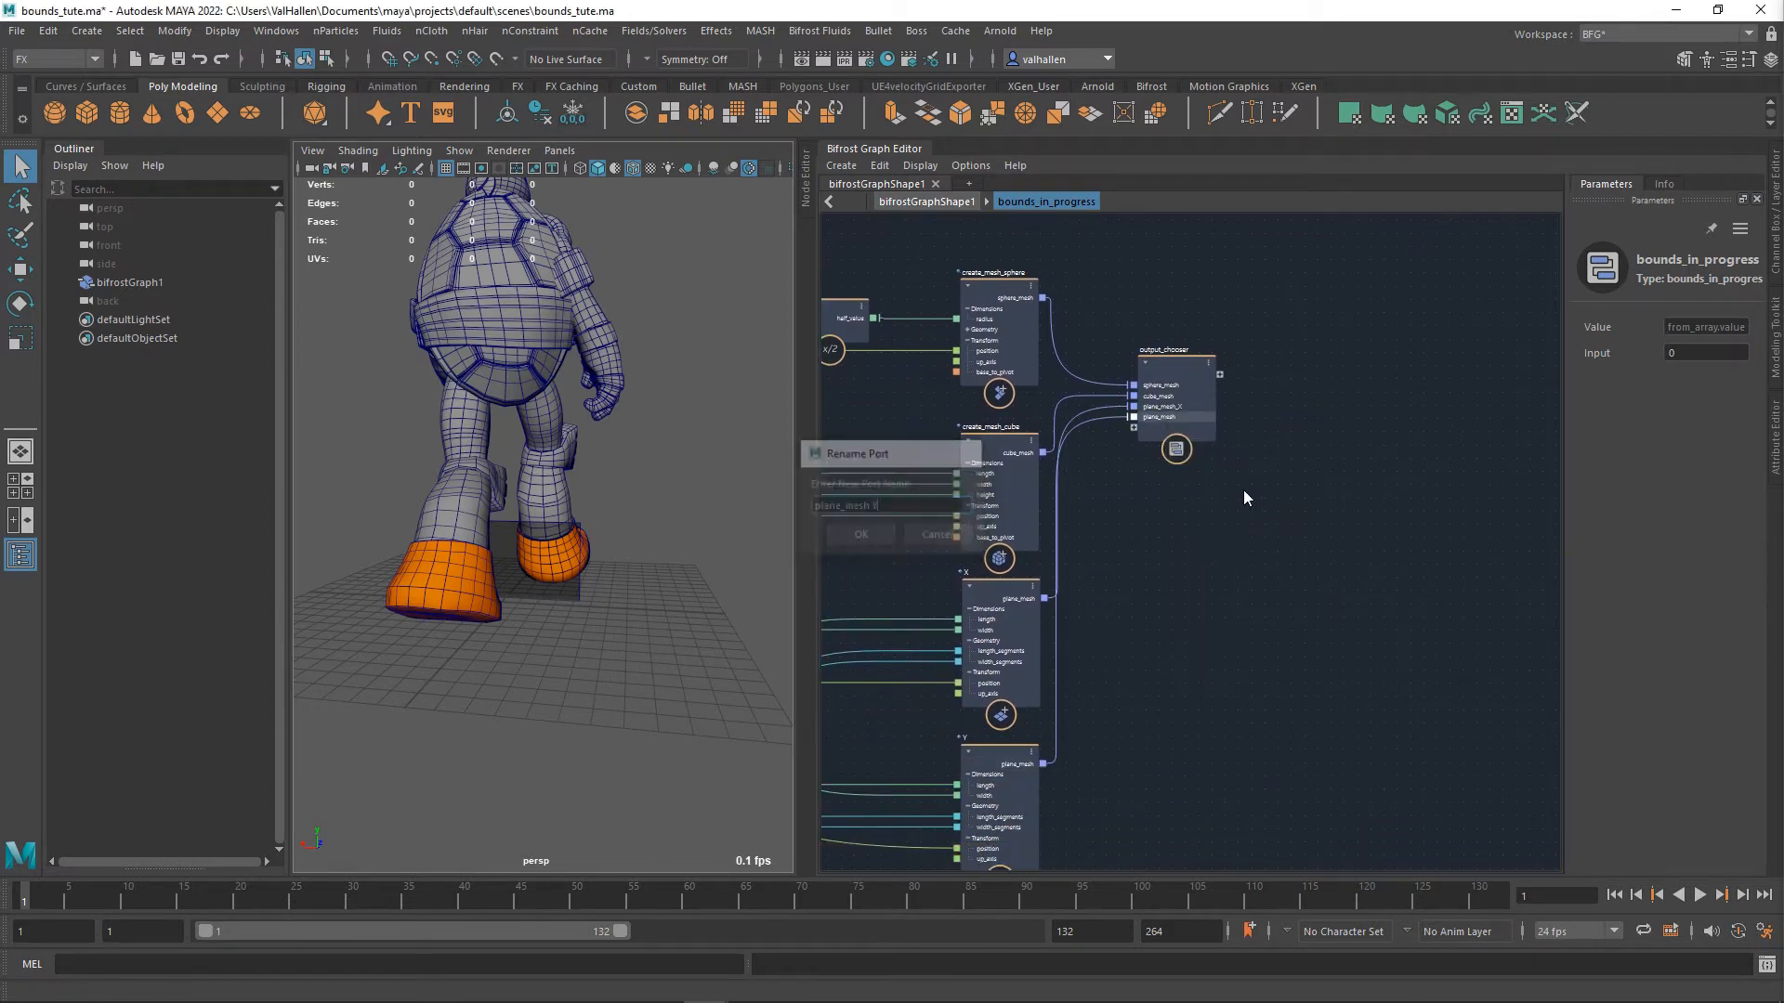
- Move output_chooser down beside the Y plane node, connect the Z plane's mesh output to it and rename that port plane_mesh_Z
alt+middle_drag(1219, 546, 1201, 353)
drag(1186, 321, 1193, 667)
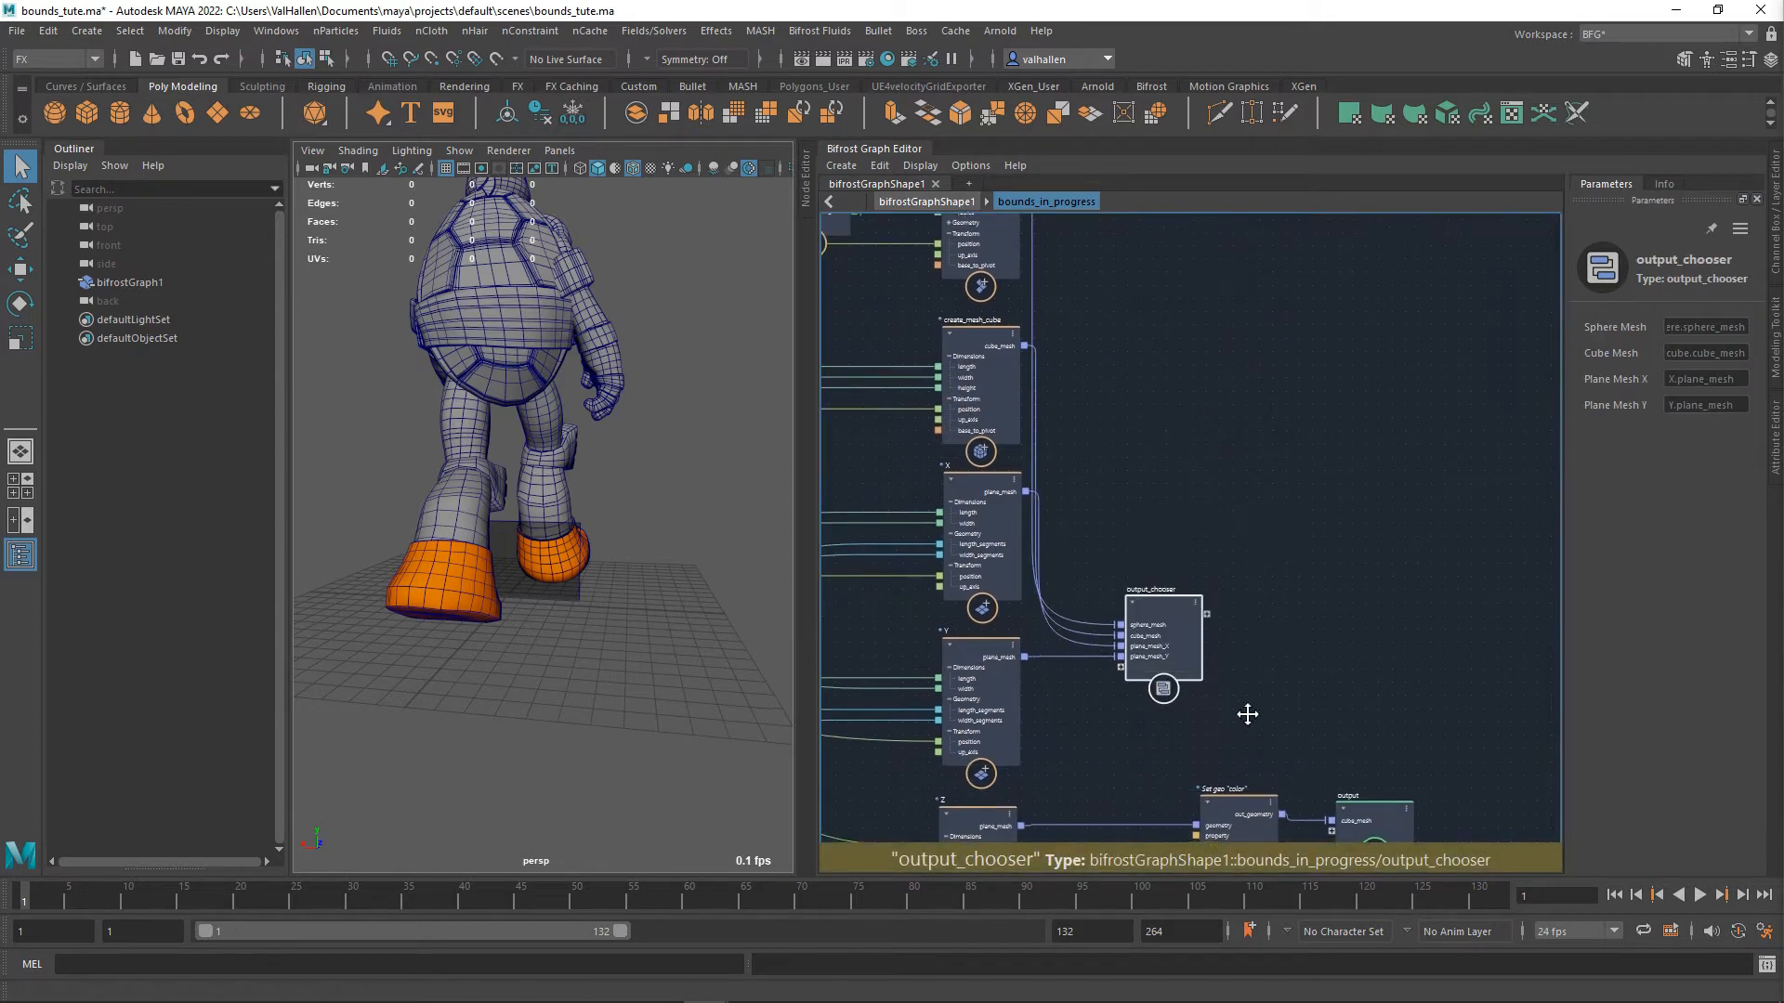
alt+middle_drag(1246, 713, 1296, 548)
drag(1076, 666, 1172, 502)
right_click(1223, 510)
click(1224, 512)
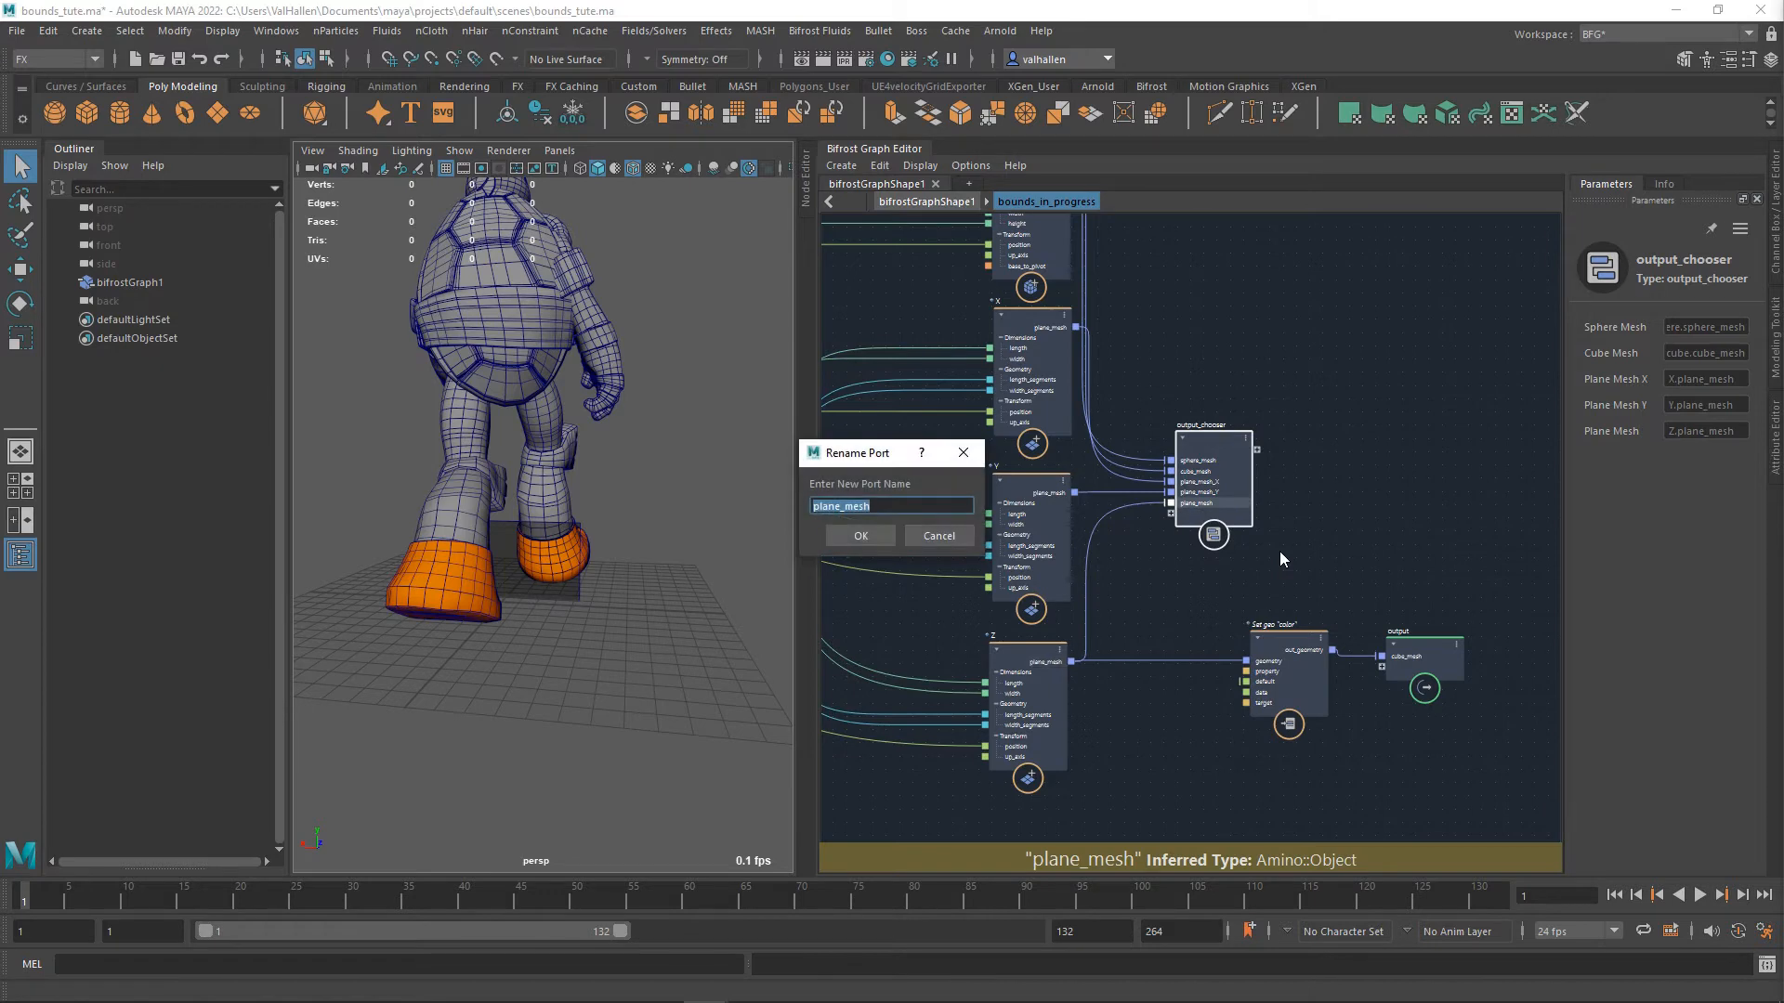
key(Right)
text(_Z)
key(Return)
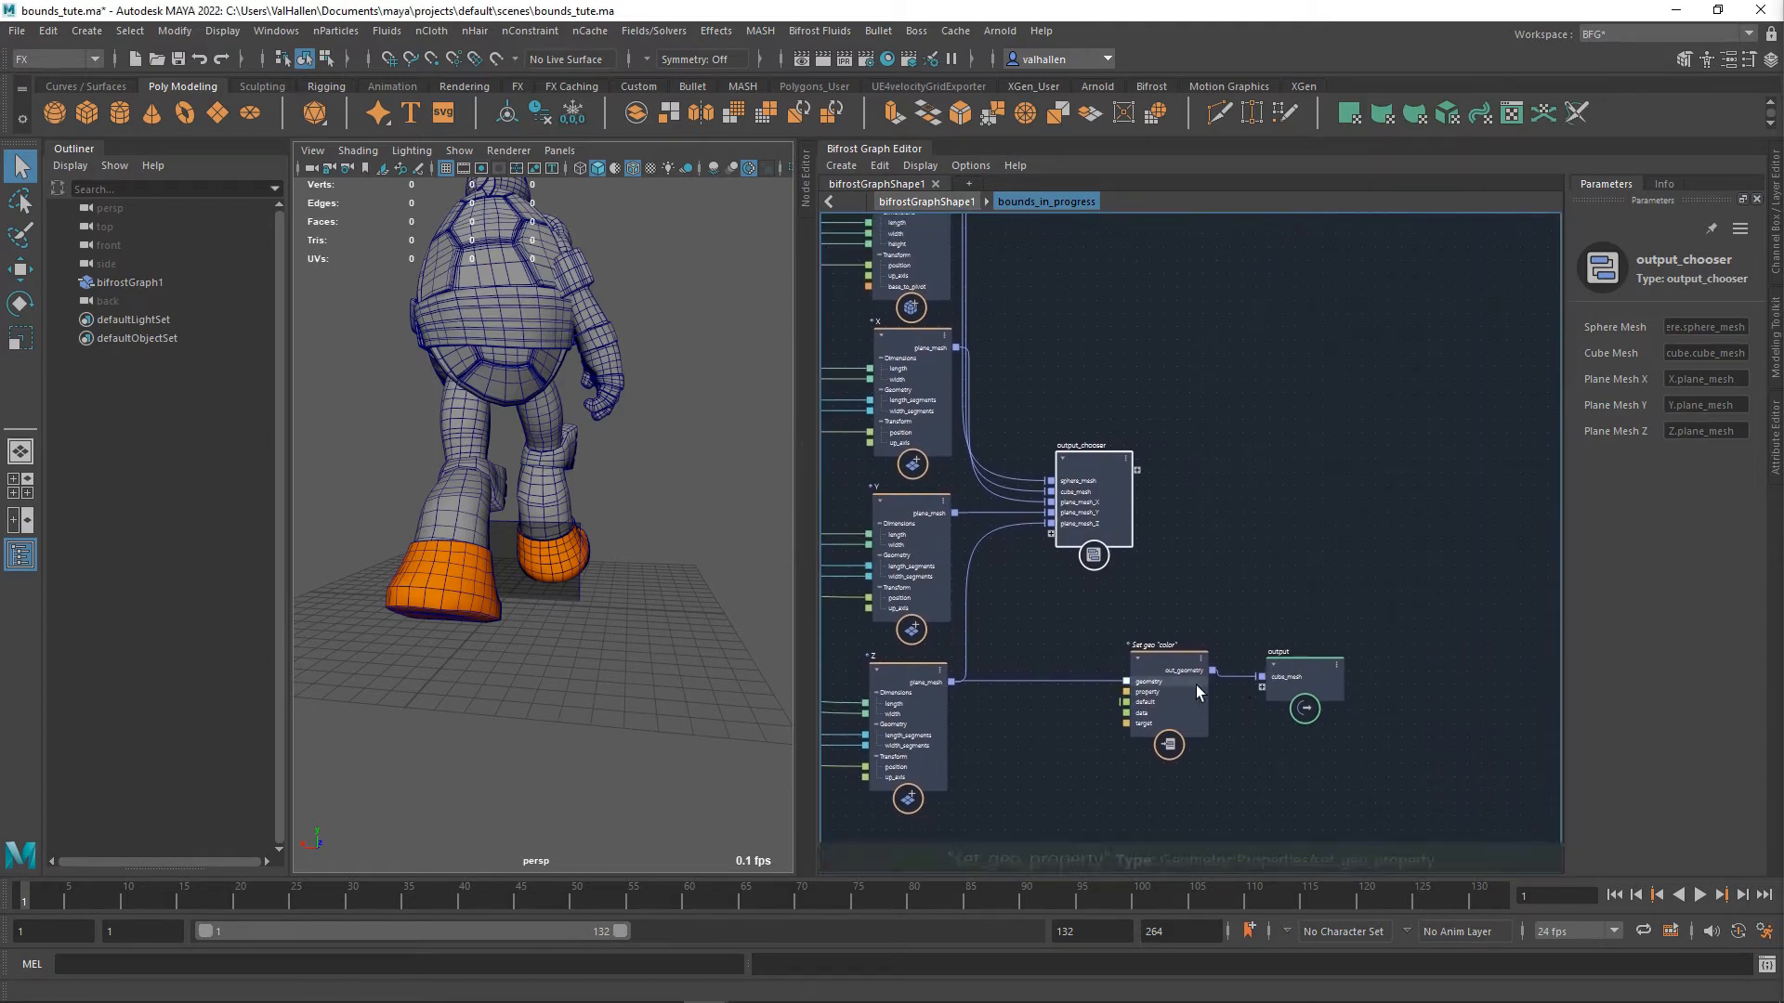
- Copy the Set geo "color" node and open the output_chooser compound
click(1187, 676)
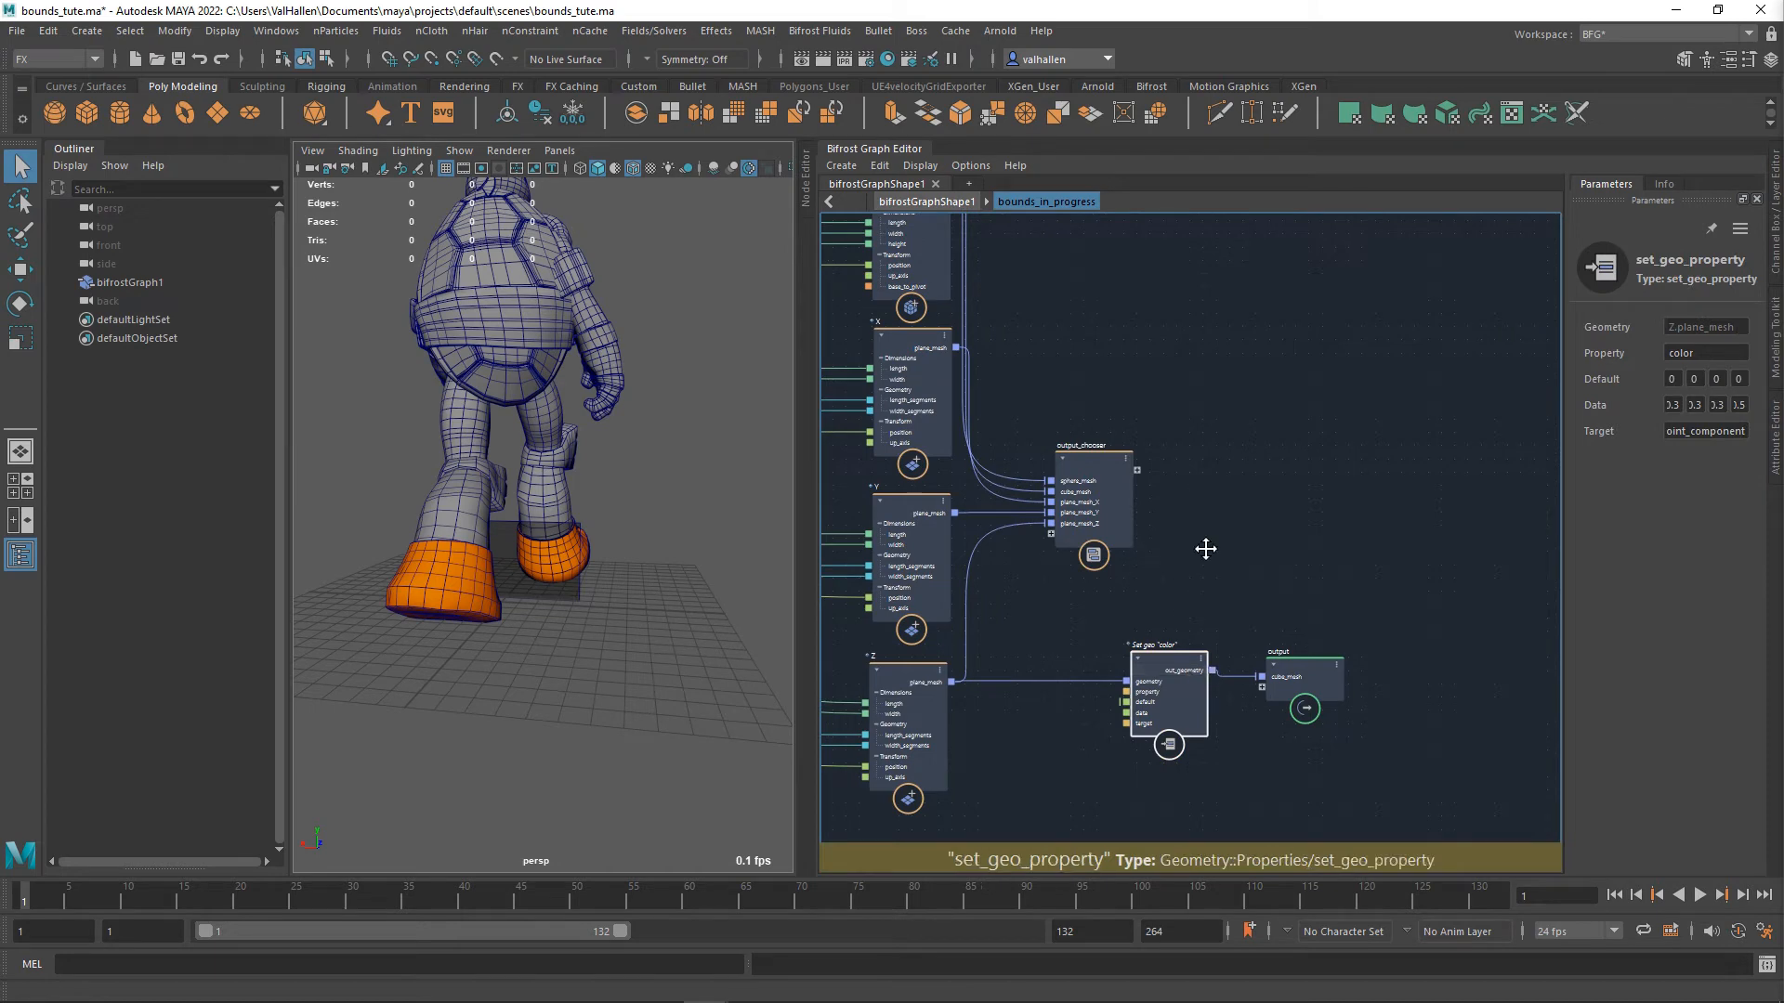
alt+middle_drag(1206, 549, 1248, 542)
double_click(1105, 527)
scroll(1218, 549, down, 4)
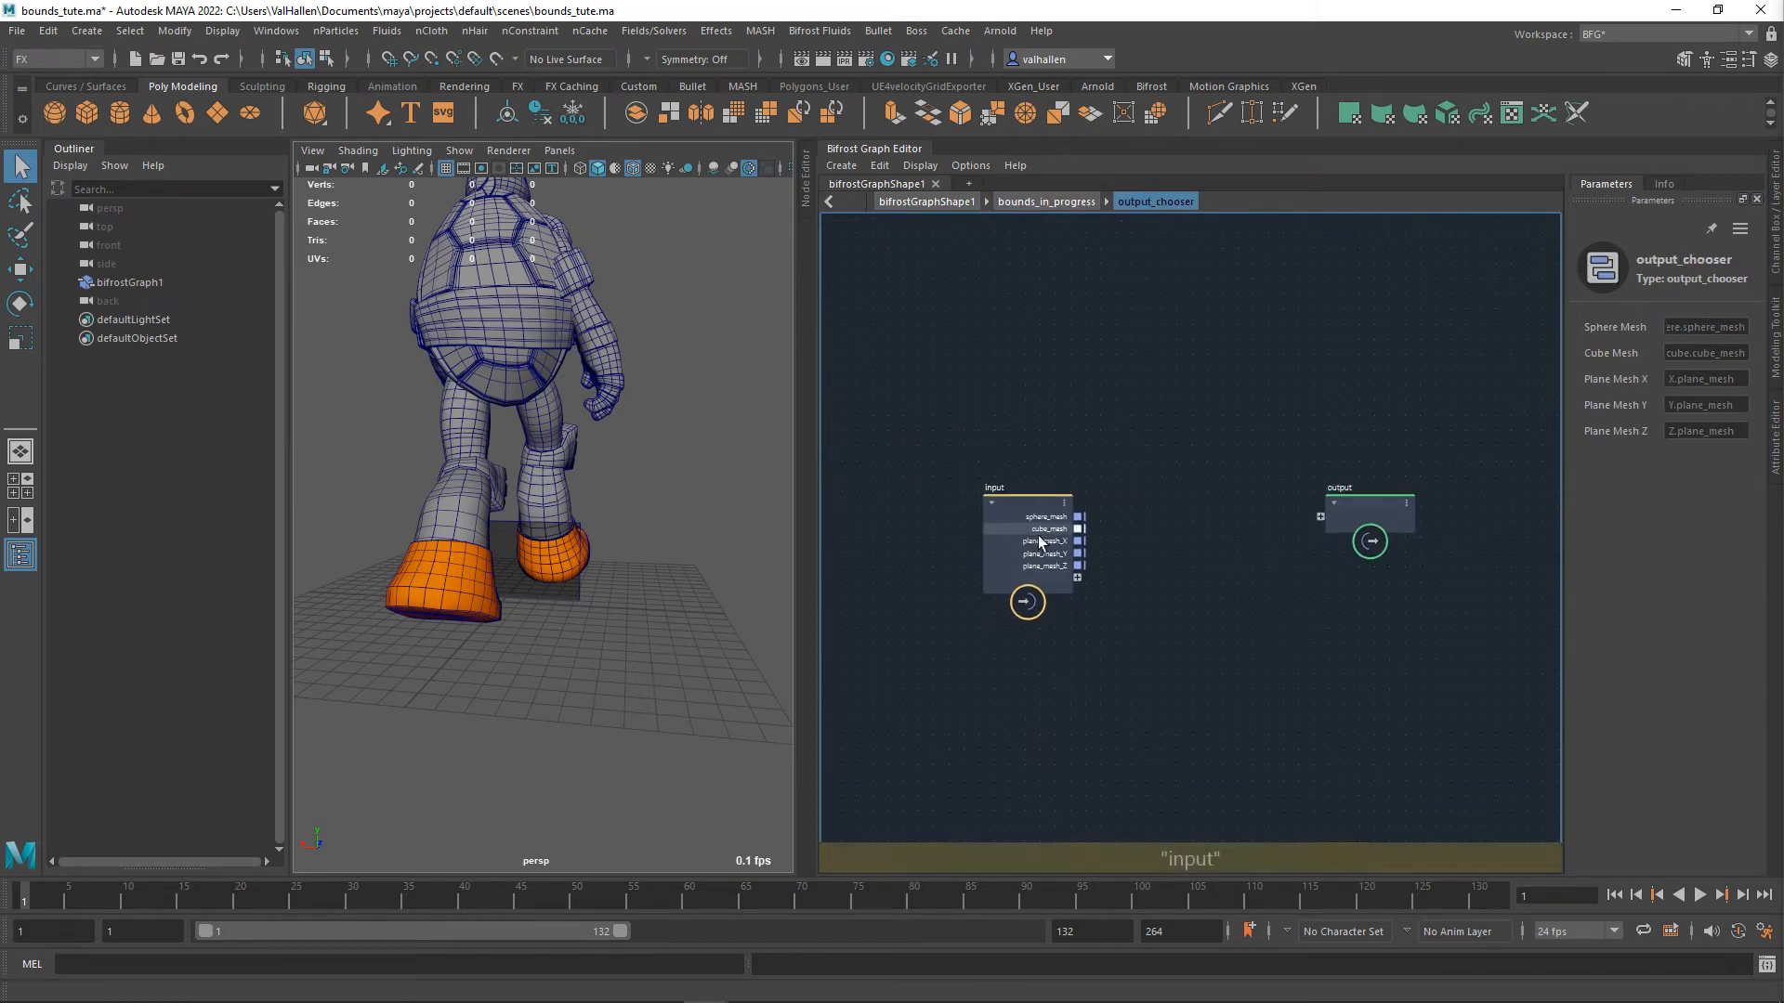
- Spread out the input, value and output nodes inside output_chooser to free space between them
drag(1035, 536, 919, 529)
alt+middle_drag(1191, 541, 1202, 608)
scroll(1202, 607, down, 1)
scroll(1203, 612, down, 3)
scroll(1295, 654, up, 1)
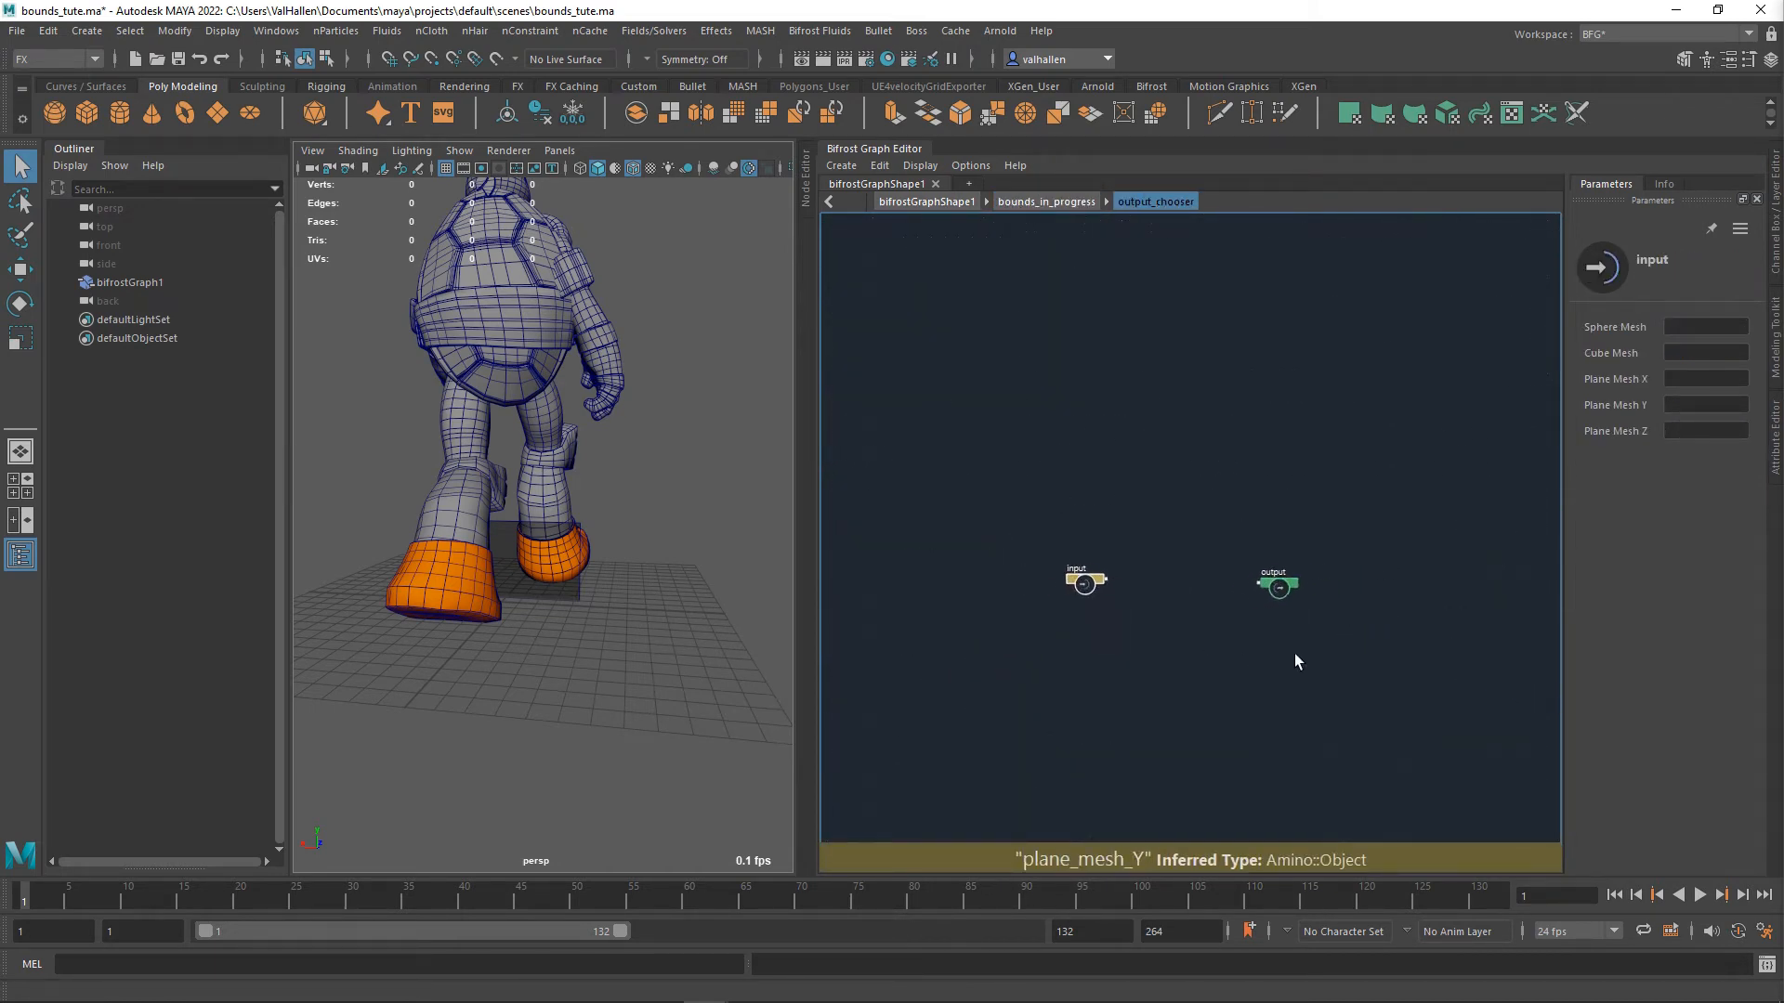
scroll(1505, 727, down, 1)
drag(1541, 708, 1123, 635)
scroll(1291, 630, up, 4)
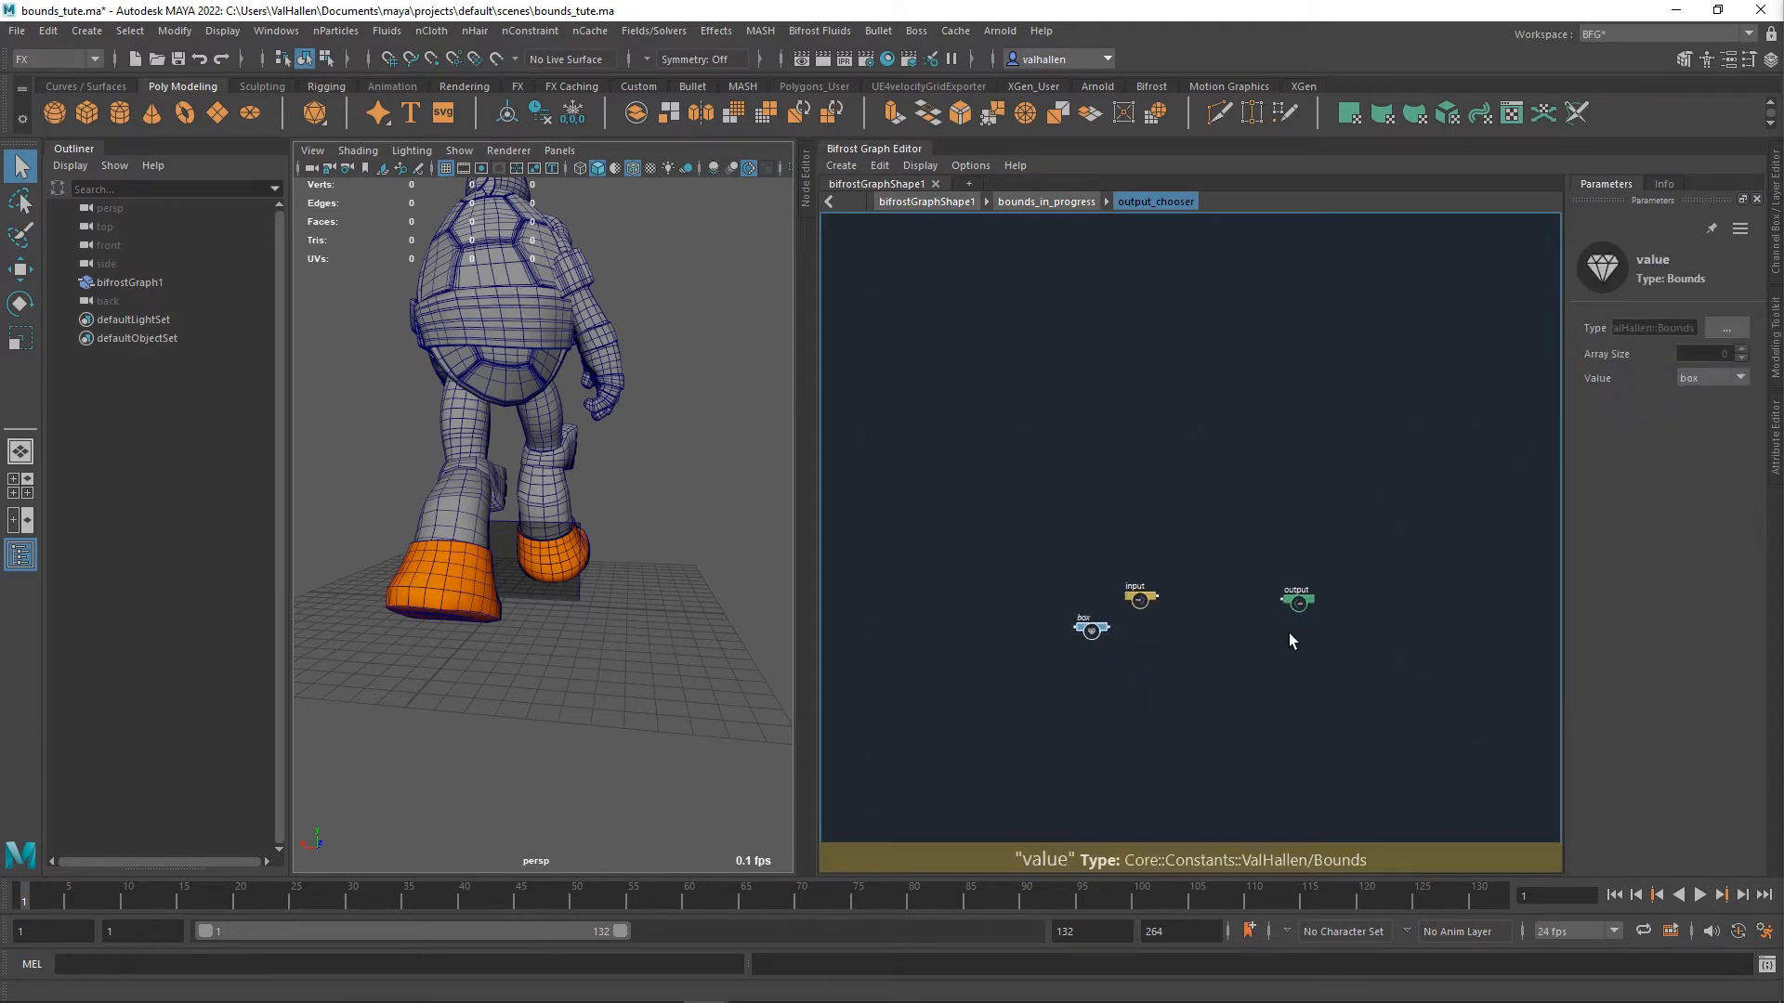
drag(1336, 587, 1434, 581)
- Paste the Set geo "color" node in front of the output node and connect its out_geometry to the output
key(ctrl+v)
scroll(1405, 602, up, 5)
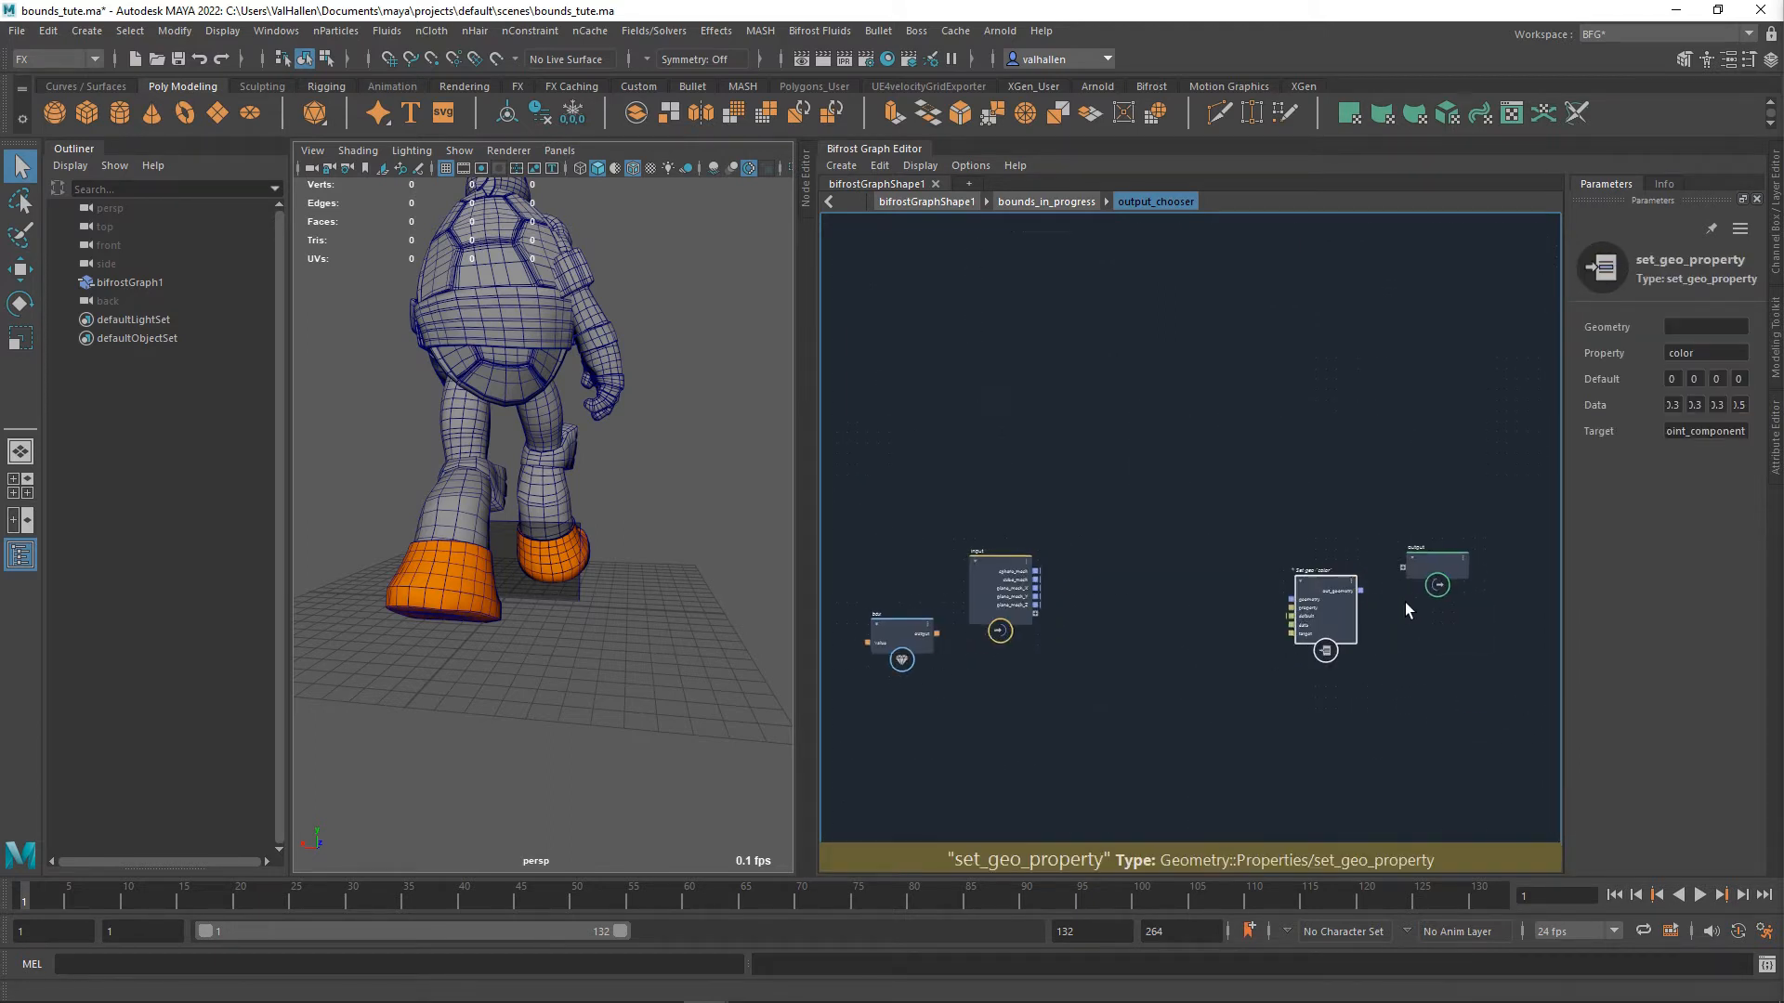
drag(1252, 608, 1364, 569)
mouse_move(510, 557)
alt+mouse_down()
mouse_move(346, 565)
mouse_move(493, 560)
alt+mouse_up()
scroll(1214, 650, down, 4)
scroll(1155, 650, up, 4)
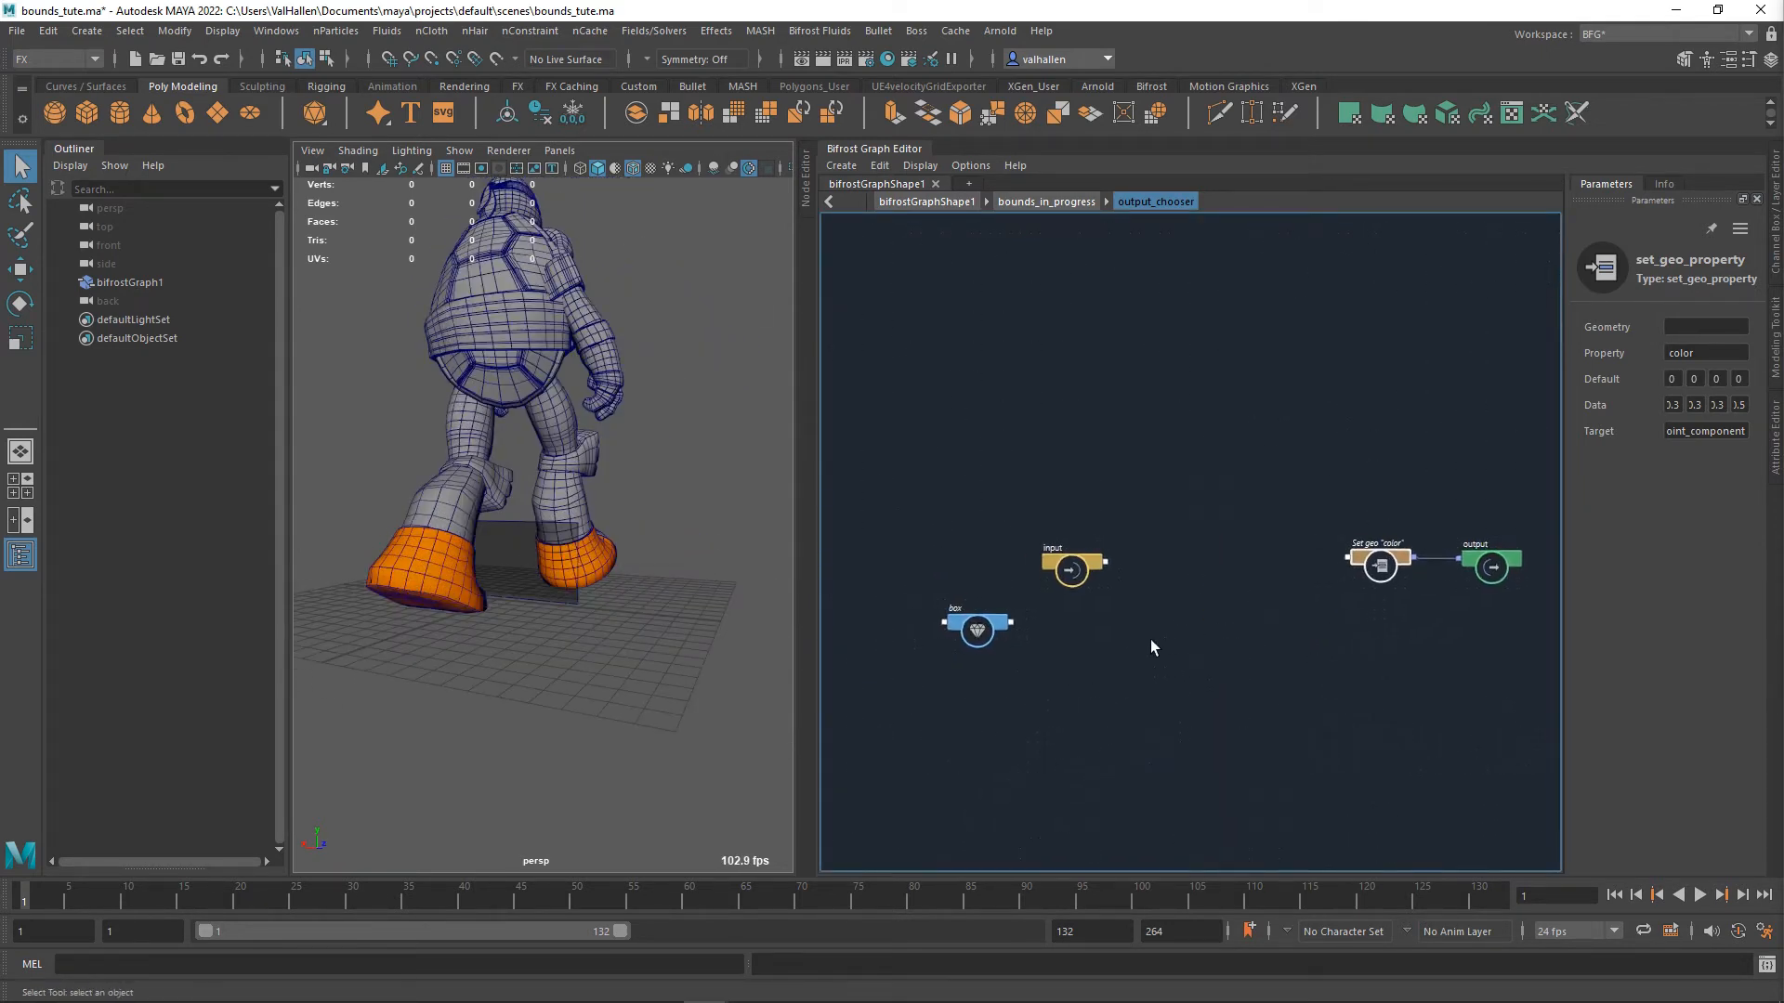
- Rearrange the input and box value nodes and expose the value node's value port on the input node
click(1071, 560)
drag(1072, 560, 948, 767)
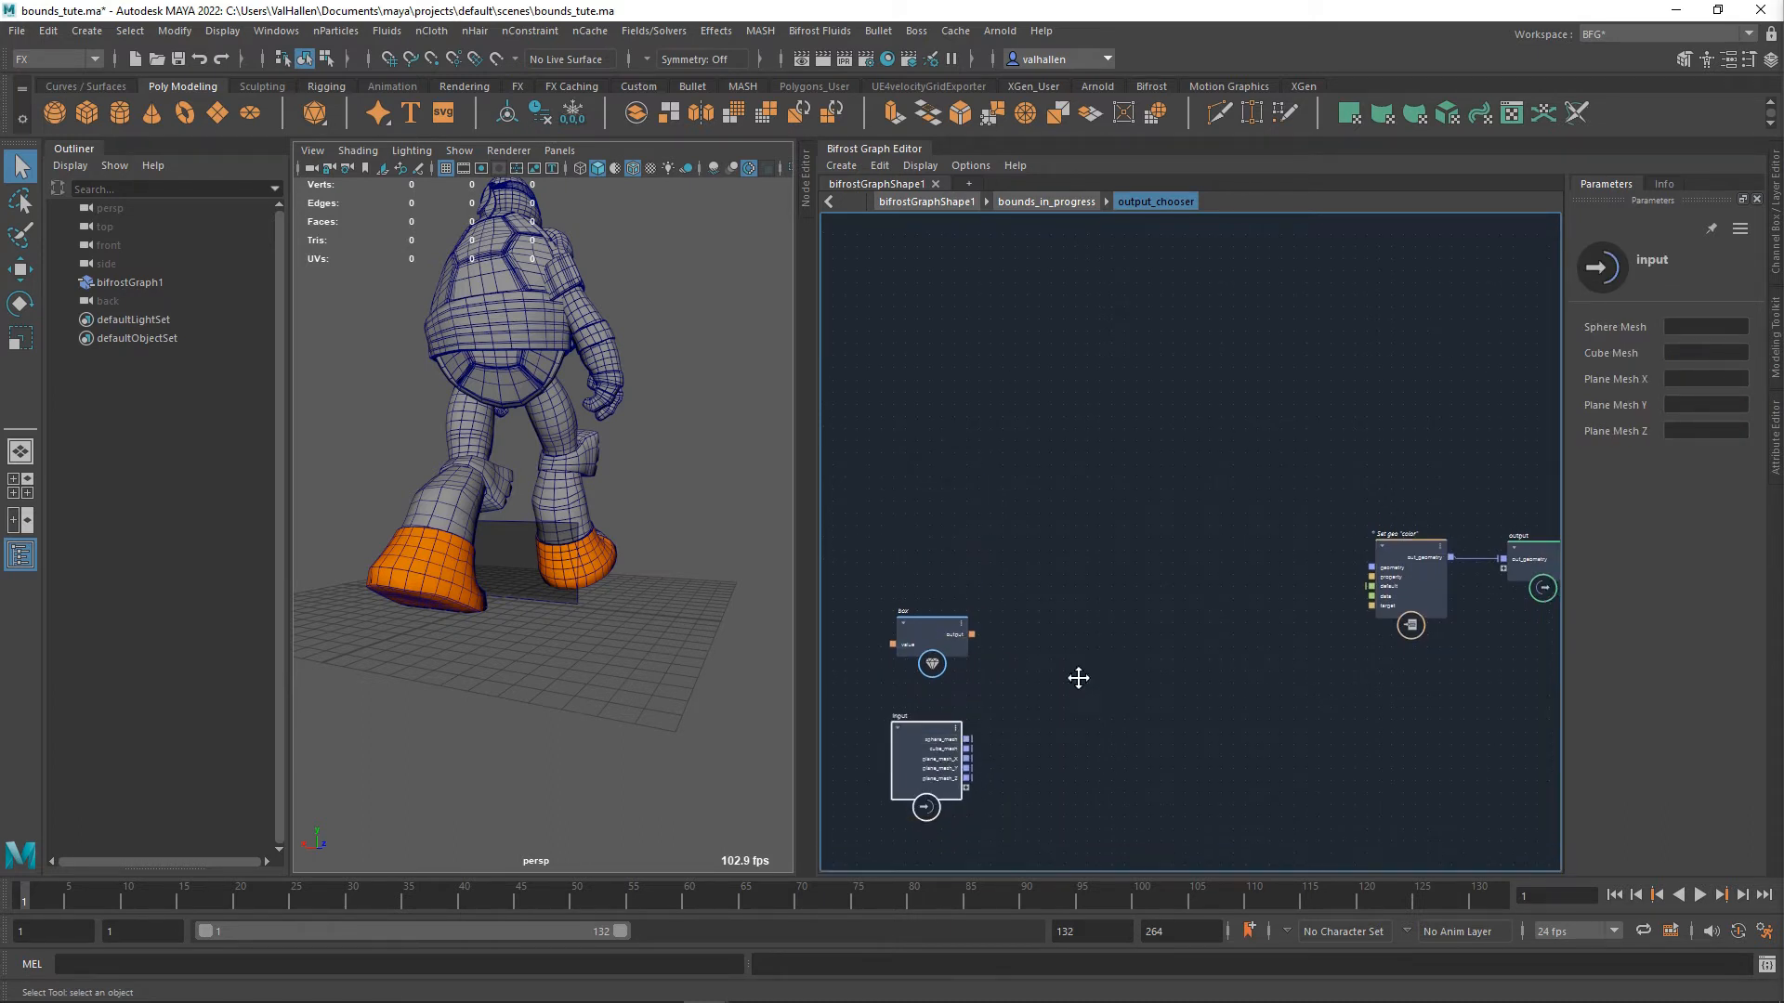
drag(933, 641, 1061, 489)
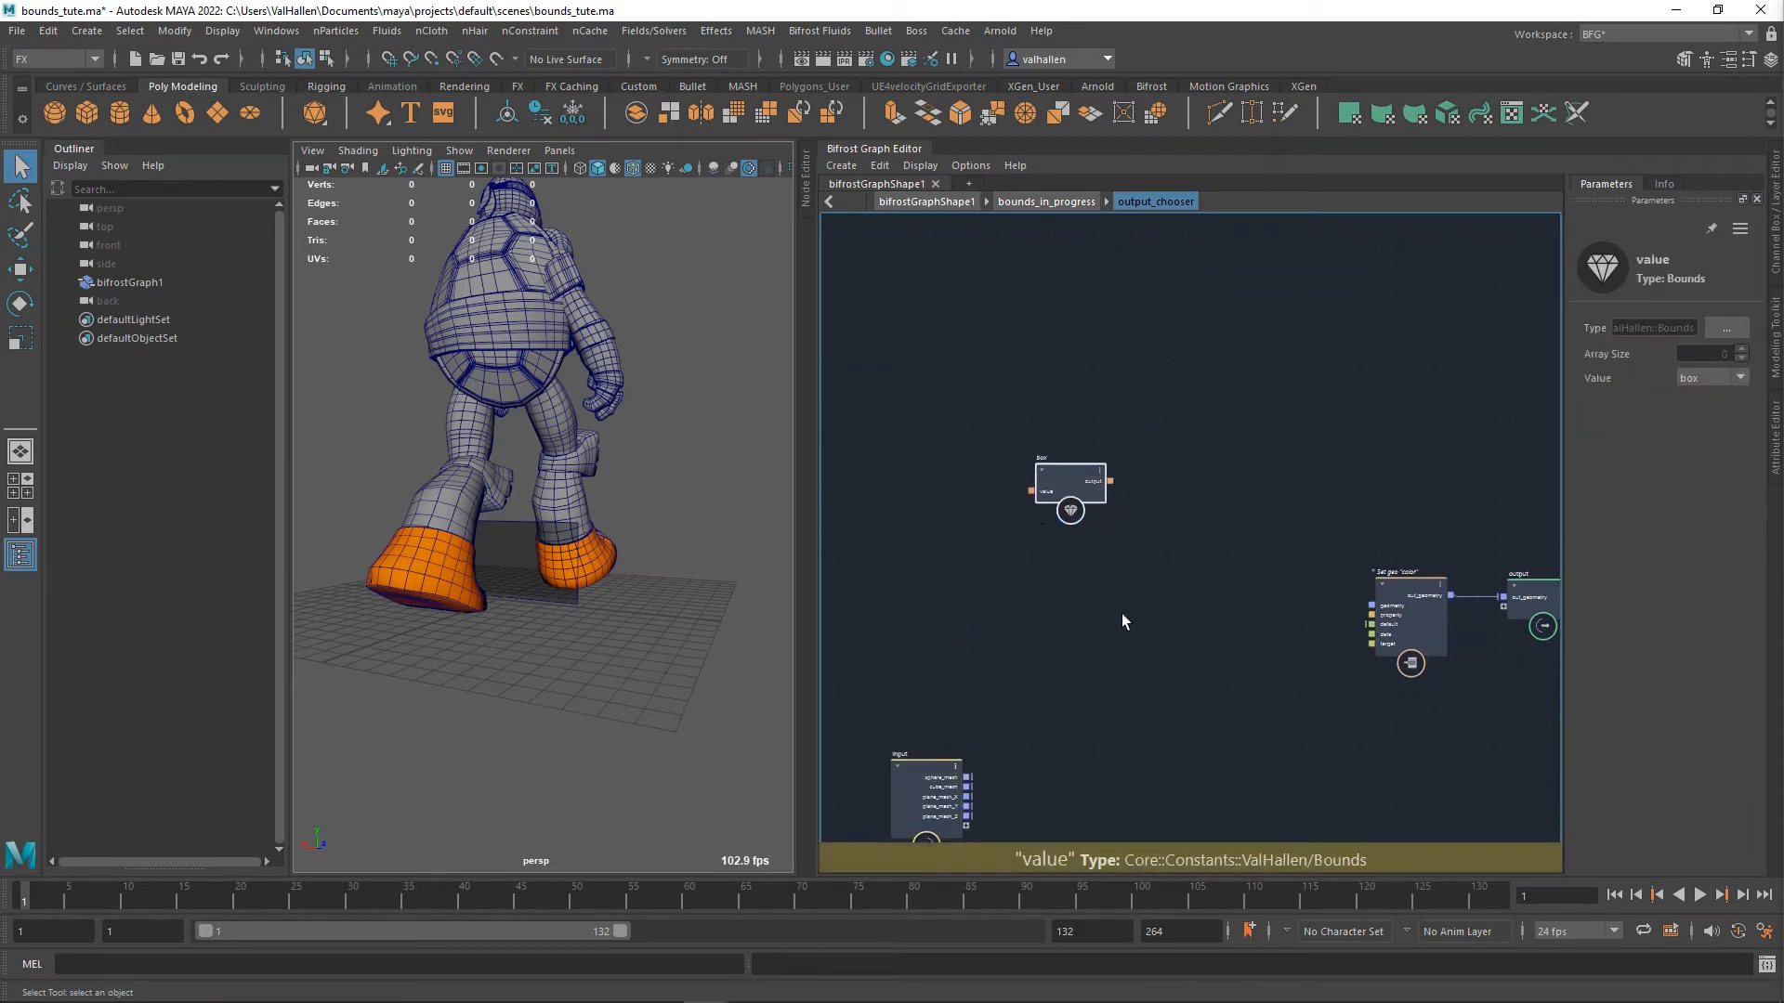
alt+middle_drag(1013, 682, 1024, 641)
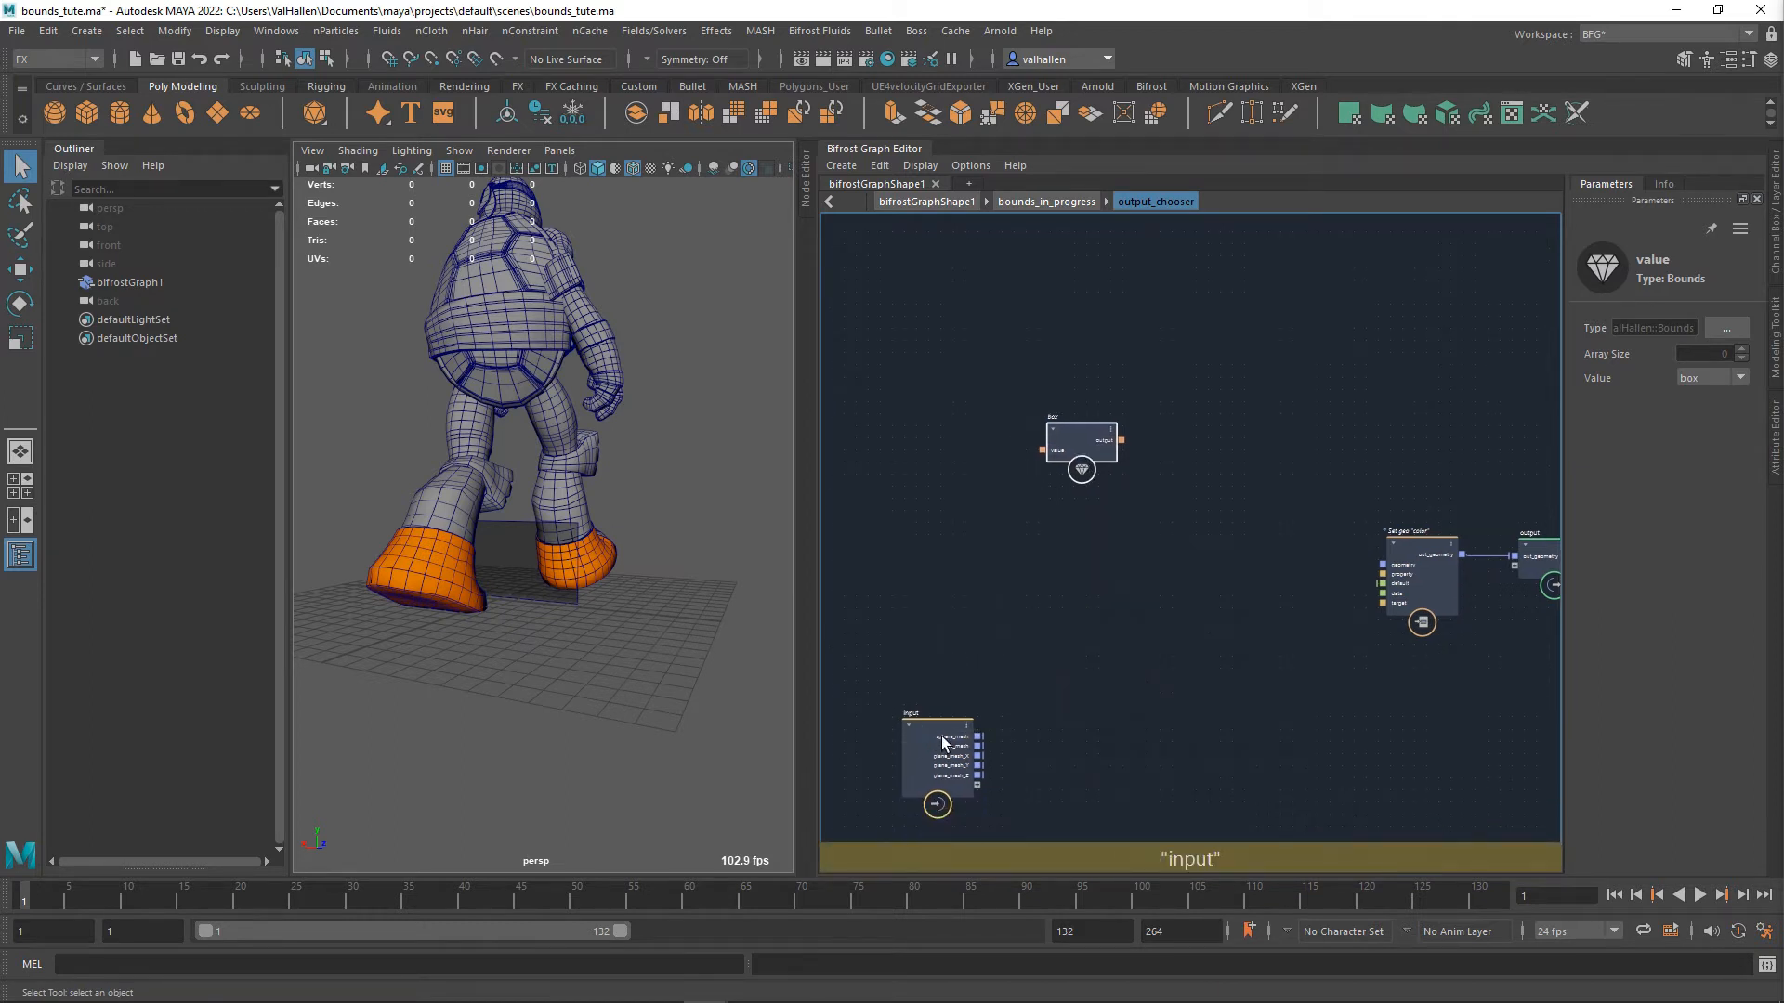
drag(938, 758, 966, 532)
drag(1046, 453, 1017, 570)
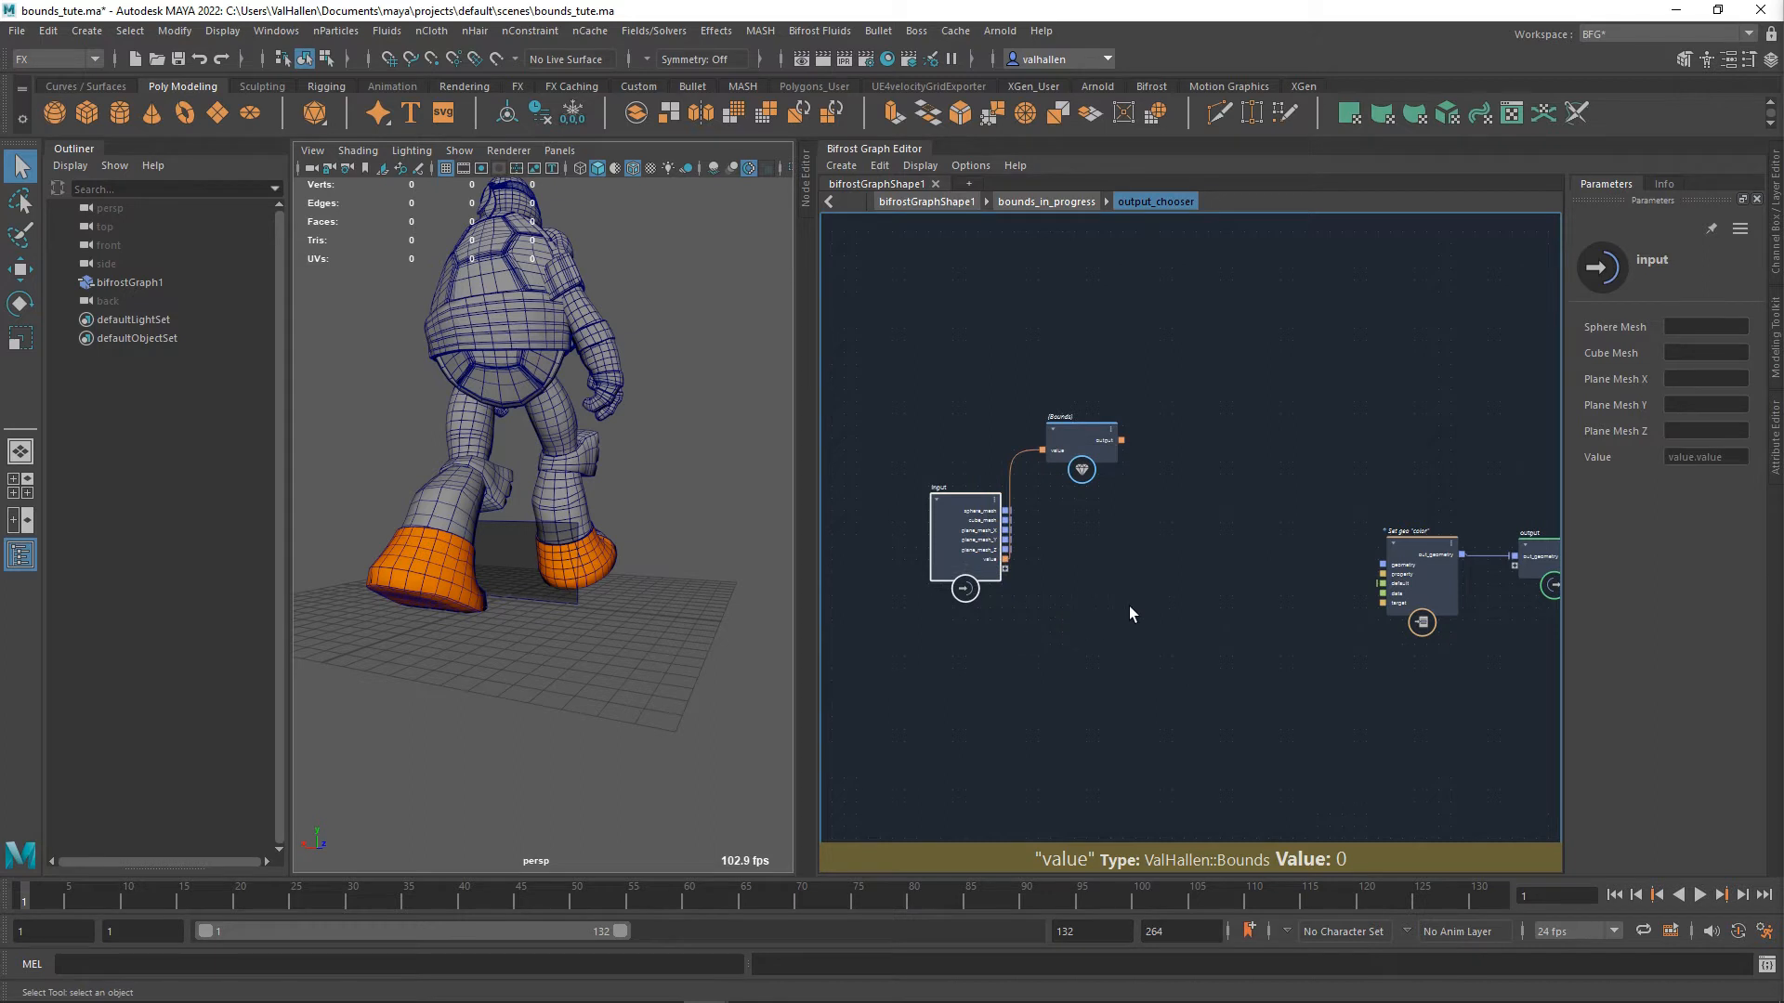
- Return to the bounds_in_progress compound and check the value options of the output_chooser node
key(BackSpace)
alt+middle_drag(1224, 570, 1254, 553)
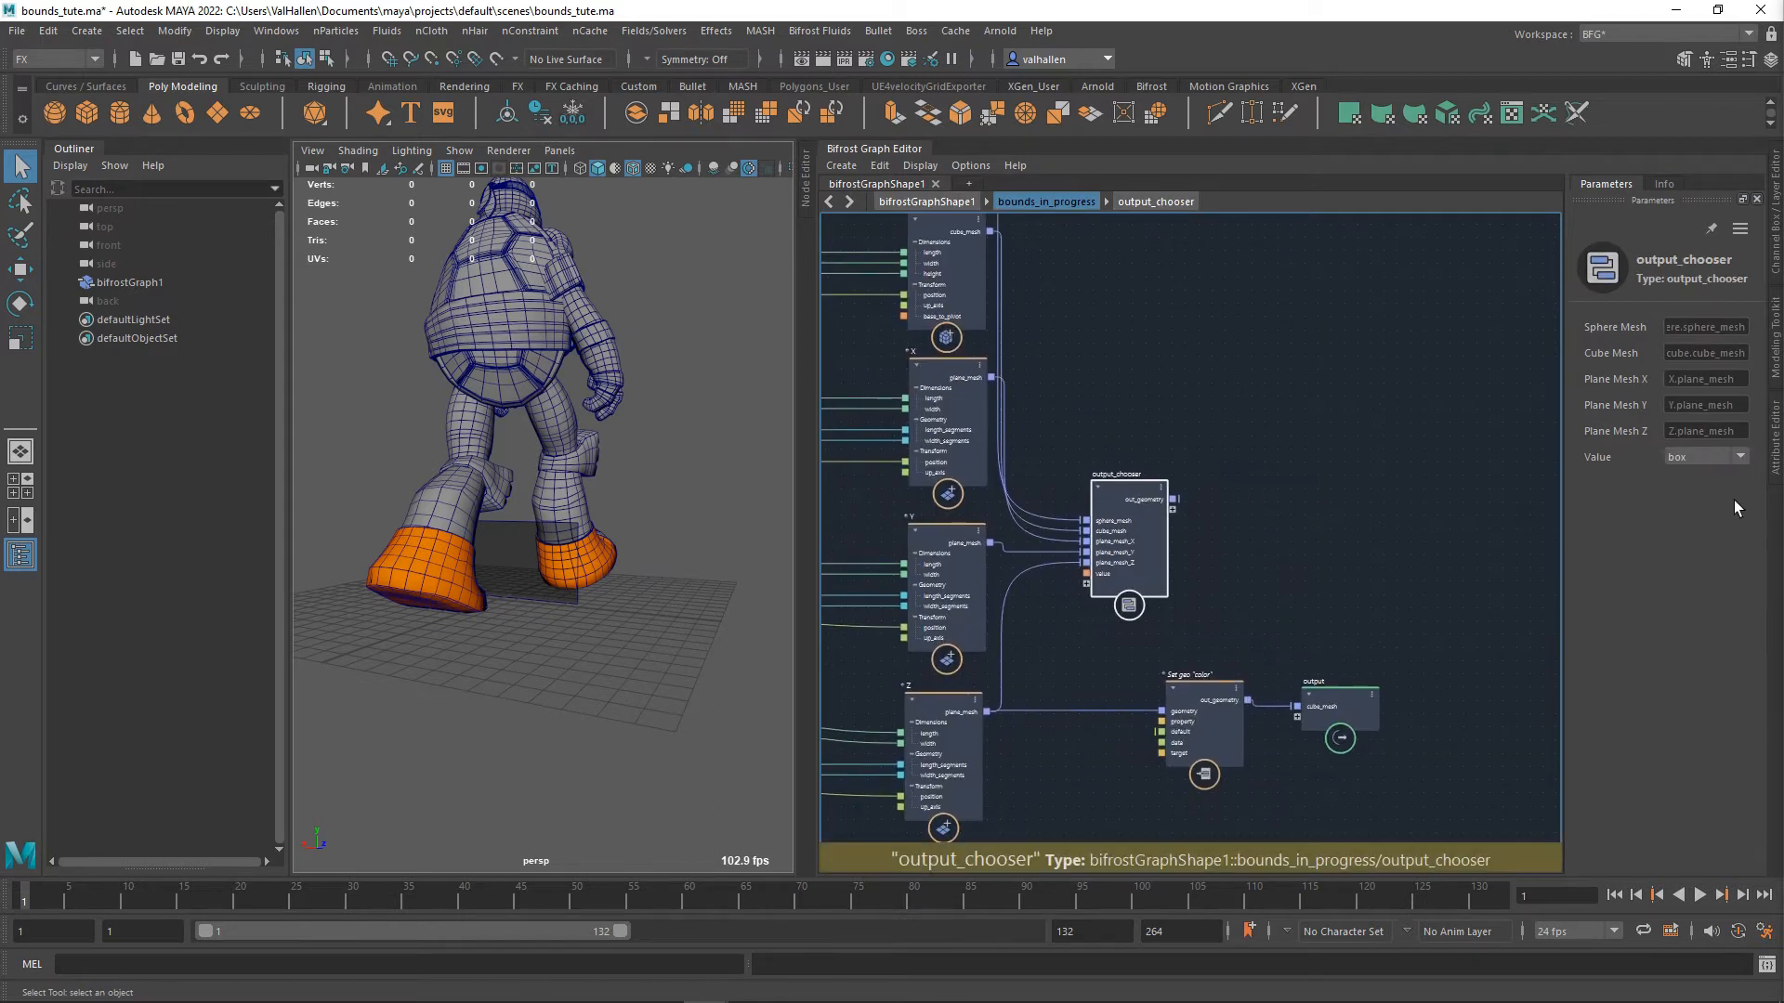
click(1705, 456)
click(1700, 471)
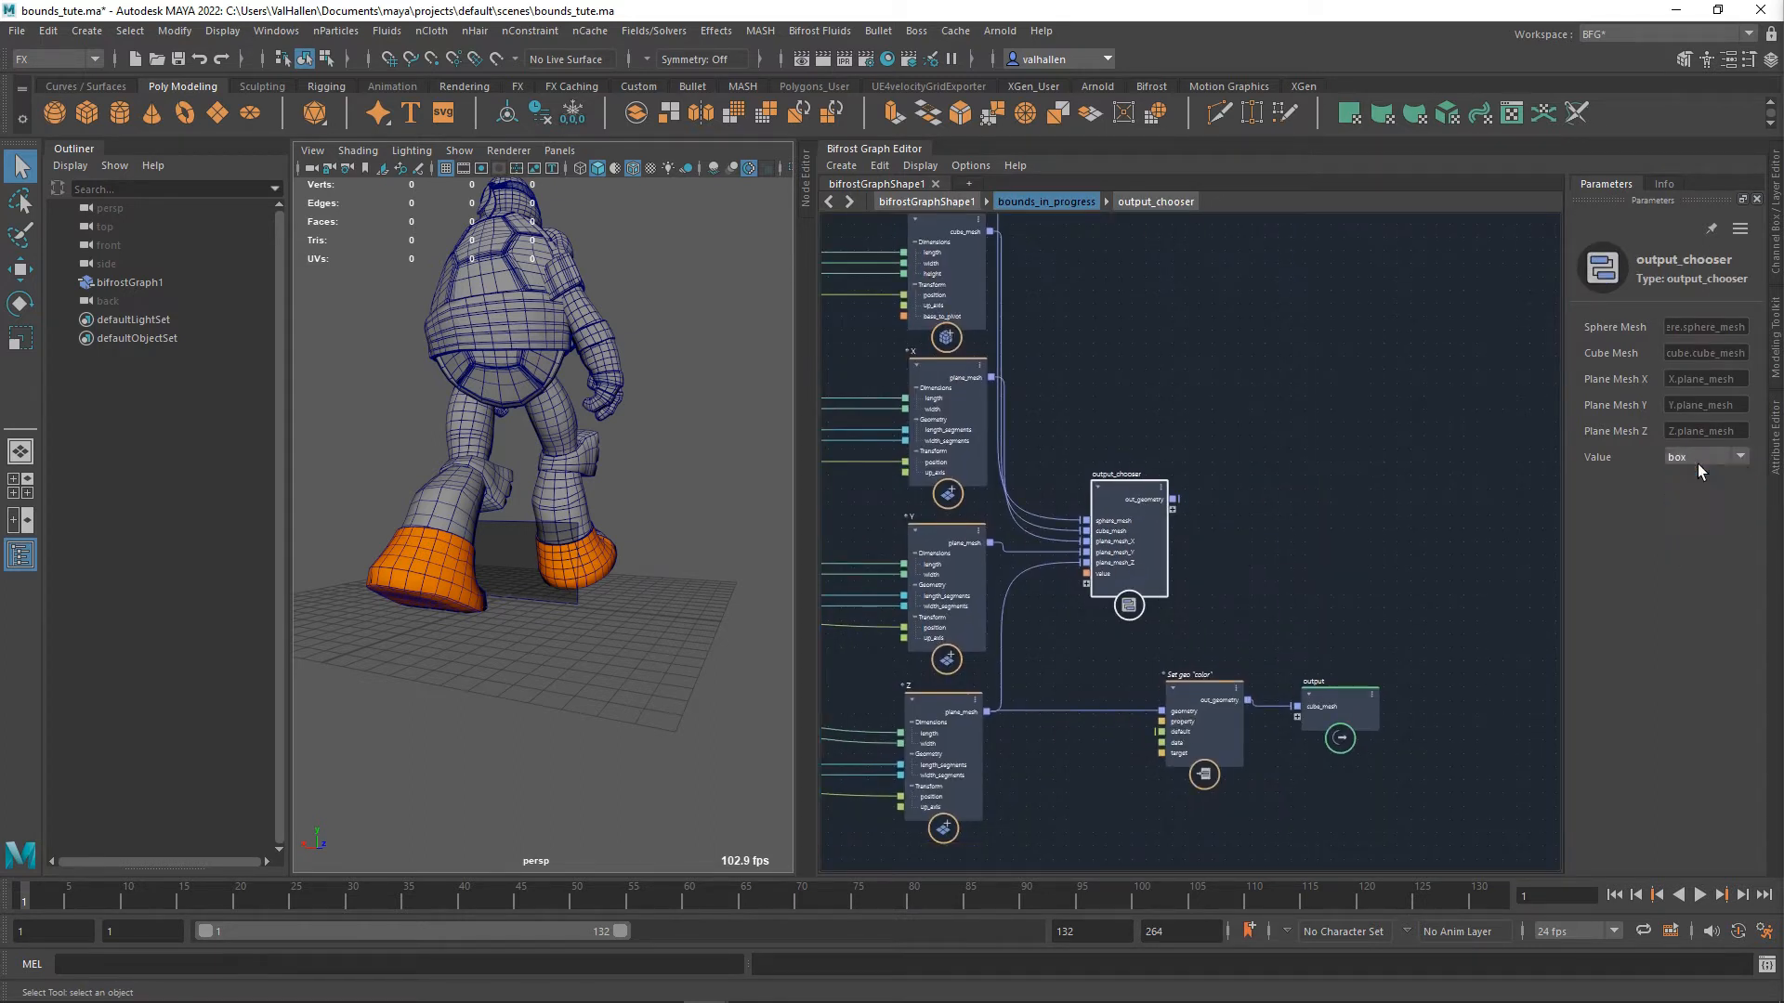
- Connect output_chooser's value port to a new port on the bounds_in_progress input node
alt+middle_drag(1302, 537, 1431, 567)
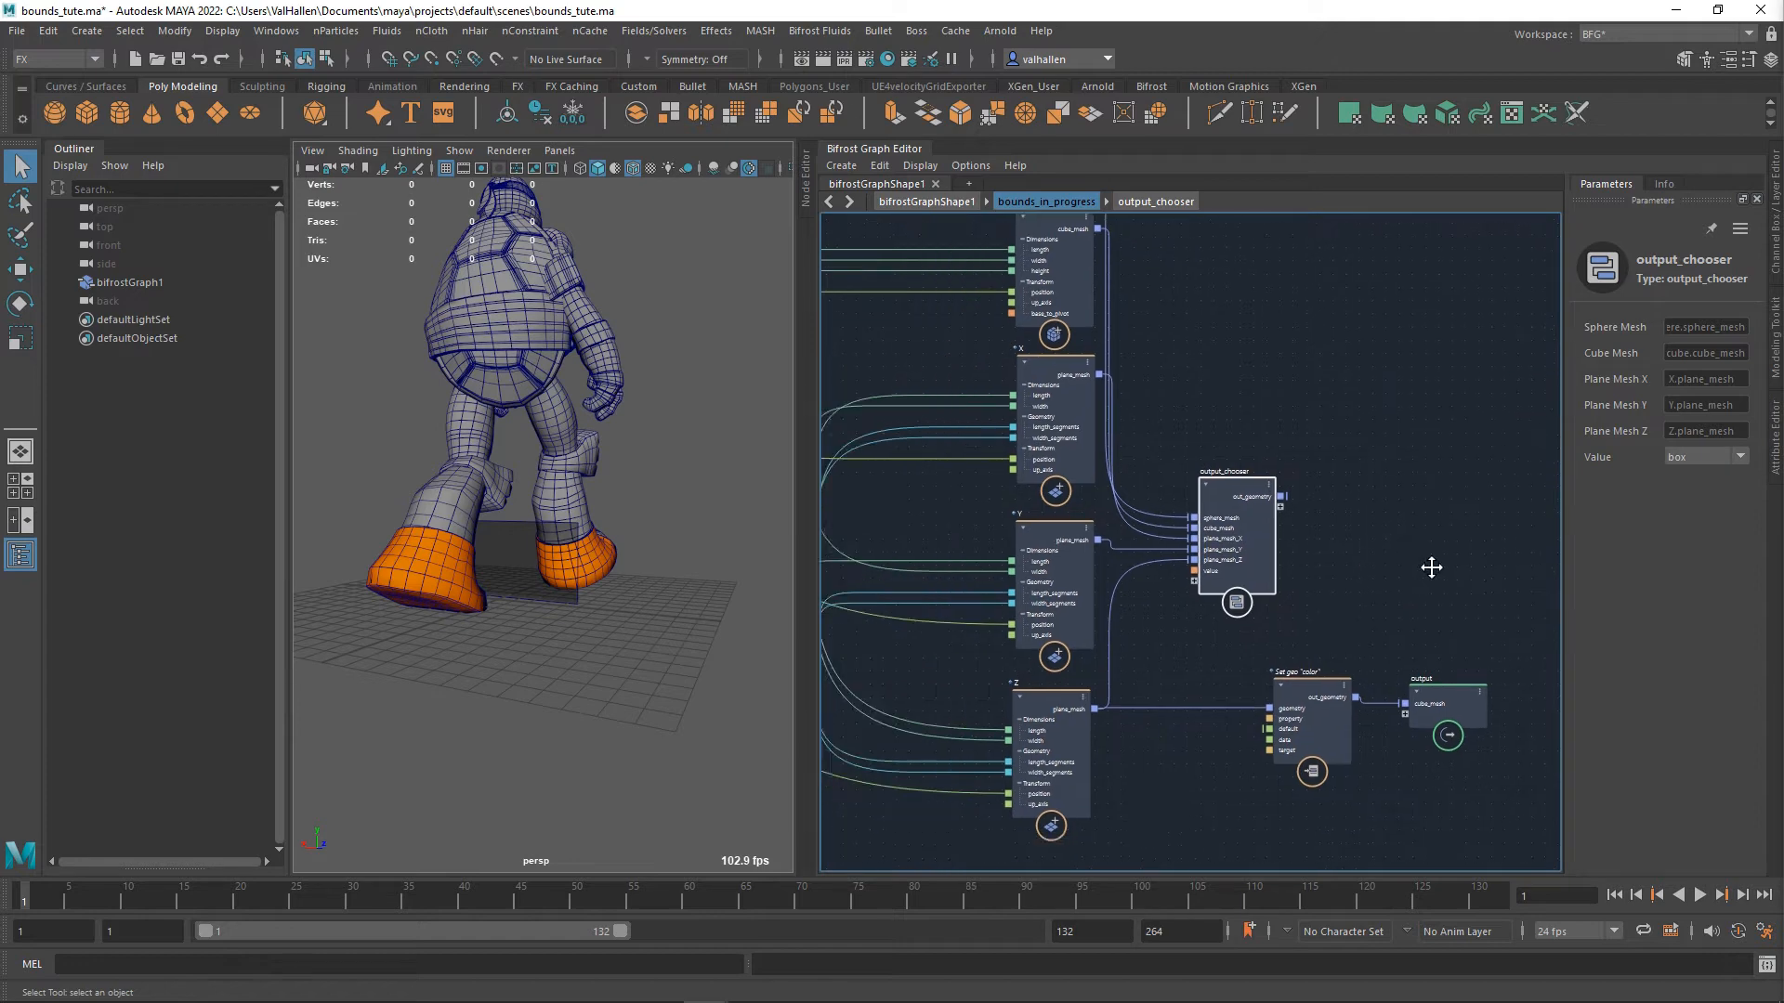
drag(1258, 570, 1248, 653)
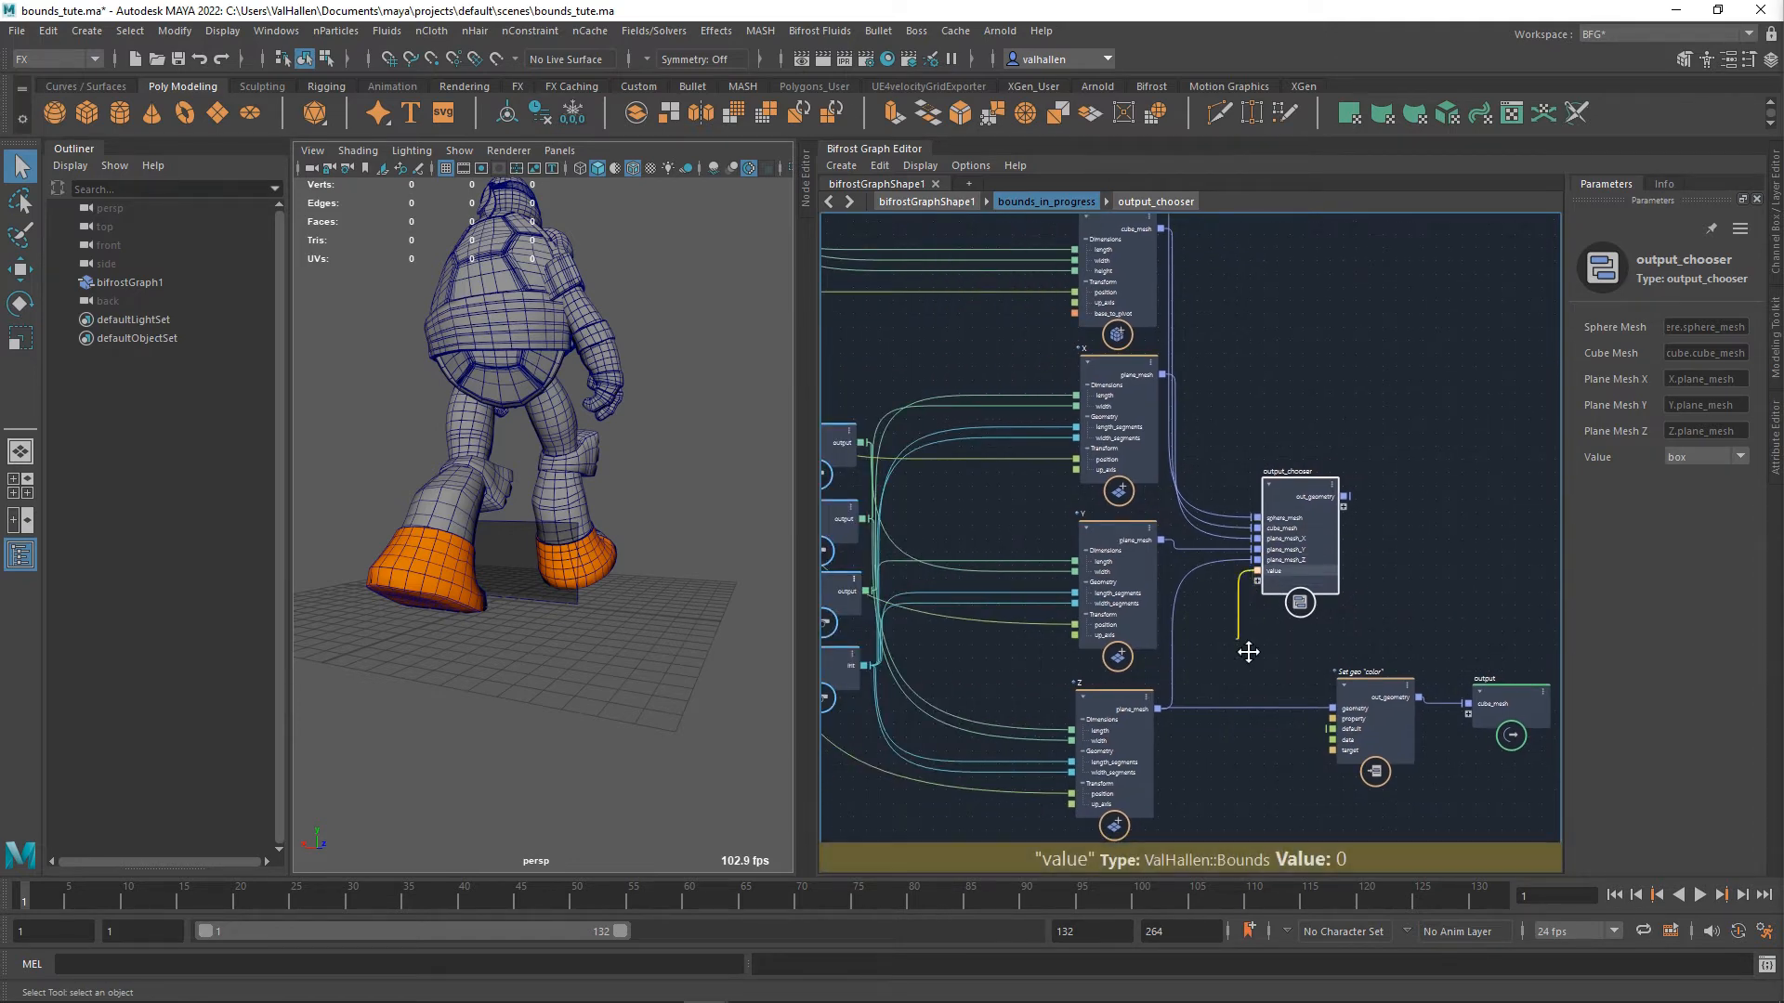
alt+middle_drag(1248, 652, 1628, 694)
mouse_move(927, 549)
alt+middle_down()
mouse_move(1219, 709)
mouse_move(1410, 729)
alt+middle_up()
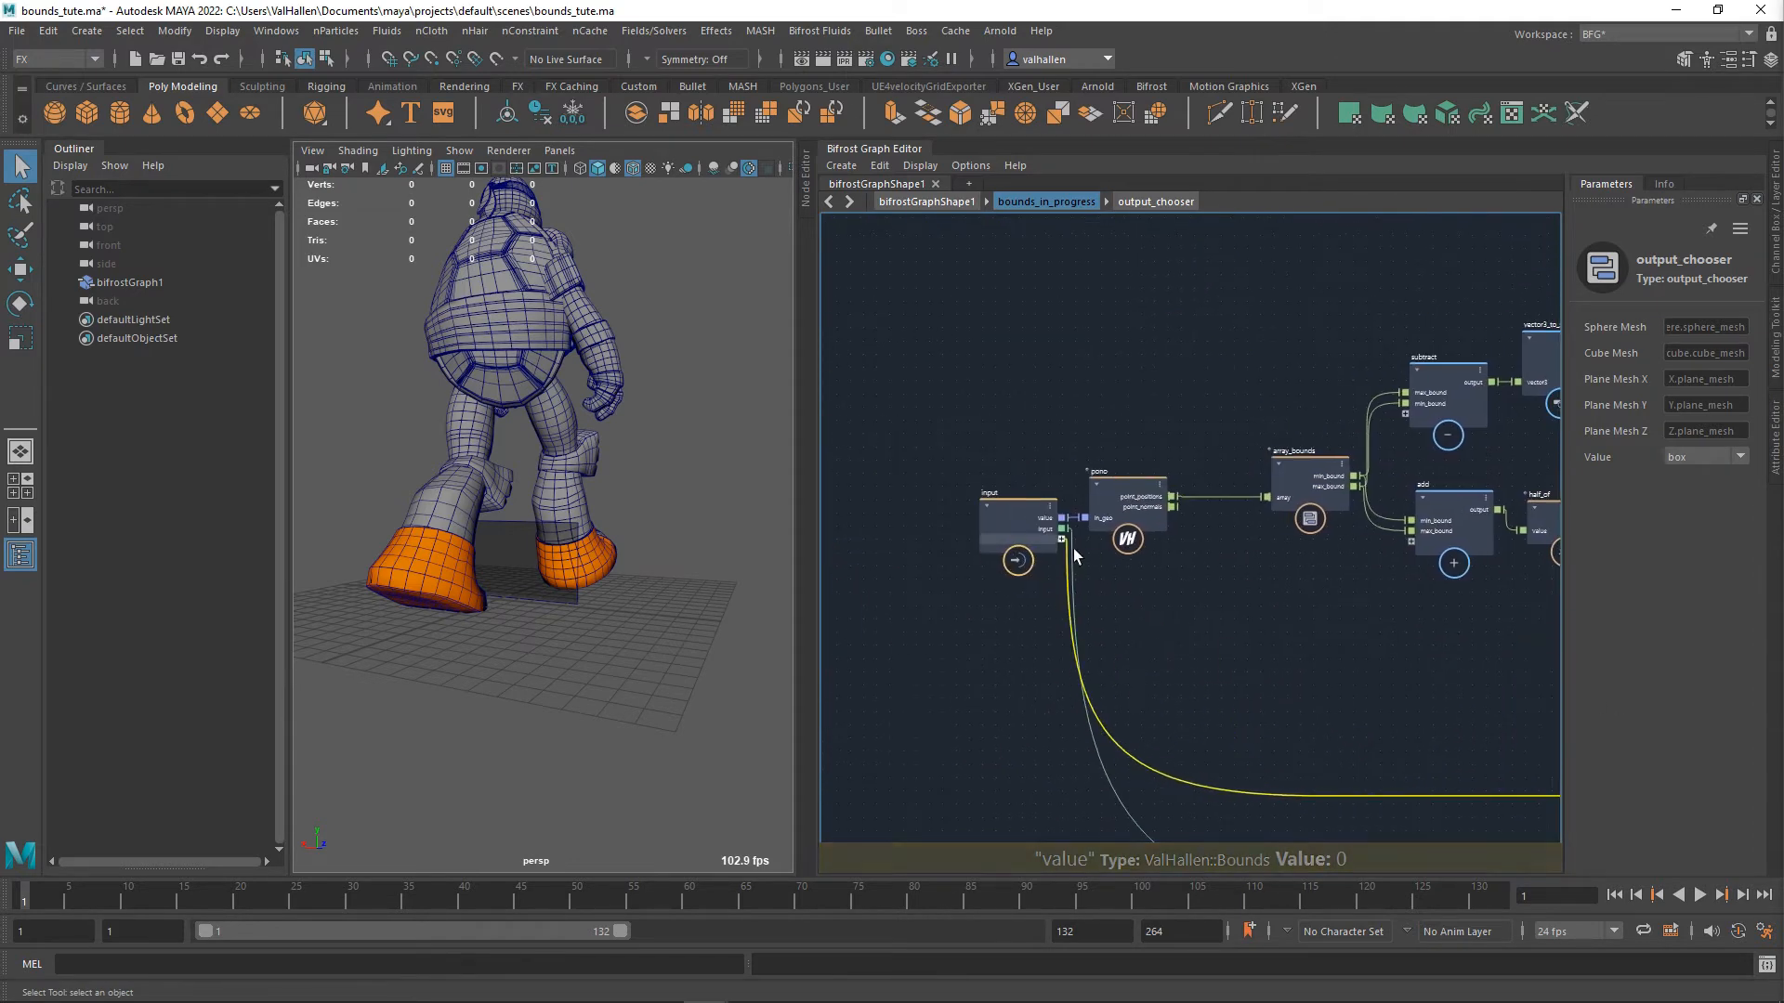
drag(1075, 556, 1062, 540)
- Rename the new value1 port on the input node as bounds_type
right_click(1039, 540)
click(1120, 548)
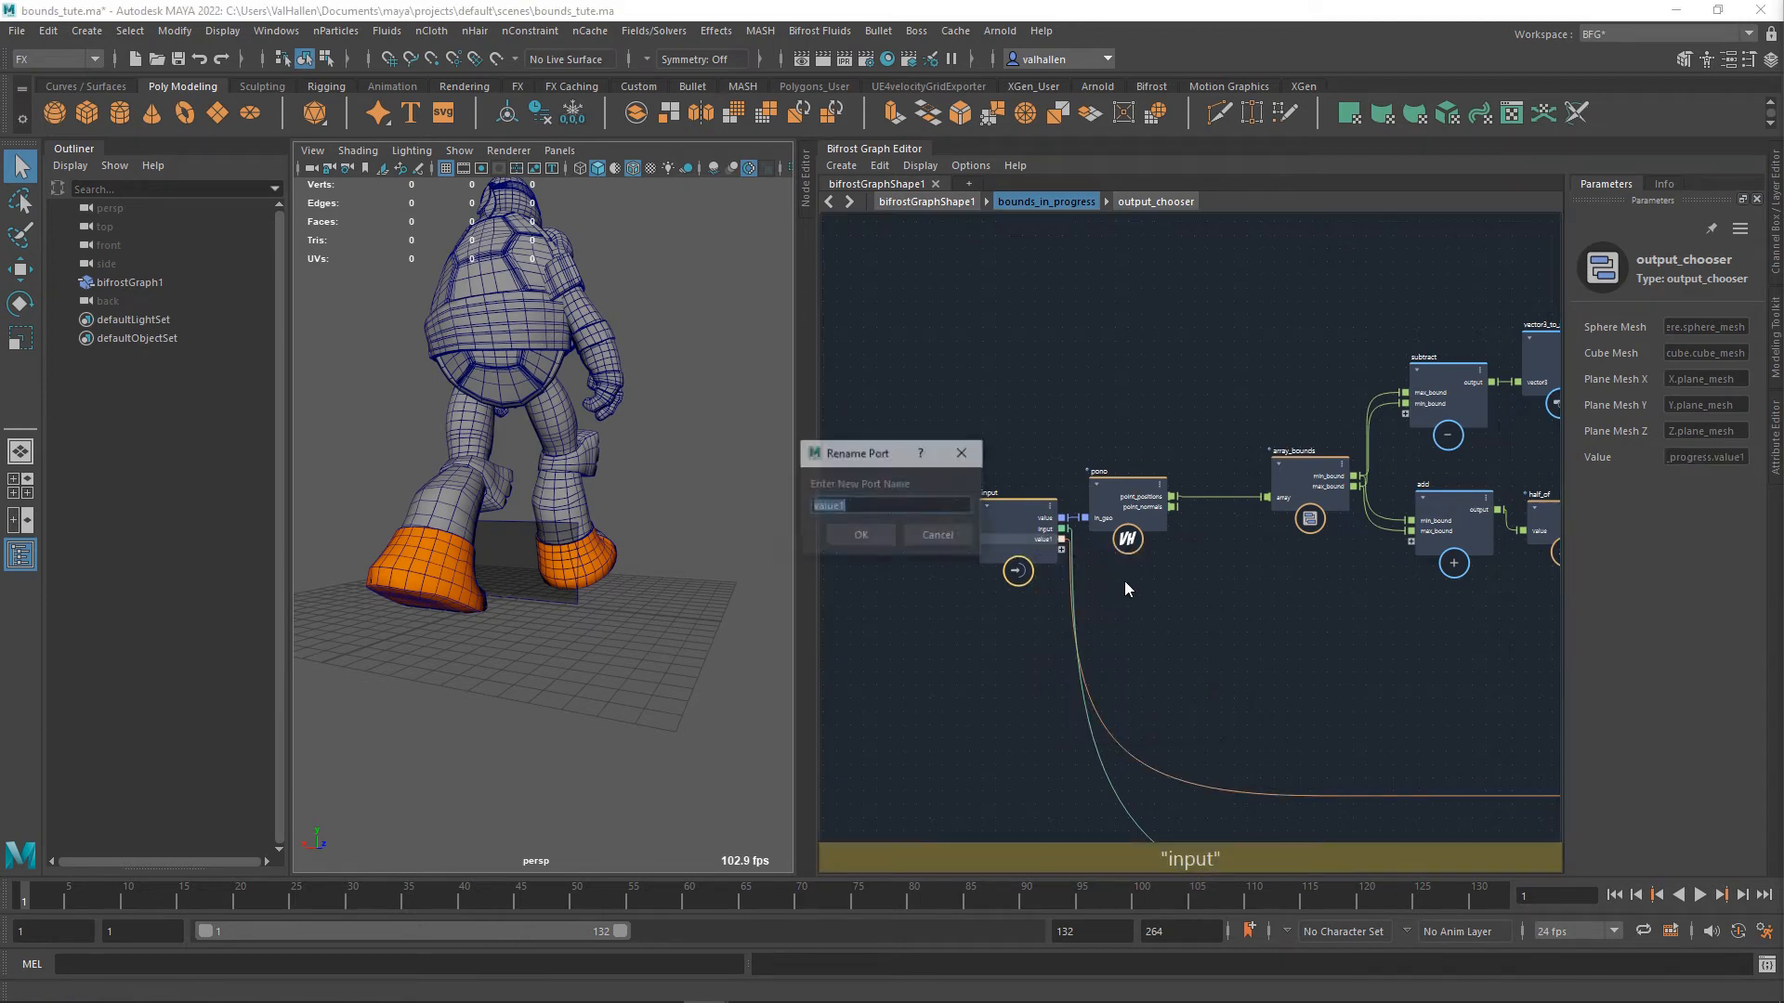
text(bounds_)
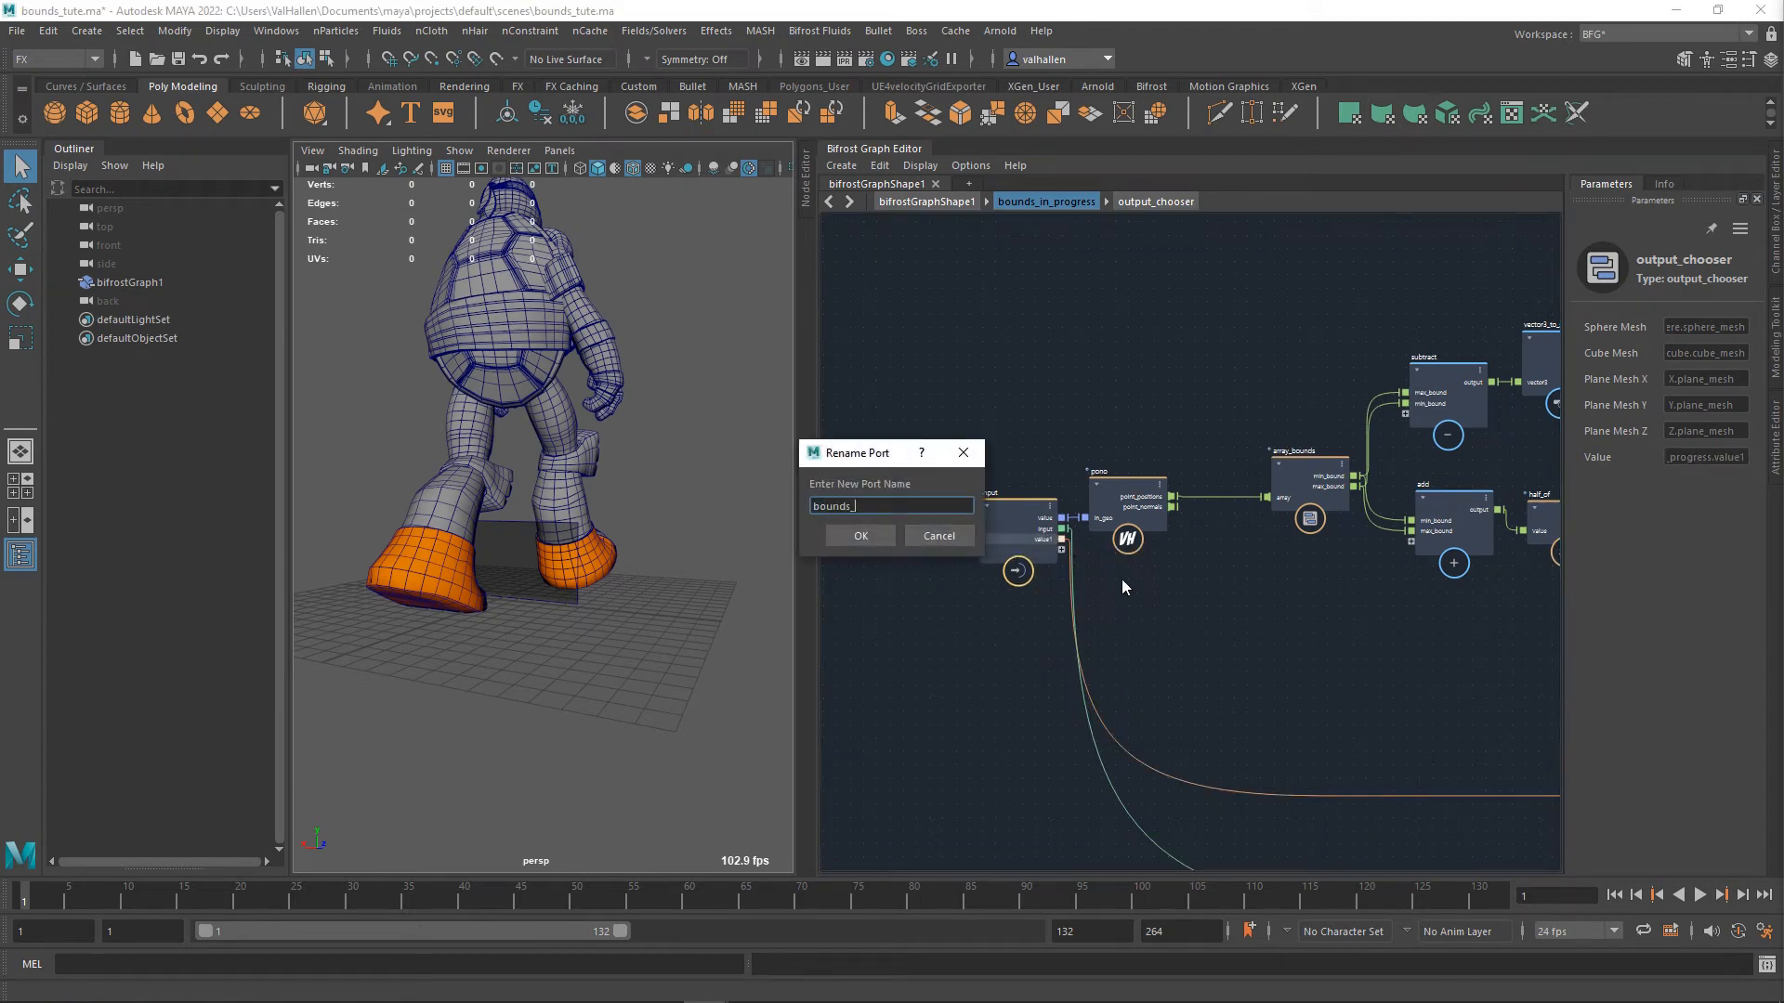
text(type)
key(Return)
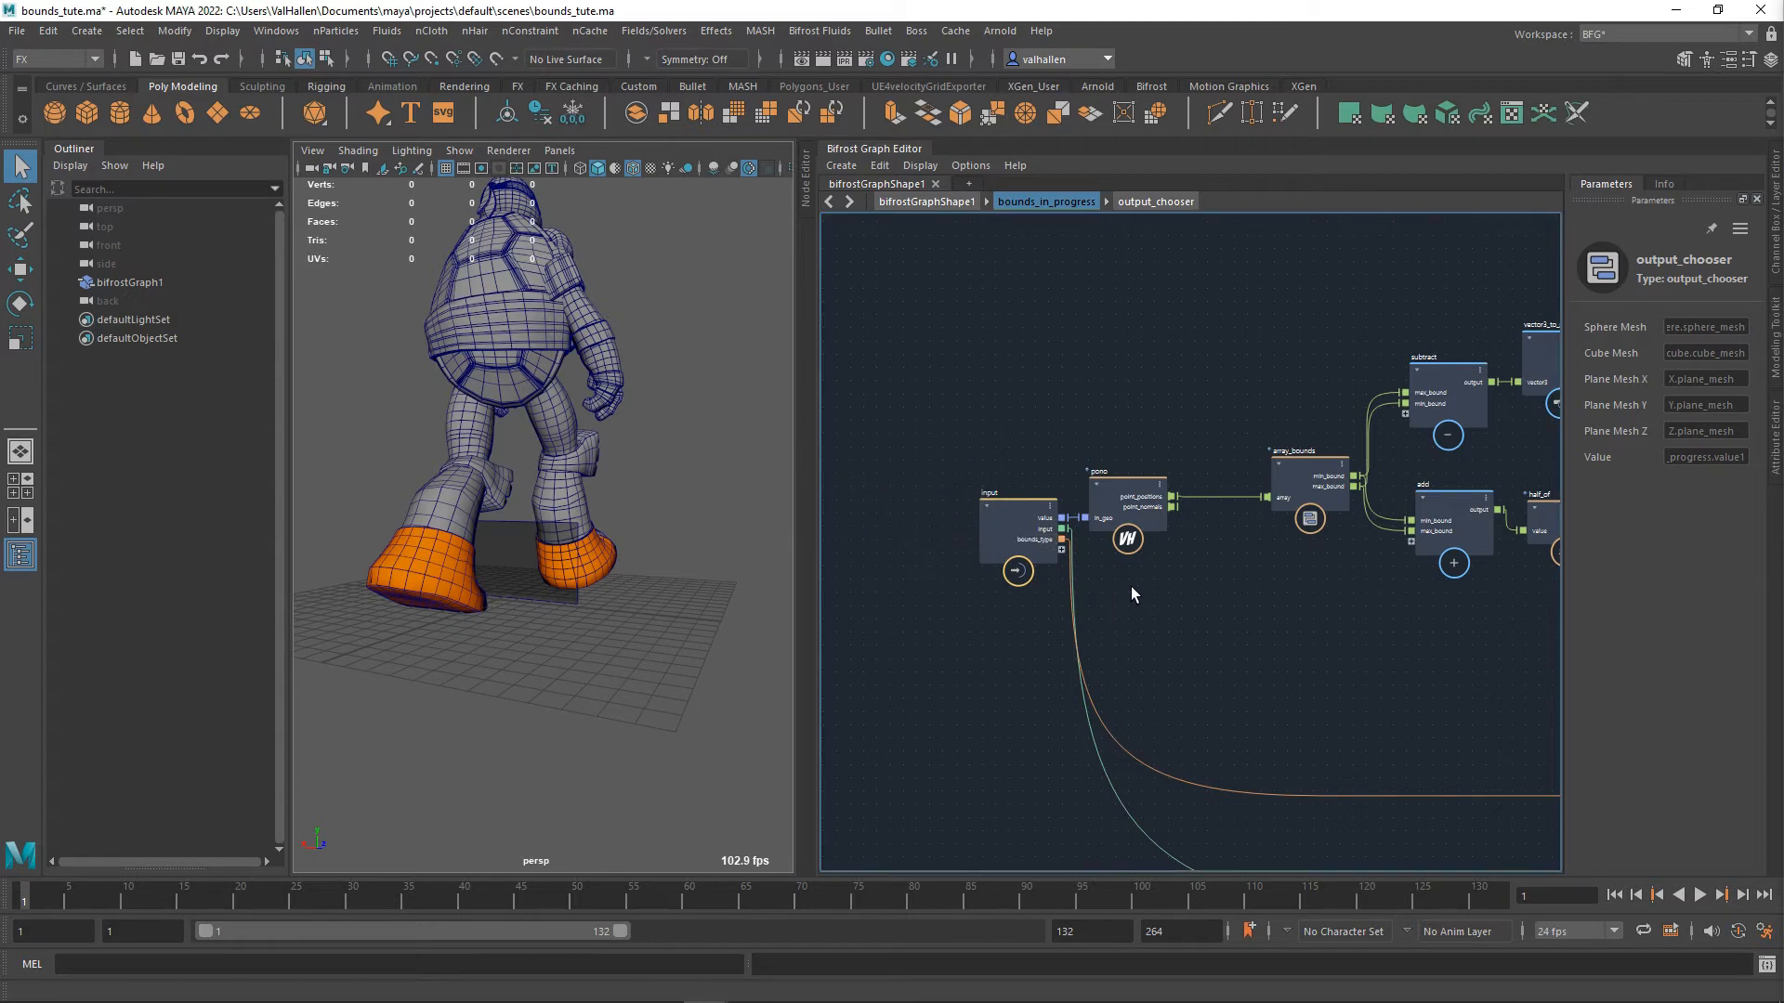
- Check the selectable Bounds Type options of the bounds_in_progress compound
click(1371, 631)
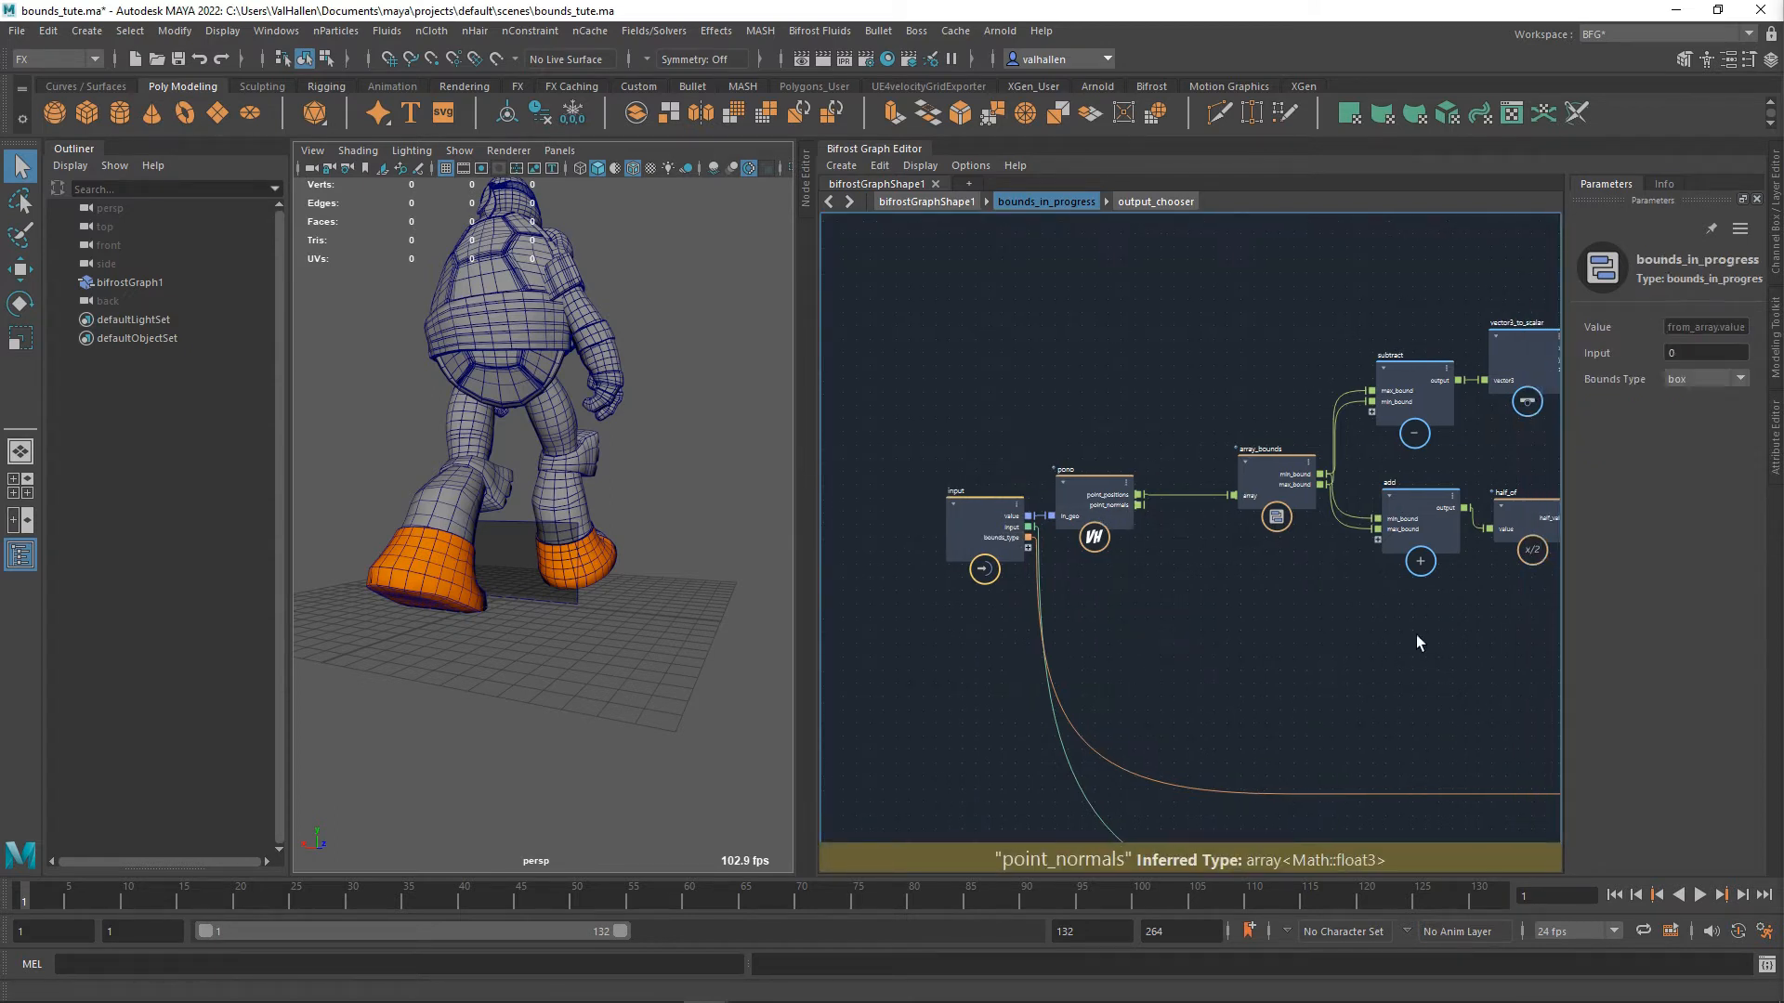
click(1718, 379)
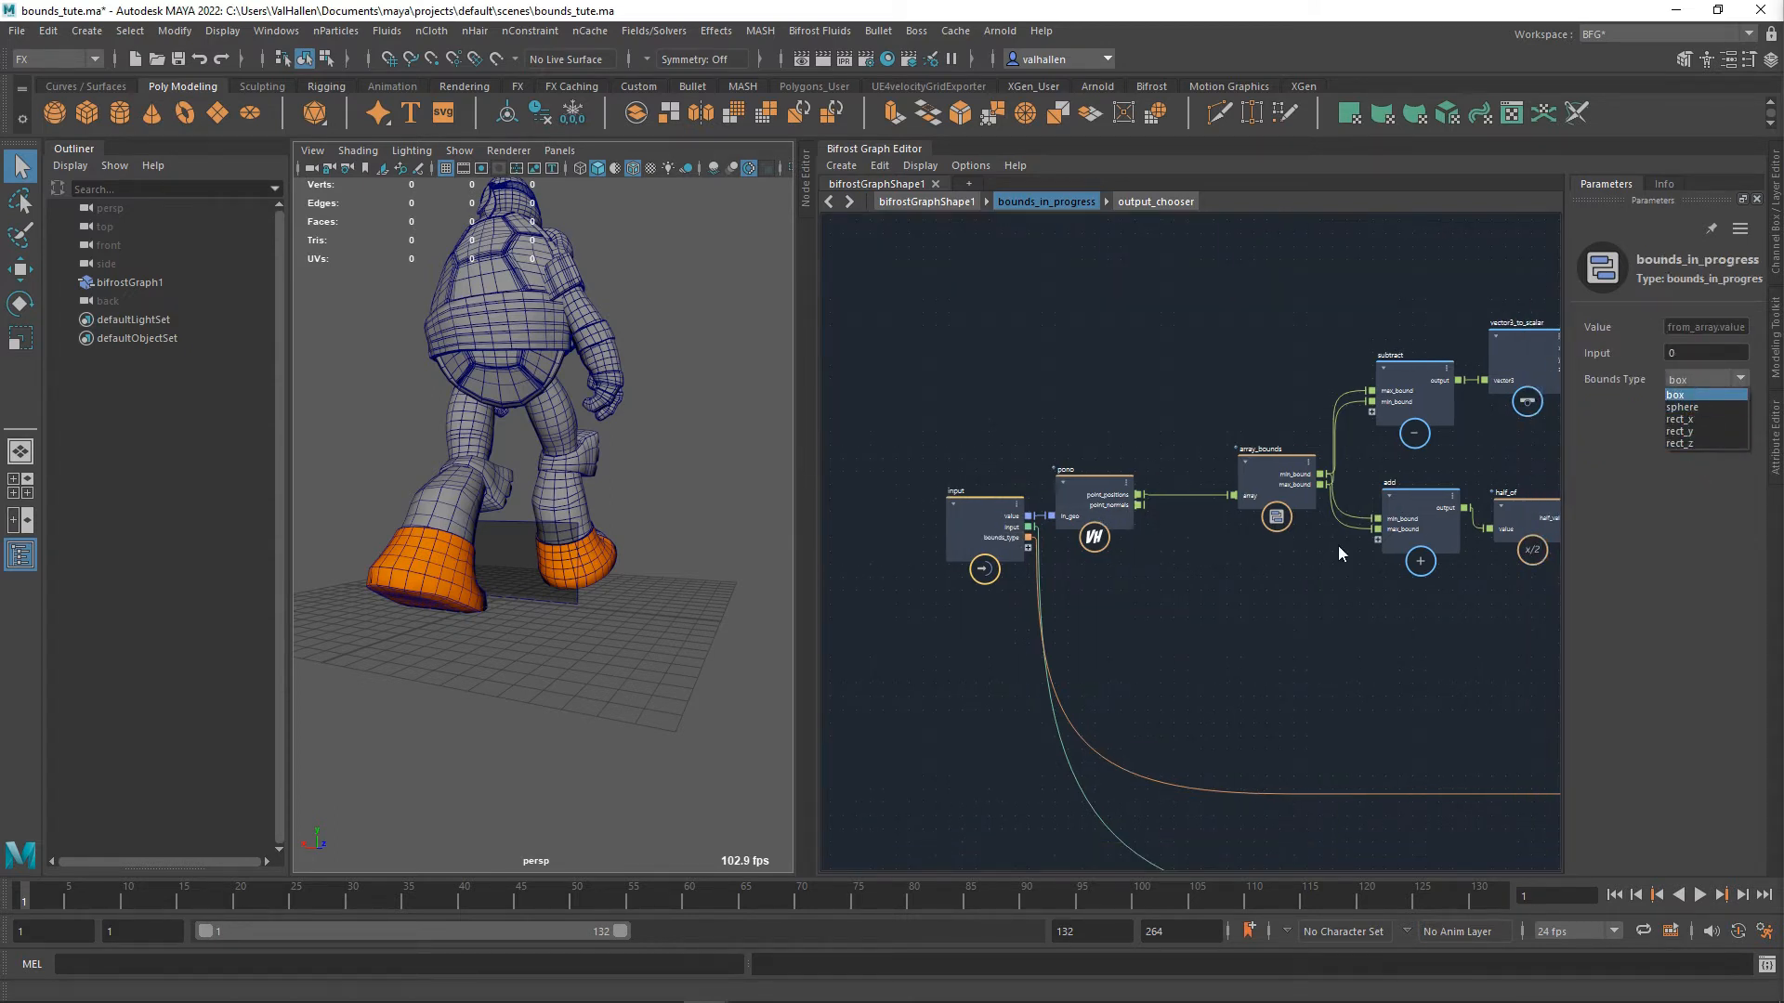
click(1301, 561)
- Rename the port called input on the input node as divisions
alt+middle_drag(1252, 583, 1221, 587)
scroll(977, 538, up, 5)
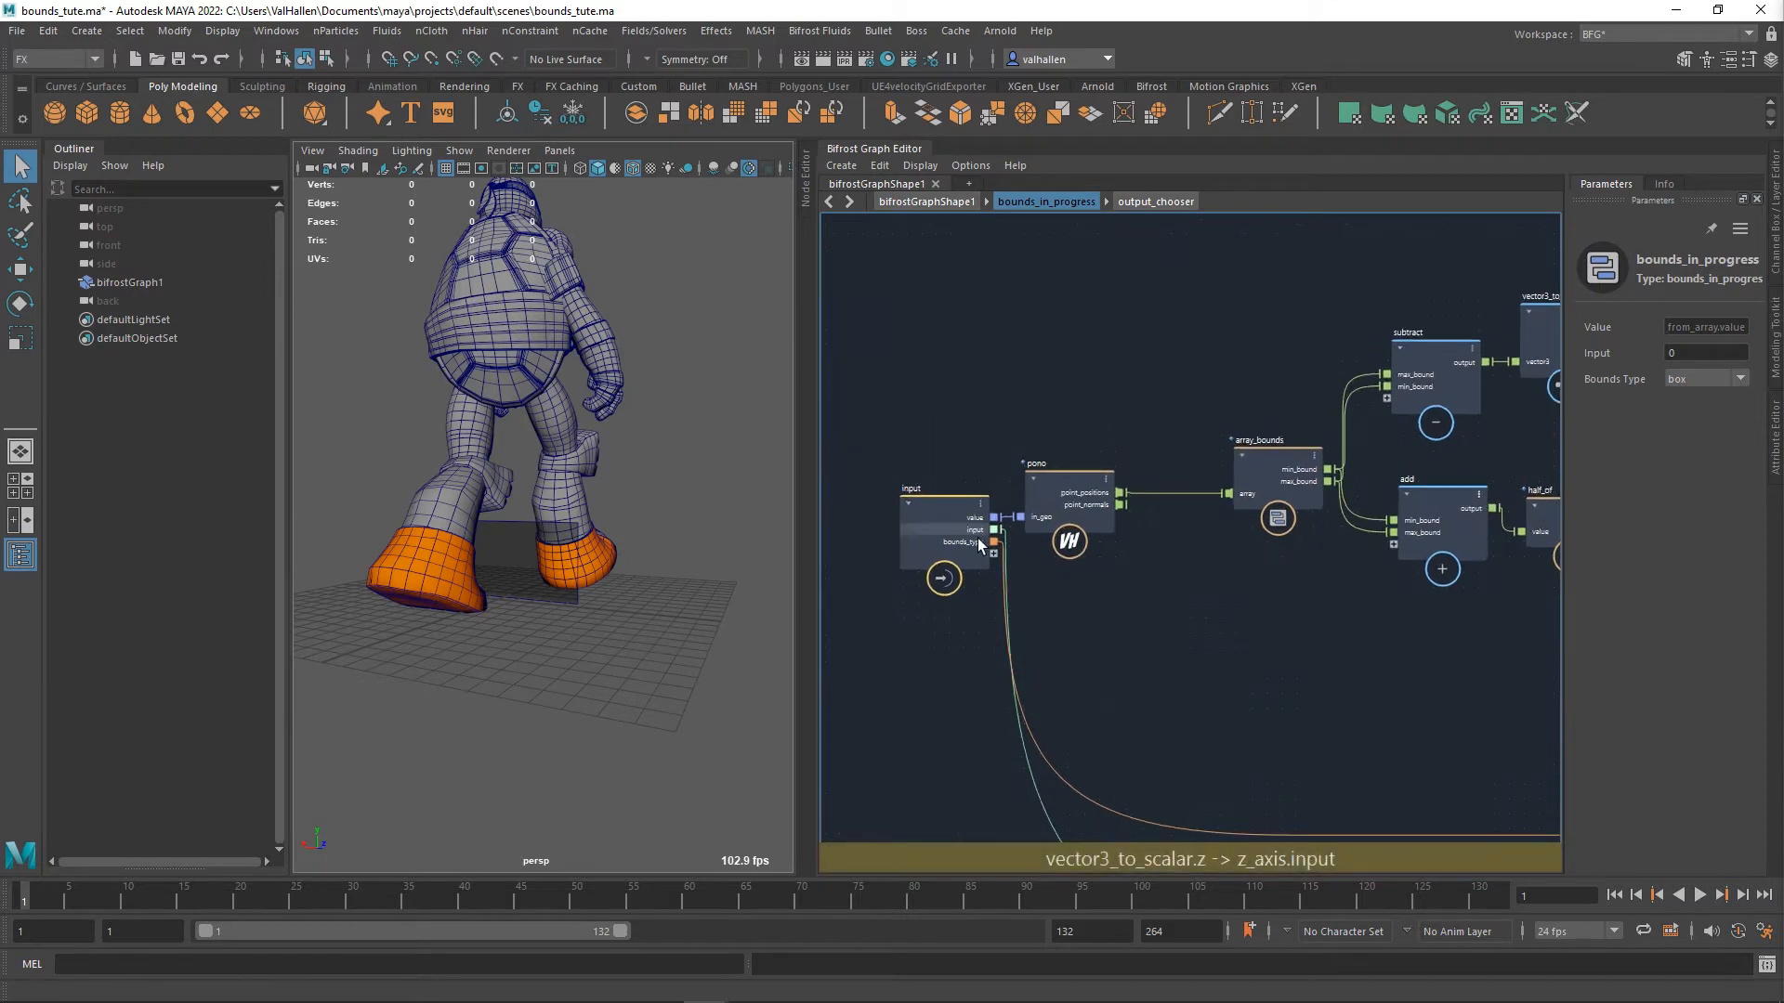
right_click(962, 531)
click(1069, 582)
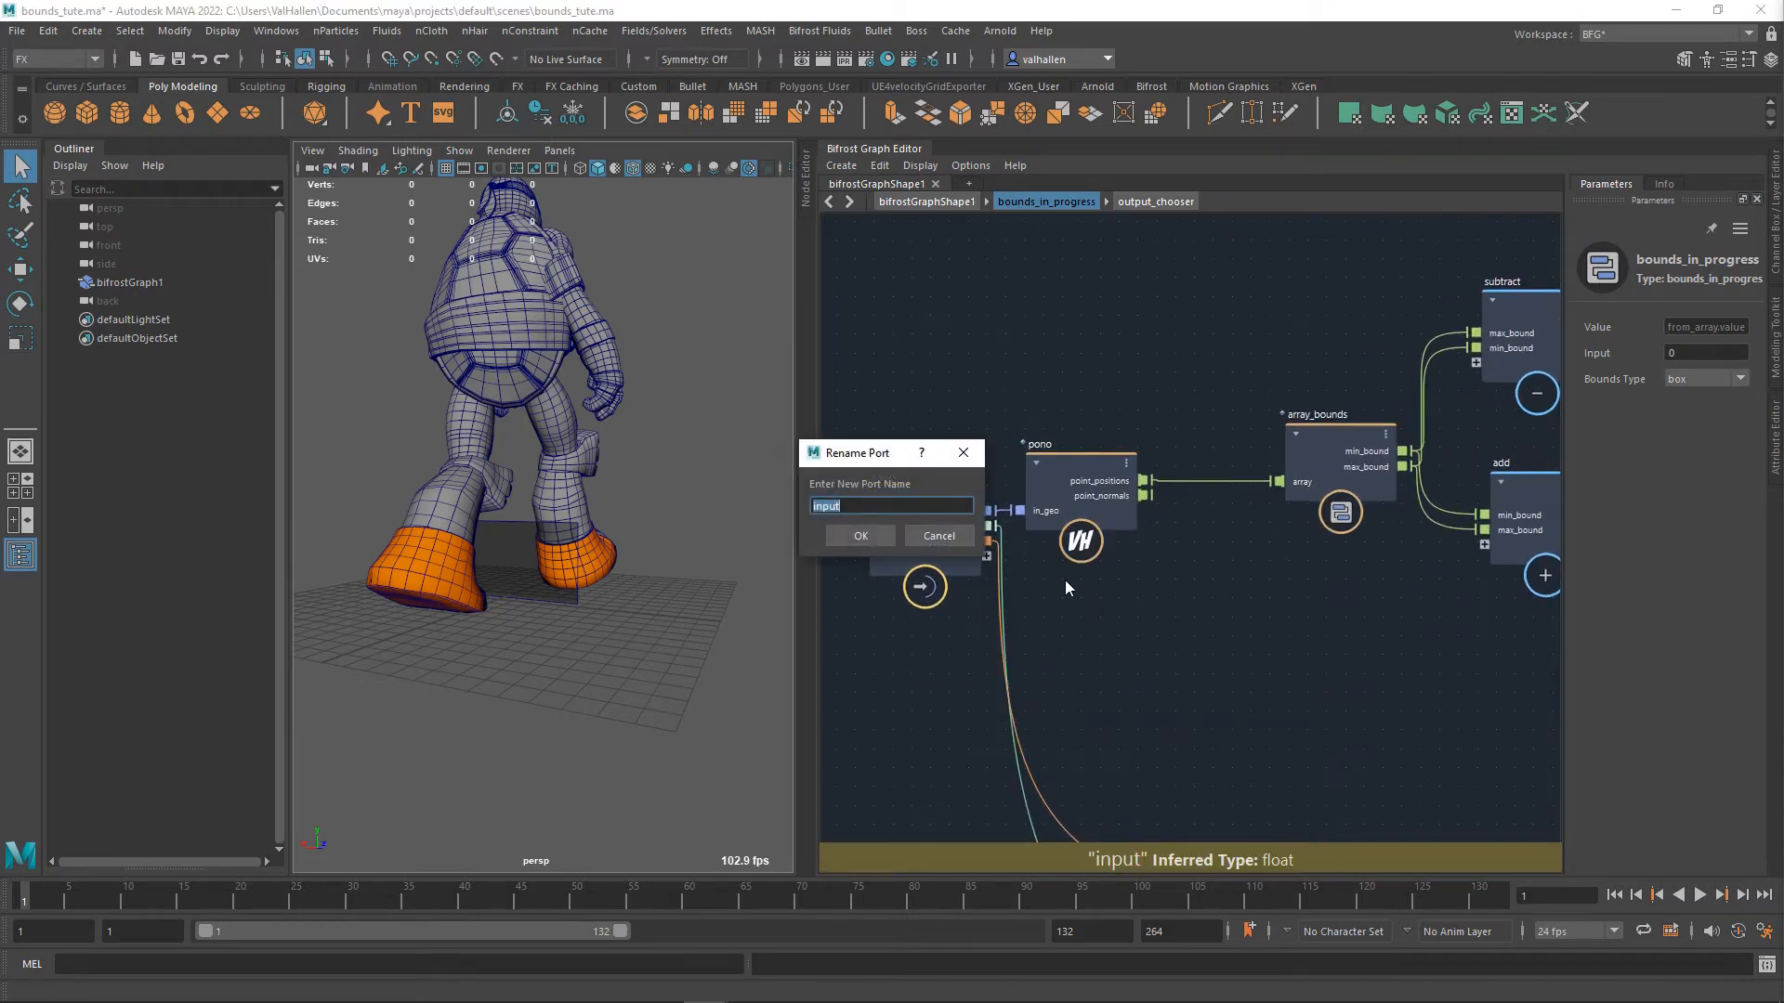
text(divisions)
key(Return)
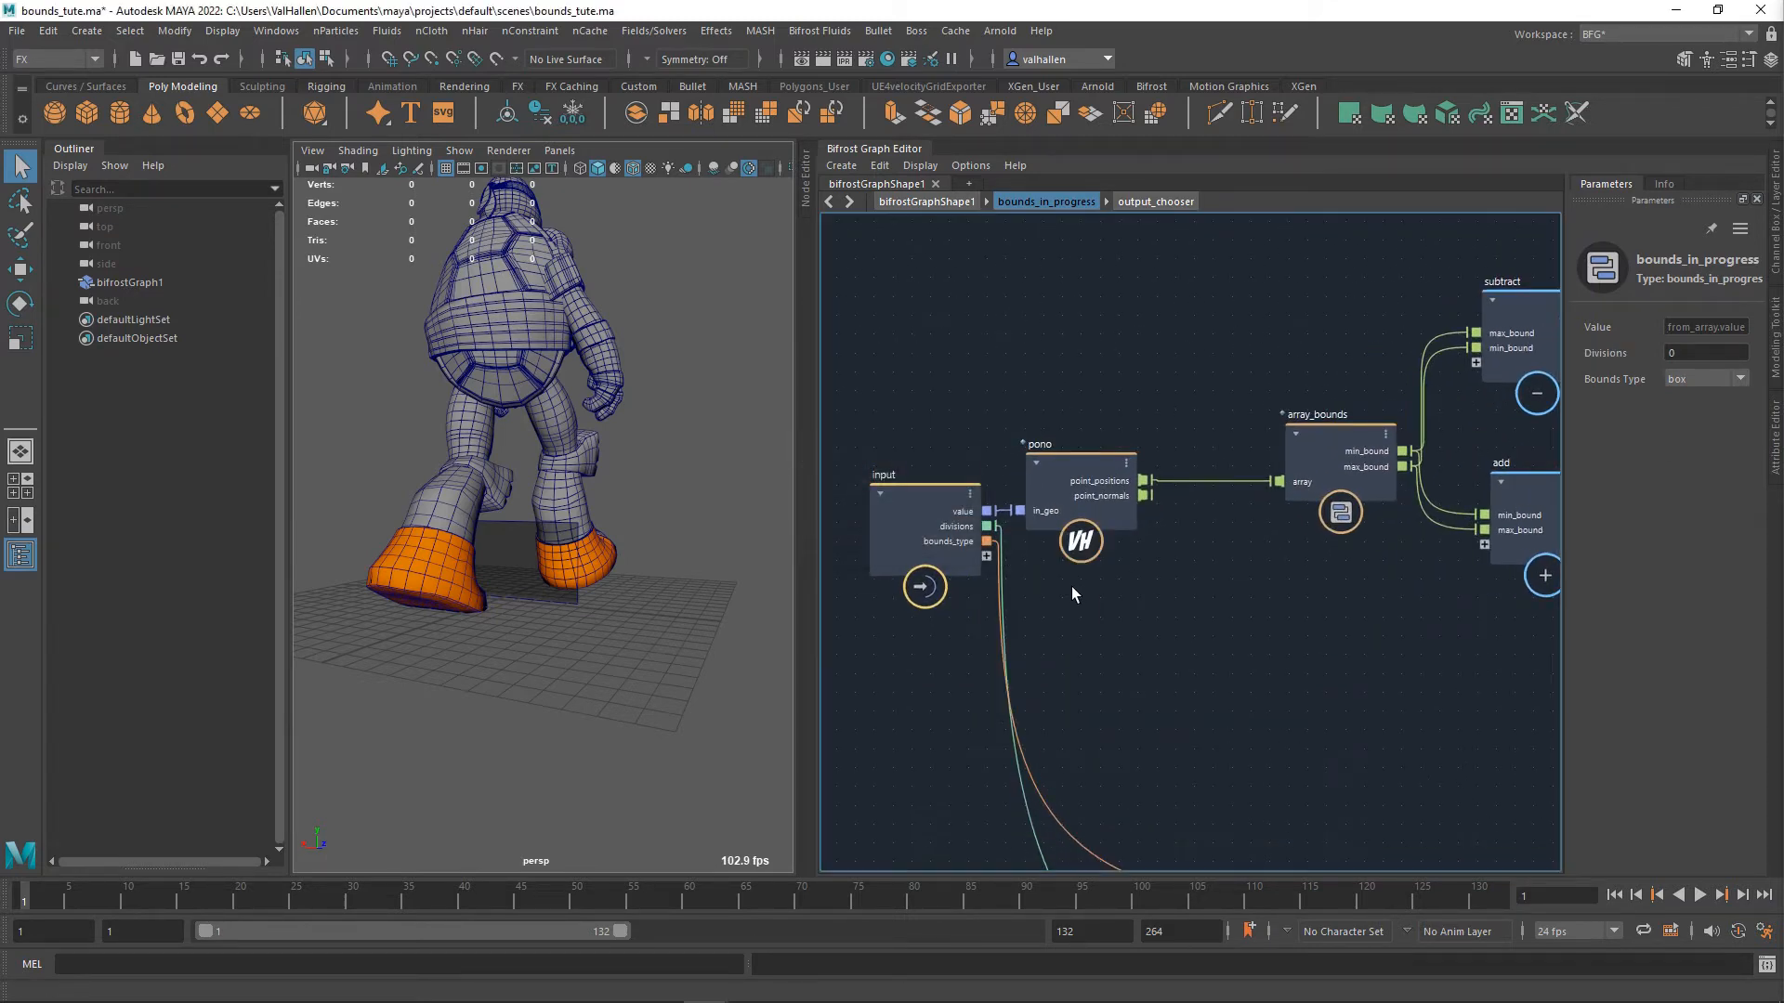
- Set the divisions port on the input node to a 32-bit integer type
right_click(956, 522)
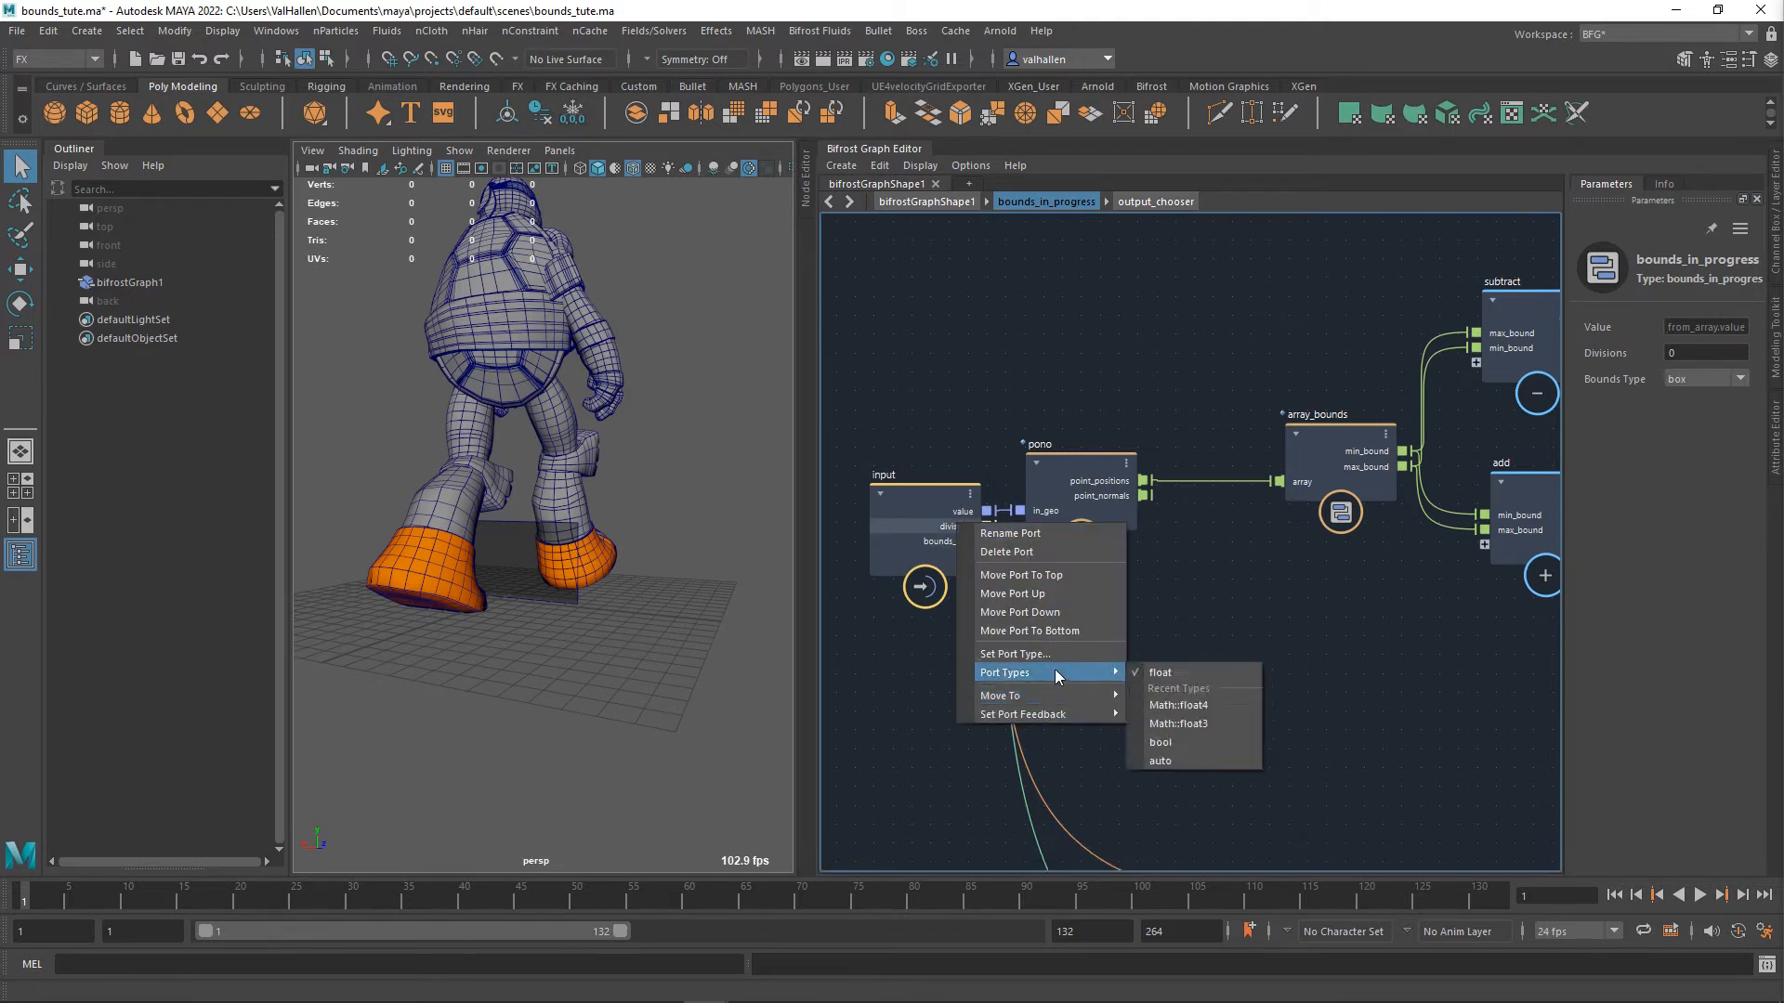
click(1054, 652)
click(786, 451)
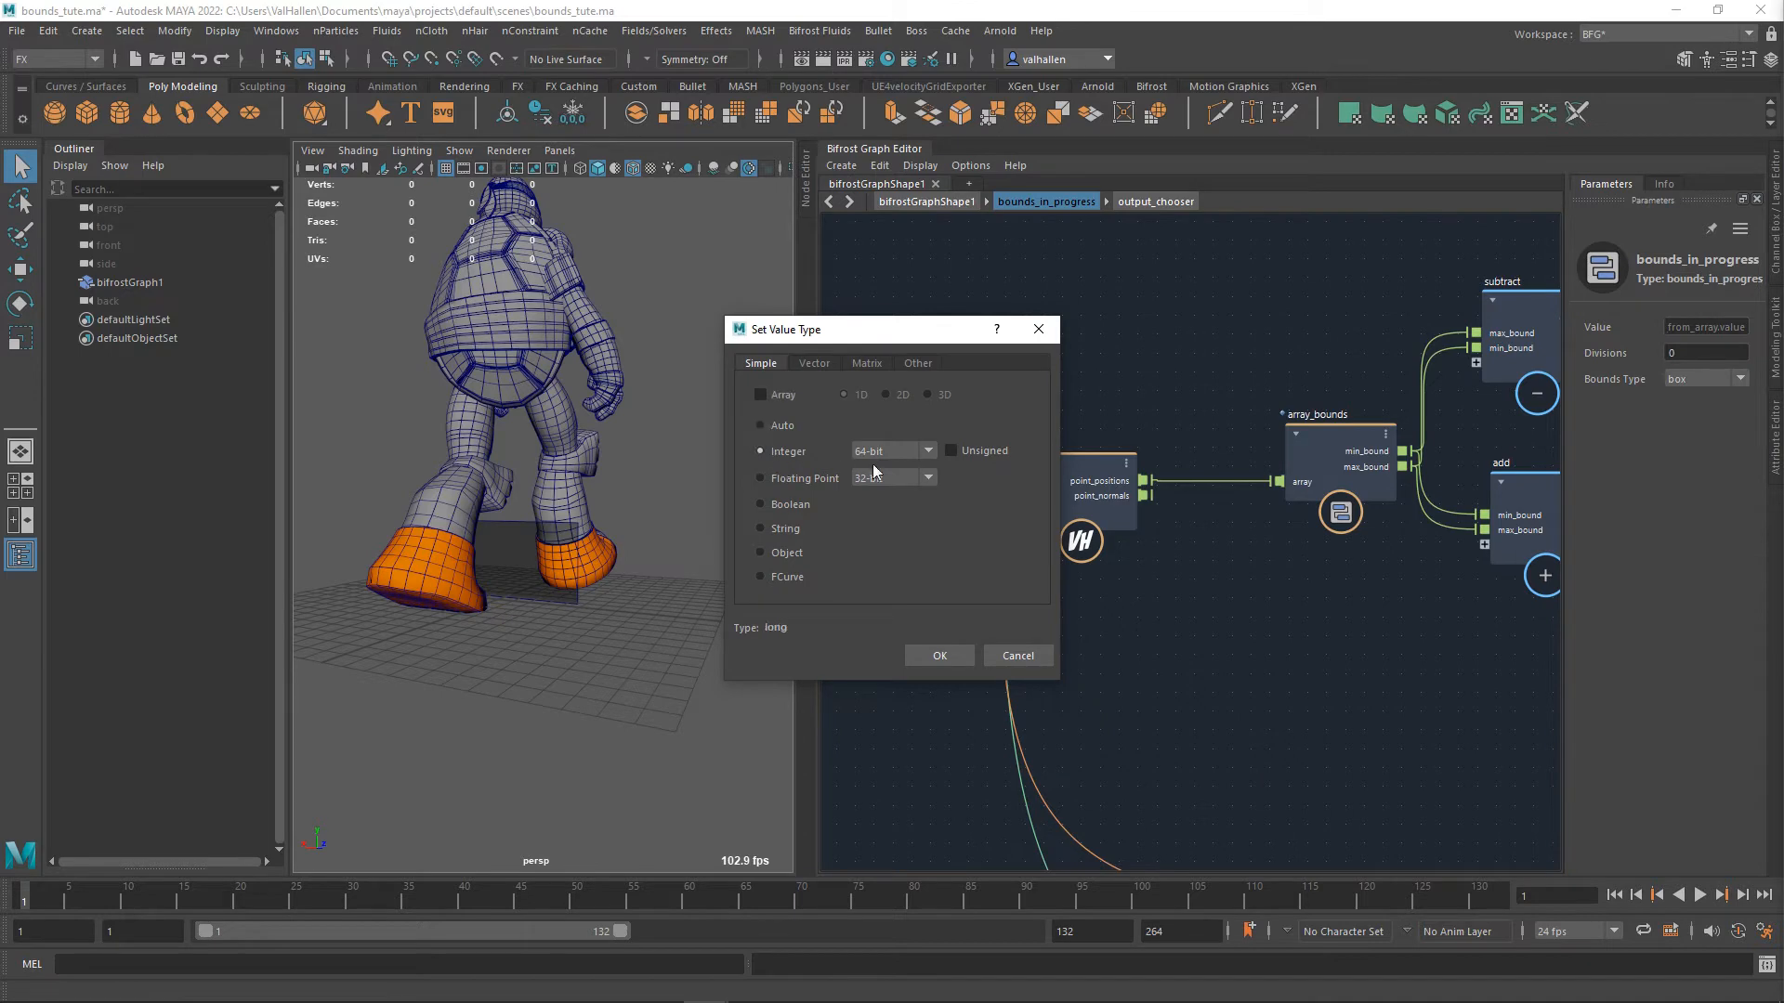
click(883, 453)
click(869, 491)
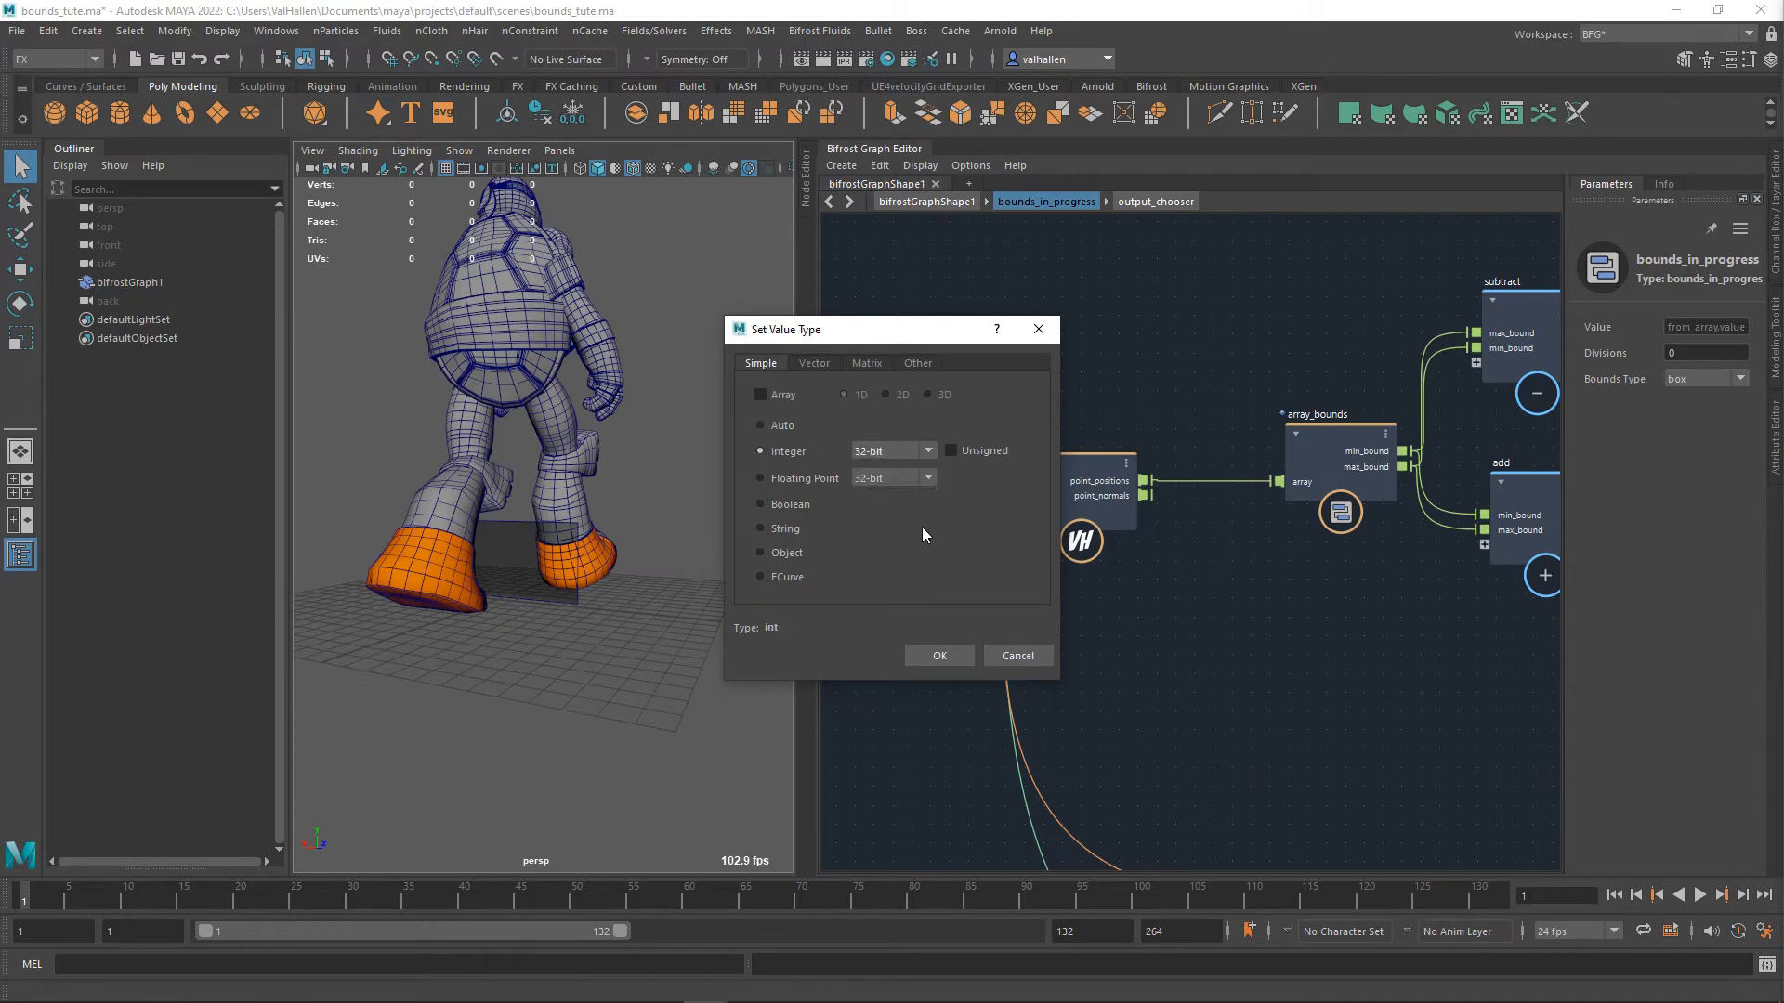
click(946, 654)
- Feed divisions directly into to_int by pulling the pass node out of the connection, and delete the pass node
alt+middle_drag(1211, 702, 1004, 425)
alt+middle_drag(1329, 659, 1073, 438)
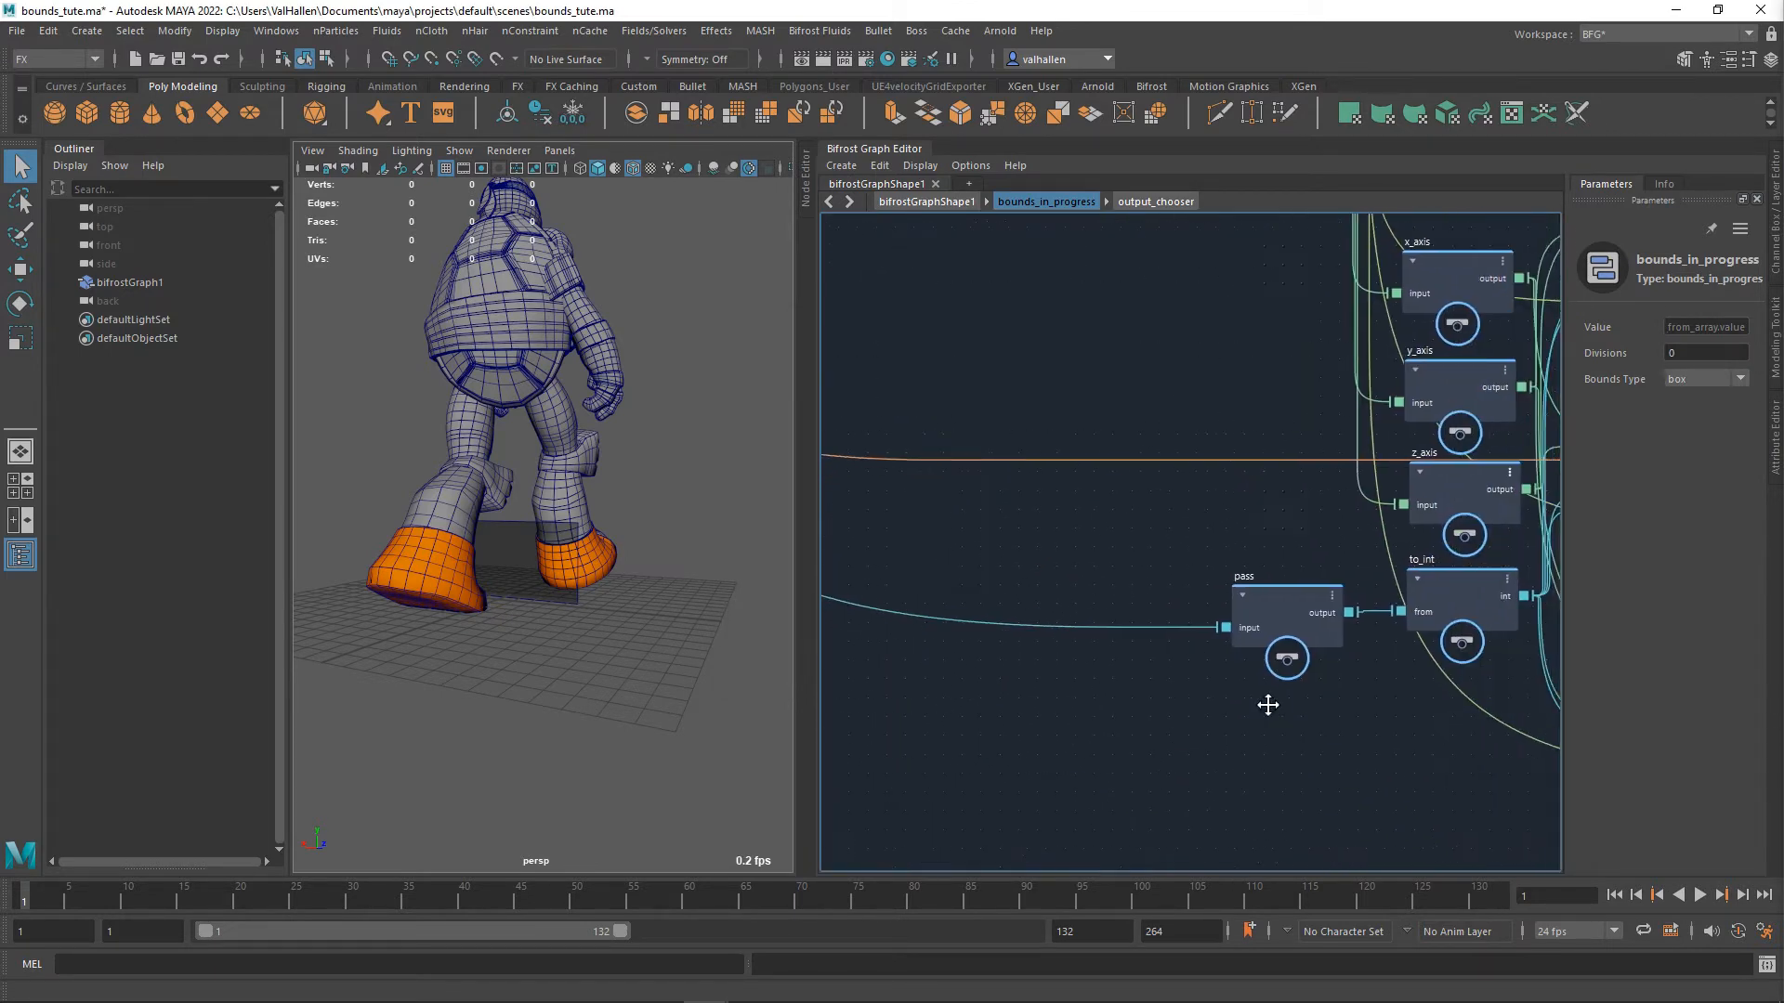
click(1369, 606)
alt+middle_drag(1369, 606, 1142, 745)
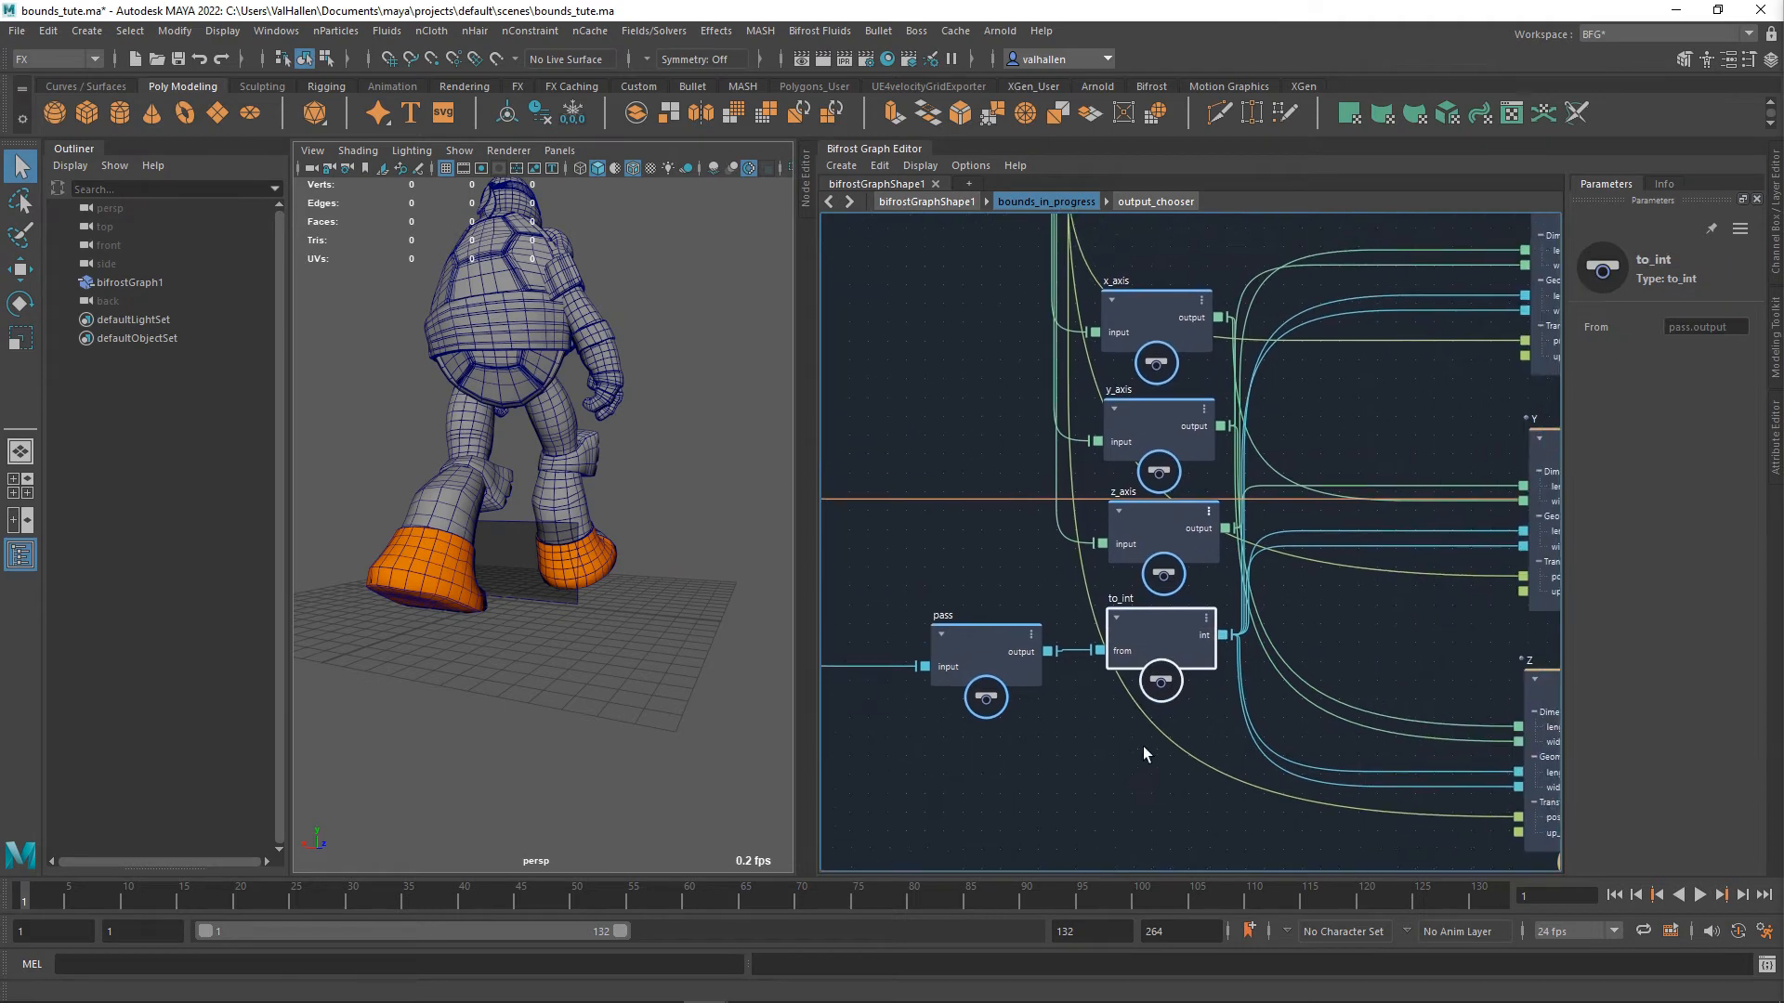
drag(1151, 650, 1171, 654)
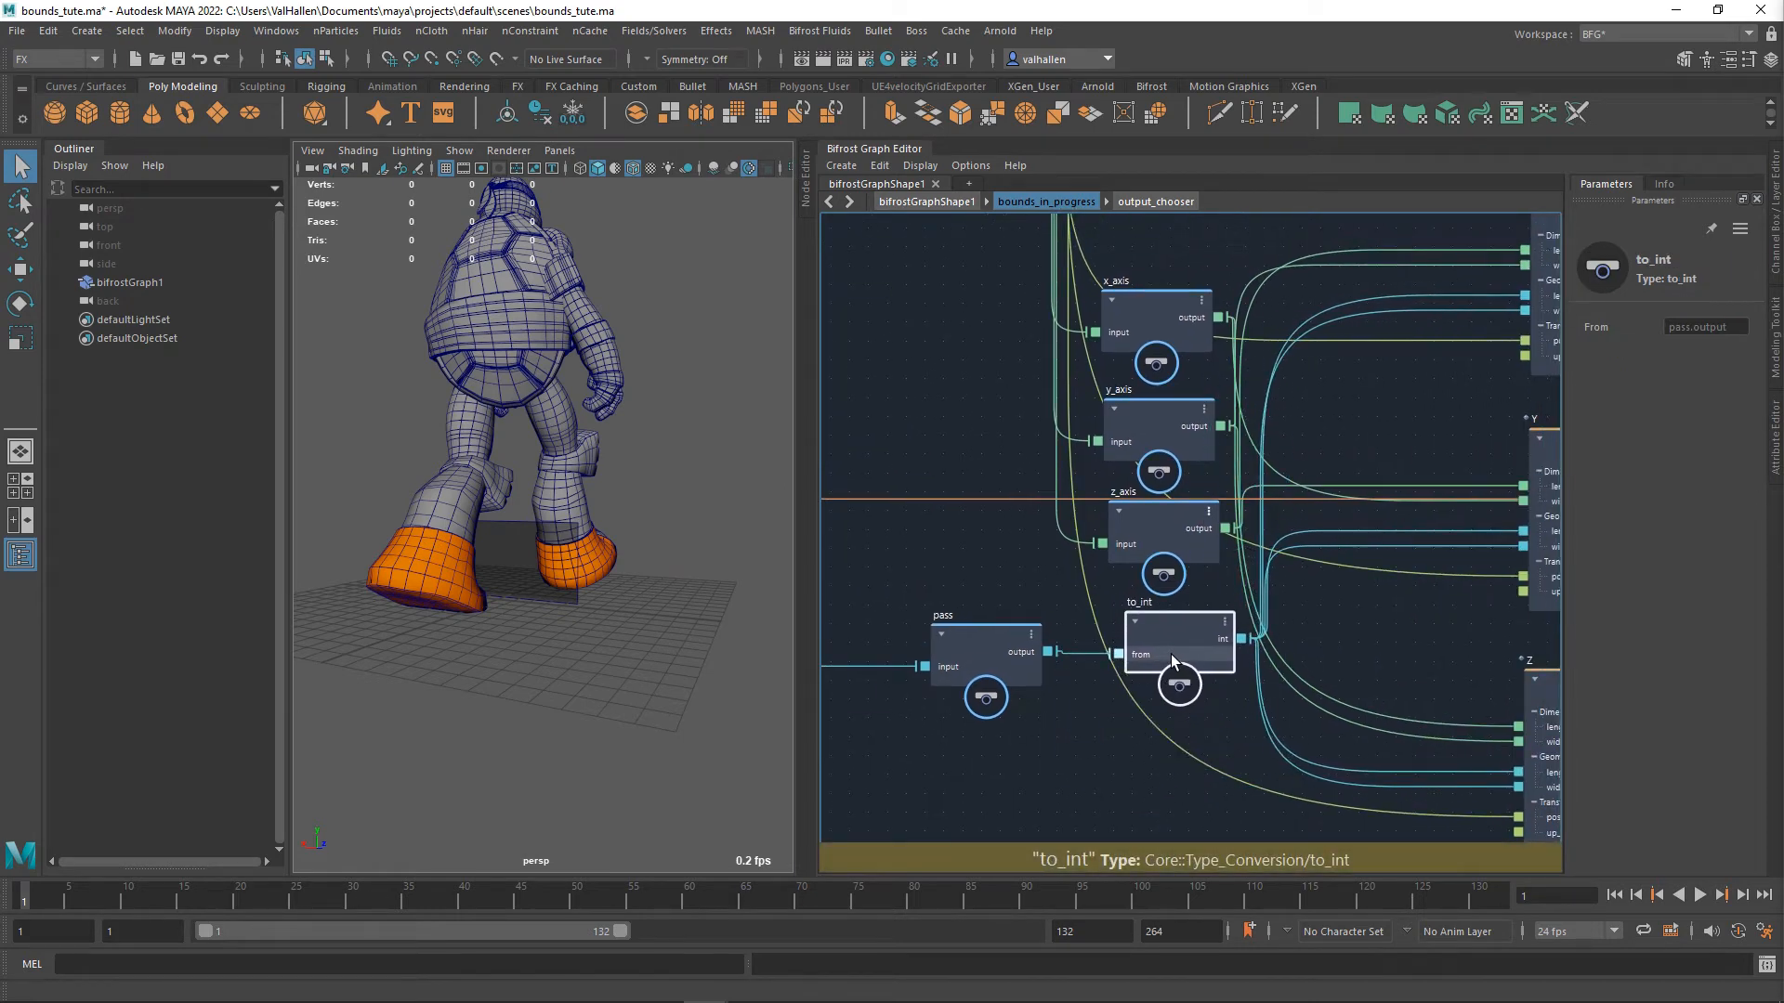
click(985, 671)
drag(985, 671, 1045, 669)
click(910, 737)
drag(911, 733, 1120, 656)
click(1009, 736)
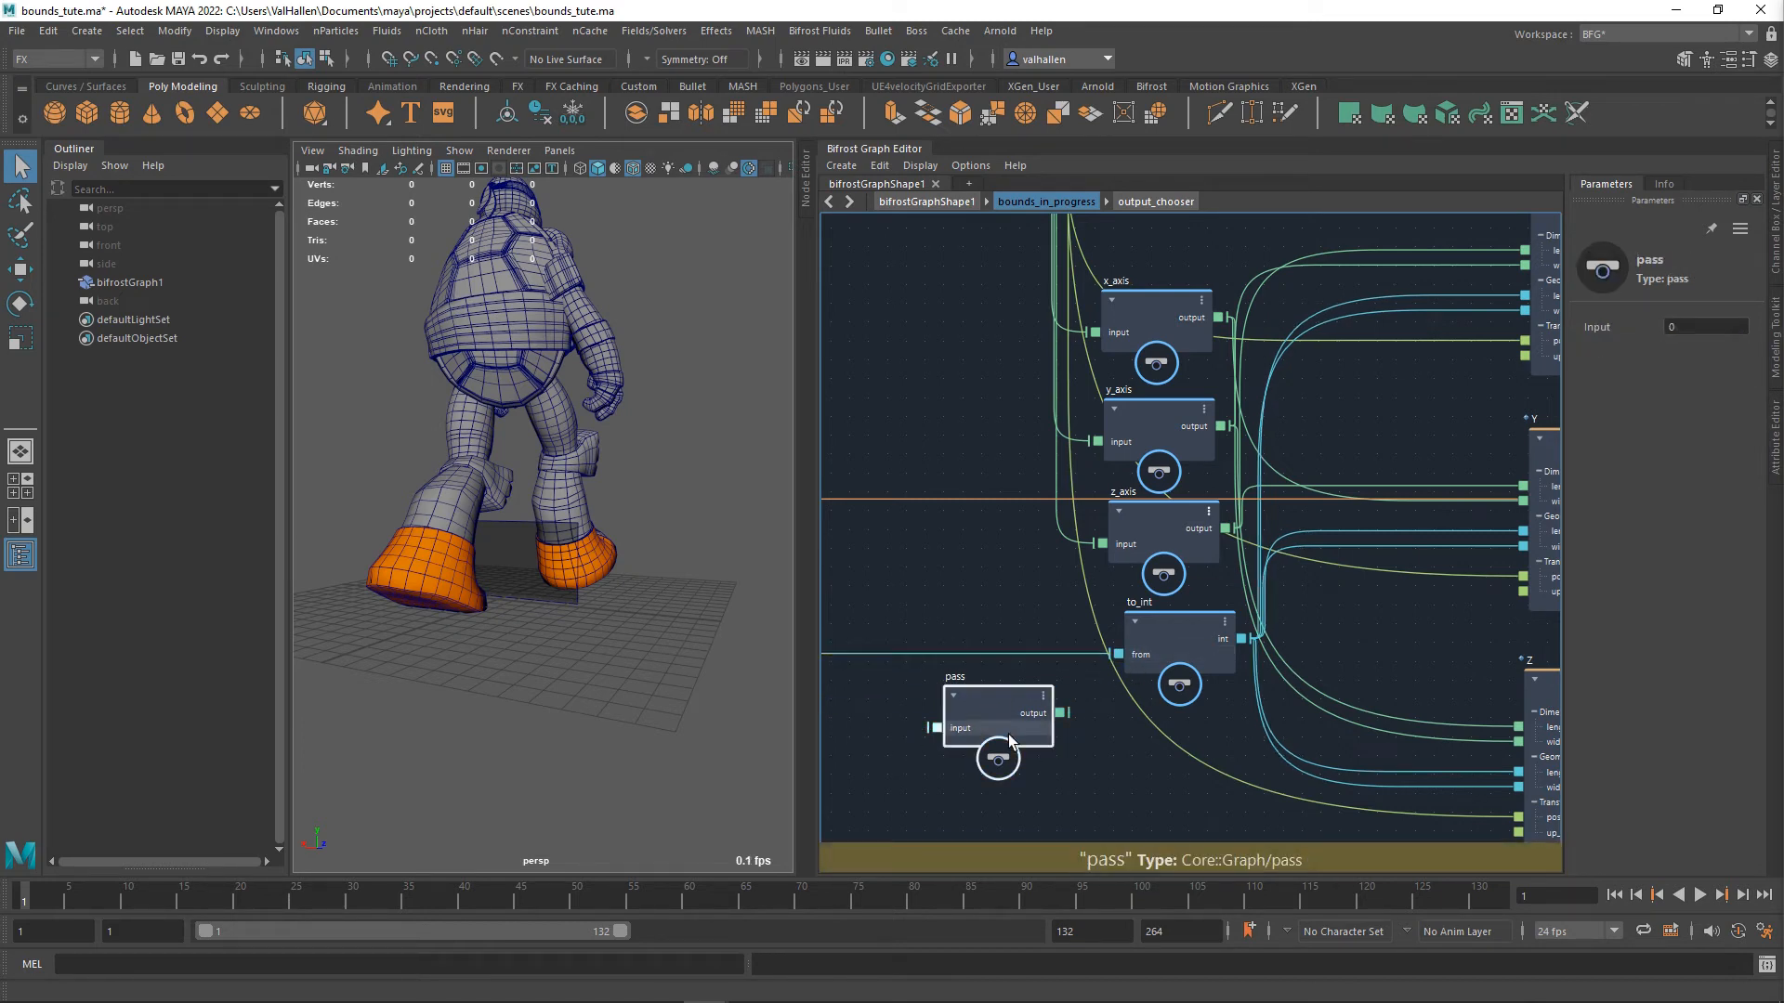
key(Delete)
- Move the output_chooser node up beside the mesh creation nodes and open the compound for editing
scroll(1071, 643, down, 6)
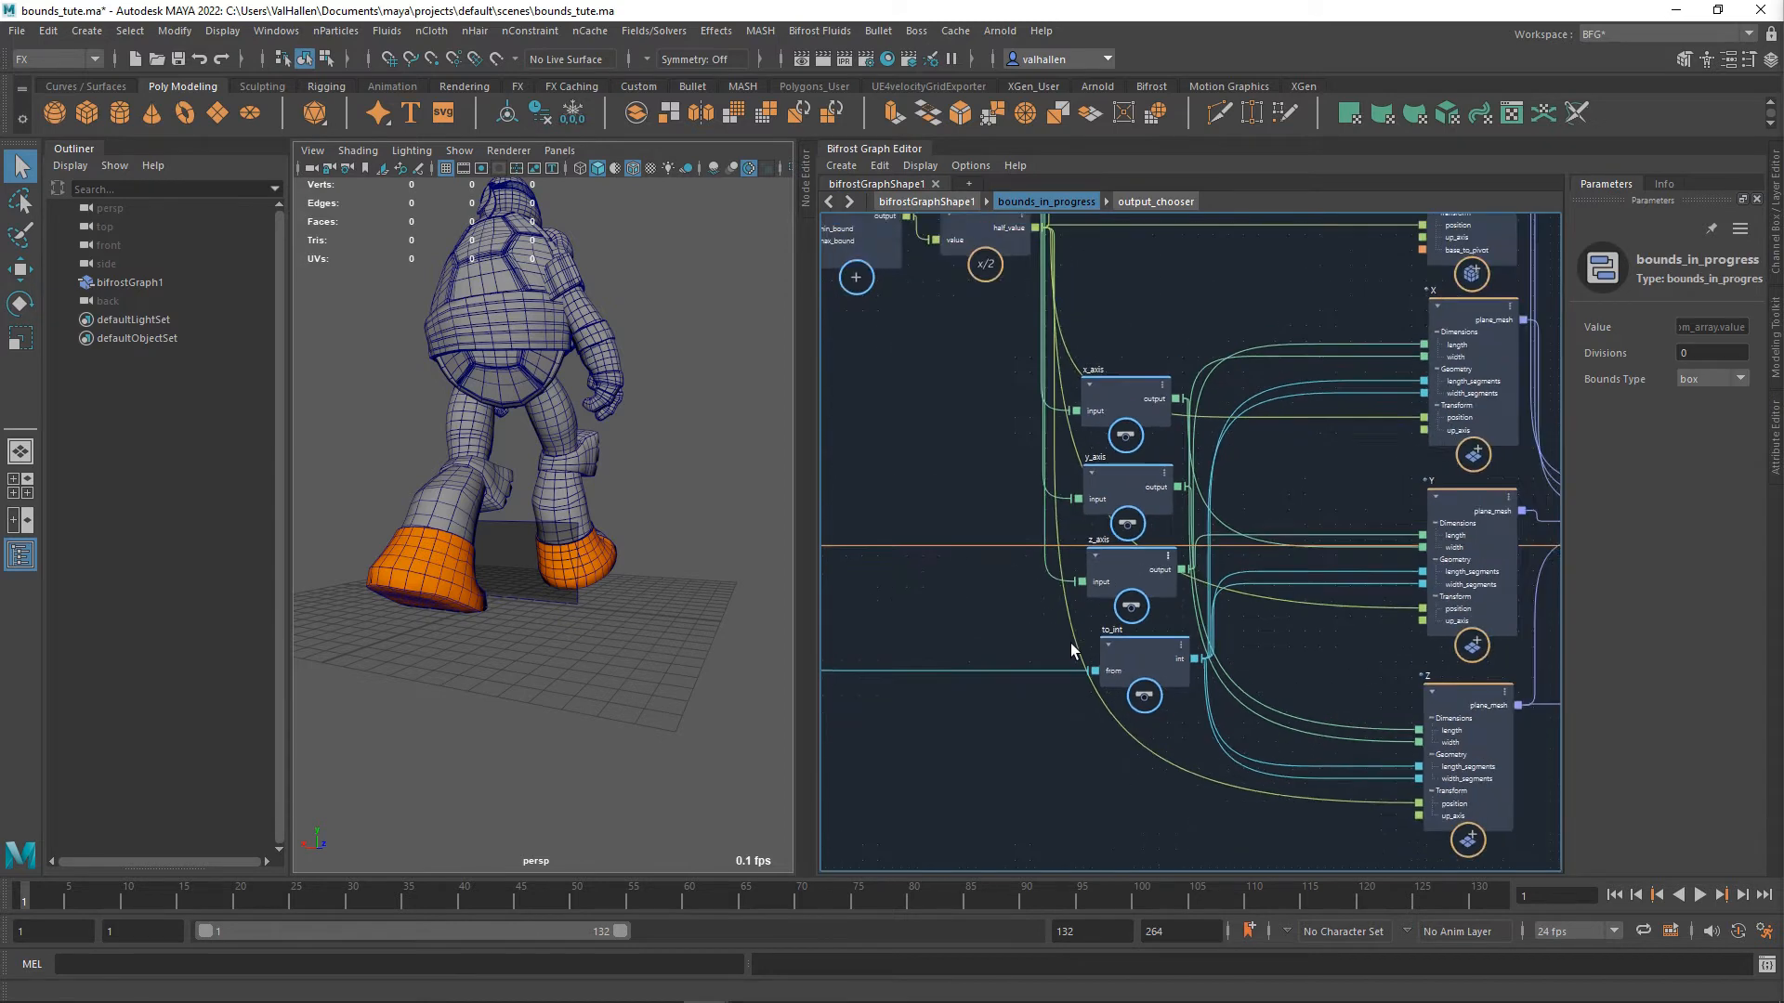
scroll(1078, 615, up, 1)
scroll(1422, 552, up, 1)
alt+middle_drag(1390, 574, 1226, 612)
scroll(1250, 634, up, 5)
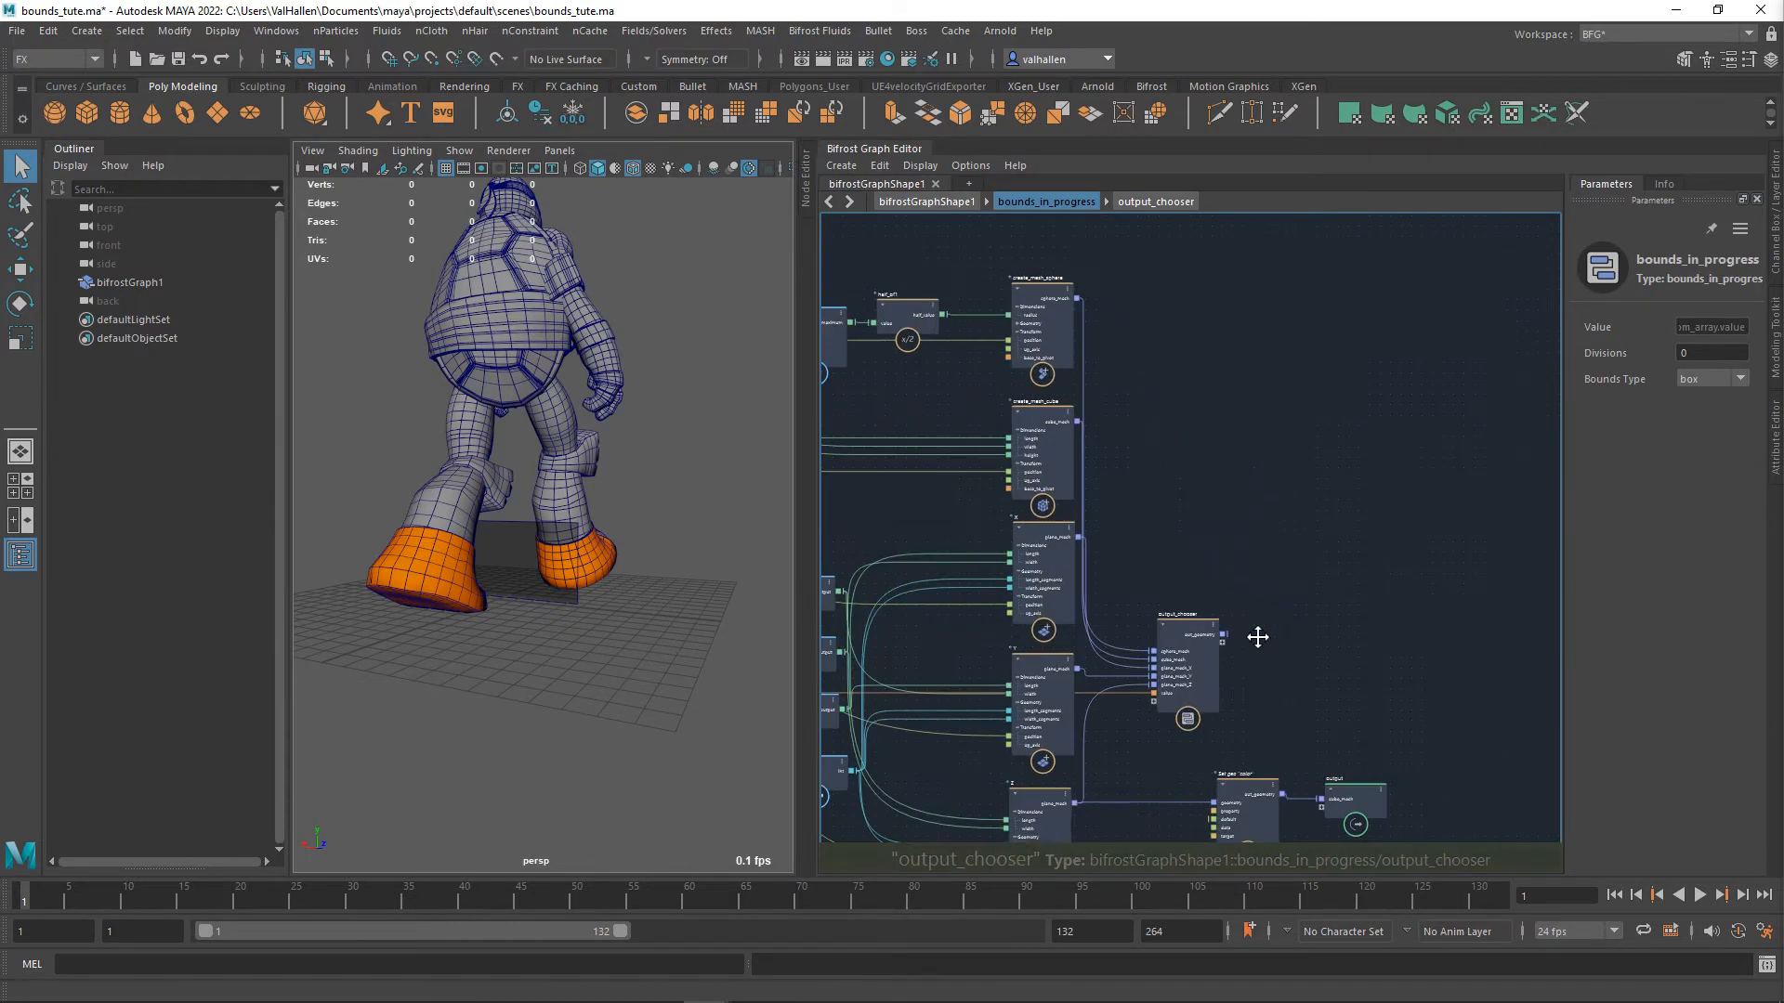
drag(1198, 615, 1234, 443)
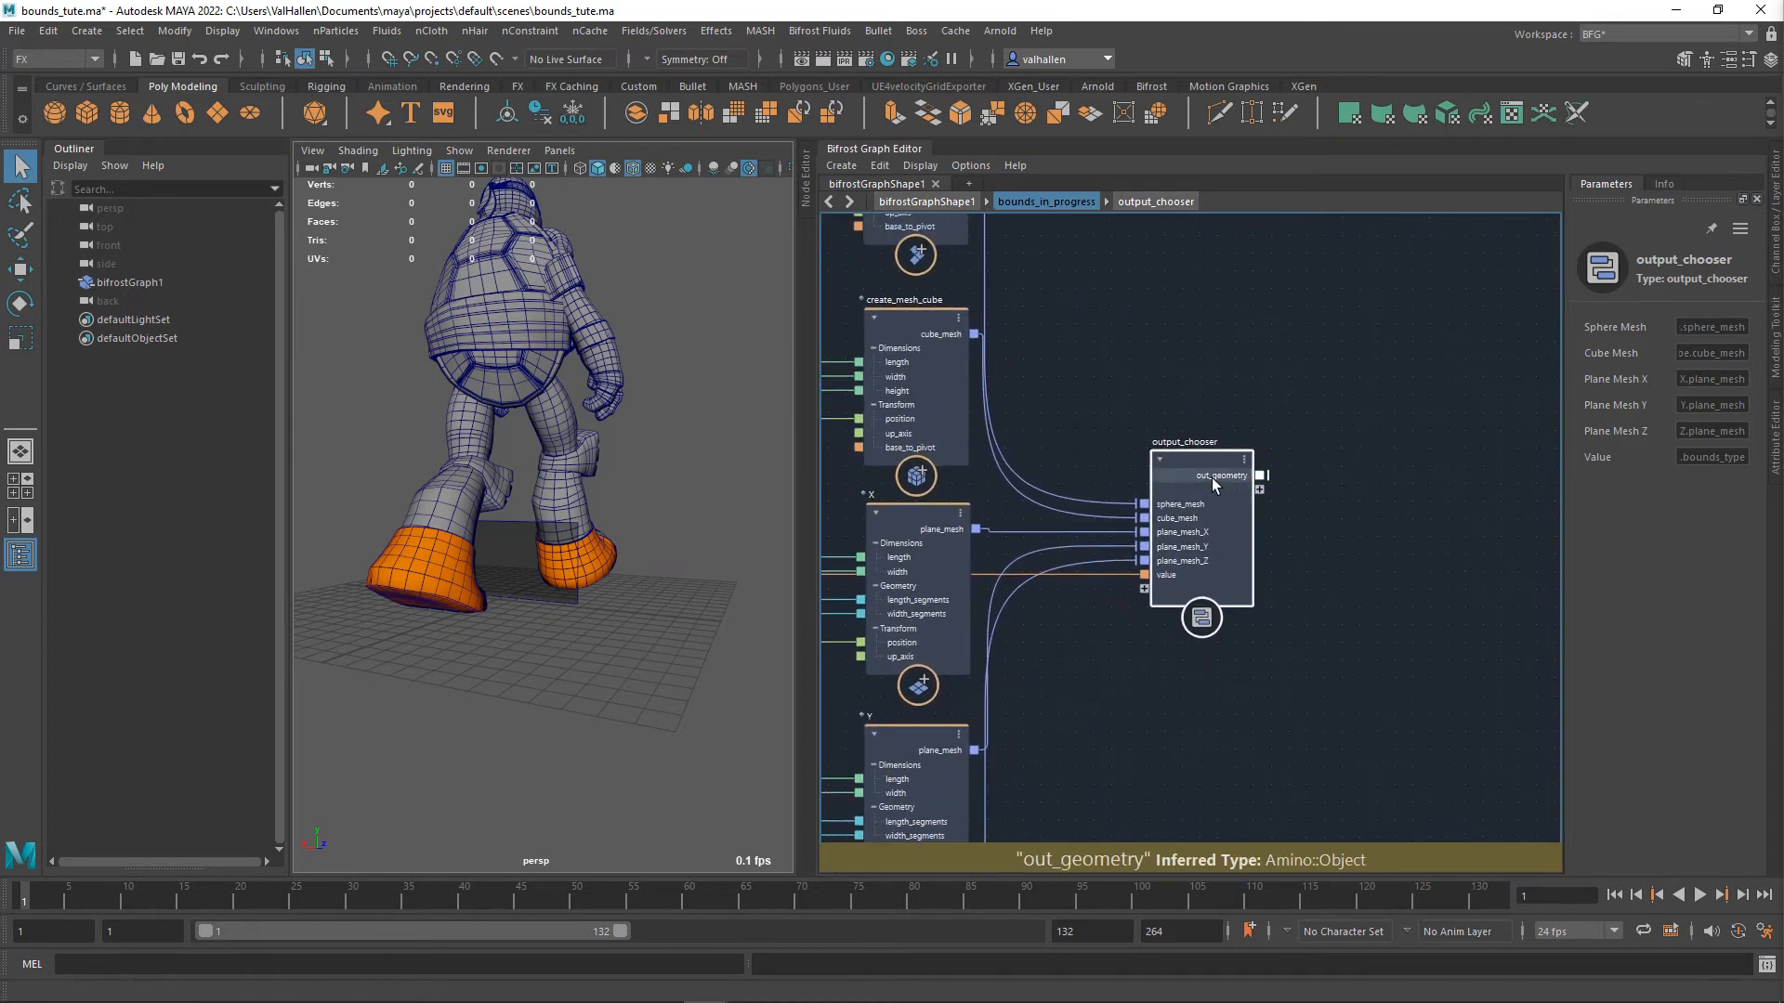
double_click(1213, 477)
scroll(1151, 562, up, 4)
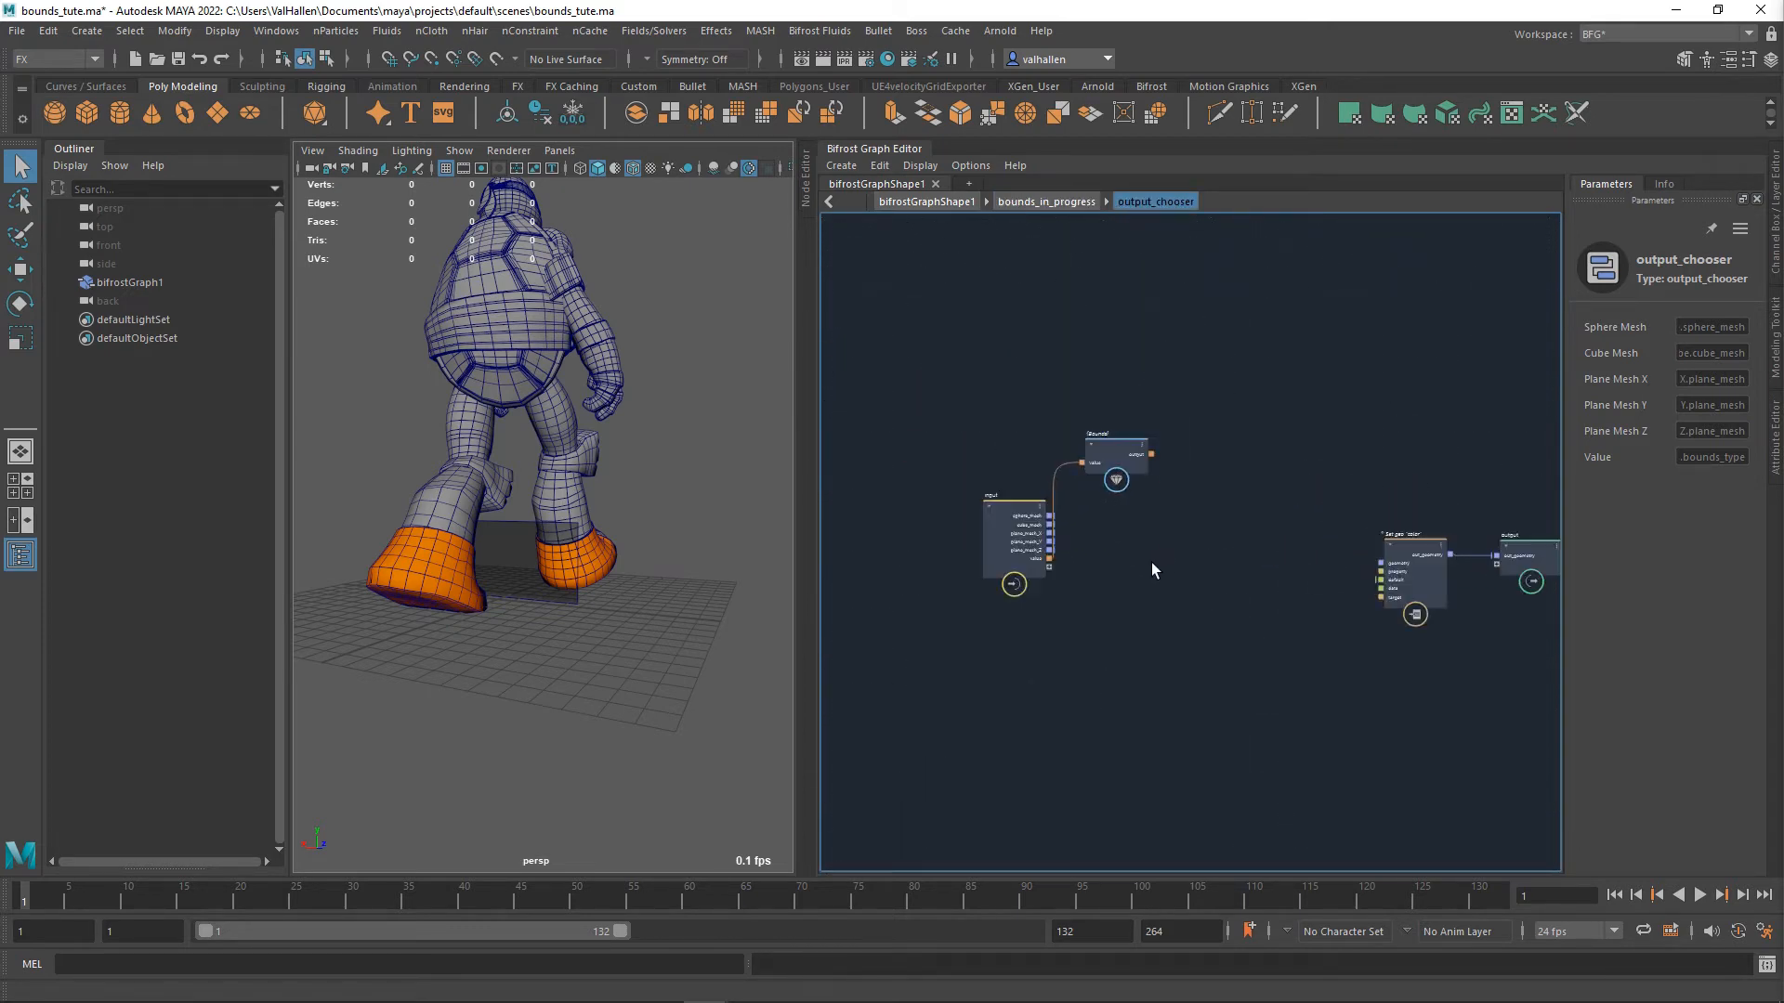
- Duplicate the Bounds value node without its input connection and place the box copy directly beneath it
click(1120, 464)
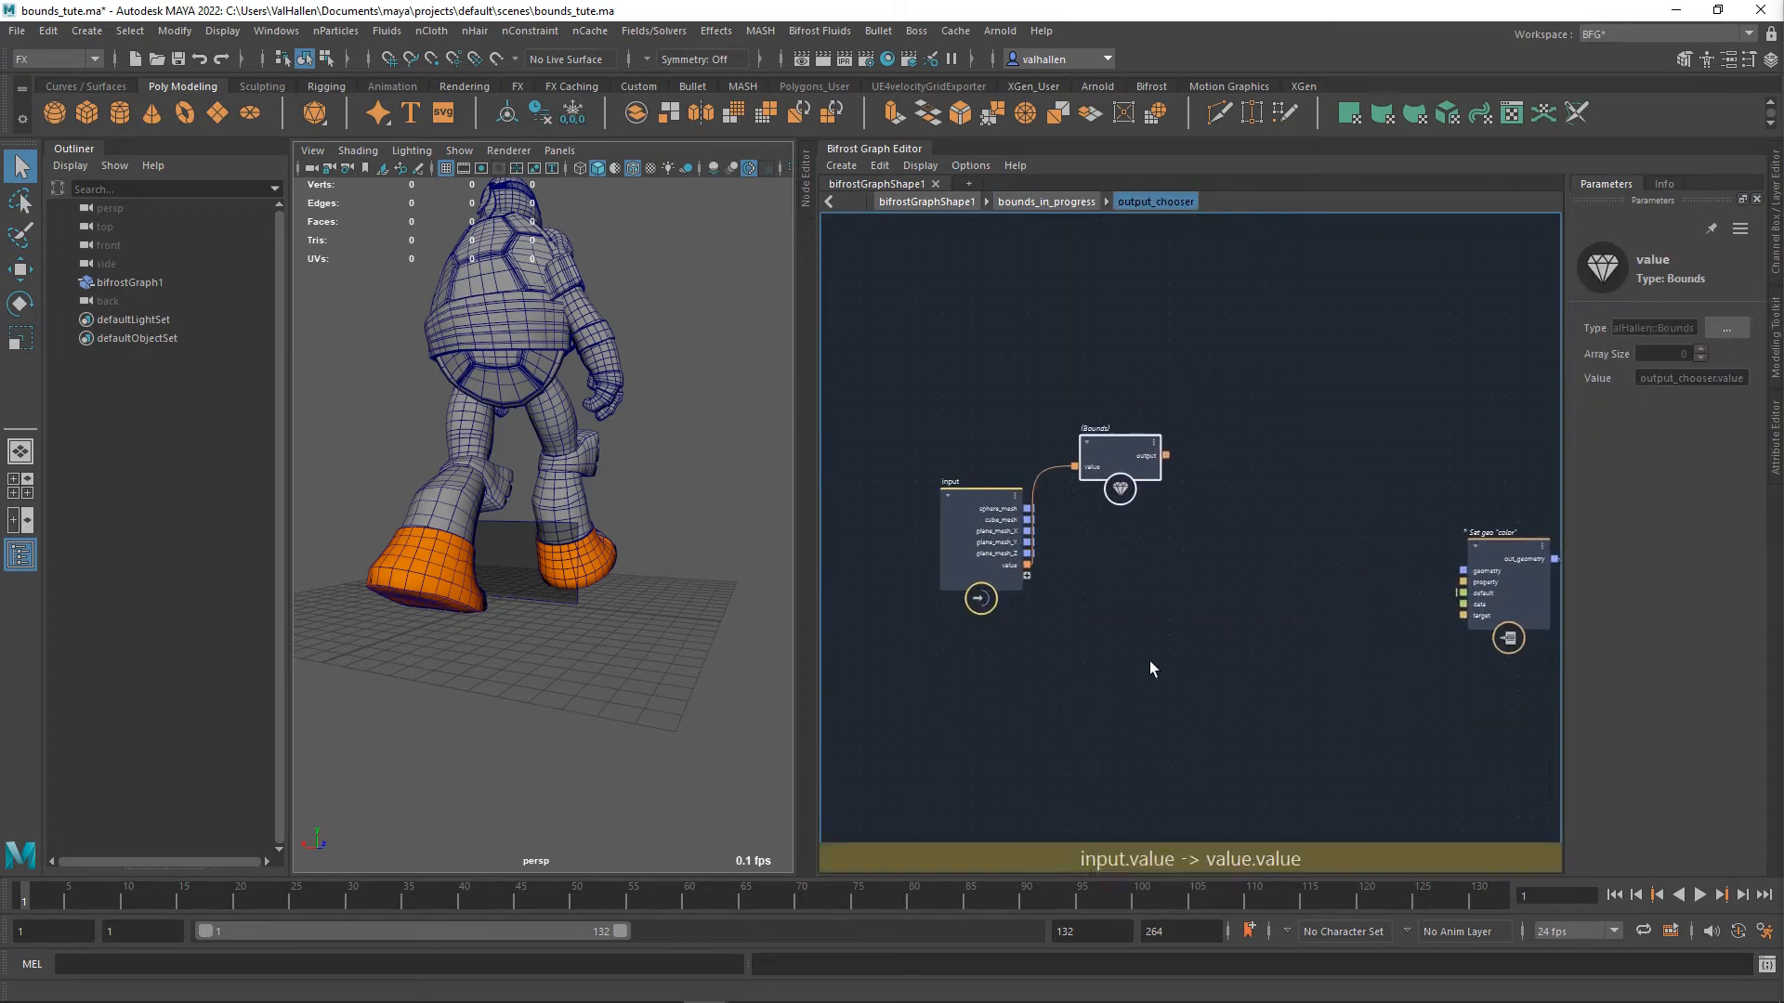
key(ctrl+shift+d)
mouse_move(1126, 614)
mouse_down()
mouse_move(1168, 599)
mouse_move(1102, 618)
mouse_move(1110, 541)
mouse_up()
alt+middle_drag(1197, 481, 1102, 518)
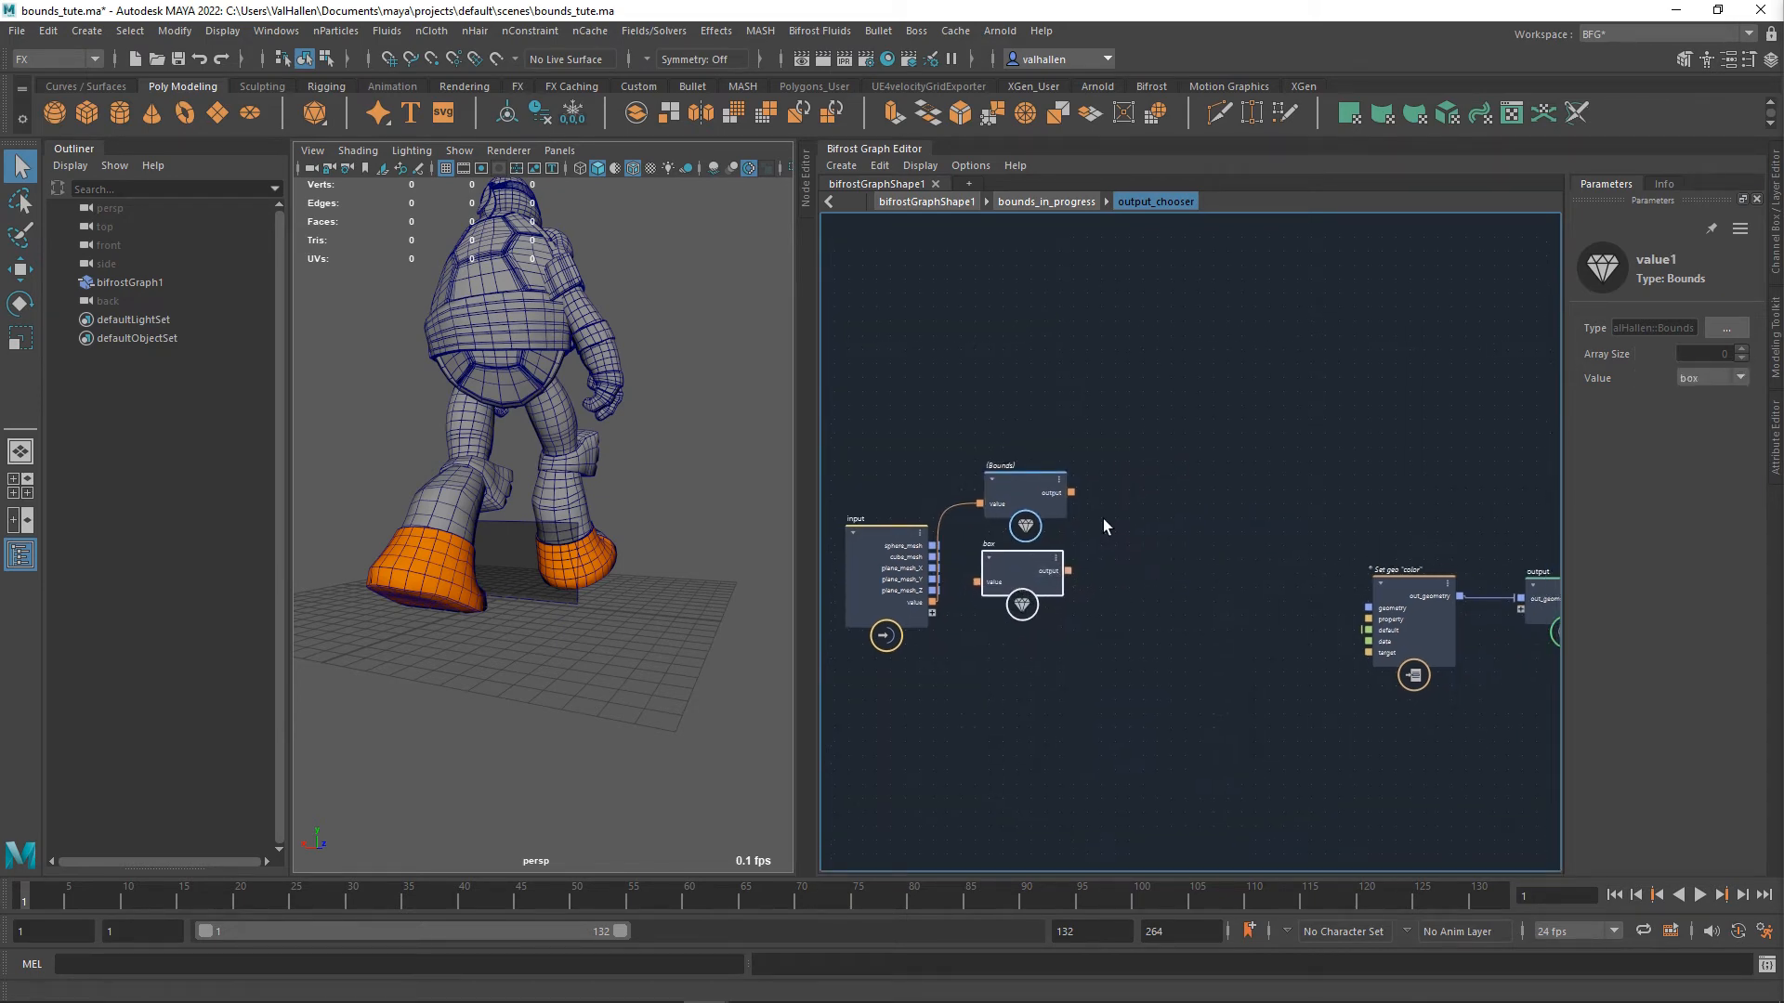
- Add an equal node that compares the incoming Bounds value with the box value
drag(1070, 493, 1234, 506)
text(equal)
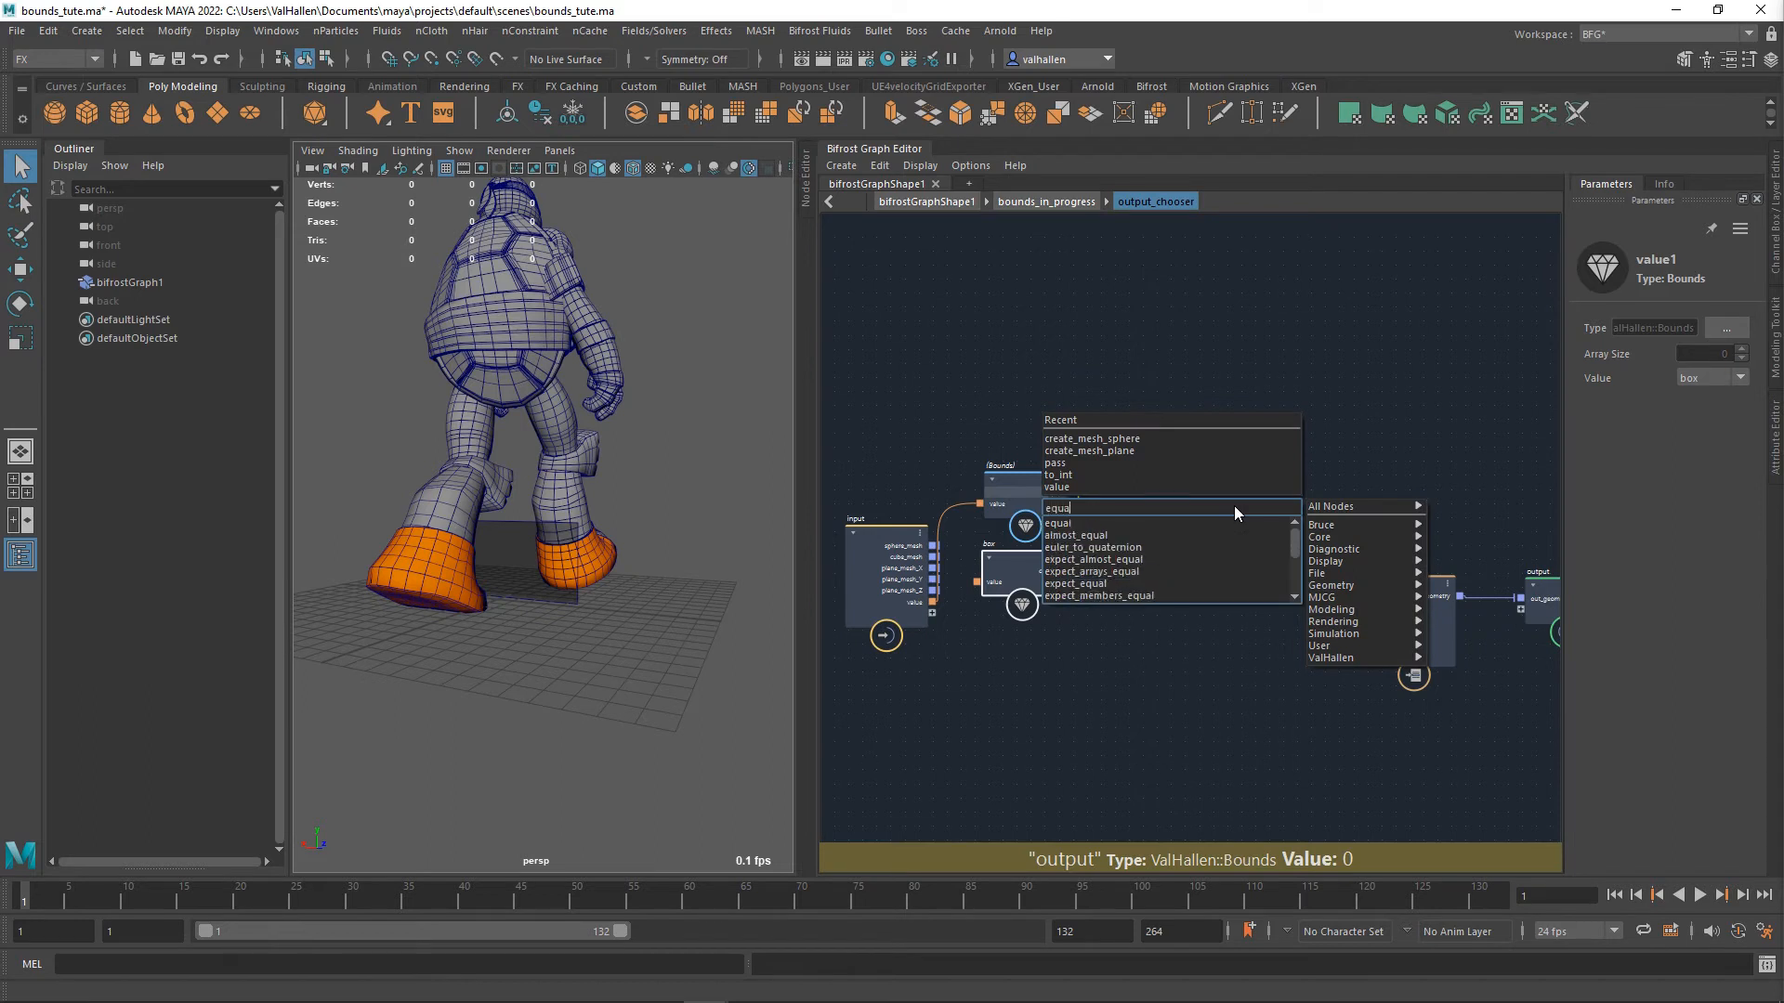
key(Return)
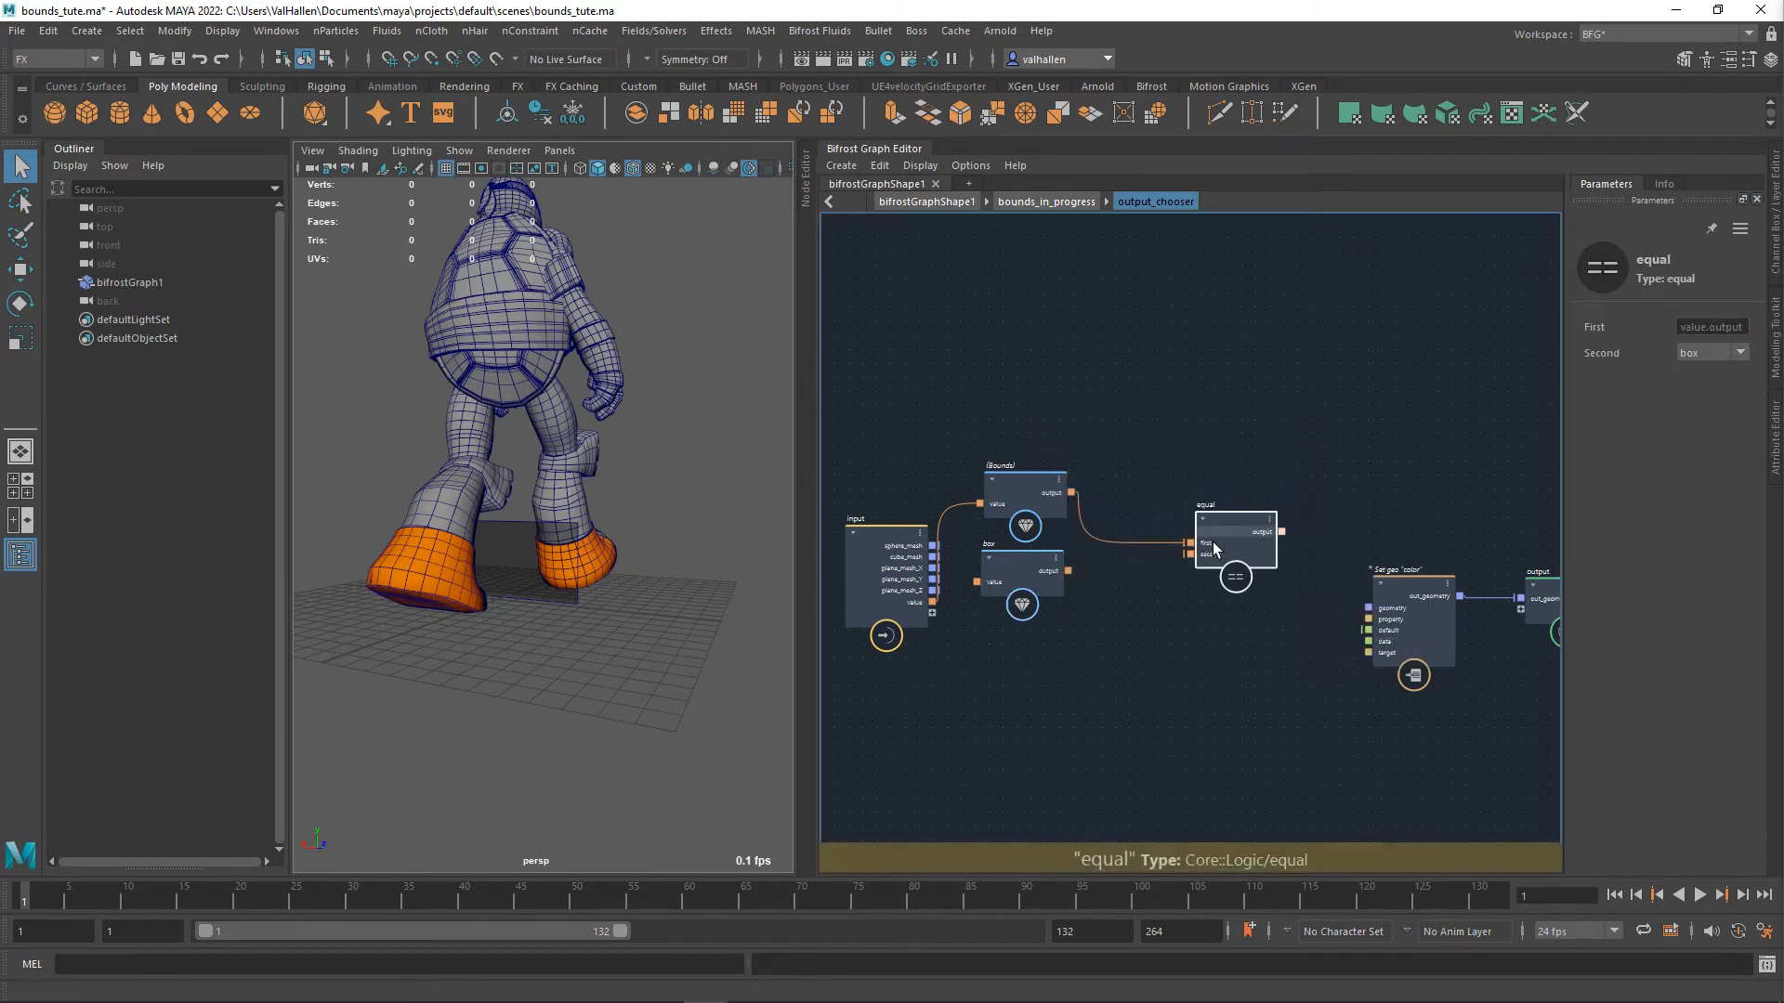
drag(1134, 554, 1156, 559)
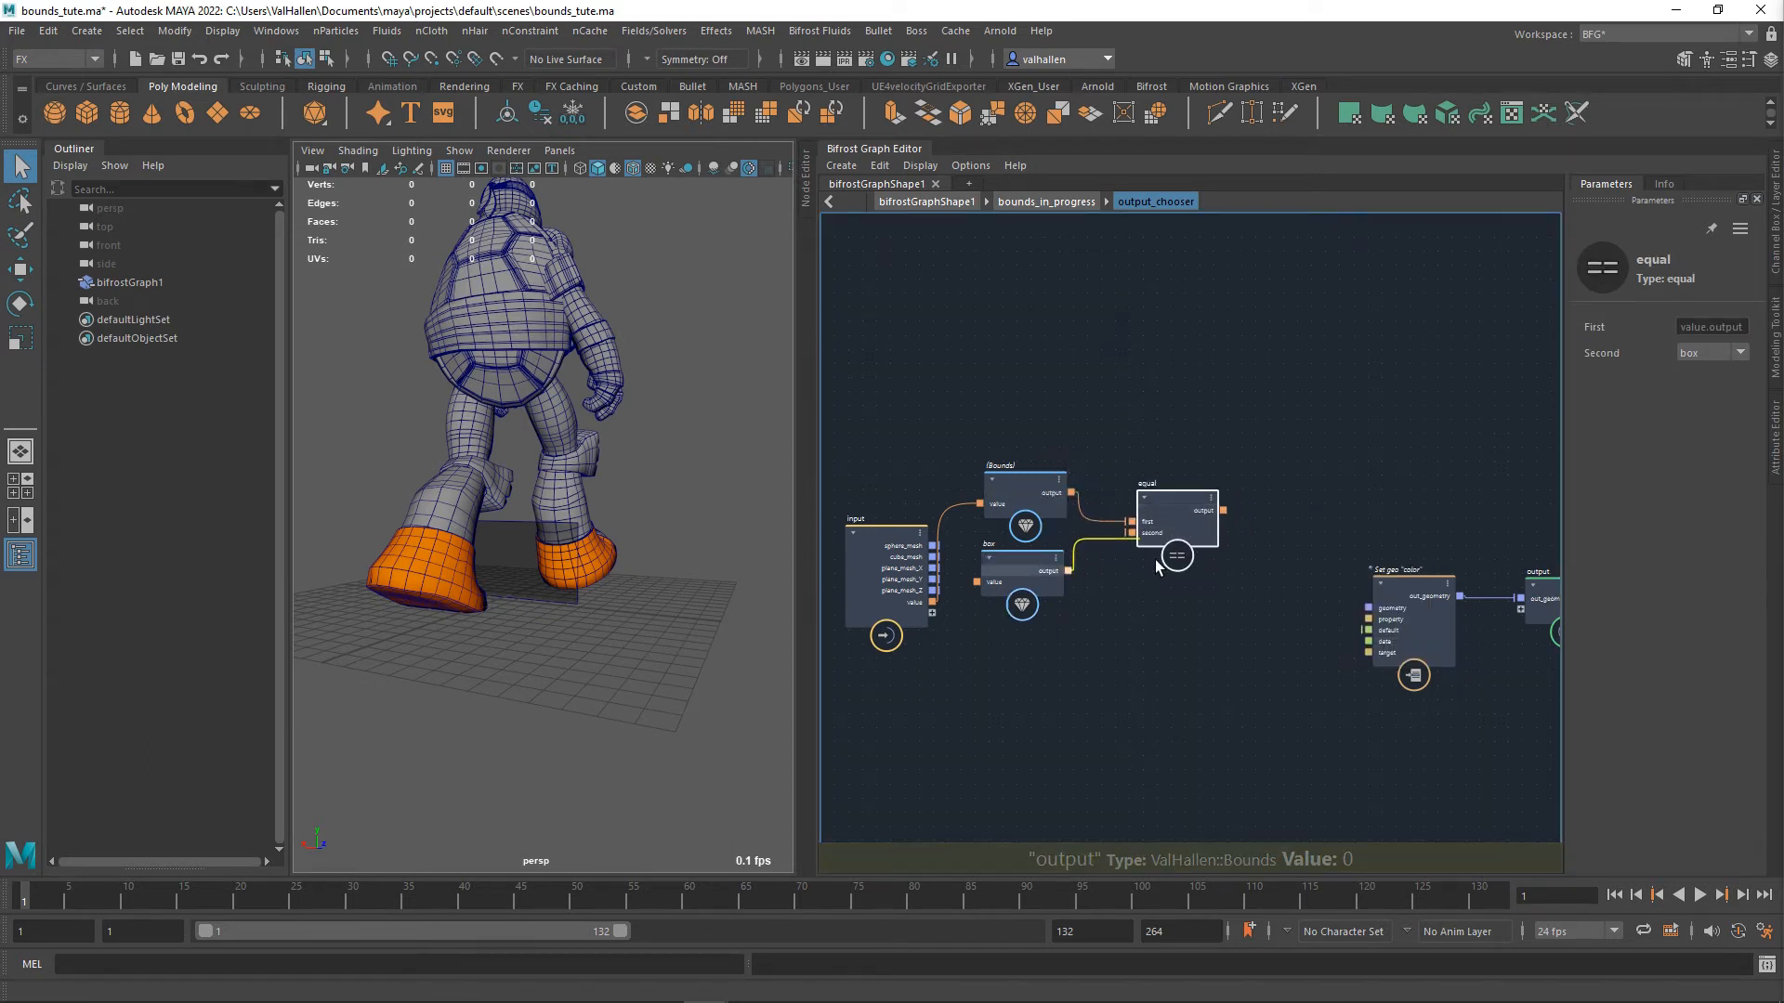
- Add an if node with the equal result as its condition and cube_mesh as its true case
alt+middle_drag(1269, 615, 1202, 631)
drag(1156, 526, 1192, 527)
text(if)
key(Return)
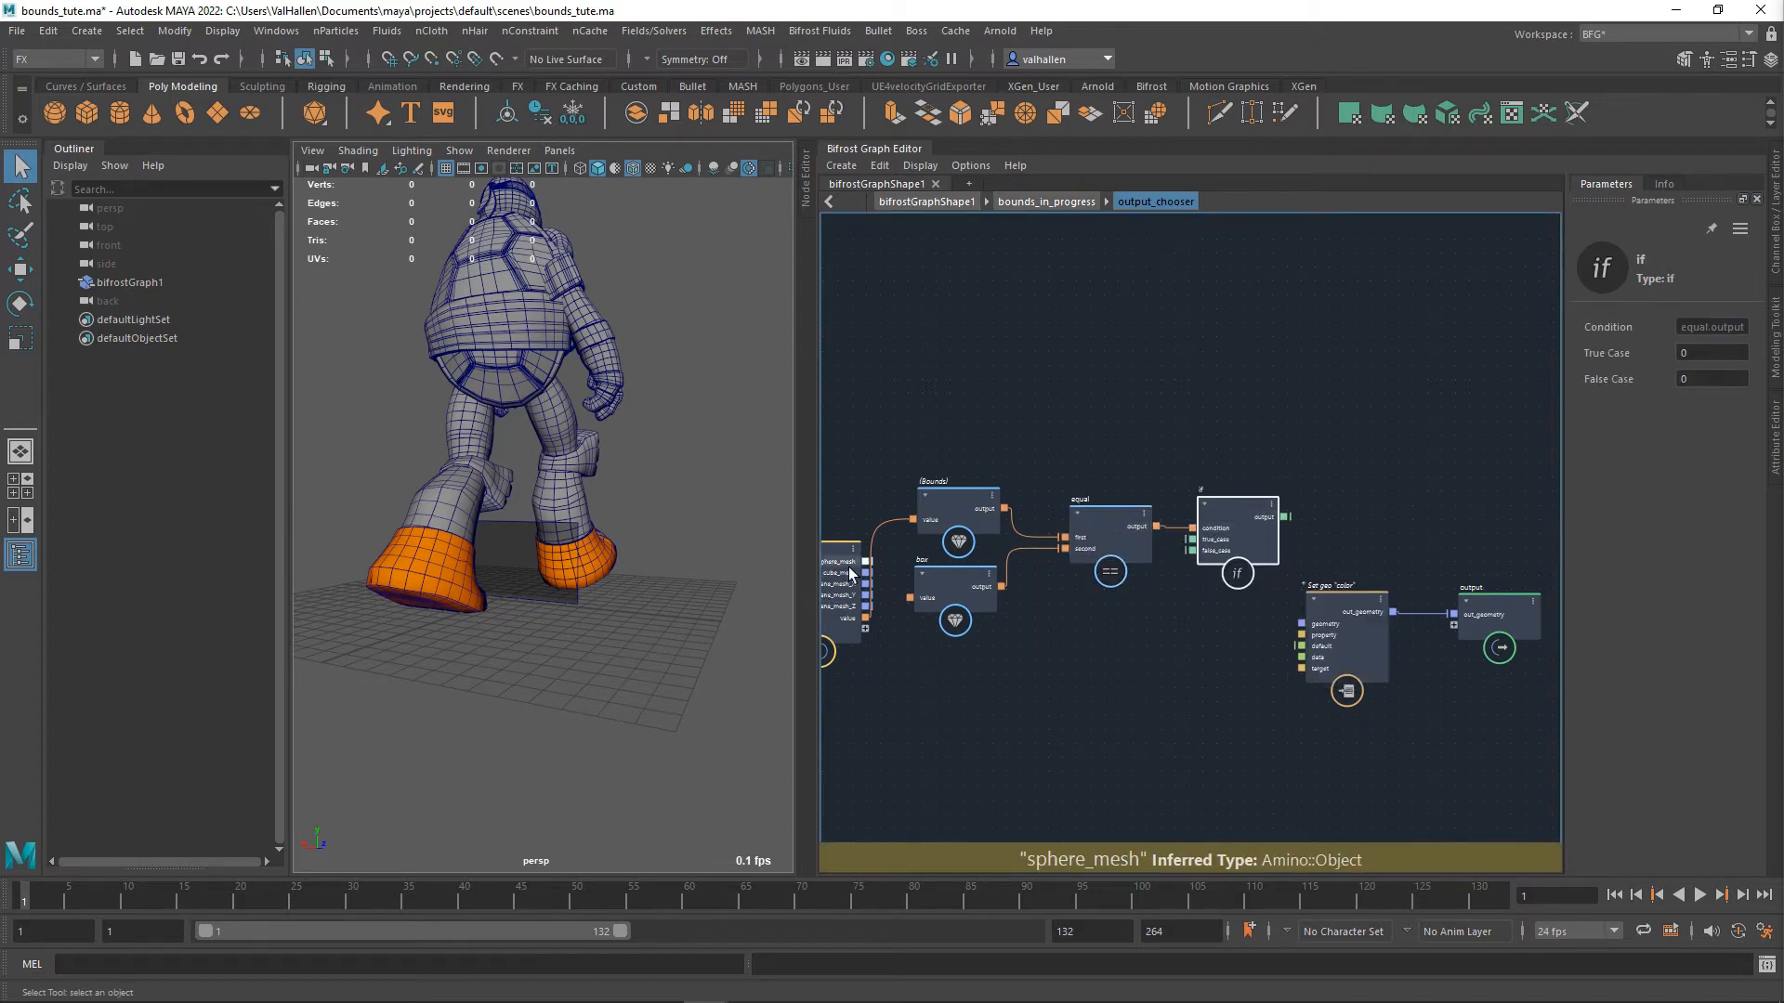
alt+middle_drag(881, 583, 933, 591)
drag(918, 580, 1264, 548)
alt+middle_drag(1365, 548, 1241, 555)
- Connect the if output to the geometry input of the Set geo "color" node and space out the if, color and output nodes
drag(1212, 533, 1250, 643)
drag(1232, 779, 1494, 545)
drag(1315, 665, 1406, 591)
scroll(1007, 611, down, 4)
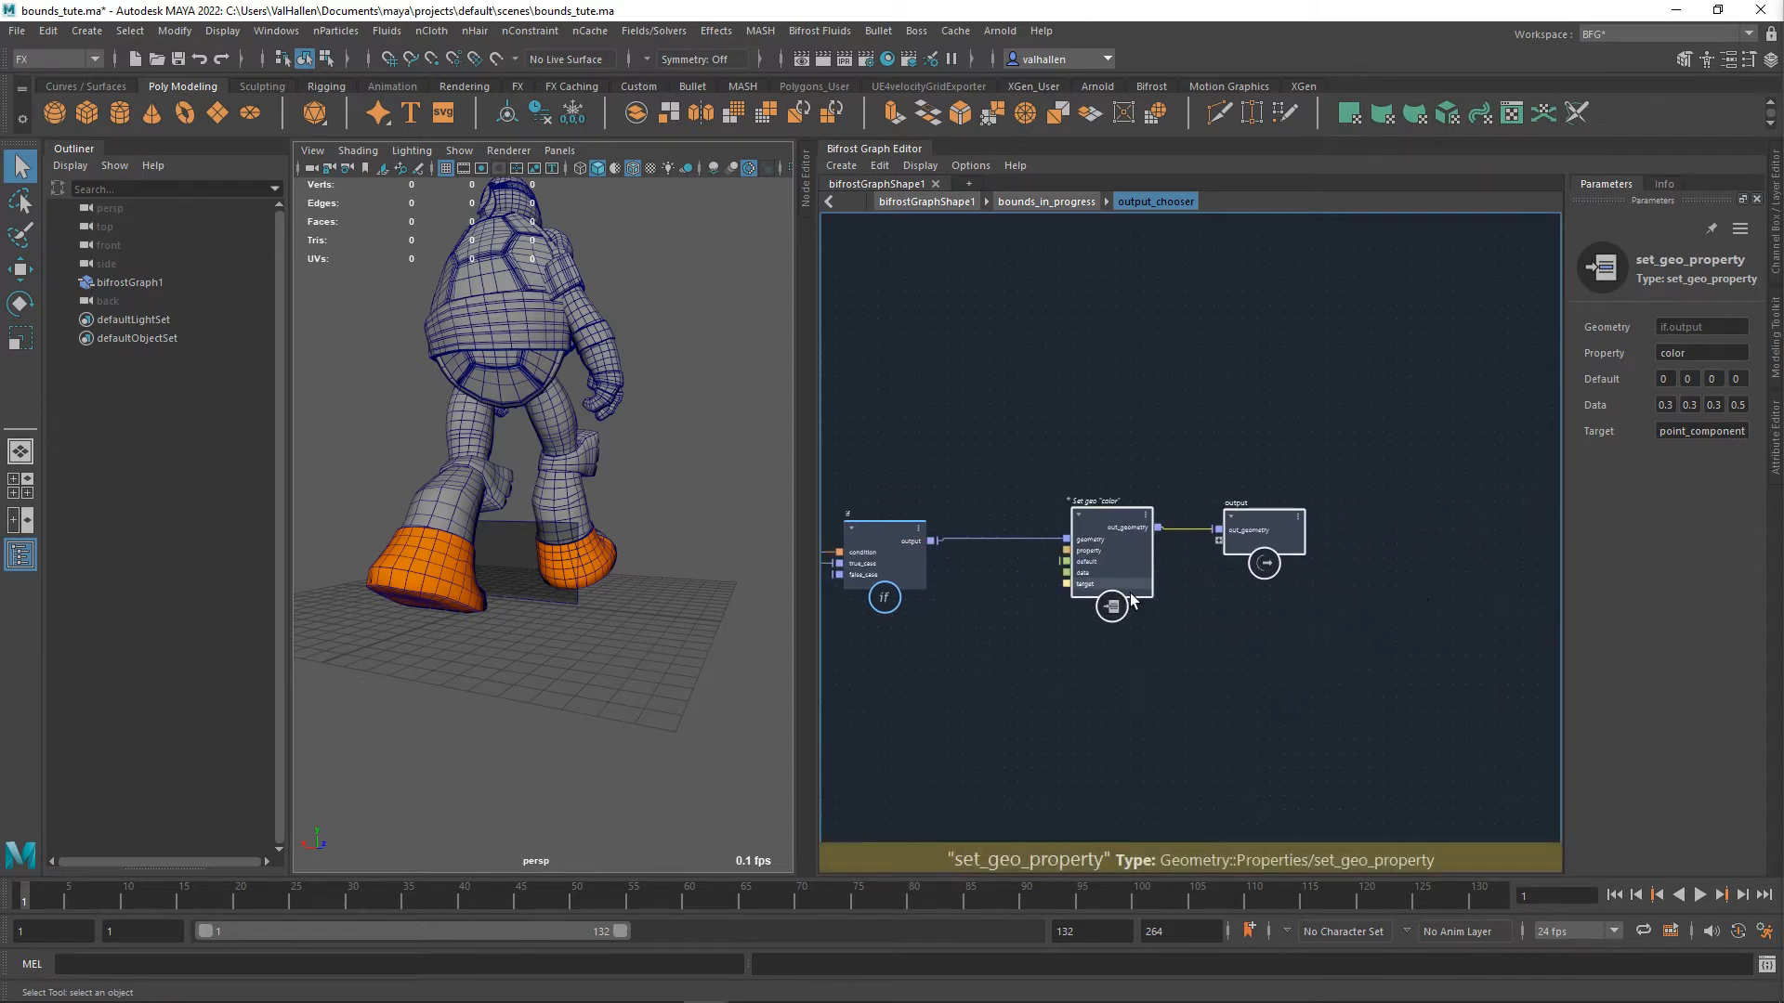
drag(985, 602, 1241, 485)
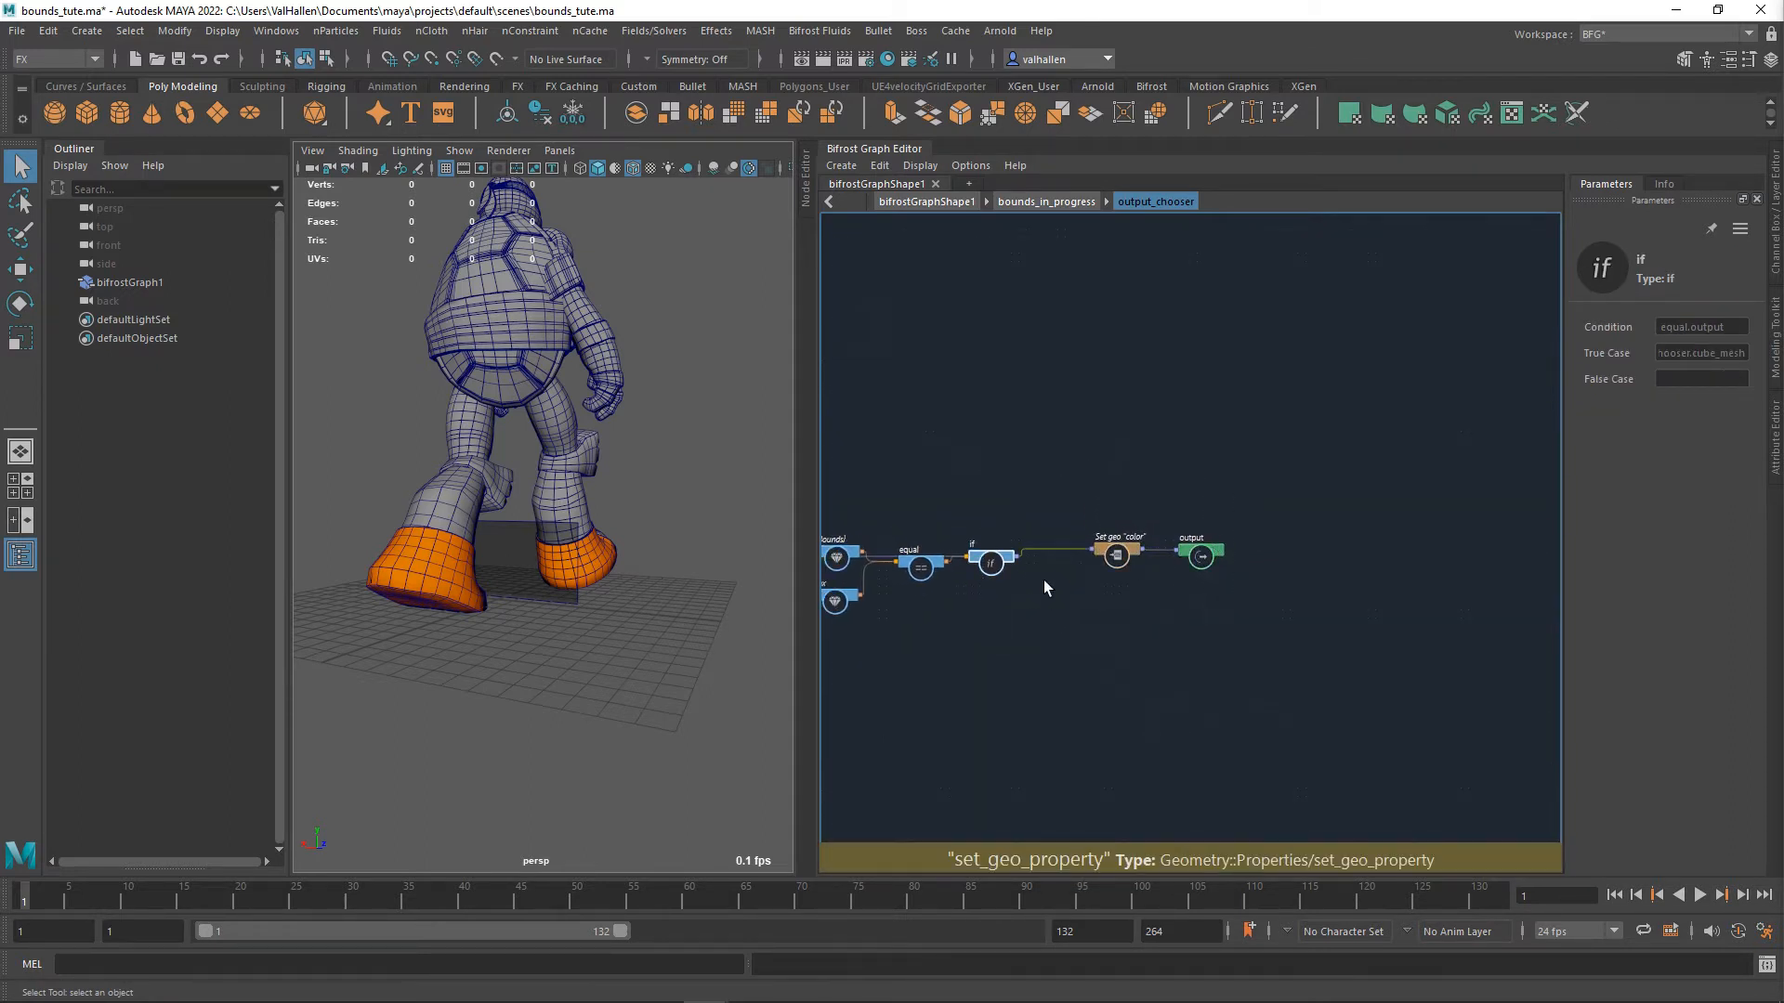
drag(1004, 567, 1239, 556)
- Paste a connected copy of the box value and equal nodes below the originals, and set the copied value to sphere
alt+middle_drag(959, 601, 1142, 609)
scroll(1138, 607, up, 3)
click(1001, 615)
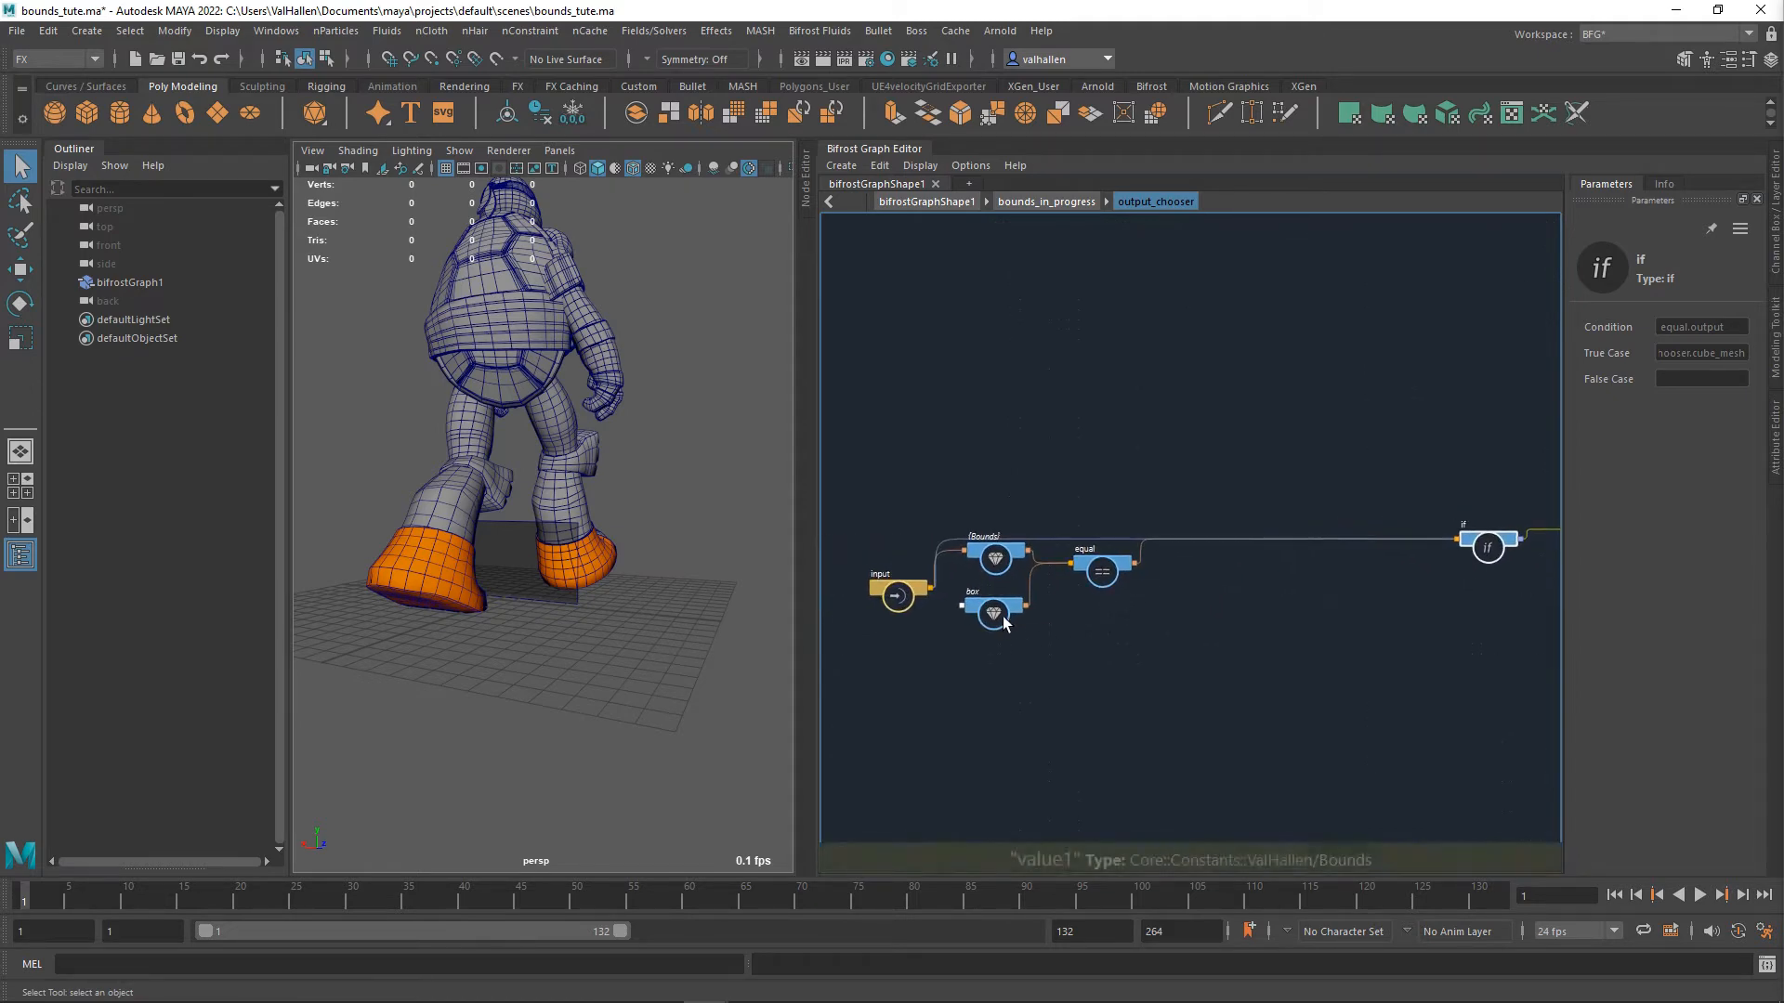
key(ctrl+c)
click(998, 688)
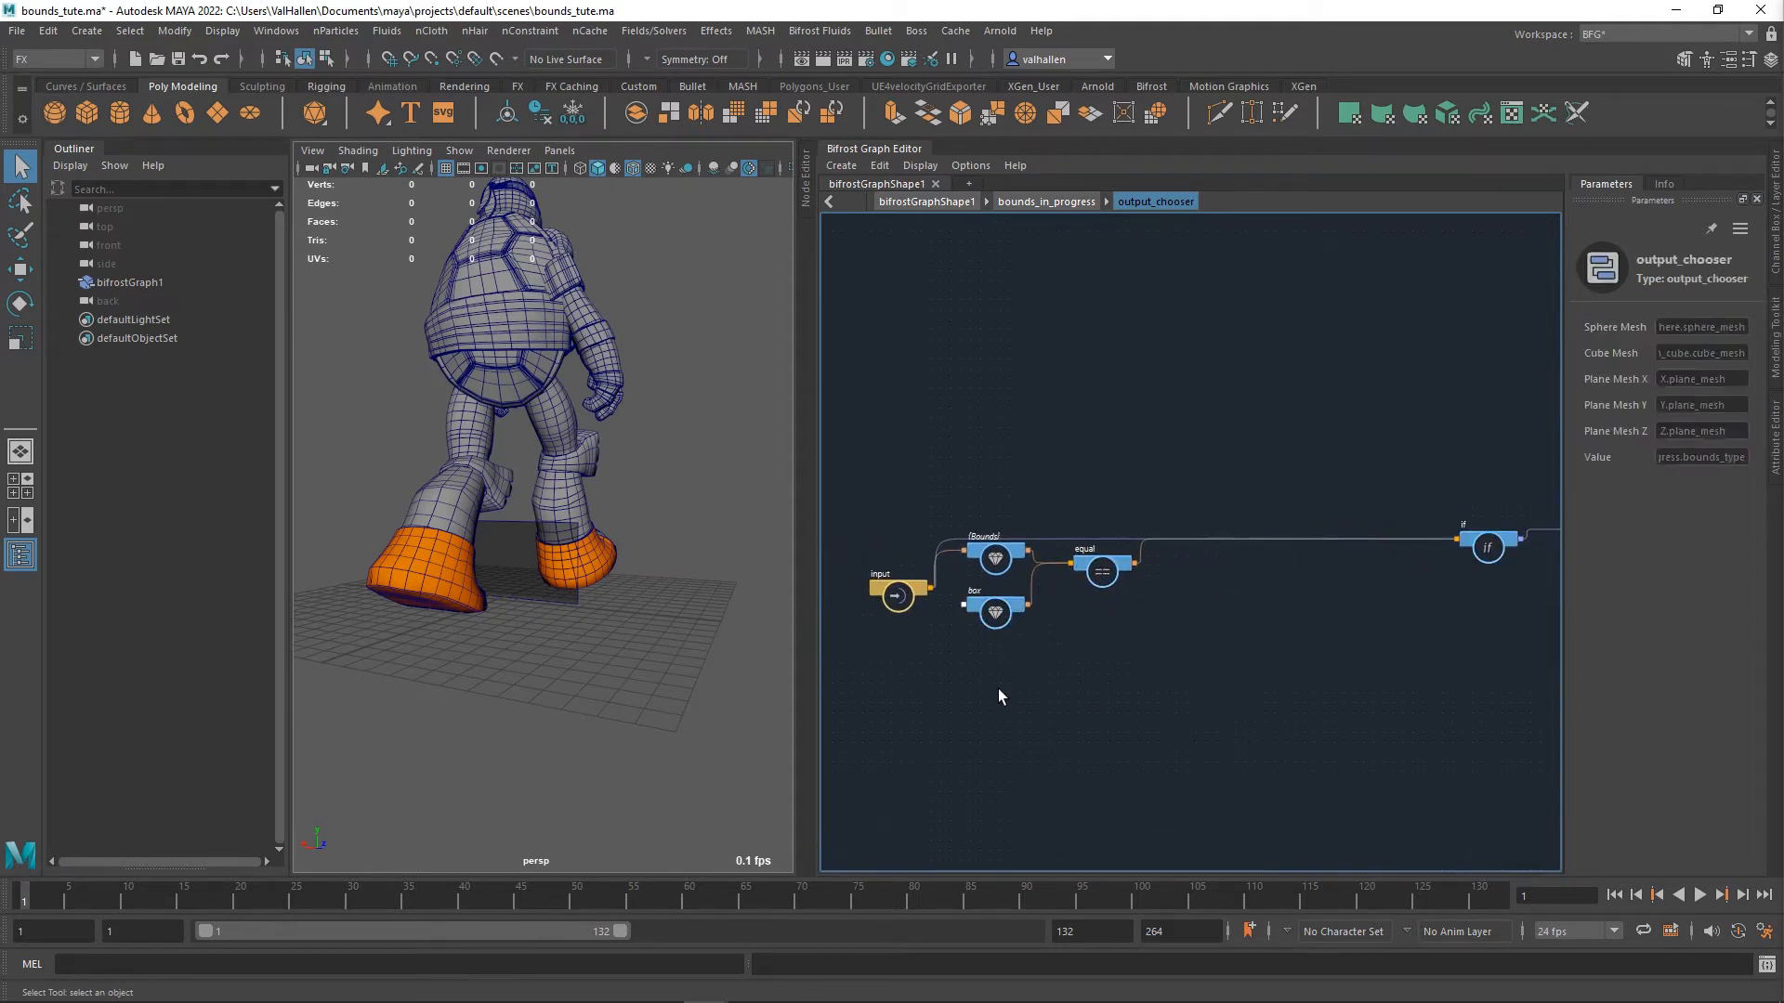
key(ctrl+shift+v)
drag(1132, 671, 1118, 628)
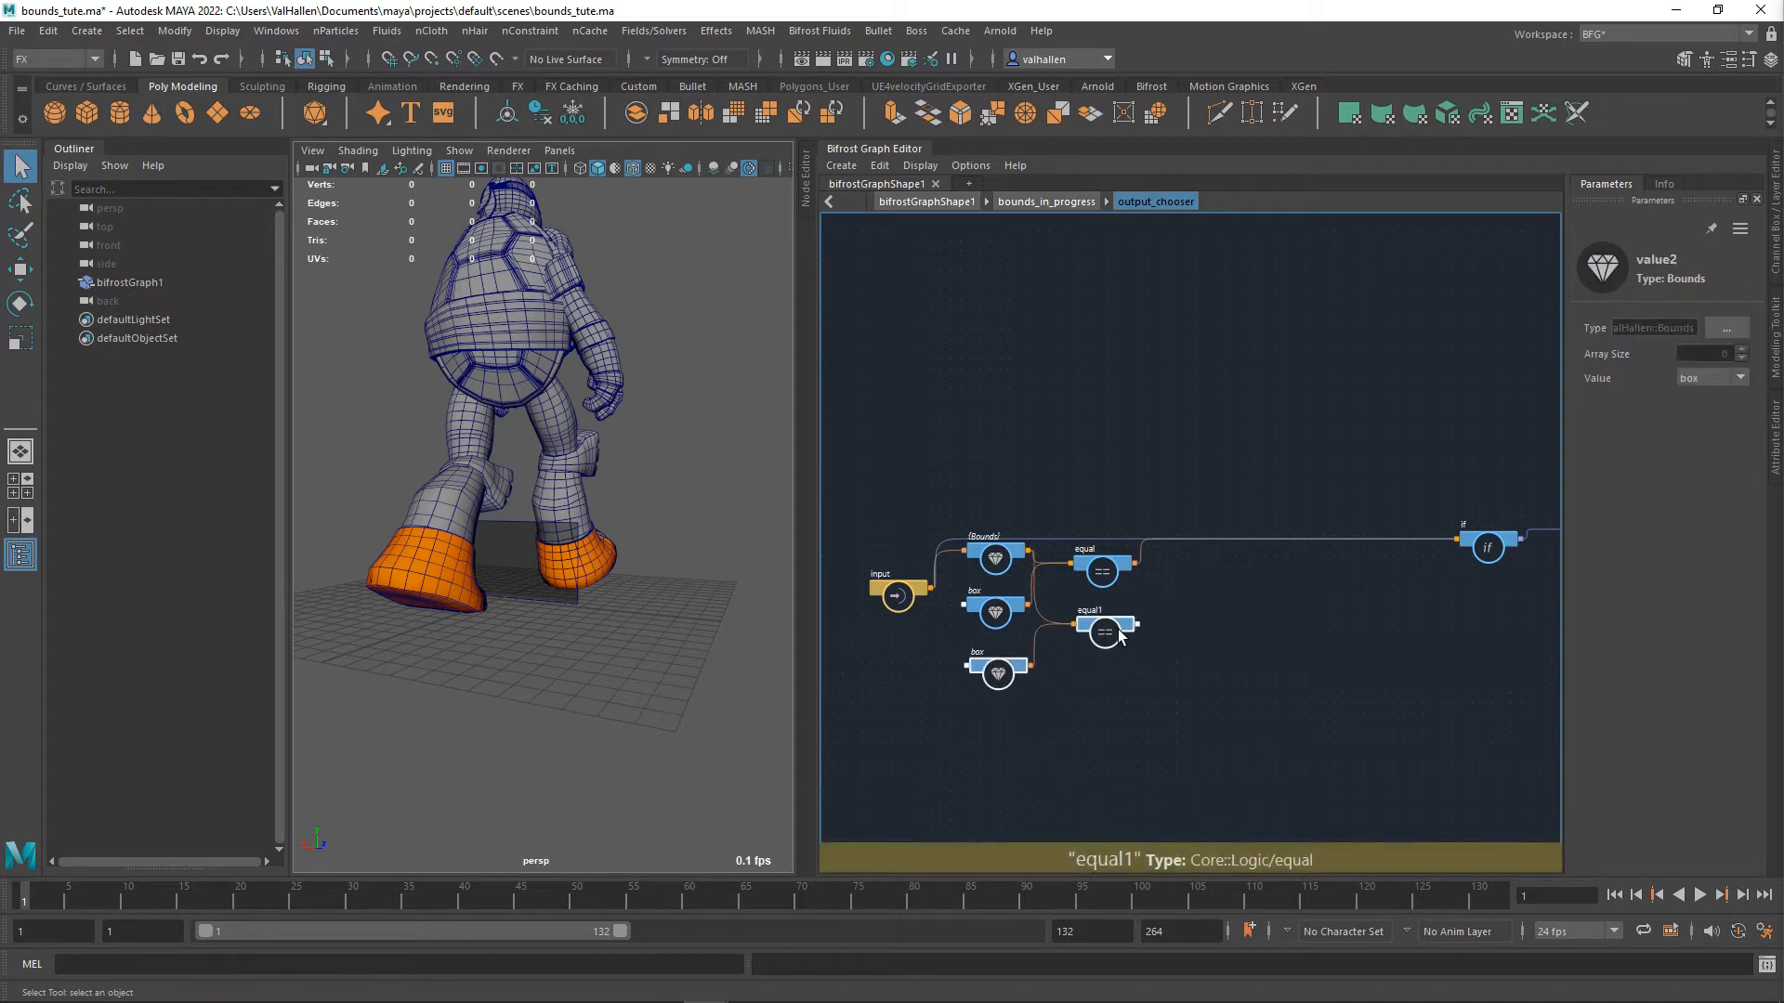
click(1007, 683)
click(1713, 378)
click(1694, 406)
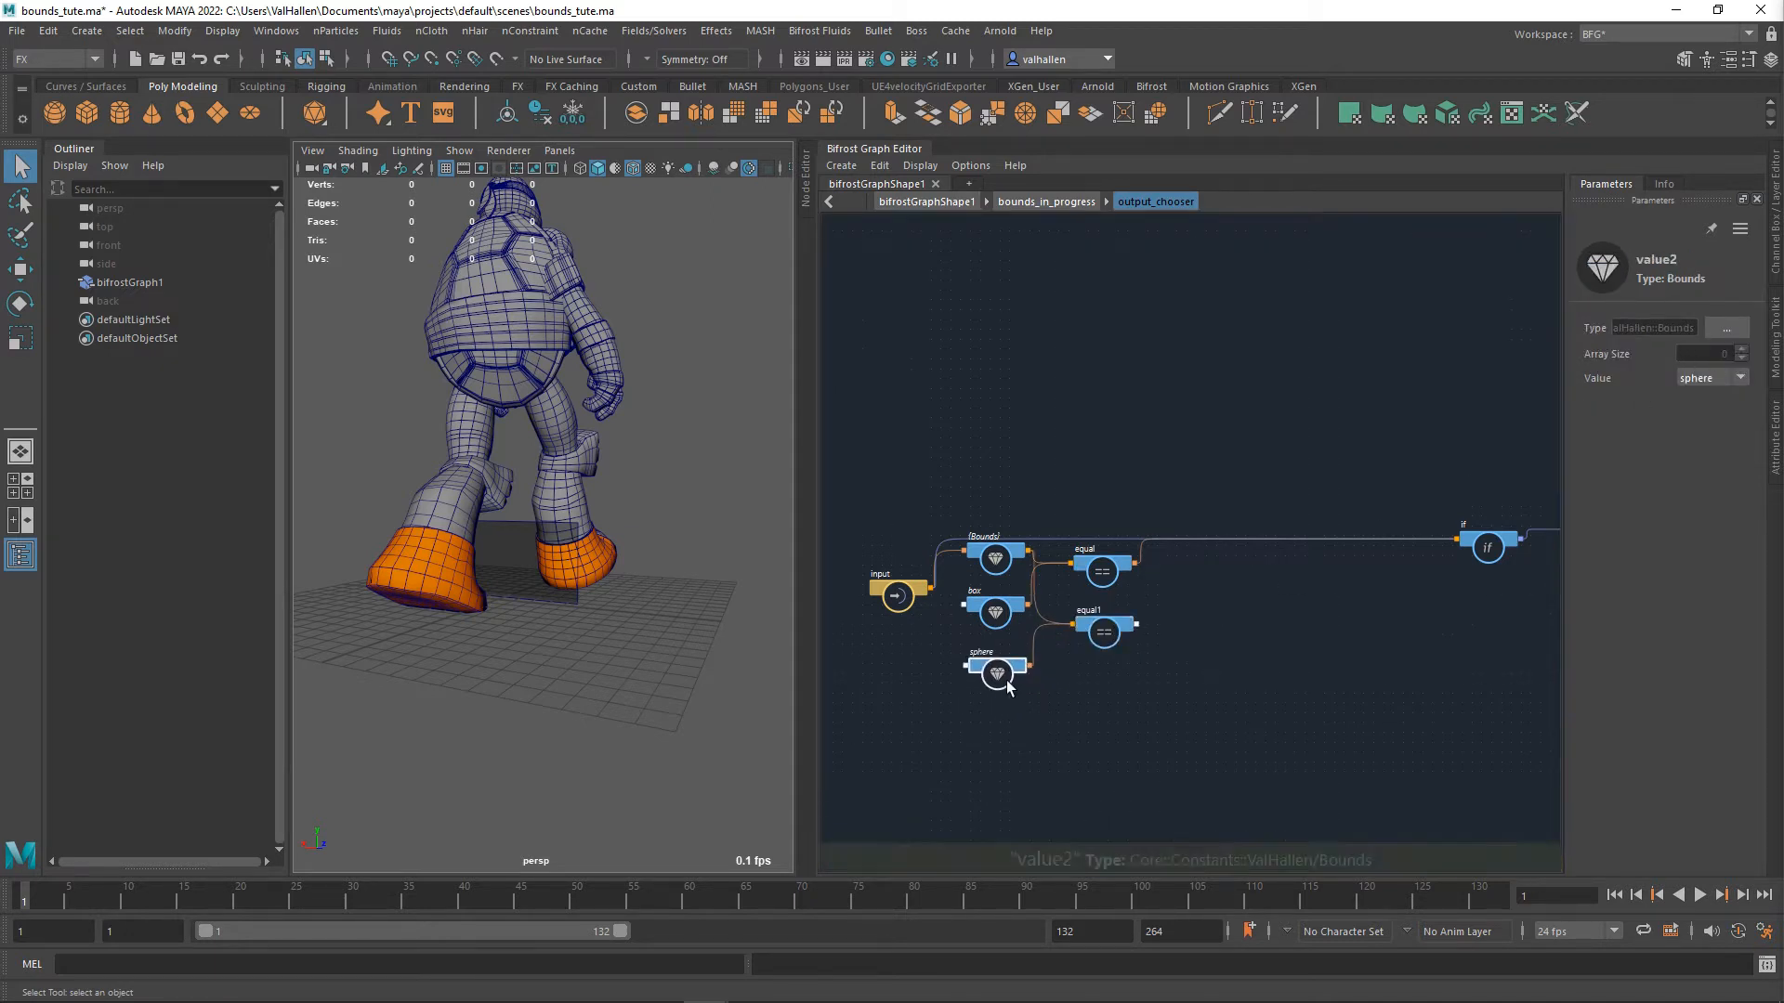
- Add an if node for the sphere comparison with sphere_mesh as true case, feeding the false case of the first if node
scroll(1141, 651, up, 2)
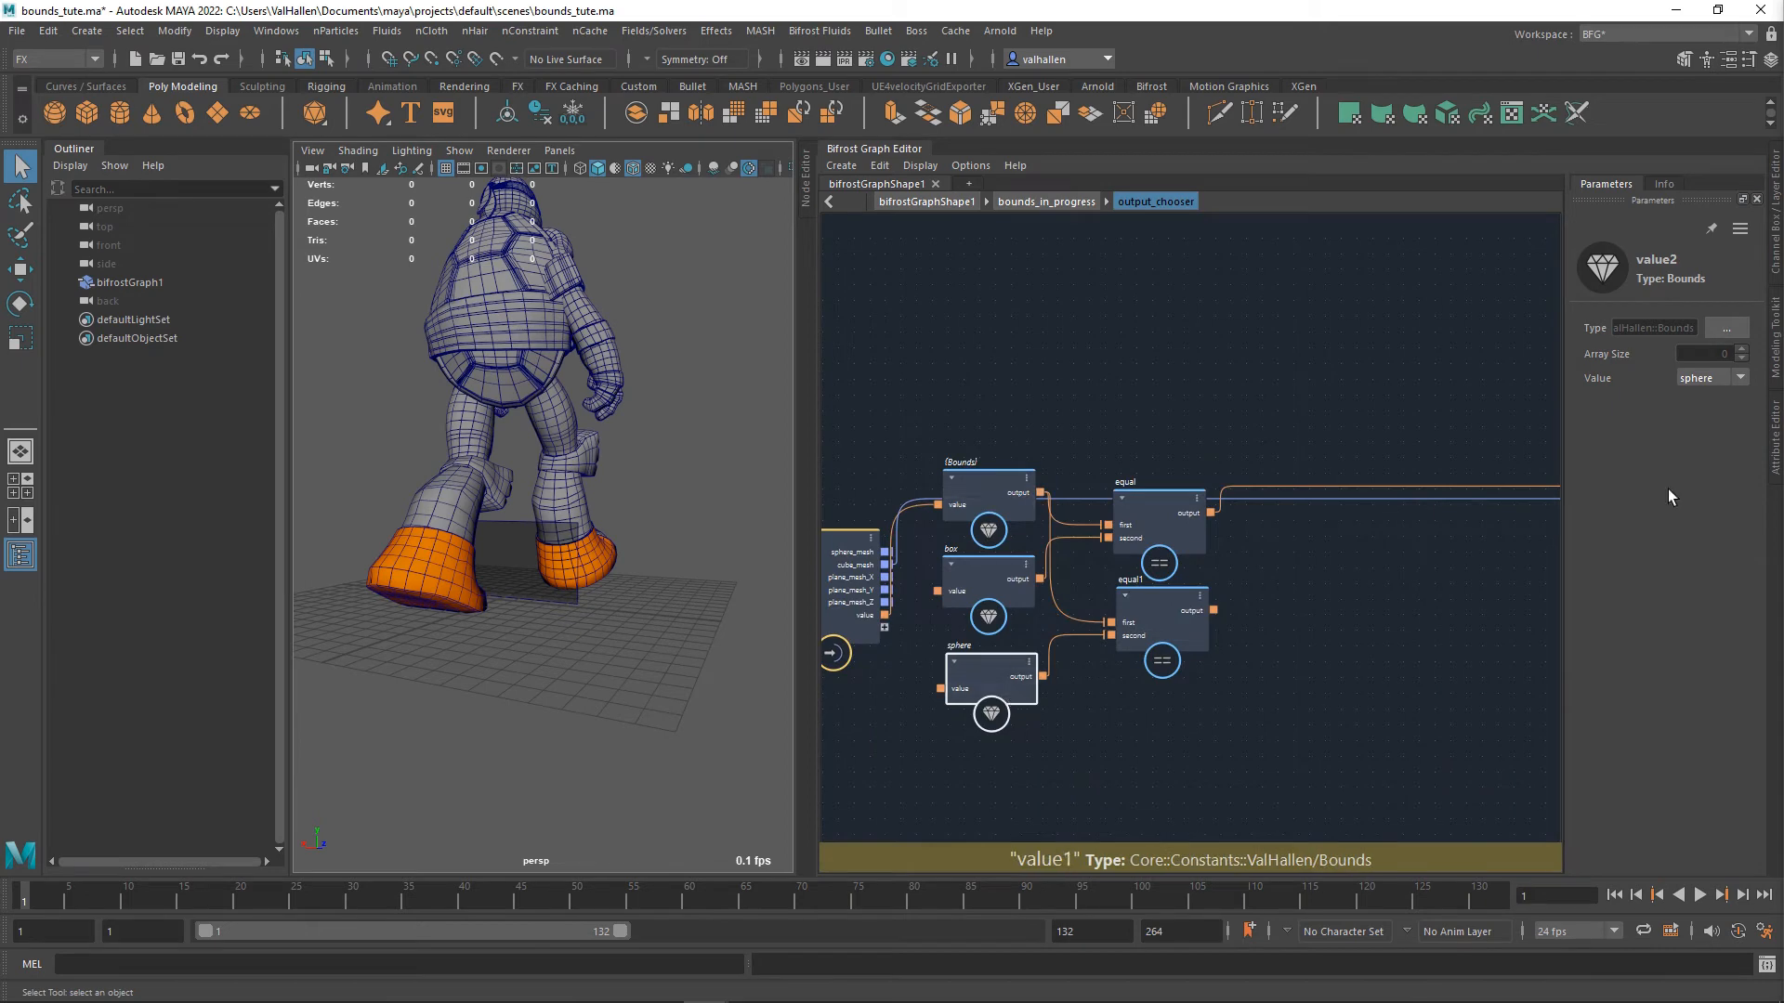
drag(1213, 610, 922, 606)
text(if)
key(Return)
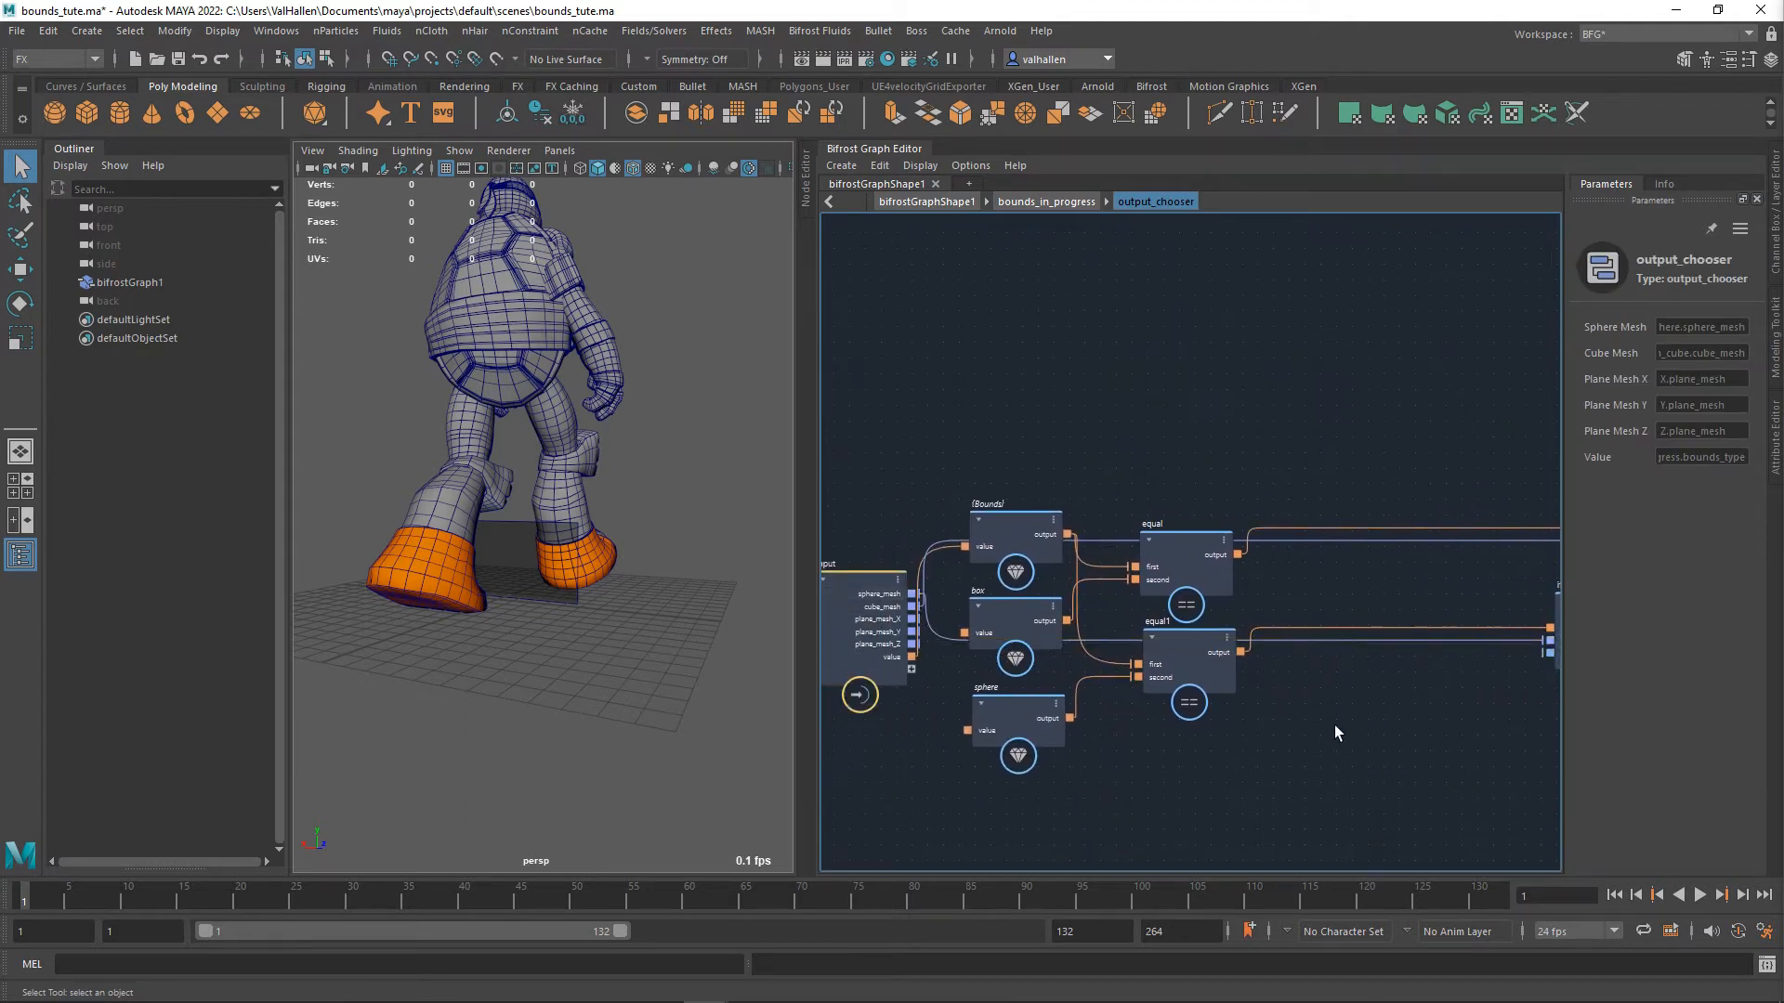
middle_drag(1334, 725, 1037, 699)
mouse_move(1254, 630)
mouse_down()
mouse_move(1357, 572)
mouse_move(1269, 619)
mouse_up()
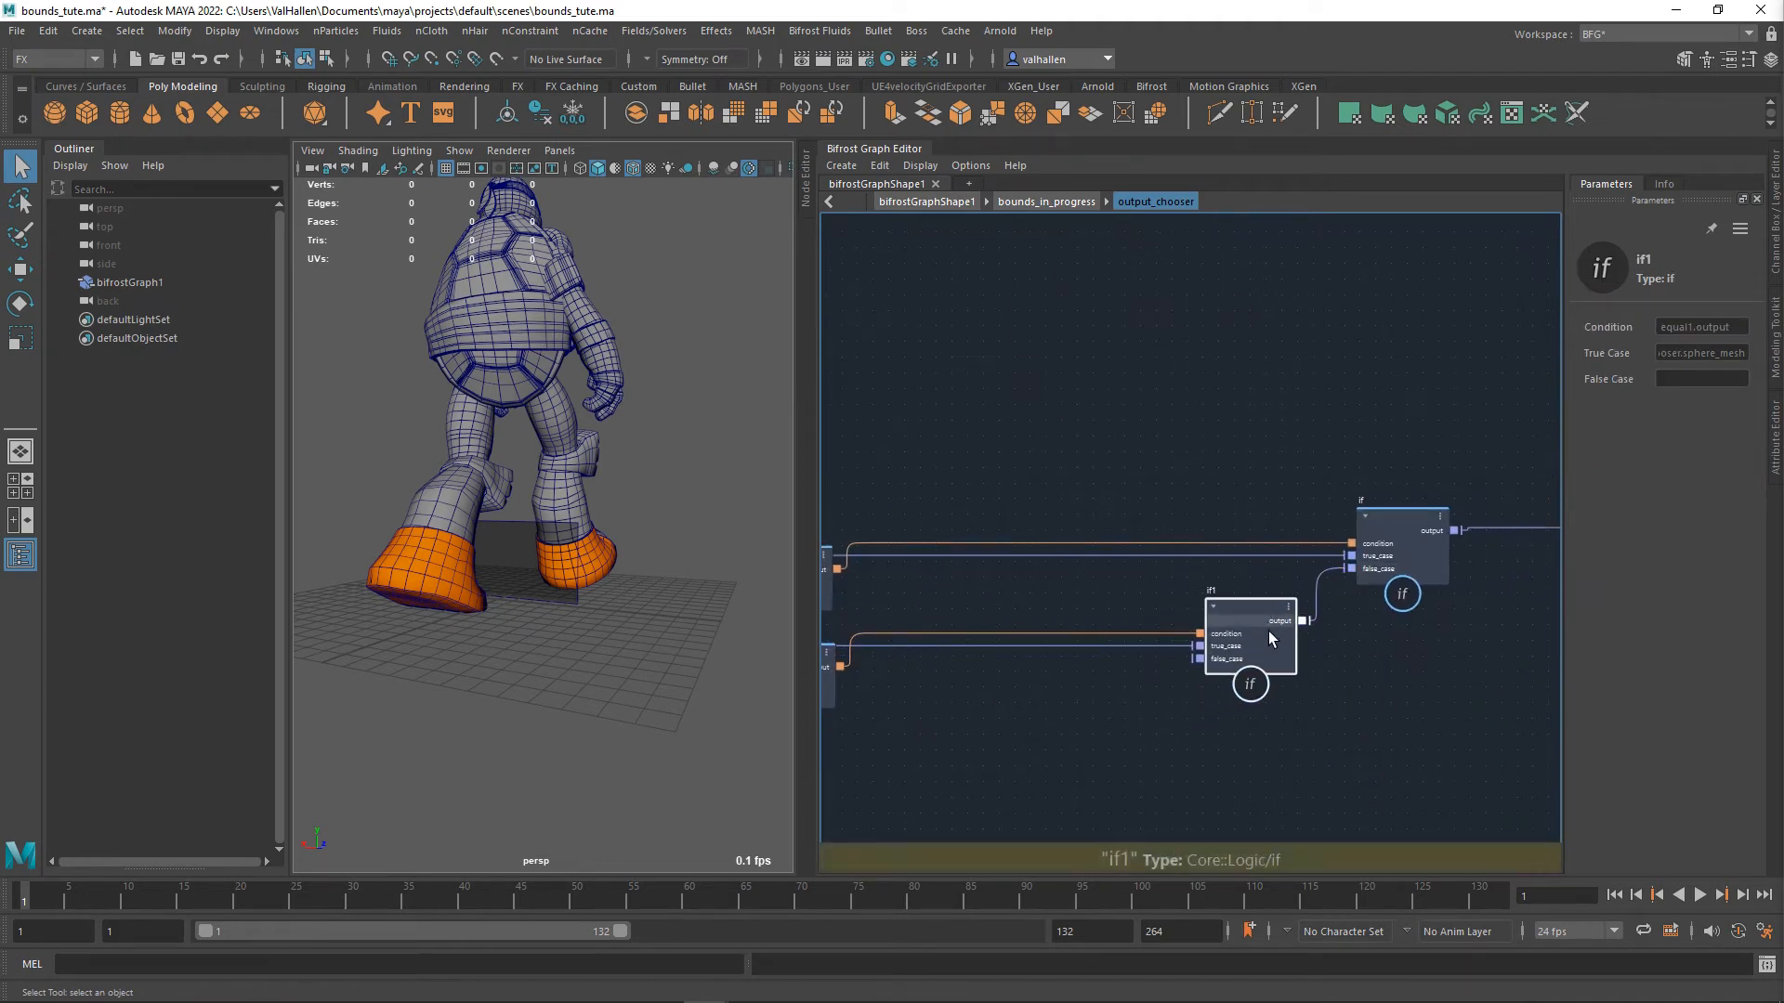
- Paste another connected value and equal pair below the sphere pair, and set its value to rect_x
middle_drag(1109, 703, 1305, 630)
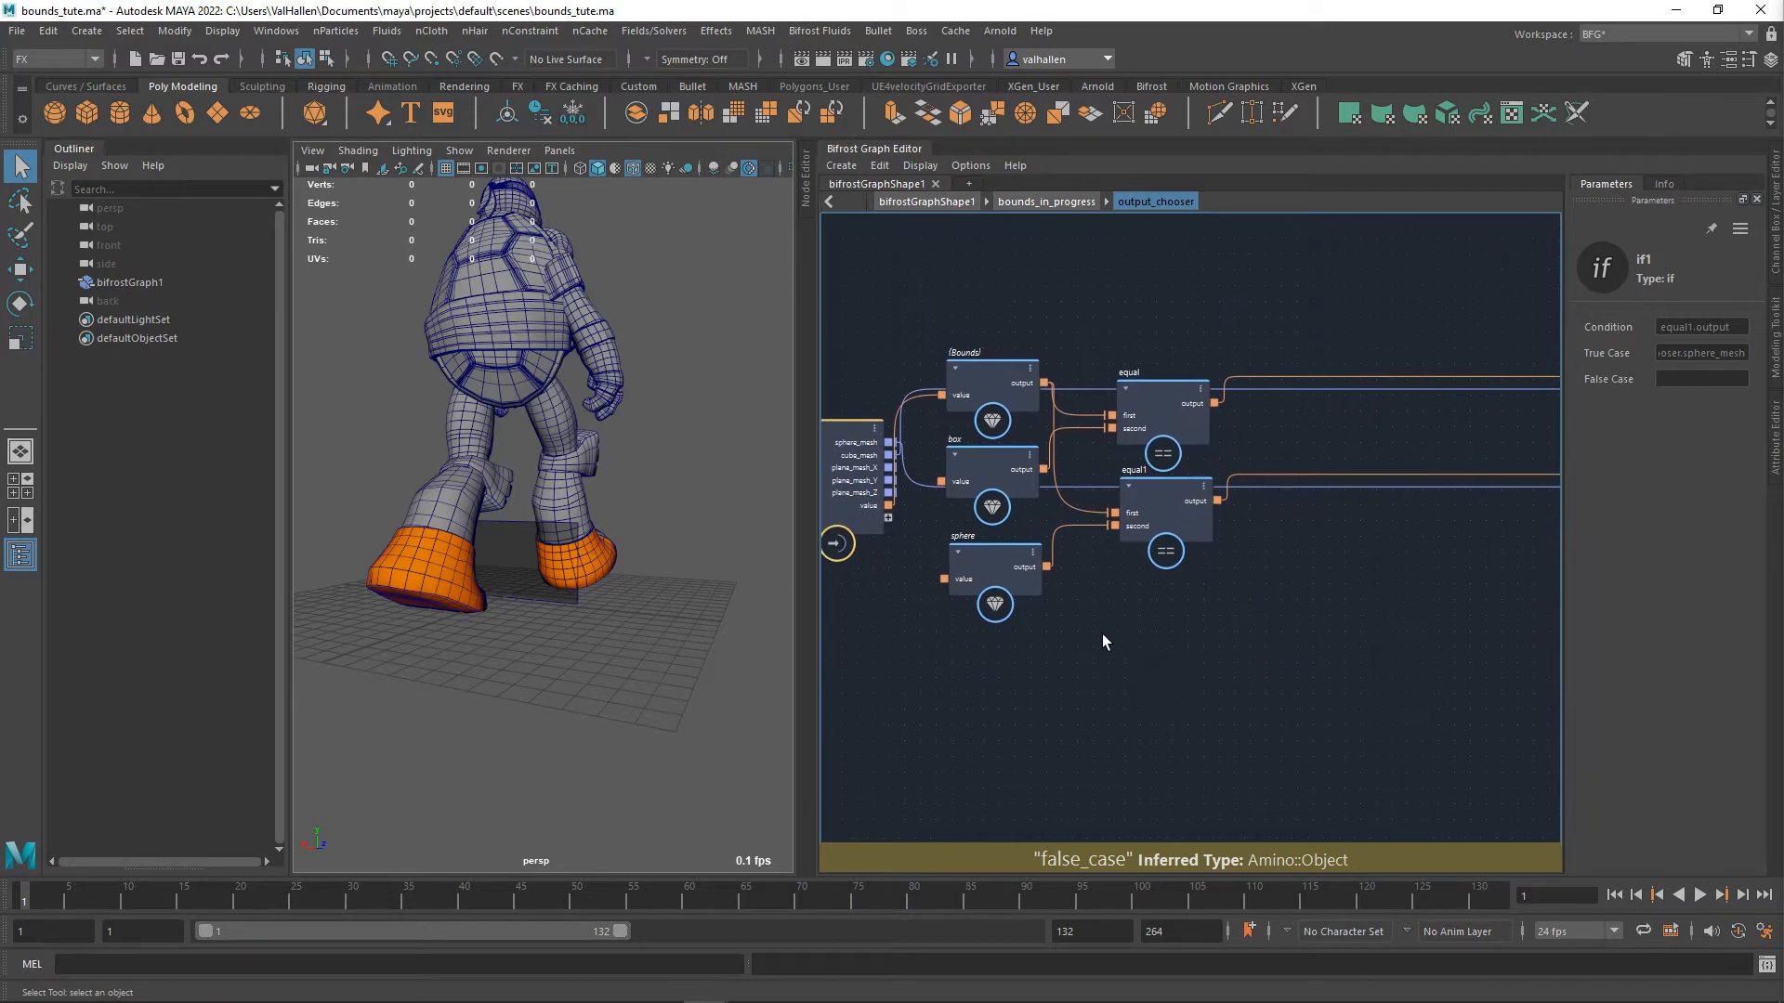
click(1060, 694)
key(ctrl+shift+v)
drag(1236, 658, 1181, 620)
click(1173, 732)
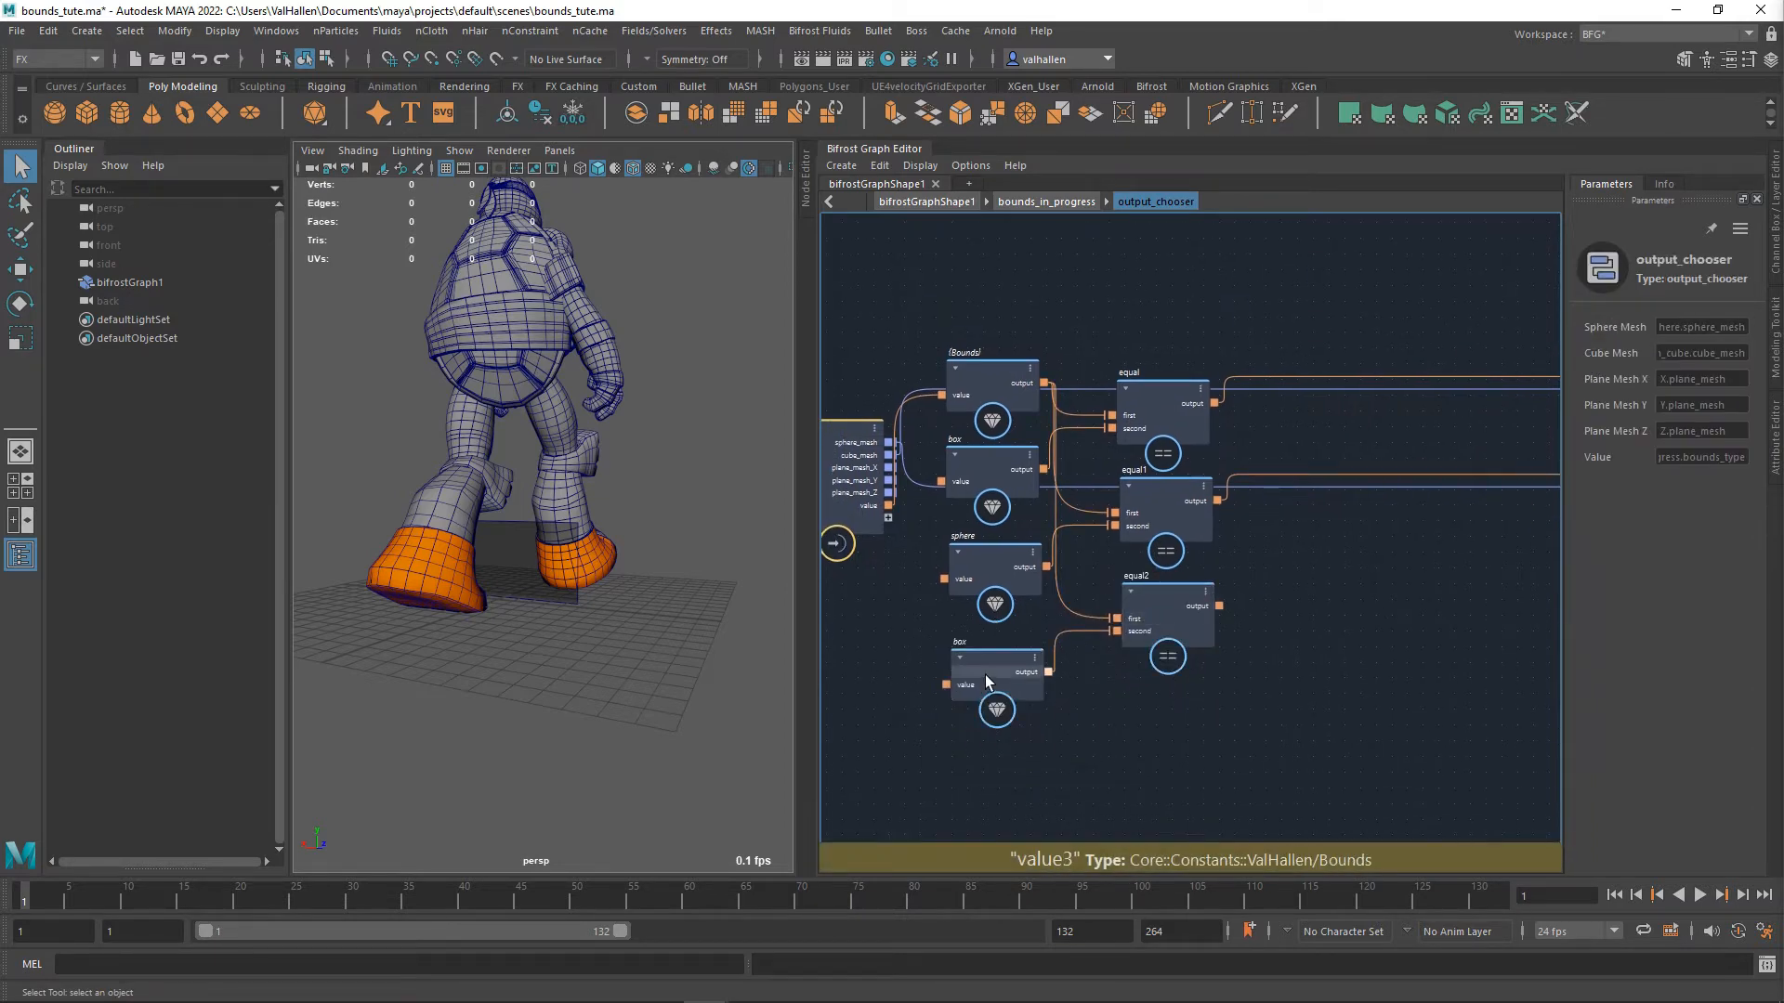
click(988, 677)
click(1738, 381)
click(1690, 419)
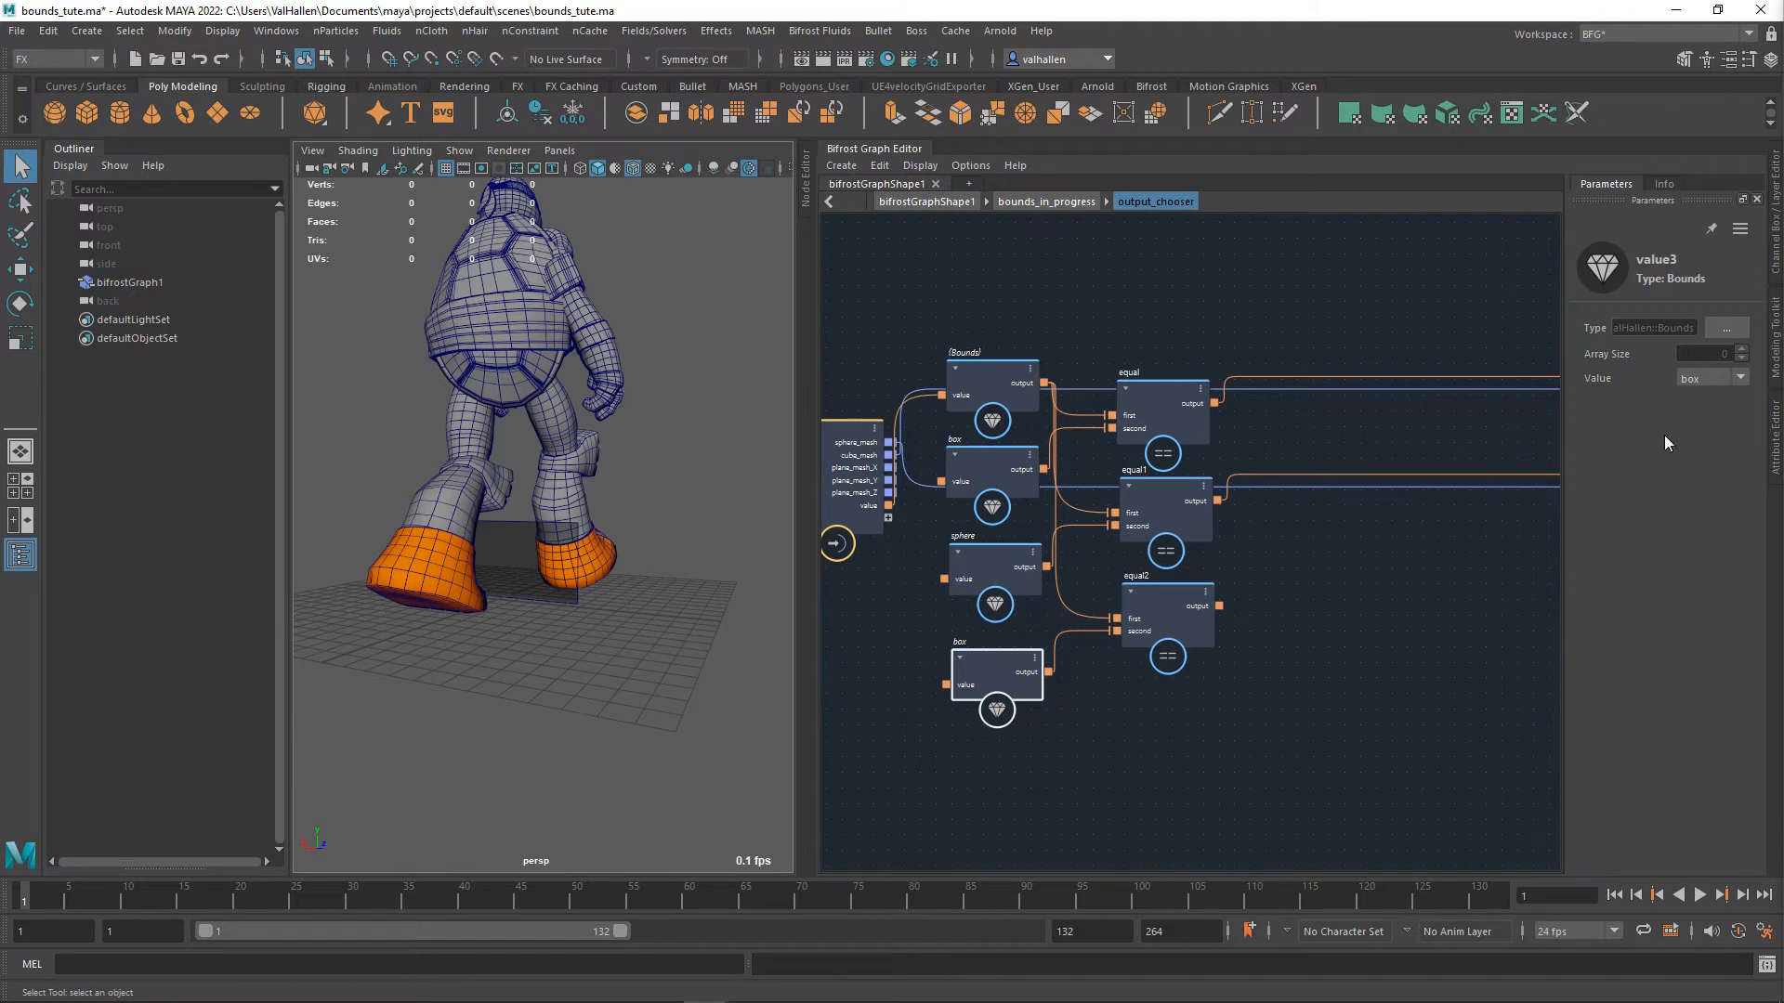
click(1160, 613)
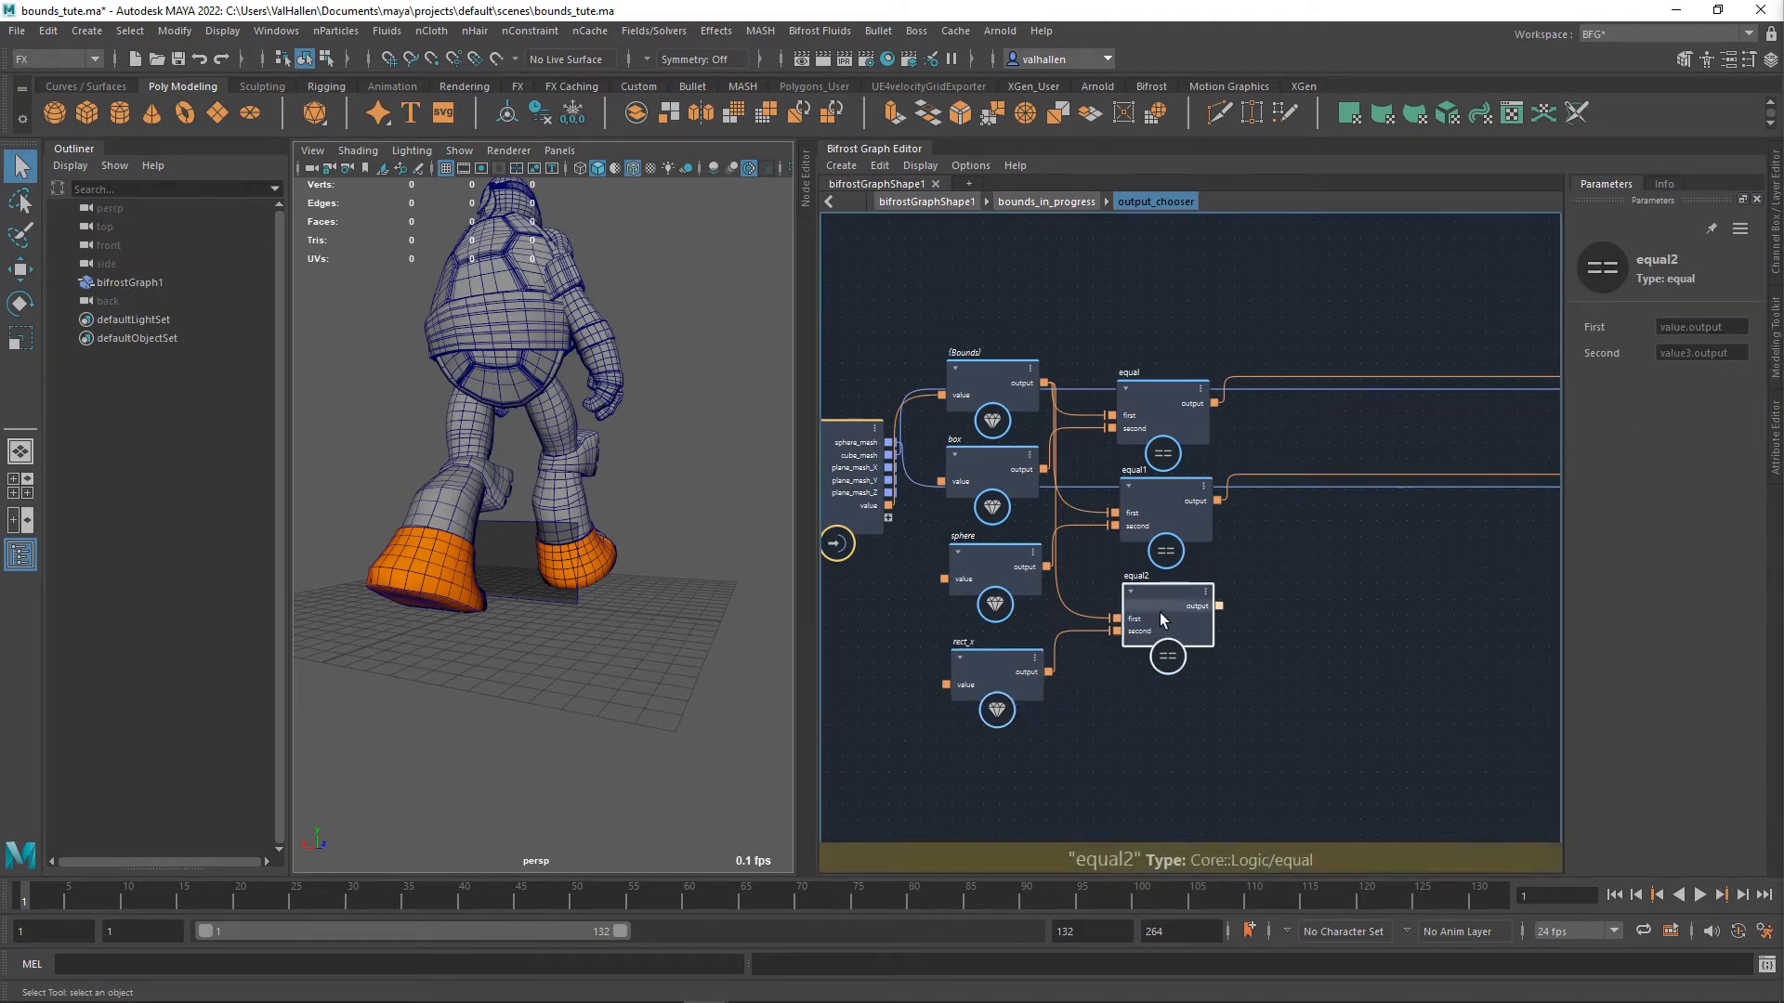
- Add an if node for the rect_x comparison with plane_mesh_X as true case, feeding the false case of the sphere's if node
drag(1220, 606, 1210, 505)
text(if)
key(Return)
alt+middle_drag(1218, 635, 1459, 632)
click(1284, 601)
alt+middle_drag(1175, 666, 1481, 728)
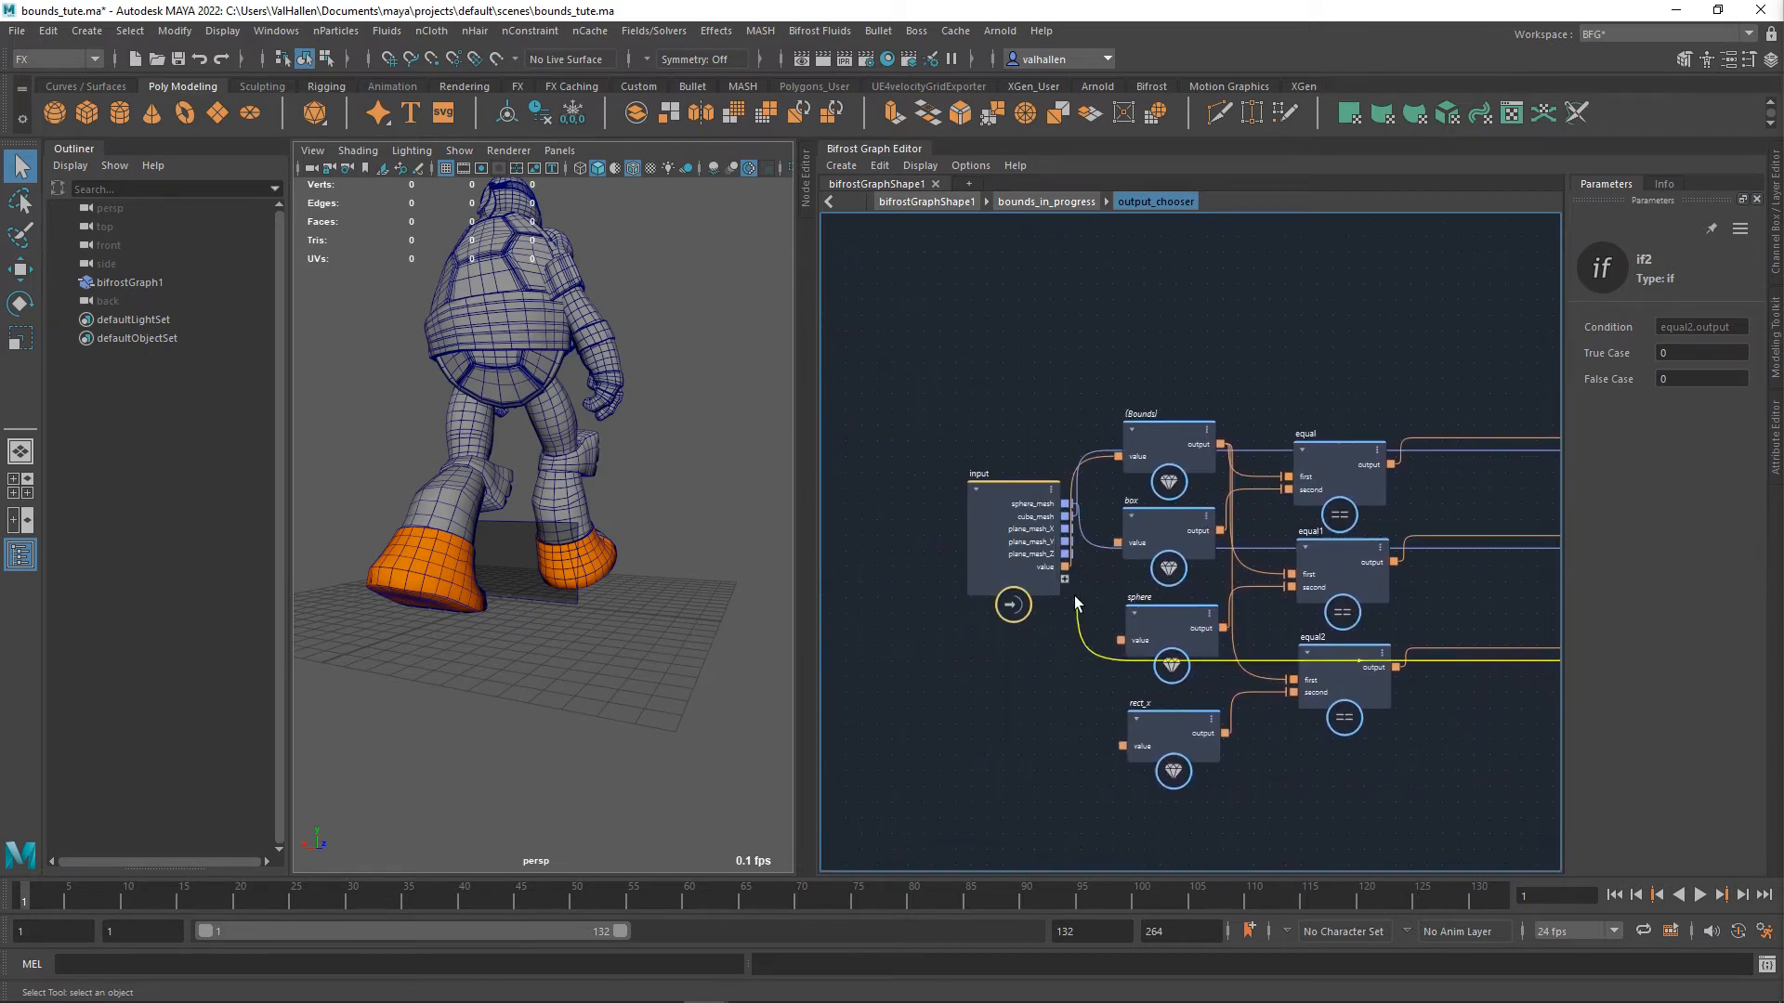
click(1089, 543)
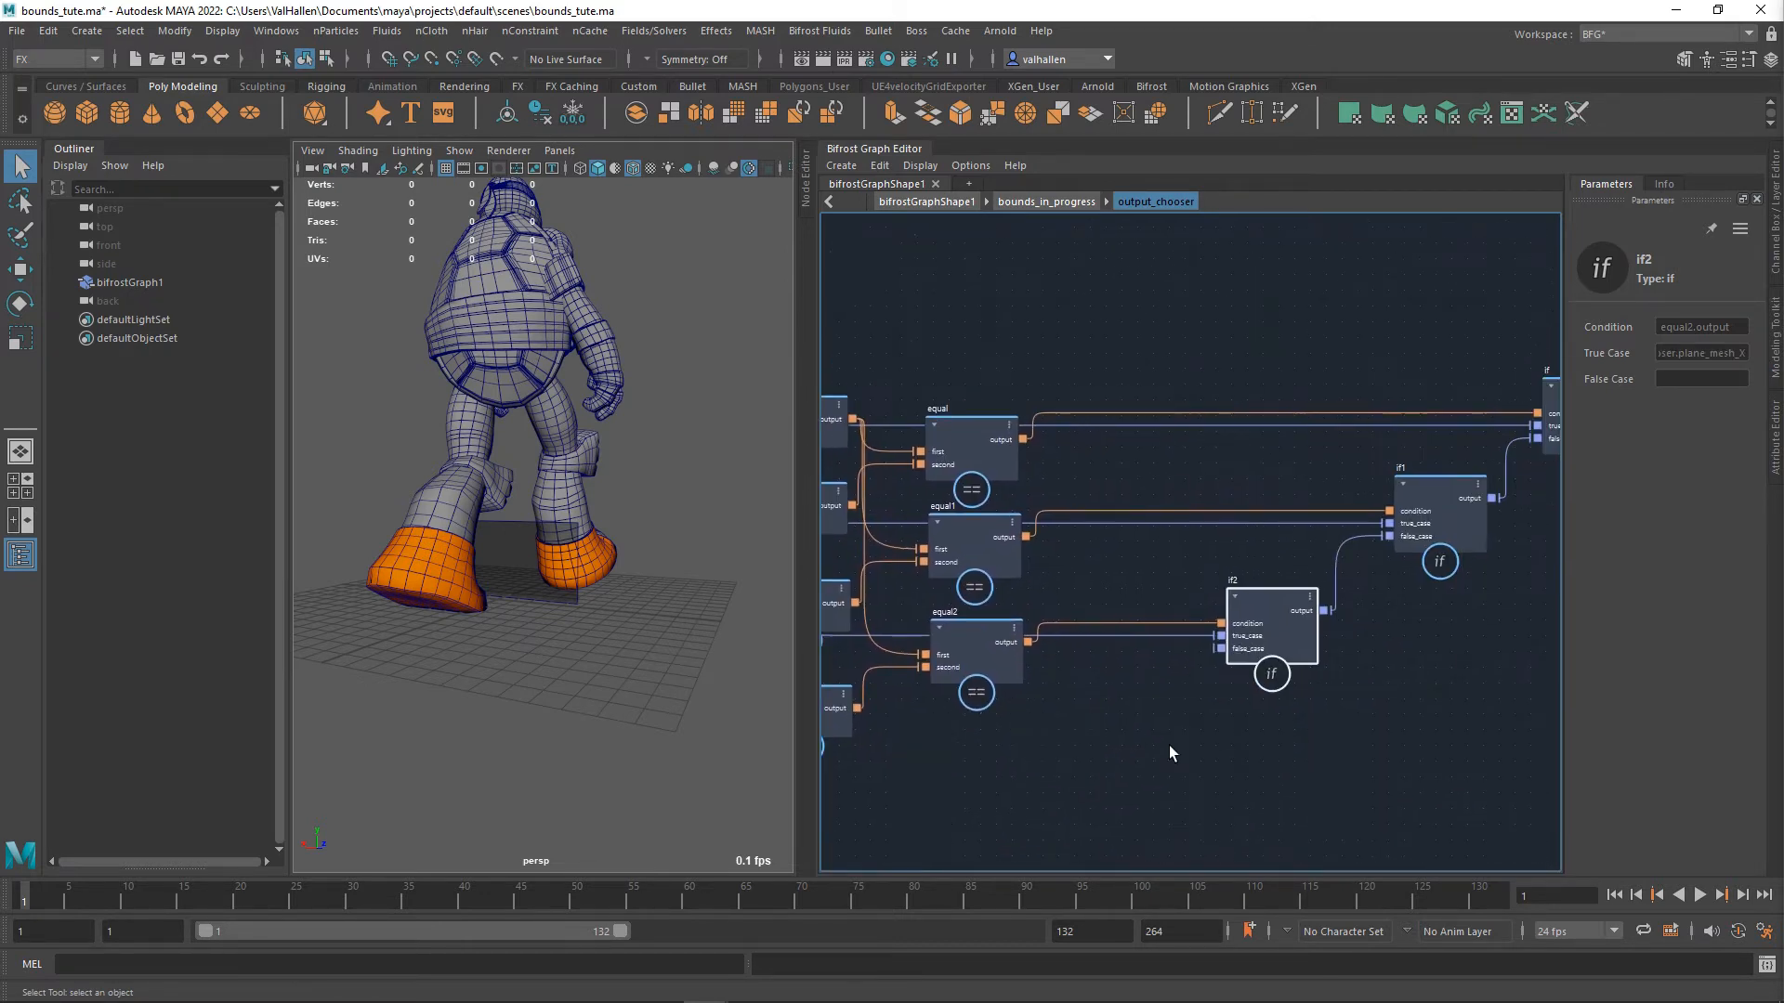
drag(1148, 598, 1181, 598)
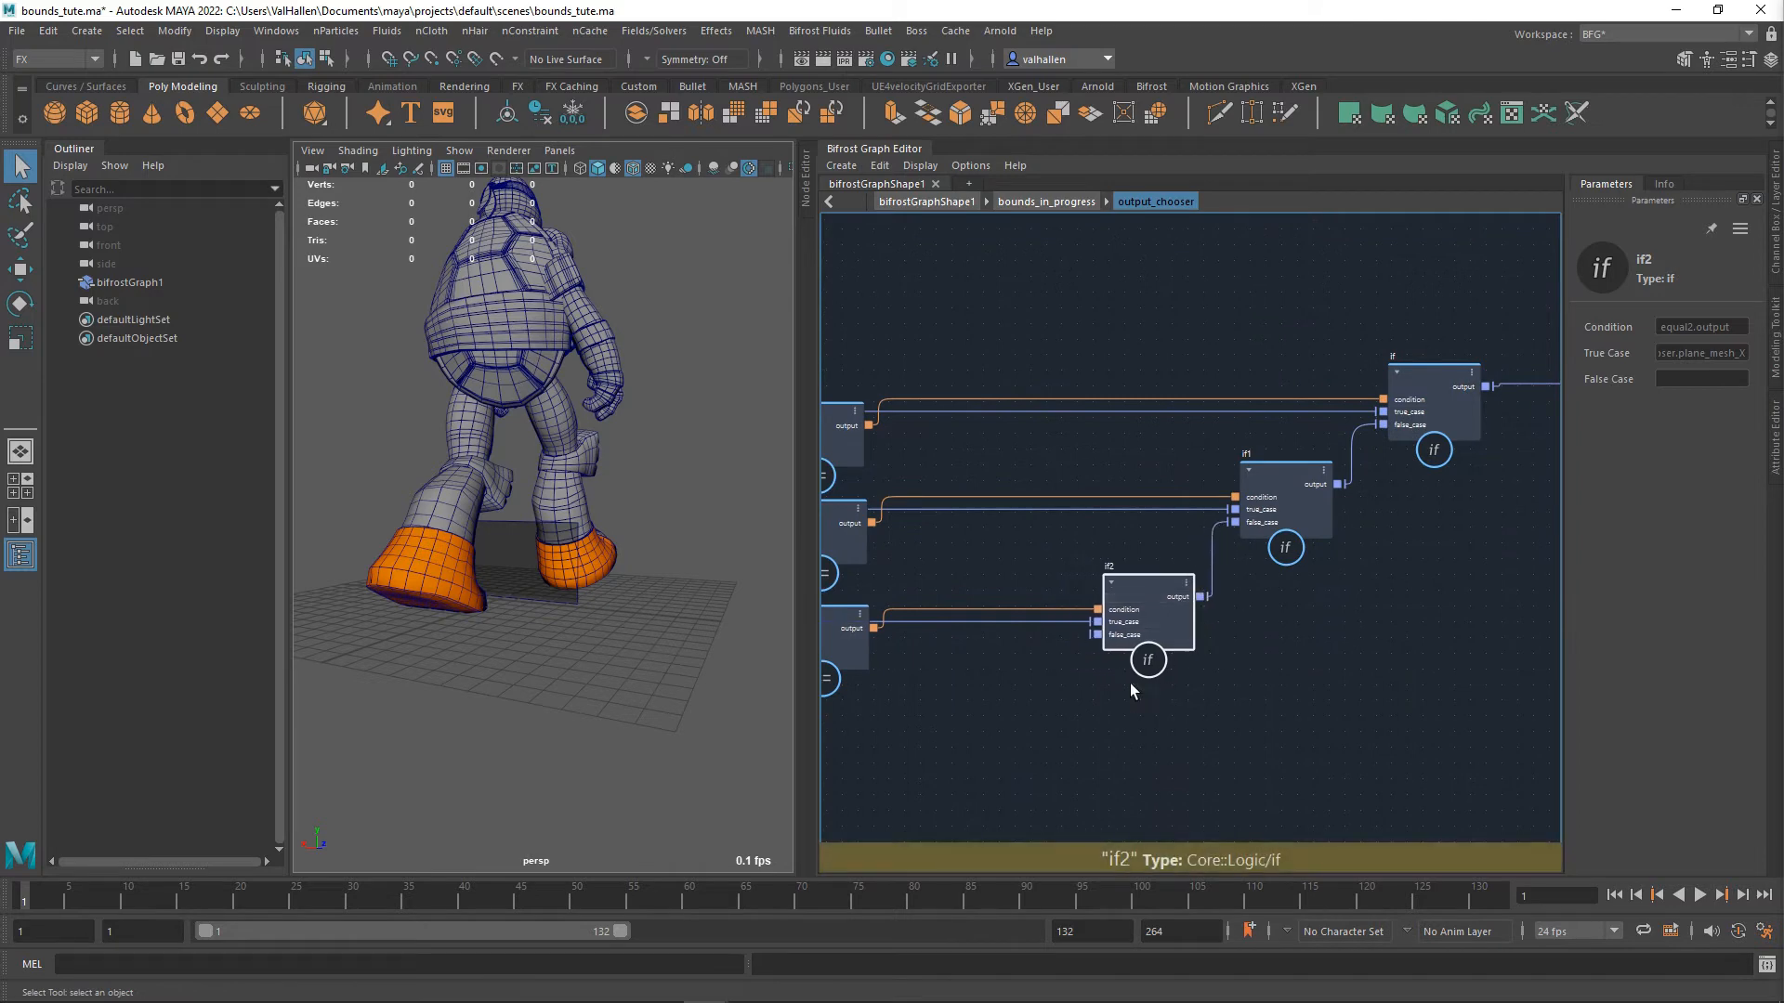
- Paste another connected value and equal pair below the rect_x pair, and set its value to rect_y
alt+middle_drag(1016, 754, 1337, 642)
click(1048, 678)
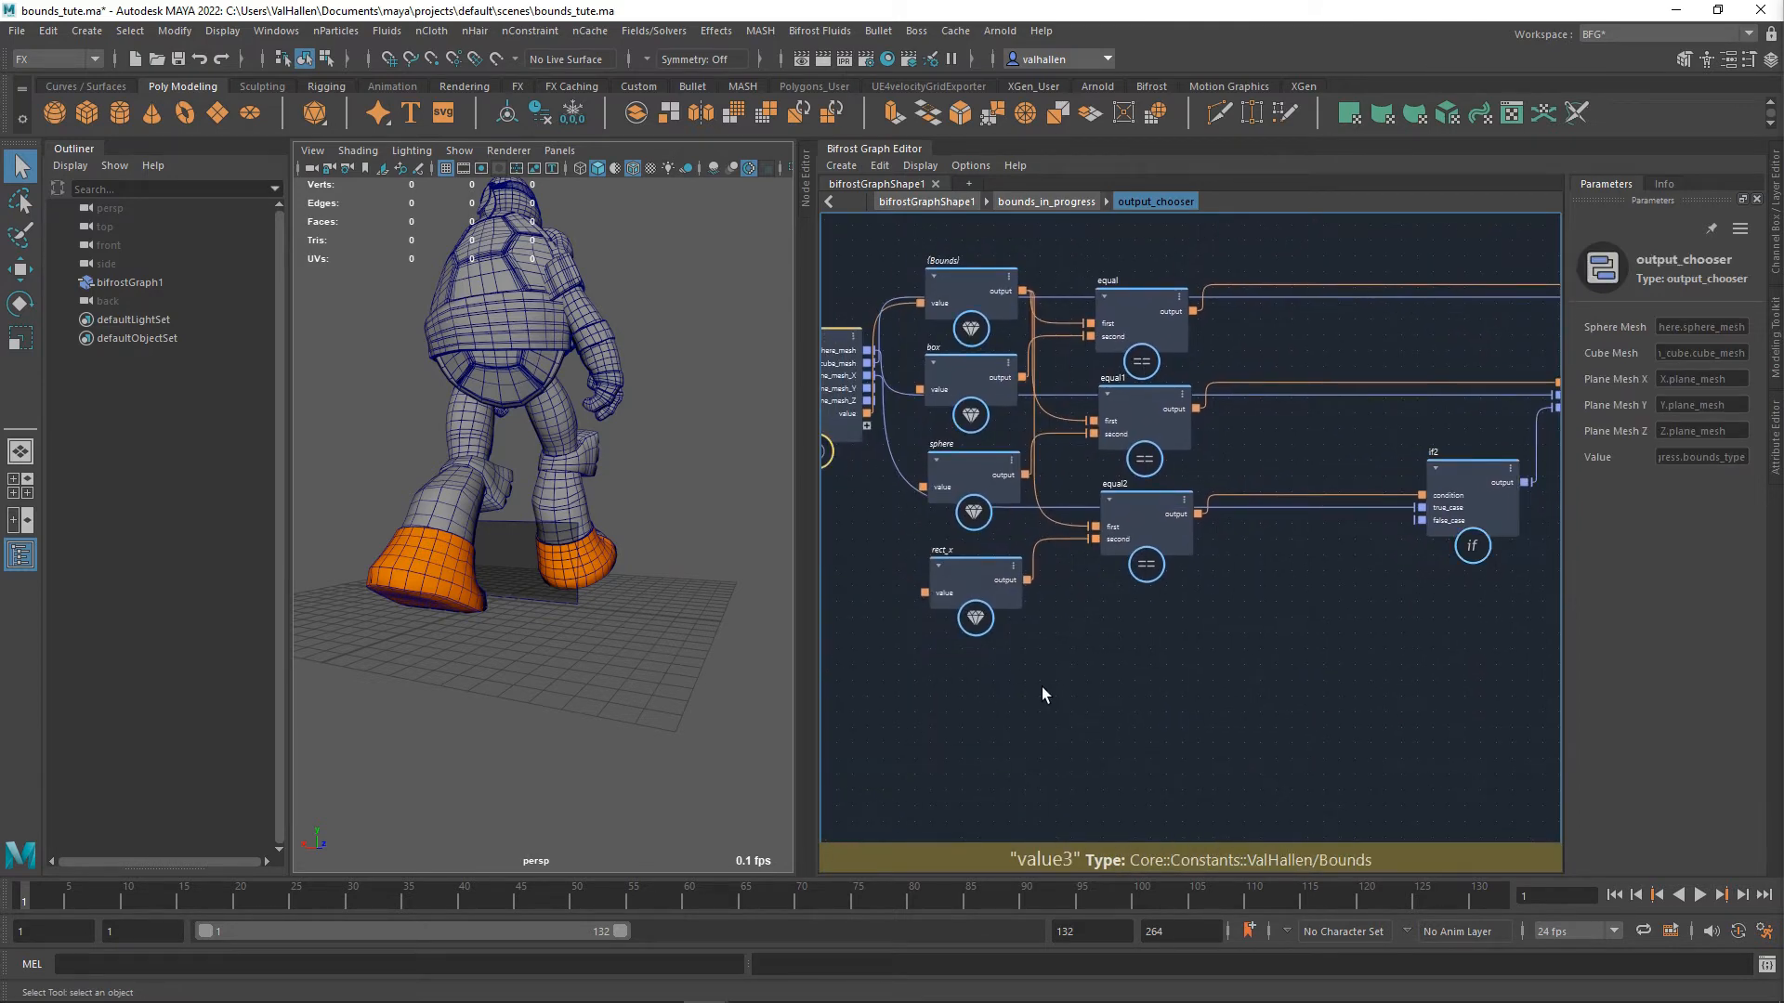
key(ctrl+v)
drag(1189, 693, 1130, 652)
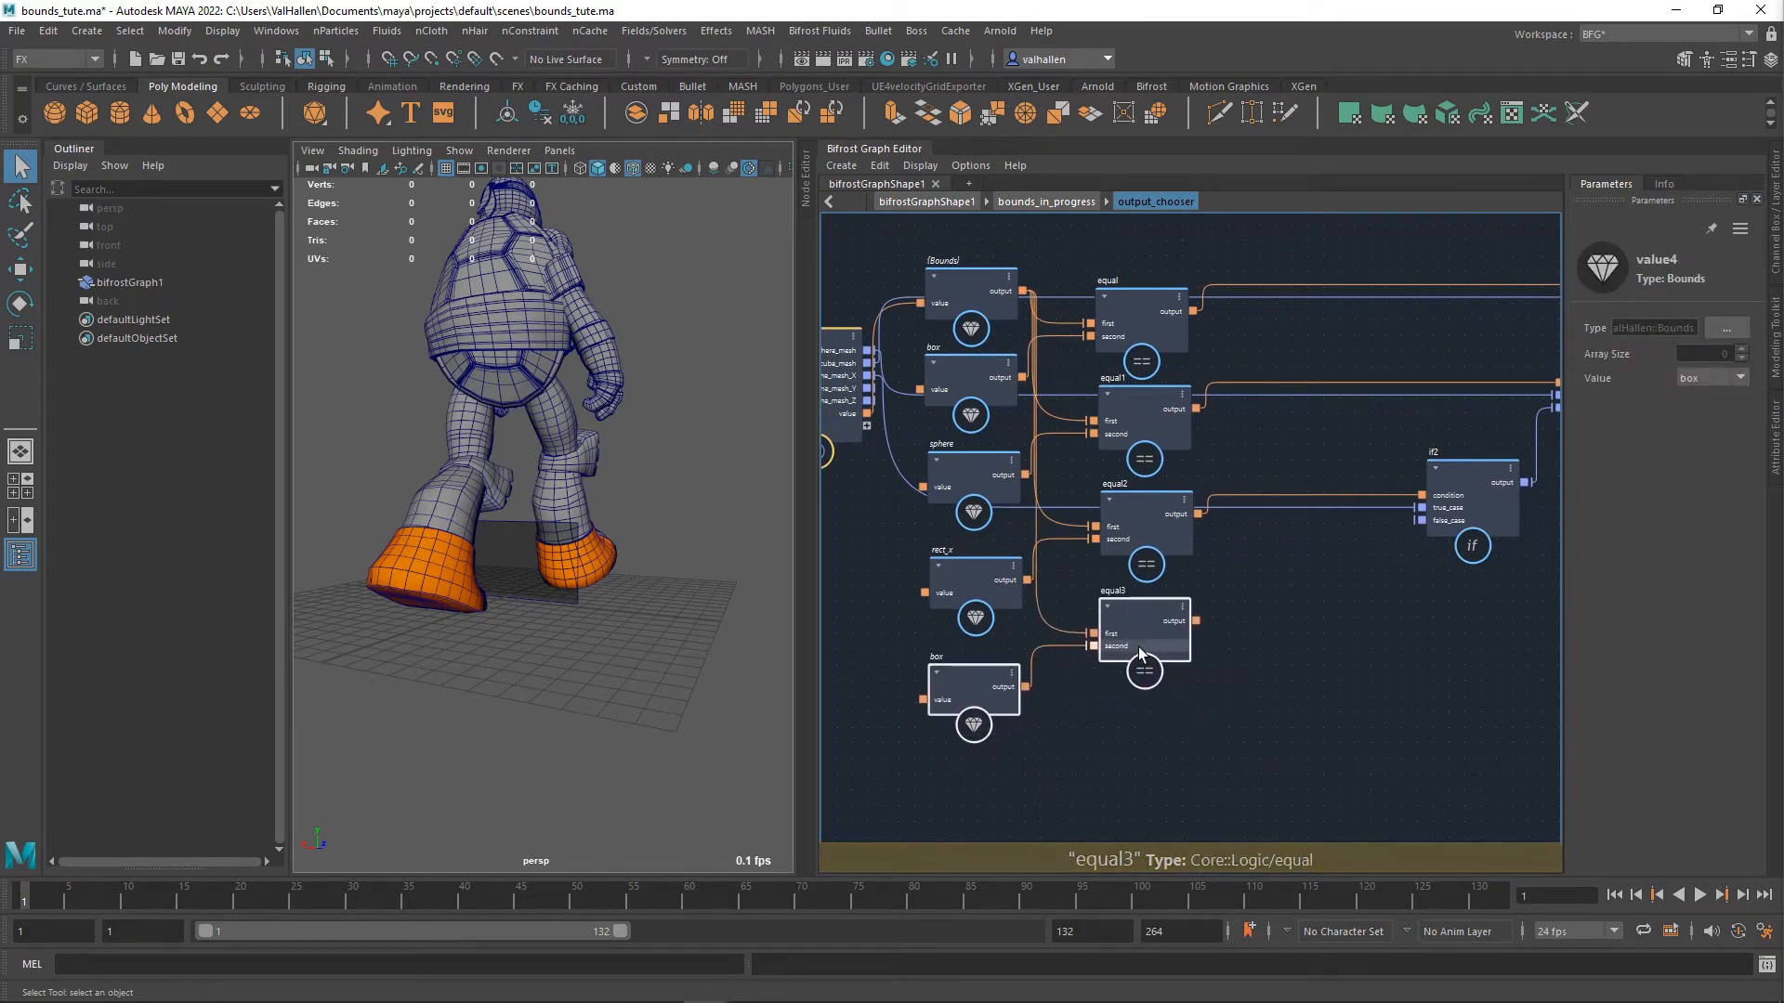
click(947, 668)
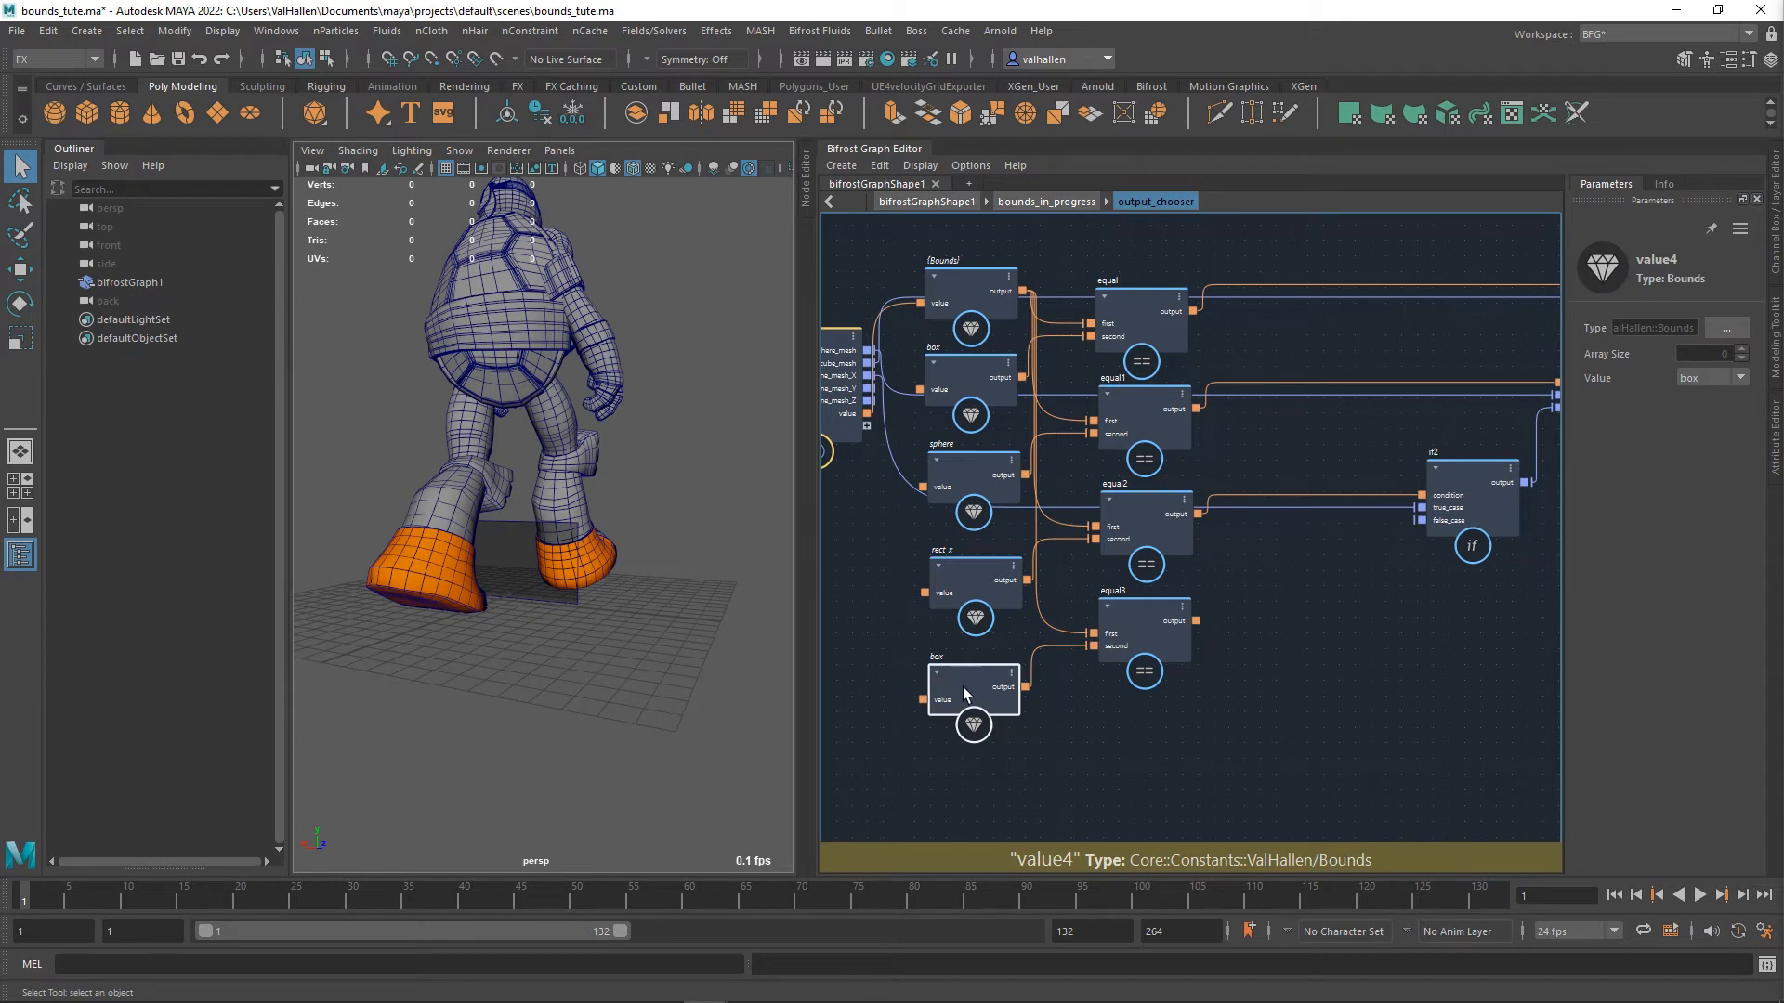
click(1715, 379)
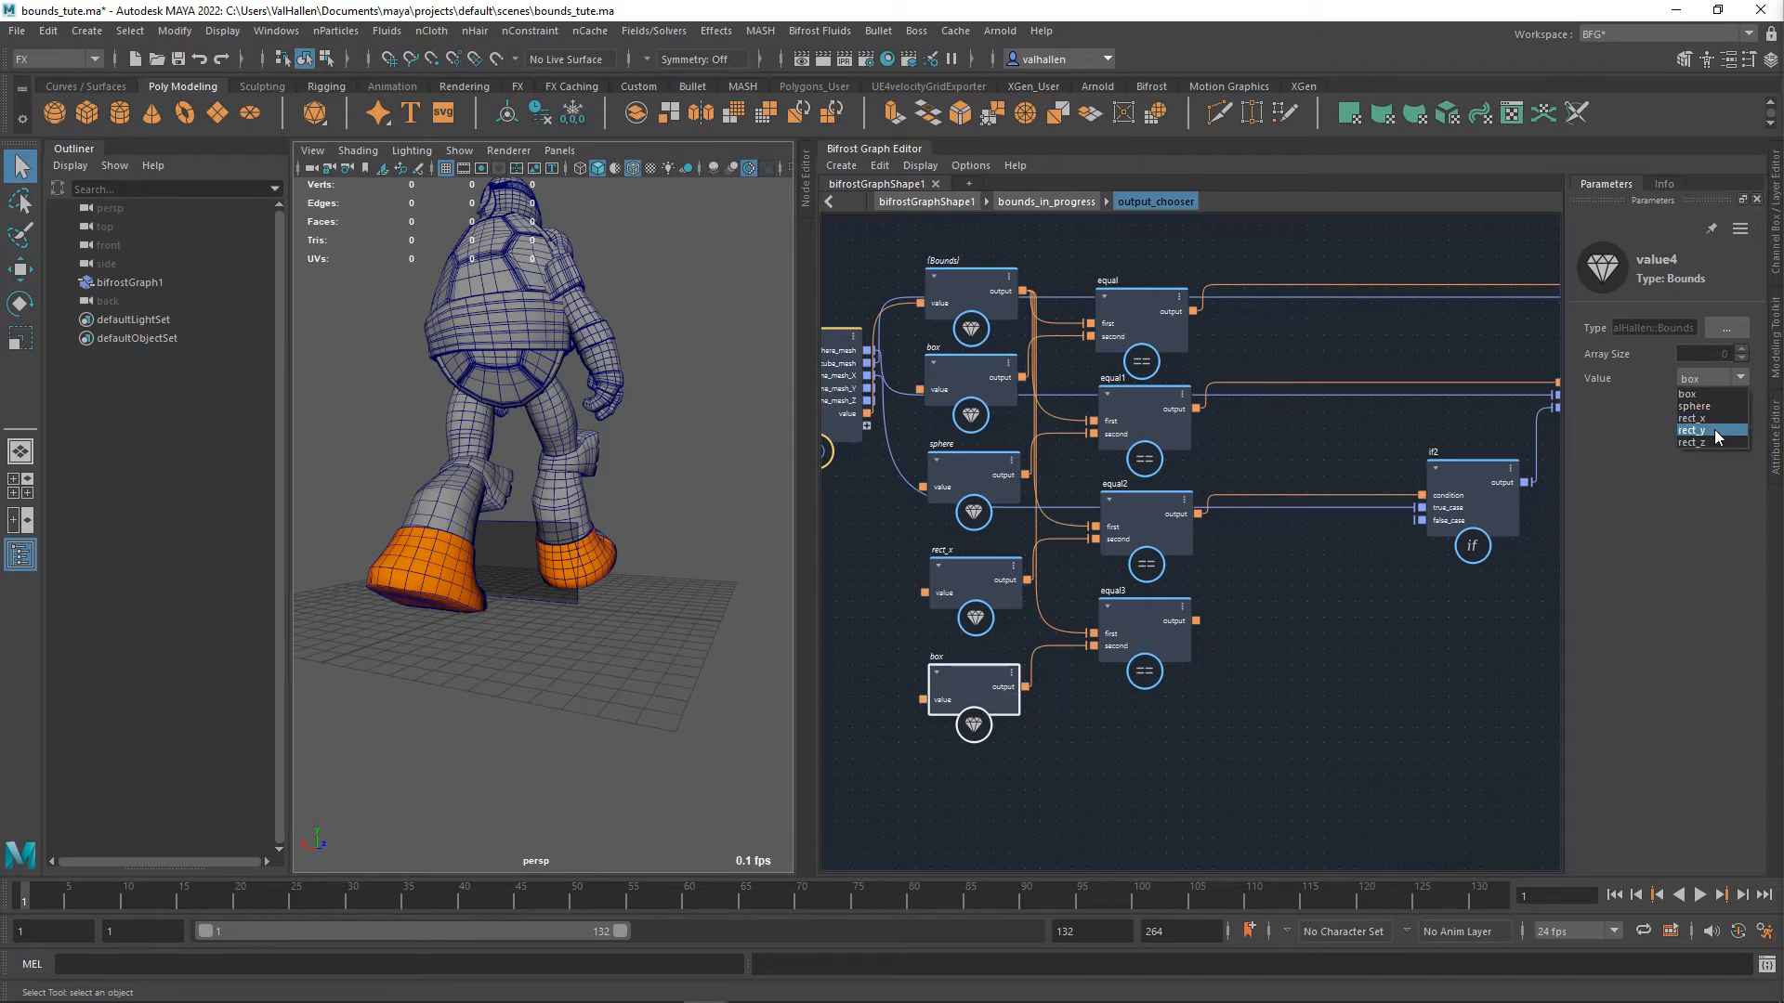
click(1714, 429)
- Add an if node for the rect_y comparison with plane_mesh_Y as true case, feeding the false case of the rect_x if node
scroll(1098, 688, up, 1)
alt+middle_drag(1243, 669, 1078, 673)
key(Tab)
text(if)
key(Return)
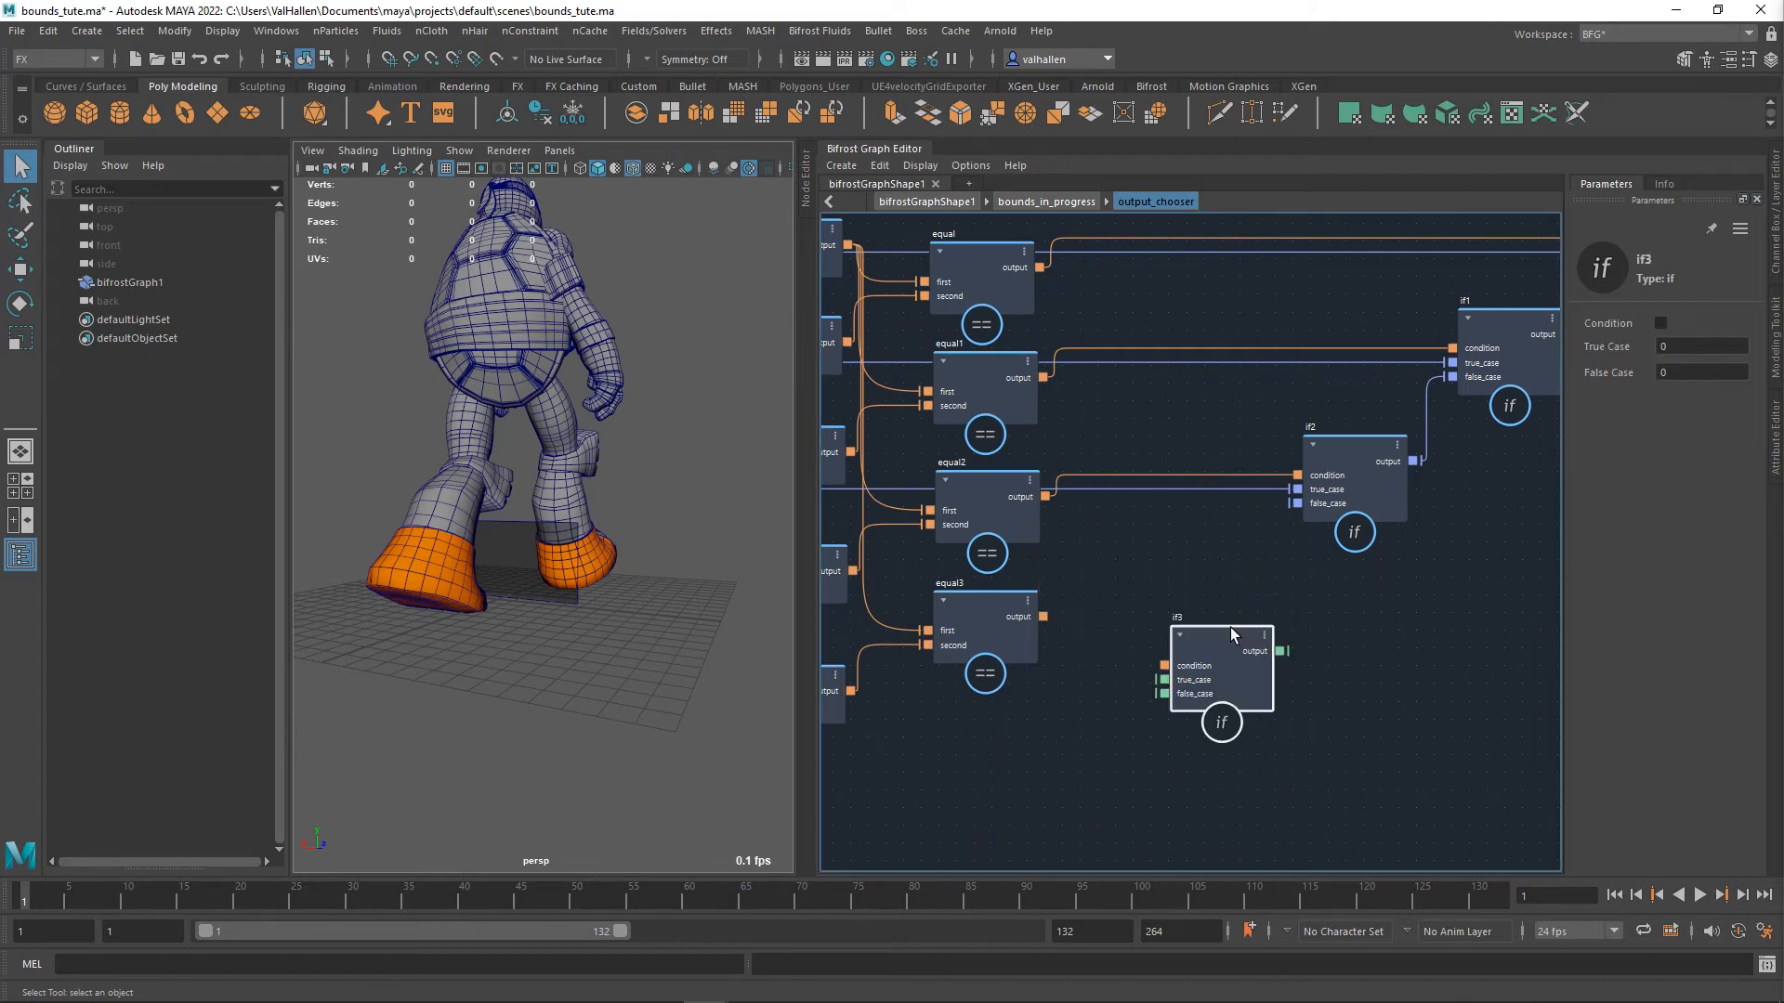
click(1256, 641)
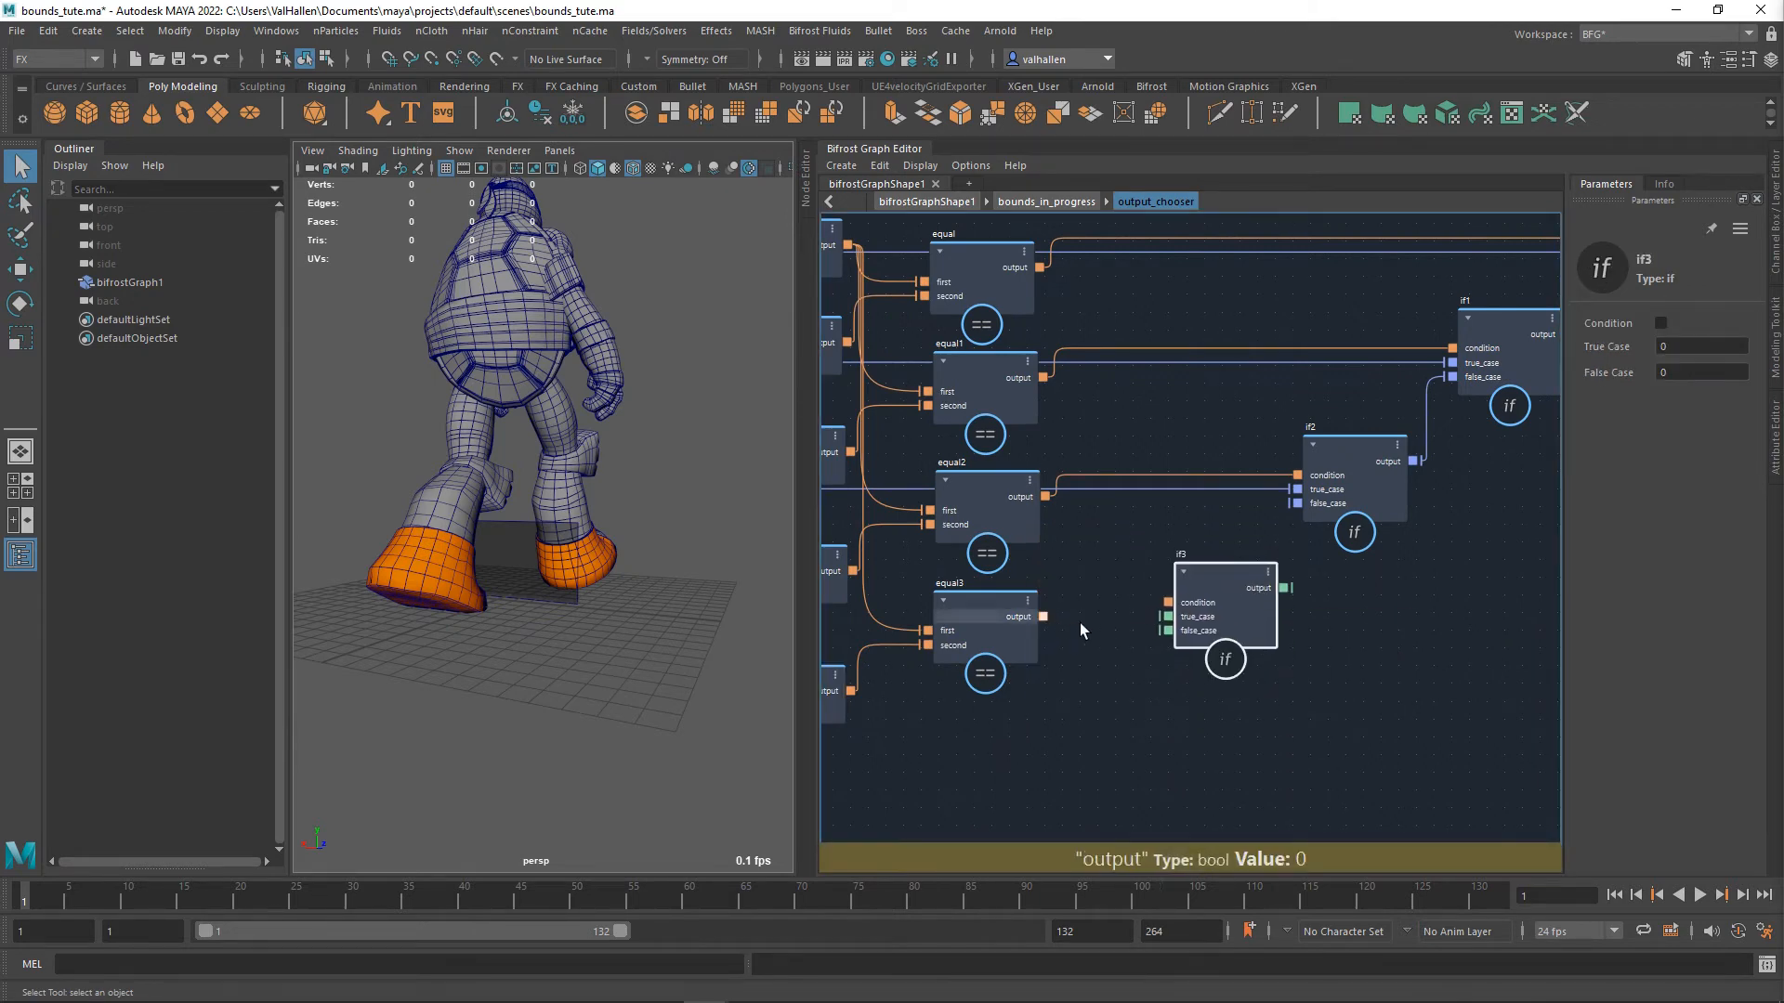
drag(1044, 616, 952, 405)
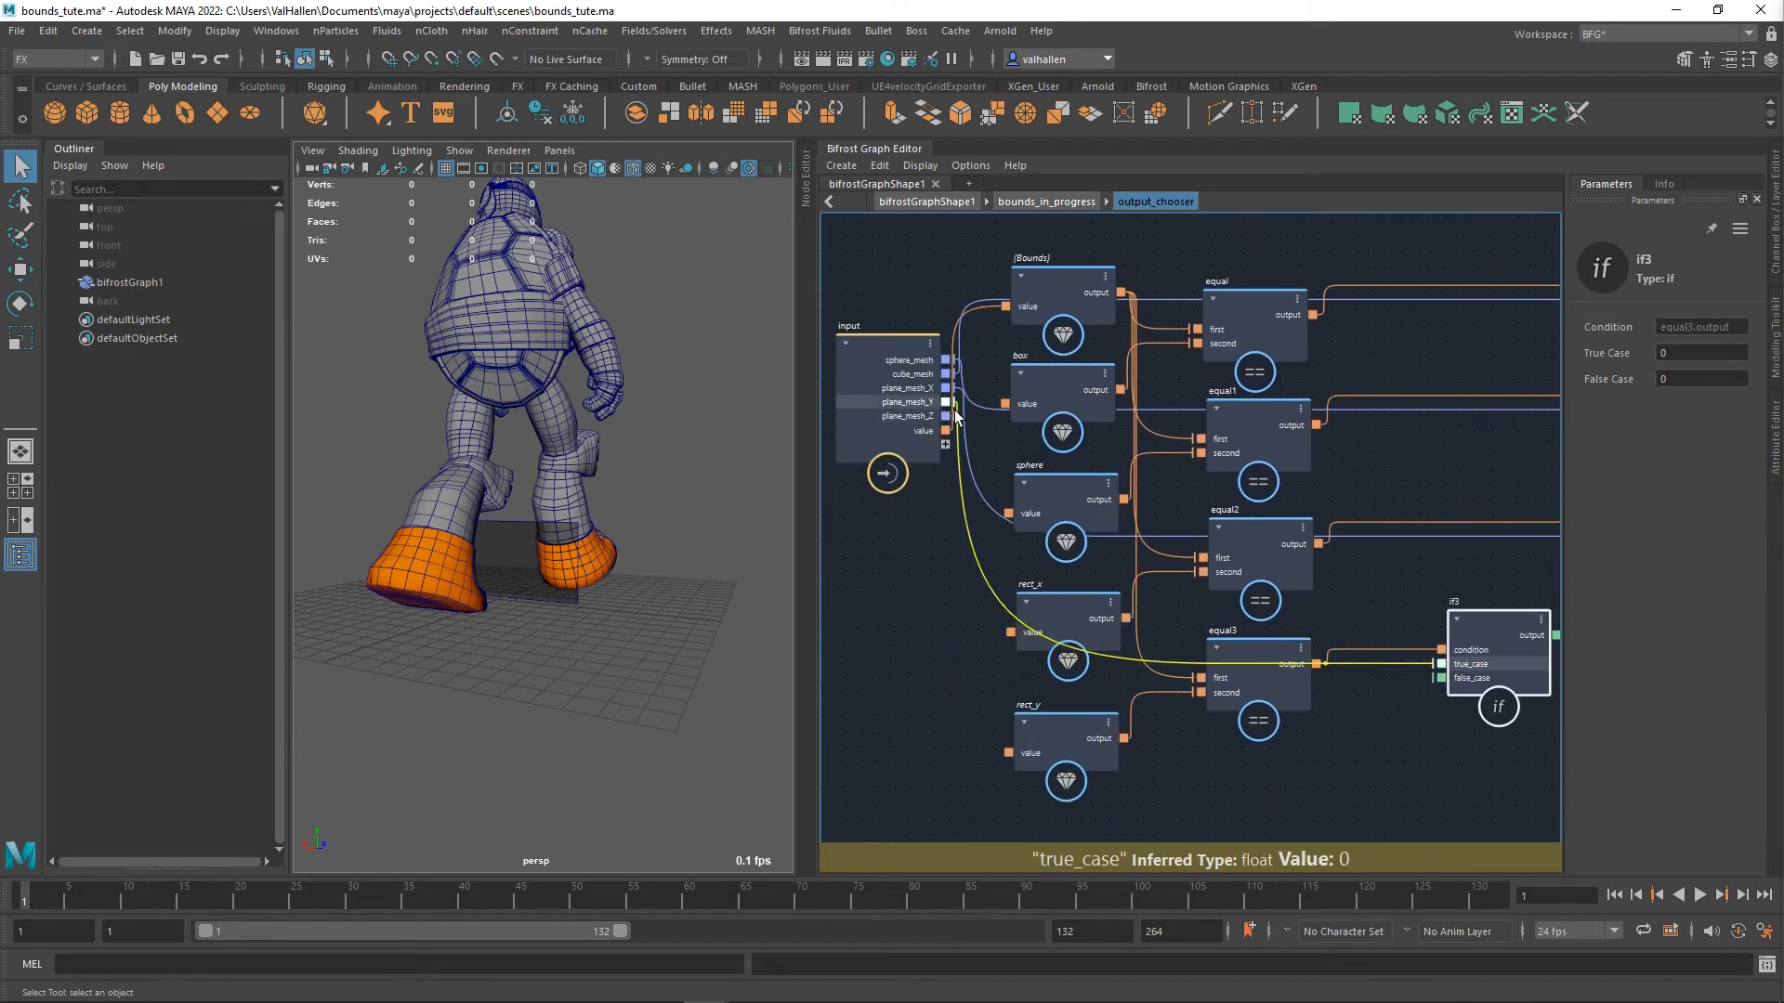
alt+middle_drag(1375, 795, 993, 795)
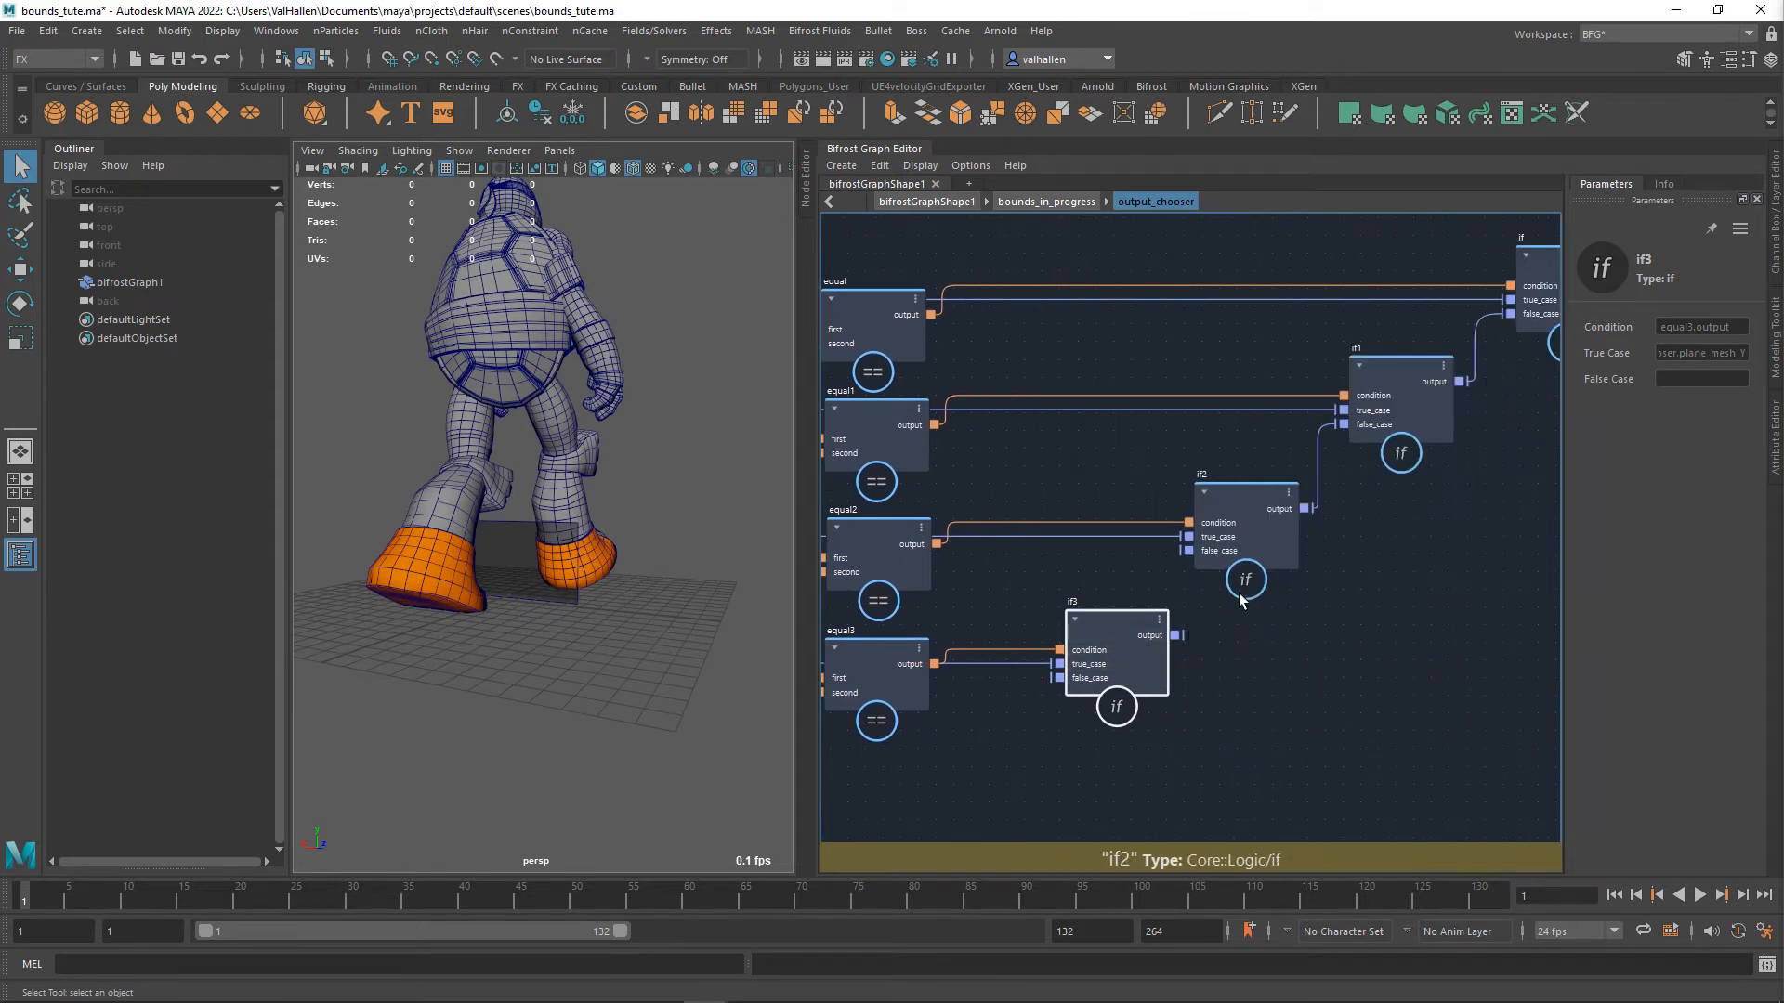
drag(1130, 635, 1189, 551)
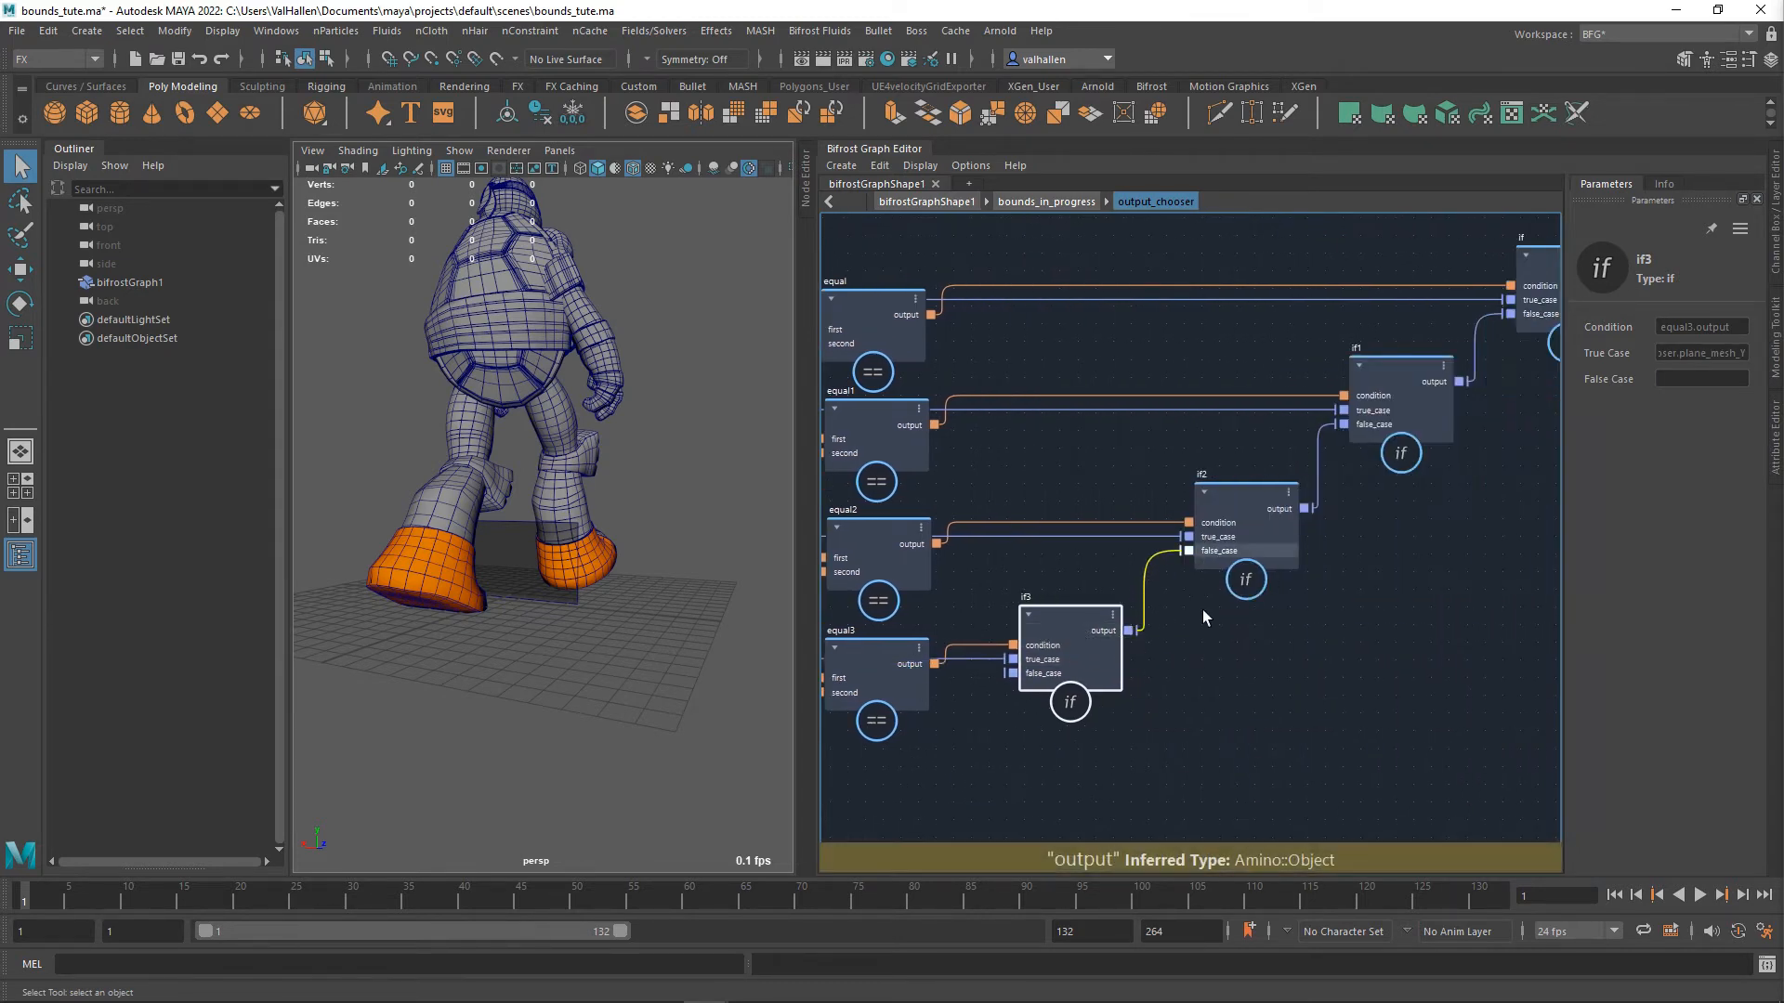
- Paste a final connected value and equal pair below the rect_y pair, and set its value to rect_z
alt+middle_drag(1163, 723, 1383, 589)
alt+right_drag(1225, 648, 1078, 716)
key(ctrl+shift+v)
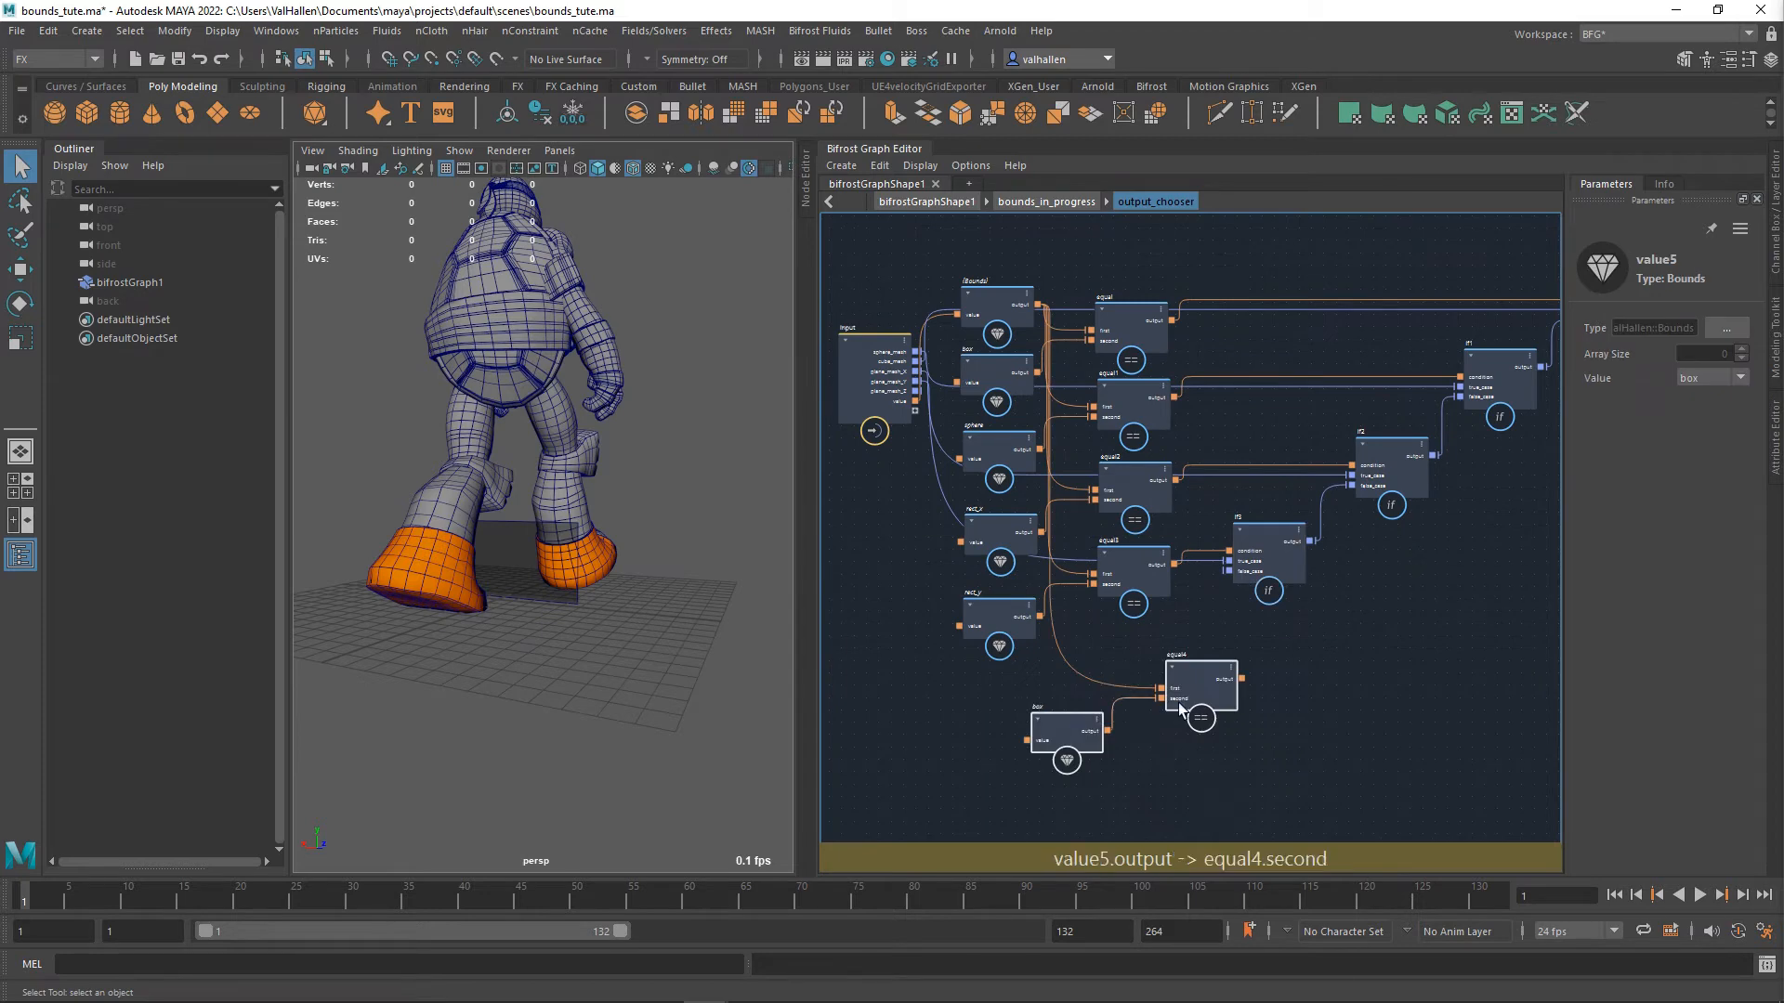
drag(1230, 676, 1164, 656)
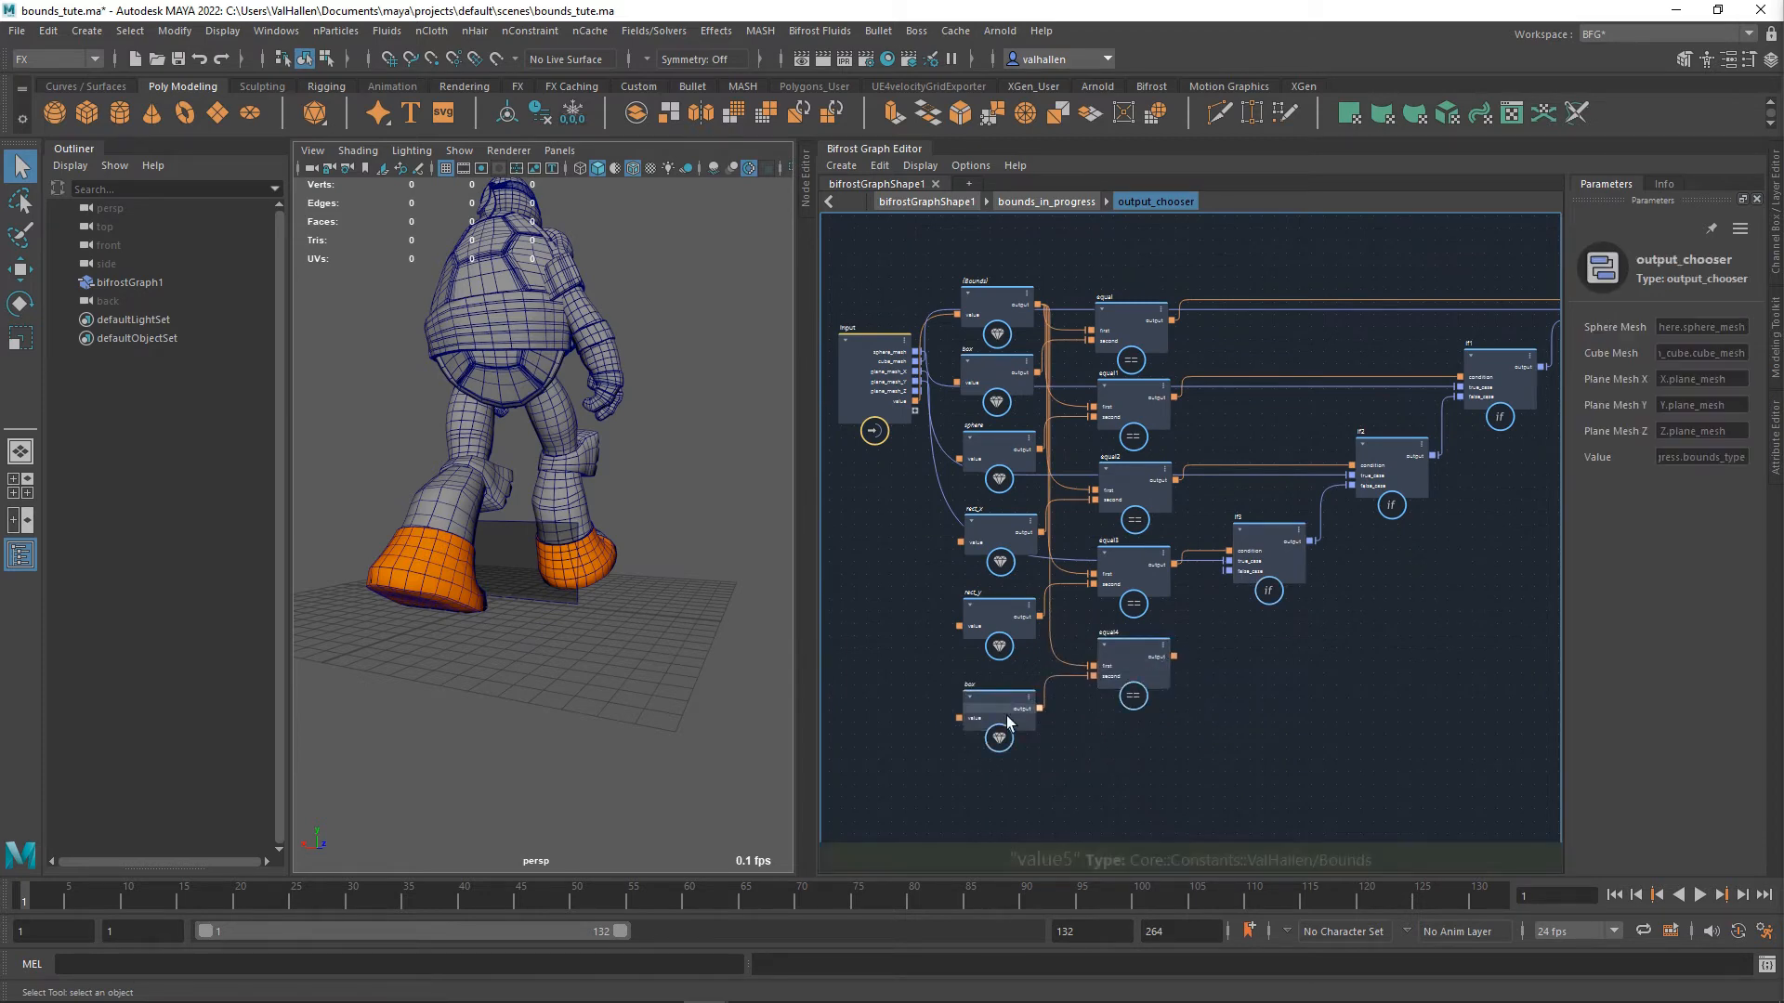
click(1706, 385)
click(1704, 444)
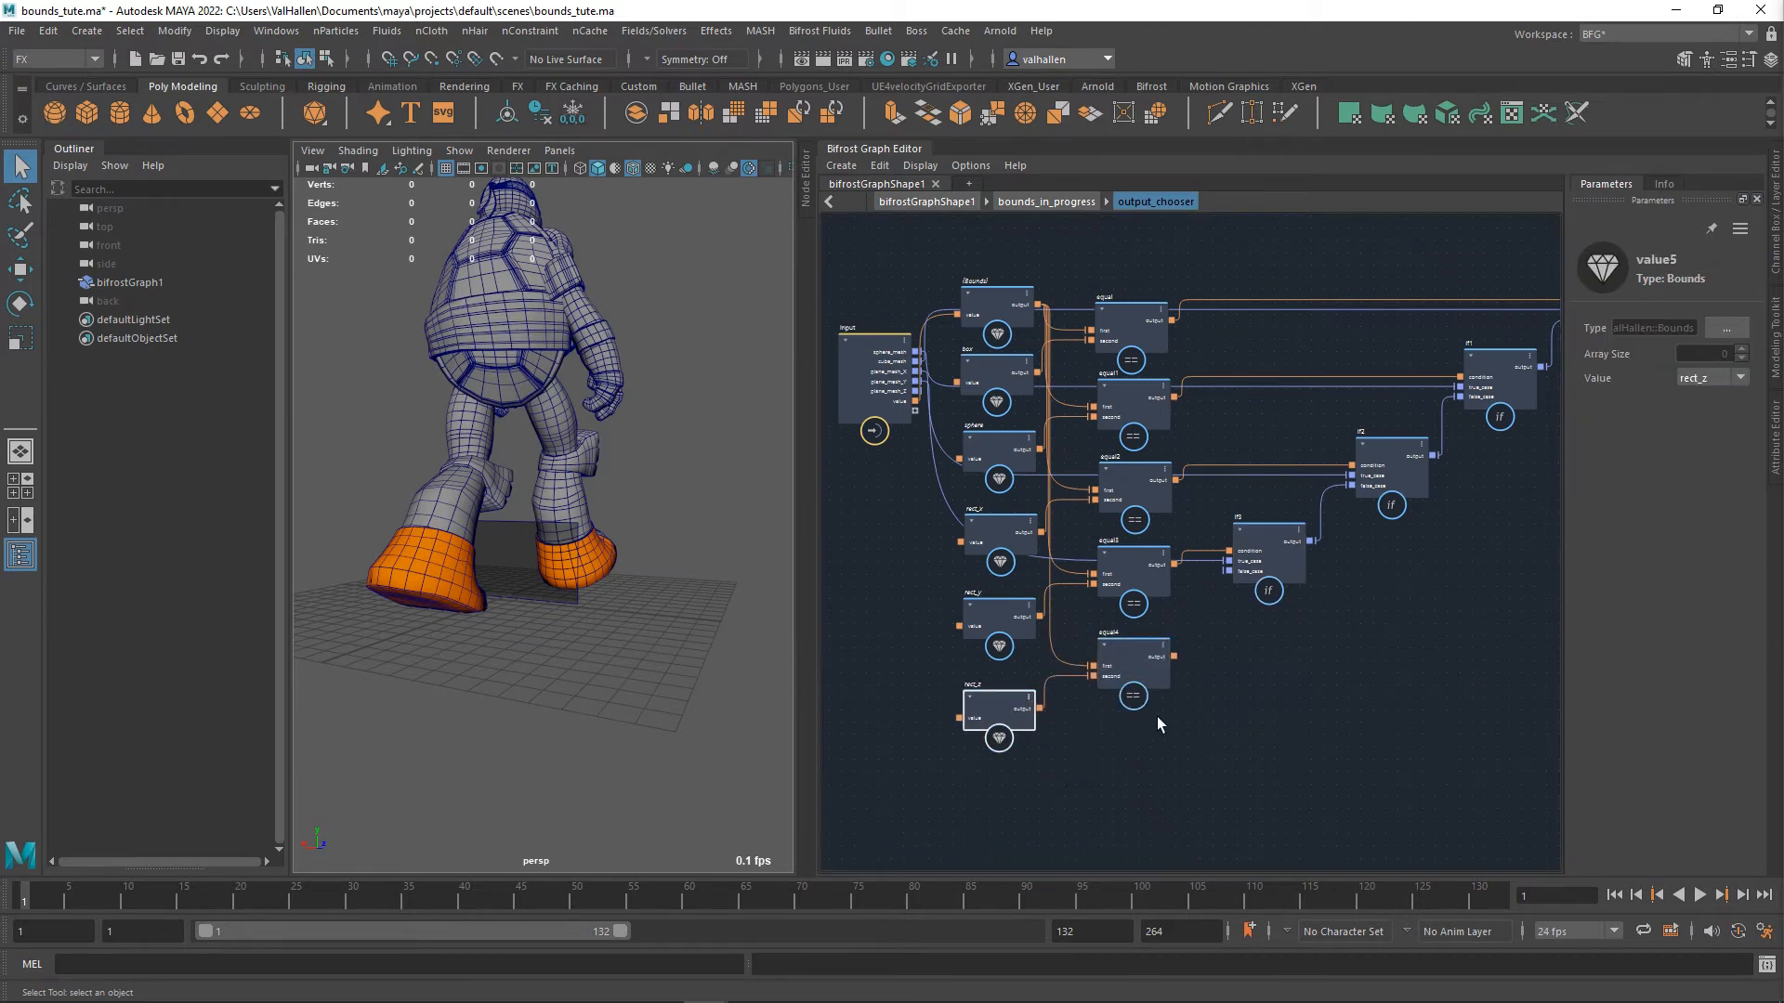
- Add an if node that takes the rect_z comparison's output as its condition
scroll(1157, 716, up, 2)
drag(1180, 643, 1271, 628)
text(if)
key(Return)
click(1212, 680)
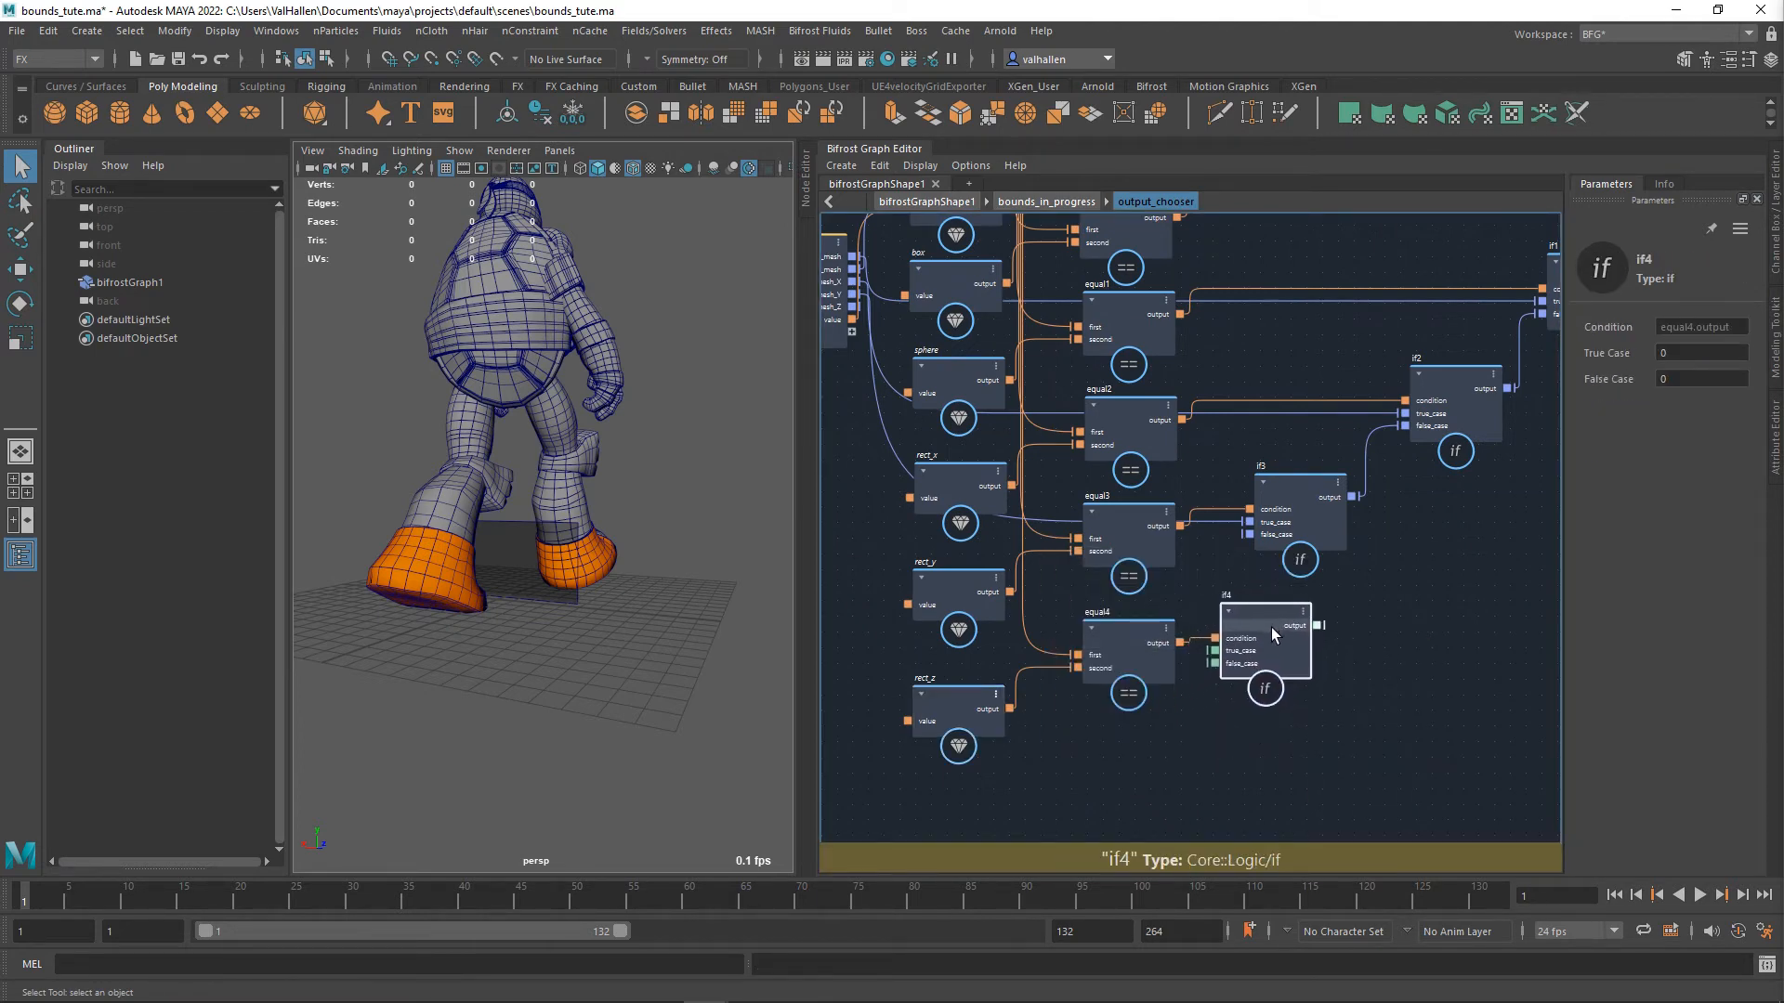
- Select the four earlier if nodes and move them together to make room for the rect_z if node
middle_drag(1382, 585, 1184, 660)
drag(1048, 649, 1545, 288)
scroll(1492, 477, down, 3)
middle_drag(1493, 483, 1284, 516)
drag(1315, 400, 1391, 390)
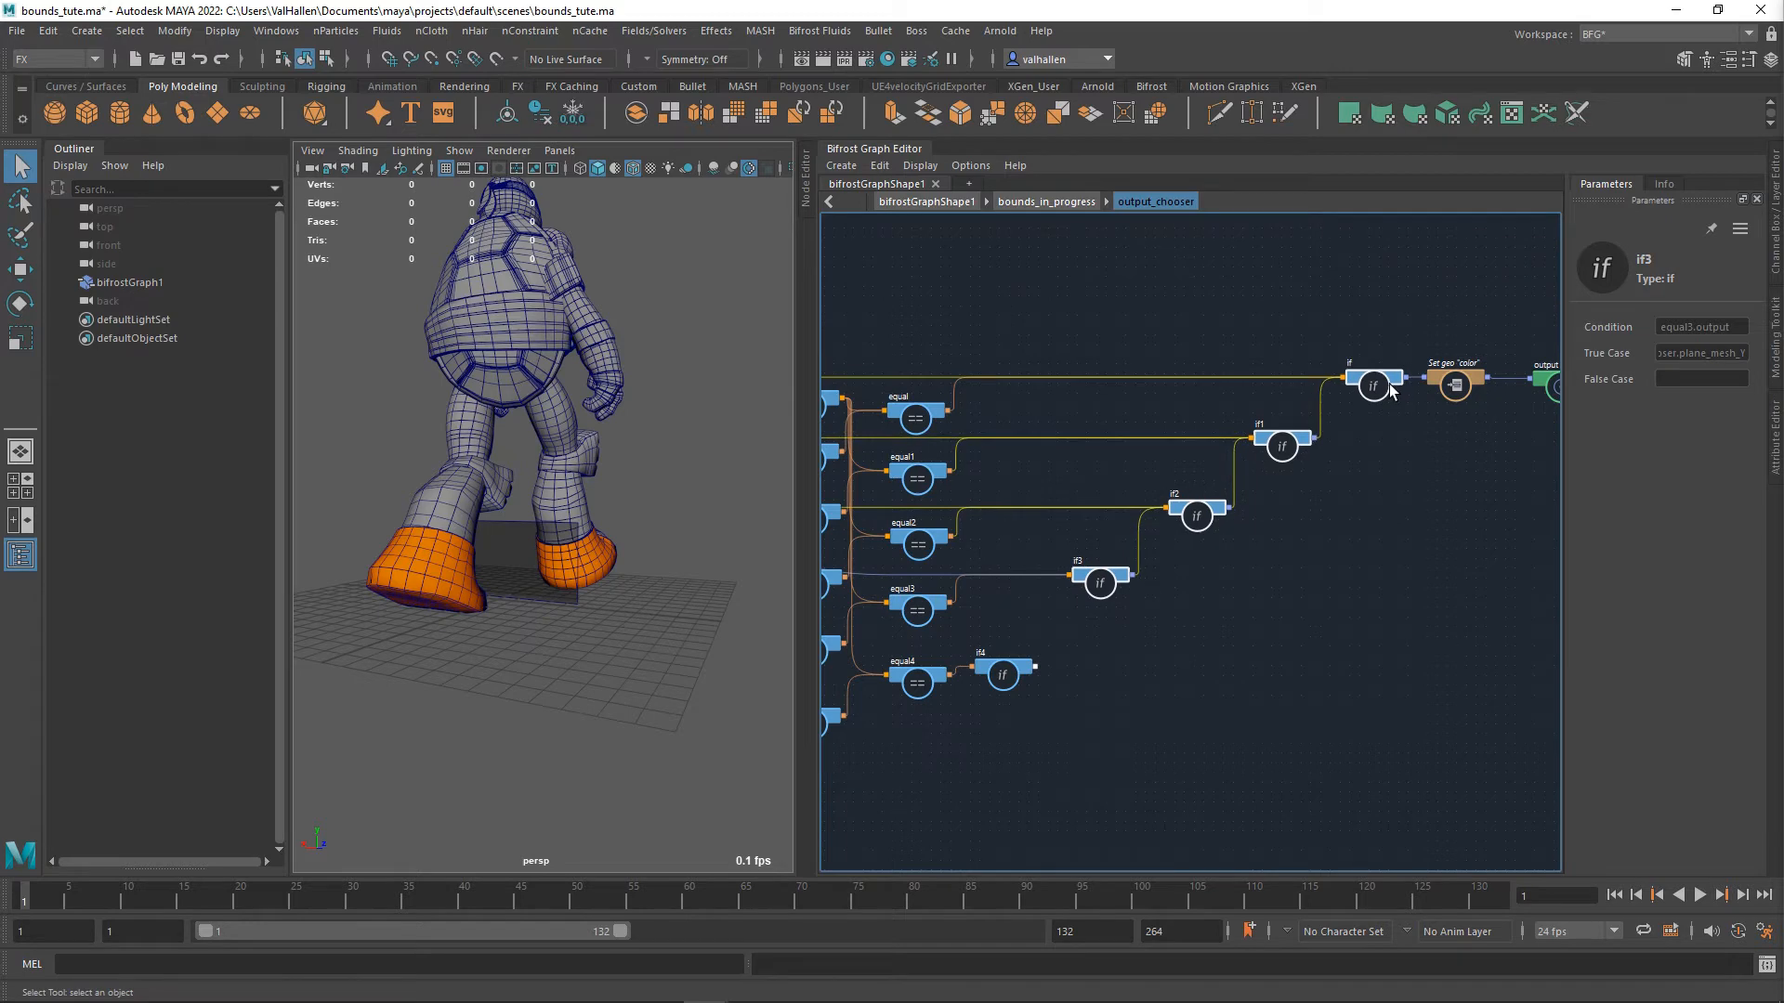
middle_drag(1171, 658, 1365, 613)
- Connect plane_mesh_Z to the rect_z if node's true case, and feed its output into the false case of the rect_y if node
scroll(1254, 620, up, 3)
mouse_move(1156, 641)
mouse_down()
mouse_move(1178, 600)
mouse_move(1150, 675)
mouse_up()
middle_drag(1150, 674, 1251, 724)
click(1021, 465)
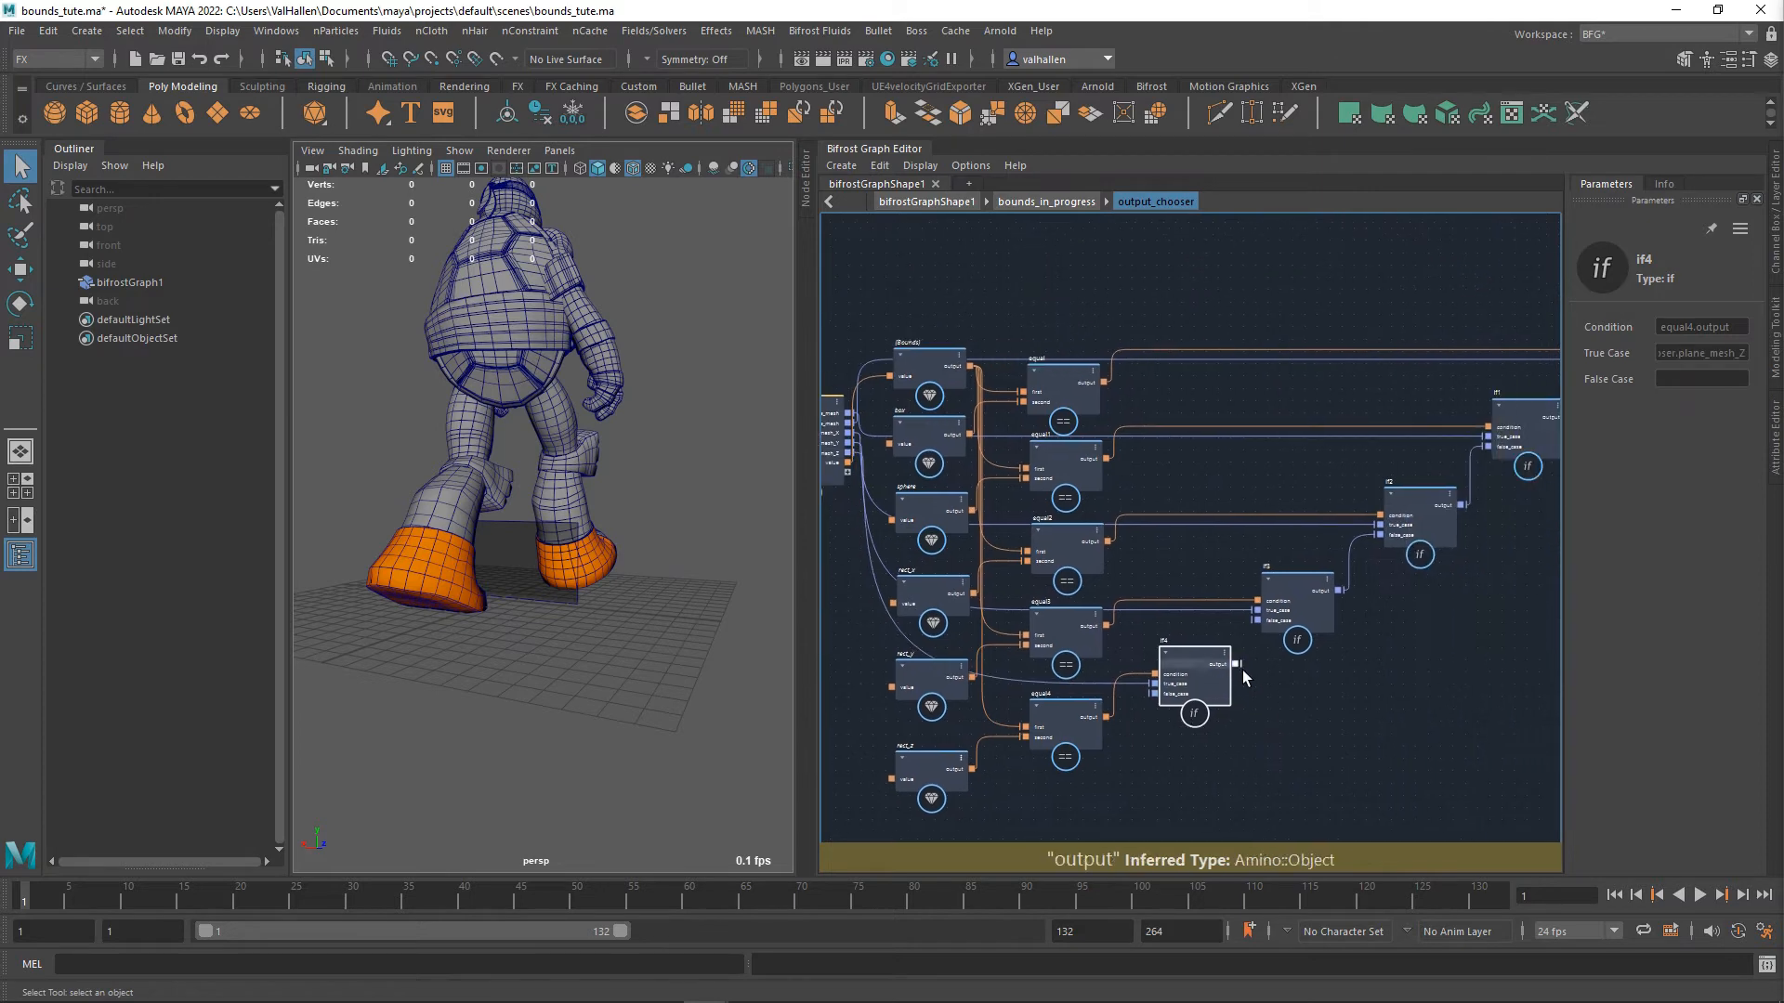
drag(1236, 664, 1258, 620)
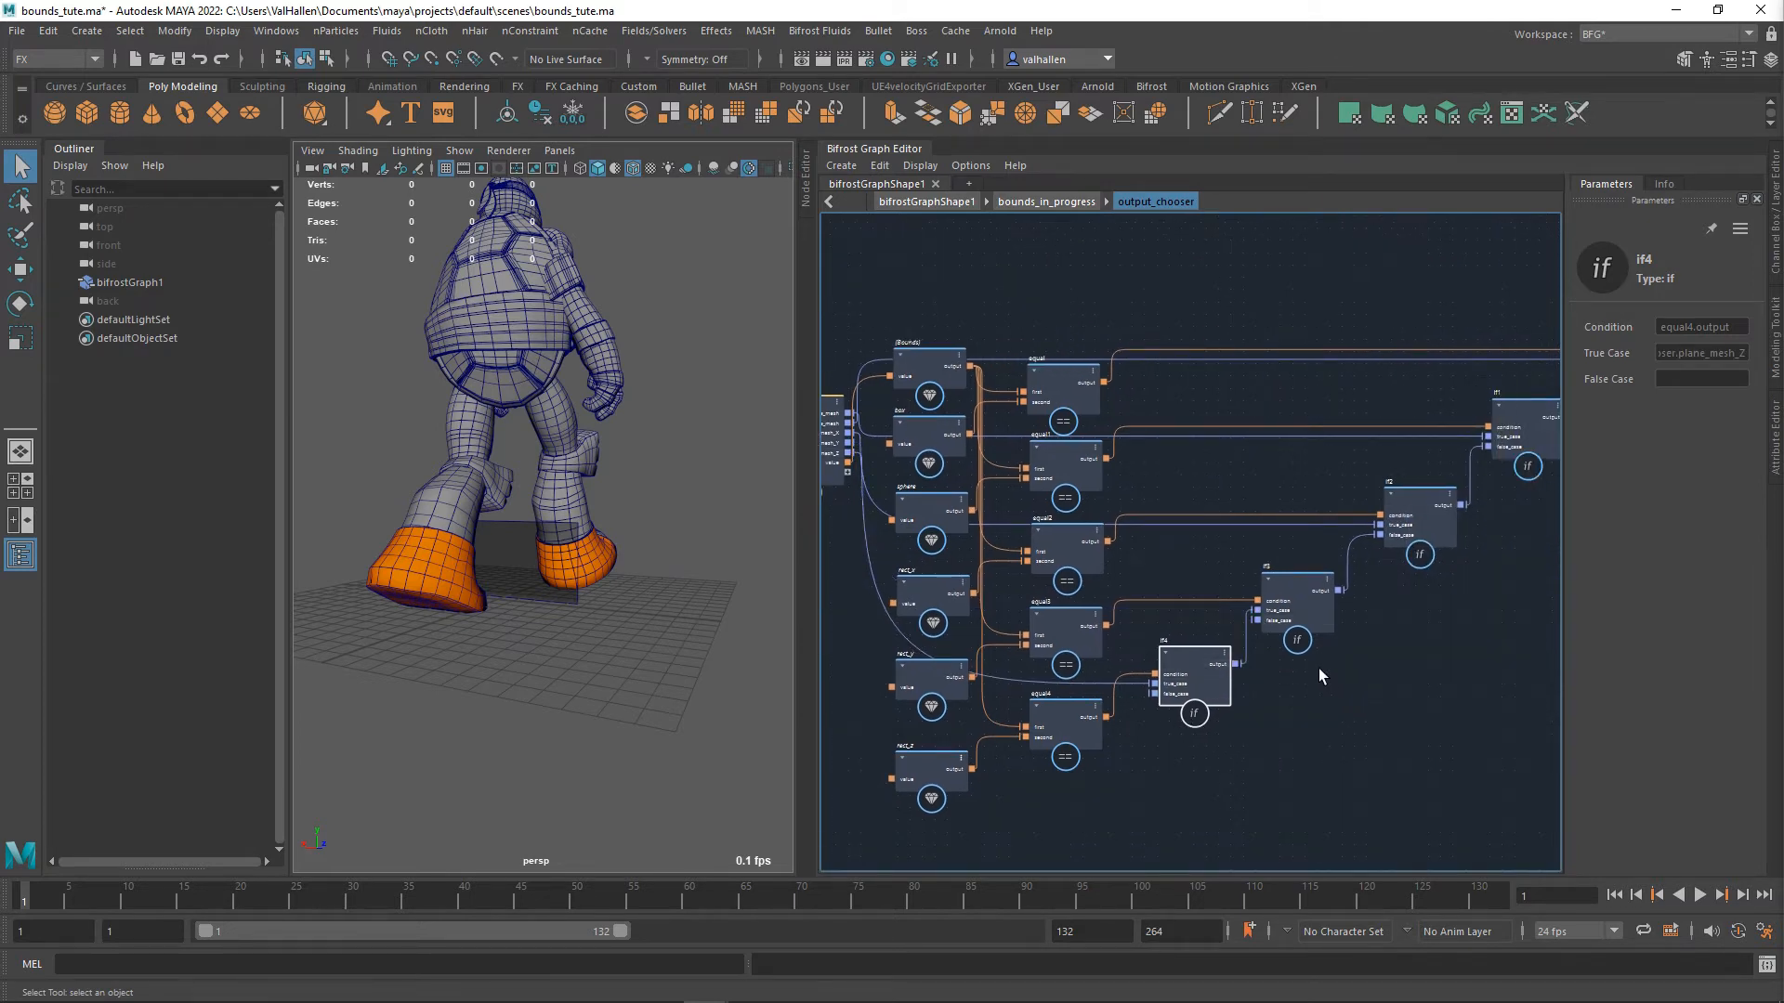
key(ctrl+z)
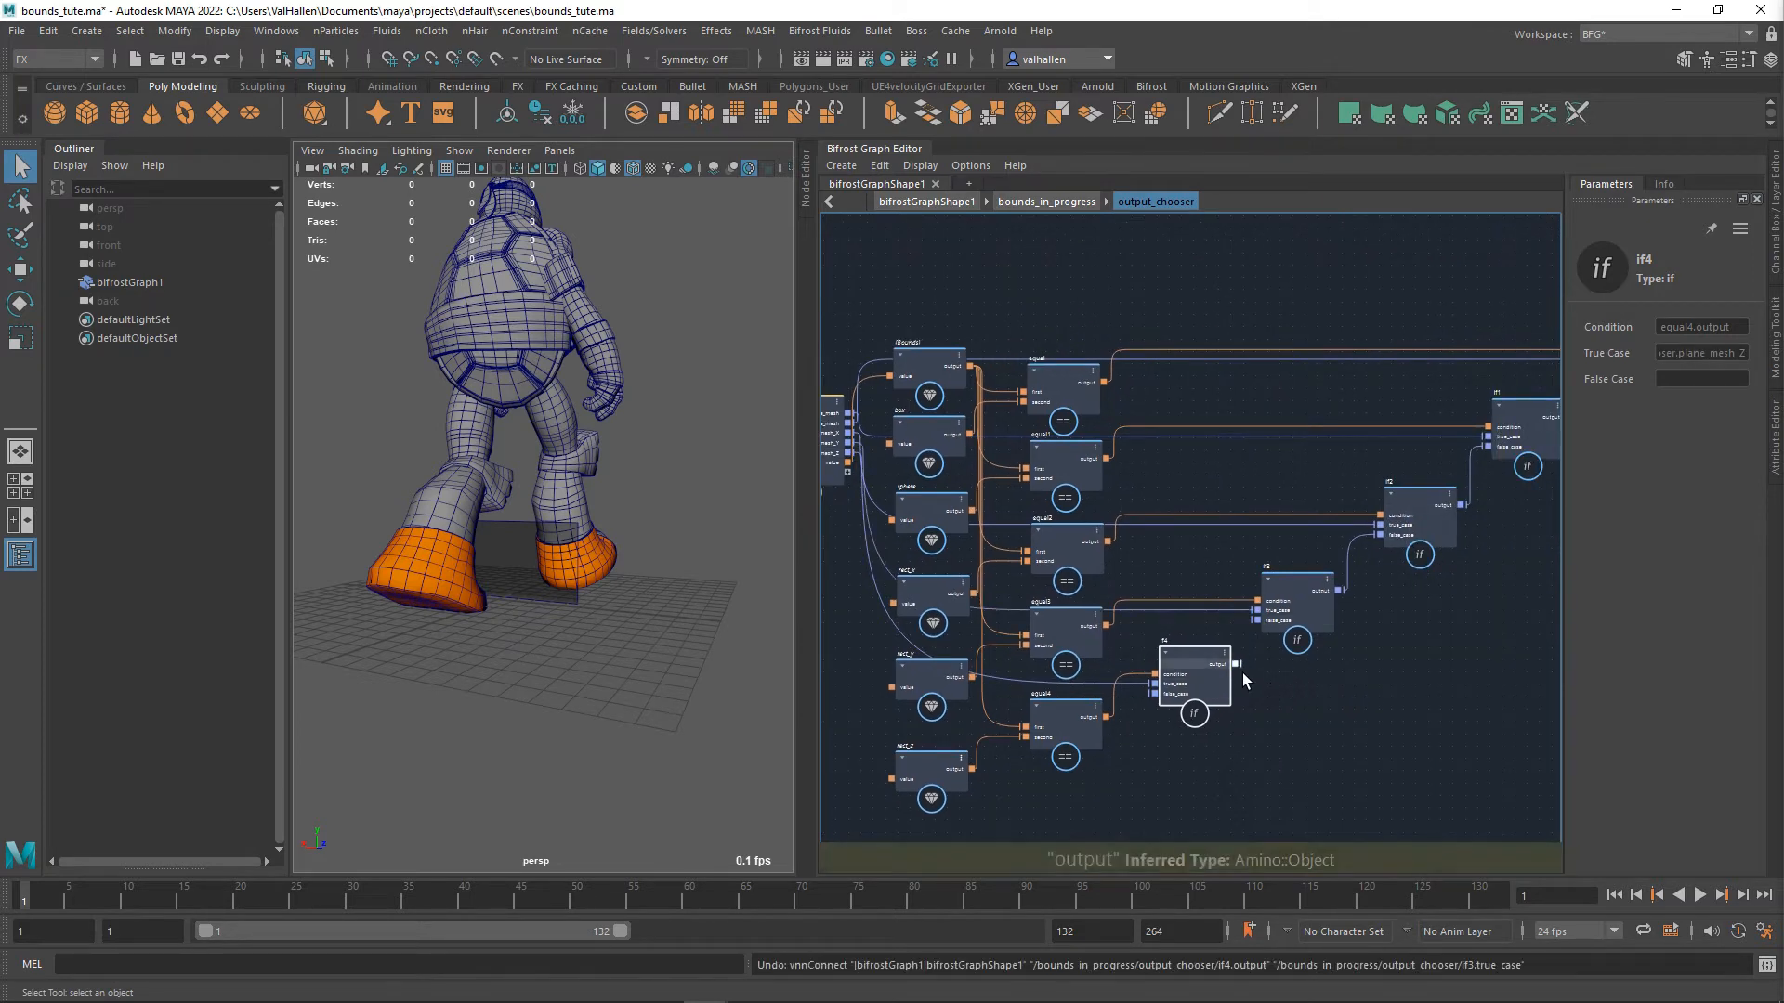
drag(1236, 665, 1267, 636)
- Spread out the start of the graph by moving the input node away and raising the Bounds value node above the constants
key(a)
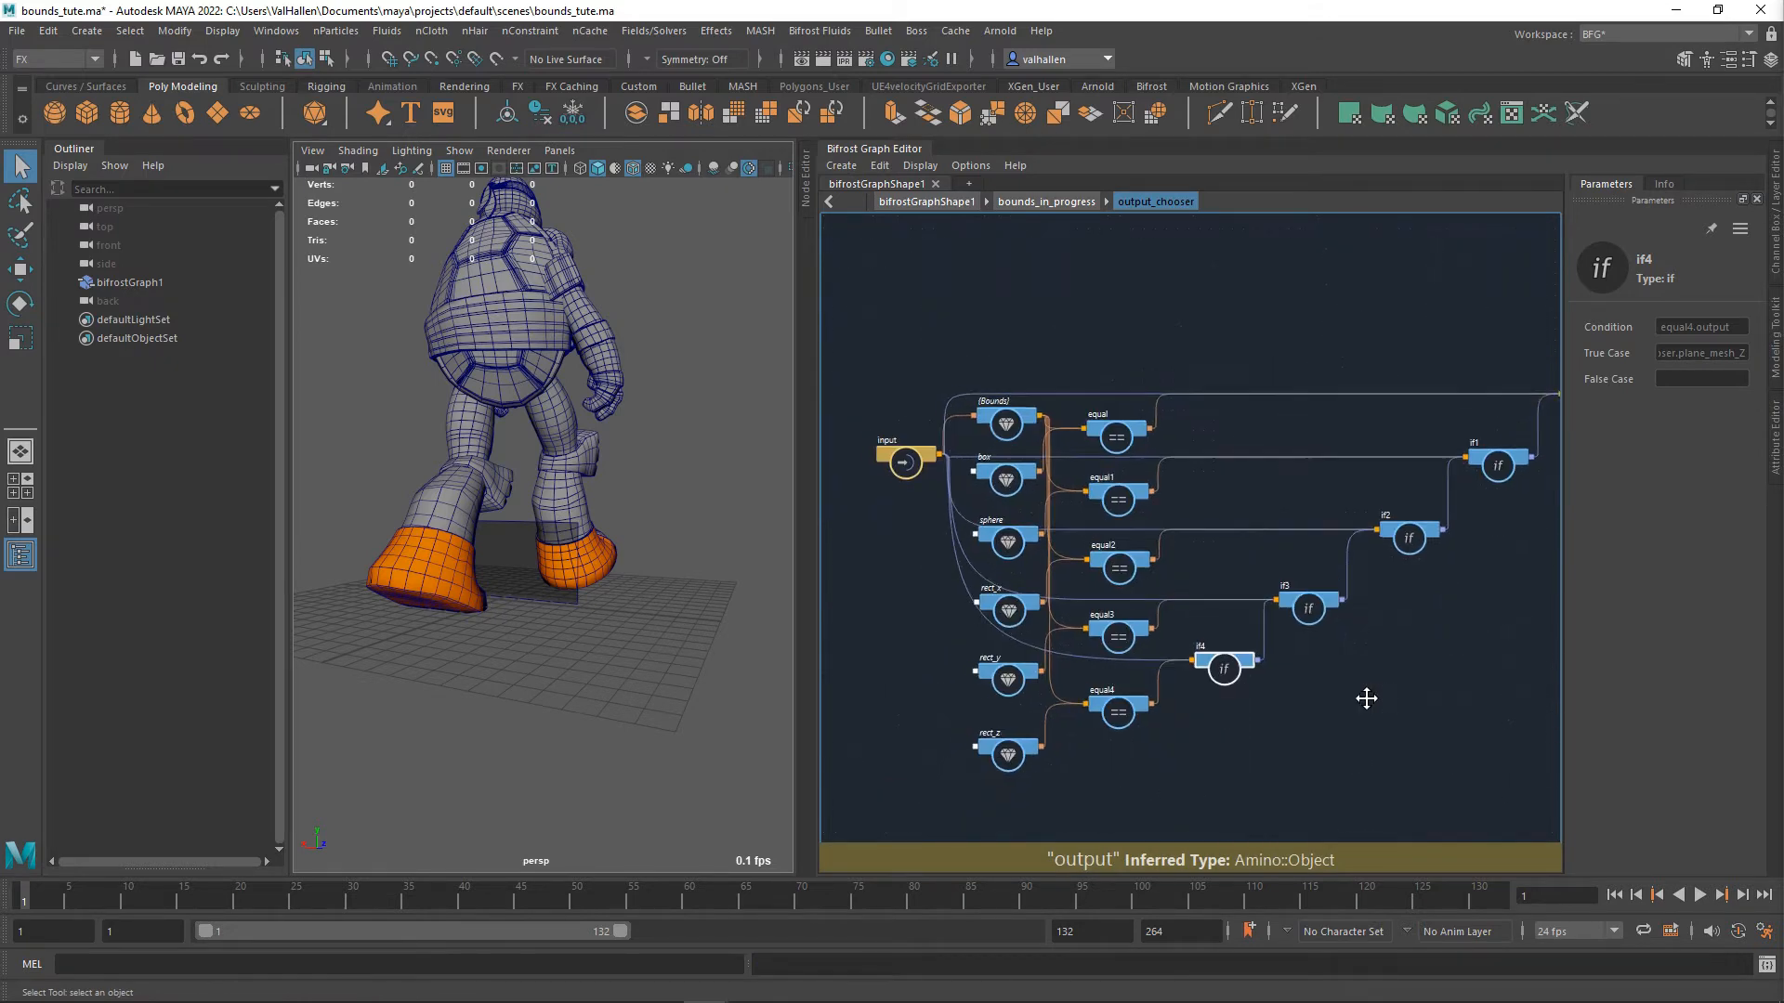
alt+middle_drag(952, 344, 1144, 370)
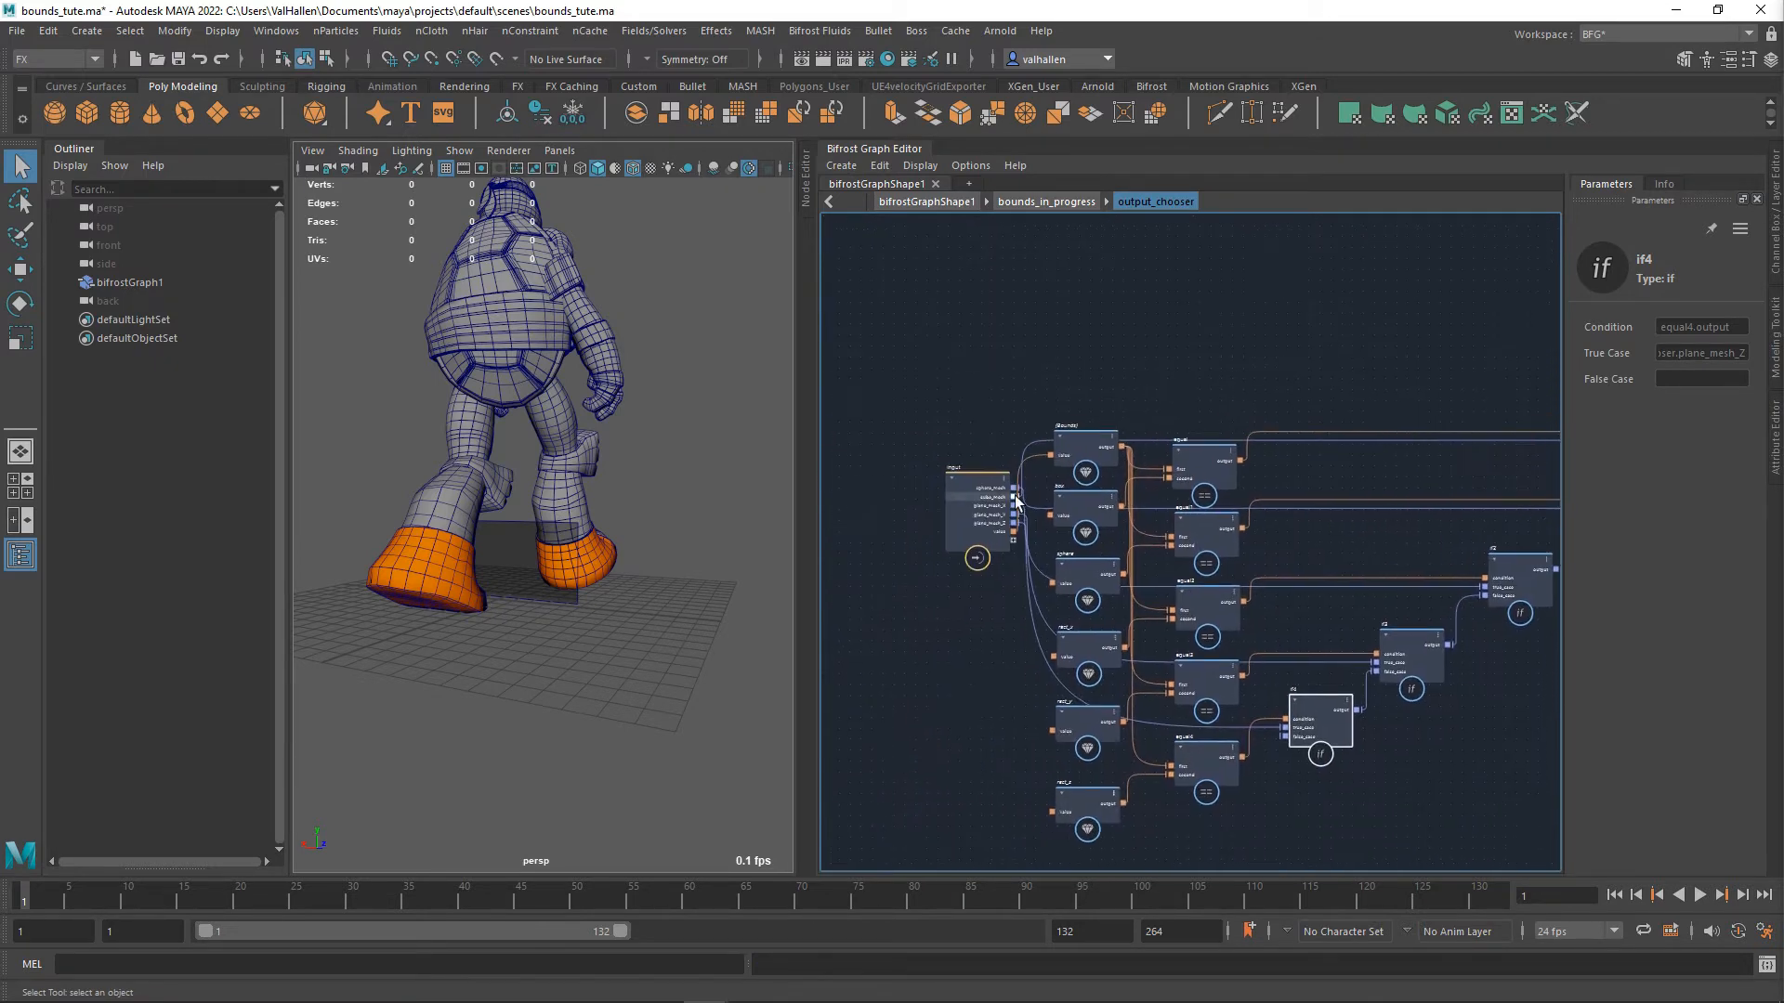
drag(995, 488, 883, 416)
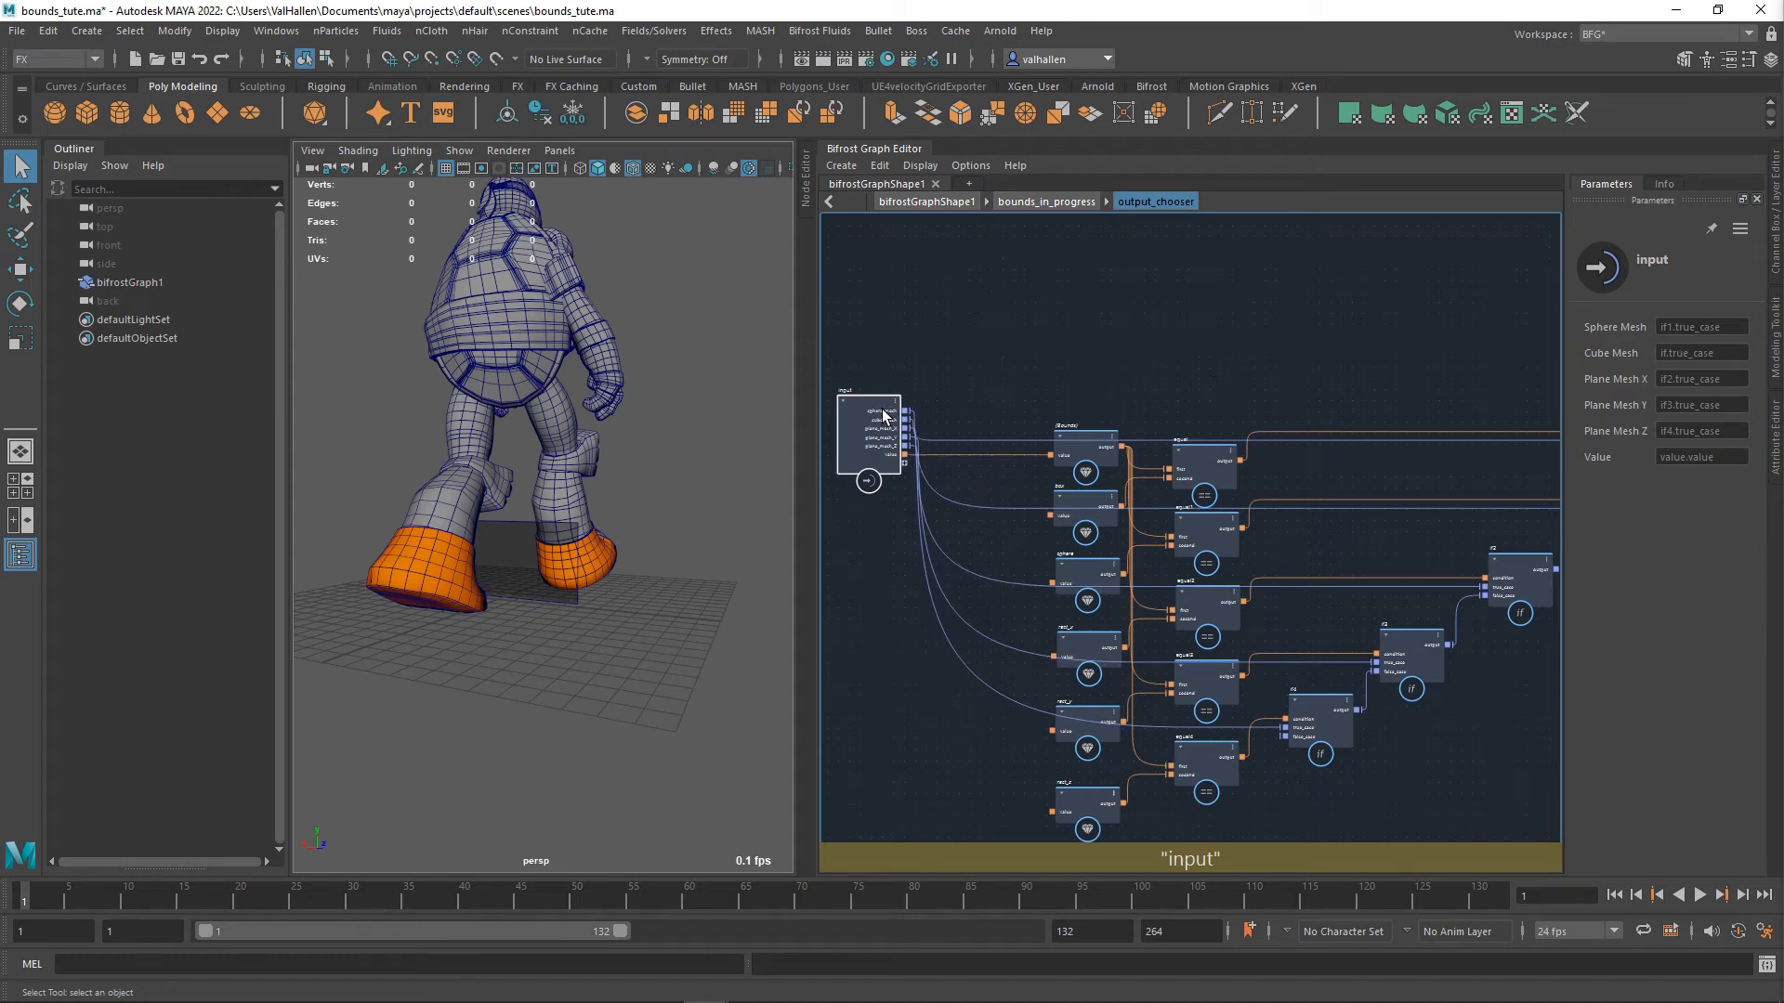
drag(1112, 445, 1108, 363)
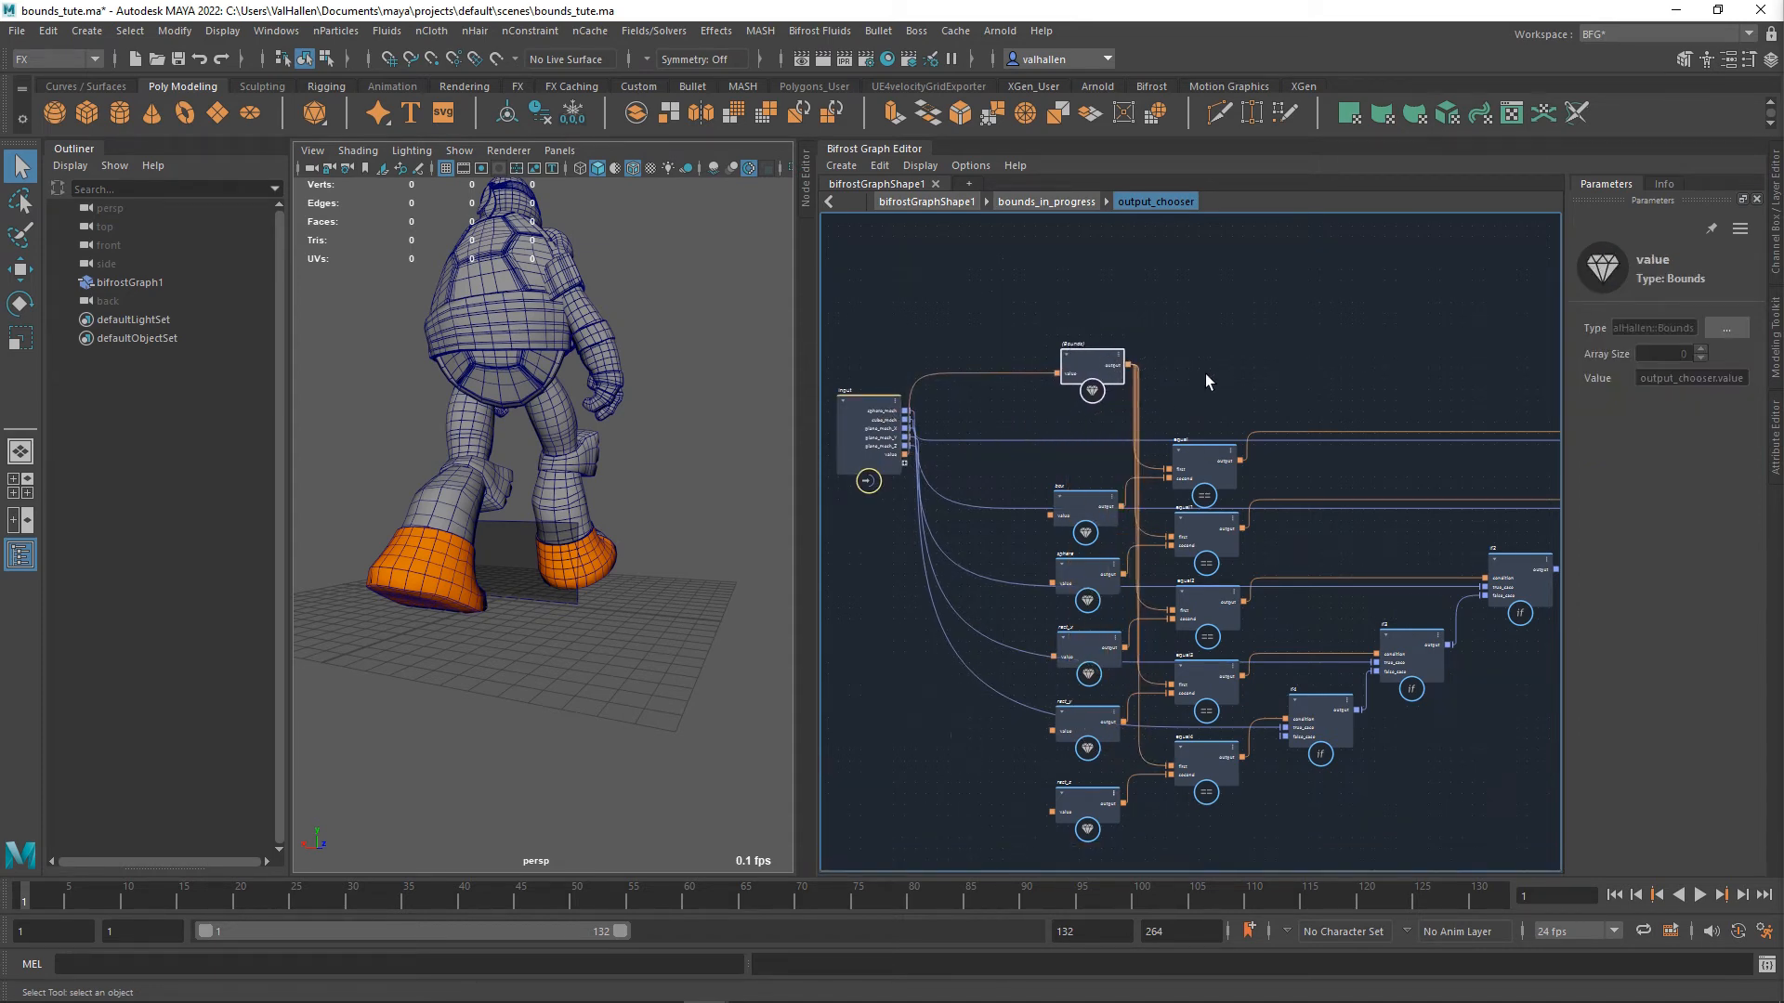
- Tidy the end of the if chain by repositioning its last nodes, including the output node
alt+middle_drag(1206, 373, 1116, 357)
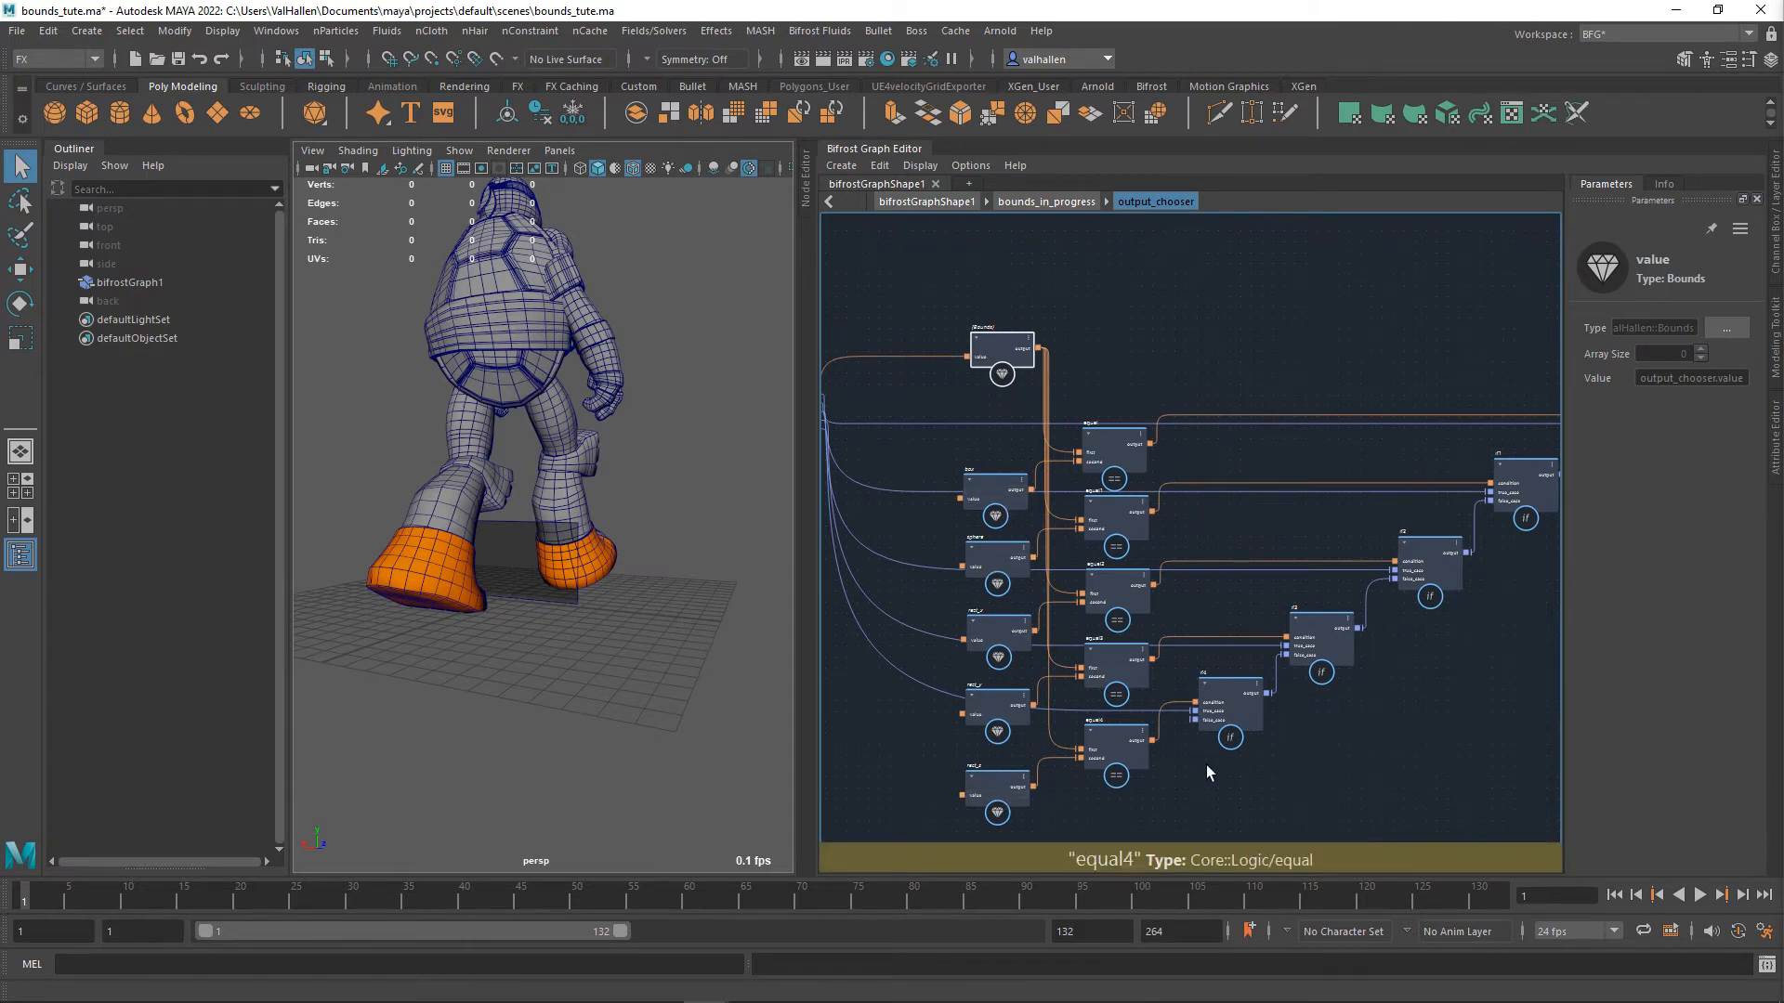
alt+middle_drag(1284, 810, 1141, 778)
alt+middle_drag(1215, 696, 1320, 661)
scroll(1254, 648, up, 1)
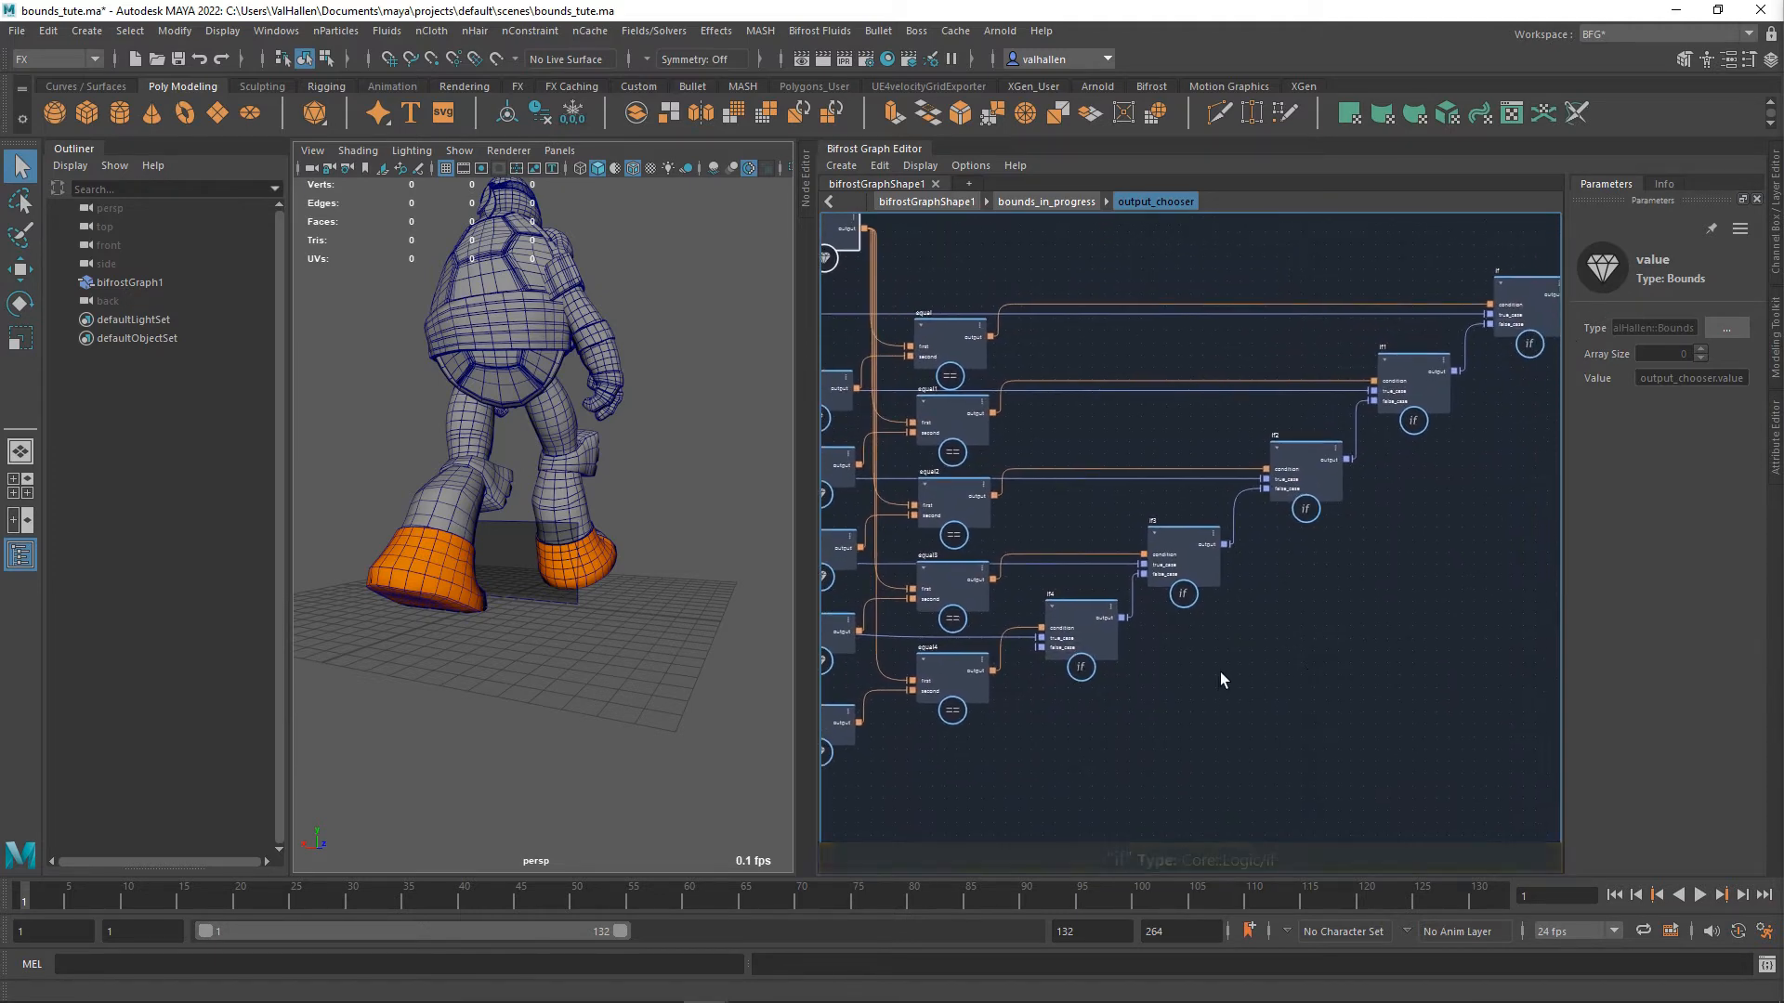
alt+middle_drag(1491, 469, 1250, 587)
drag(1414, 409, 1435, 398)
alt+middle_drag(1432, 506, 1271, 555)
drag(1375, 474, 1406, 463)
alt+middle_drag(1006, 684, 1464, 540)
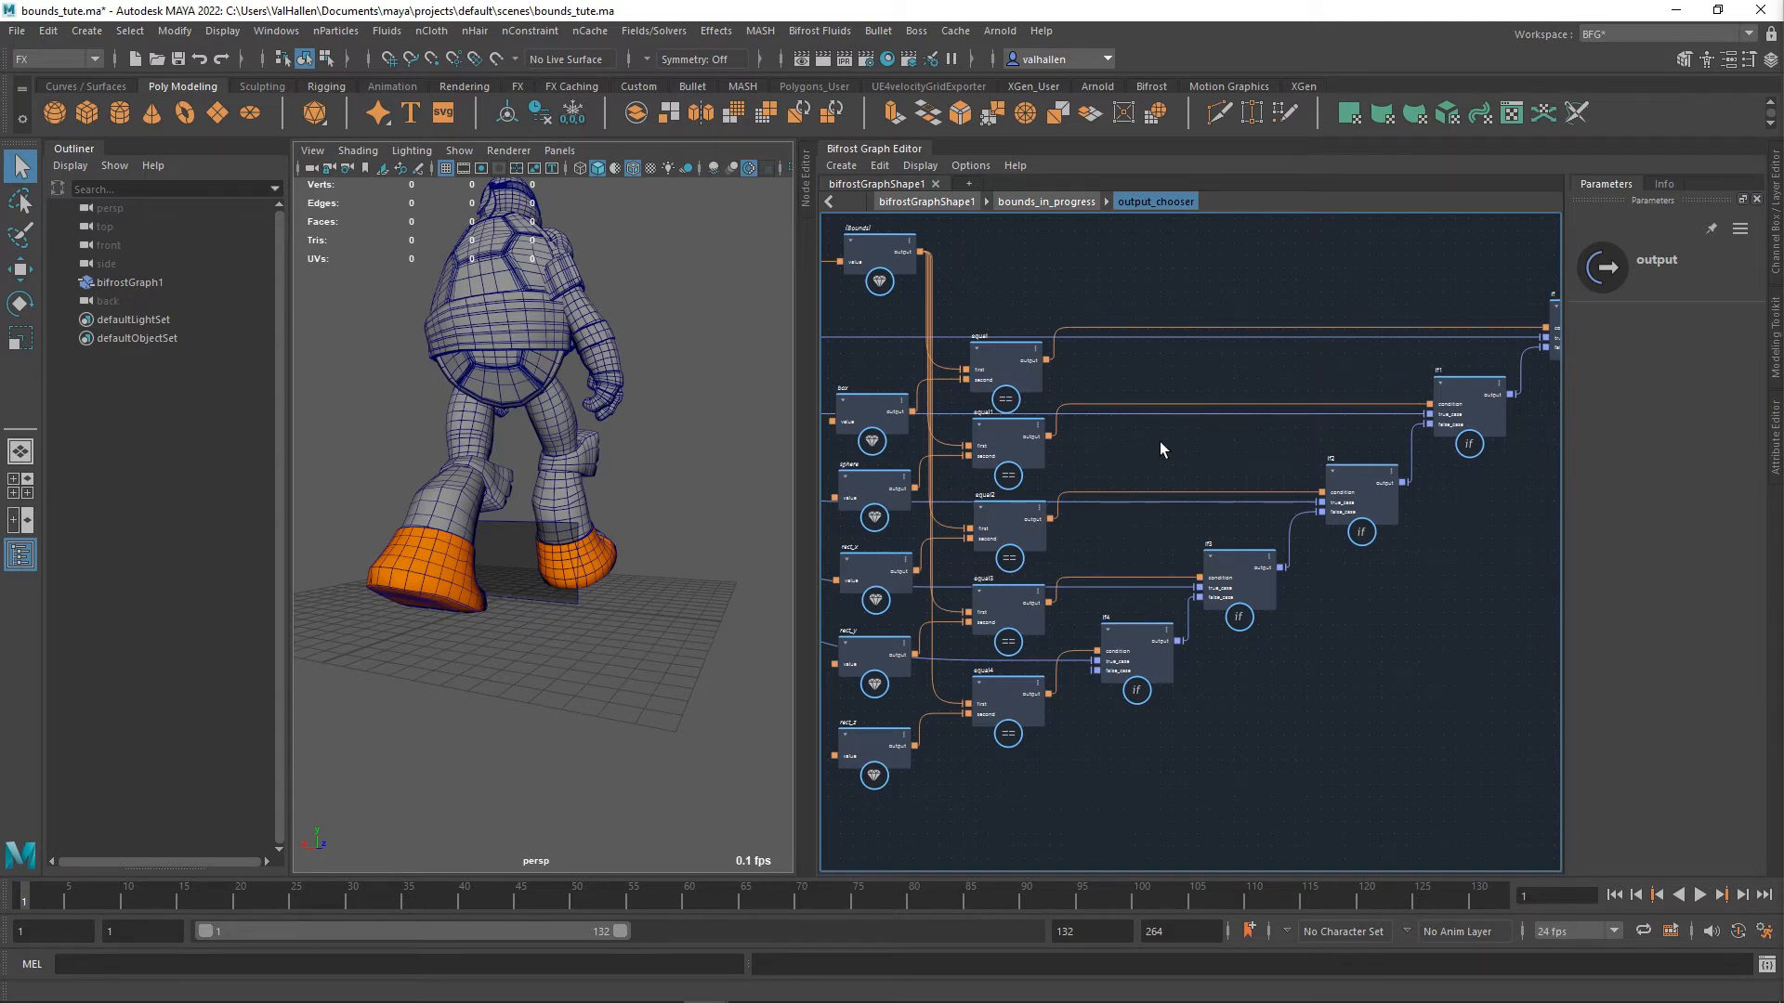
- In bounds_in_progress, delete the Set geo "color" node and connect output_chooser's out_geometry to the output node's cube_mesh
scroll(1128, 468, down, 2)
alt+middle_drag(1128, 468, 1245, 535)
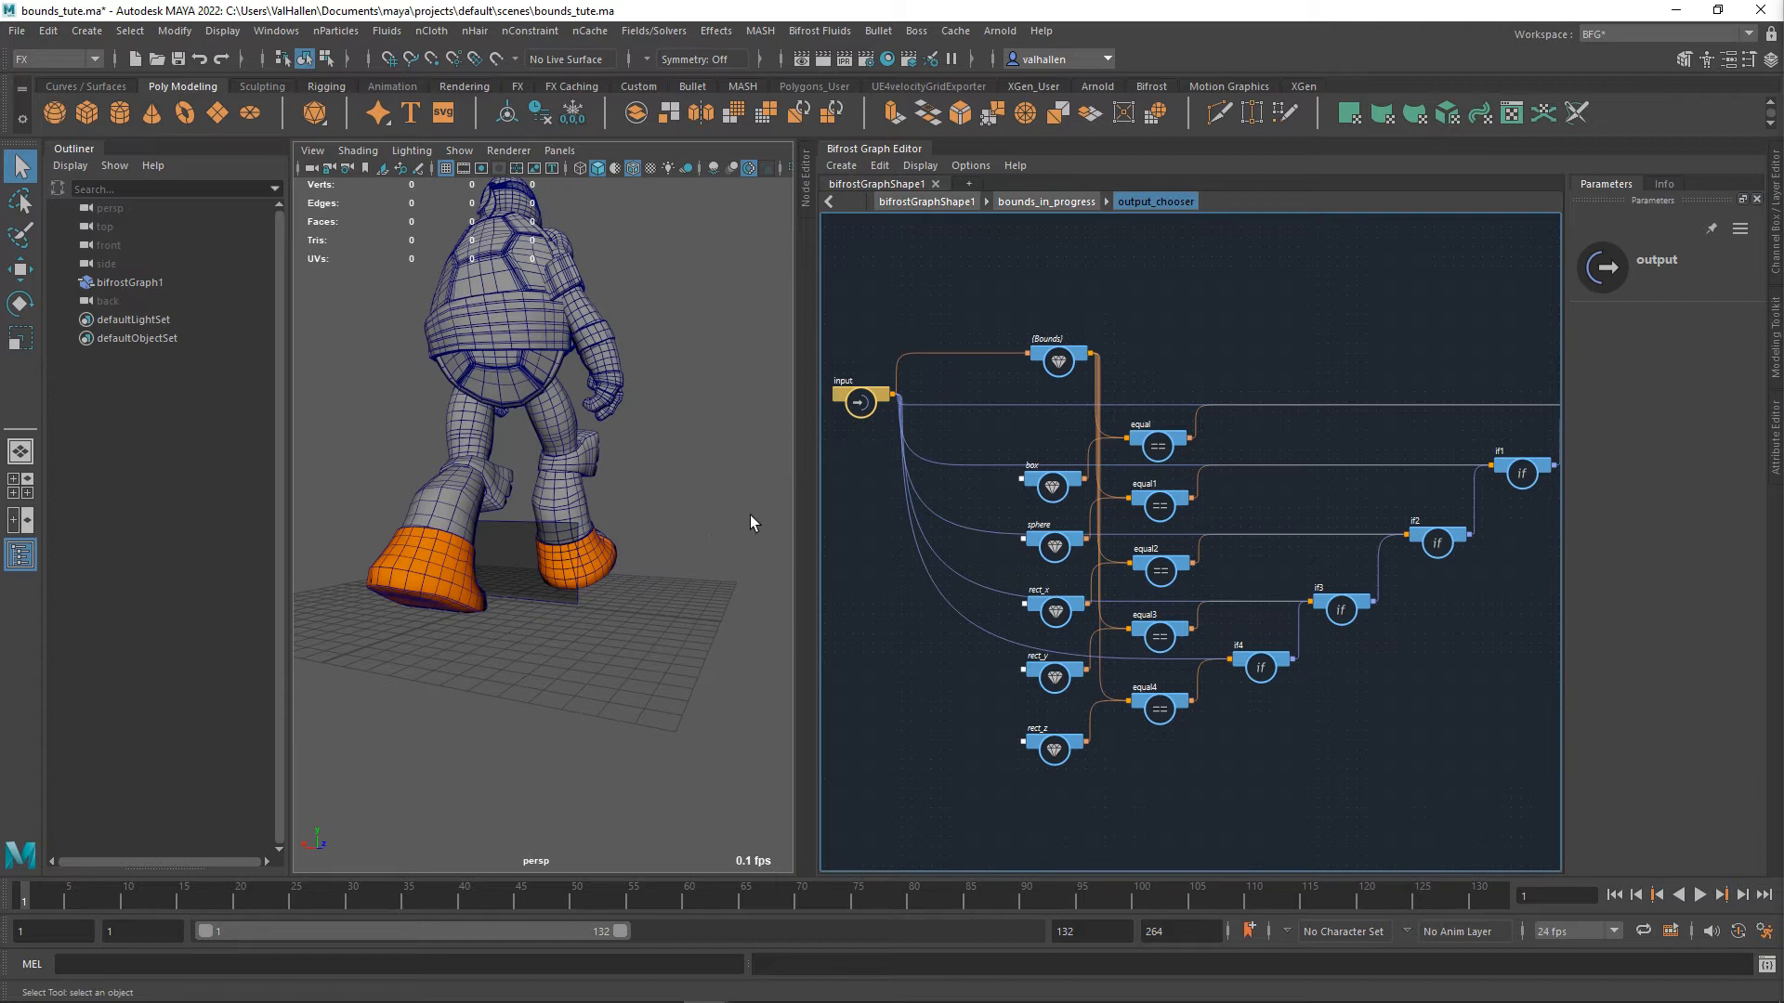
scroll(1218, 549, down, 4)
key(u)
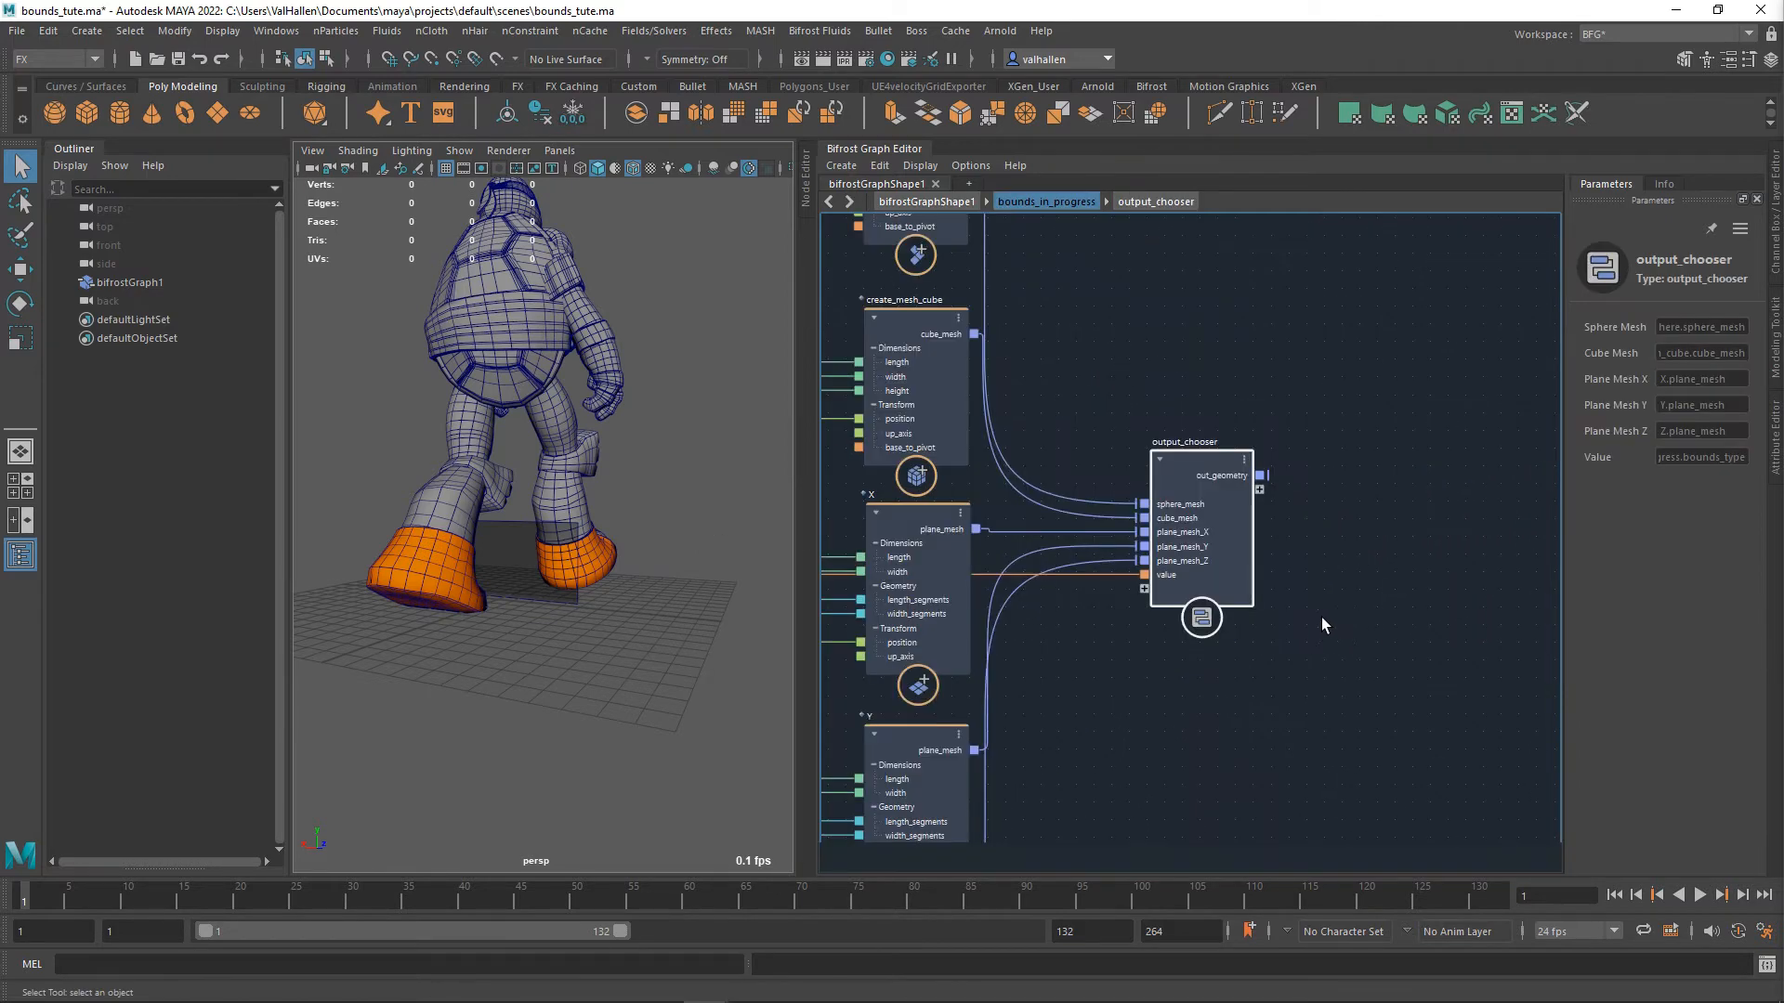
scroll(1278, 678, down, 3)
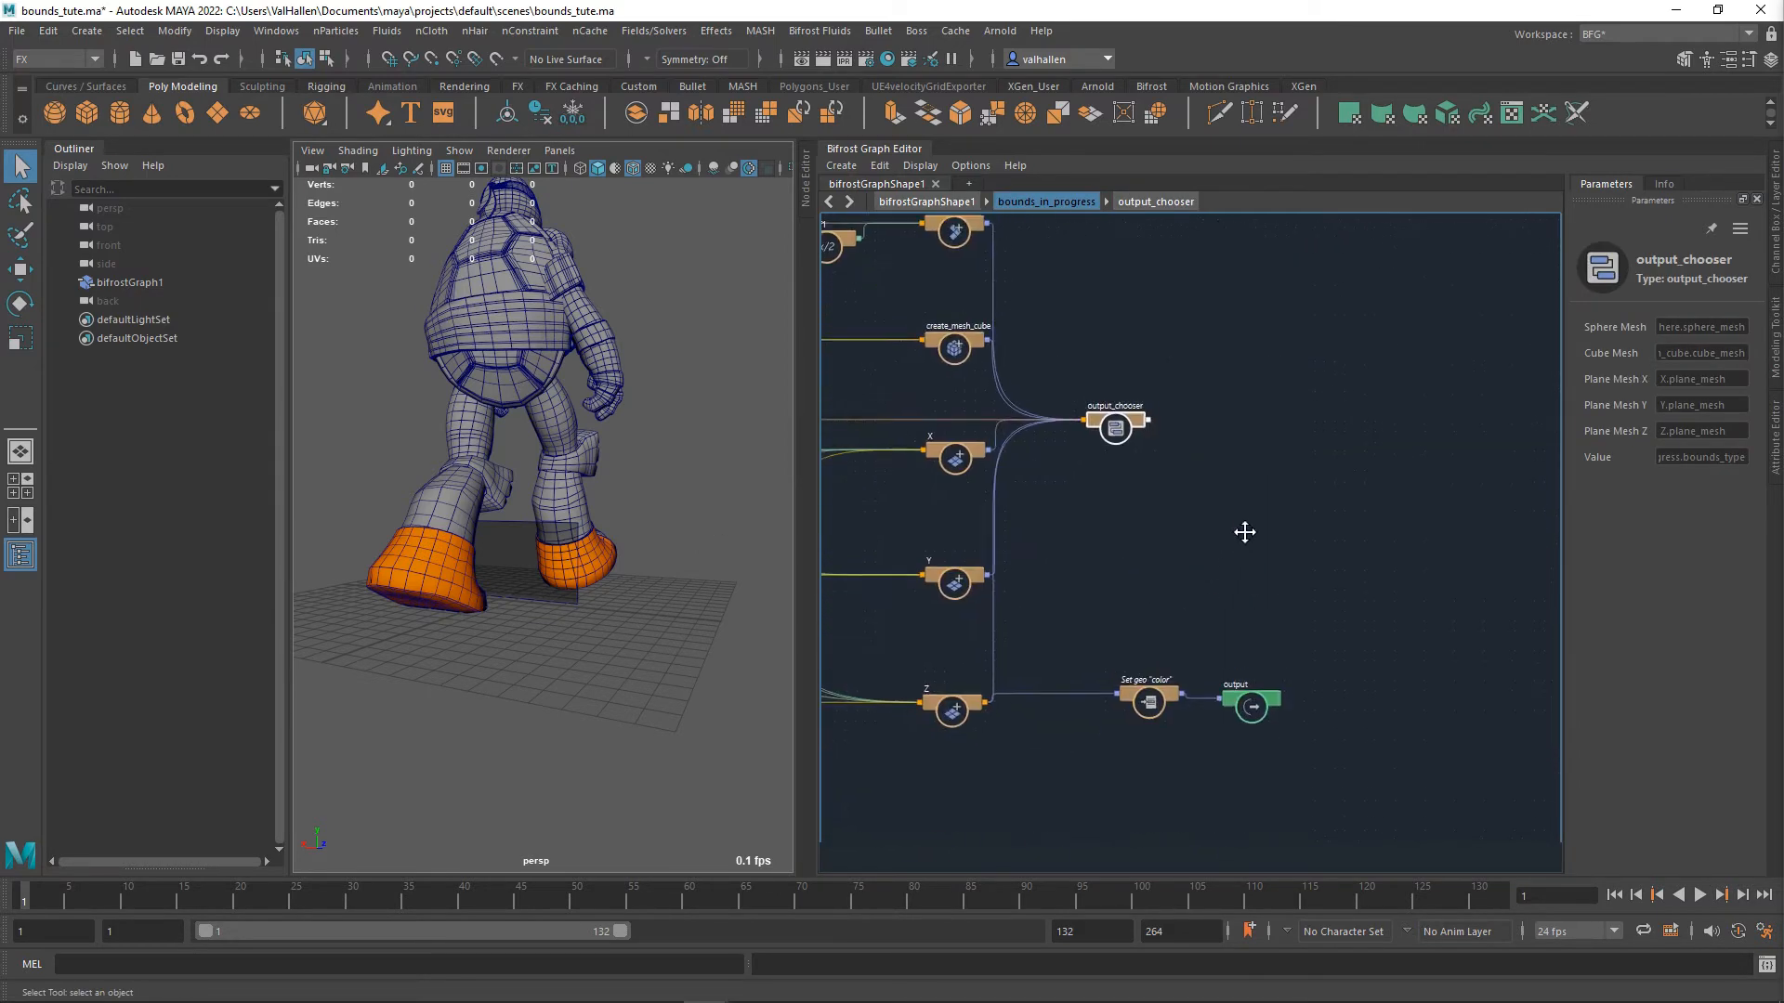
scroll(1236, 641, up, 2)
click(1144, 725)
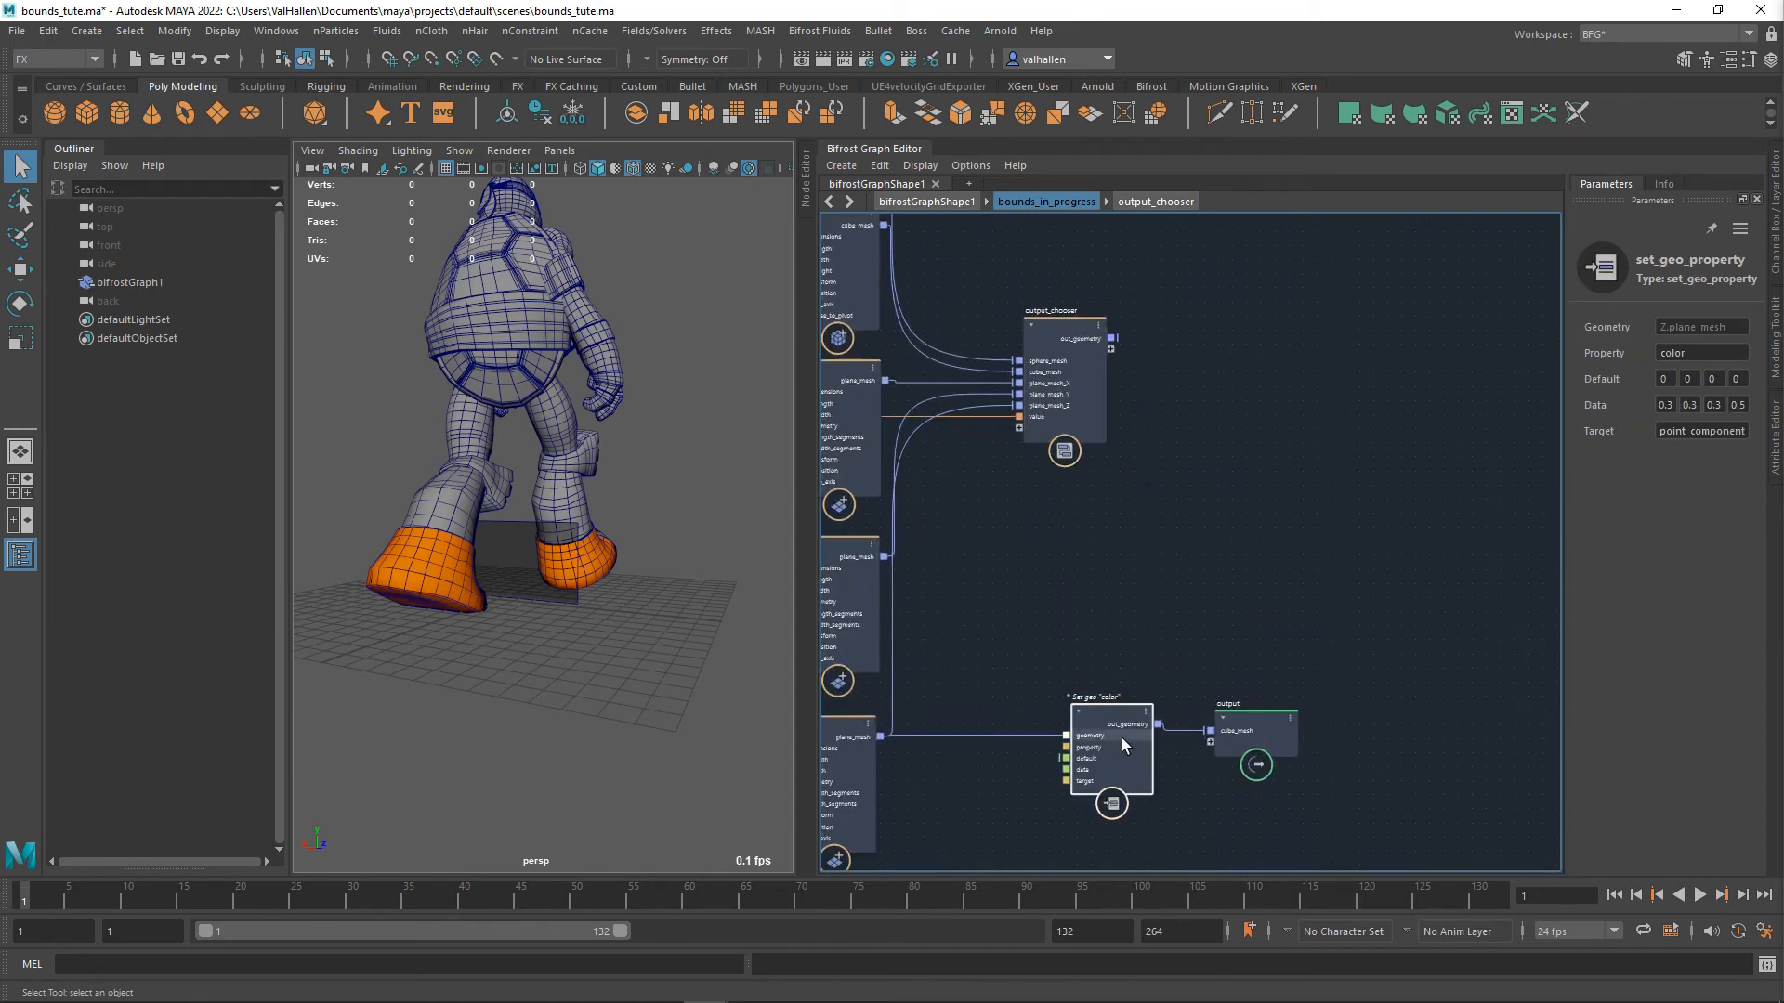
key(Delete)
drag(1267, 739, 1334, 423)
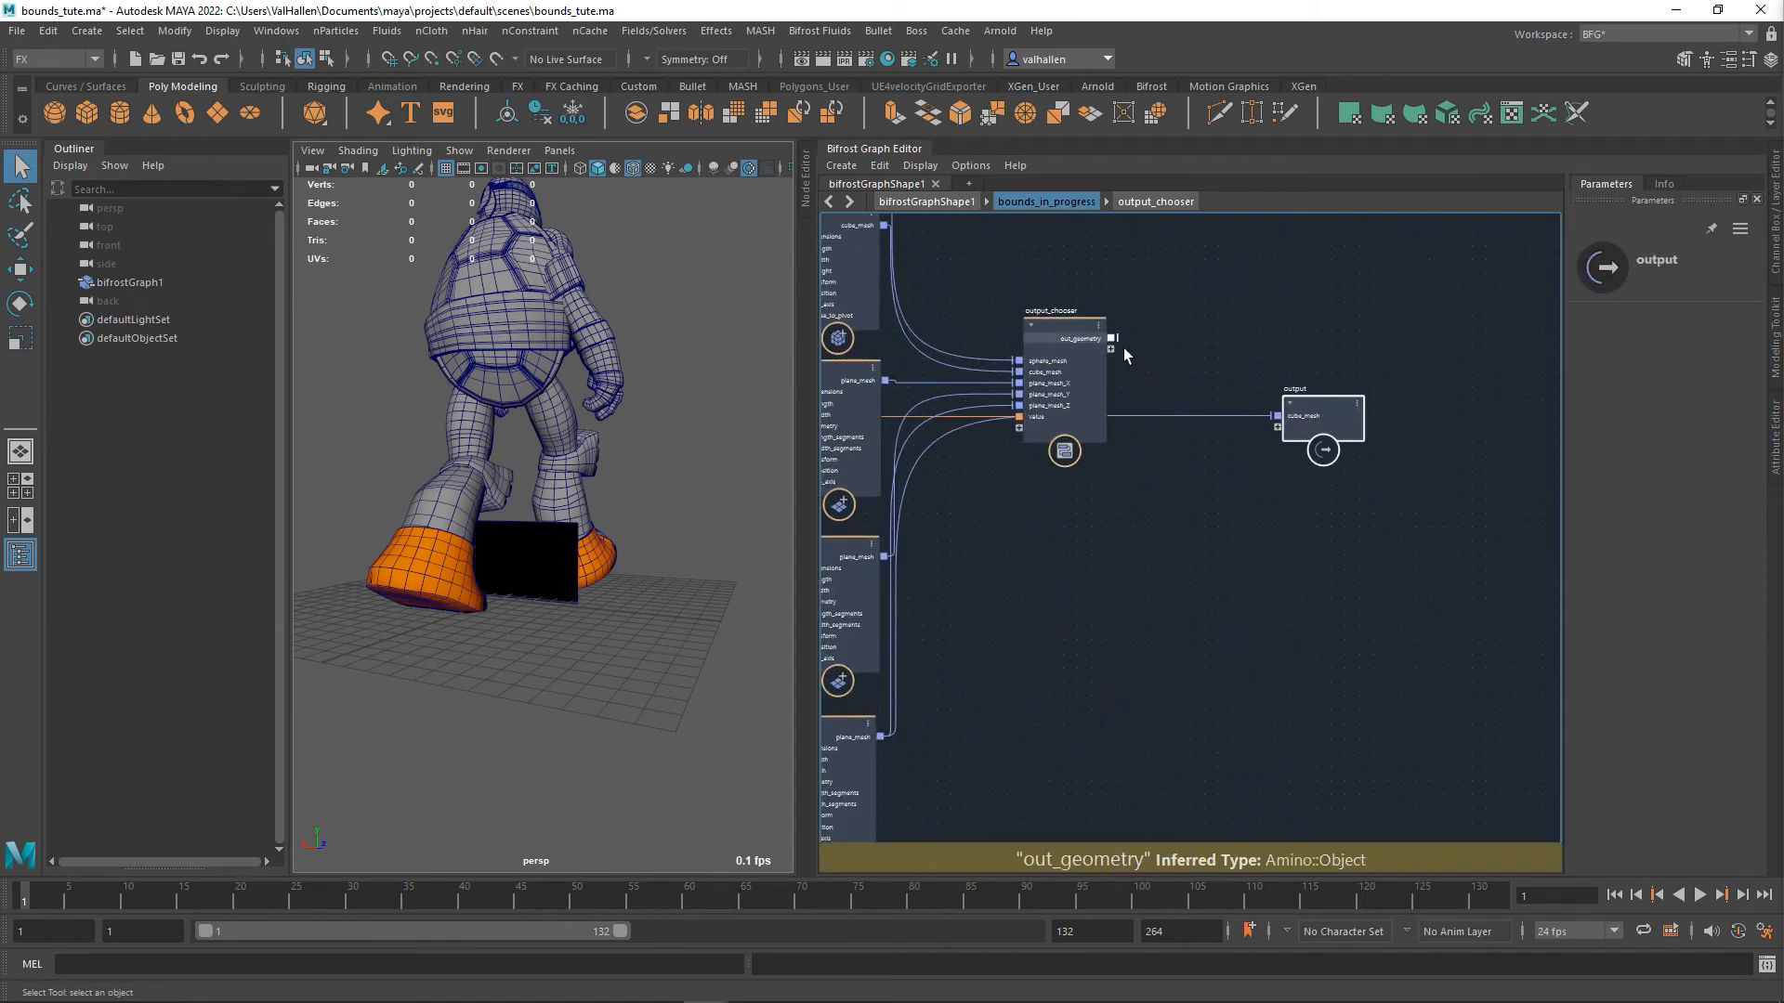
drag(1113, 340, 1275, 348)
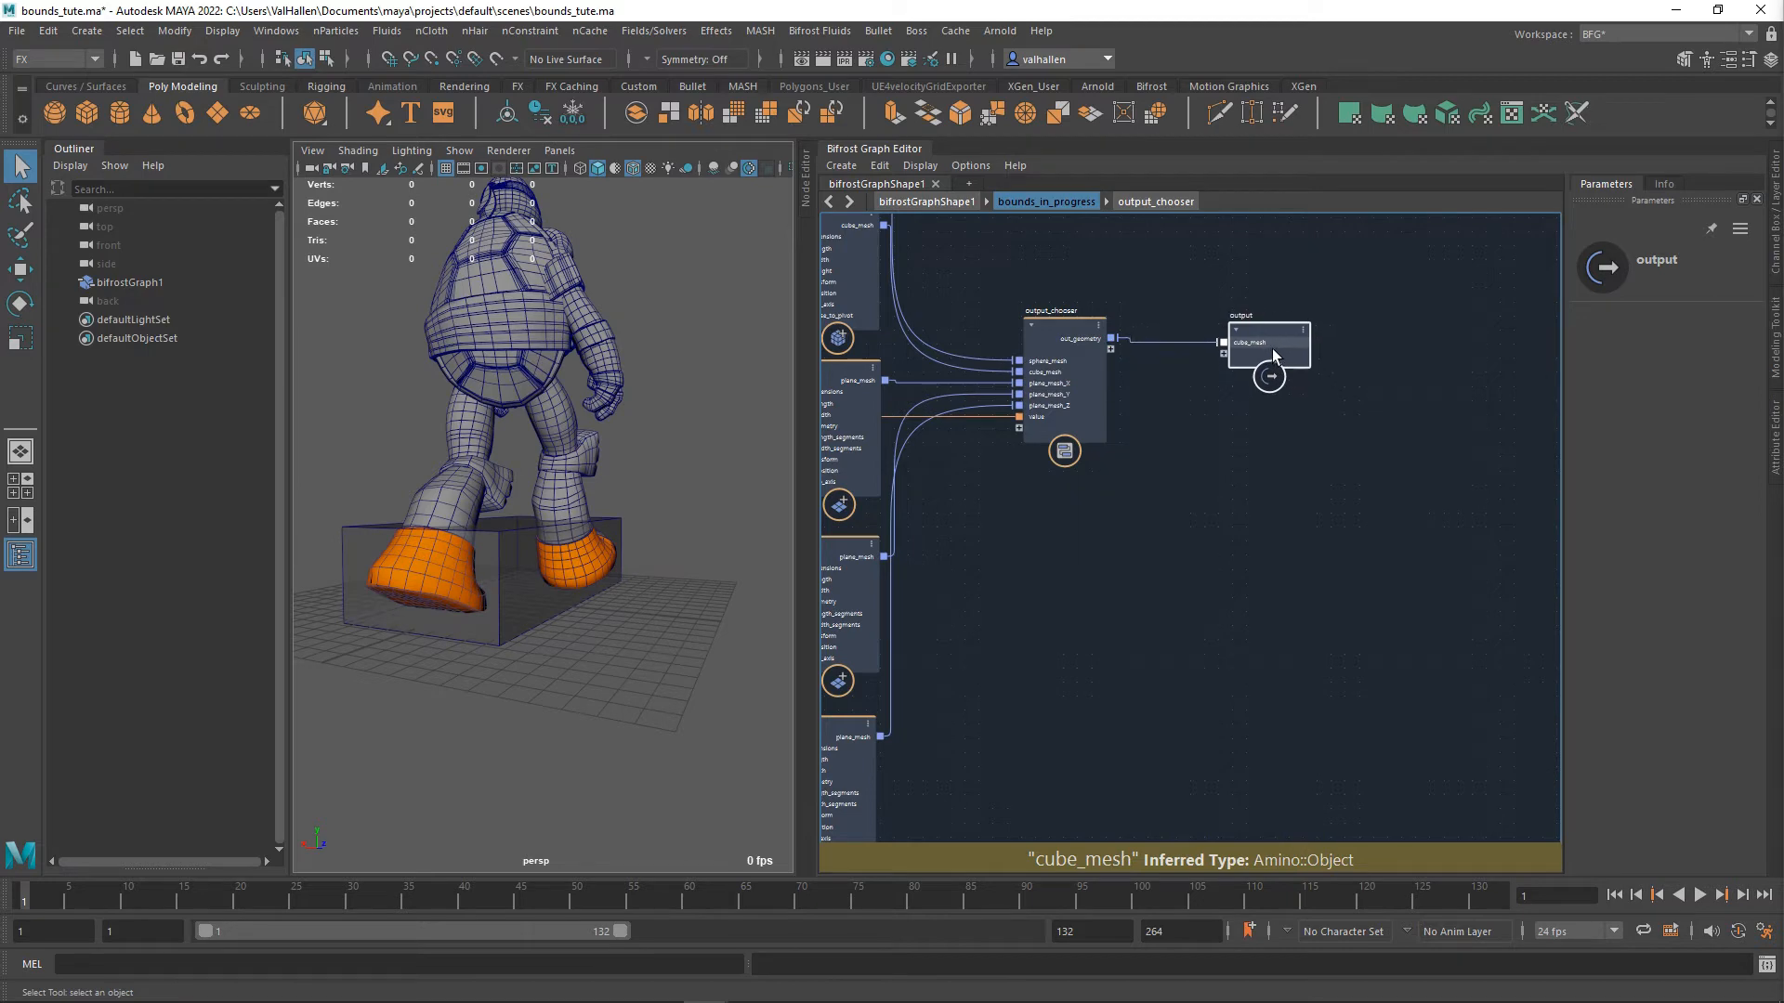
- Test the bounds_in_progress compound by switching its Bounds Type to sphere, rect_x, rect_y, rect_z and back to box
click(1078, 344)
click(888, 510)
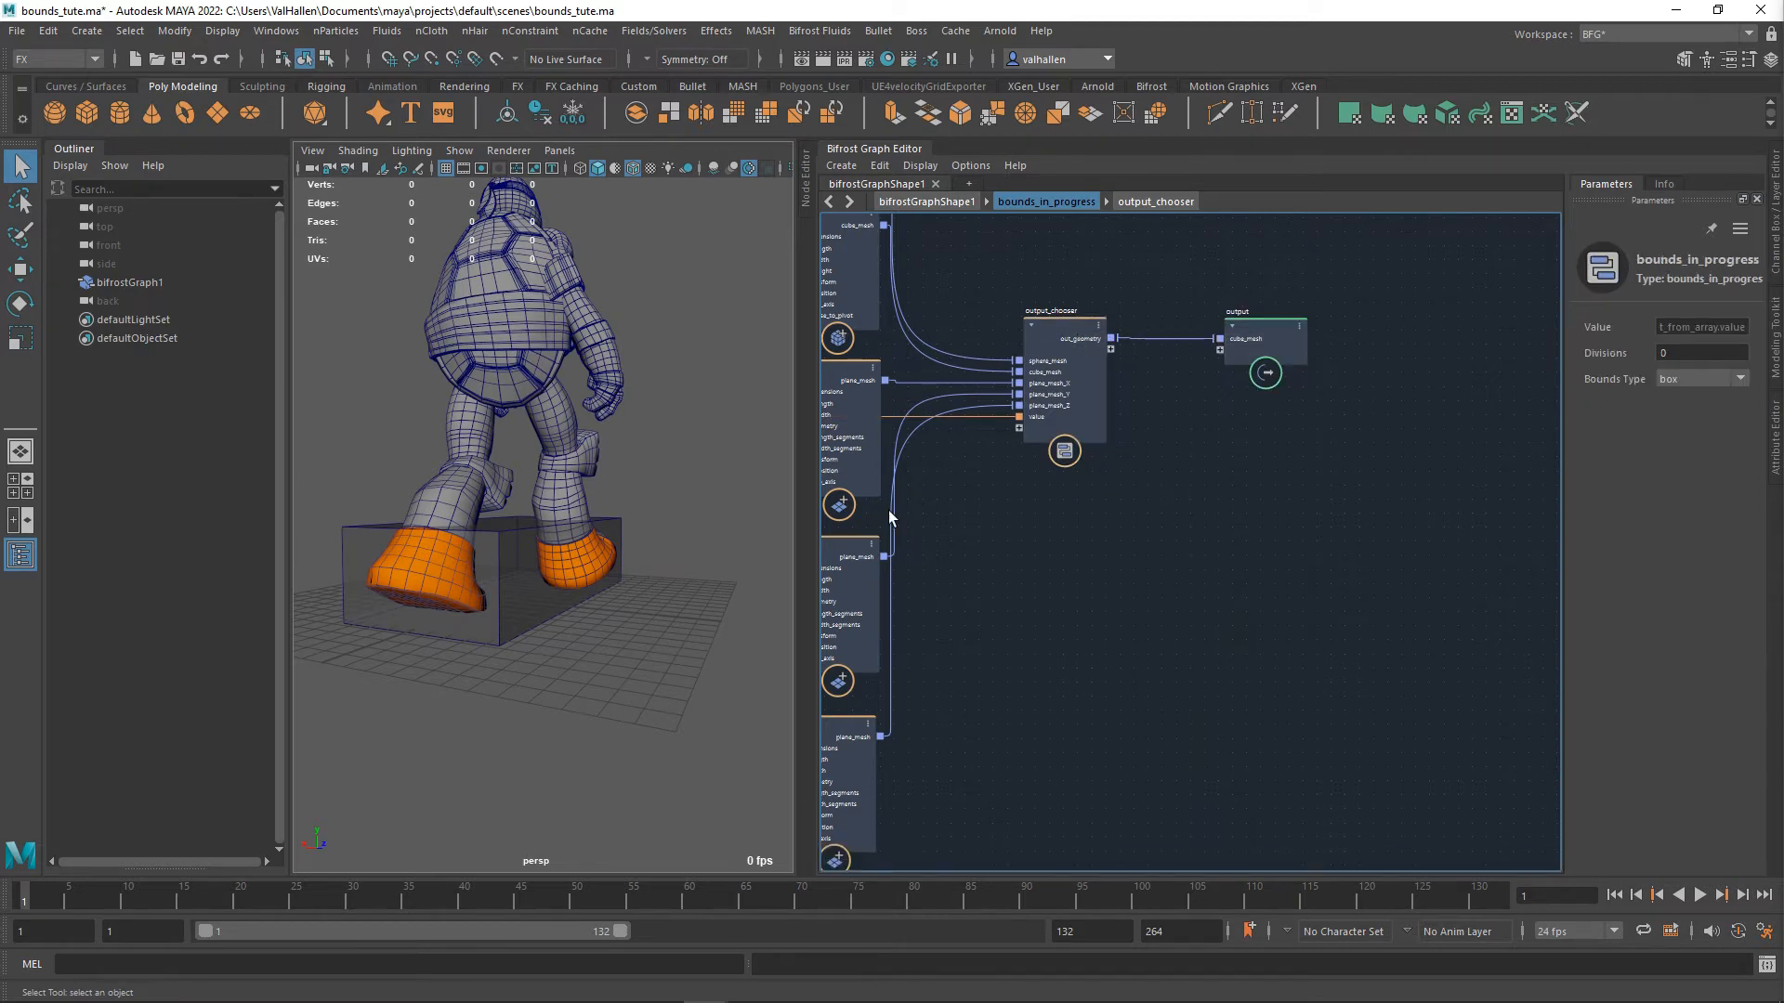
click(1702, 381)
click(1695, 410)
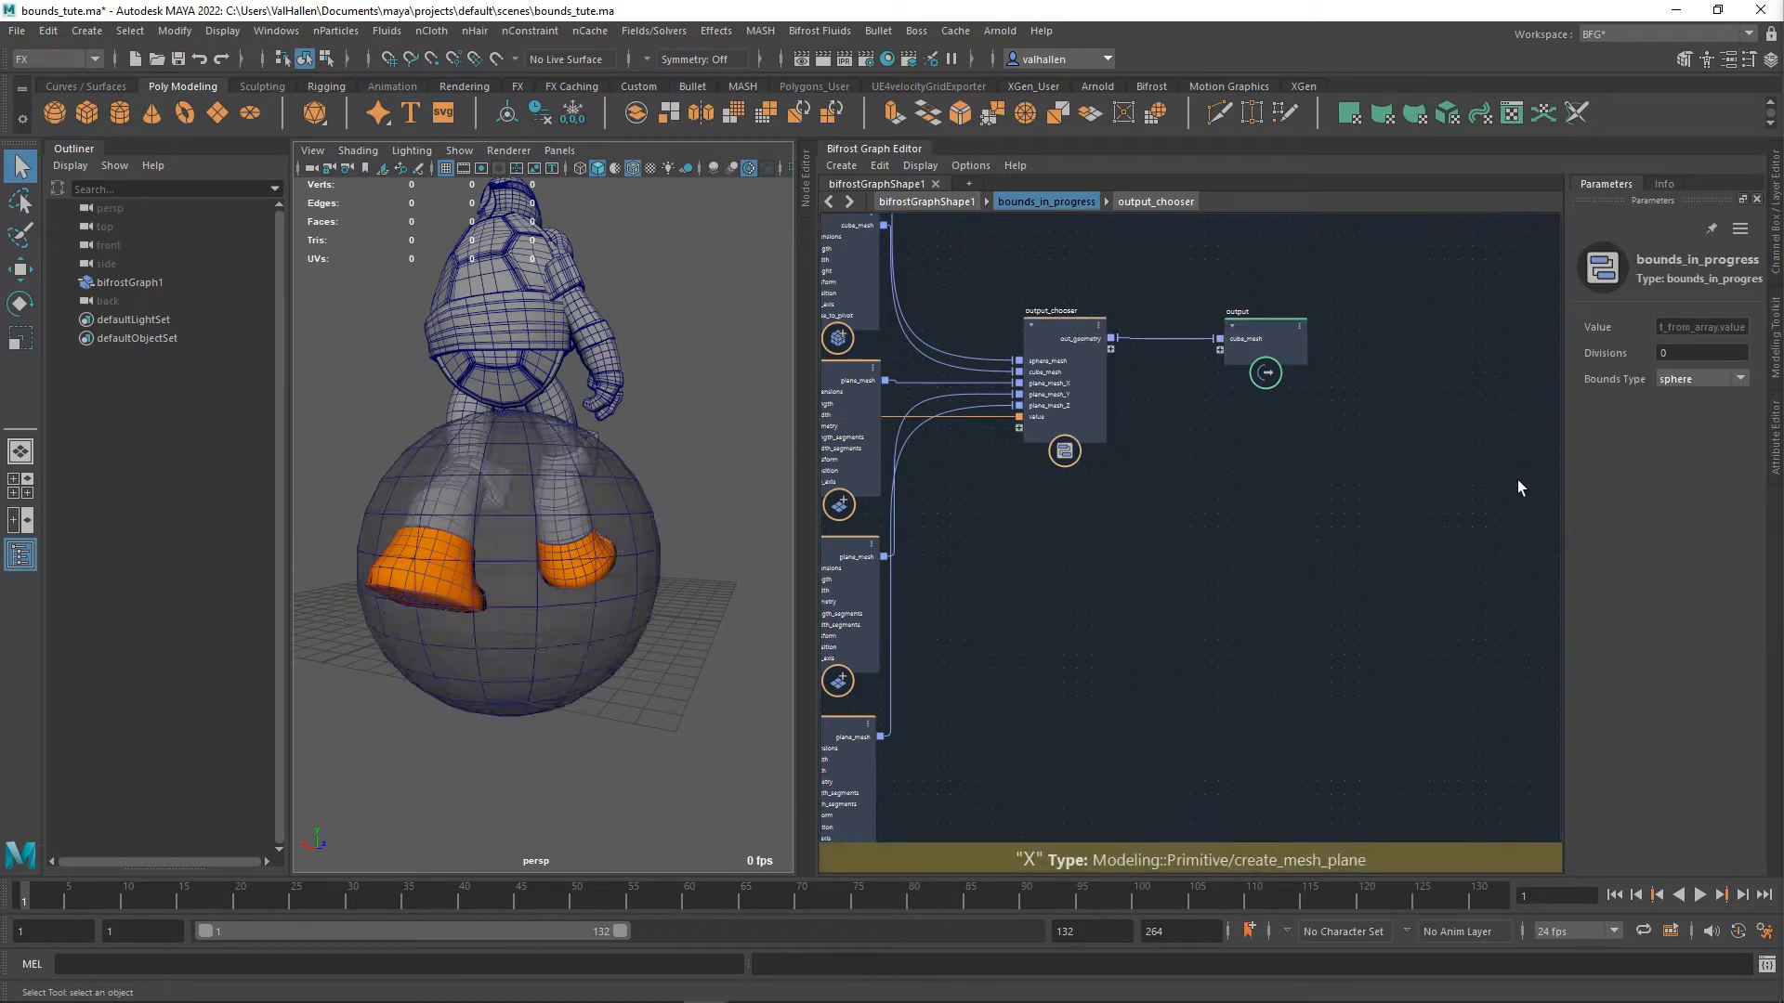
click(1686, 377)
click(1683, 421)
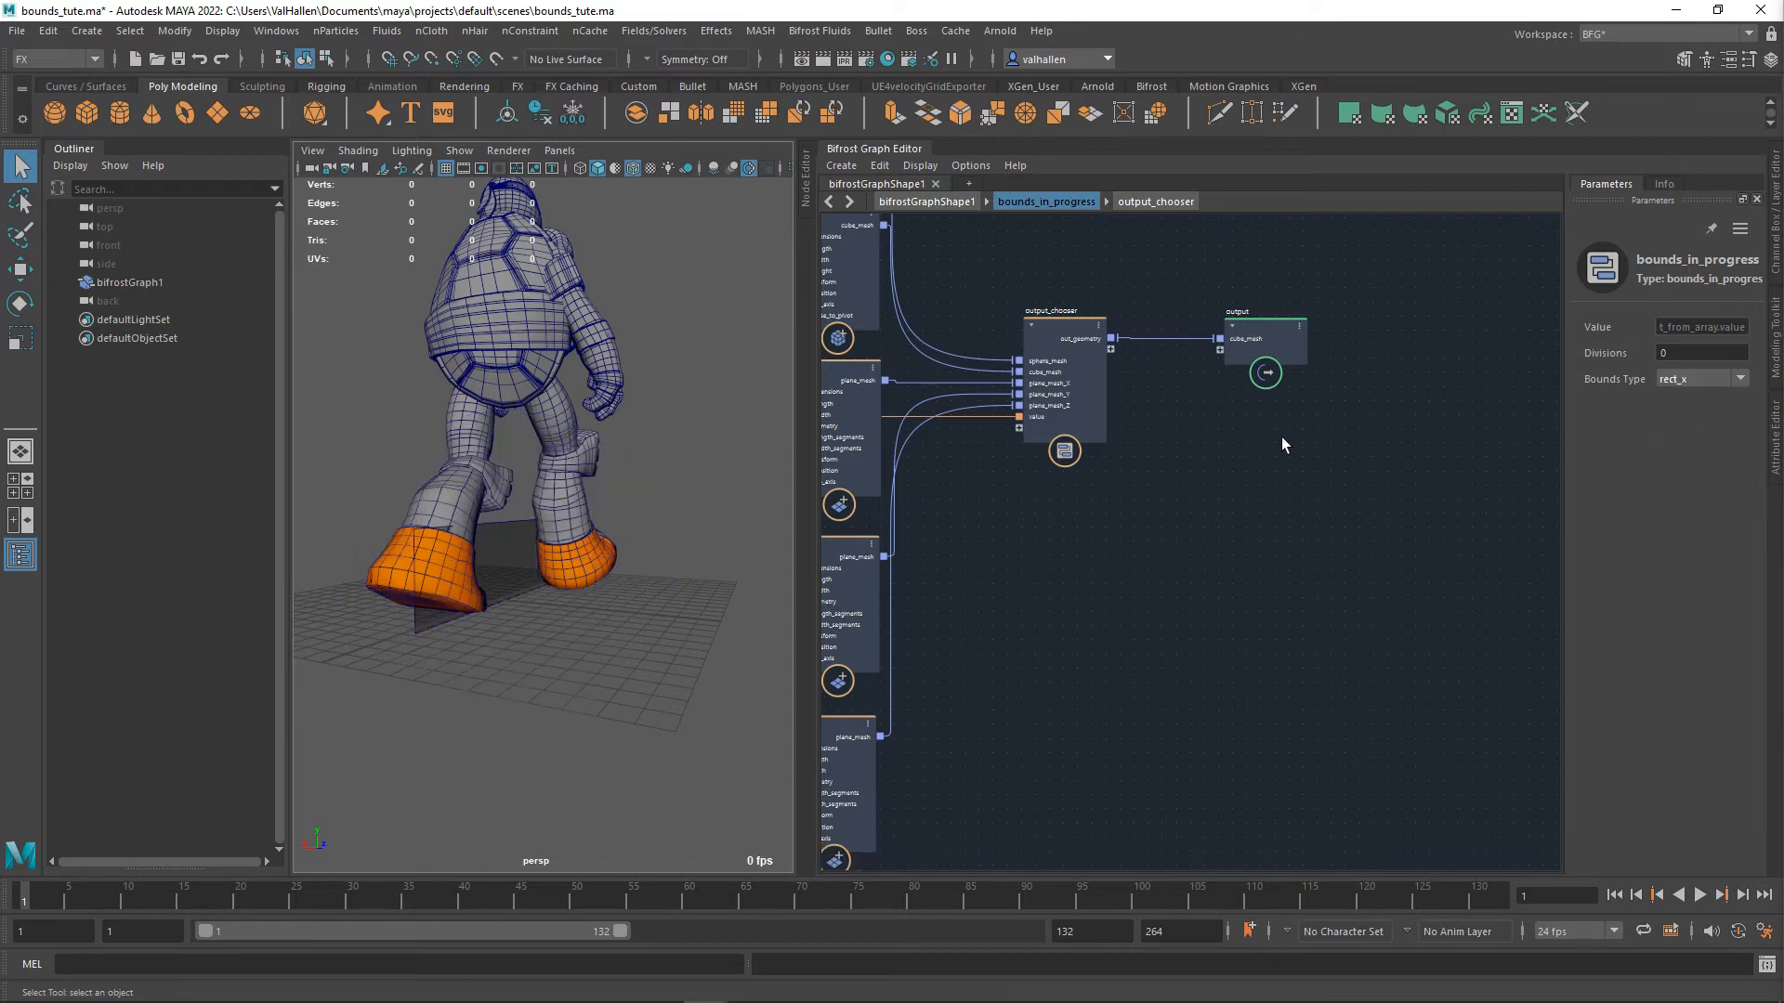
click(1693, 381)
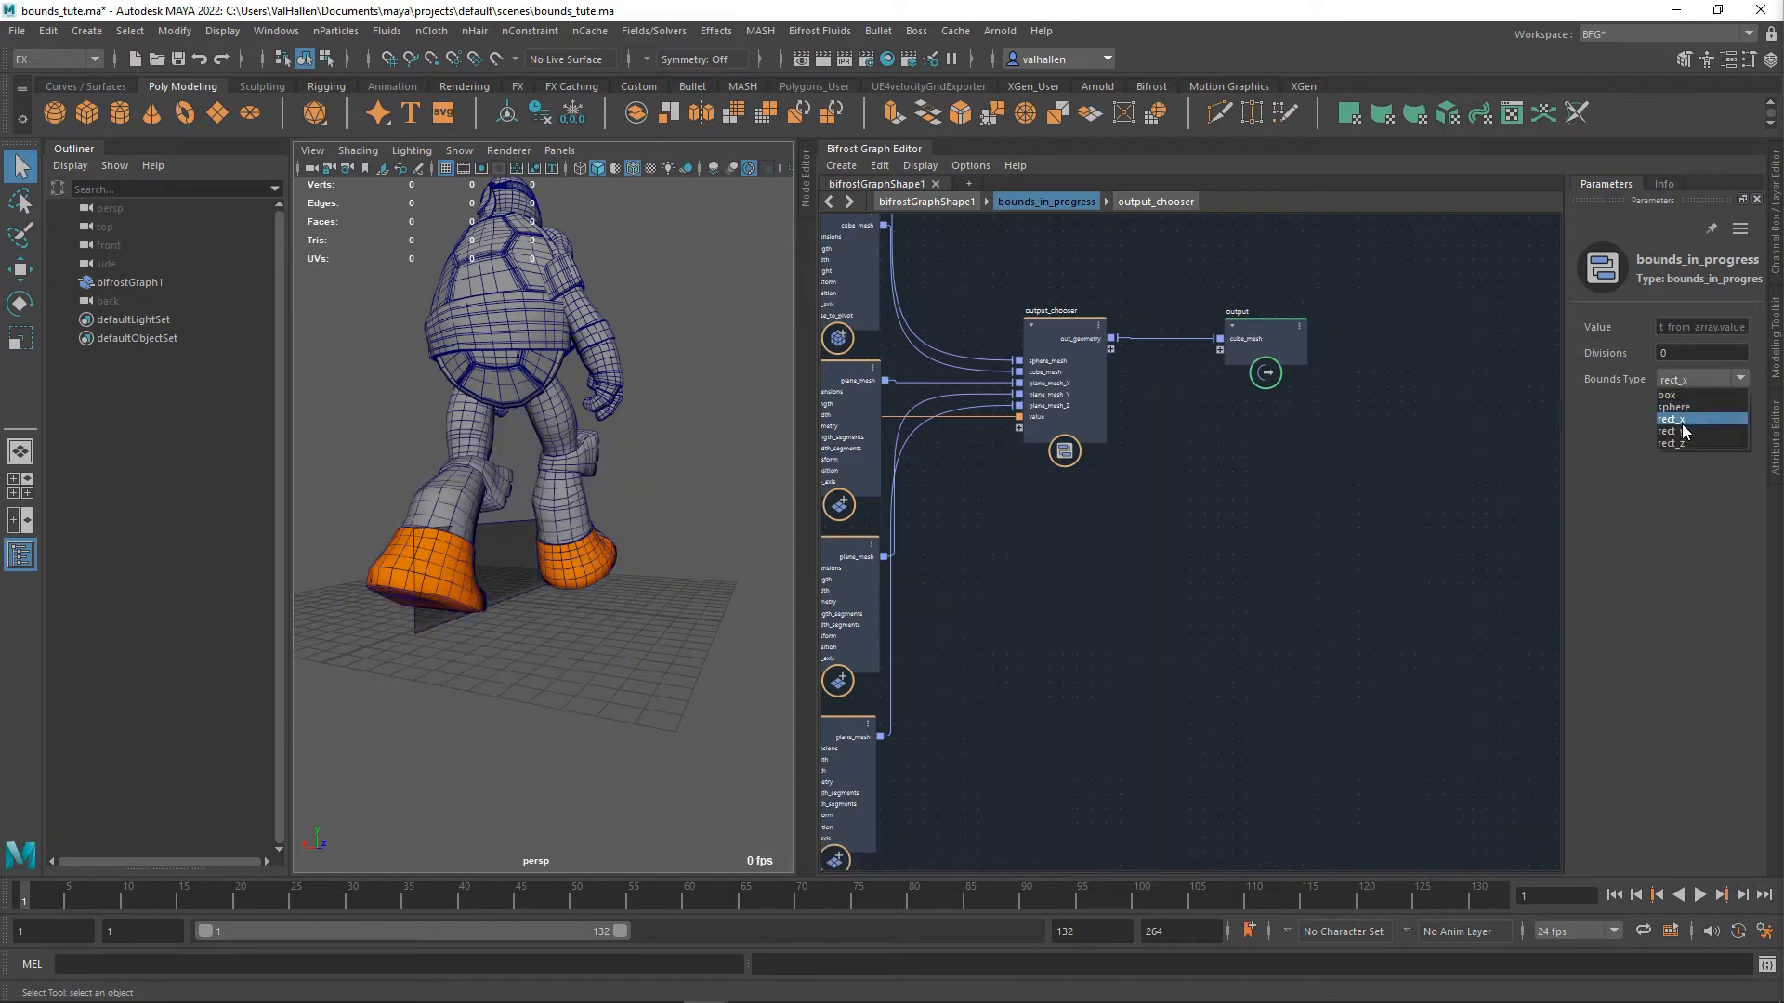
click(1684, 434)
click(1724, 382)
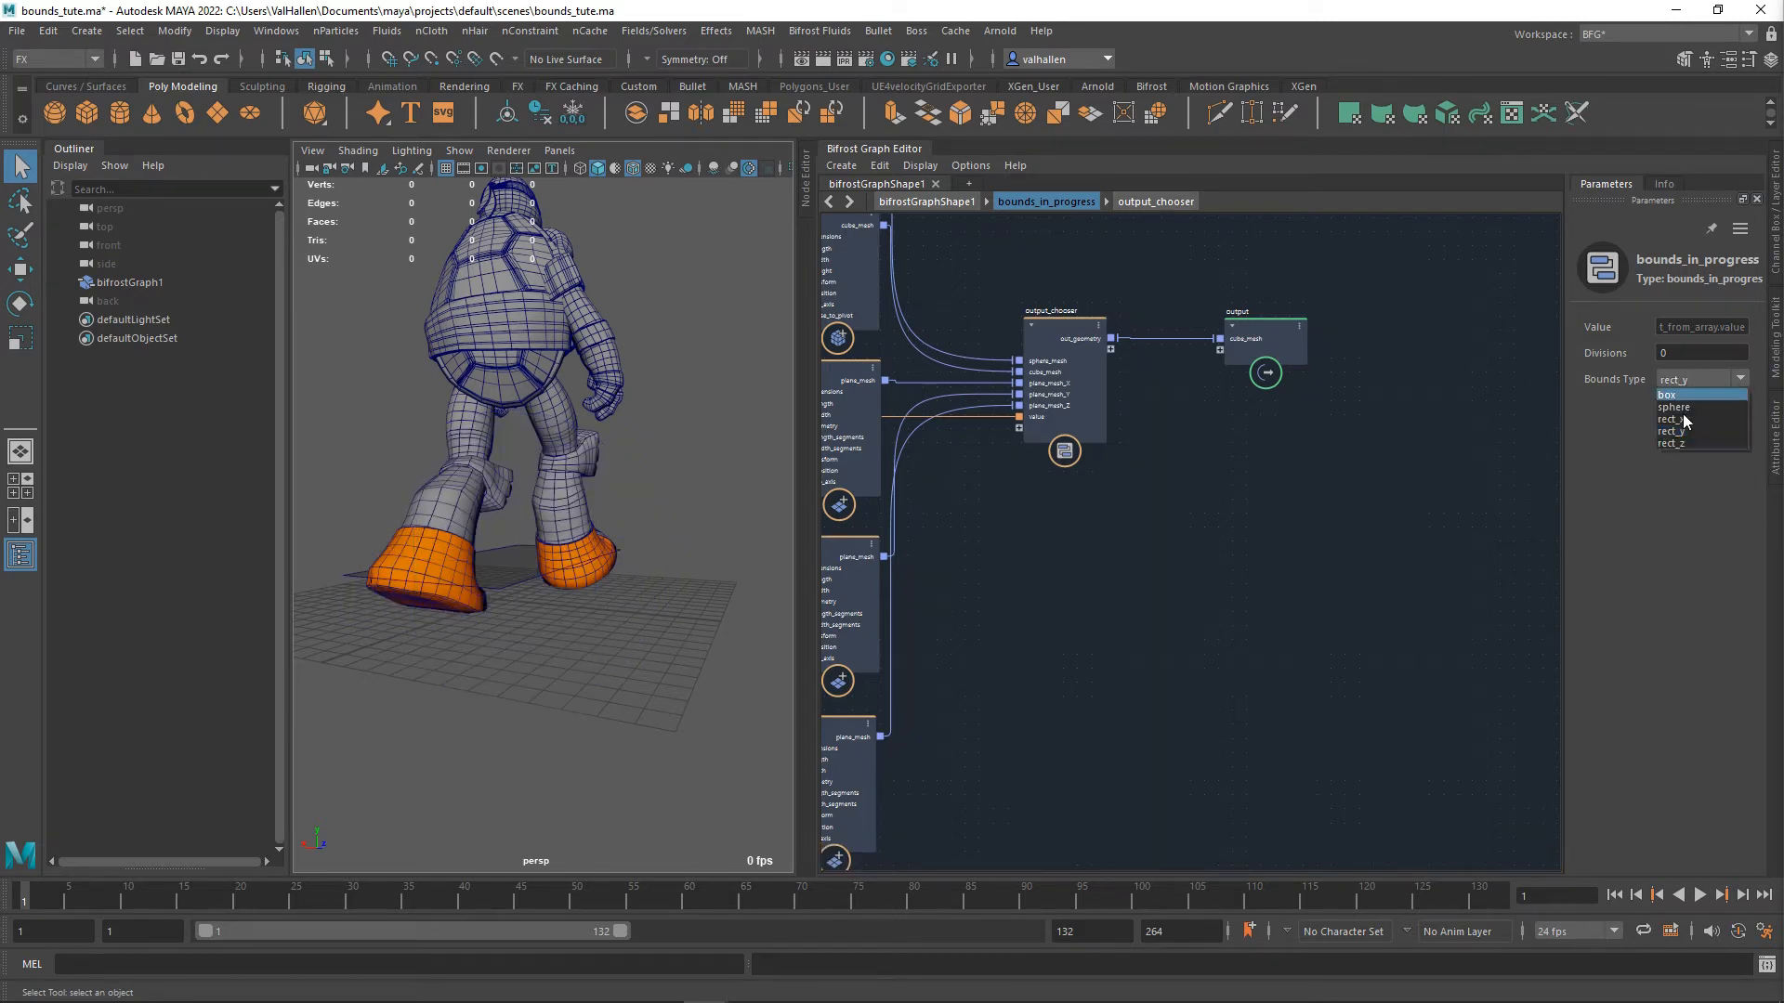
click(1680, 443)
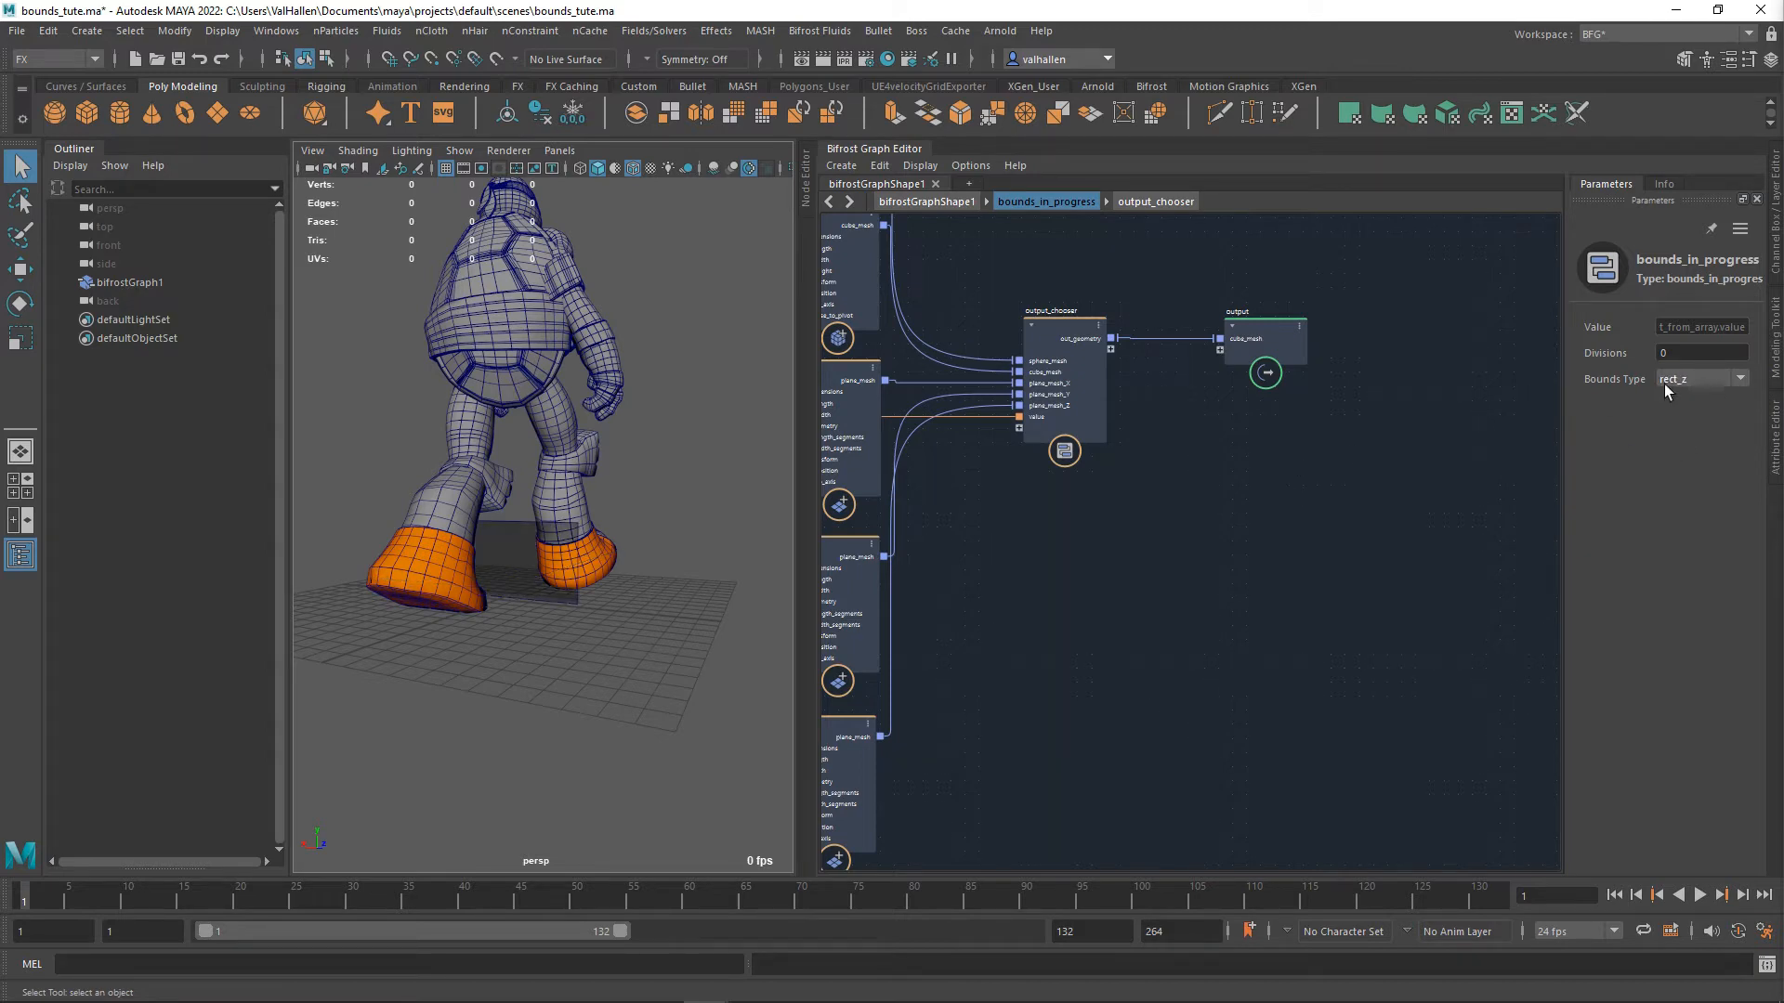
click(1704, 395)
- Collapse the create_mesh_sphere, create_mesh_cube and X, Y, Z plane nodes and stack them in a compact column before output_chooser
middle_drag(1172, 235, 1271, 316)
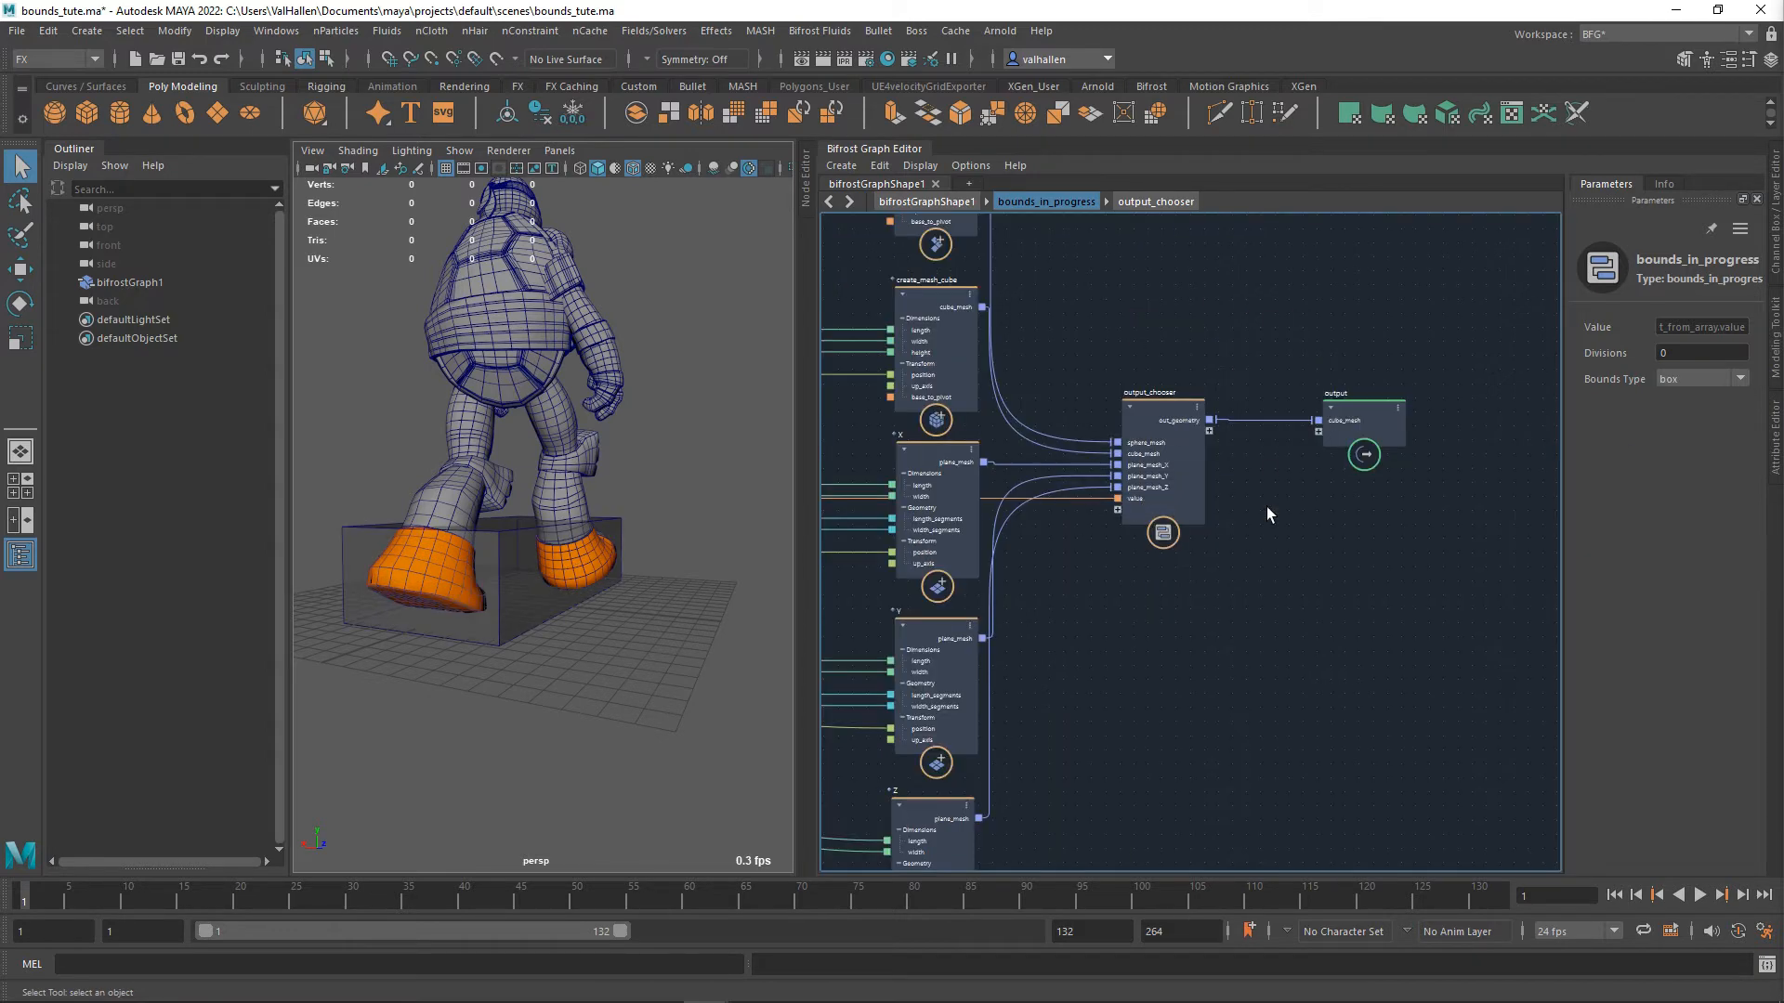
middle_drag(1267, 506, 1220, 528)
middle_drag(1343, 504, 1439, 500)
scroll(1342, 538, down, 2)
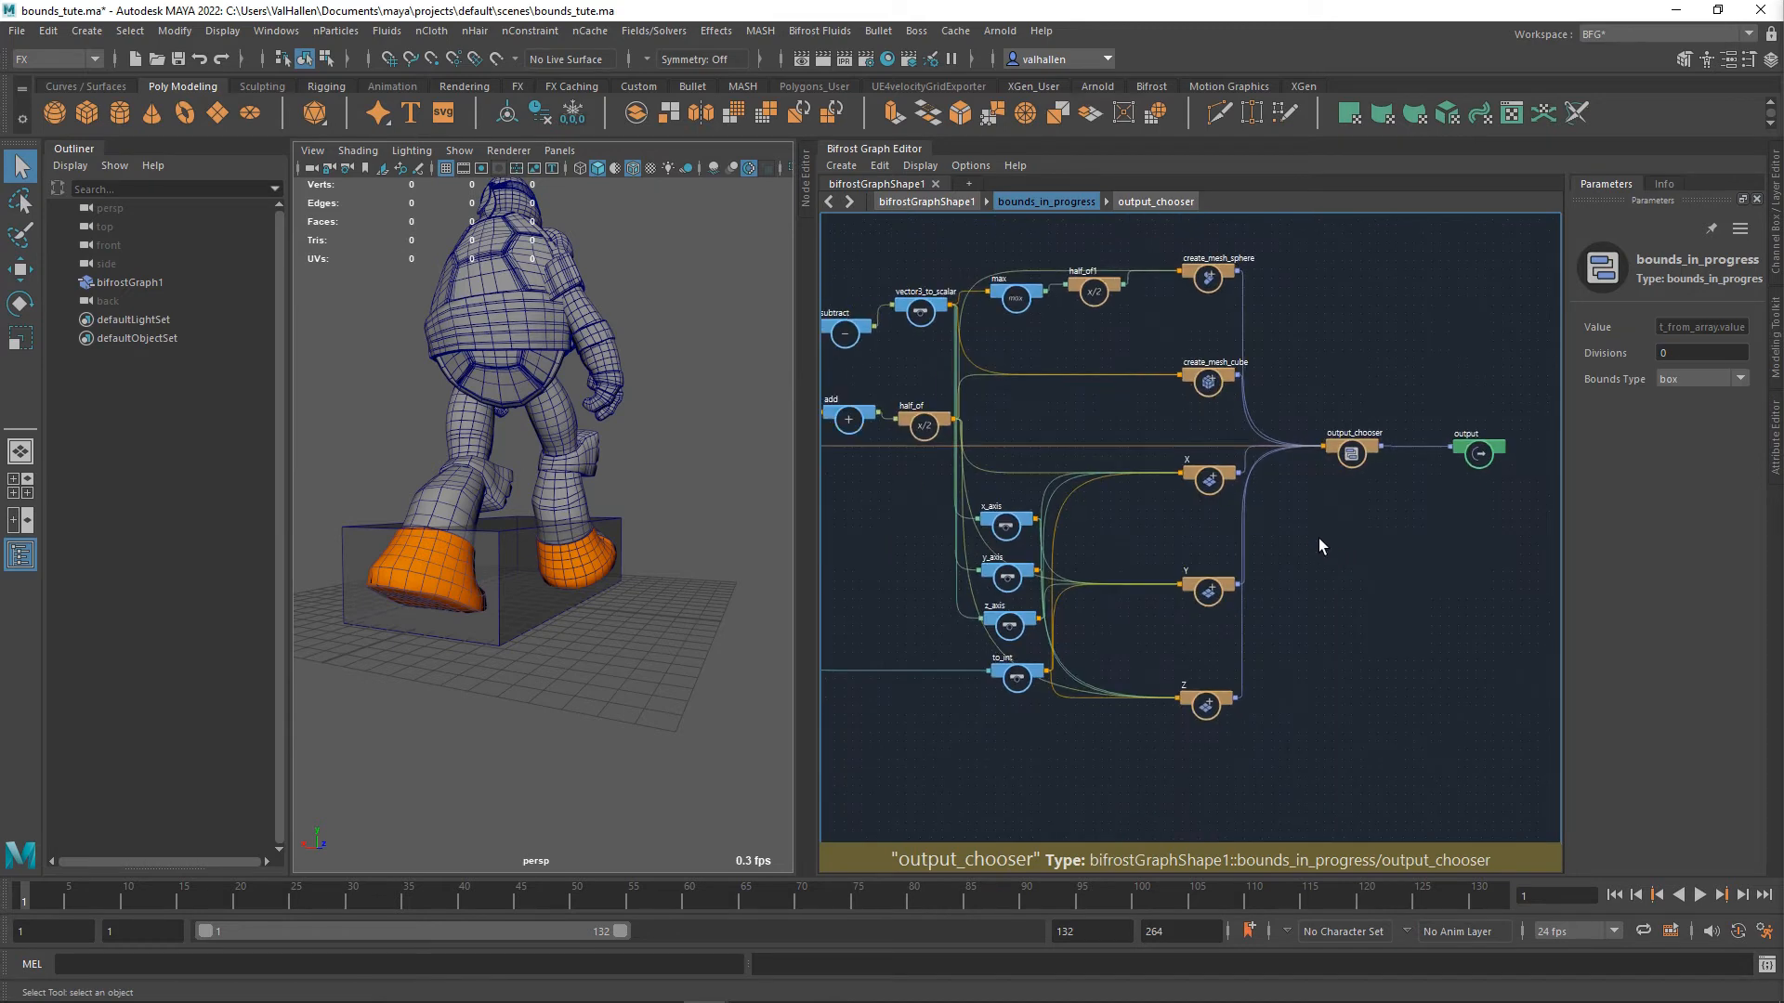
drag(1288, 255, 1180, 732)
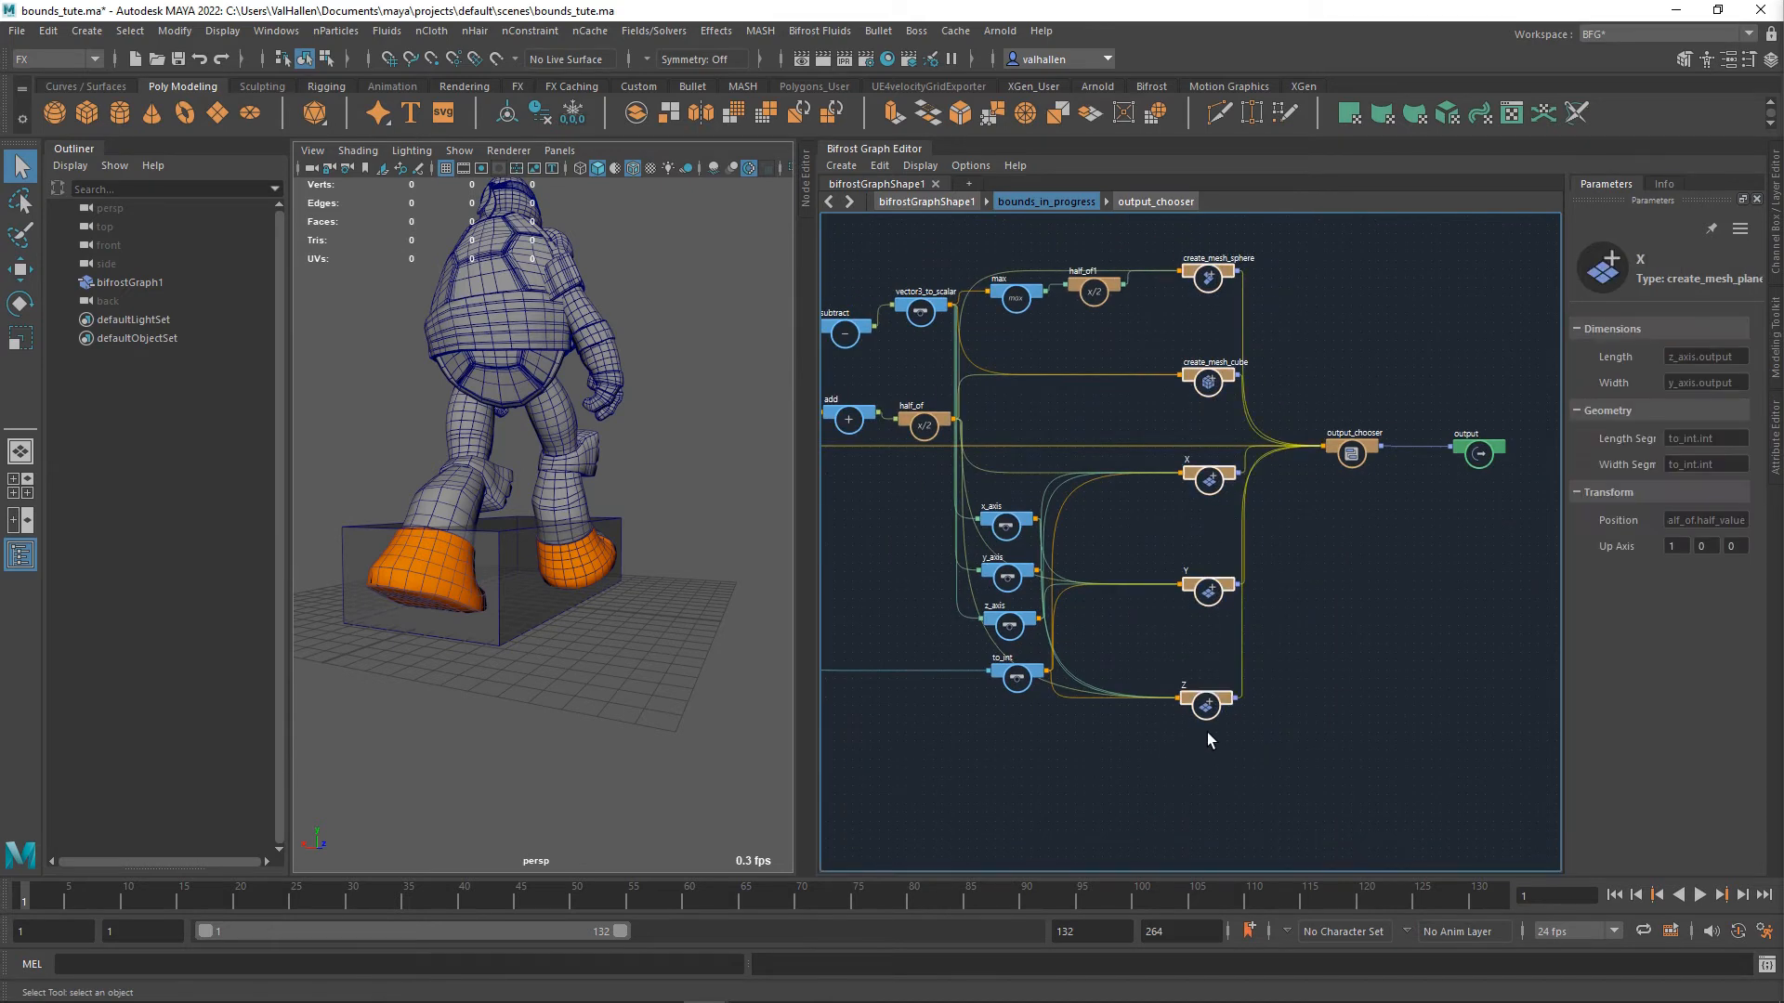
scroll(1217, 712, up, 5)
scroll(1323, 646, down, 5)
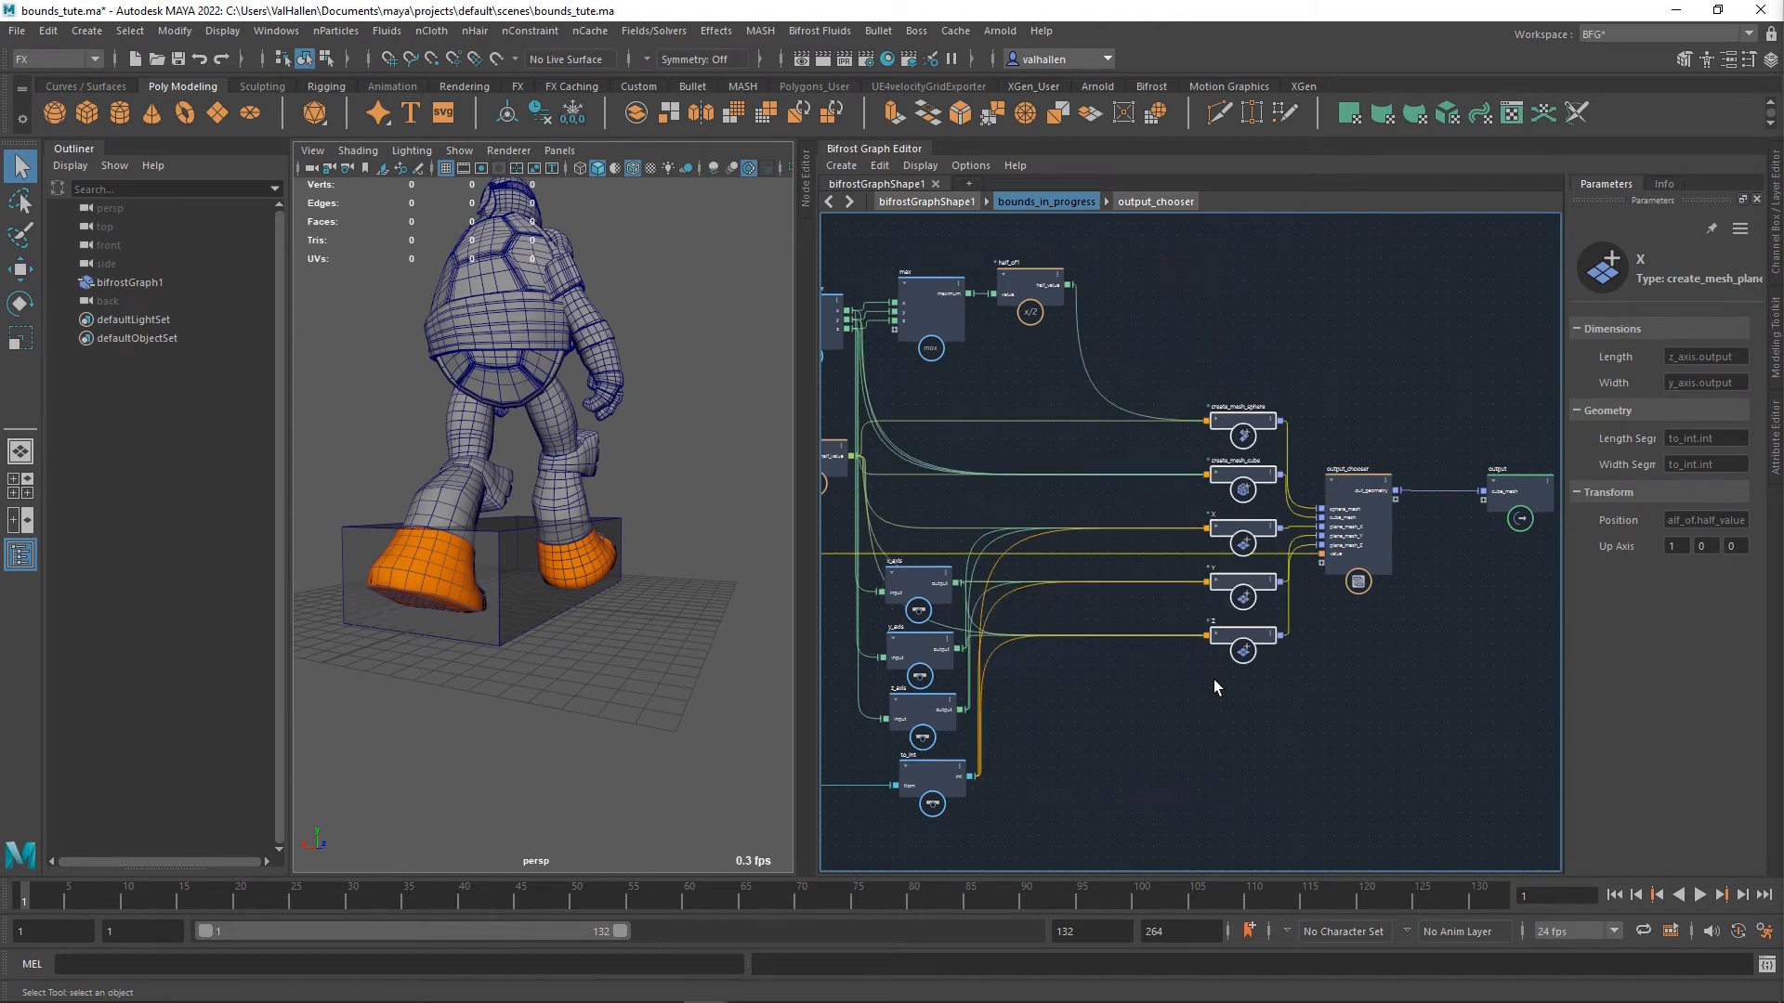
click(1102, 737)
- Collapse the x_axis, y_axis, z_axis and to_int nodes and stack them in a column close to the plane nodes
alt+middle_drag(1102, 736, 1289, 690)
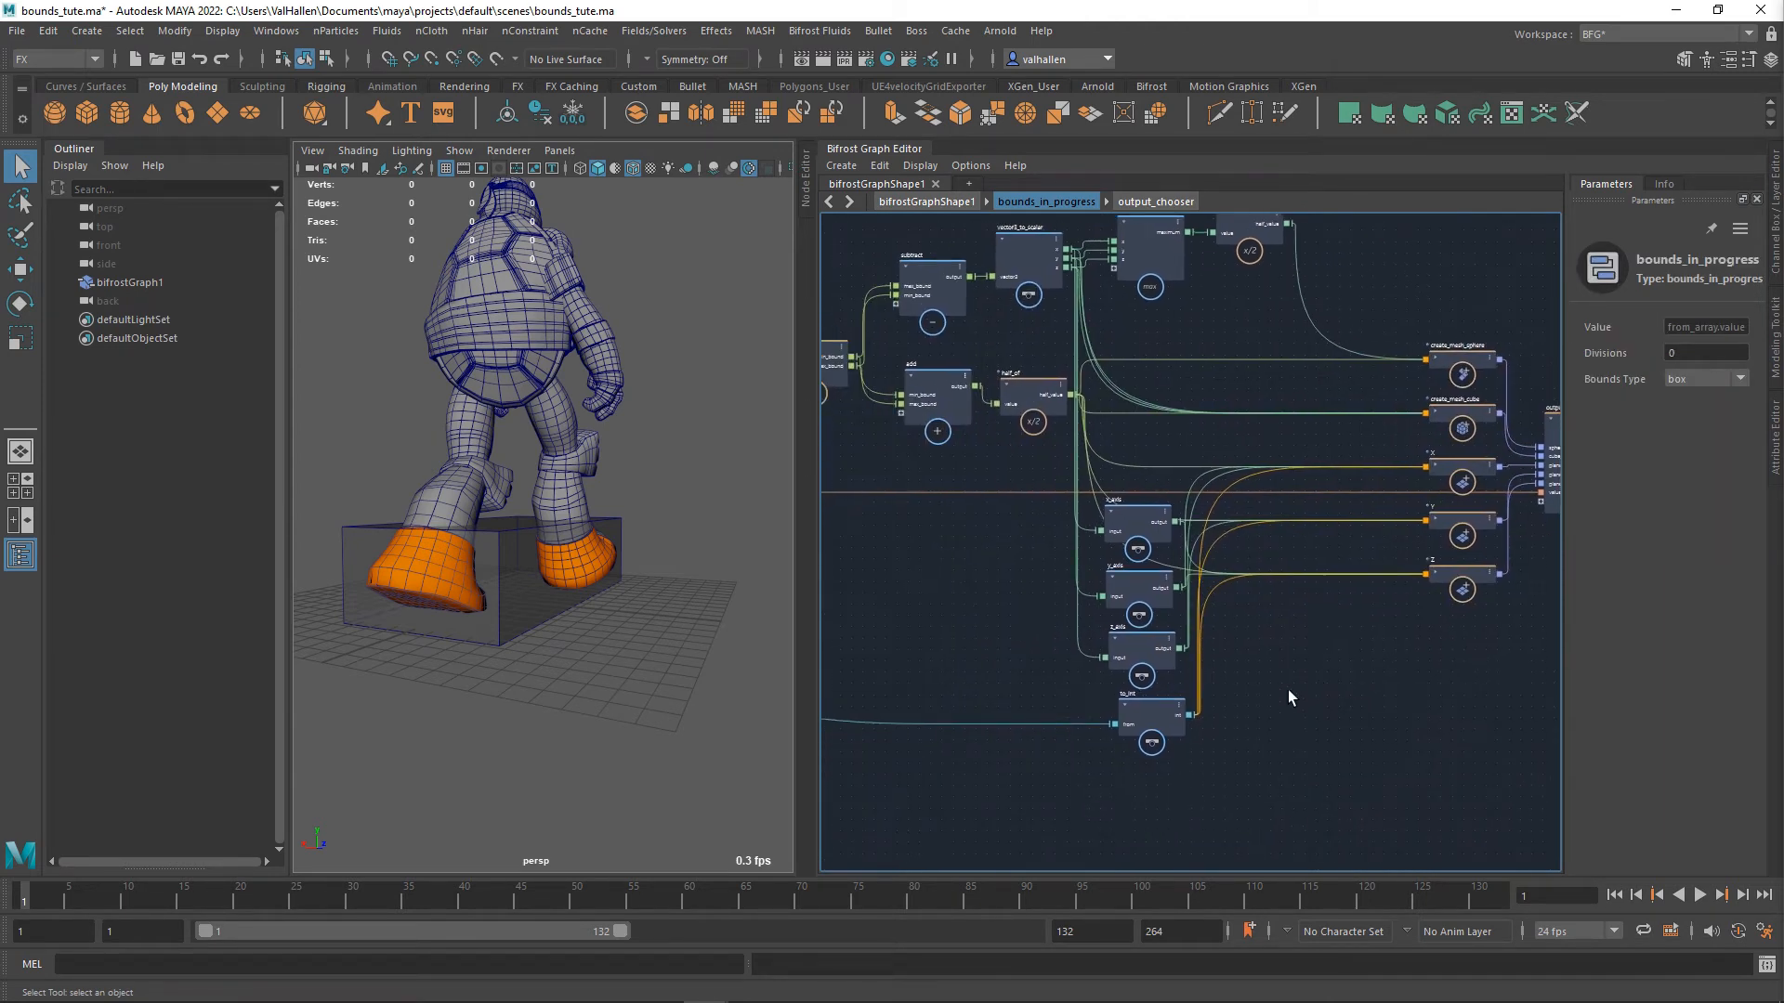
drag(1140, 776, 1184, 494)
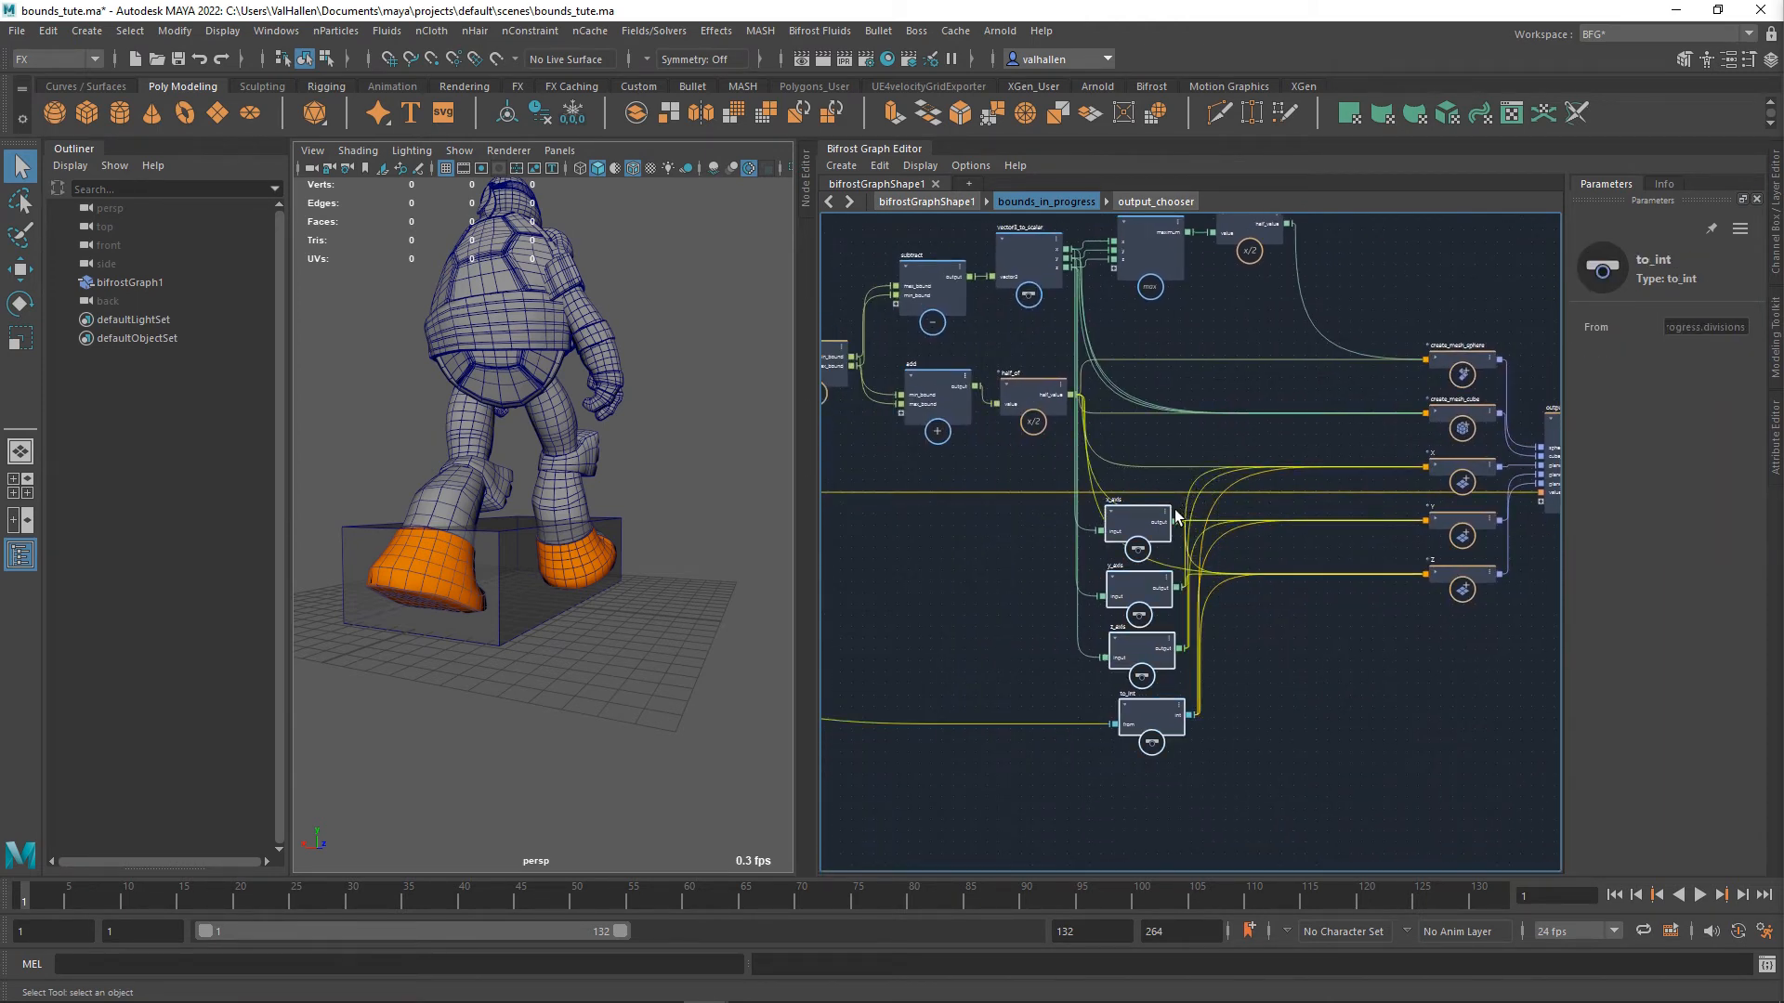
click(1174, 509)
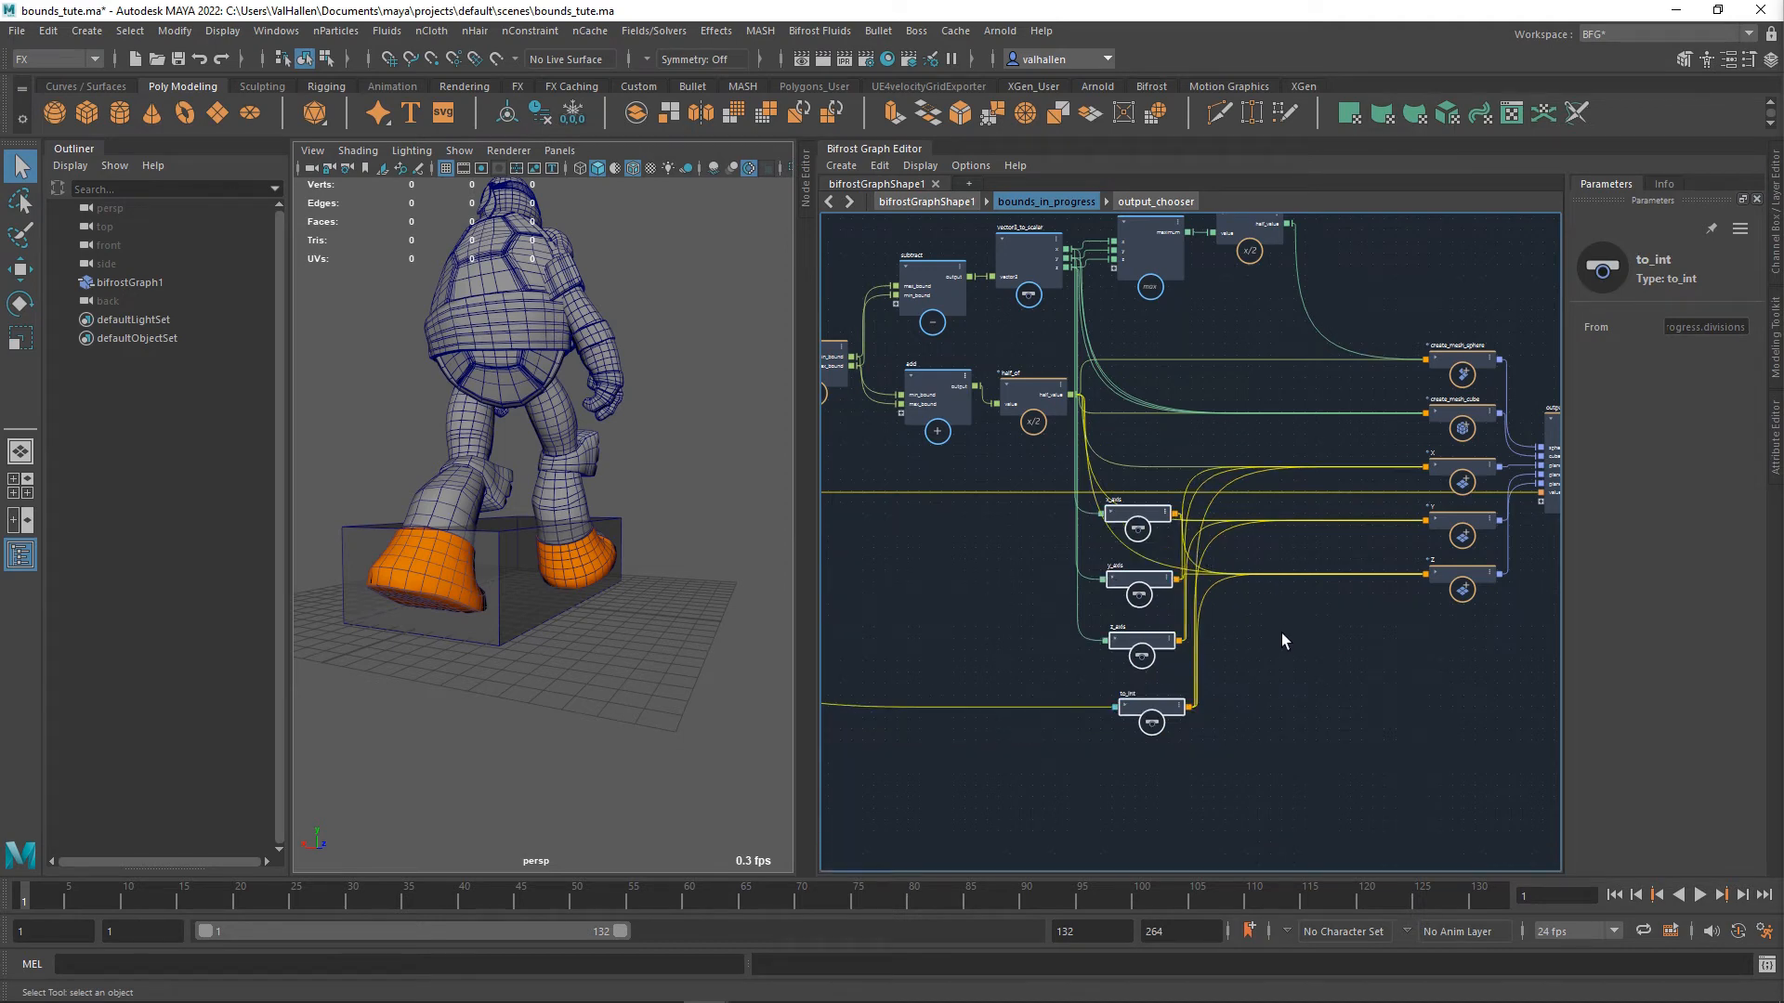
key(l)
alt+middle_drag(1453, 620, 1334, 772)
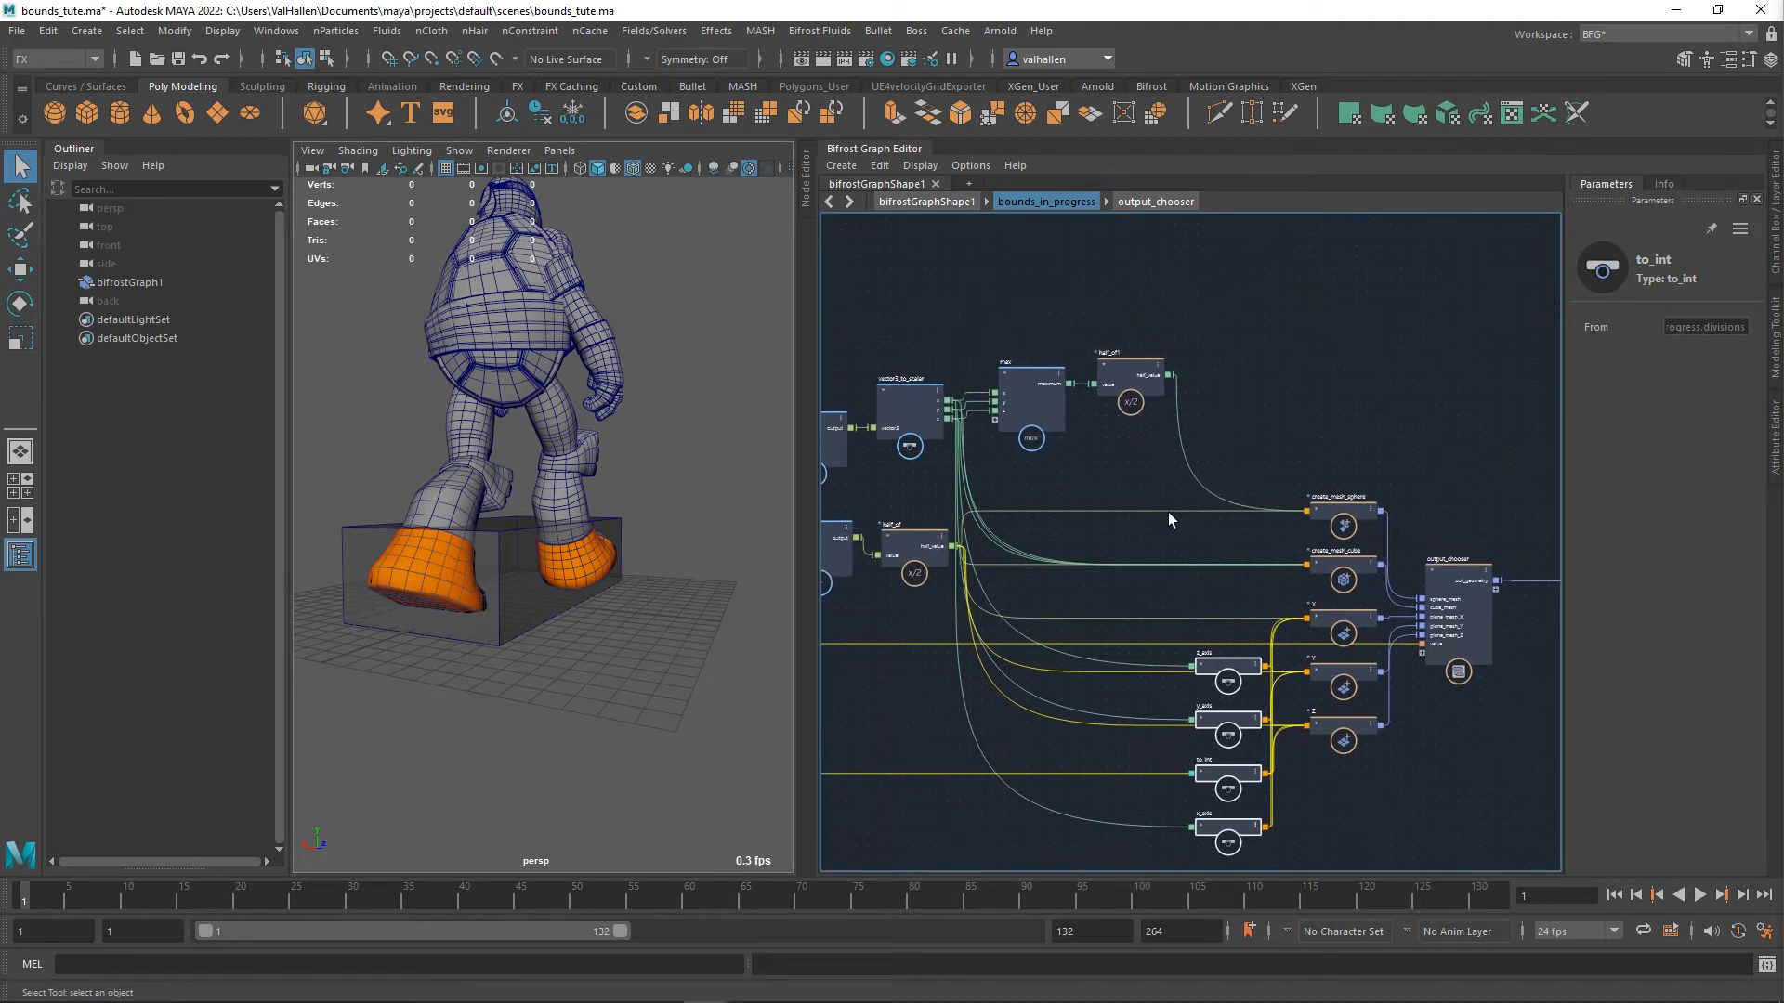
- Collapse the max and half_of1 nodes and line them up side by side just before create_mesh_sphere
alt+middle_drag(1138, 438, 1374, 441)
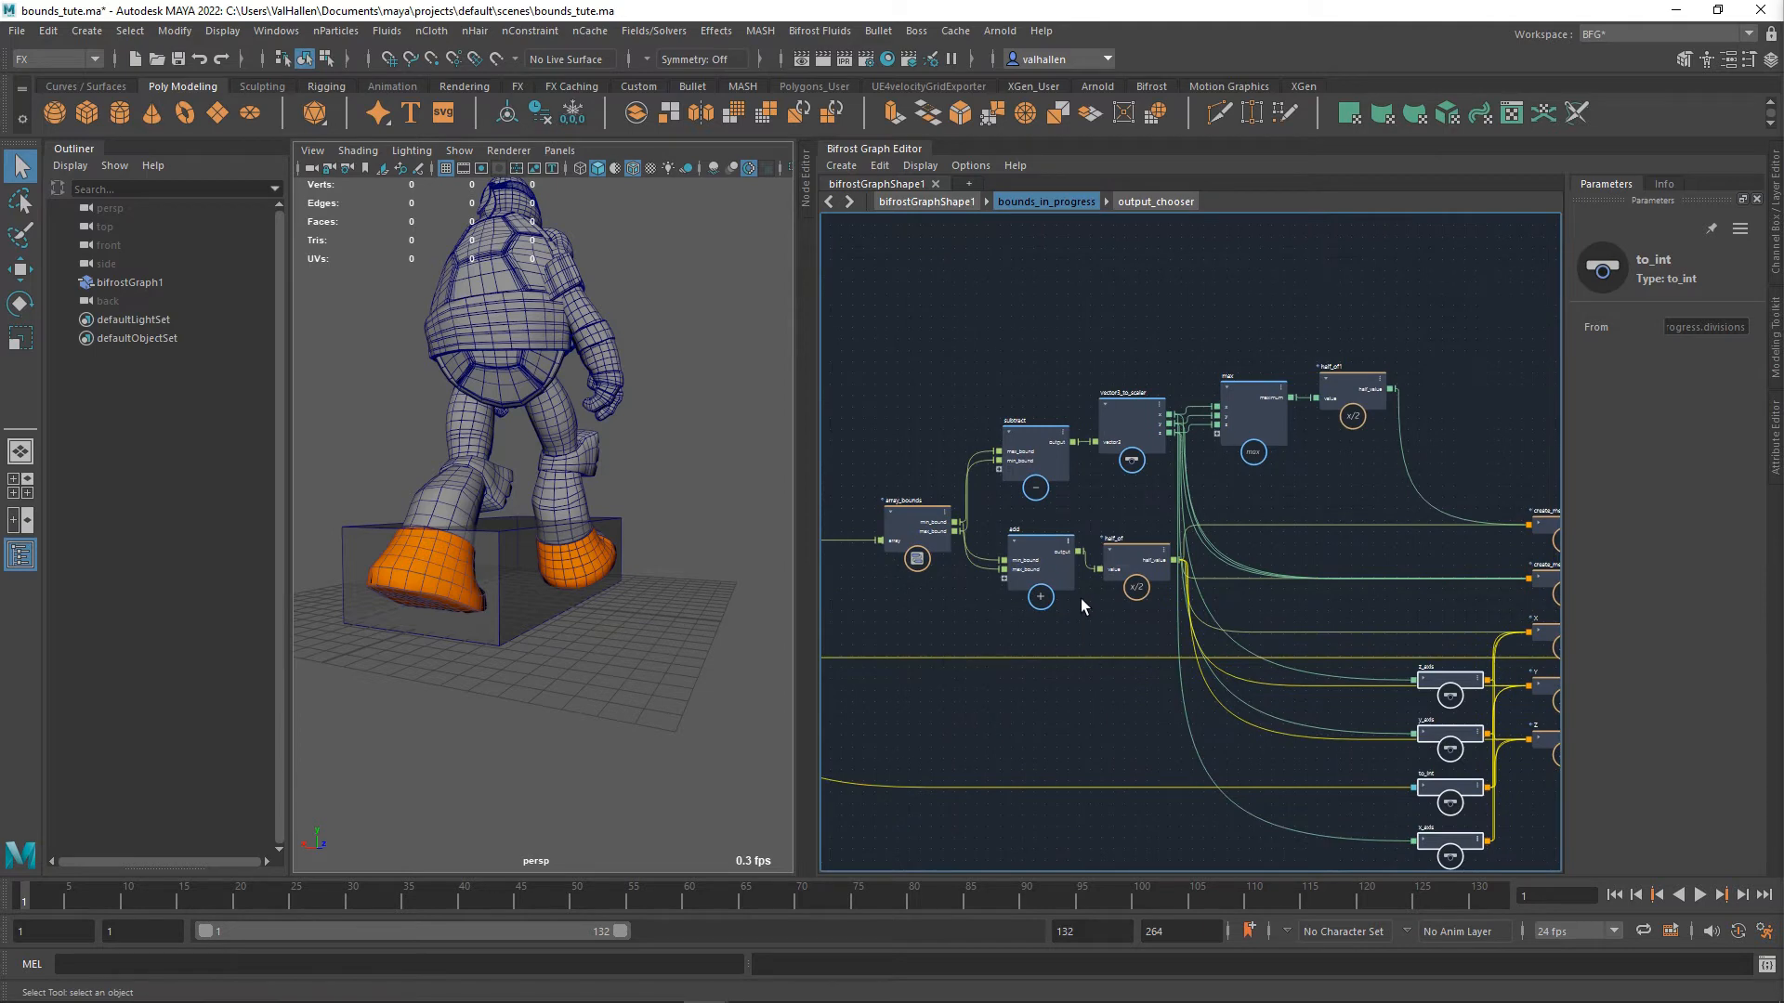
drag(1124, 511, 914, 639)
drag(1145, 564, 1047, 565)
alt+middle_drag(1230, 460, 1128, 499)
drag(1128, 499, 1279, 438)
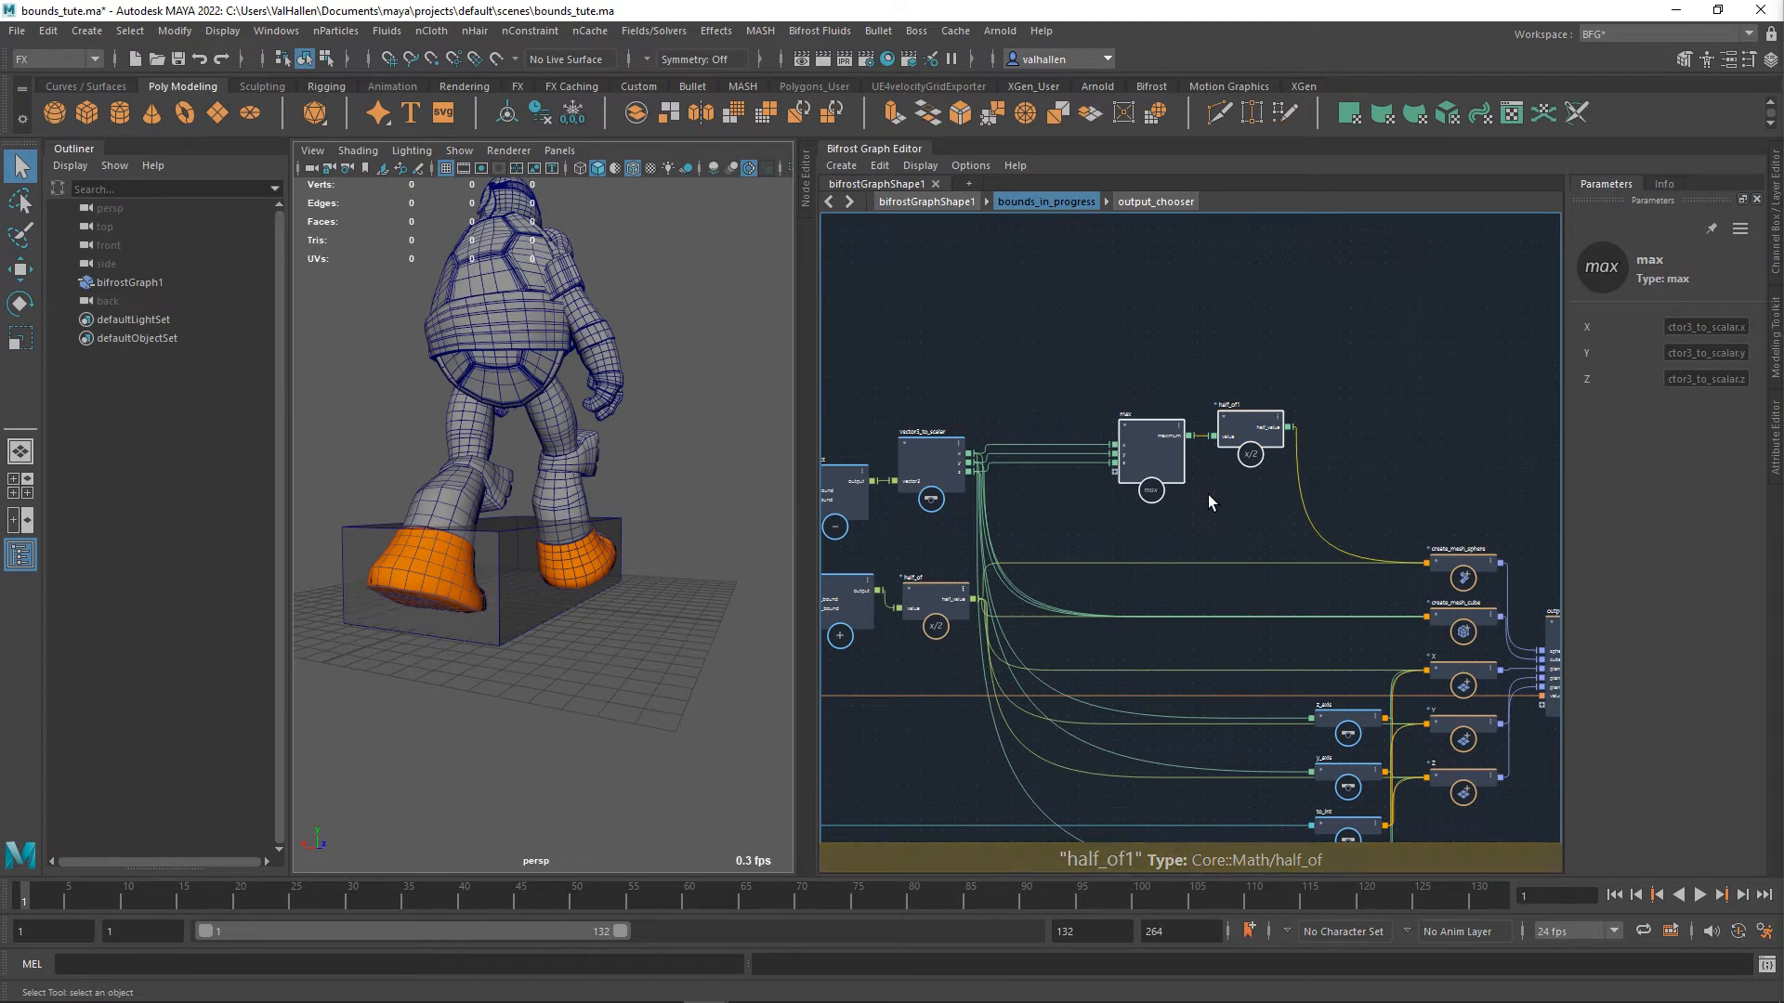
key(1)
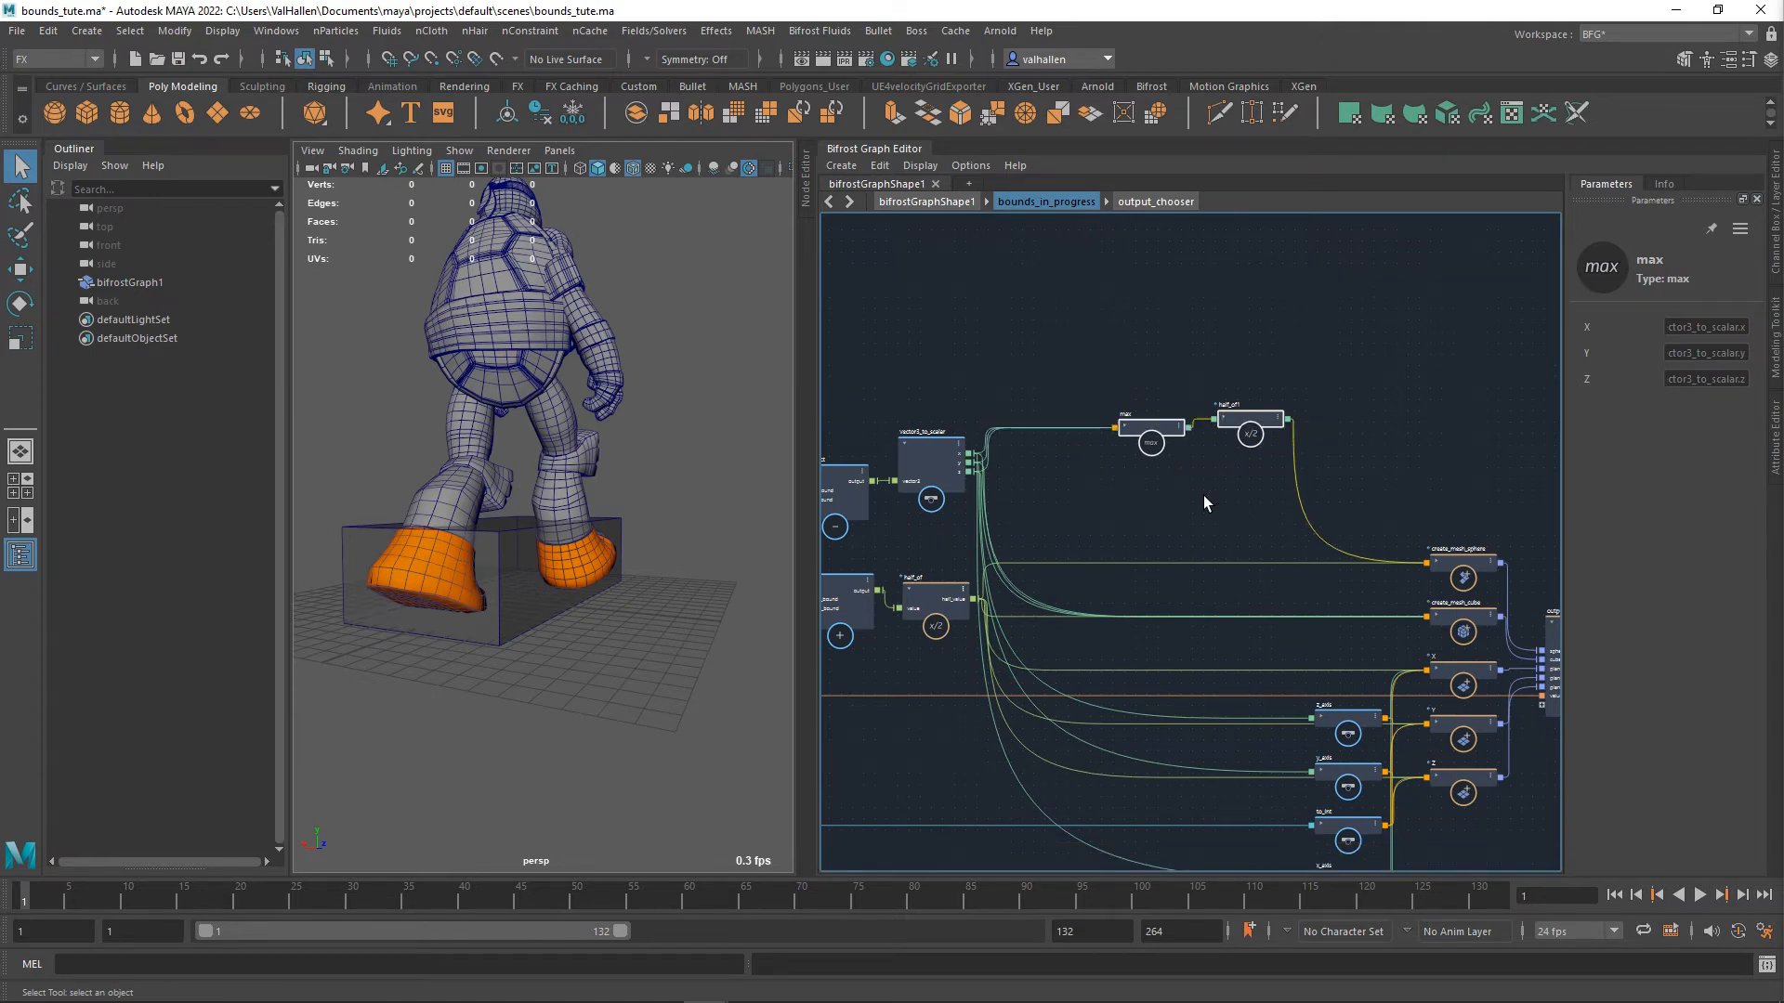
key(l)
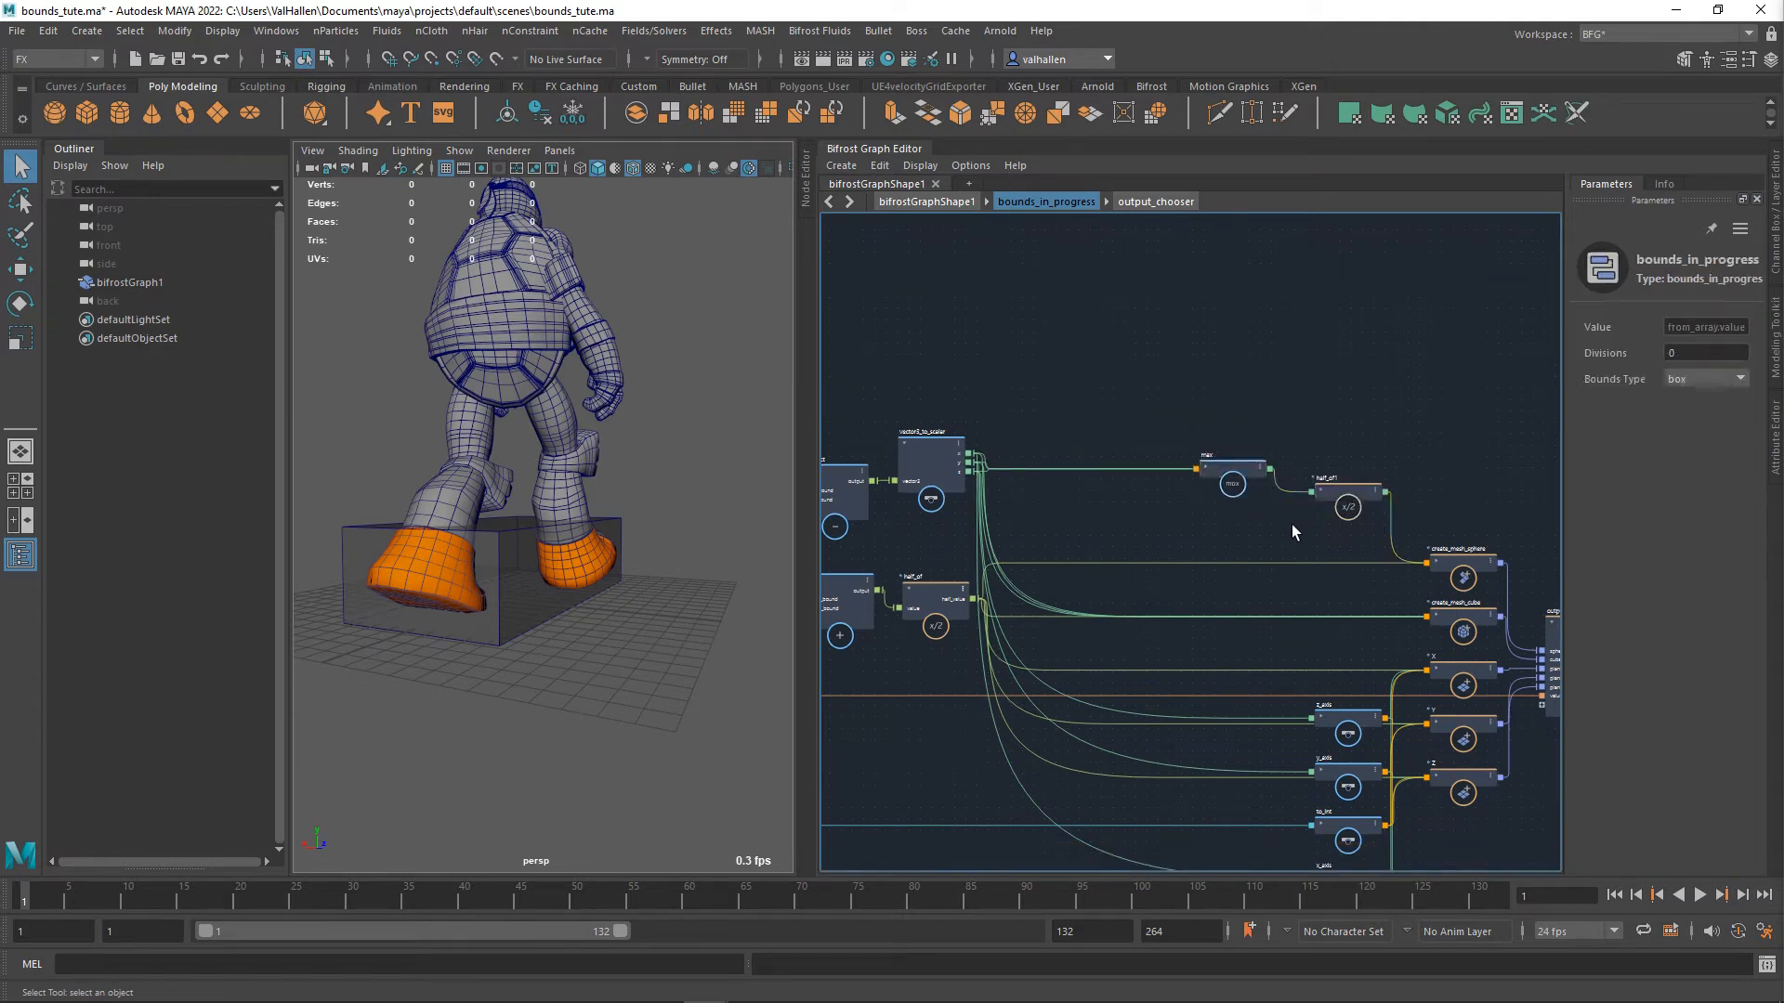
click(1247, 487)
drag(1247, 487, 1282, 517)
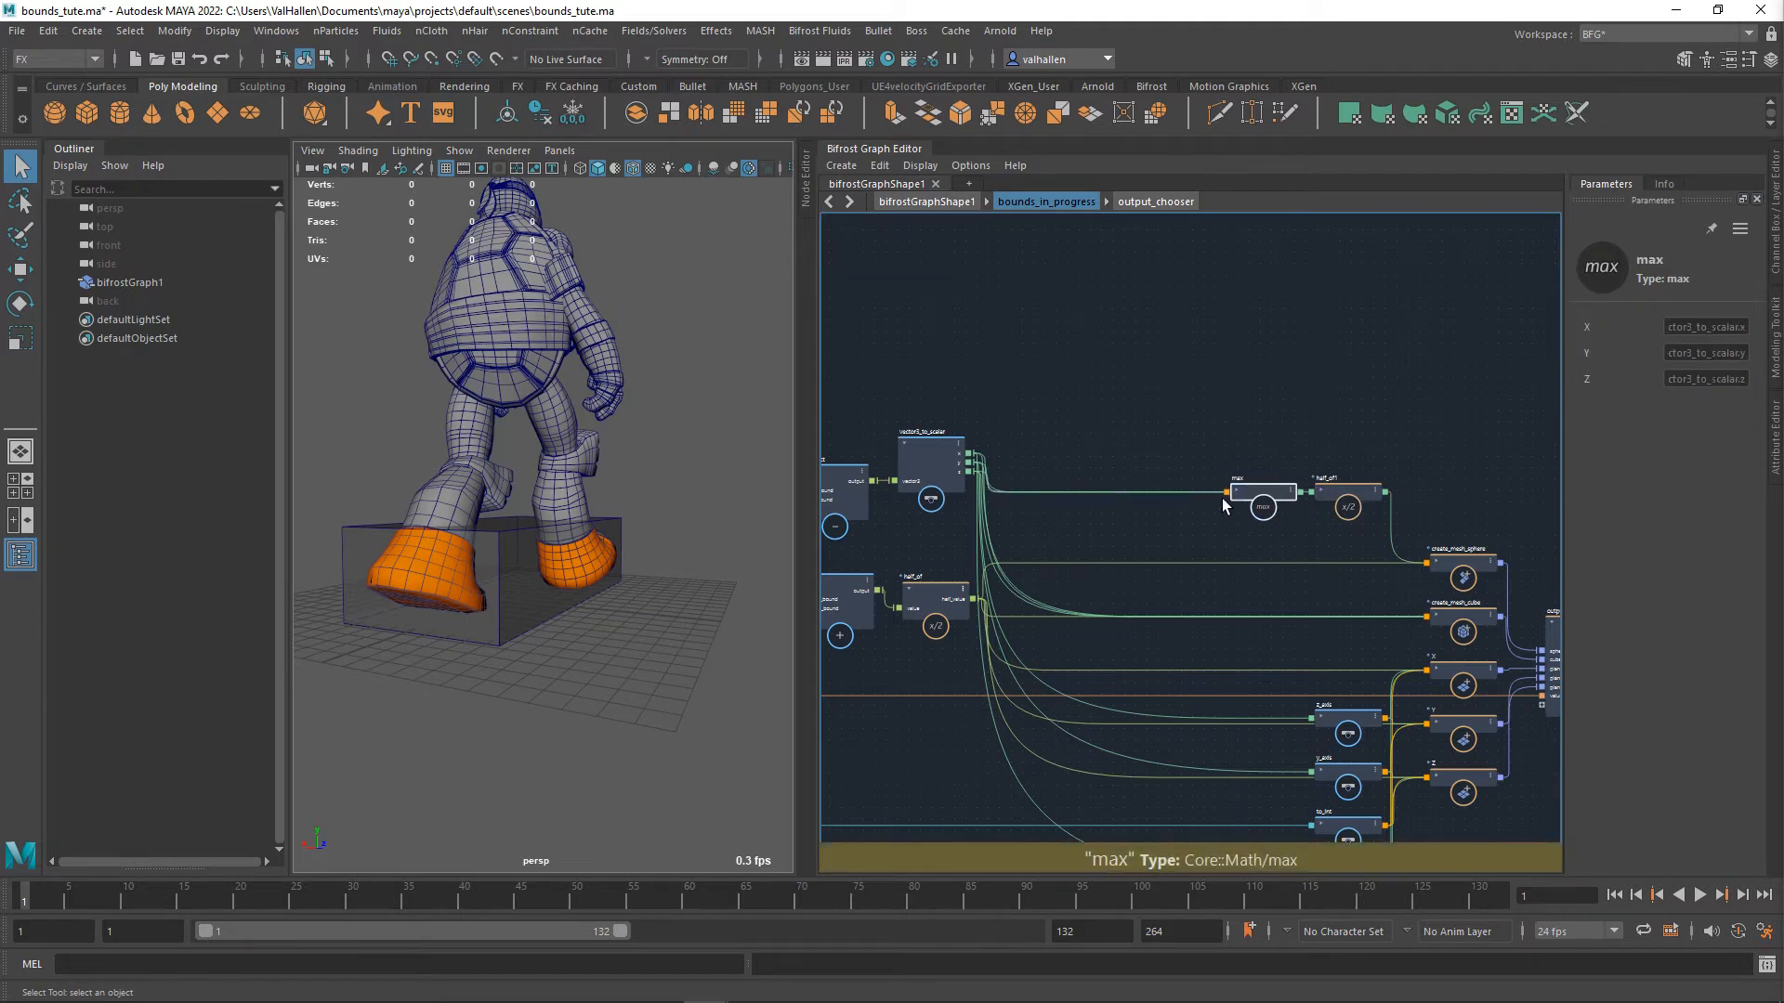
- Raise the group of pono, array_bounds, subtract, add, vector3_to_scalar and half_of nodes above the input node
key(a)
alt+middle_drag(1150, 602, 1381, 682)
scroll(1172, 639, up, 2)
alt+middle_drag(1187, 657, 1225, 735)
drag(981, 629, 890, 632)
drag(1212, 643, 1308, 491)
drag(1281, 638, 1247, 536)
scroll(1247, 536, up, 1)
scroll(1248, 536, up, 1)
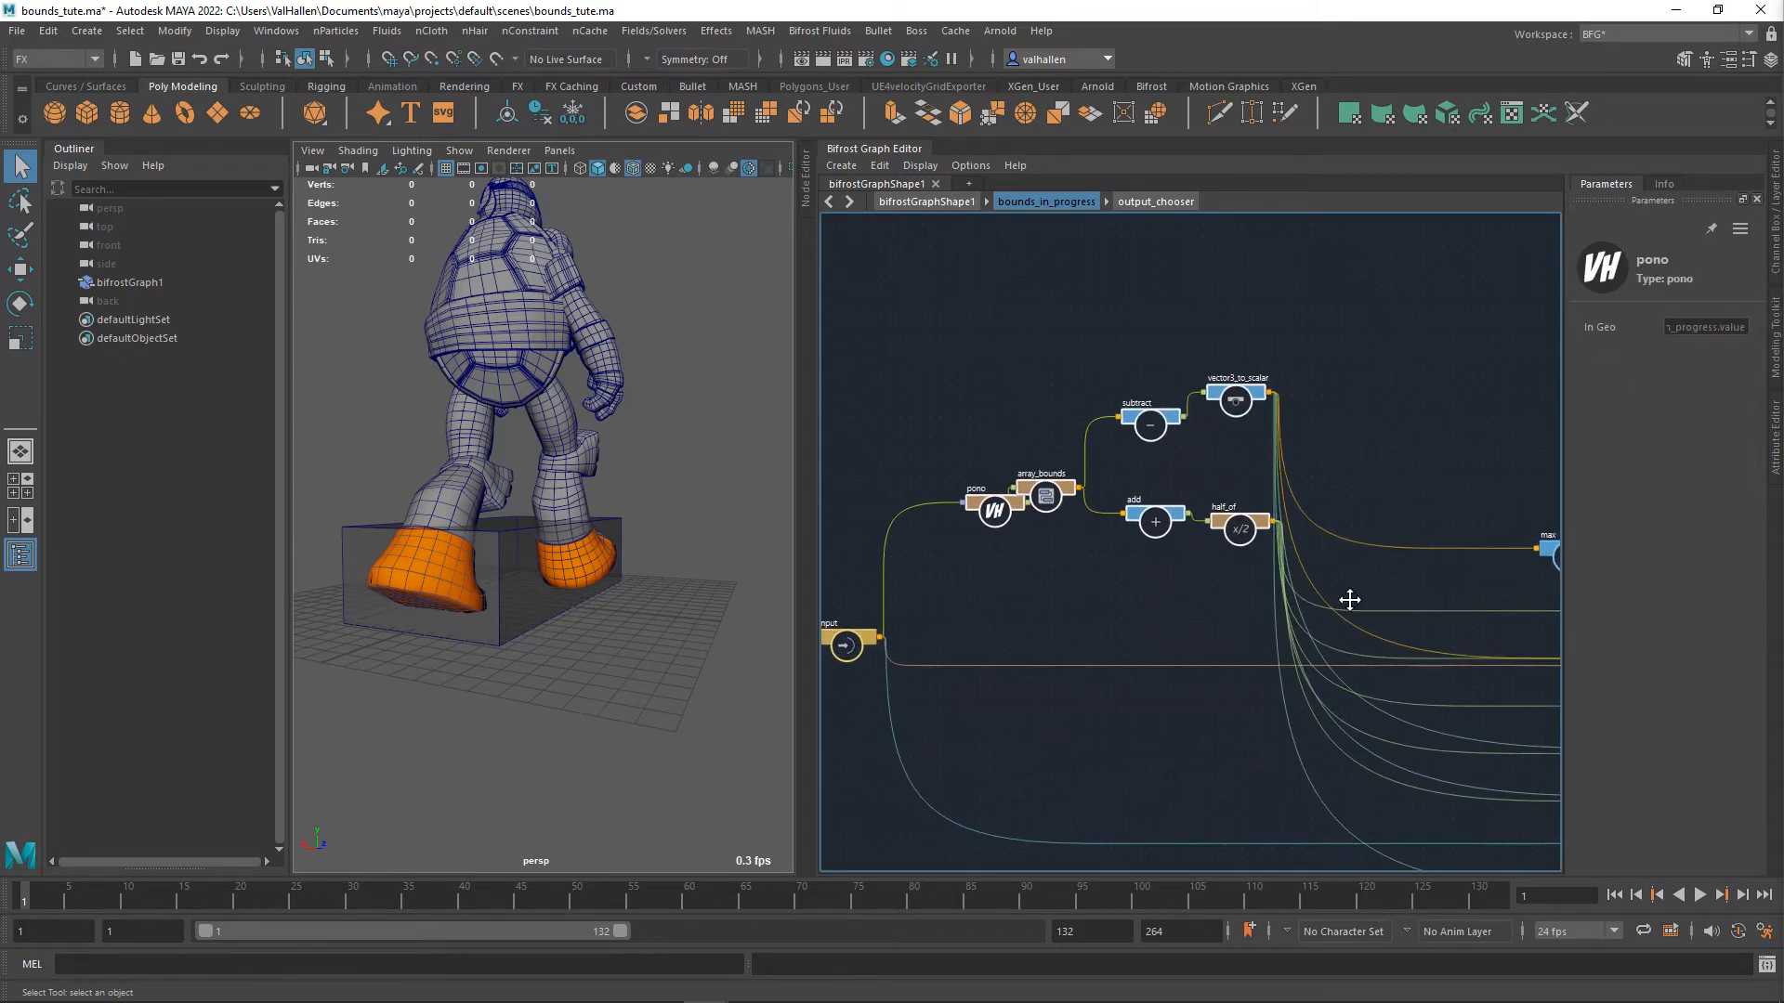
- Move the pono node clear of array_bounds and level with it
alt+middle_drag(1350, 597, 841, 483)
scroll(1202, 522, up, 2)
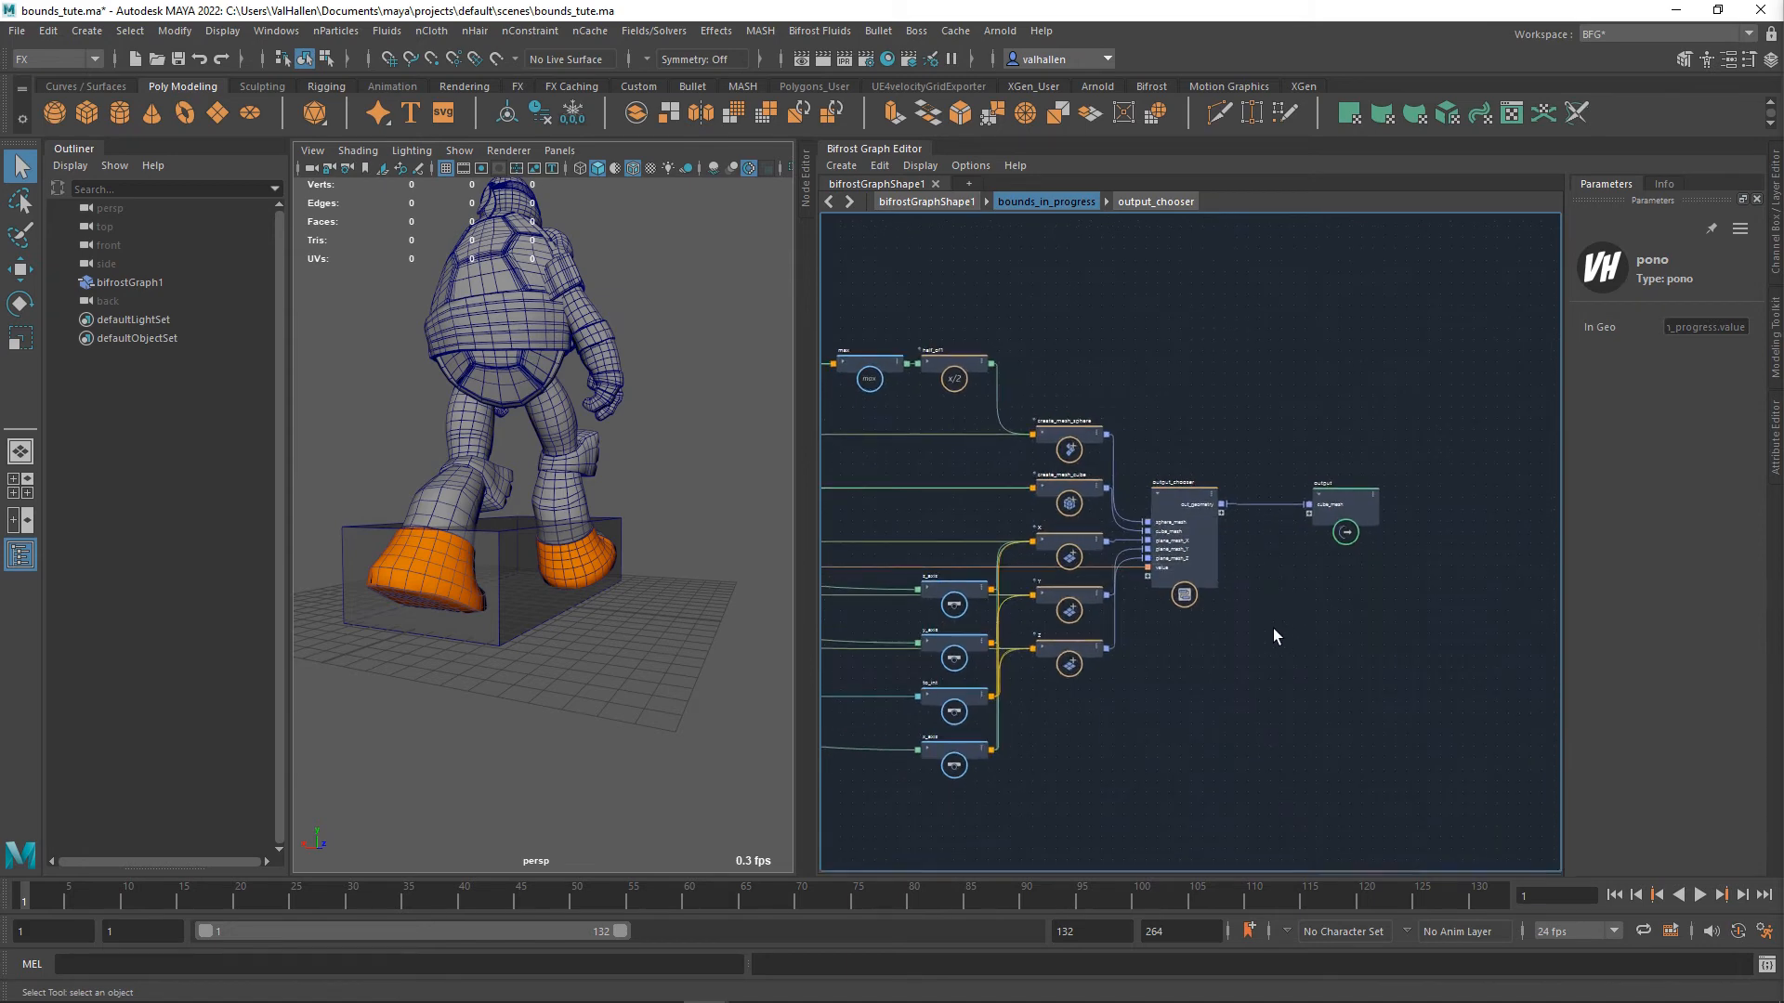
scroll(1273, 632, down, 3)
alt+middle_drag(1273, 656, 1471, 697)
alt+middle_drag(1019, 645, 1258, 726)
scroll(1081, 622, up, 1)
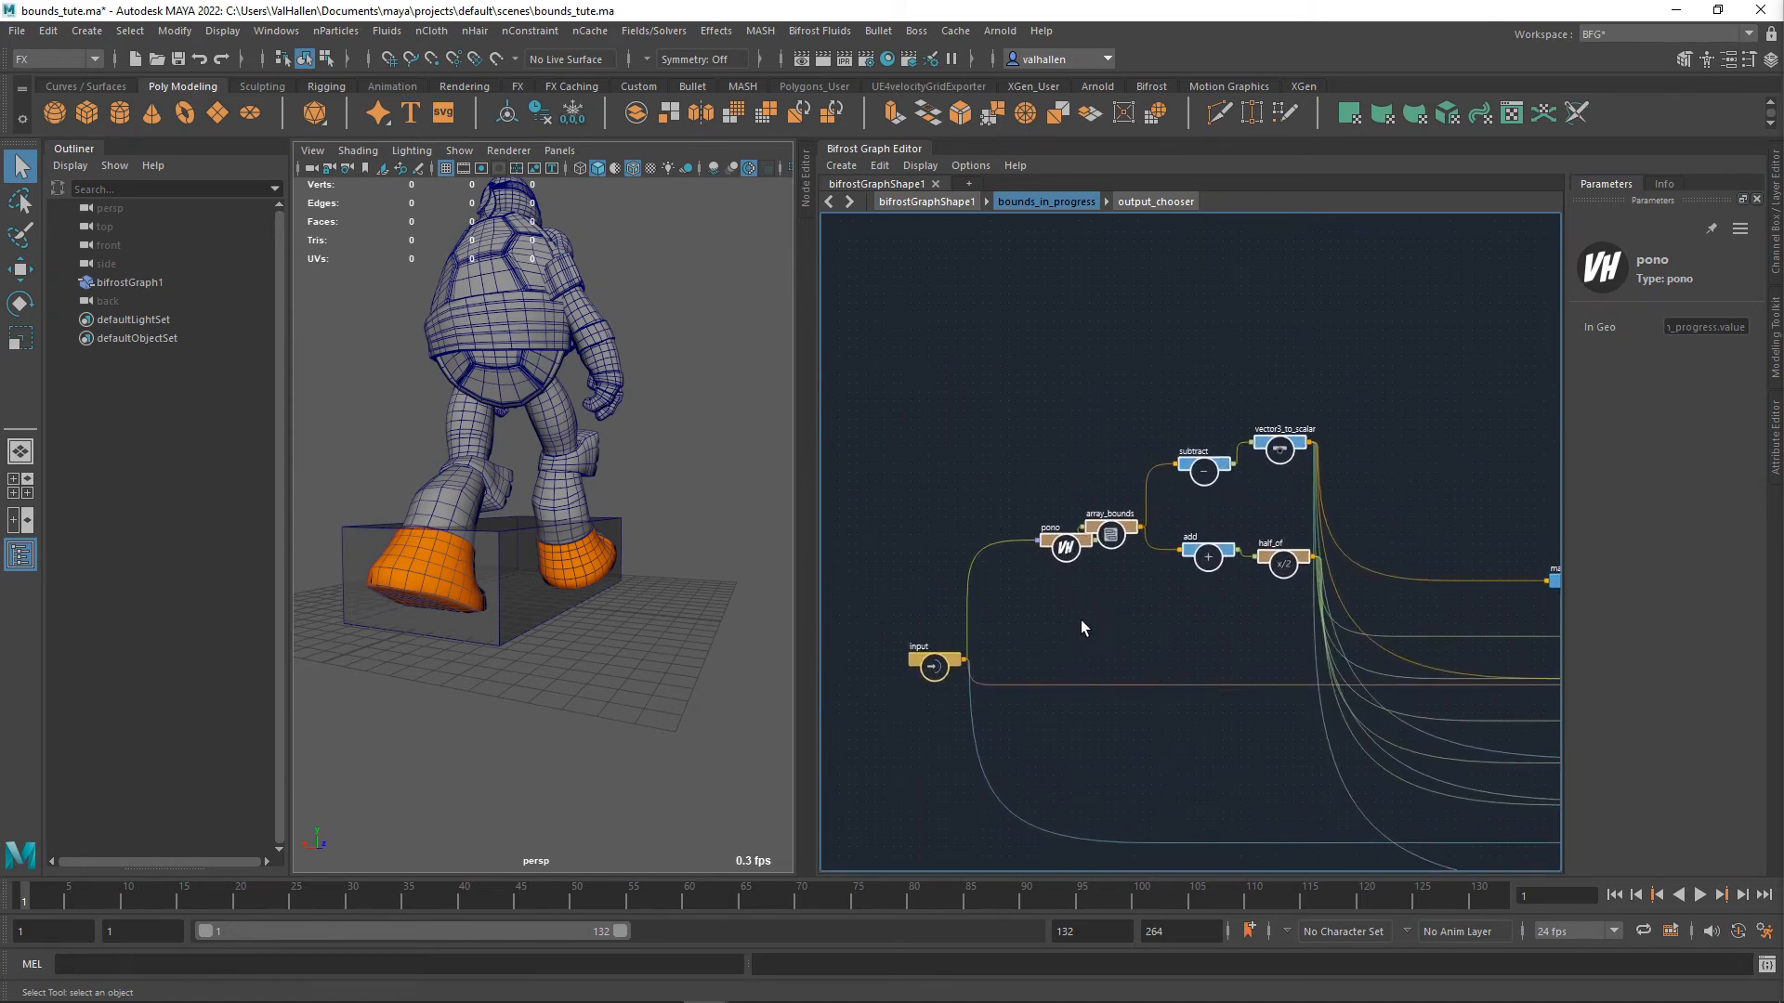
drag(1072, 561, 1041, 549)
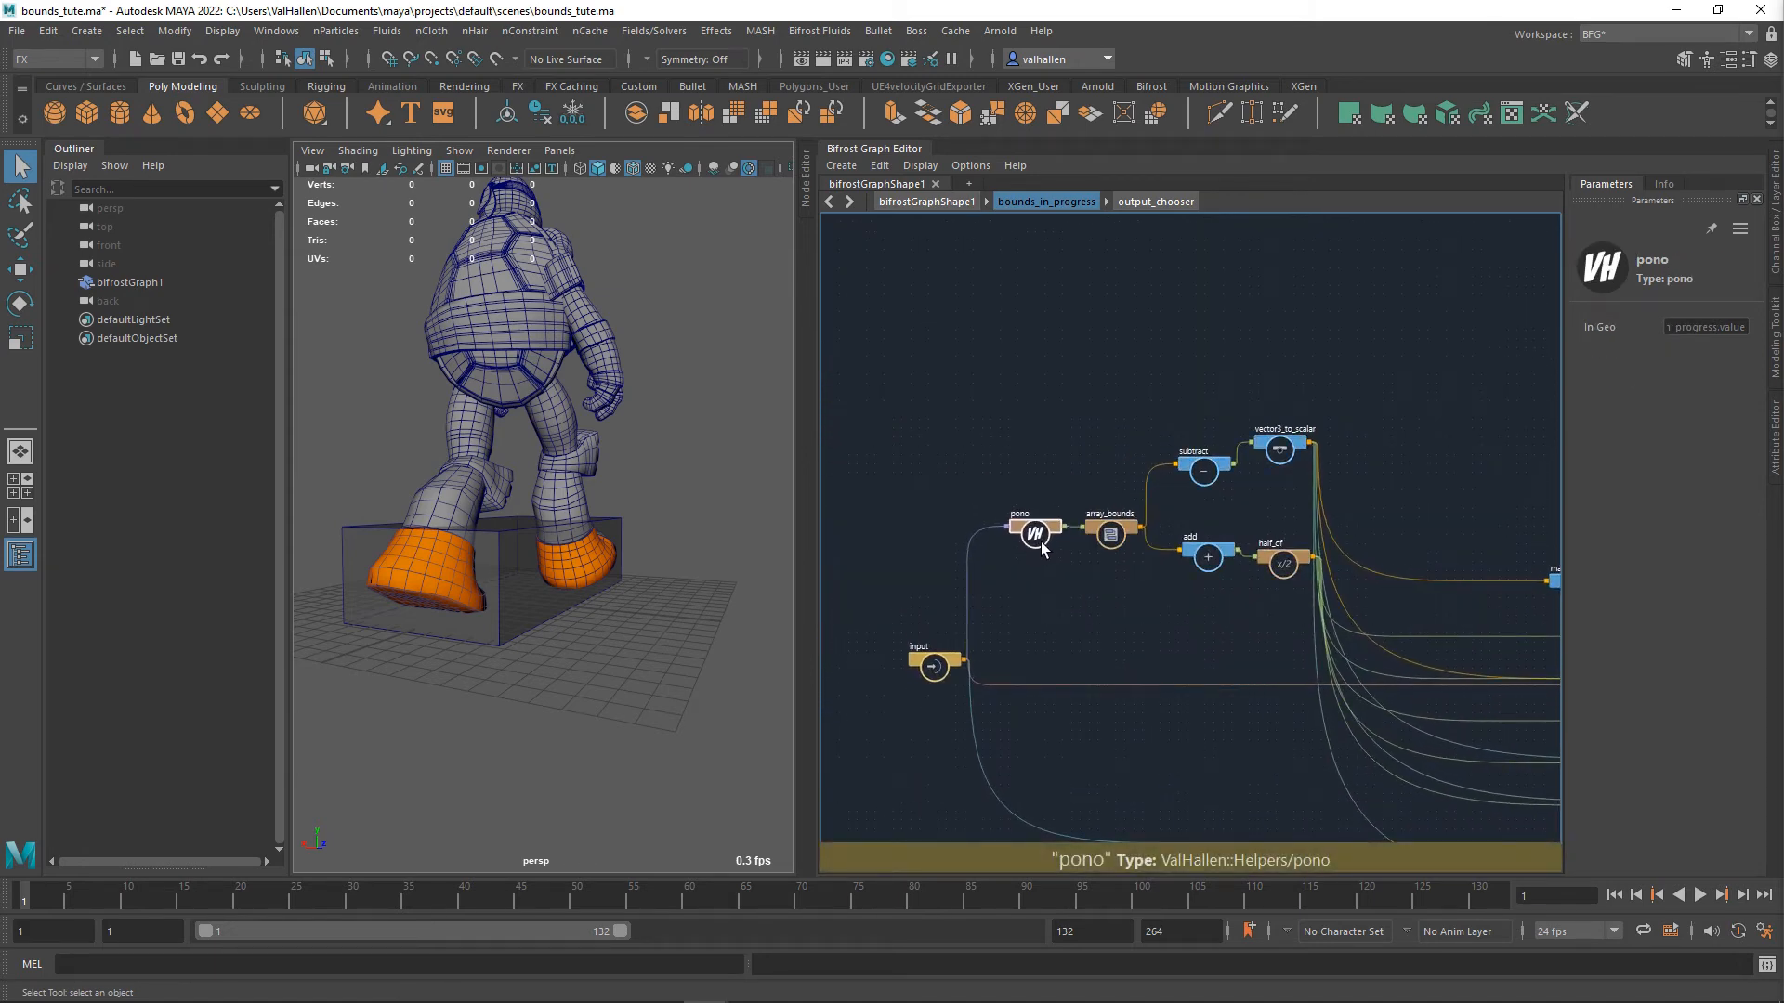
- Shift the pono and array_bounds nodes together farther away from the subtract and add nodes
alt+middle_drag(1078, 615, 1096, 582)
alt+right_drag(1161, 582, 1312, 571)
alt+middle_drag(1312, 570, 1262, 605)
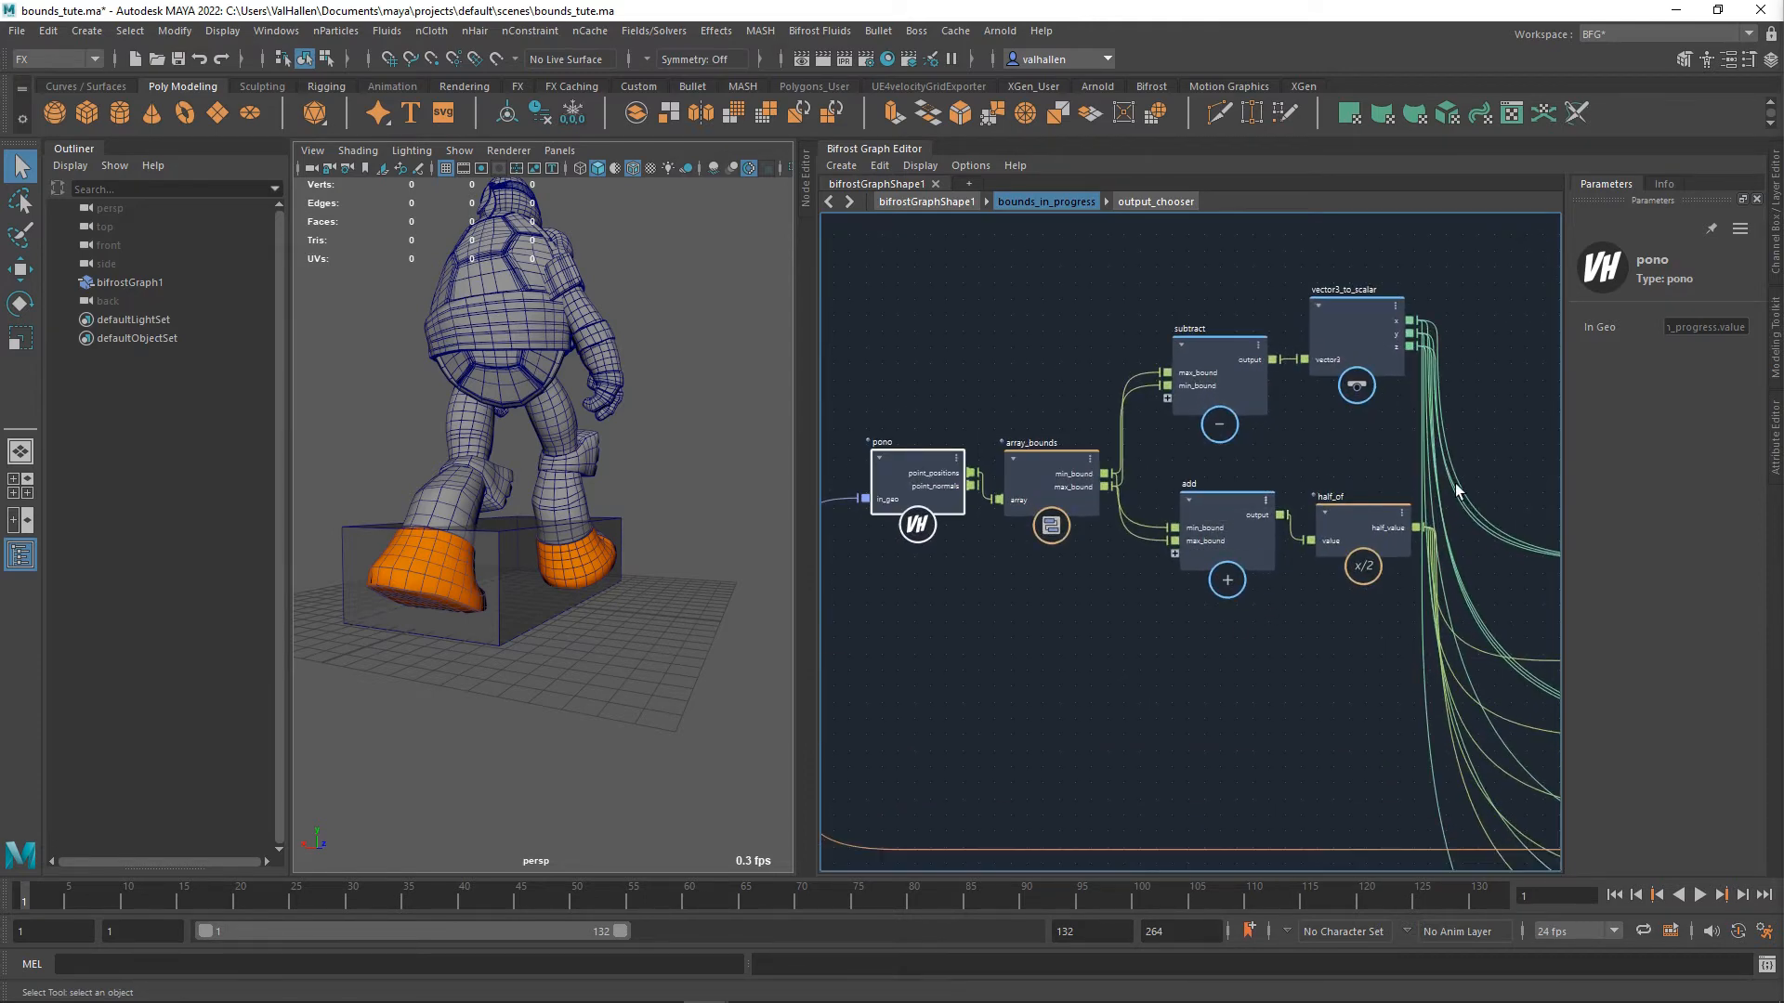
alt+middle_drag(1388, 598, 1310, 579)
alt+middle_drag(1178, 599, 1267, 590)
drag(1074, 366, 972, 513)
drag(1060, 504, 991, 510)
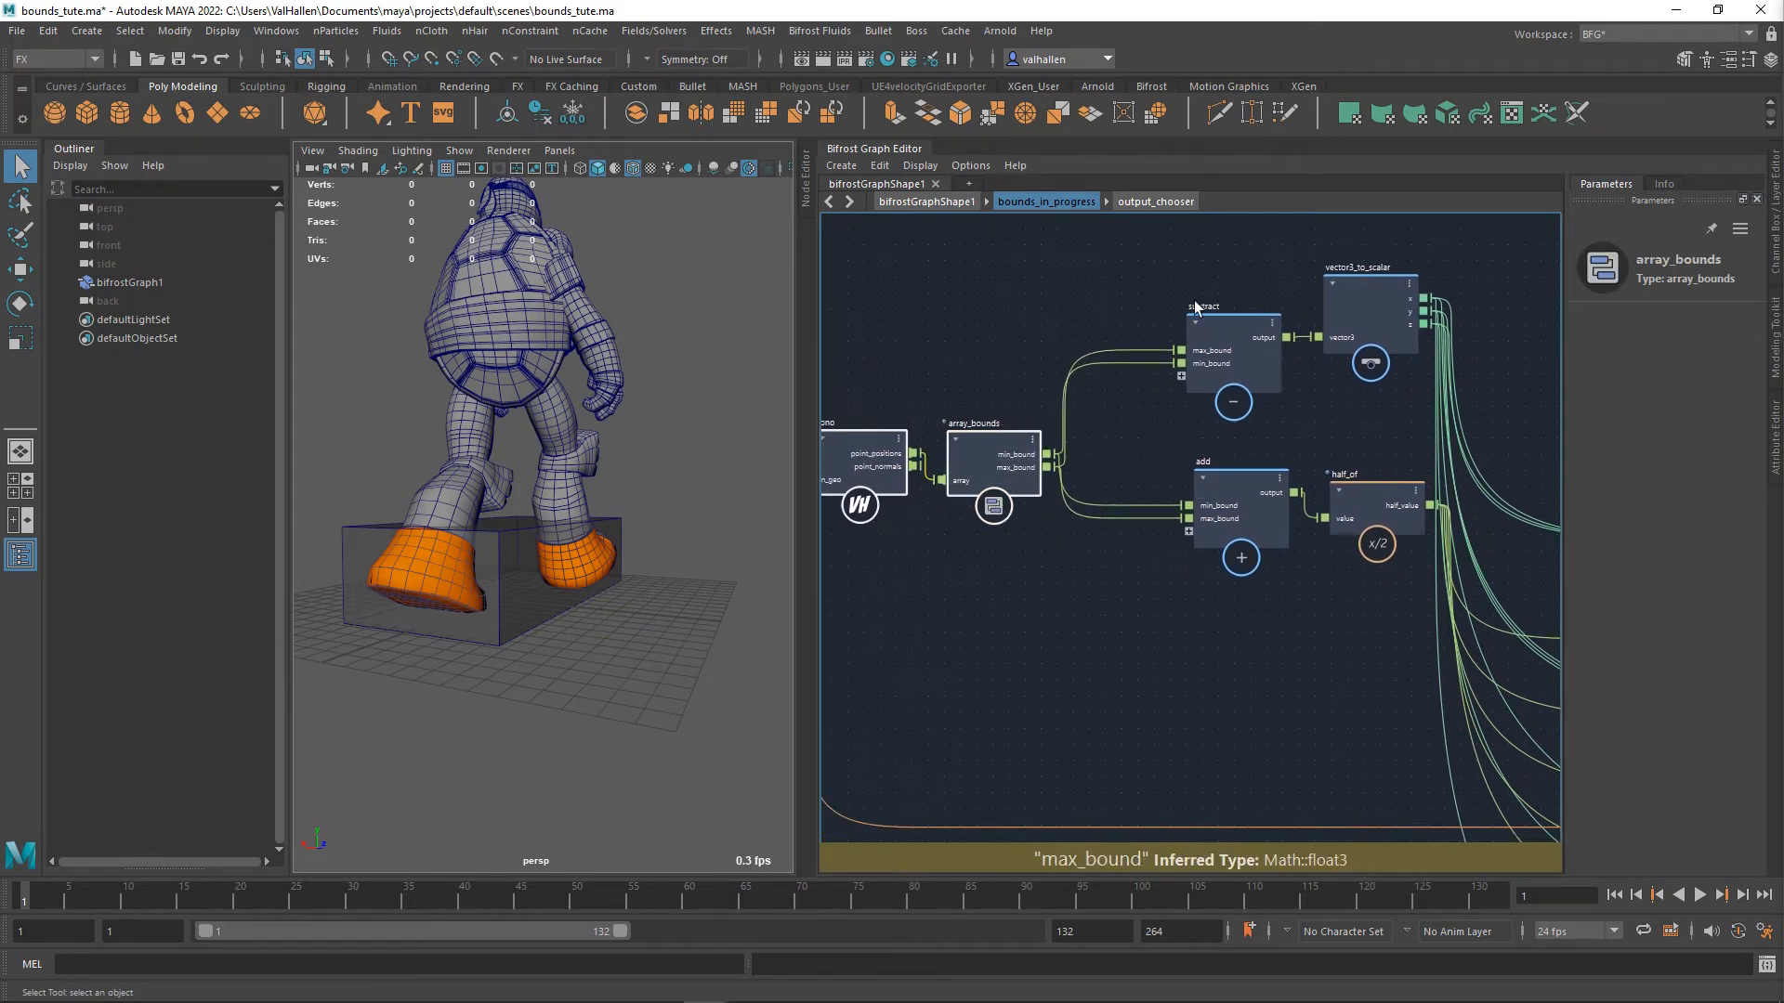
- Group the subtract, vector3_to_scalar, add and half_of nodes into a compound named LWH_and_POSITION
click(1251, 374)
drag(1182, 610, 1440, 377)
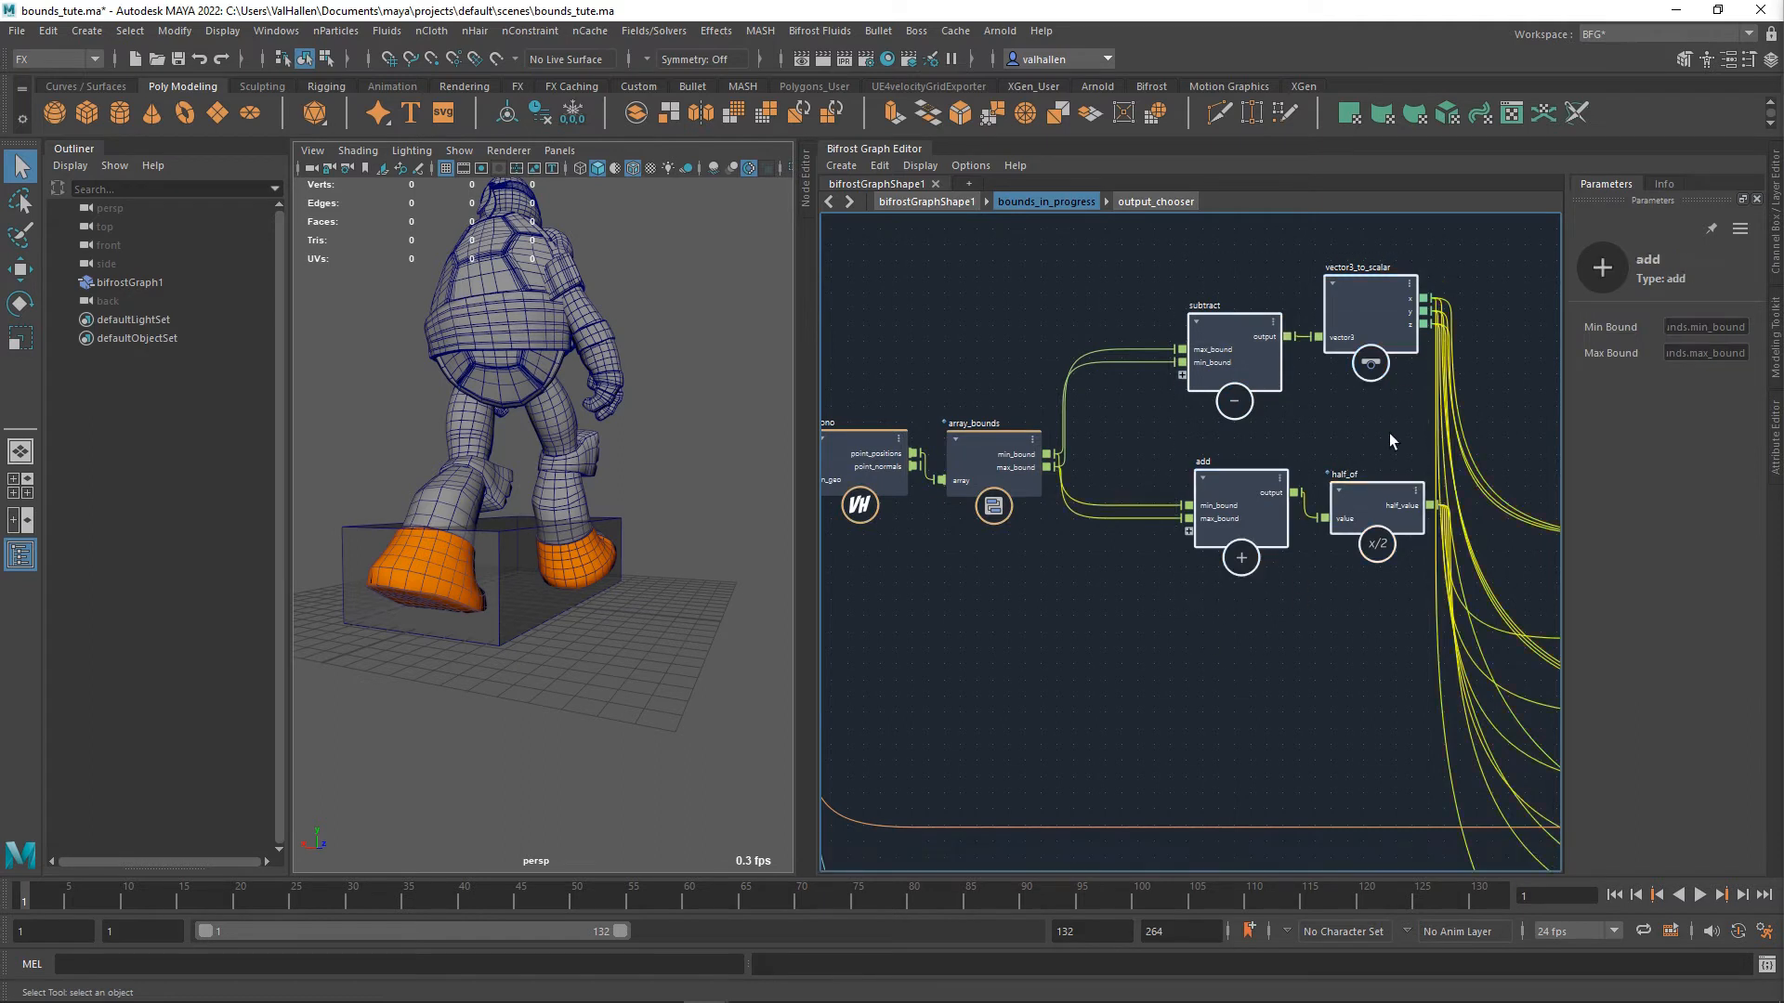
alt+middle_drag(1512, 458, 1453, 462)
key(ctrl+g)
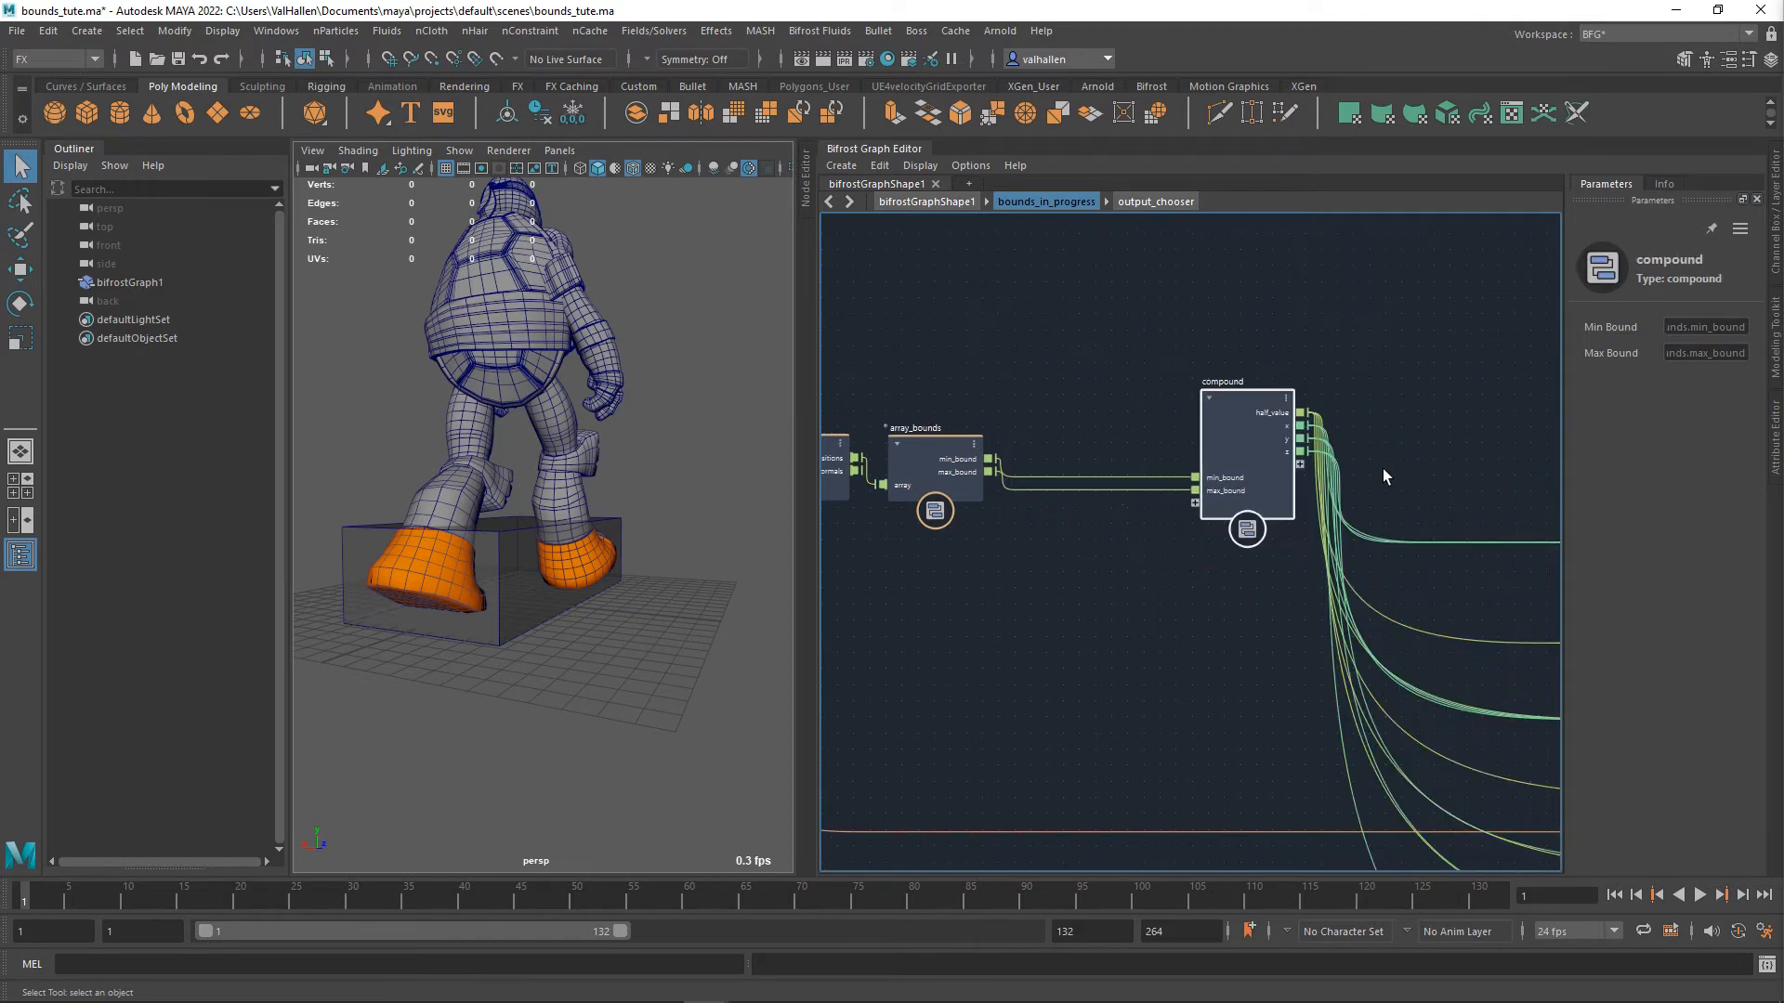
double_click(1241, 382)
text(L)
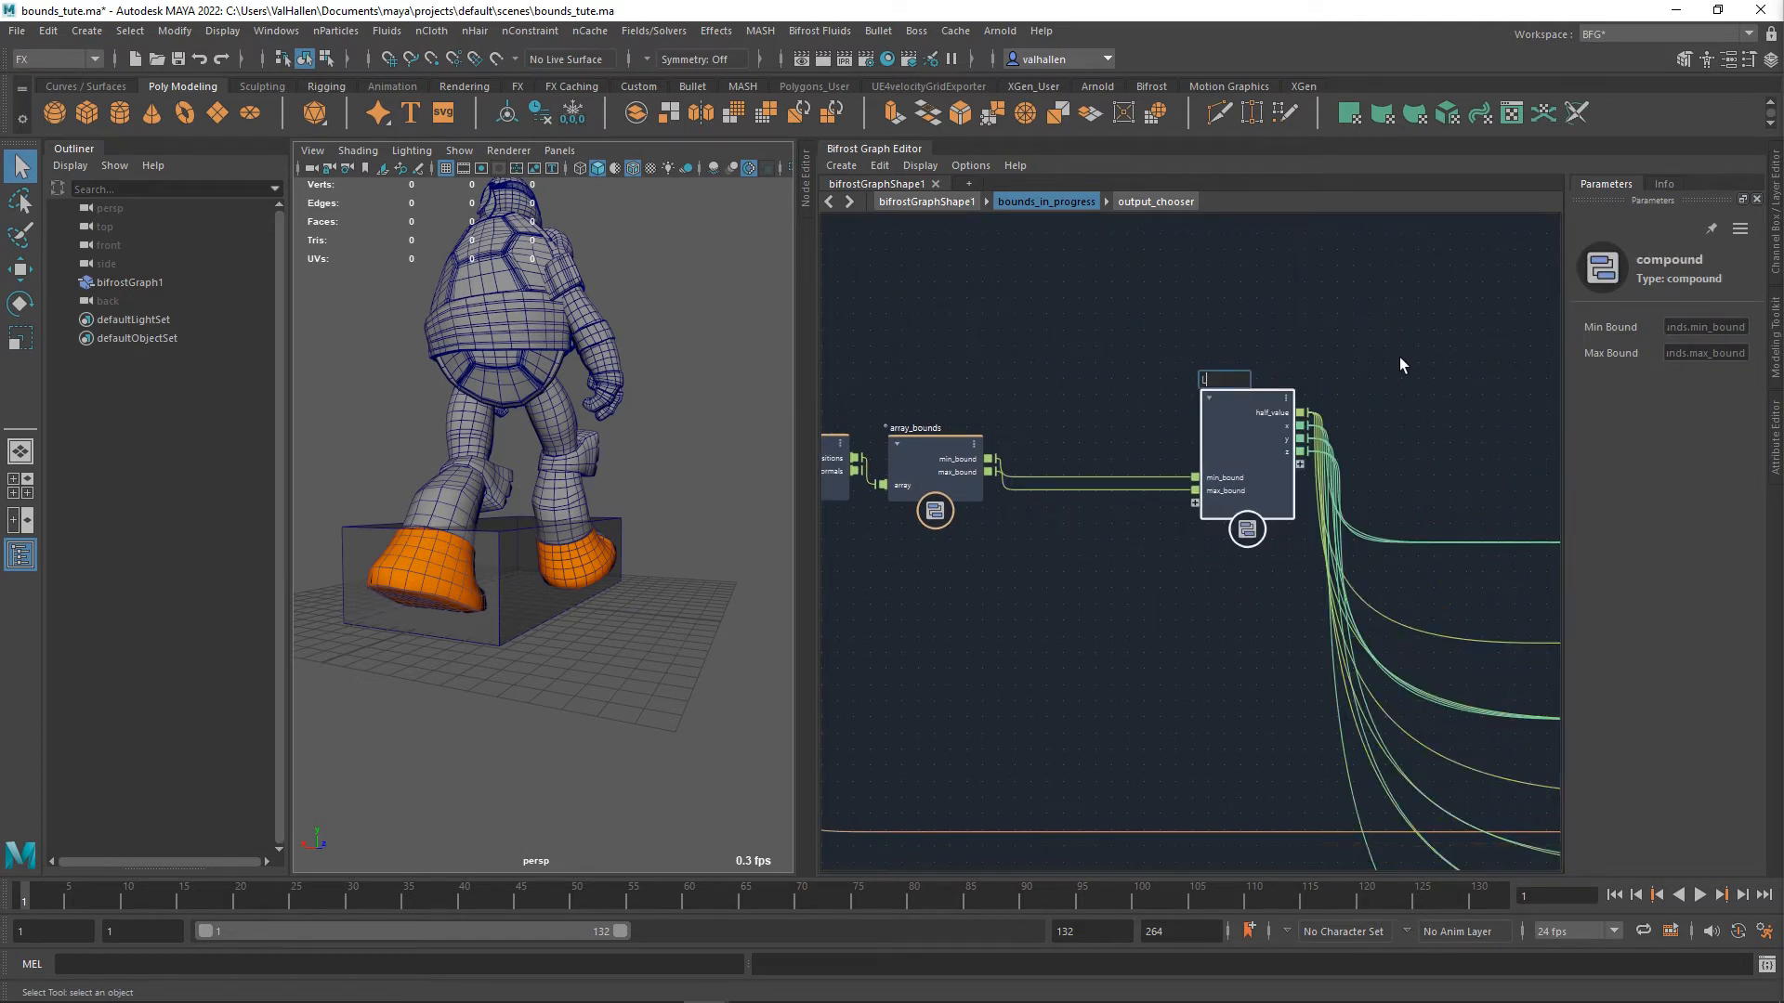
text(WH and POSITION)
key(Return)
- Rename the half_value output port of LWH_and_POSITION to POSOUT
scroll(1384, 414, up, 2)
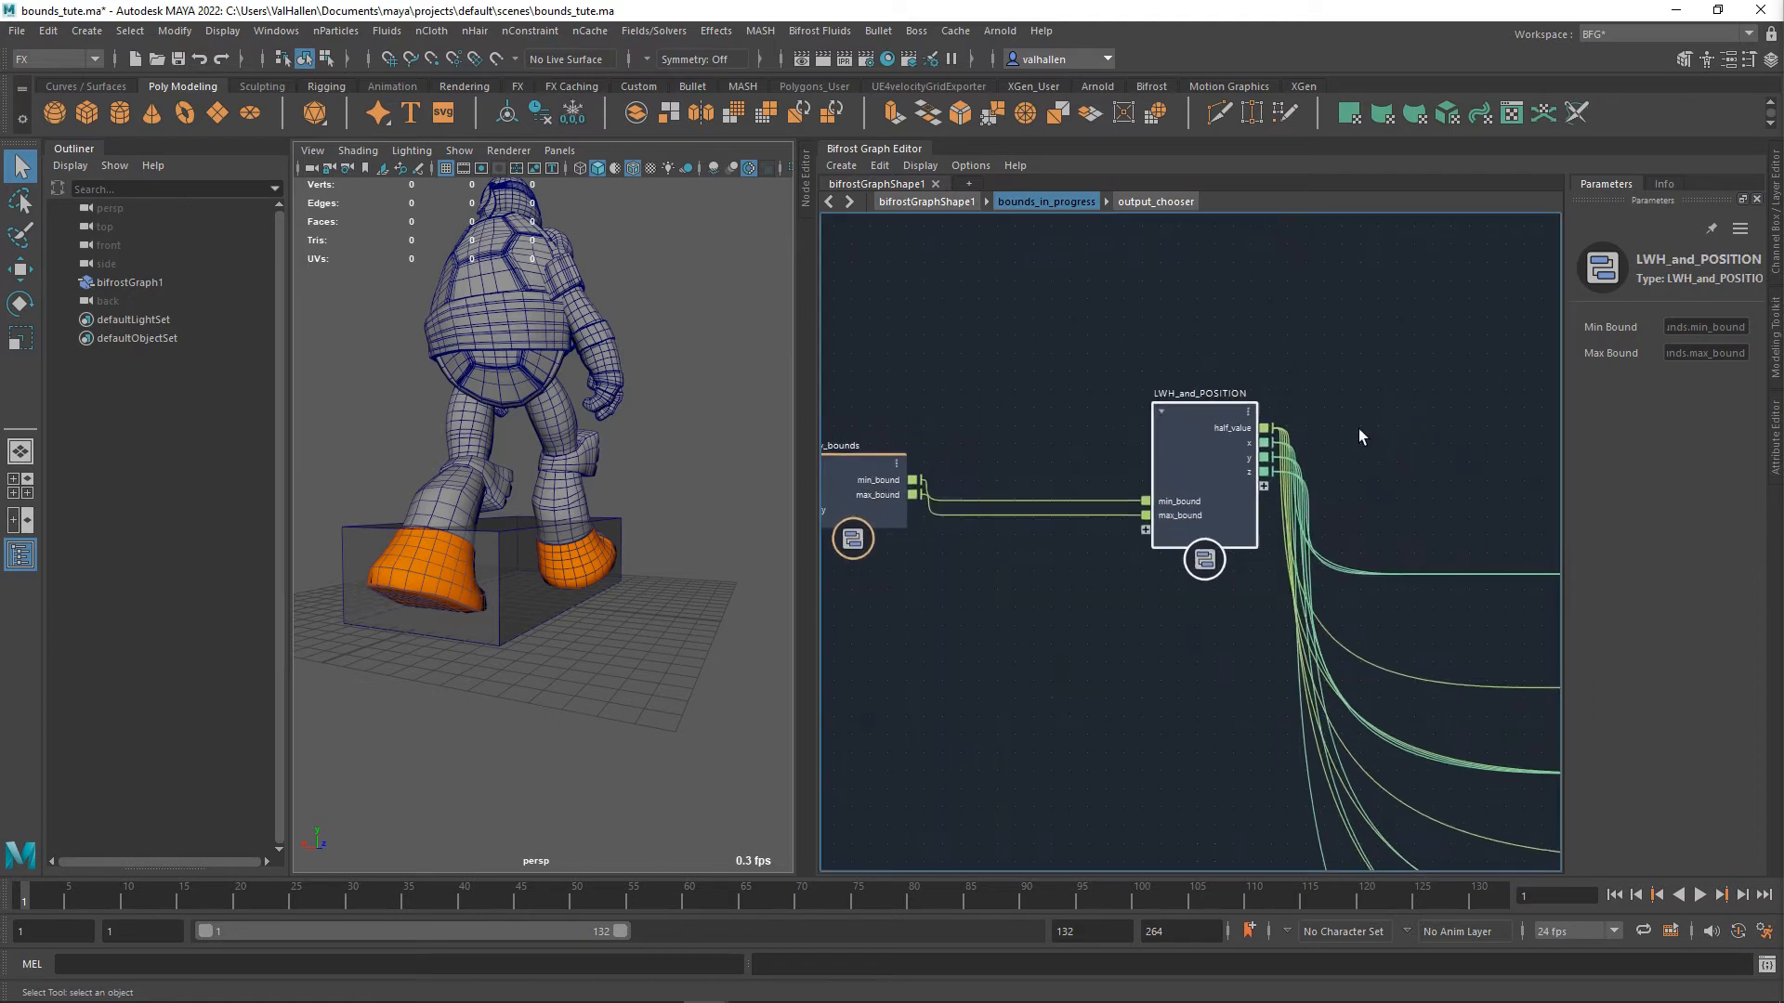
right_click(1234, 432)
click(1334, 438)
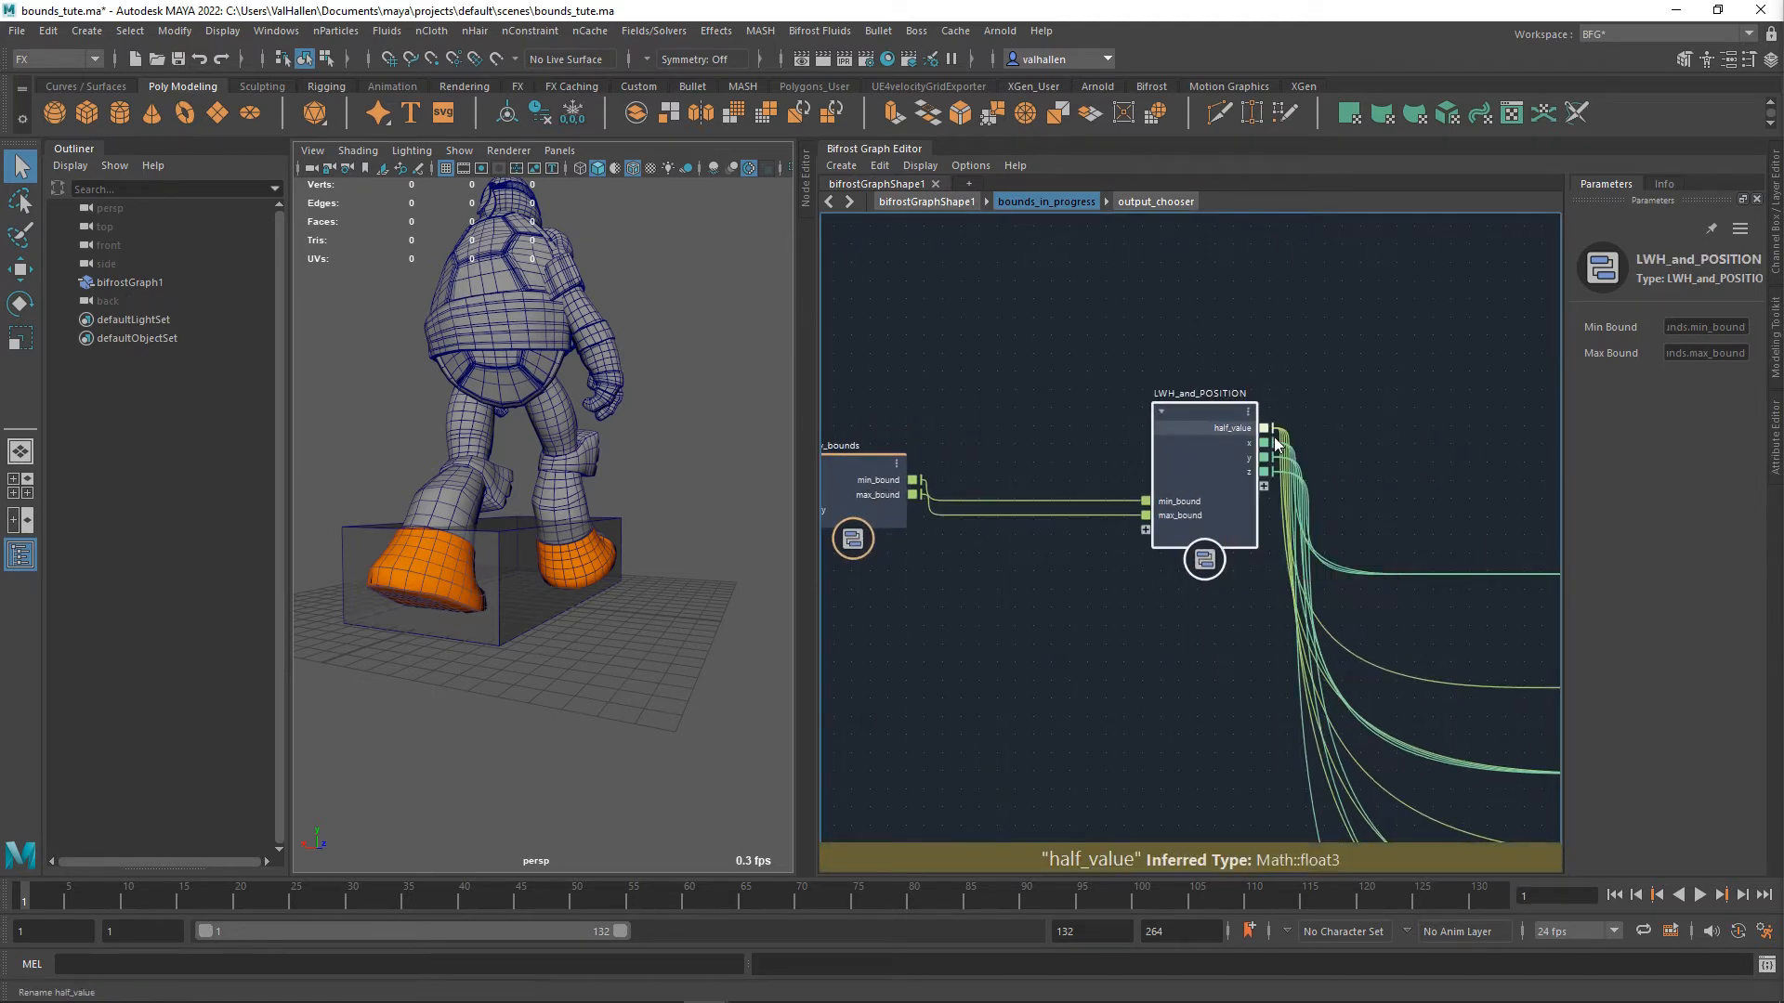
text(POSOUT)
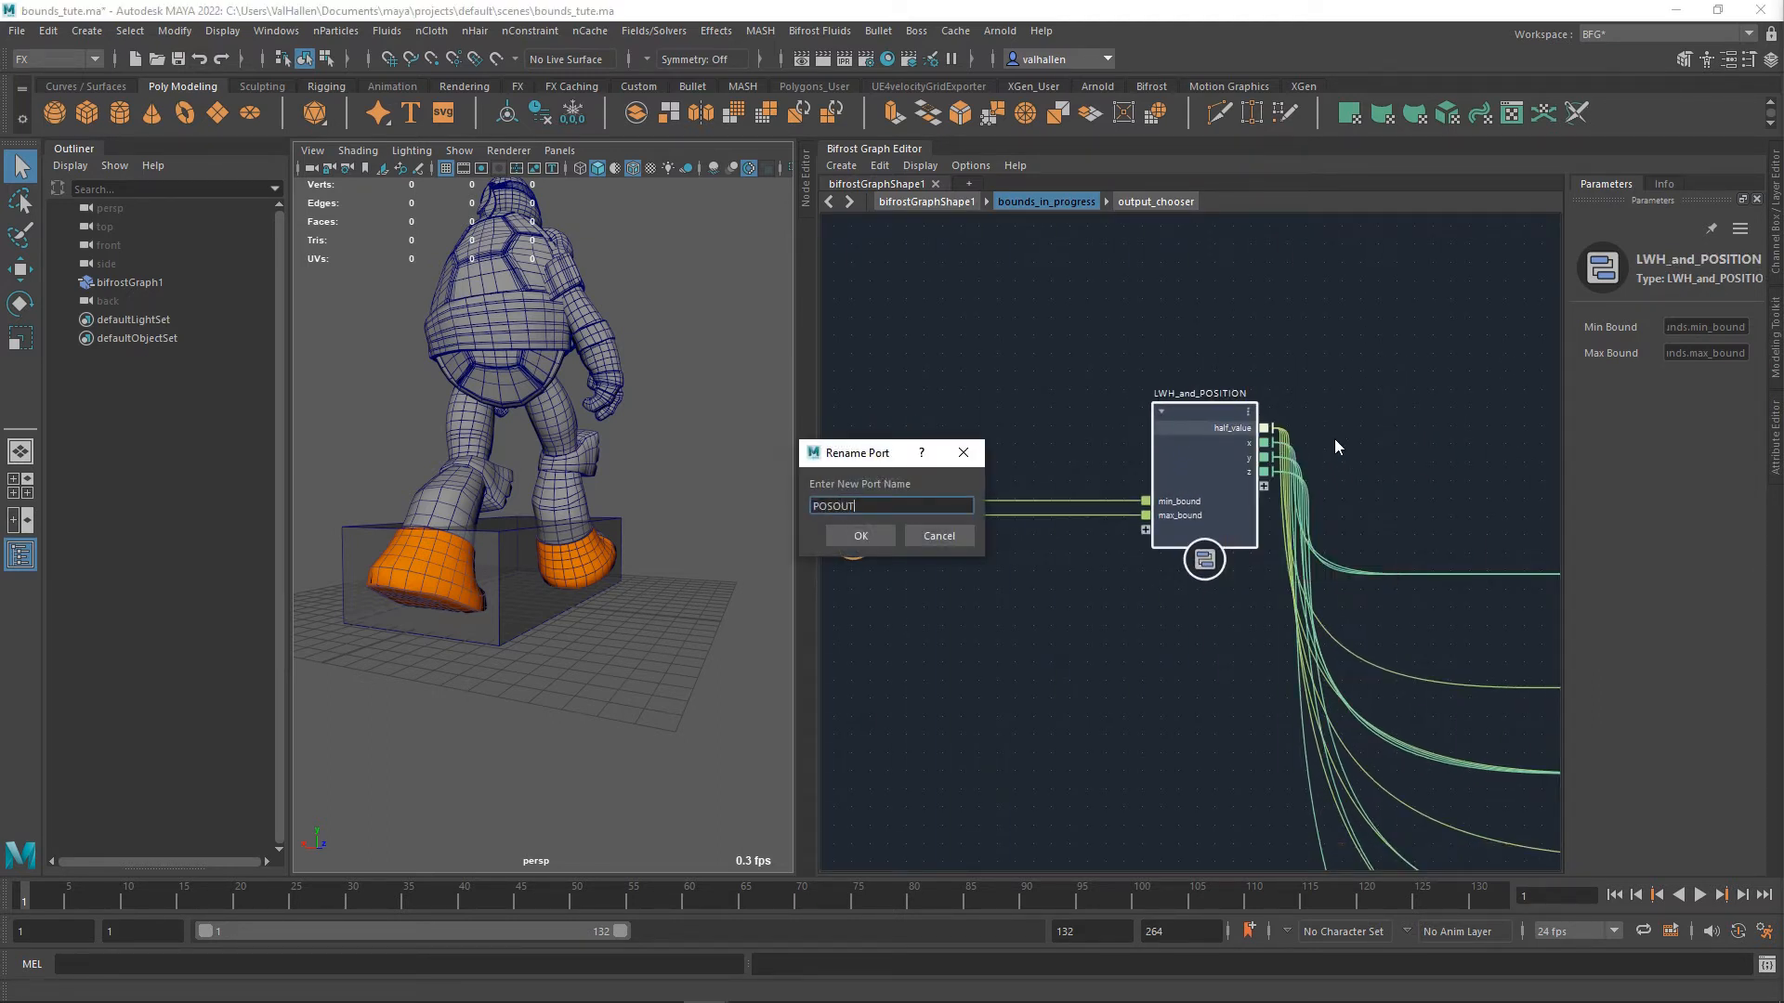
key(Return)
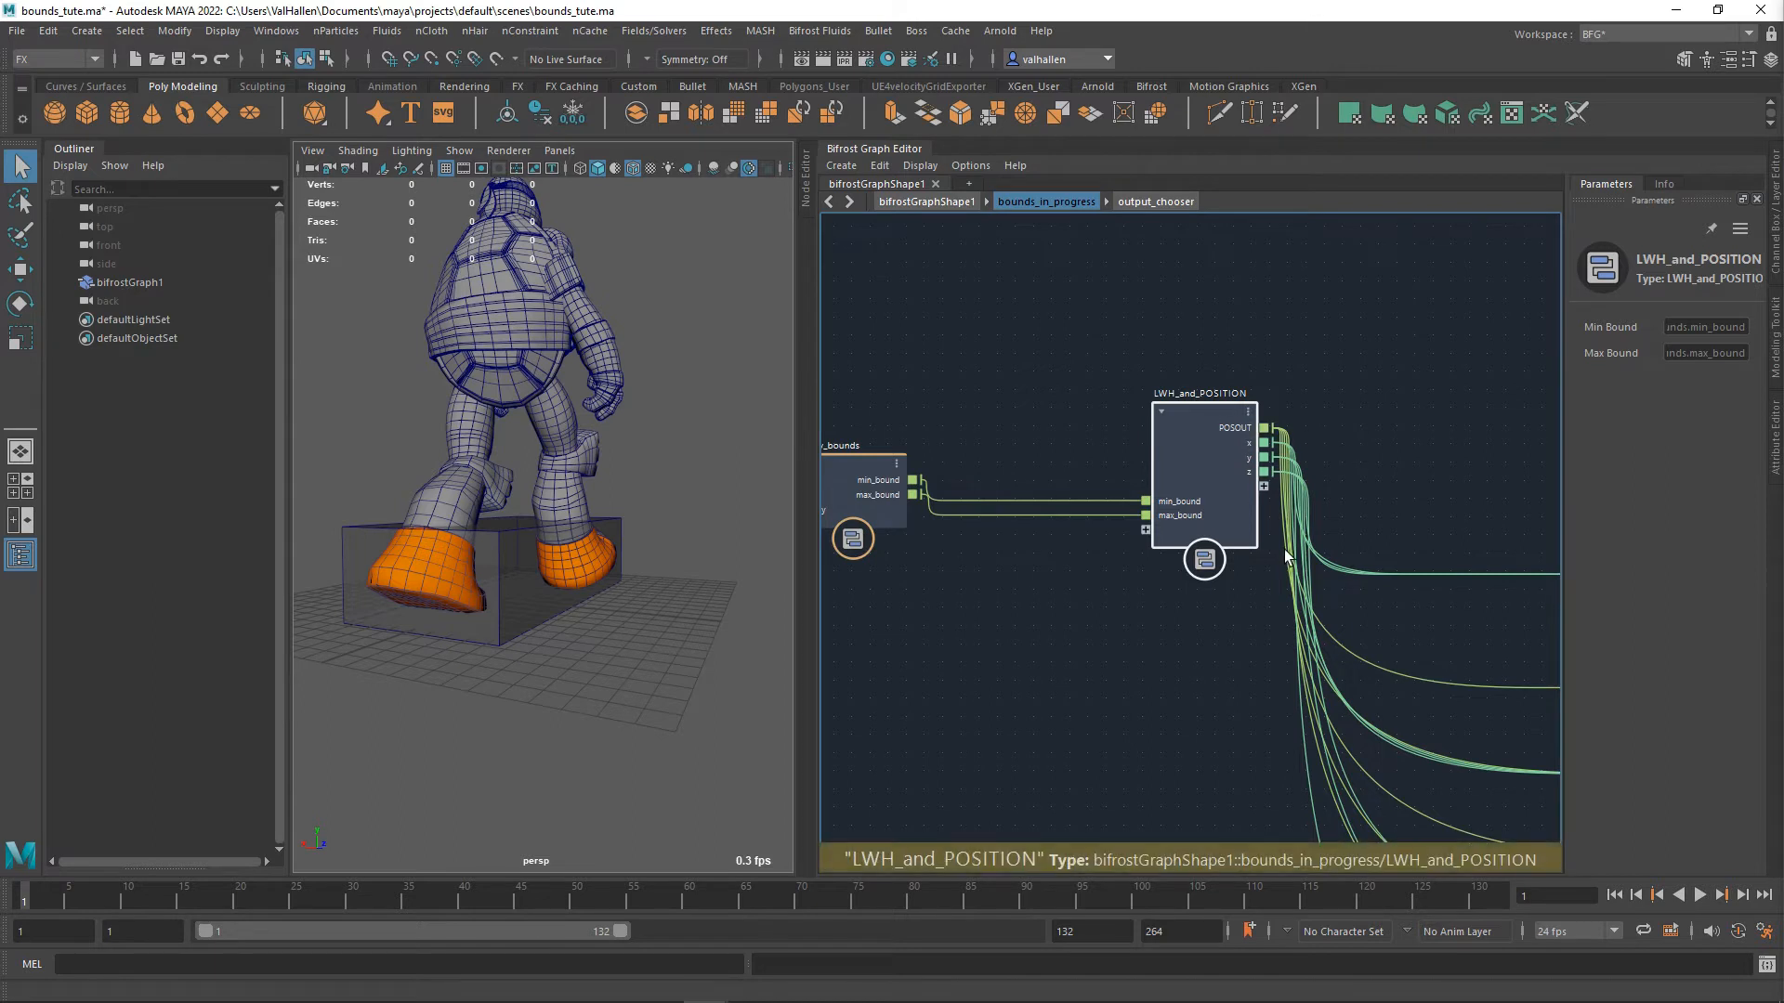
- Rename the POSOUT output port of LWH_and_POSITION to pos_out
right_click(1251, 431)
click(1292, 436)
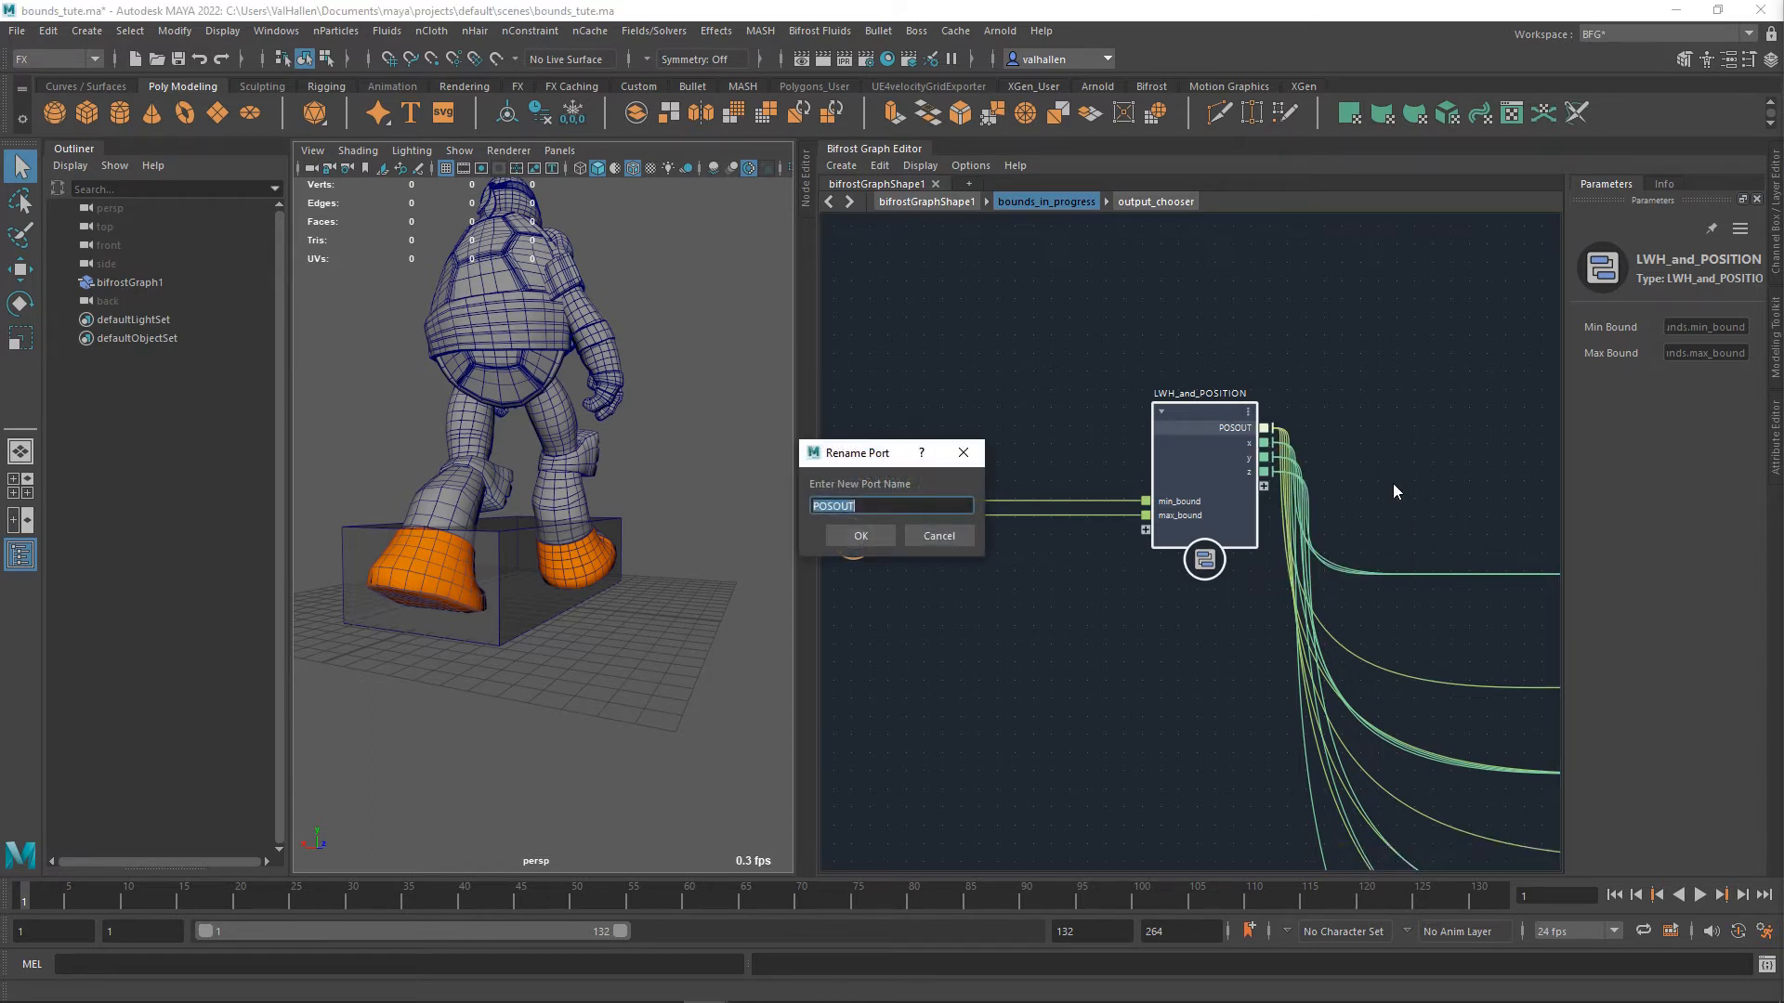
text(pos_out)
key(Return)
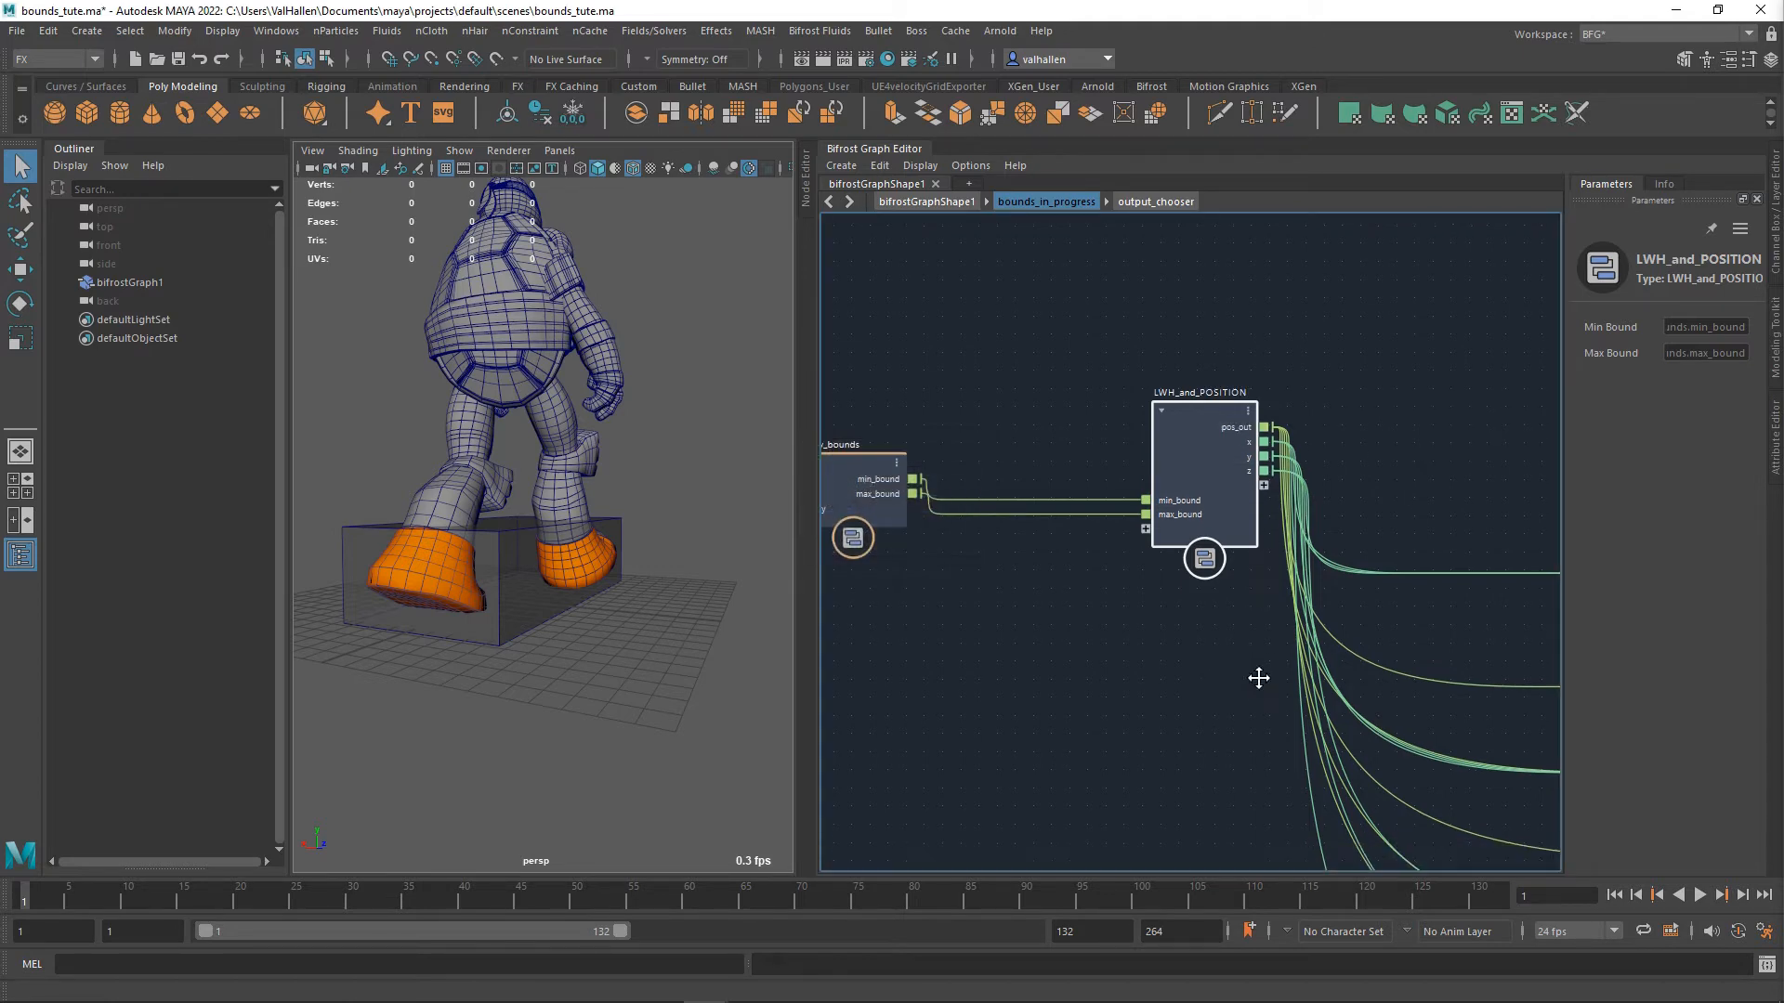
alt+middle_drag(1259, 679, 1273, 680)
drag(1336, 434, 1357, 416)
scroll(1301, 569, down, 3)
alt+middle_drag(1277, 560, 784, 359)
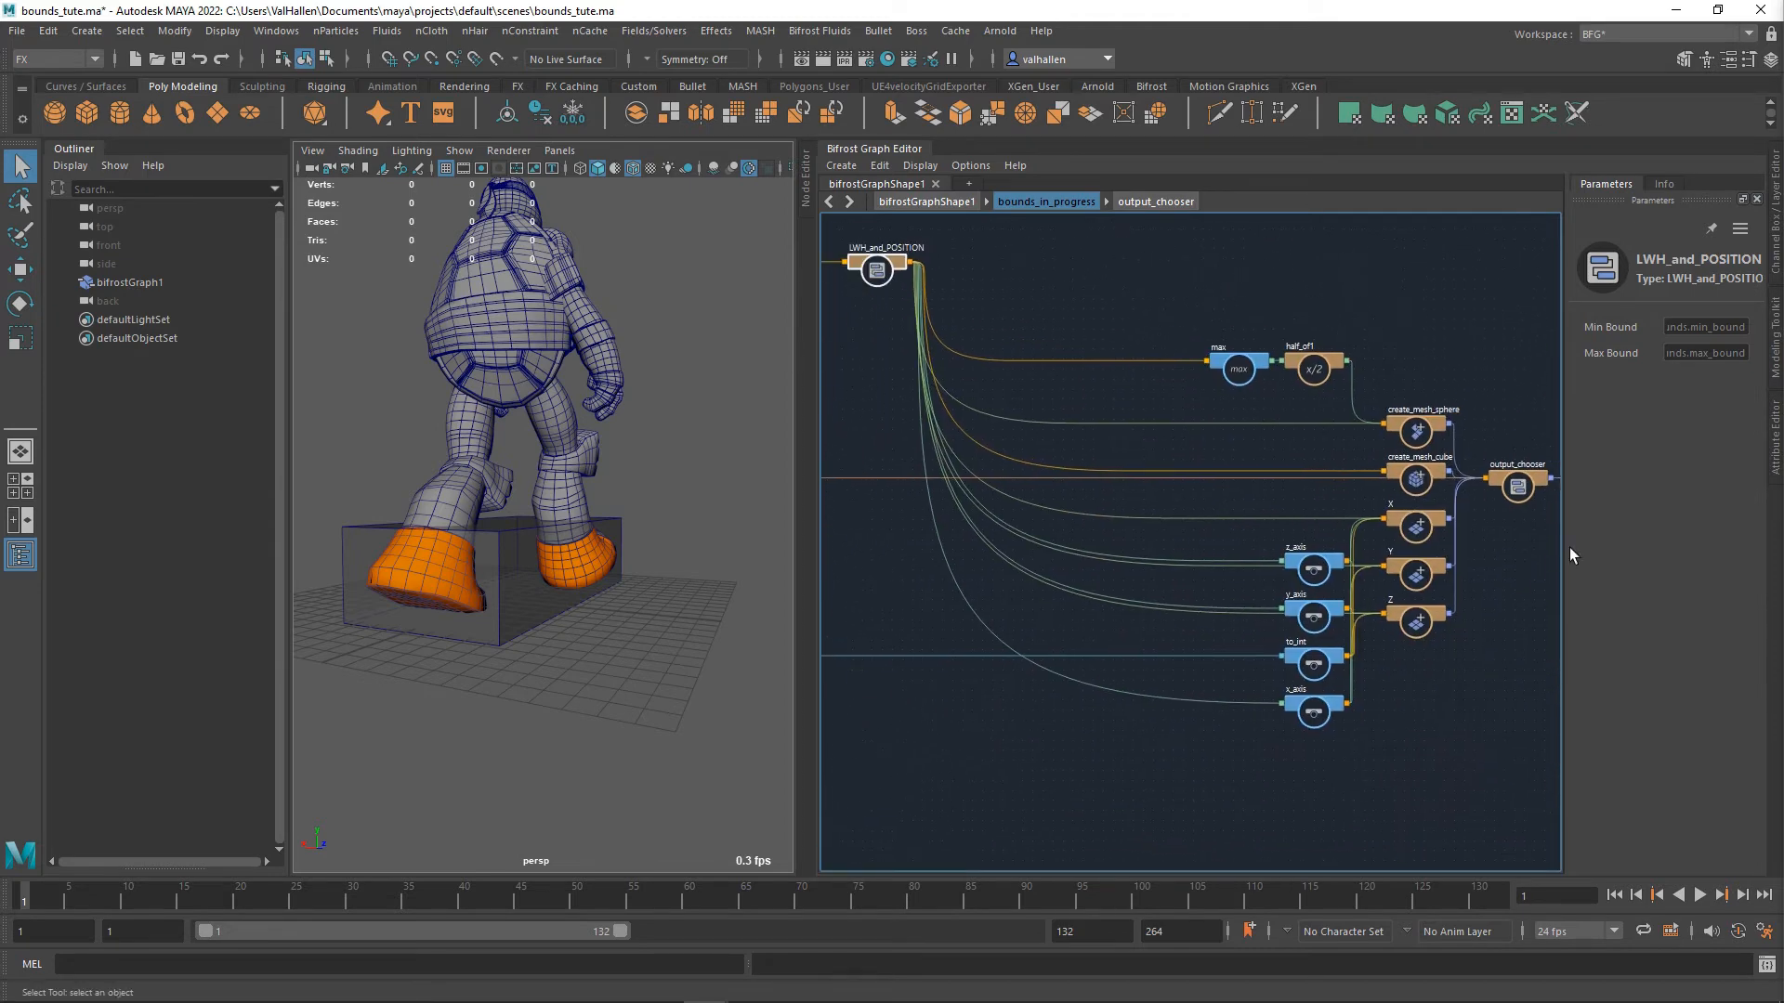
- Move the input node farther away from pono and lower pono slightly inside the bounds_in_progress compound
alt+middle_drag(956, 416, 1201, 510)
scroll(1062, 502, up, 3)
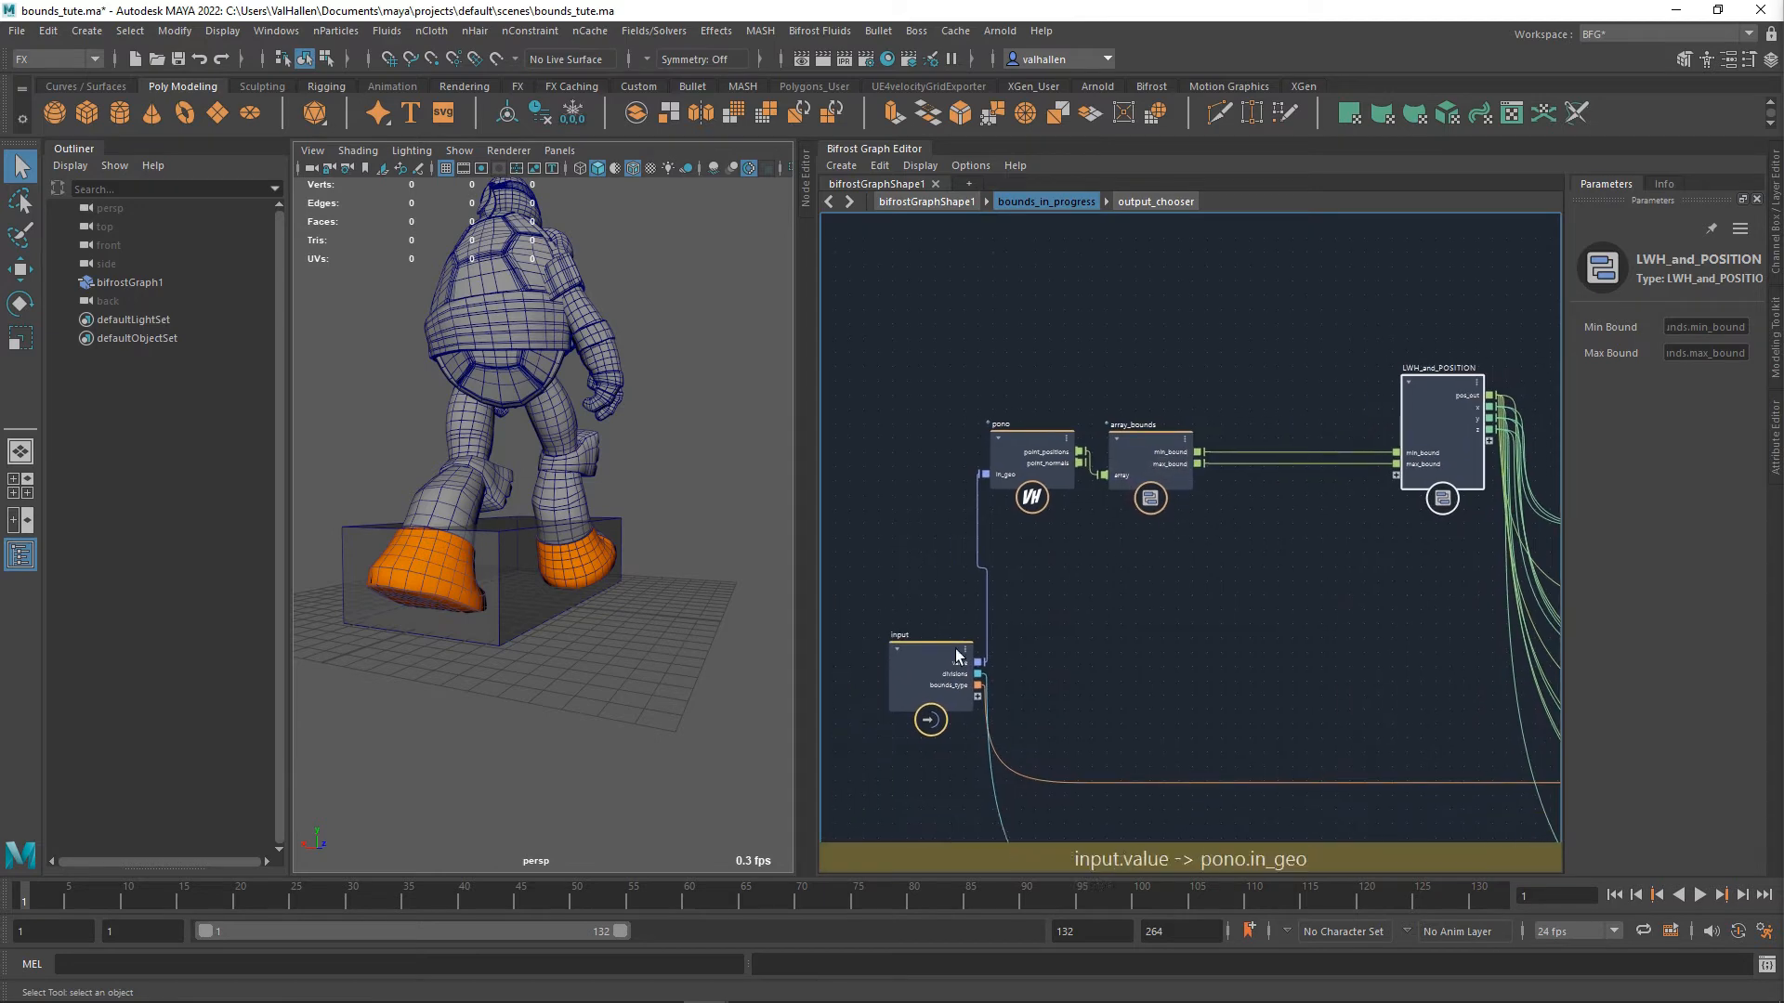
drag(960, 656, 877, 656)
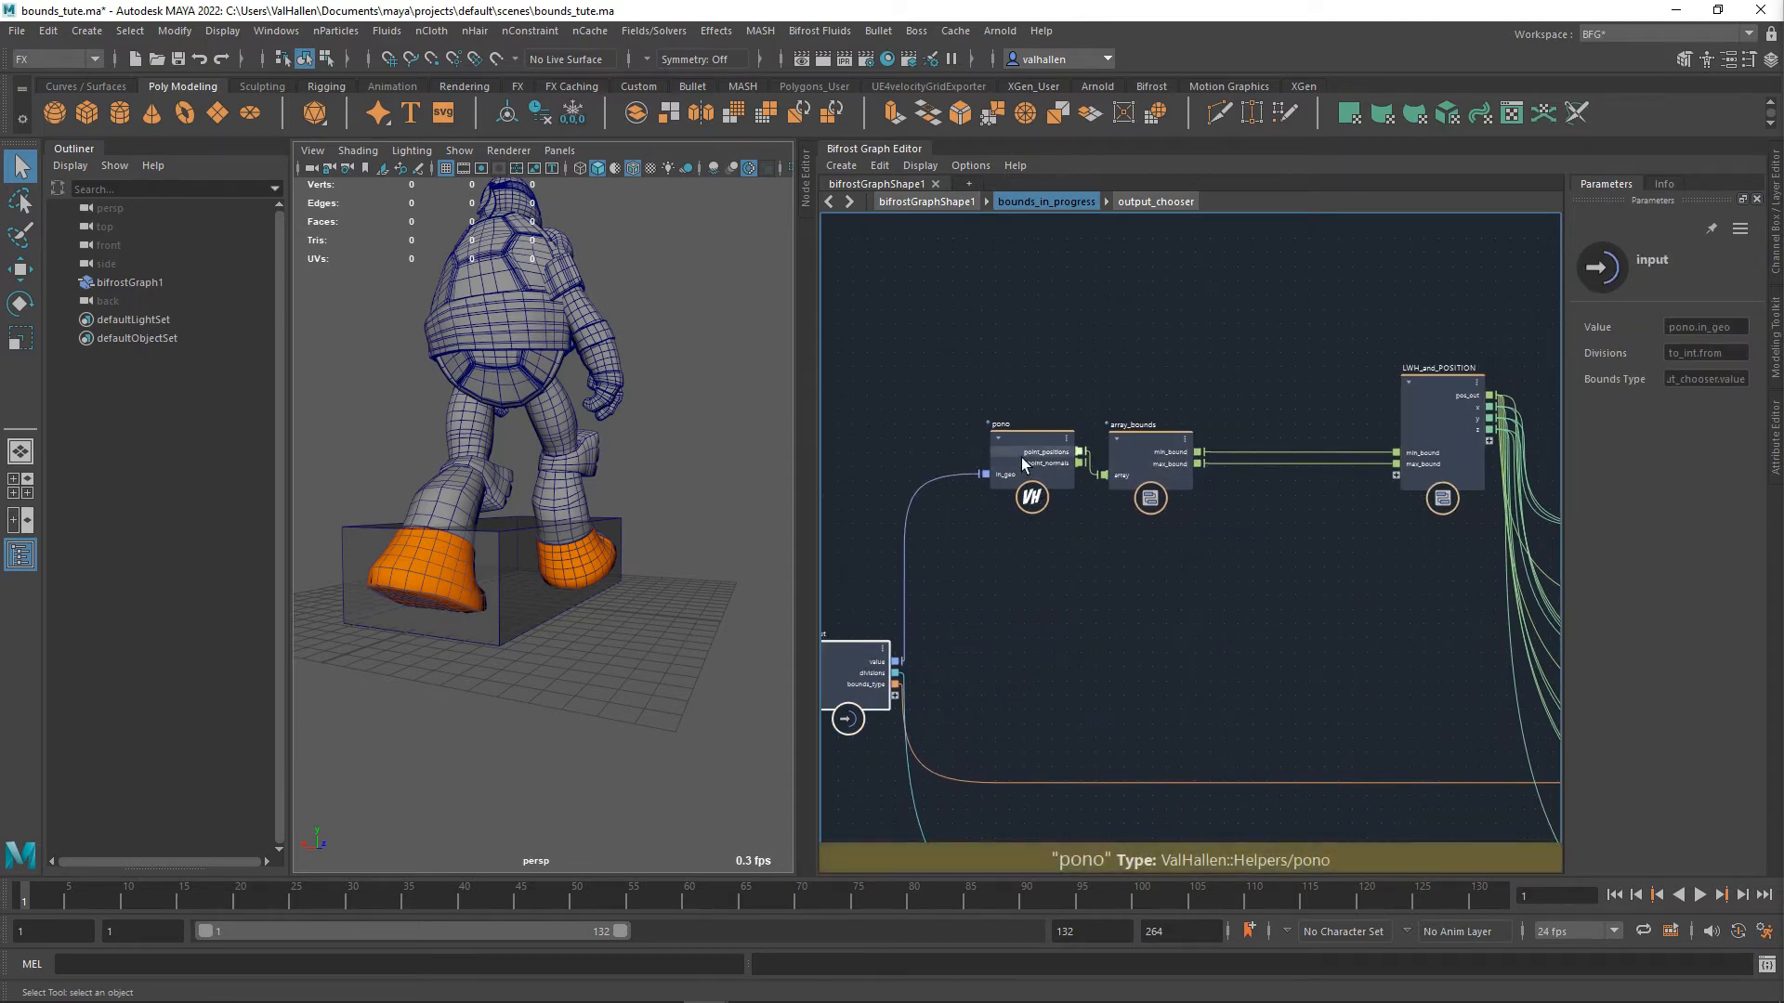
drag(1028, 470, 1026, 489)
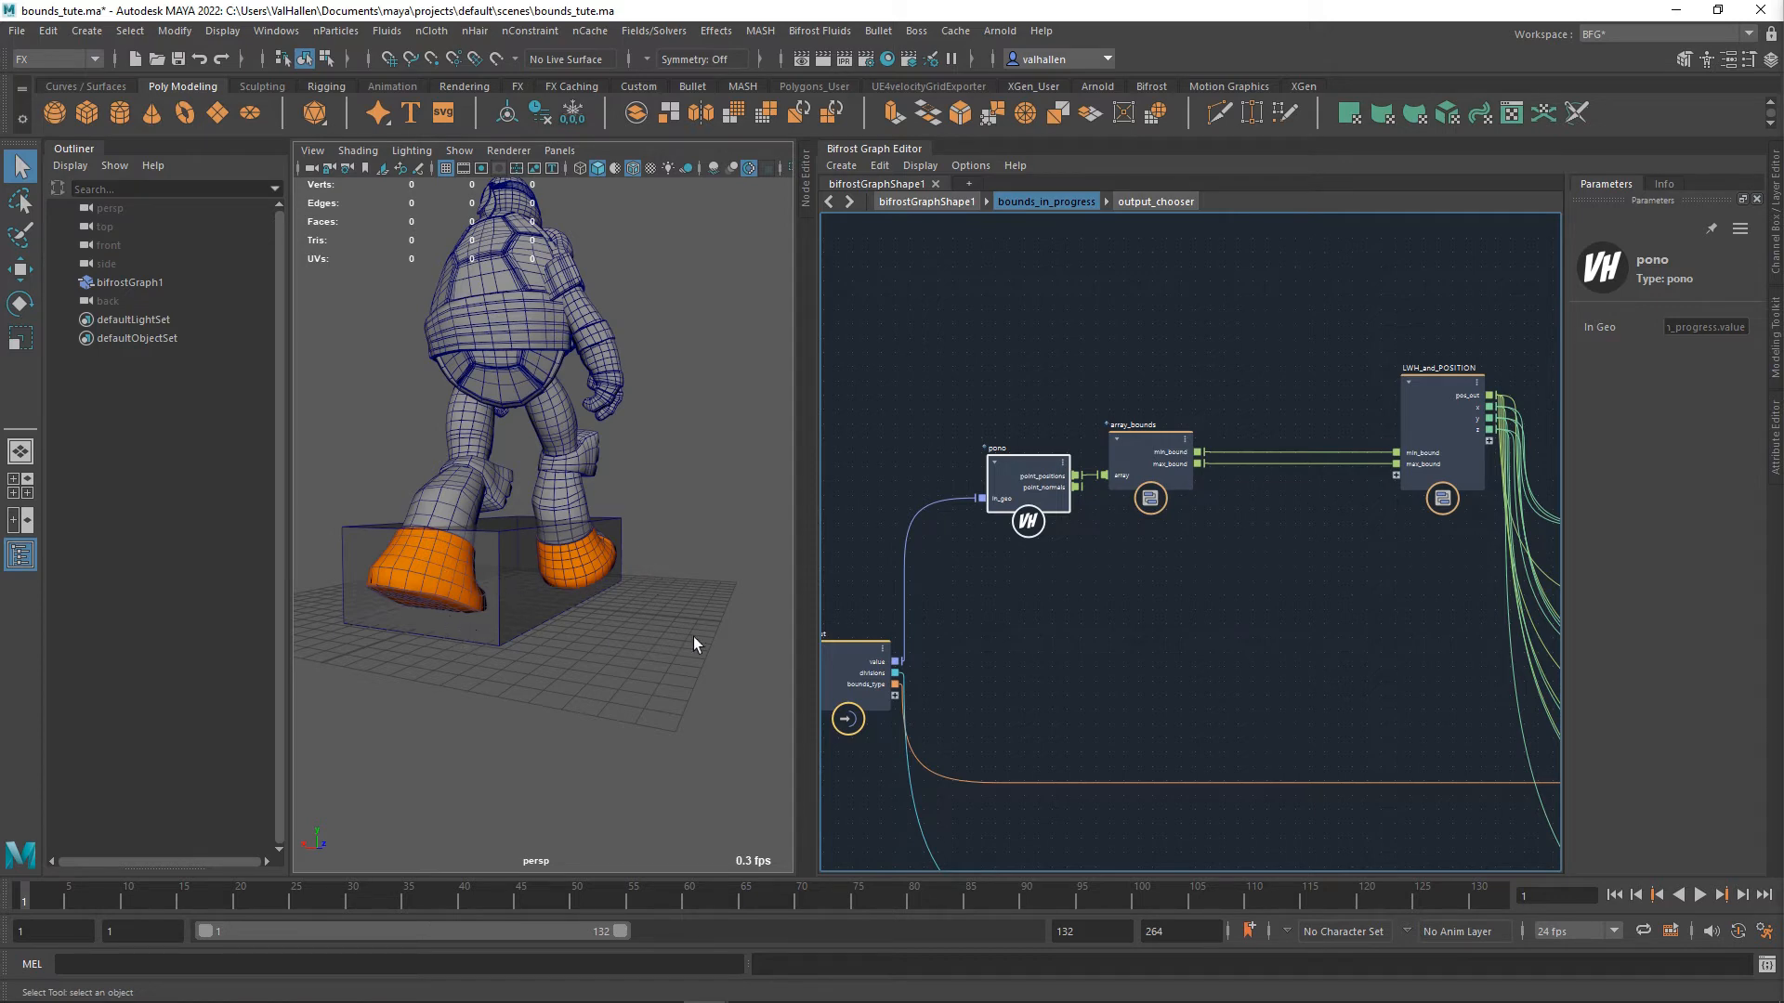
- Return to the top-level bifrostGraphShape1 graph and move the finished bounds node farther away from bounds_in_progress
double_click(1076, 635)
scroll(1089, 599, down, 3)
alt+middle_drag(1107, 633, 1229, 642)
scroll(1185, 617, up, 1)
scroll(1186, 617, up, 1)
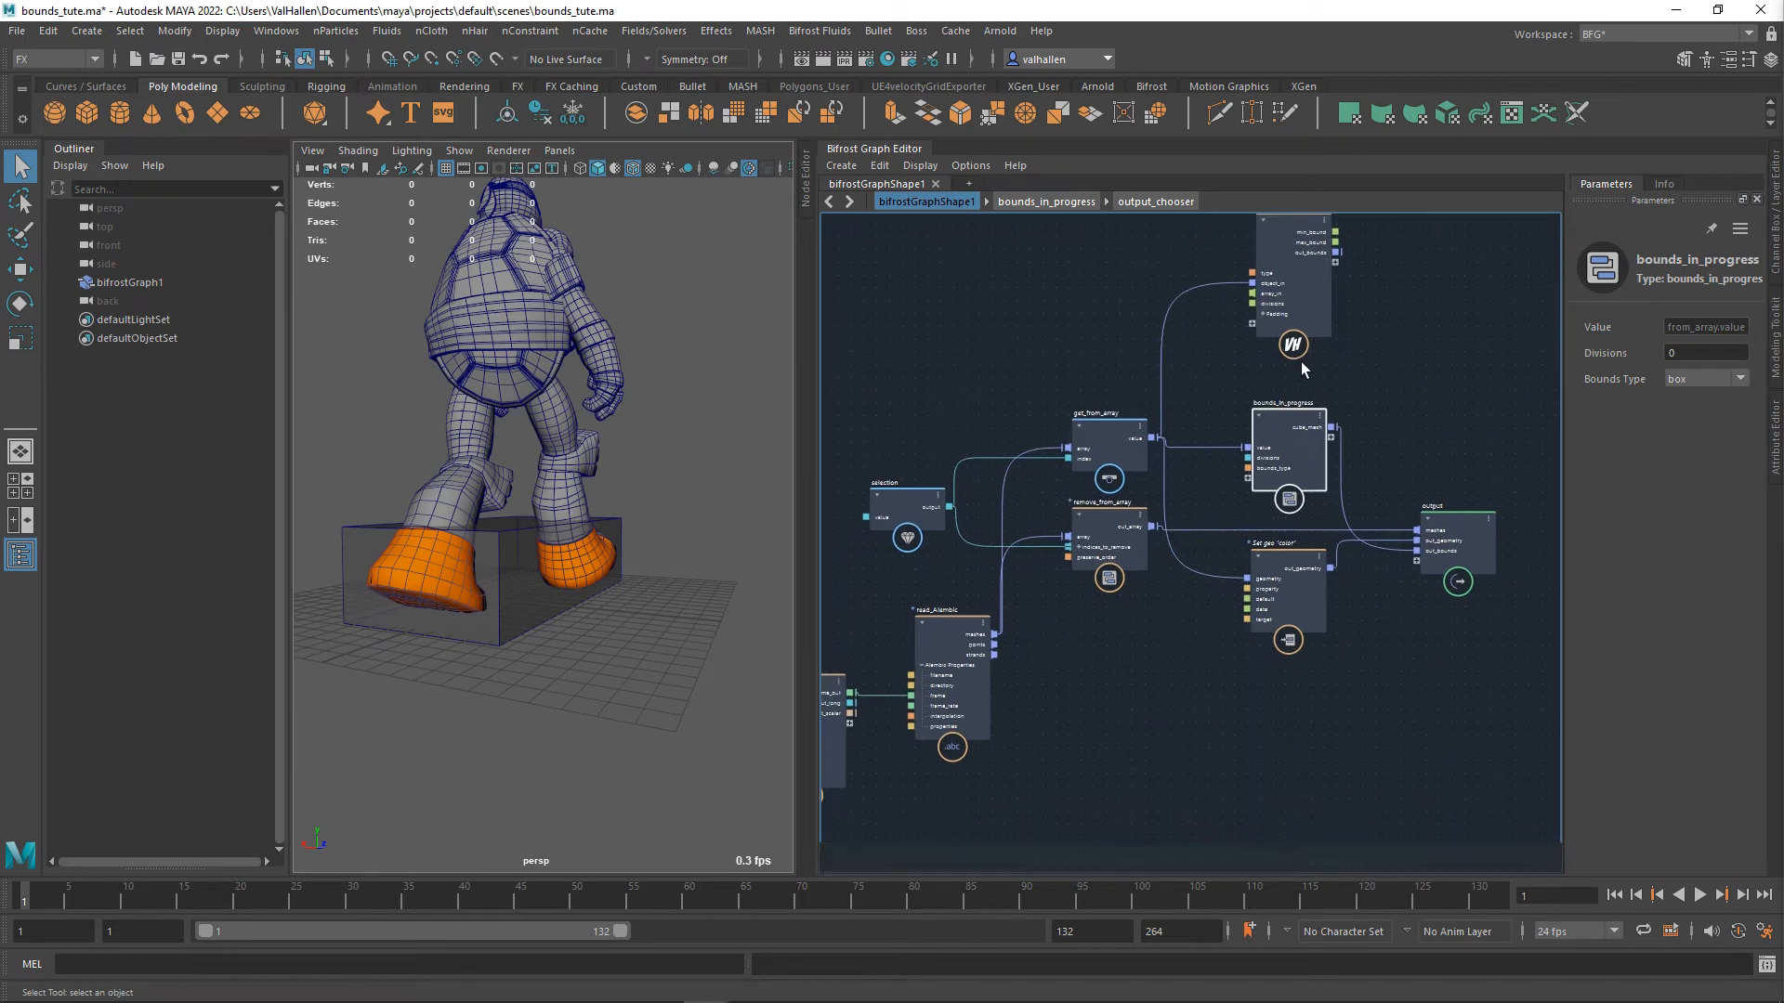
drag(1315, 326, 1325, 258)
- Add a mesh_to_volume node fed by the get_from_array value output and place it below the Set geo 'color' node
alt+middle_drag(1209, 456, 1243, 398)
scroll(1149, 527, up, 2)
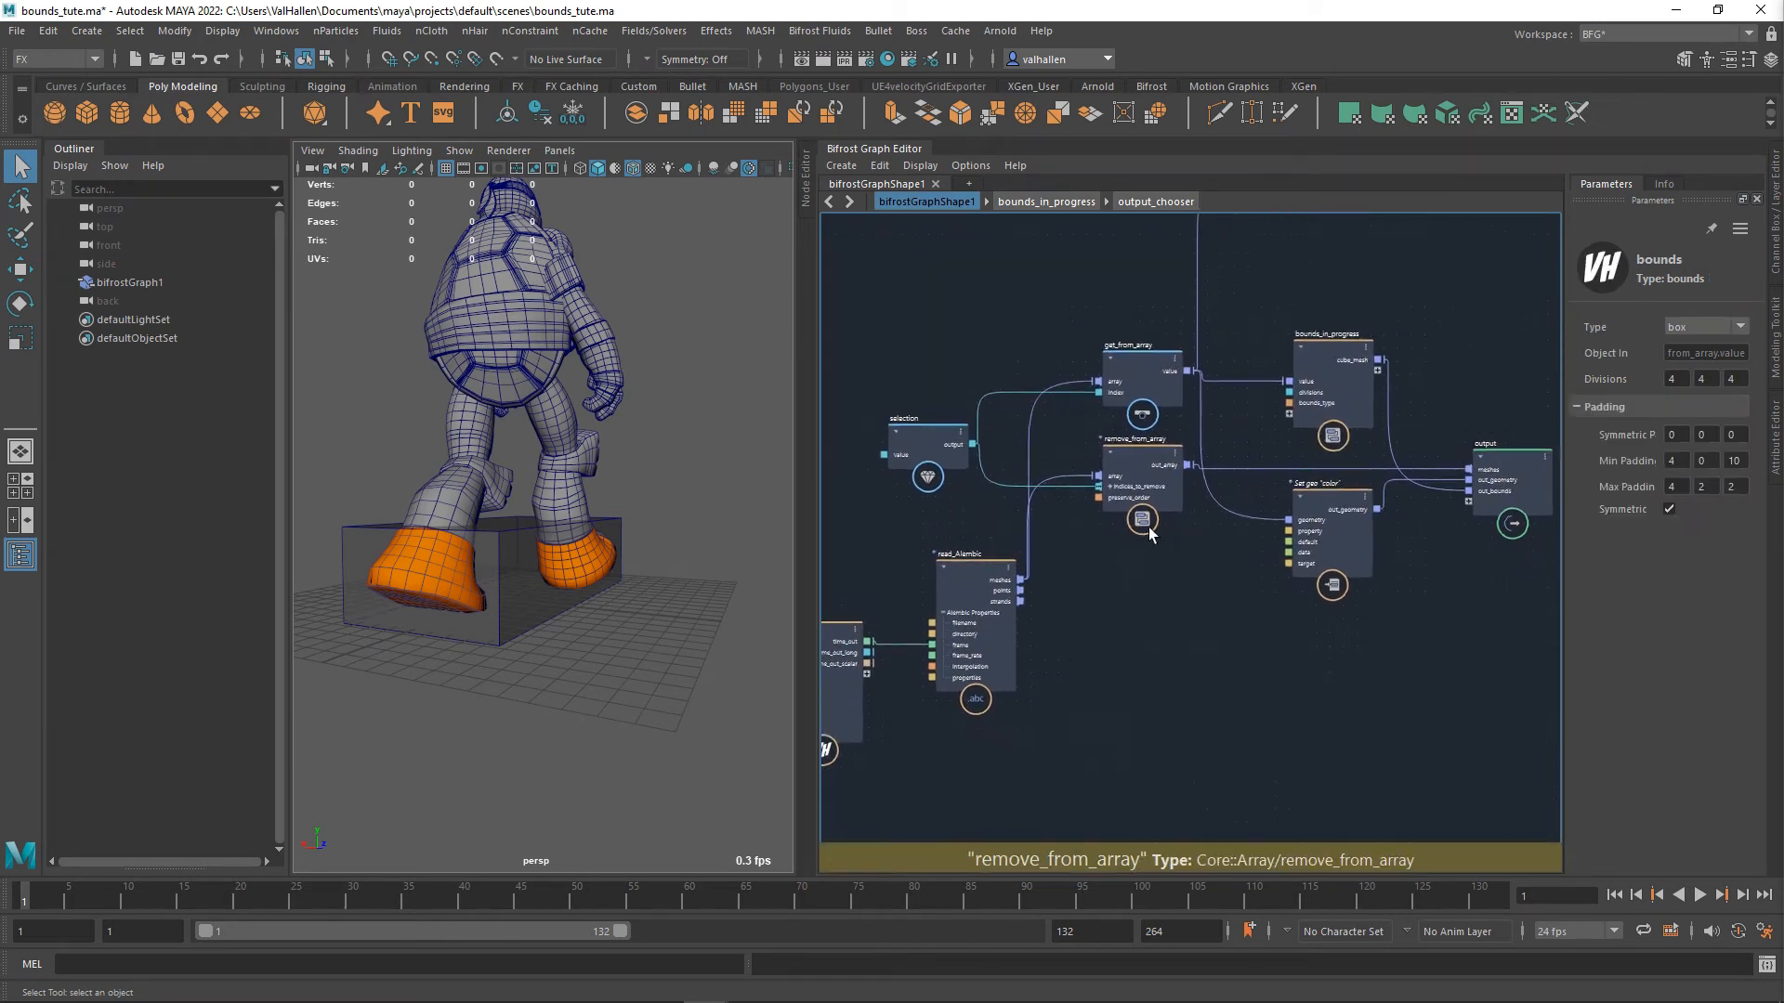
mouse_move(1106, 591)
alt+middle_down()
mouse_move(1266, 491)
mouse_move(1112, 583)
mouse_move(1134, 598)
alt+middle_up()
scroll(1266, 491, up, 2)
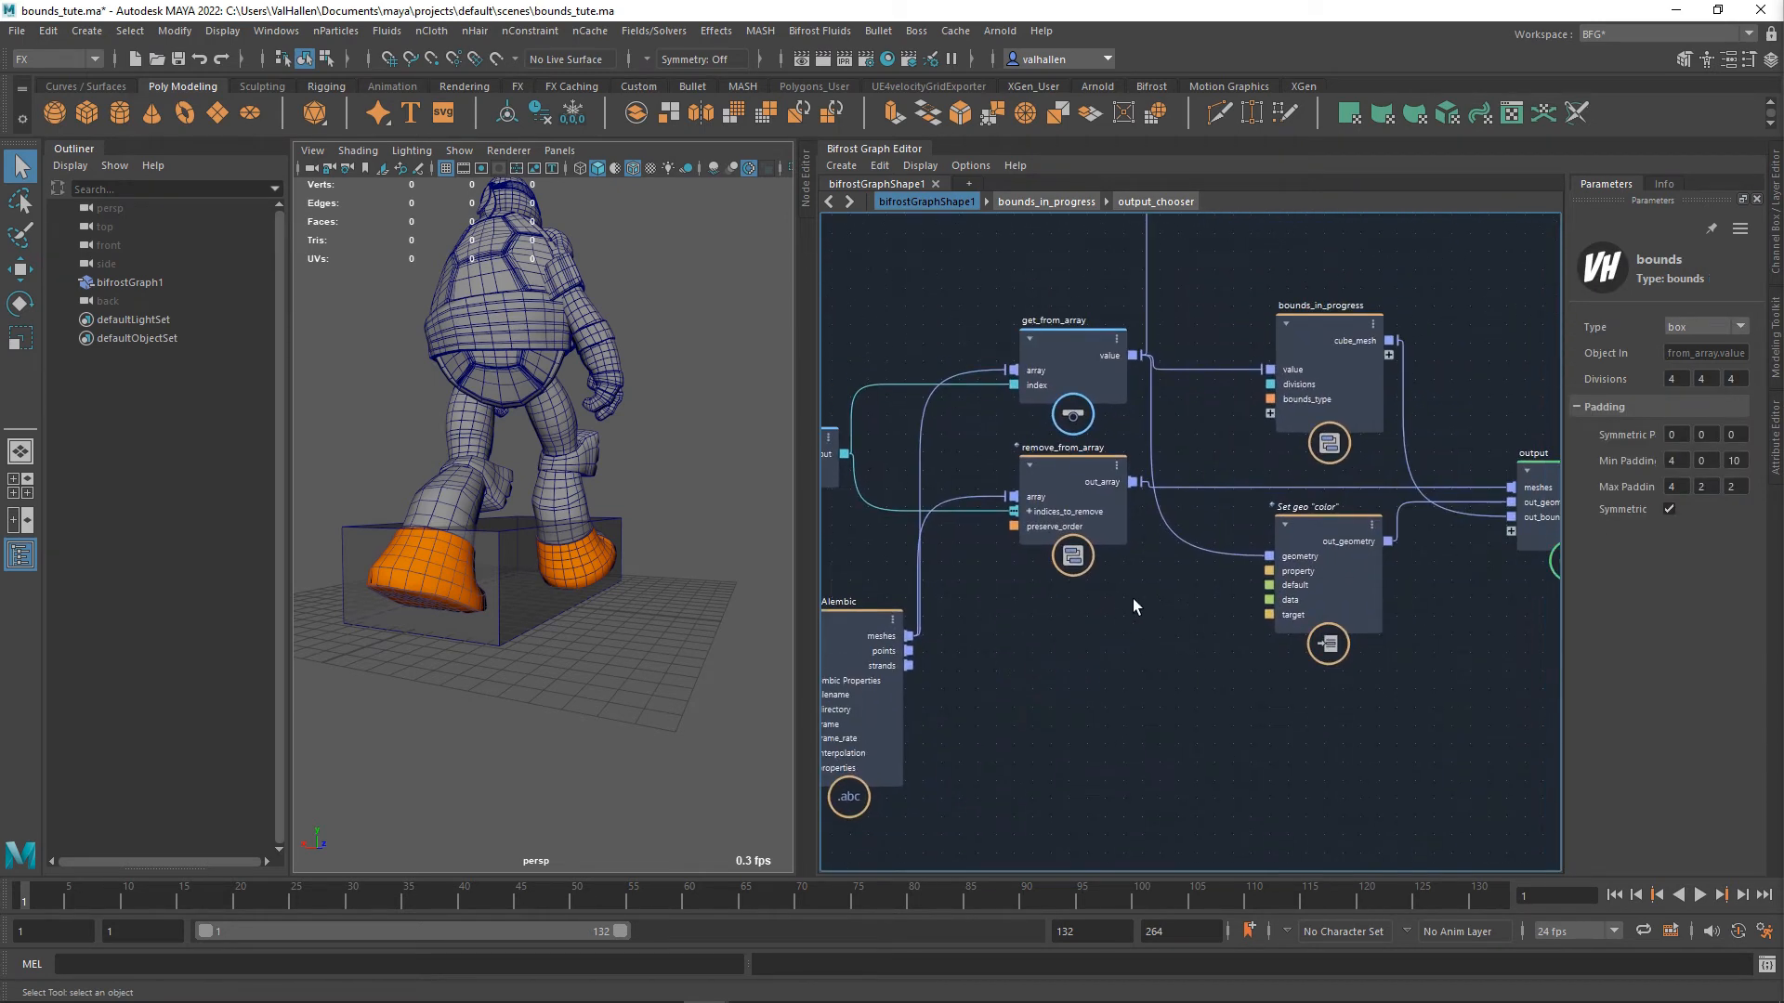
alt+middle_drag(1184, 460, 1077, 493)
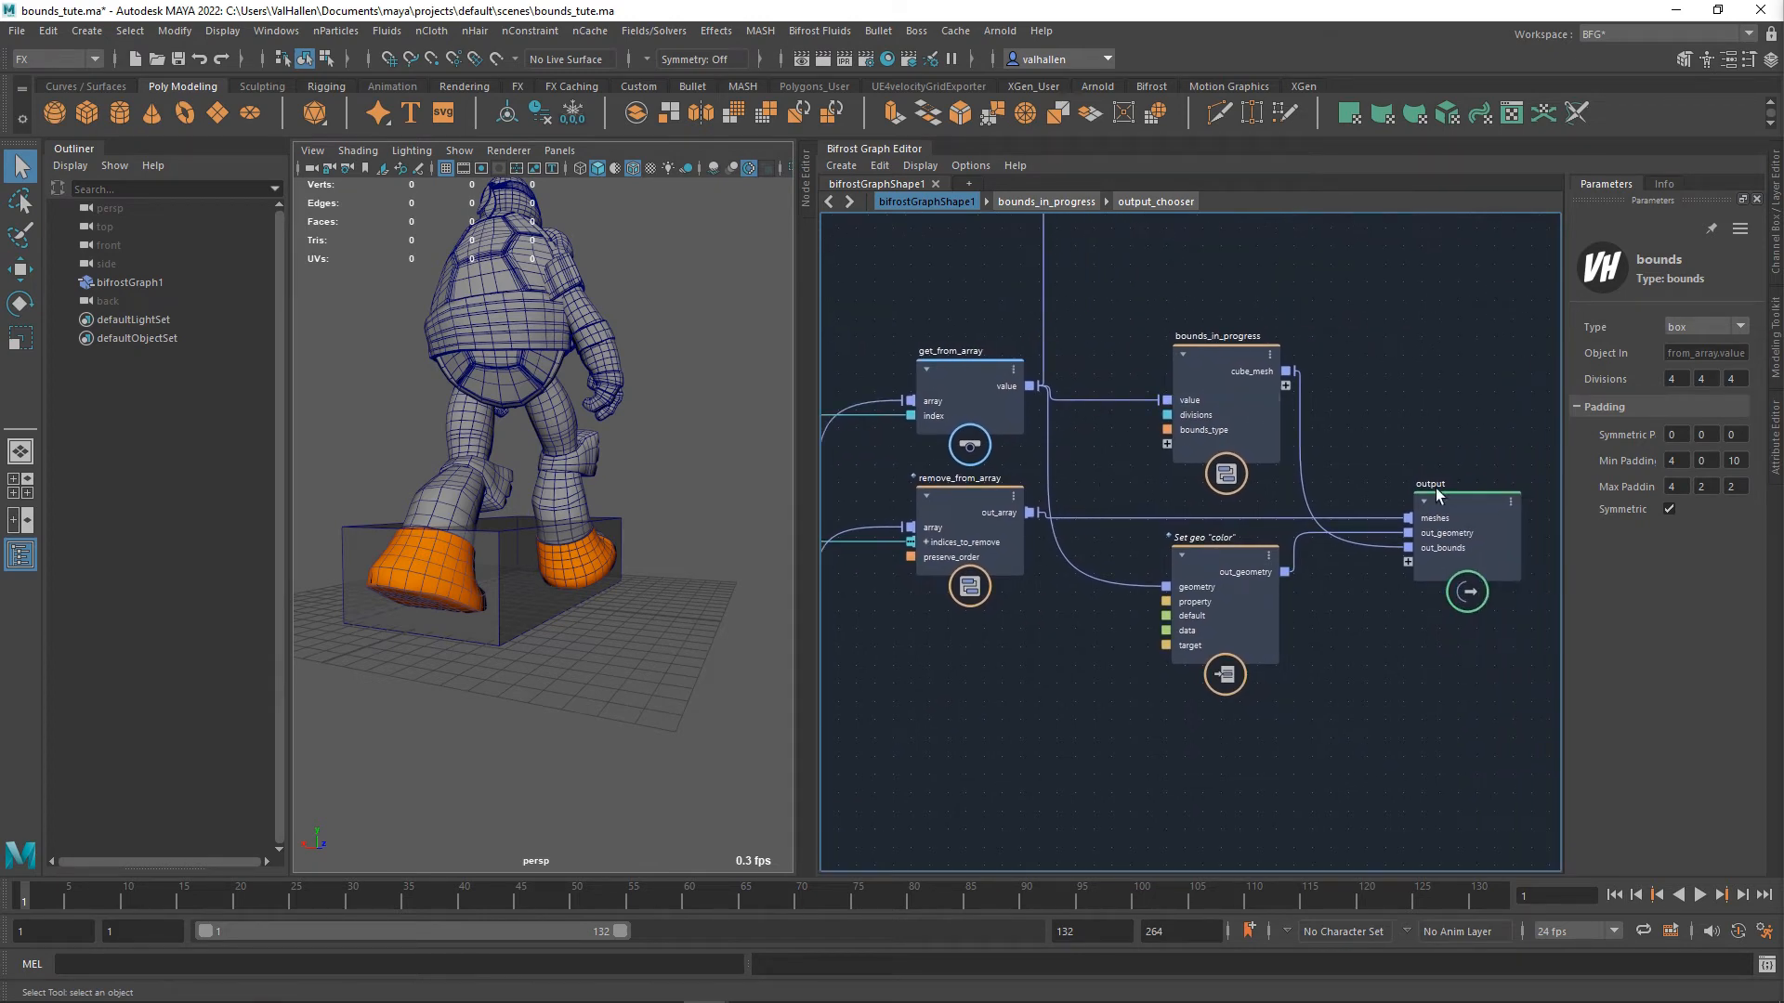
drag(1040, 386, 1102, 660)
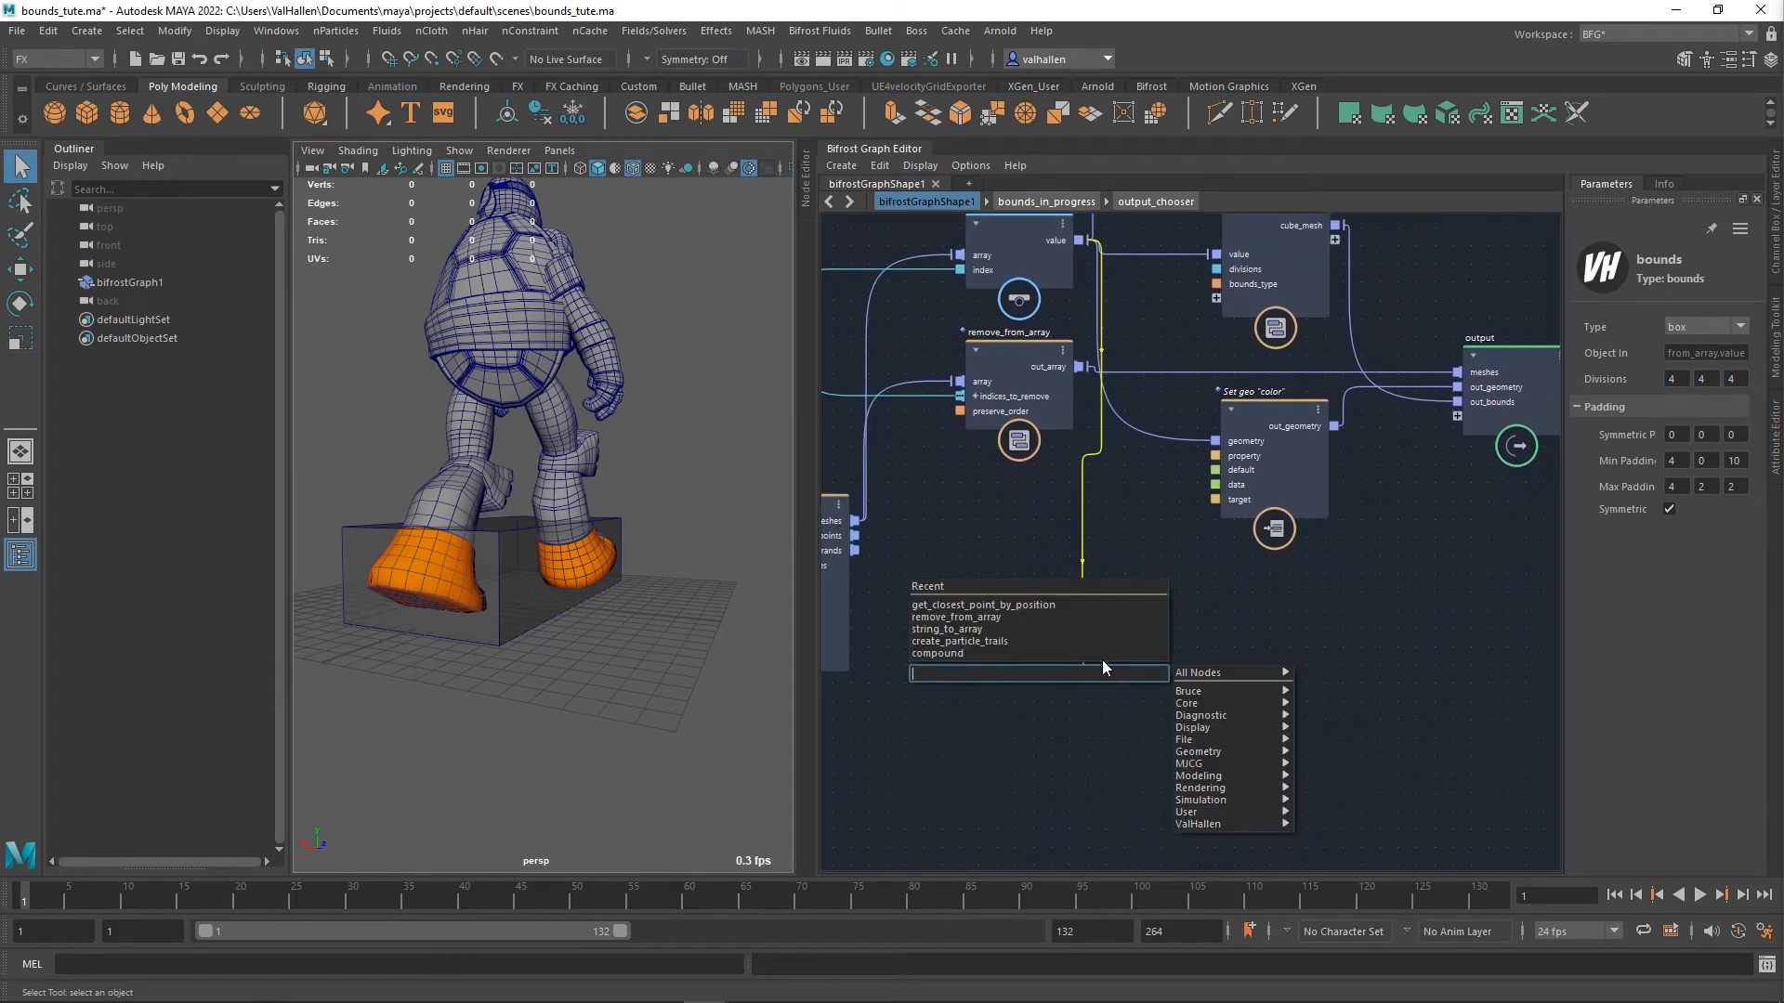
text(to_vol)
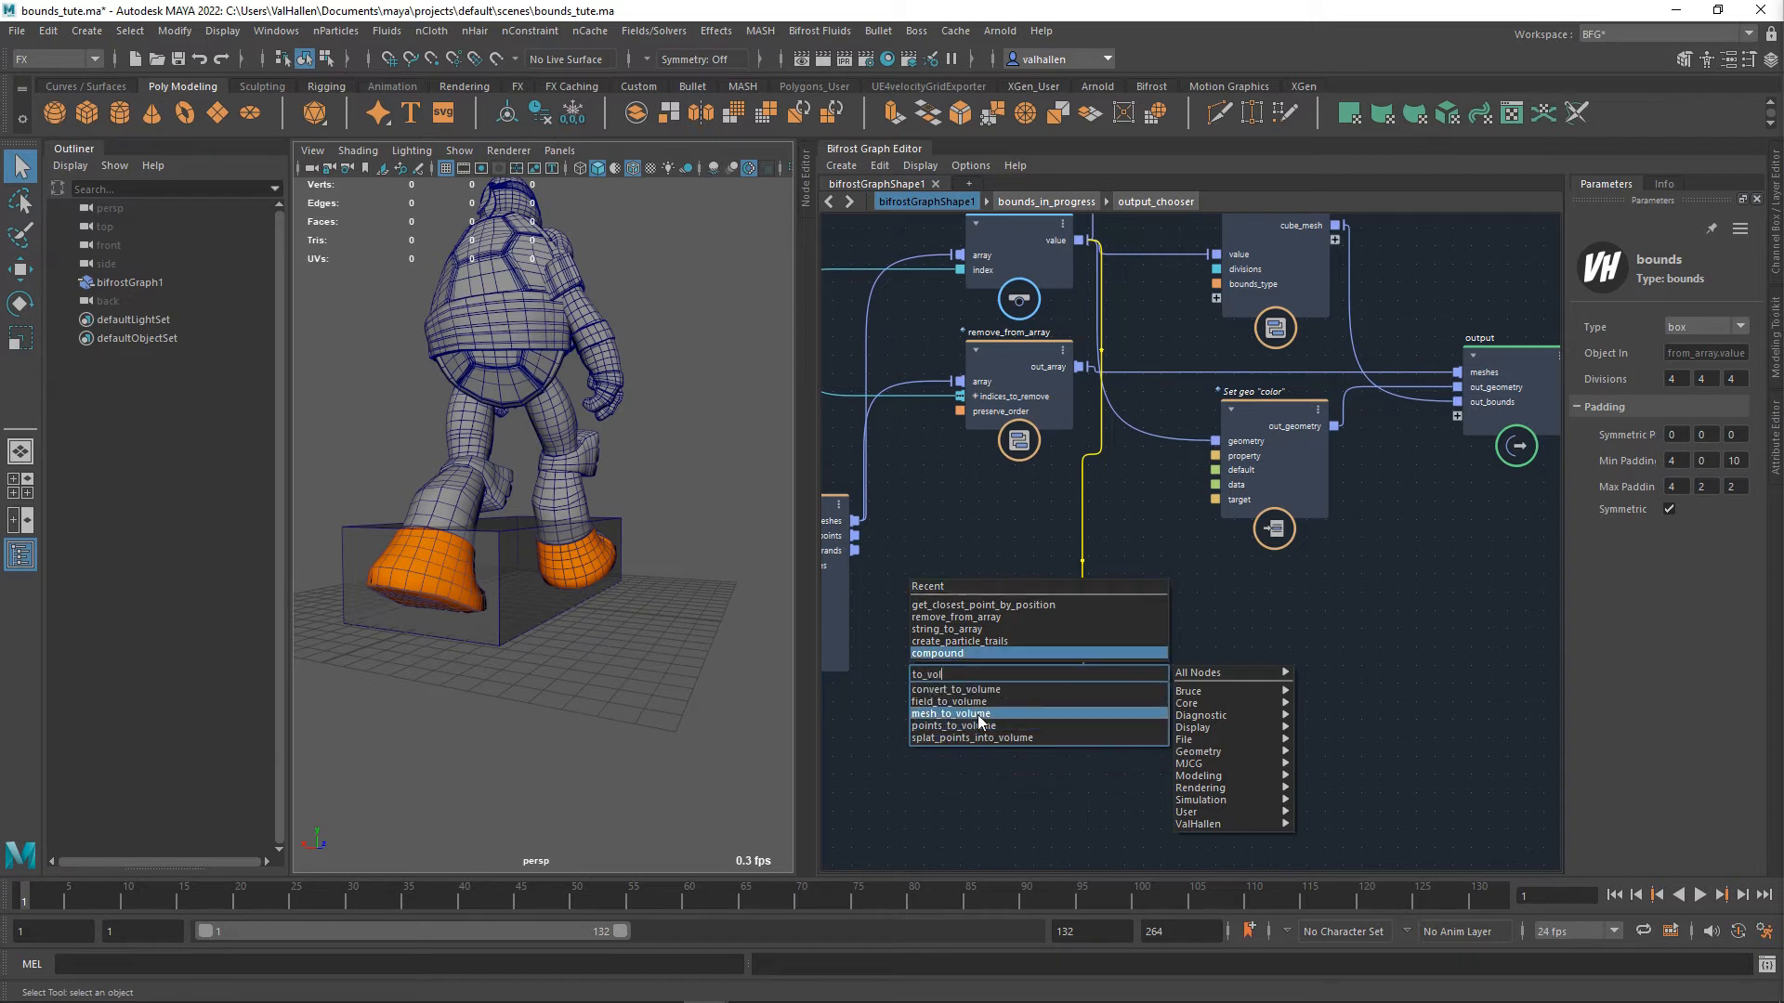
key(Return)
drag(1142, 697, 1241, 629)
alt+middle_drag(1353, 652, 1101, 690)
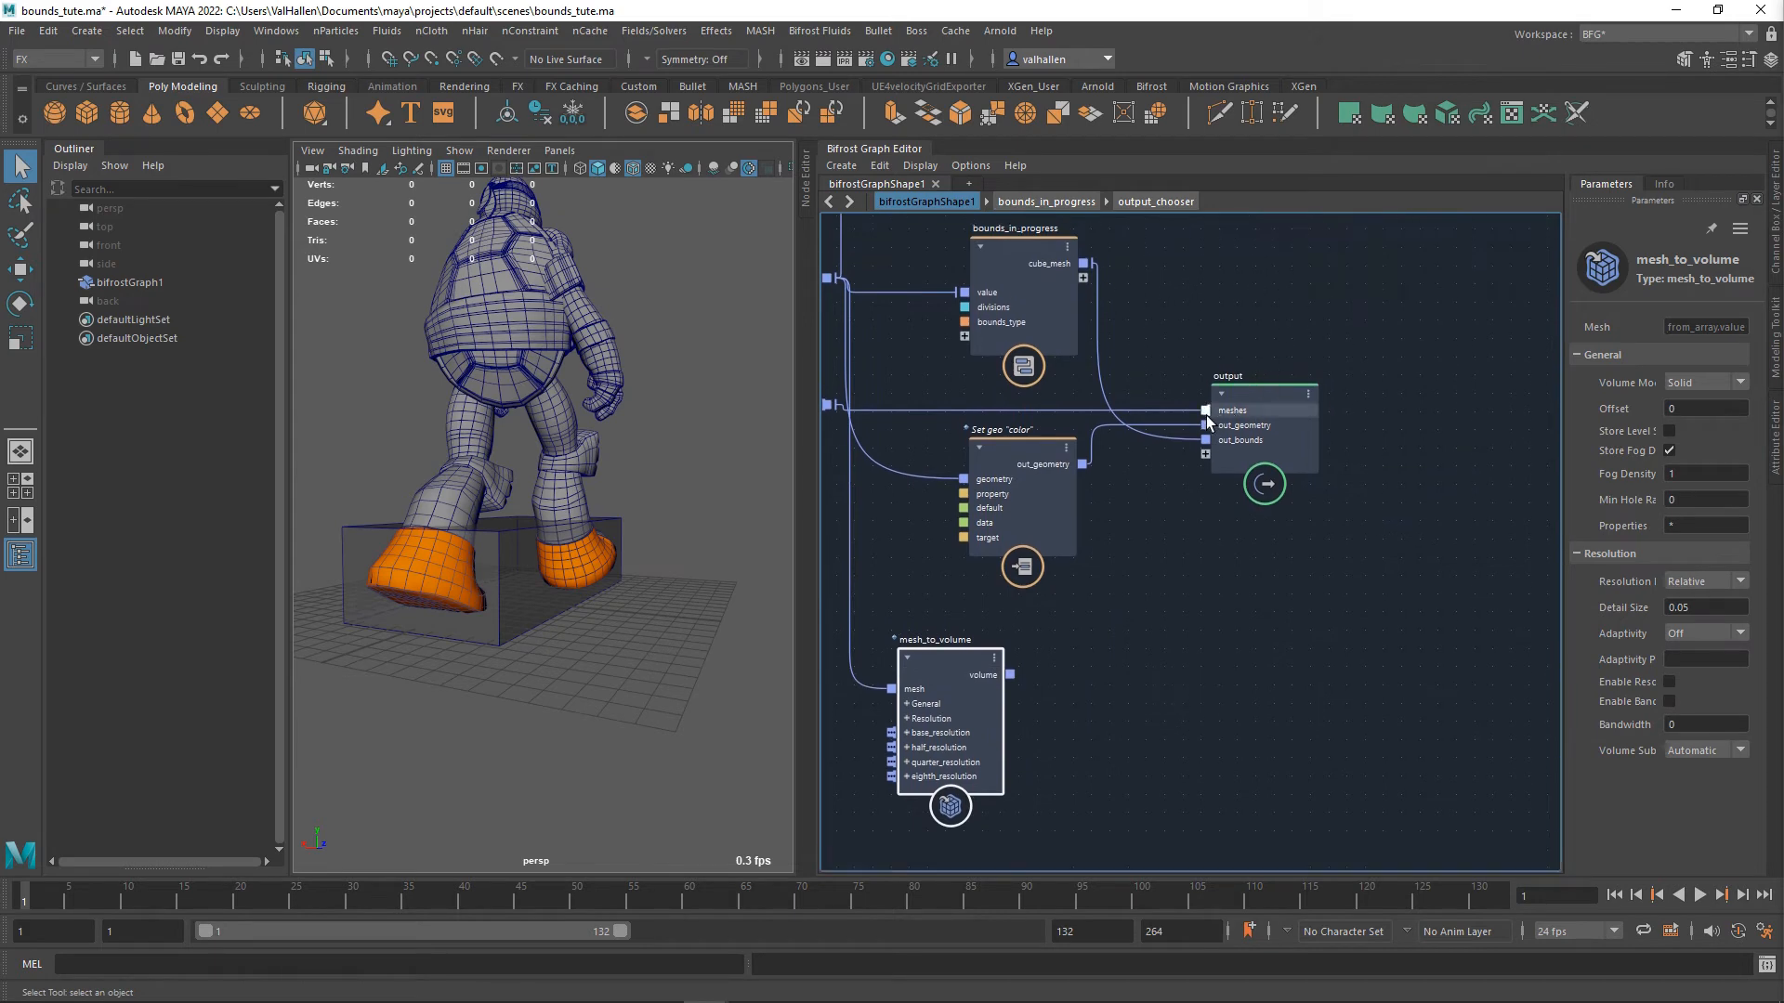
- Remove the connection from bounds_in_progress cube_mesh to the output node's out_bounds port
alt+middle_drag(1228, 319, 1304, 428)
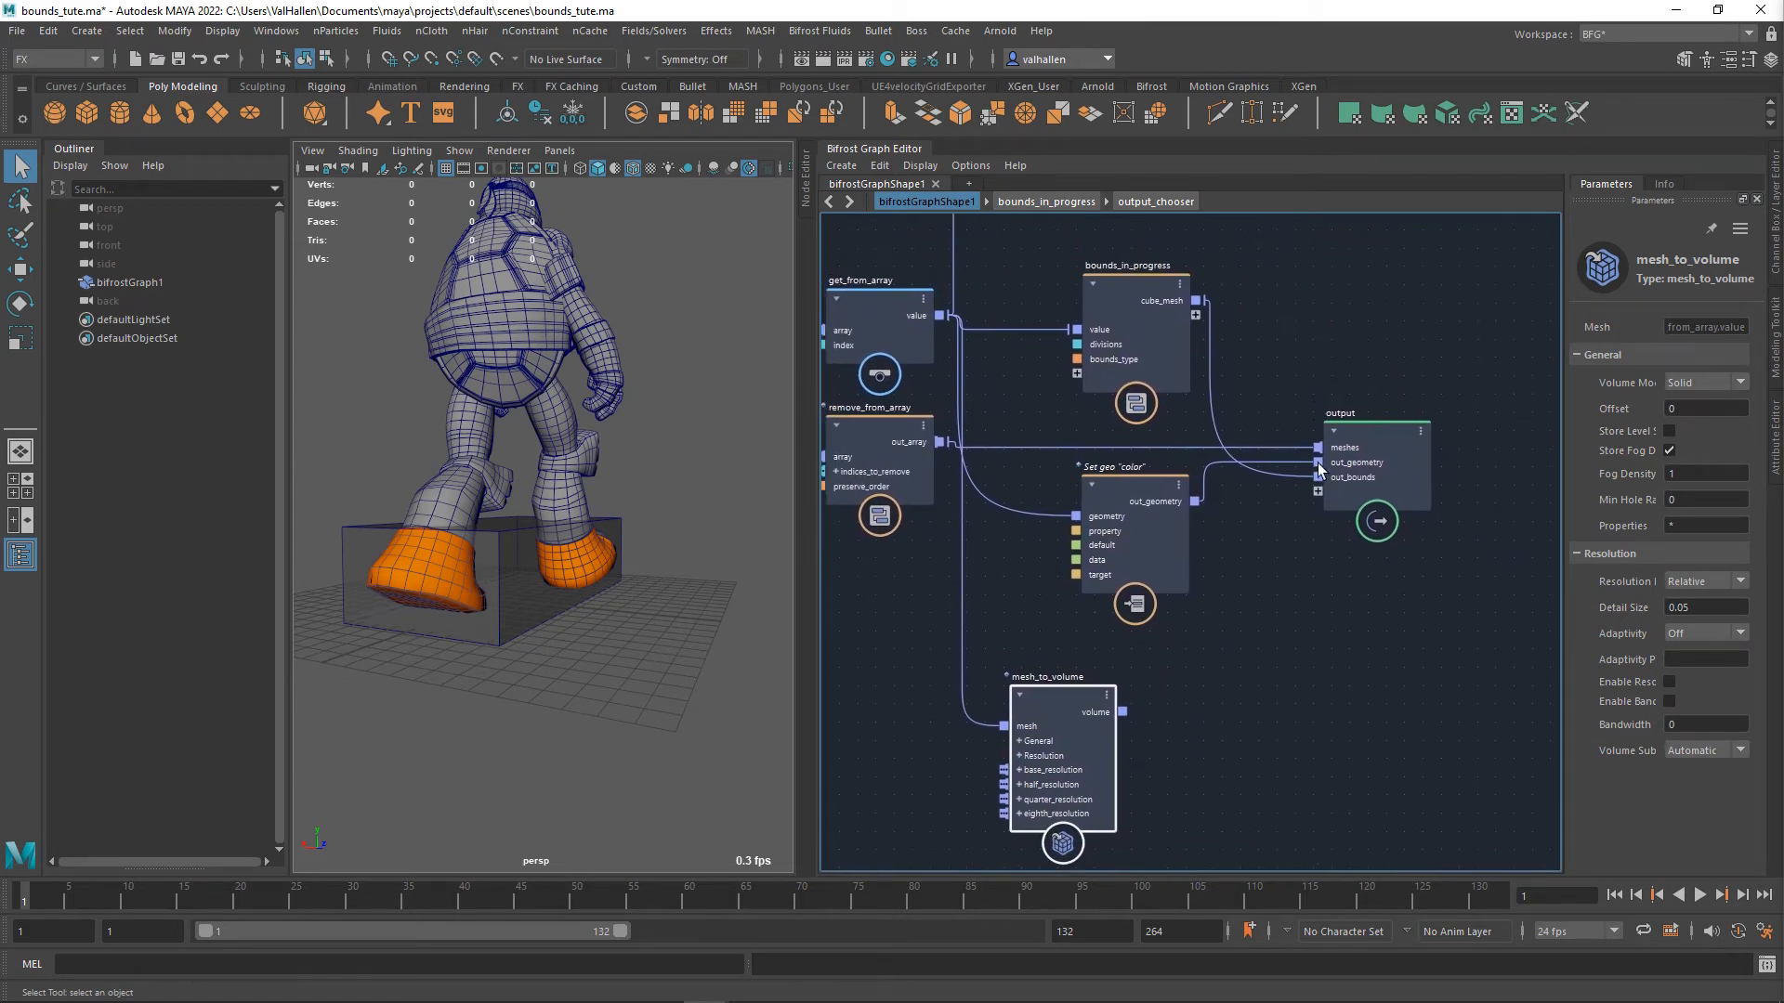
click(1309, 479)
key(Delete)
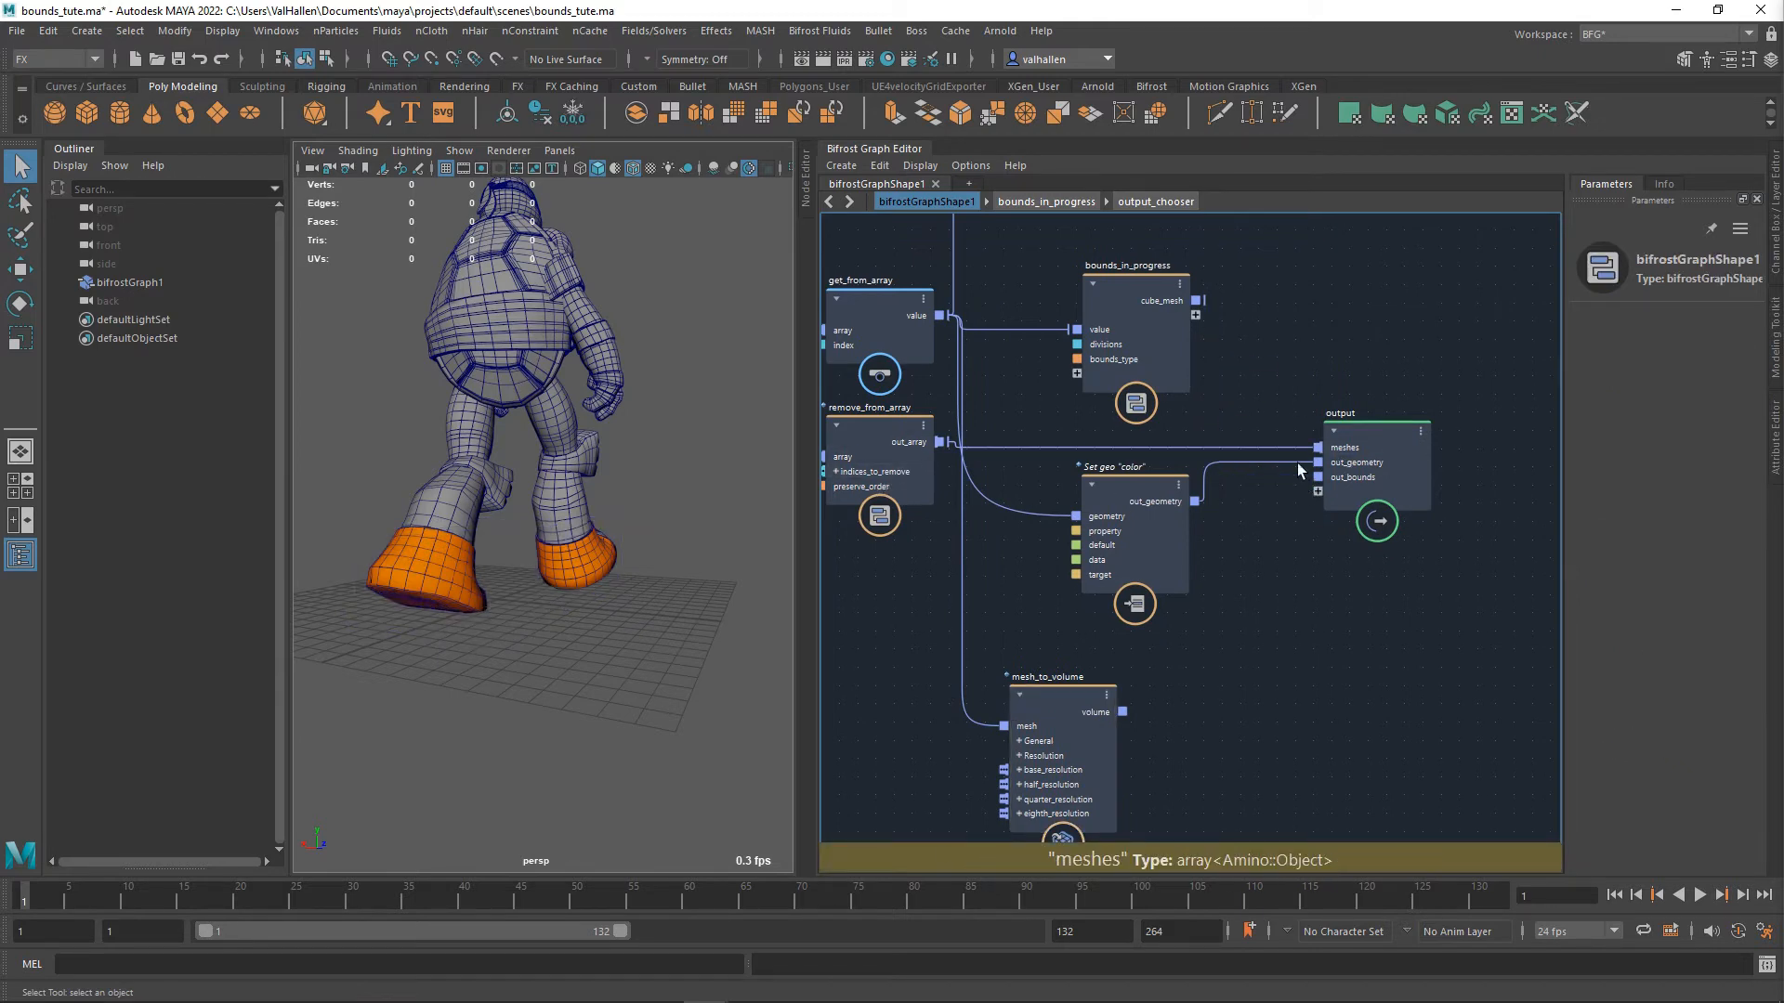
- Add a terminal node with only its diagnostic display enabled and connect mesh_to_volume's volume output to its diagnostic port
click(1040, 762)
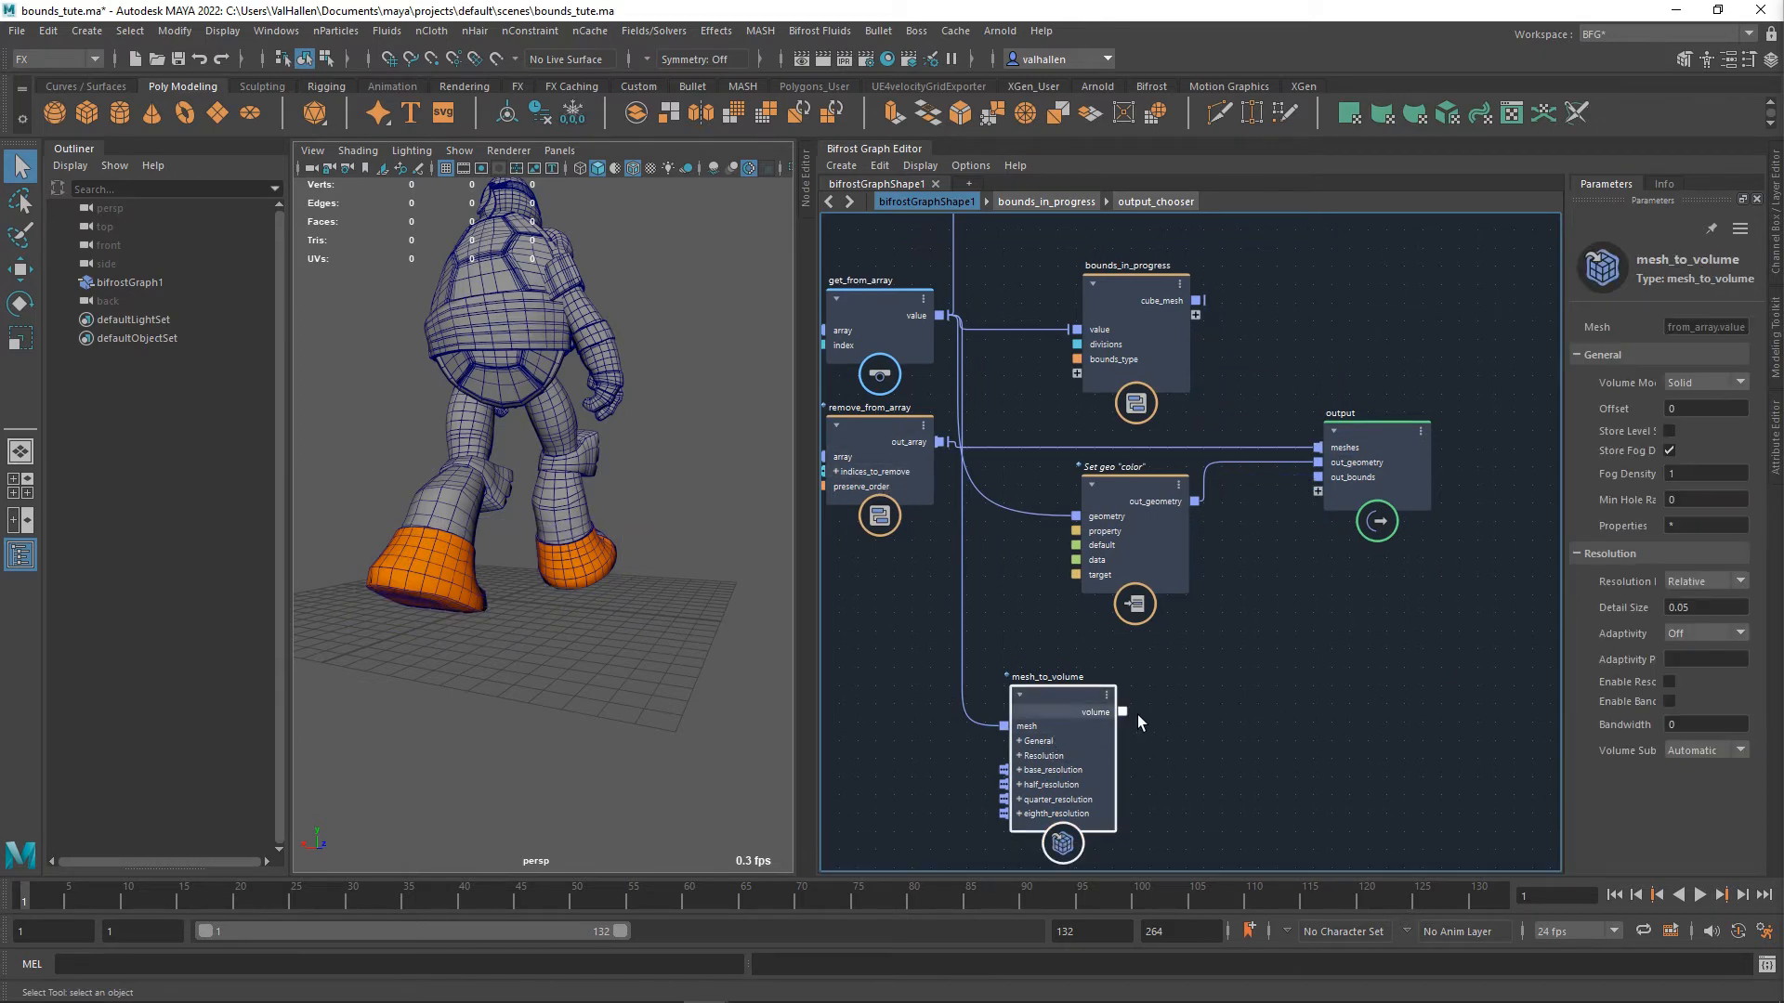
key(Tab)
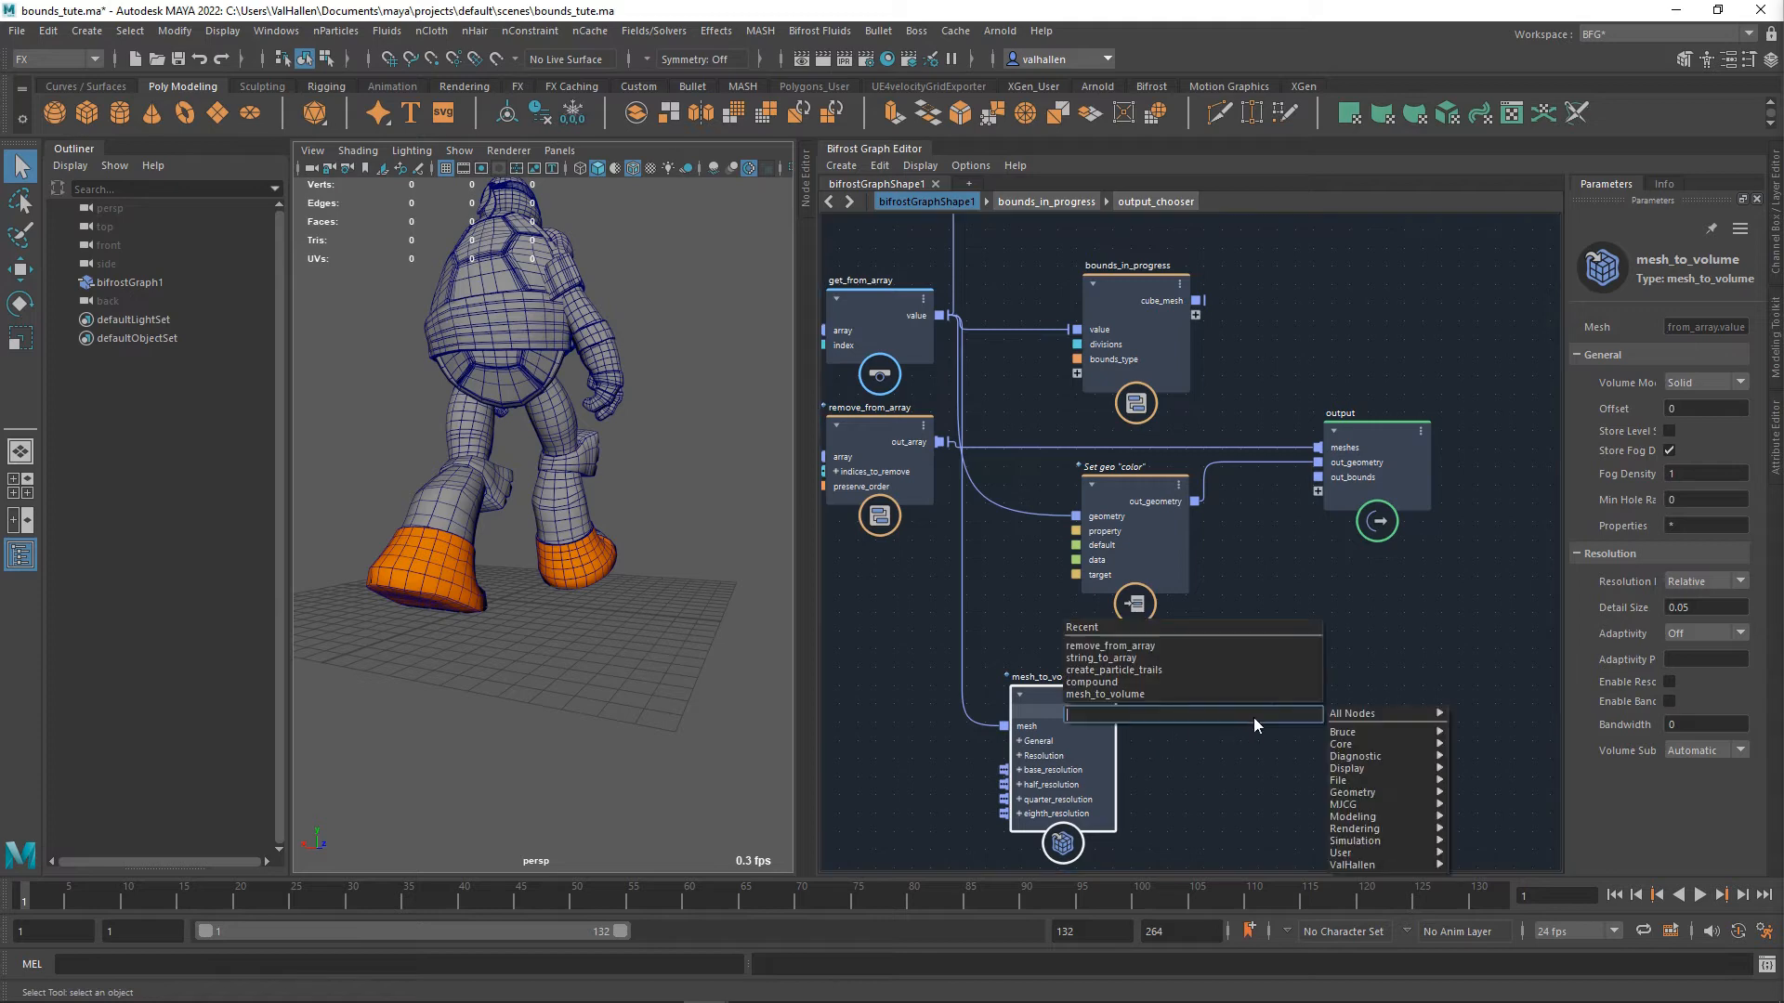
text(terminal)
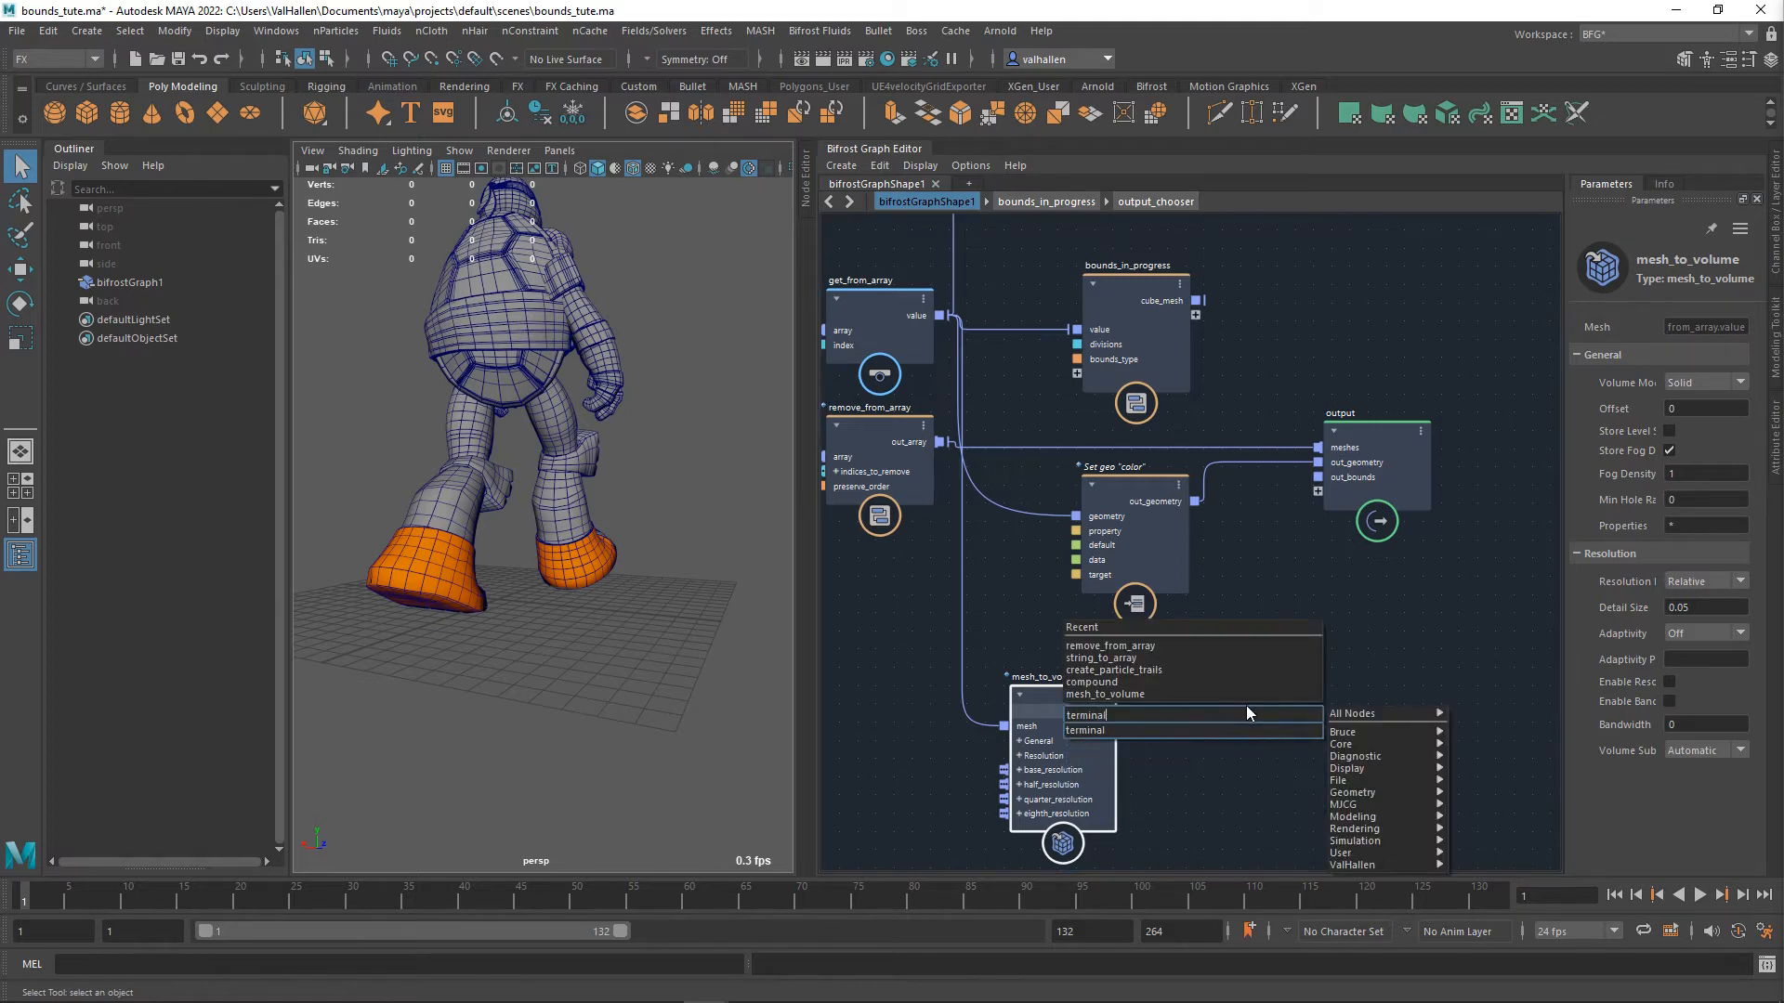
key(Return)
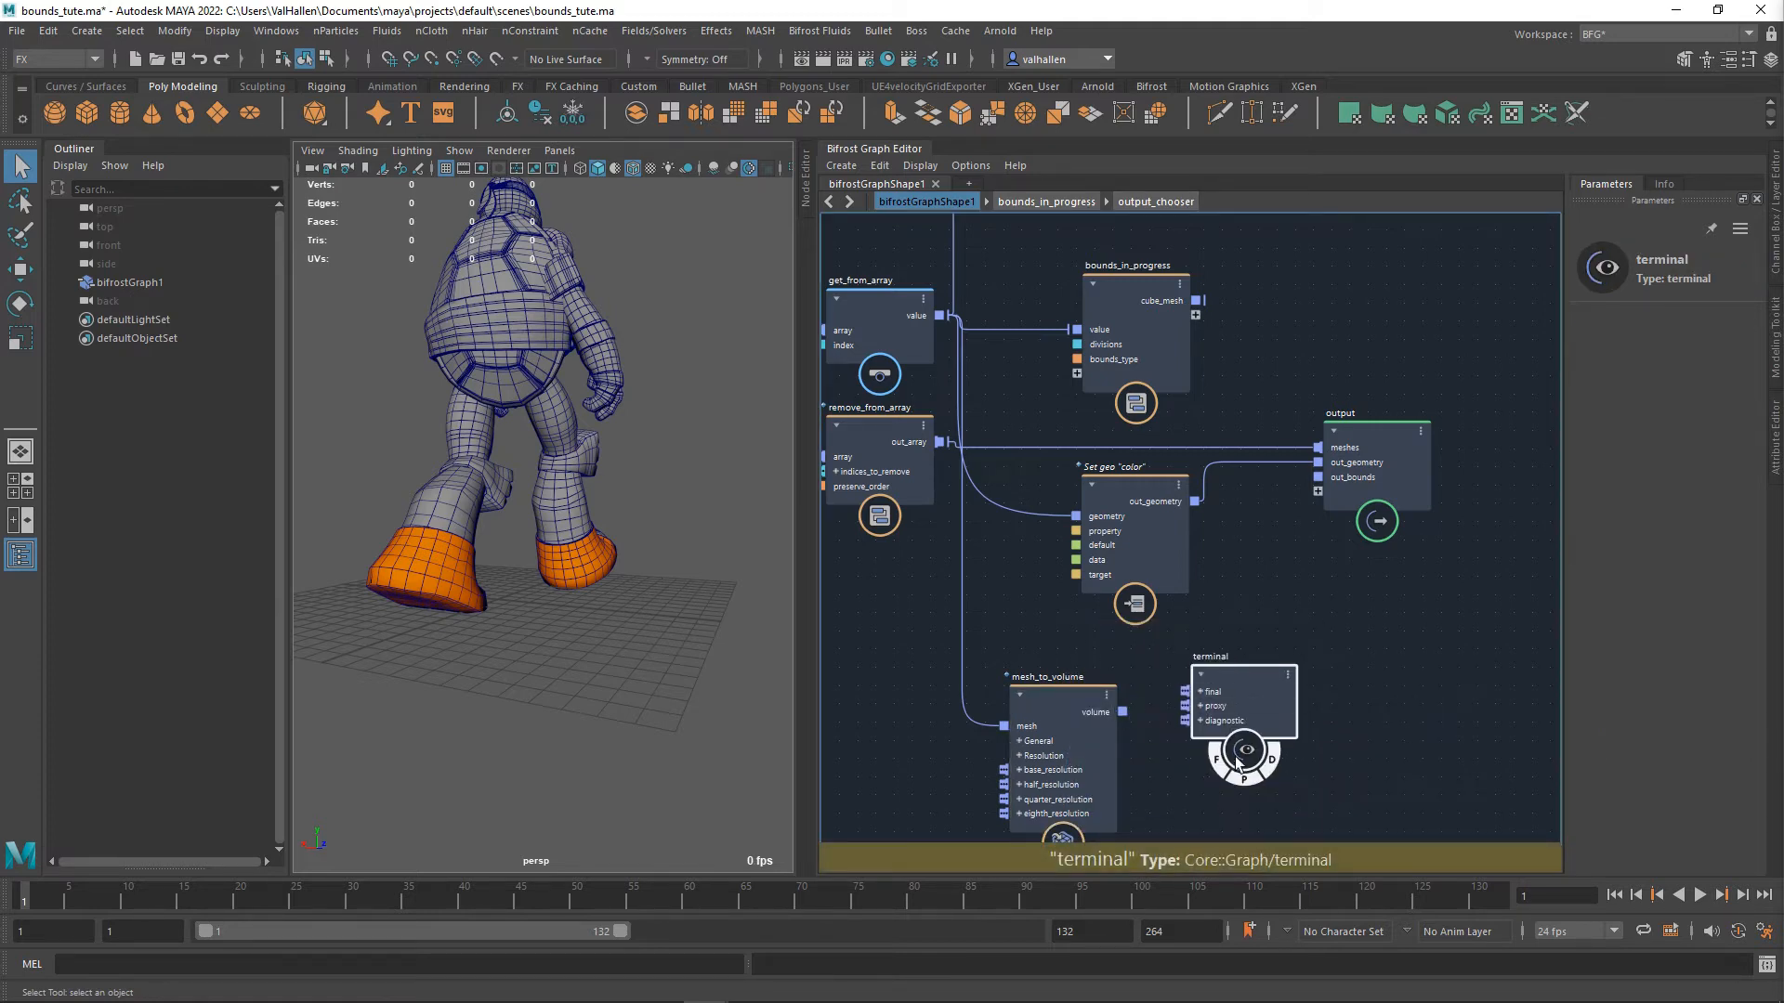
click(1224, 767)
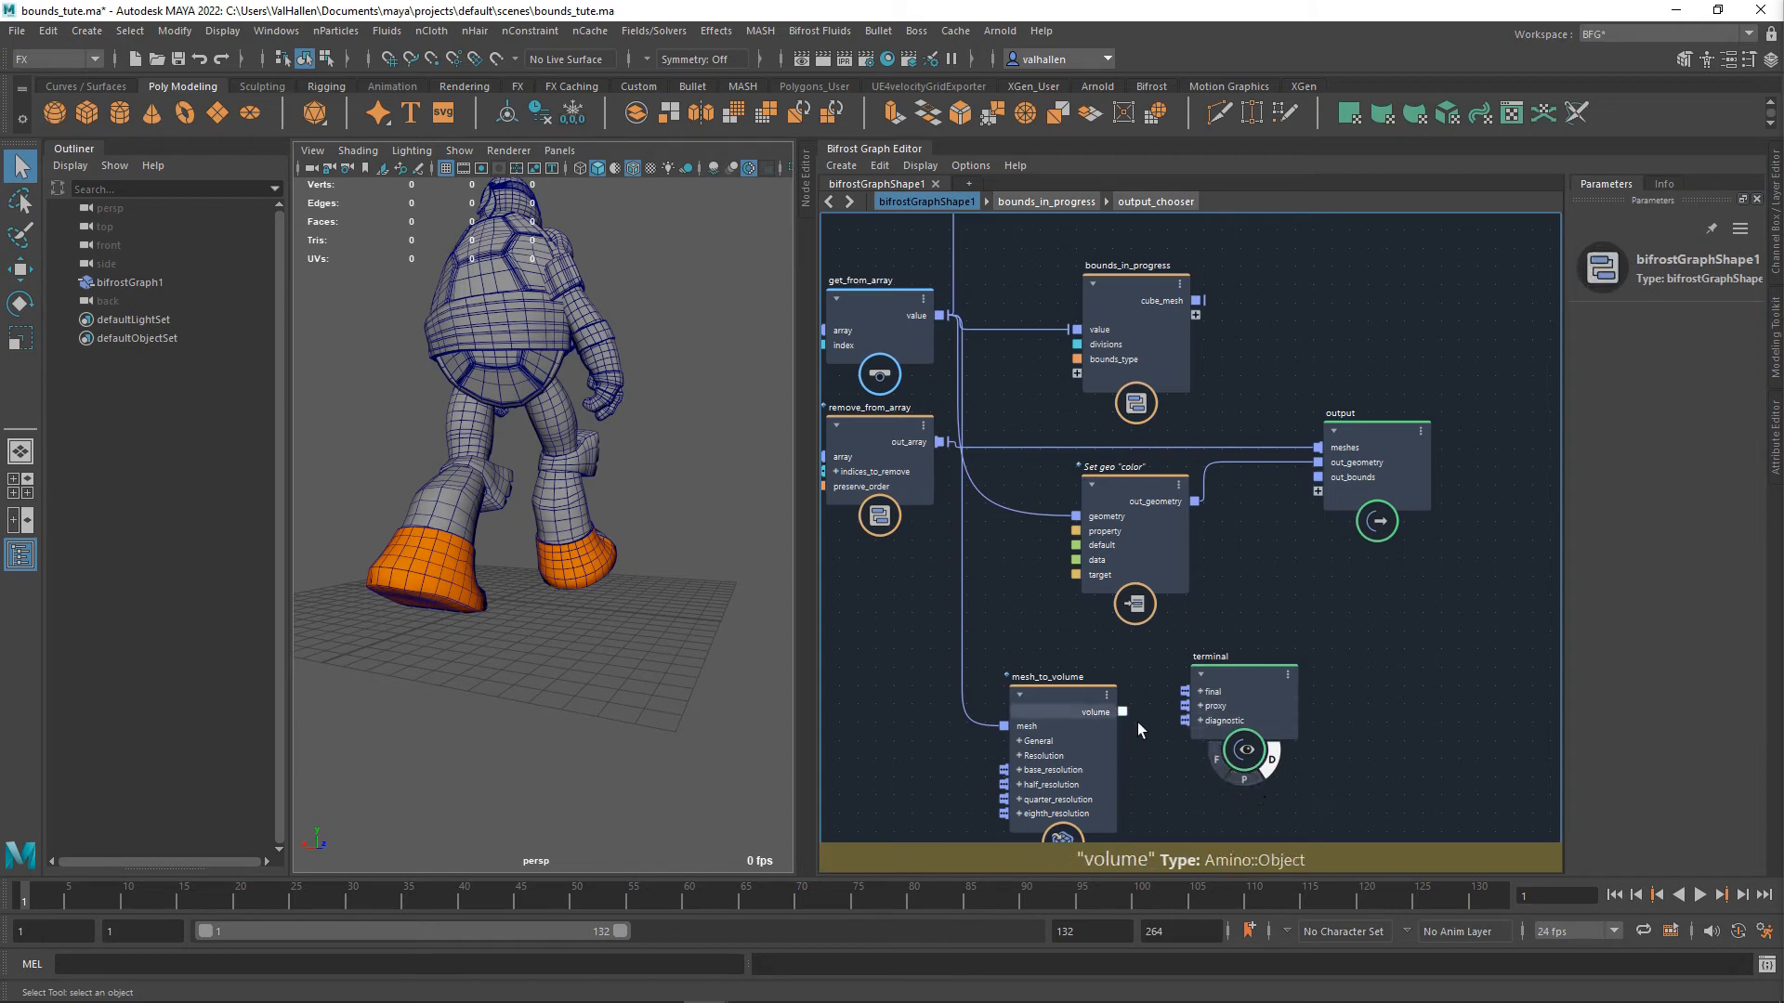
drag(1123, 712, 1257, 706)
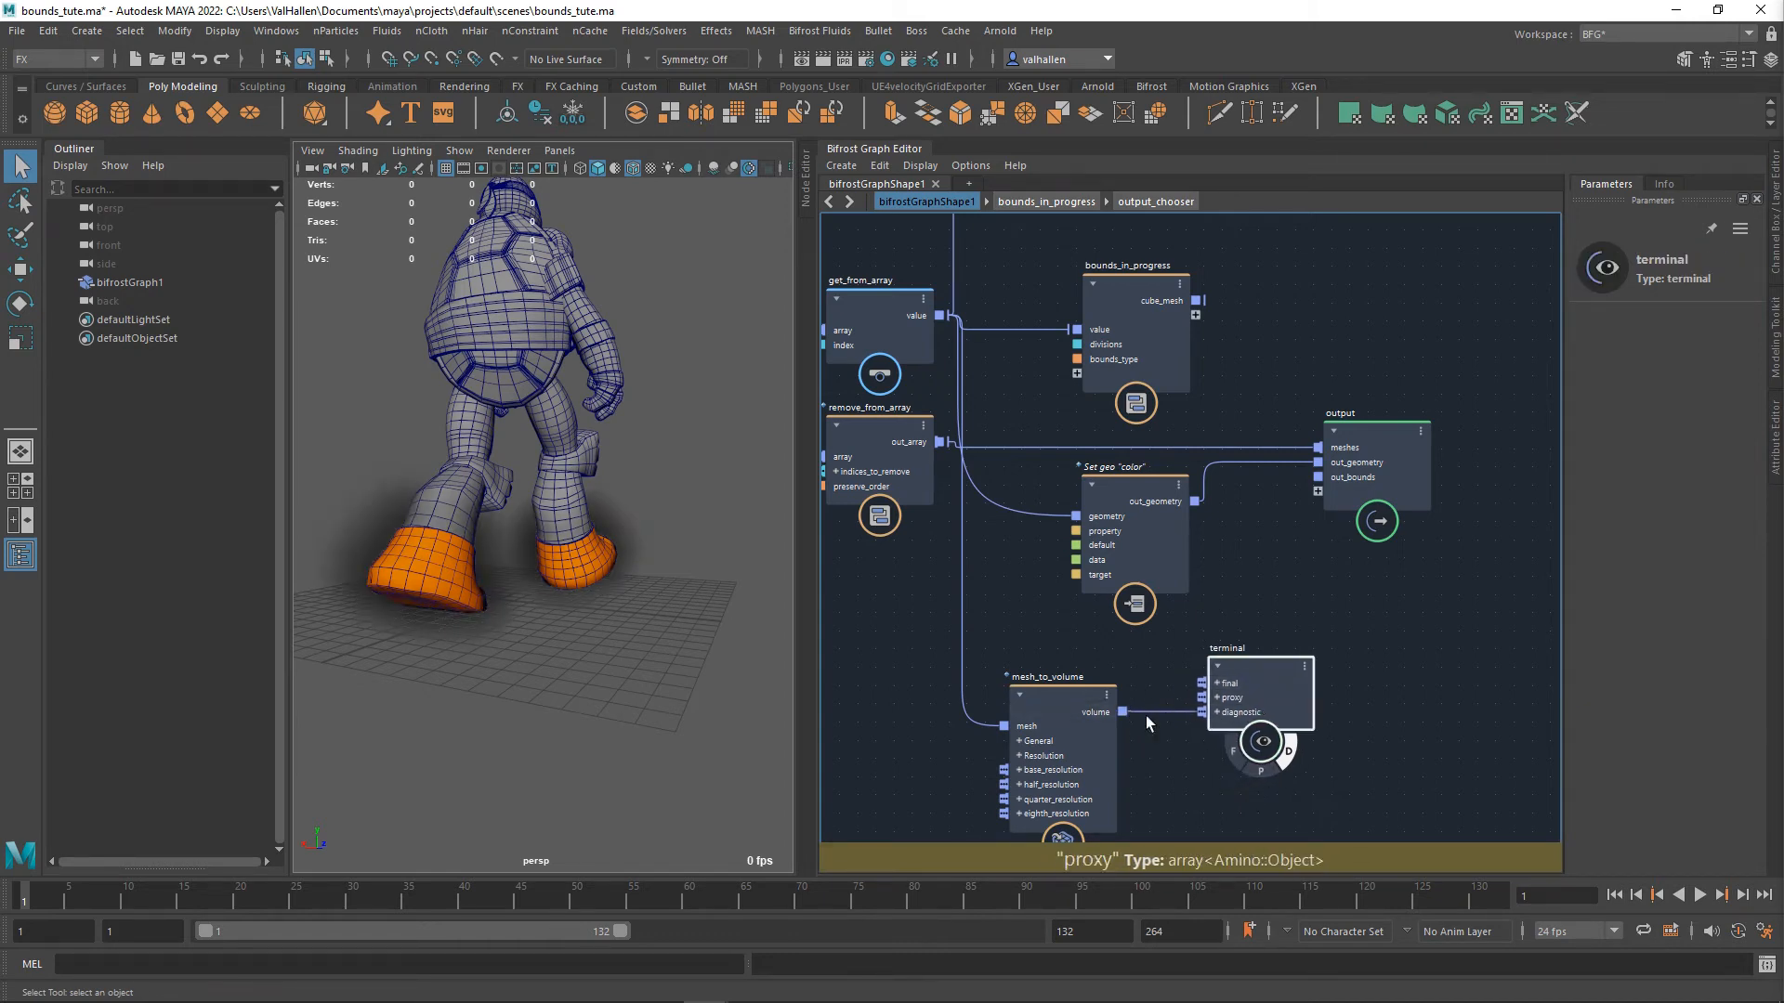
- Set mesh_to_volume's Fog Density to 10 and its resolution mode to Absolute
click(1068, 703)
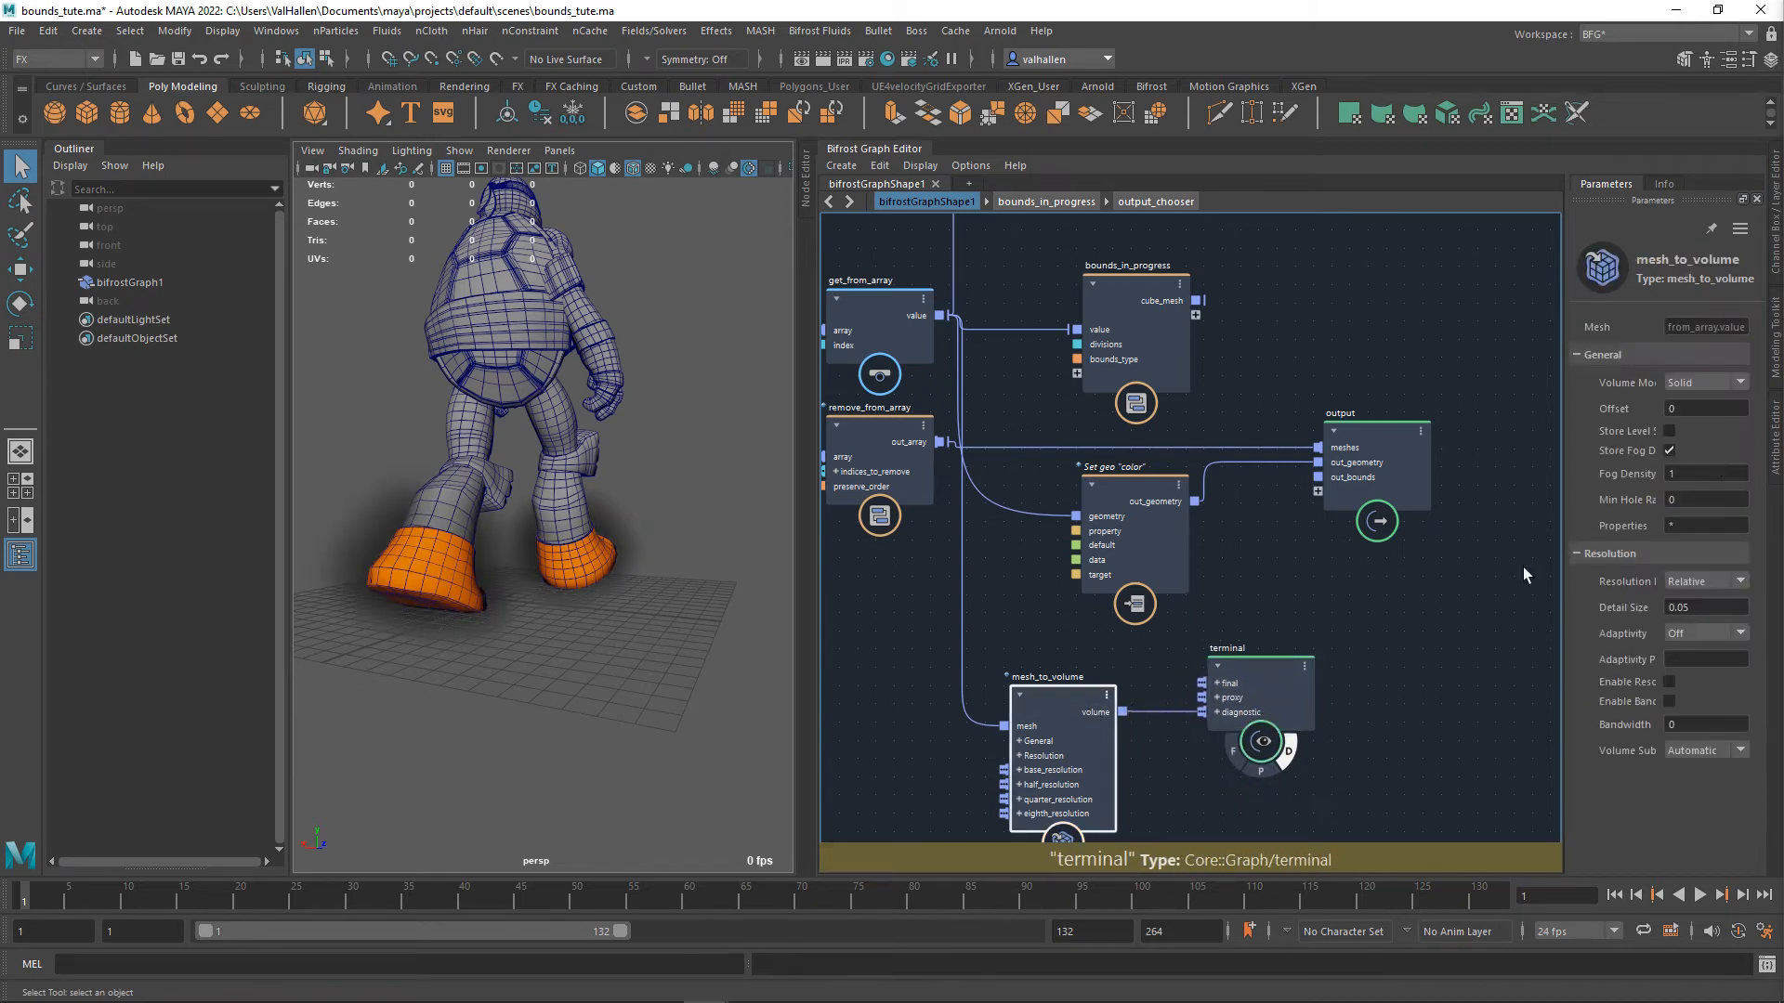
double_click(1703, 479)
text(10)
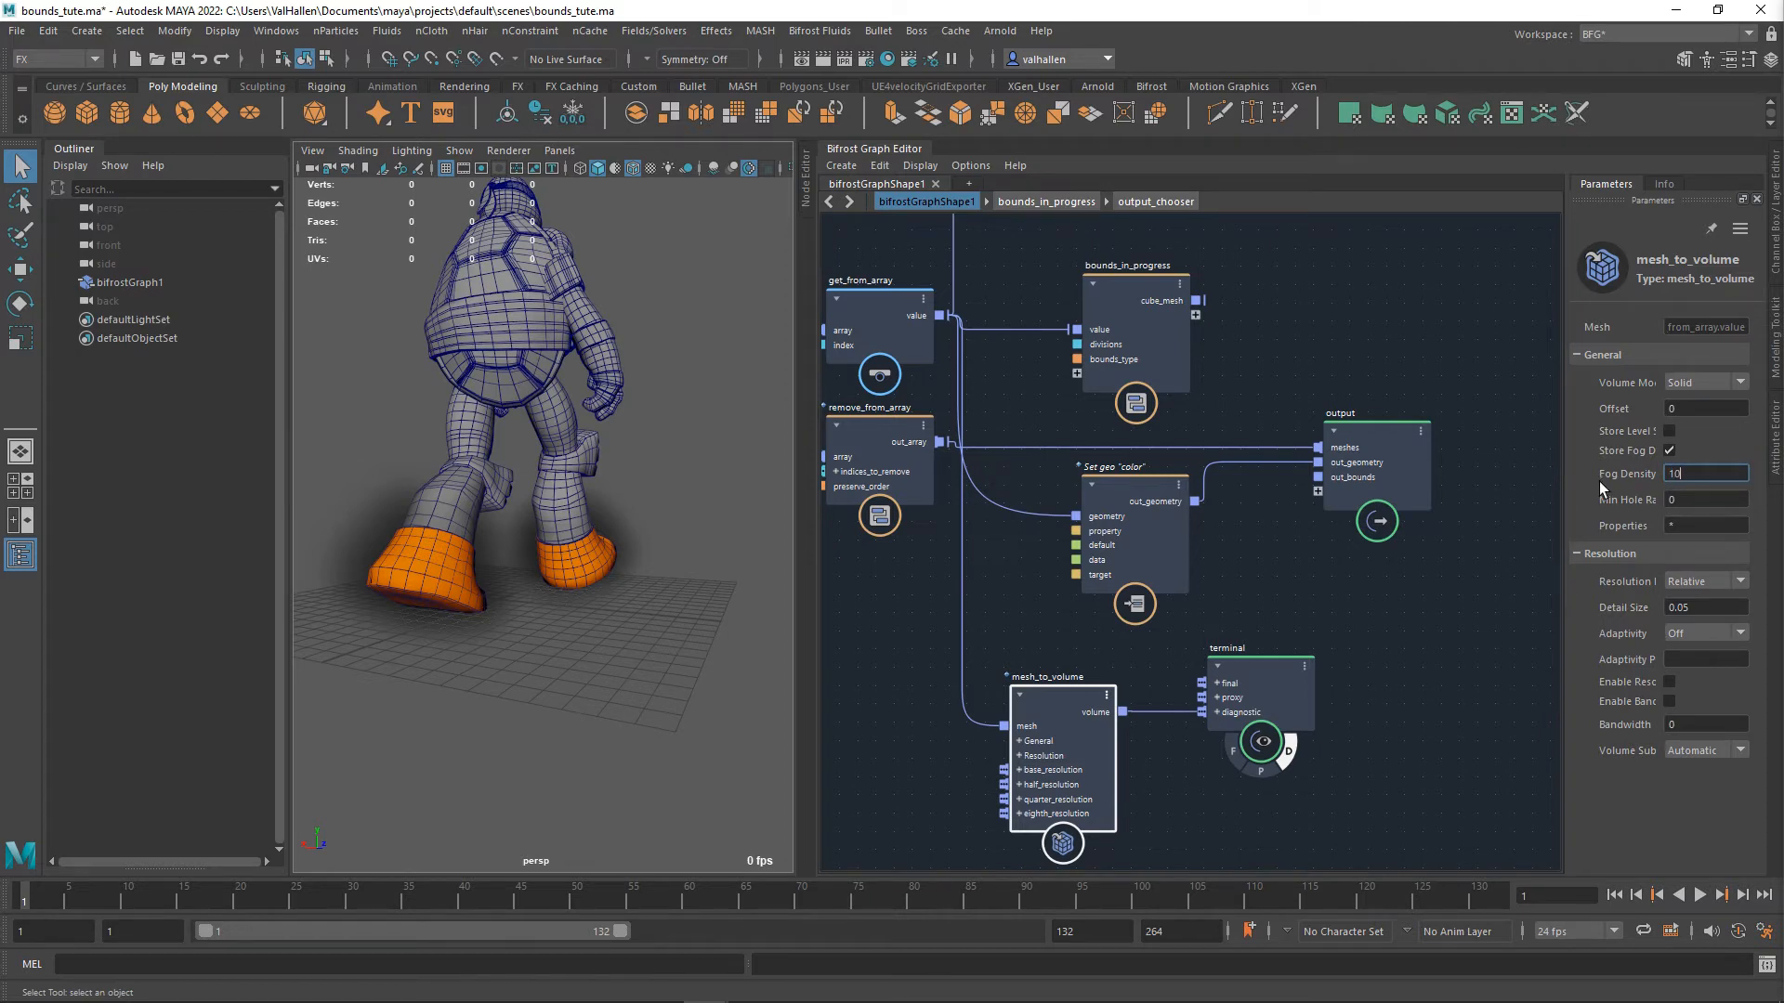
key(Return)
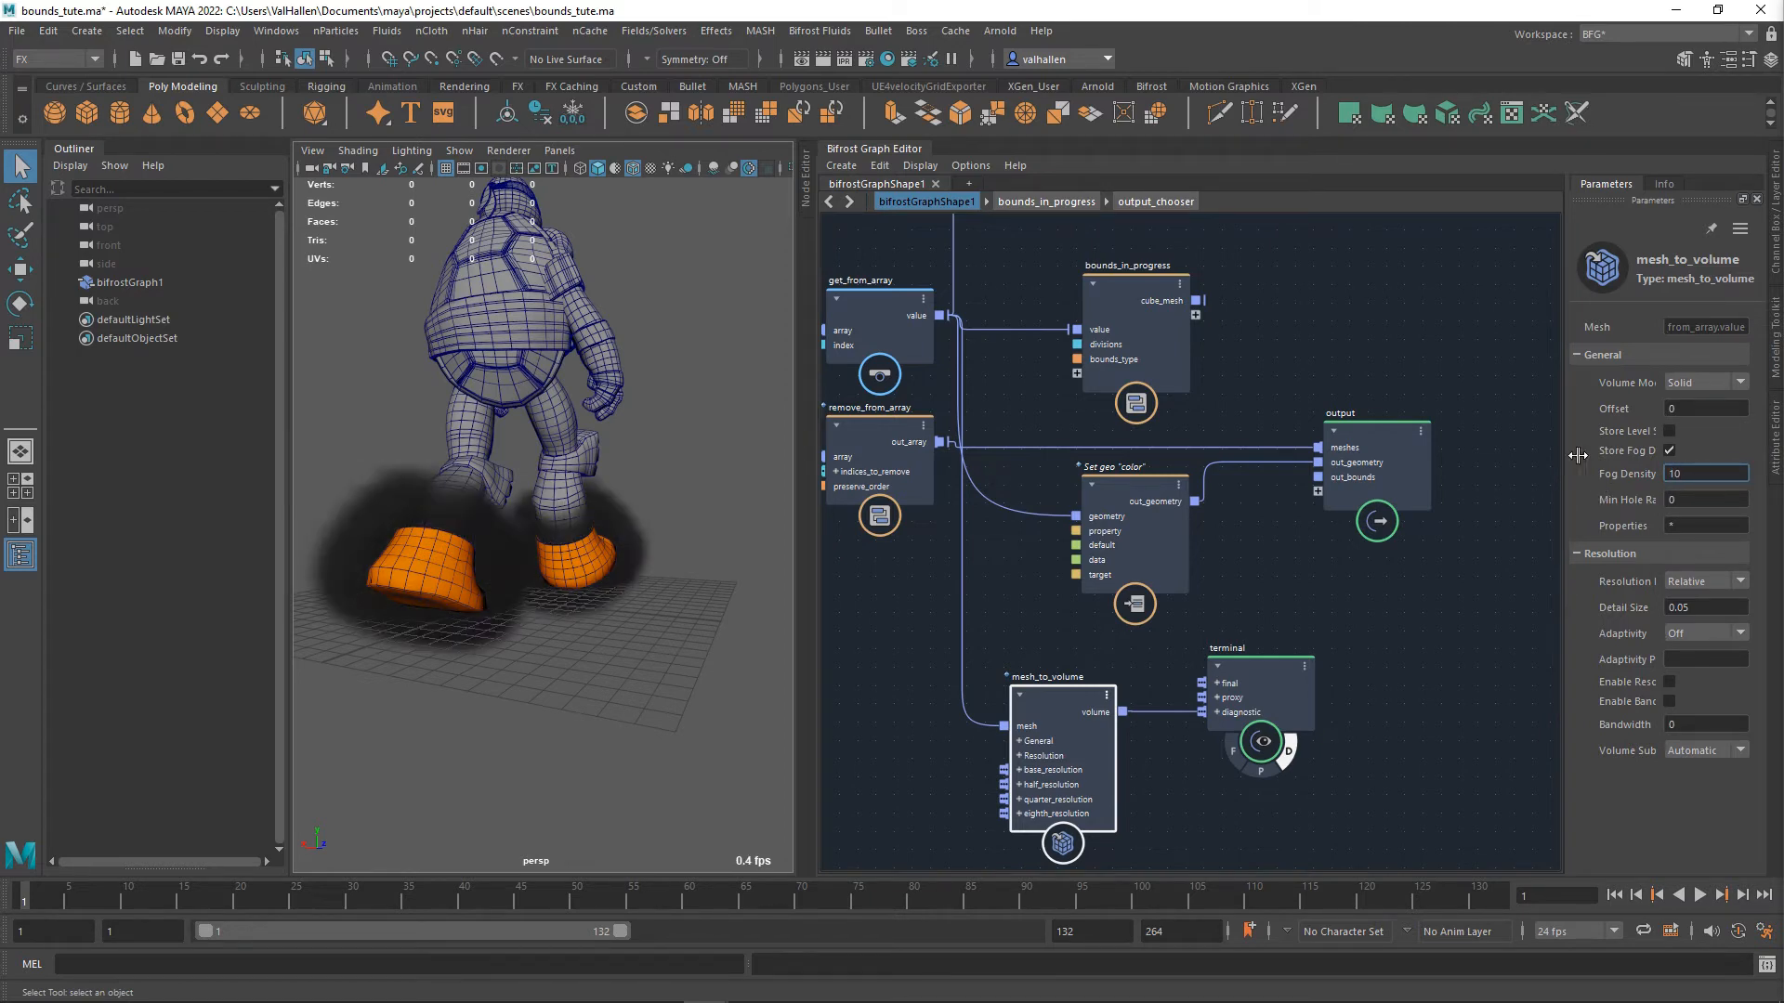
click(1708, 583)
click(1691, 597)
alt+drag(612, 621, 570, 635)
scroll(555, 620, up, 5)
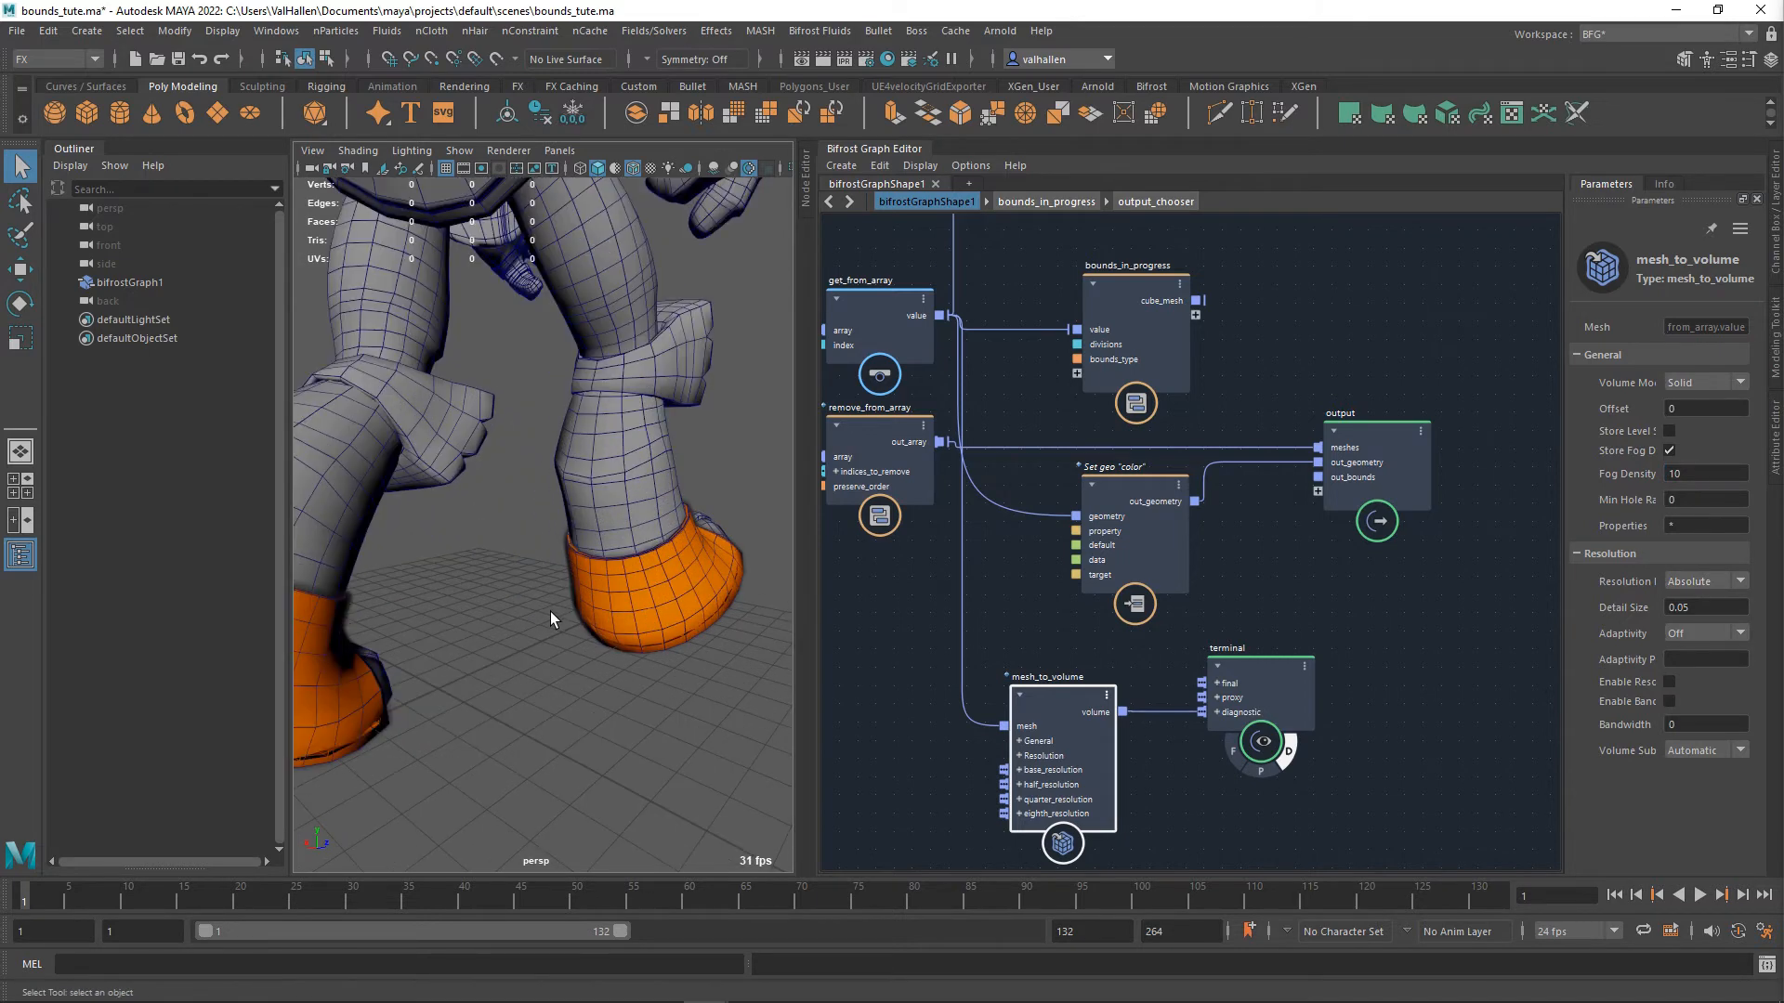
- Move the output node aside and disconnect its meshes and out_geometry inputs, leaving only the fog volume to inspect
scroll(552, 615, down, 2)
mouse_move(1260, 595)
alt+middle_down()
mouse_move(1276, 643)
mouse_move(1277, 620)
alt+middle_up()
drag(1403, 513, 1448, 486)
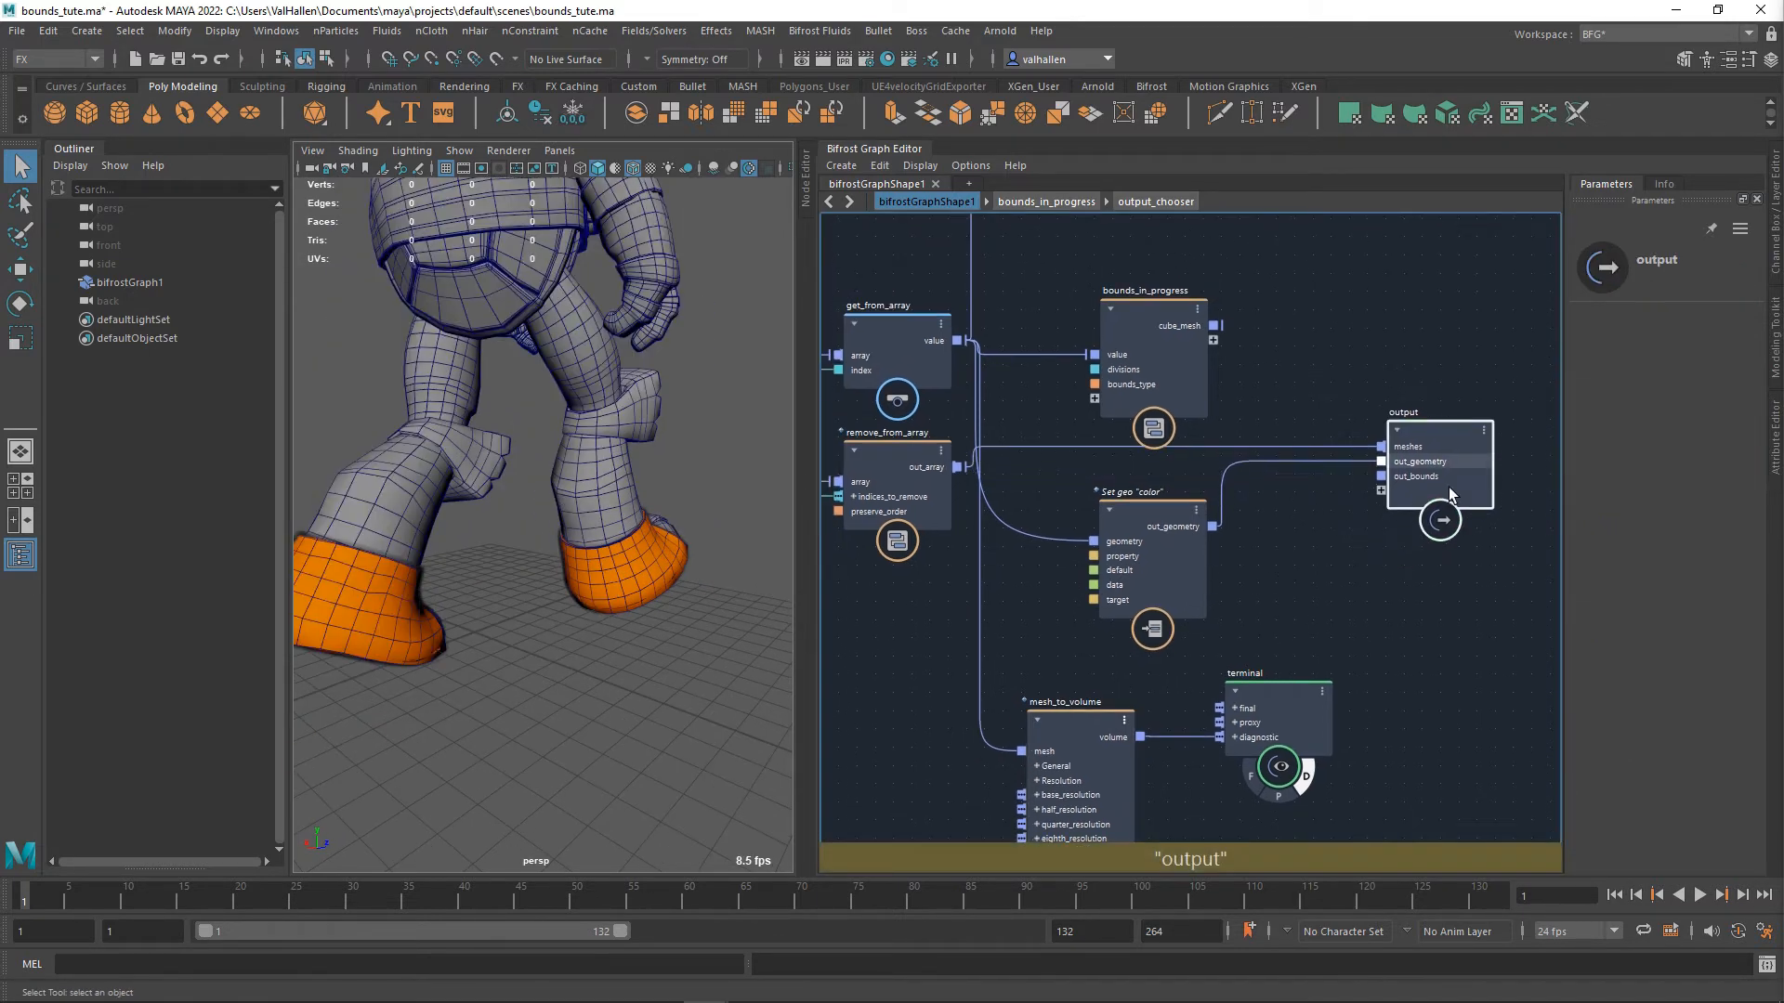
drag(1325, 495, 1327, 502)
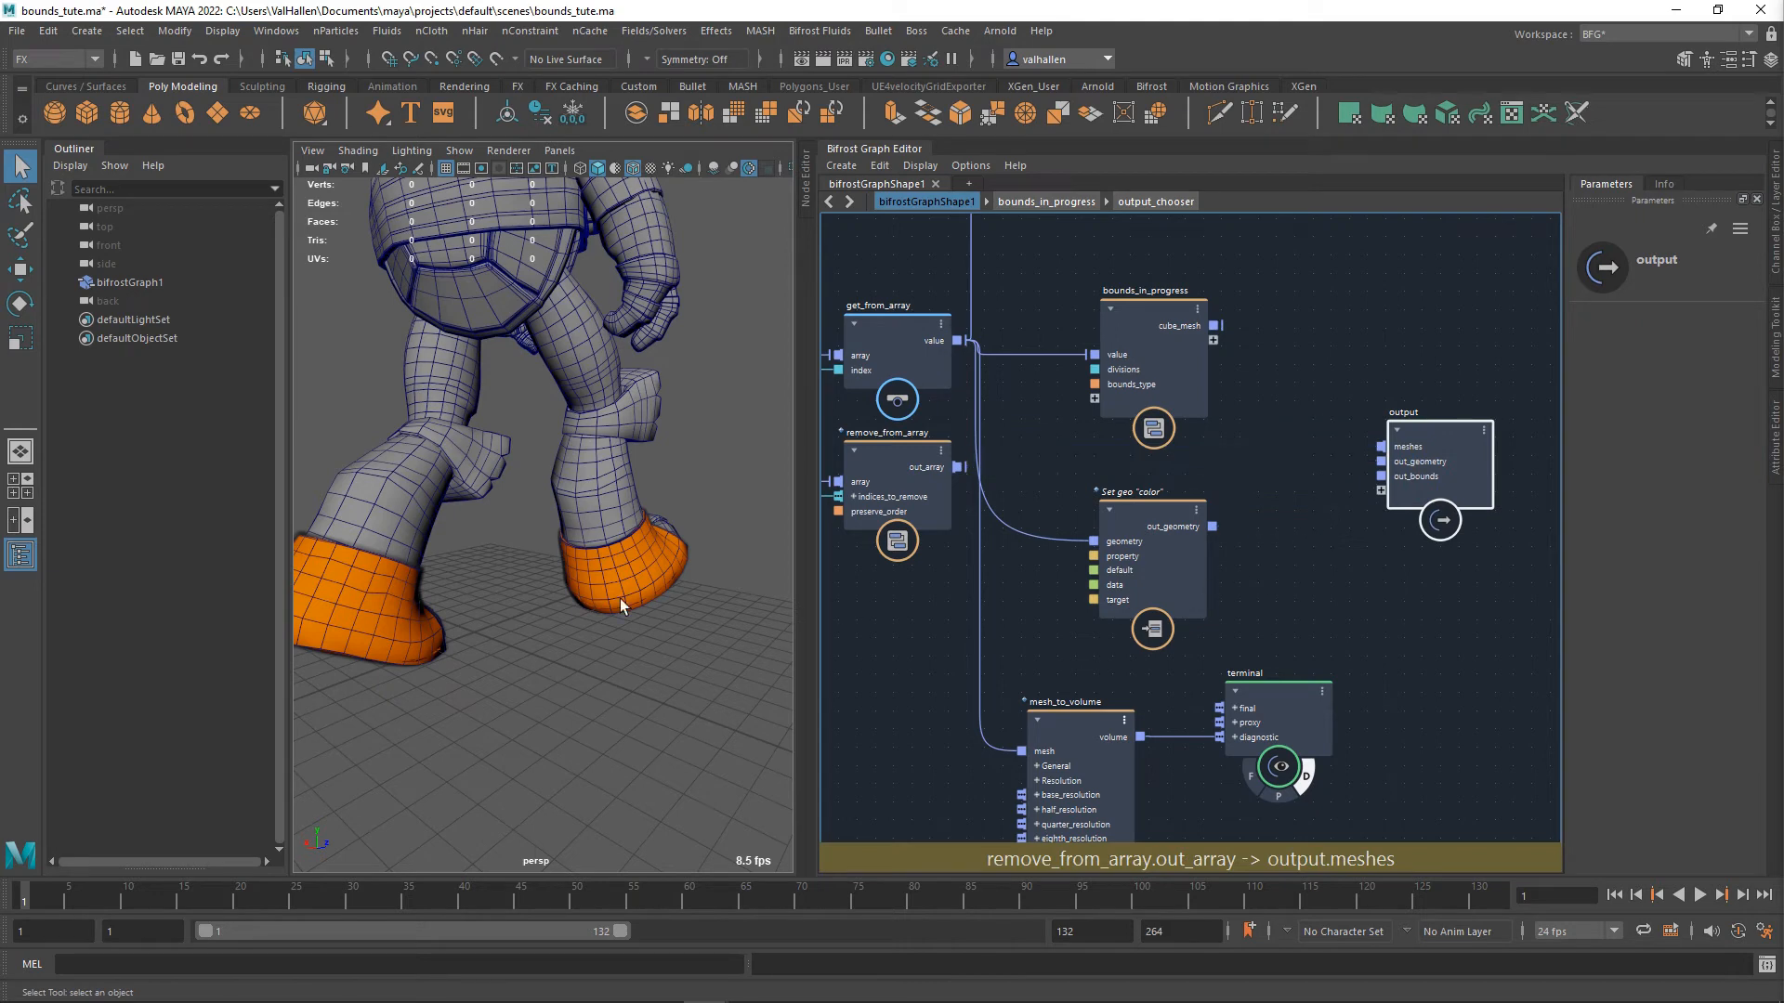
alt+drag(657, 557, 563, 641)
scroll(569, 637, down, 3)
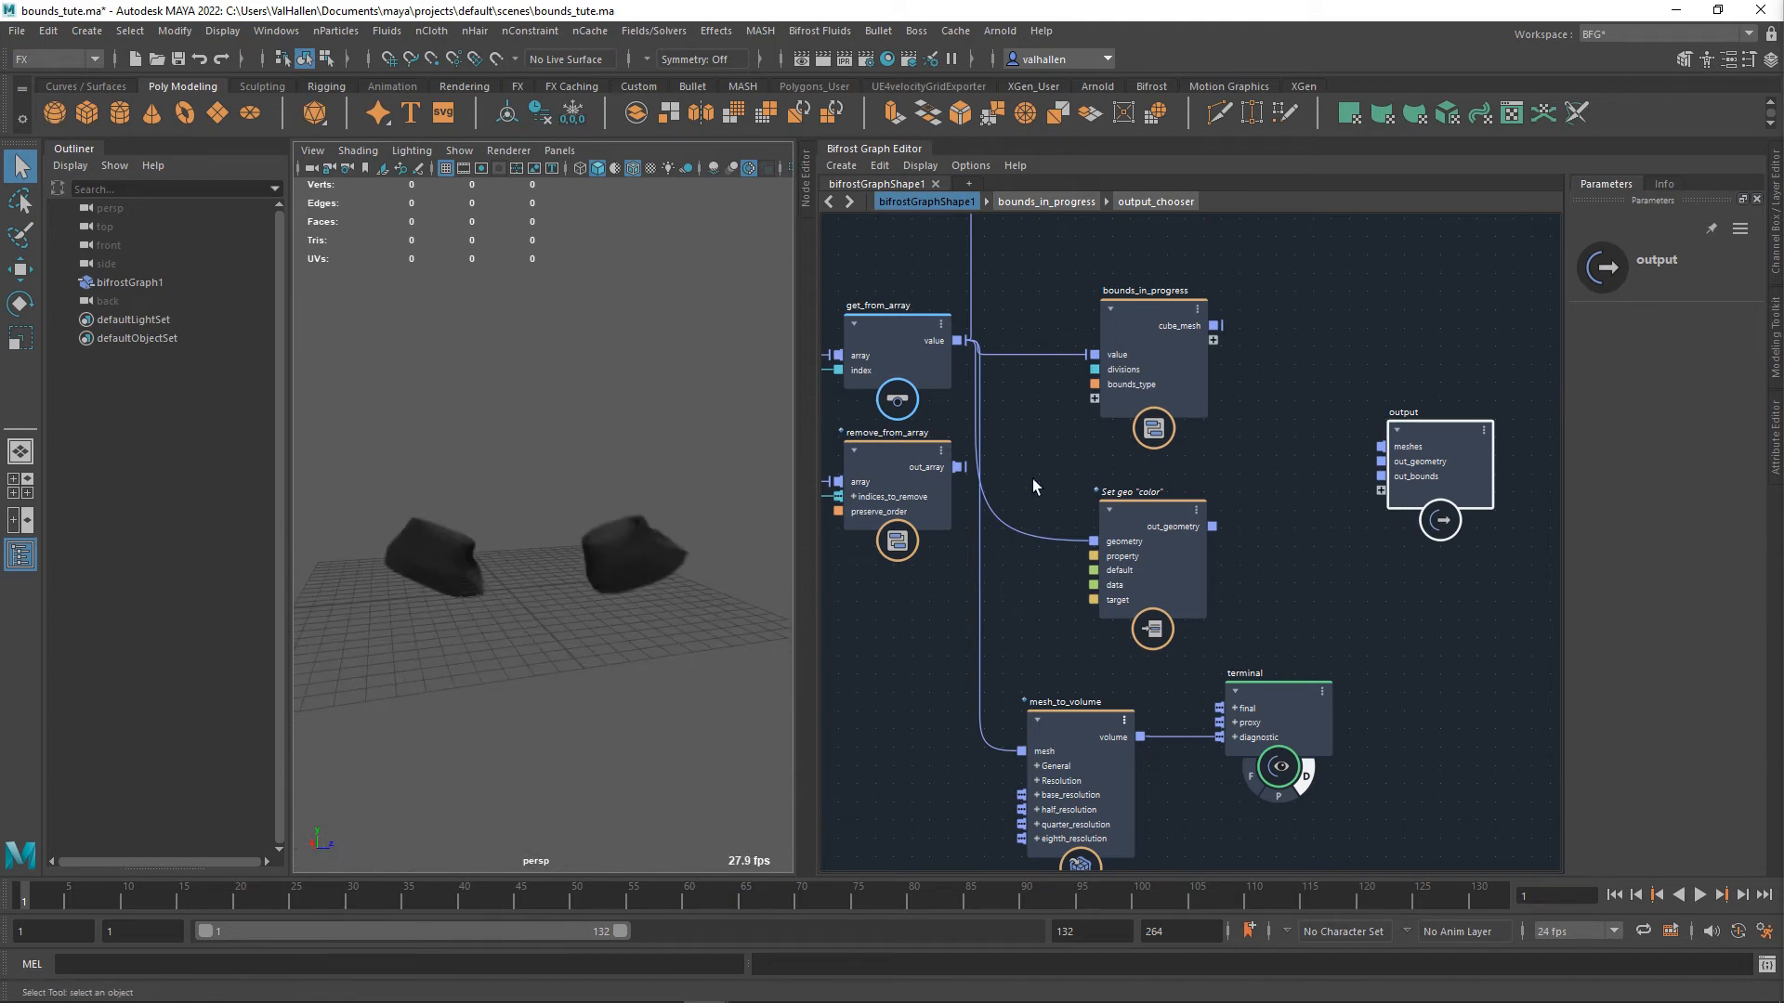
- Try the value 1 in the selection node and undo the change
alt+middle_drag(1037, 488, 1498, 713)
alt+middle_drag(1187, 484, 1027, 391)
click(922, 577)
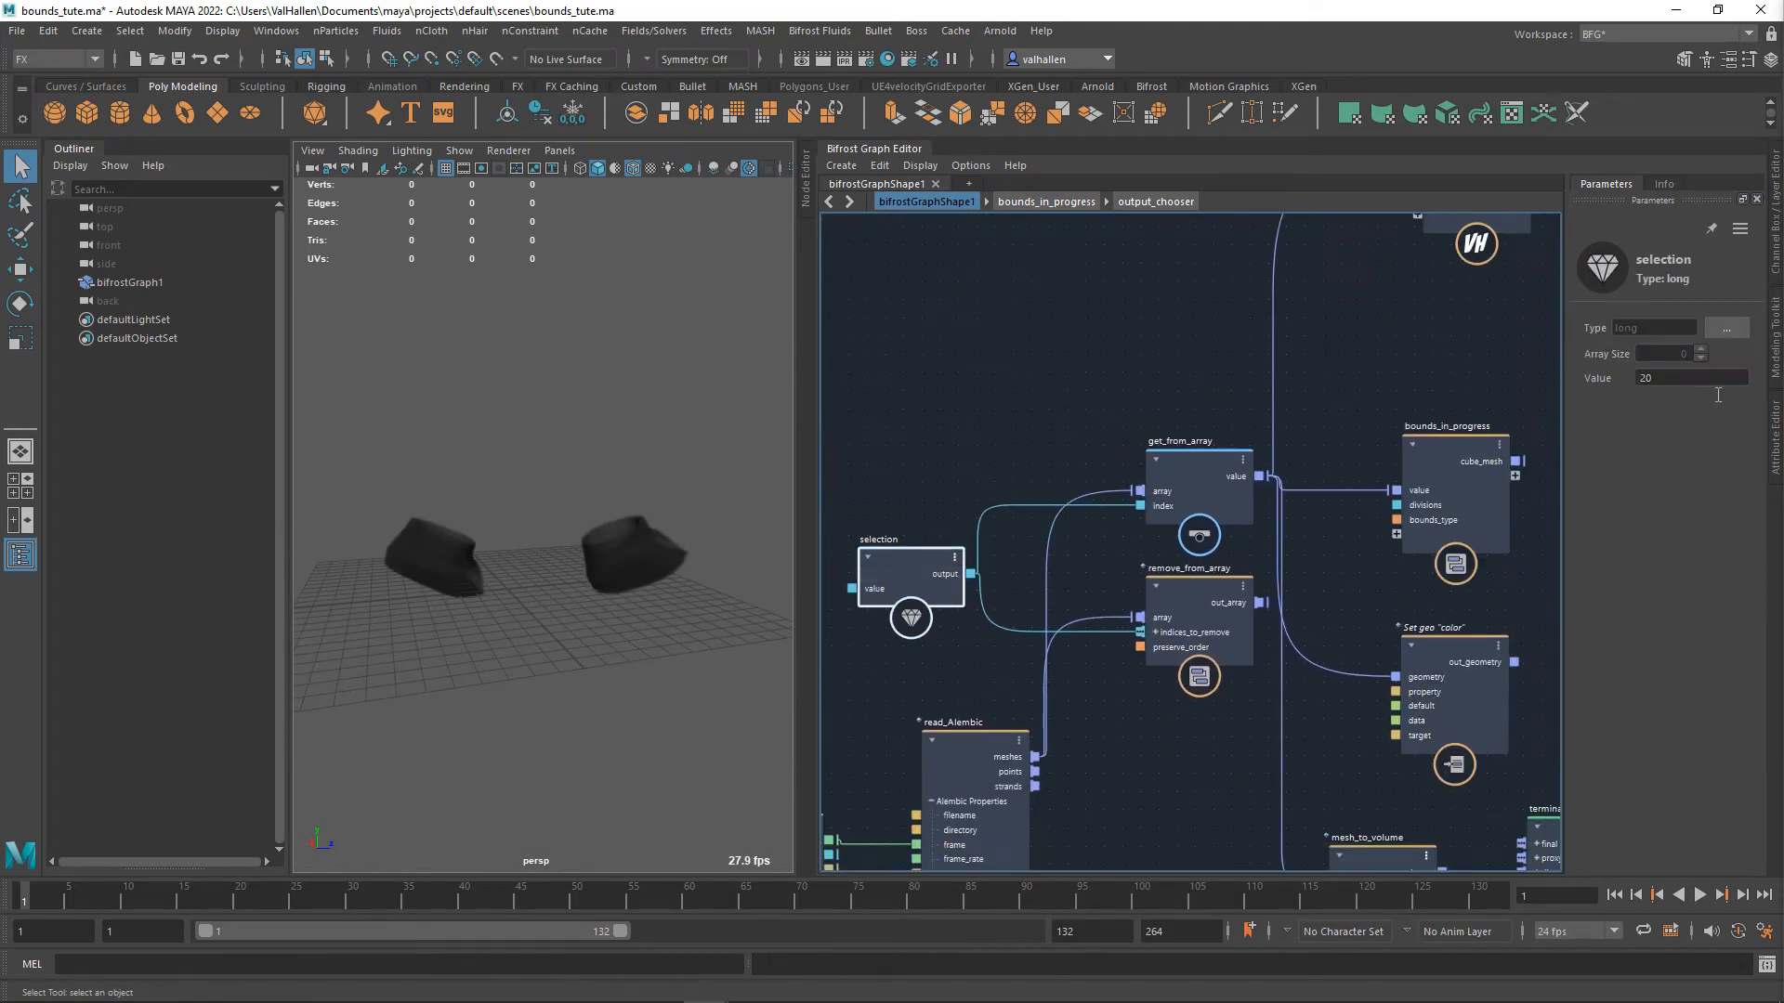
key(Return)
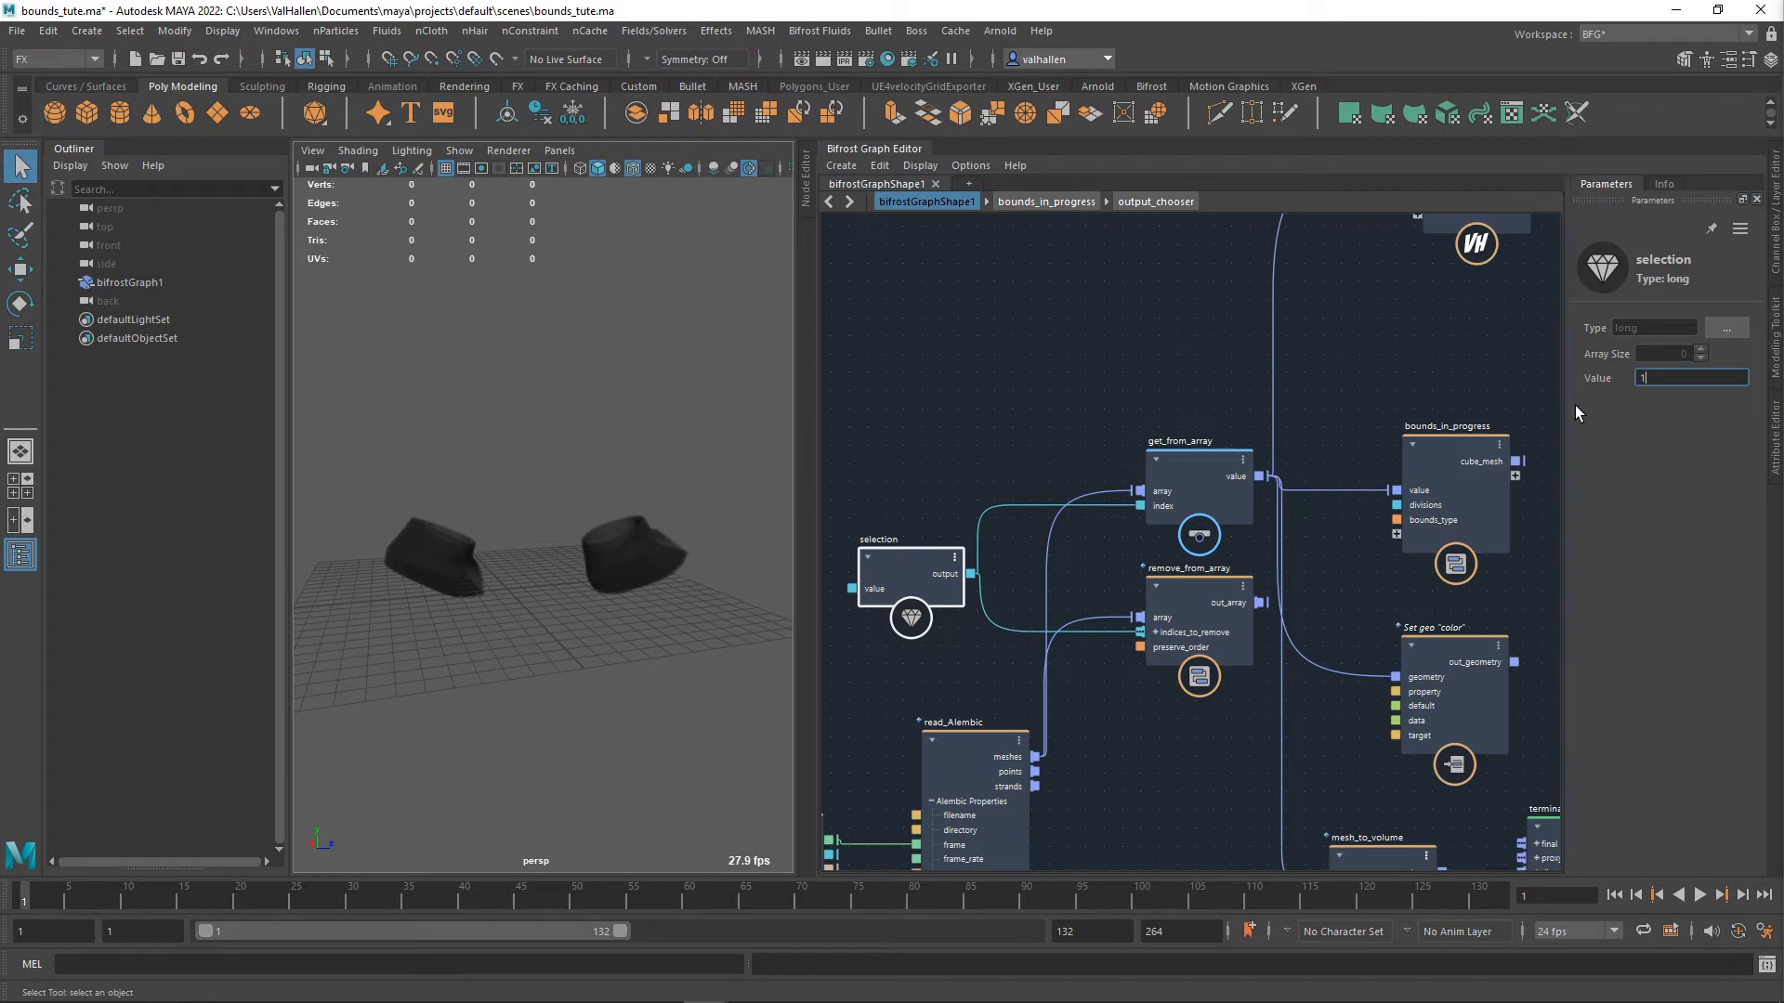
alt+drag(511, 380, 557, 432)
double_click(1660, 381)
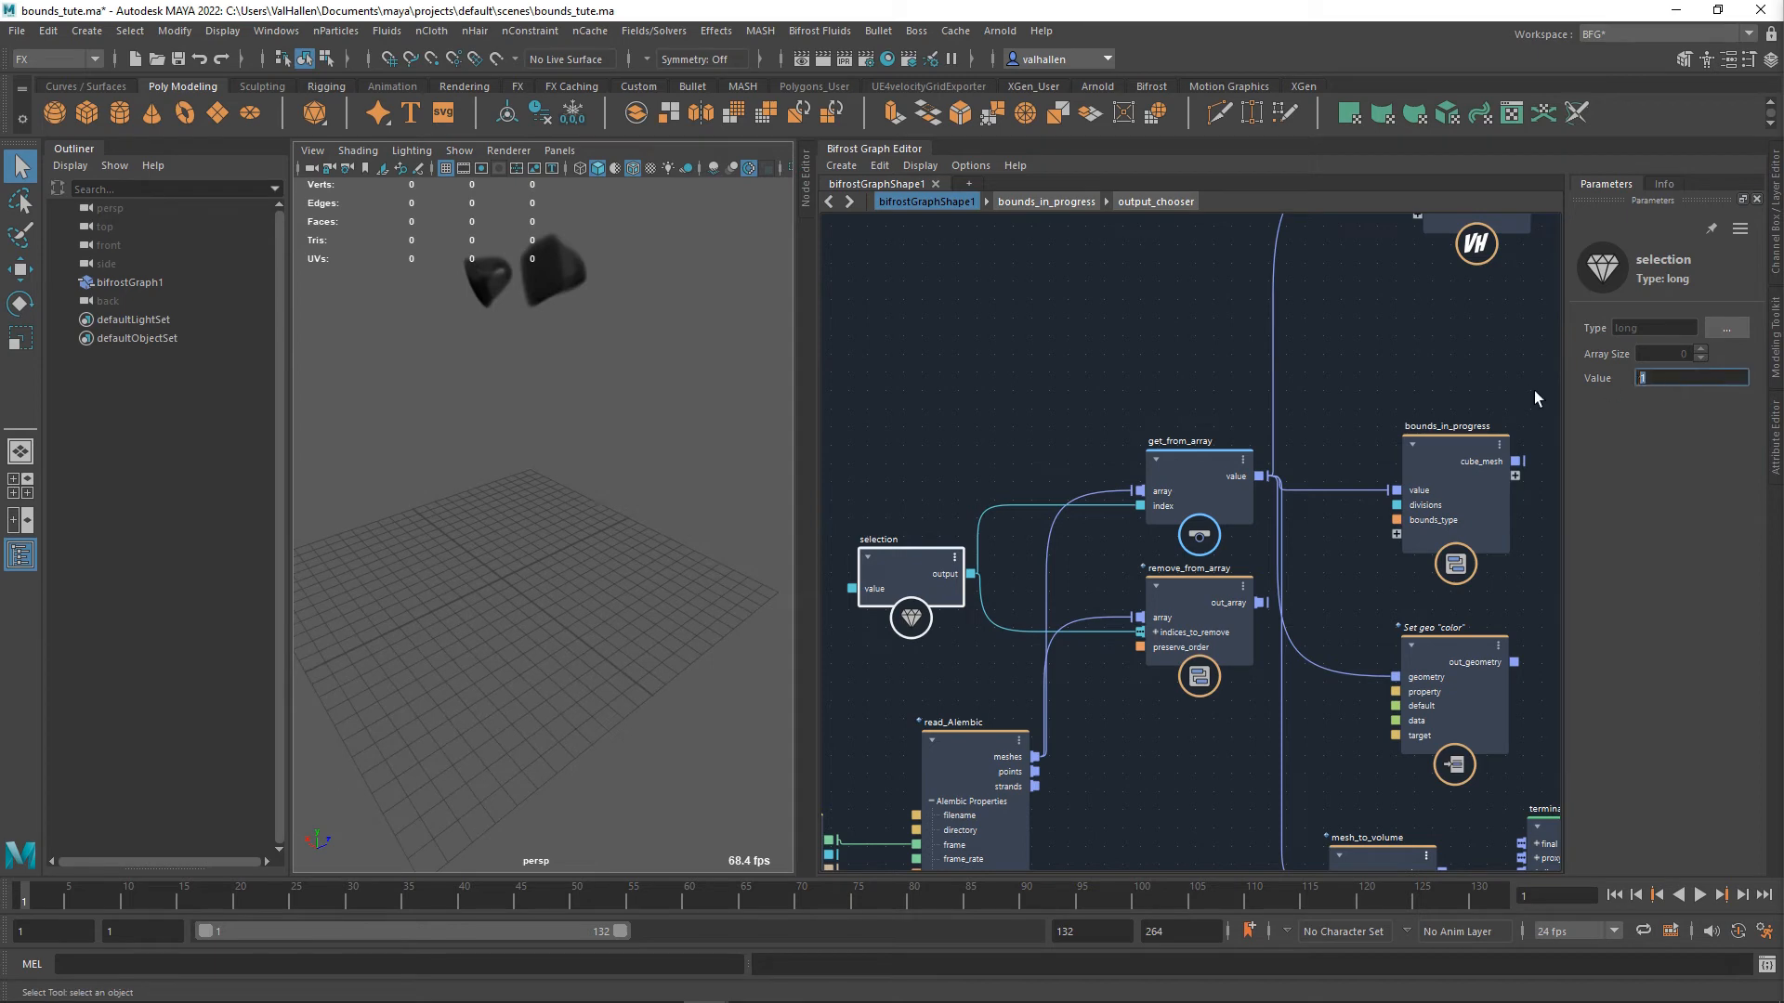
click(952, 364)
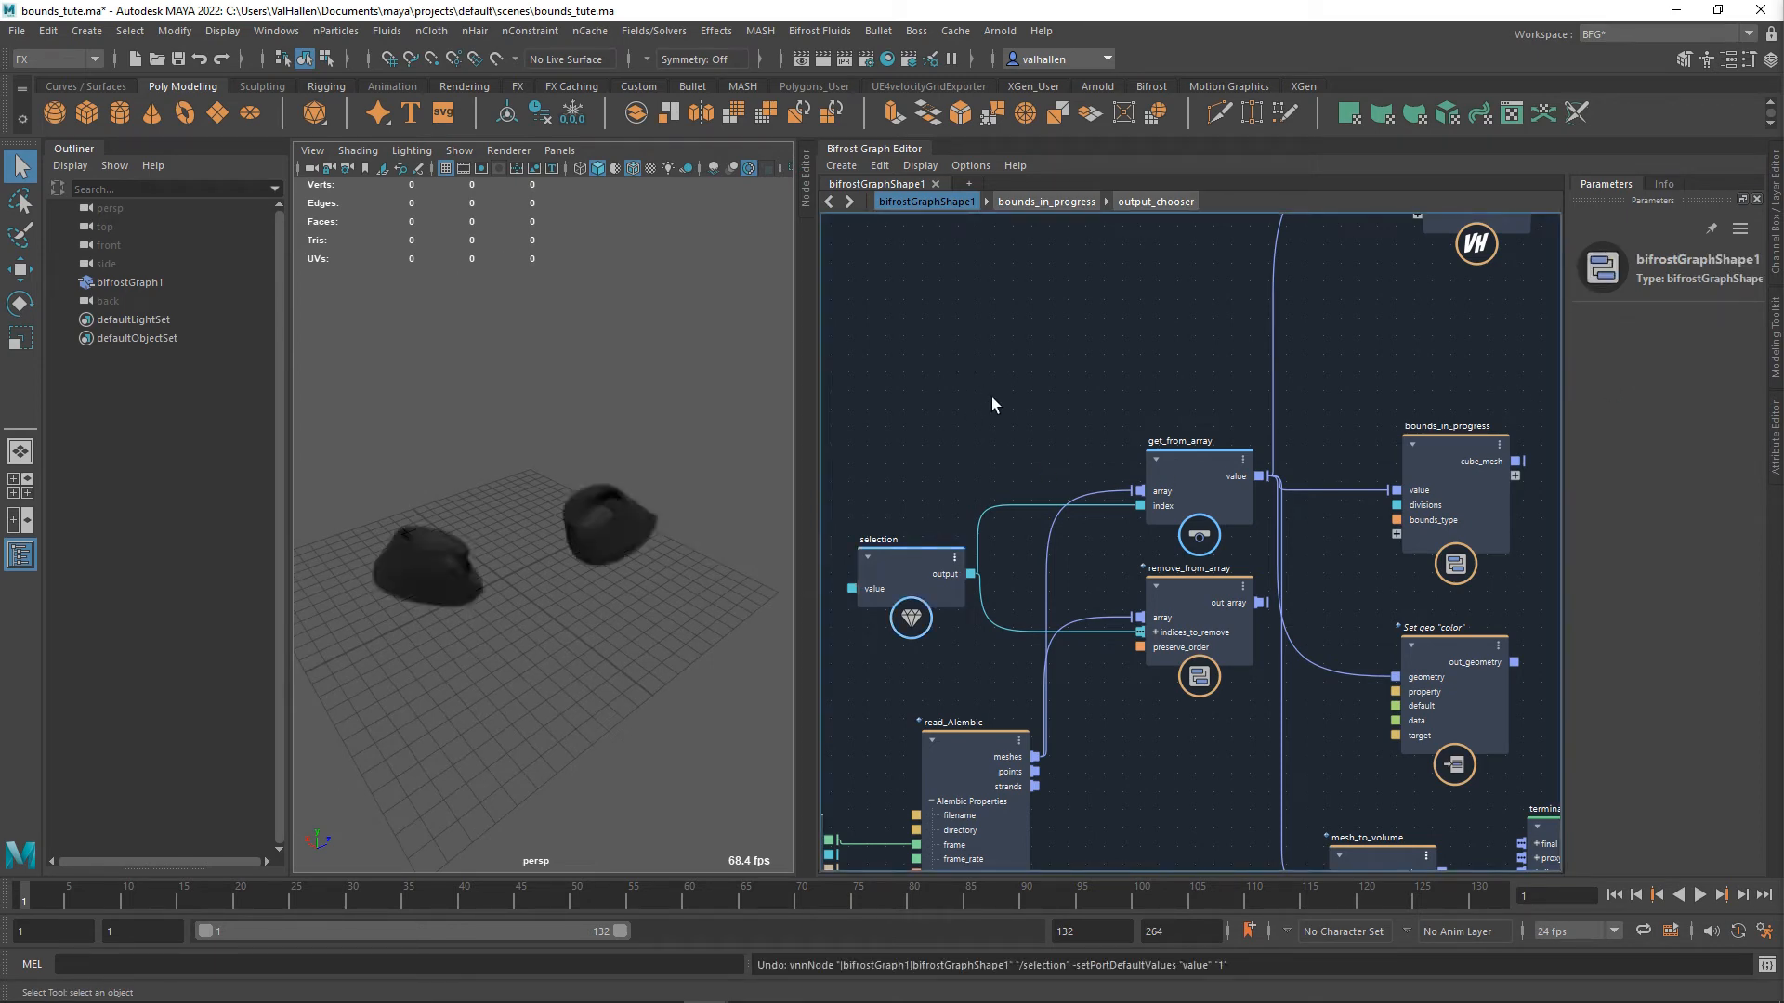
click(923, 565)
- Move the terminal node farther from mesh_to_volume and place bounds_in_progress below mesh_to_volume
scroll(998, 426, down, 1)
scroll(998, 425, down, 3)
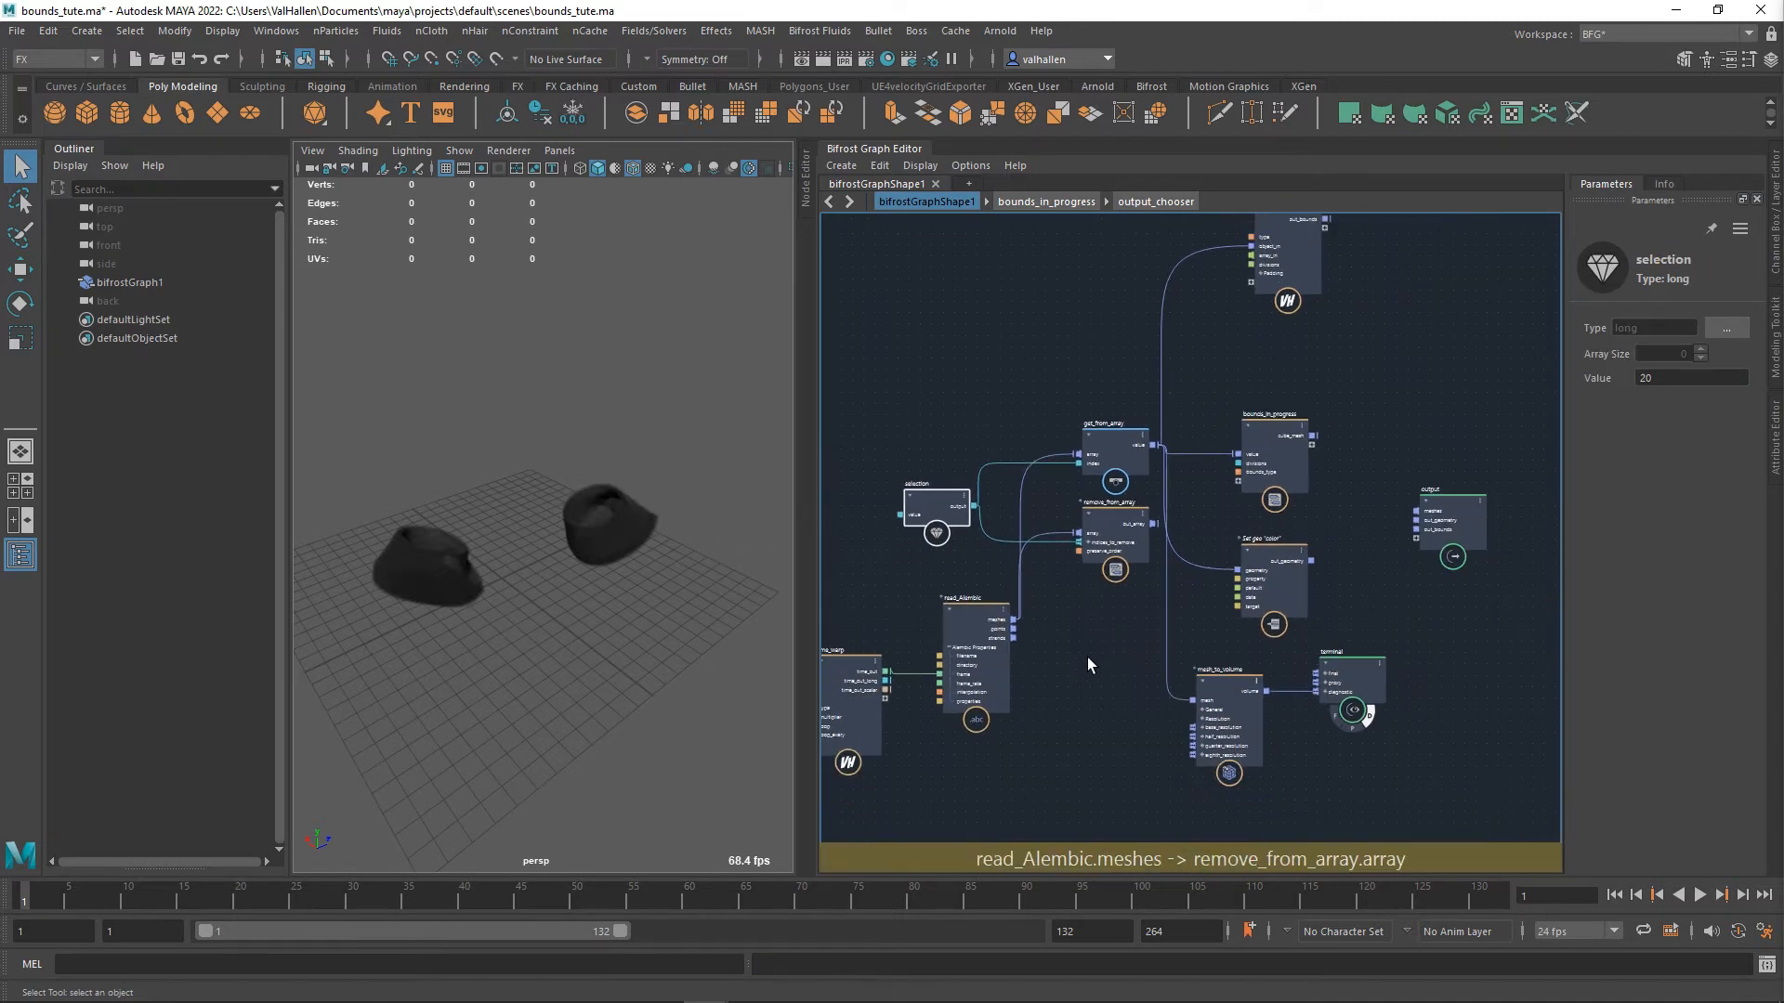
middle_drag(1326, 796, 1226, 684)
scroll(1203, 625, up, 3)
drag(1241, 507, 1308, 506)
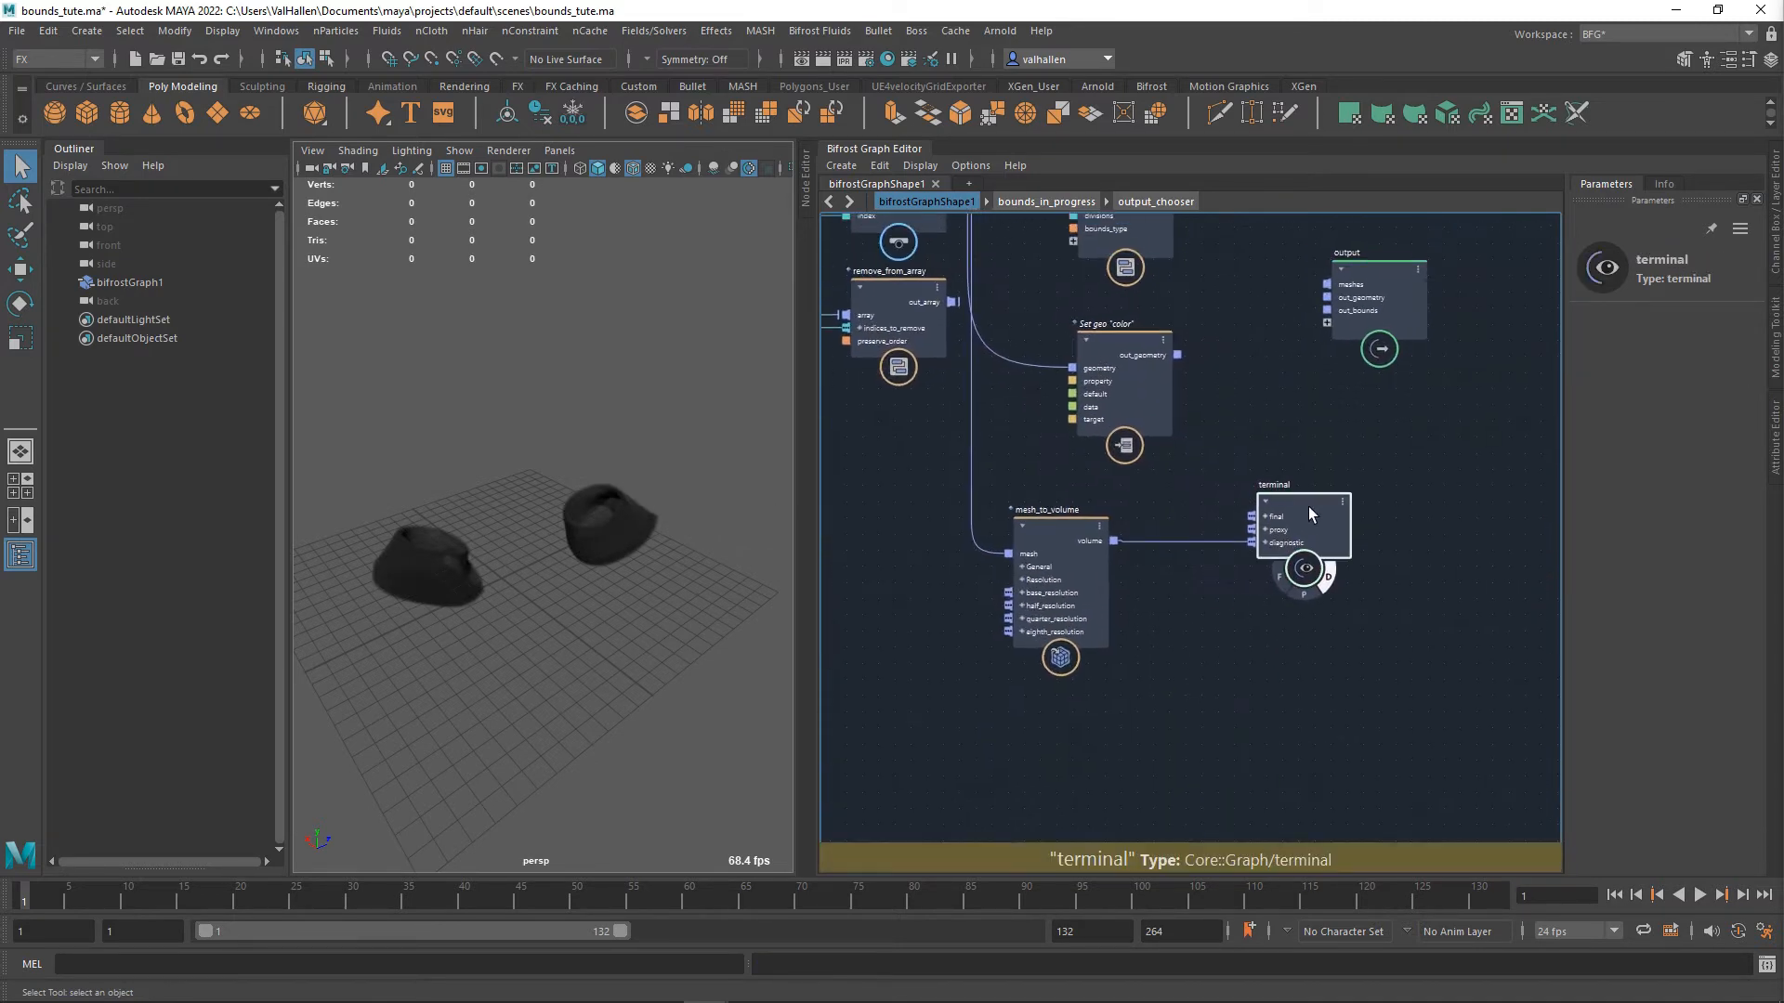
middle_drag(1191, 610, 1237, 691)
scroll(1217, 624, down, 1)
scroll(1212, 684, up, 2)
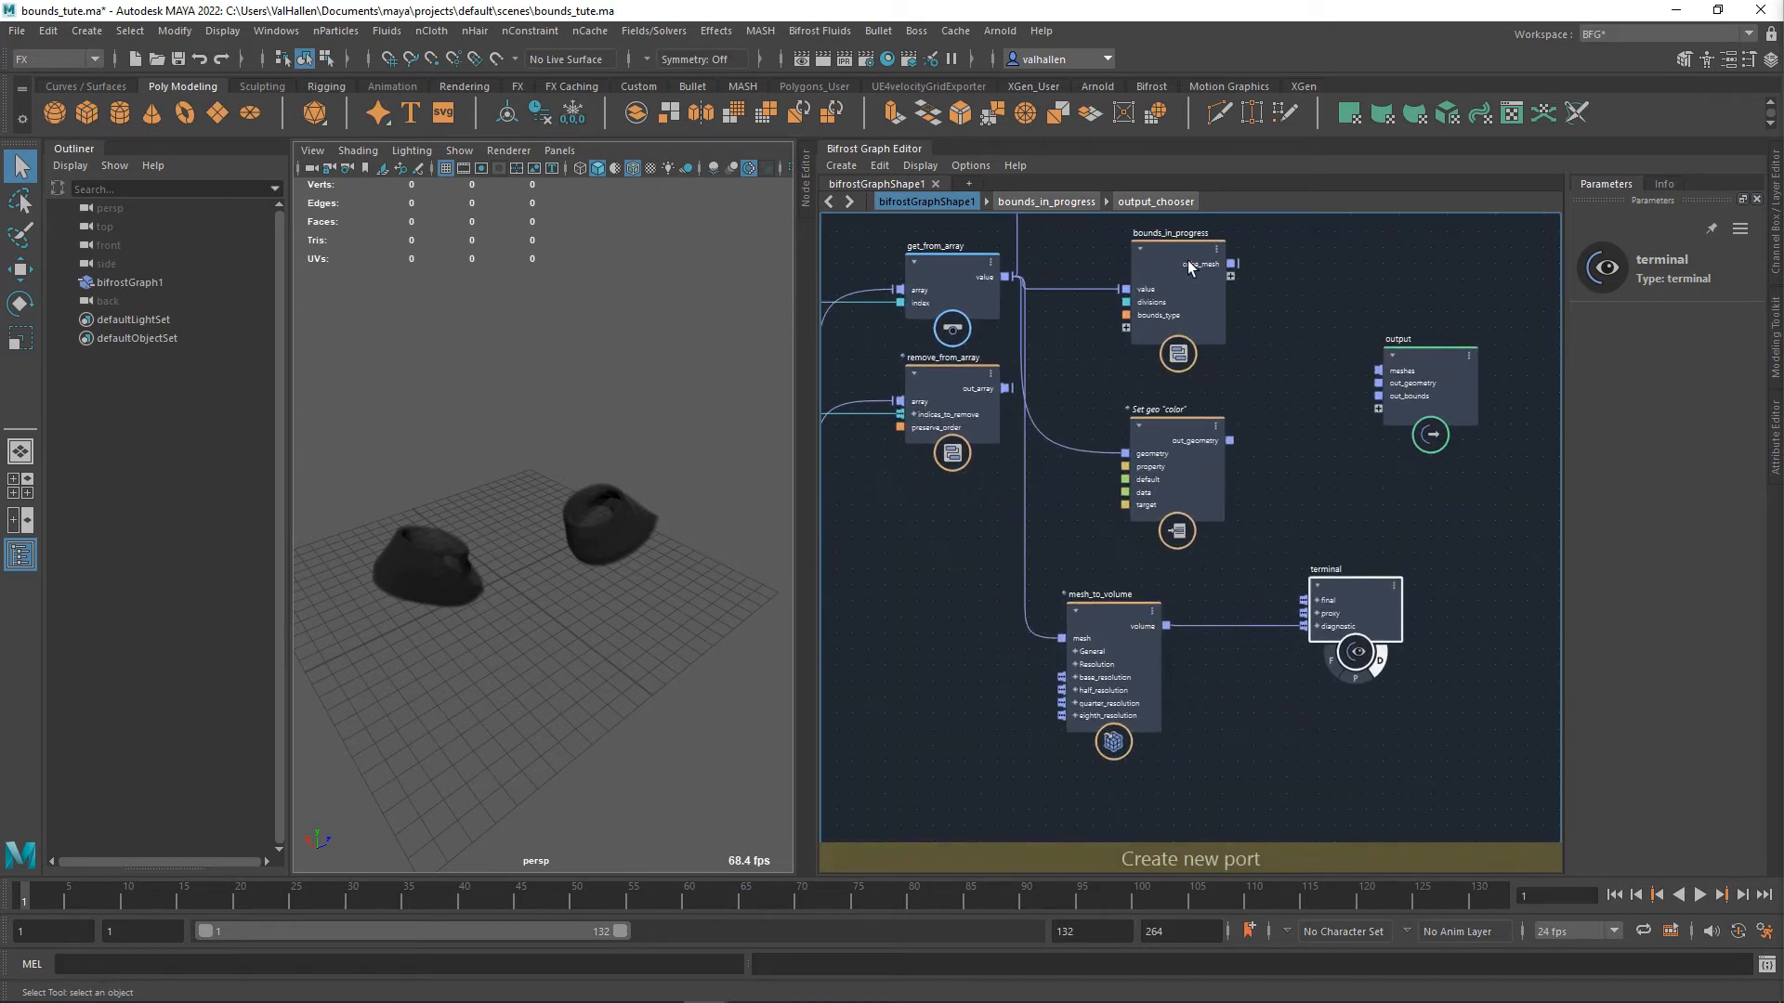
drag(1188, 263, 1241, 760)
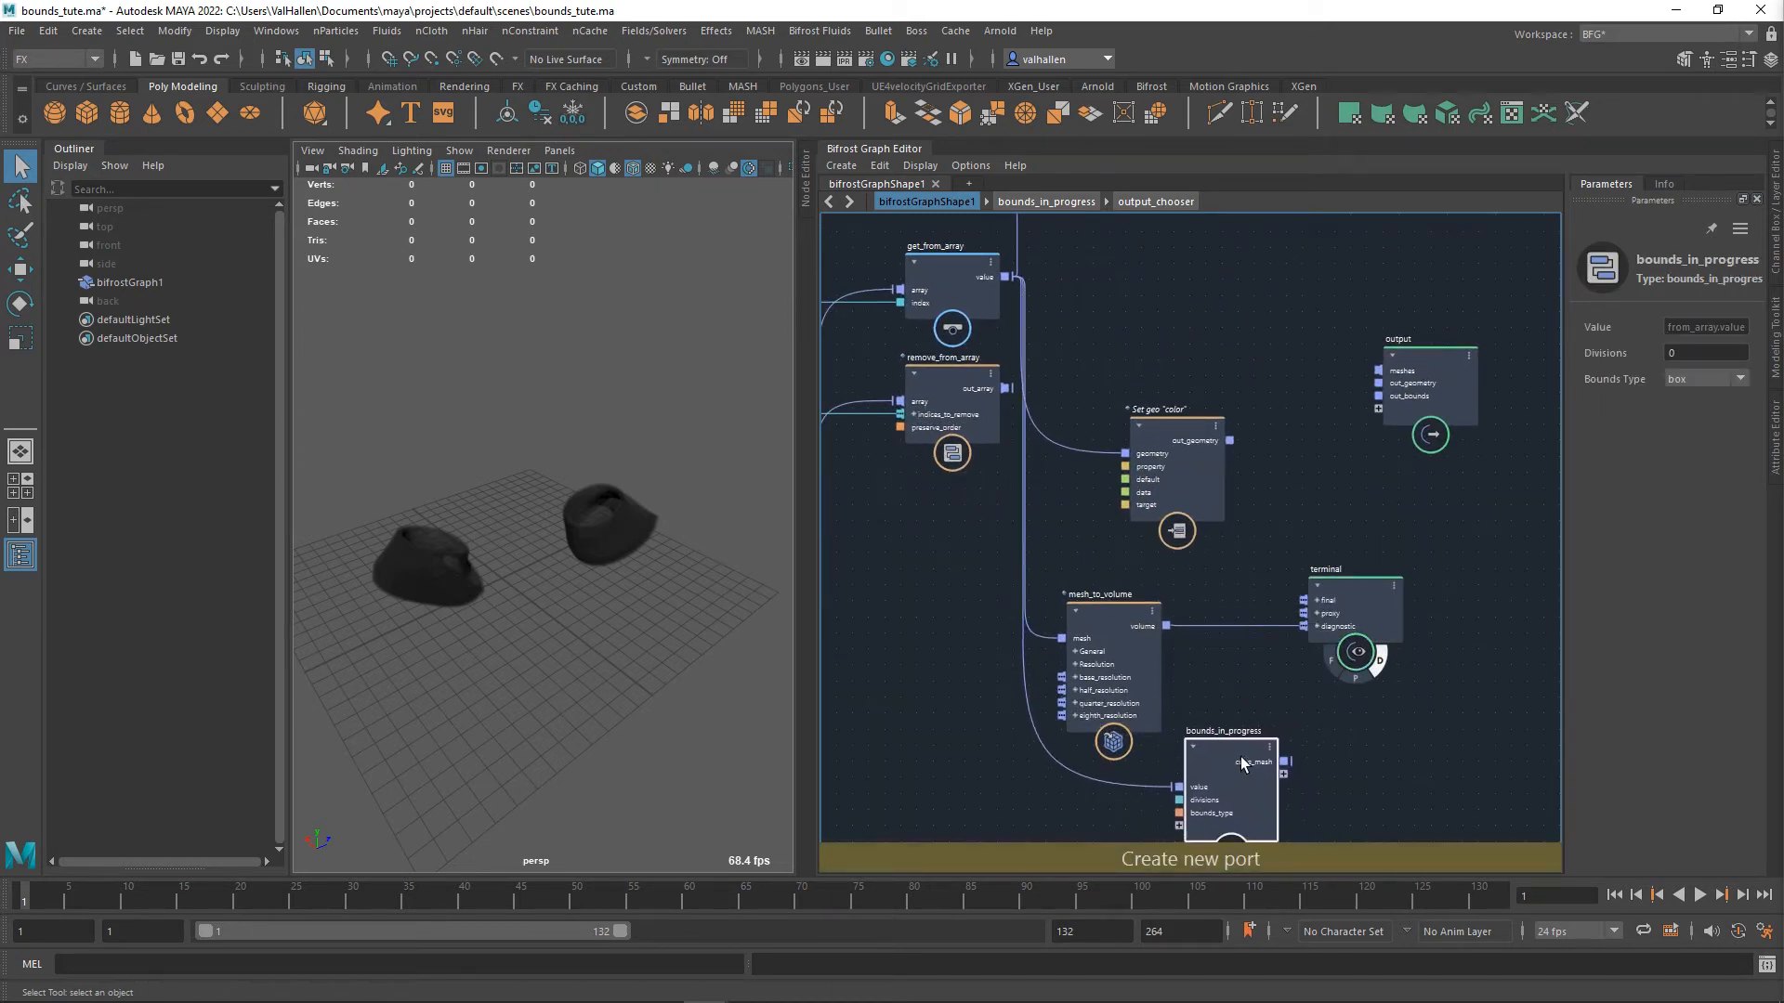
- Try feeding mesh_to_volume's volume output into a new array_bounds node, and delete that node
middle_drag(1345, 723, 1317, 623)
scroll(1294, 617, up, 1)
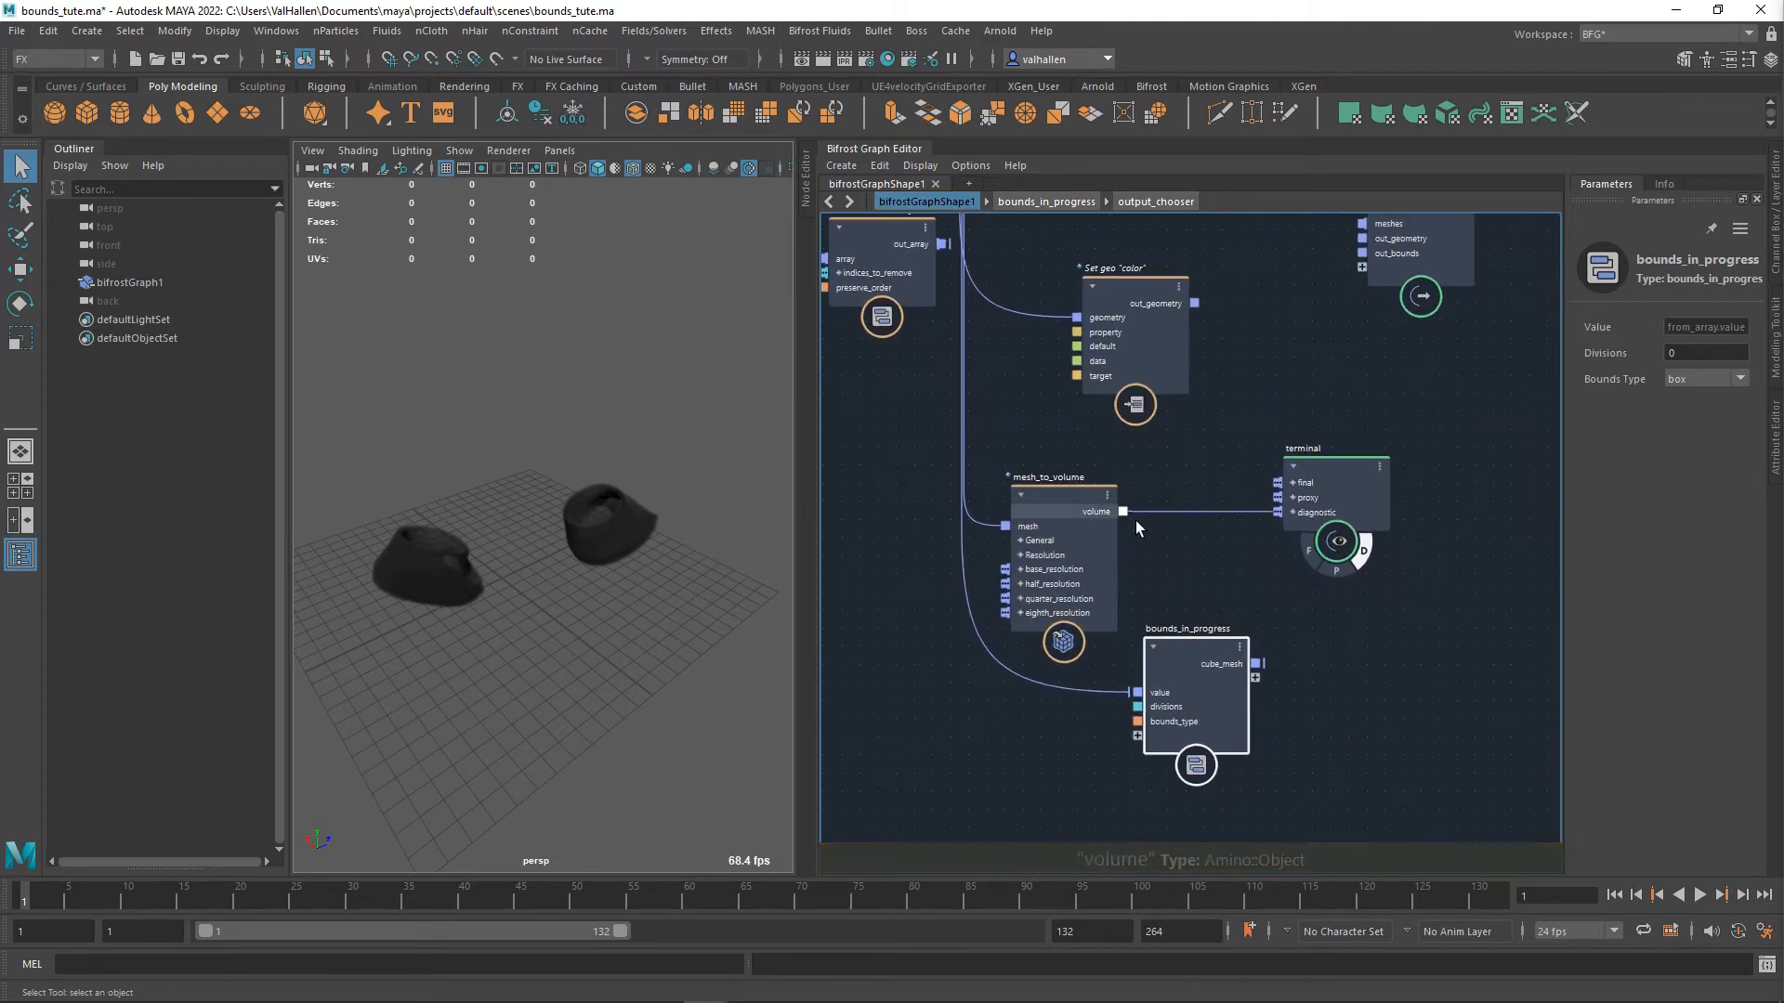
drag(1123, 512, 1345, 613)
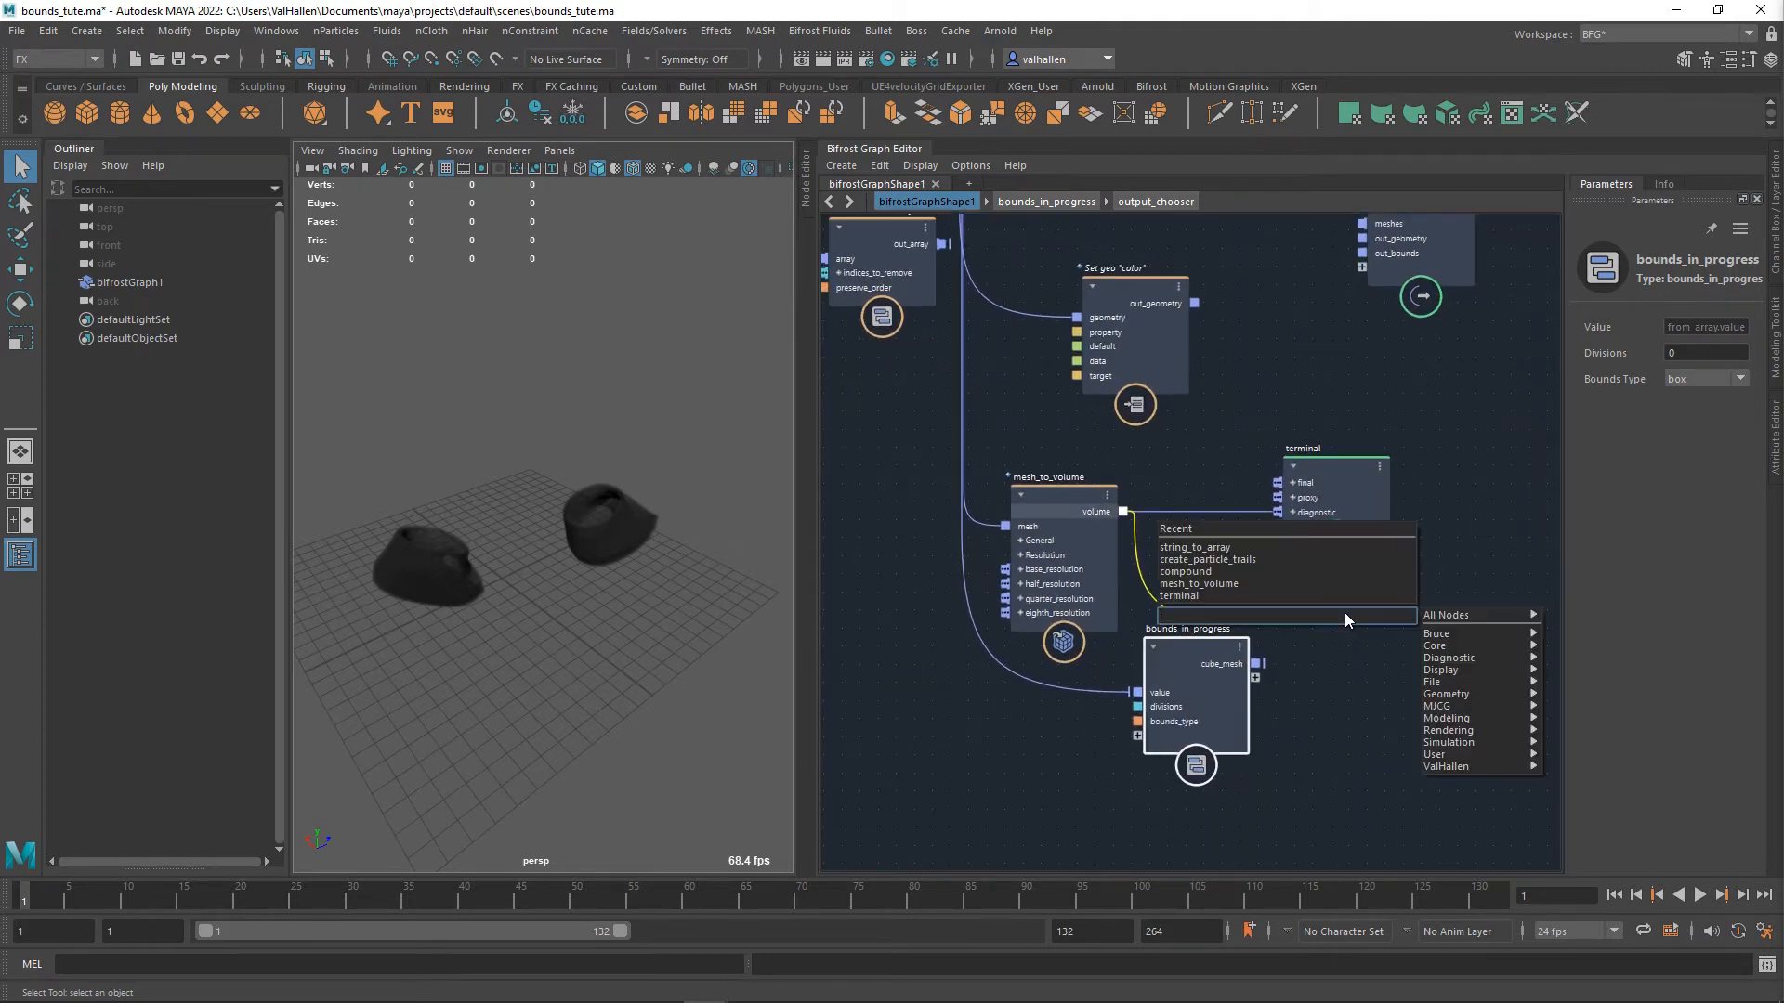
text(array)
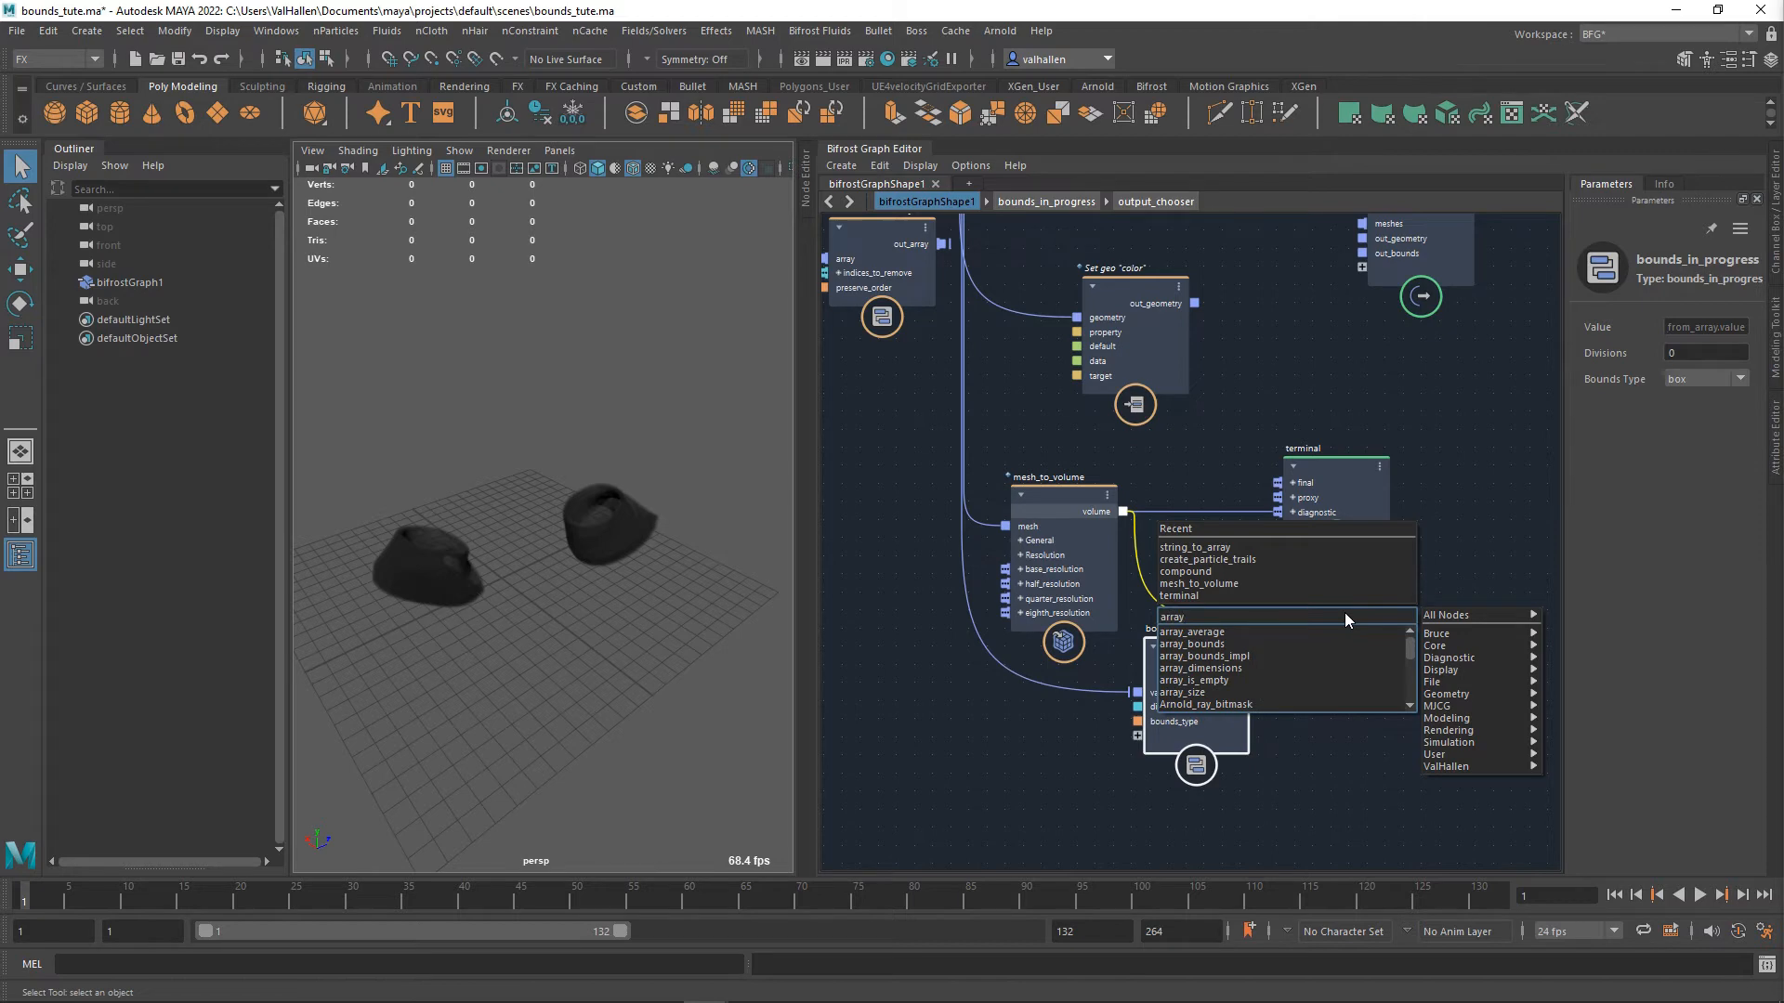
key(Down)
key(Return)
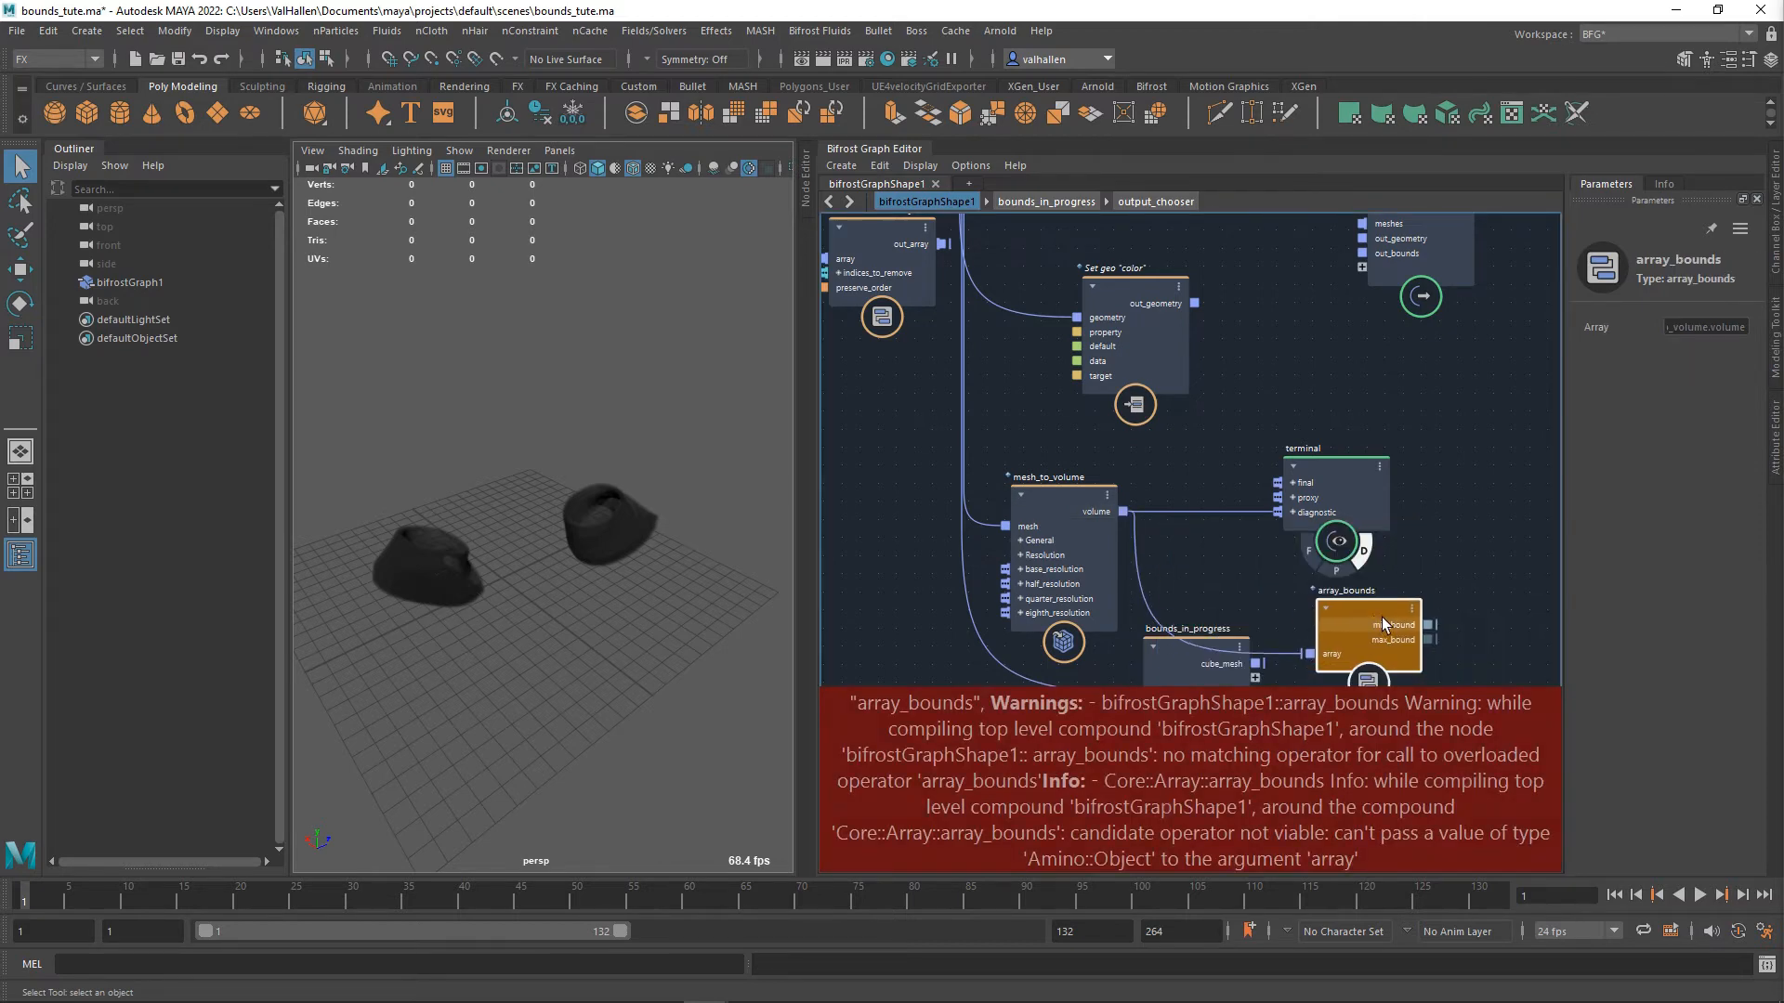
drag(1382, 625, 1418, 602)
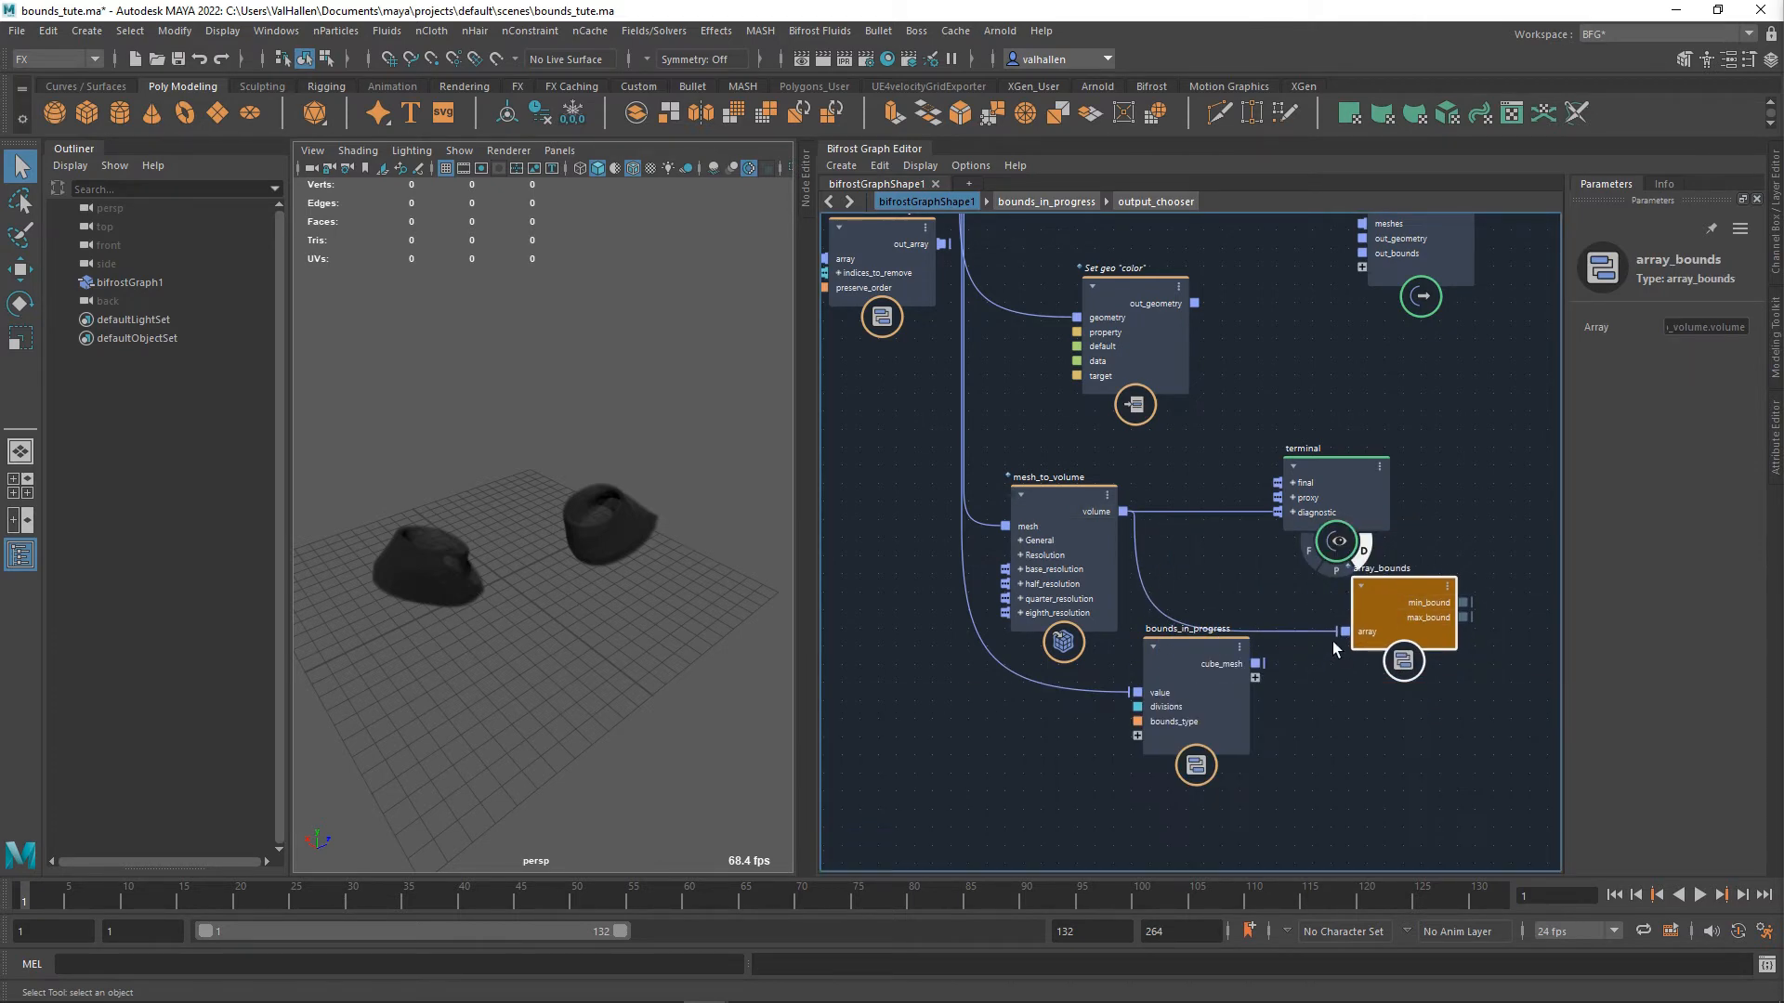
click(1333, 639)
key(Delete)
click(1388, 604)
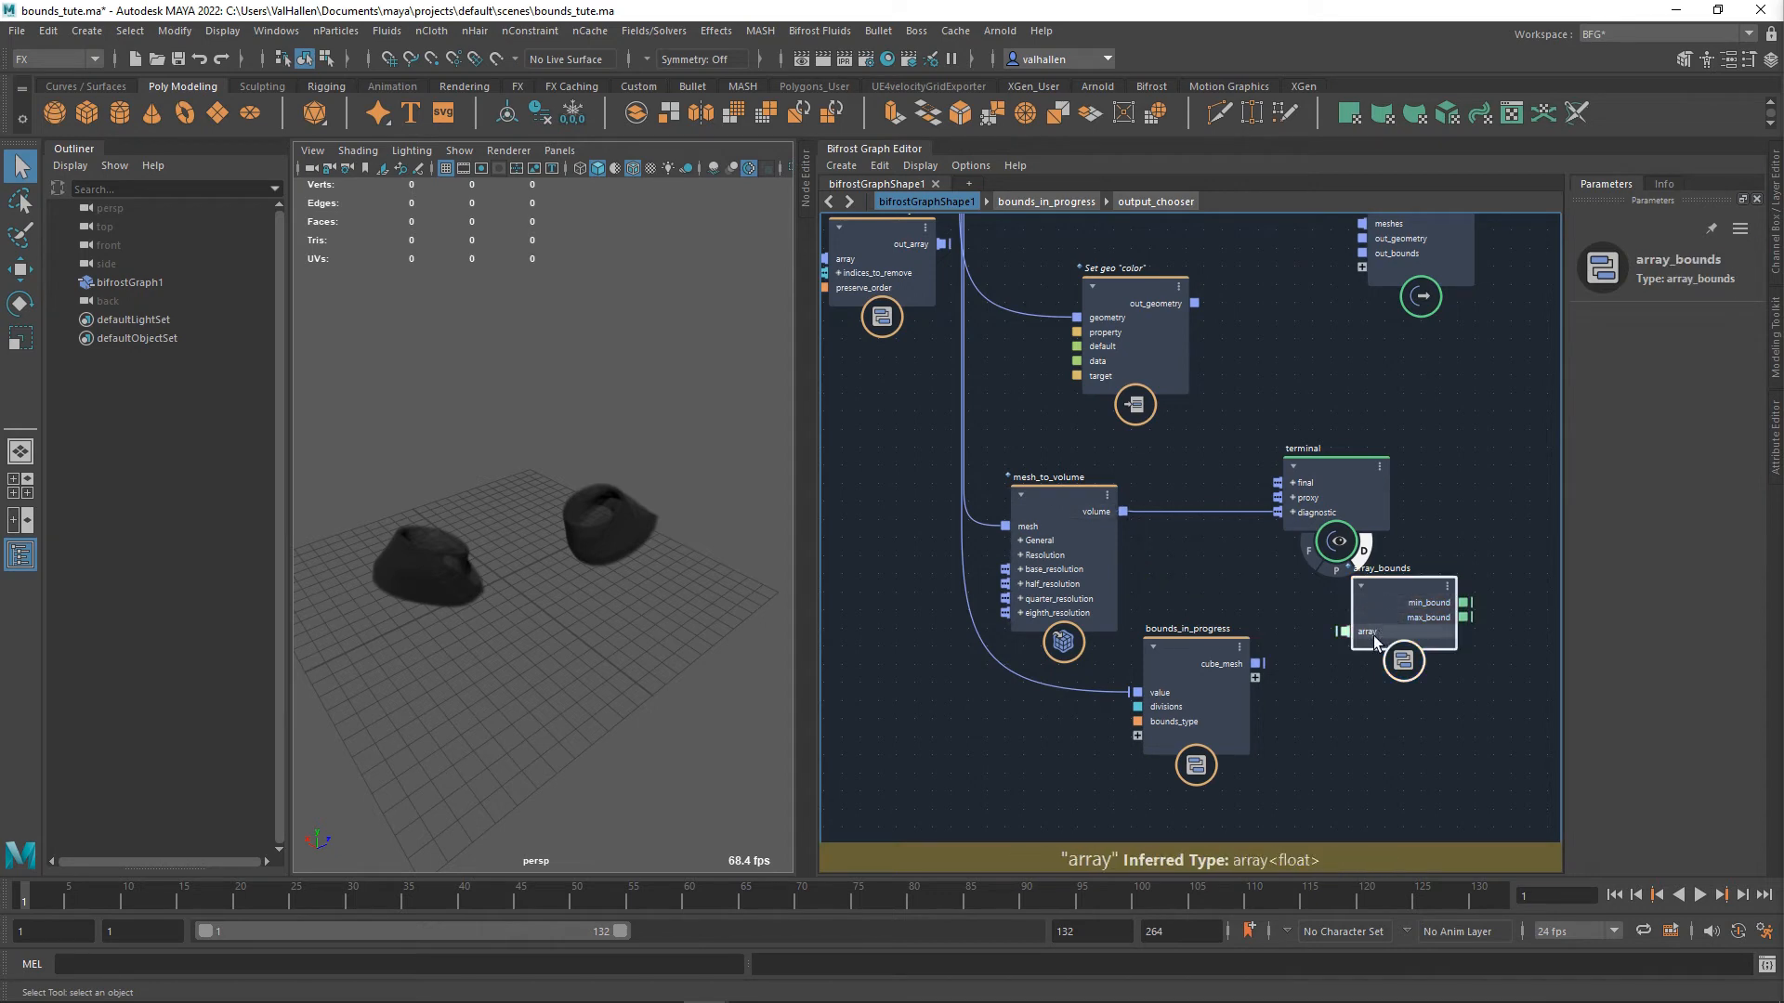
key(Delete)
- Try attaching a get_voxel_position node to mesh_to_volume's volume output, and delete that node
drag(1123, 512, 1337, 621)
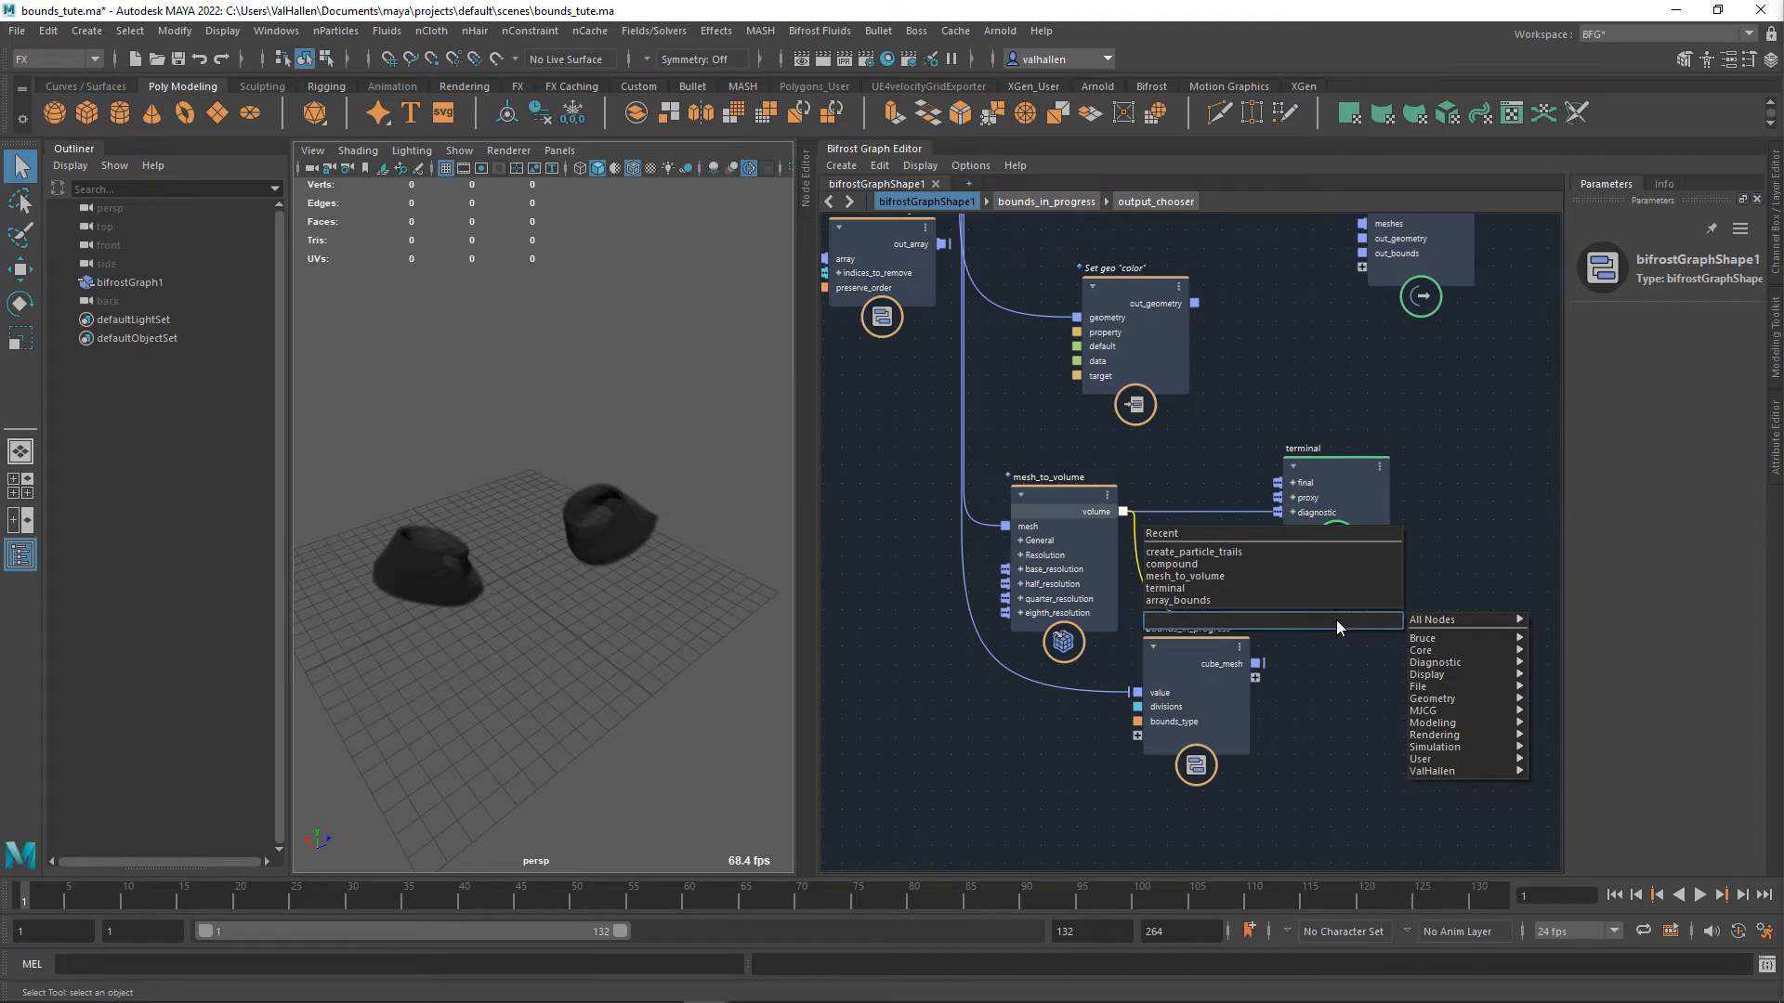
text(get)
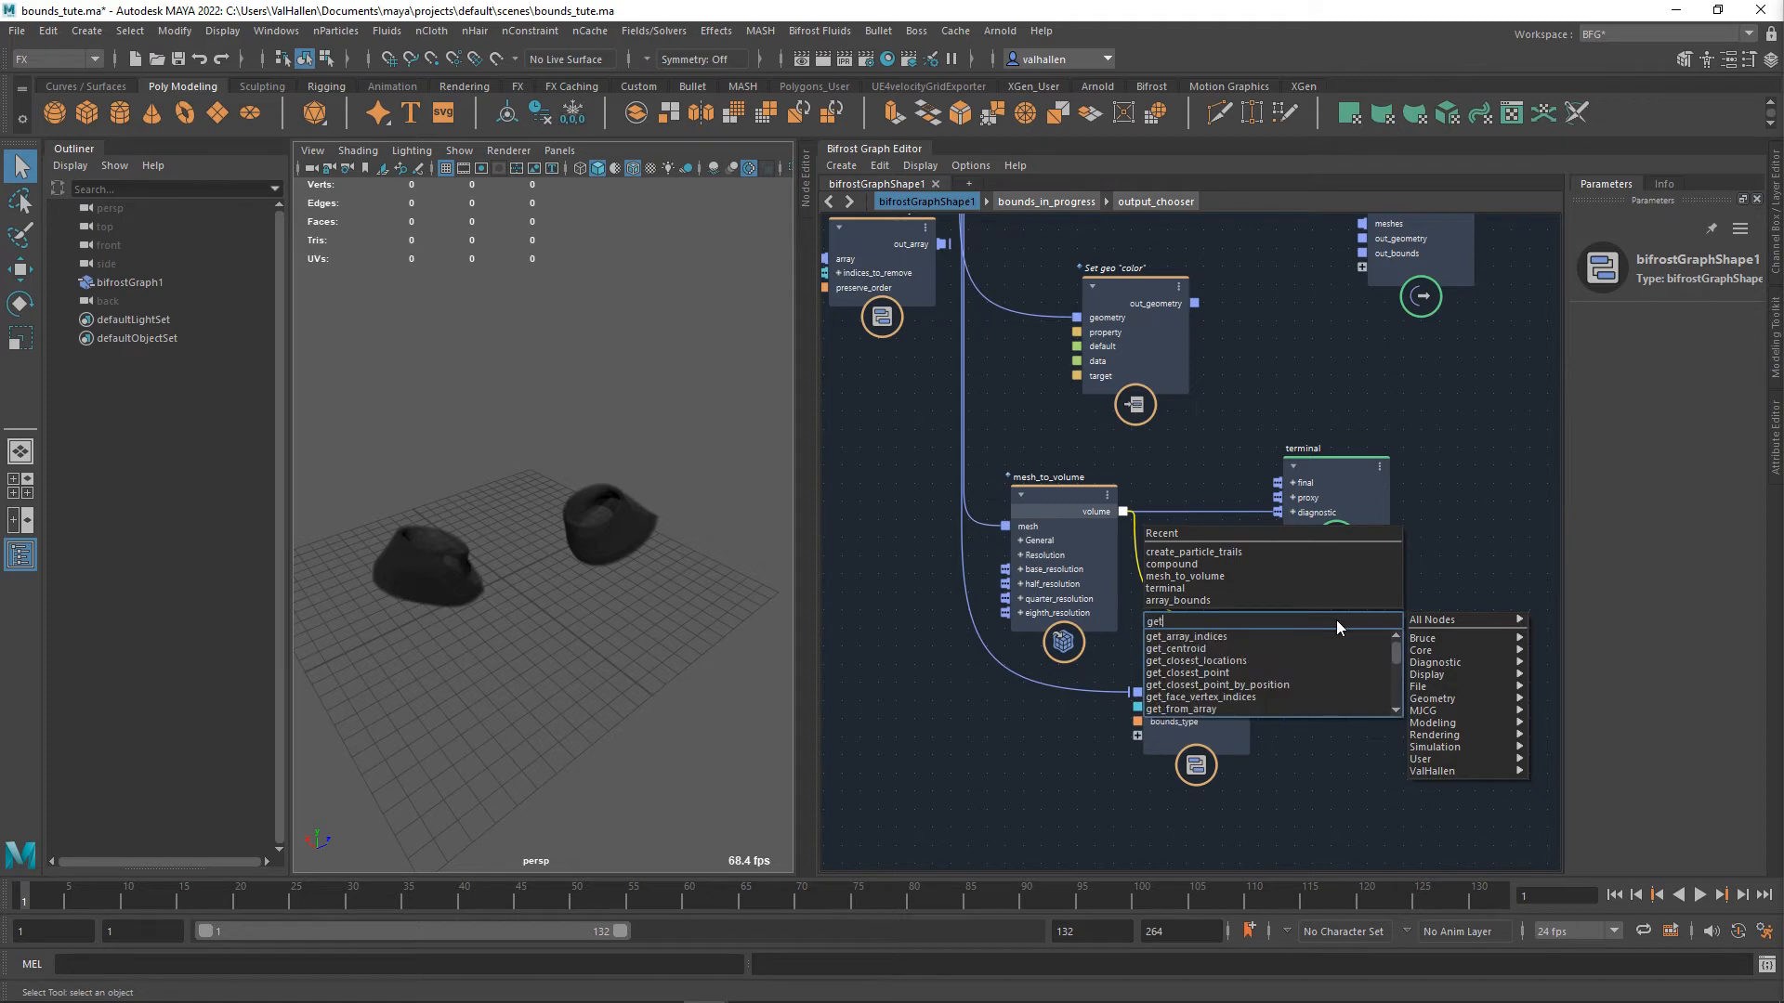
text(_voxel)
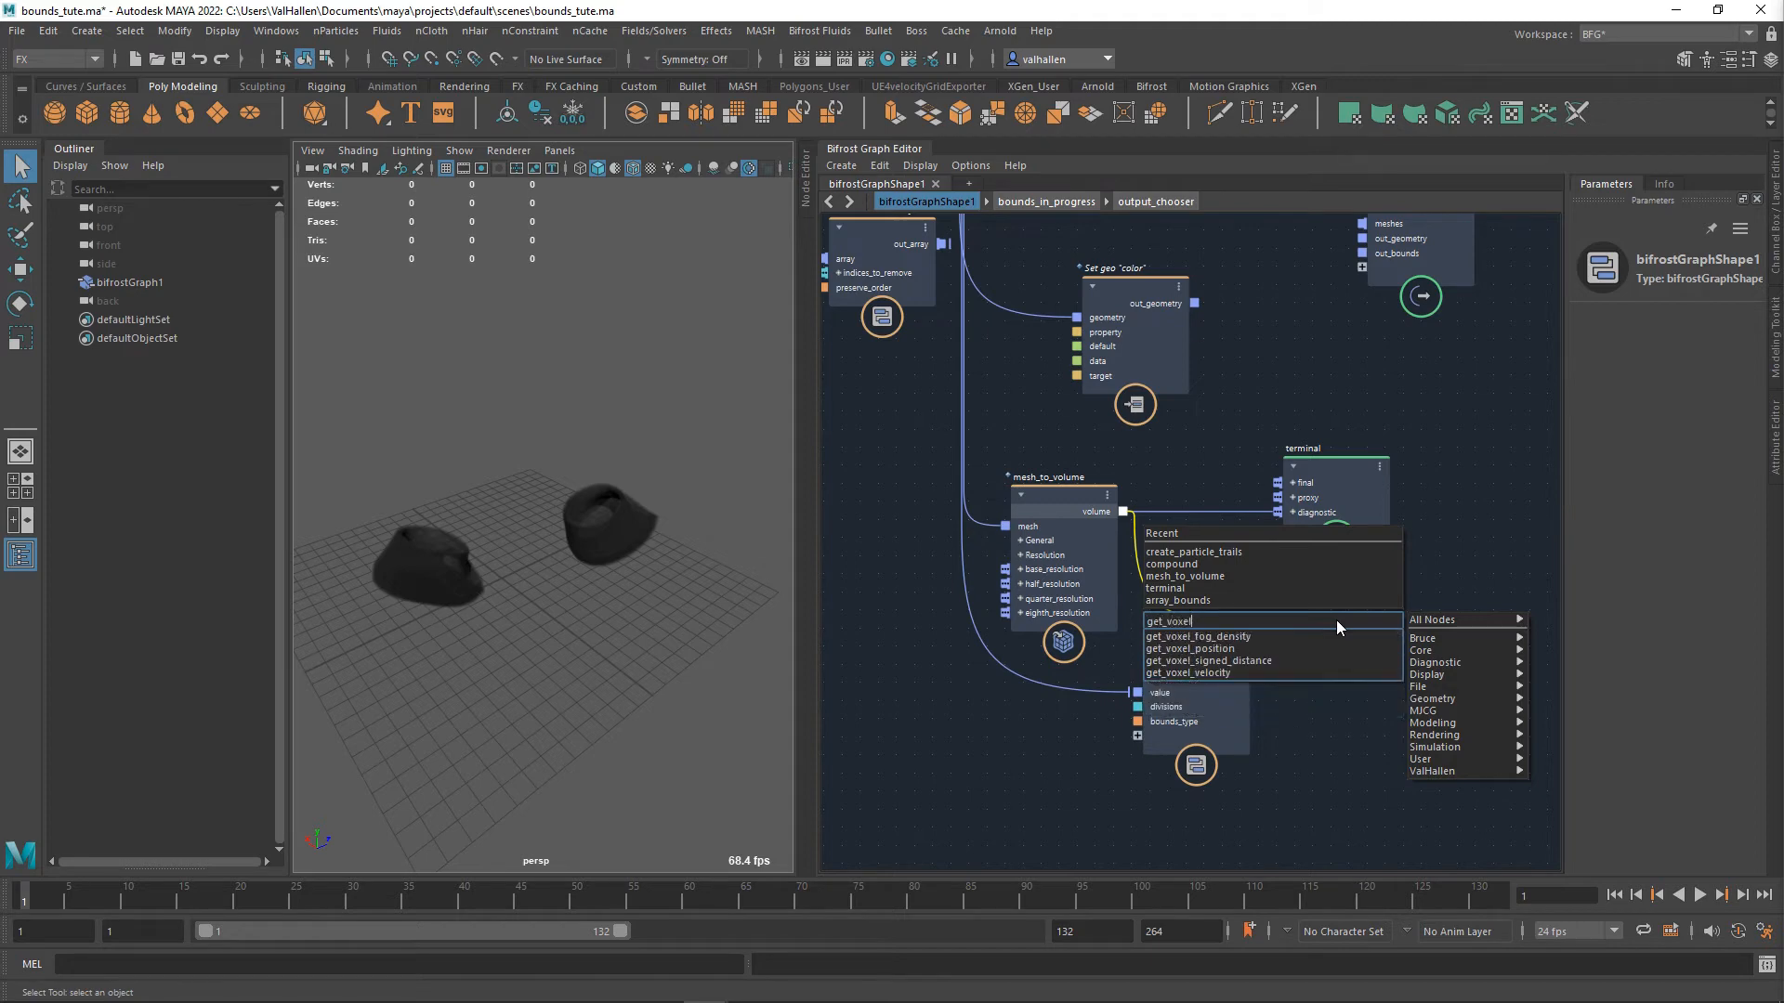
key(Down)
key(Down)
key(Return)
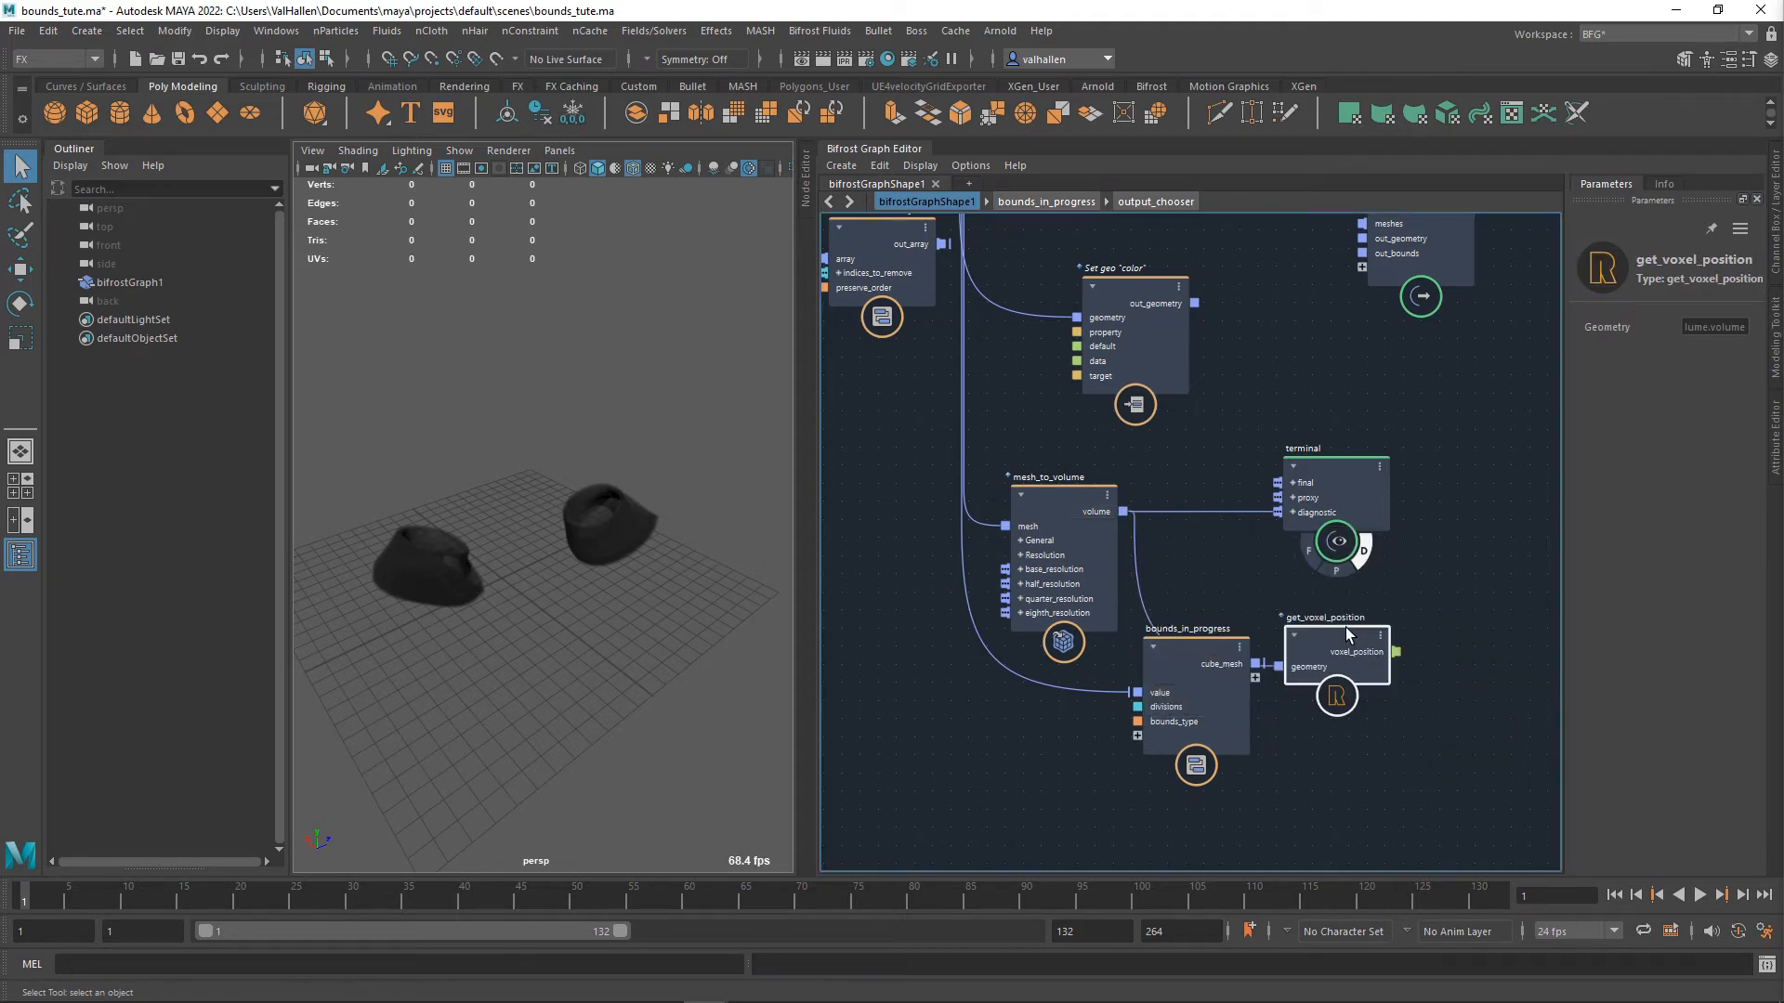
drag(1351, 700, 1353, 684)
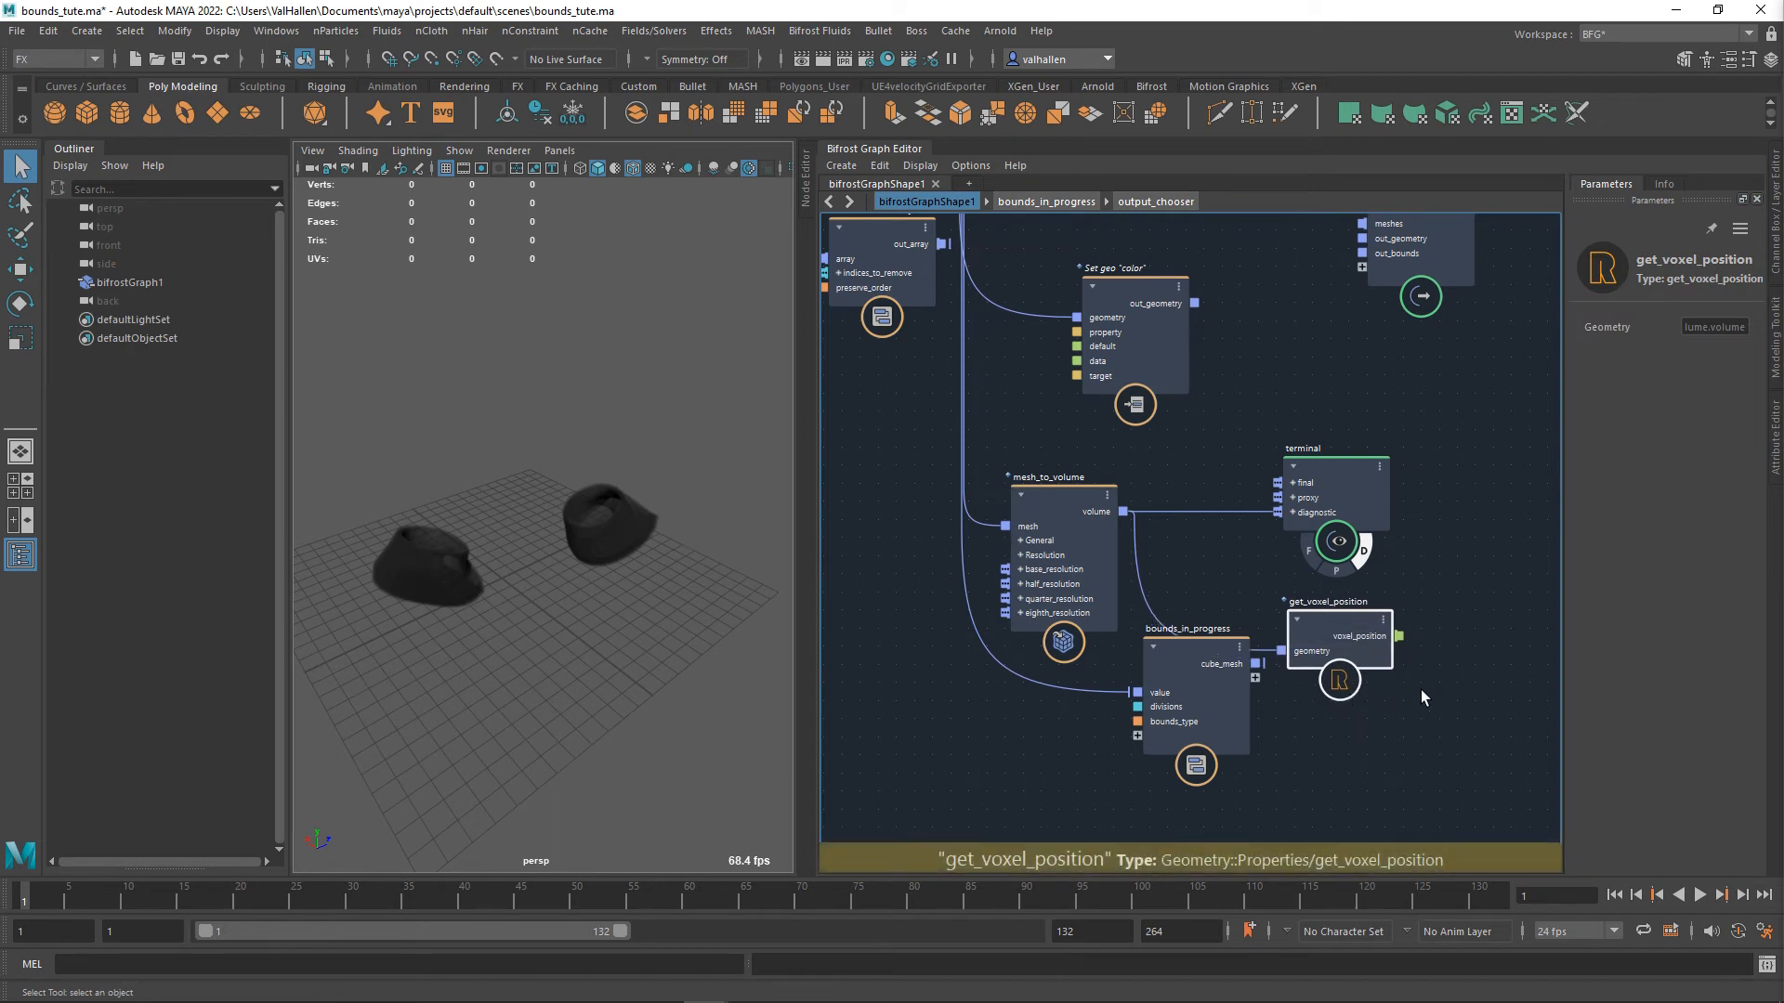
middle_drag(1420, 689, 1342, 686)
drag(1324, 634, 1413, 641)
key(Delete)
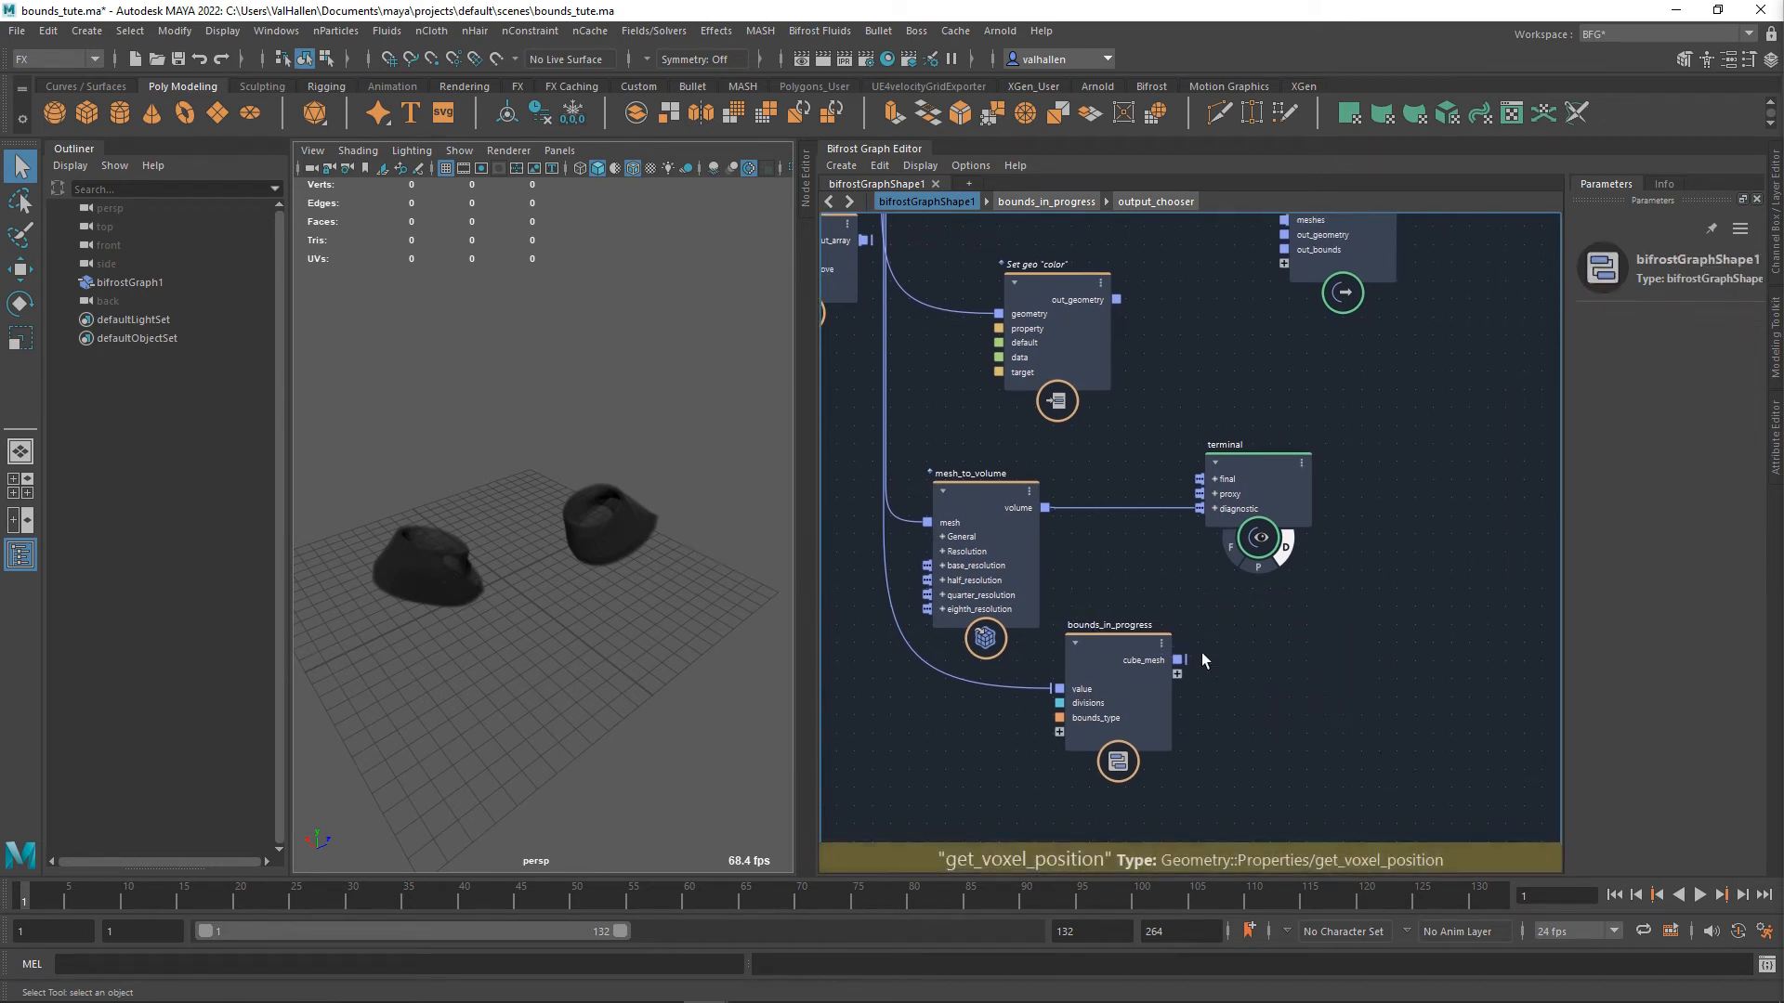
- Add a volume_bounds node inside bounds_in_progress and connect the compound's value input to its volume port
middle_drag(1205, 644, 1243, 605)
drag(1167, 627, 1176, 641)
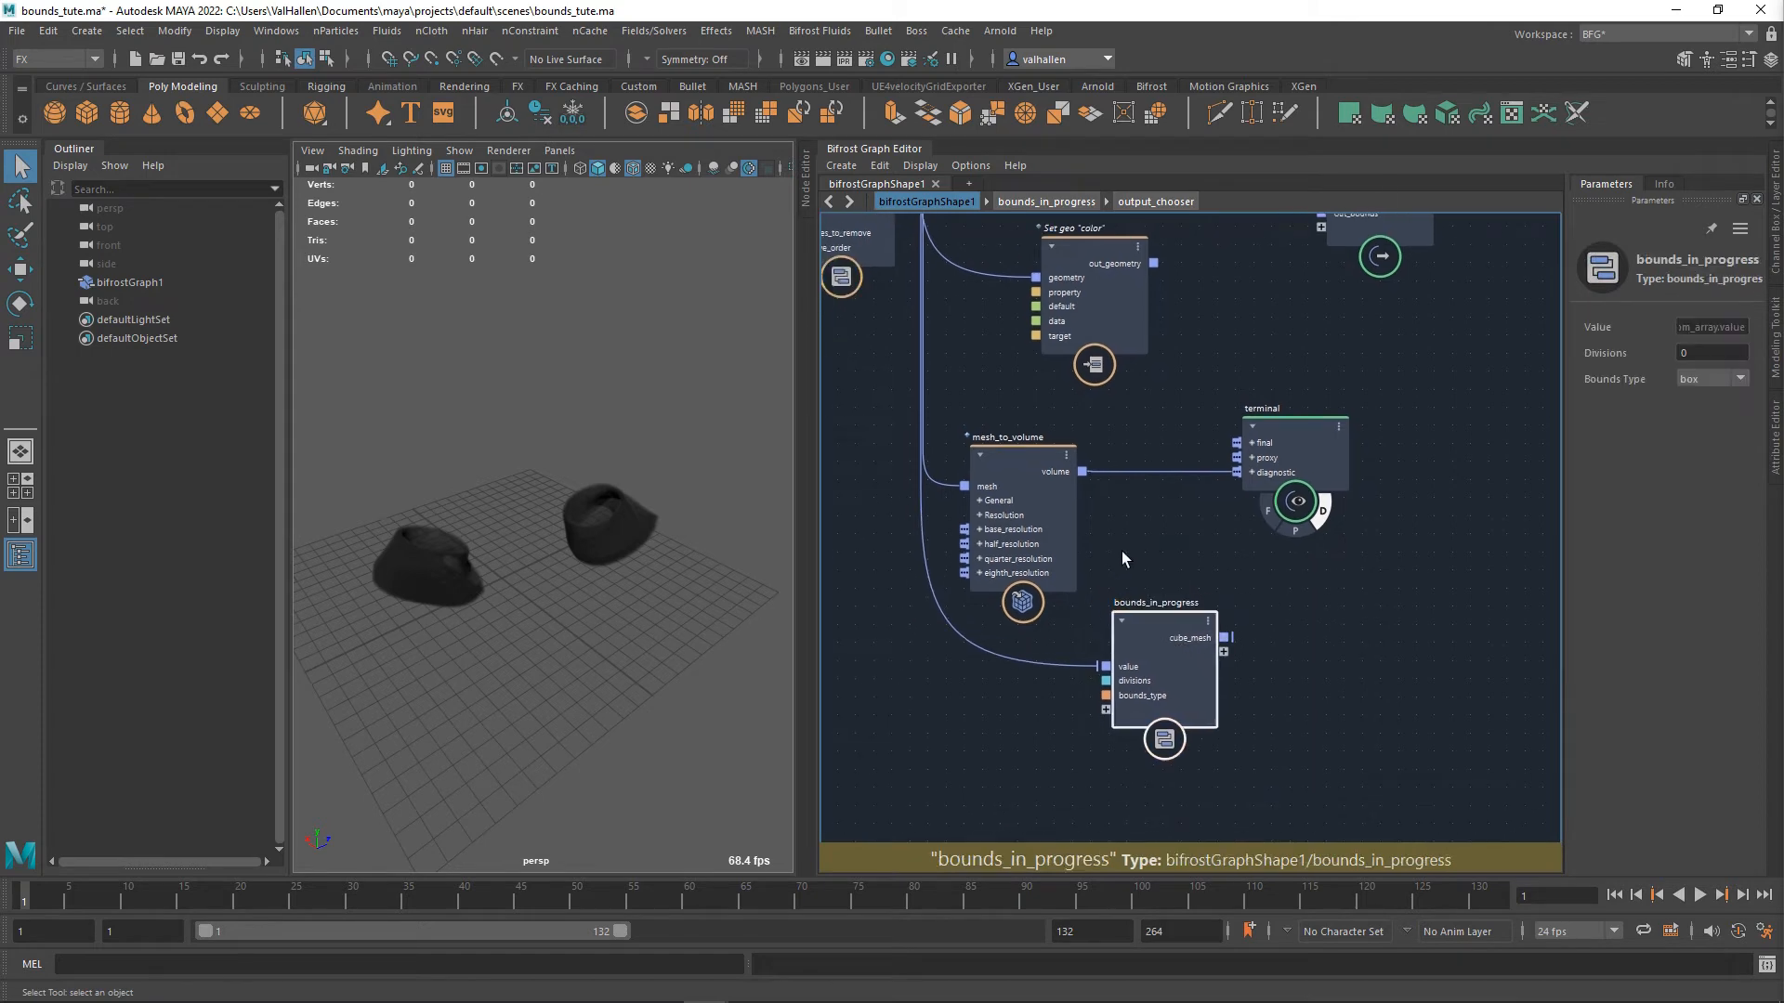
double_click(1176, 640)
key(Tab)
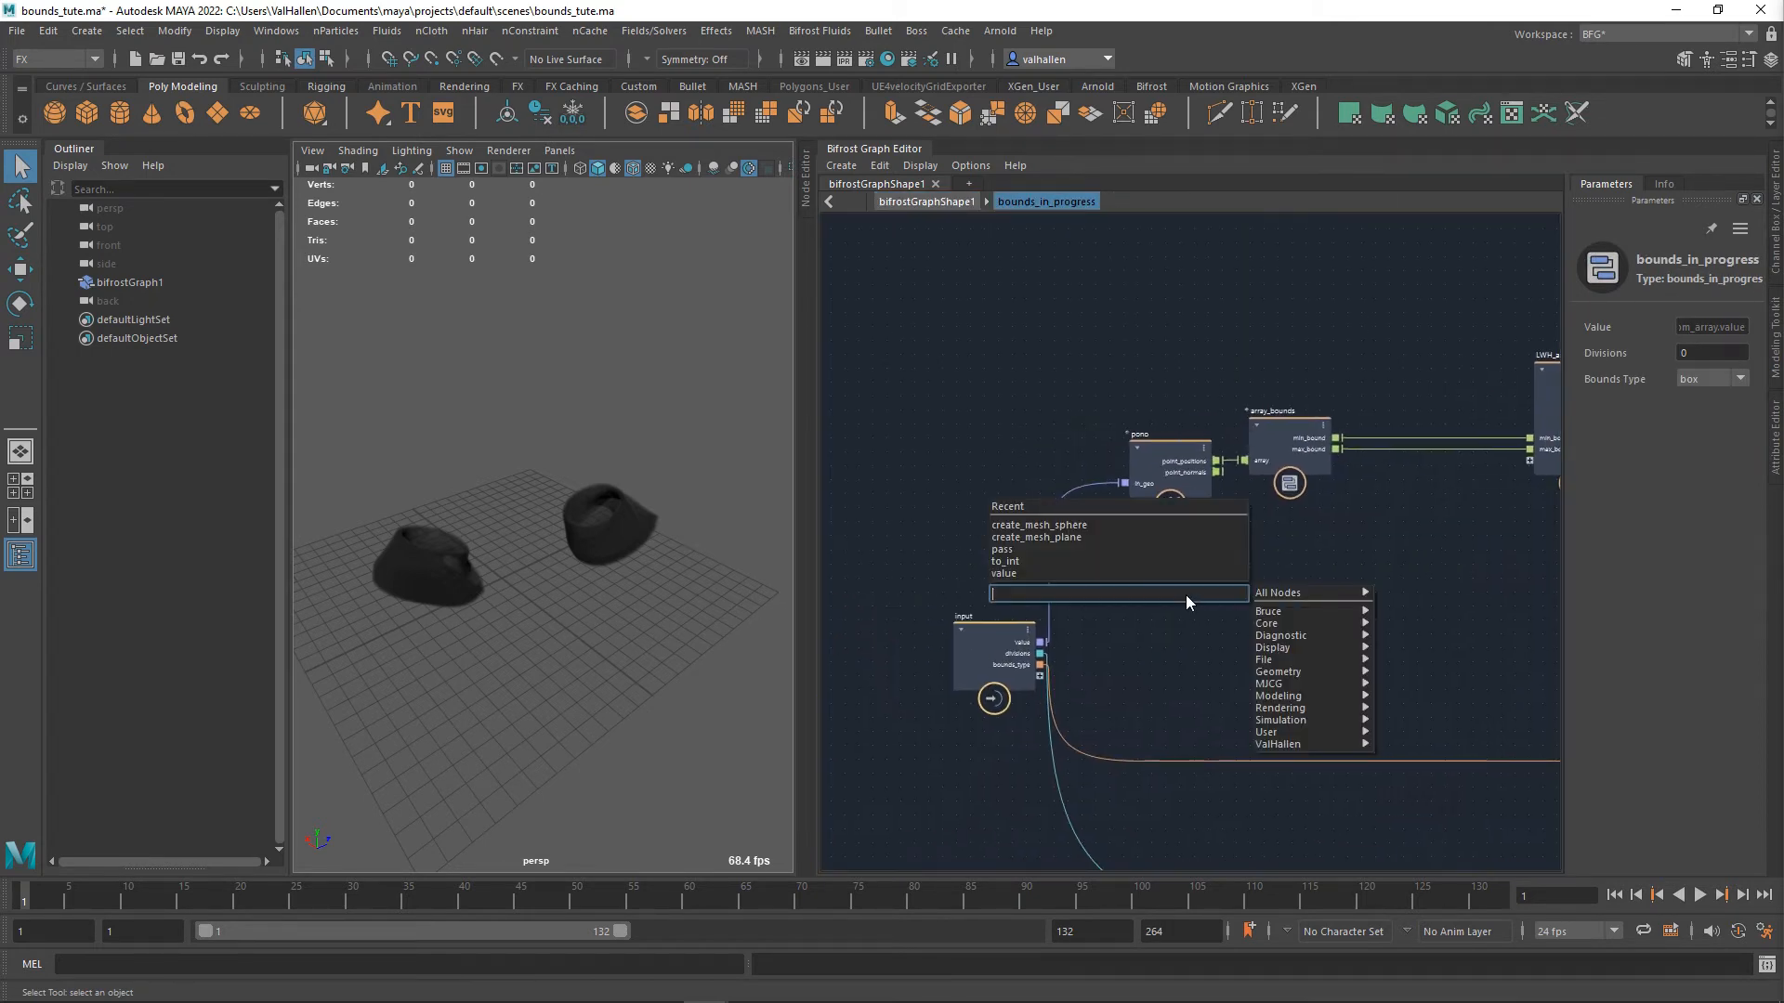
text(vlume)
key(ctrl+a)
text(volu)
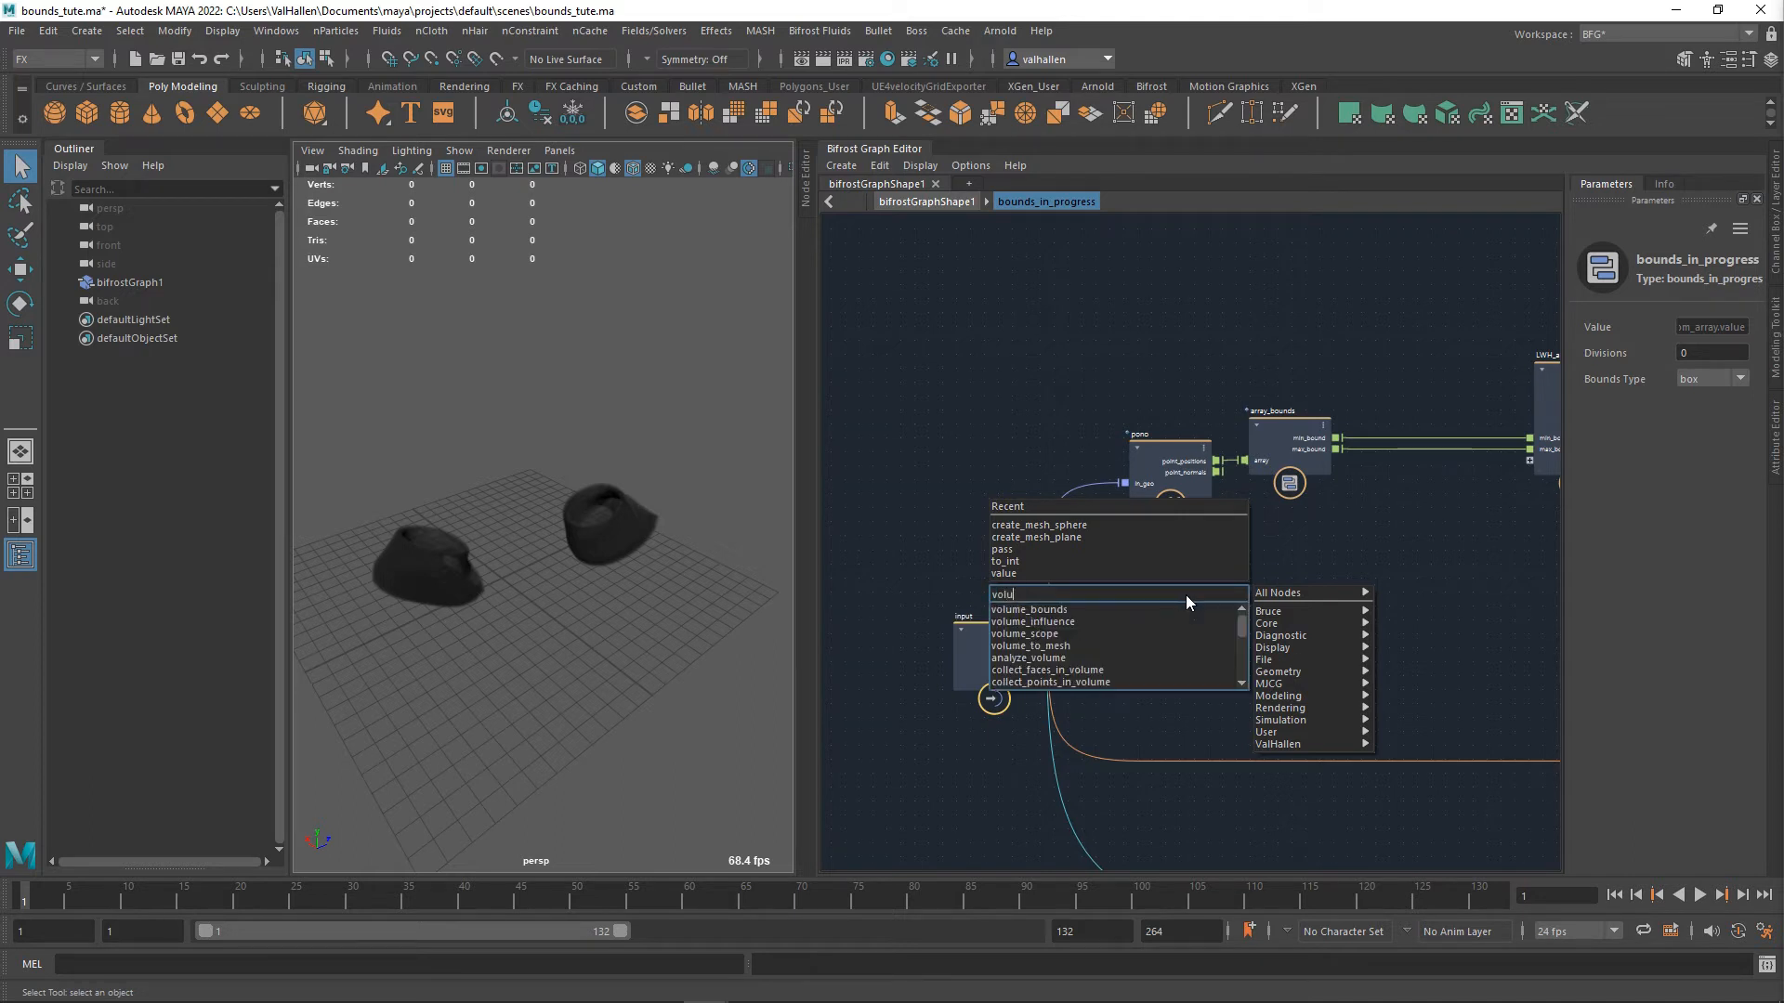
click(1082, 610)
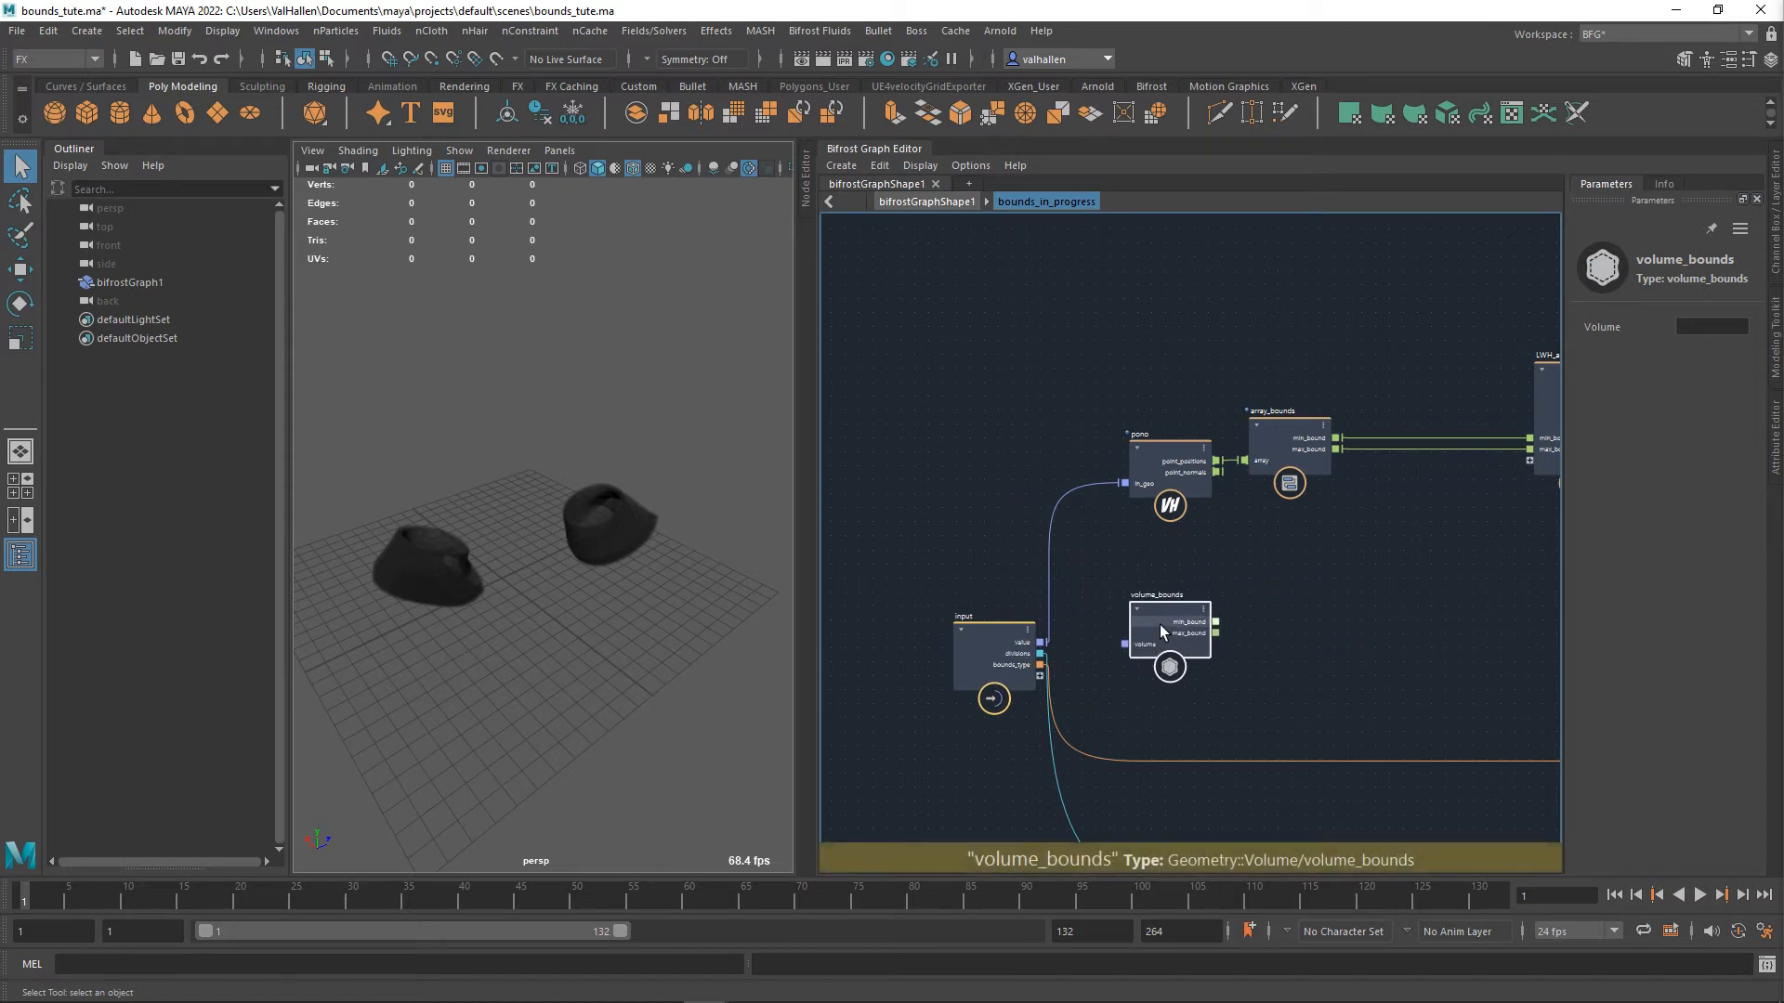
drag(1159, 625, 1156, 619)
alt+middle_drag(1298, 586, 1320, 548)
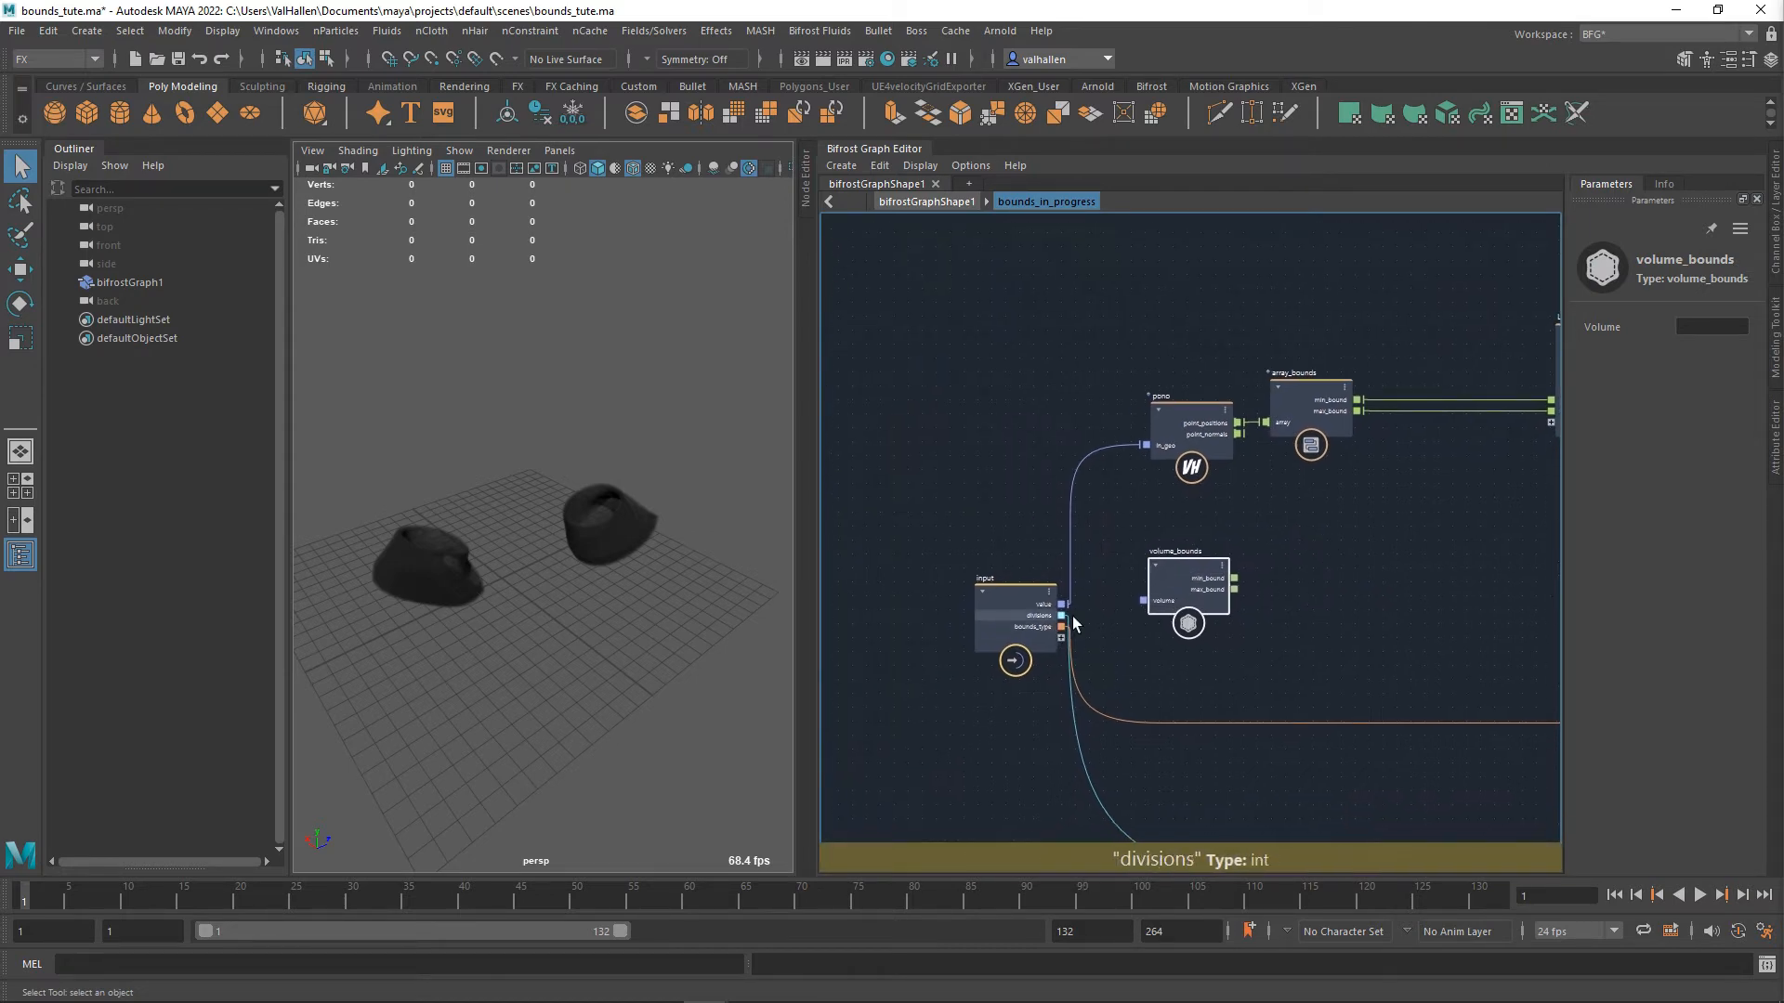
drag(1062, 604, 1176, 581)
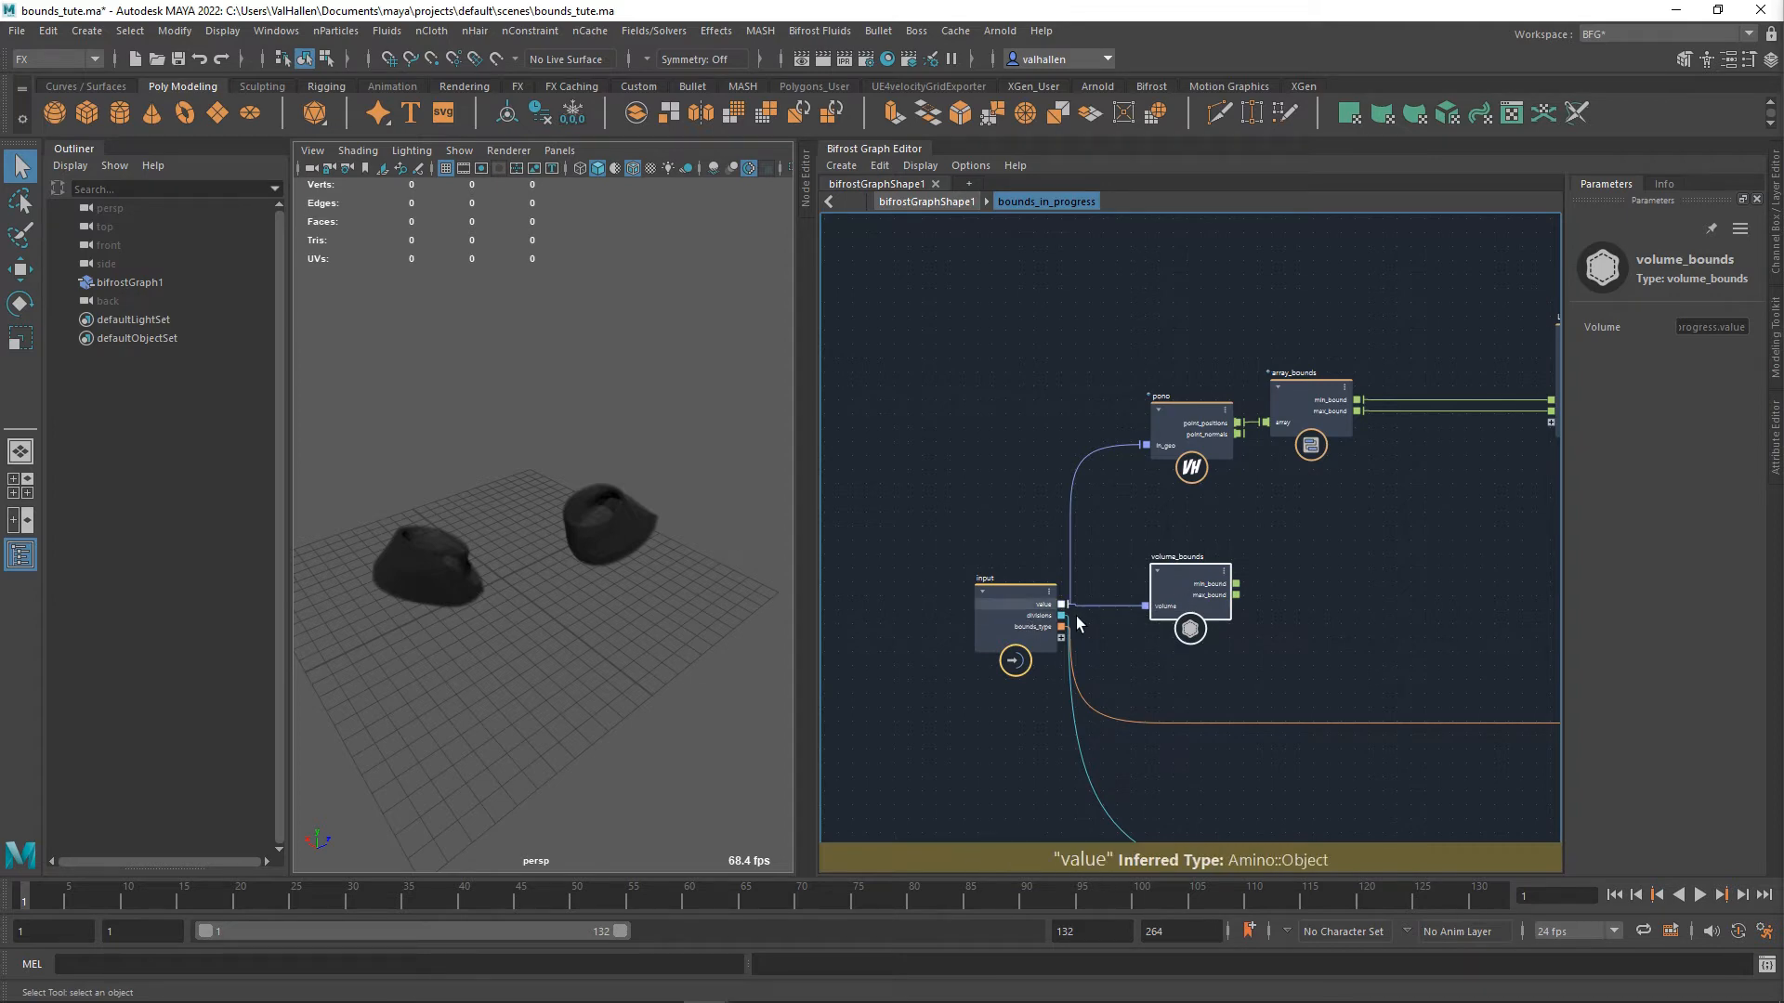
- Return to the top-level graph and reposition mesh_to_volume and bounds_in_progress beneath the Set geo "color" node
double_click(1257, 591)
drag(1002, 492, 1074, 455)
drag(1182, 643, 1150, 664)
alt+middle_drag(1282, 603, 1280, 677)
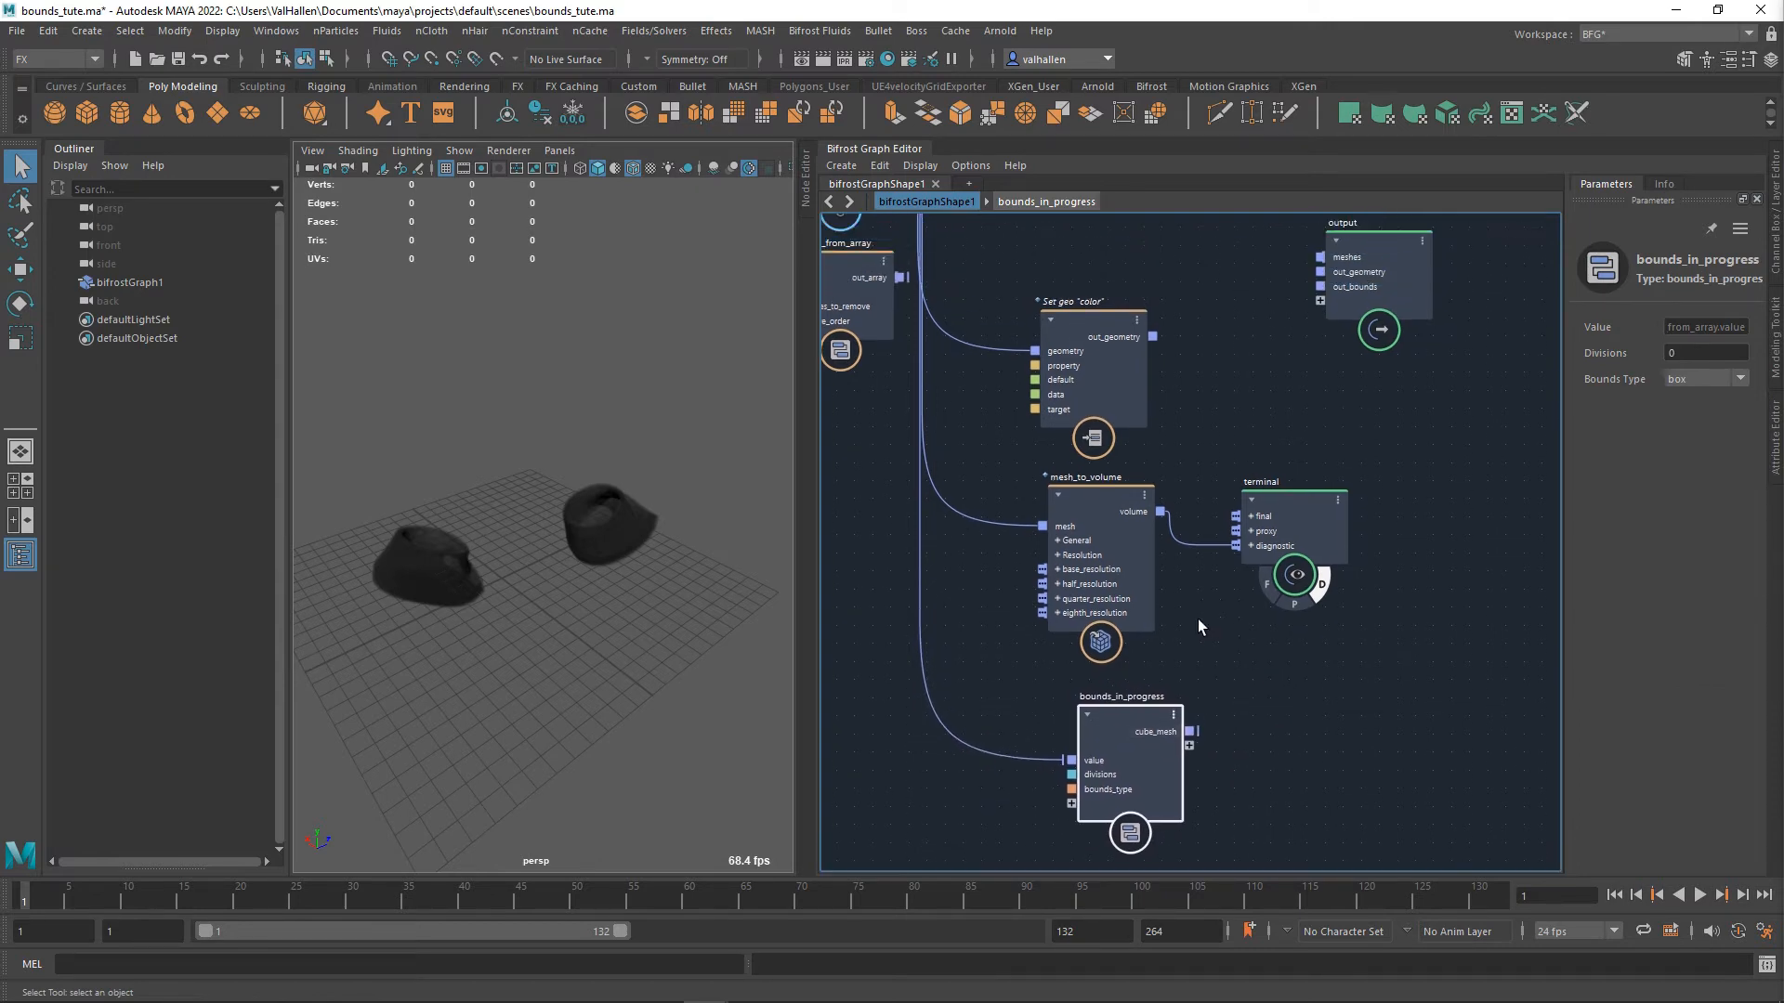
- Examine the internal nodes of the mesh_to_volume compound and return to the top-level graph
double_click(1120, 504)
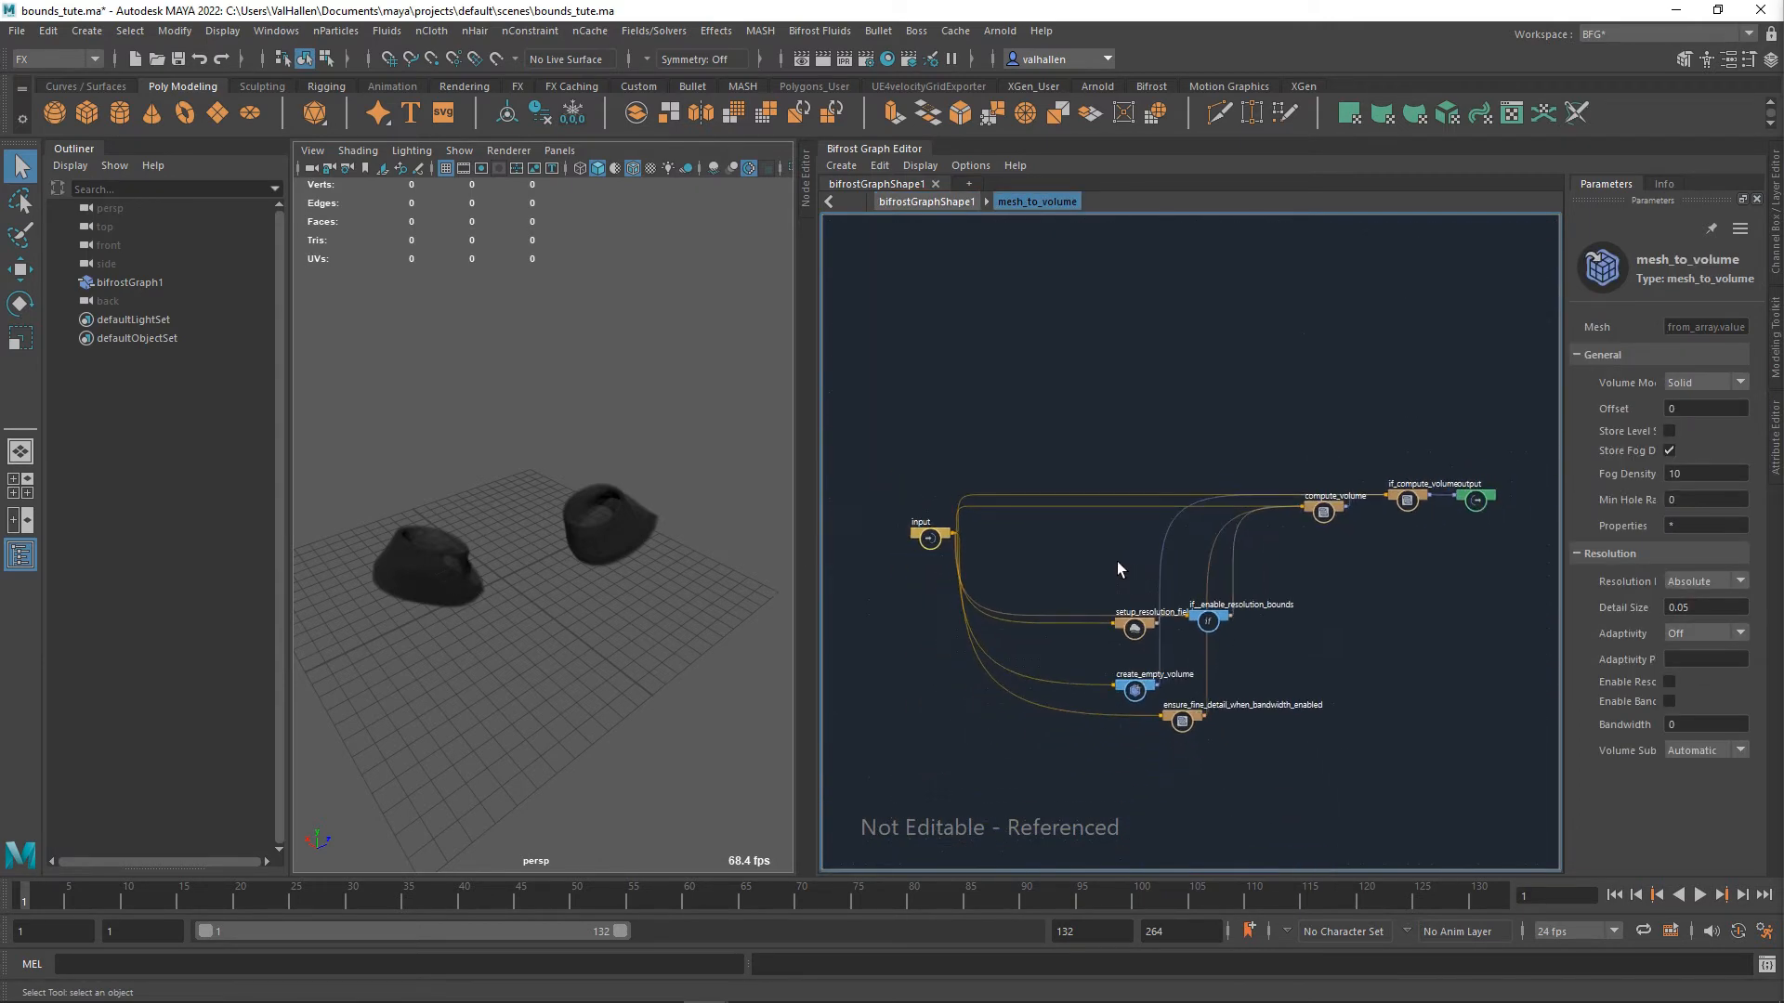
scroll(1119, 560, up, 3)
double_click(1119, 561)
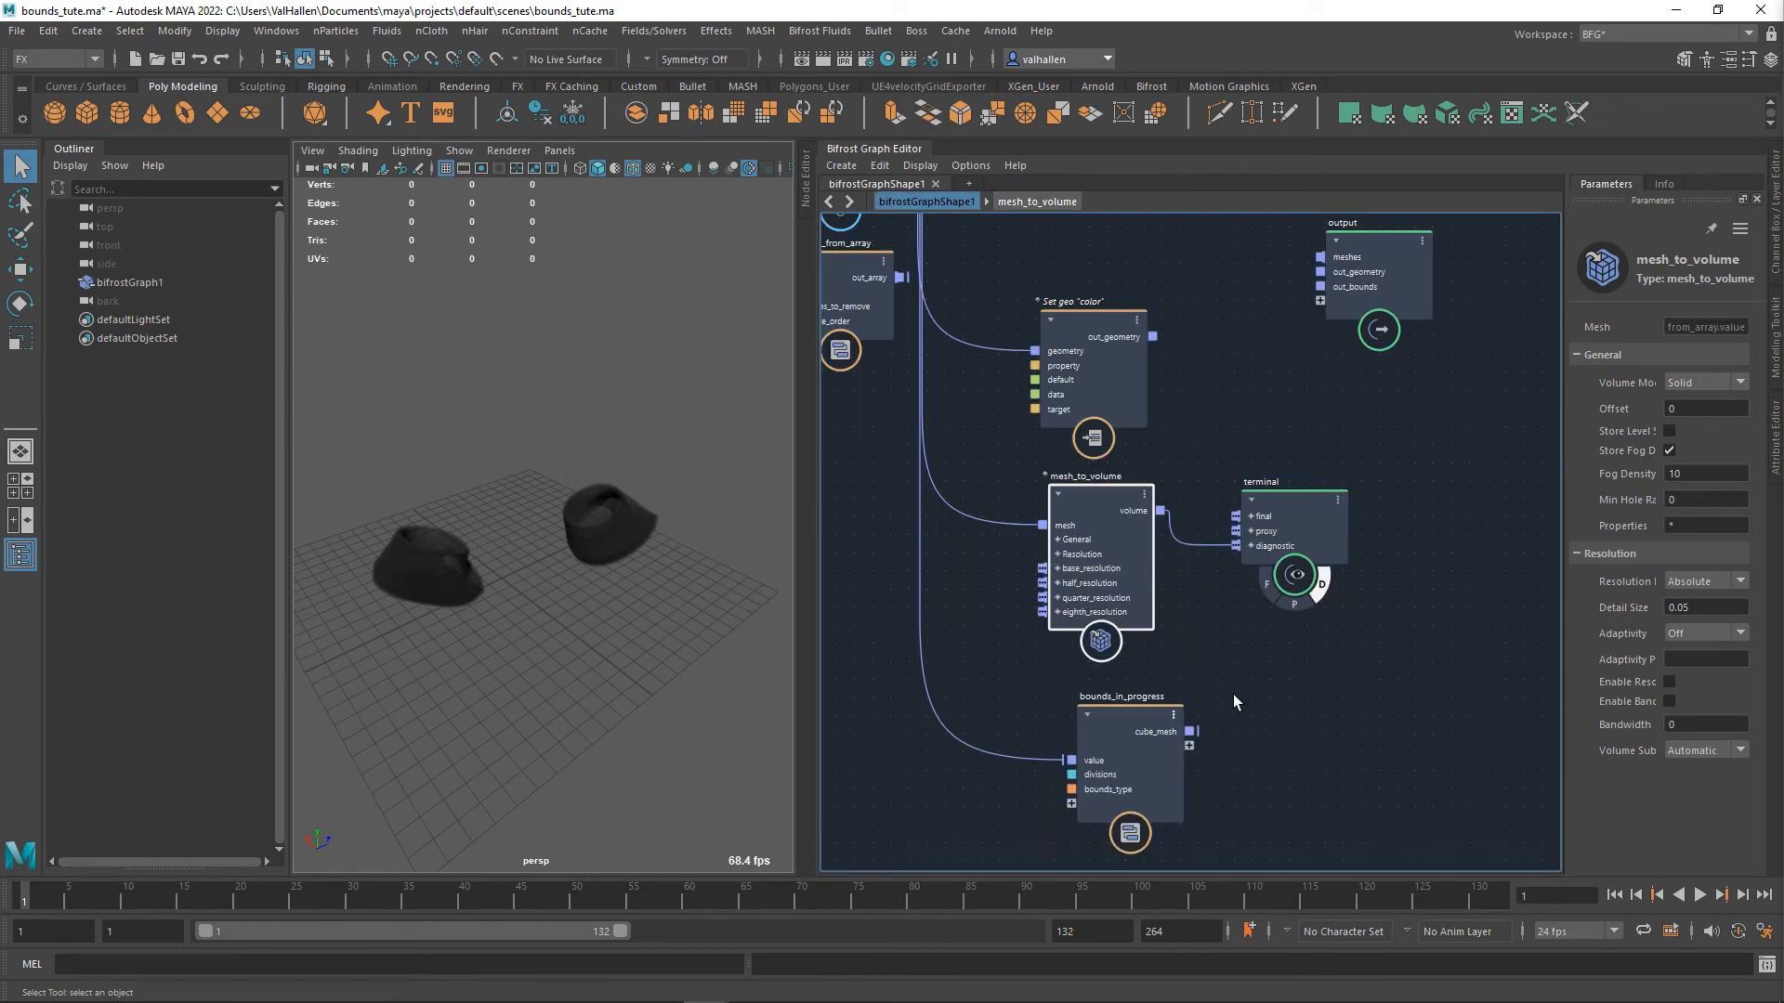
alt+middle_drag(1234, 694, 1247, 654)
- Delete the volume_bounds node inside the bounds_in_progress compound
drag(1146, 682, 1104, 671)
double_click(1103, 673)
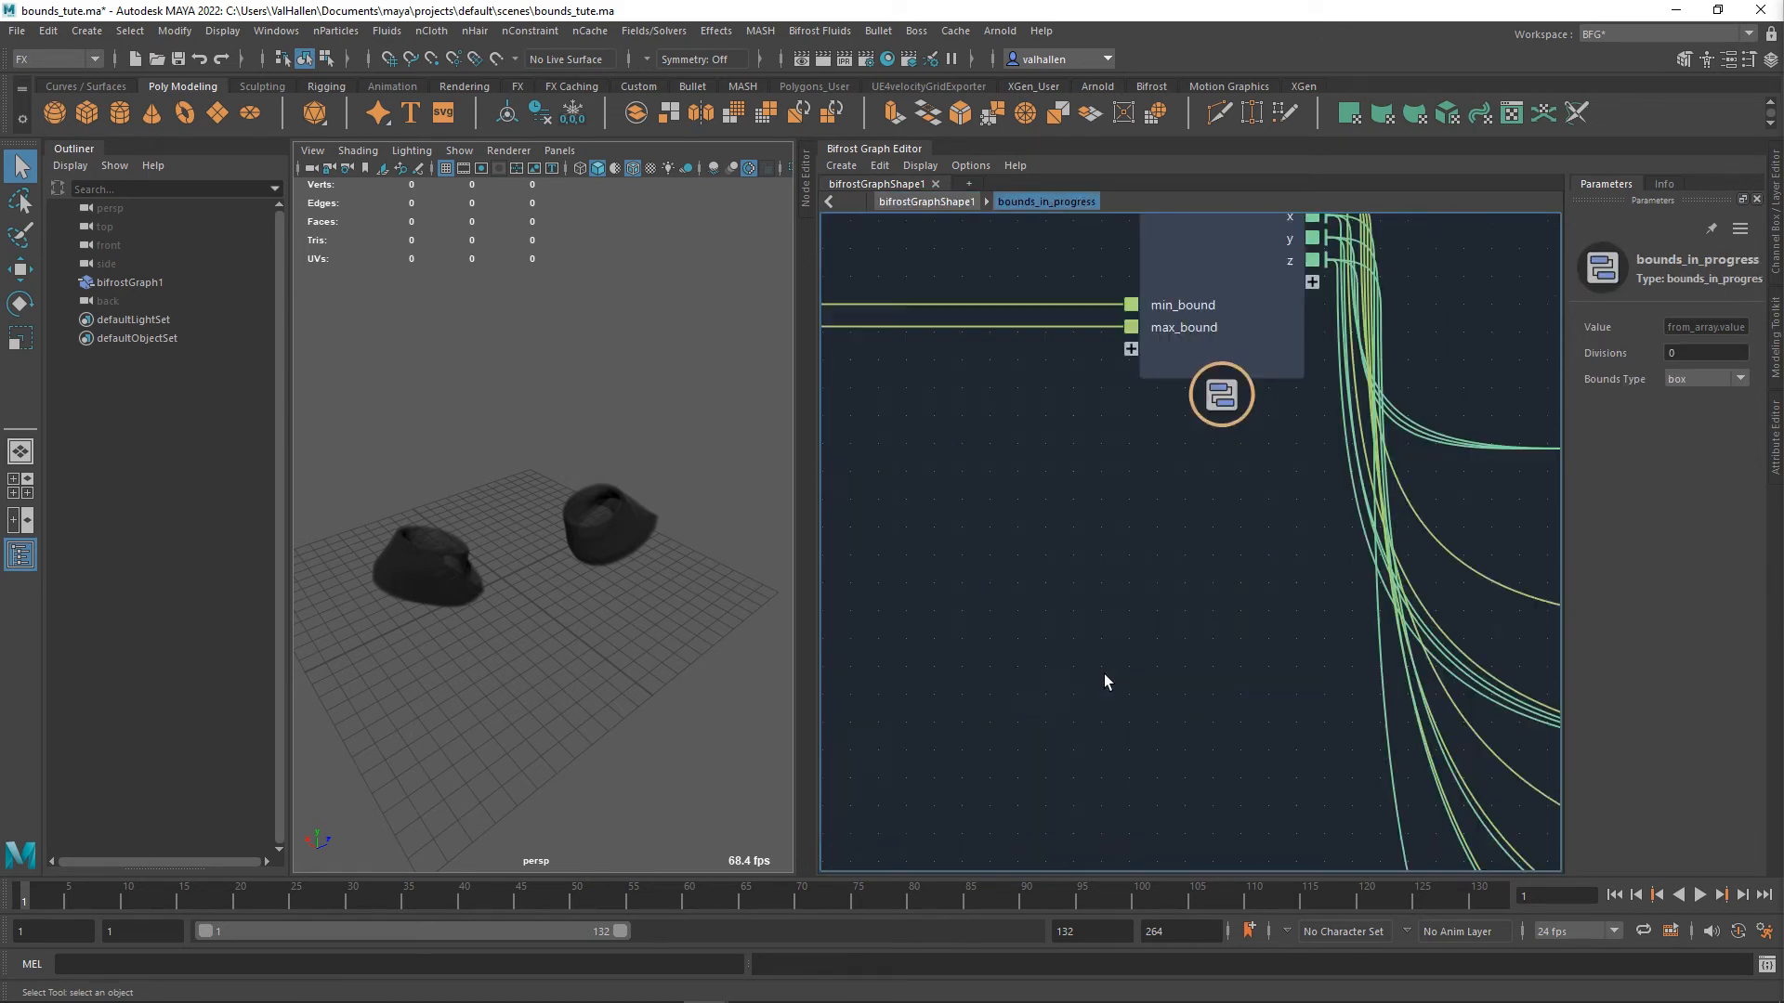
scroll(1124, 629, up, 1)
alt+middle_drag(1124, 628, 1379, 579)
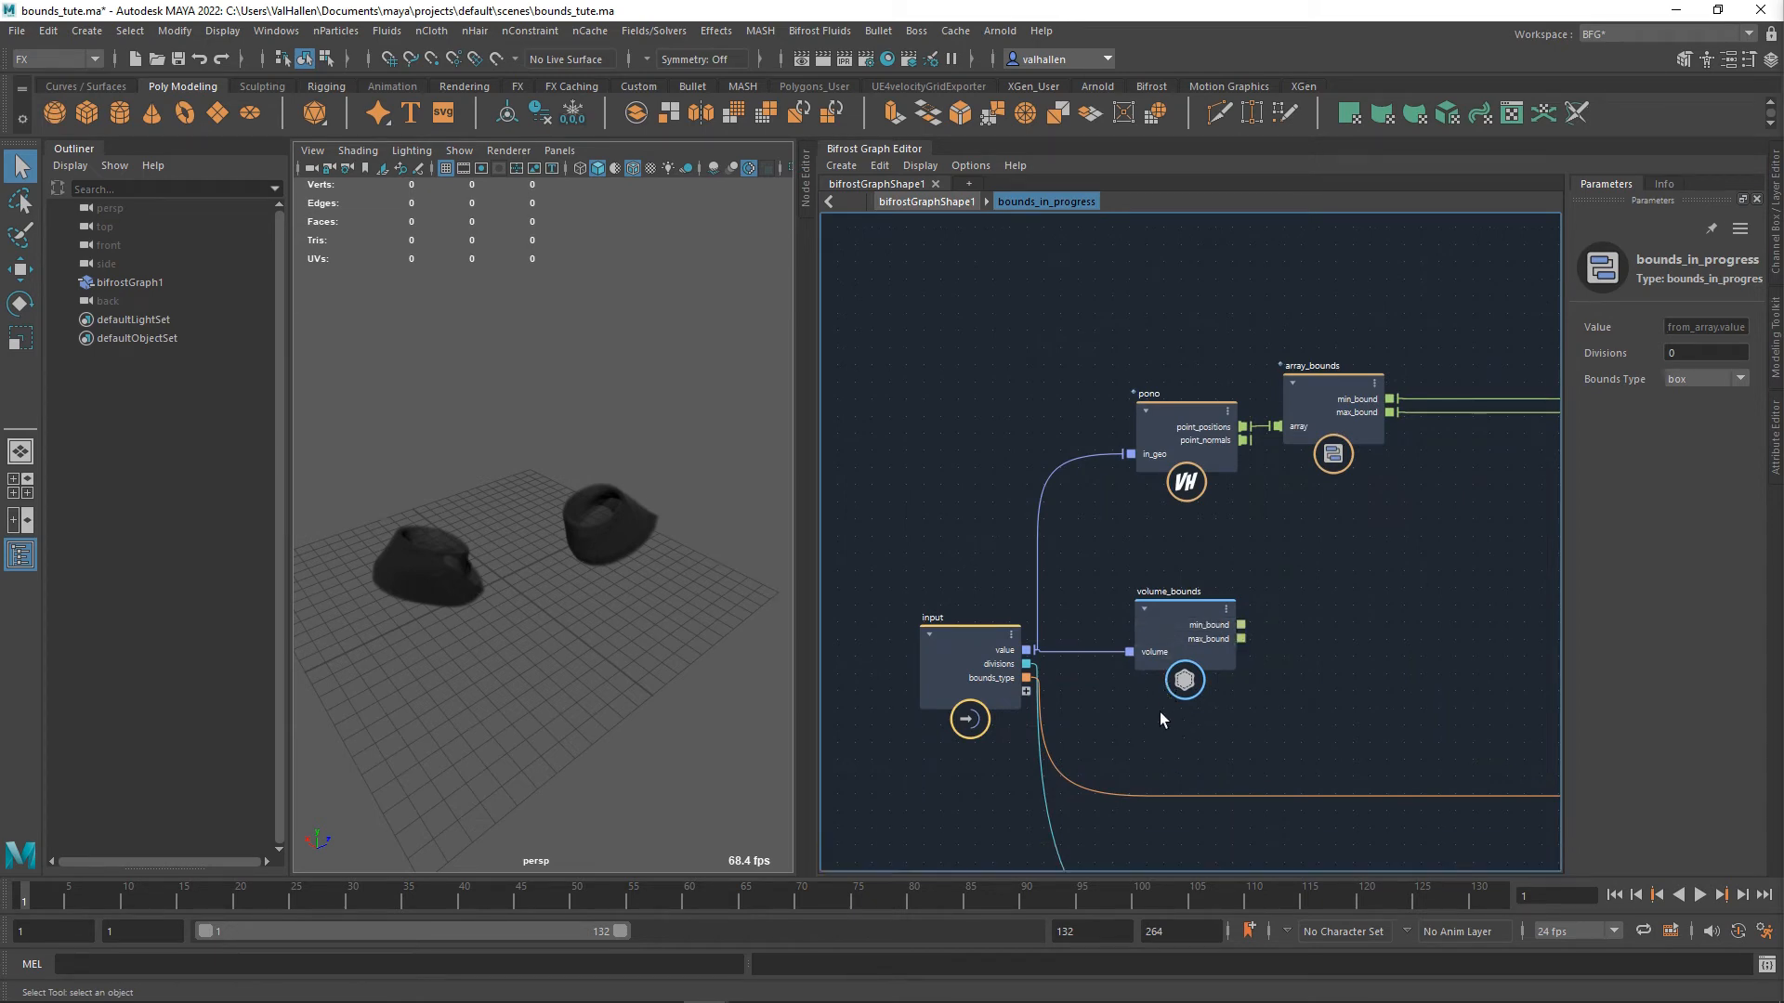
drag(1159, 712, 1228, 671)
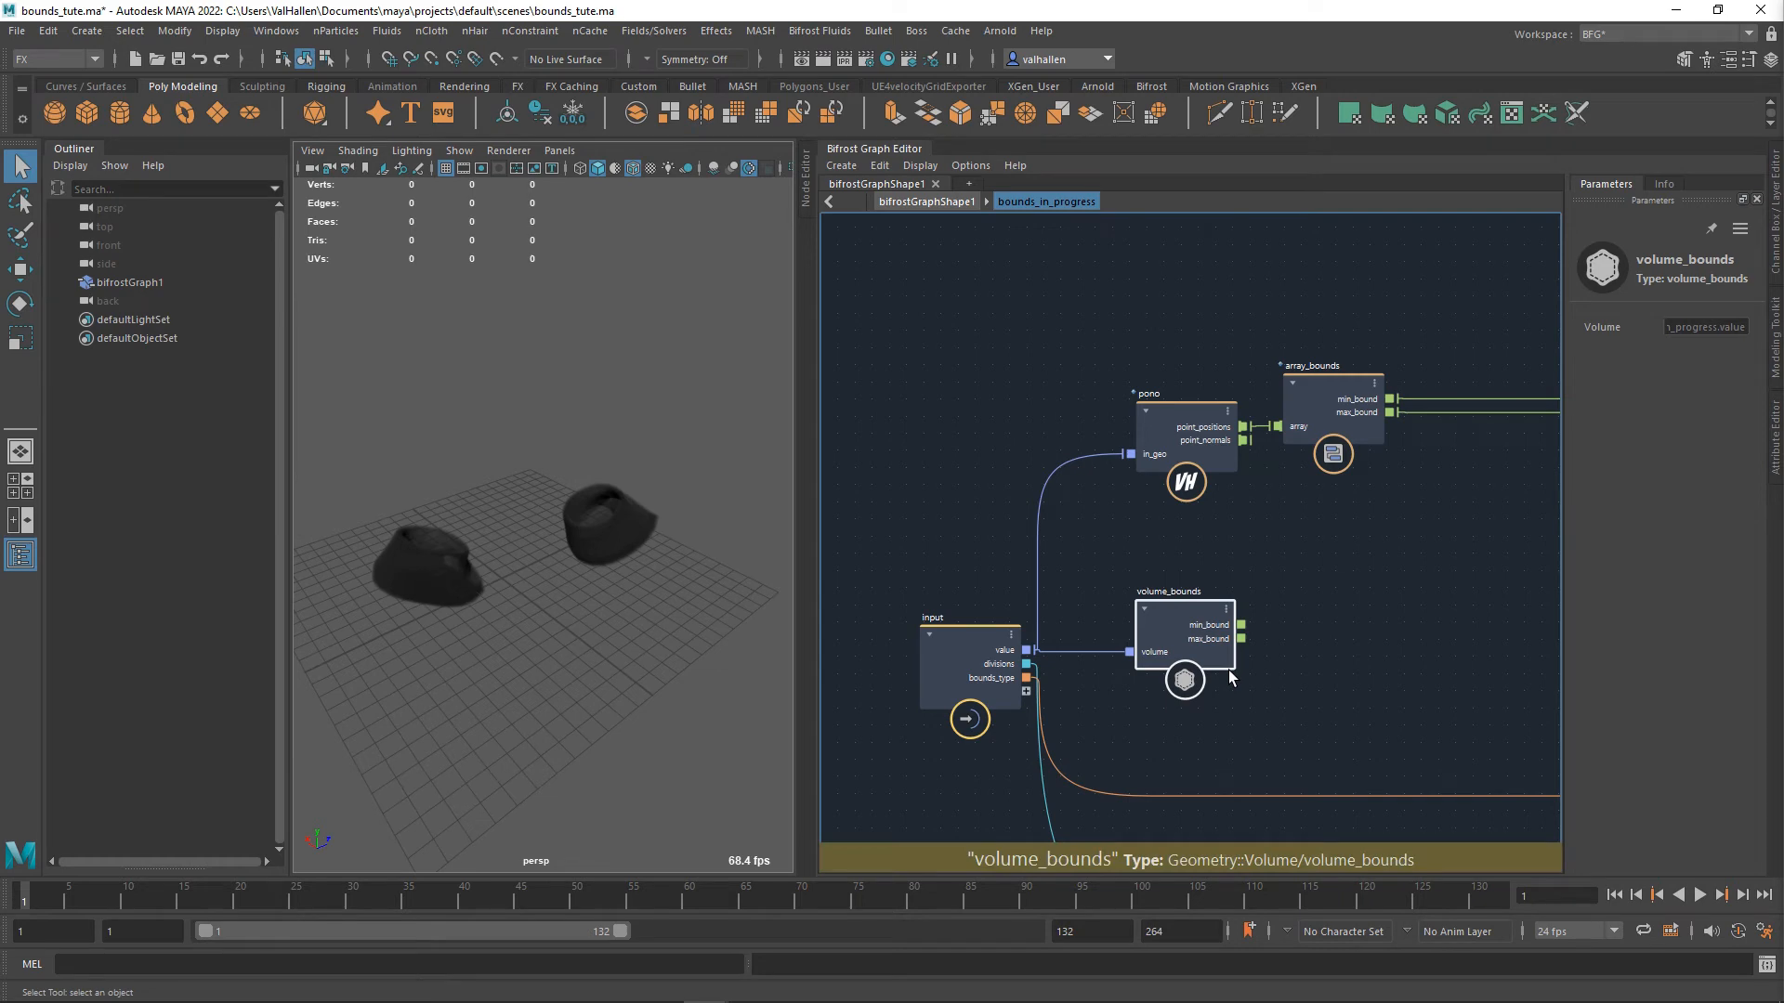
key(Delete)
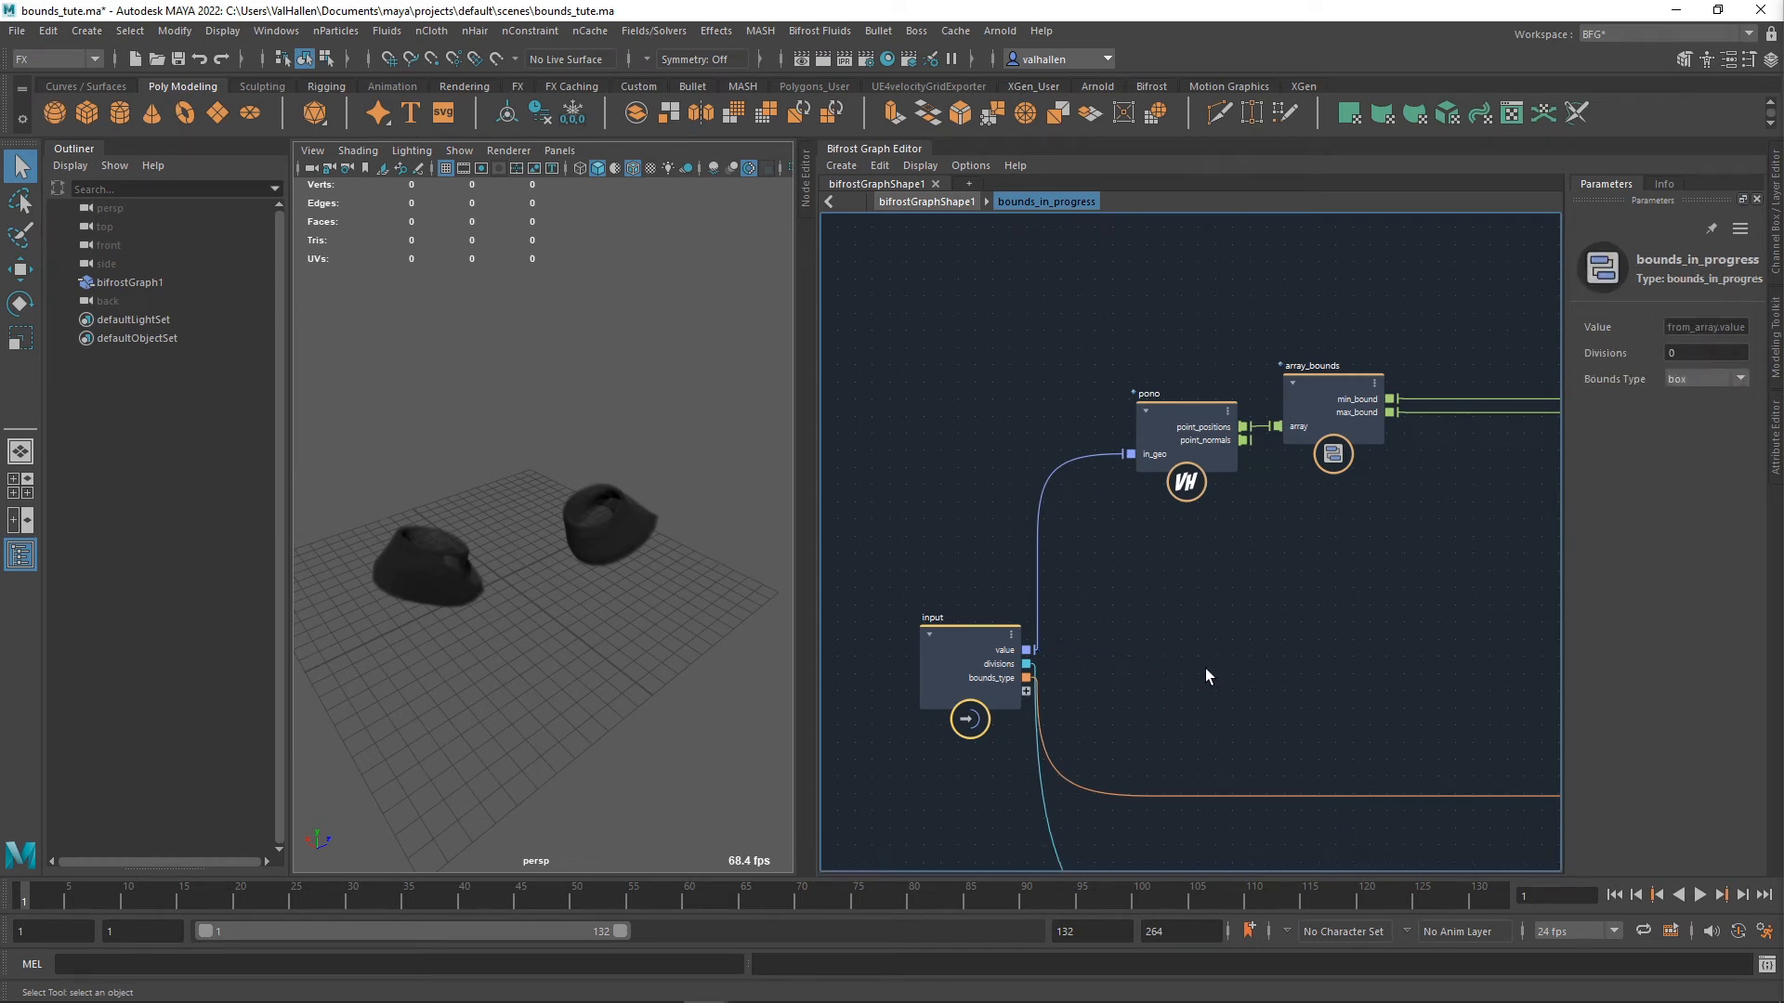
- Place bounds_in_progress below the terminal in the top-level graph and feed its value input from mesh_to_volume's volume output
key(u)
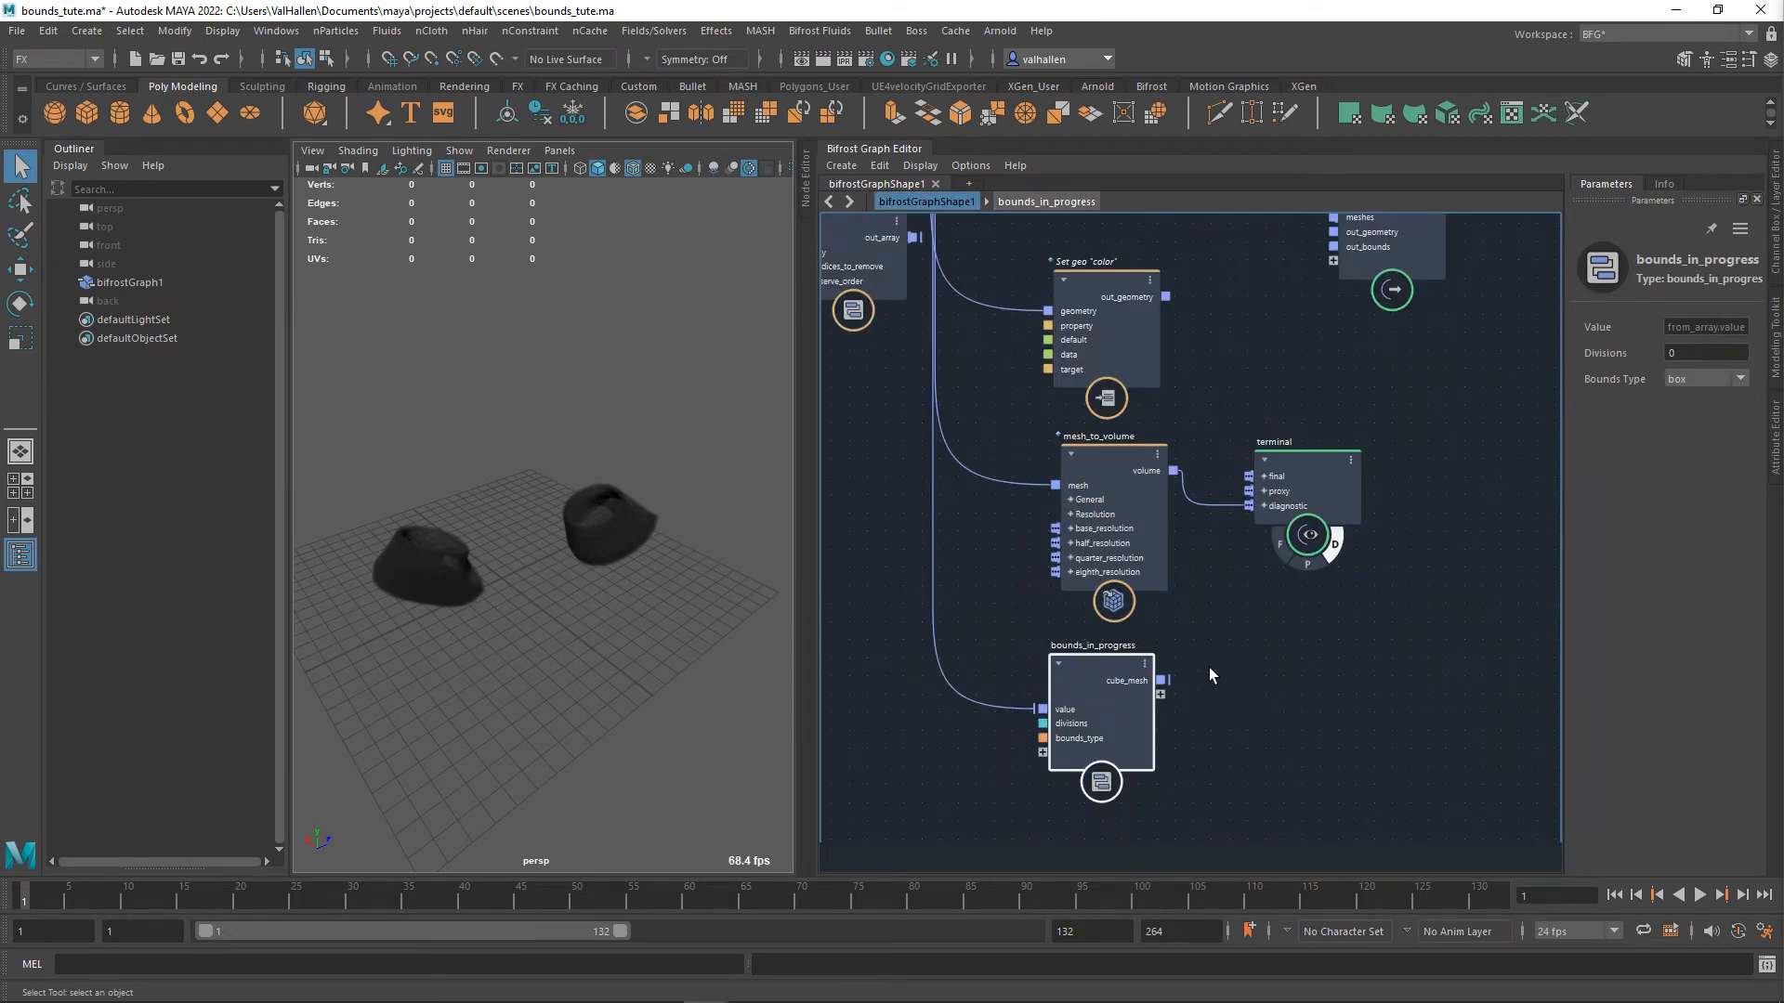
alt+middle_drag(1224, 674, 1213, 692)
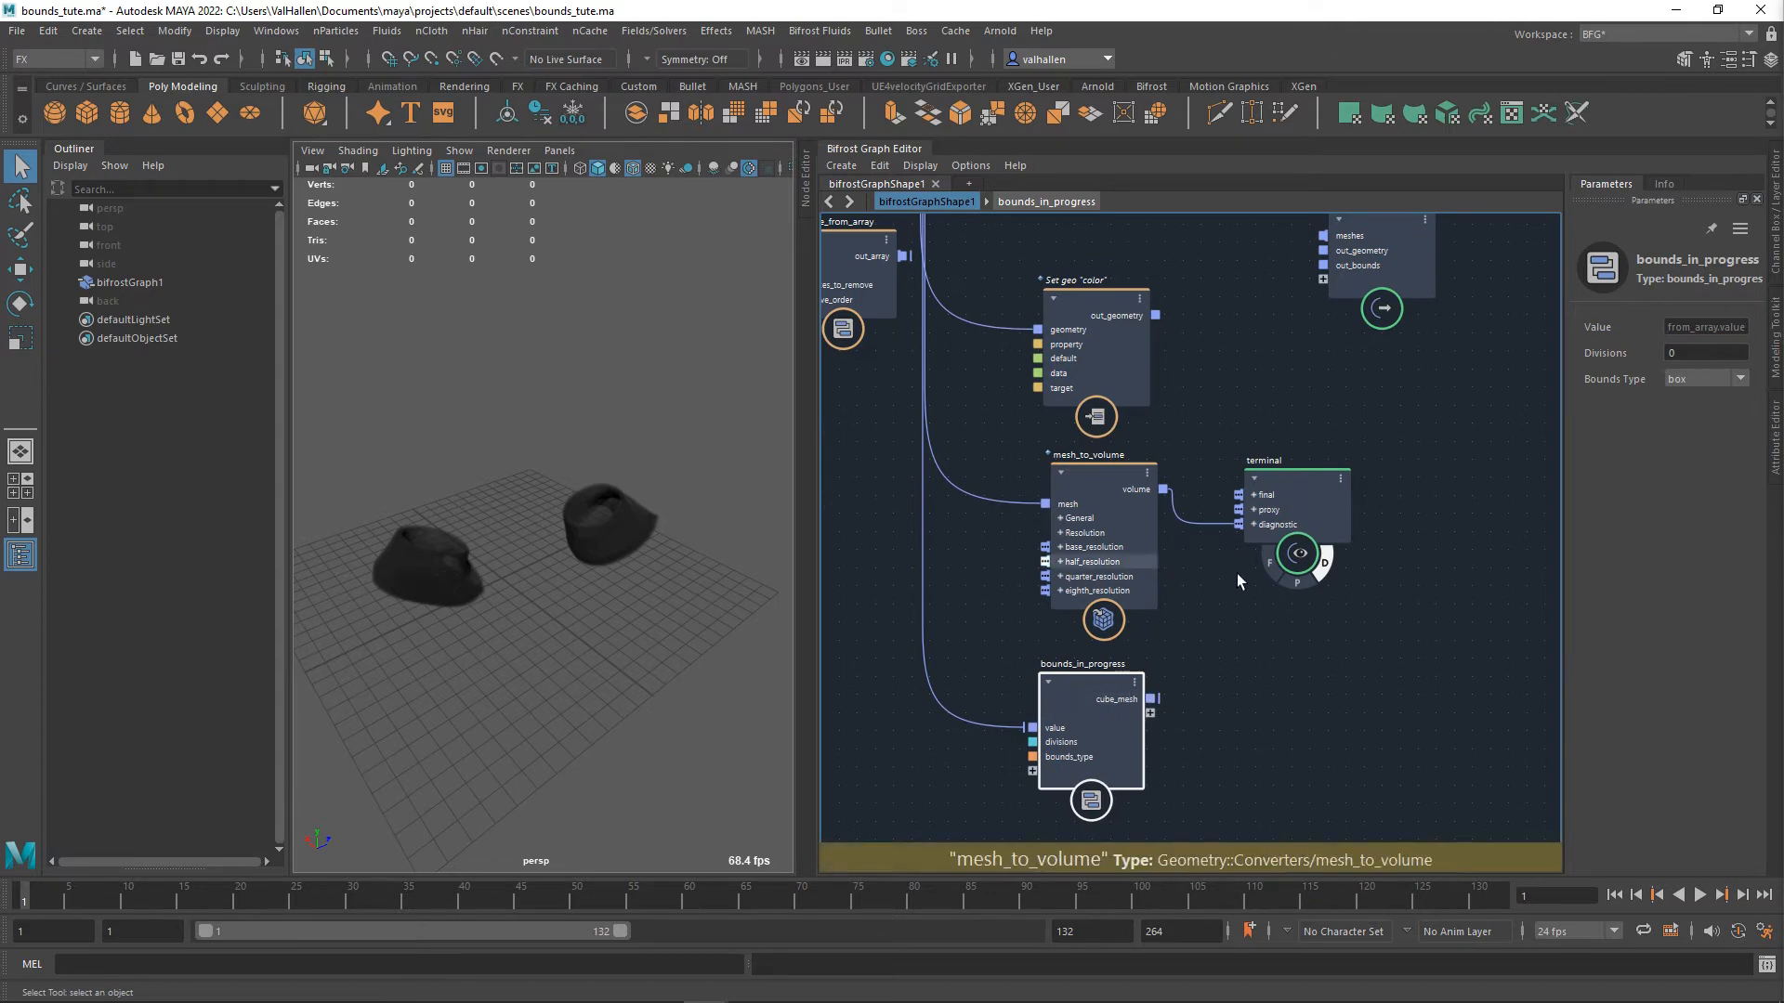
drag(1082, 729, 1276, 715)
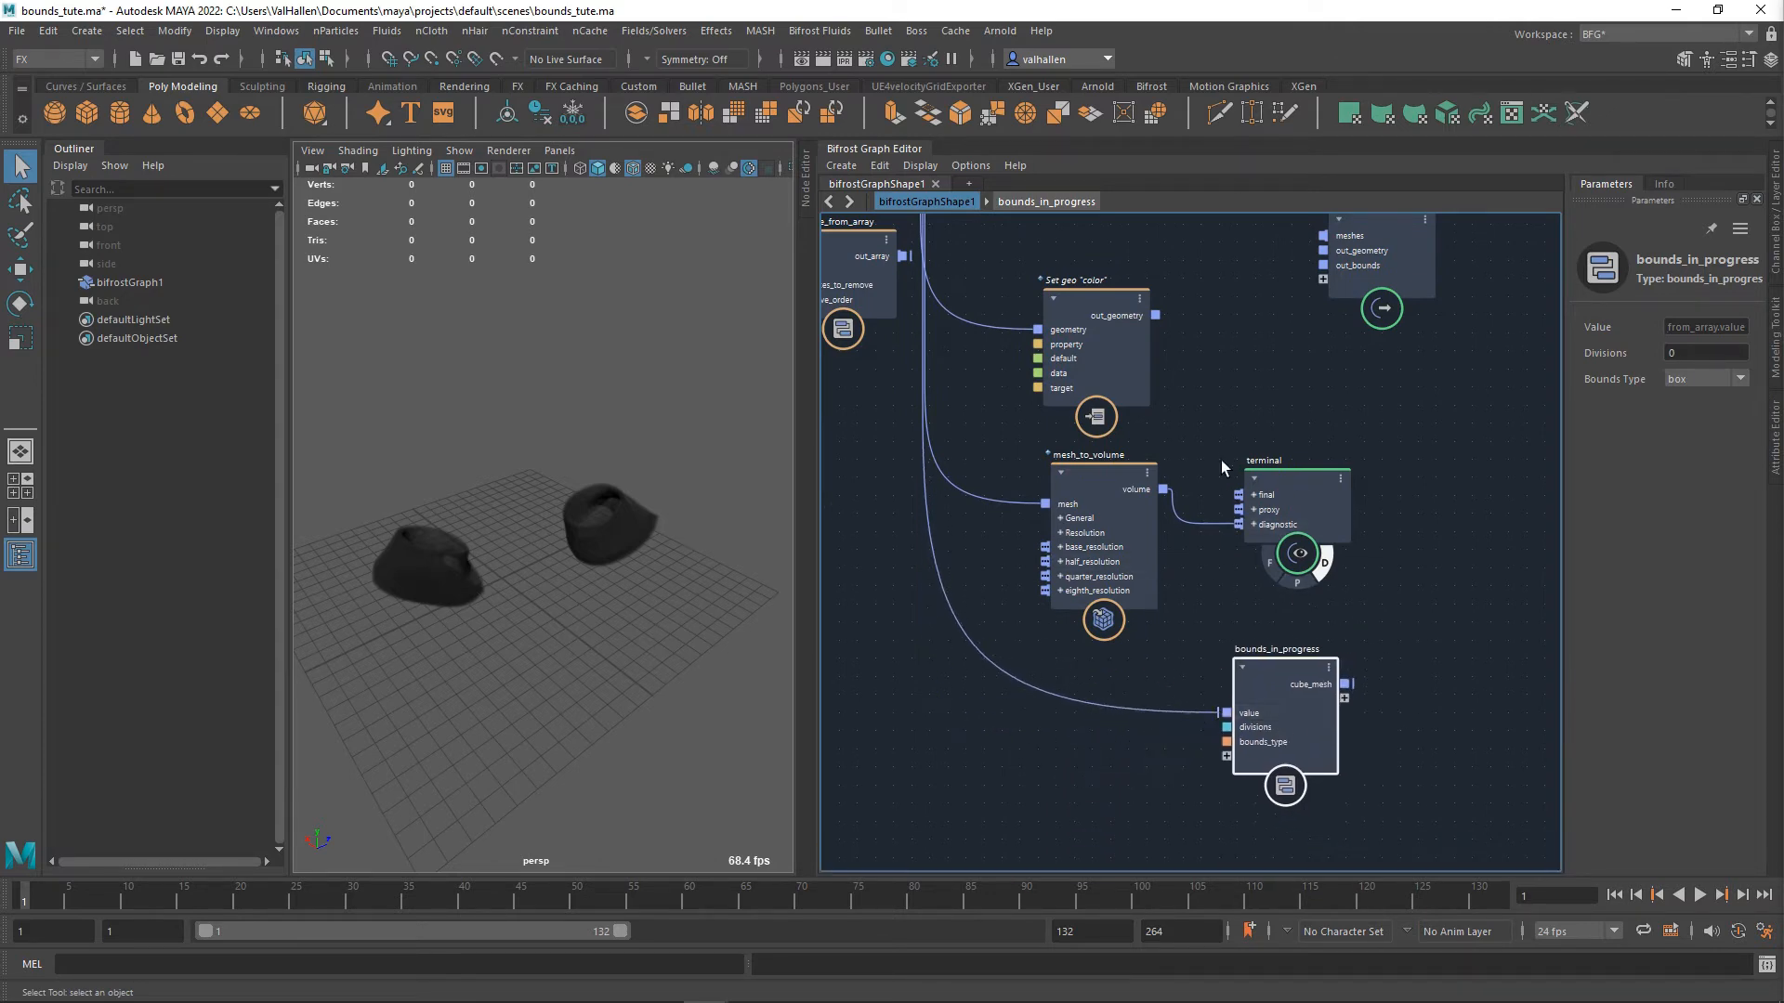
drag(1163, 489, 1245, 713)
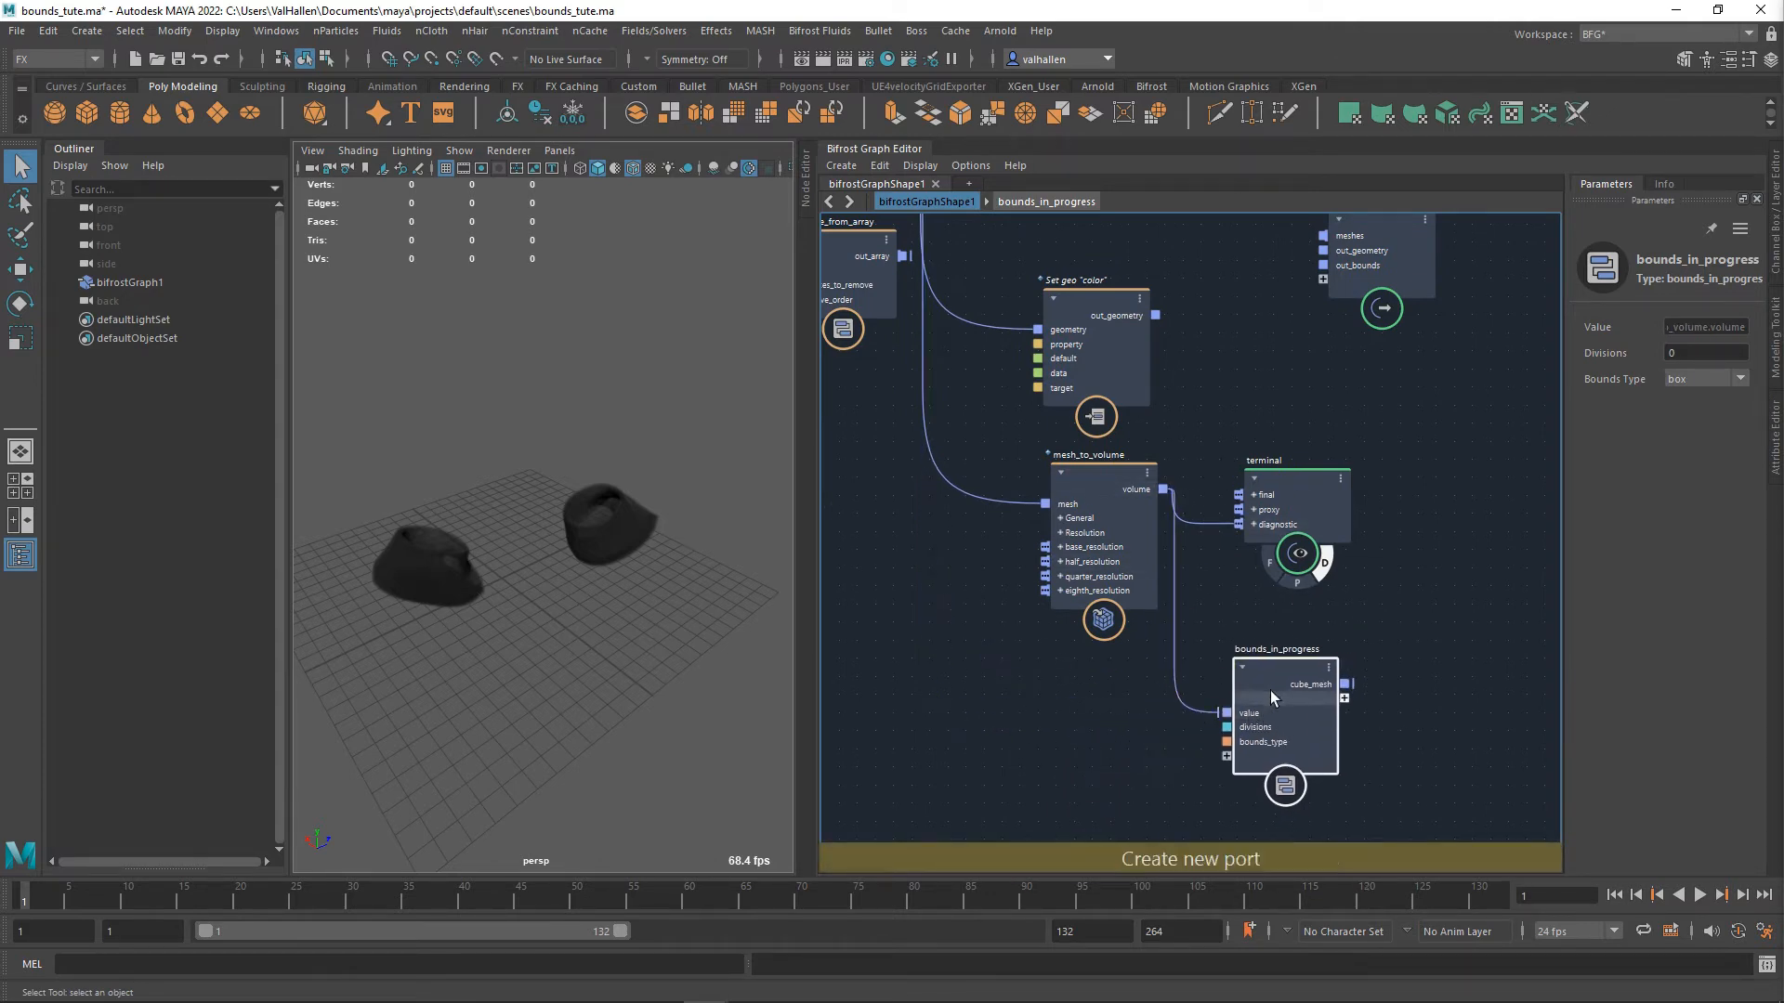
double_click(1270, 690)
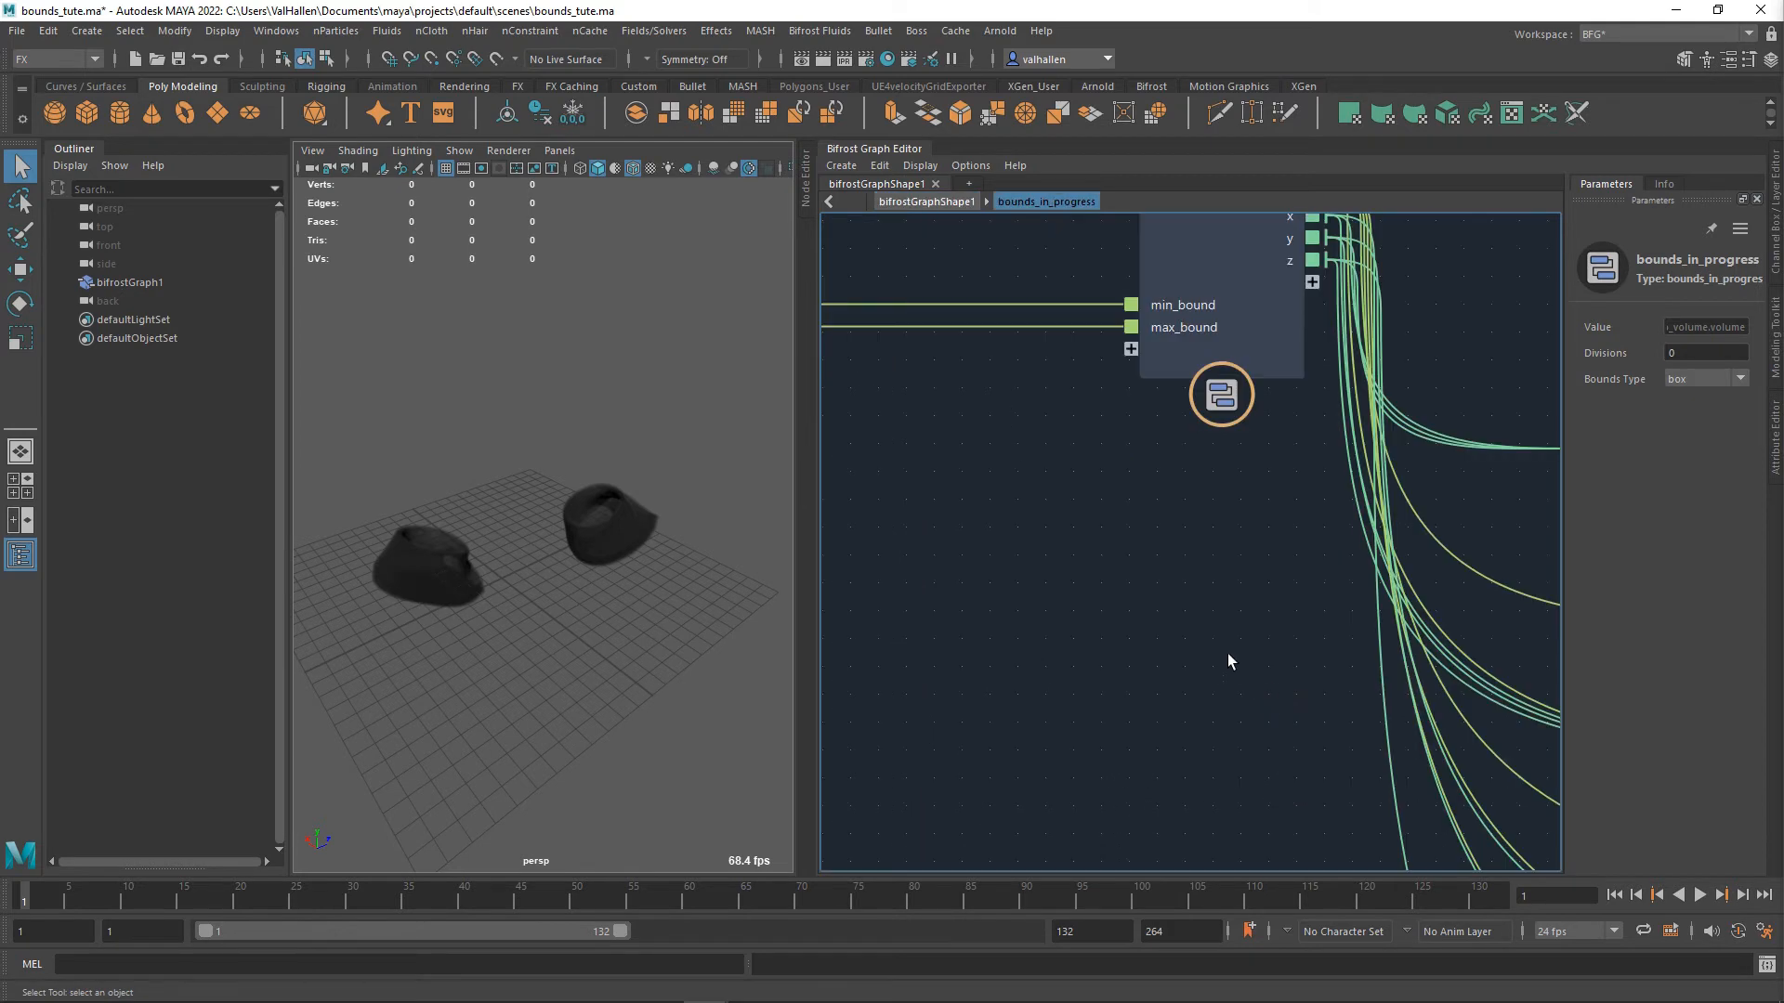
double_click(1141, 589)
- Move the terminal farther out, connect bounds_in_progress's cube_mesh output to its proxy input, and enable the proxy display
drag(1318, 518, 1486, 519)
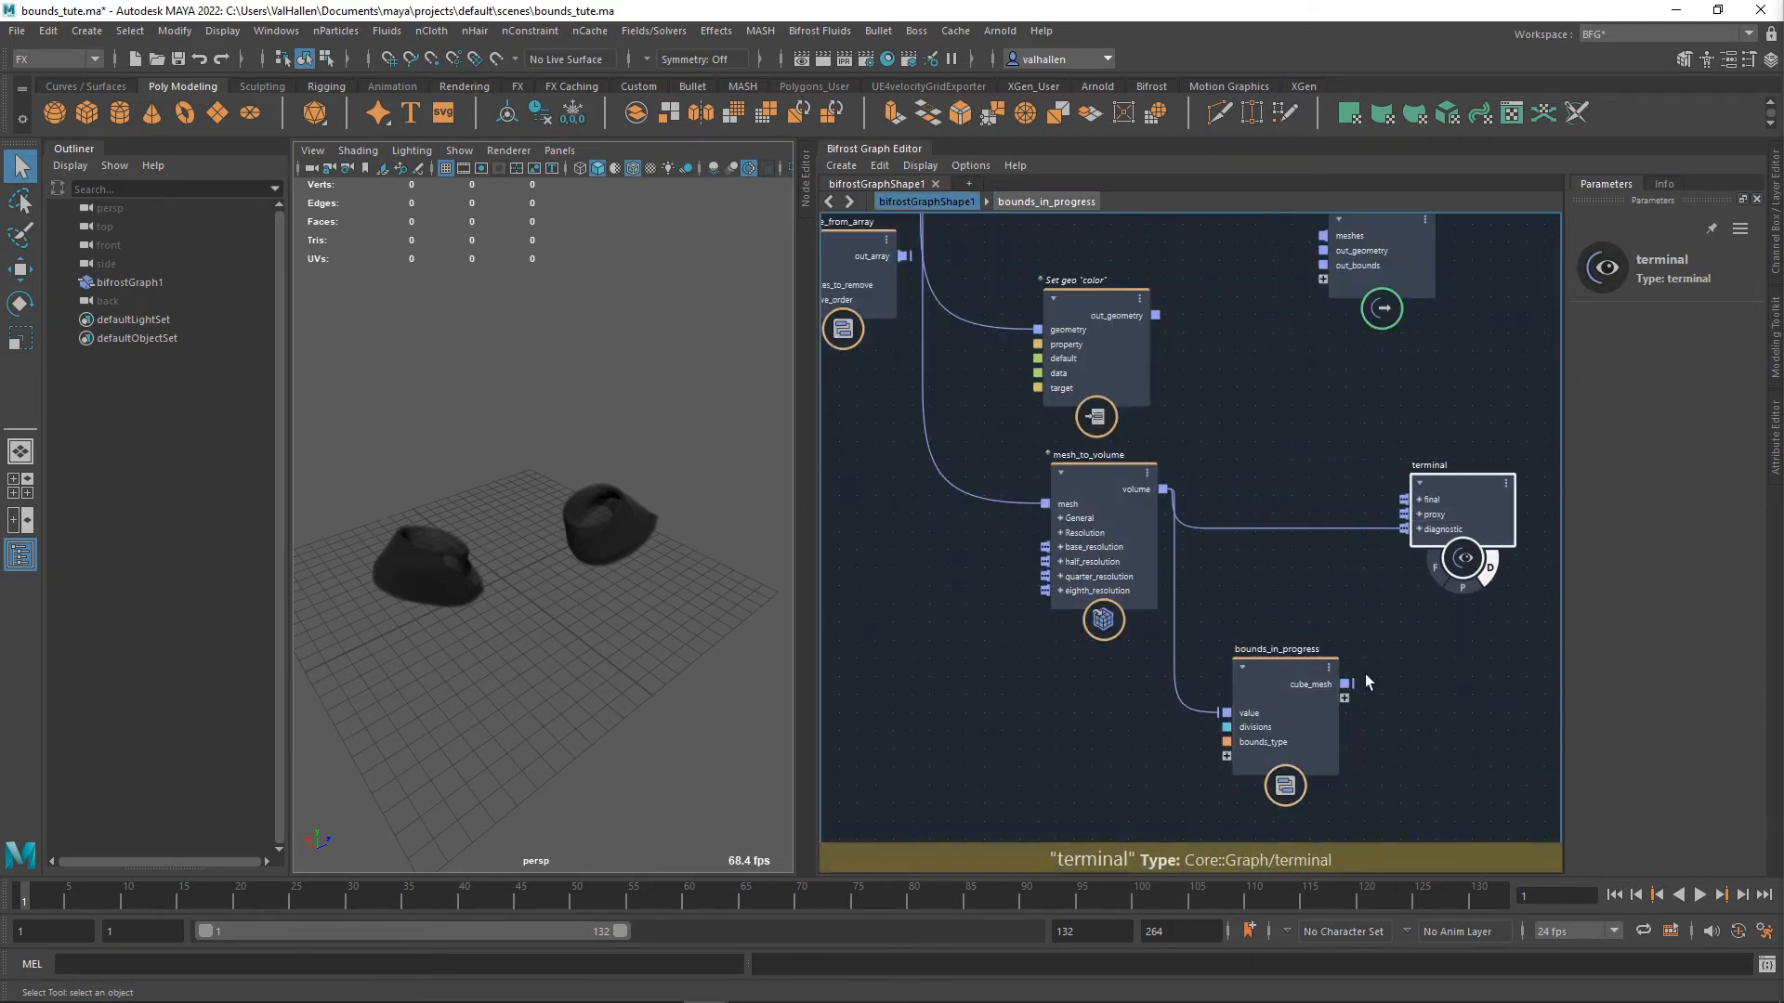
drag(1347, 684, 1414, 519)
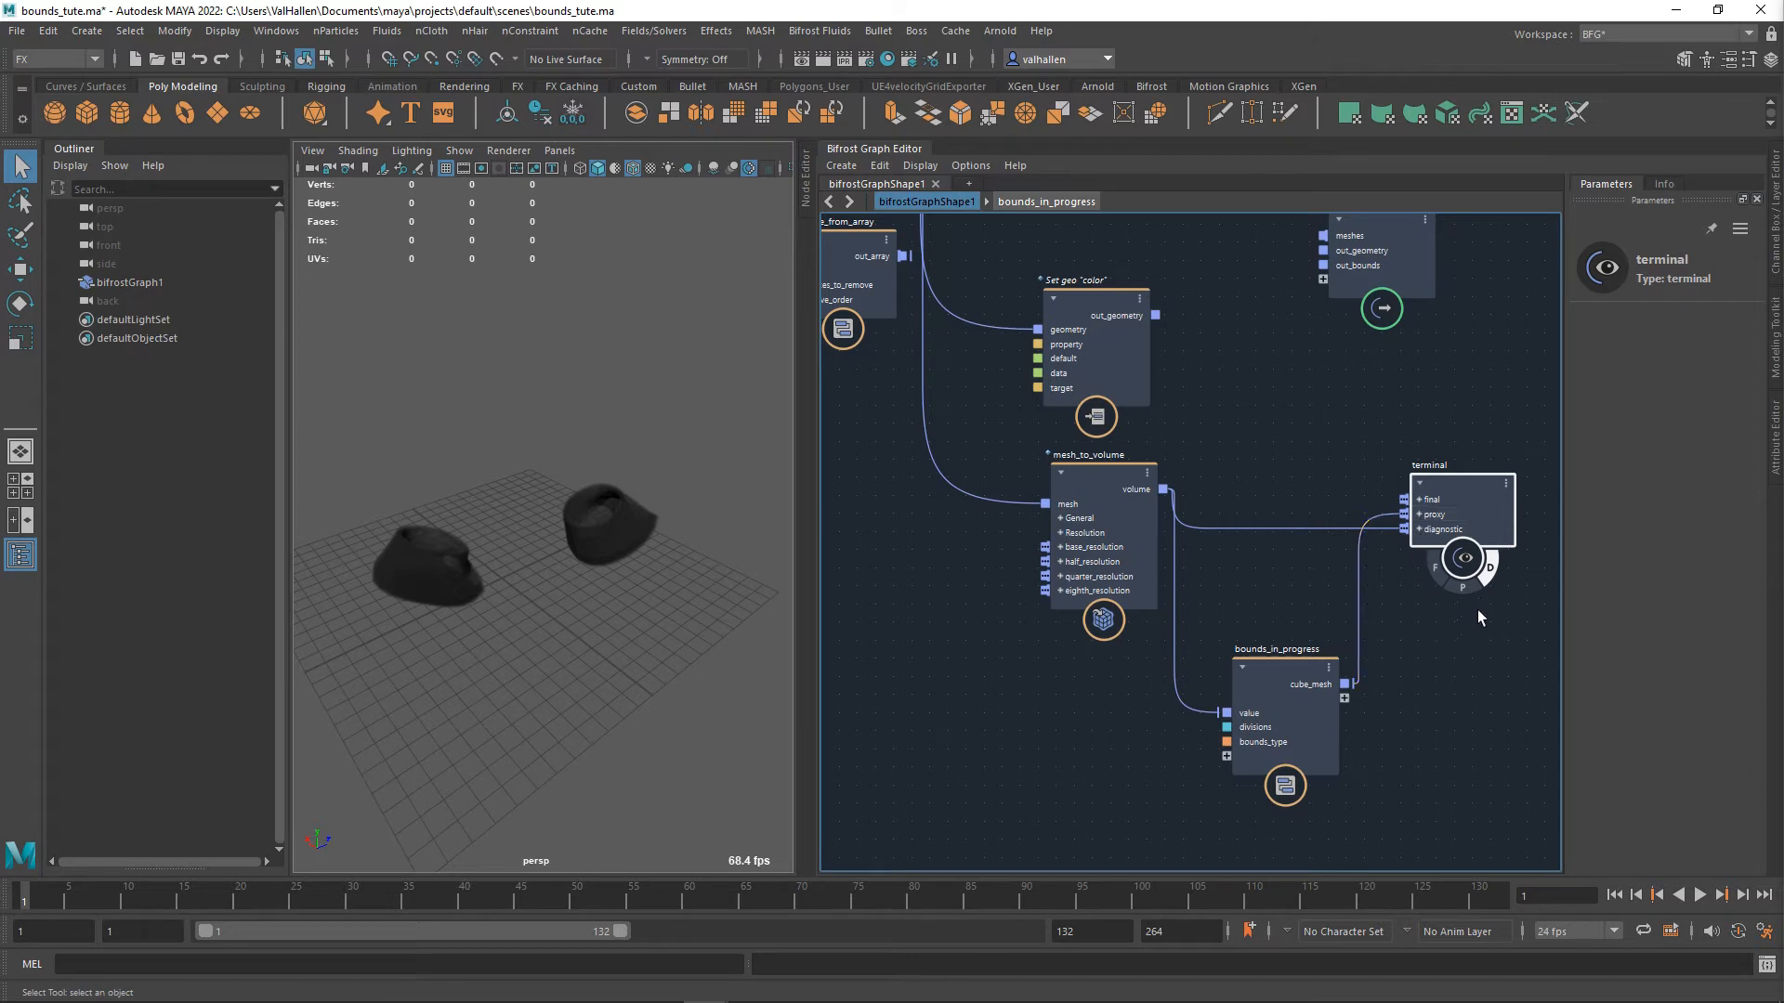
click(1446, 708)
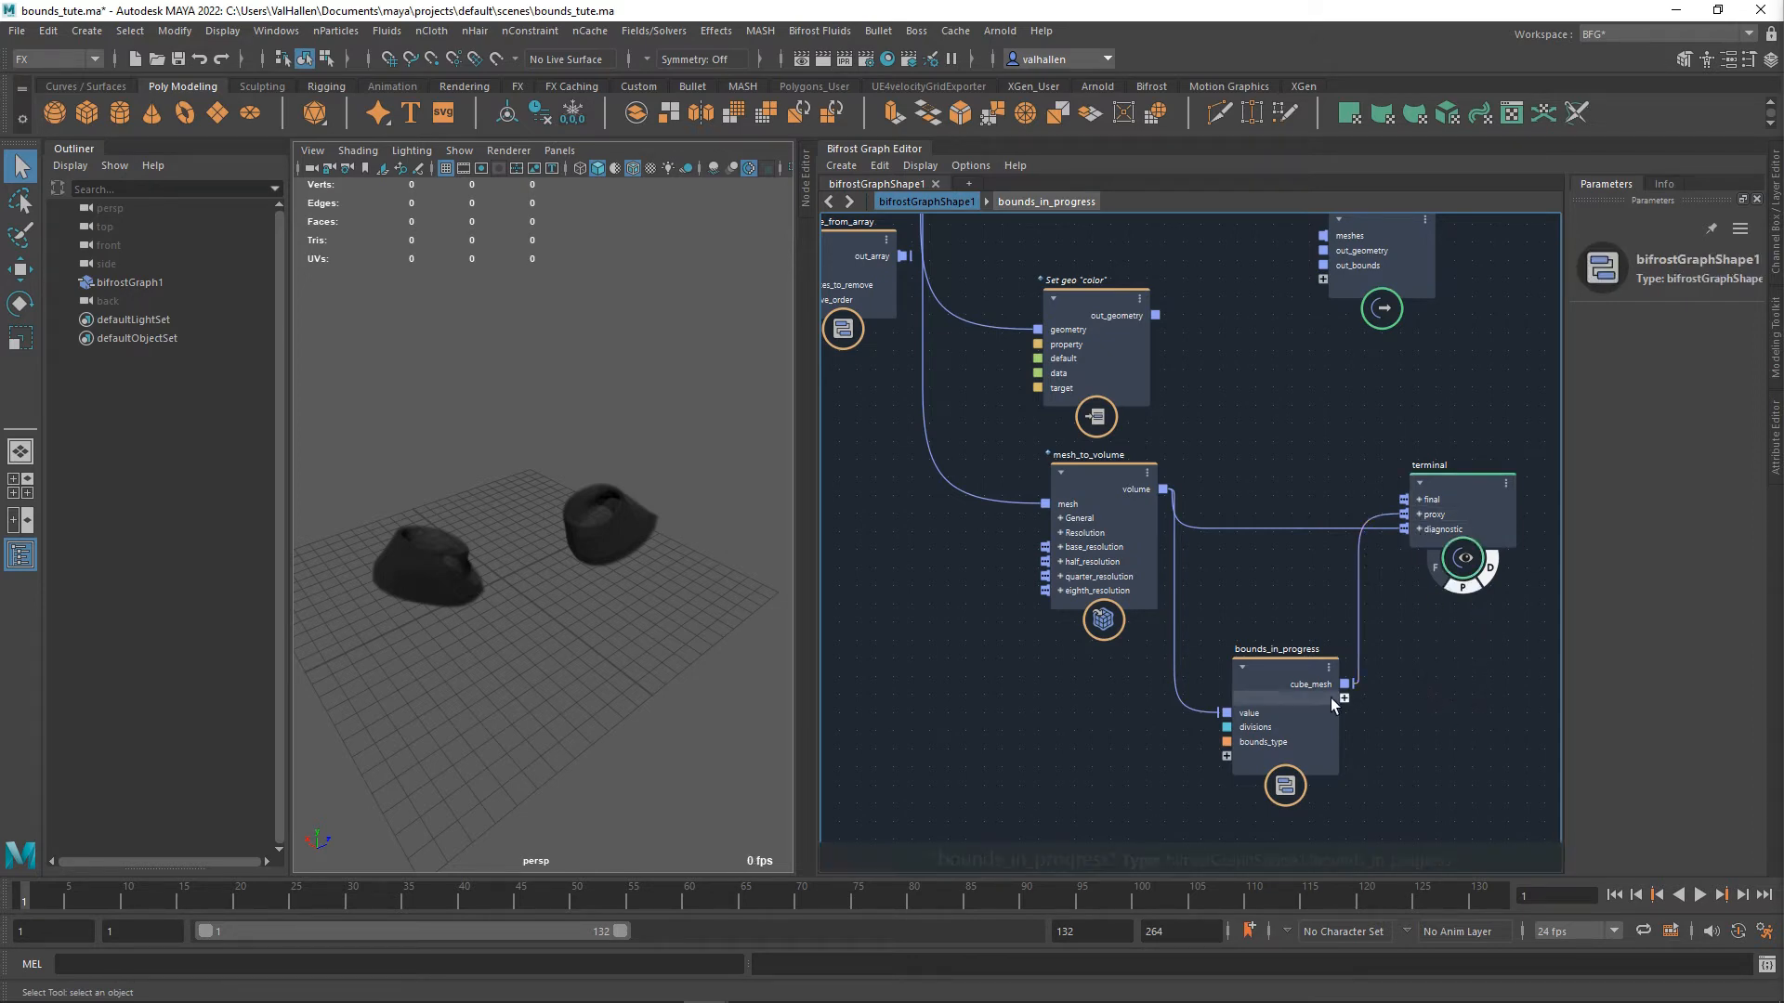
drag(1303, 695, 1305, 687)
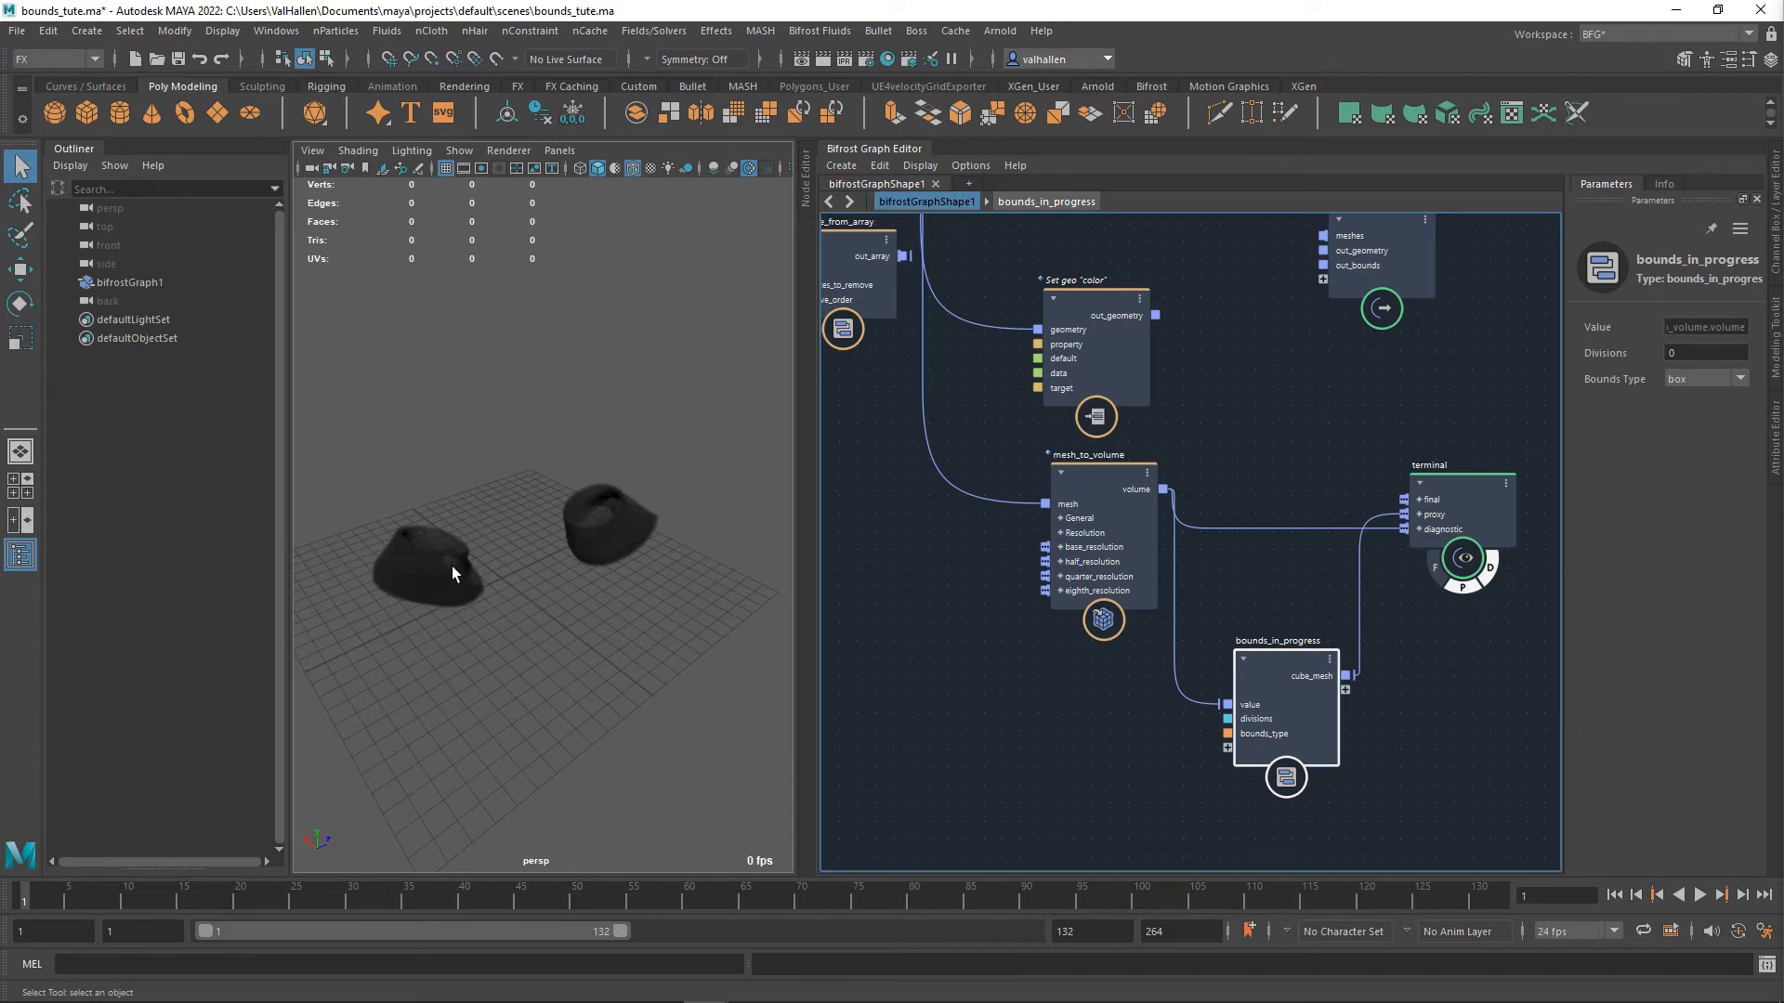
alt+drag(457, 576, 490, 561)
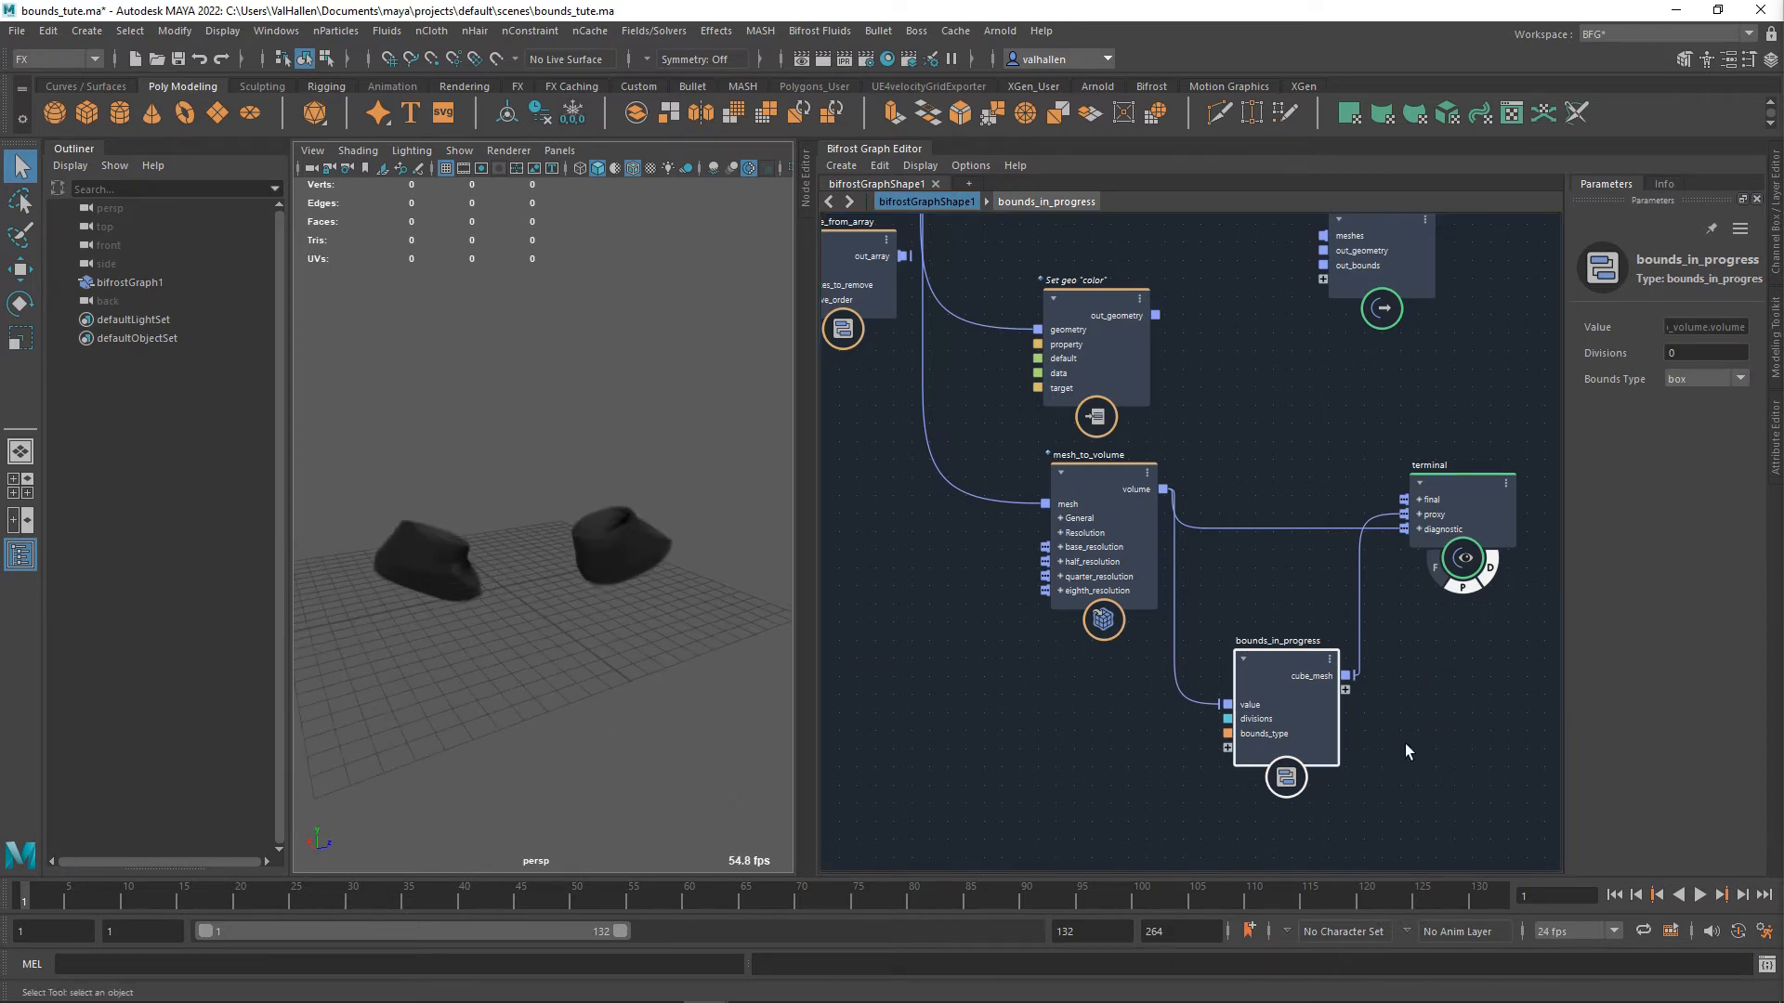
- Examine the pono and array_bounds nodes inside bounds_in_progress and return to the top-level graph
double_click(1284, 676)
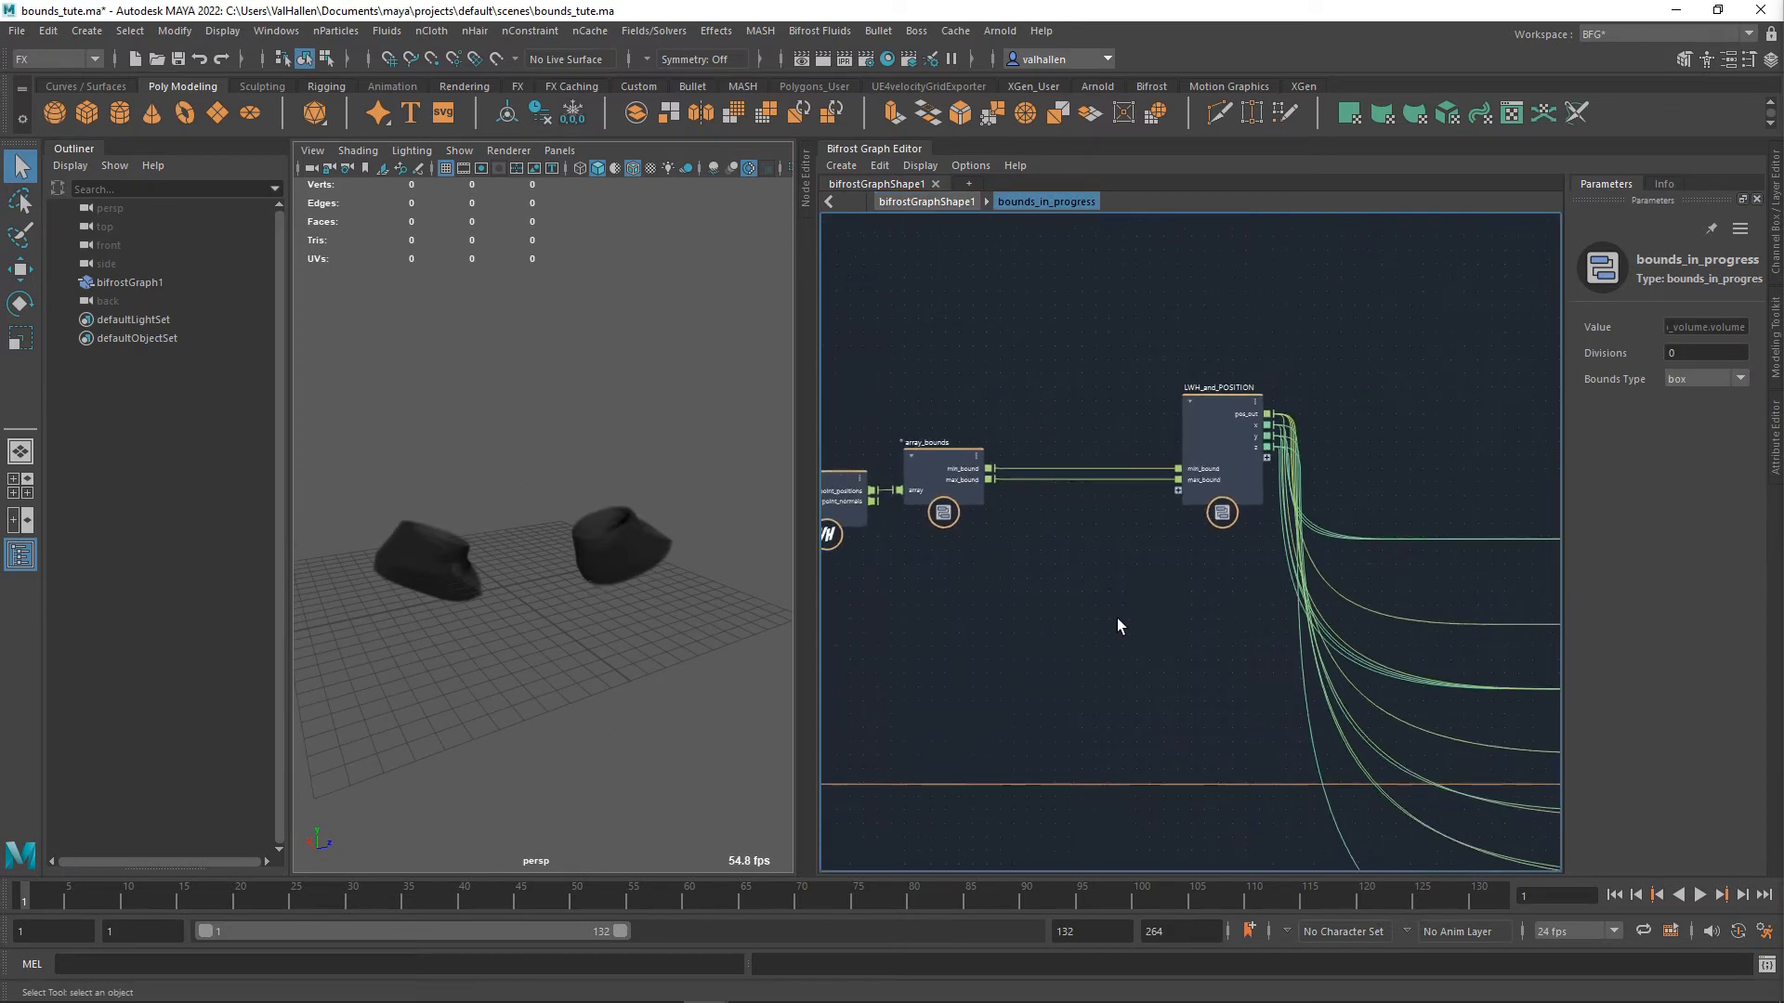
scroll(1115, 632, up, 2)
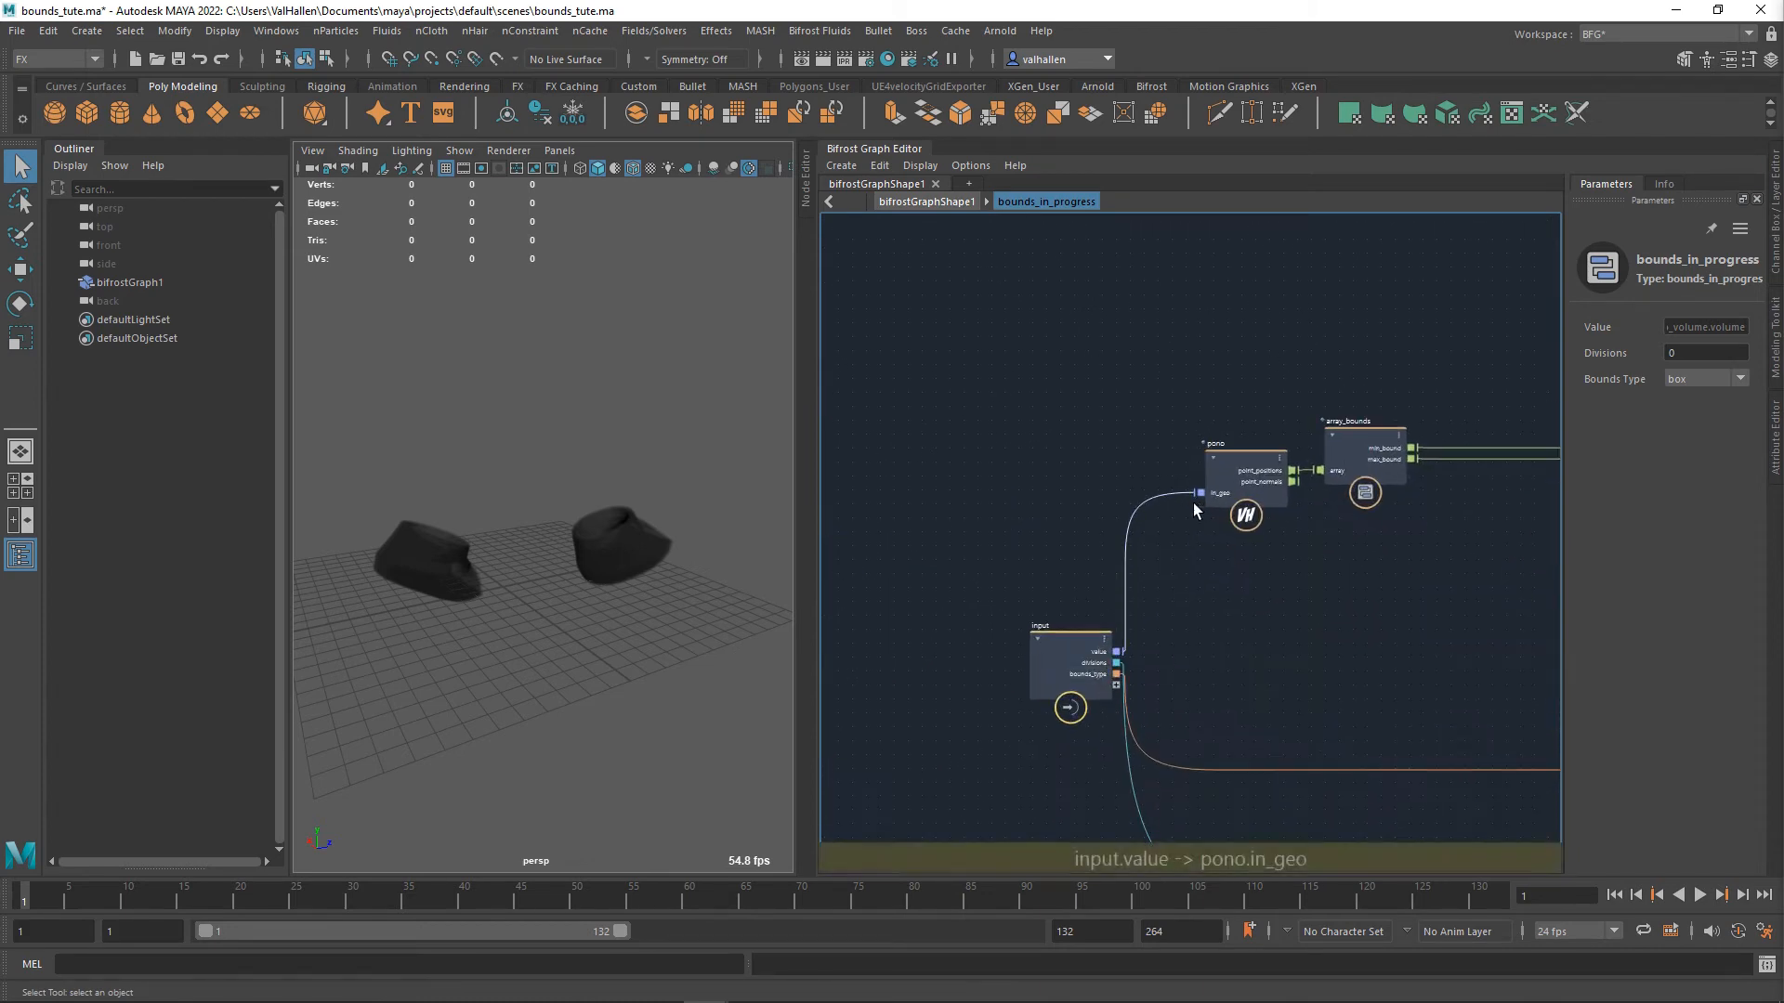
drag(1273, 465, 1375, 448)
click(1375, 452)
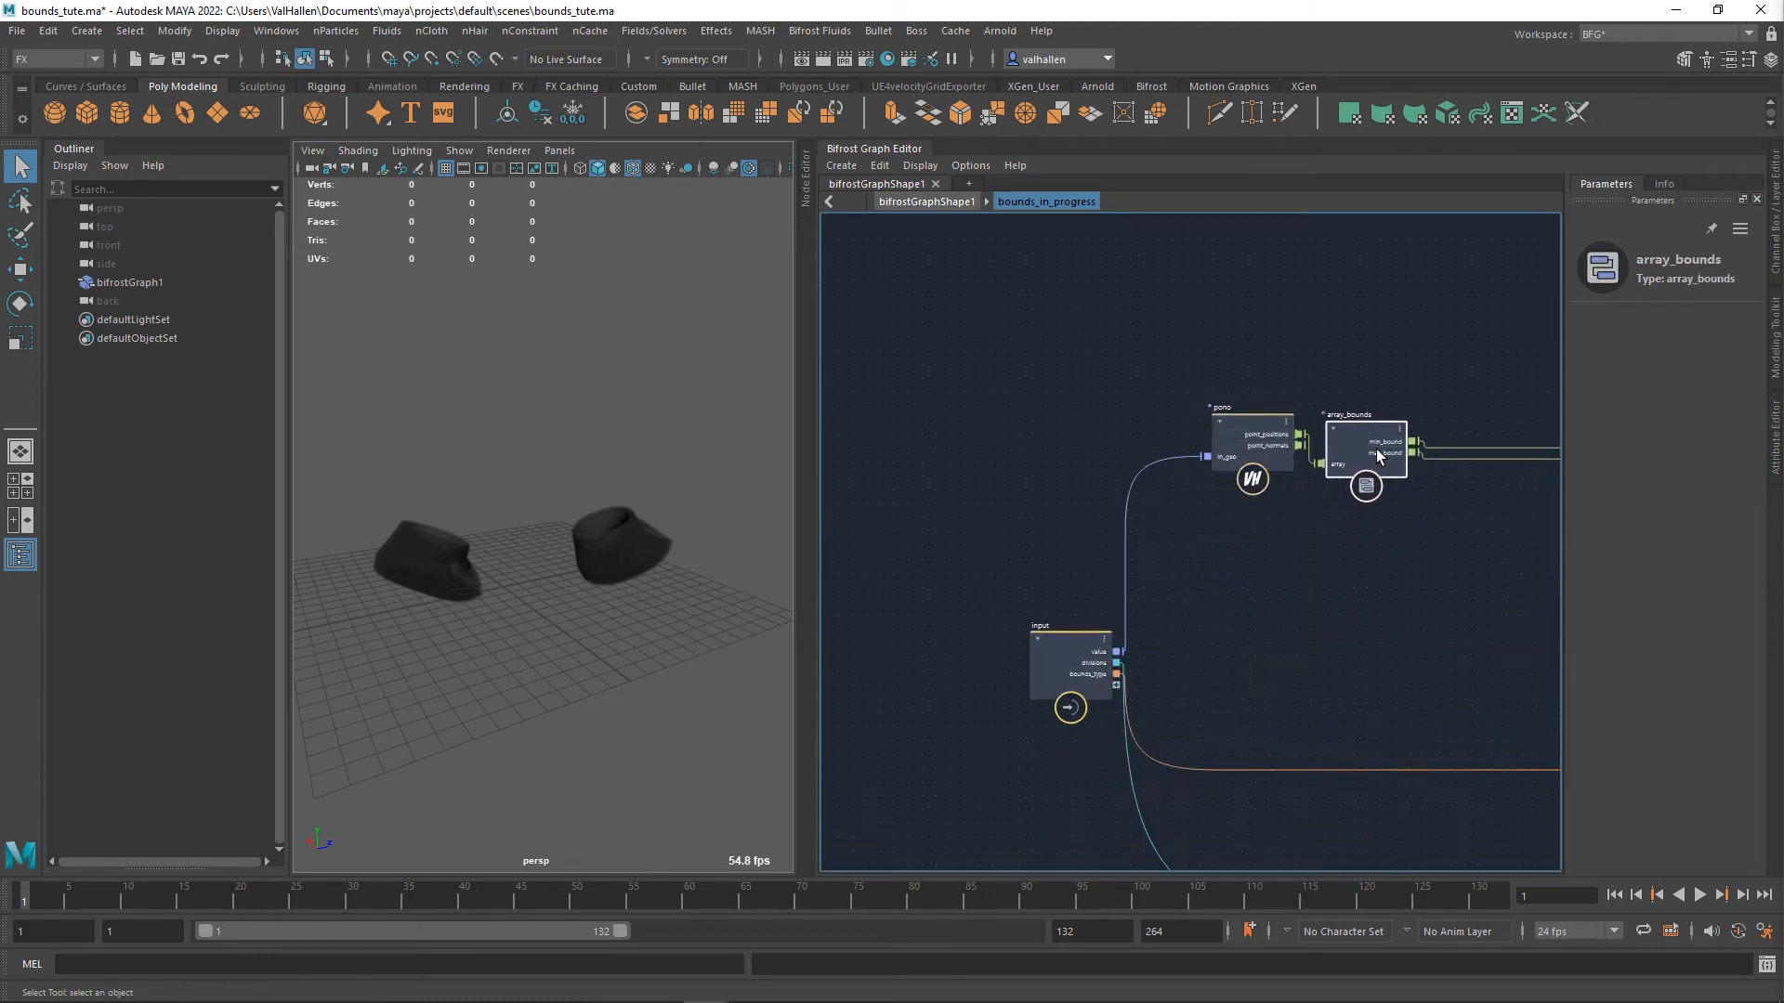
double_click(1221, 616)
alt+middle_drag(1268, 621, 1221, 632)
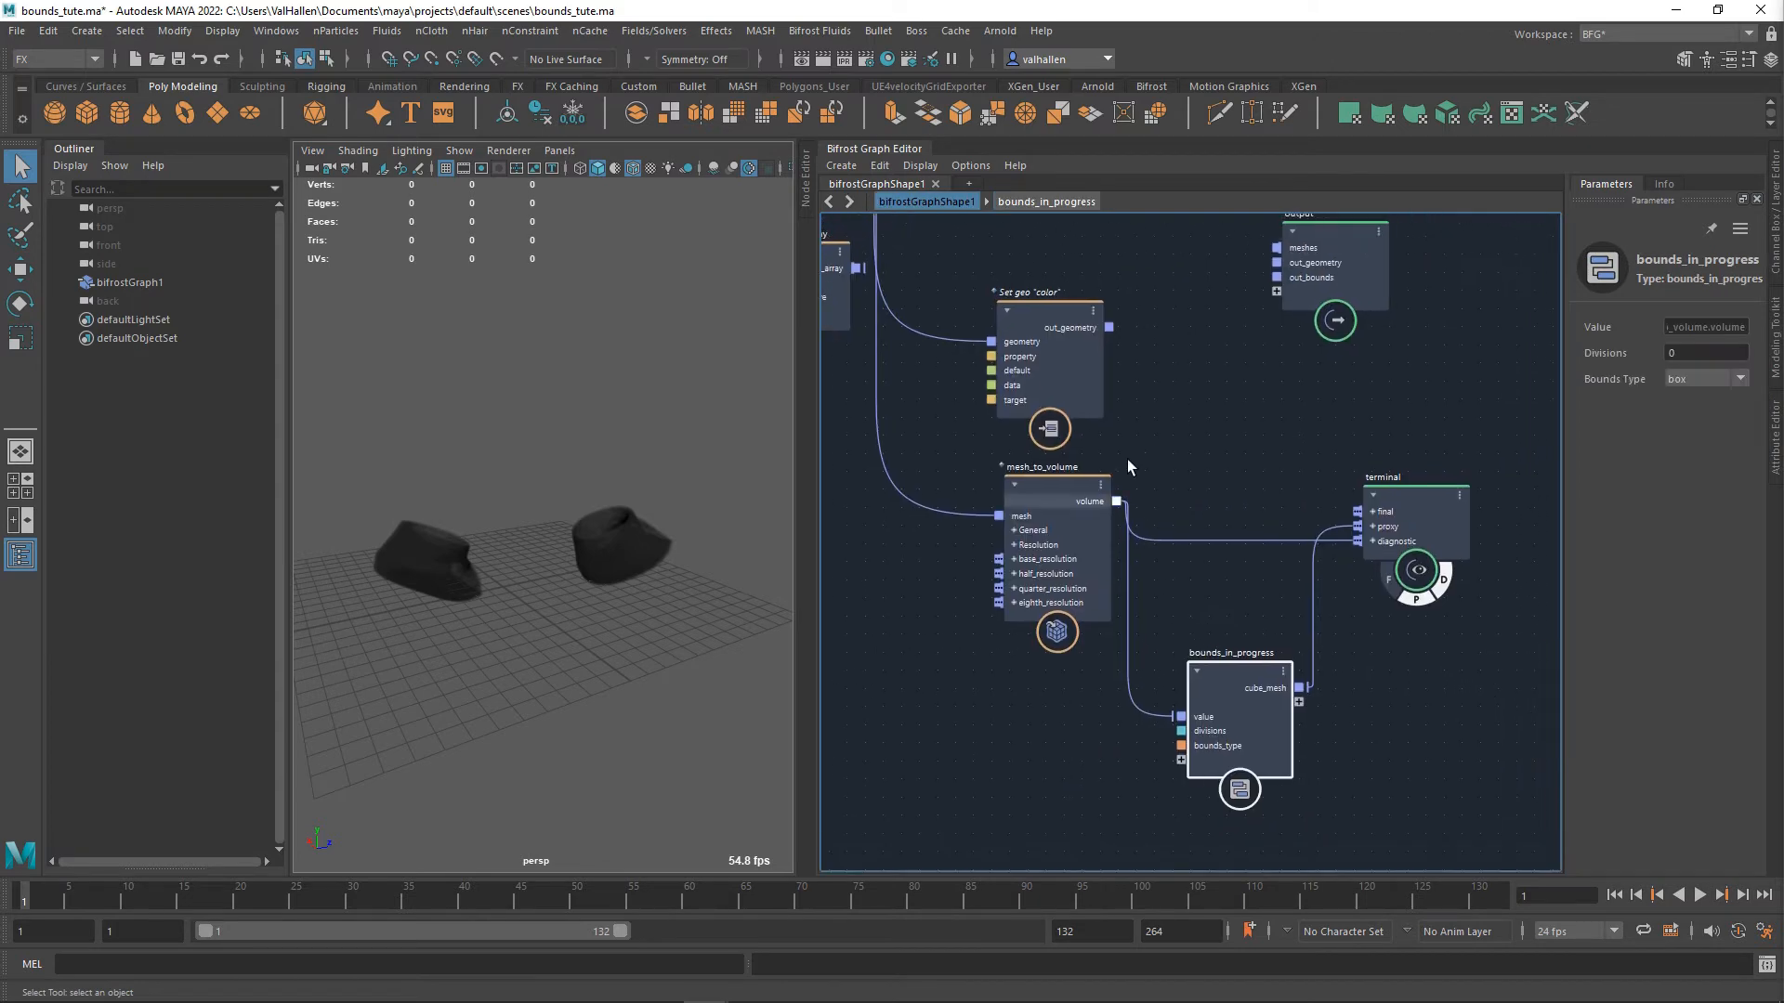
- Rewire the value input of bounds_in_progress from mesh_to_volume to the value output of get_from_array
scroll(1209, 368, down, 4)
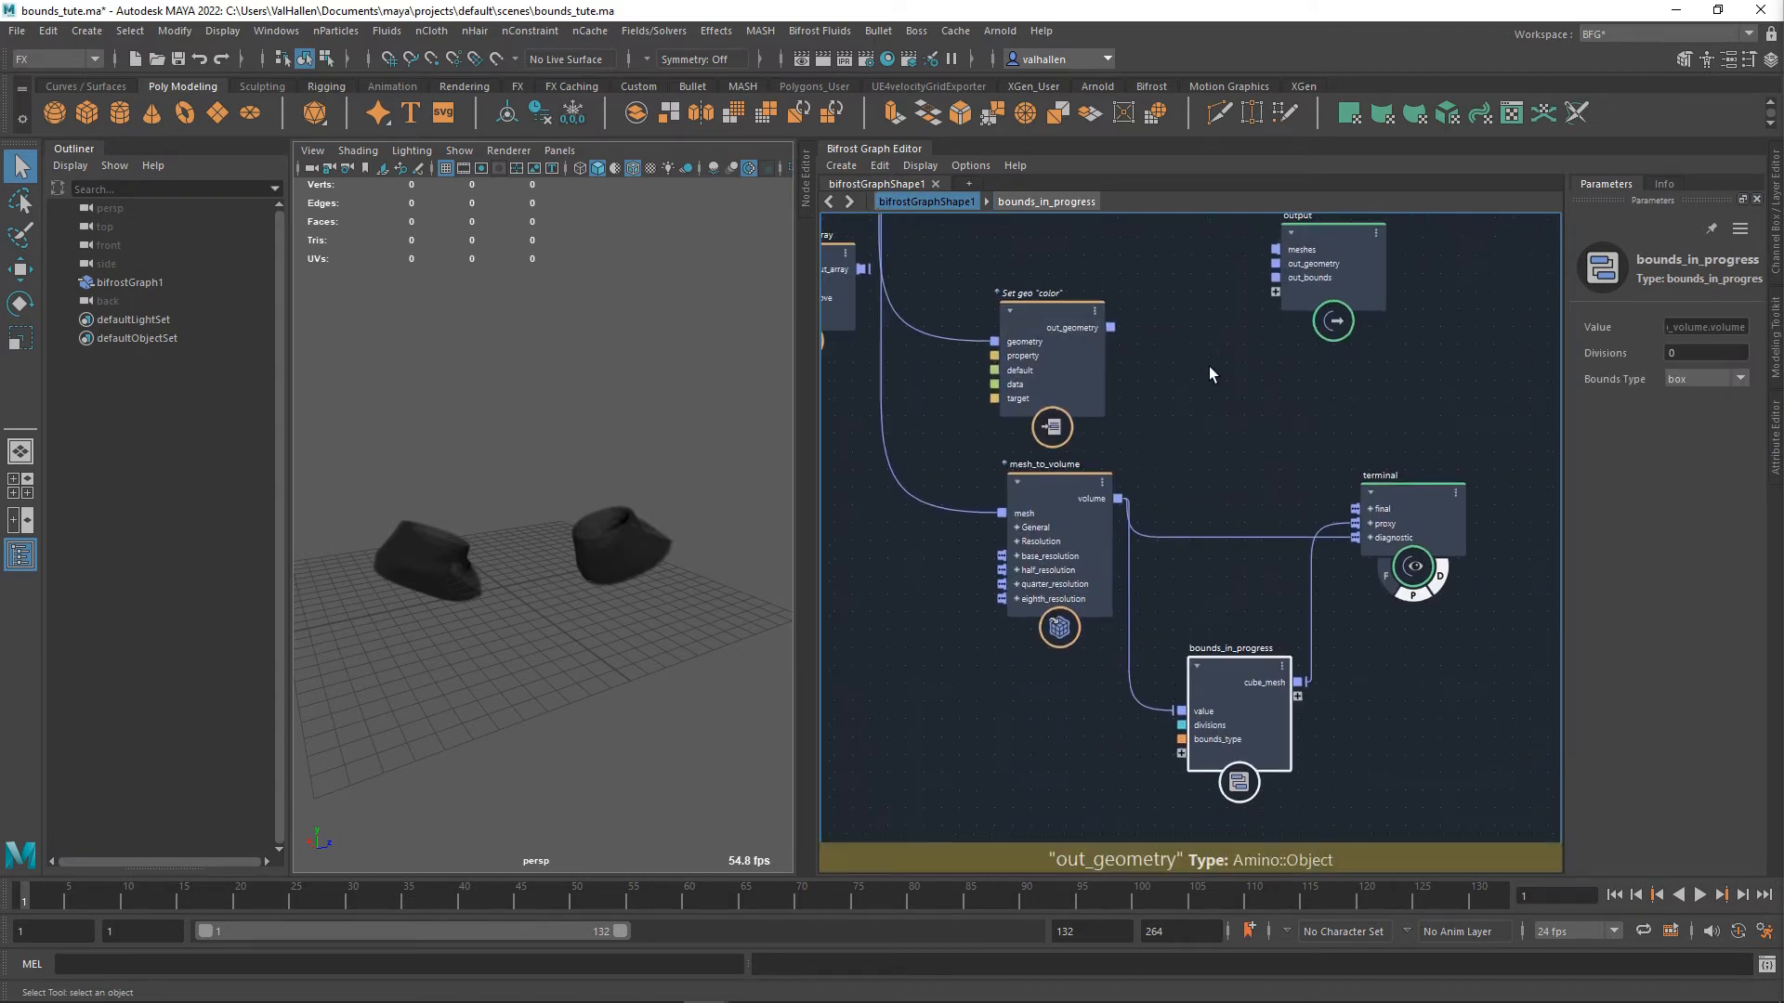
mouse_move(1231, 408)
alt+middle_down()
mouse_move(1239, 462)
mouse_move(1263, 413)
alt+middle_up()
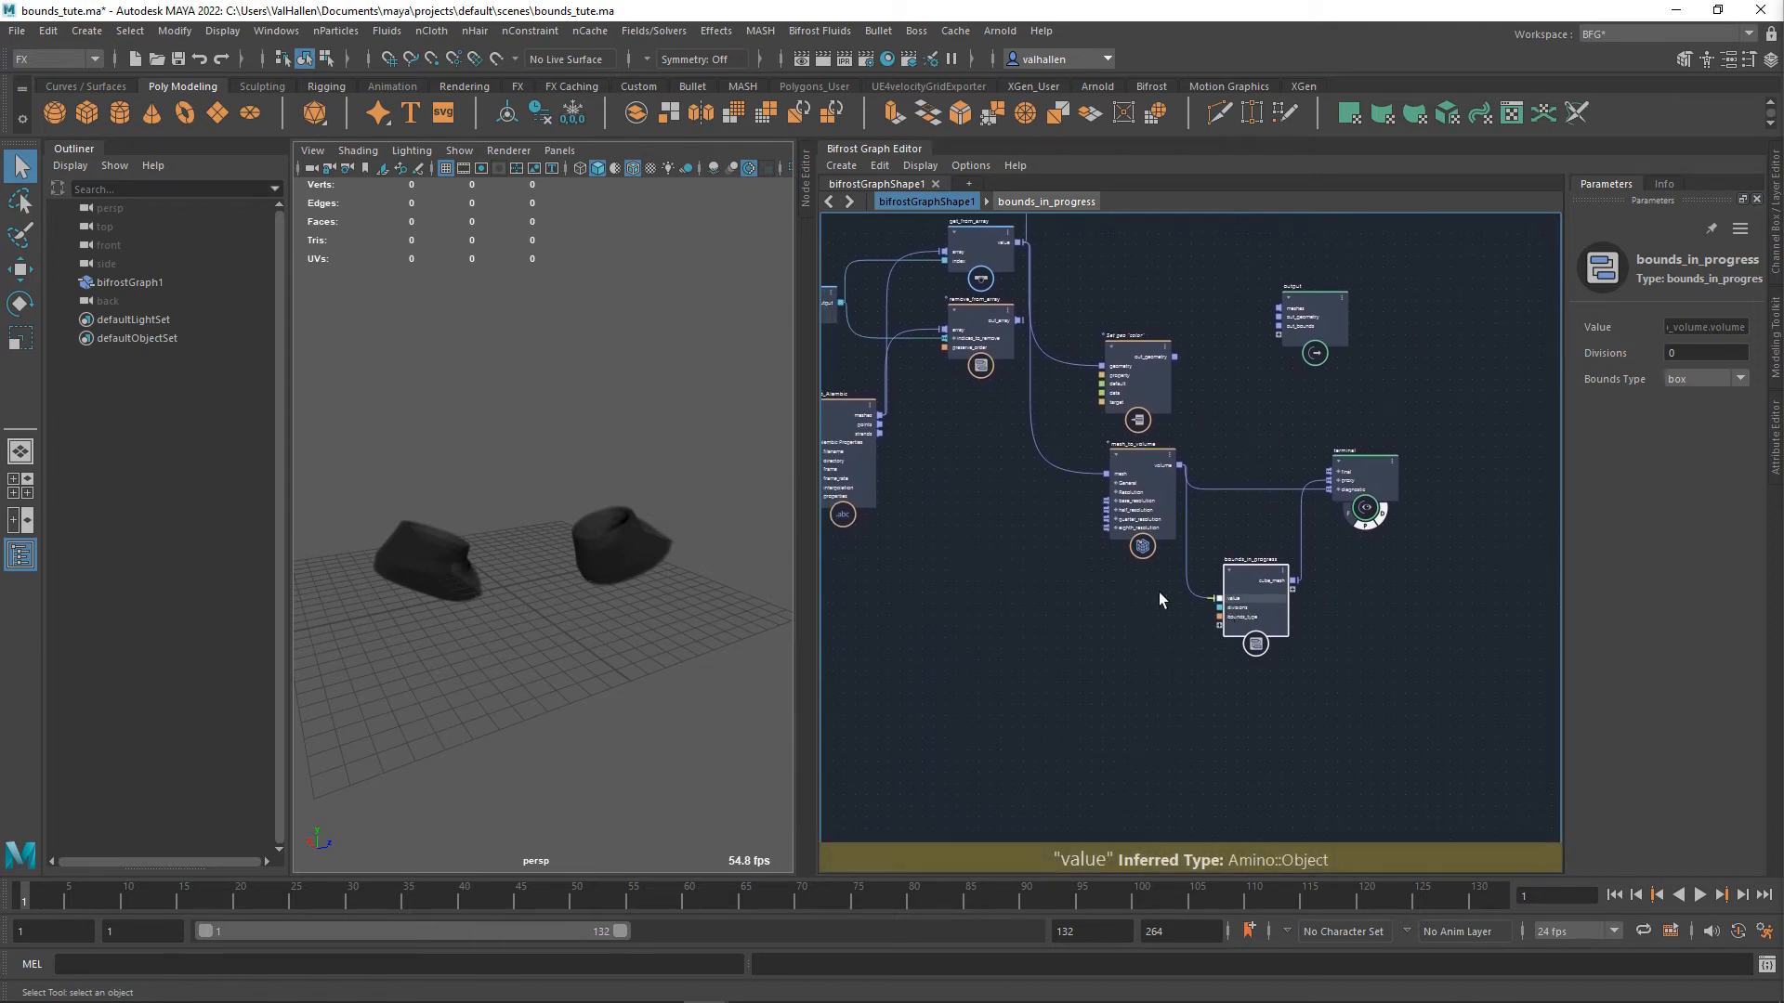
drag(1219, 598, 1053, 415)
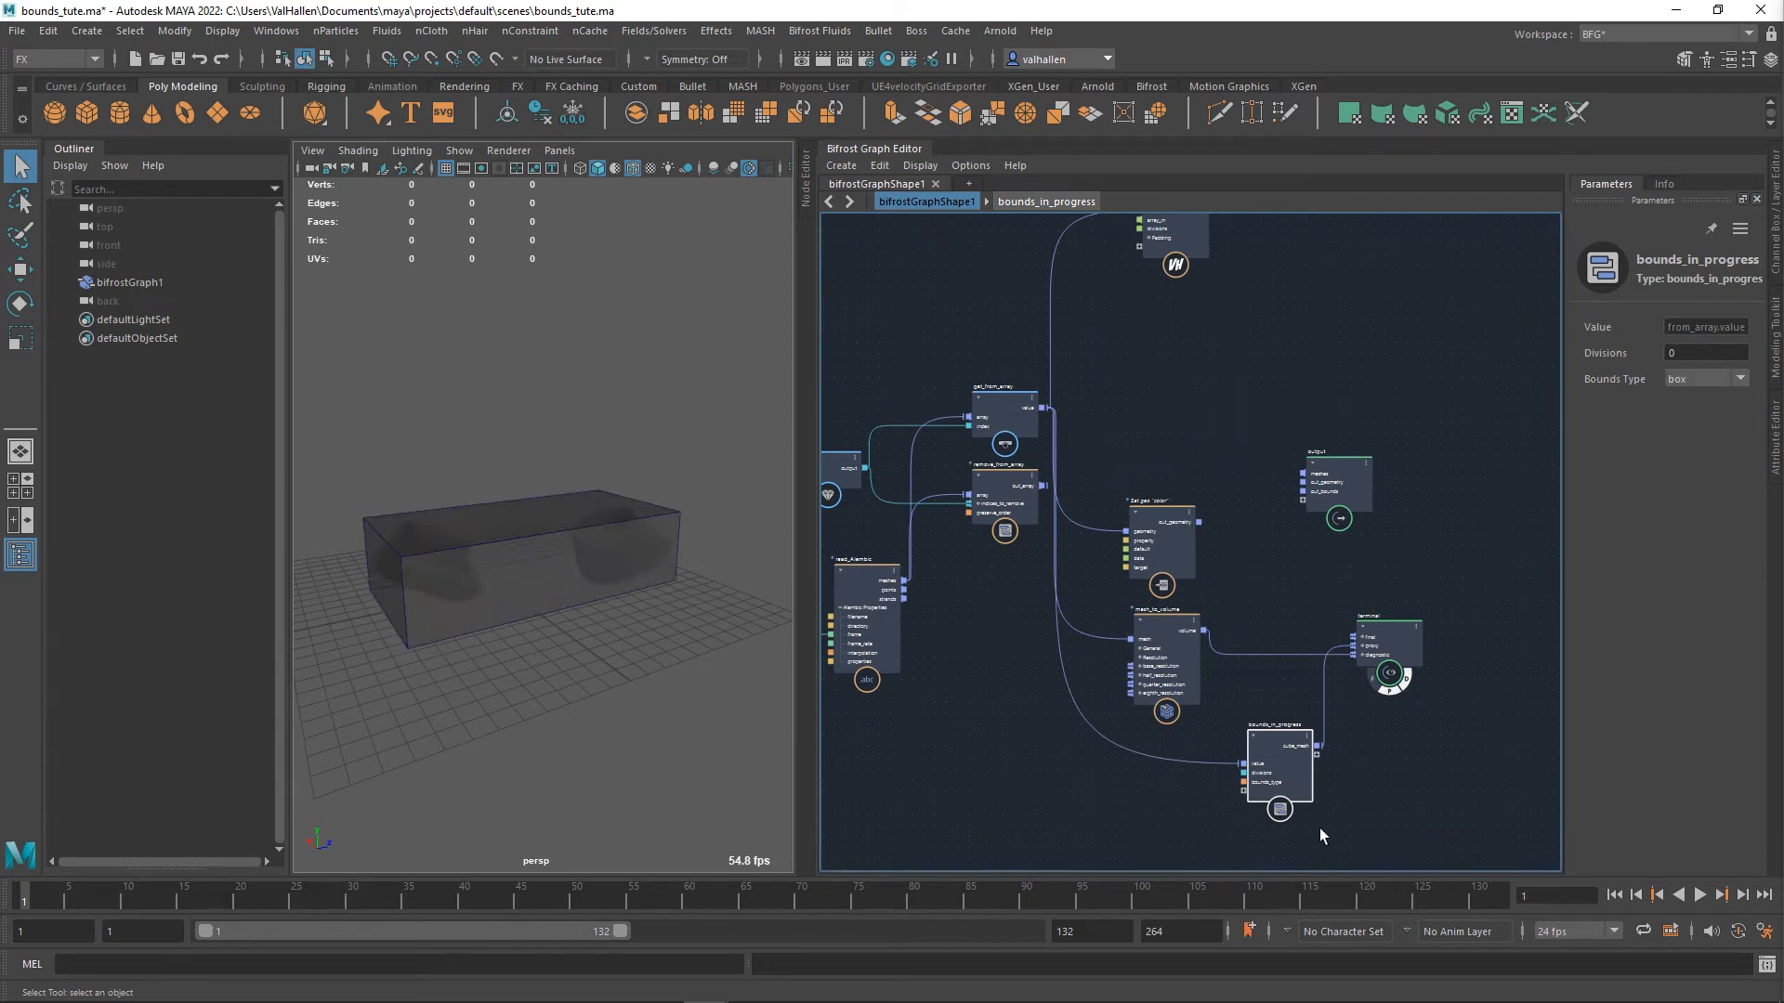
alt+middle_drag(1296, 707, 1354, 590)
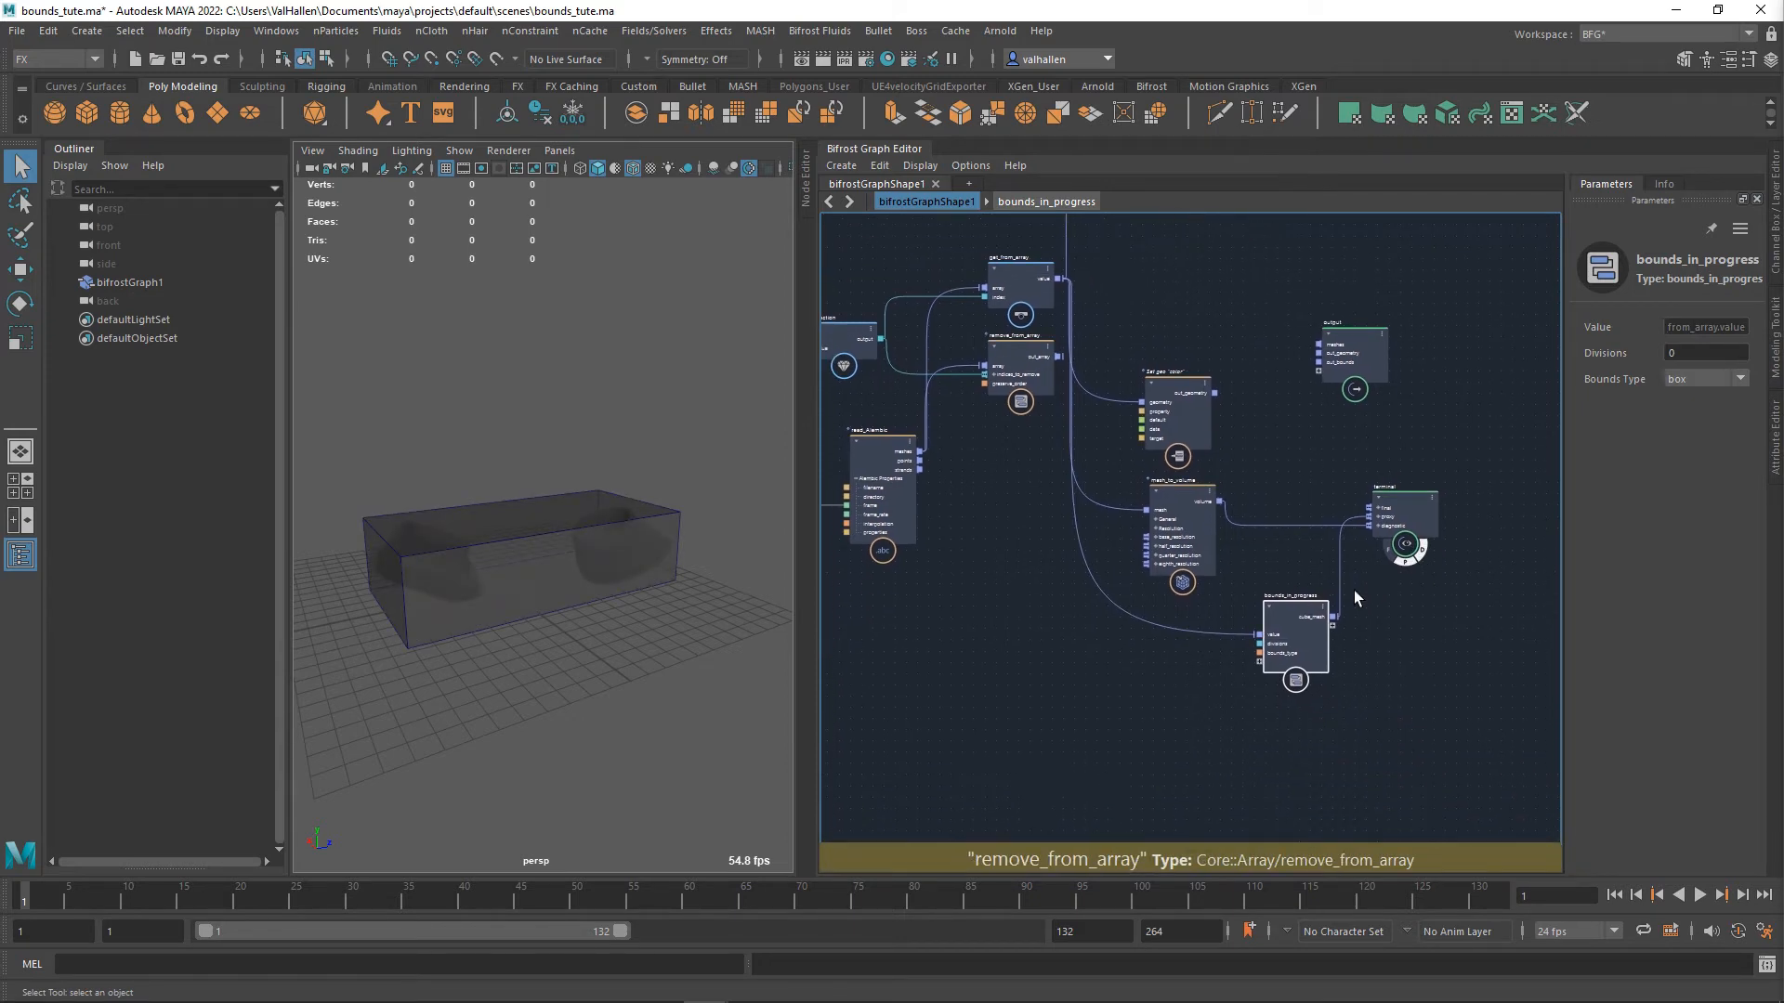
- Inside bounds_in_progress, add a get_geo_schema_type node fed by the input node's value output and place it below the pono connection
scroll(1342, 583, up, 3)
double_click(1289, 643)
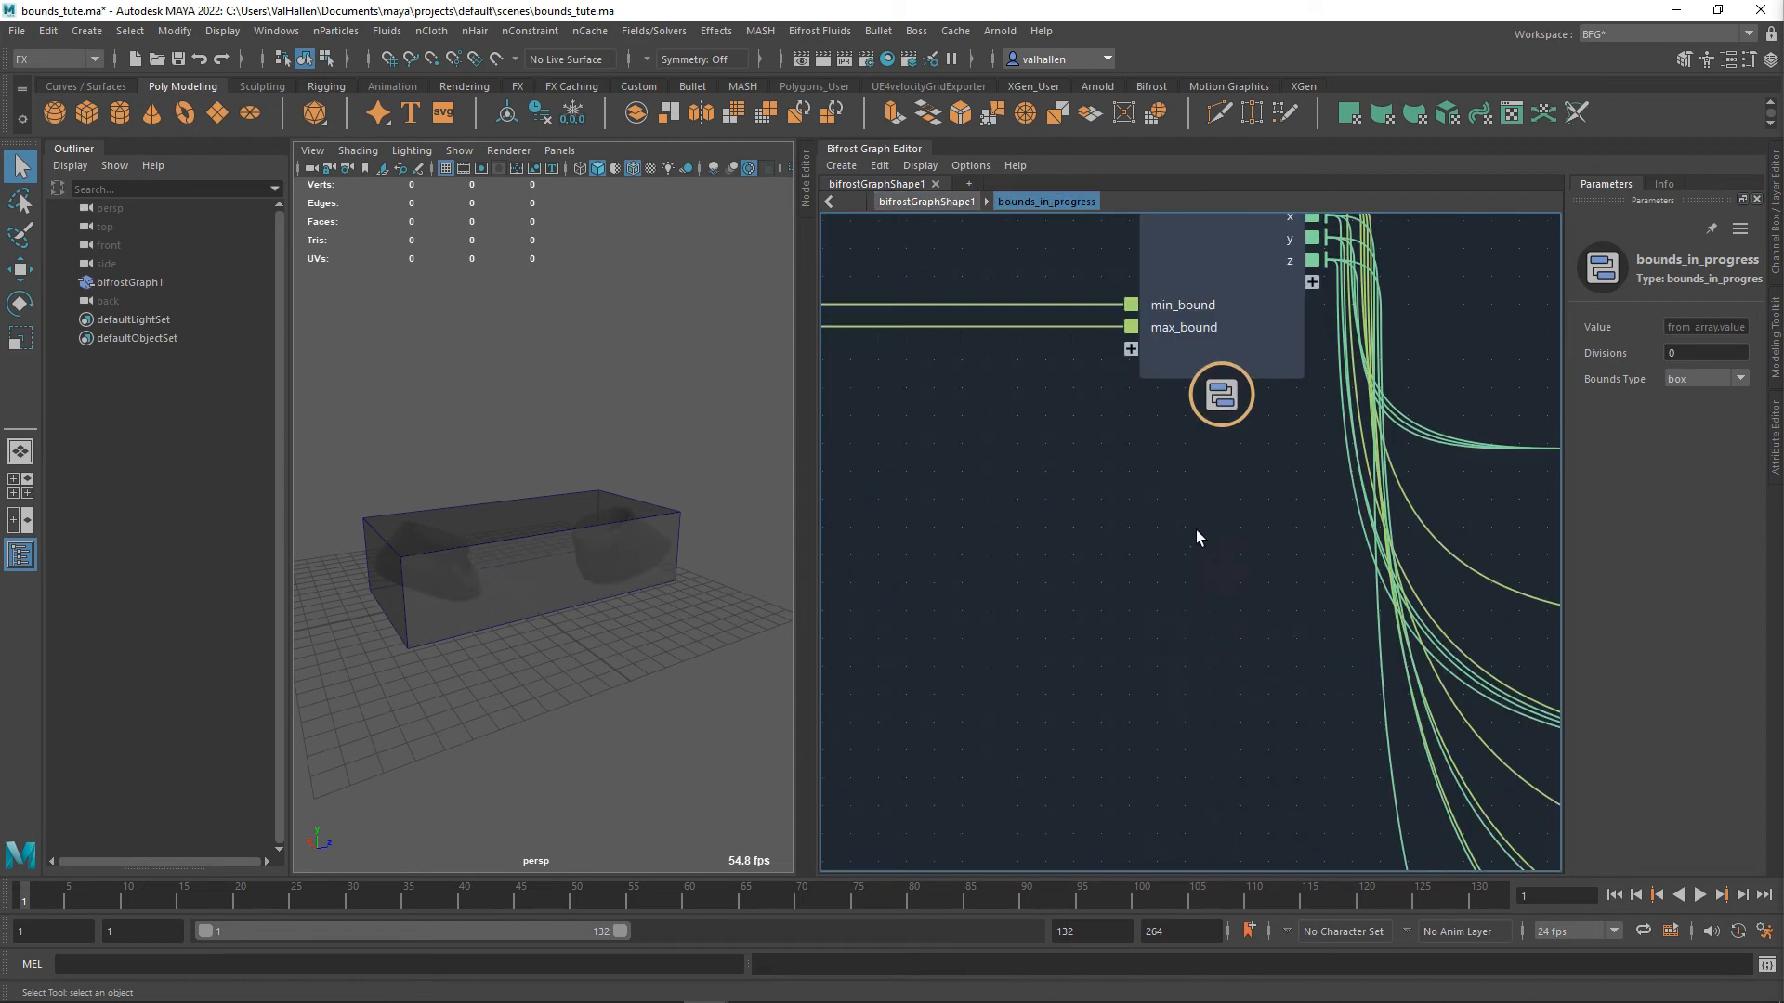
scroll(1197, 532, down, 5)
alt+middle_drag(1119, 561, 1195, 609)
scroll(1194, 608, down, 2)
alt+middle_drag(948, 585, 1305, 551)
alt+middle_drag(1196, 580, 1279, 485)
scroll(1201, 532, up, 1)
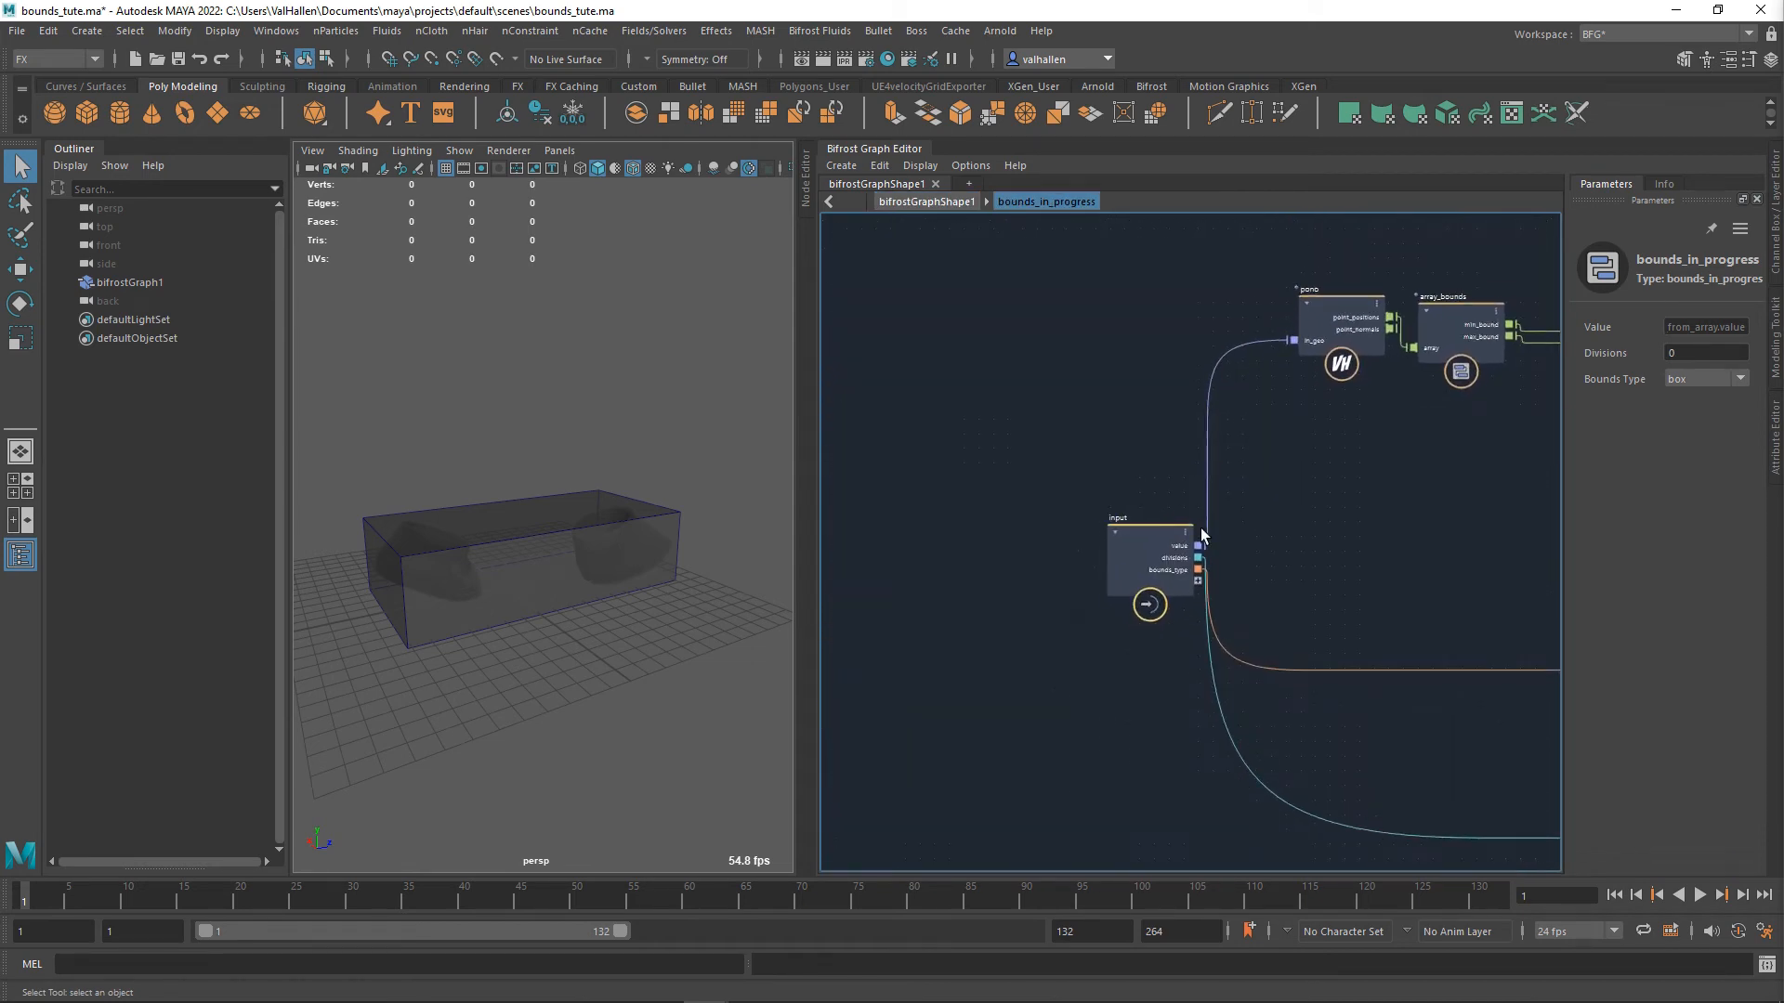
scroll(1231, 530, up, 1)
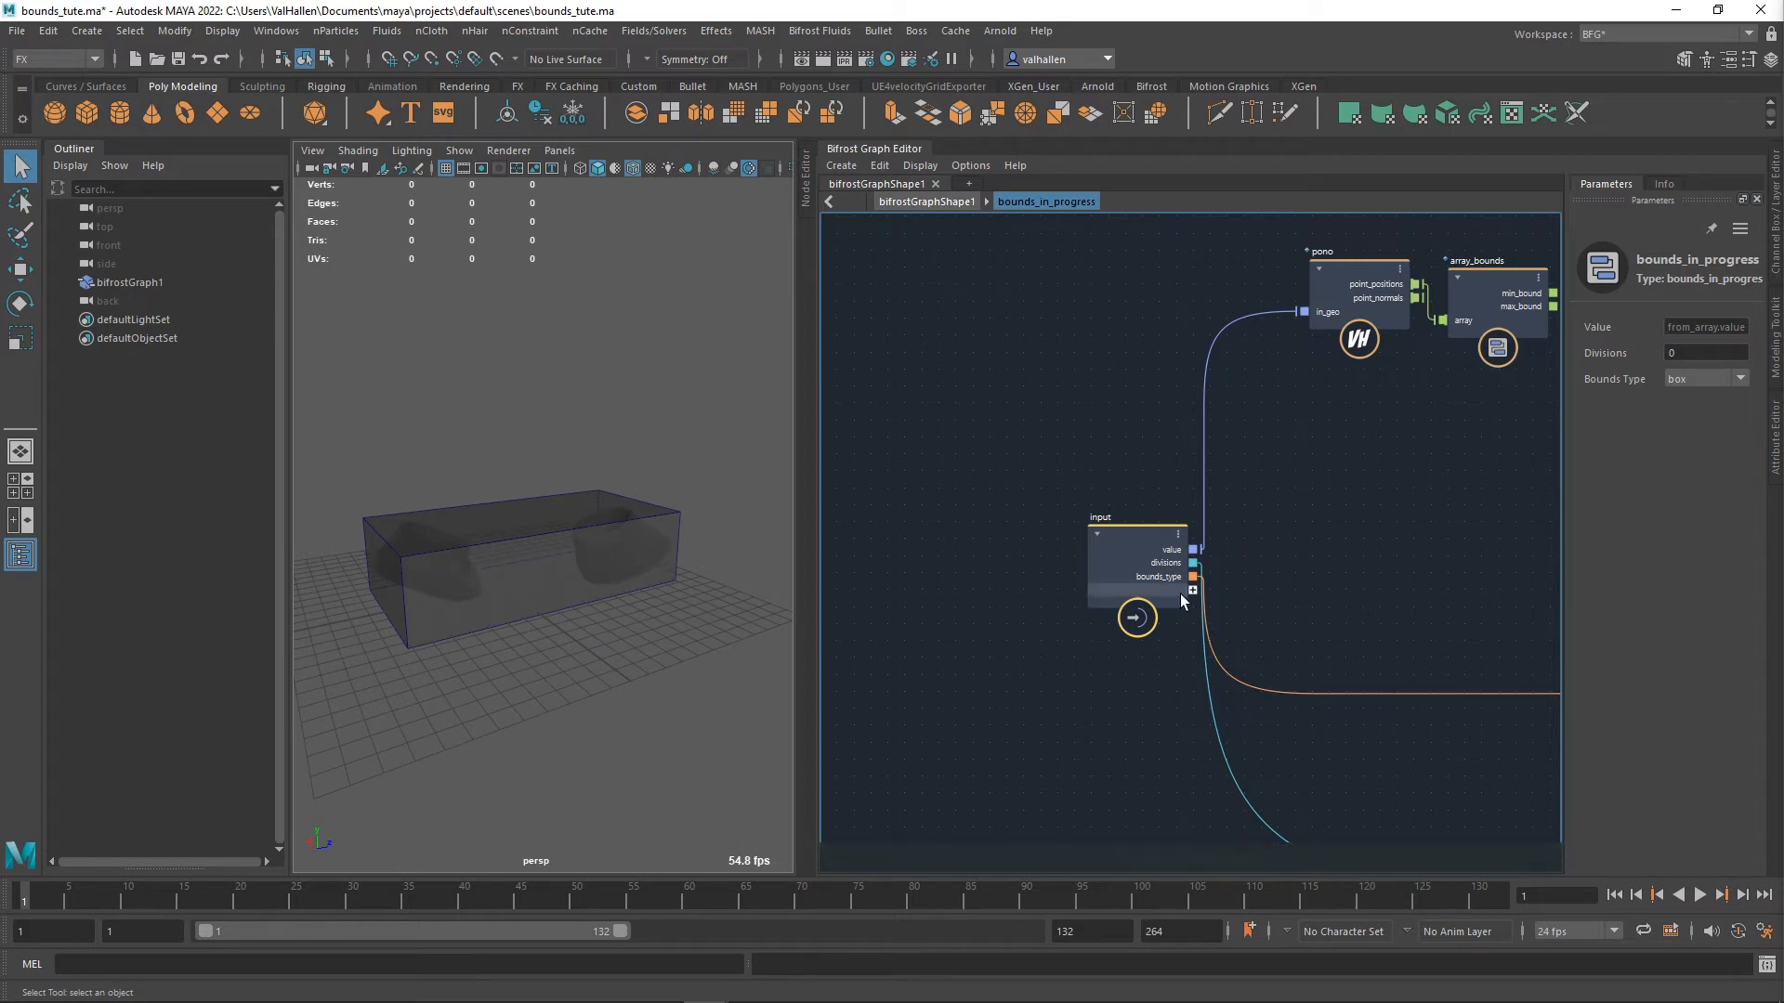
click(1137, 550)
drag(1137, 550, 1300, 499)
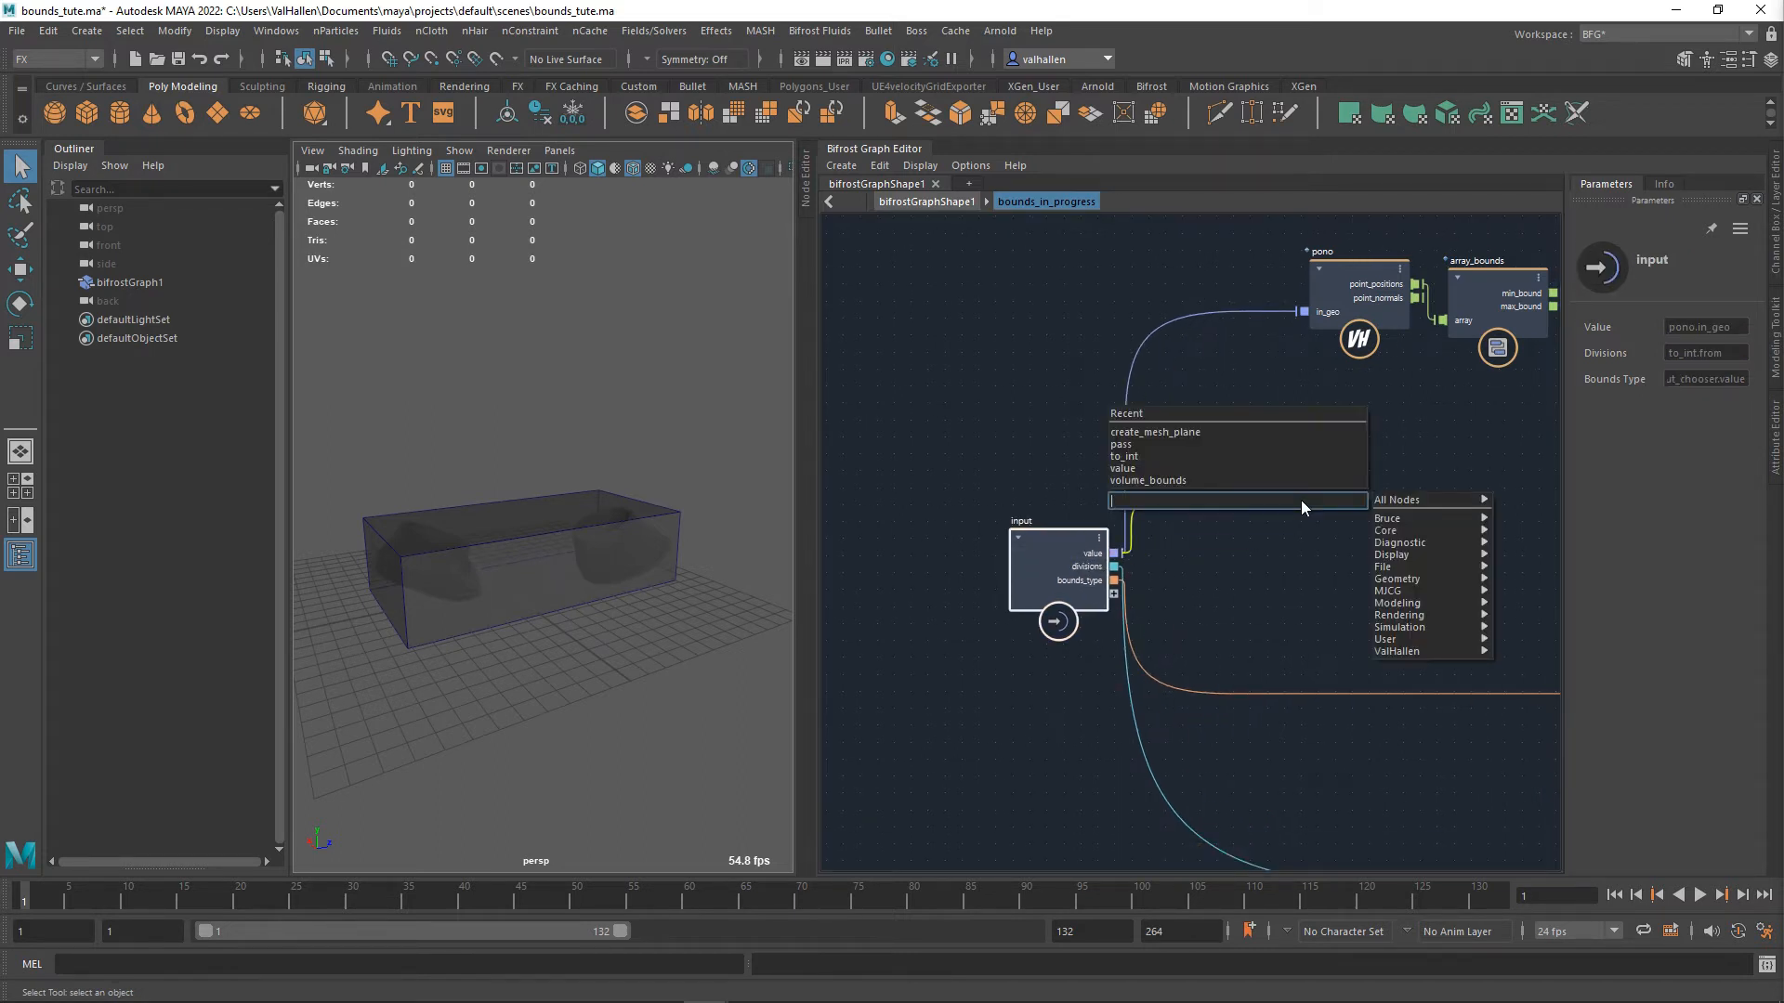
text(schema)
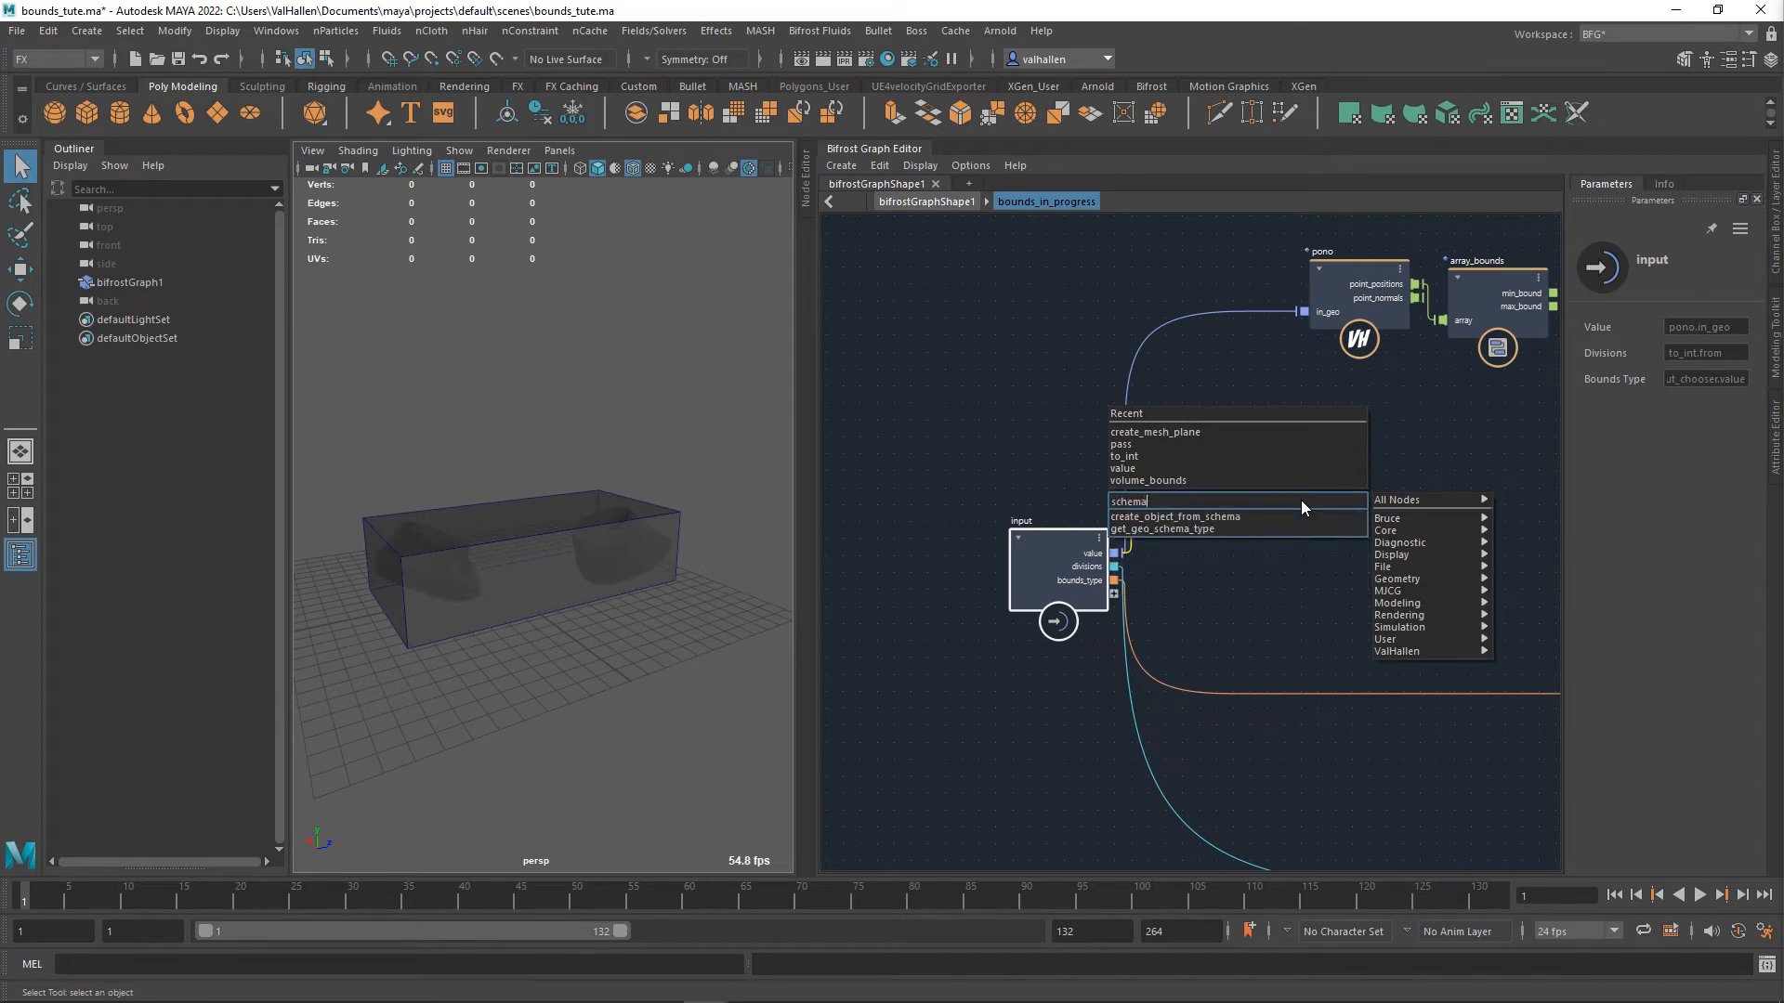
click(1234, 528)
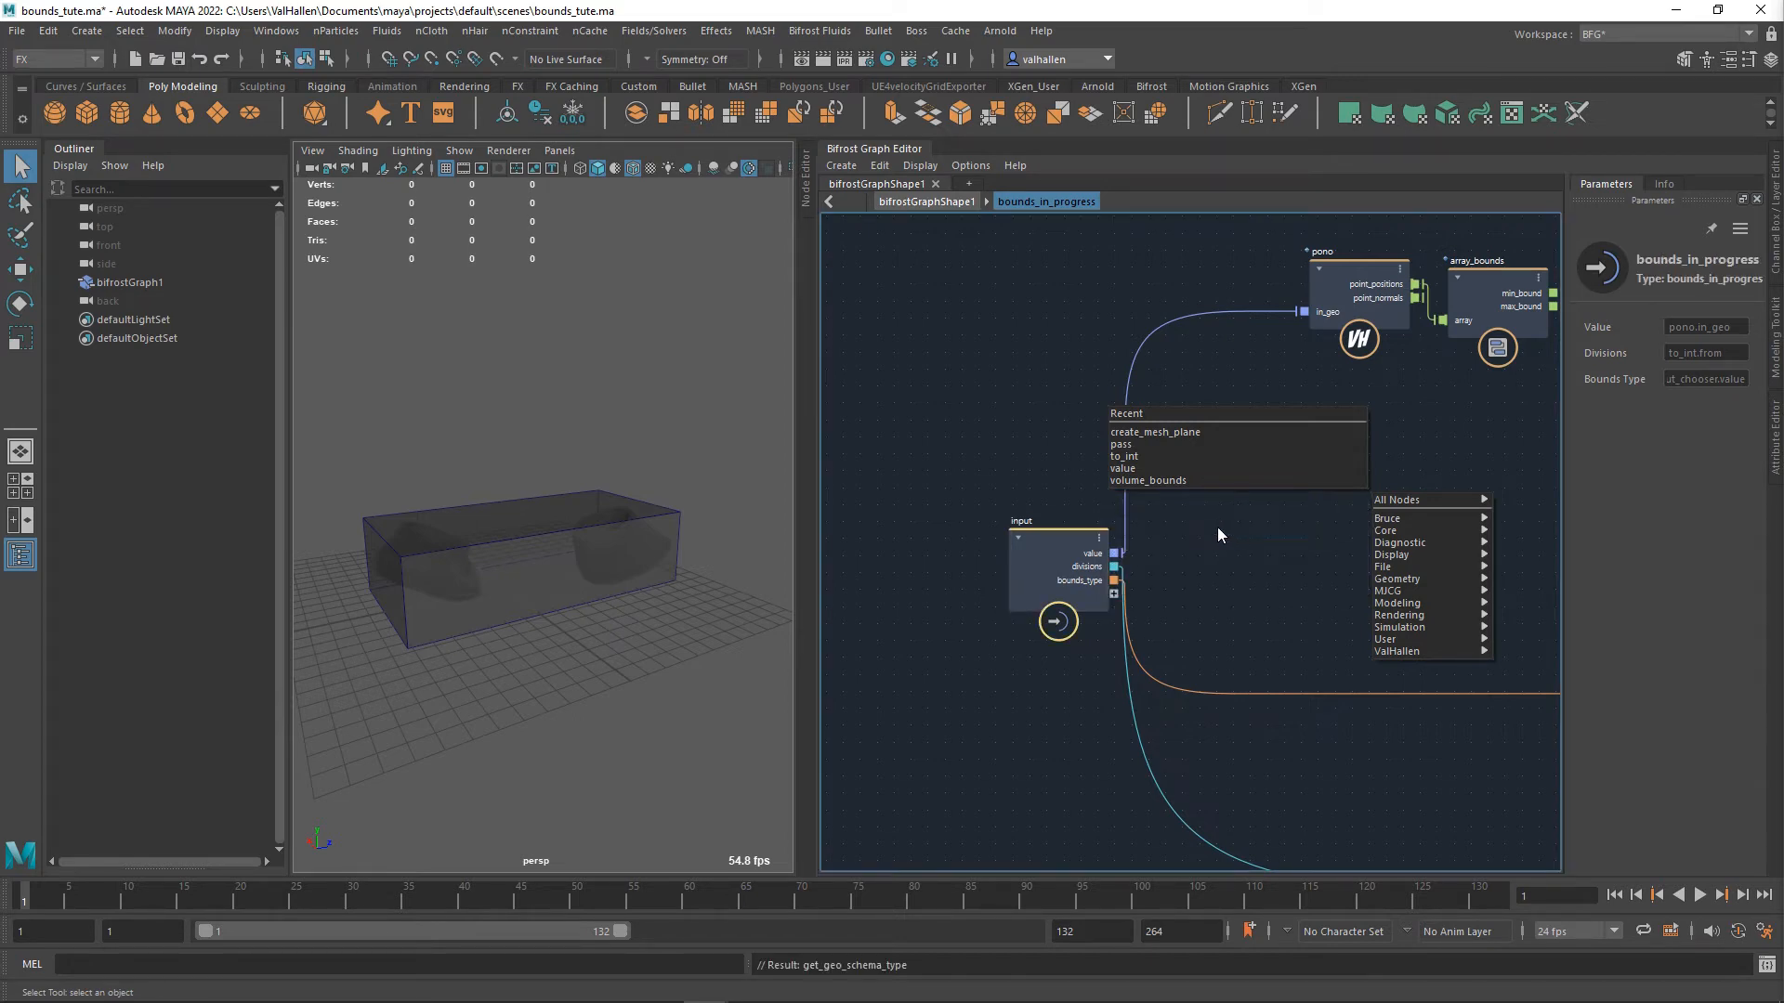
drag(1297, 544, 1256, 468)
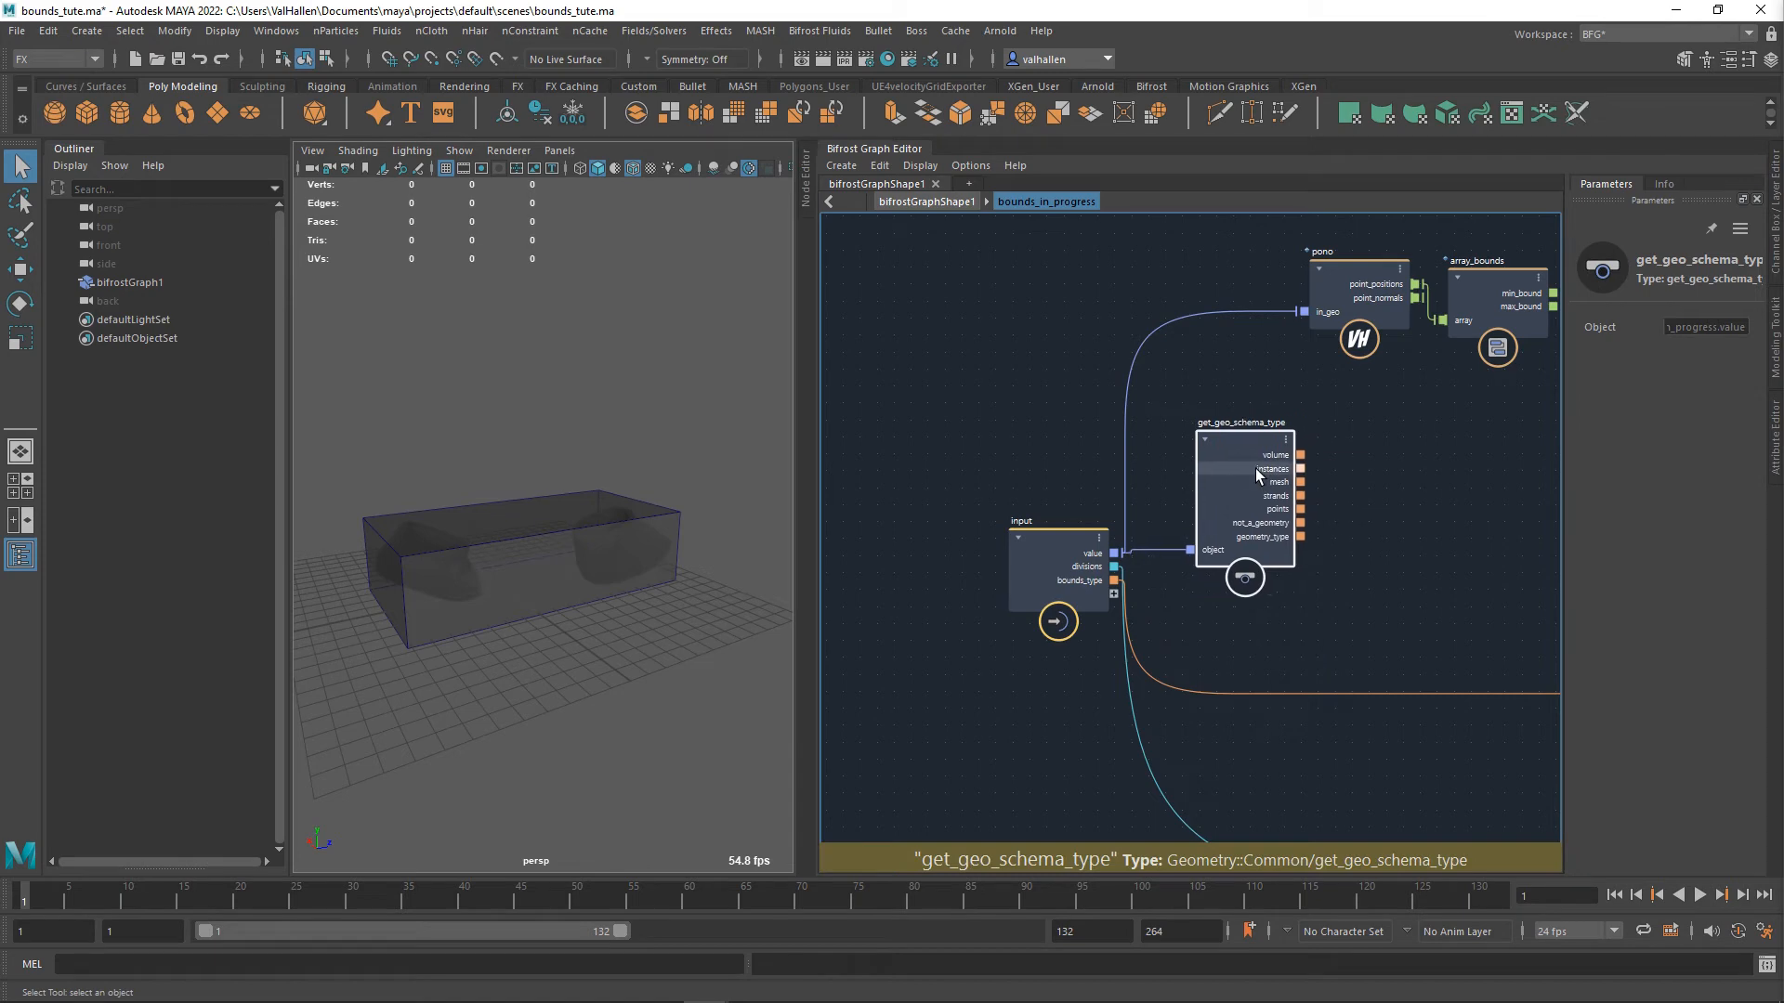
- Reposition get_geo_schema_type slightly above the input node, leaving space before the pono and array_bounds nodes
middle_drag(1353, 476, 1310, 537)
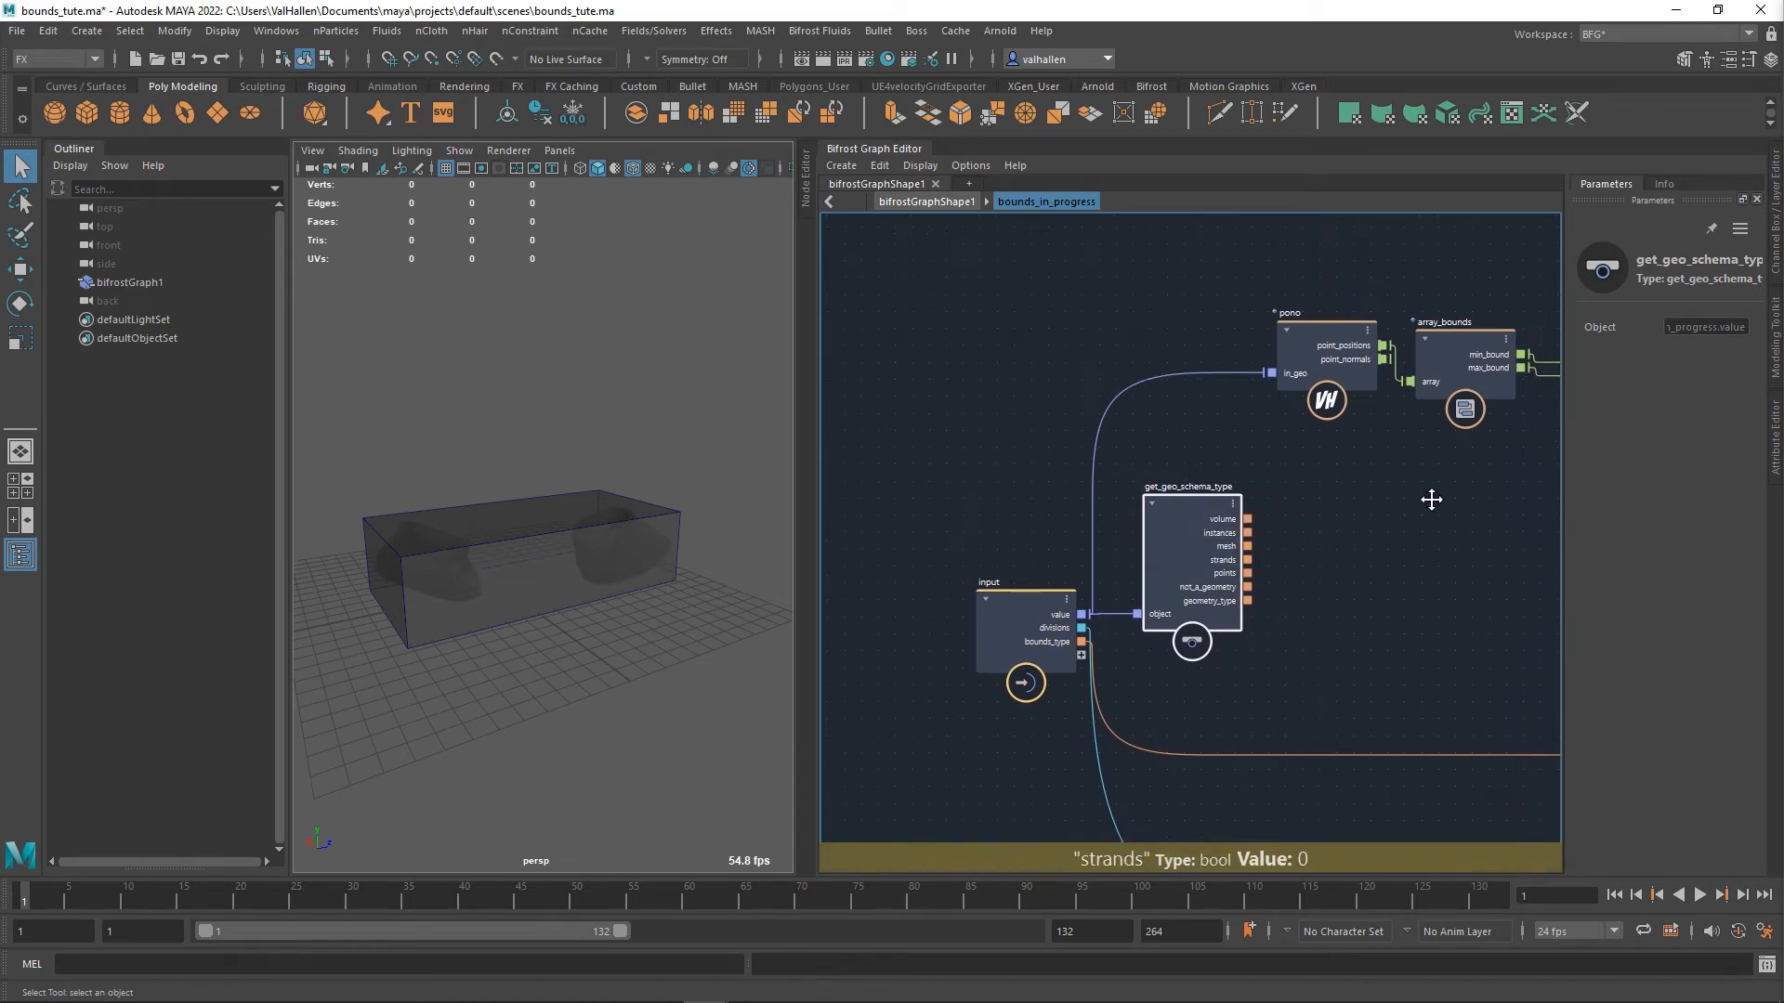
scroll(1431, 500, down, 3)
click(1133, 408)
scroll(1338, 390, up, 1)
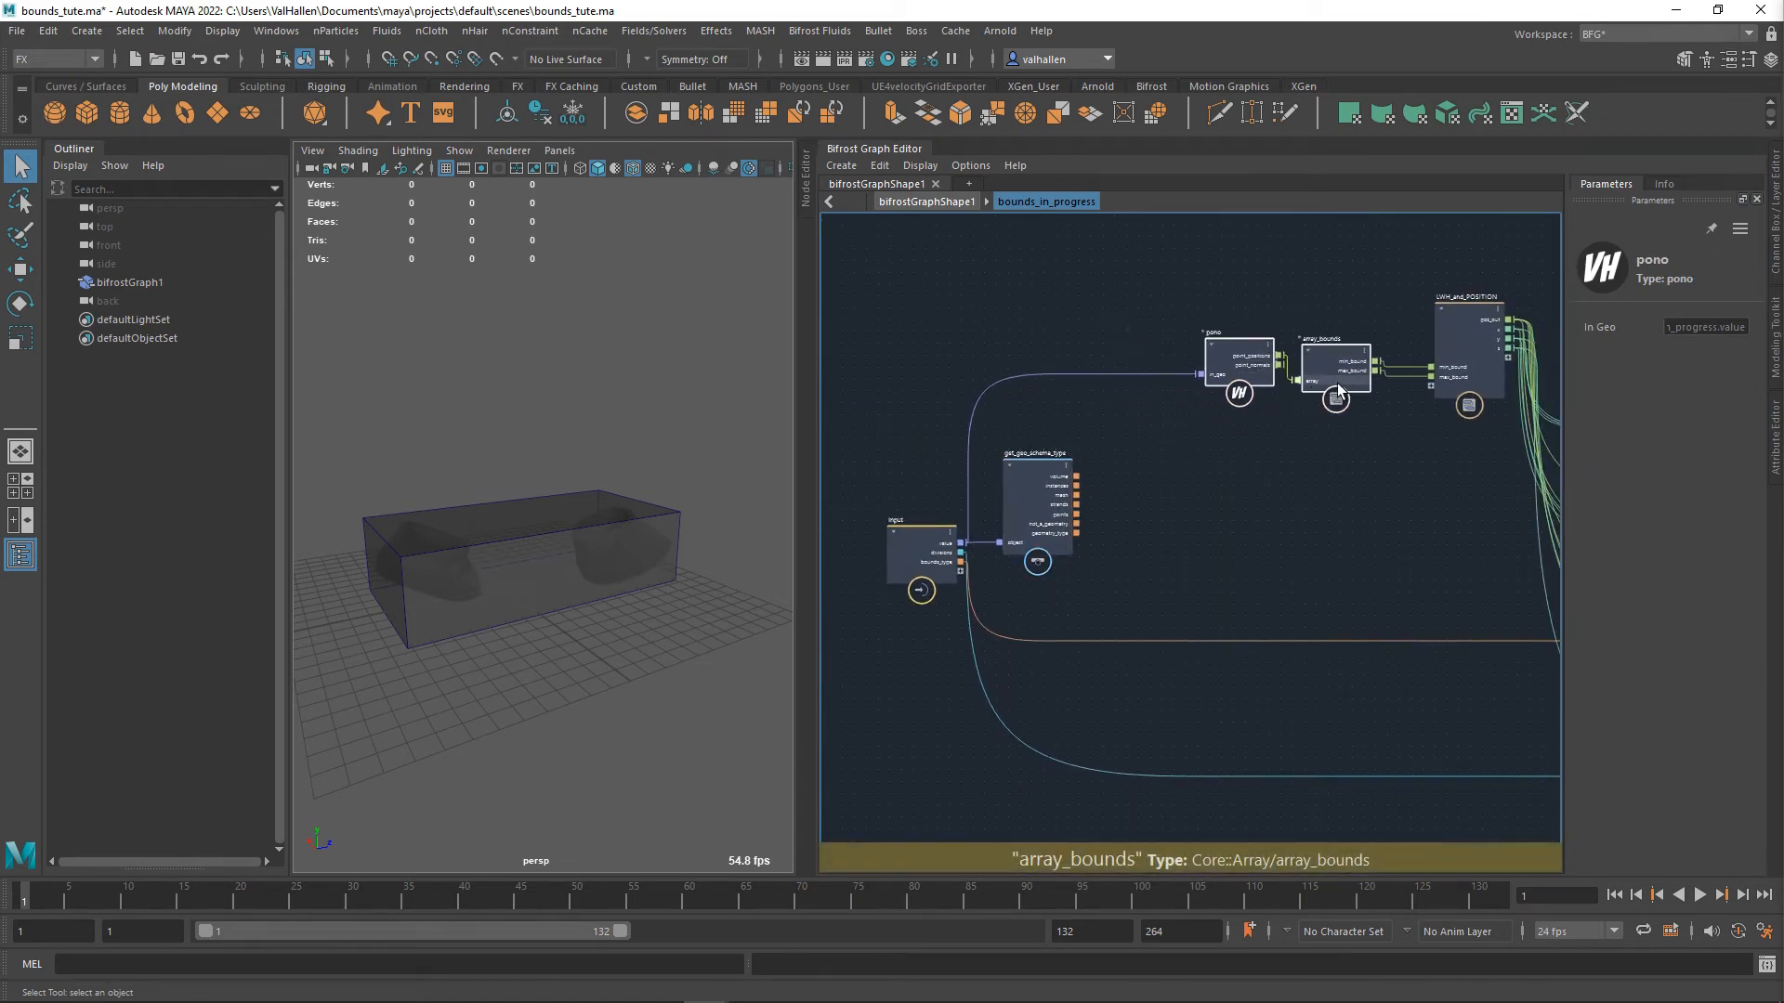
scroll(1140, 515, up, 2)
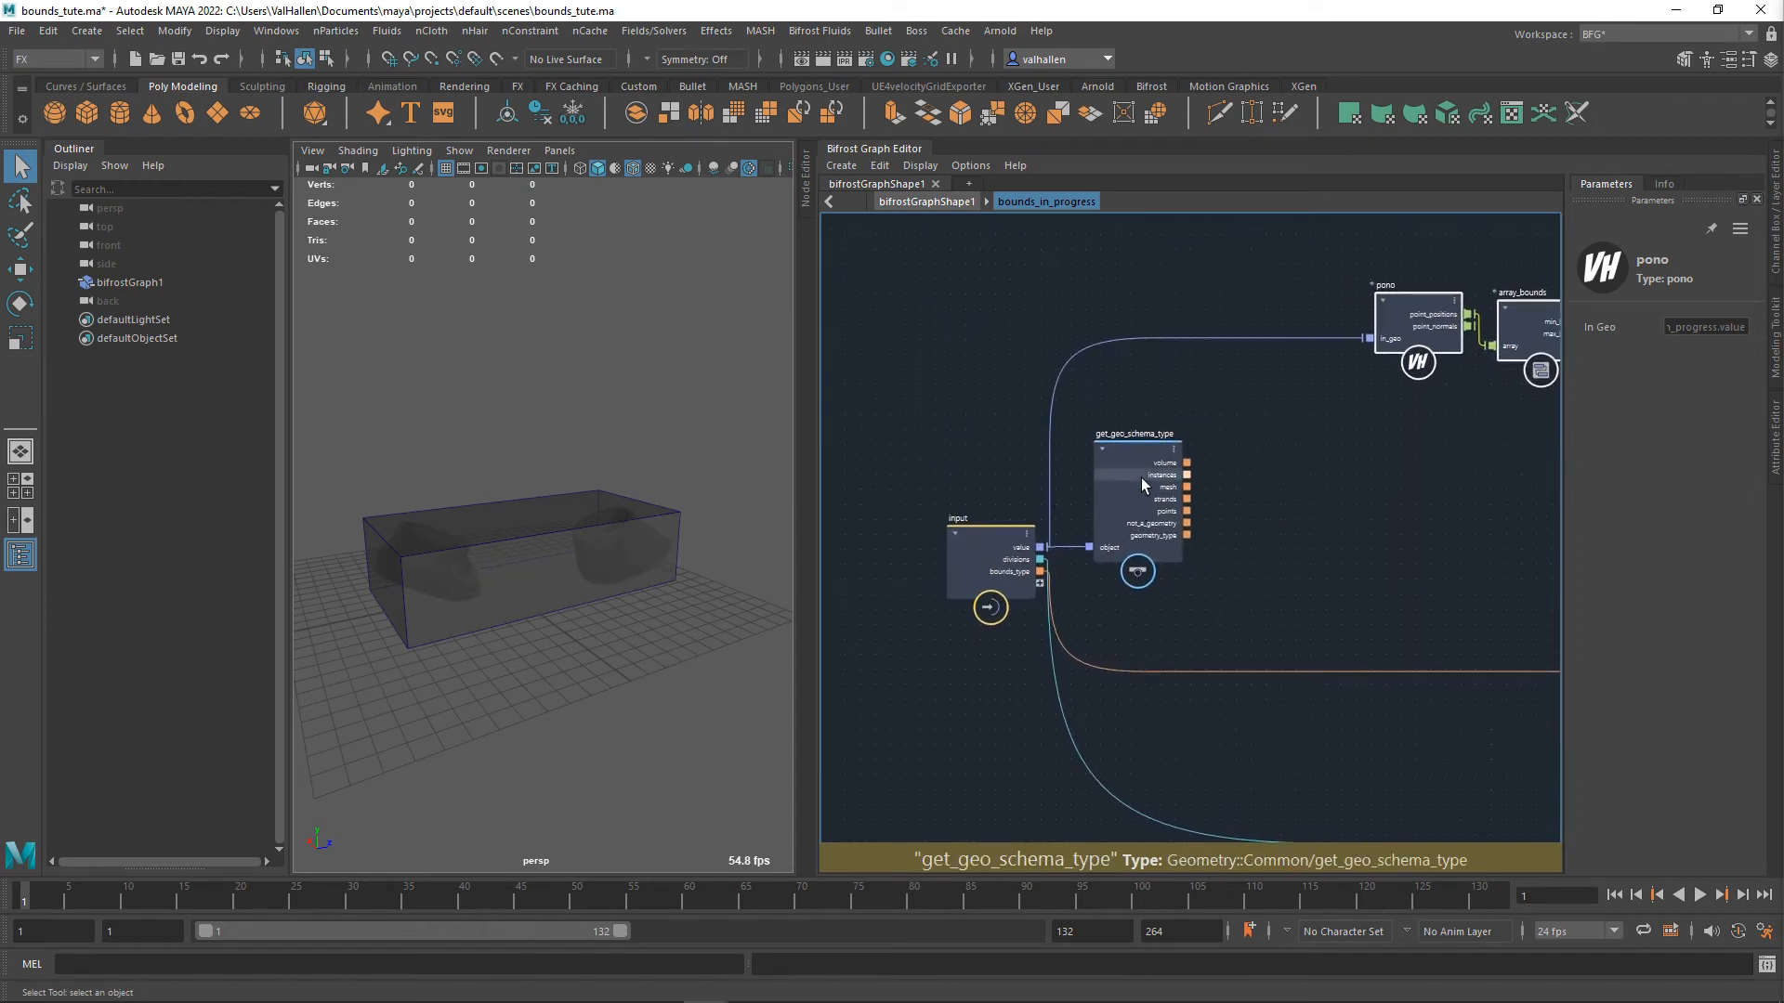
drag(1141, 477, 1154, 454)
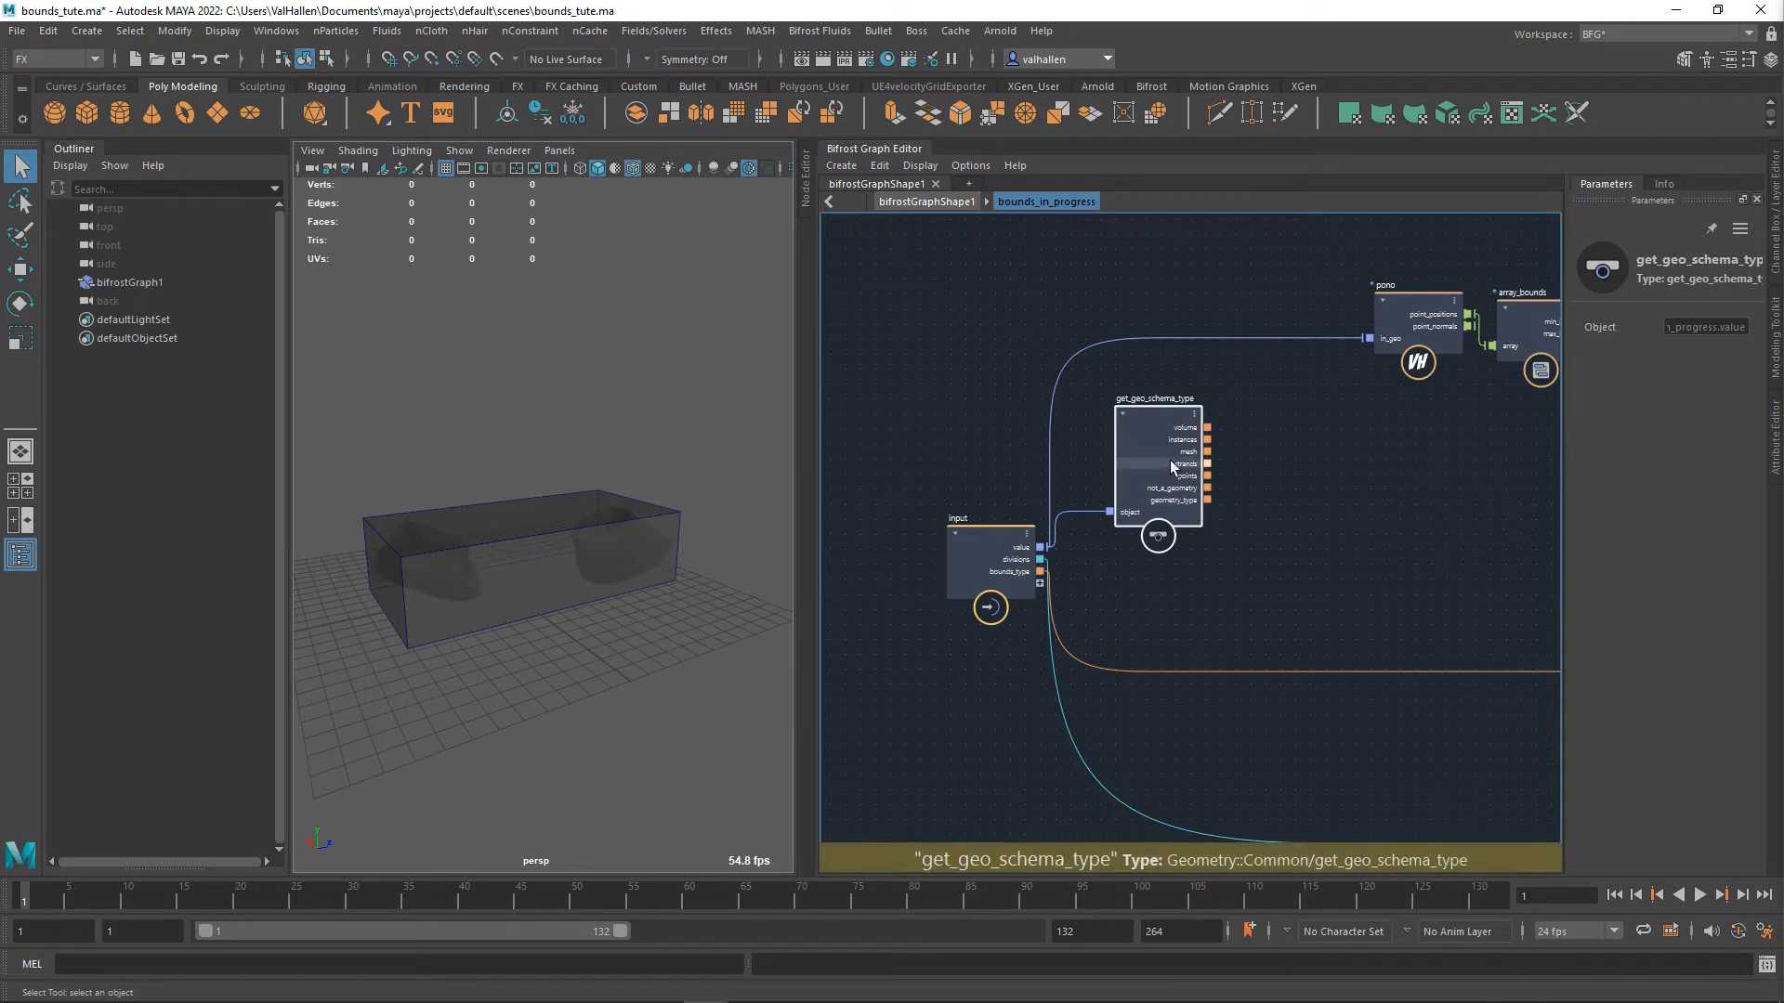
drag(1162, 440, 1137, 408)
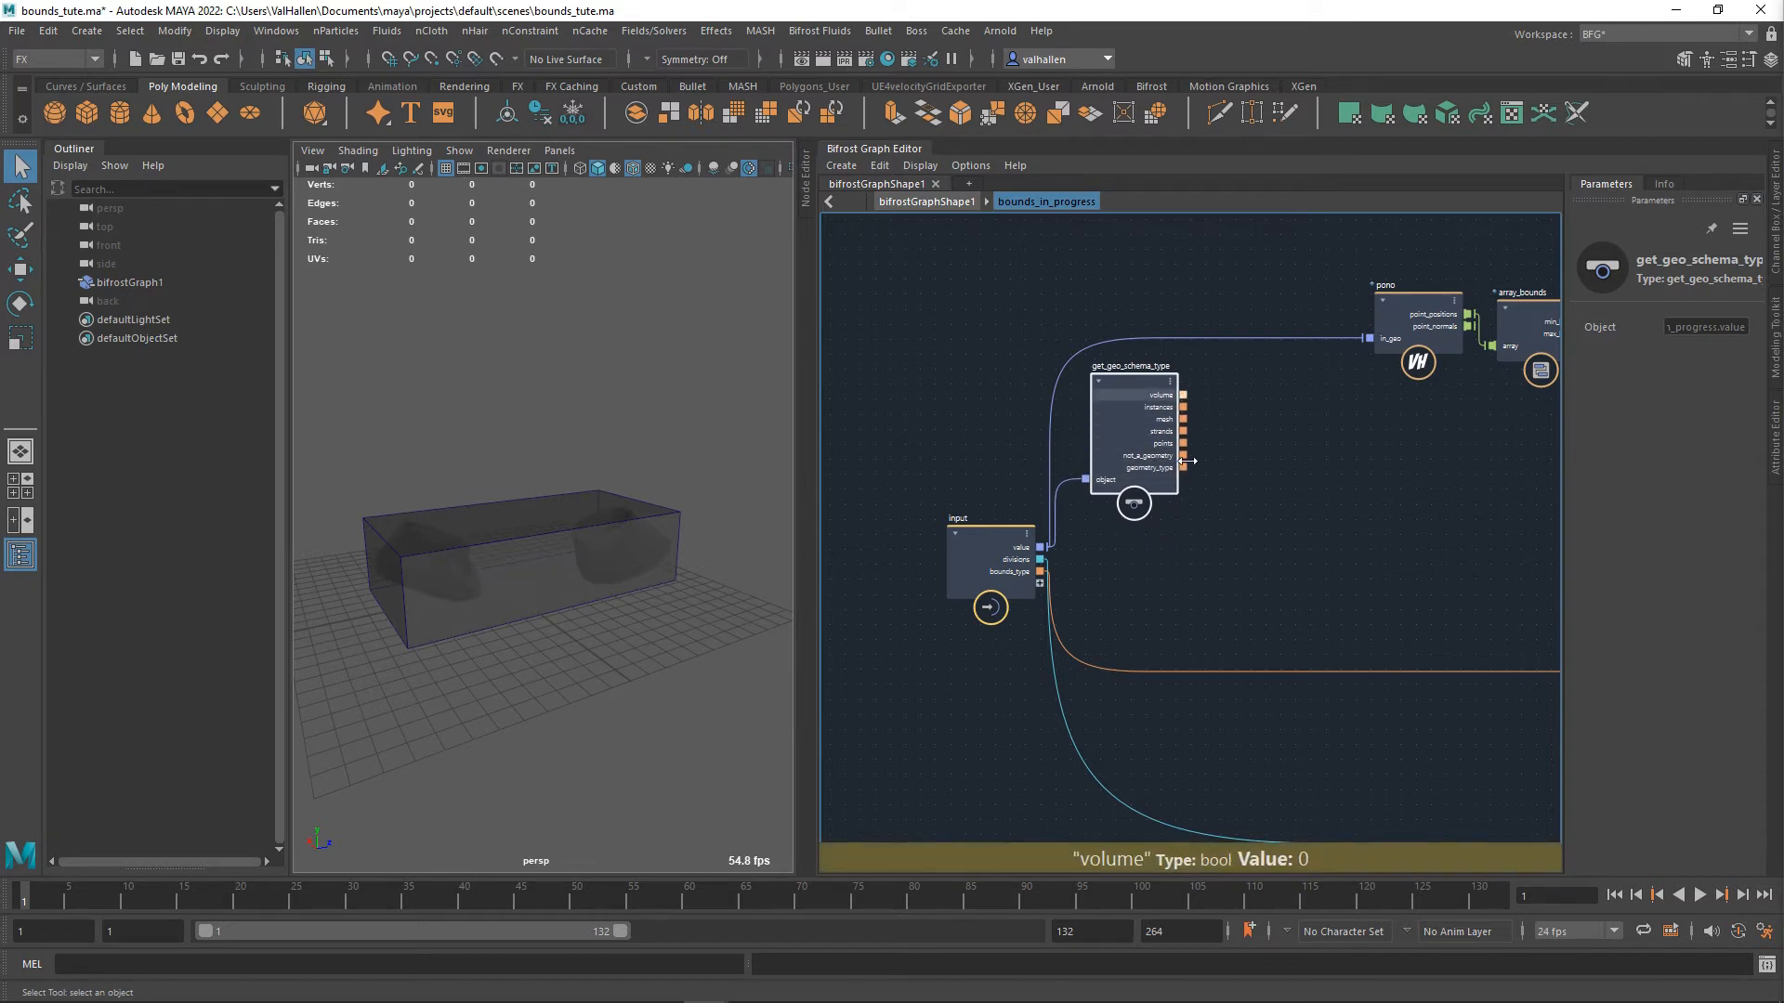
alt+middle_drag(1277, 453, 1273, 517)
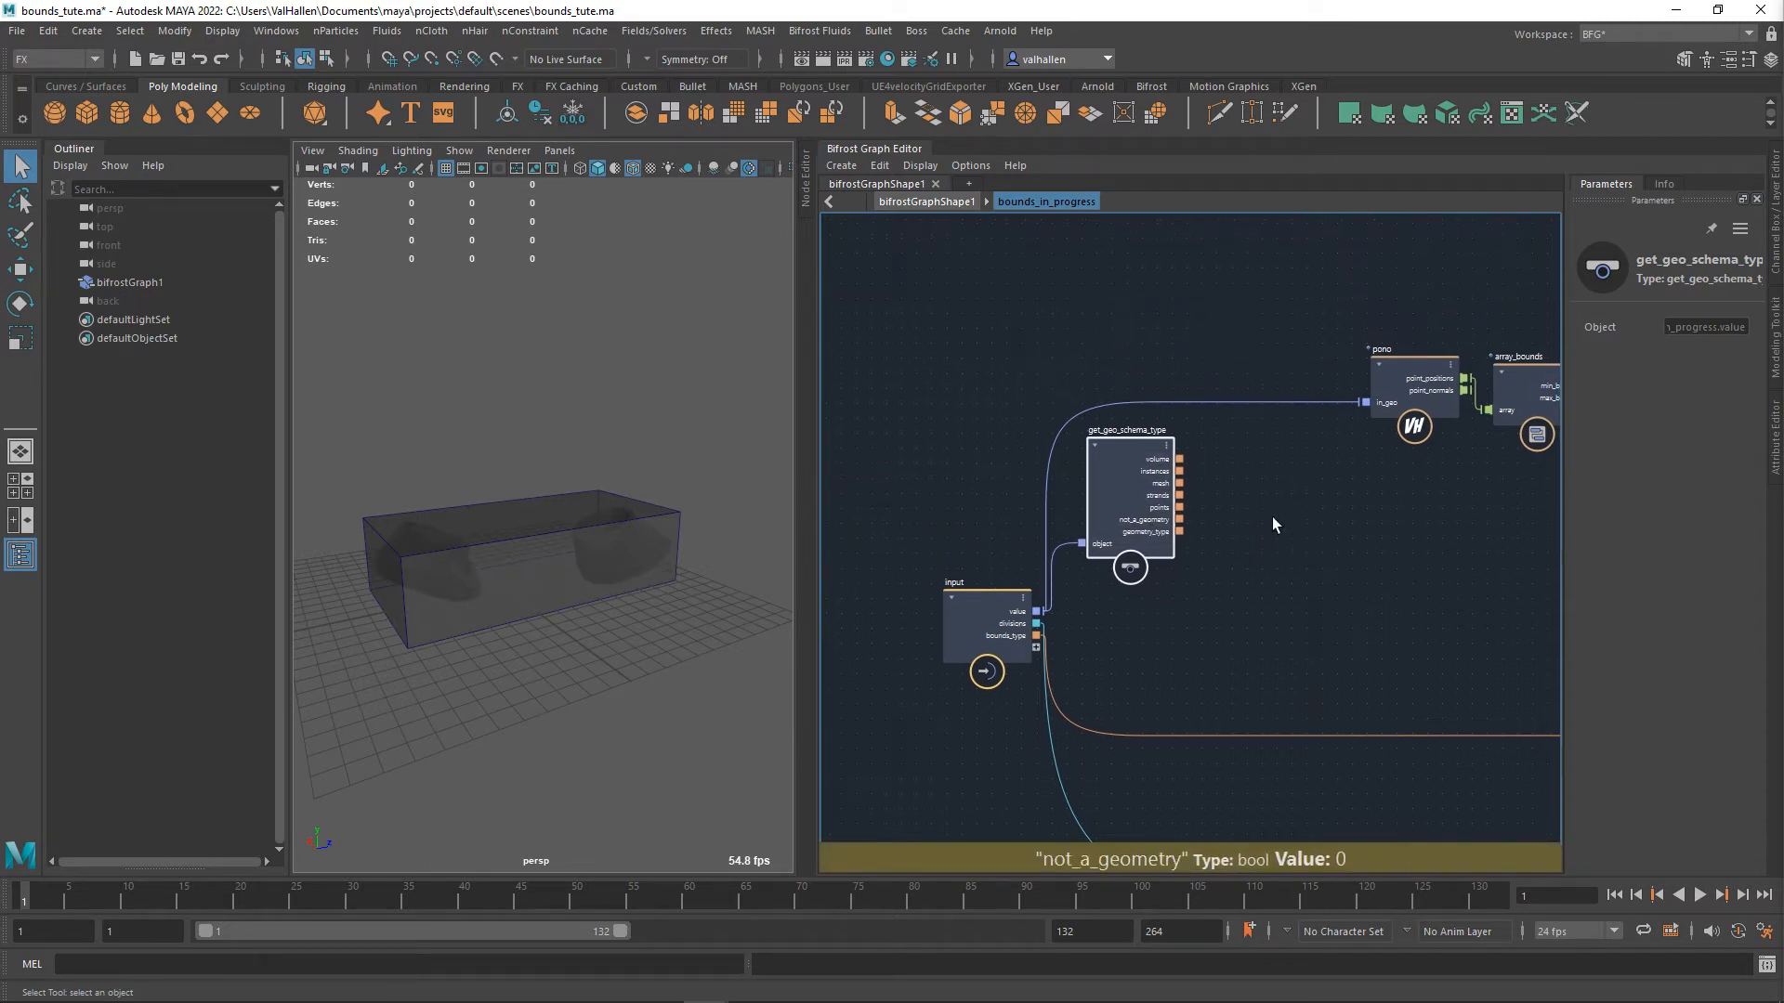
drag(1155, 471, 1162, 497)
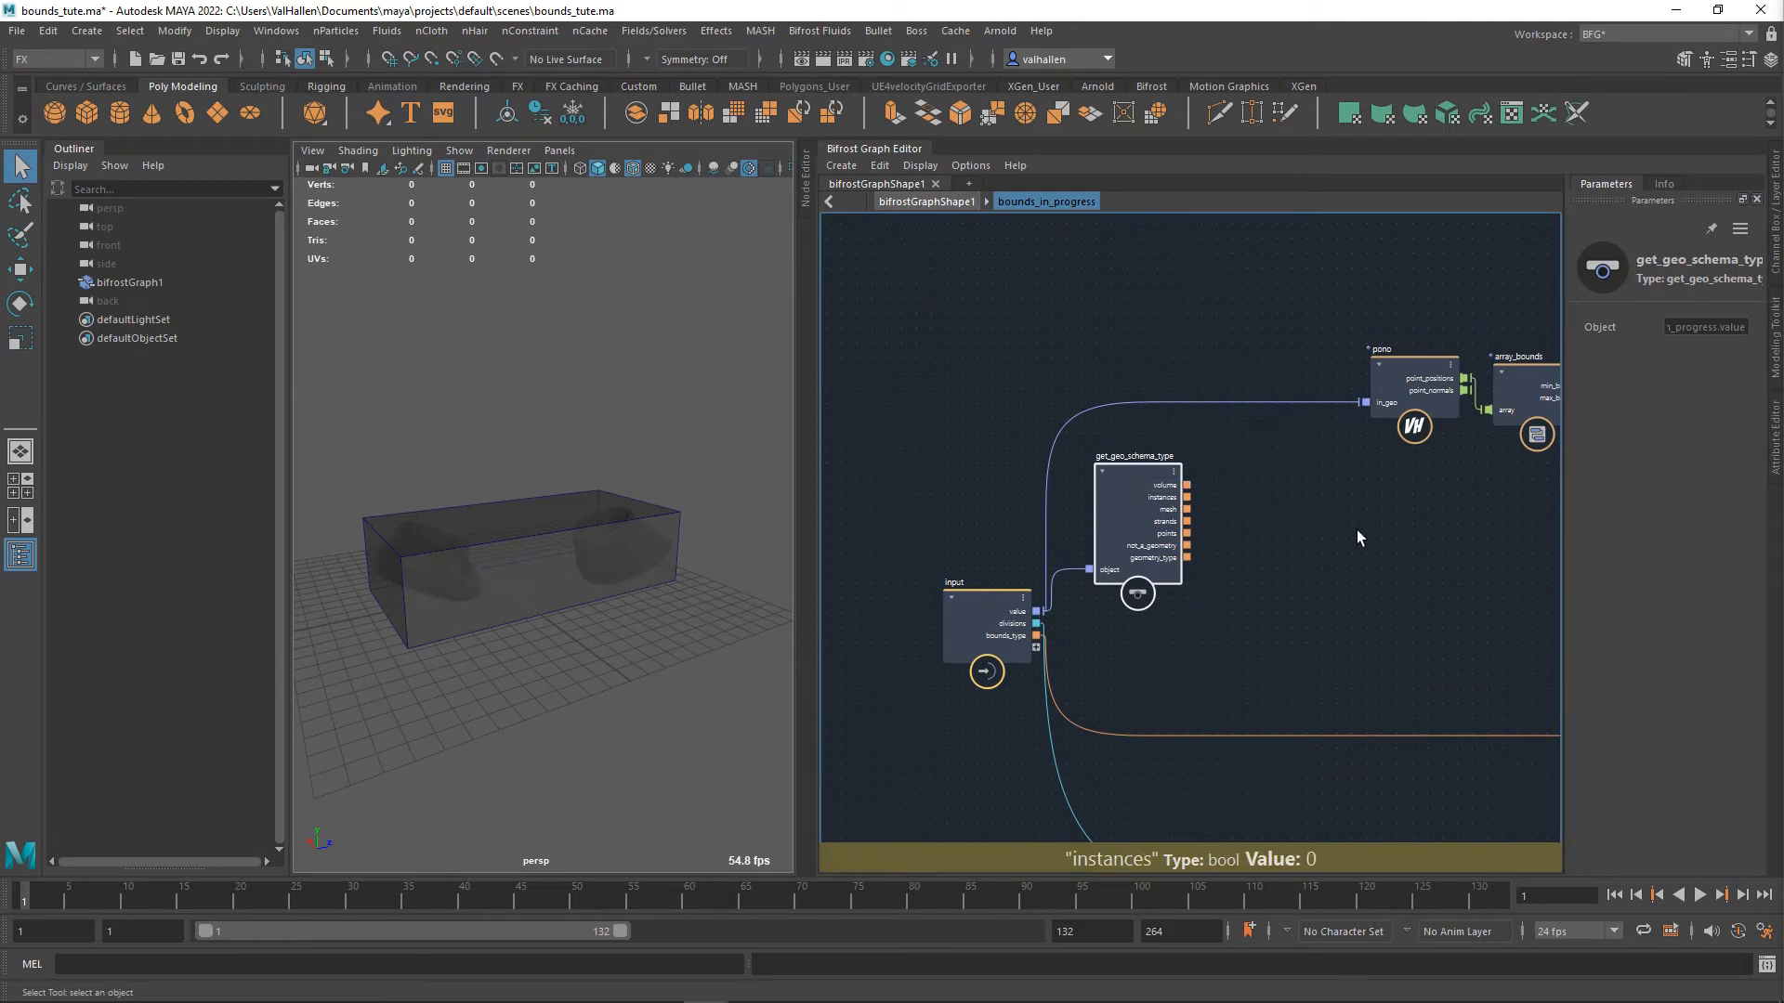
key(space)
middle_drag(1347, 523, 1251, 541)
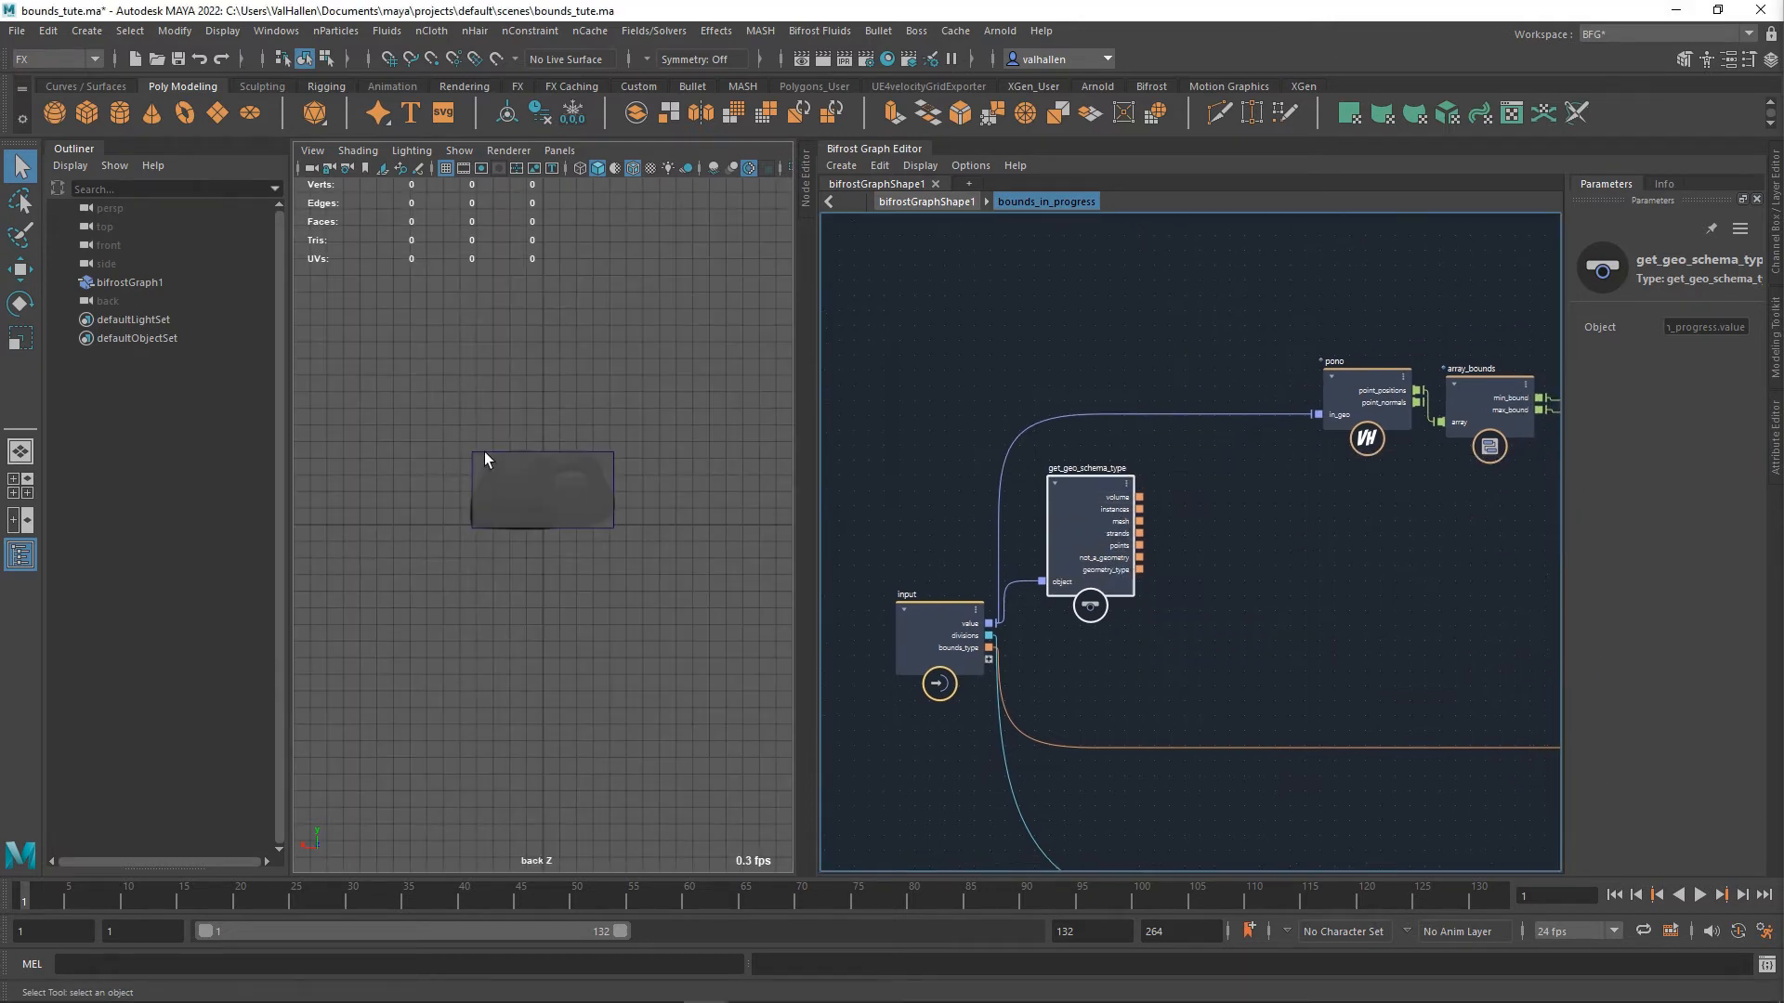
key(space)
drag(475, 449, 727, 506)
drag(1304, 341, 1466, 527)
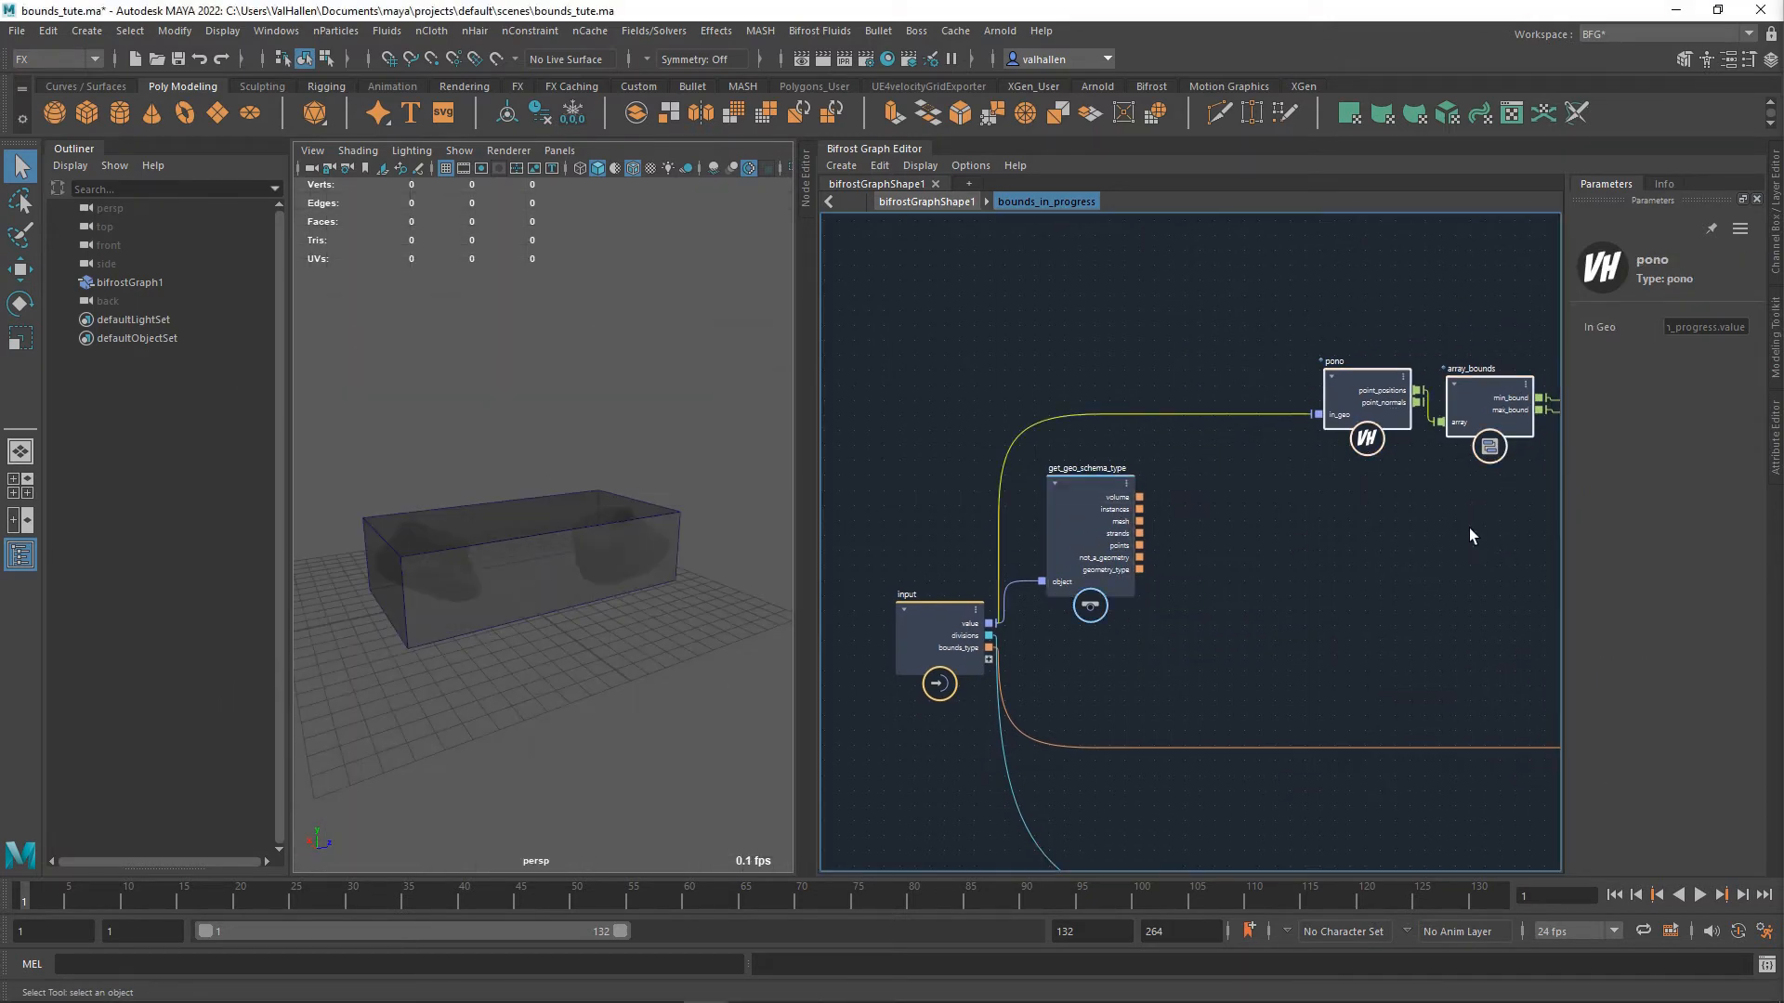
alt+middle_drag(1464, 527, 1273, 544)
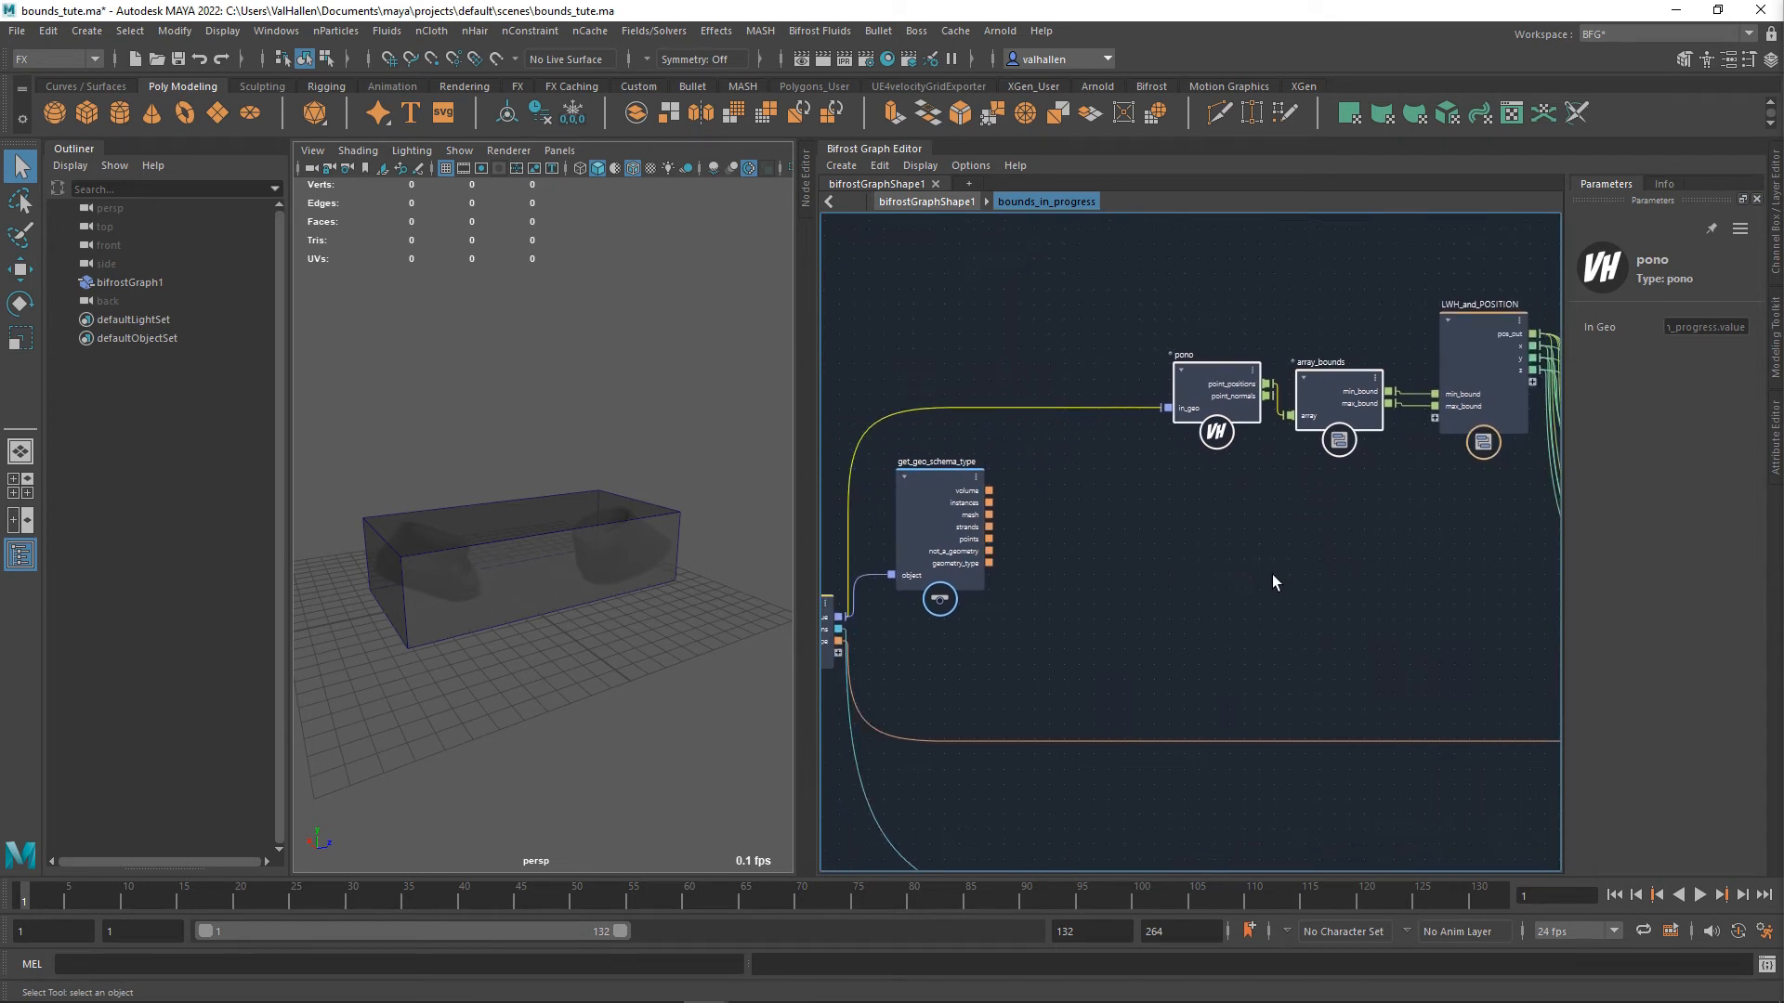
alt+middle_drag(1132, 612, 1291, 610)
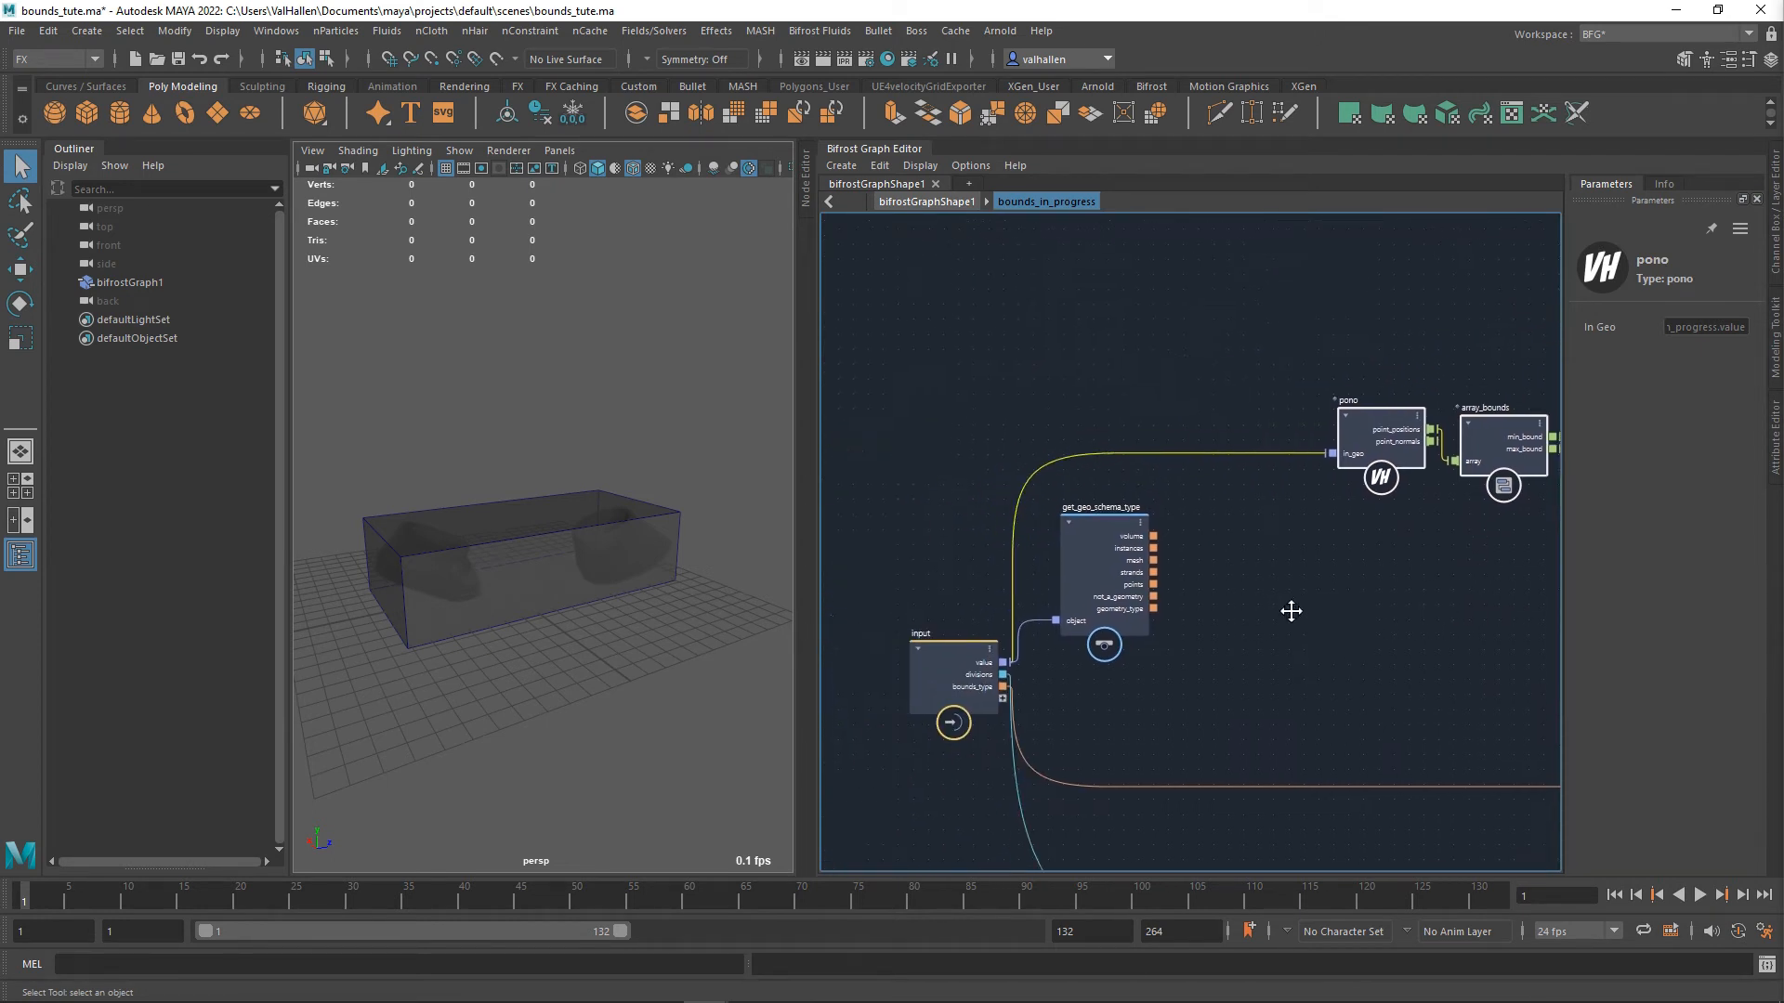
- Group get_geo_schema_type into a new compound and name it input_logic
click(1079, 598)
key(ctrl+g)
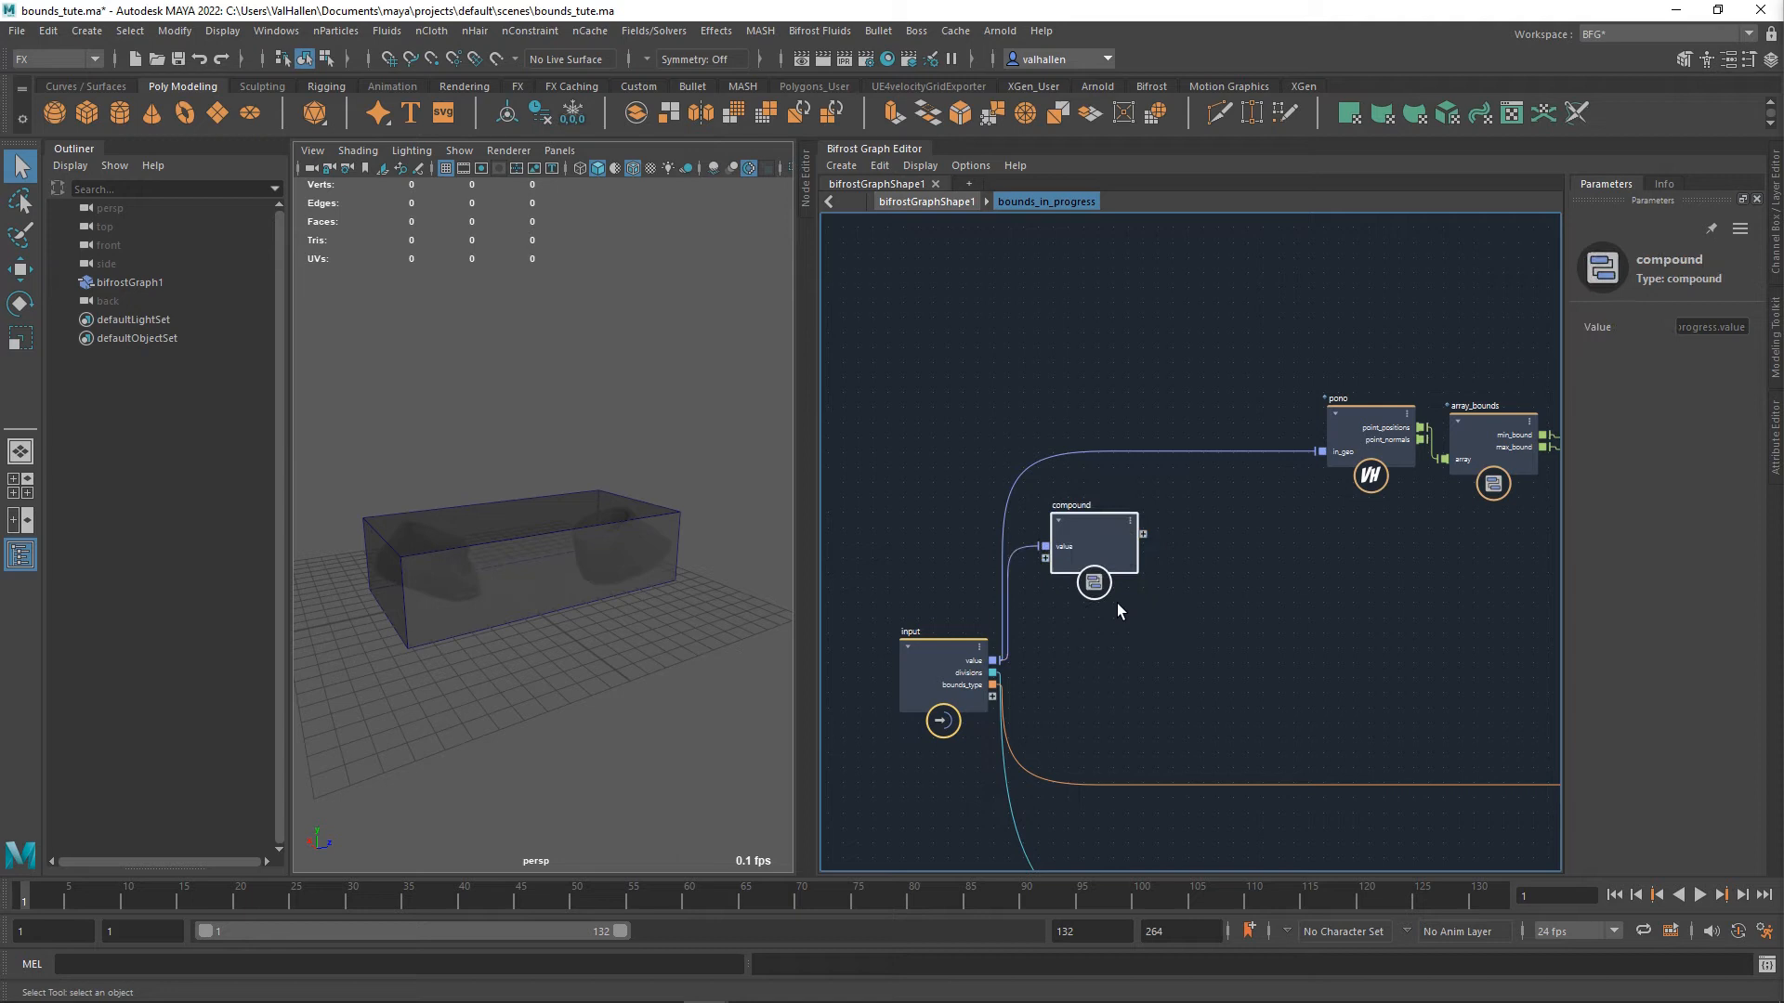
double_click(1073, 503)
text(inp)
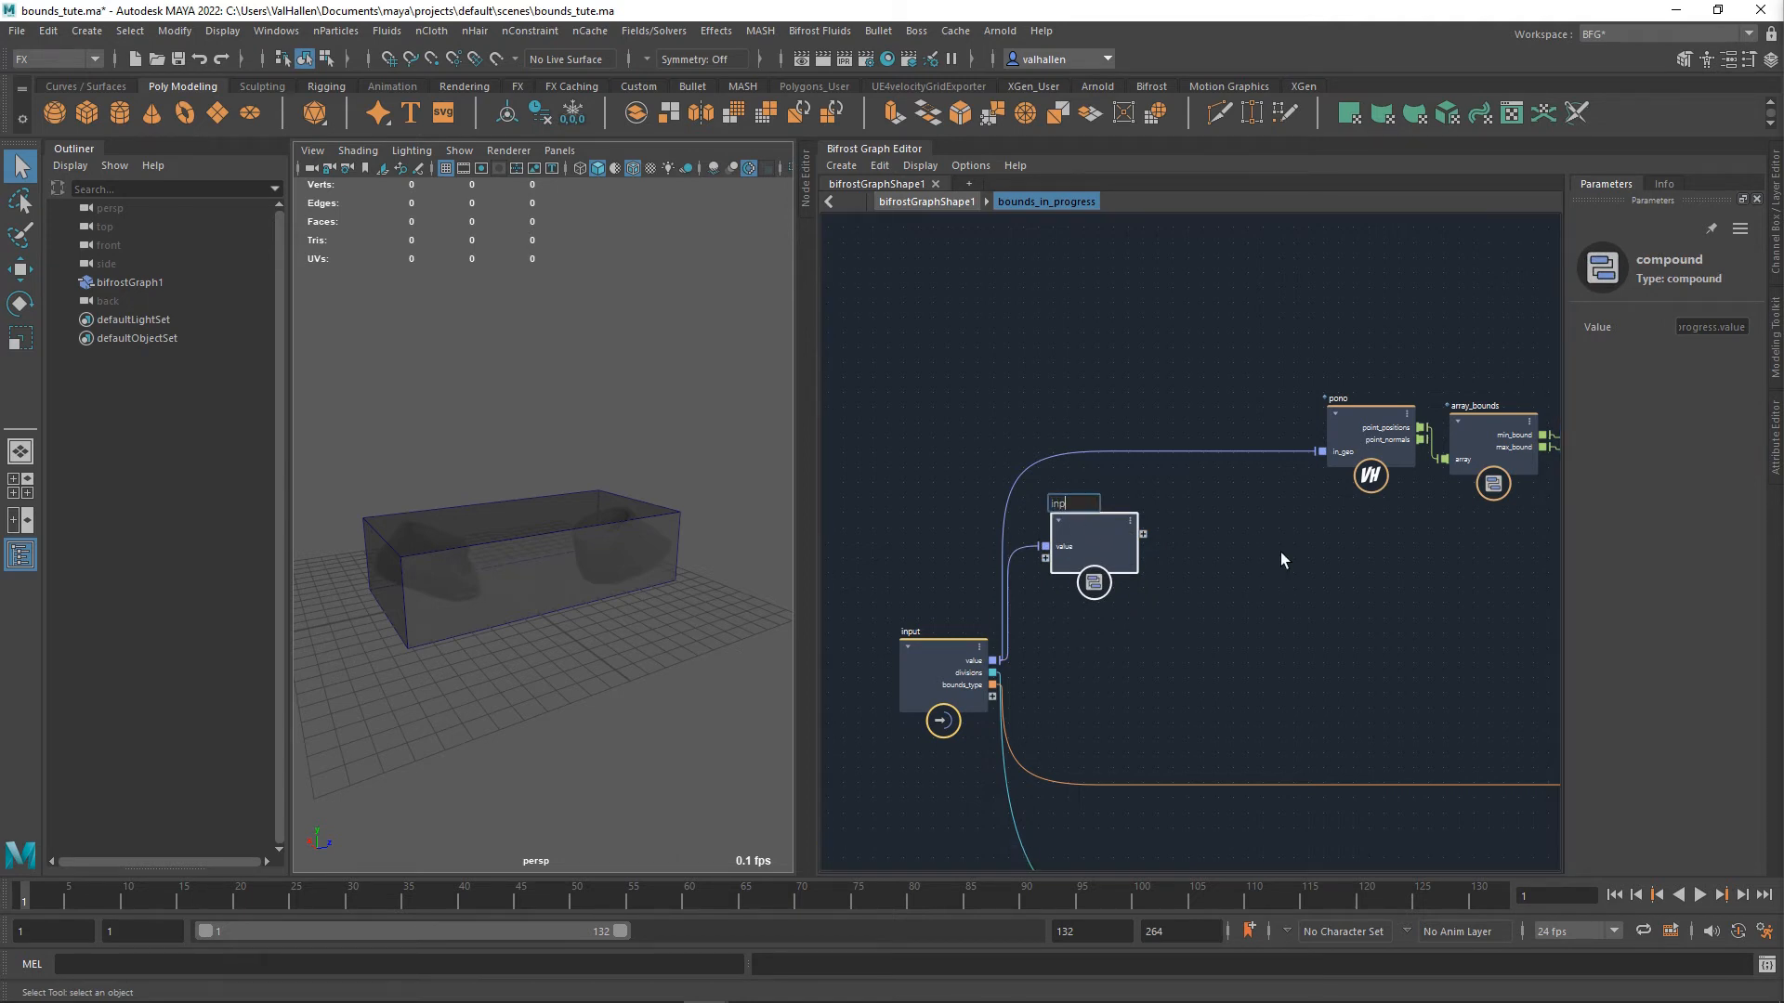
text(ut_logic)
key(Return)
- Open the input_logic compound and arrange its nodes, placing get_geo_schema_type above the input node with free space before the output
alt+middle_drag(1231, 572, 1239, 612)
double_click(1120, 580)
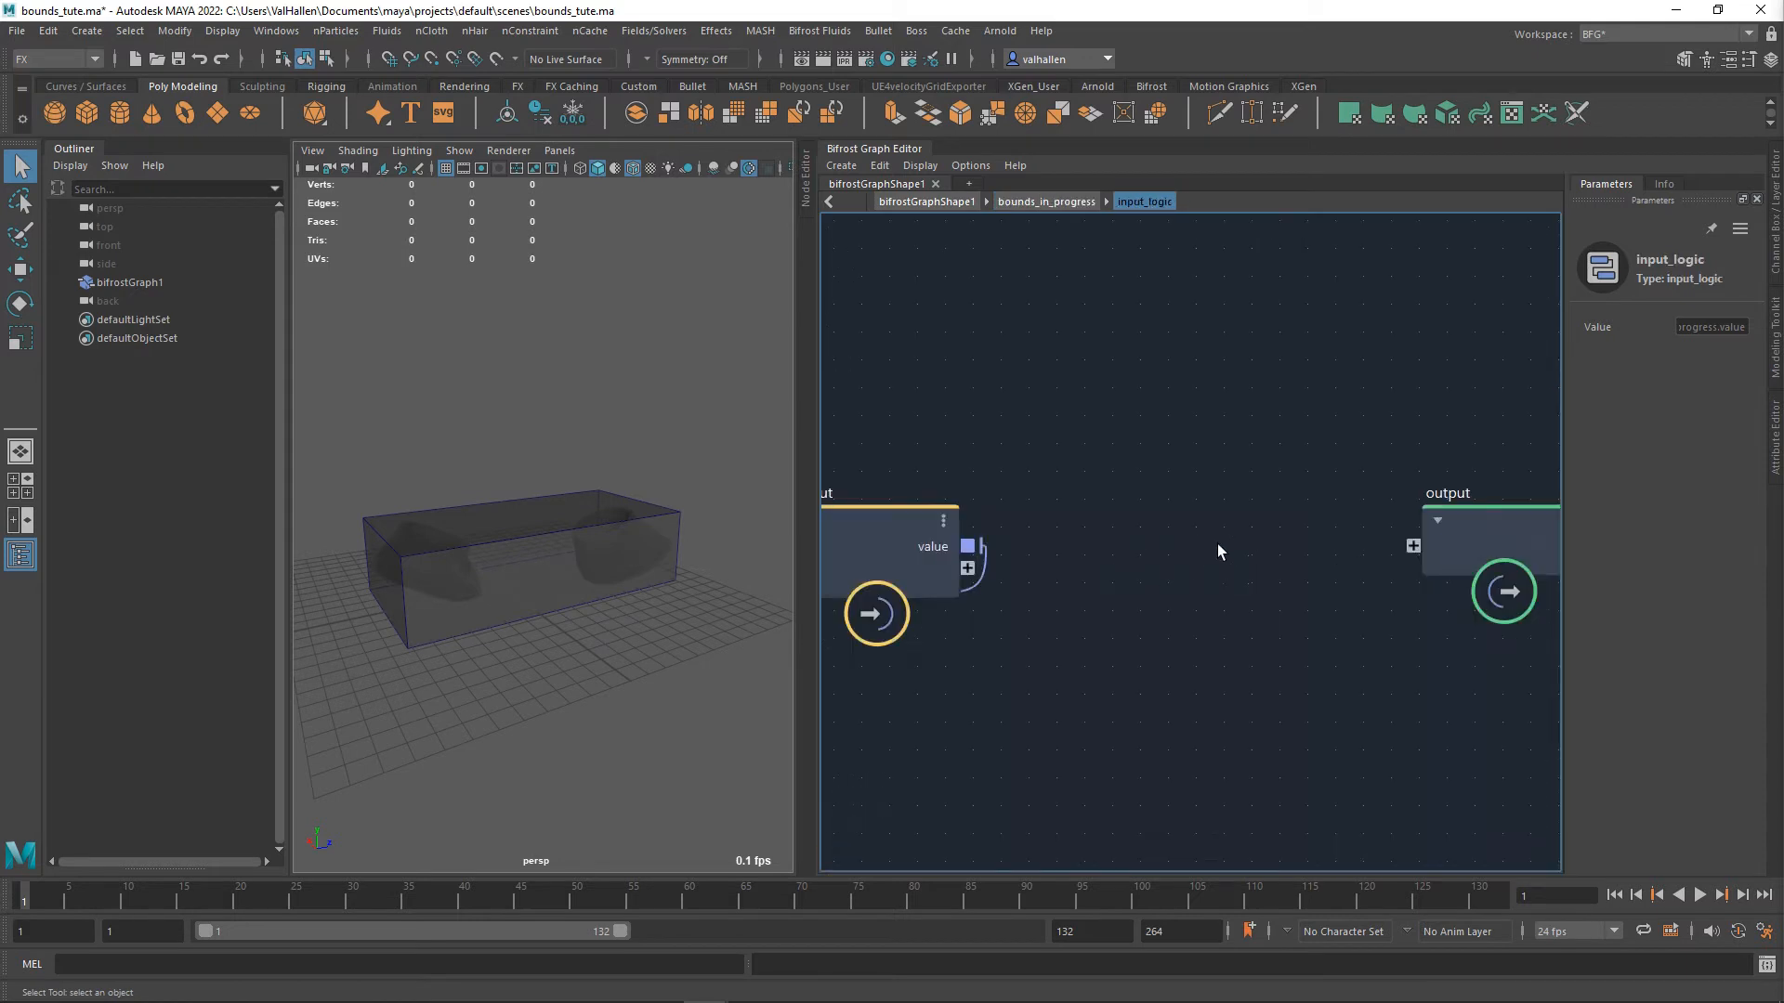
drag(843, 506, 1281, 593)
alt+middle_drag(1148, 556, 1113, 505)
drag(1113, 504, 905, 475)
drag(1217, 584, 1034, 397)
alt+middle_drag(980, 468, 1126, 567)
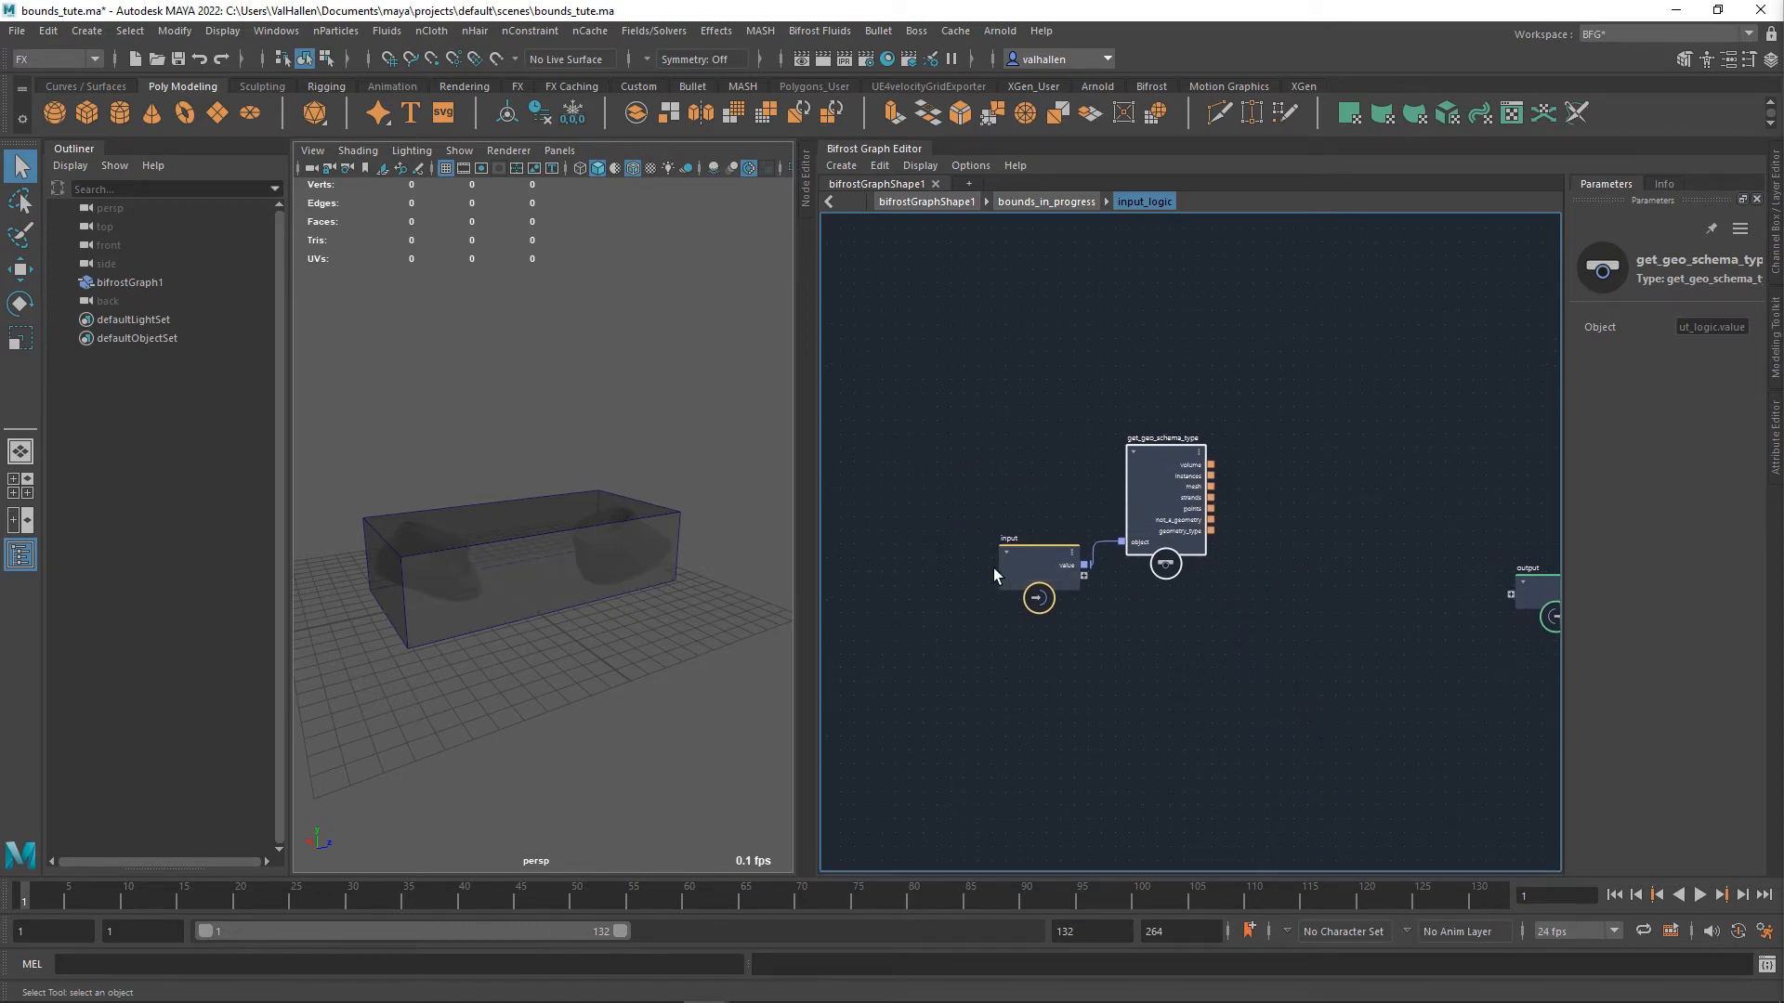
alt+middle_drag(1354, 618, 1270, 663)
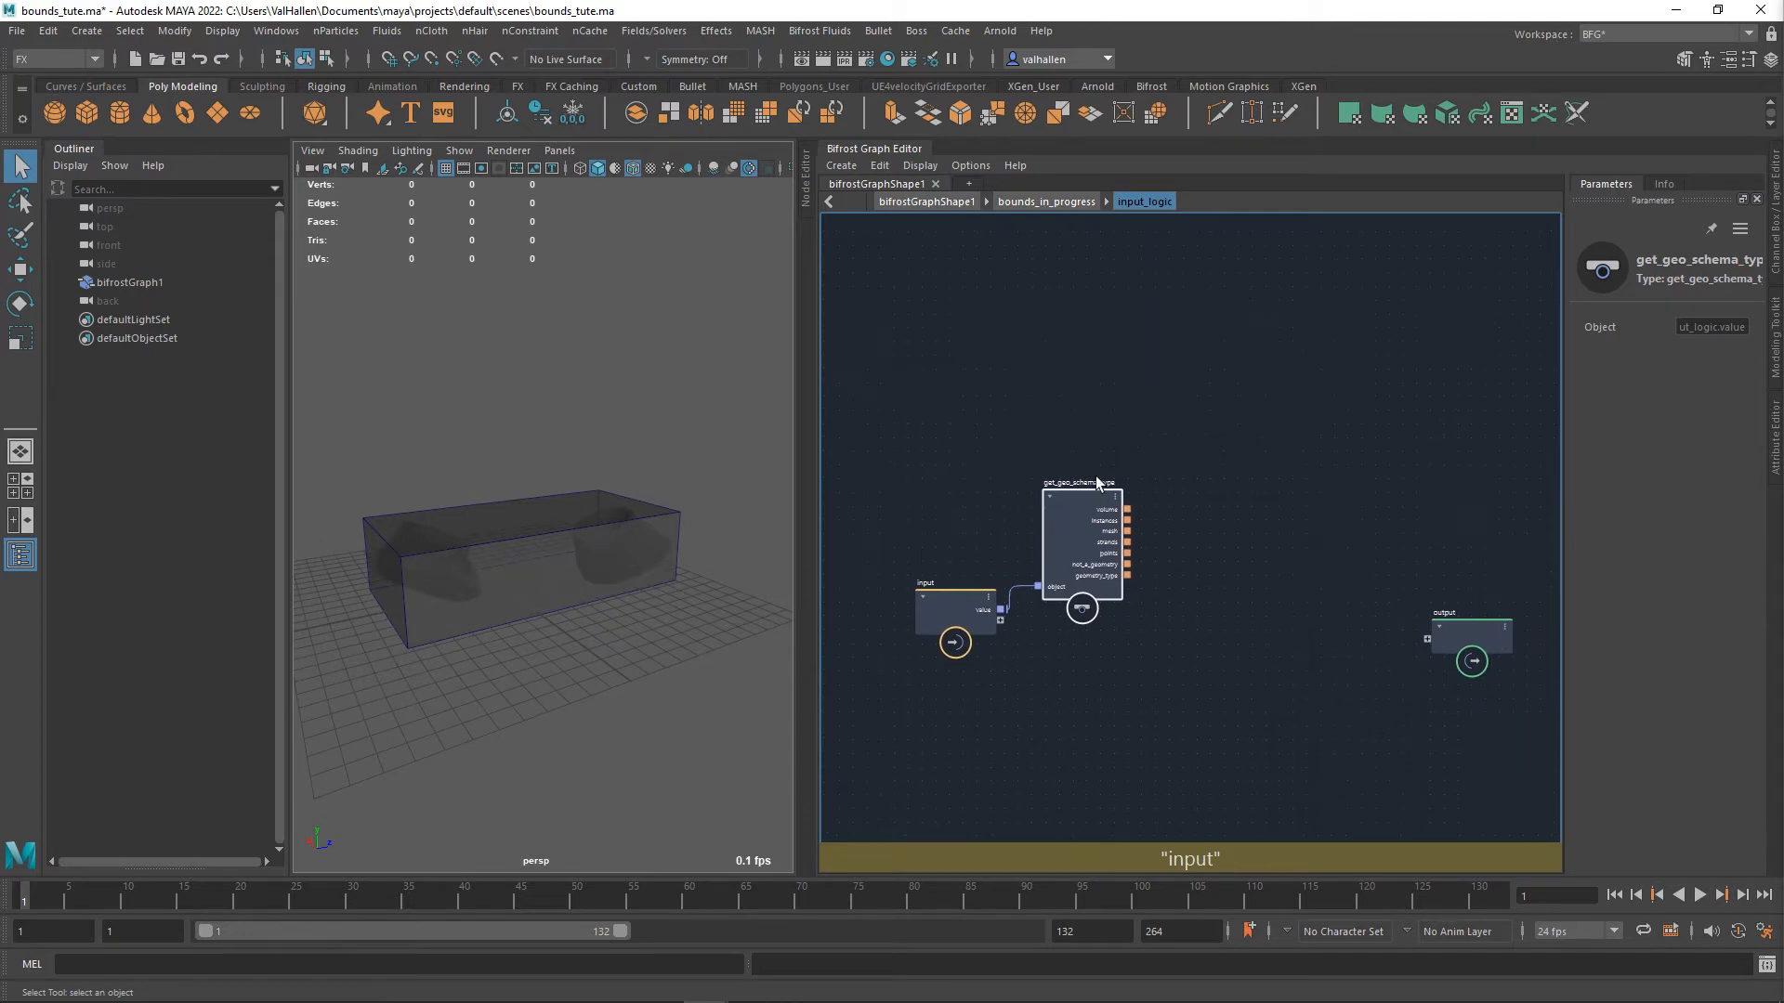
alt+middle_drag(1240, 577, 1250, 551)
drag(1115, 516, 1100, 462)
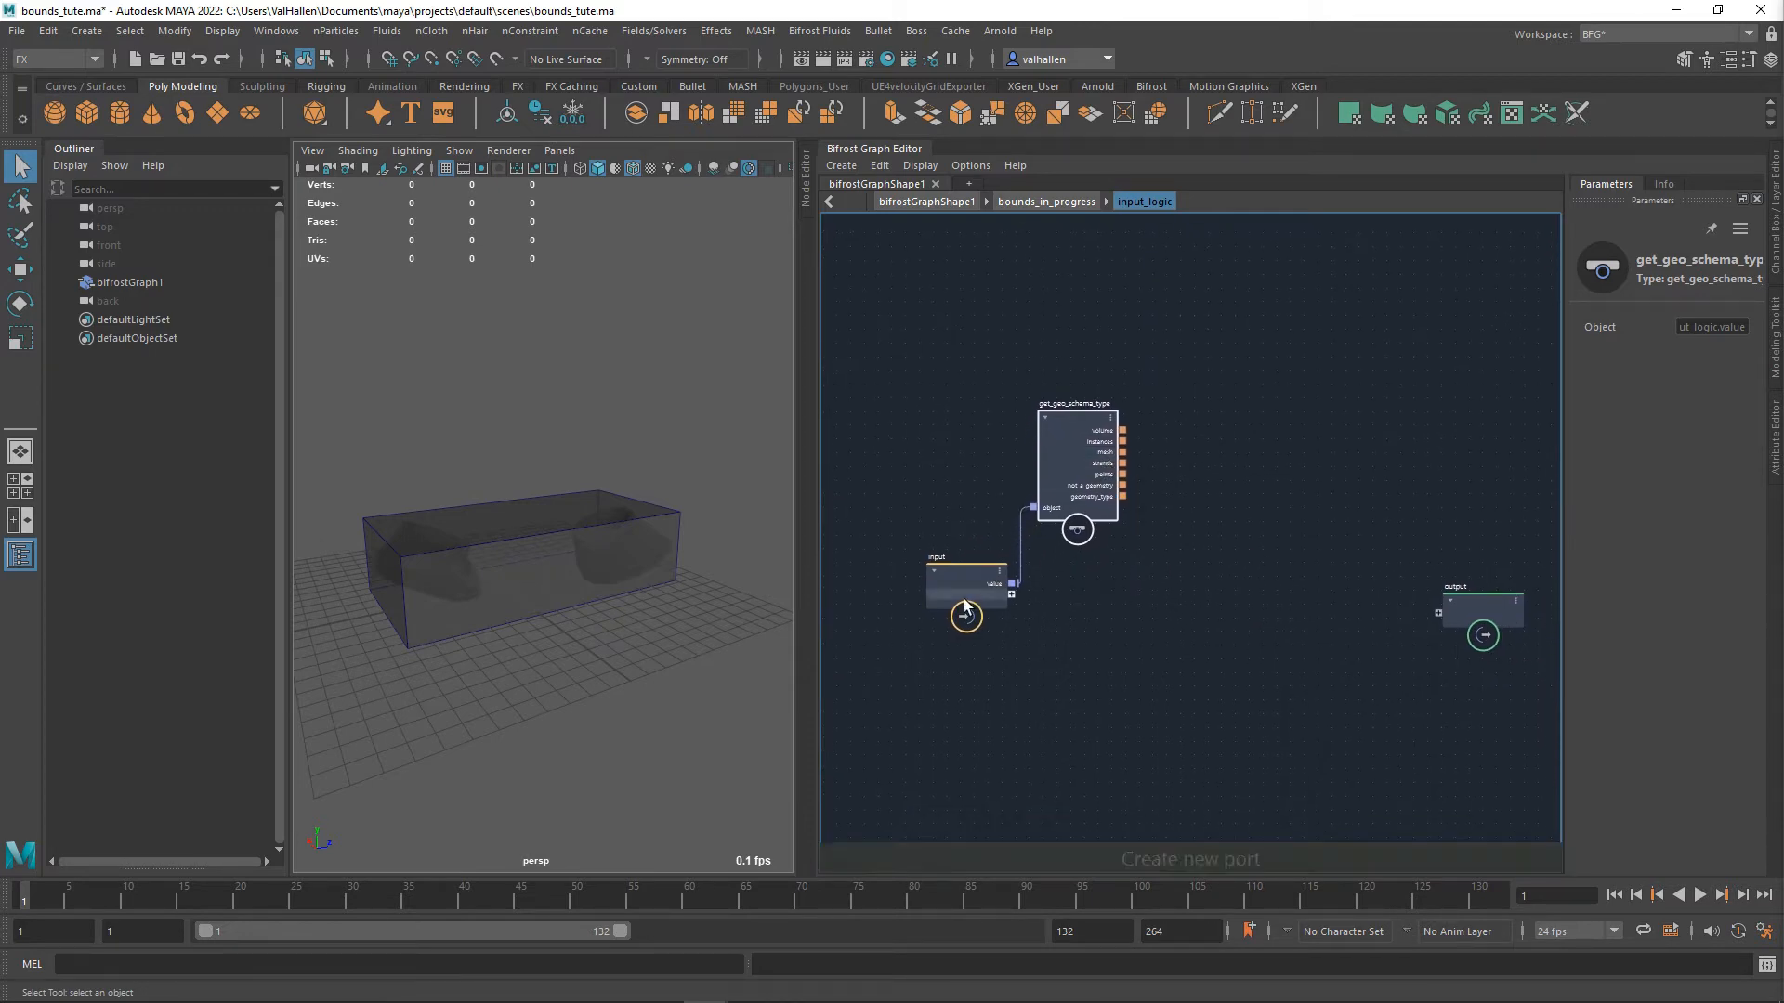
drag(966, 606, 936, 594)
alt+middle_drag(1125, 570, 1029, 647)
scroll(1112, 545, up, 3)
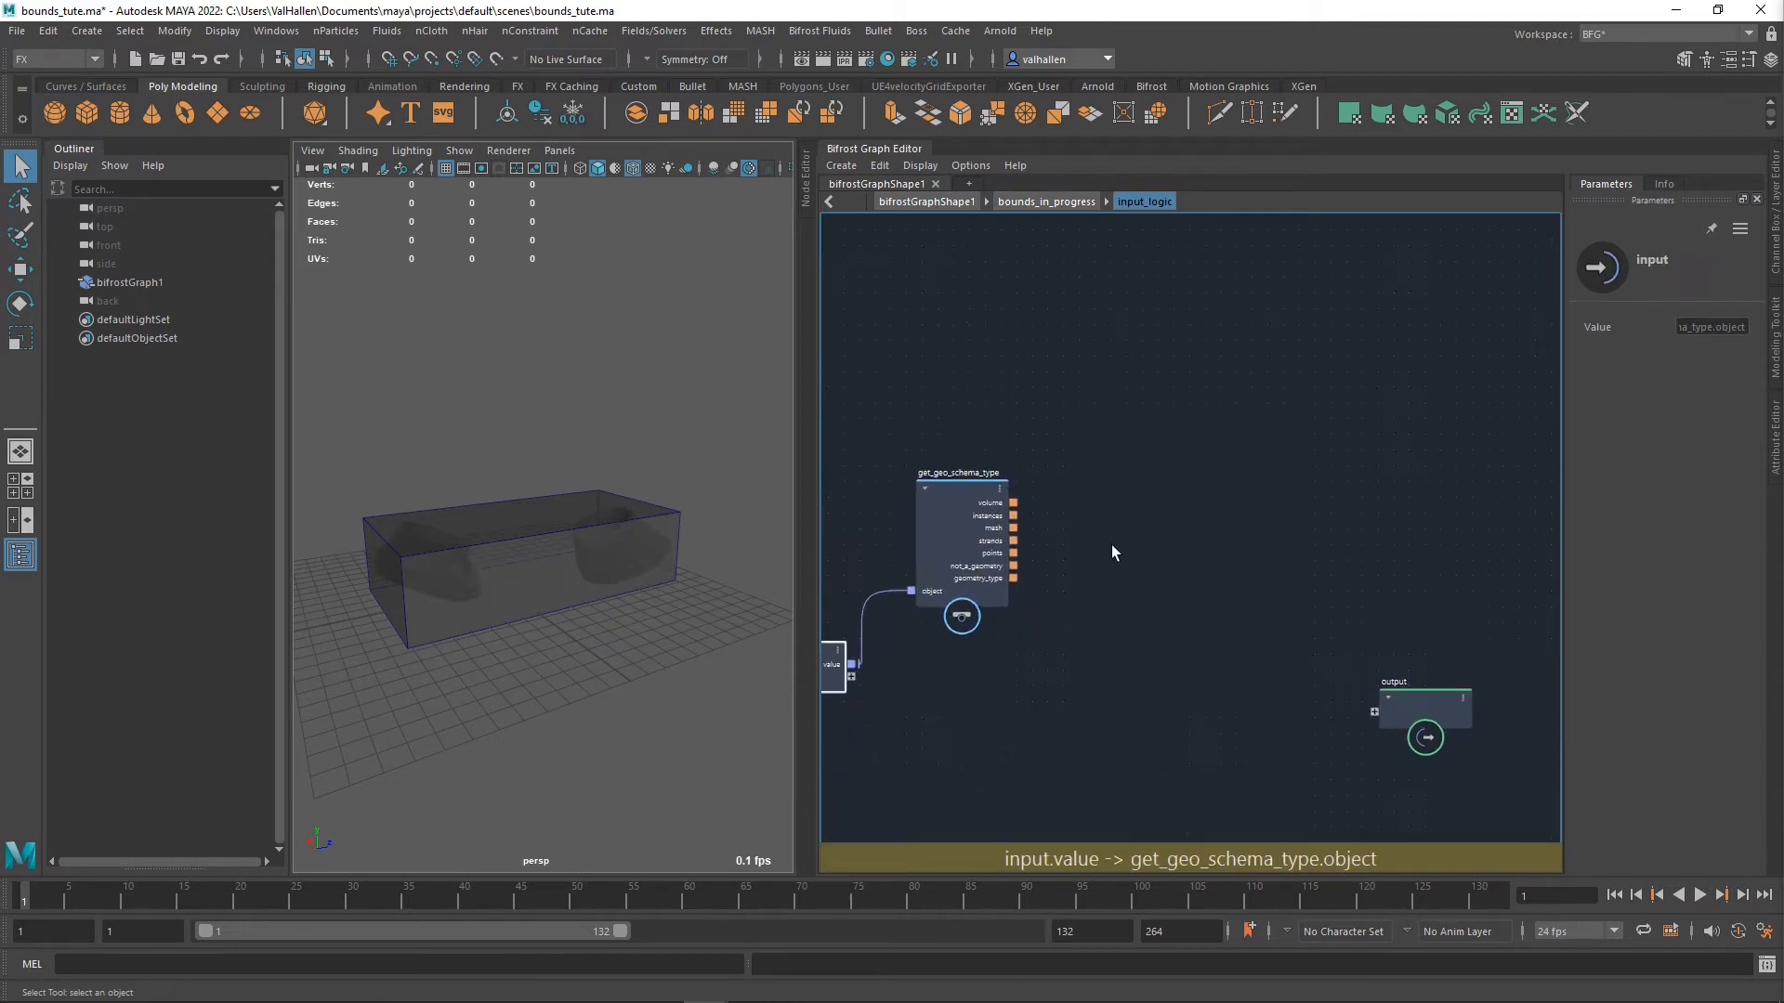
mouse_move(1019, 558)
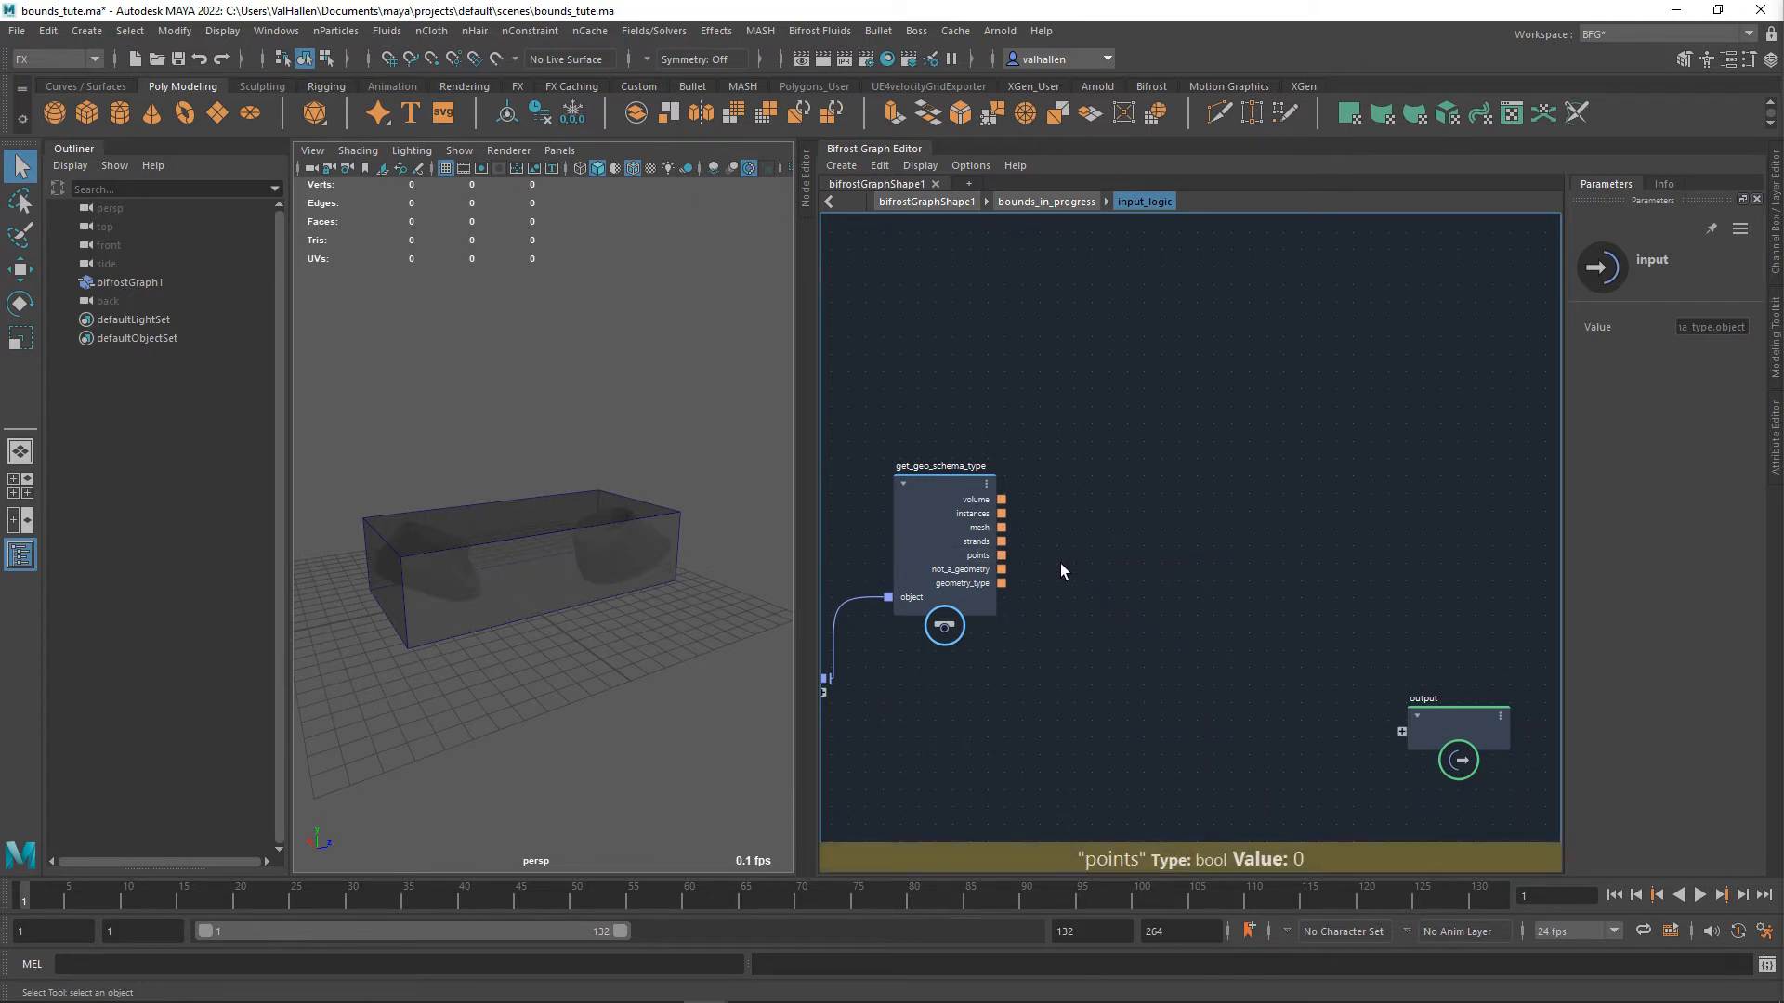
alt+middle_drag(1133, 593, 1139, 605)
key(Tab)
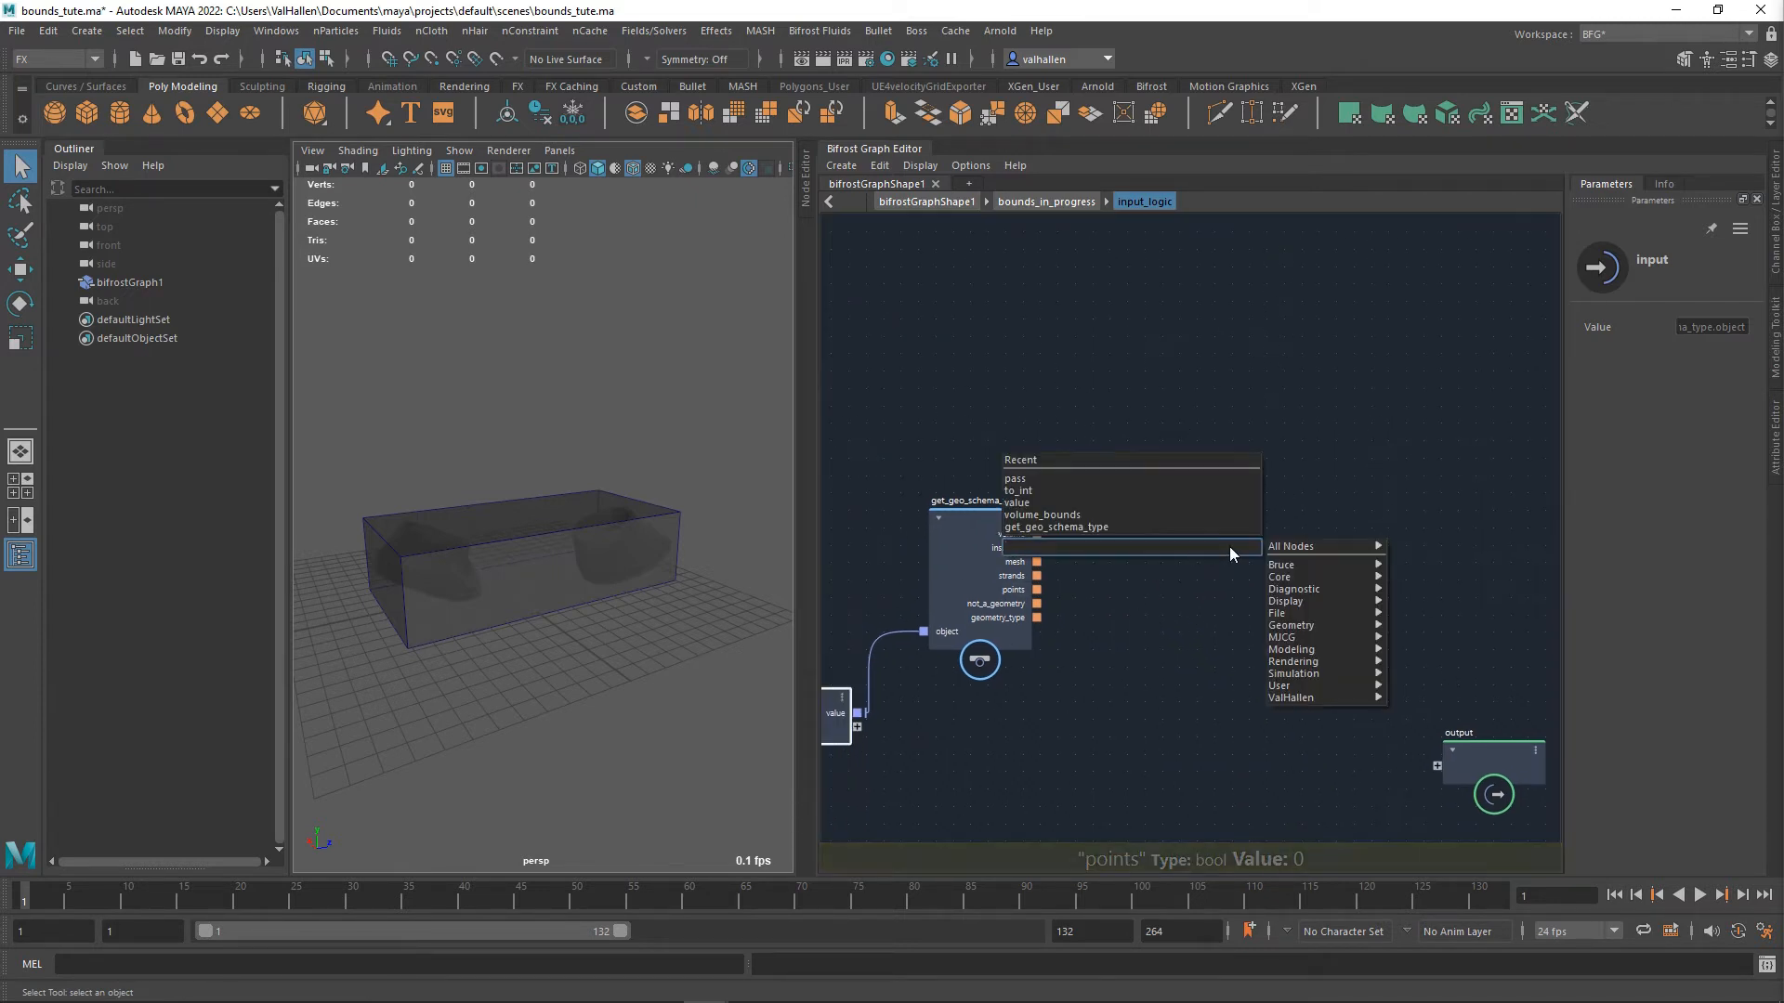
text(po)
key(BackSpace)
key(BackSpace)
key(Escape)
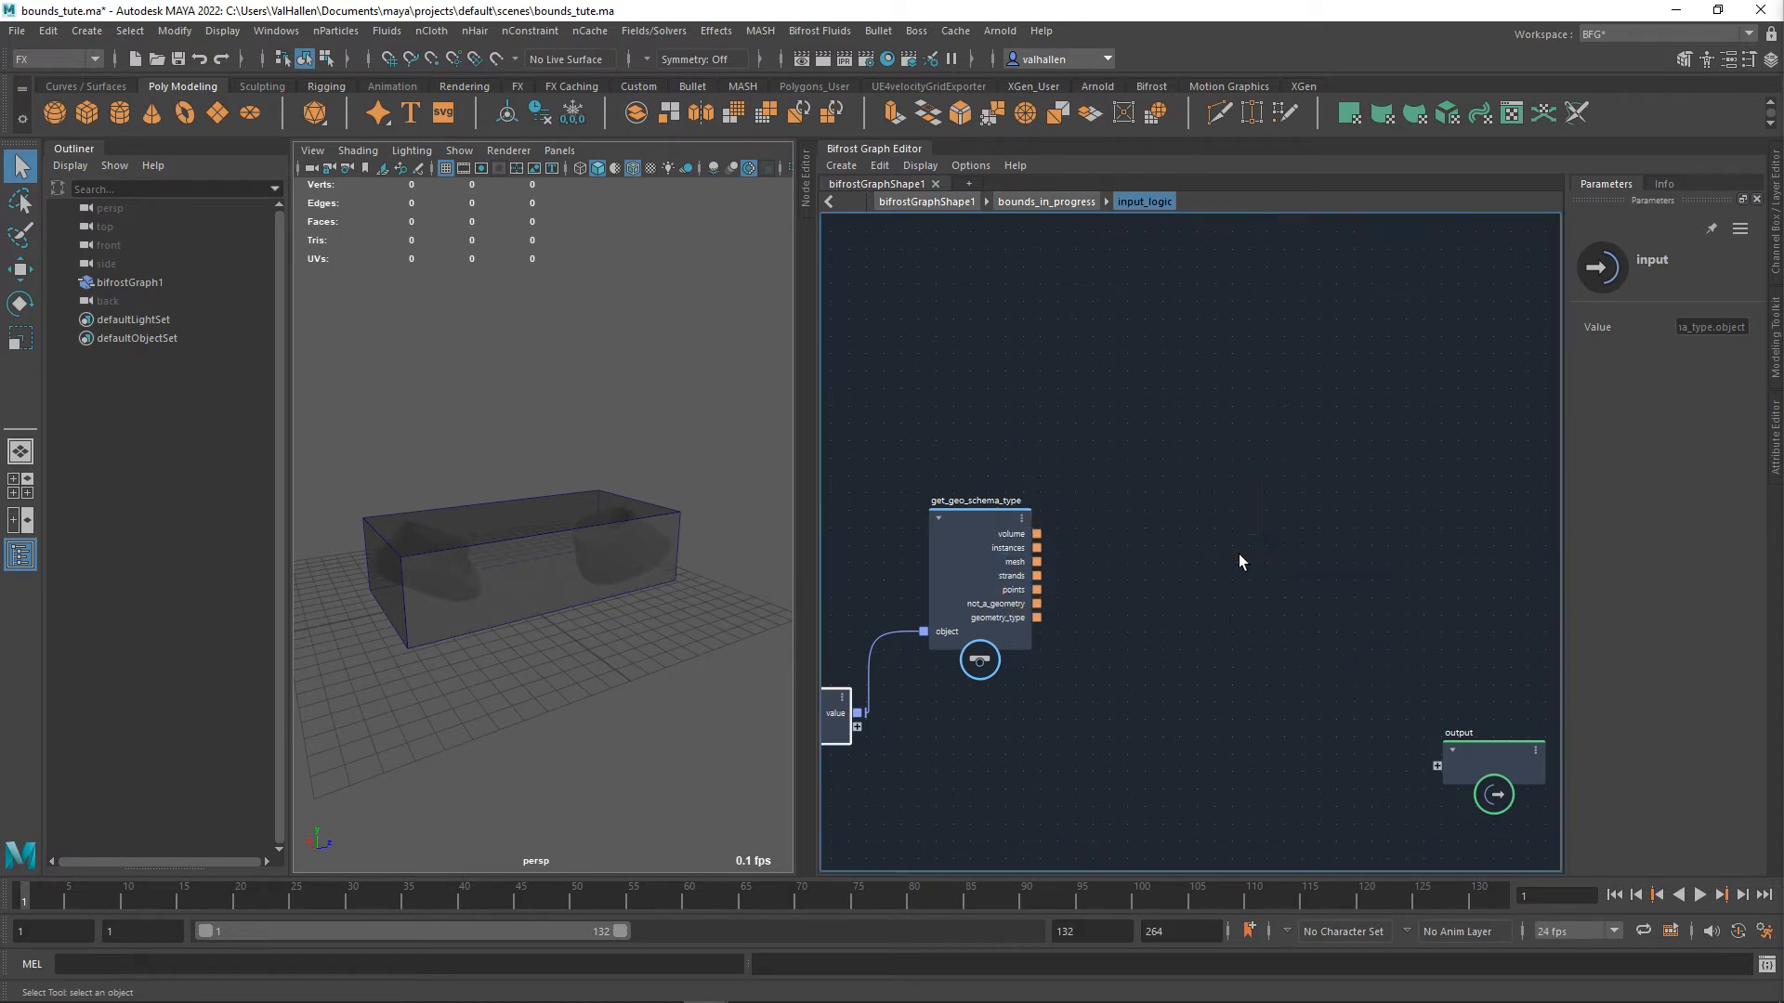
- Paste the pono and array_bounds nodes into input_logic and place them above and beyond get_geo_schema_type
key(ctrl+v)
drag(1286, 619, 1301, 403)
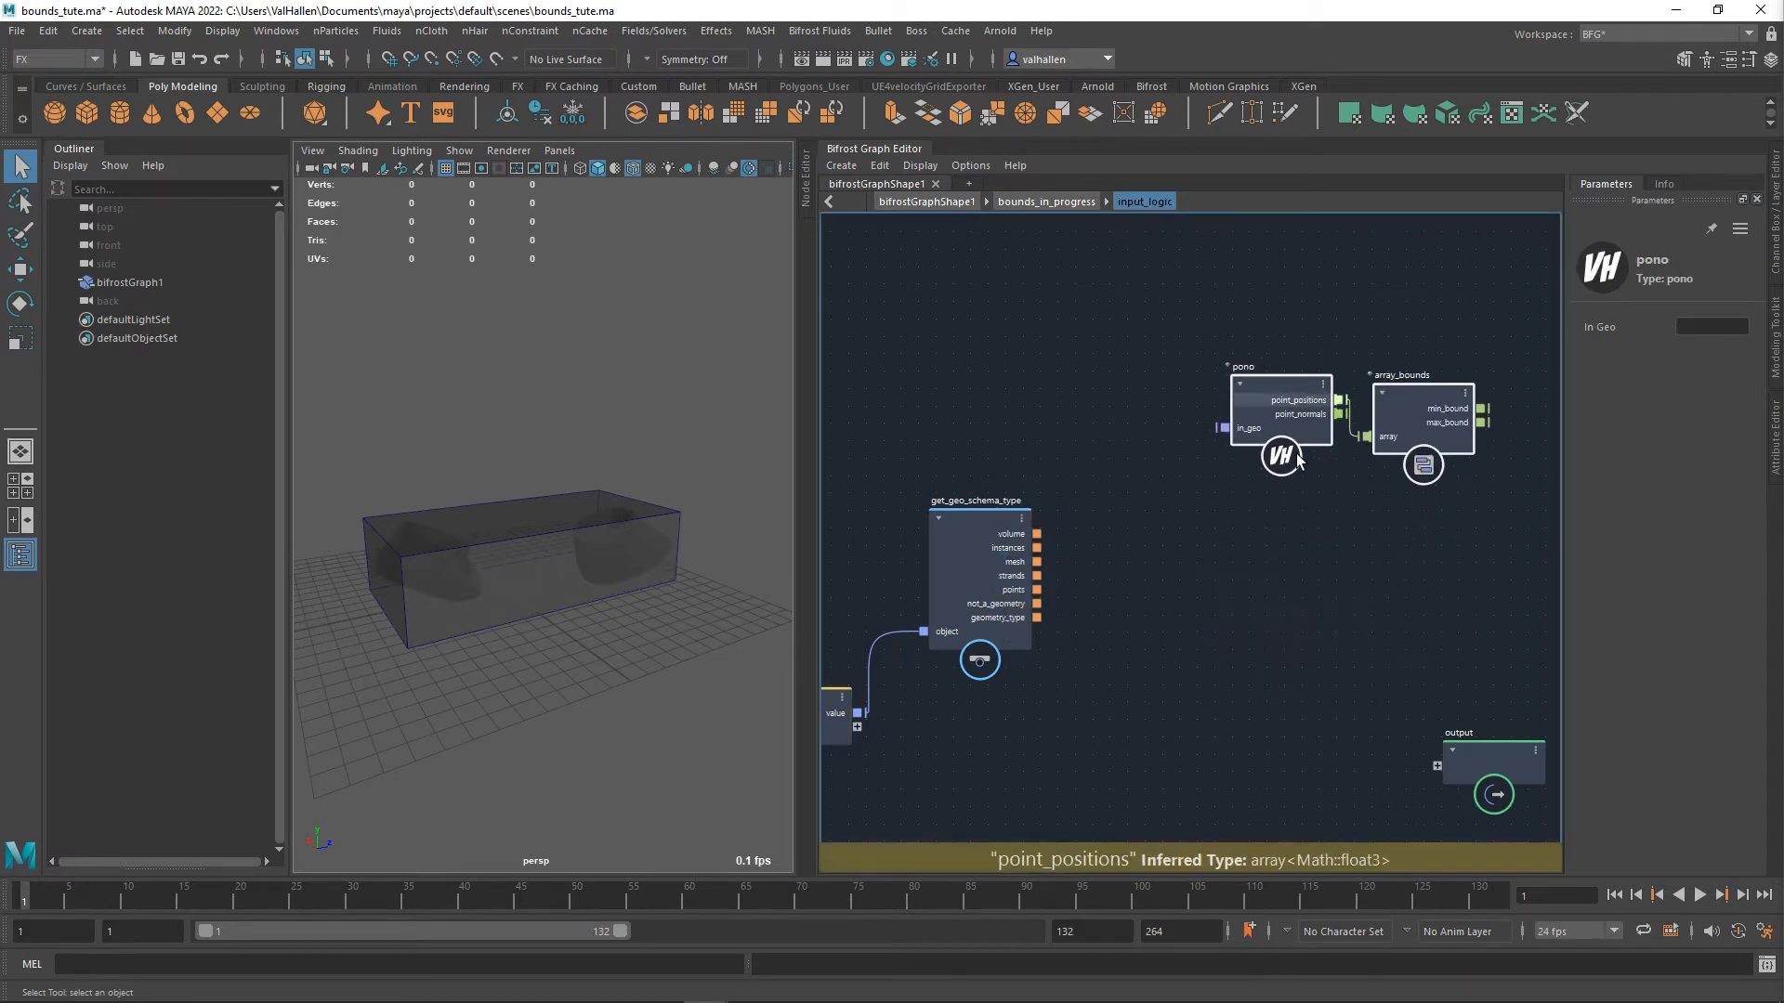
click(1329, 522)
drag(1436, 424, 1500, 375)
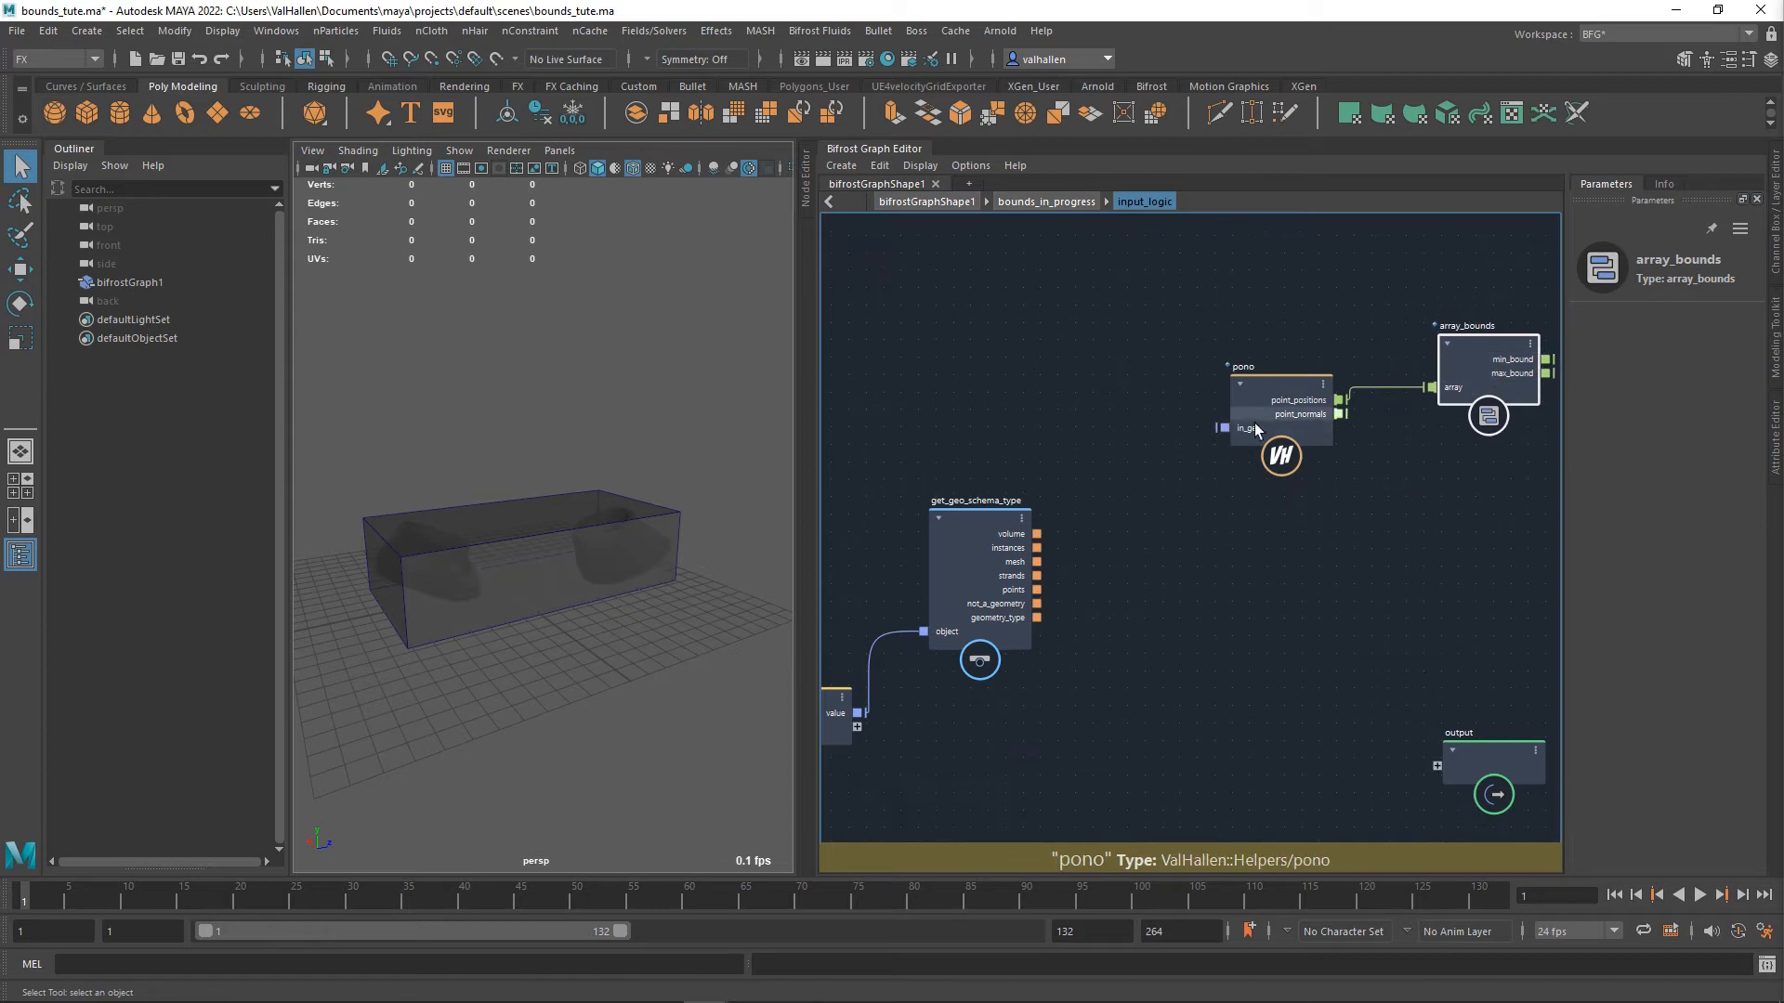
drag(1254, 422, 1307, 399)
alt+middle_drag(1236, 542, 1274, 533)
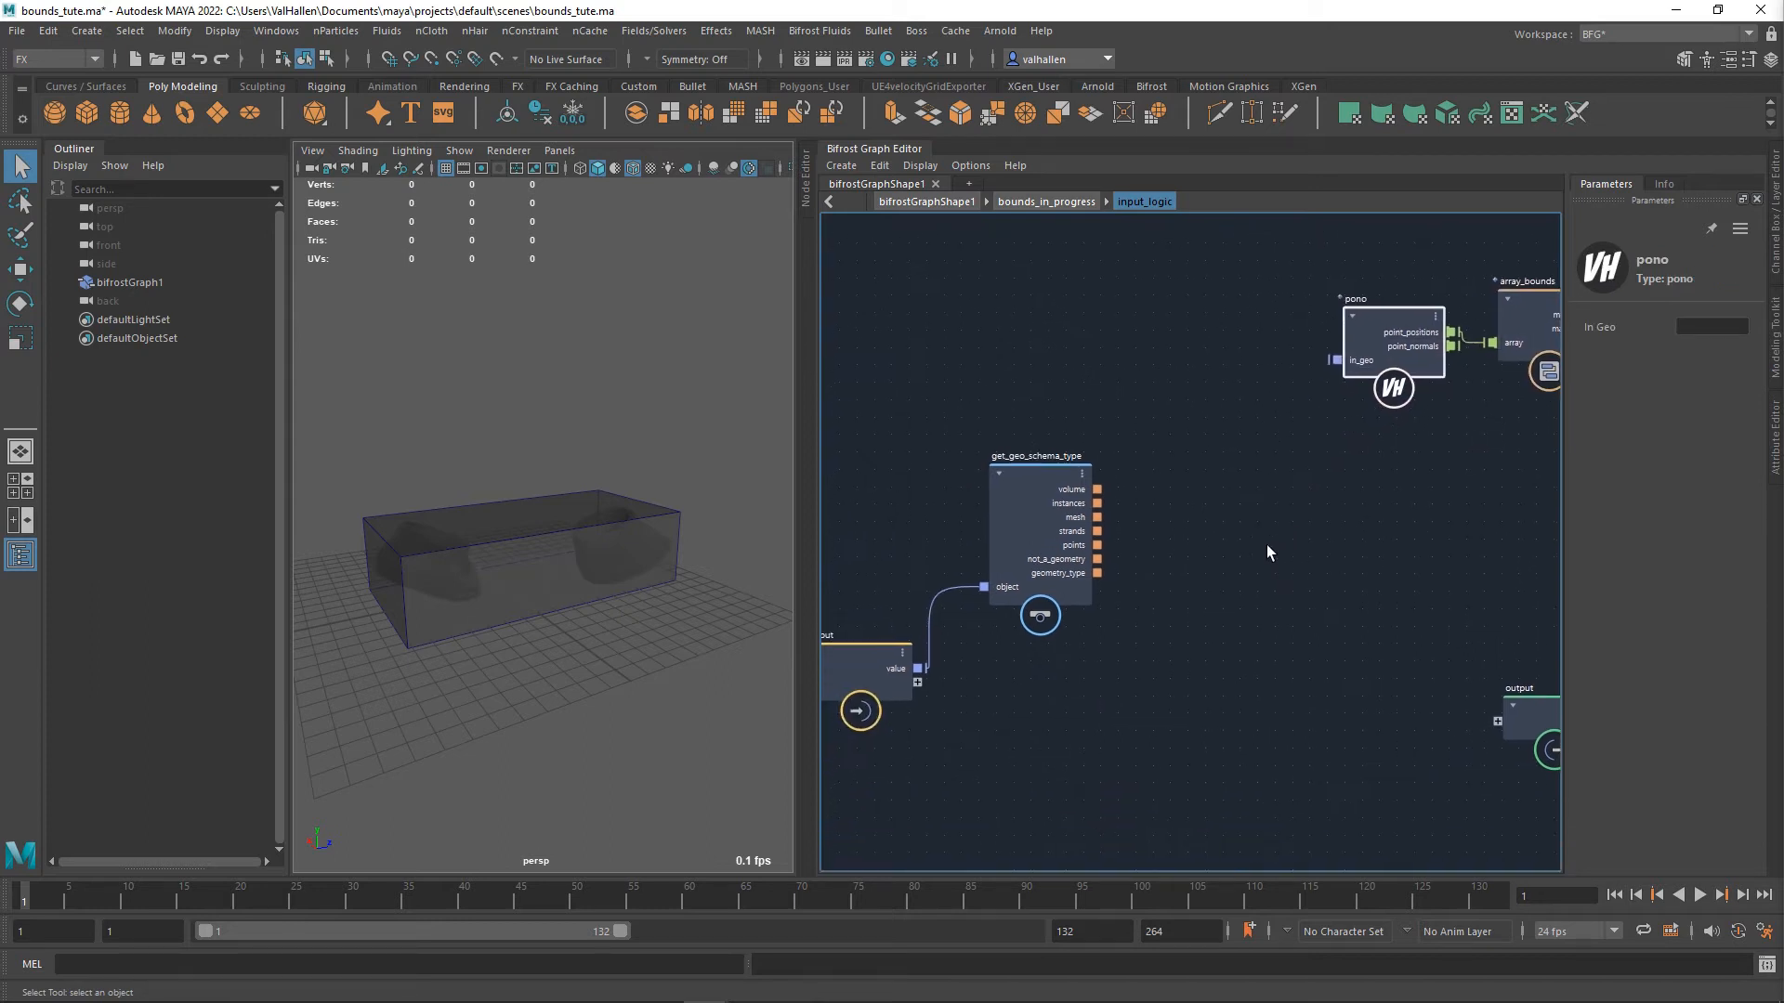
- Add an or node fed by the mesh and strands outputs of get_geo_schema_type
drag(1109, 515, 1207, 515)
mouse_move(1098, 518)
mouse_down()
mouse_move(1258, 527)
mouse_move(1209, 520)
mouse_move(1254, 500)
mouse_up()
text(or)
key(Return)
drag(1099, 530, 1199, 525)
alt+middle_drag(1227, 549, 1105, 550)
- Add a second or node that combines the first or node's output with the points output of get_geo_schema_type
drag(1175, 497, 1246, 550)
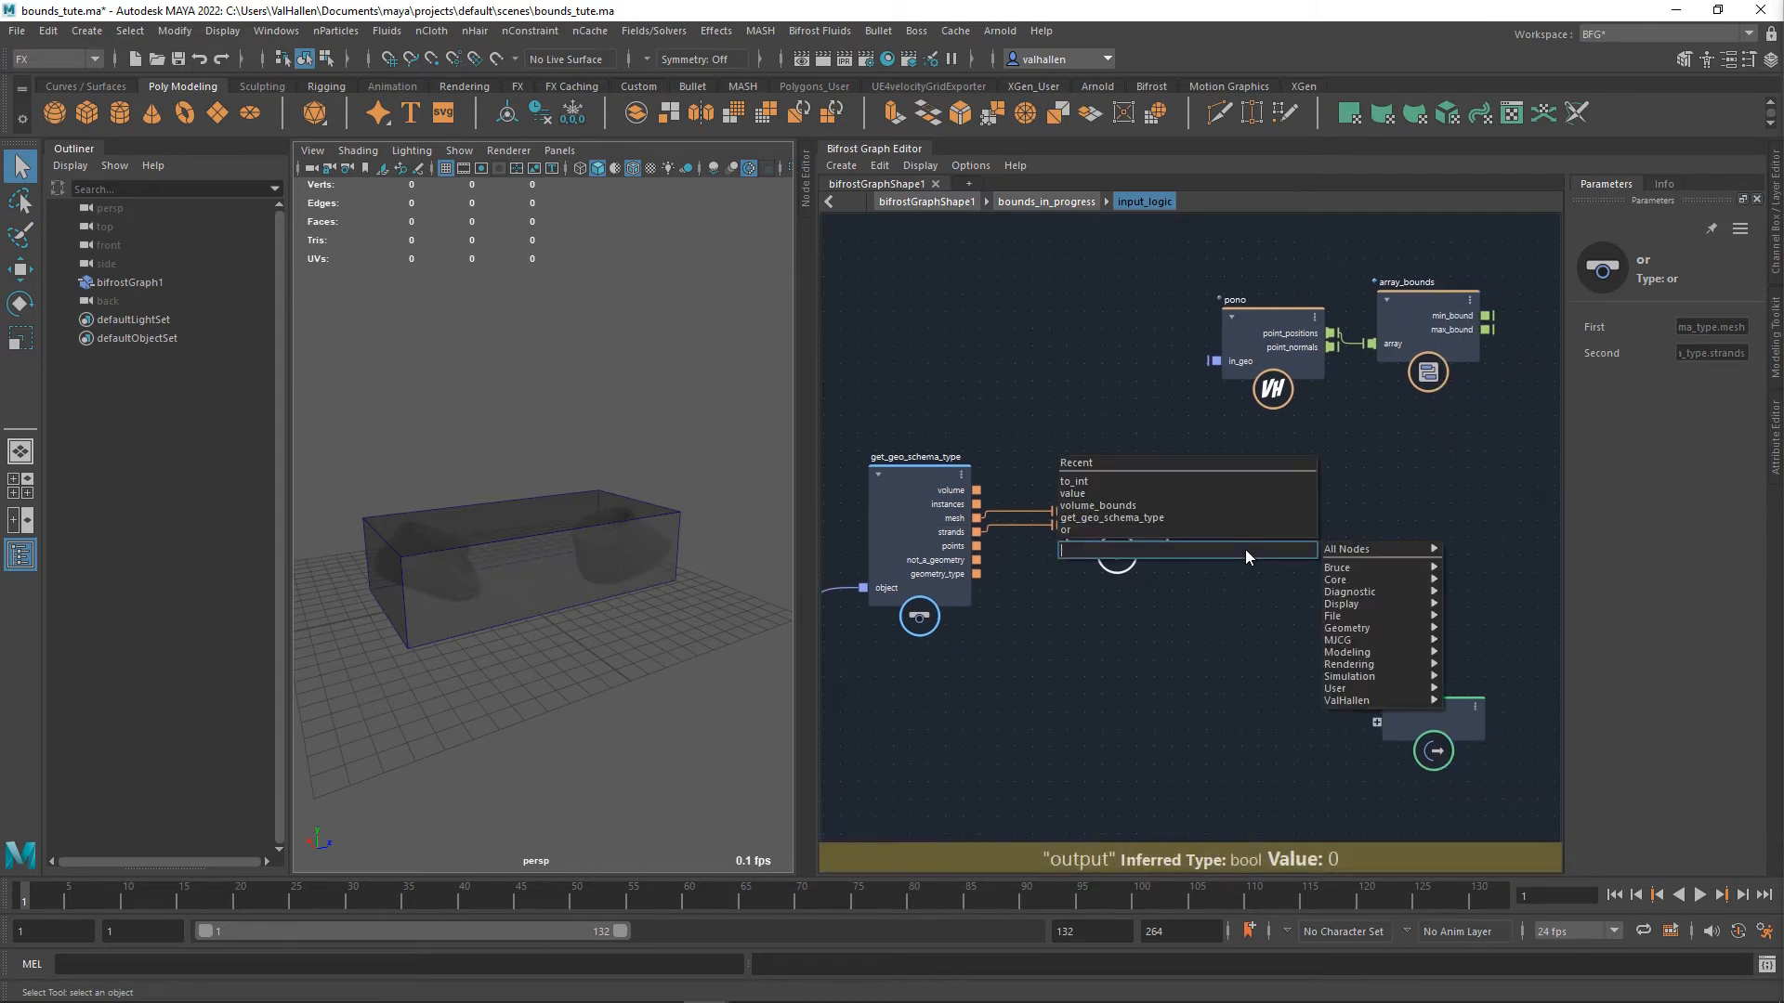
text(or)
key(Return)
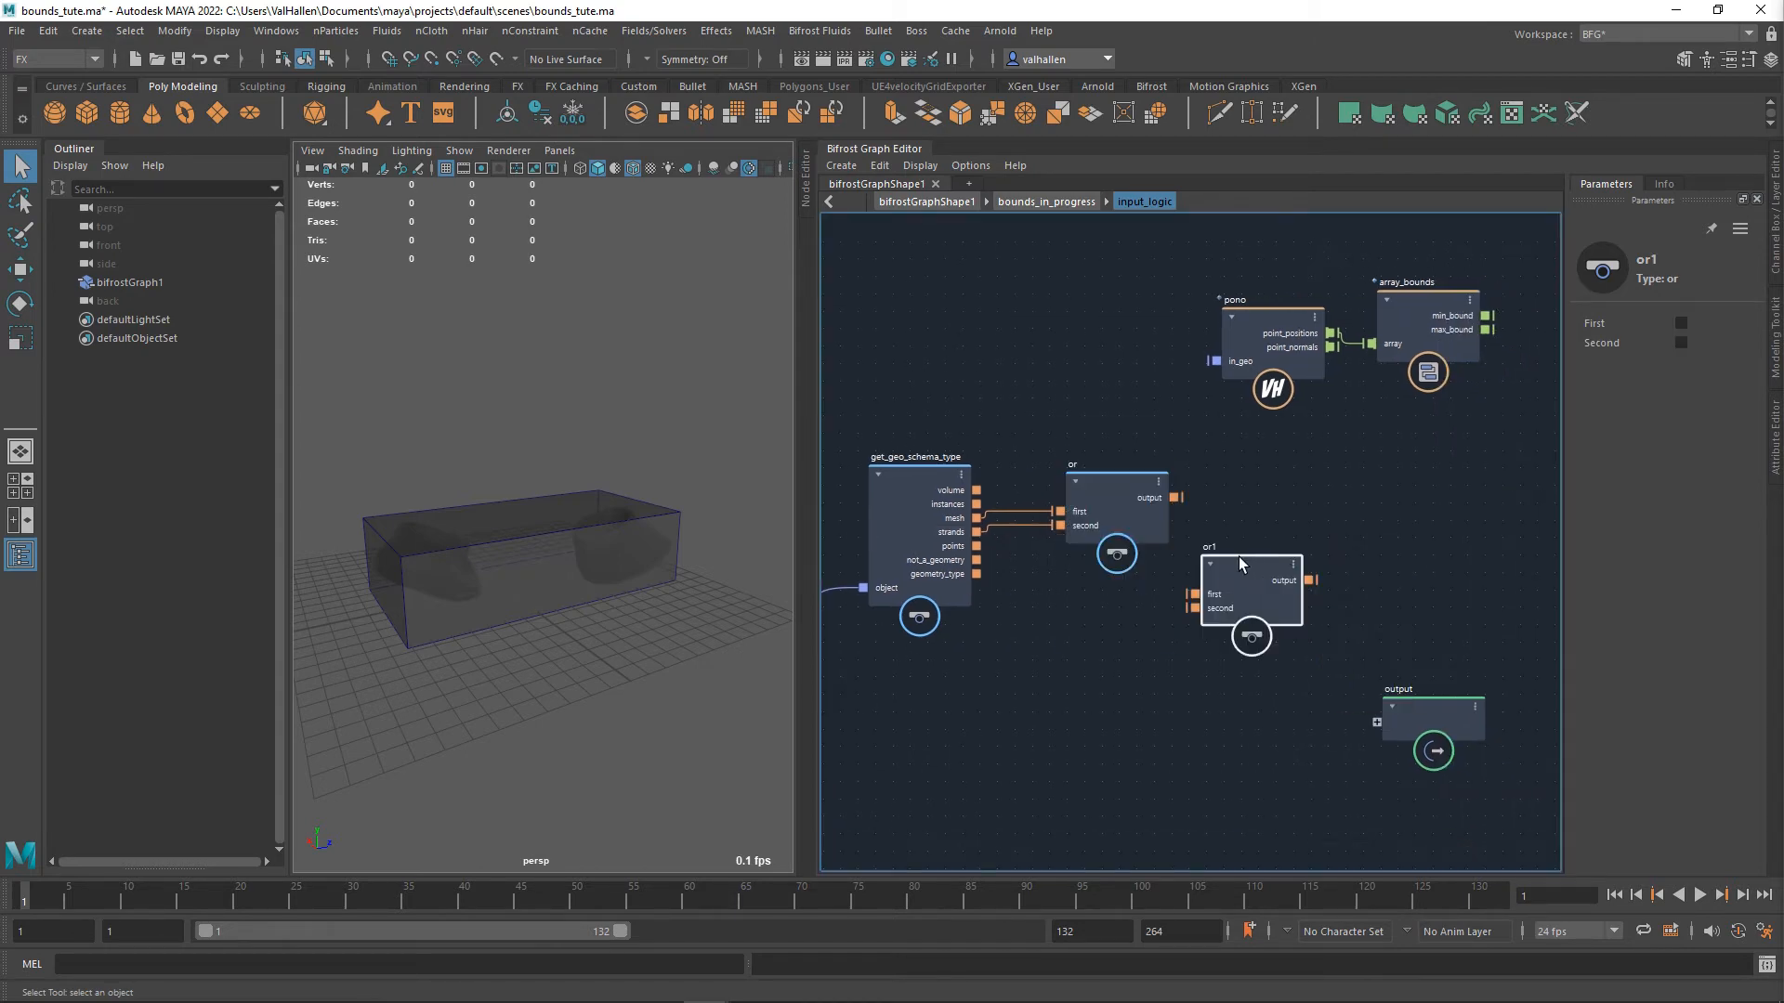
drag(1176, 498, 1194, 594)
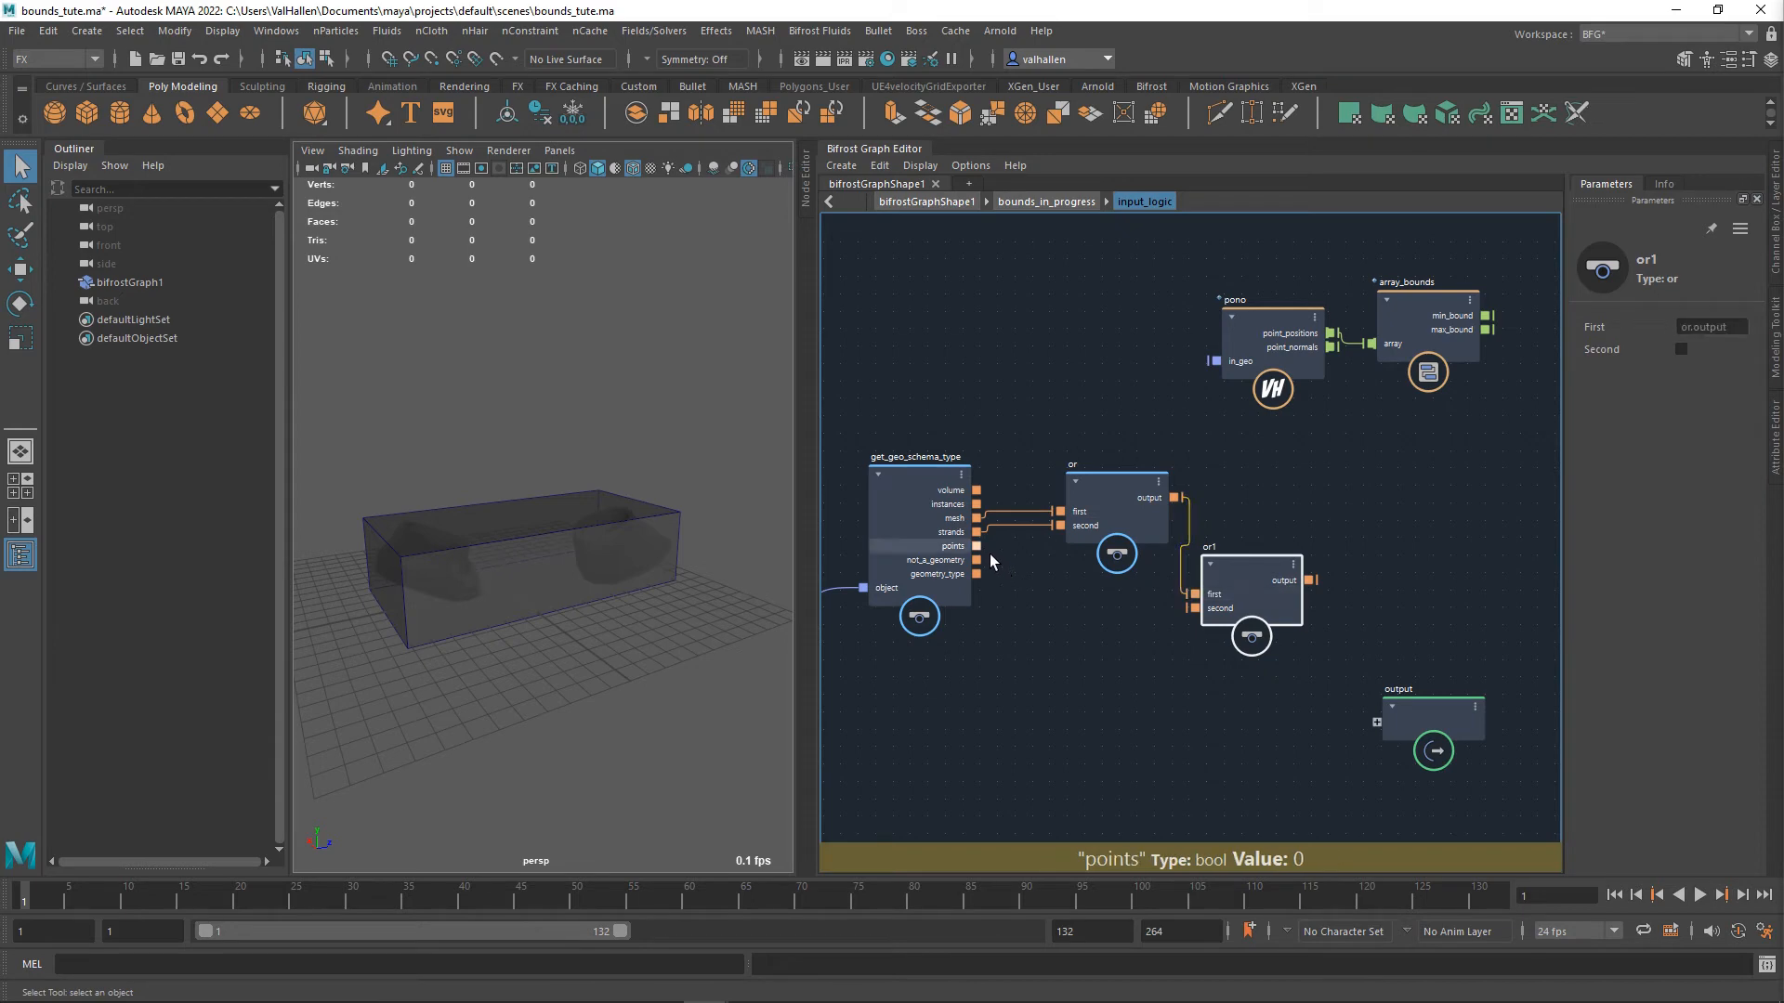
drag(988, 552, 1269, 532)
middle_drag(1219, 589, 1146, 594)
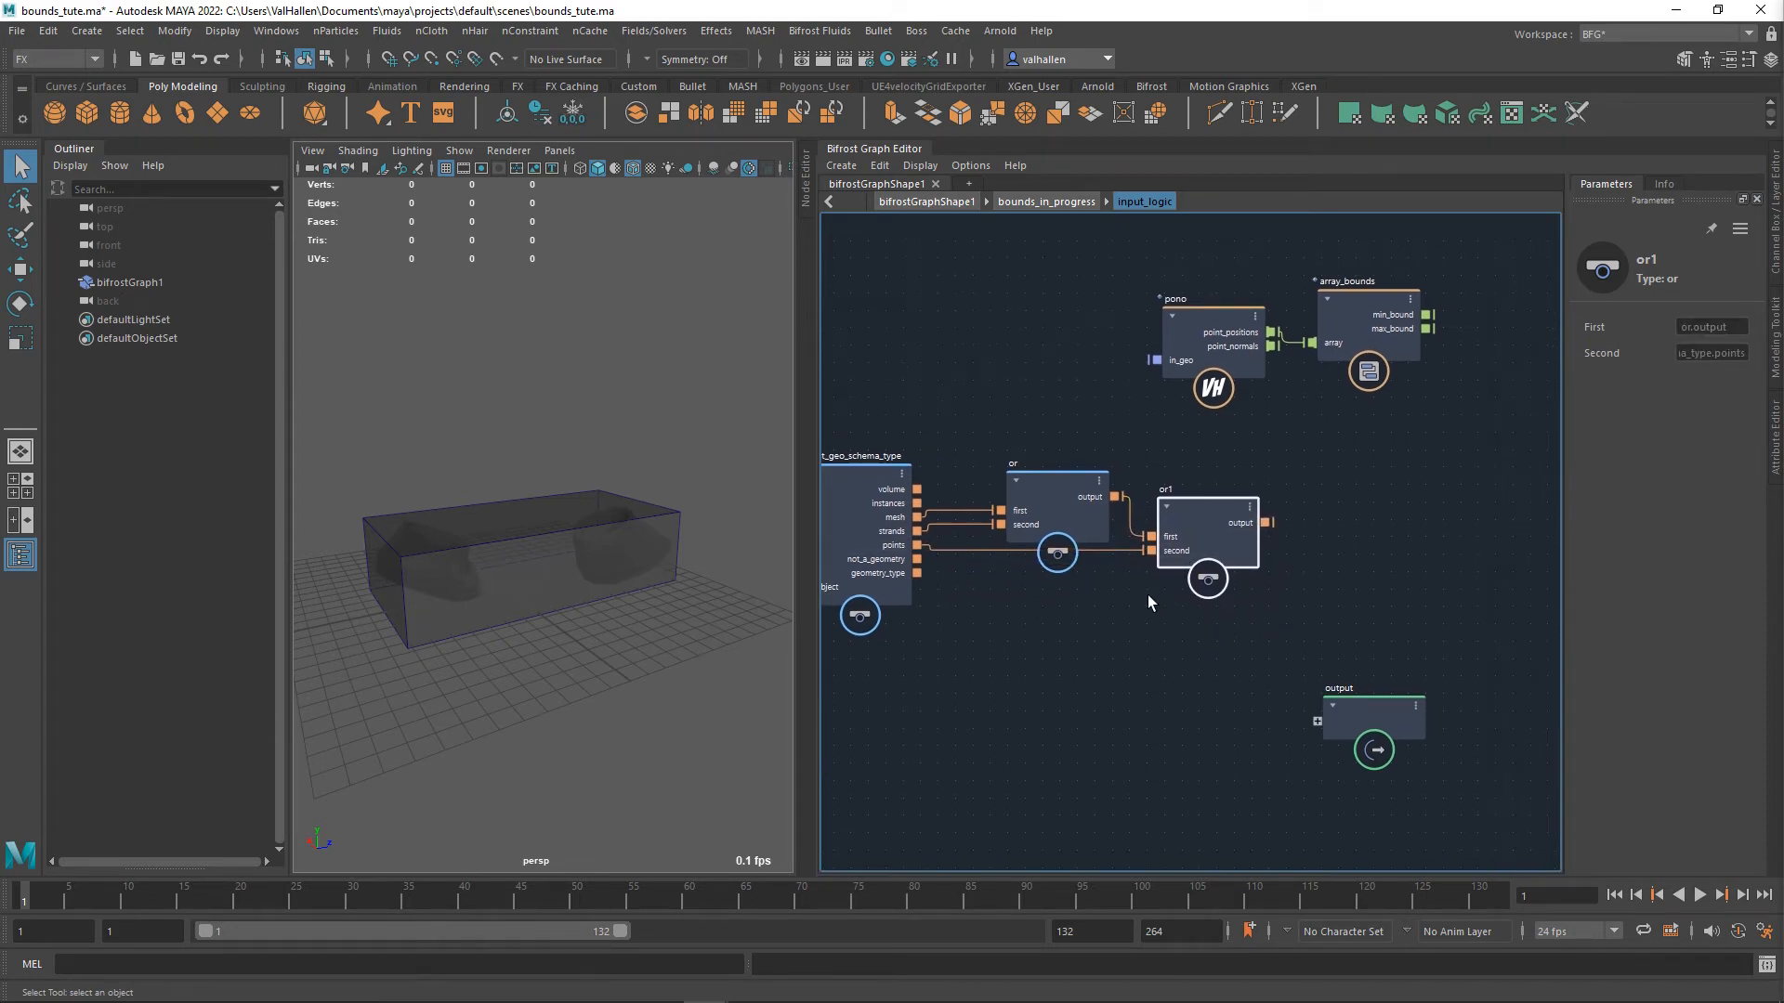
- Add an if node after the second or node and feed its condition from that or node's output
key(Tab)
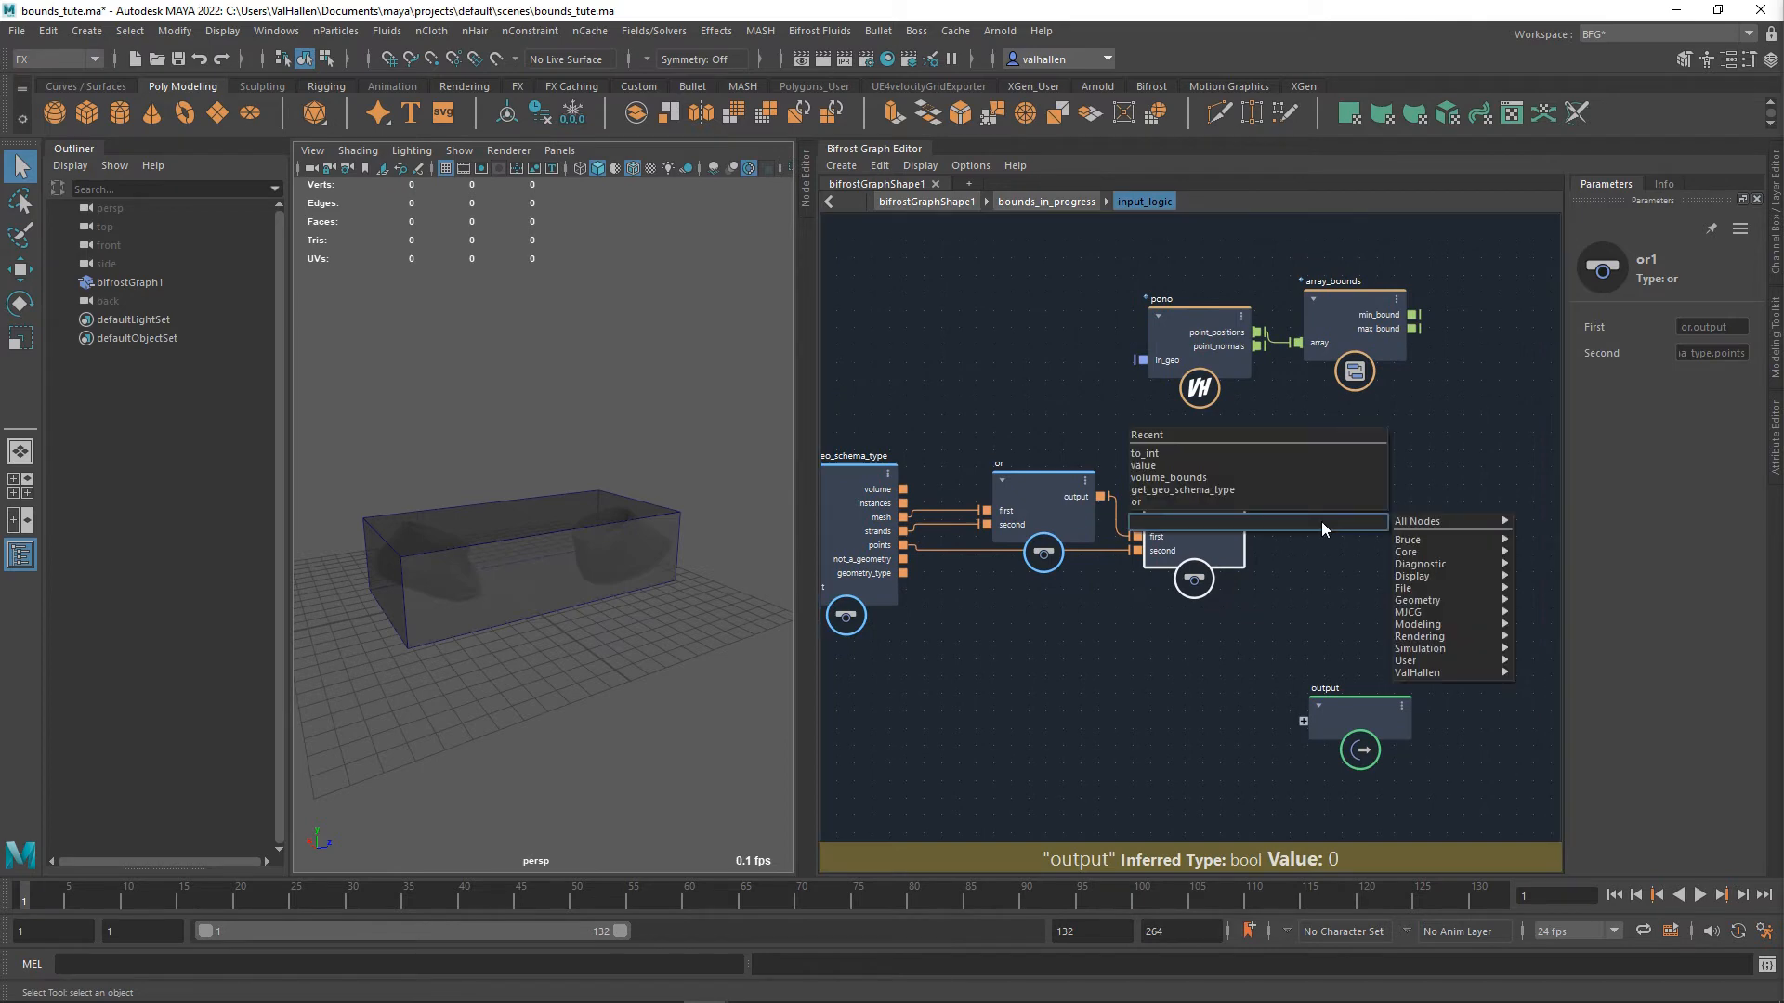
text(if)
key(Return)
drag(1337, 553, 1397, 533)
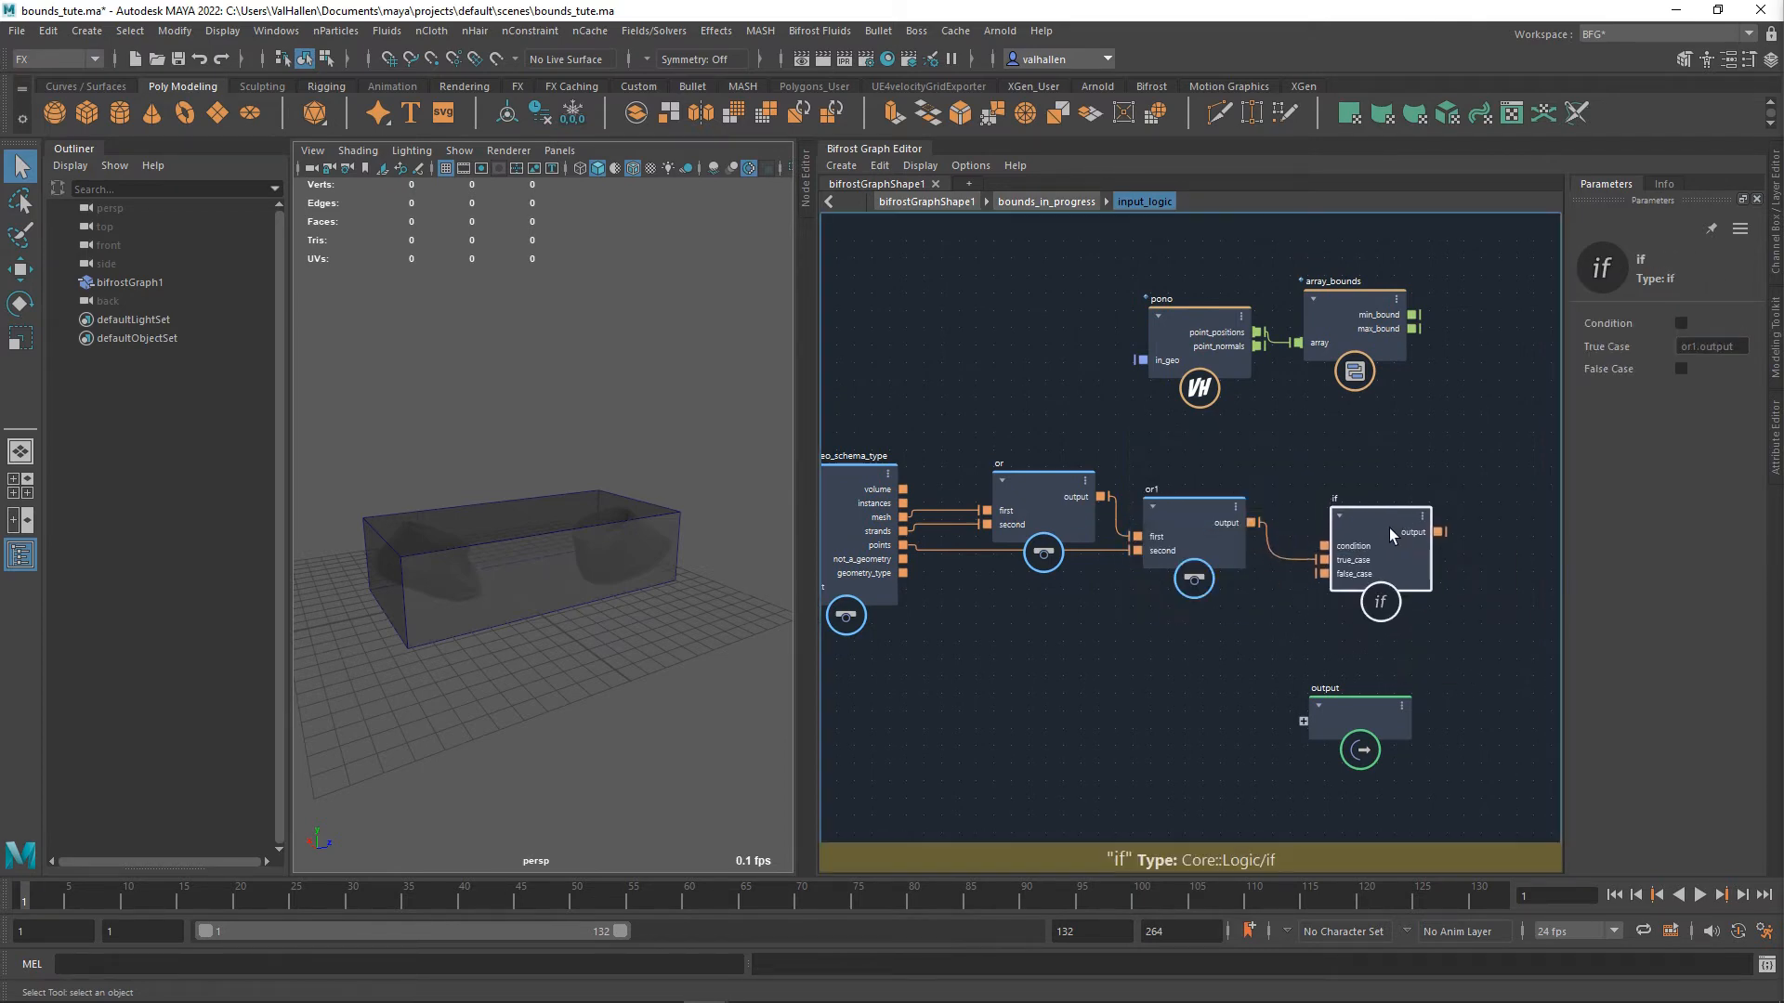
drag(1297, 568, 1337, 557)
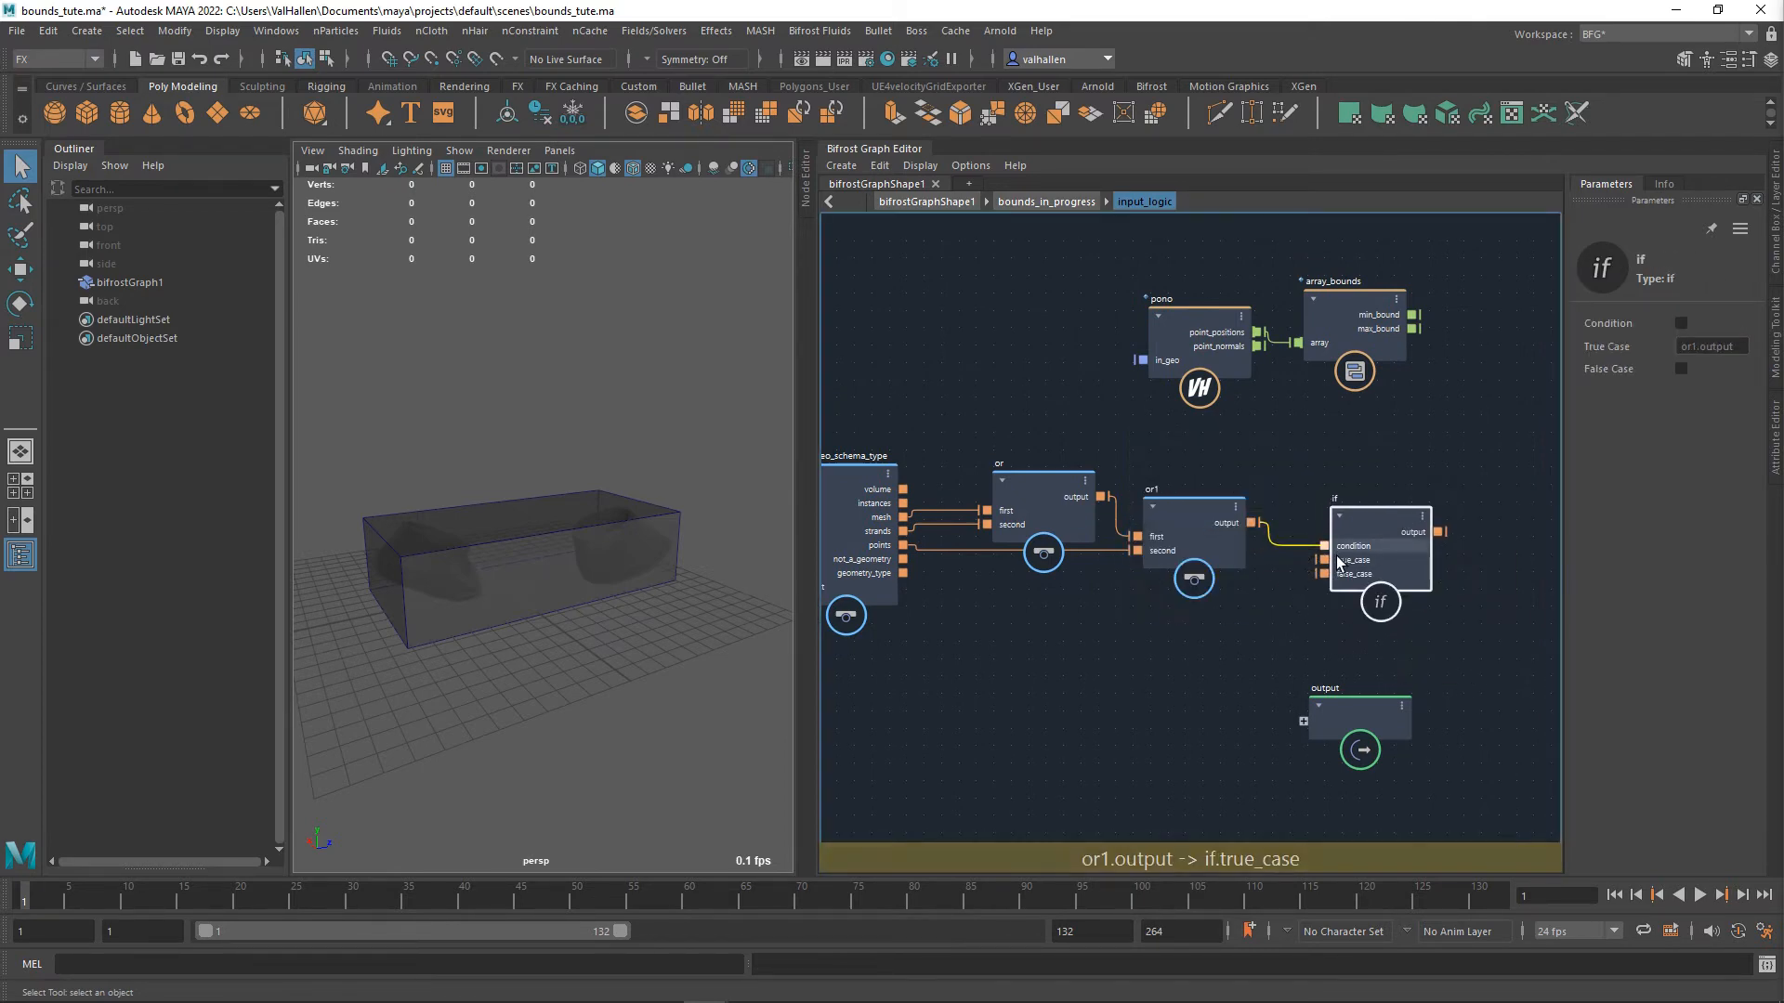
alt+middle_drag(1386, 524, 1306, 490)
drag(1326, 504, 1372, 502)
- Move pono and array_bounds below the or nodes and feed pono's in_geo from the input node's value
drag(1059, 251, 1005, 655)
alt+middle_drag(1193, 651, 1574, 577)
drag(966, 578, 933, 606)
alt+middle_drag(1486, 642, 1186, 659)
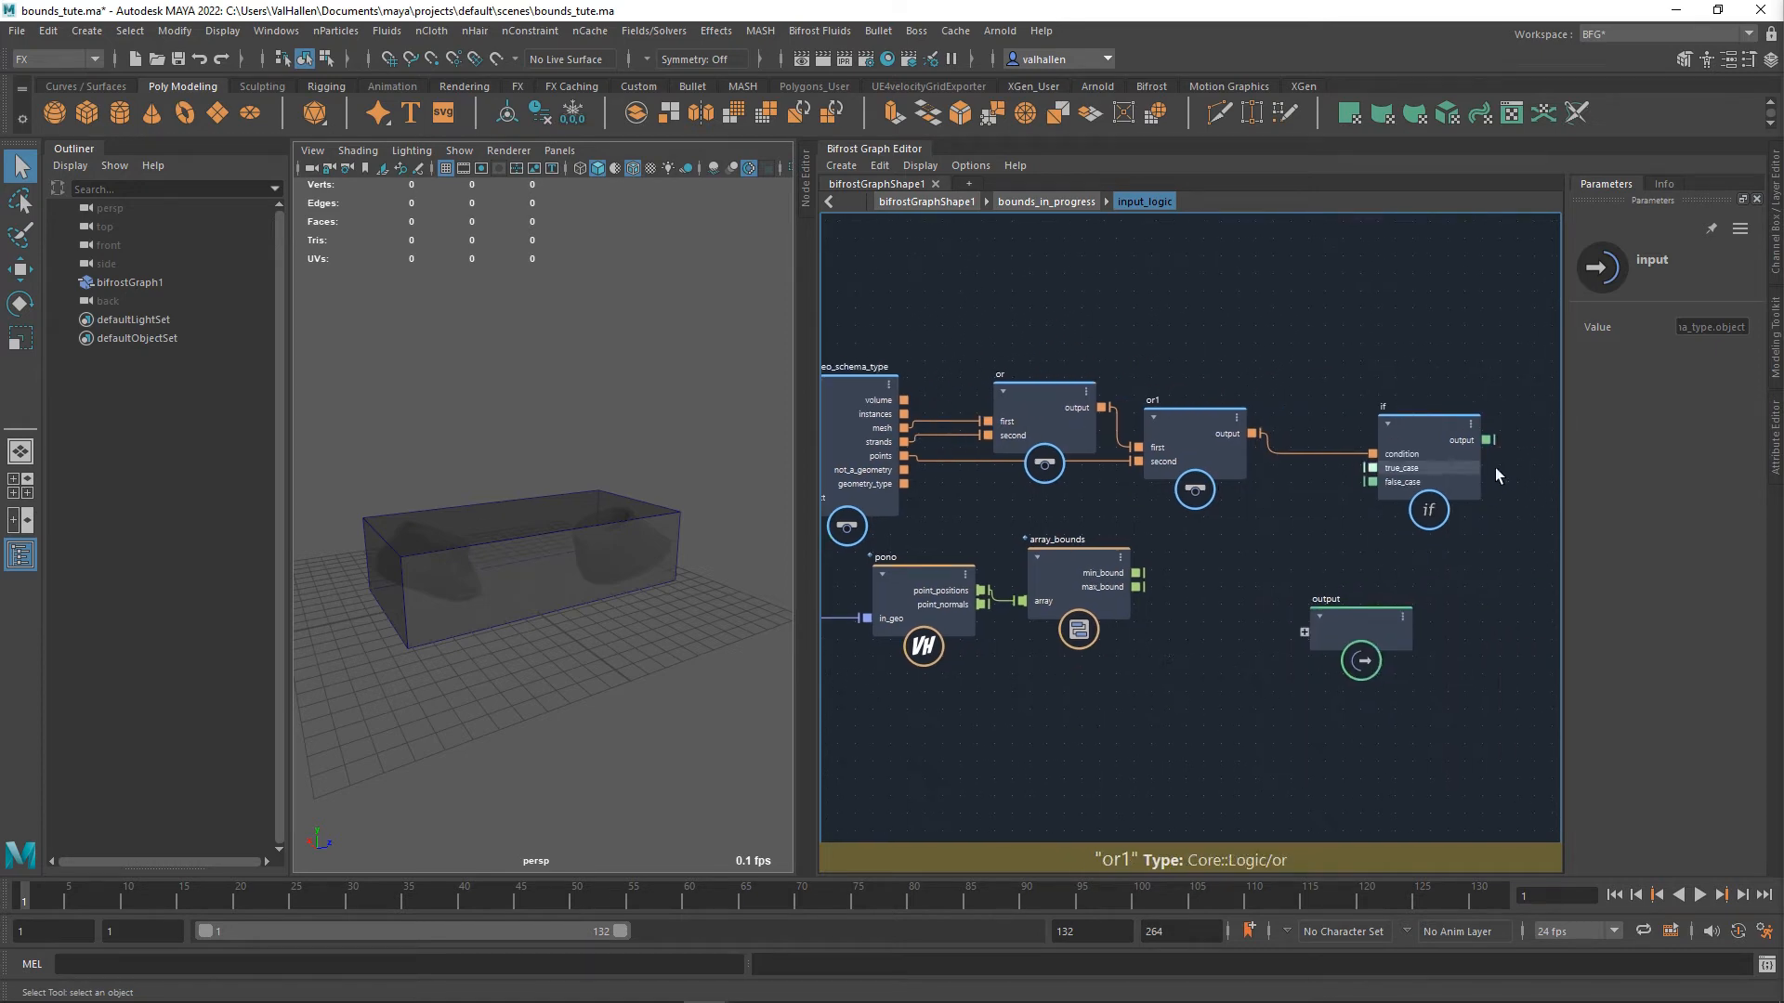
- Space out the nodes, keeping pono and array_bounds beneath the or nodes, with if farther along and output below the free space
drag(1368, 630, 1447, 637)
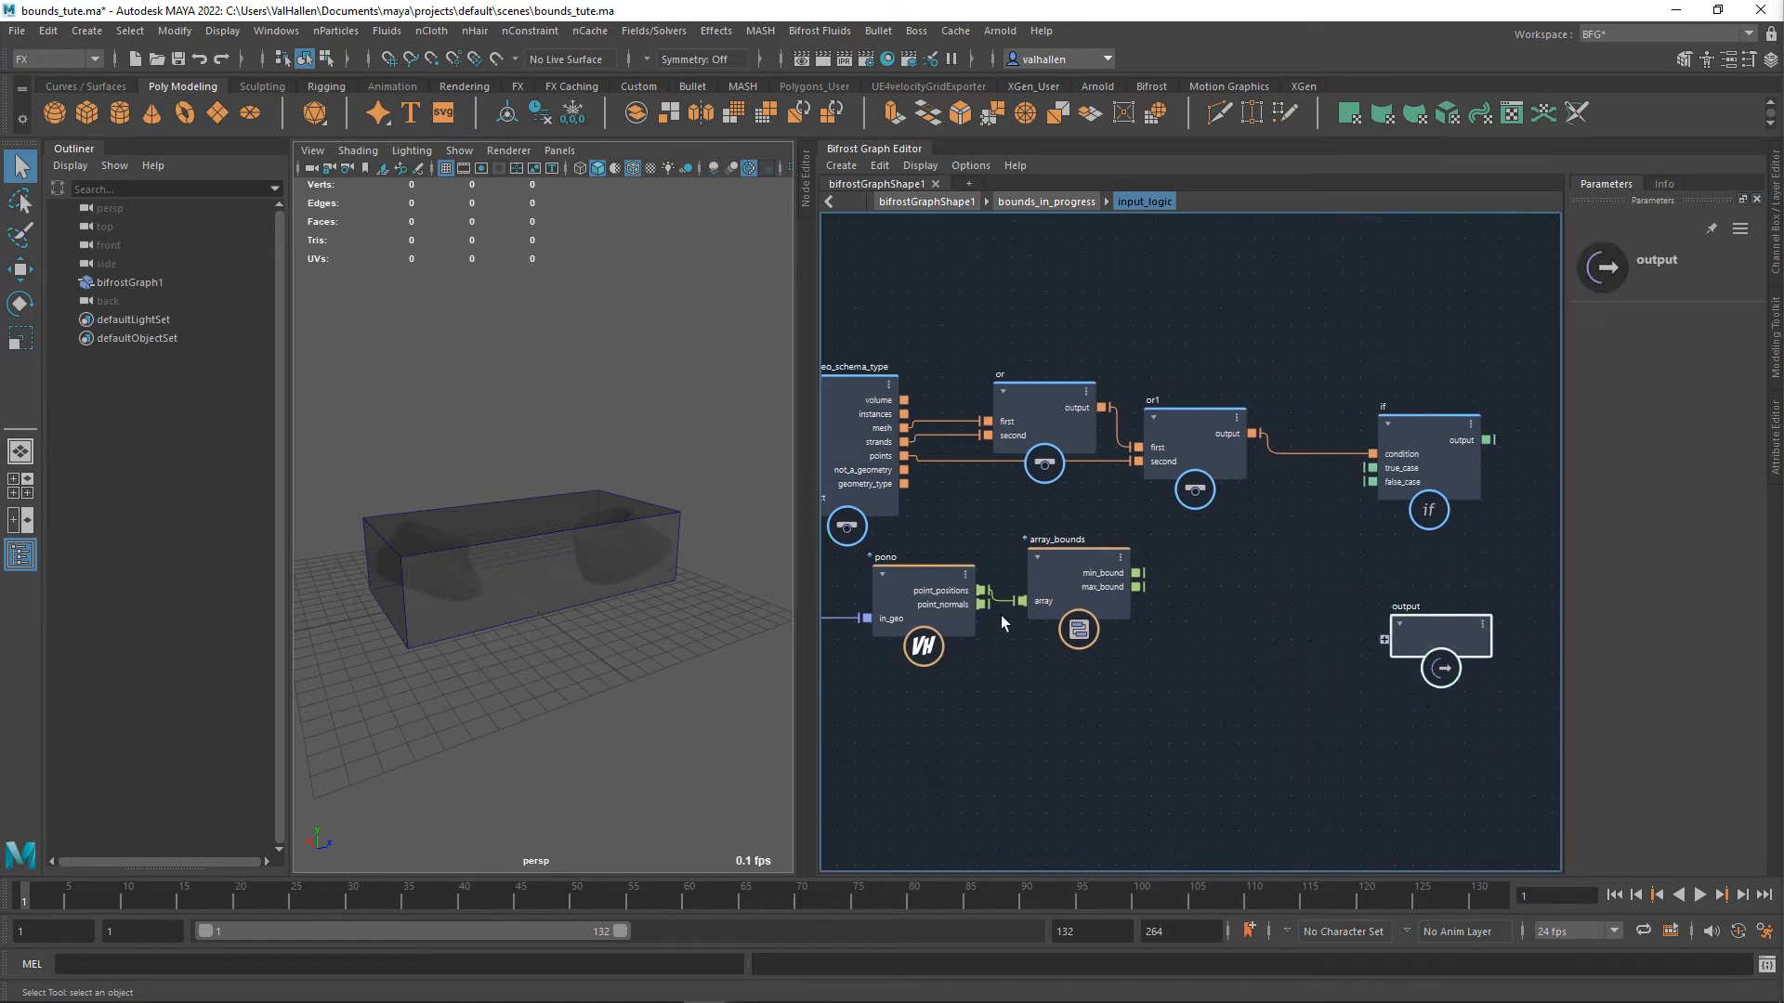
alt+middle_drag(1020, 544, 1071, 555)
drag(968, 687, 1119, 611)
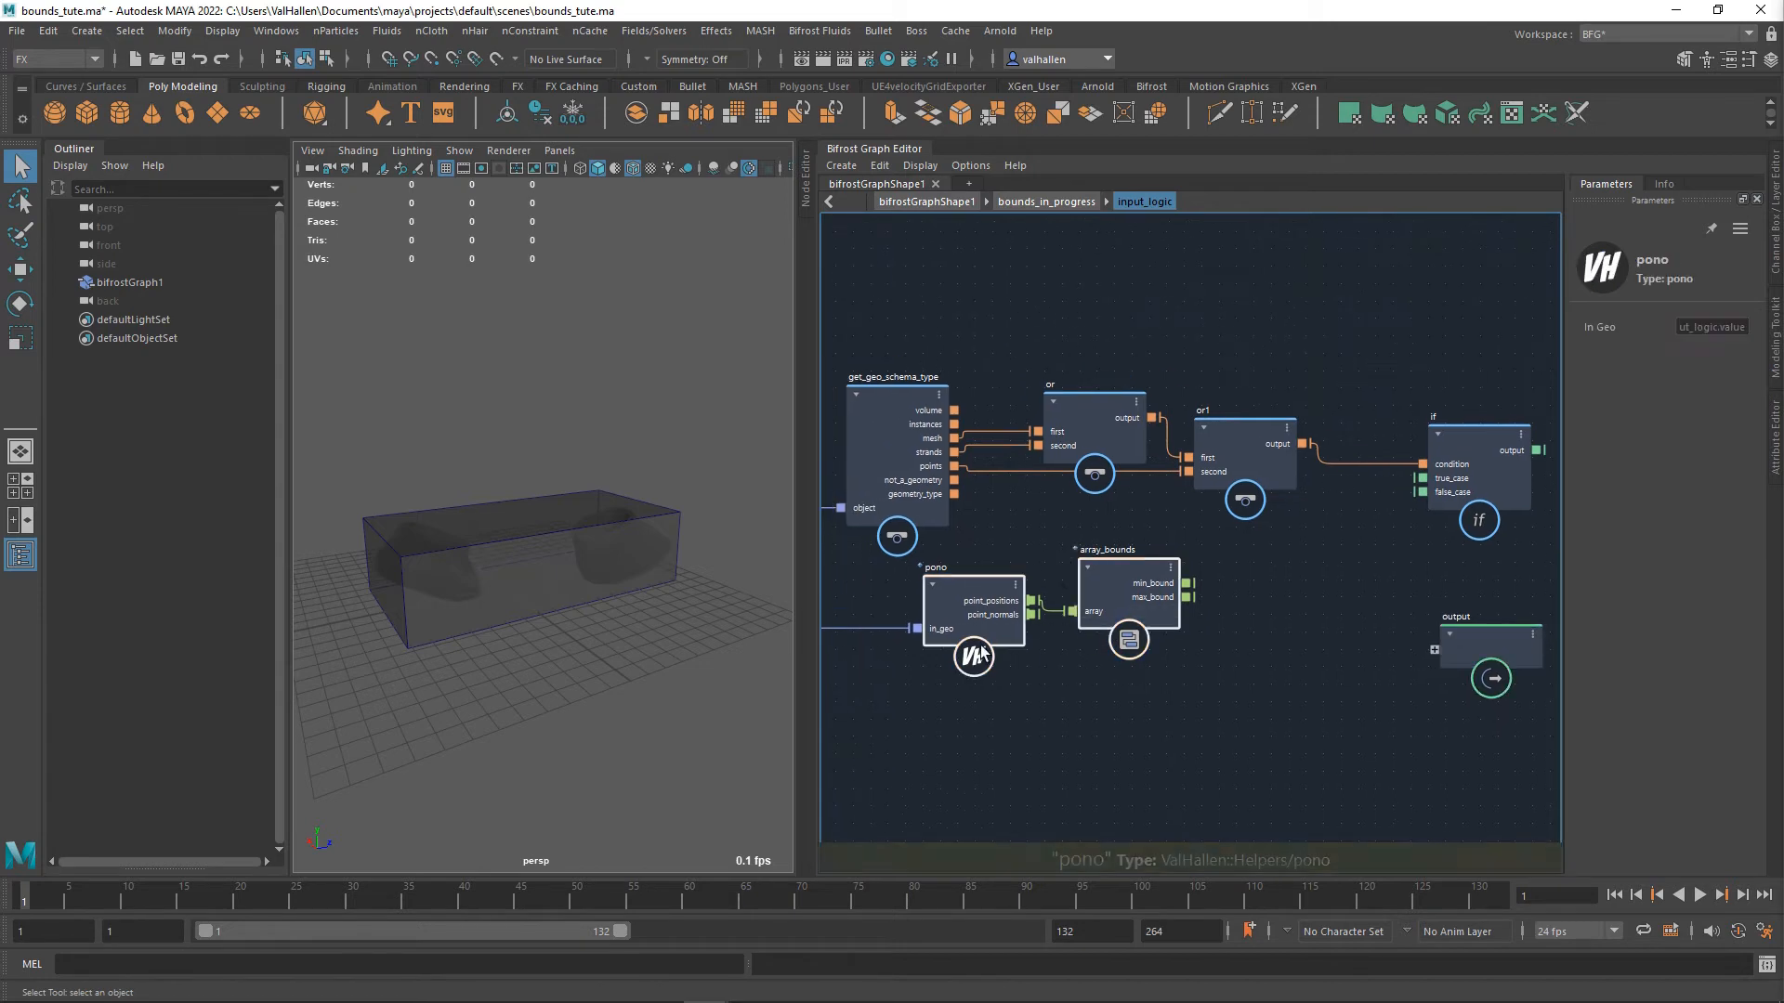
drag(981, 643, 1062, 618)
drag(1212, 562, 1220, 604)
click(1073, 575)
drag(1073, 575, 1109, 532)
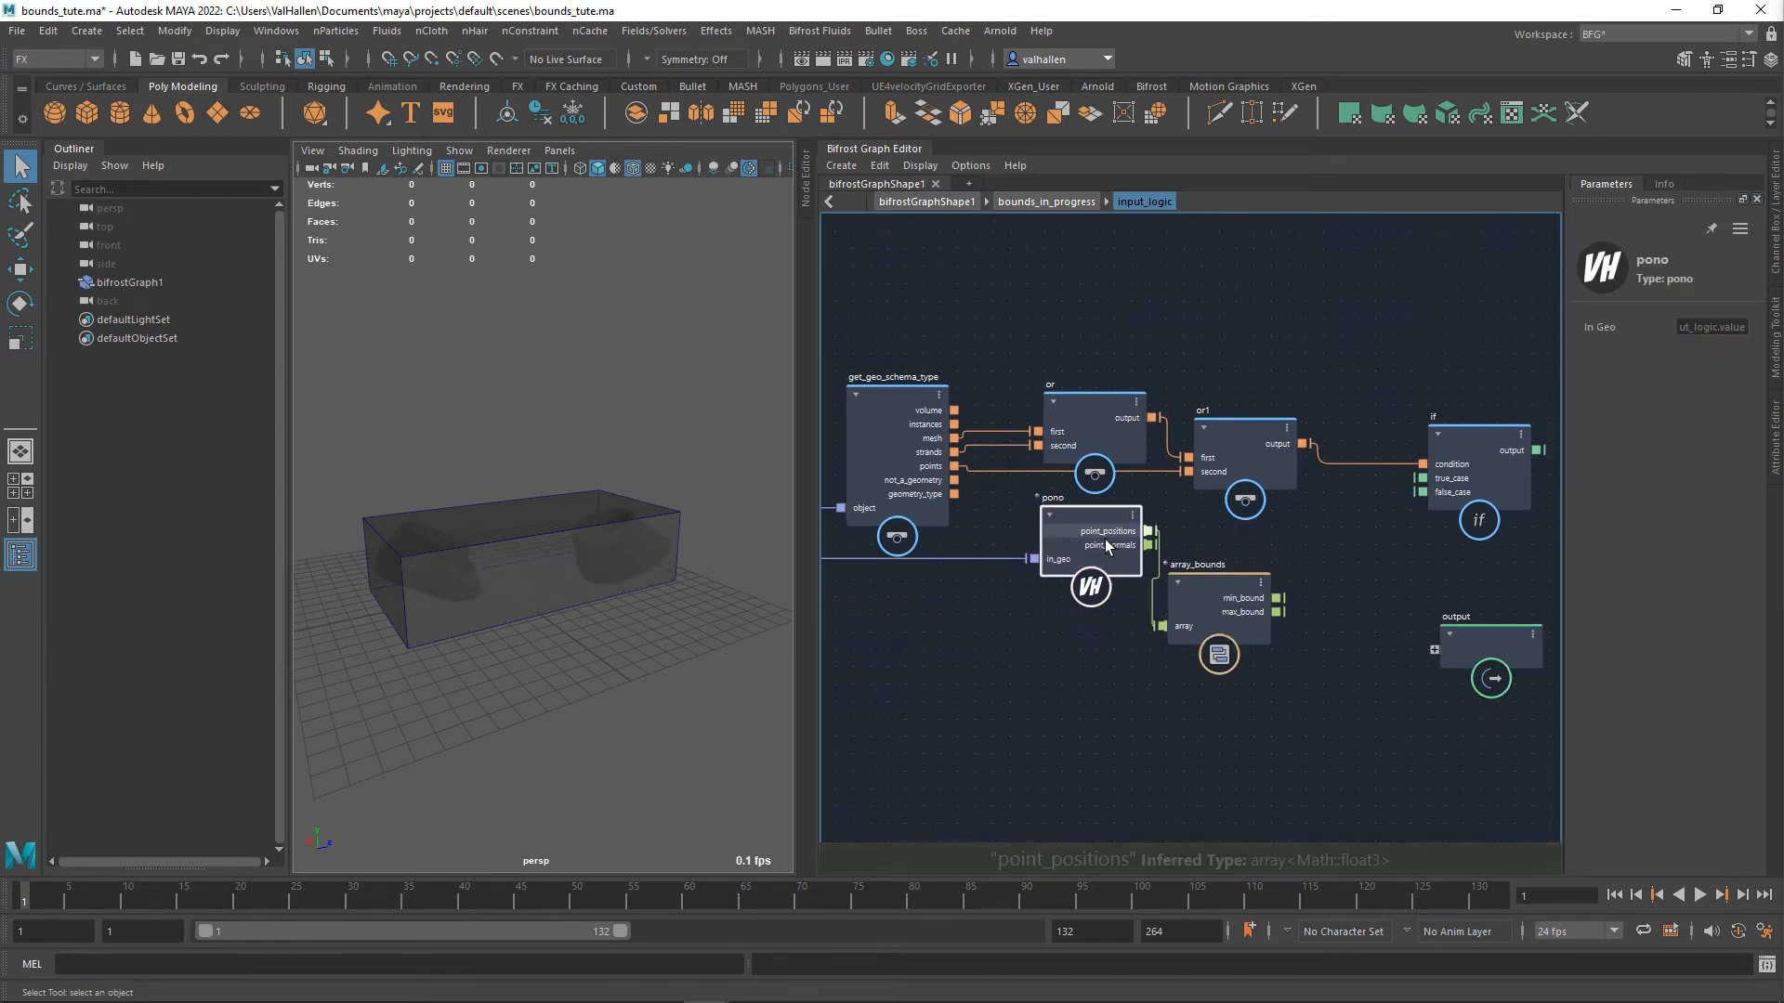
drag(1250, 615, 1278, 567)
alt+middle_drag(1417, 619, 1169, 638)
drag(1242, 471, 1479, 452)
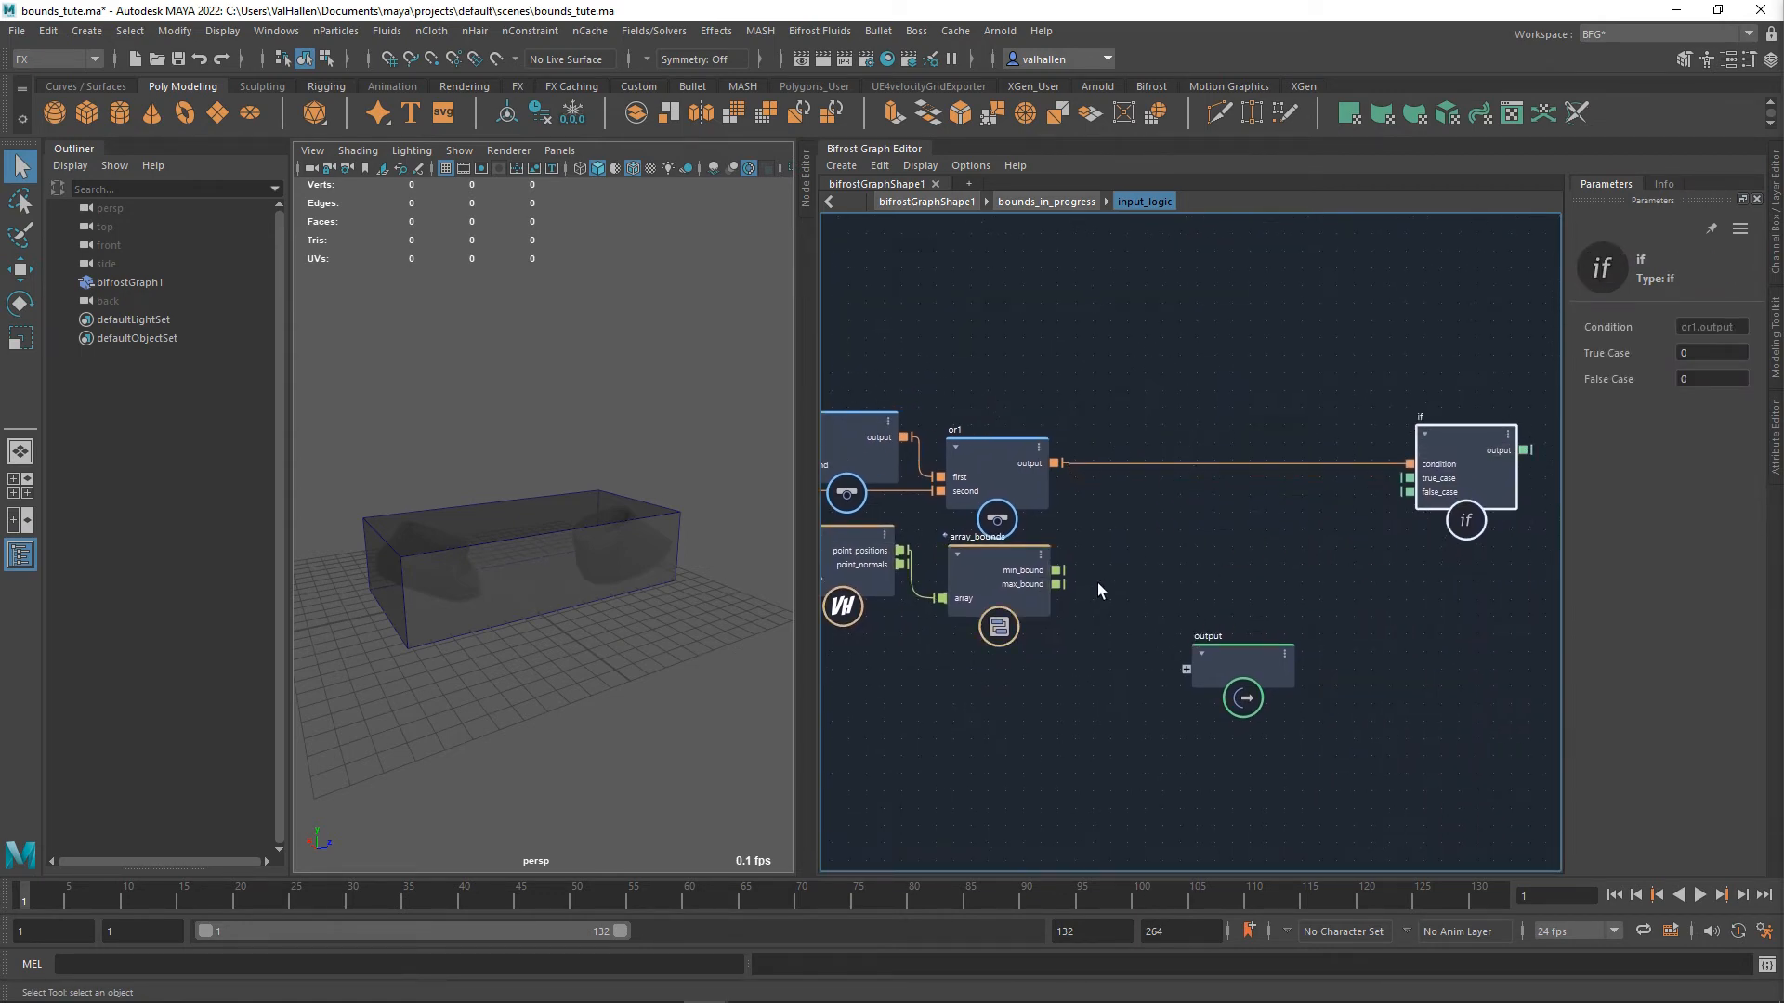
drag(1254, 671, 1294, 782)
- Add a build_array node beside array_bounds and feed it the min_bound and max_bound outputs in that order
key(Tab)
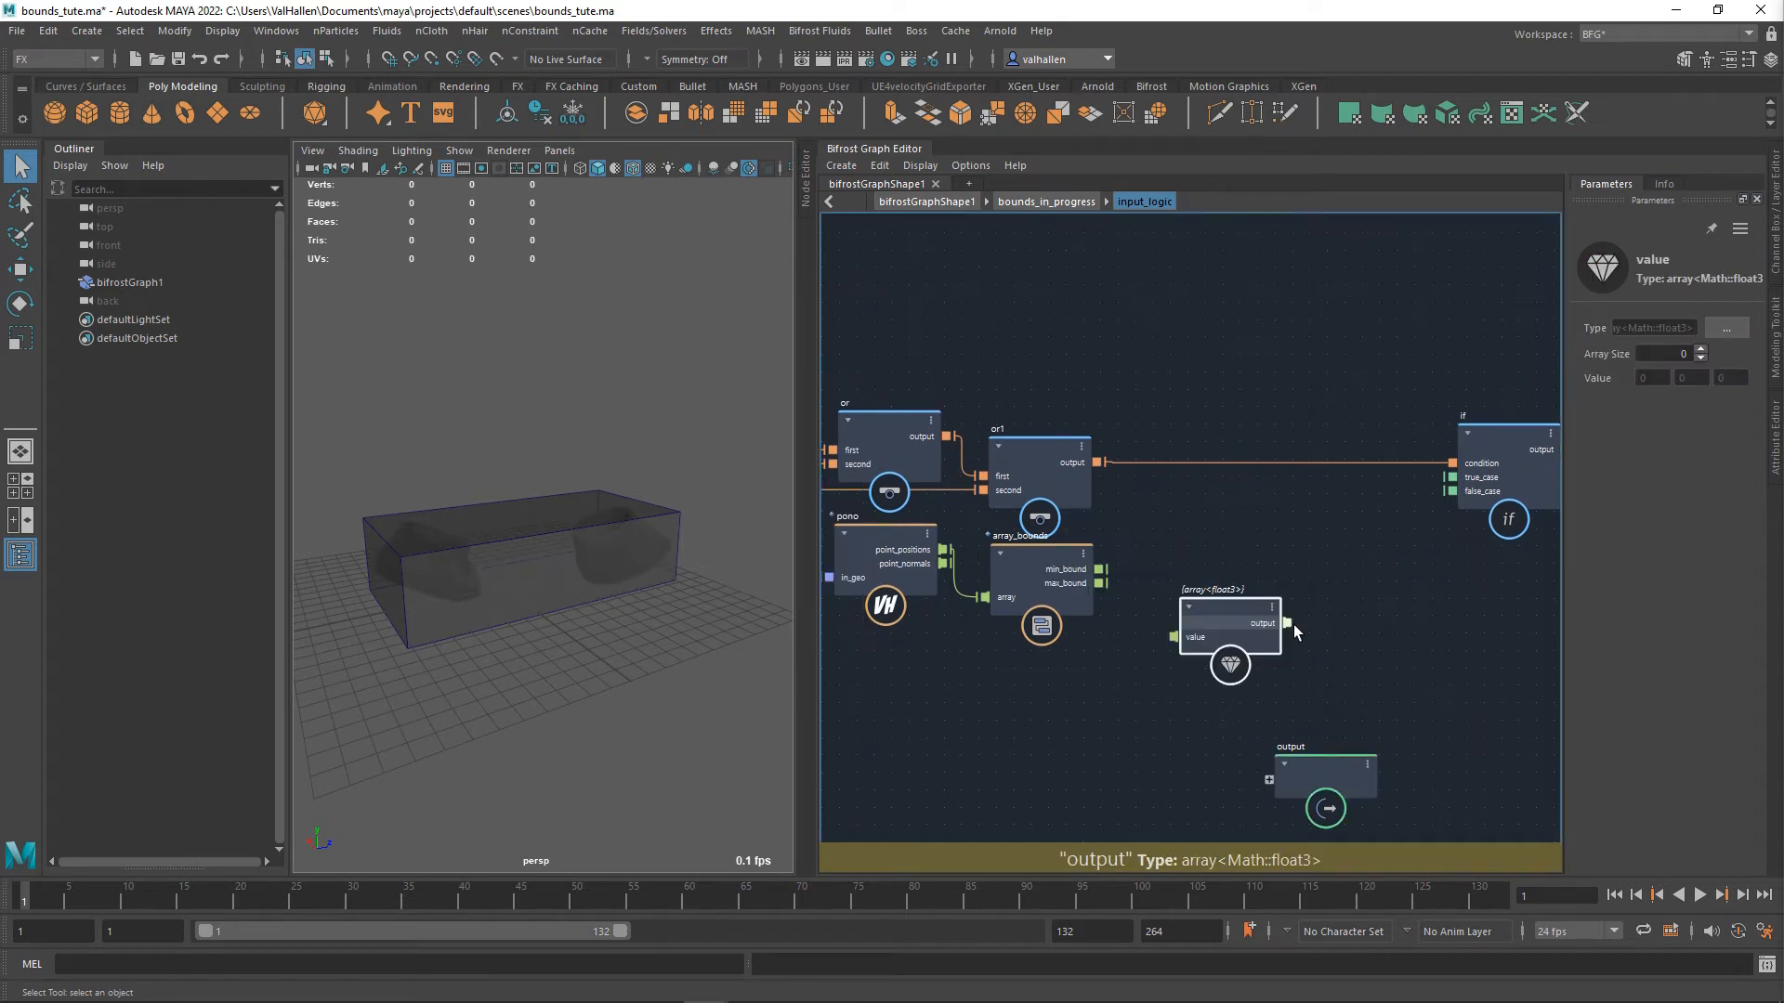
key(Delete)
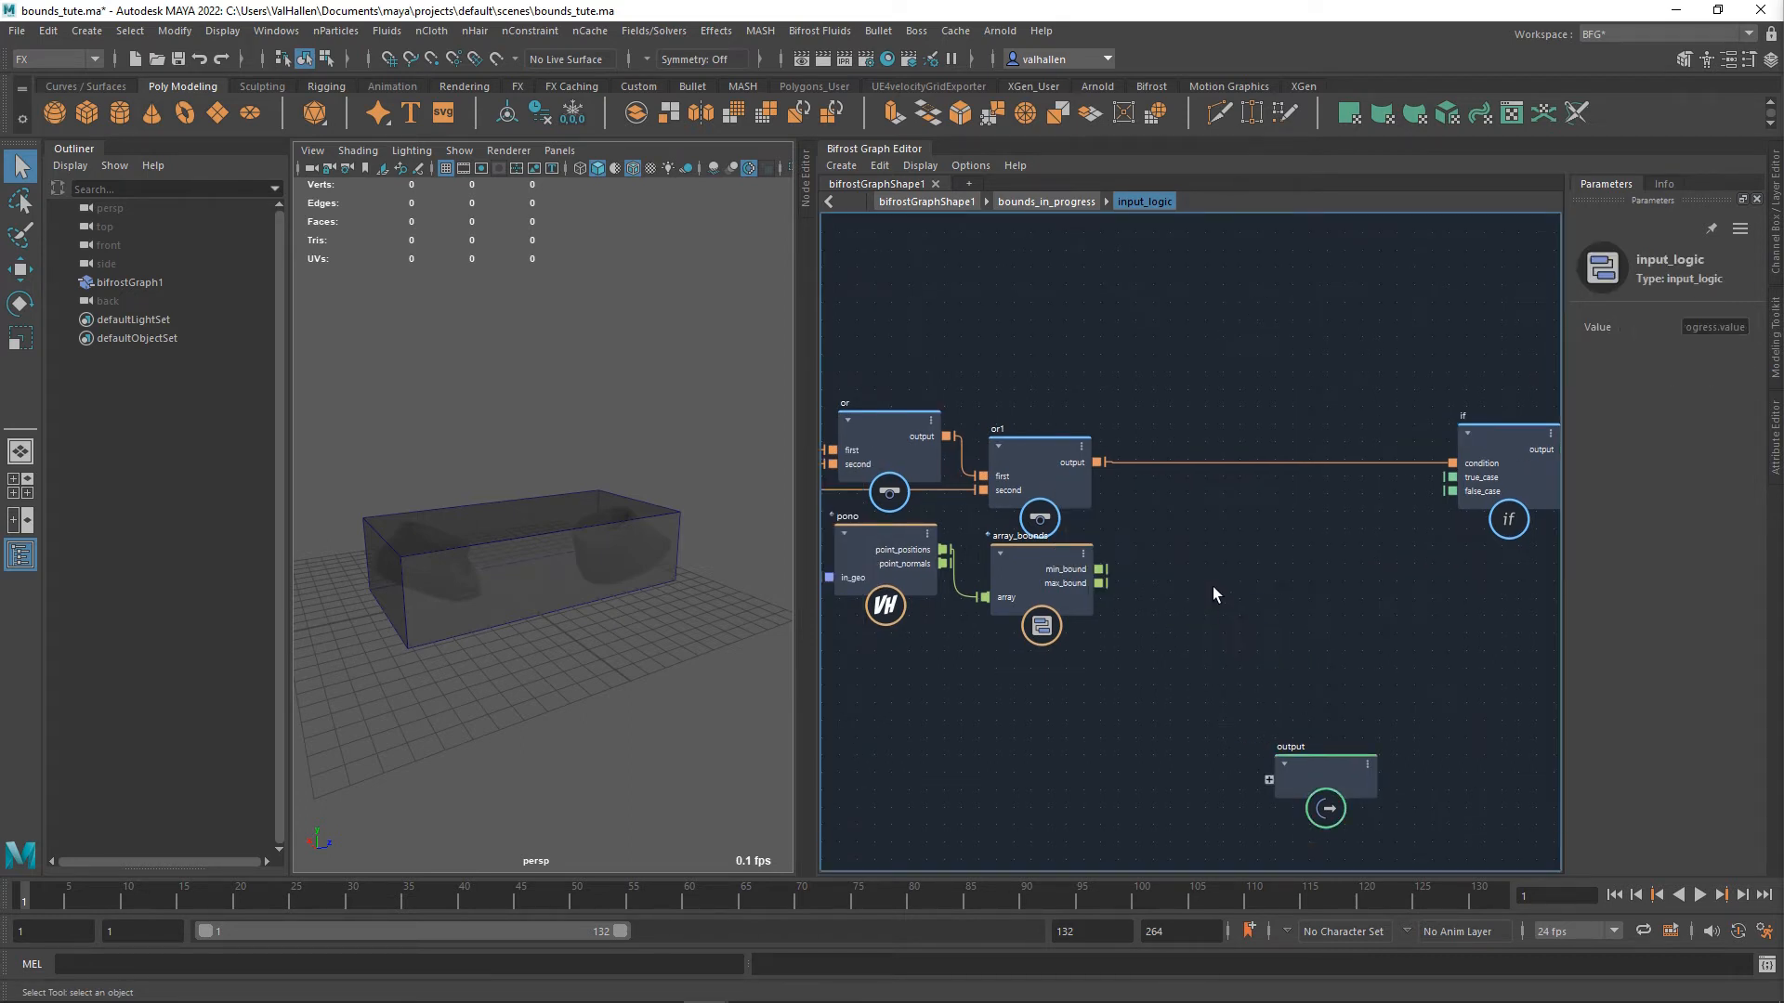
key(Tab)
text(build_array)
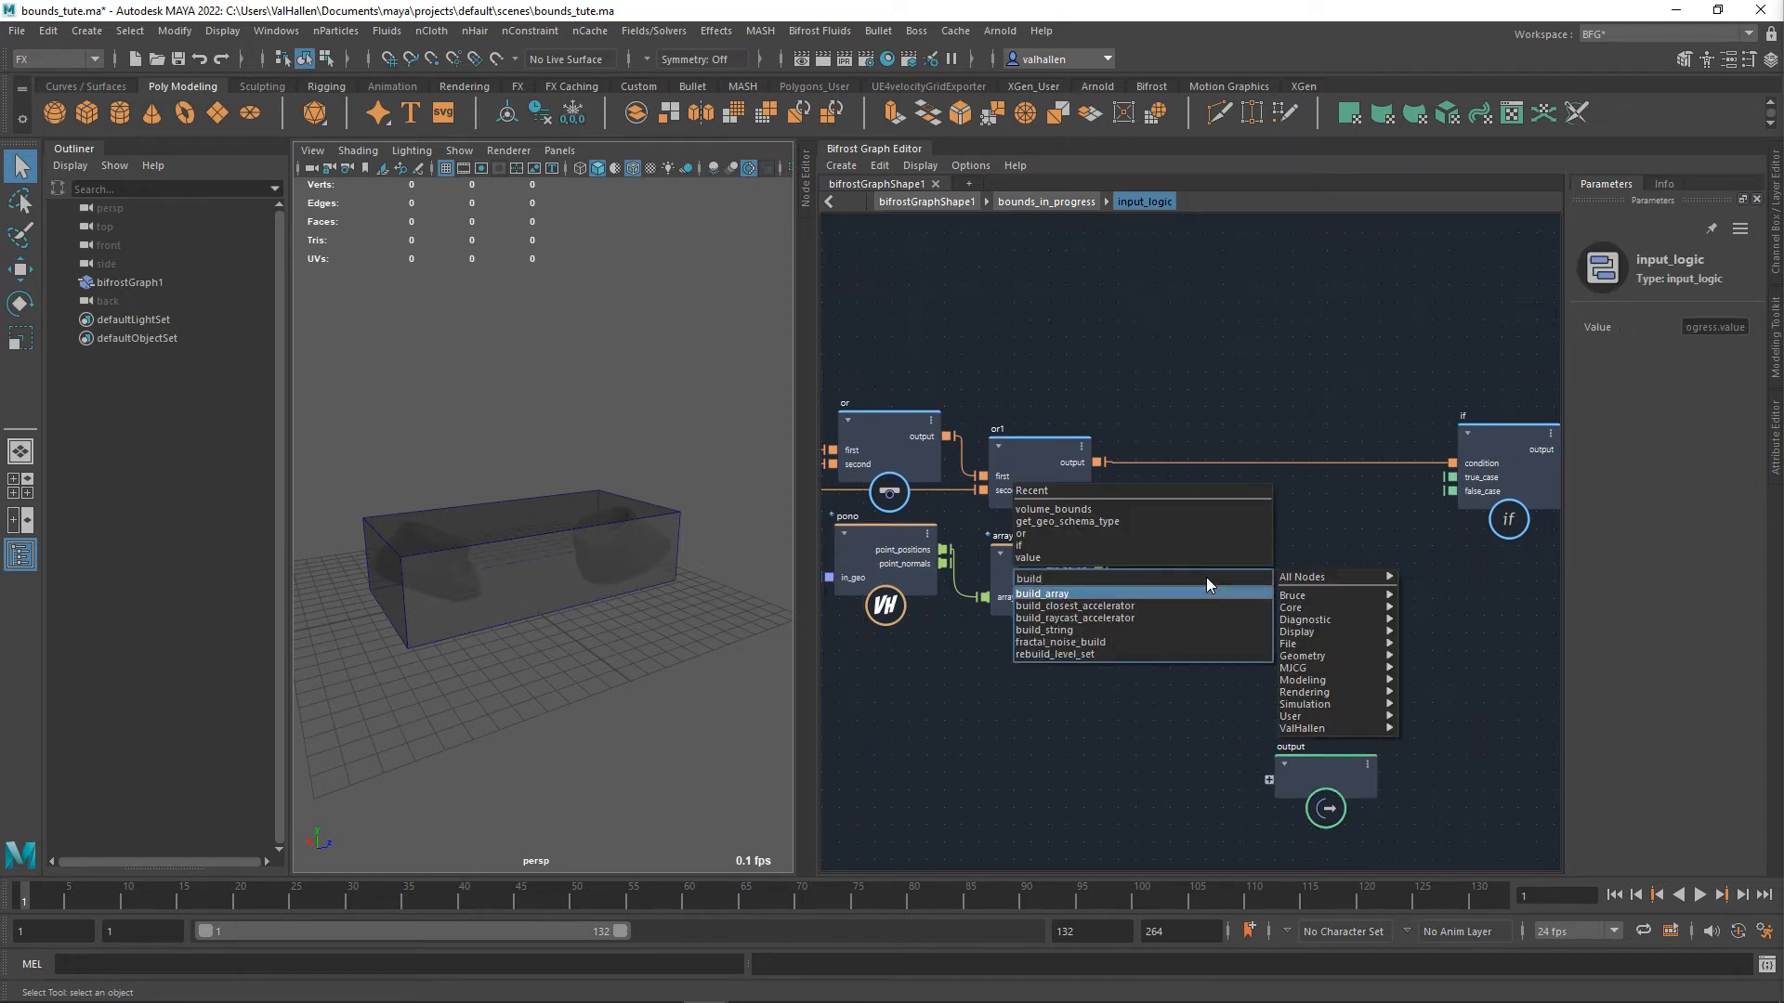
key(Return)
drag(1212, 608, 1202, 554)
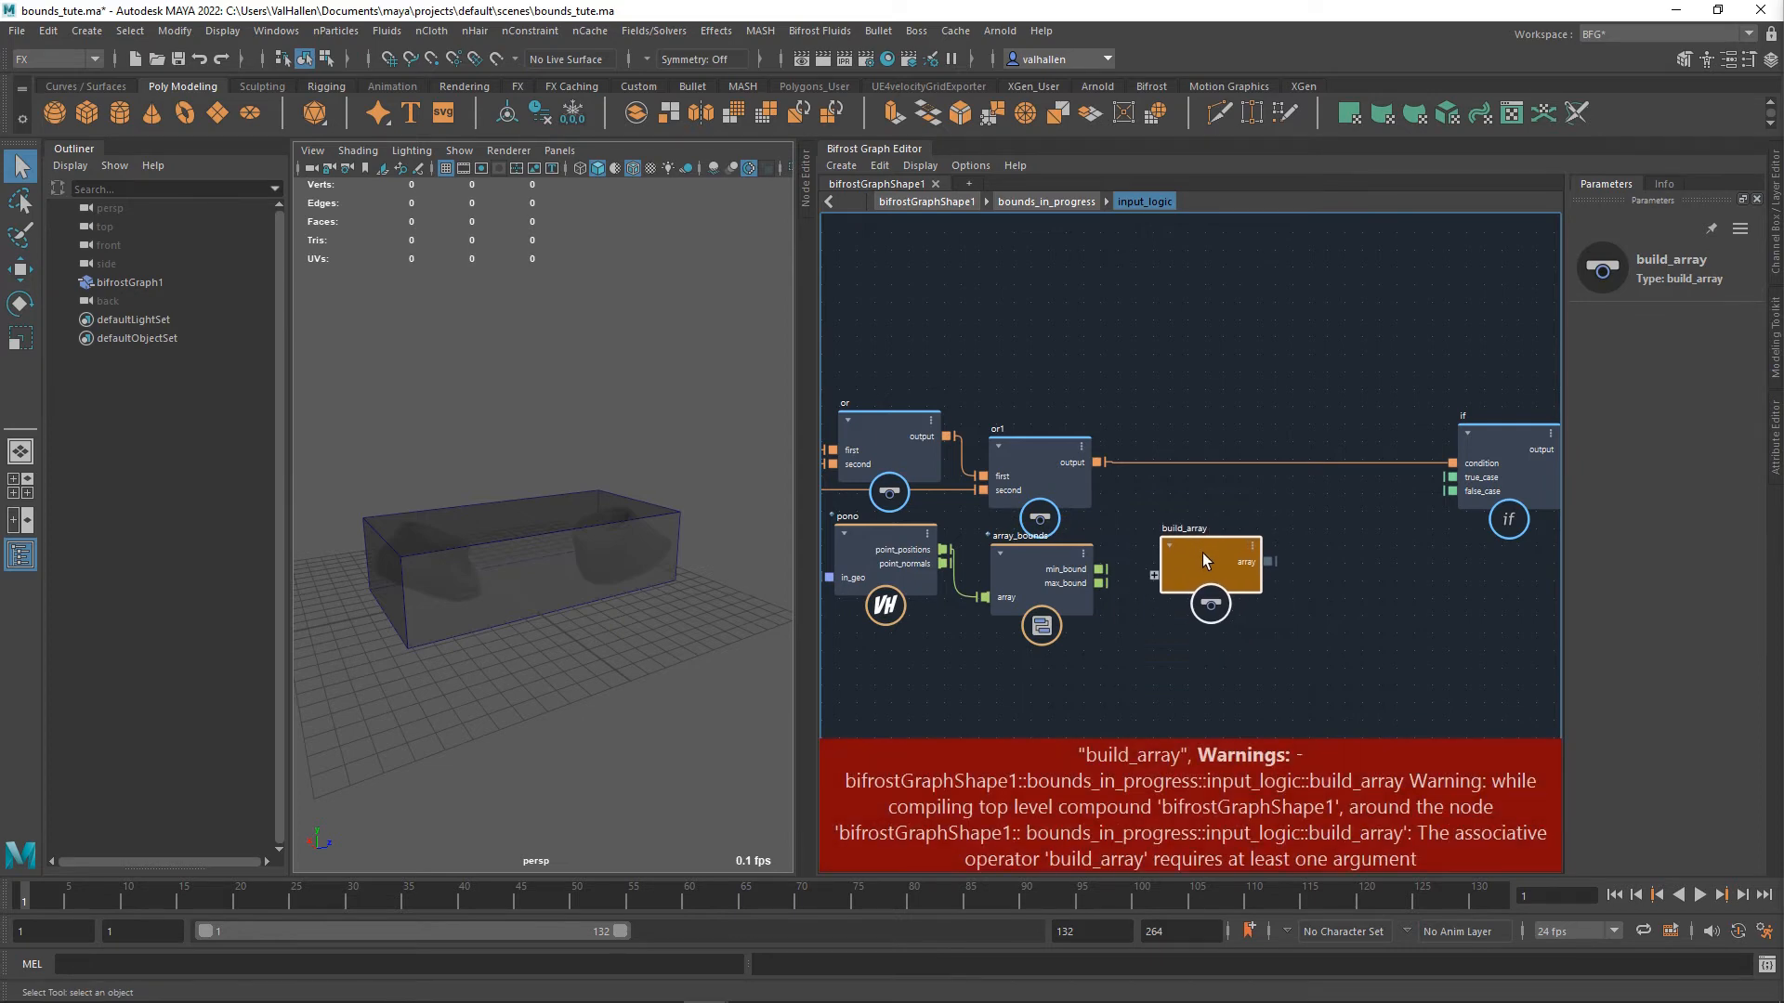
scroll(1261, 571, up, 3)
drag(1056, 569, 1208, 586)
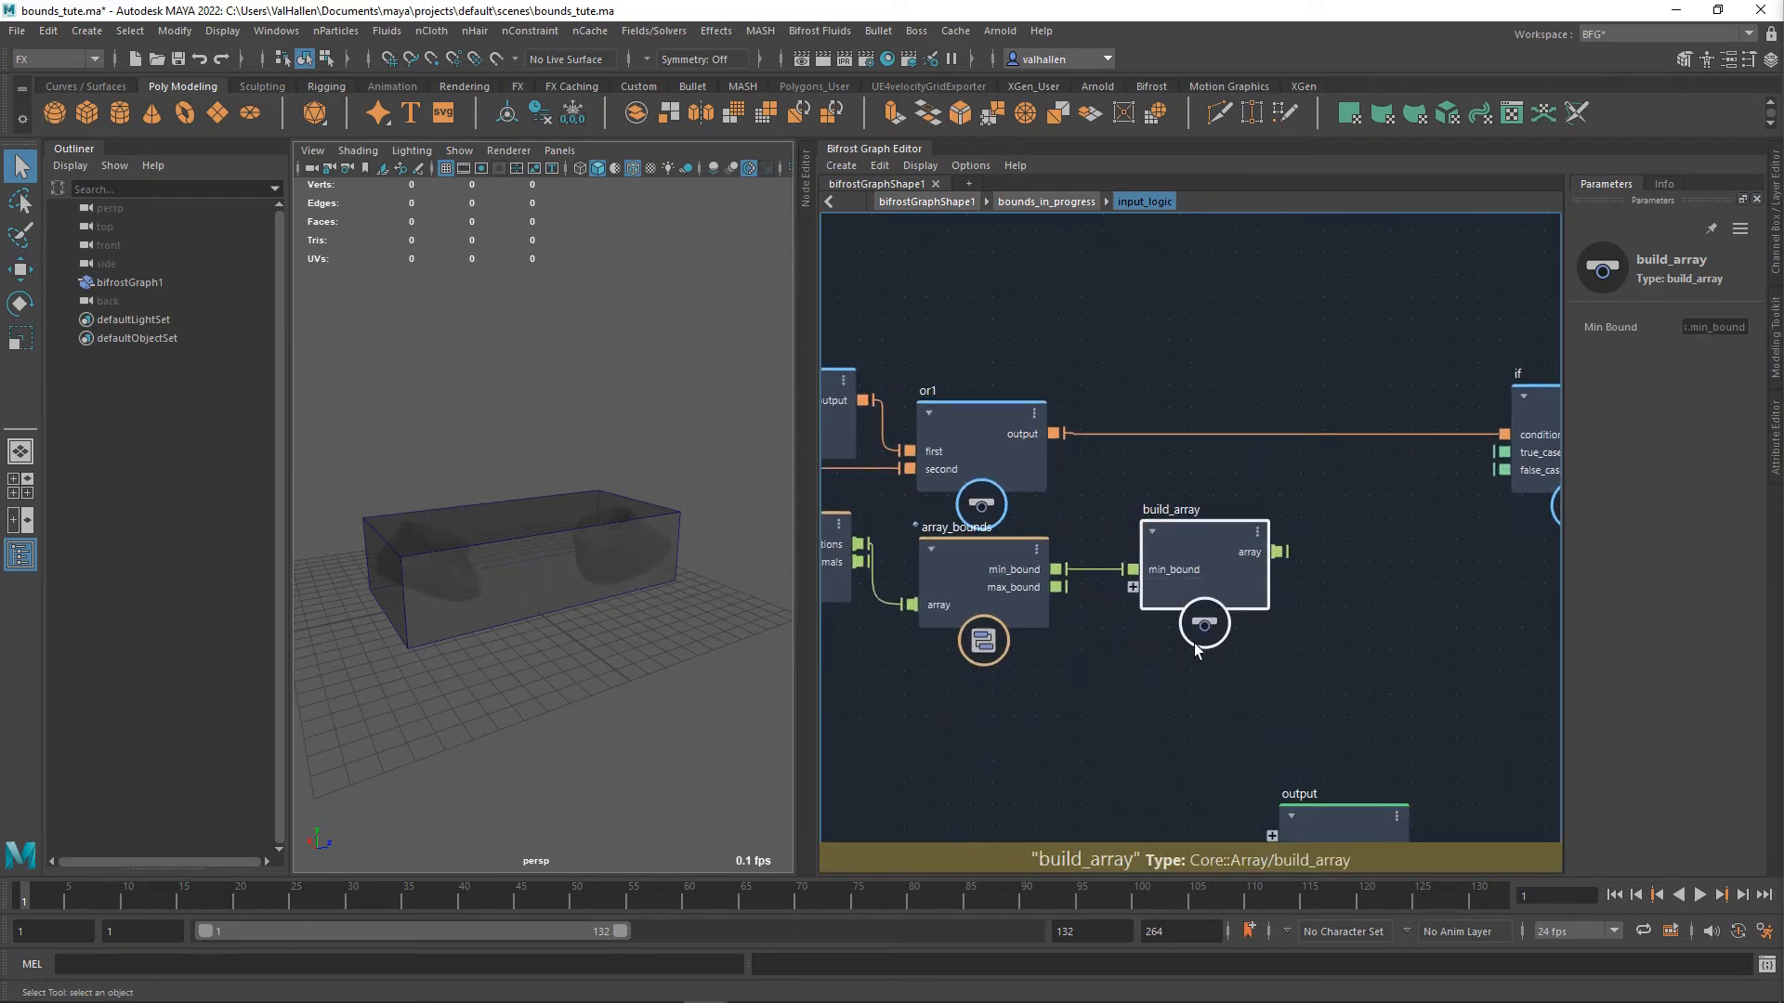
drag(1056, 587, 1208, 587)
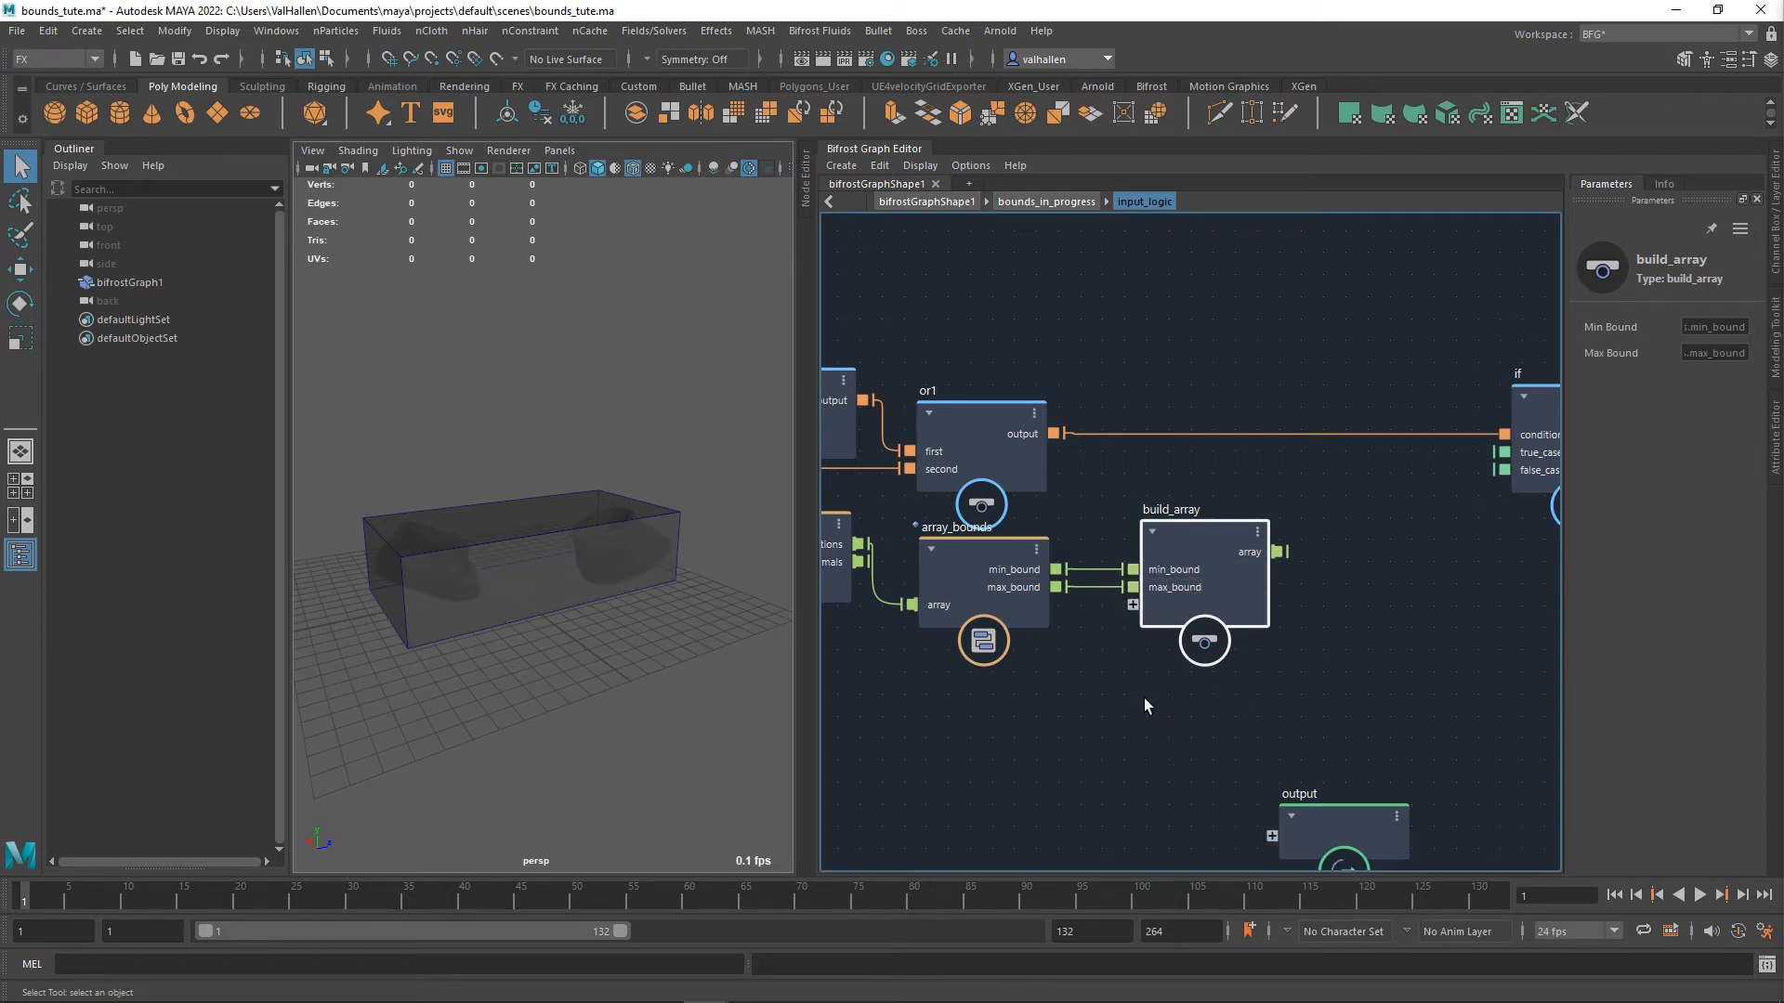
- Connect build_array's array output to the if node's true_case and move the output node beyond the if node
mouse_move(1323, 686)
middle_down()
mouse_move(1239, 687)
mouse_move(1319, 706)
middle_up()
scroll(1269, 672, down, 3)
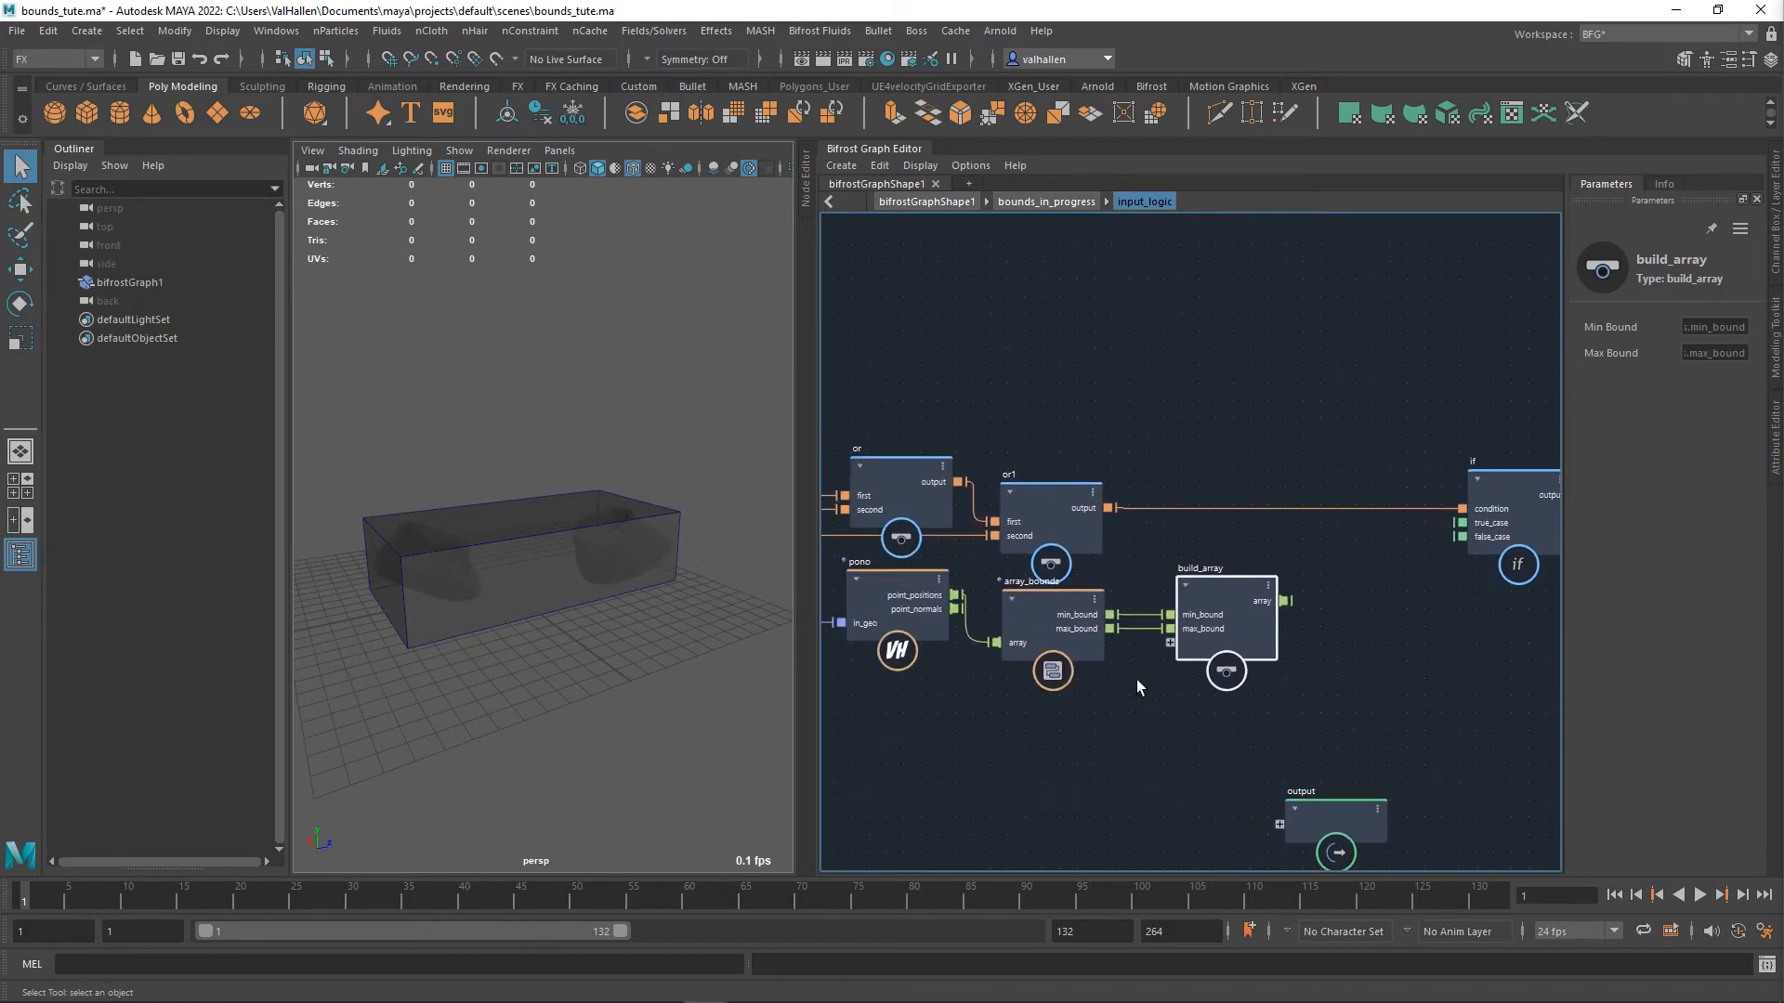
middle_drag(1374, 700, 1313, 691)
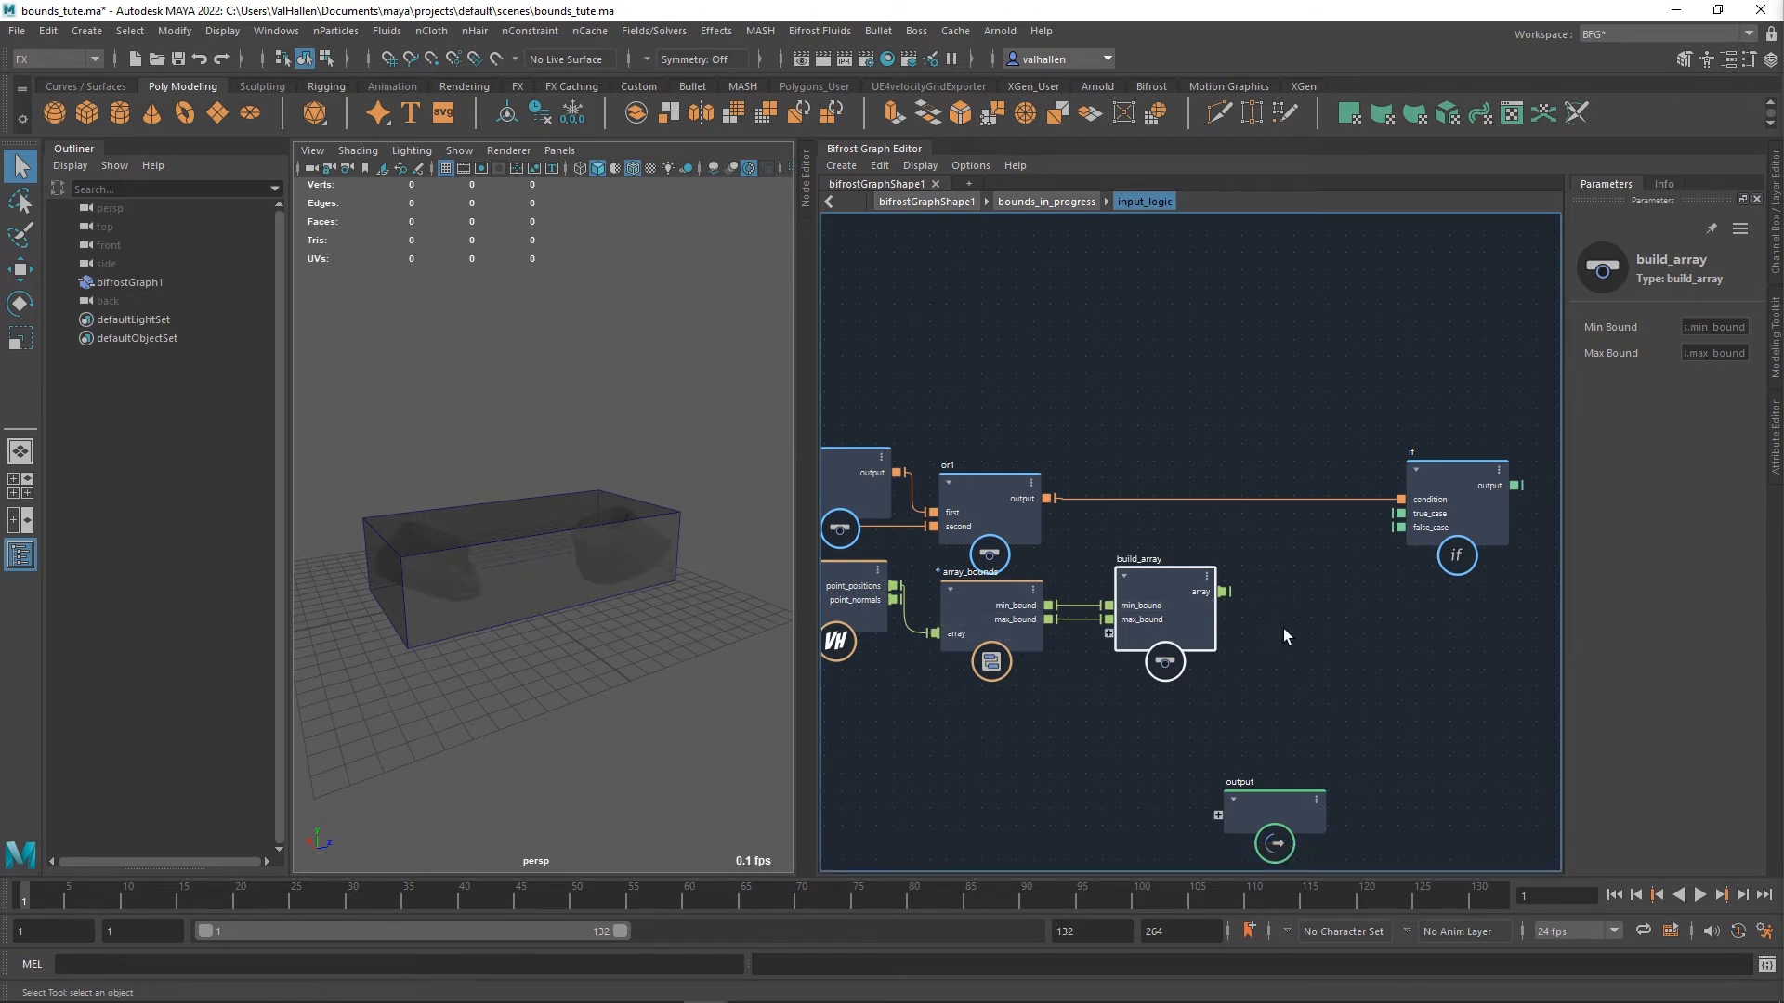
middle_drag(1325, 621, 1360, 612)
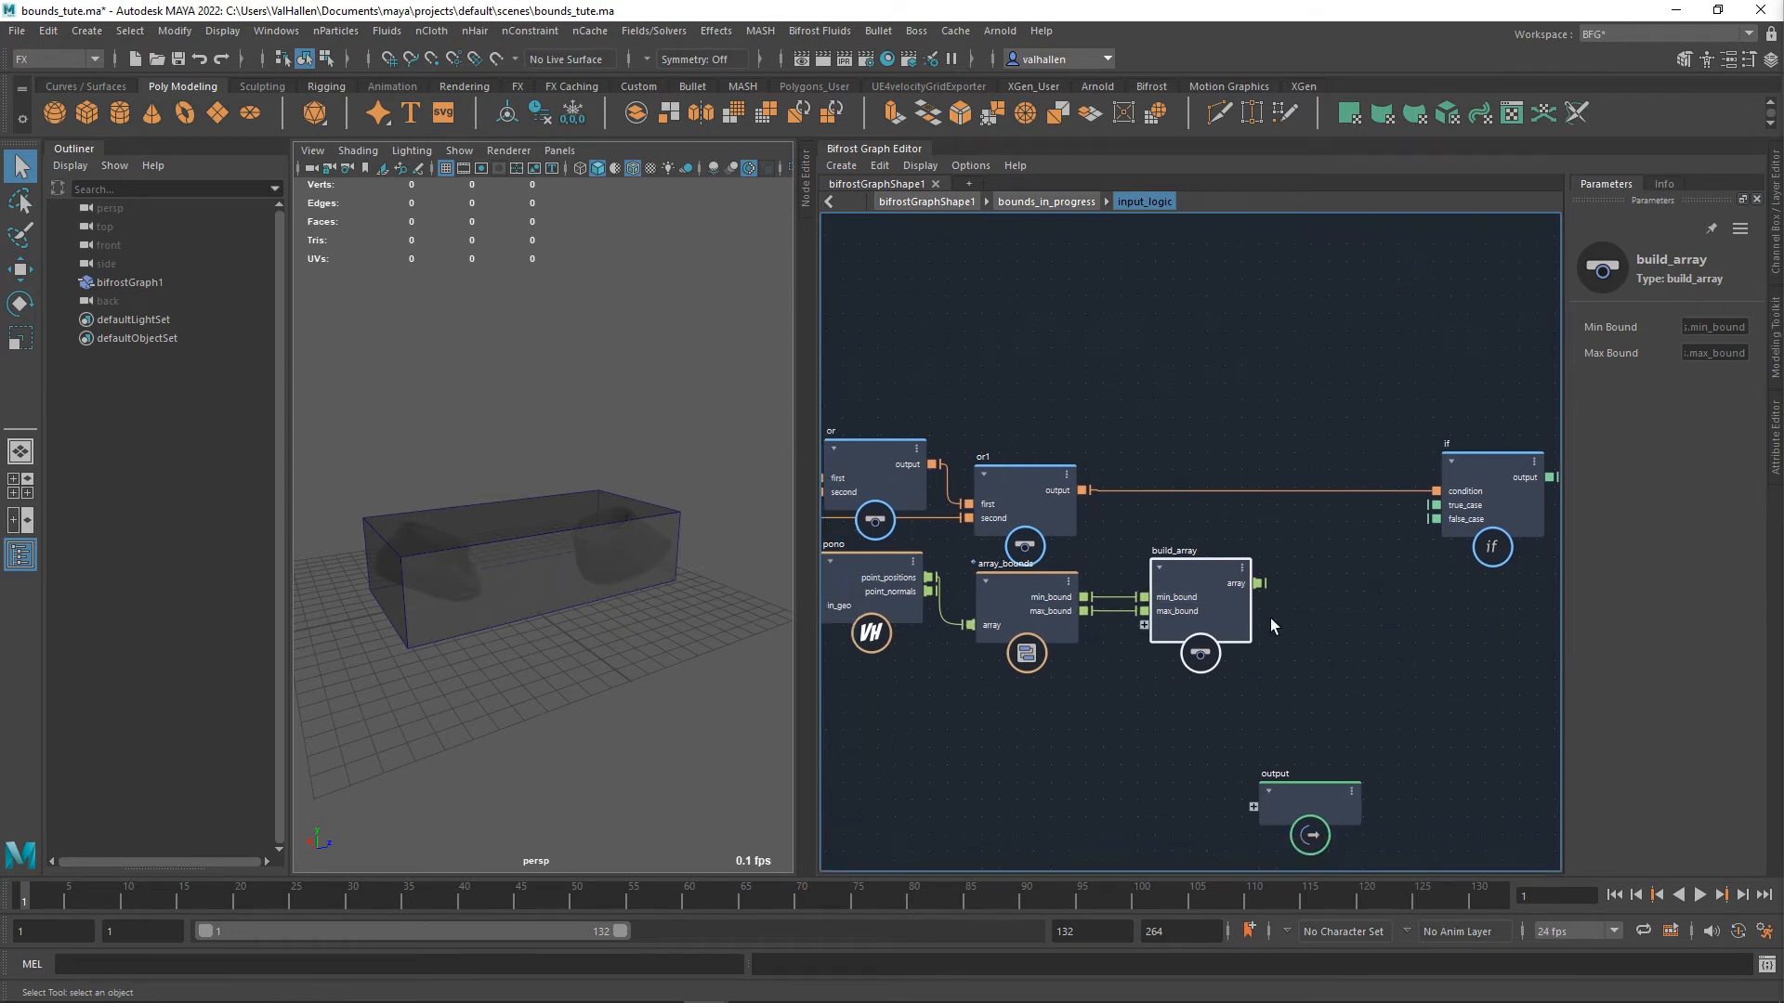
drag(1224, 593, 1210, 593)
middle_drag(1259, 566, 1455, 582)
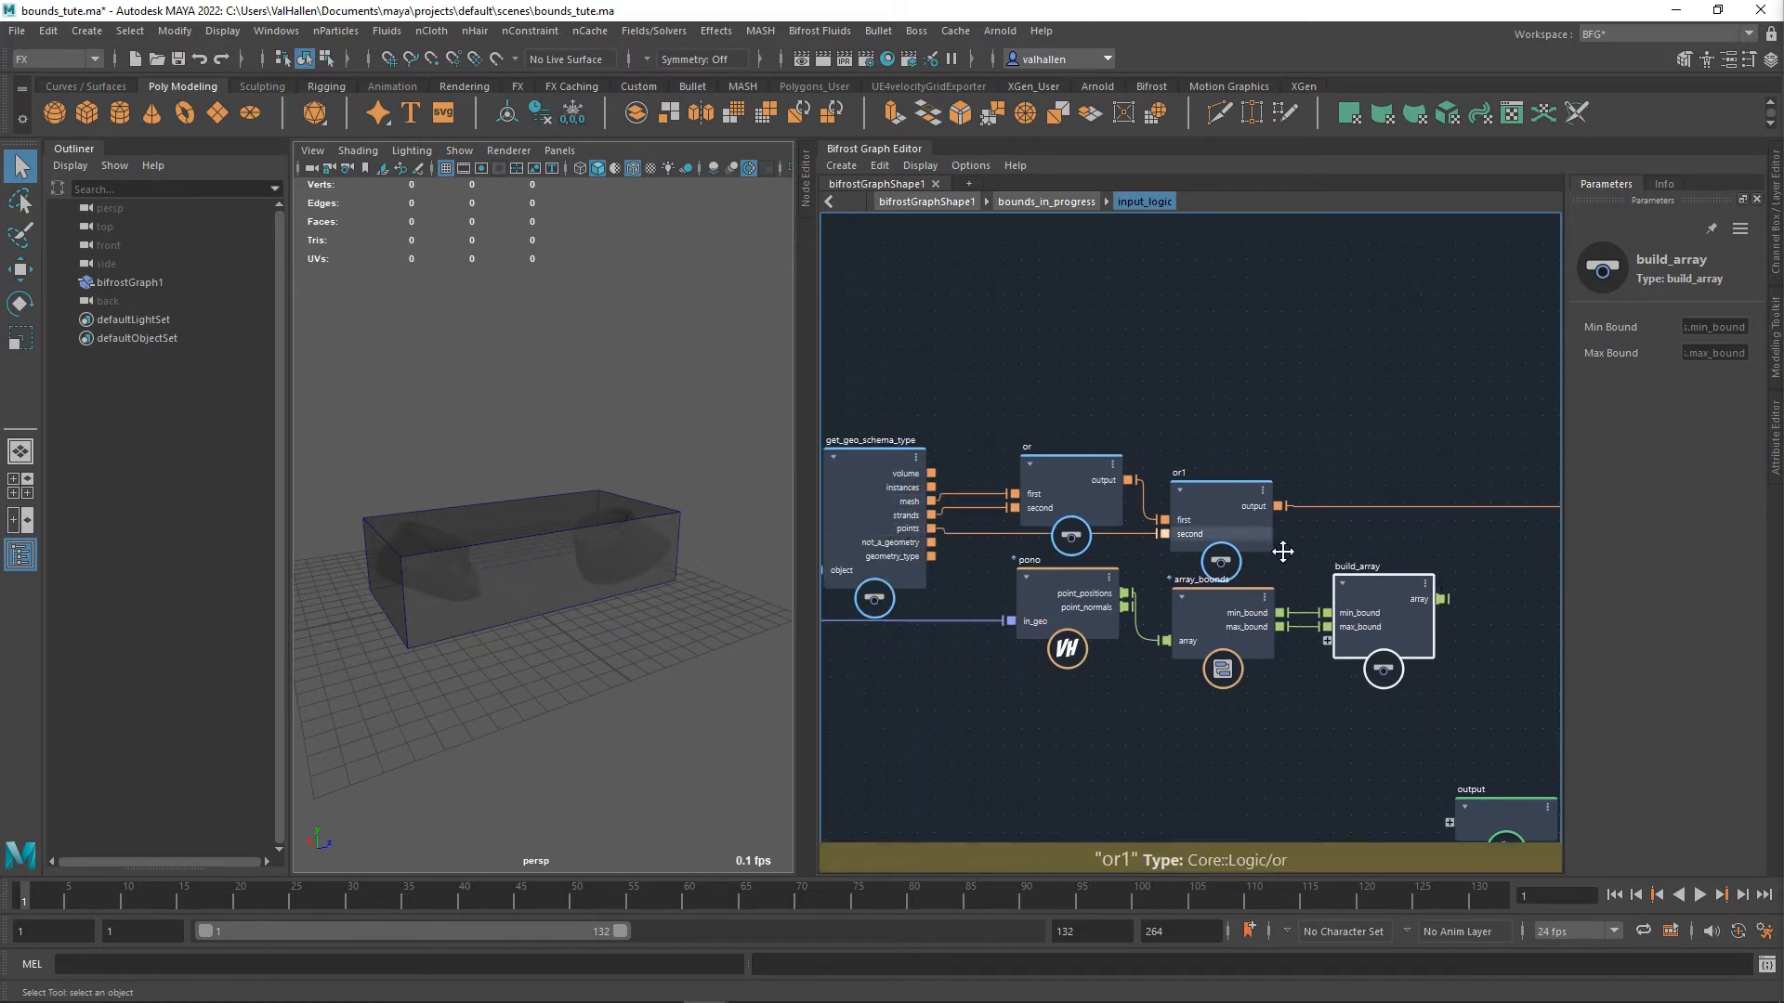
middle_drag(1433, 612, 1150, 612)
drag(1158, 597, 1348, 520)
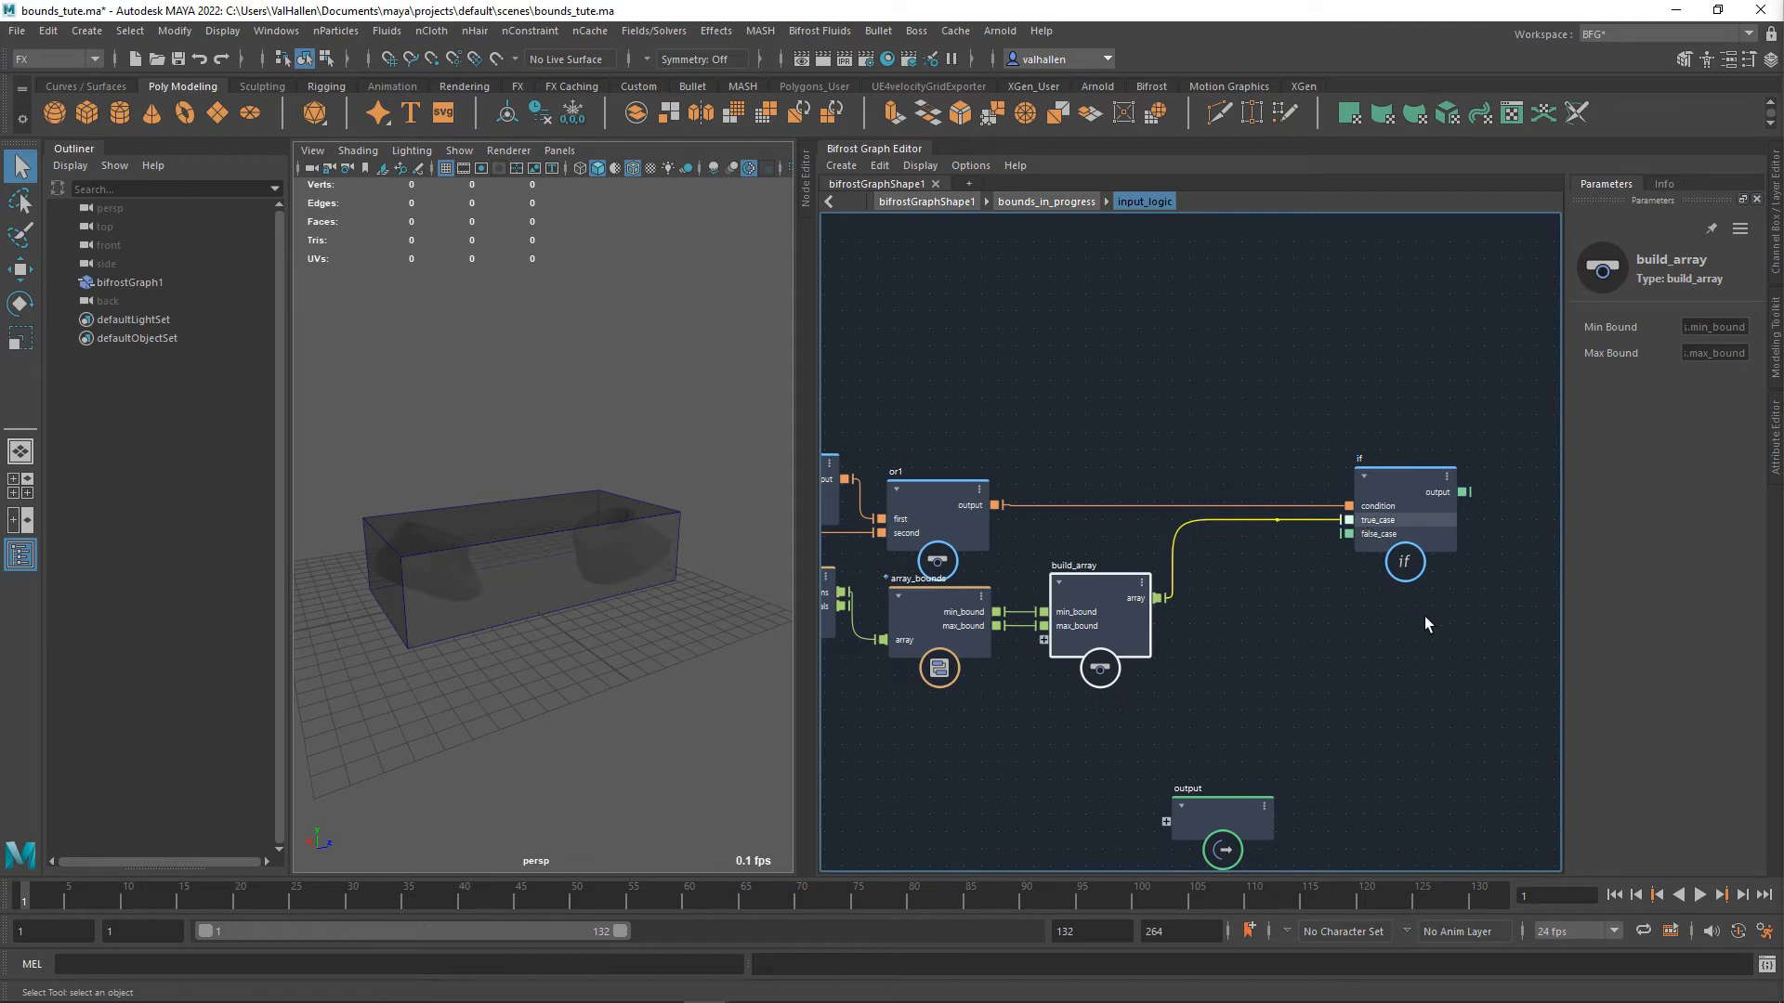
middle_drag(1481, 546, 1206, 561)
mouse_move(944, 835)
mouse_down()
mouse_move(1047, 835)
mouse_move(1381, 528)
mouse_move(1379, 510)
mouse_move(1478, 516)
mouse_up()
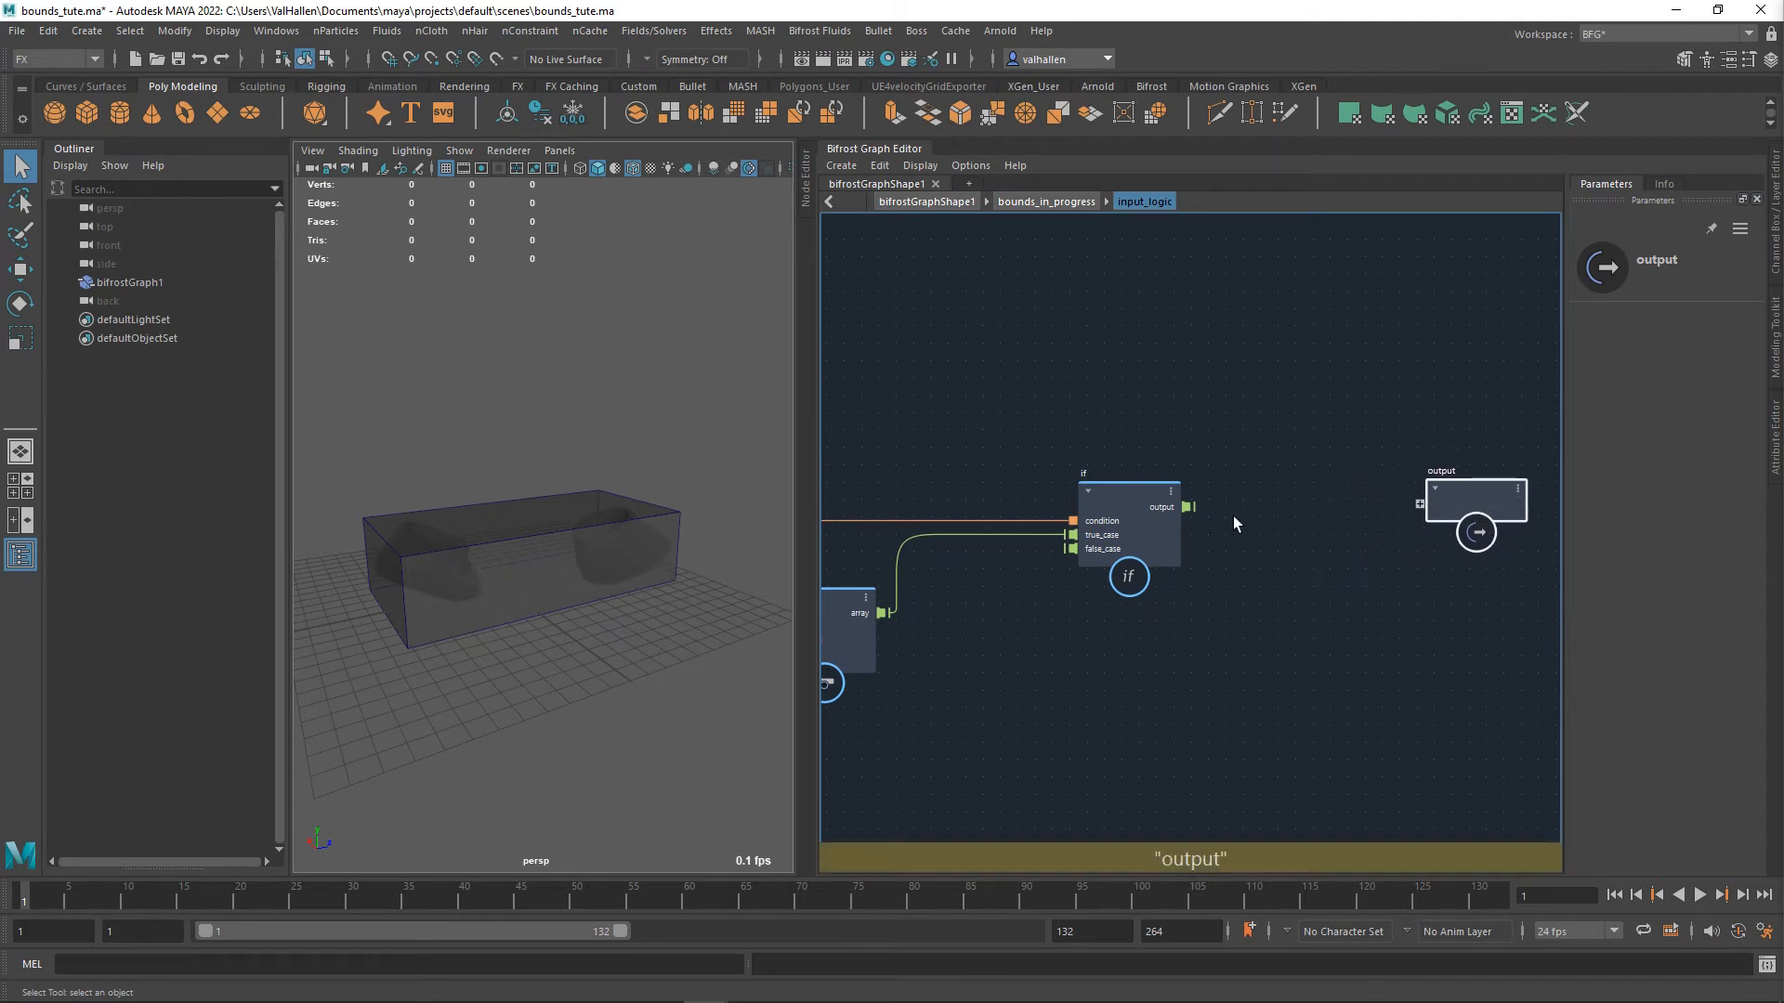
- Add a first_in_array node fed by the if node's output
drag(1191, 507, 1246, 443)
text(first)
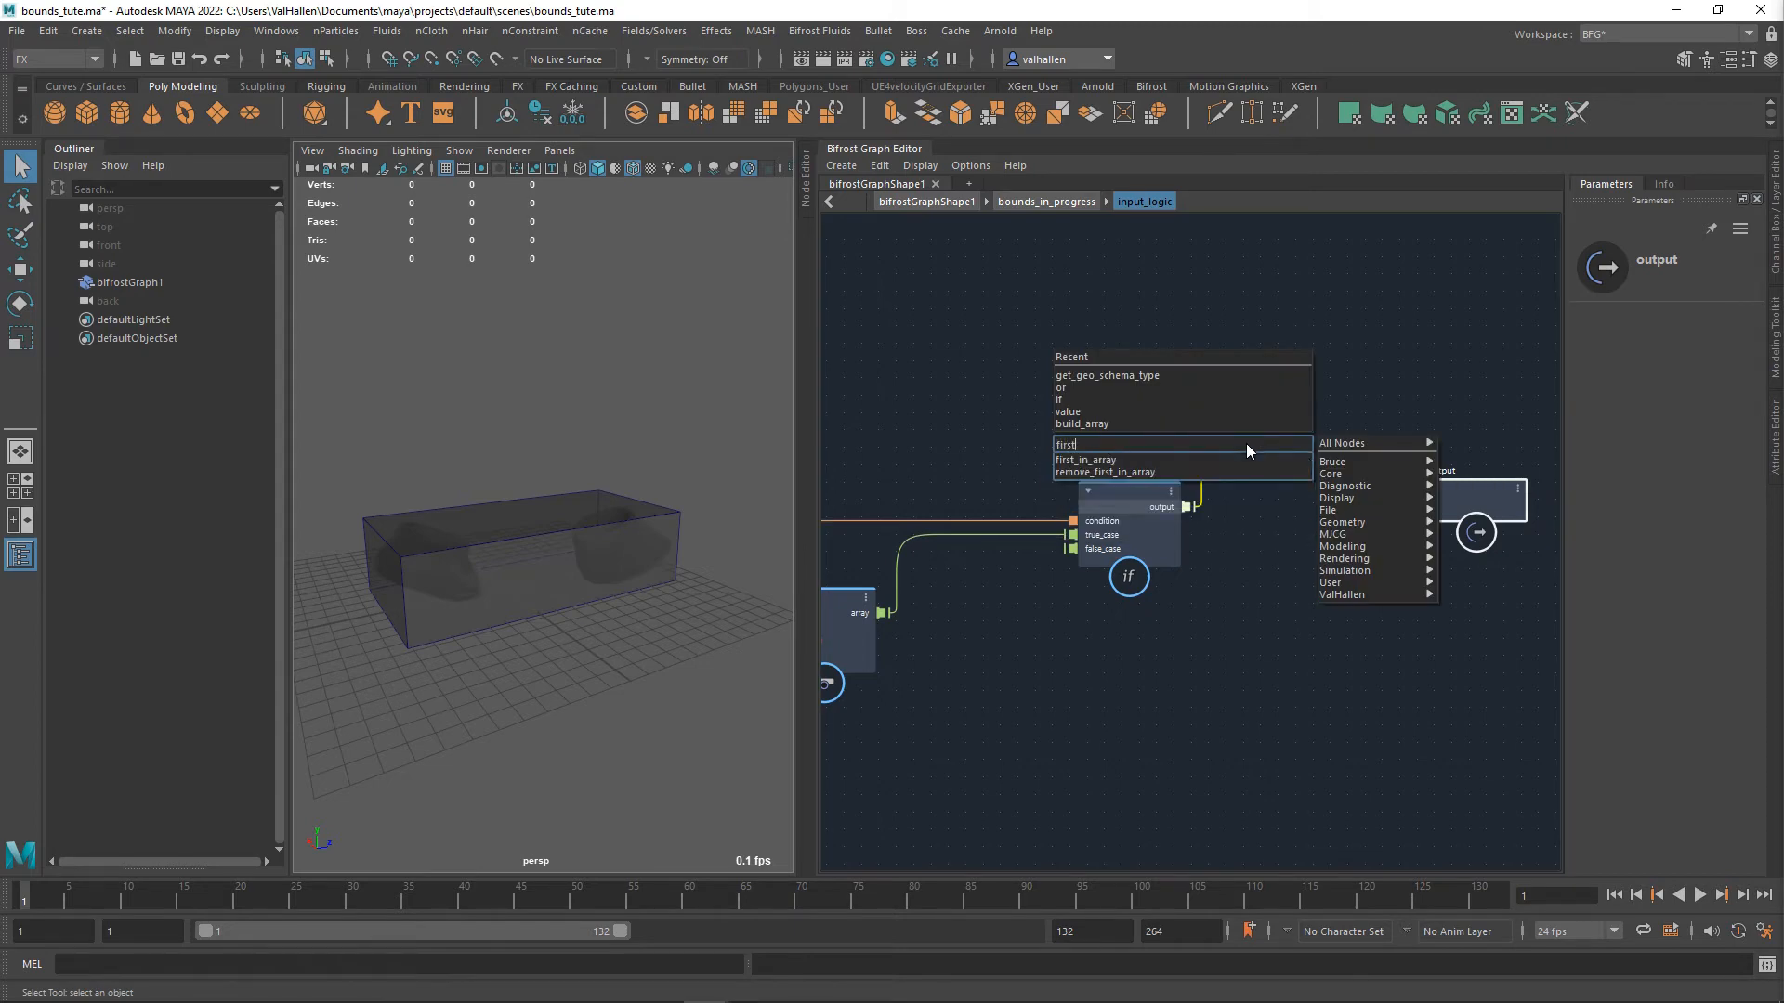
key(Return)
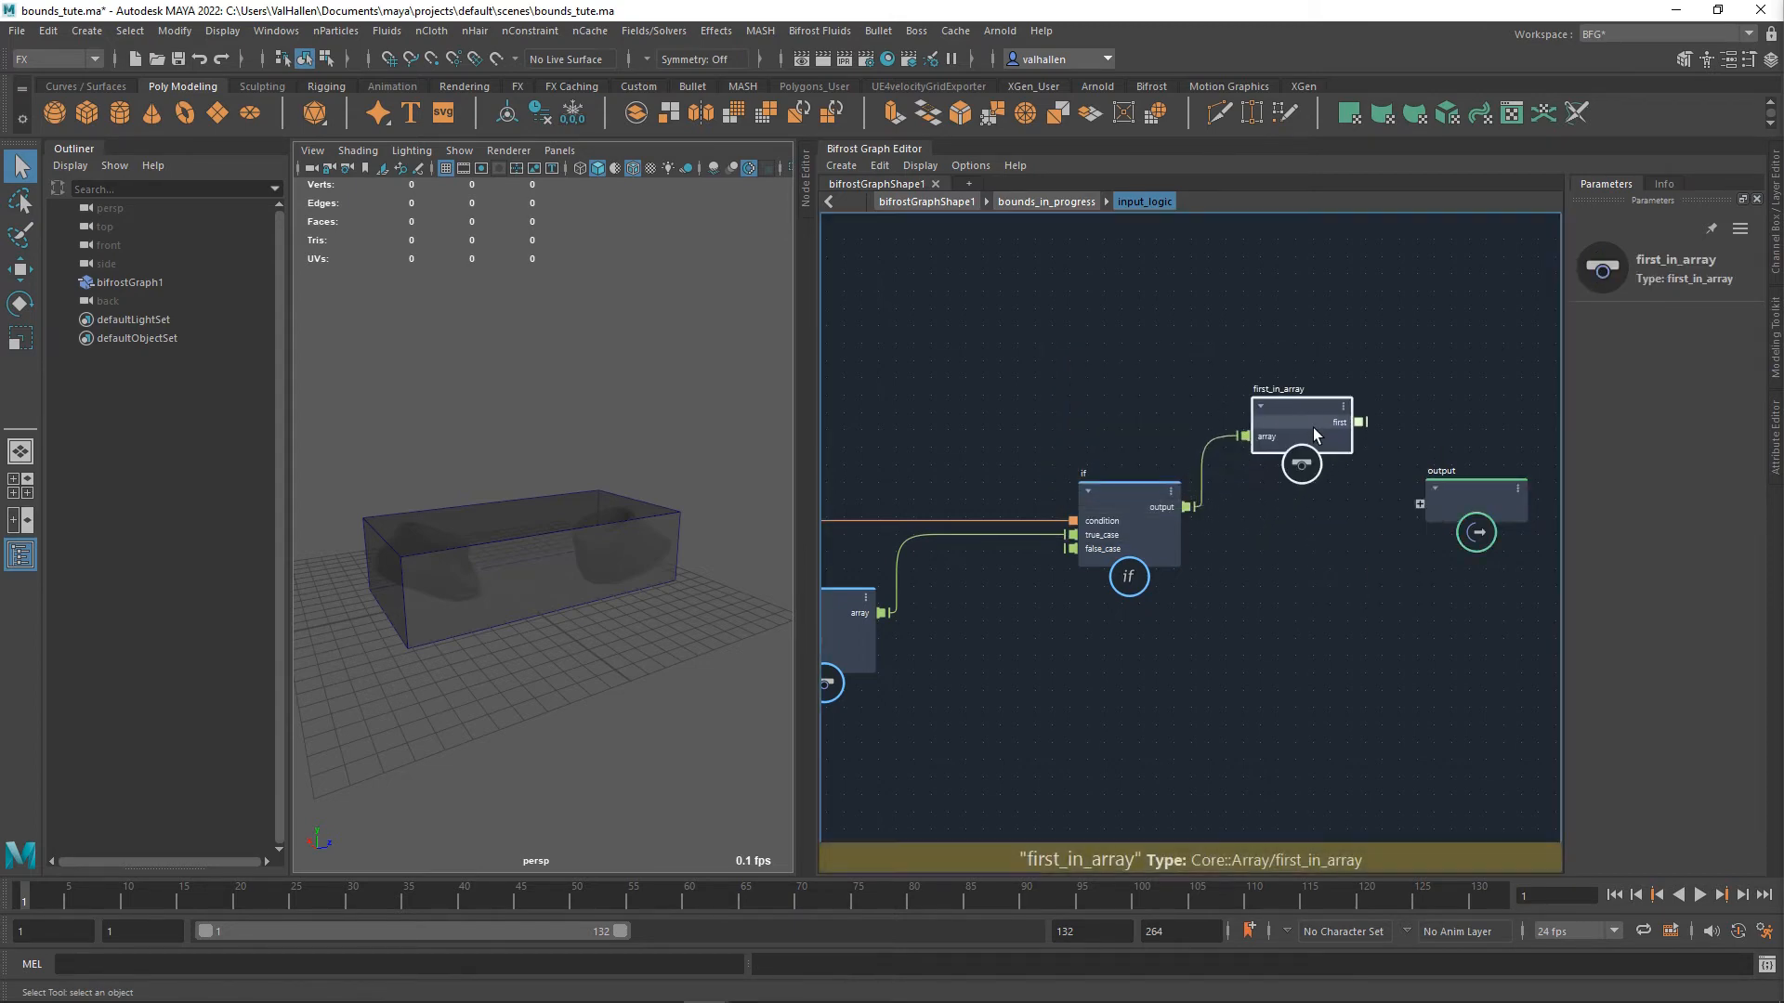
- Add a last_in_array node below first_in_array and feed its array from the if node's output
key(Tab)
text(last)
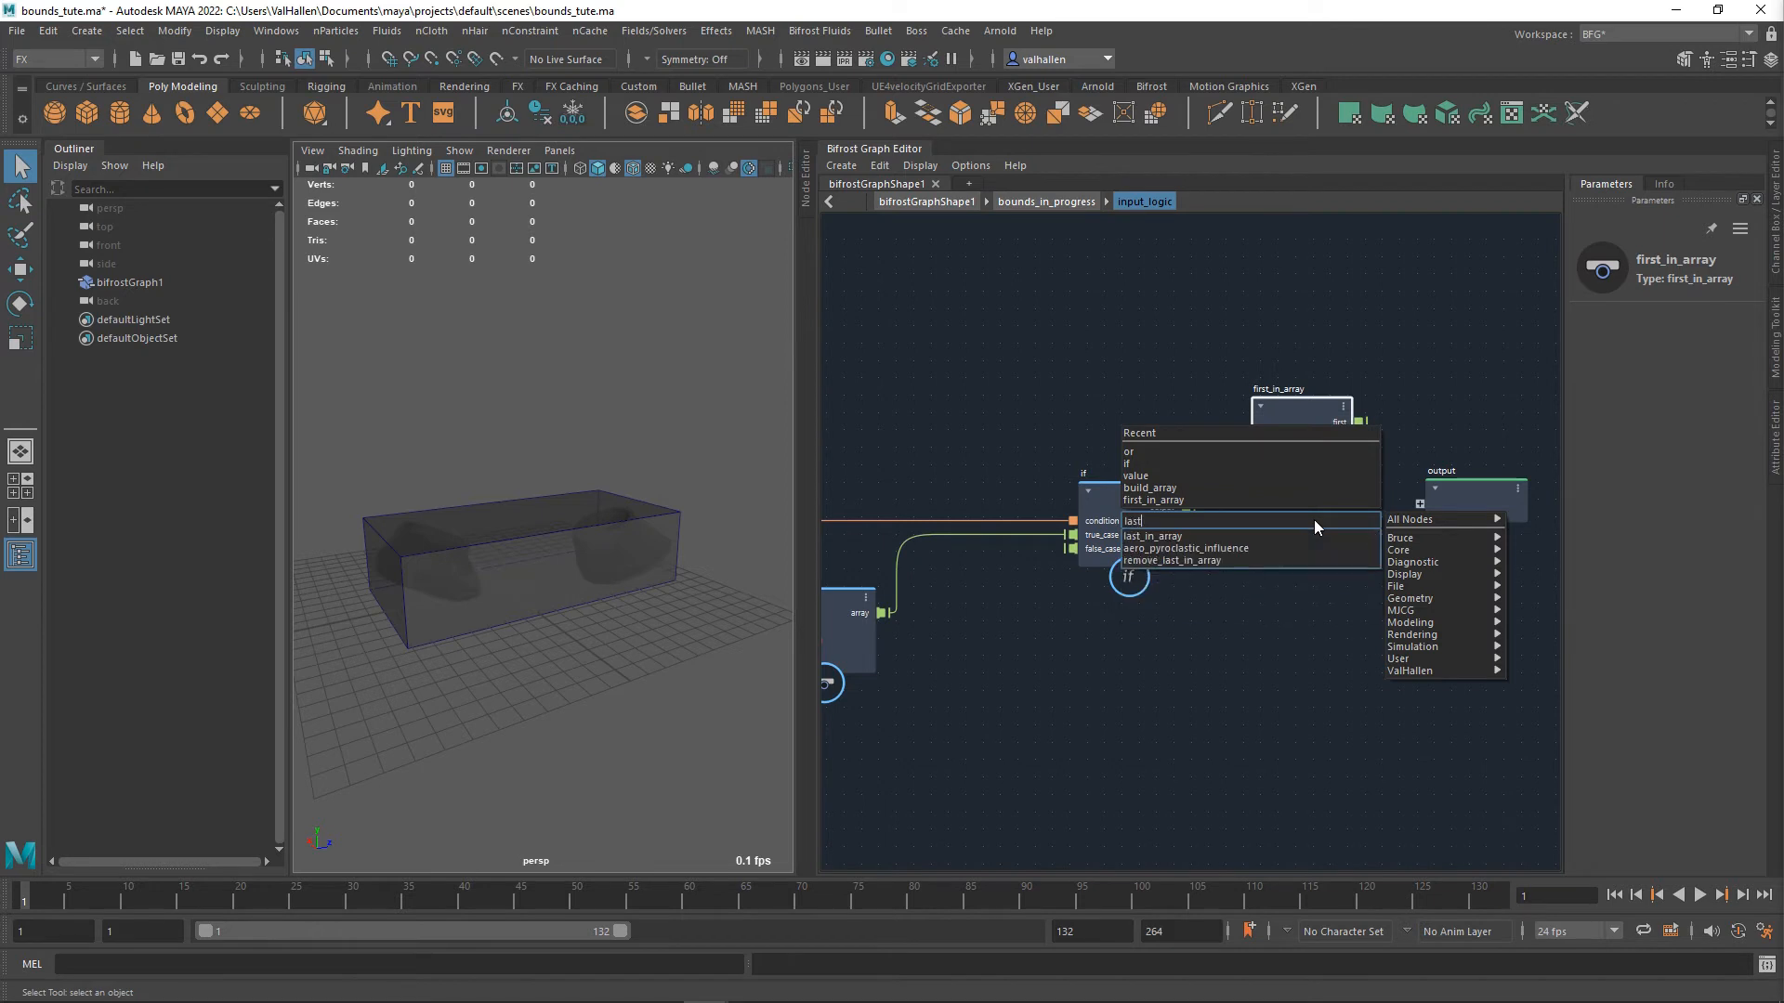
key(Down)
key(Up)
key(Return)
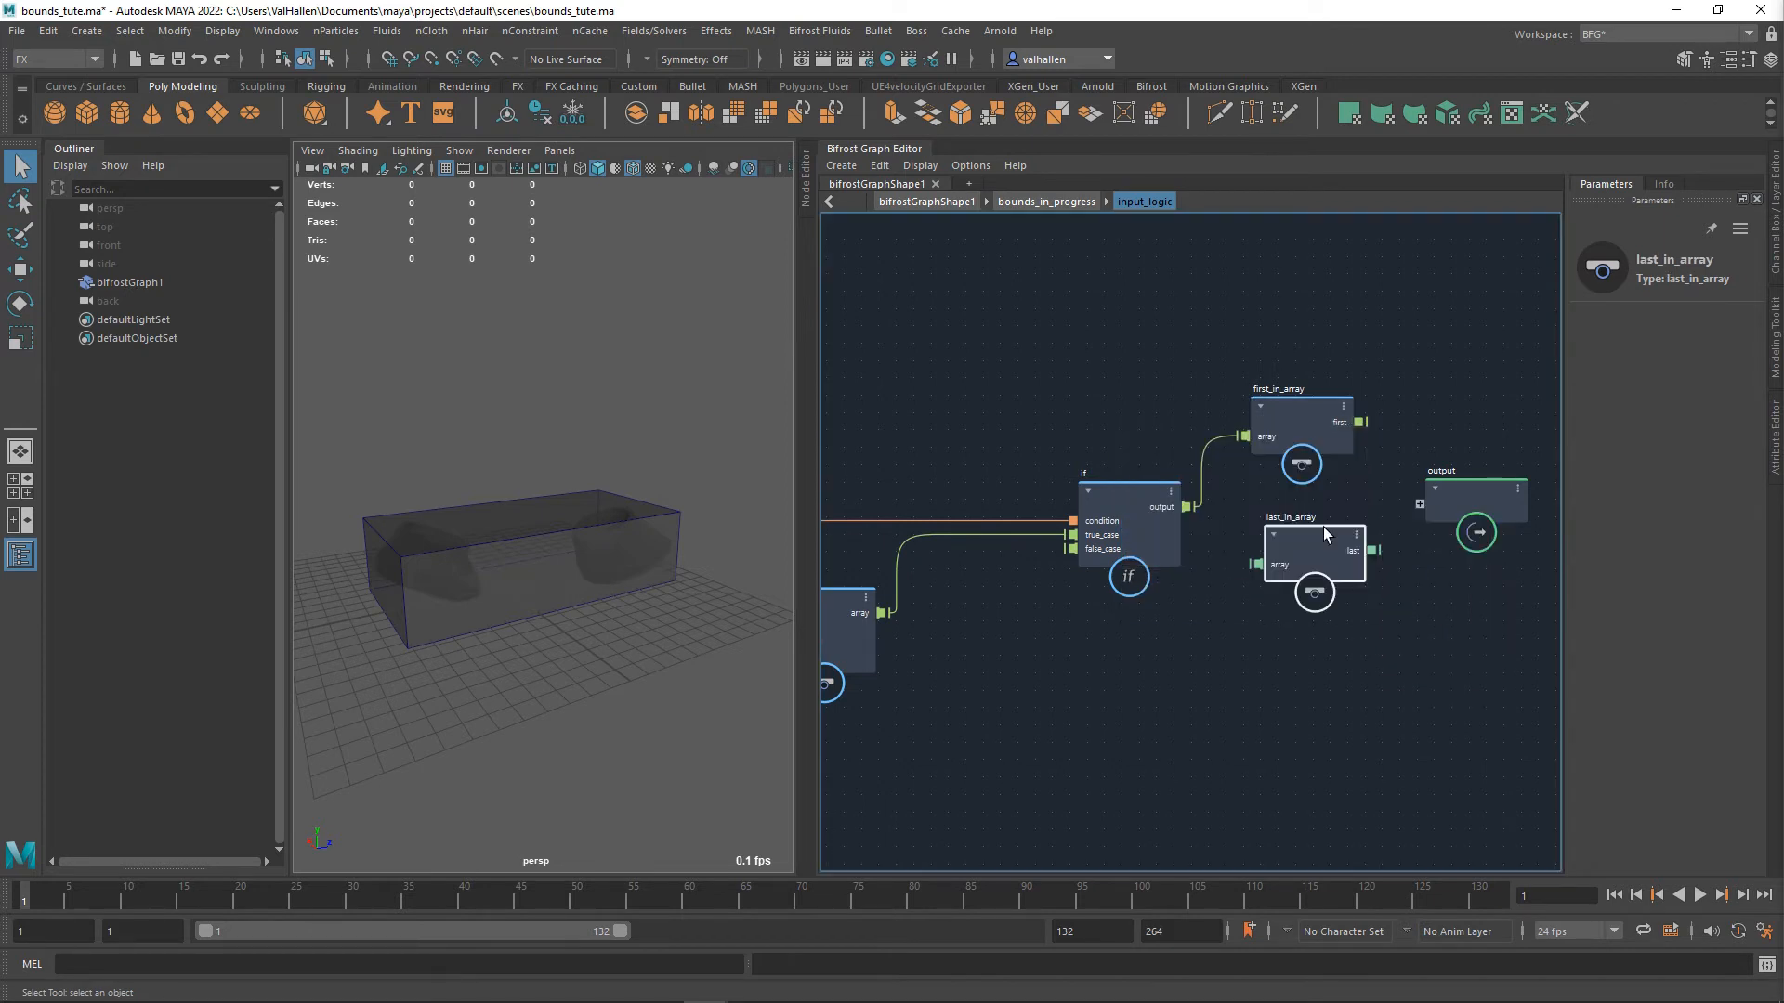
drag(1304, 541, 1295, 578)
drag(1190, 508, 1259, 606)
alt+middle_drag(1346, 617, 1301, 641)
- Rename the first_in_array node as min and the last_in_array node as max
double_click(1234, 411)
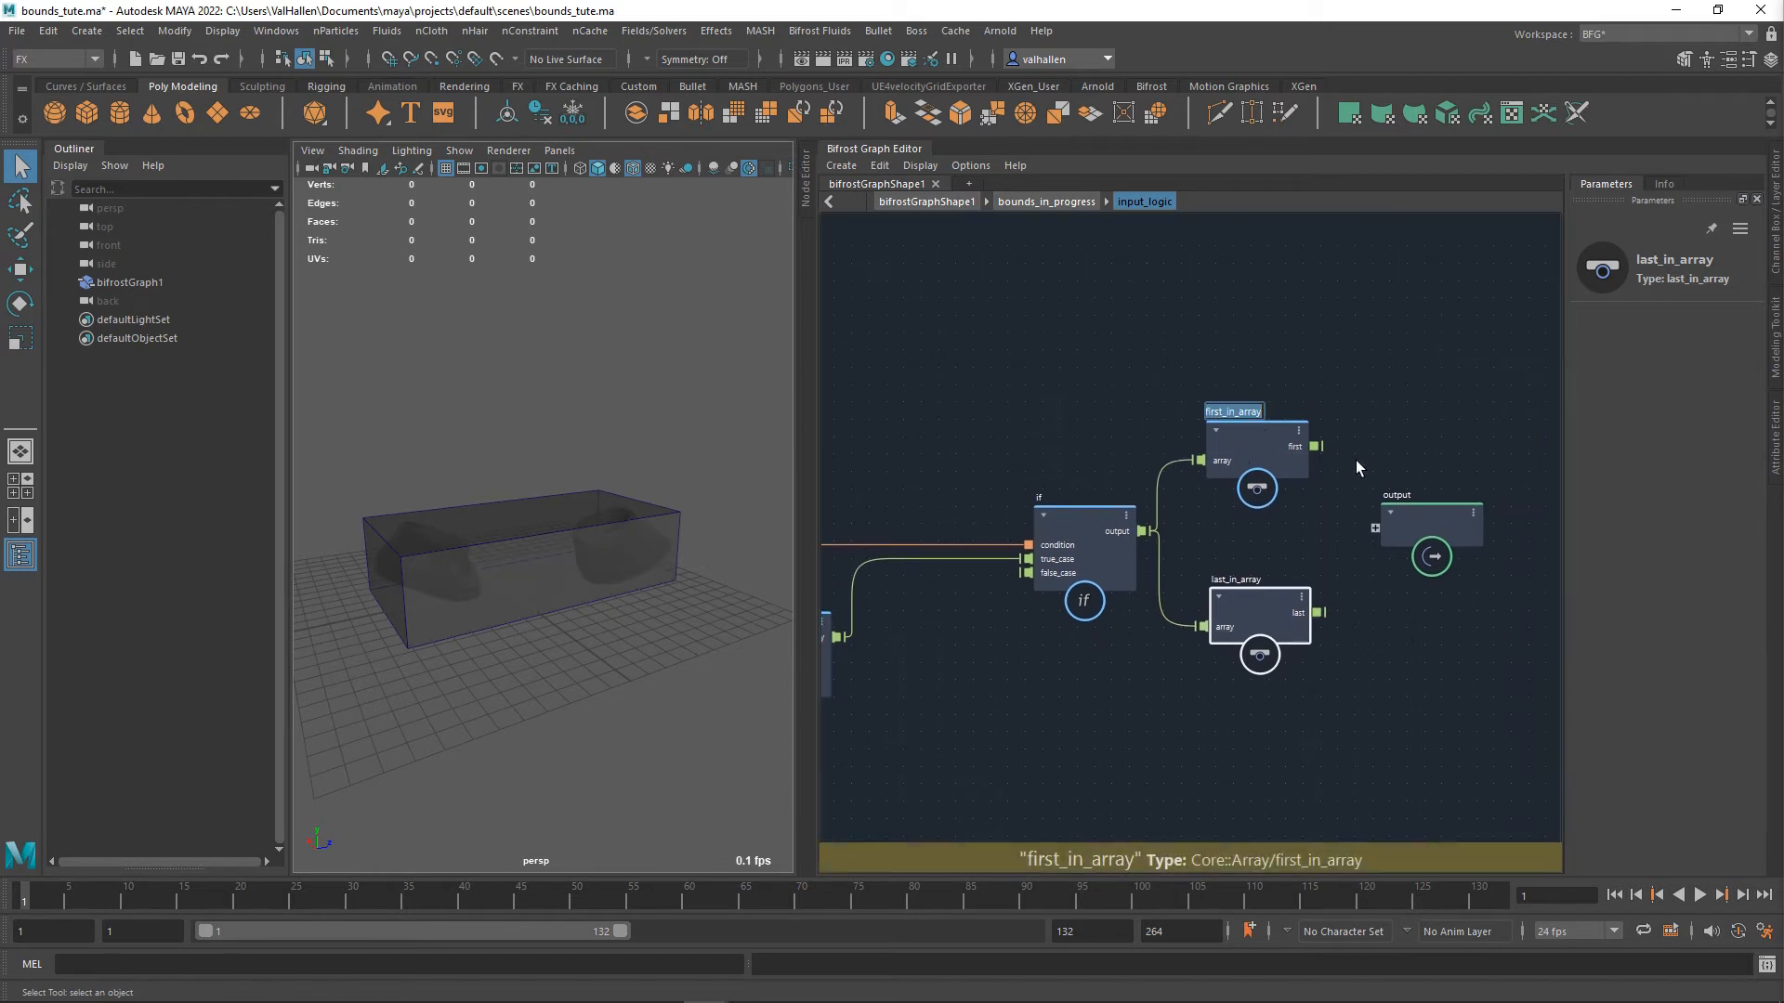
text(min)
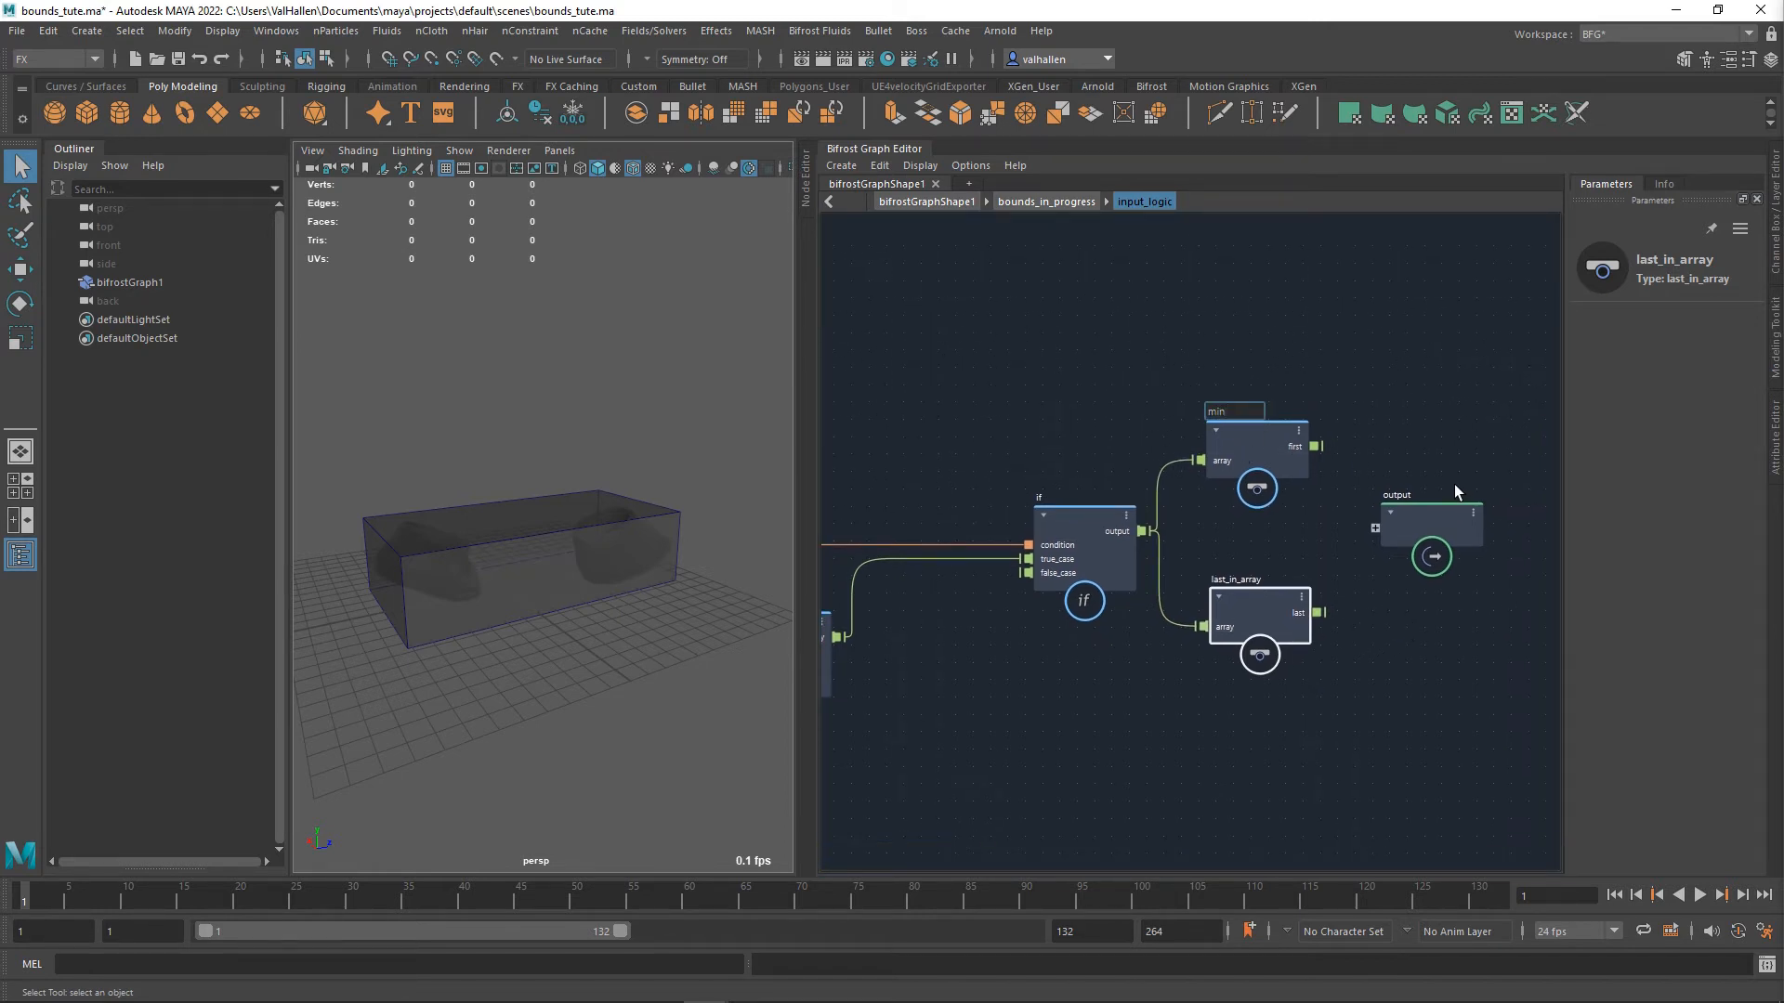
key(Return)
double_click(1245, 580)
text(max)
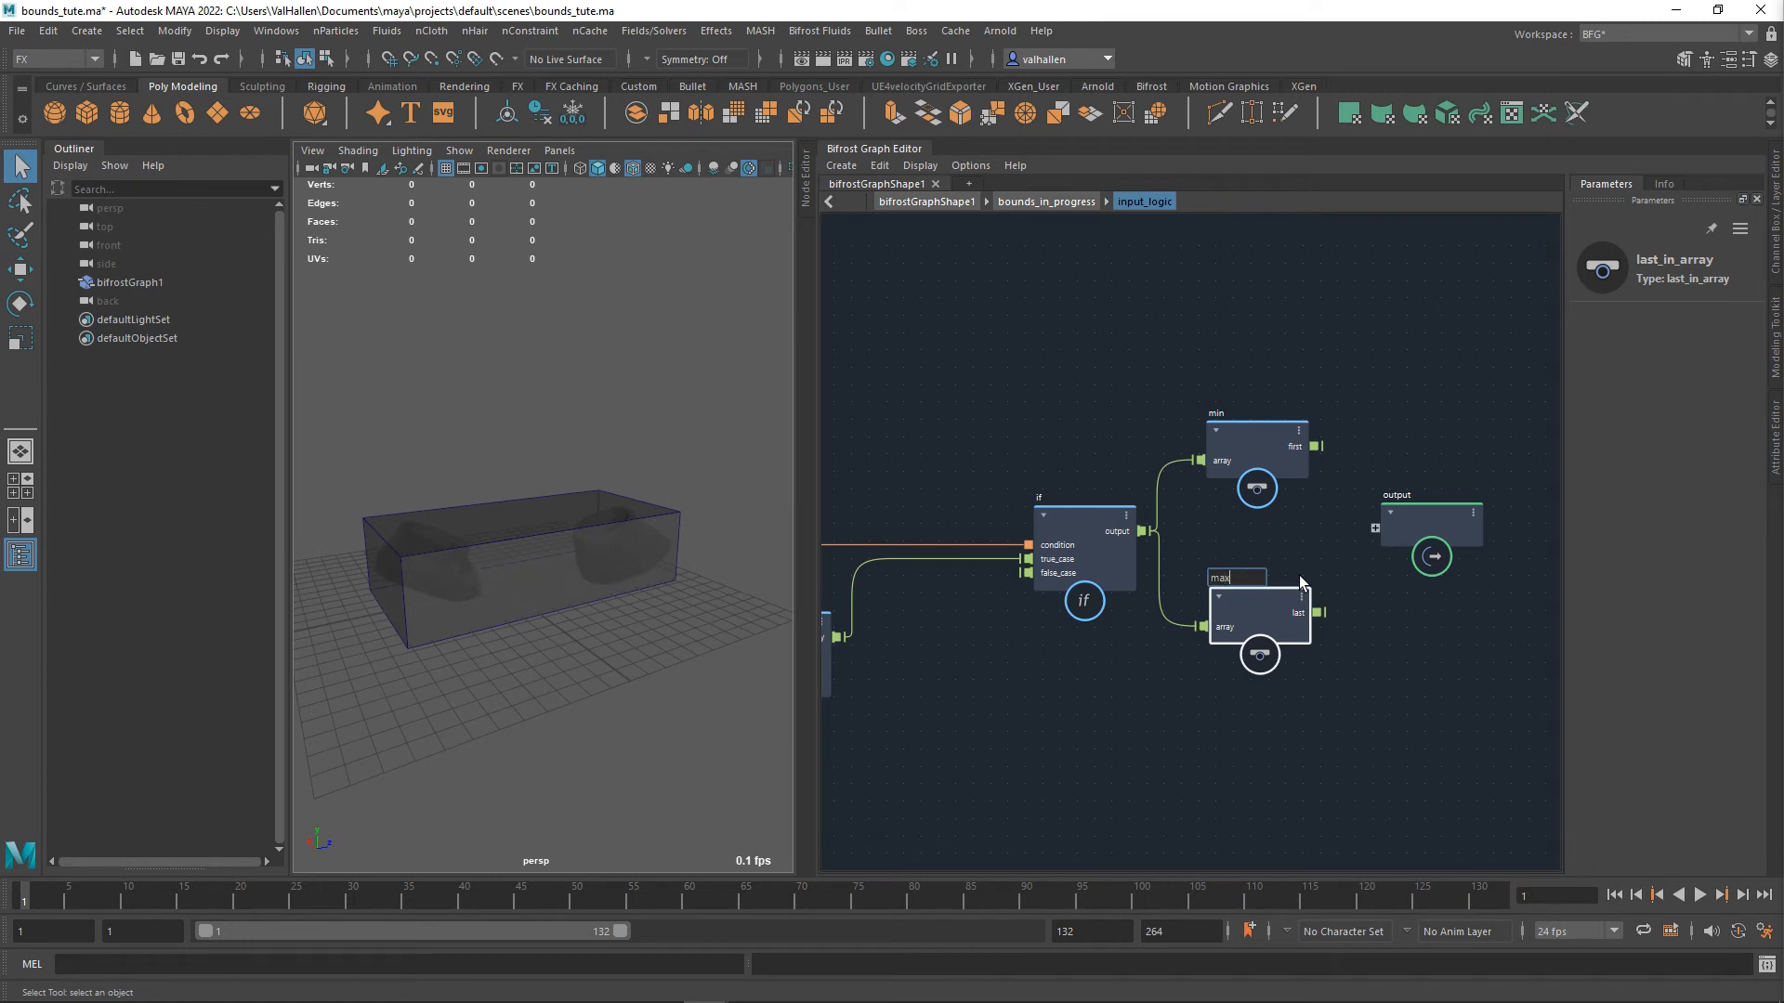
key(Return)
- Connect the min node's first and the max node's last outputs to the output node, renaming the first port as min_bound
drag(1439, 528, 1398, 525)
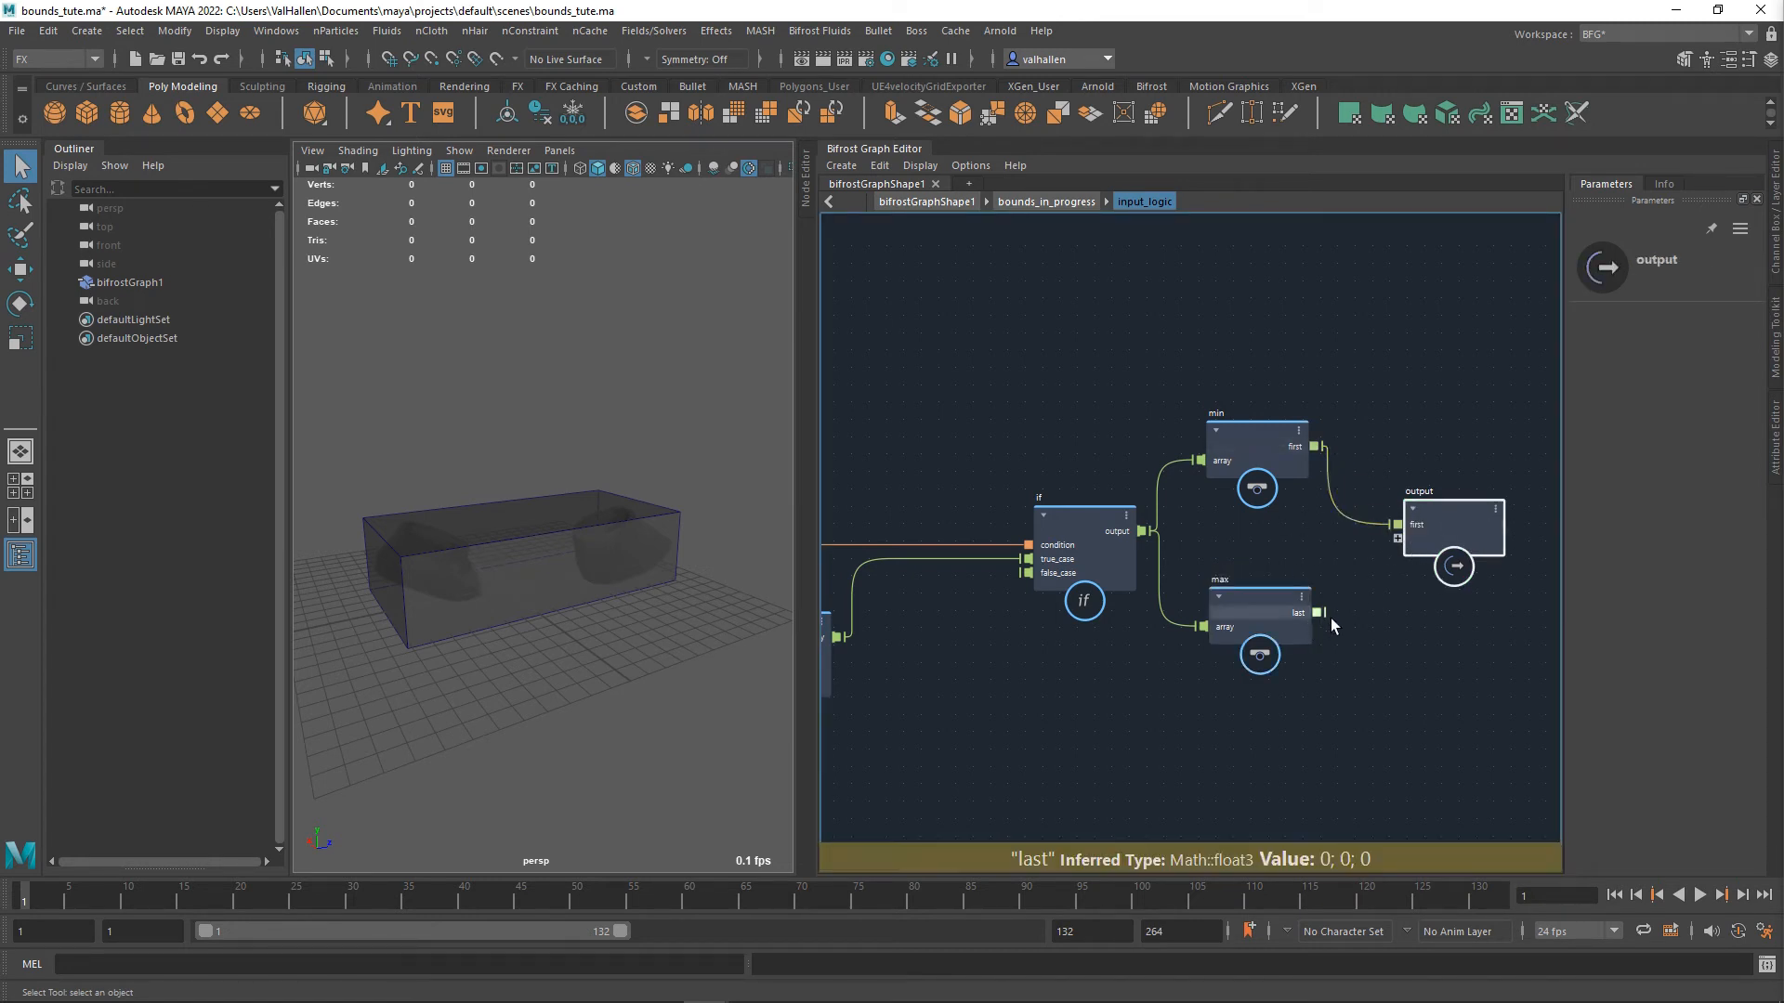
drag(1319, 613, 1420, 547)
right_click(1438, 530)
click(1453, 529)
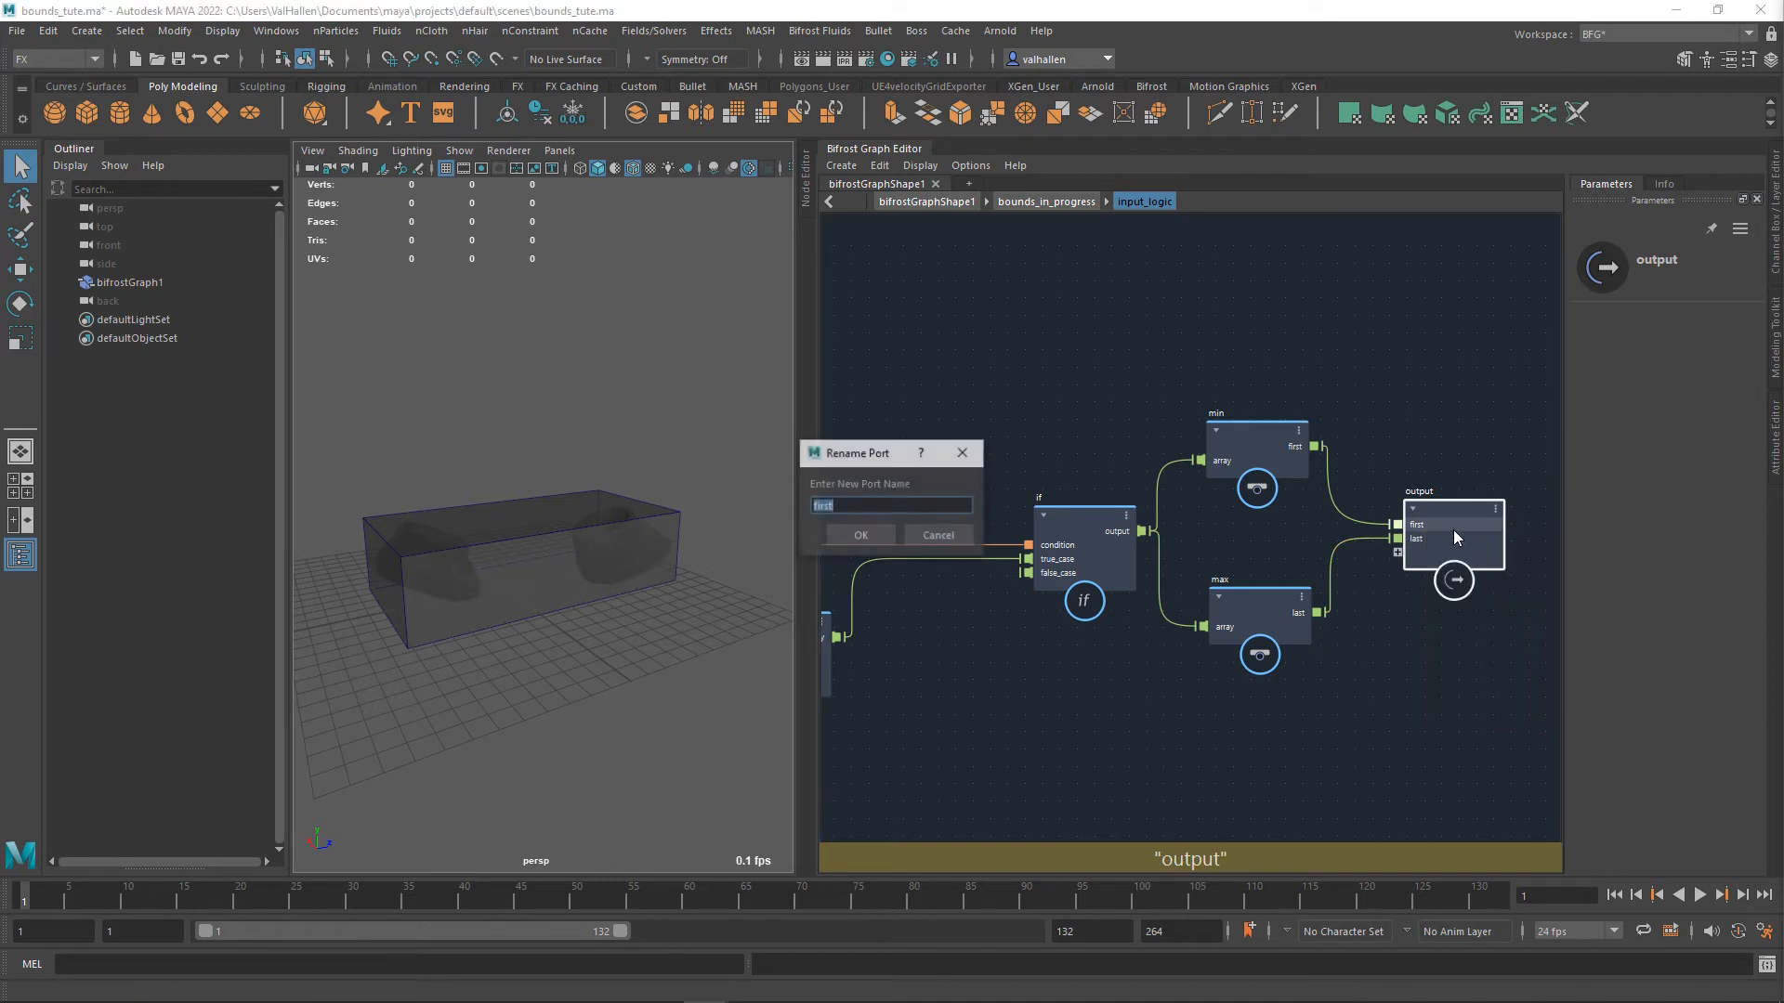
text(min_bound)
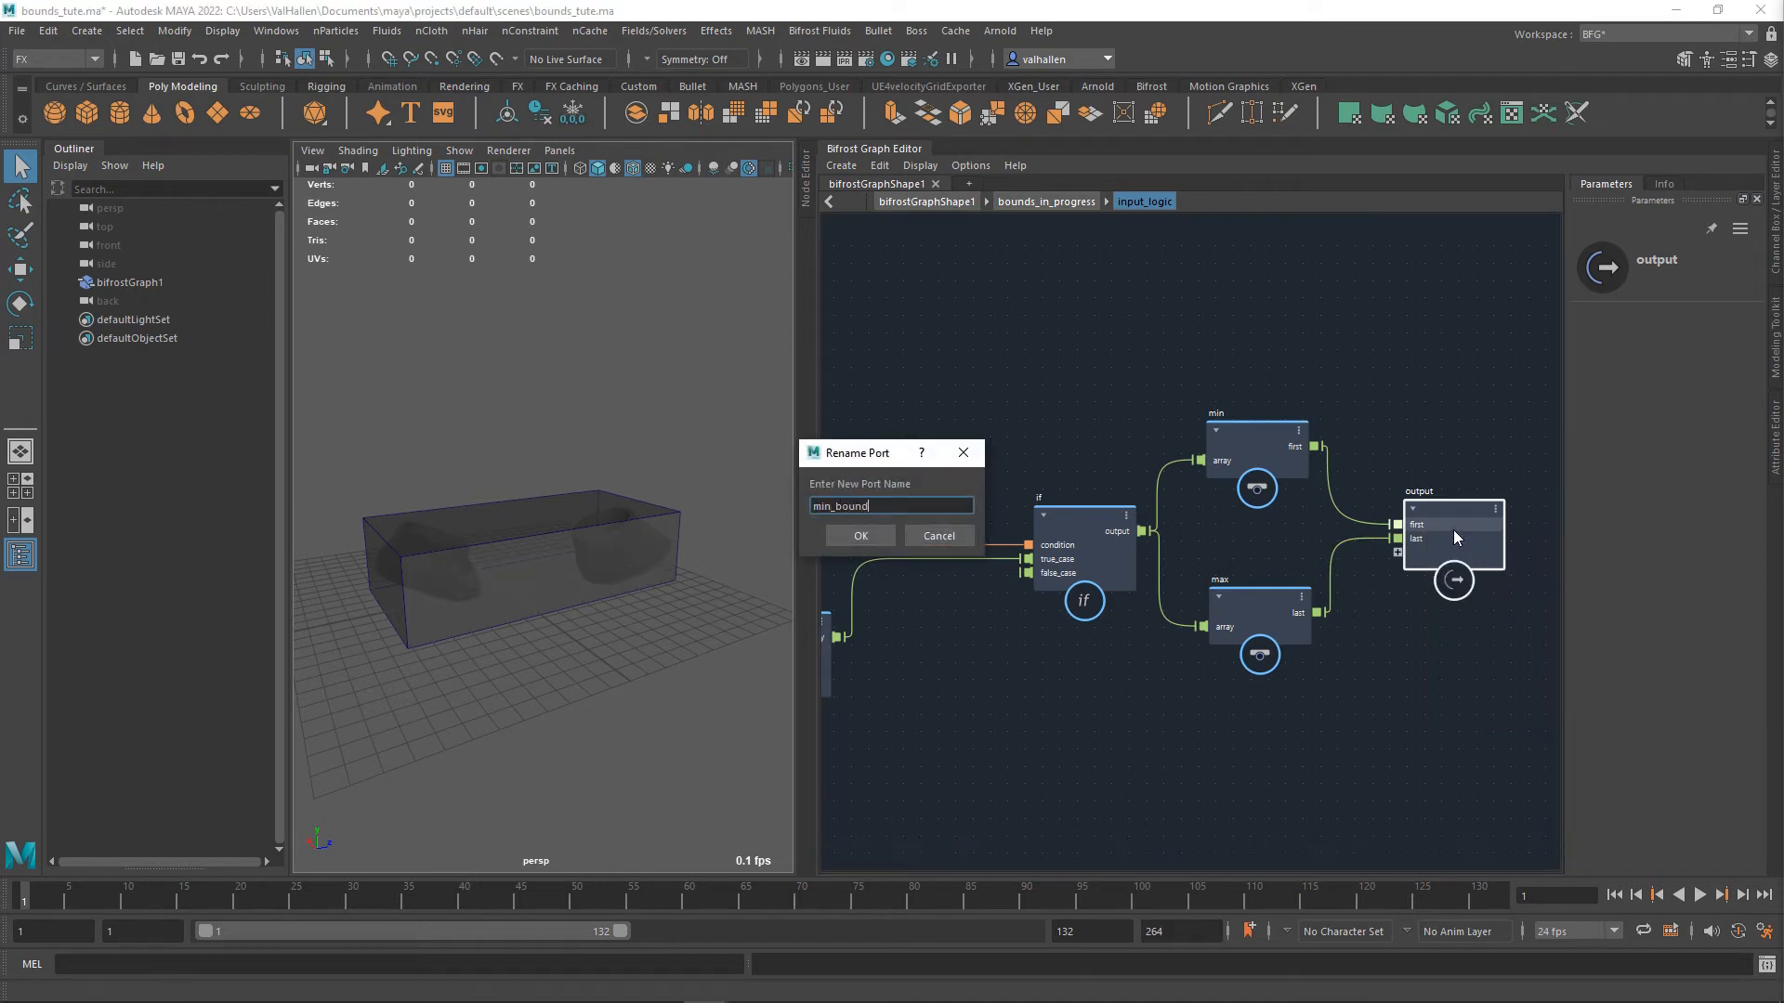
key(Return)
right_click(1430, 548)
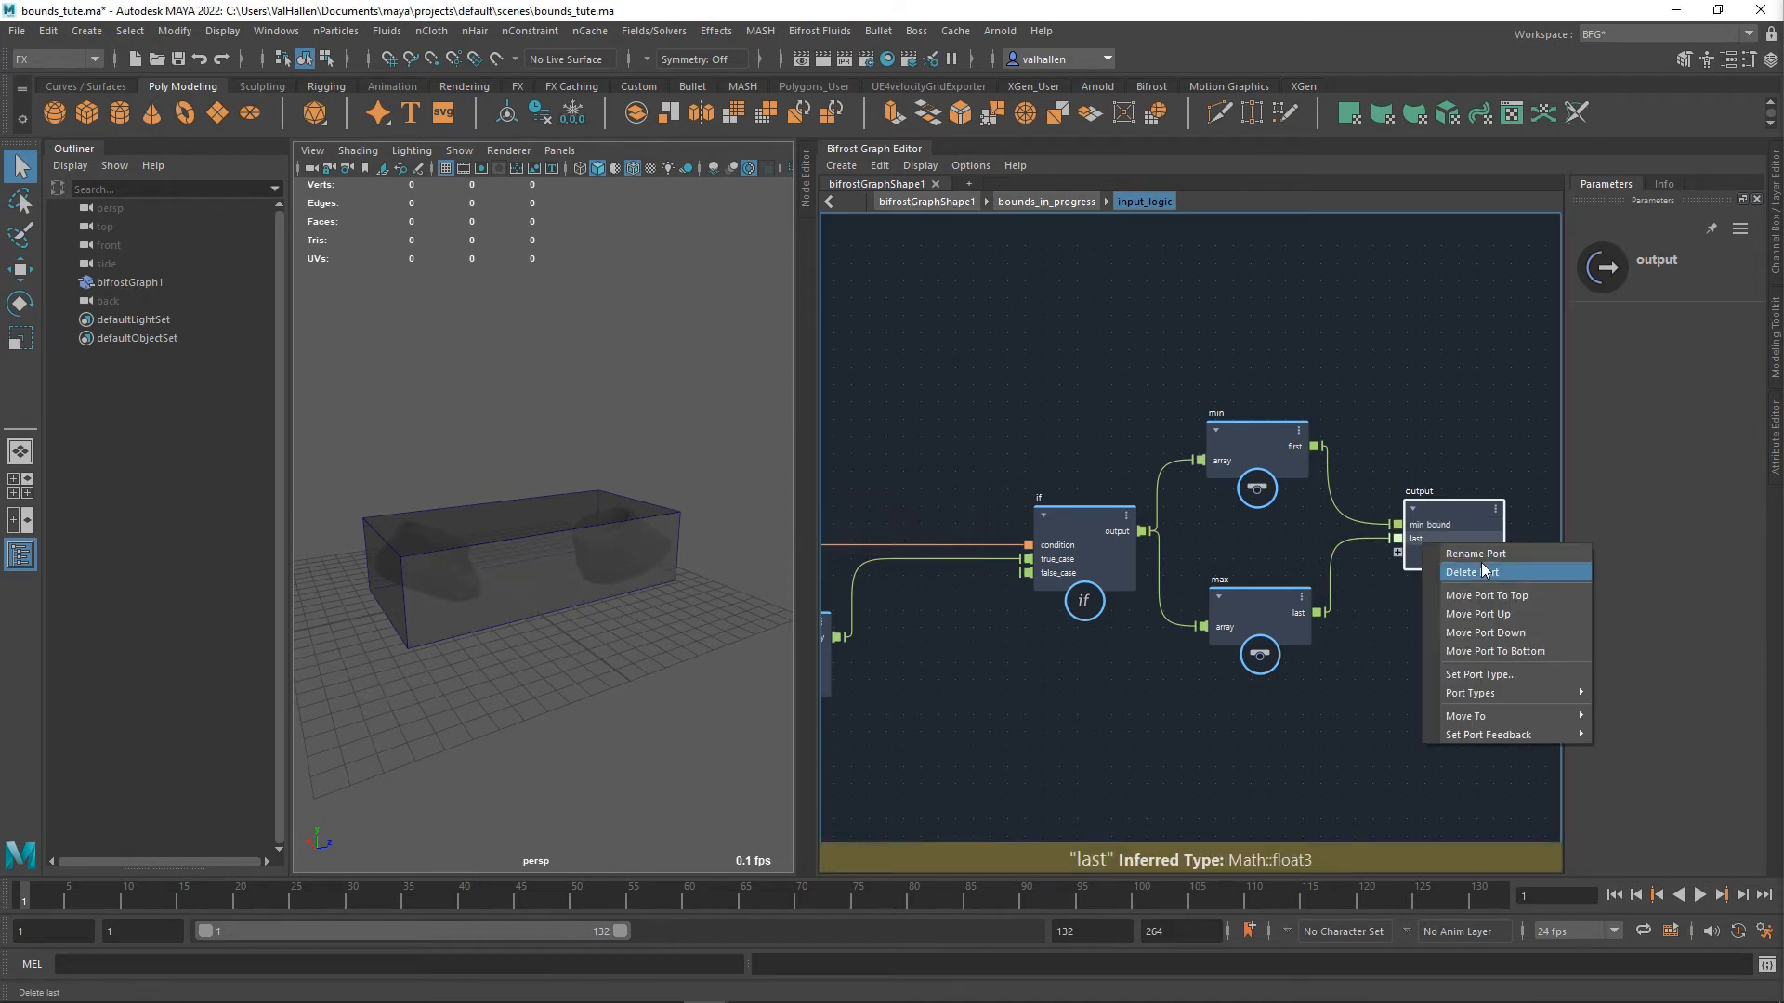
click(1468, 576)
key(ctrl+z)
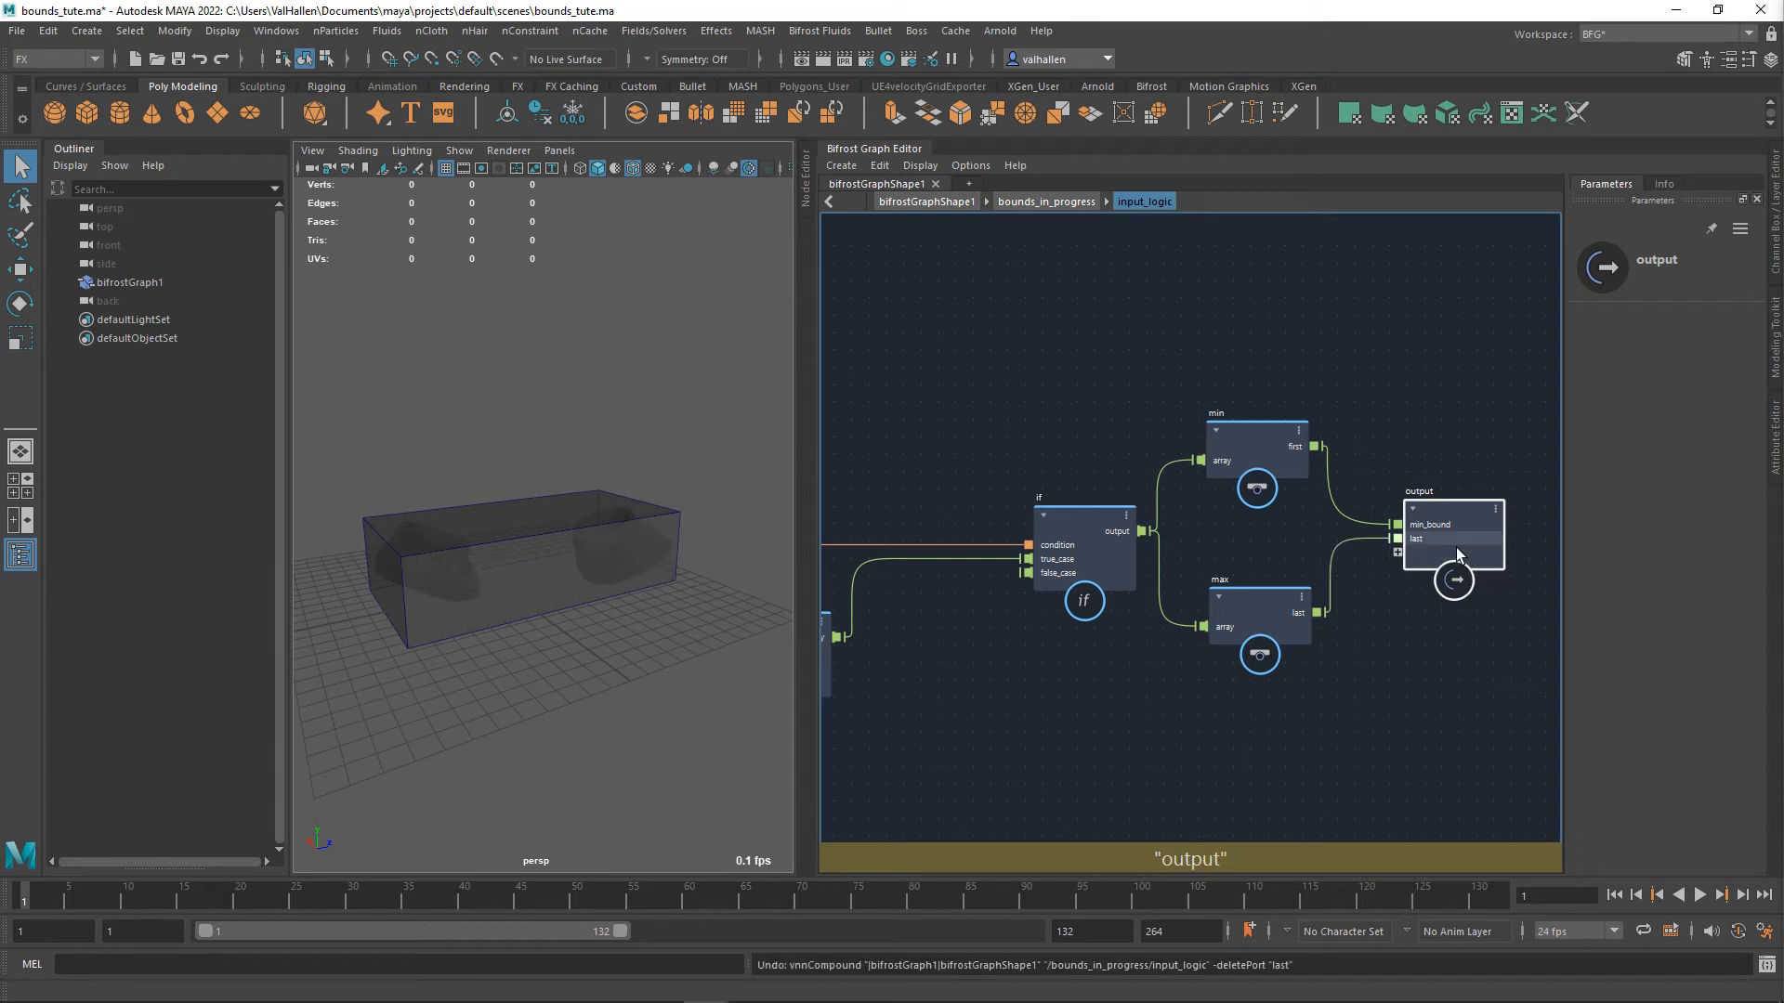
- Rename the output node's last port as max_bound
right_click(1457, 544)
click(1470, 555)
key(End)
text(_bound)
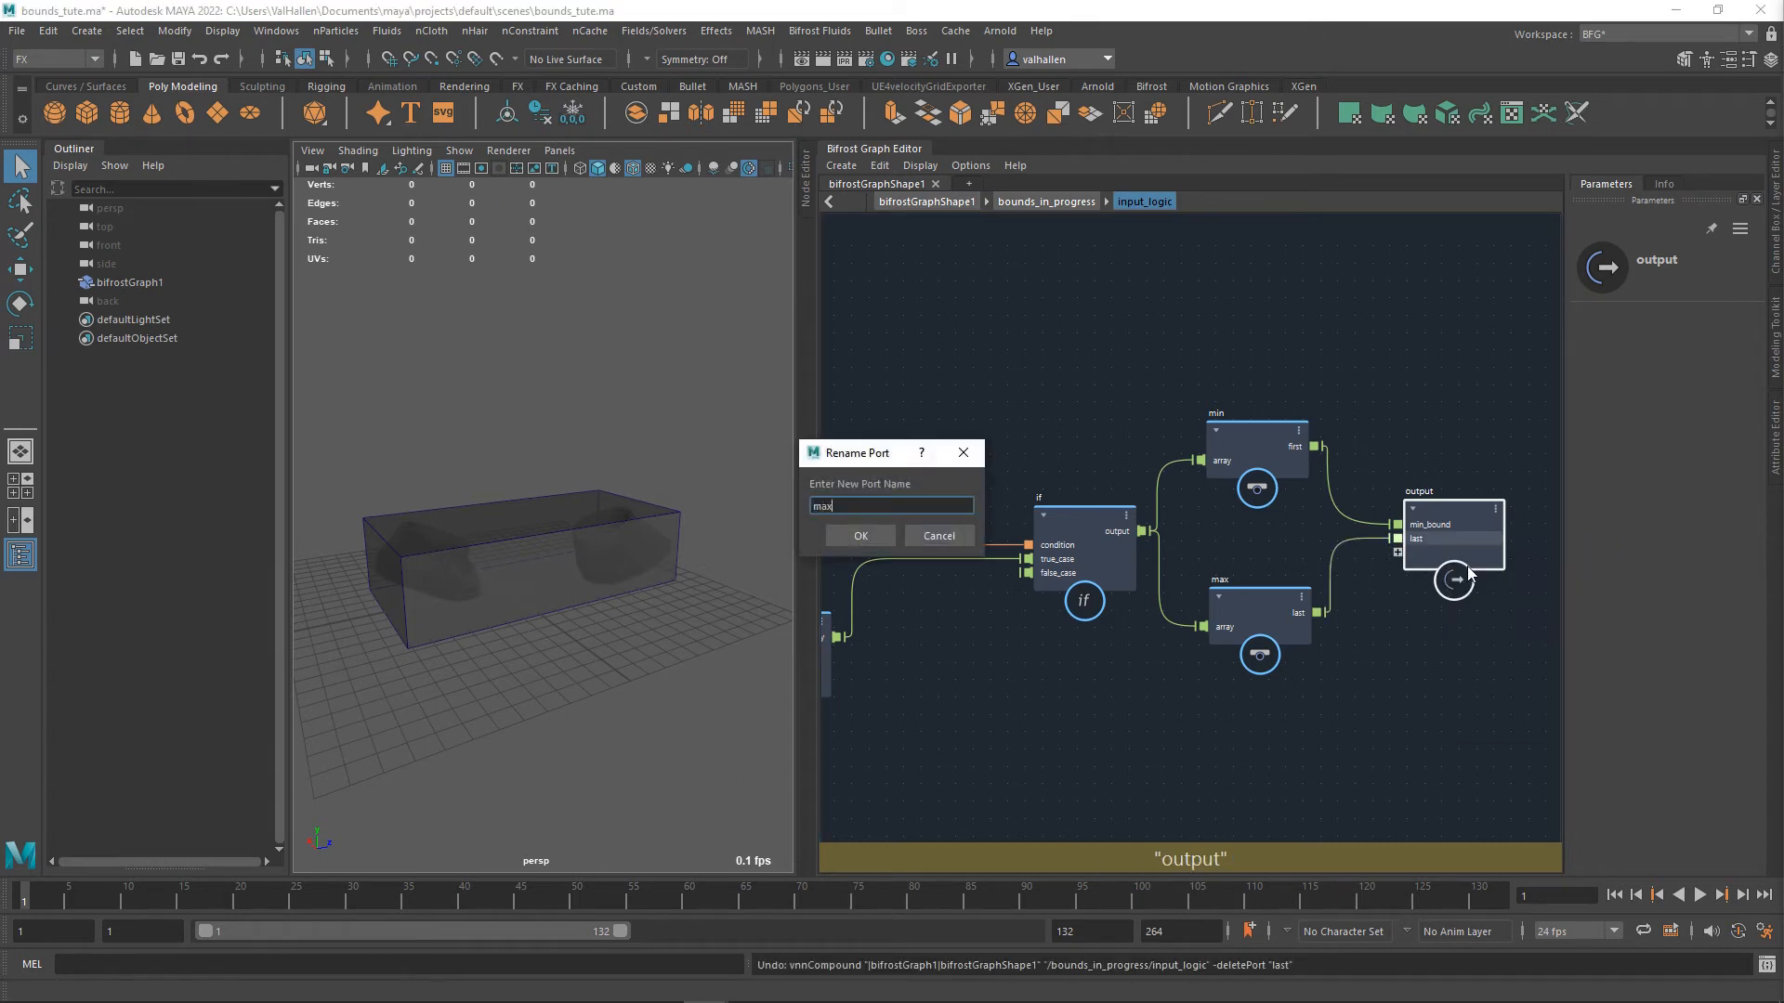
key(Return)
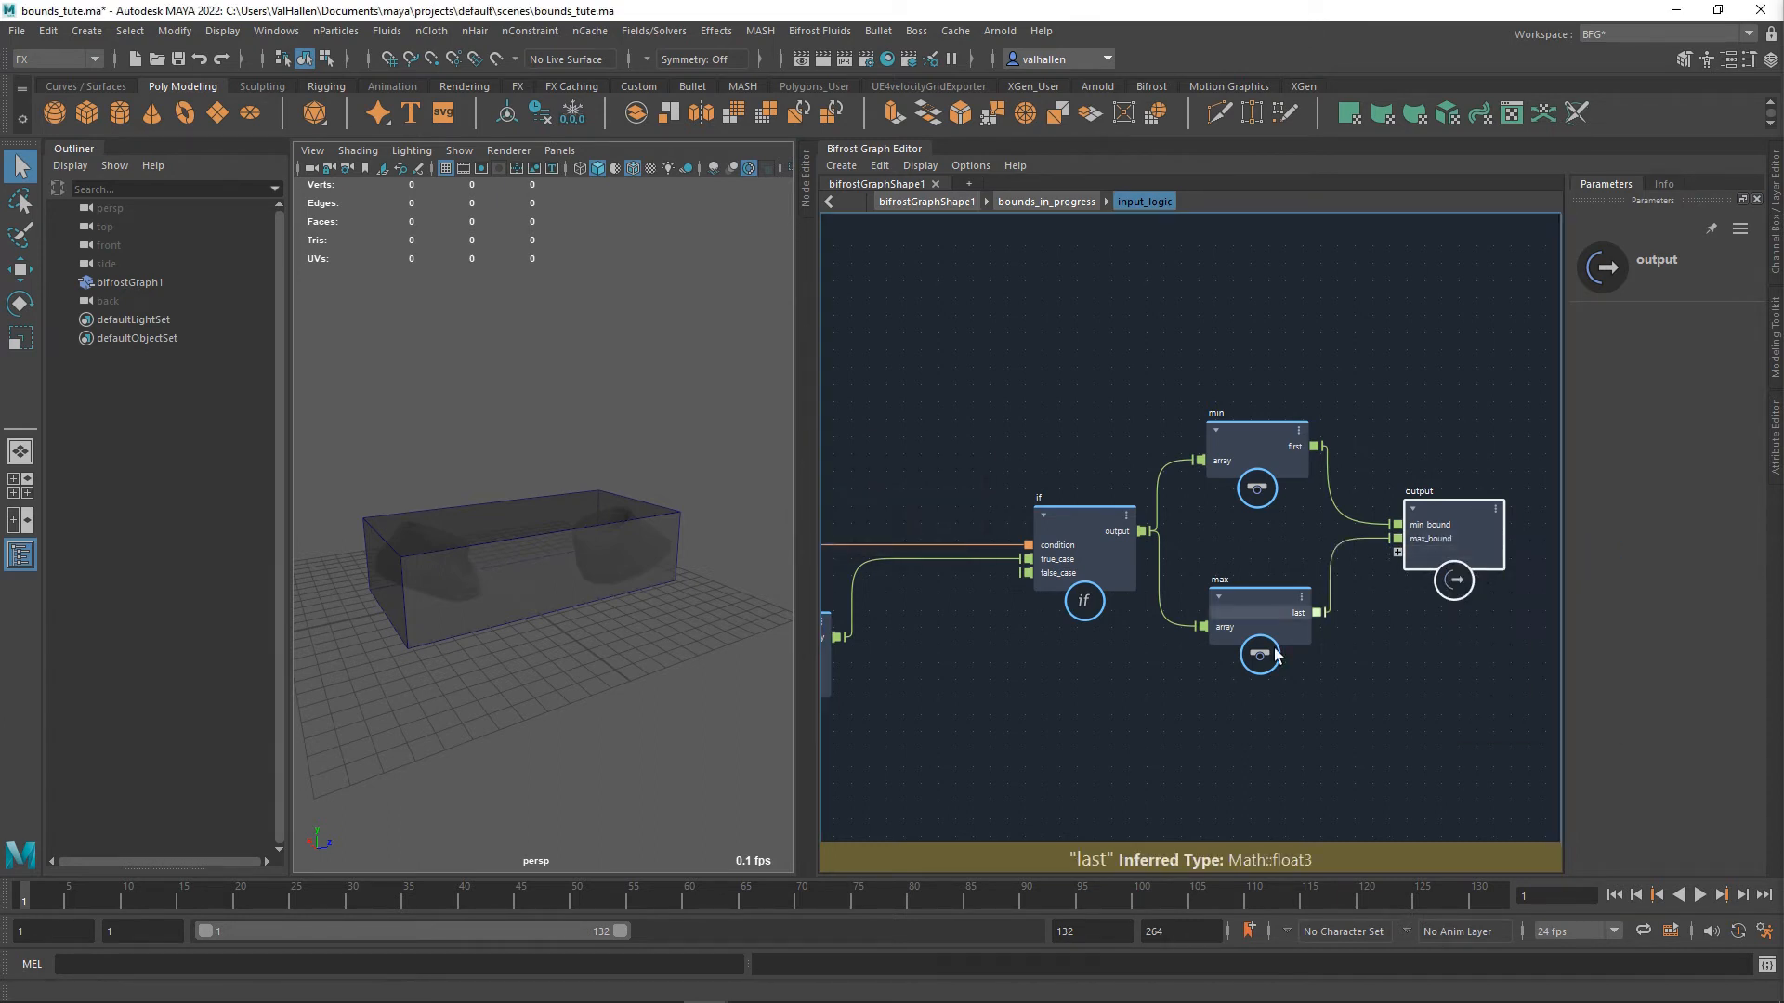
- Return to the bounds_in_progress level and move the pono and array_bounds nodes up, away from LWH_and_POSITION
scroll(1199, 688, down, 2)
double_click(1172, 700)
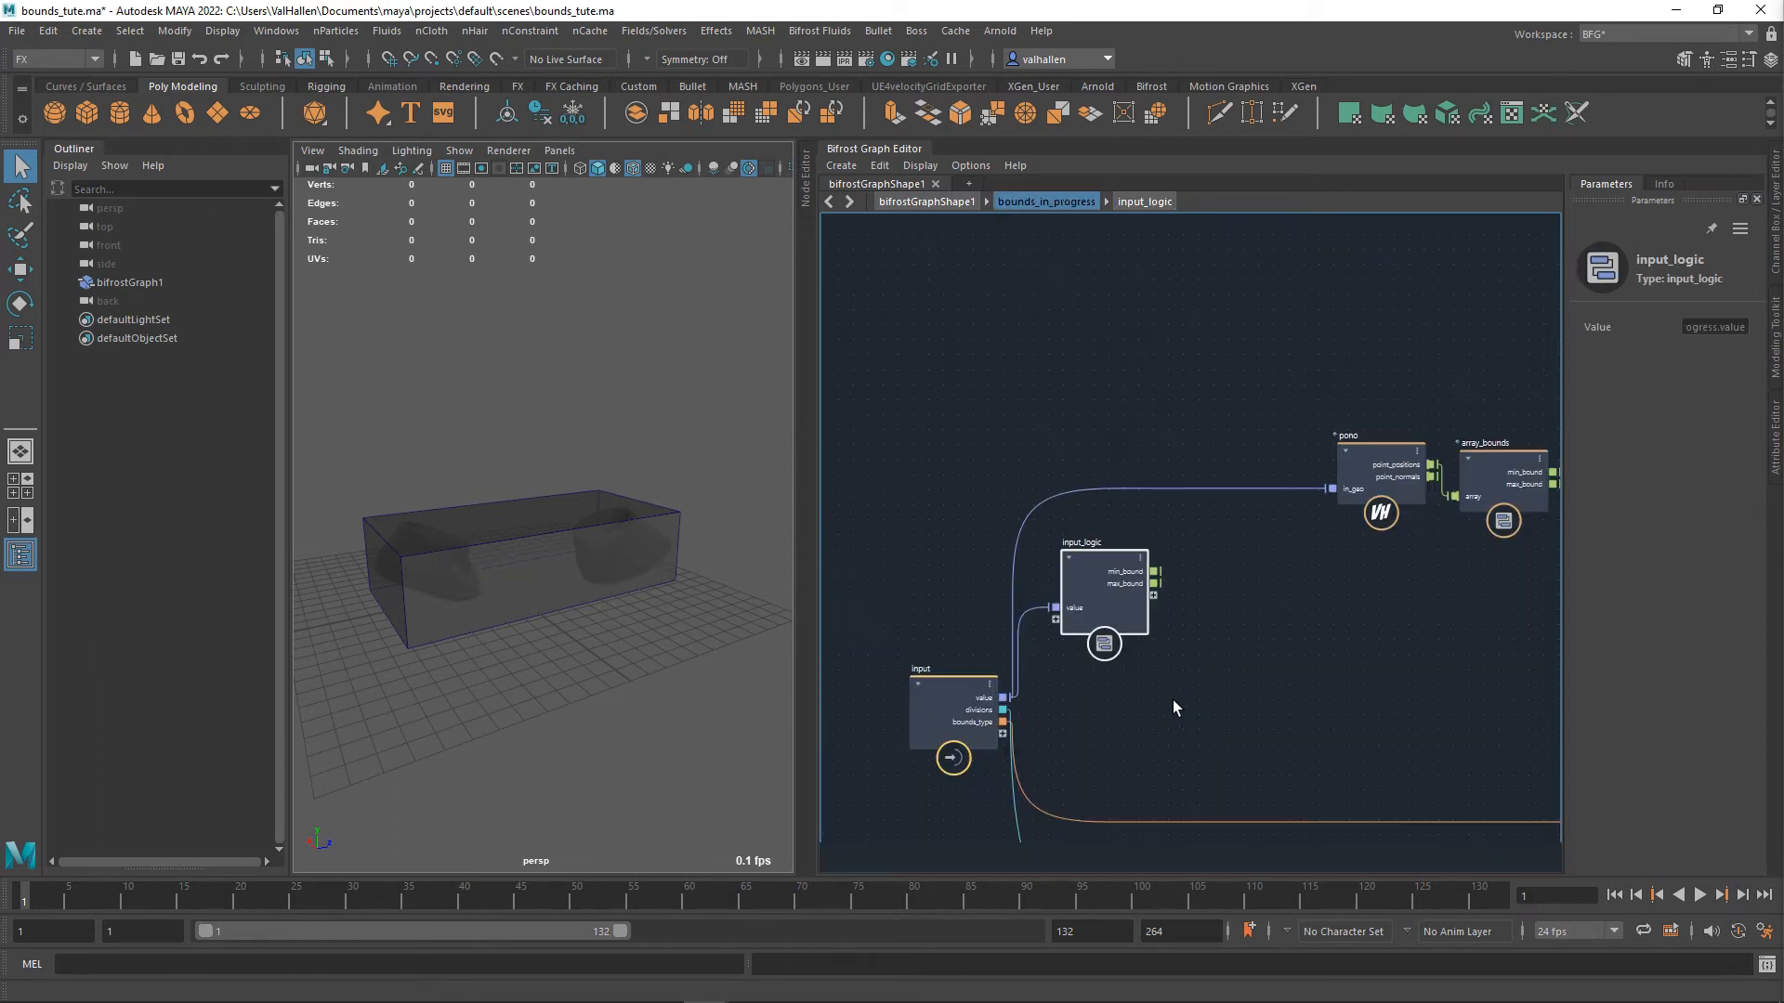
alt+middle_drag(1237, 666, 1152, 668)
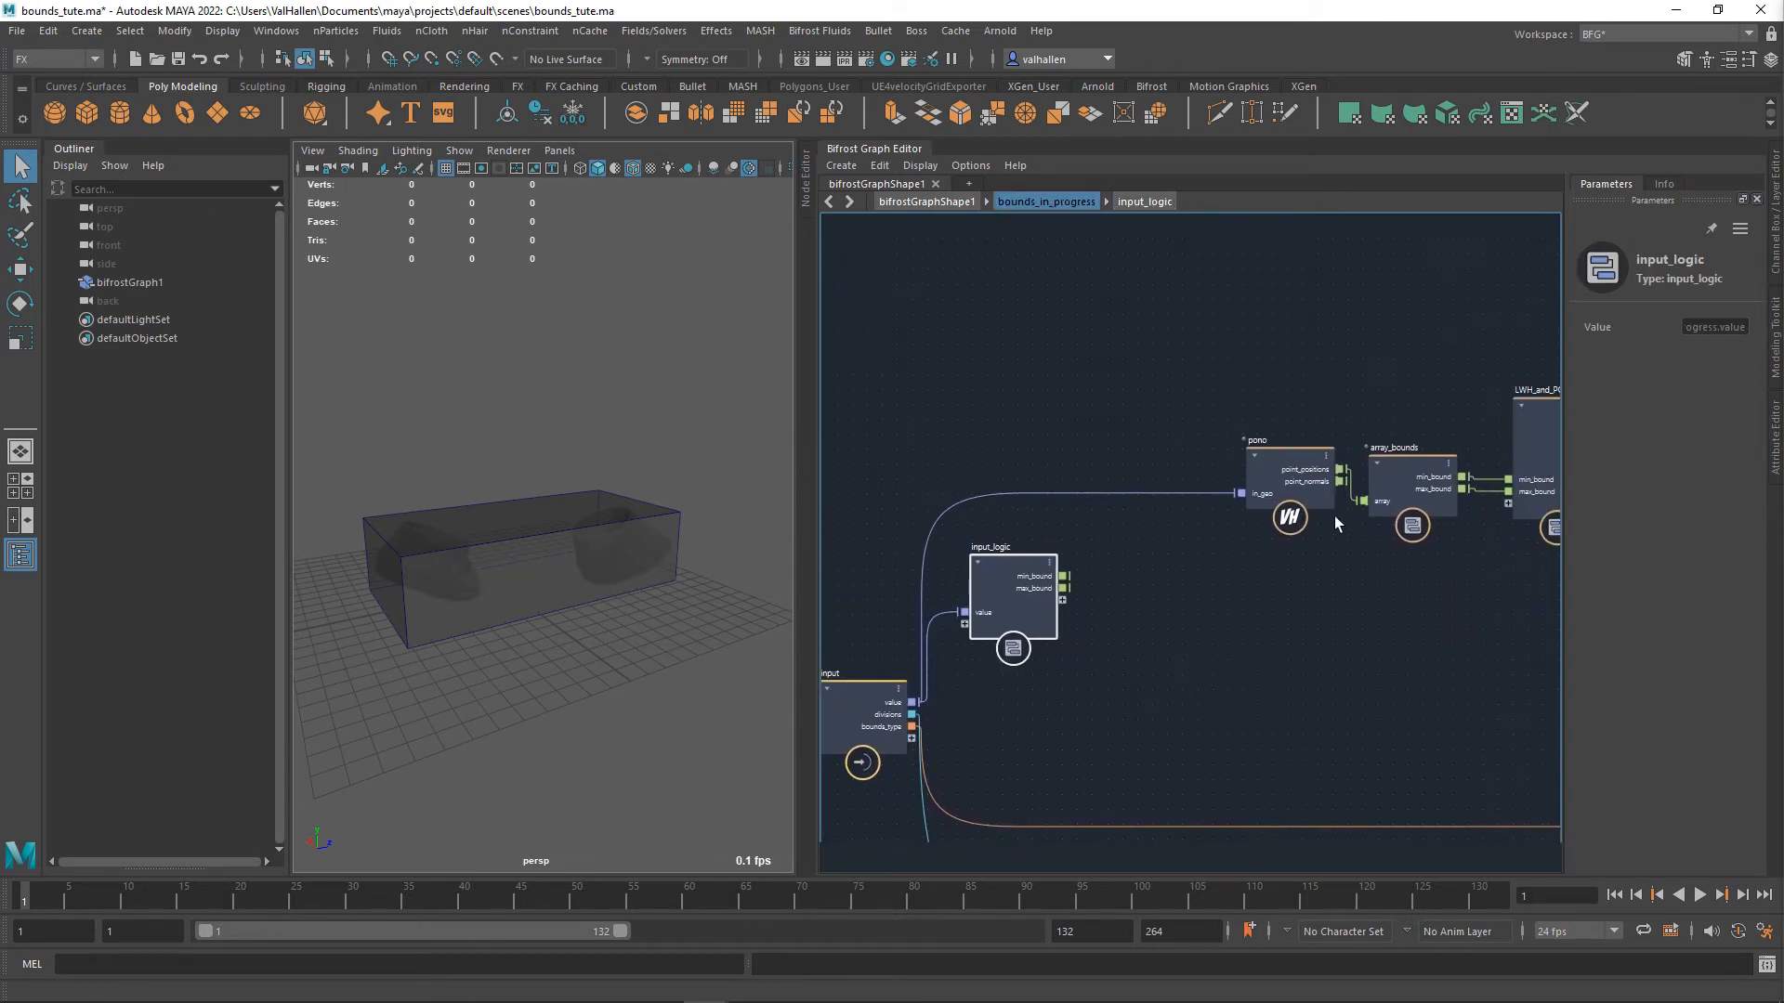
drag(1334, 515, 1133, 462)
drag(1451, 476, 1258, 393)
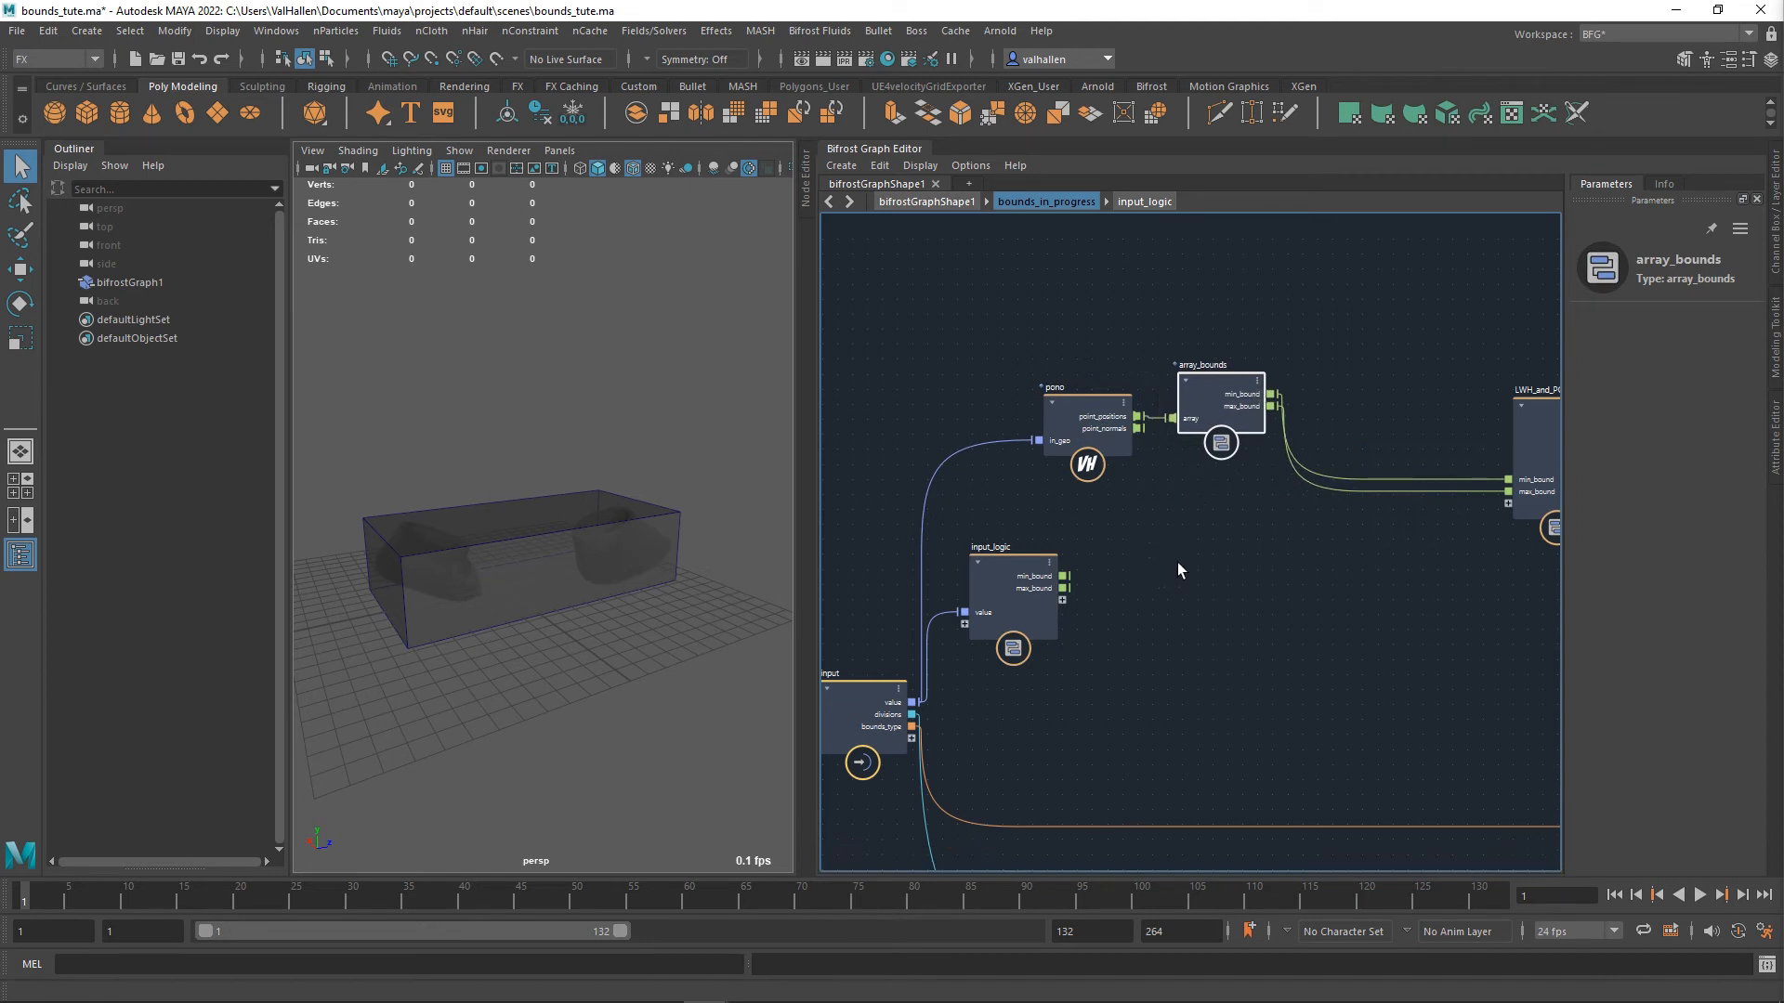
- Connect input_logic's min_bound and max_bound outputs to the matching inputs of LWH_and_POSITION, replacing the array_bounds connections
alt+middle_drag(1178, 561, 1226, 524)
click(1218, 655)
alt+middle_drag(1523, 487, 1361, 535)
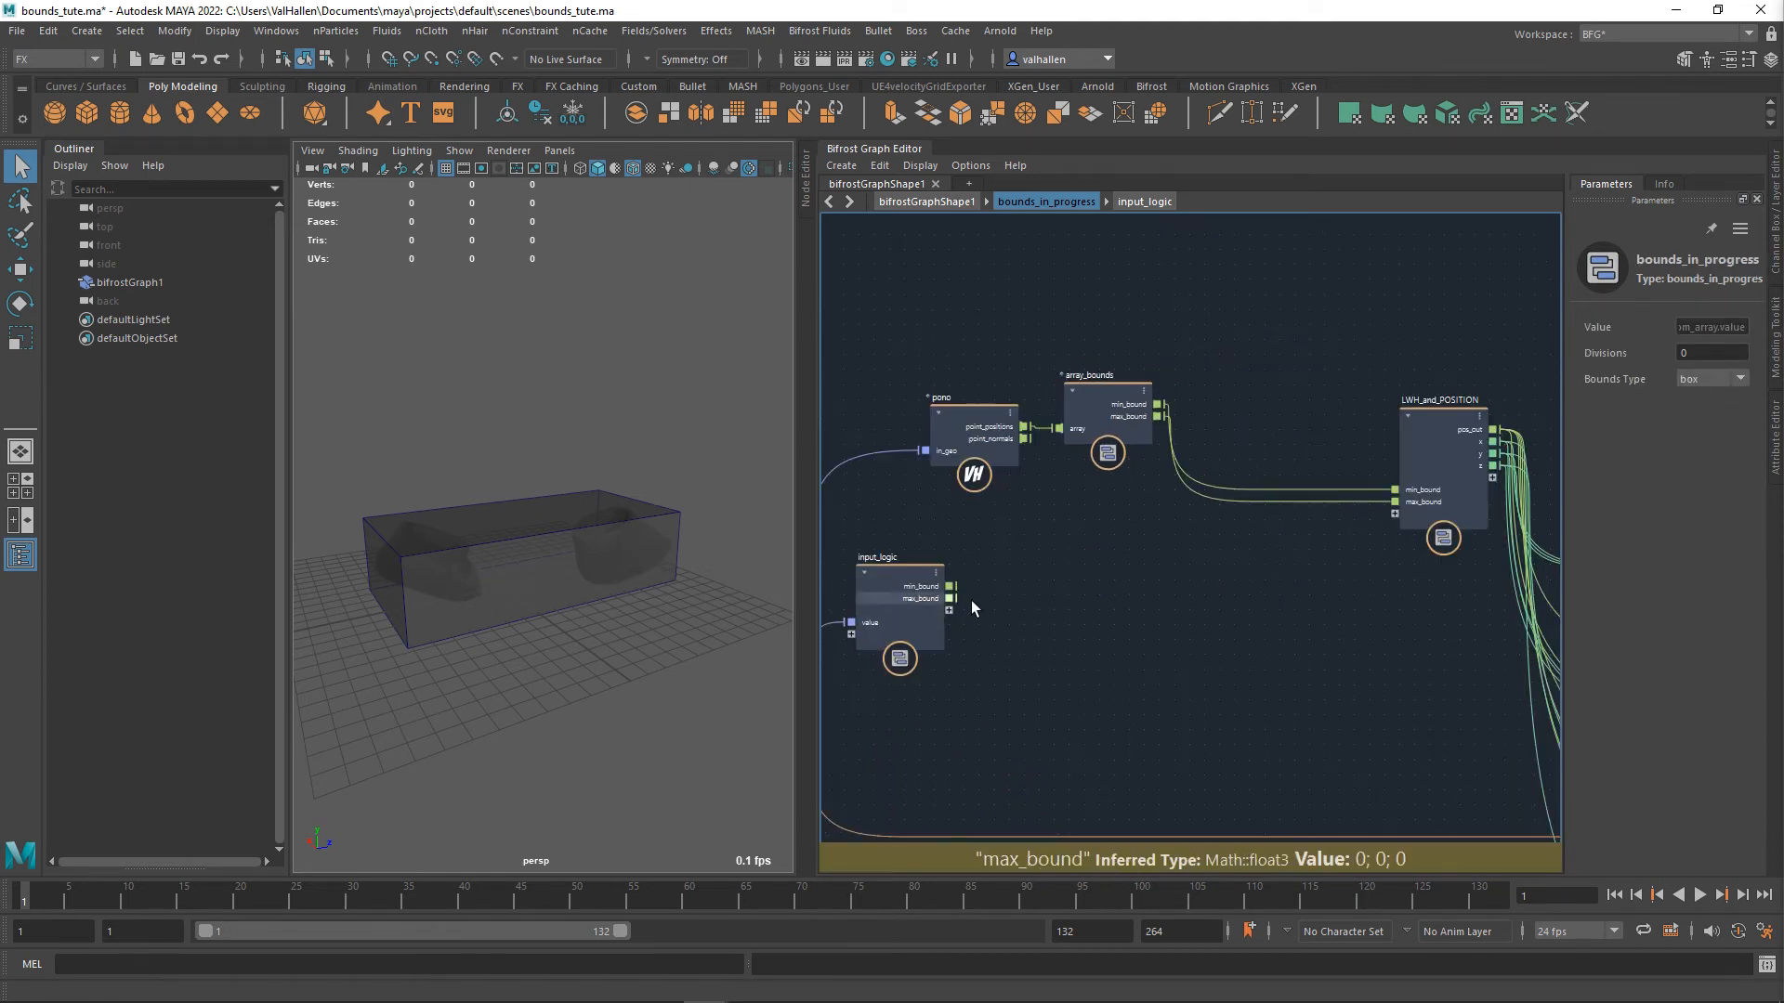
drag(950, 587, 1461, 487)
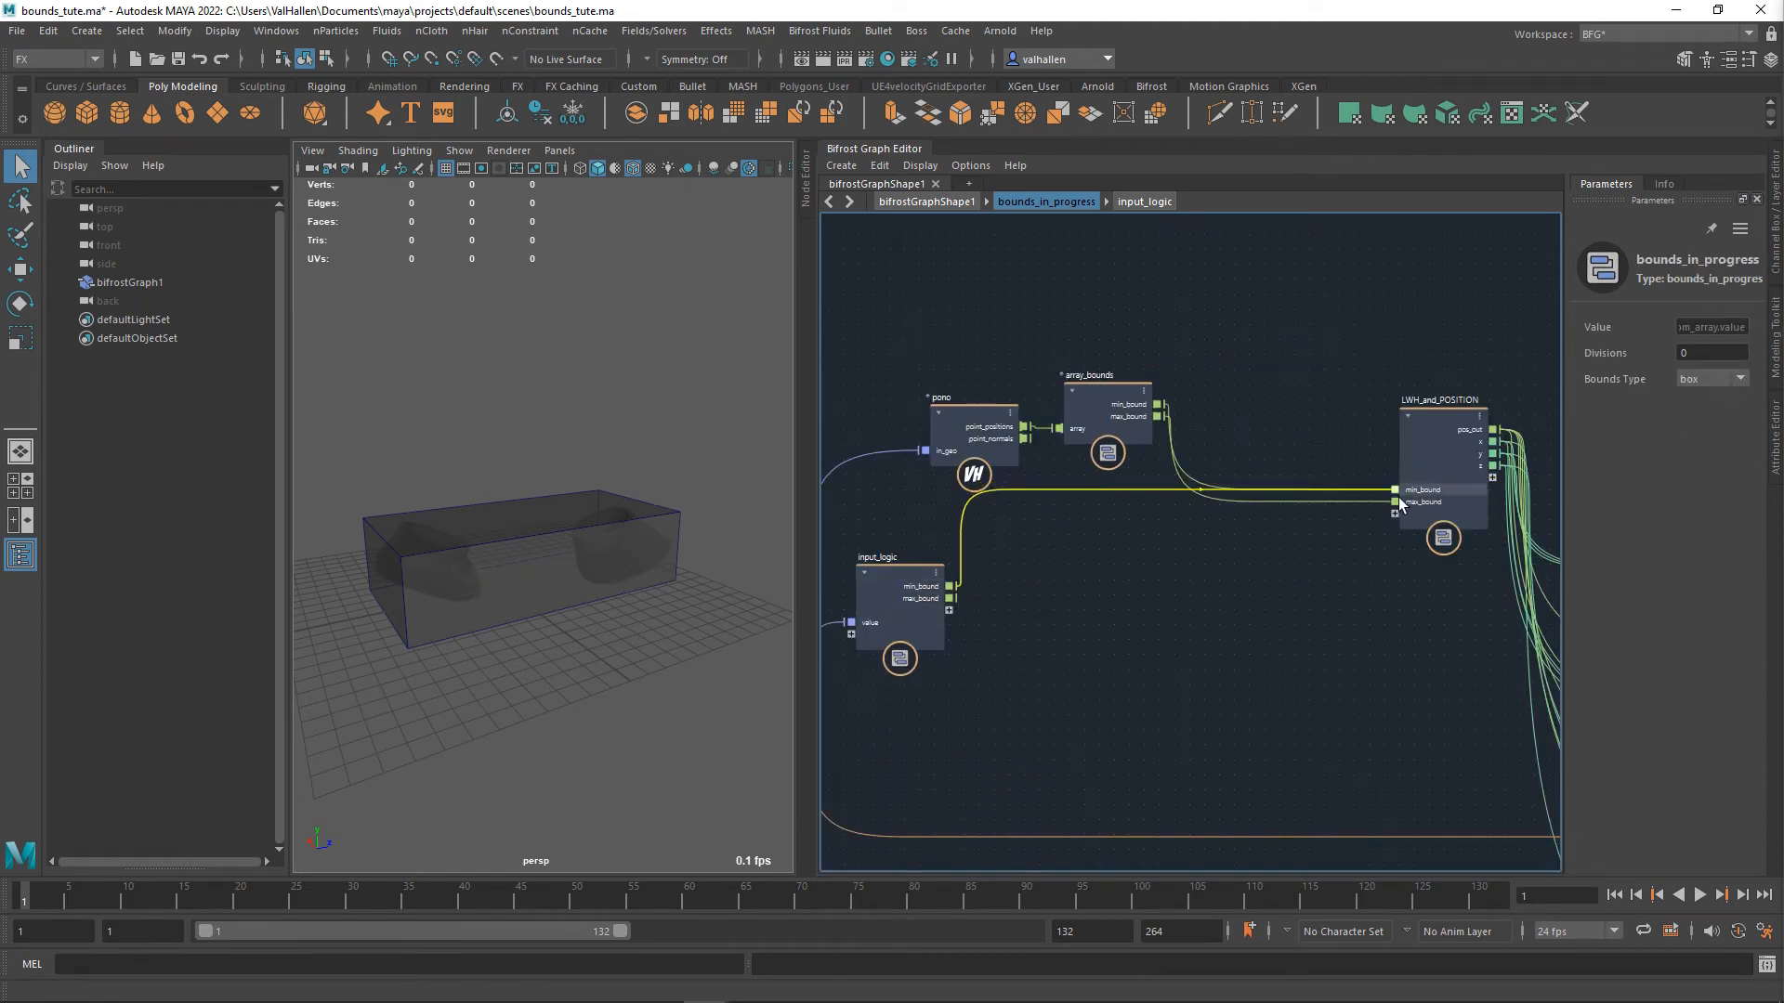
drag(956, 602, 1396, 502)
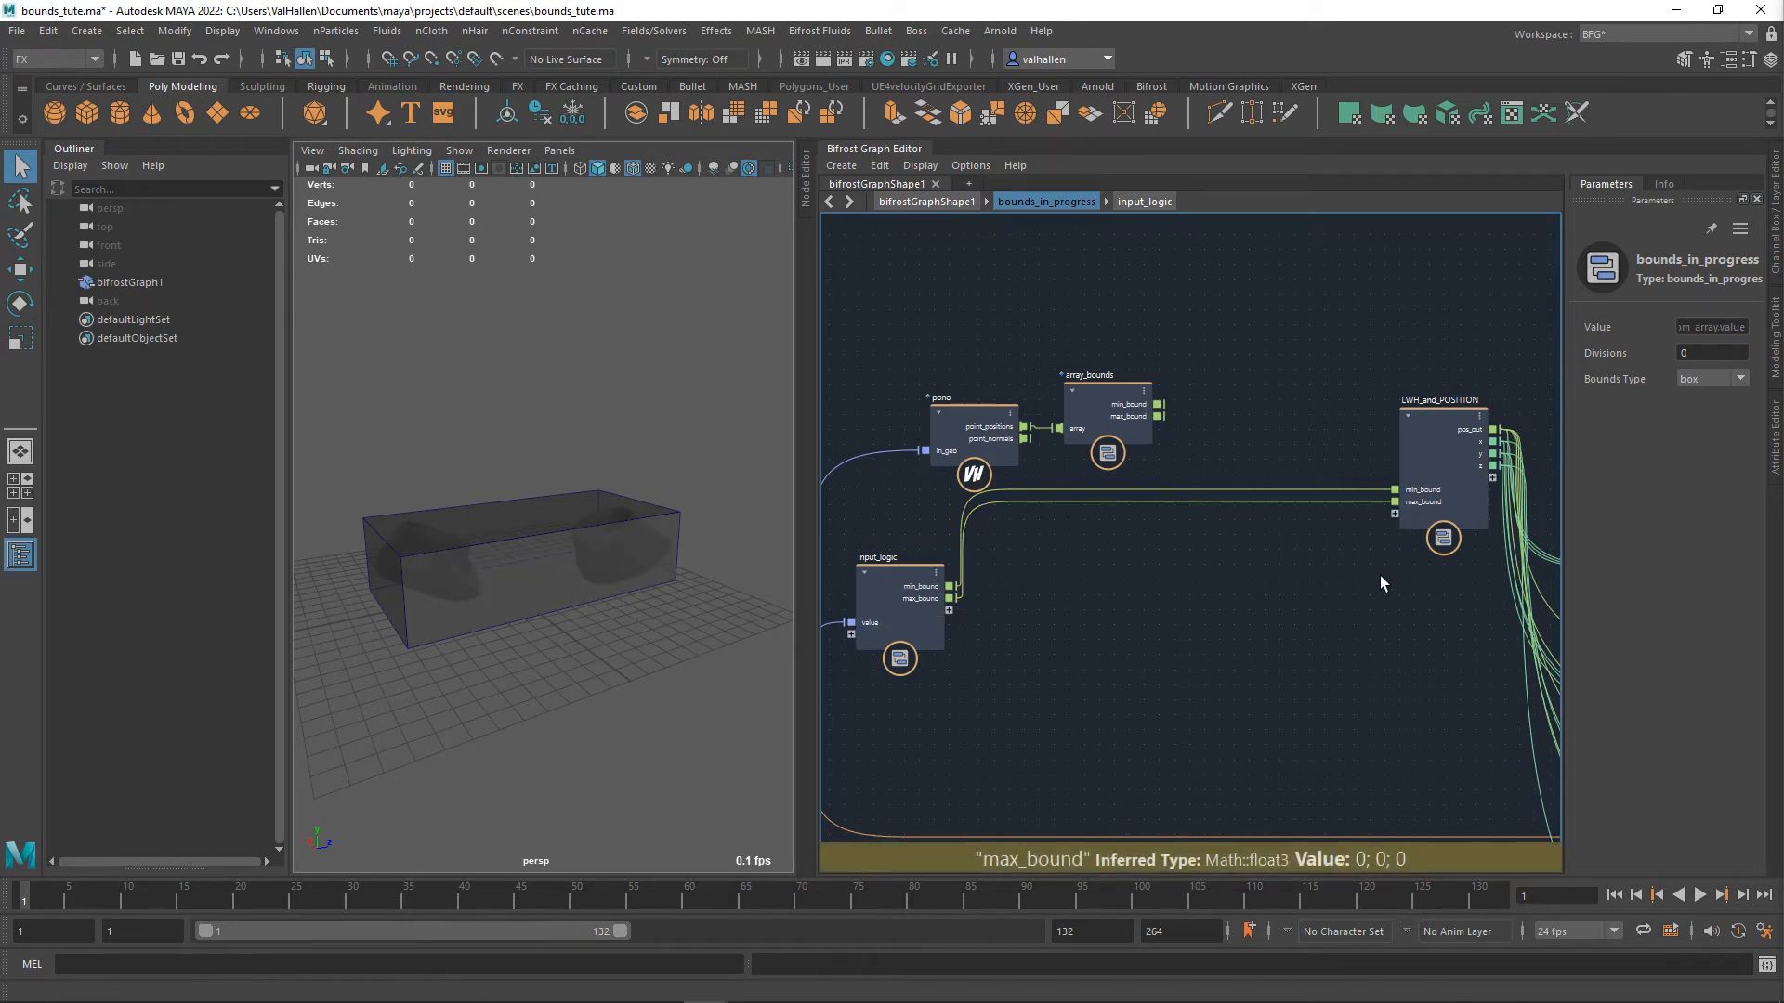
- Delete the pono and array_bounds nodes and move input_logic up in line with its outgoing connections
alt+middle_drag(948, 620, 1196, 610)
drag(1242, 435, 1235, 382)
drag(1363, 405, 1358, 376)
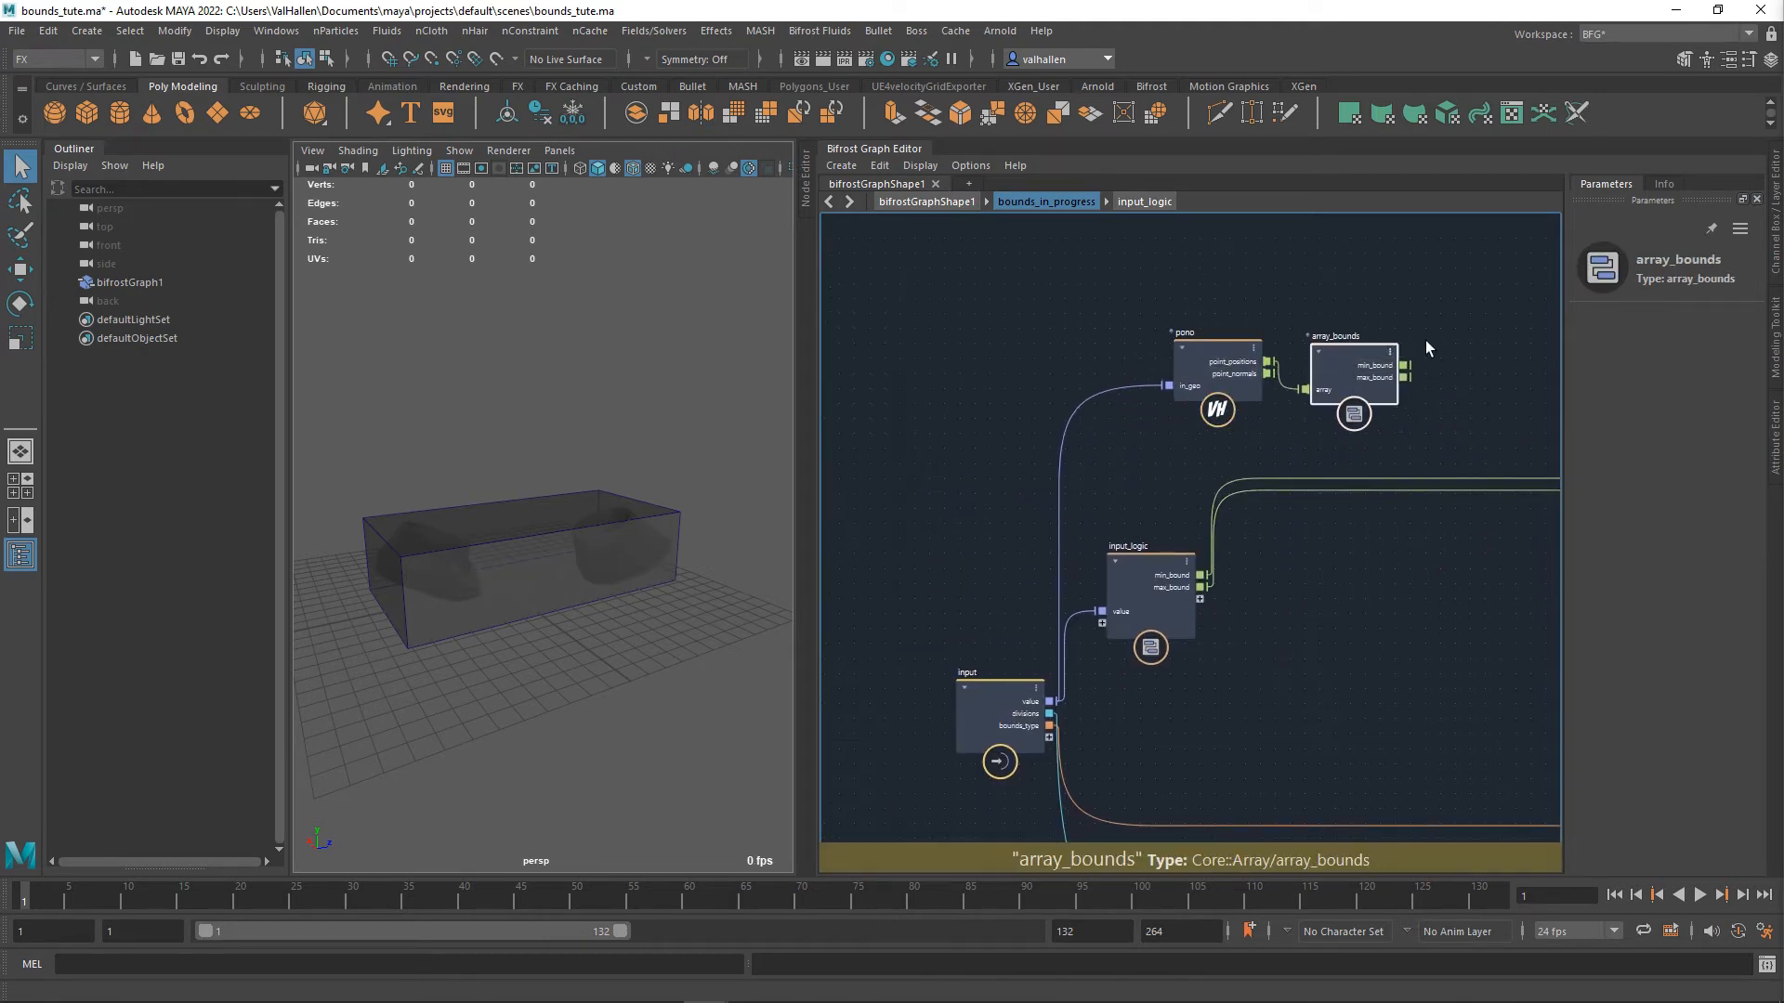
shift+click(1217, 367)
key(Delete)
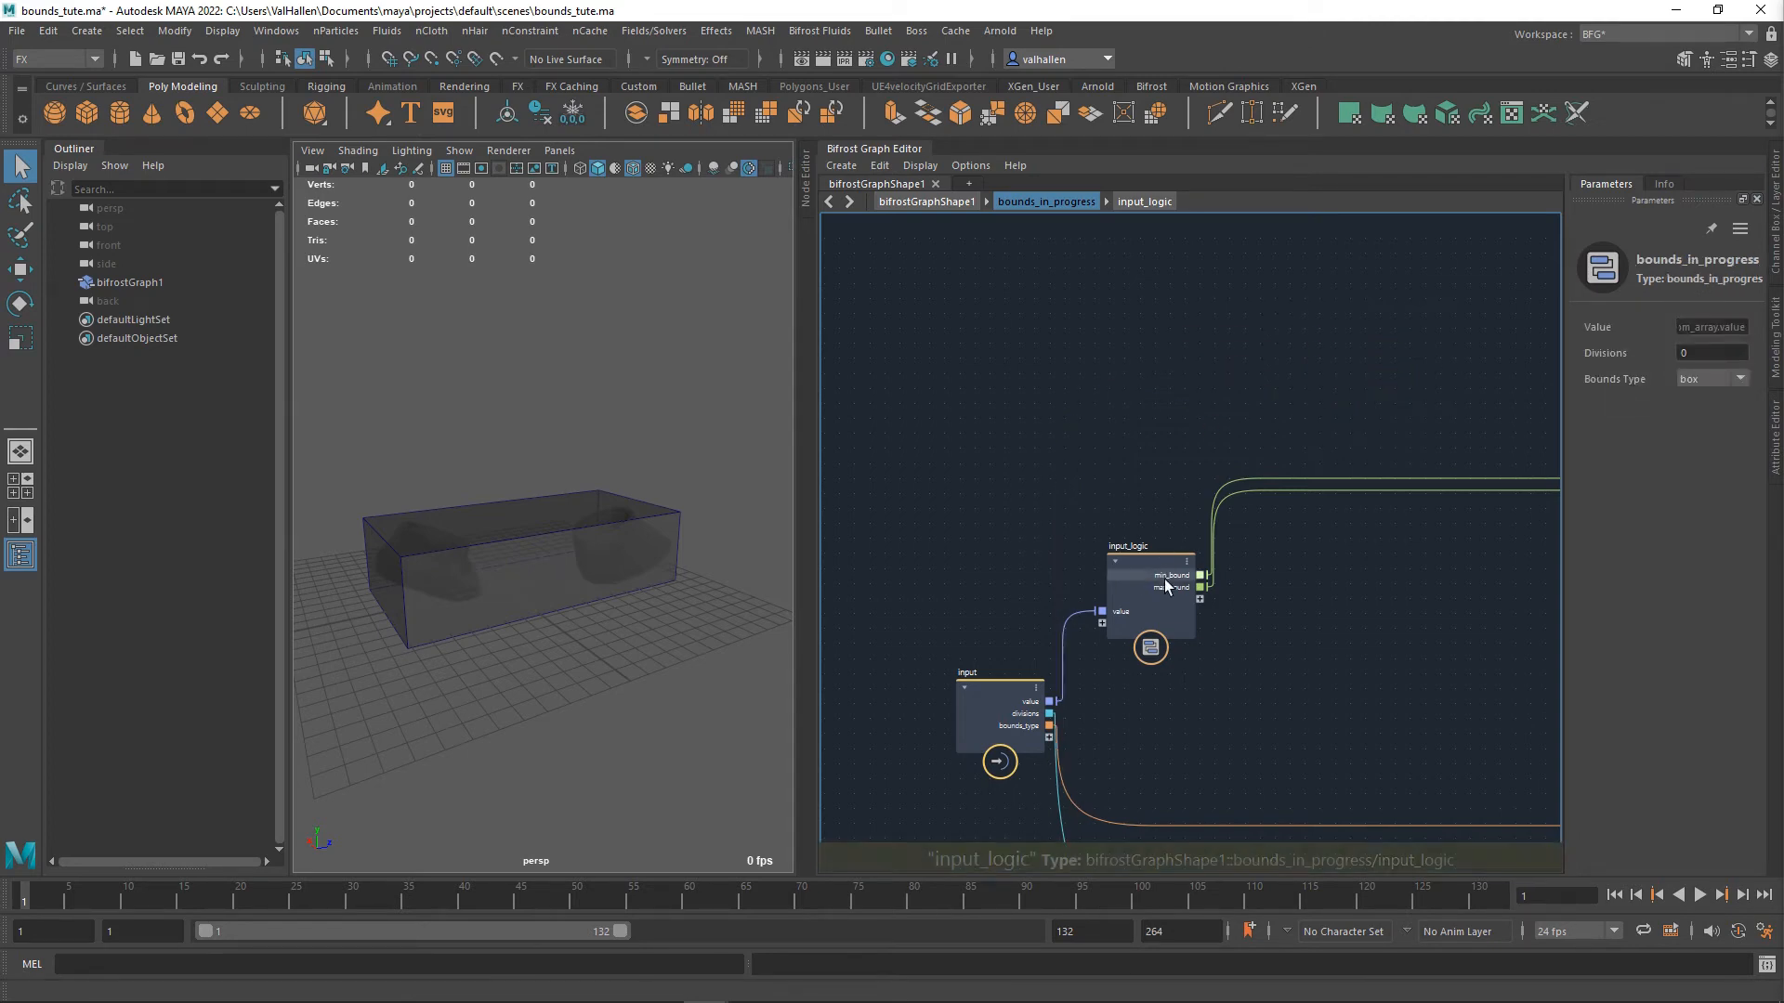
drag(1166, 586, 1164, 488)
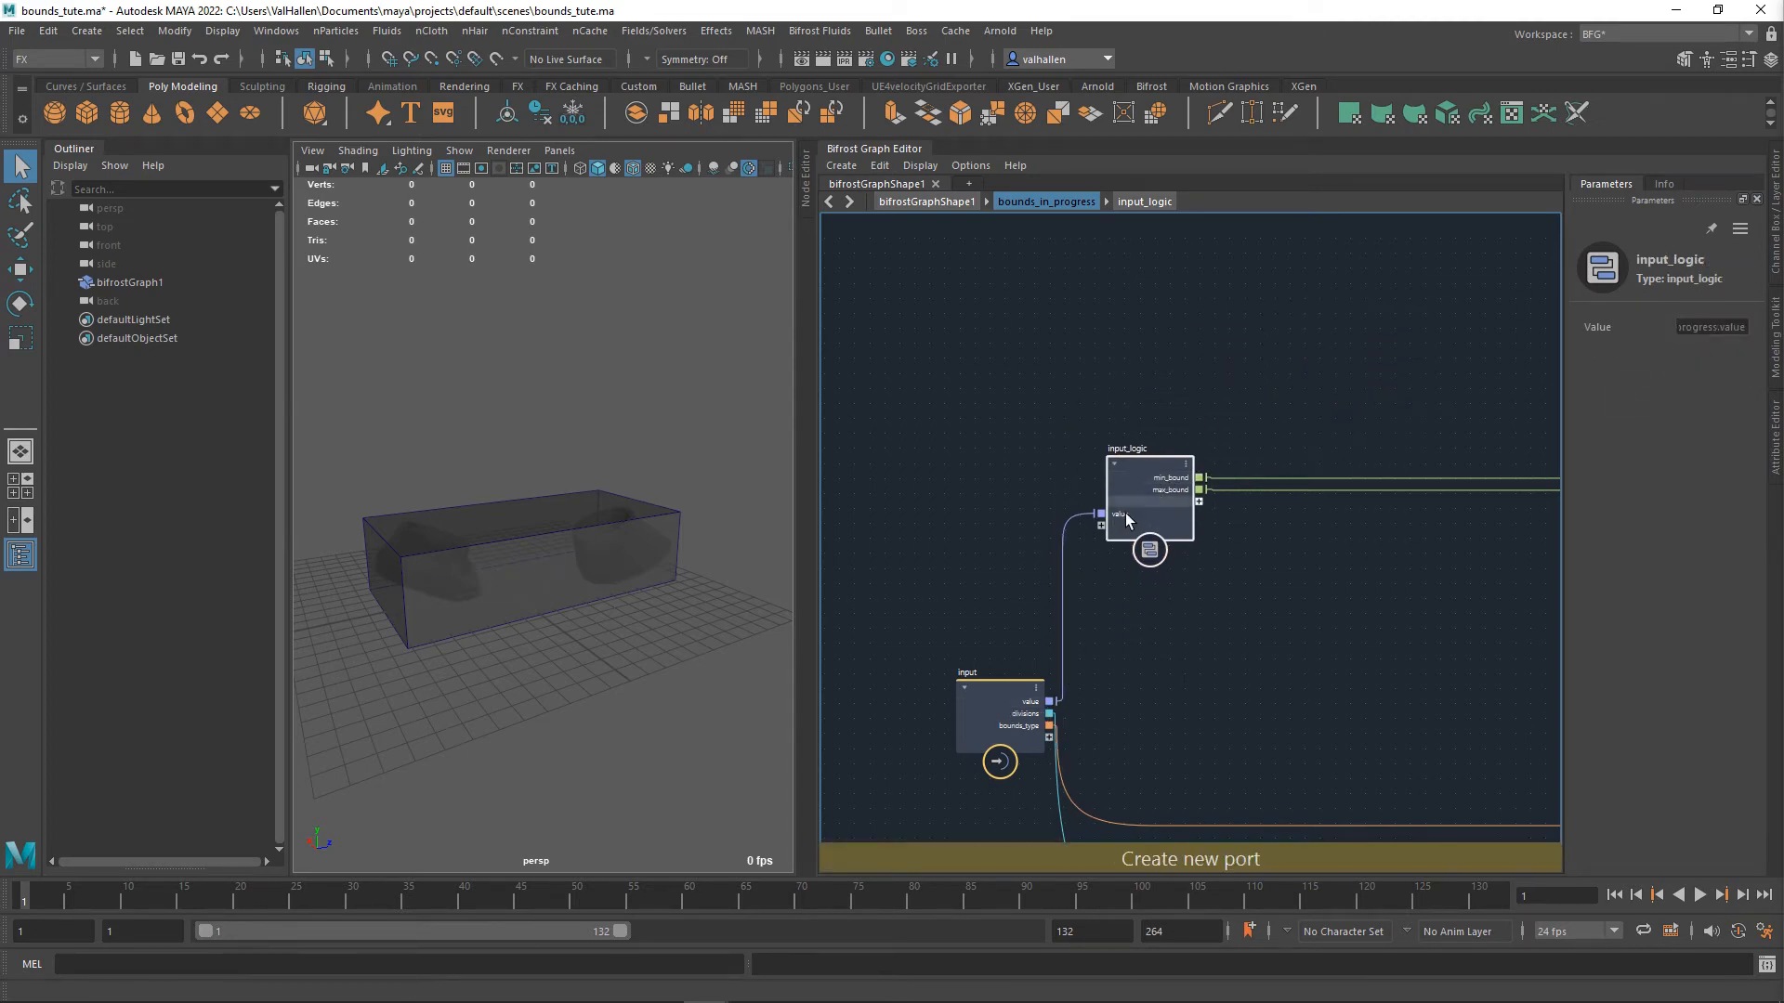
- Inside the input_logic compound, add a volume_bounds node fed by the input's value
double_click(1137, 481)
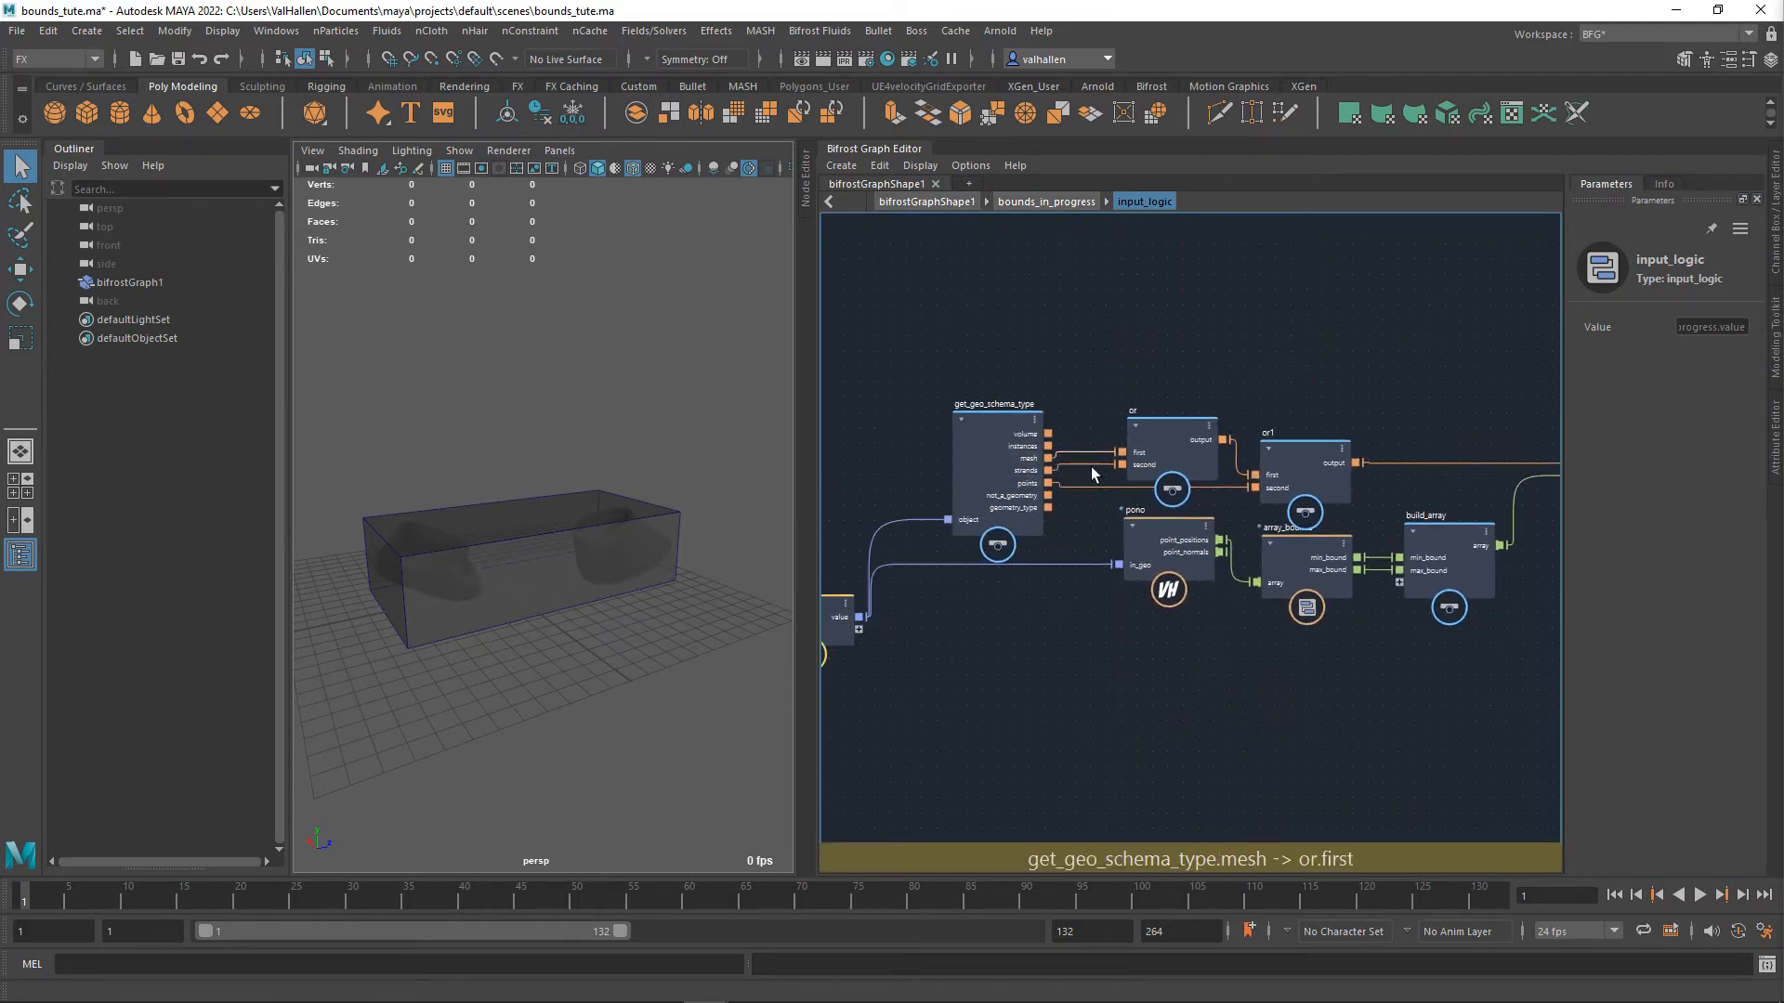
middle_drag(1449, 363, 1319, 341)
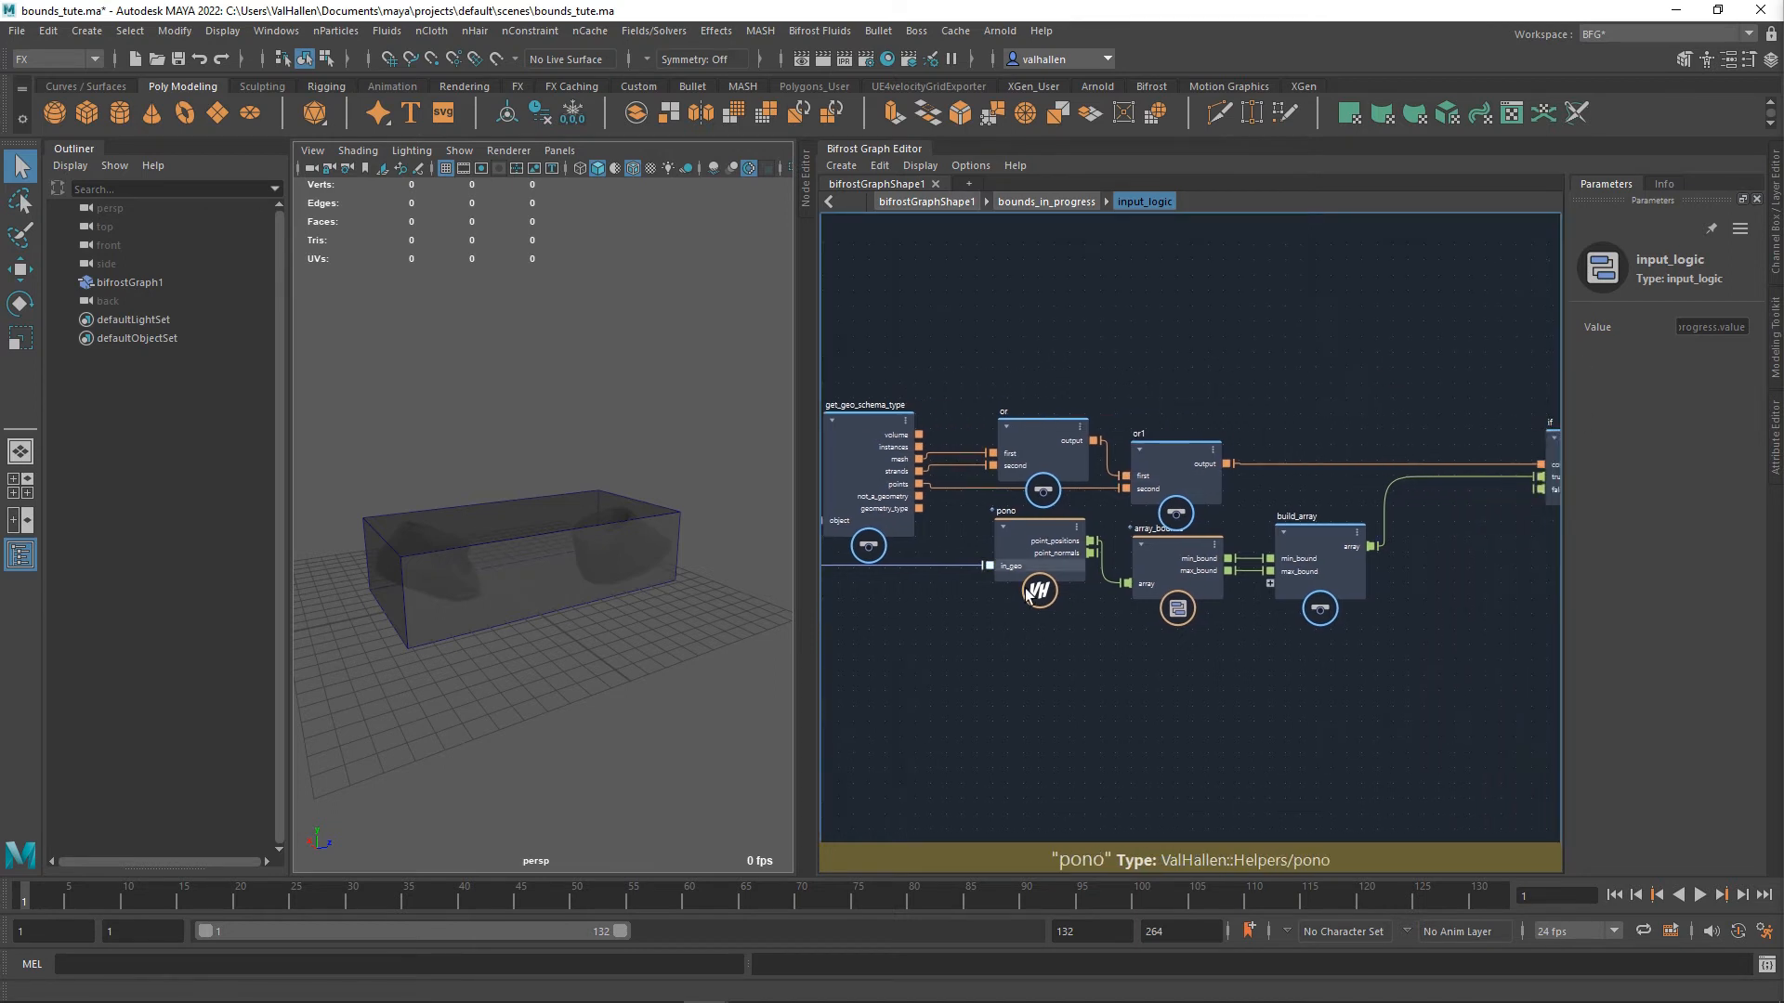
middle_drag(1418, 576, 1181, 650)
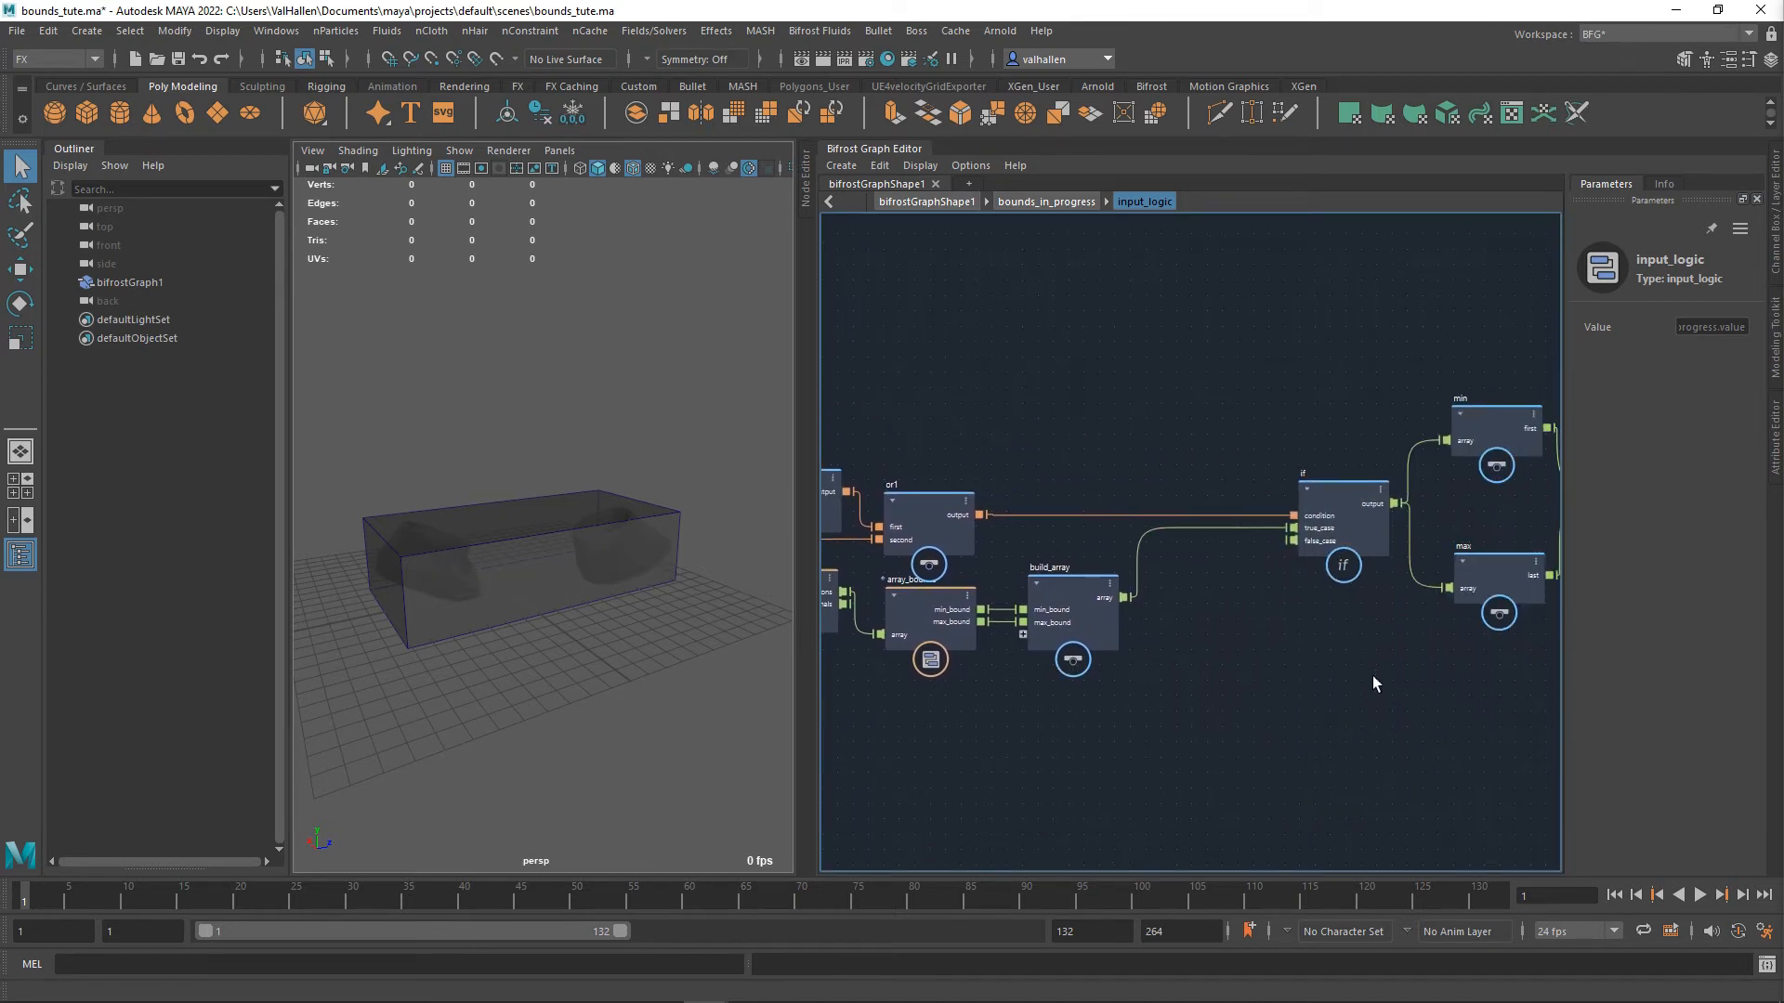
middle_drag(1425, 677, 1536, 675)
middle_drag(1282, 685, 998, 669)
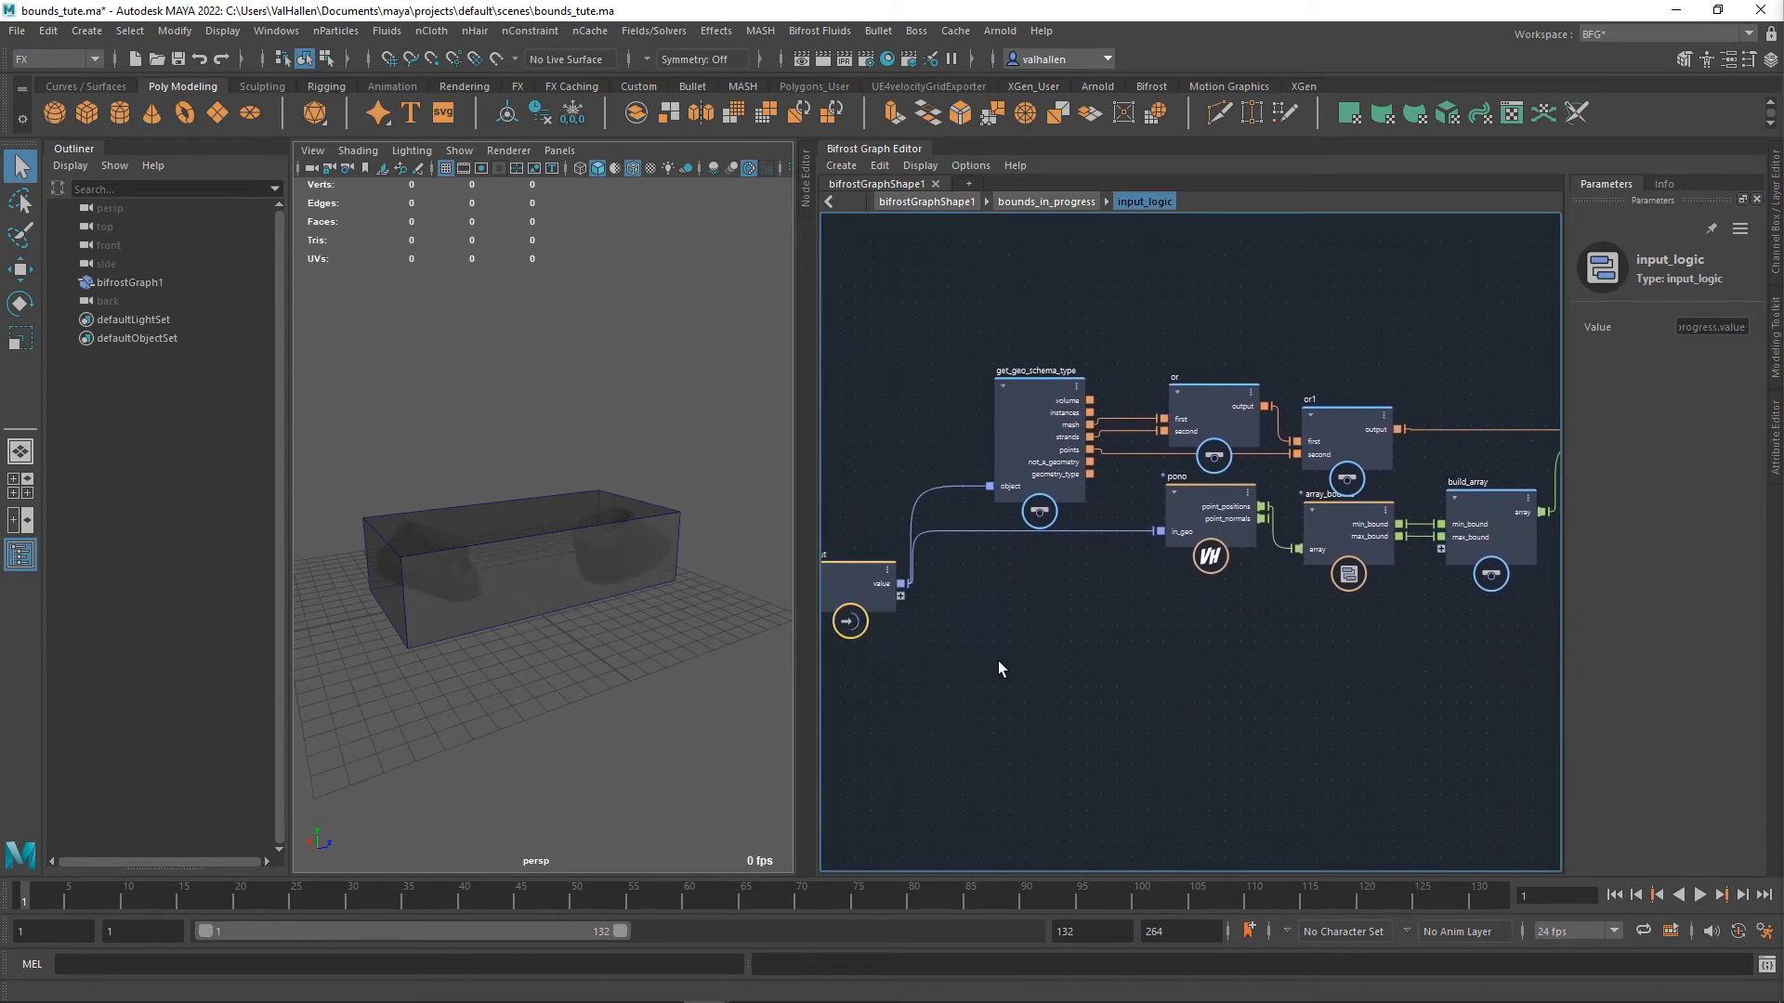
drag(902, 584, 1084, 647)
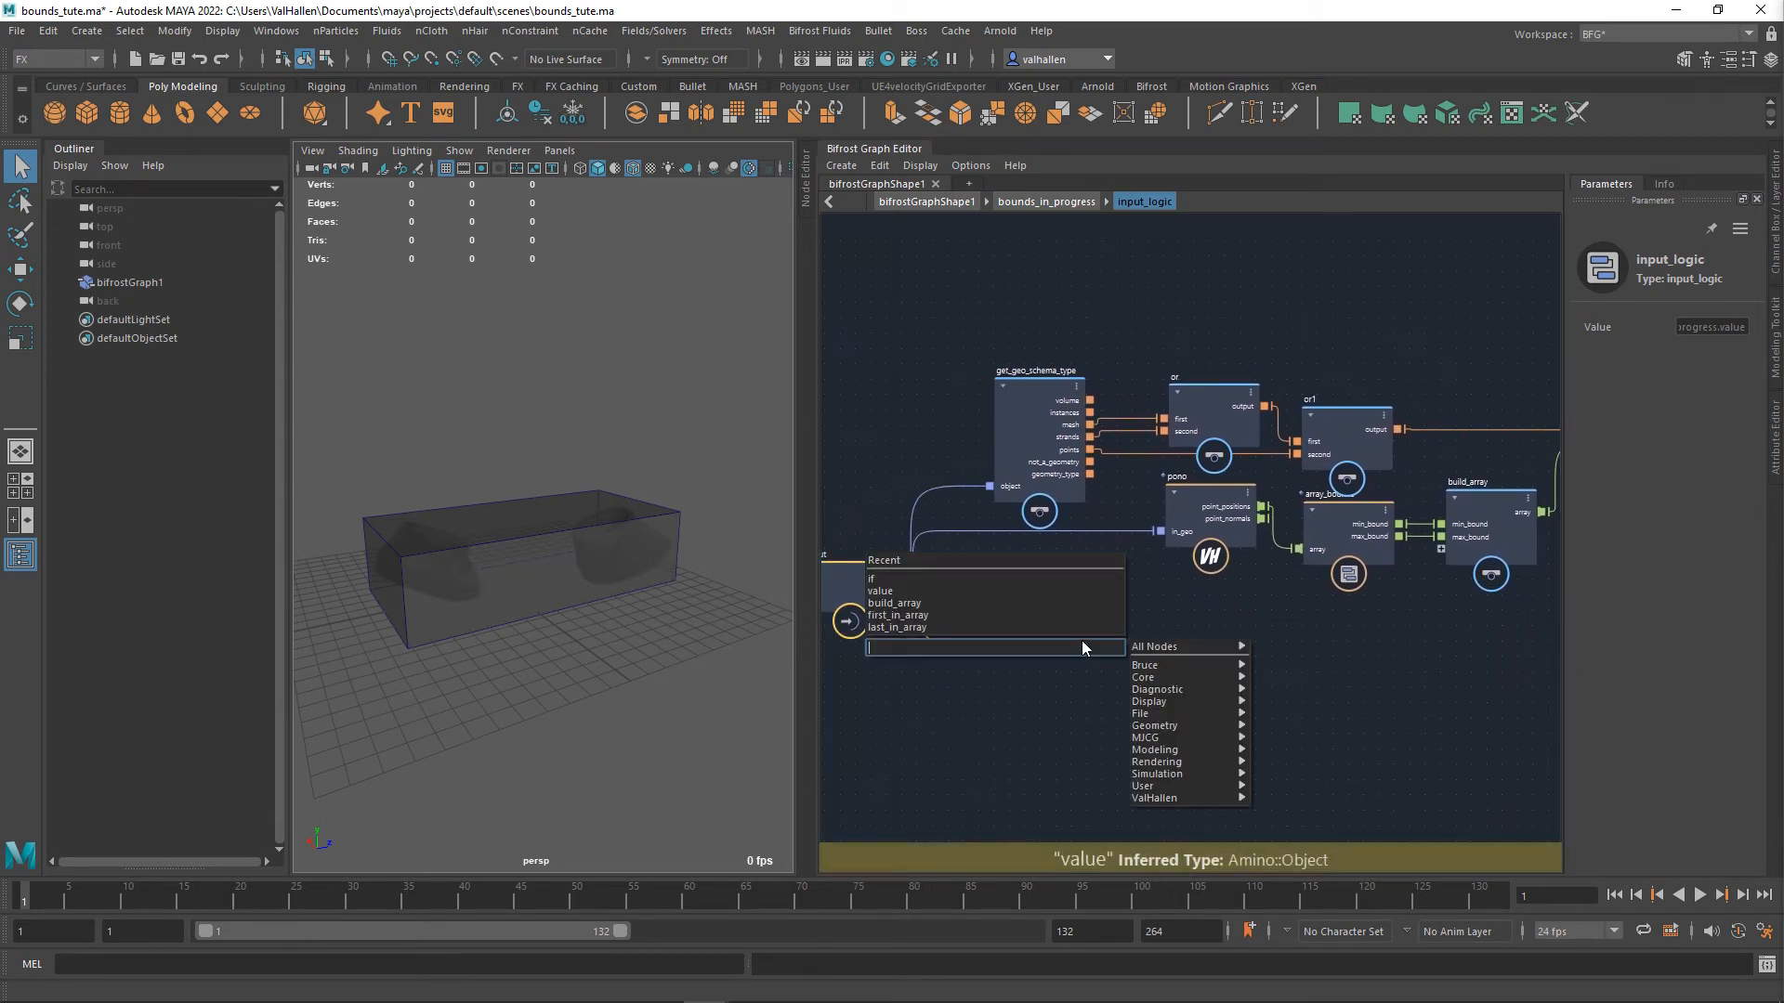
text(volume)
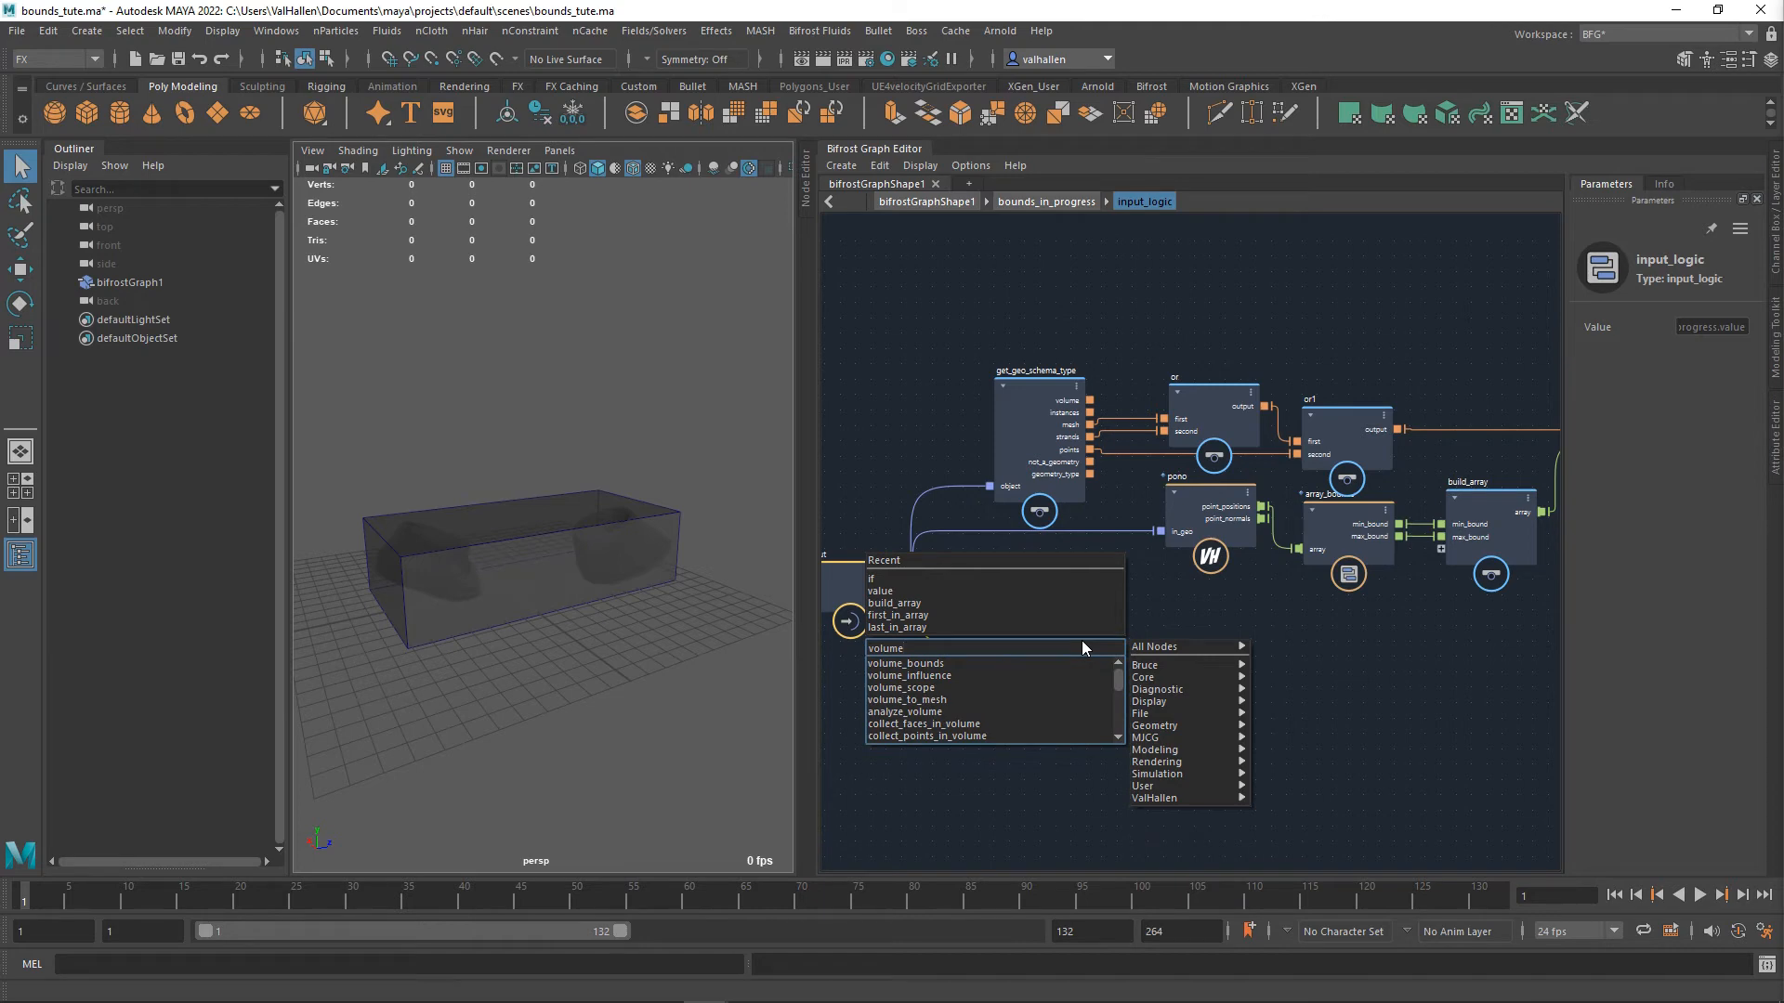
key(Down)
key(Return)
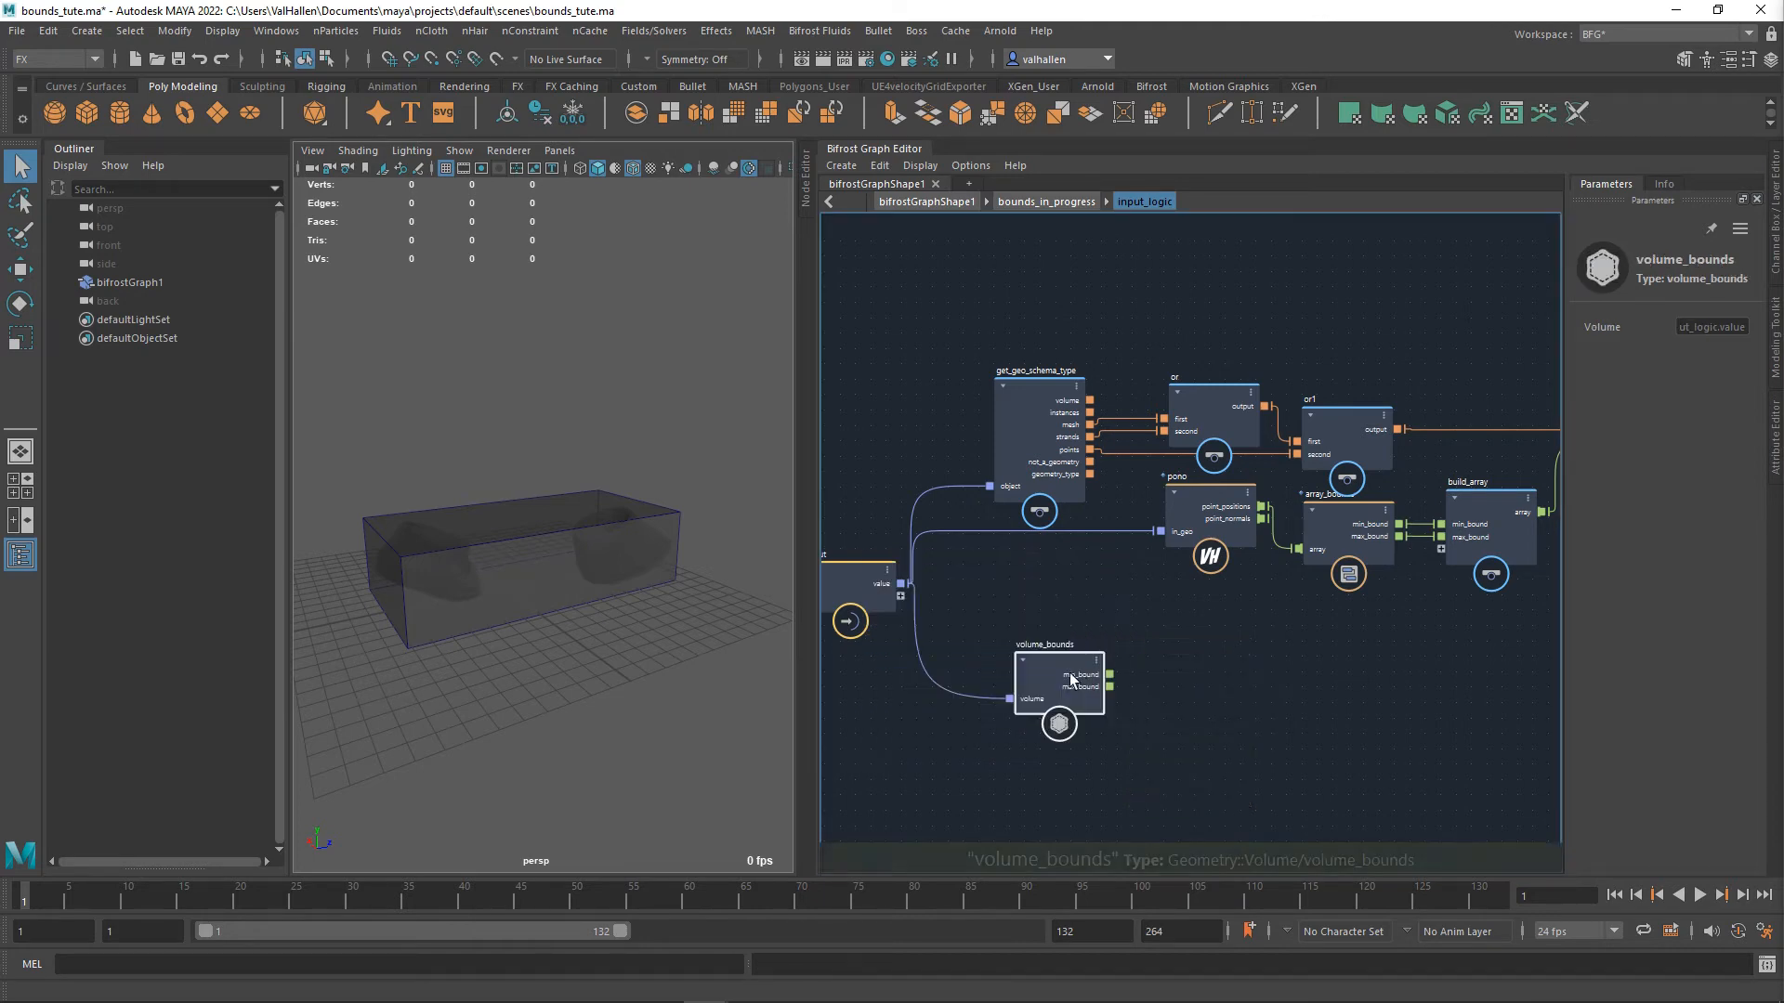
- Place volume_bounds below array_bounds and duplicate build_array beside it, wired to the min_bound and max_bound of volume_bounds
drag(1073, 680, 1225, 650)
middle_drag(1336, 661, 1138, 684)
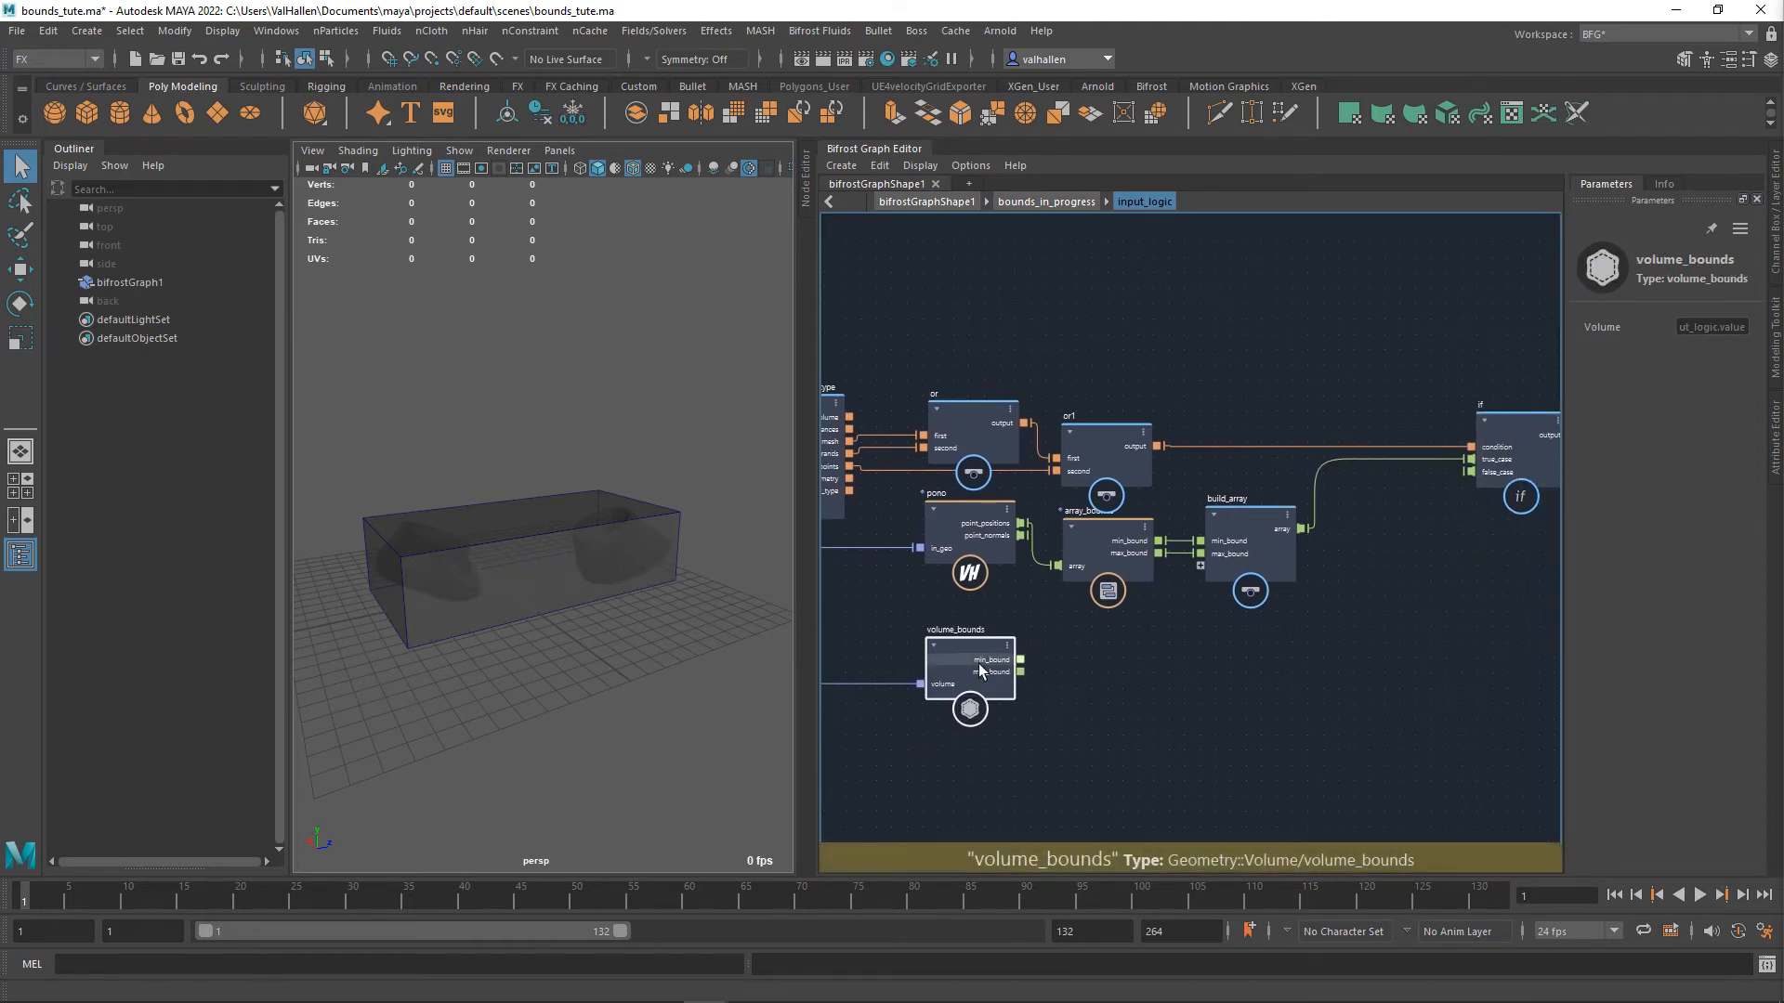
drag(980, 671, 1115, 670)
click(1290, 548)
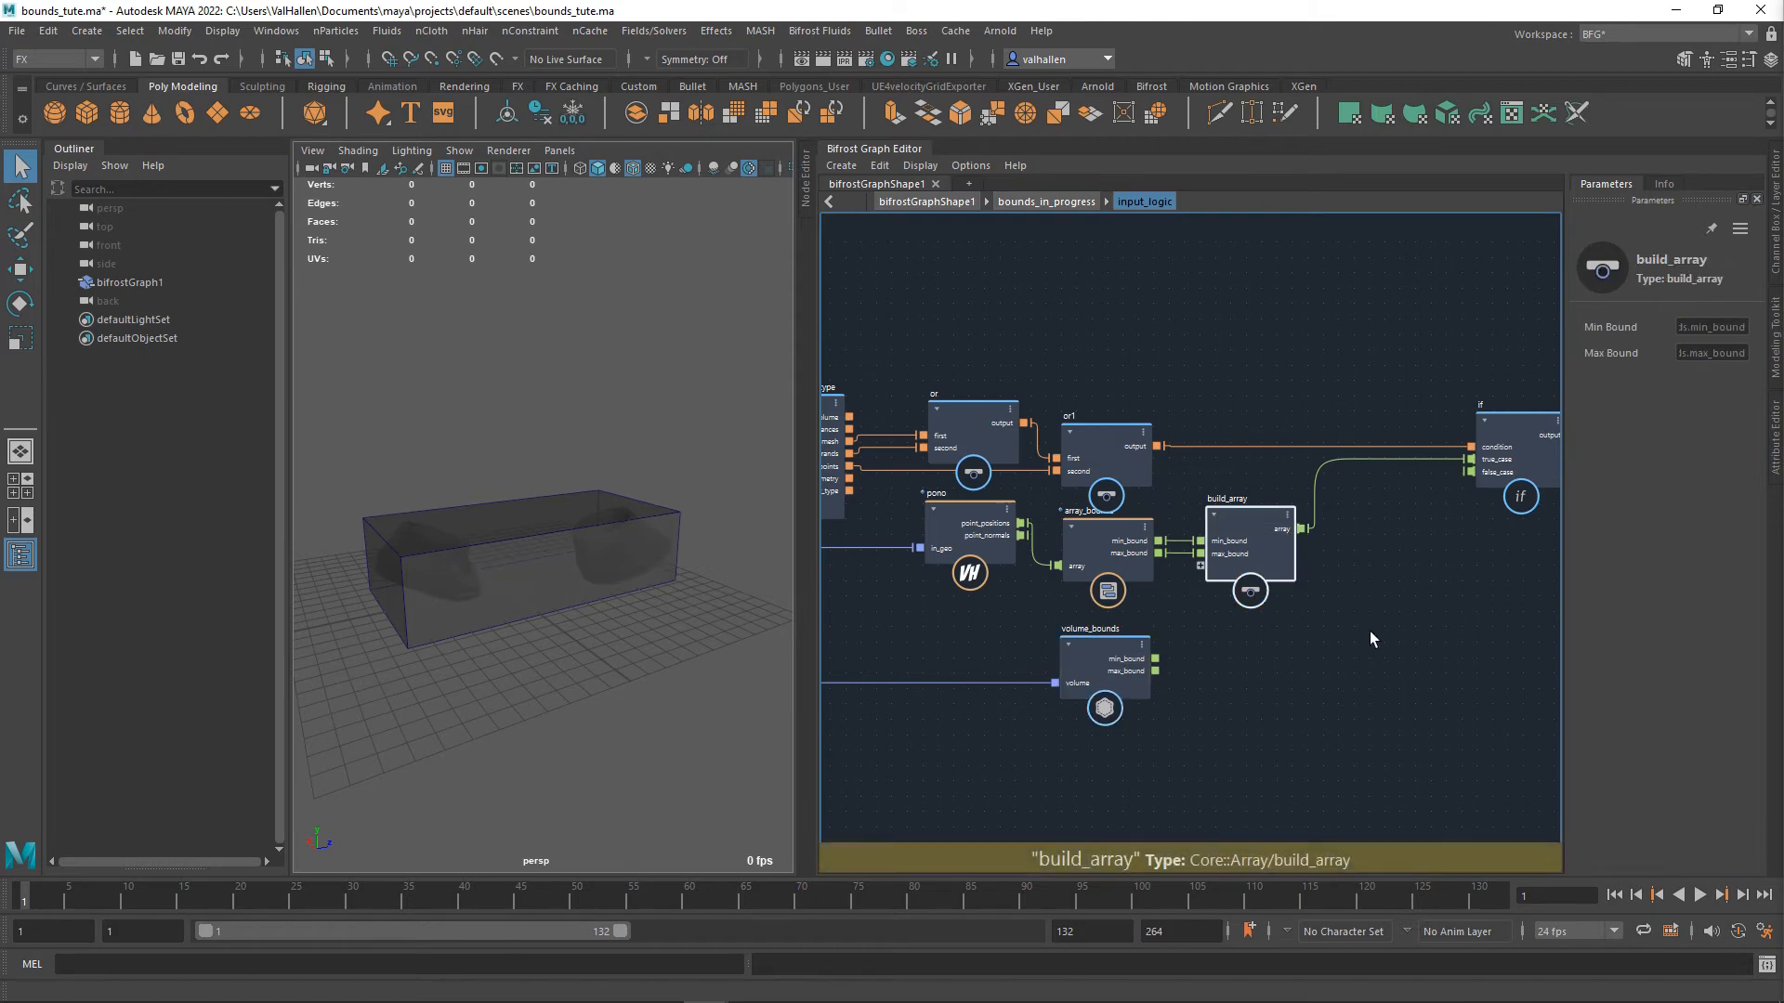
key(ctrl+d)
drag(1263, 712, 1224, 675)
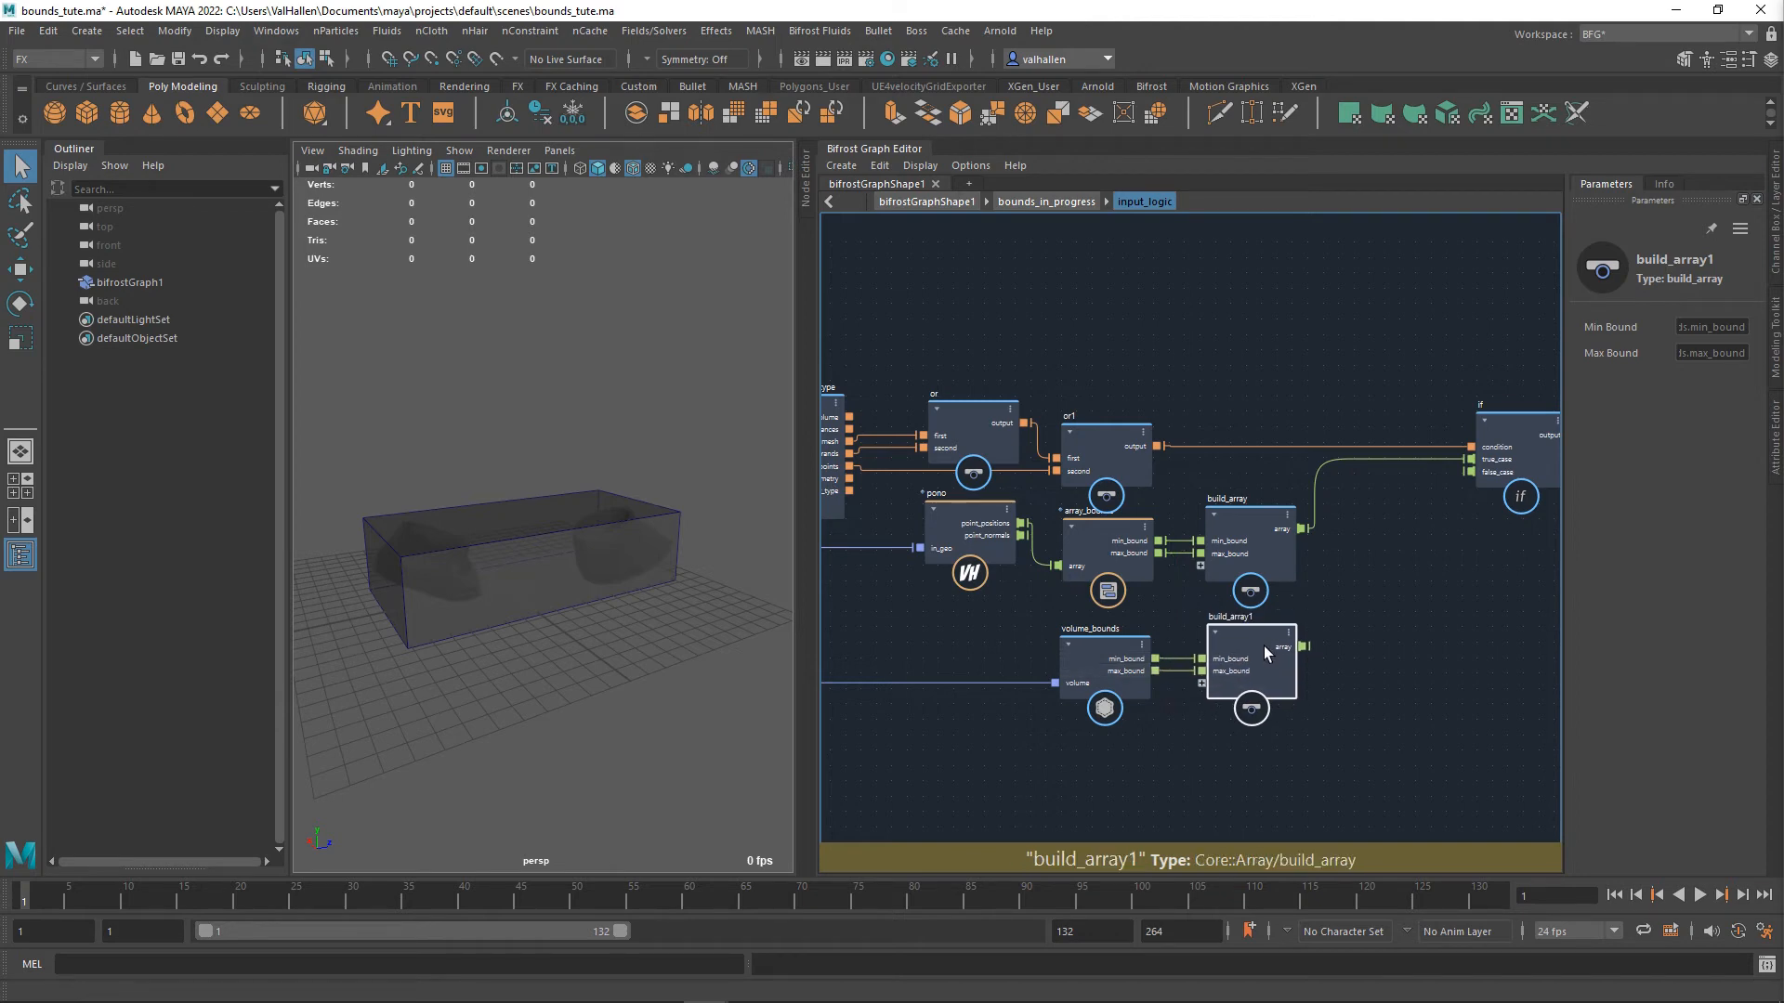
- Move the pono, array_bounds, volume_bounds and both build_array nodes lower to make room beneath the or nodes
scroll(1277, 654, down, 1)
scroll(1277, 648, down, 2)
drag(987, 745, 1272, 768)
middle_drag(1144, 647, 1257, 608)
scroll(1217, 615, up, 1)
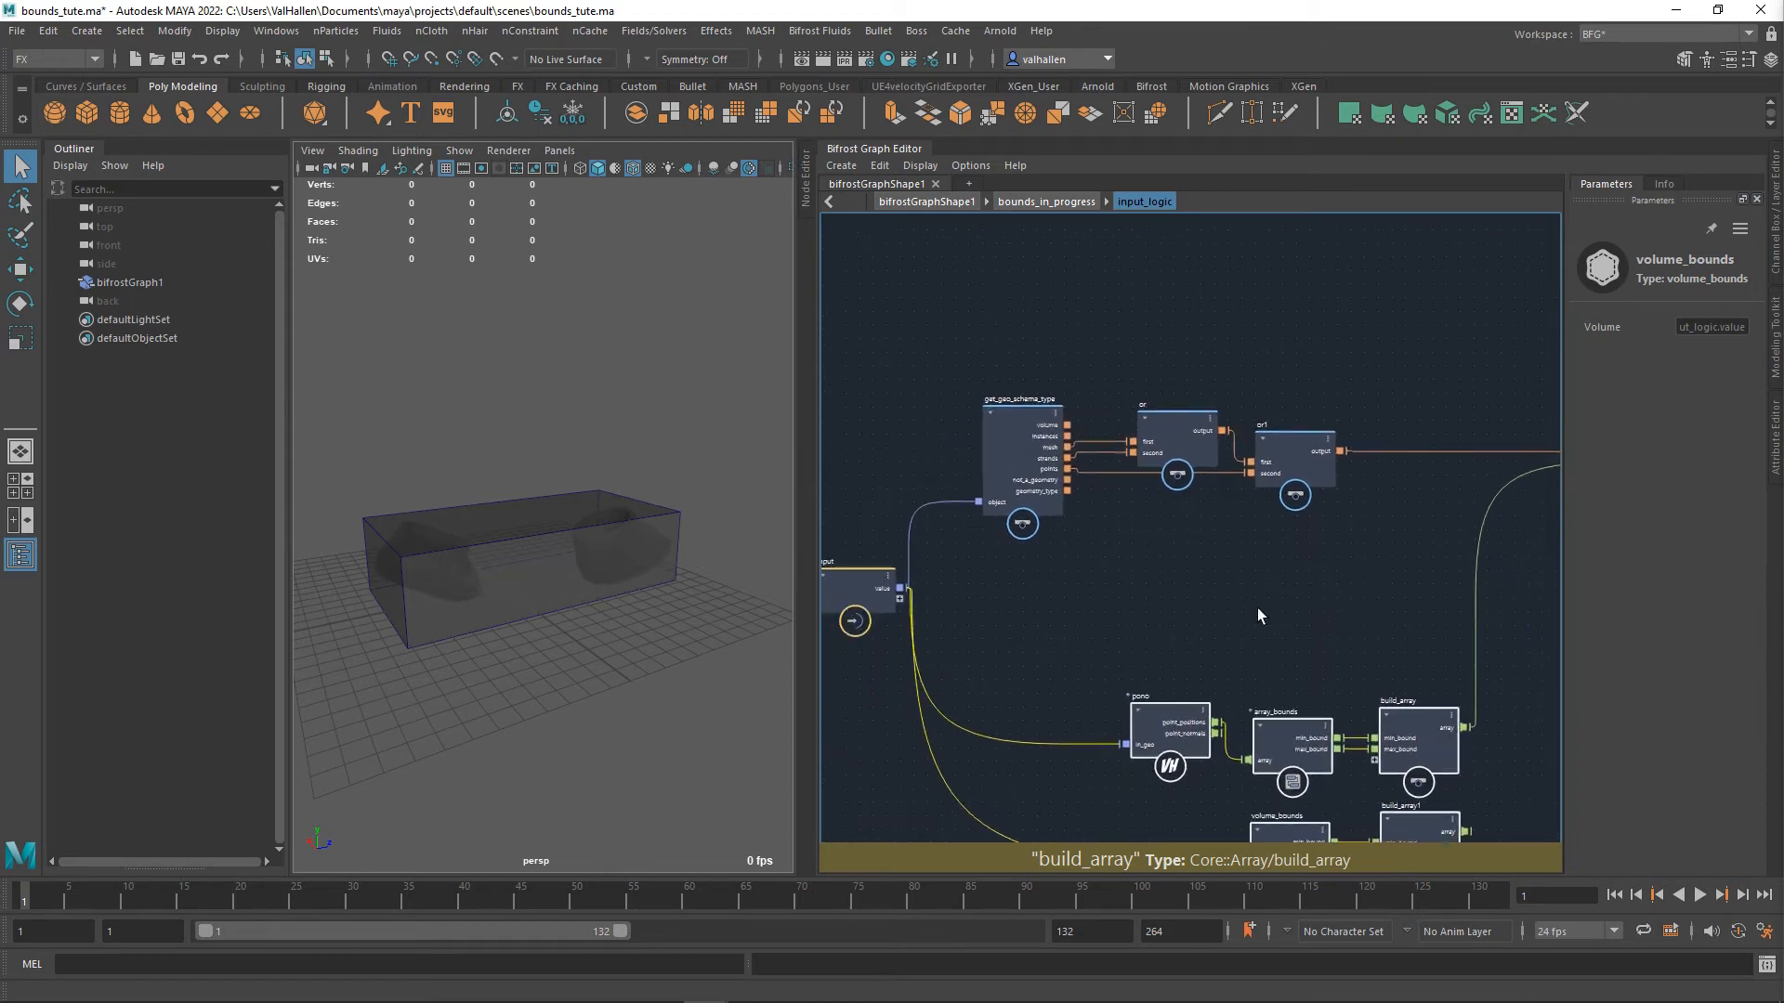
- Add an if node before the existing if, with get_geo_schema_type's volume output wired to its condition
middle_drag(1276, 535, 1284, 595)
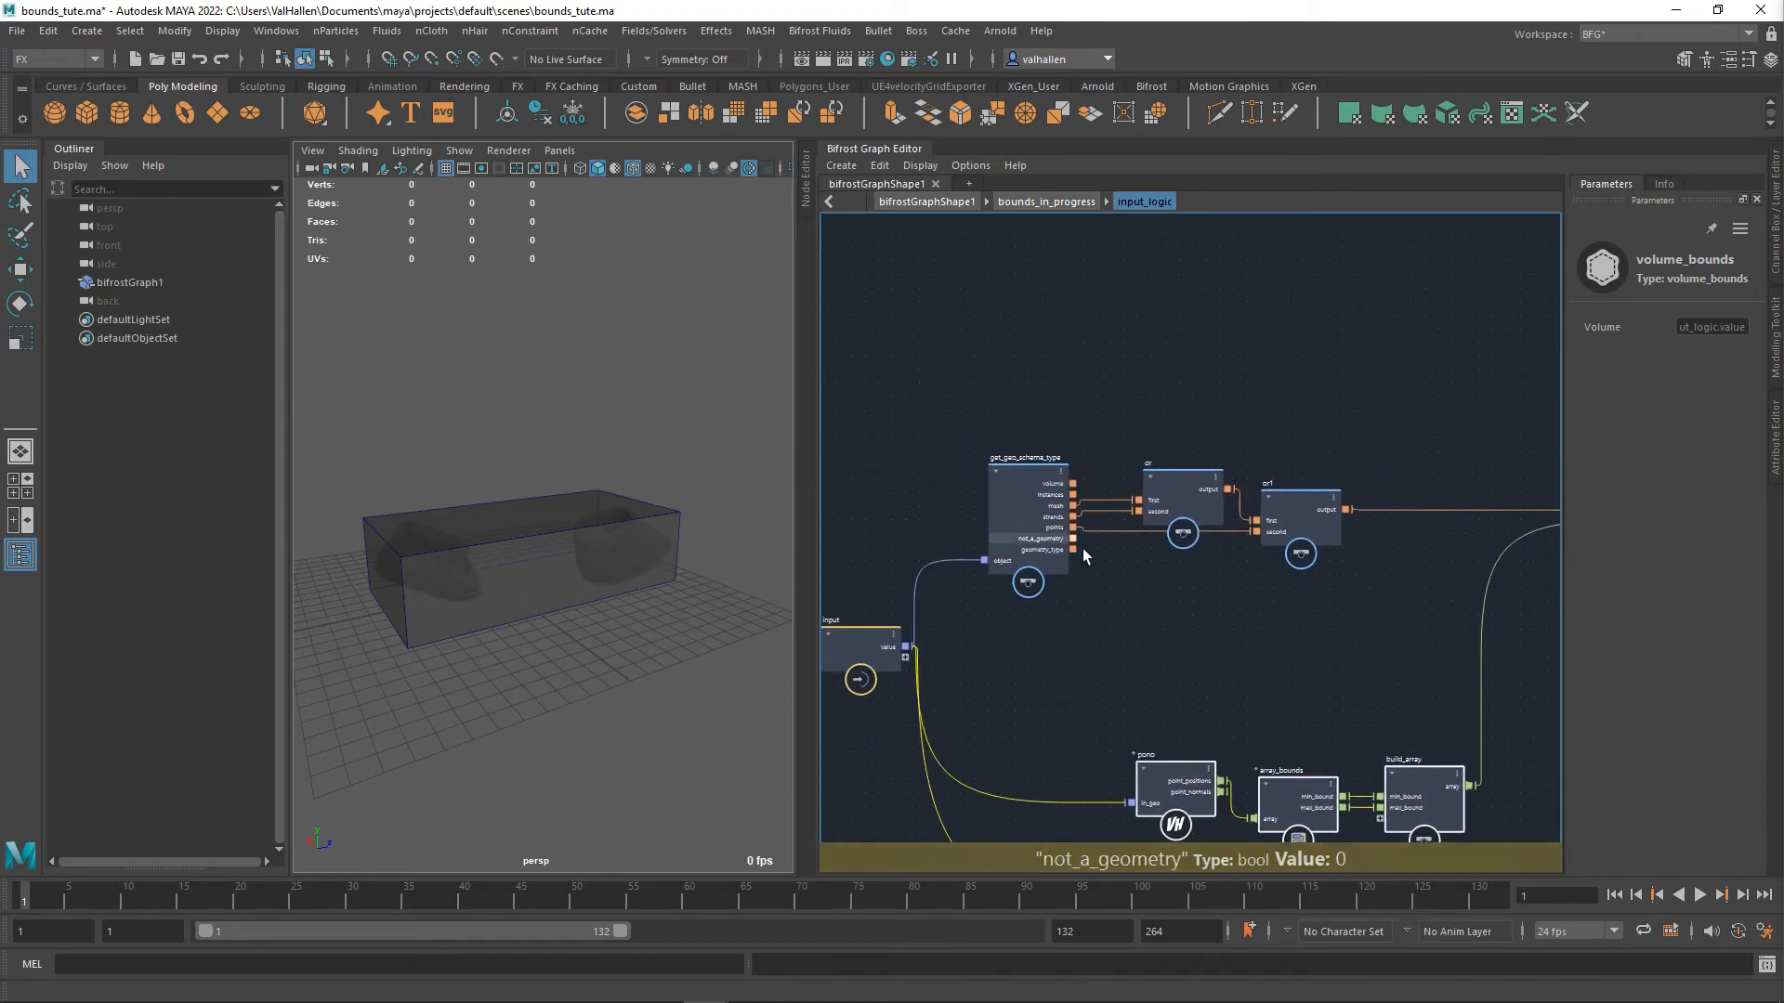
scroll(1174, 562, up, 1)
scroll(1173, 560, up, 2)
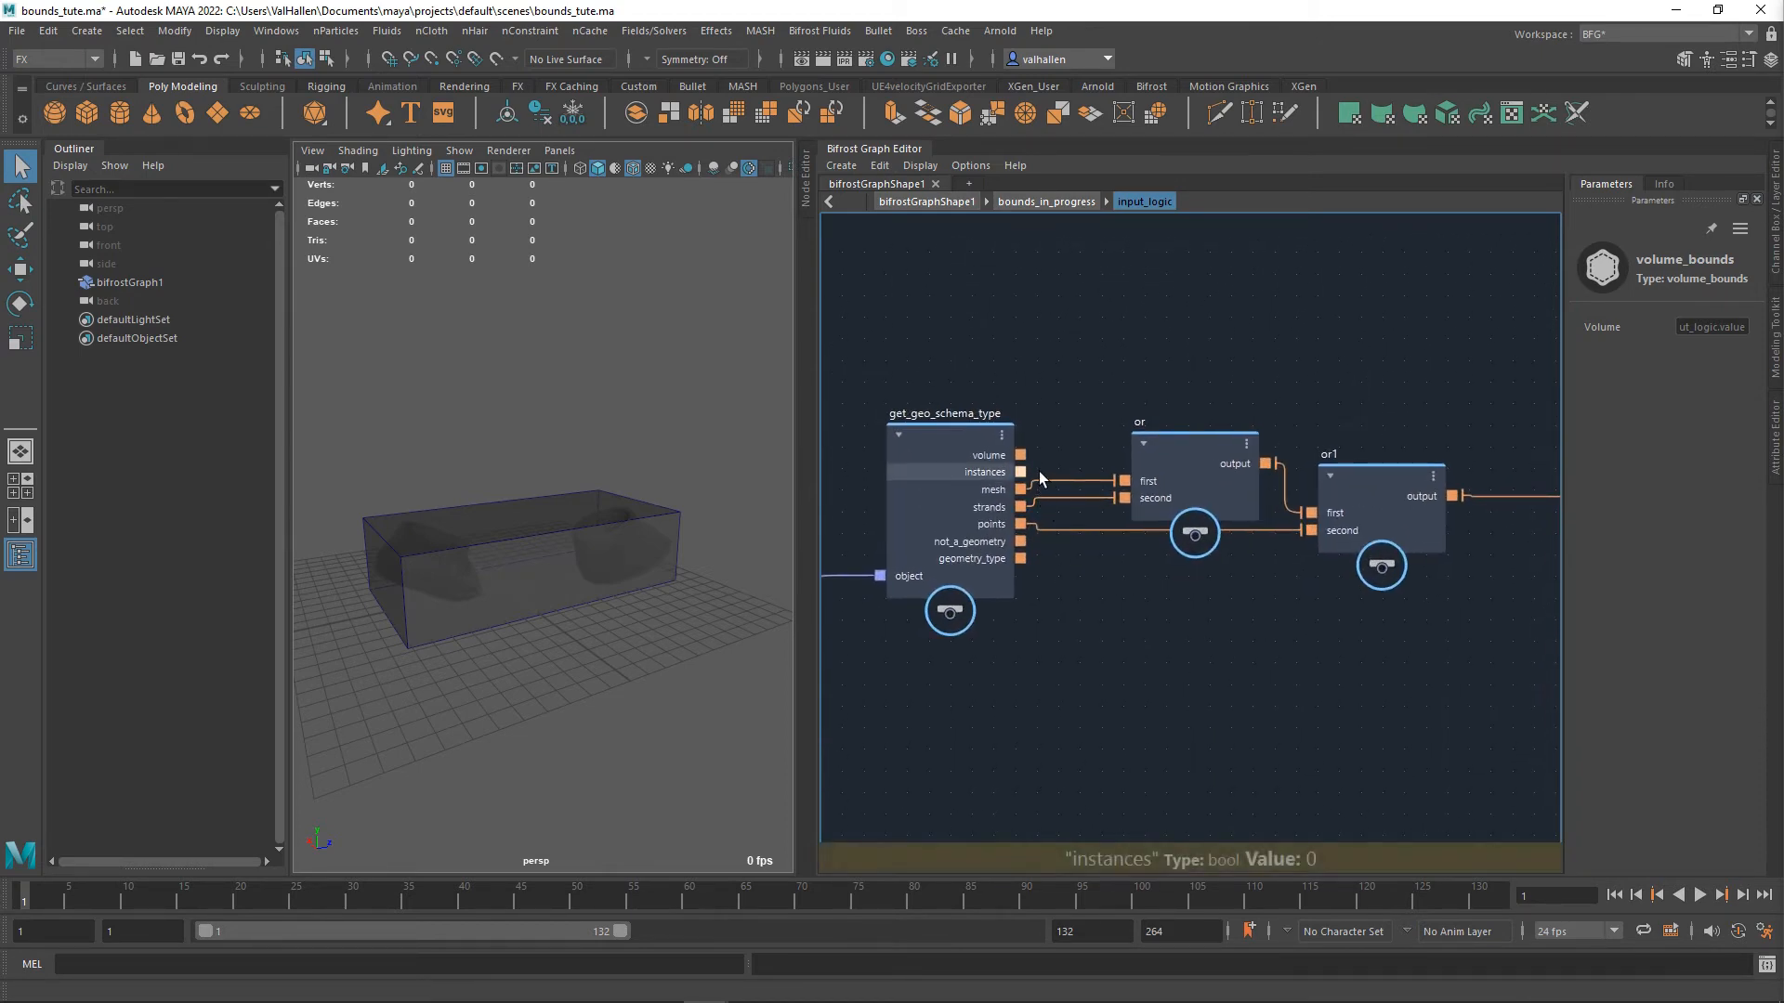
drag(1020, 455, 1169, 544)
text(if)
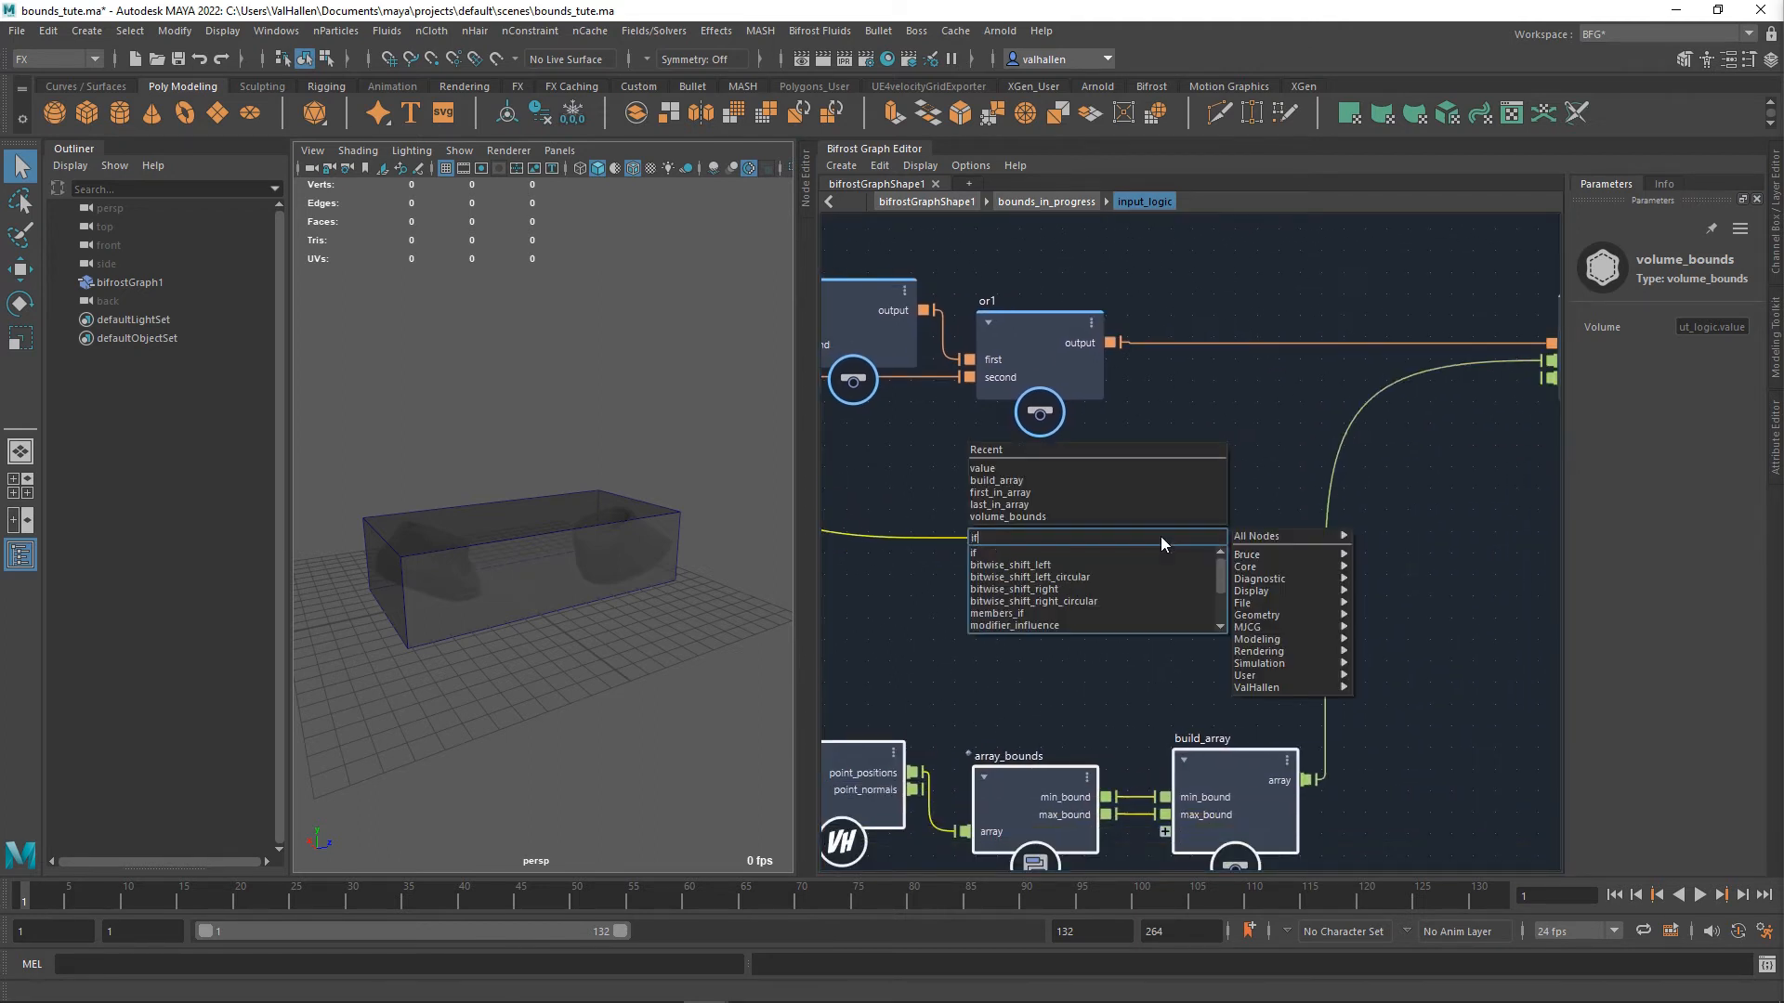
key(Return)
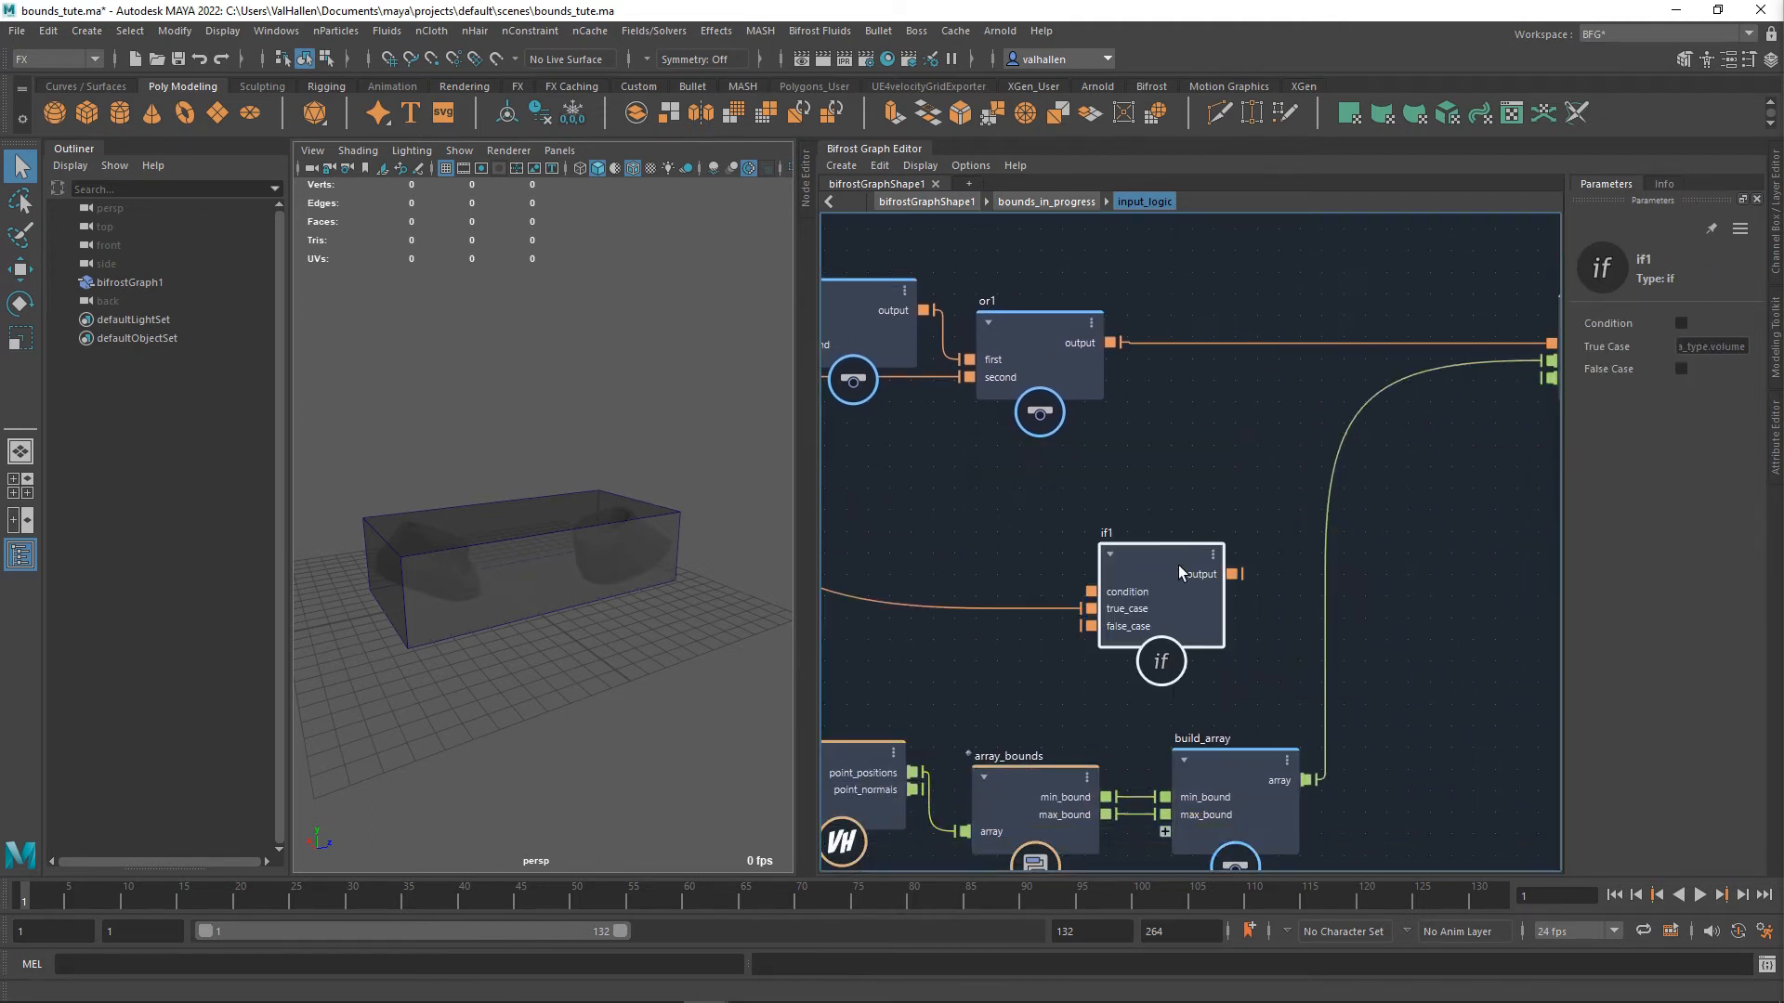
click(1070, 620)
drag(1069, 611, 1160, 572)
drag(1159, 573, 1470, 444)
- Wire build_array1's array into if1's true_case and connect if1's output to the false_case of the original if node
alt+middle_drag(1447, 619, 1318, 530)
scroll(1329, 535, down, 1)
scroll(1301, 547, down, 2)
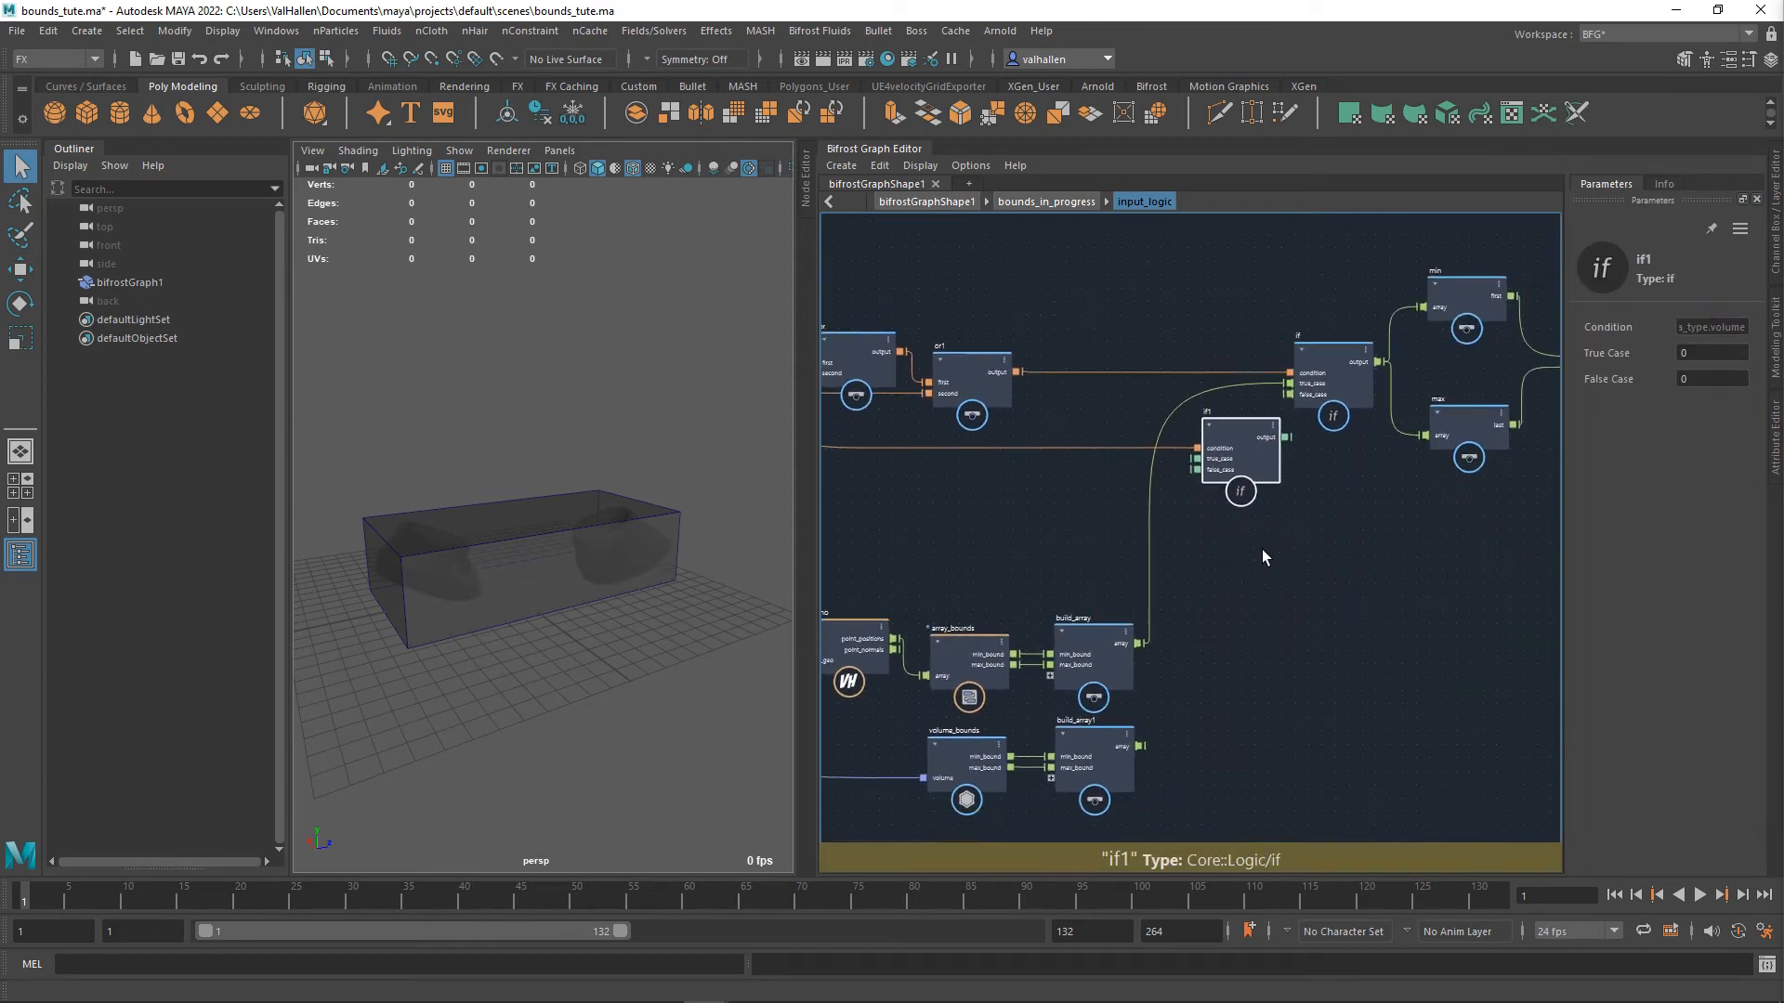
alt+middle_drag(1247, 651, 1276, 659)
drag(1154, 780, 1193, 514)
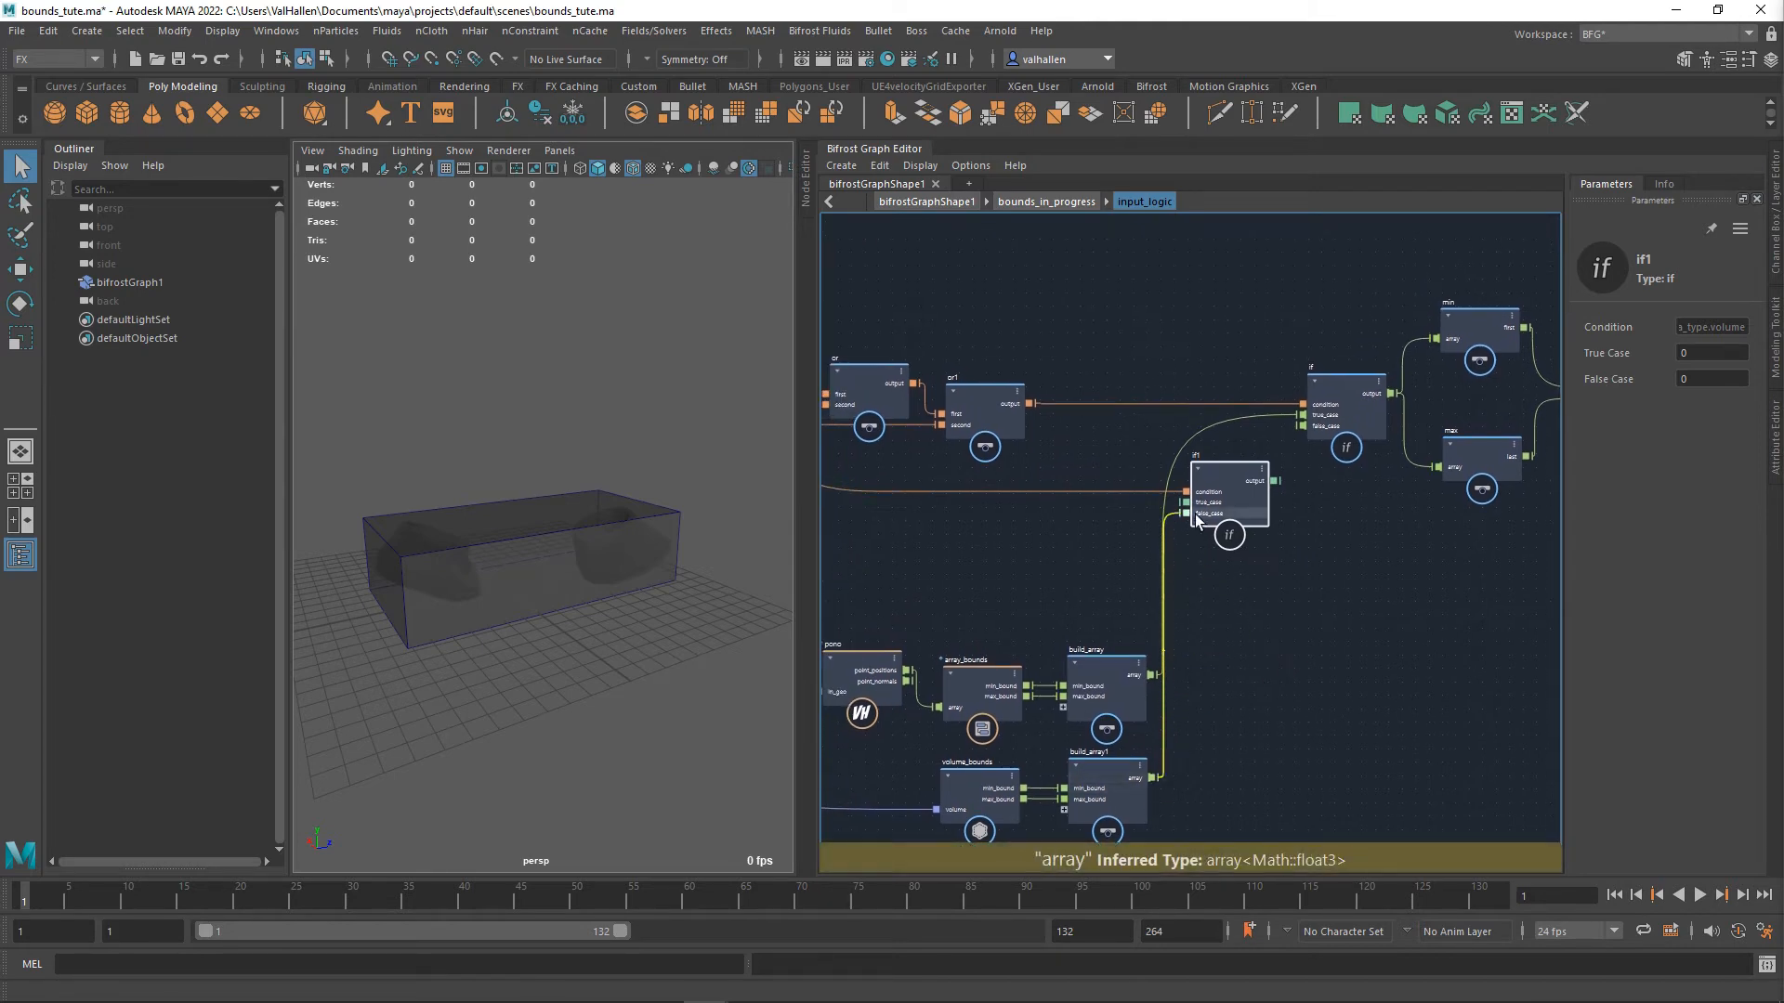
alt+middle_drag(1225, 719, 1146, 867)
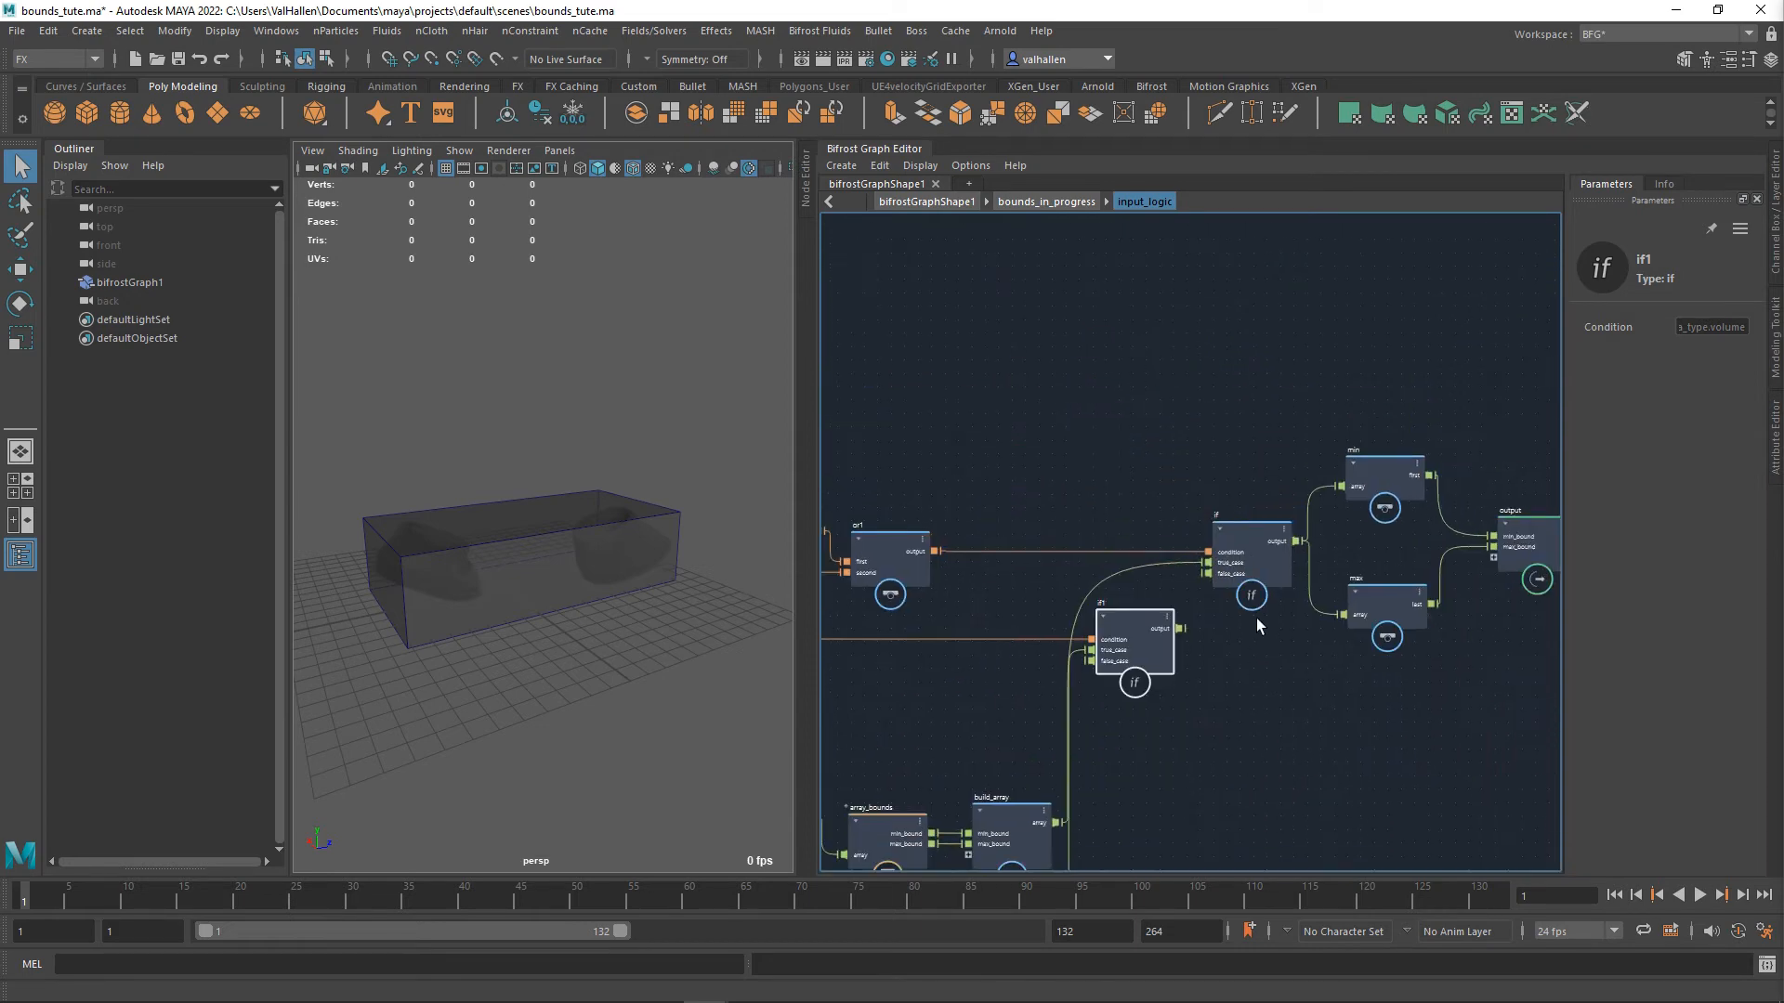
drag(1182, 630, 1208, 573)
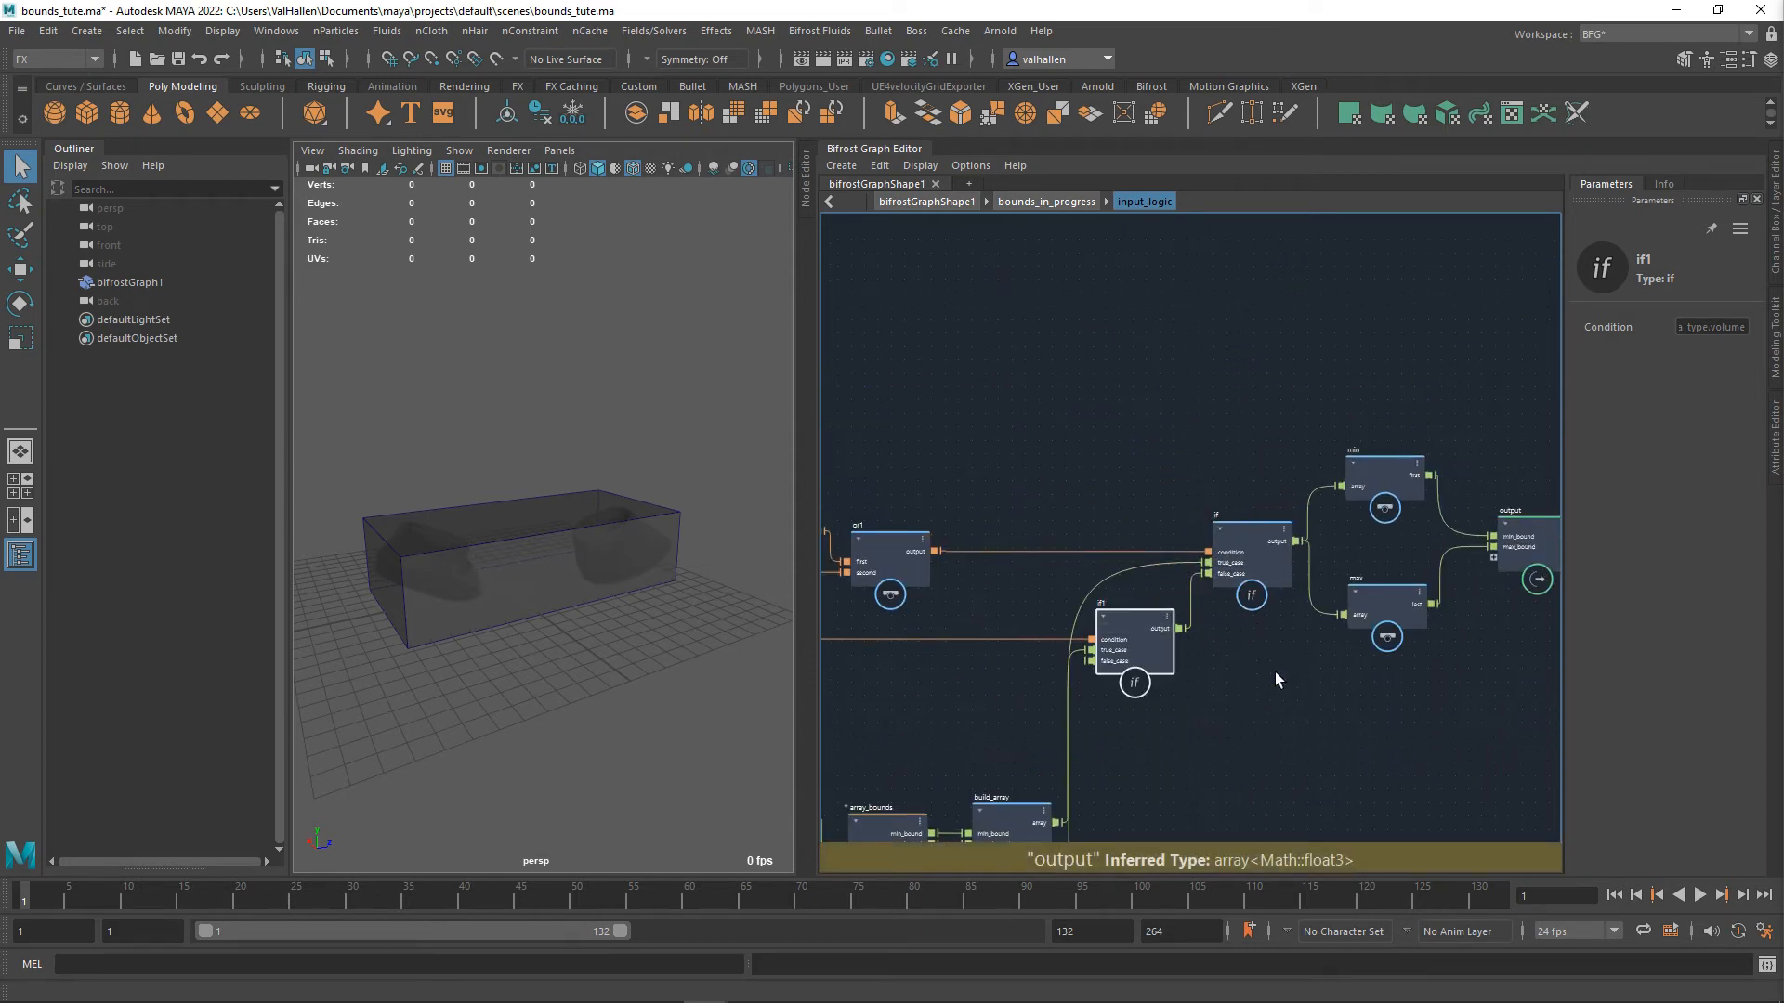
alt+middle_drag(1238, 705, 1226, 675)
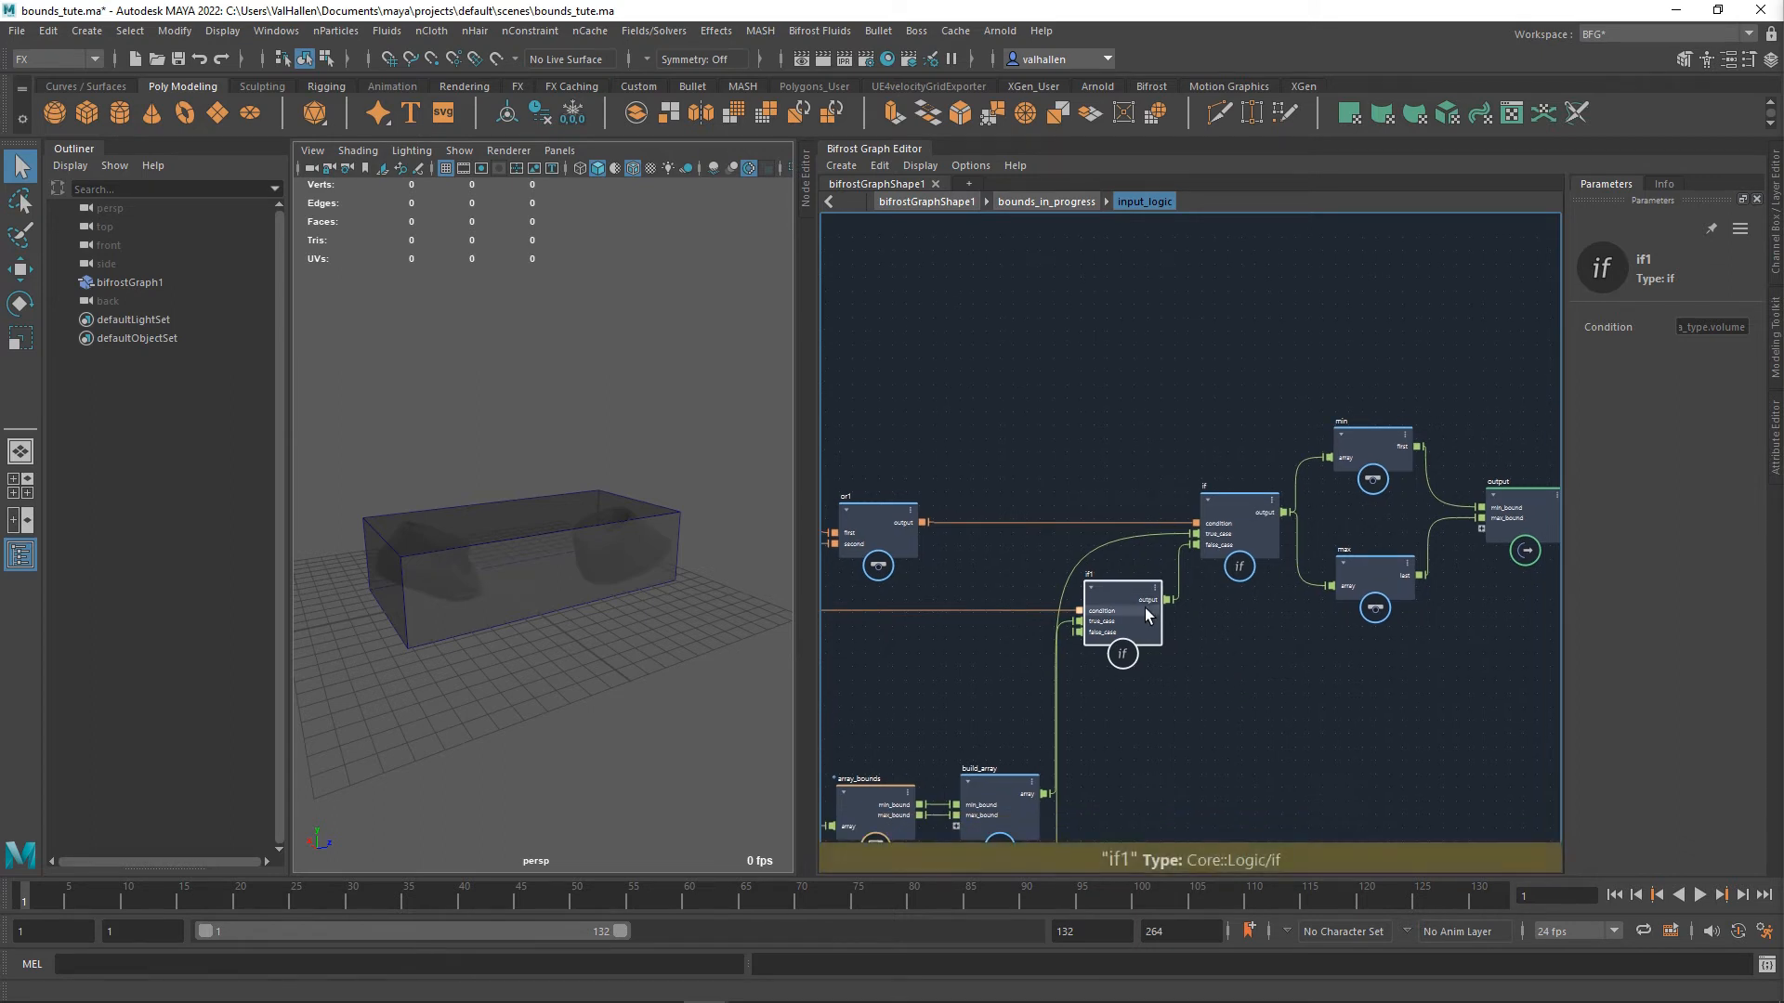
- Leave the input_logic and bounds_in_progress compounds to return to the top-level bifrostGraphShape1 graph
alt+middle_drag(1208, 685, 1419, 565)
click(1273, 639)
scroll(1415, 550, down, 1)
double_click(1375, 561)
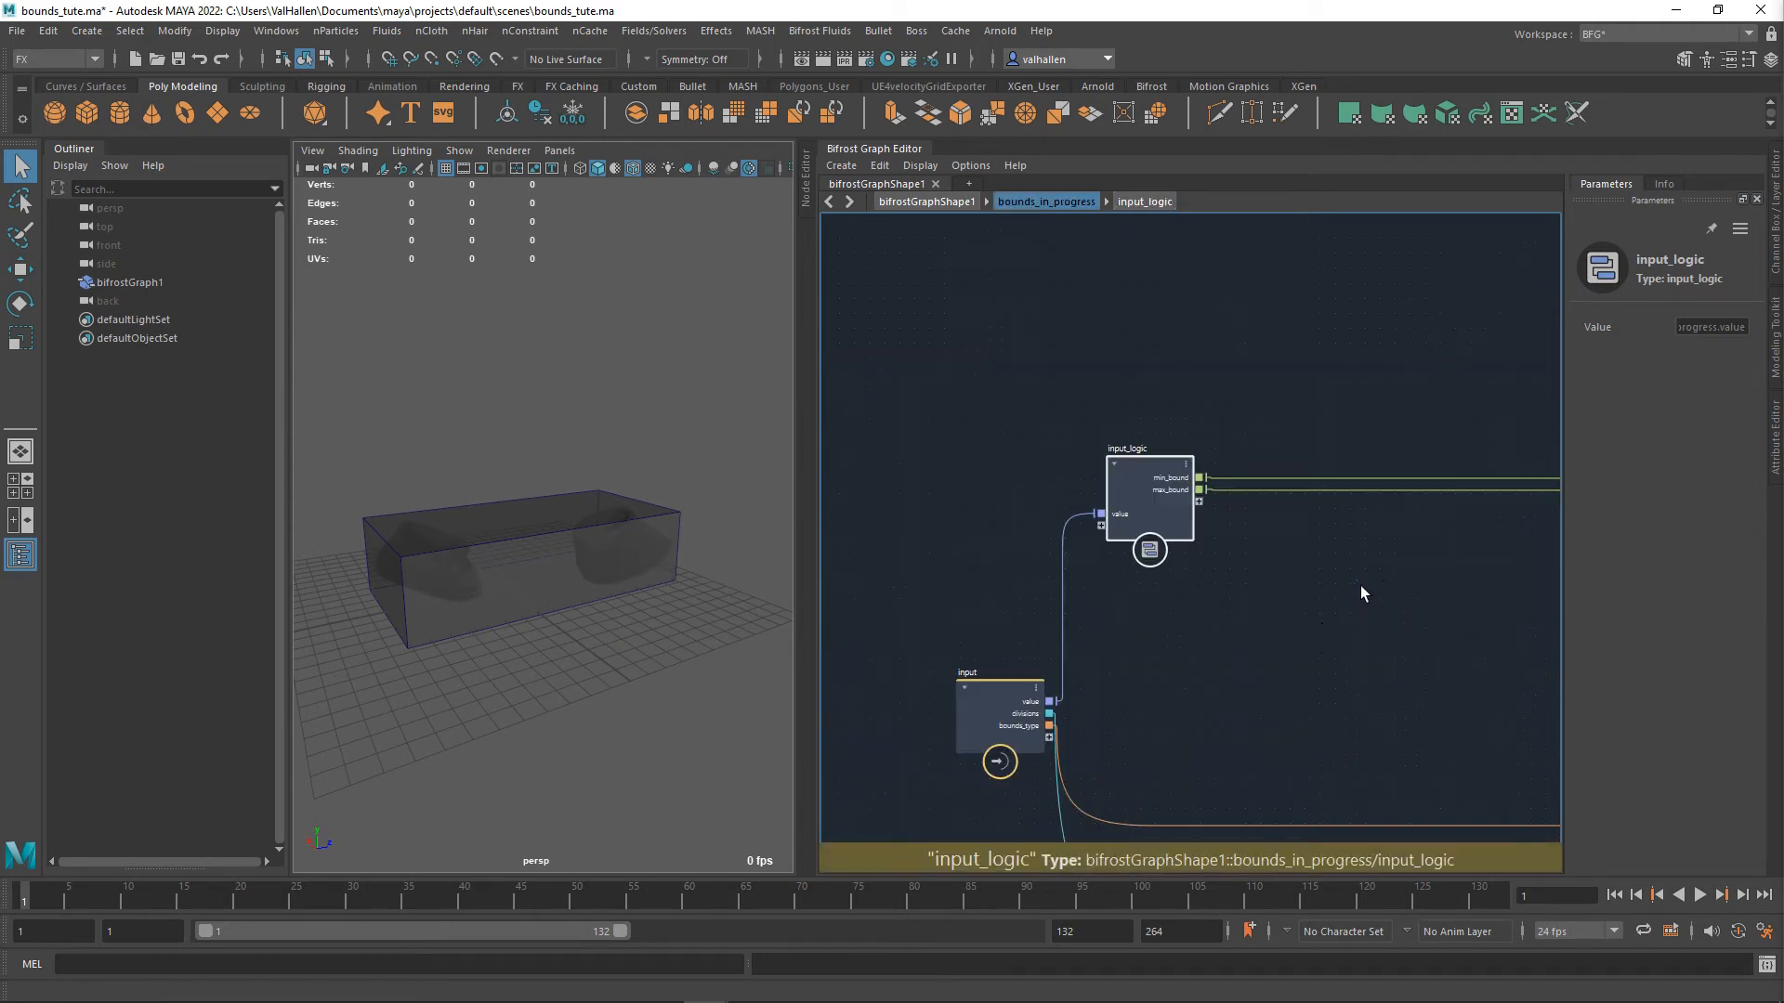
alt+middle_drag(1277, 630, 1240, 511)
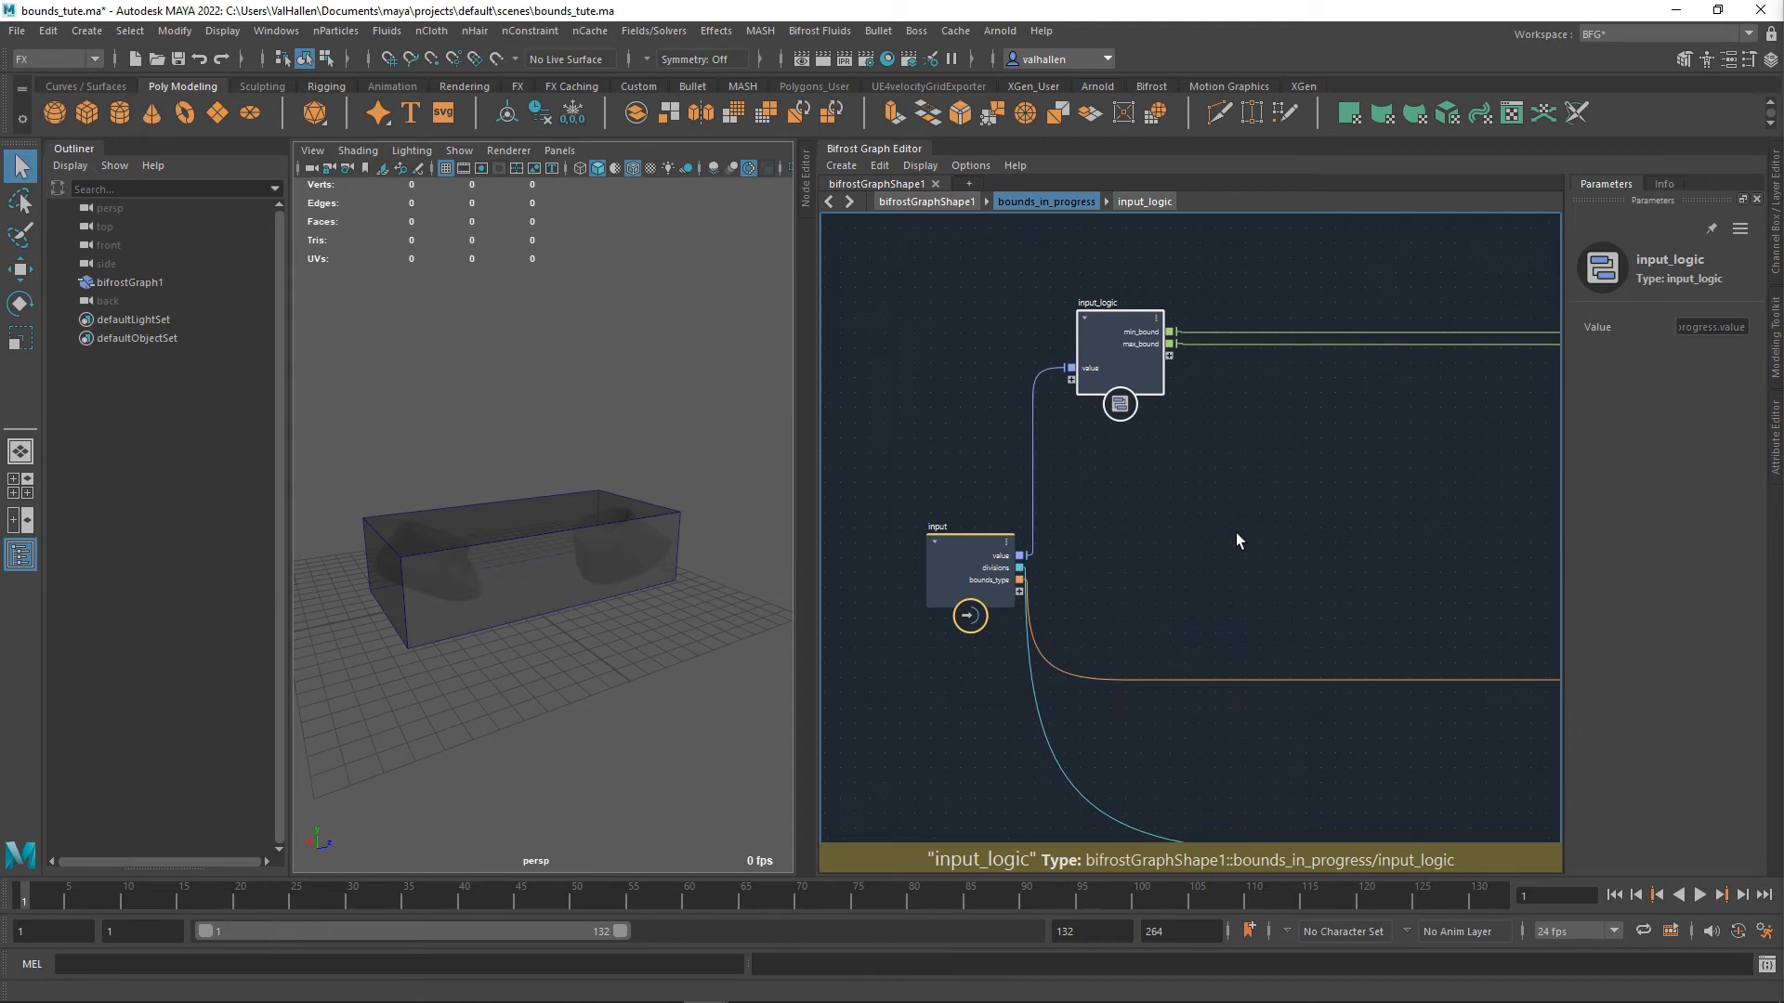
double_click(1236, 532)
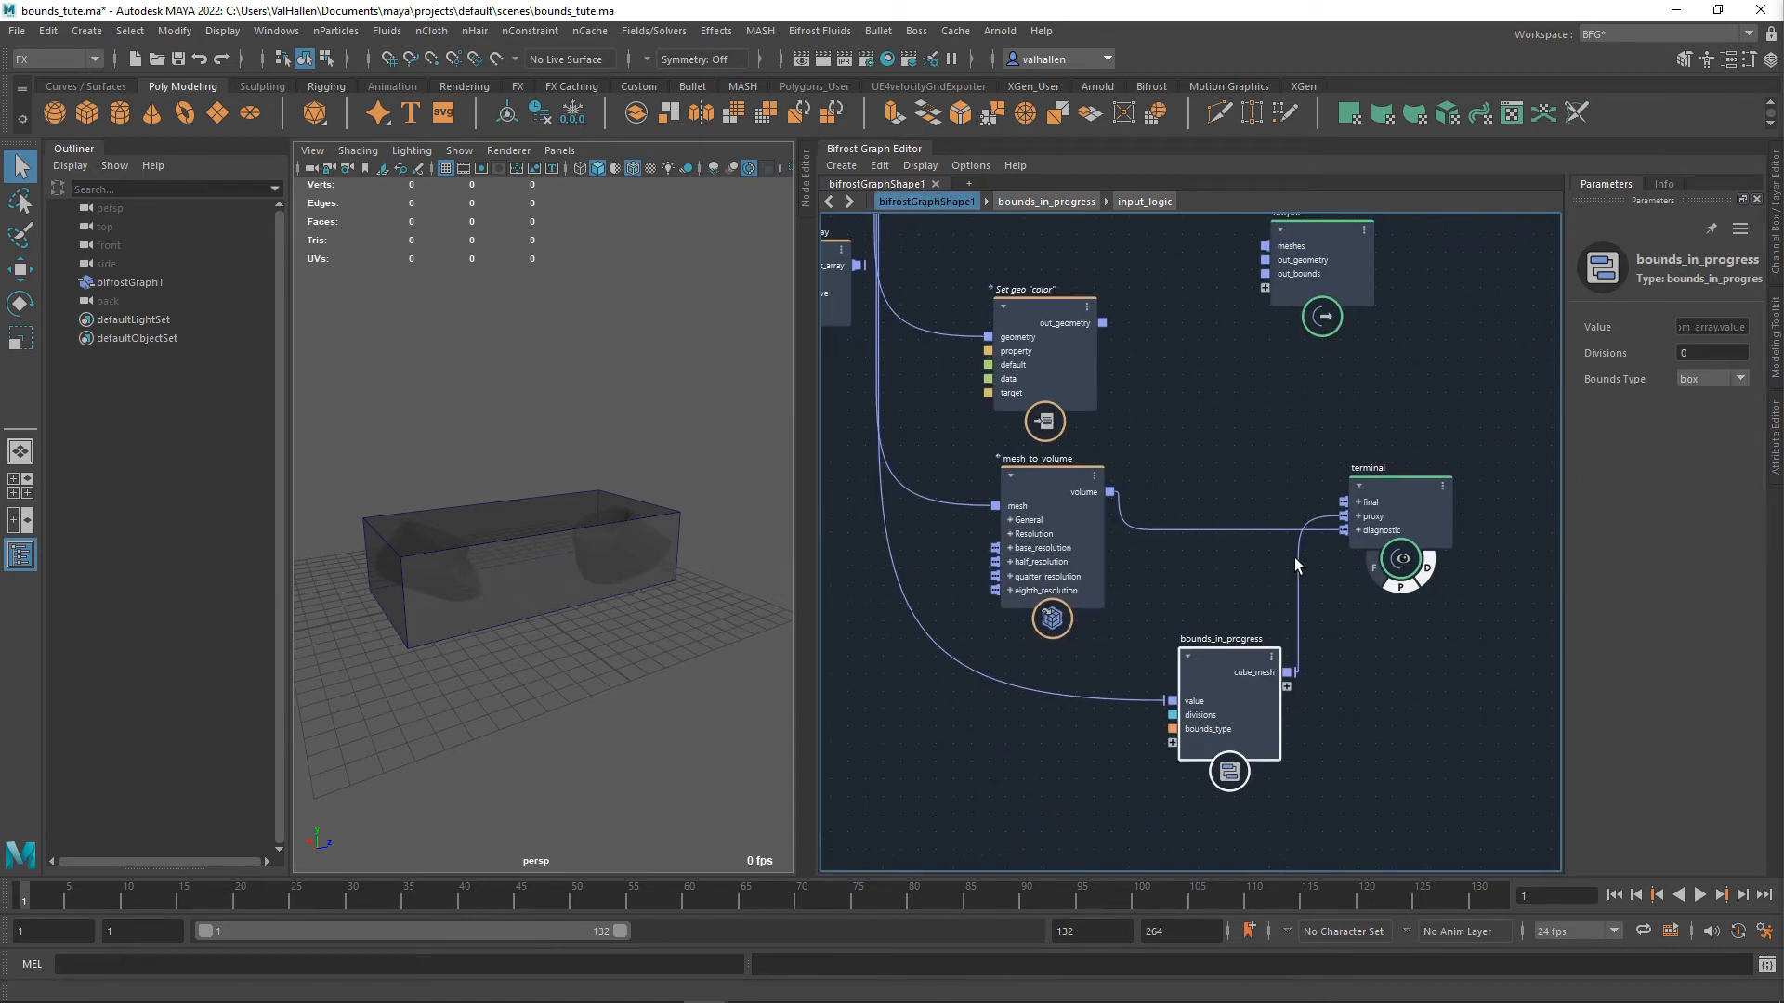
- Replace the value connection of bounds_in_progress with mesh_to_volume's volume output and inspect the bounding box around the model
alt+middle_drag(1207, 473, 1246, 530)
drag(1267, 732, 1242, 709)
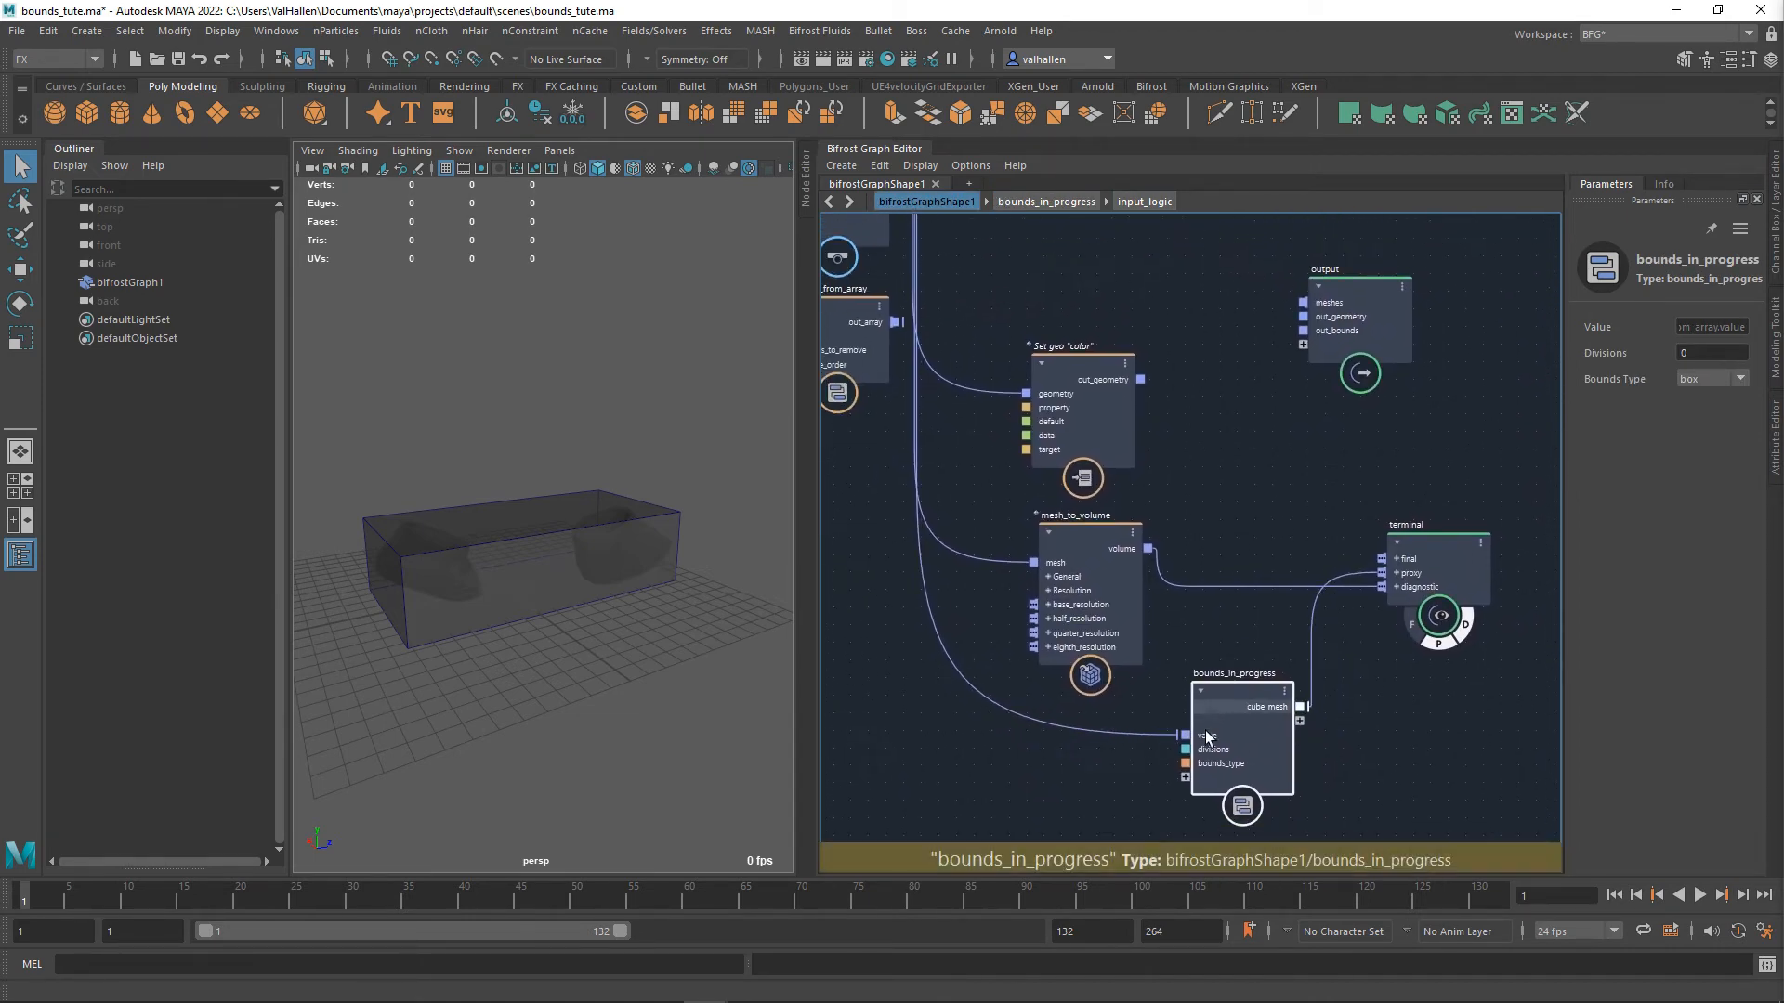
click(1167, 742)
key(Delete)
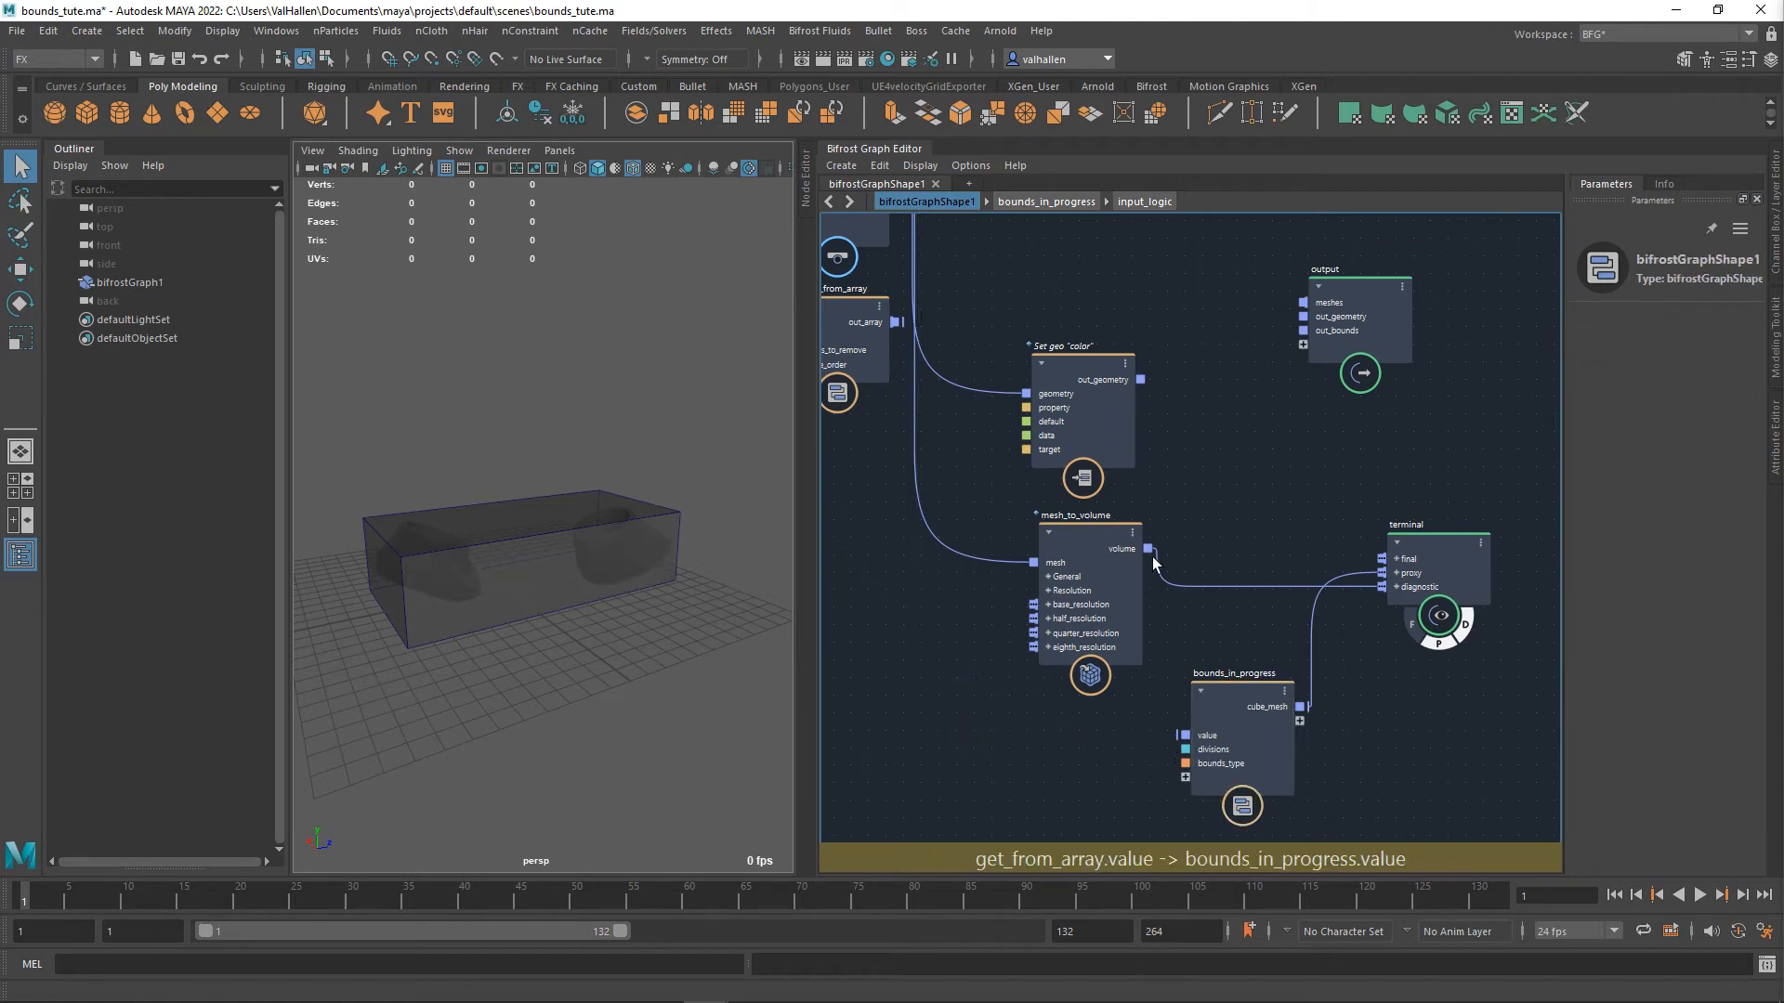
drag(1154, 553, 1190, 740)
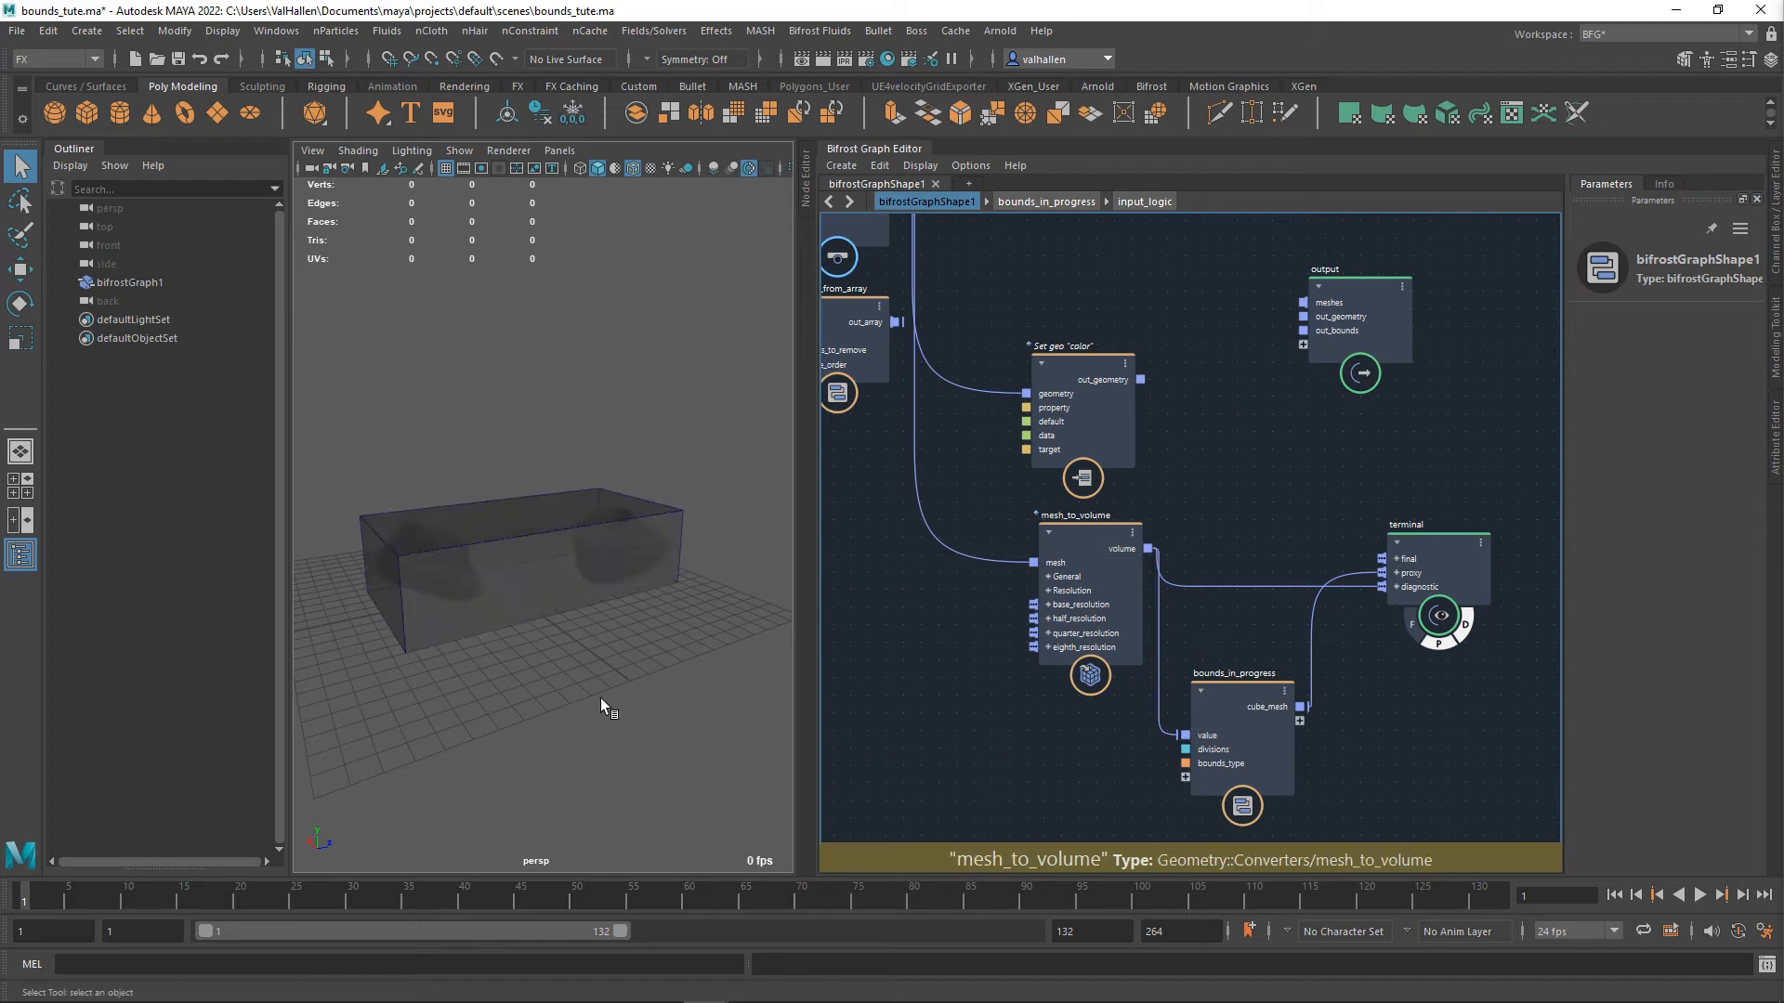
mouse_move(625, 566)
alt+mouse_down()
mouse_move(650, 669)
mouse_move(510, 685)
mouse_move(486, 555)
mouse_move(797, 576)
mouse_move(486, 585)
mouse_move(589, 569)
mouse_move(637, 589)
alt+mouse_up()
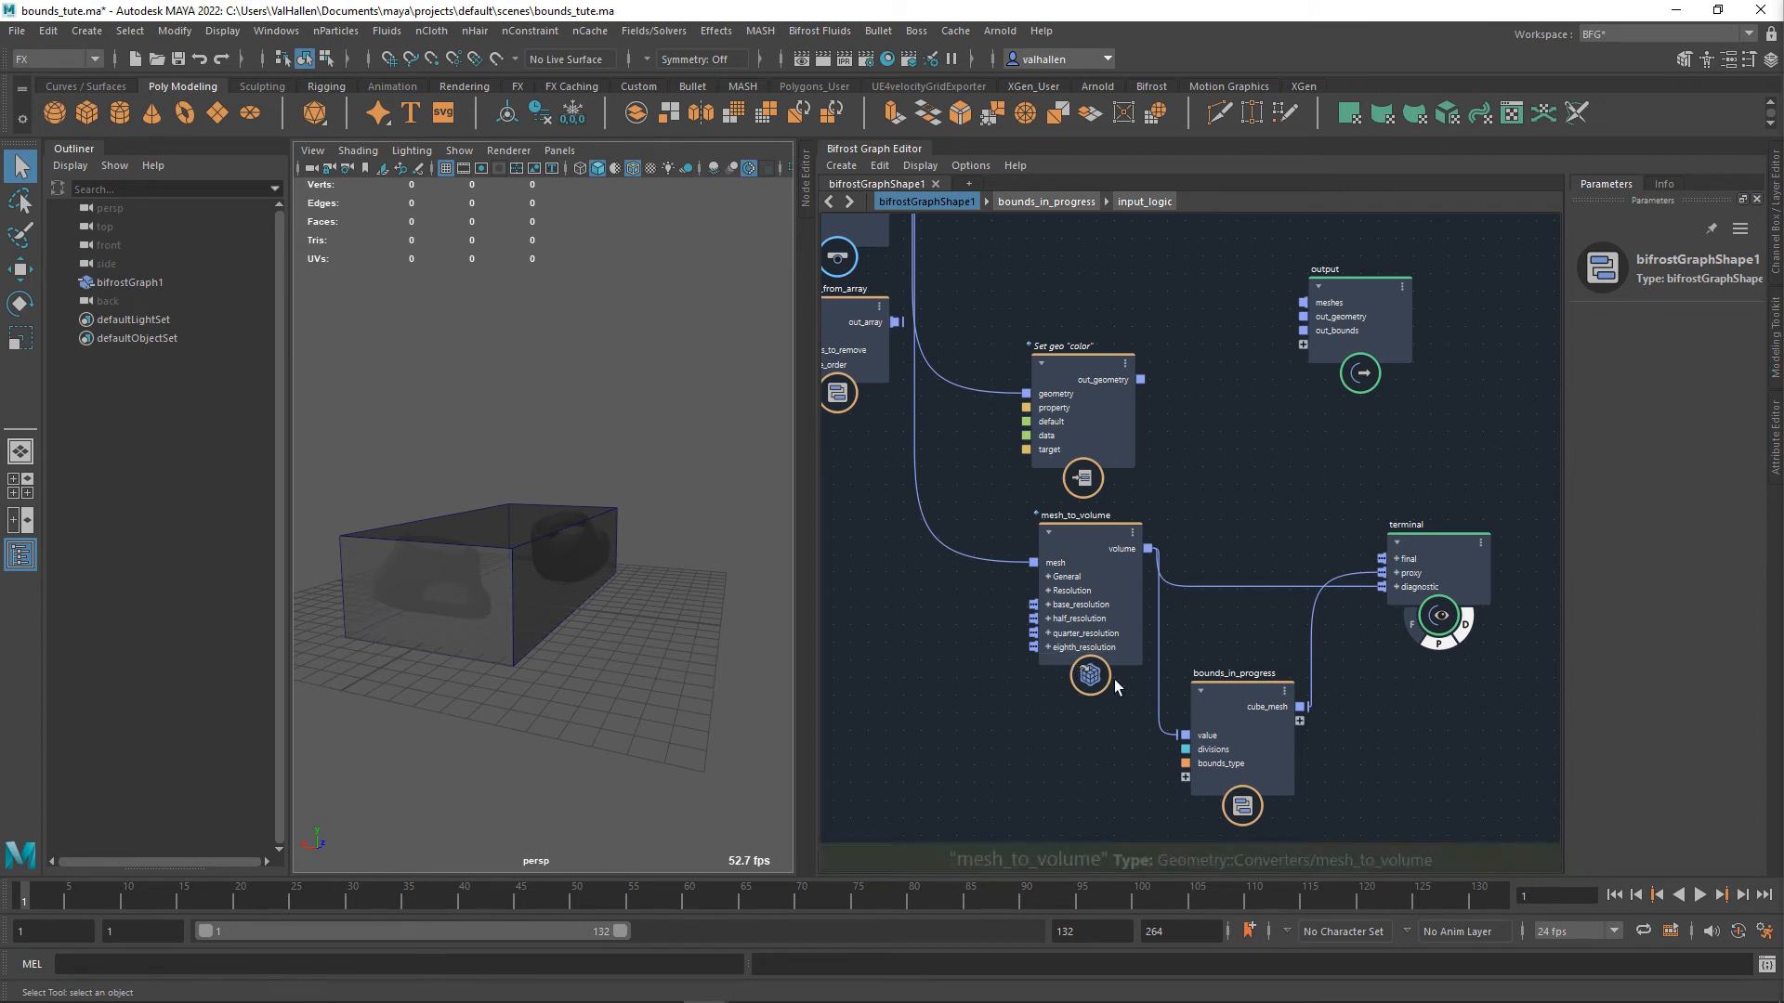
mouse_move(519, 630)
alt+mouse_down()
mouse_move(559, 641)
mouse_move(542, 640)
alt+mouse_up()
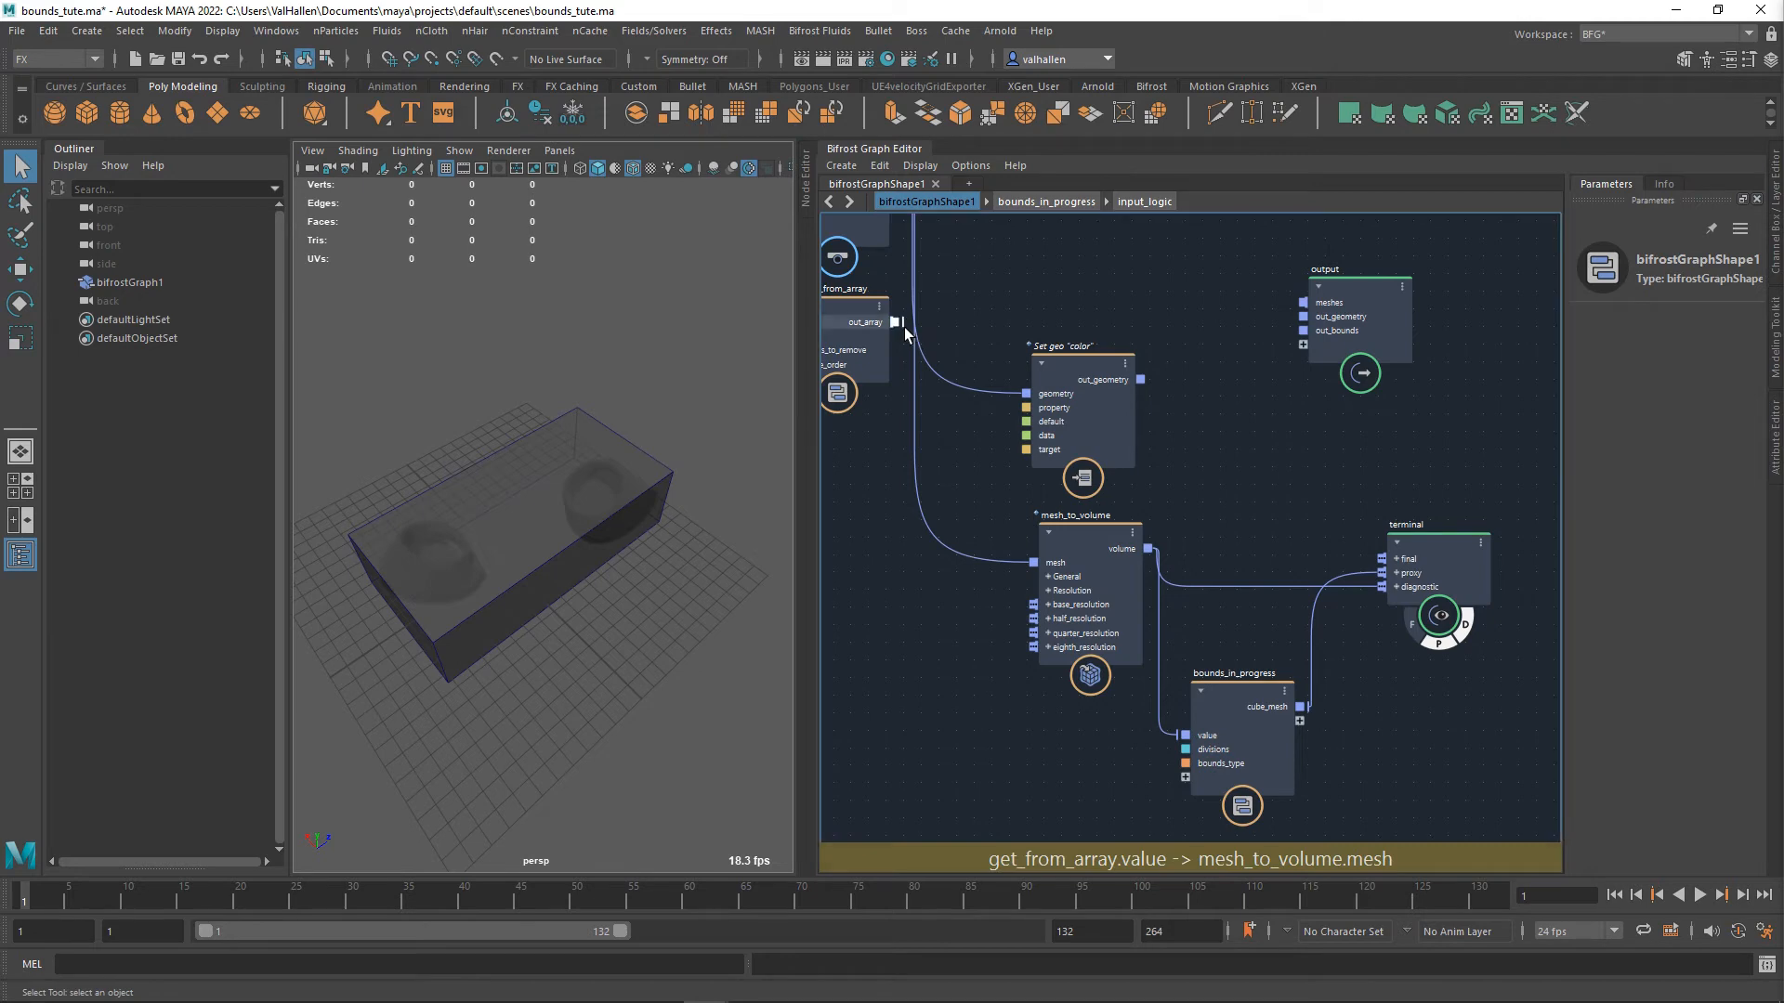
- Try remove_from_array's out_array as the value of bounds_in_progress, and reconnect get_from_array's value output to it
drag(900, 323, 1186, 735)
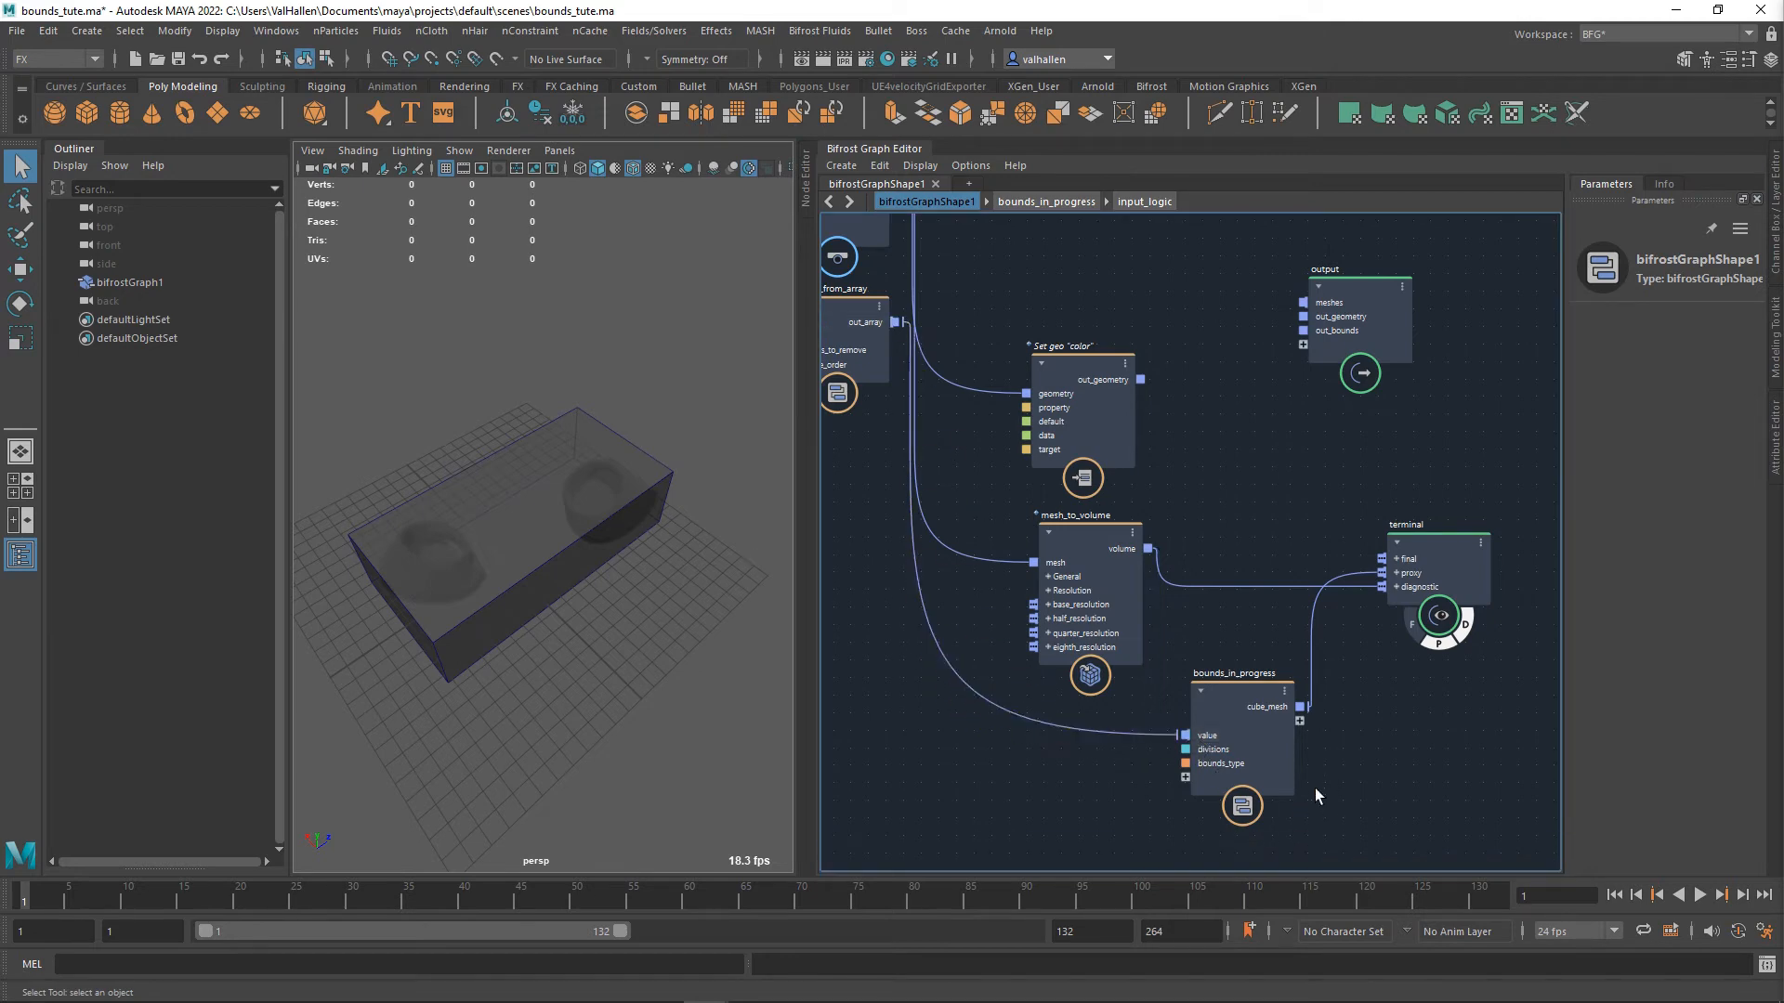
scroll(971, 461, down, 2)
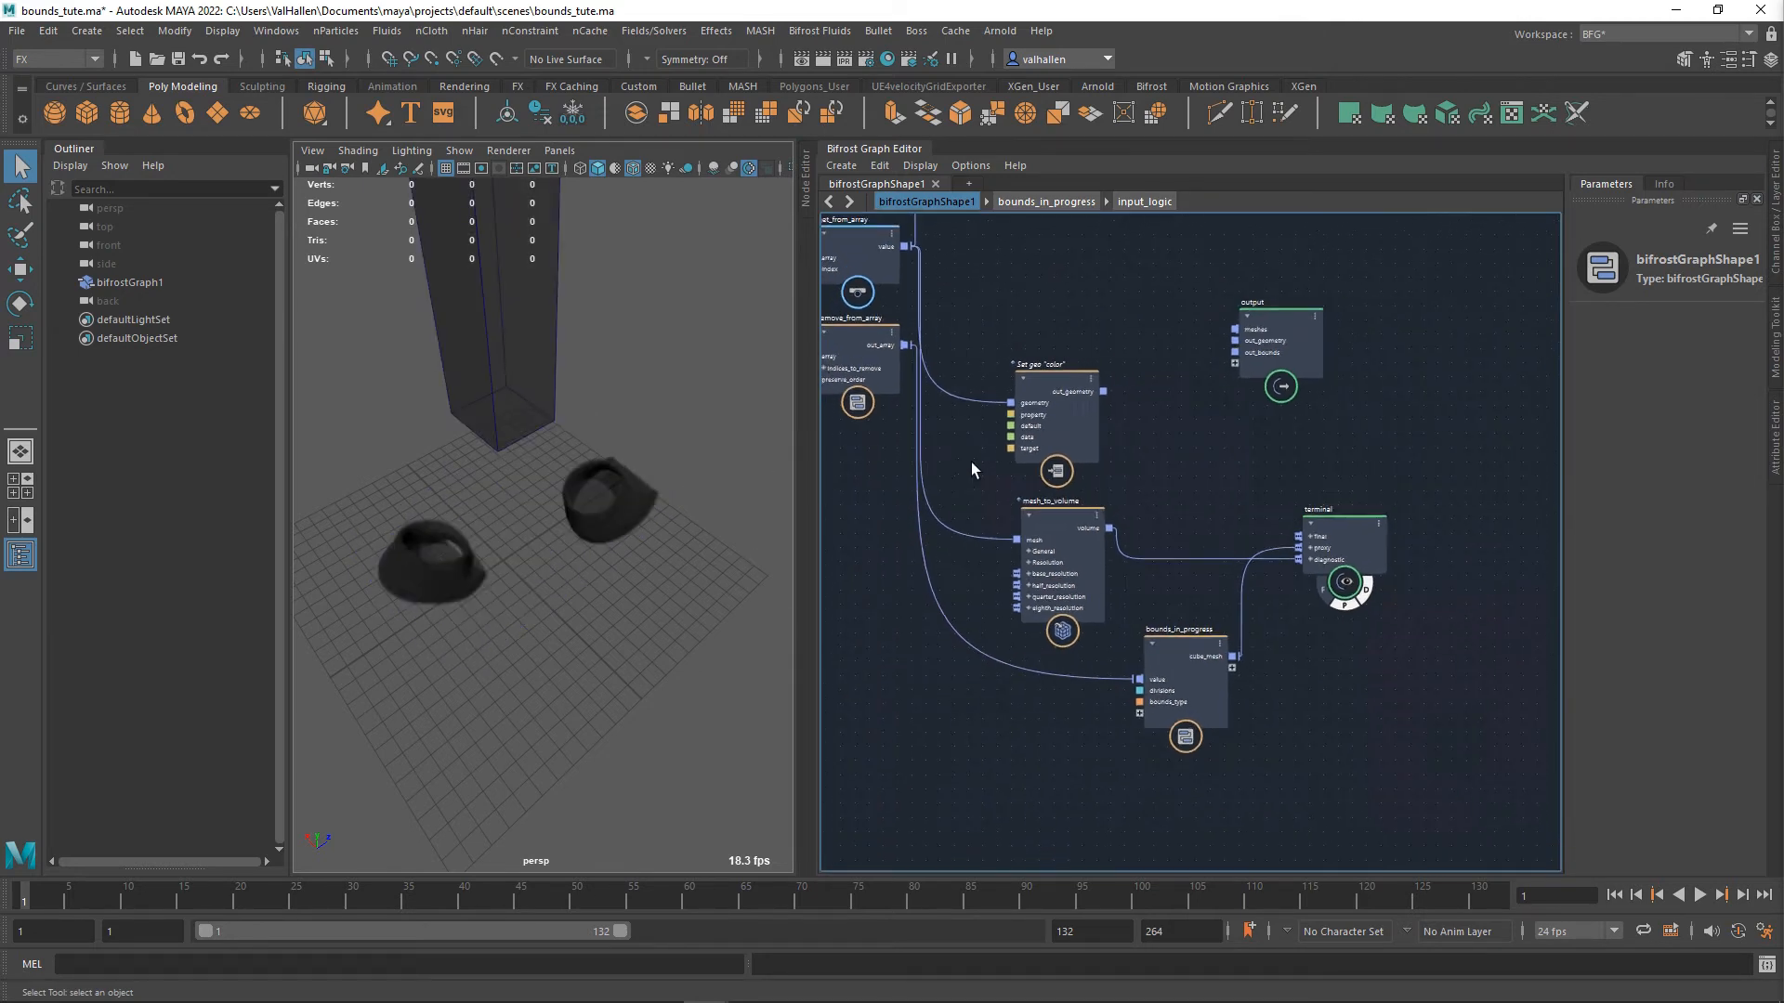
alt+middle_drag(981, 470, 1151, 594)
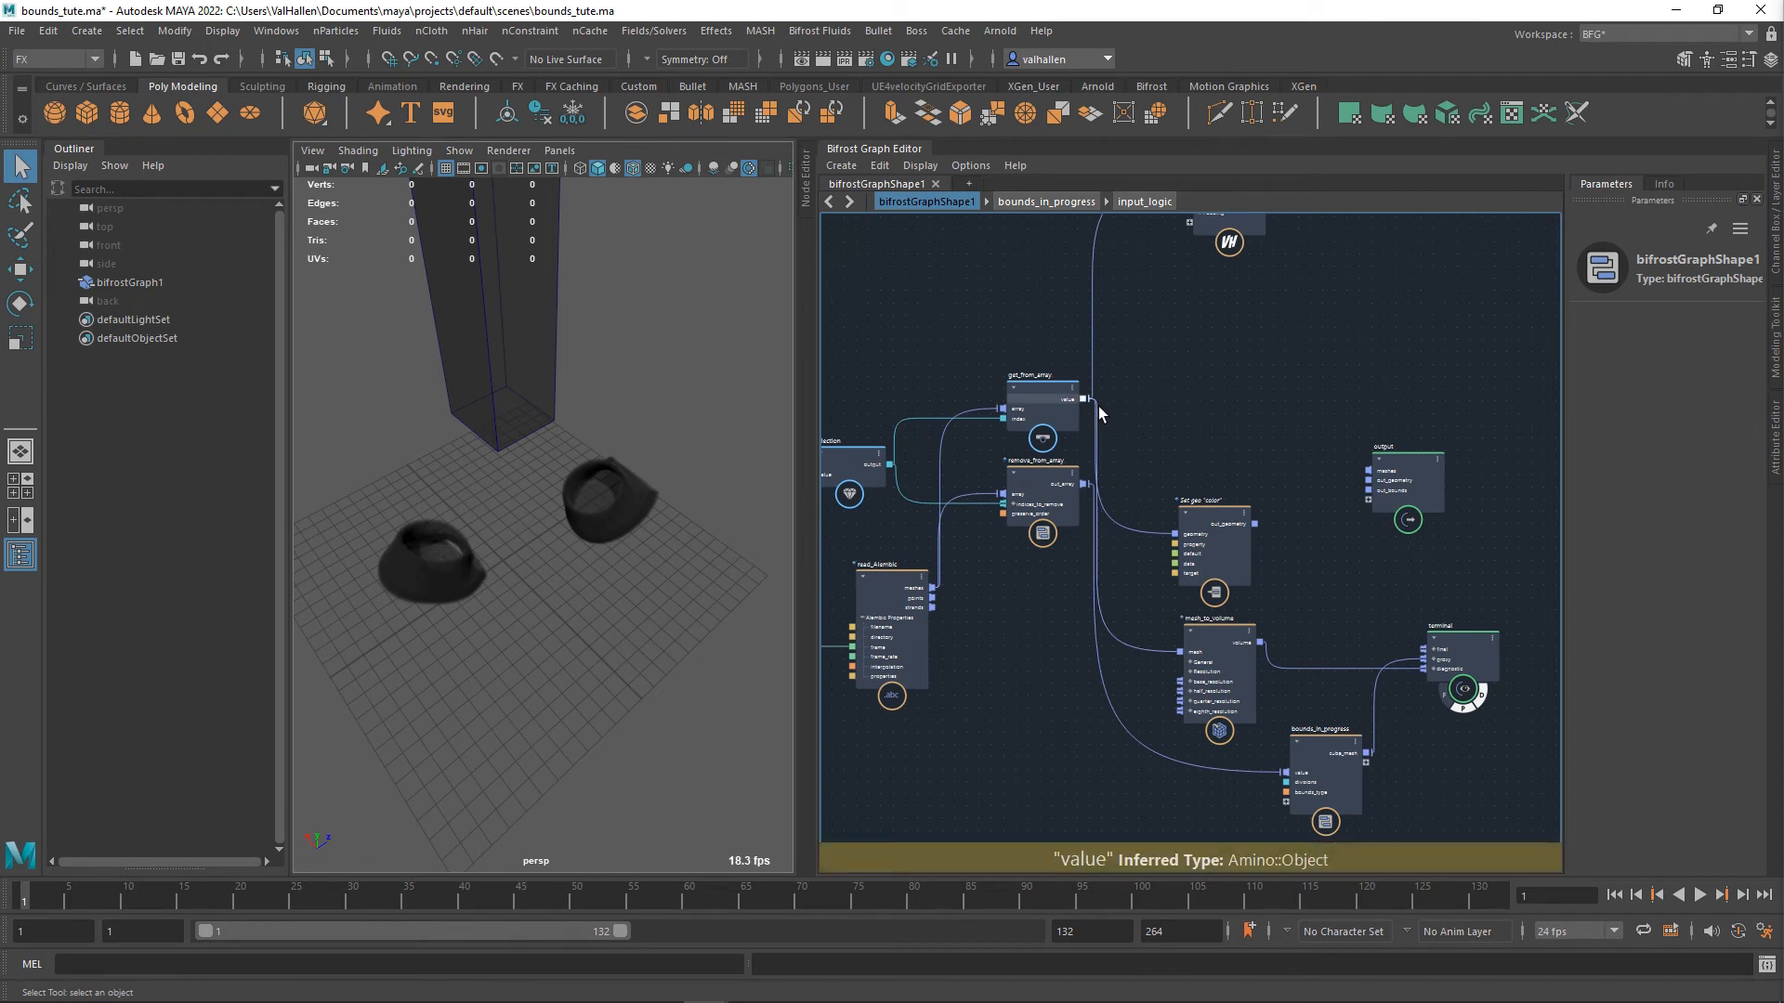
drag(1098, 405, 1286, 773)
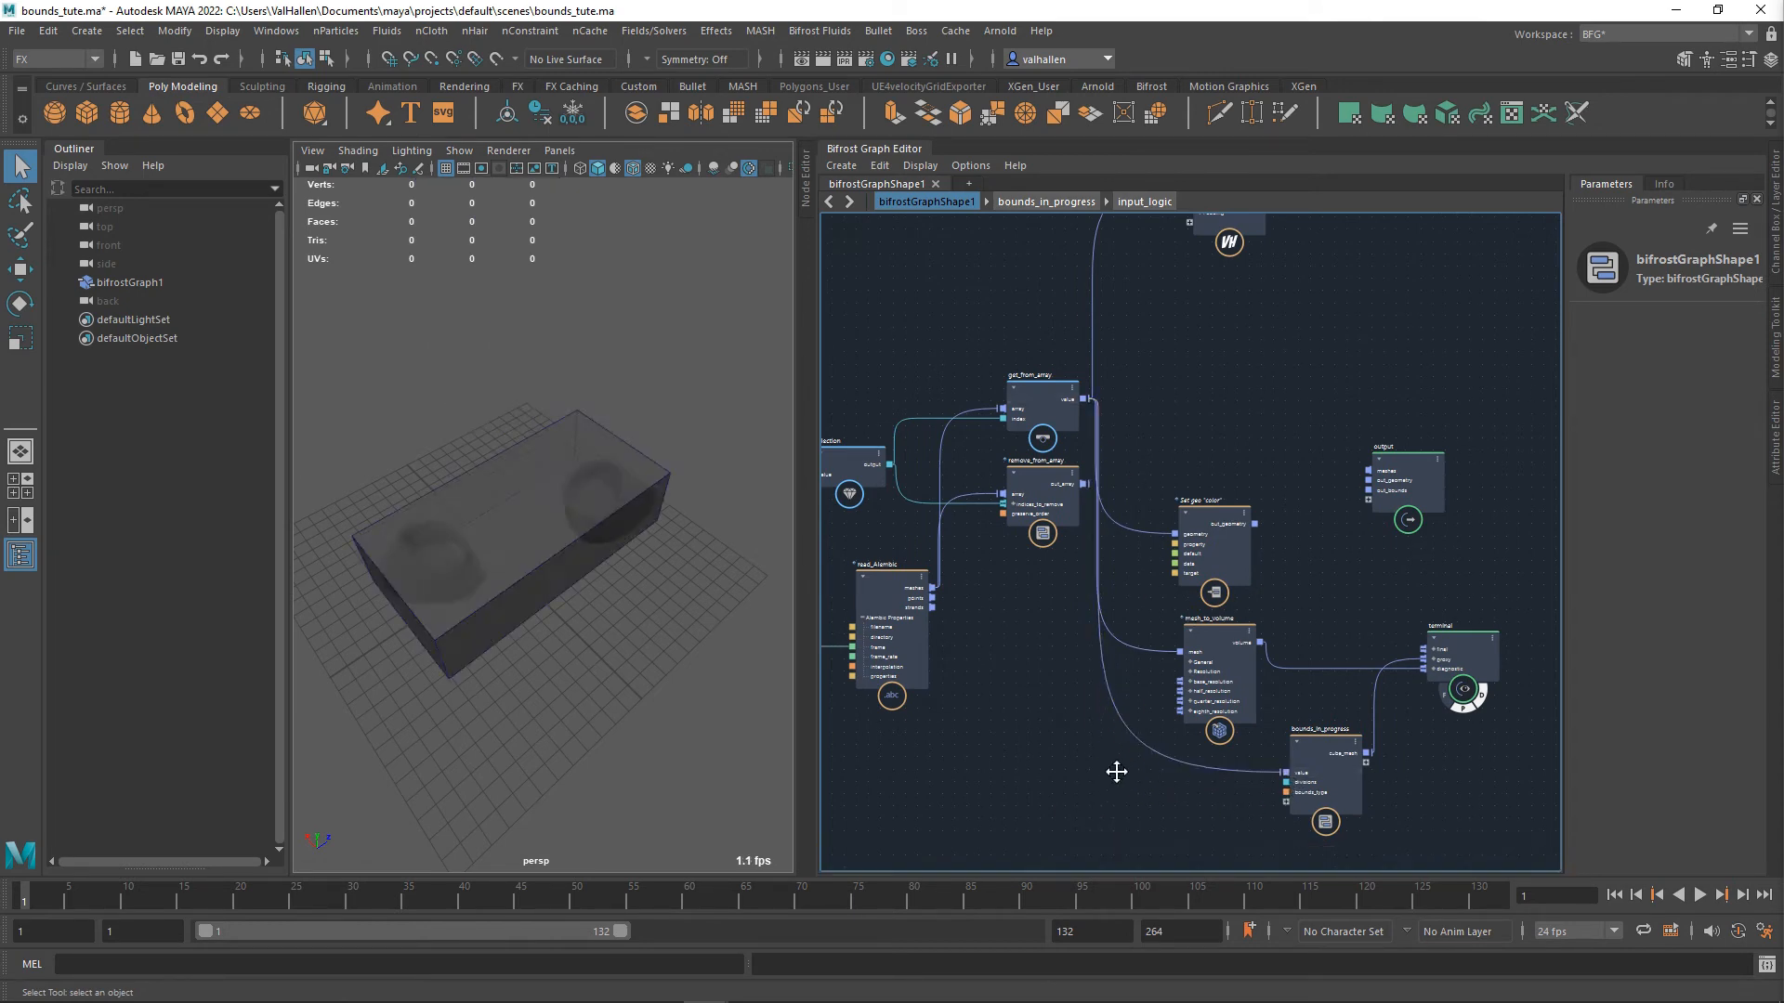
- Create a get_point_position node fed by get_from_array's value output and place it beside bounds_in_progress
alt+middle_drag(1117, 771, 1150, 787)
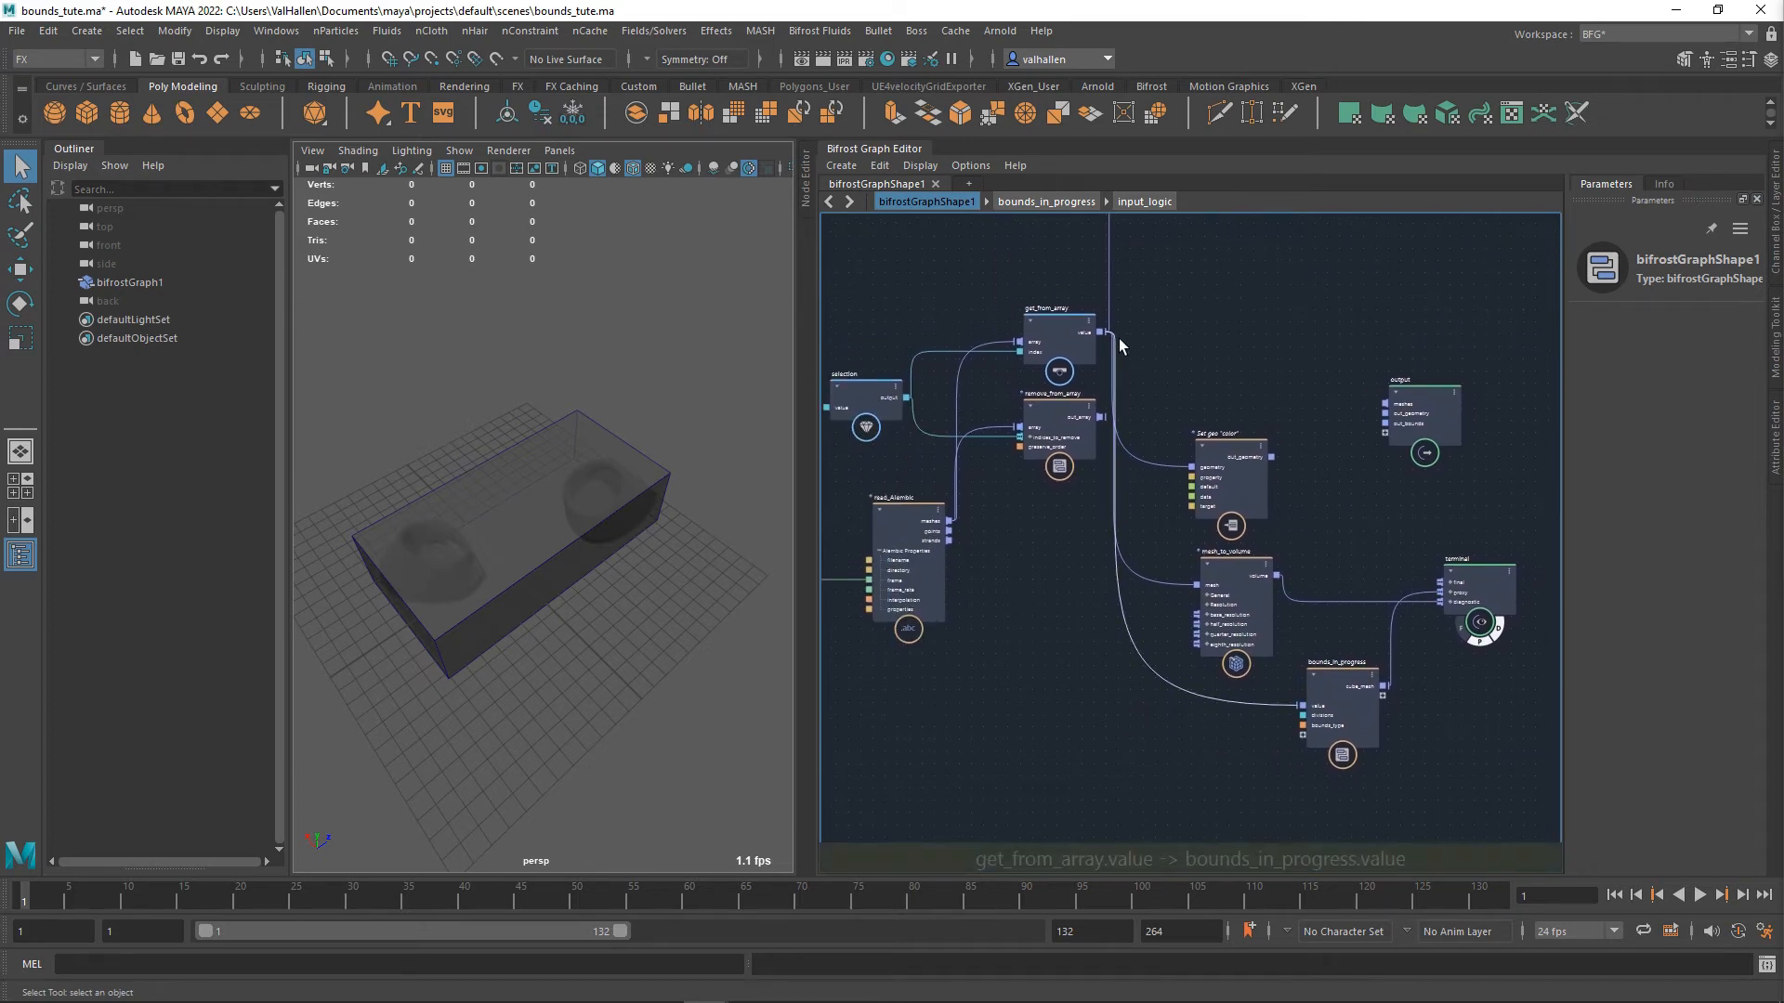
drag(1112, 336, 1113, 718)
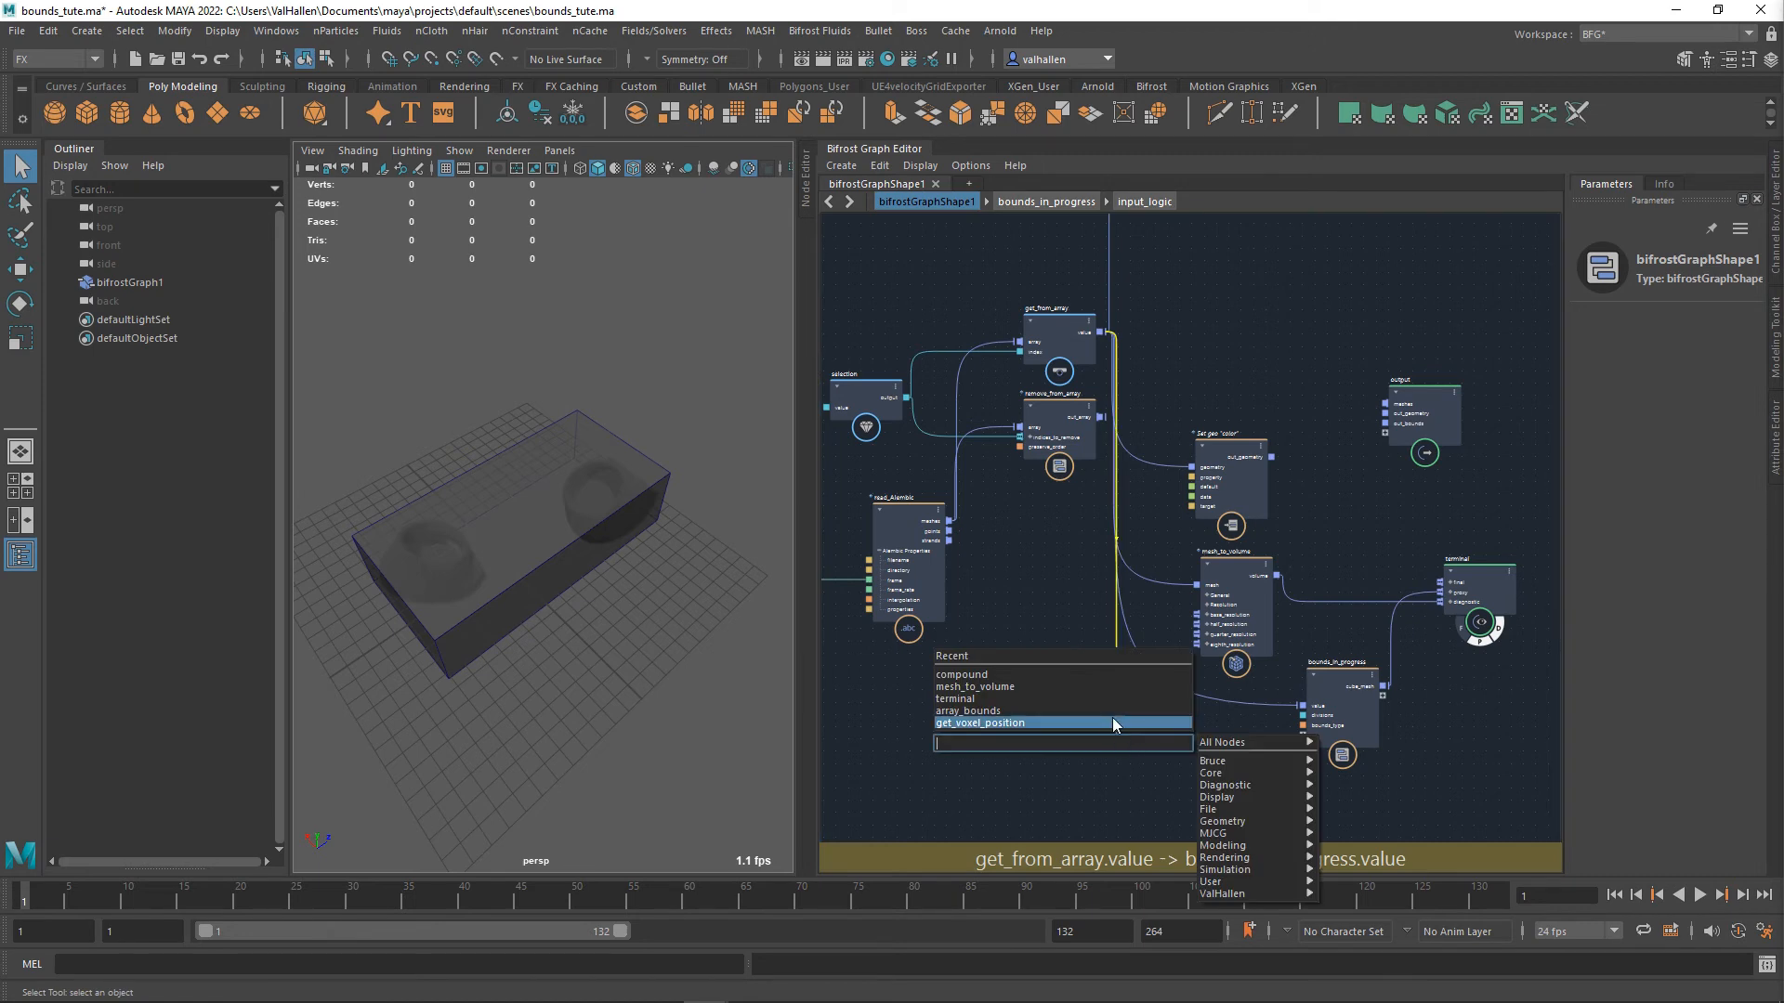
text(po)
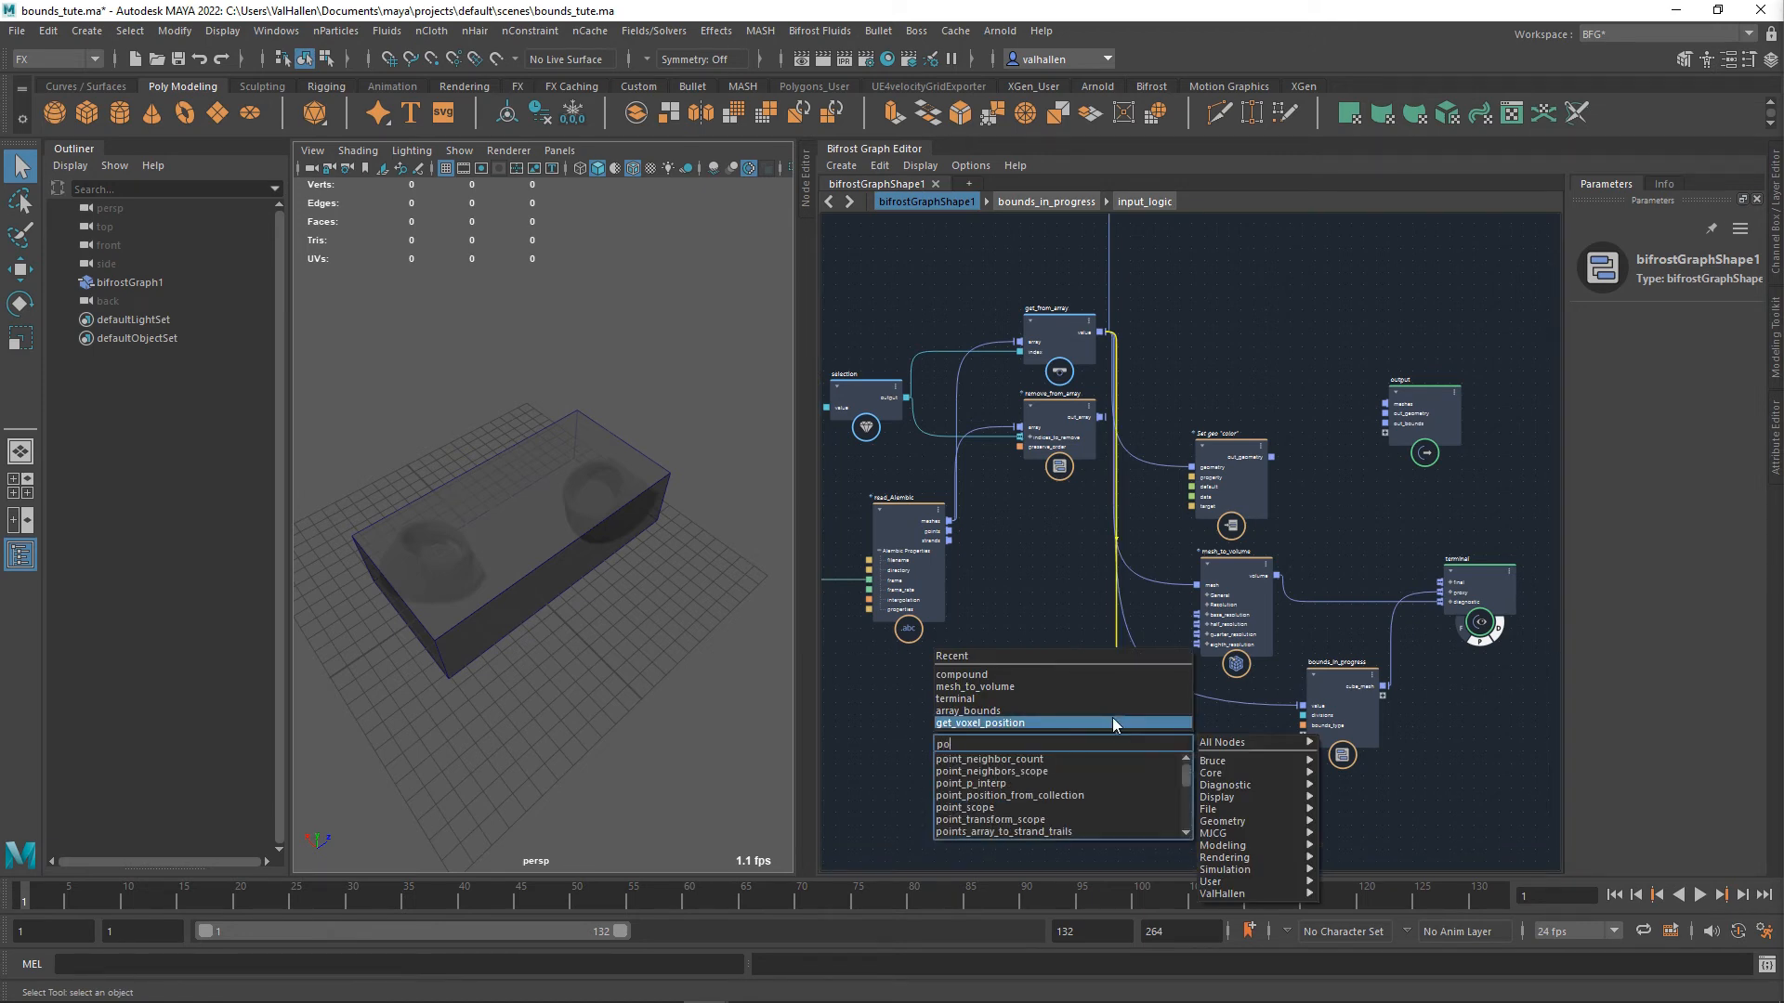
text( po)
key(Down)
key(Down)
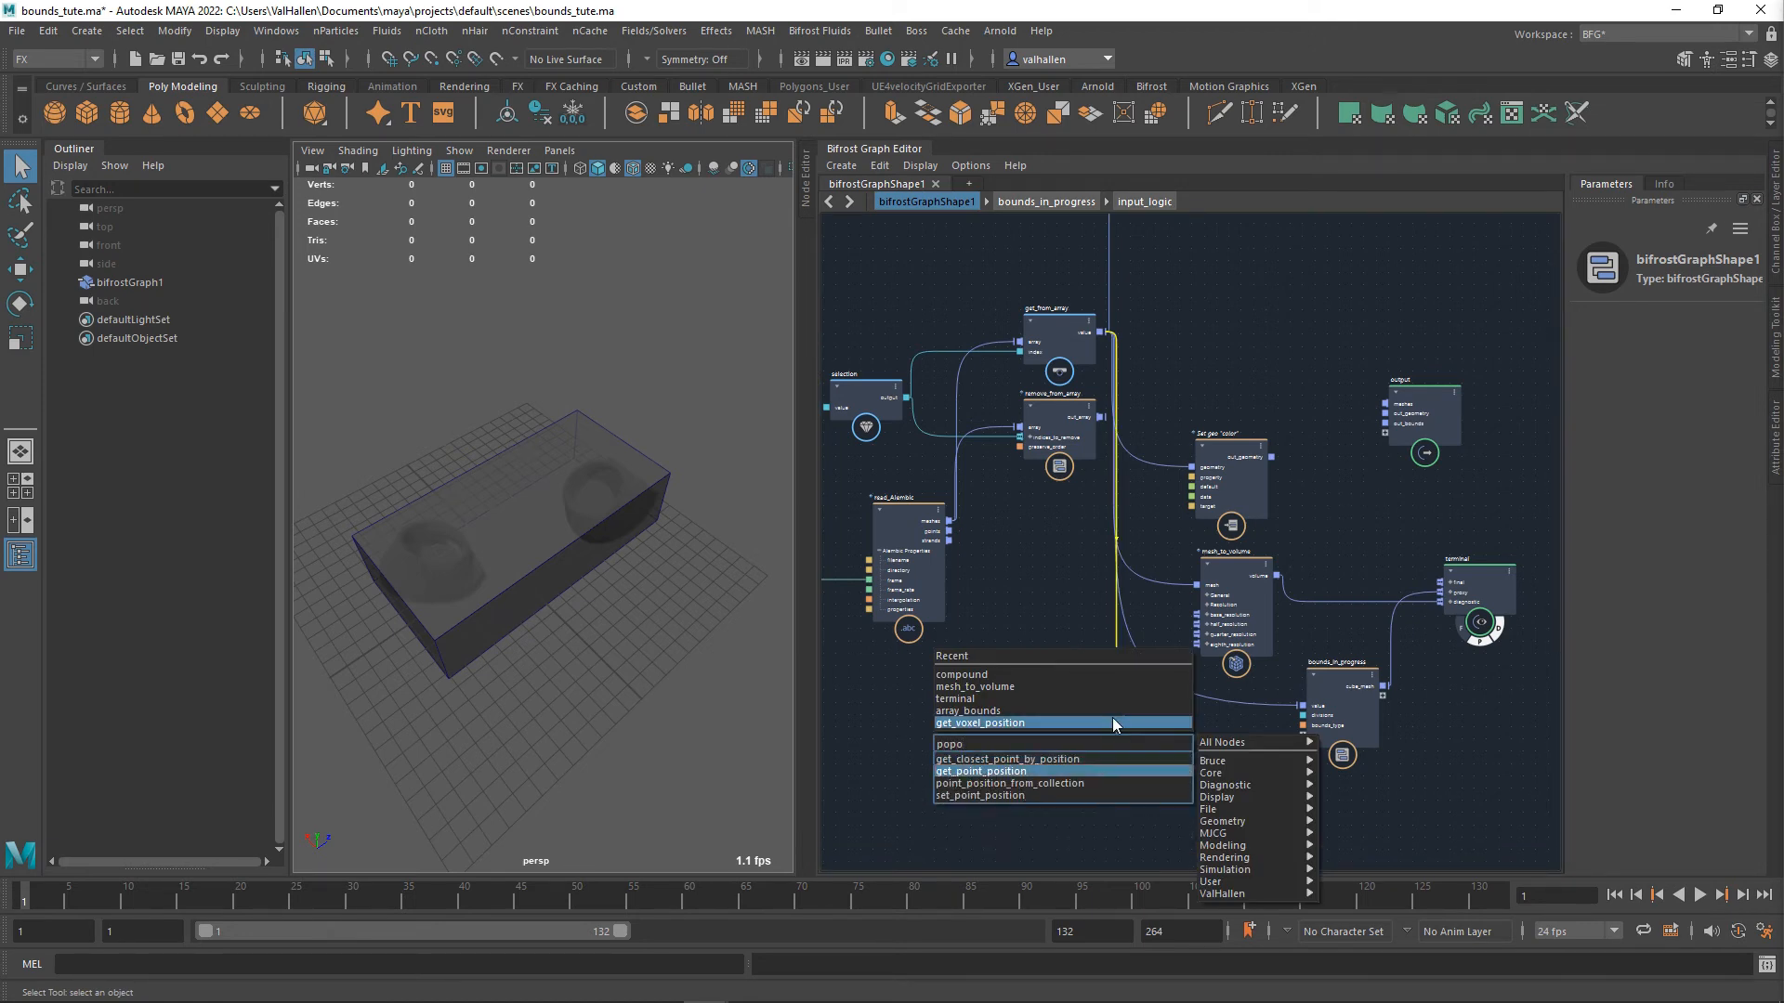
key(Return)
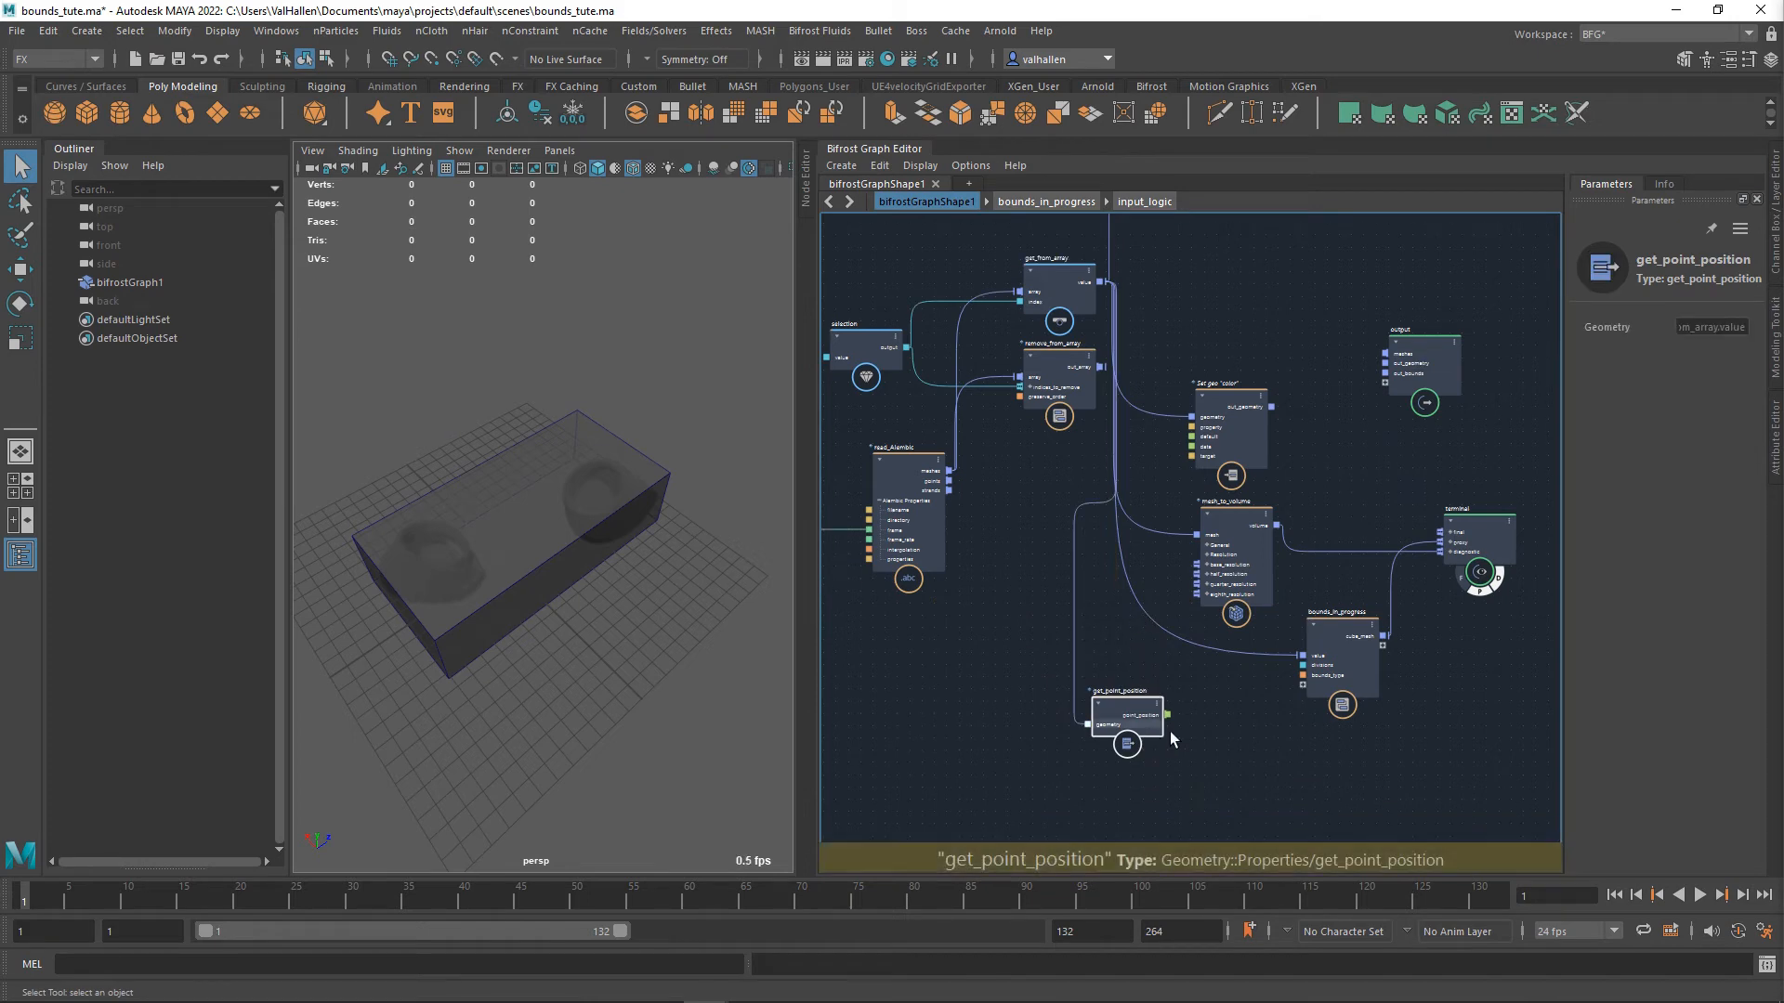
drag(1139, 712, 1187, 689)
alt+middle_drag(1292, 720, 1139, 745)
scroll(1139, 745, up, 3)
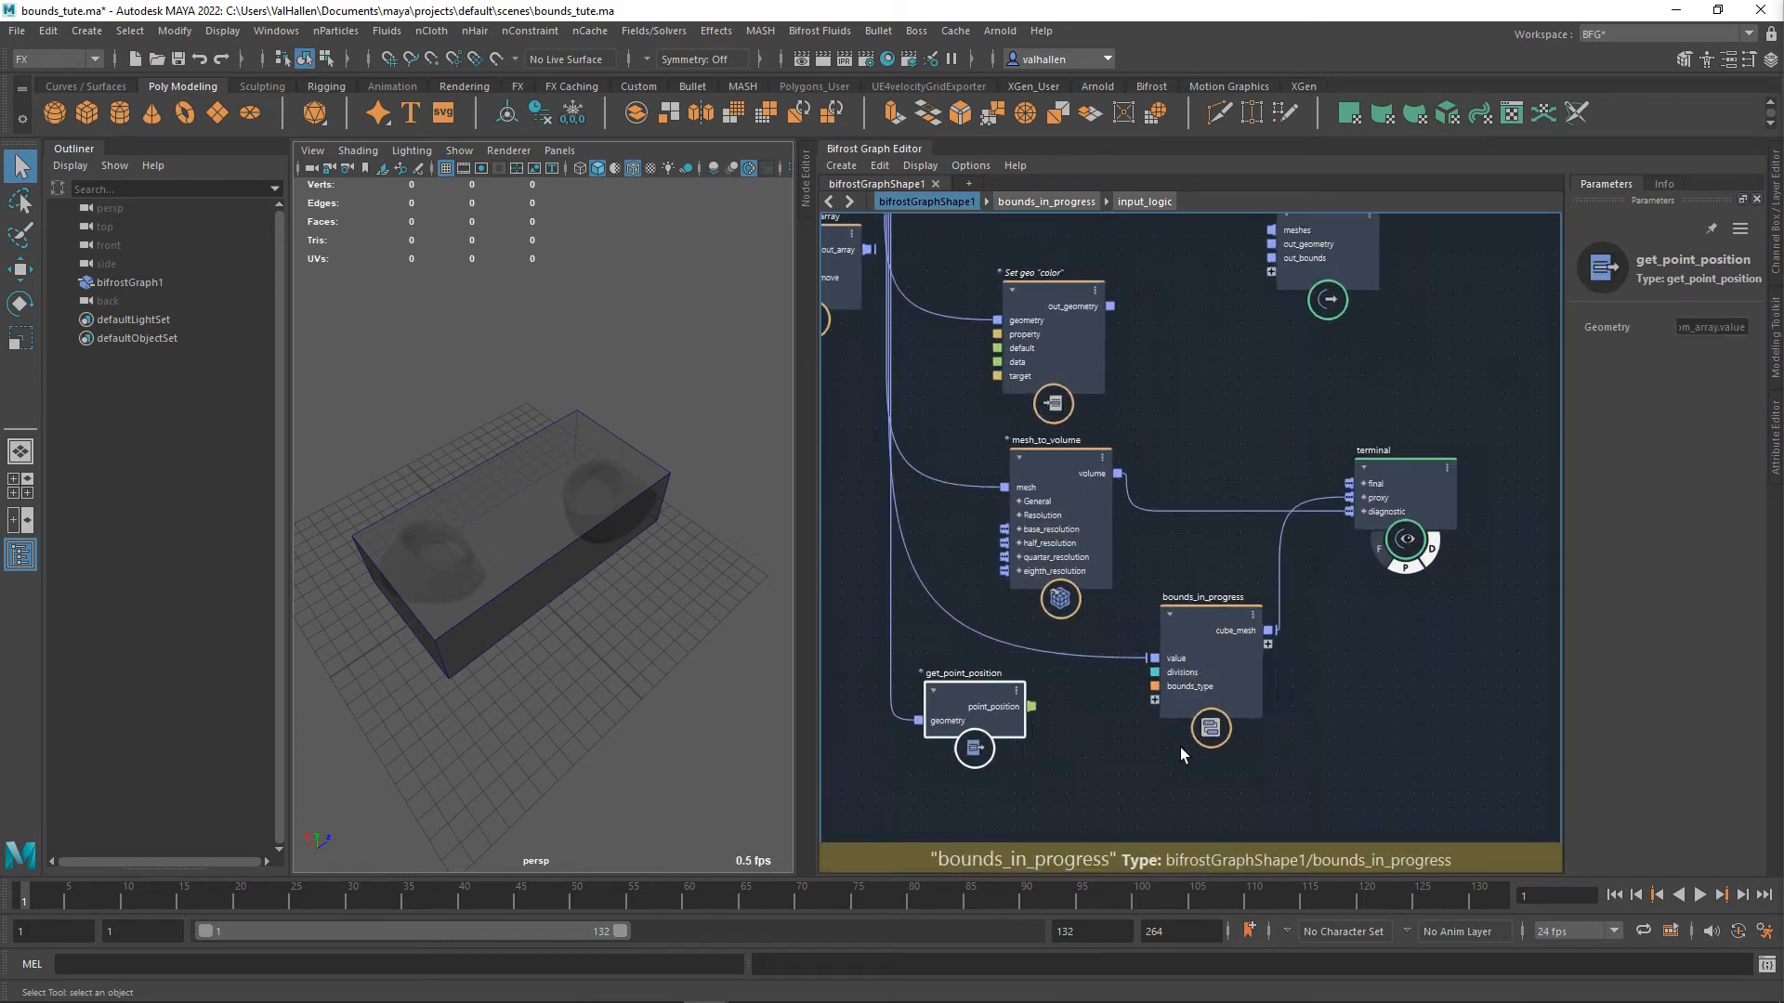
- Check the port type options of bounds_in_progress's value input, and connect get_point_position's point_position output to that input
right_click(1157, 650)
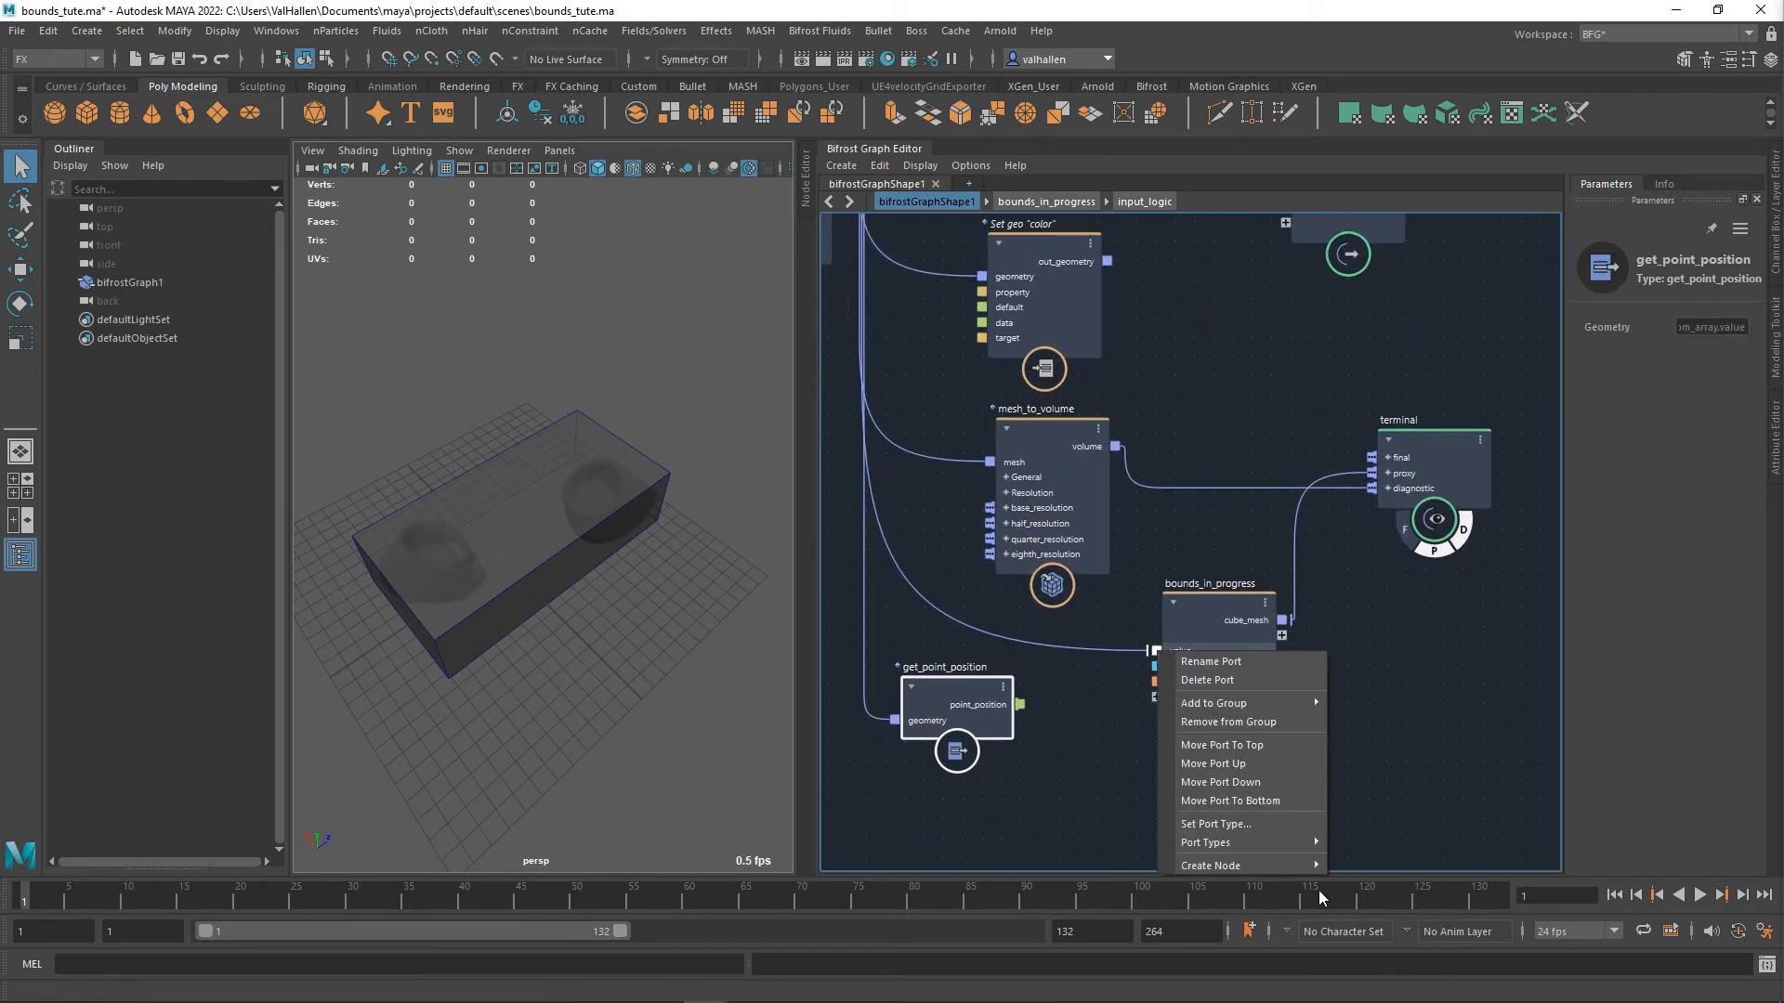
mouse_move(1273, 844)
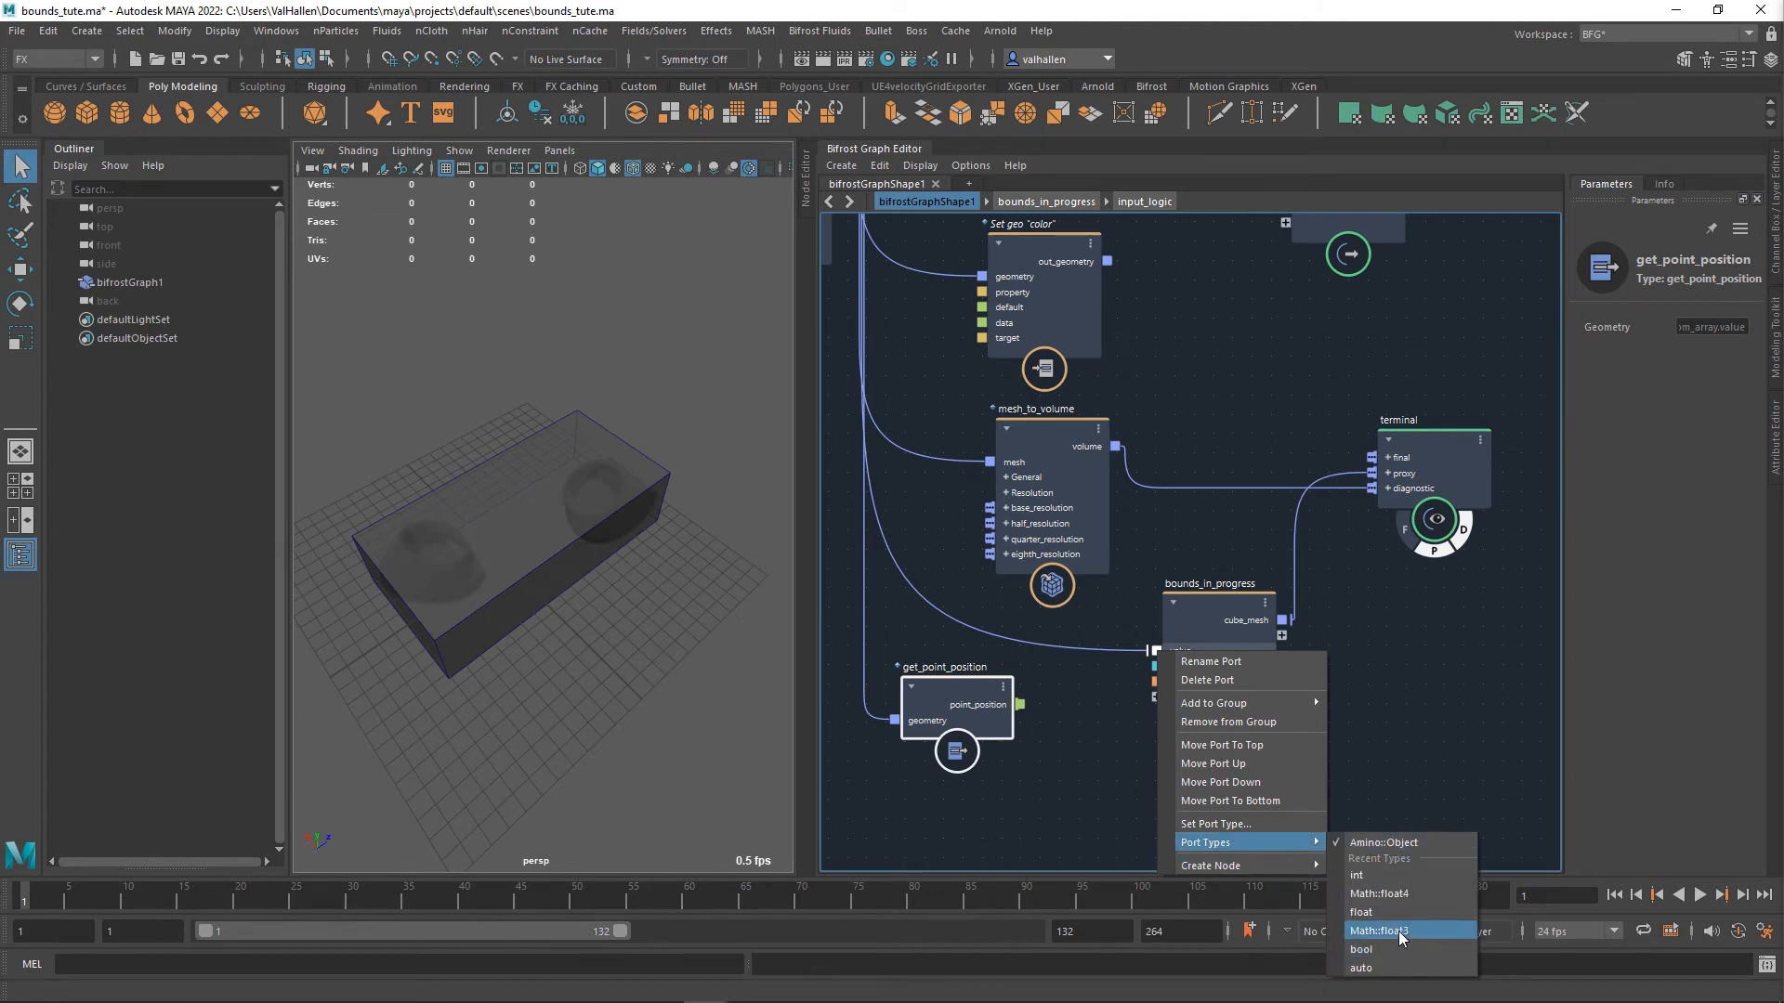
click(1245, 824)
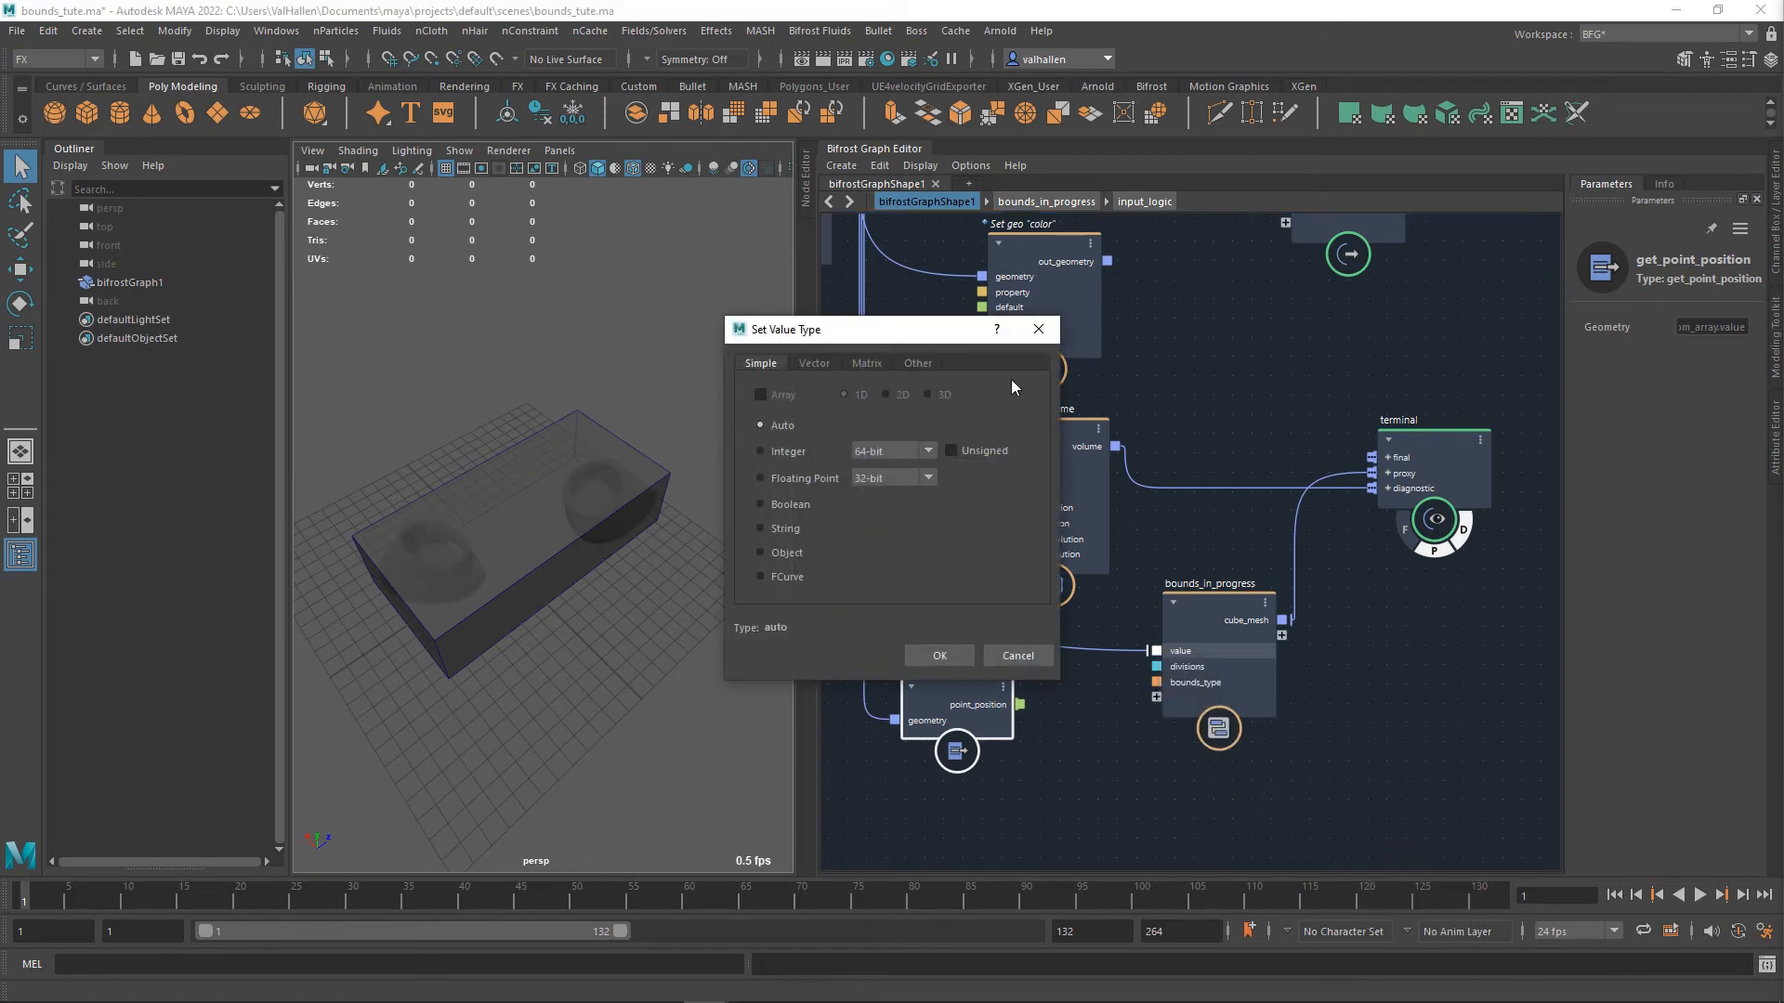
click(1018, 656)
drag(1020, 704, 1156, 650)
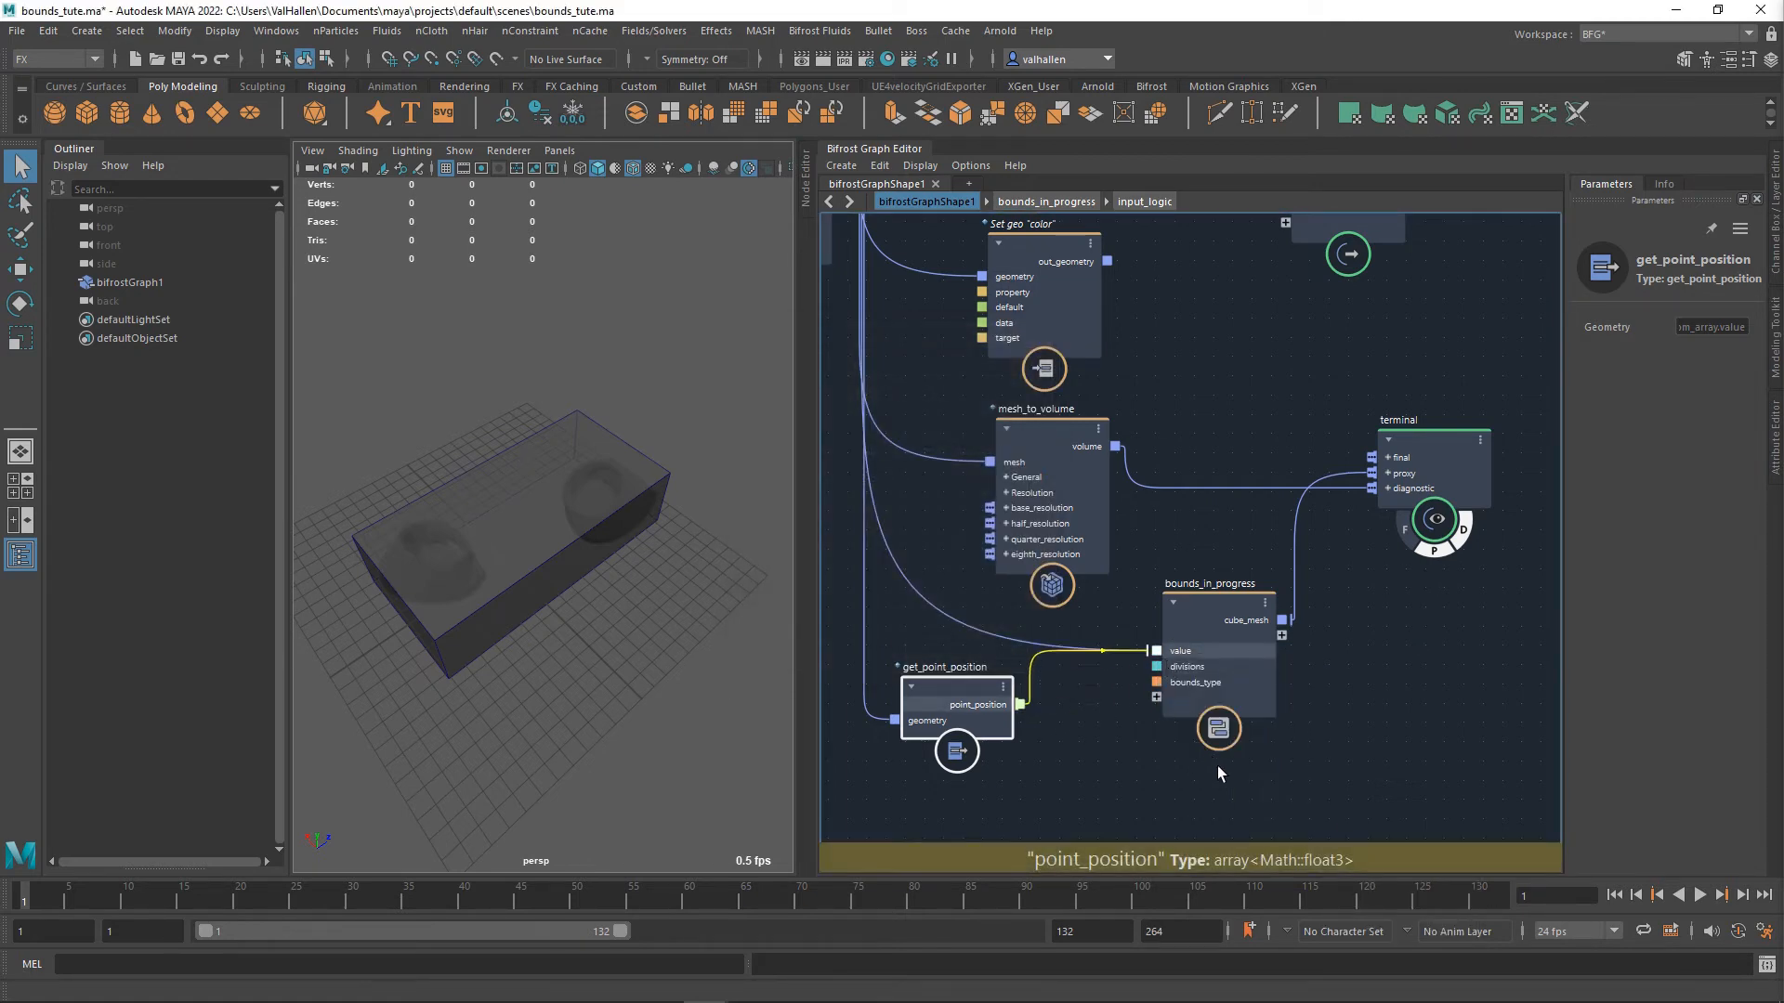
- Inside bounds_in_progress, try setting the port type of input_logic's value input to auto
double_click(1225, 636)
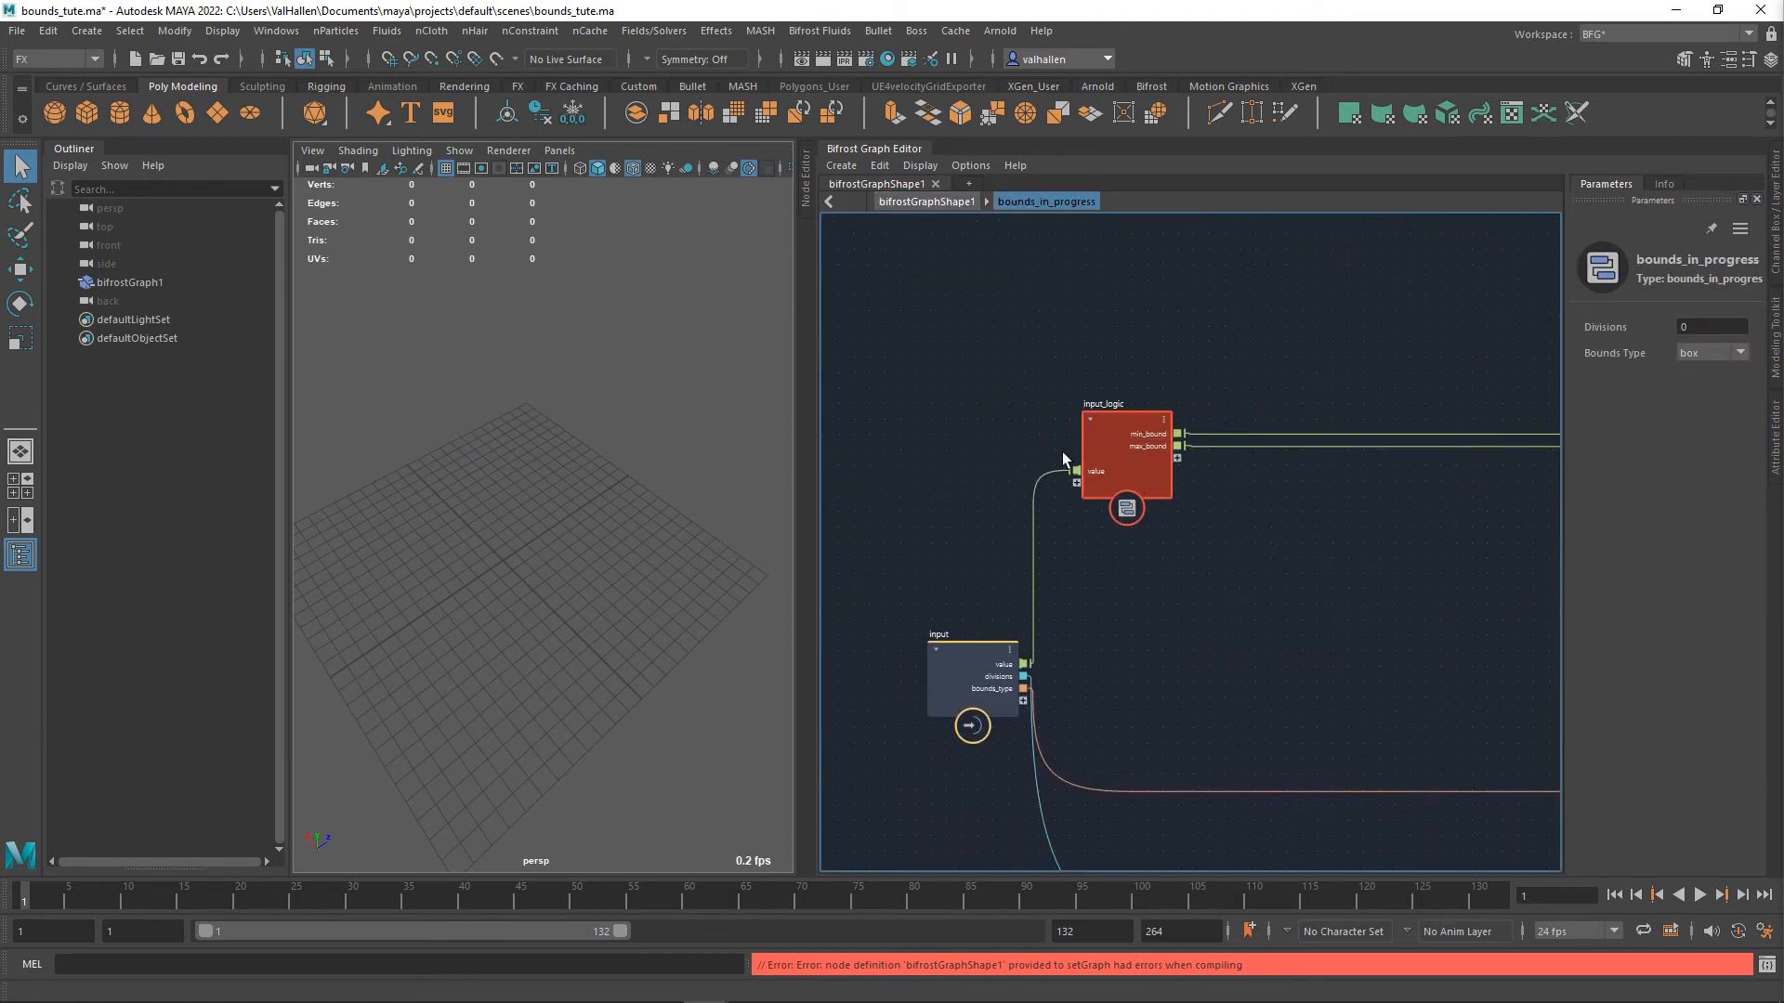
right_click(1079, 470)
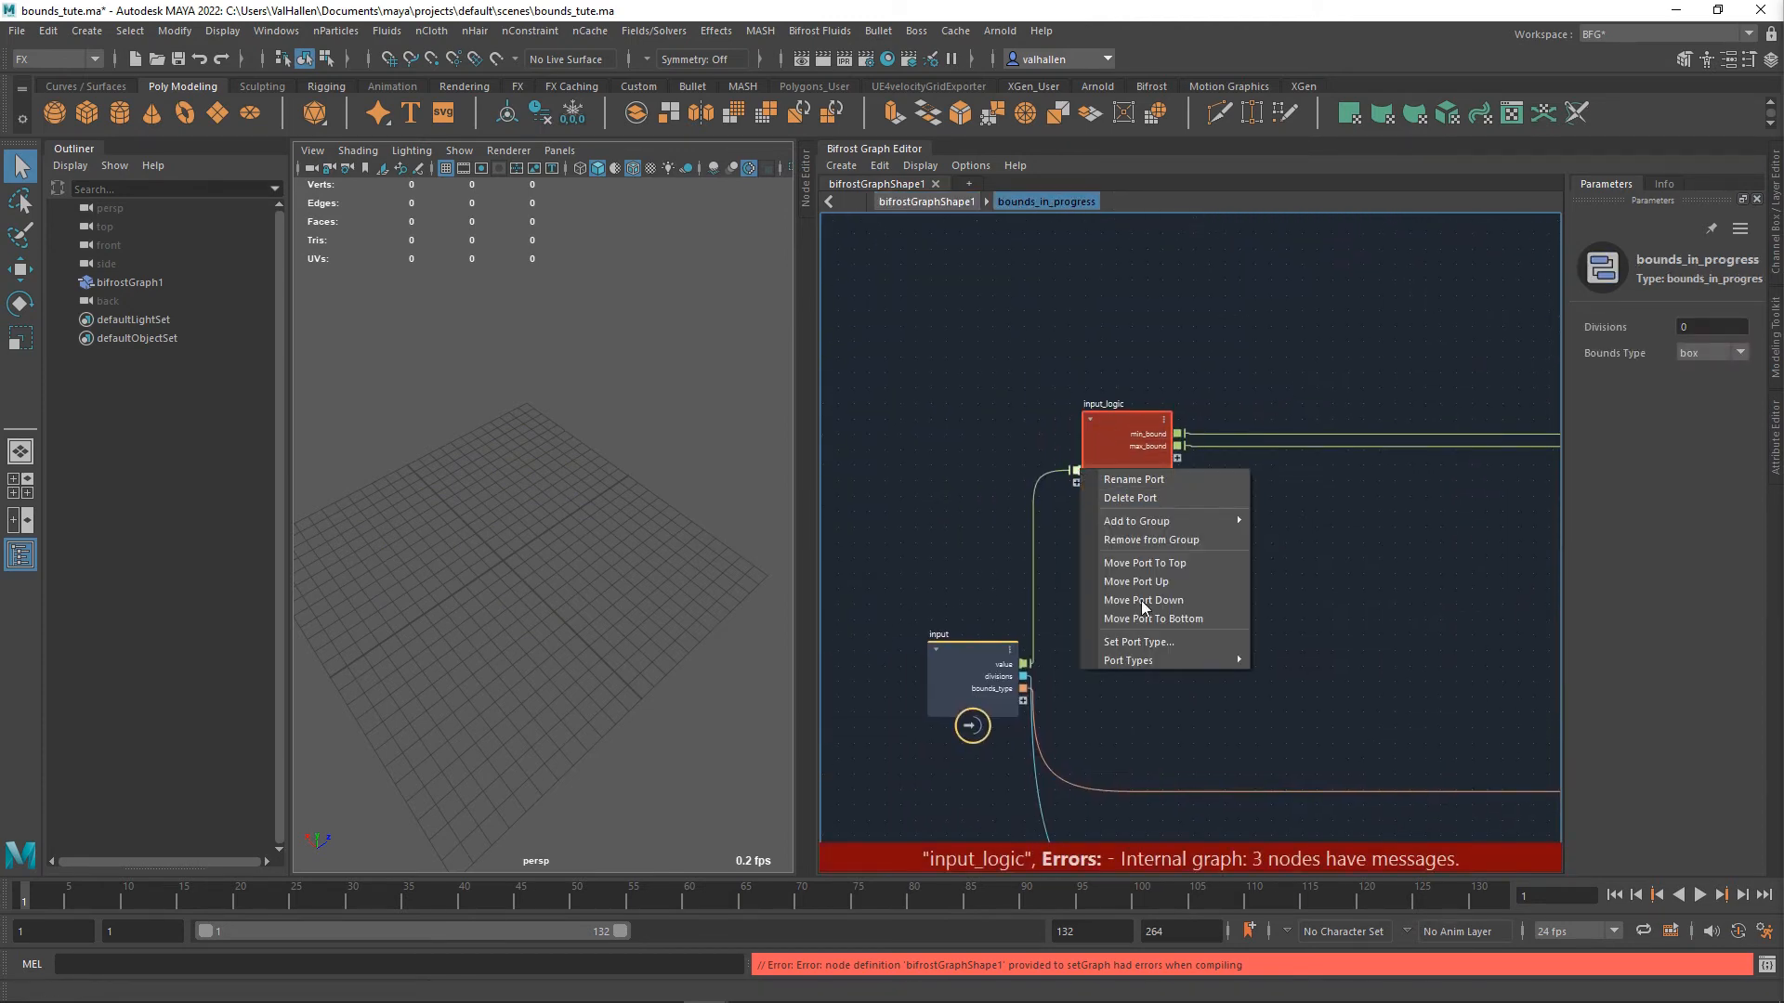
mouse_move(1143, 656)
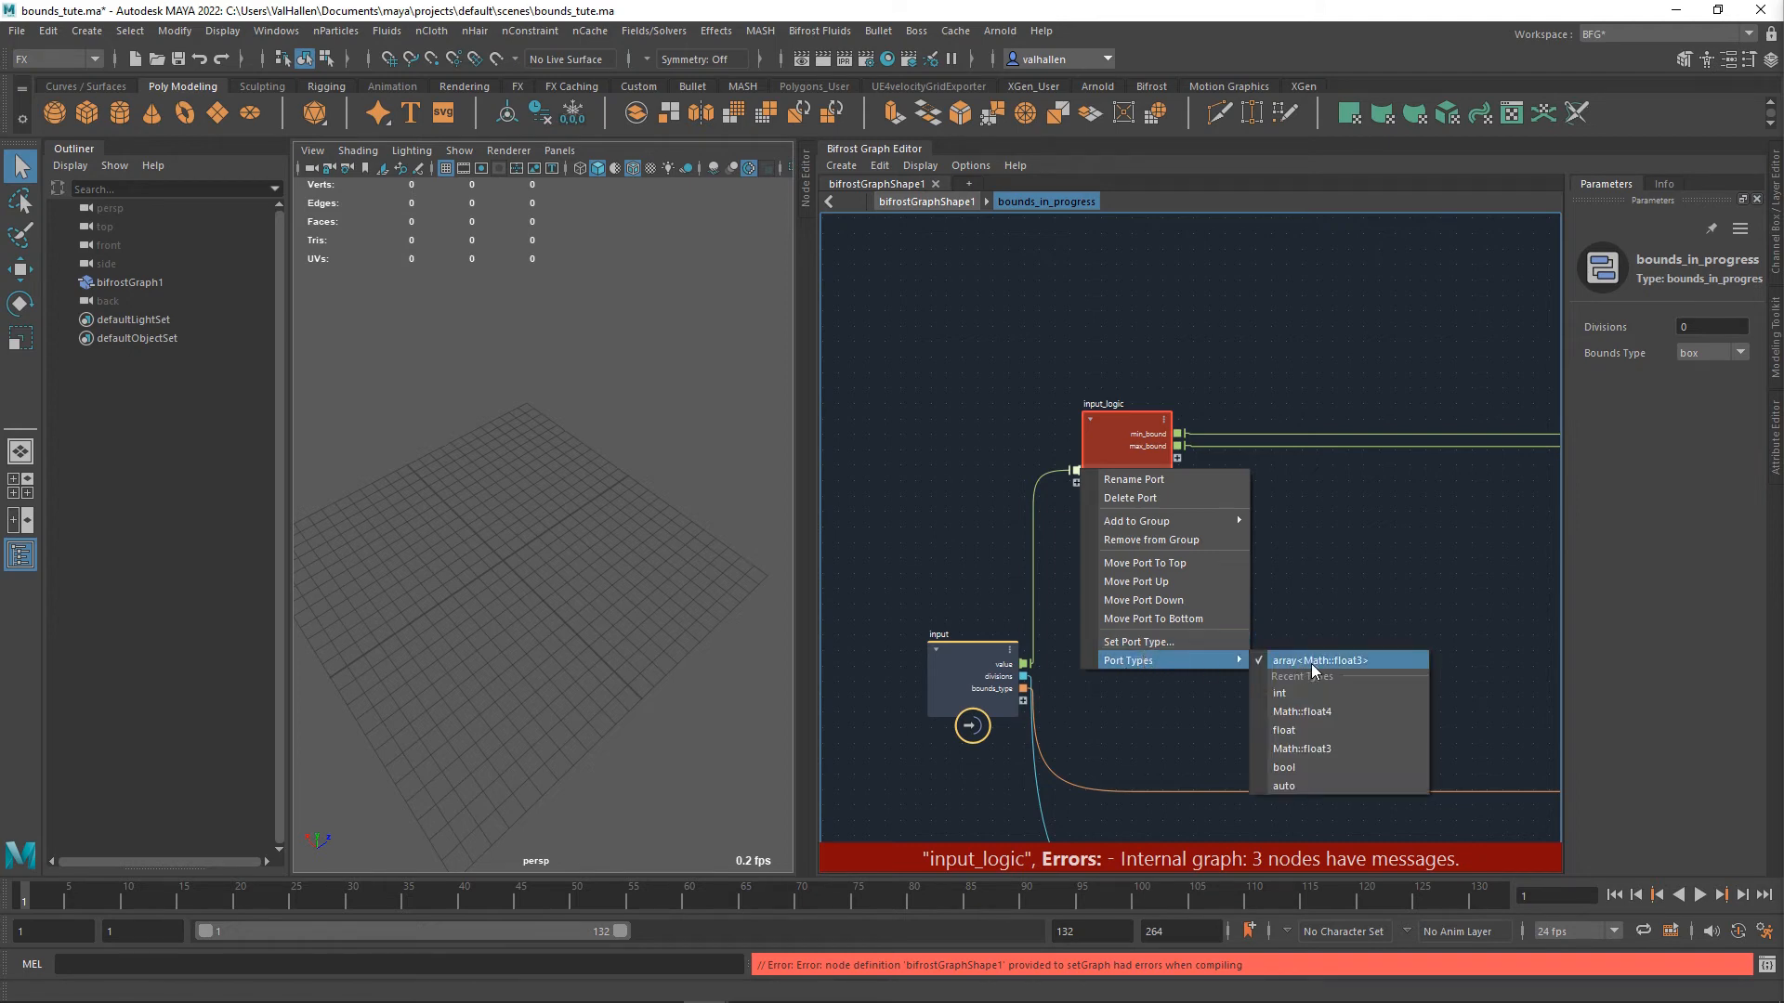
click(1329, 785)
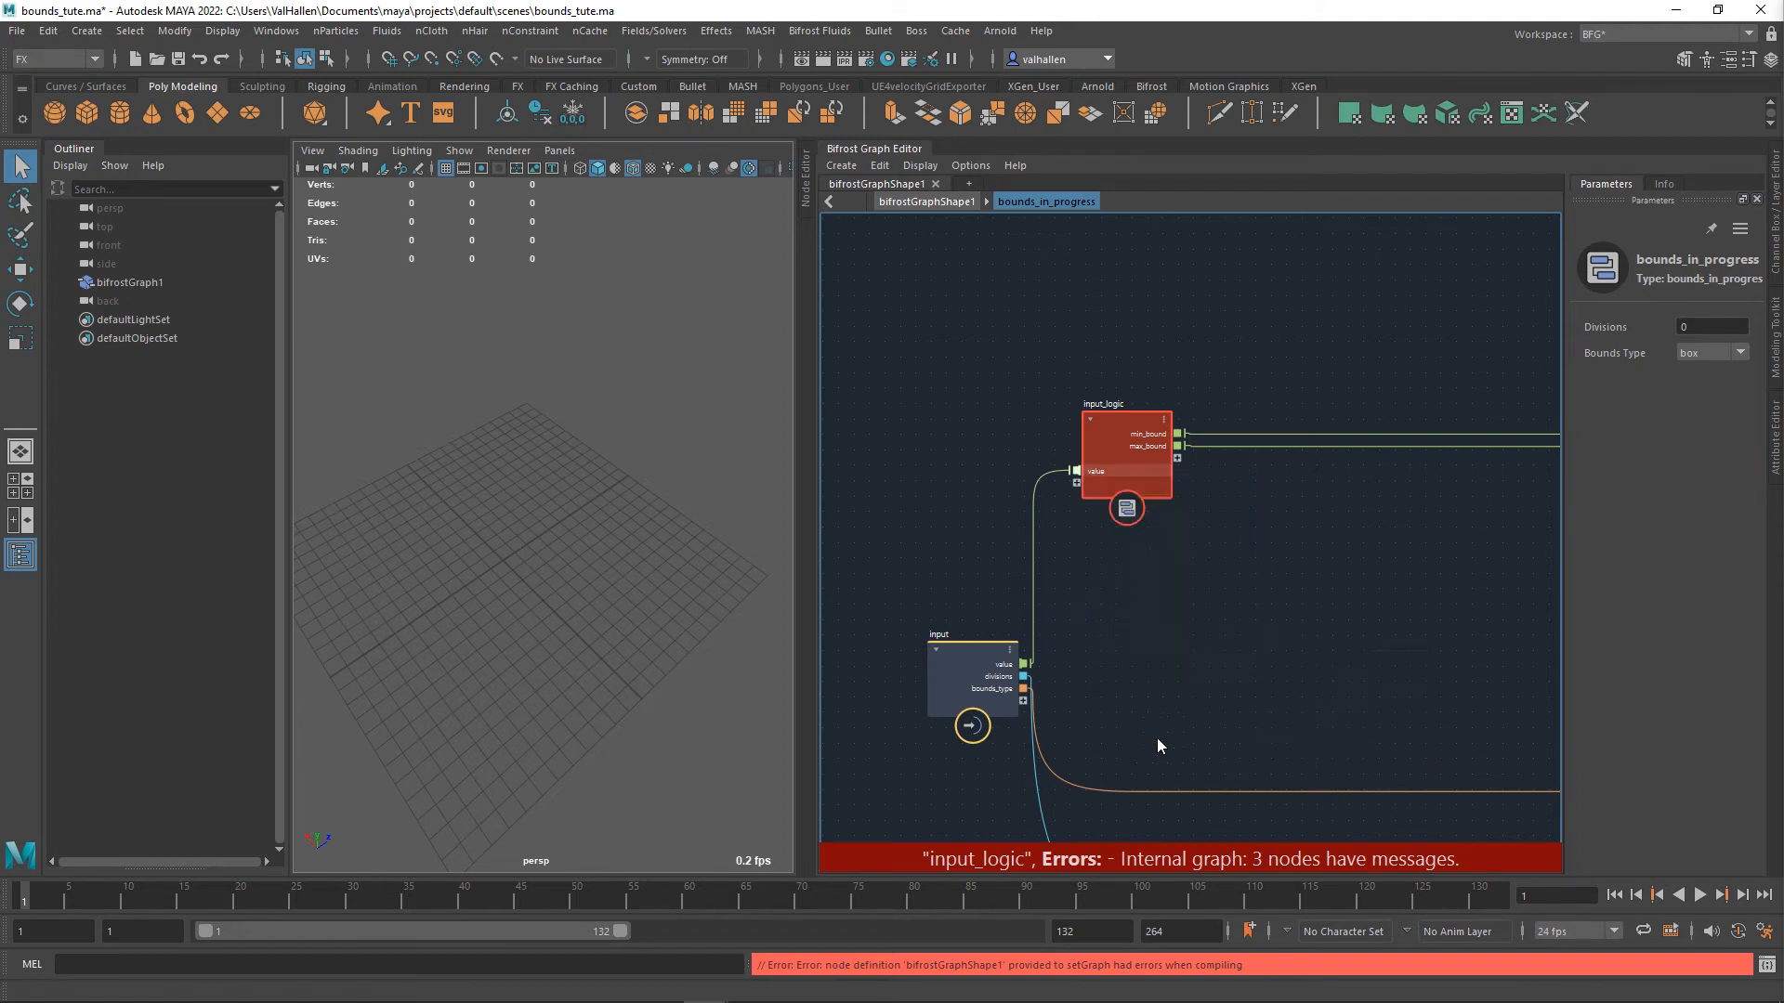
double_click(1182, 656)
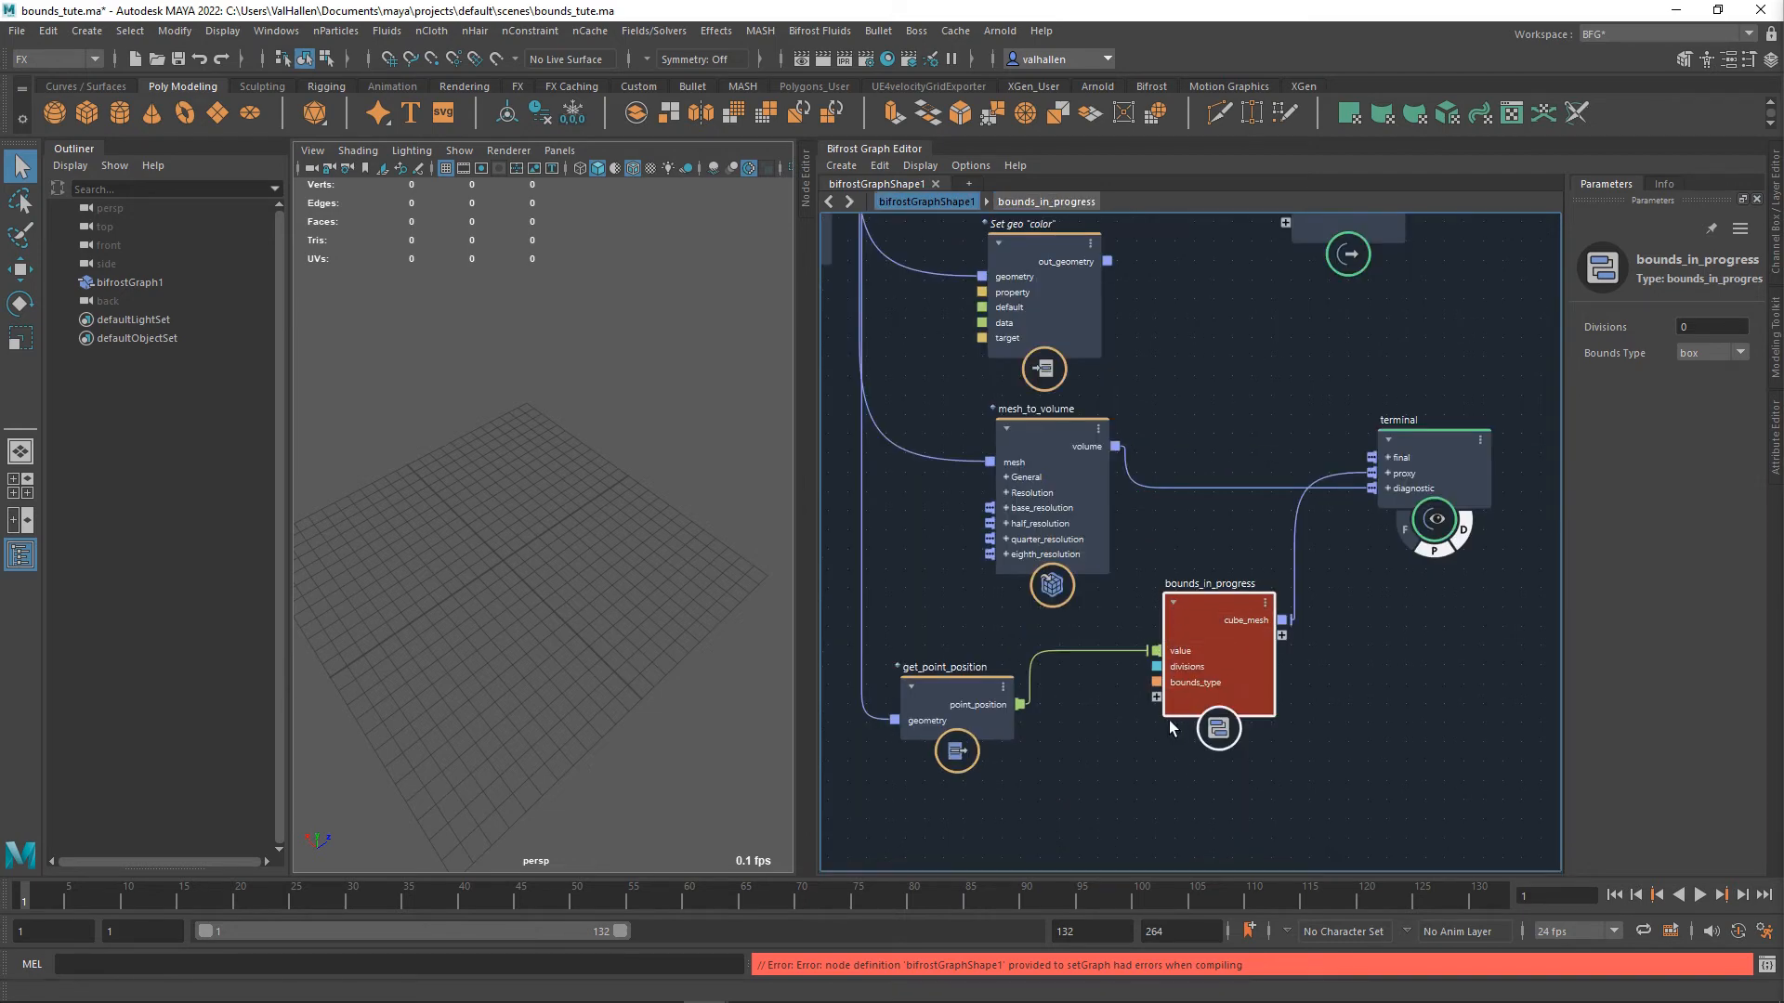
double_click(1214, 609)
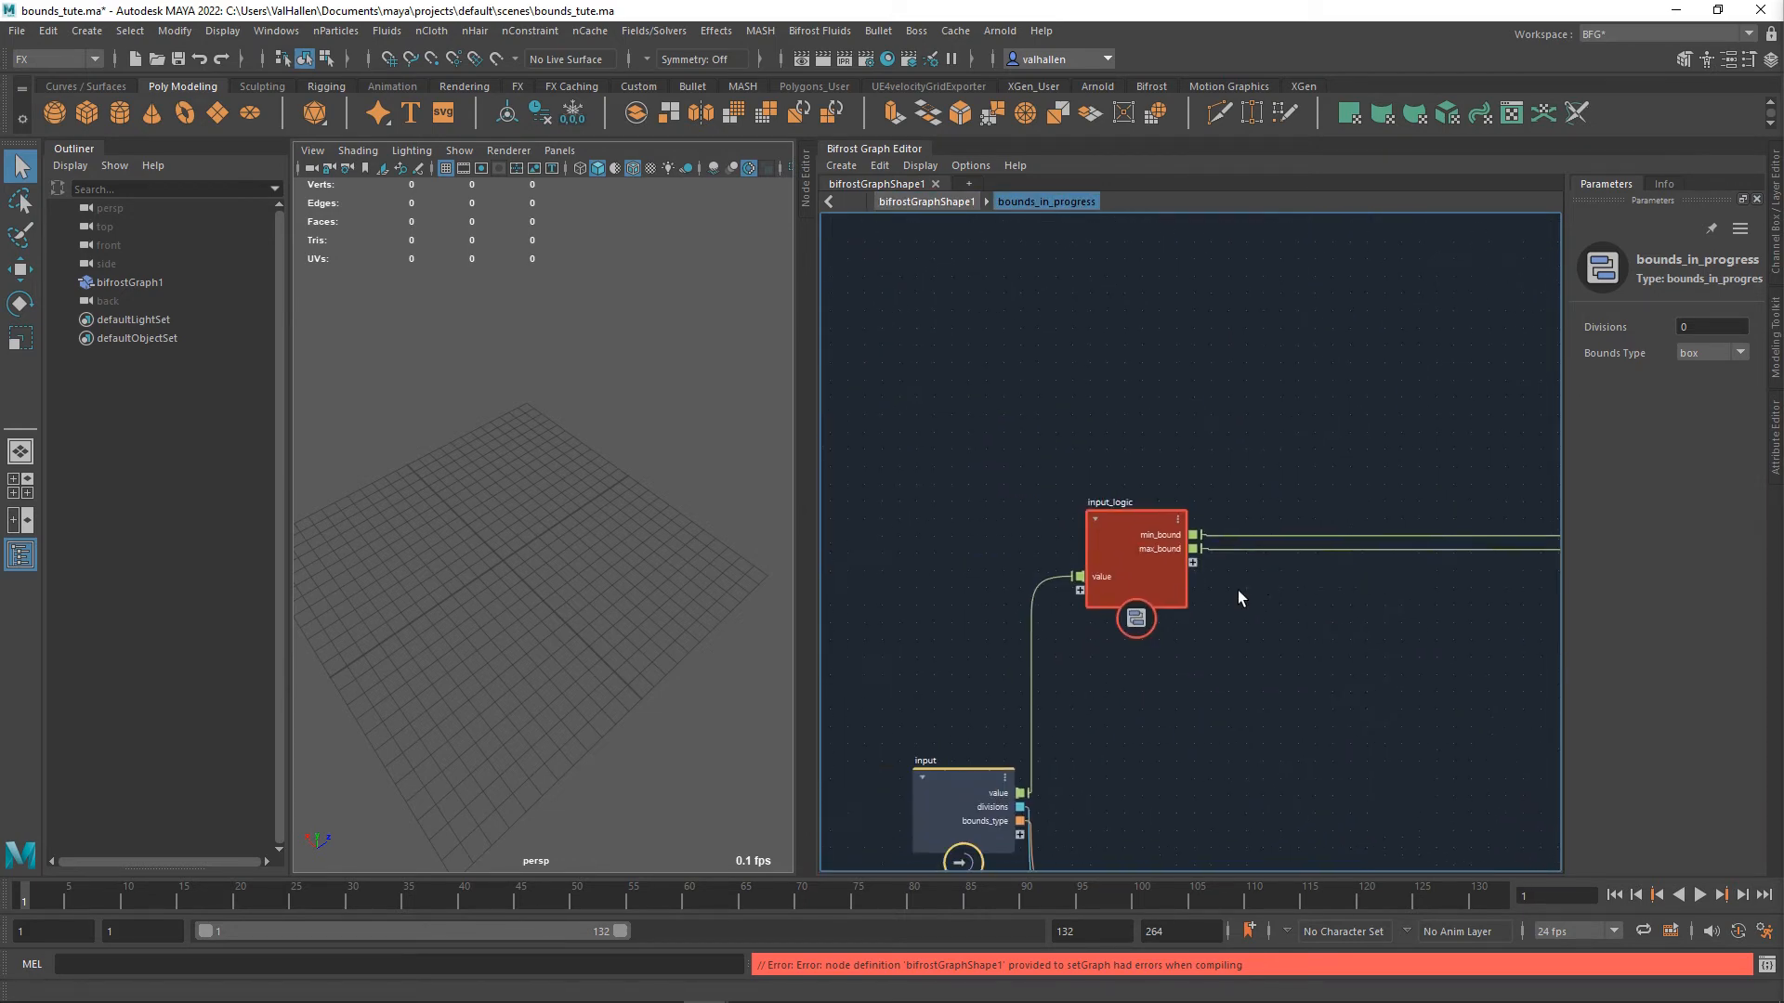
- Undo the point_position connection, the get_point_position node and the array connections, back to mesh_to_volume's volume feeding bounds_in_progress
key(ctrl+z)
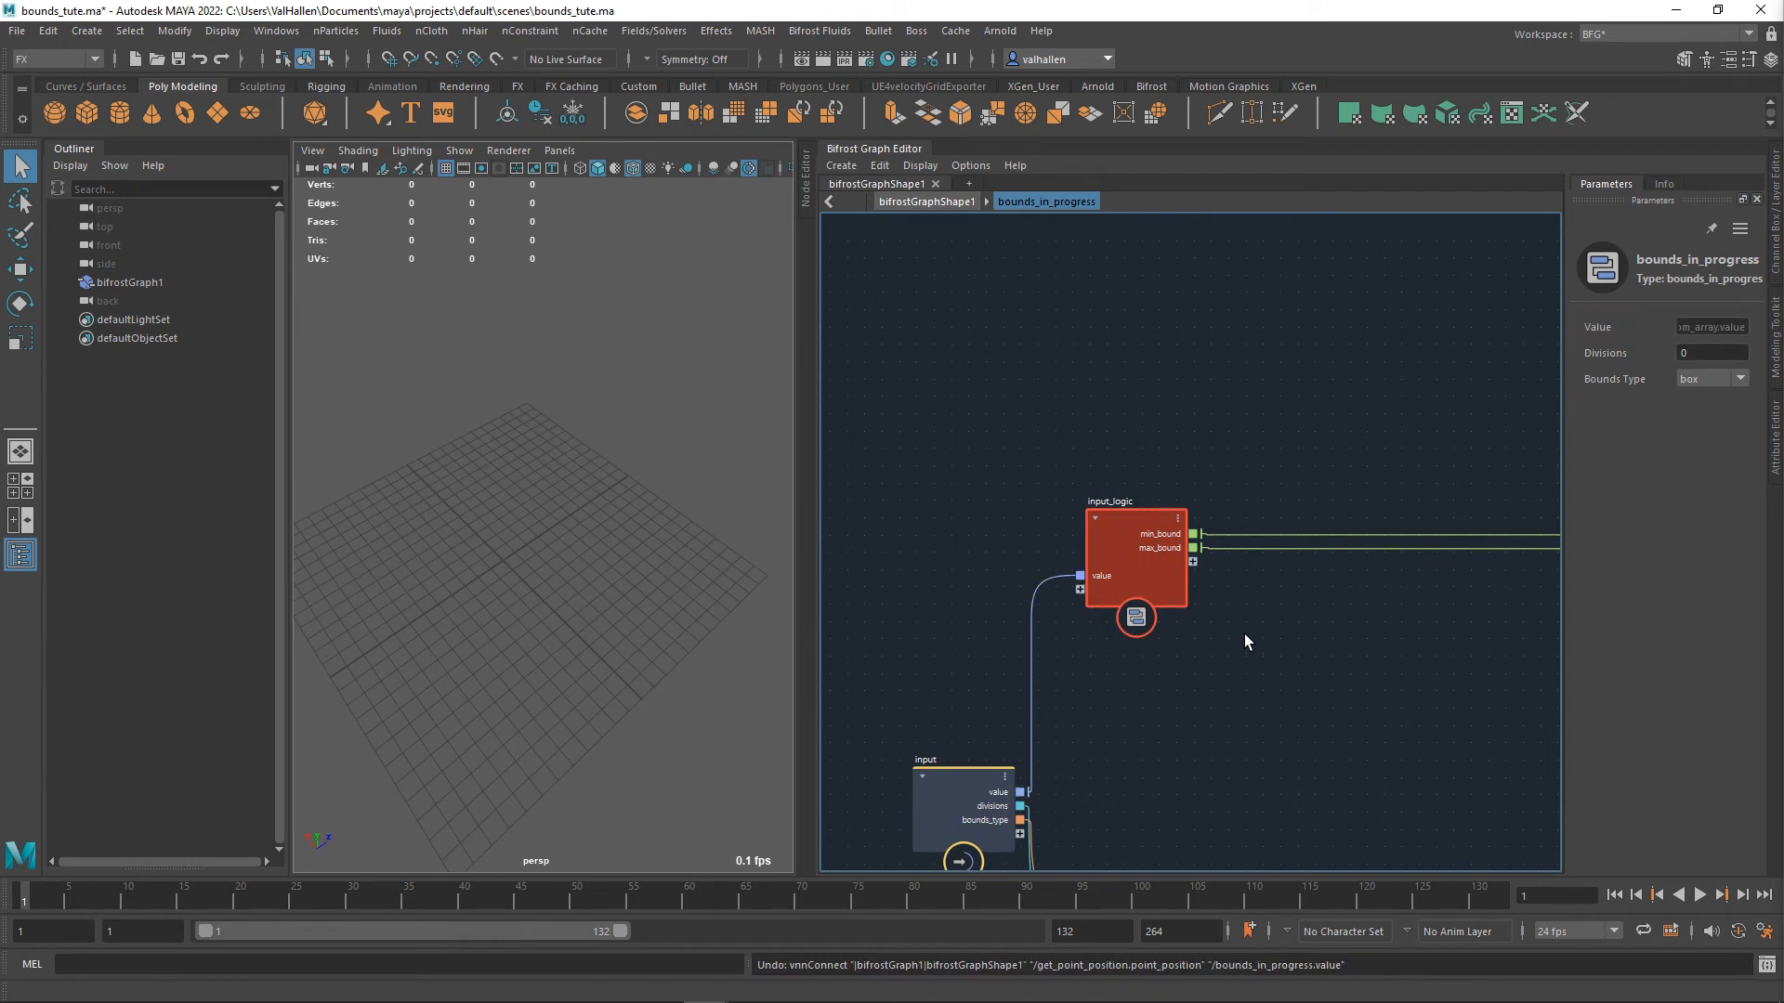
double_click(1245, 635)
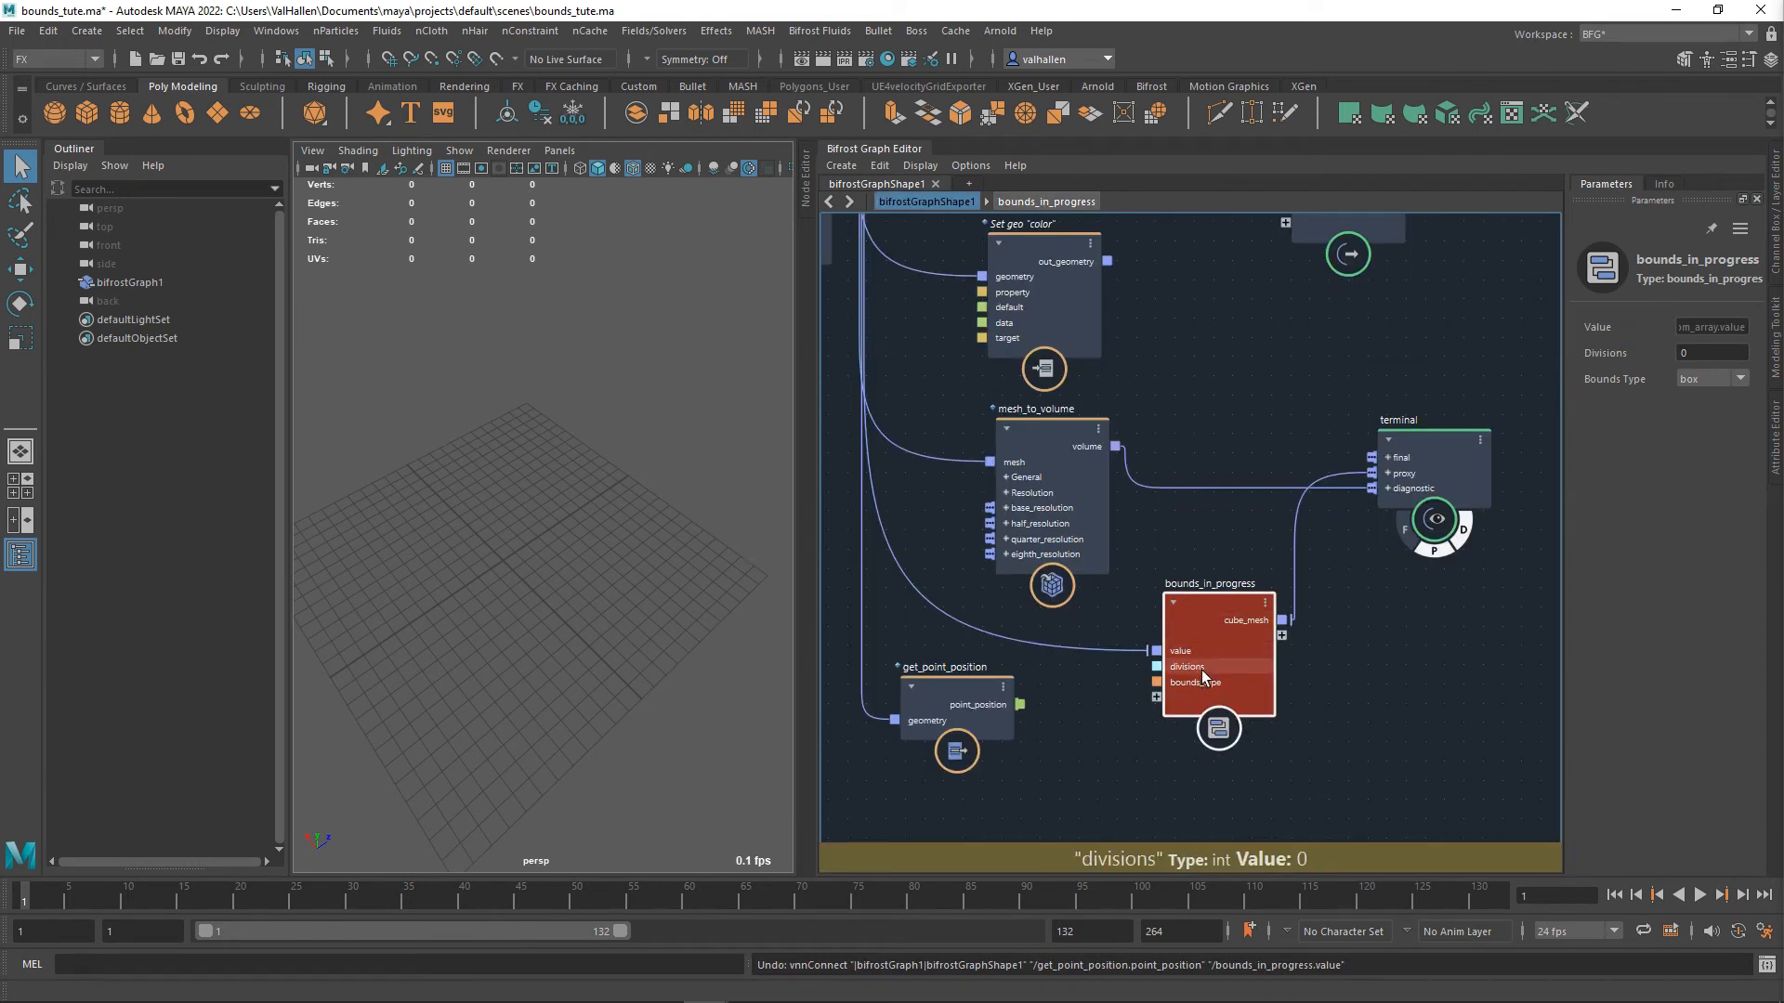
key(ctrl+z)
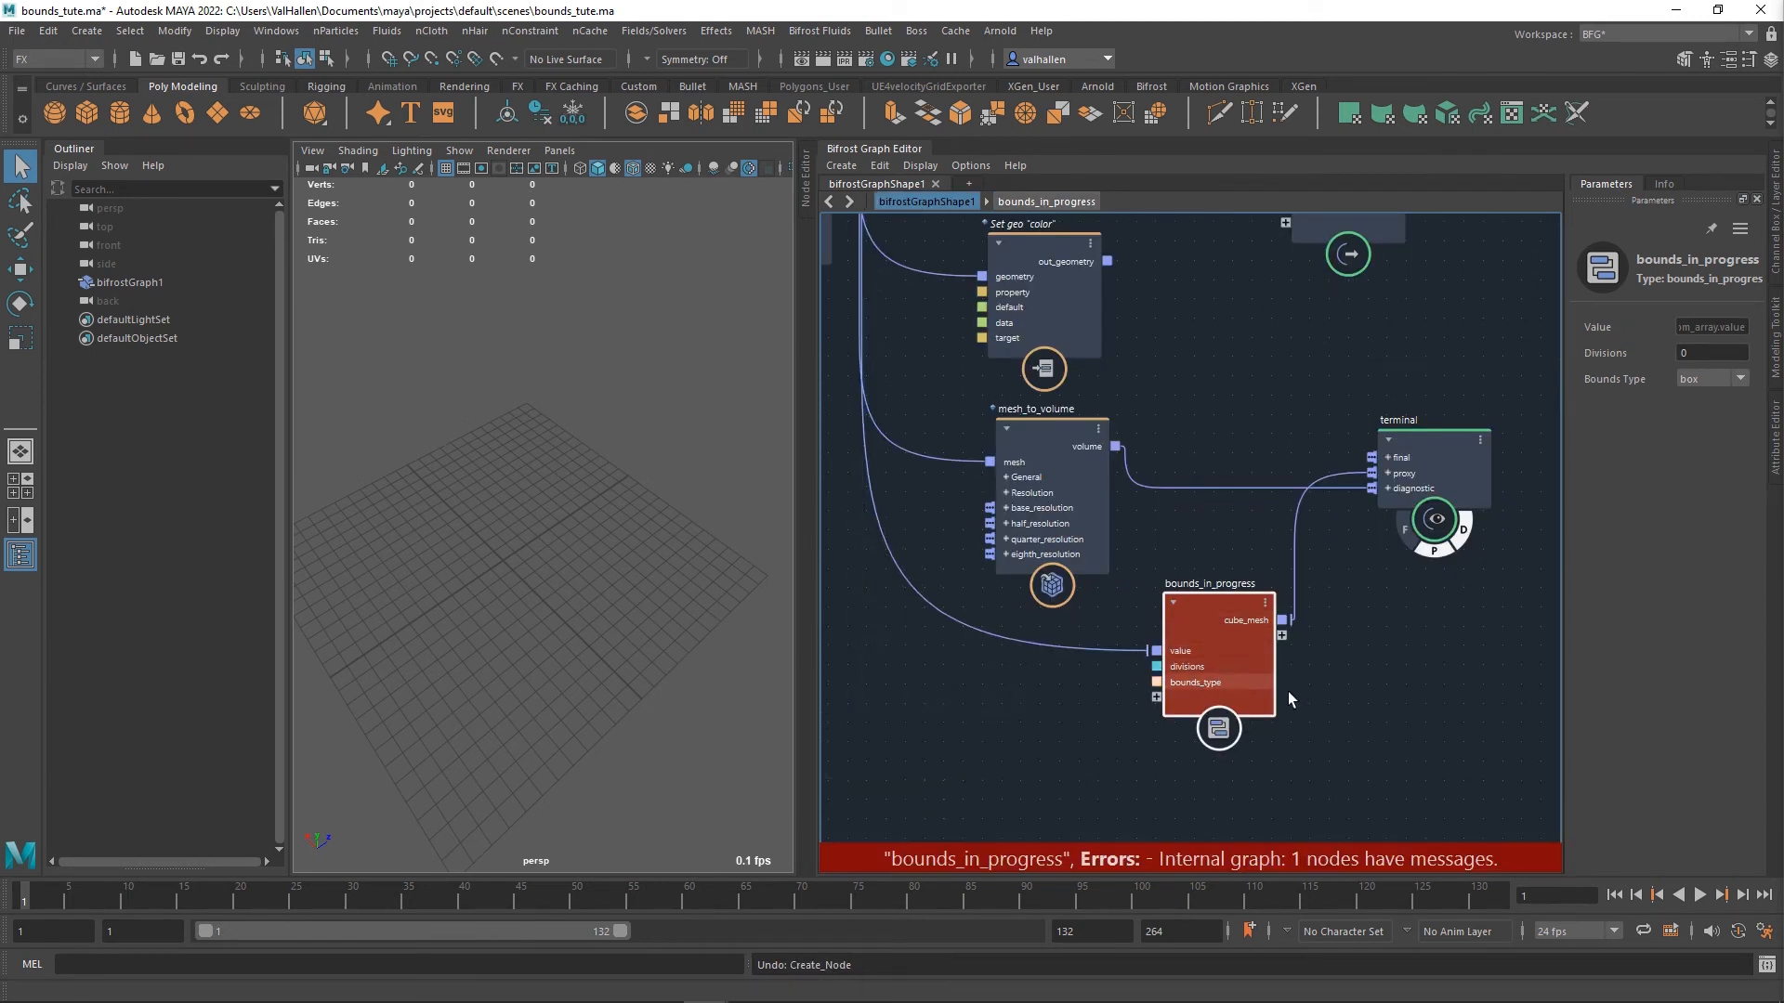
key(ctrl+z)
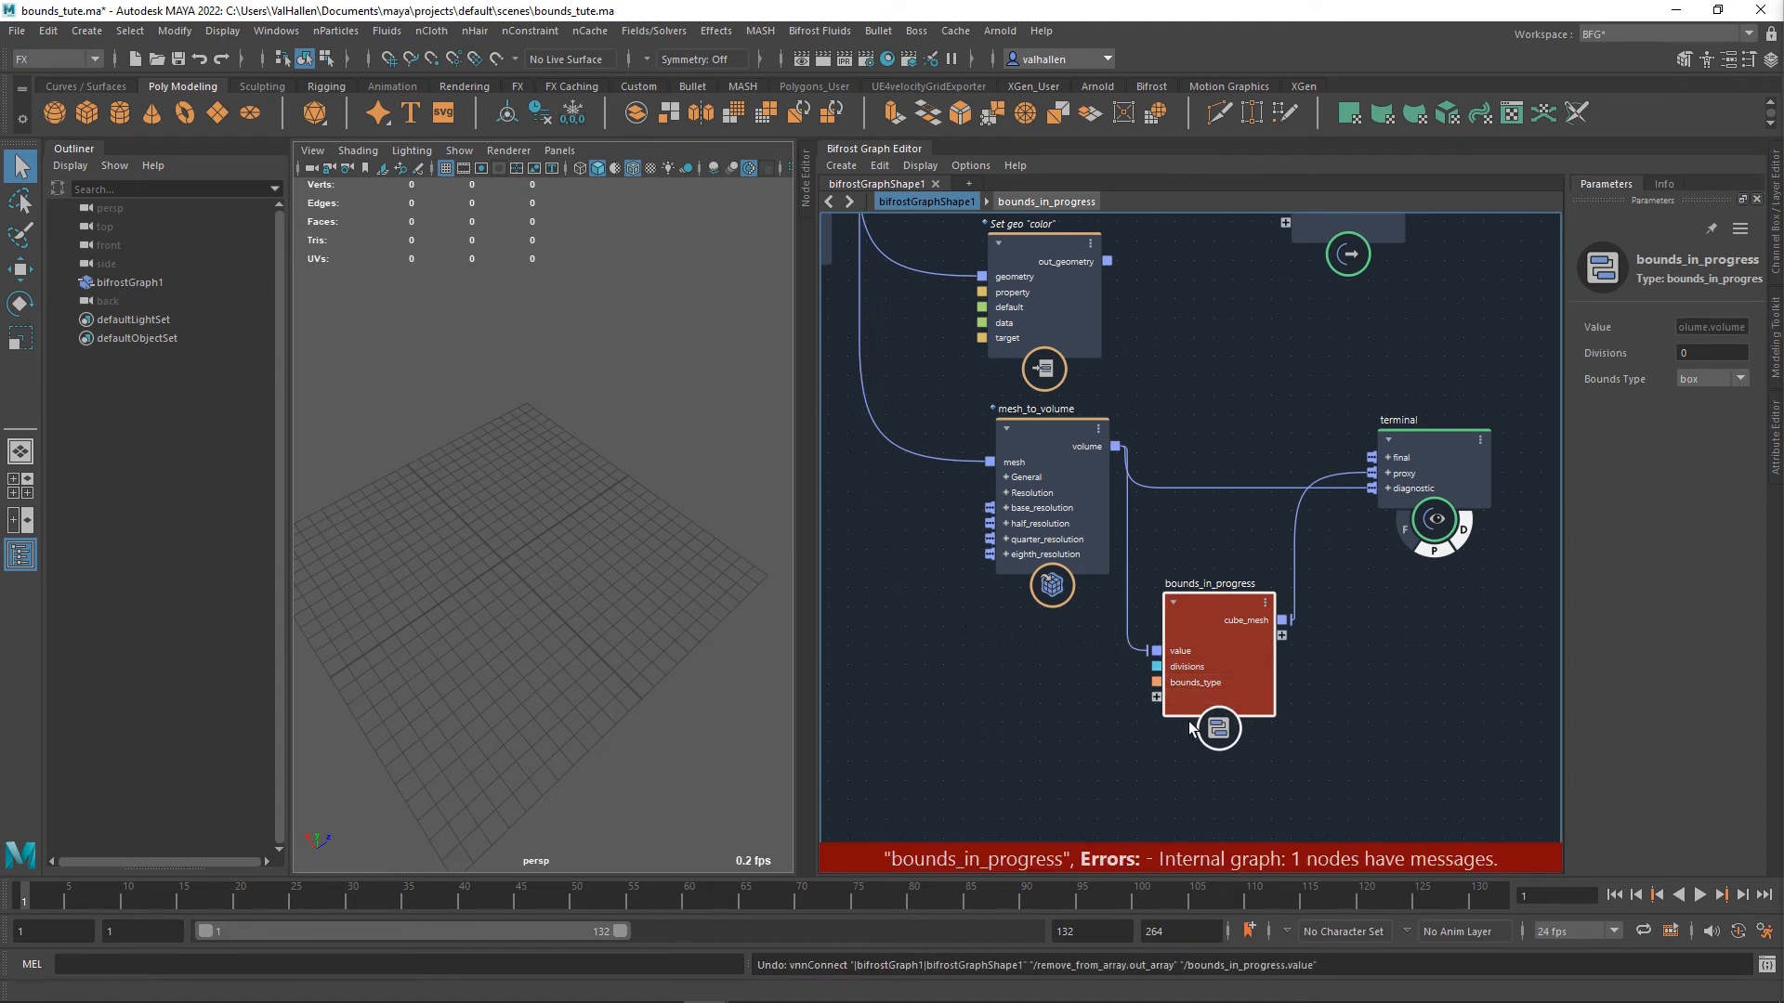
- Try auto as the port type of bounds_in_progress's value input, and set it to Amino::Object
right_click(1164, 662)
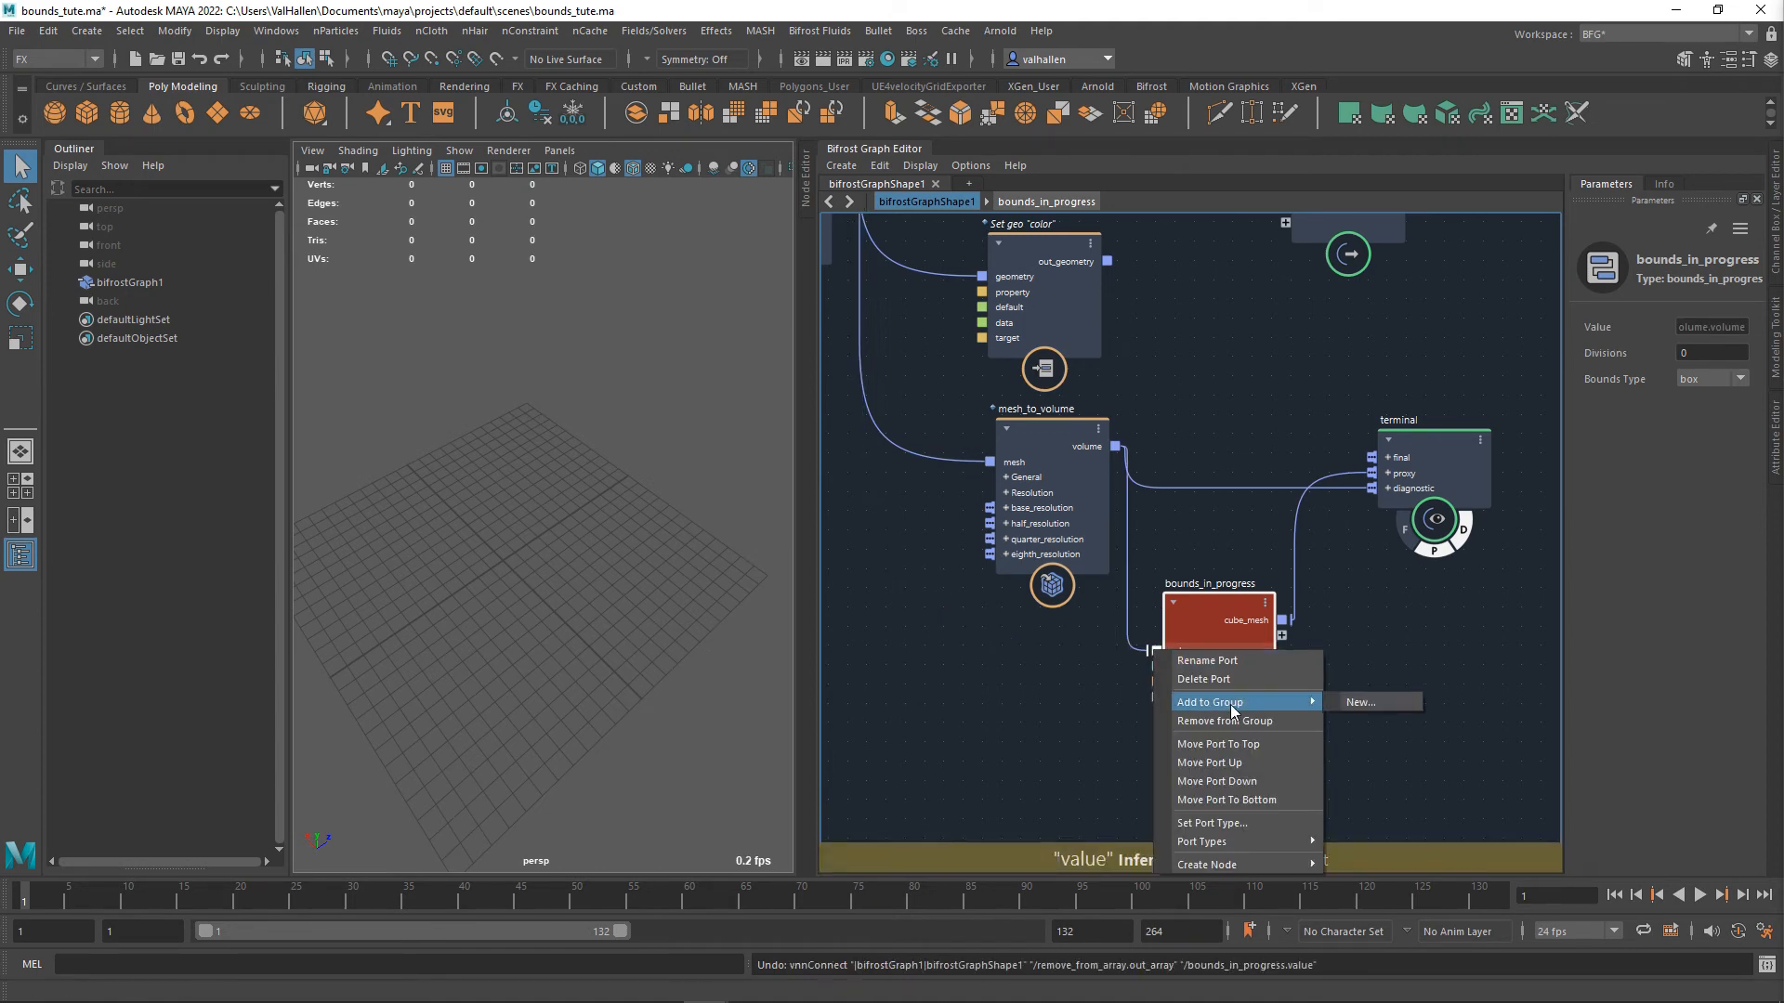
mouse_move(1263, 841)
click(1357, 874)
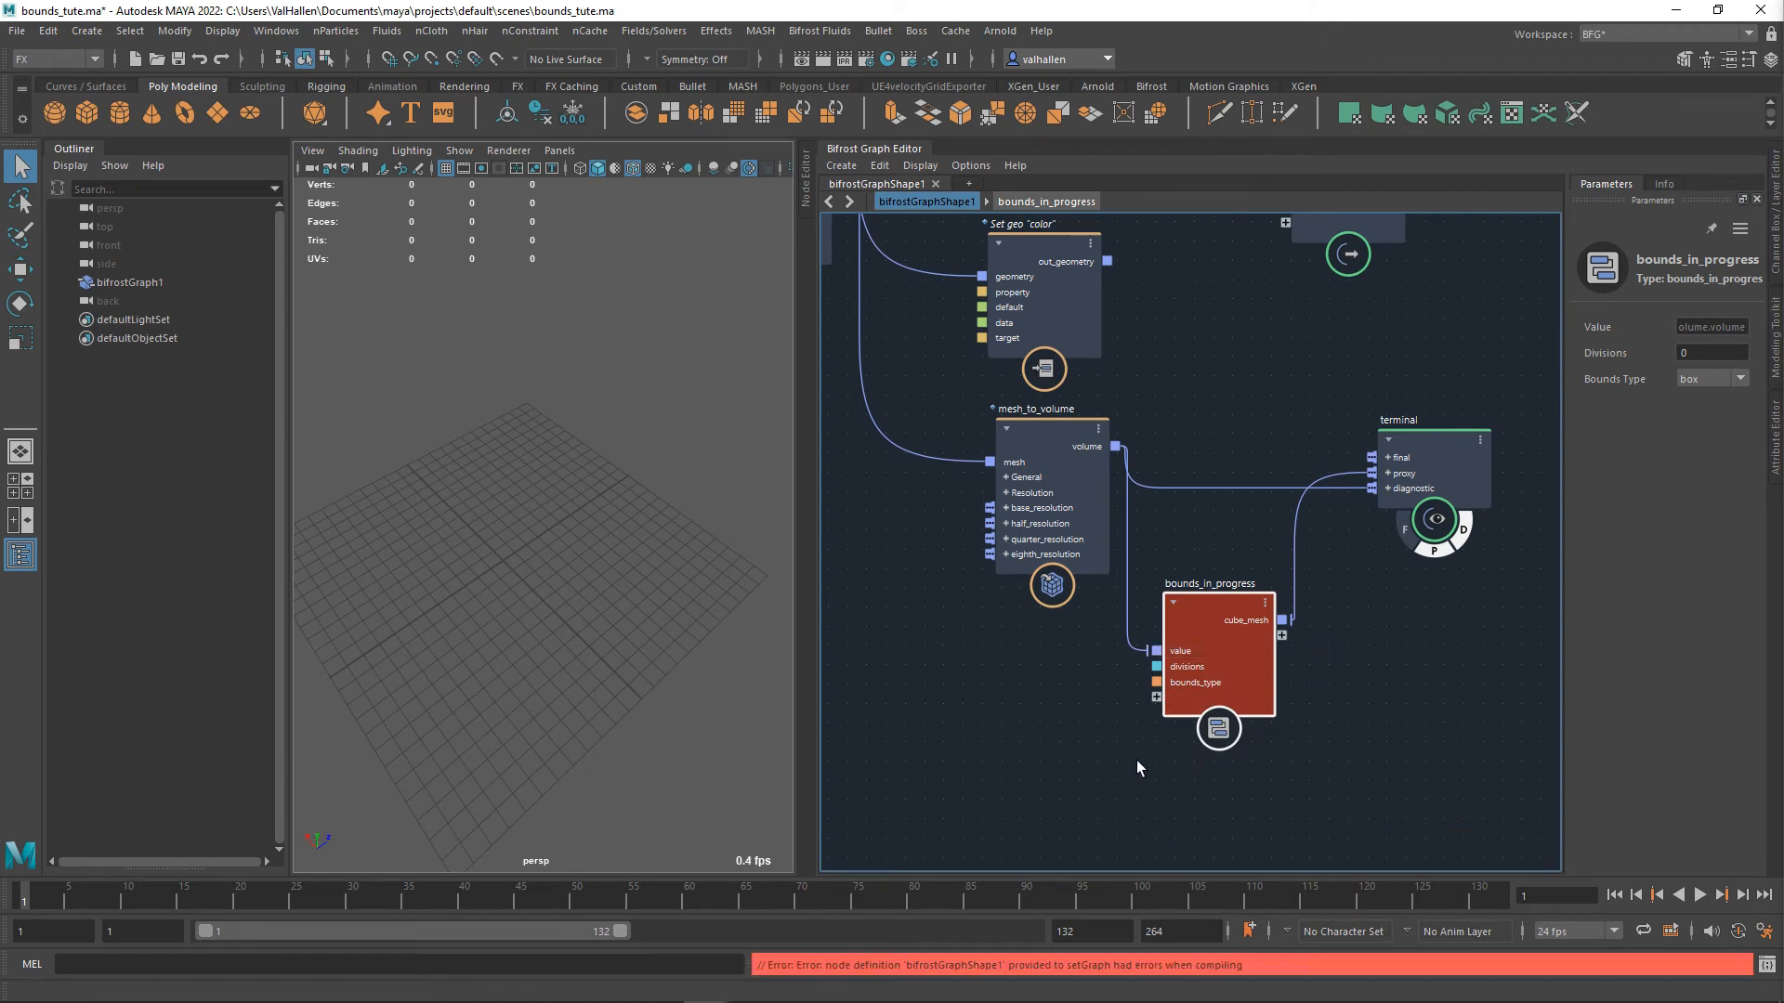
alt+middle_drag(1310, 706, 1337, 689)
right_click(1182, 634)
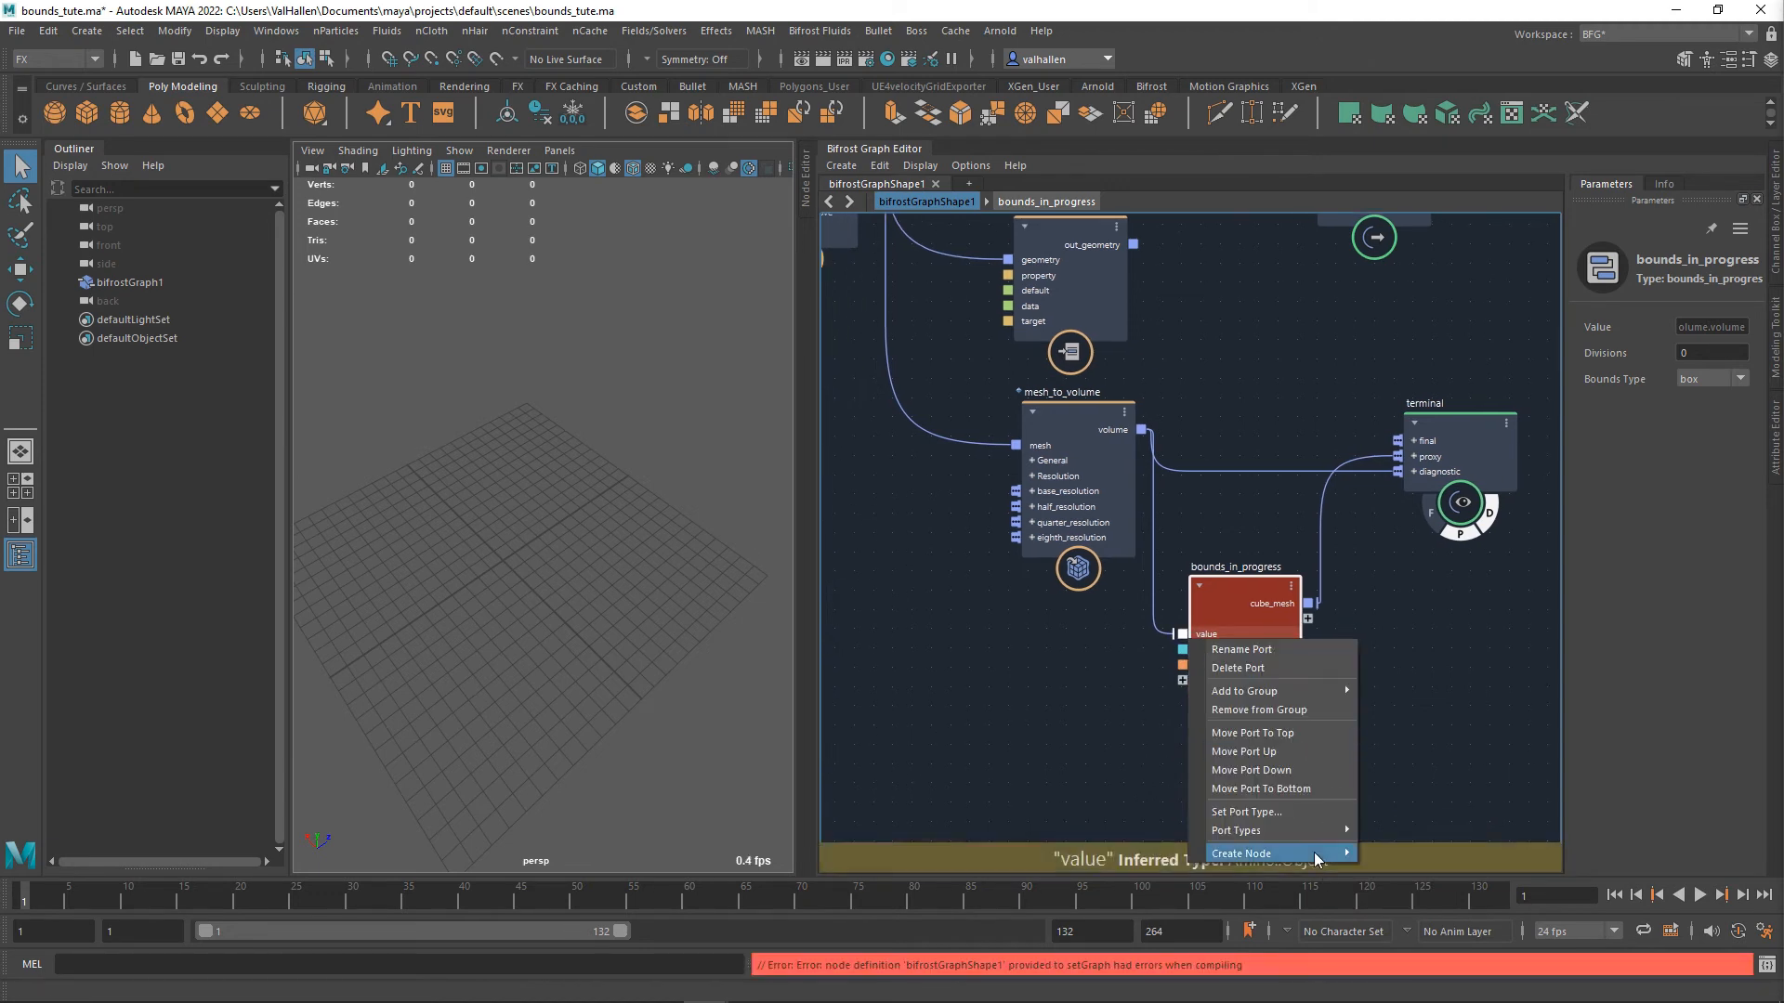
mouse_move(1302, 834)
click(1392, 833)
- Enter the bounds_in_progress compound and set the port type of input_logic's value input to Amino::Object
double_click(1224, 608)
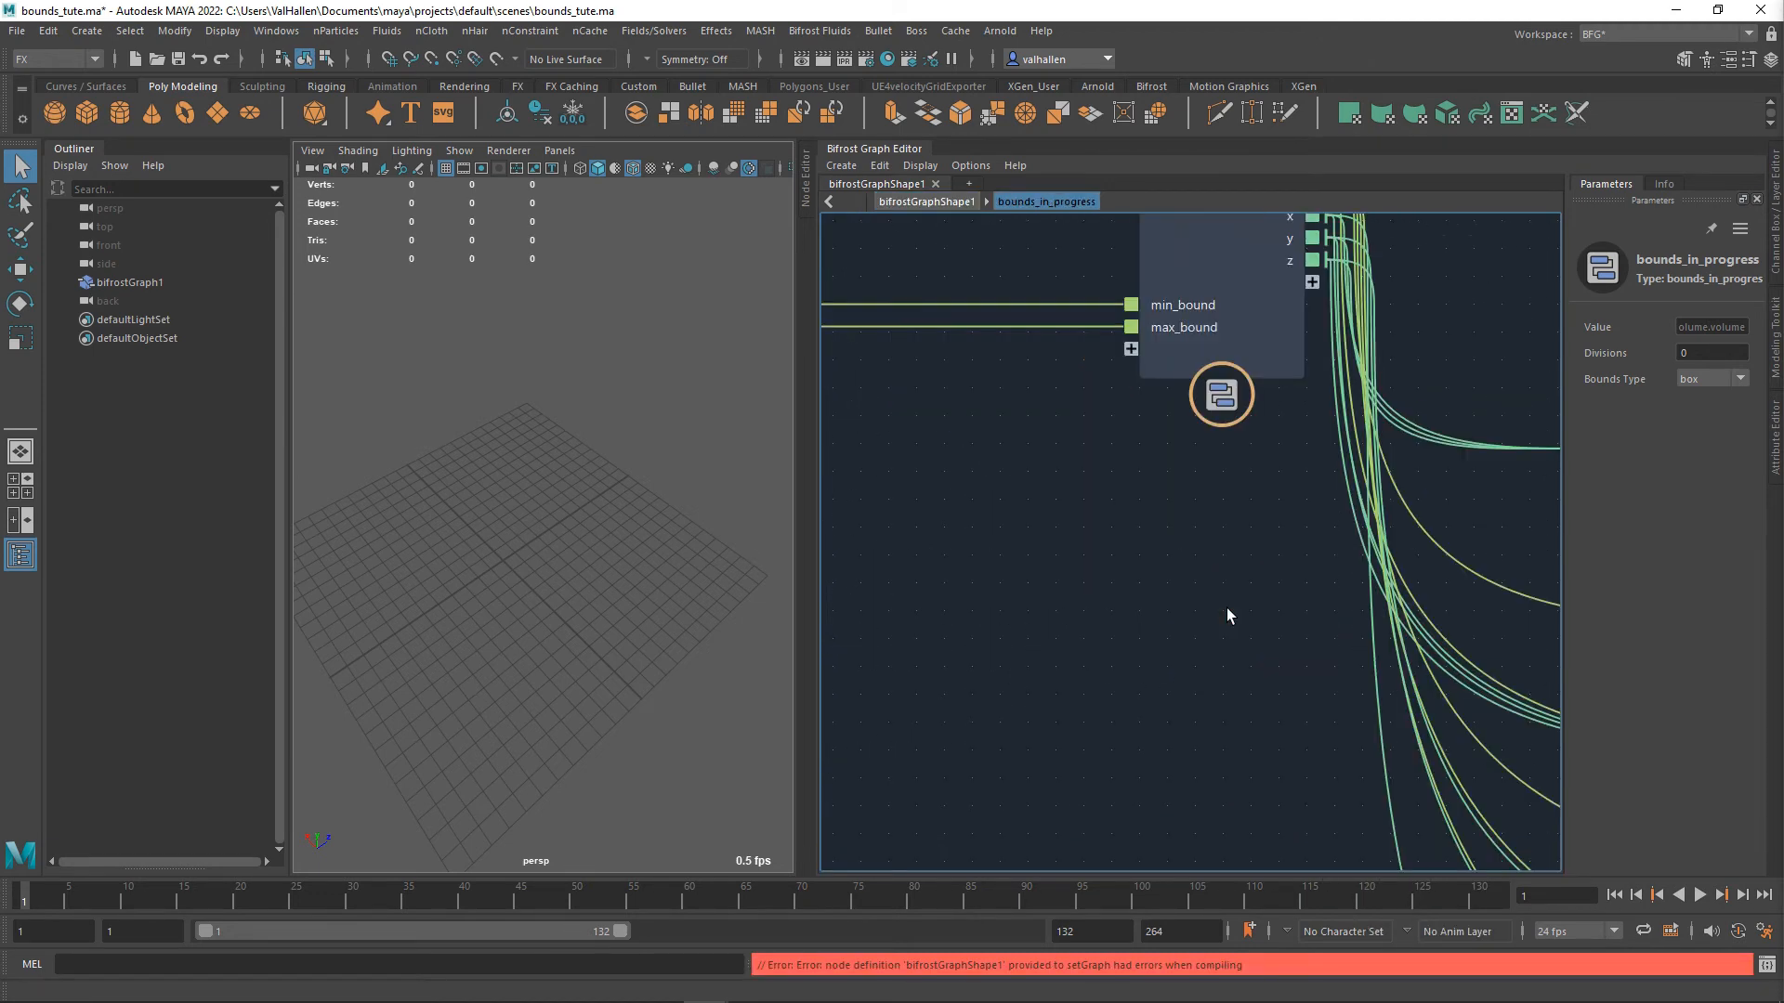
scroll(1227, 609, down, 4)
alt+middle_drag(1375, 648, 1450, 688)
right_click(1217, 589)
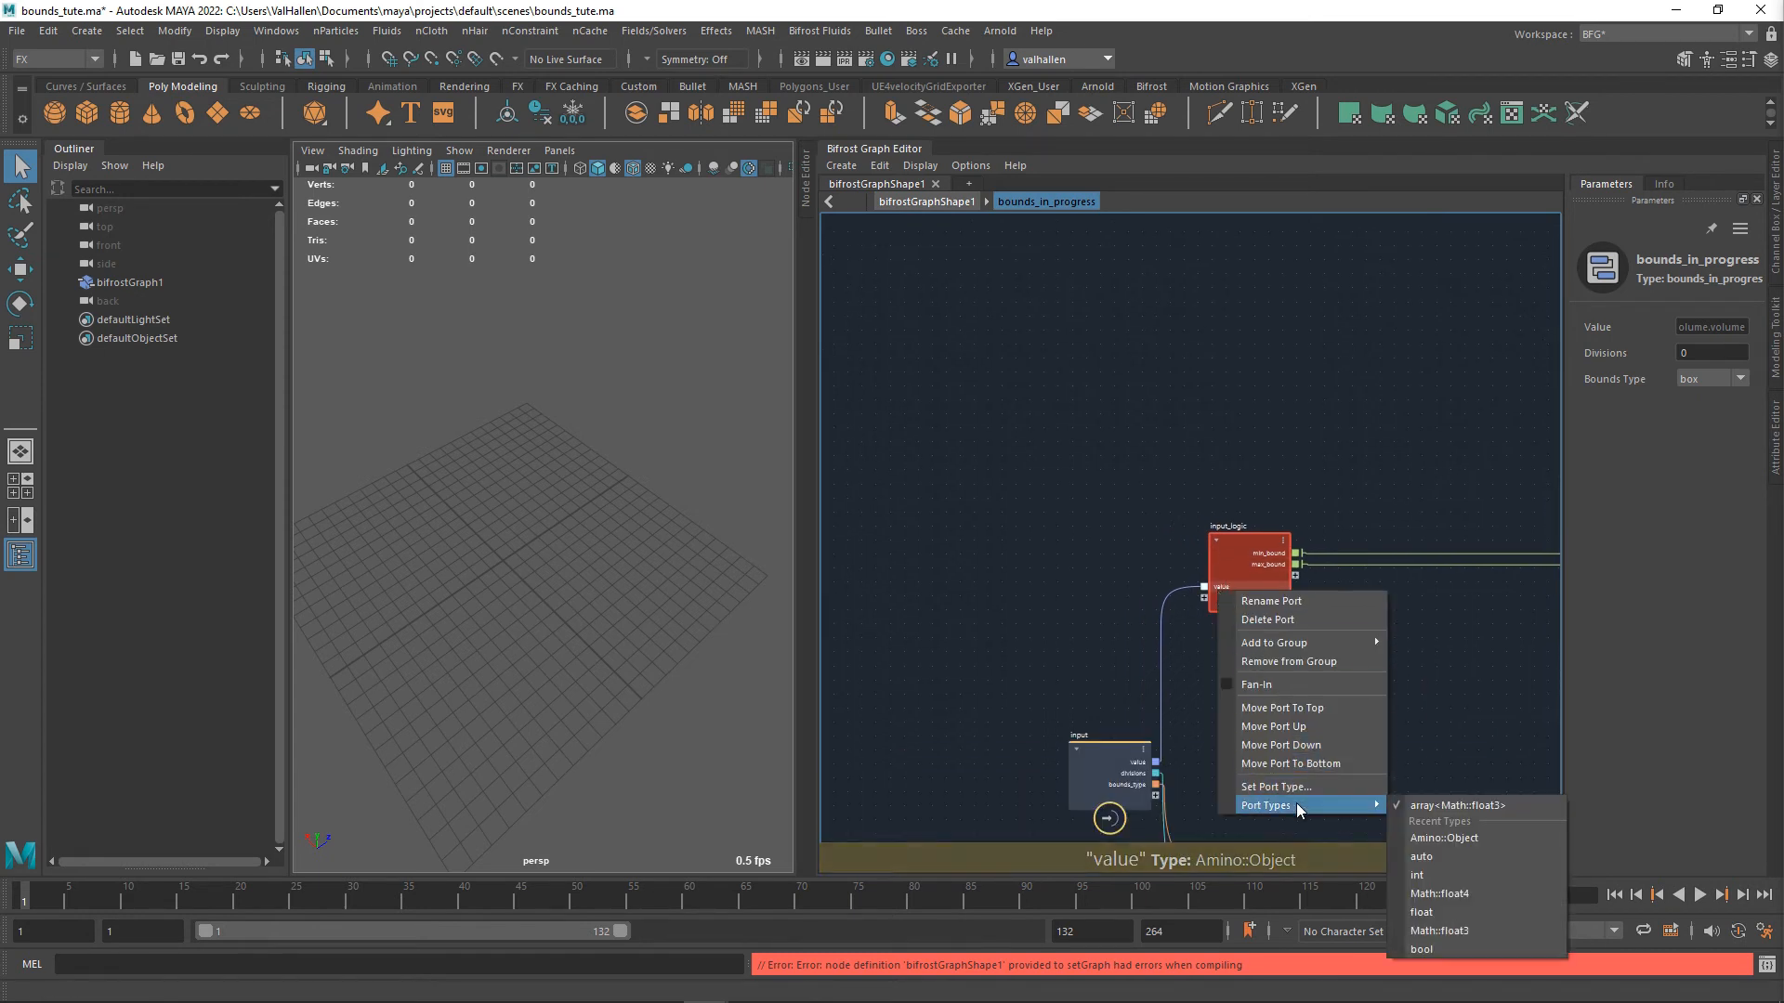
mouse_move(1347, 805)
click(1450, 838)
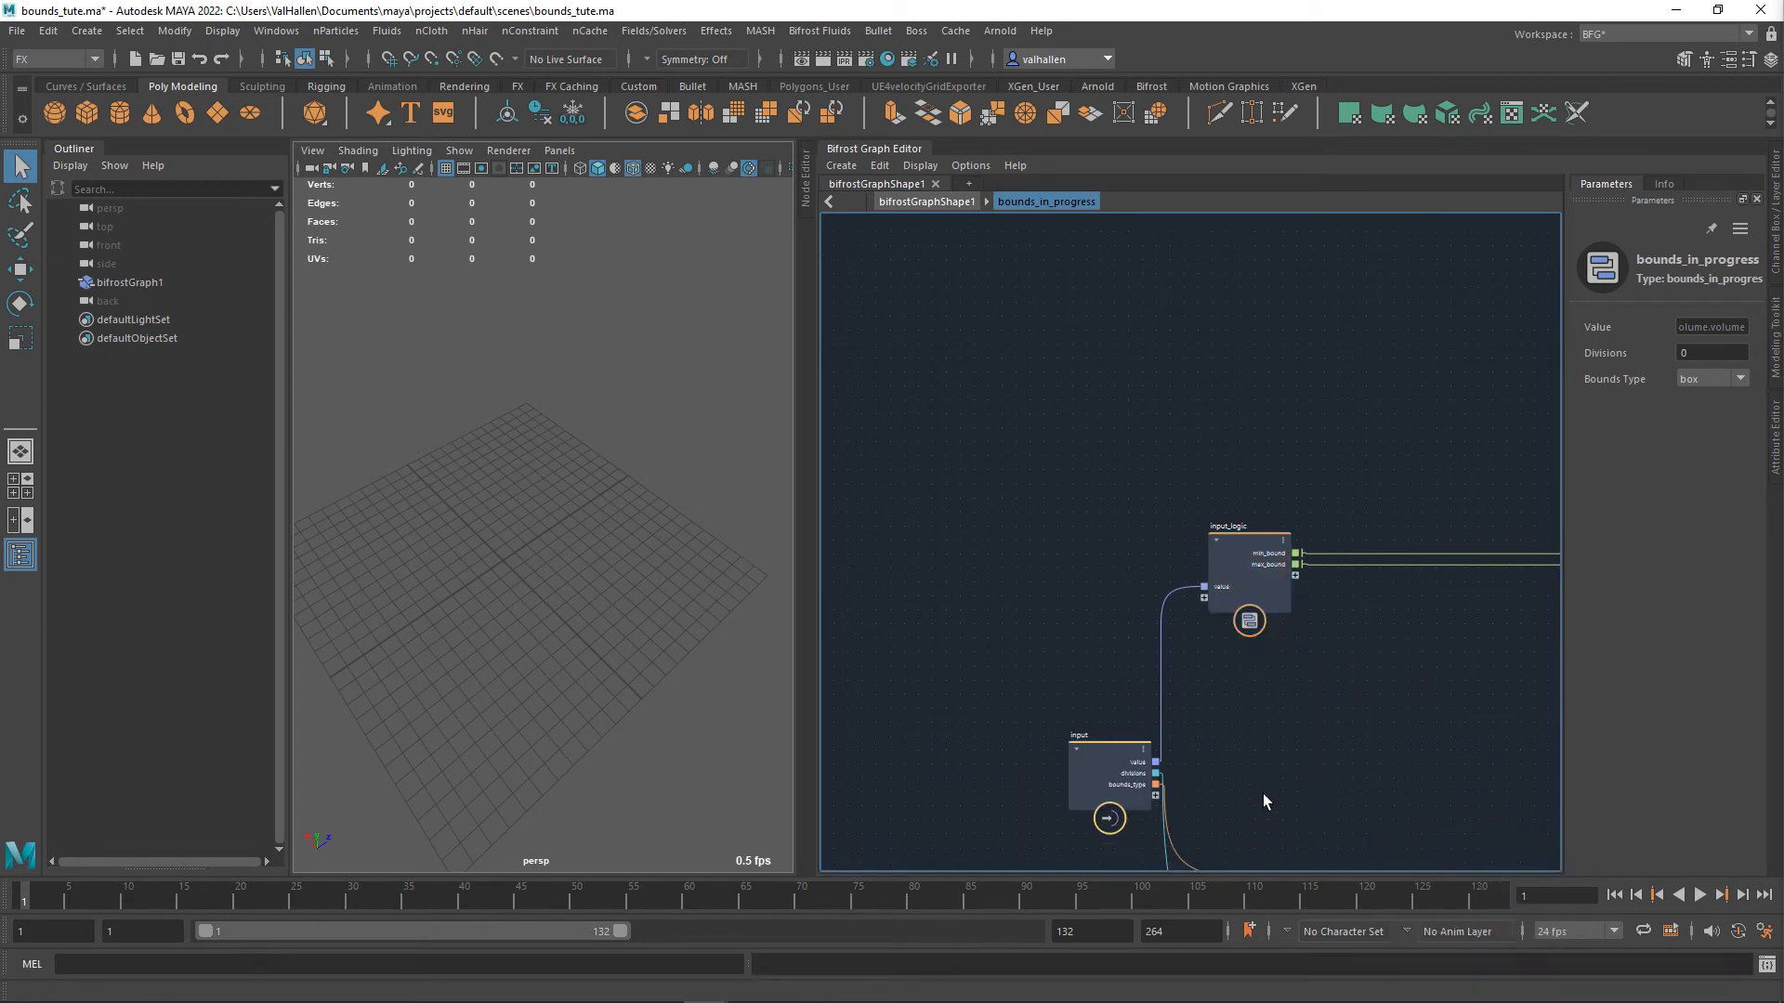
alt+middle_drag(1256, 678, 1300, 668)
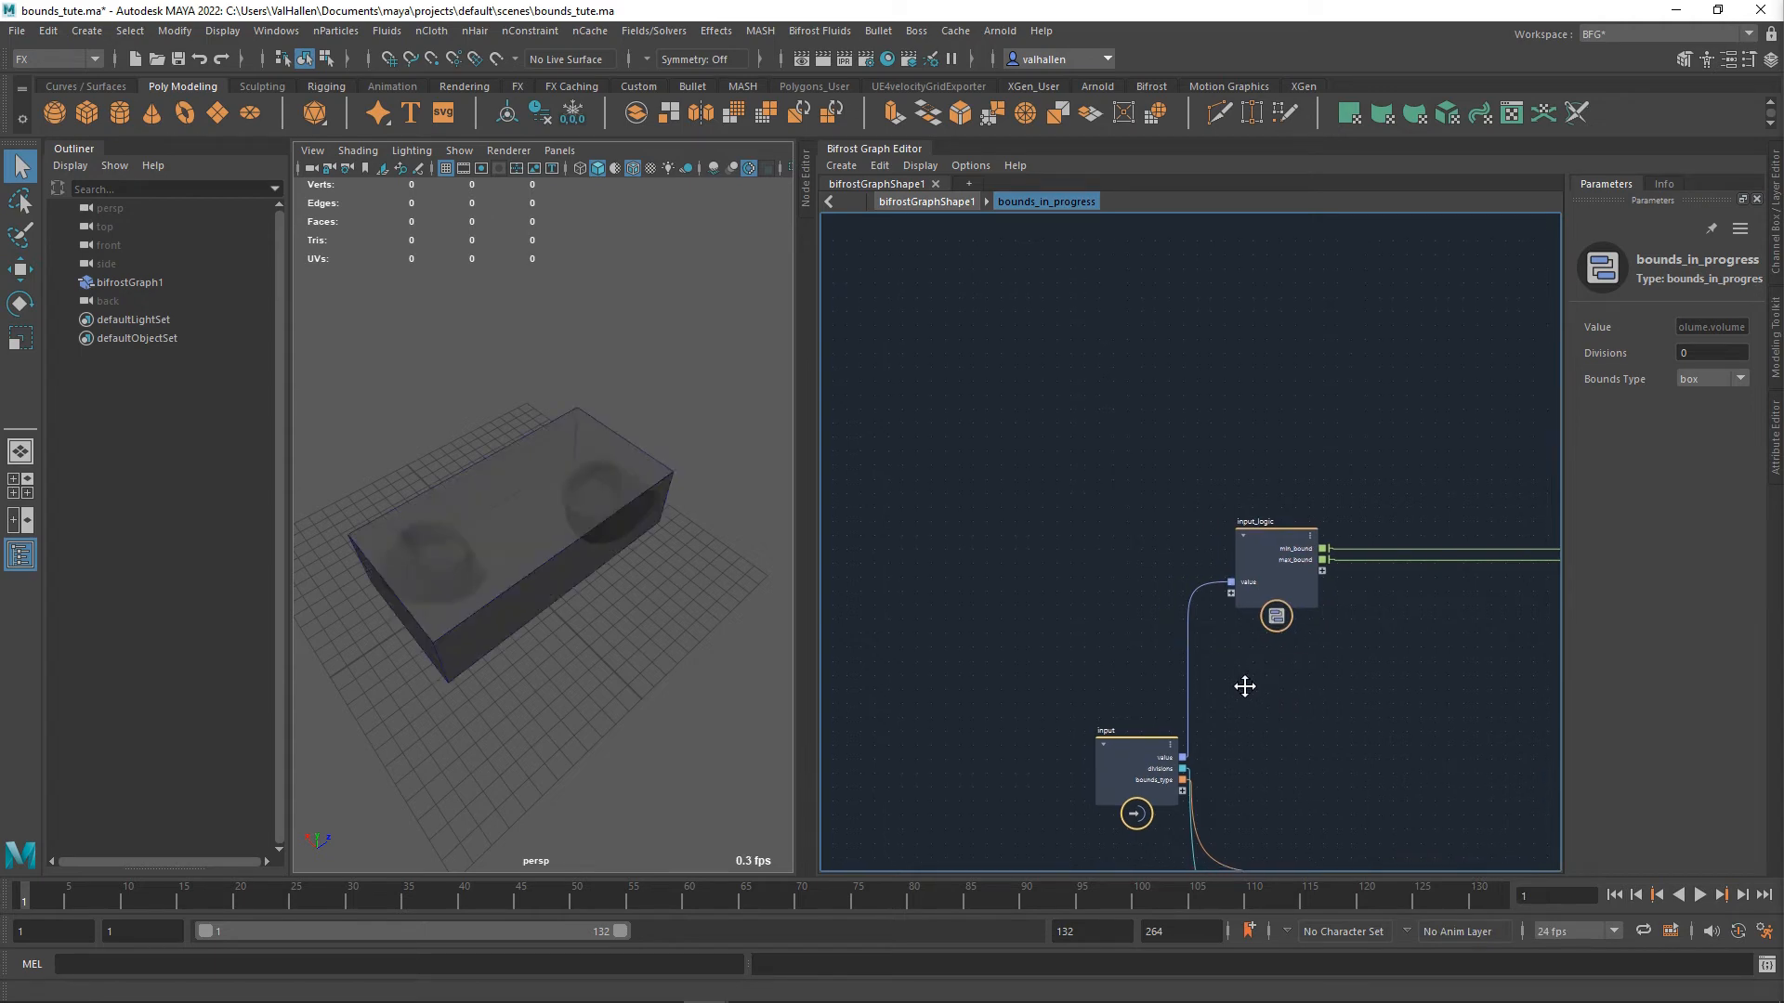
scroll(1238, 681, up, 1)
- Return to the top-level bifrostGraphShape1 graph, nudge mesh_to_volume slightly down and select bounds_in_progress
double_click(1238, 680)
alt+middle_drag(1005, 709, 1124, 721)
scroll(1123, 749, down, 3)
alt+middle_drag(1001, 648, 1089, 720)
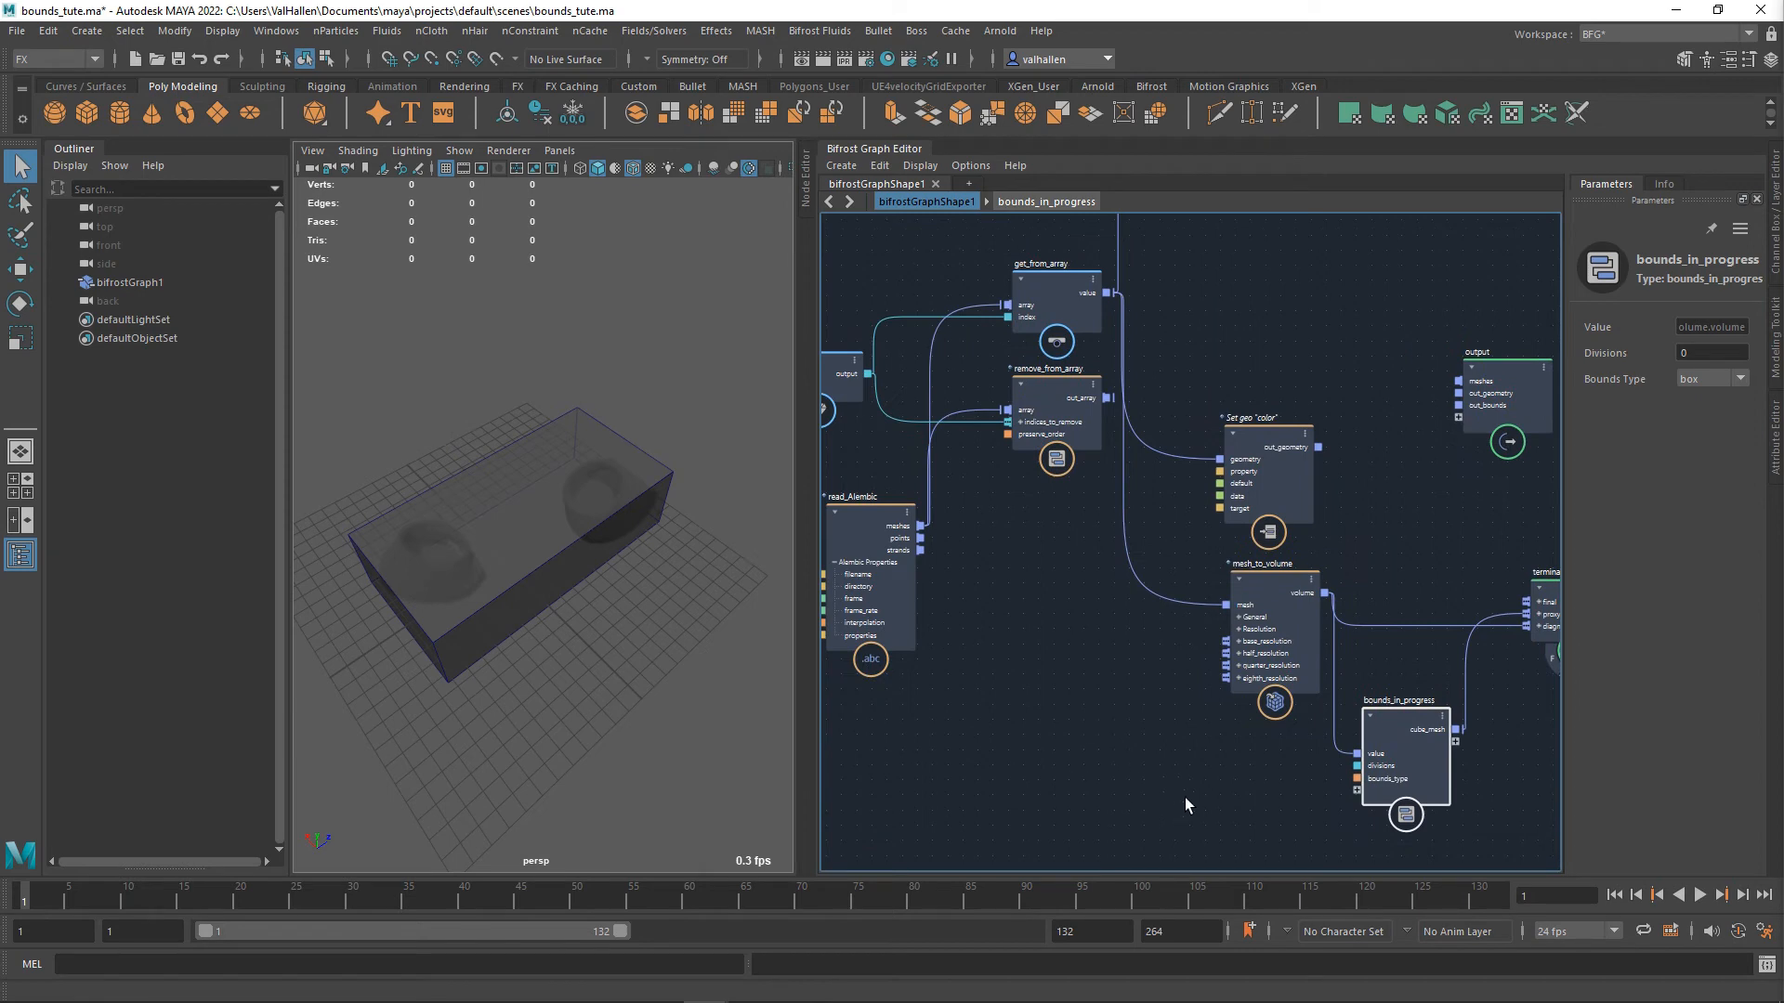
alt+middle_drag(1259, 601, 1229, 610)
click(1242, 610)
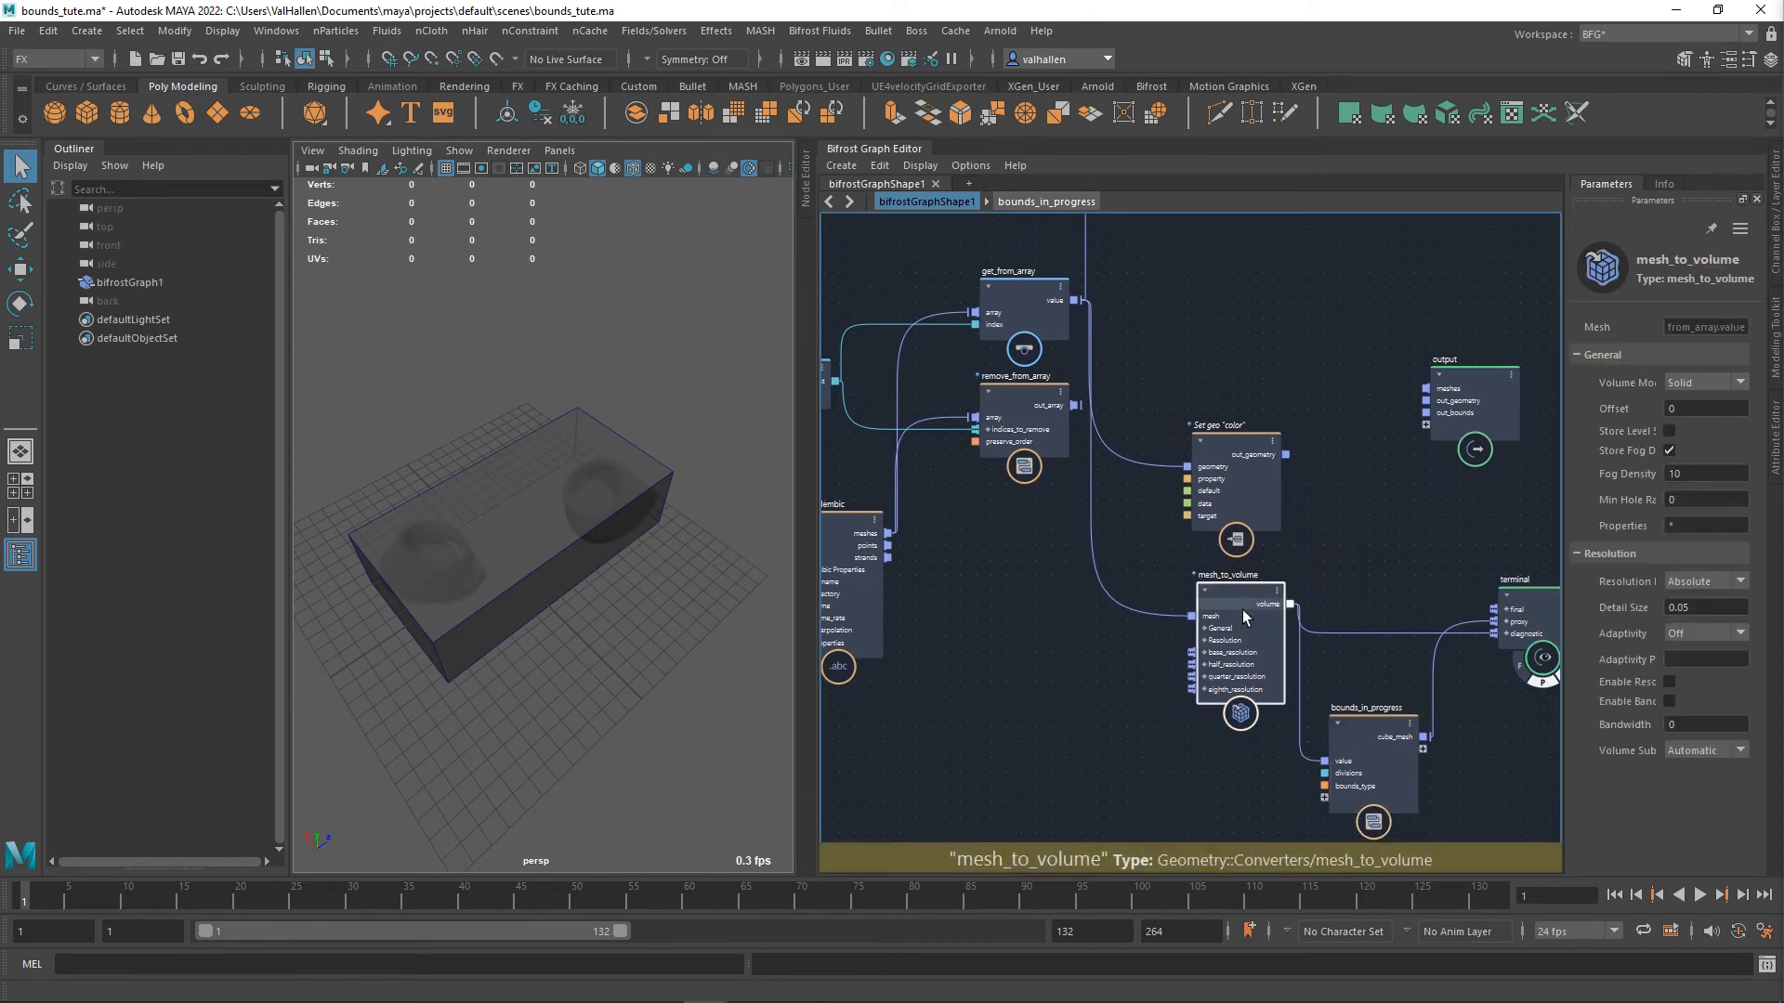
drag(1242, 610, 1241, 615)
click(1369, 739)
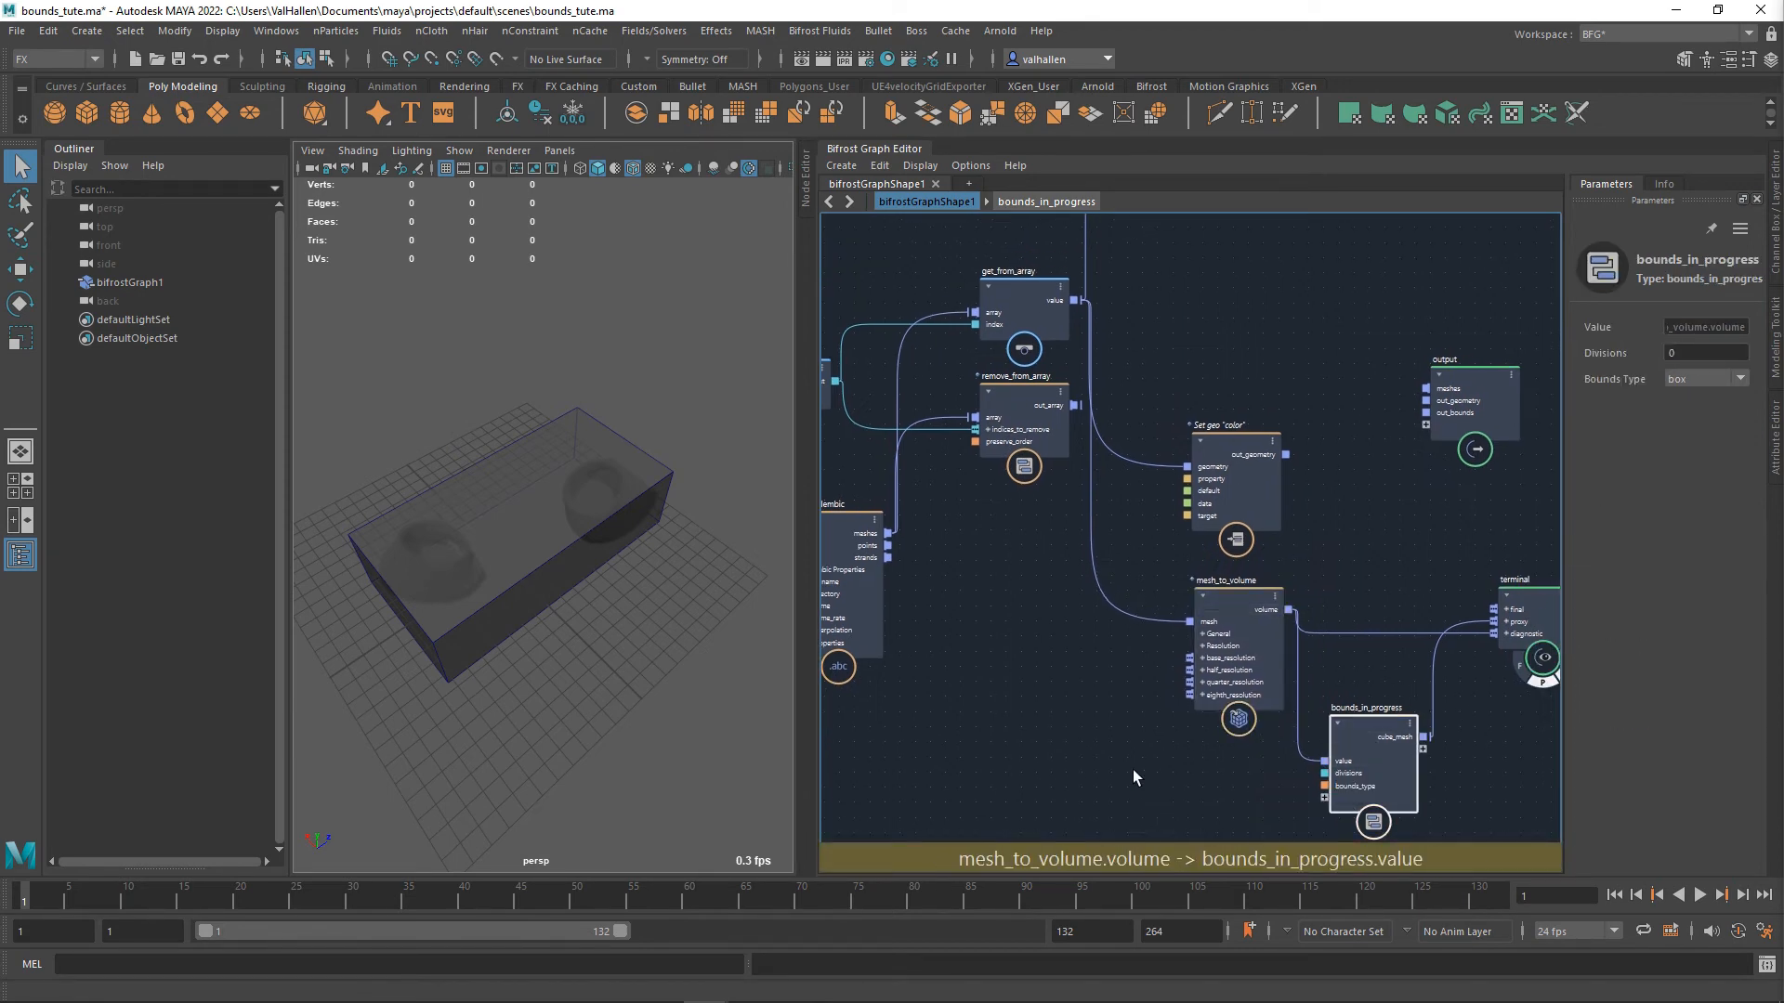
- Try the remove_from_array node down beside bounds_in_progress, and move it back beneath get_from_array
alt+middle_drag(1120, 767, 1062, 771)
drag(969, 412, 992, 752)
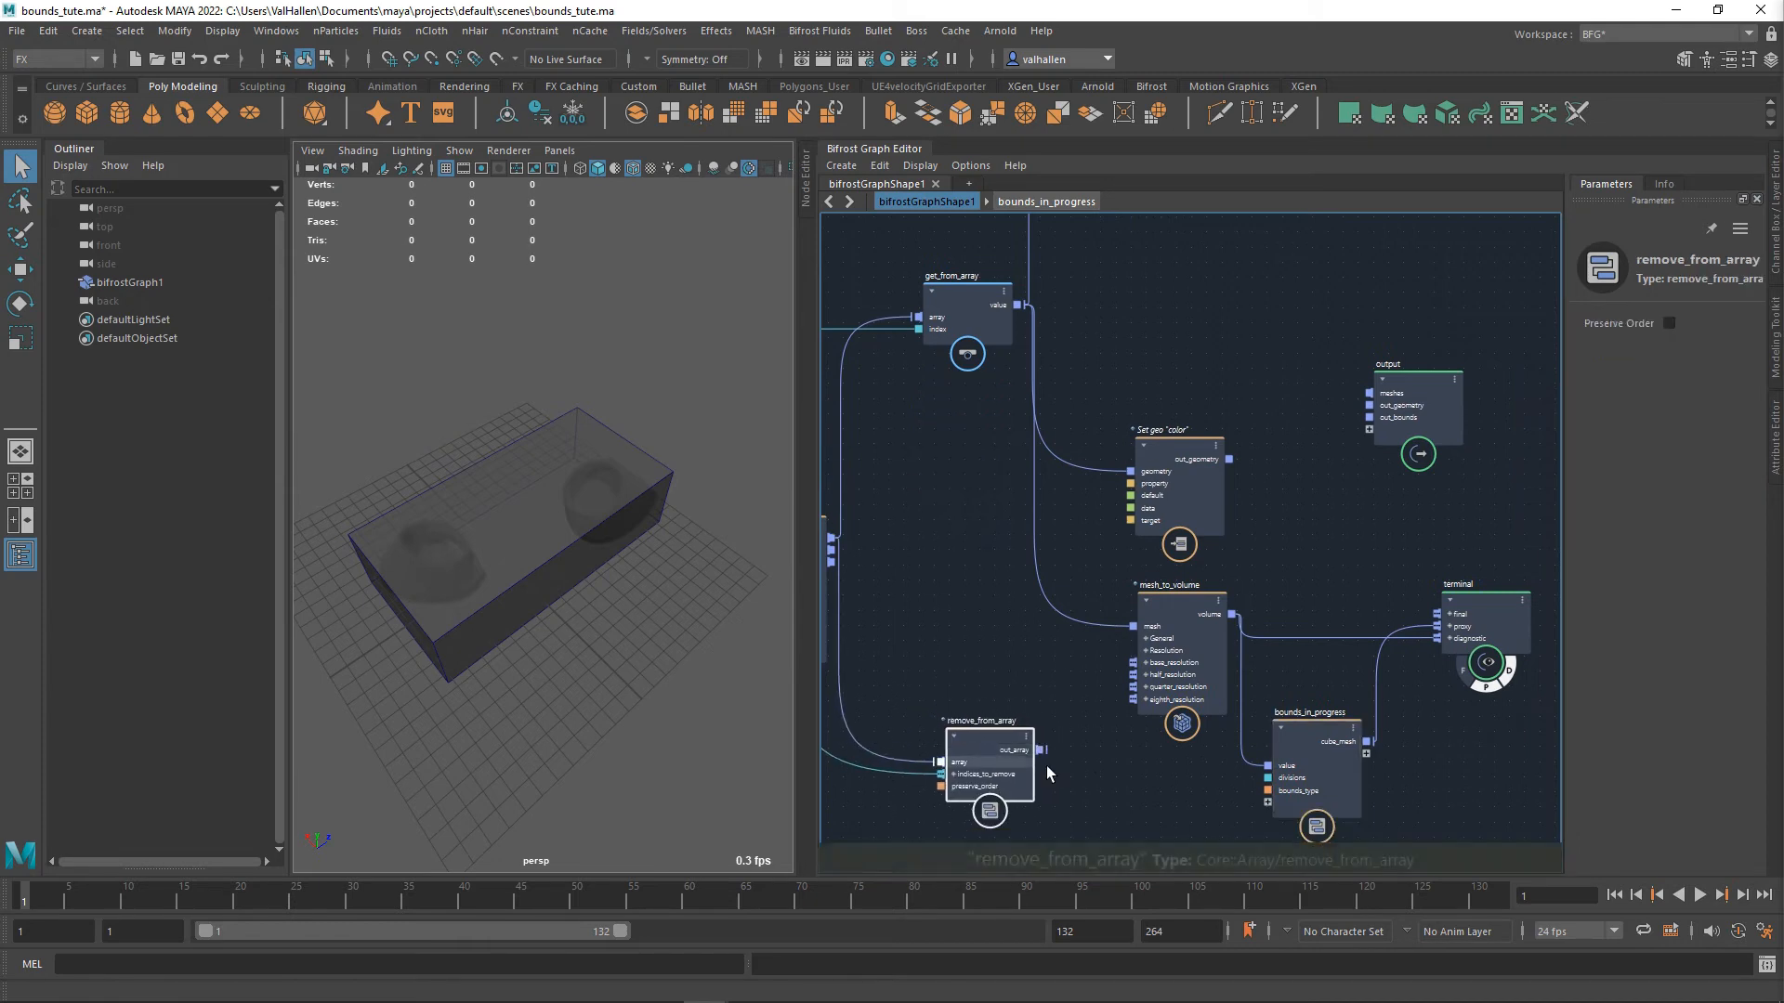
alt+middle_drag(1047, 773, 1064, 692)
drag(1042, 674, 1059, 701)
alt+middle_drag(1127, 704, 1207, 677)
drag(1112, 686, 1072, 327)
alt+middle_drag(1073, 560, 1038, 852)
alt+middle_drag(1118, 505, 1054, 463)
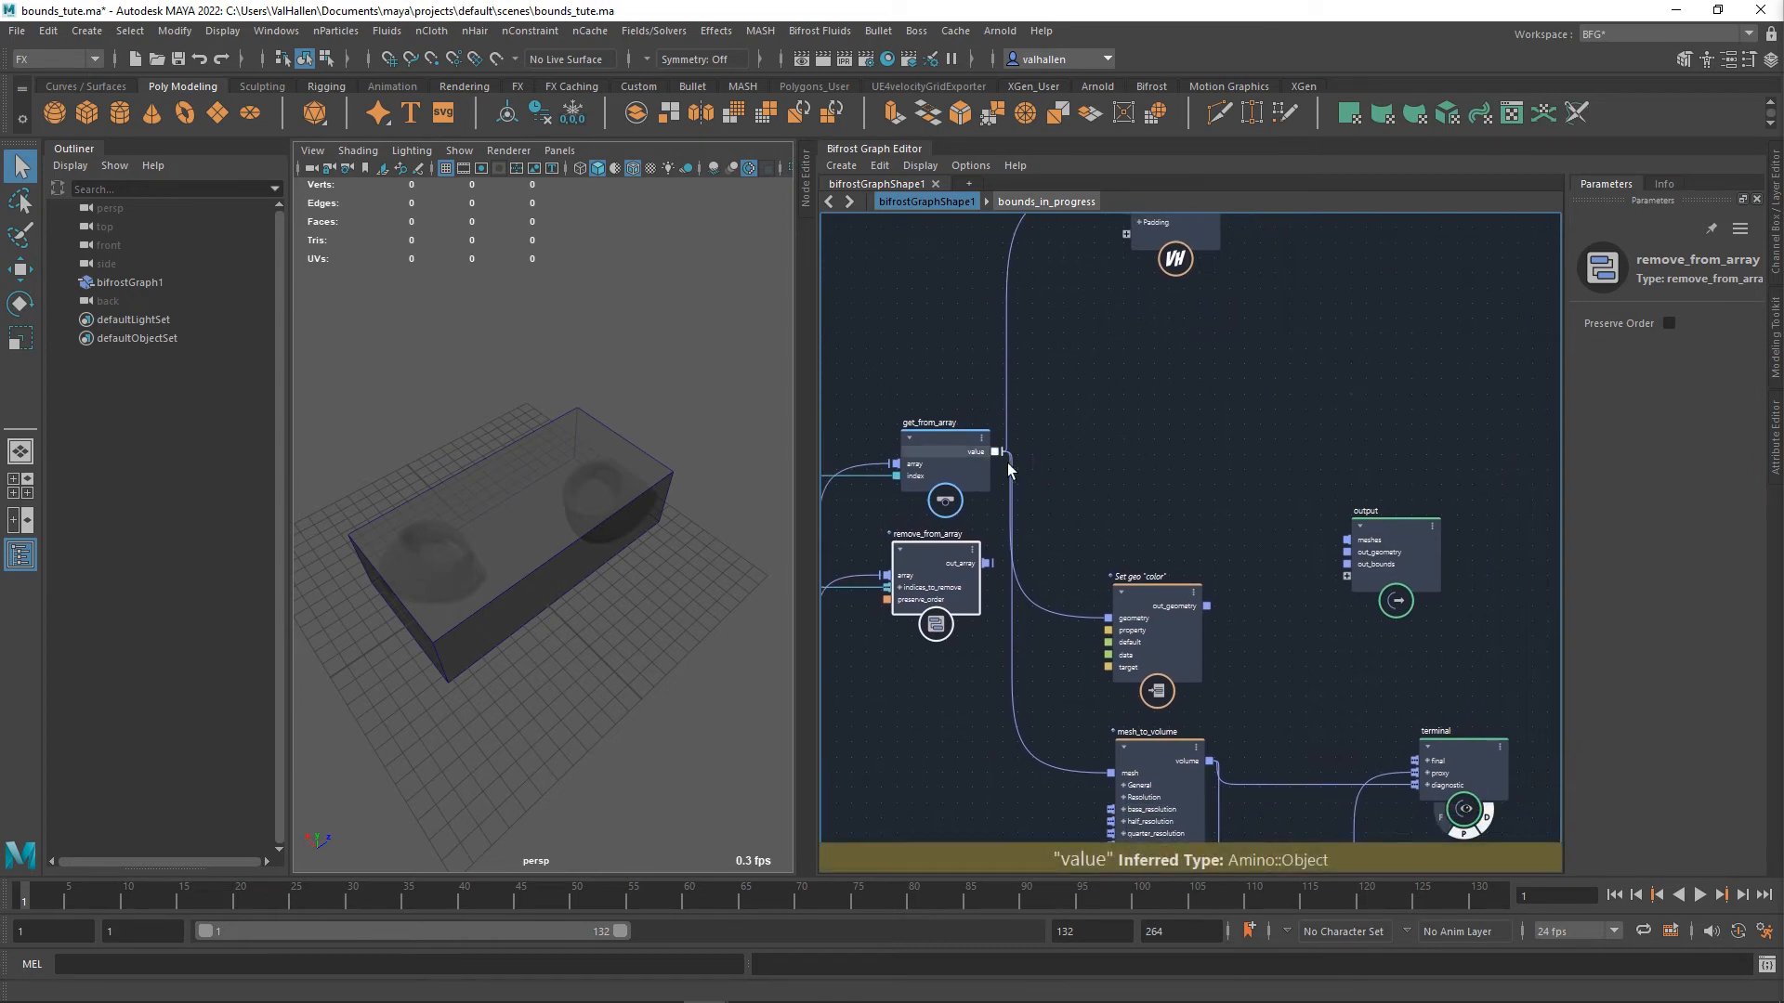
- Add a get_point_position node beneath mesh_to_volume, fed by the value output of get_from_array
drag(1007, 463, 1093, 526)
alt+middle_drag(1092, 526, 1090, 405)
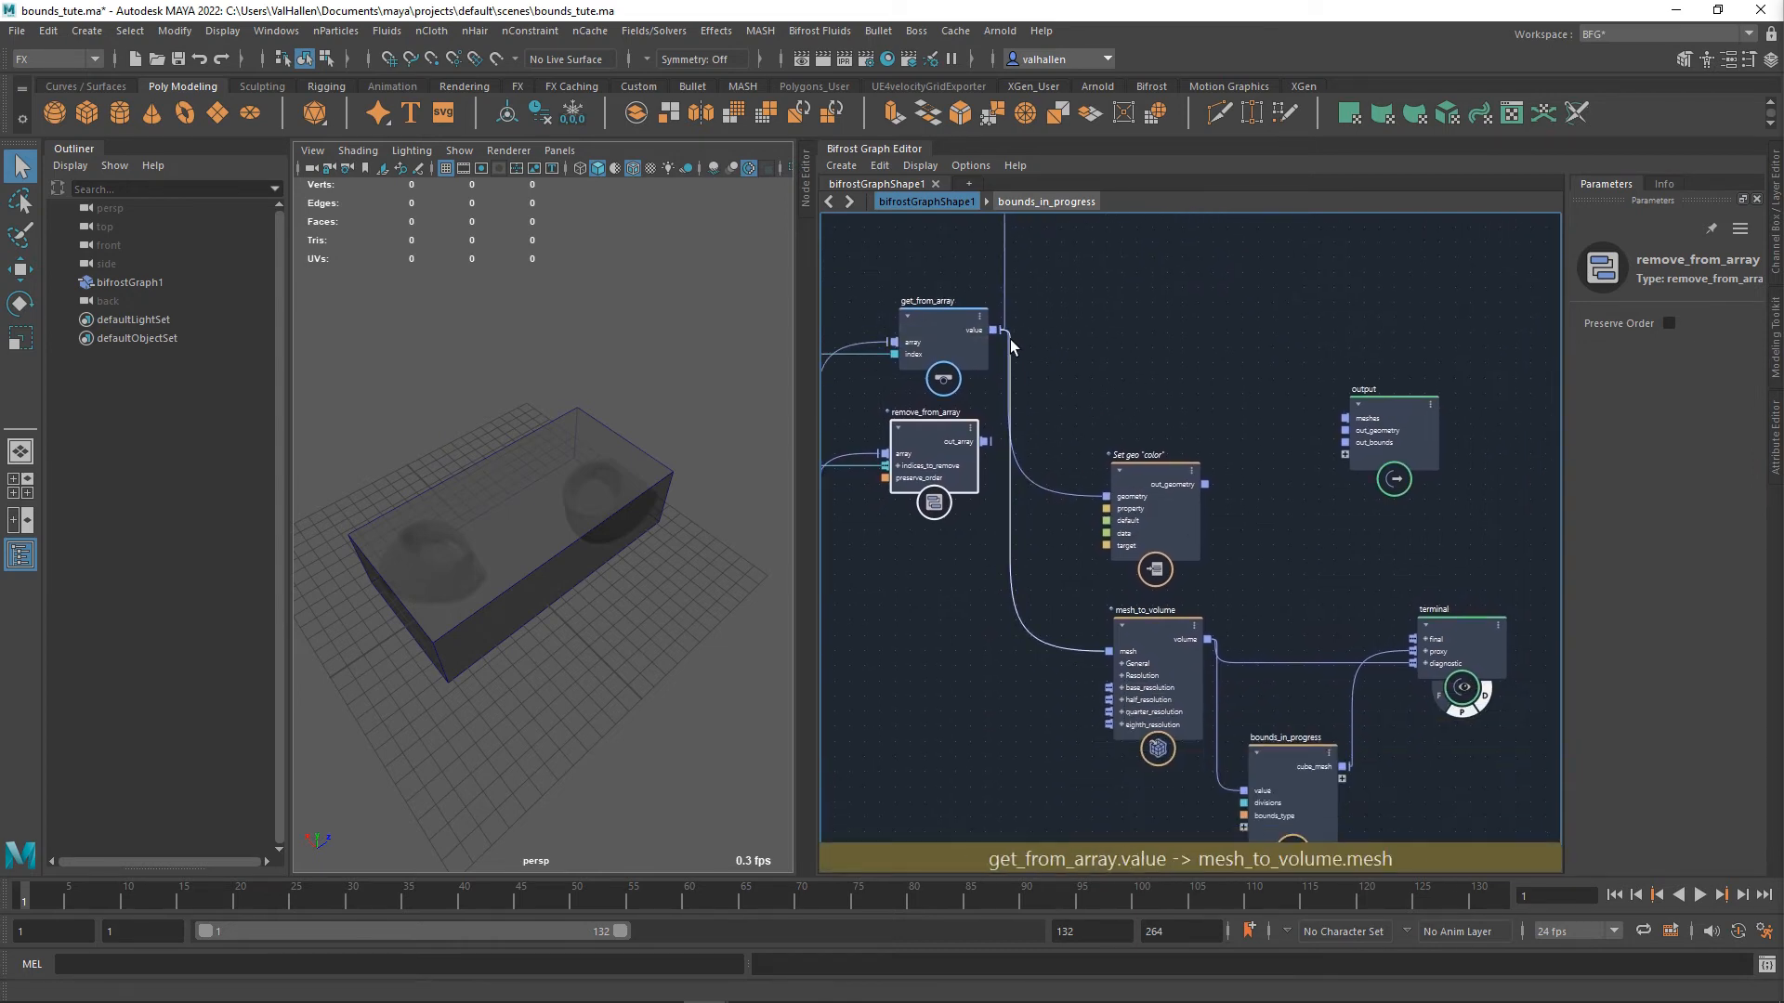
drag(1011, 338, 1062, 673)
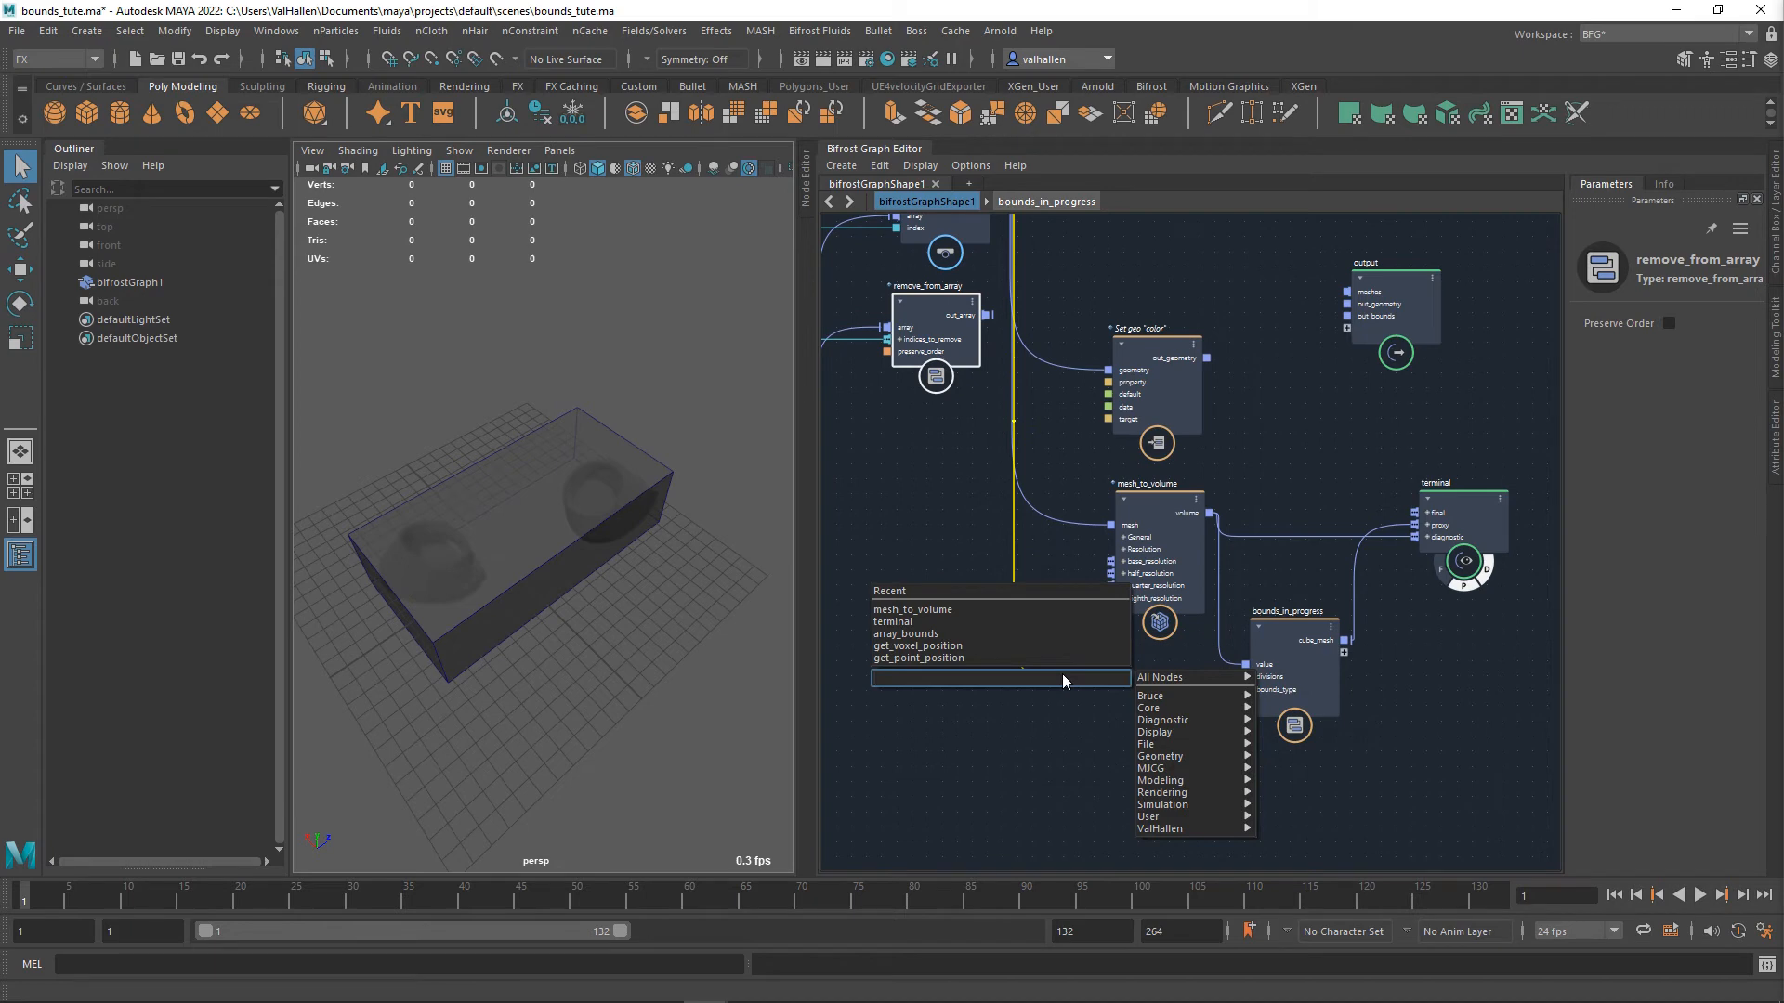
text(popo)
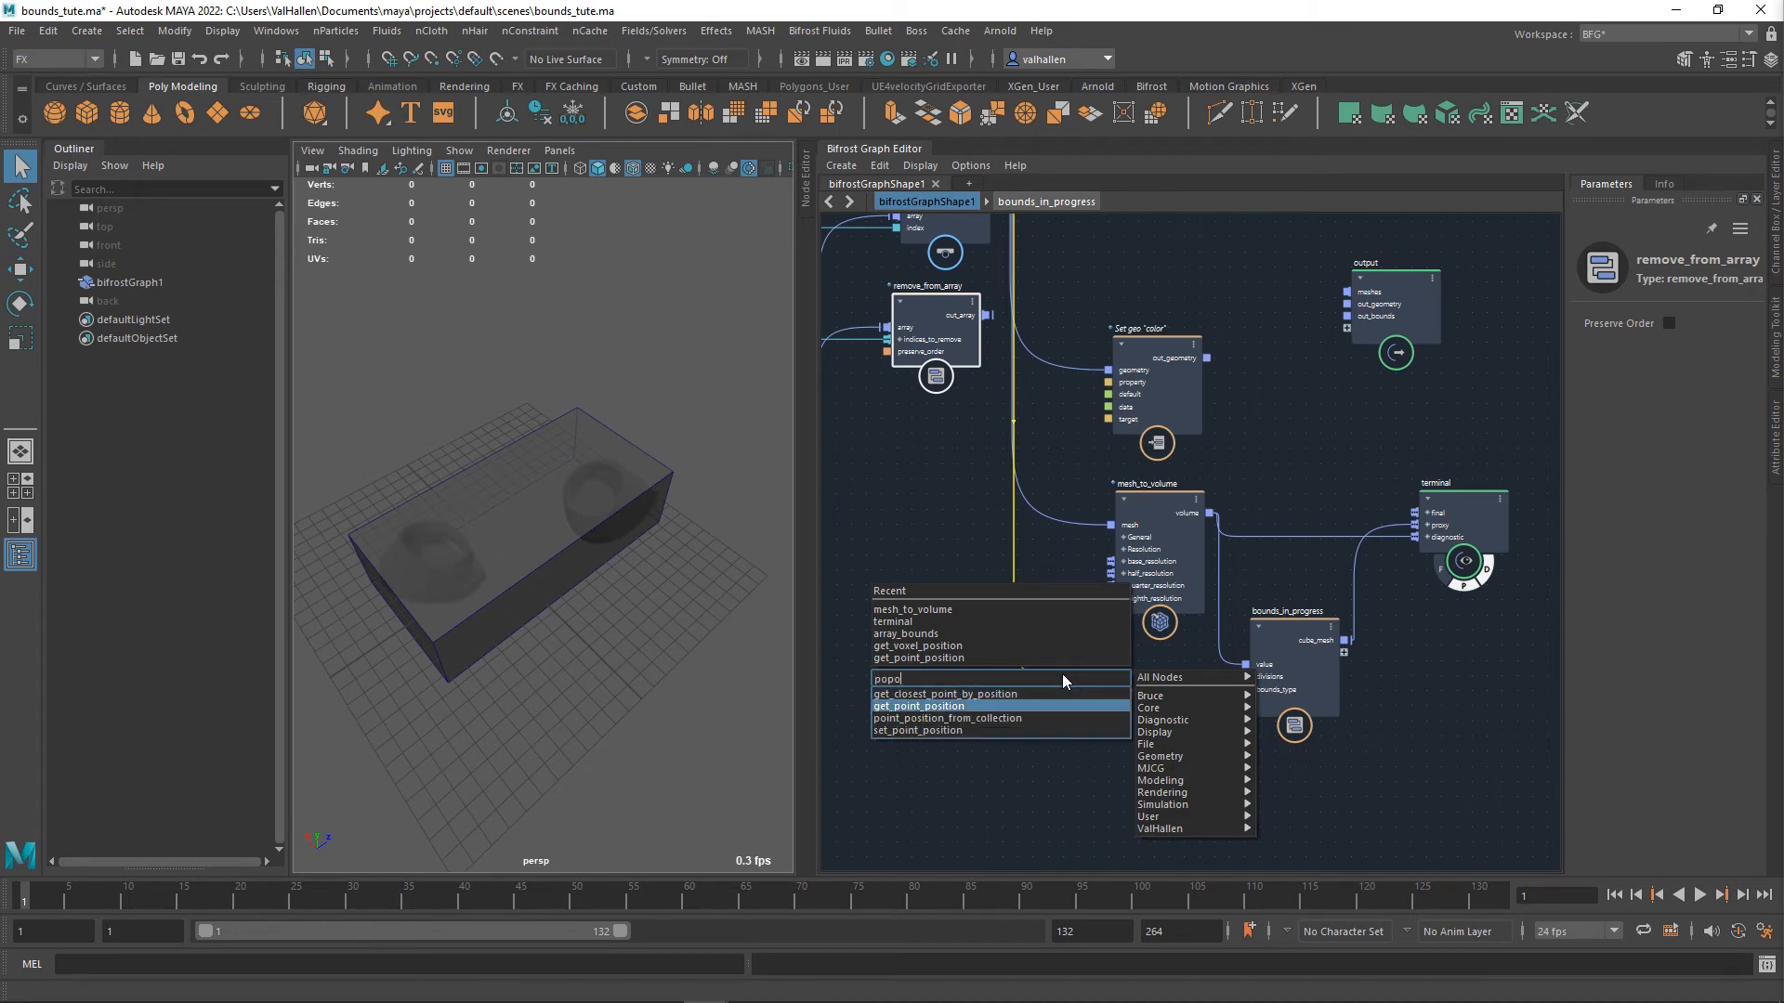
key(Return)
drag(1097, 701, 1111, 709)
scroll(1248, 754, up, 1)
scroll(1248, 753, up, 1)
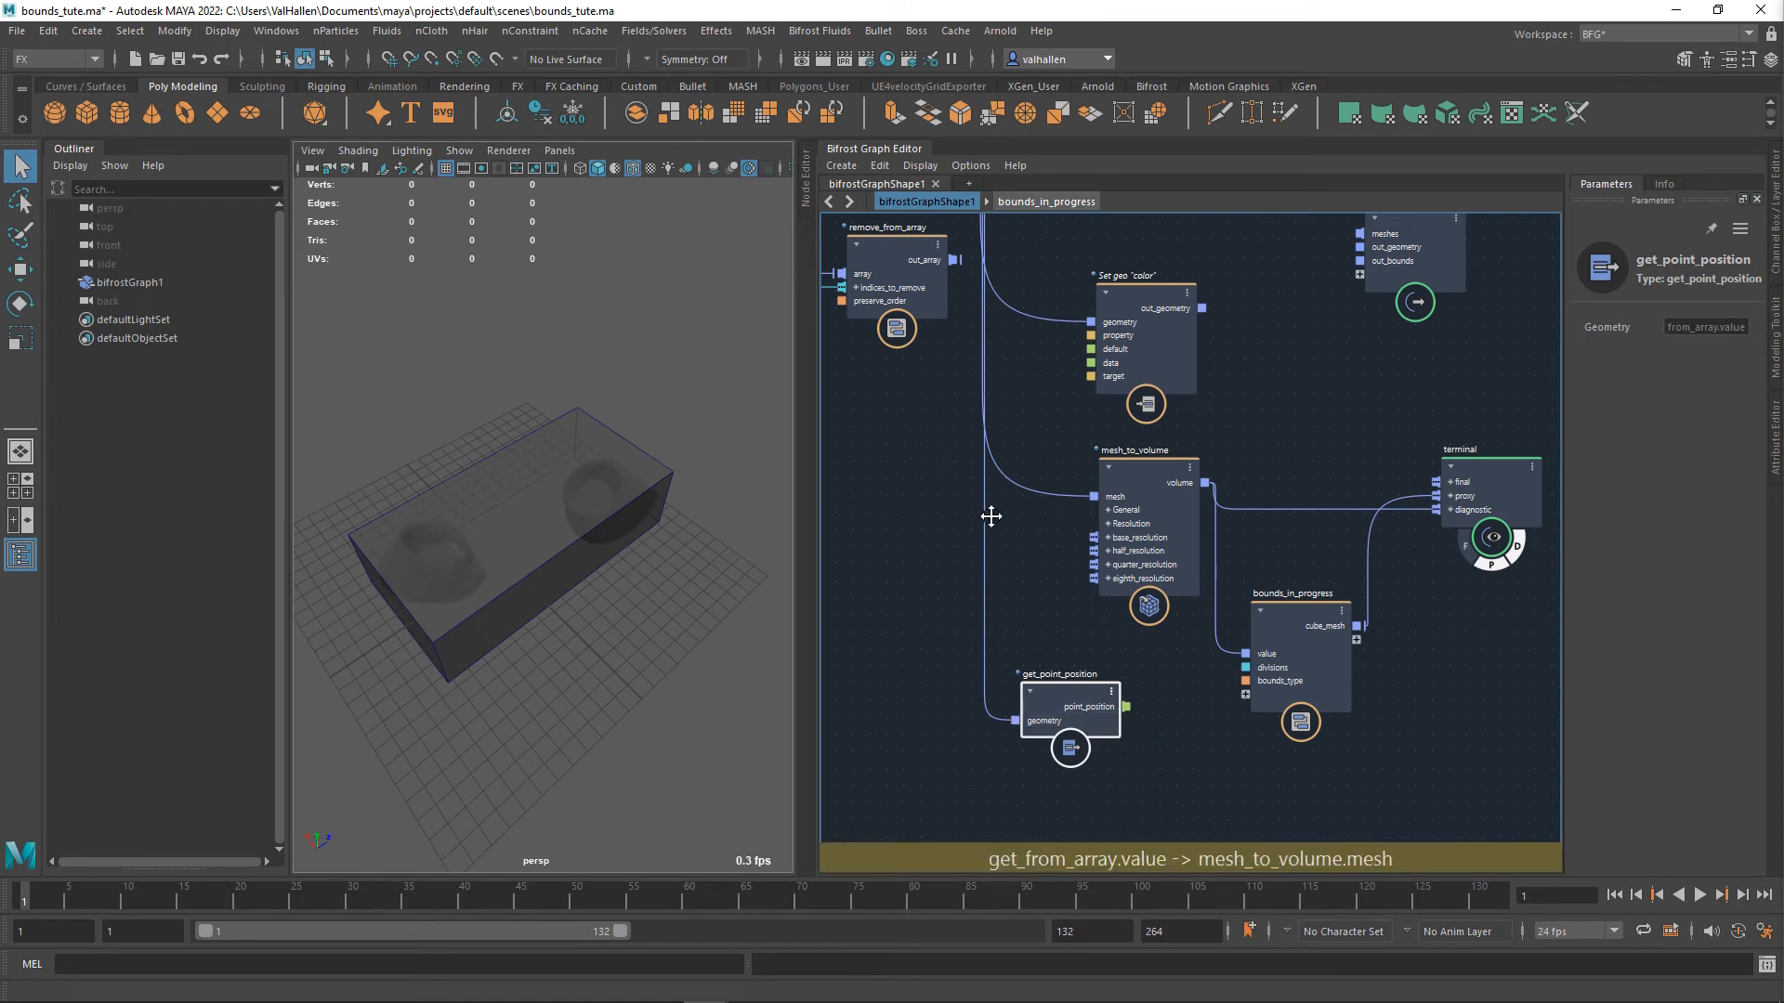
scroll(963, 473, down, 1)
middle_drag(964, 473, 916, 478)
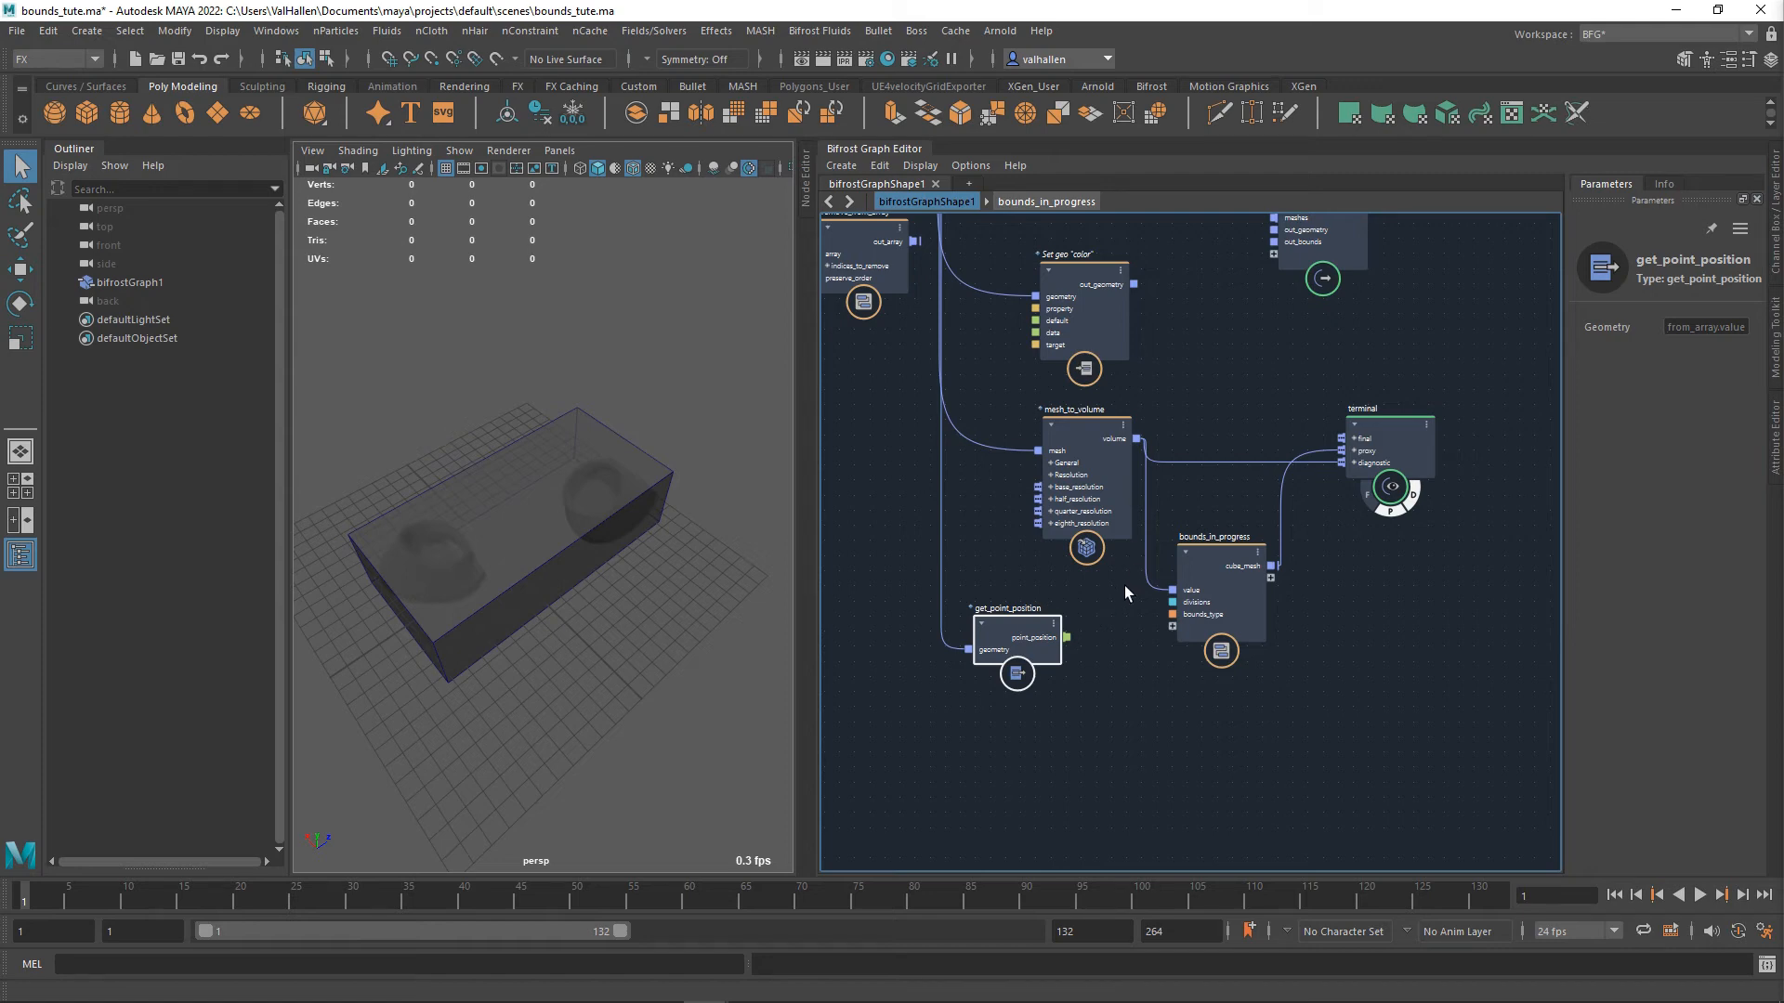
- Connect point_position from get_point_position to bounds_in_progress as a new input port, and nudge get_point_position slightly up
scroll(1145, 734, up, 2)
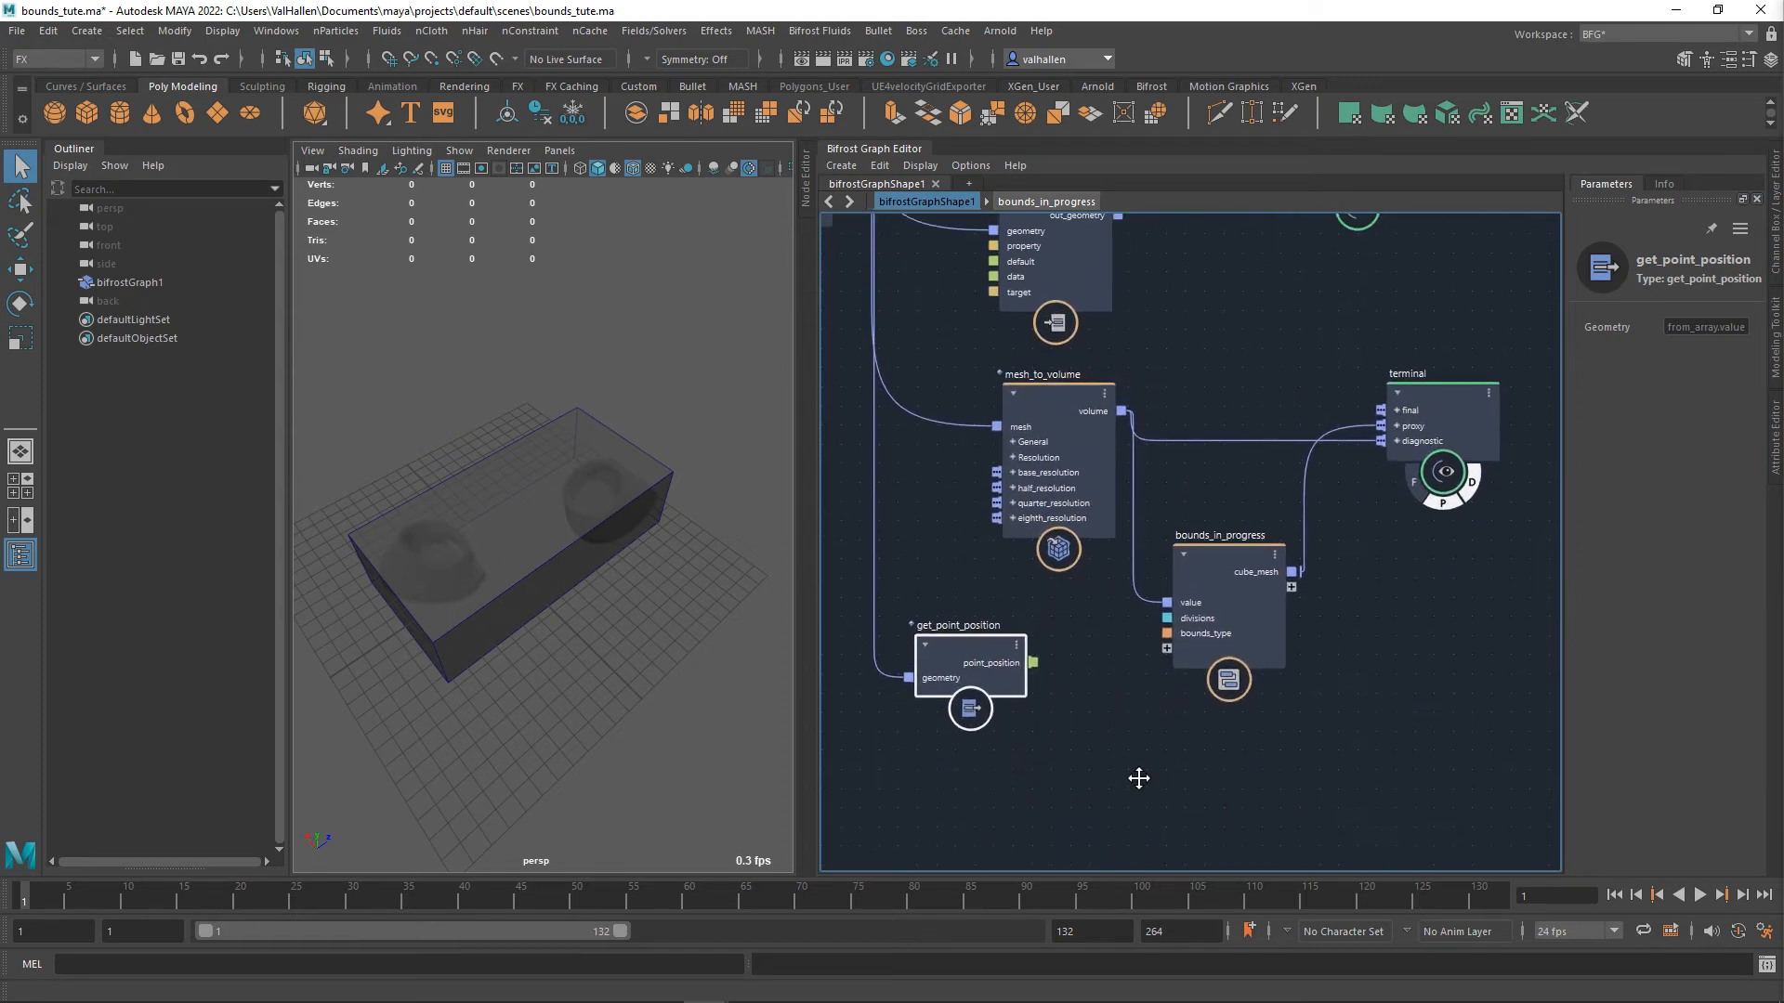
drag(1033, 663, 1191, 654)
drag(976, 661, 973, 649)
- Reorder the input ports of bounds_in_progress so that divisions and bounds_type sit above value and point_position
right_click(1190, 606)
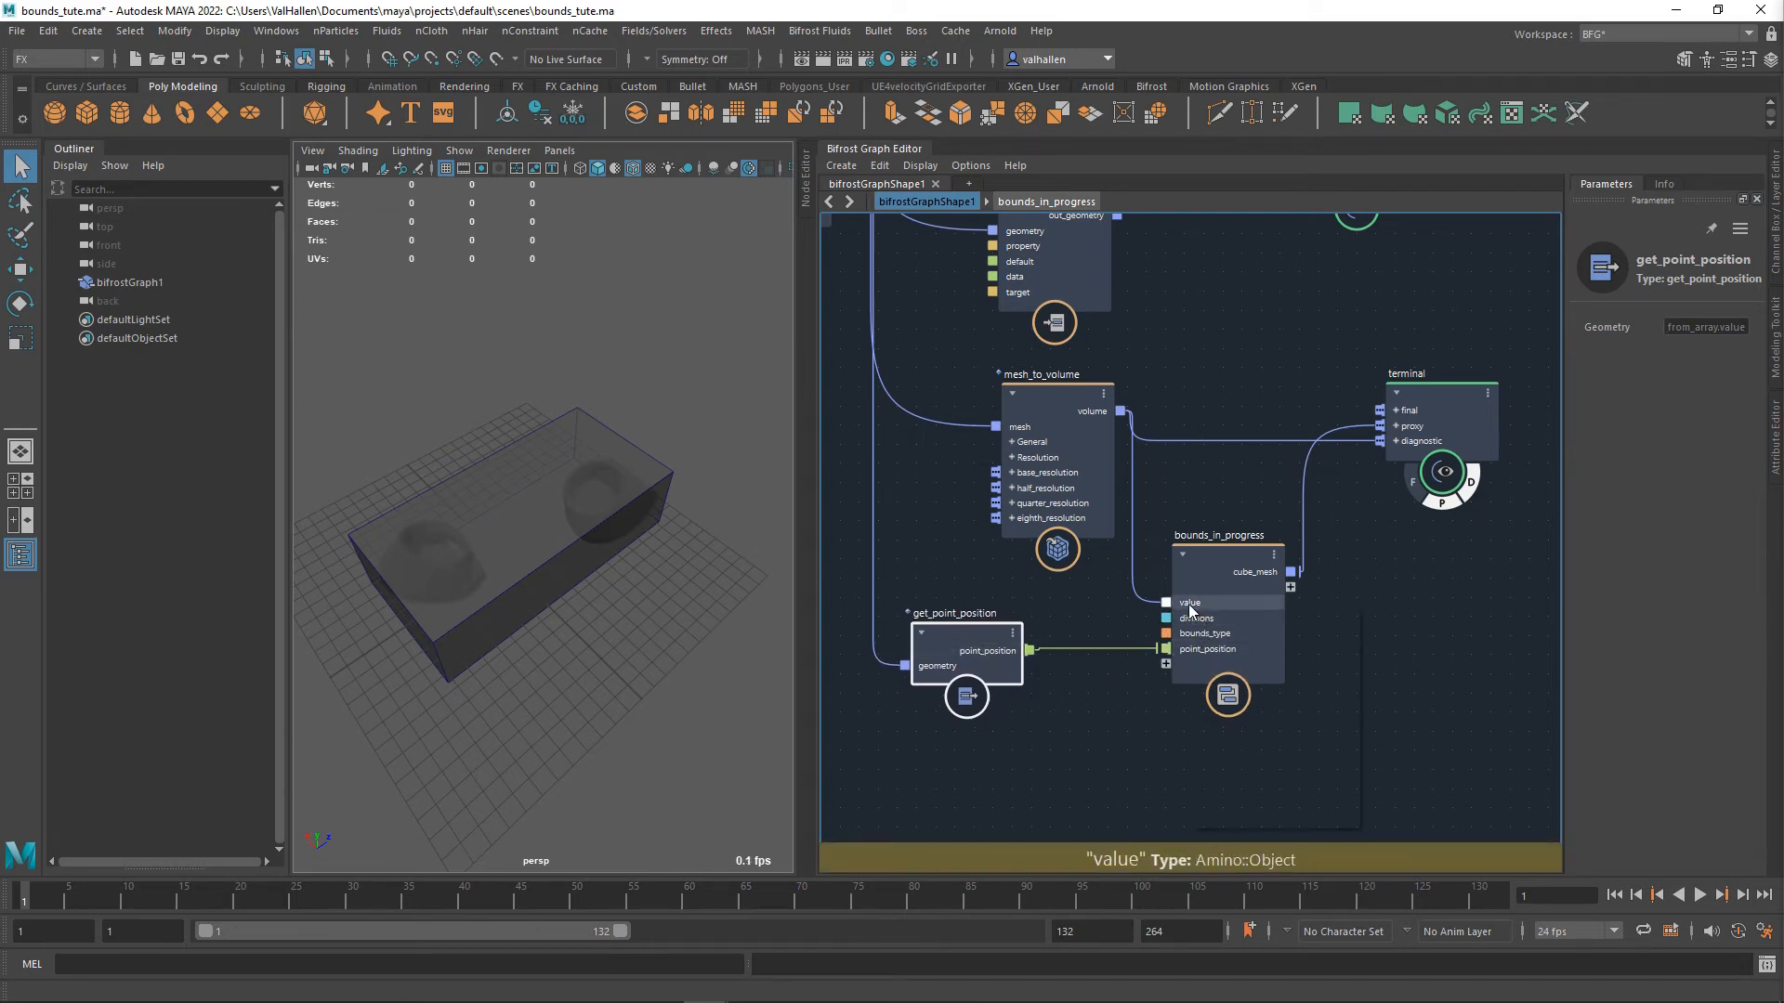
click(1156, 680)
right_click(1202, 631)
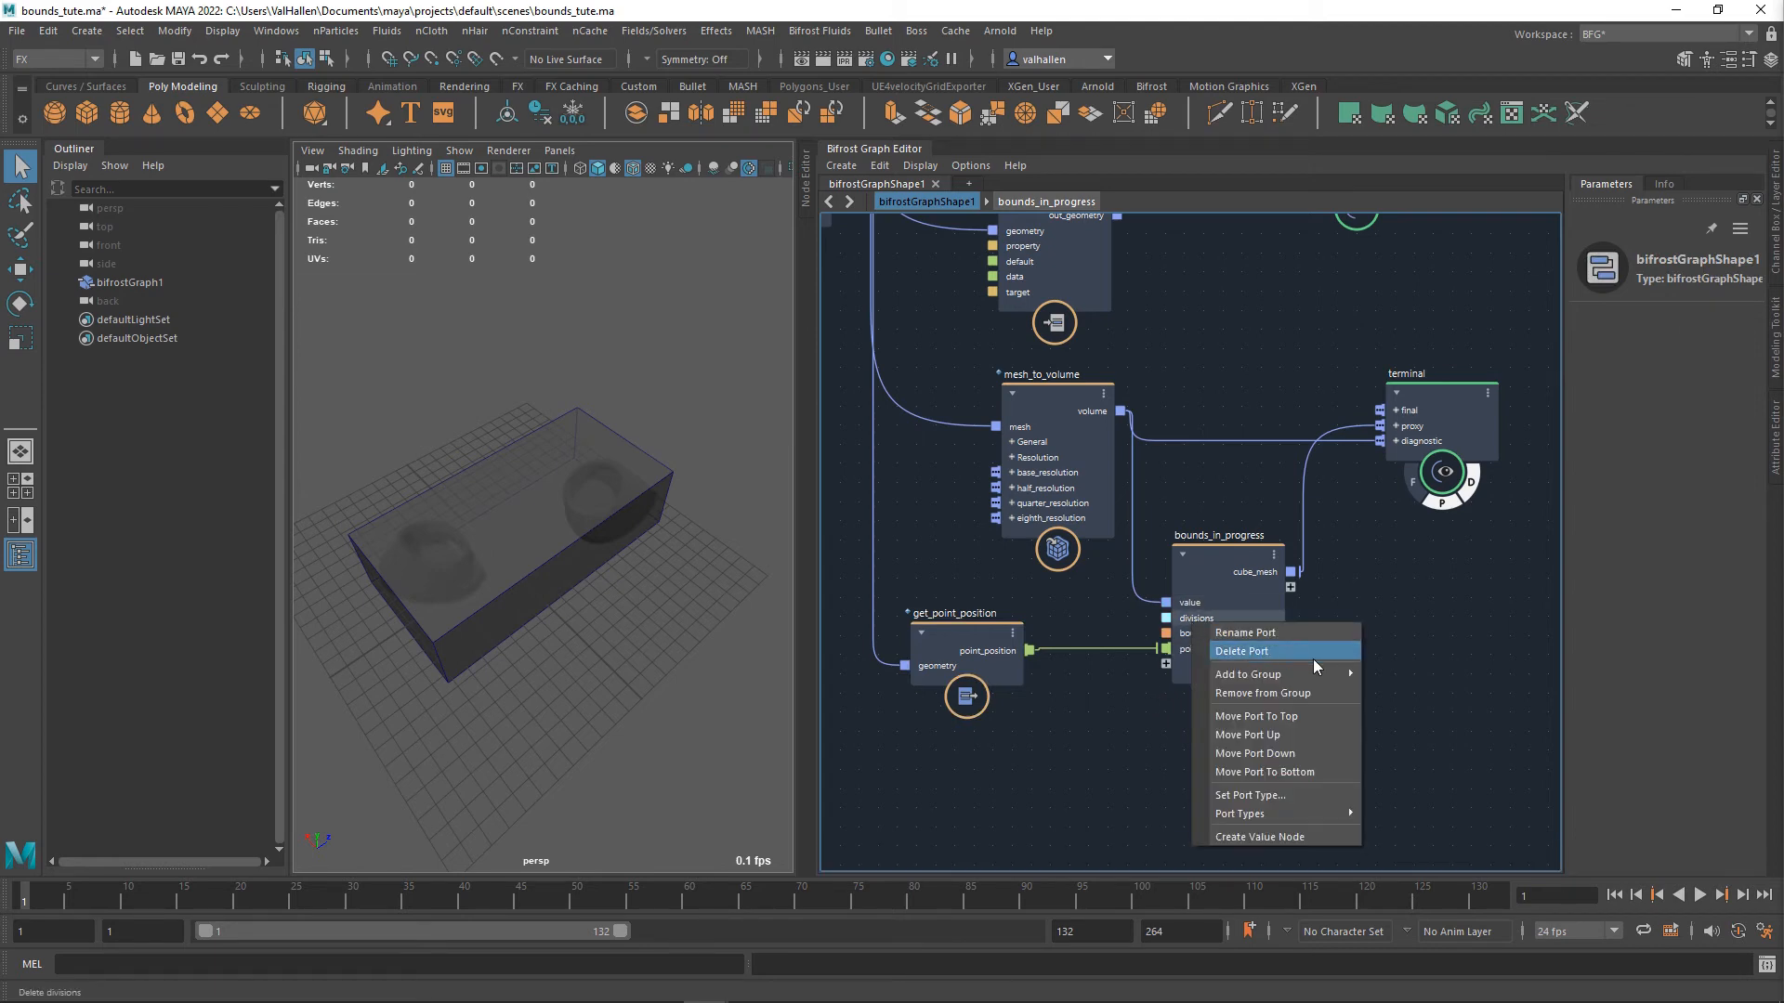
click(1281, 721)
right_click(1202, 641)
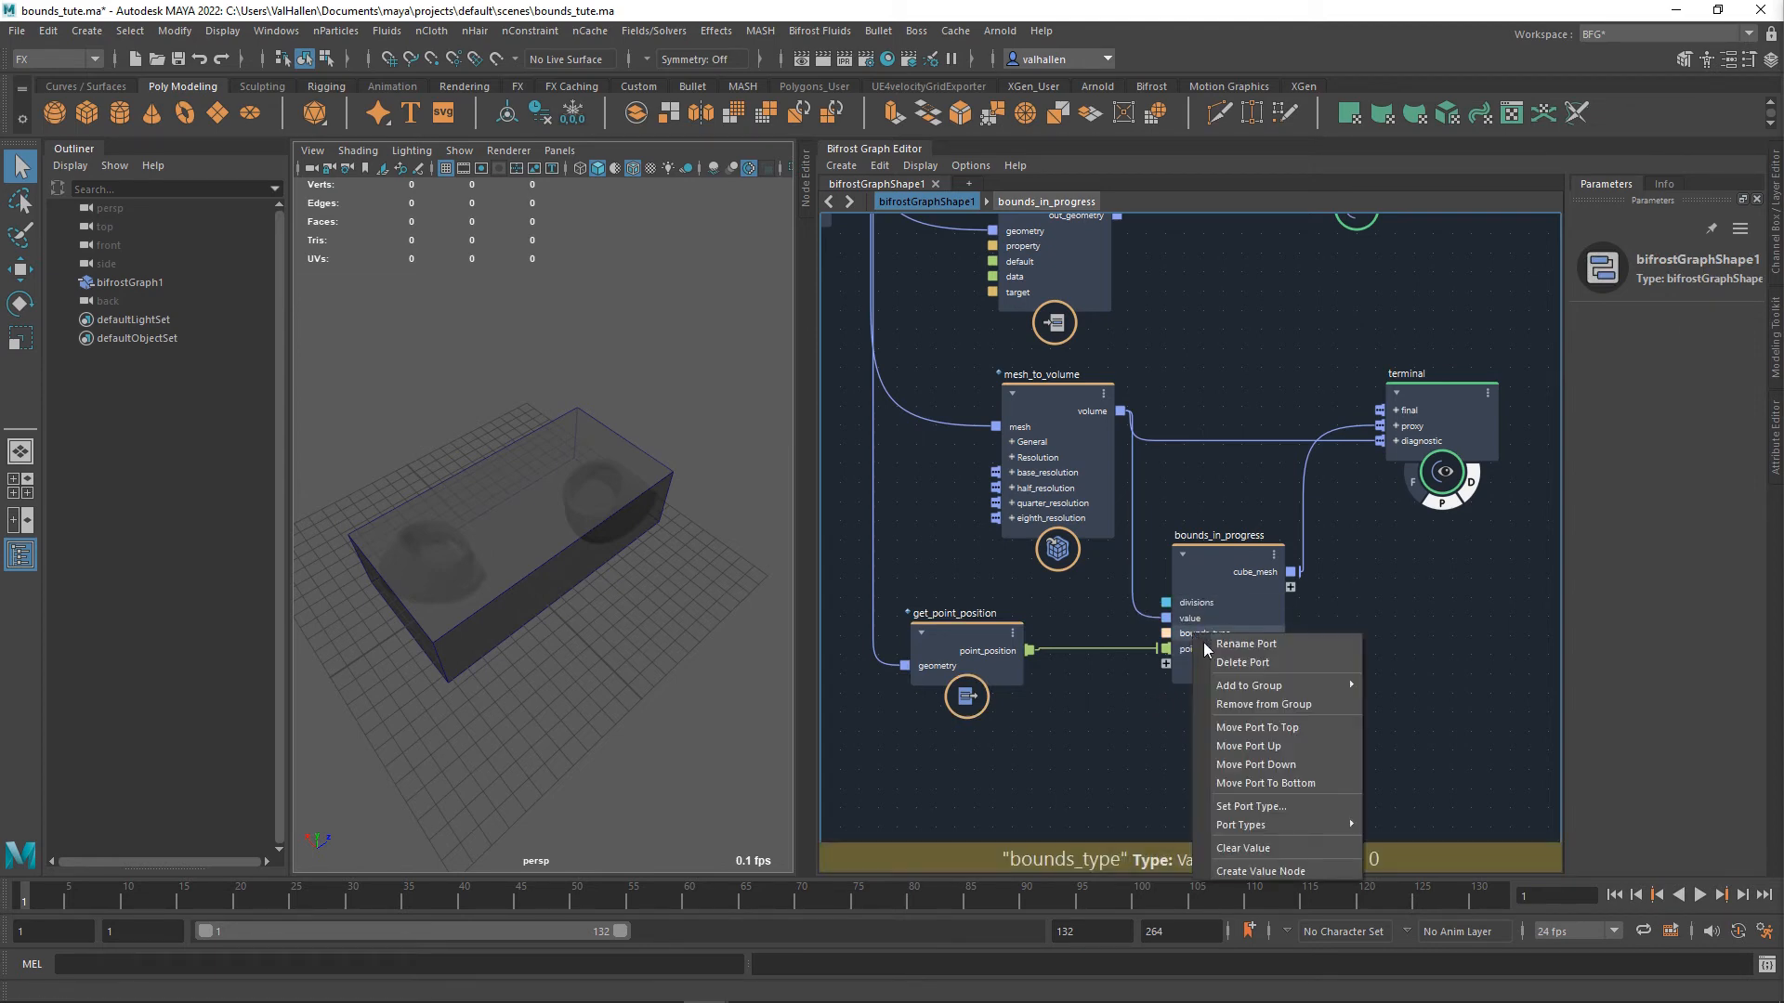
click(1249, 746)
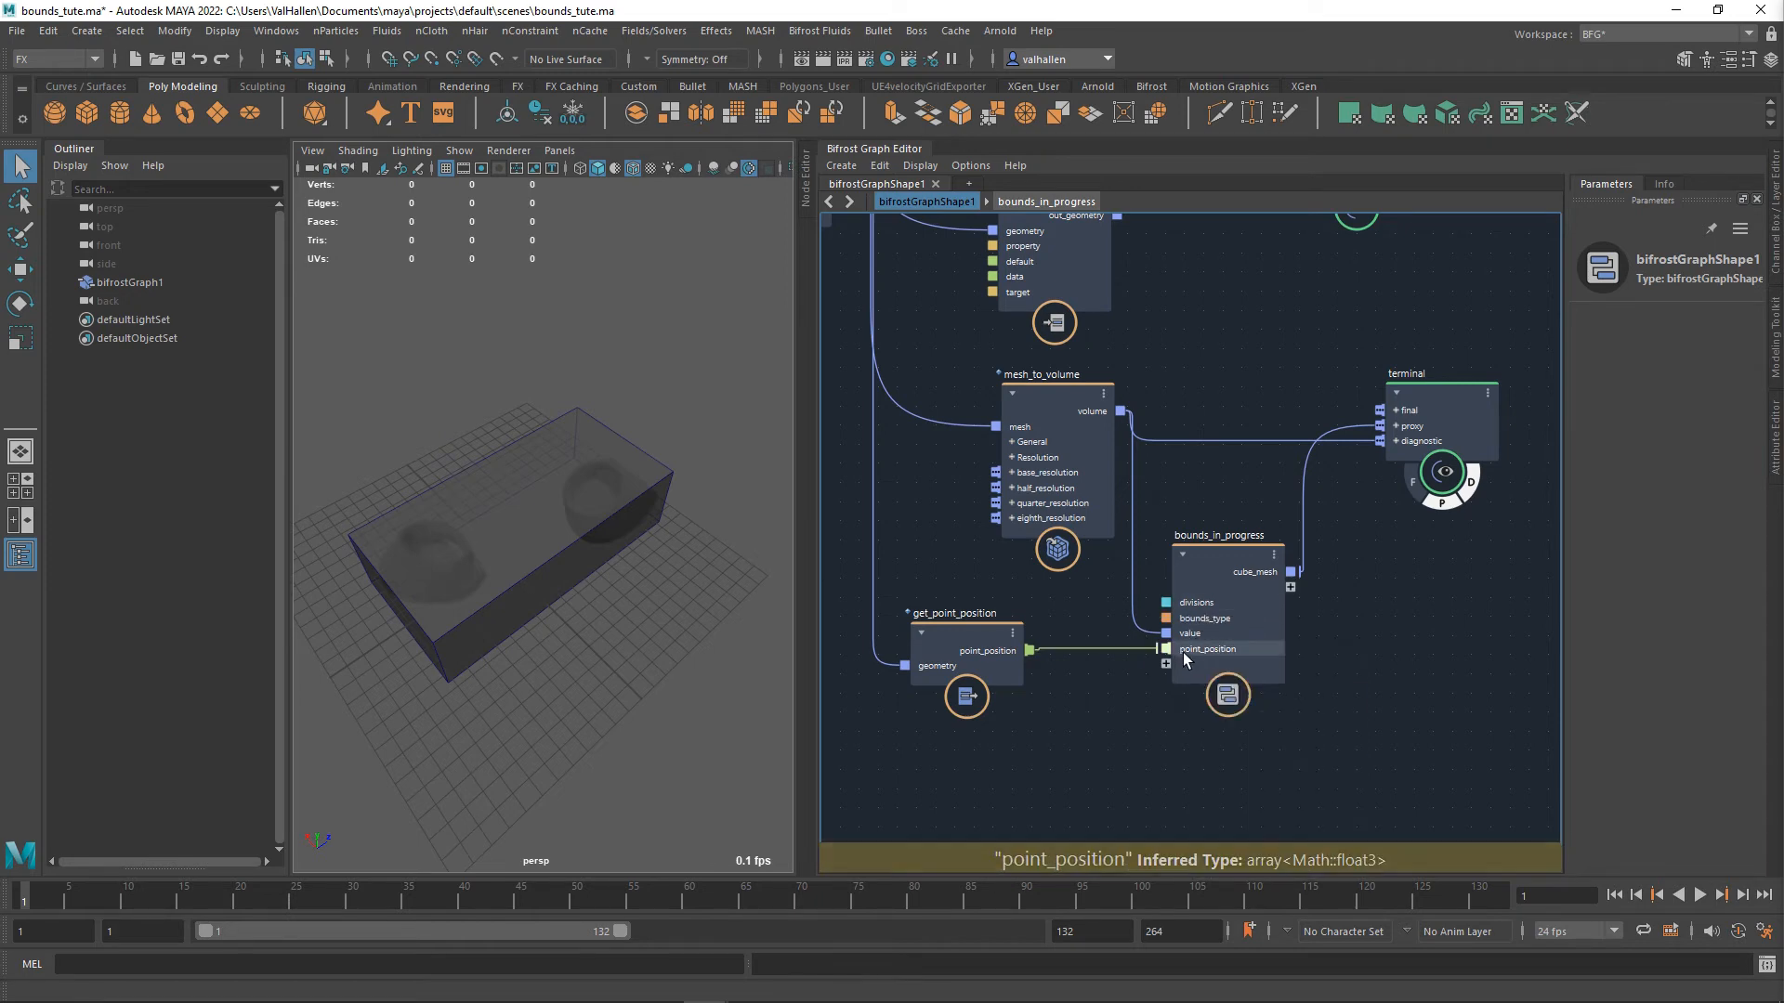
- Inside bounds_in_progress, move the input node up beside input_logic and connect point_position to input_logic as a new port
double_click(1241, 575)
alt+middle_drag(1341, 626, 1438, 665)
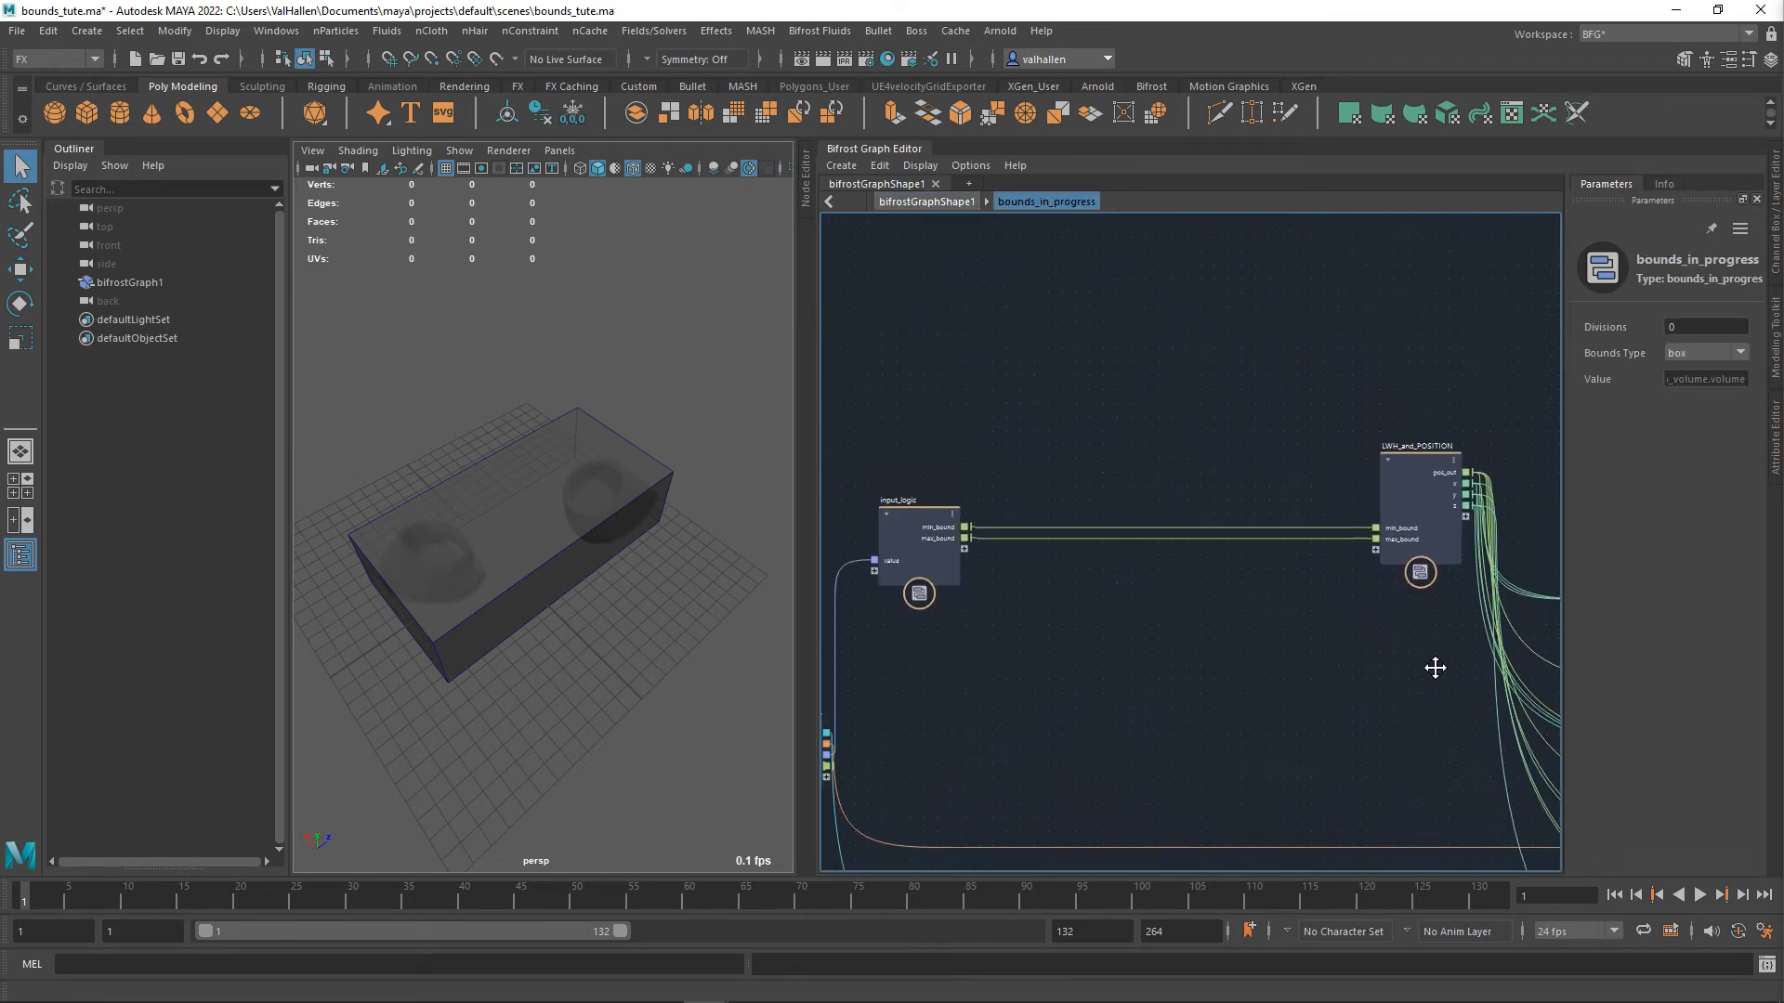
alt+middle_drag(1328, 621, 1552, 577)
mouse_move(1224, 656)
alt+middle_down()
mouse_move(1308, 566)
mouse_move(1303, 523)
mouse_move(1337, 556)
alt+middle_up()
drag(1093, 590, 1010, 386)
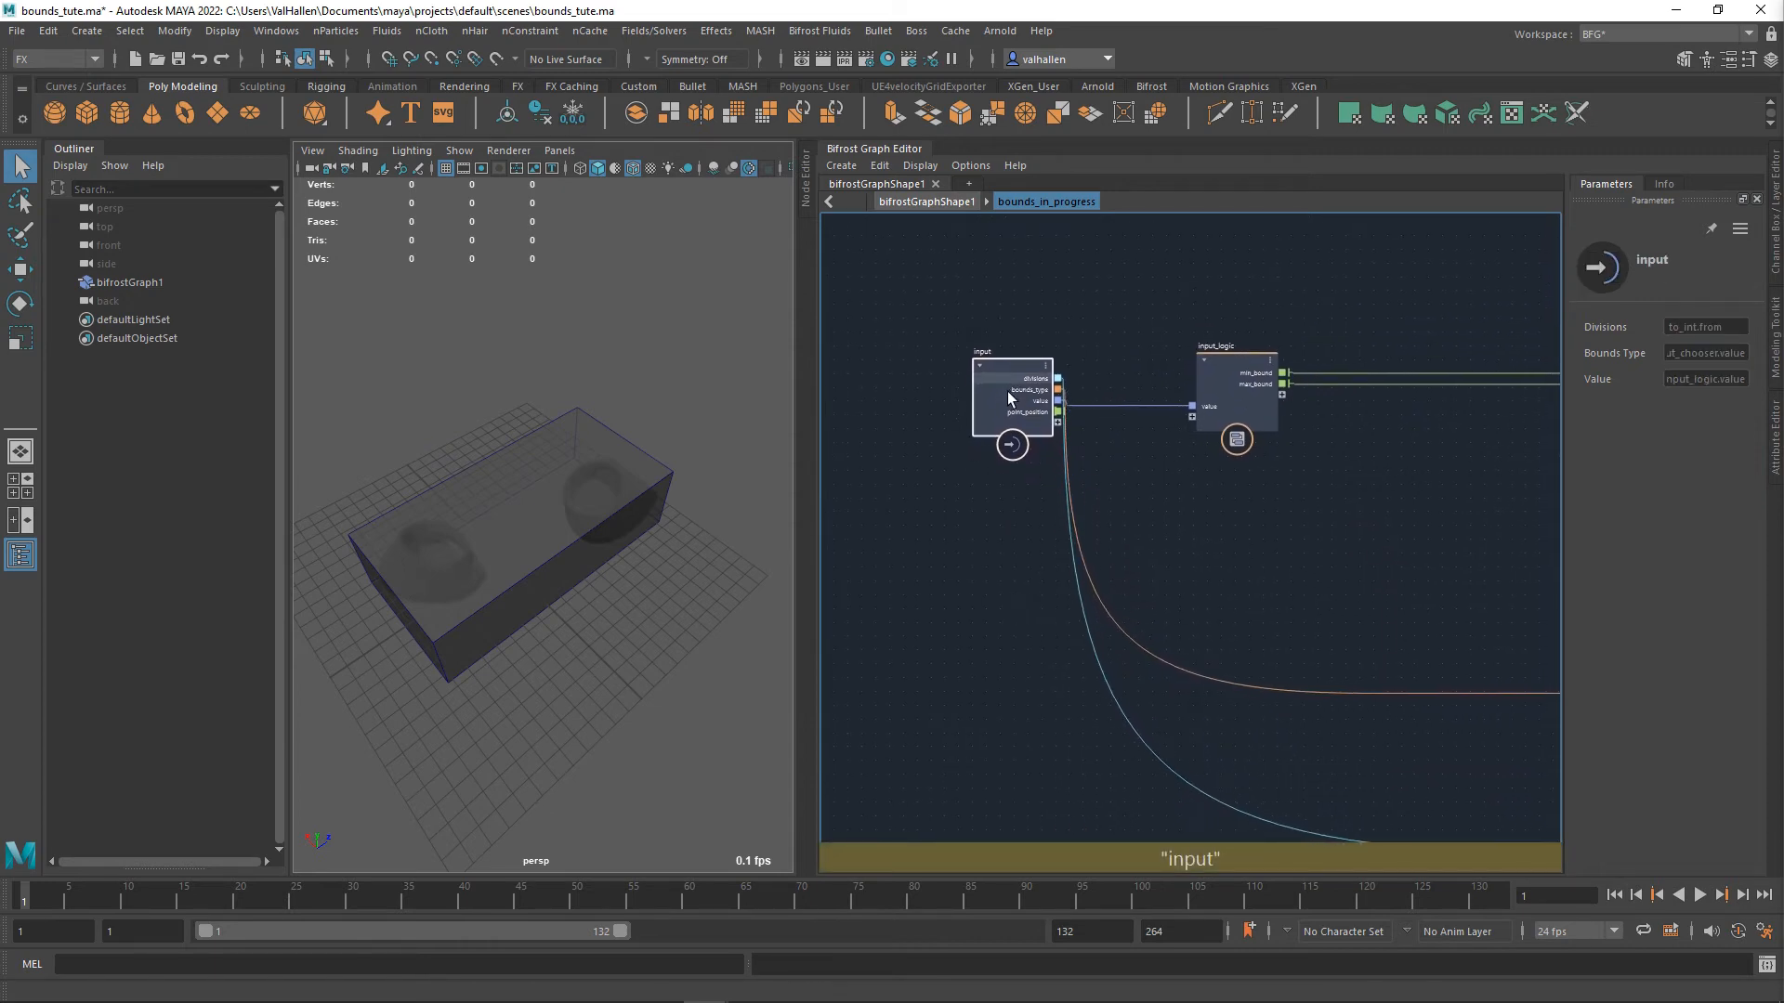
scroll(1191, 438, up, 3)
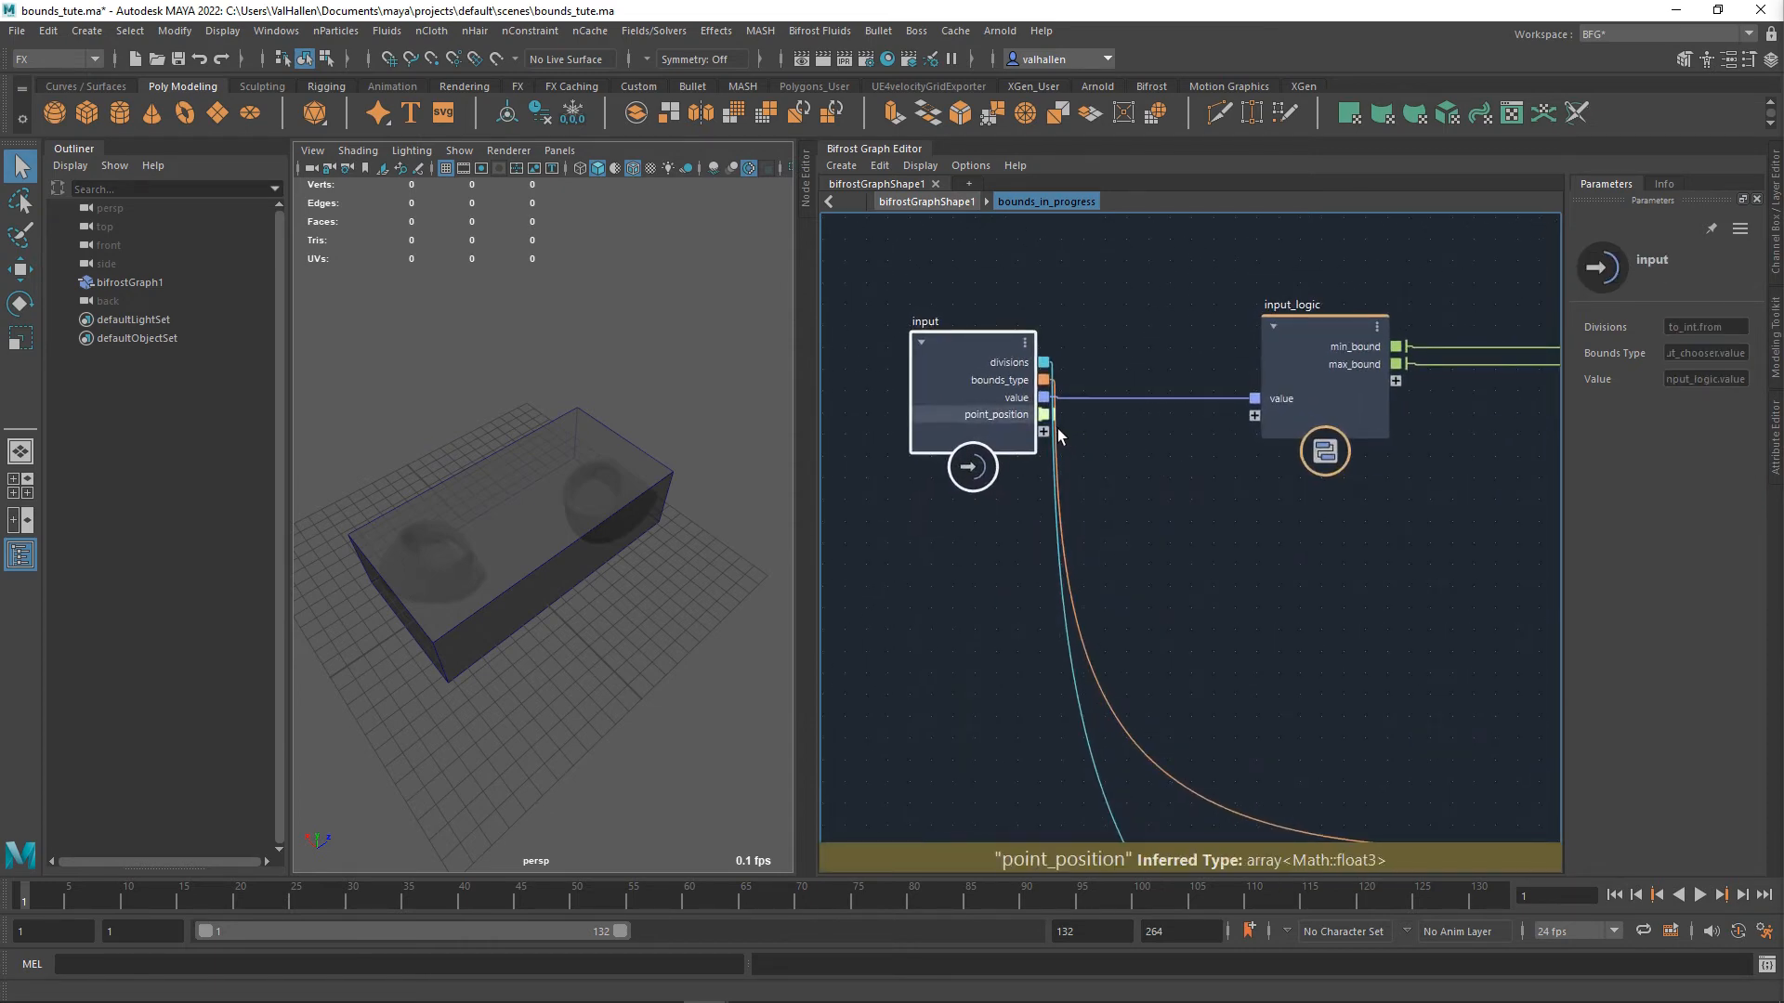
drag(1044, 415, 1268, 425)
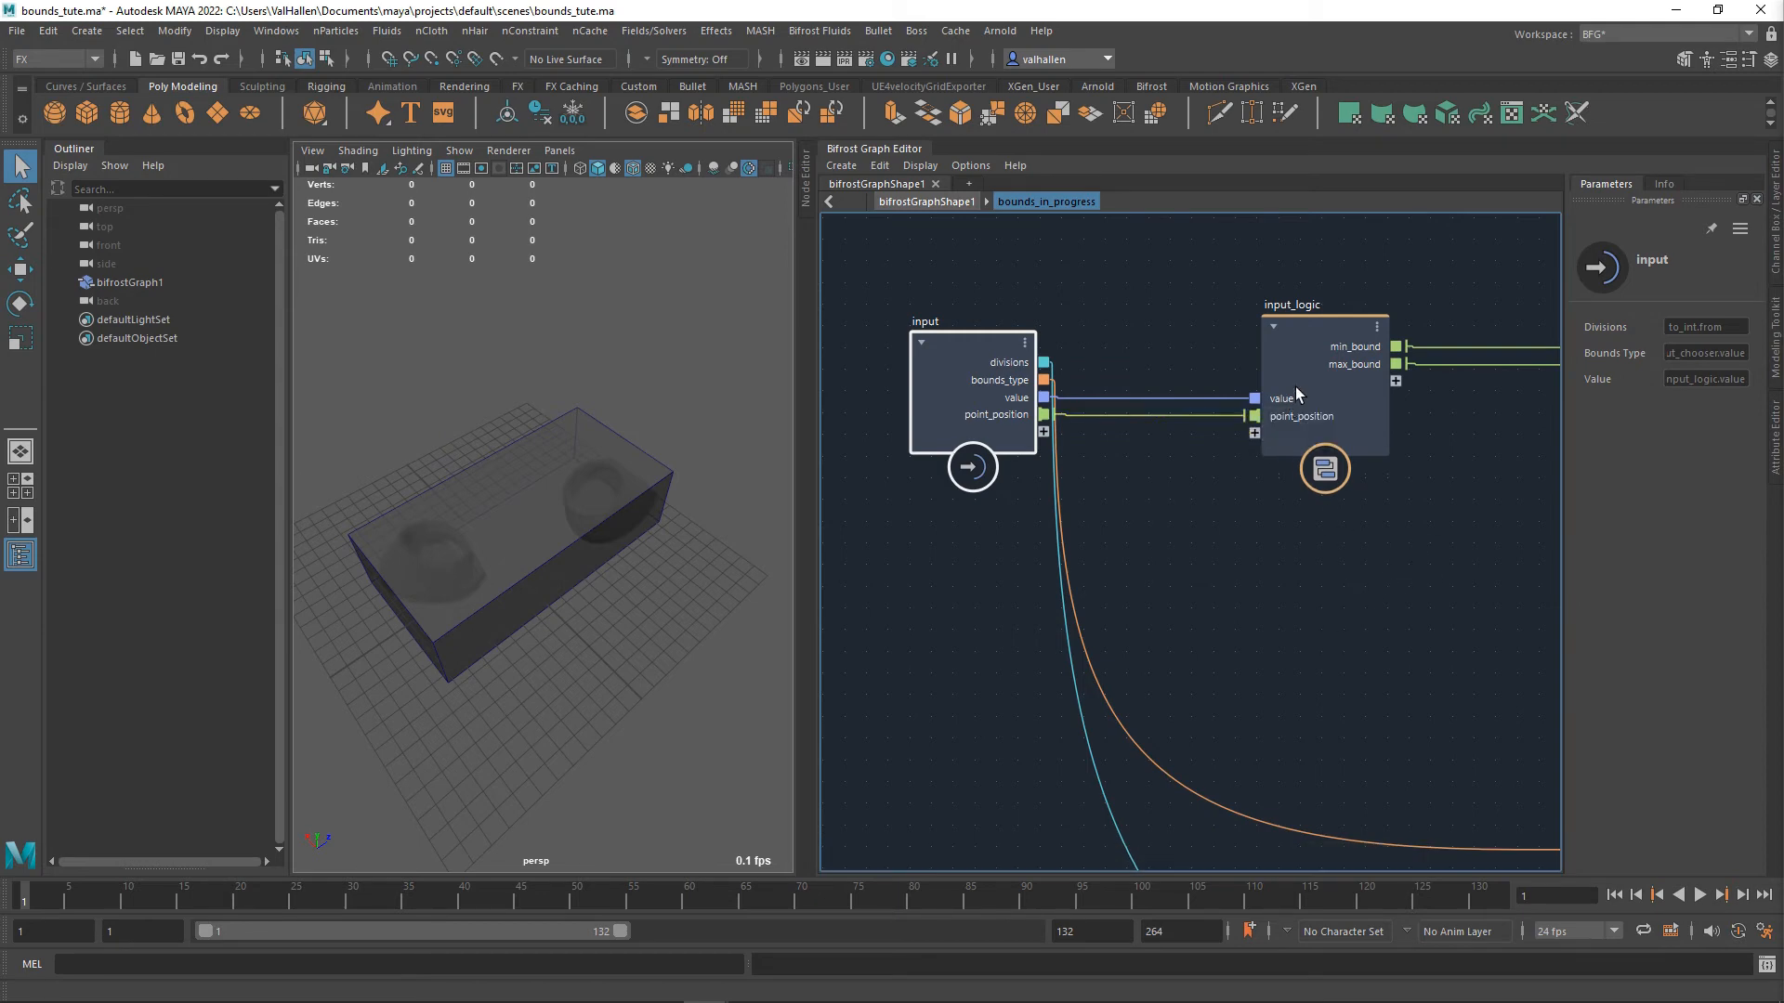
- Enter the input_logic compound and shift the pono, array_bounds, volume_bounds and both build_array nodes together up and to the left
alt+middle_drag(1358, 302, 1289, 375)
double_click(1263, 399)
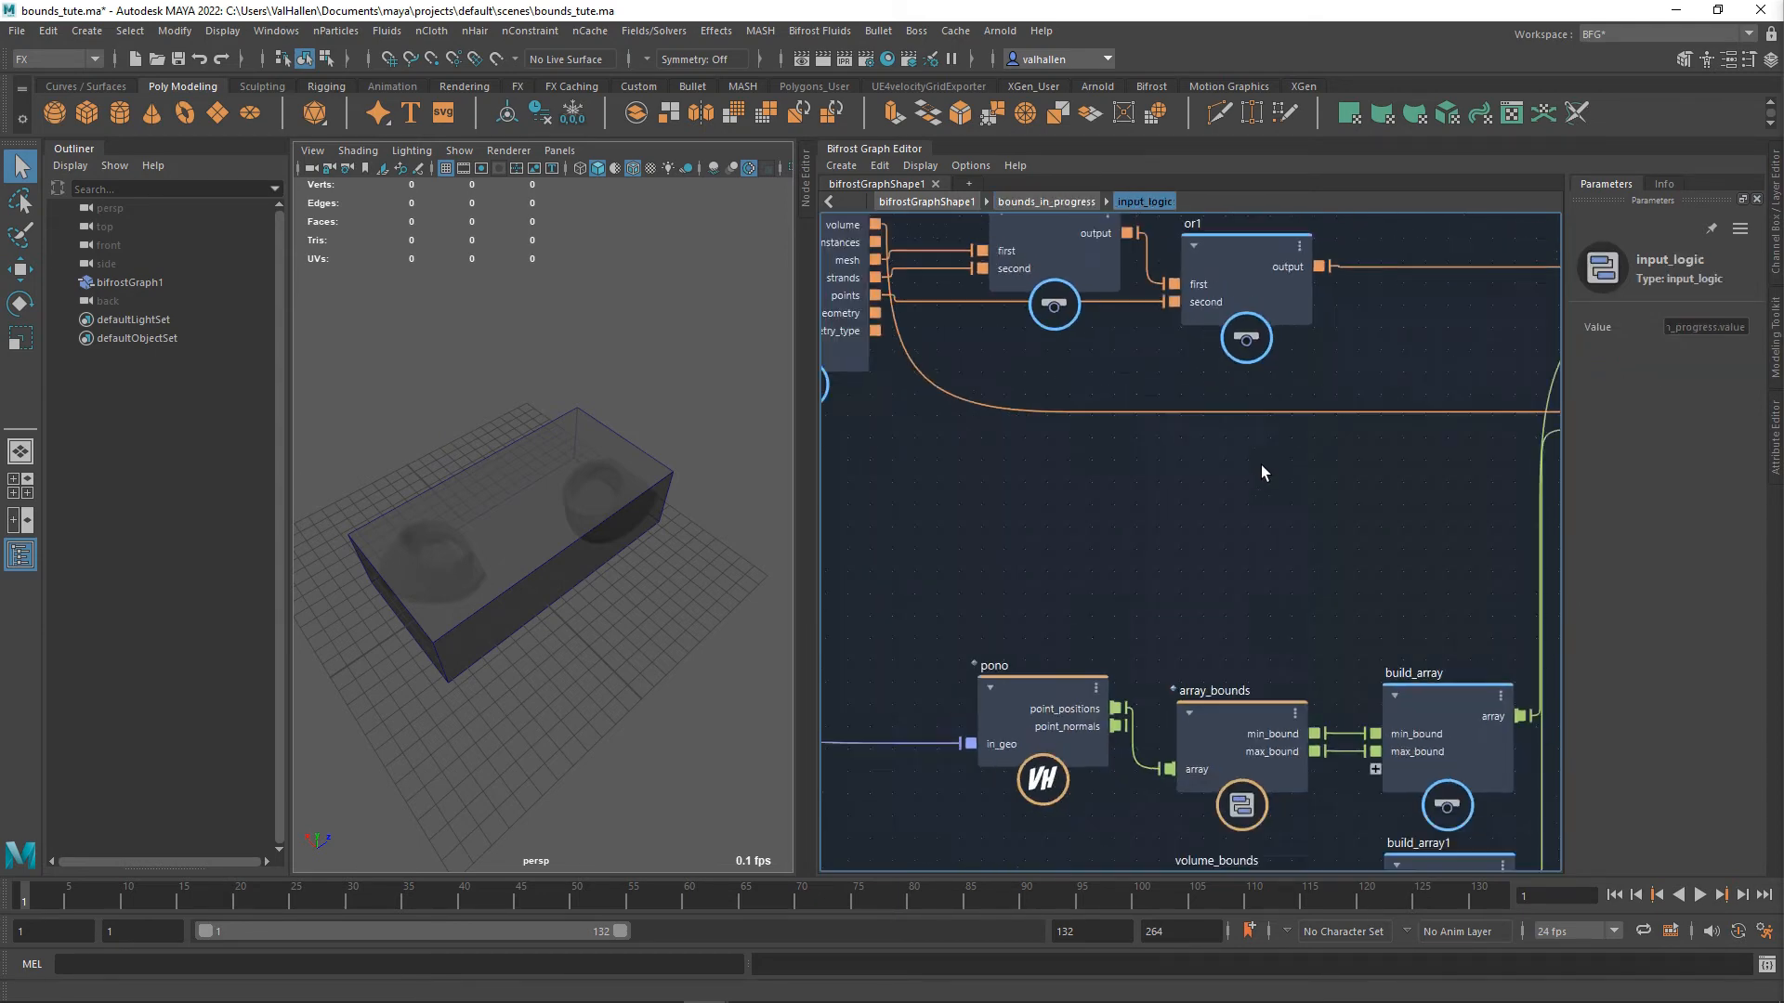
alt+middle_drag(1490, 650, 1460, 716)
drag(1364, 793, 1096, 569)
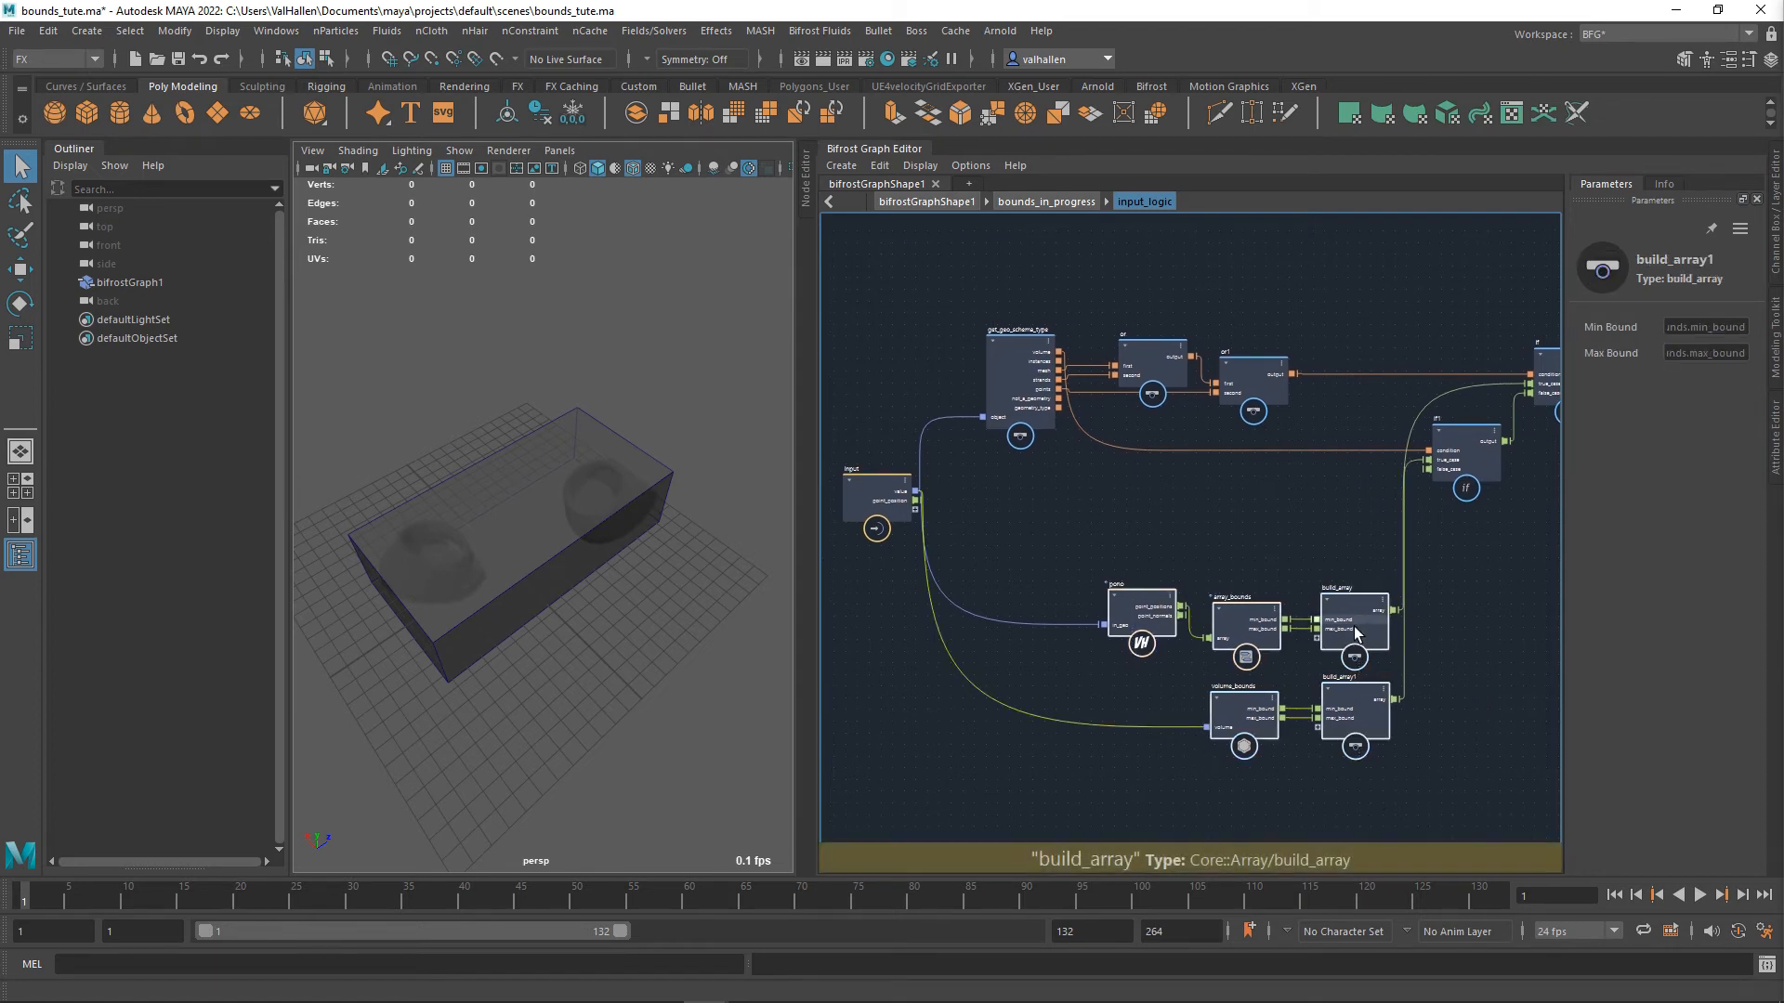
drag(1369, 626, 1297, 578)
alt+middle_drag(1324, 695, 1383, 658)
alt+right_drag(1368, 695, 1408, 671)
alt+middle_drag(1409, 671, 1410, 660)
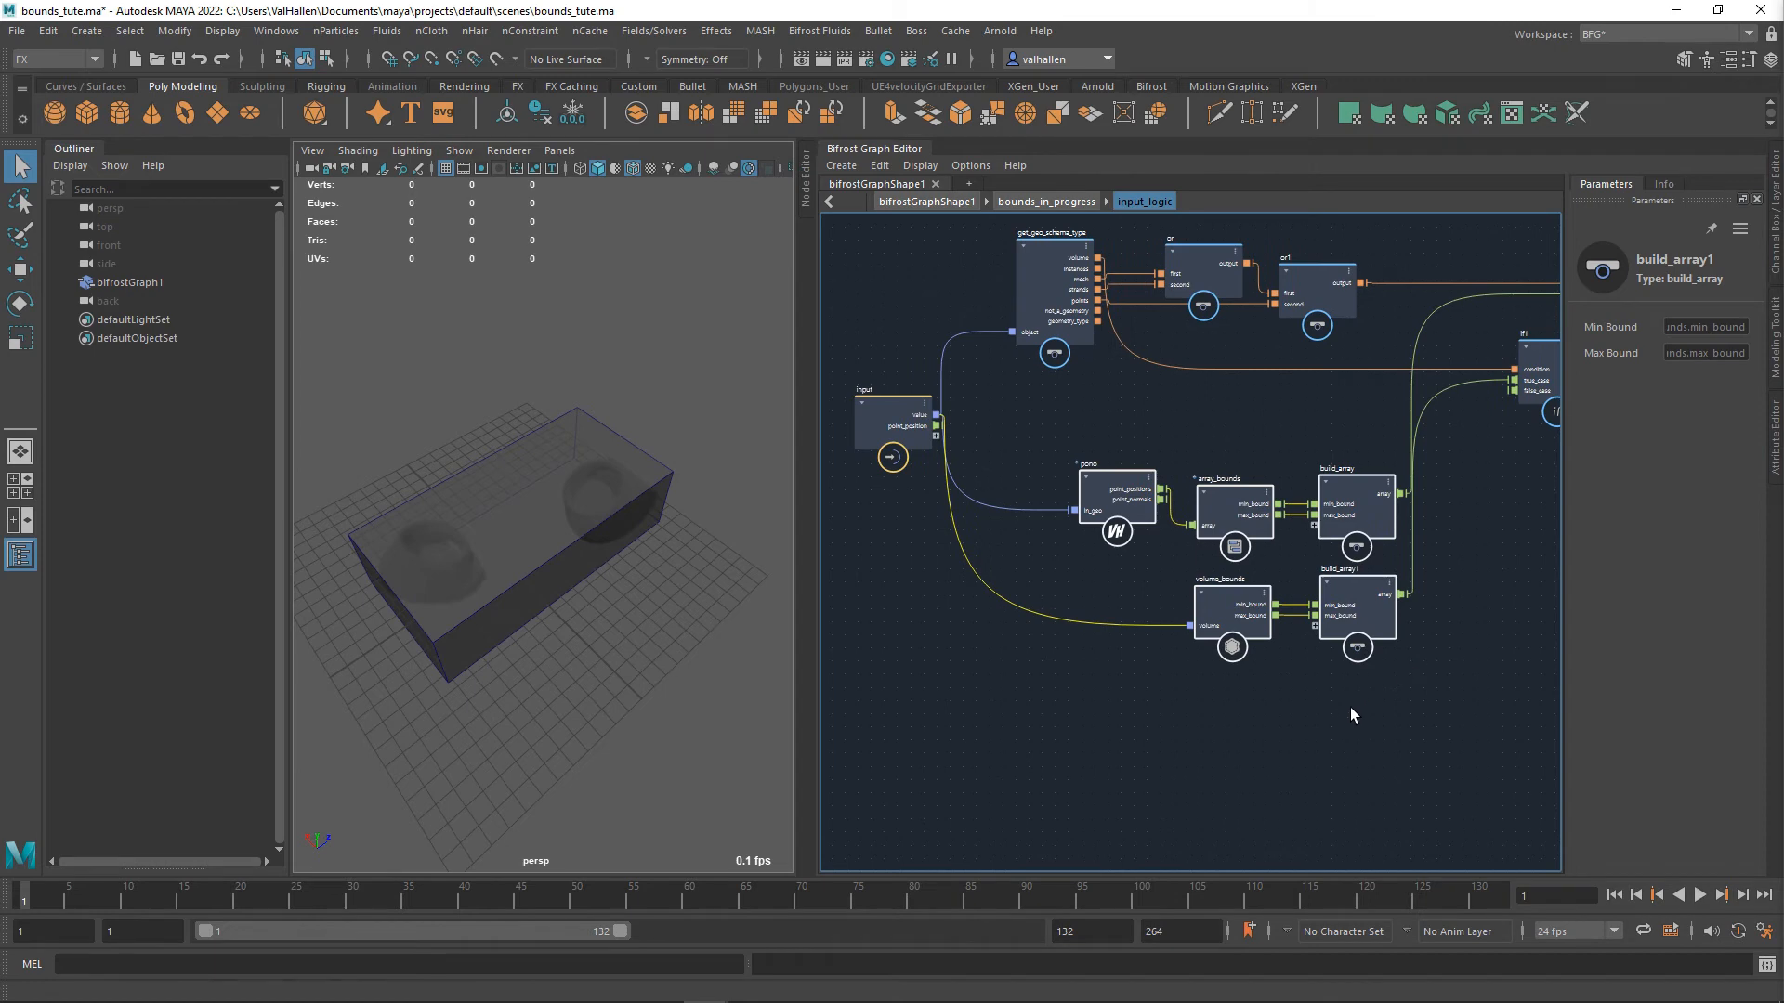
- Duplicate array_bounds and build_array, place the copies beneath volume_bounds, and feed the copied array_bounds from the point_position input
click(1300, 733)
drag(1219, 435, 1366, 534)
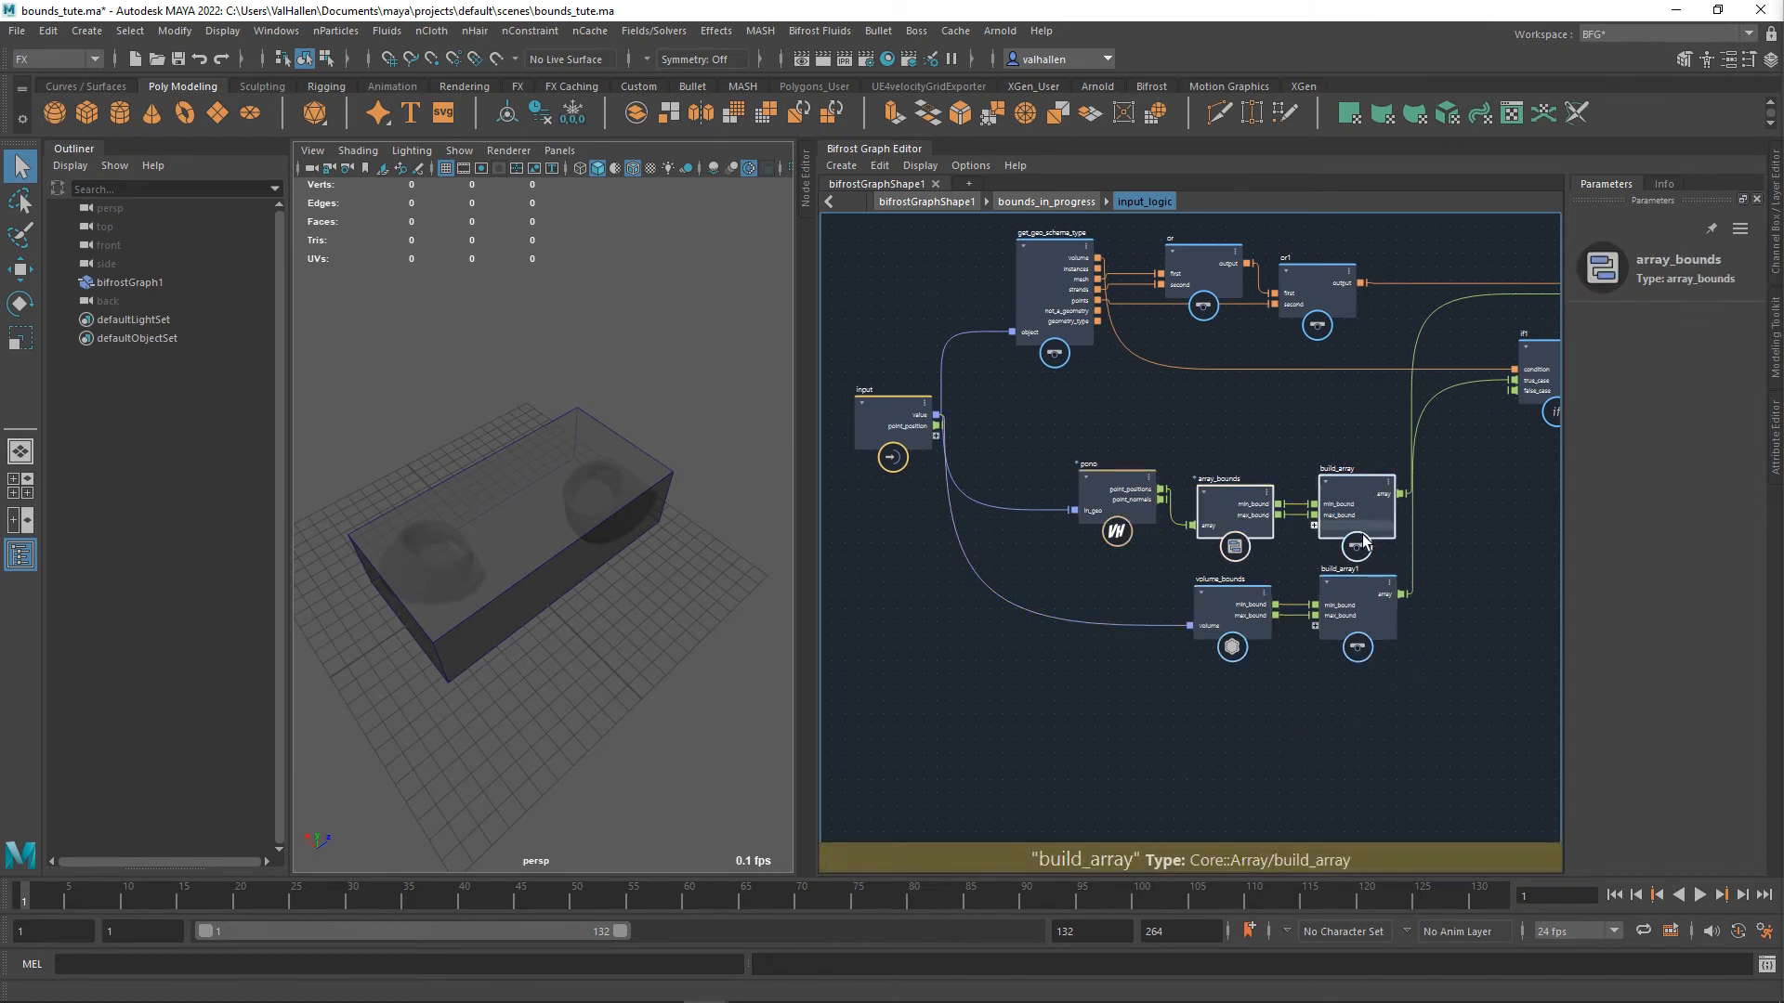
key(ctrl+c)
key(ctrl+shift+v)
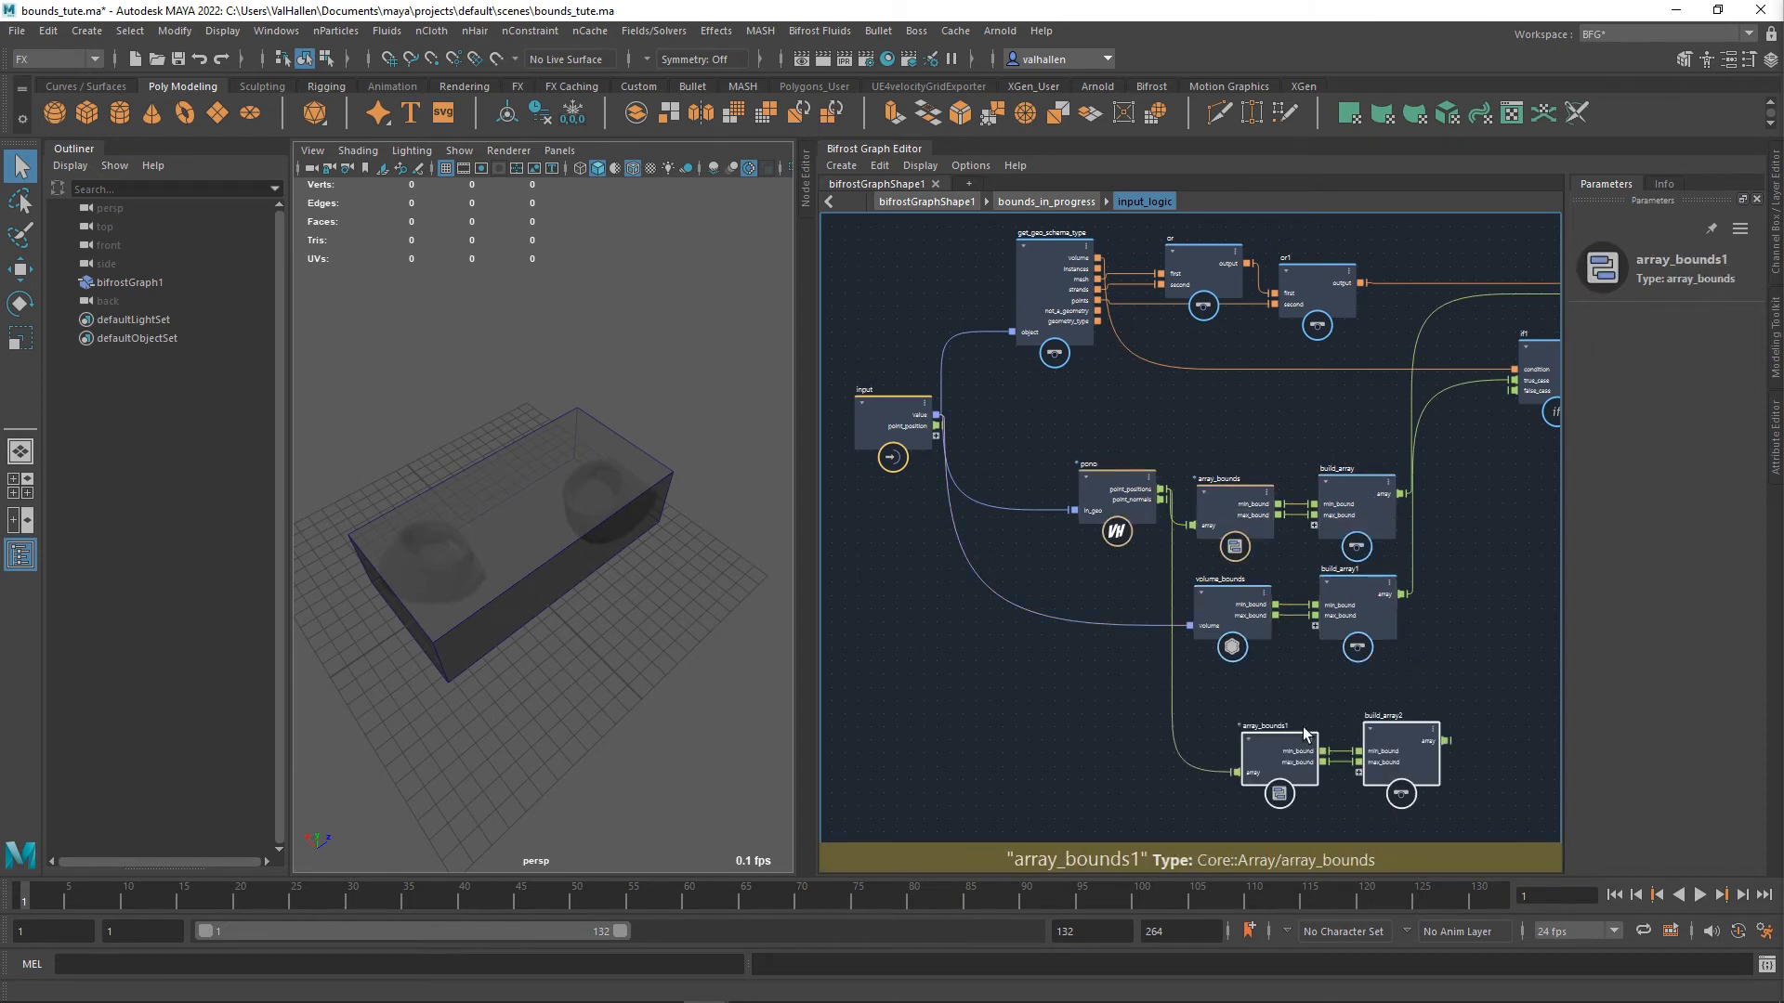
drag(1303, 727, 945, 438)
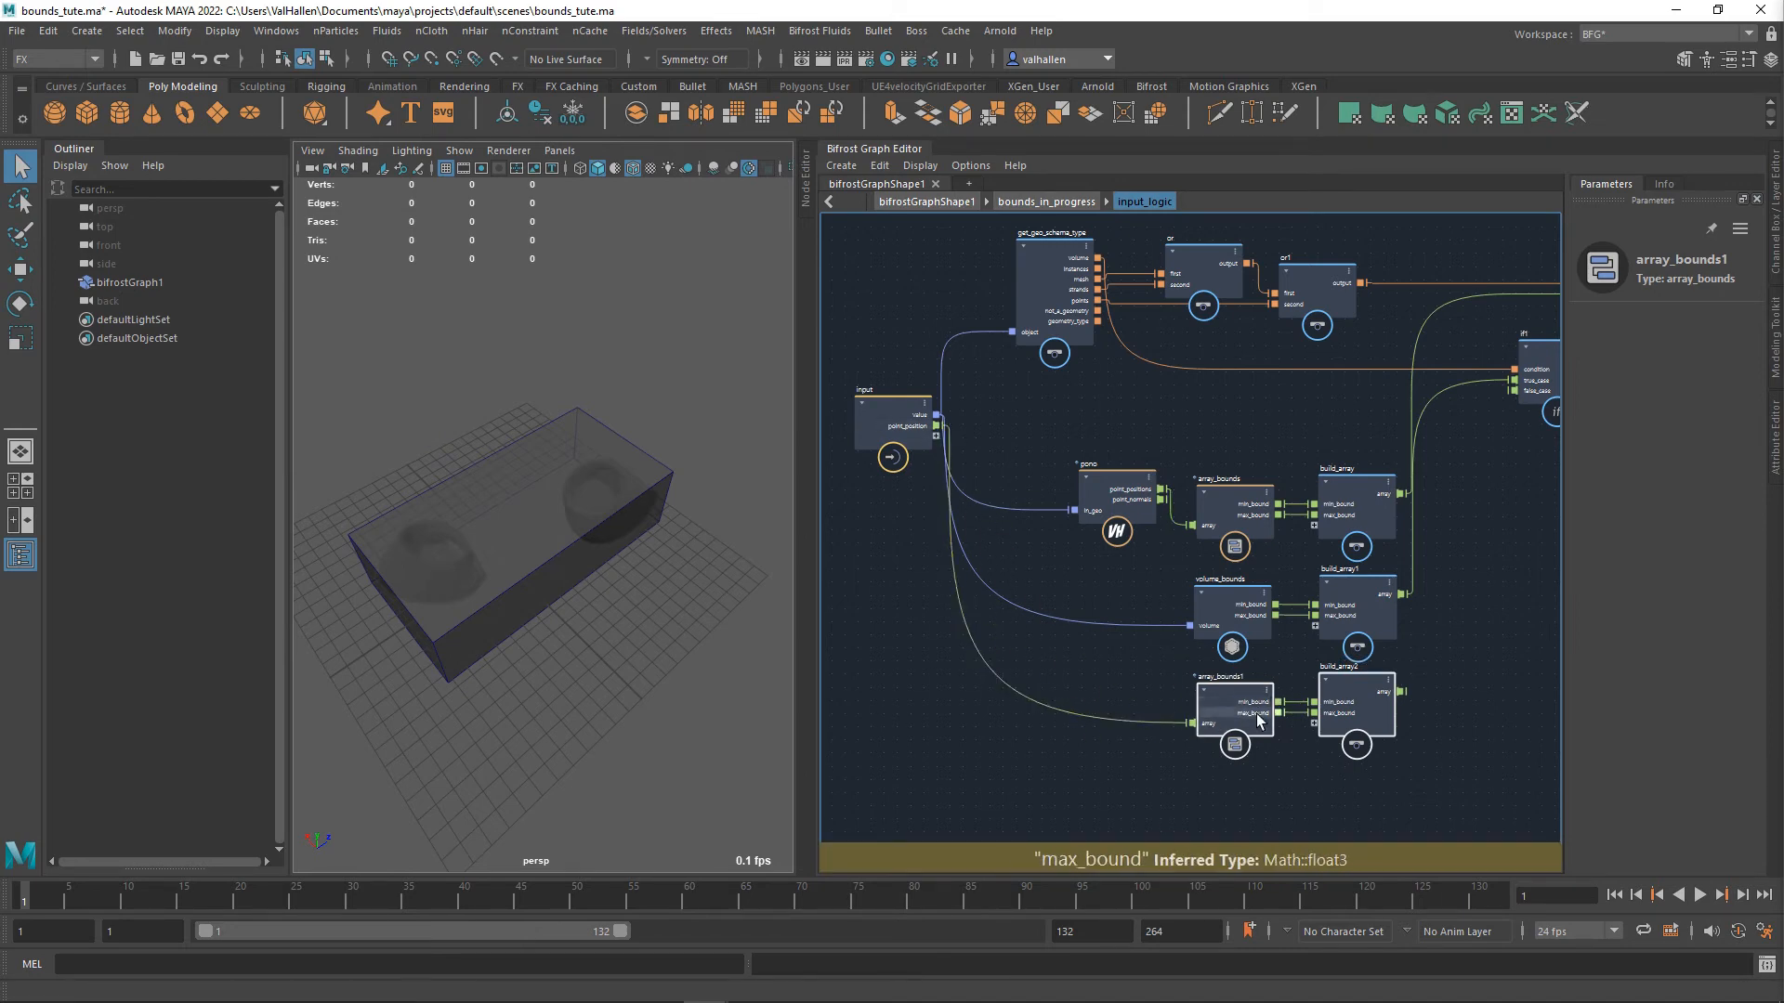
- Move get_geo_schema_type and the two or nodes together higher in the graph
middle_drag(1476, 634, 1269, 626)
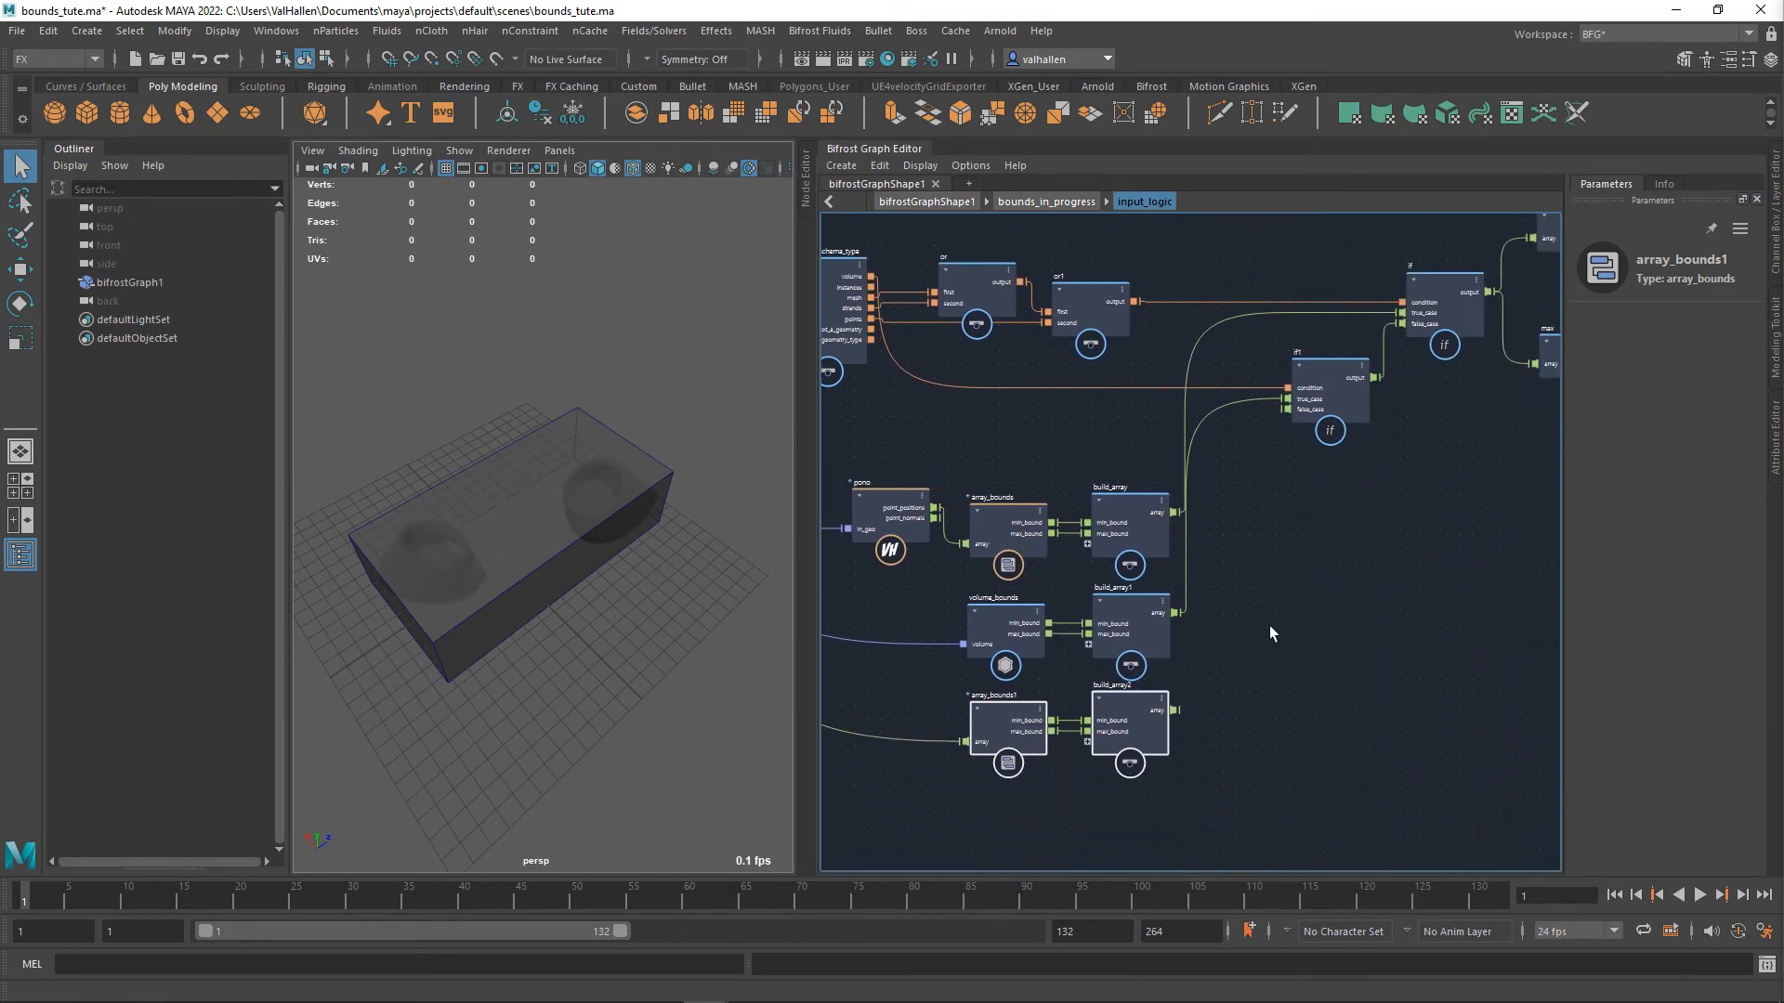
middle_drag(1303, 541, 1486, 625)
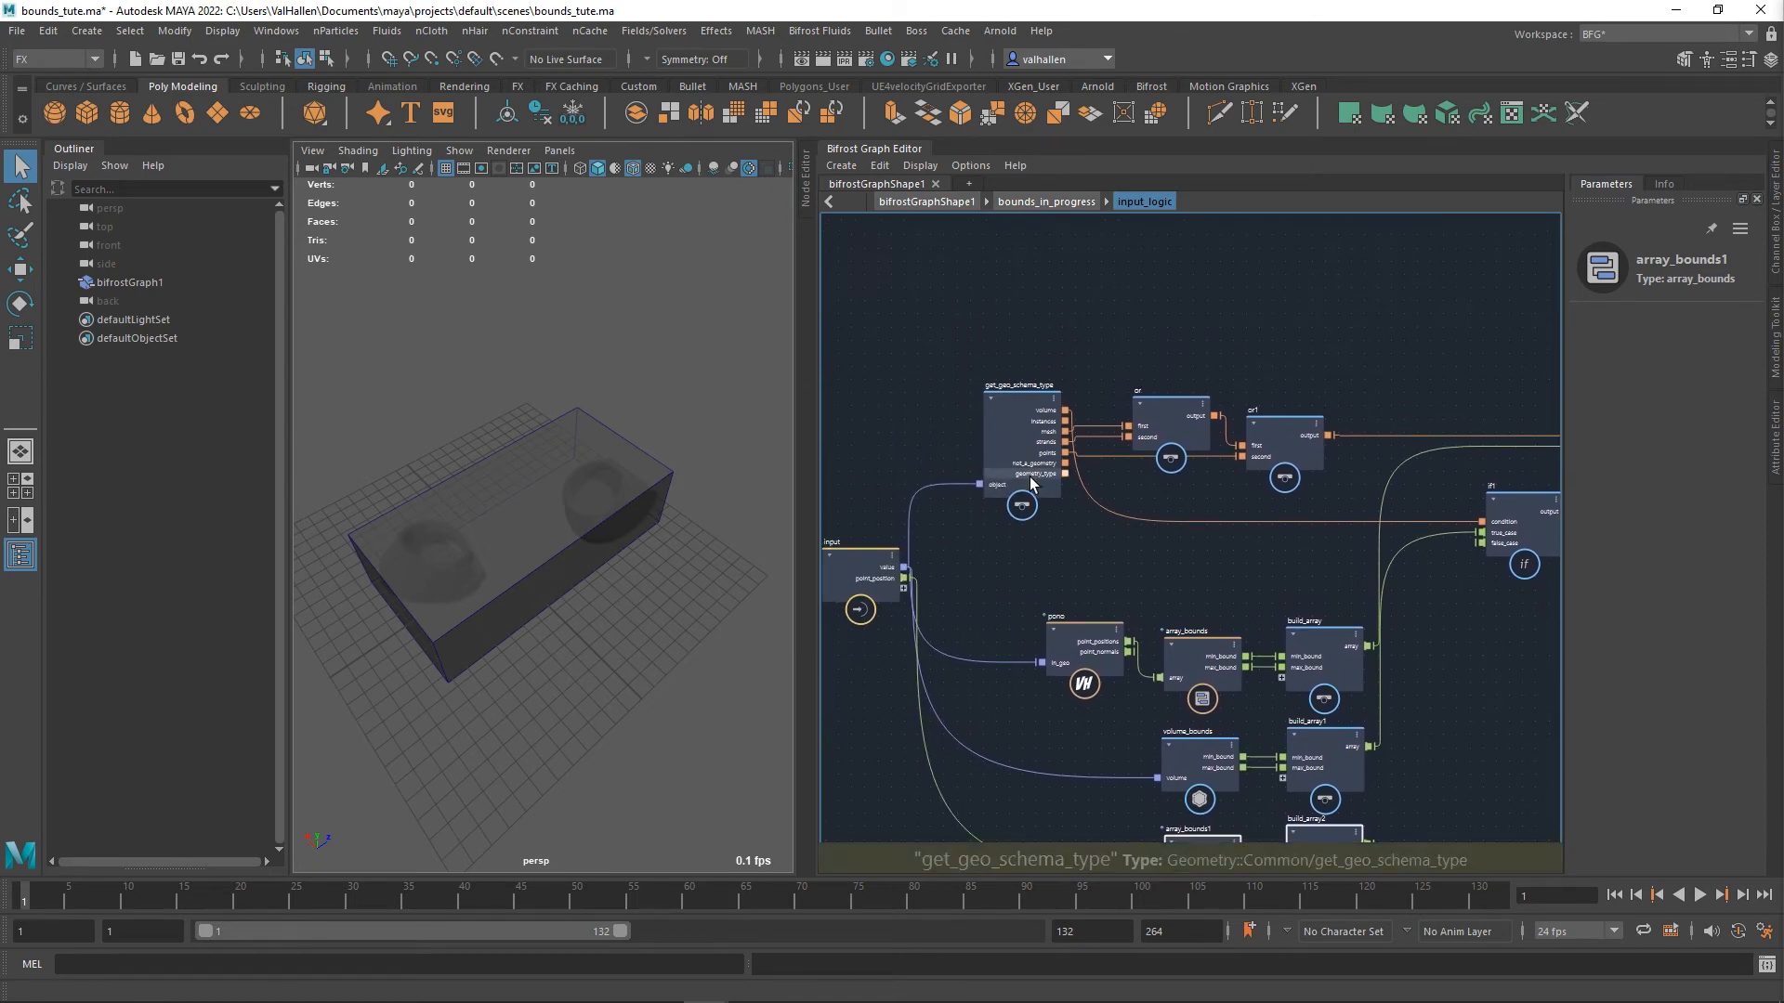
click(1027, 467)
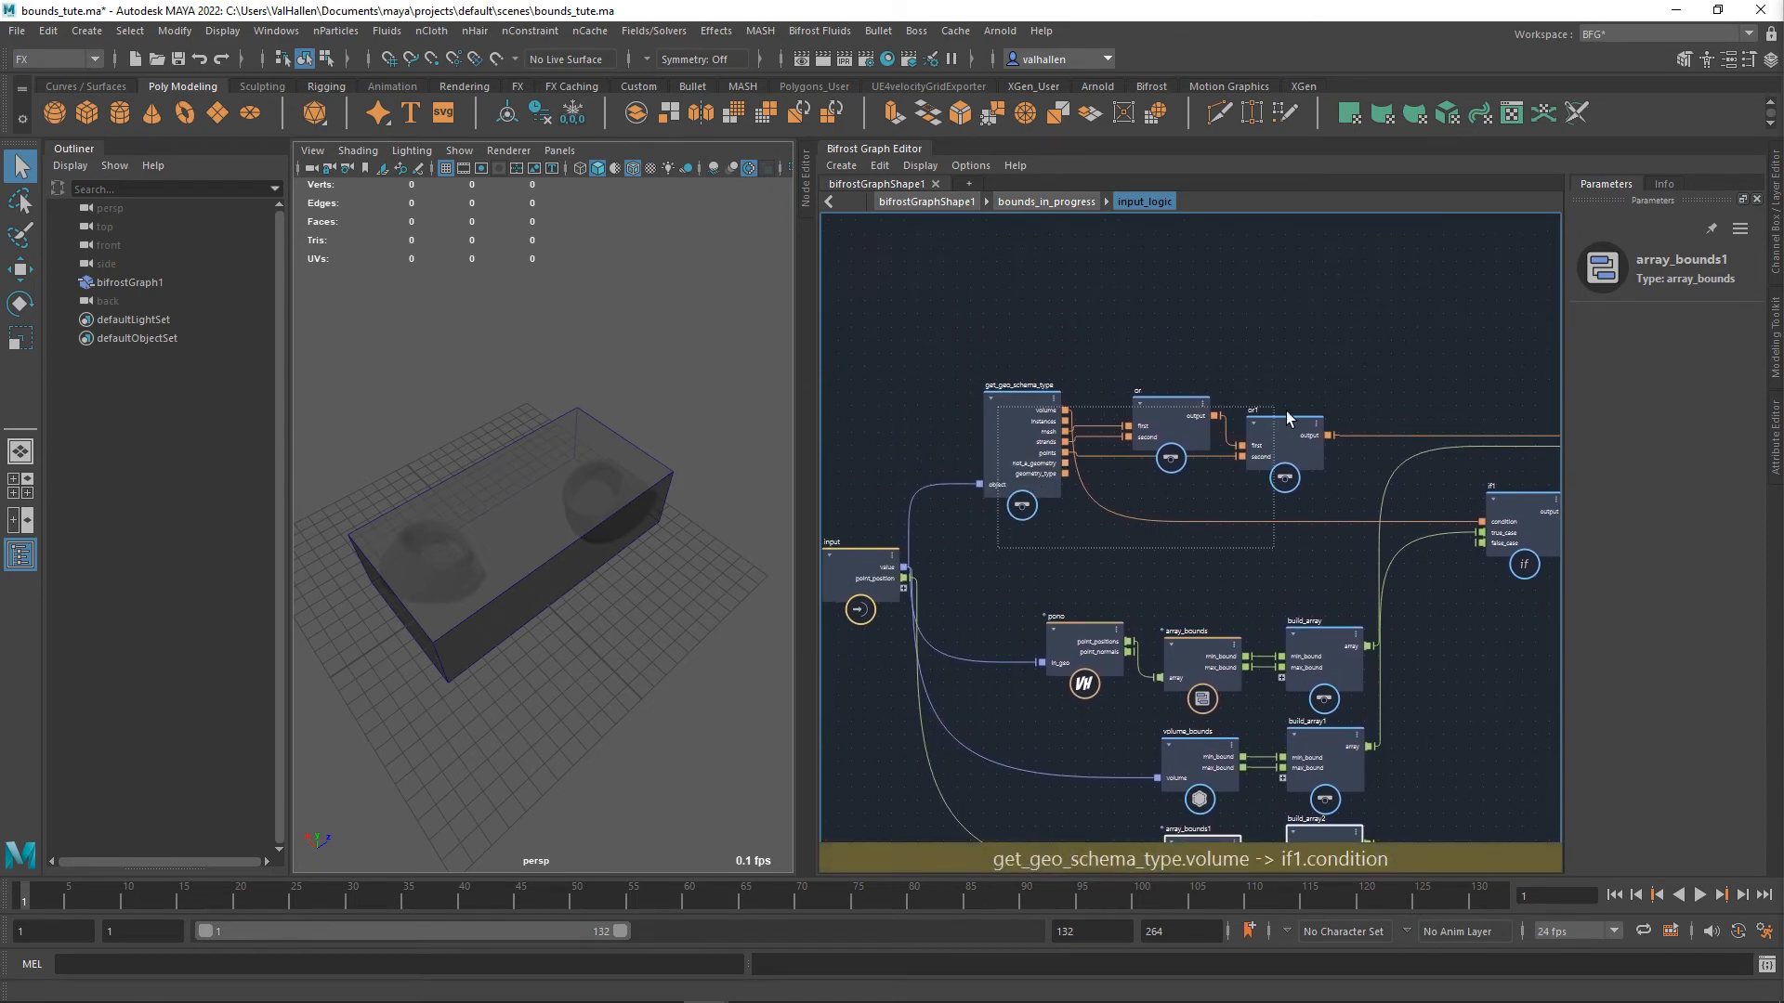
drag(1307, 444, 1303, 385)
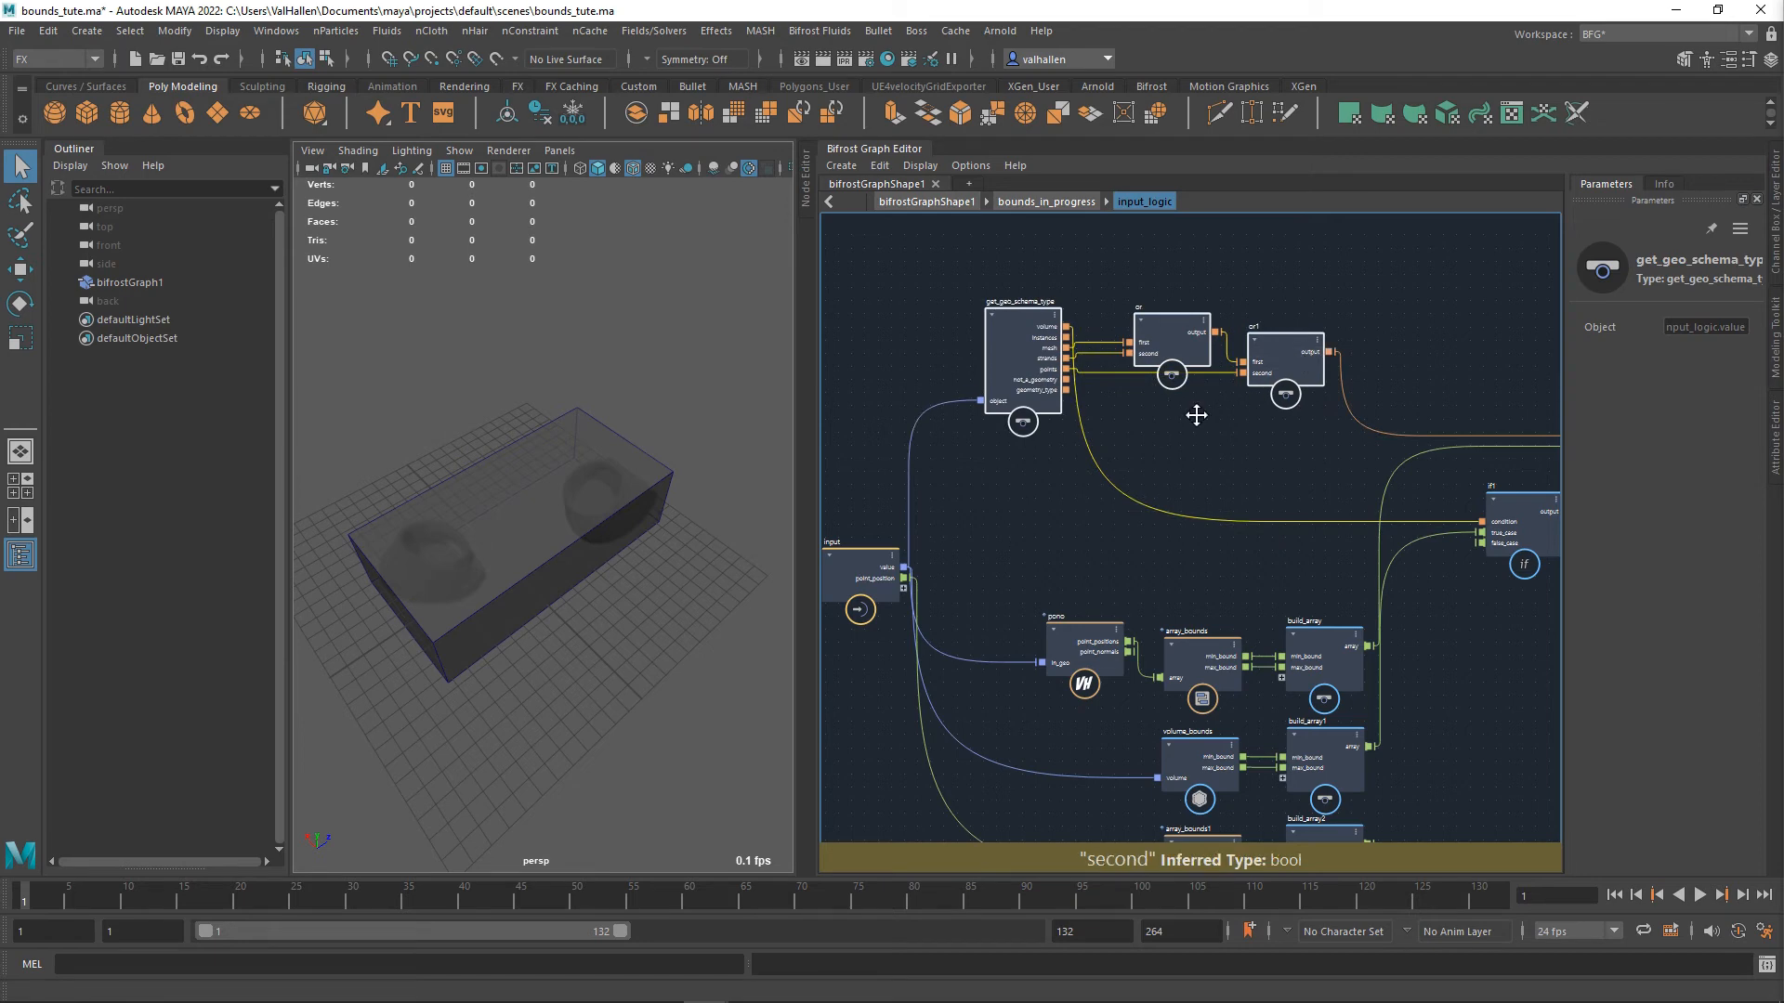
- Add a new if node and connect not_a_geometry from get_geo_schema_type to its condition
scroll(1195, 410, up, 3)
drag(1060, 430, 1019, 611)
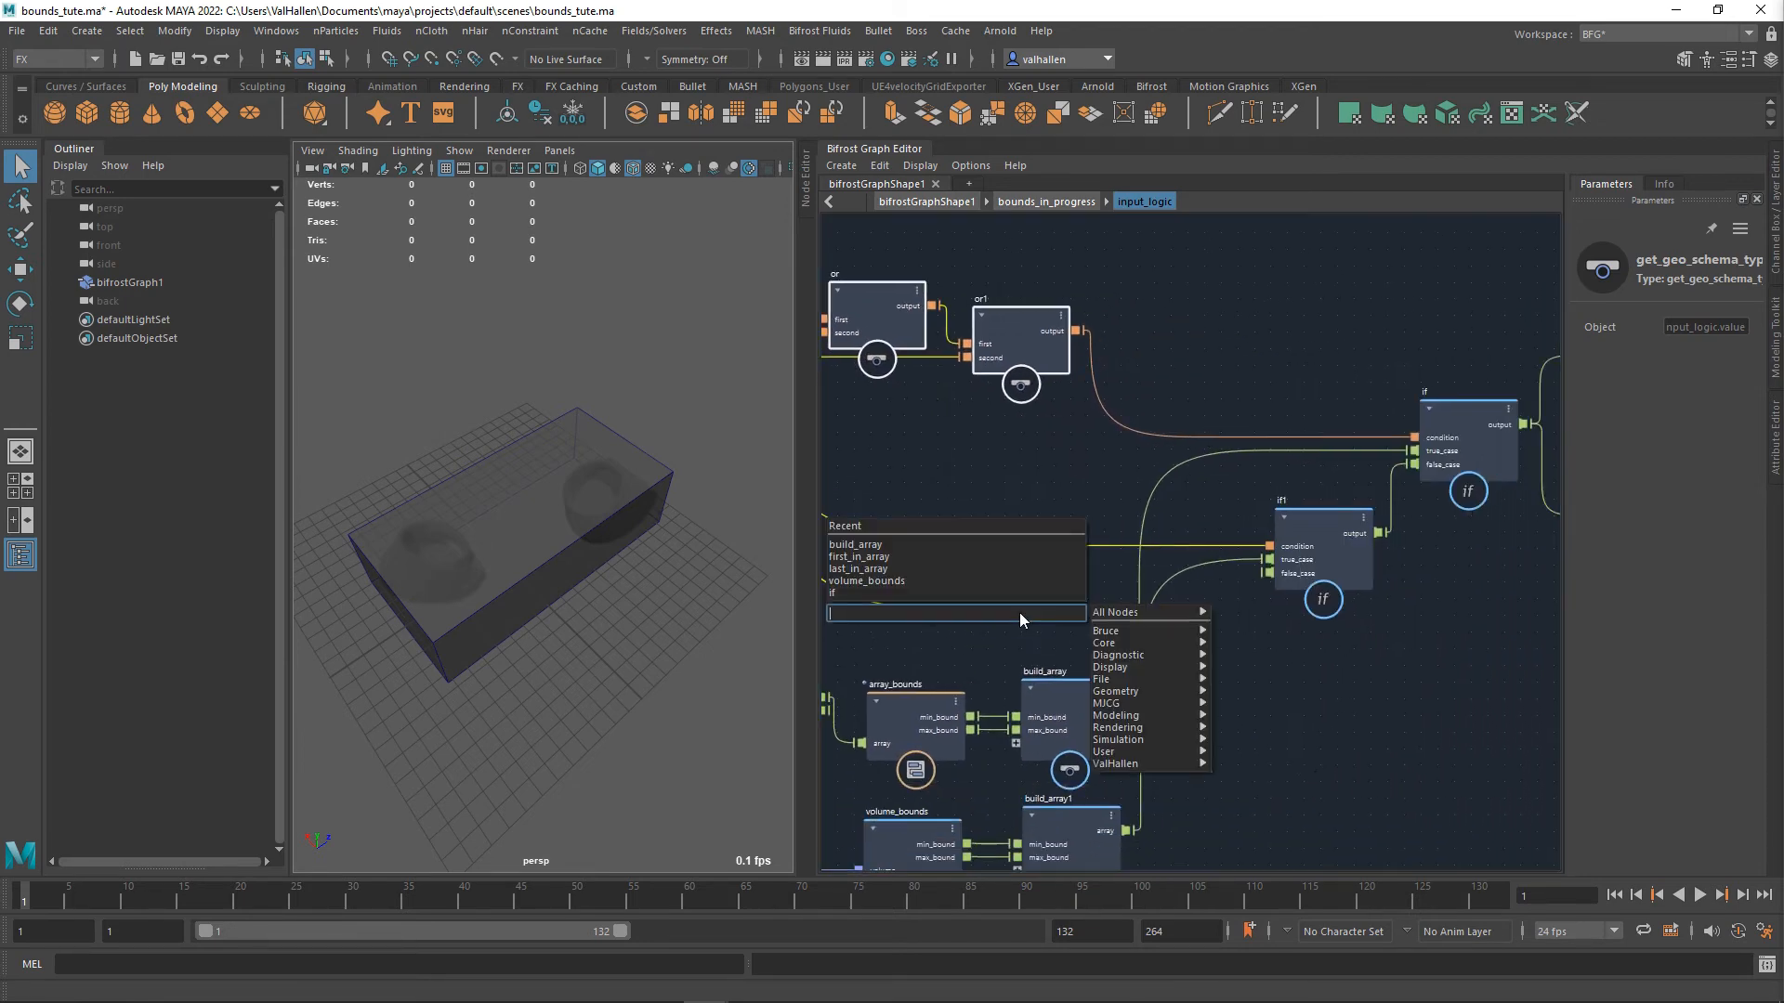
text(if)
key(Return)
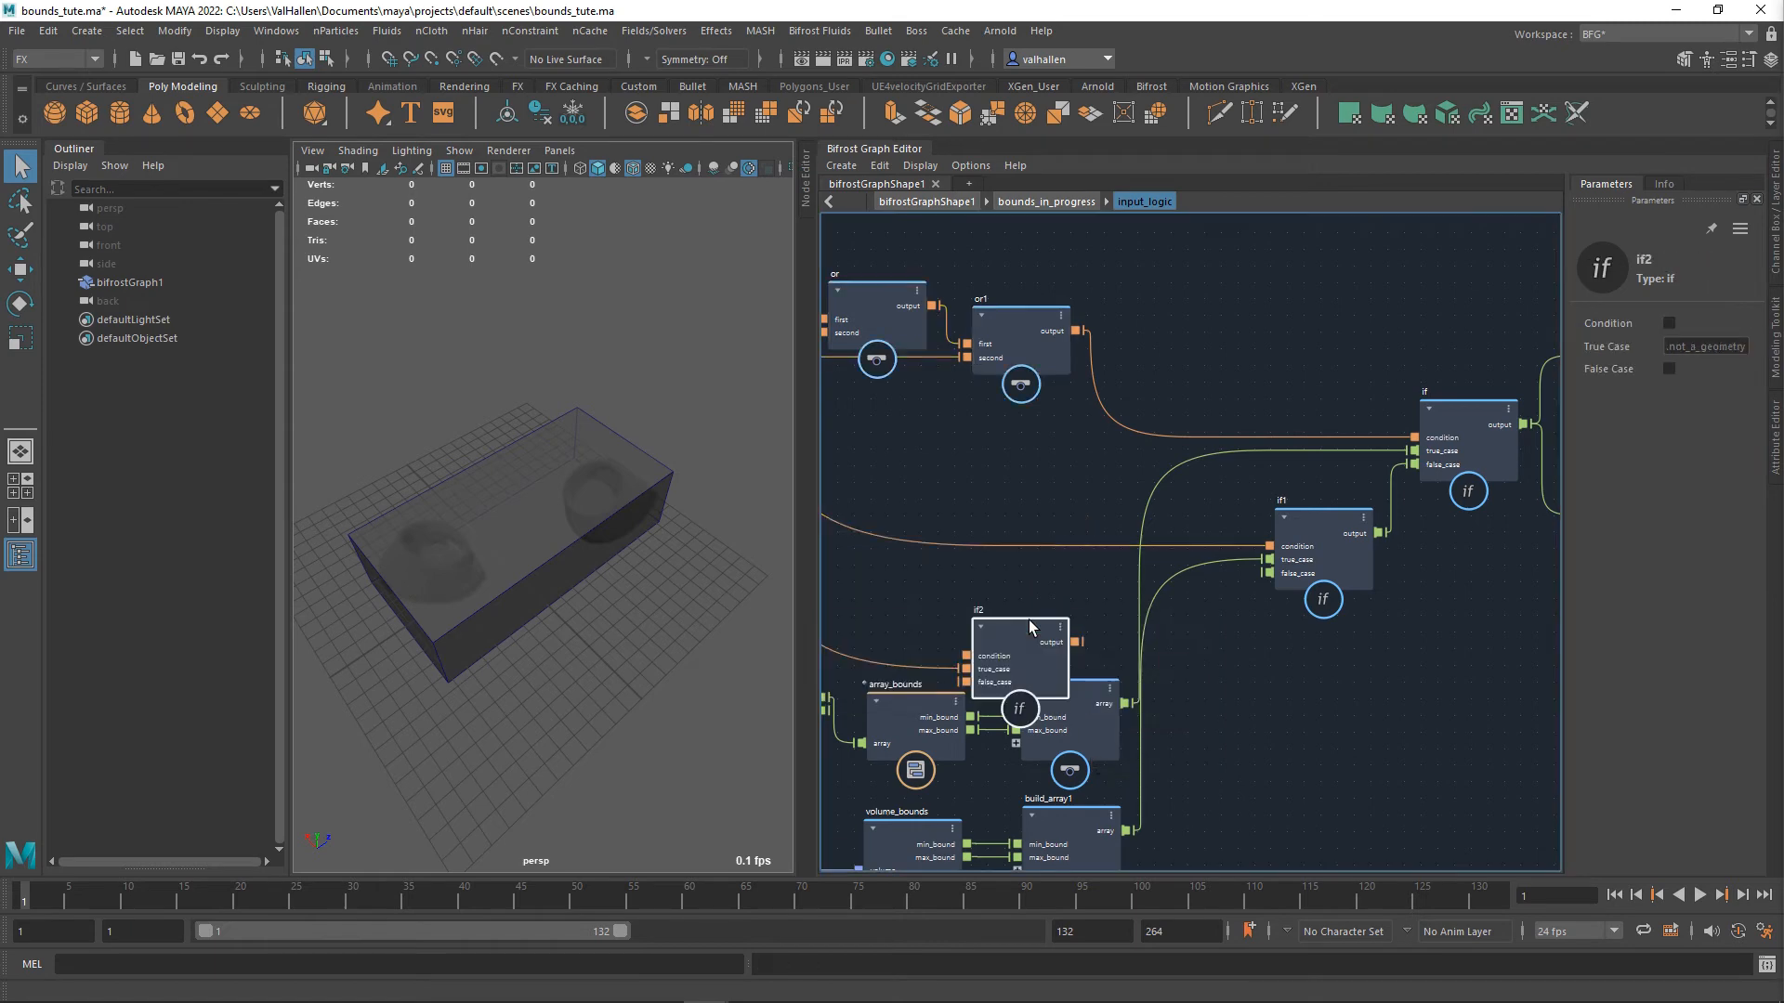
drag(1045, 651, 1020, 612)
click(976, 631)
scroll(1238, 644, down, 5)
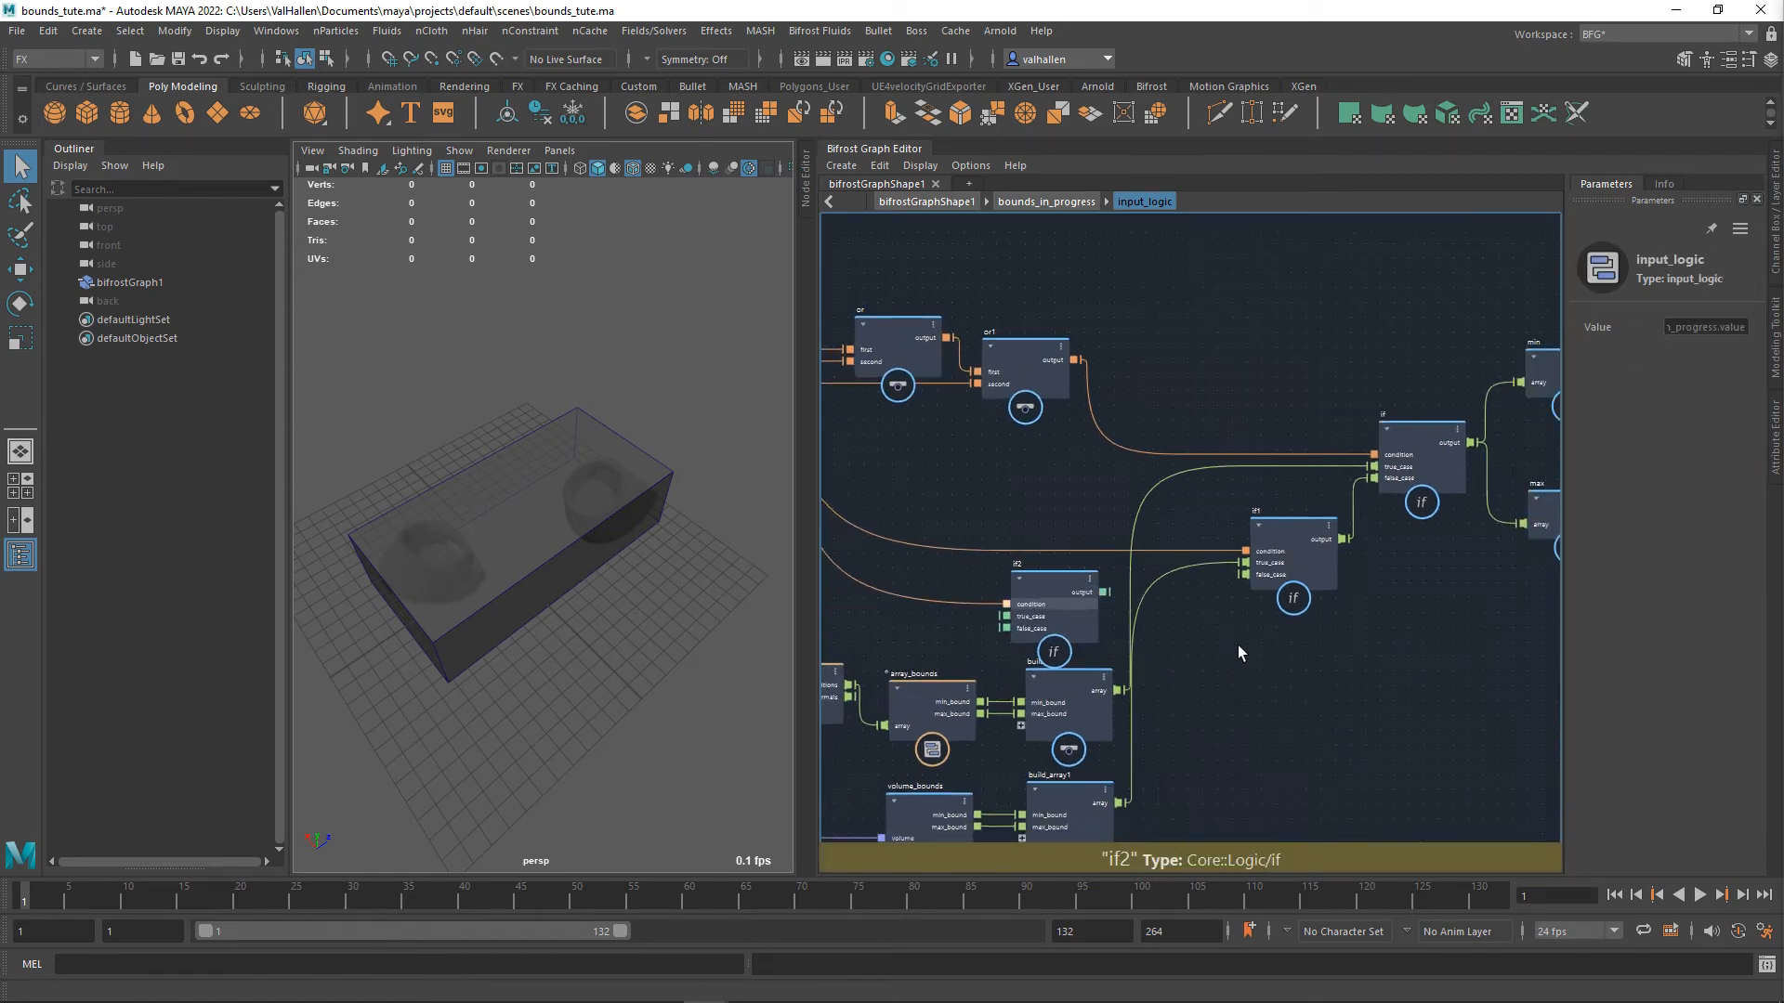
- Shift the if, if1, min, max and output nodes to the right, and place if2 just below and left of if1
alt+middle_drag(1244, 642, 1302, 697)
scroll(1031, 590, up, 3)
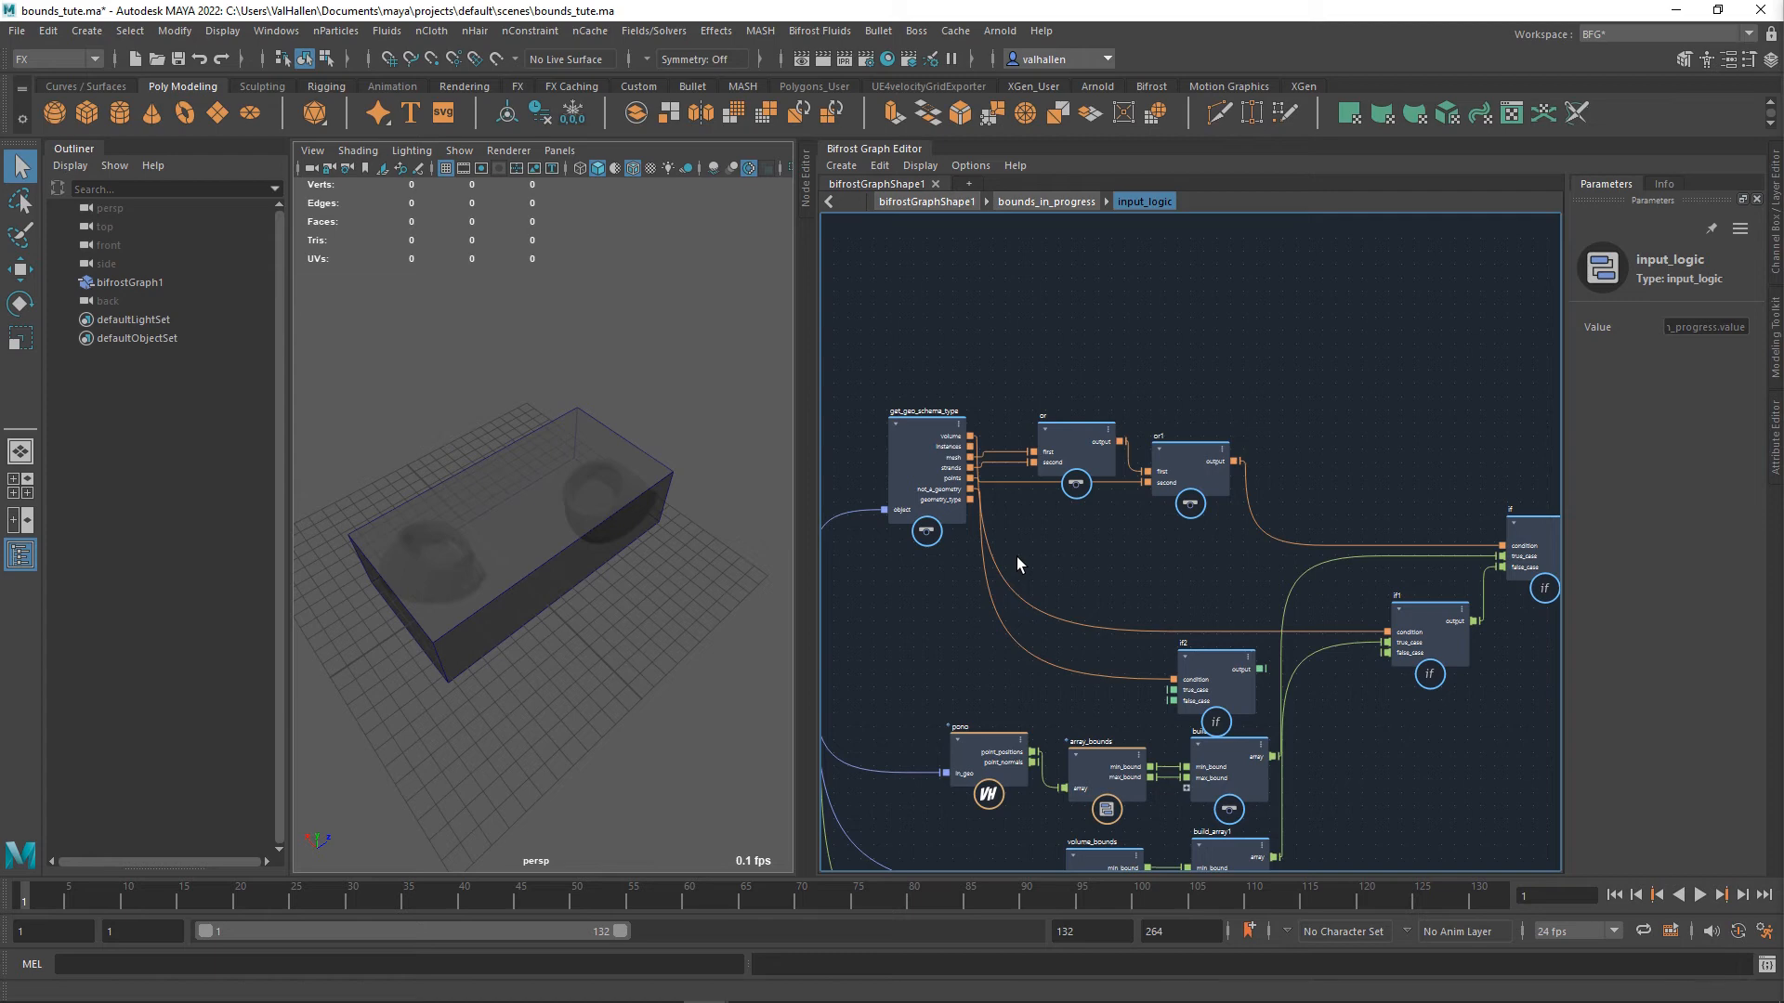
alt+middle_drag(1511, 733, 1248, 732)
scroll(1343, 736, down, 3)
drag(1161, 694, 1506, 501)
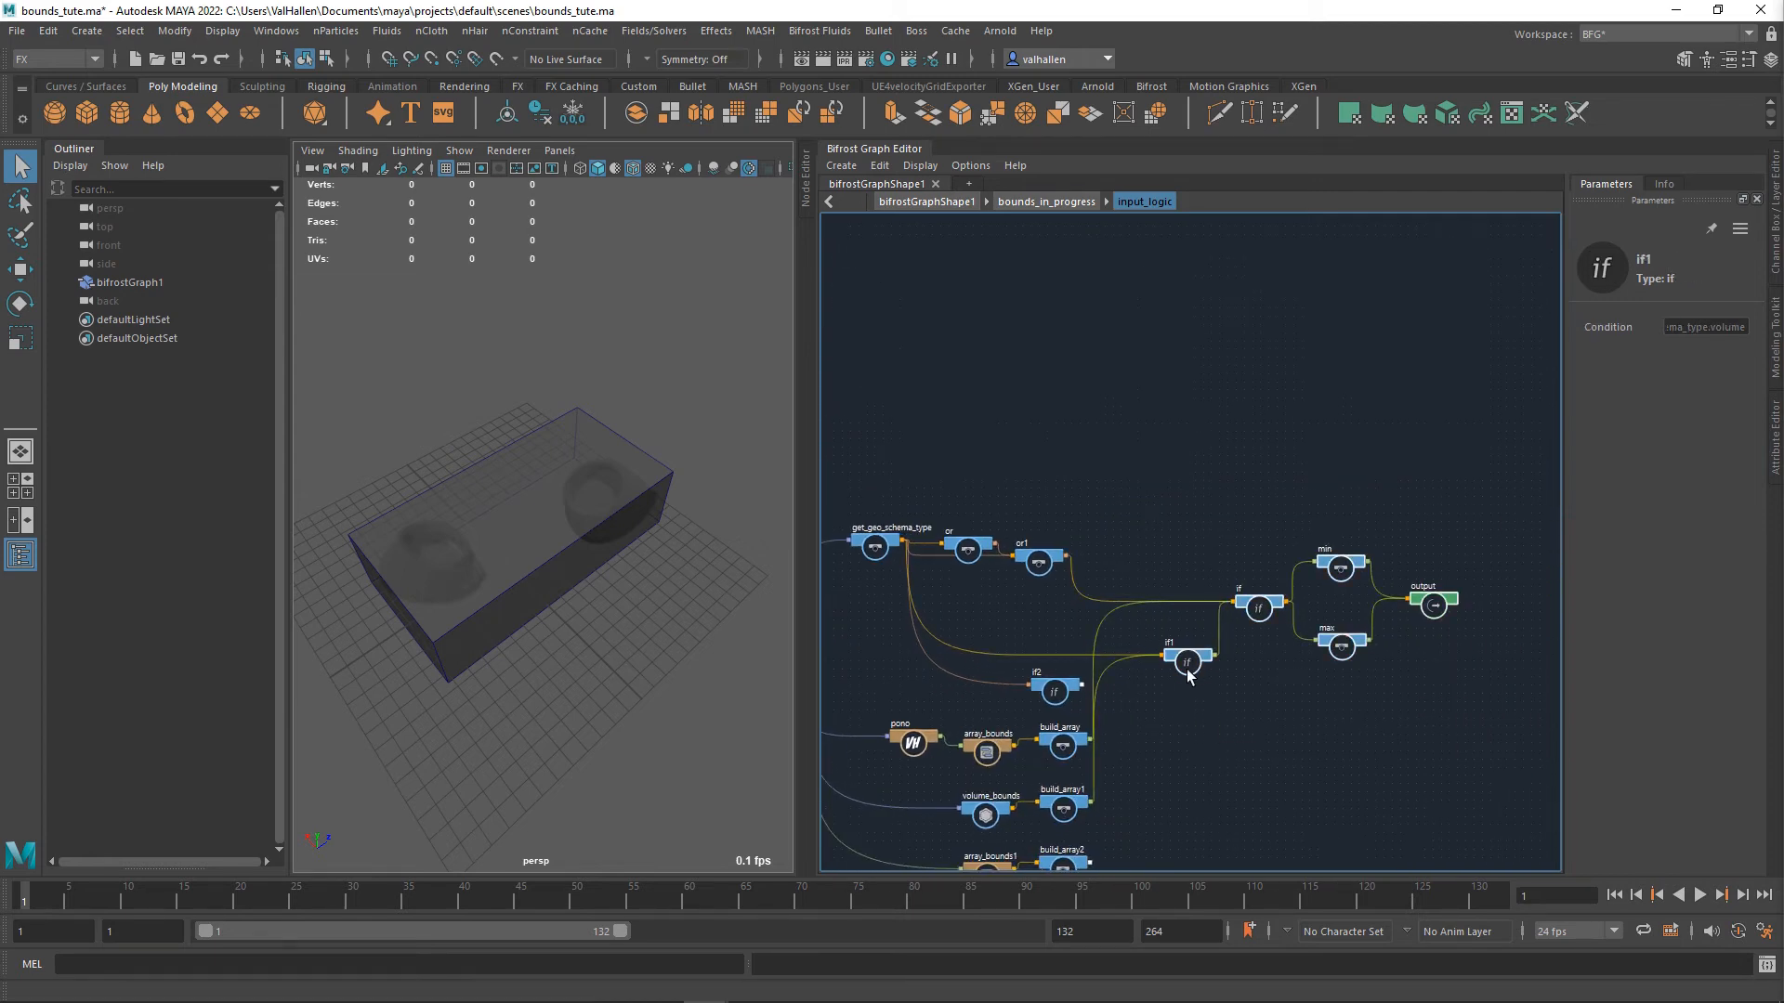
drag(1187, 671, 1280, 624)
drag(1054, 688, 1194, 663)
scroll(1256, 670, up, 2)
scroll(1257, 669, up, 3)
alt+middle_drag(1285, 666, 1316, 664)
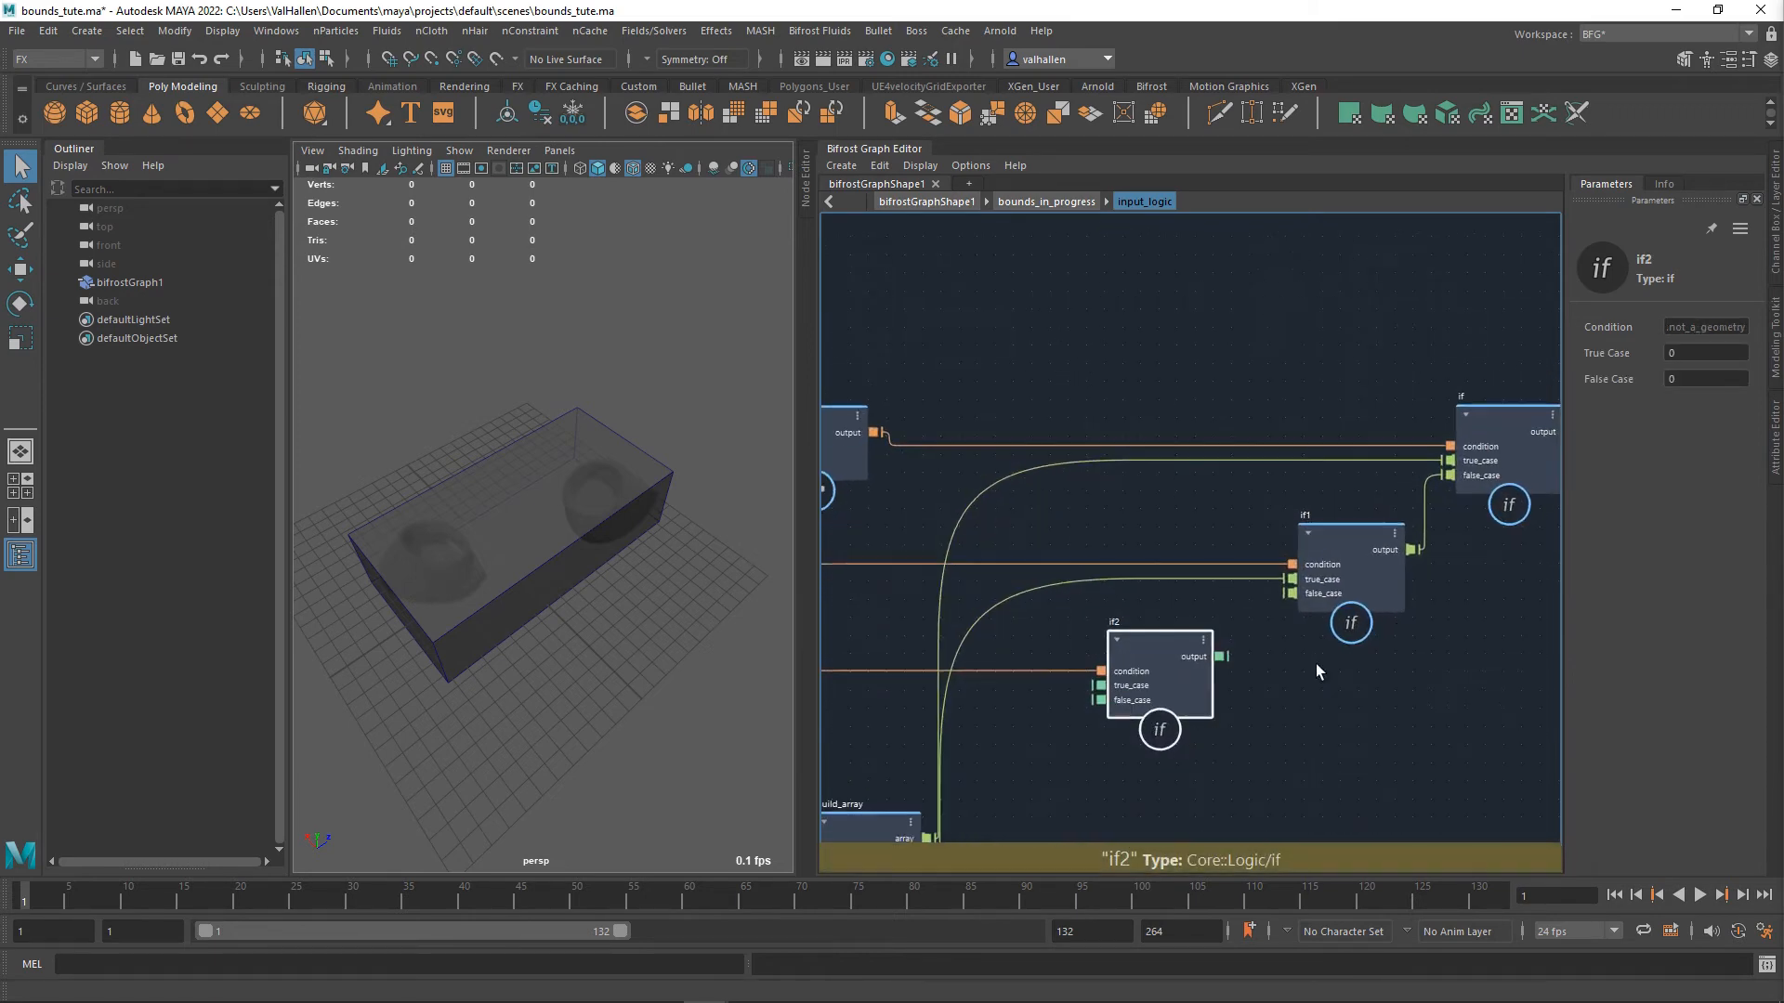
- Connect the array output of build_array2 to the true_case of if2
alt+middle_drag(1171, 818, 1308, 689)
alt+middle_drag(1278, 817, 1356, 574)
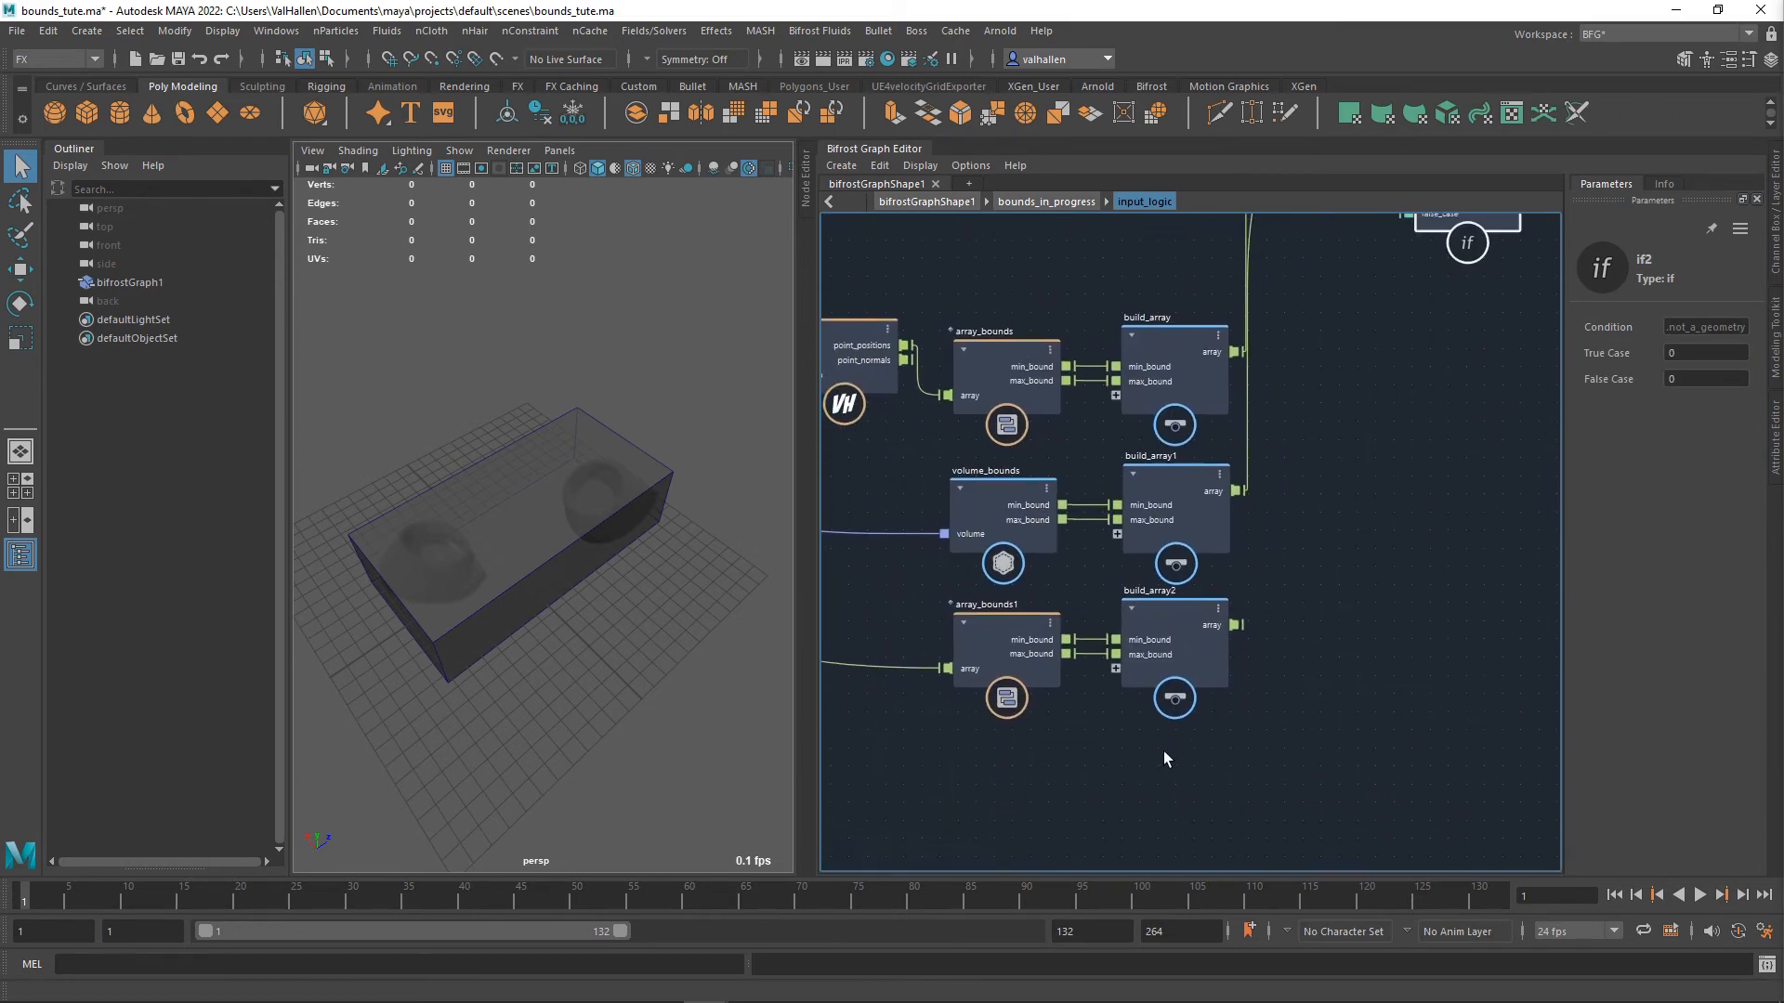
alt+middle_drag(1164, 751, 1193, 821)
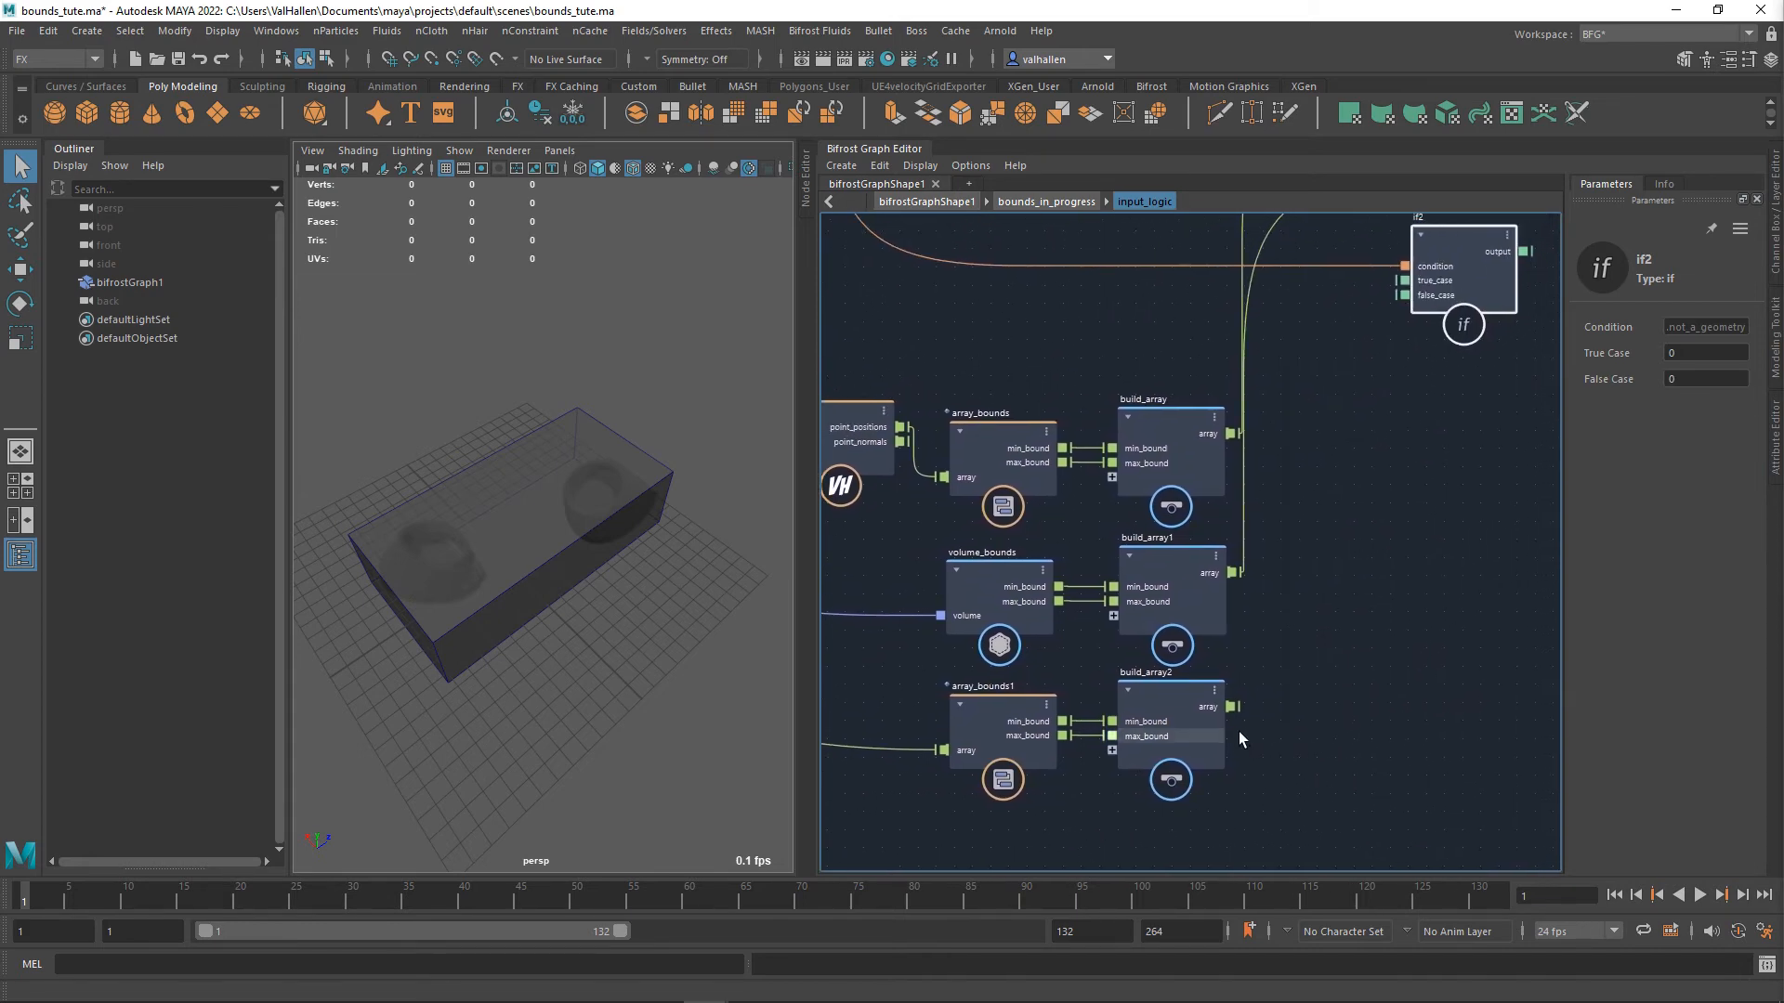
drag(1241, 714, 1331, 535)
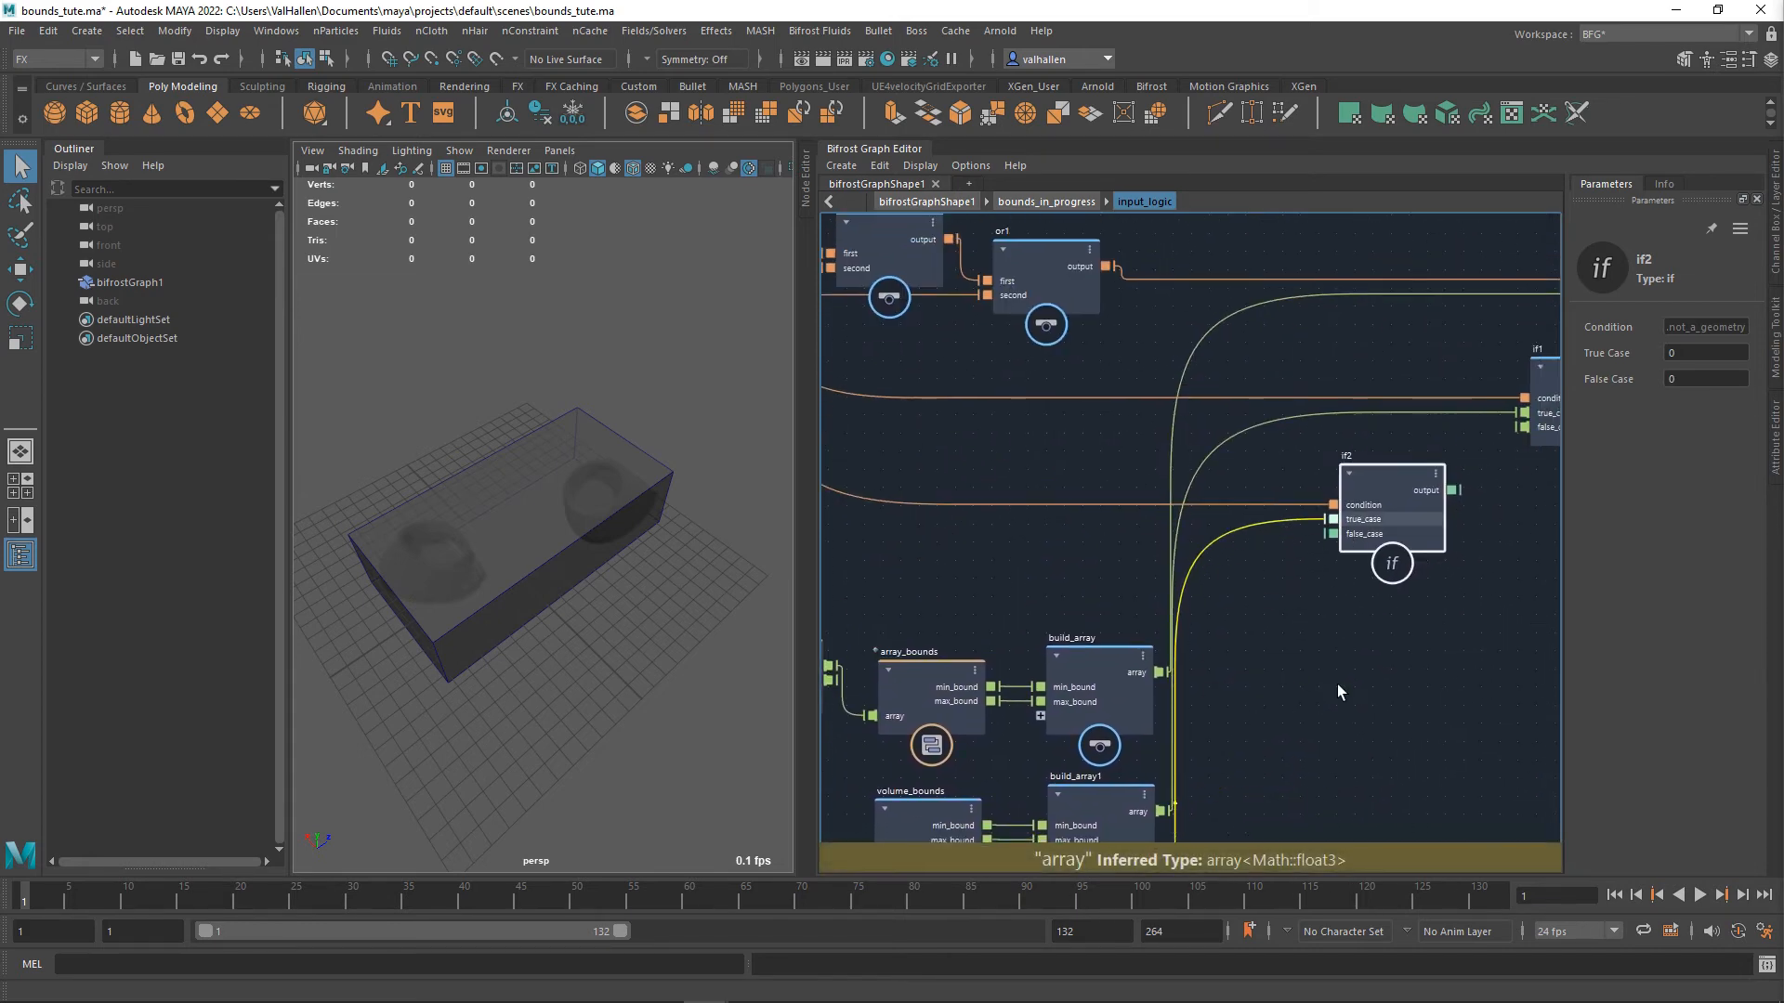
alt+middle_drag(1336, 684, 1521, 553)
mouse_move(1223, 706)
alt+middle_down()
mouse_move(1251, 645)
mouse_move(1235, 673)
alt+middle_up()
alt+middle_drag(1408, 561, 1171, 759)
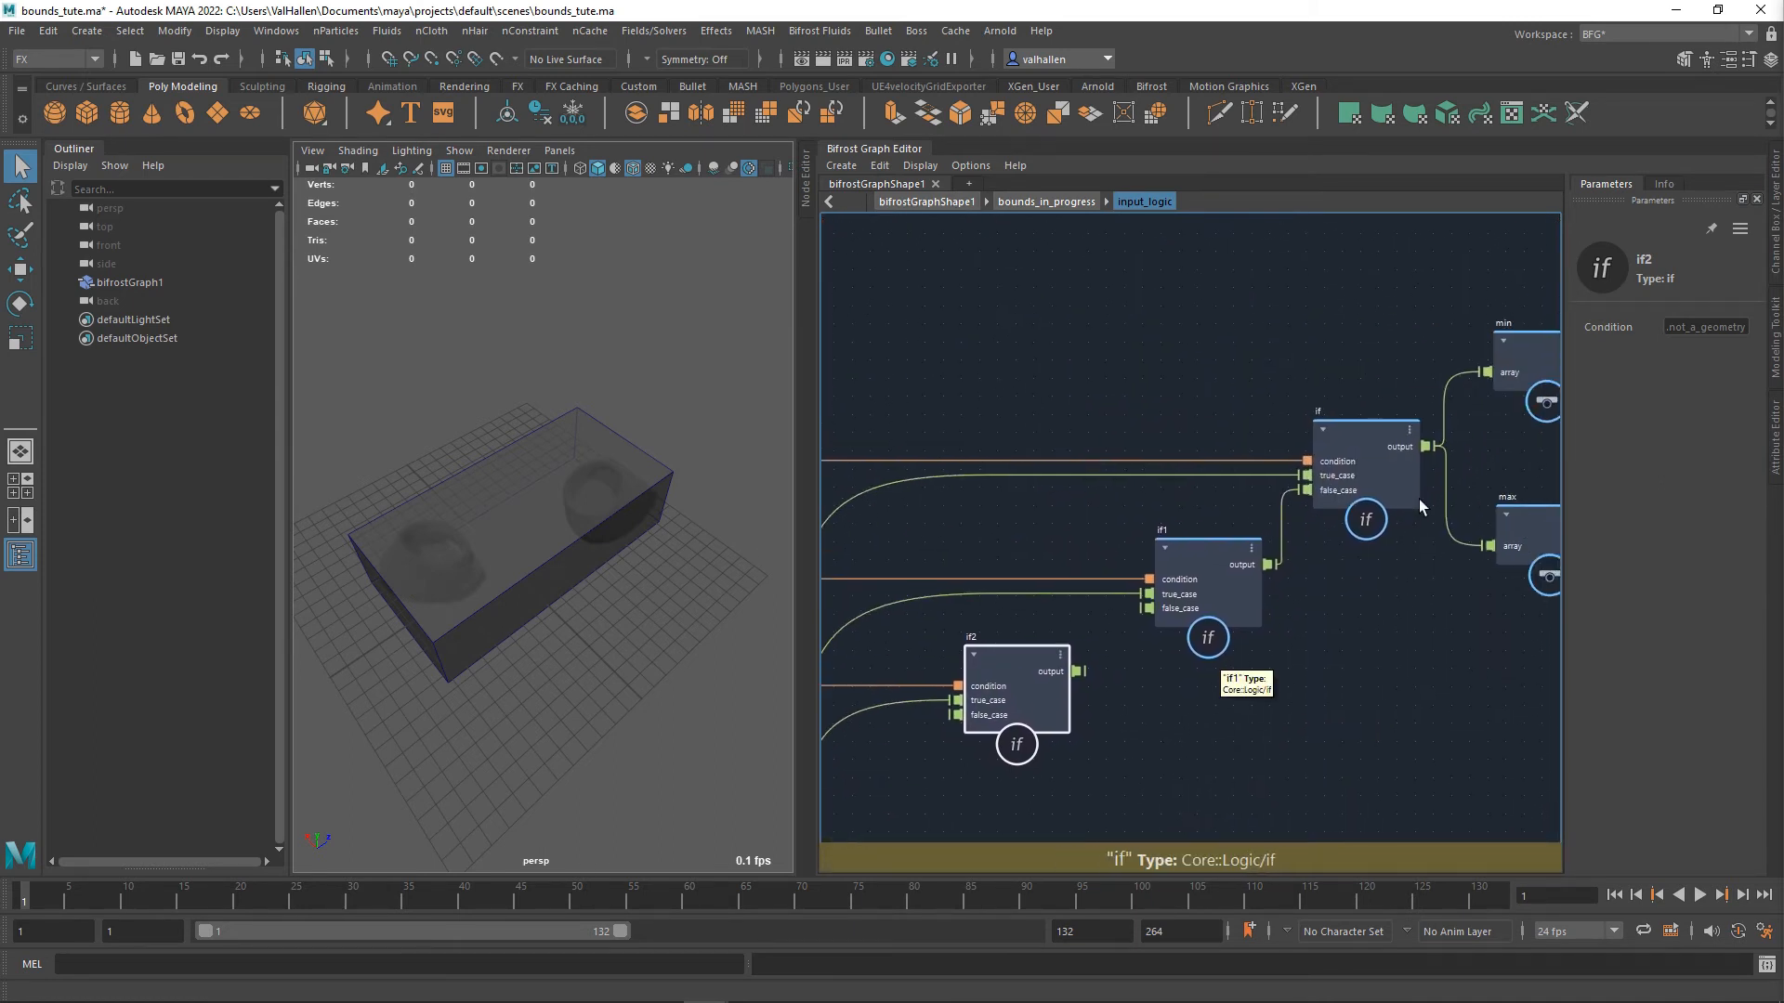
alt+middle_drag(1215, 700, 1482, 256)
alt+middle_drag(1264, 631, 975, 966)
alt+middle_drag(1298, 570, 1309, 642)
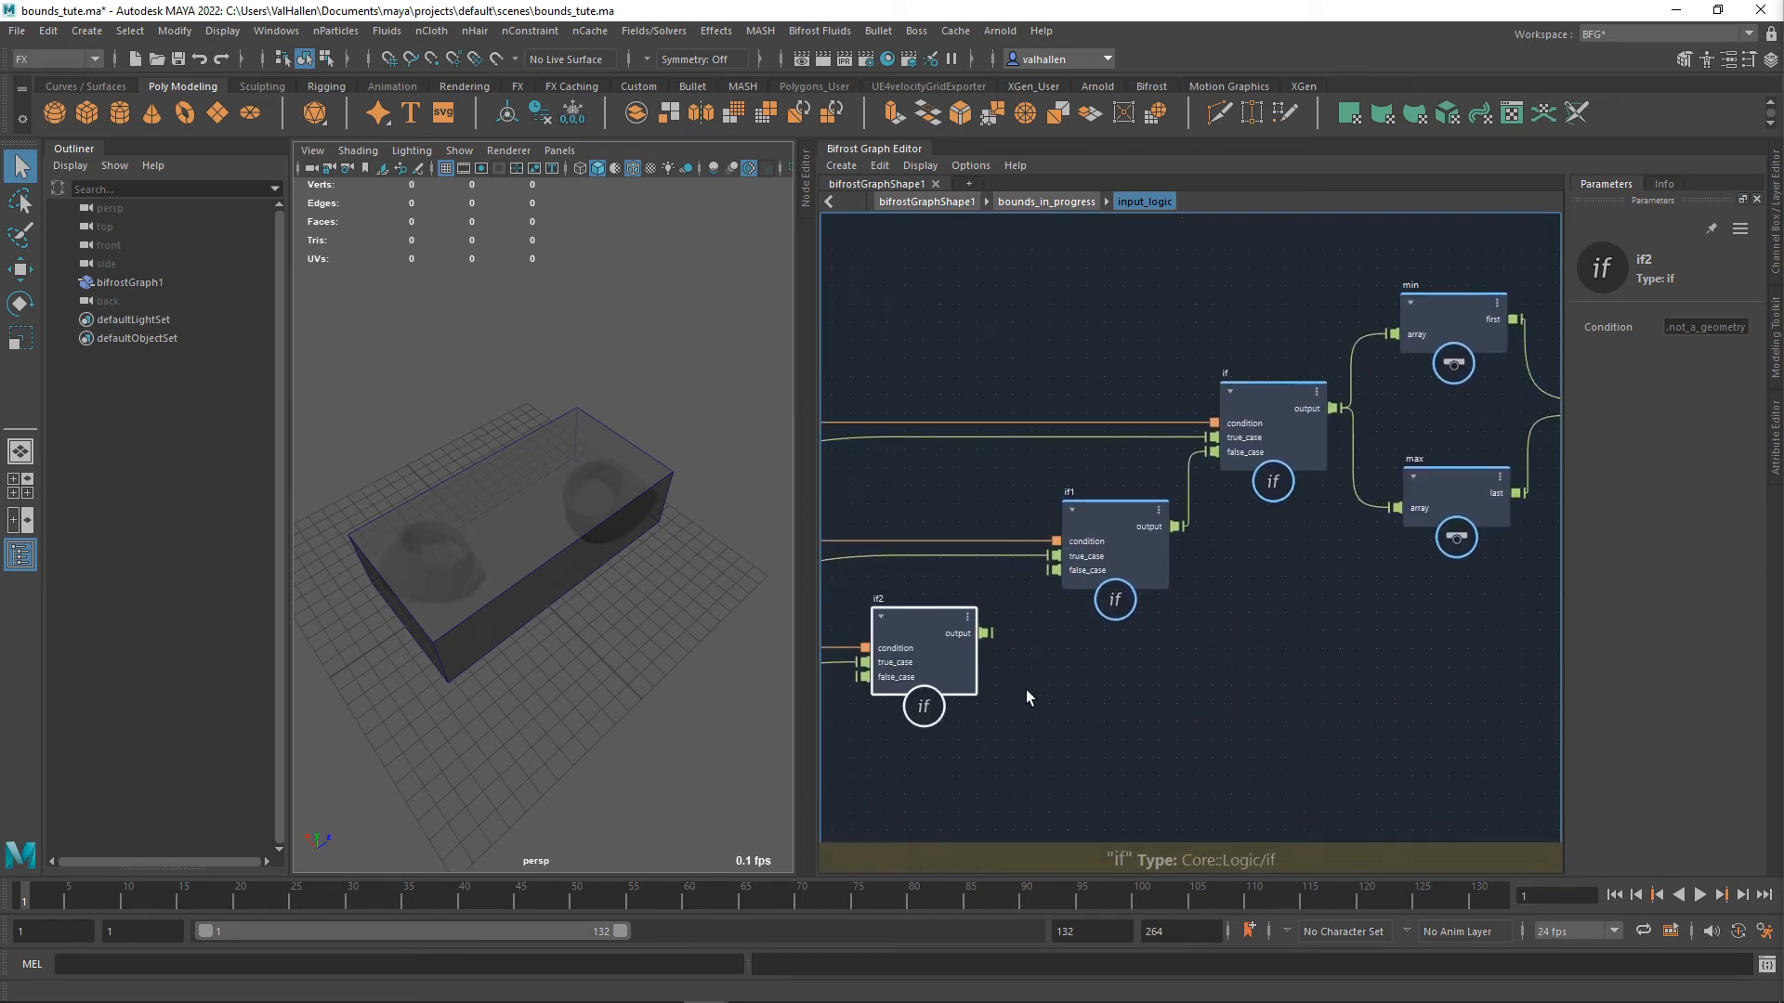
- Connect the output of if2 to the false_case of if1
drag(988, 635, 1067, 578)
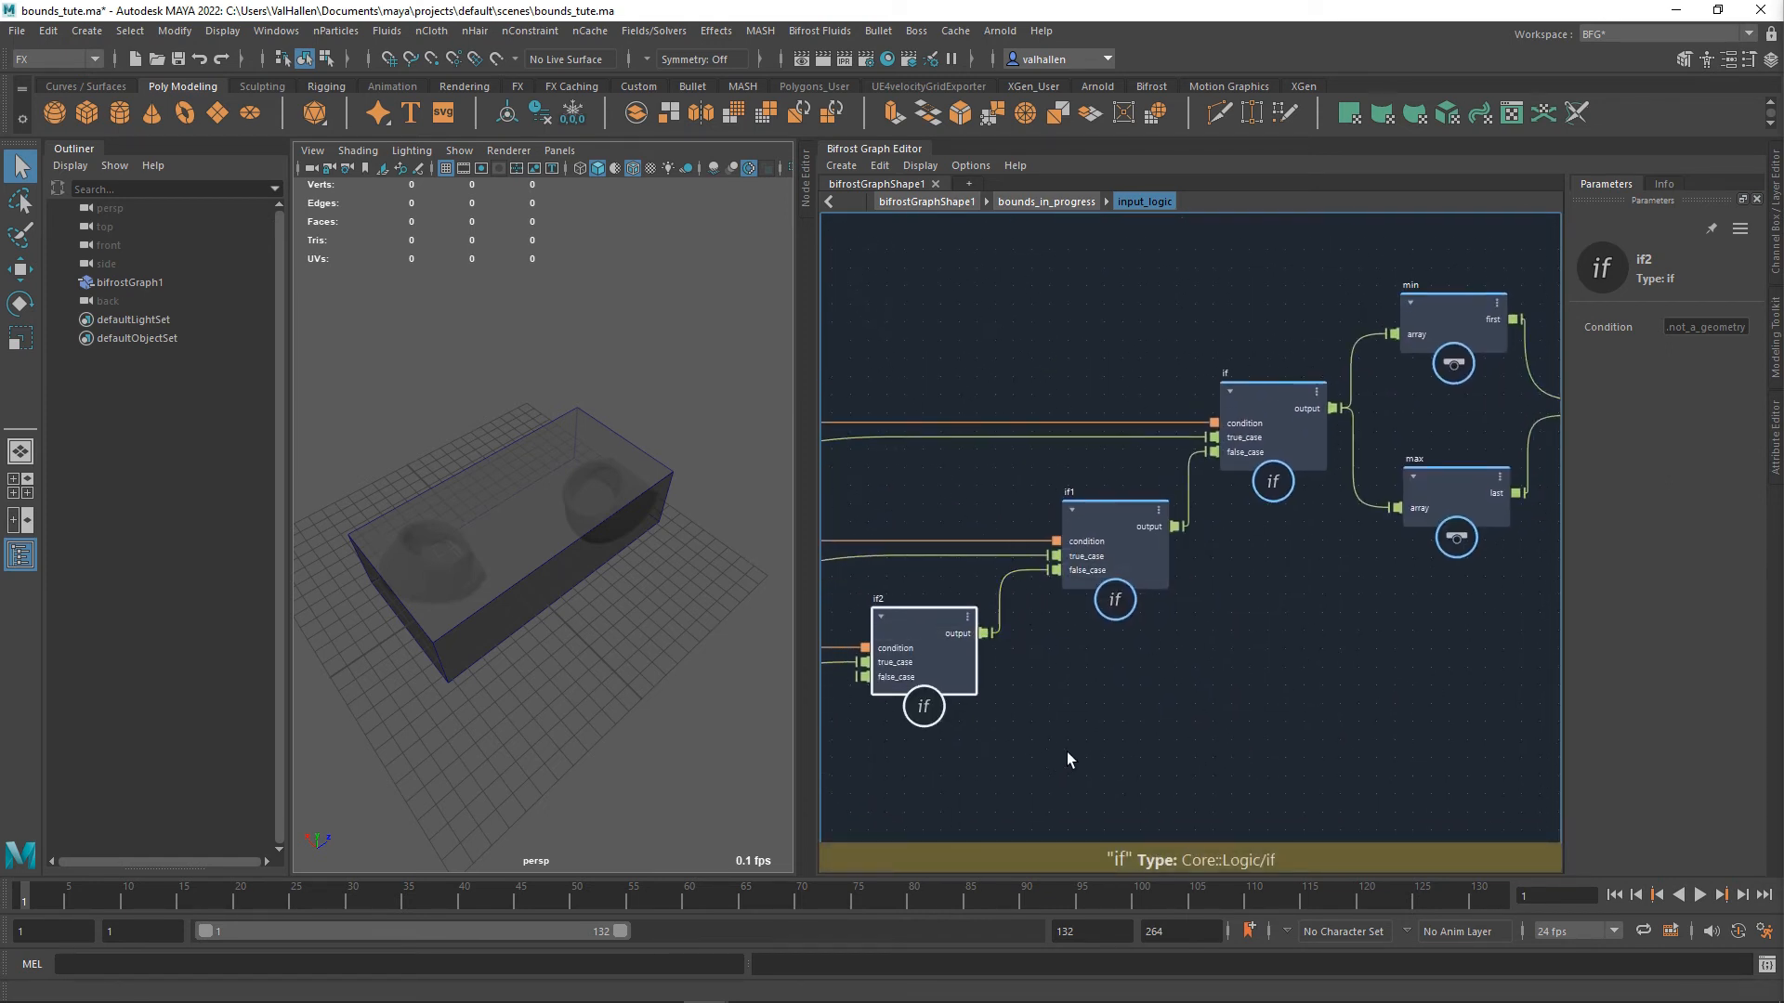
alt+middle_drag(966, 790, 1253, 689)
alt+middle_drag(1163, 732, 1219, 763)
scroll(1211, 723, down, 4)
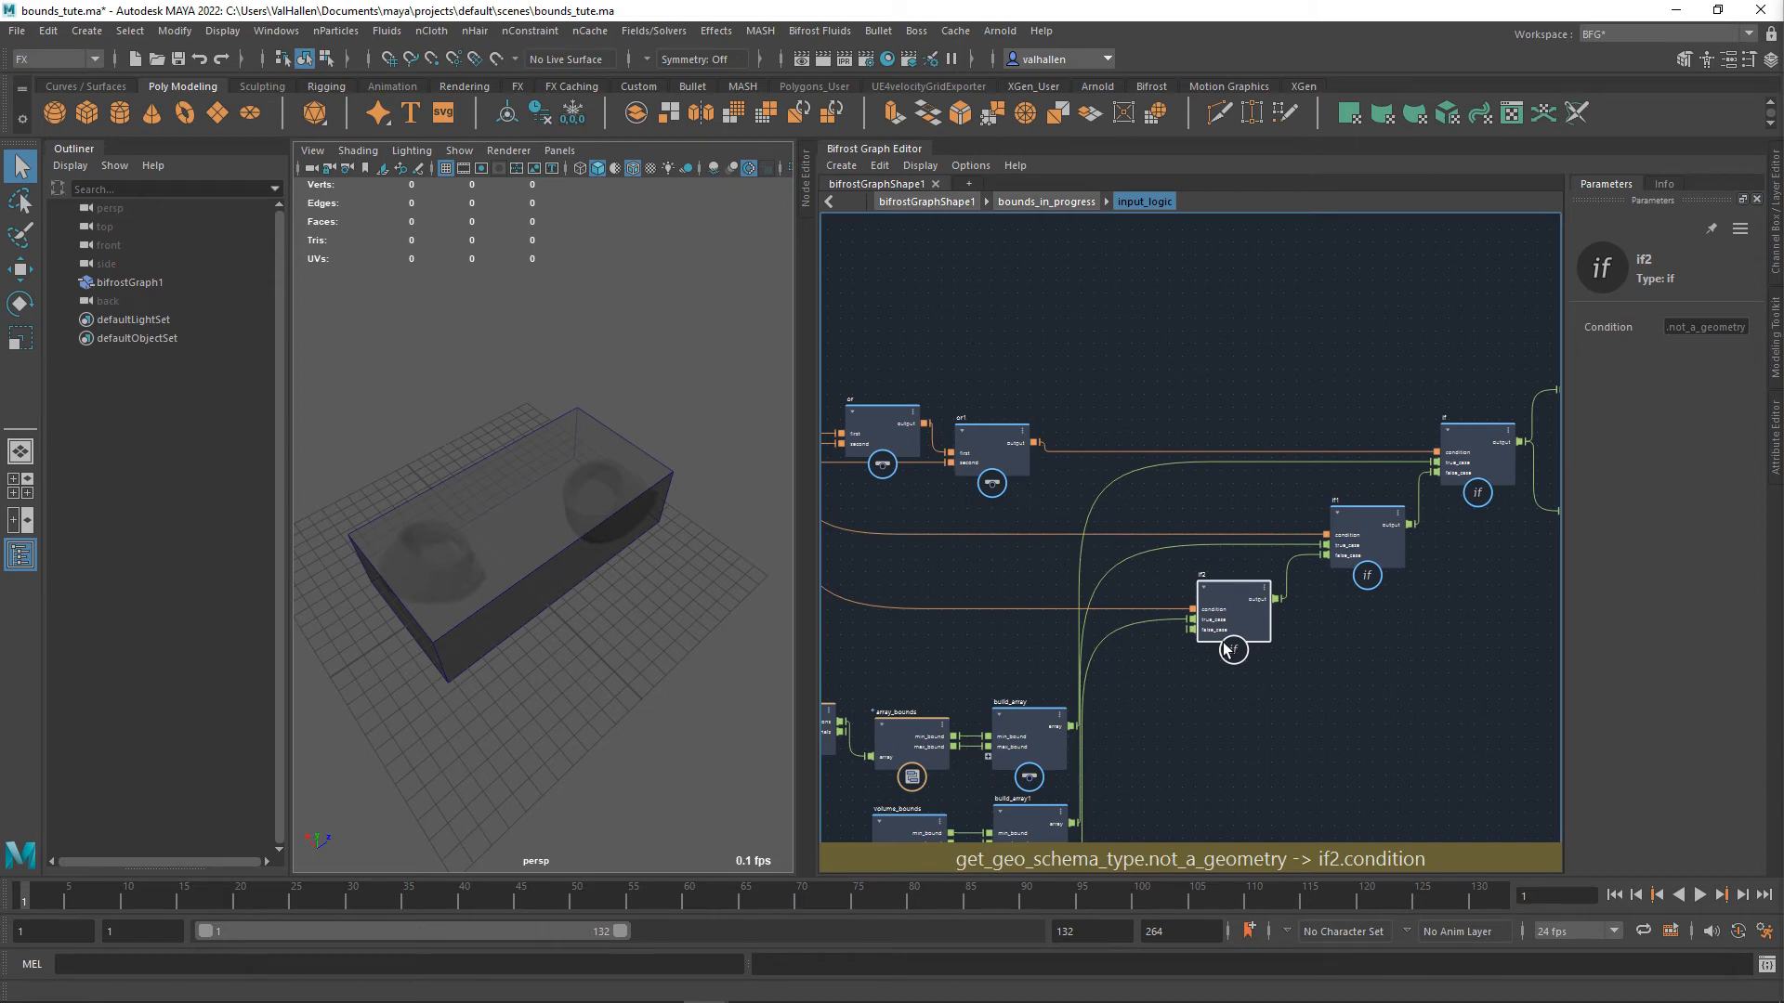
- Review the input_logic network, from the input and get_geo_schema_type nodes through the build_array branches to the chained if nodes
alt+middle_drag(1392, 669, 1353, 689)
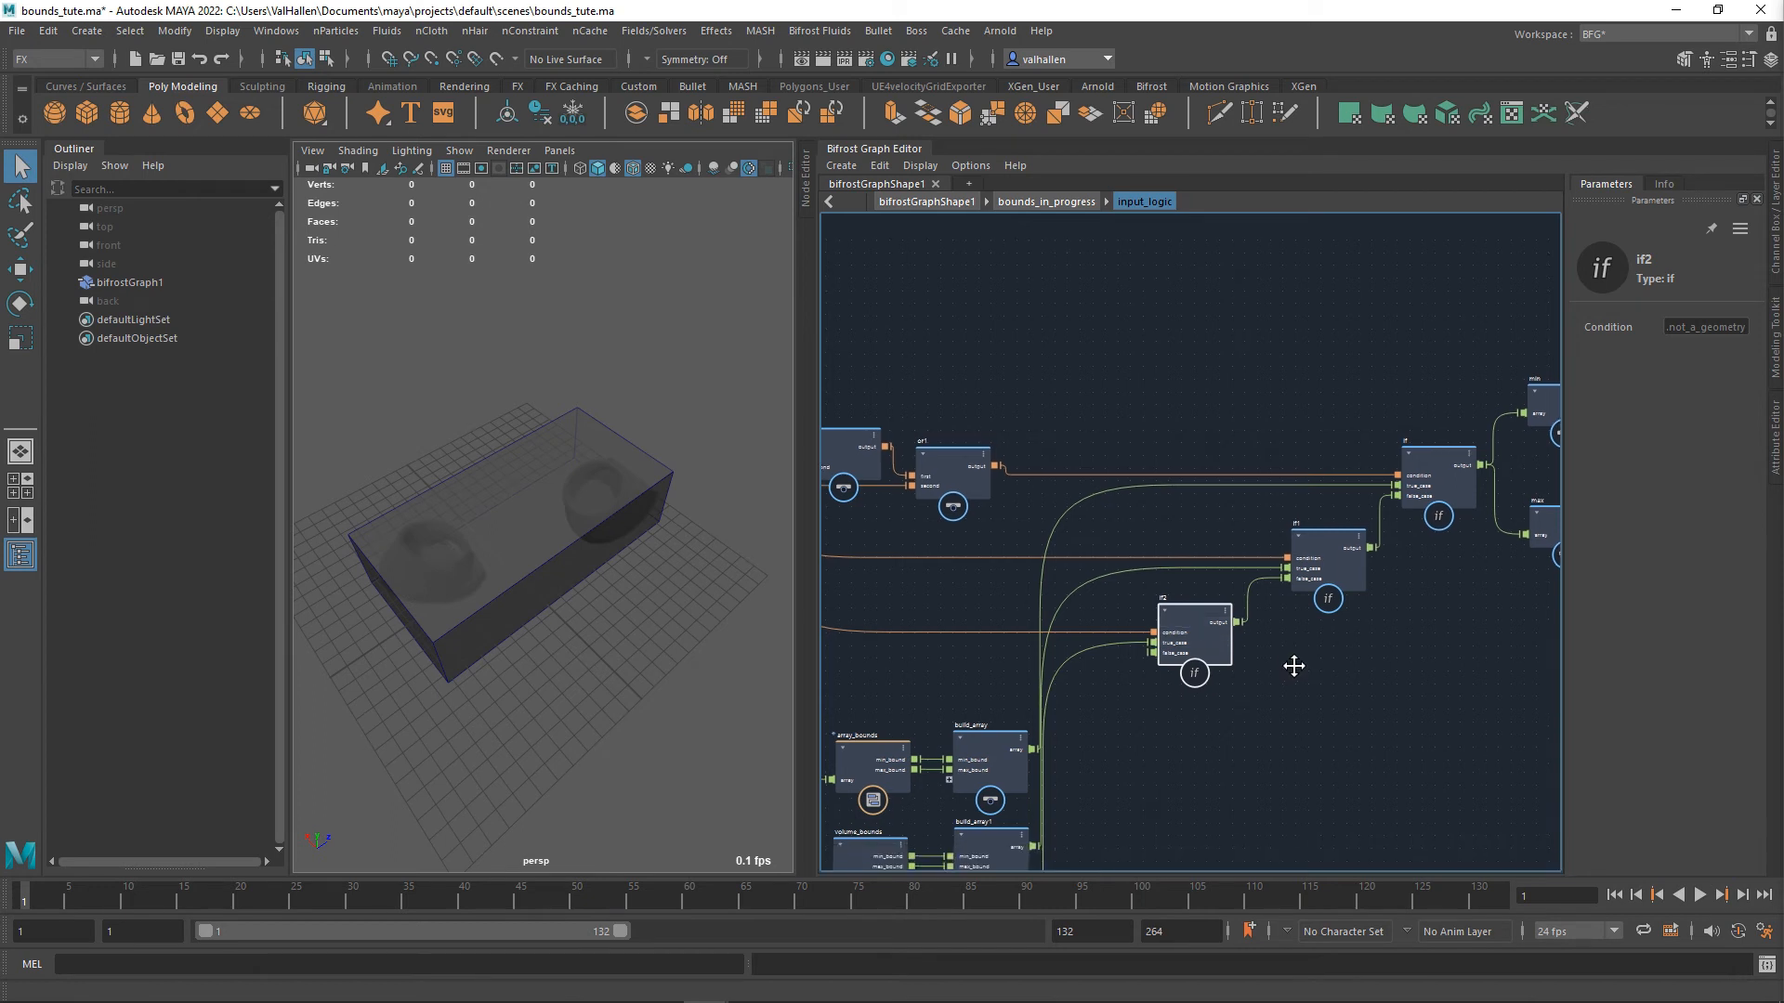
alt+middle_drag(1295, 665, 1303, 696)
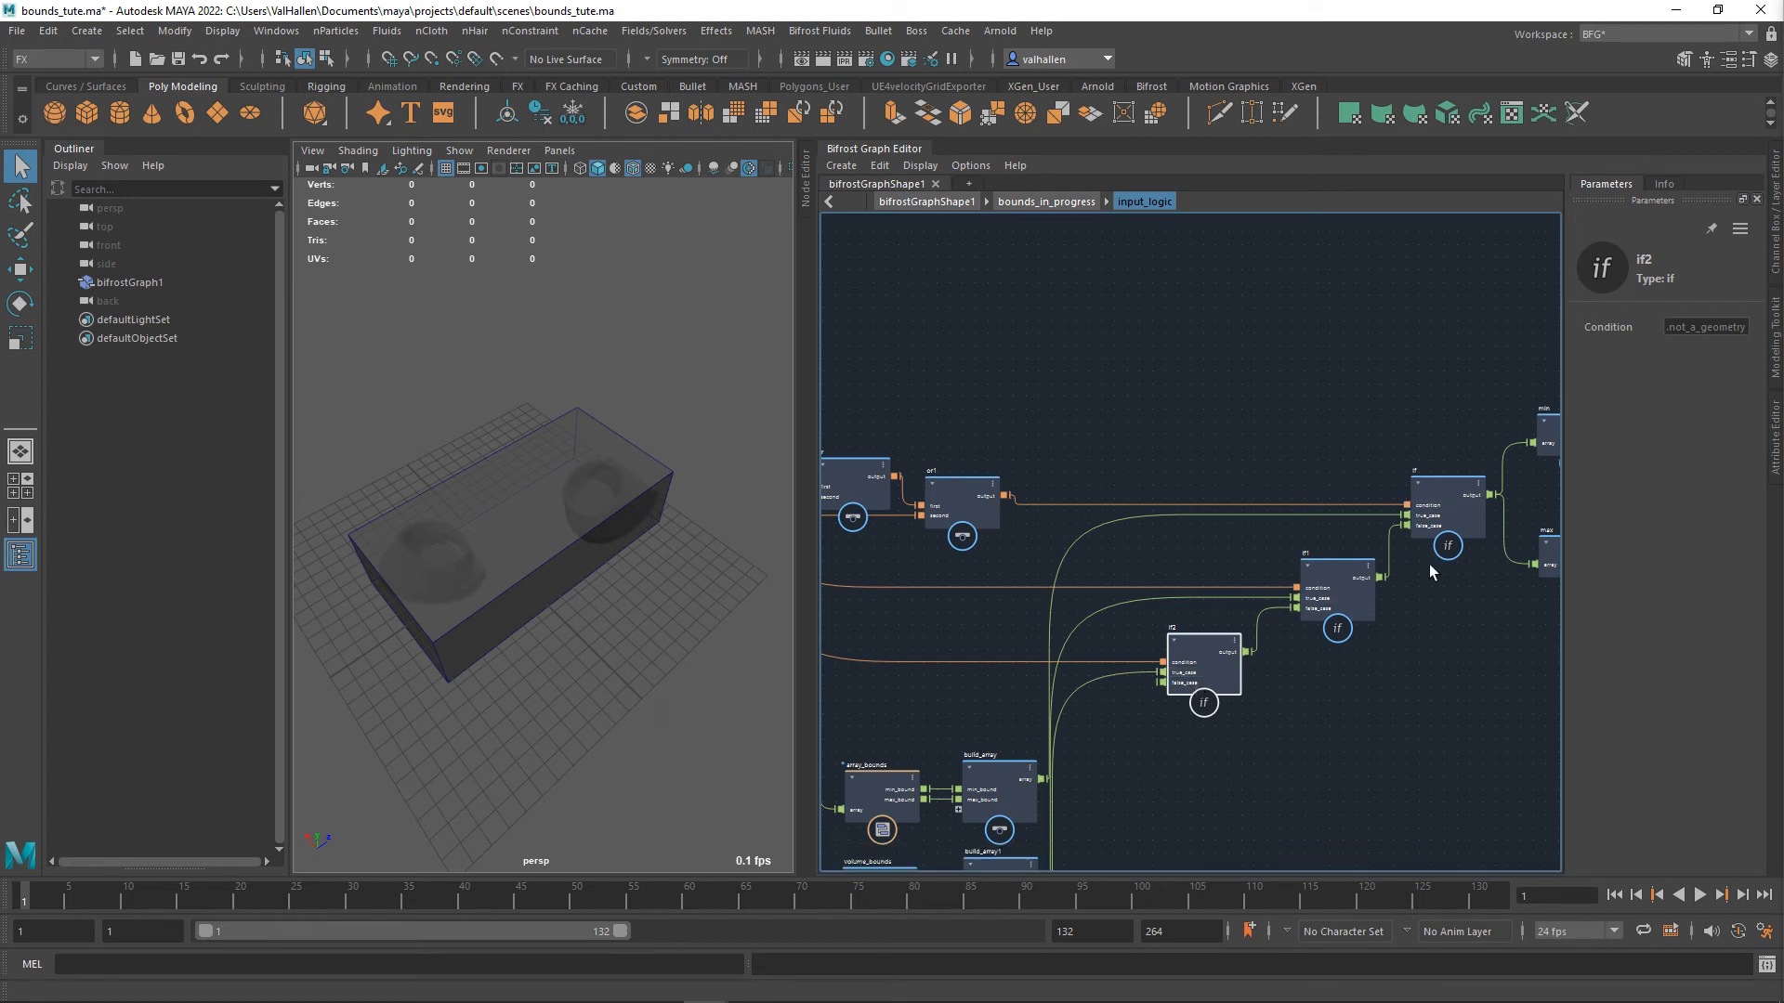
scroll(1226, 761, down, 1)
scroll(1227, 762, down, 1)
middle_drag(1226, 762, 1341, 671)
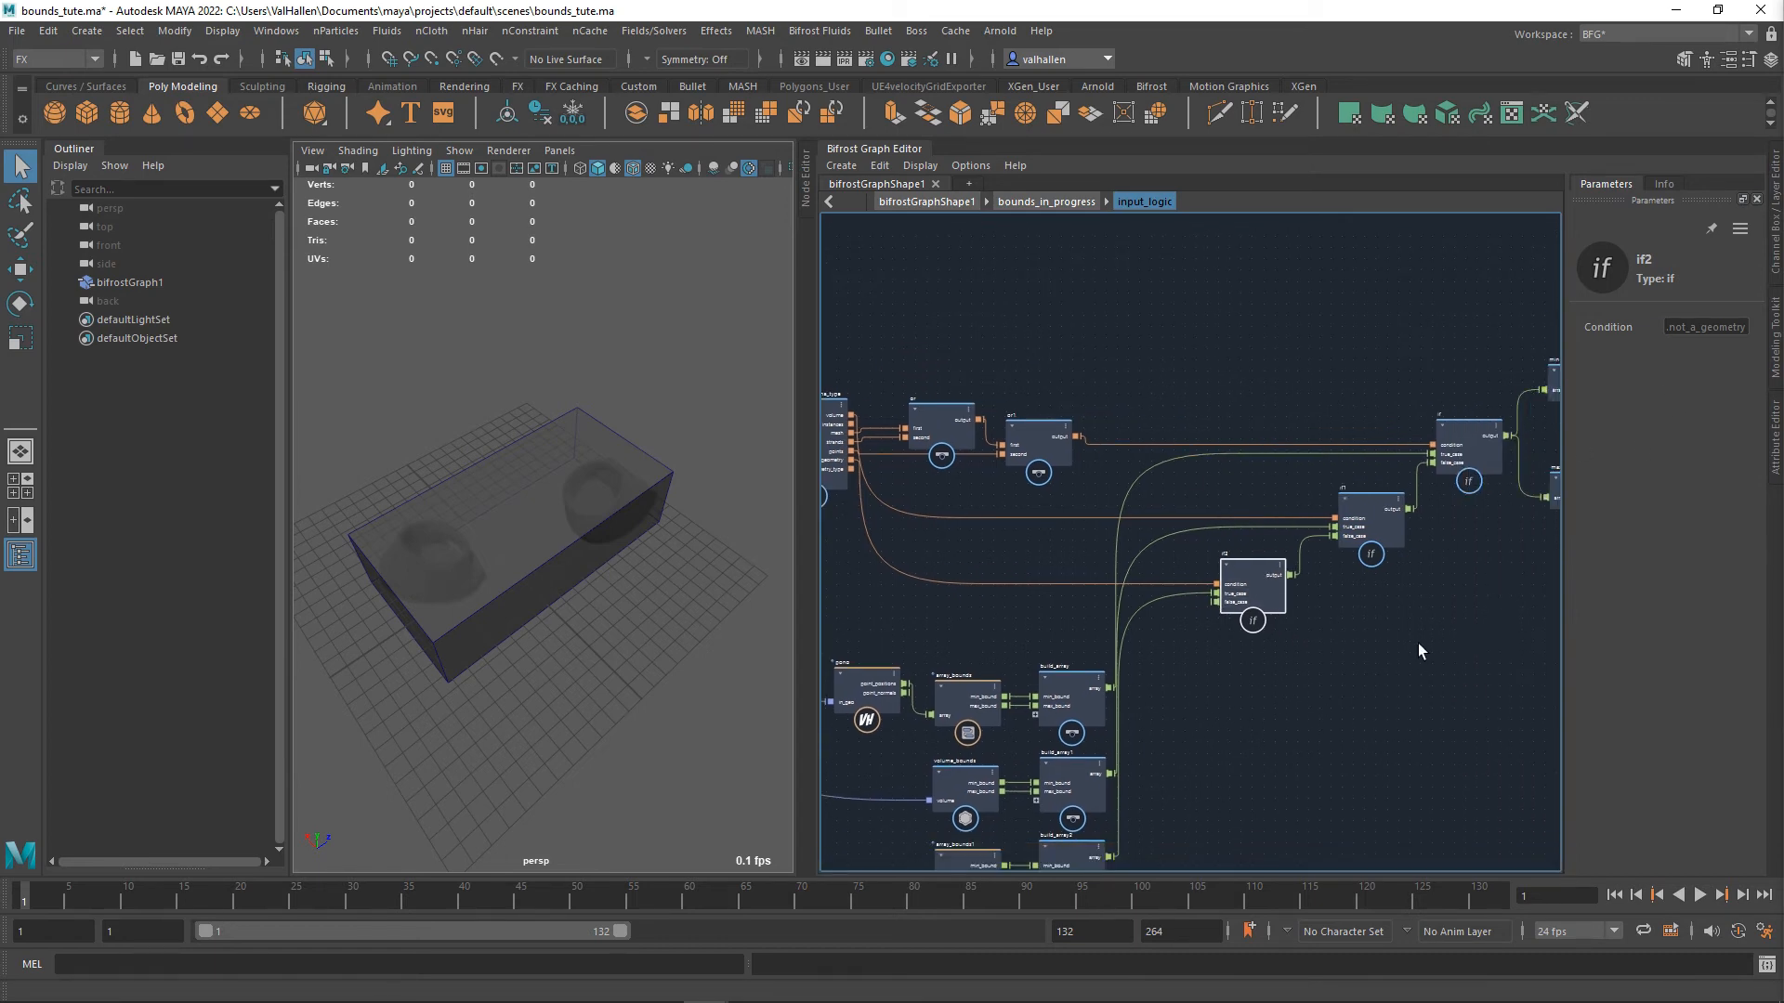
middle_drag(1326, 613, 1436, 564)
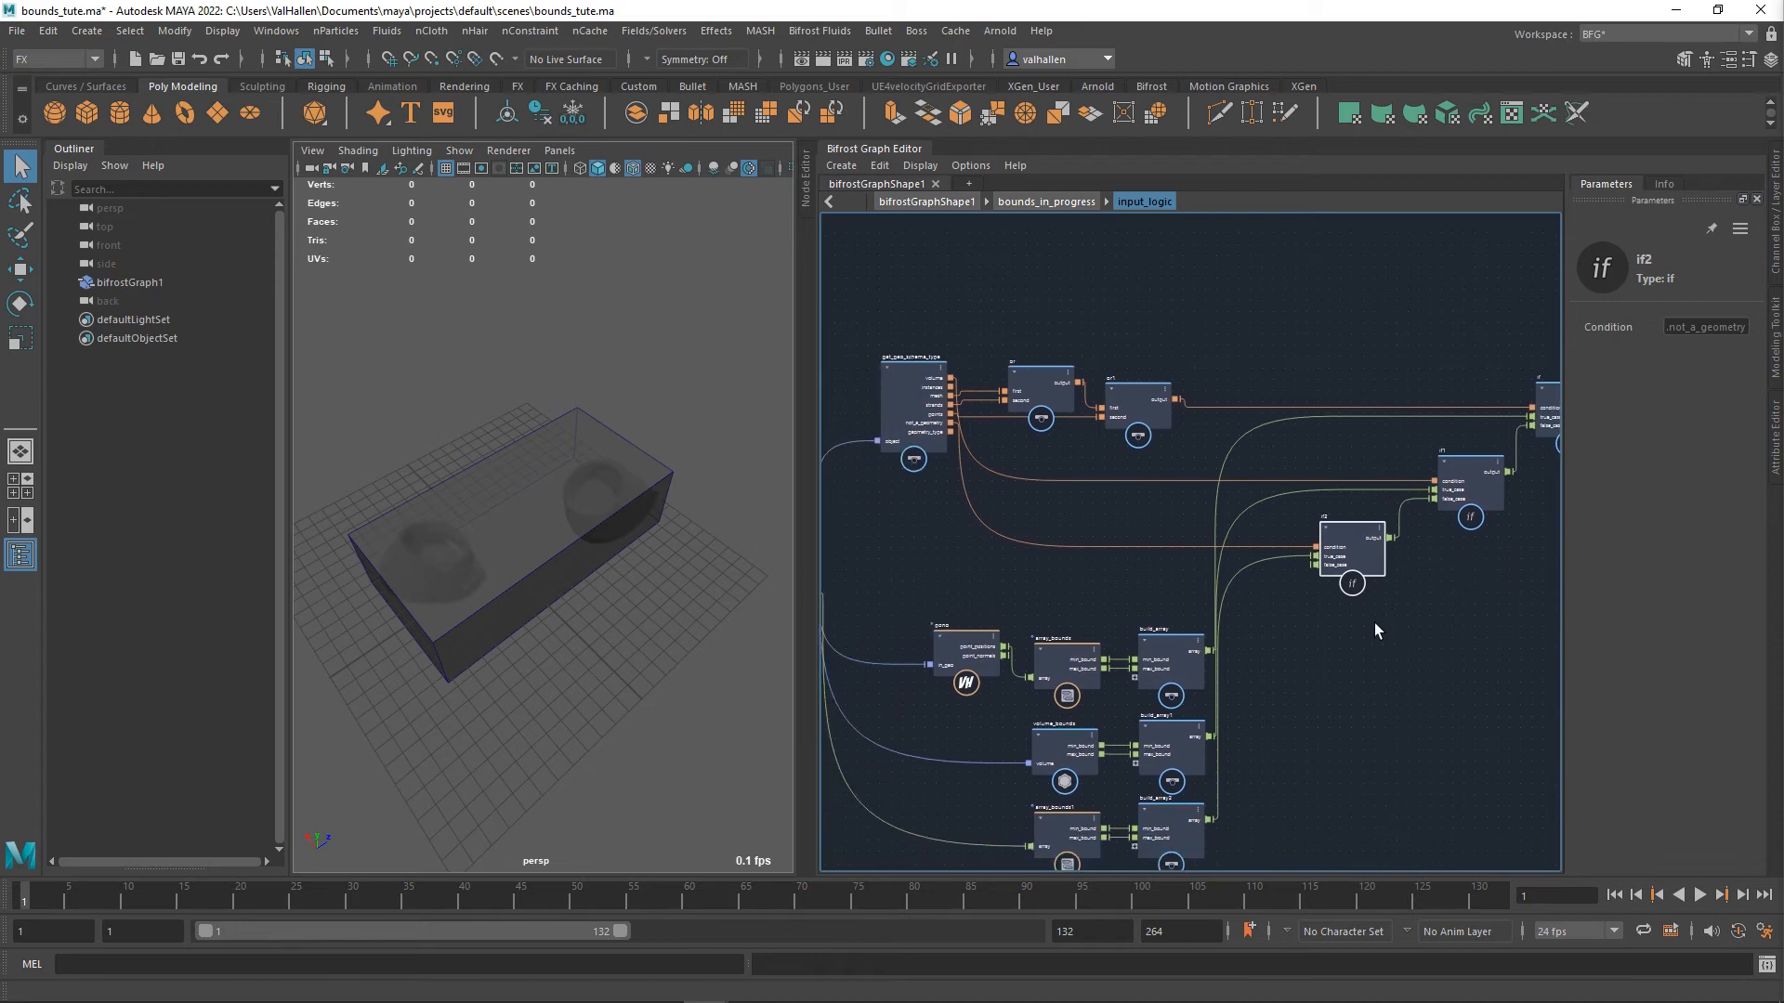
middle_drag(1378, 625, 1434, 597)
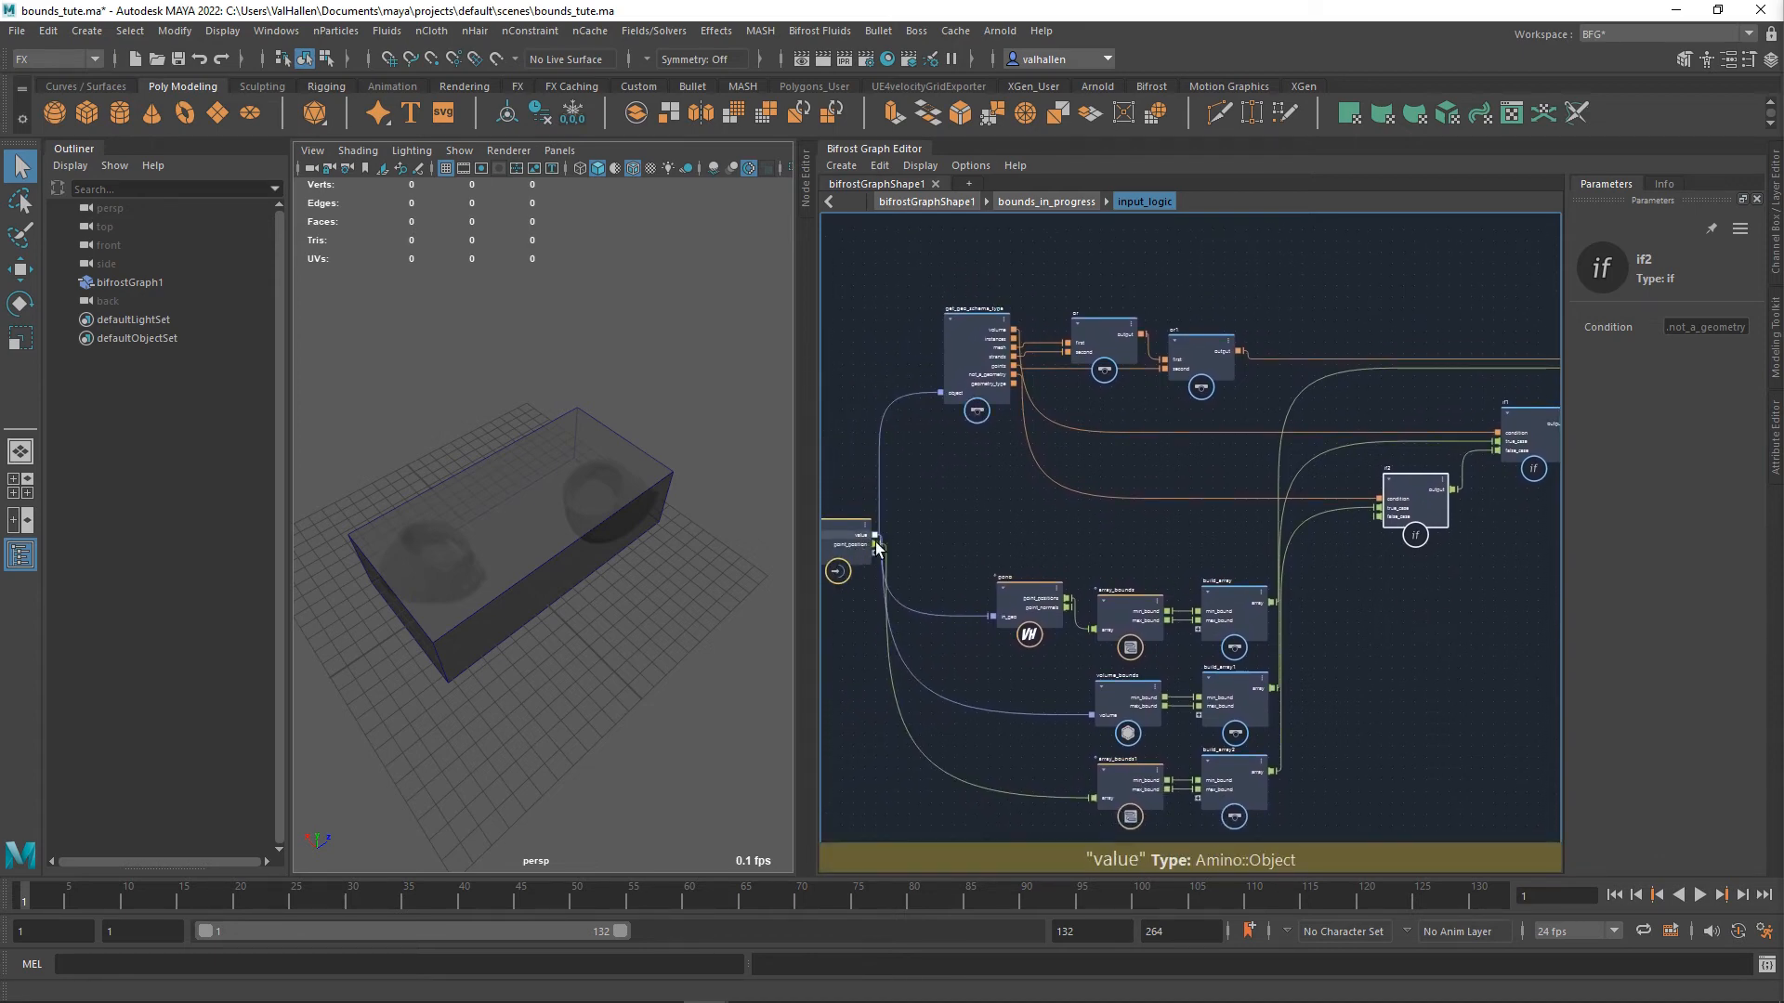
middle_drag(1408, 649, 1099, 779)
middle_drag(1202, 730, 1342, 661)
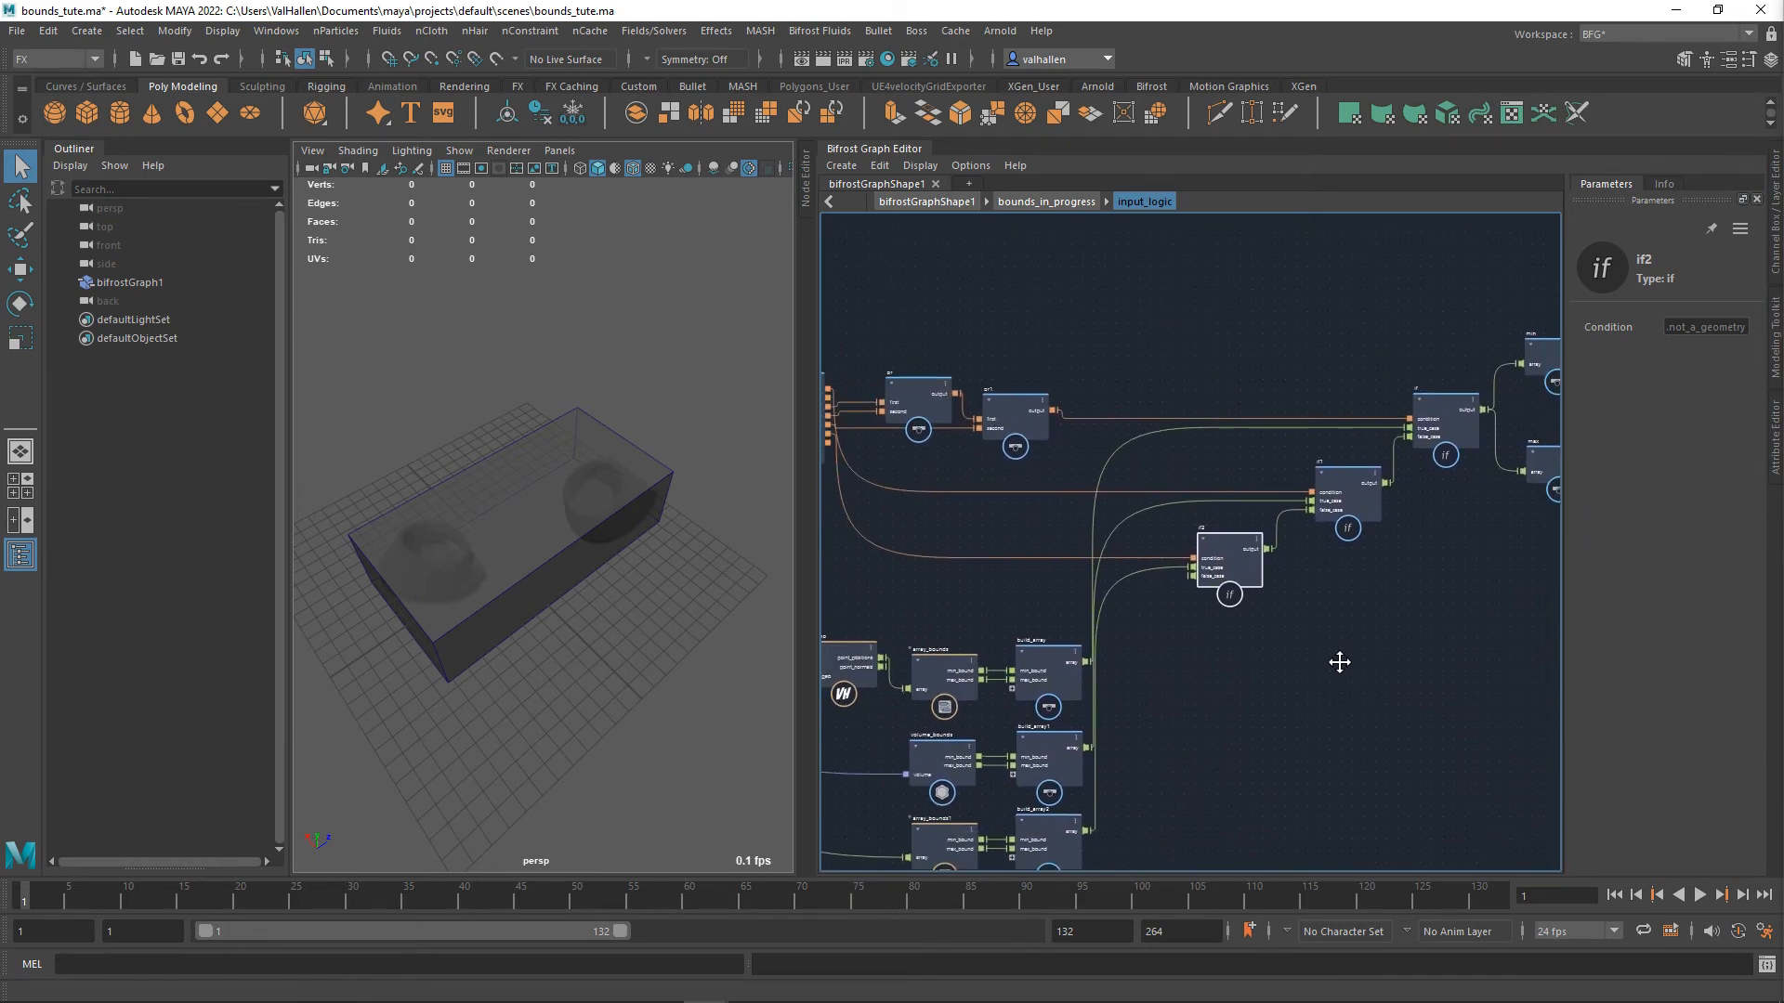
- Return to the bifrostGraphShape1 level and disconnect the volume output of mesh_to_volume from the value input of bounds_in_progress
double_click(1177, 652)
scroll(1168, 615, down, 4)
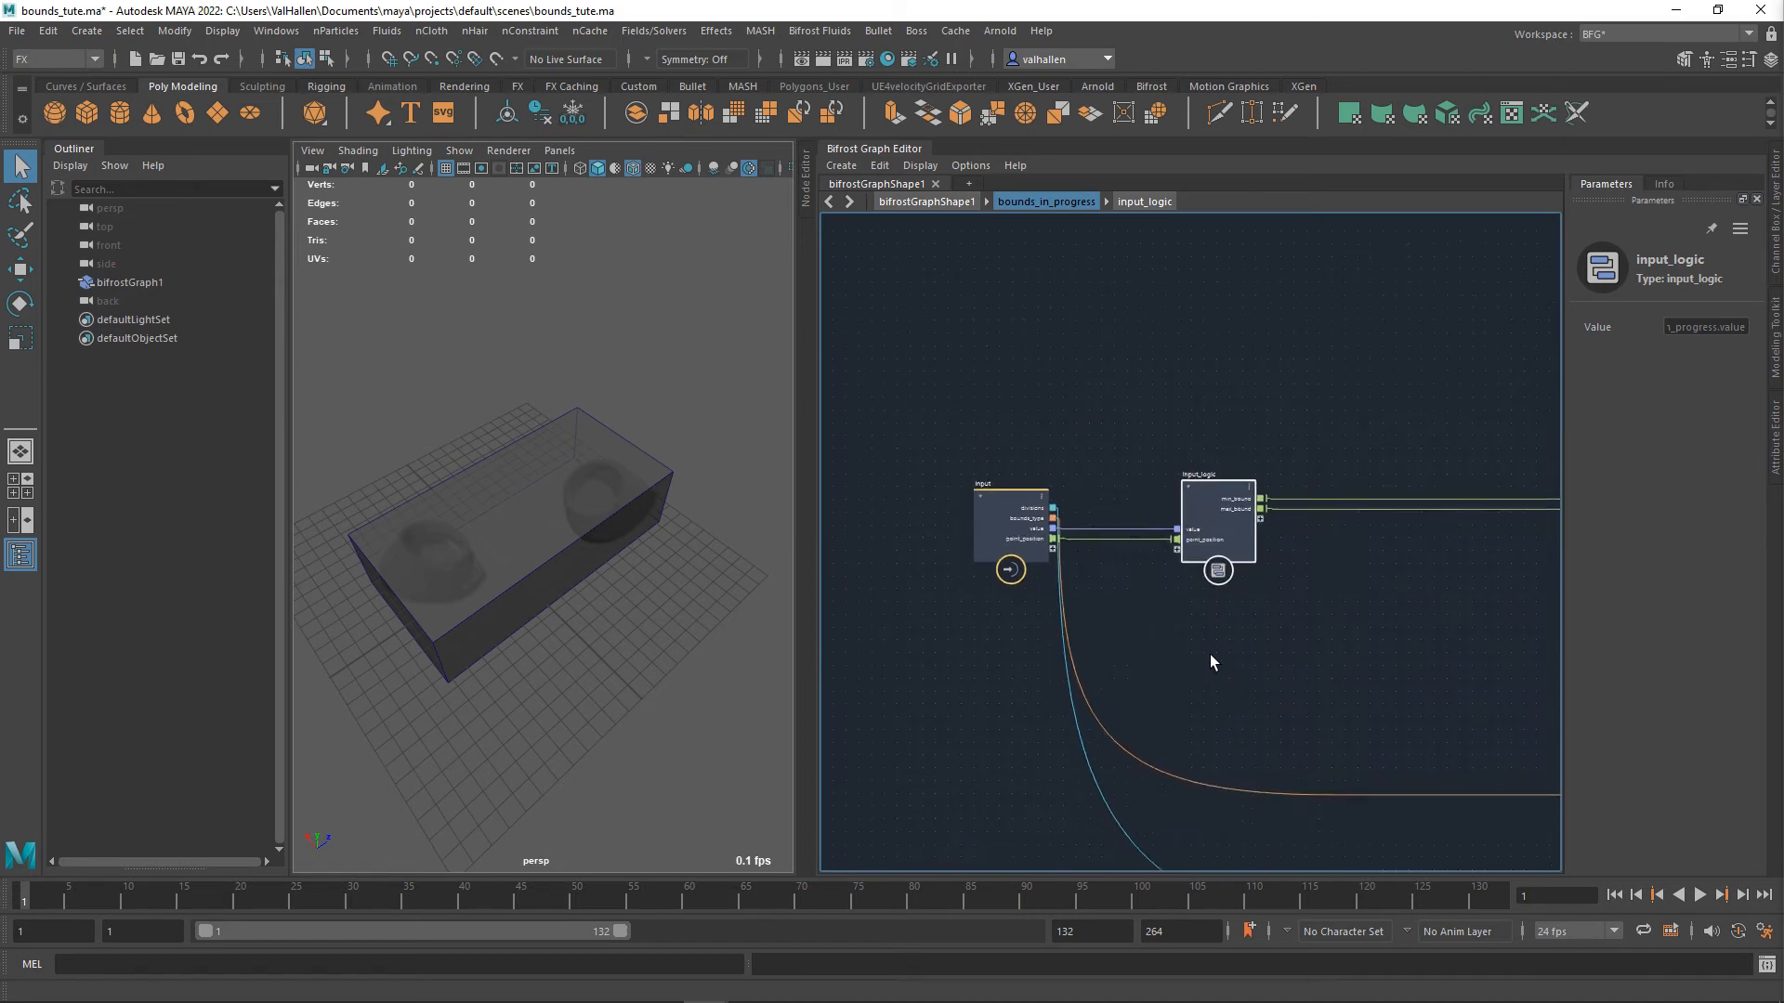
middle_drag(1210, 654, 1118, 655)
double_click(1118, 655)
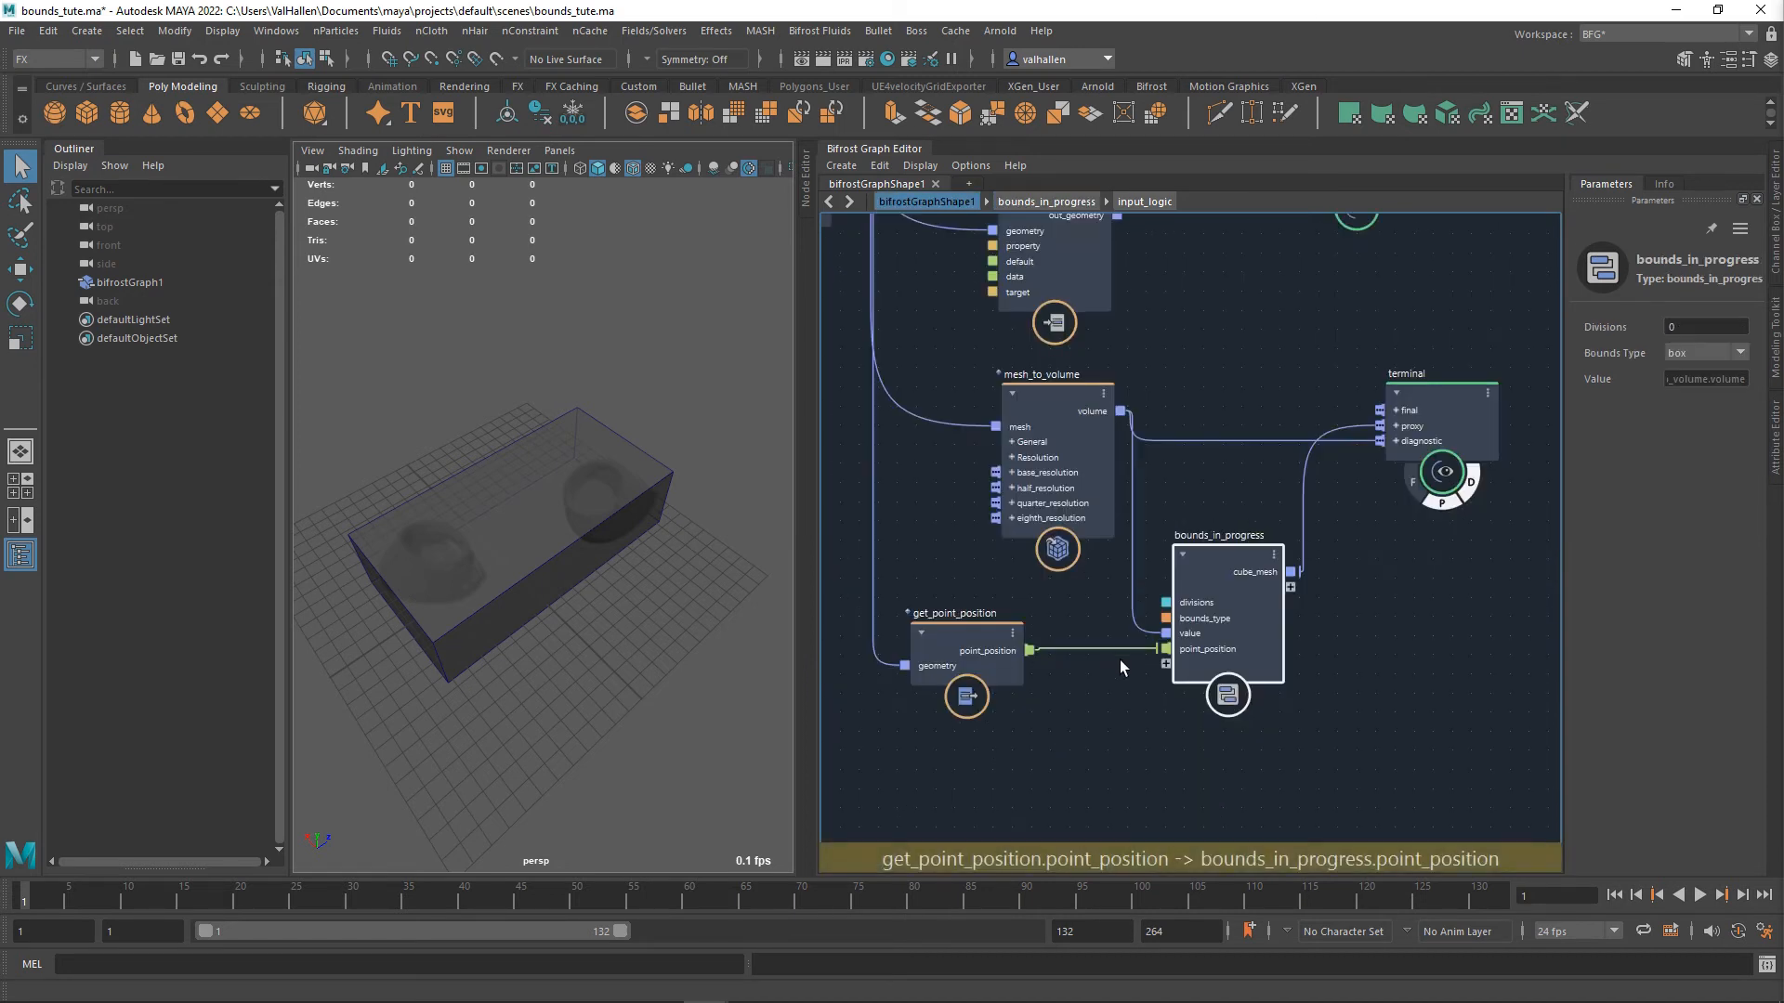
click(983, 630)
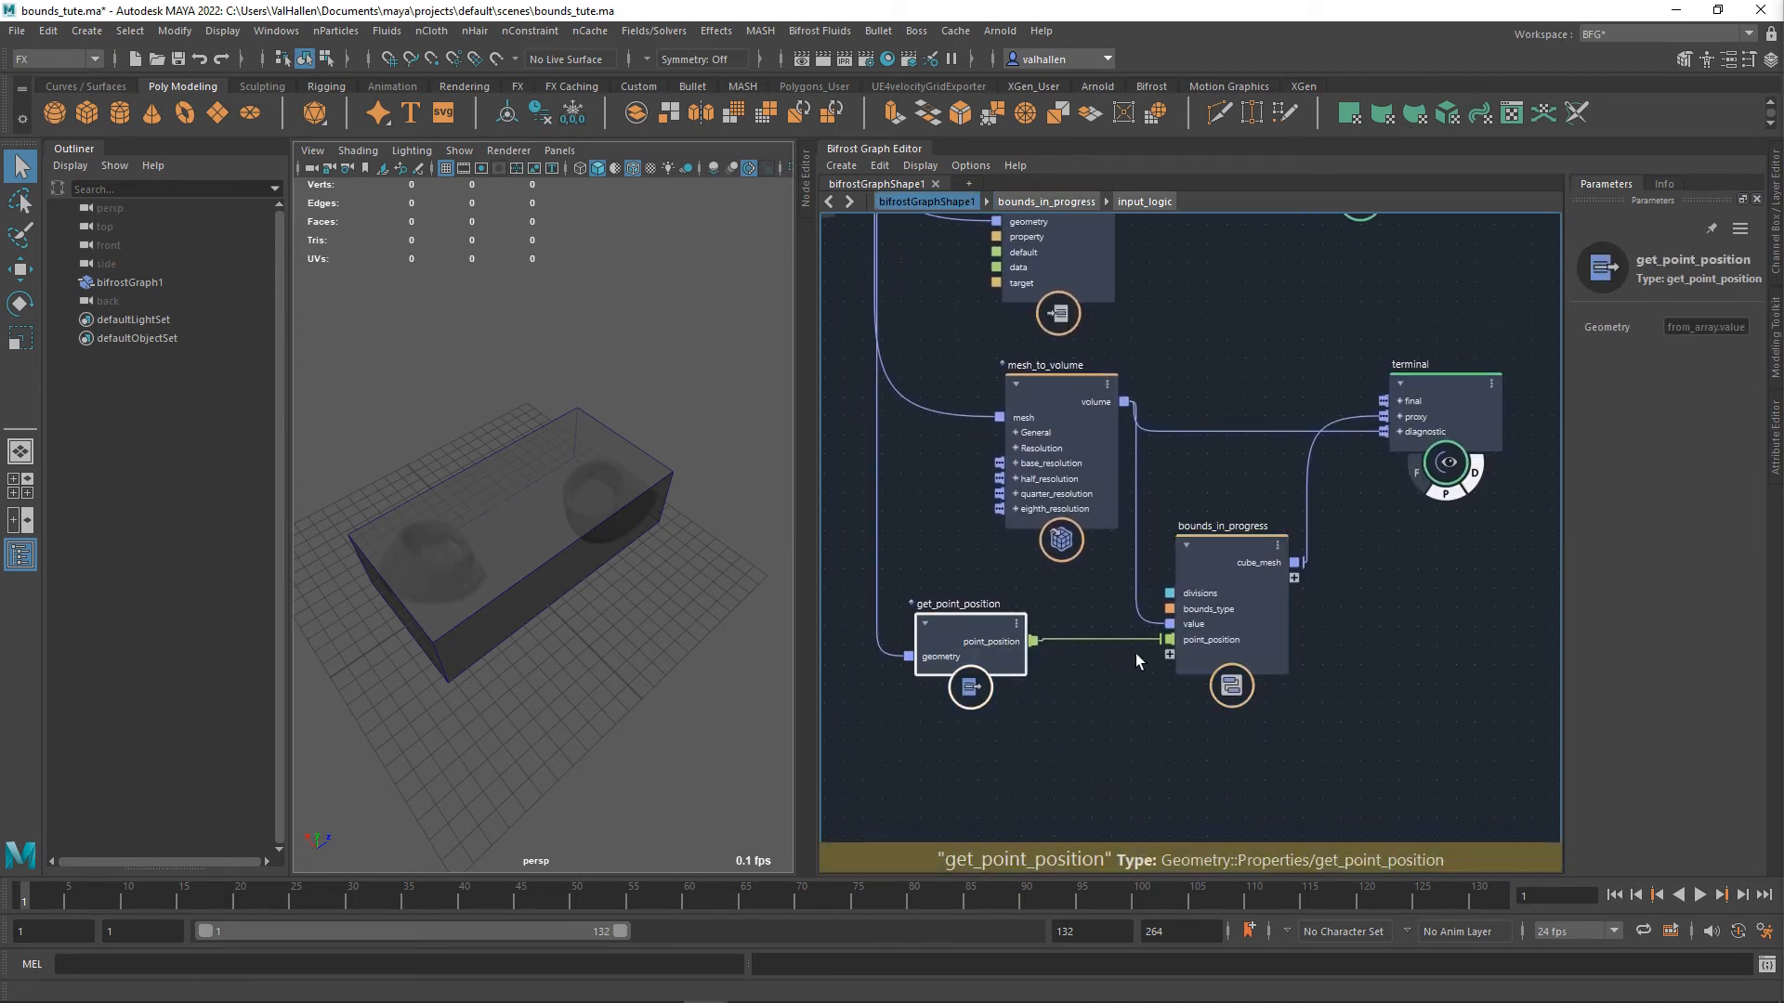
middle_drag(1204, 758, 1164, 777)
click(1171, 647)
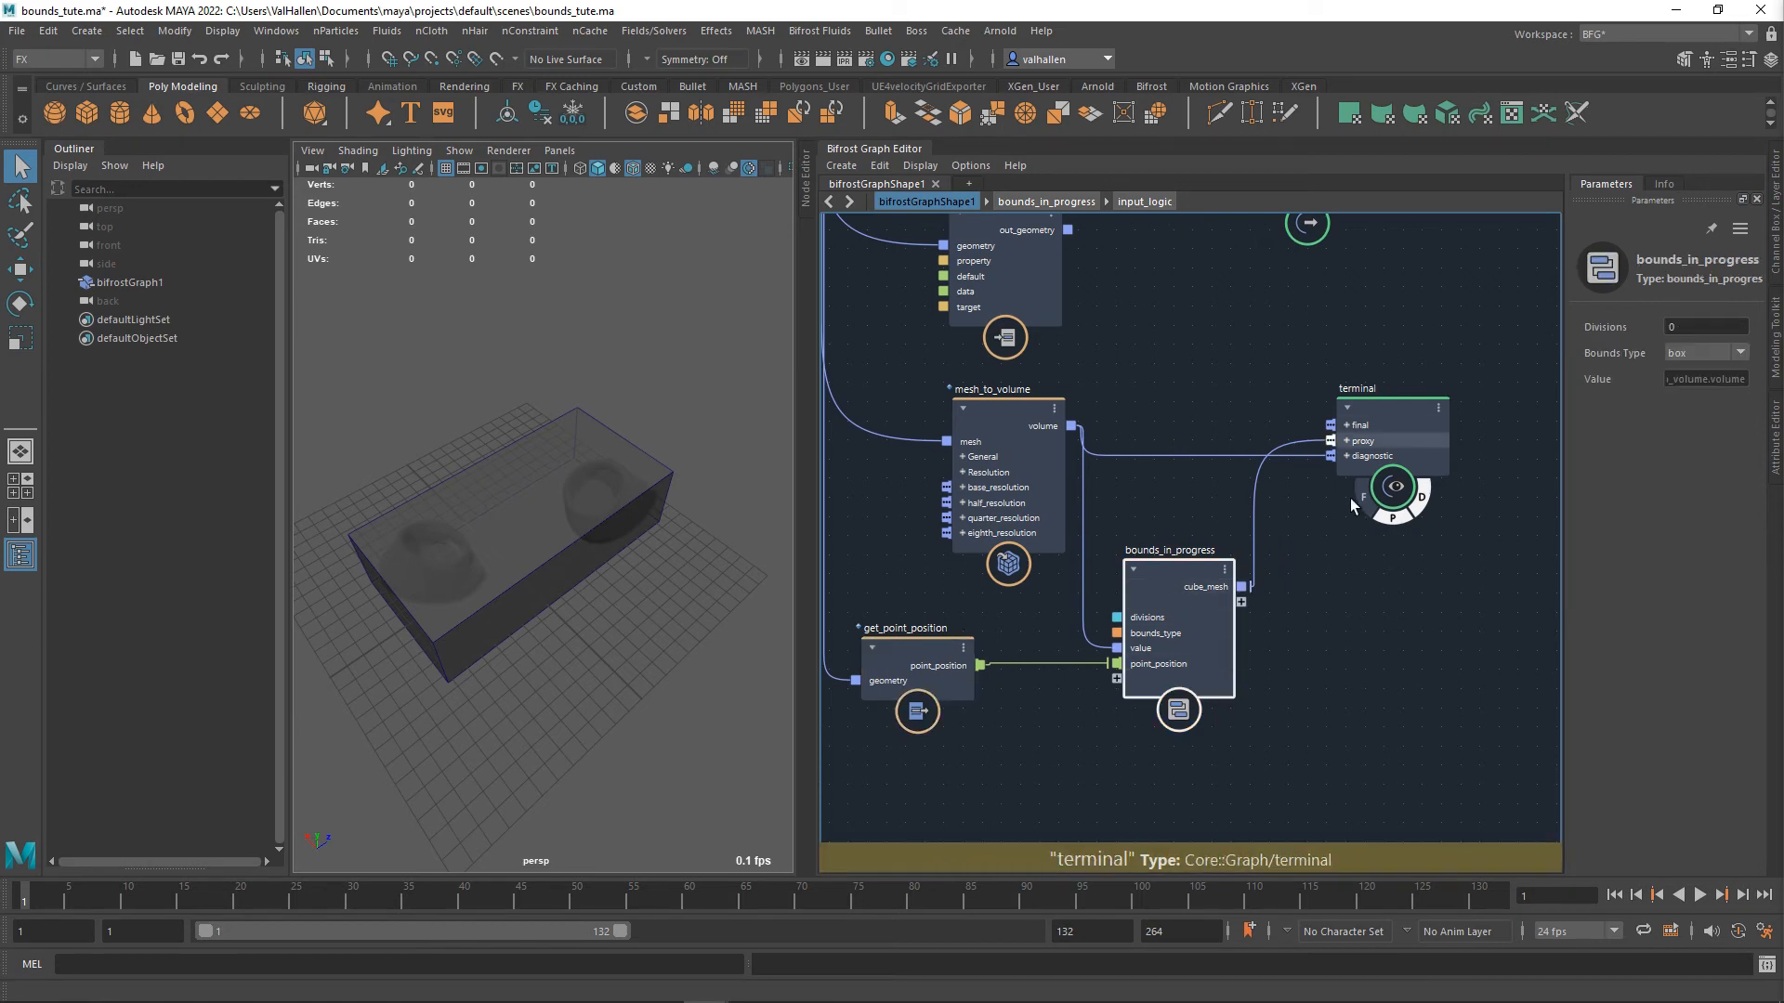
drag(1011, 415, 991, 416)
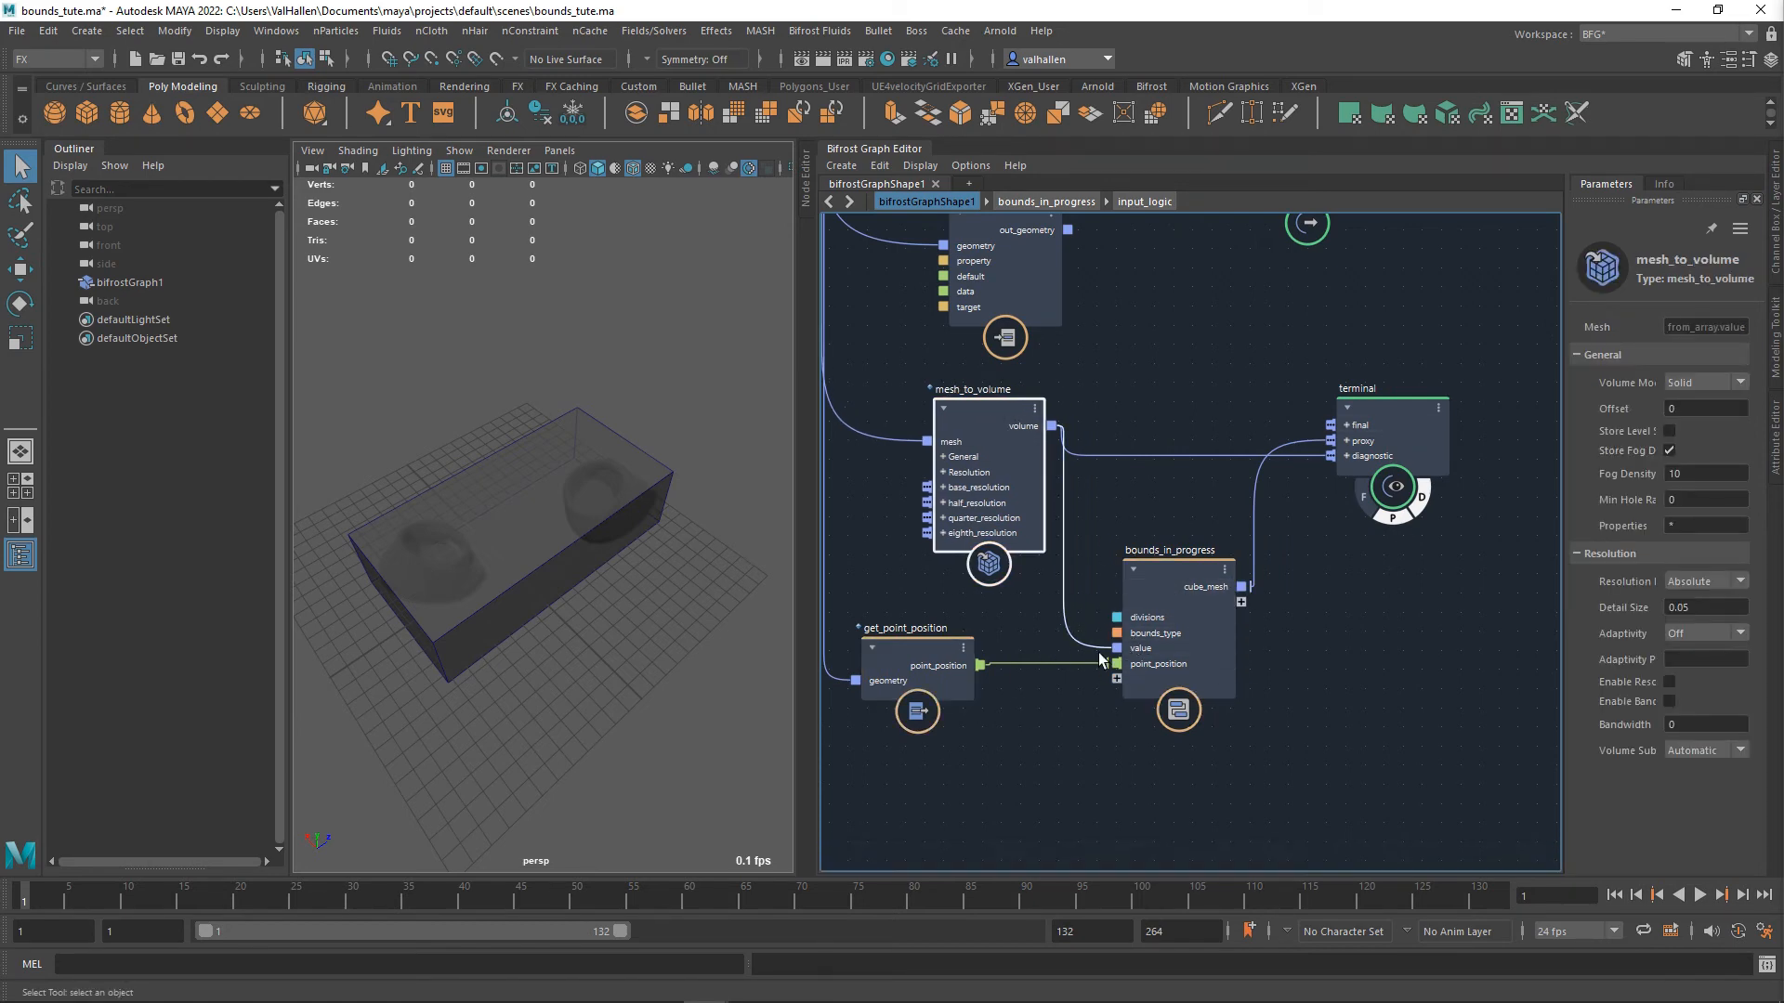
mouse_move(1096, 651)
mouse_down()
mouse_move(1093, 585)
mouse_move(1079, 632)
mouse_move(1267, 701)
mouse_up()
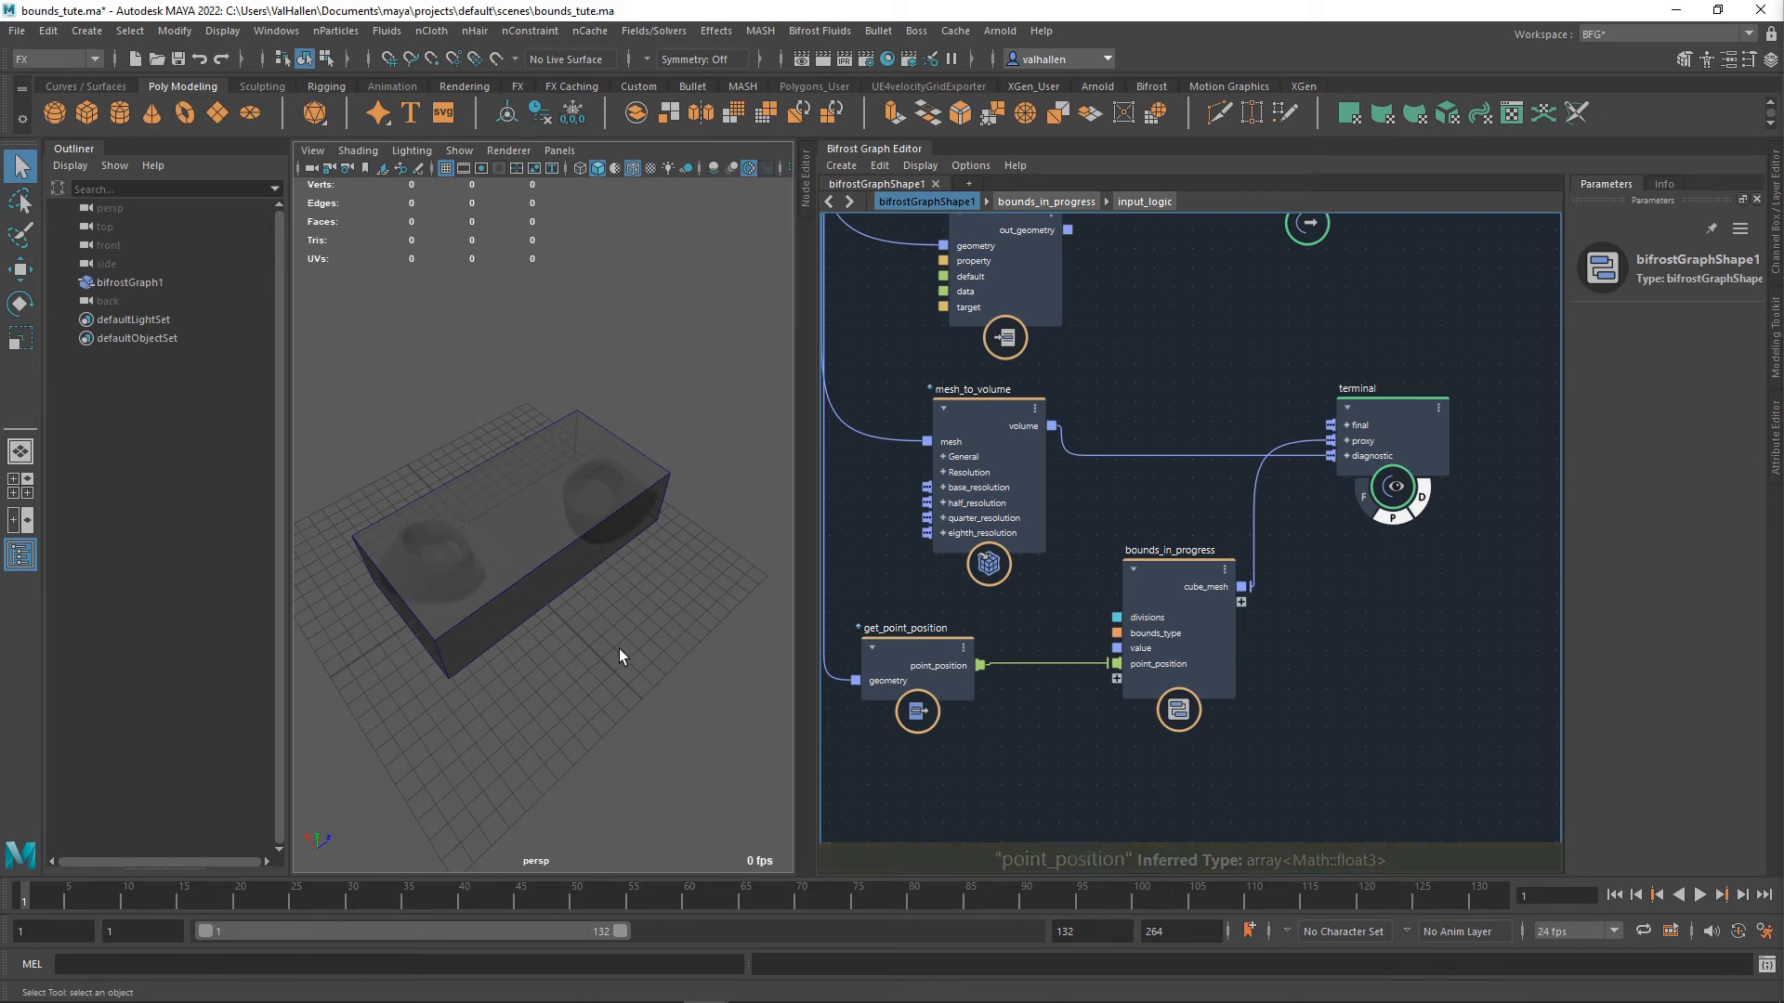
- Set the value of the selection node to 8
scroll(1039, 708, down, 5)
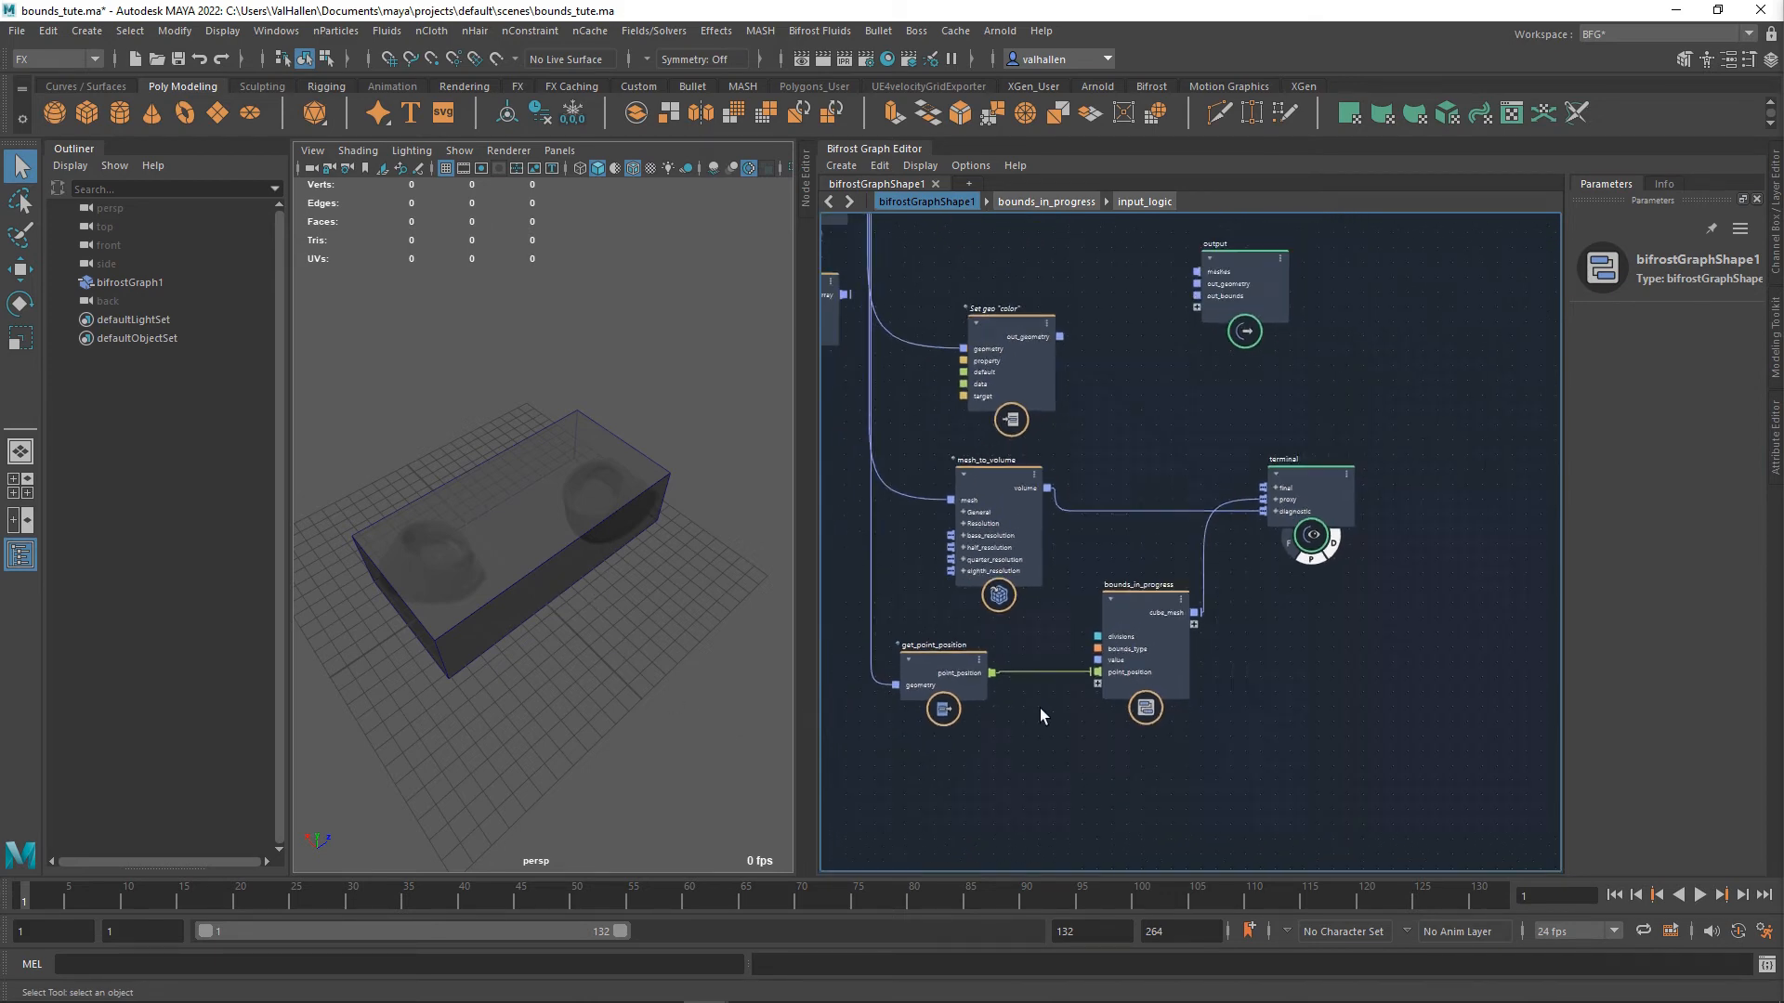
middle_drag(1046, 712, 1185, 839)
scroll(1048, 703, up, 5)
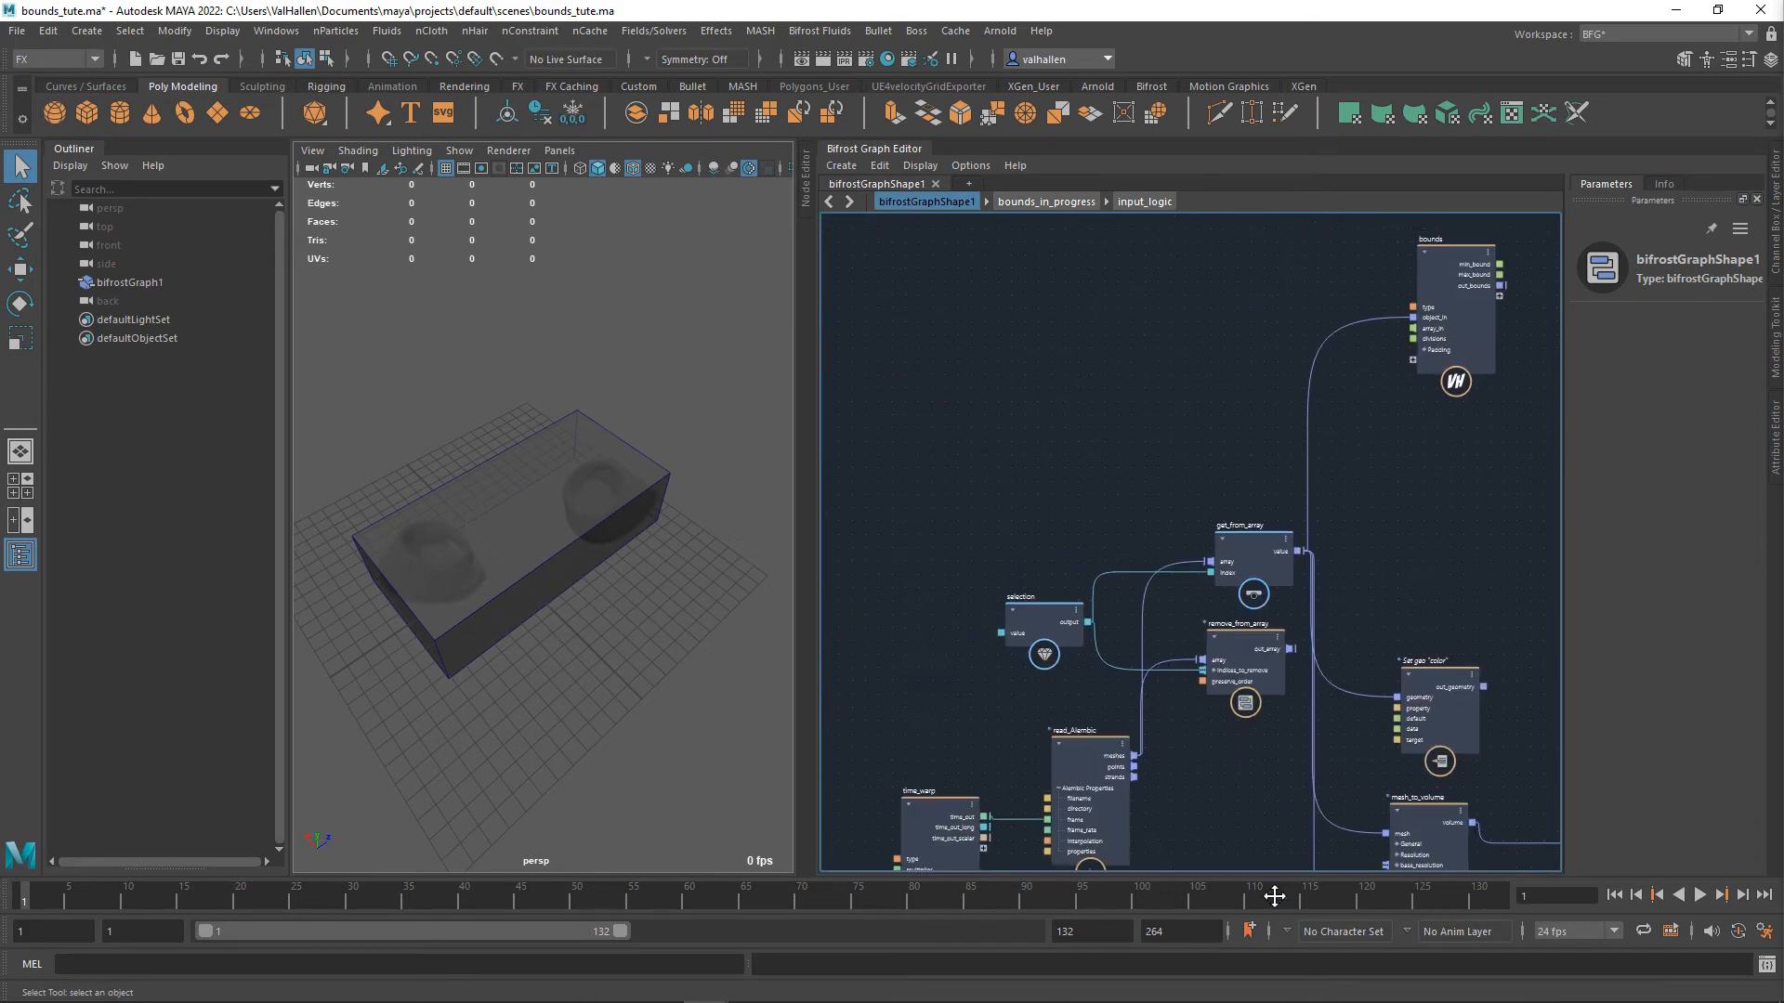
click(1063, 630)
double_click(1663, 378)
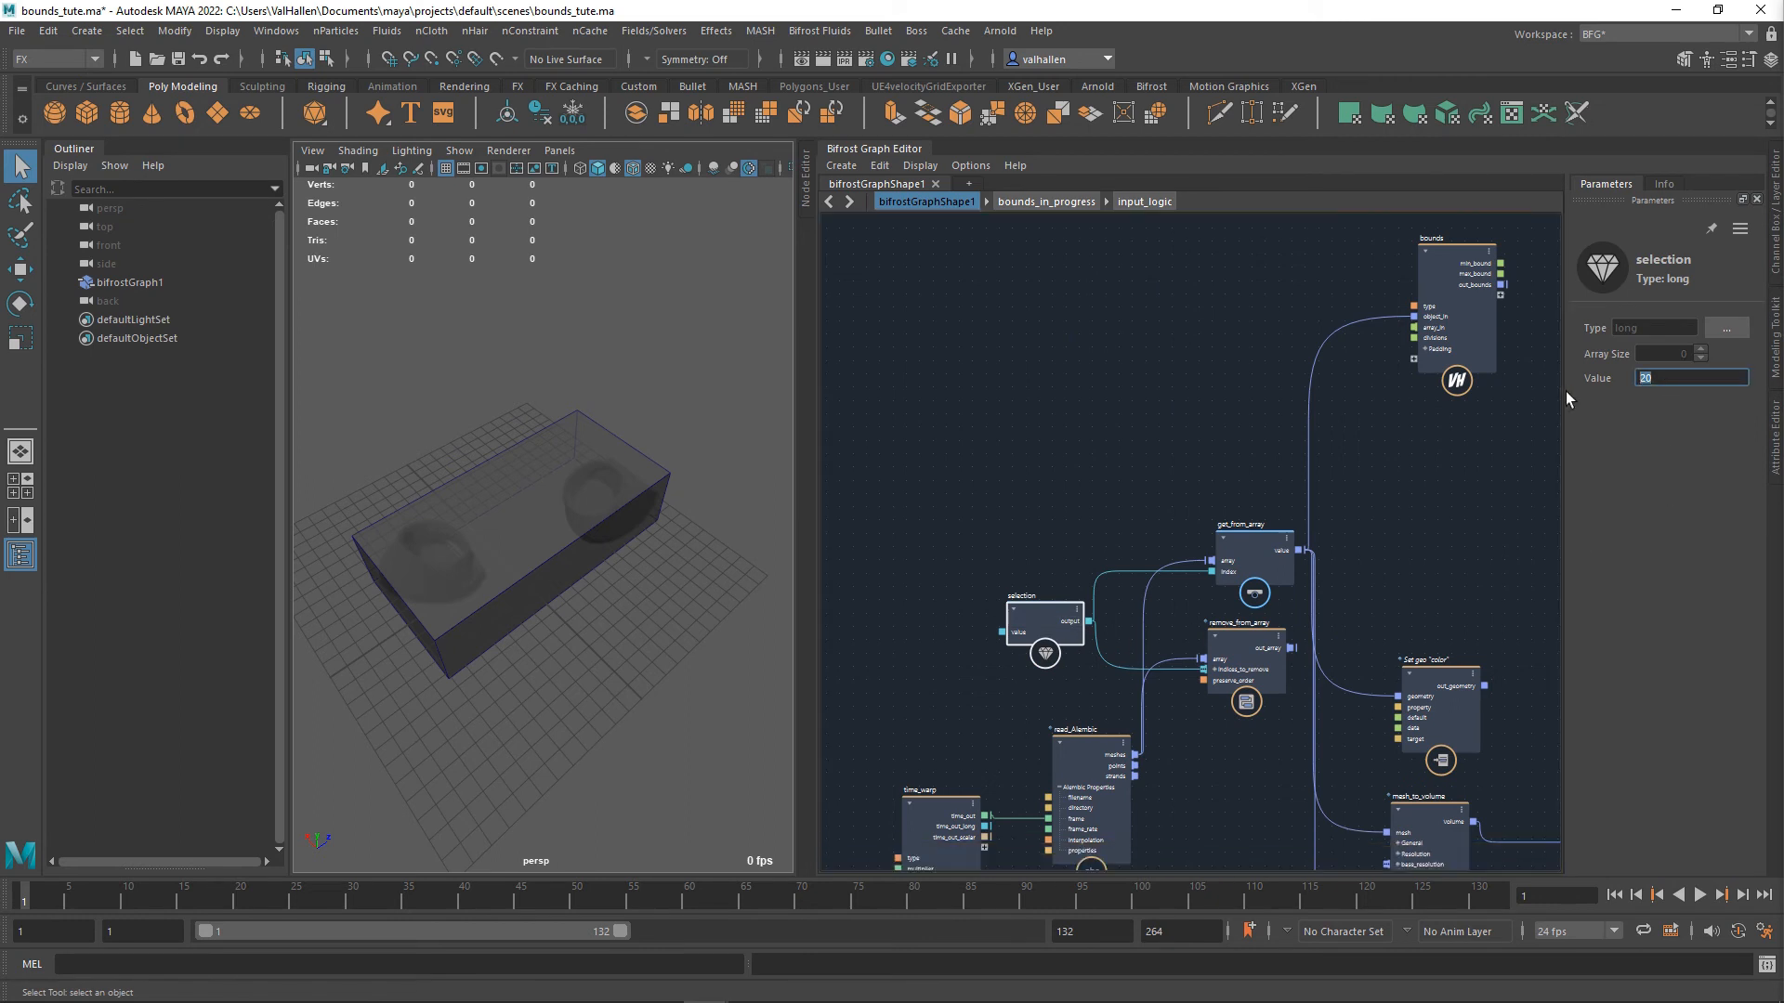
text(8)
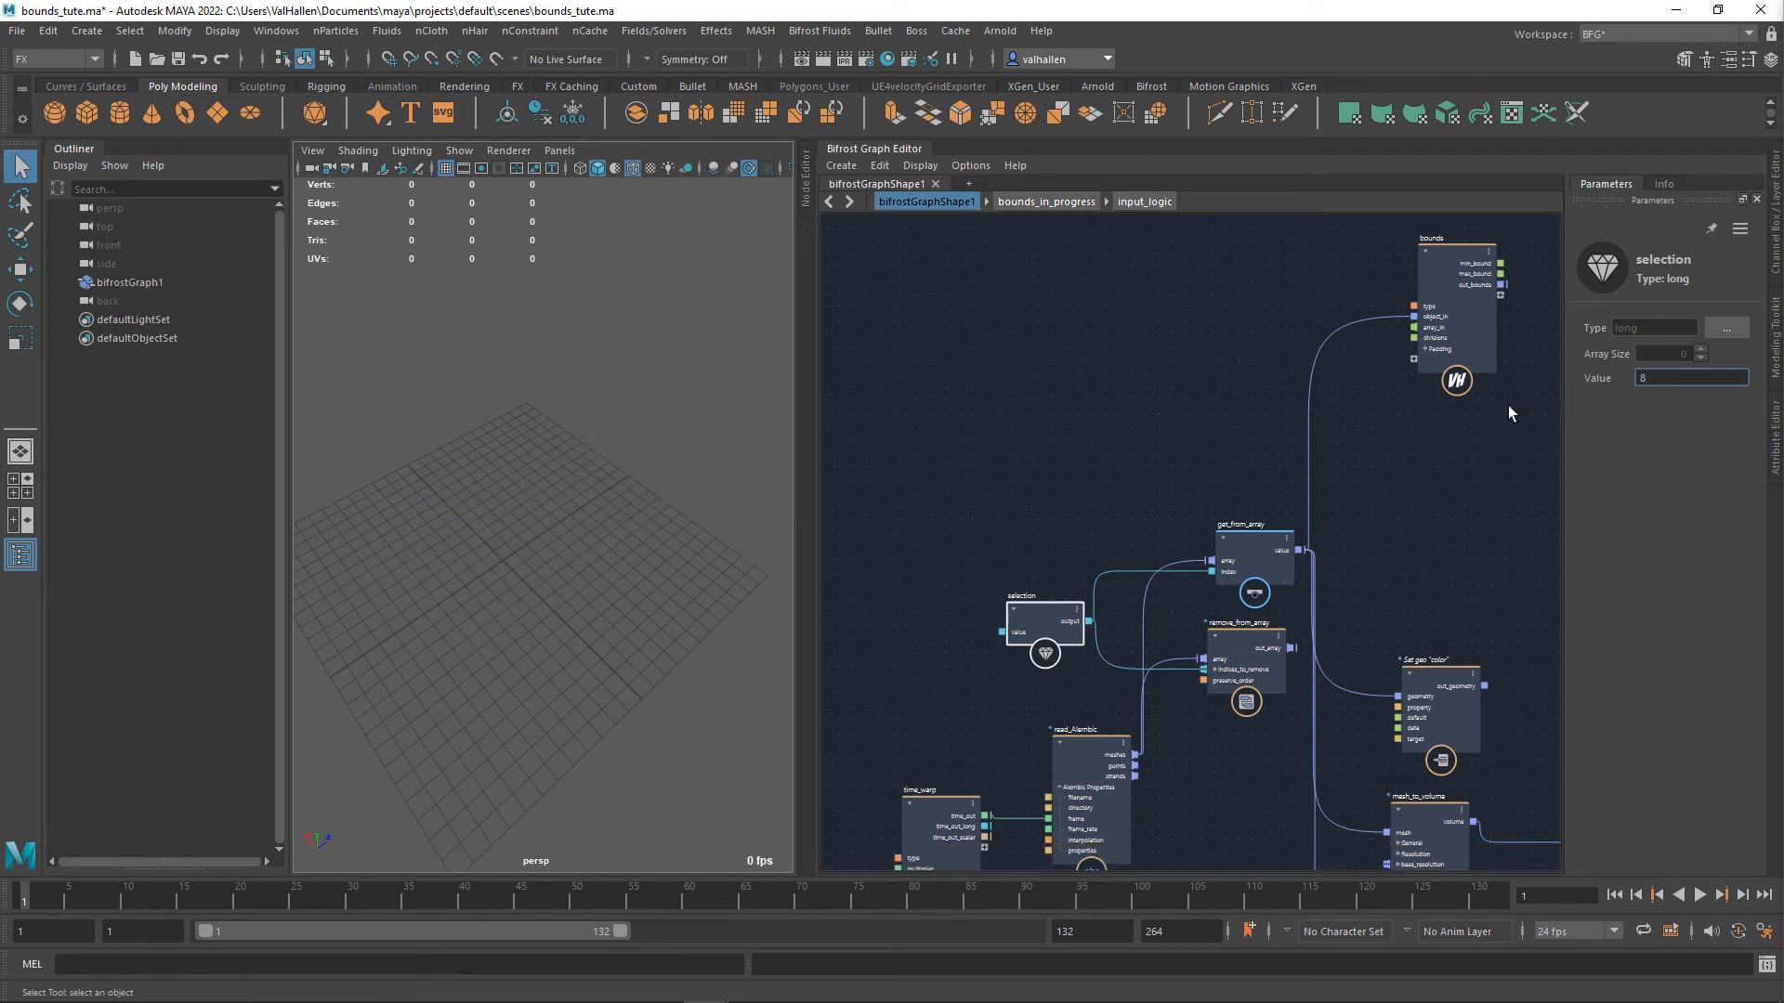
- Find the newly selected mesh's bounding box in the perspective viewport and examine it up close
scroll(617, 498, down, 6)
scroll(593, 487, up, 2)
alt+drag(594, 487, 485, 436)
scroll(575, 384, up, 5)
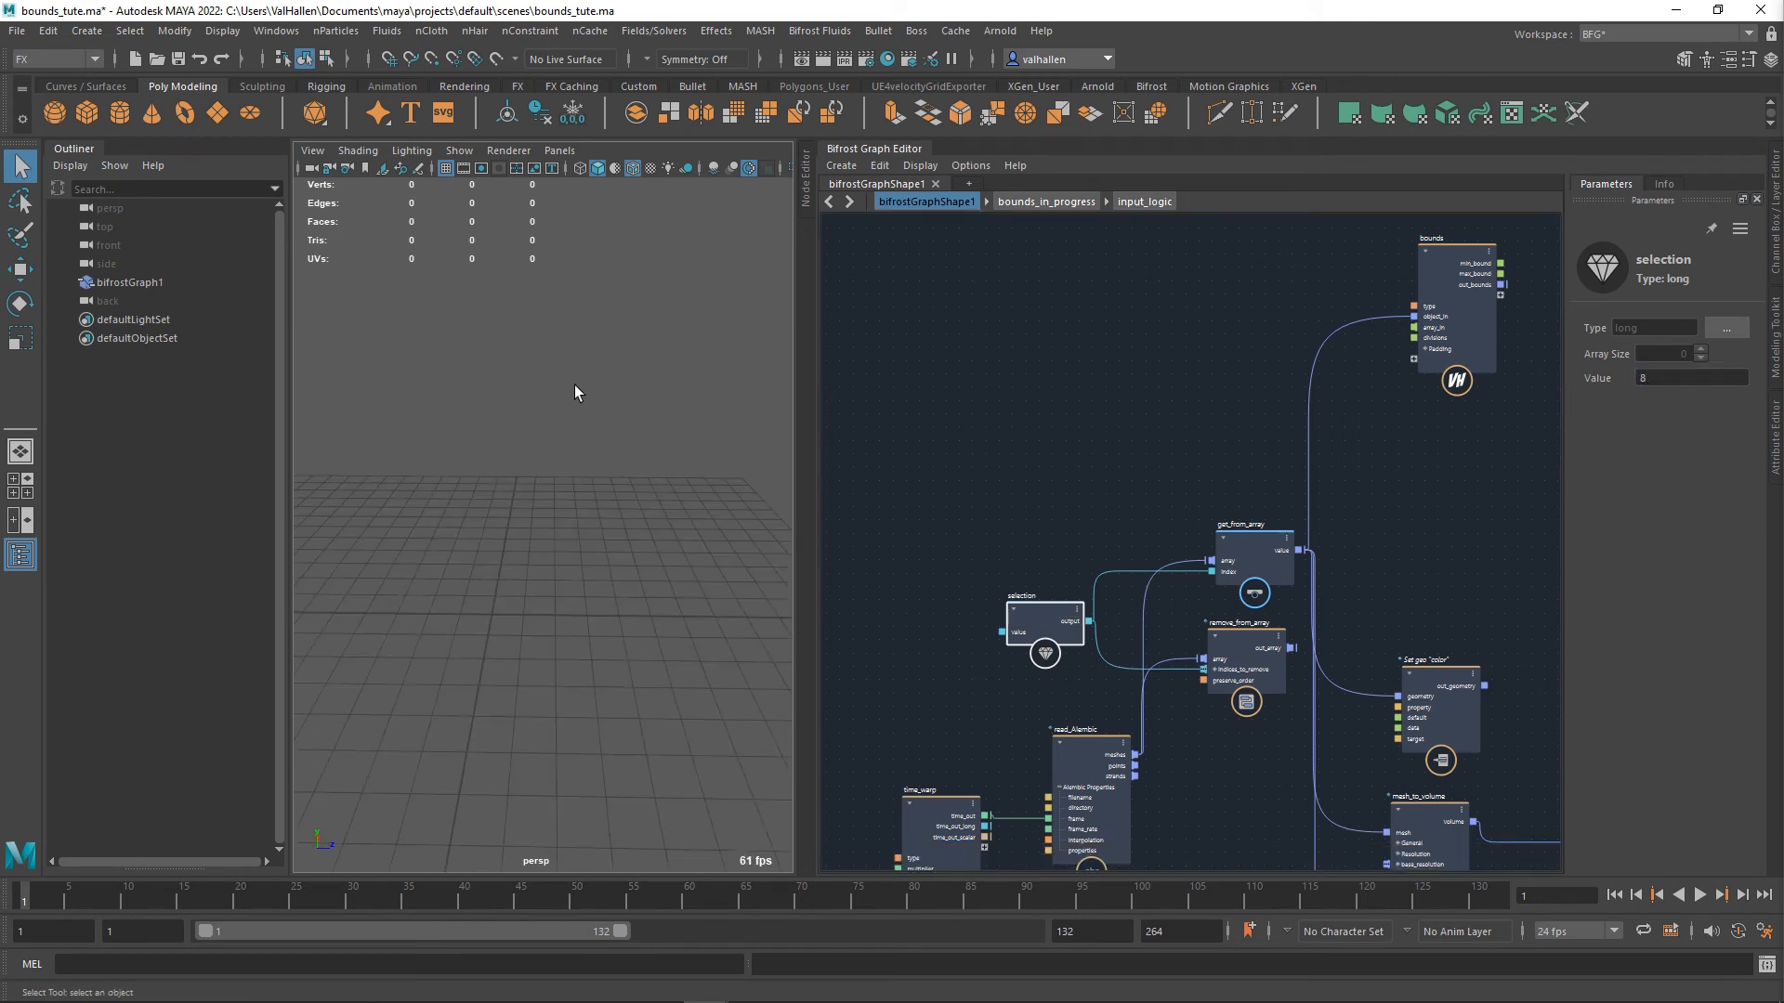
alt+middle_drag(574, 385, 617, 717)
scroll(574, 576, down, 8)
scroll(574, 572, up, 4)
alt+middle_drag(578, 421, 598, 538)
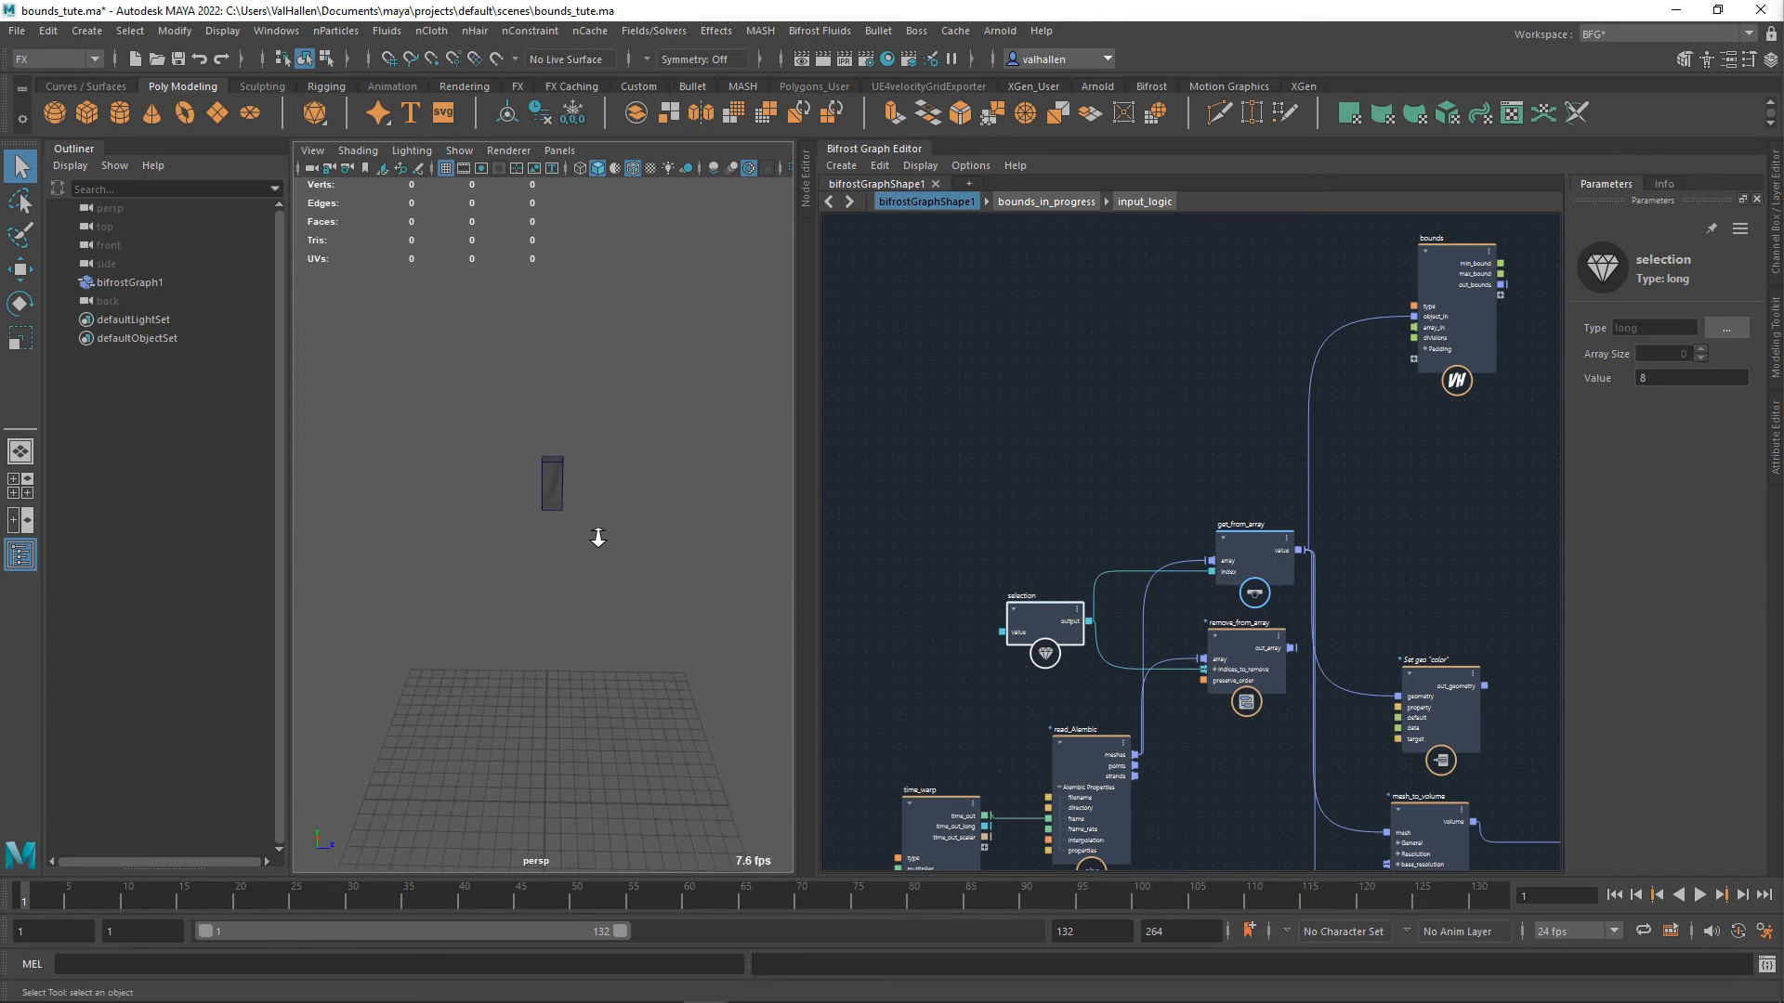
scroll(595, 500, up, 3)
alt+drag(595, 500, 585, 450)
- Replace the volume connection on the terminal's diagnostic port with the value output of get_from_array
alt+middle_drag(1241, 745, 1135, 464)
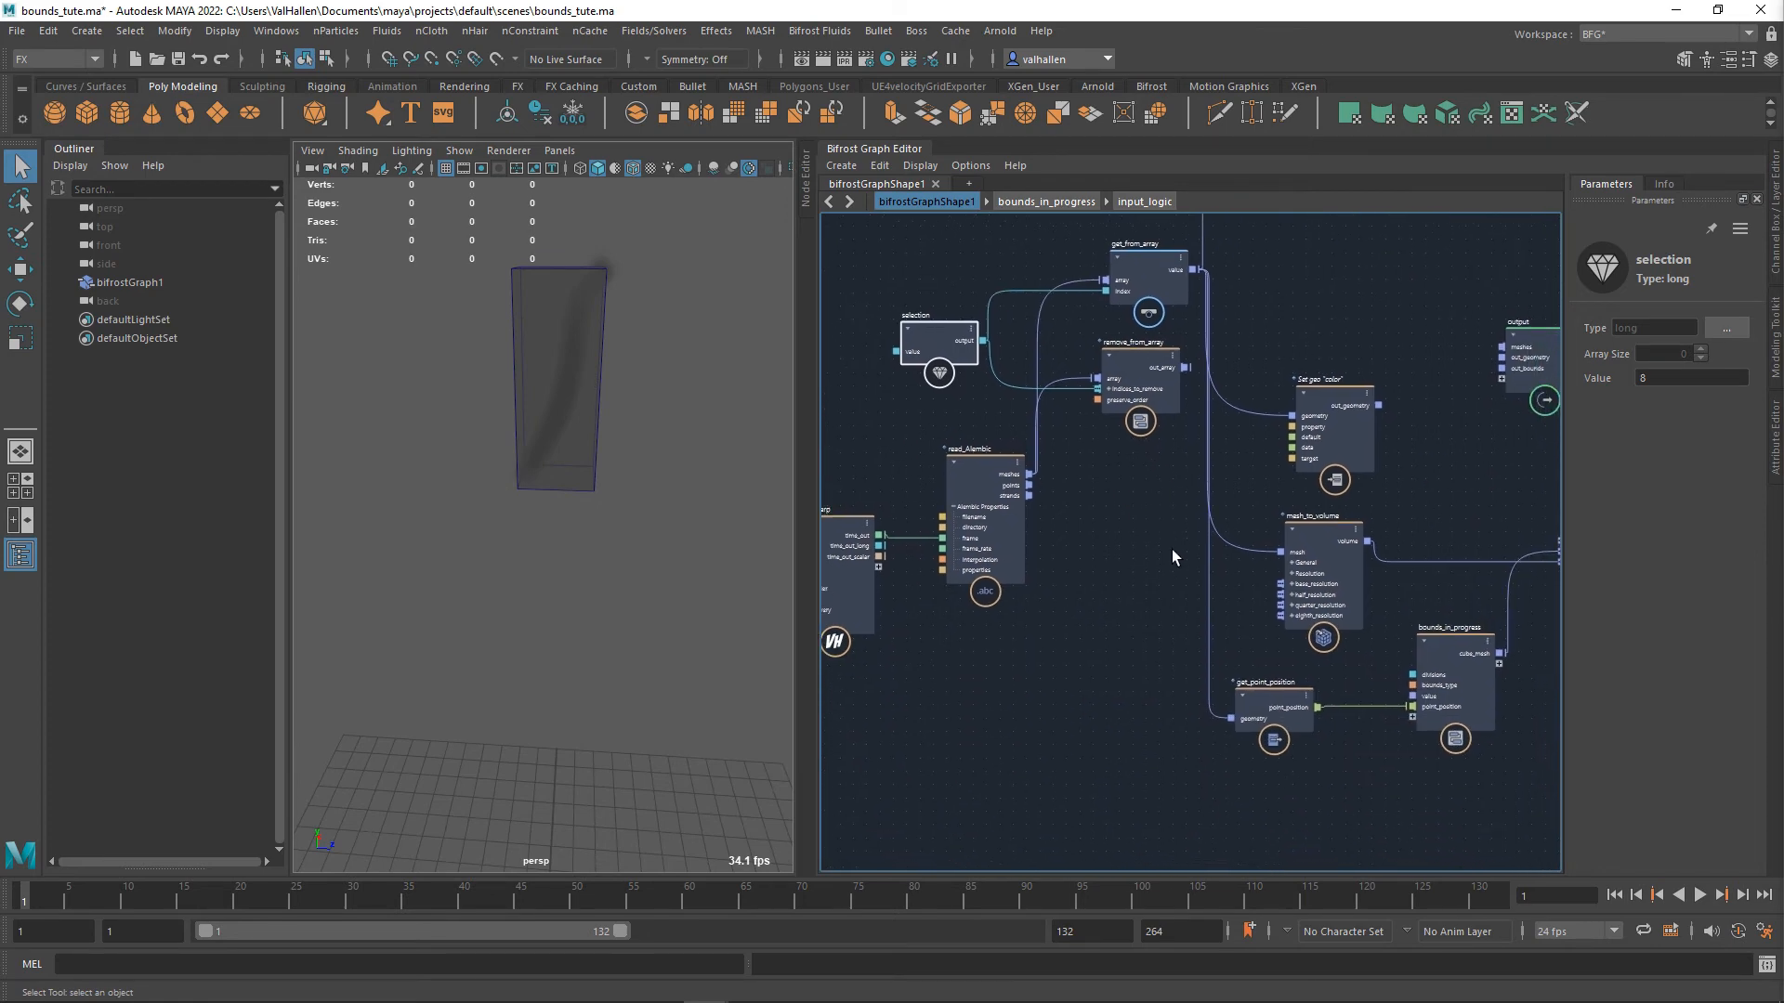
scroll(1172, 557, down, 1)
alt+middle_drag(1449, 643, 1075, 657)
scroll(1180, 660, up, 3)
alt+middle_drag(1218, 692, 1402, 685)
alt+middle_drag(1171, 589, 1174, 595)
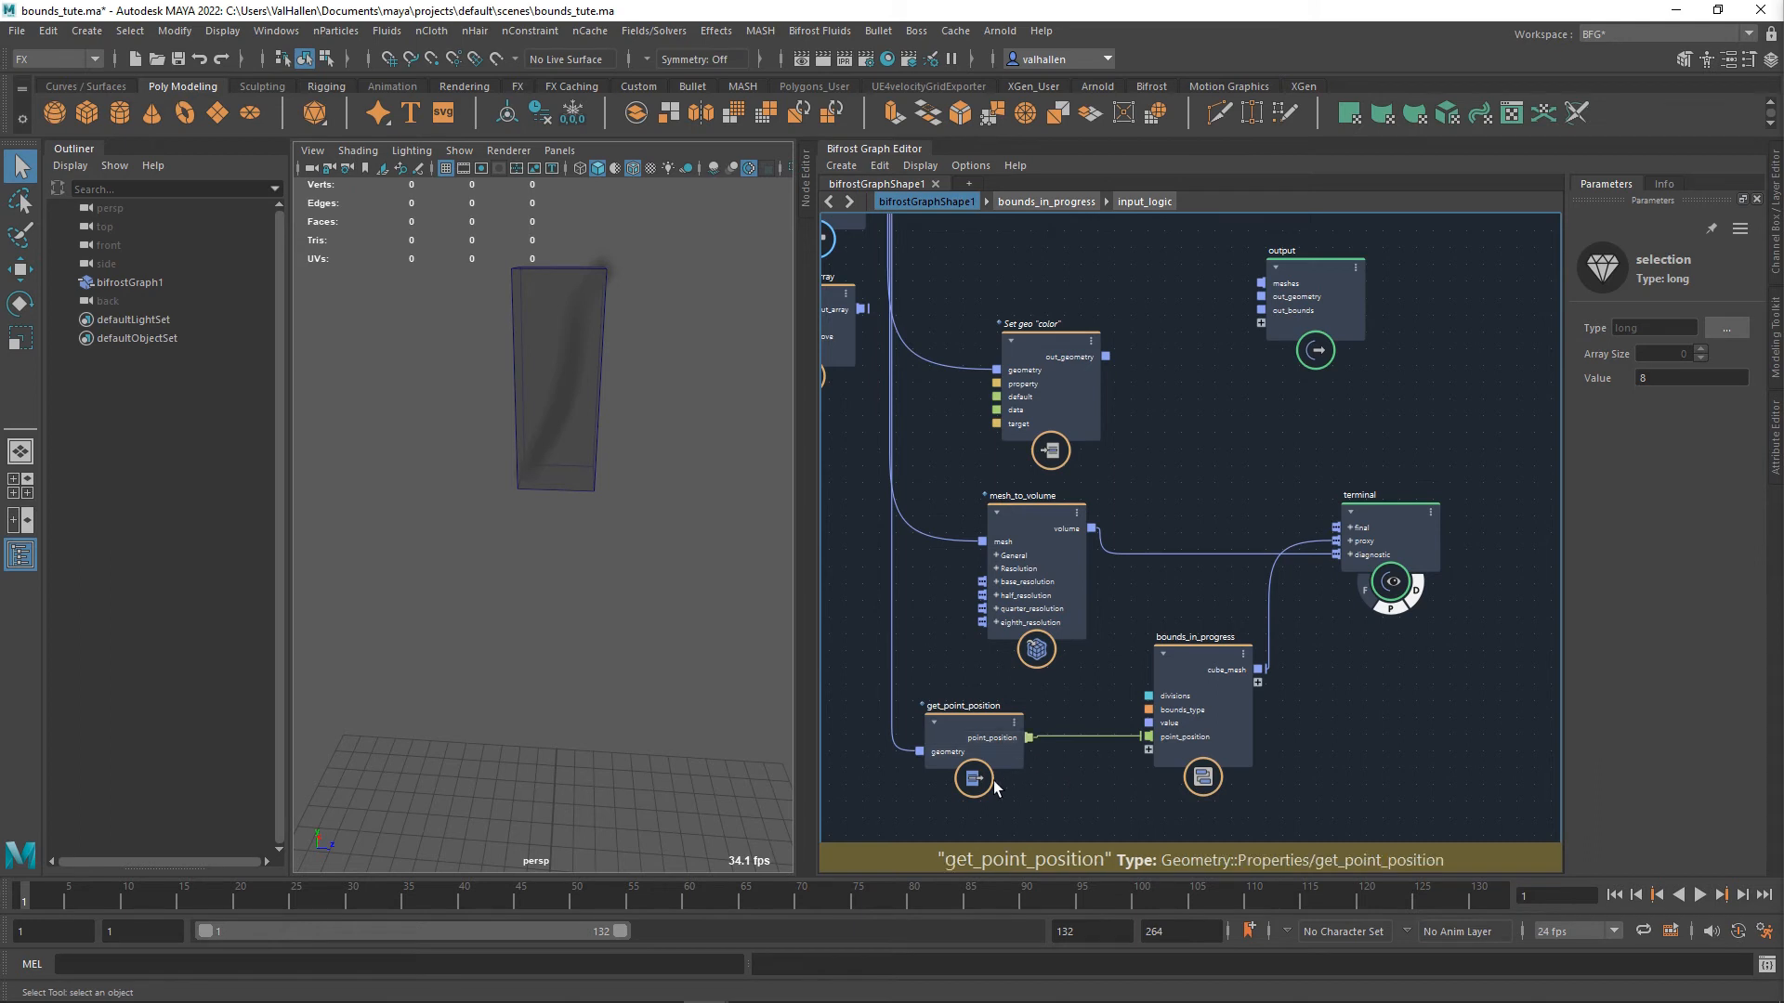
alt+middle_drag(1176, 459, 1255, 450)
alt+middle_drag(962, 286, 963, 342)
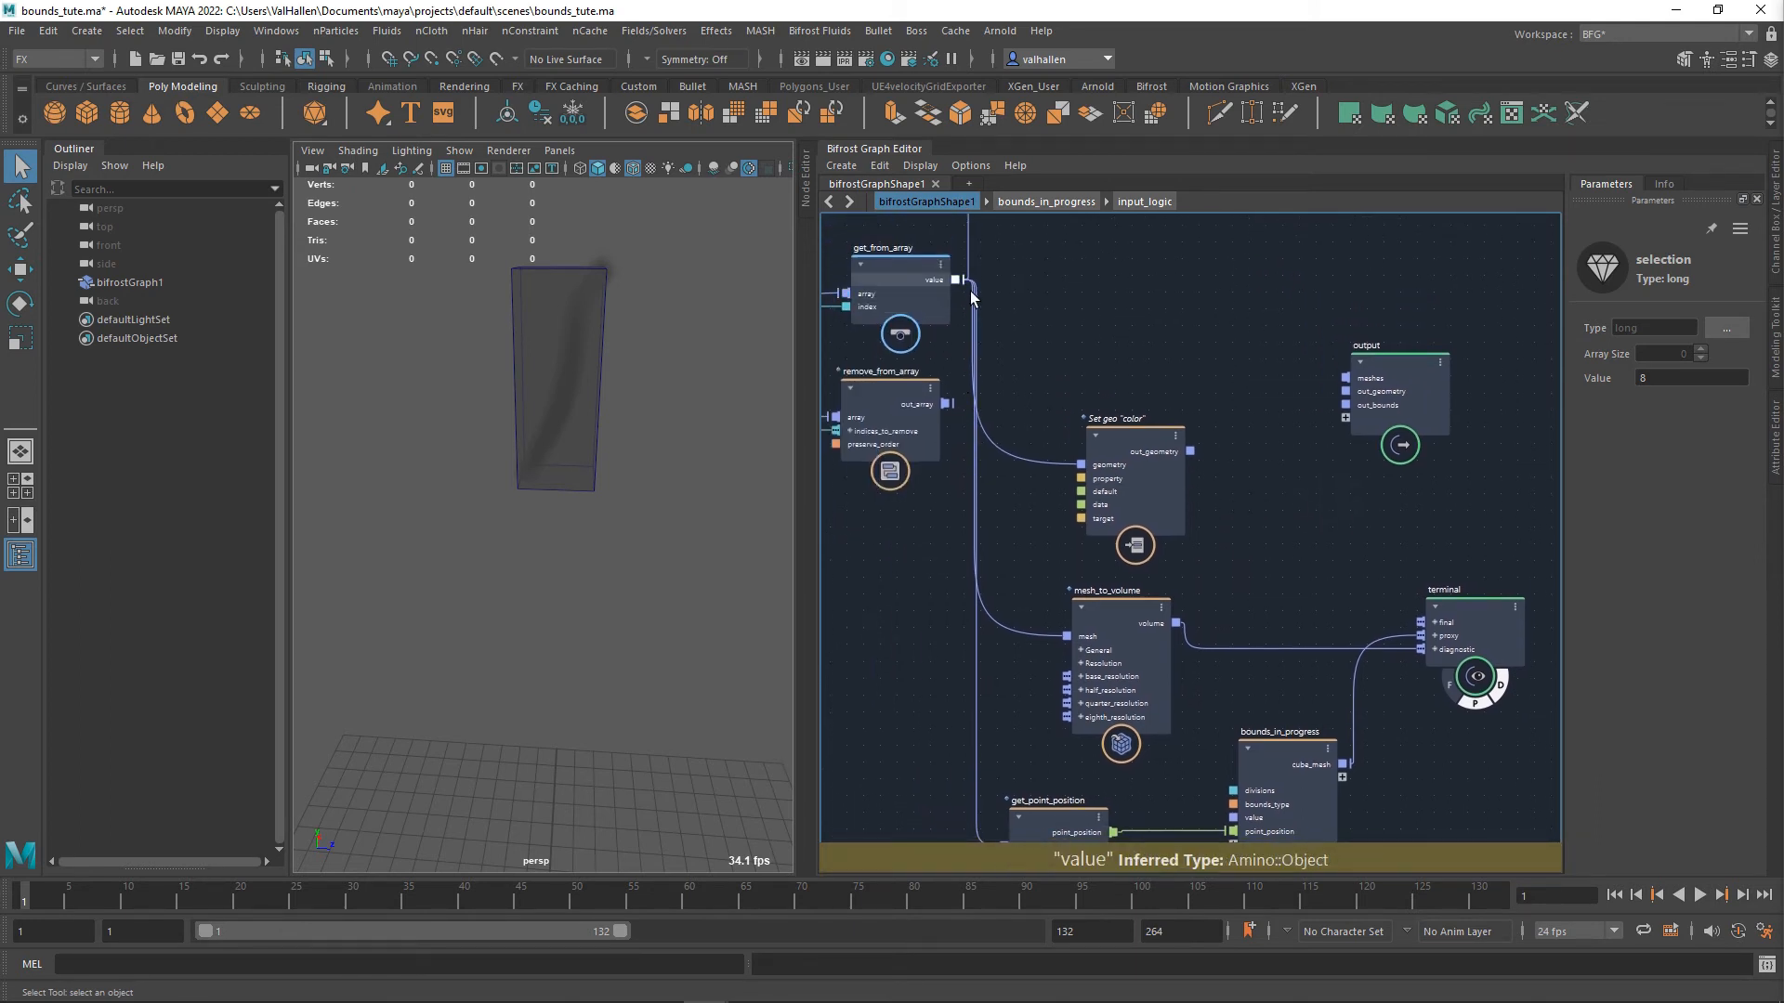
drag(955, 280, 1069, 351)
click(1434, 650)
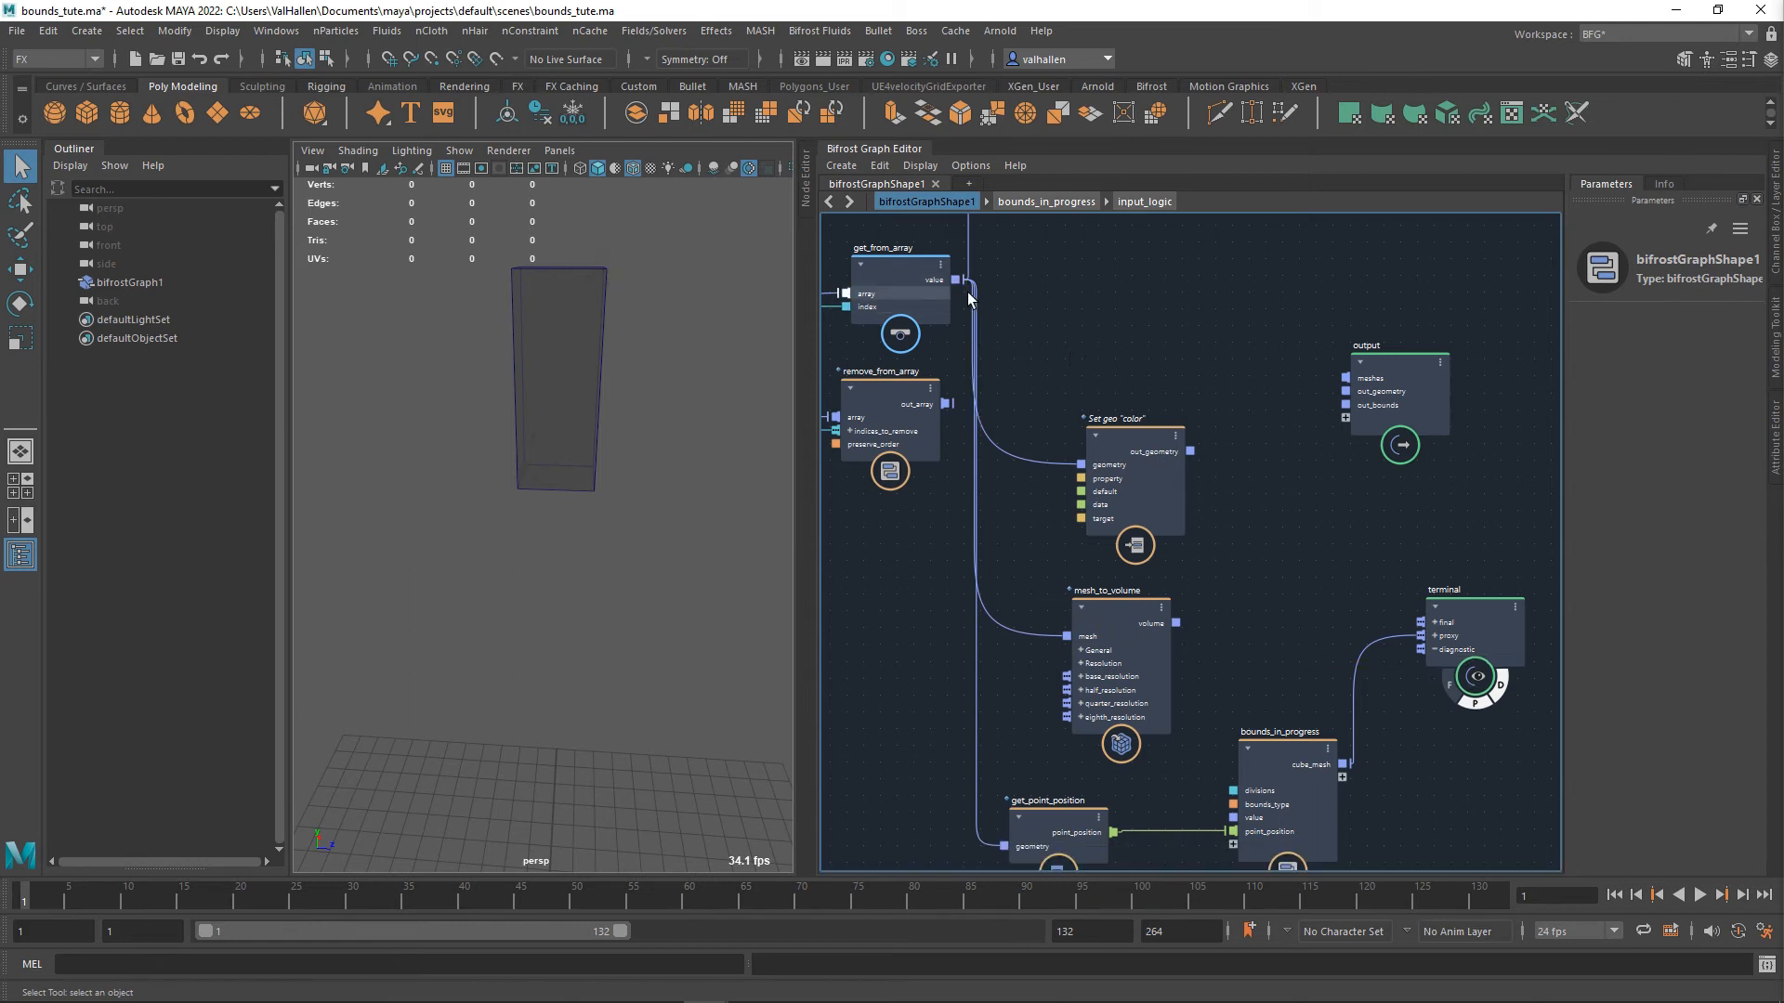
drag(956, 280, 1420, 650)
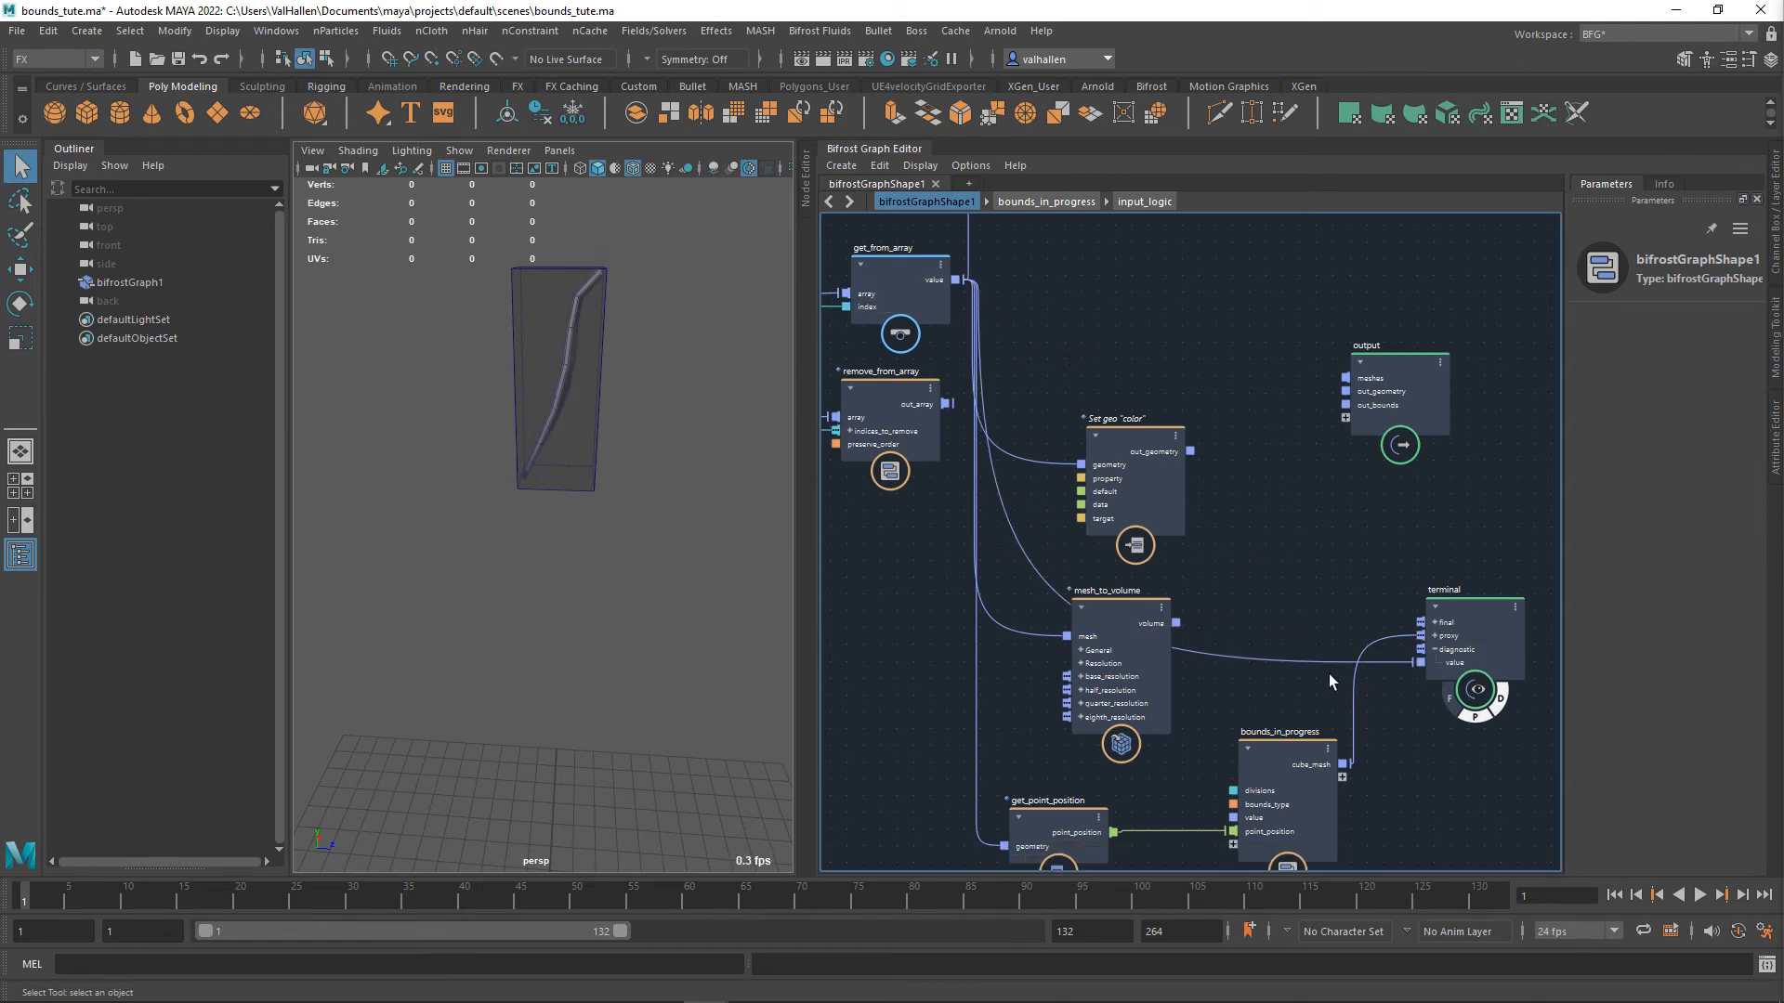
- Examine how the bounding box fits around the displayed mesh from several angles in the perspective viewport
alt+drag(430, 470, 457, 519)
scroll(482, 517, up, 5)
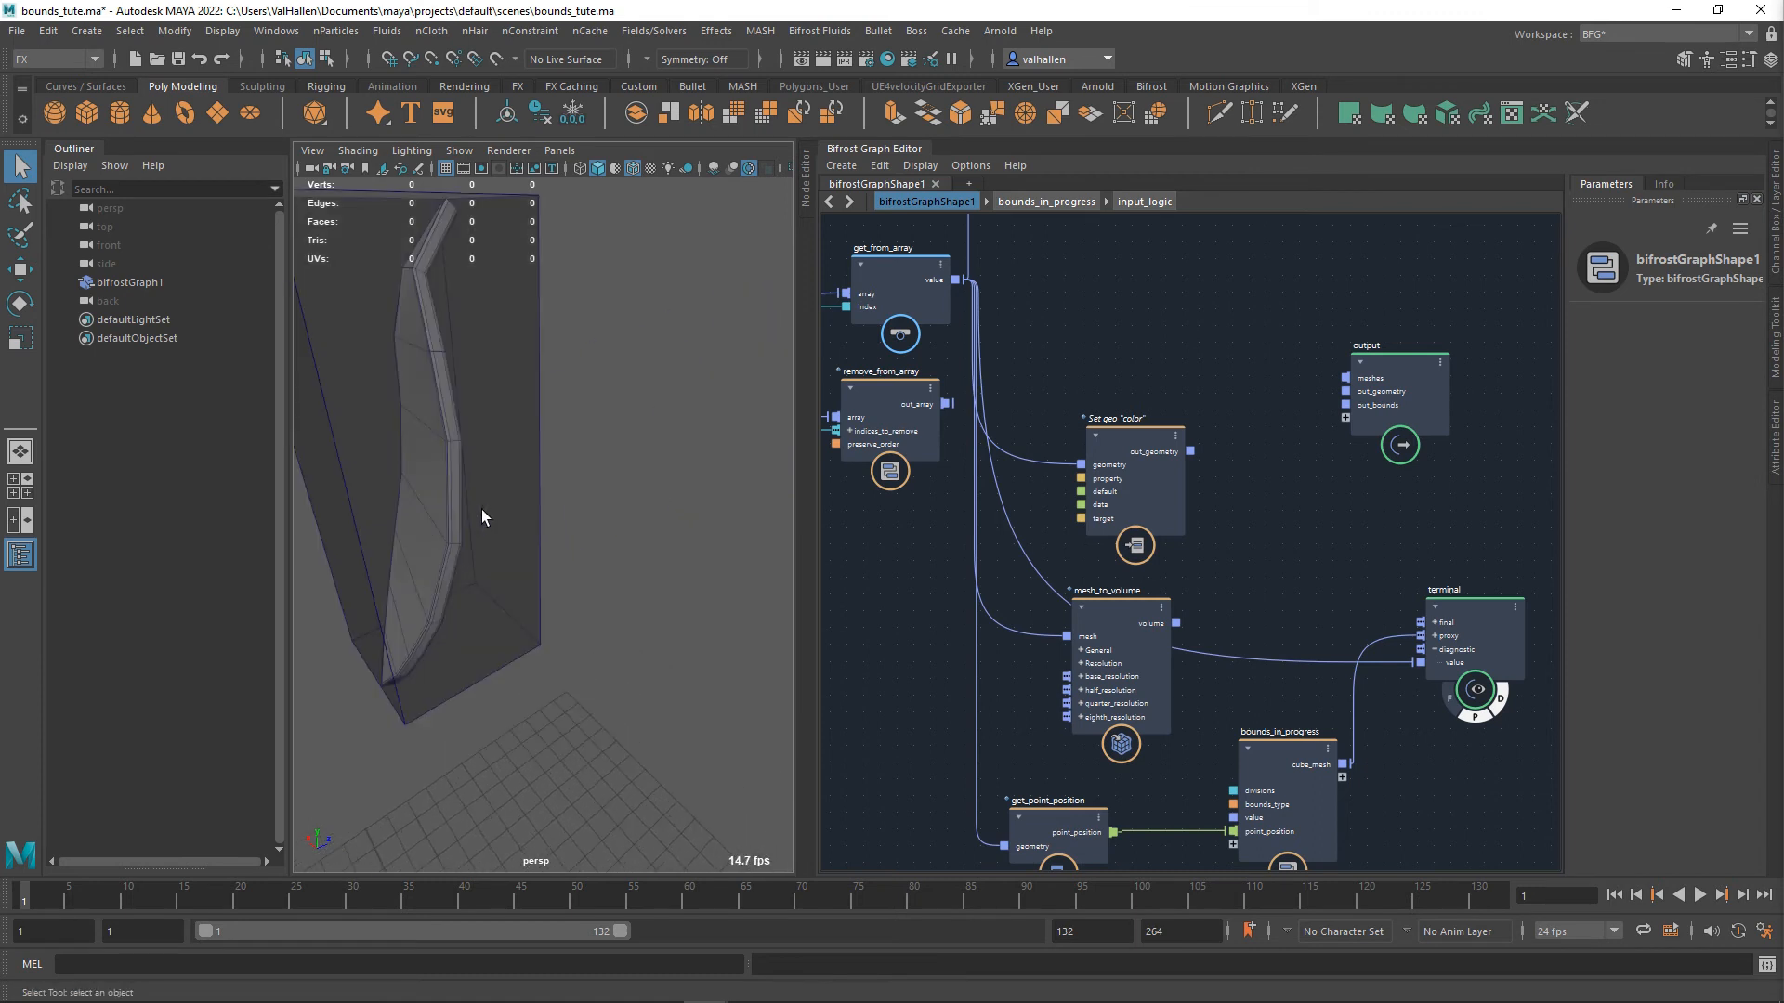
alt+middle_drag(411, 424, 470, 463)
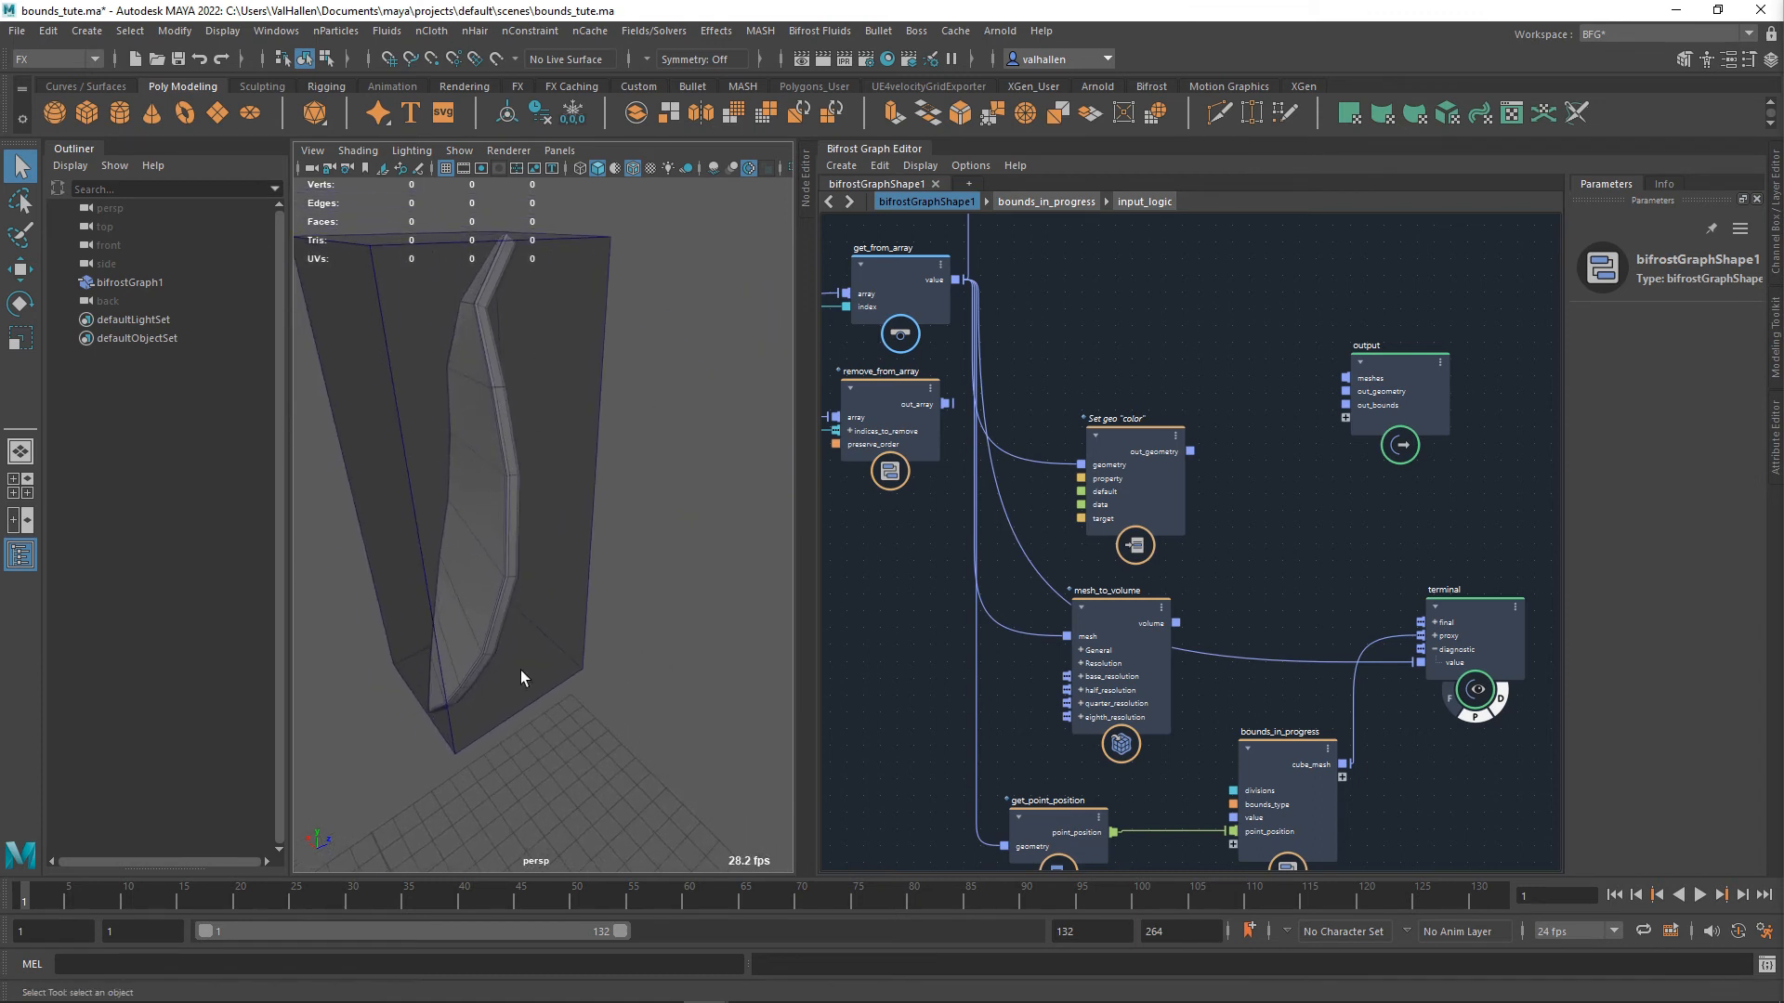
key(f)
mouse_move(608, 541)
alt+mouse_down()
mouse_move(611, 519)
mouse_move(602, 534)
alt+mouse_up()
scroll(1295, 634, down, 4)
- Reconnect the volume output of mesh_to_volume to the value of bounds_in_progress and place mesh_to_volume just above get_point_position
alt+middle_drag(1271, 607, 1176, 472)
alt+middle_drag(1318, 628, 1319, 715)
drag(1083, 585, 1093, 568)
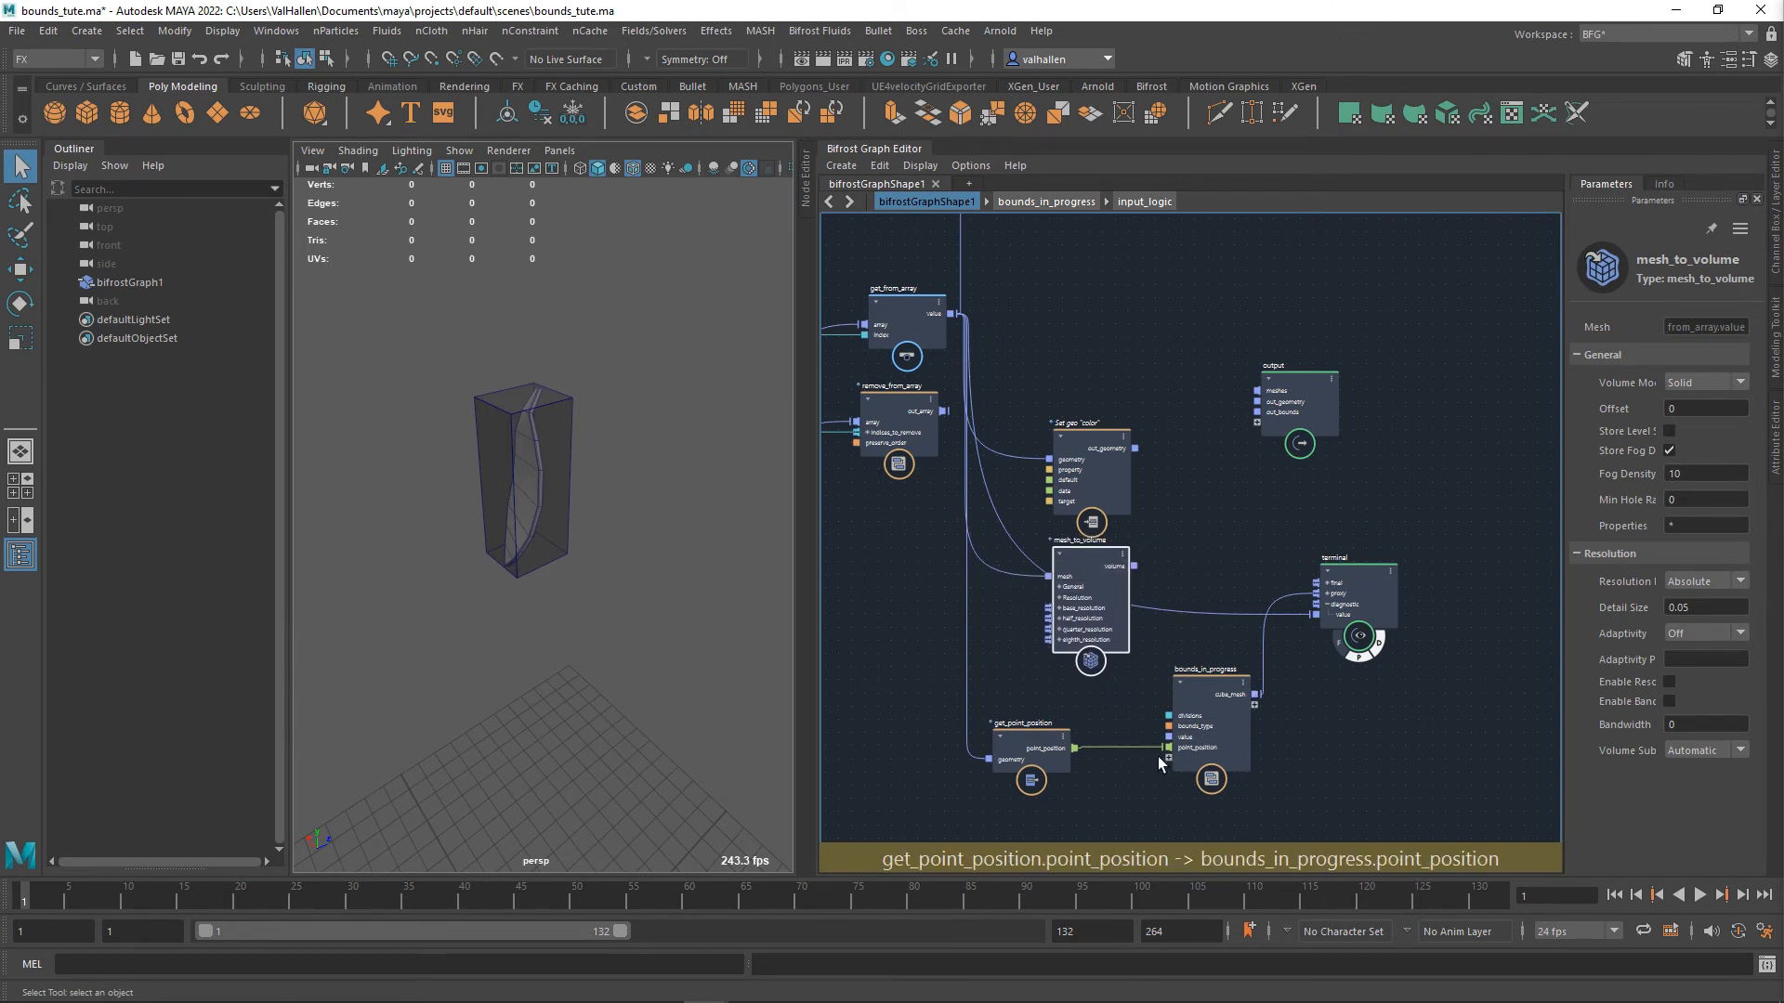
drag(1096, 558, 1183, 744)
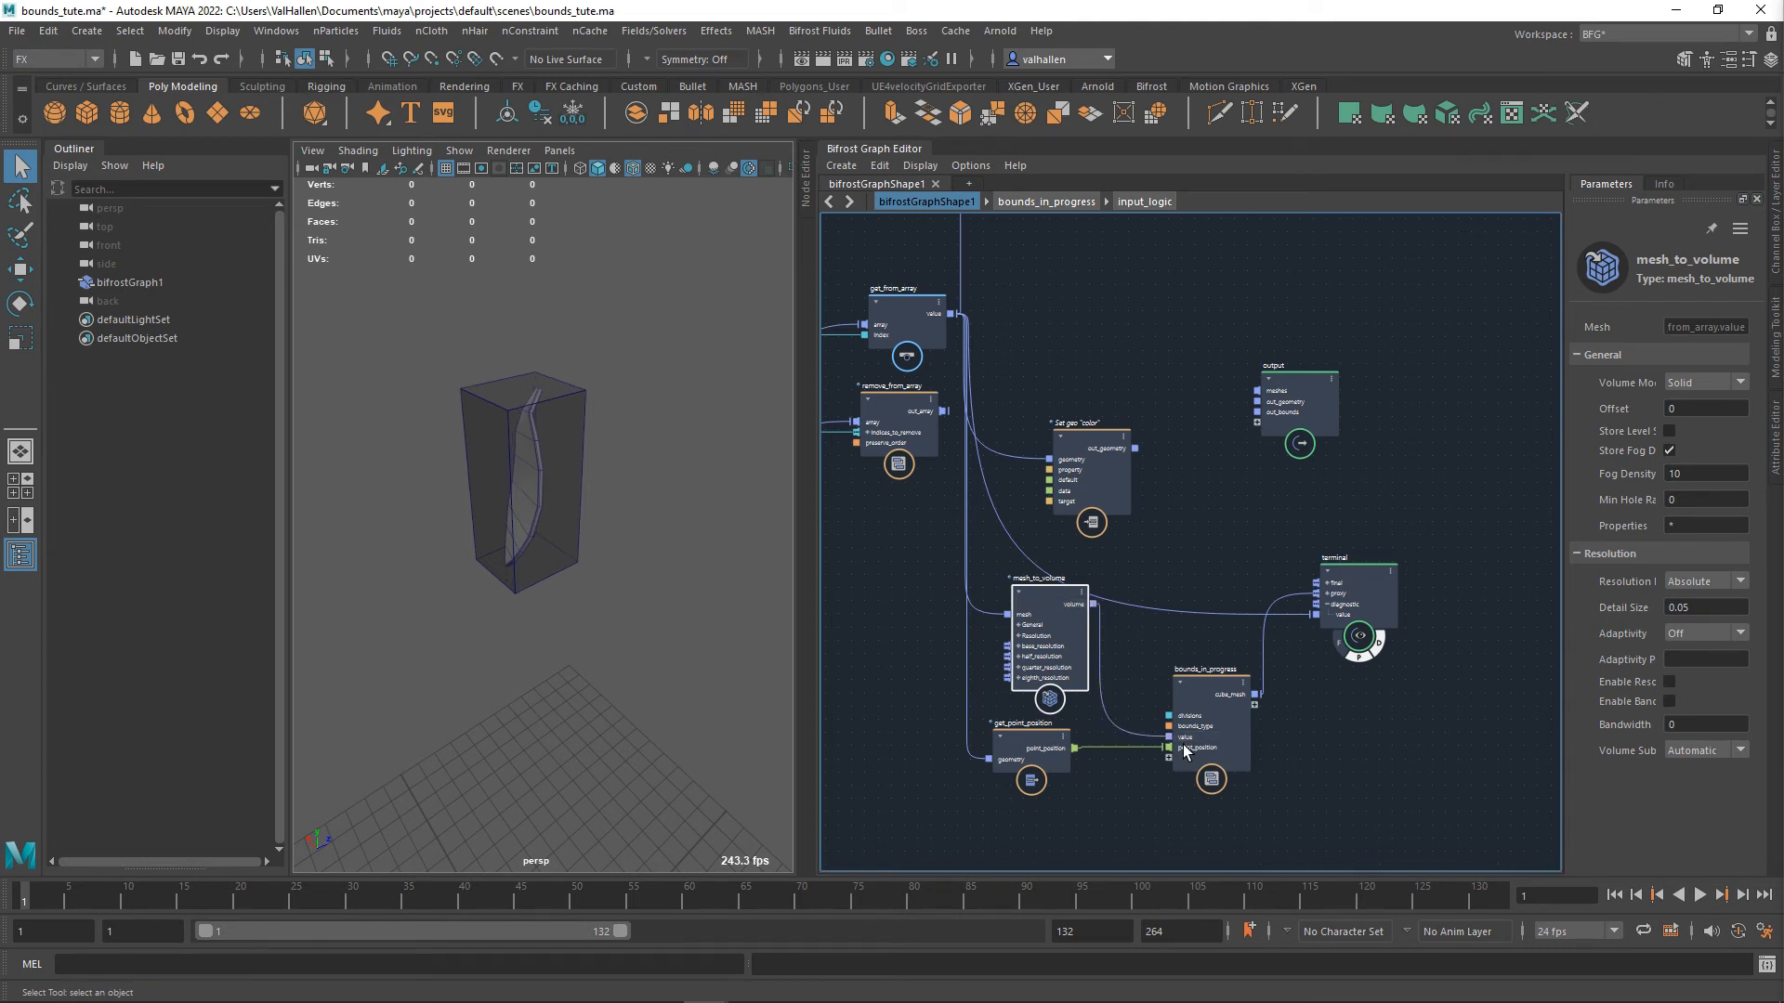
drag(1067, 609, 1061, 612)
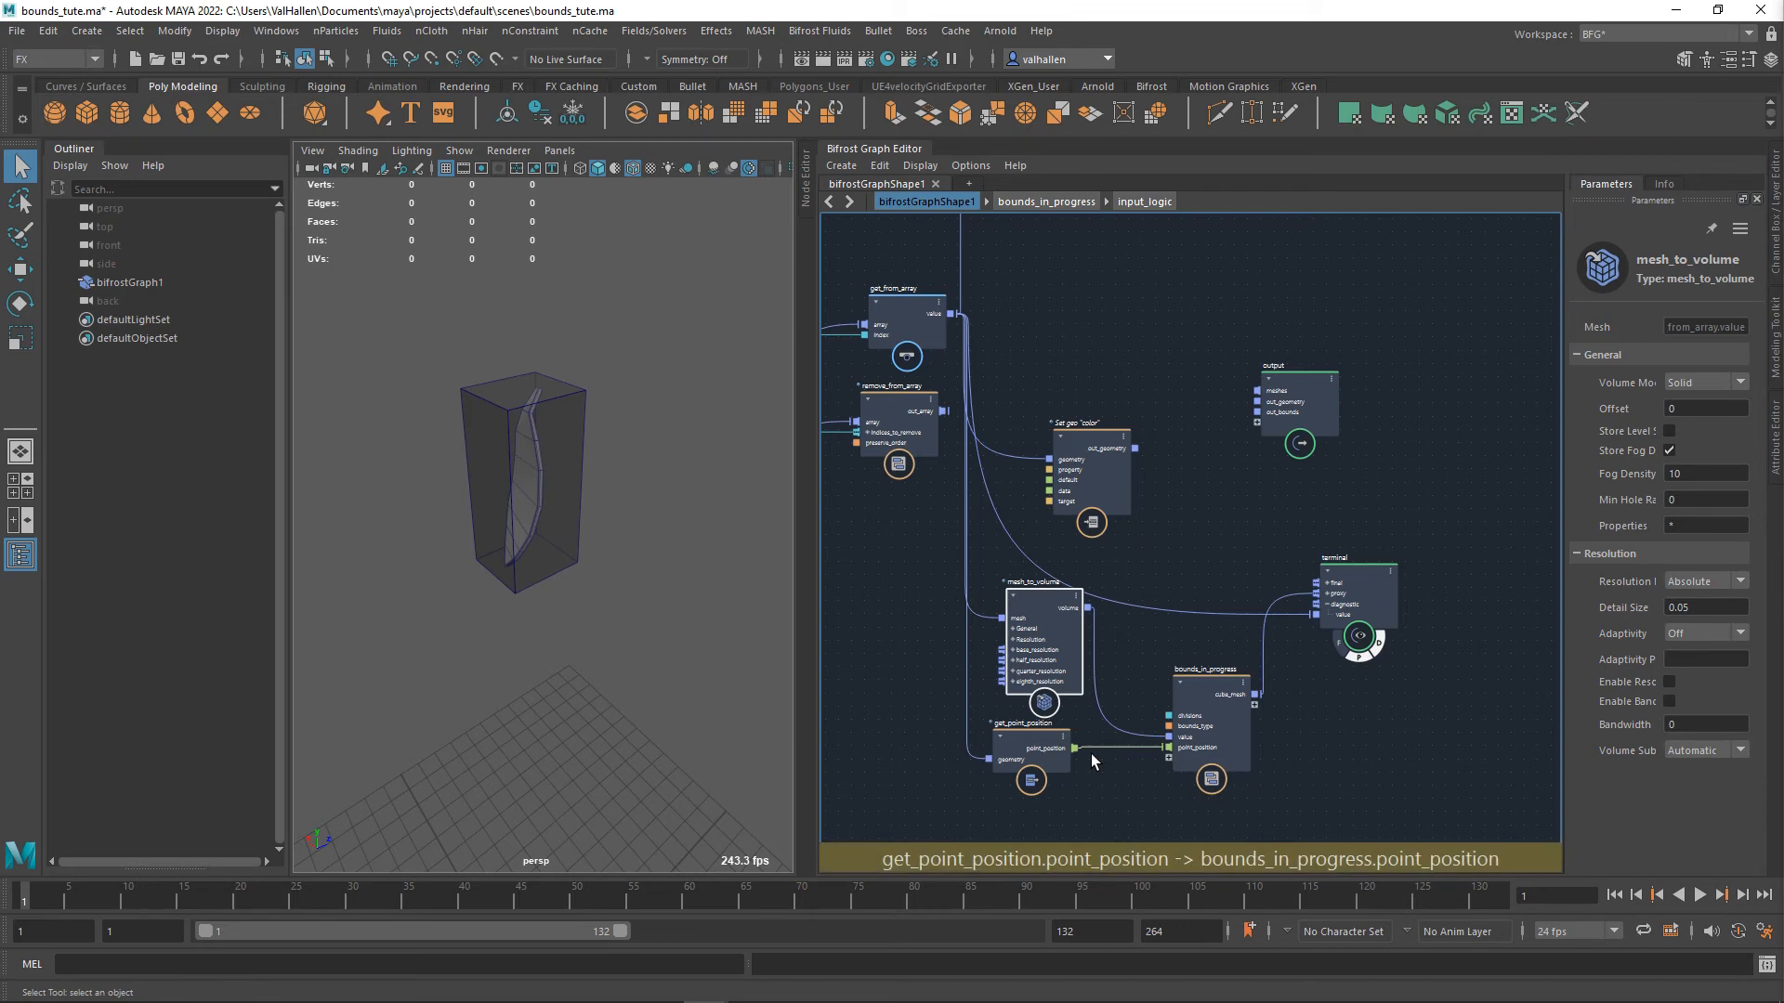
- Review the chained if nodes and their array branches inside input_logic, and return to the bifrostGraphShape1 level
double_click(1207, 695)
scroll(1151, 573, down, 4)
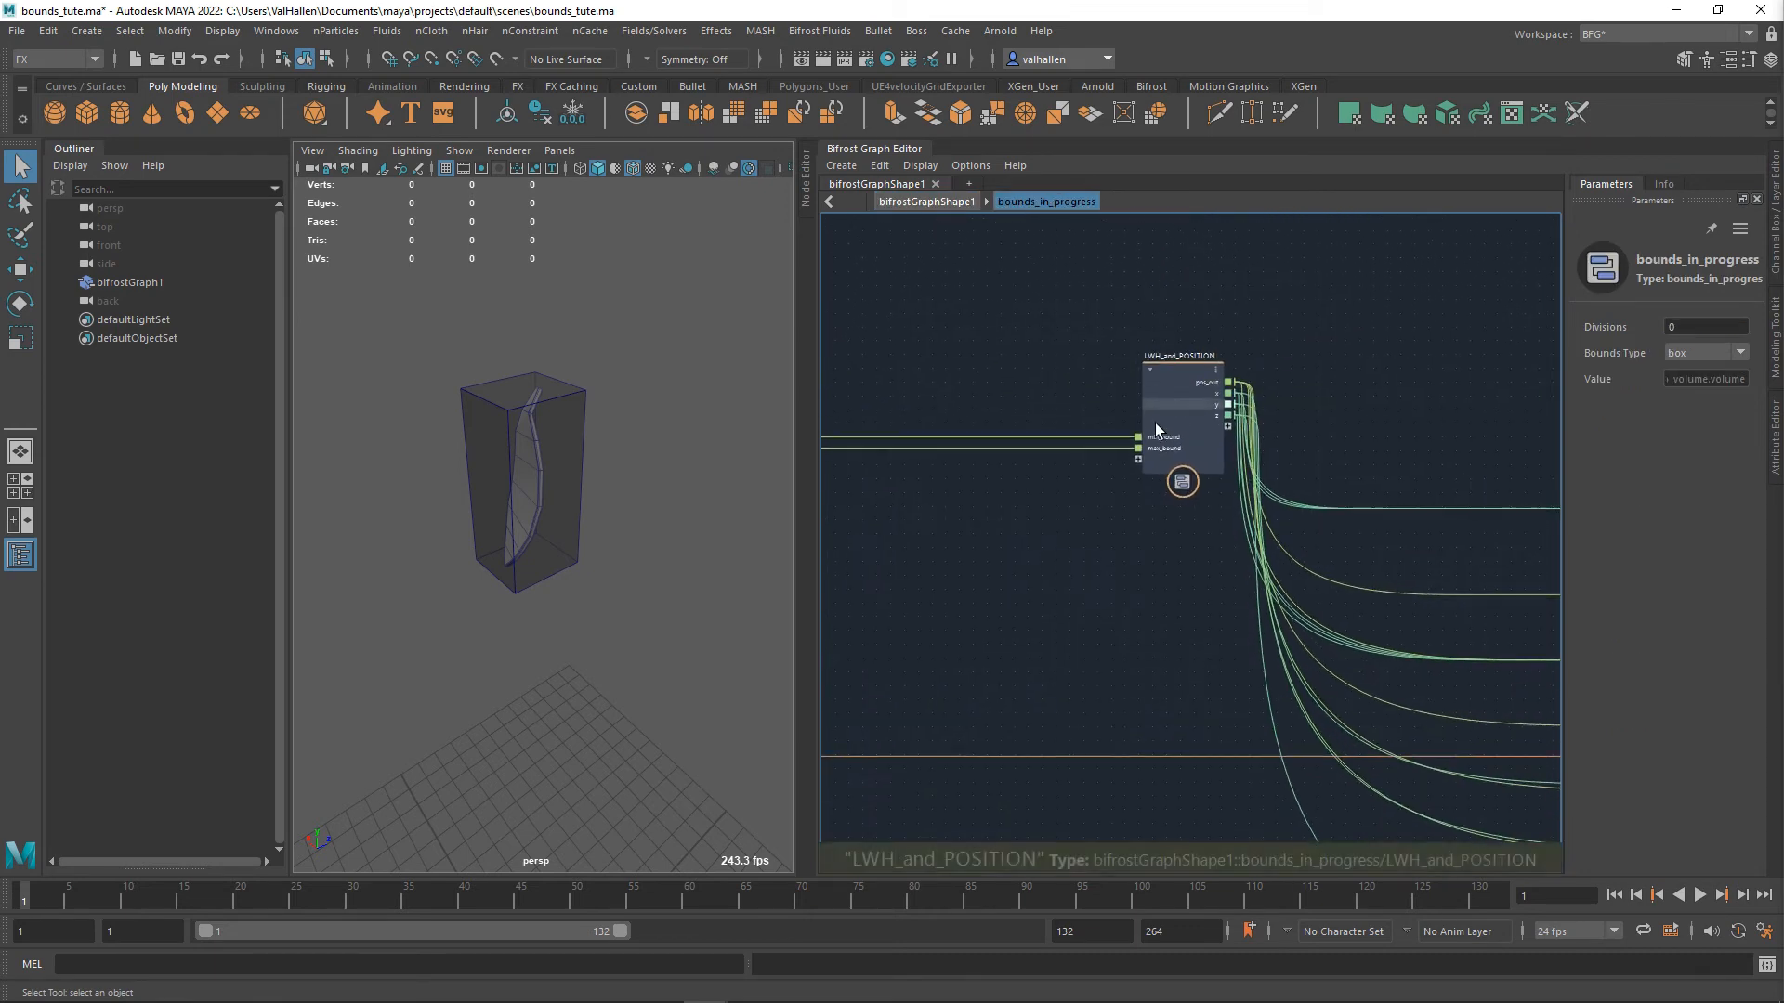
alt+middle_drag(1124, 549, 1426, 646)
double_click(1240, 499)
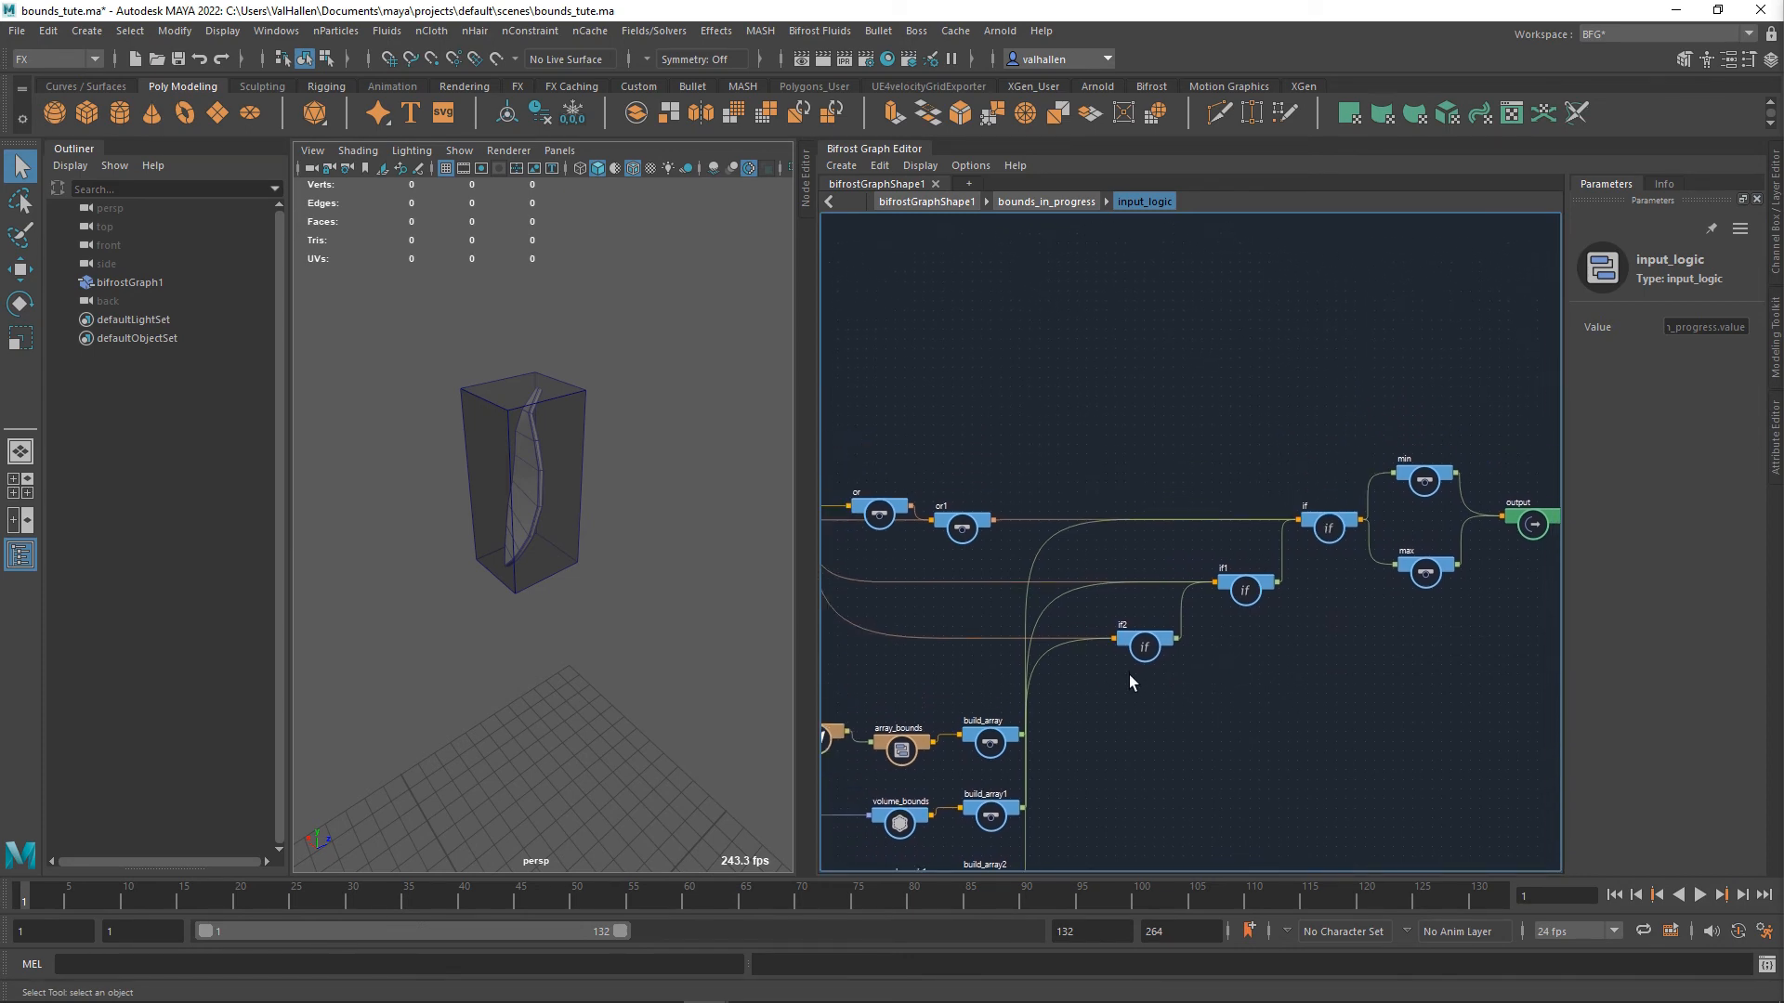
scroll(1129, 674, up, 3)
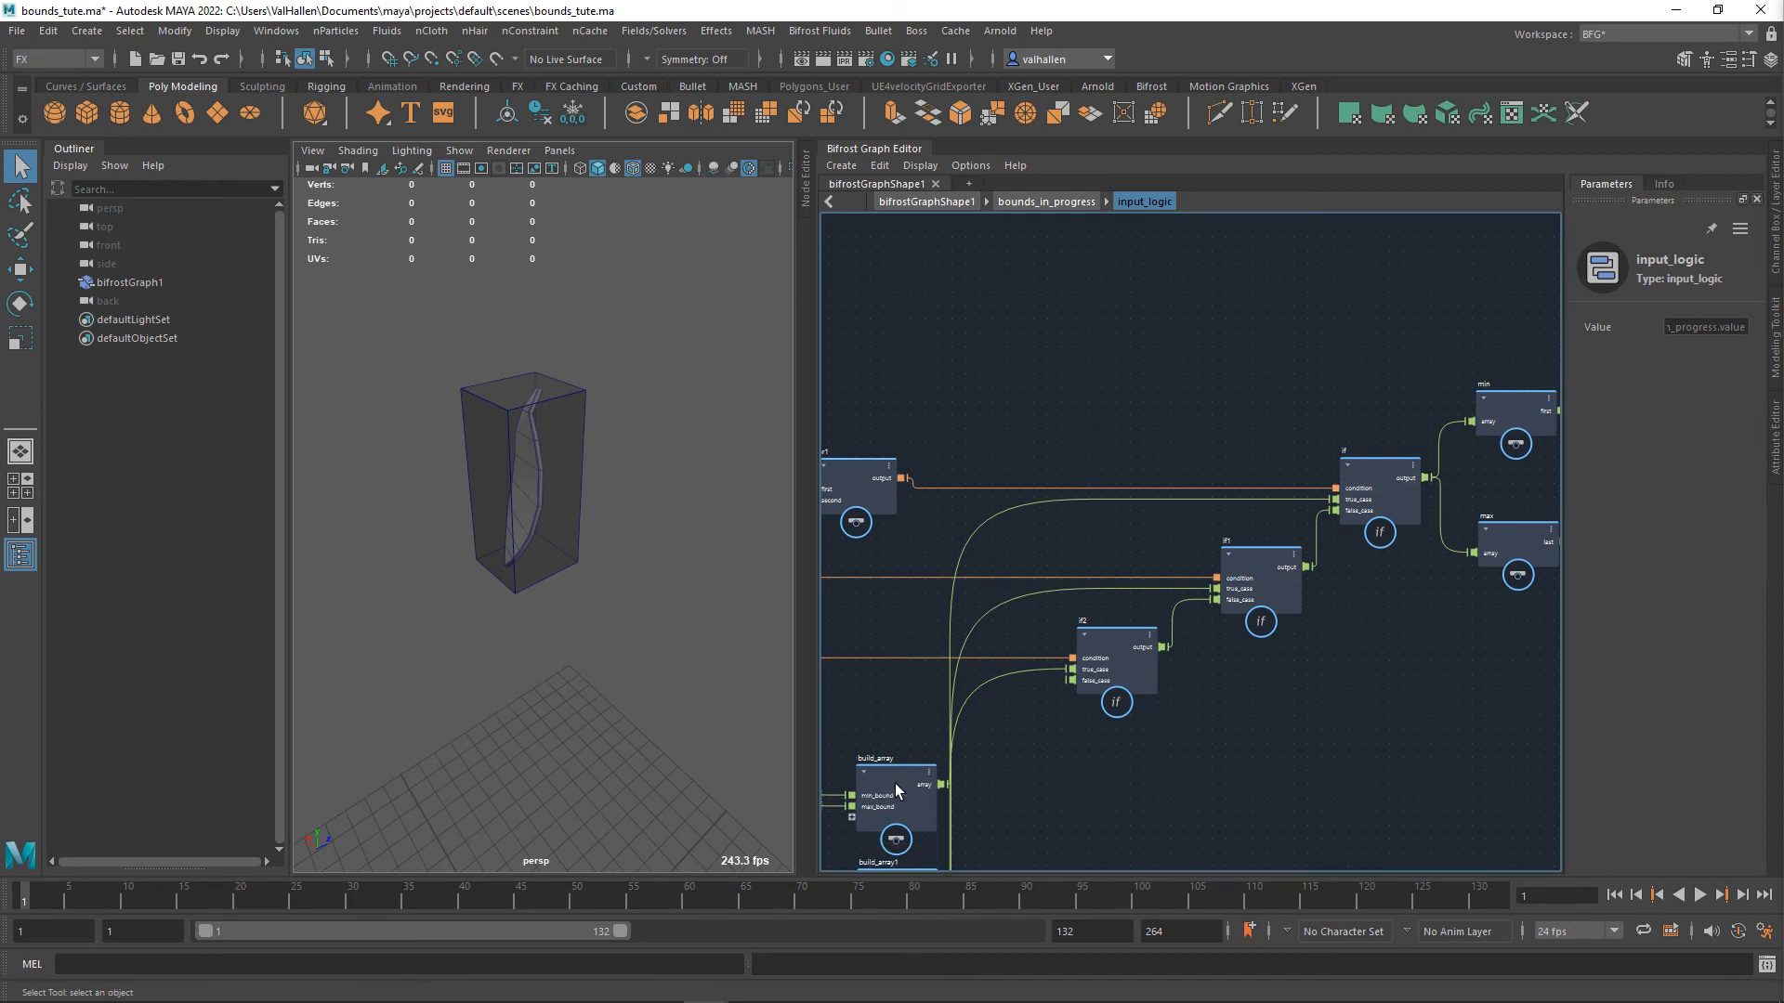
scroll(1325, 588, down, 3)
alt+middle_drag(1284, 706, 1327, 712)
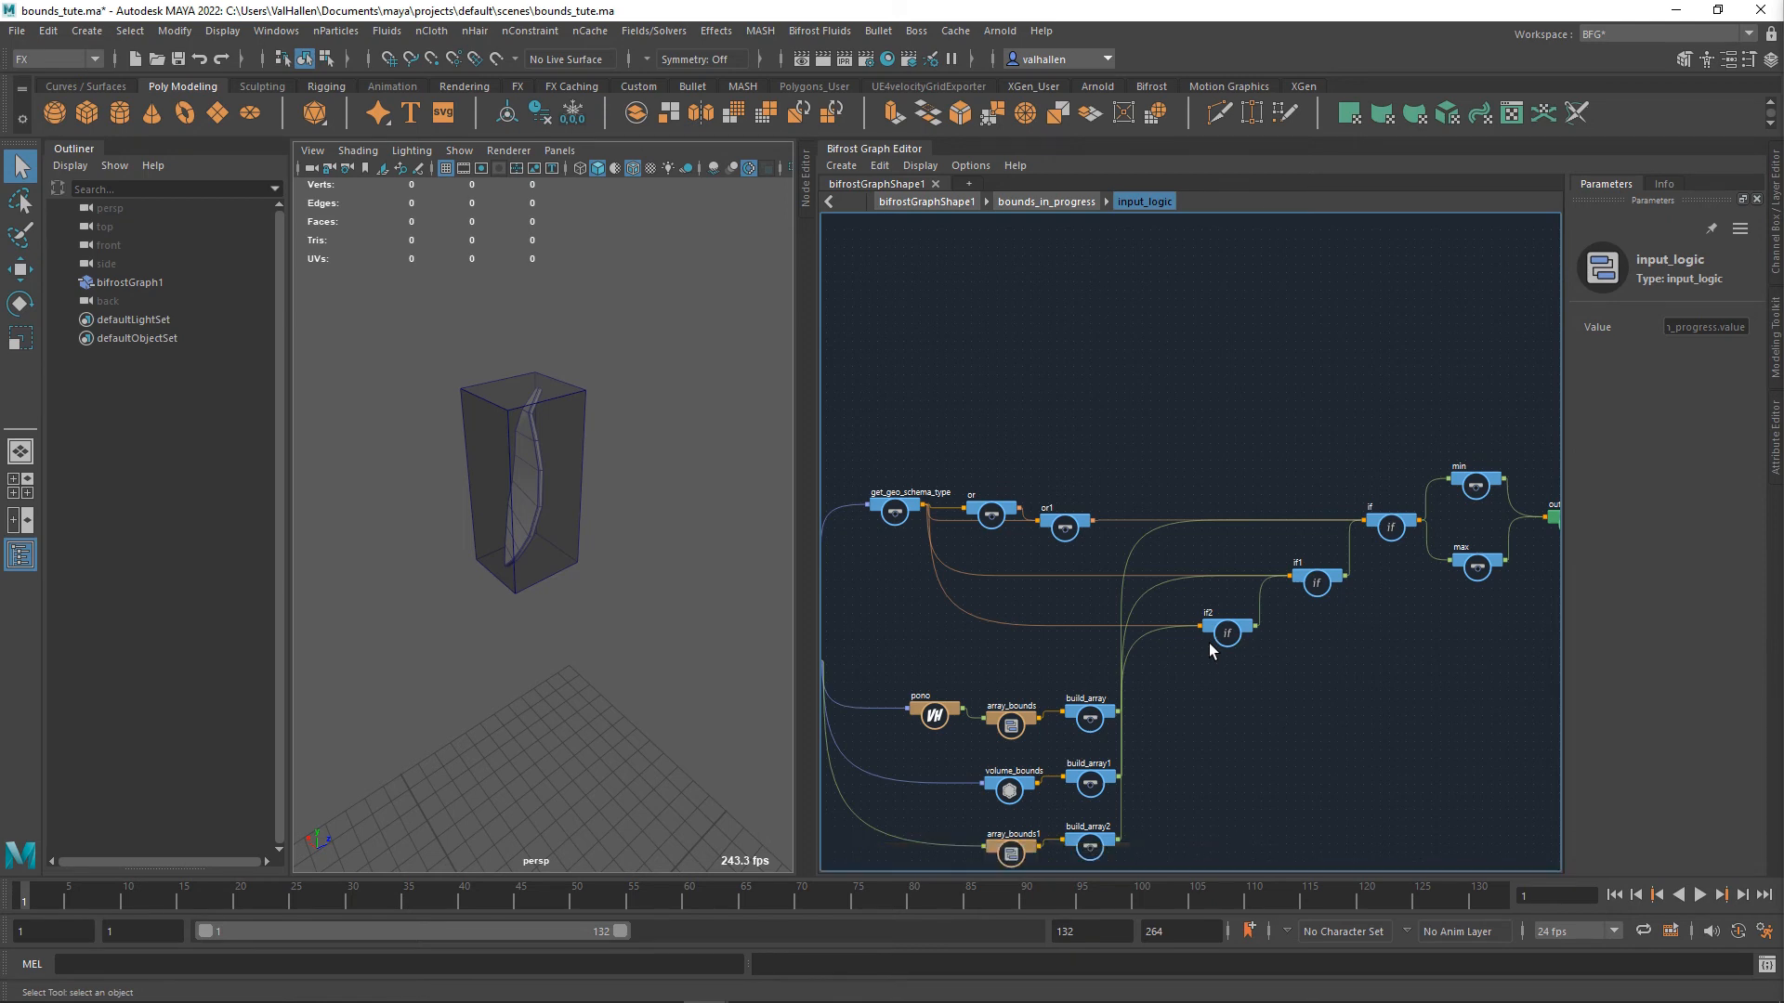
key(BackSpace)
key(BackSpace)
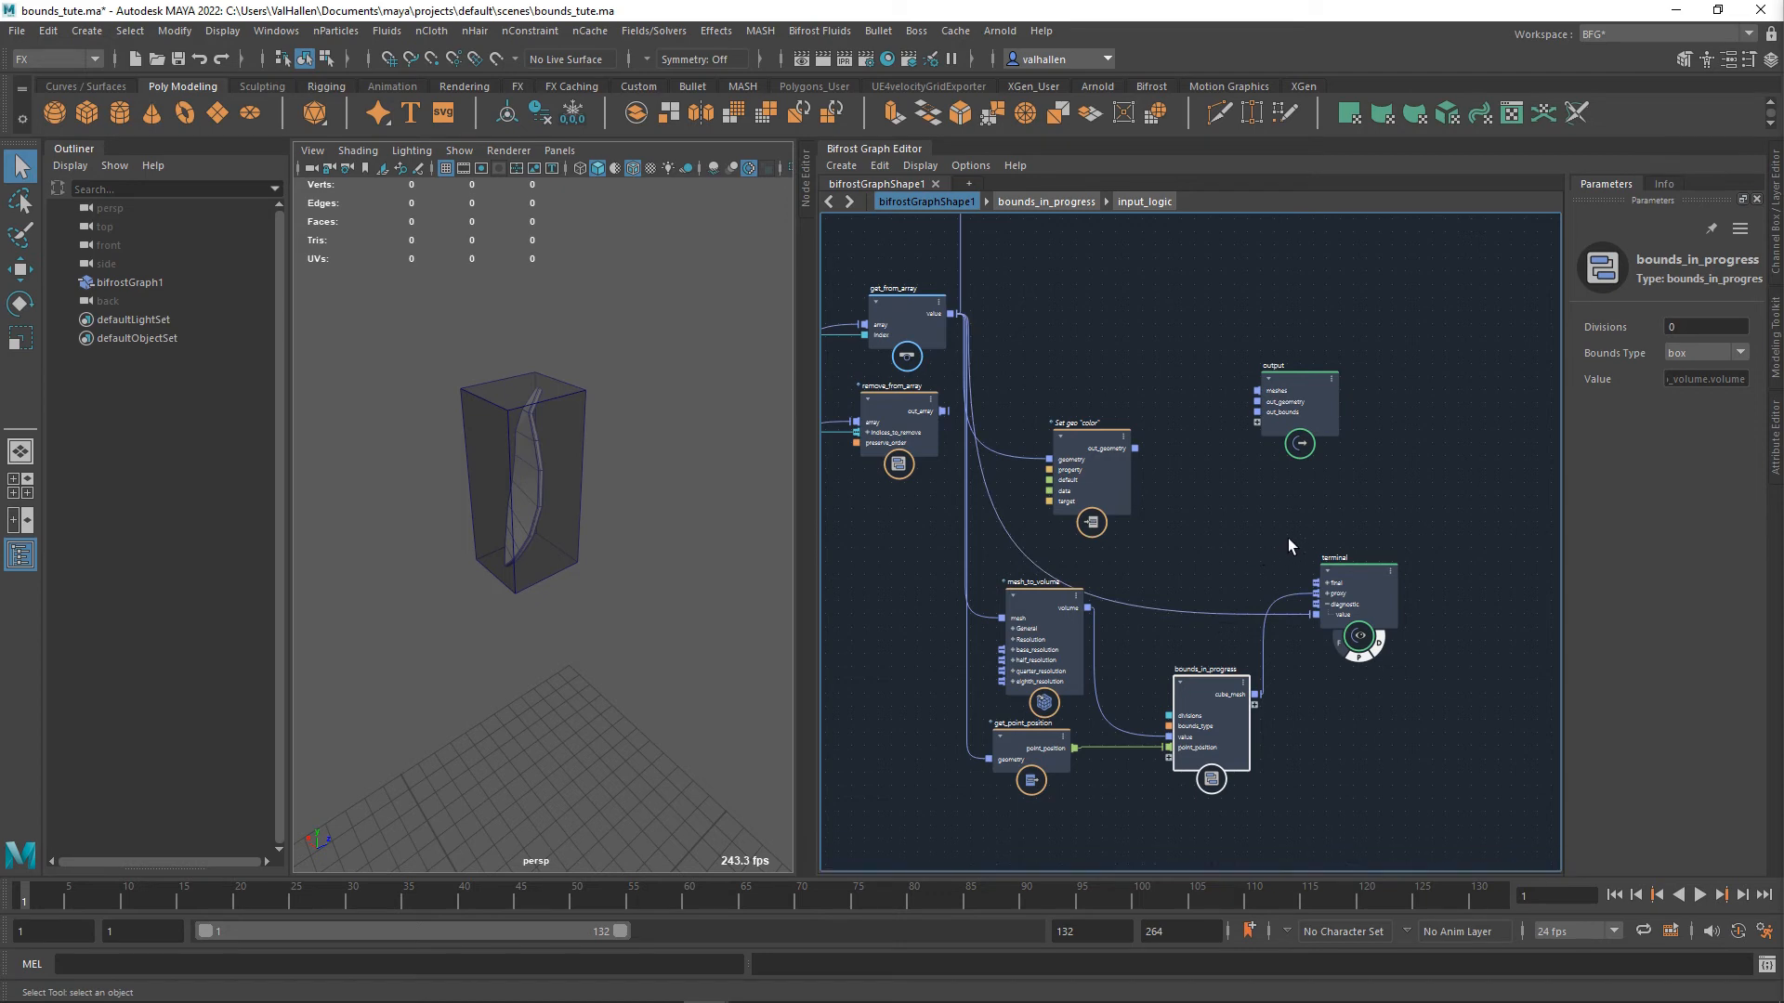
- Inspect the padding parameters of the finished bounds node and review the main graph around bounds_in_progress
scroll(1290, 538, down, 5)
alt+middle_drag(1284, 578, 1292, 868)
scroll(1193, 562, up, 2)
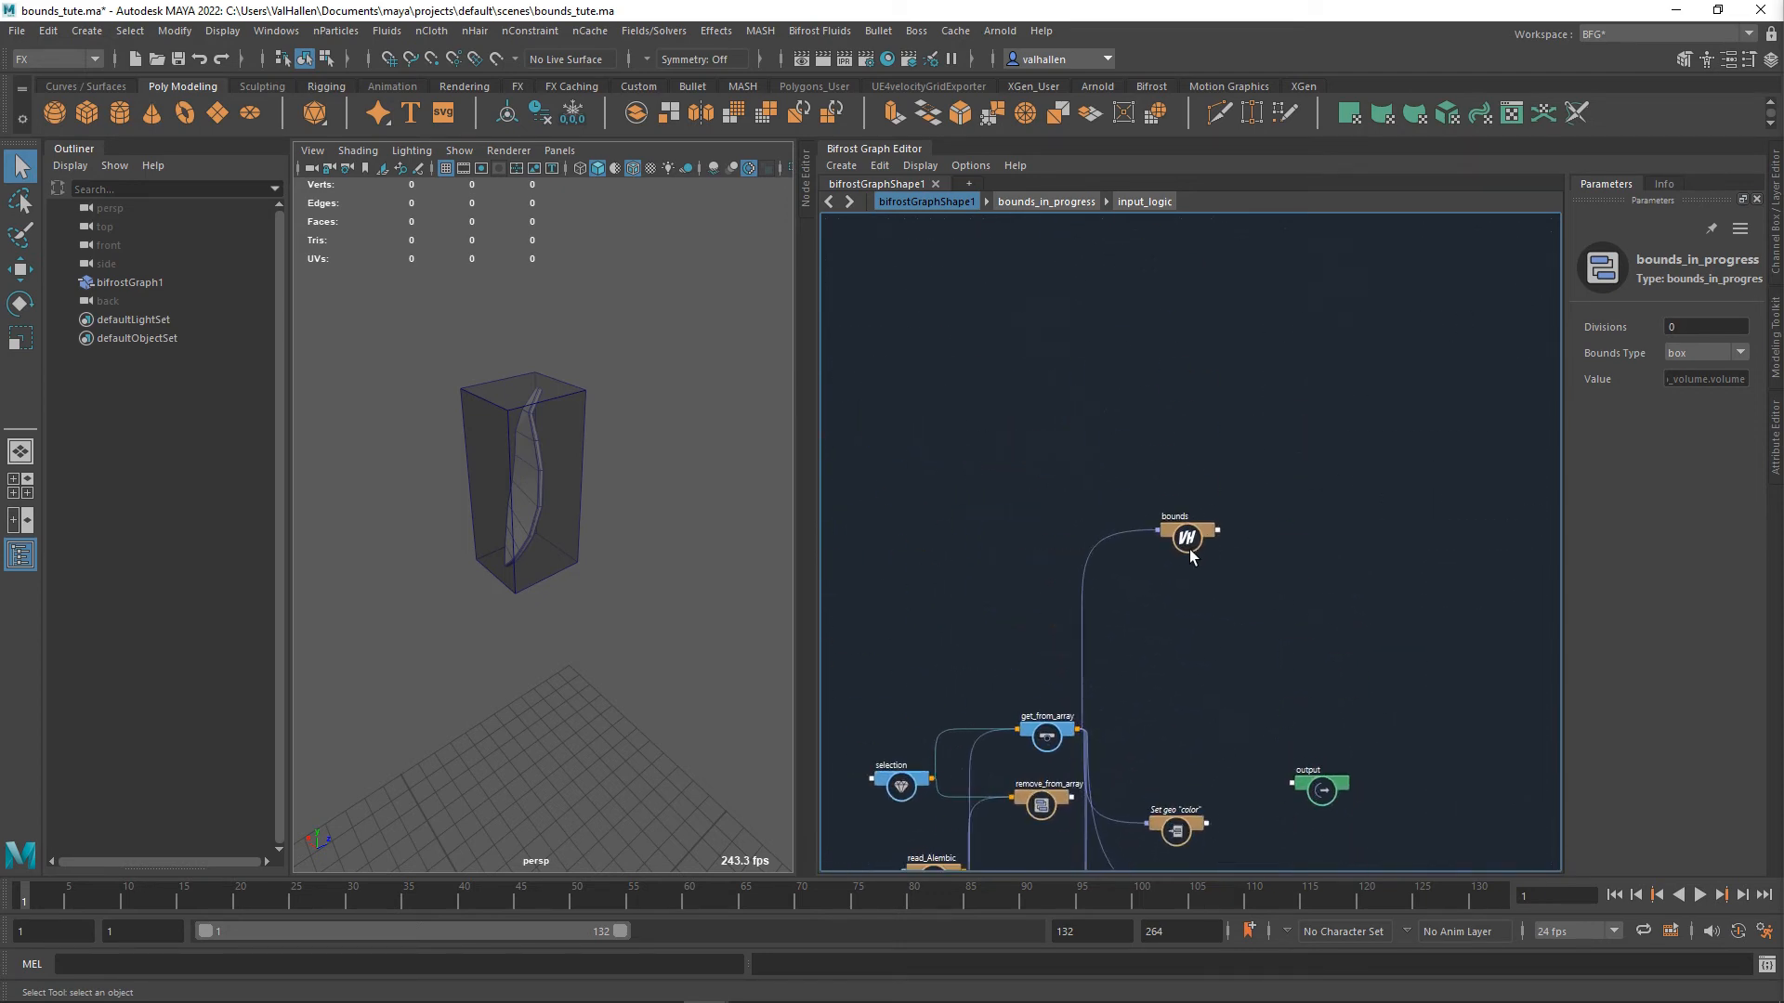
click(1187, 543)
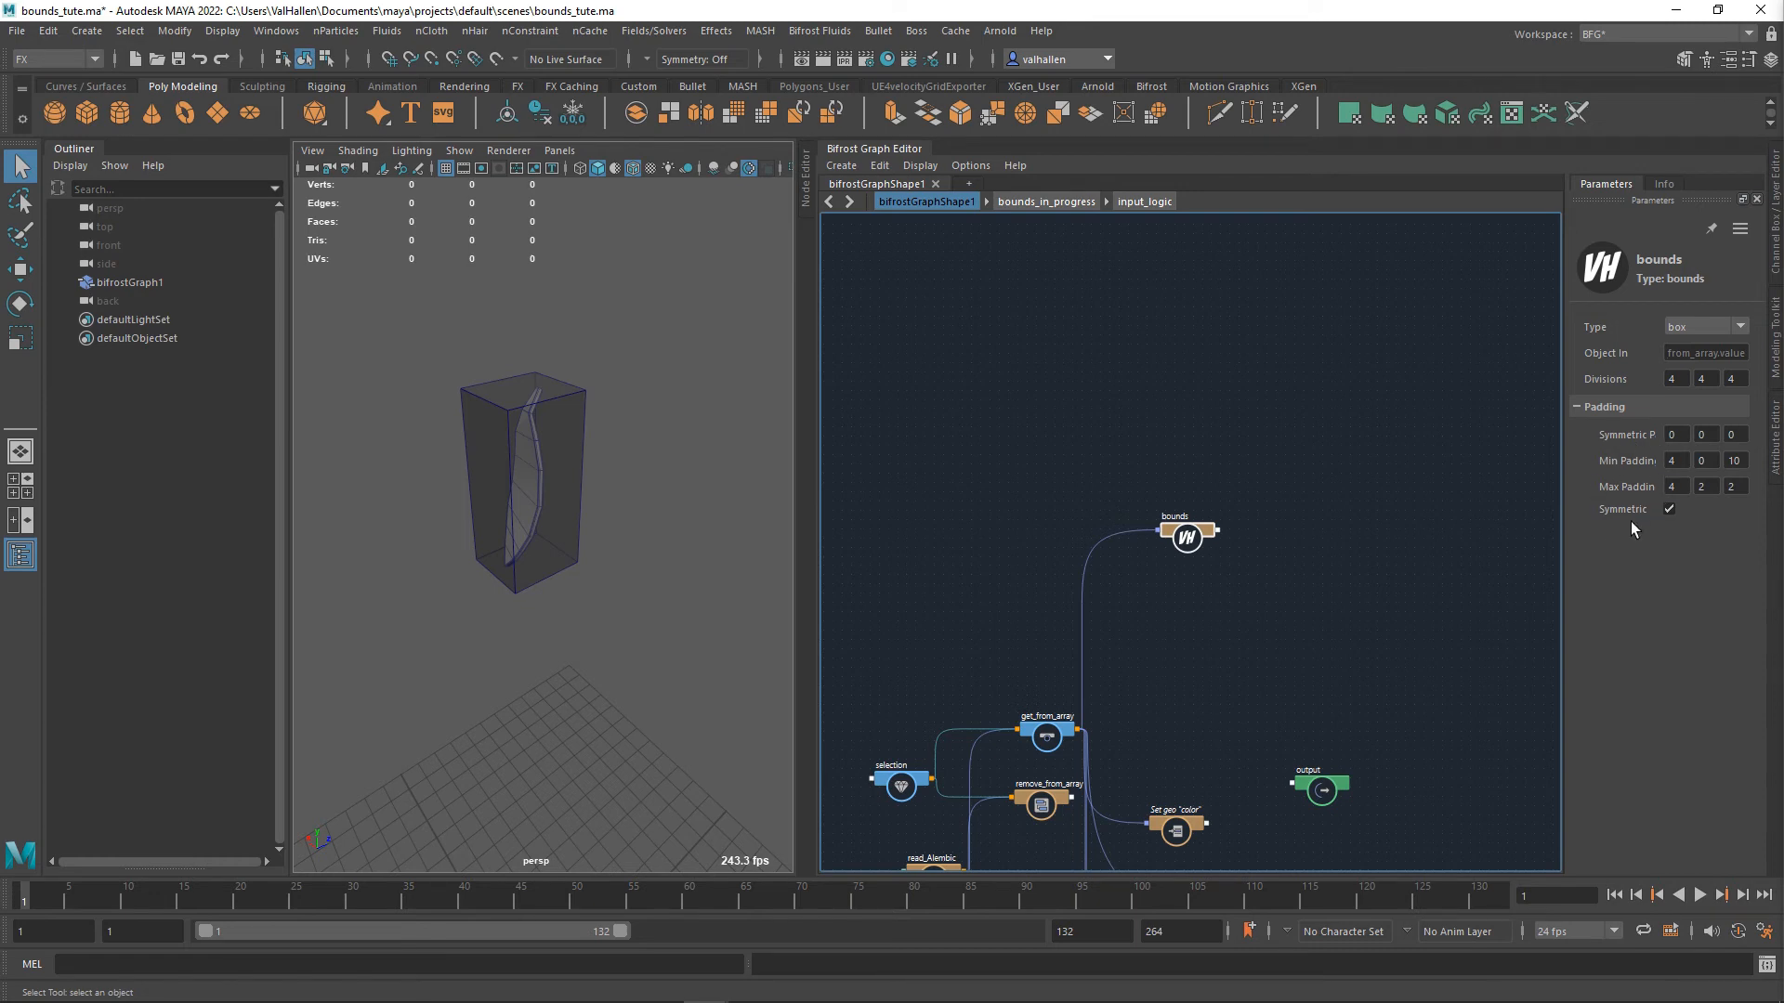
alt+middle_drag(1242, 596, 1251, 269)
alt+middle_drag(1339, 424, 1394, 425)
scroll(1331, 410, up, 1)
scroll(1331, 410, up, 1)
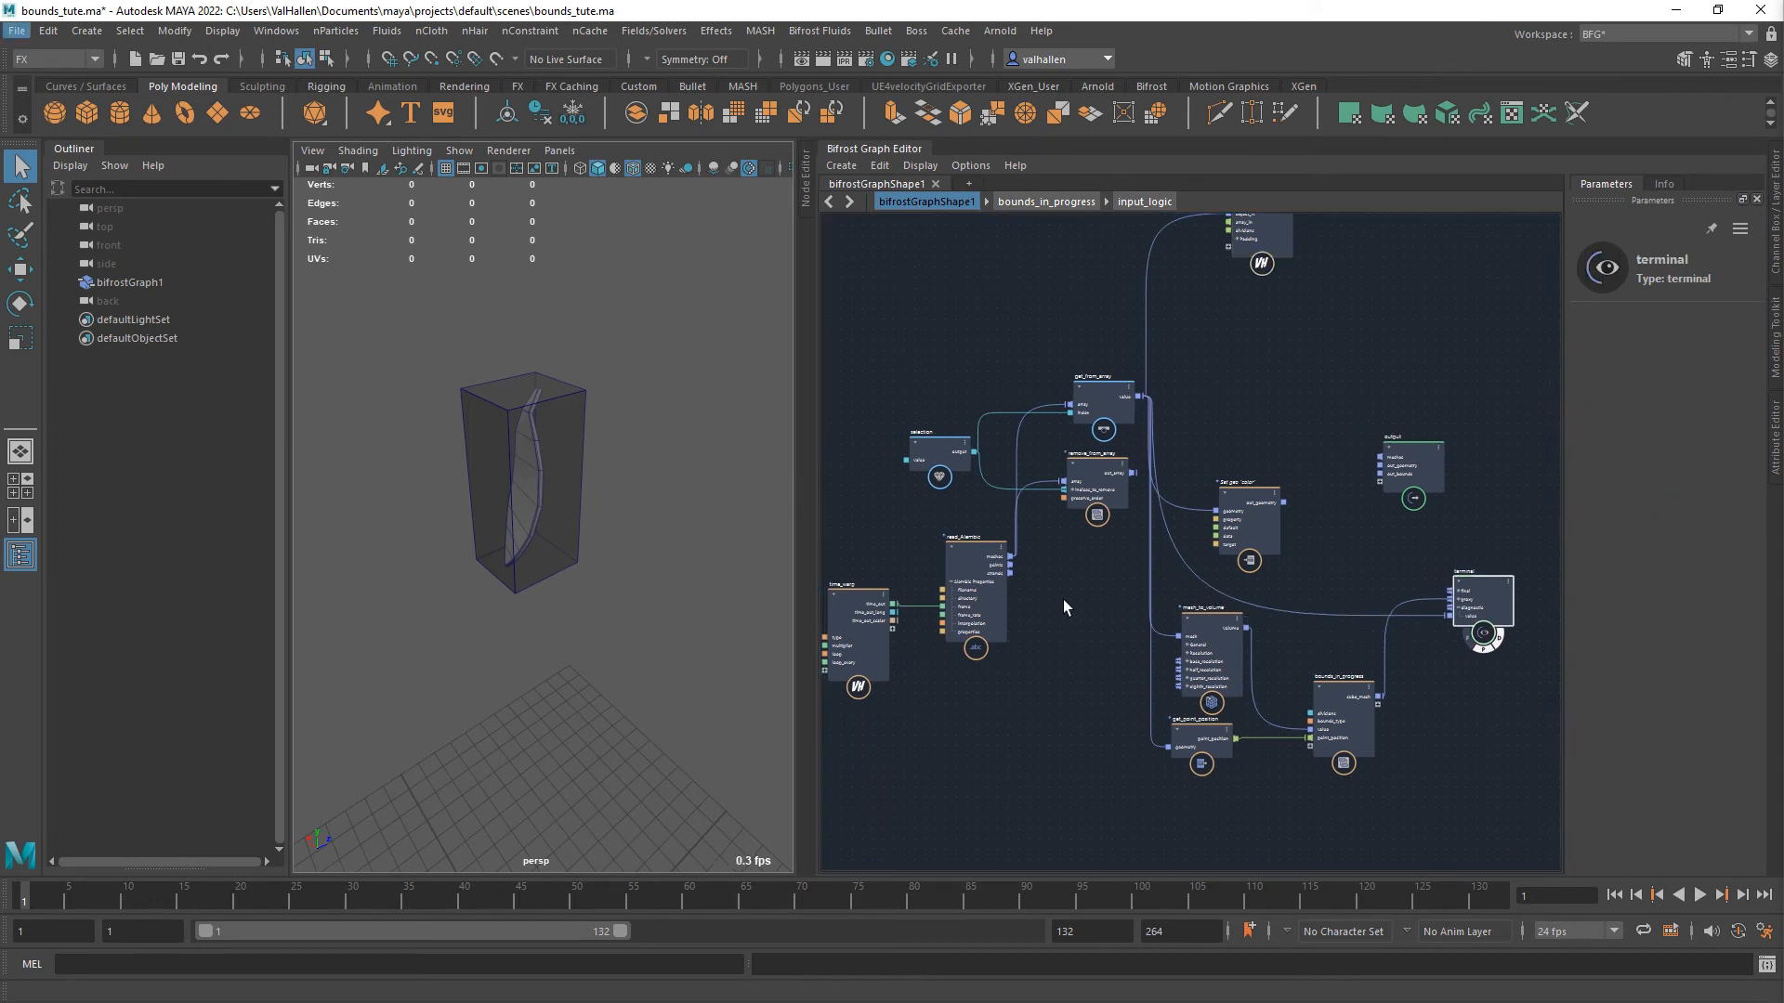
alt+middle_drag(1047, 598, 1014, 534)
scroll(1208, 585, up, 4)
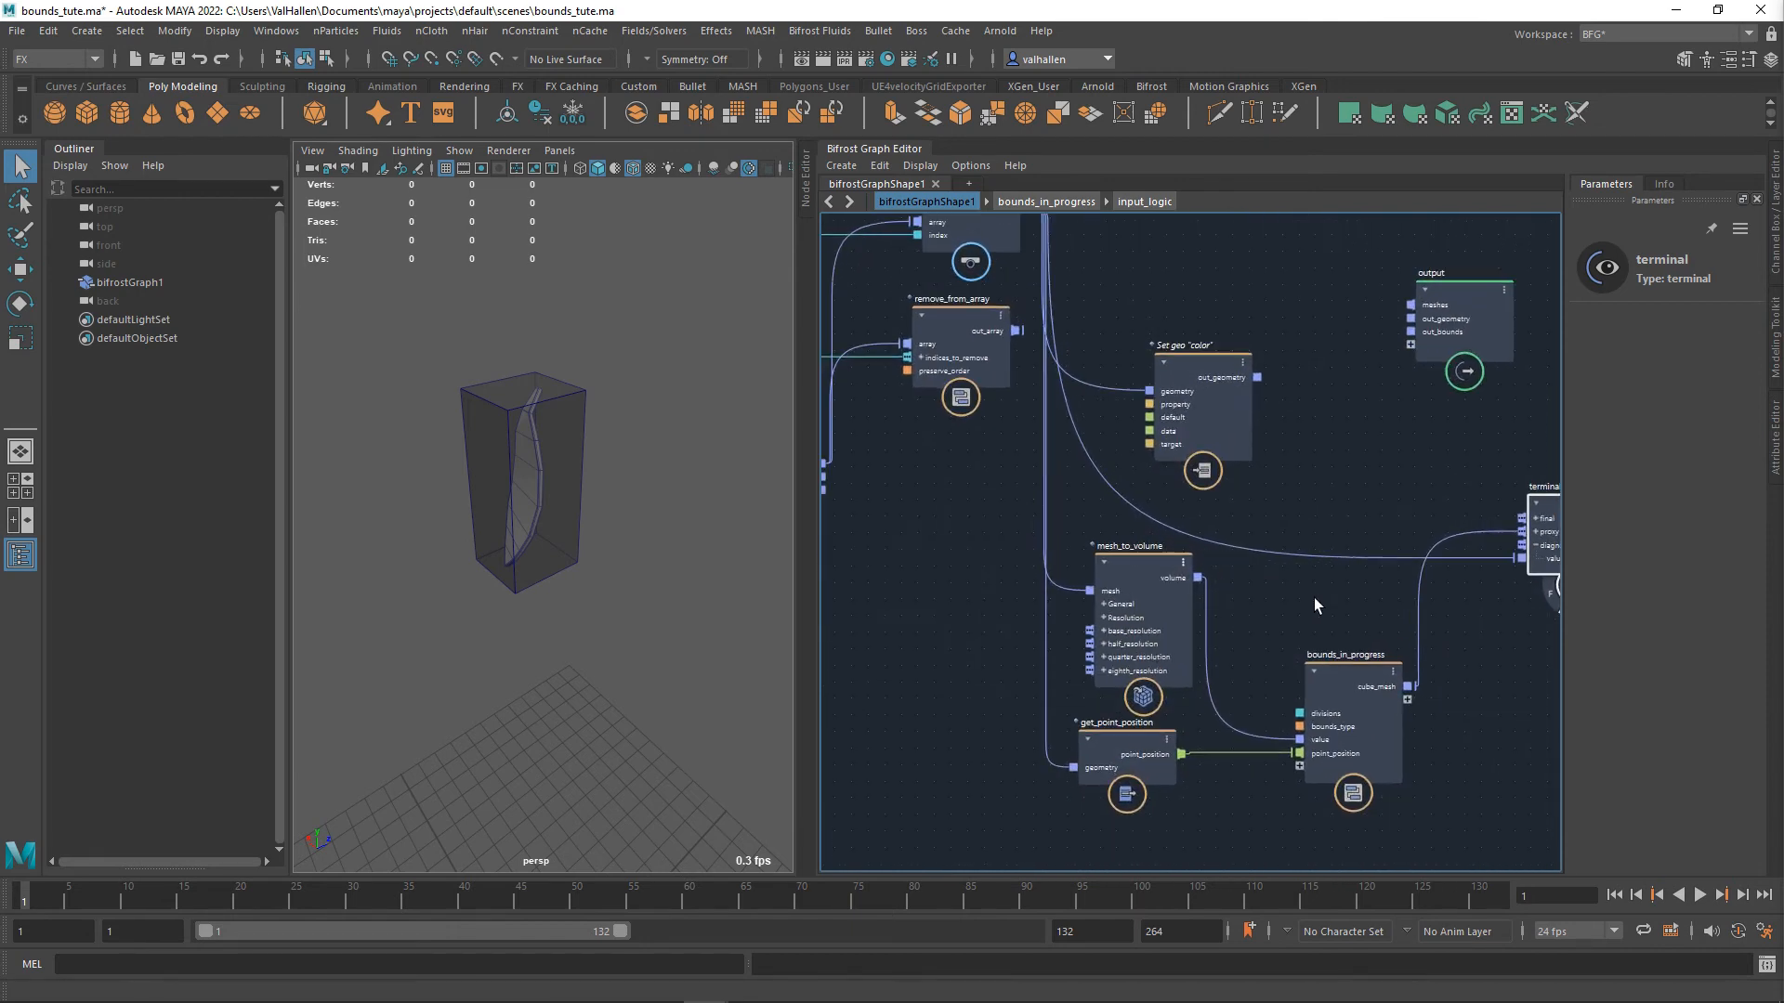
- Open the bounds_in_progress compound and examine the min_bound and max_bound connections between input_logic and LWH_and_POSITION
key(u)
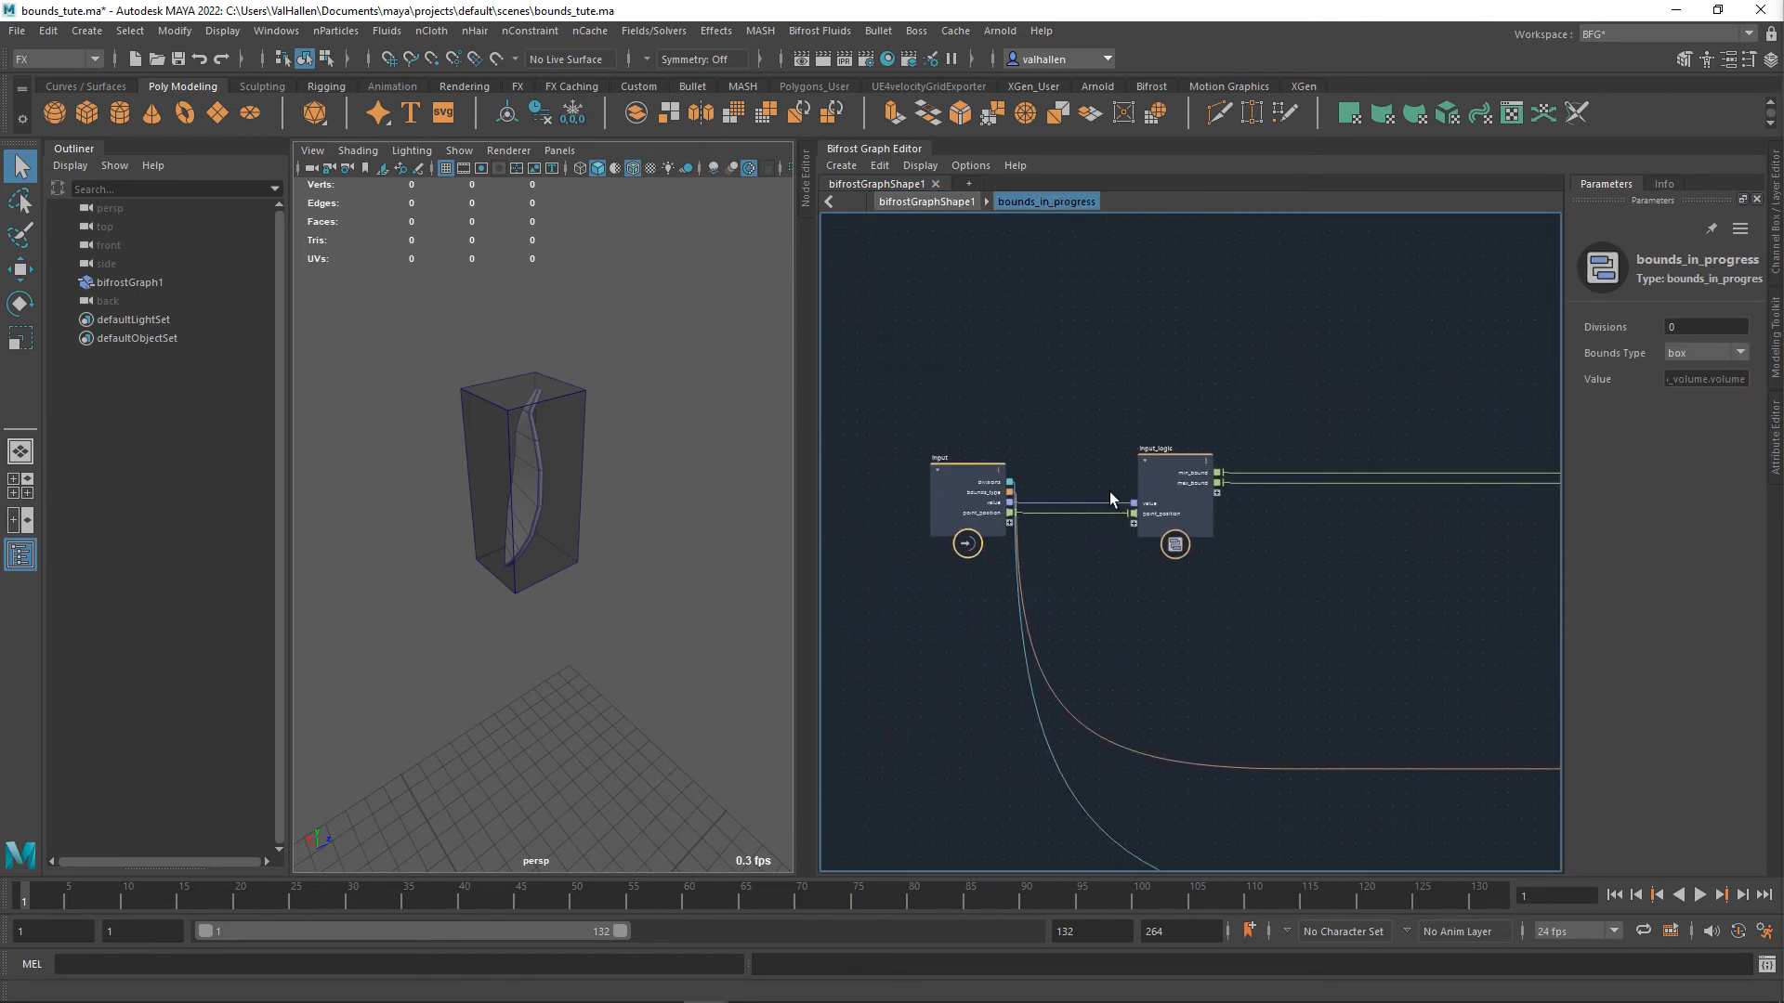
click(1167, 520)
key(l)
middle_drag(1201, 580, 1032, 569)
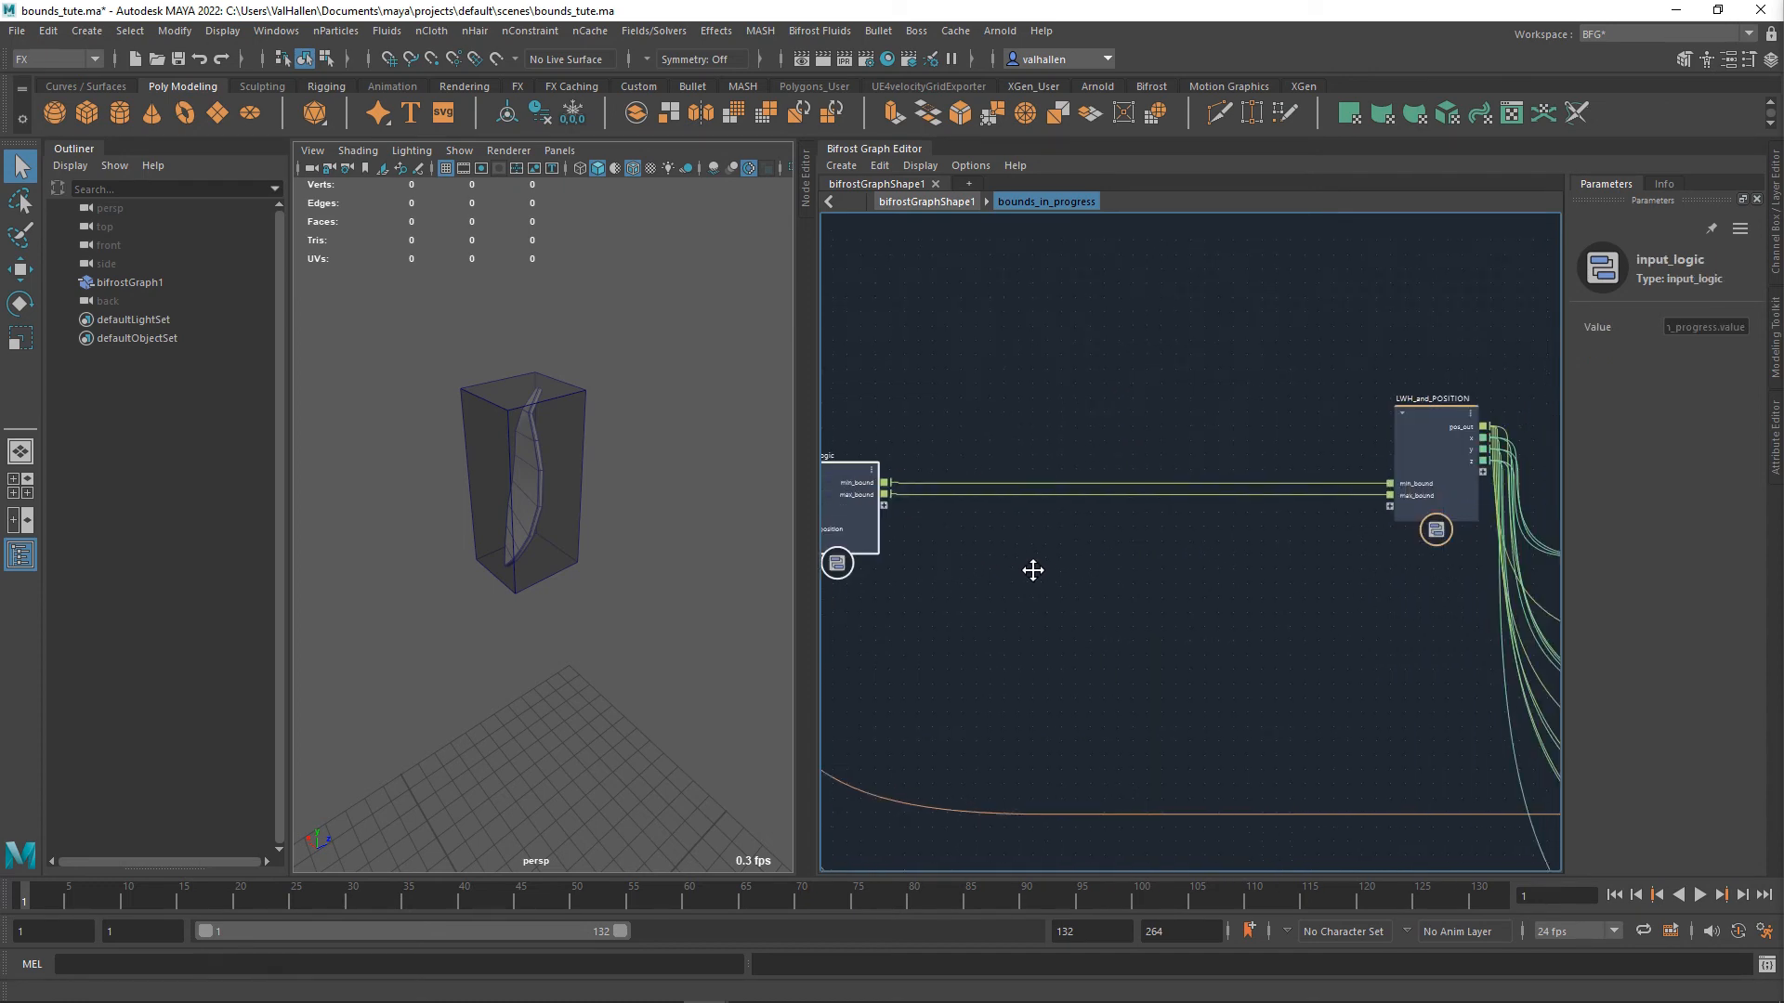
scroll(1152, 579, down, 4)
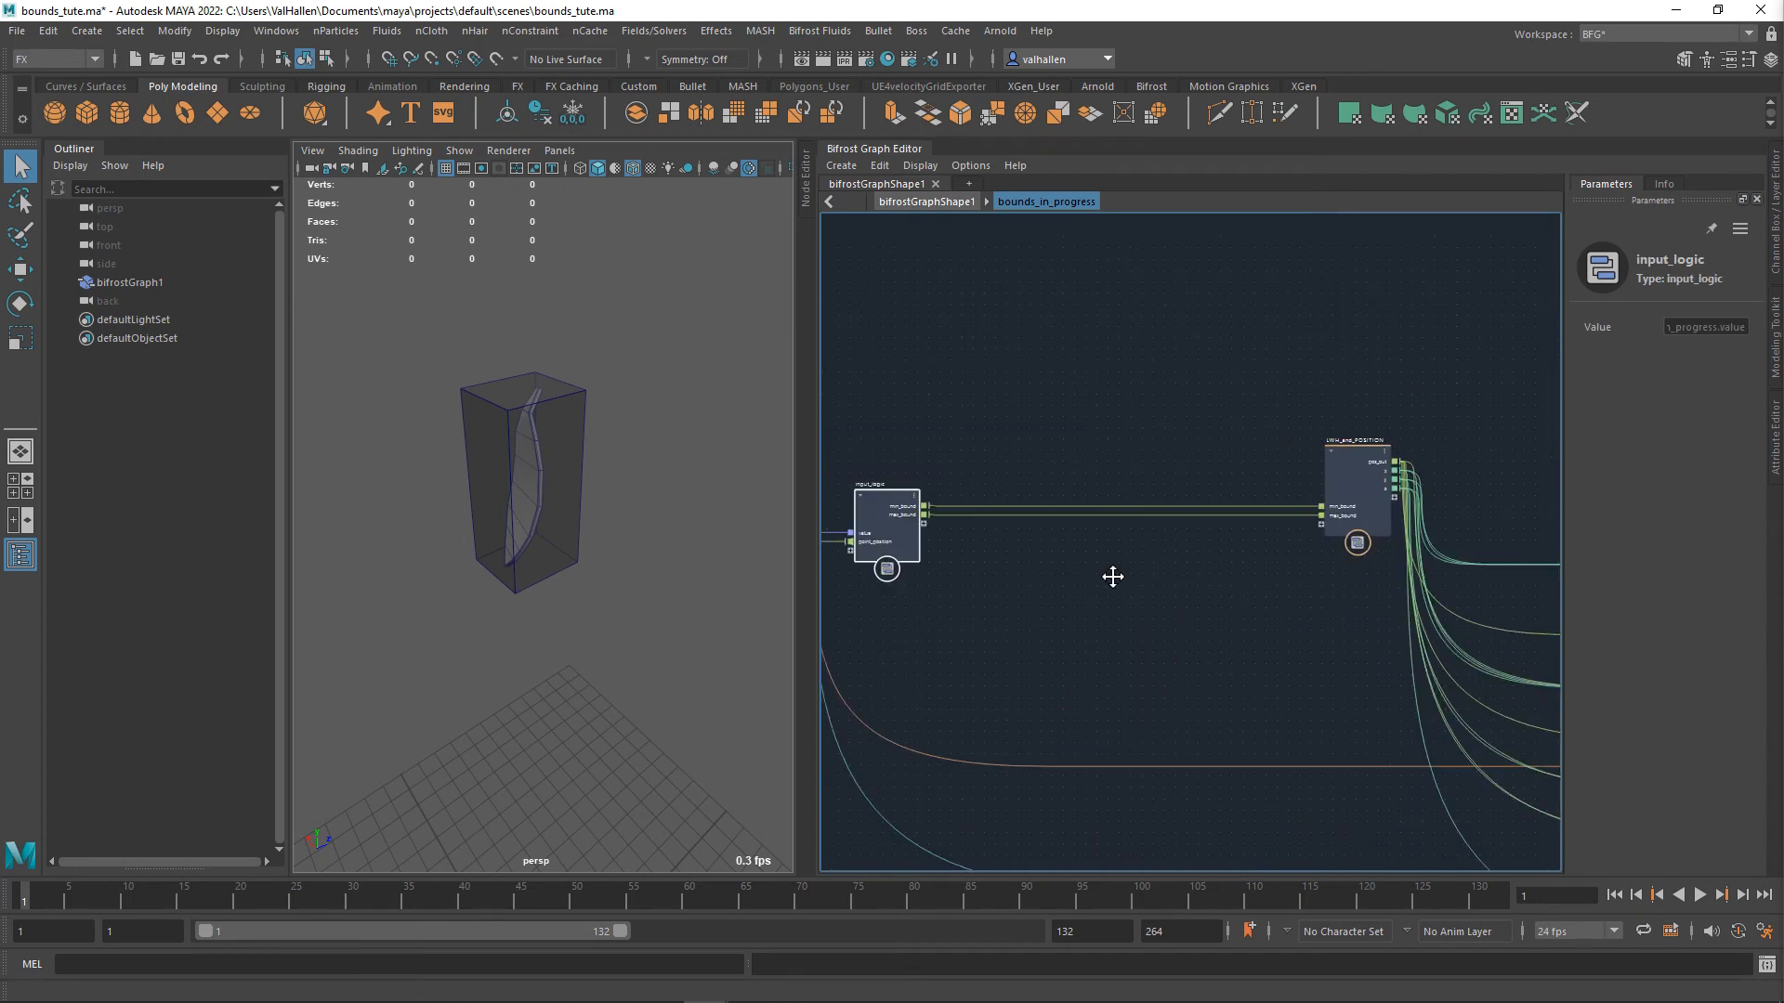
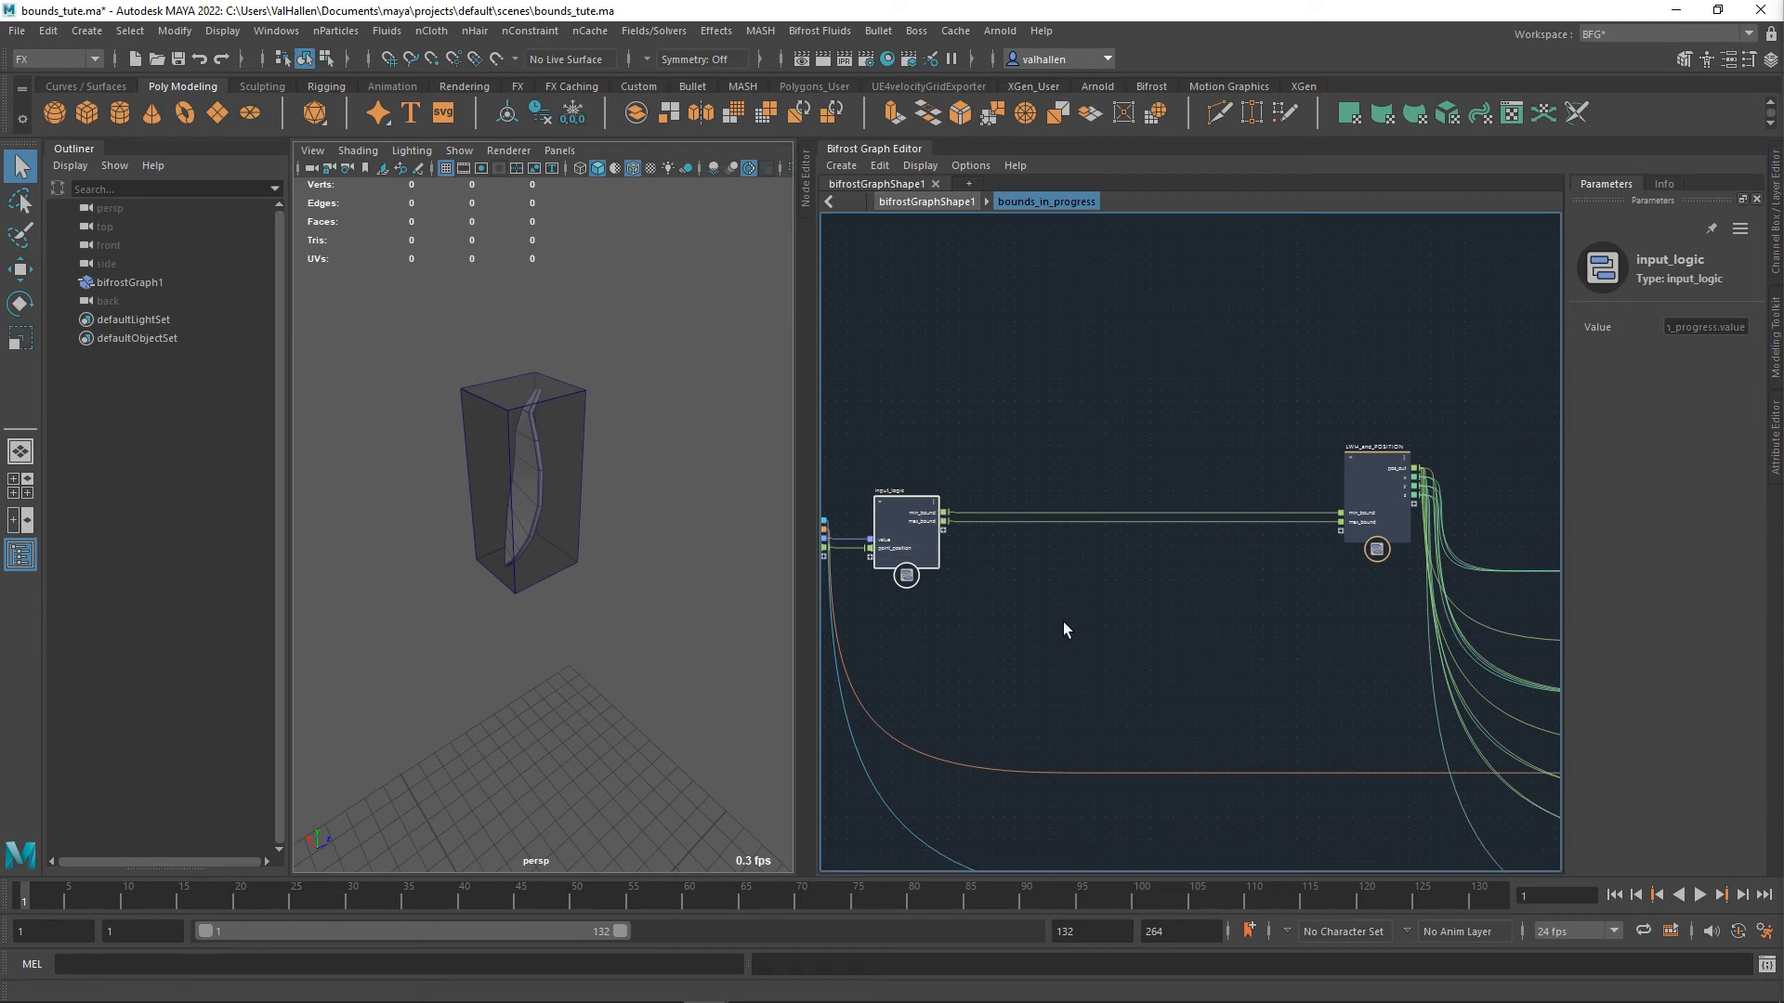
middle_drag(1140, 559, 1186, 561)
scroll(1089, 574, up, 2)
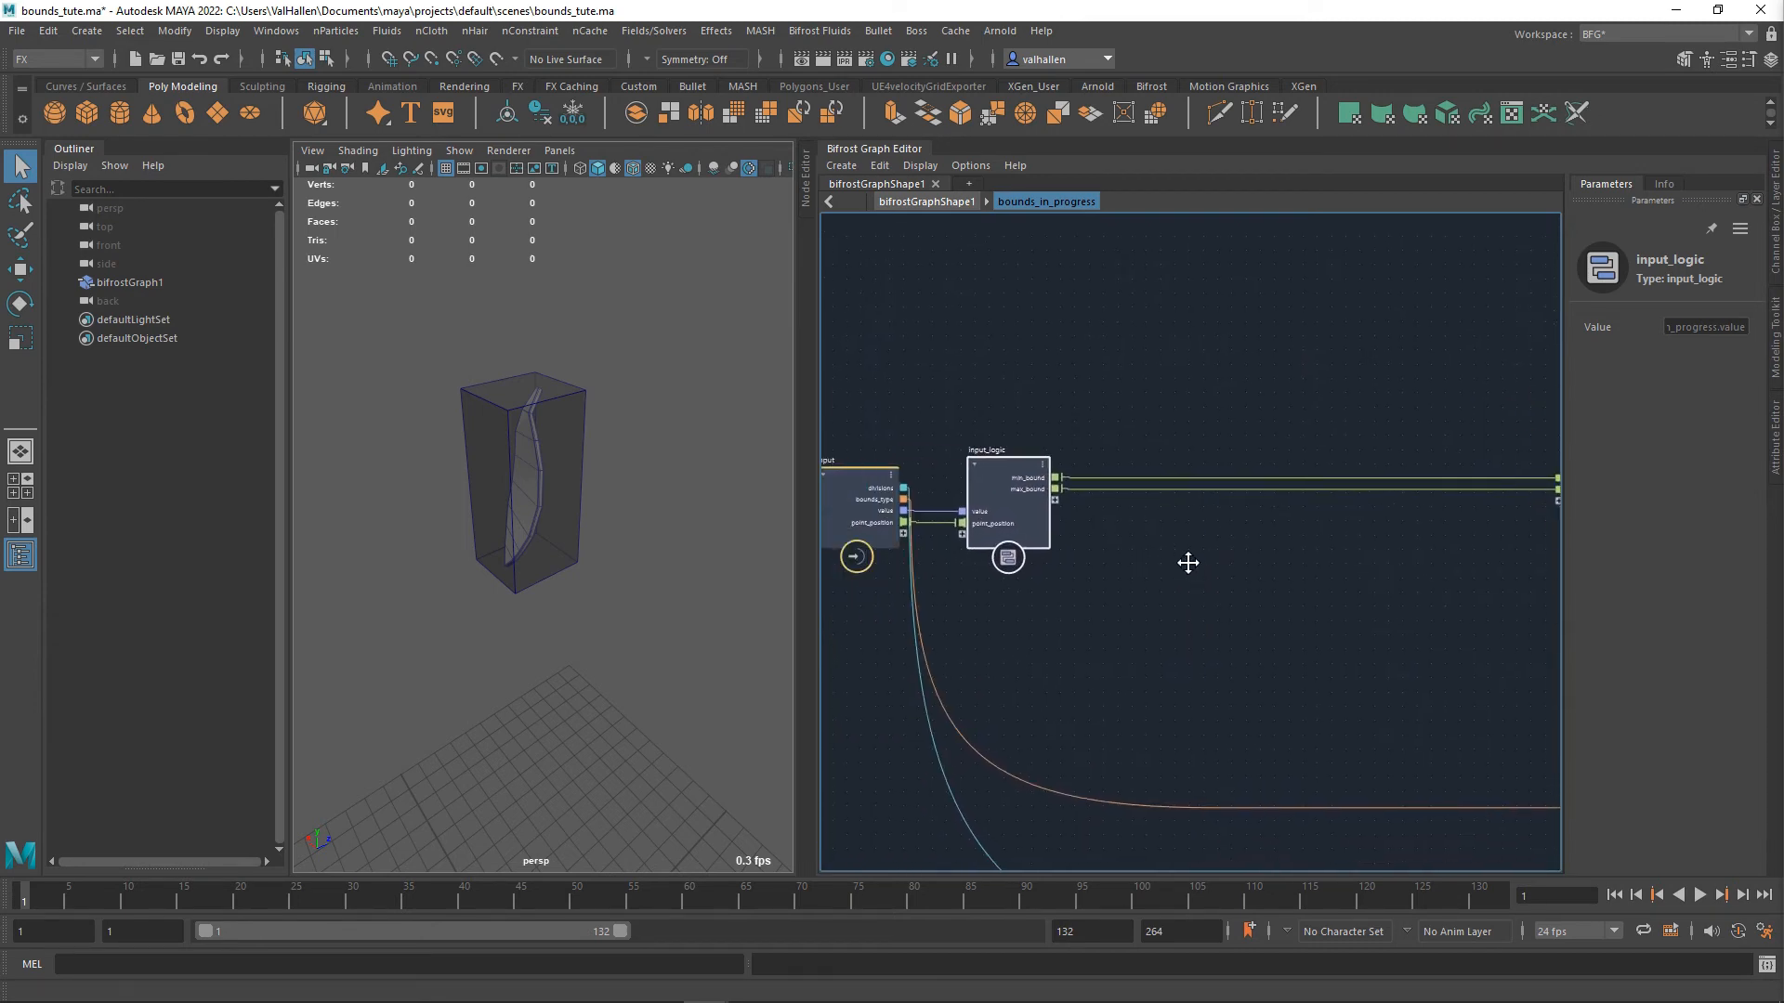
- Lower the input node slightly and add a value node below input_logic, fed by a new port on the input node
mouse_move(851, 491)
mouse_down()
mouse_move(839, 537)
mouse_move(844, 522)
mouse_up()
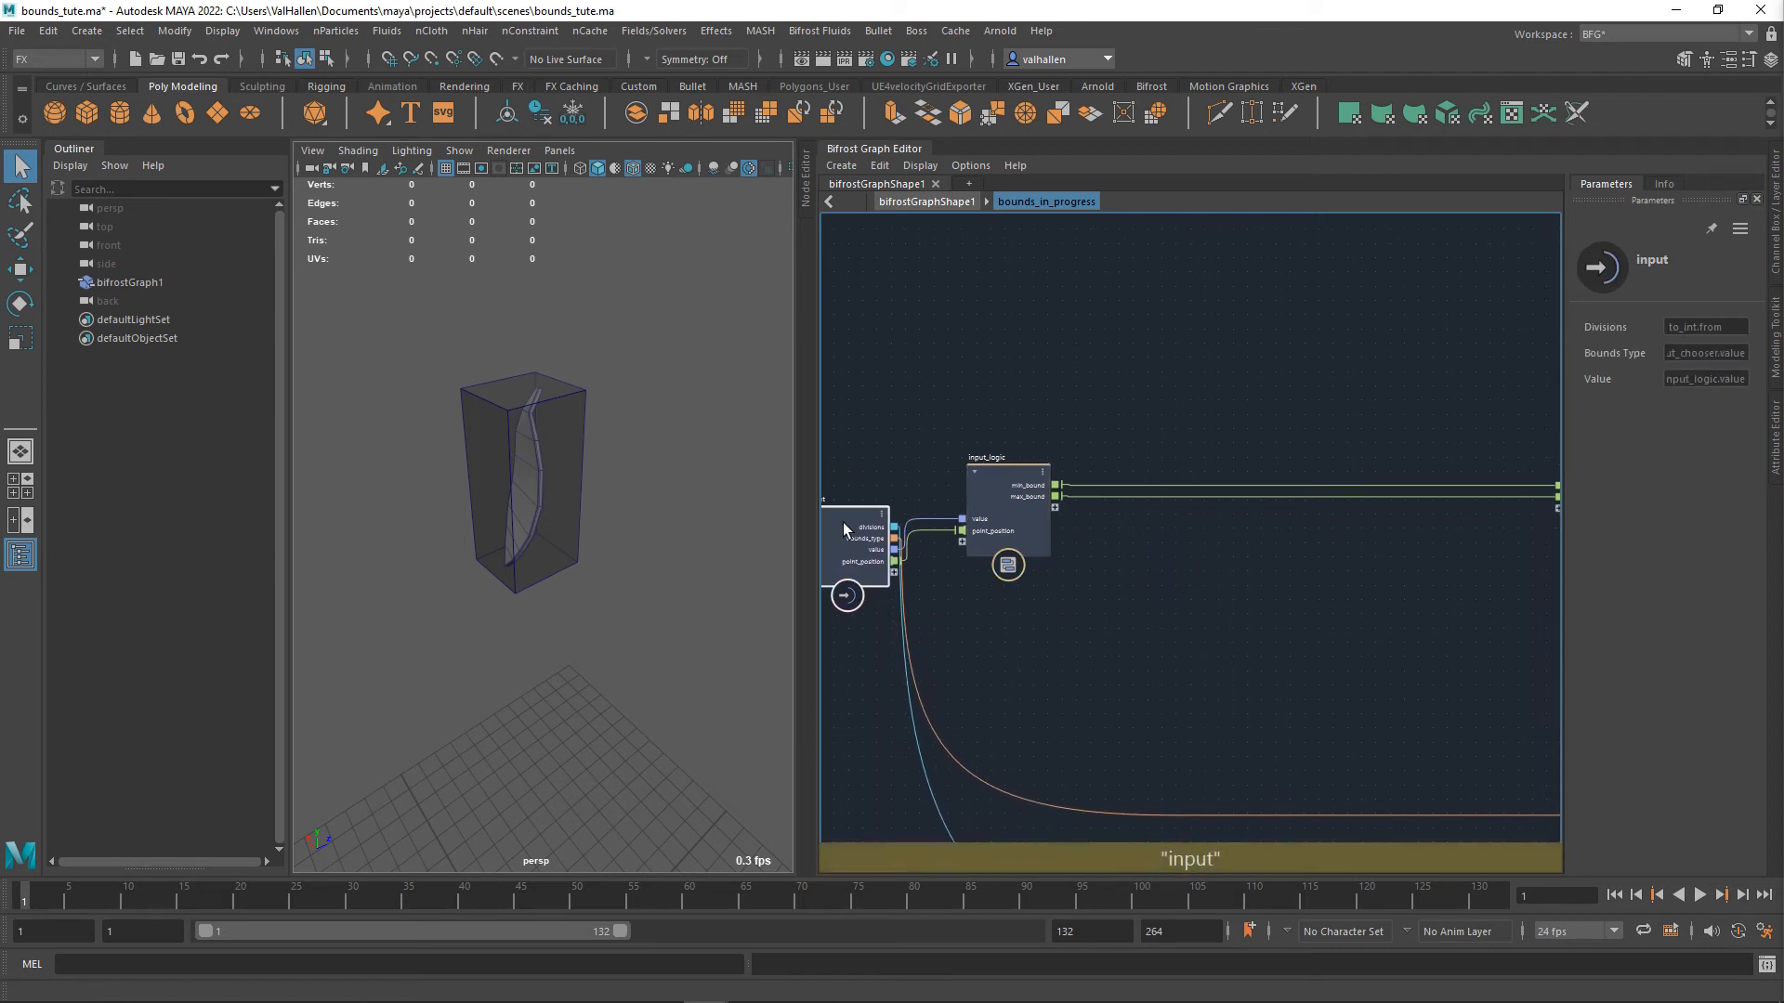
middle_drag(952, 640, 1039, 637)
drag(985, 574, 1051, 617)
key(Tab)
text(value)
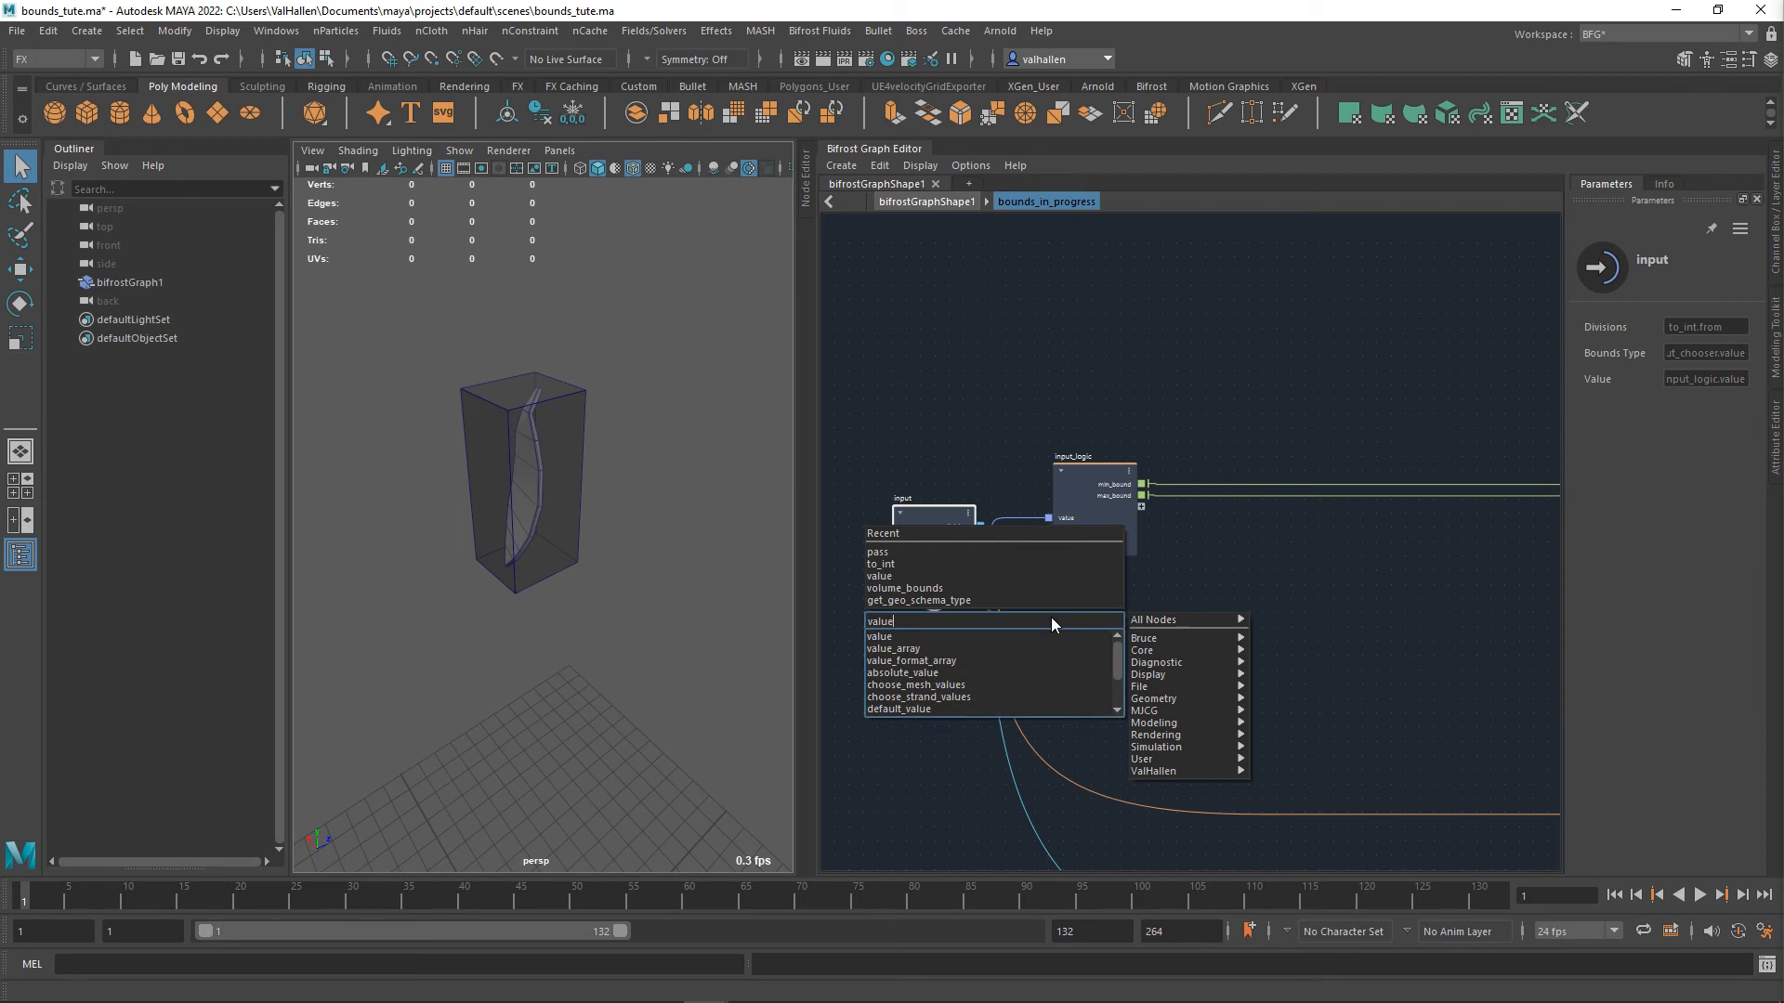
key(Return)
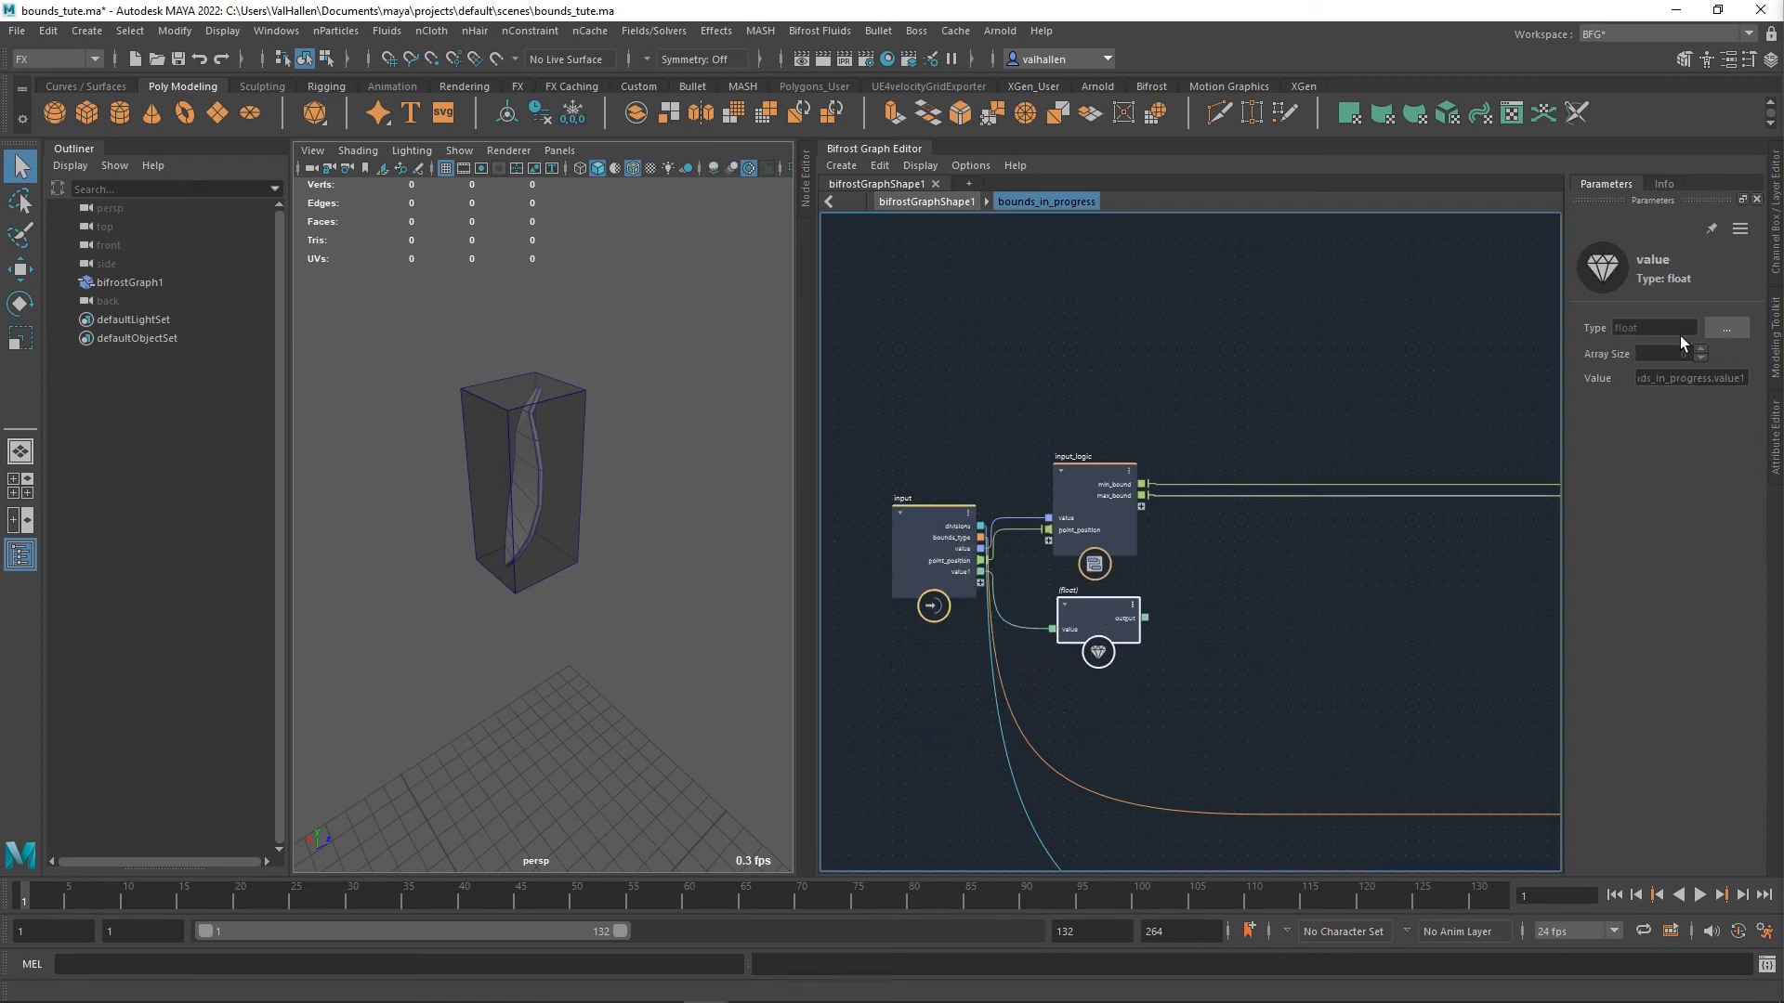
- Change the new value node's type to Math::float3 and delete the node from the compound
click(1725, 332)
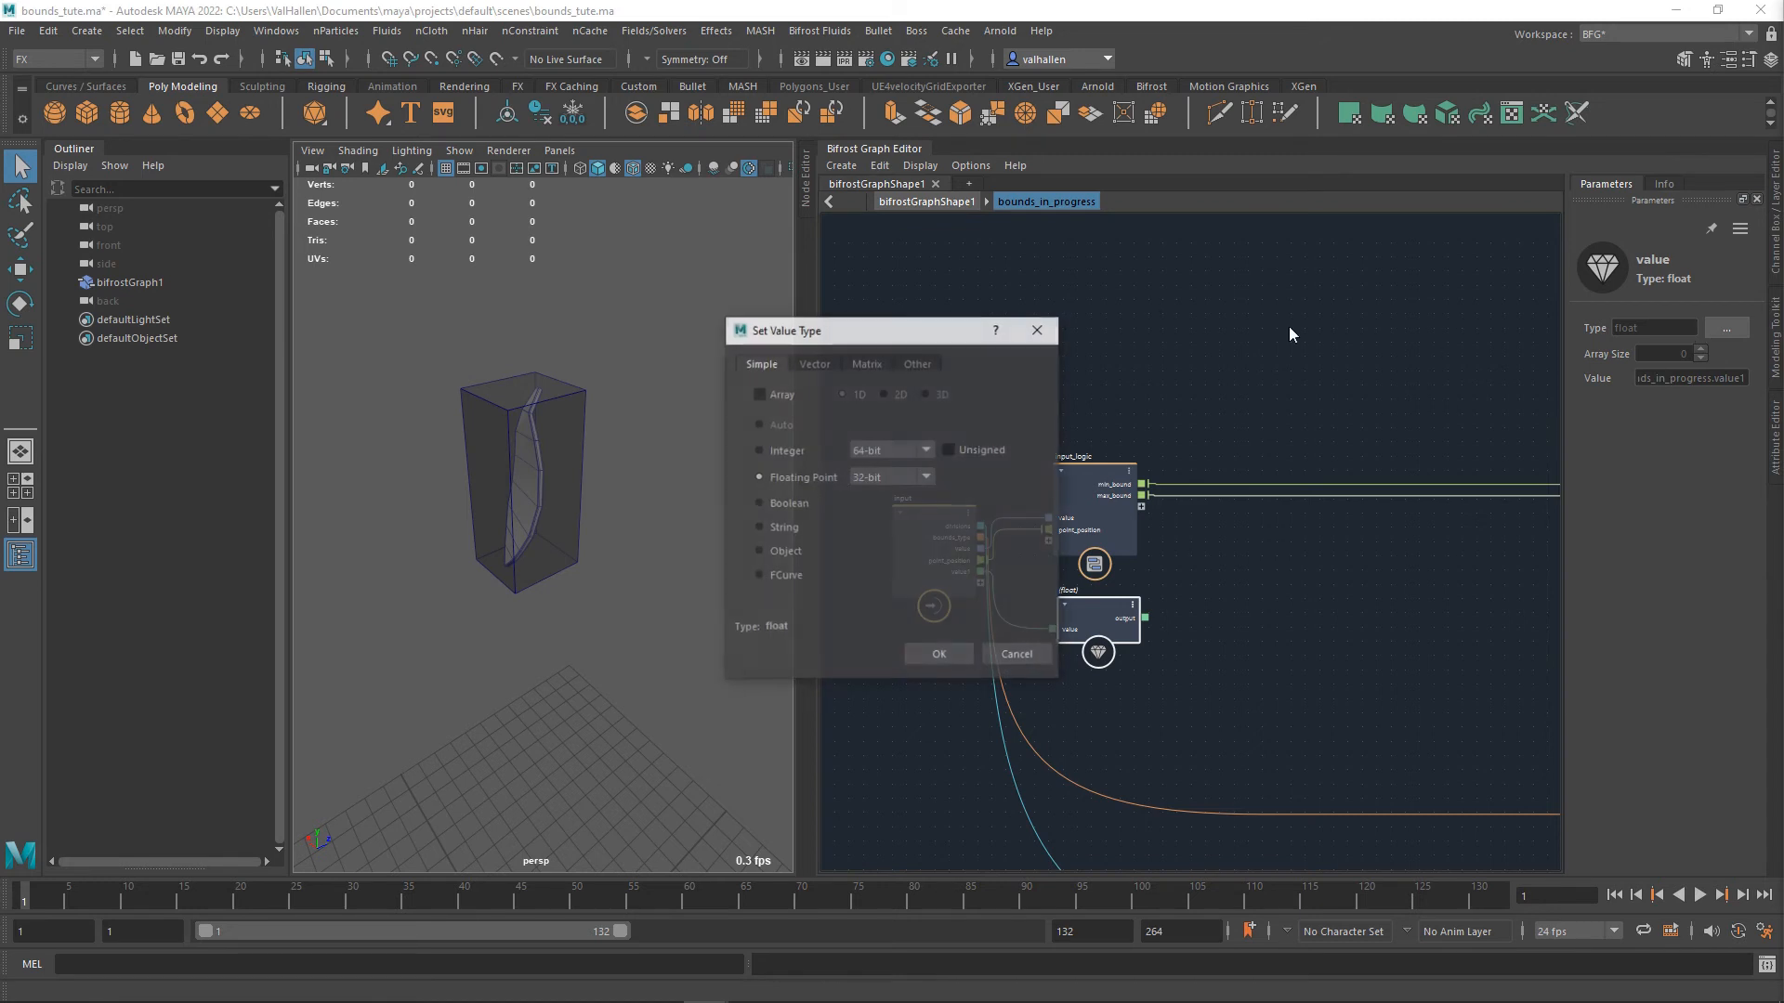
click(812, 363)
click(938, 654)
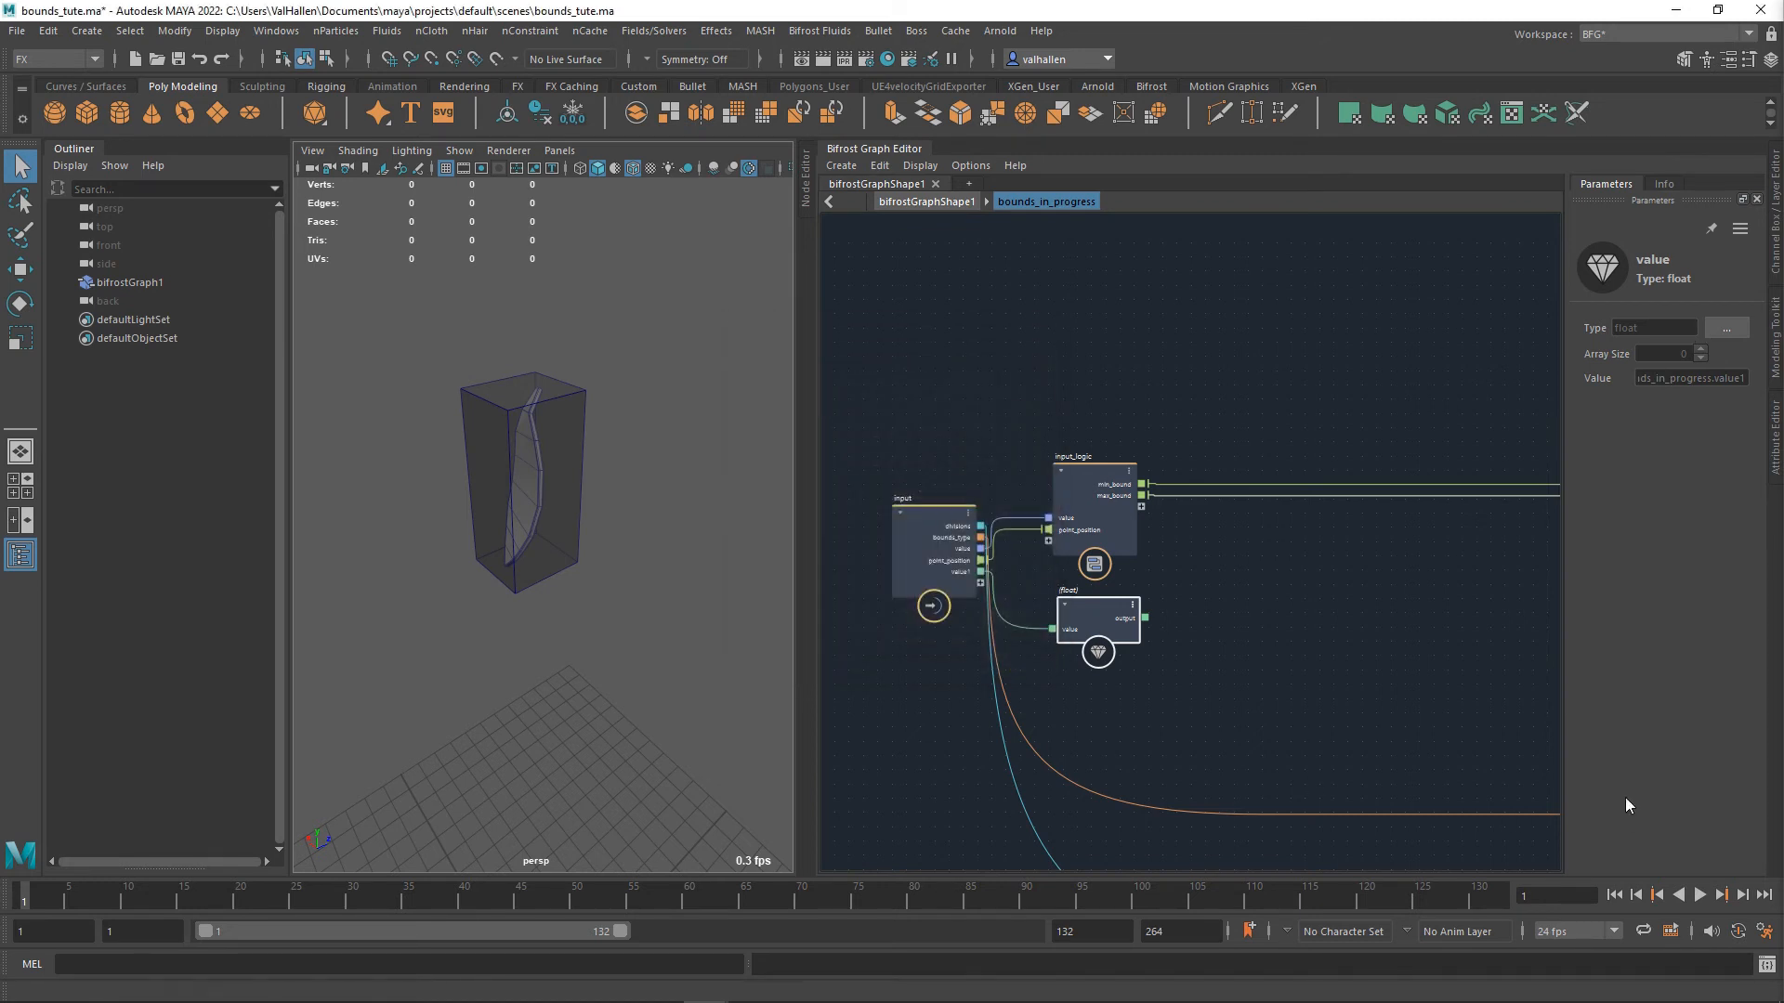
mouse_move(1167, 632)
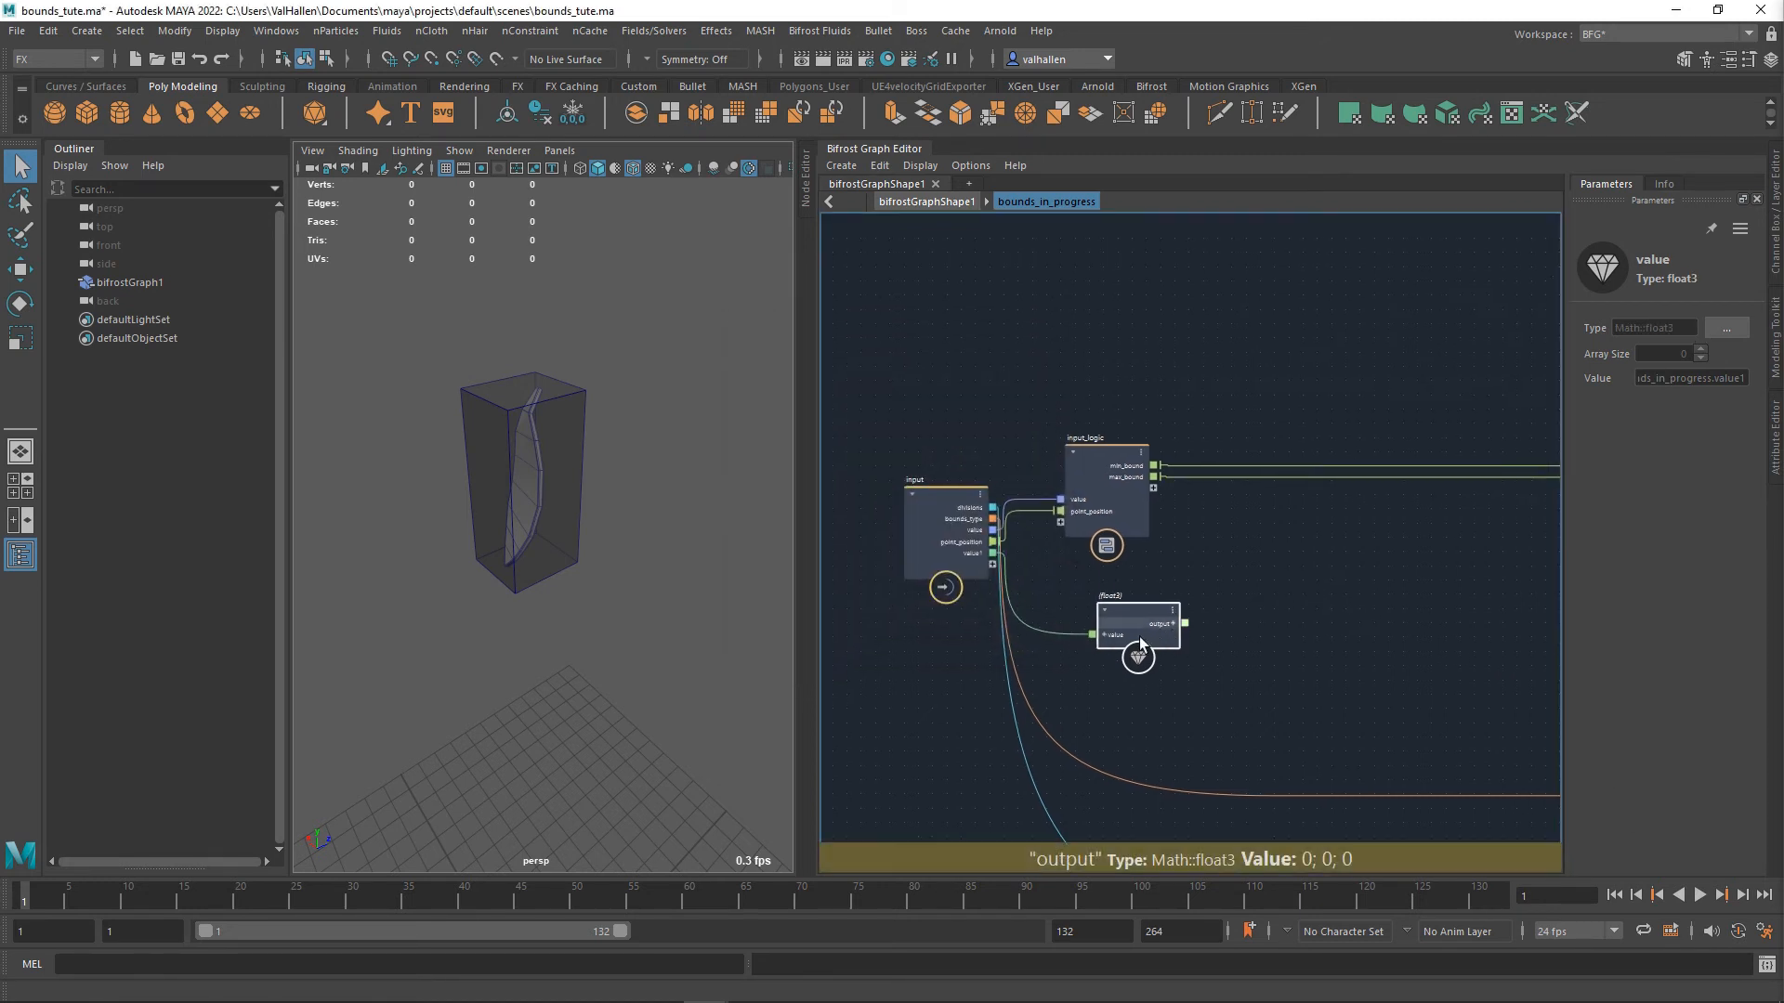
key(Delete)
- Set the type of the input node's value1 port to Math::float3 and rename the port to padding
right_click(980, 563)
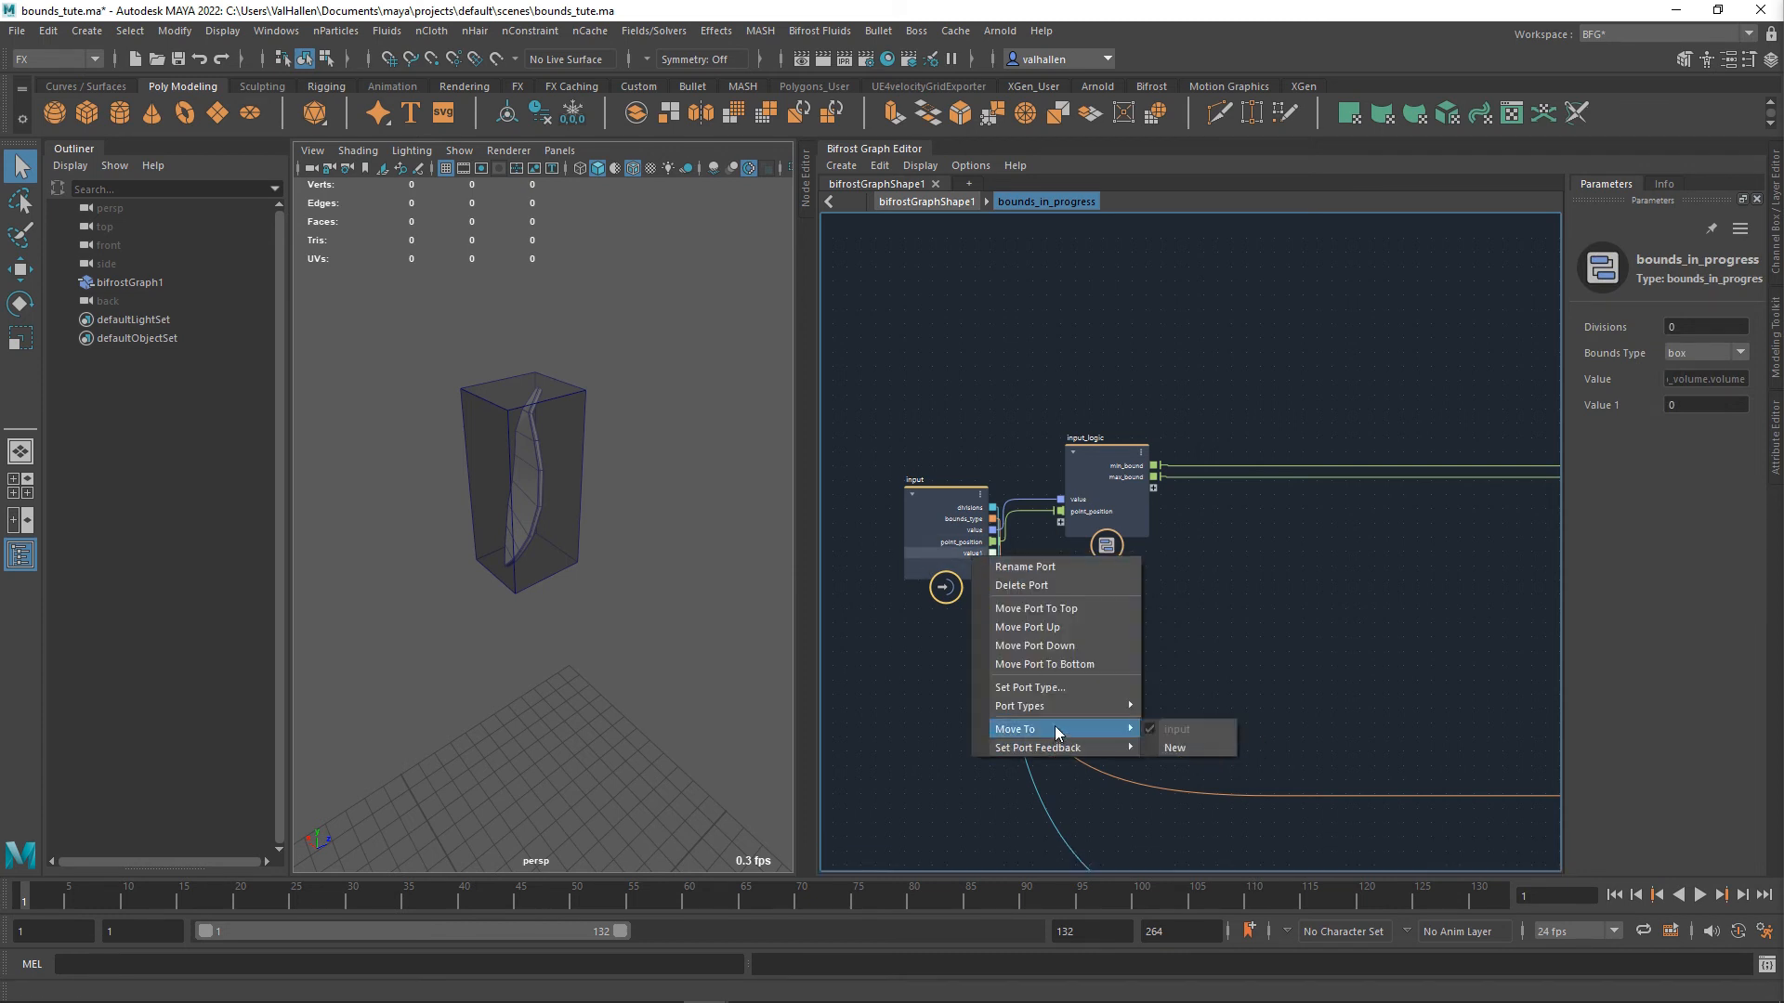
mouse_move(1065, 702)
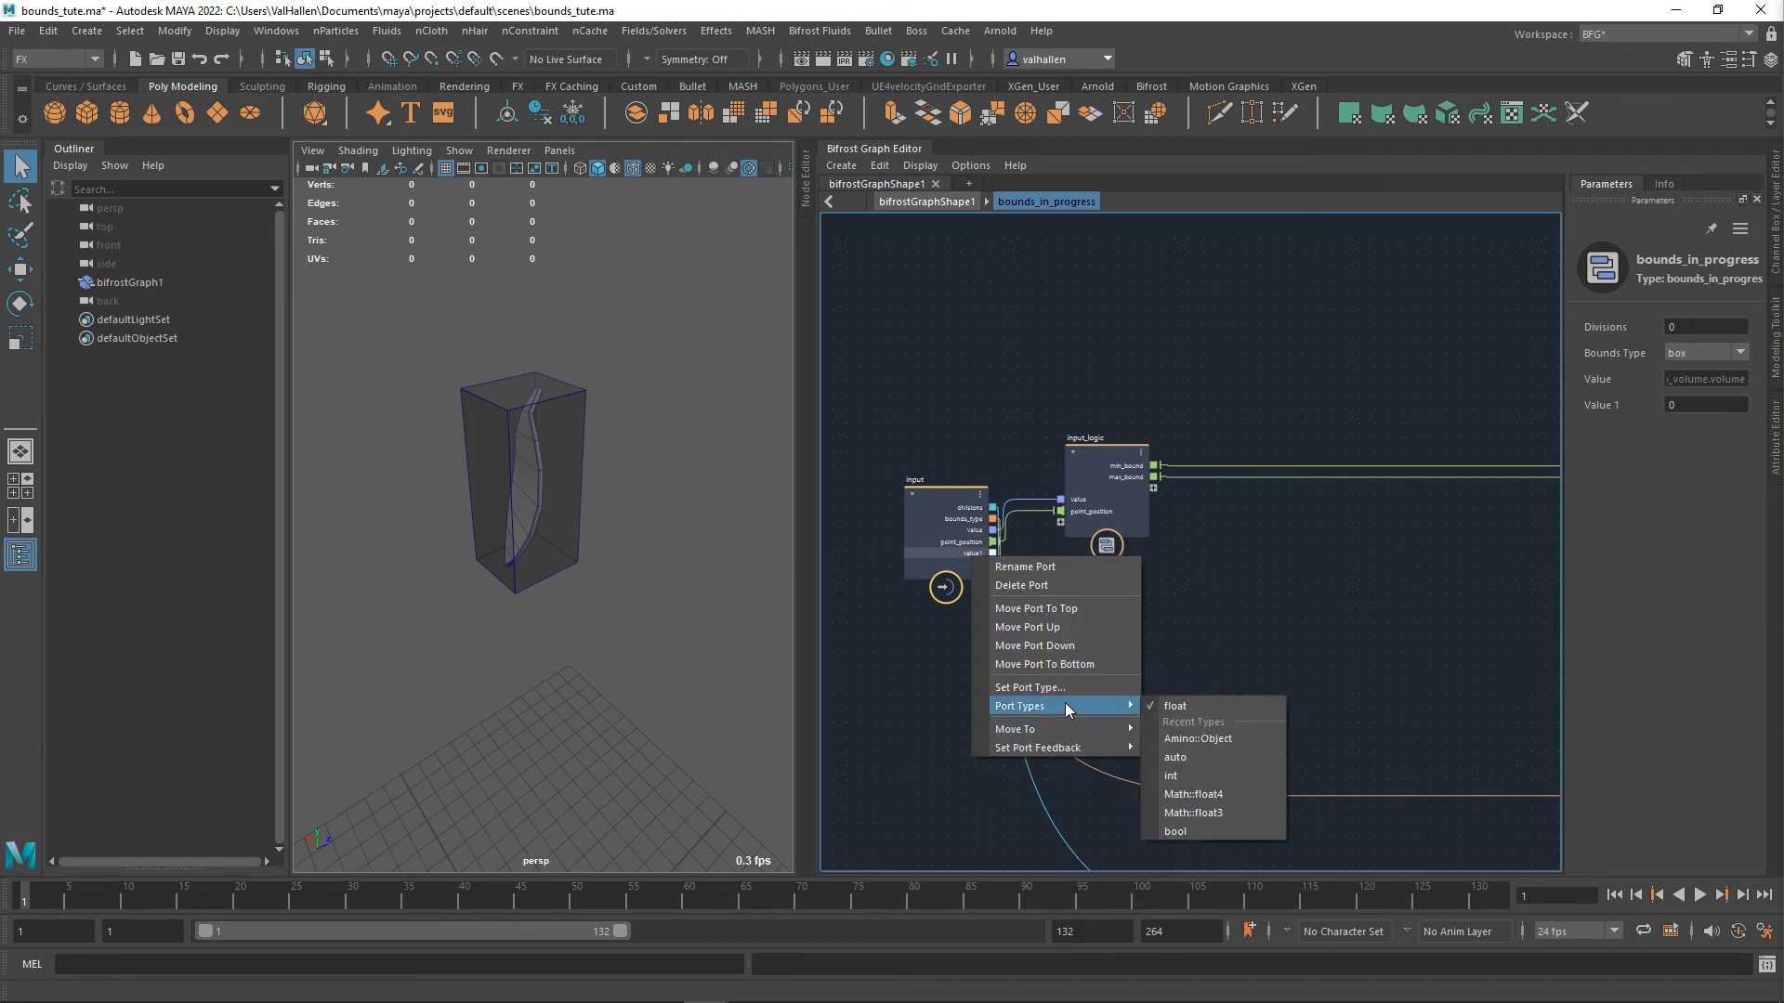
click(1208, 812)
right_click(970, 550)
click(998, 563)
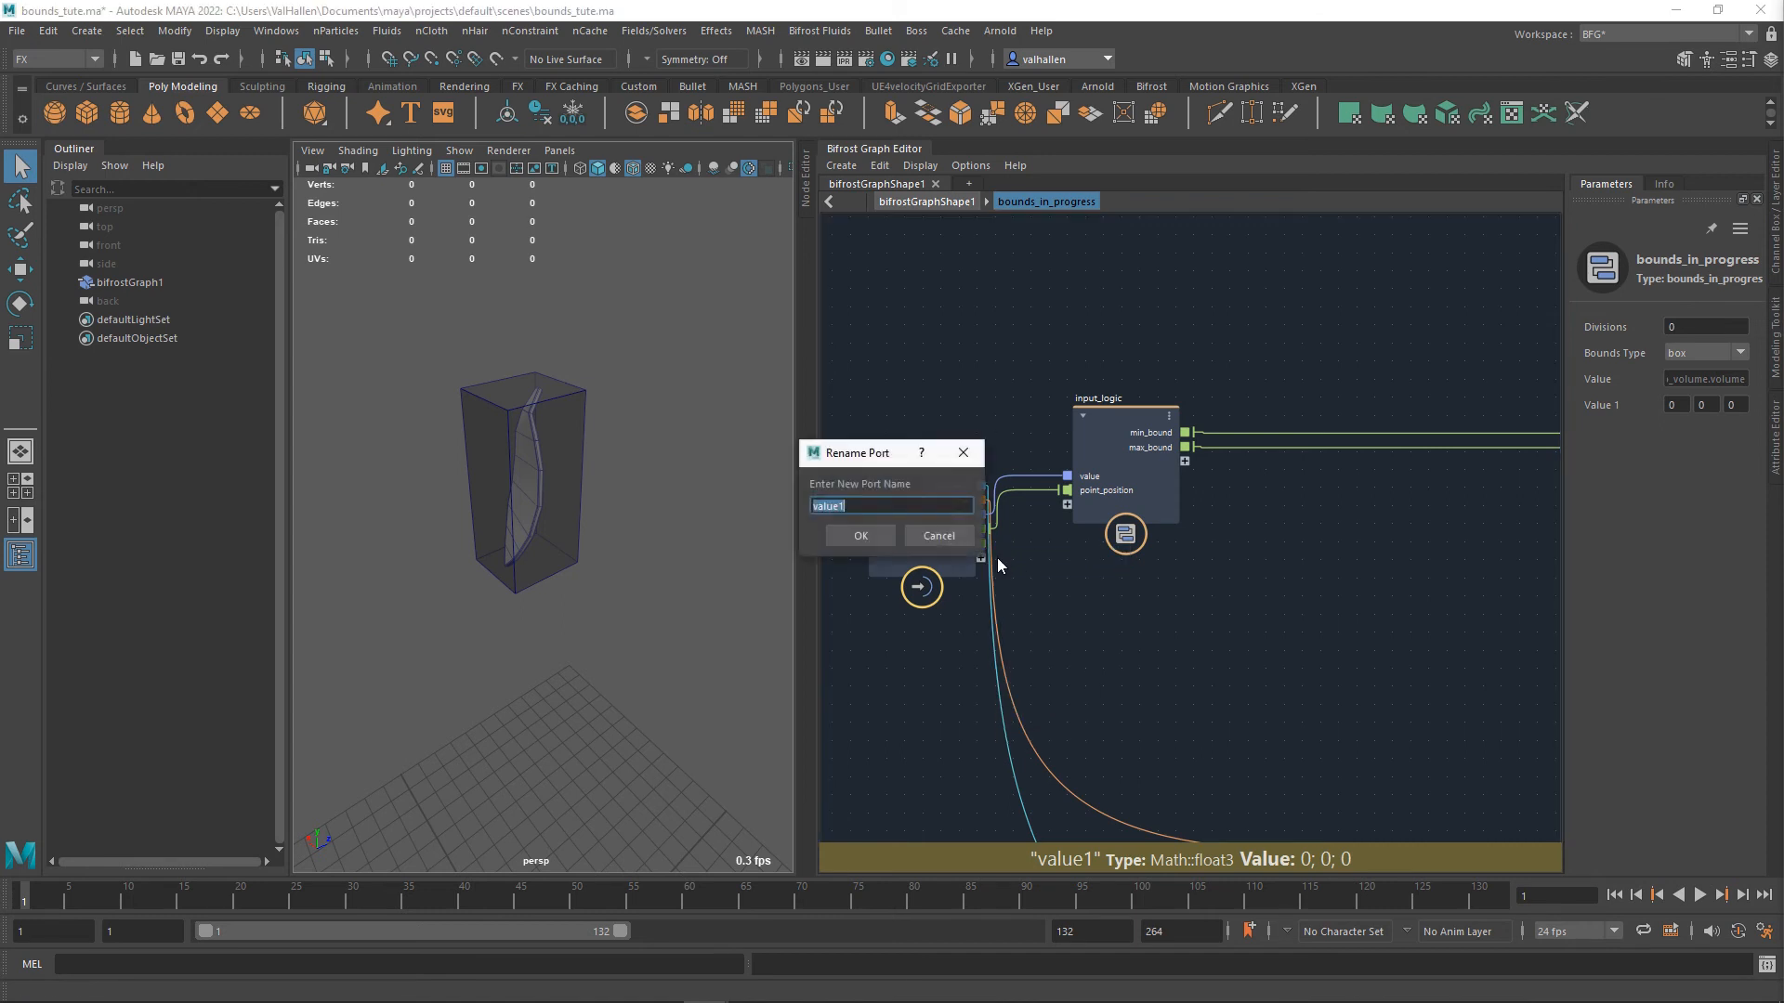
text(pa)
key(BackSpace)
key(BackSpace)
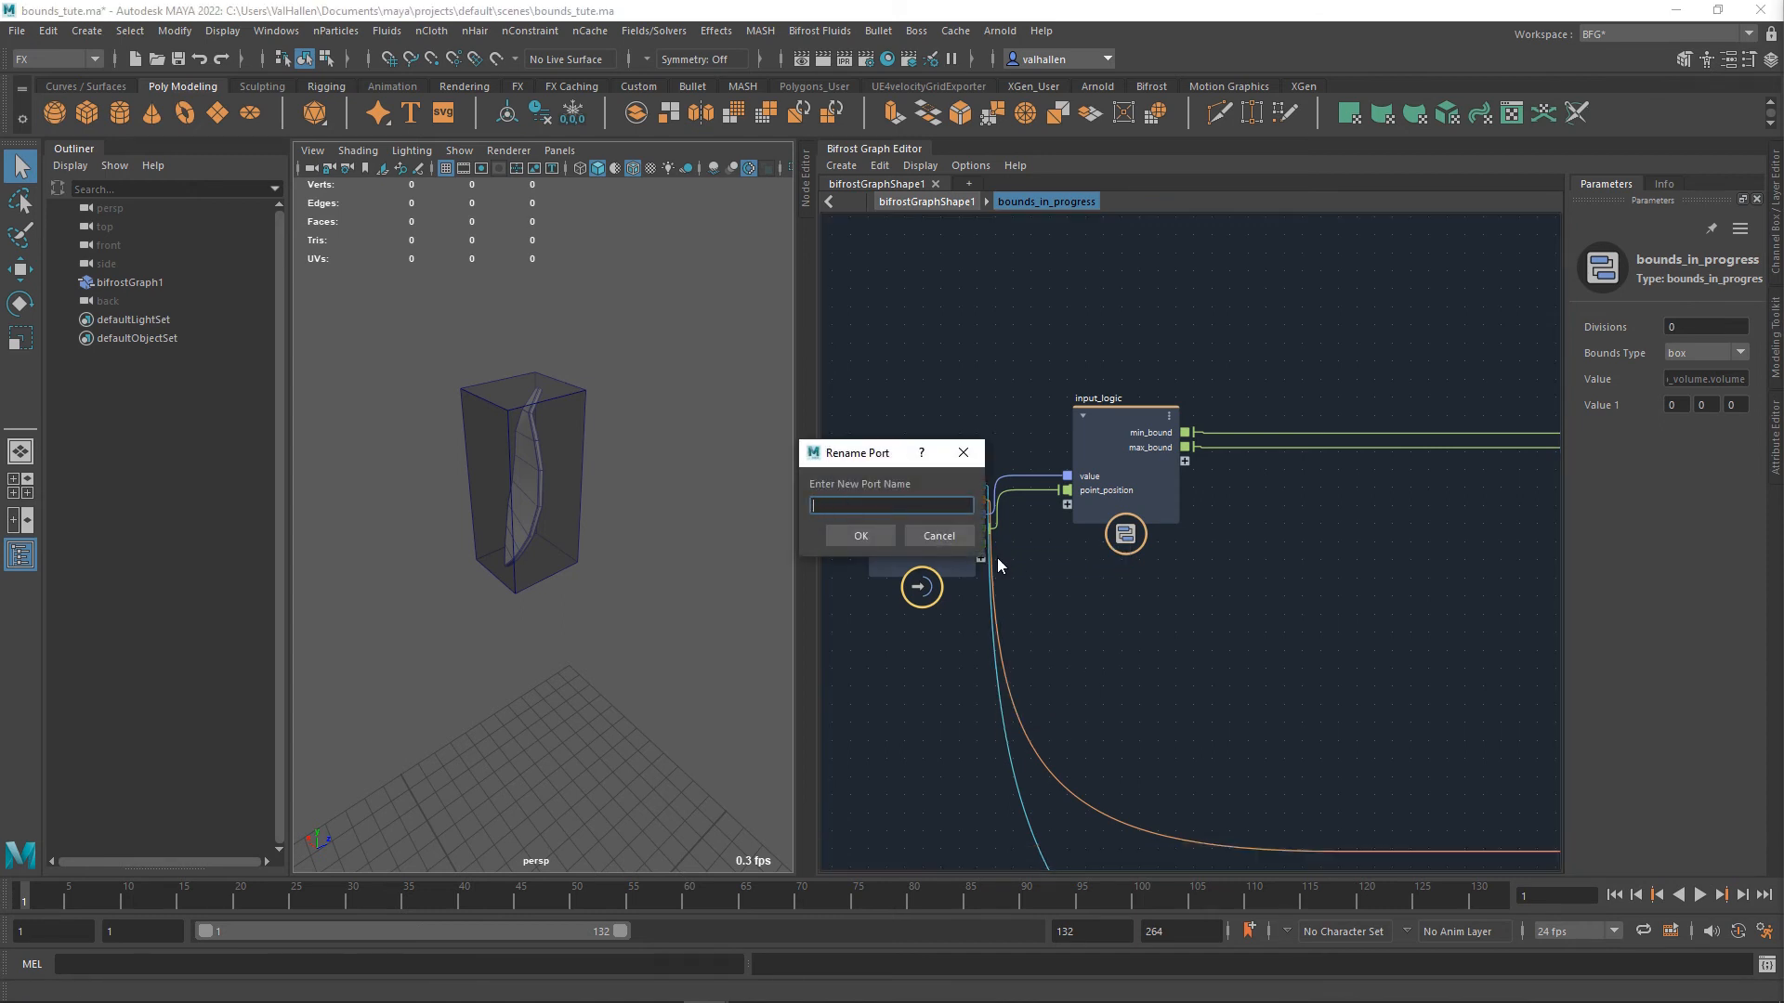
text(padding)
key(Return)
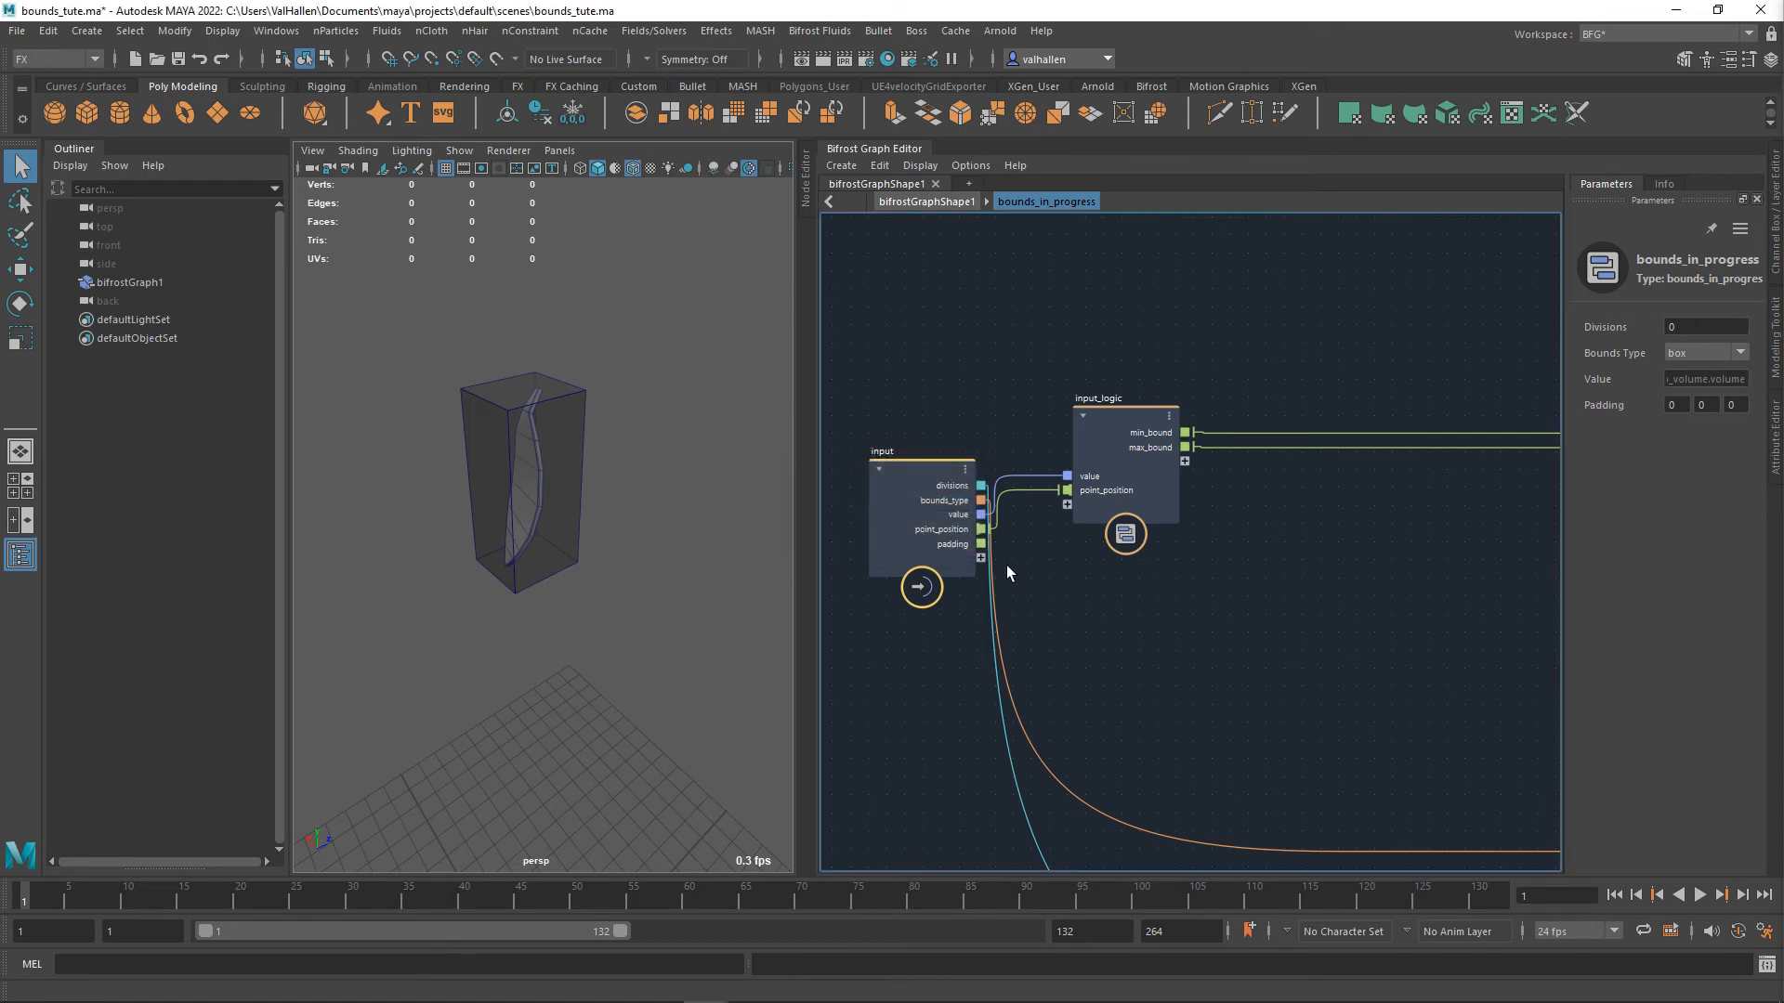
- Move the input node higher beside input_logic and add a subtract node above, fed by input_logic's min_bound output
drag(977, 525, 1197, 572)
middle_drag(1279, 563, 1209, 601)
scroll(1102, 607, up, 2)
drag(845, 494, 823, 397)
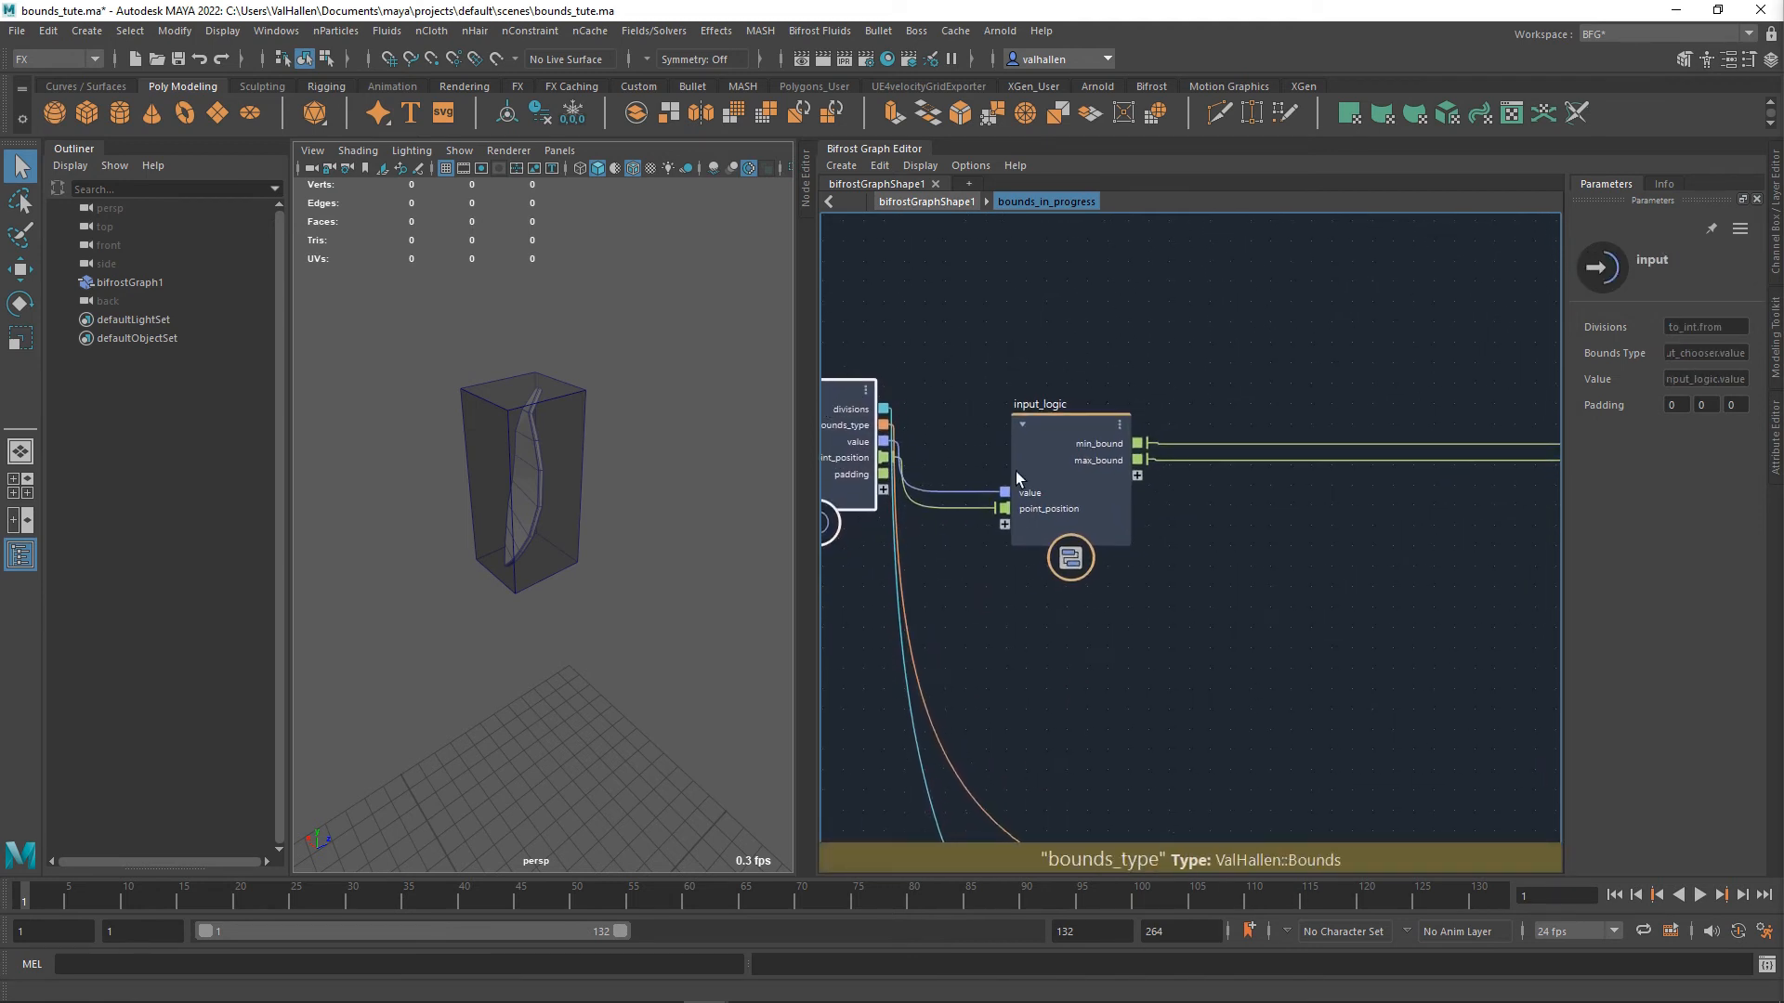
middle_drag(1142, 469, 1068, 498)
drag(1083, 476, 1084, 475)
text(ad)
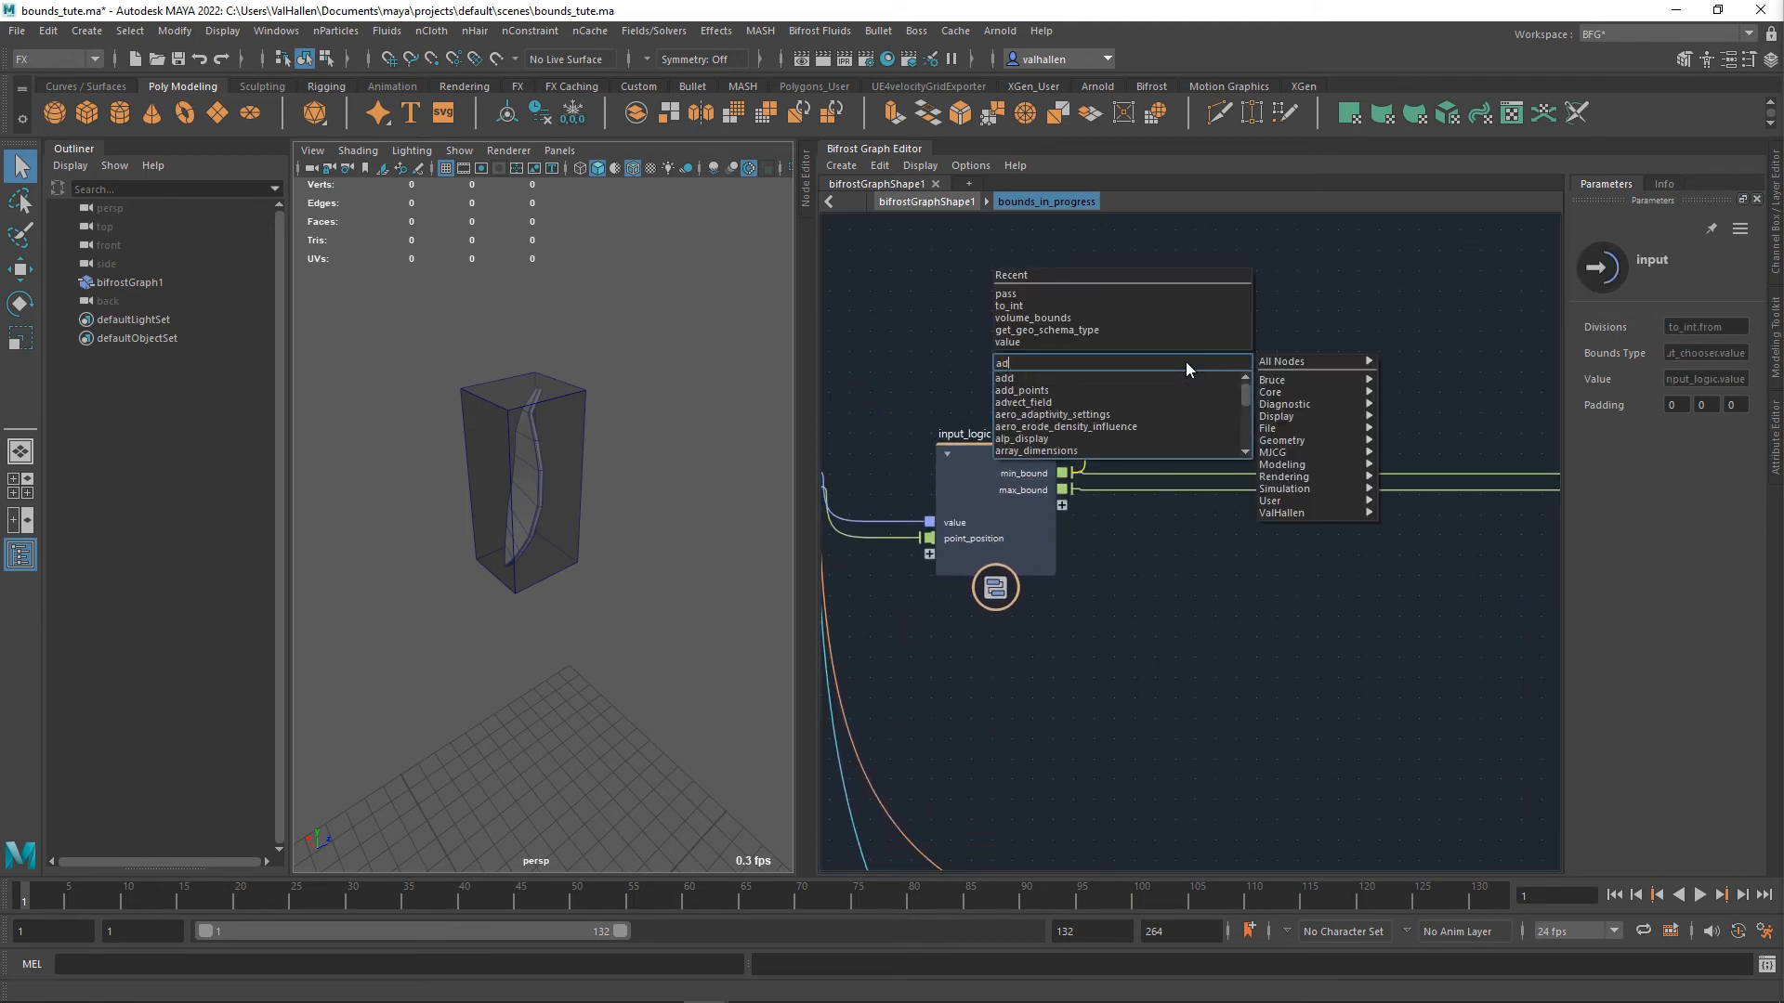
key(BackSpace)
key(BackSpace)
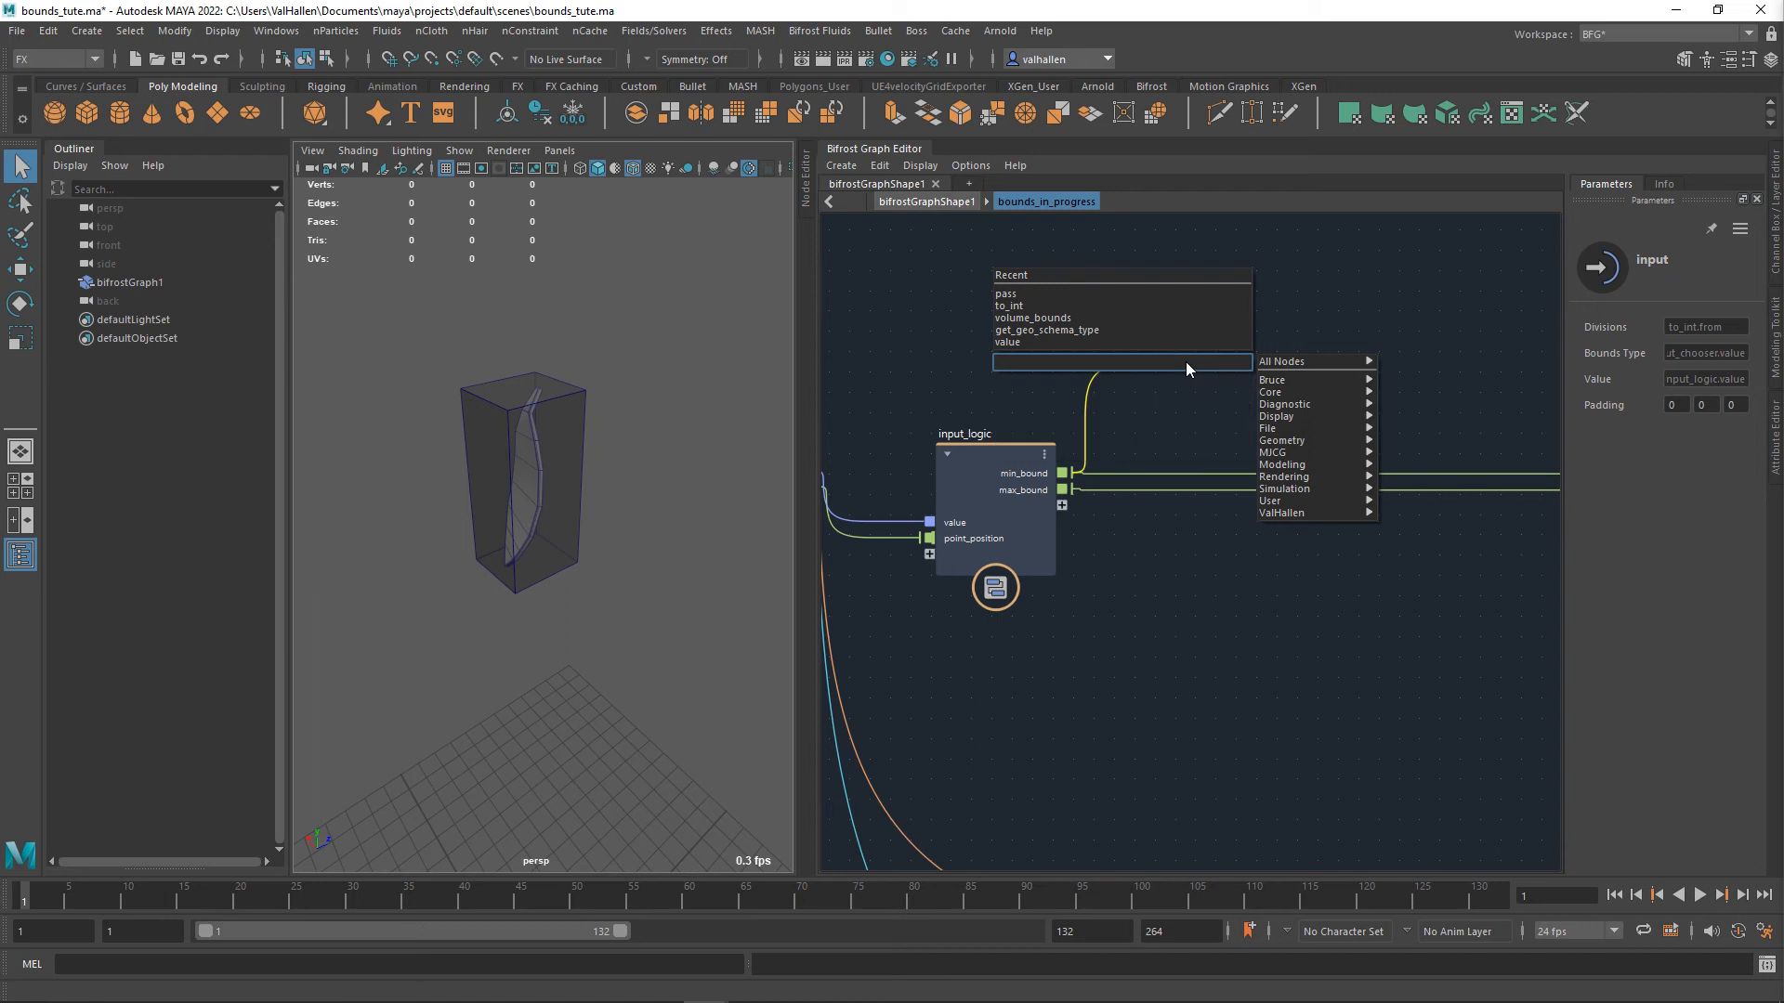
text(subtract)
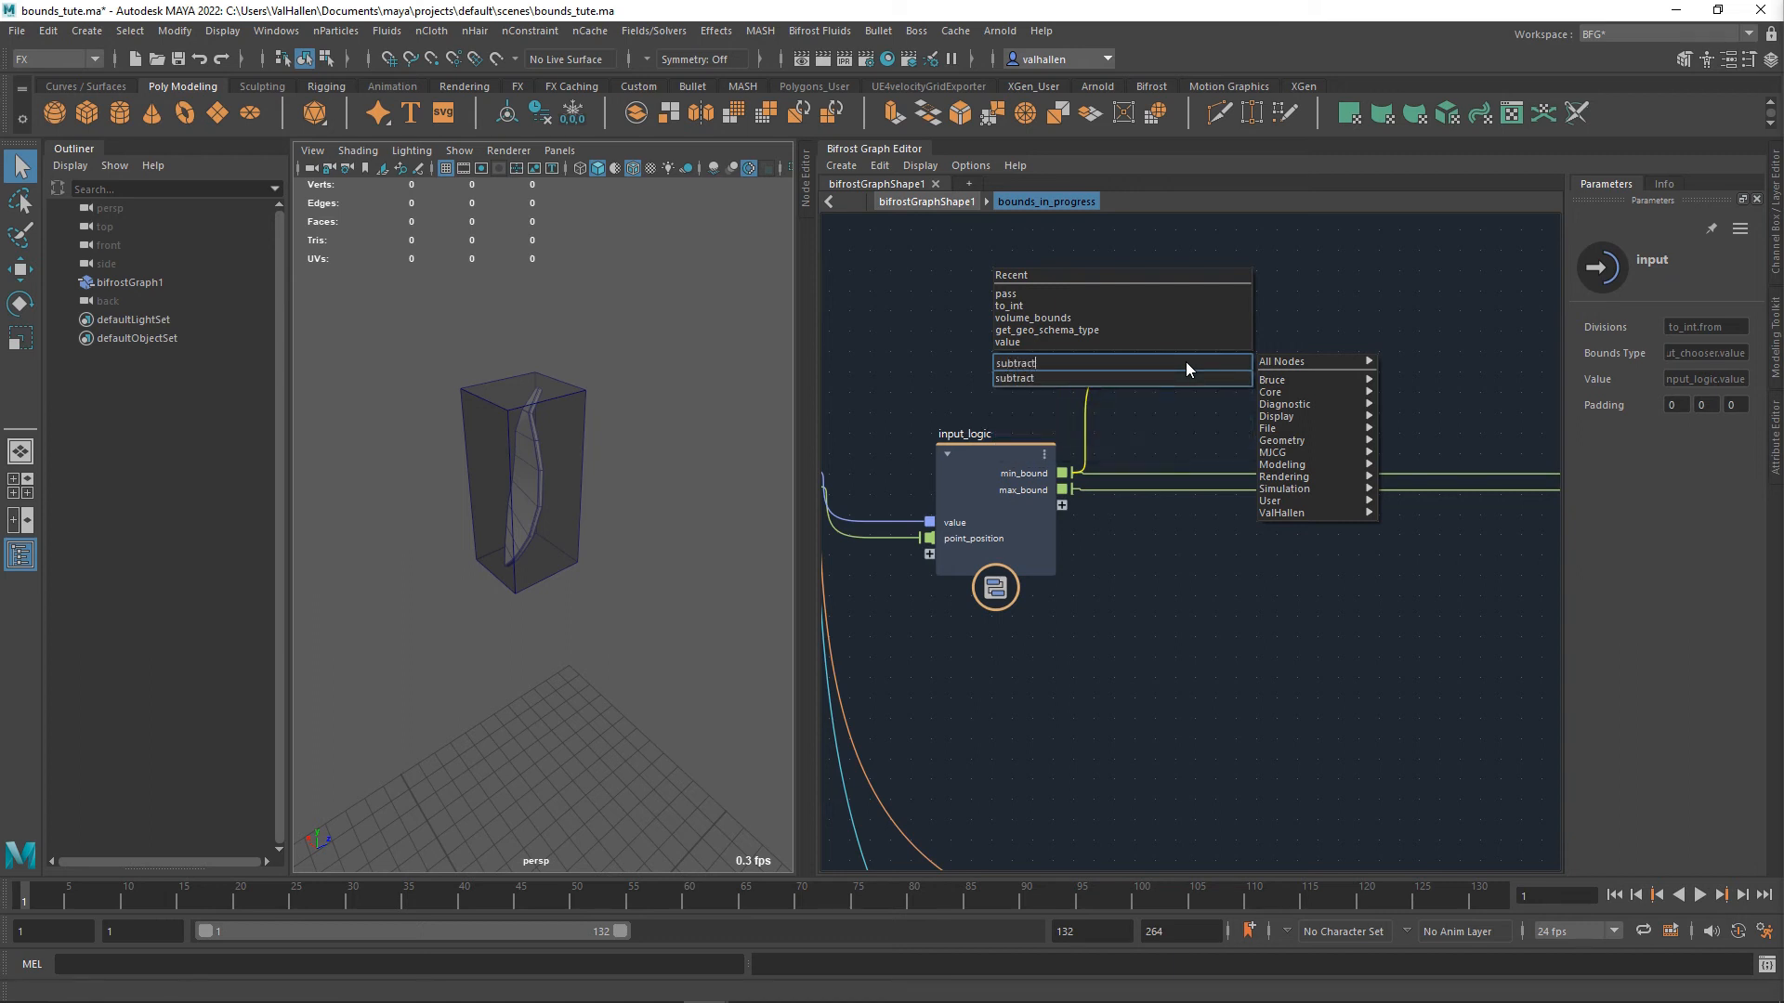
key(Return)
drag(1202, 396, 1252, 357)
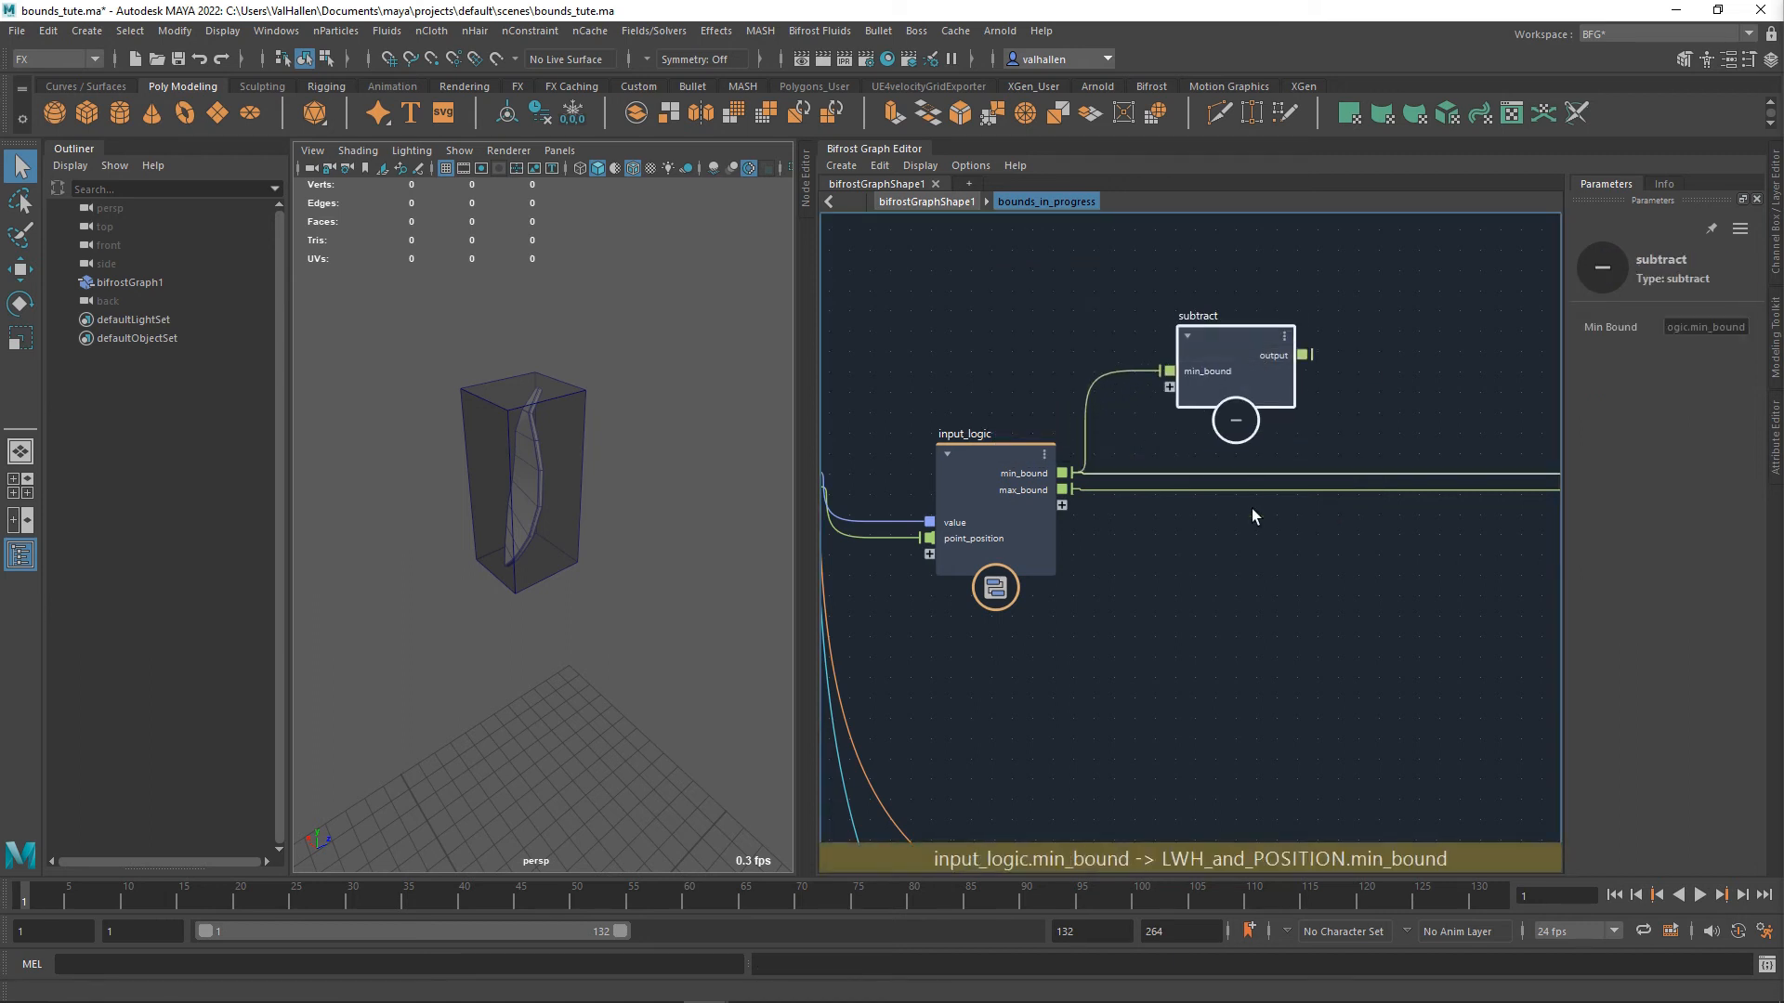
- Add an add node below the bound connections, fed by the max_bound output of input_logic
drag(1064, 490, 1226, 584)
text(add)
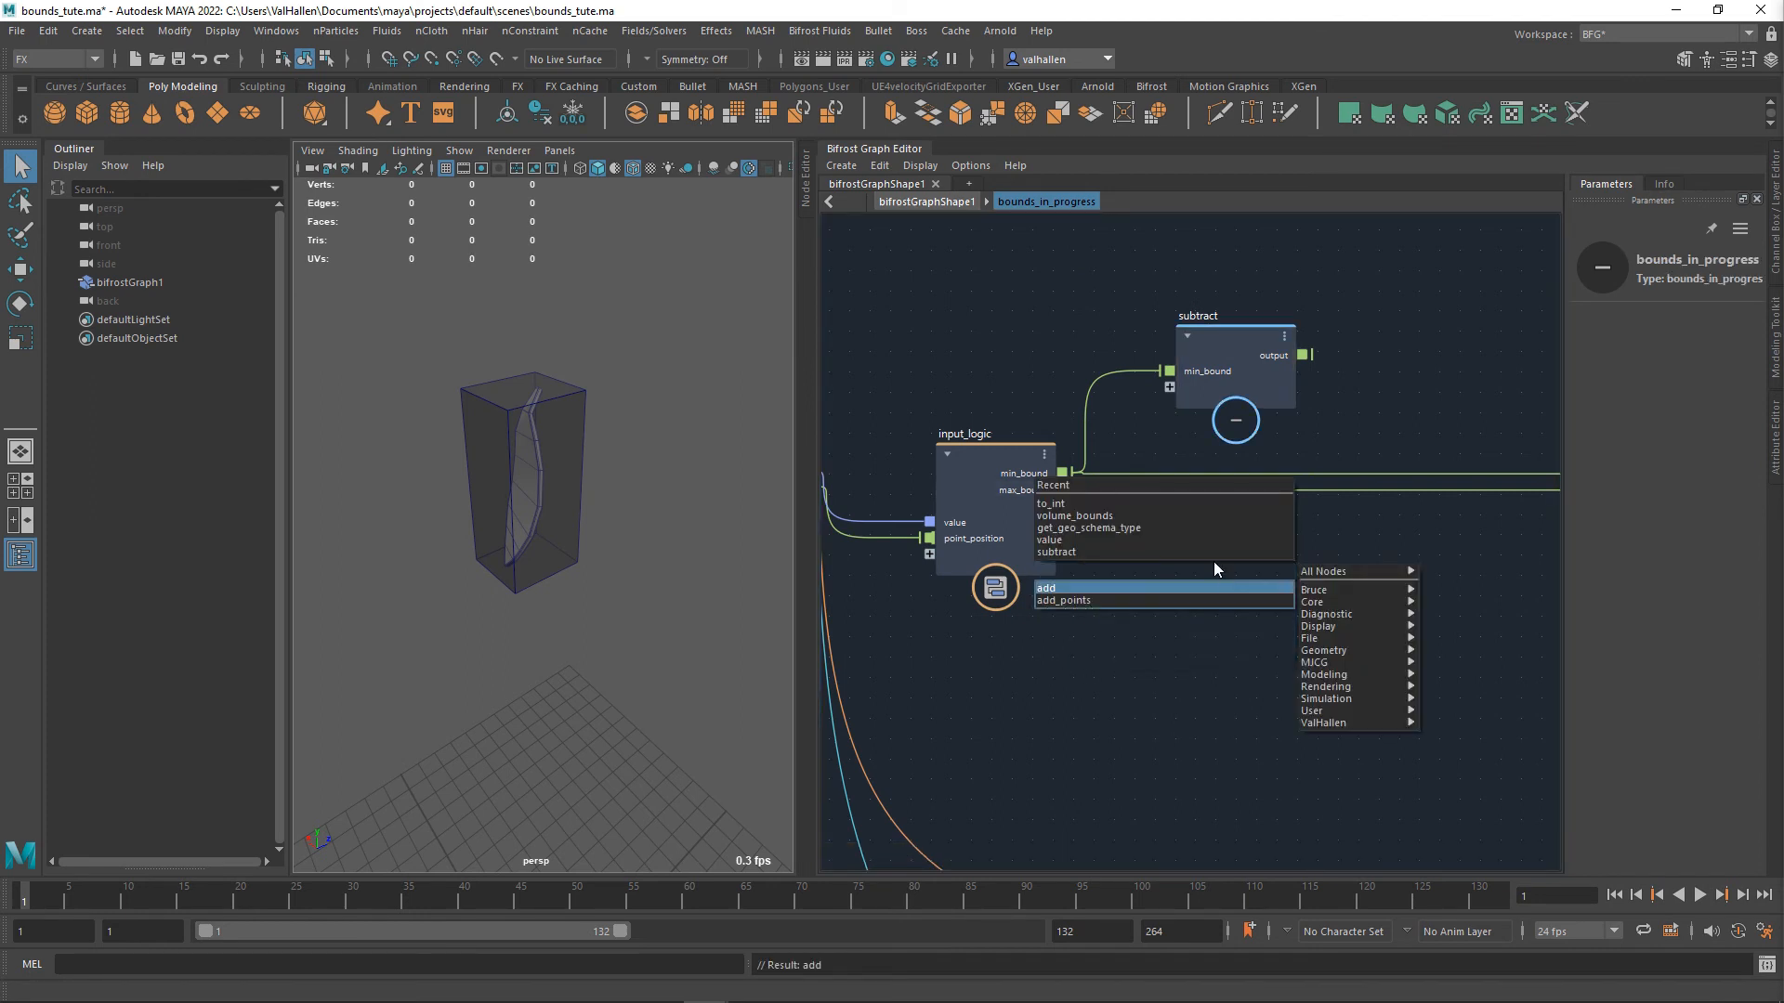
key(Return)
drag(1248, 604, 1236, 572)
alt+middle_drag(1173, 673, 1370, 662)
scroll(1301, 655, down, 1)
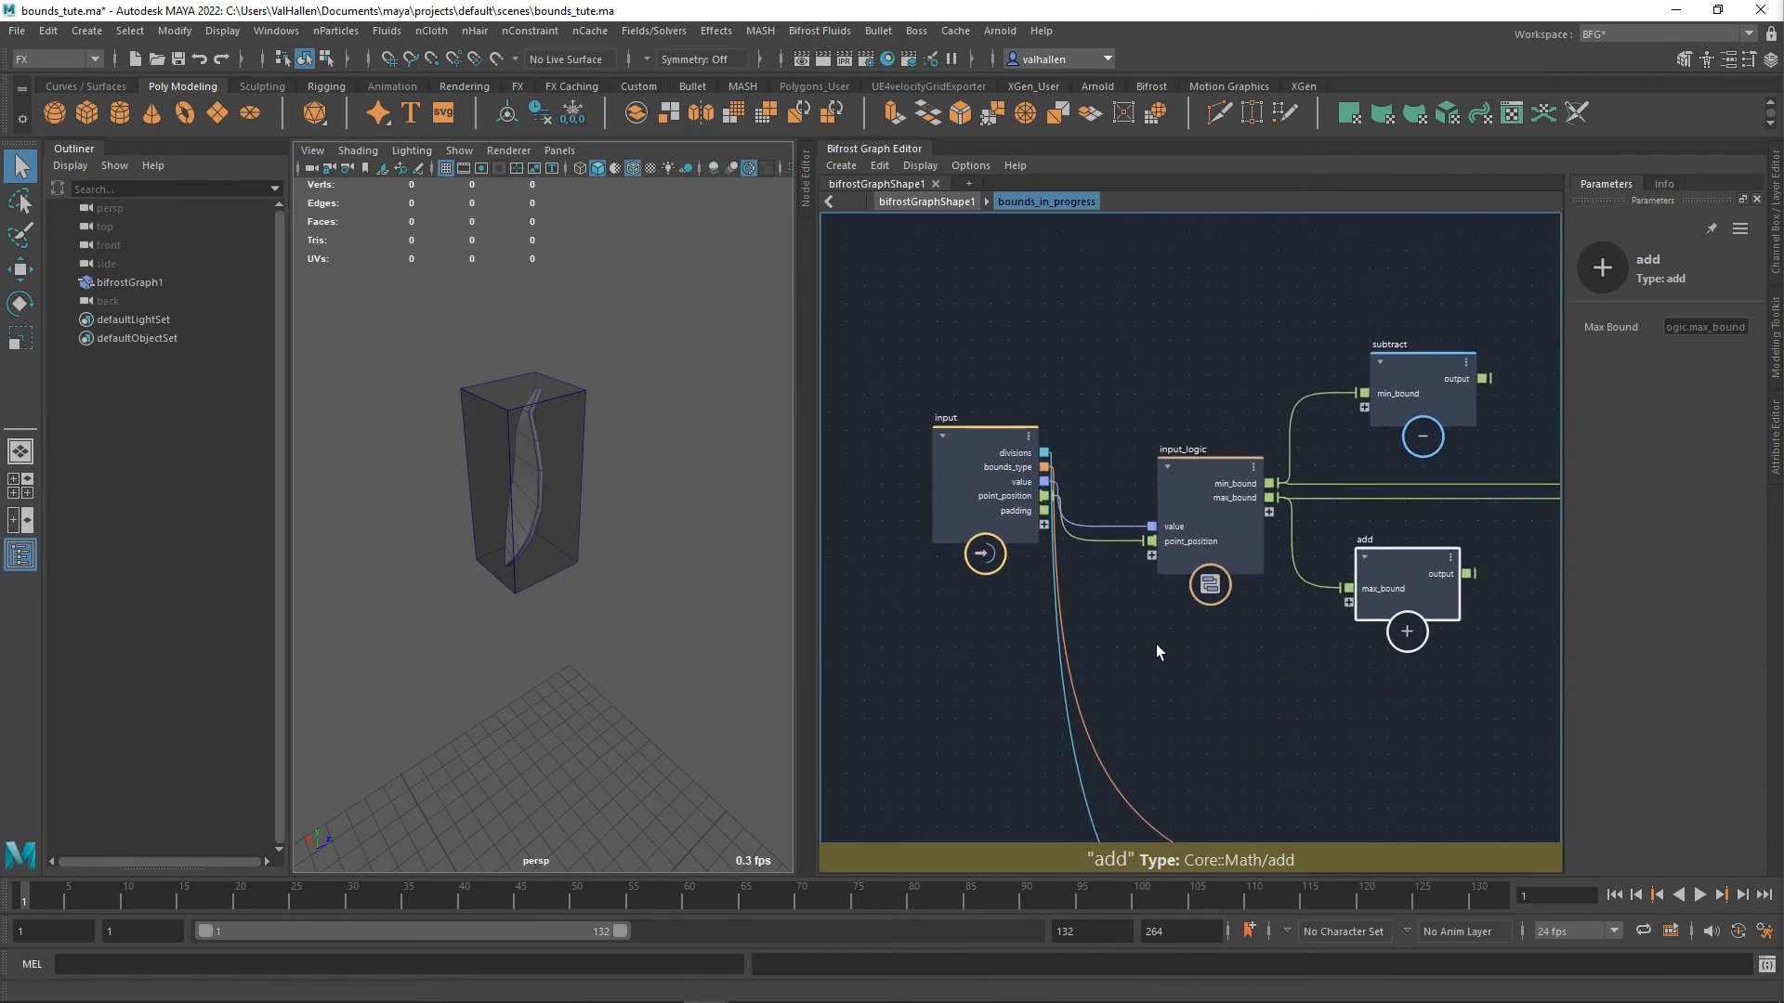
- Set the Padding parameter of bounds_in_progress to 2, 4, 2
click(1141, 394)
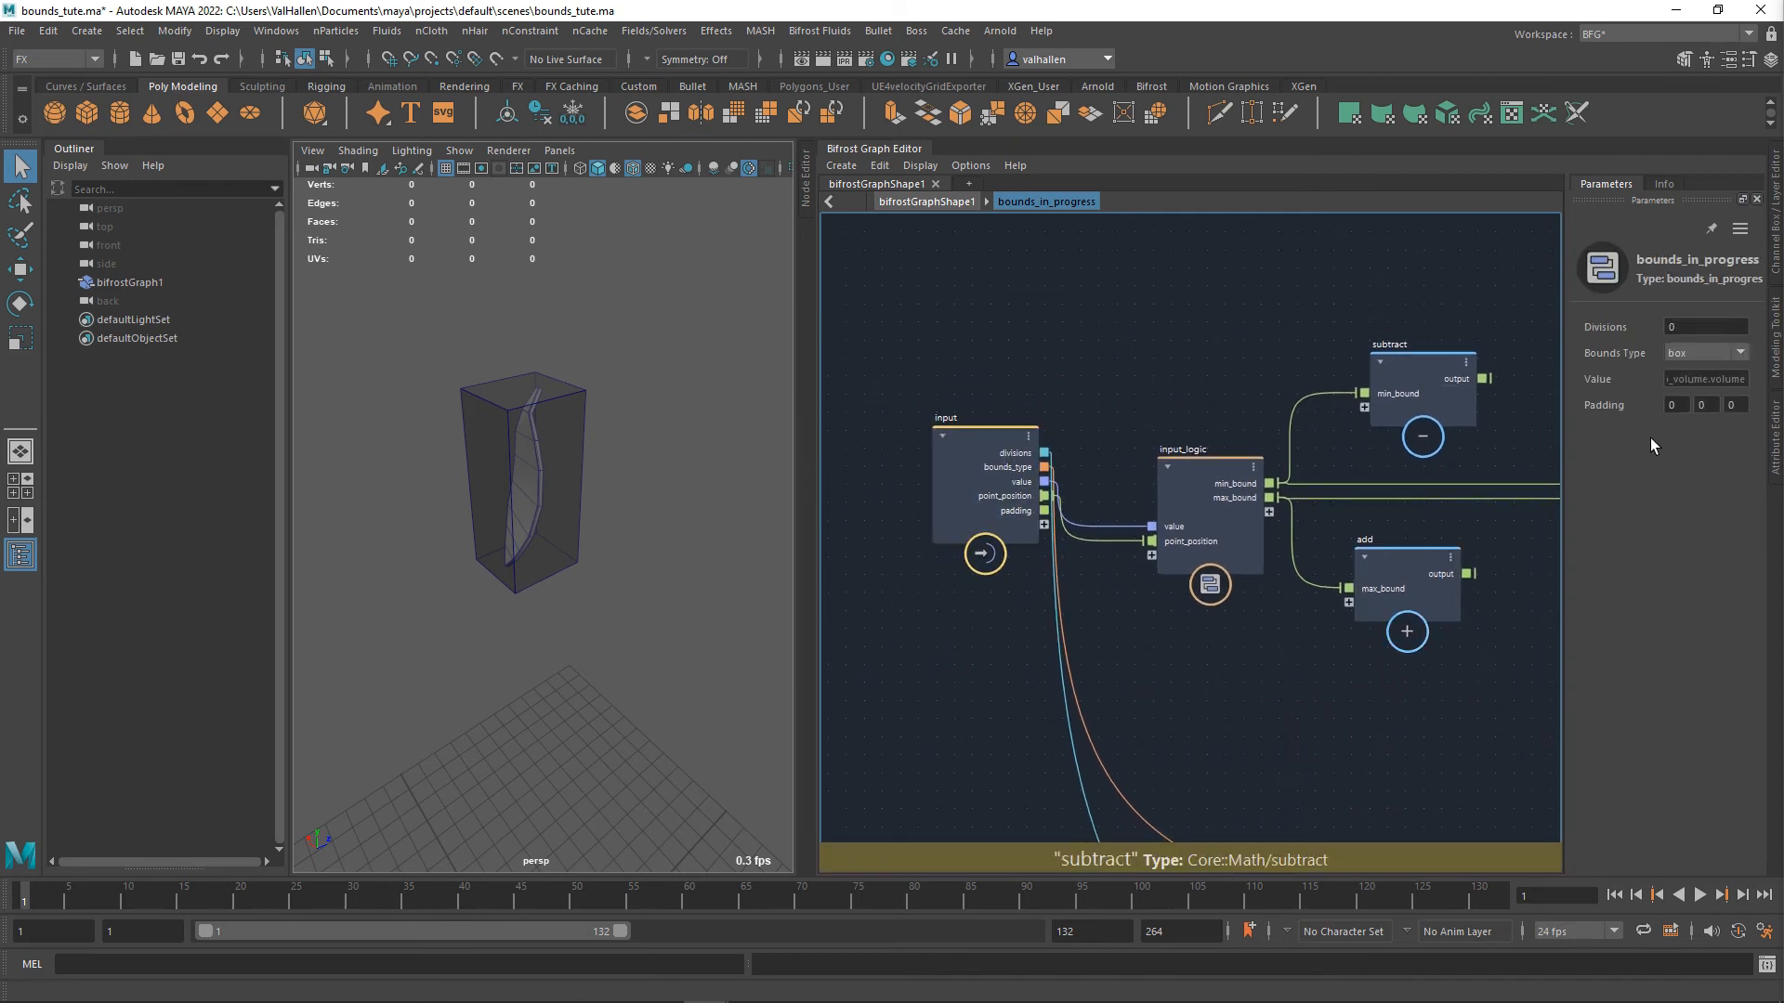
click(1682, 409)
text(2)
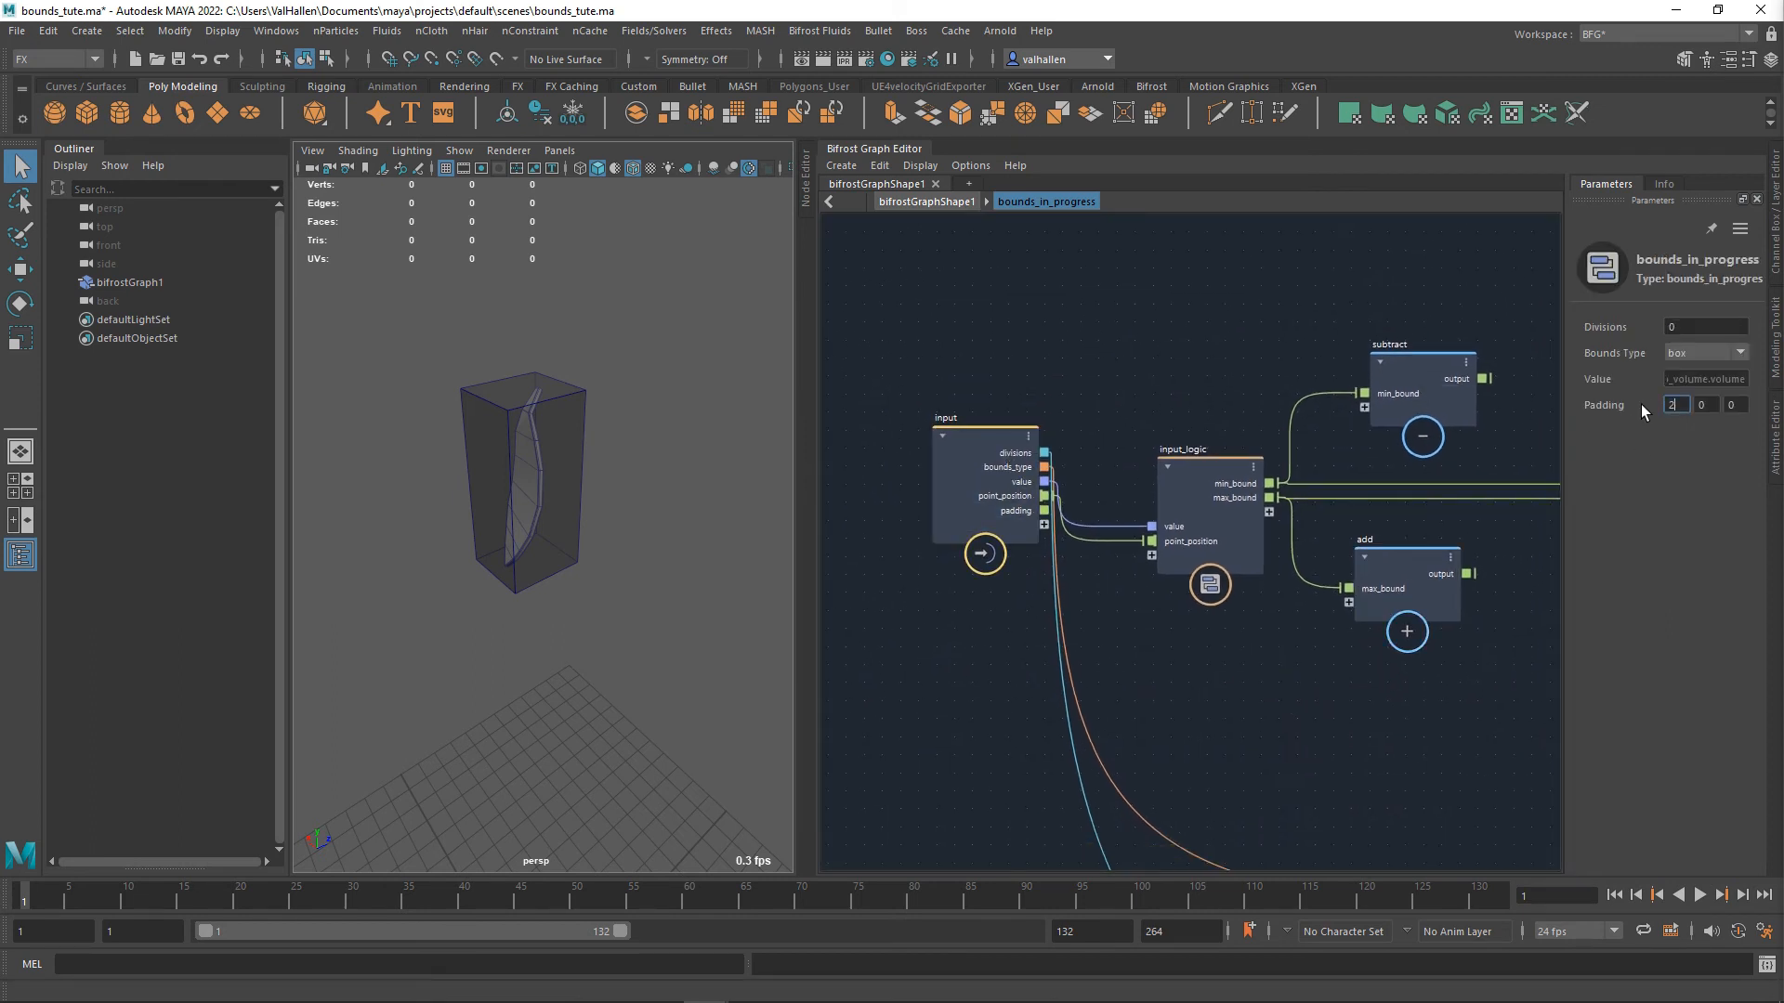
key(Tab)
text(2)
key(Tab)
text(2)
key(shift+Tab)
text(4)
- Connect the input node's padding port to both the subtract node and the add node
click(1051, 507)
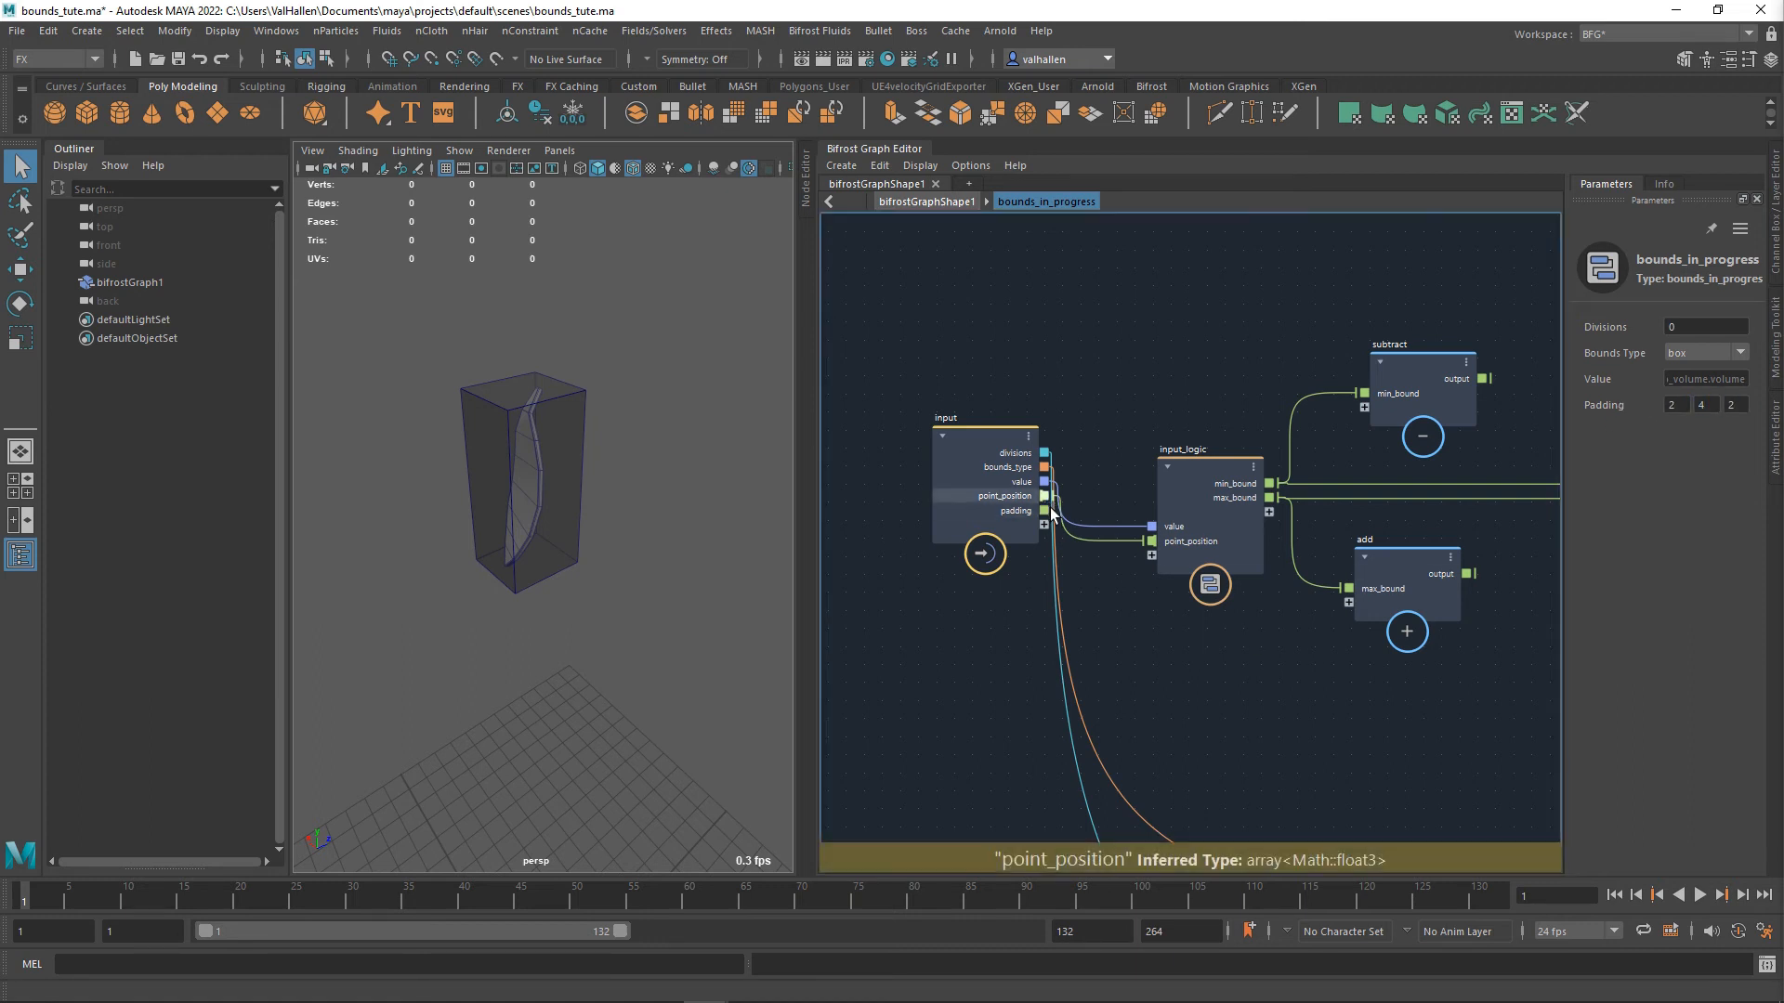
drag(1045, 510, 1371, 426)
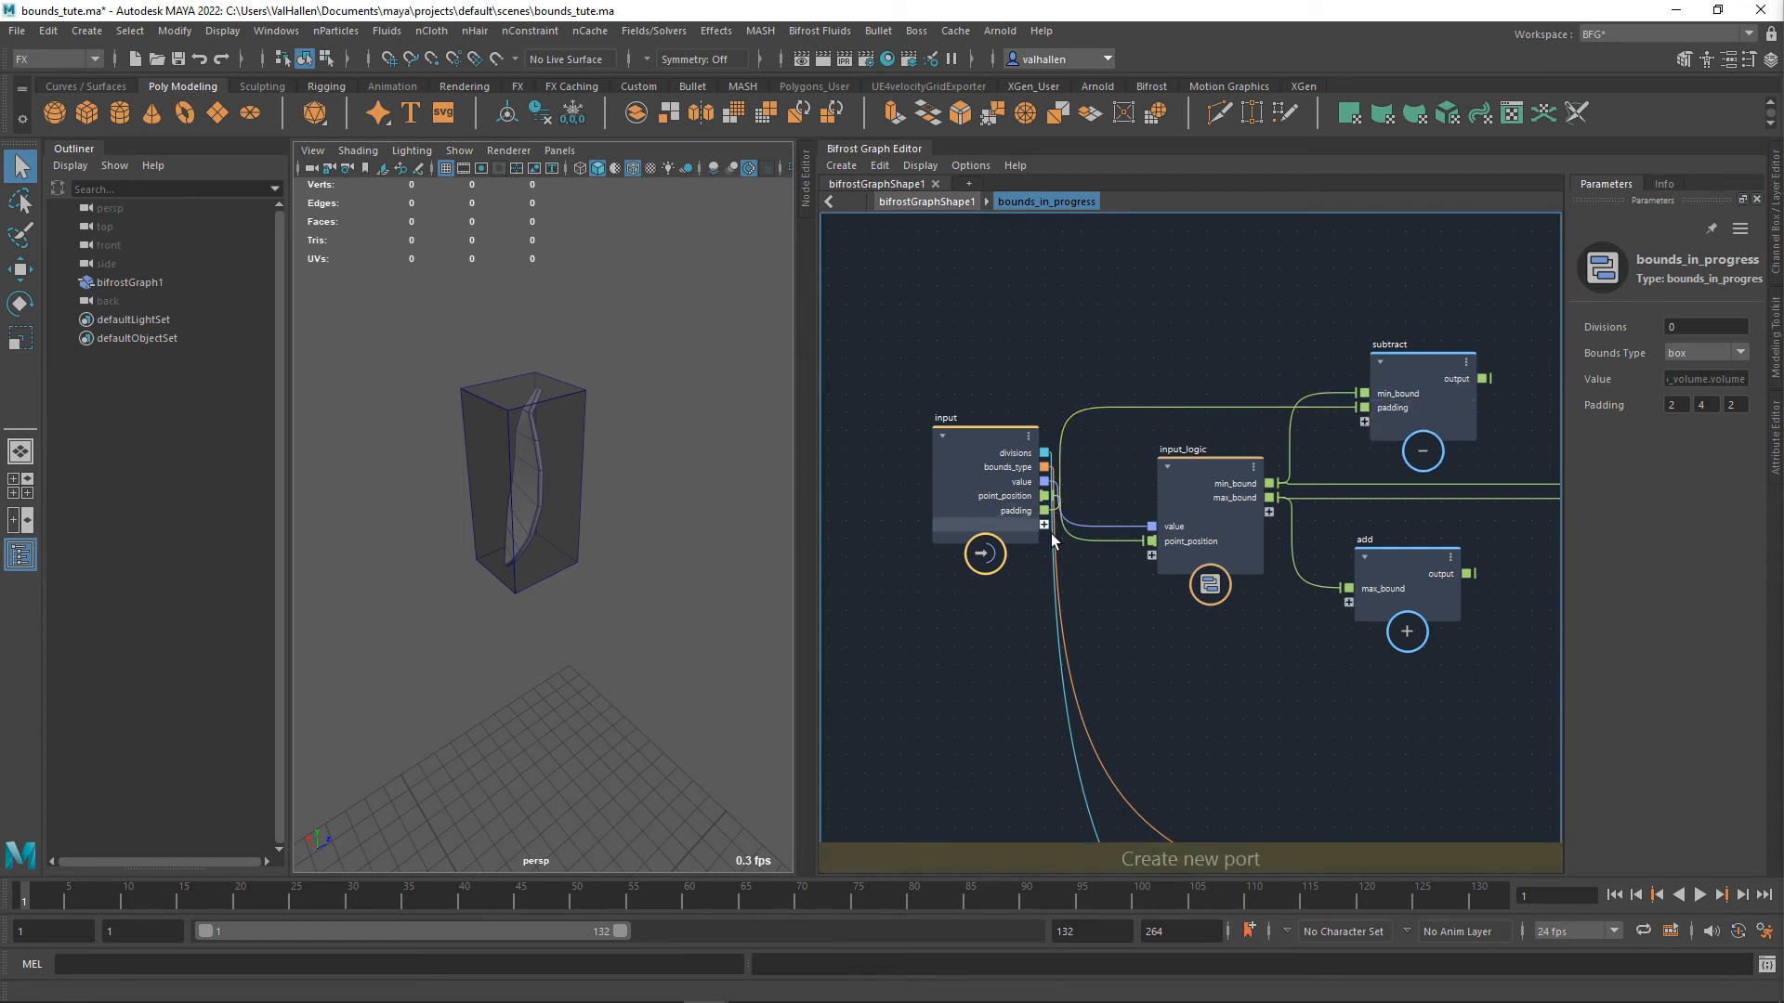
drag(1044, 510, 1352, 617)
alt+middle_drag(1389, 713, 1074, 744)
scroll(1255, 714, down, 2)
scroll(1248, 708, up, 1)
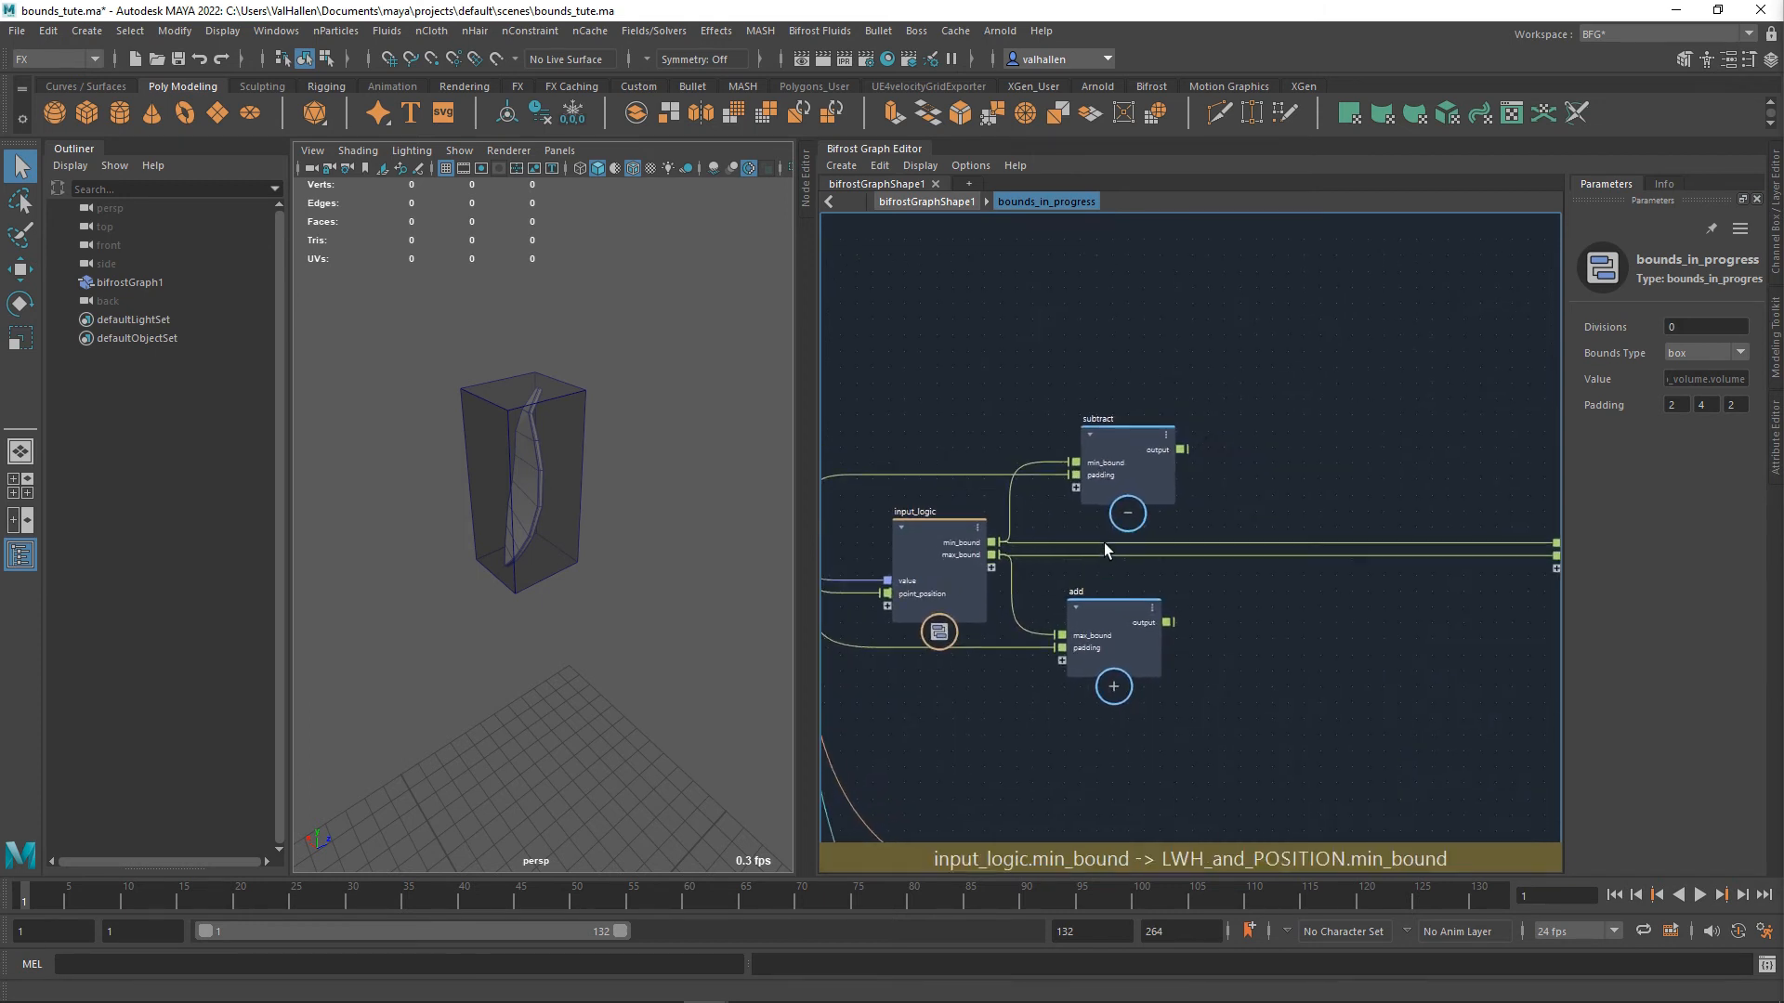
- Reroute LWH_and_POSITION so min_bound comes from the subtract output and max_bound from the add output, and frame the padded box in the viewport
drag(1044, 550, 1191, 465)
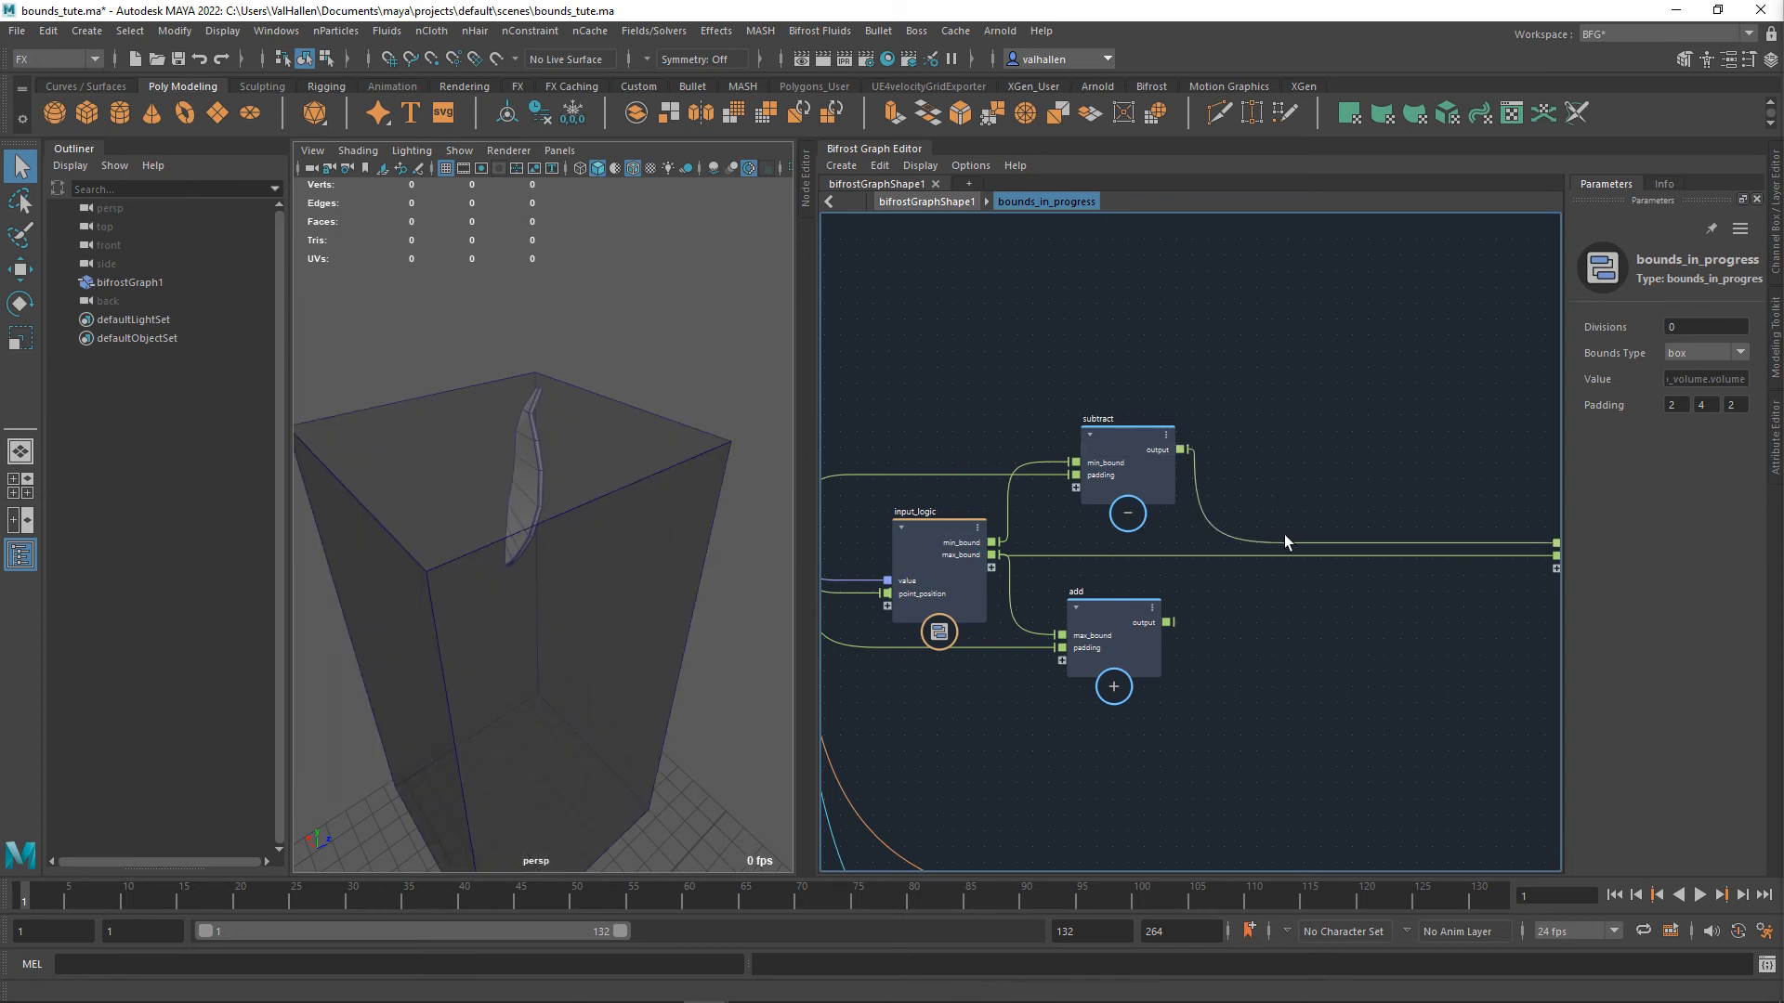
drag(1044, 561, 1169, 624)
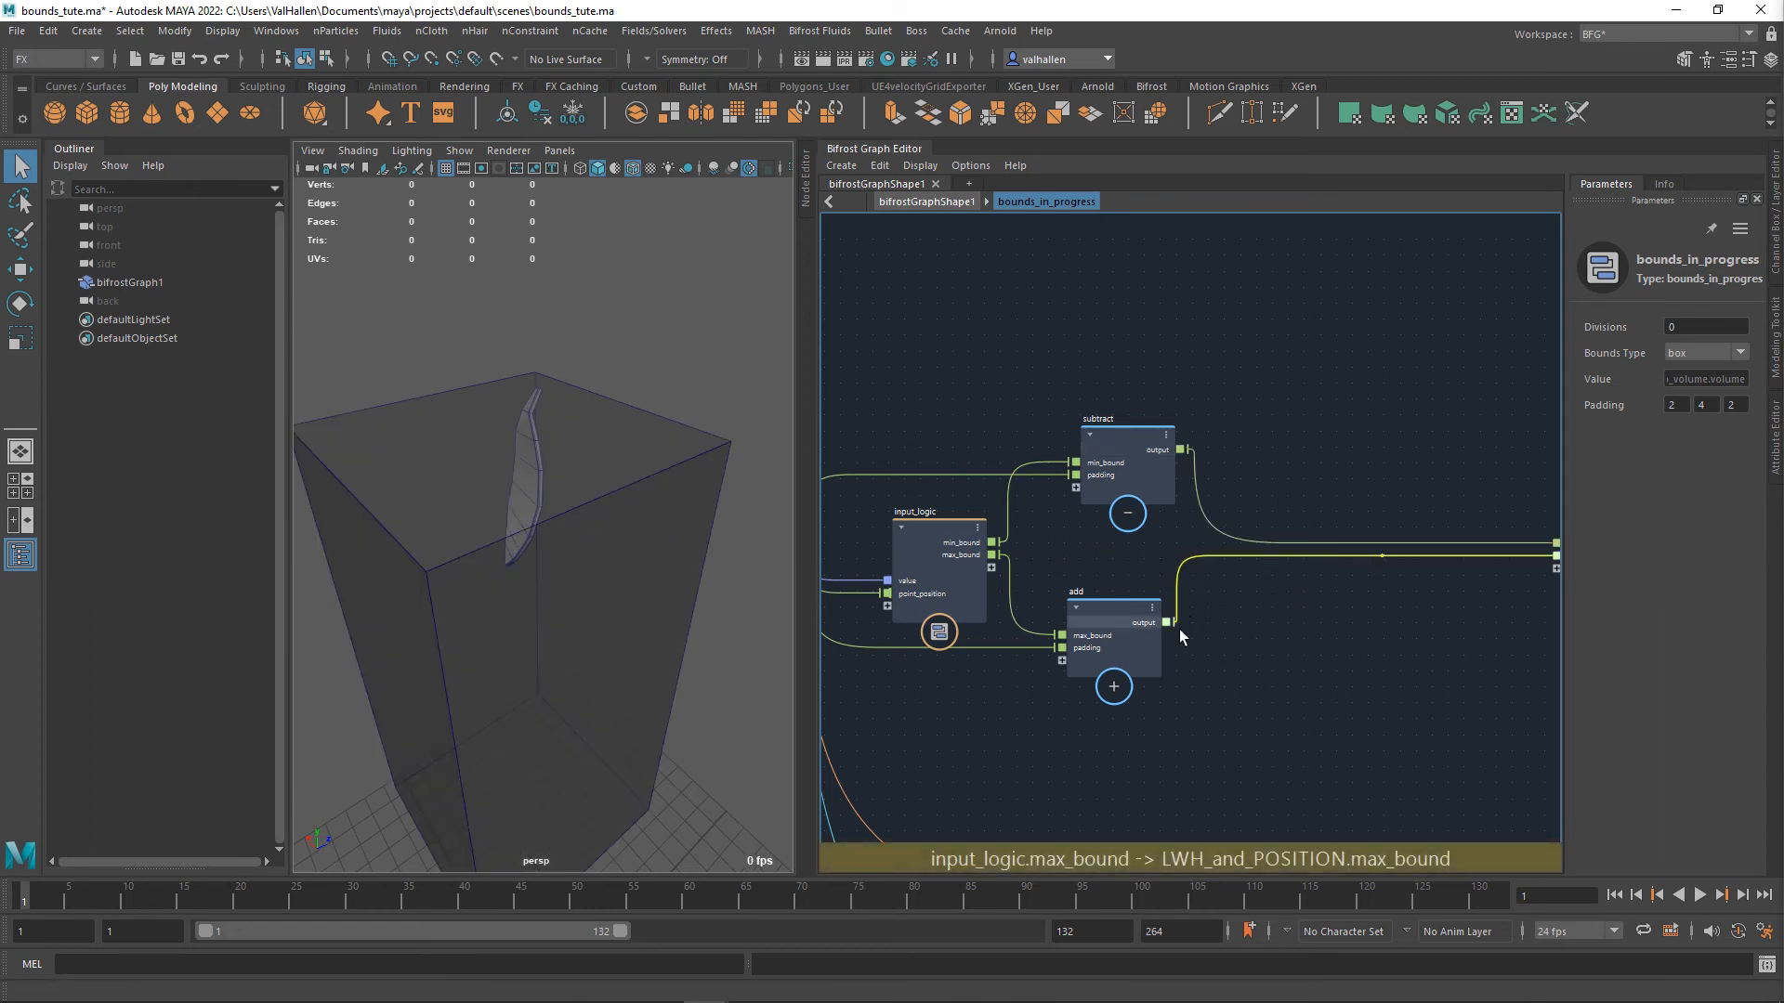
key(f)
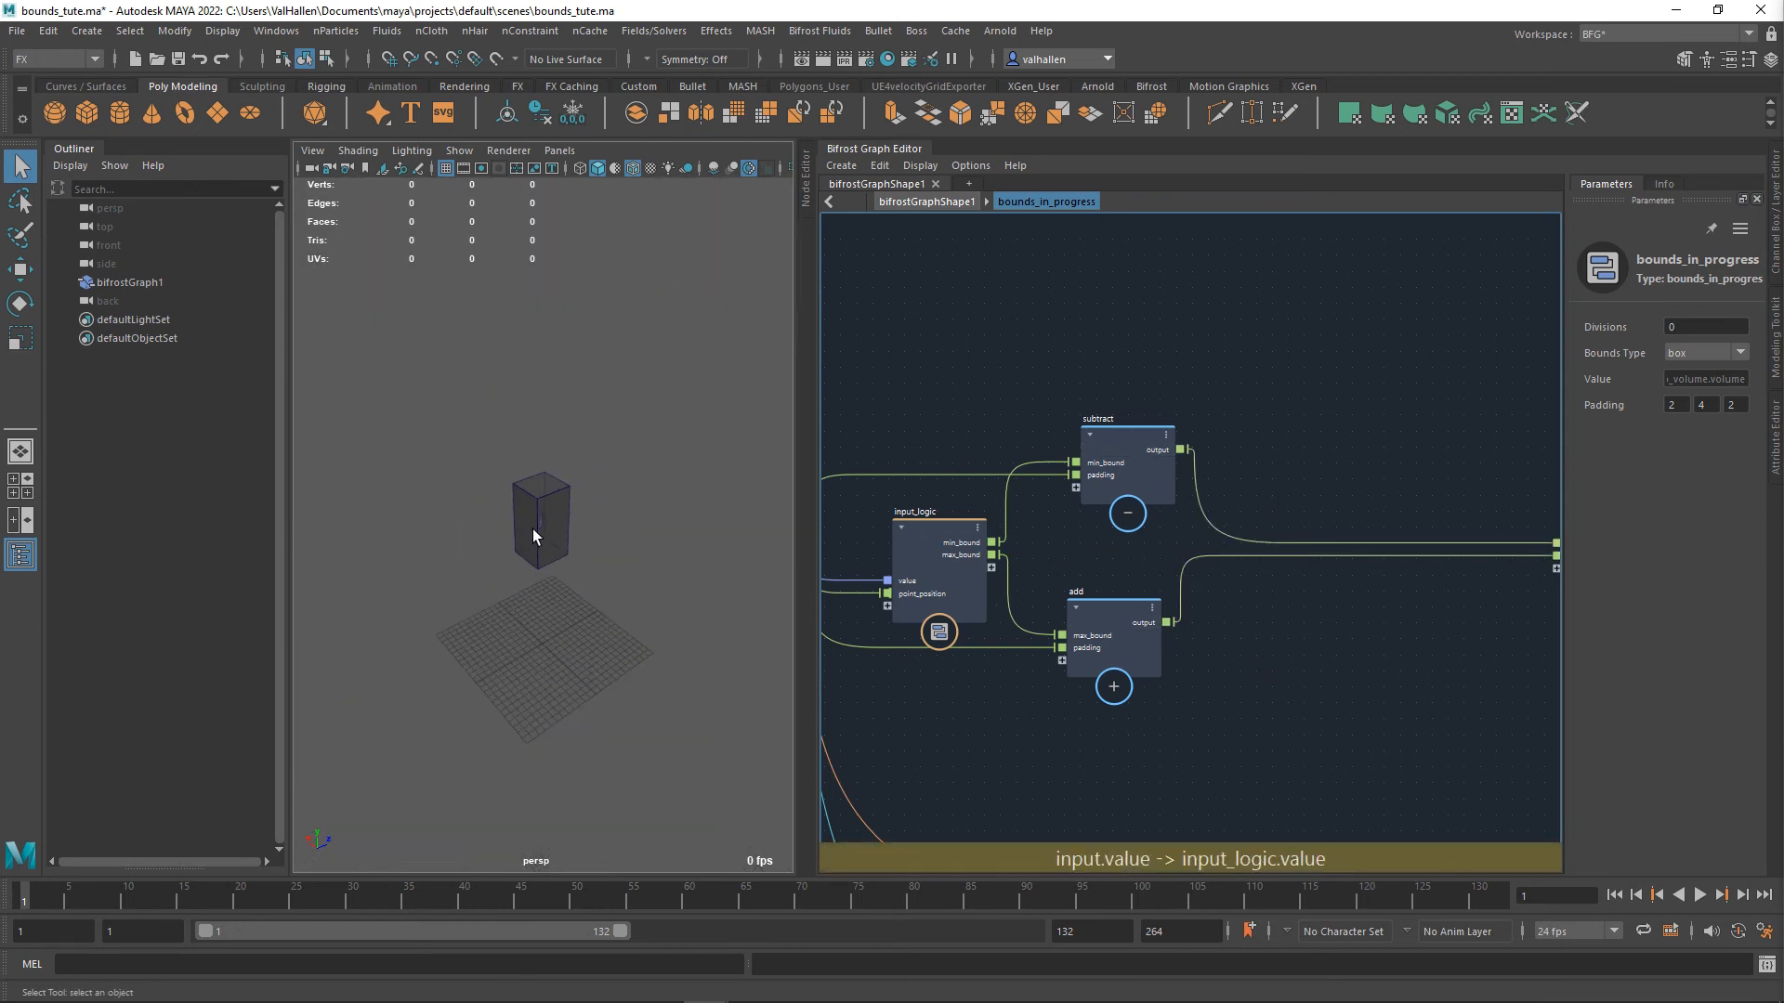
- Set the Padding parameter of bounds_in_progress to 0, 0, 0
scroll(533, 528, up, 5)
alt+drag(532, 562, 676, 477)
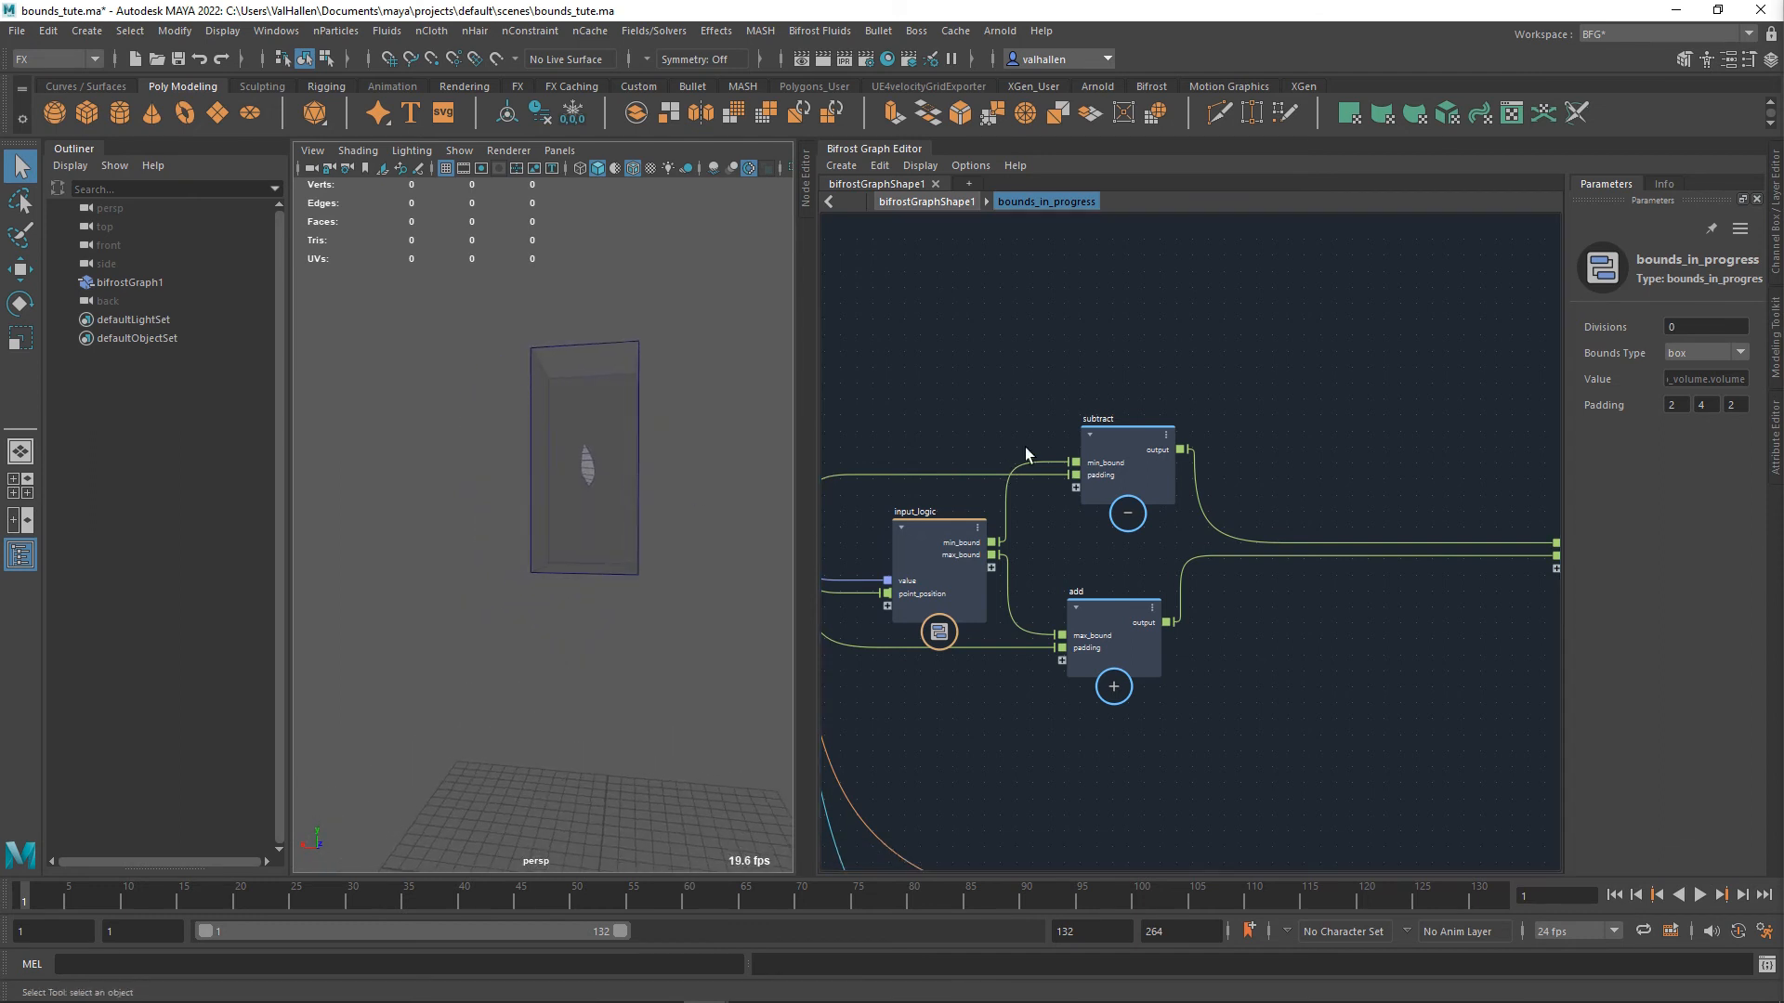
drag(1679, 406, 1622, 412)
text(0)
key(Tab)
key(Tab)
text(0)
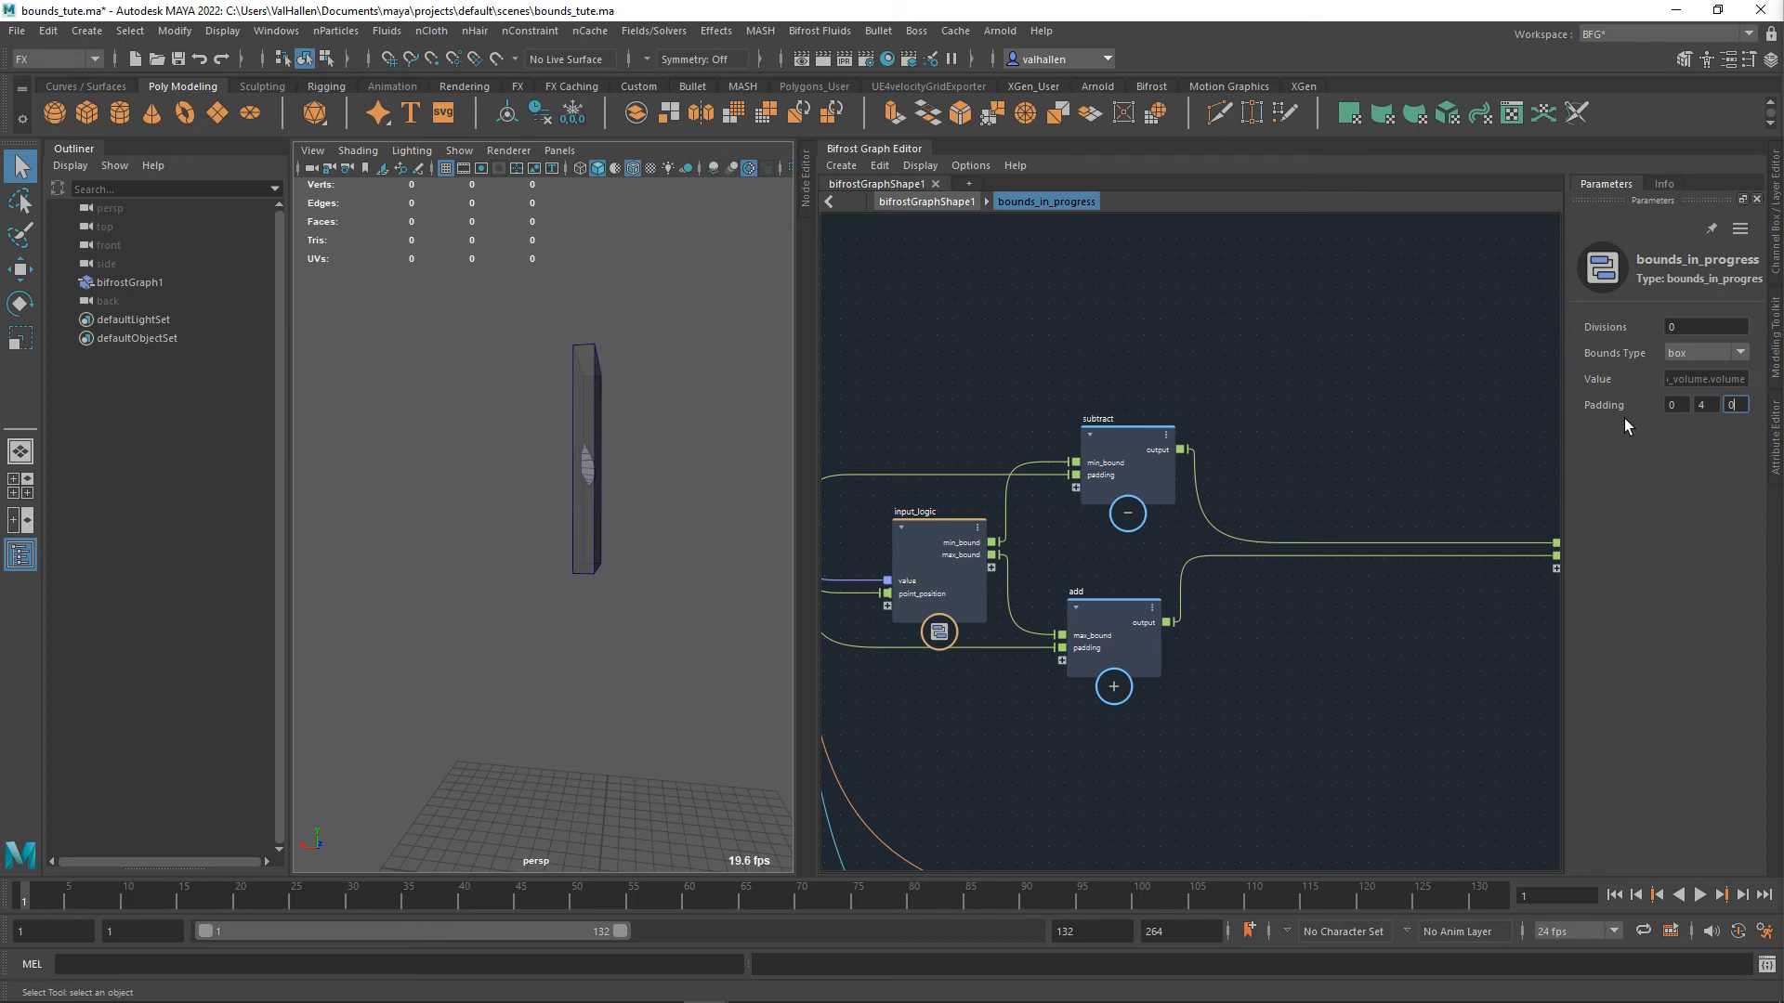
alt+drag(721, 662, 709, 597)
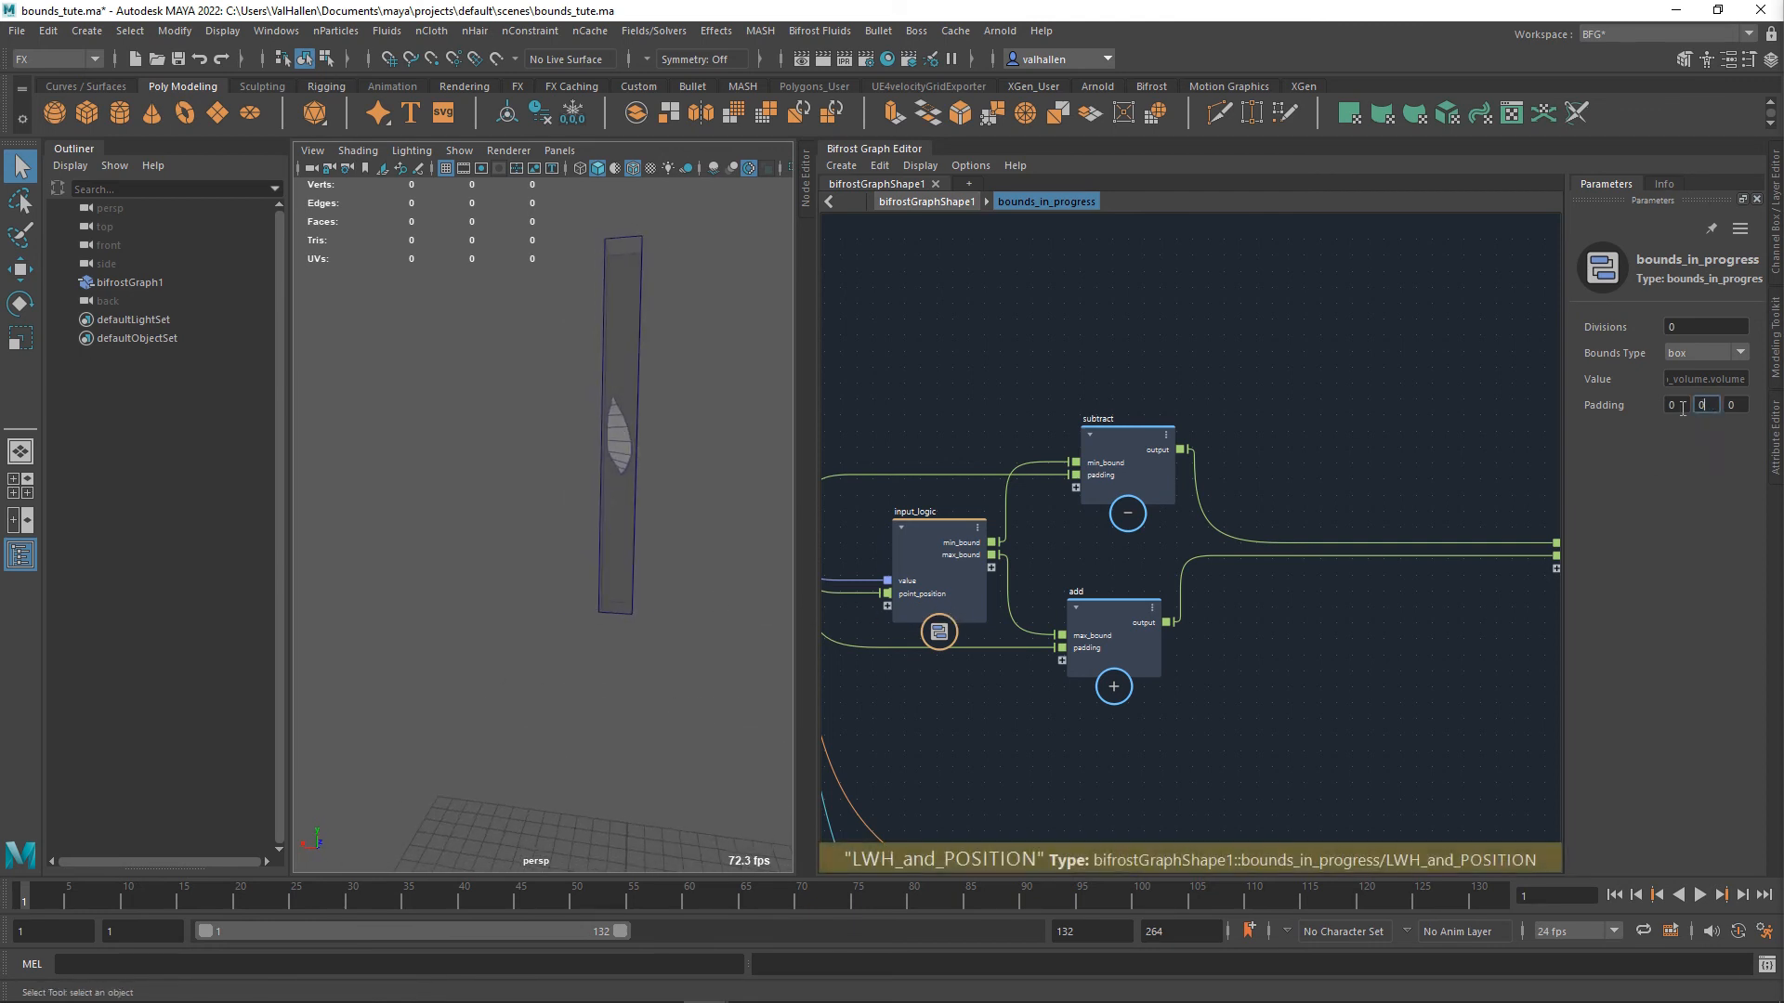
key(Return)
scroll(677, 549, up, 8)
alt+middle_drag(678, 549, 558, 629)
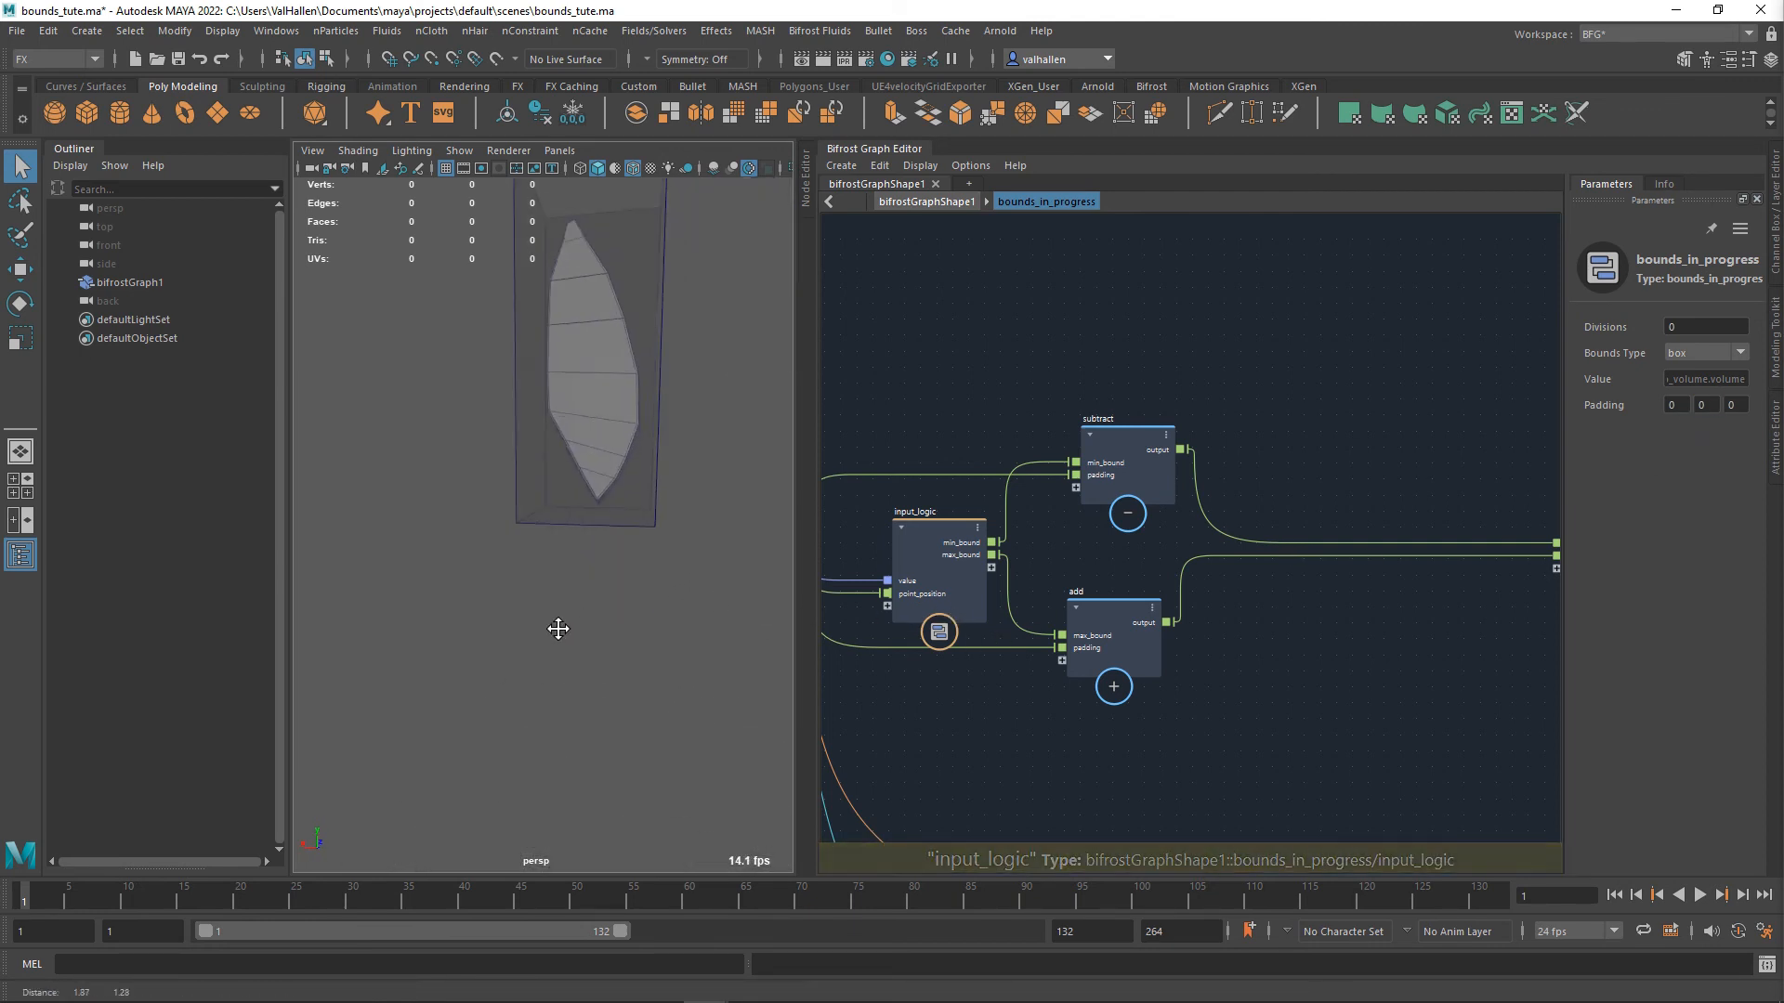
scroll(565, 628, down, 5)
alt+drag(570, 626, 470, 626)
- Go up to bifrostGraphShape1 and delete the connection from mesh_to_volume's volume output to the value port of bounds_in_progress
alt+middle_drag(1234, 727, 1485, 690)
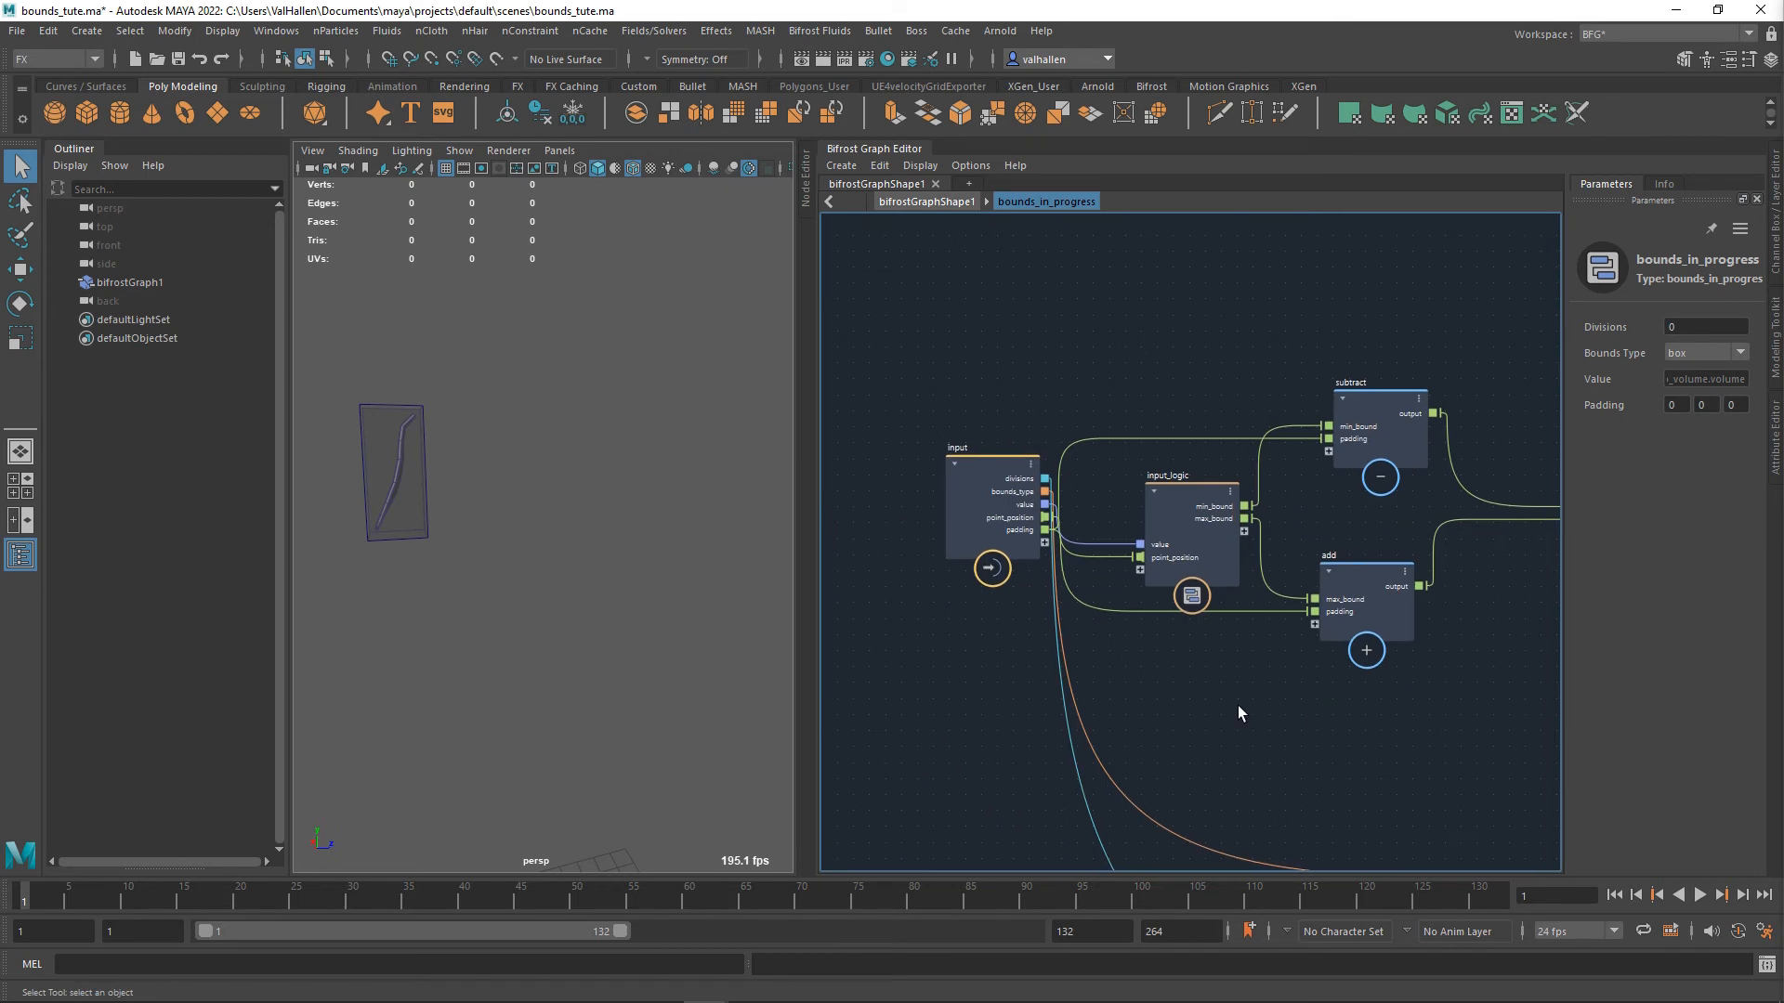
double_click(1239, 704)
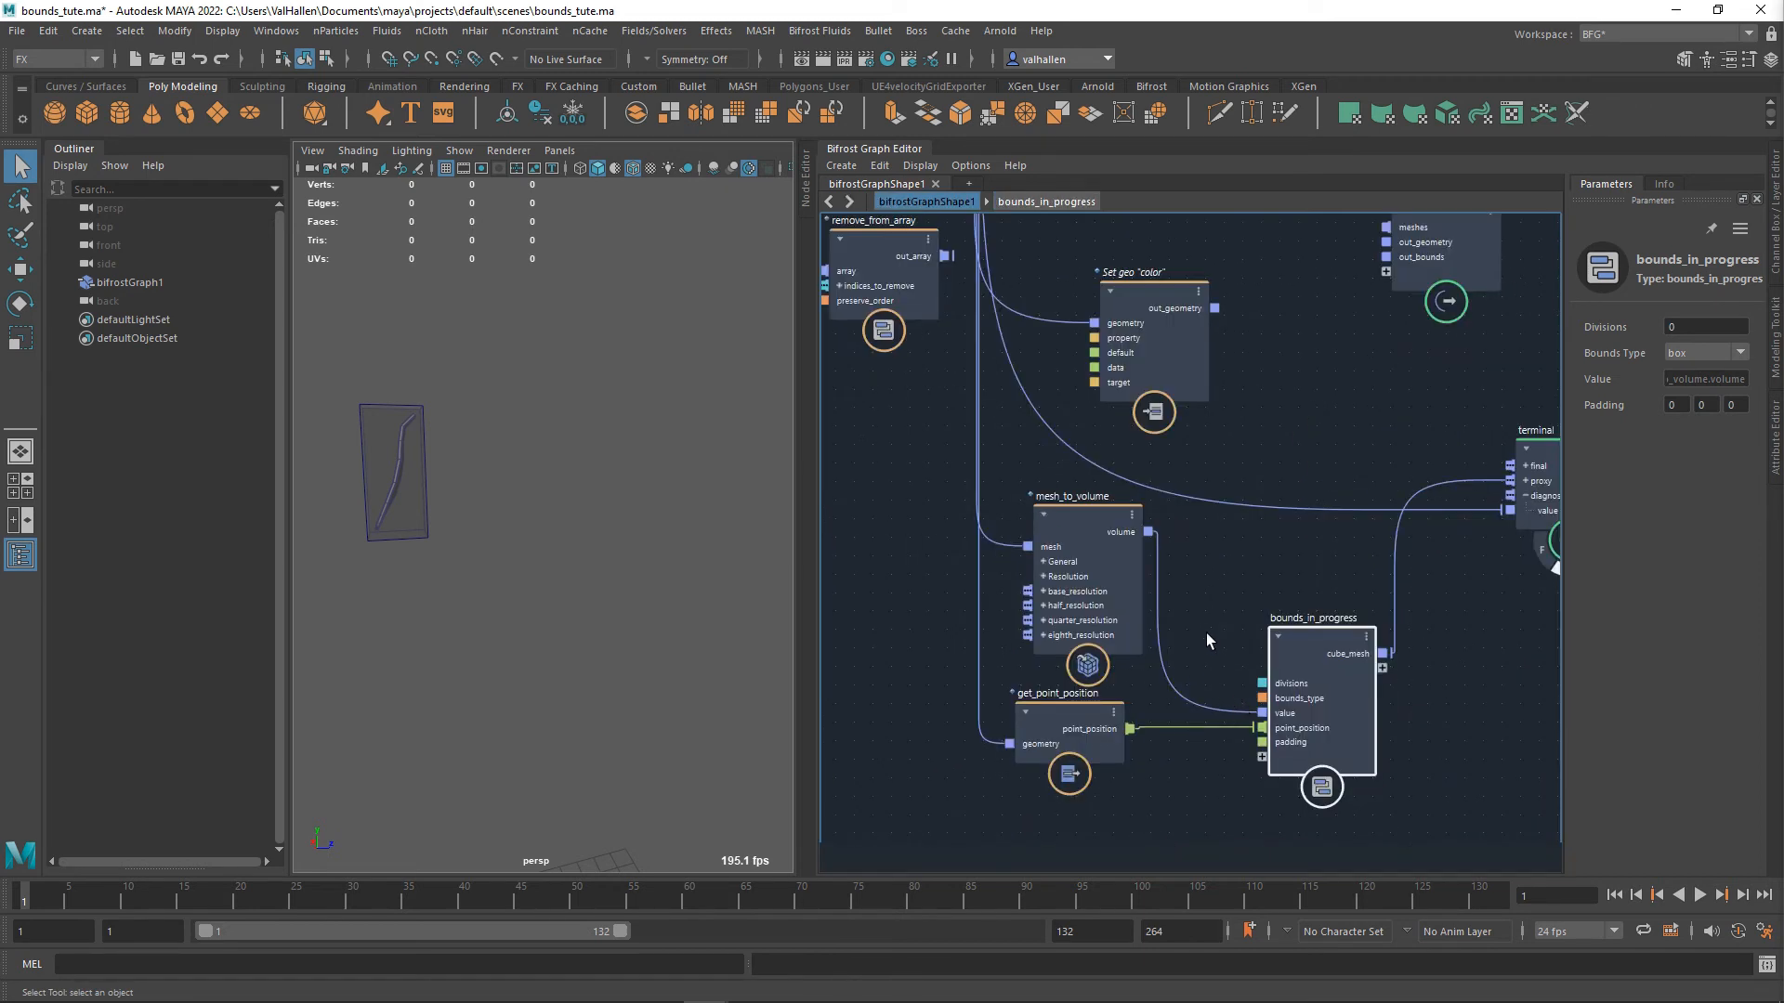
click(1245, 715)
key(Delete)
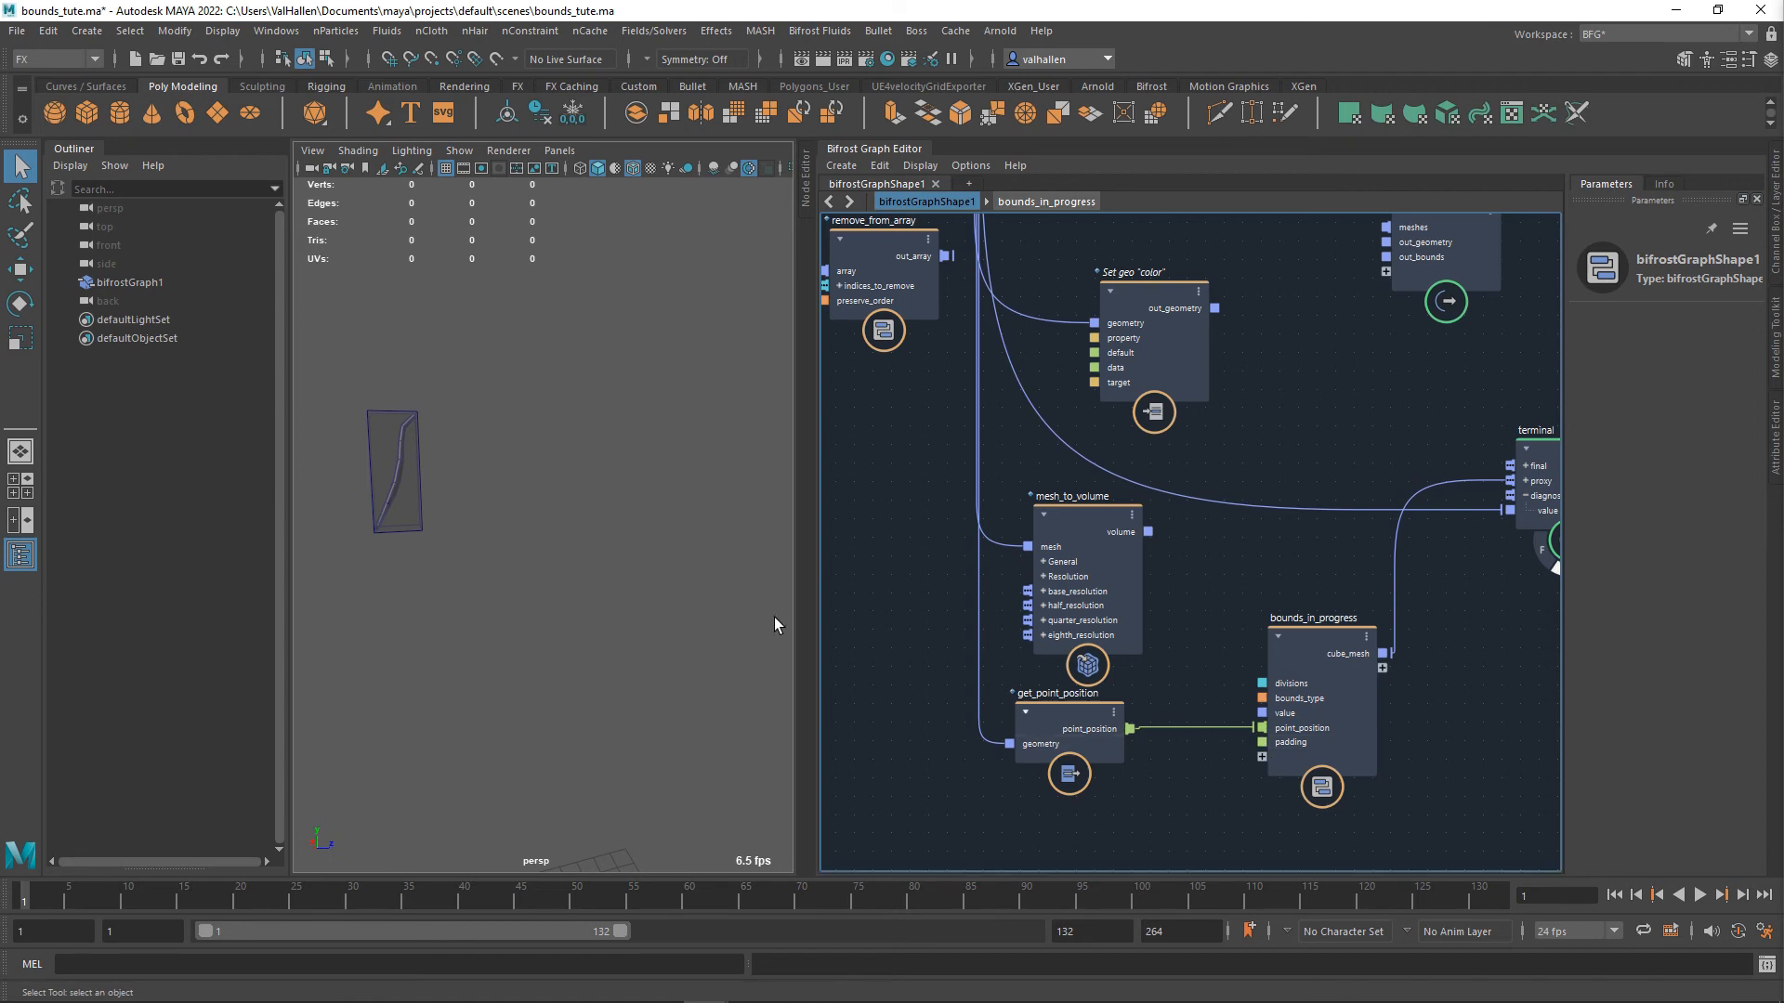
alt+drag(509, 543, 615, 541)
- Enter the bounds_in_progress compound and move the add and subtract nodes close to LWH_and_POSITION, away from input_logic
double_click(1319, 649)
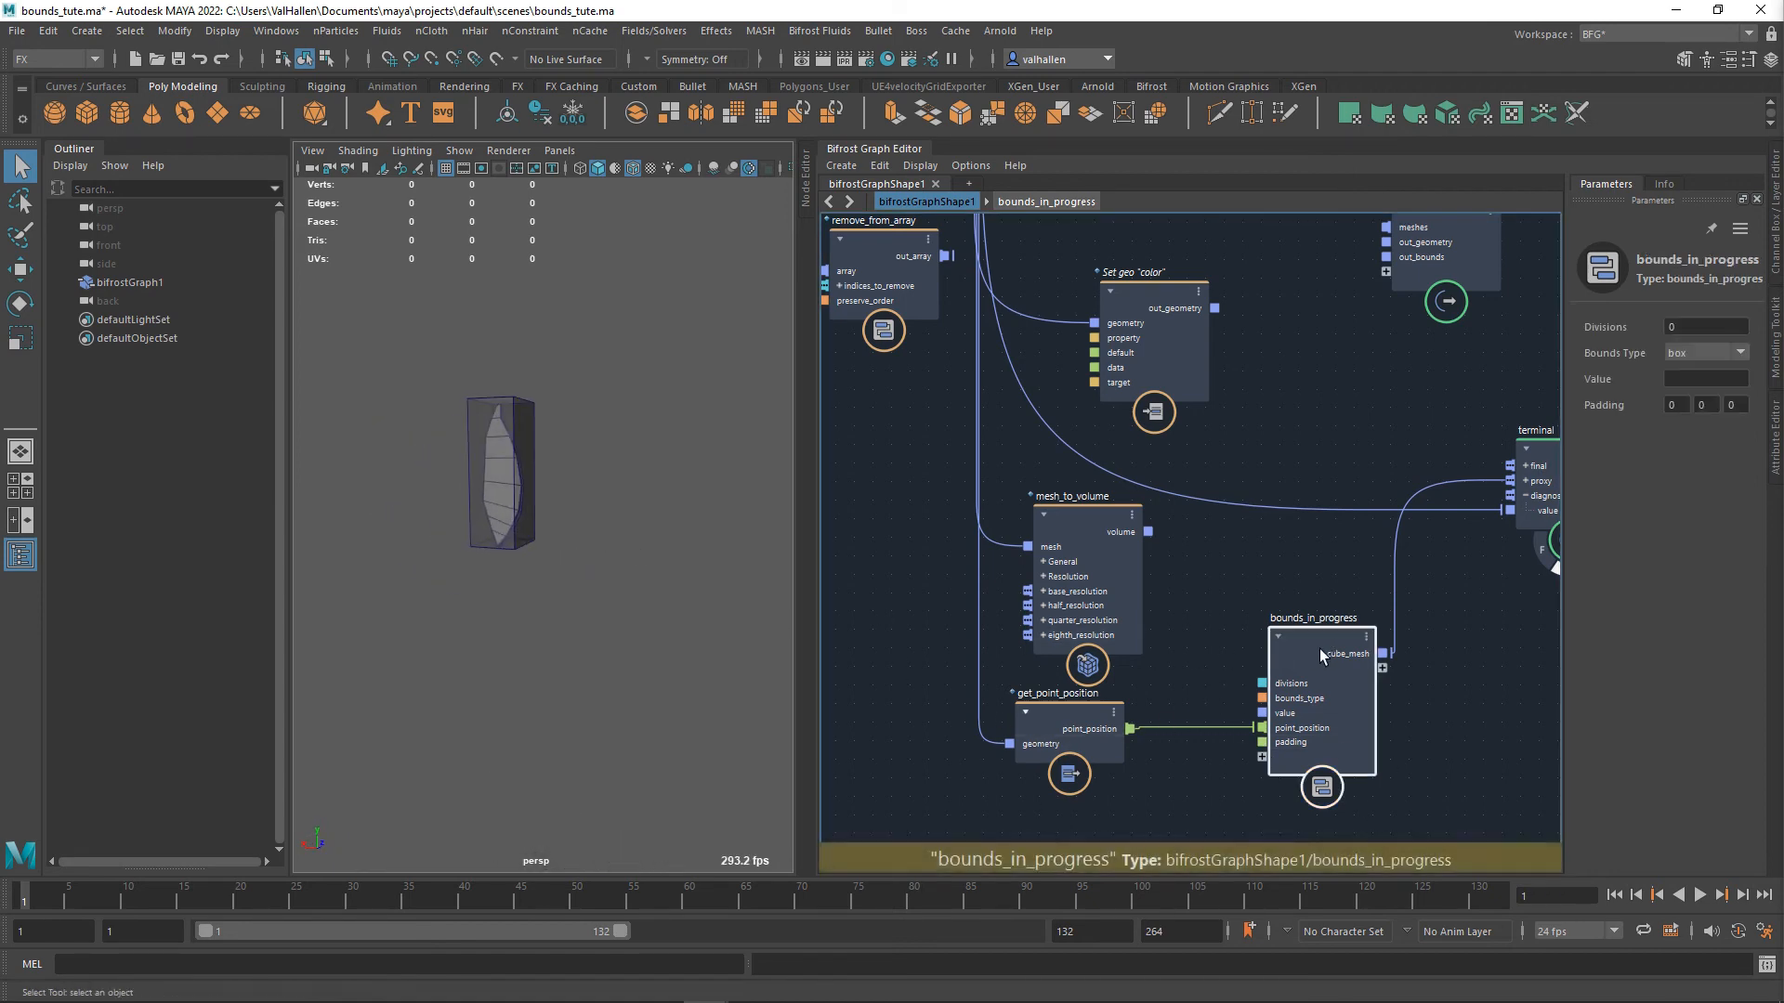
middle_drag(1204, 661, 1134, 665)
scroll(1330, 669, up, 2)
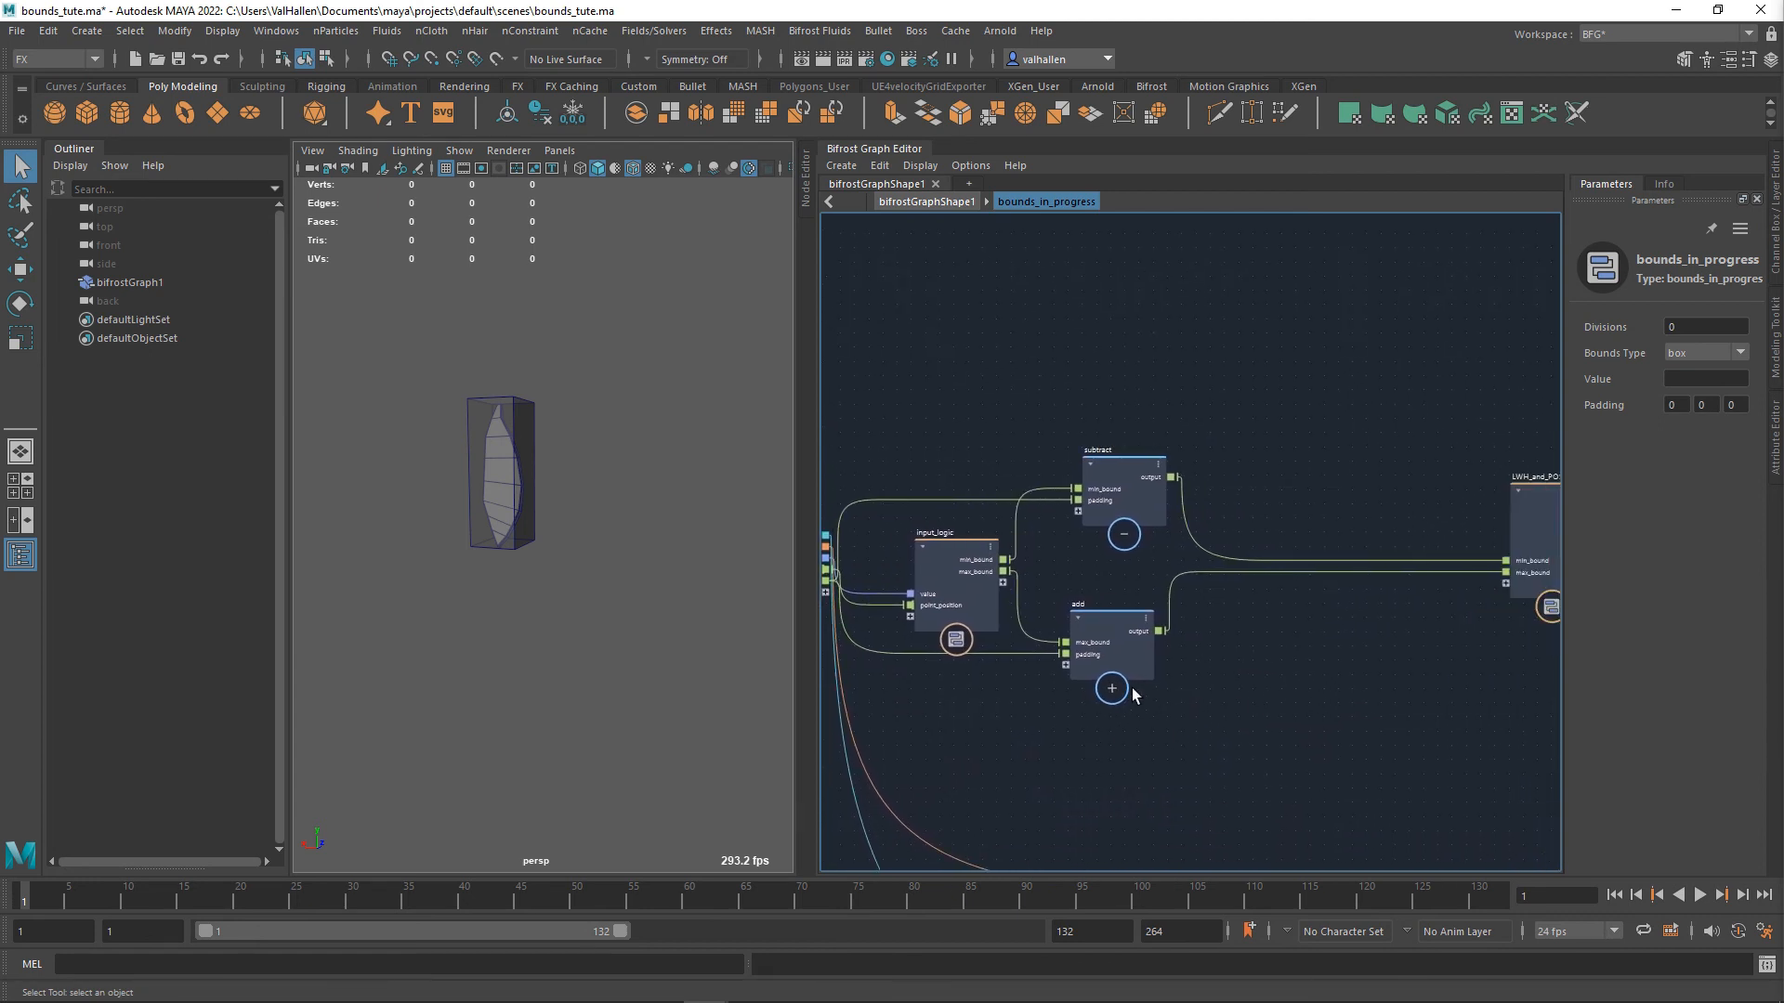
drag(1134, 664, 1411, 665)
drag(1132, 494, 1399, 516)
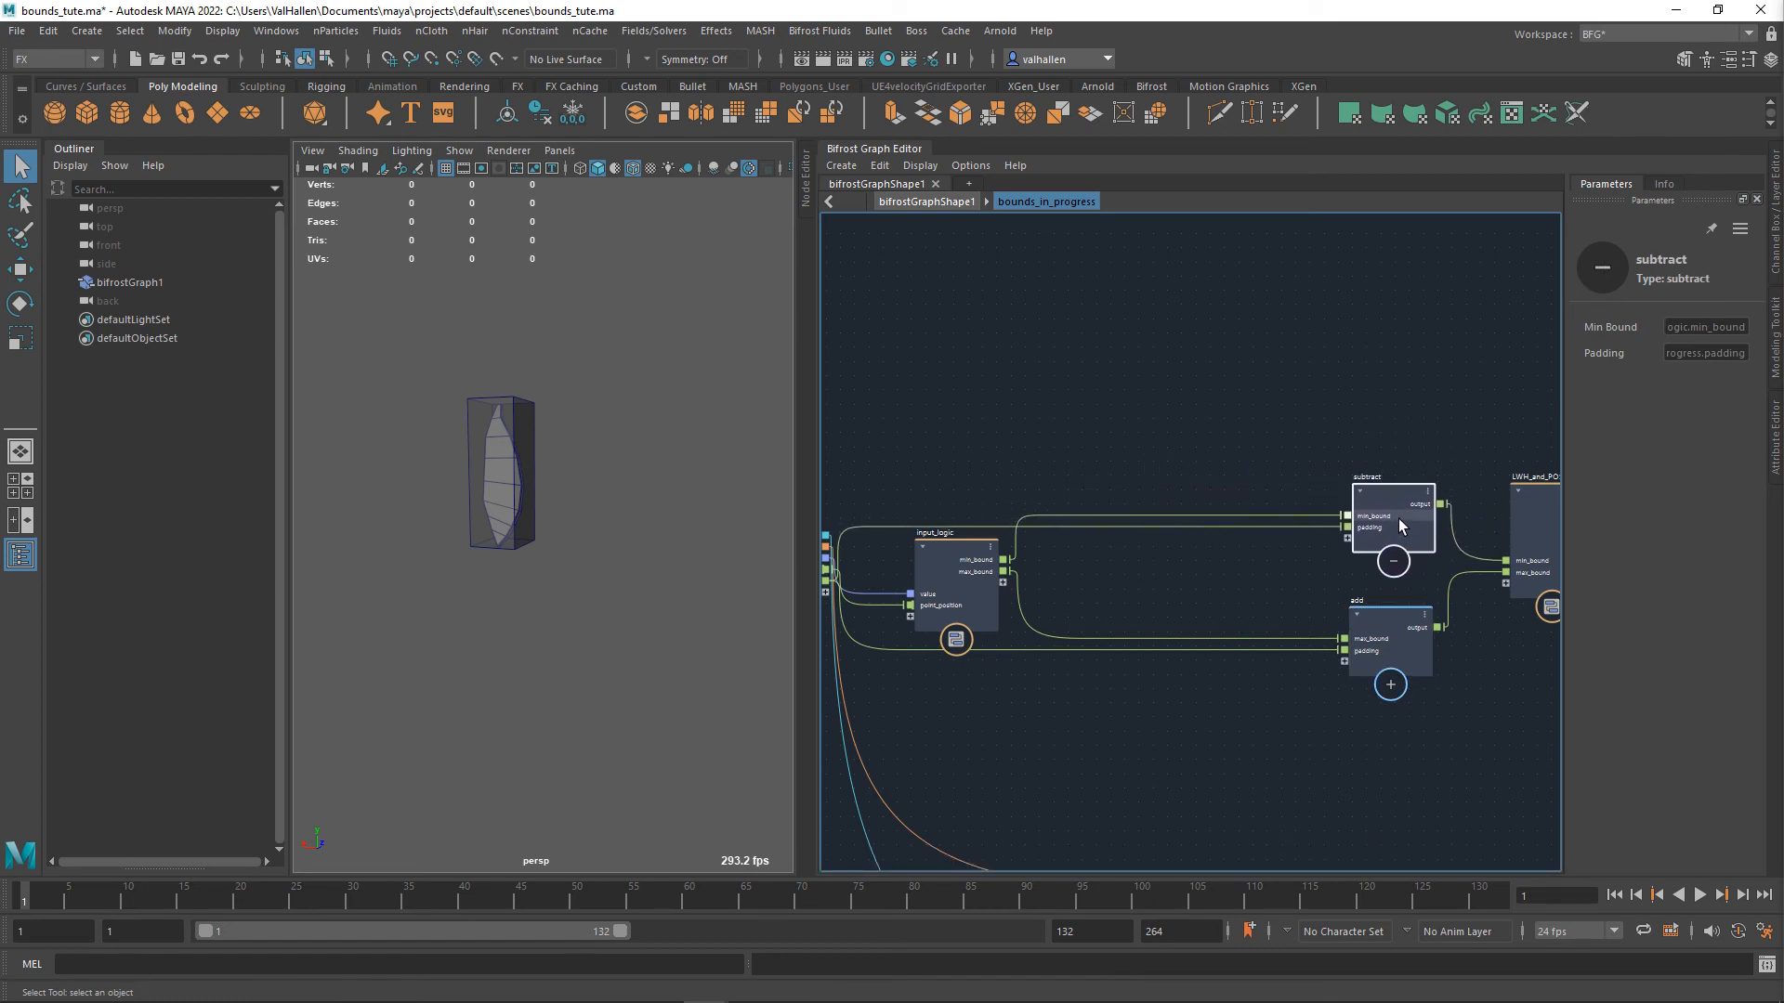
- Rename the padding port on the input node as symmetric_padding
middle_drag(1190, 600, 1300, 555)
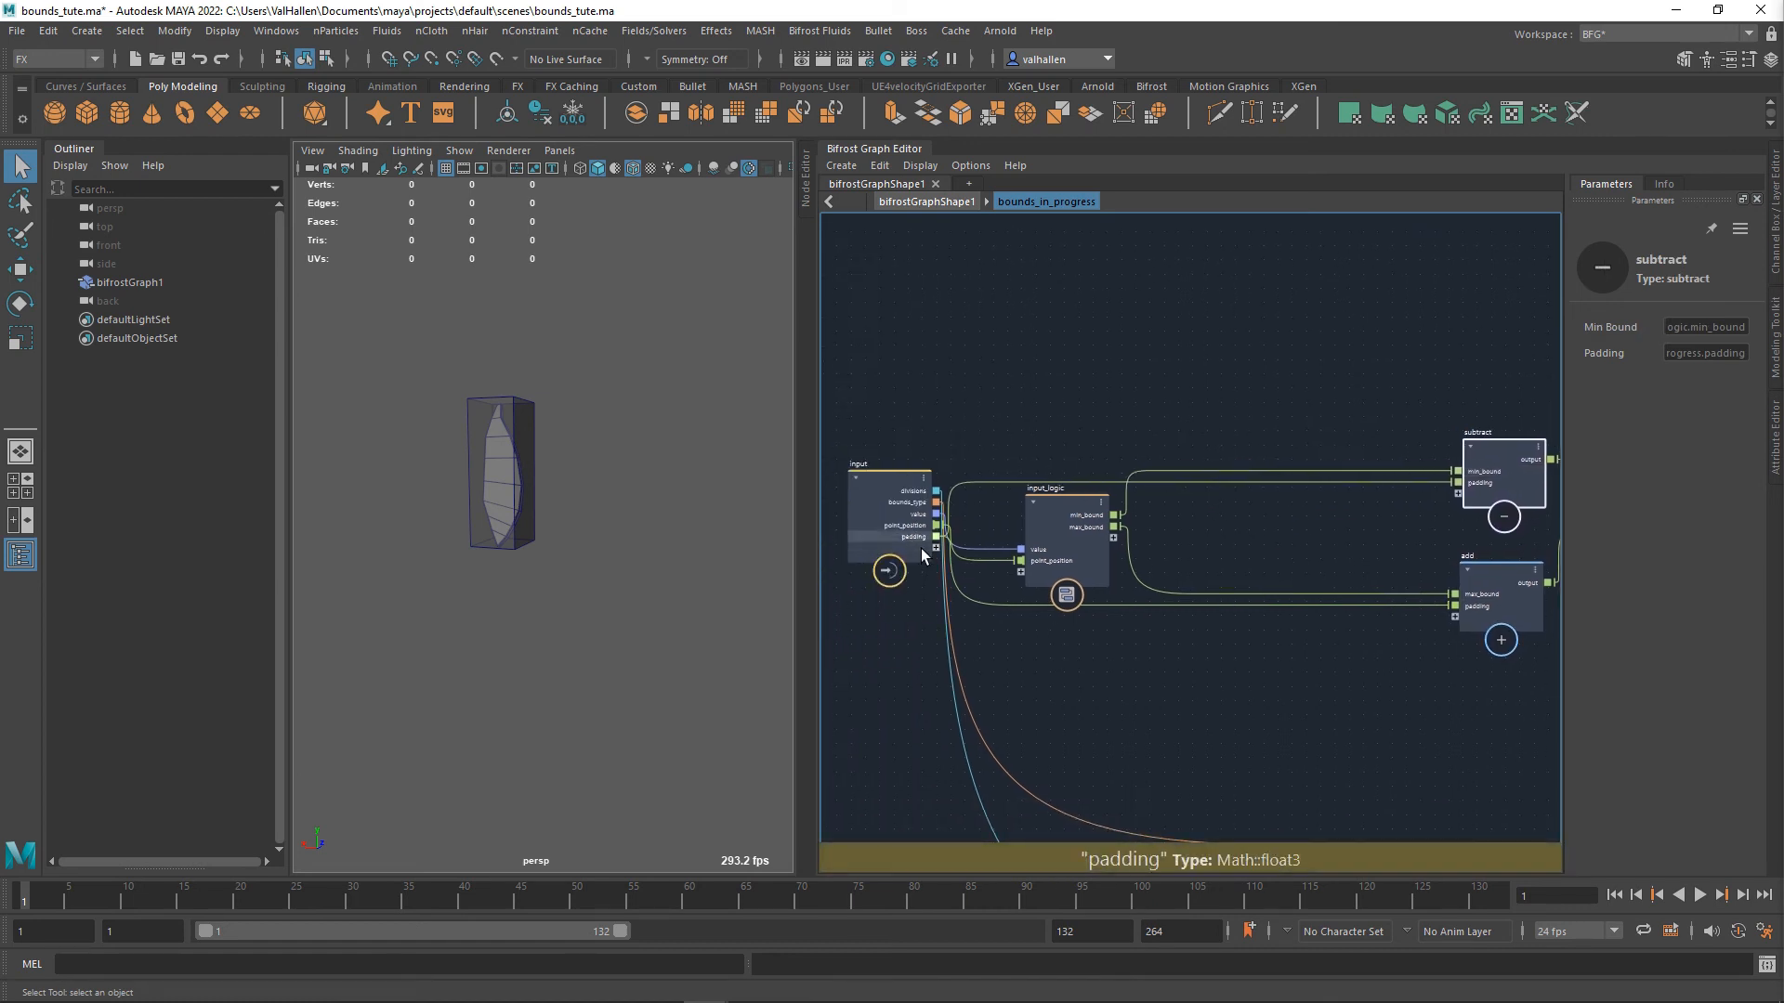
right_click(930, 540)
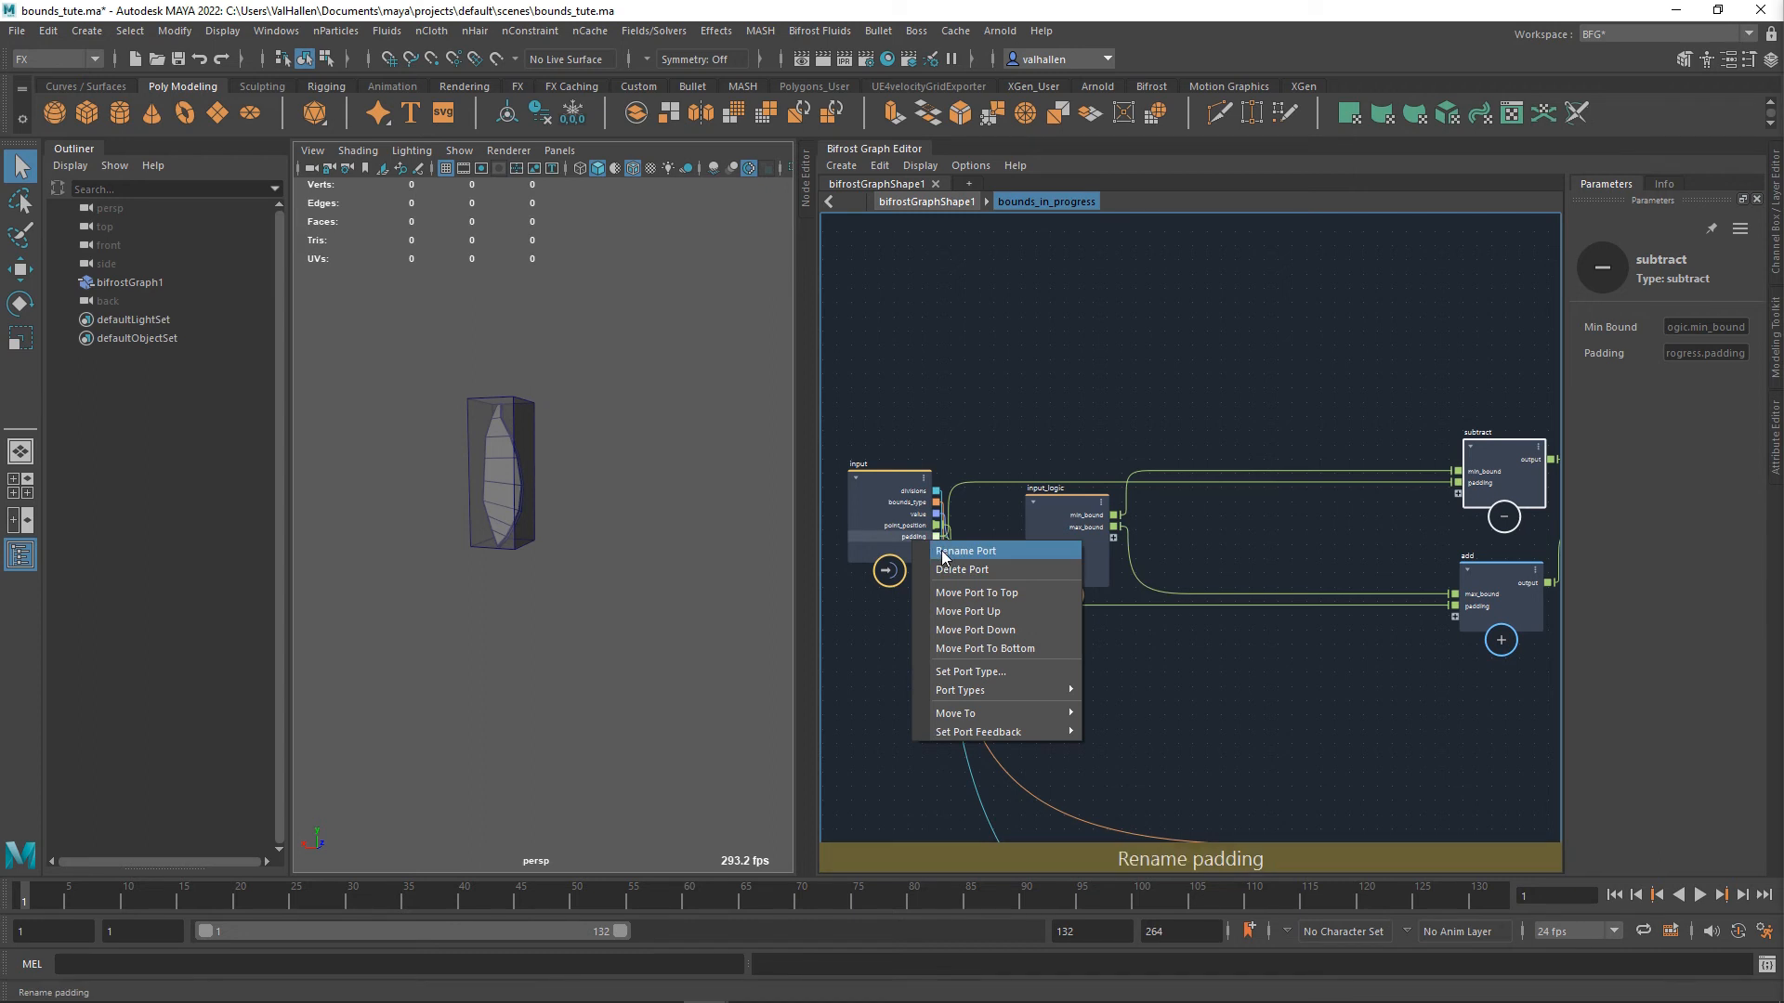
click(944, 553)
text(sym)
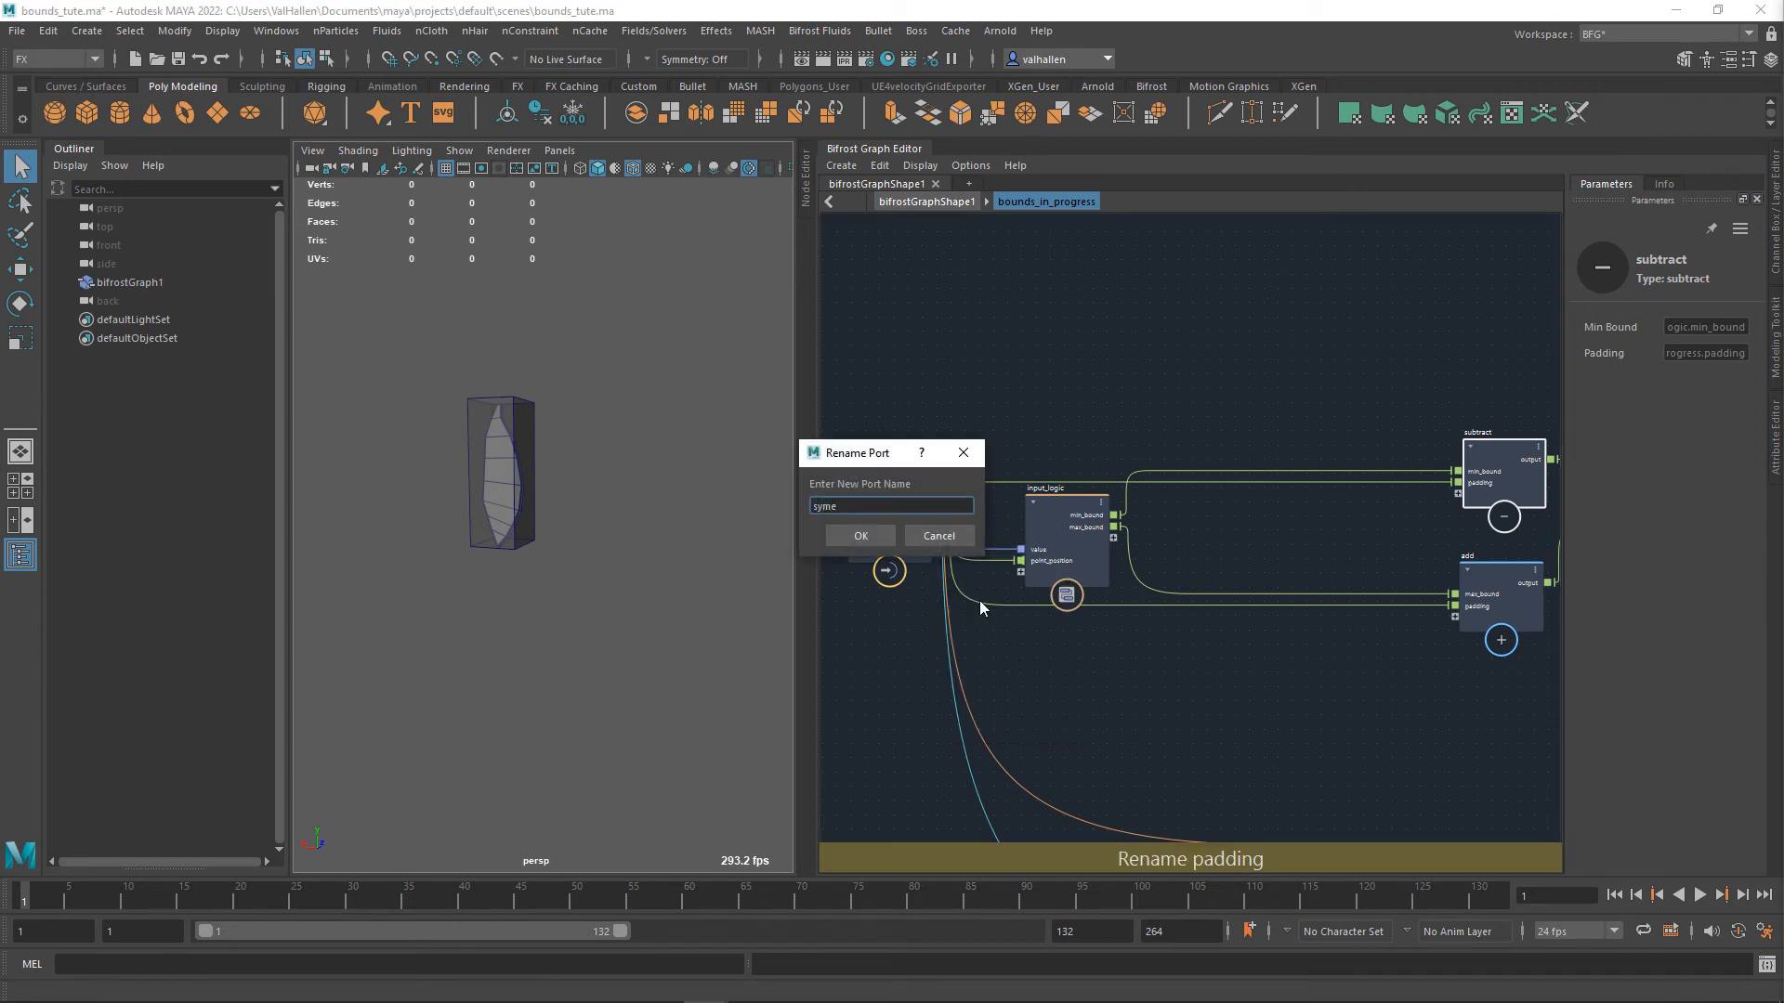
text(metric_padding)
key(Return)
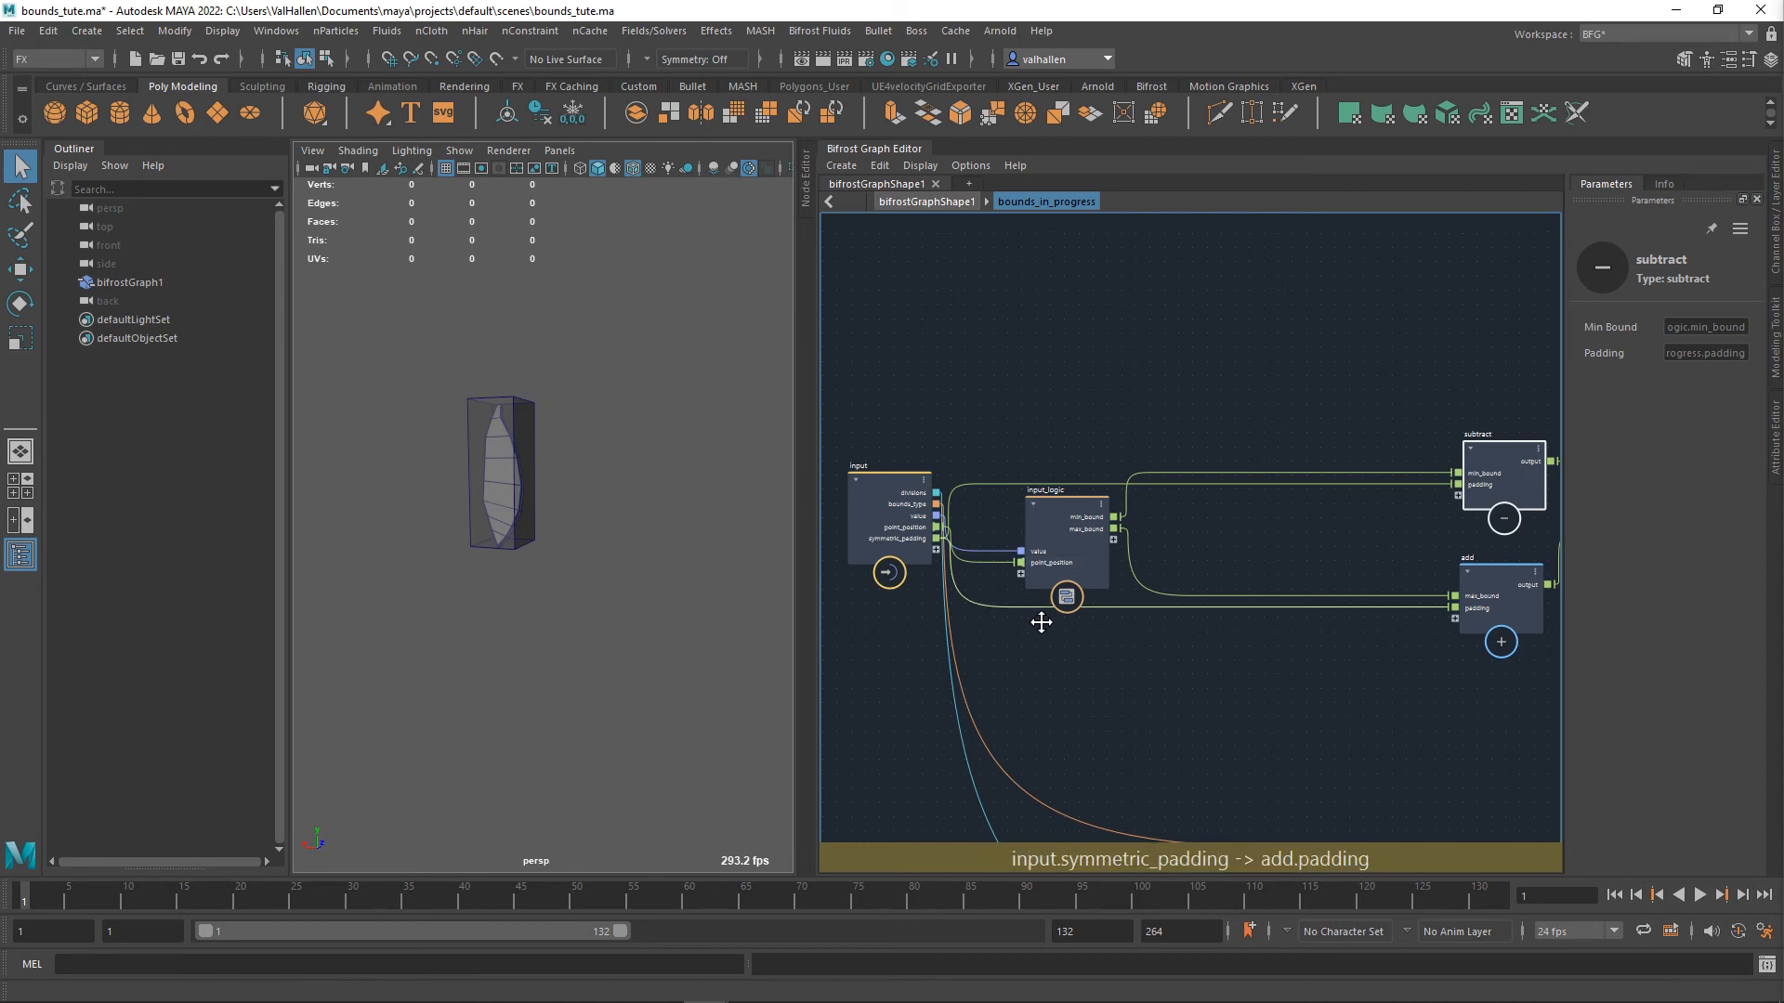
scroll(1041, 613, up, 3)
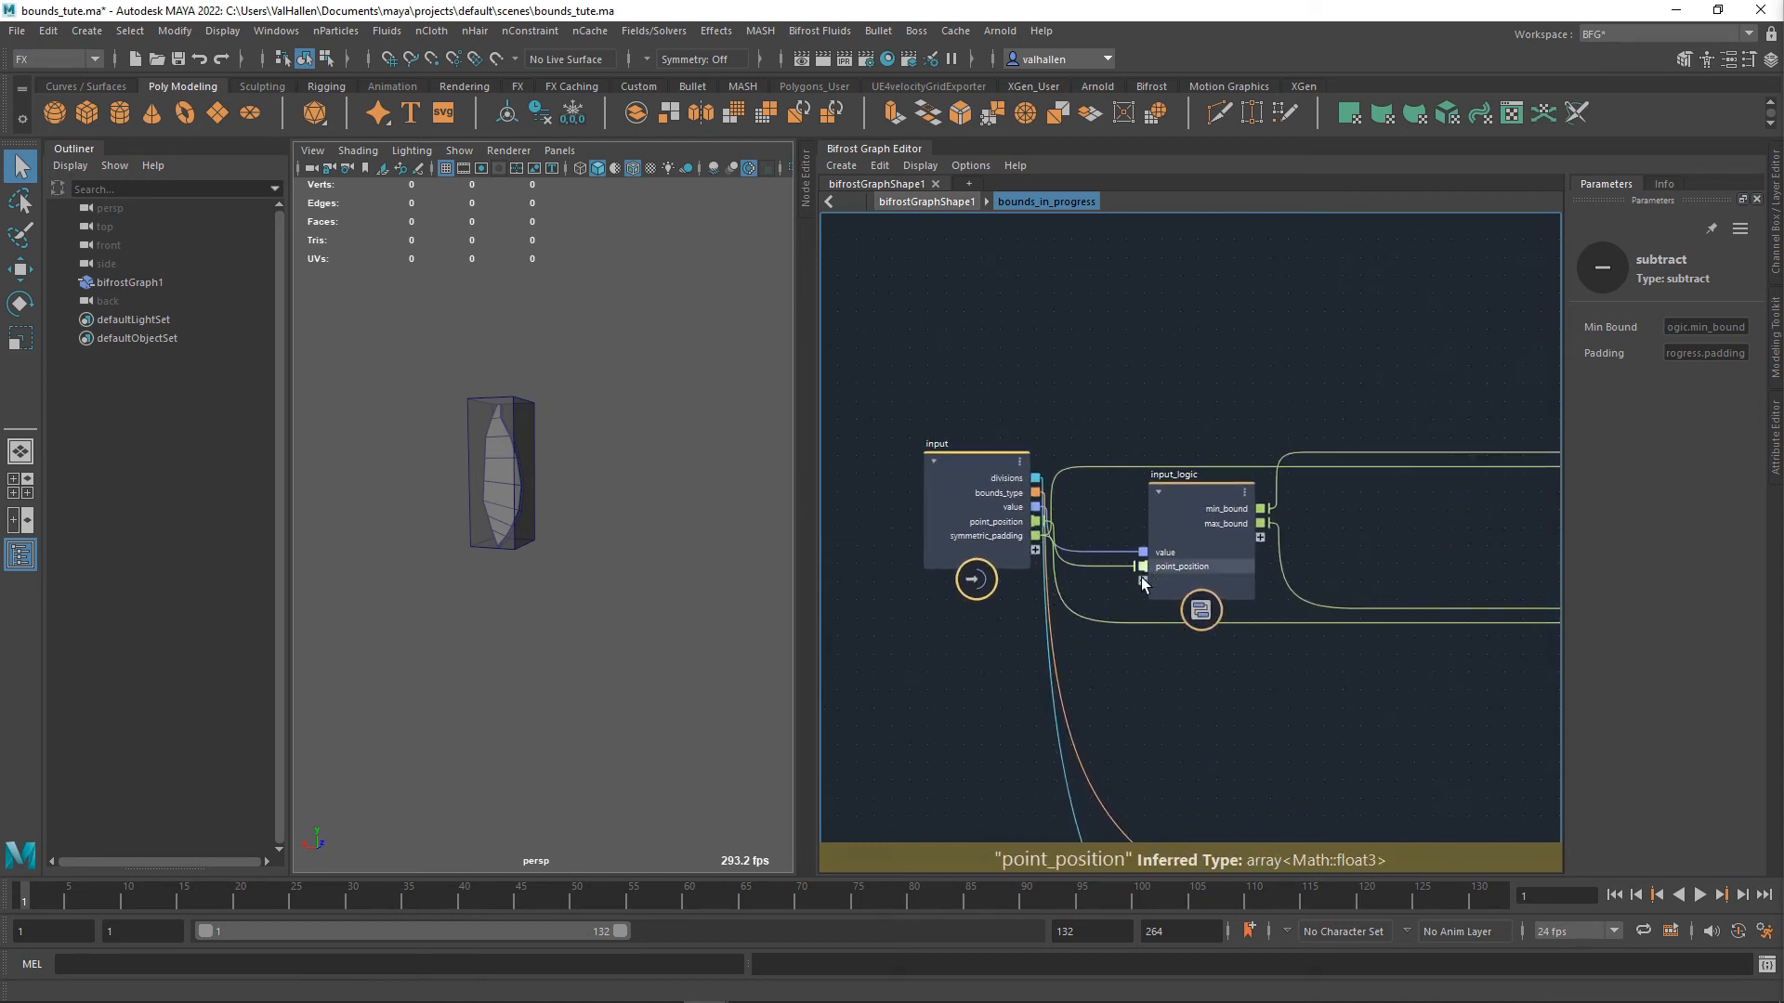
drag(1142, 576, 1035, 550)
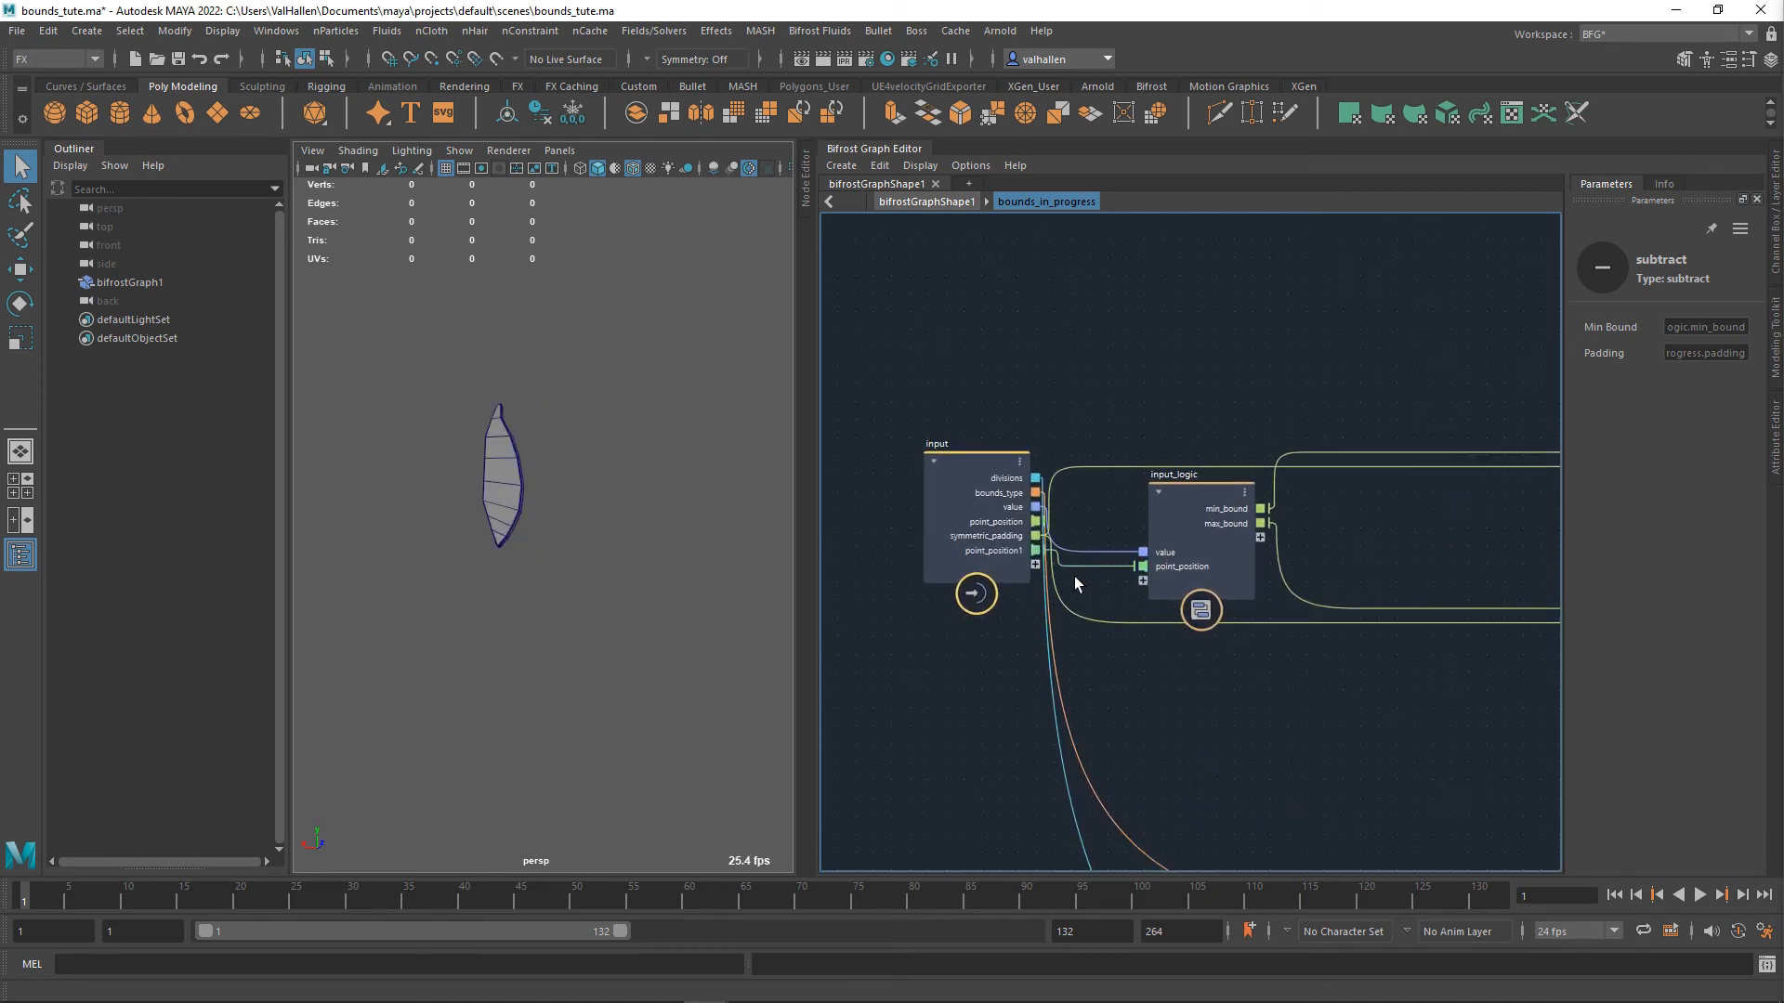
key(ctrl+z)
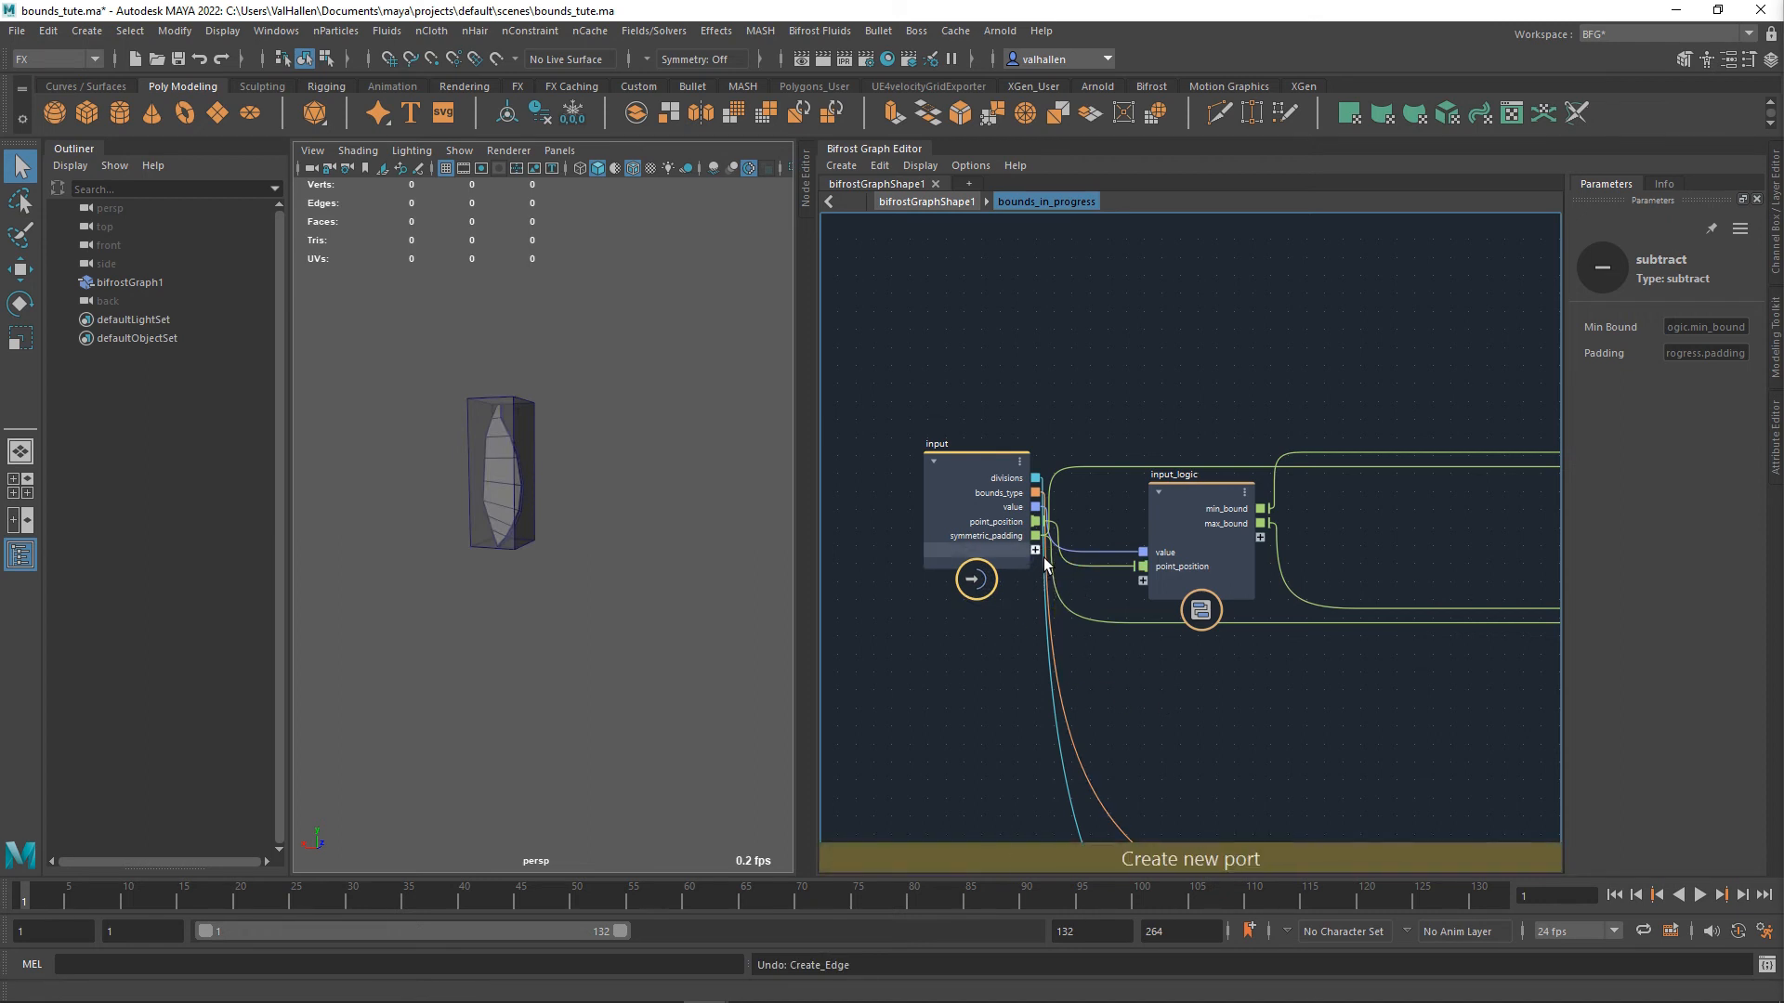
- Create a new float port on the input node by connecting a value node to it, and delete the value node
key(Tab)
text(value)
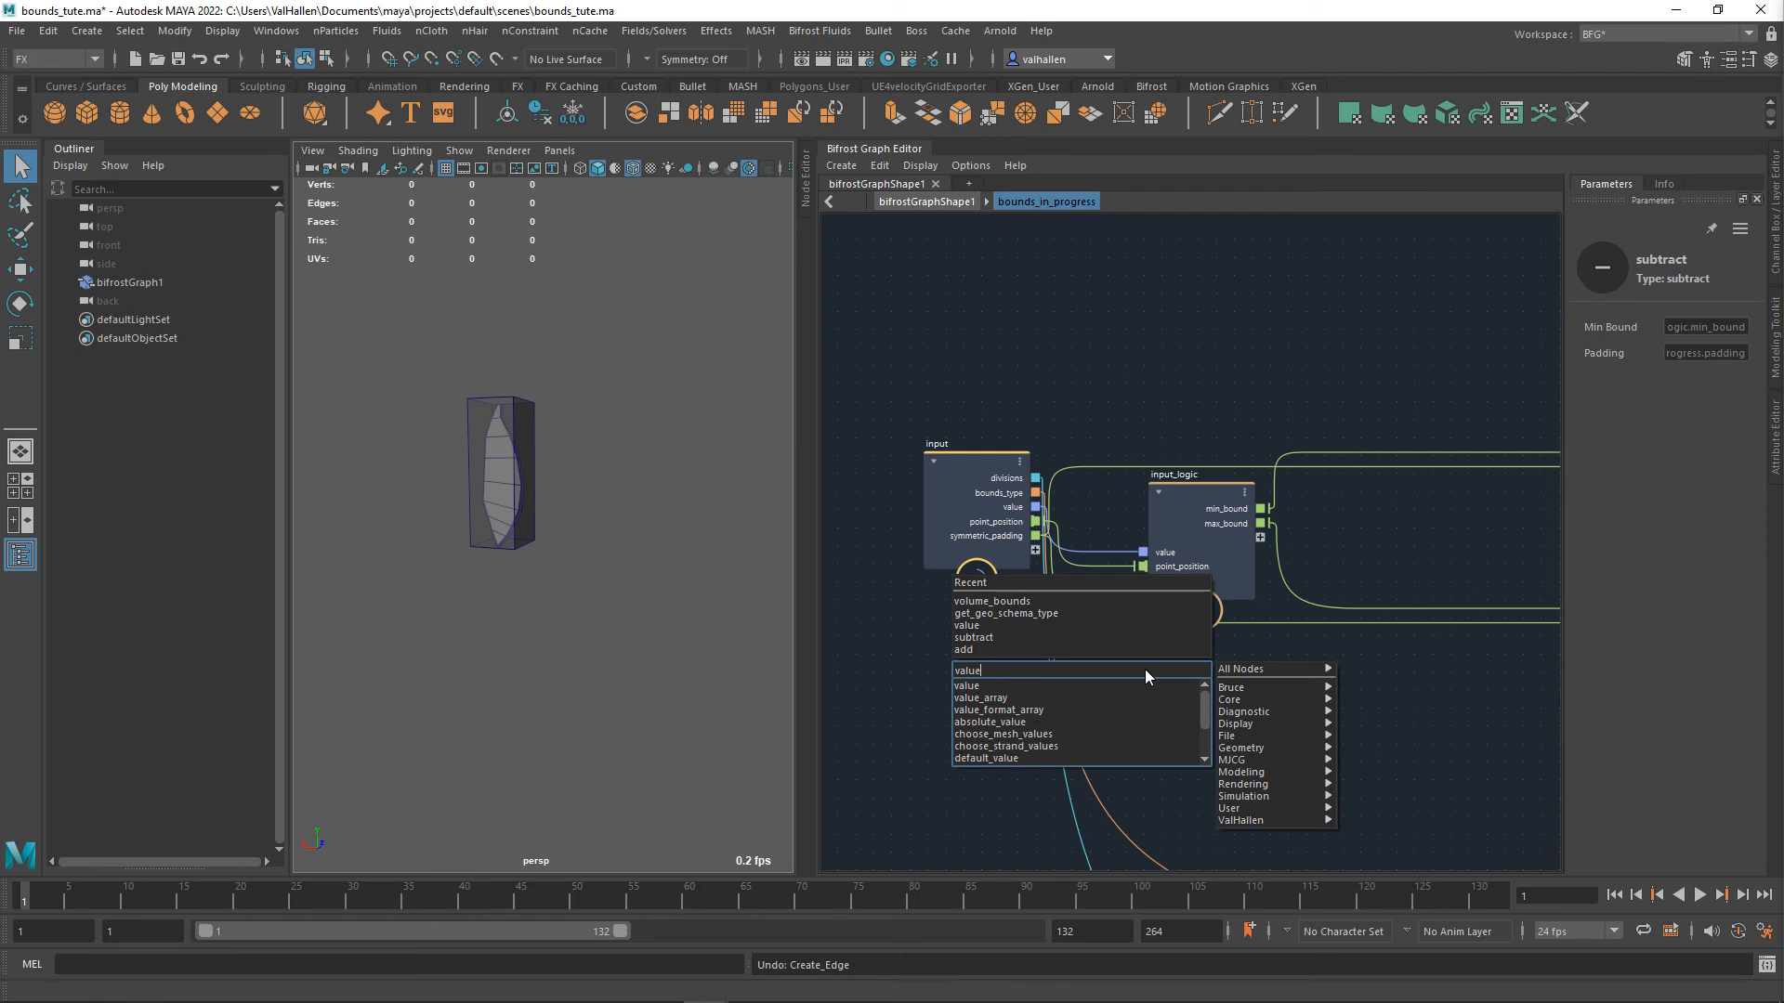
key(Return)
drag(1154, 683, 1035, 550)
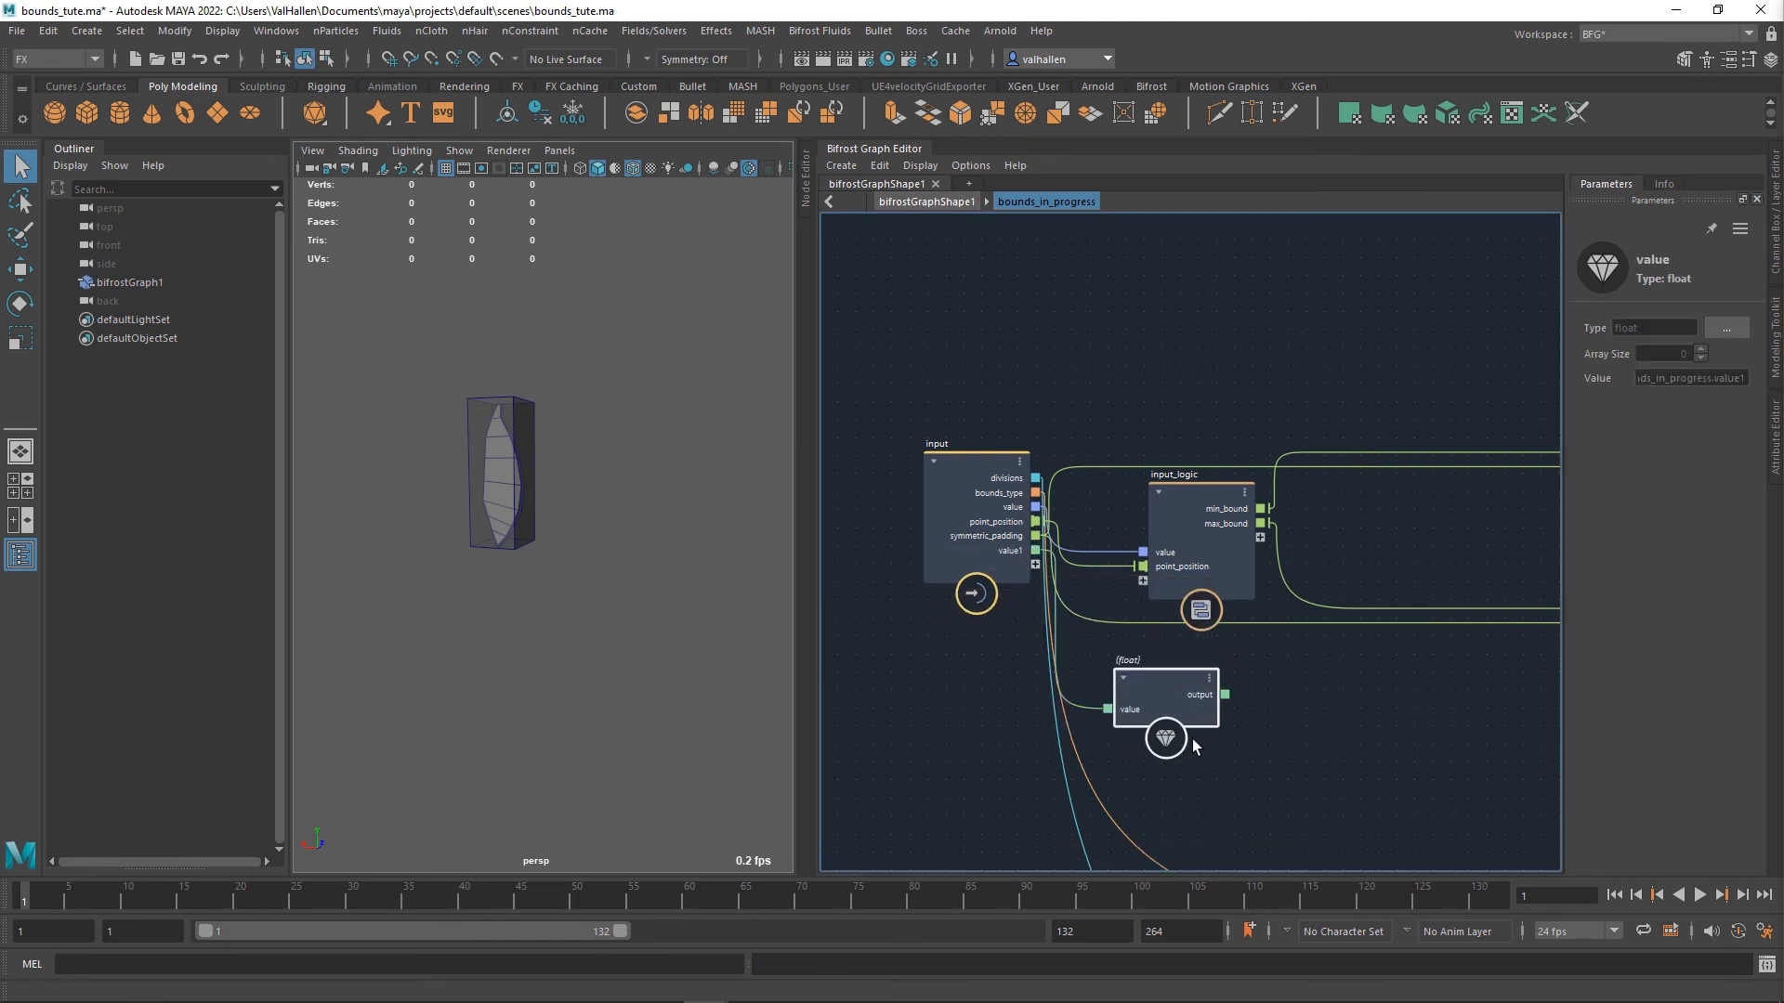
key(Delete)
- Rename the new value1 port on the input node as padding
right_click(1018, 552)
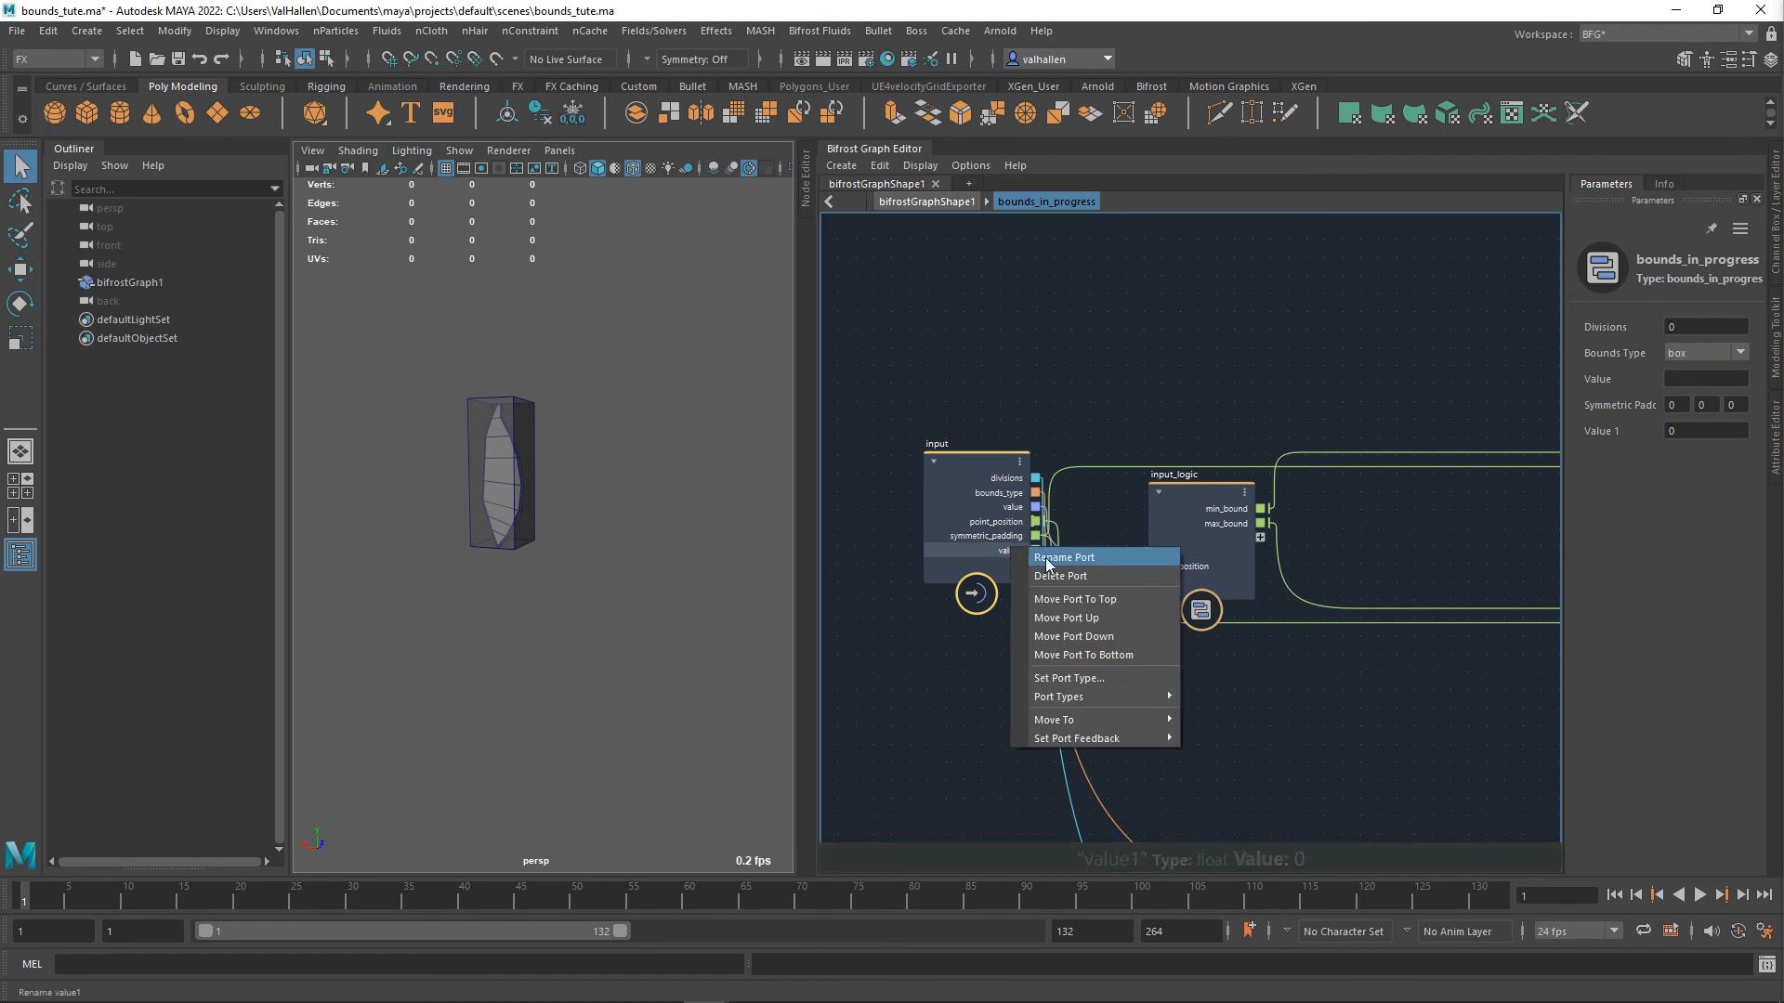
click(1039, 561)
text(padding)
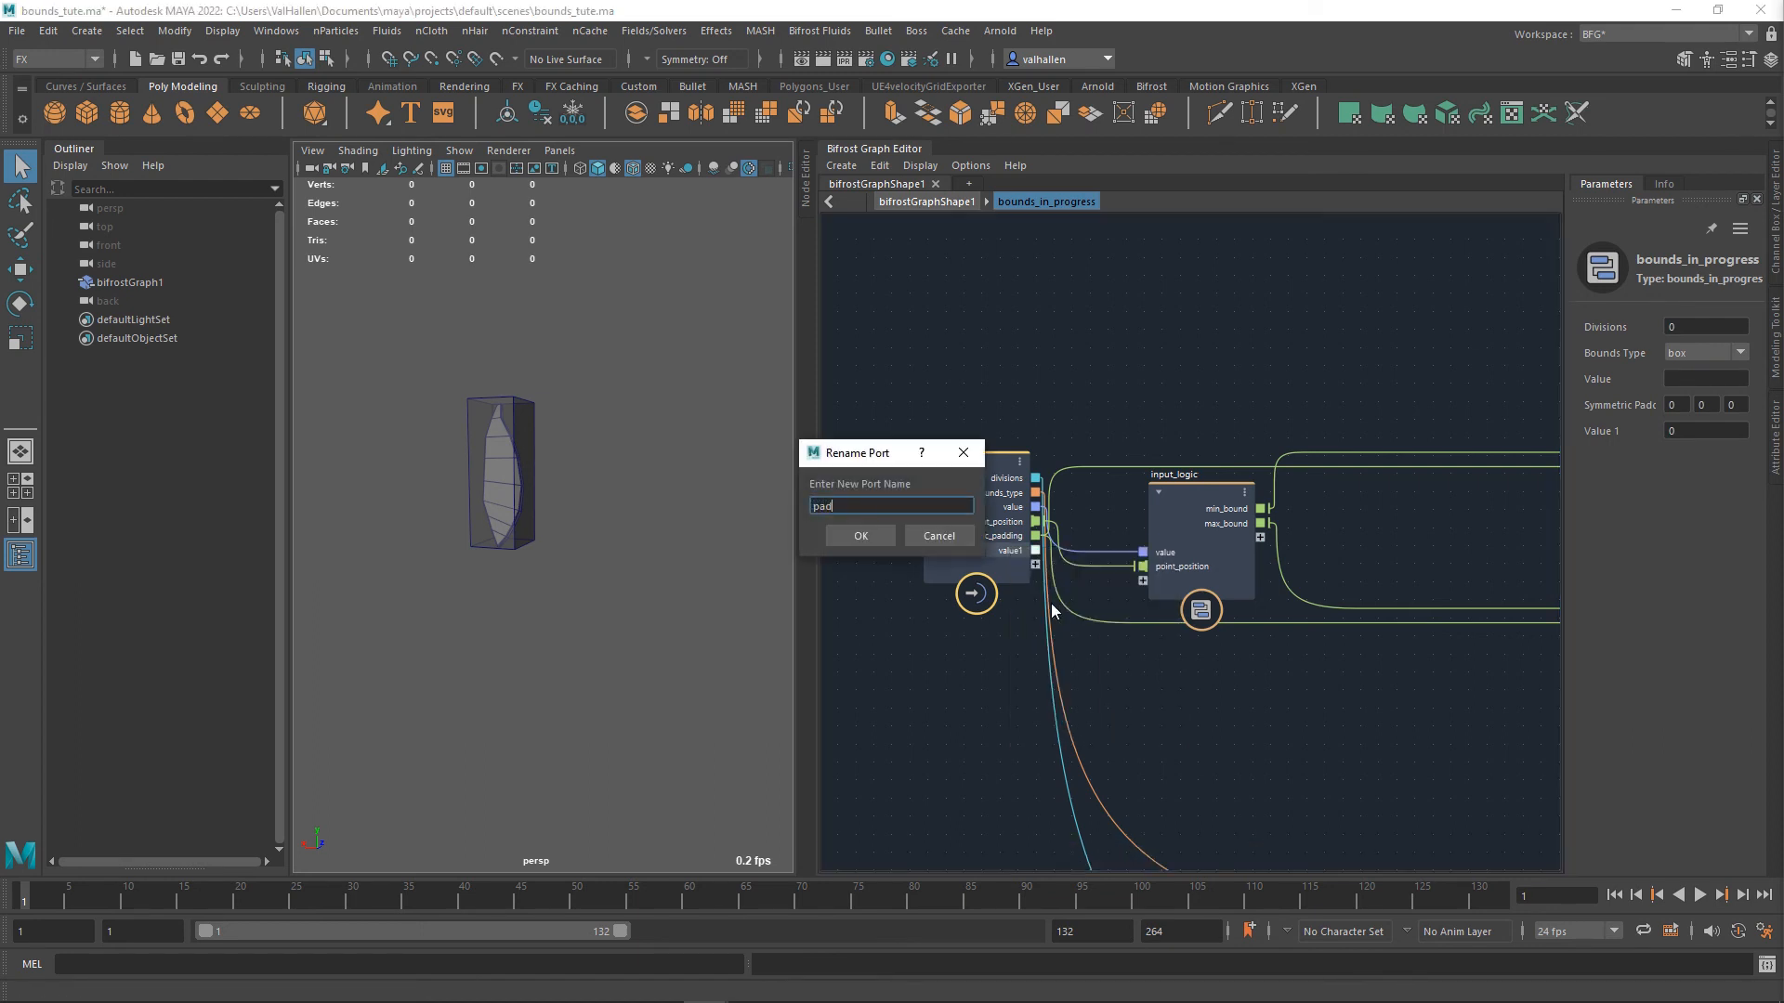
key(Return)
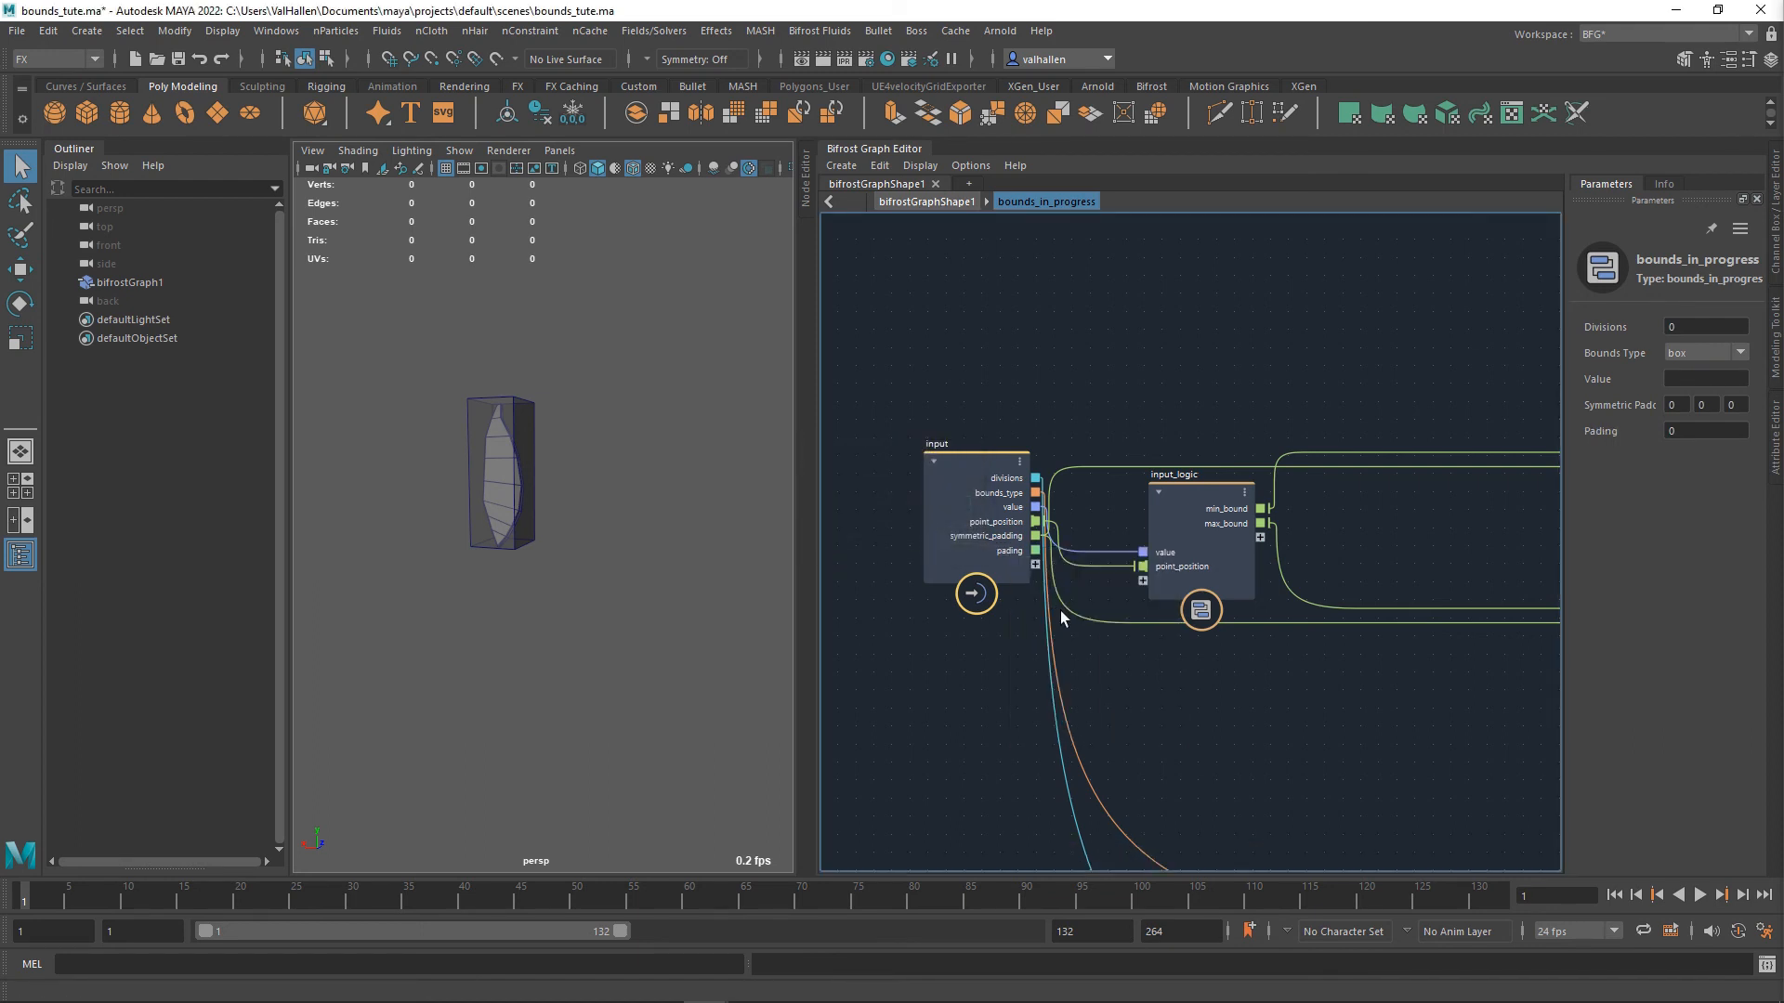
right_click(1016, 555)
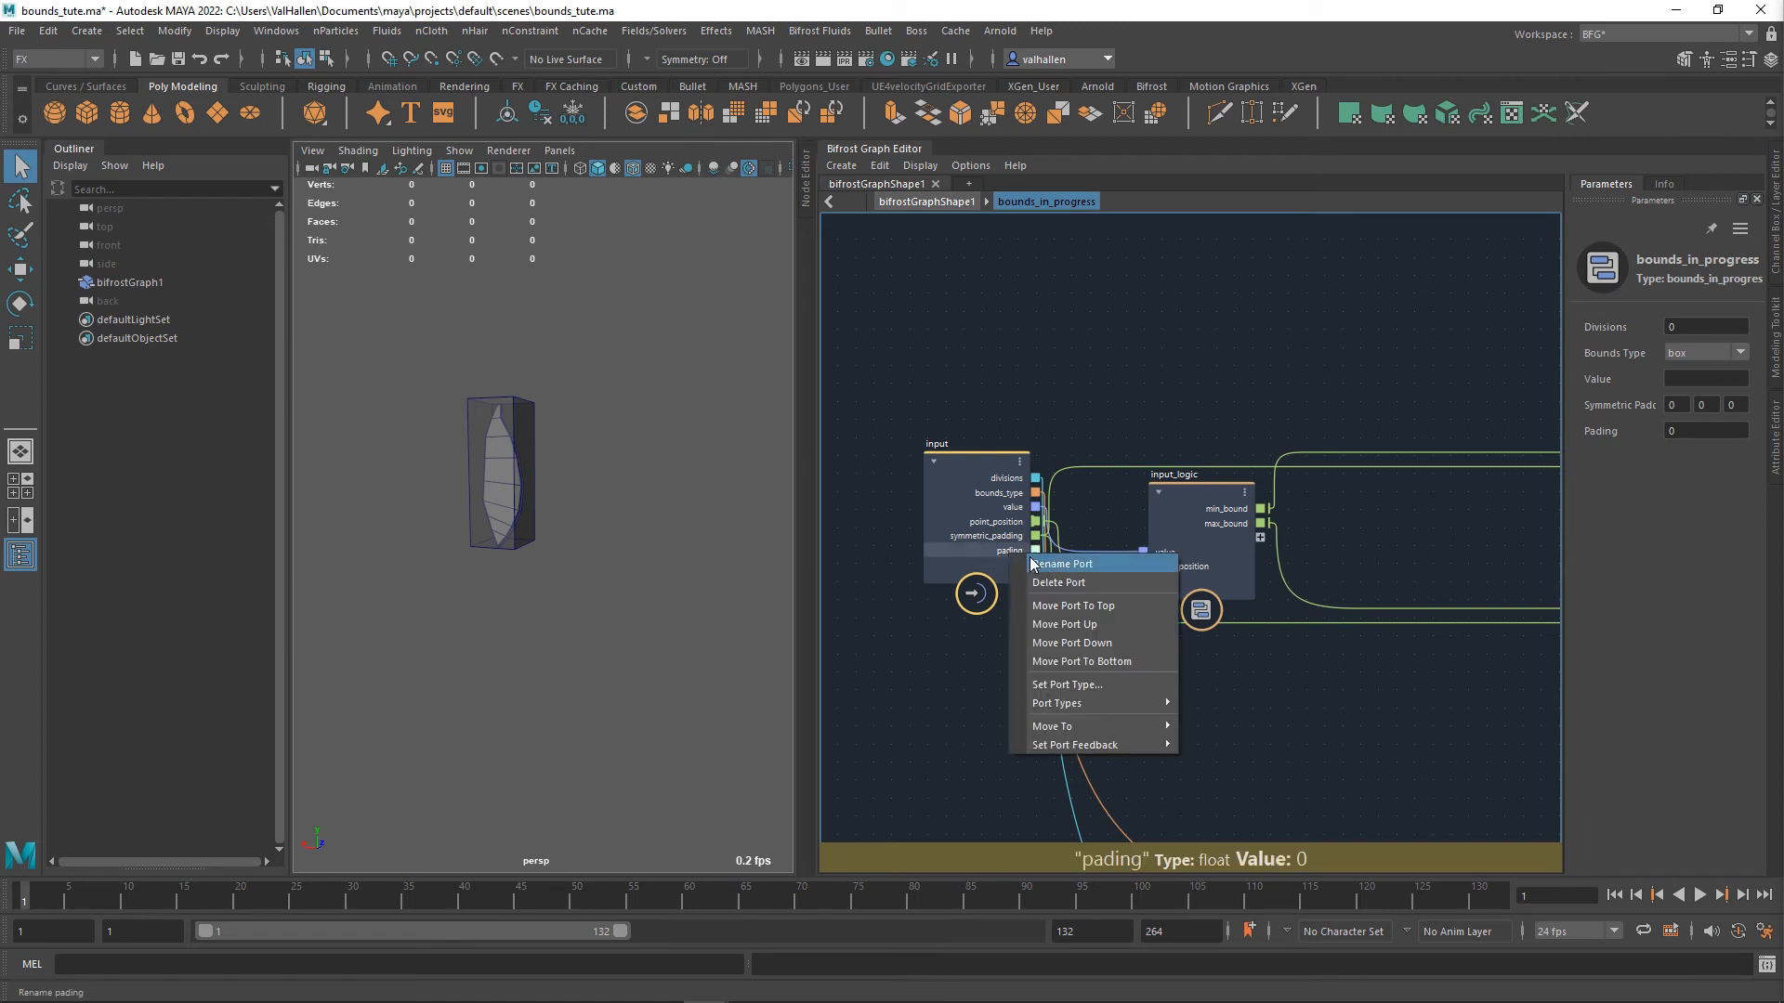
click(1059, 564)
text(padding)
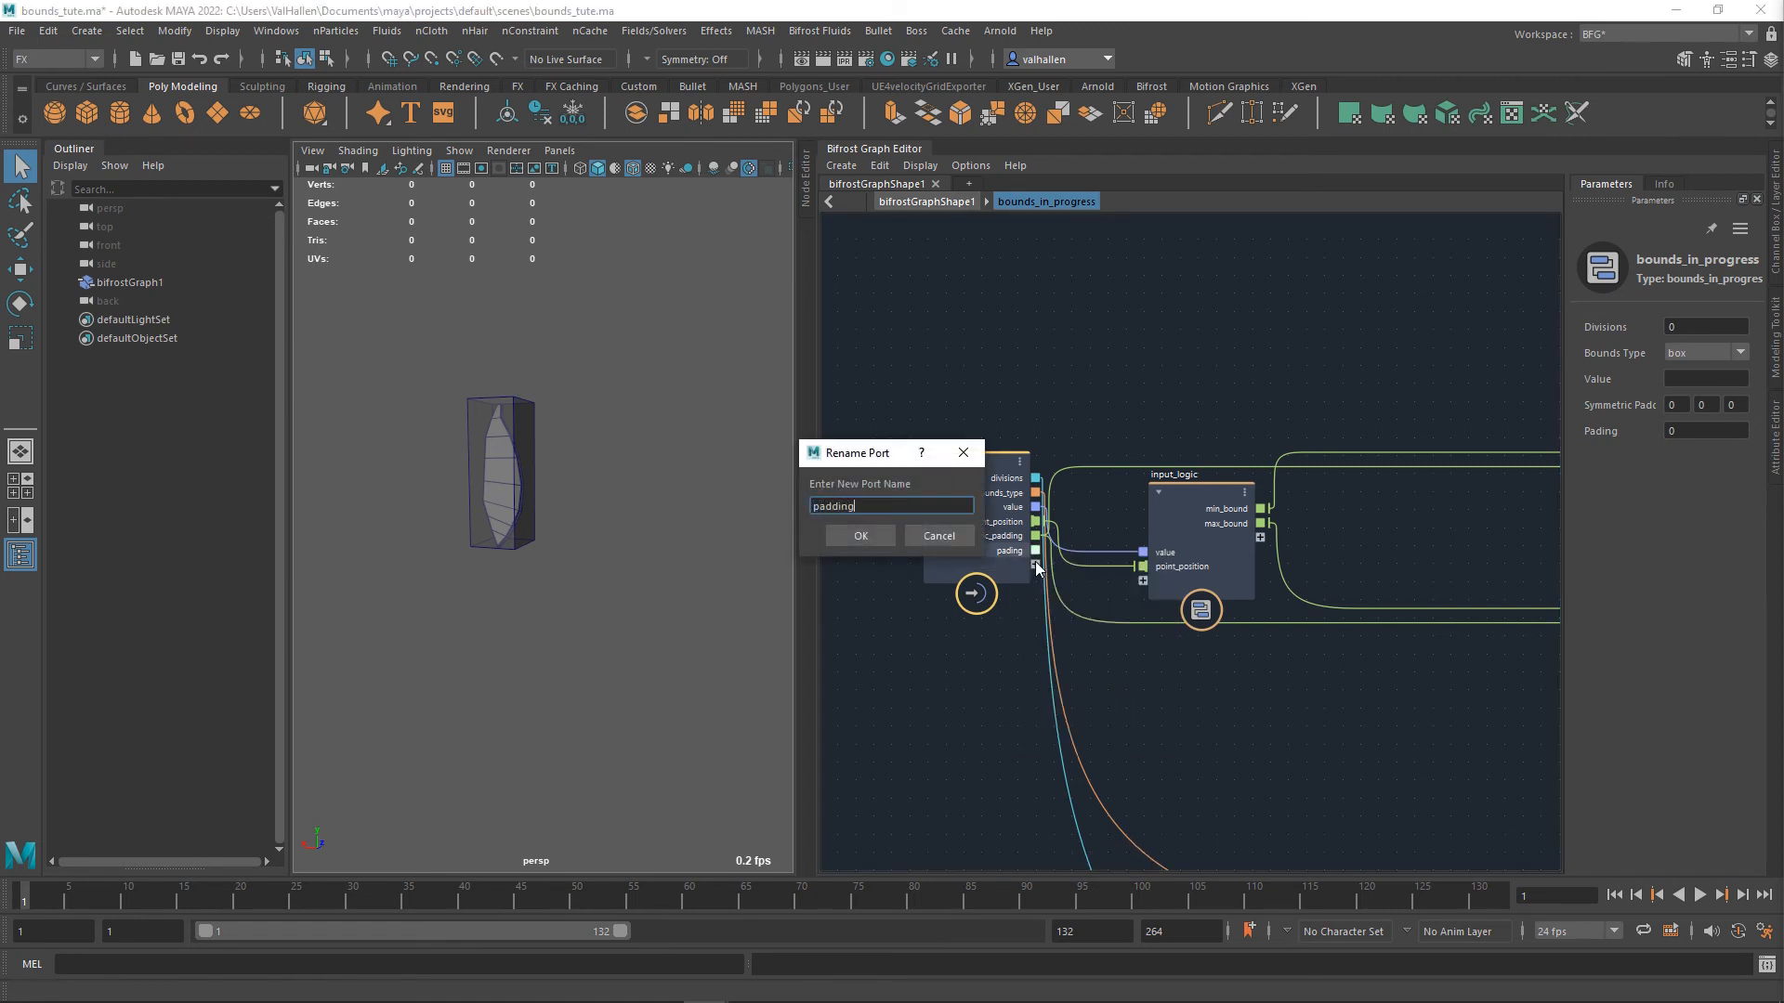
key(Return)
- Set the port type of the input node's padding port to Math::float3 and move the input node further from input_logic
right_click(1026, 556)
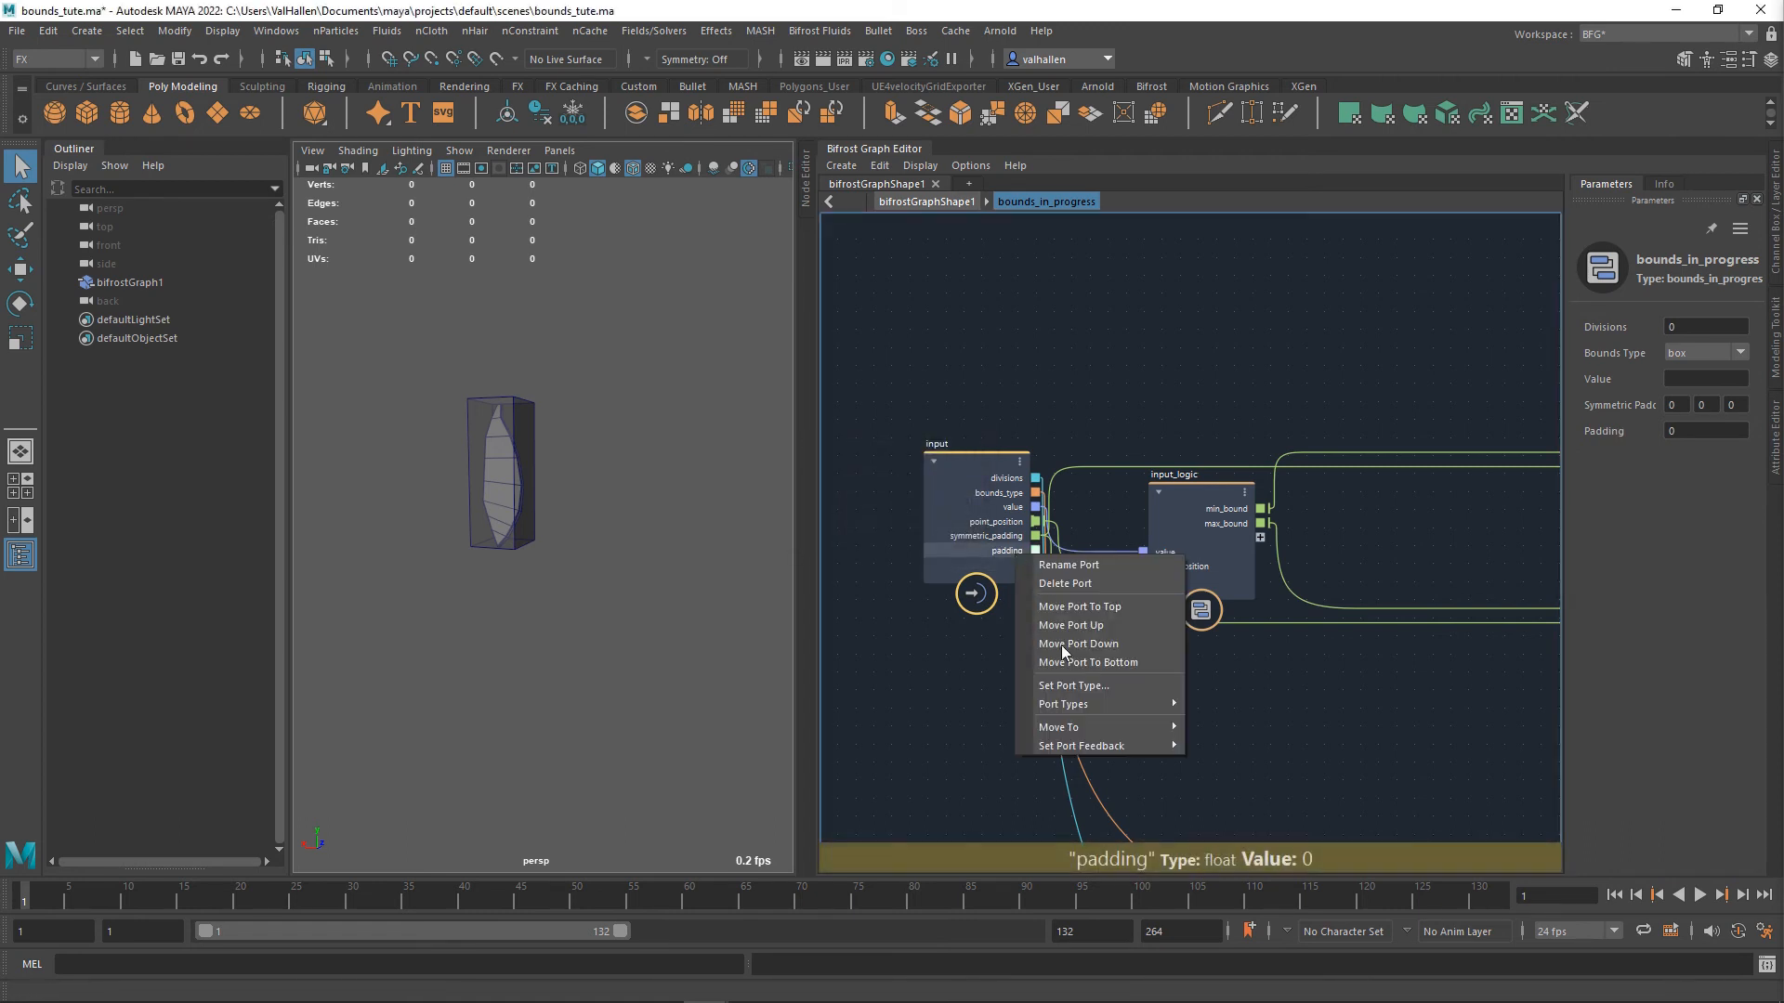
mouse_move(1101, 704)
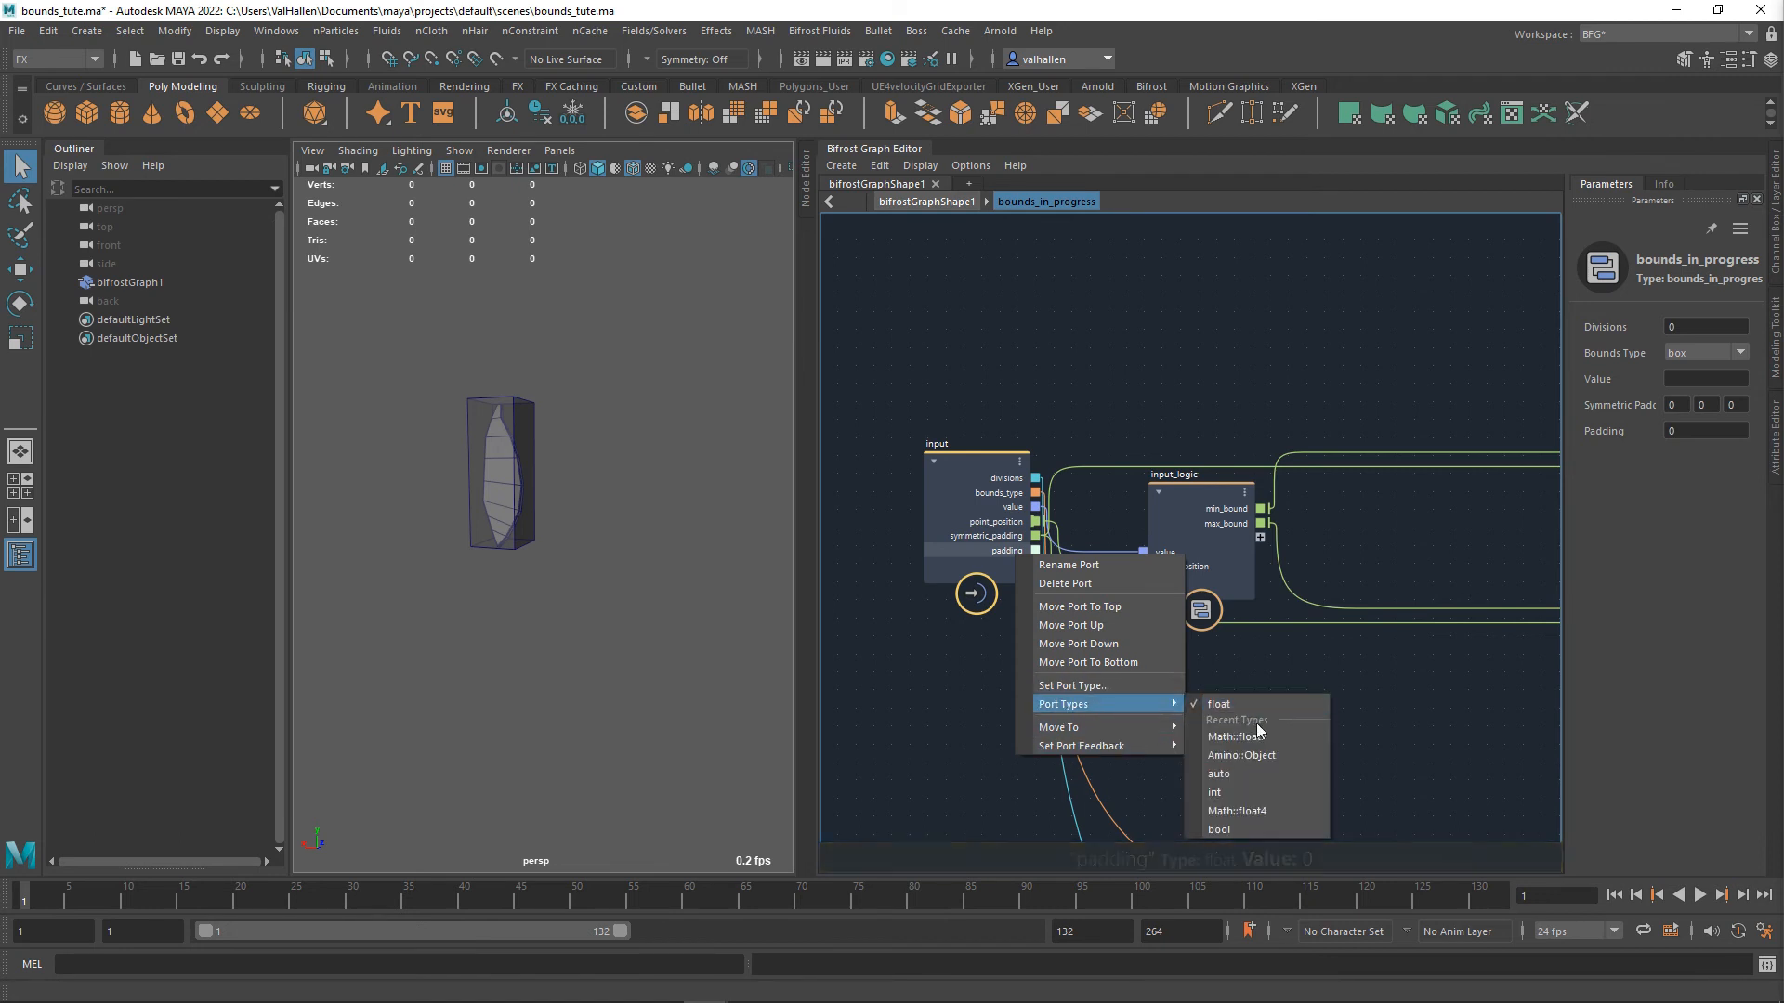
click(1245, 737)
click(950, 545)
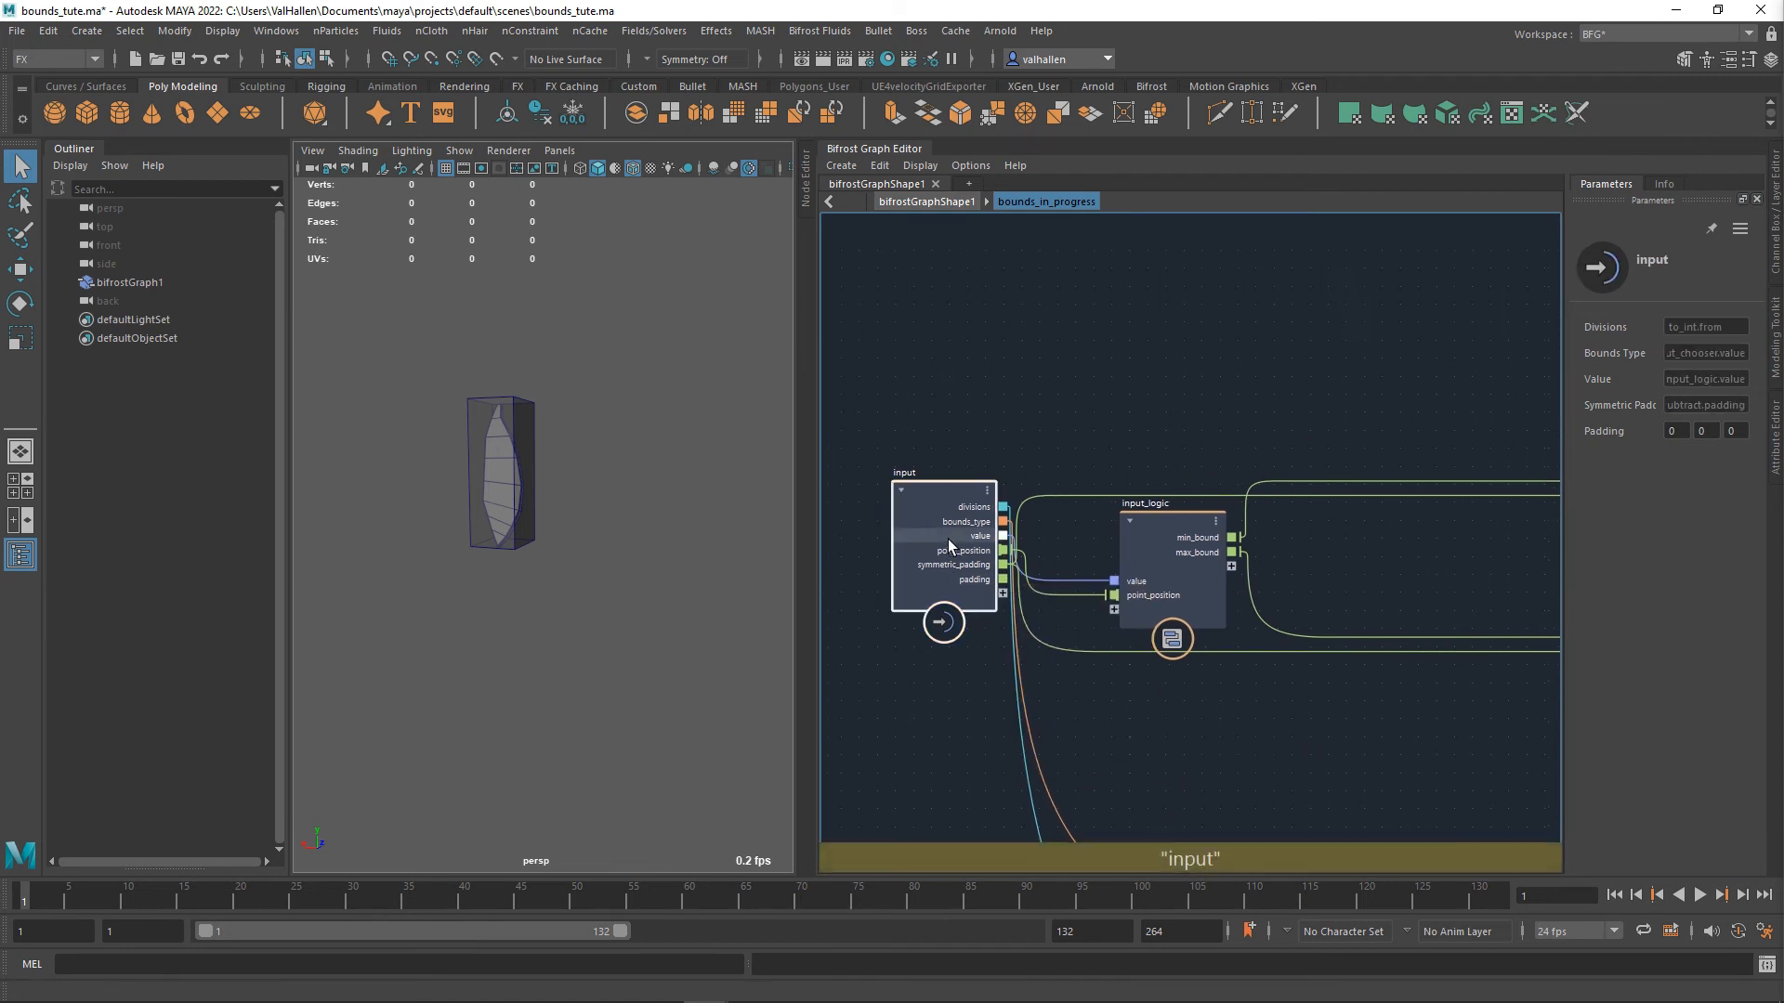
drag(950, 545, 904, 548)
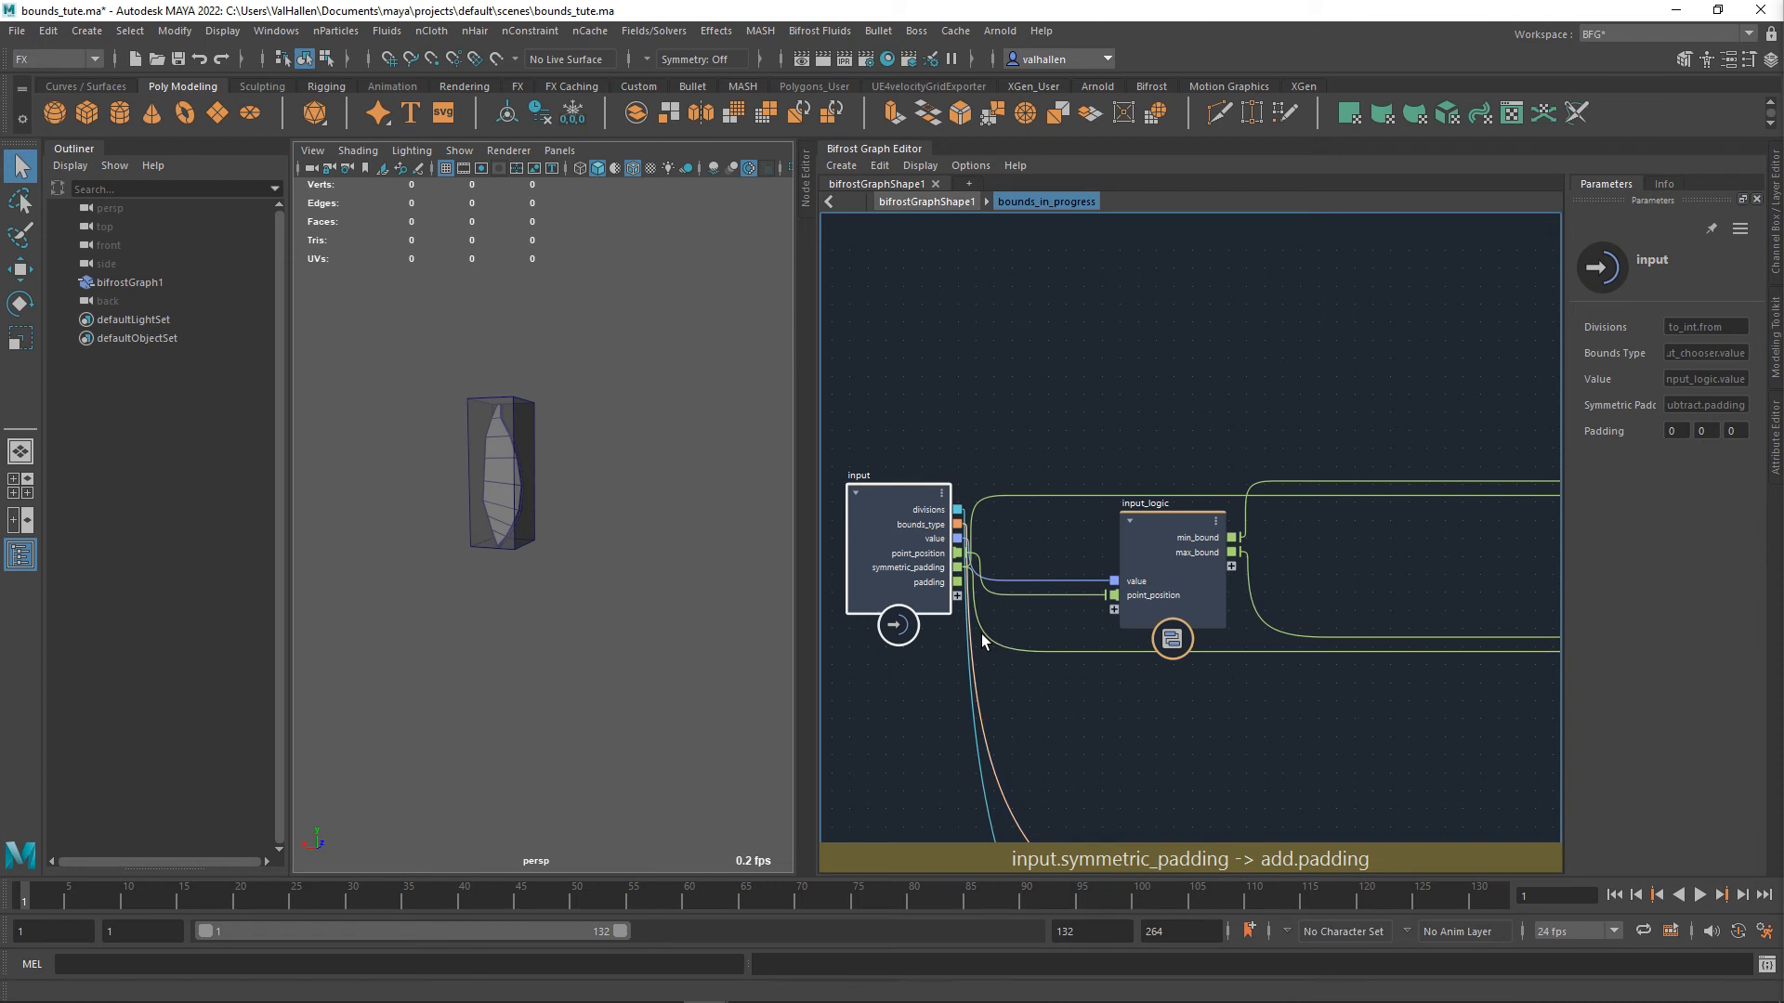
- Rename the padding port on the input node as min_padding
right_click(942, 585)
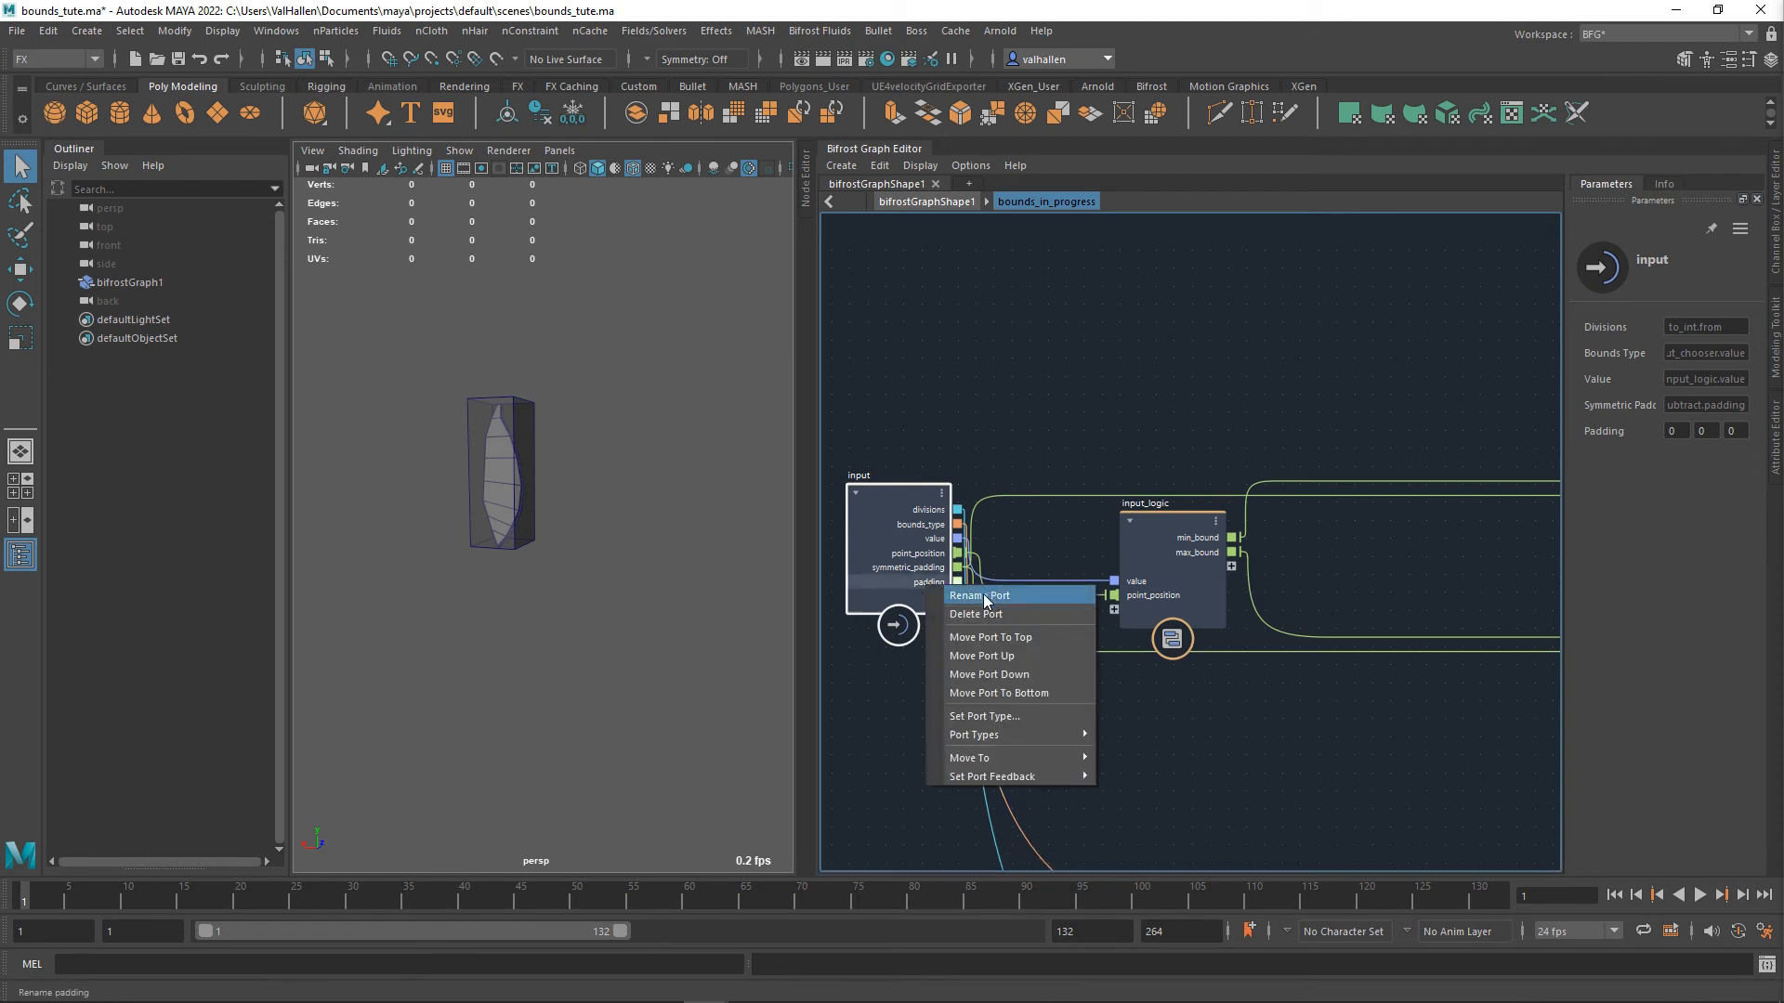
click(984, 596)
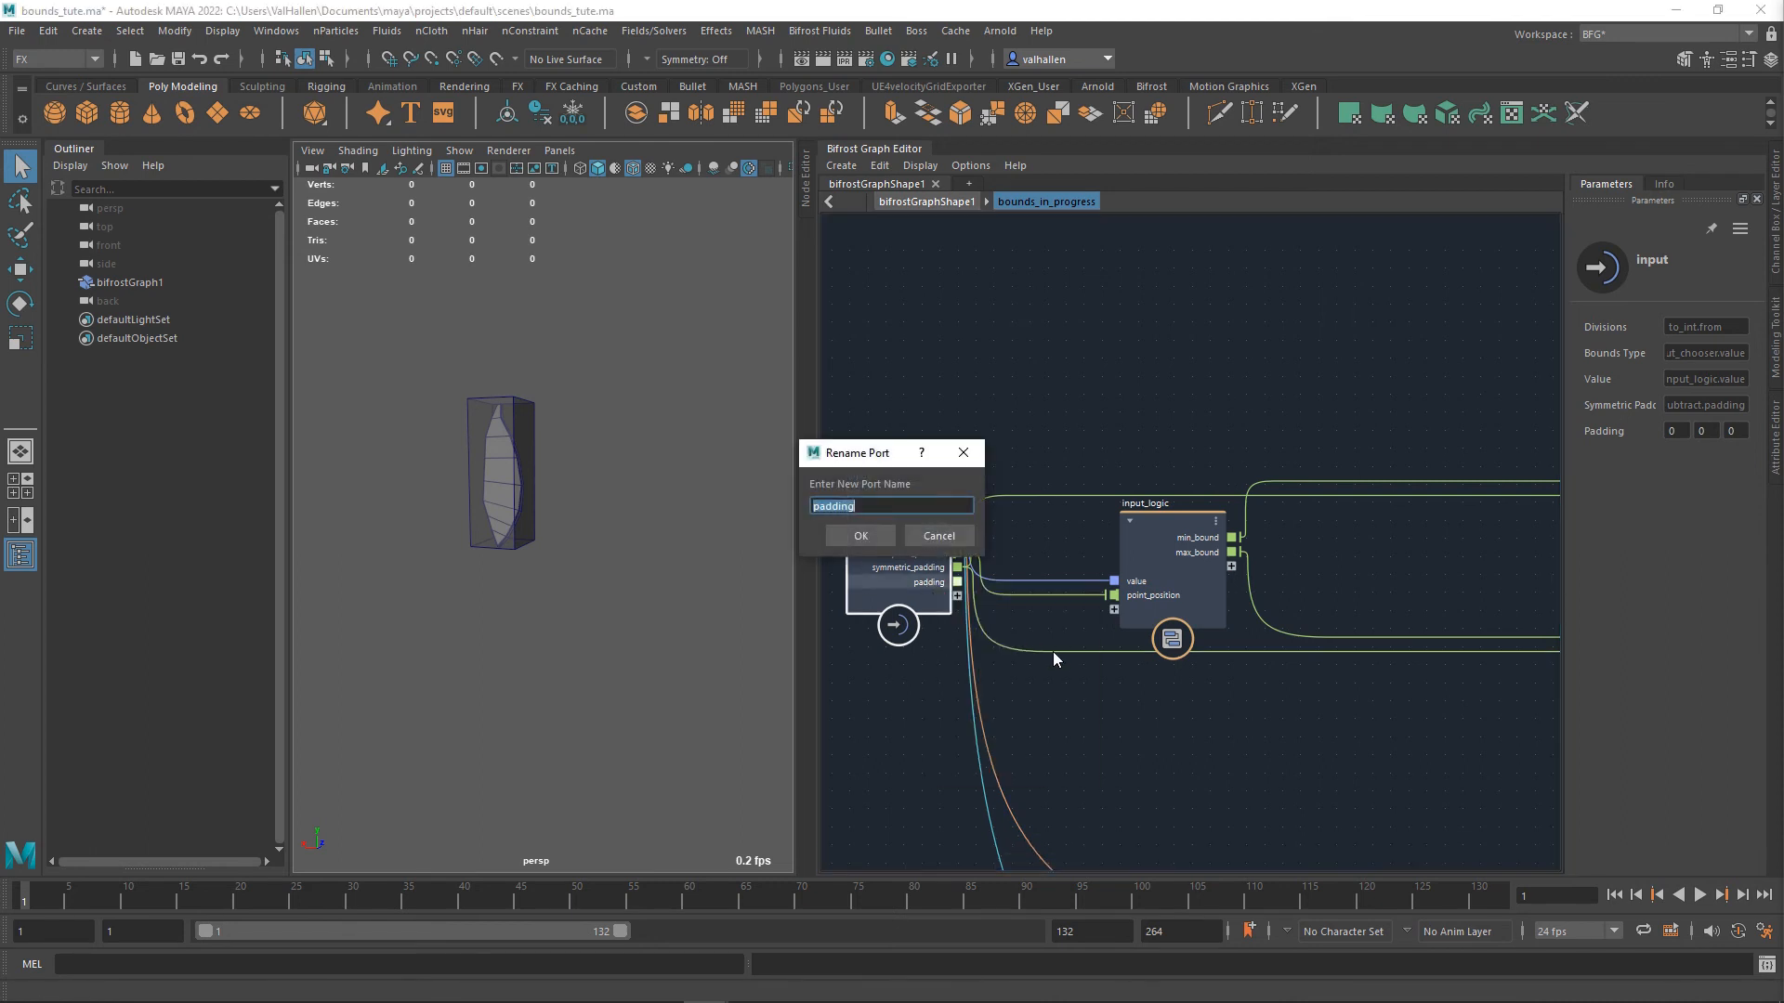
key(Home)
text(min_)
click(877, 538)
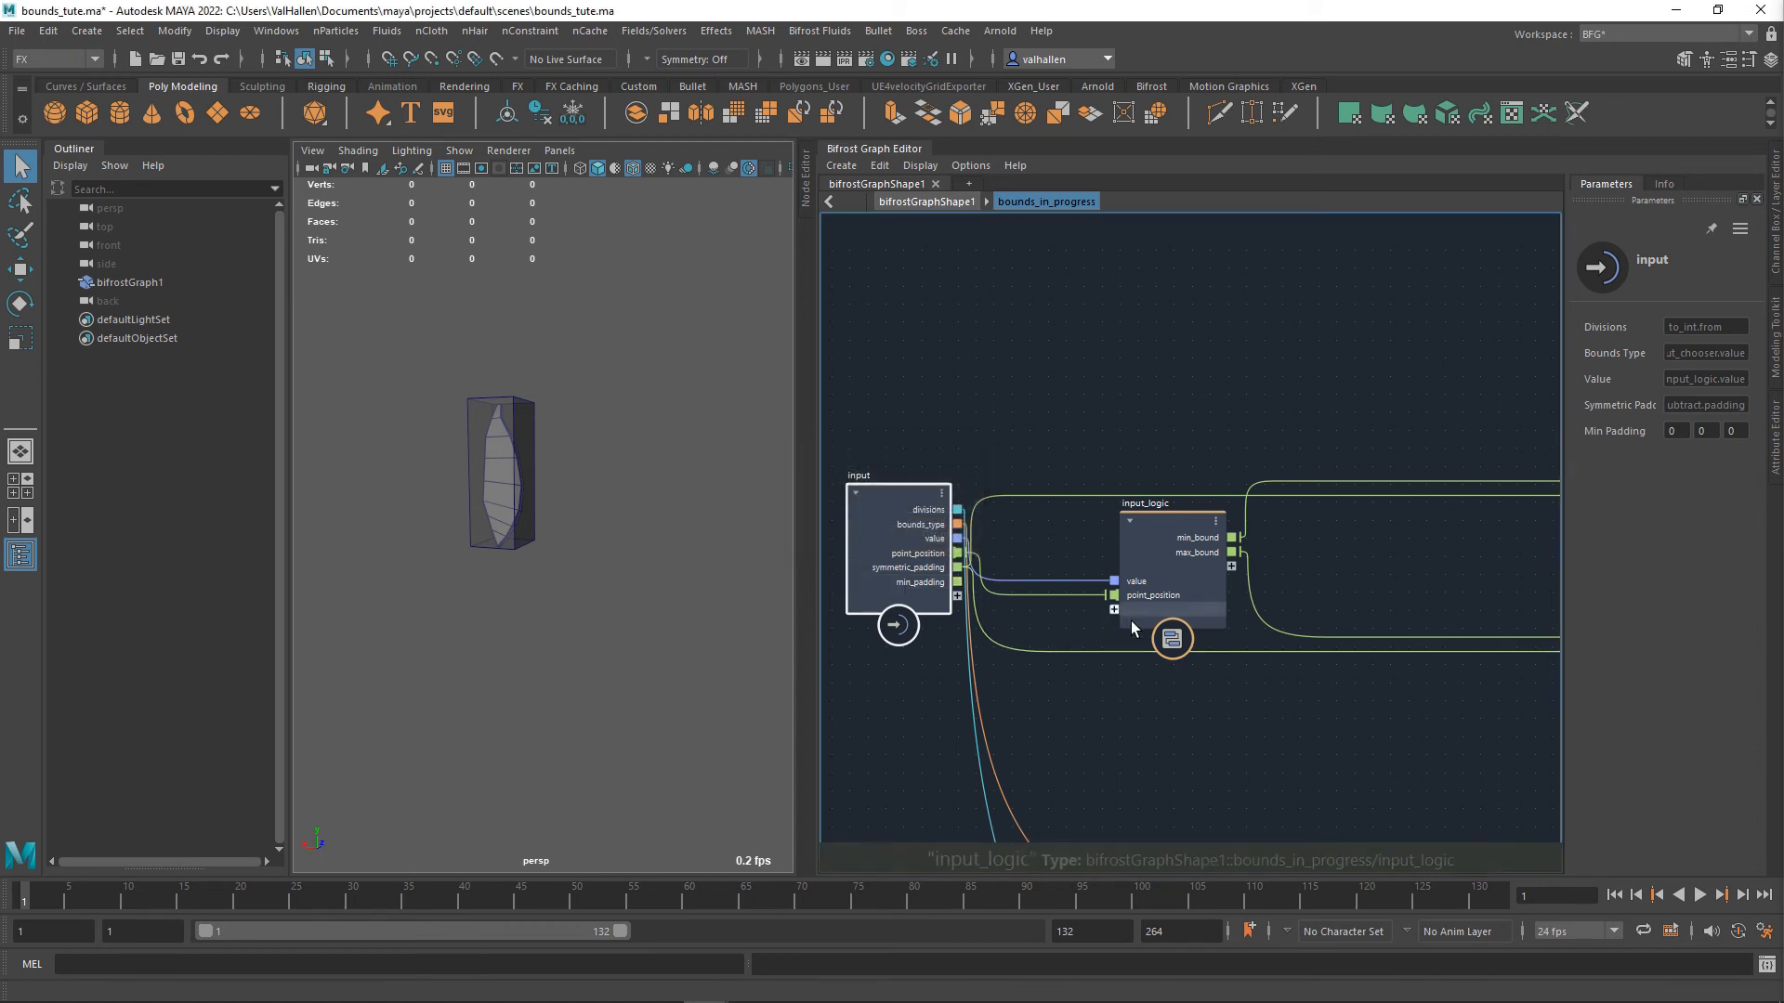
- Add another input node port by connecting it to input_logic, delete the port from input_logic, and set the remaining port's type to Math::float3
drag(1114, 610, 963, 602)
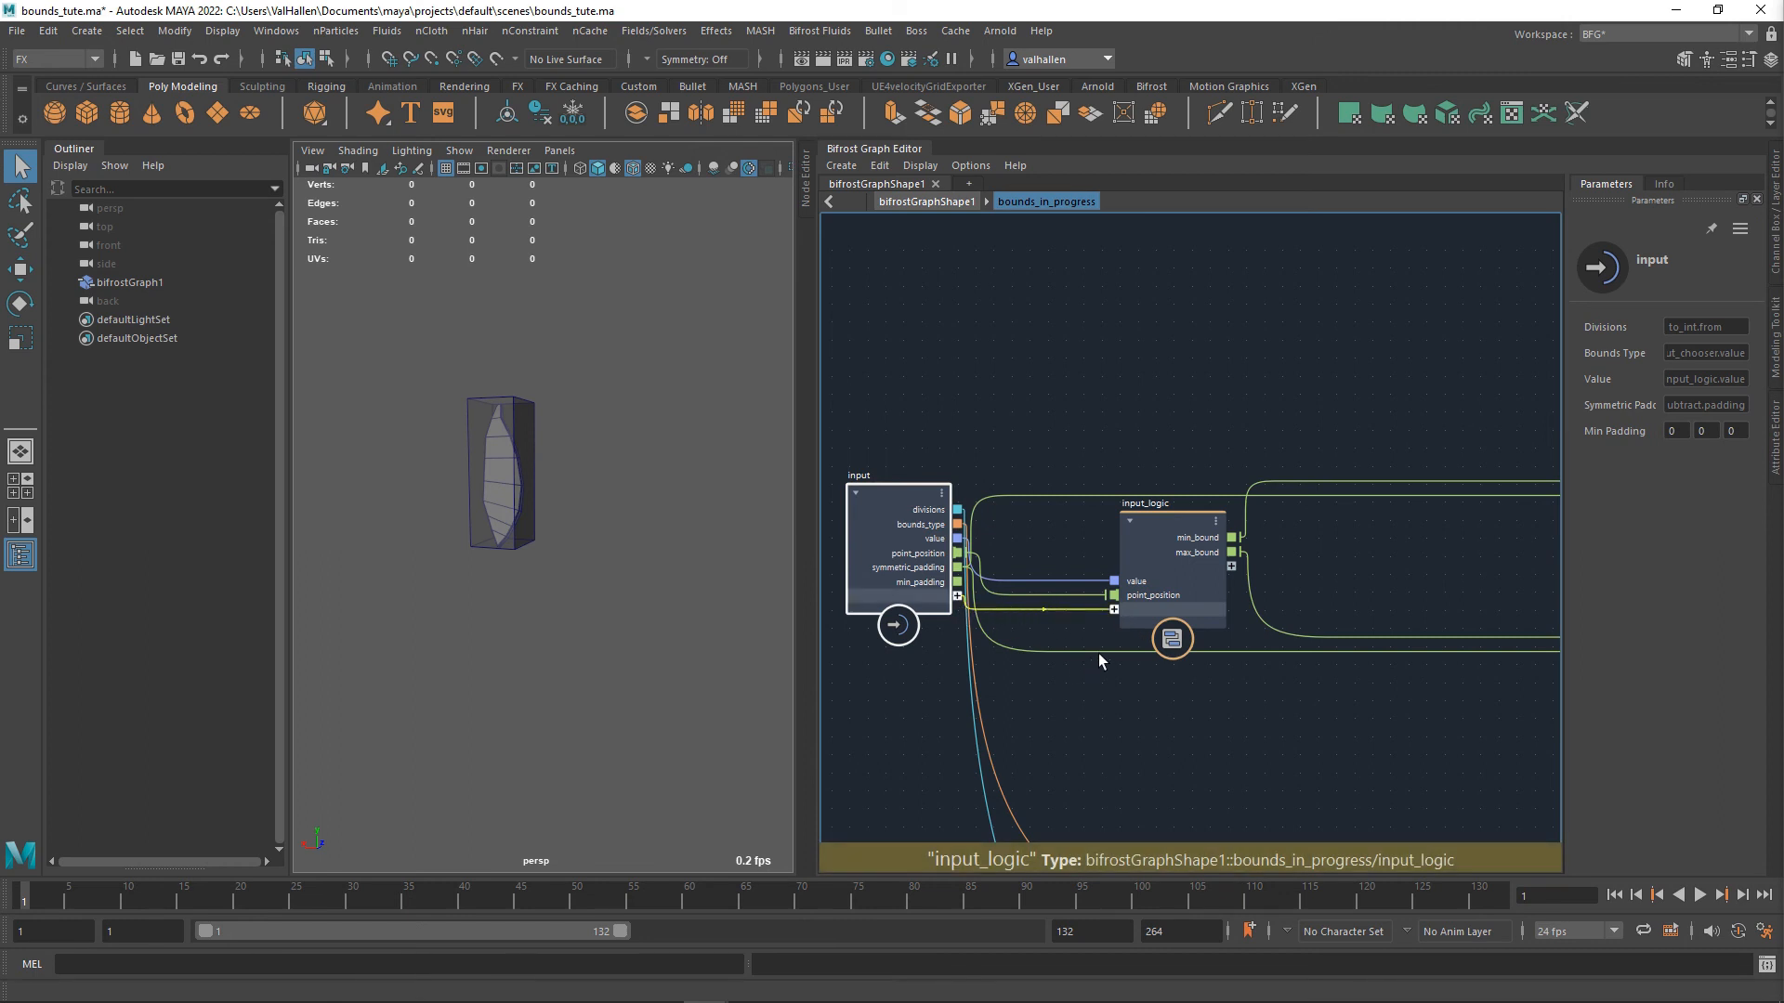
right_click(1151, 610)
click(1176, 635)
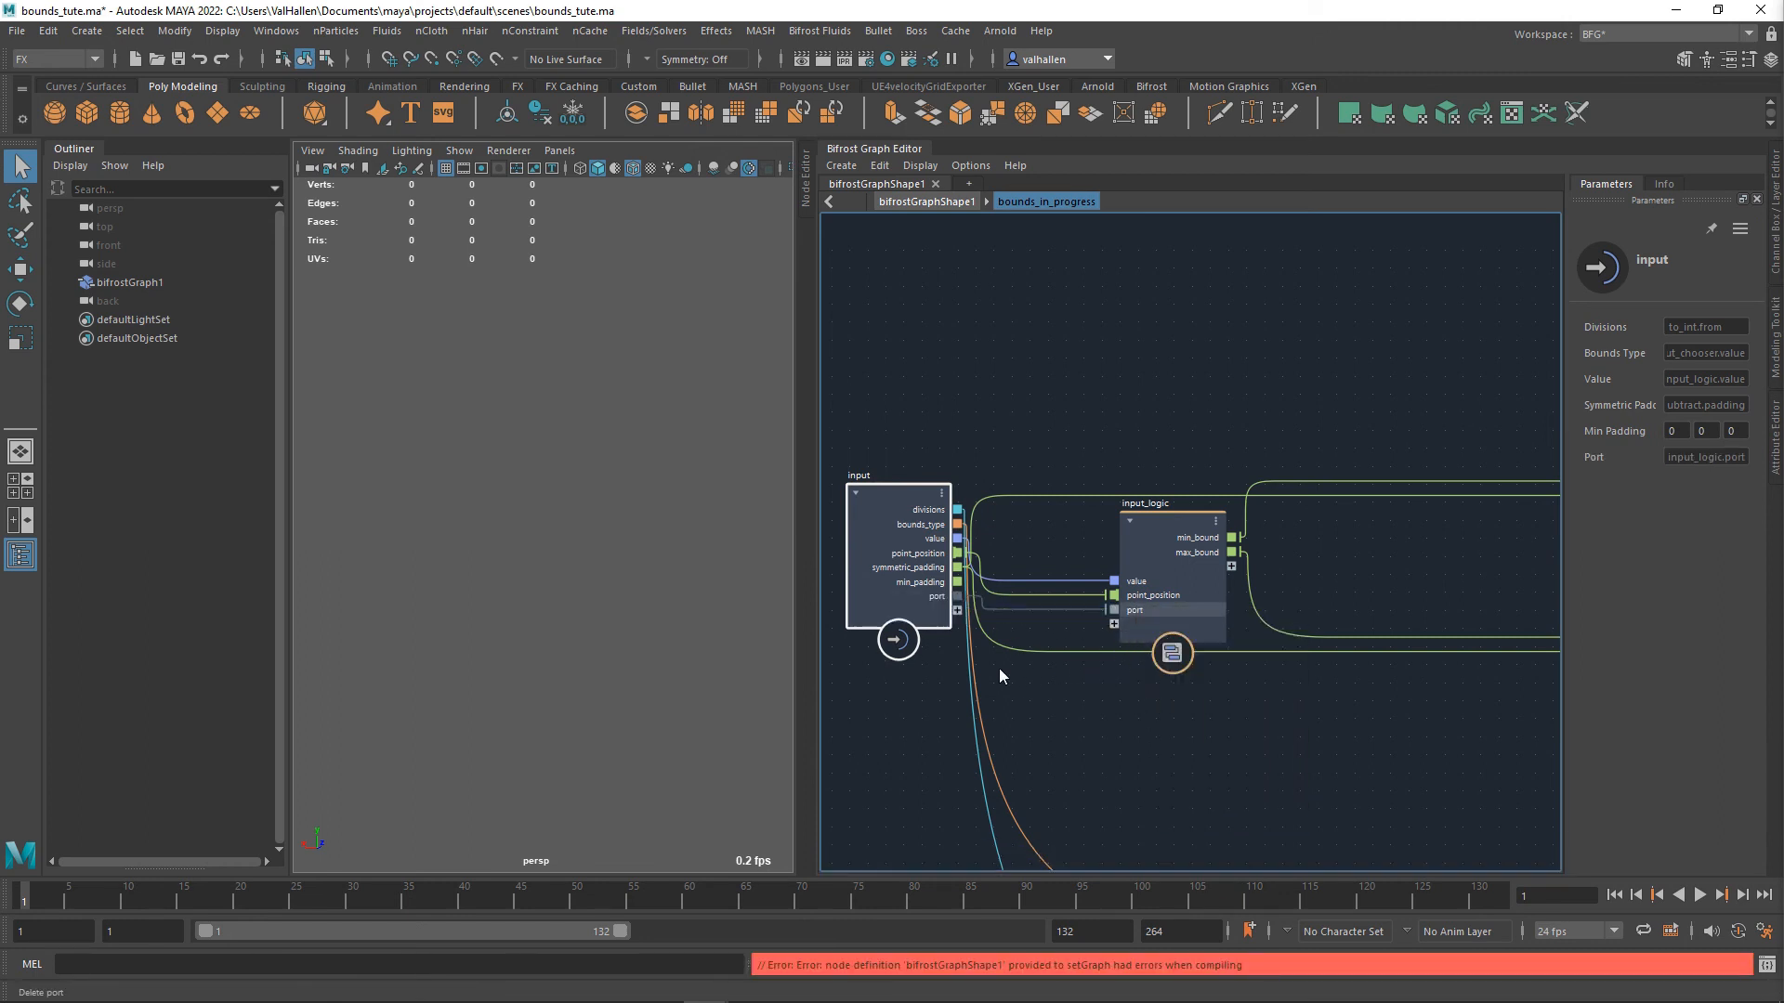
right_click(935, 602)
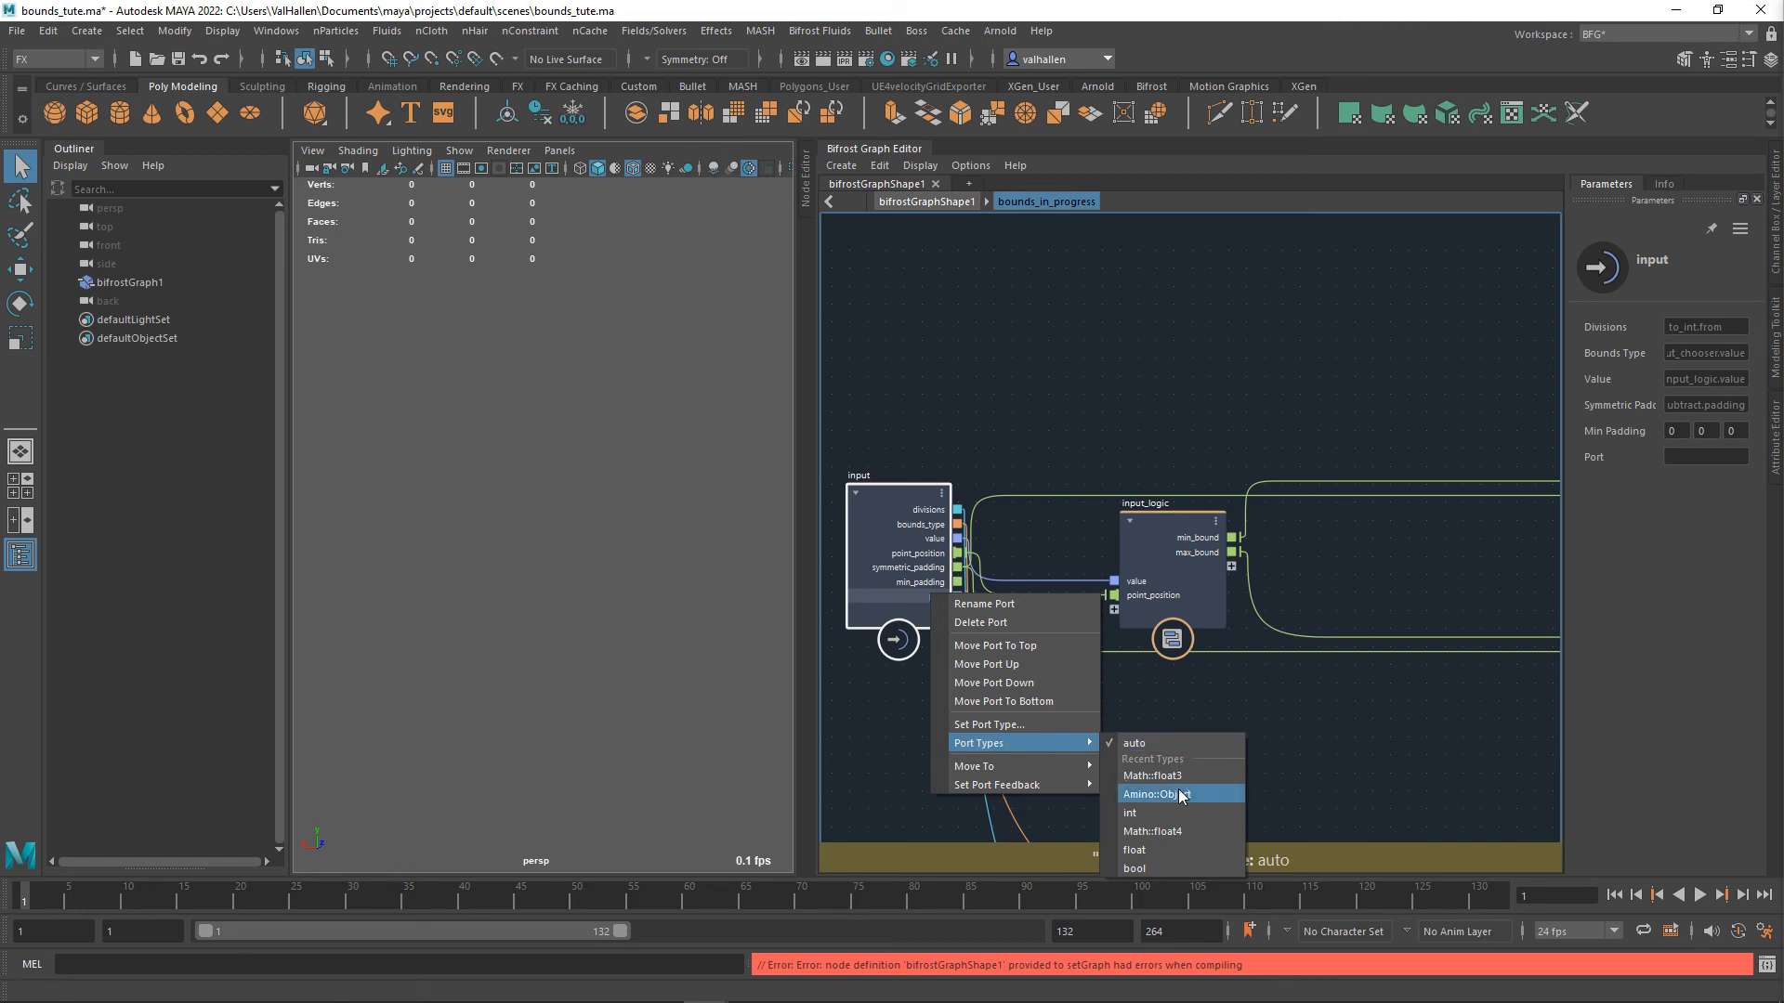
click(1130, 778)
- Rename the newest port on the input node as max_padding
right_click(930, 598)
click(963, 610)
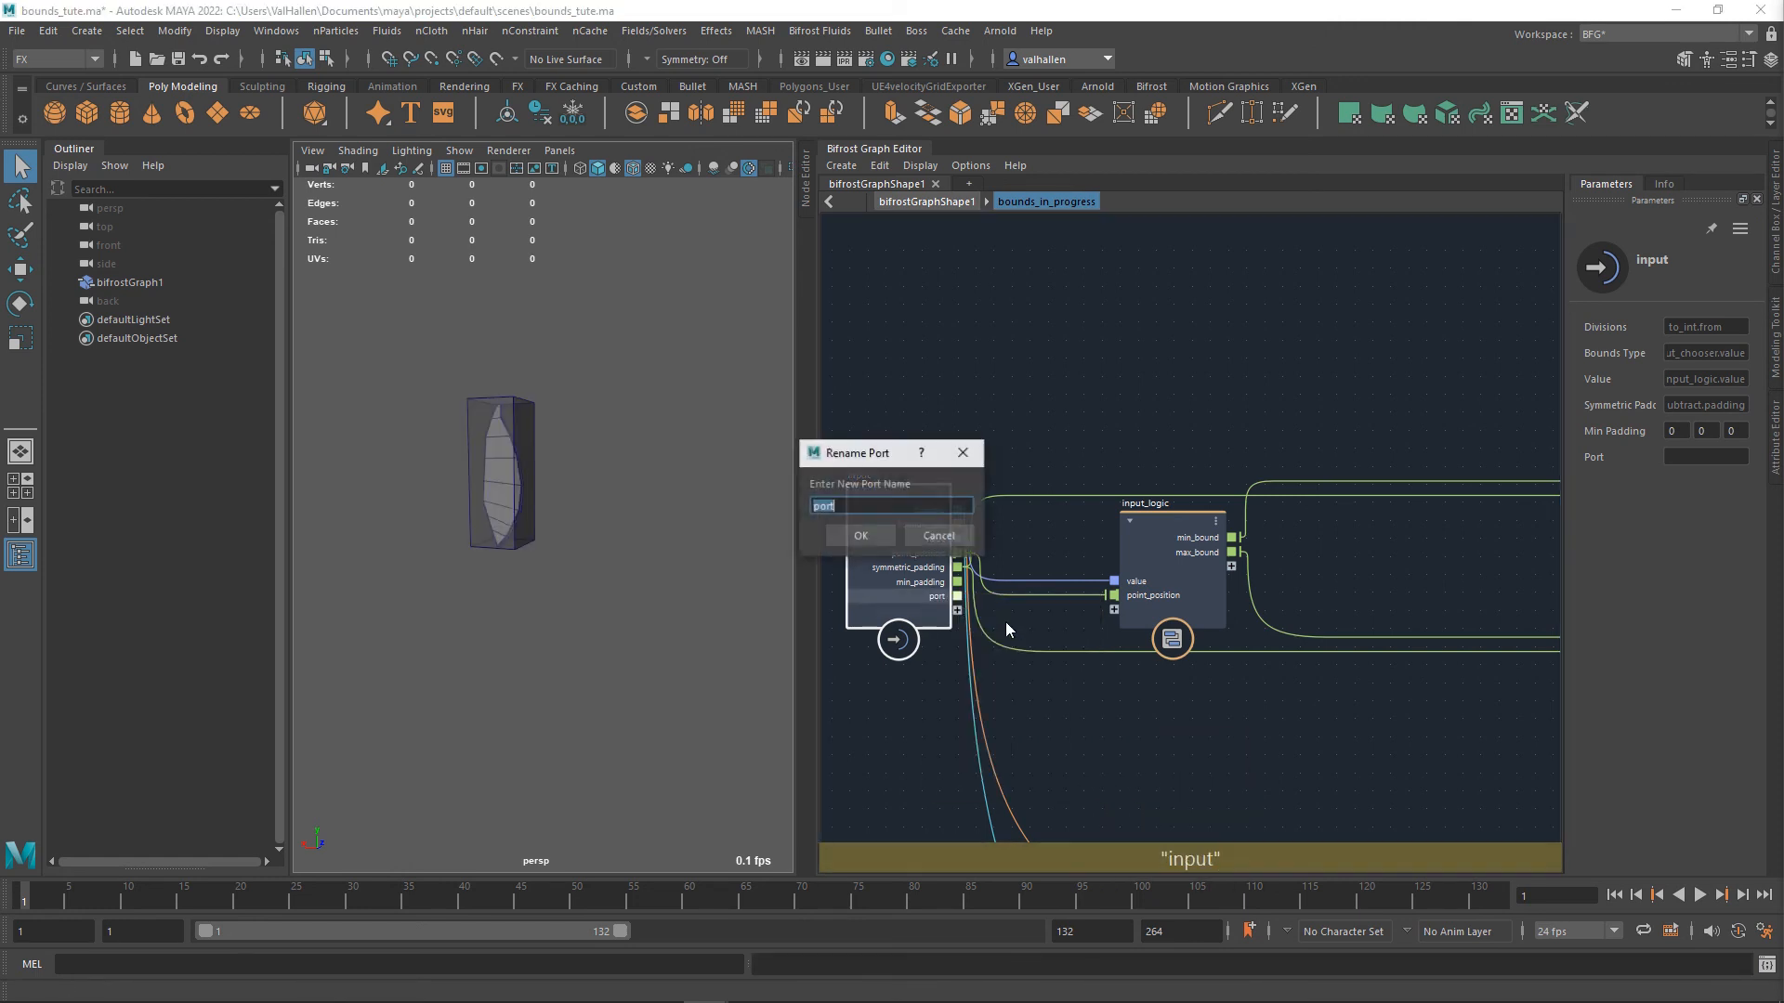
text(max_padding)
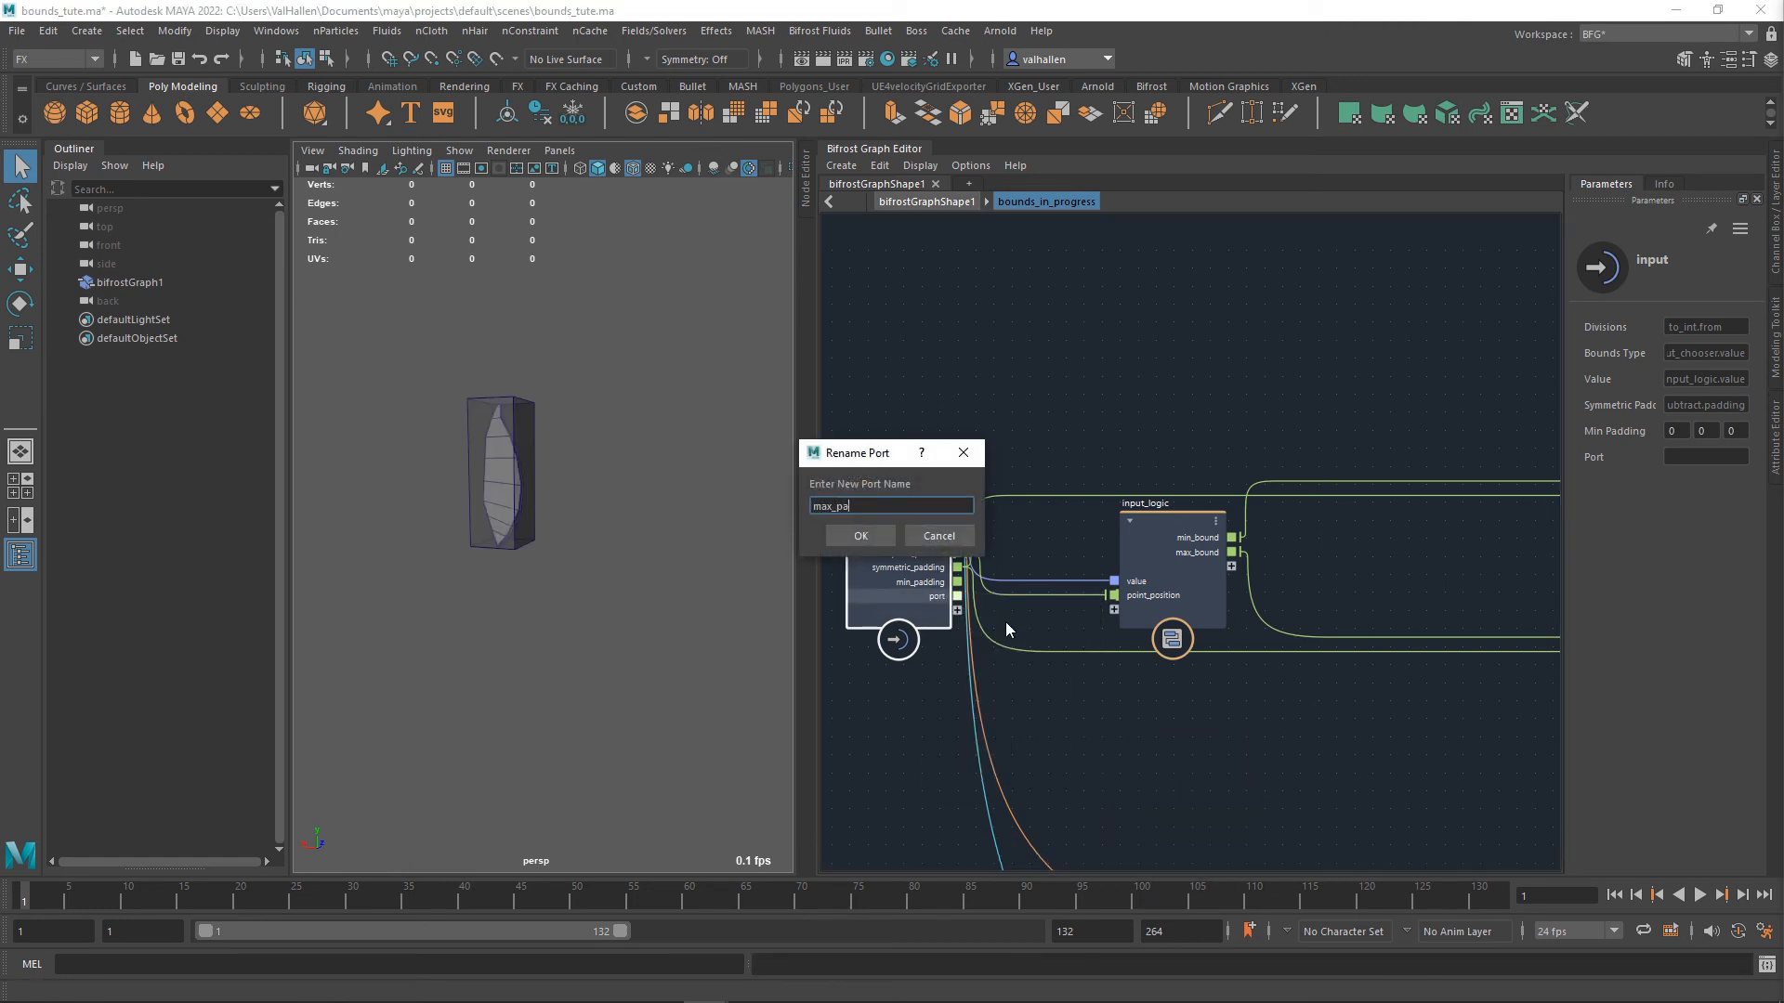
key(Return)
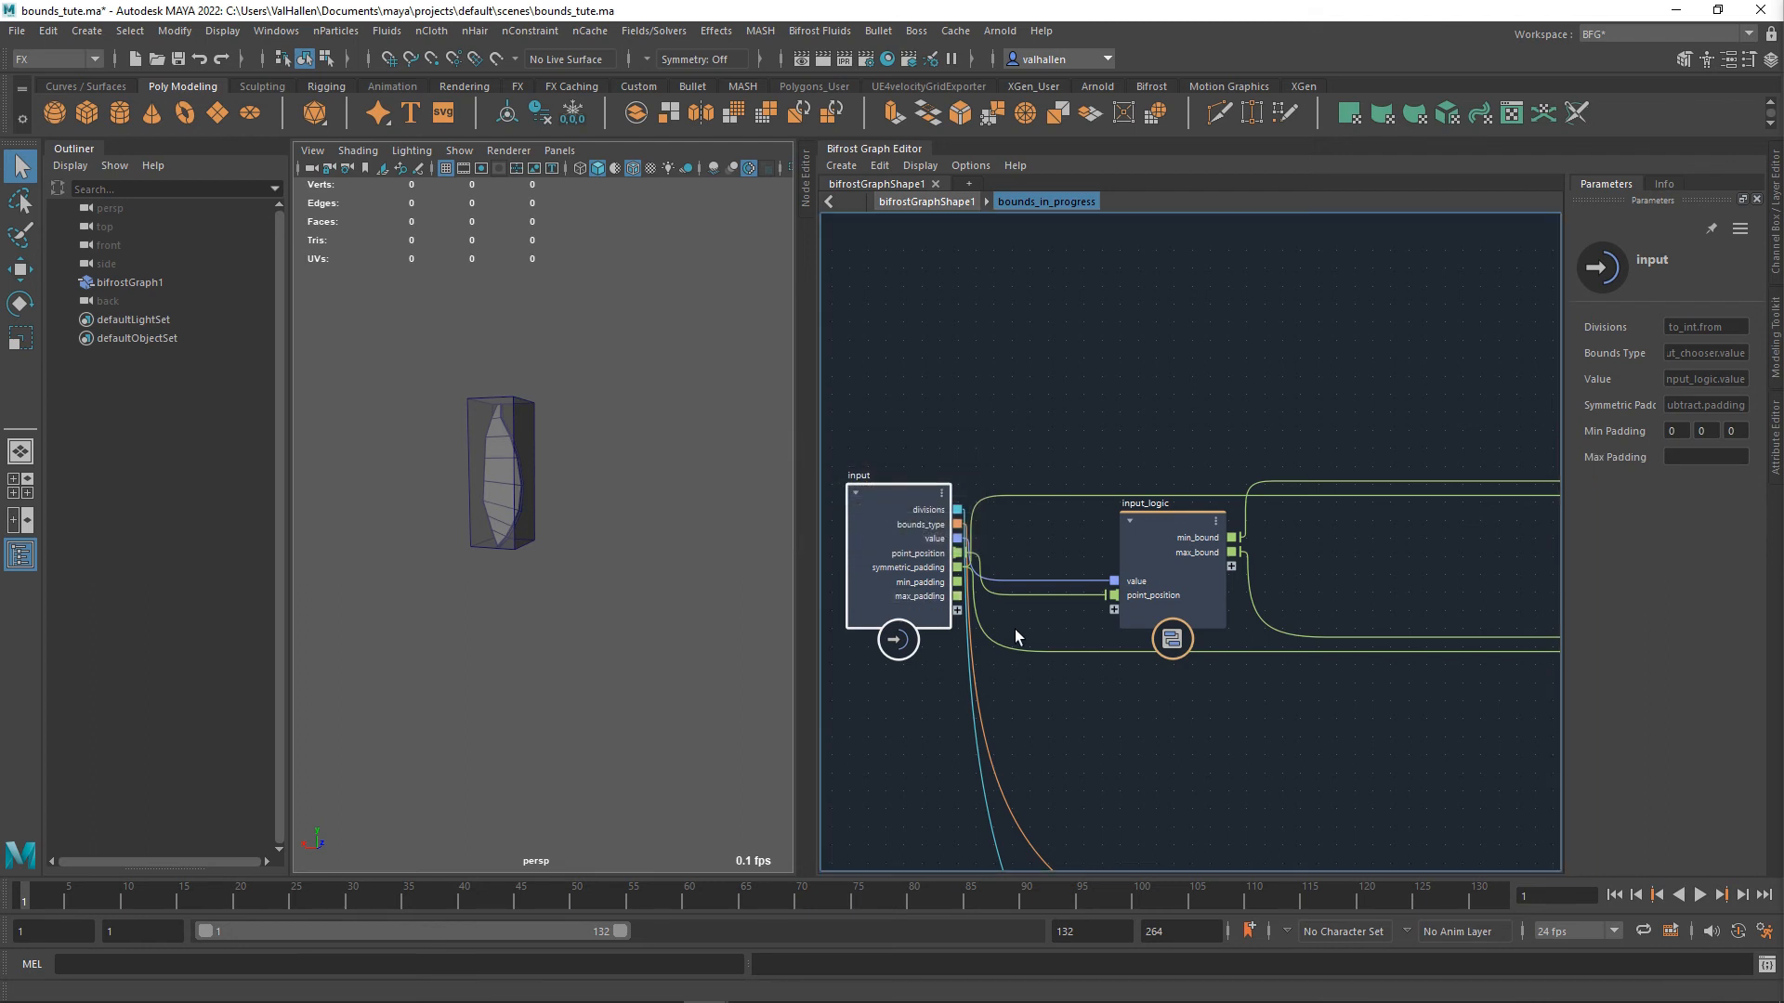
mouse_move(970, 611)
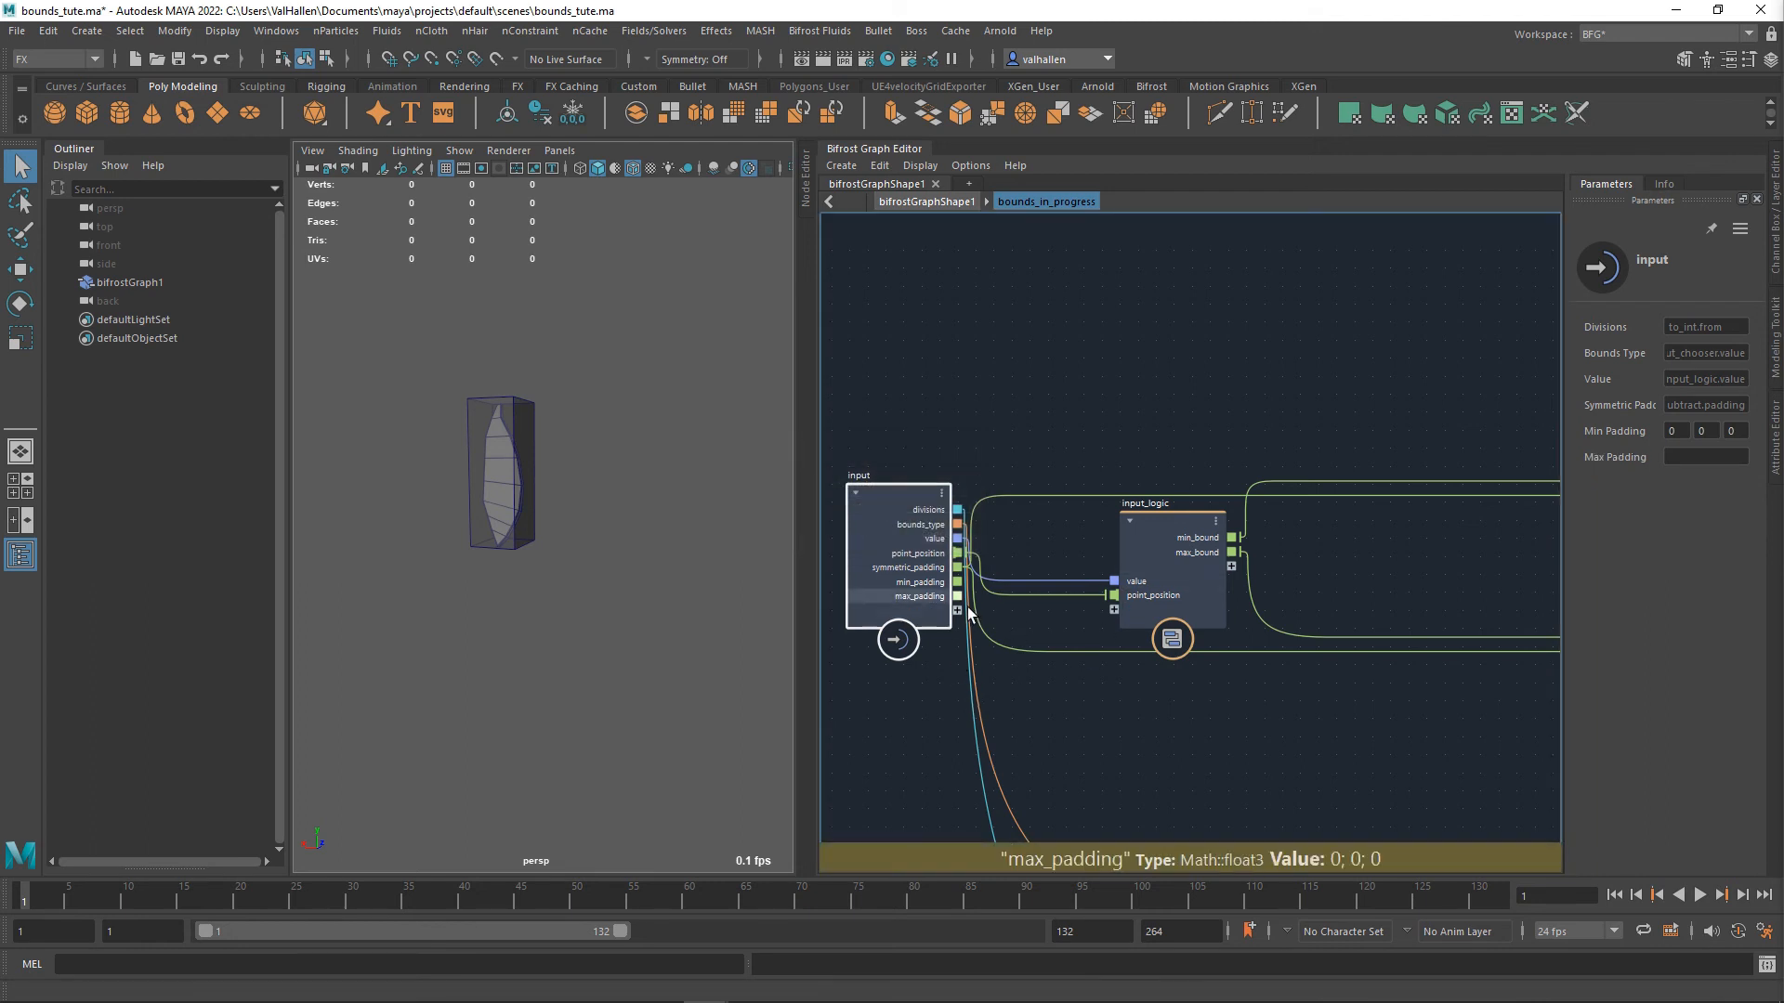
click(1071, 727)
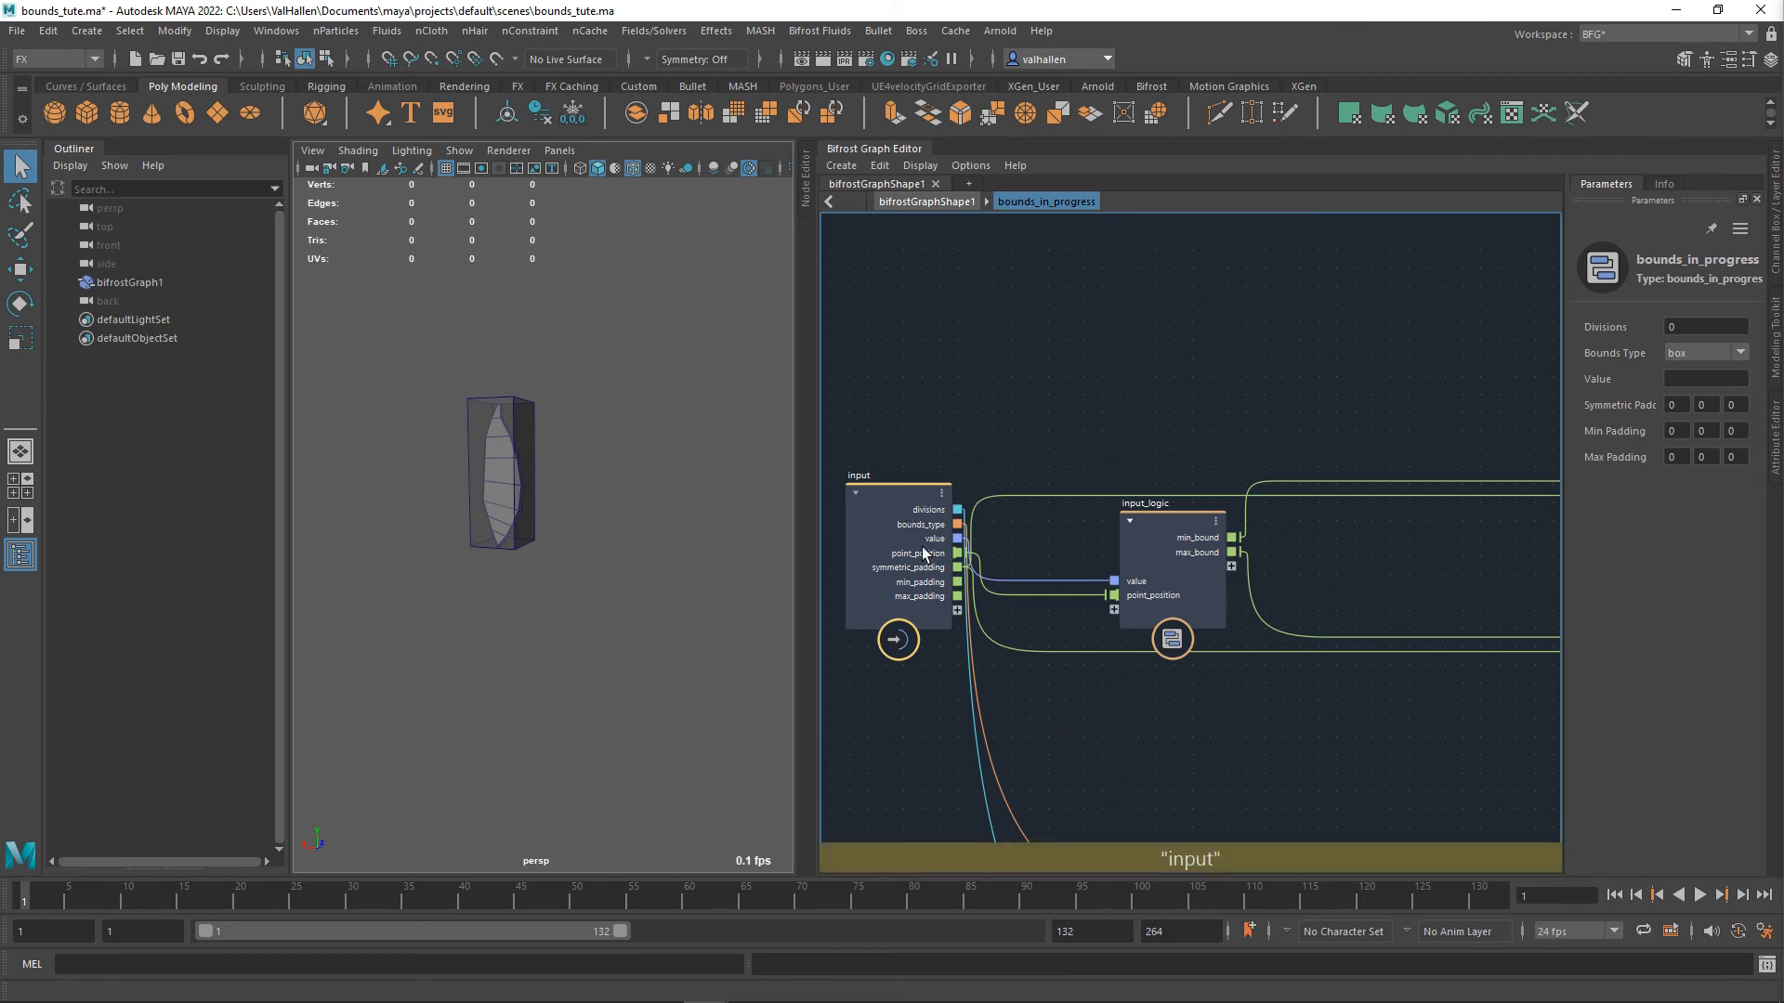
- Examine the wiring from the input and input_logic nodes to the subtract and add nodes
scroll(1178, 756, down, 2)
middle_drag(1262, 758, 956, 785)
scroll(1199, 762, up, 1)
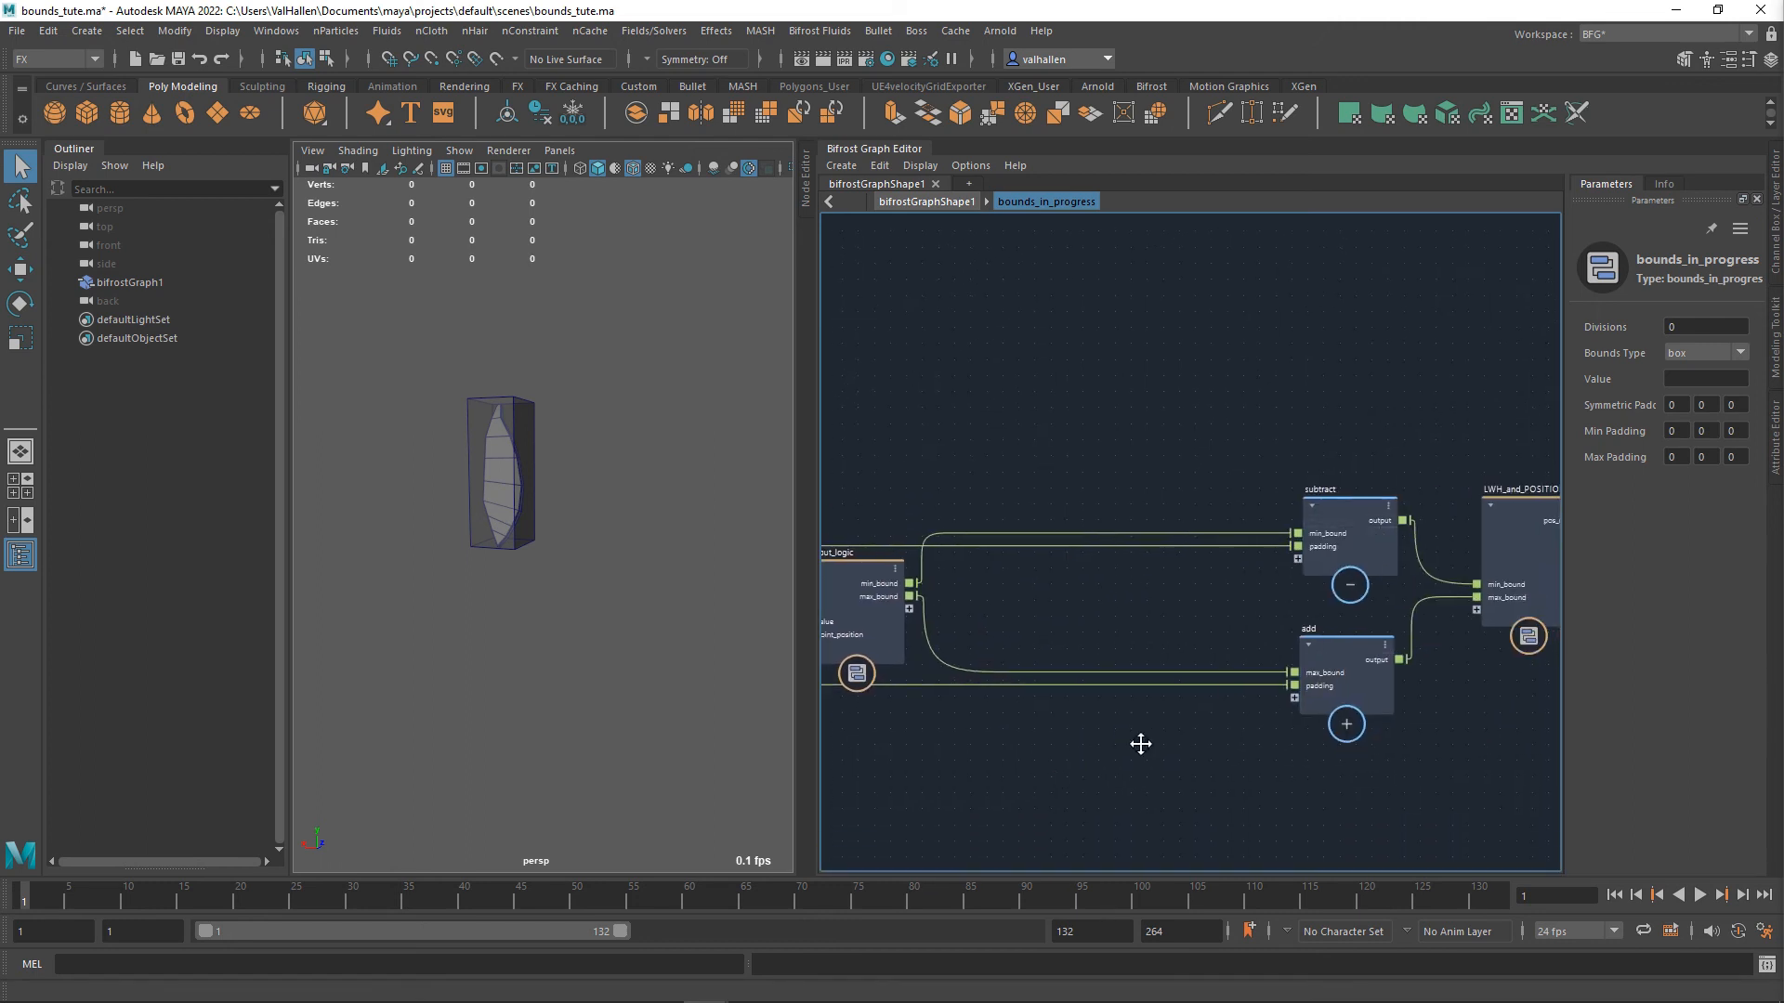
middle_drag(1141, 744, 1525, 741)
middle_drag(1376, 790, 1038, 749)
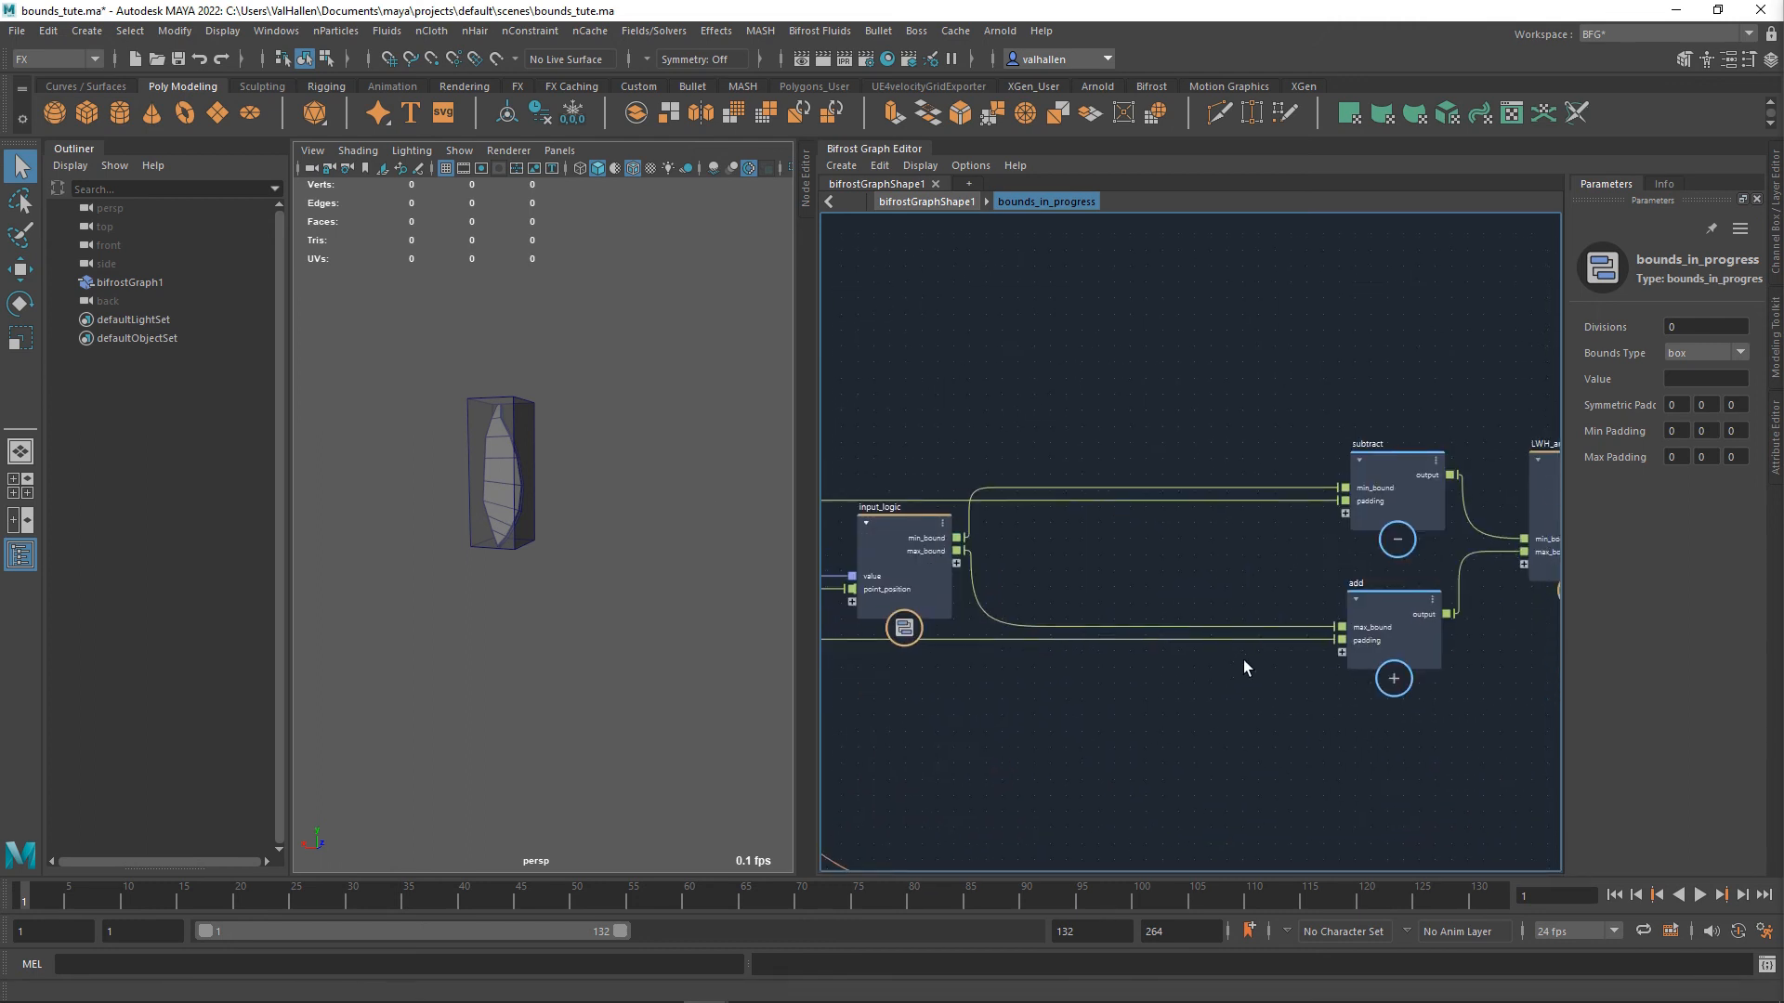
middle_drag(1303, 783, 1554, 803)
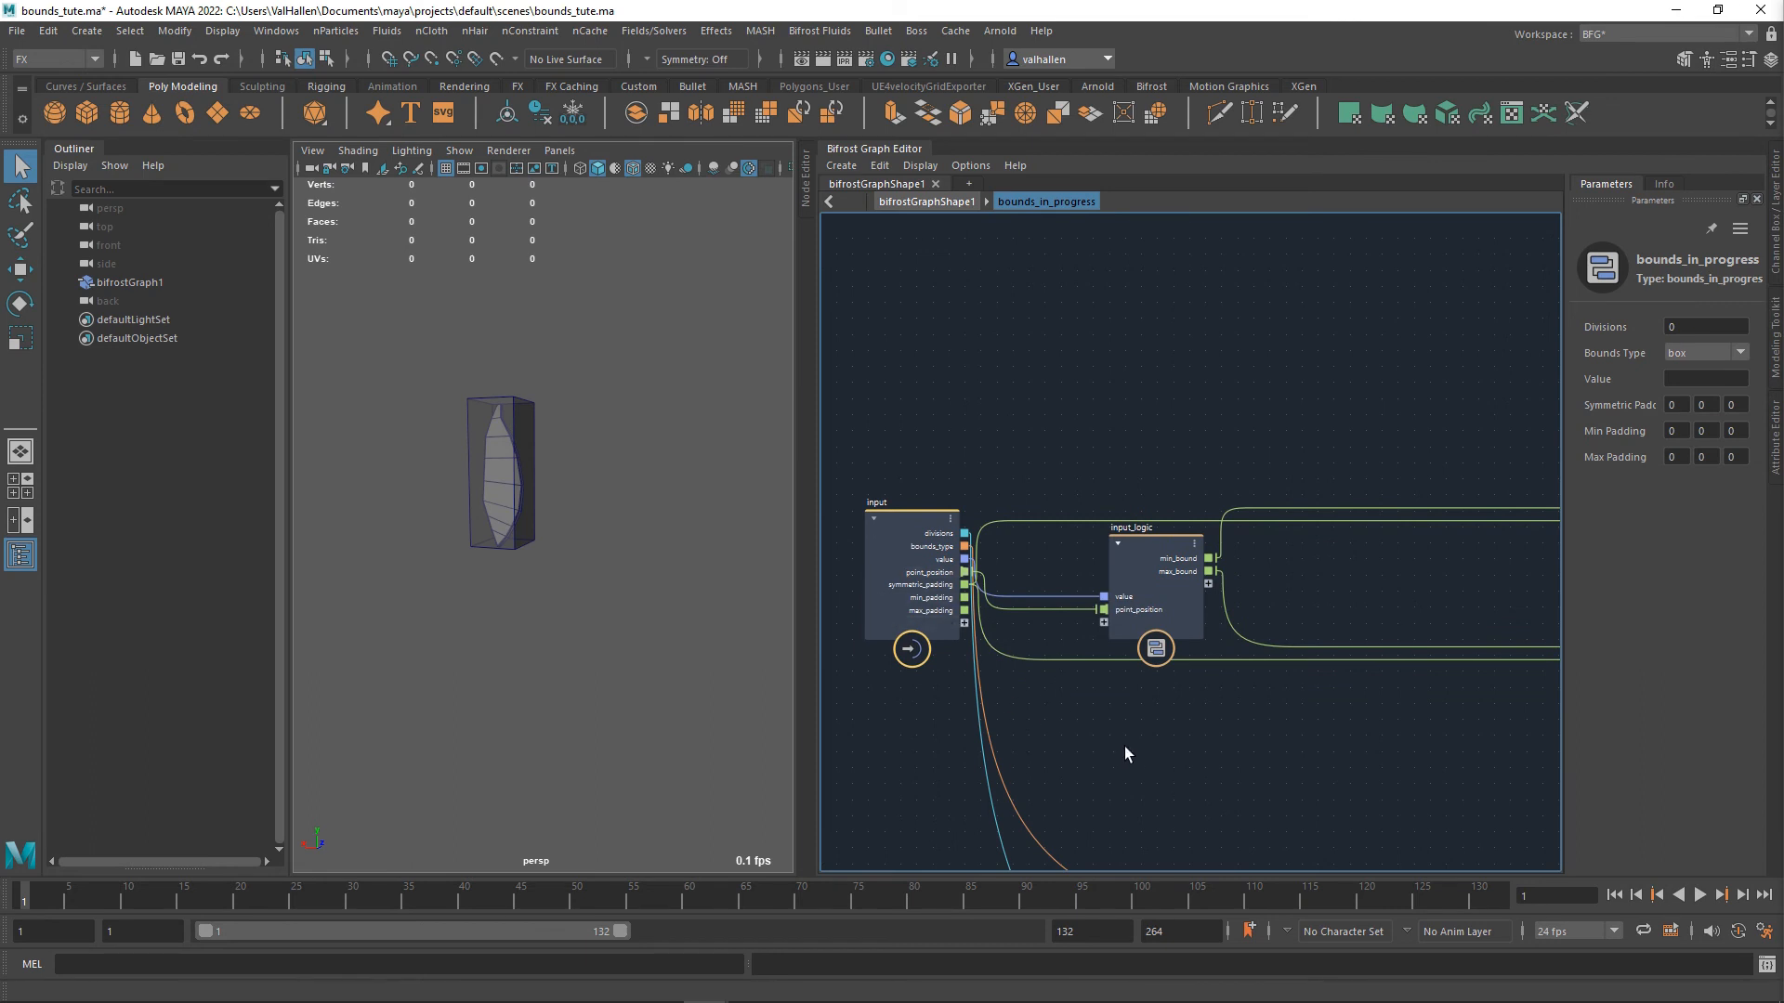
mouse_move(1127, 755)
middle_down()
mouse_move(1198, 756)
mouse_move(1129, 782)
middle_up()
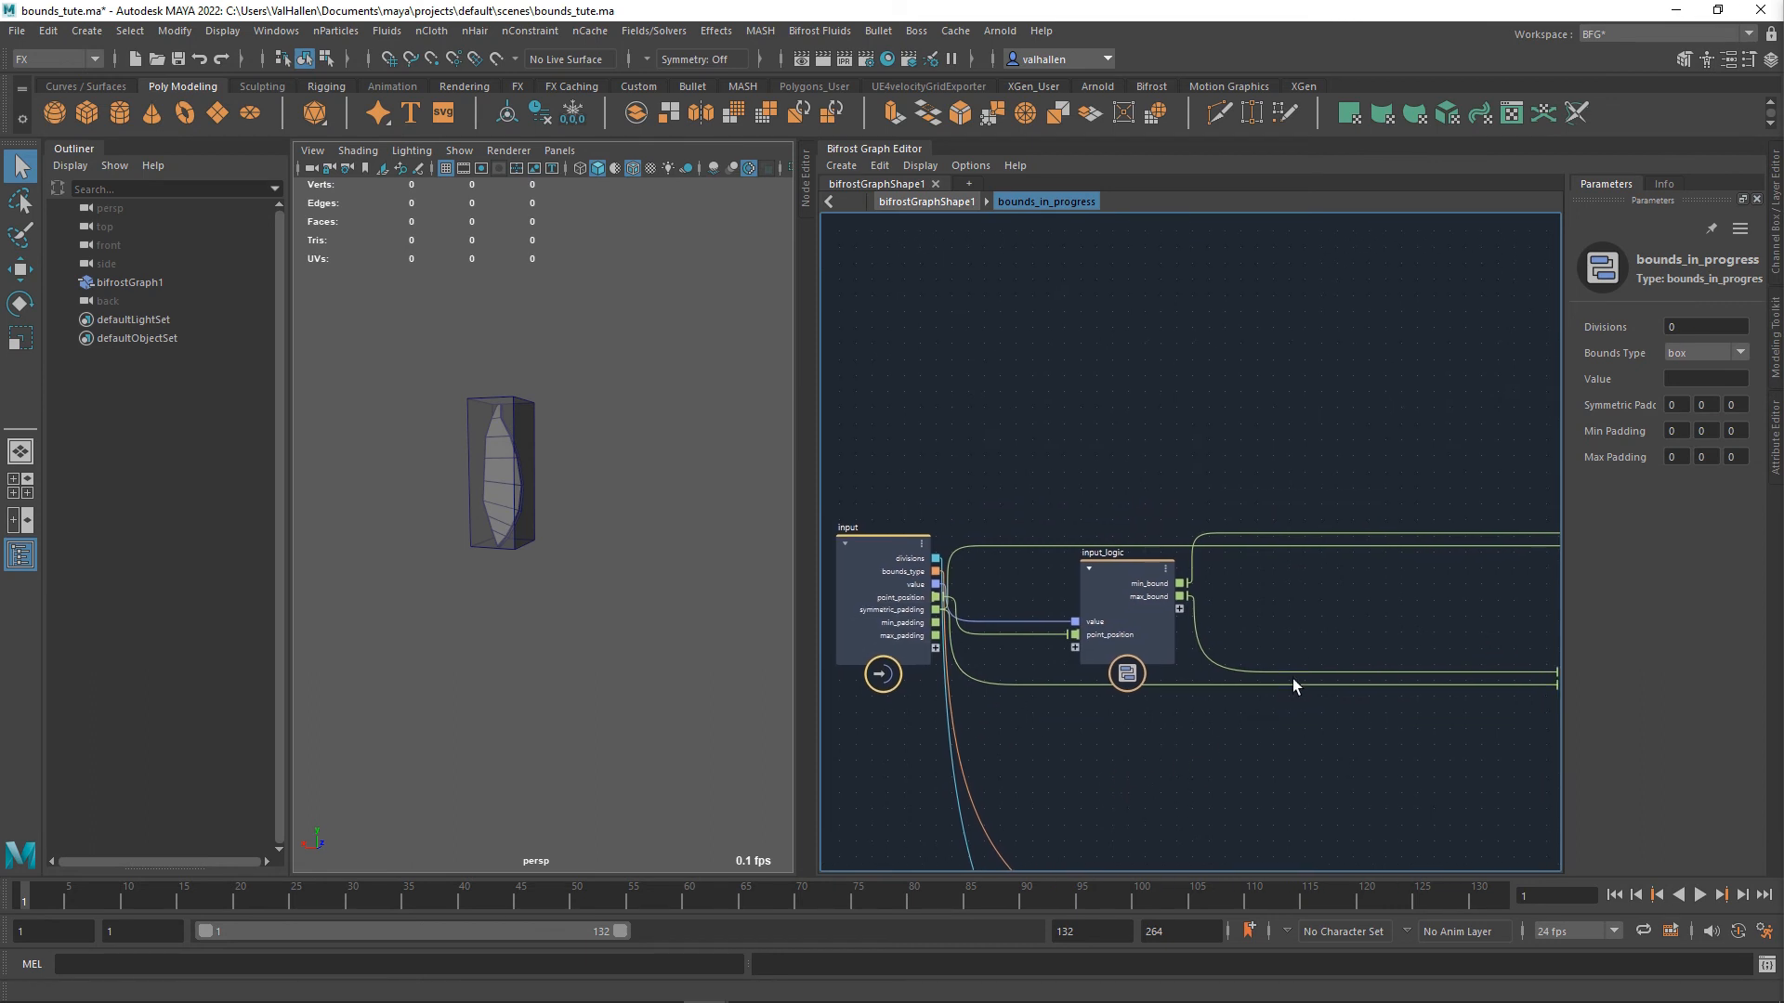
middle_drag(1292, 678, 1209, 674)
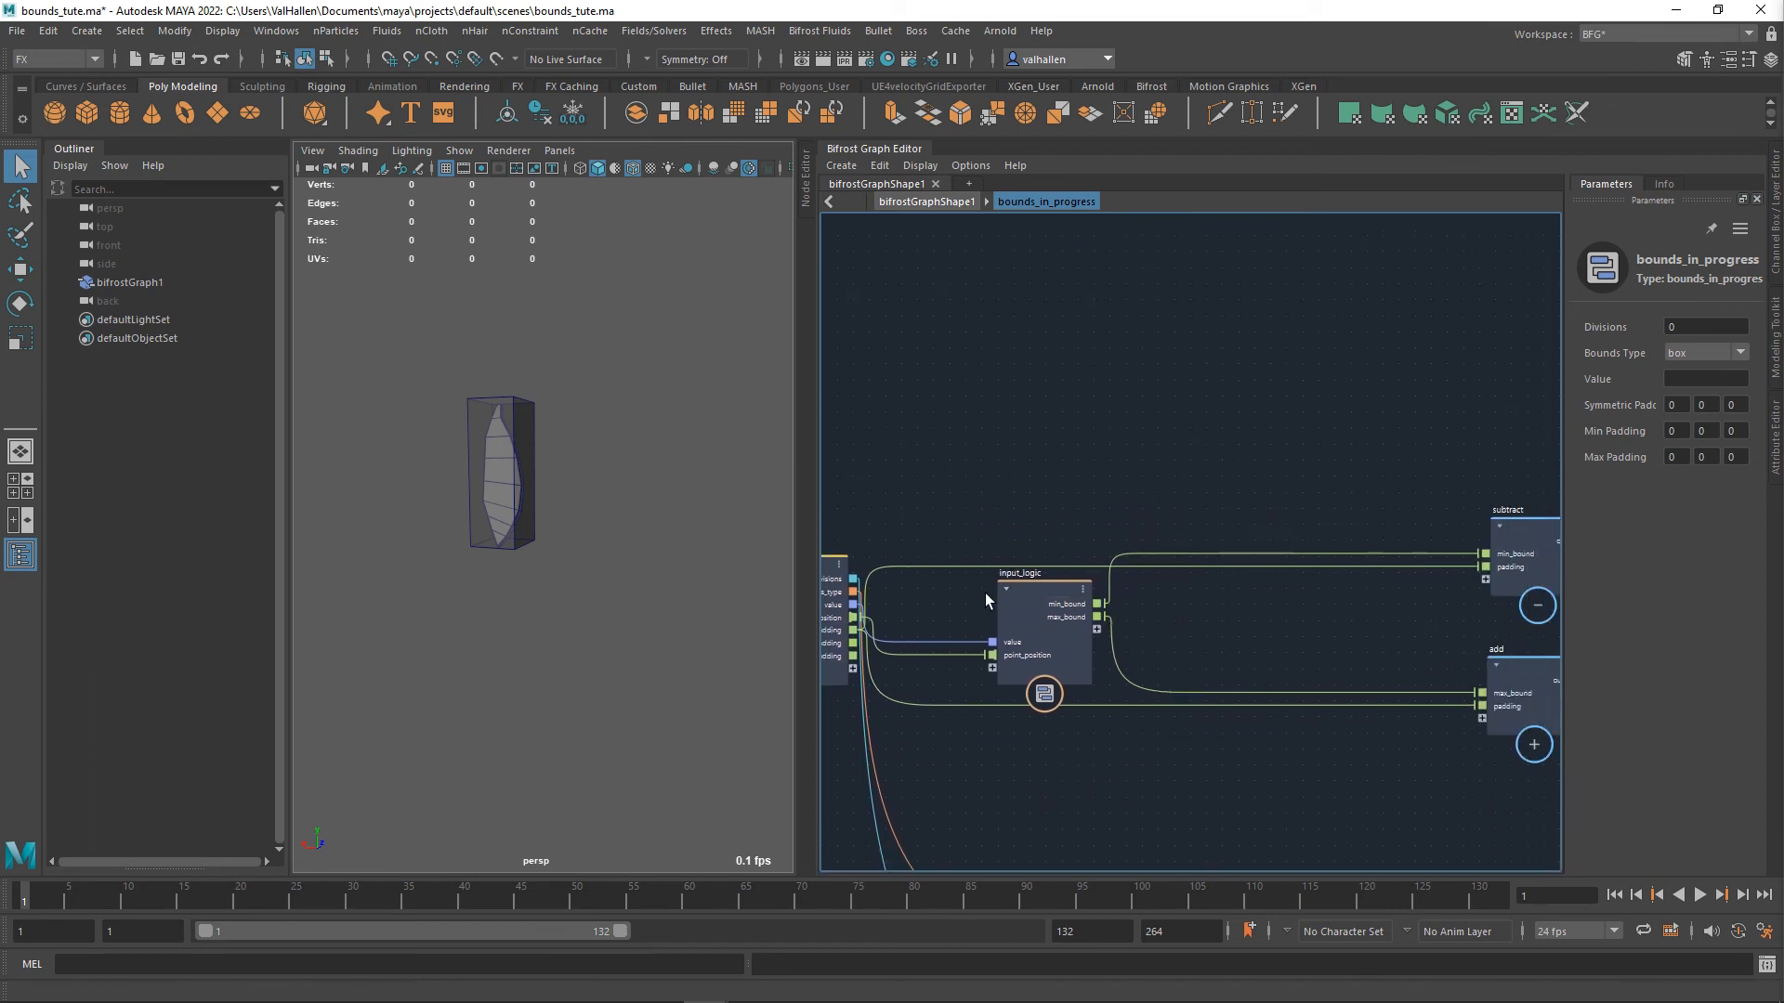
drag(992, 642, 1101, 642)
middle_drag(1064, 756, 1125, 753)
scroll(949, 613, down, 1)
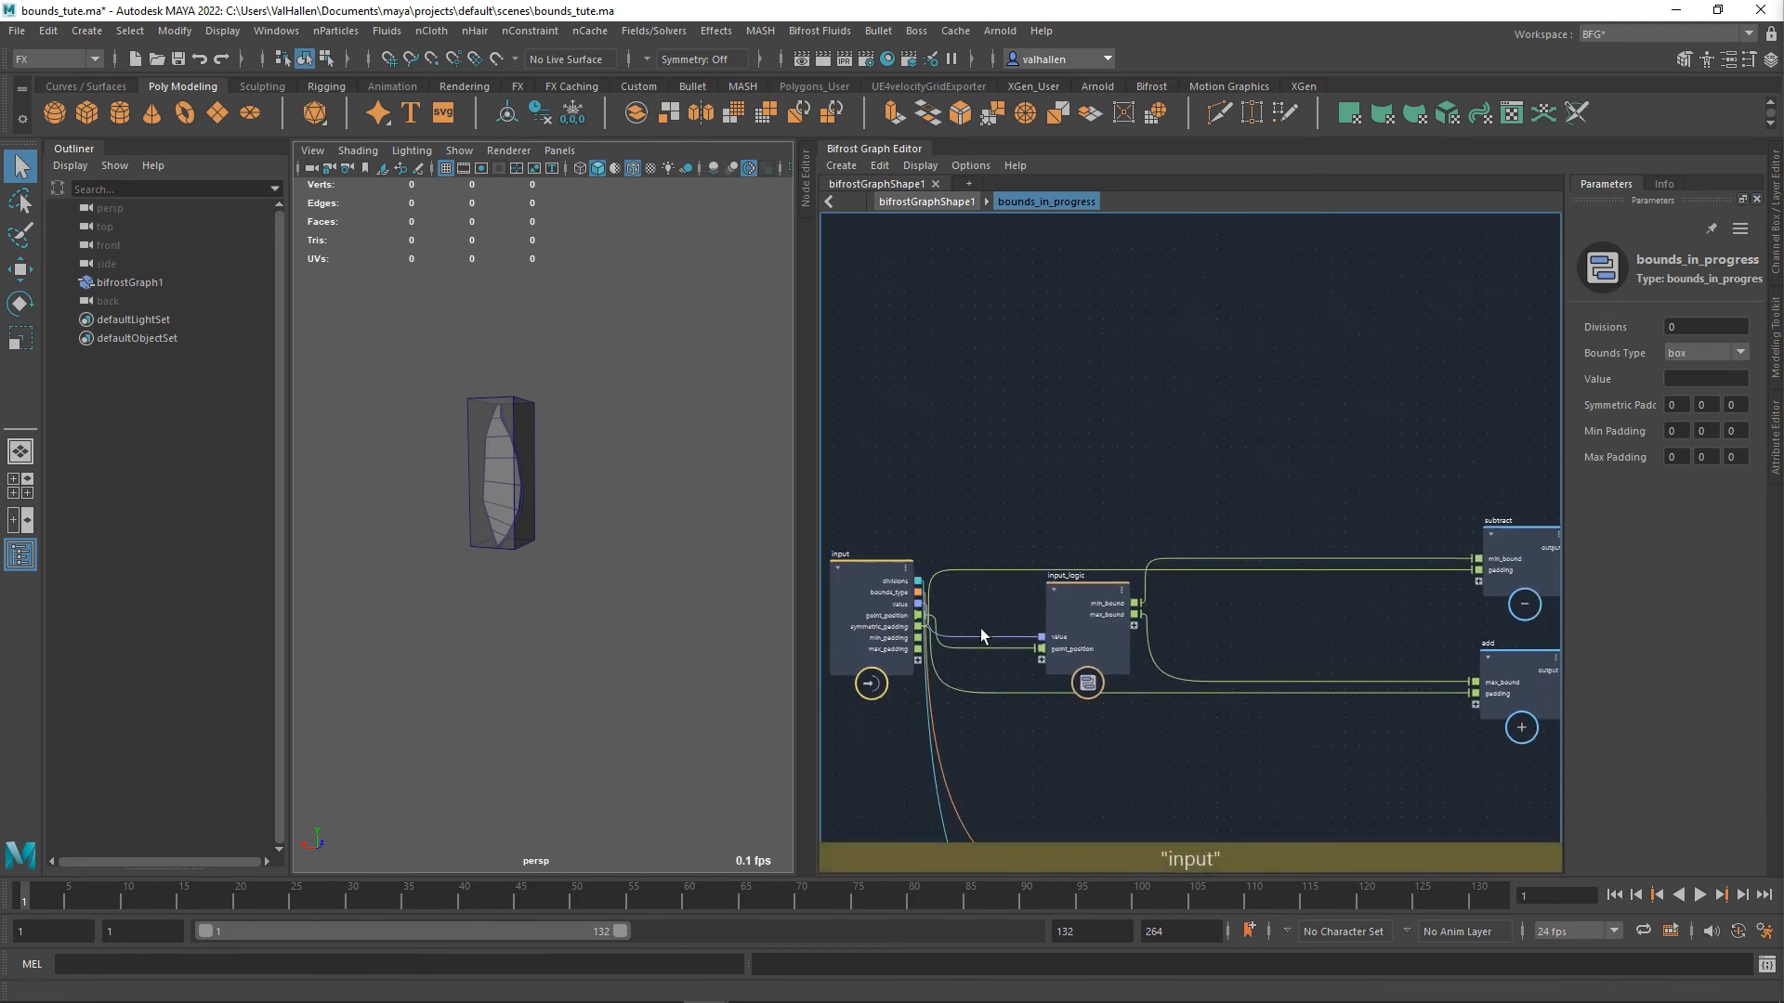
- Add an if node below input_logic and place a copy of it above input_logic
middle_drag(1038, 715, 1149, 686)
key(Tab)
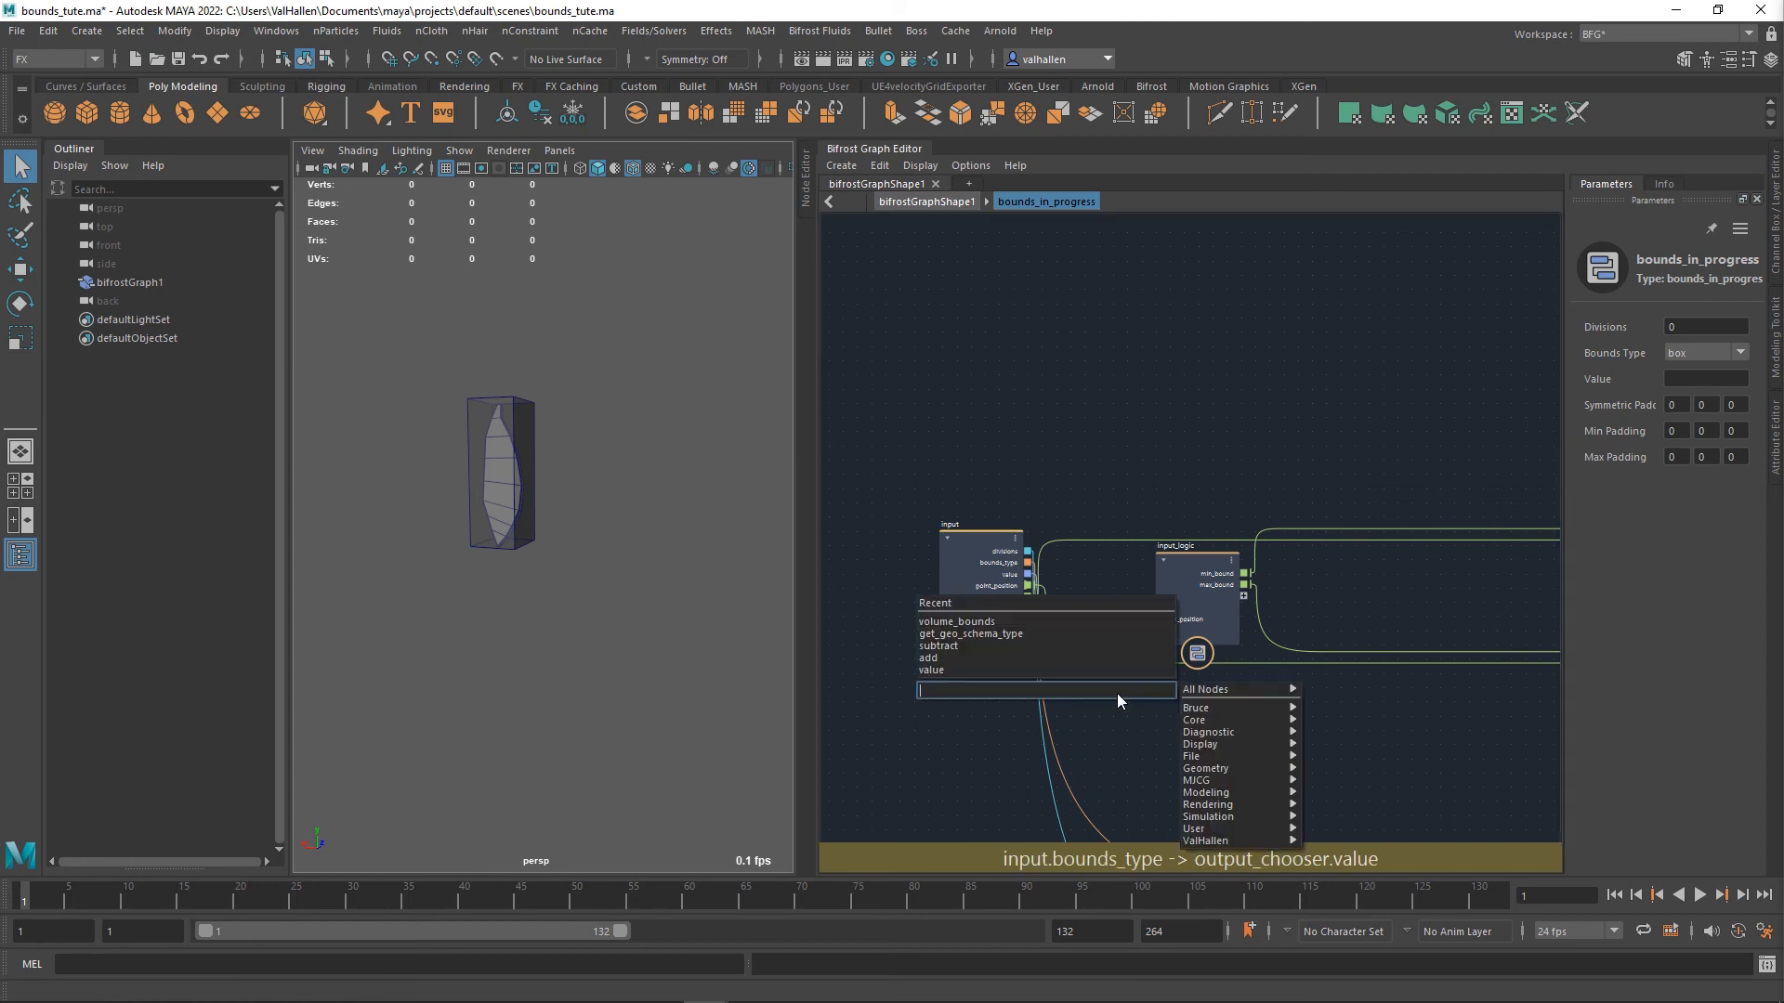
text(if)
key(Return)
drag(1116, 697, 1213, 709)
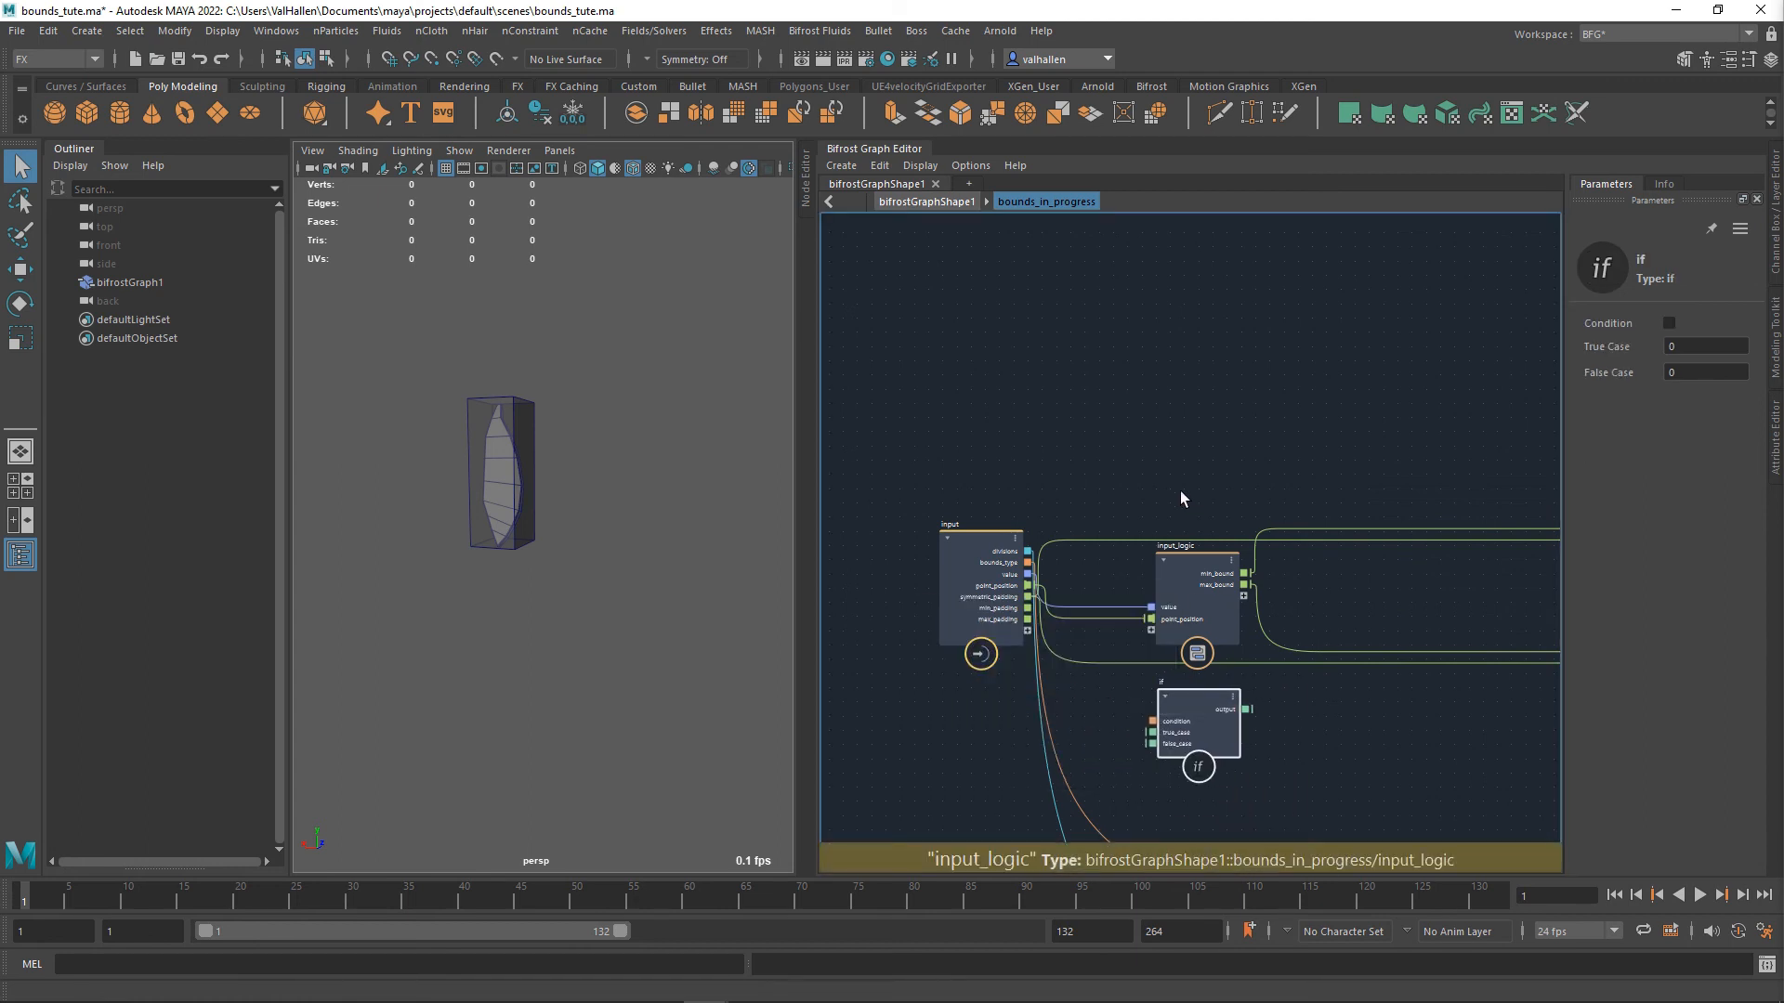
key(ctrl+v)
drag(1193, 498, 1200, 462)
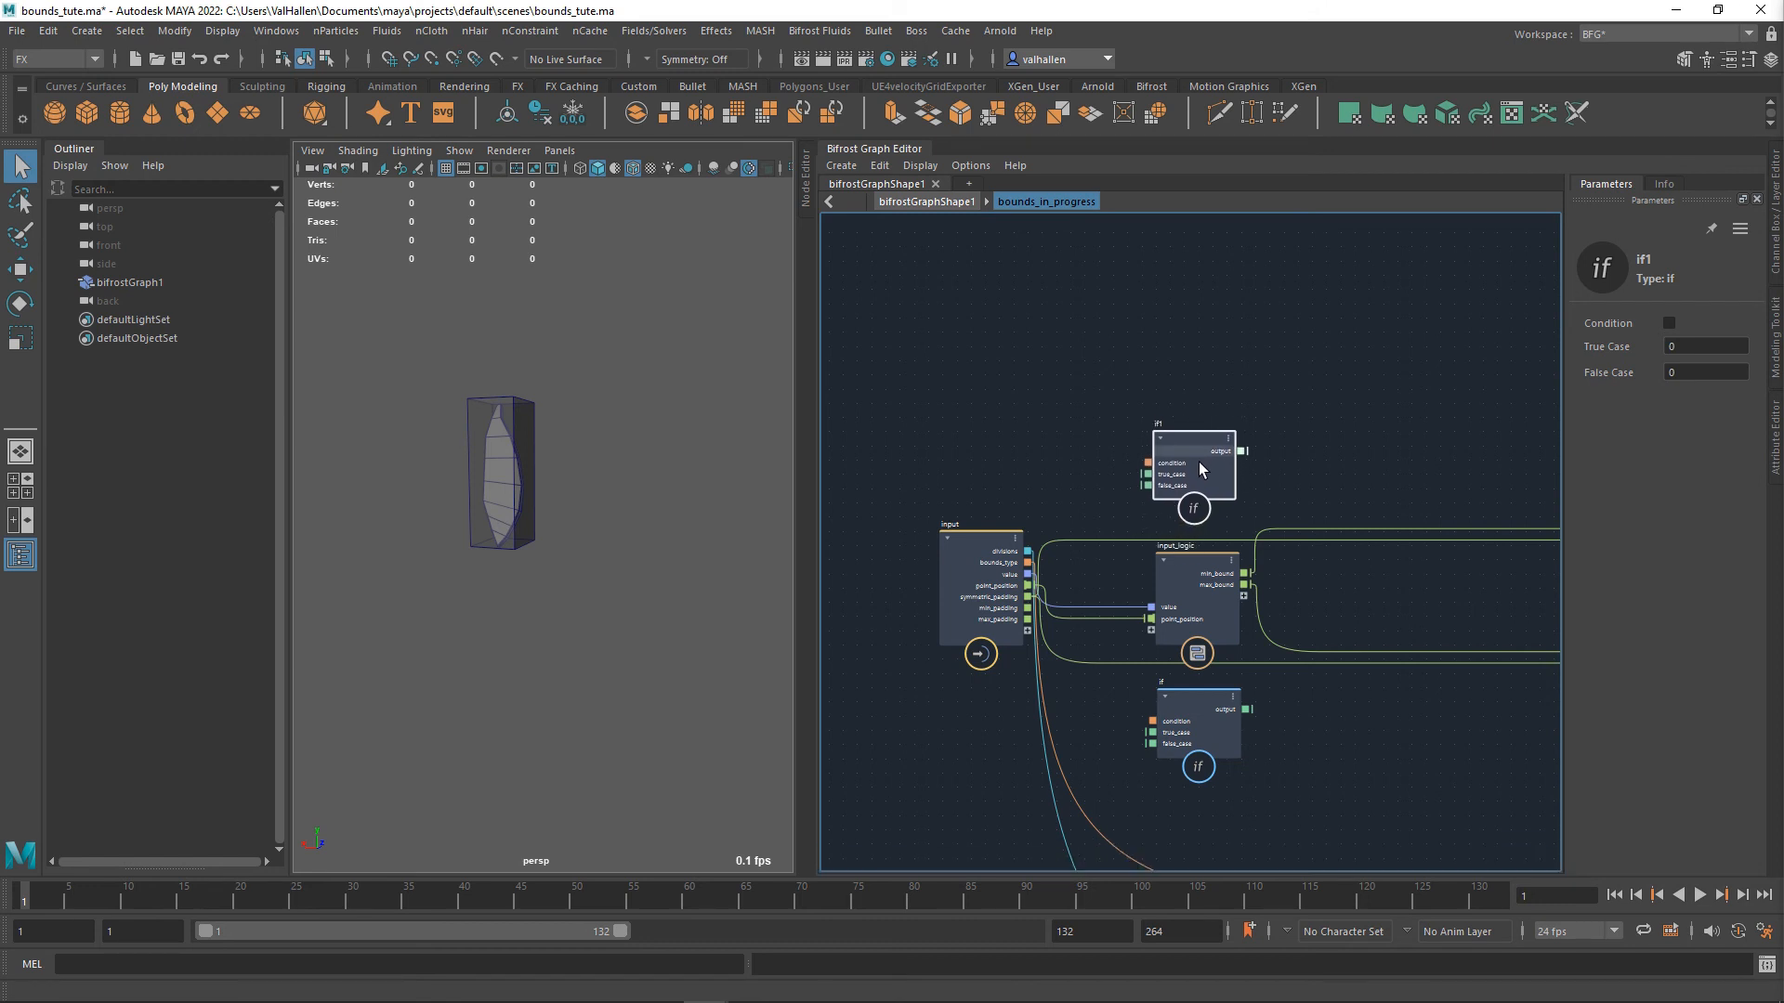
- Connect the condition ports of both if nodes to one new port on the input node and rename that port symmetric
alt+middle_drag(1291, 703, 1304, 687)
drag(1167, 706, 1161, 447)
right_click(1042, 615)
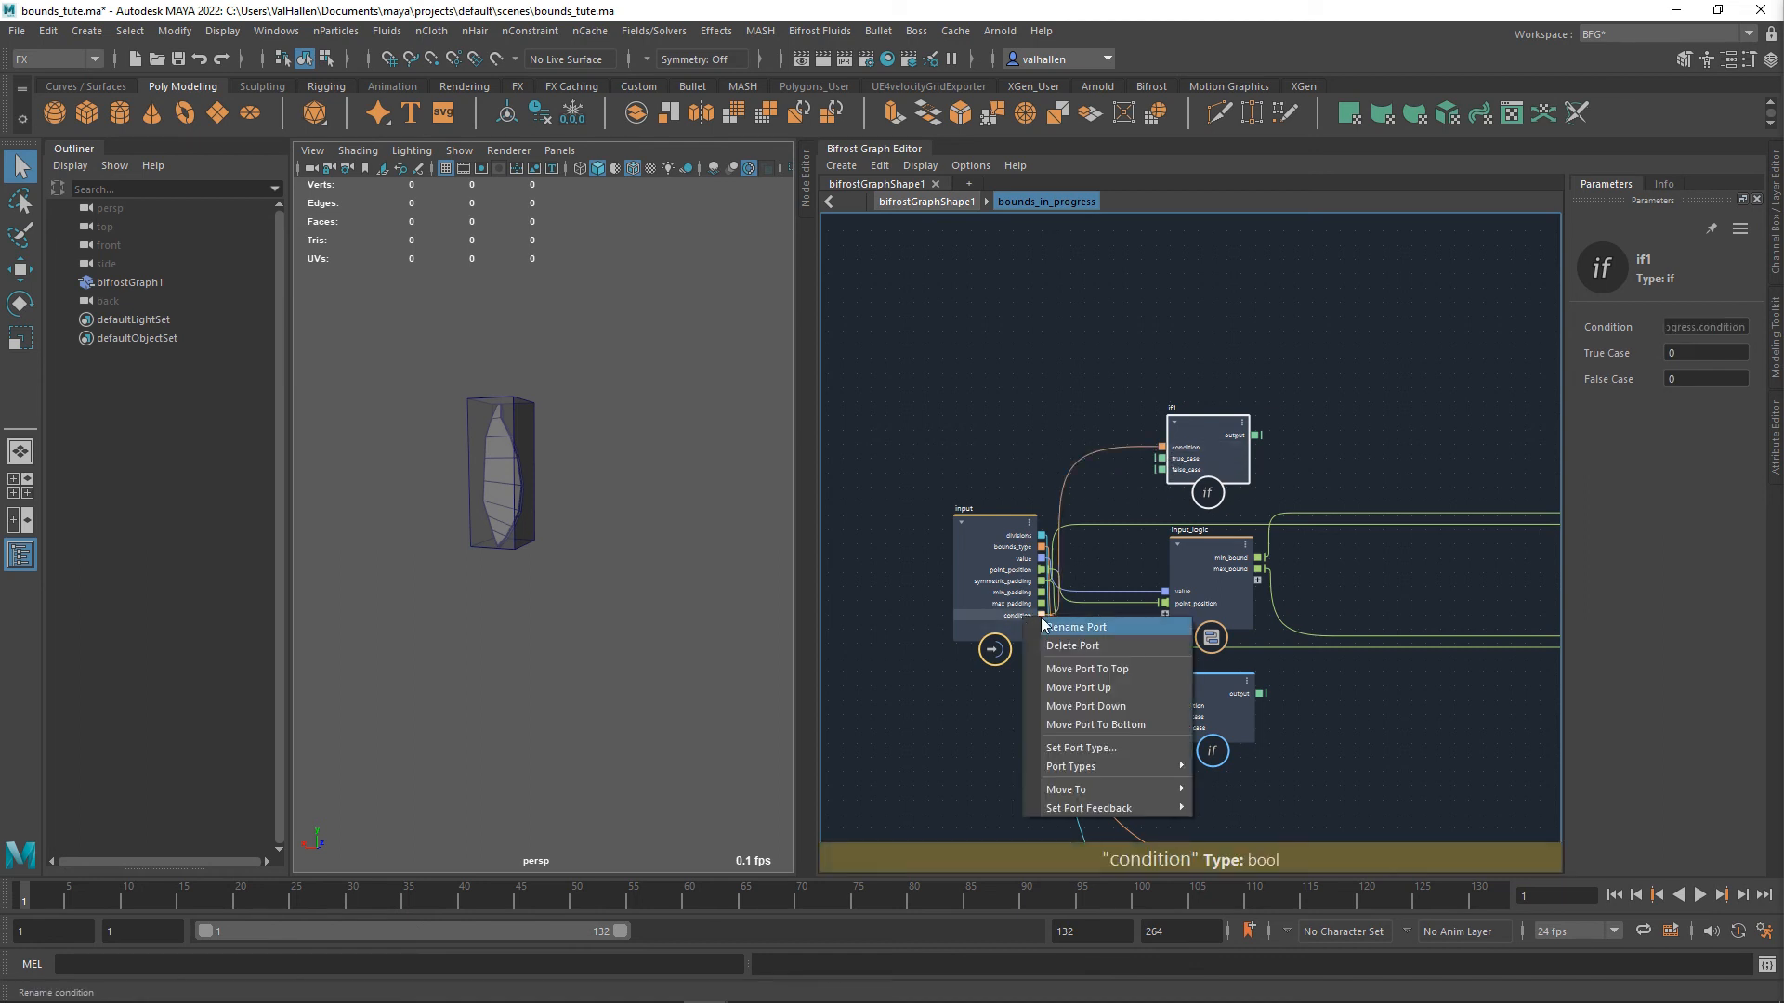
click(1109, 626)
text(symmetric)
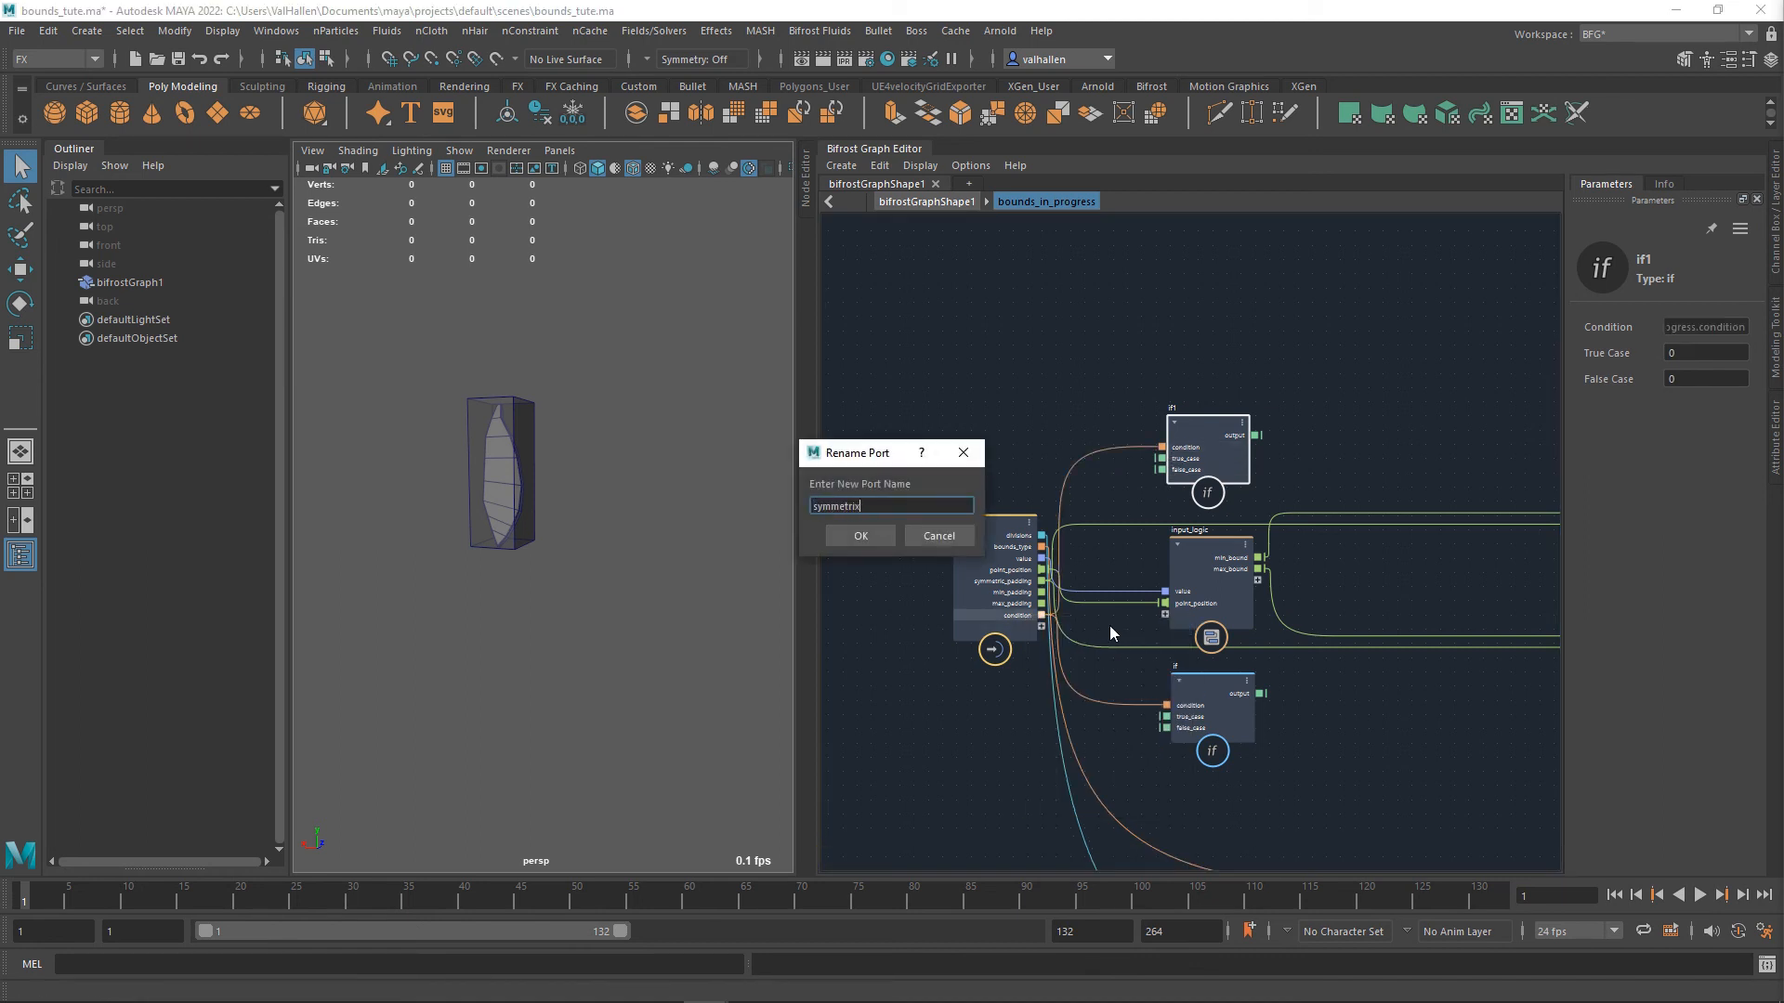
key(Return)
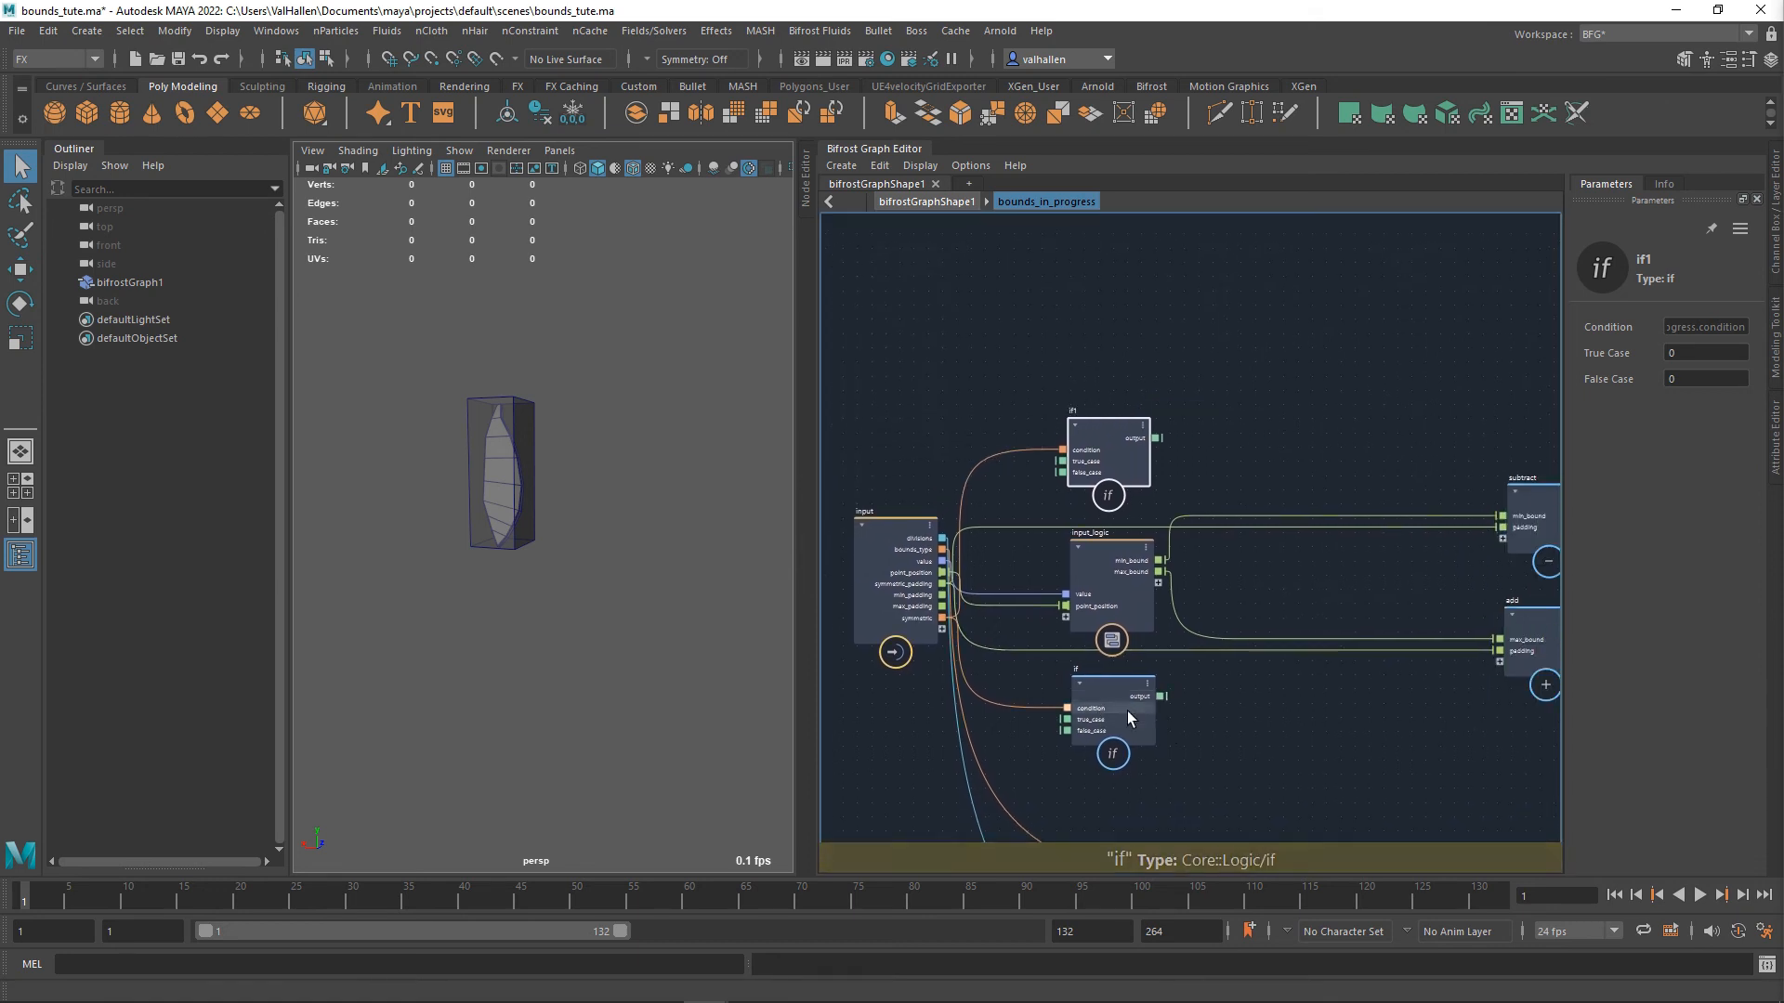
- Move both if nodes to the right of input_logic, closer to the subtract and add nodes
drag(1128, 710, 1236, 671)
drag(1118, 456, 1247, 453)
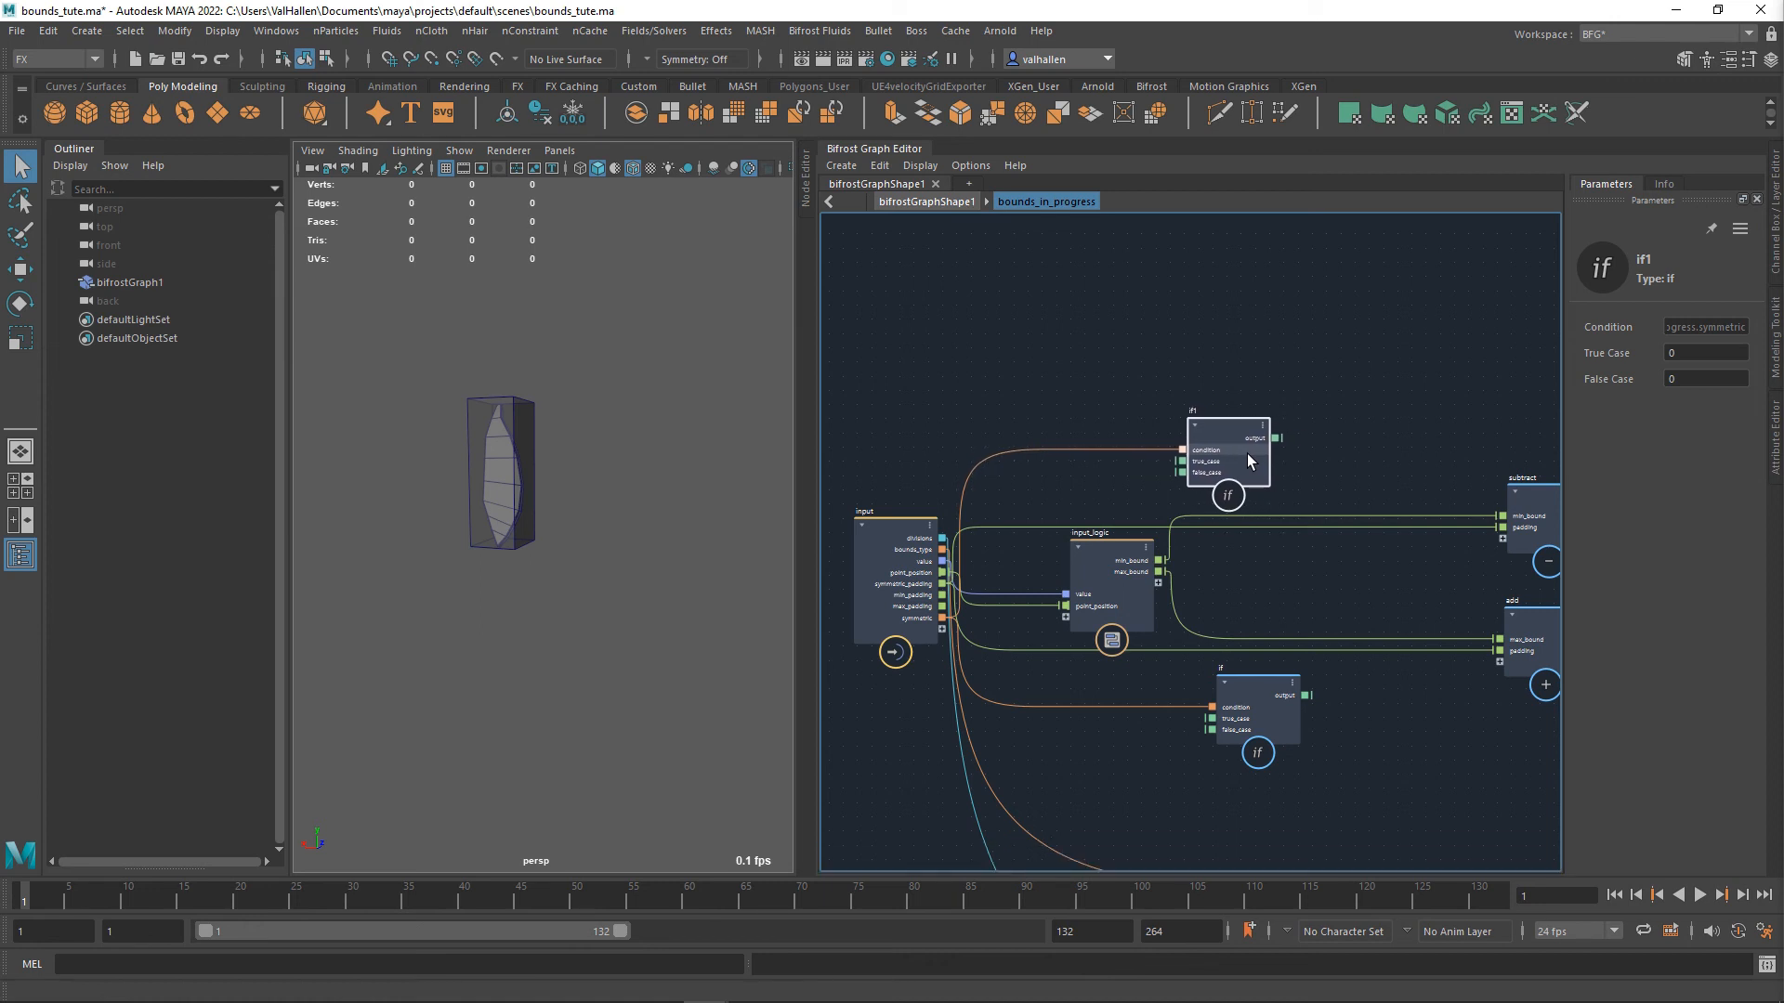
mouse_move(1308, 591)
middle_down()
mouse_move(1314, 575)
mouse_move(1292, 586)
middle_up()
drag(1247, 703, 1231, 694)
- Connect the input node's symmetric_padding port to the true_case port of both if nodes
middle_drag(1218, 620, 1268, 608)
scroll(1207, 588, up, 1)
drag(904, 604, 1189, 474)
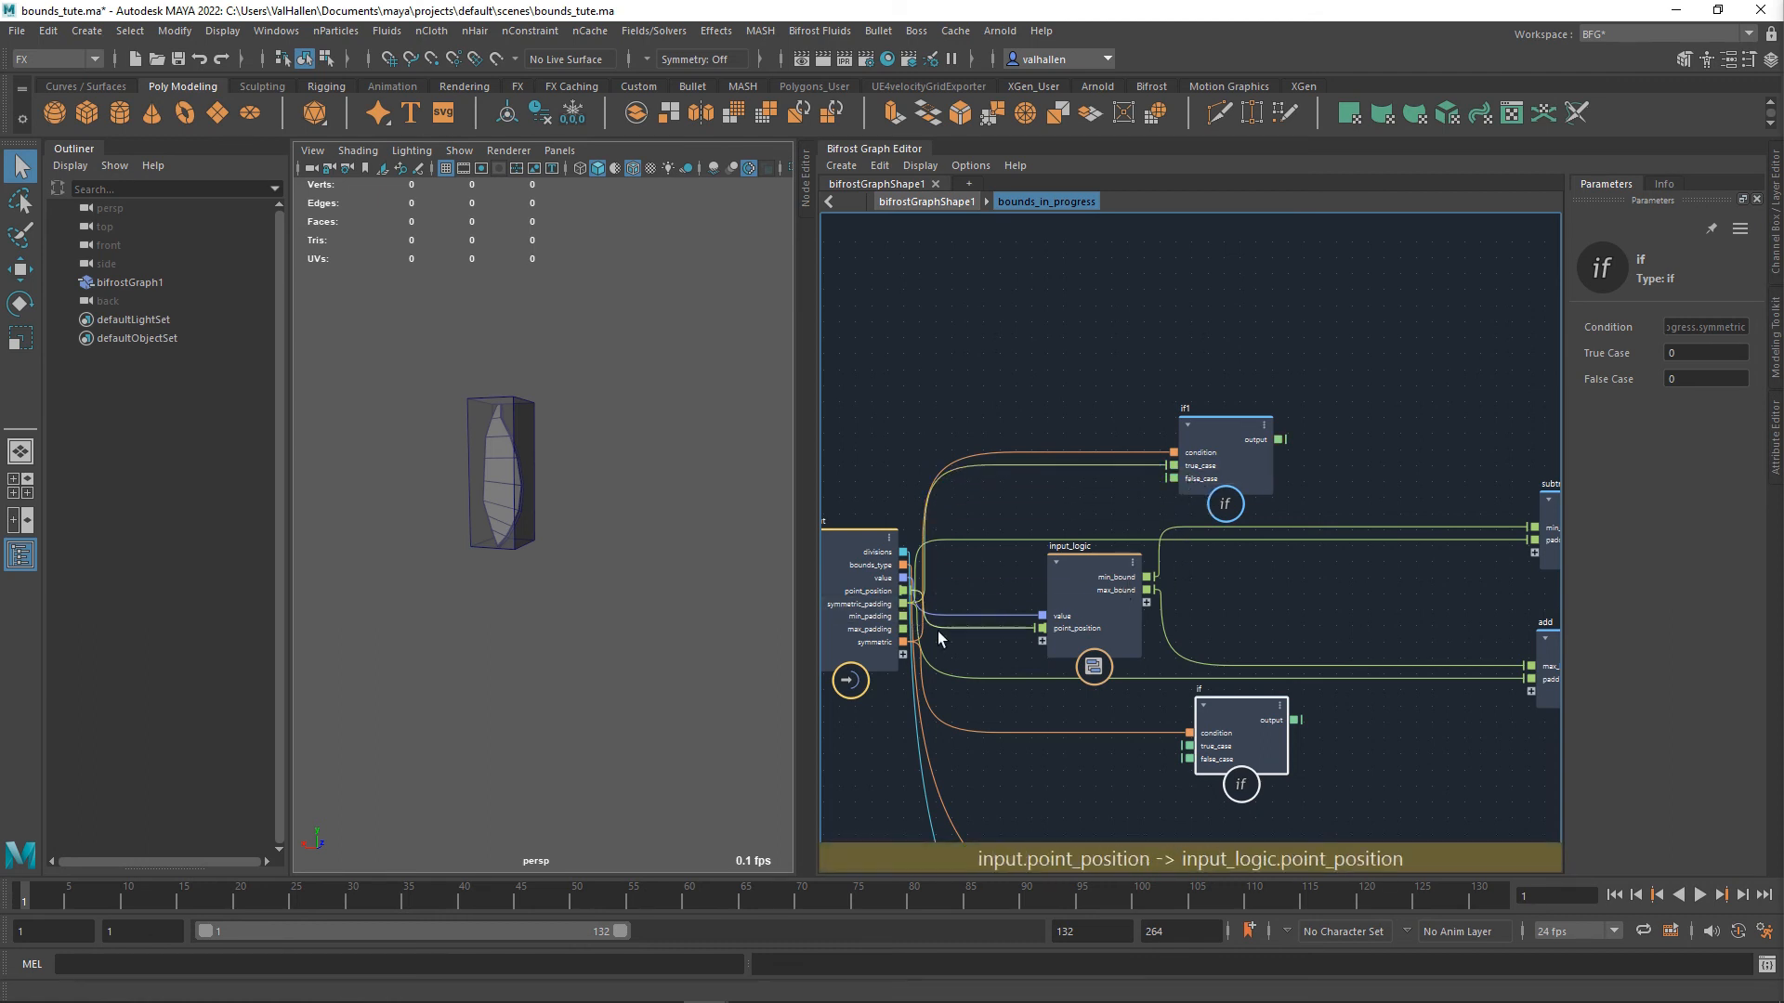
drag(903, 604, 1213, 754)
- Connect the lower if node's output to the add node's padding and the upper if node's output to the subtract node's padding
middle_drag(1336, 786, 1243, 754)
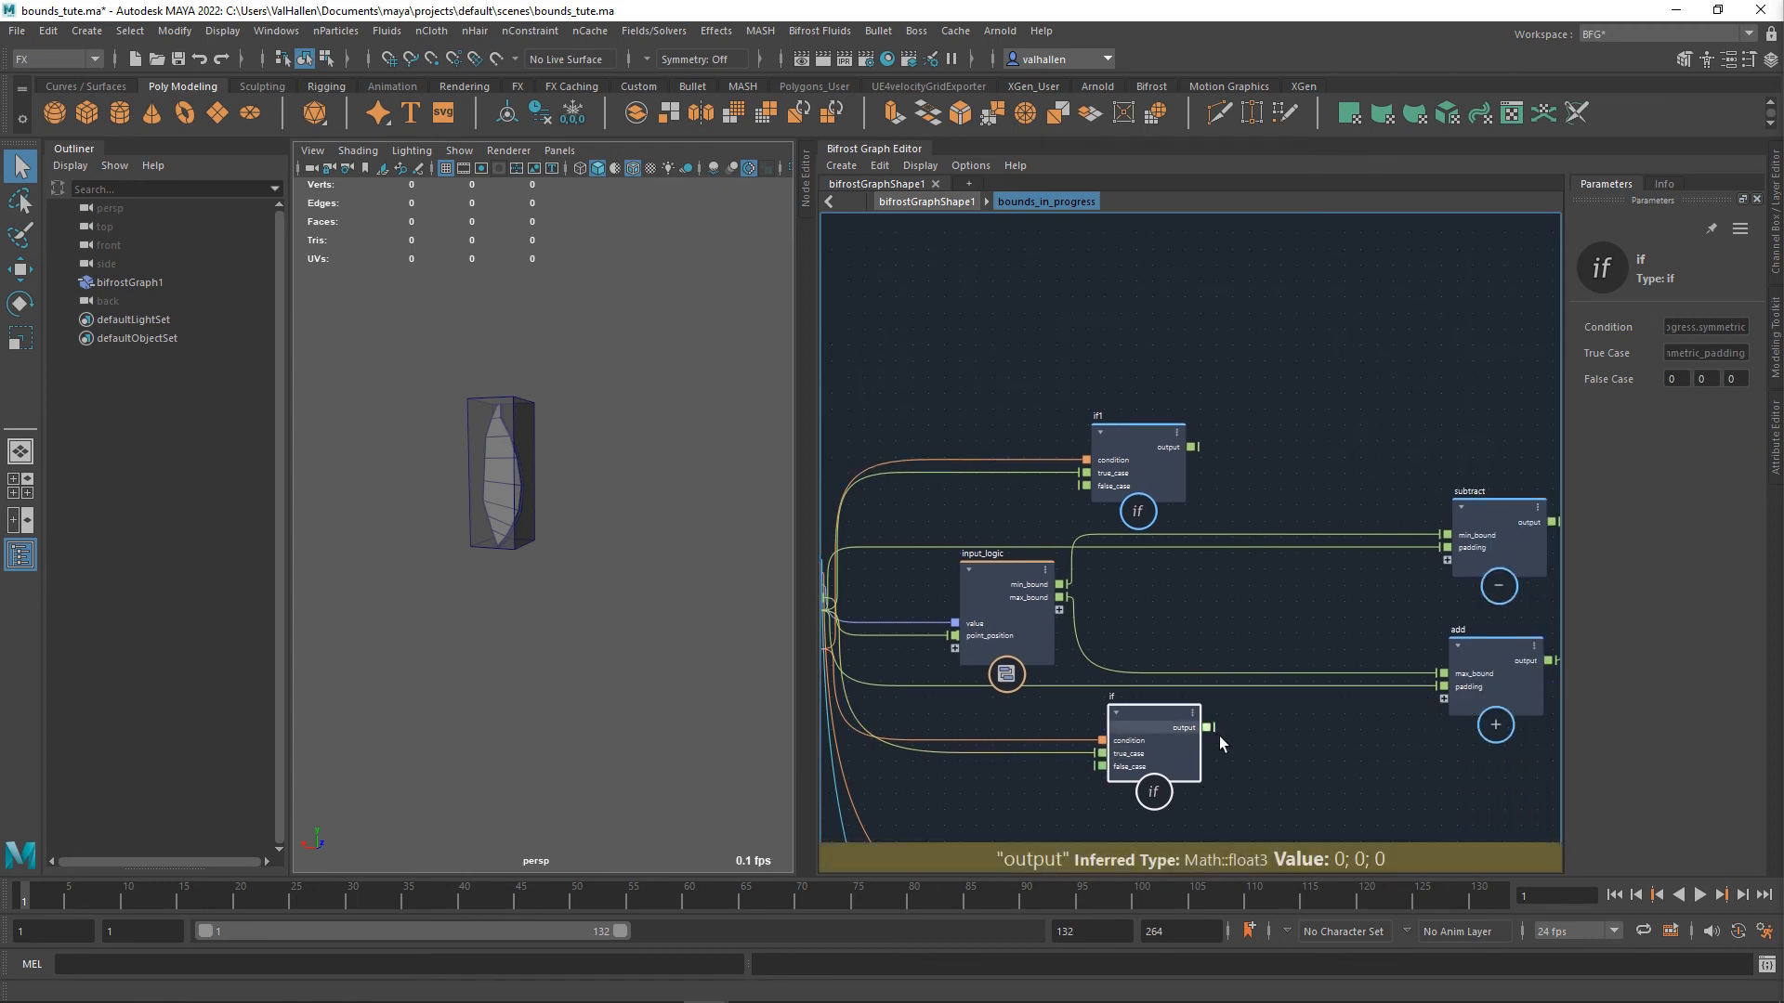
drag(1210, 729, 1451, 693)
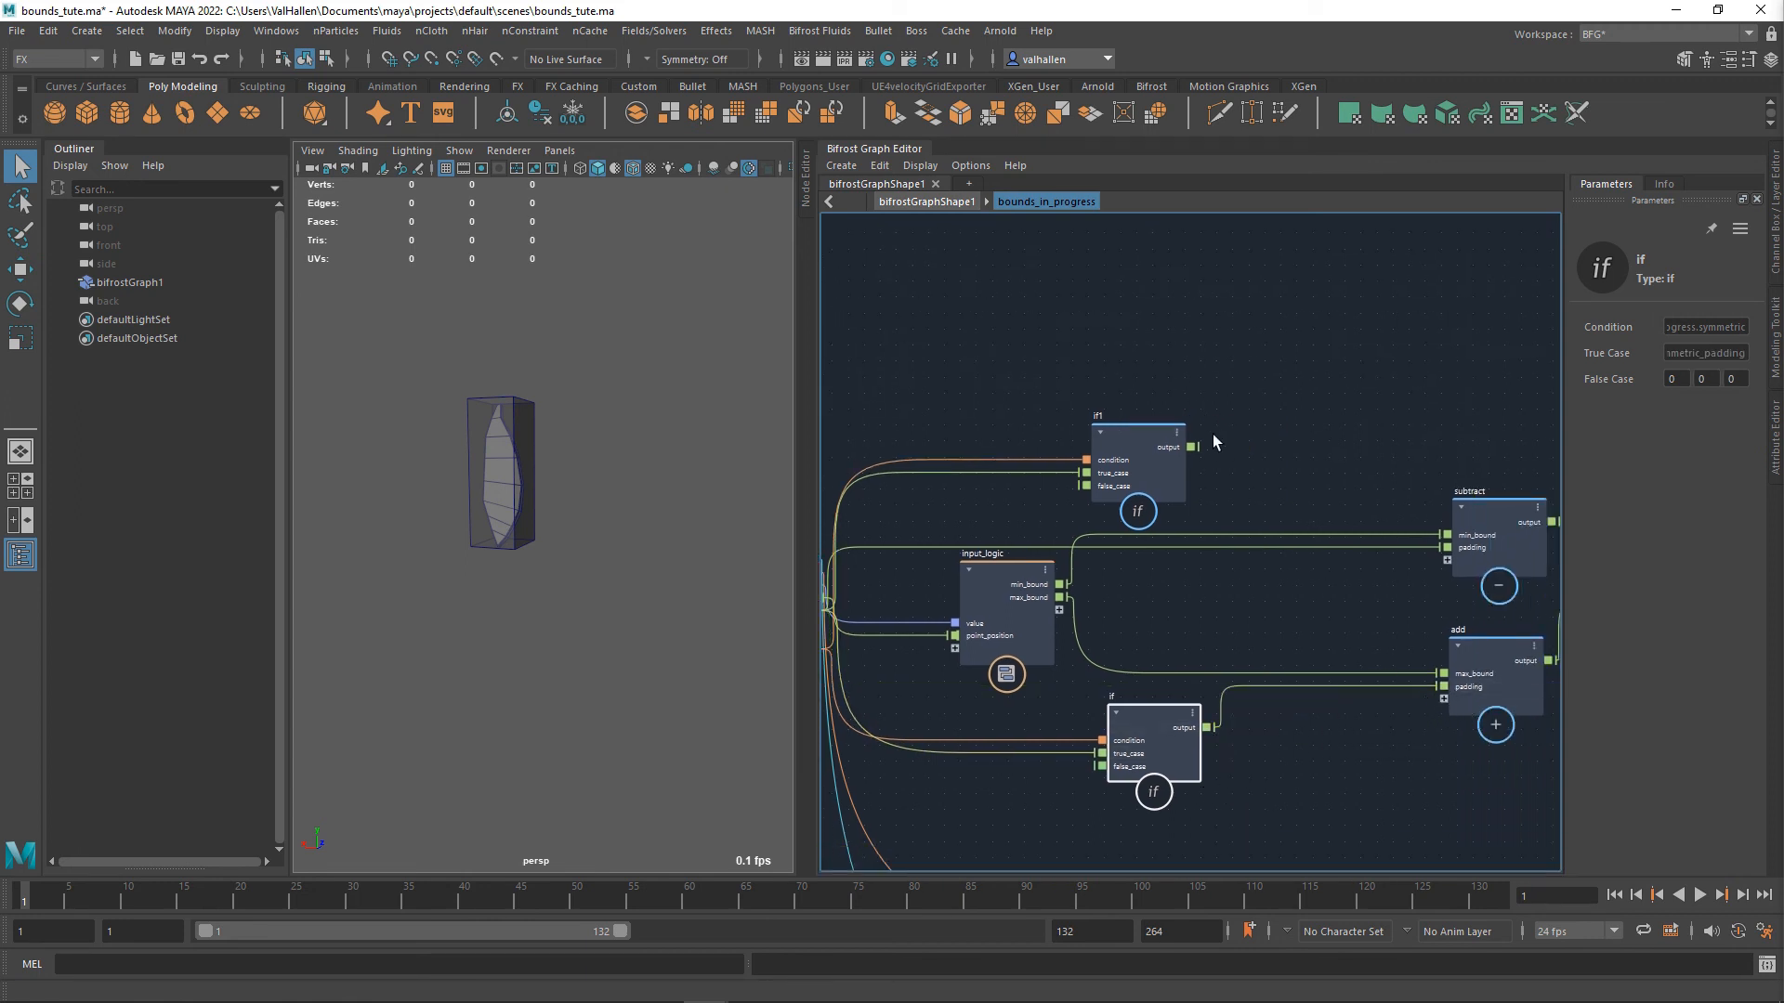
drag(1193, 446, 1455, 552)
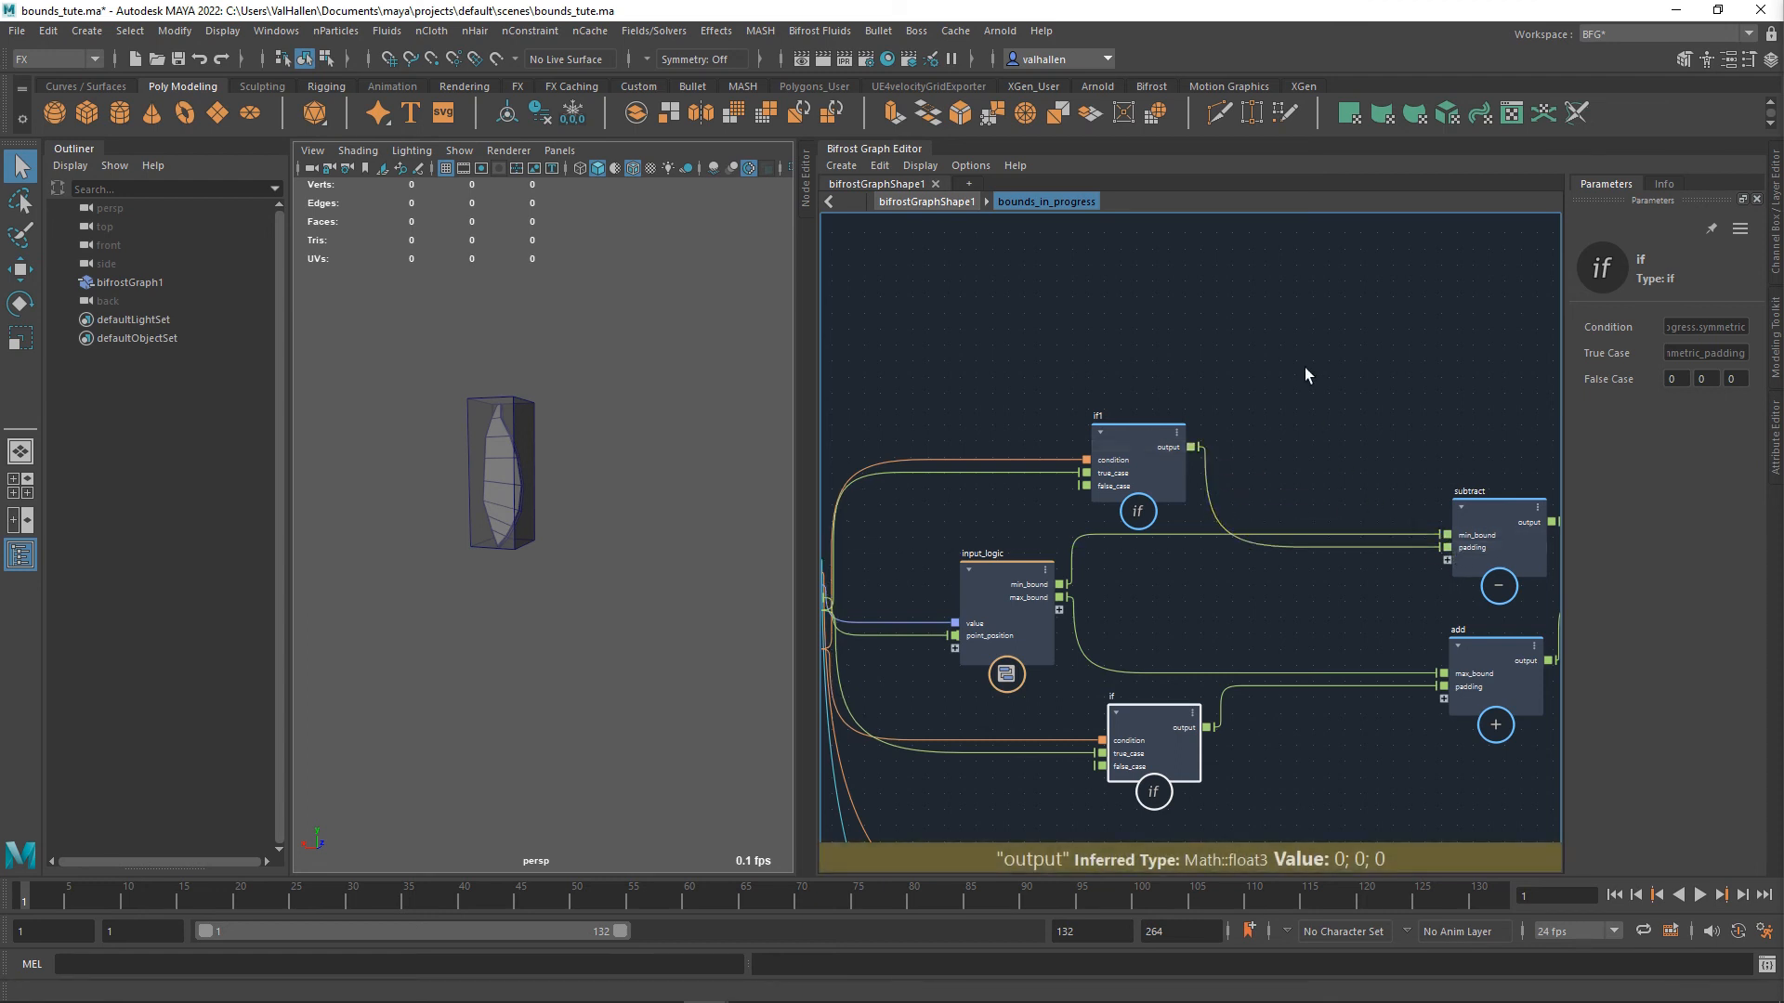
- Move input_logic up slightly and connect the input node's min_padding port to the upper if node's false_case
middle_drag(1212, 571, 1279, 564)
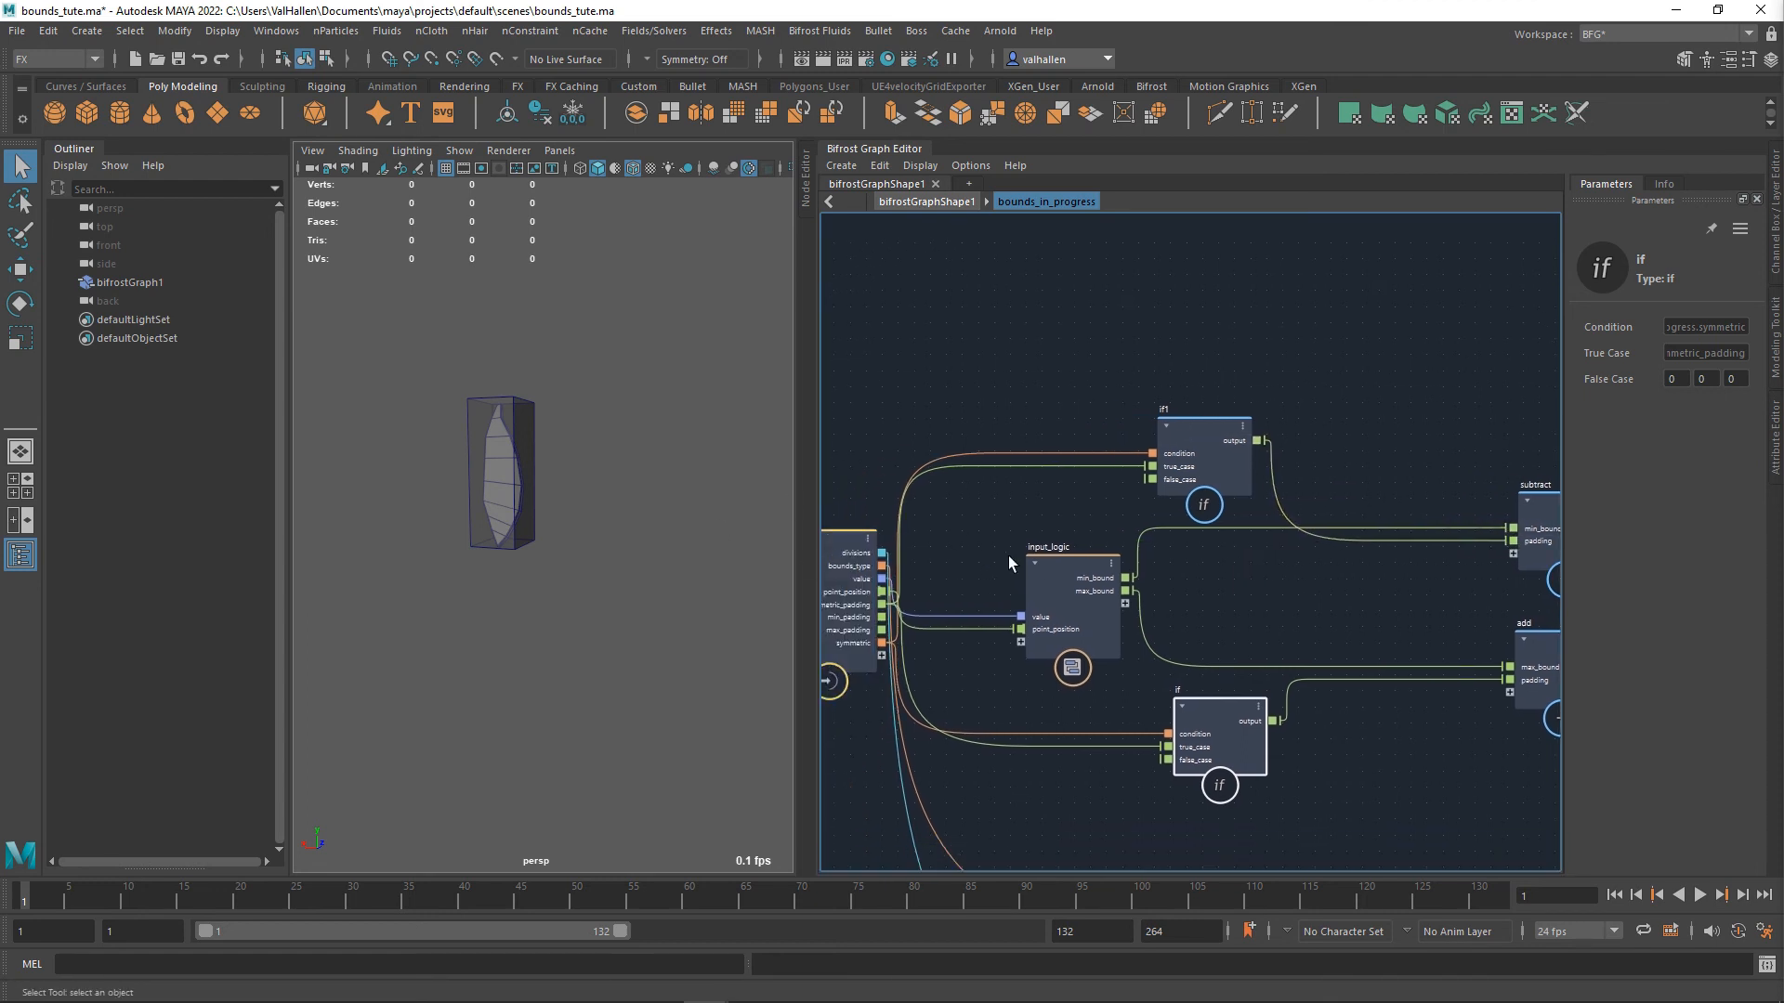
click(1024, 511)
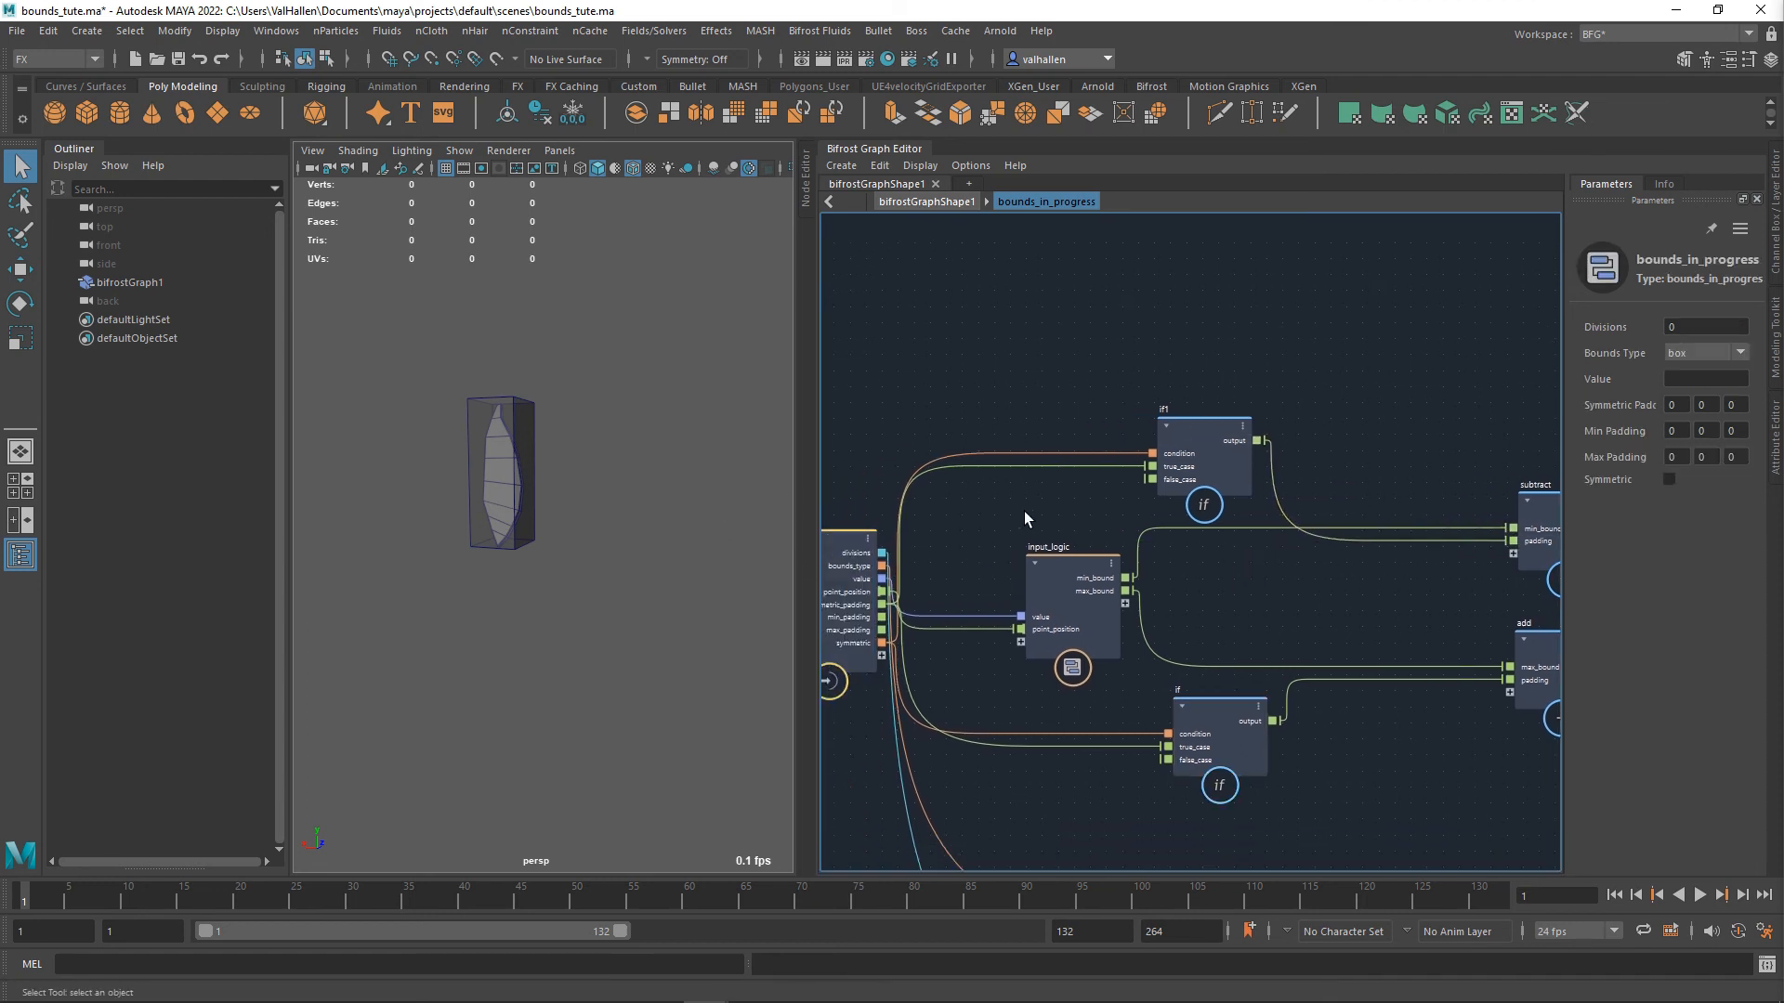
click(1679, 487)
middle_drag(1227, 535, 1308, 510)
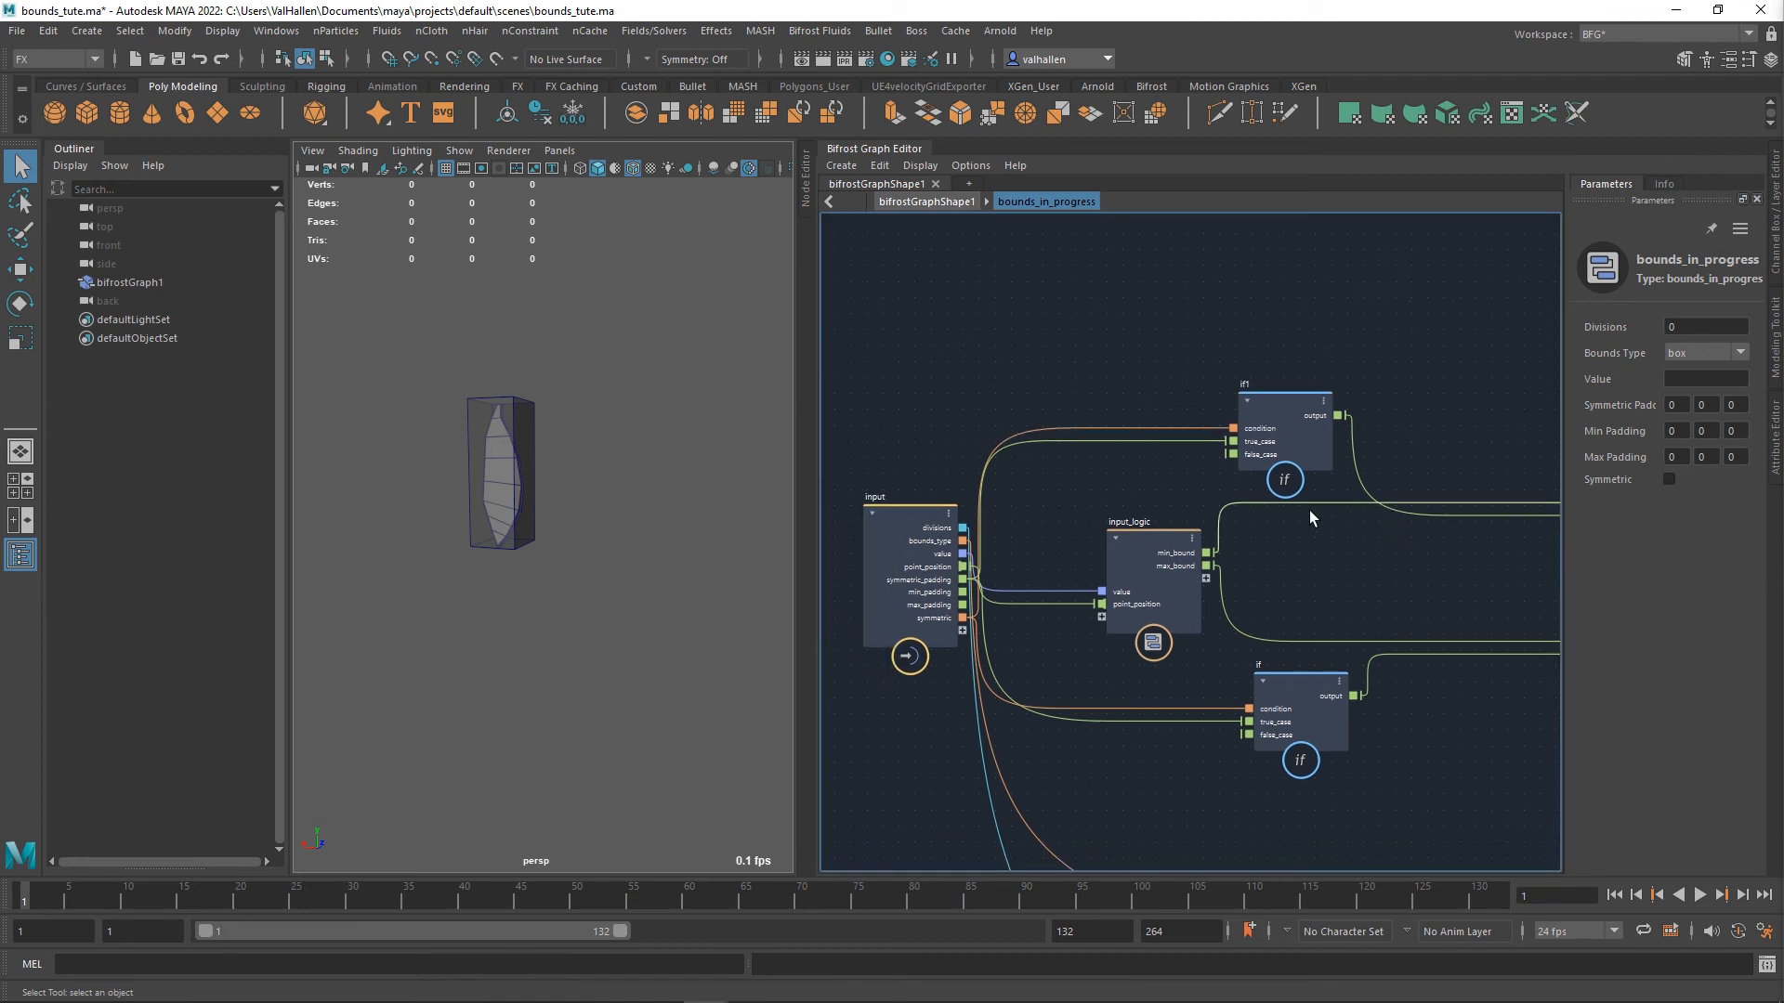
drag(1161, 549, 1163, 517)
mouse_move(1117, 653)
middle_down()
mouse_move(1127, 589)
mouse_move(1117, 622)
middle_up()
drag(964, 562, 1236, 431)
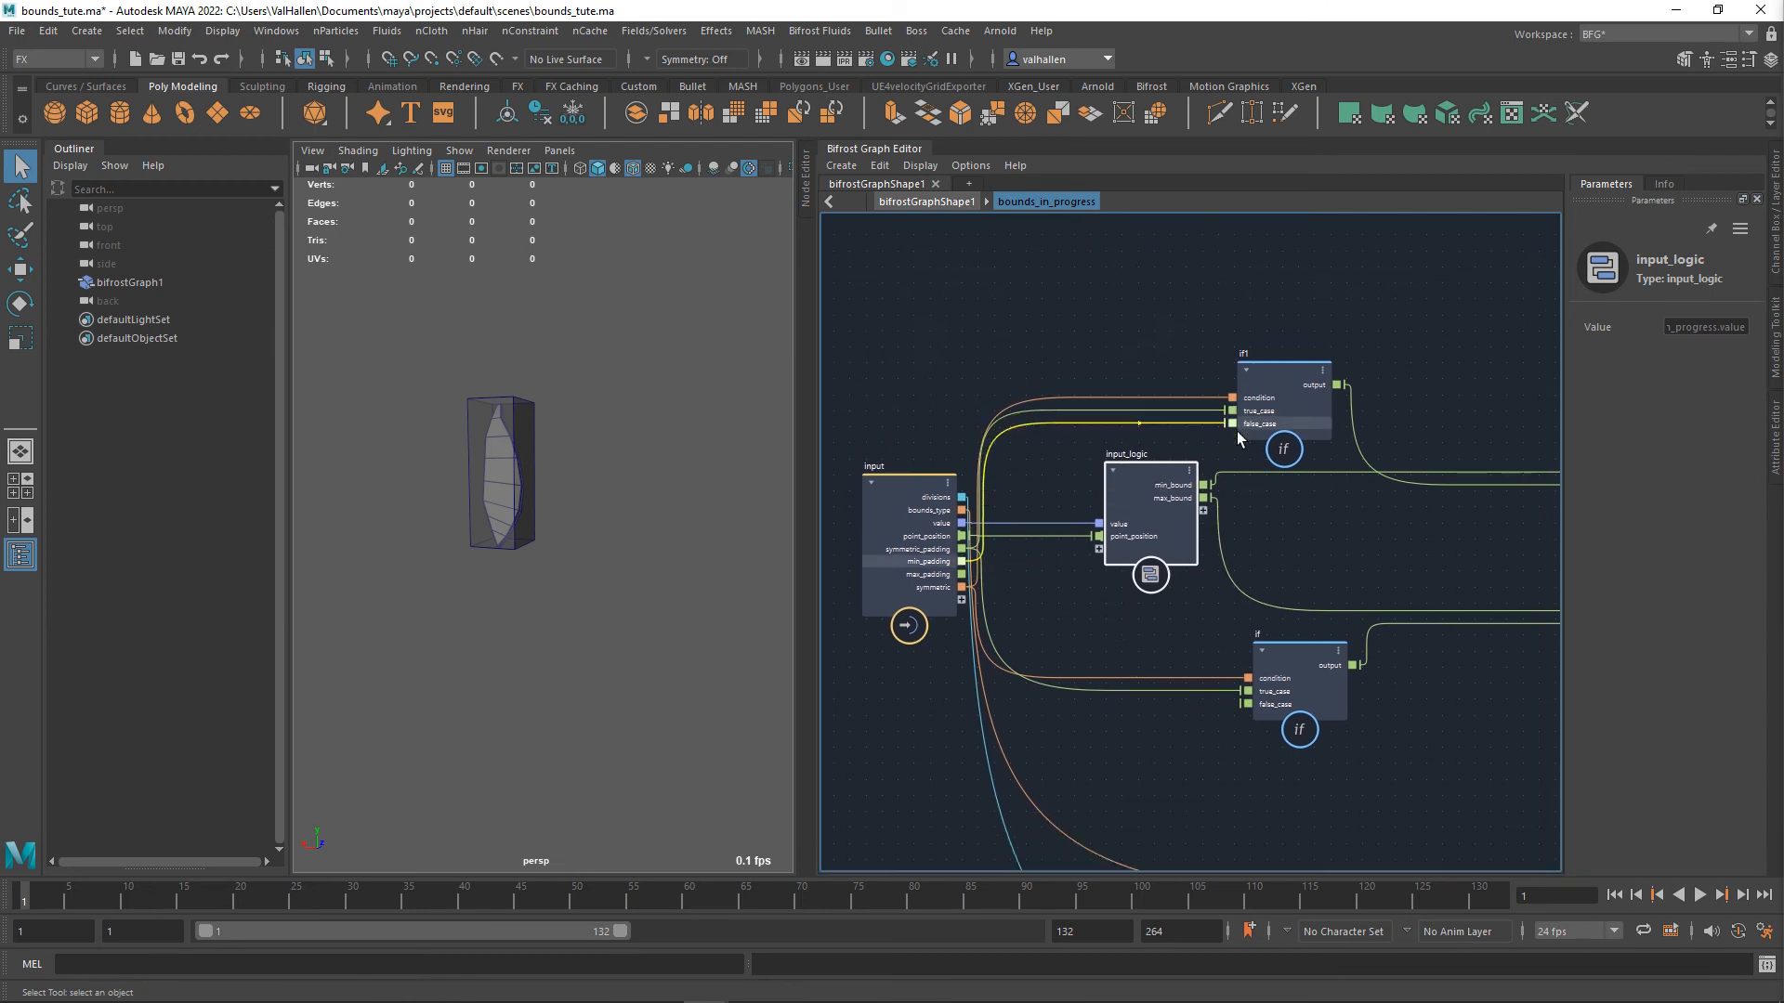
- Connect the input node's max_padding port to the lower if node's false_case
middle_drag(1406, 588, 1149, 619)
drag(1349, 563, 996, 464)
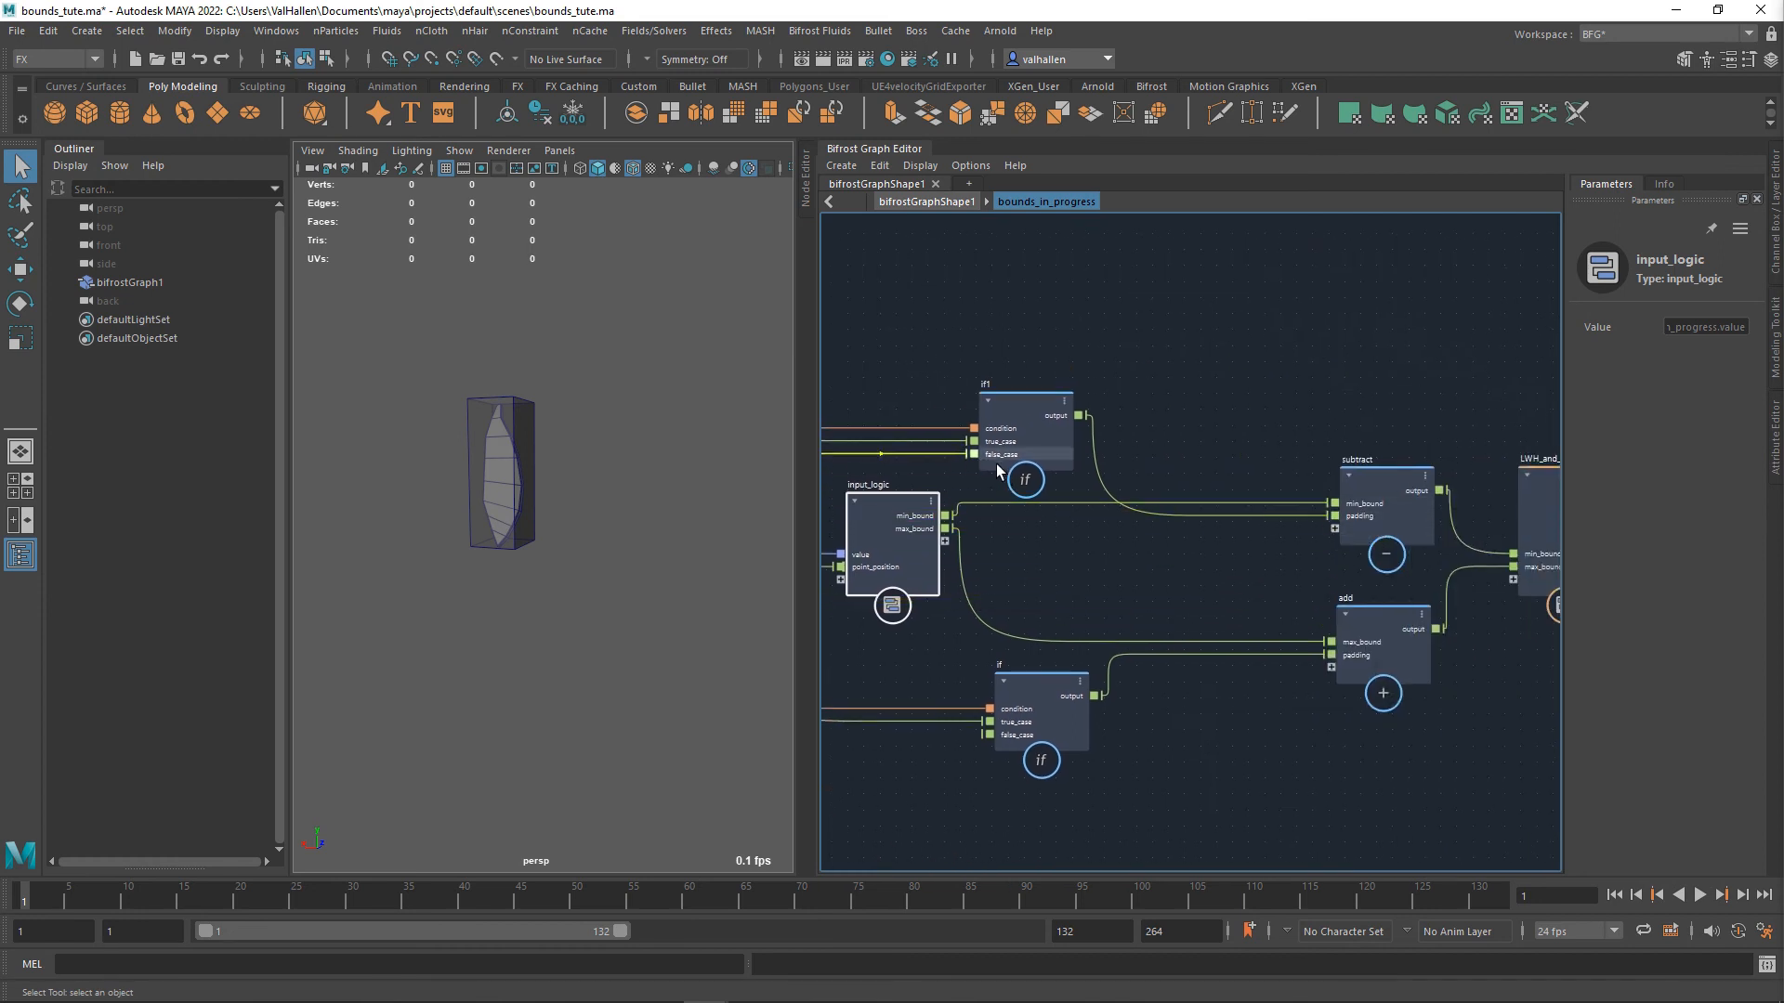
middle_drag(1105, 595, 1374, 542)
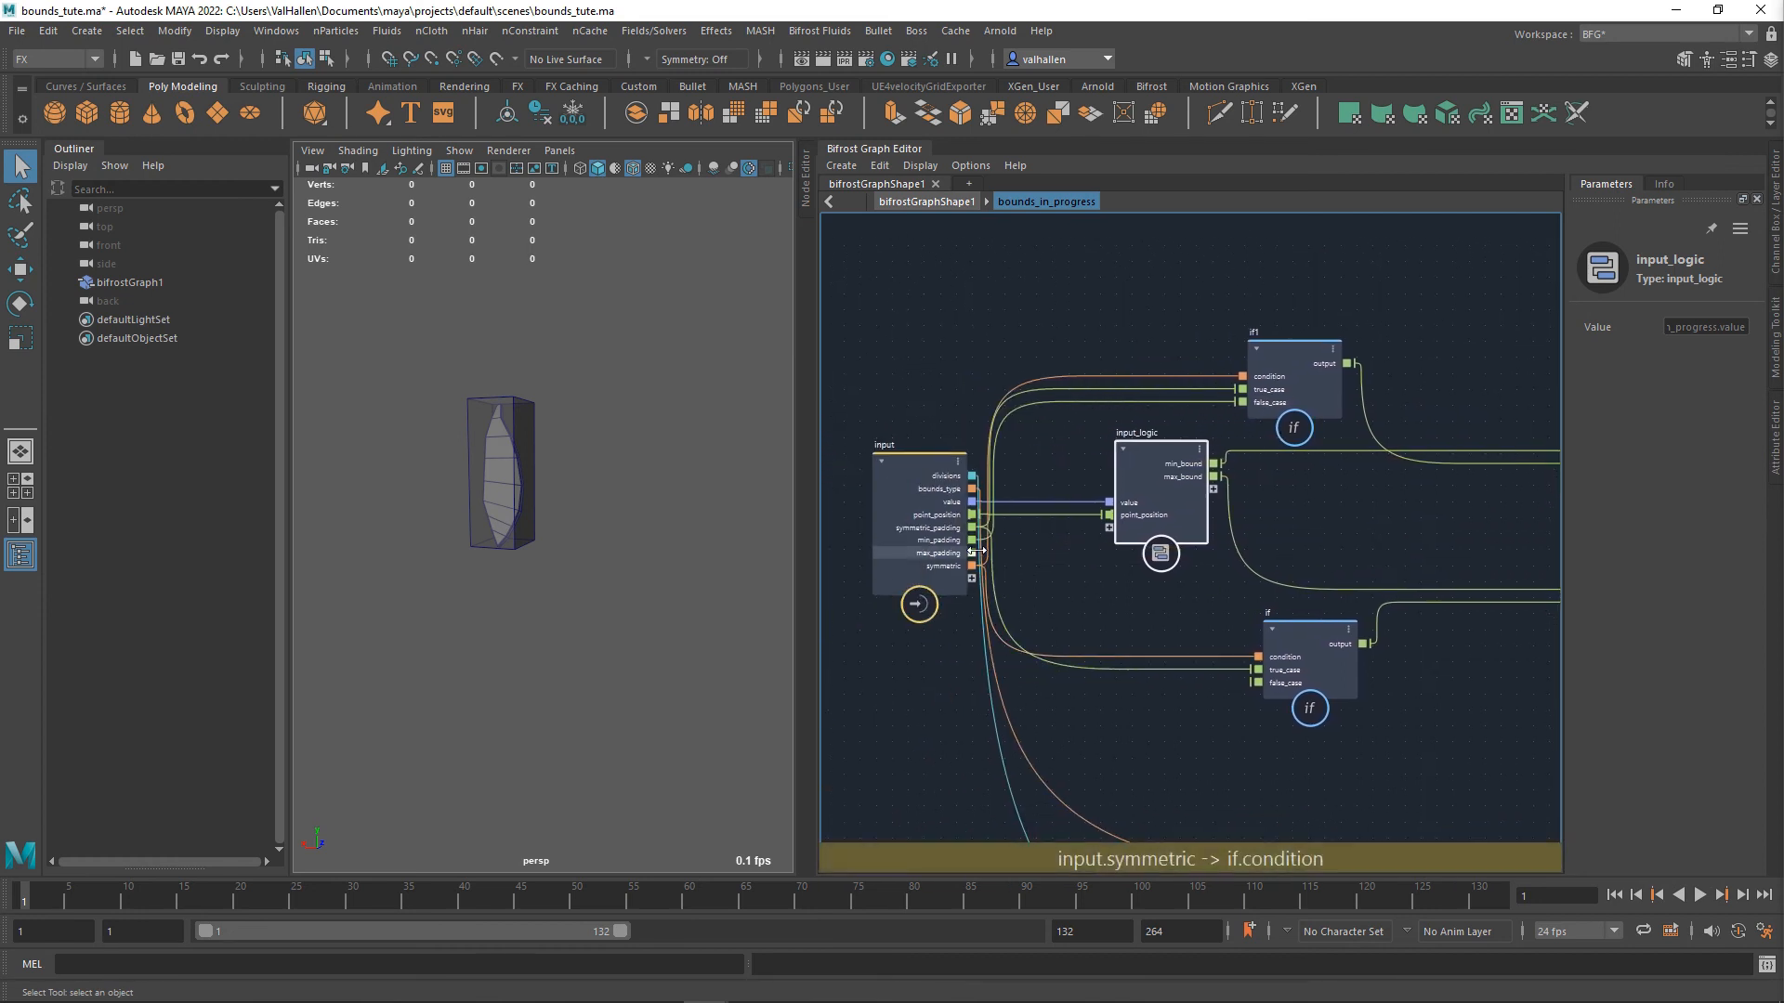
drag(983, 561, 1262, 686)
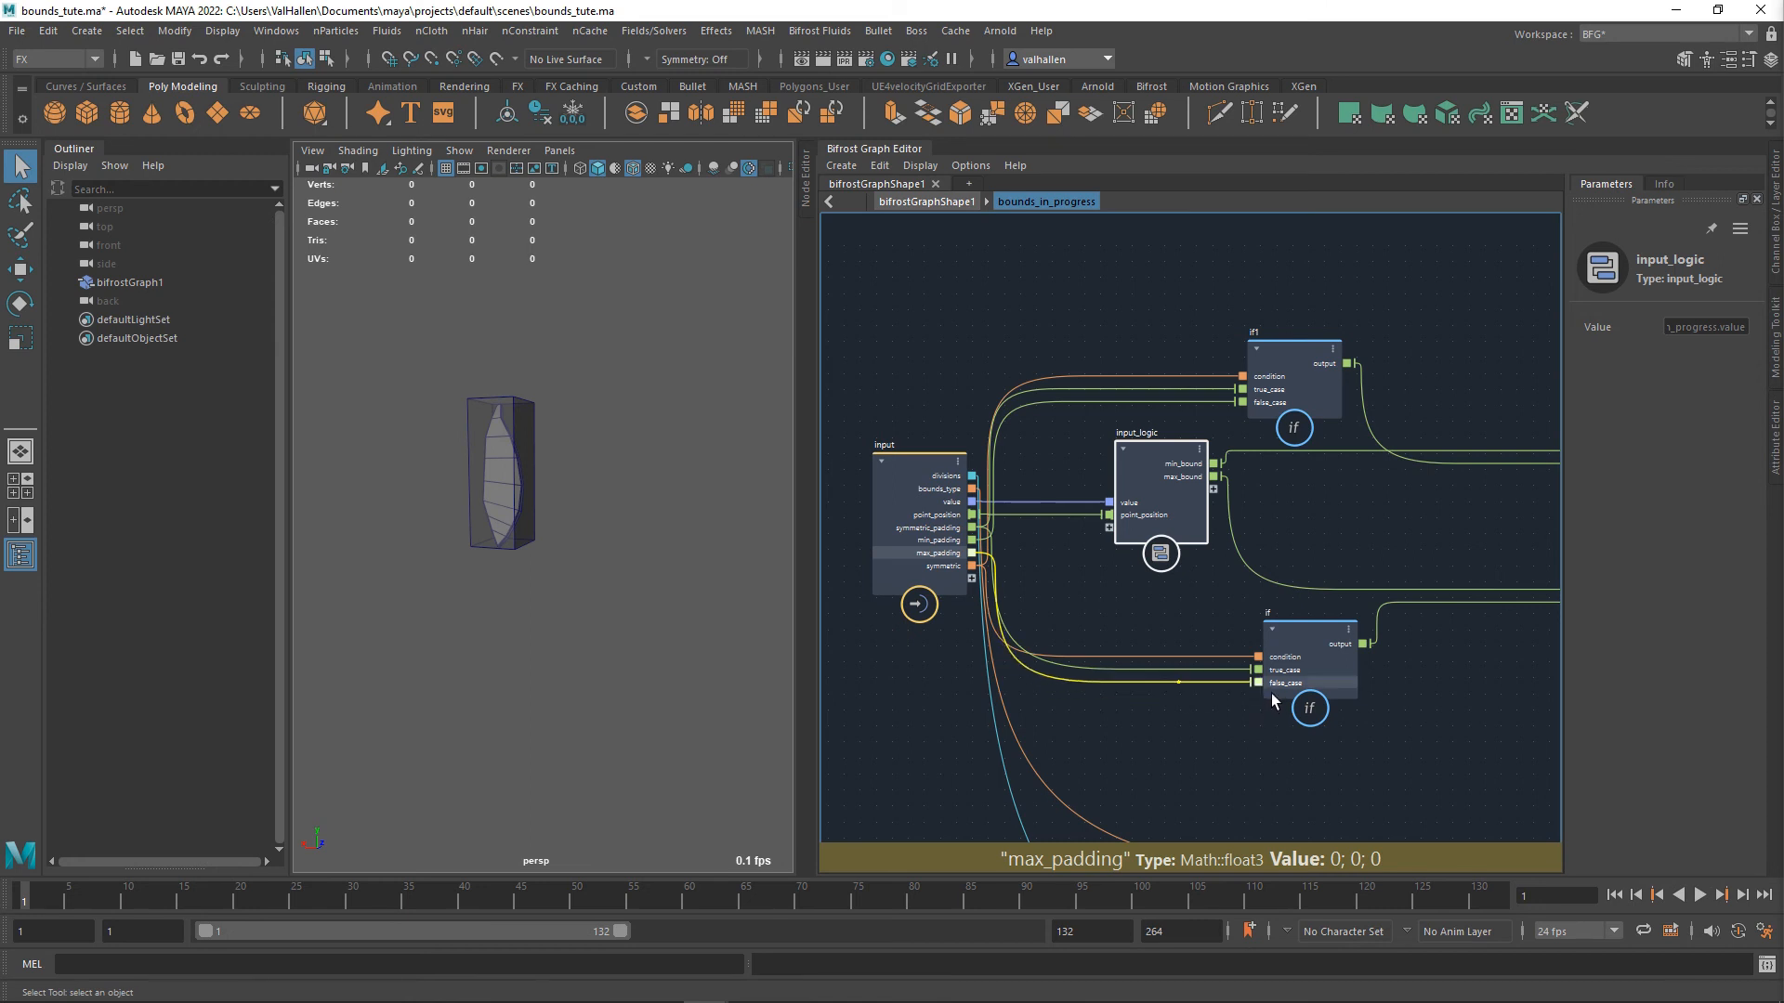
middle_drag(1223, 632, 1062, 633)
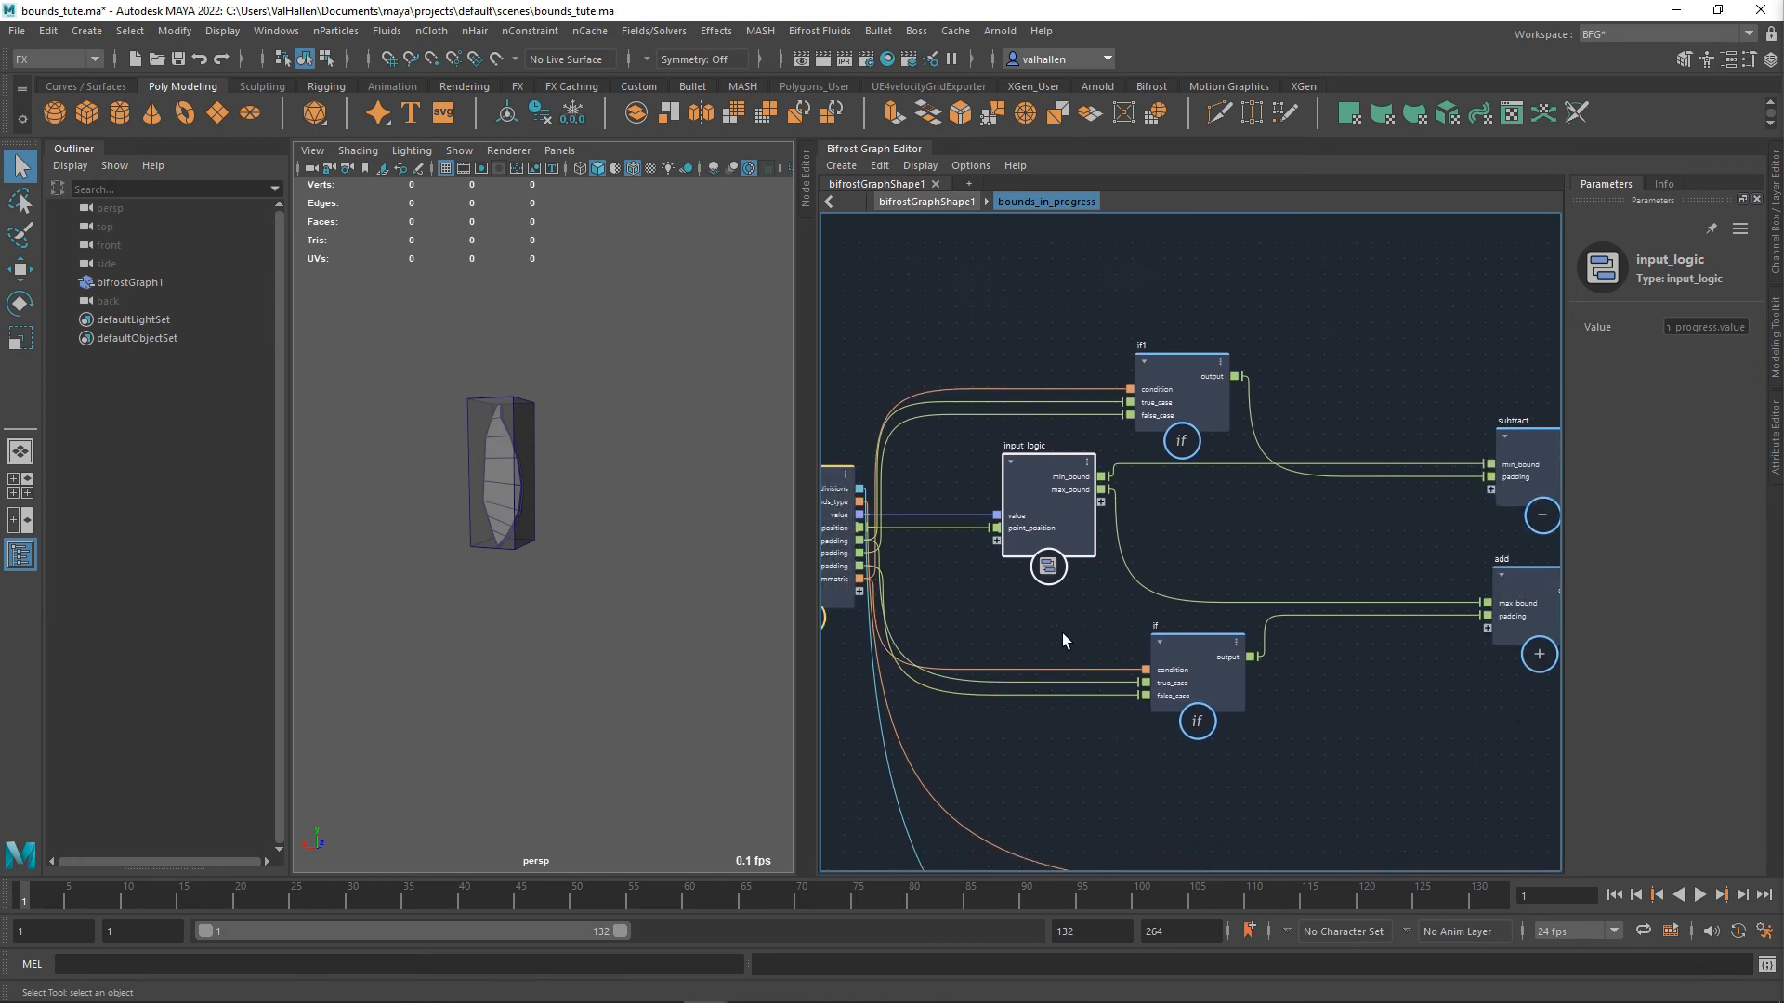
- Set both Min Padding and Max Padding of the bounds_in_progress compound to 1, 2, 1 and inspect the padded bounding box
click(1061, 633)
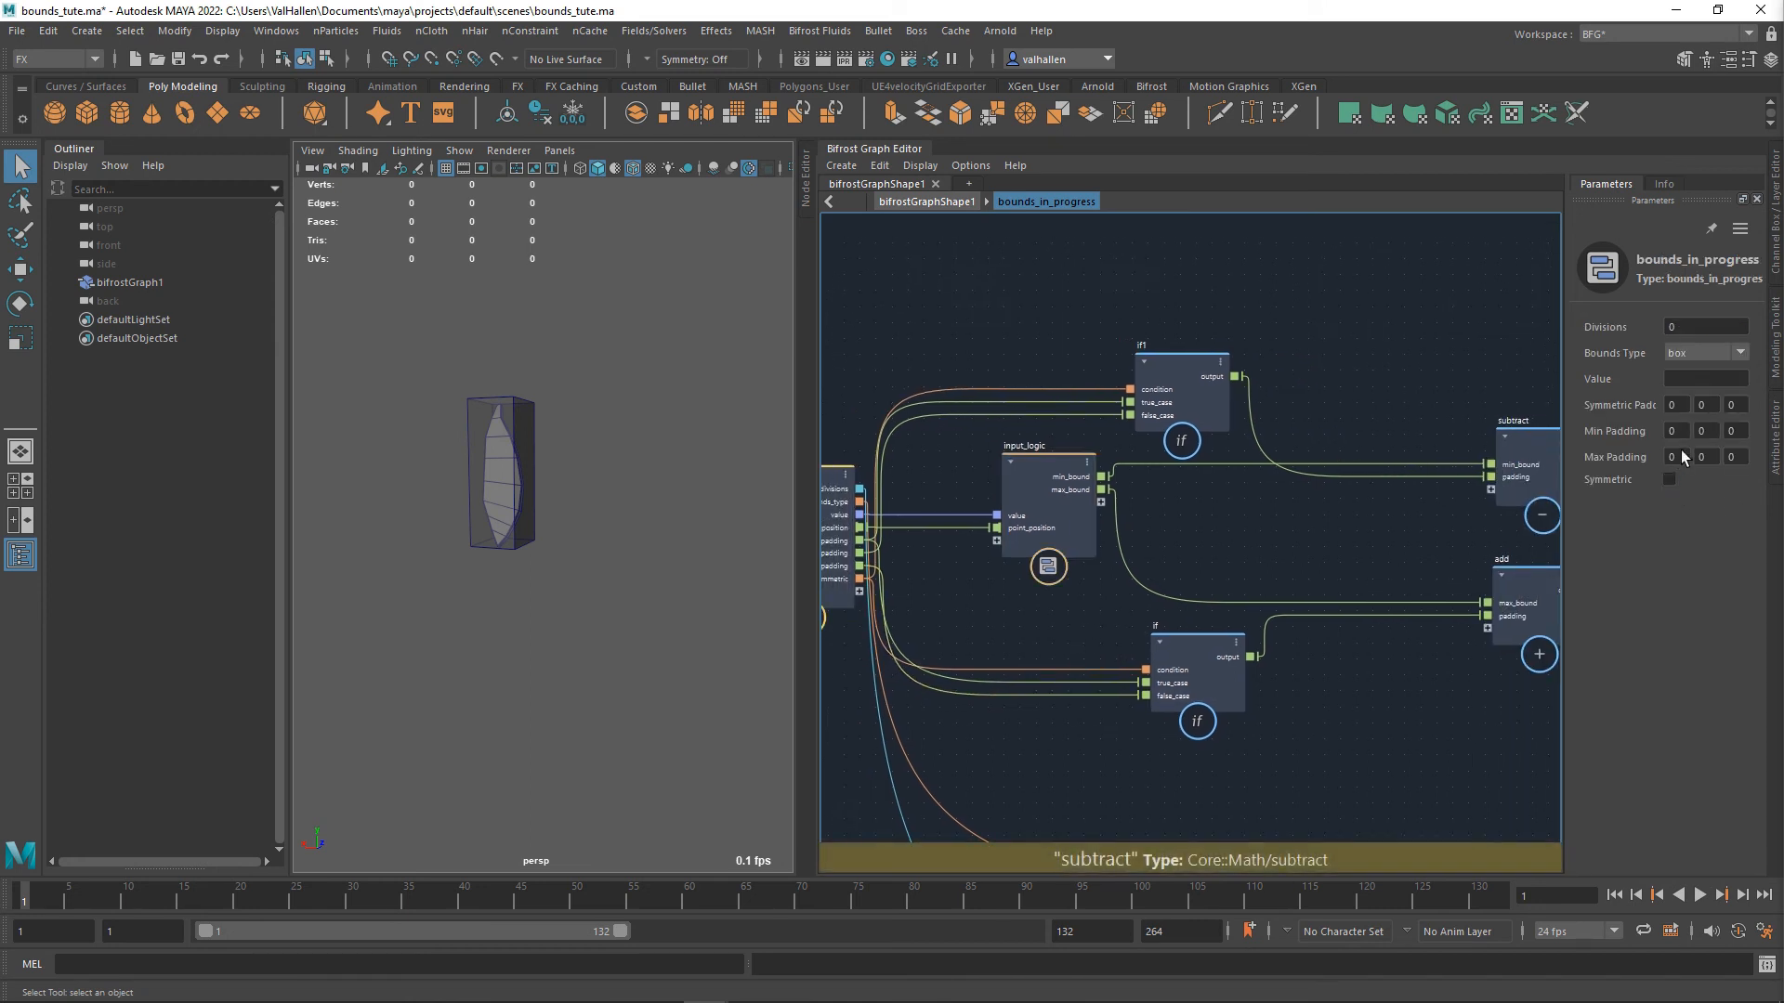
click(1709, 432)
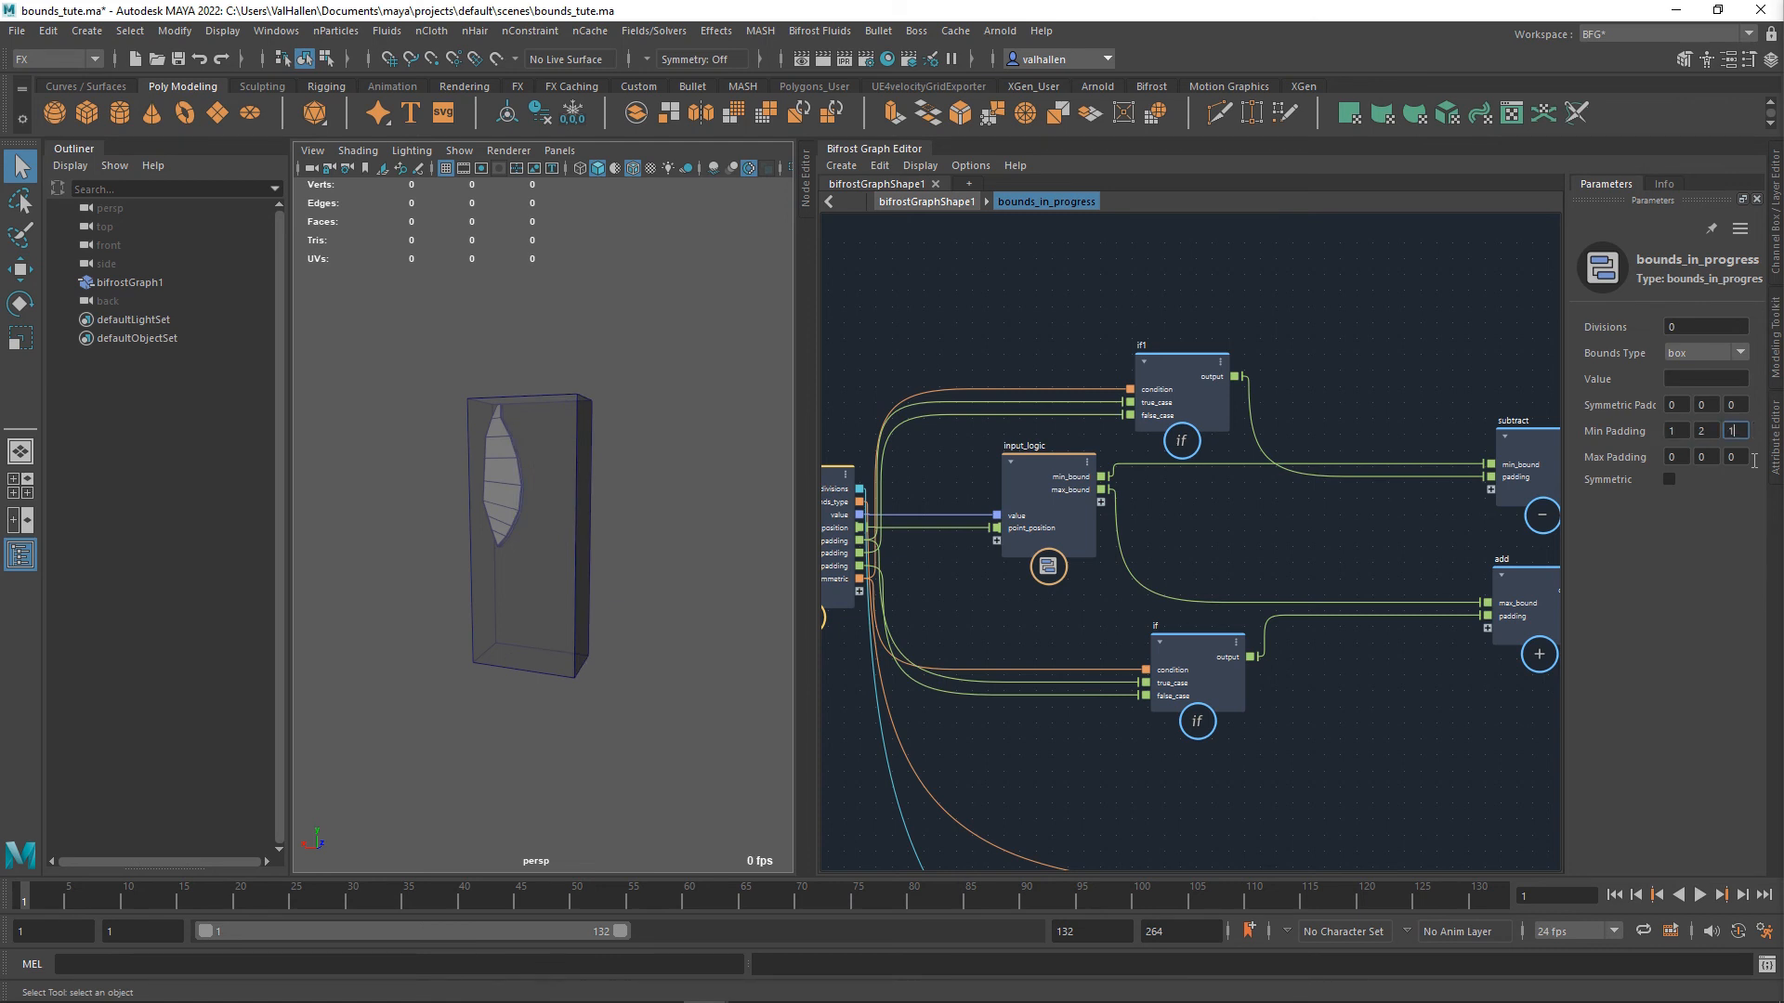
key(Return)
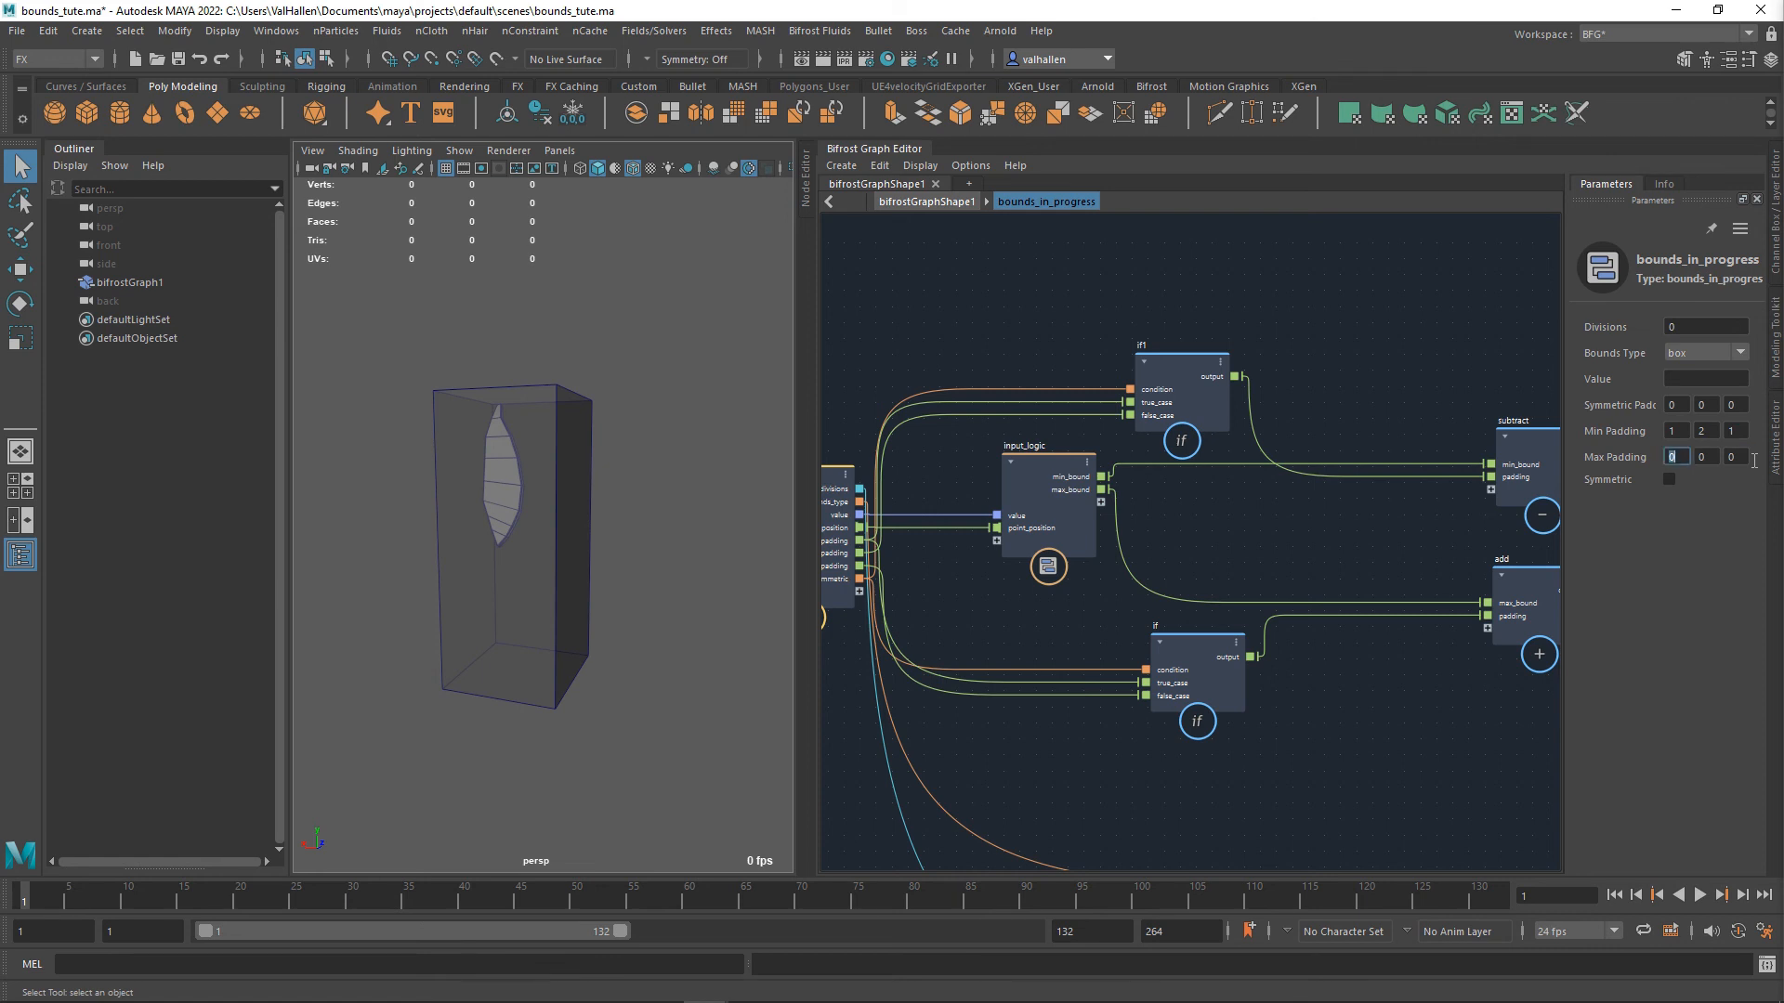
key(Tab)
text(2)
key(Tab)
text(1)
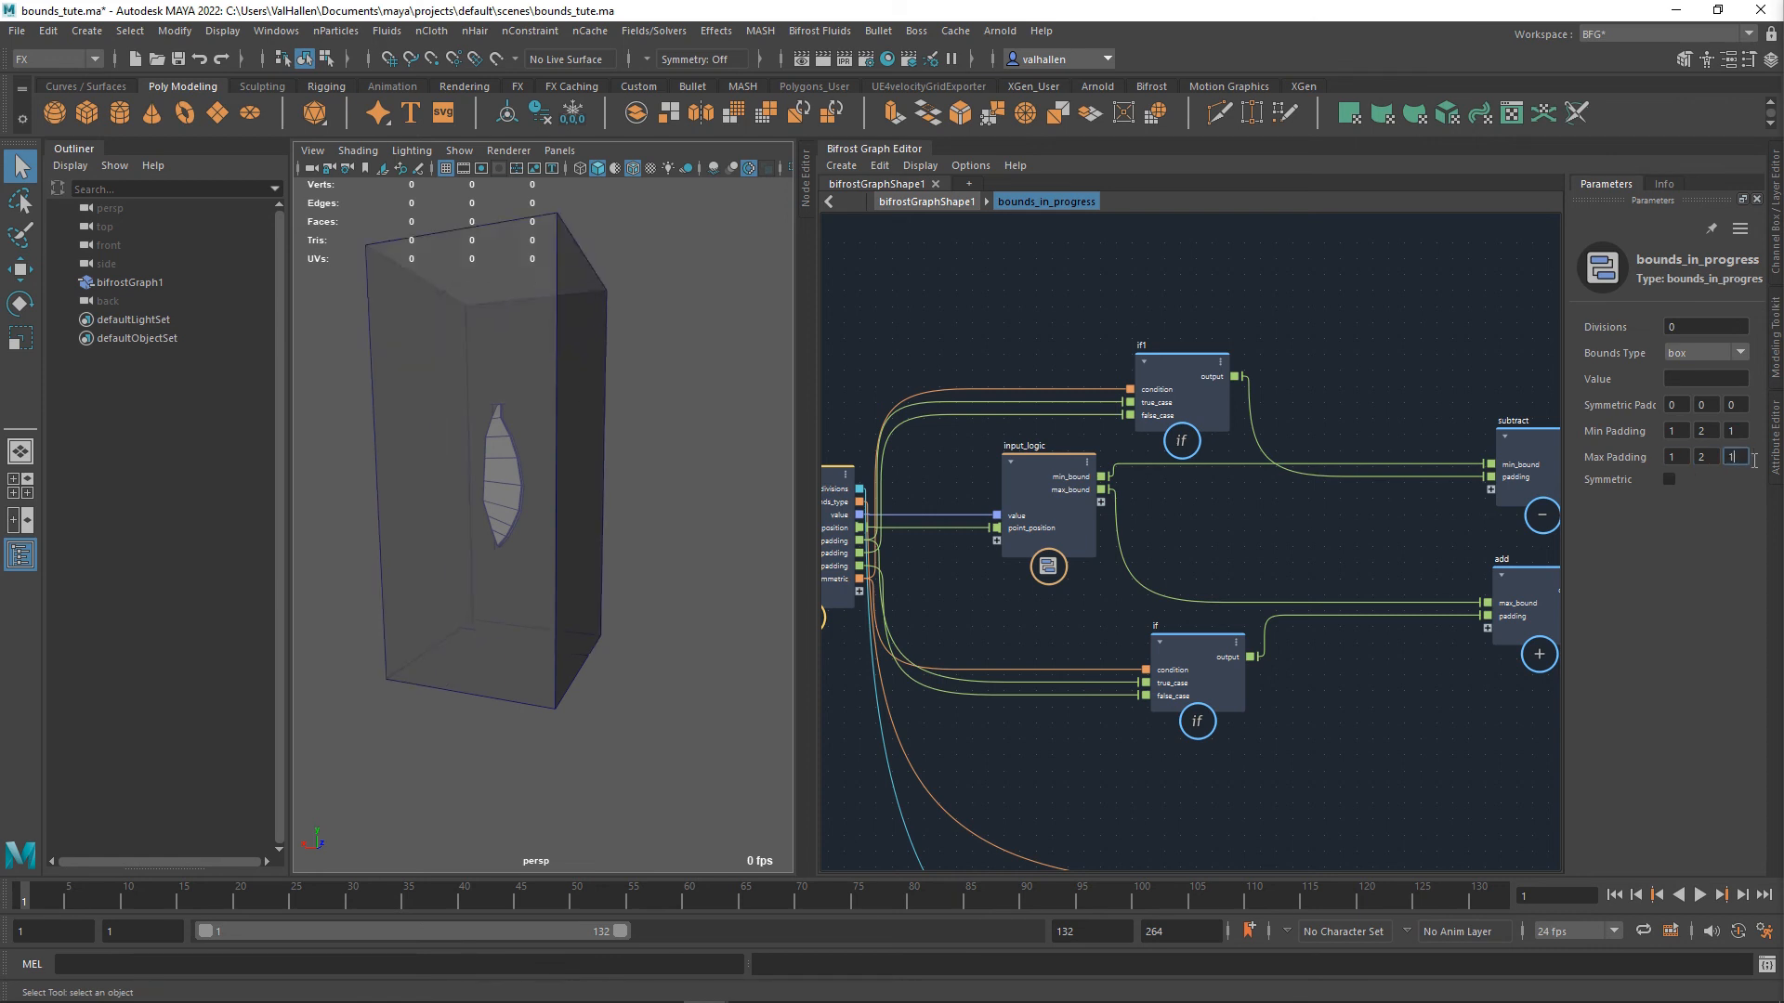
mouse_move(577, 616)
alt+mouse_down()
mouse_move(597, 749)
mouse_move(577, 716)
mouse_move(574, 611)
alt+mouse_up()
scroll(1207, 725, down, 4)
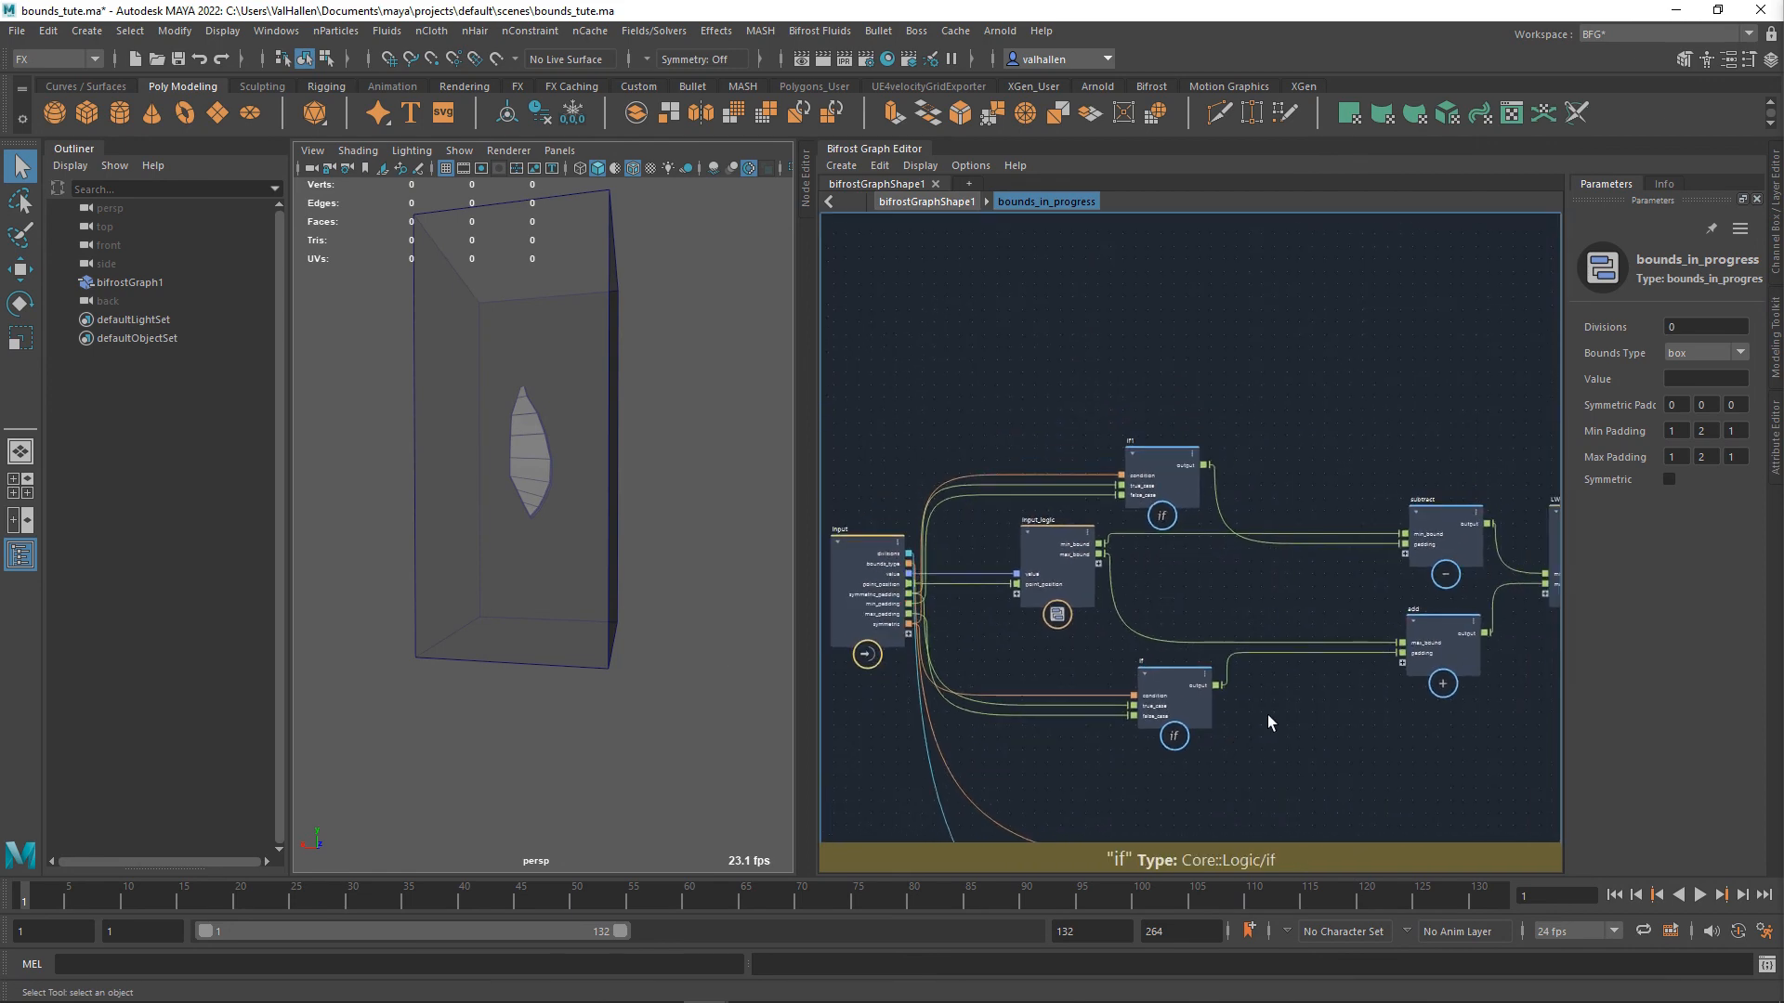
- Inside the bounds_in_progress compound, line up the subtract node with the upper if node and the add node with the lower one
alt+middle_drag(1315, 748, 1296, 713)
alt+middle_drag(1391, 754, 1319, 726)
double_click(1320, 727)
scroll(1338, 675, down, 4)
scroll(1383, 701, up, 3)
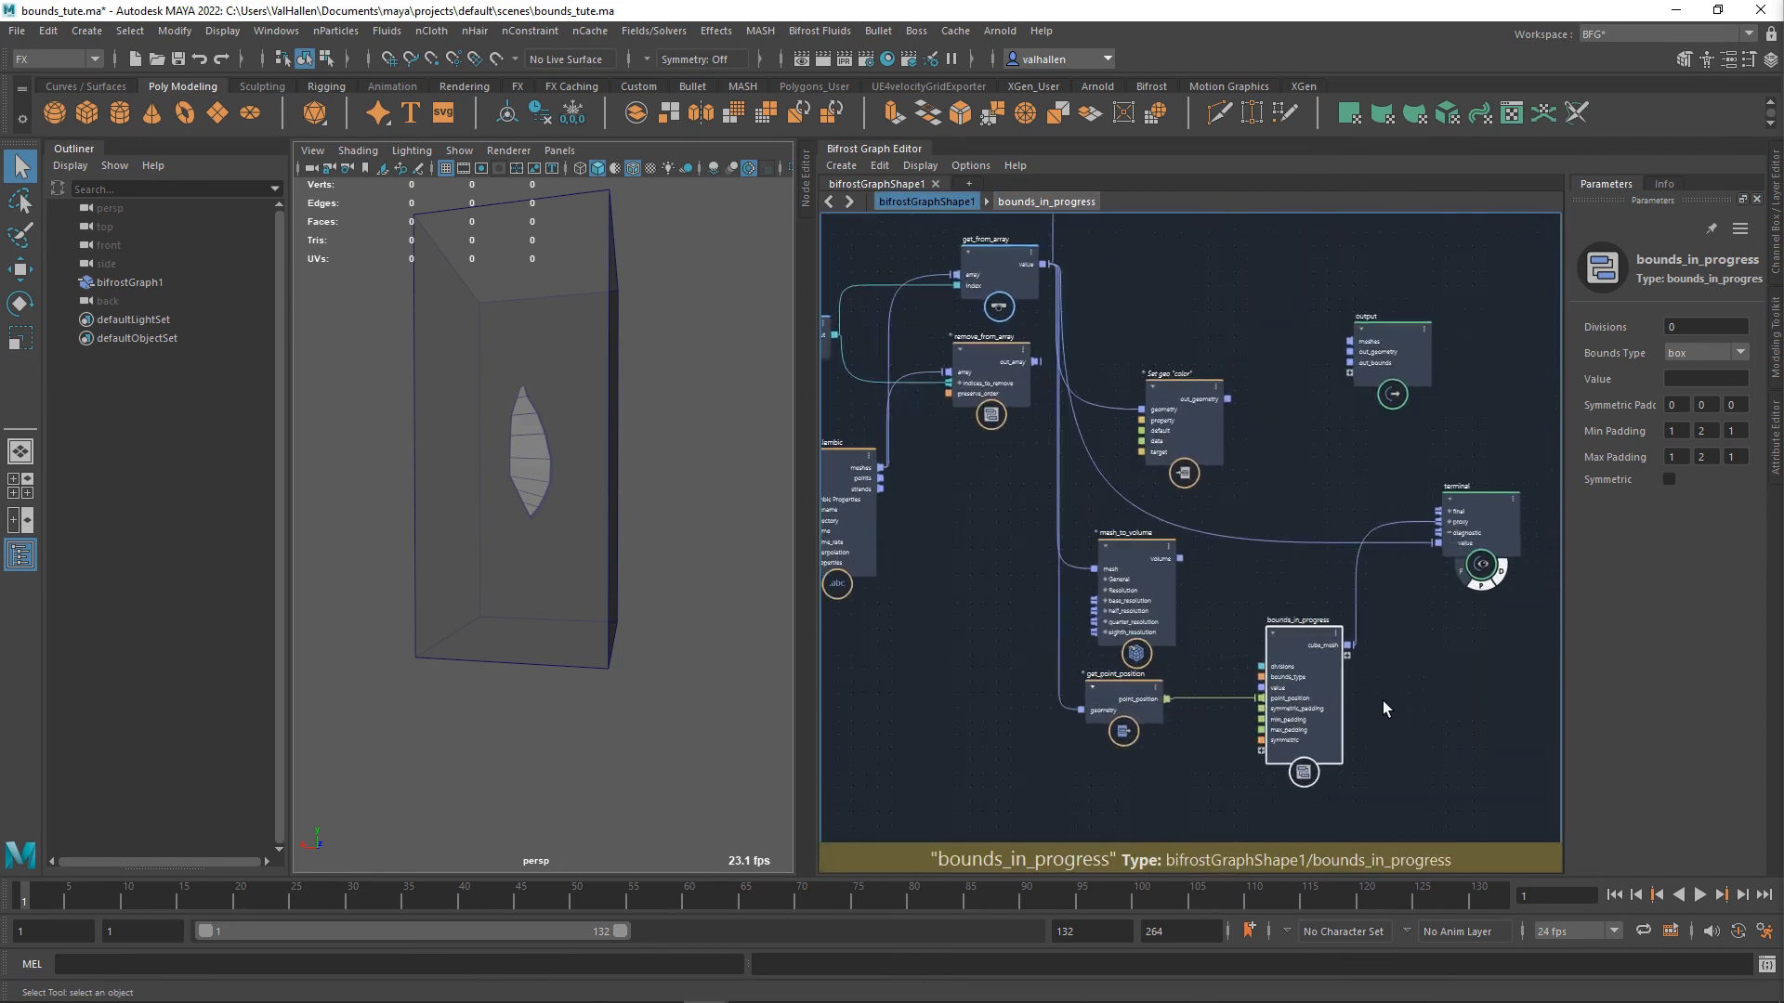
double_click(1296, 626)
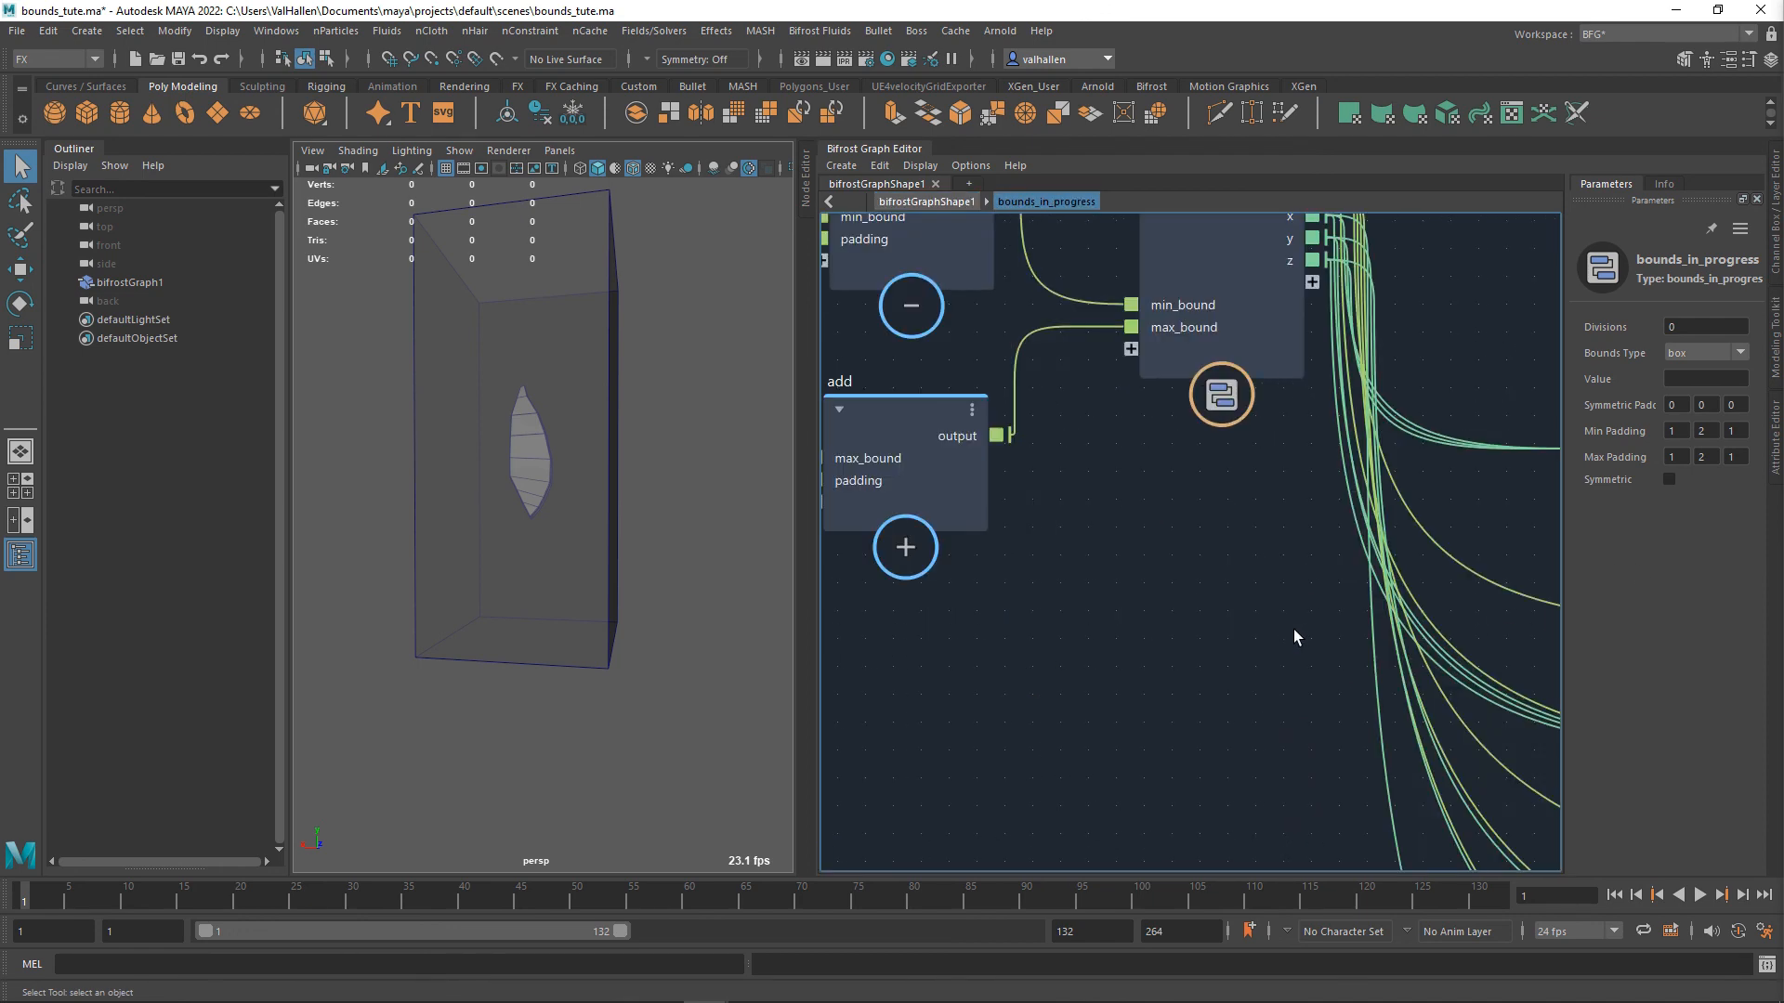
scroll(1279, 638, down, 4)
scroll(1241, 650, up, 4)
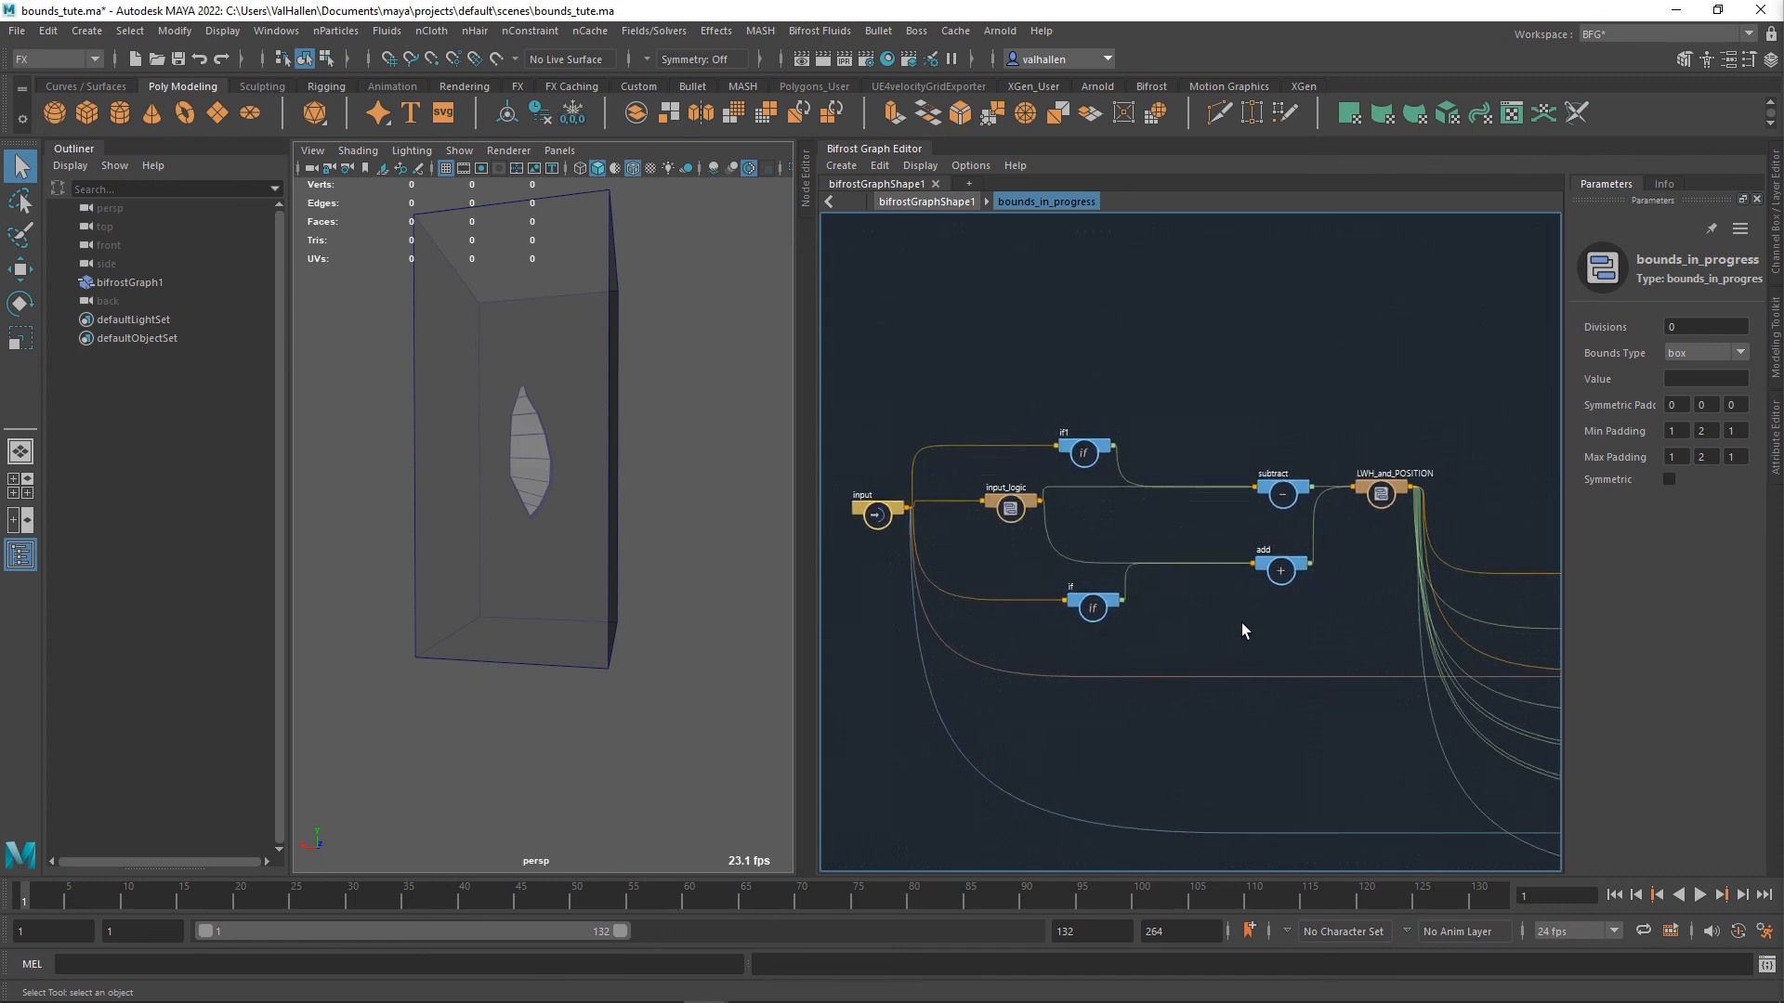
drag(1305, 522, 1309, 452)
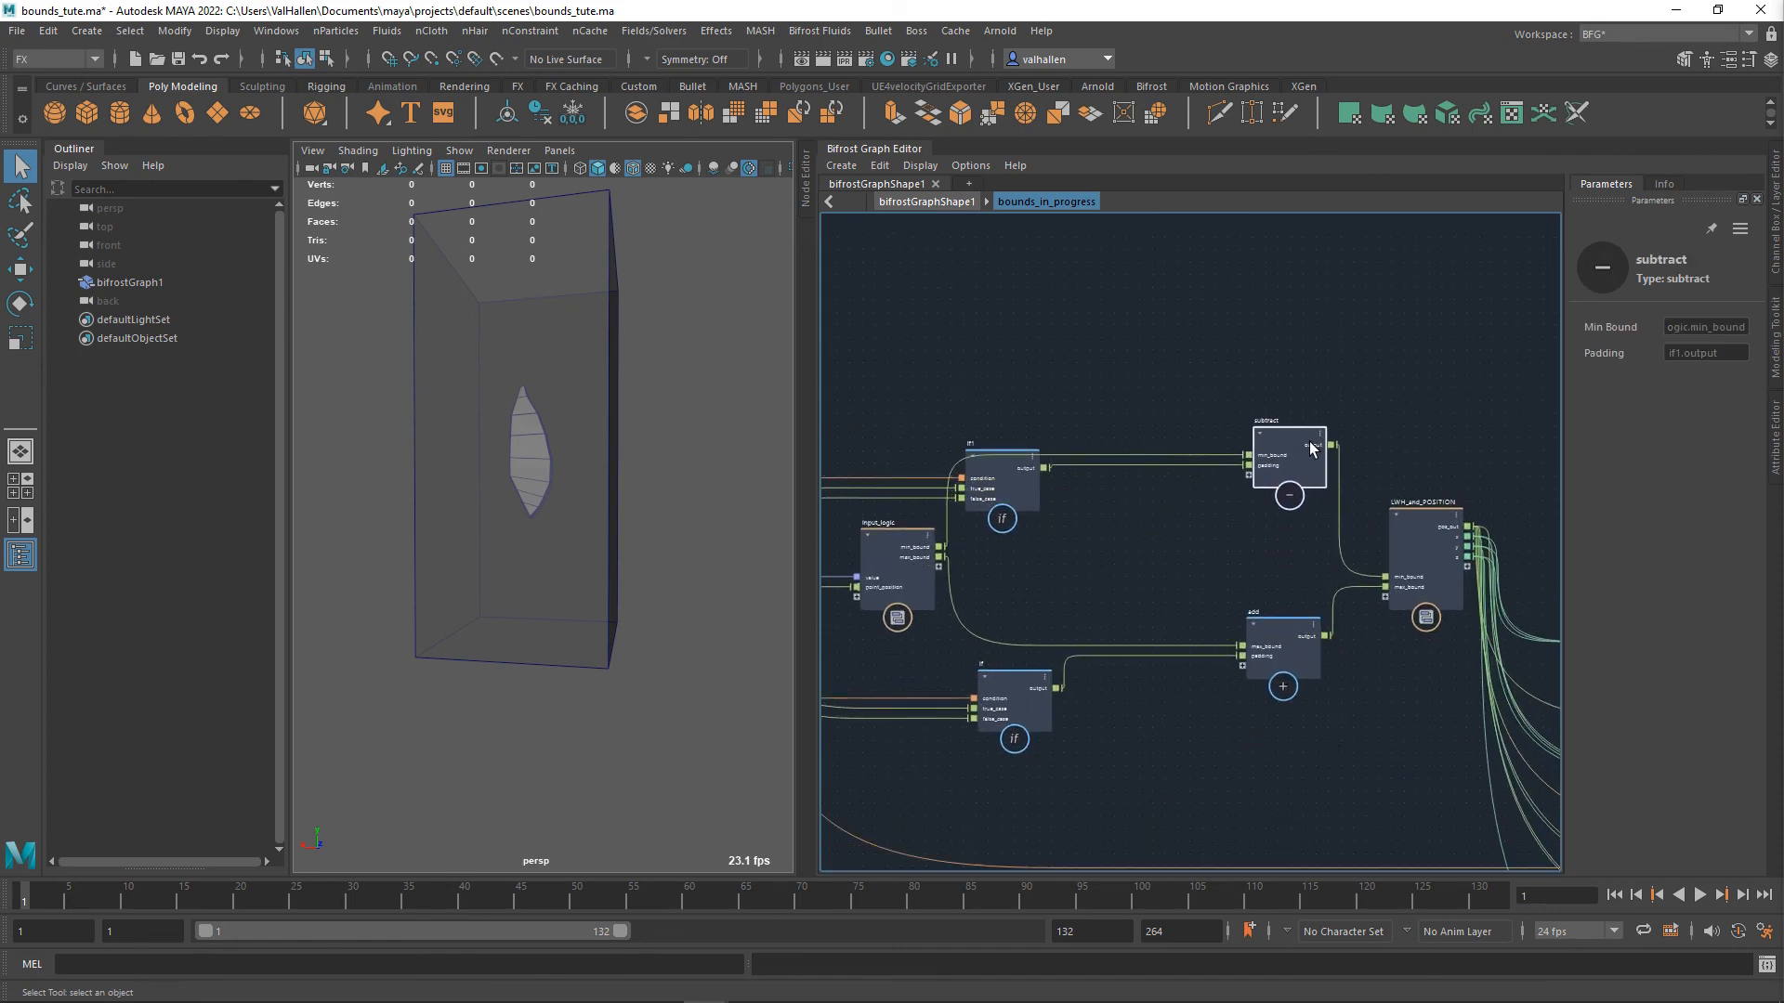
mouse_move(1299, 644)
mouse_down()
mouse_move(1291, 682)
mouse_move(1291, 660)
mouse_up()
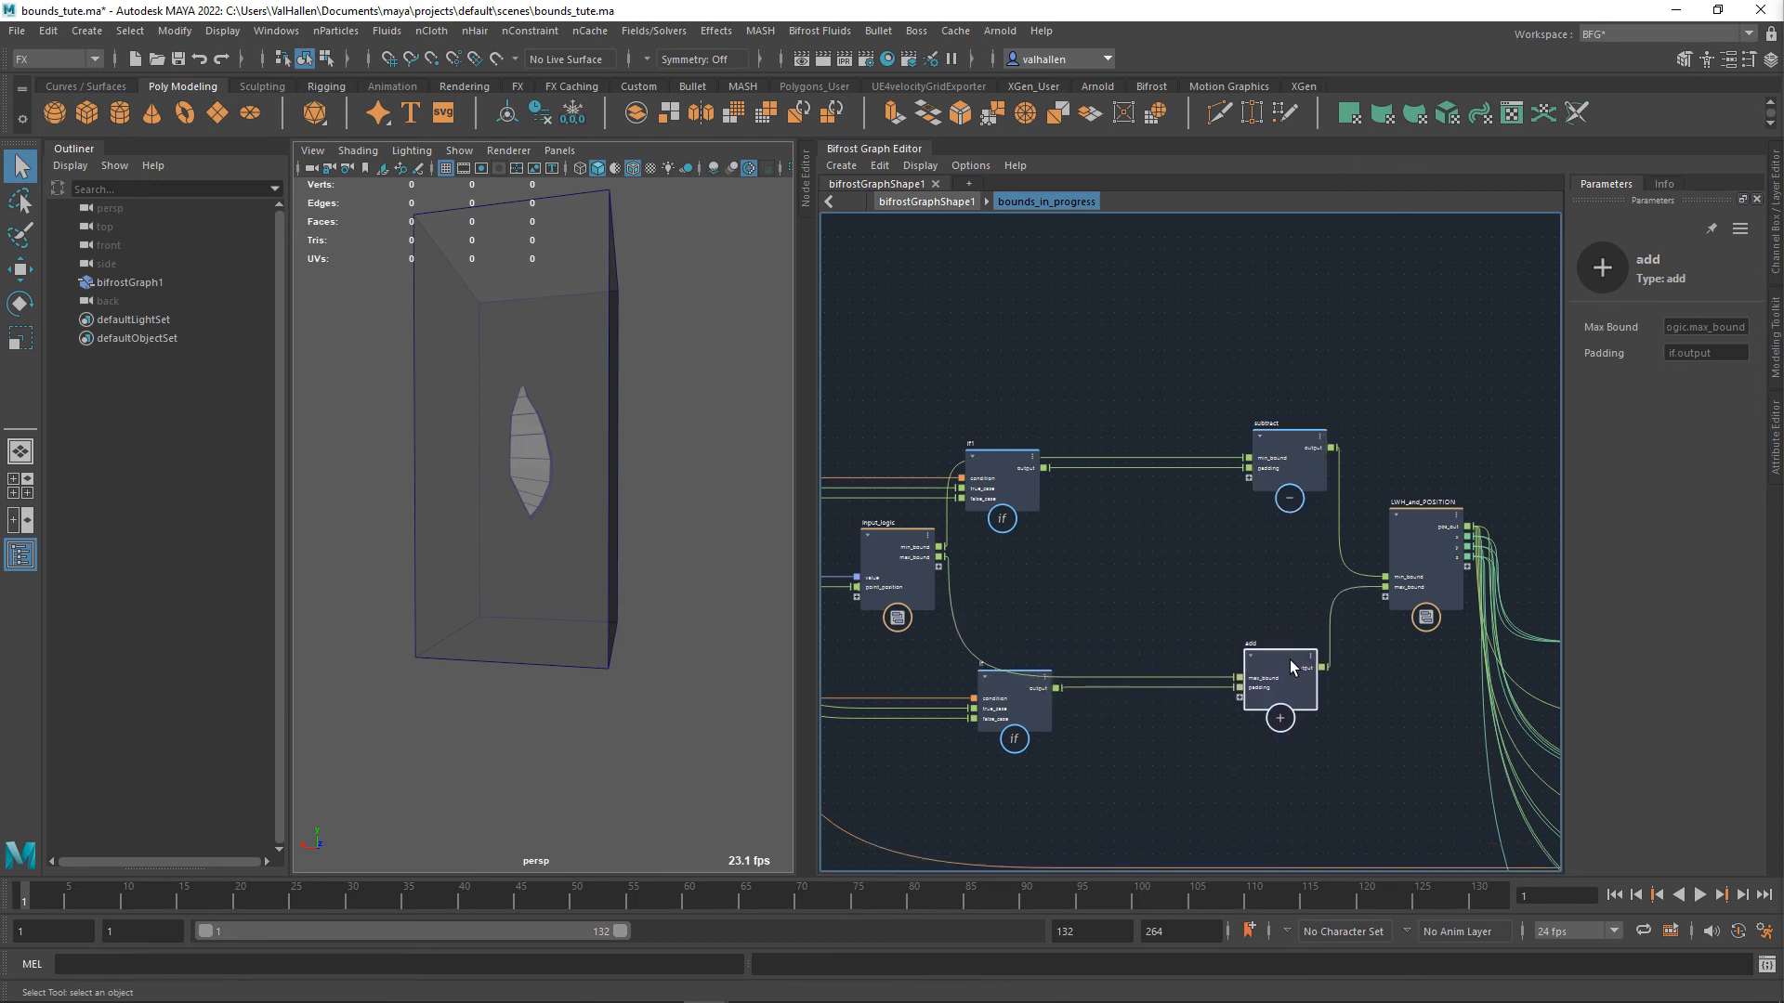
- Move input_logic close to the input node, and place subtract and add directly beside their if nodes
scroll(1413, 677, down, 2)
alt+middle_drag(1414, 676, 1414, 659)
alt+middle_drag(1206, 685, 1236, 675)
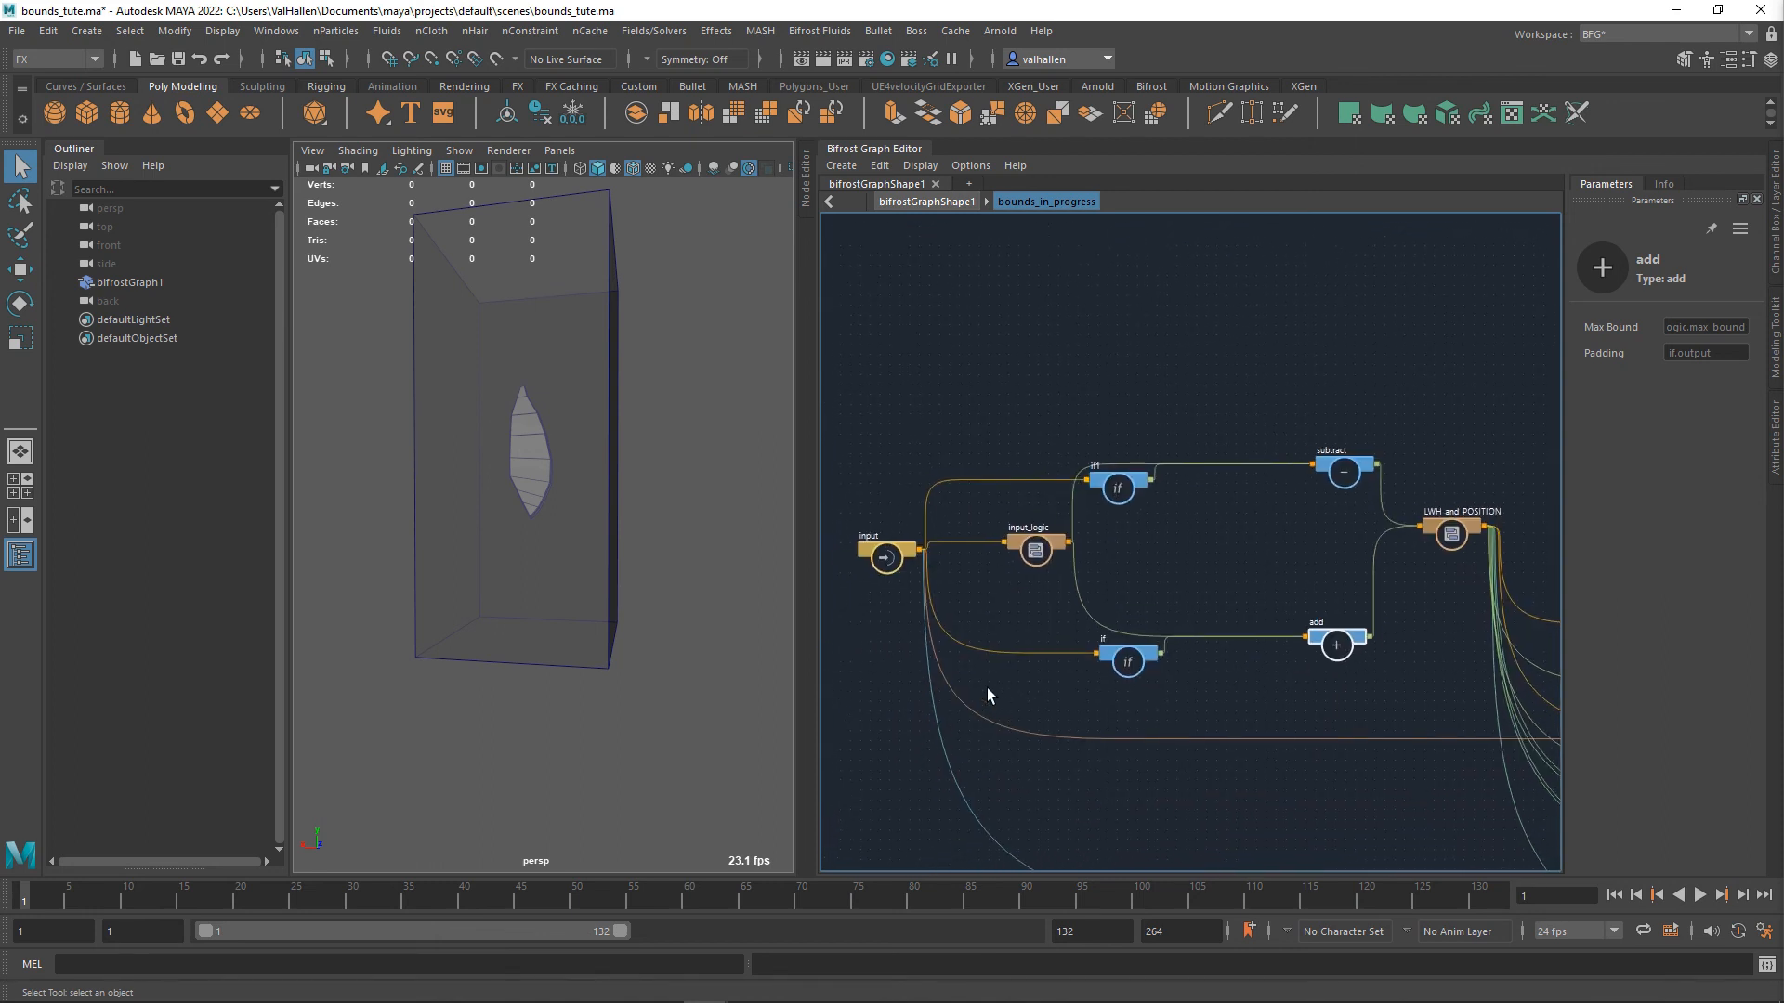
drag(1038, 557, 976, 562)
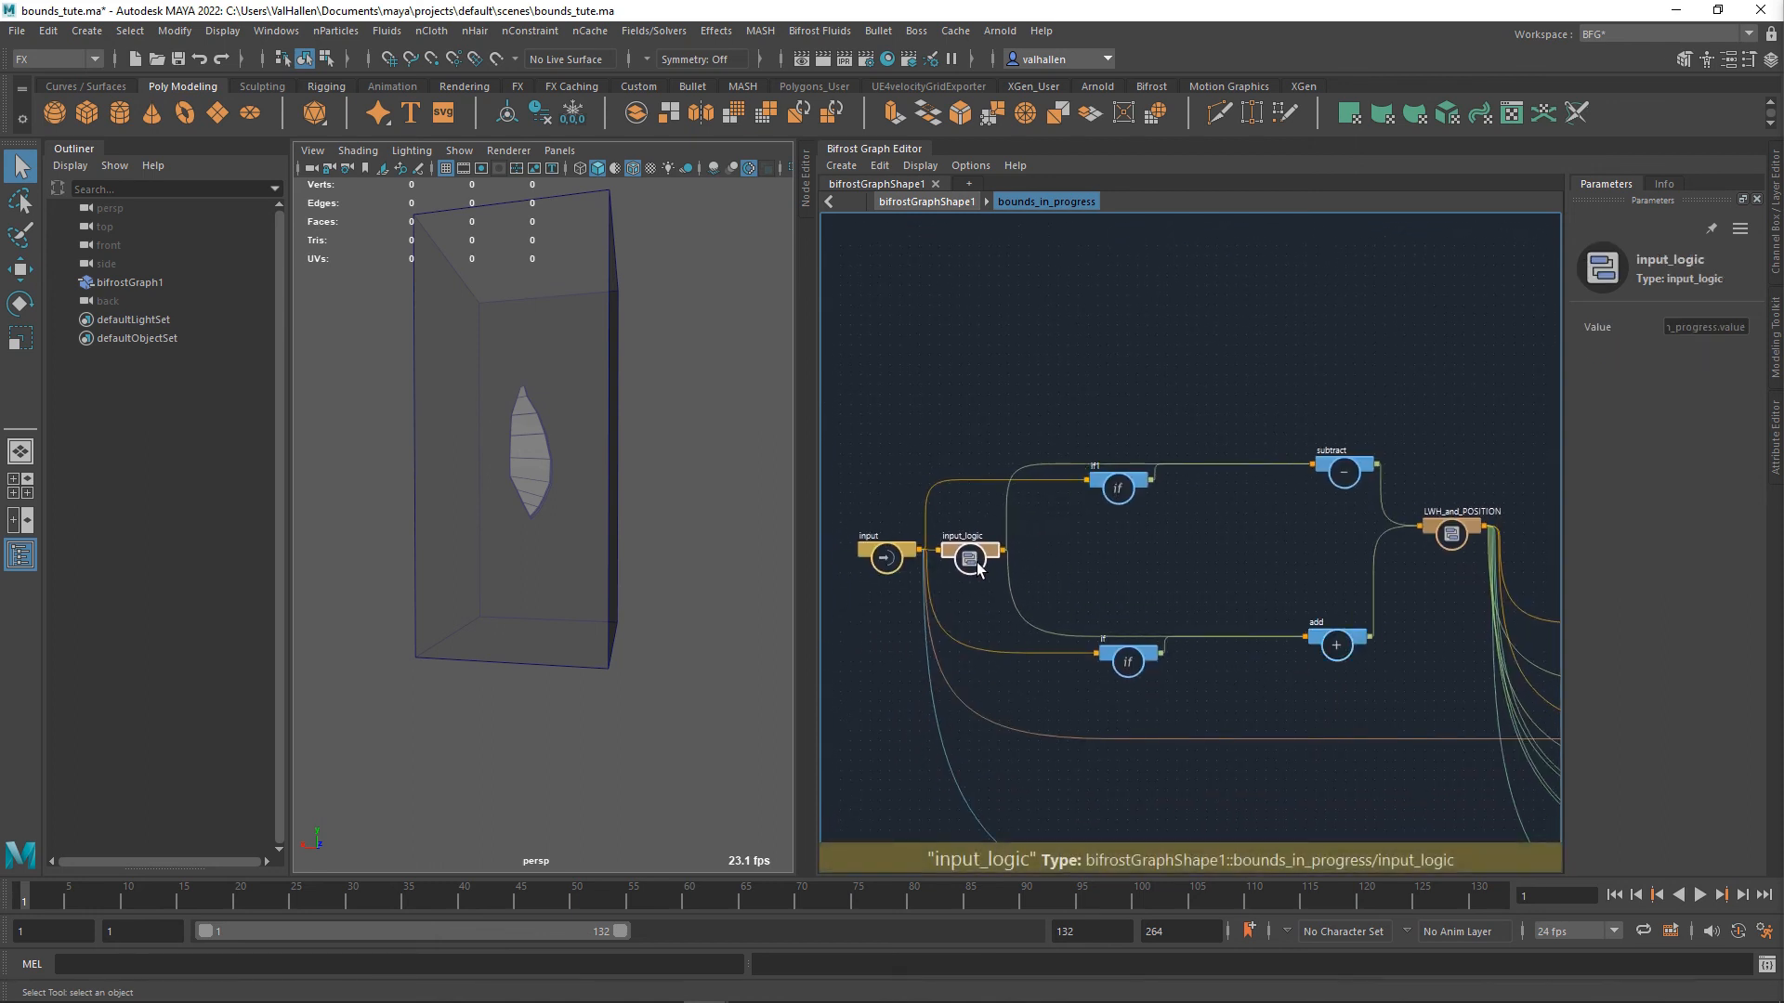
drag(1320, 422, 1215, 669)
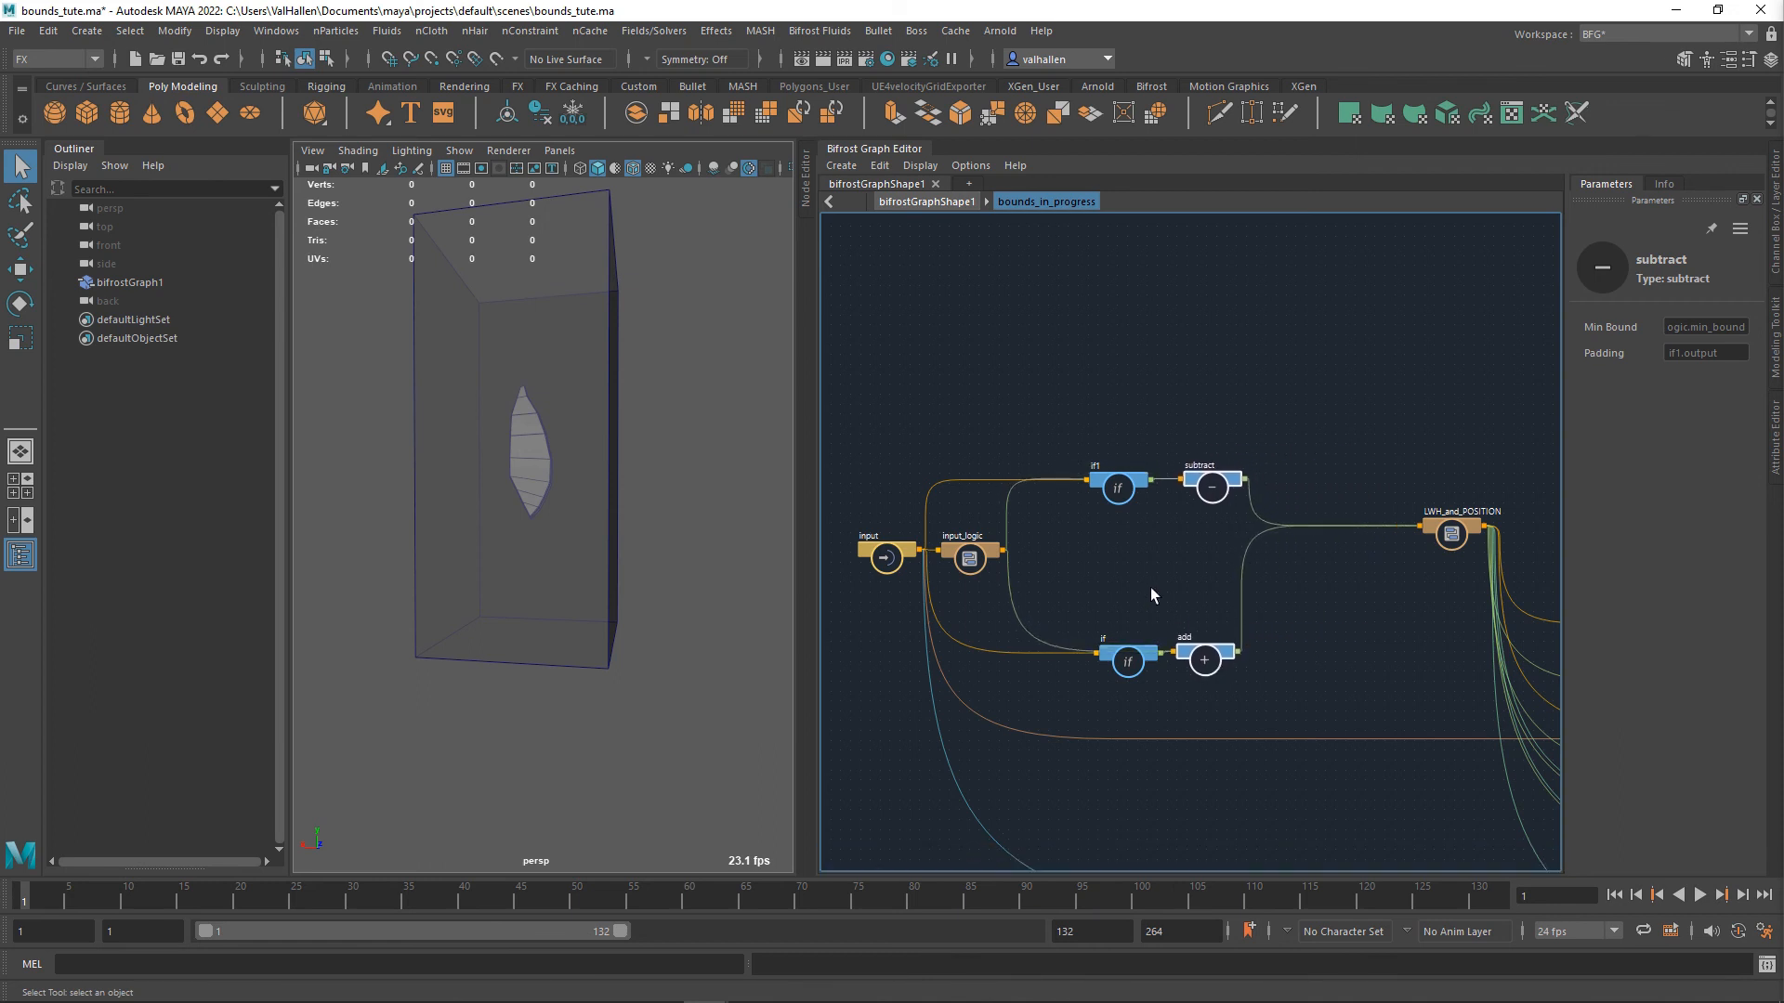
- Group the two if nodes, subtract and add into a compound named padding
drag(1055, 418, 1285, 710)
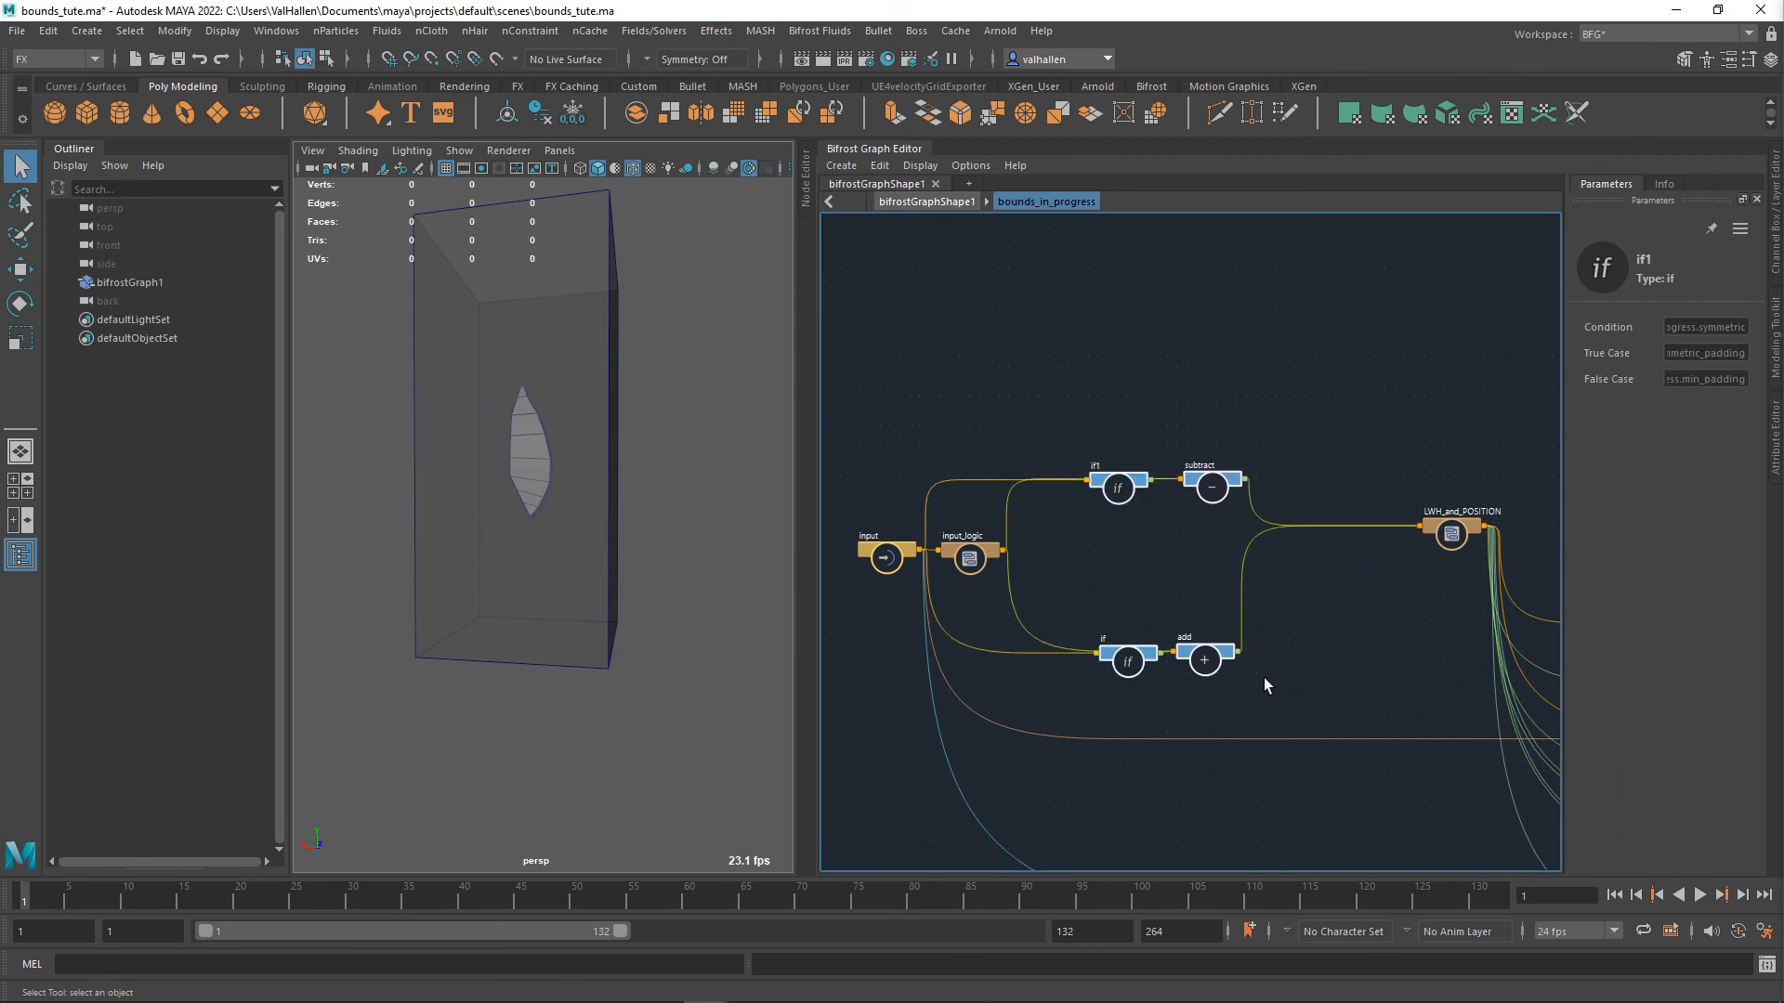
key(ctrl+g)
scroll(1152, 572, up, 2)
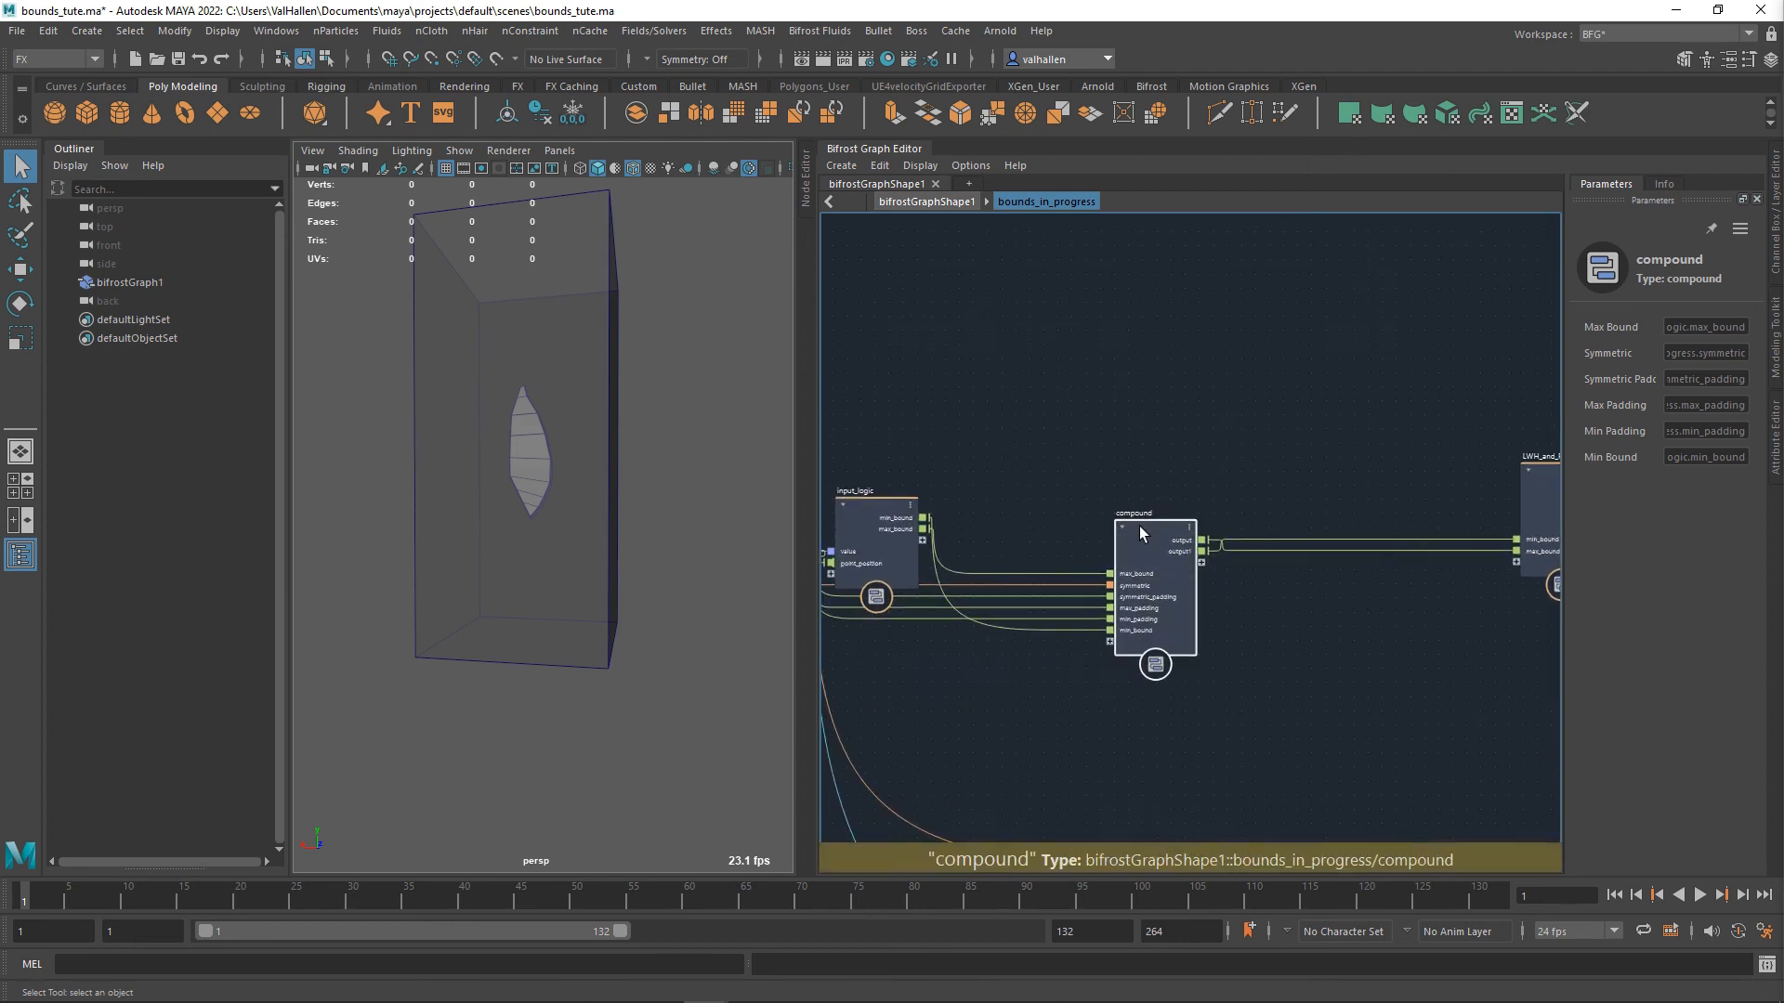
double_click(1155, 526)
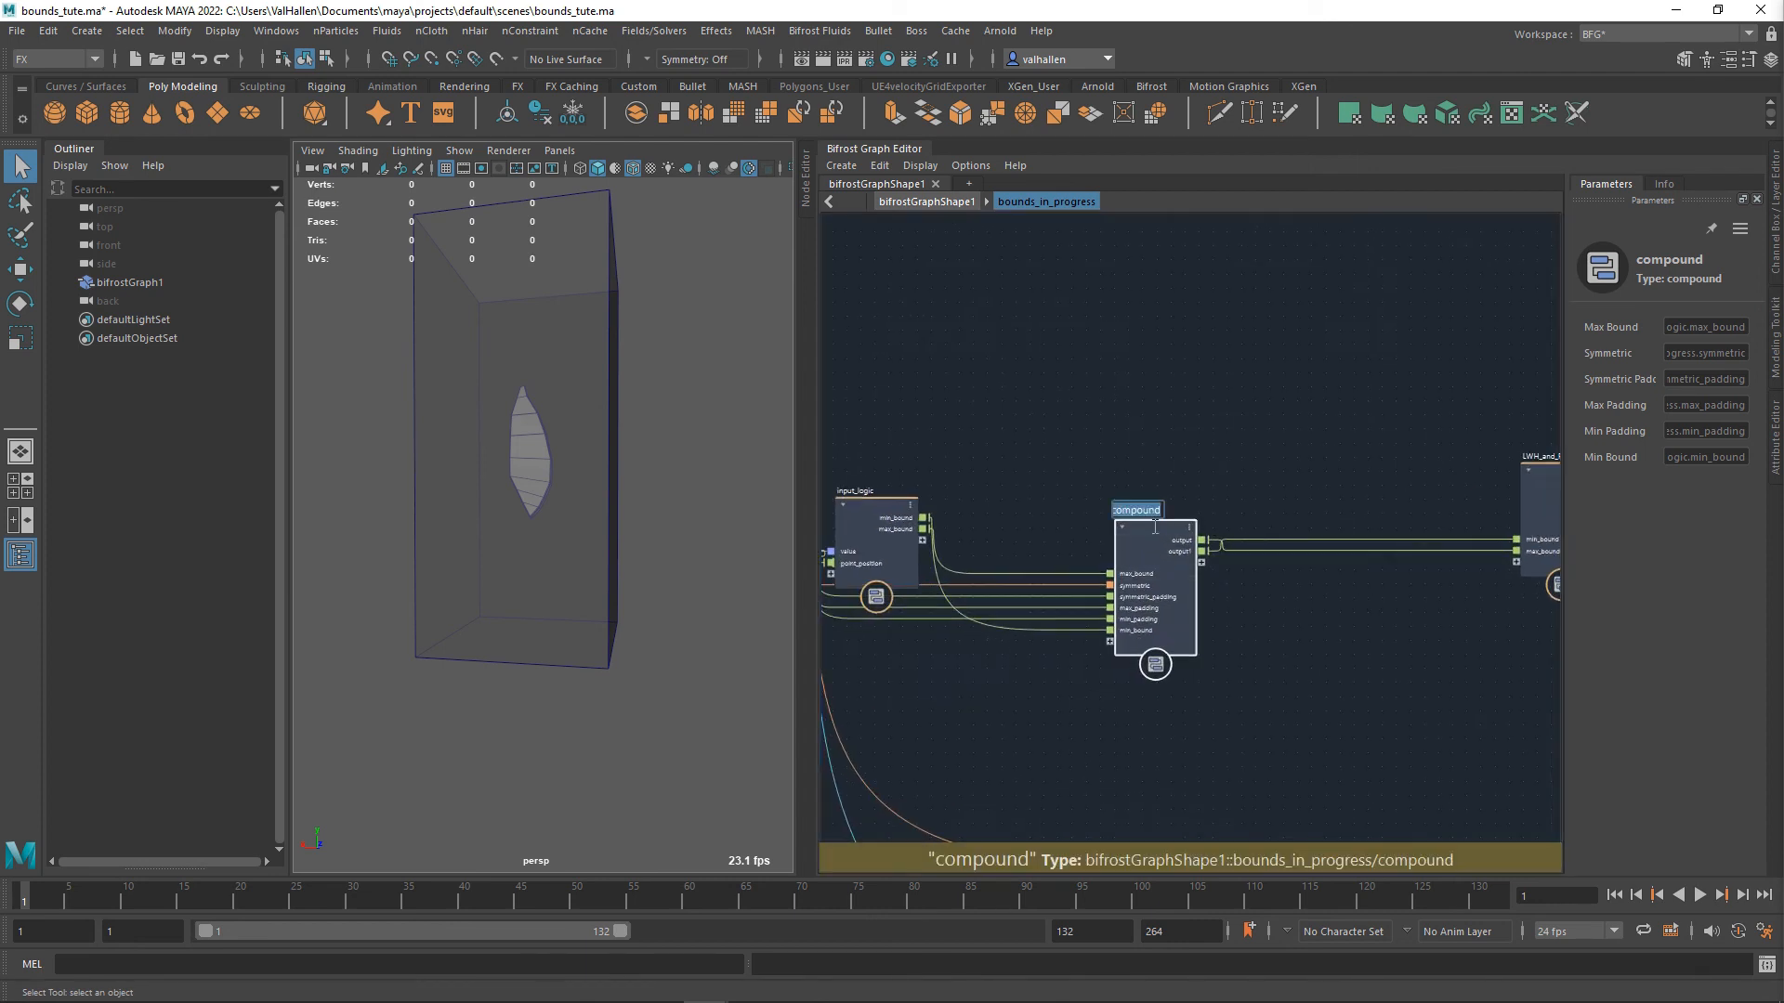
text(pa)
key(Return)
- Reposition input_logic below the connections leading into padding, and move LWH_and_POSITION next to the padding compound
alt+middle_drag(987, 576, 1107, 580)
drag(994, 543, 1072, 671)
alt+middle_drag(1286, 606, 1093, 611)
alt+middle_drag(1320, 683, 1168, 715)
drag(1320, 547, 1079, 549)
alt+middle_drag(1019, 620, 1140, 630)
scroll(1140, 630, up, 2)
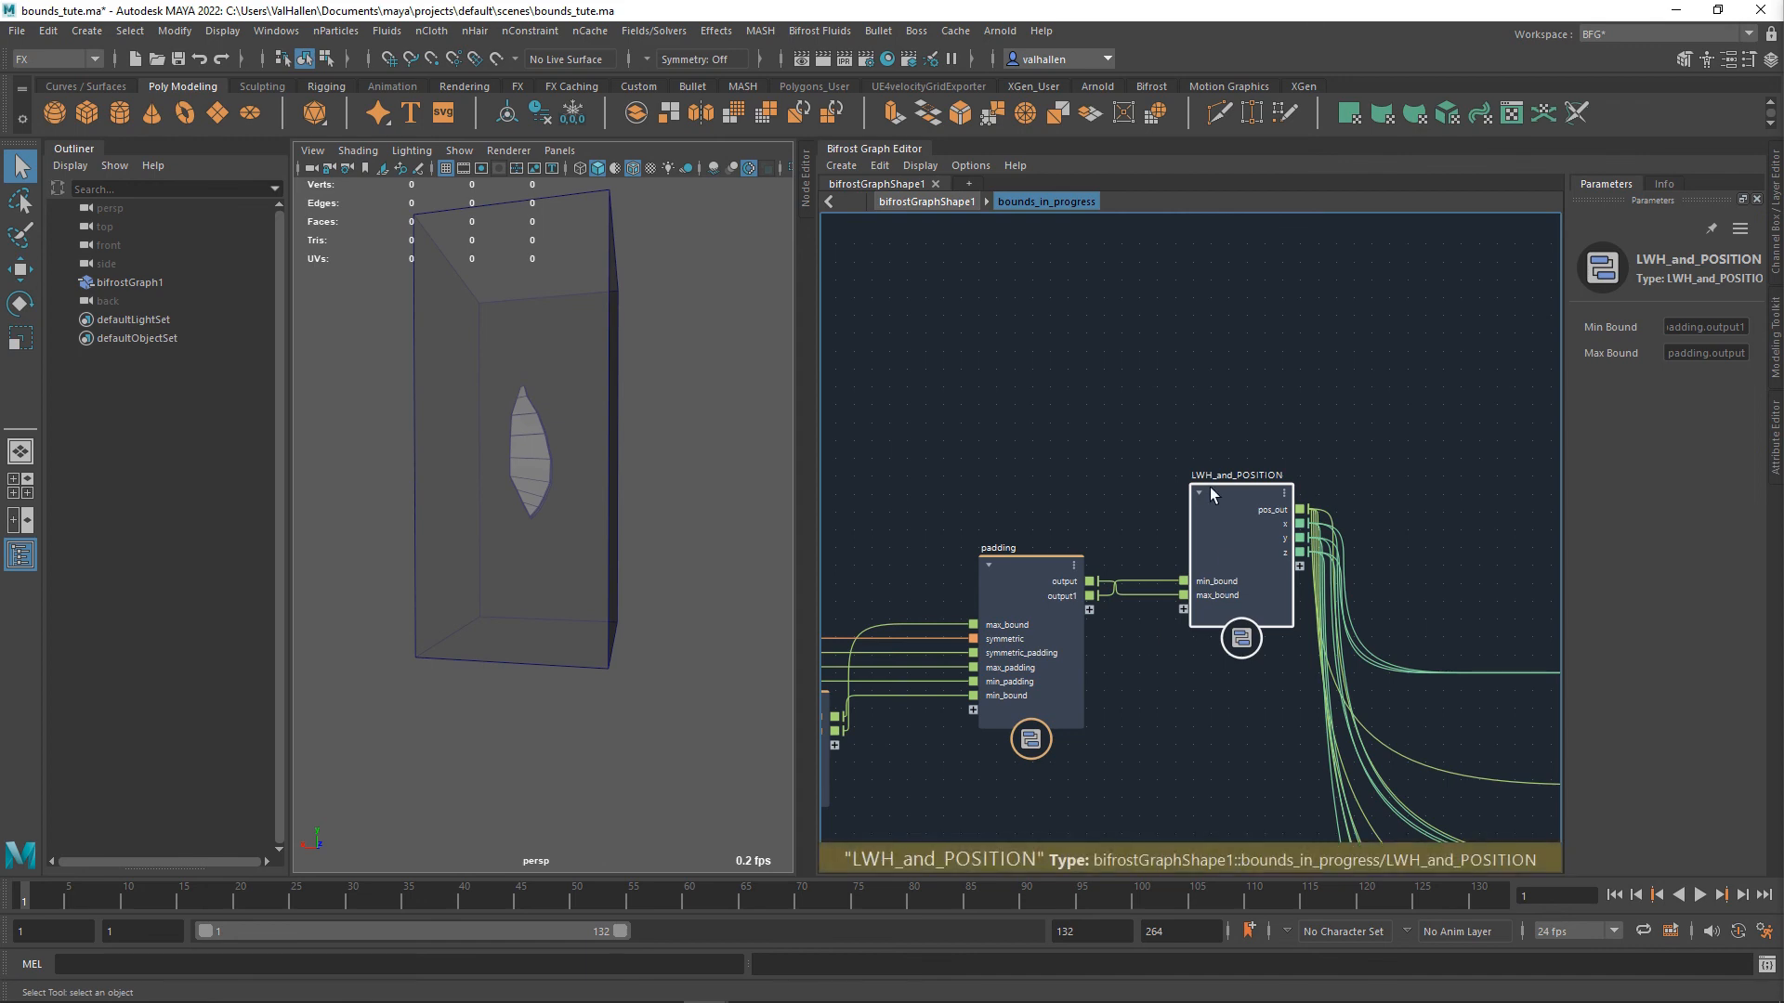
- Look over the nodes downstream of LWH_and_POSITION, through output_chooser to the output node
scroll(1306, 513, down, 3)
alt+middle_drag(1362, 547, 934, 433)
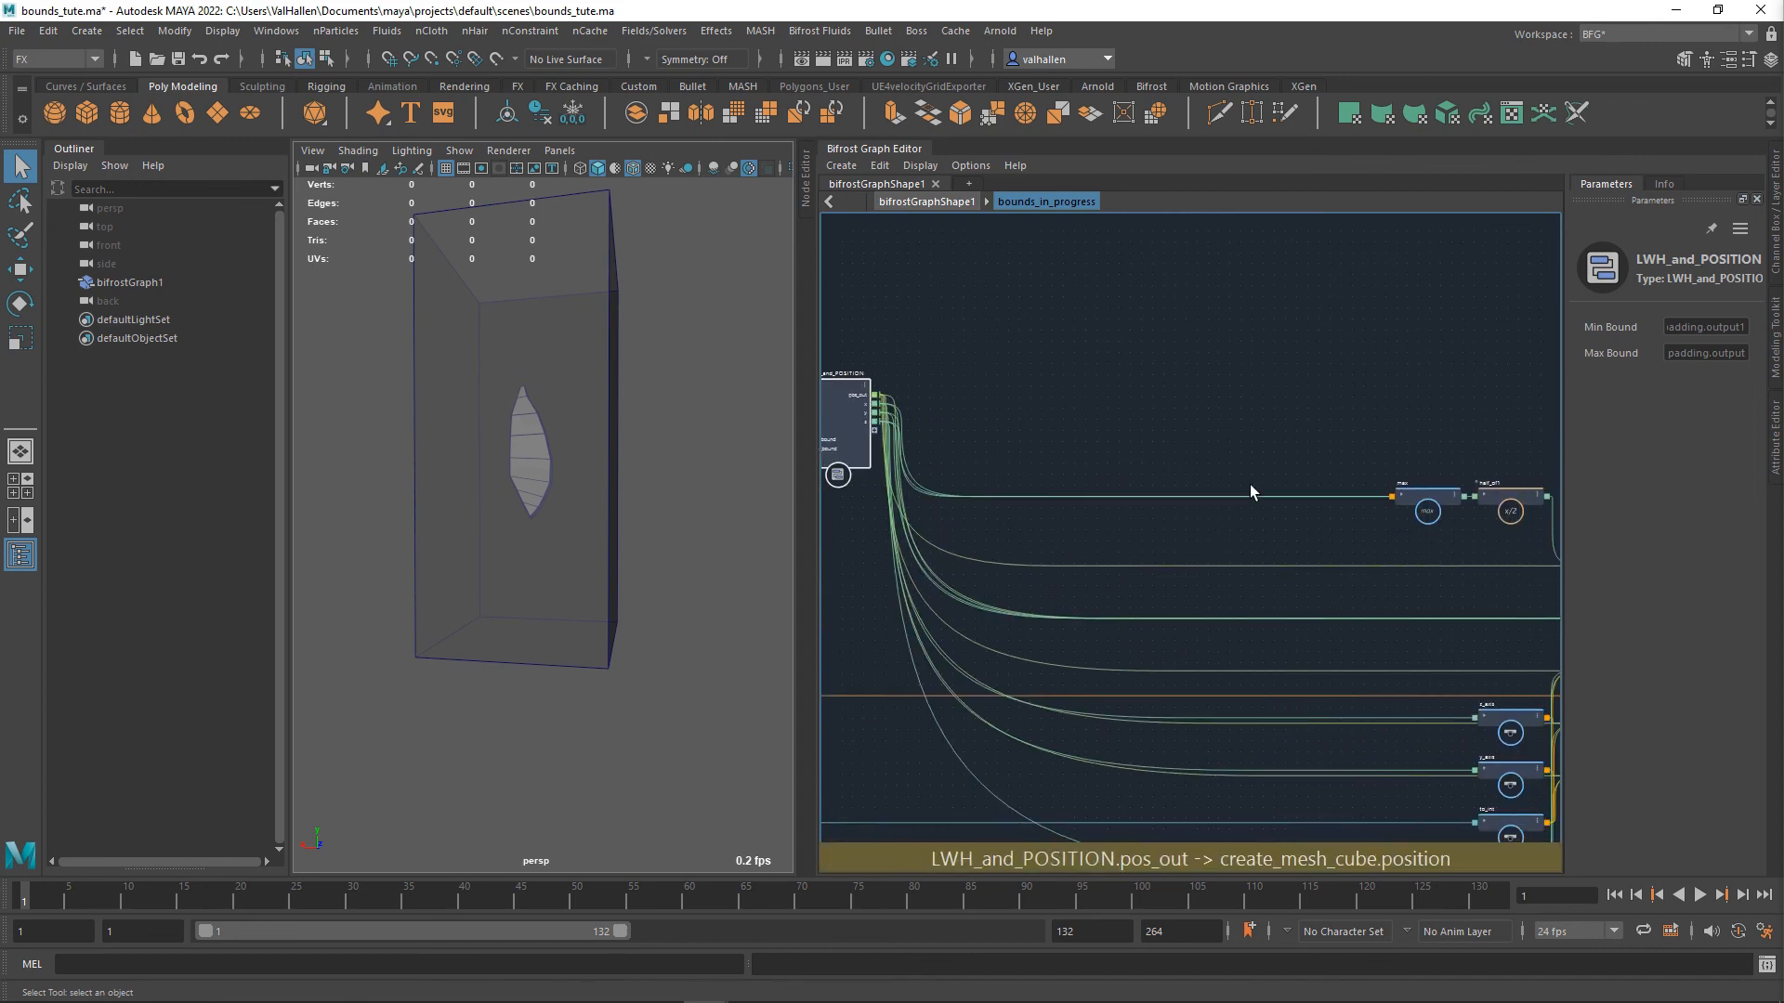
alt+middle_drag(1279, 503, 968, 430)
alt+middle_drag(1417, 545, 1064, 511)
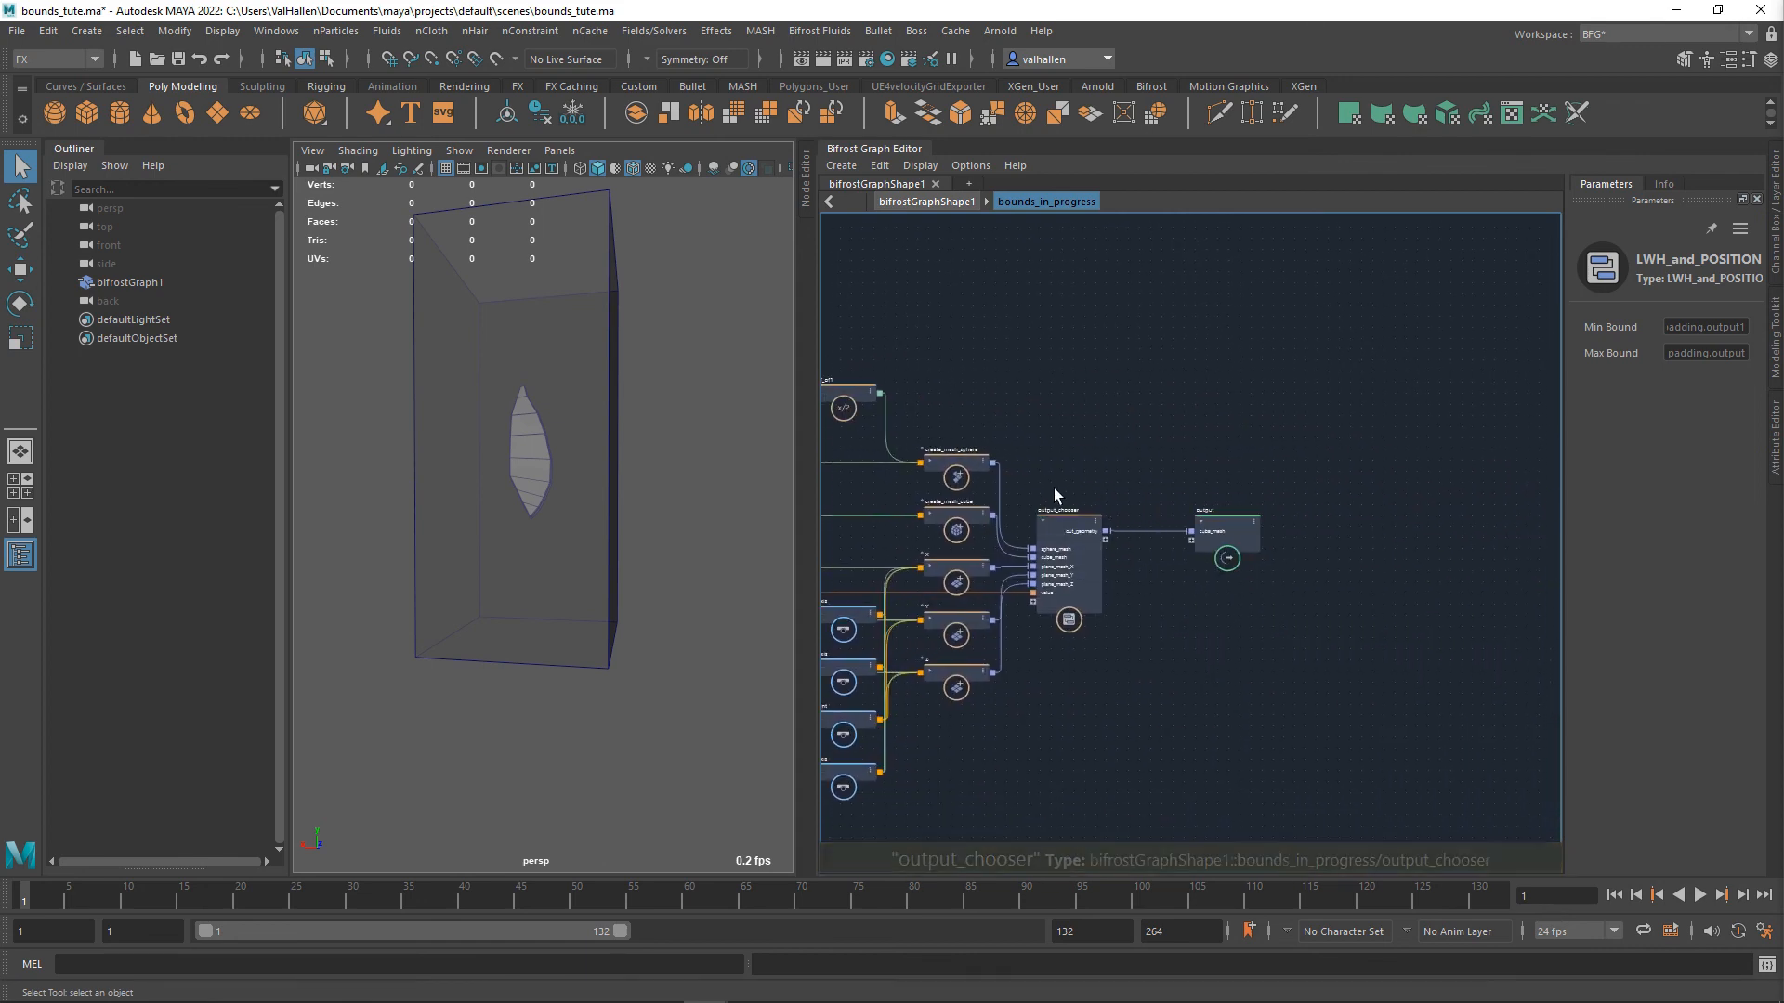
alt+middle_drag(941, 630, 1054, 618)
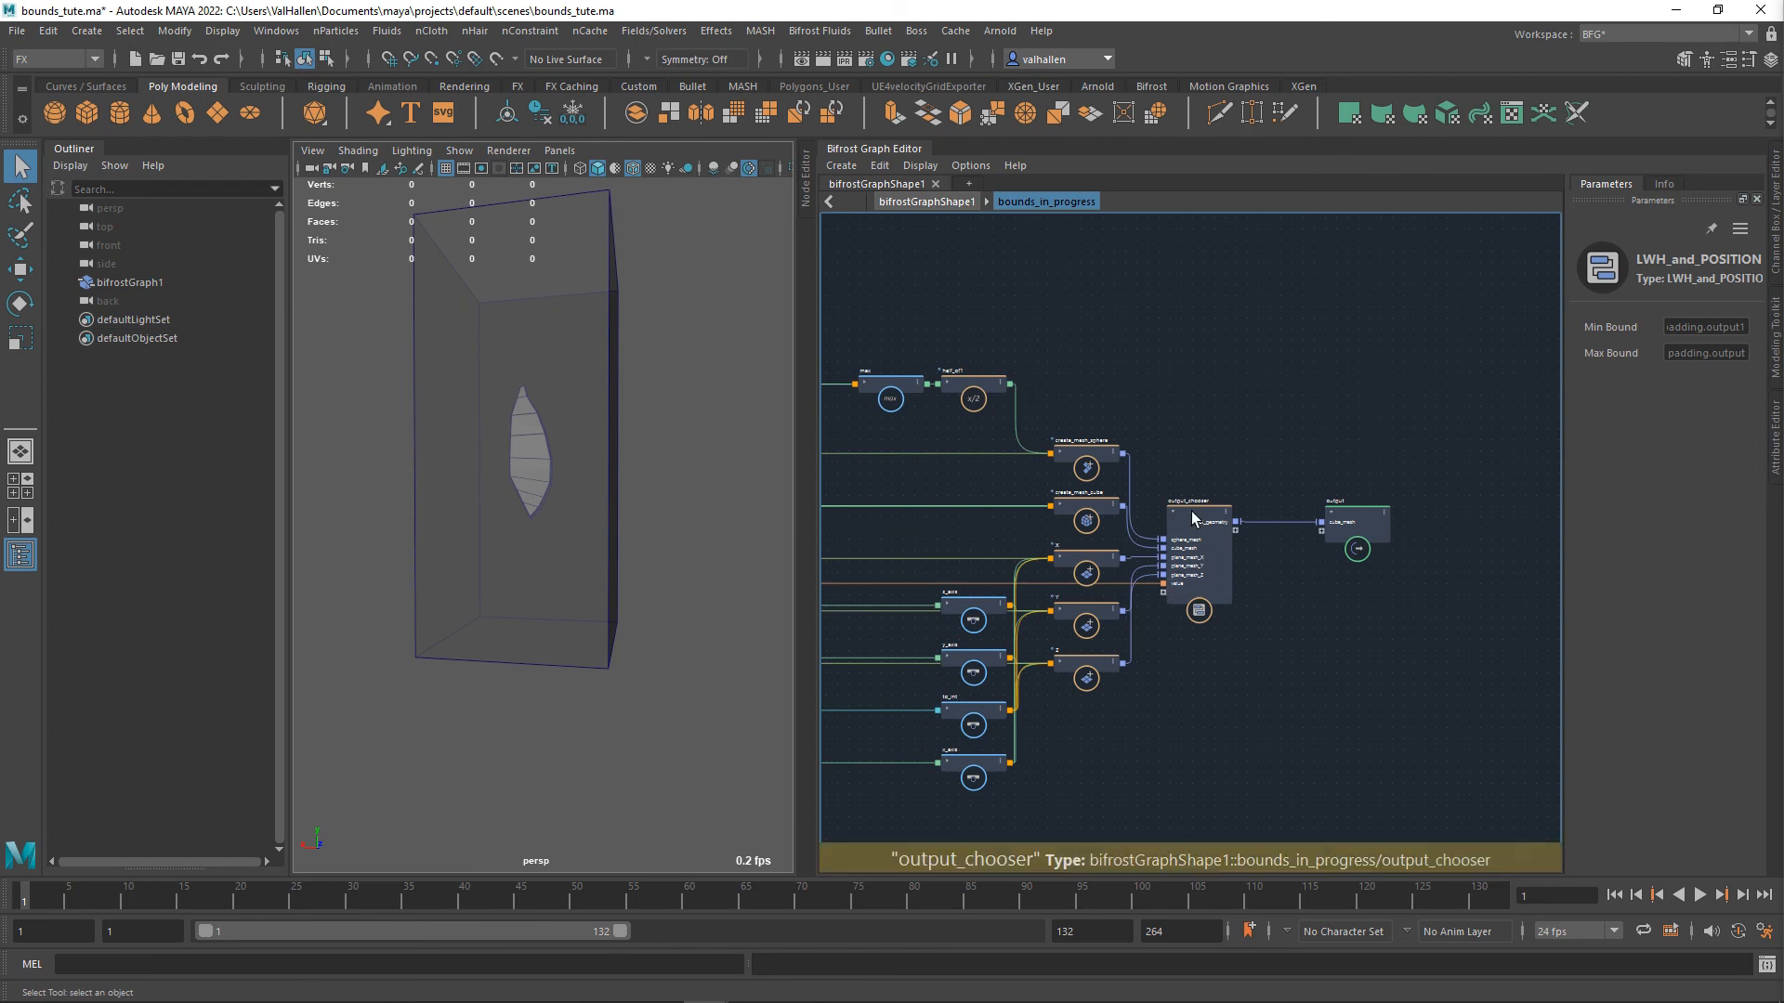
alt+middle_drag(1262, 693, 1556, 687)
alt+middle_drag(862, 535, 1476, 623)
- Arrange input_logic, padding and LWH_and_POSITION in a compact chain beside the input node
scroll(1067, 545, up, 1)
alt+middle_drag(1118, 565, 1181, 629)
drag(1083, 562, 1152, 561)
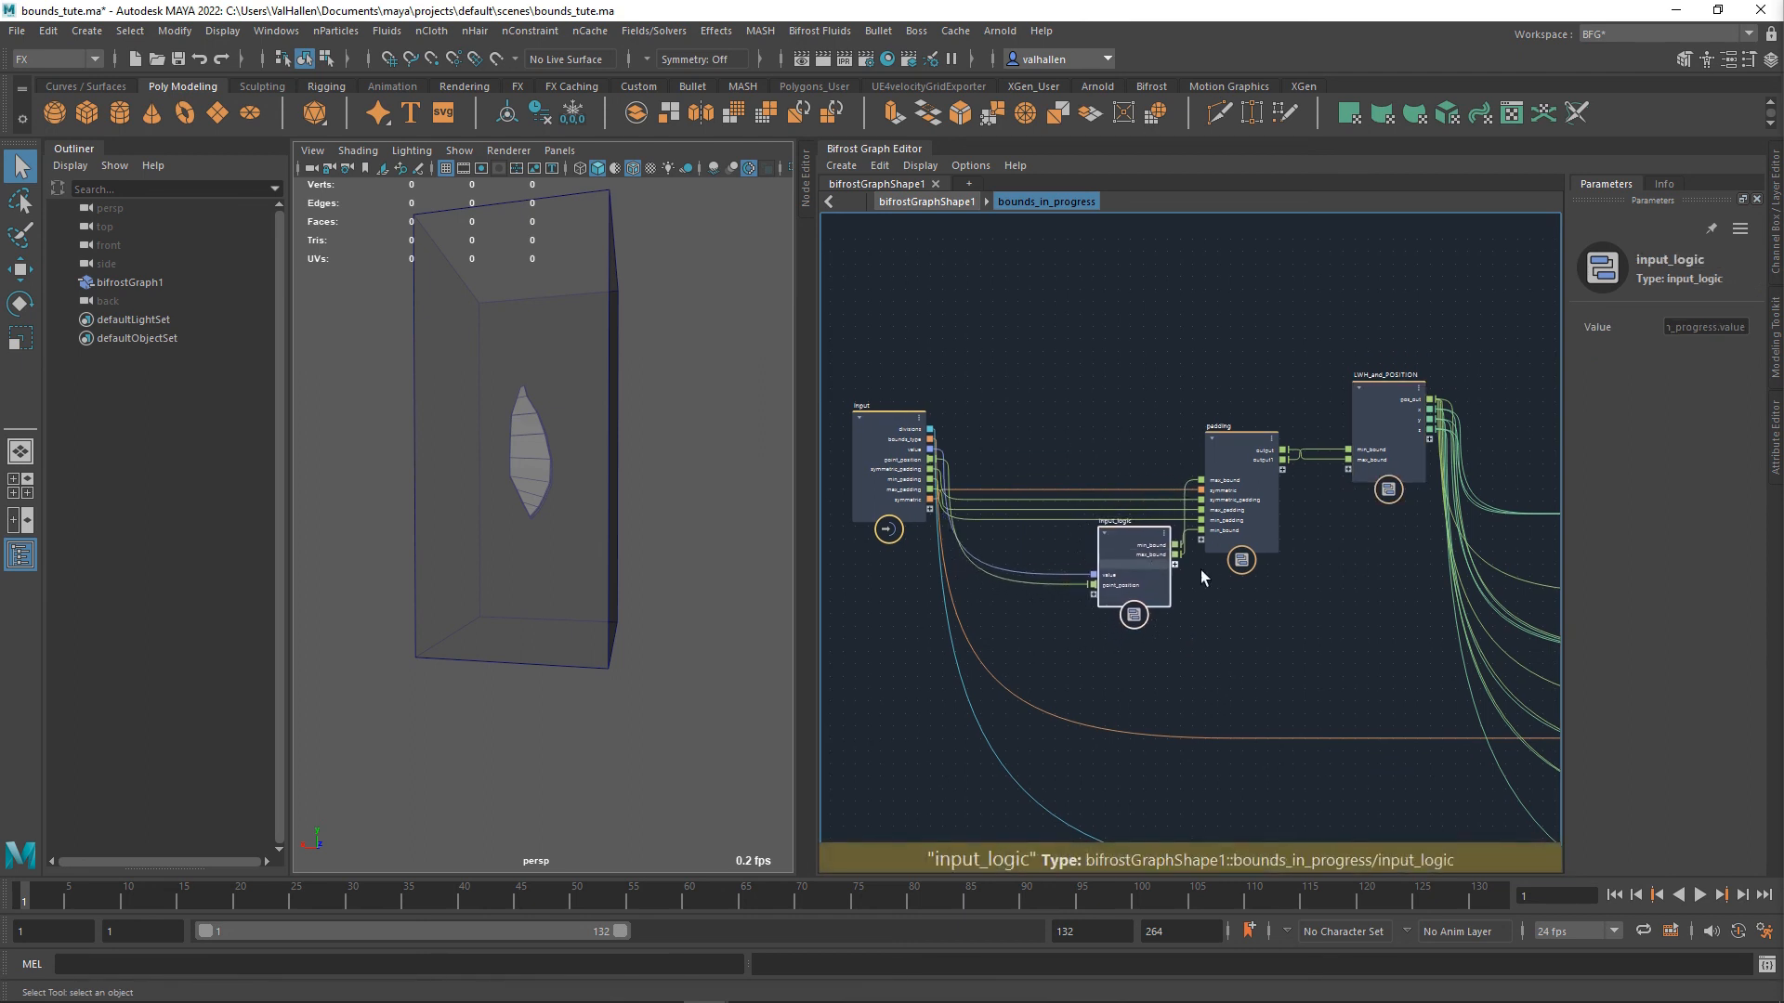
drag(1260, 391, 1147, 647)
drag(1131, 594, 1012, 567)
drag(1388, 410, 1234, 388)
scroll(1394, 437, down, 3)
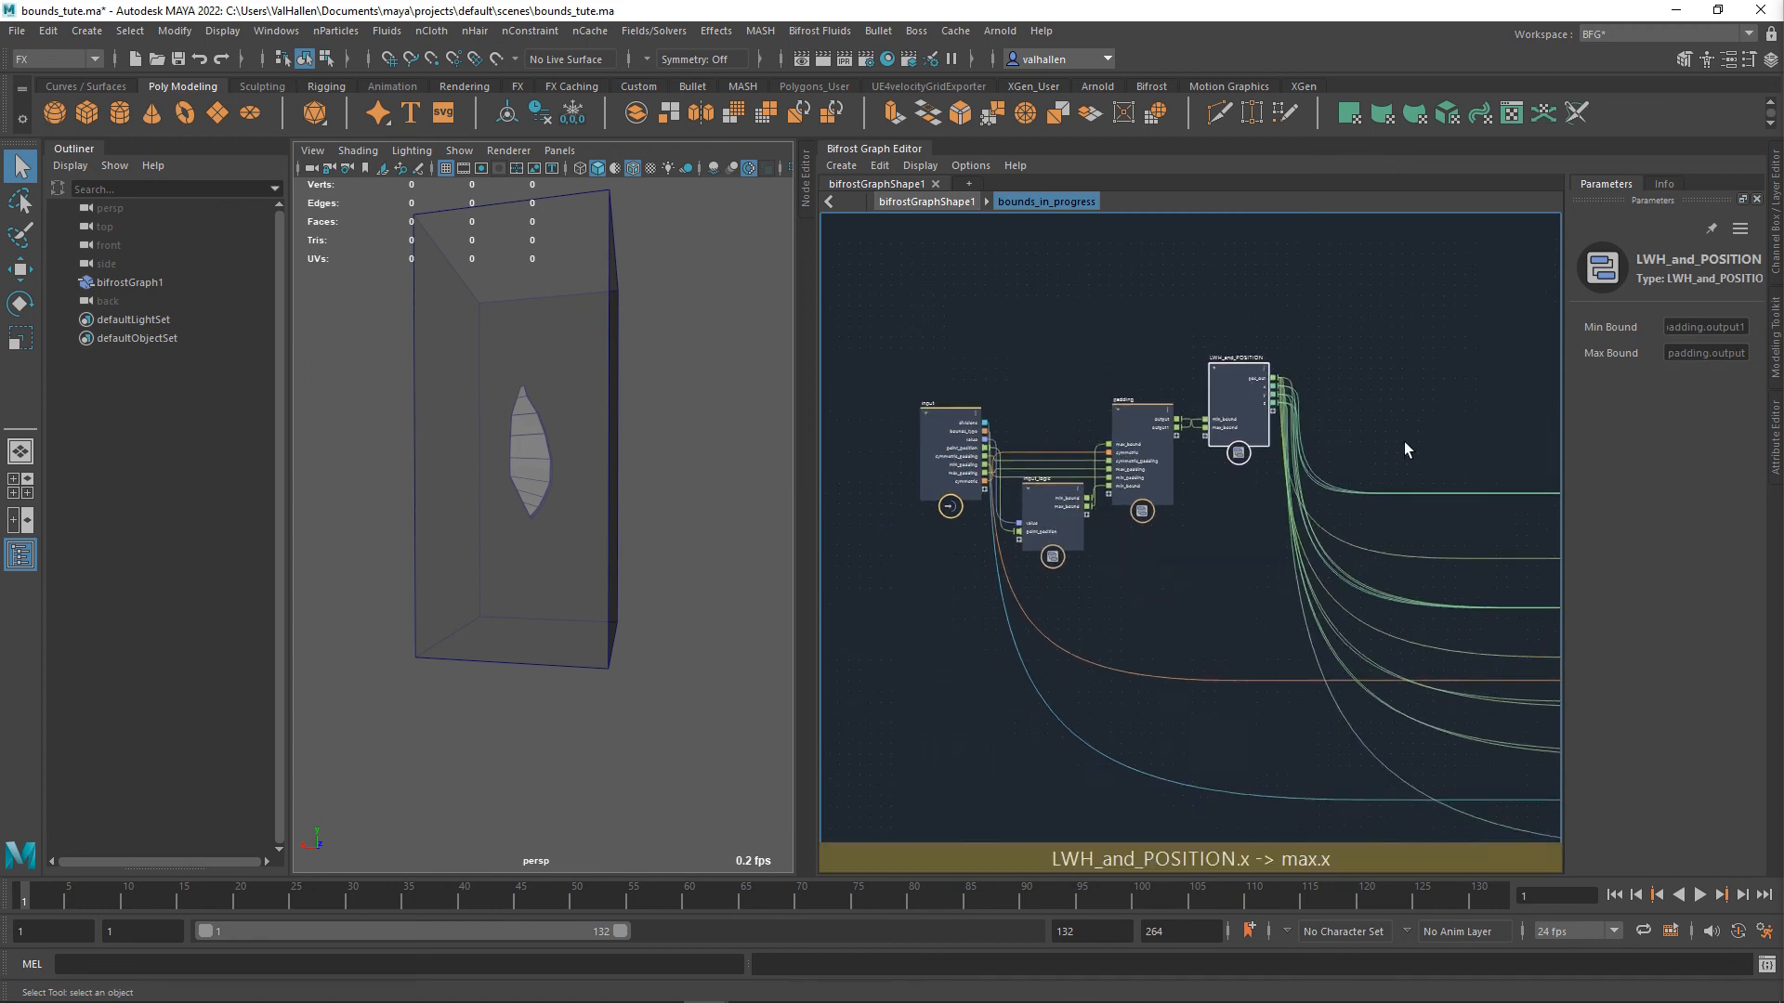
- Move all nodes downstream of LWH_and_POSITION, including the mesh creators, output_chooser and output, close to it
alt+middle_drag(1436, 506, 1051, 393)
scroll(1175, 411, down, 2)
scroll(1405, 539, down, 1)
alt+middle_drag(1388, 653, 1139, 728)
drag(1031, 738, 1420, 414)
alt+middle_drag(1414, 650, 1565, 807)
drag(1259, 656, 968, 559)
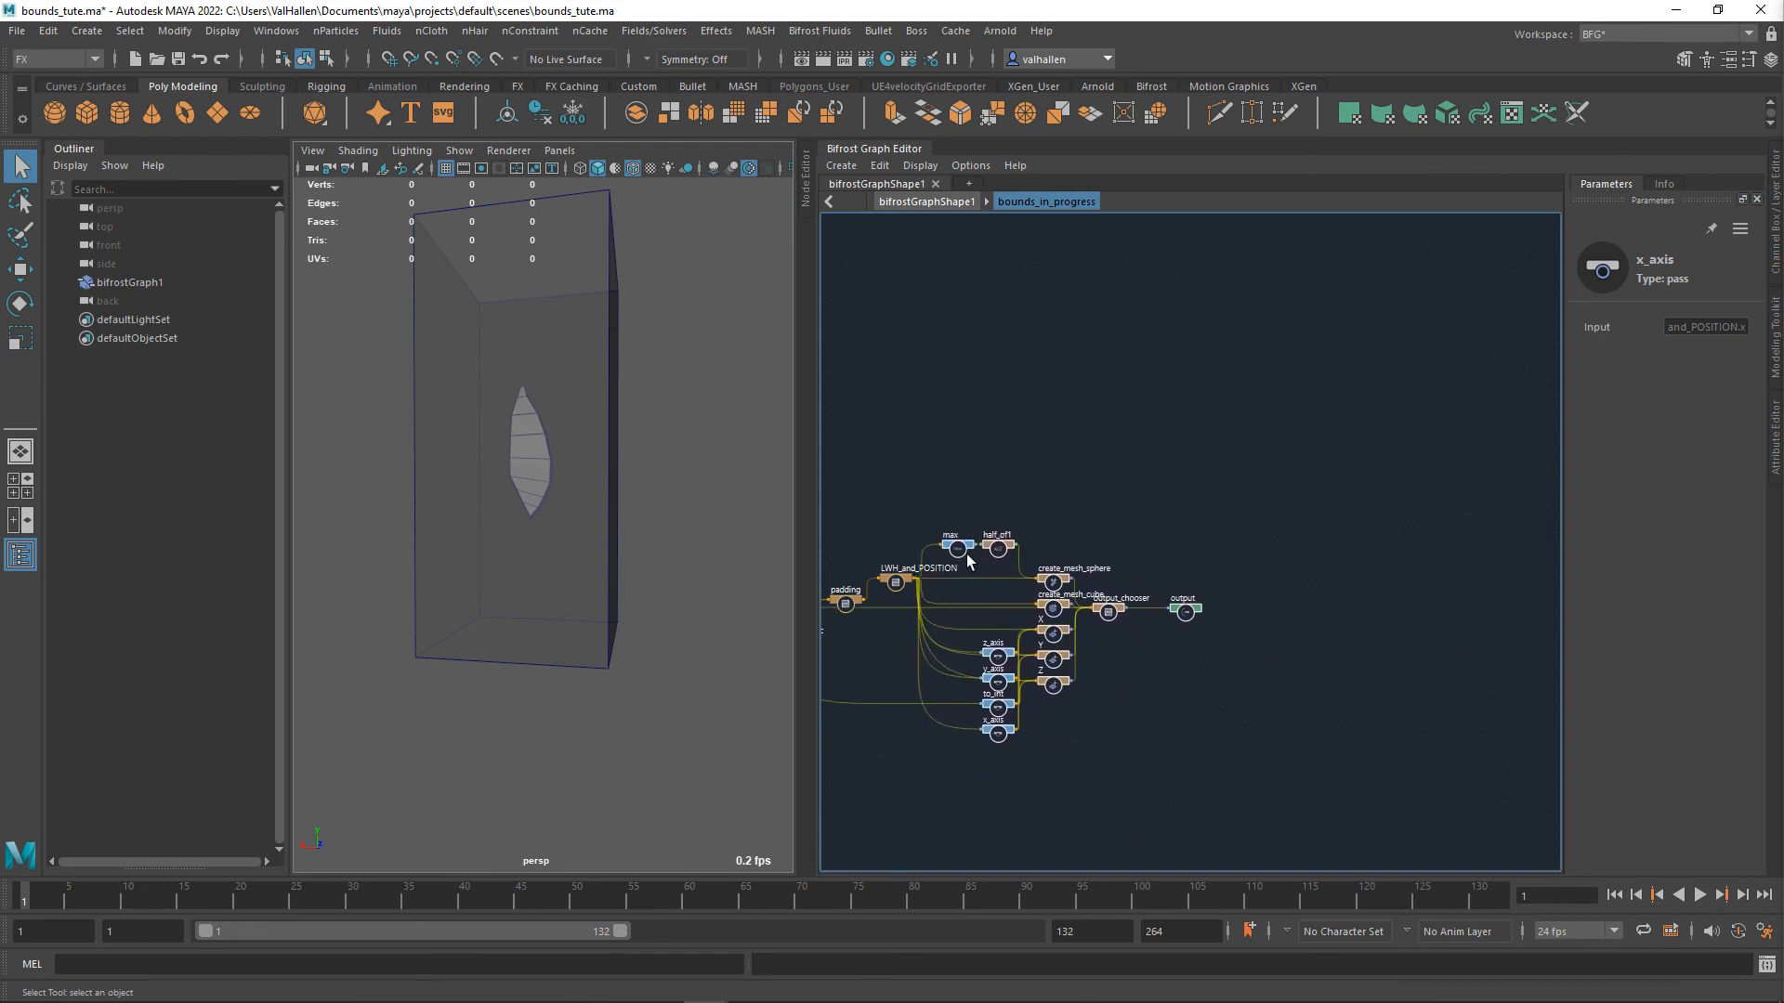
alt+middle_drag(1138, 759, 1446, 741)
scroll(1154, 733, up, 3)
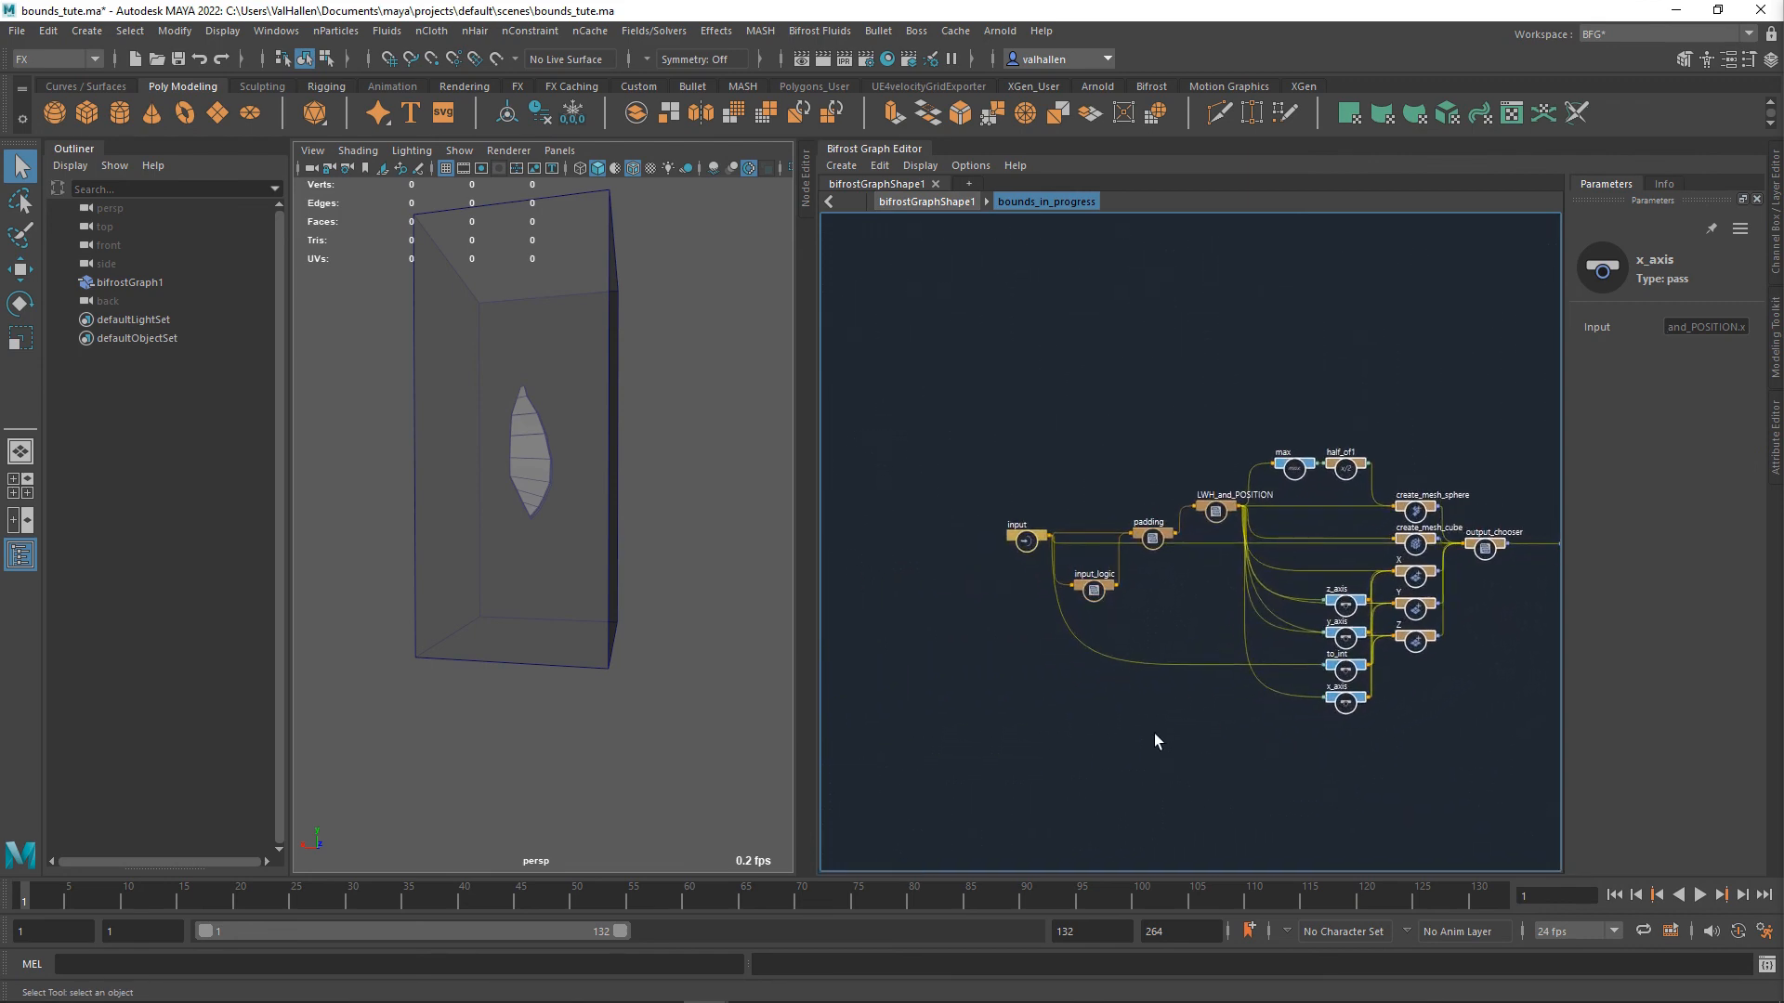
- Move input_logic up slightly between the input and padding nodes and check the tidied layout
scroll(1150, 707, up, 5)
alt+middle_drag(1138, 591, 1141, 645)
click(1099, 626)
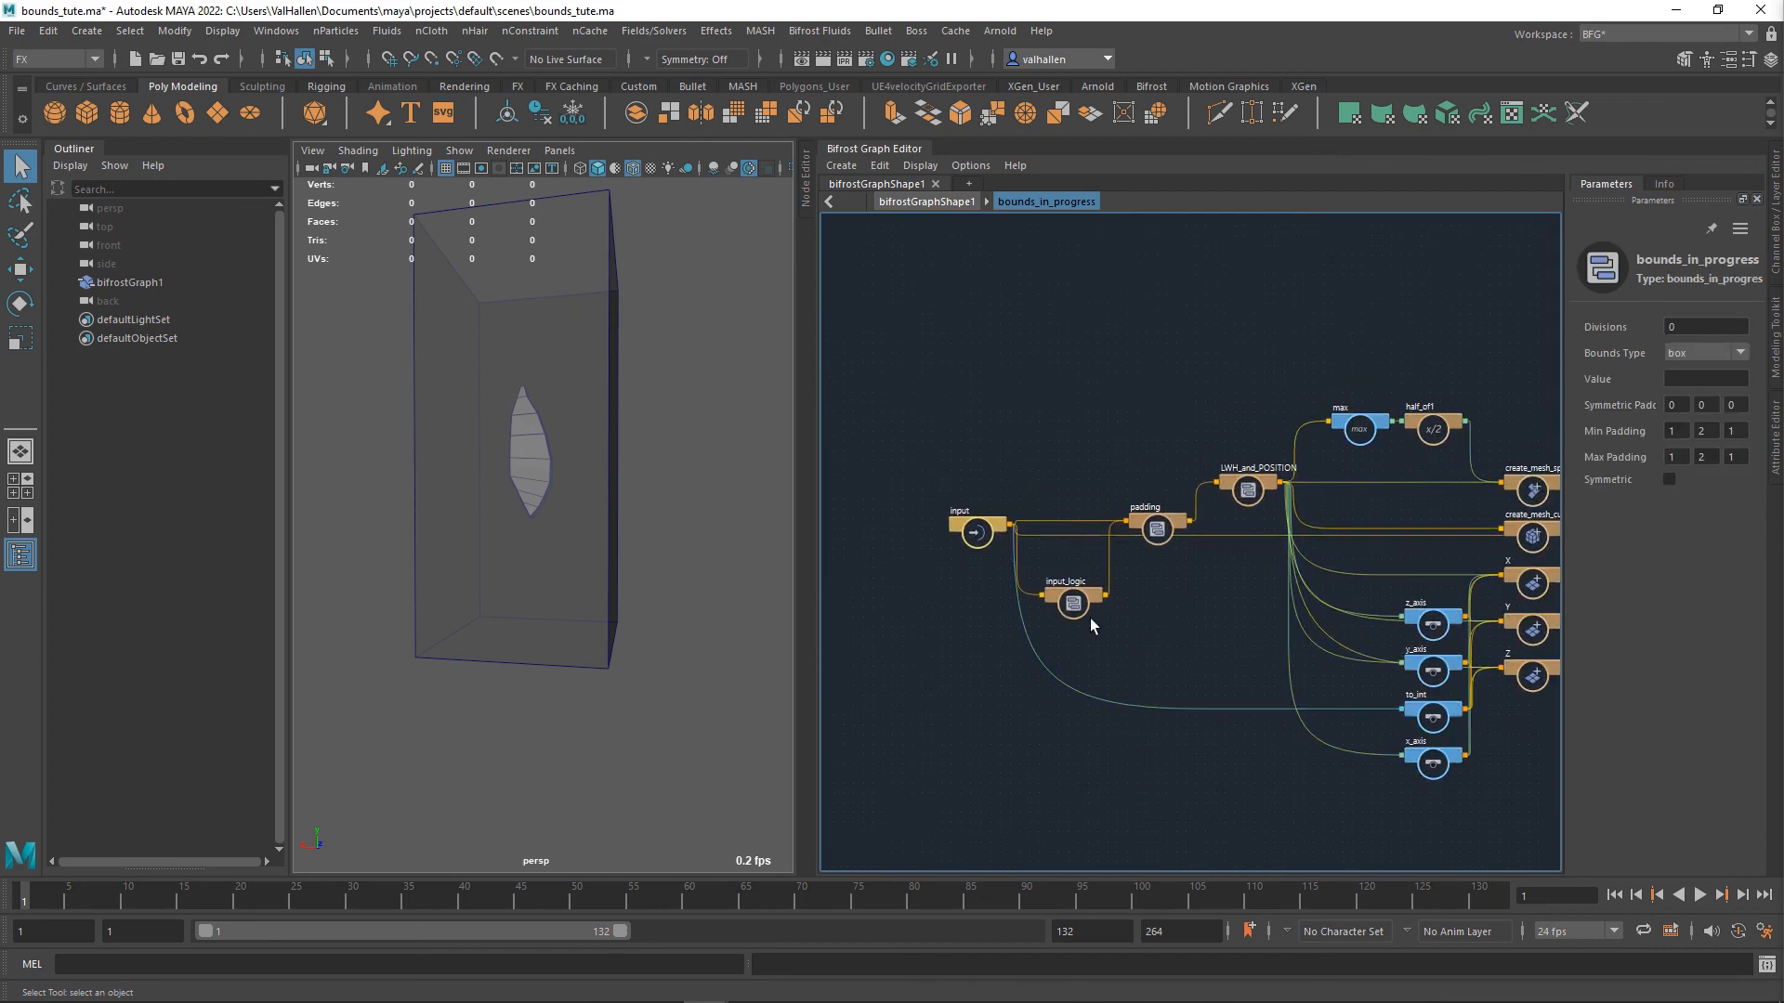
drag(1088, 618, 1083, 579)
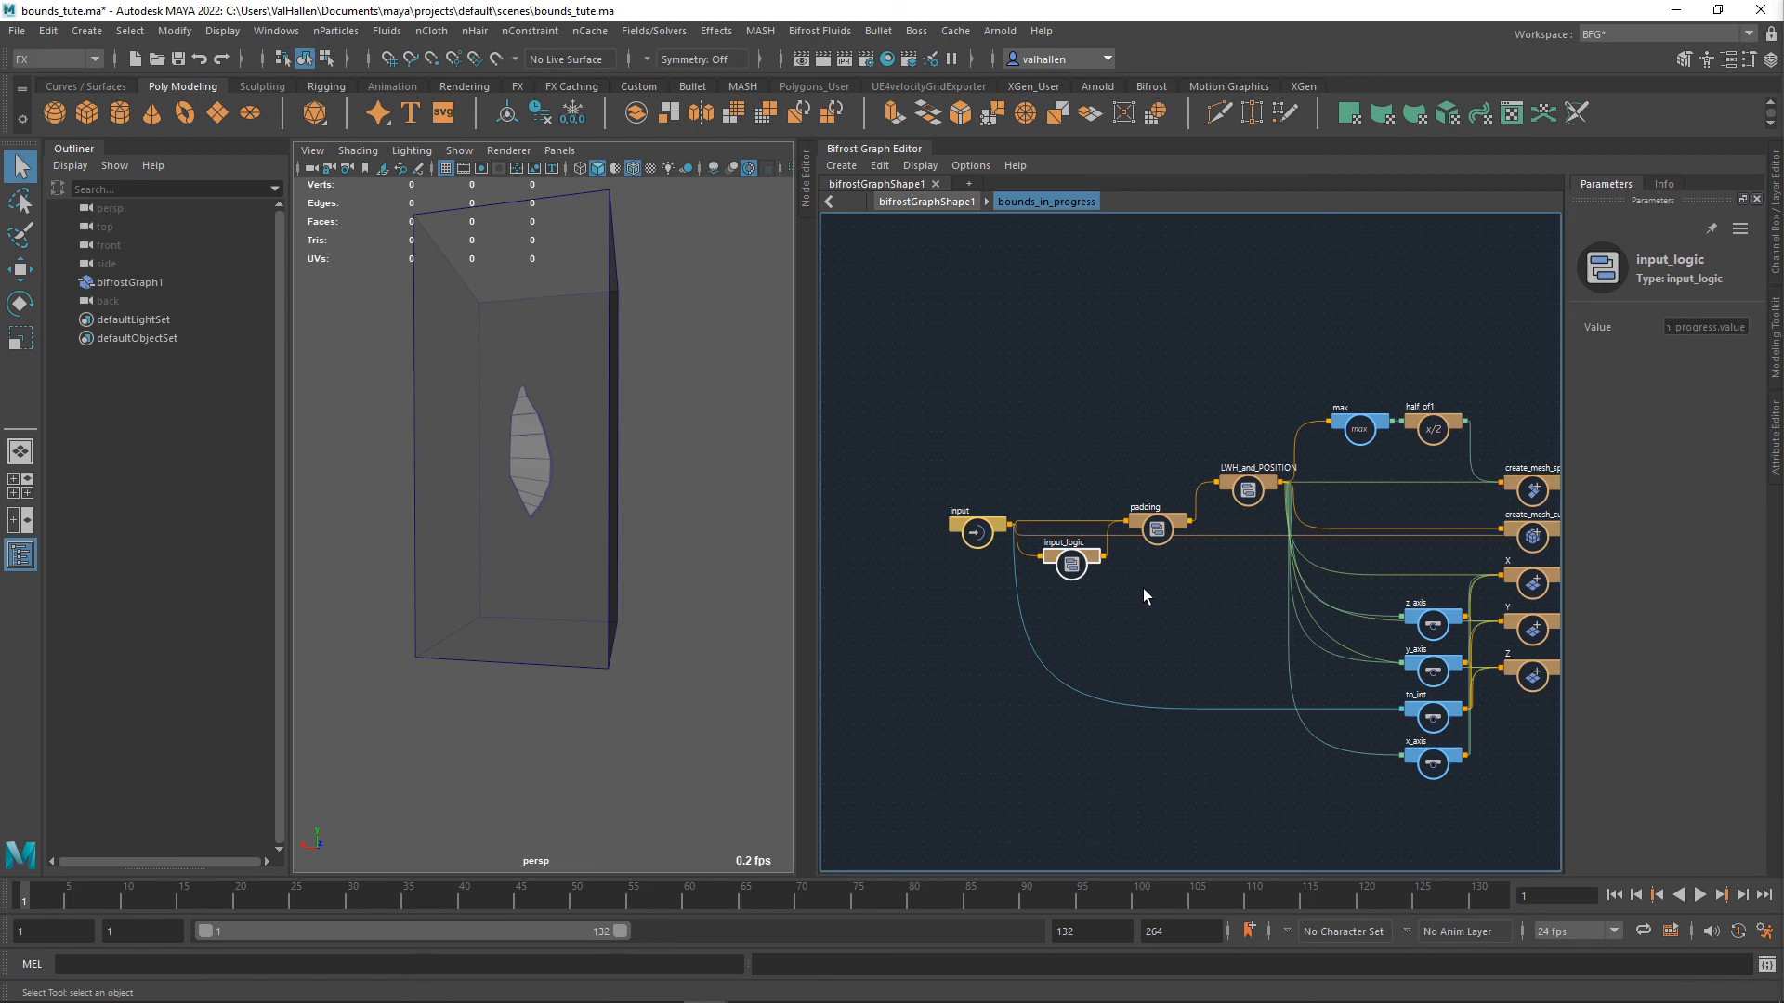
scroll(1144, 596, down, 2)
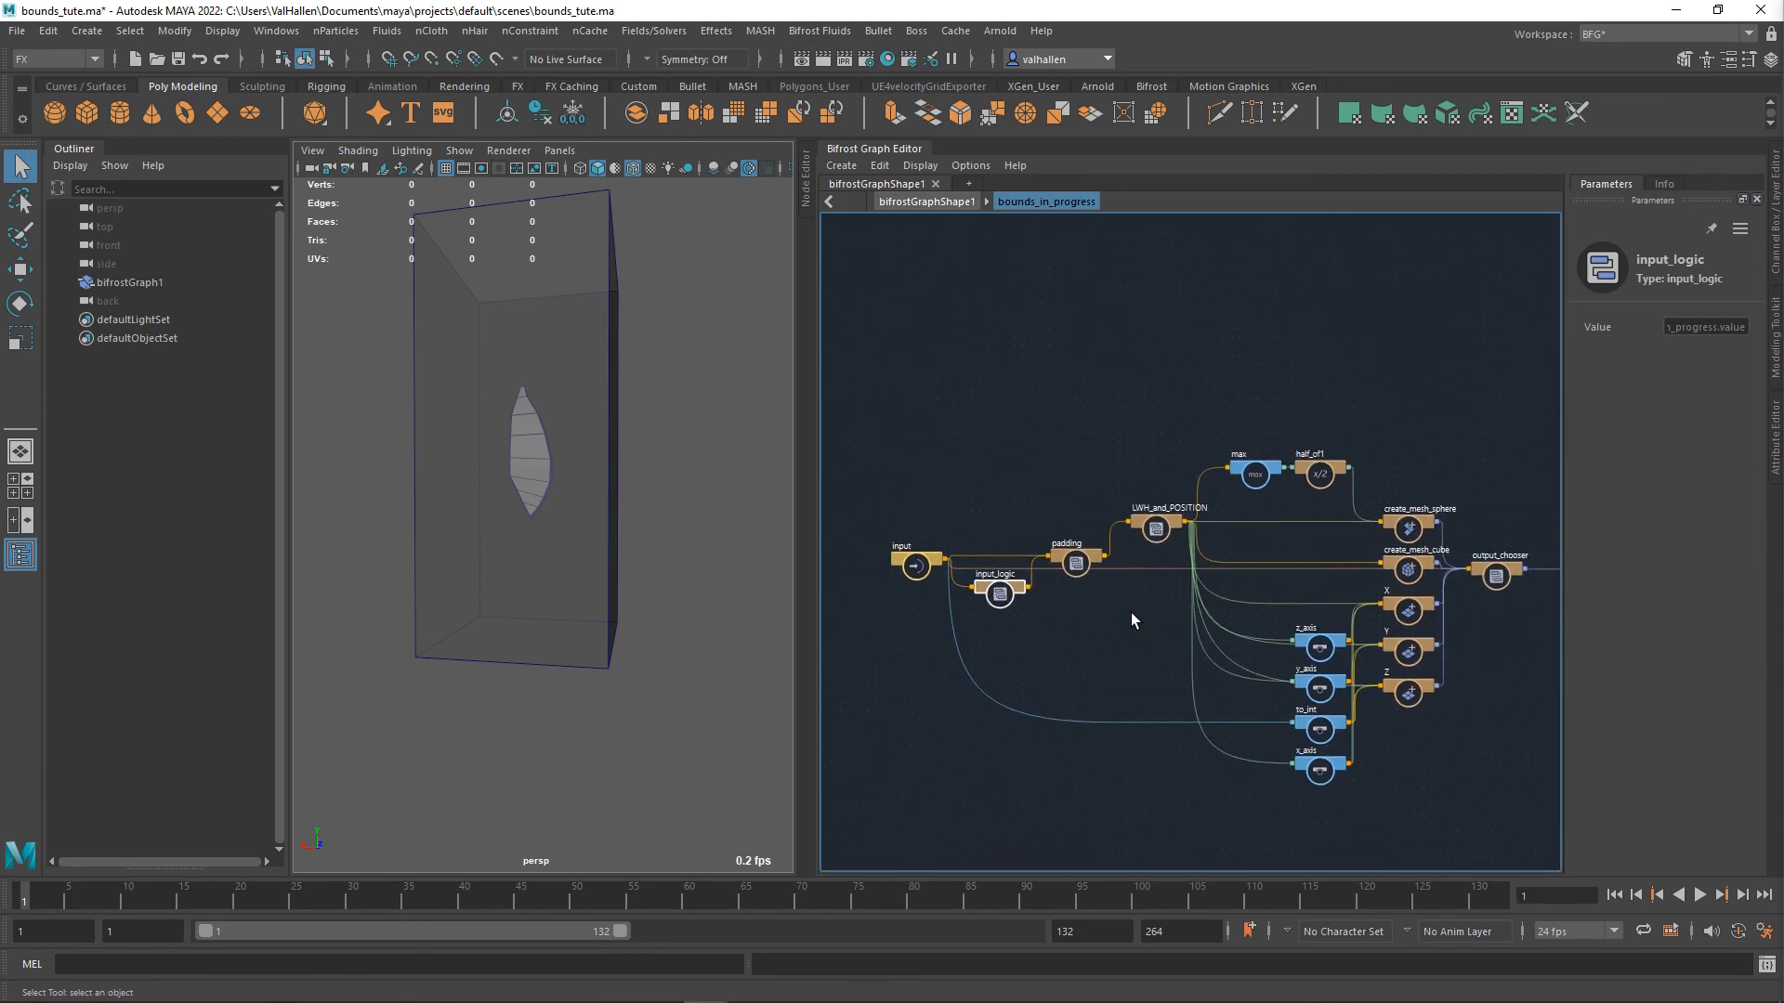
scroll(1130, 612, up, 3)
scroll(1131, 612, down, 1)
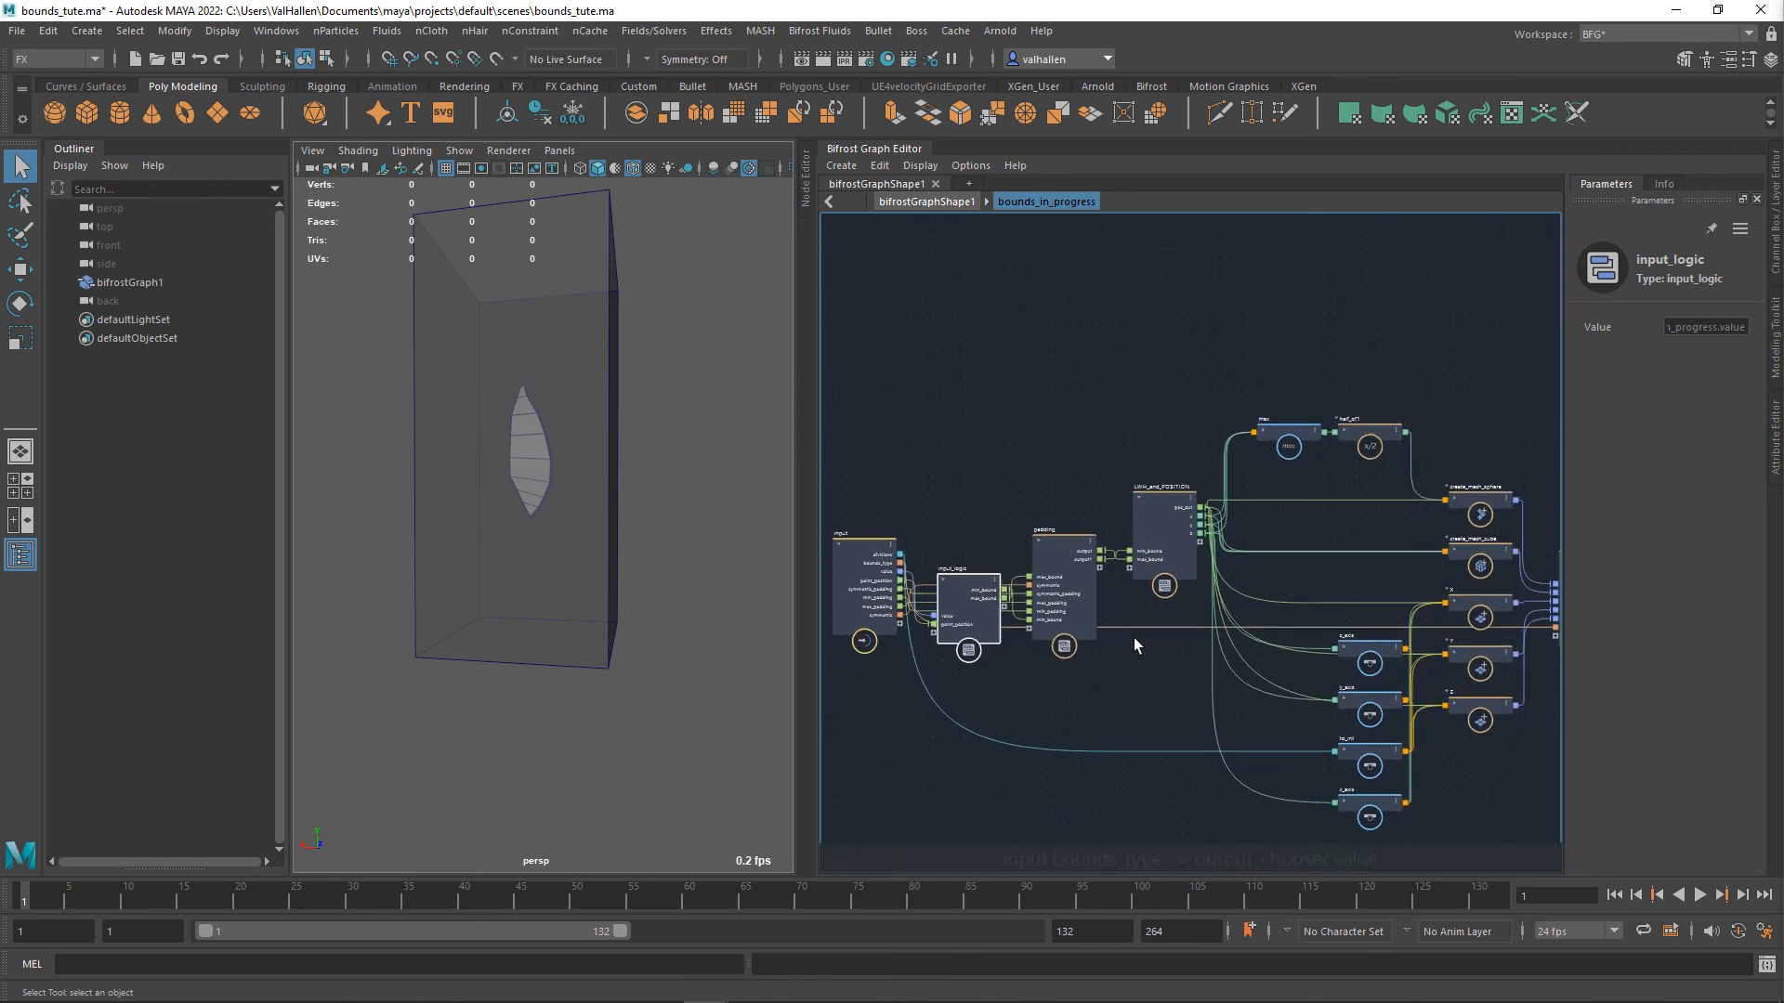
alt+middle_drag(1137, 655, 1139, 637)
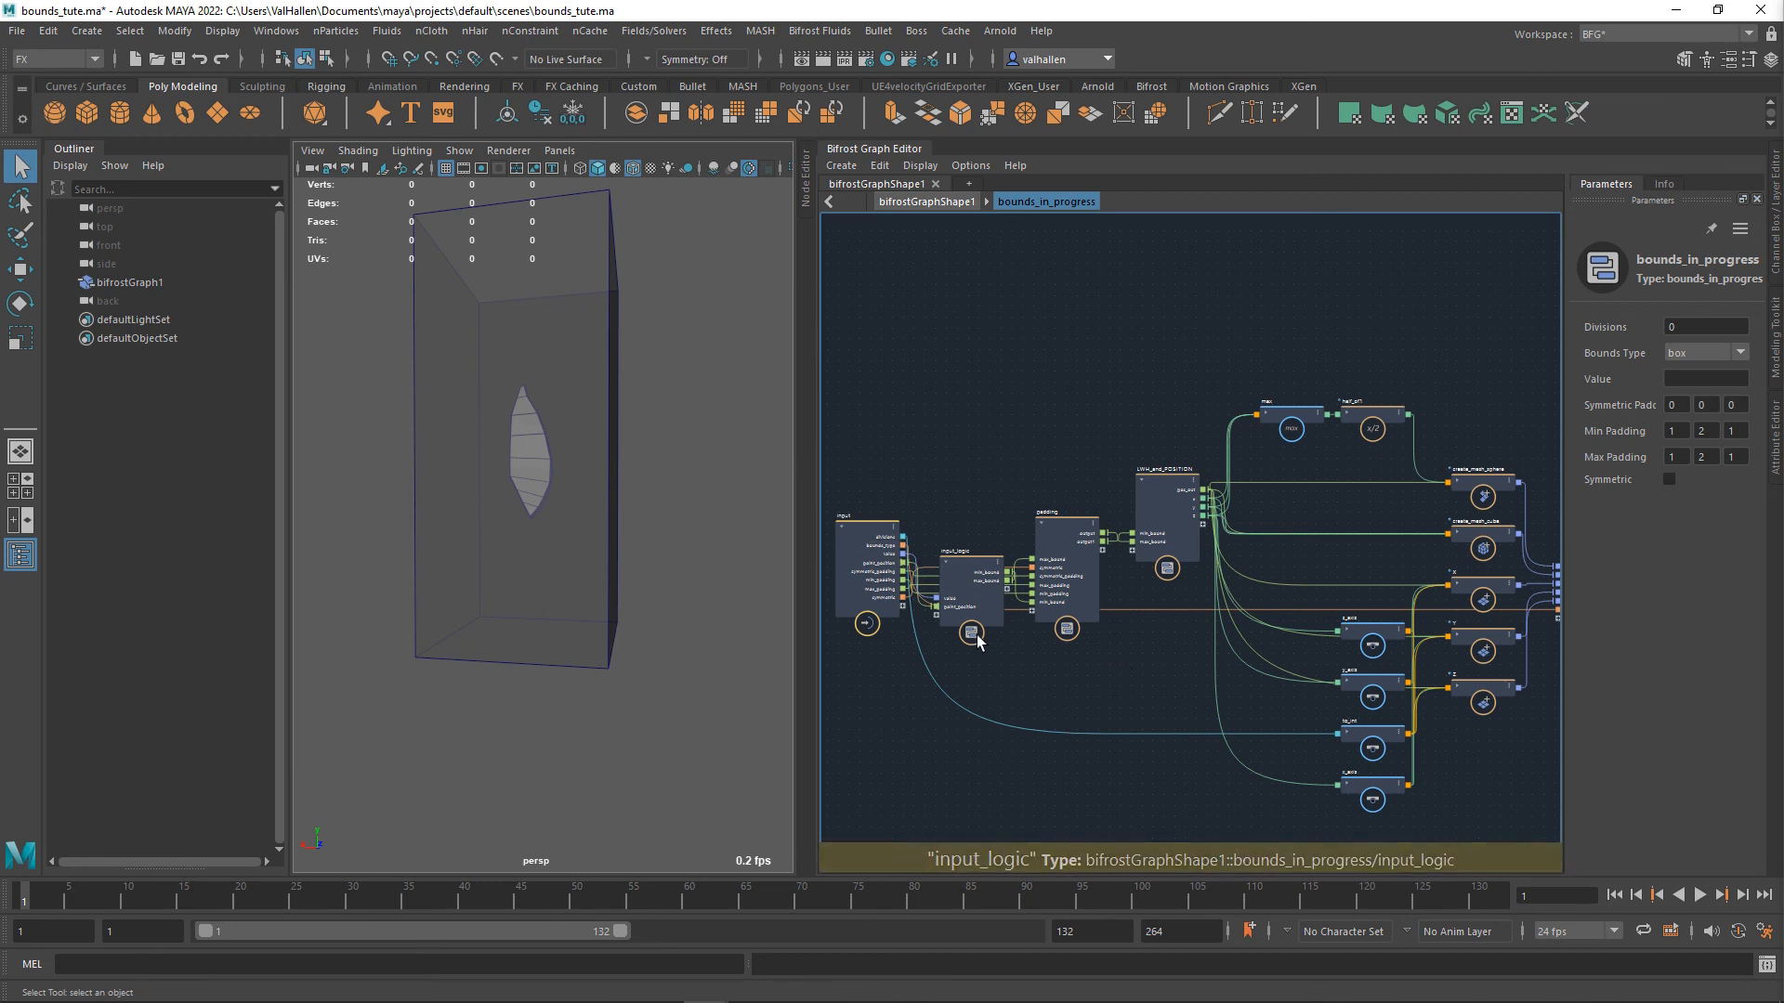
- Return to the parent graph and make bounds_type the first input port of the bounds_in_progress compound
middle_drag(971, 641, 1191, 660)
scroll(1113, 616, up, 2)
click(1031, 516)
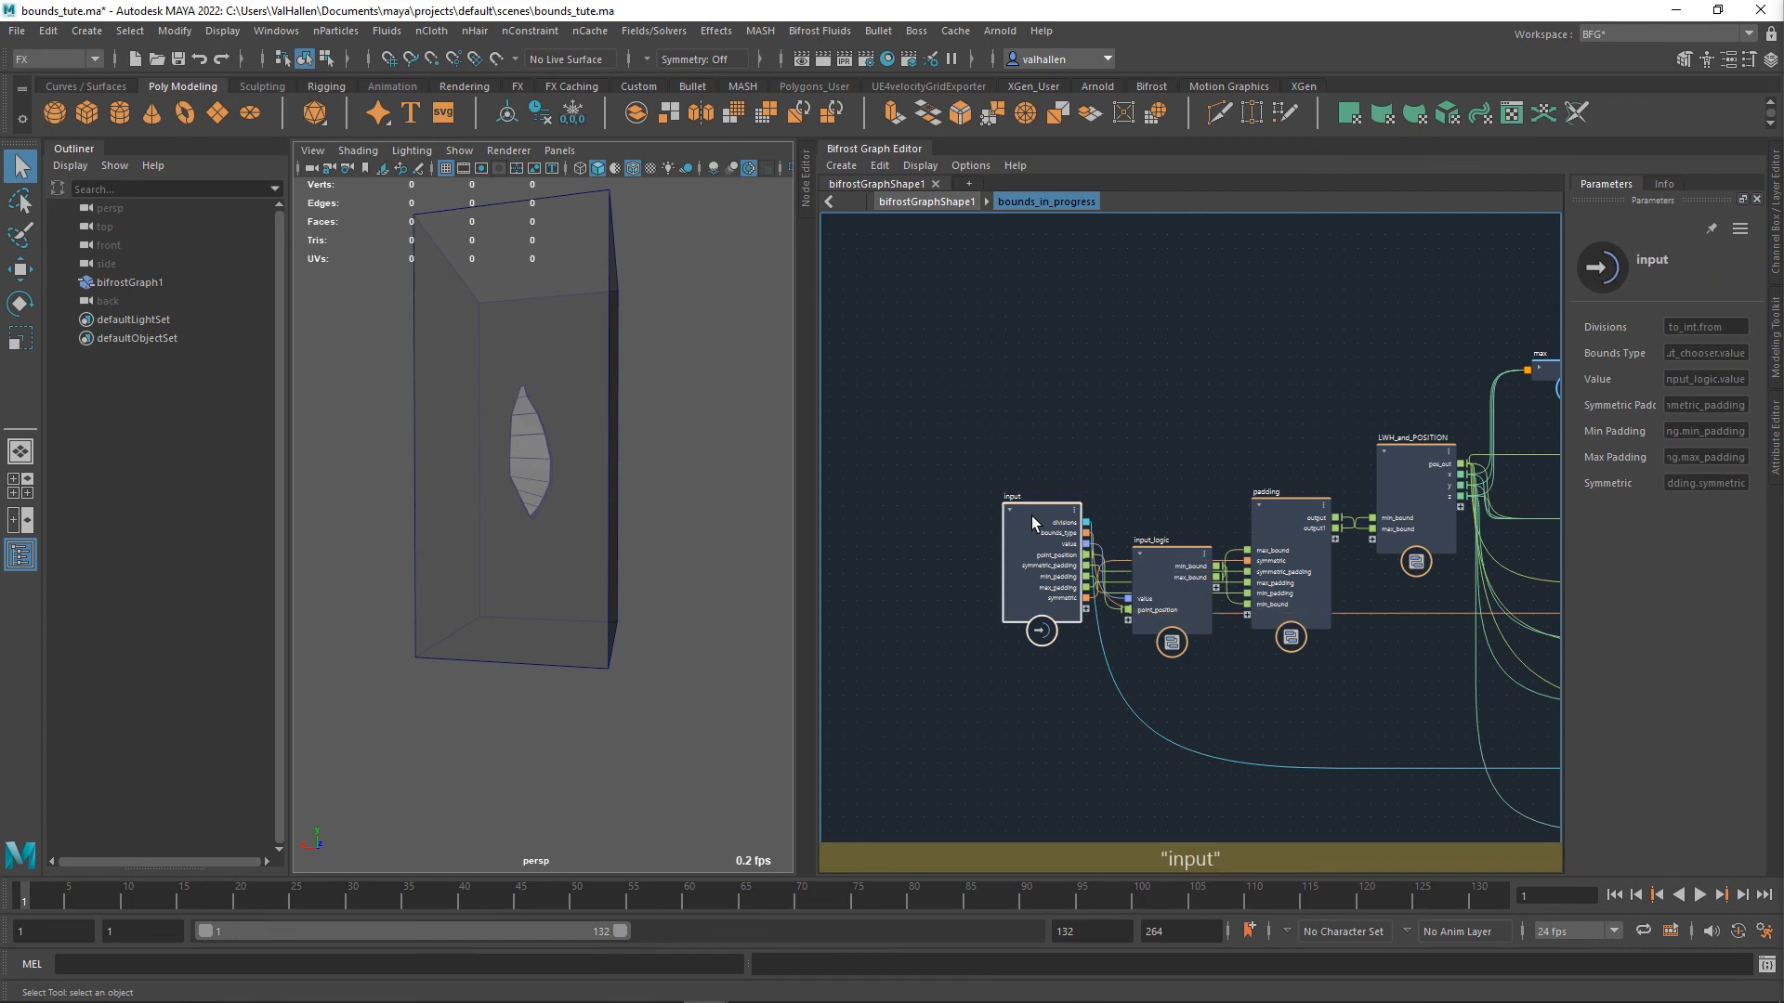
key(u)
middle_drag(1188, 550, 1067, 416)
scroll(1200, 493, up, 2)
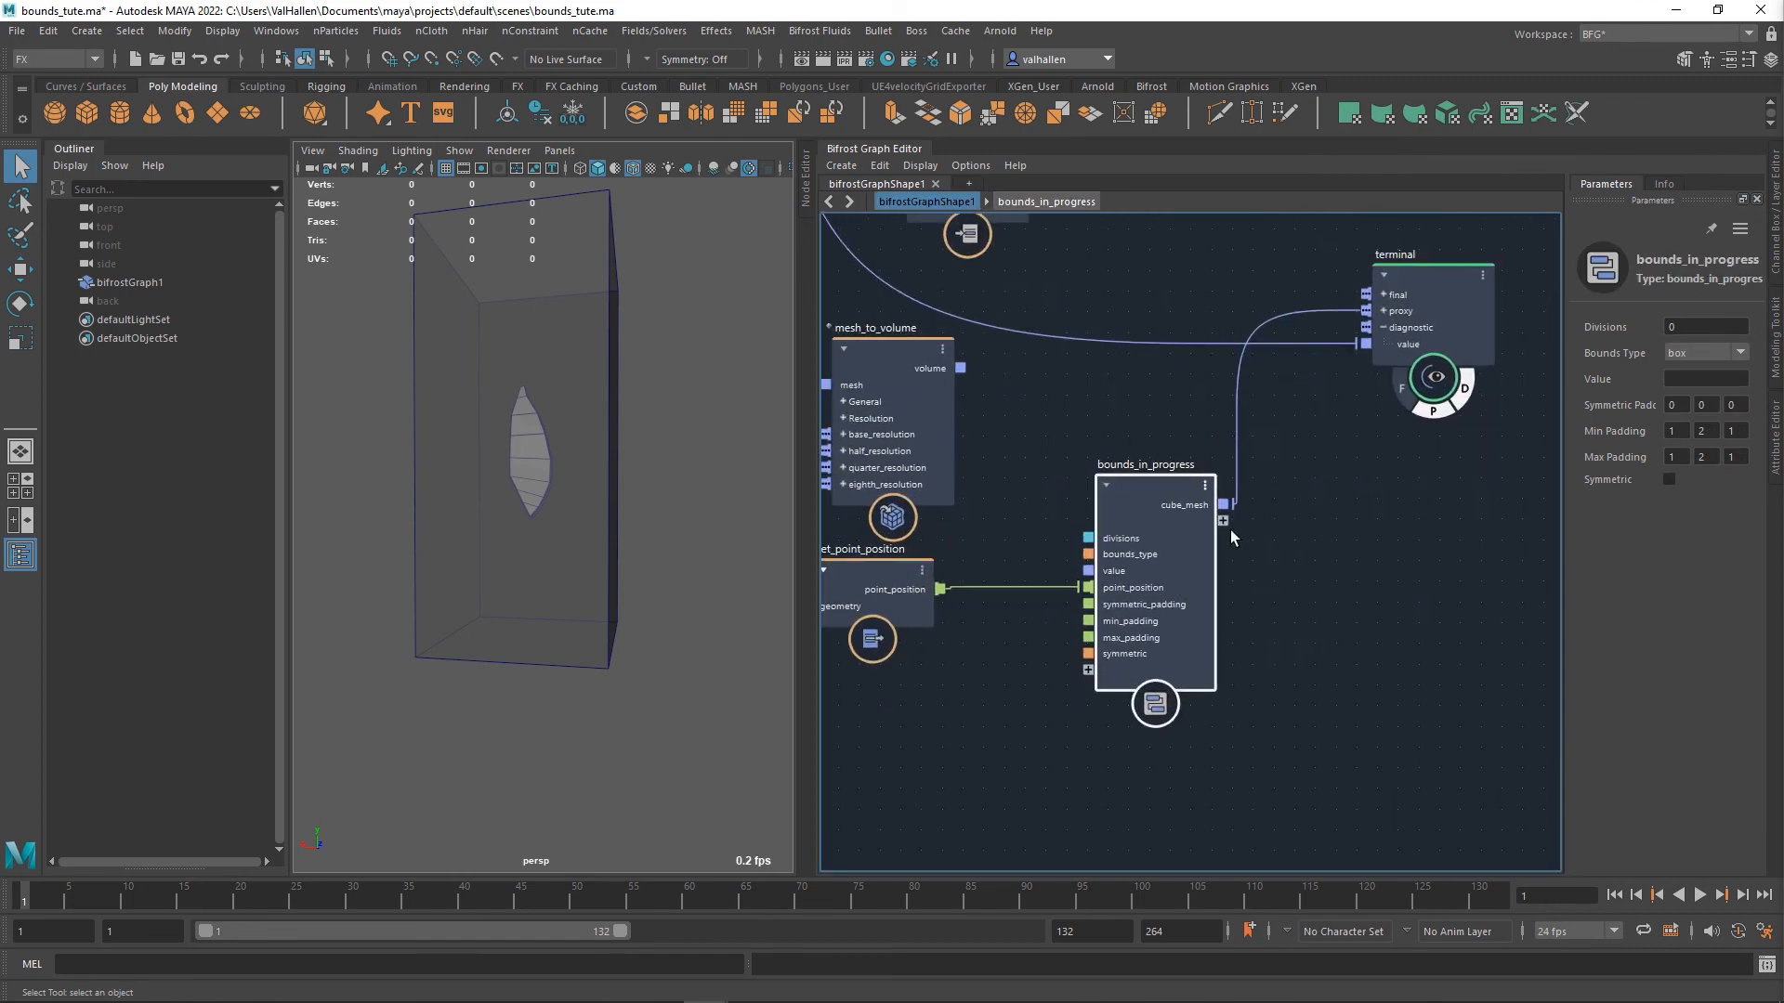
right_click(1152, 556)
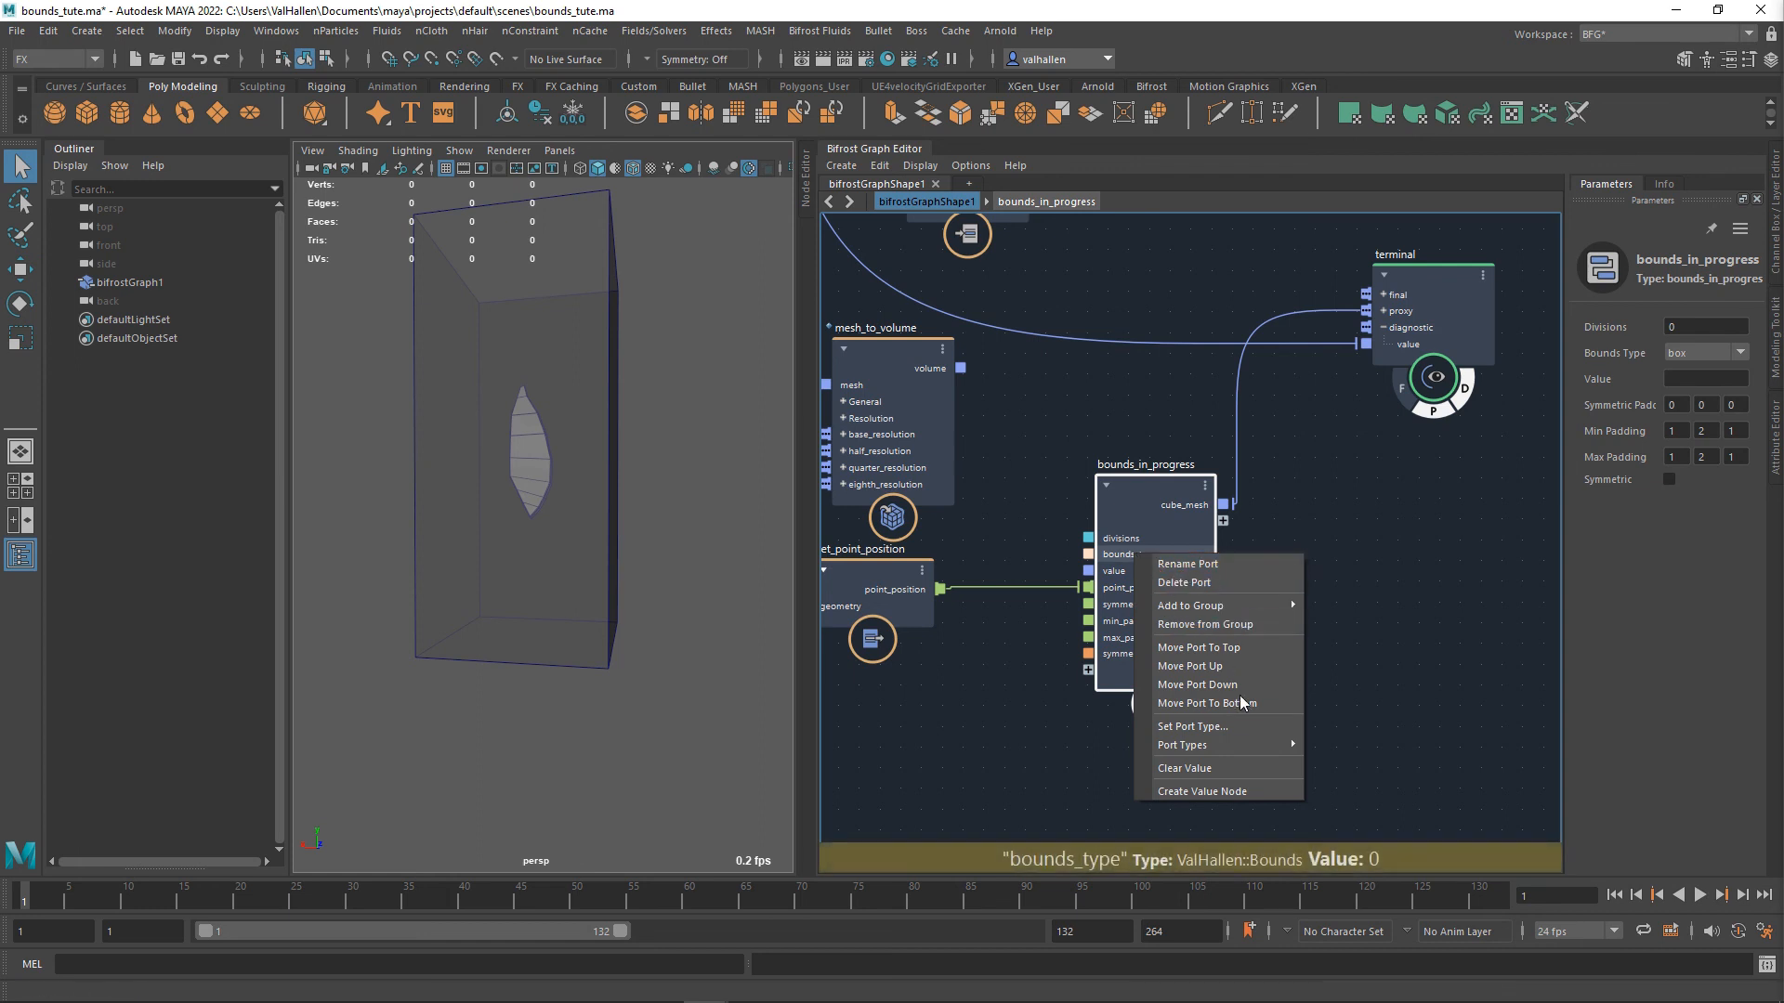
click(1234, 647)
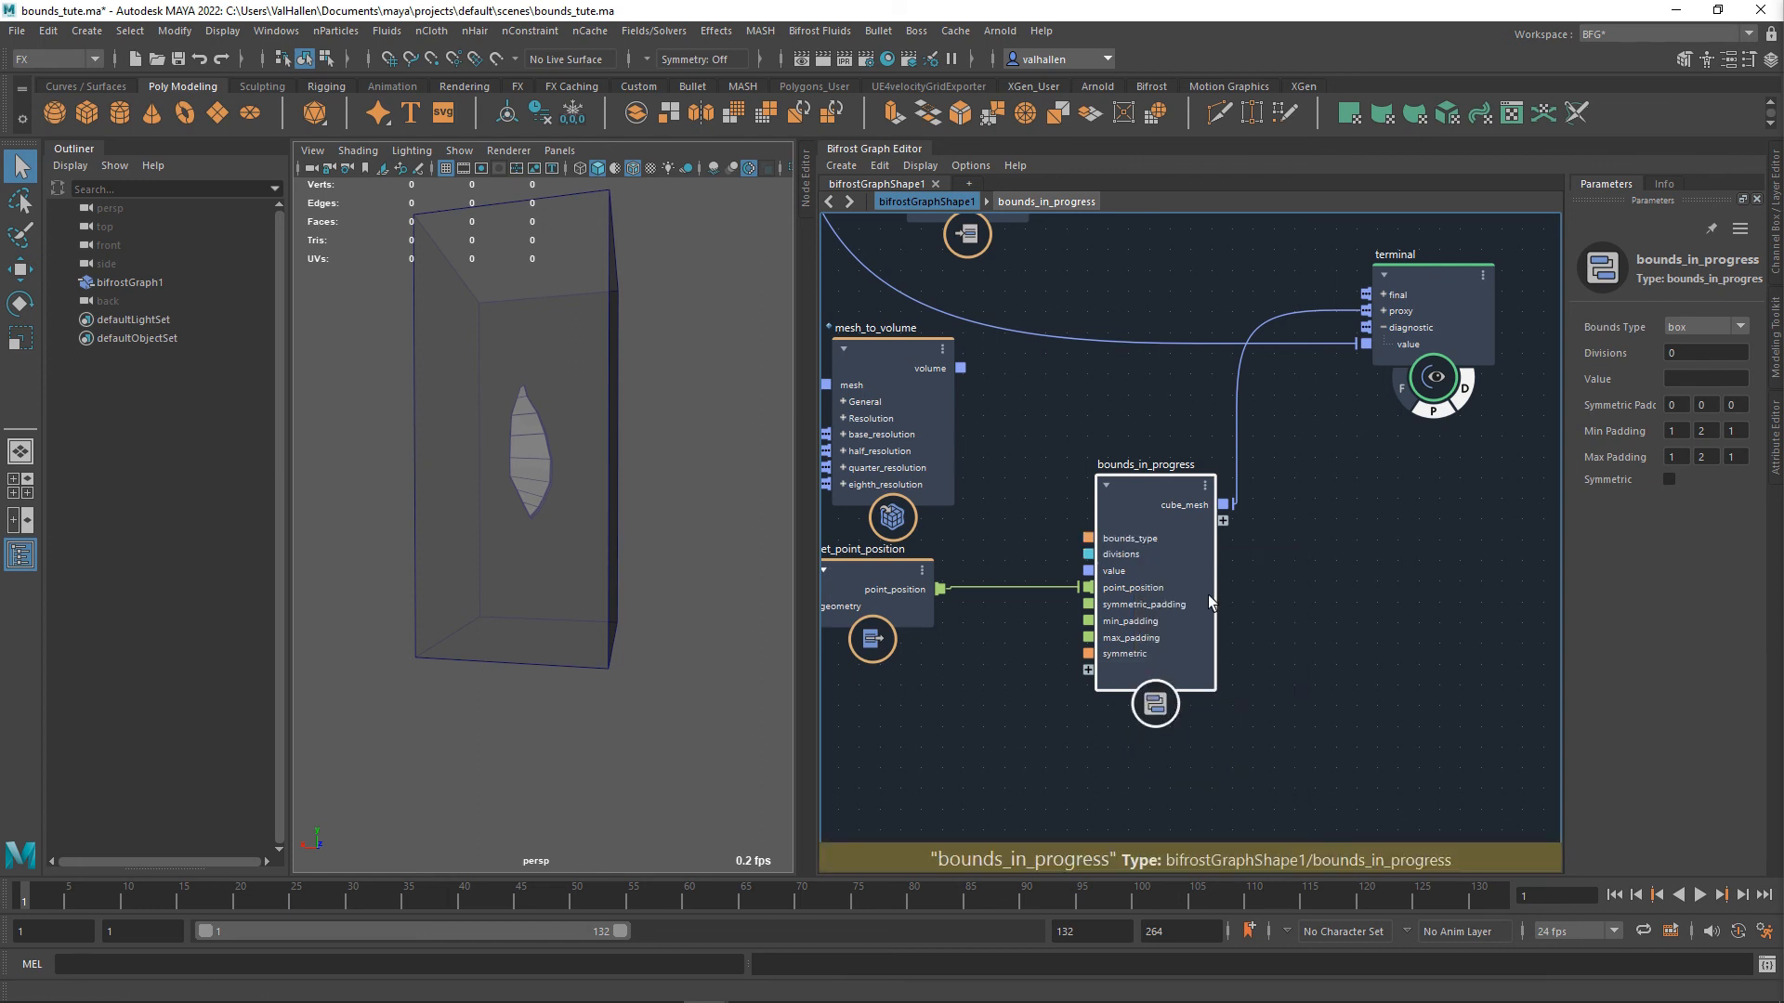
- Set the Bounds Type of bounds_in_progress to rect_x and inspect the resulting plane from another angle
click(1705, 327)
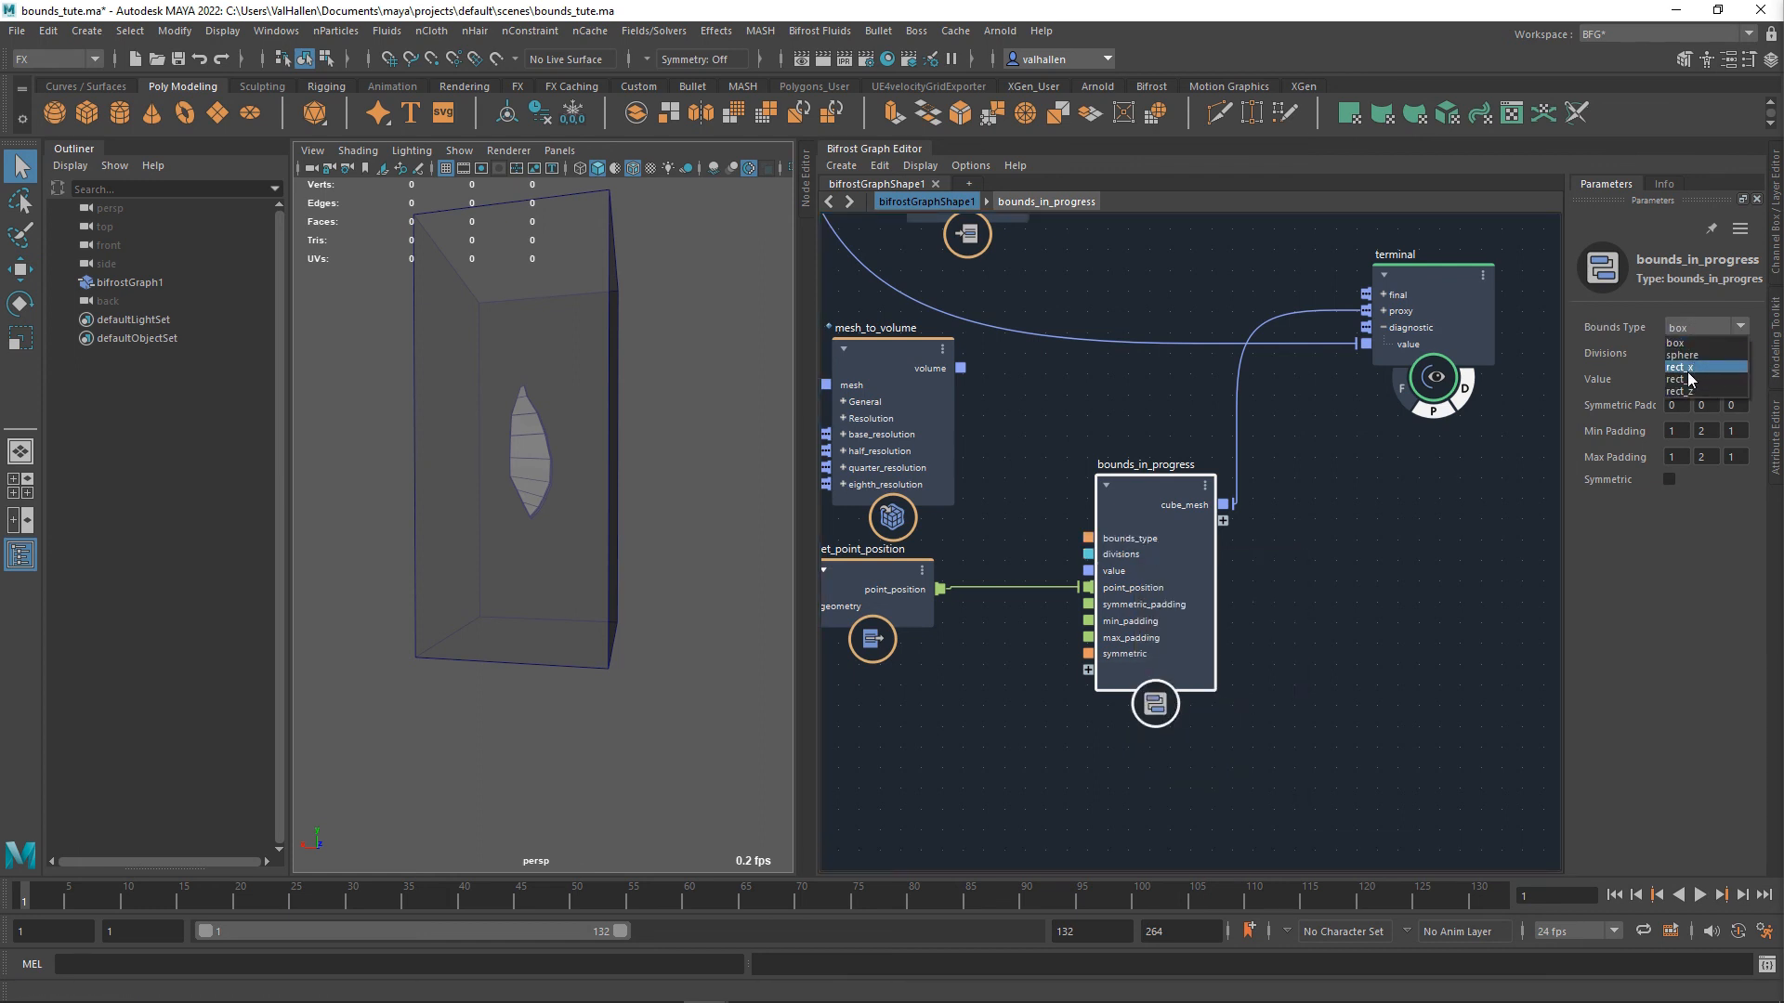
click(1680, 367)
alt+drag(700, 483, 630, 450)
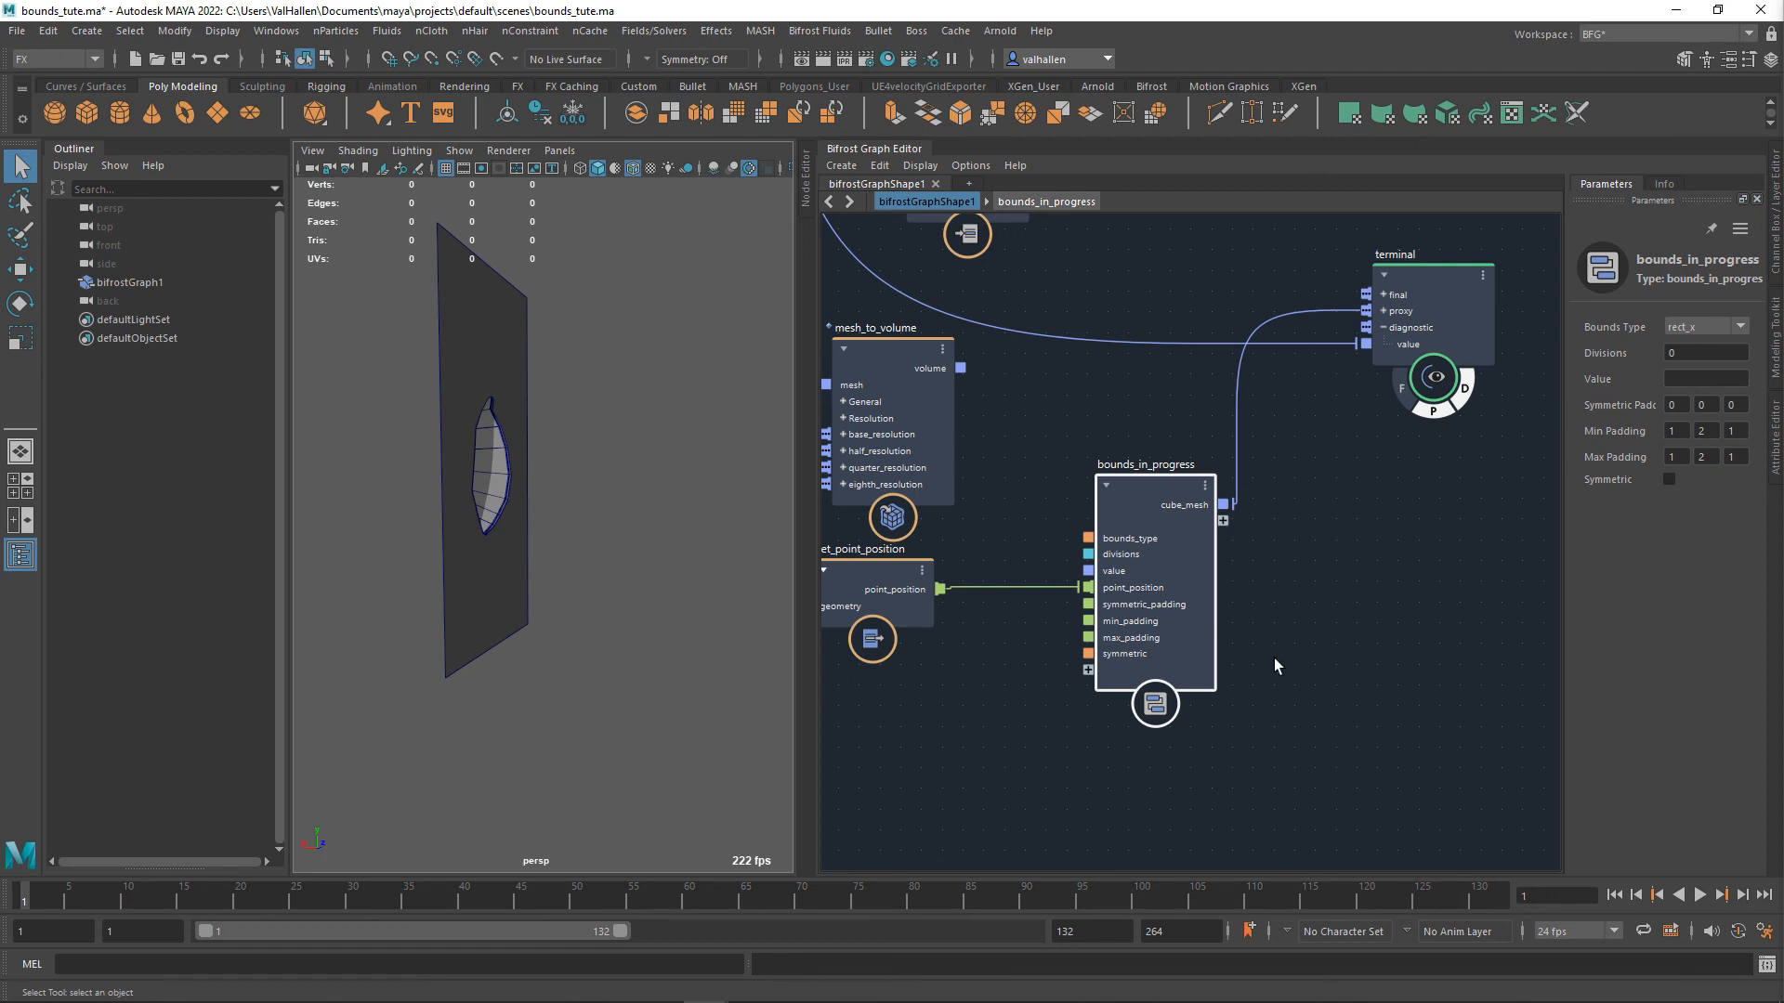
- Rename the value port of bounds_in_progress to object_in
middle_drag(1274, 658, 1343, 633)
right_click(1219, 549)
click(1245, 563)
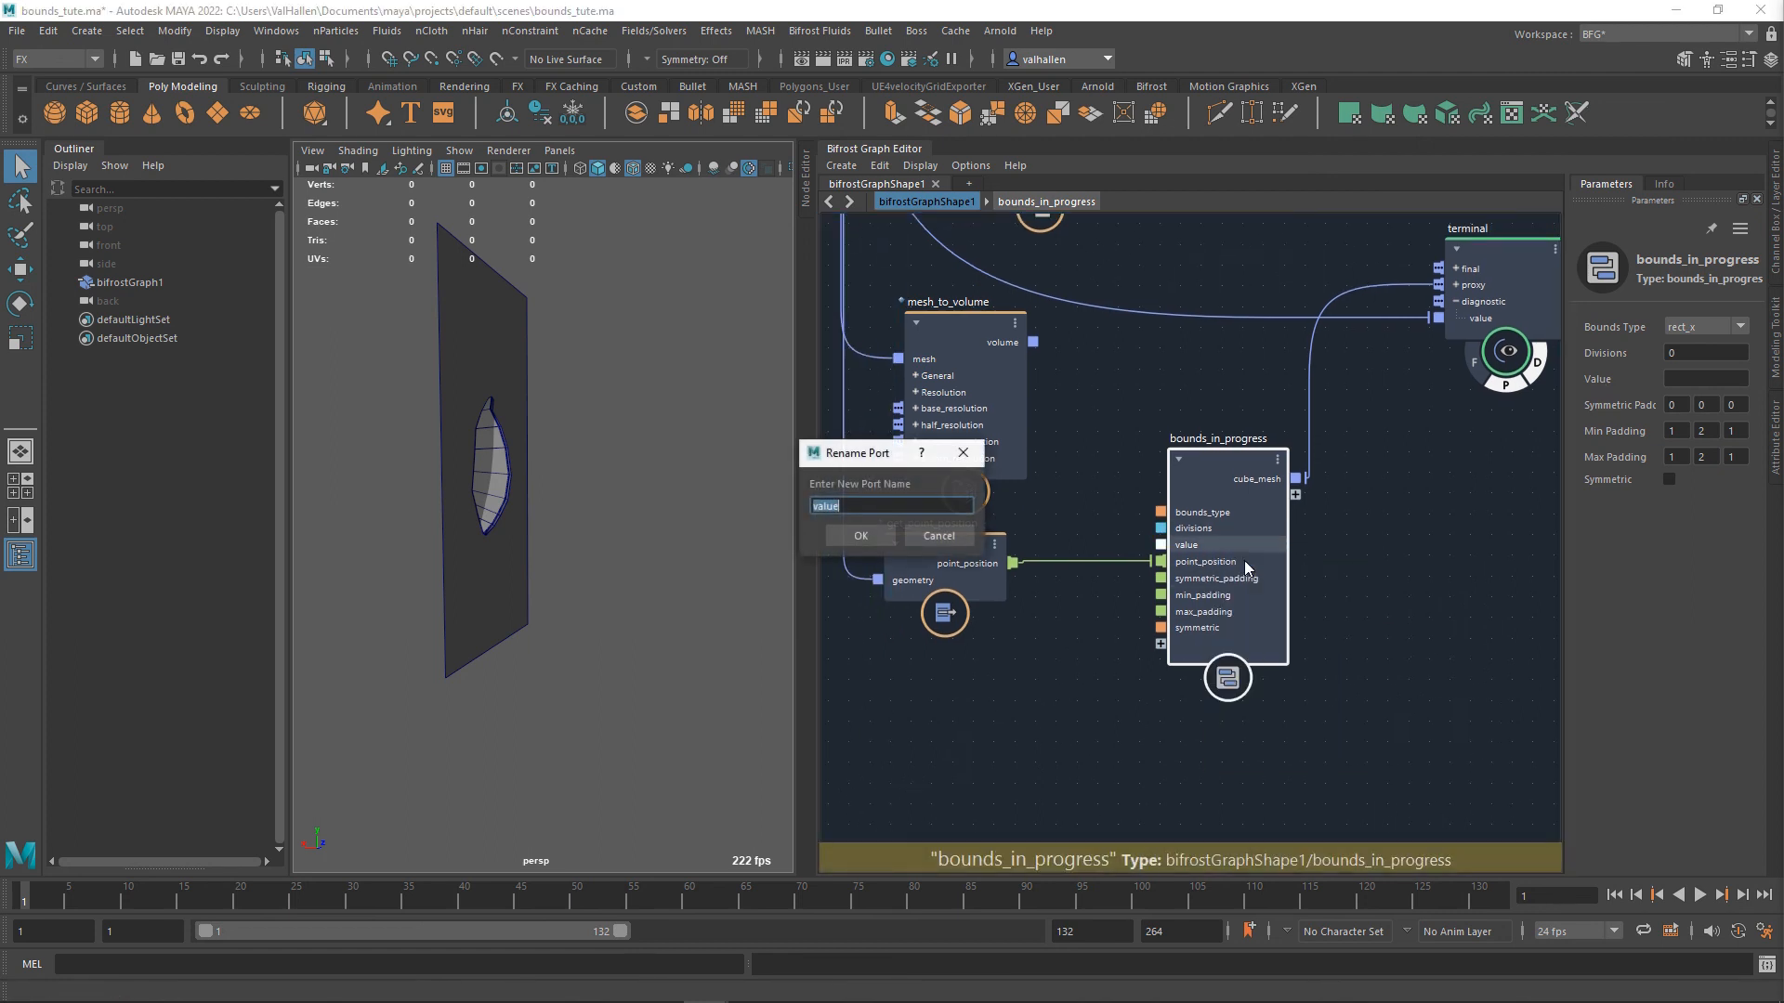
text(object_)
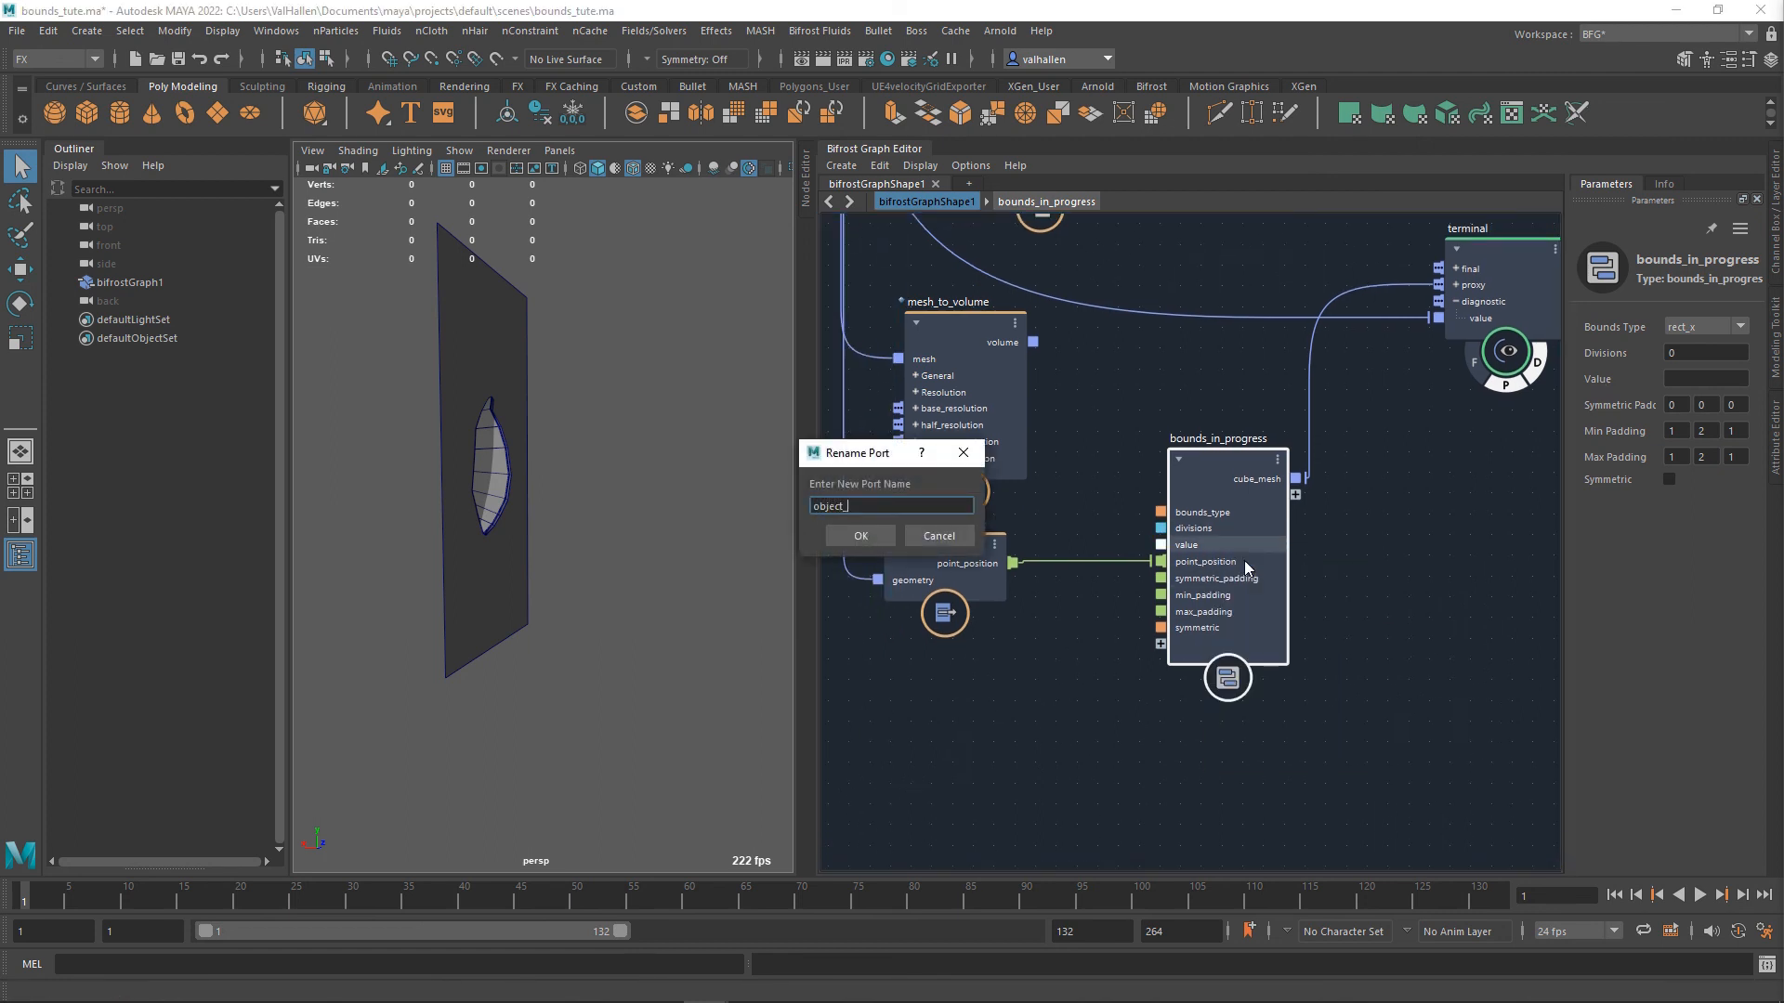
text(in)
key(Return)
- Rename the point_position port of bounds_in_progress to positions_in
right_click(1223, 570)
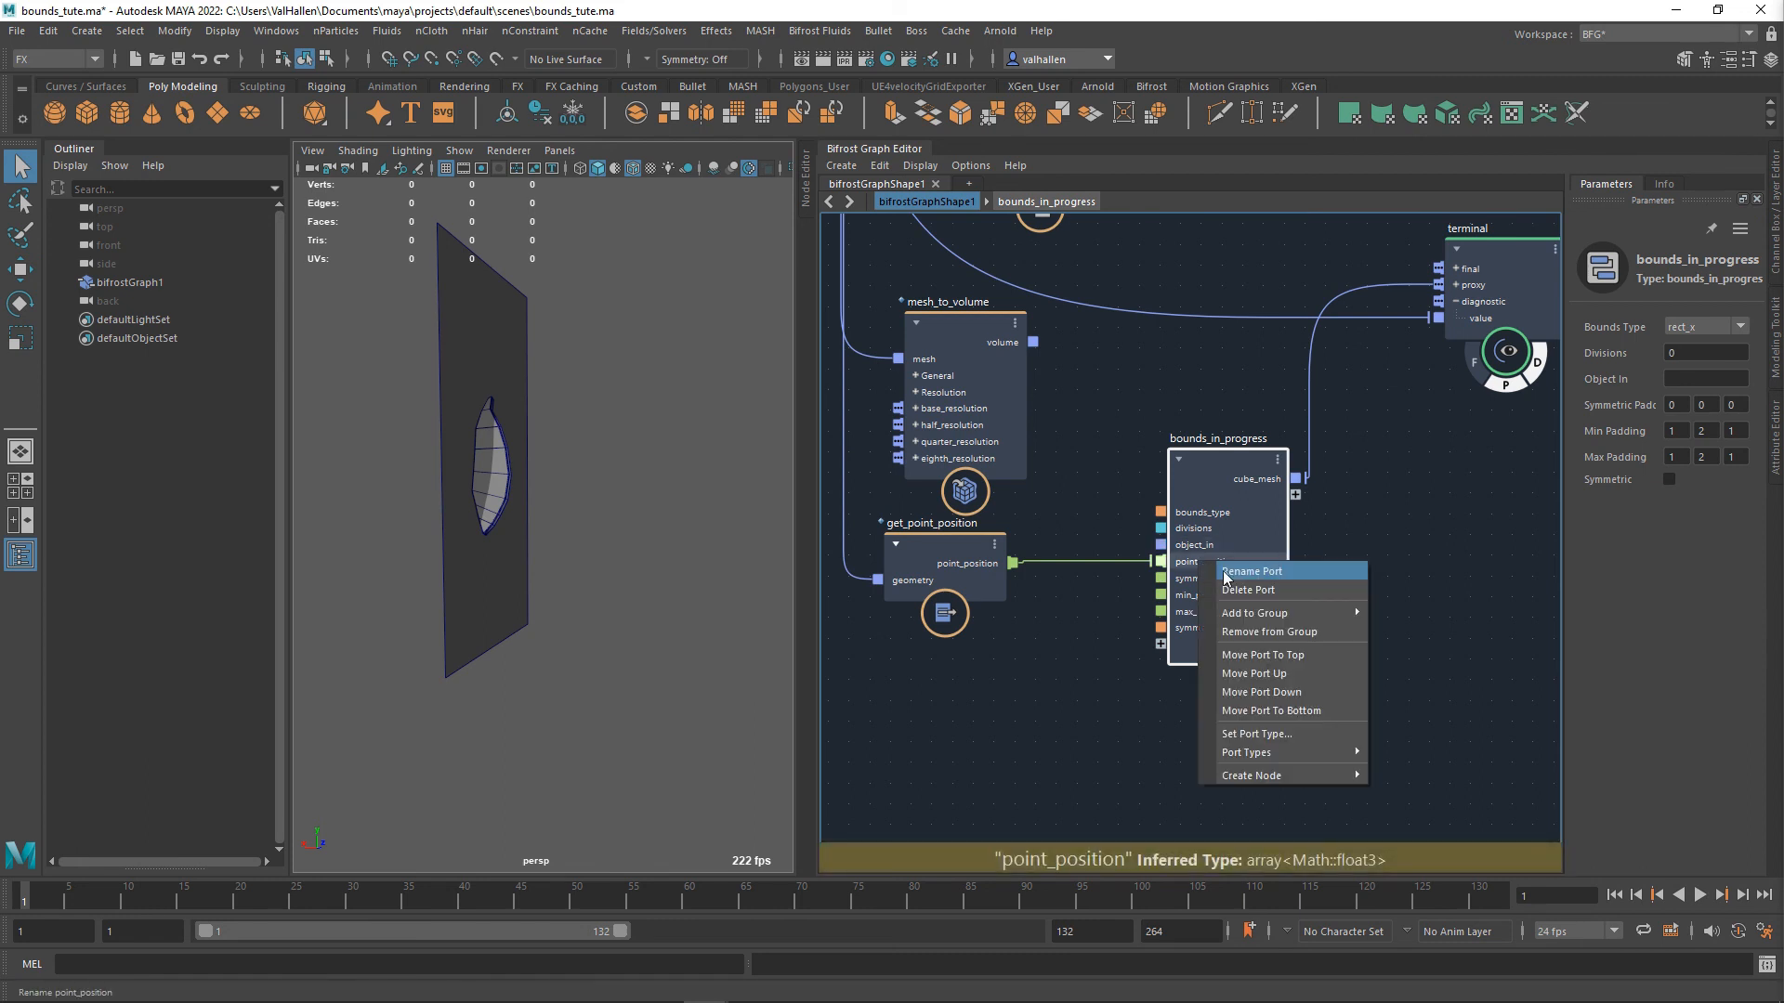
click(1226, 572)
text(positions_in)
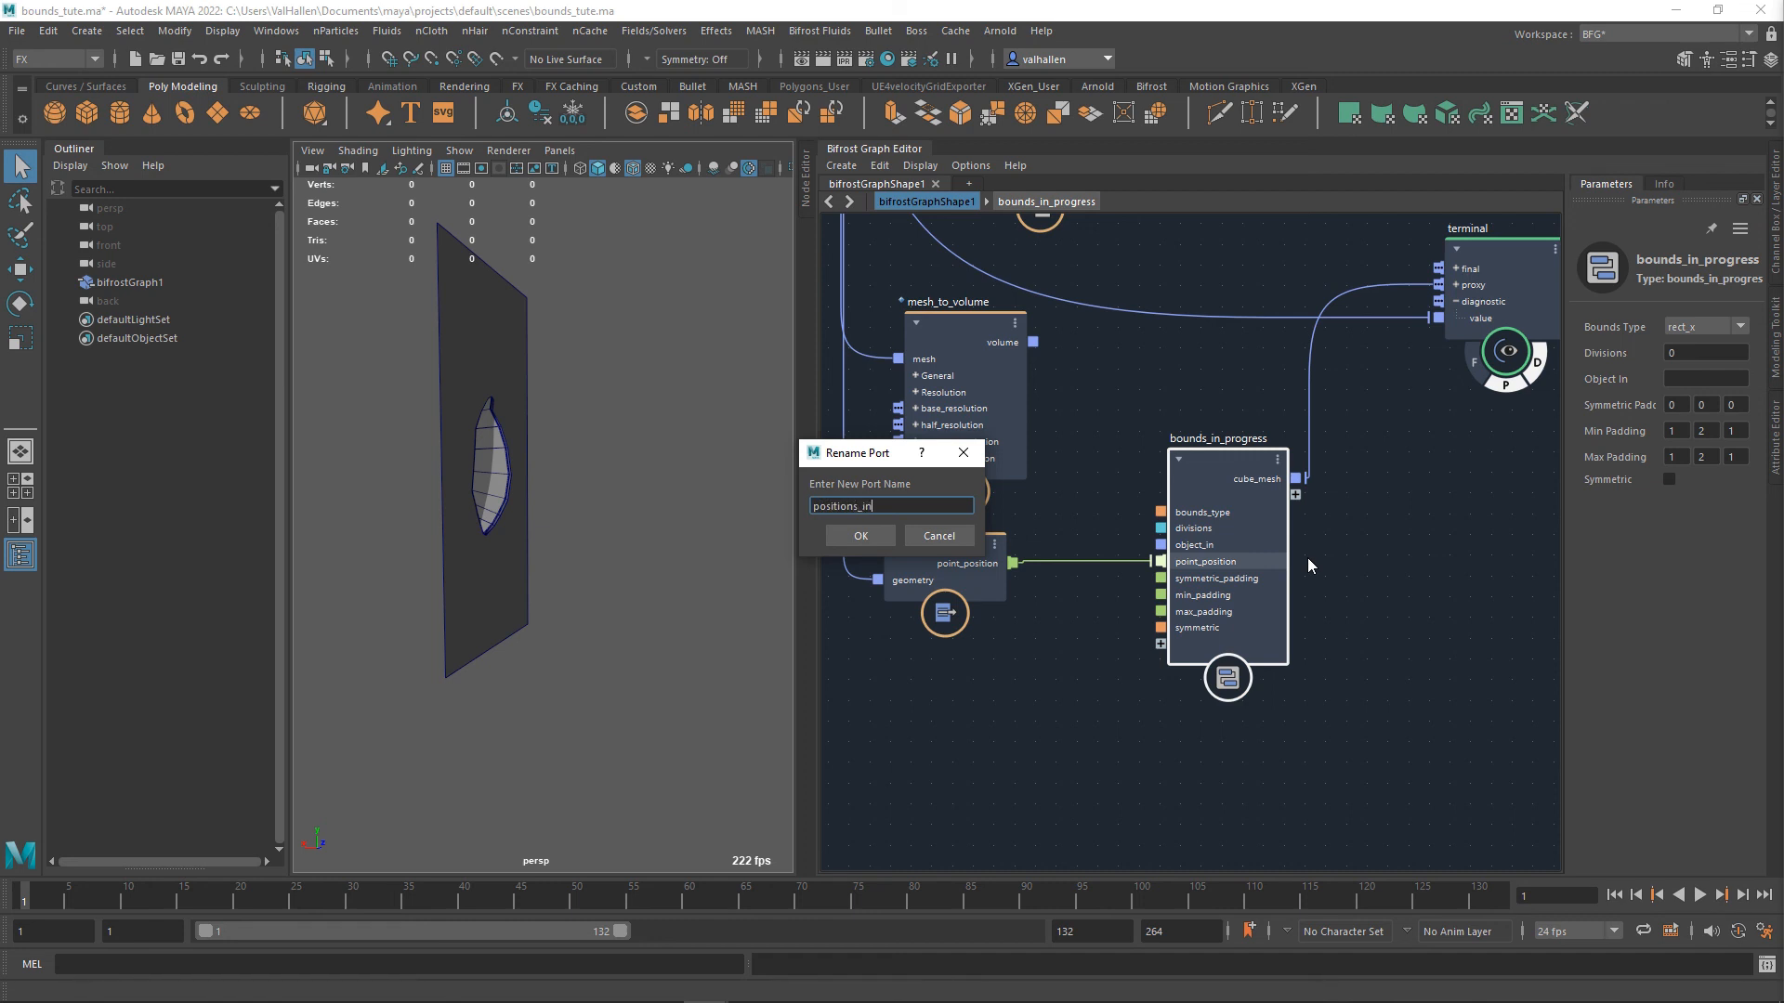
key(Return)
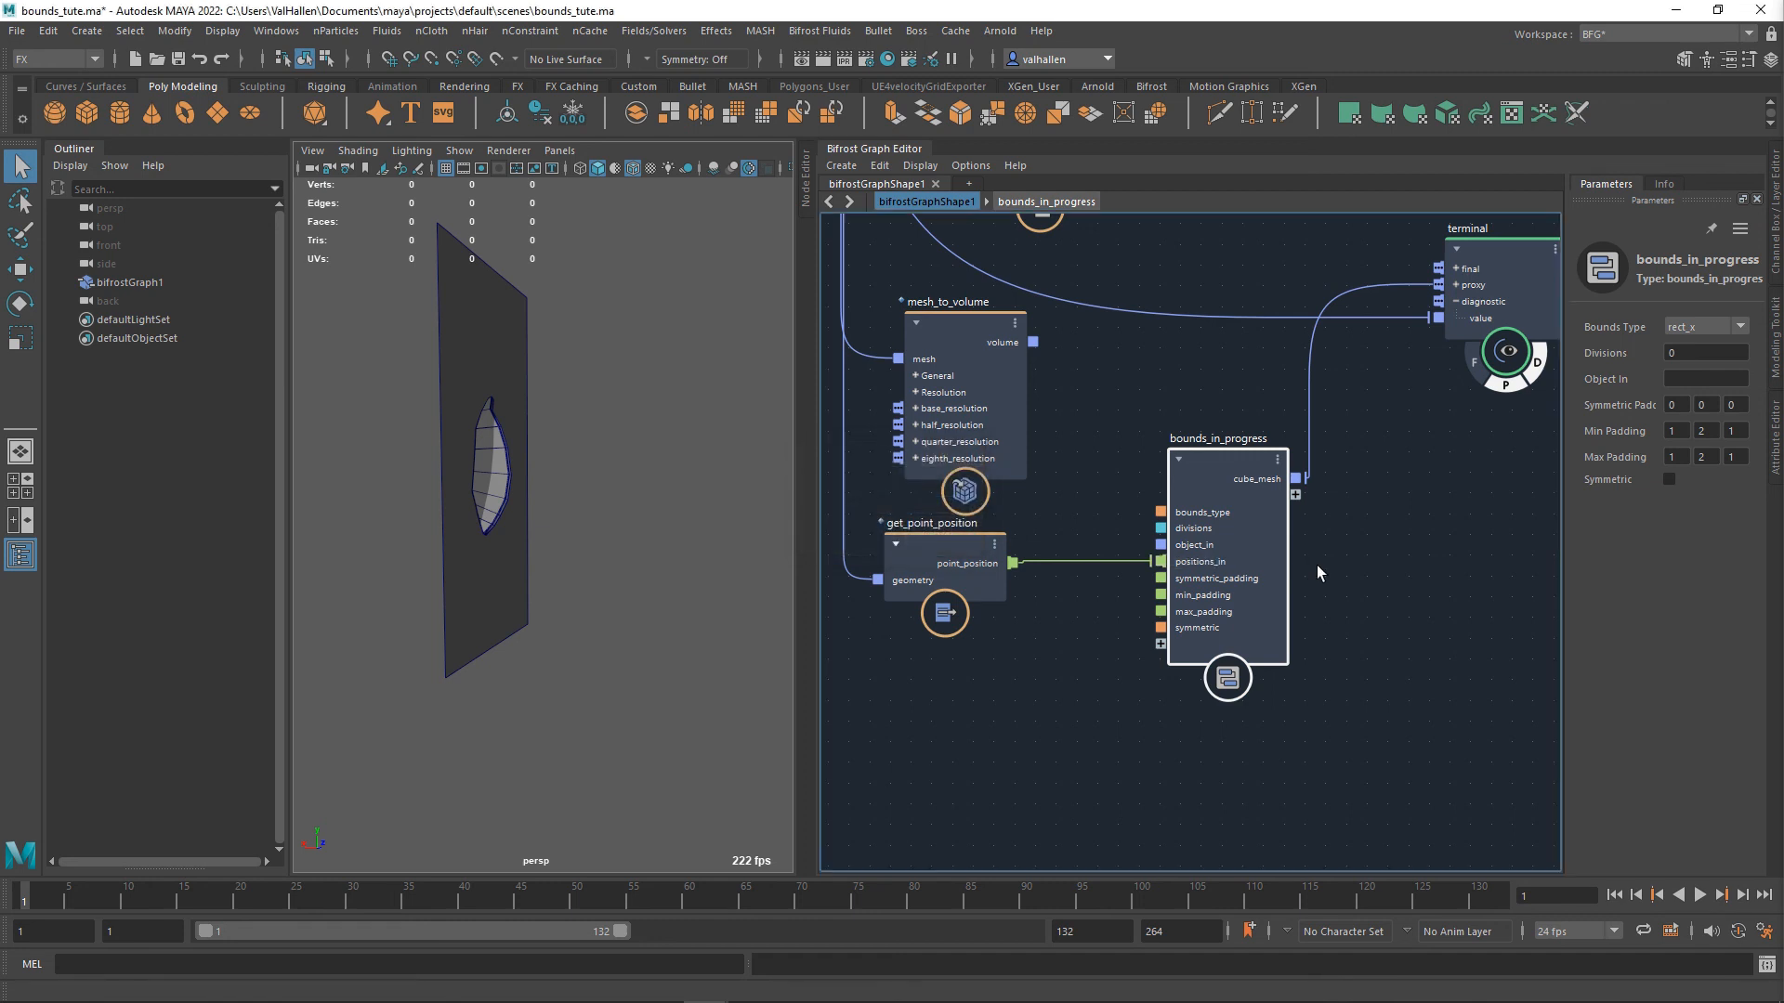
- Move the object_in and positions_in ports of bounds_in_progress up so both sit above divisions
right_click(1234, 548)
click(1271, 665)
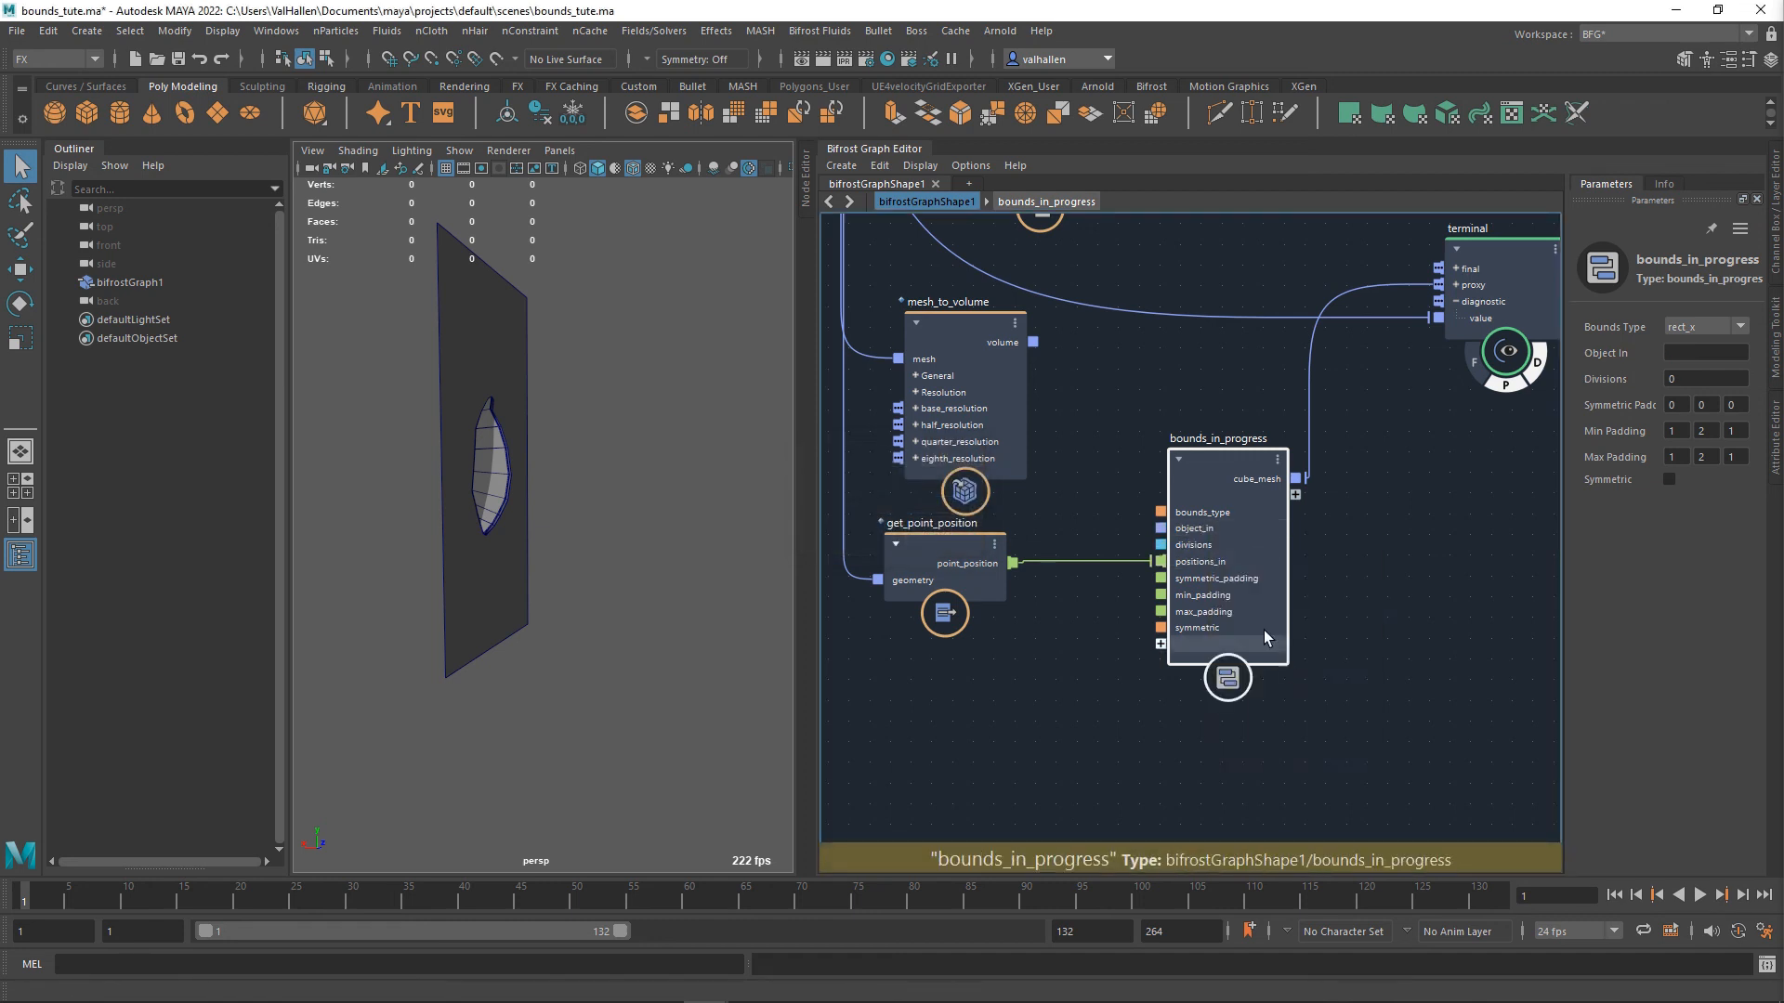
right_click(1219, 548)
click(1262, 684)
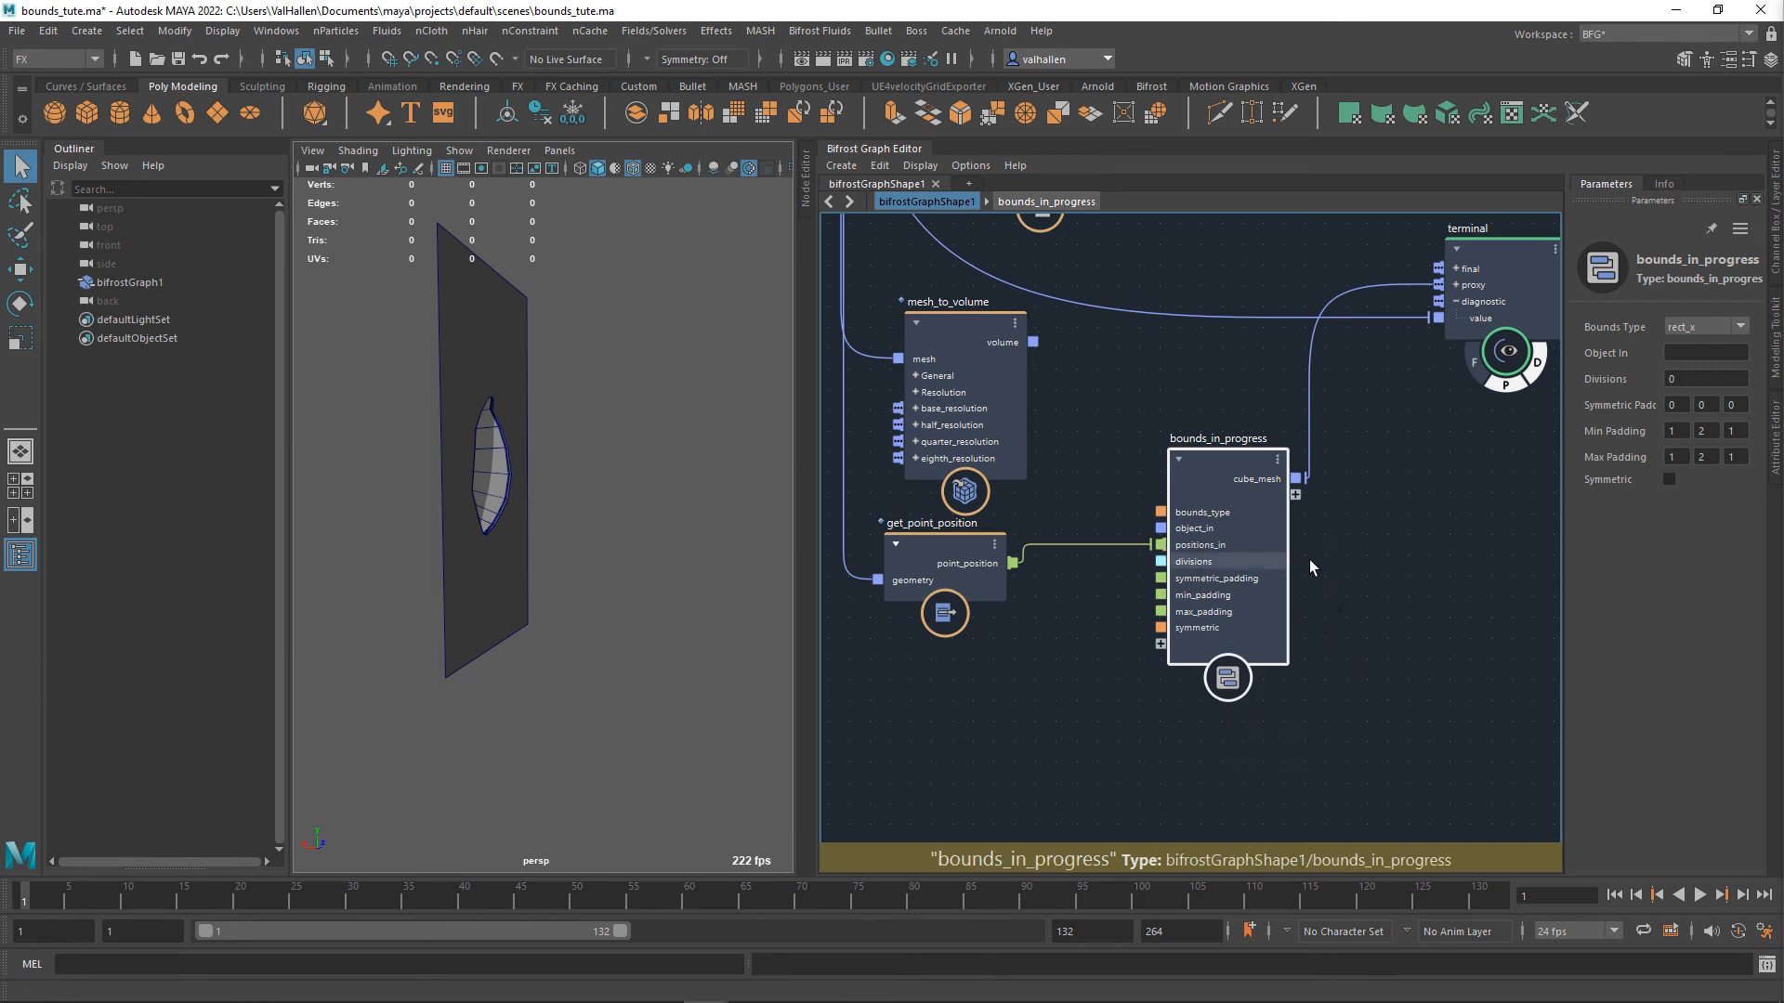
- Move the symmetric port of bounds_in_progress up until it sits directly above symmetric_padding
right_click(1213, 633)
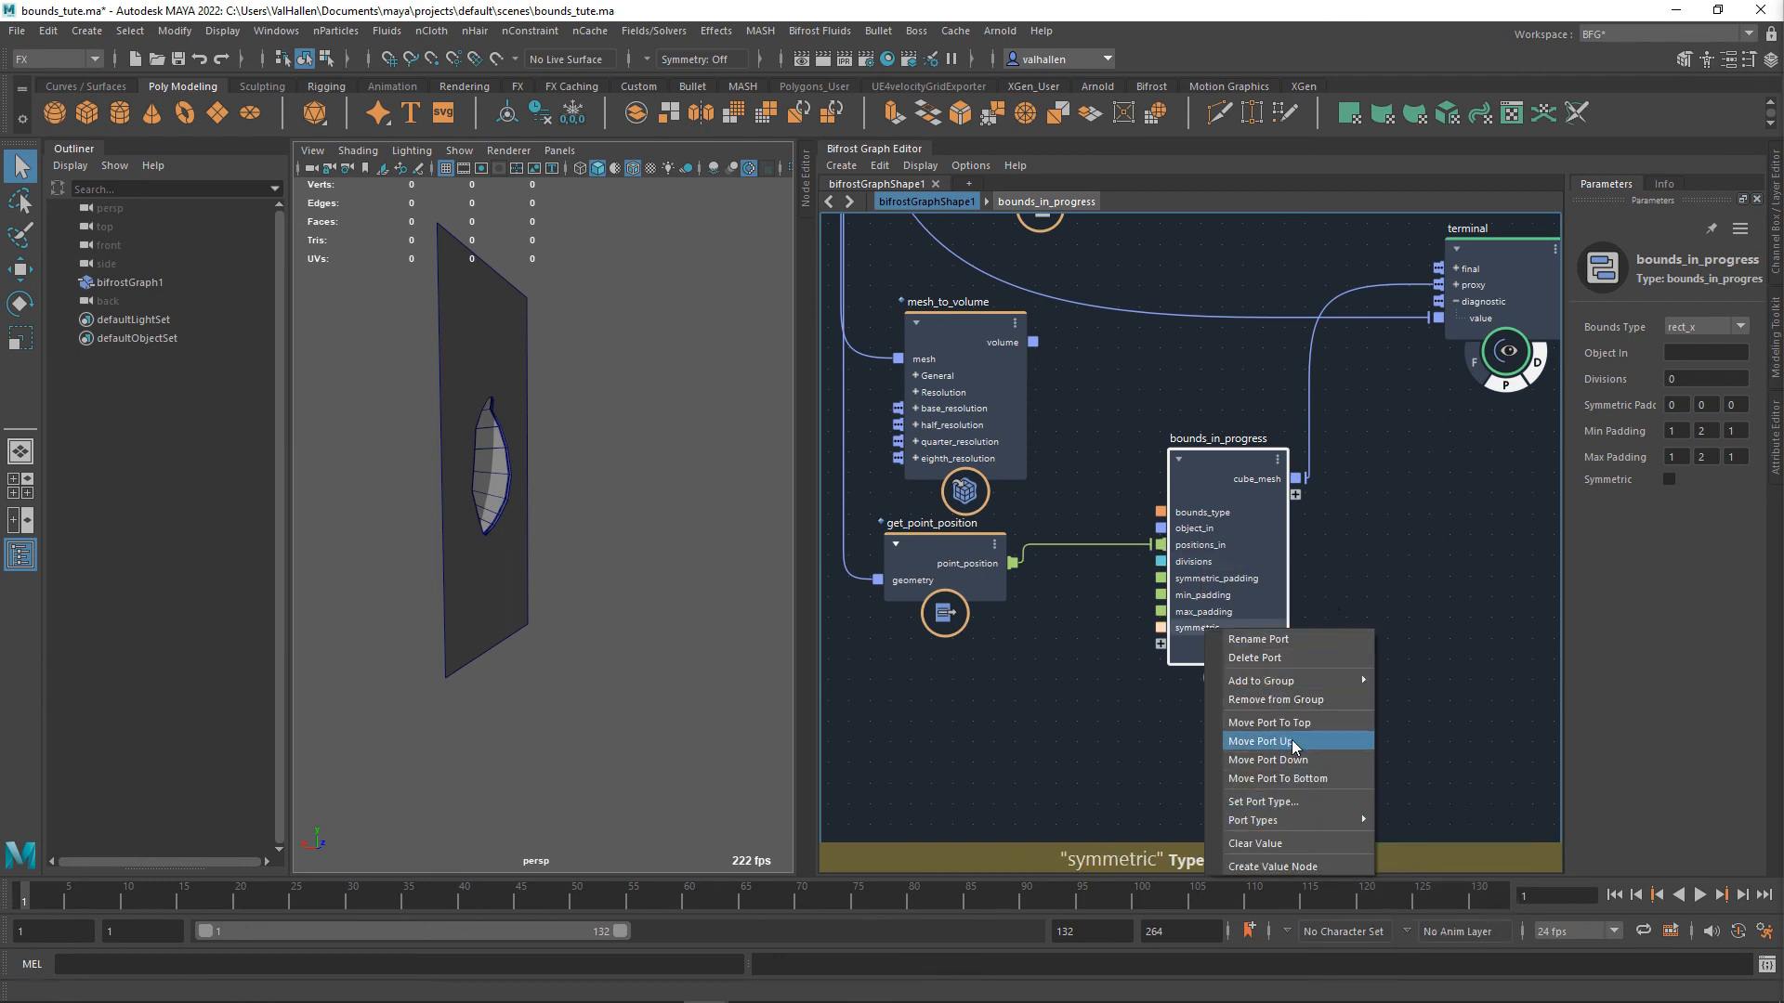
click(1291, 739)
right_click(1206, 611)
mouse_move(1296, 810)
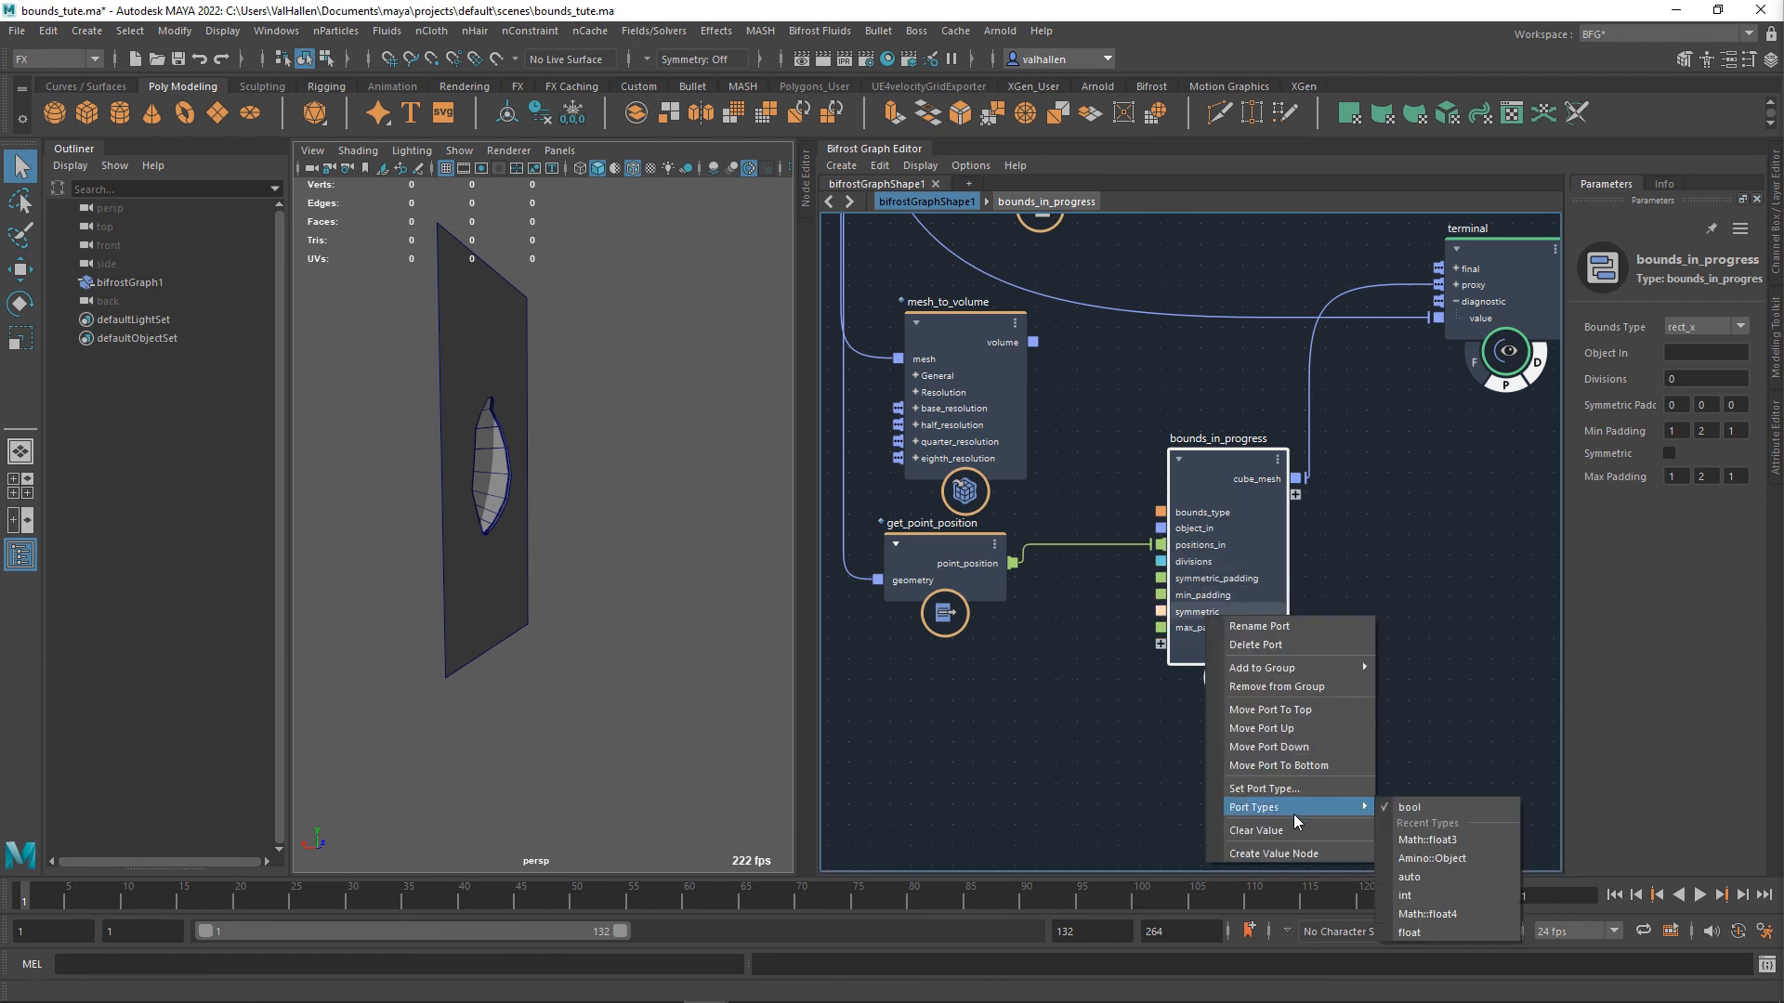
click(1266, 728)
right_click(1208, 598)
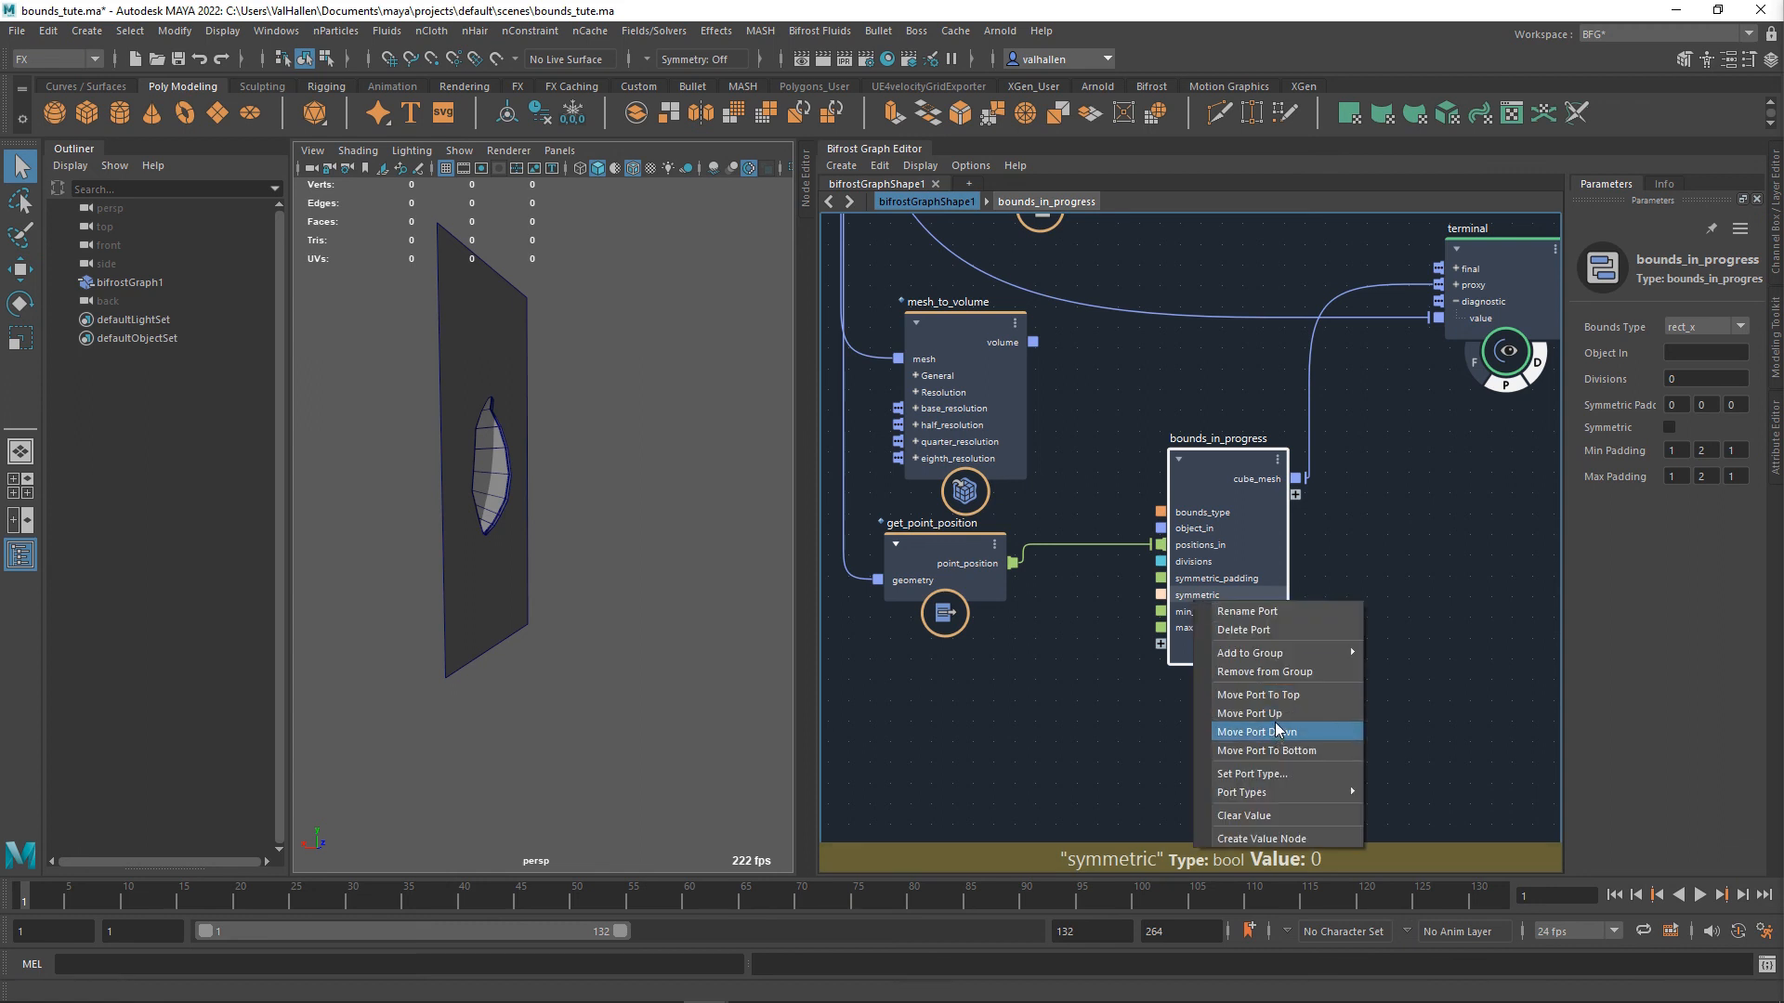
click(1272, 716)
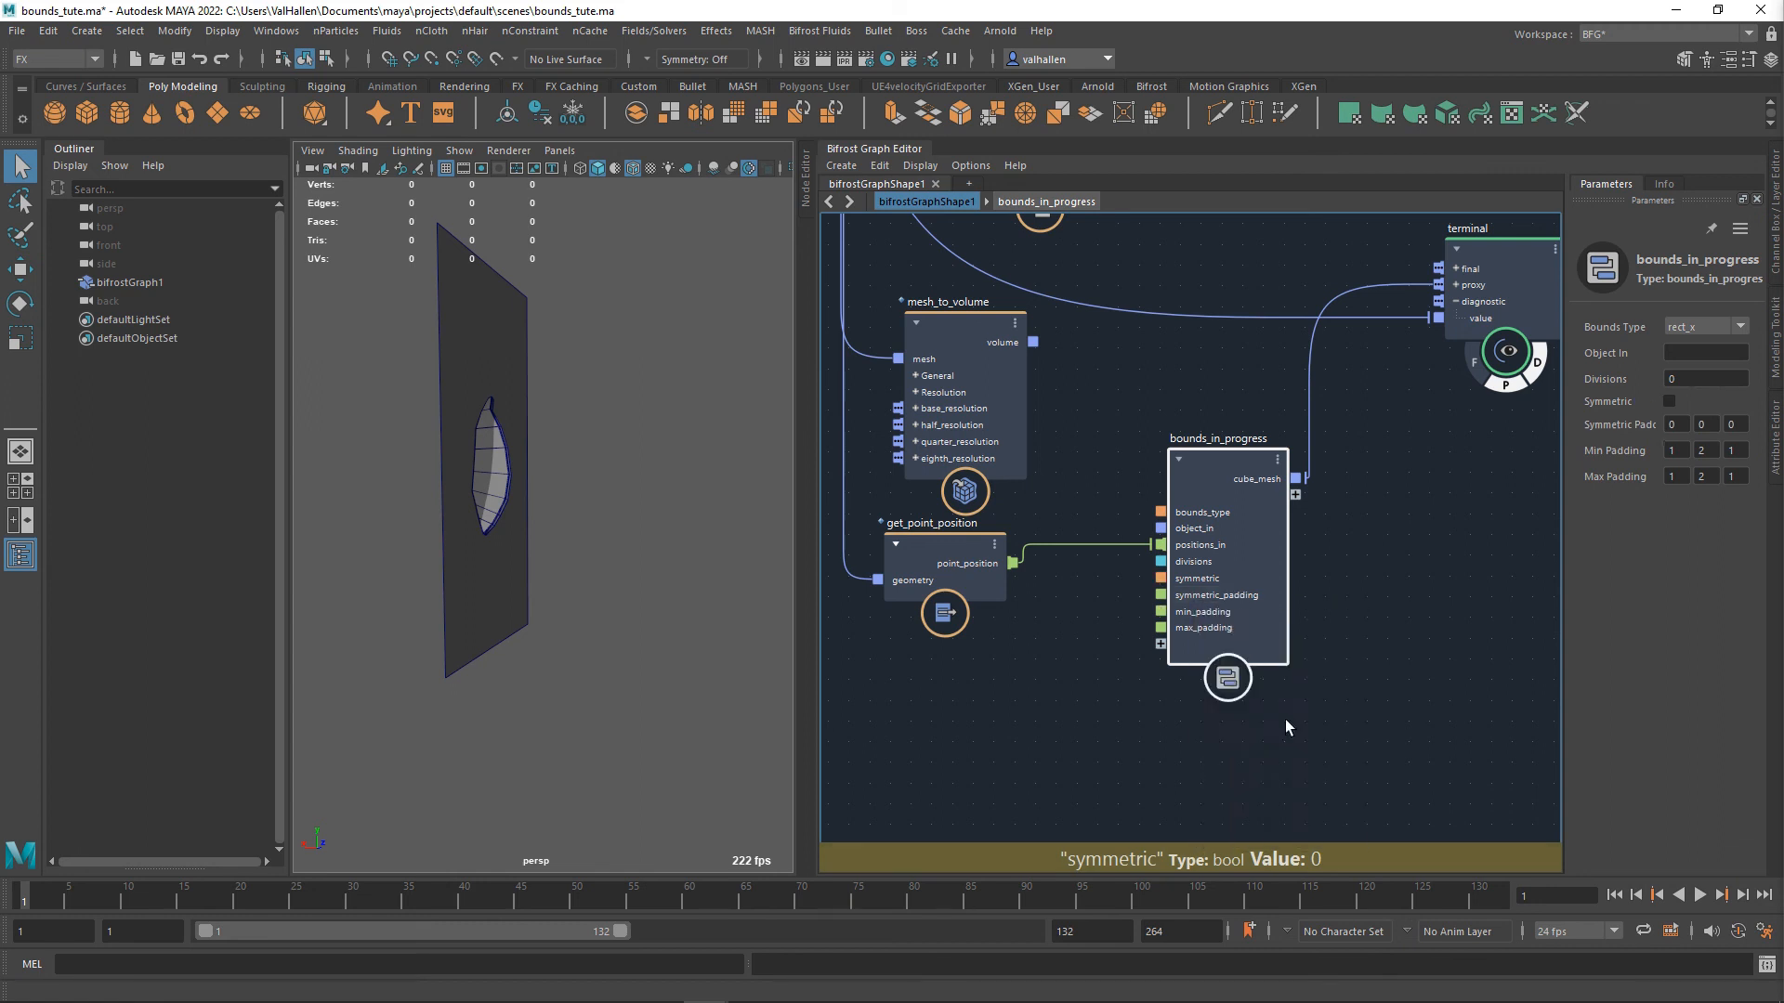
- Add the symmetric port of bounds_in_progress to a new port group named Padding
right_click(1206, 582)
mouse_move(1301, 637)
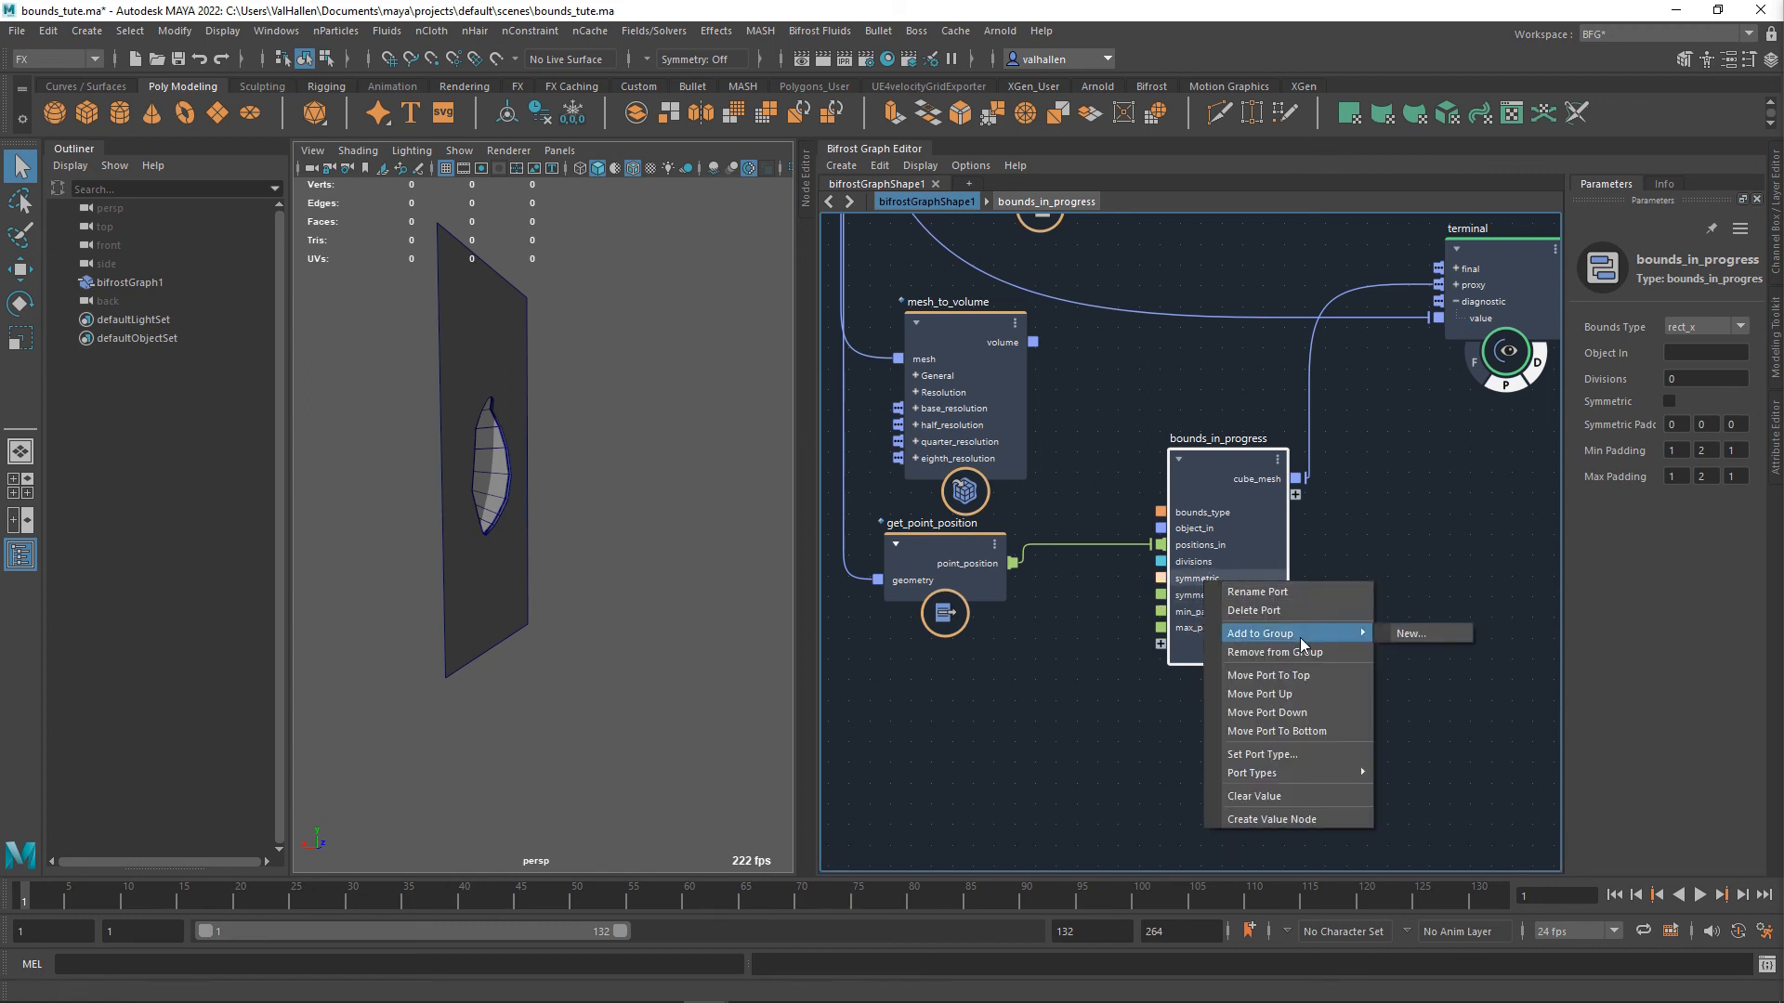
click(1458, 635)
text(Padding)
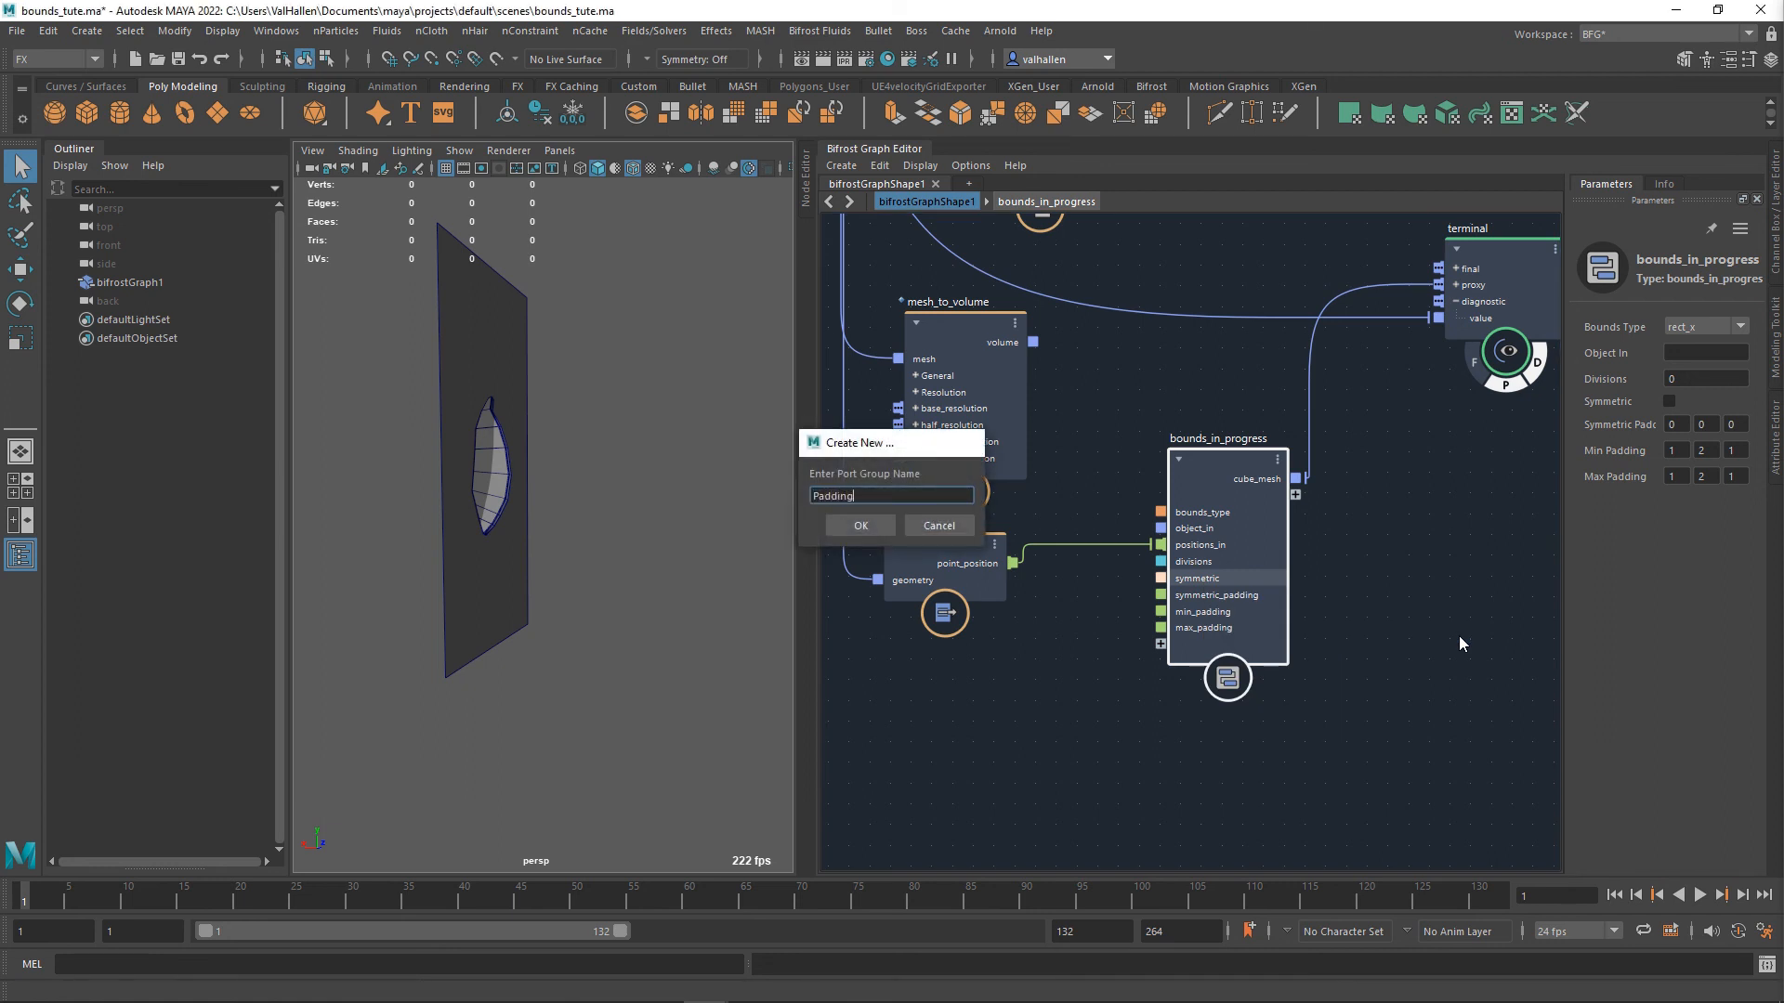
key(Return)
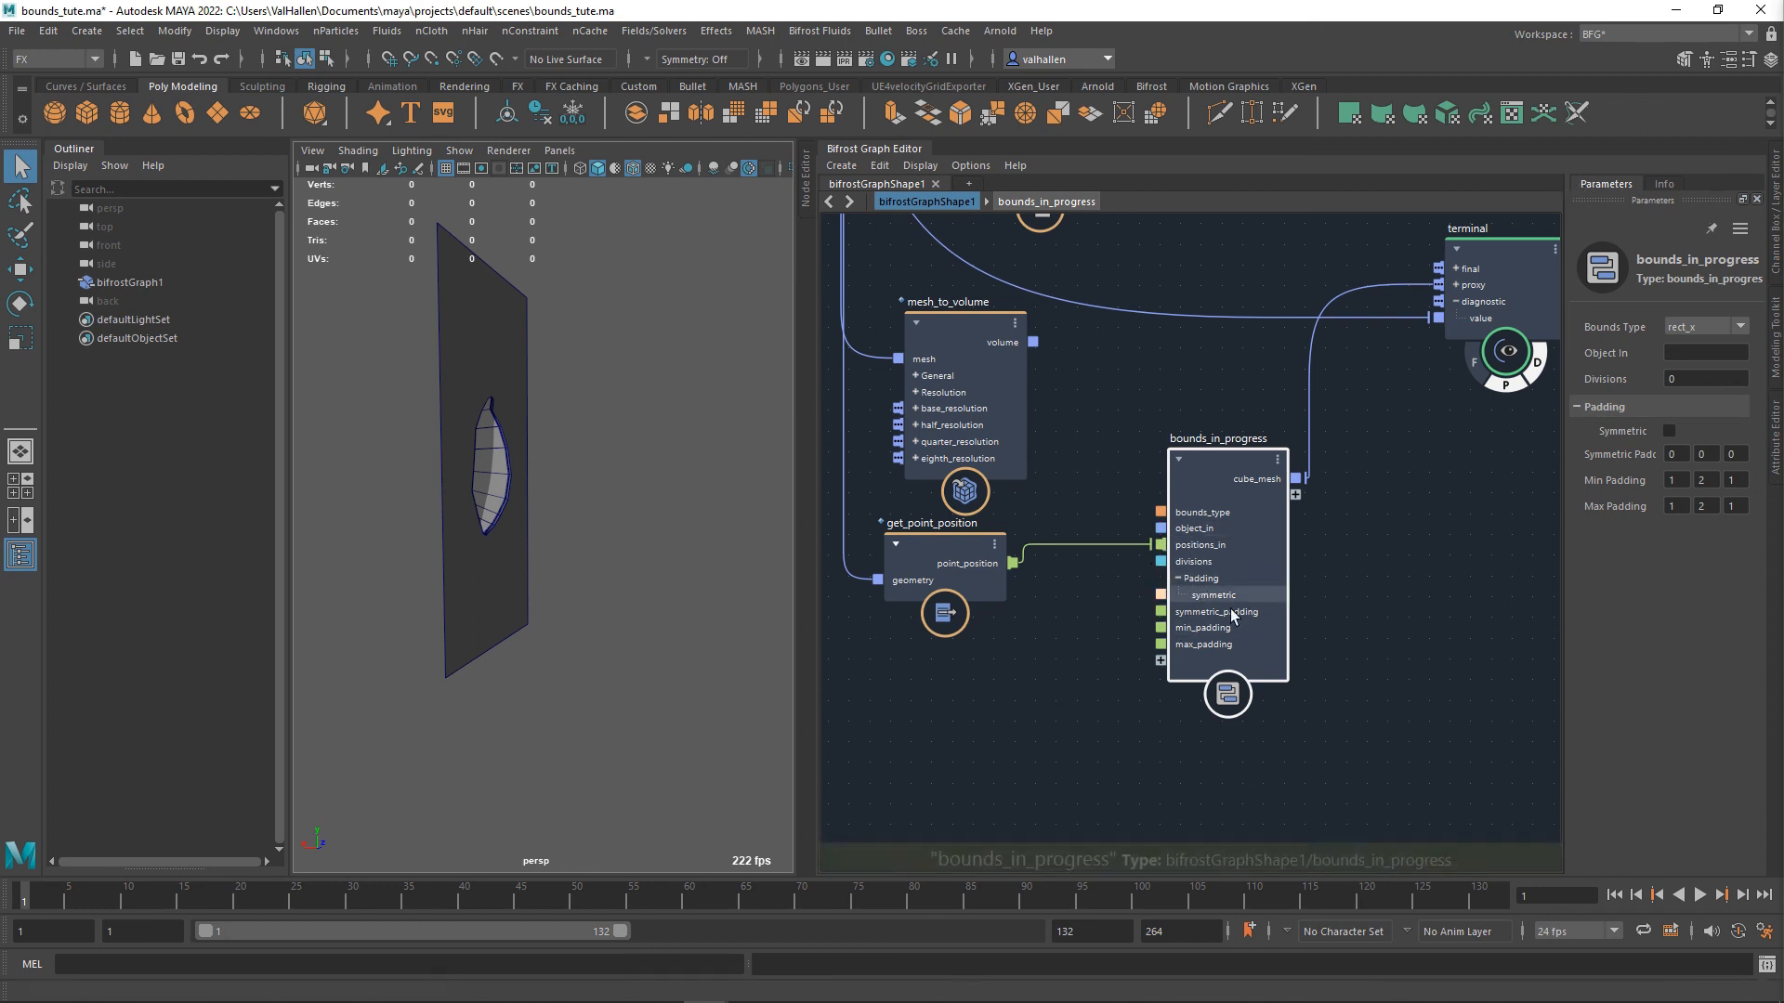
- Add the symmetric_padding, min_padding and max_padding ports of bounds_in_progress to the Padding group
right_click(1200, 620)
mouse_move(1298, 673)
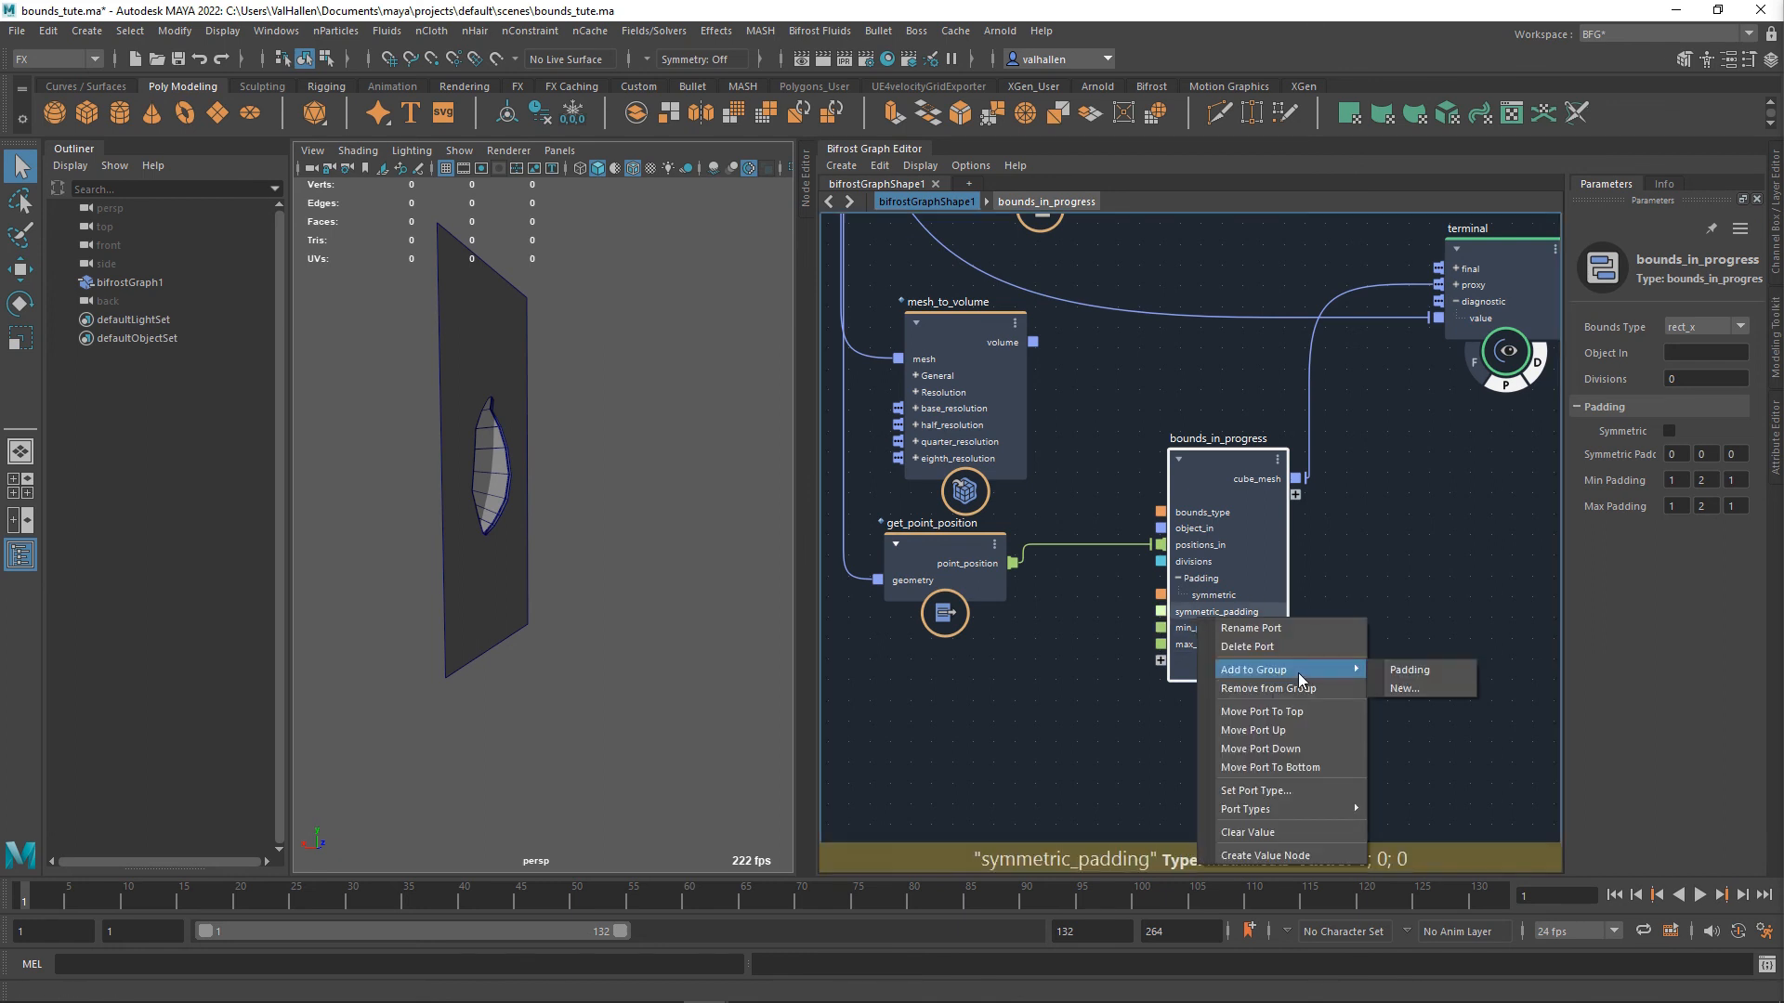
click(1454, 675)
right_click(1198, 628)
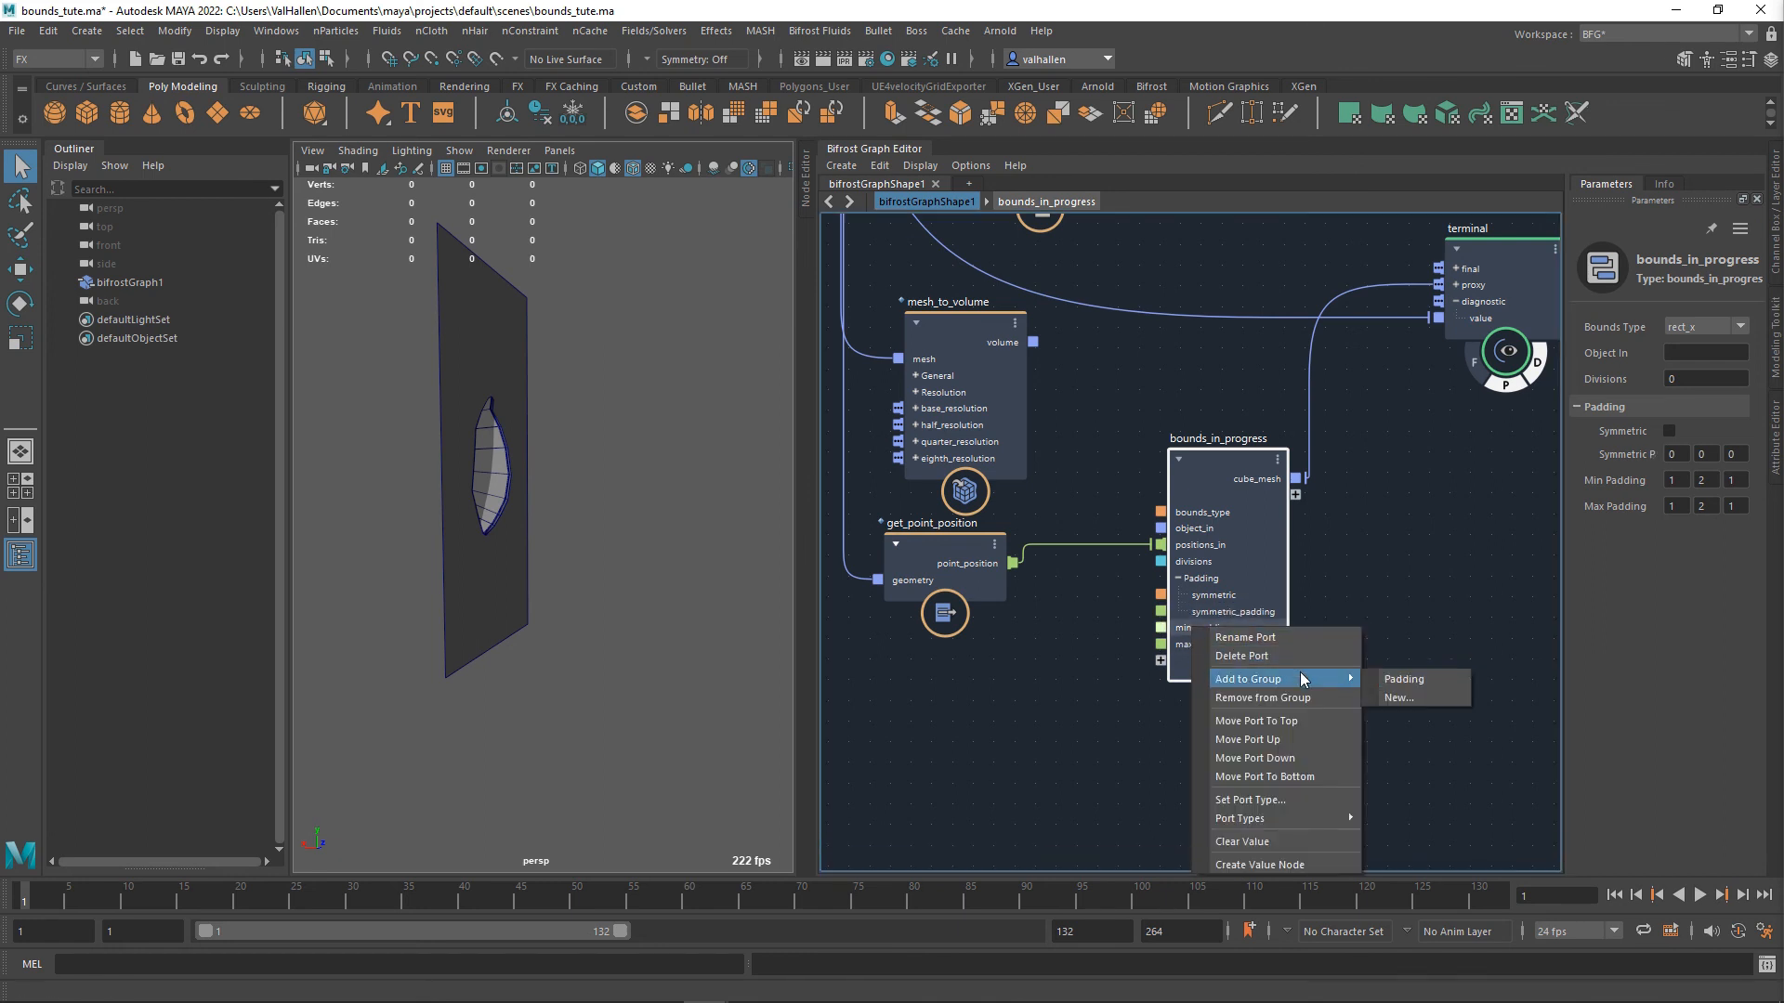
click(1410, 681)
right_click(1219, 645)
mouse_move(1346, 698)
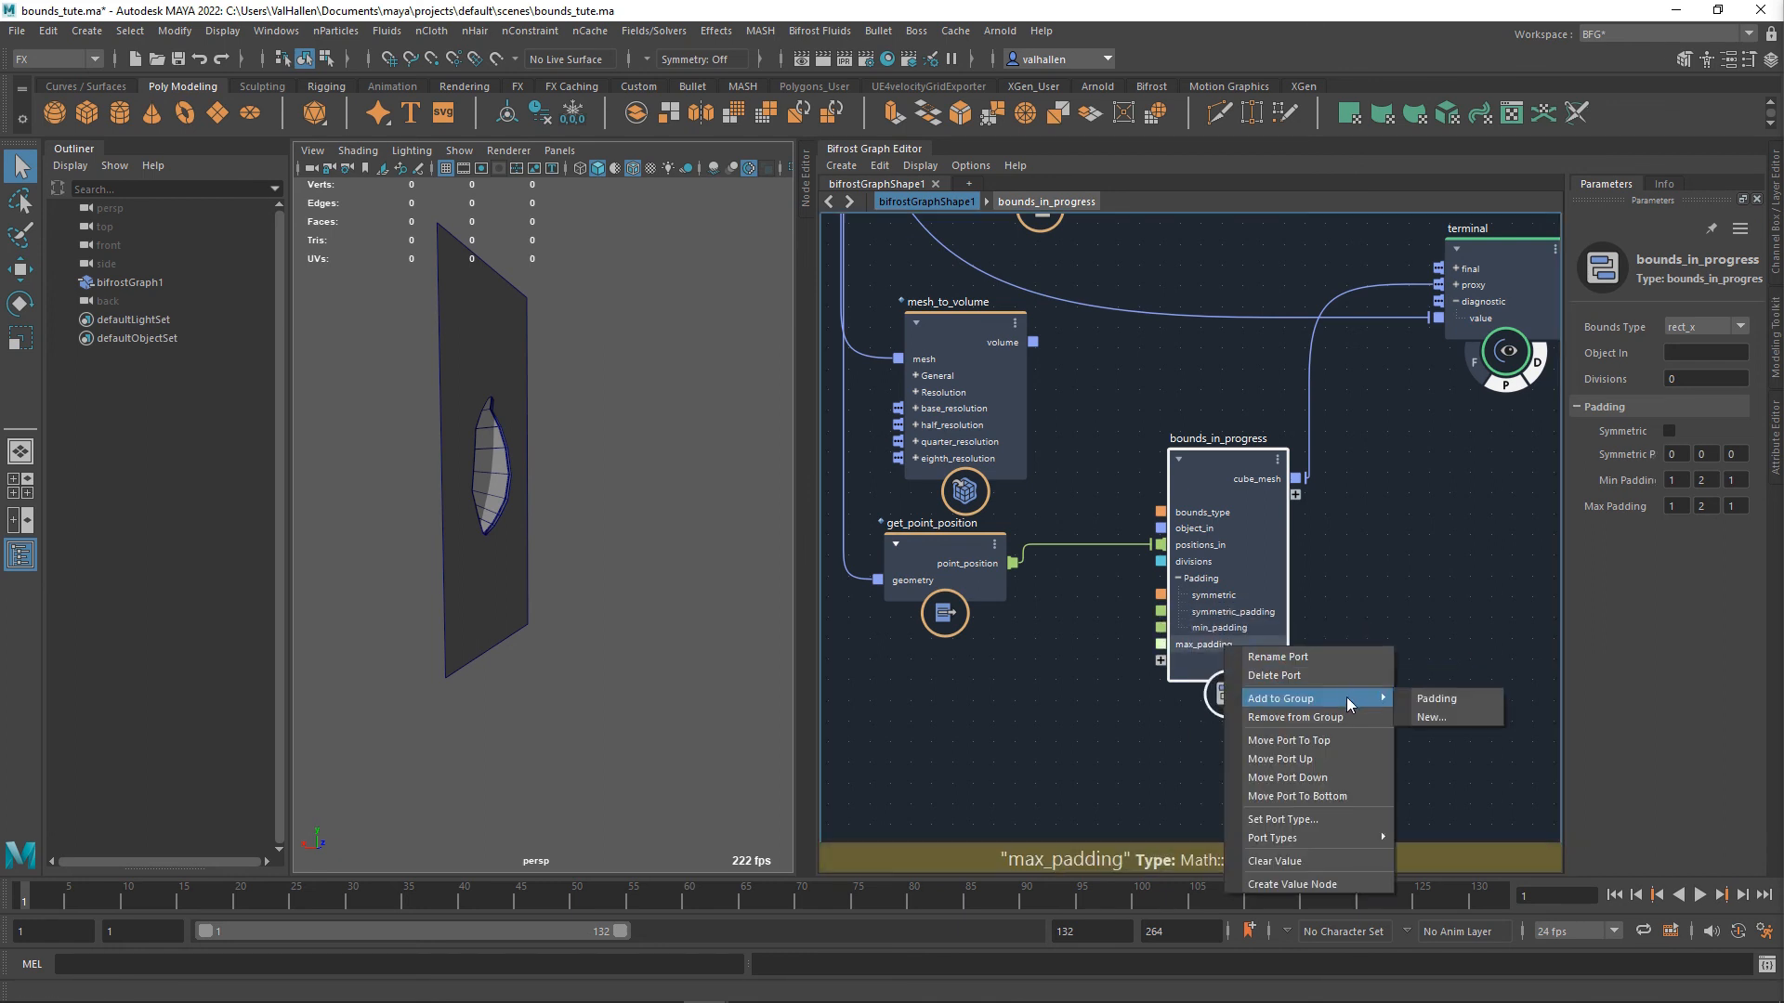
click(1435, 702)
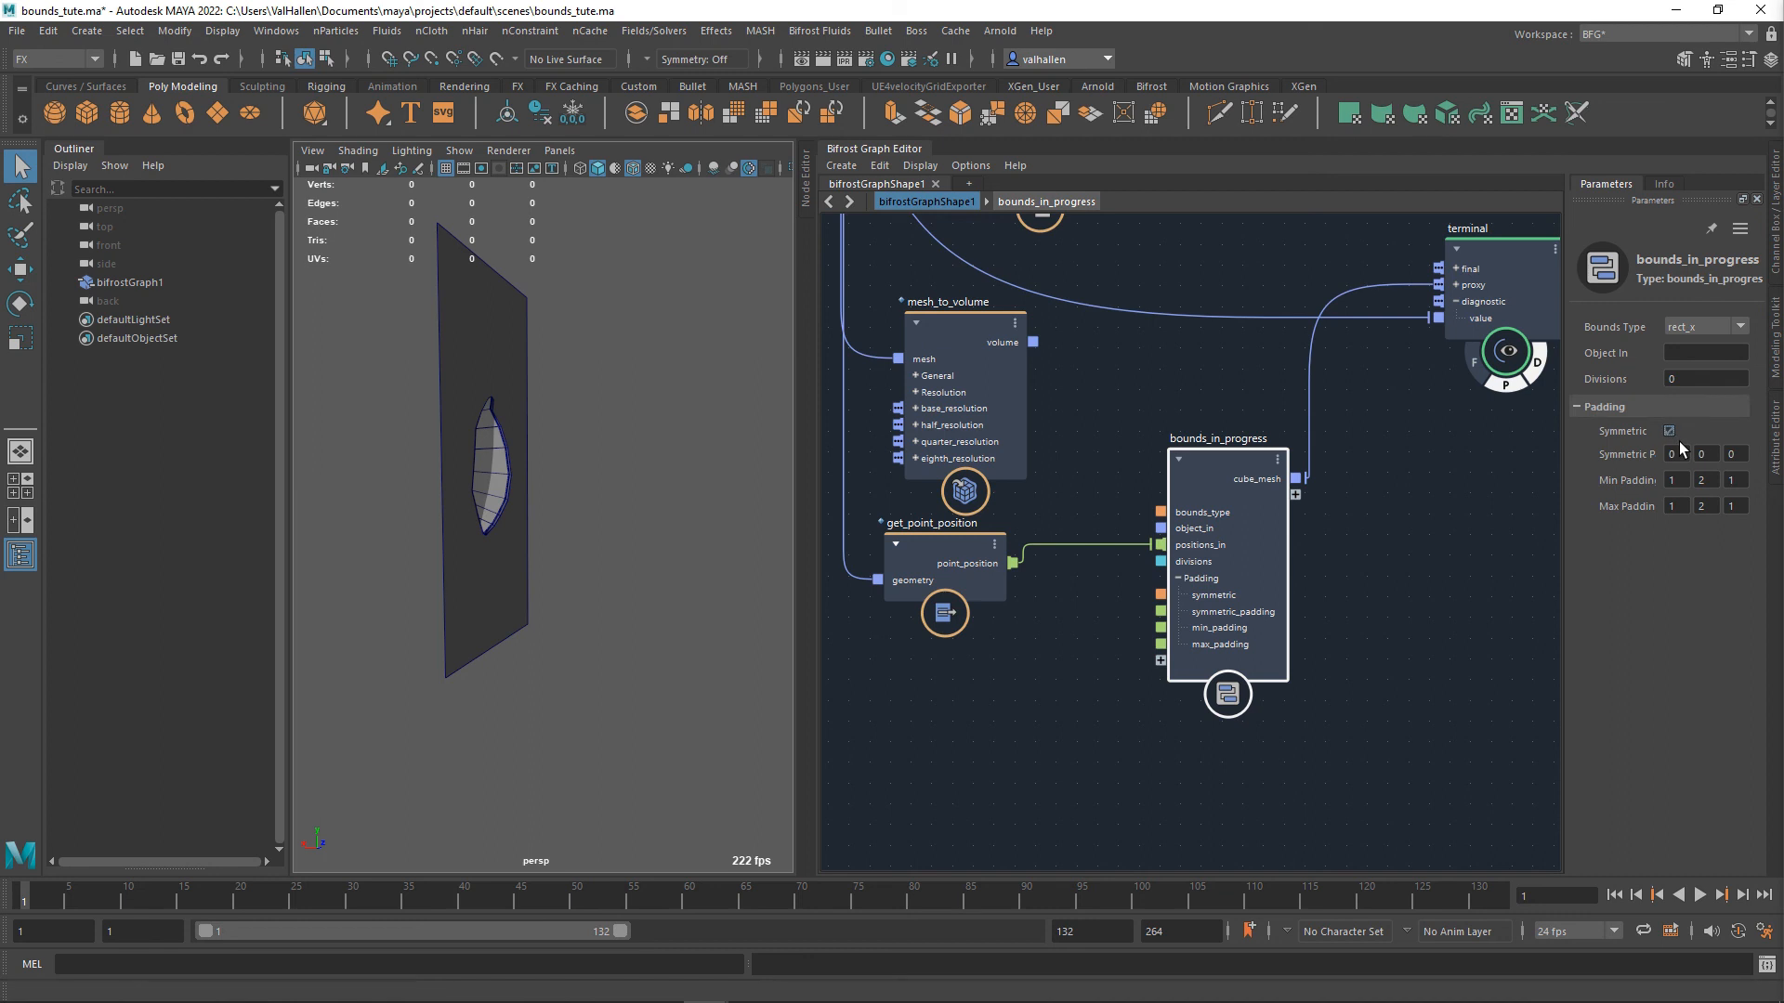
- Test Symmetric on bounds_in_progress by enabling and disabling it, and set the Min Padding X value to 0.1
click(1677, 440)
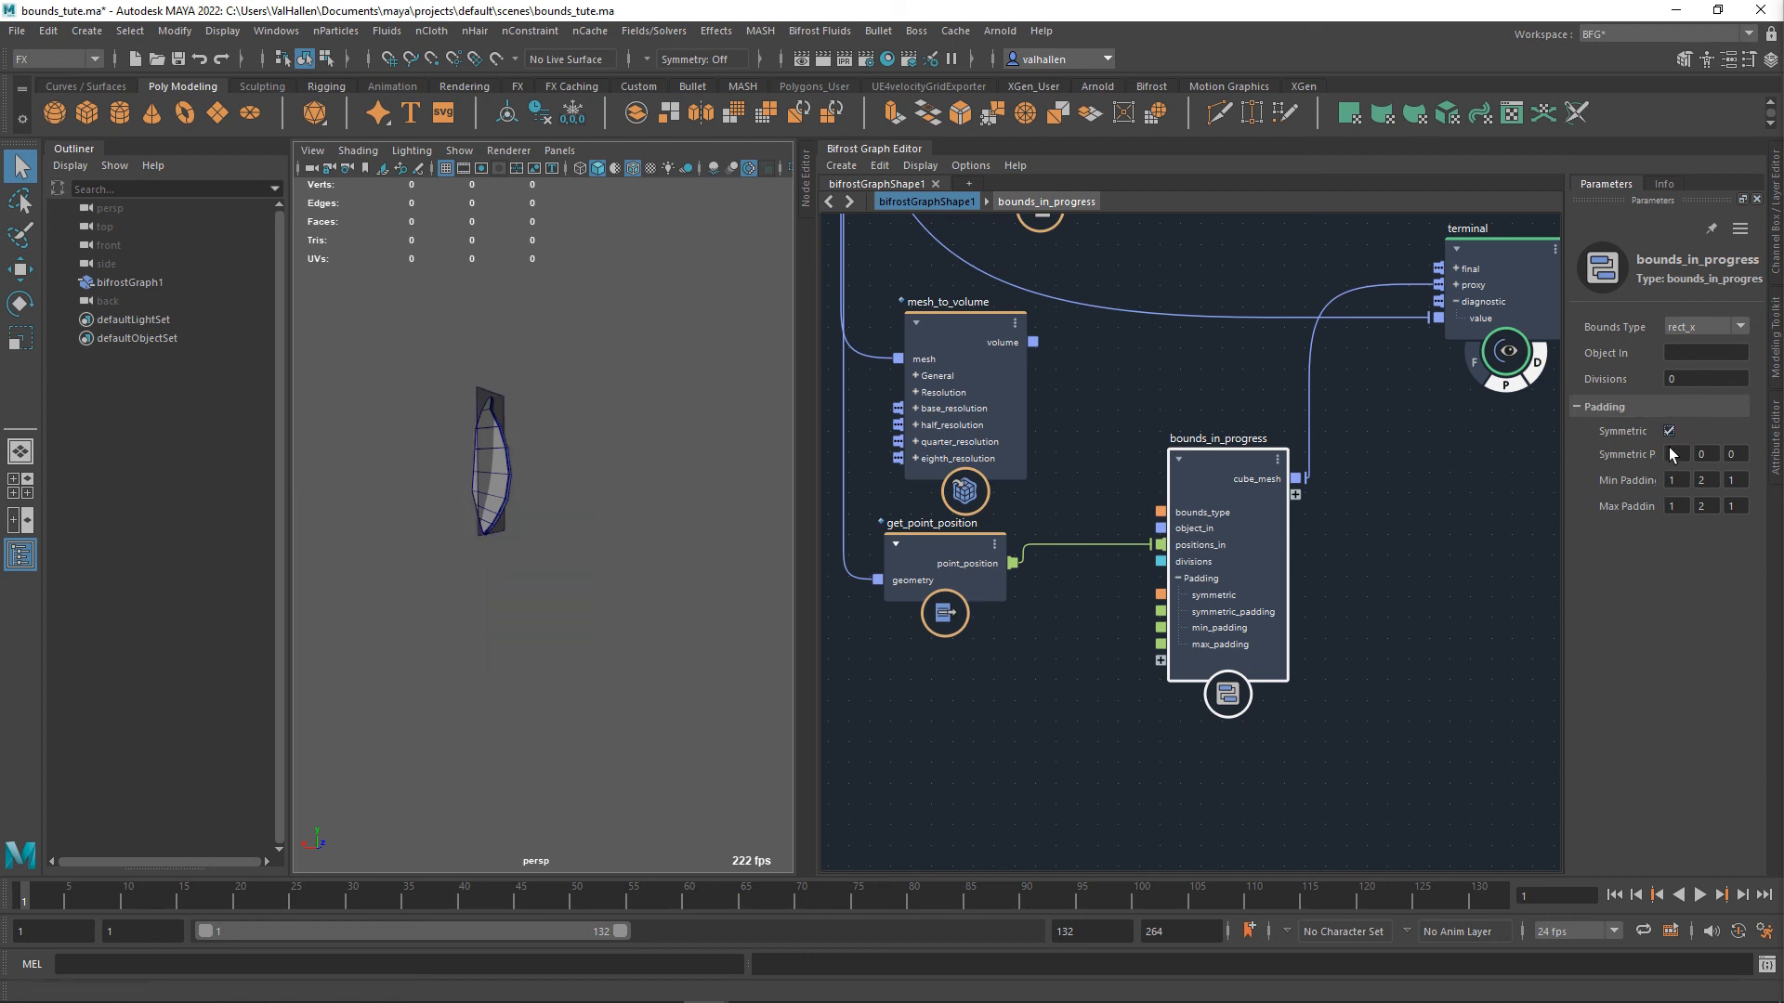
click(1670, 432)
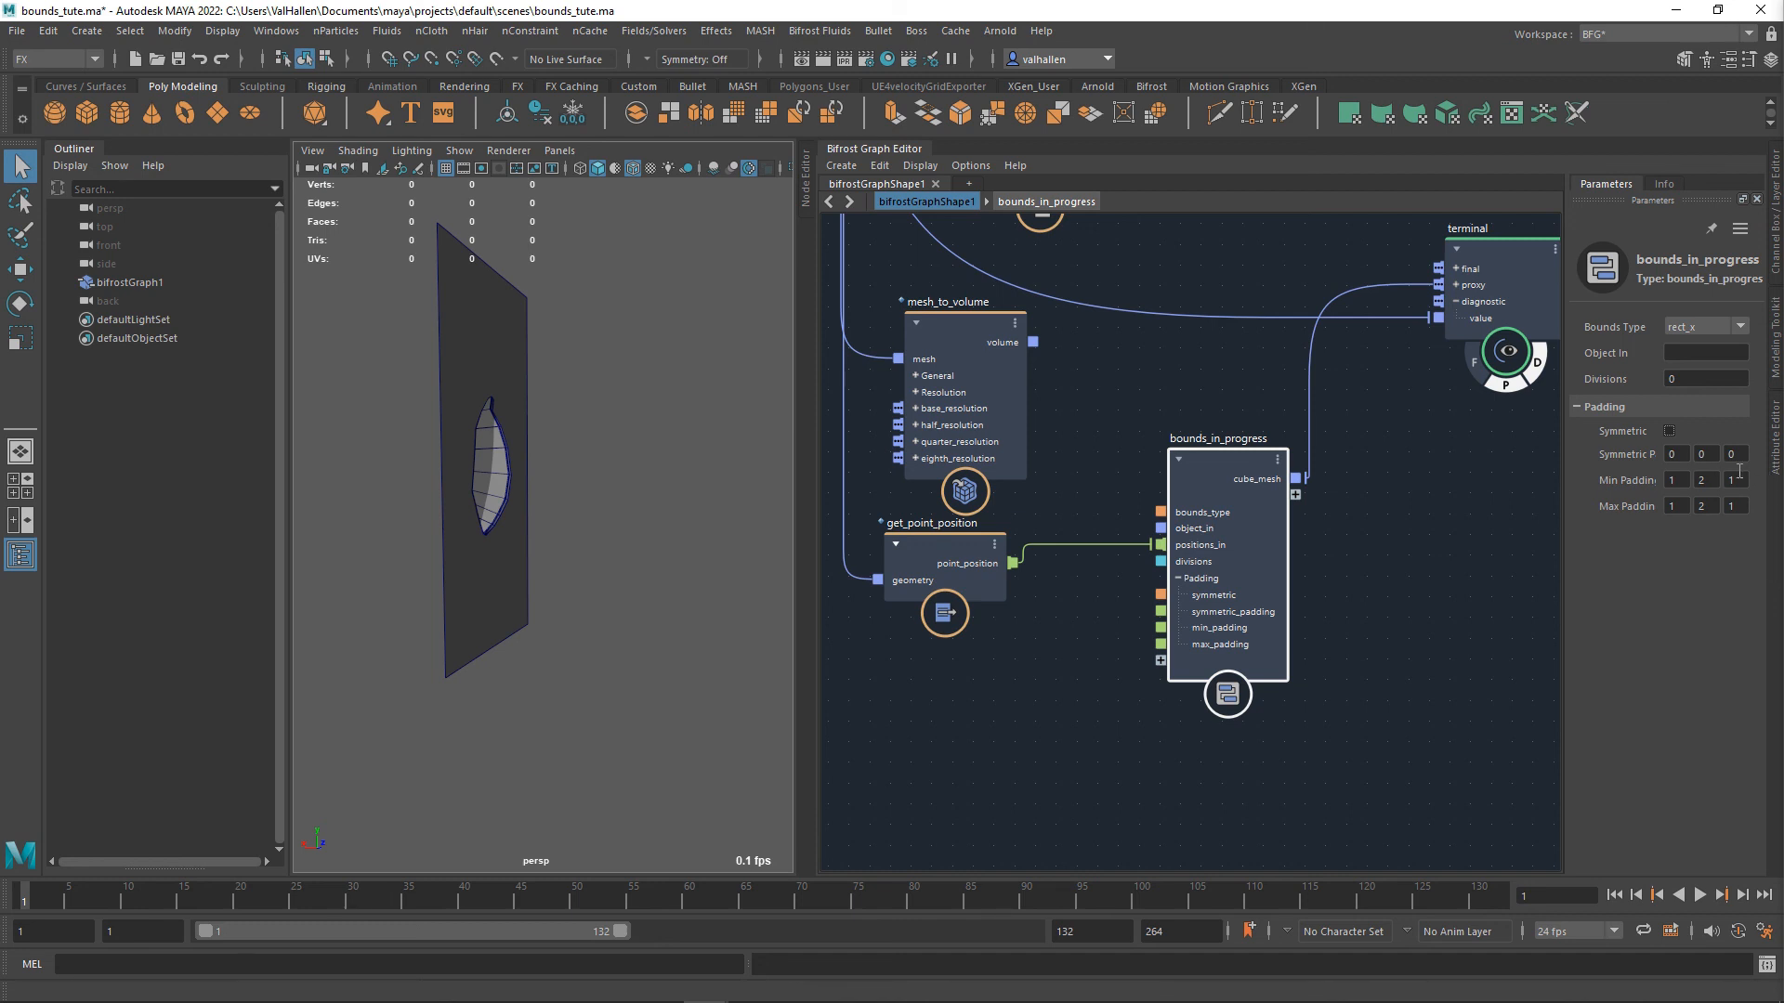
click(1686, 480)
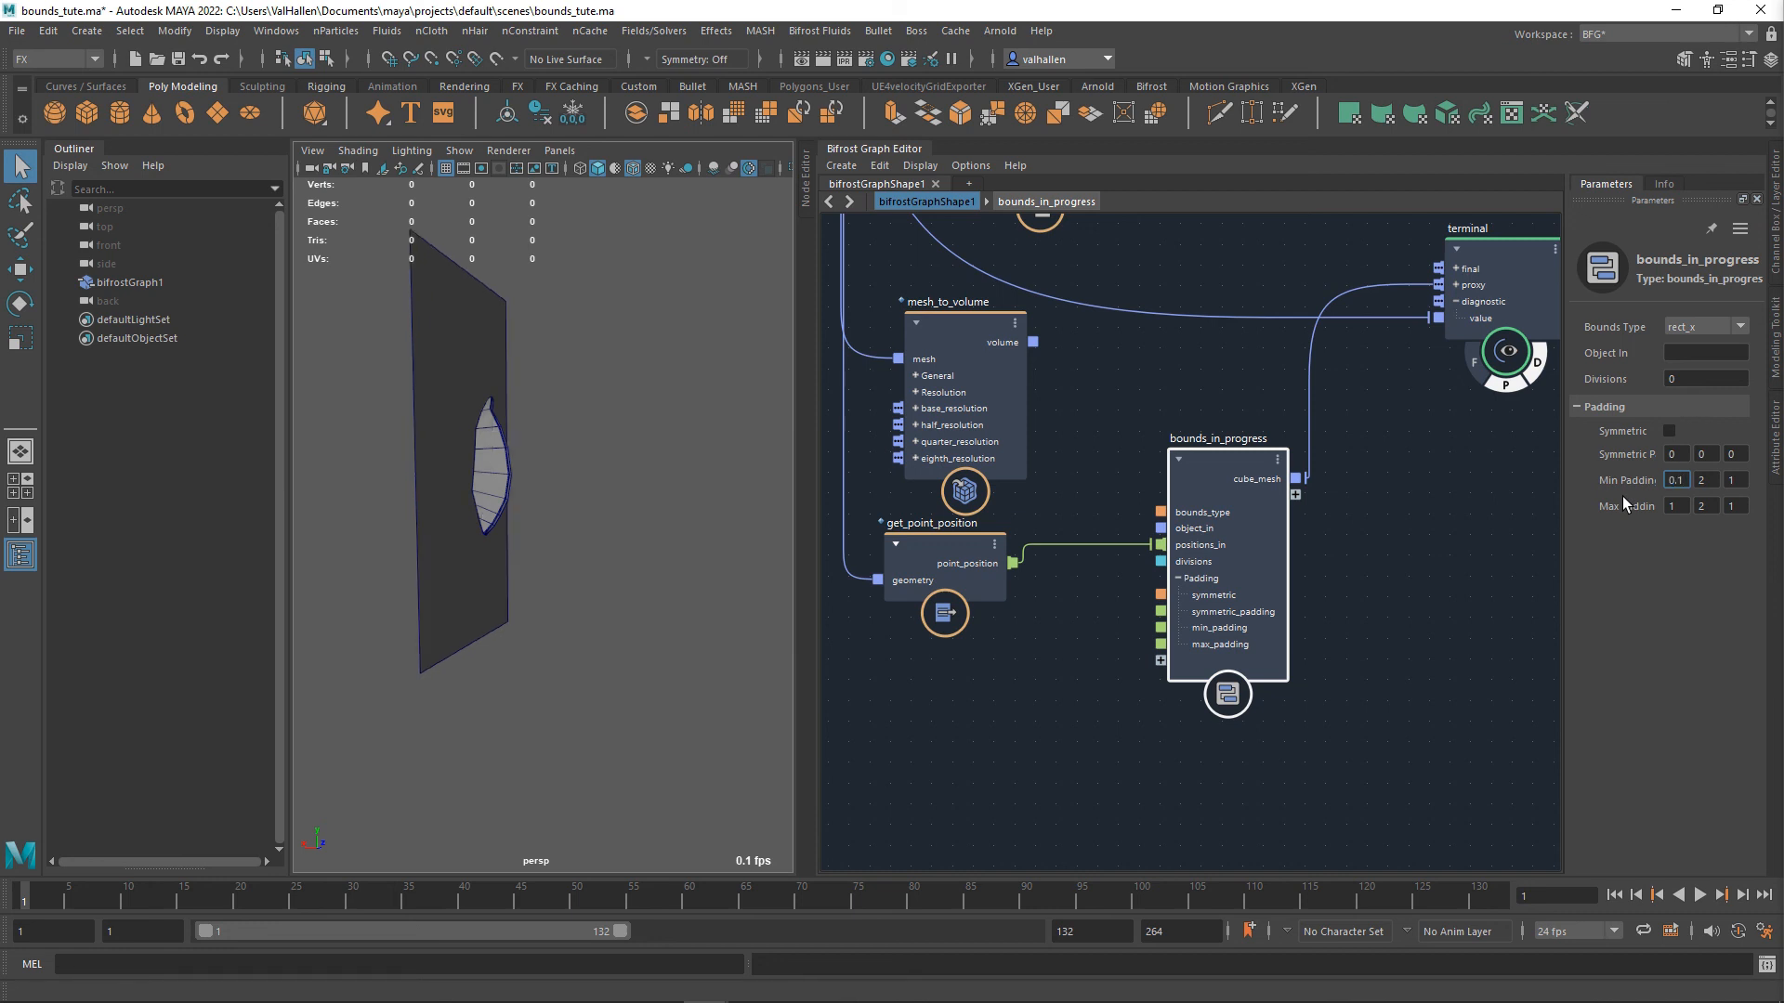
alt+drag(646, 581, 624, 569)
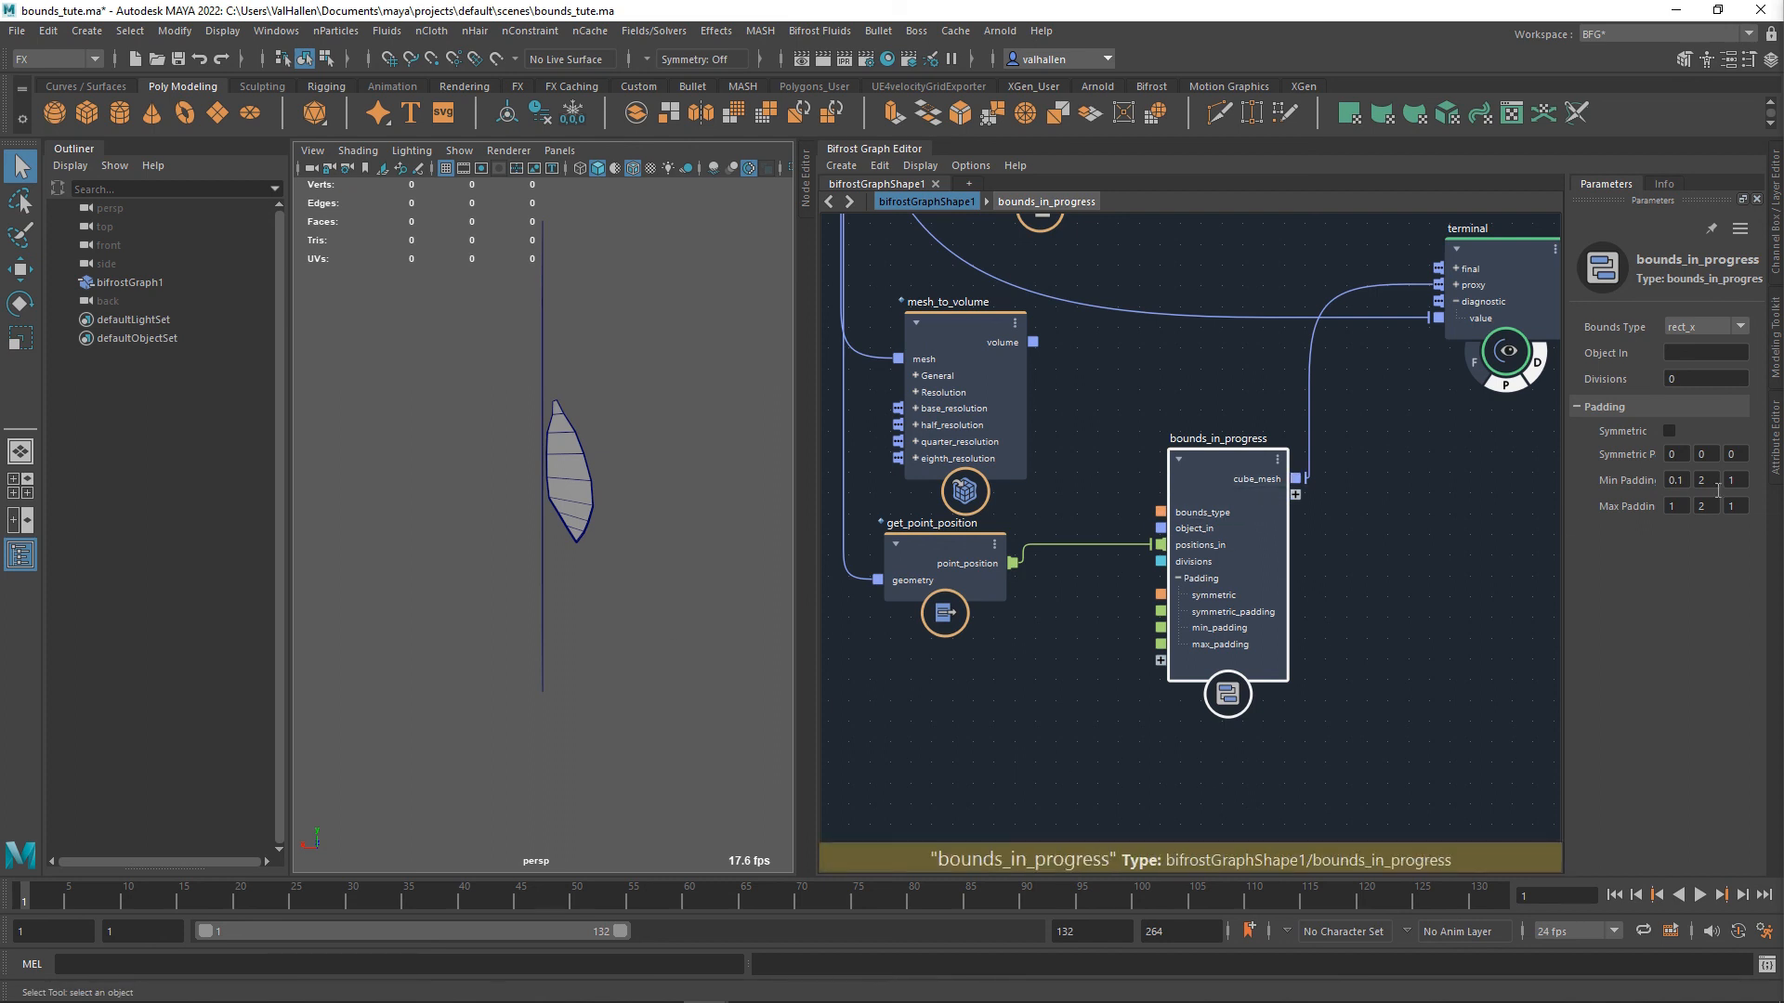
- Set the Bounds Type to box, with Min Padding Z at 0.1 and Max Padding X and Z at 0.1
click(1717, 332)
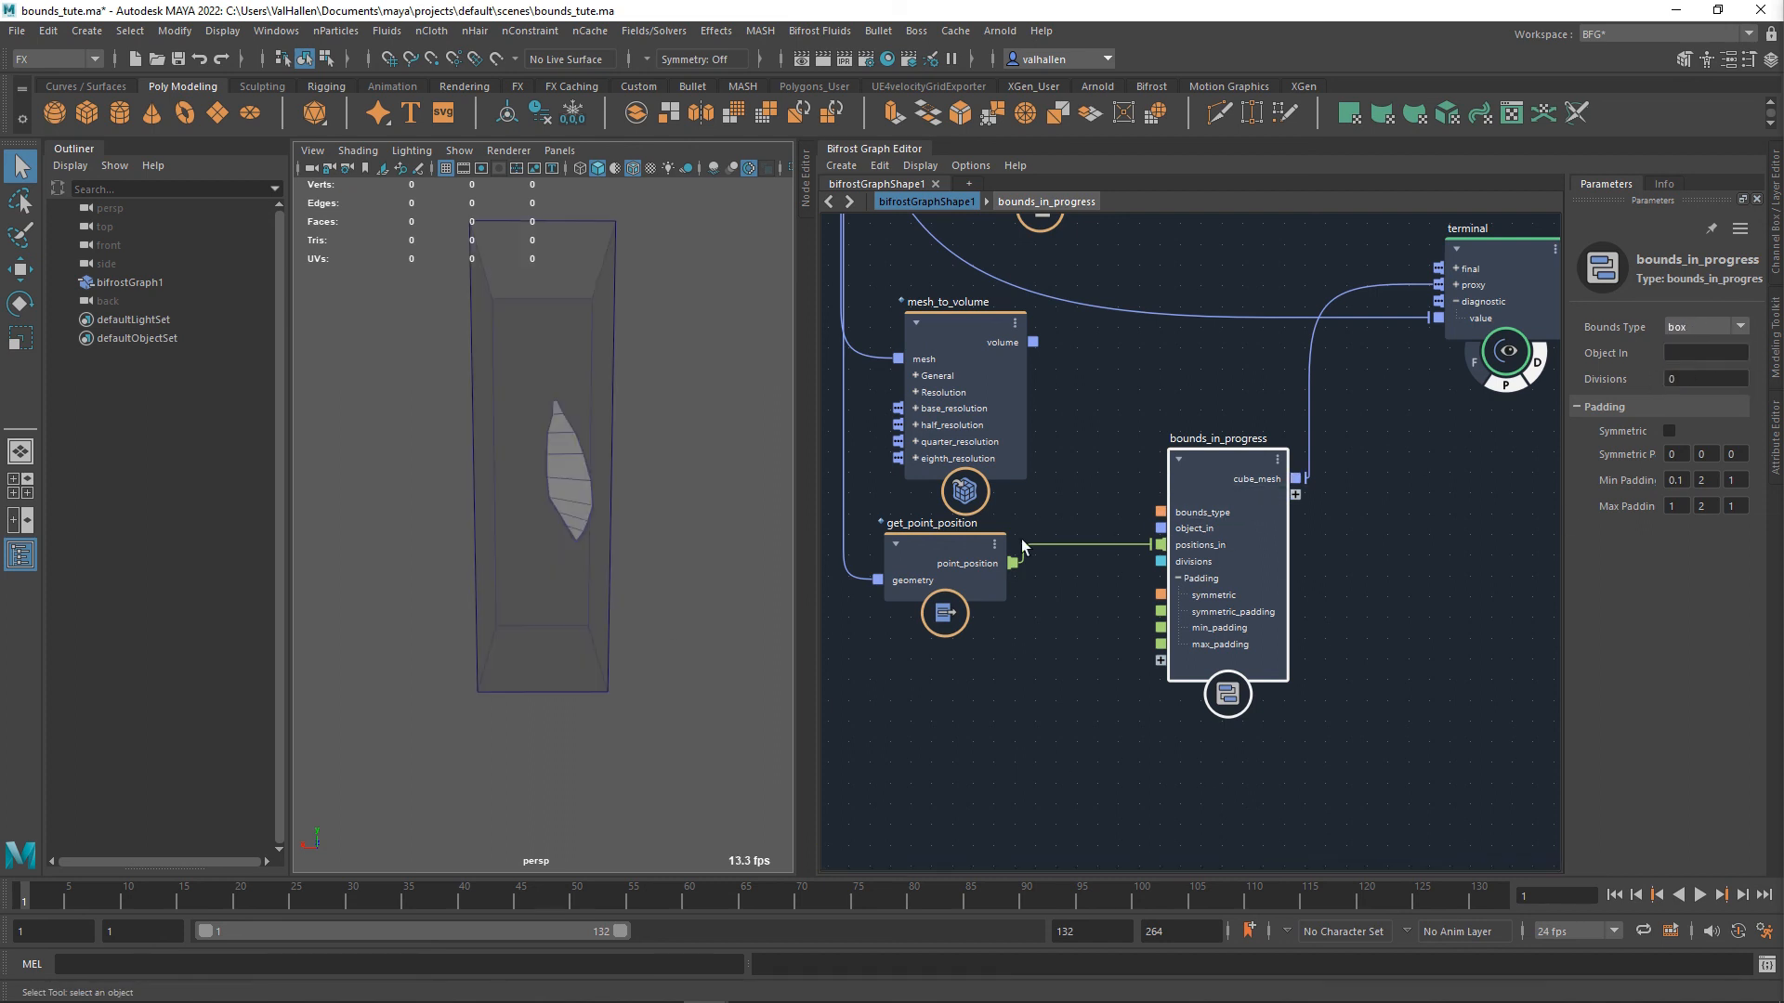
click(1736, 480)
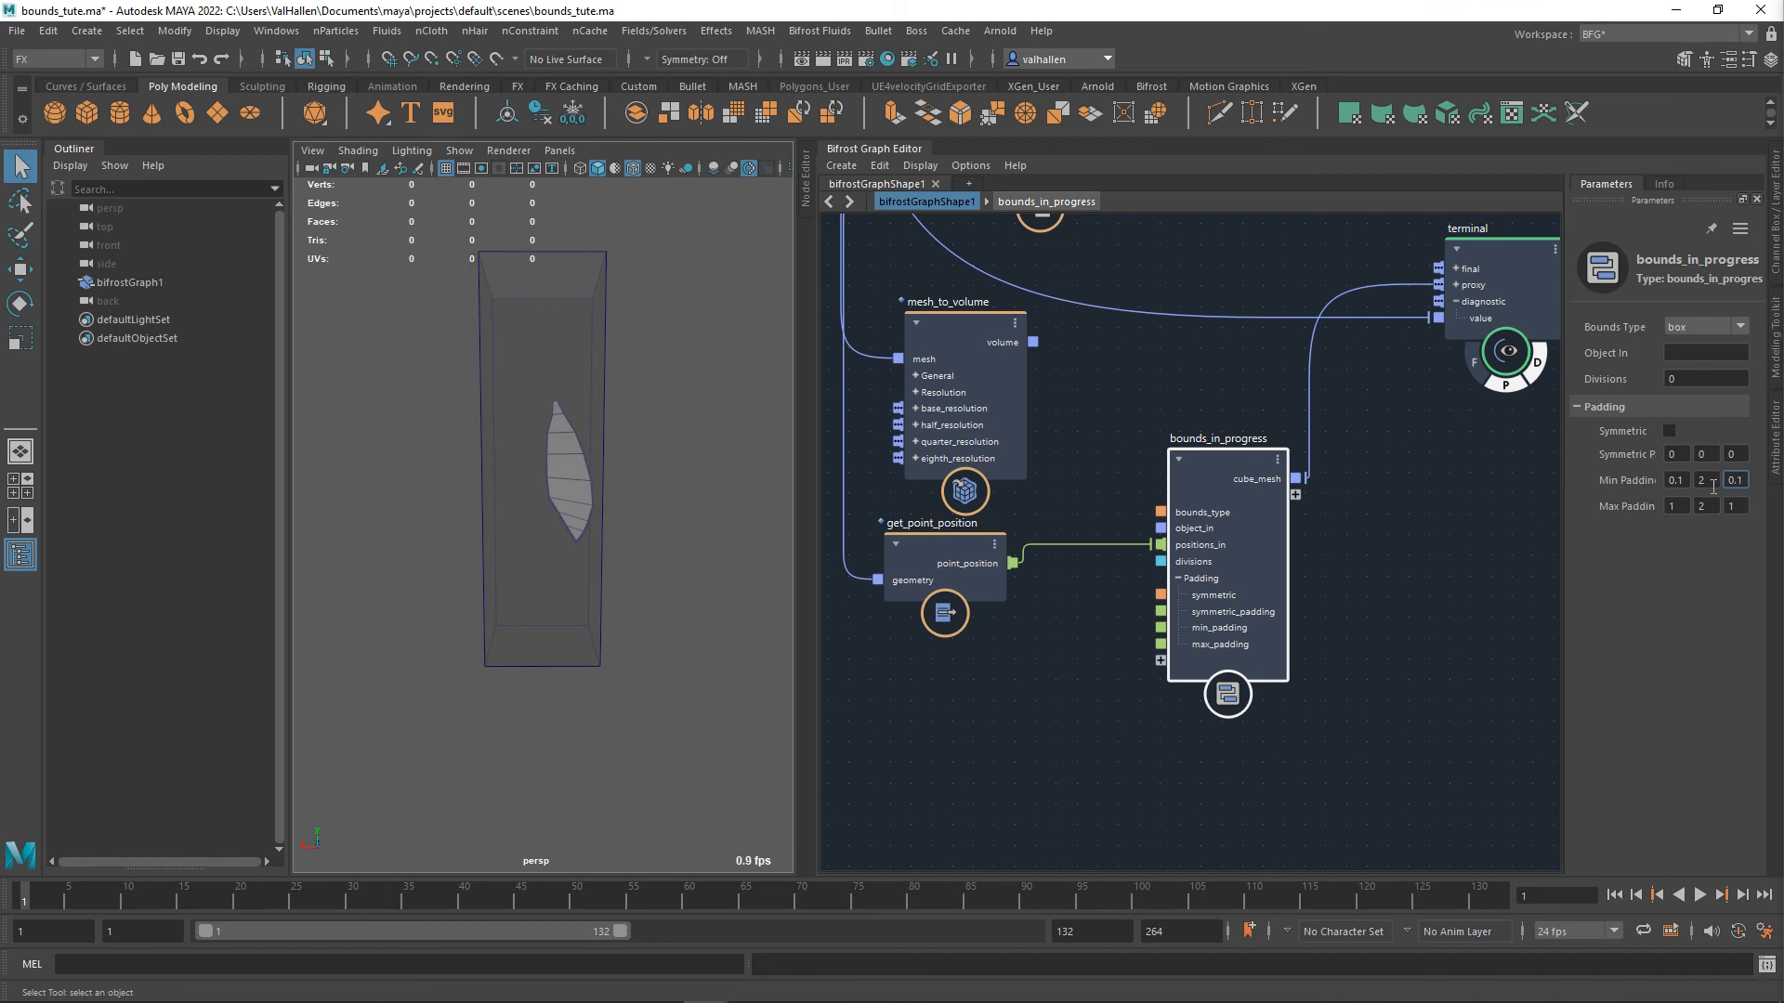
key(Tab)
key(Tab)
key(Tab)
text(0)
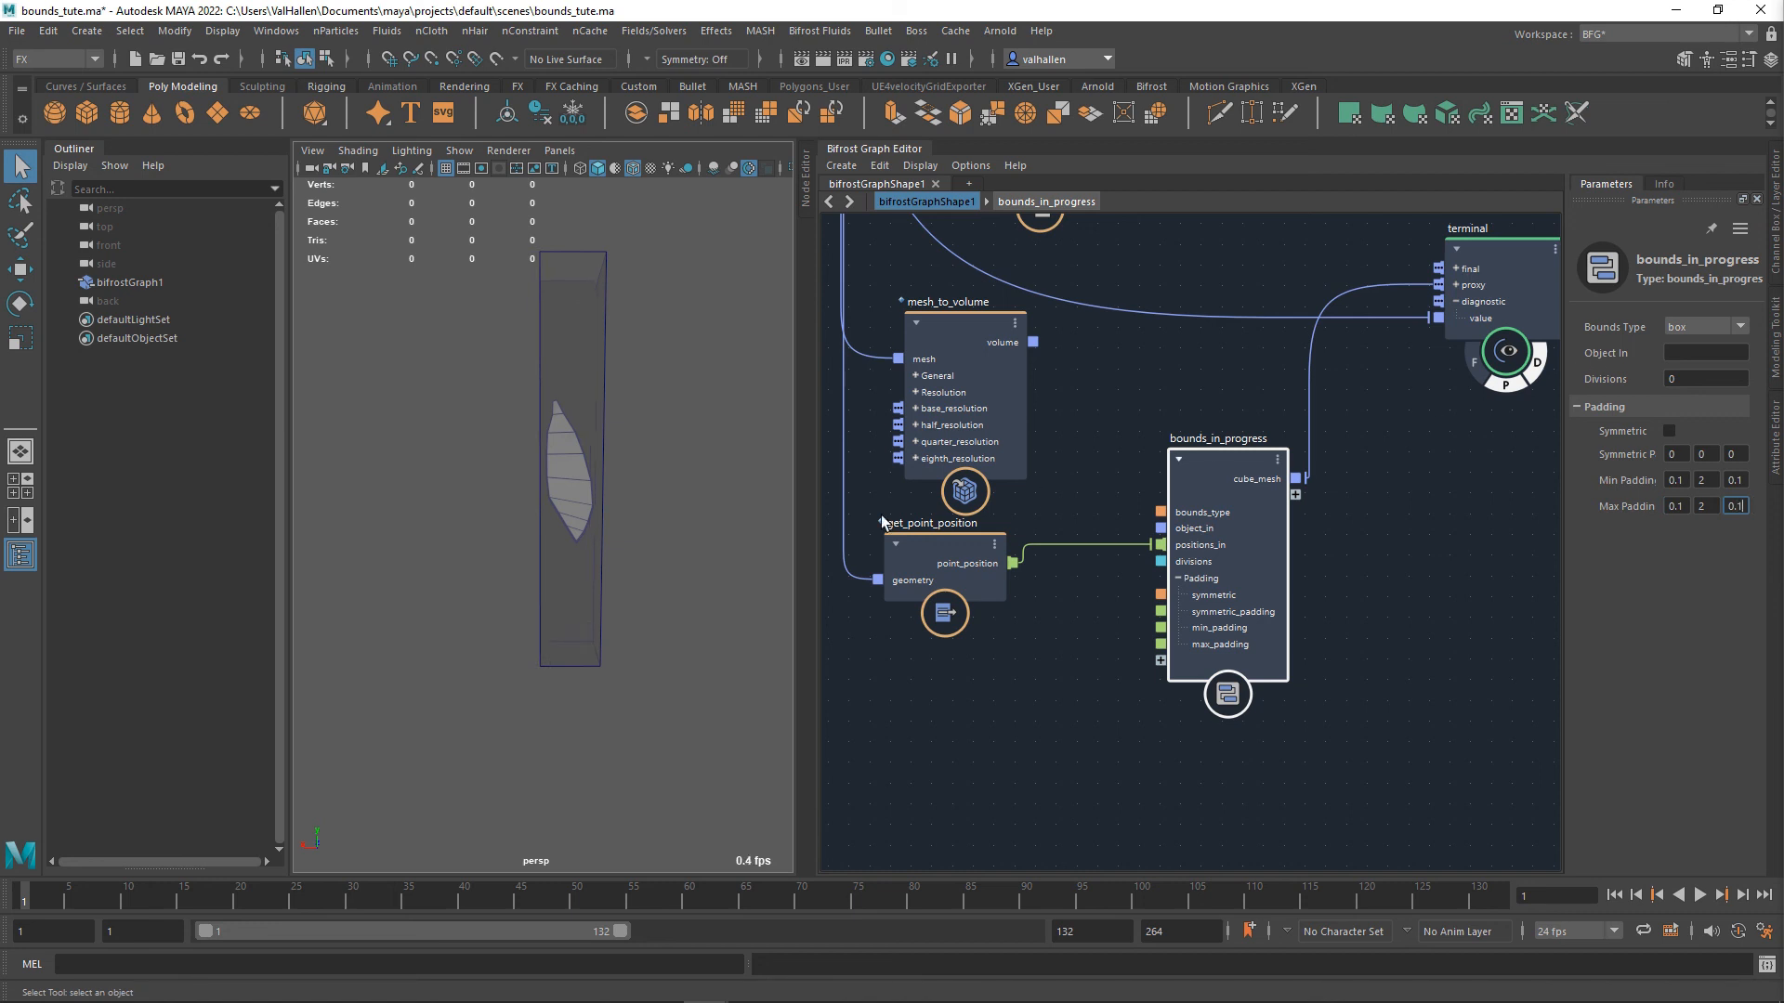
mouse_move(638, 553)
alt+mouse_down()
mouse_move(526, 589)
mouse_move(481, 565)
mouse_move(687, 544)
mouse_move(632, 548)
alt+mouse_up()
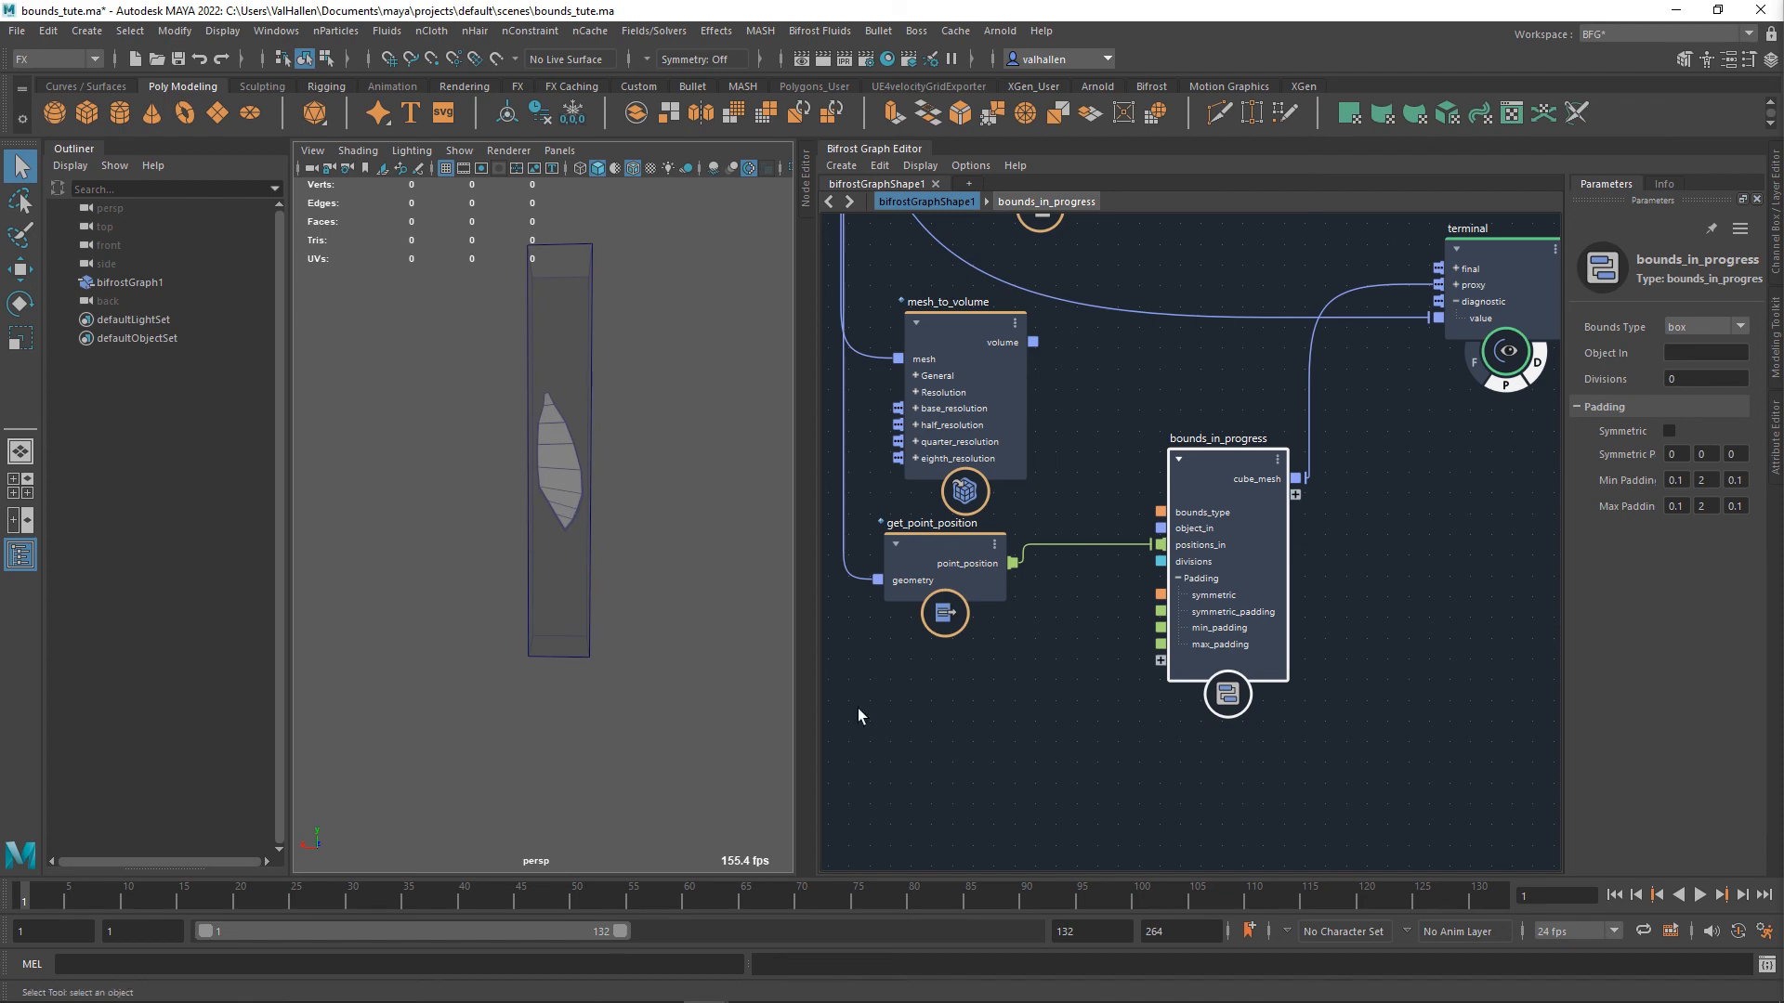
- Place the finished bounds compound in free space below get_point_position, clear of bounds_in_progress
click(1017, 646)
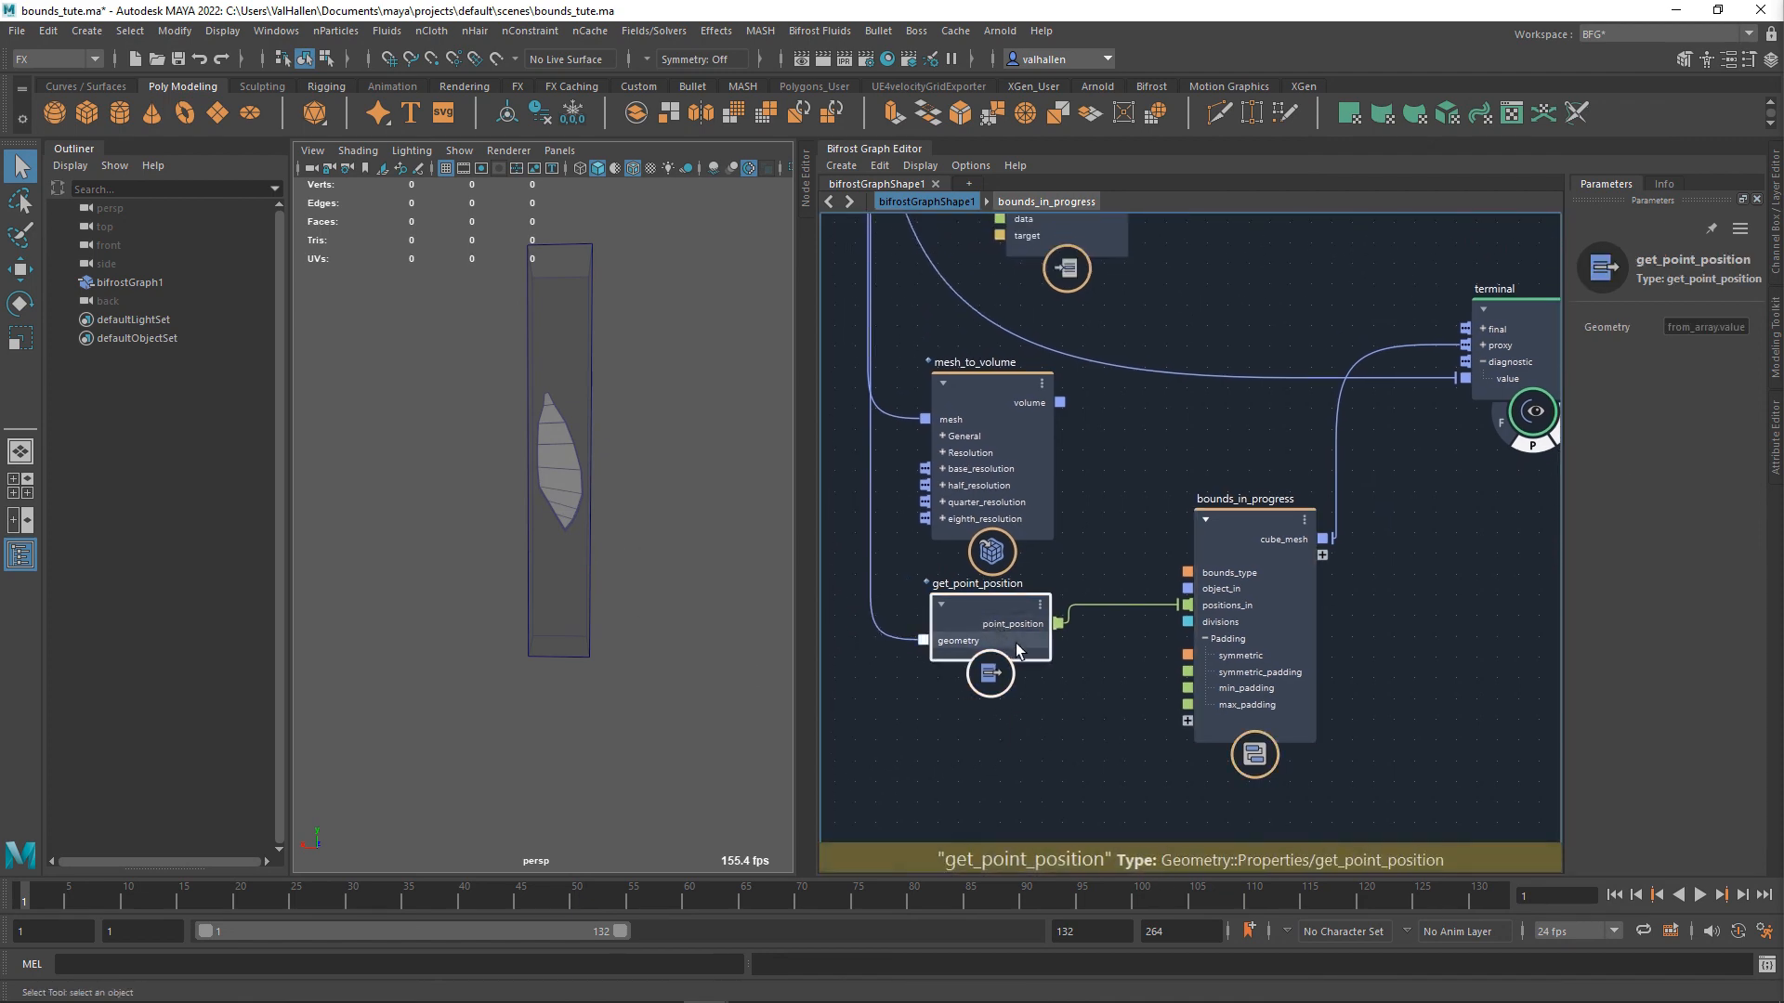
scroll(1121, 689, down, 1)
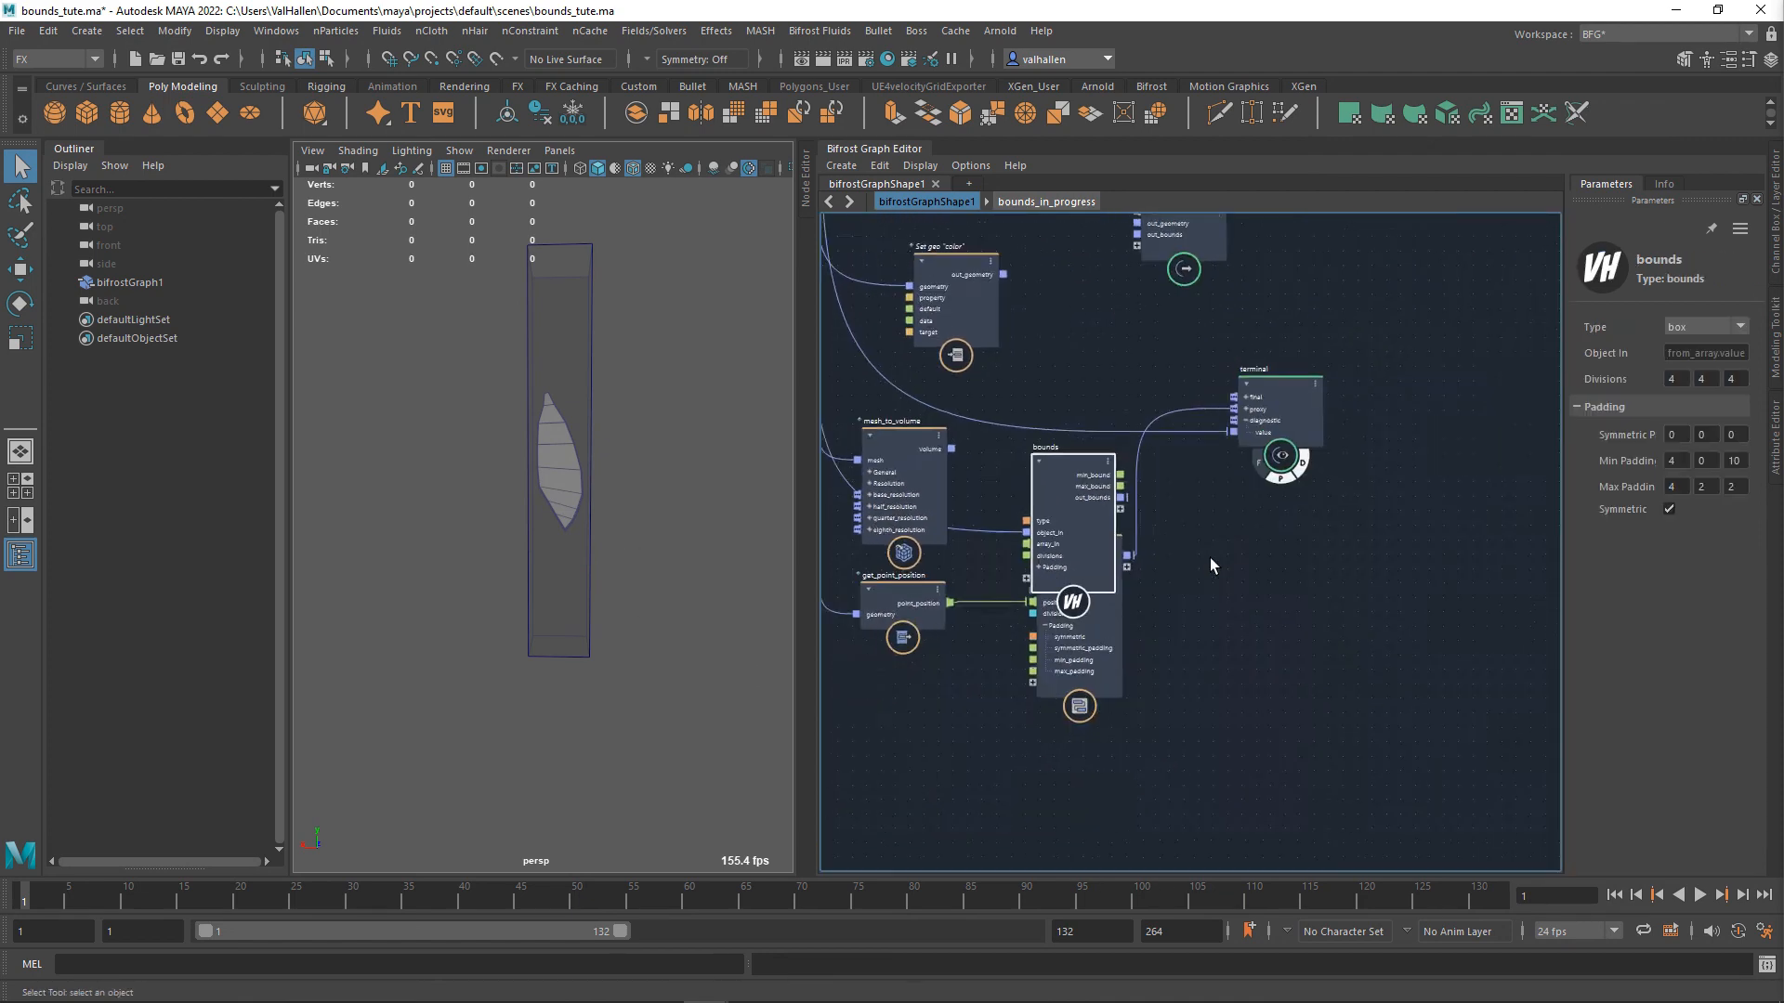
scroll(1210, 558, up, 1)
drag(1107, 477, 994, 722)
alt+middle_drag(1163, 781, 1231, 677)
alt+right_drag(1230, 677, 1284, 673)
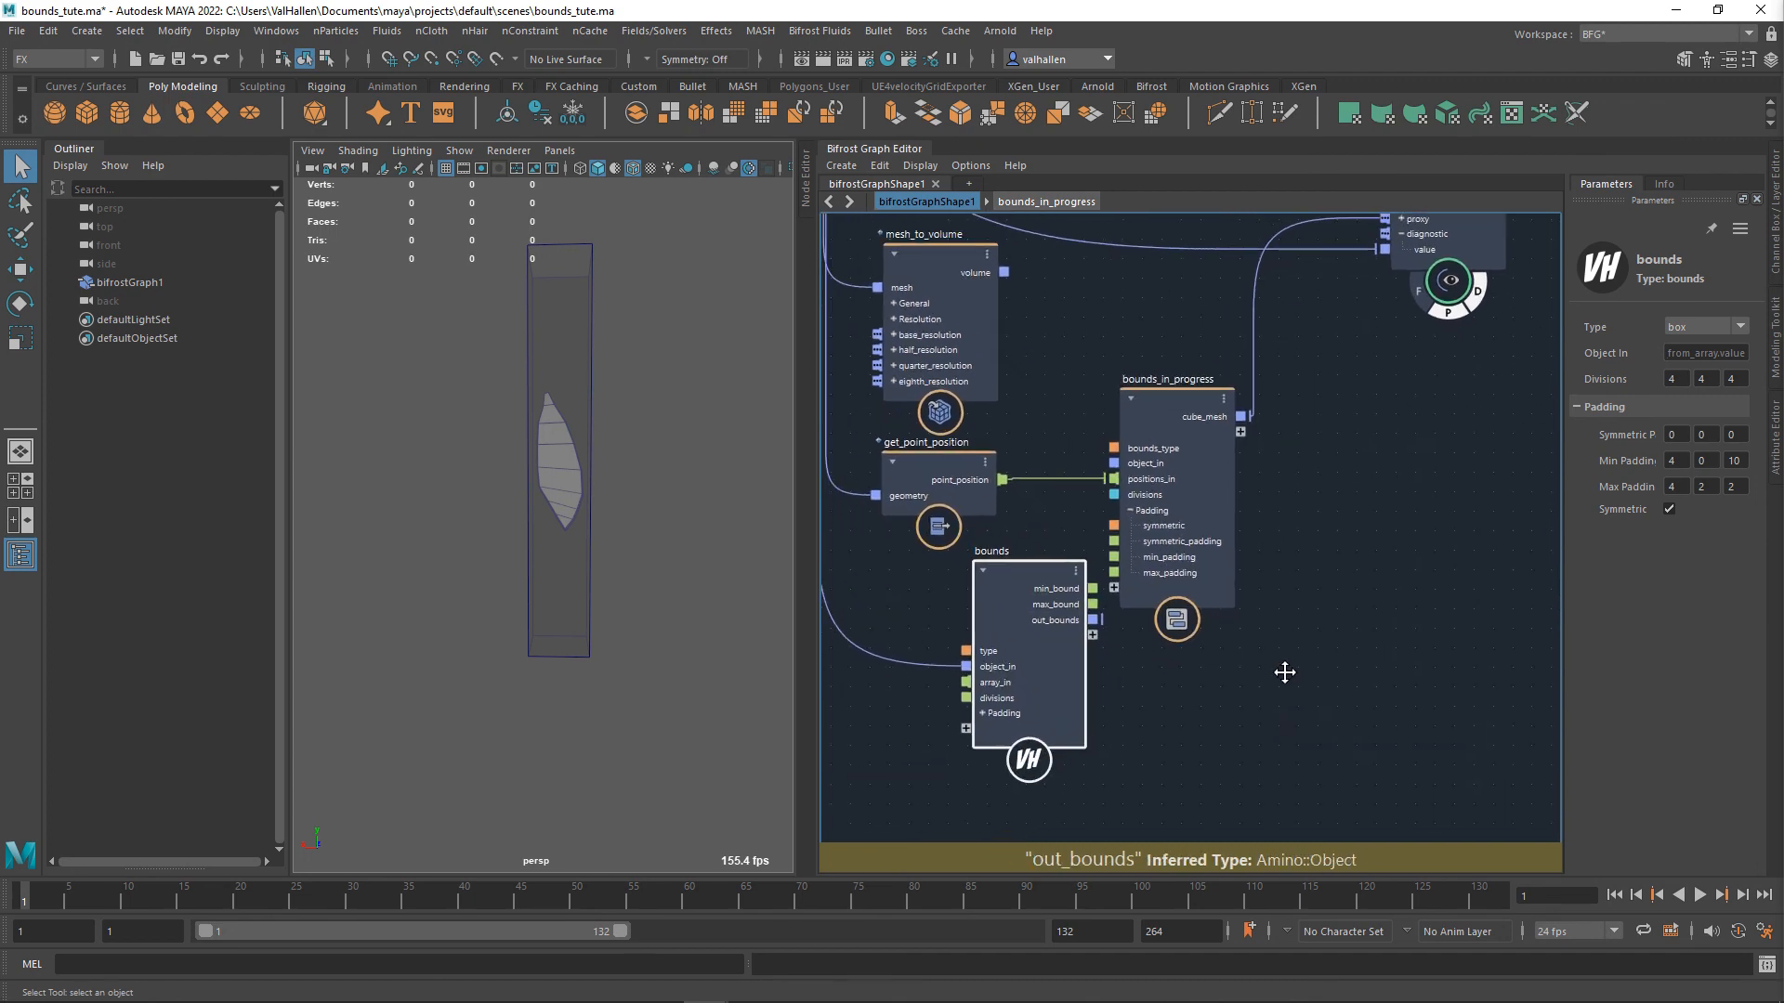
- Go inside bounds_in_progress and open its nested padding compound
double_click(1195, 398)
scroll(1335, 543, down, 6)
alt+middle_drag(1378, 606, 1388, 733)
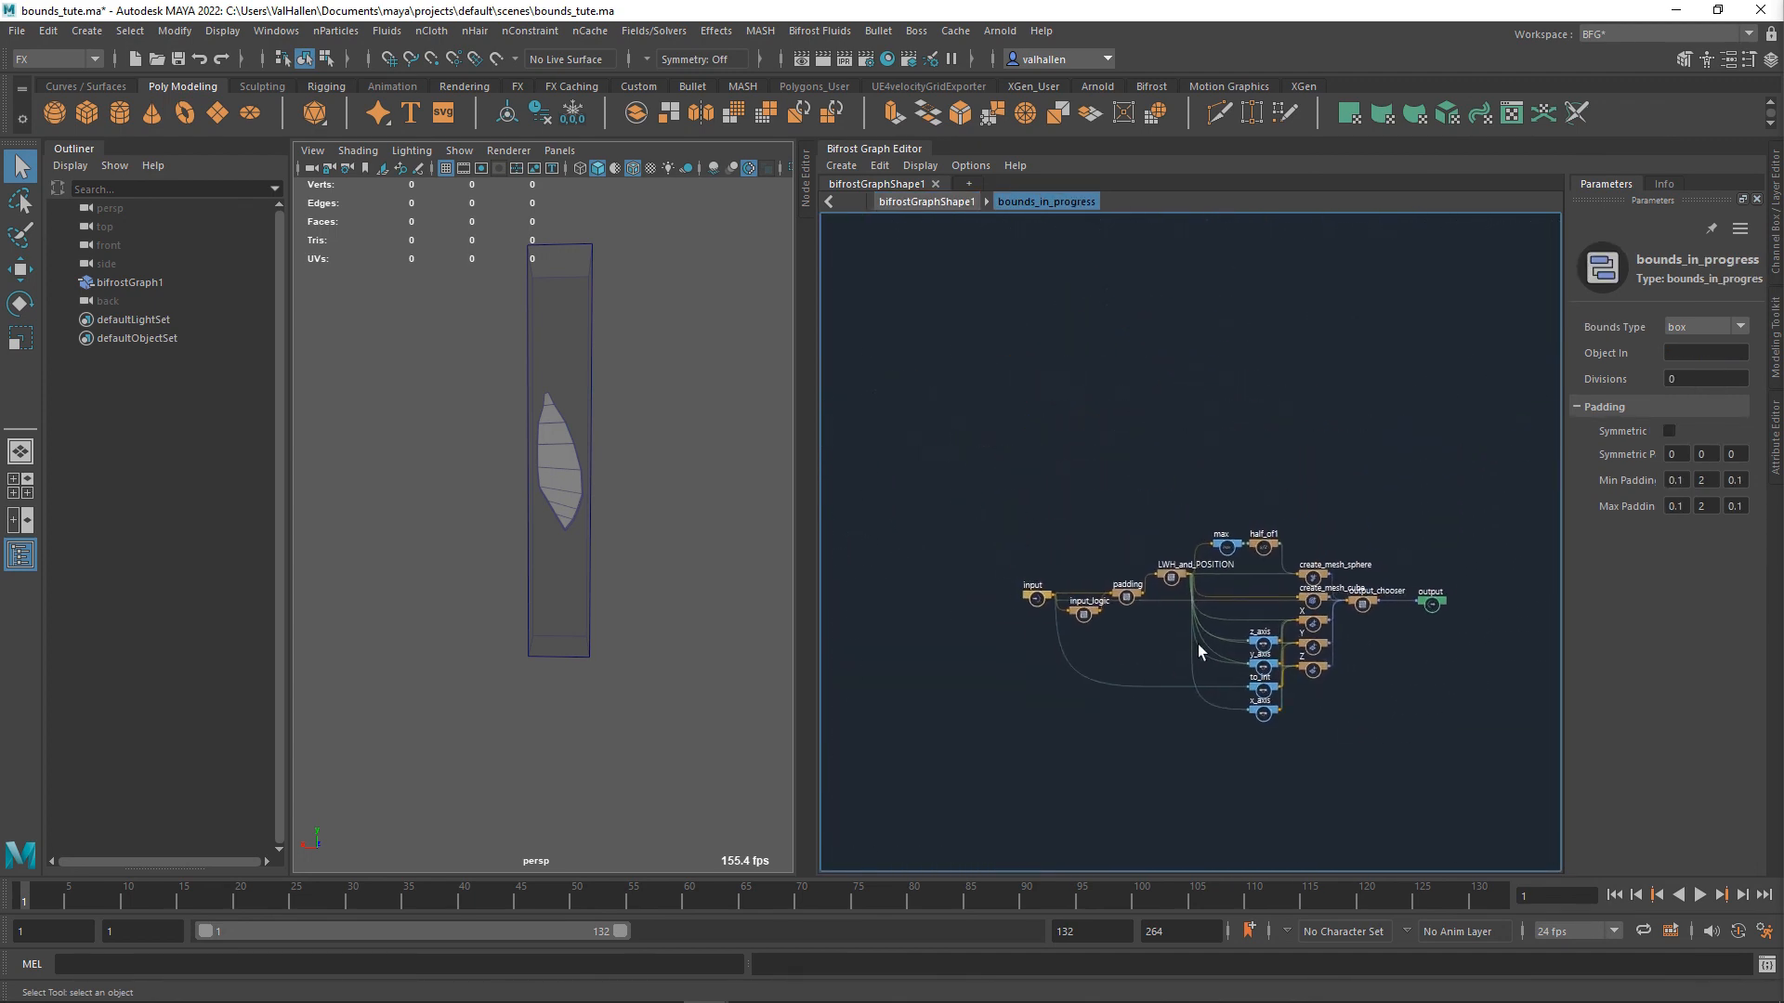
scroll(1193, 639, up, 5)
scroll(1176, 629, up, 1)
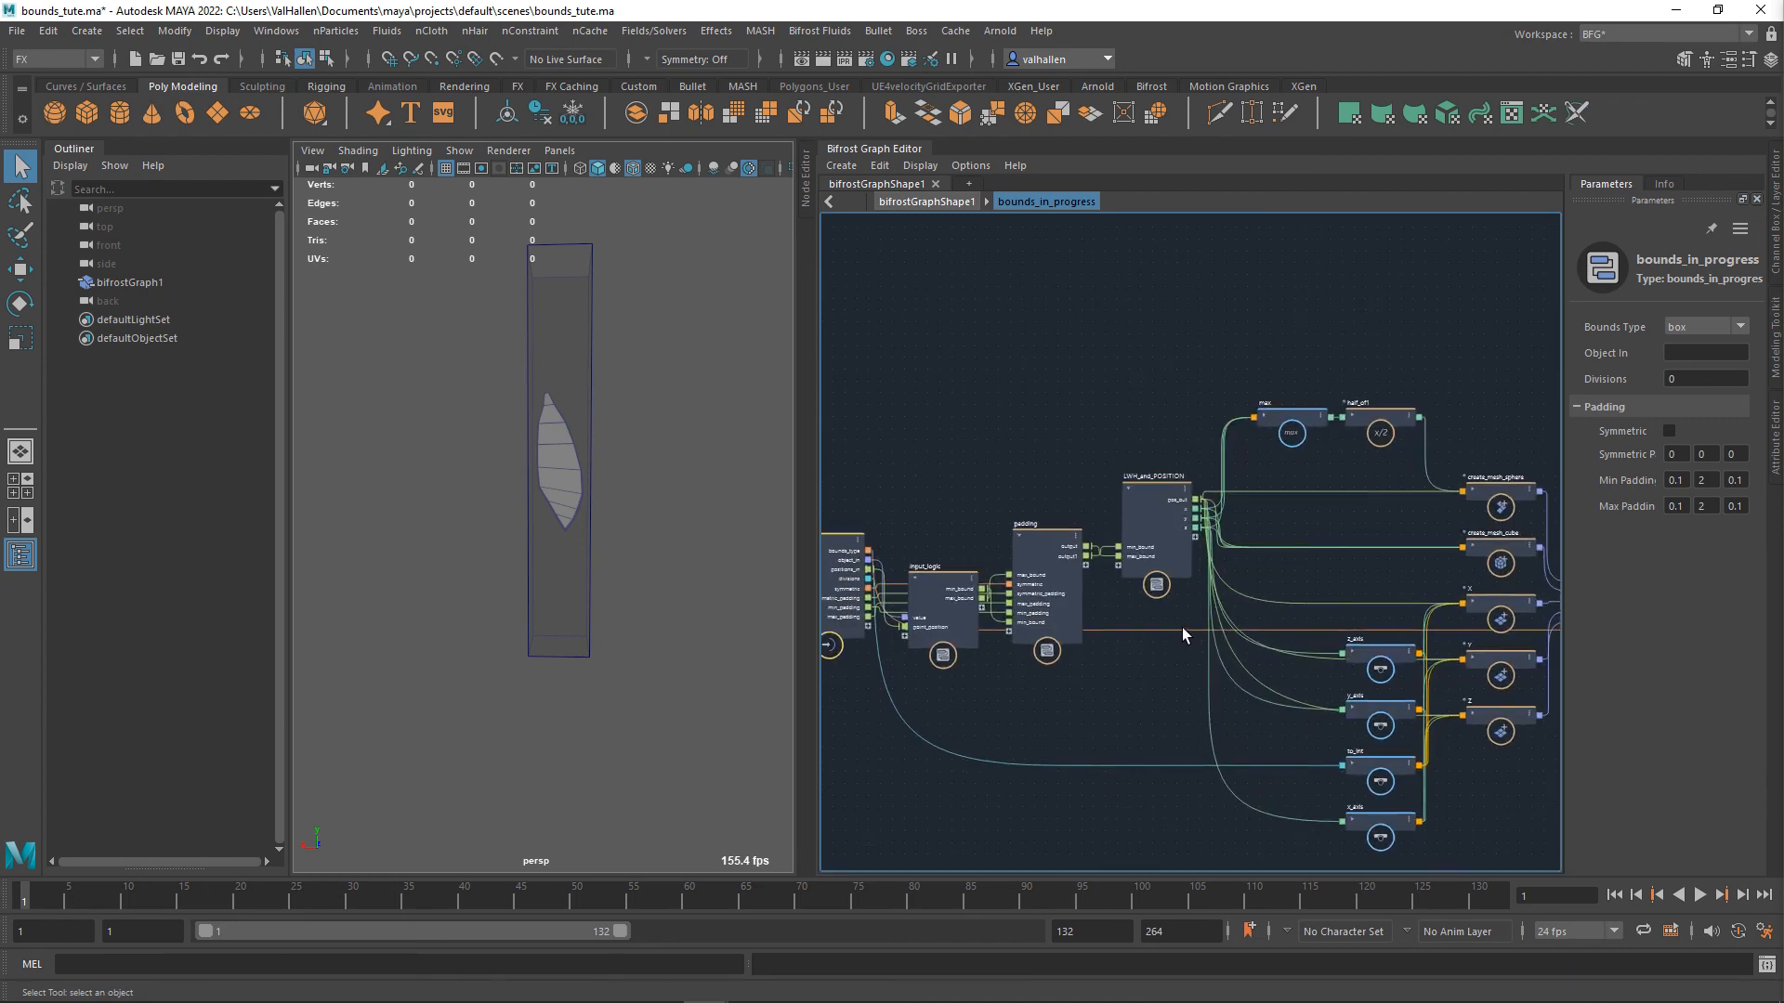
scroll(1182, 627, up, 2)
alt+middle_drag(1179, 627, 1044, 637)
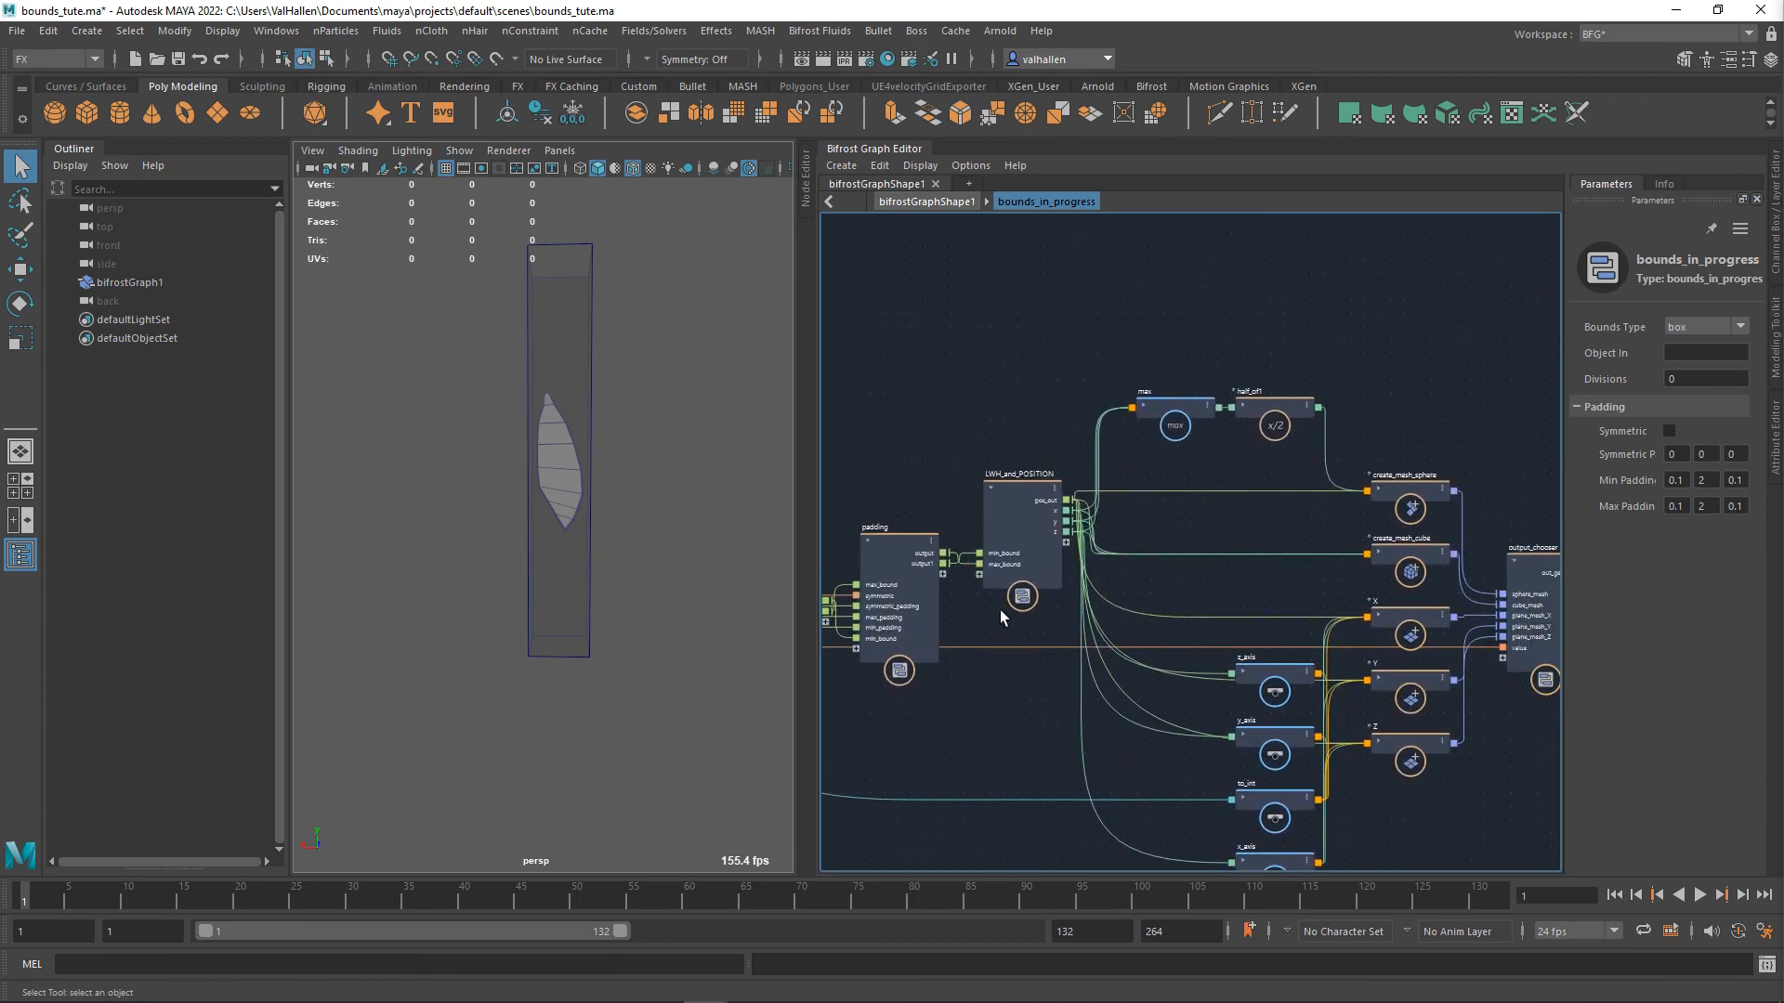
scroll(999, 611, up, 2)
alt+middle_drag(895, 571, 1100, 563)
double_click(1096, 537)
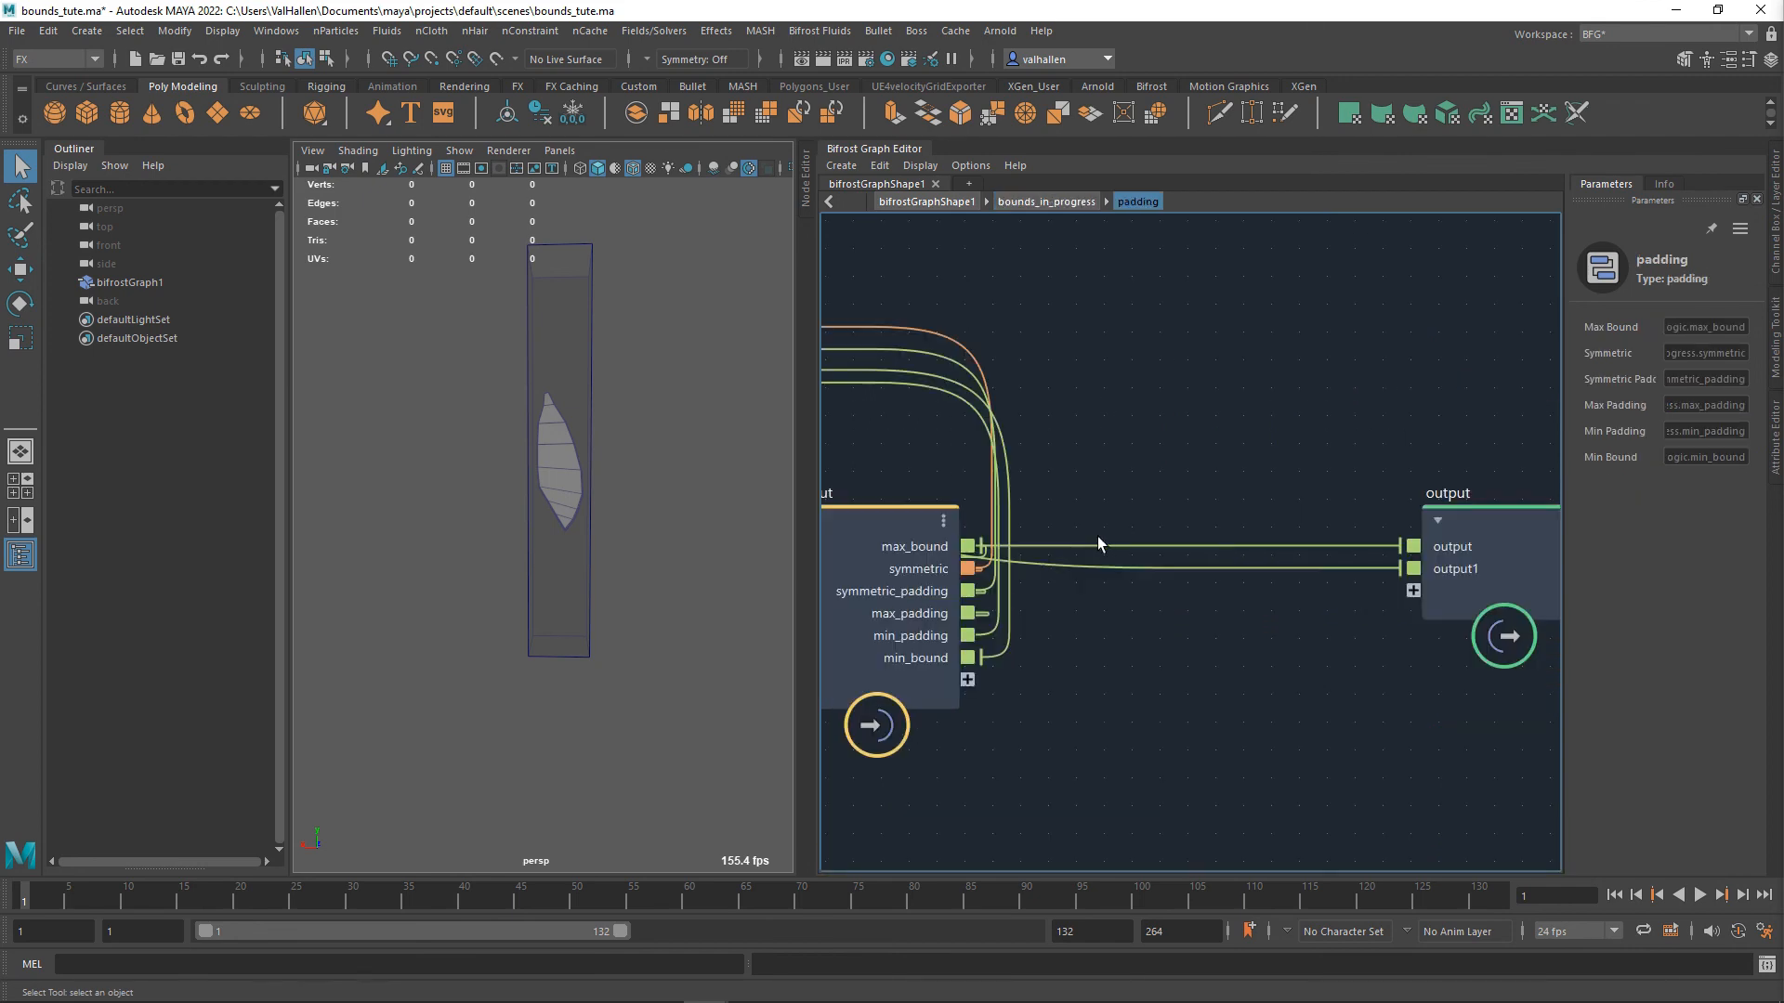
- Auto-arrange all nodes inside the padding compound and shift its input node slightly away from the if nodes
scroll(1143, 546, down, 7)
alt+middle_drag(1269, 615, 1230, 649)
scroll(1245, 636, up, 2)
drag(1330, 564, 1332, 506)
alt+middle_drag(1148, 604, 1401, 702)
alt+middle_drag(993, 435, 1368, 422)
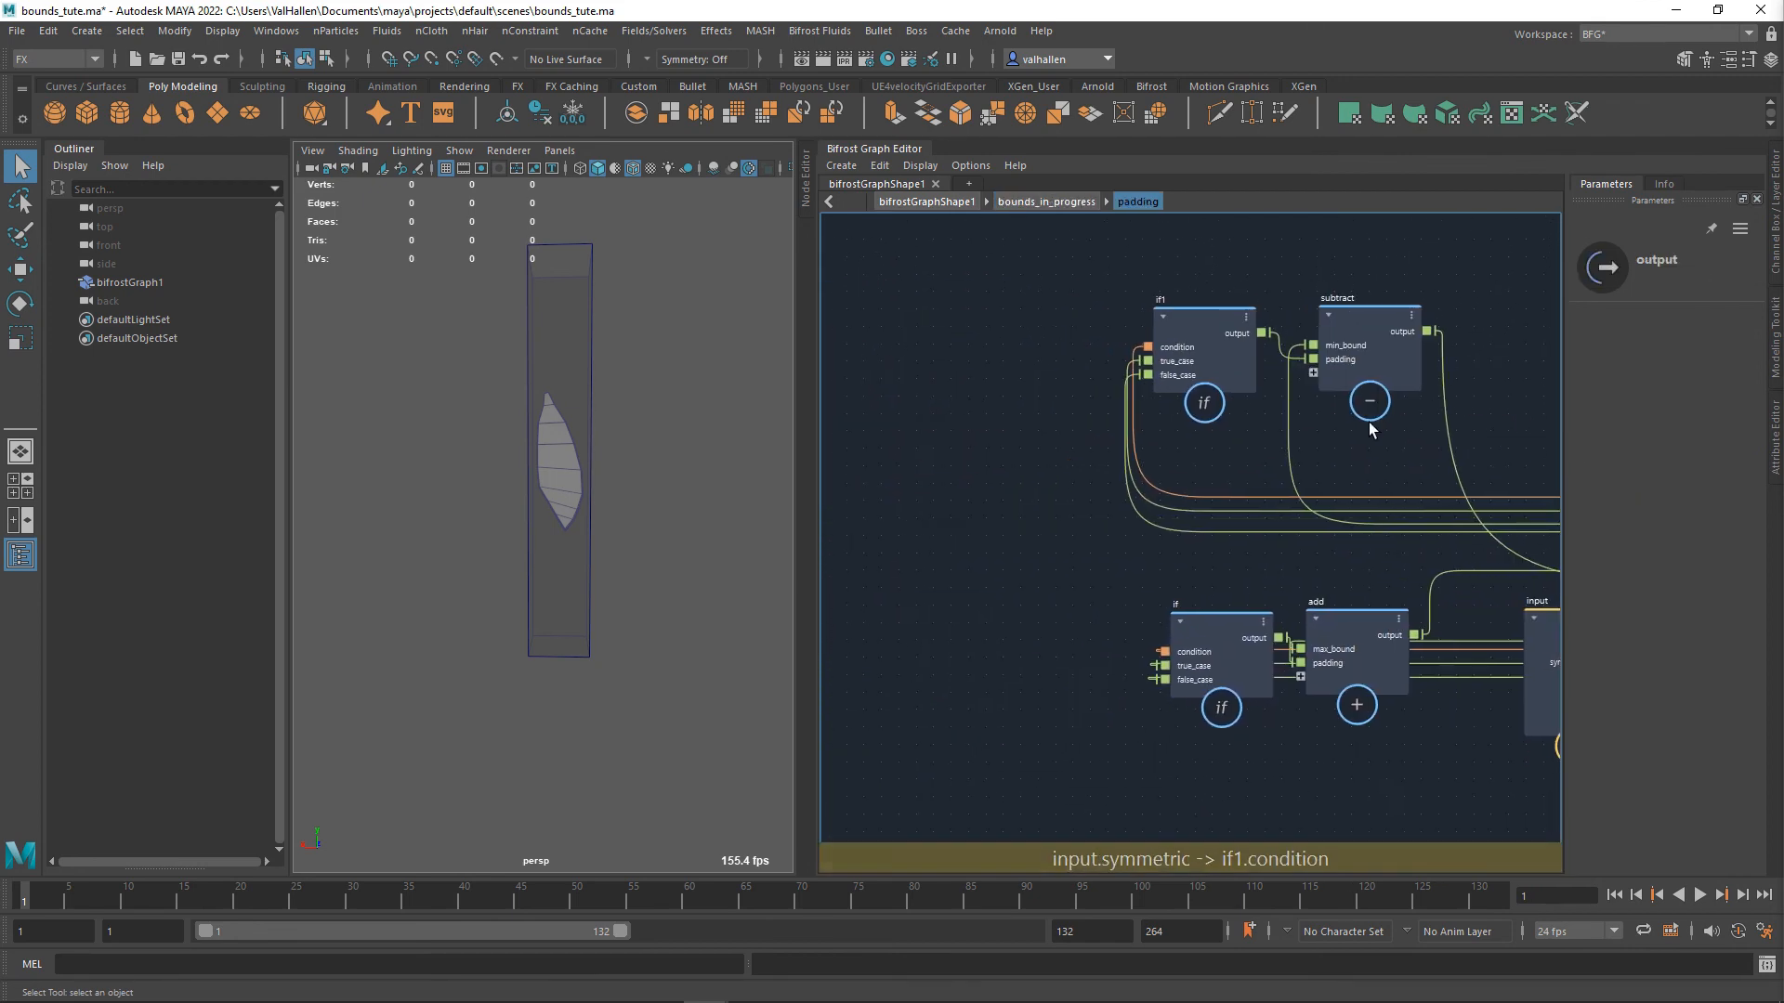
alt+middle_drag(1184, 498, 895, 465)
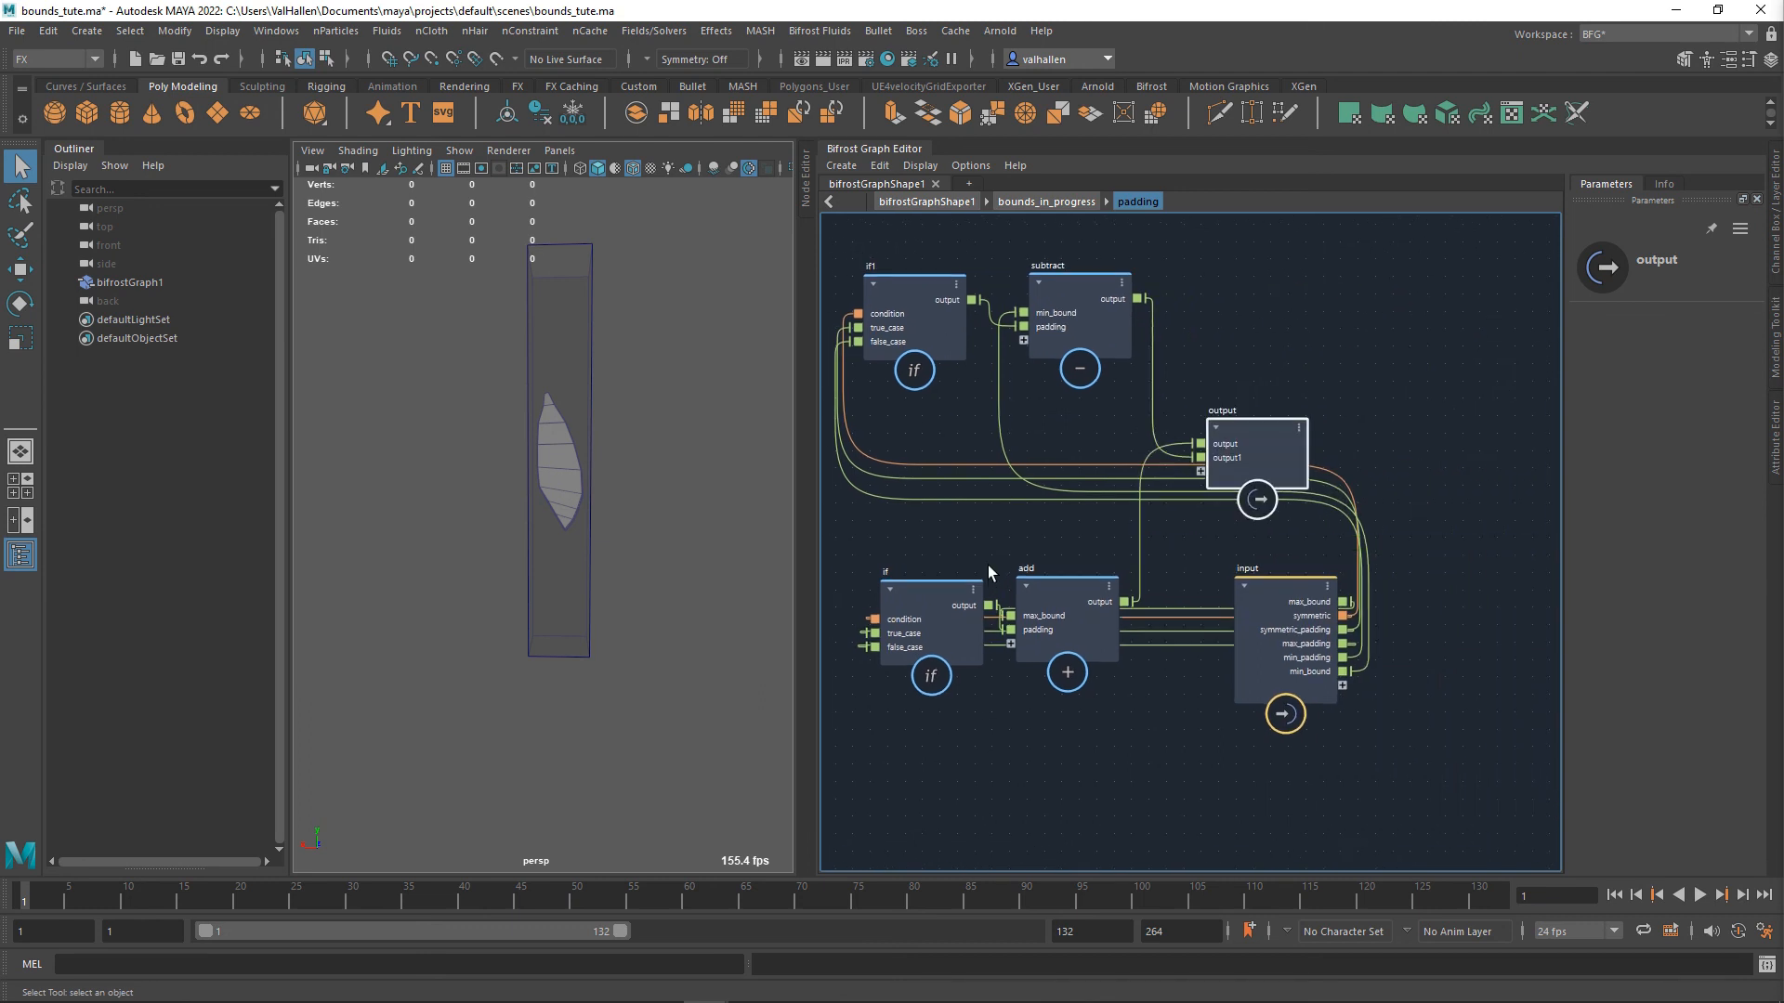
click(1197, 572)
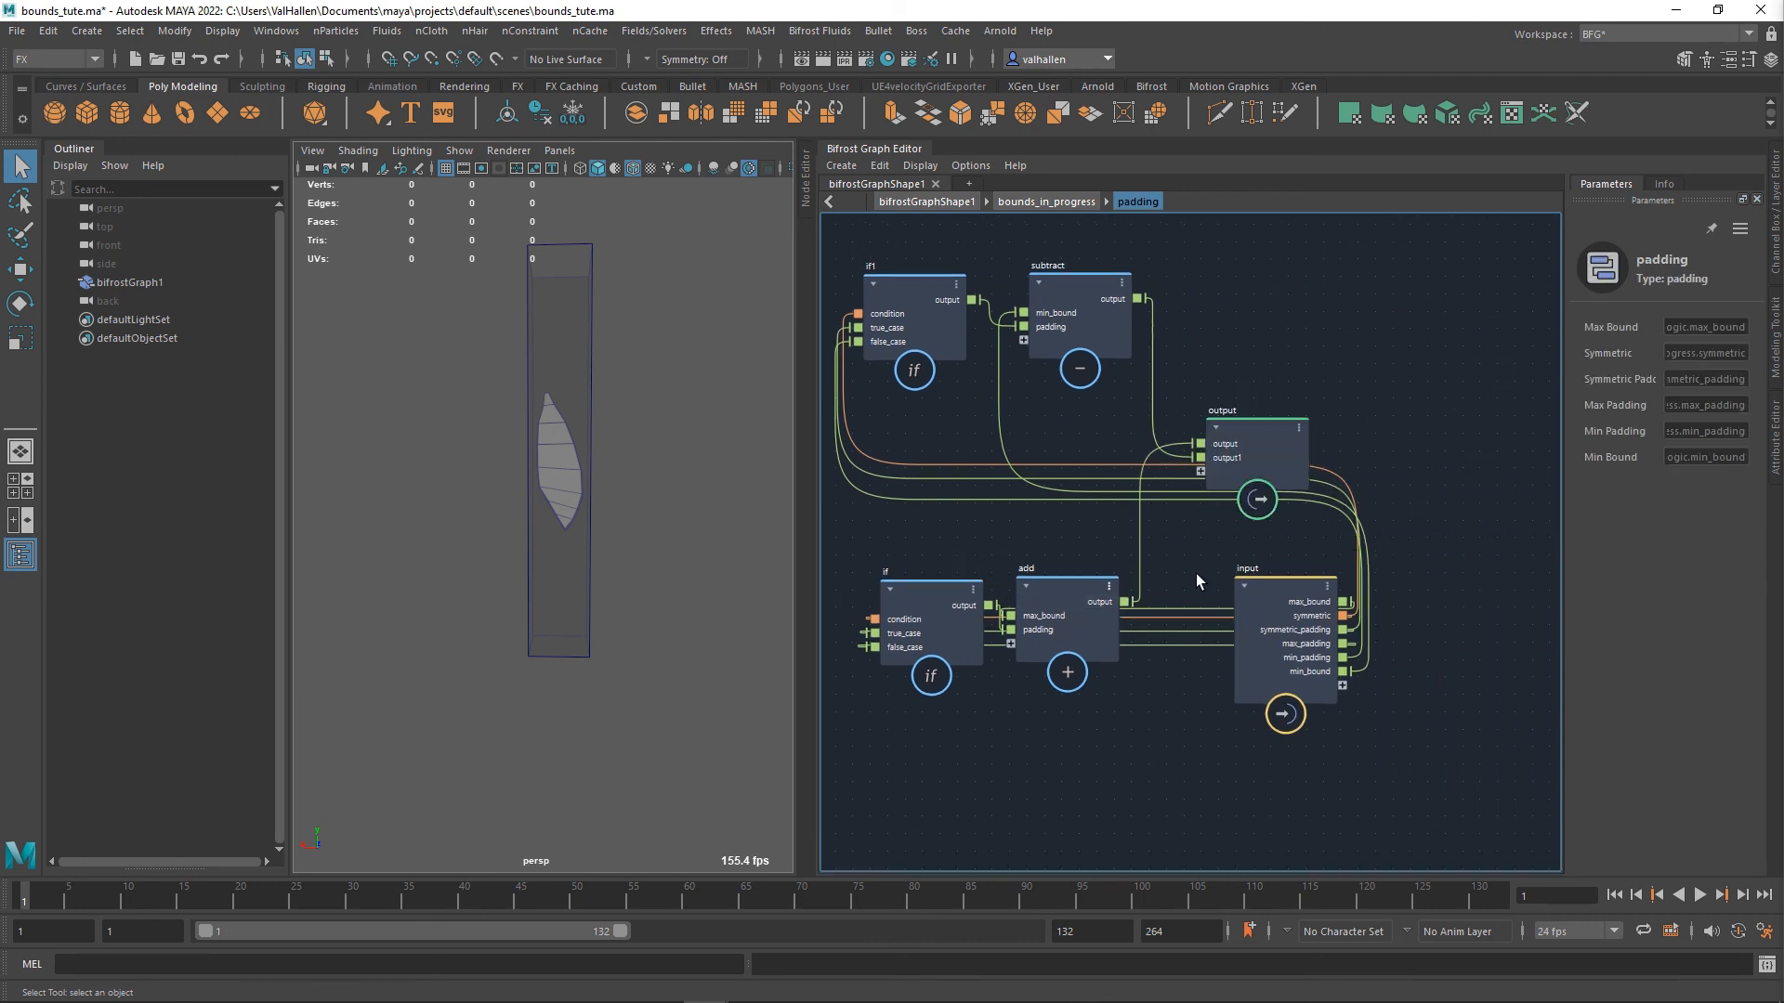
key(l)
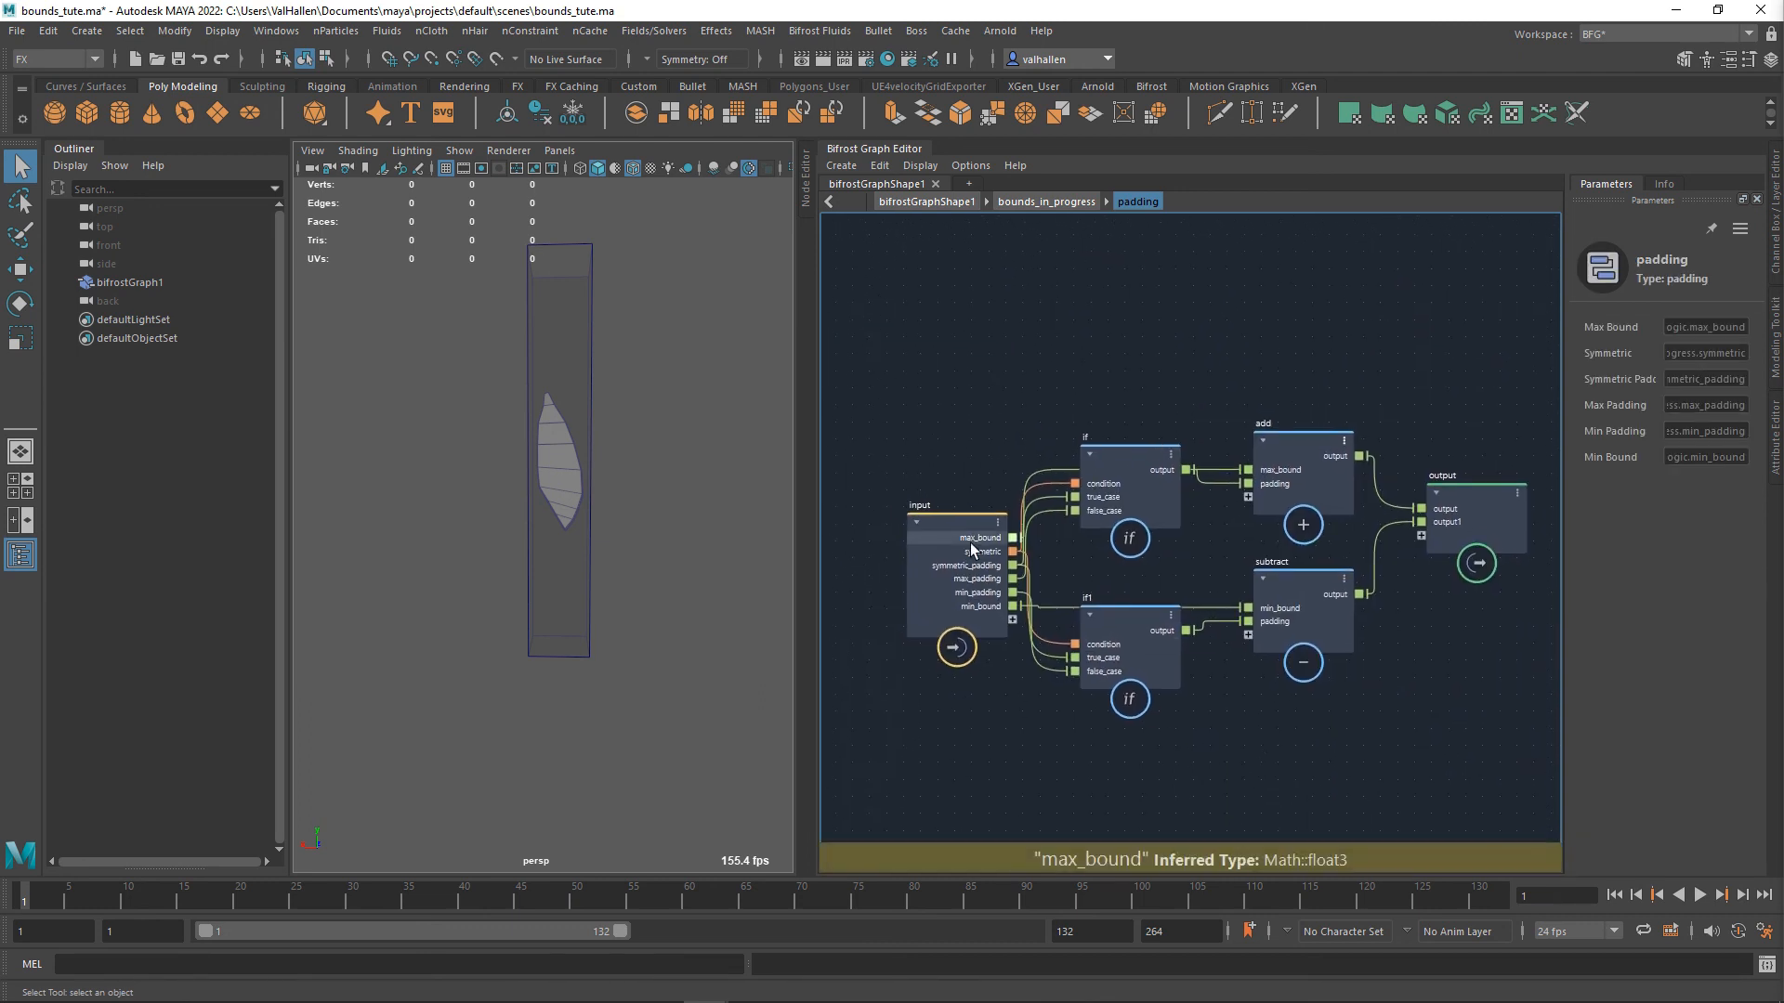
drag(968, 539, 926, 519)
middle_drag(928, 526, 823, 515)
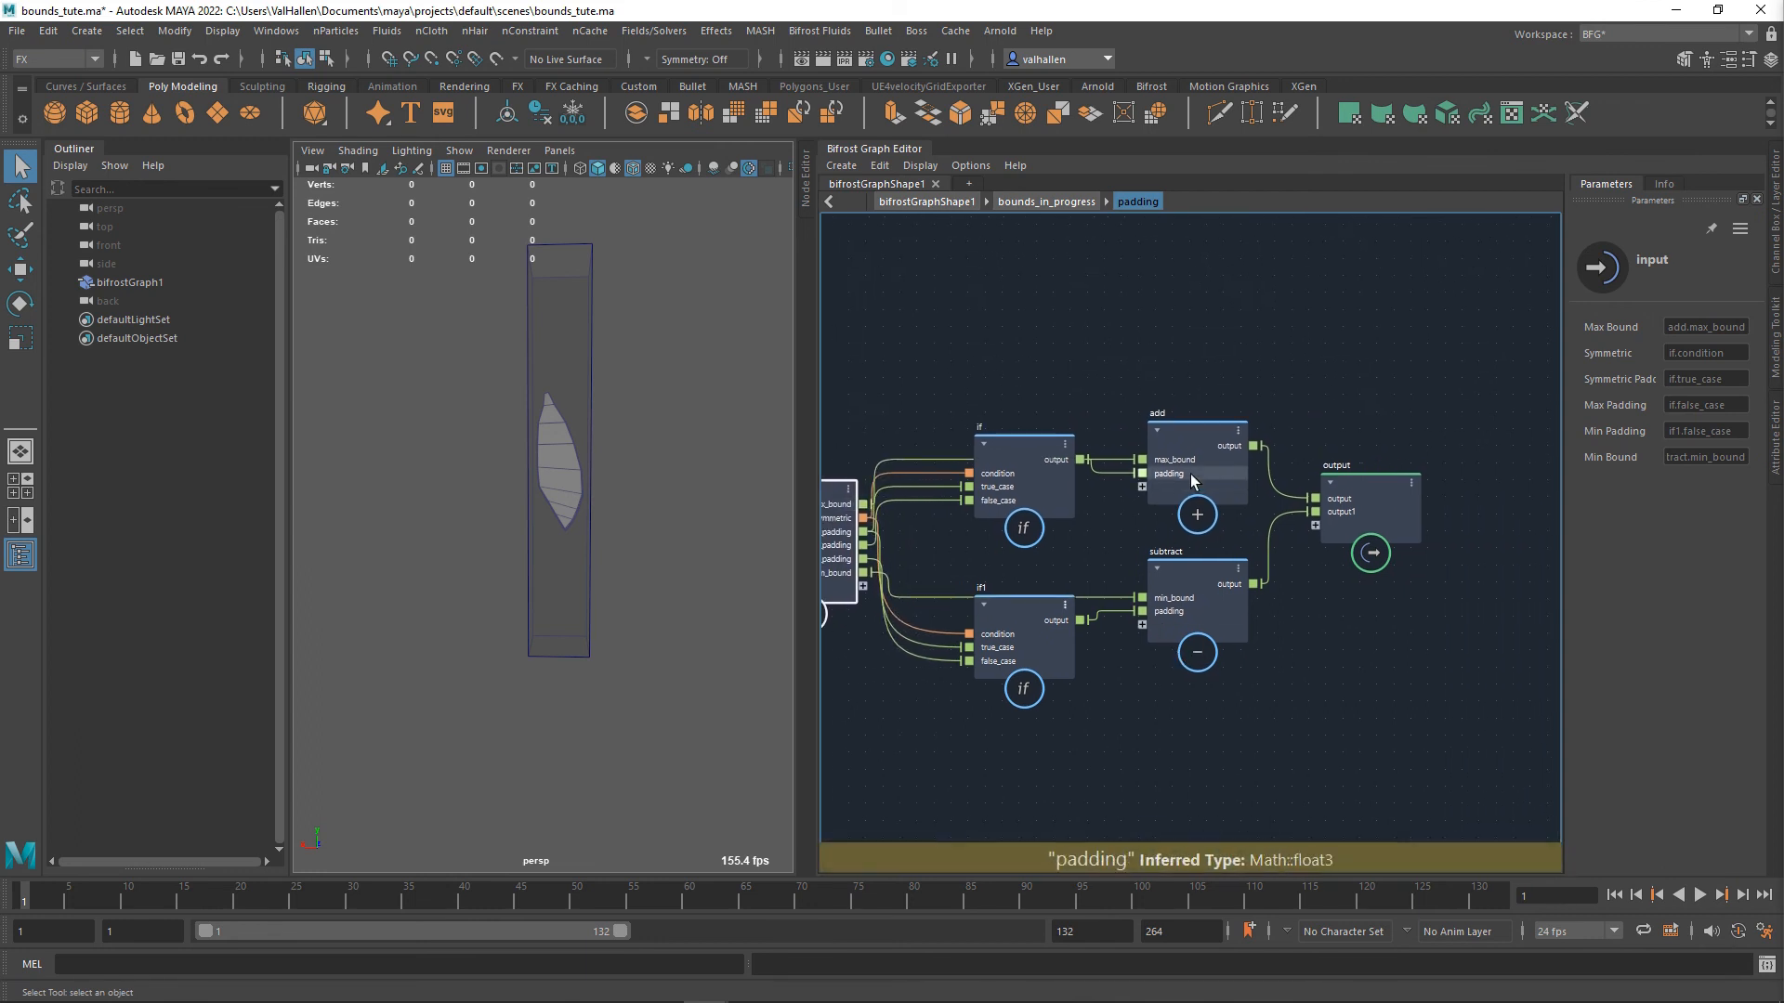
- Rename the padding compound's output port fed by the add node to max_bounds
right_click(1302, 524)
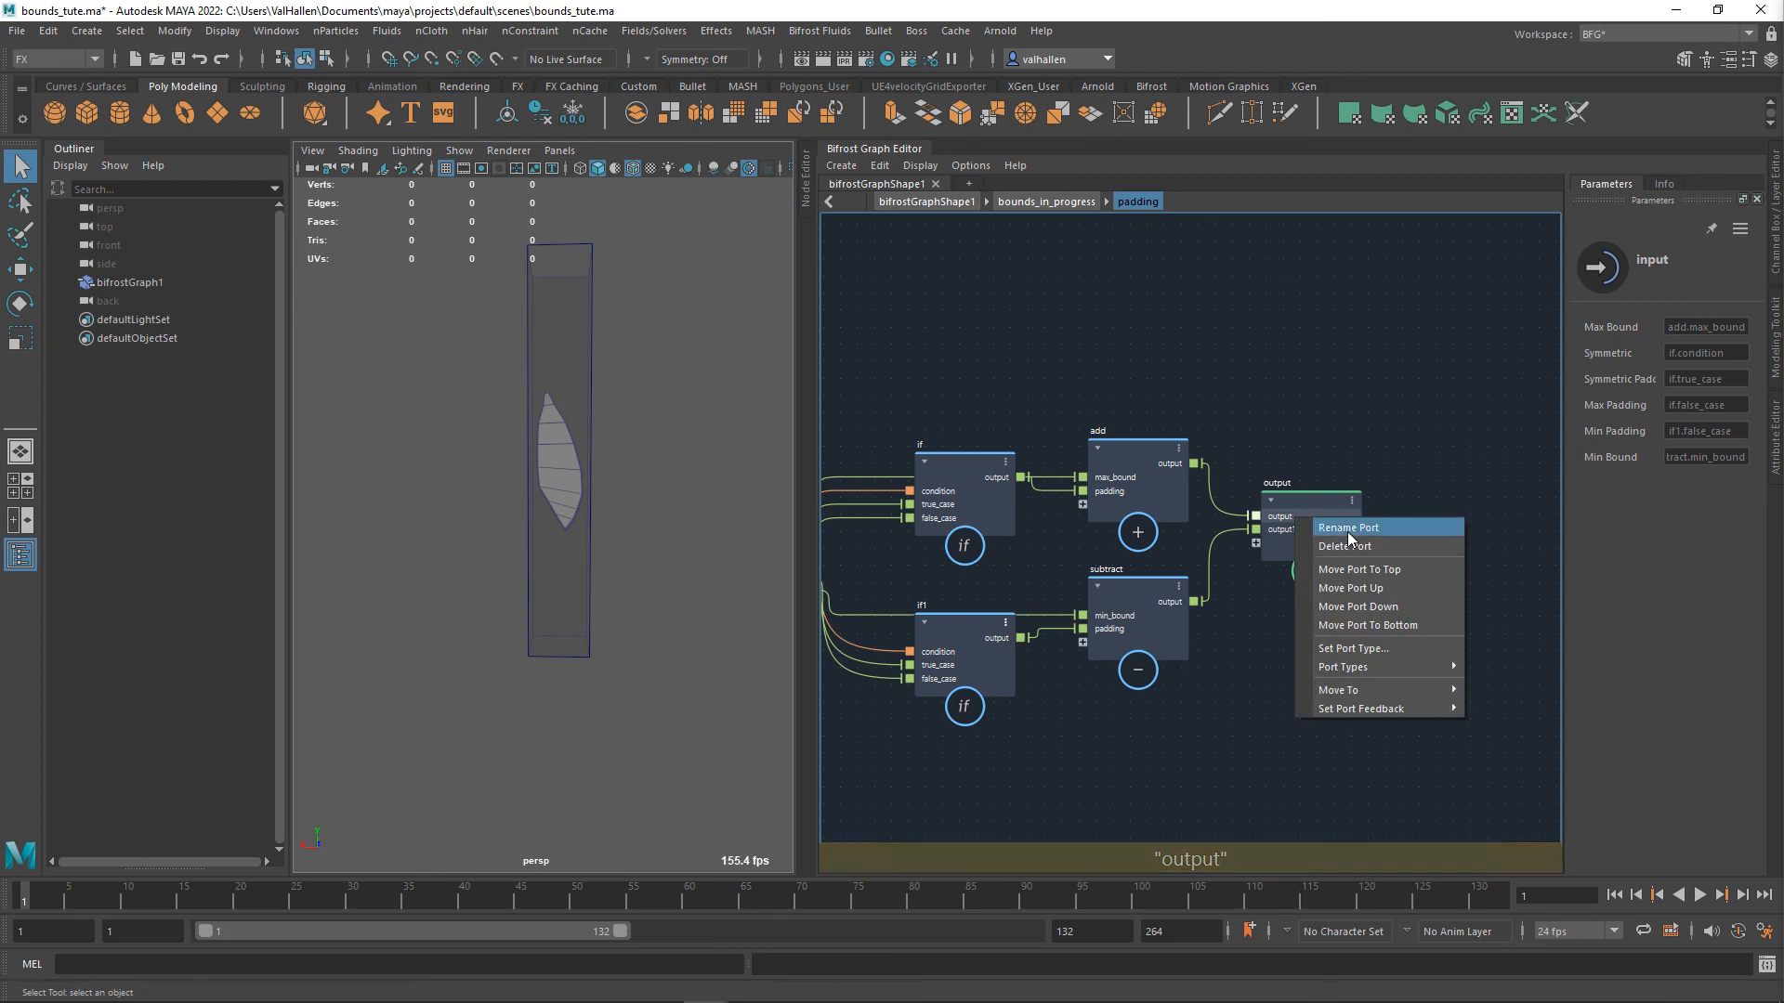
click(1347, 531)
text(max_)
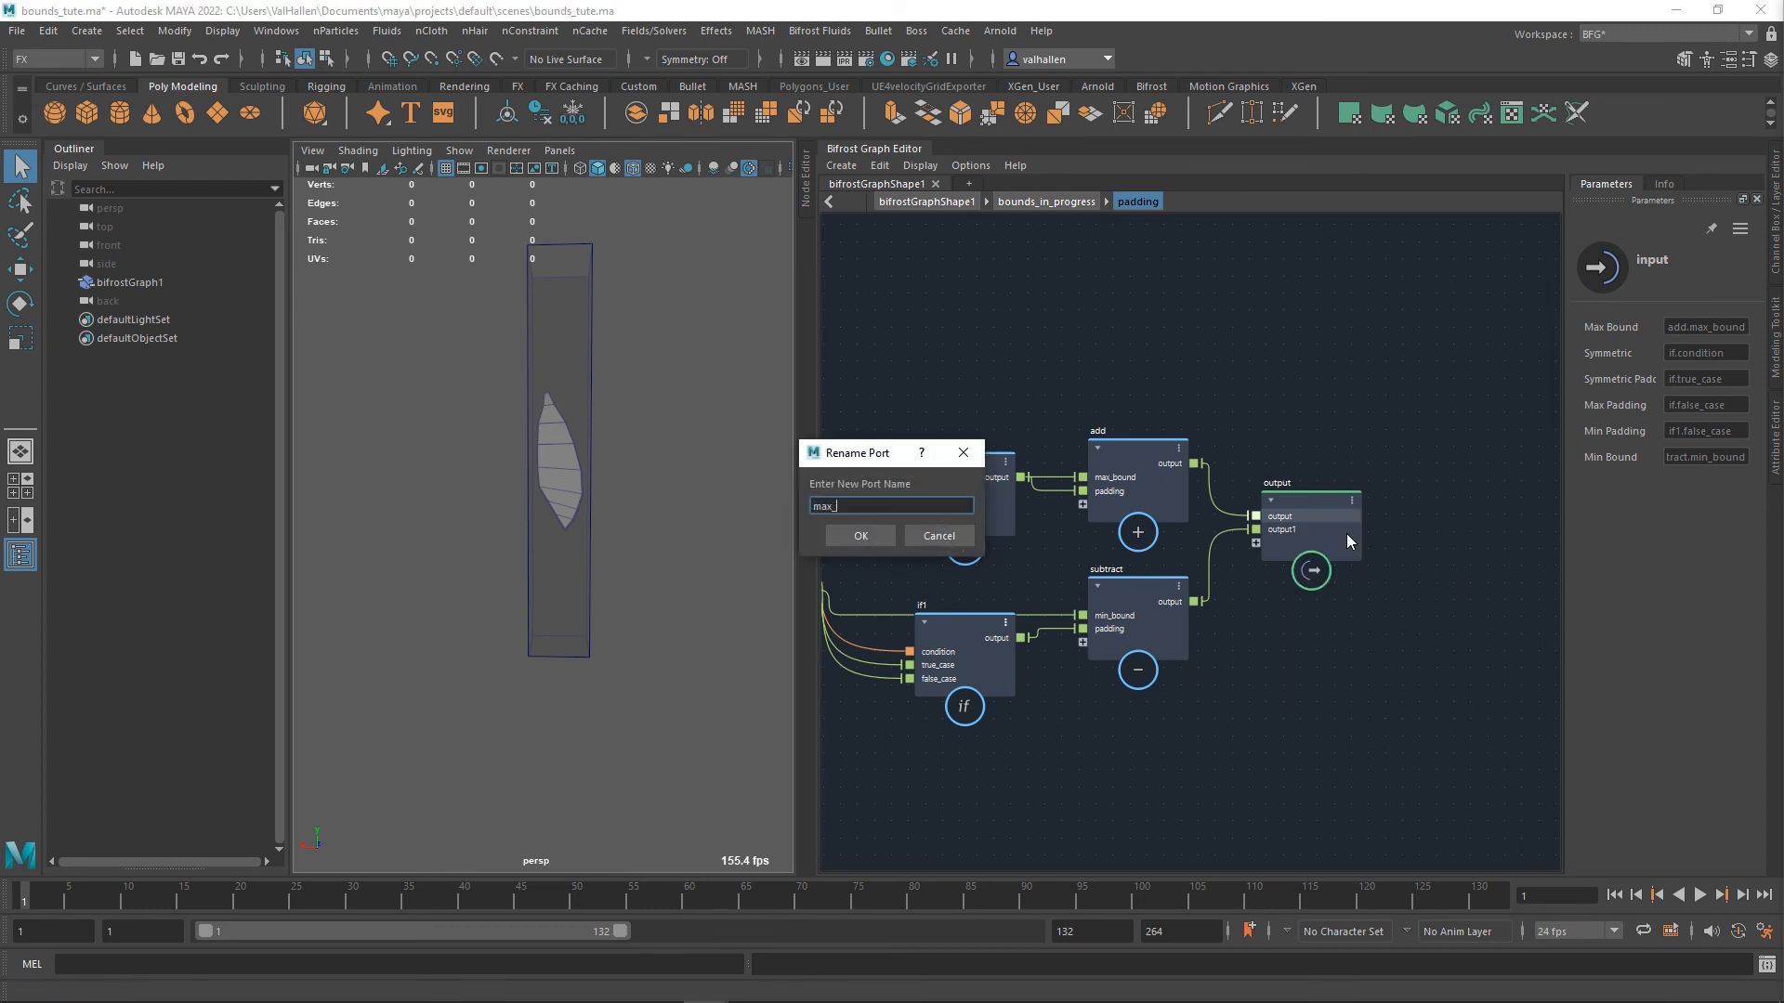
text(bounds)
key(Return)
- Rename the padding compound's output port fed by the subtract node to min_bounds
right_click(1308, 533)
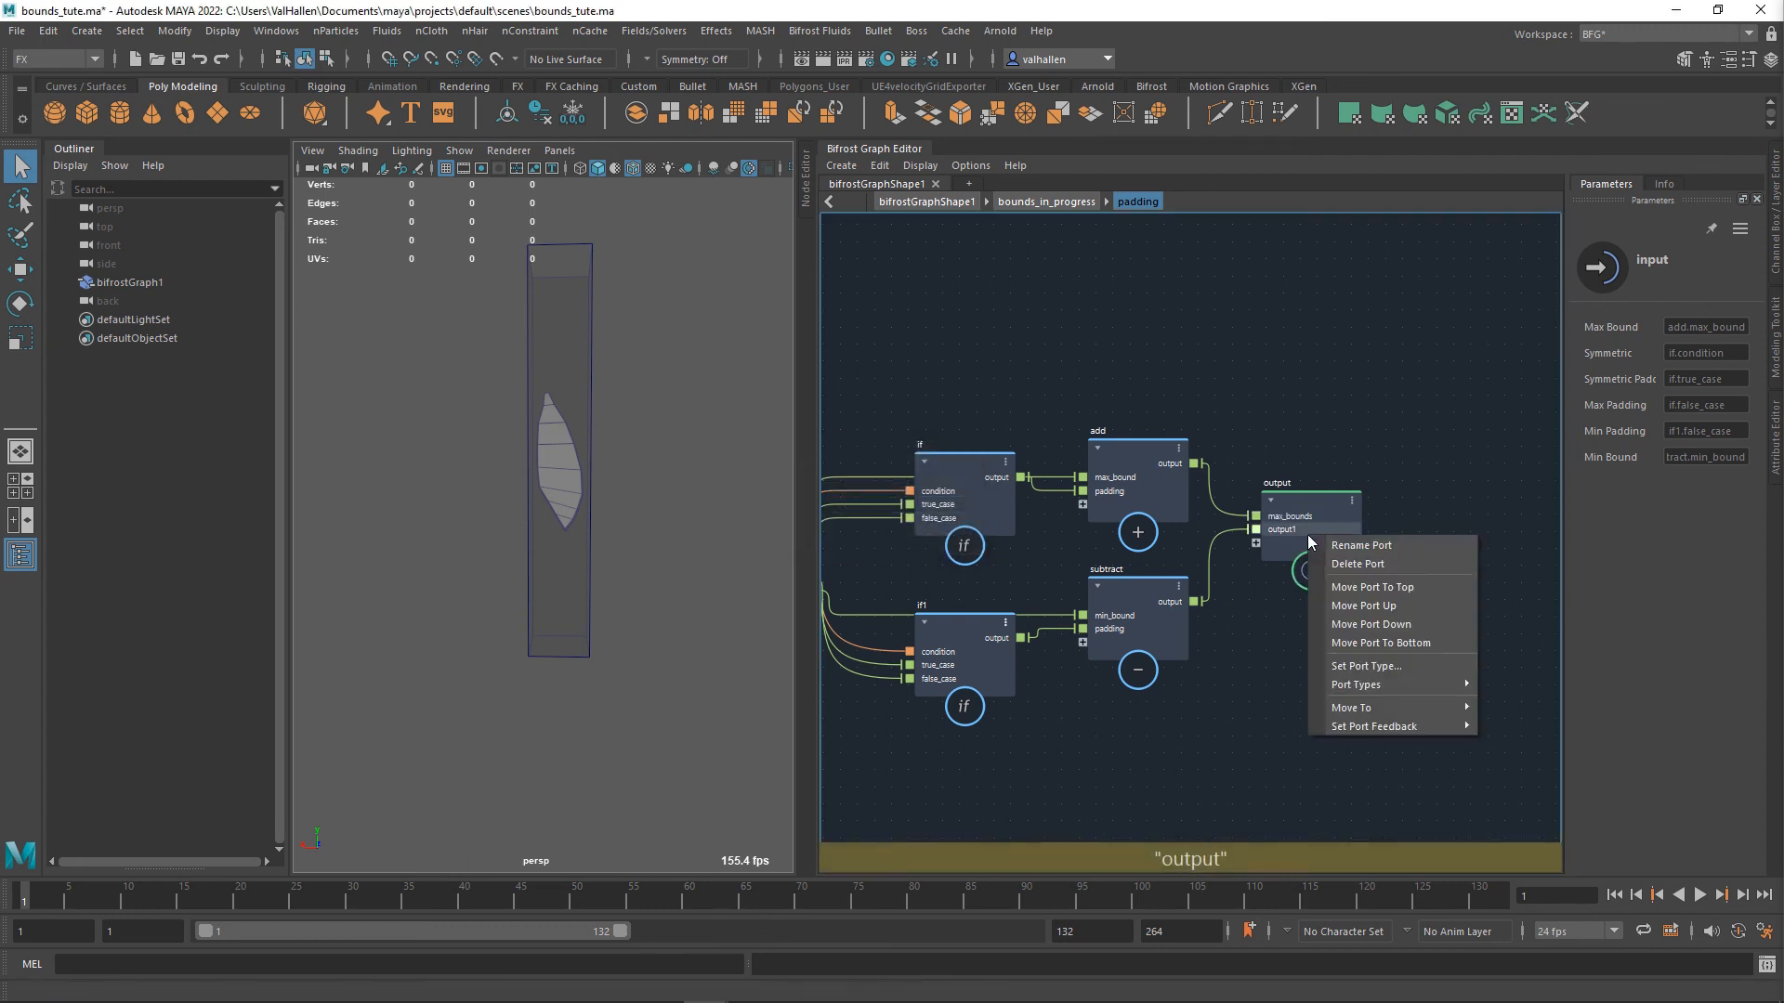
click(1336, 544)
text(min)
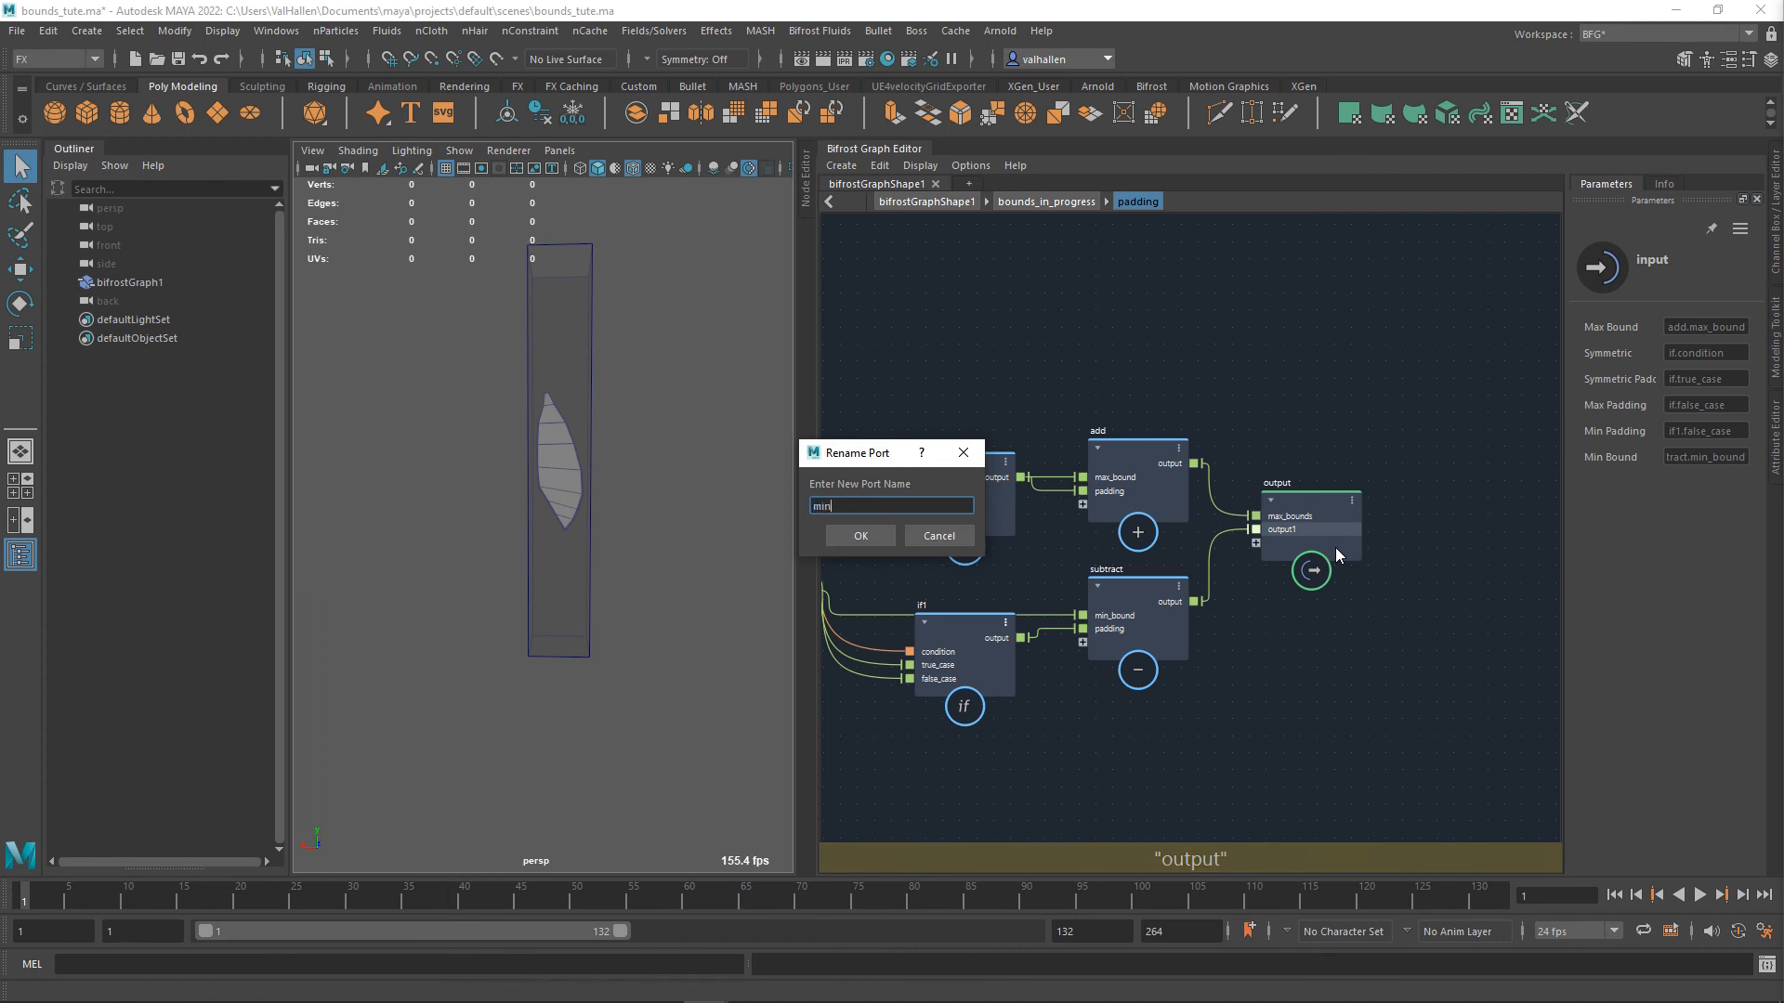
text(_bounds)
key(Return)
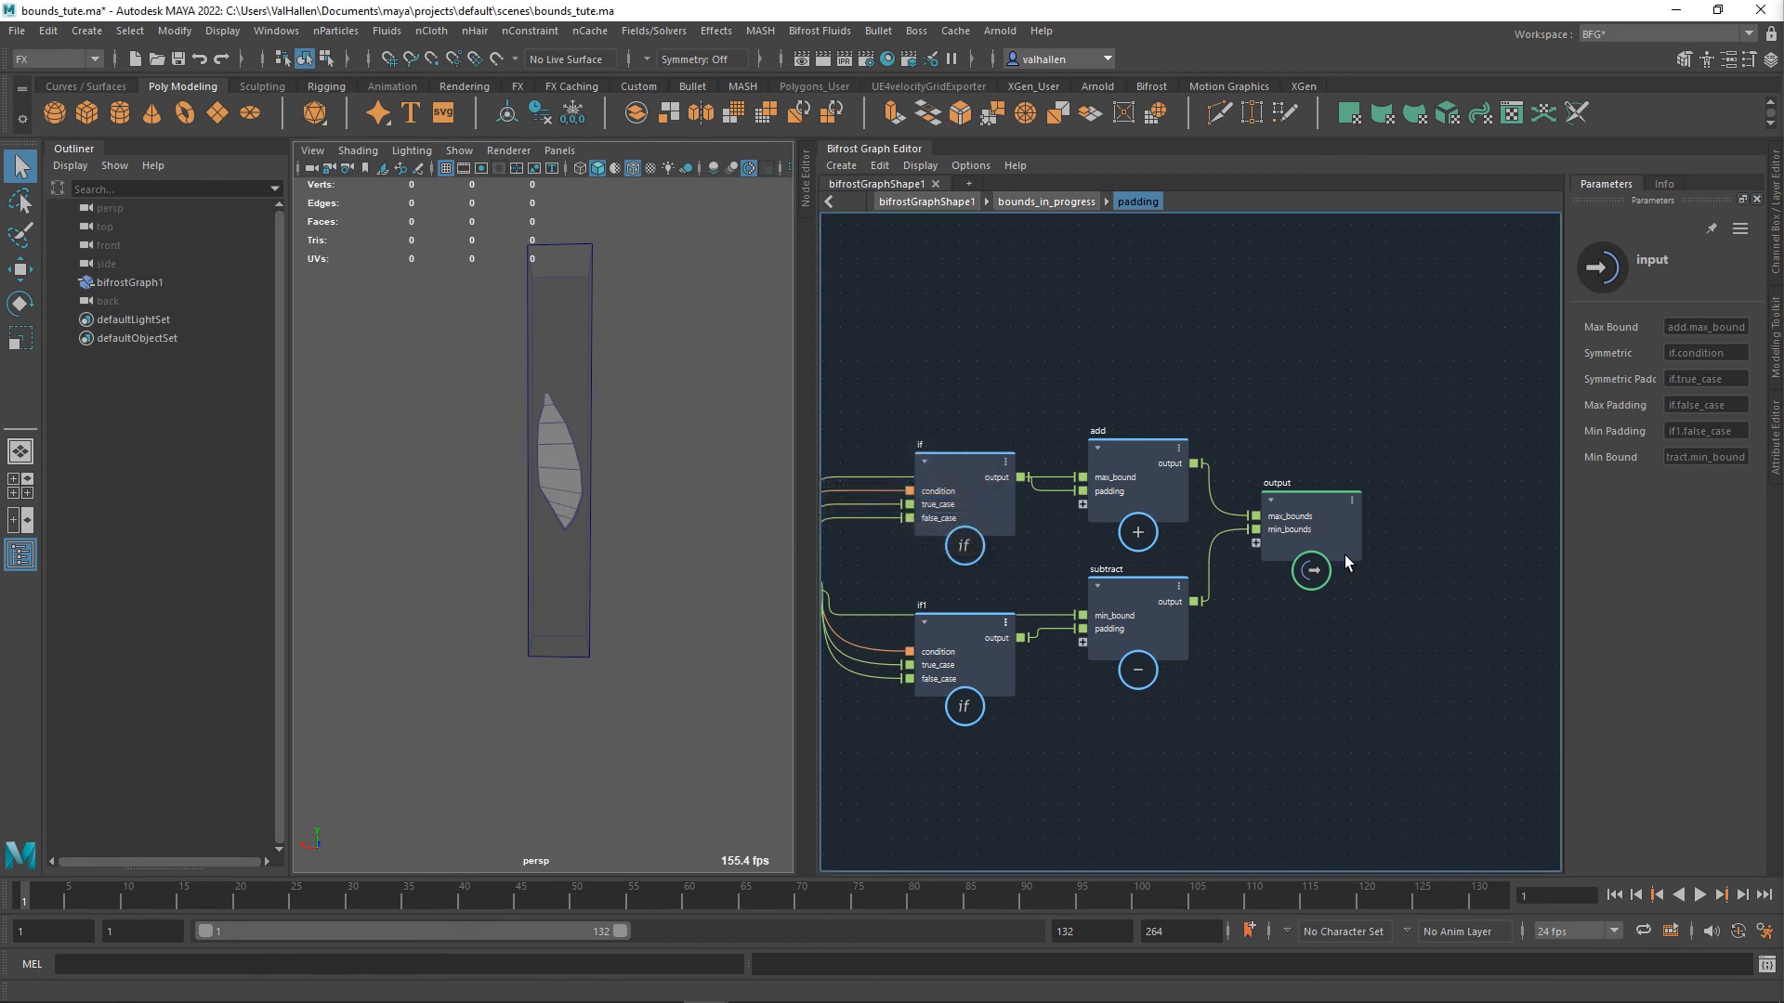
- Go back up to bounds_in_progress and connect padding's min_bounds and max_bounds outputs to new ports on the output node
key(shift+Return)
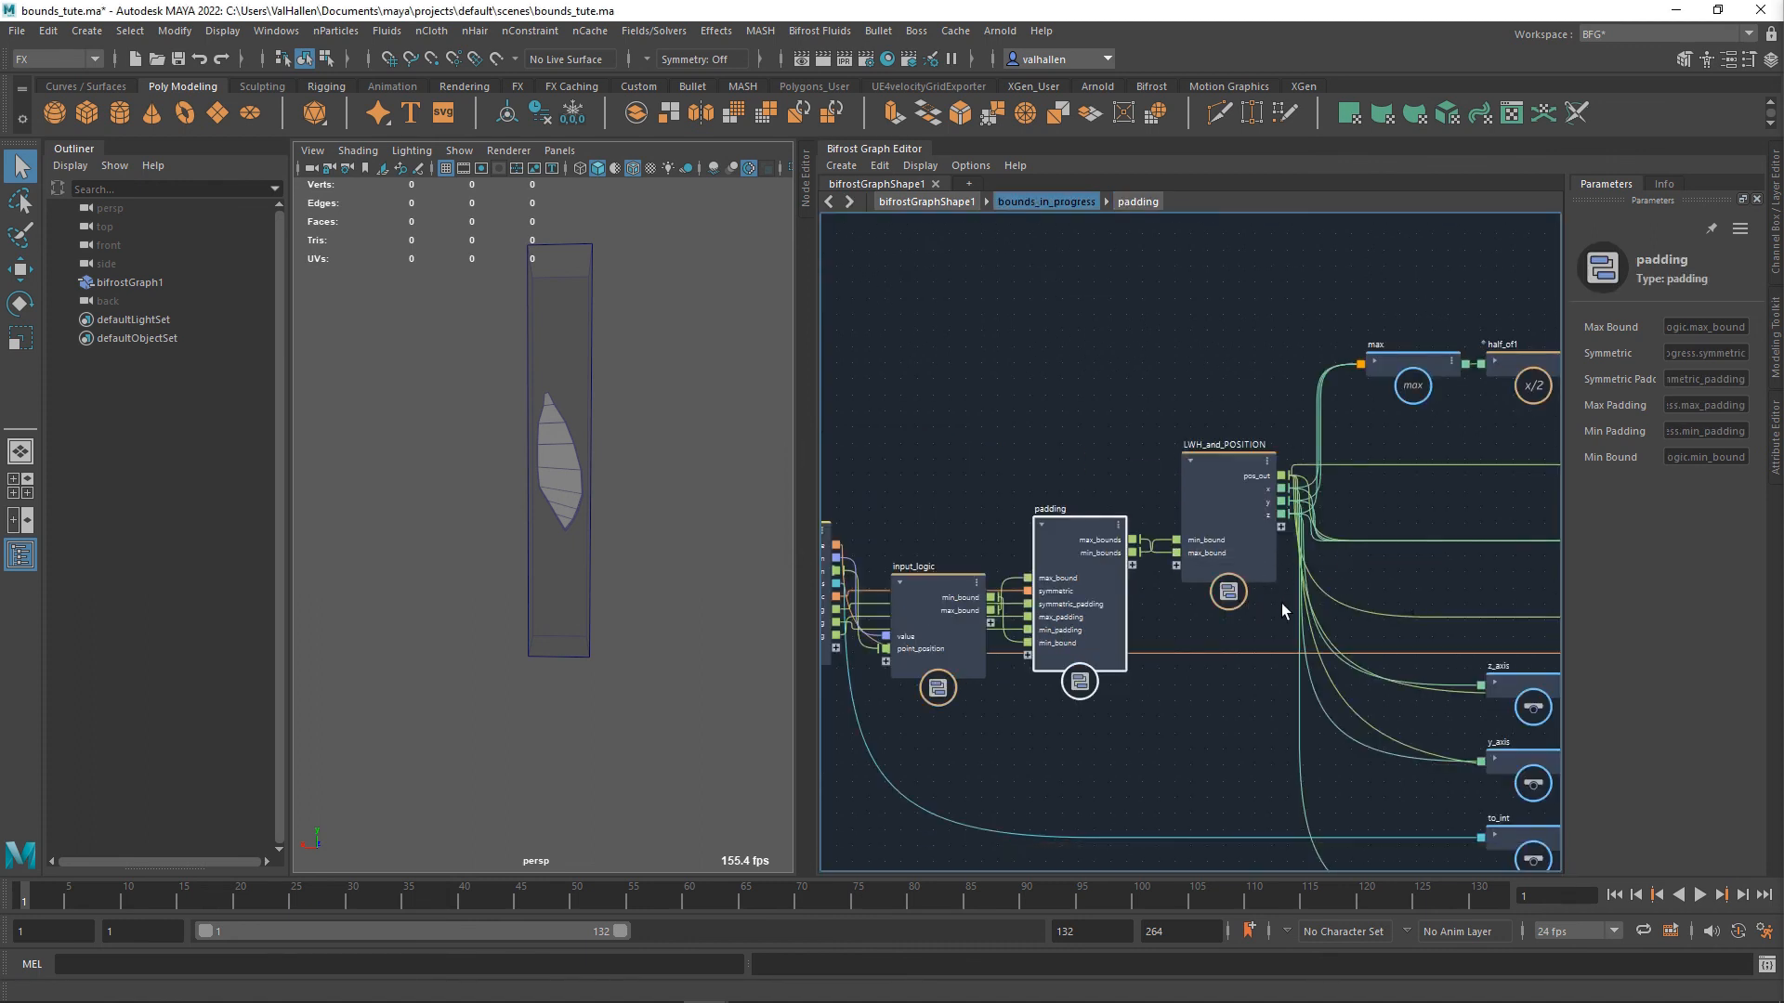
drag(1083, 558, 1408, 592)
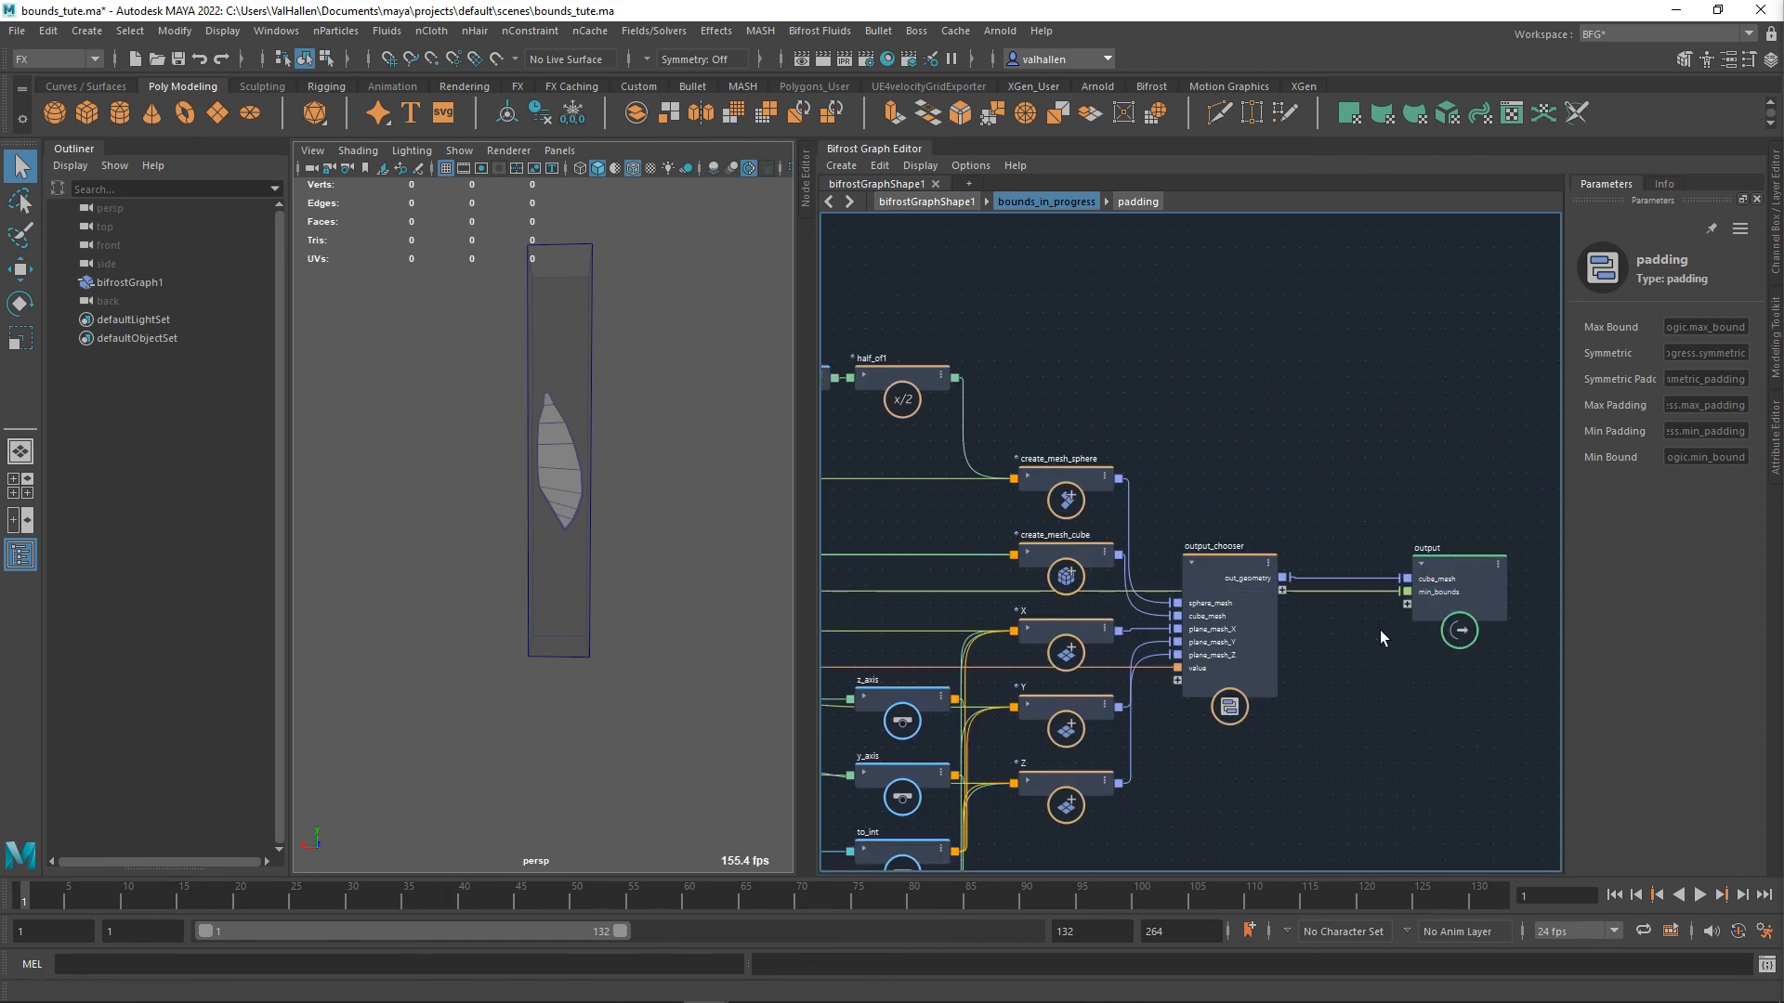
alt+middle_drag(1394, 675, 1615, 659)
alt+middle_drag(1262, 648, 1500, 660)
alt+middle_drag(1206, 632, 1244, 630)
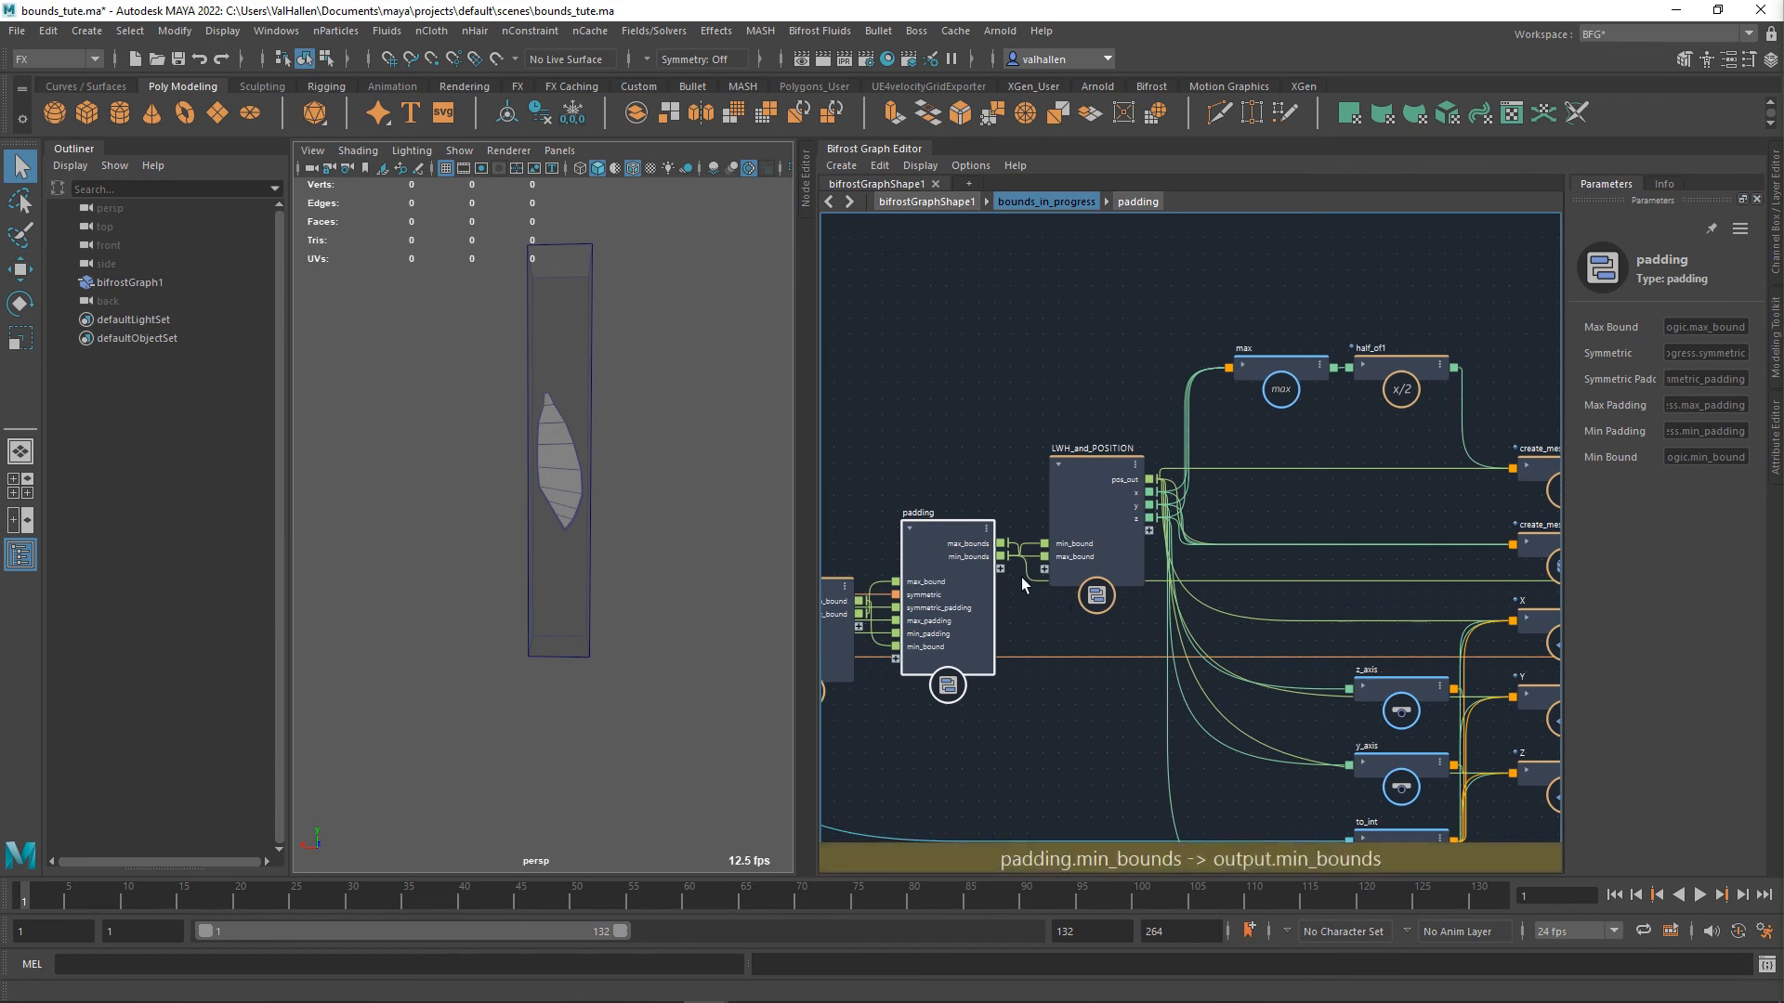
click(1002, 543)
alt+middle_drag(1115, 639, 697, 646)
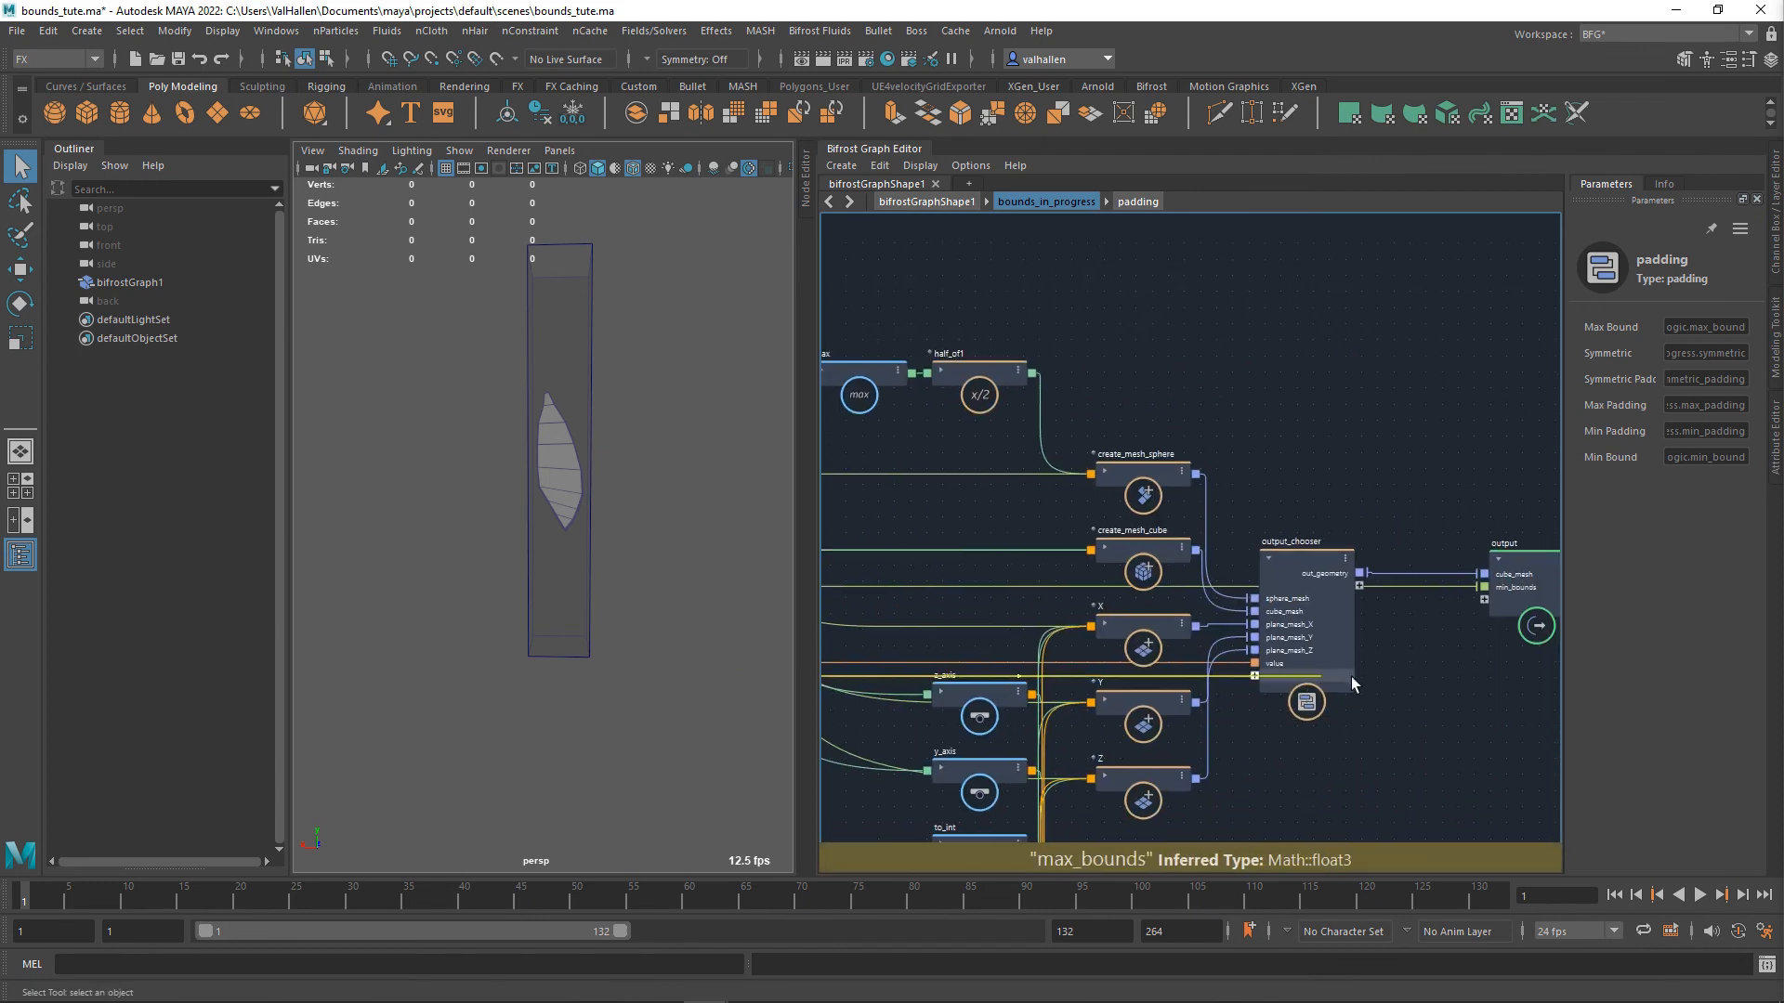
click(1496, 604)
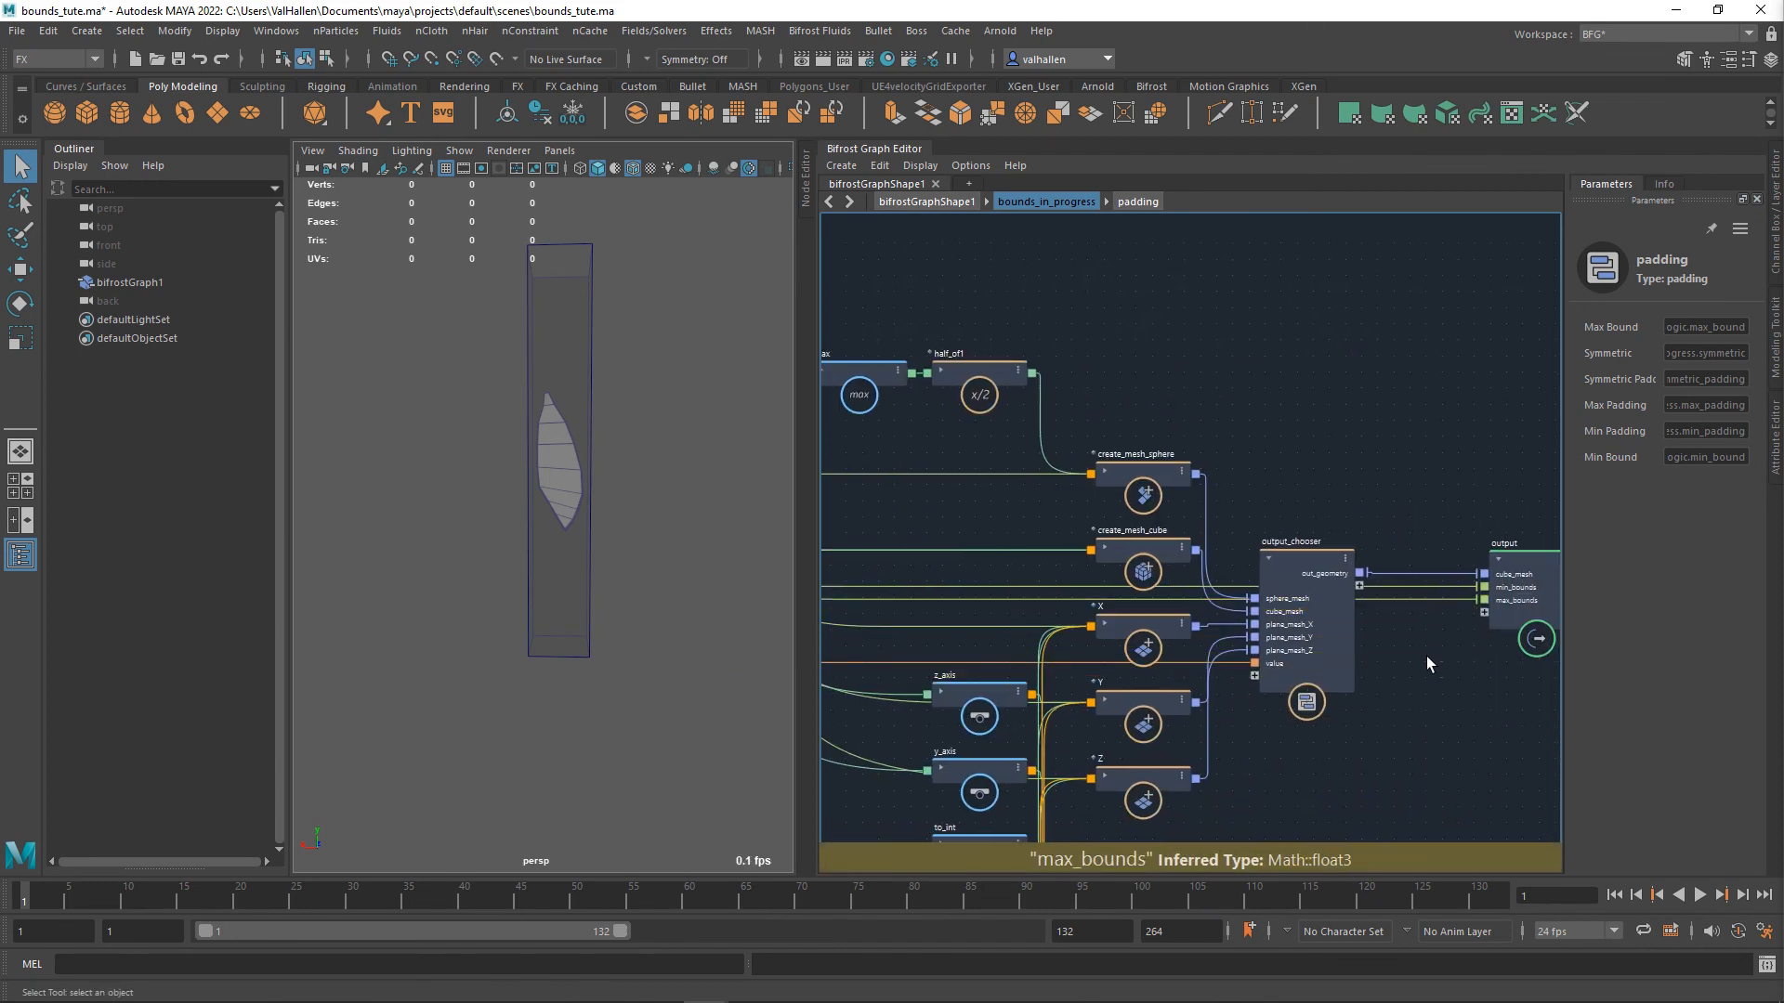
- Return to the top-level graph and move the bounds node away from bounds_in_progress, directly below get_point_position
double_click(1427, 657)
alt+right_drag(1353, 644, 1303, 661)
alt+middle_drag(1302, 662, 1328, 693)
click(1124, 642)
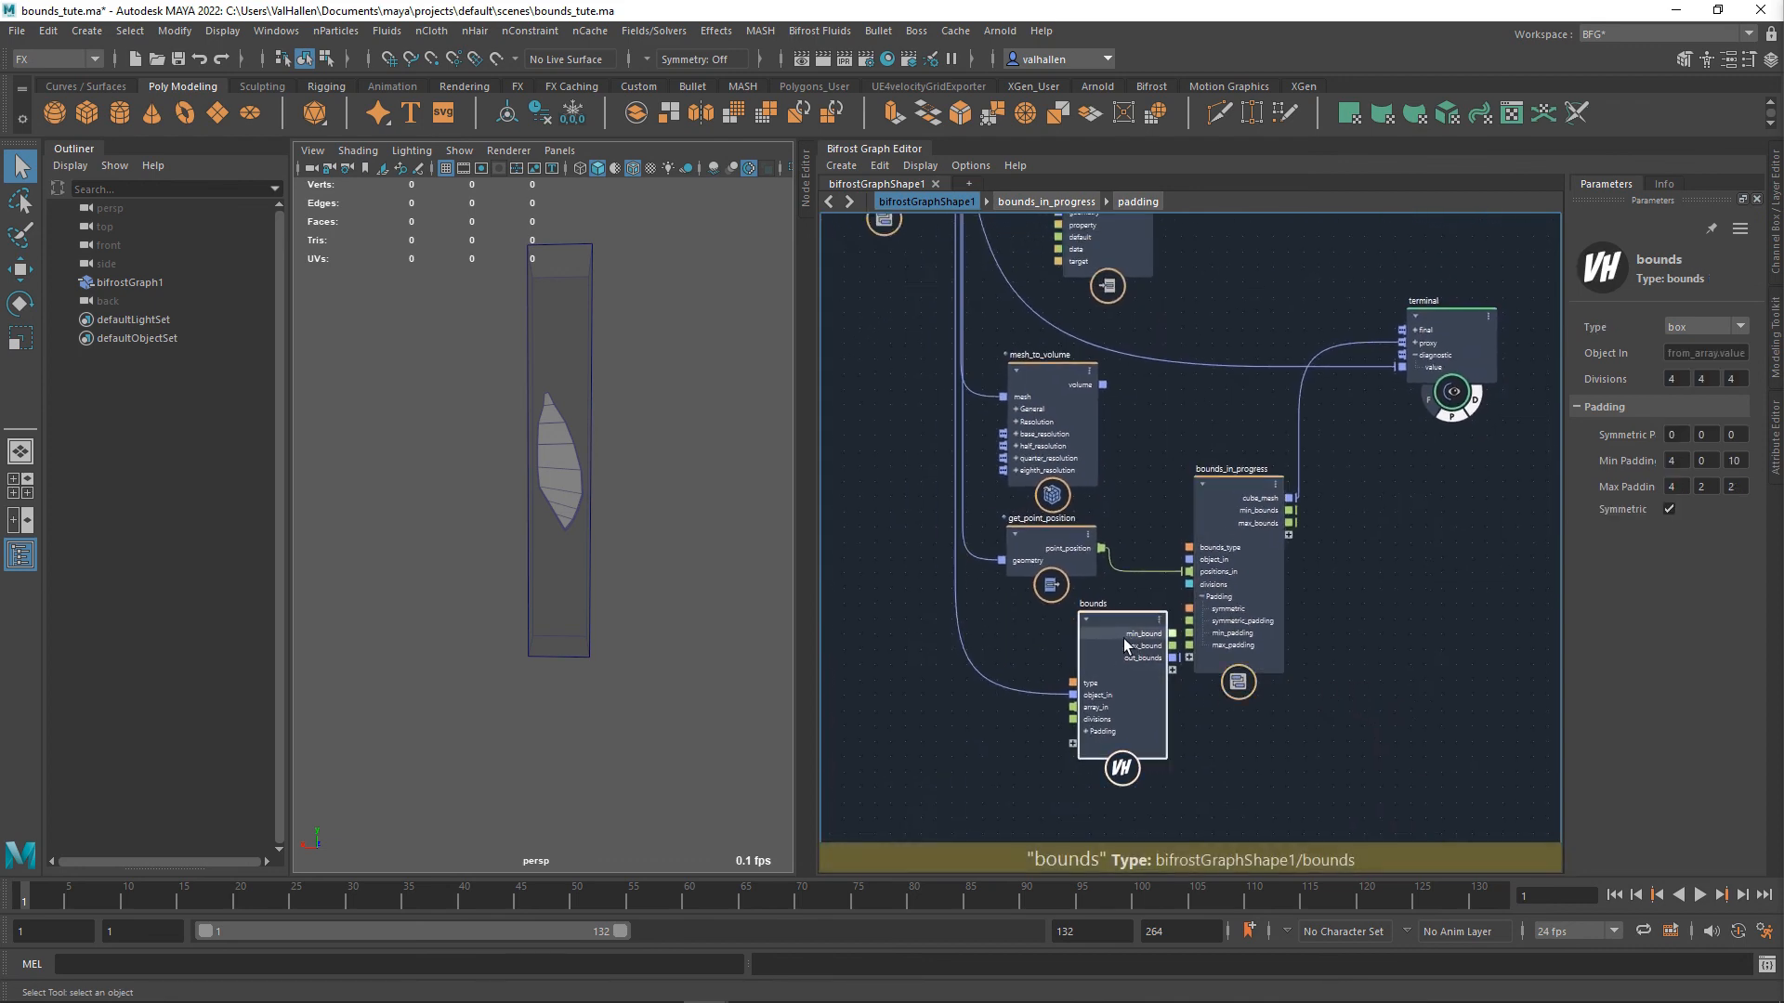
drag(1126, 644, 1051, 650)
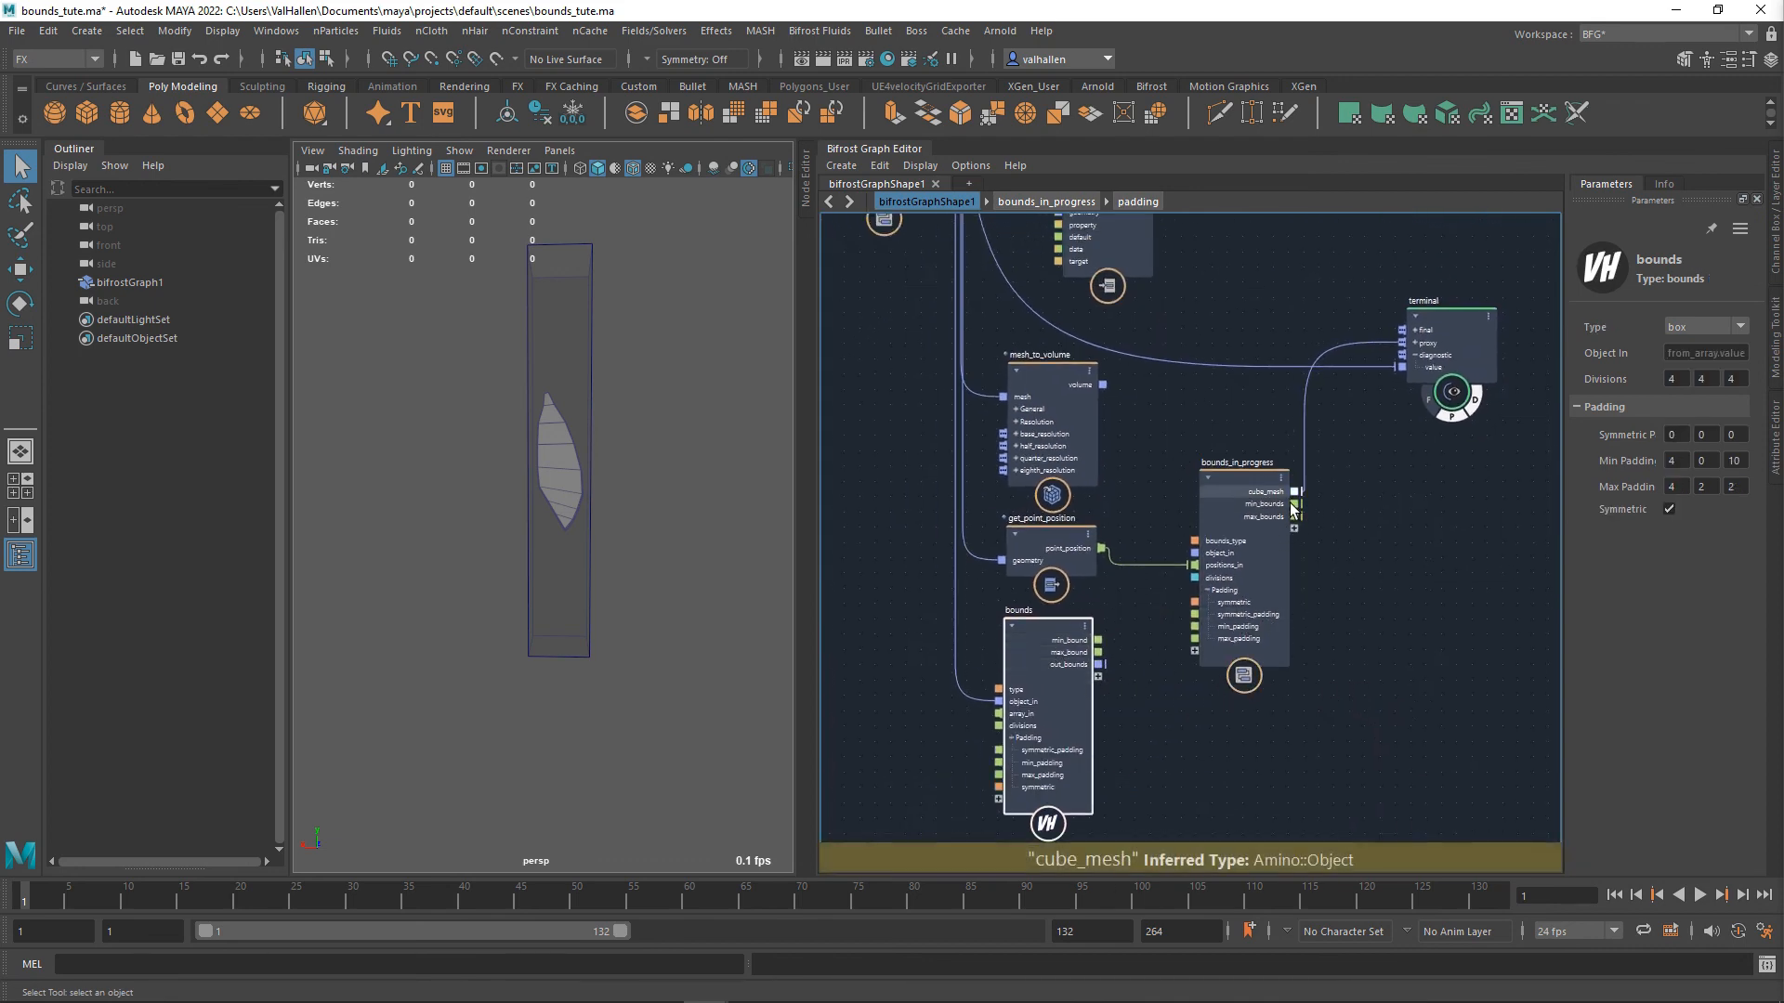
- Rename the cube_mesh output port of bounds_in_progress to mesh_out
right_click(1292, 507)
click(1325, 515)
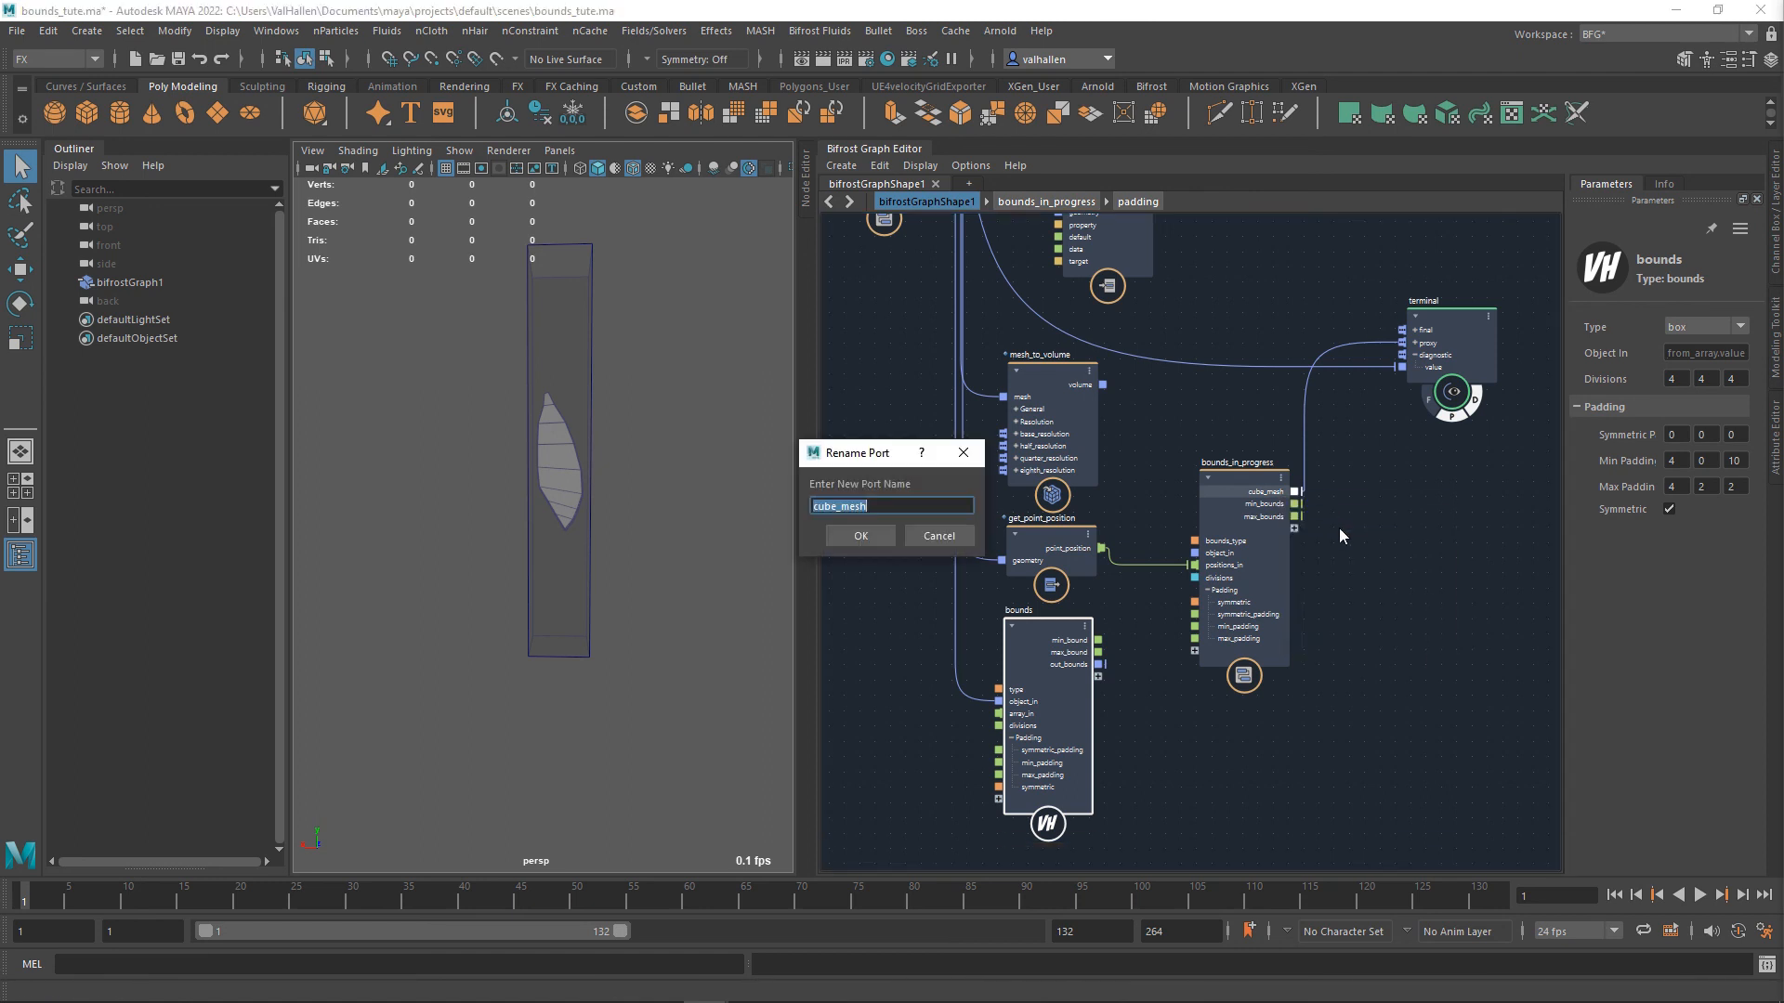
text(mesh_out)
key(Return)
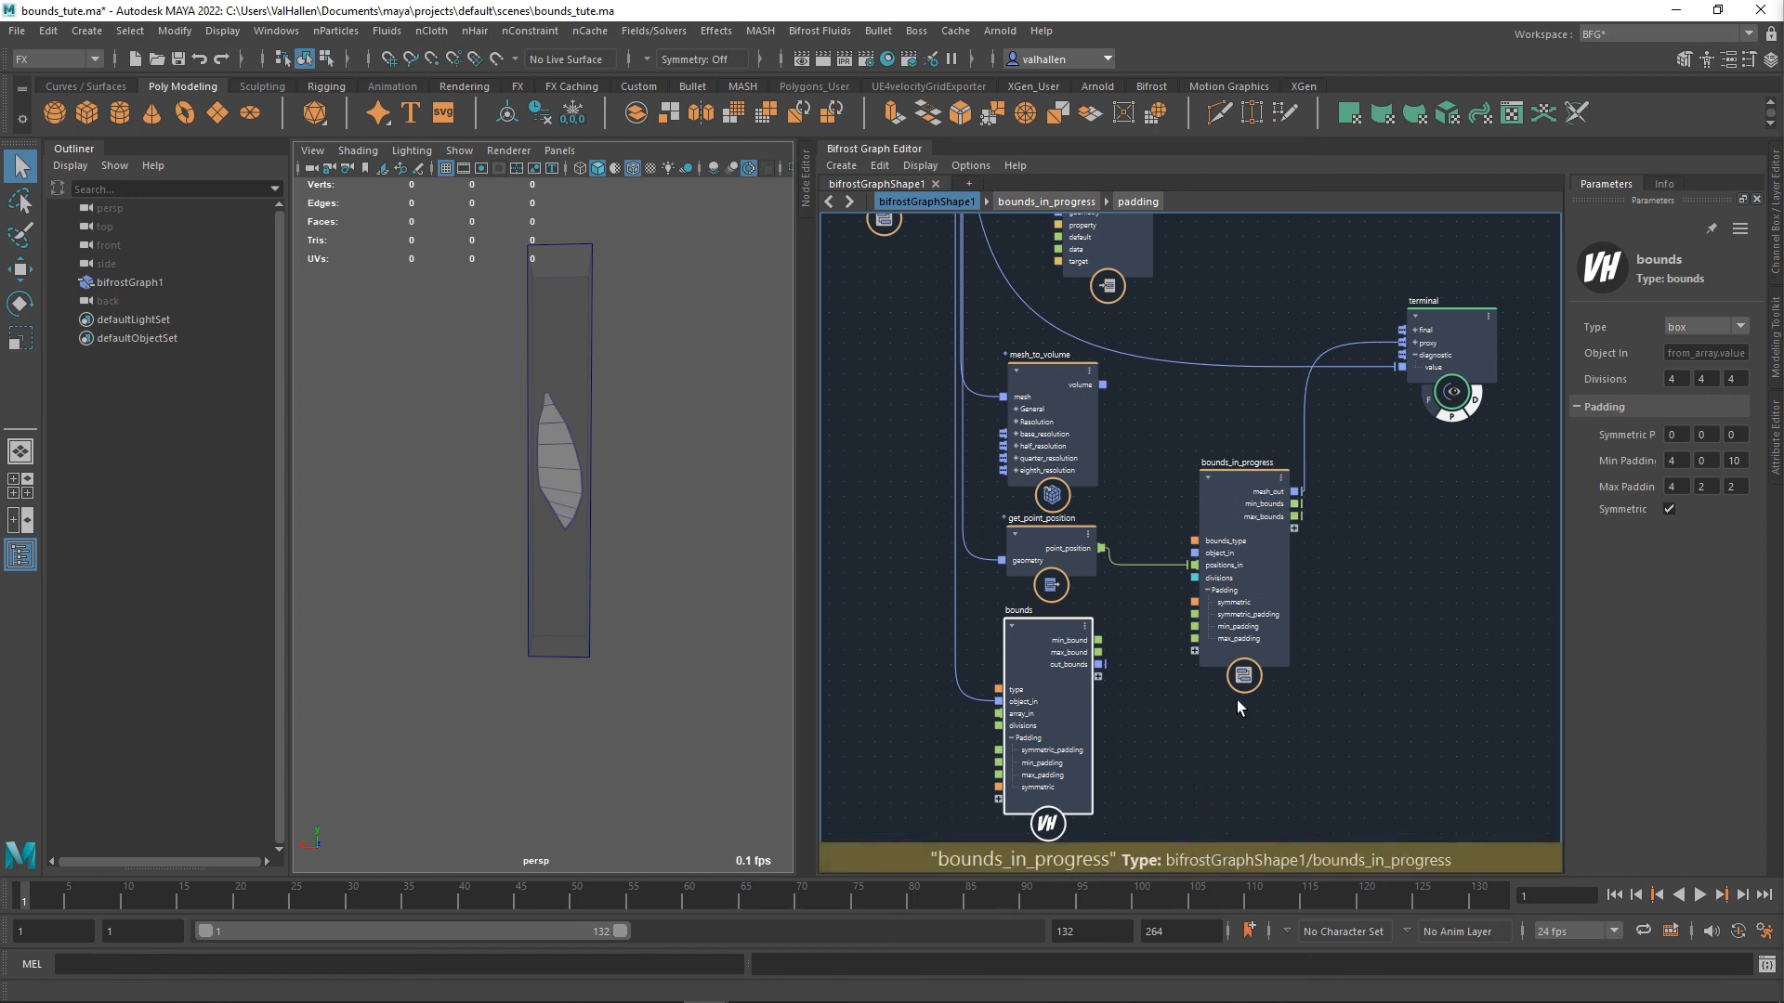
- Rename the mesh output port of bounds_in_progress to bounds_out
right_click(1270, 493)
click(1310, 517)
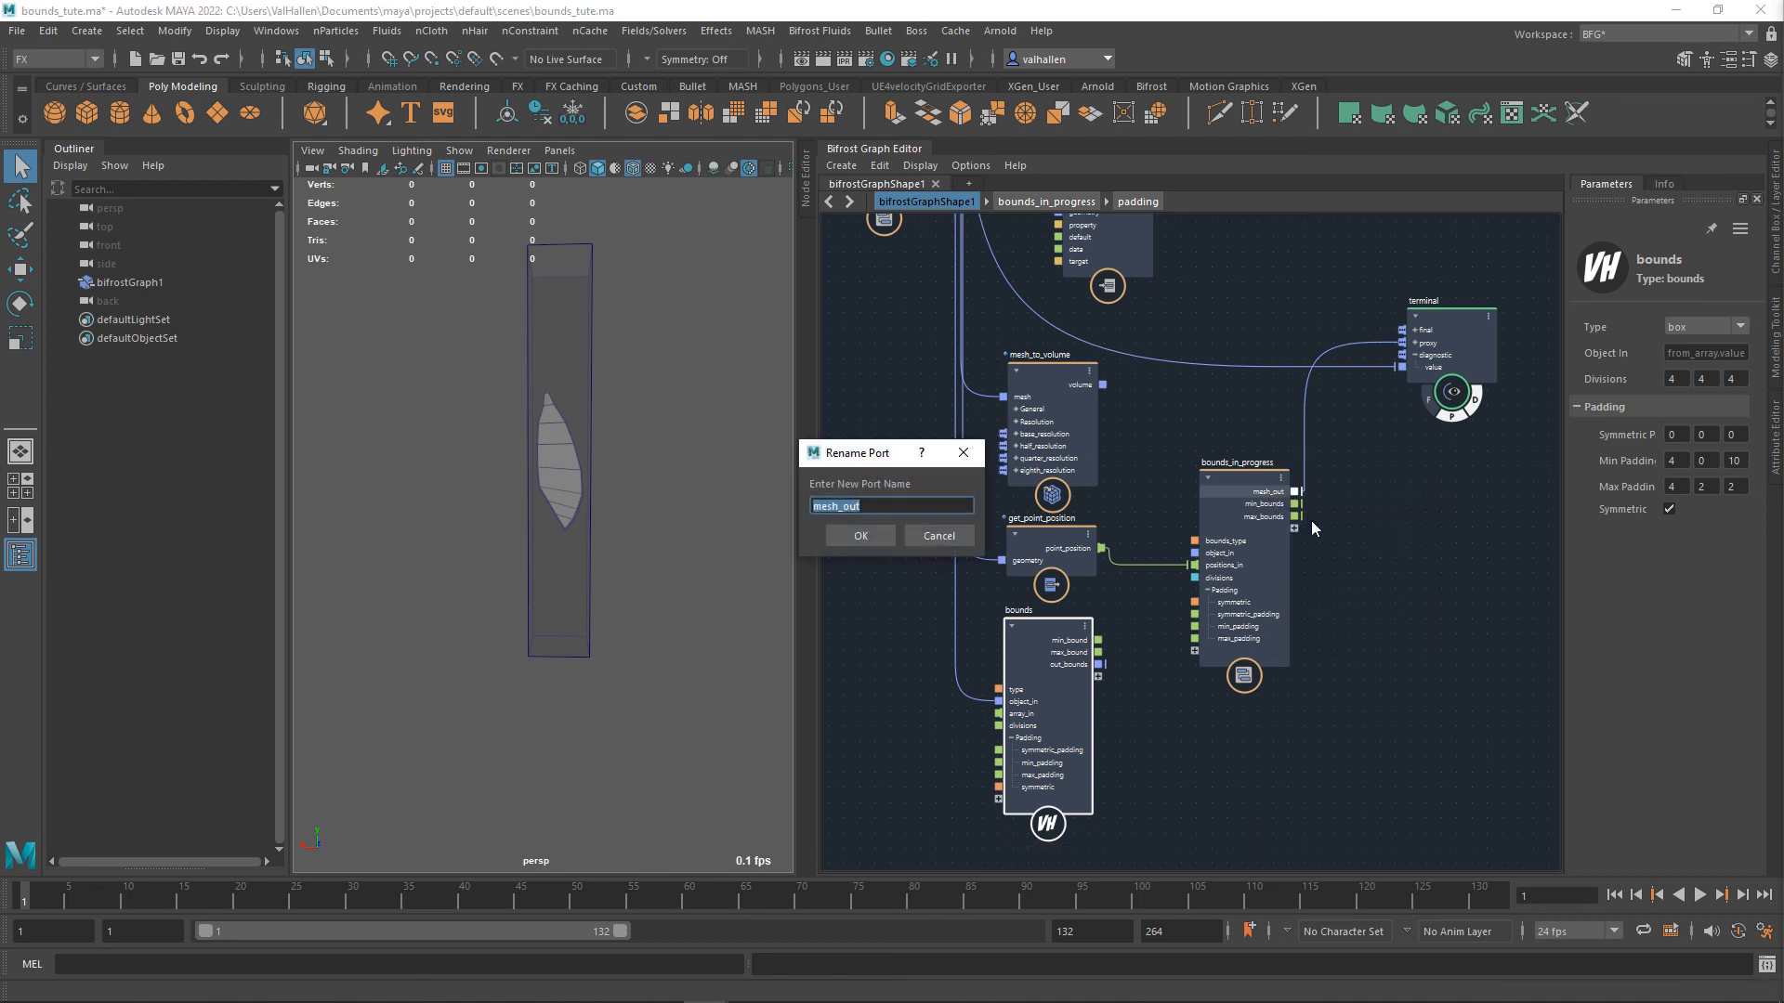
text(bounds_out)
key(Return)
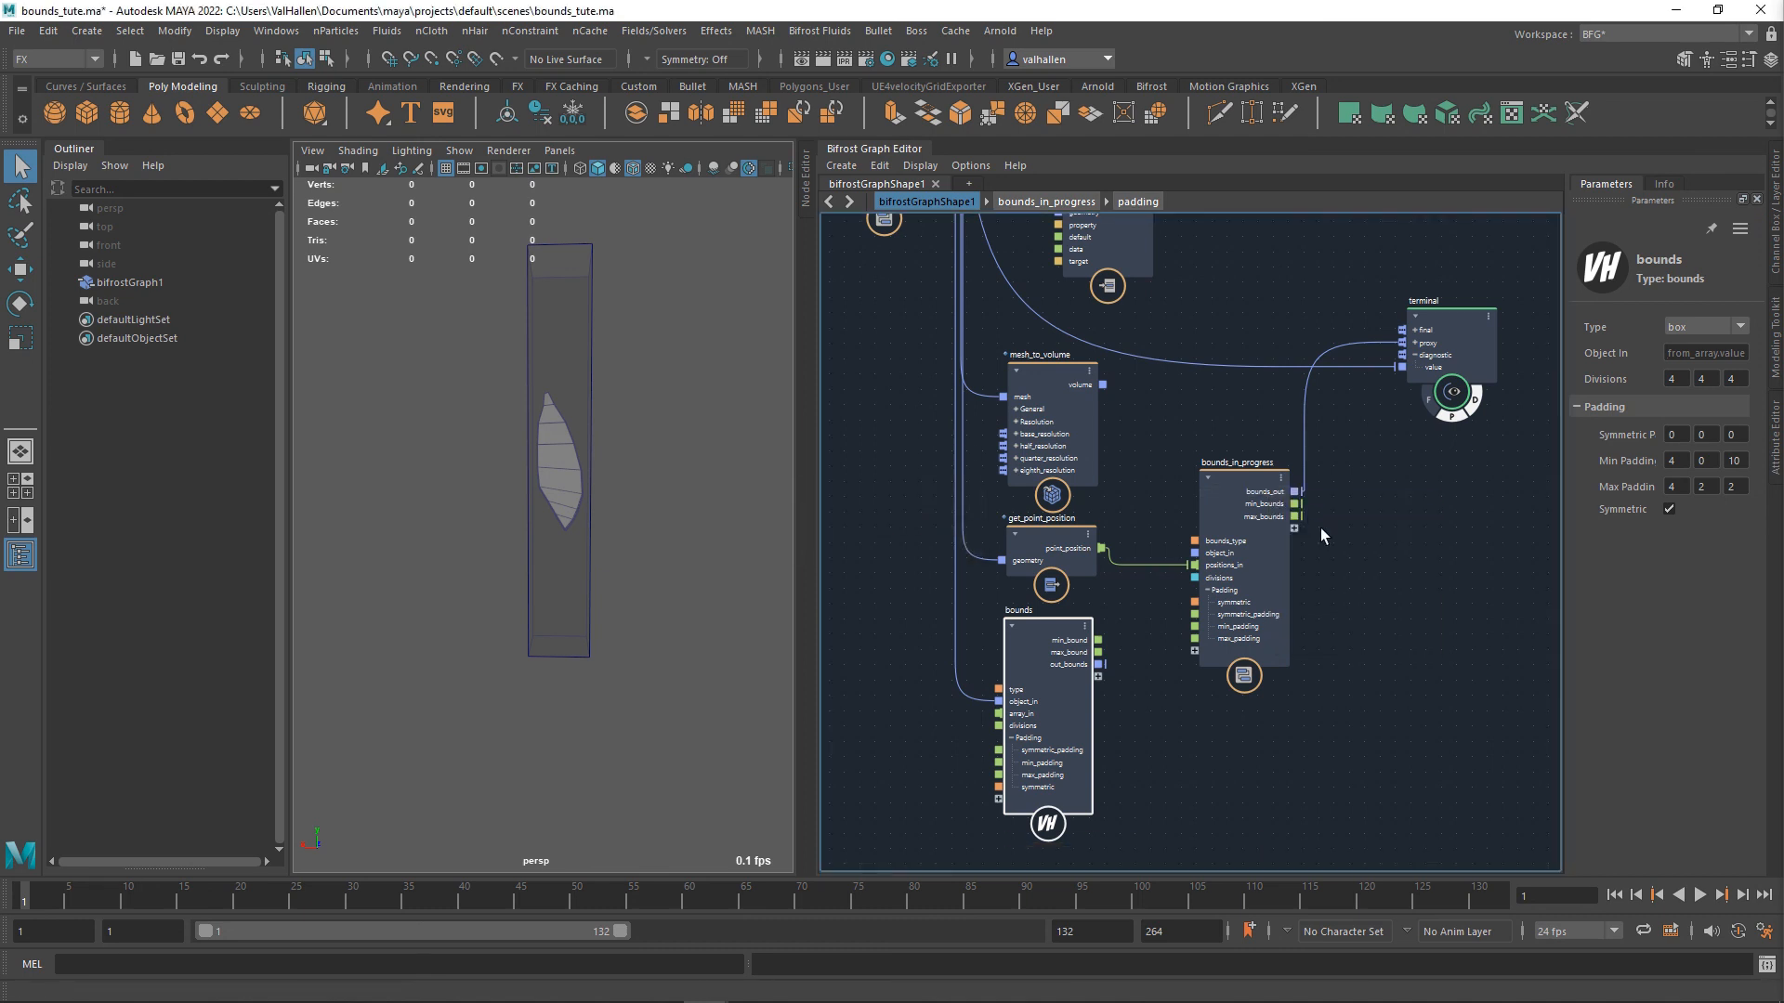